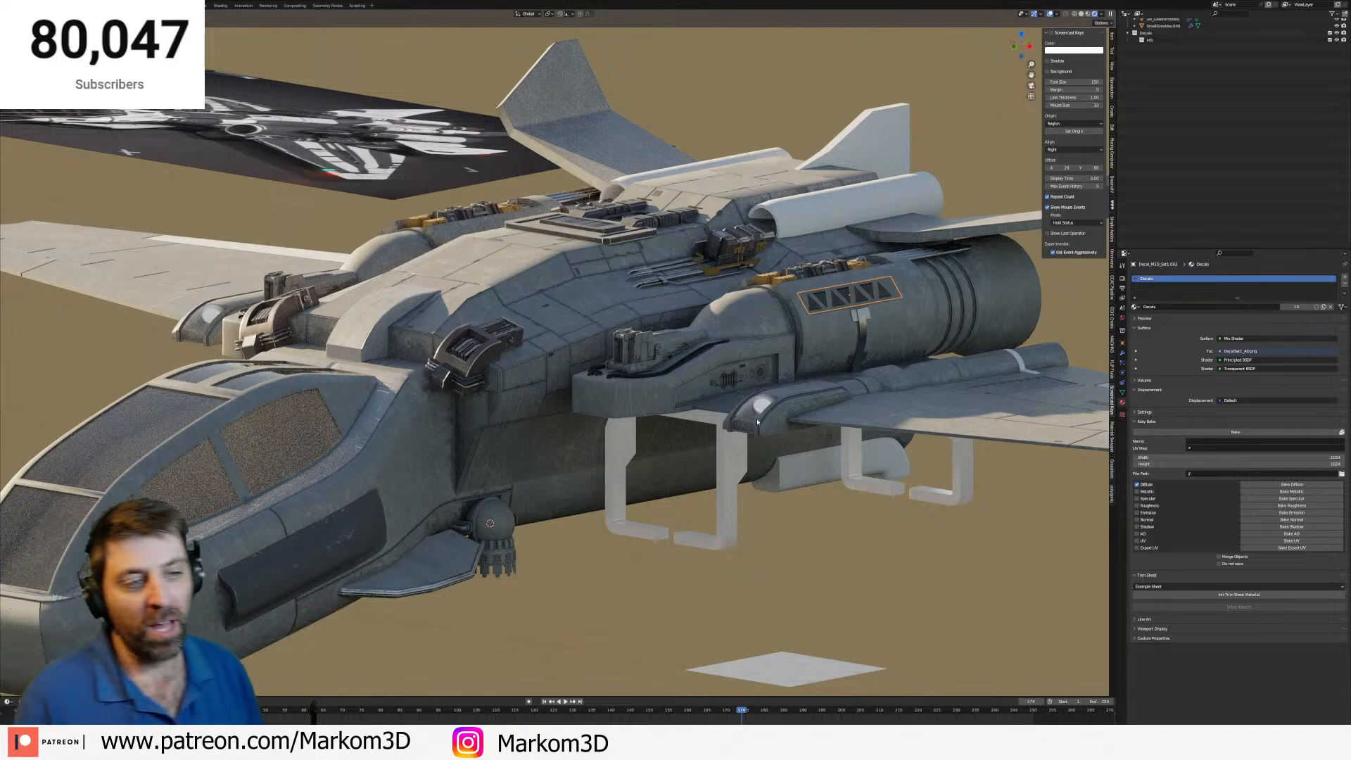
Examine the decals and panel details on the upper hull, the engine housing and the wing in the rendered view.
{"action": "middle_click_drag", "start_coordinate": [678, 444], "coordinate": [579, 318]}
{"action": "scroll", "coordinate": [579, 319], "scroll_direction": "up", "scroll_amount": 1}
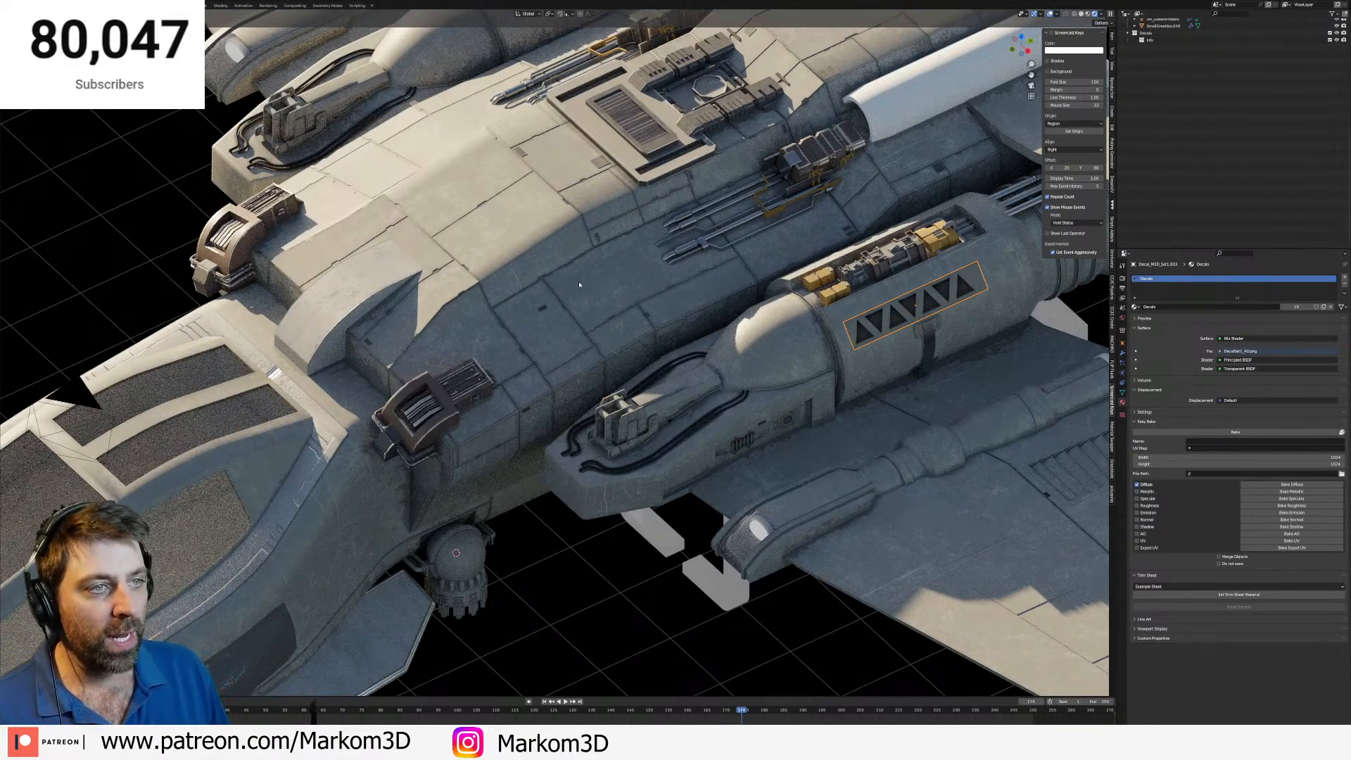
{"action": "left_click", "coordinate": [541, 312]}
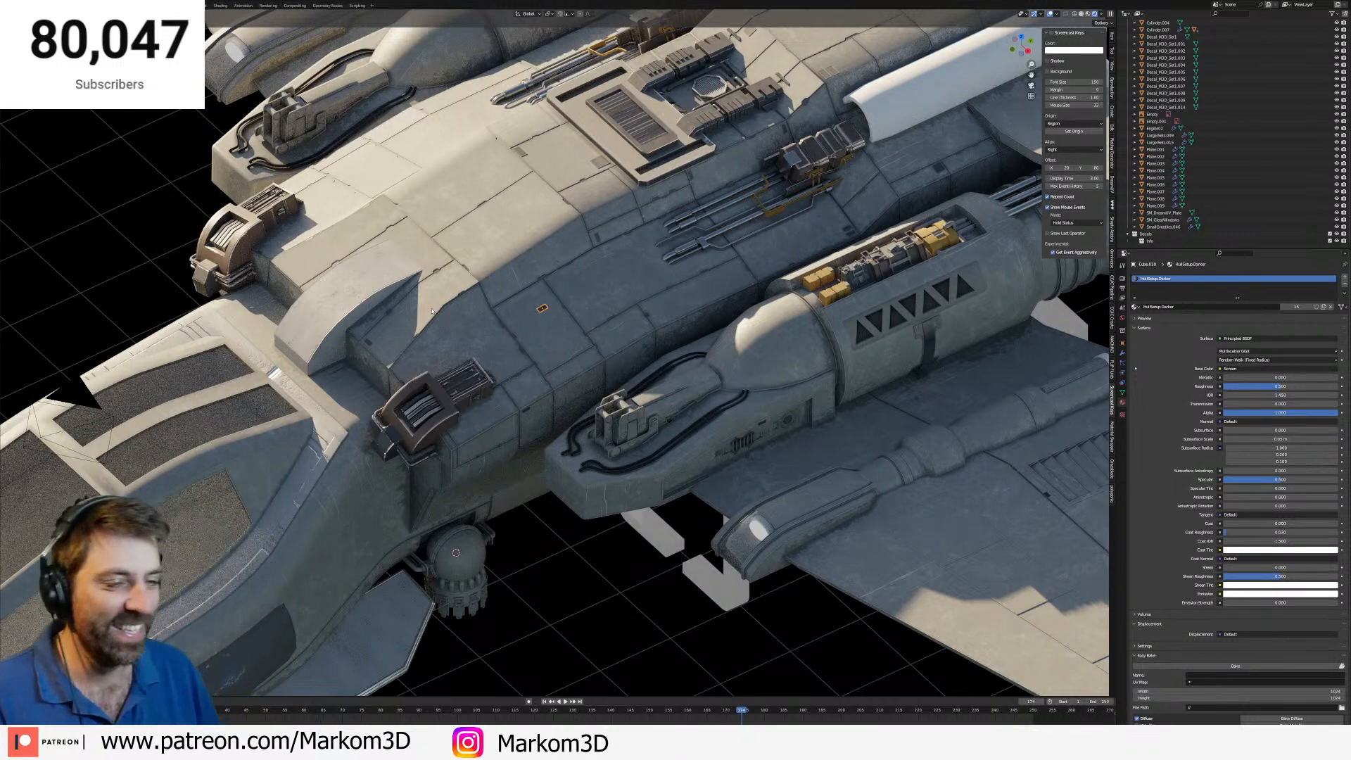
{"action": "middle_click_drag", "start_coordinate": [494, 315], "coordinate": [489, 427]}
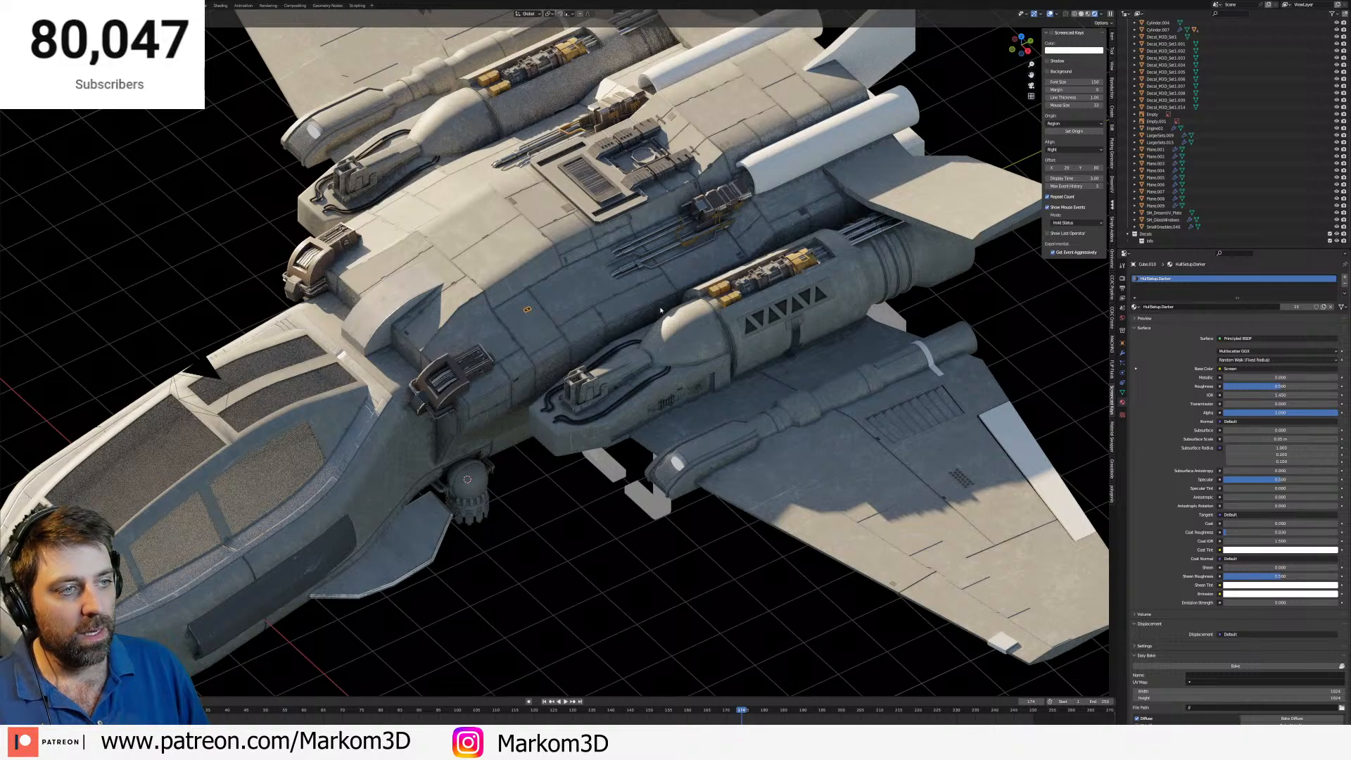
{"action": "scroll", "coordinate": [622, 312], "scroll_direction": "up", "scroll_amount": 8}
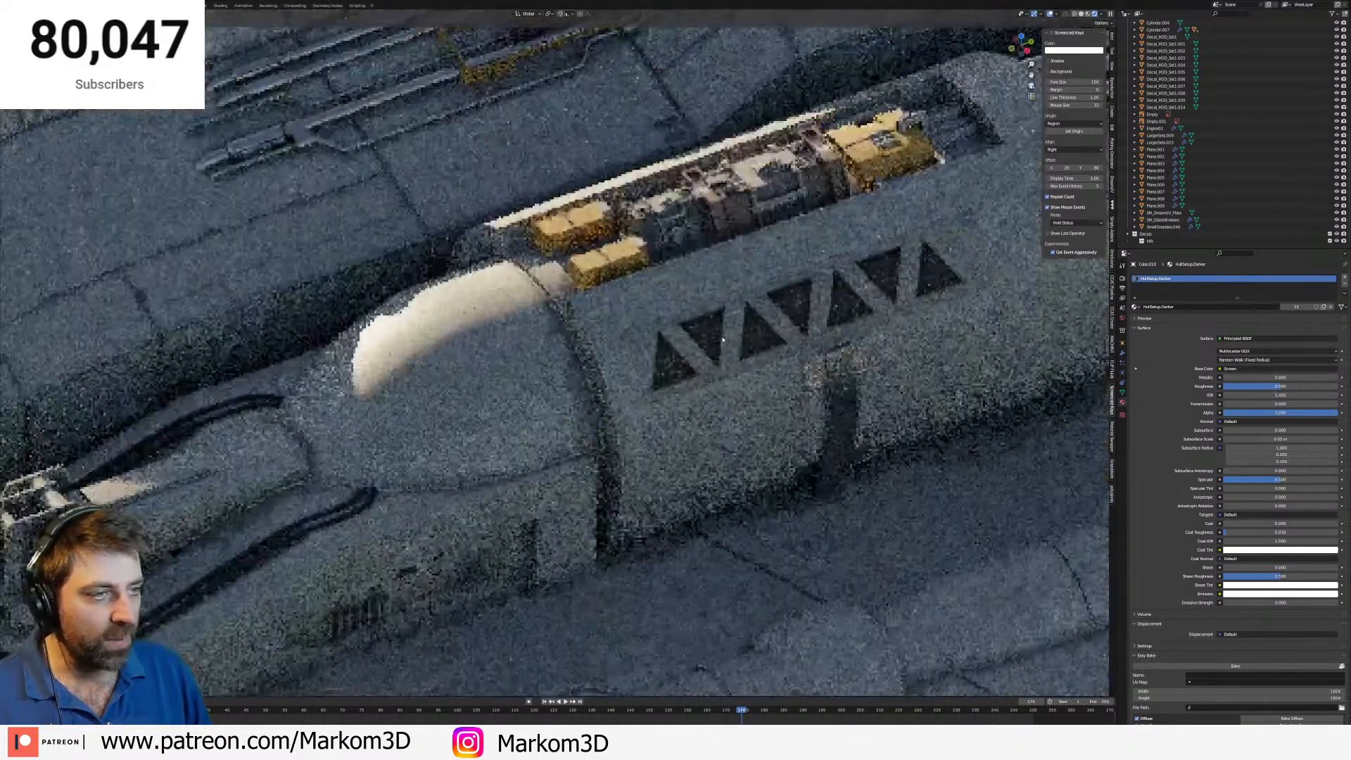
{"action": "left_click", "coordinate": [723, 340]}
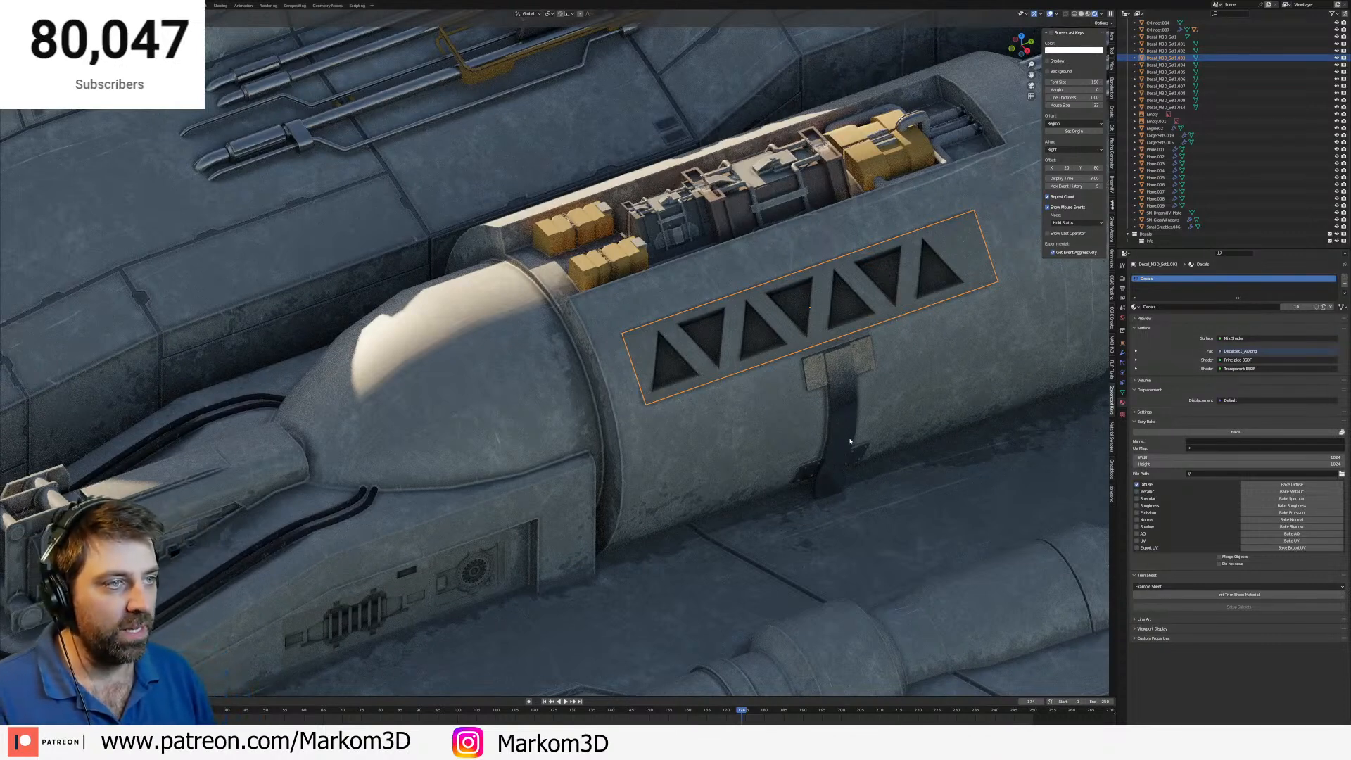
{"action": "scroll", "coordinate": [850, 441], "scroll_direction": "down", "scroll_amount": 3}
{"action": "middle_click_drag", "start_coordinate": [1077, 577], "coordinate": [847, 491], "text": "shift"}
{"action": "scroll", "coordinate": [866, 479], "scroll_direction": "down", "scroll_amount": 2}
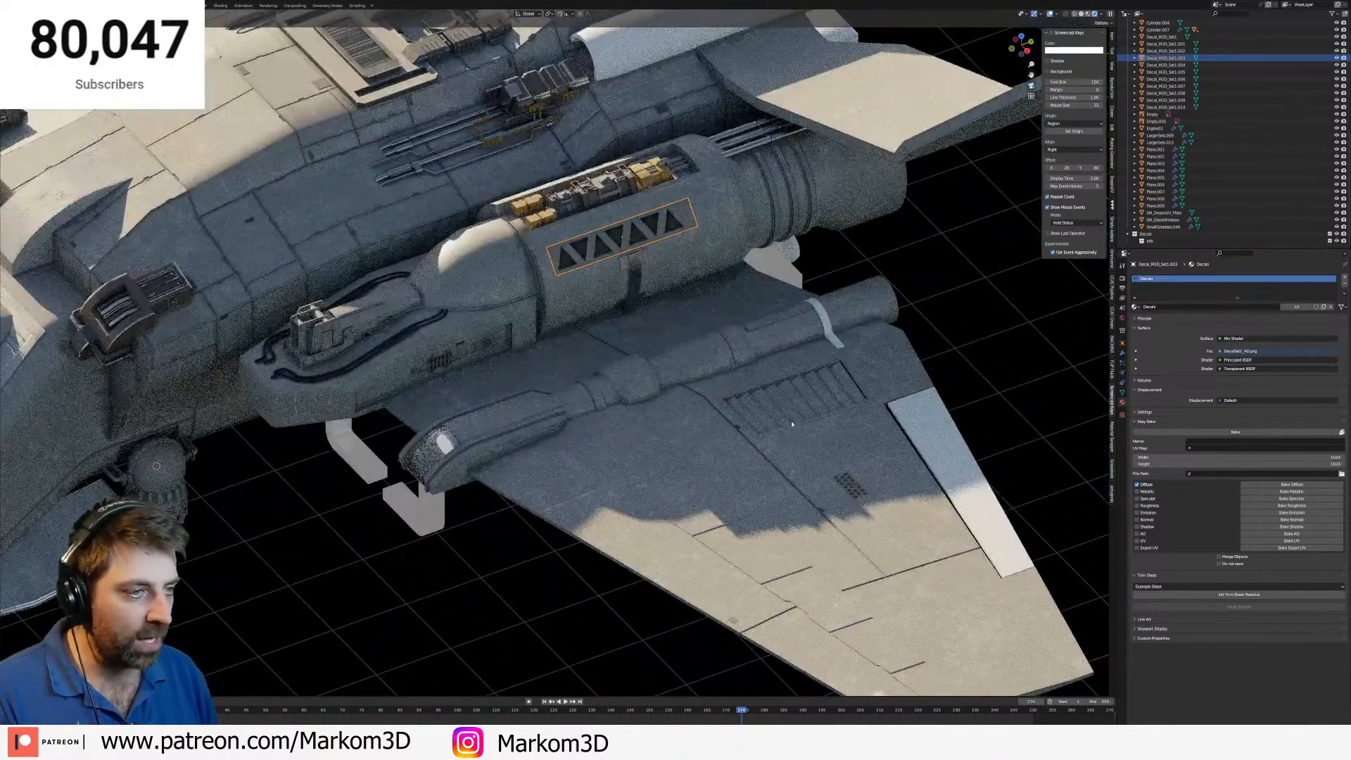
{"action": "left_click", "coordinate": [791, 415]}
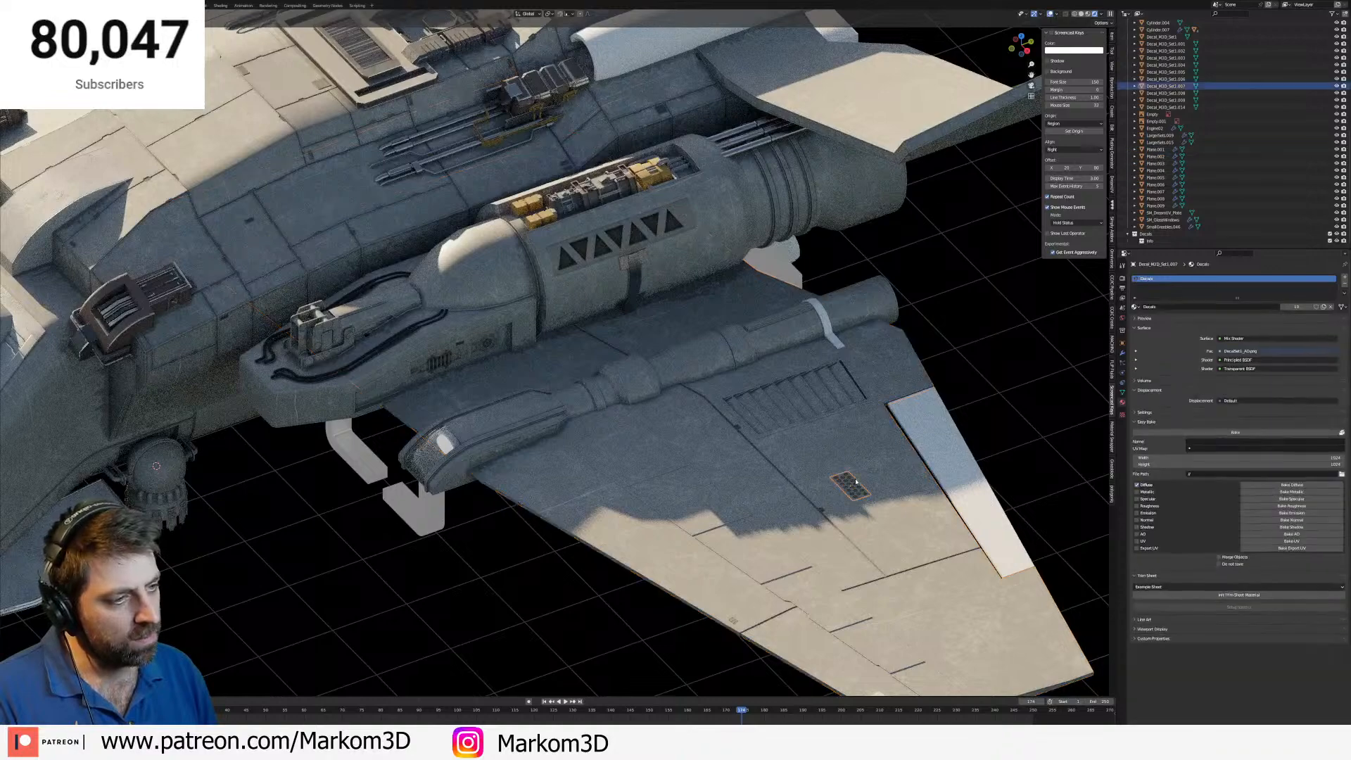
Inspect the wing's mesh in wireframe and solid shading, and return to the rendered view.
{"action": "key", "text": "z"}
{"action": "left_click", "coordinate": [766, 425]}
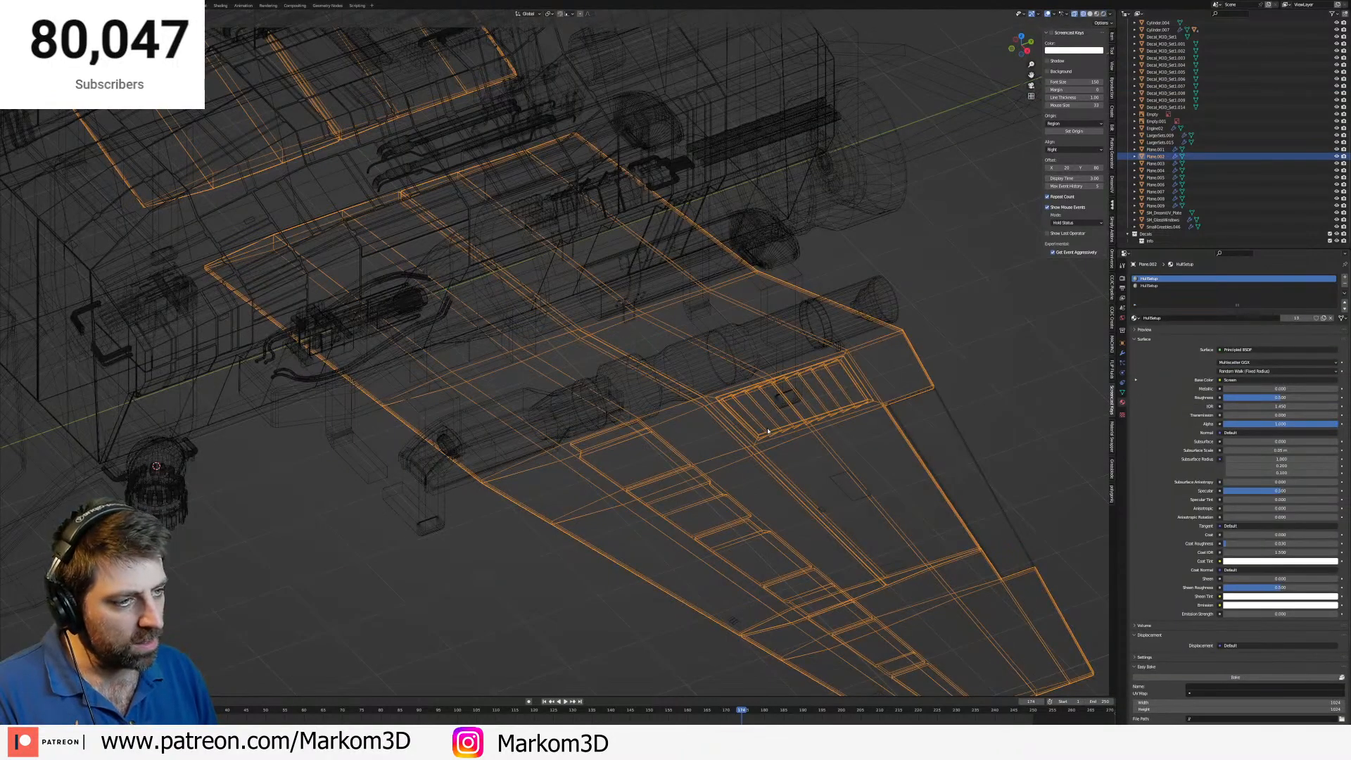
{"action": "key", "text": "z"}
{"action": "left_click", "coordinate": [810, 429]}
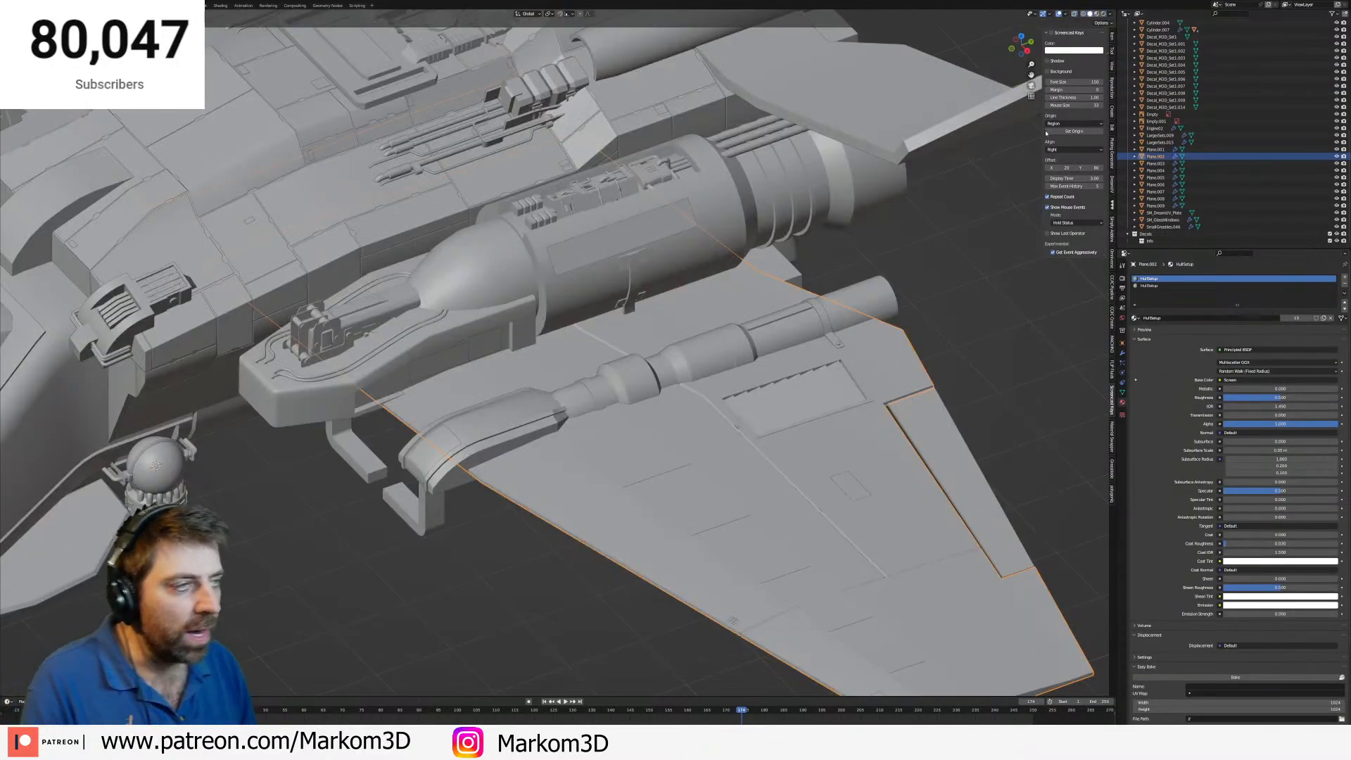
{"action": "left_click", "coordinate": [1102, 14]}
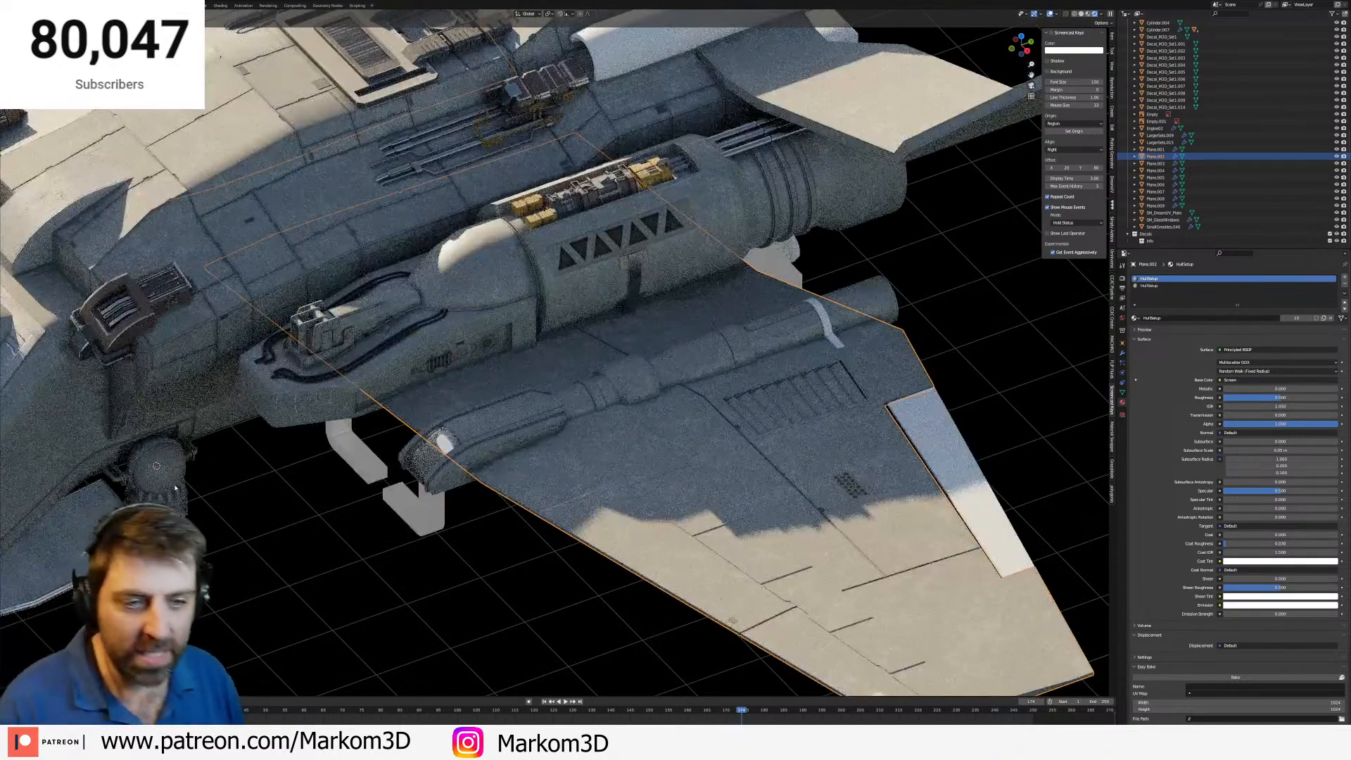
Give the round inner face of the ball-shaped lamp beside the nose the existing EmissiveLight material in a new slot, and preview it rendered.
{"action": "left_click", "coordinate": [175, 487]}
{"action": "key", "text": "KP_Decimal"}
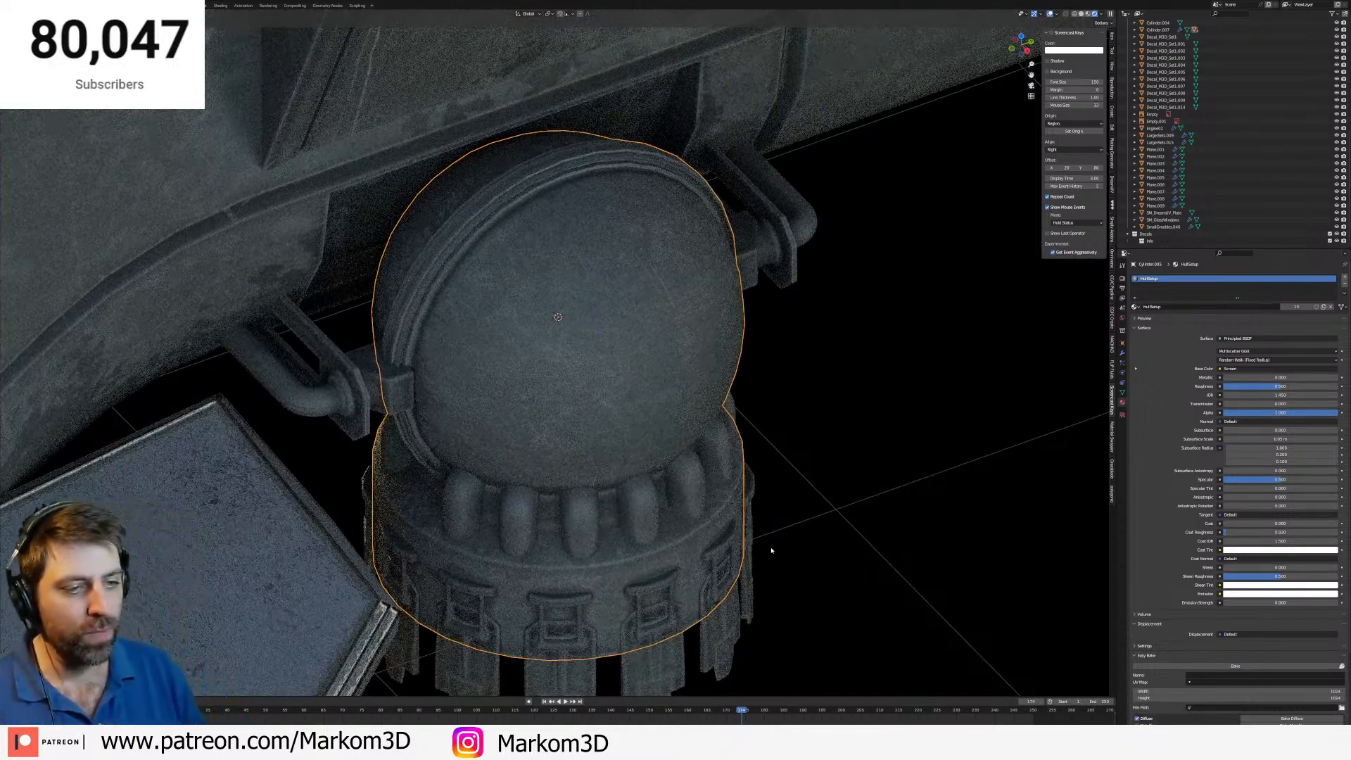
{"action": "key", "text": "KP_7"}
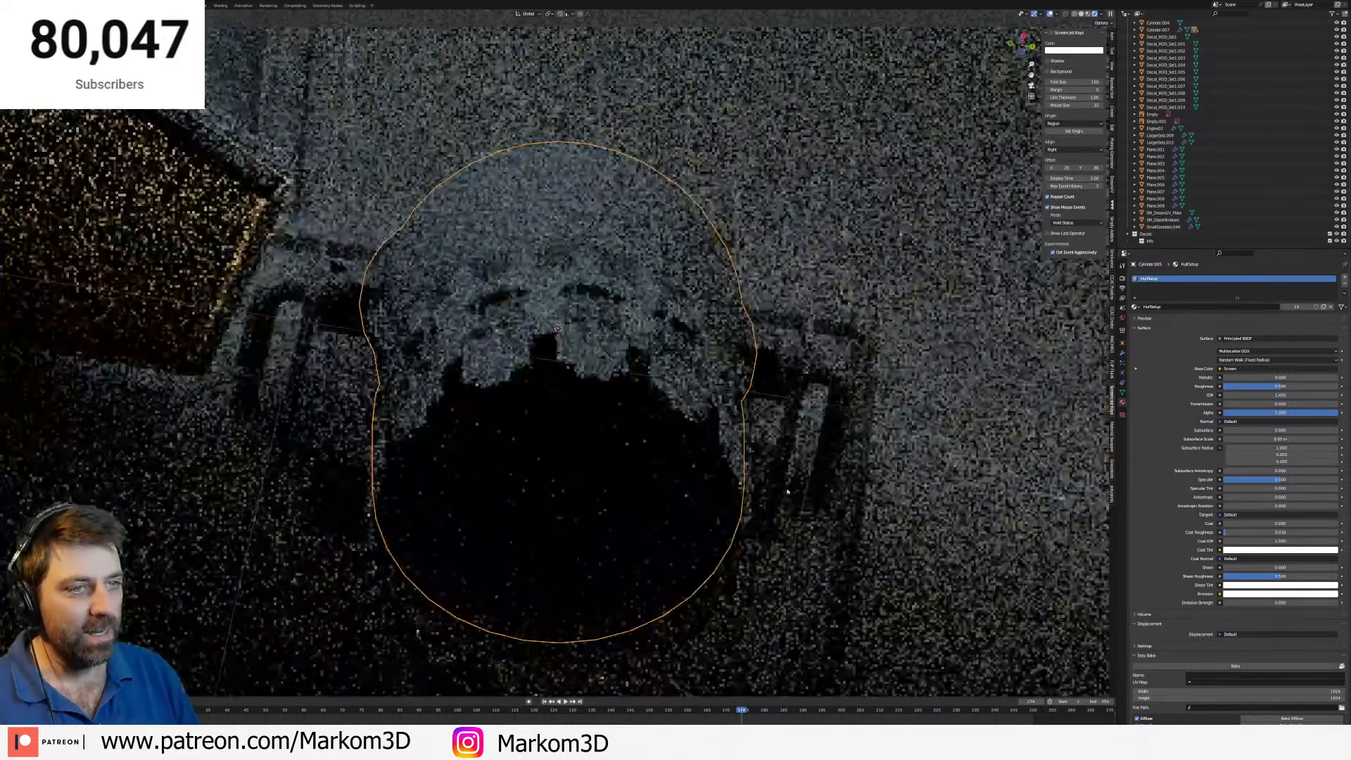
{"action": "middle_click_drag", "start_coordinate": [788, 492], "coordinate": [786, 482]}
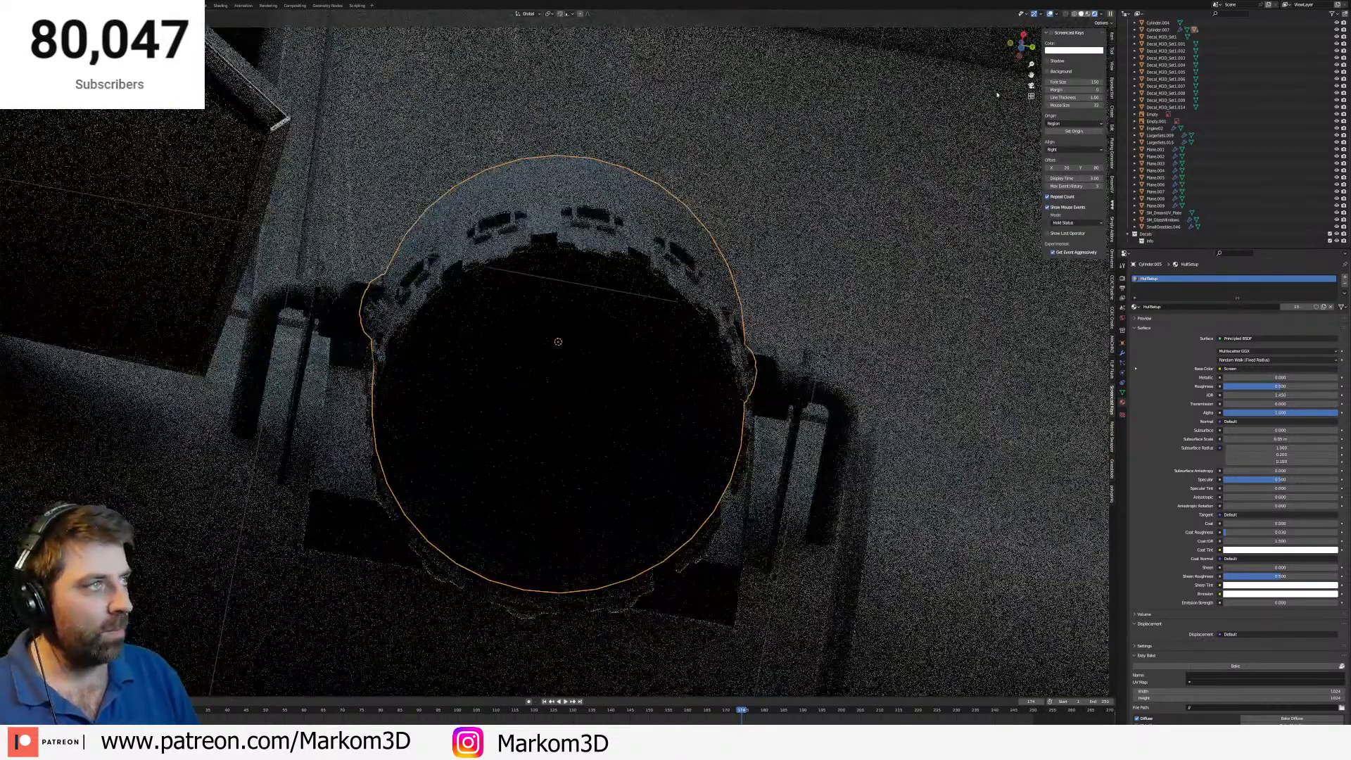
{"action": "left_click", "coordinate": [1081, 13]}
{"action": "key", "text": "Tab"}
{"action": "left_click", "coordinate": [556, 394]}
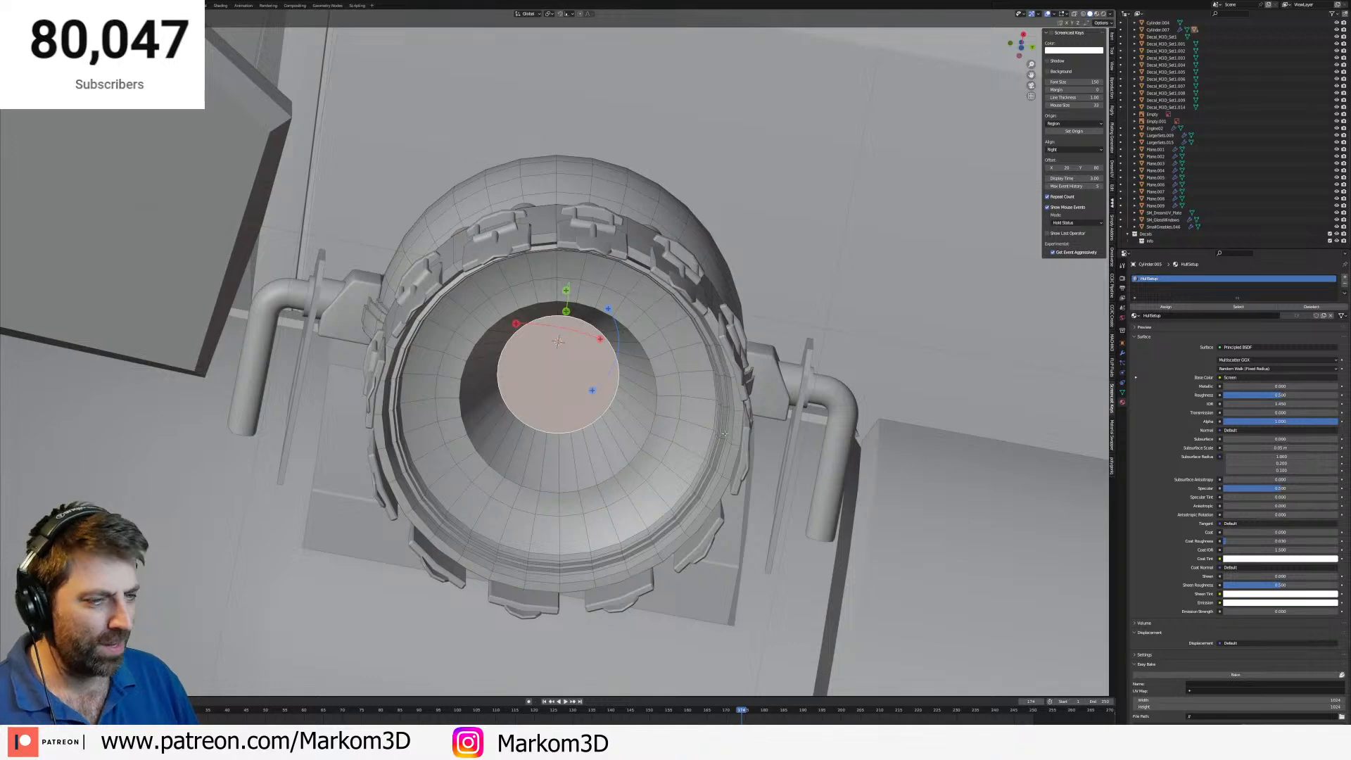
{"action": "left_click", "coordinate": [1346, 277]}
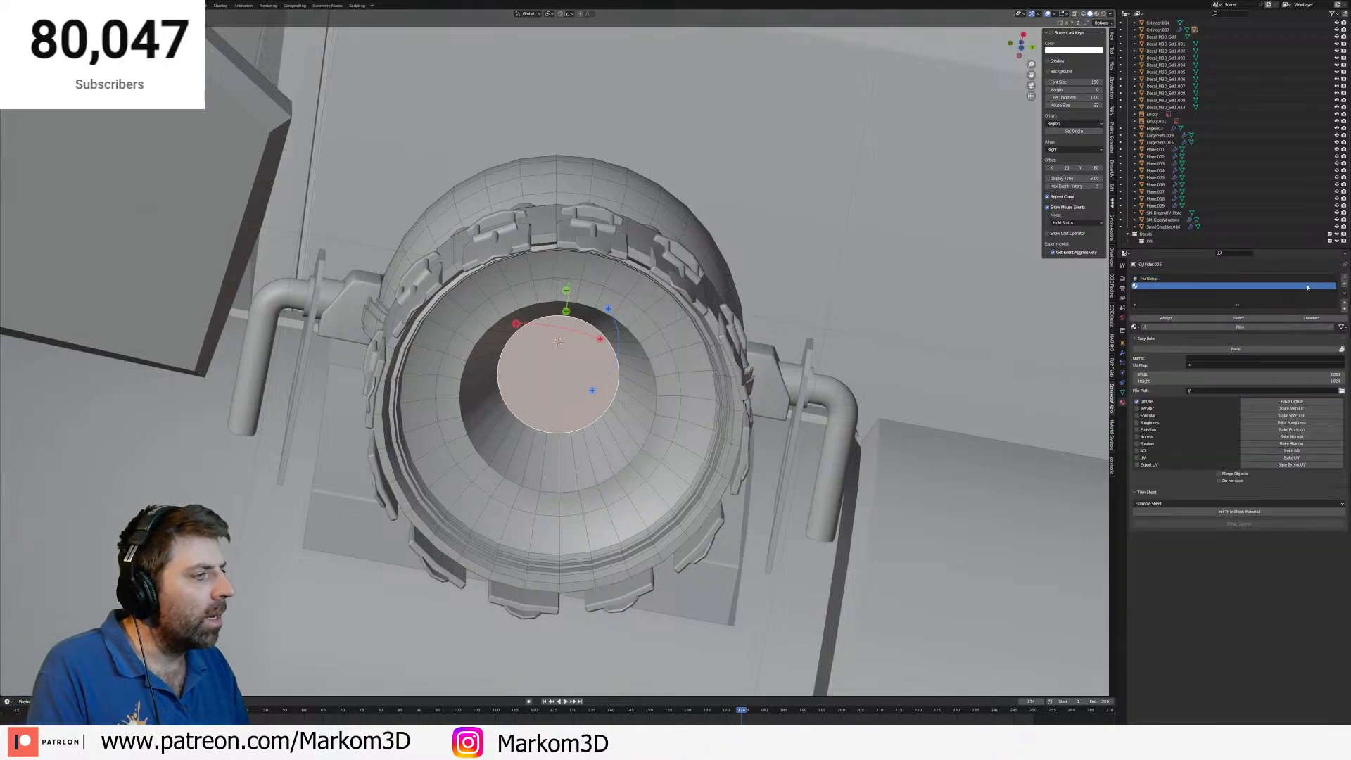
{"action": "left_click", "coordinate": [1136, 327]}
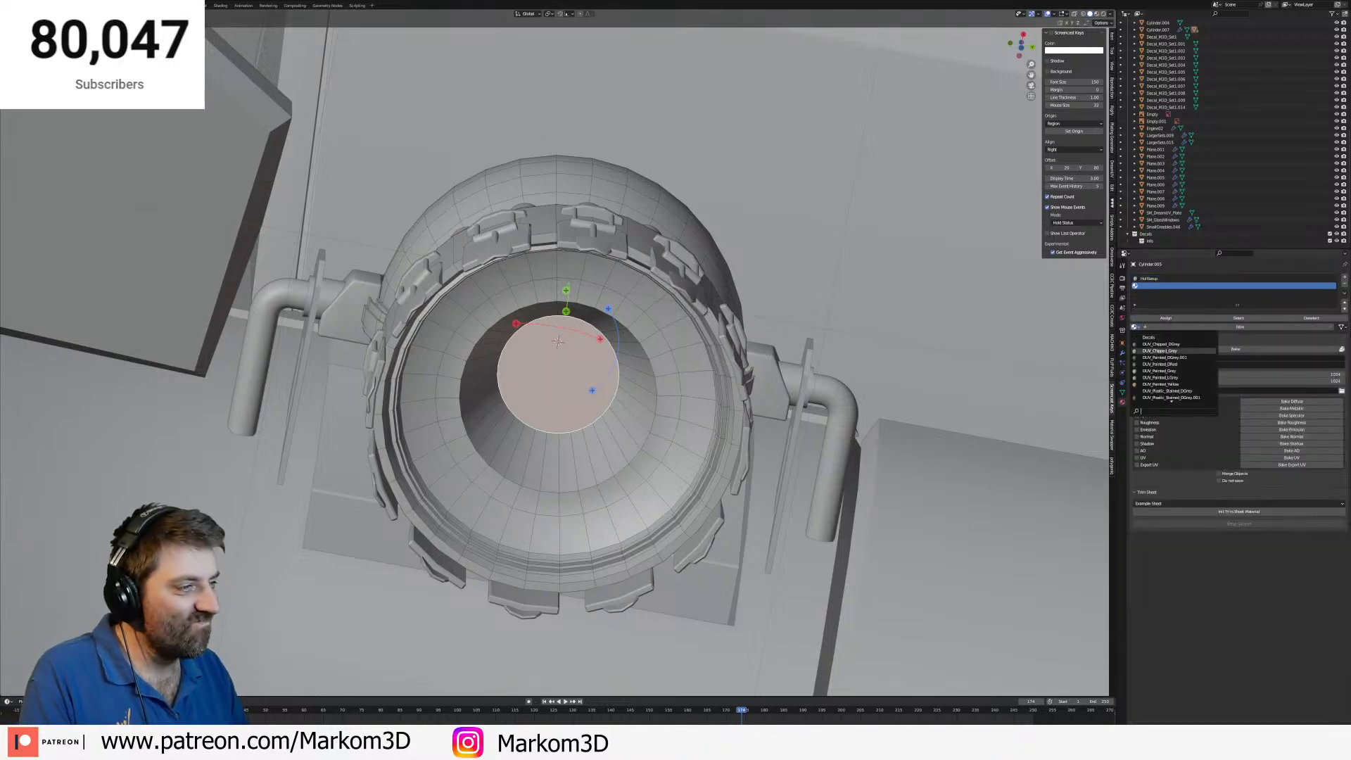
{"action": "scroll", "coordinate": [1169, 395], "scroll_direction": "down", "scroll_amount": 5}
{"action": "left_click", "coordinate": [1160, 399]}
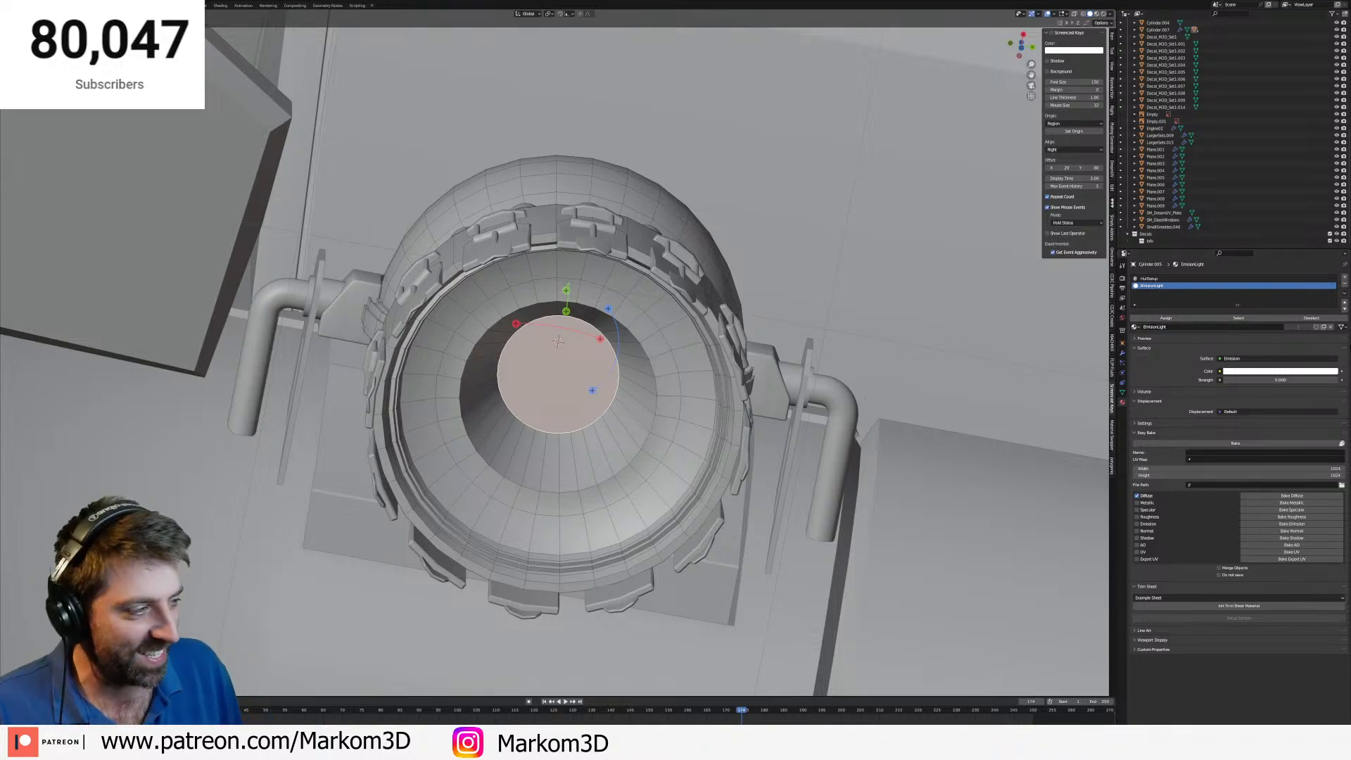
{"action": "middle_click_drag", "start_coordinate": [704, 479], "coordinate": [695, 416]}
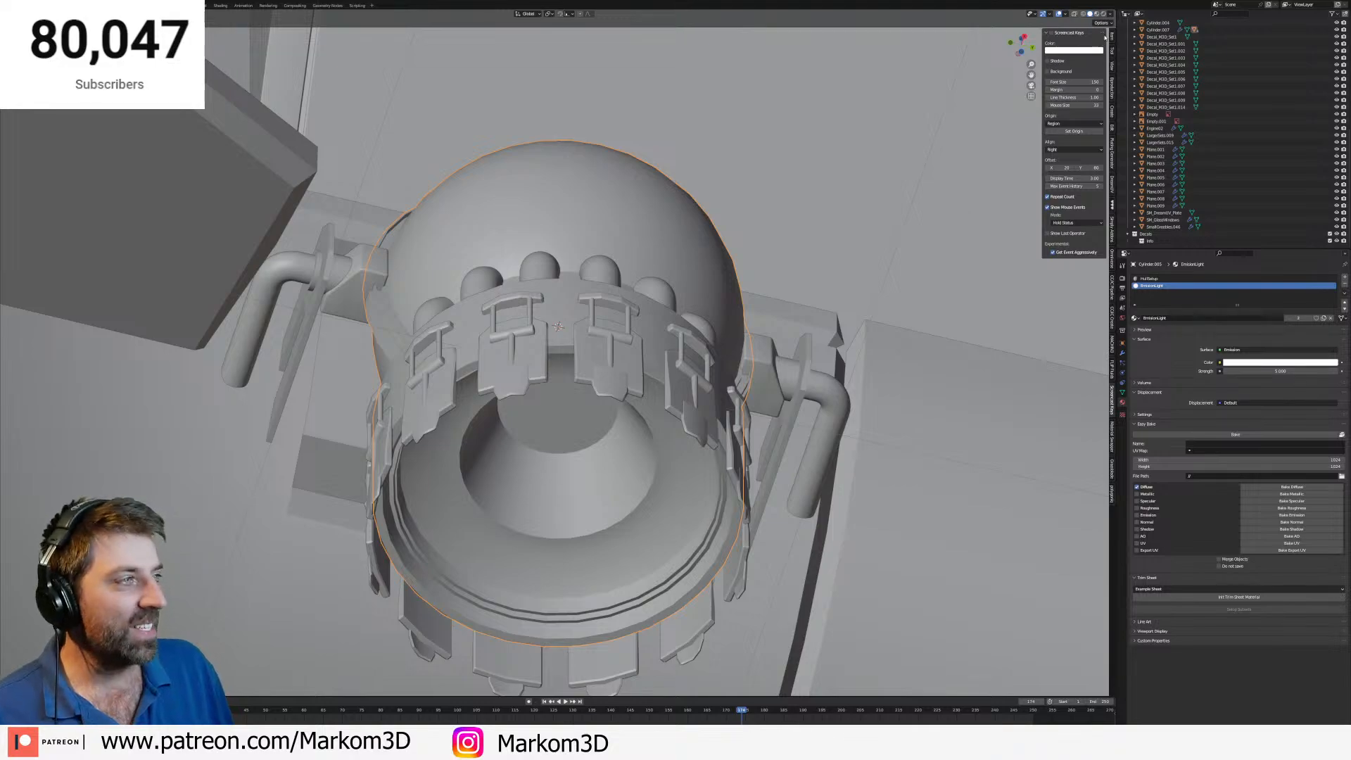
{"action": "left_click", "coordinate": [1104, 14]}
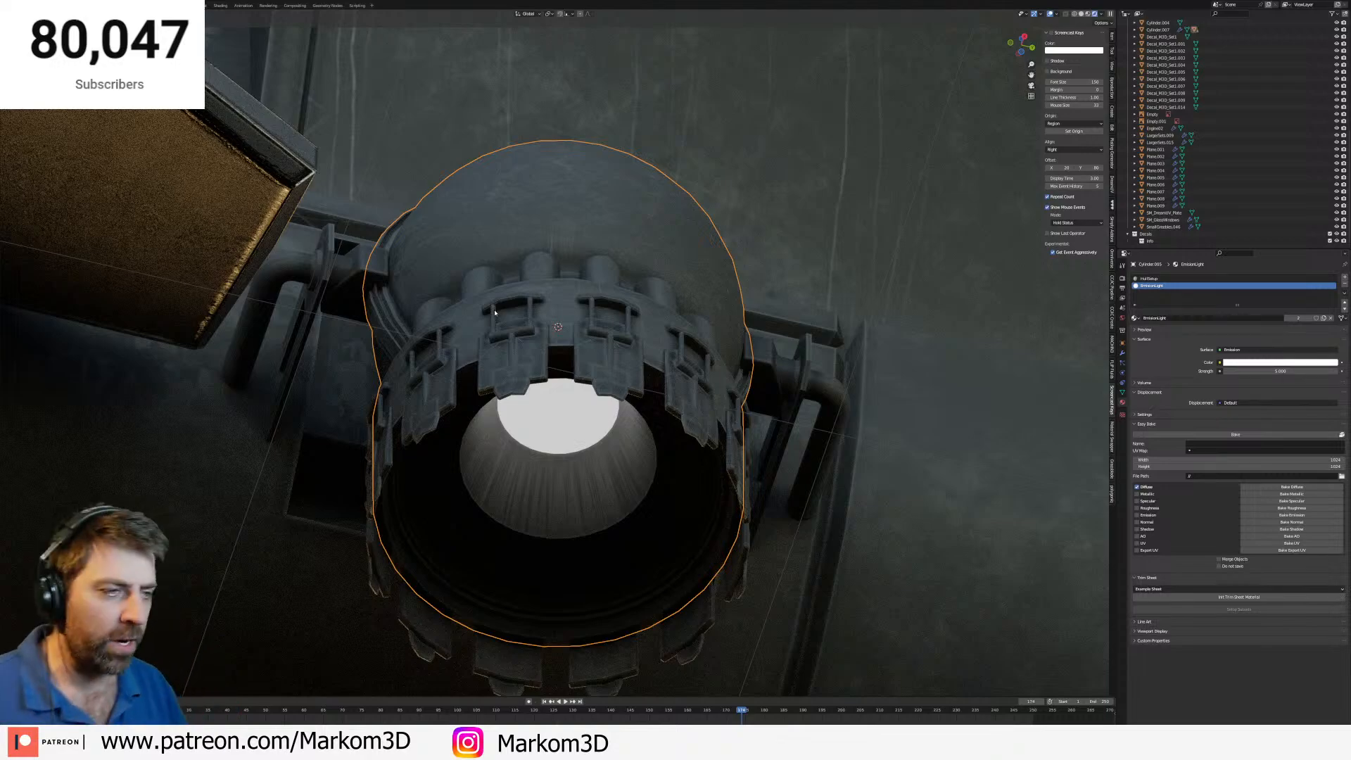
Examine the lamp from outside together with the surrounding nose, cockpit and fuselage in the rendered view.
{"action": "middle_click_drag", "start_coordinate": [538, 331], "coordinate": [557, 374]}
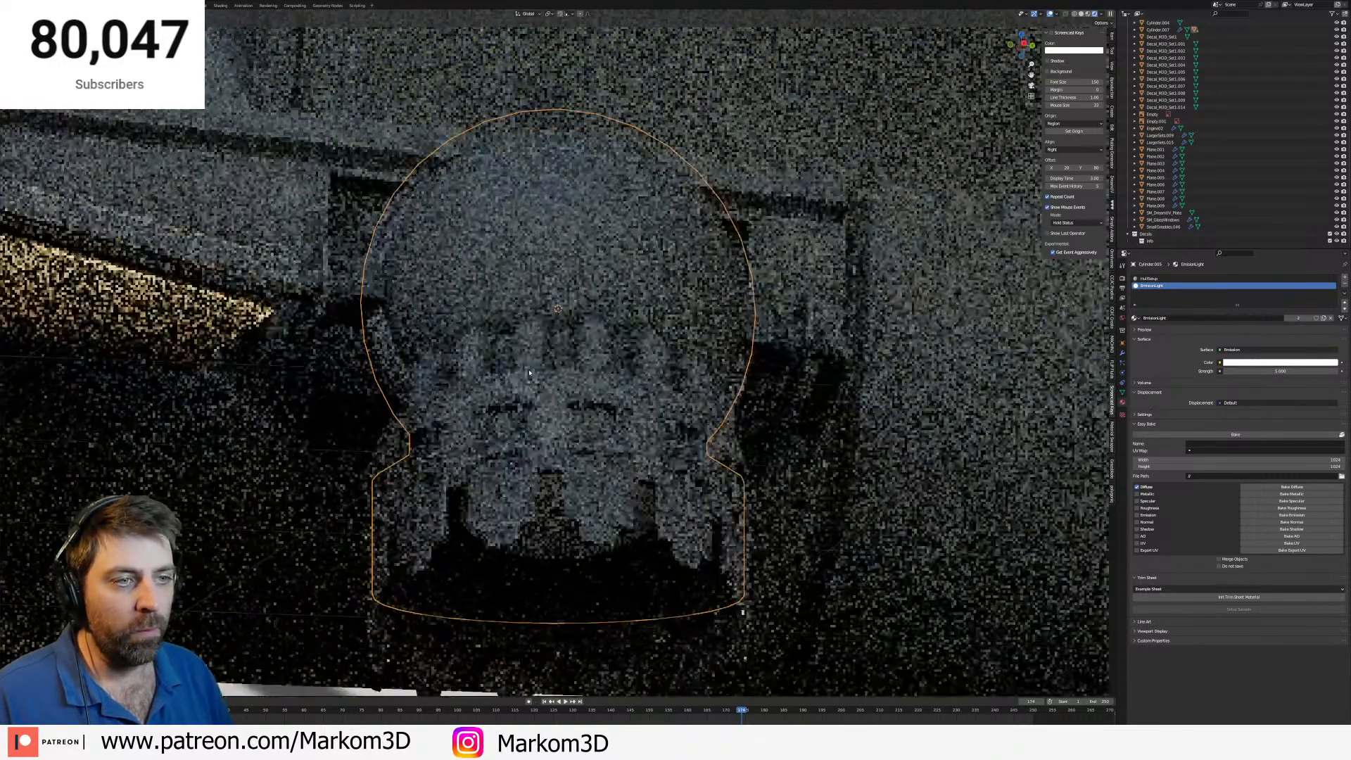
{"action": "scroll", "coordinate": [559, 373], "scroll_direction": "down", "scroll_amount": 6}
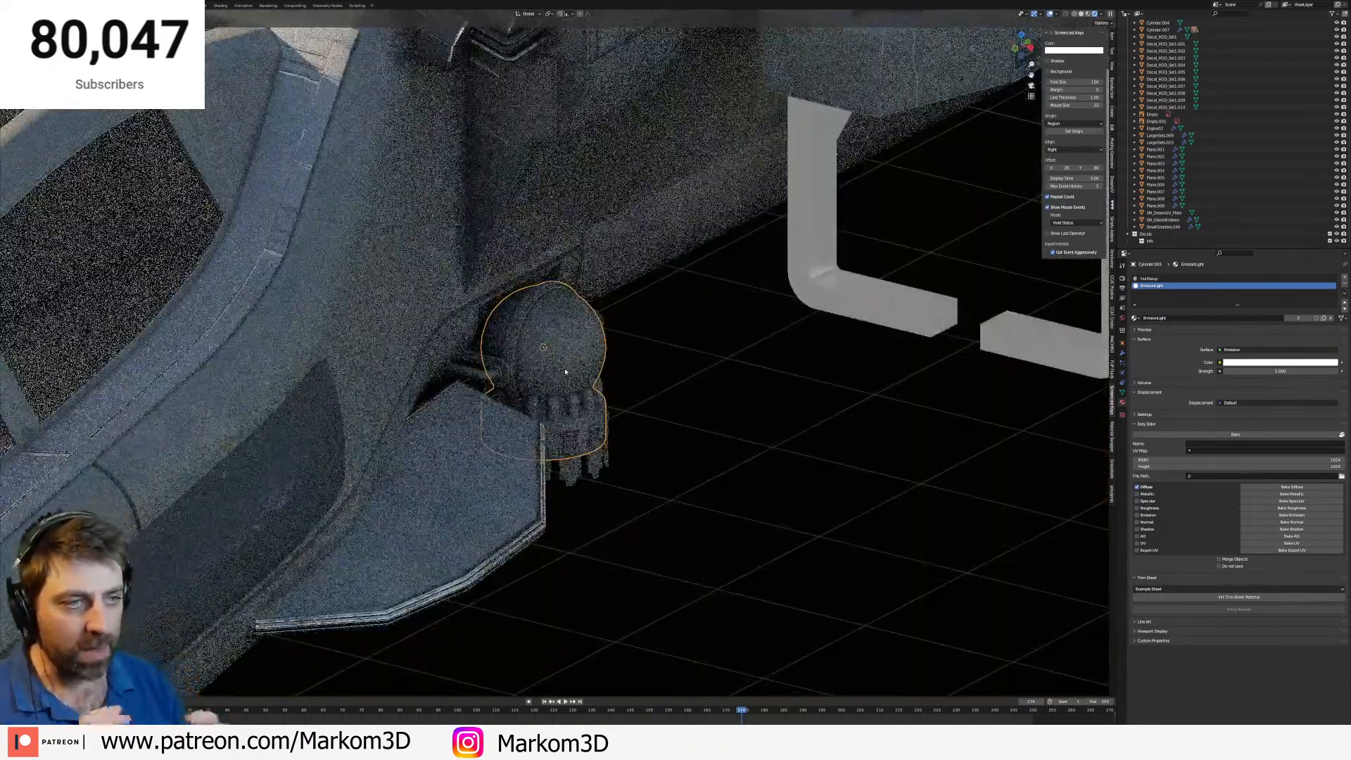
{"action": "scroll", "coordinate": [785, 446], "scroll_direction": "down", "scroll_amount": 1}
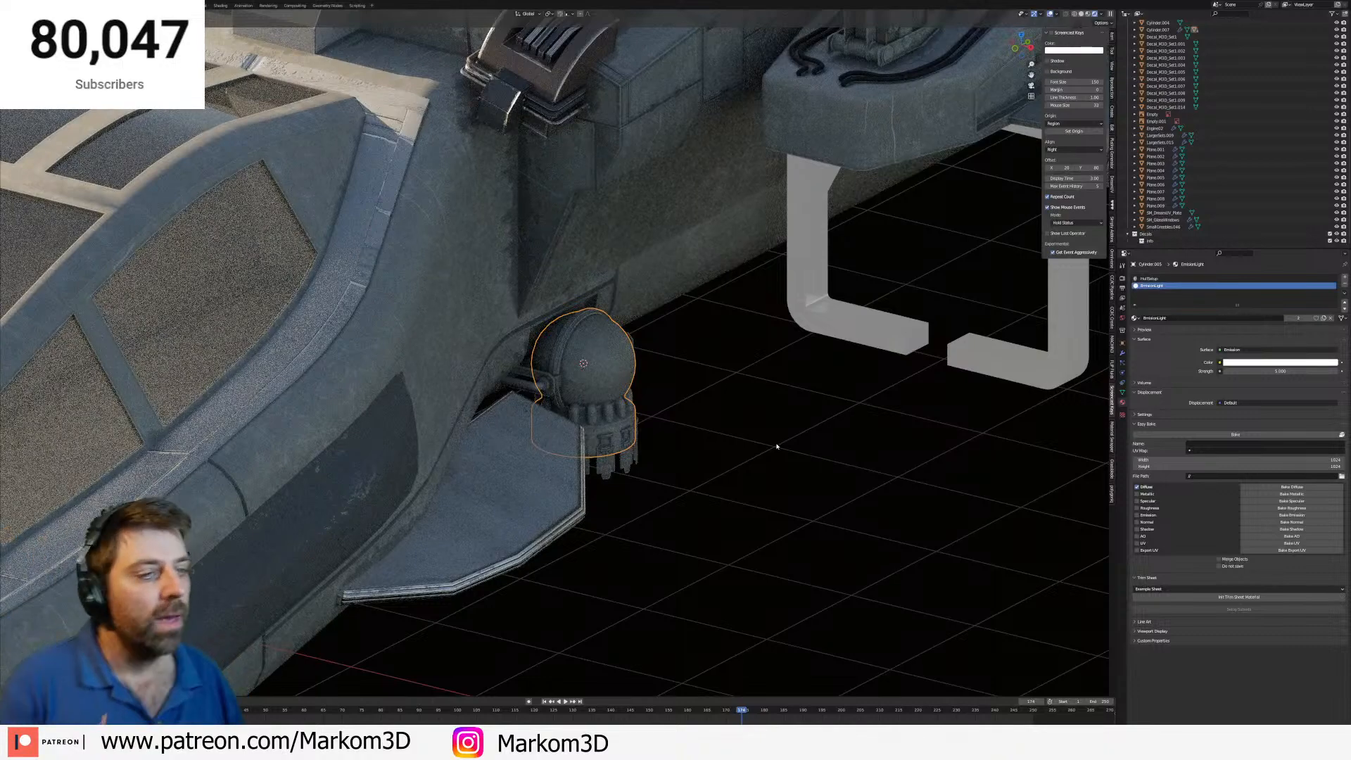
{"action": "scroll", "coordinate": [699, 425], "scroll_direction": "down", "scroll_amount": 3}
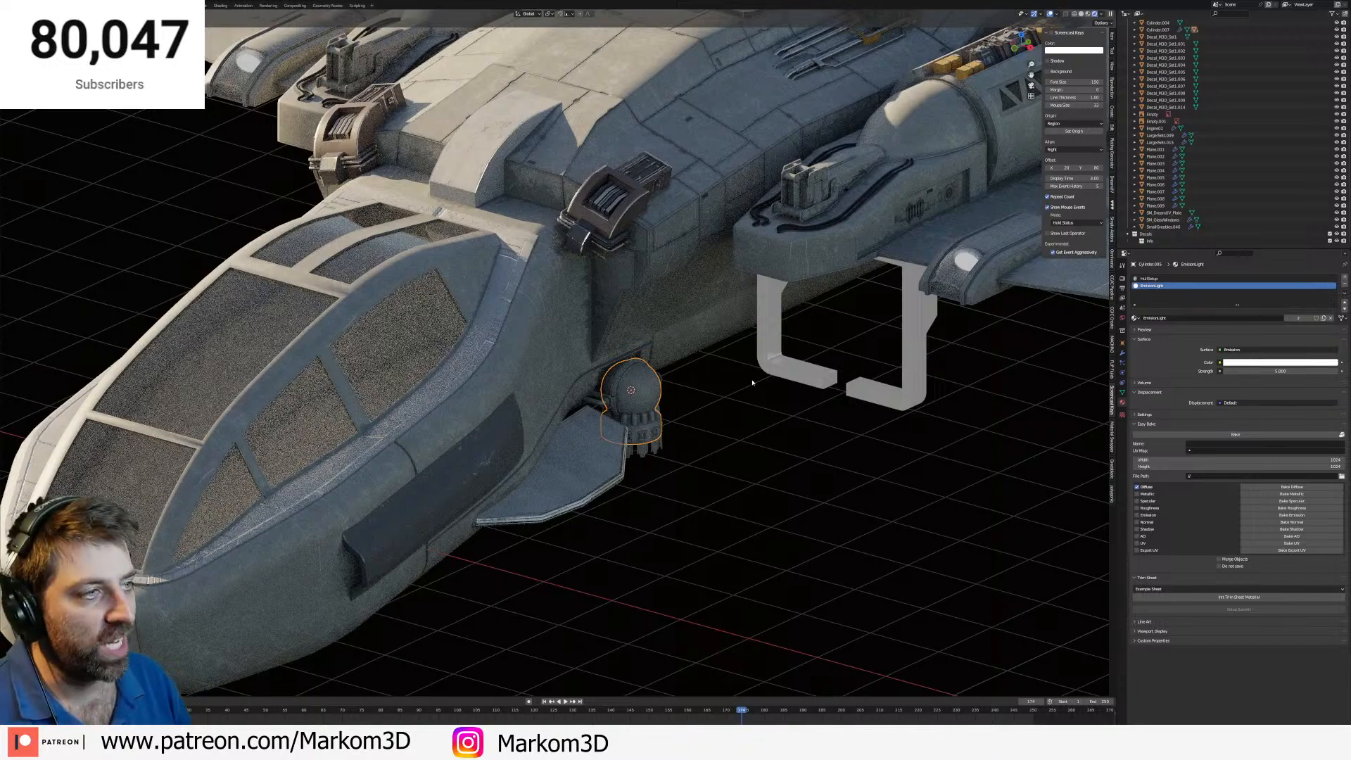
{"action": "middle_click_drag", "start_coordinate": [758, 385], "coordinate": [589, 447]}
{"action": "scroll", "coordinate": [760, 387], "scroll_direction": "down", "scroll_amount": 2}
Locate and select the mirrored fairing under the rear fuselage, and inspect it from below in solid and rendered shading.
{"action": "left_click", "coordinate": [1082, 14]}
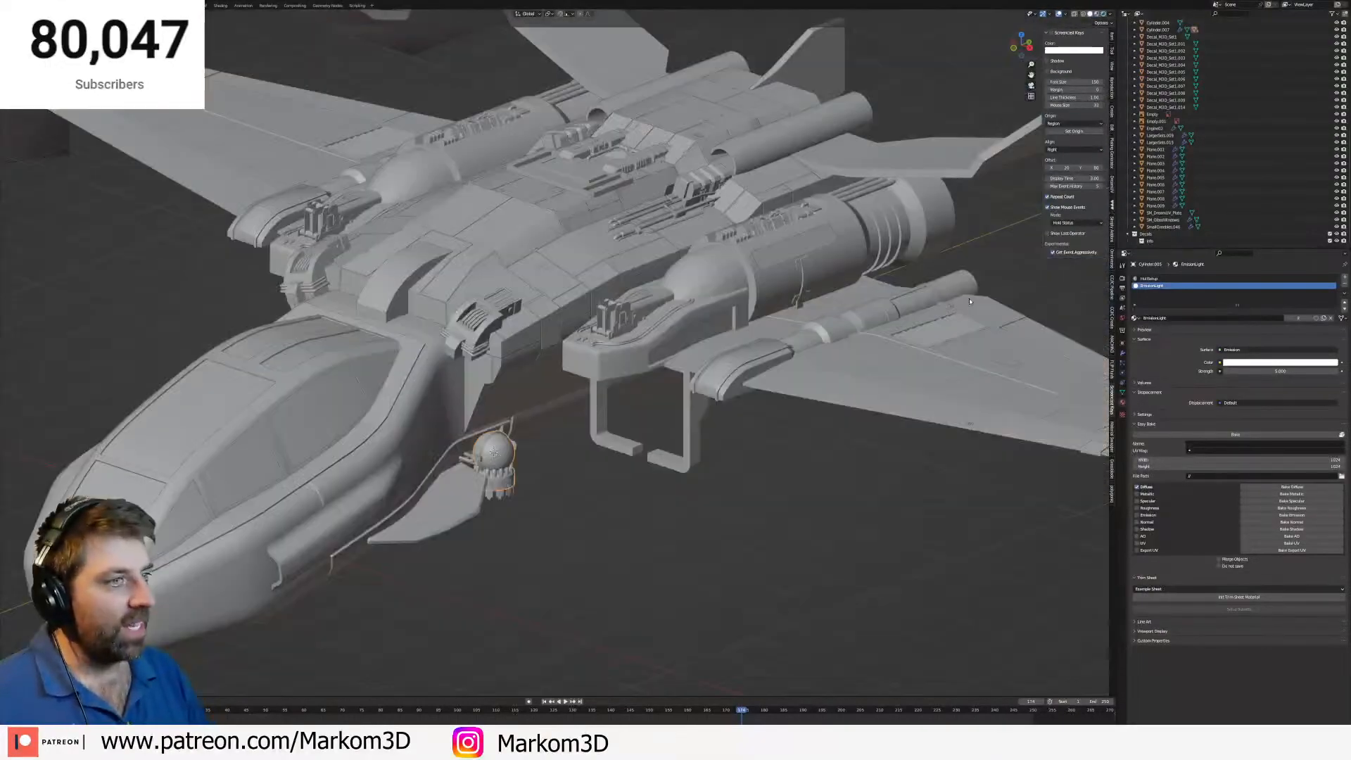
{"action": "mouse_move", "coordinate": [888, 377]}
{"action": "middle_mouse_down"}
{"action": "mouse_move", "coordinate": [805, 388]}
{"action": "mouse_move", "coordinate": [856, 403]}
{"action": "middle_mouse_up"}
{"action": "scroll", "coordinate": [805, 388], "scroll_direction": "up", "scroll_amount": 3}
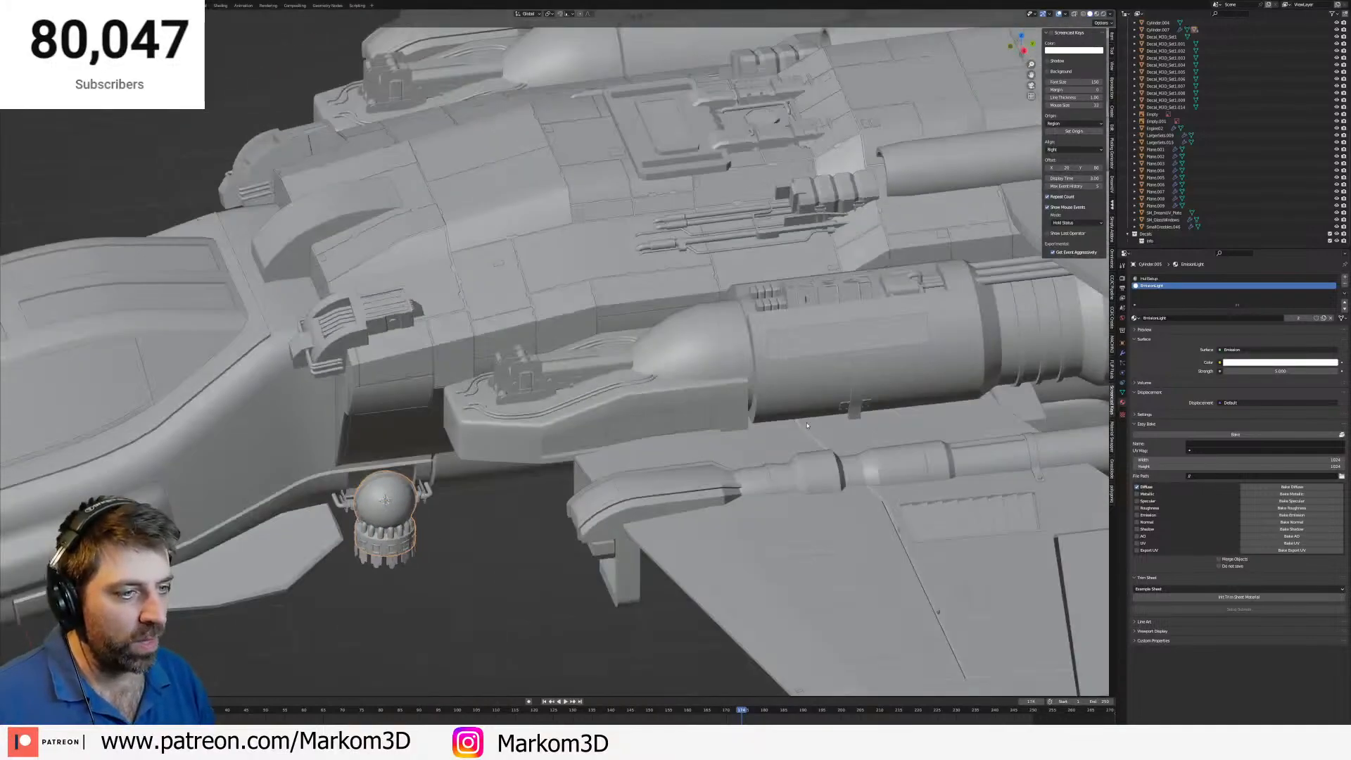
{"action": "scroll", "coordinate": [845, 401], "scroll_direction": "up", "scroll_amount": 3}
{"action": "middle_click_drag", "start_coordinate": [761, 430], "coordinate": [741, 402]}
{"action": "scroll", "coordinate": [850, 434], "scroll_direction": "up", "scroll_amount": 6}
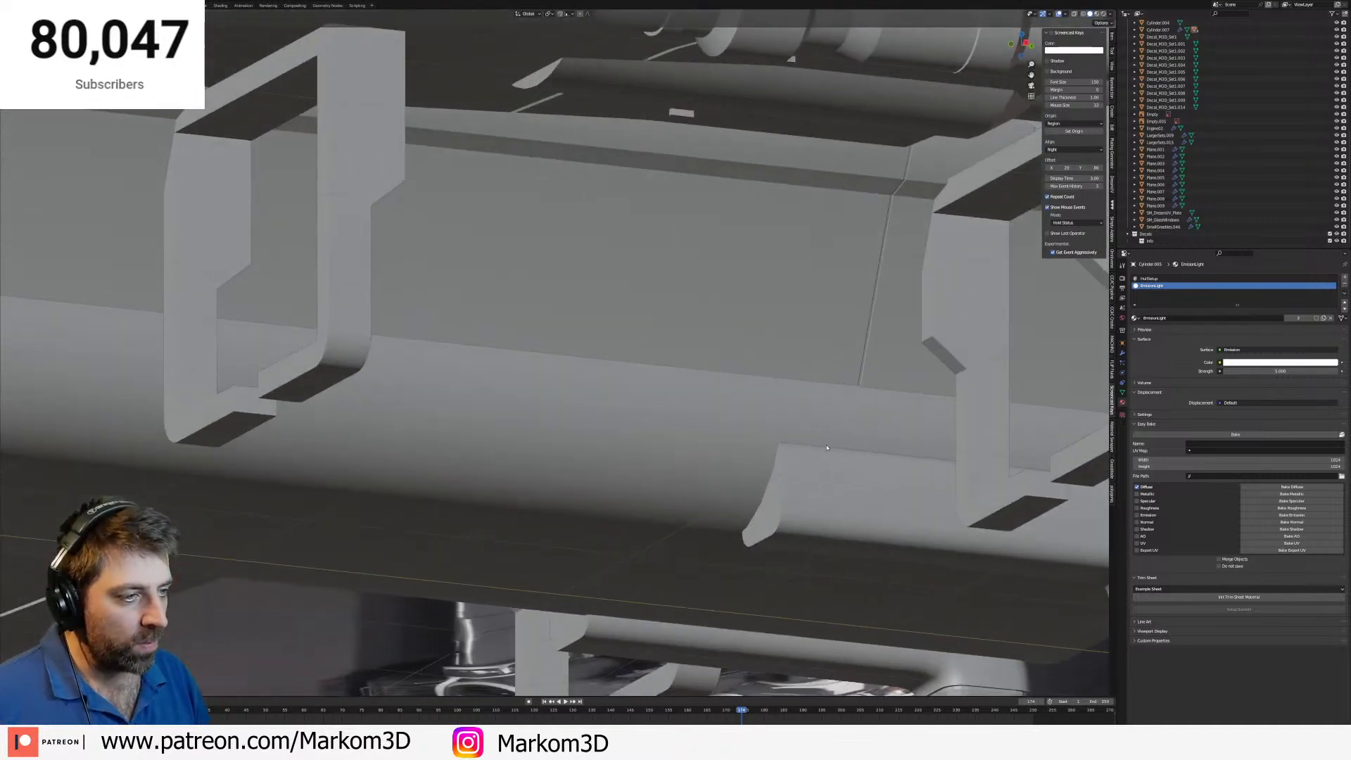
{"action": "left_click", "coordinate": [767, 504]}
{"action": "middle_click_drag", "start_coordinate": [768, 505], "coordinate": [606, 307], "text": "shift"}
{"action": "scroll", "coordinate": [786, 437], "scroll_direction": "down", "scroll_amount": 2}
{"action": "left_click", "coordinate": [1103, 14]}
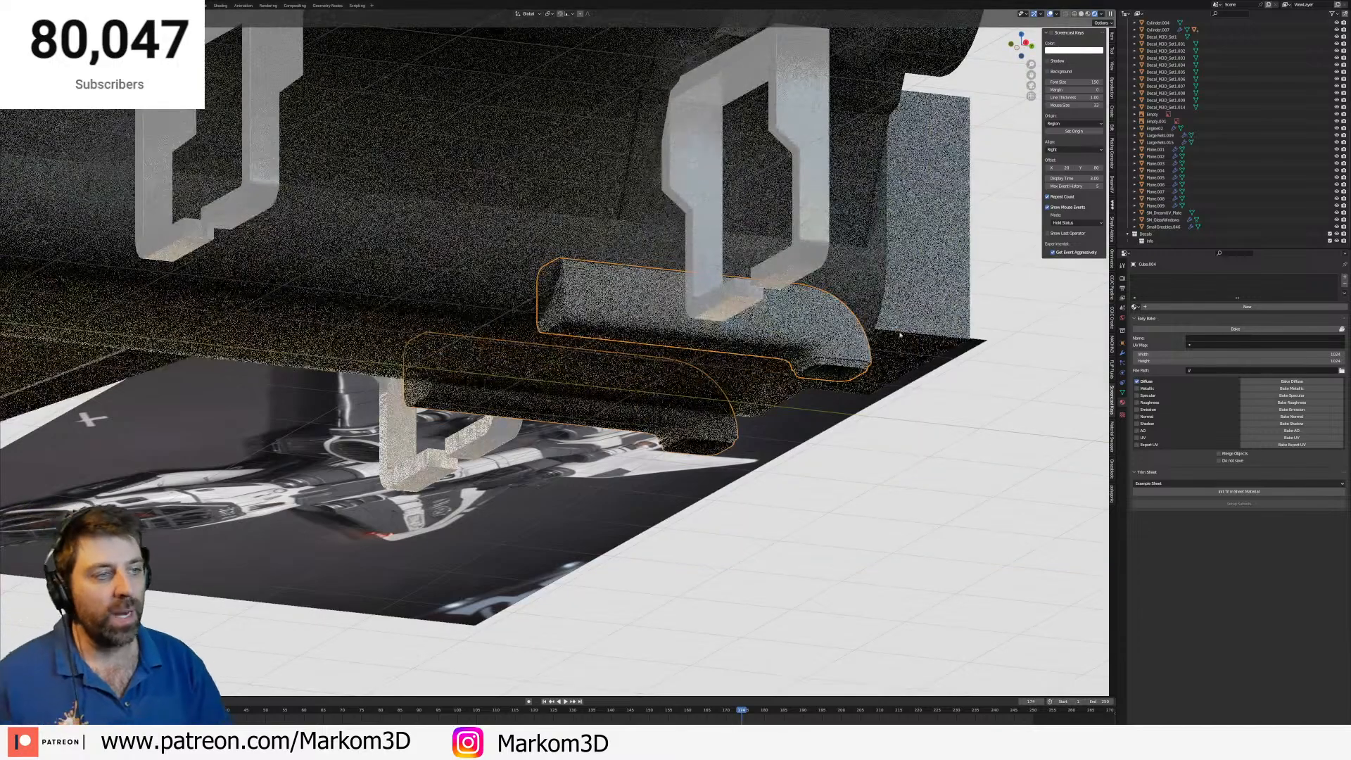
{"action": "middle_click_drag", "start_coordinate": [901, 332], "coordinate": [730, 386]}
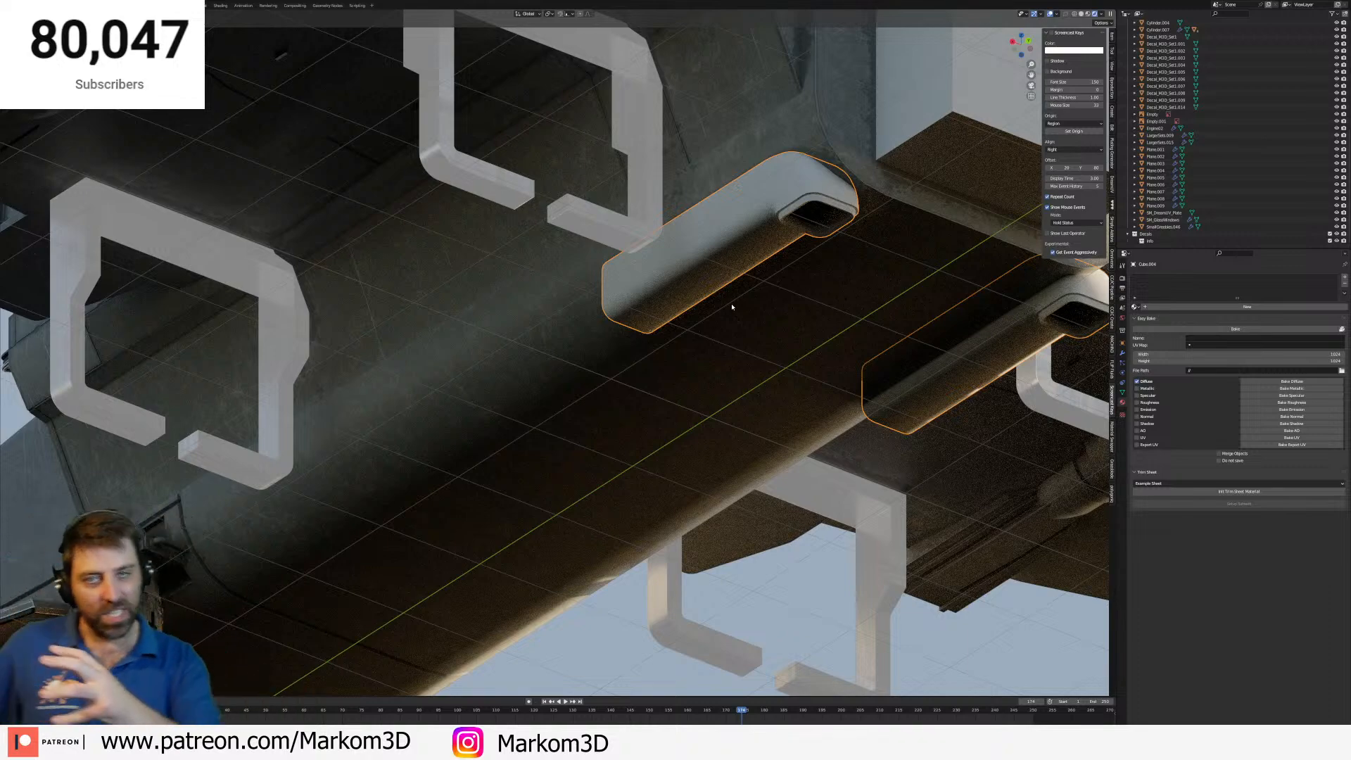
{"action": "middle_click_drag", "start_coordinate": [732, 307], "coordinate": [654, 305]}
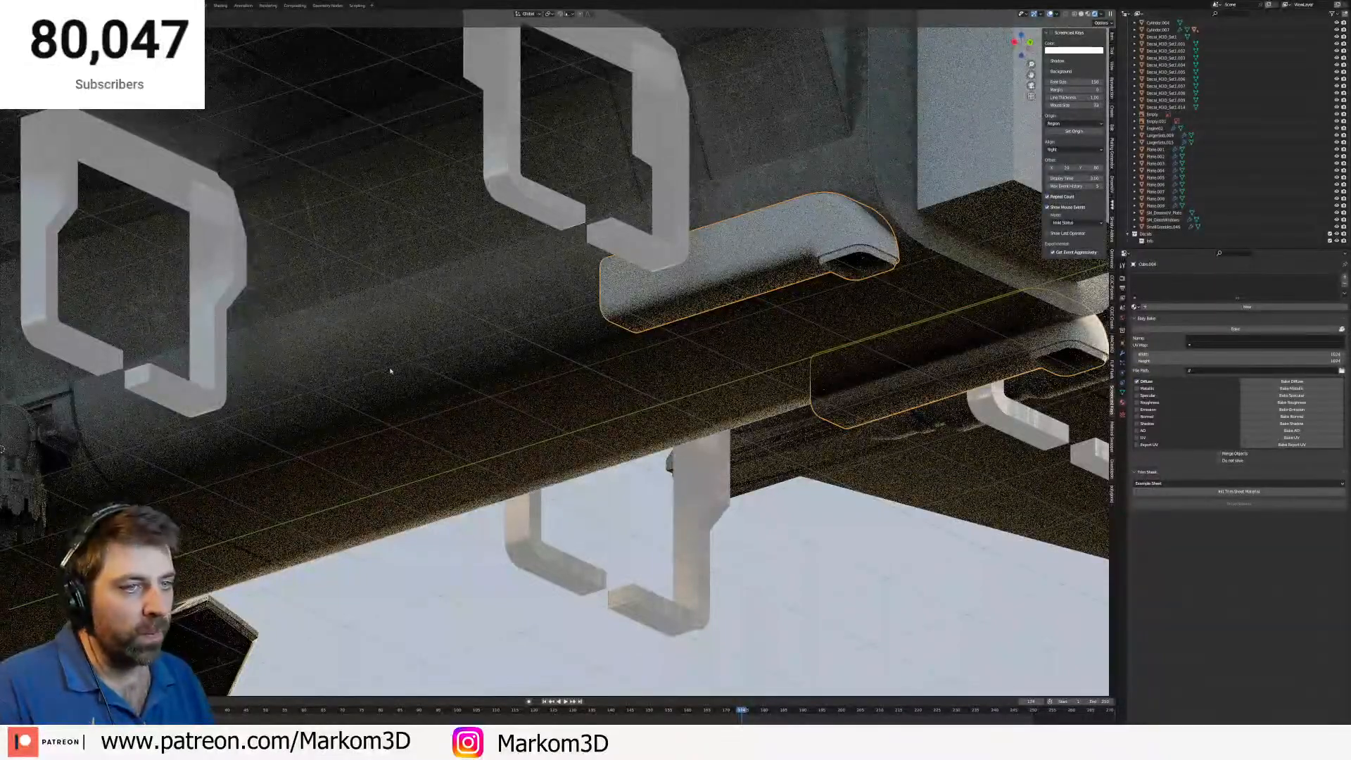
{"action": "middle_click_drag", "start_coordinate": [282, 394], "coordinate": [342, 356]}
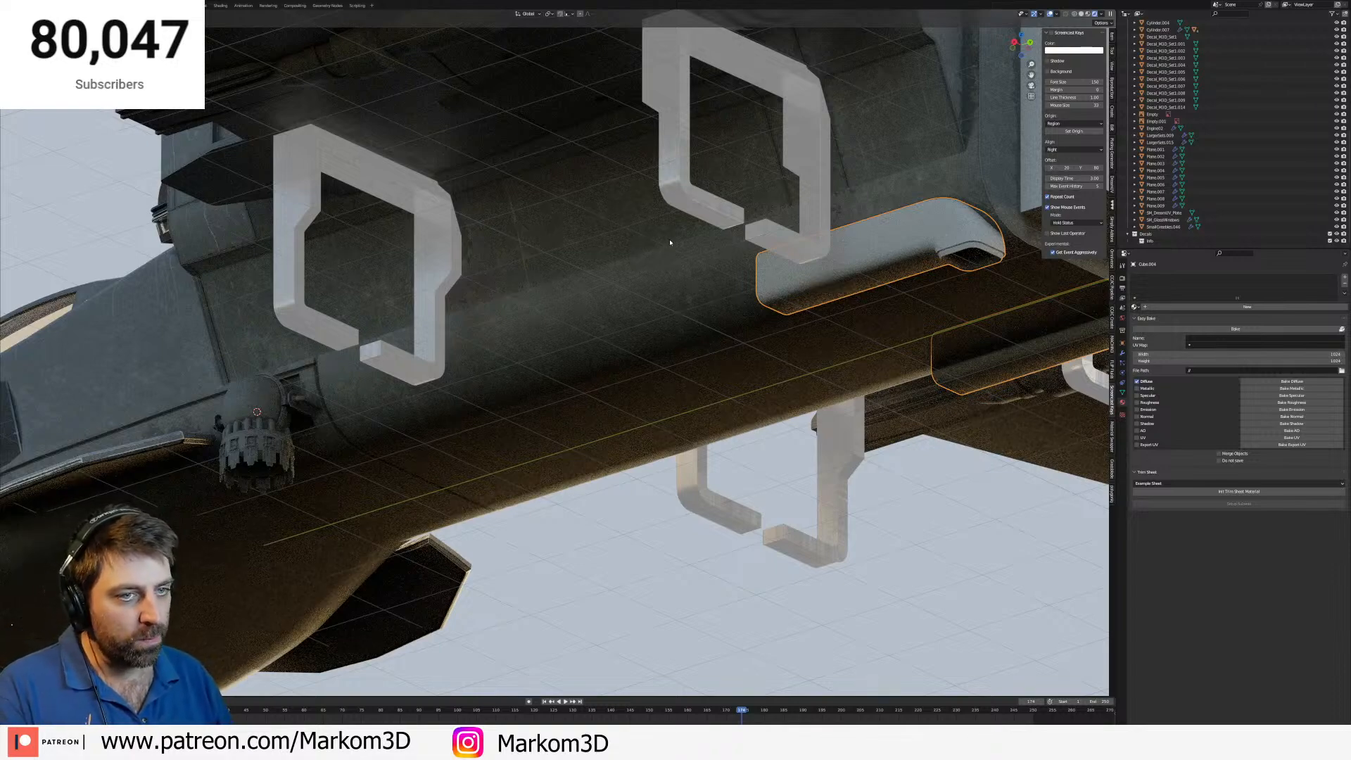
{"action": "left_click", "coordinate": [601, 377]}
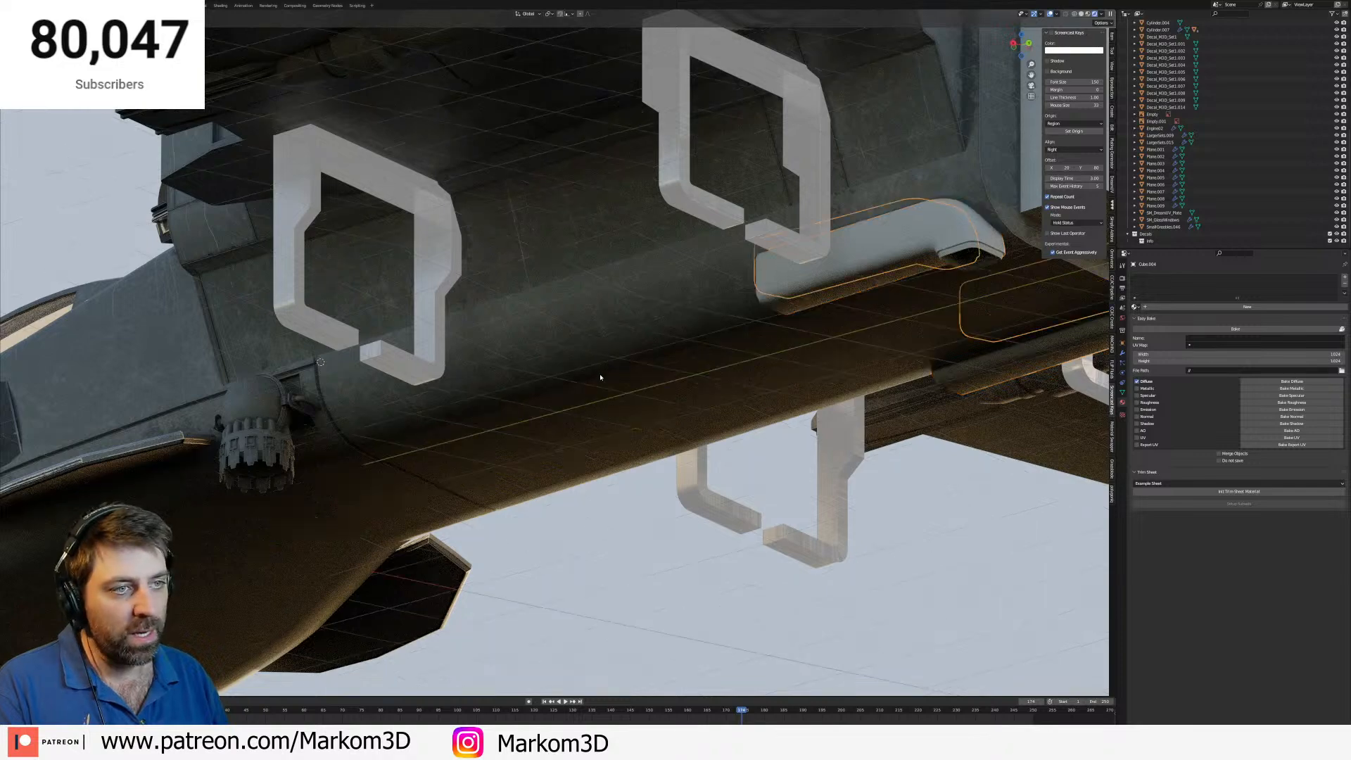
Examine the ship's rear with its square block and engines, and select the bracket frames hanging beneath the wings.
{"action": "scroll", "coordinate": [600, 378], "scroll_direction": "down", "scroll_amount": 4}
{"action": "middle_click_drag", "start_coordinate": [600, 377], "coordinate": [689, 412]}
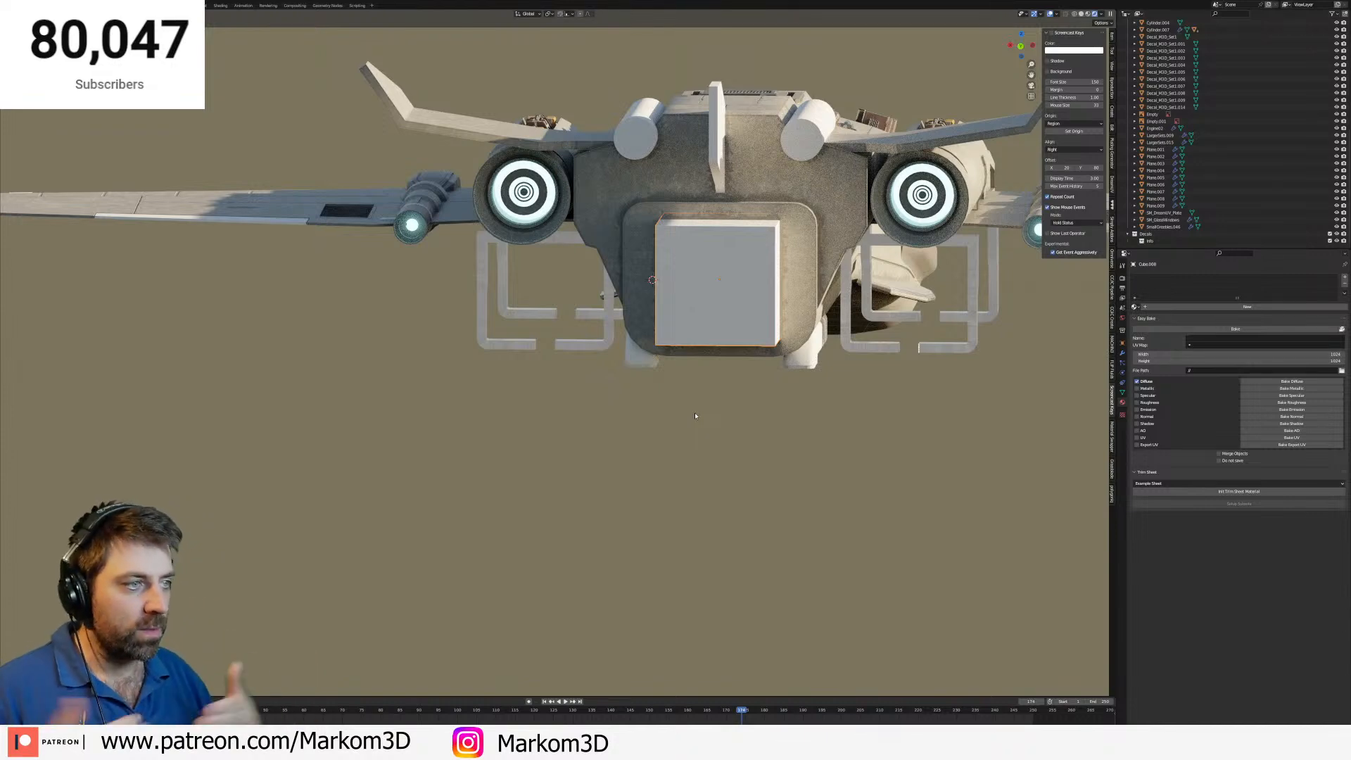
{"action": "middle_click_drag", "start_coordinate": [752, 318], "coordinate": [719, 288]}
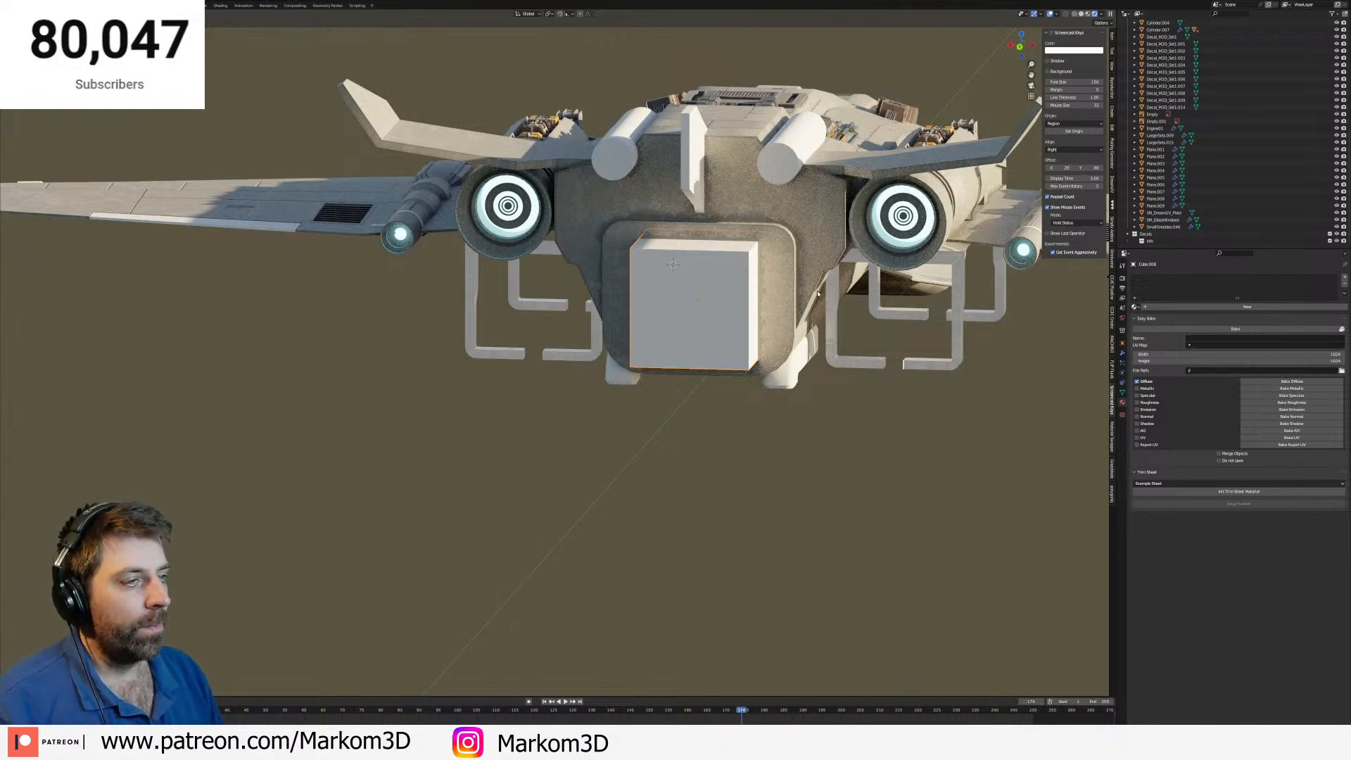
{"action": "left_click", "coordinate": [781, 422]}
{"action": "middle_click_drag", "start_coordinate": [619, 401], "coordinate": [668, 426]}
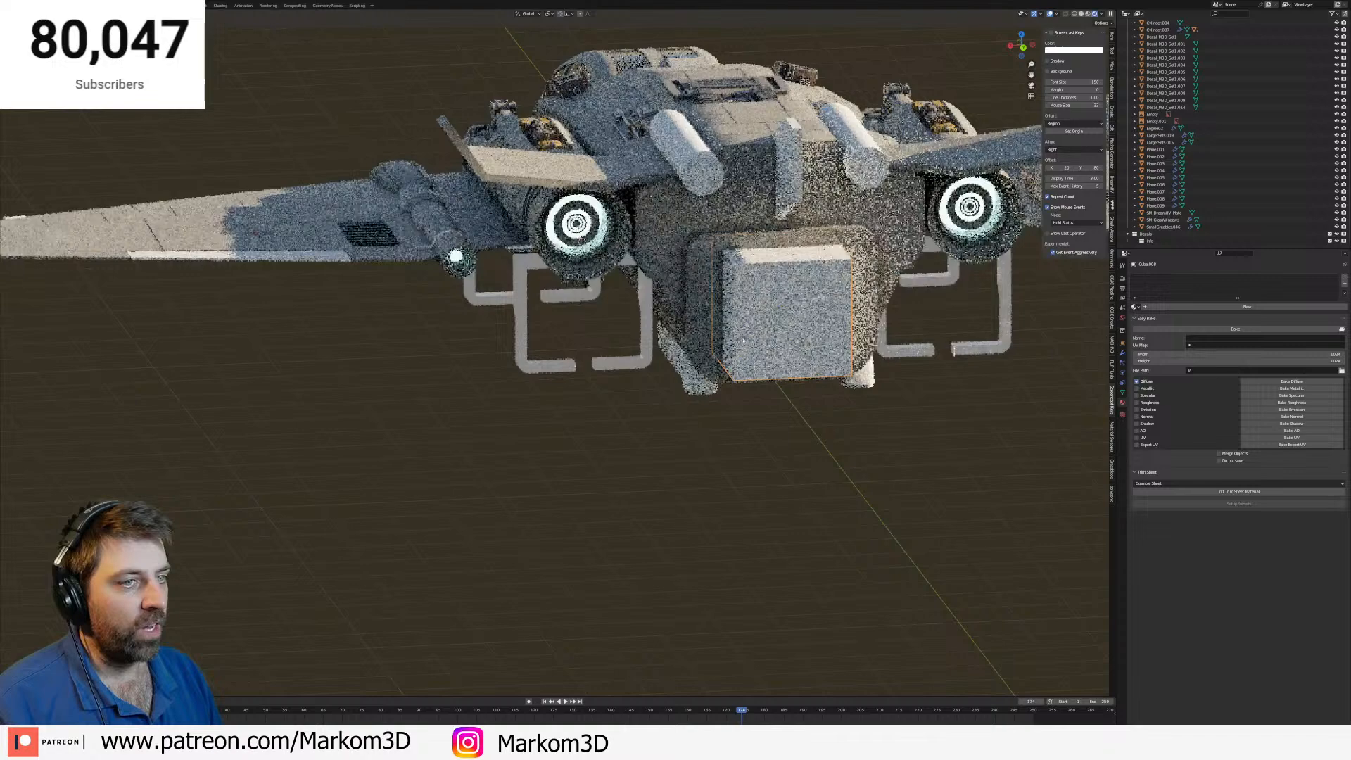
{"action": "left_click", "coordinate": [646, 362]}
{"action": "middle_click_drag", "start_coordinate": [647, 373], "coordinate": [612, 290]}
{"action": "scroll", "coordinate": [606, 288], "scroll_direction": "up", "scroll_amount": 2}
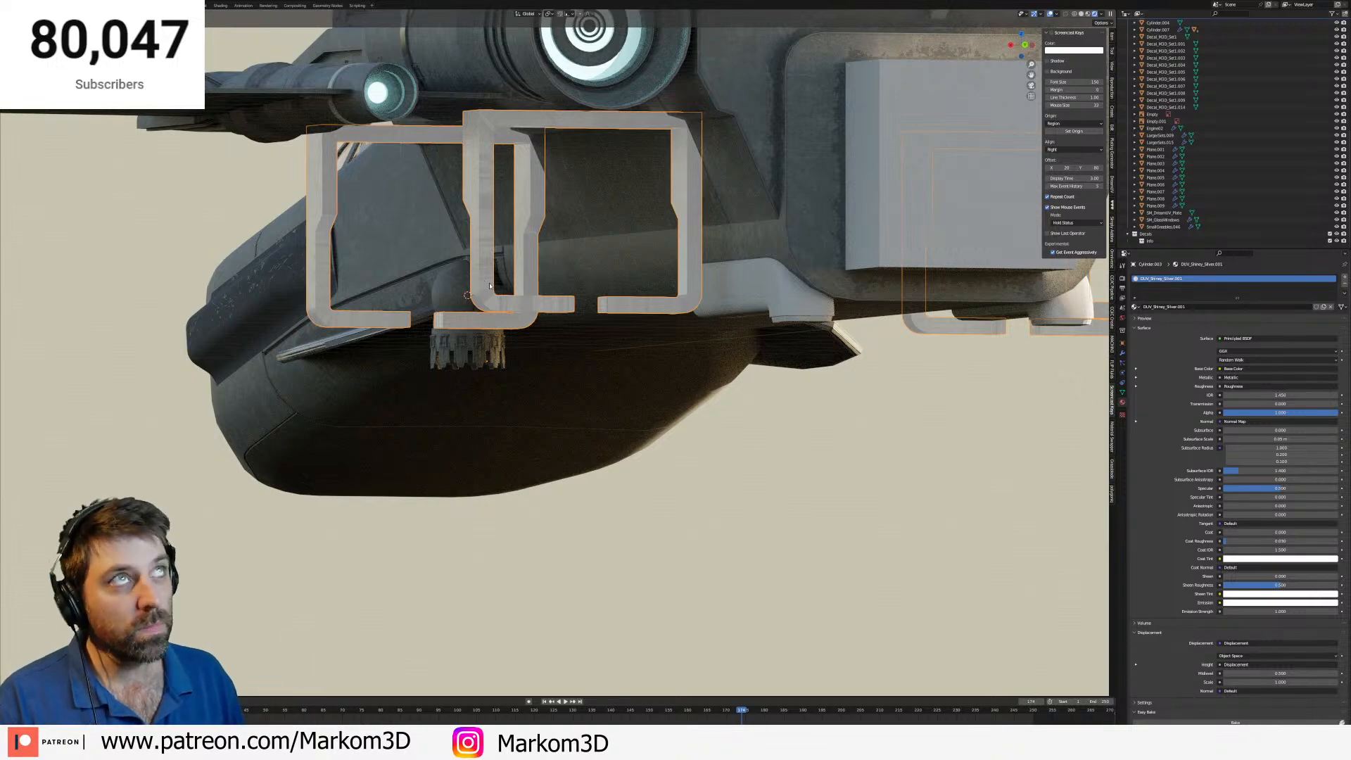
Try hiding the bracket frames beneath the wings and examine the ship without them from the front.
{"action": "scroll", "coordinate": [494, 243], "scroll_direction": "down", "scroll_amount": 10}
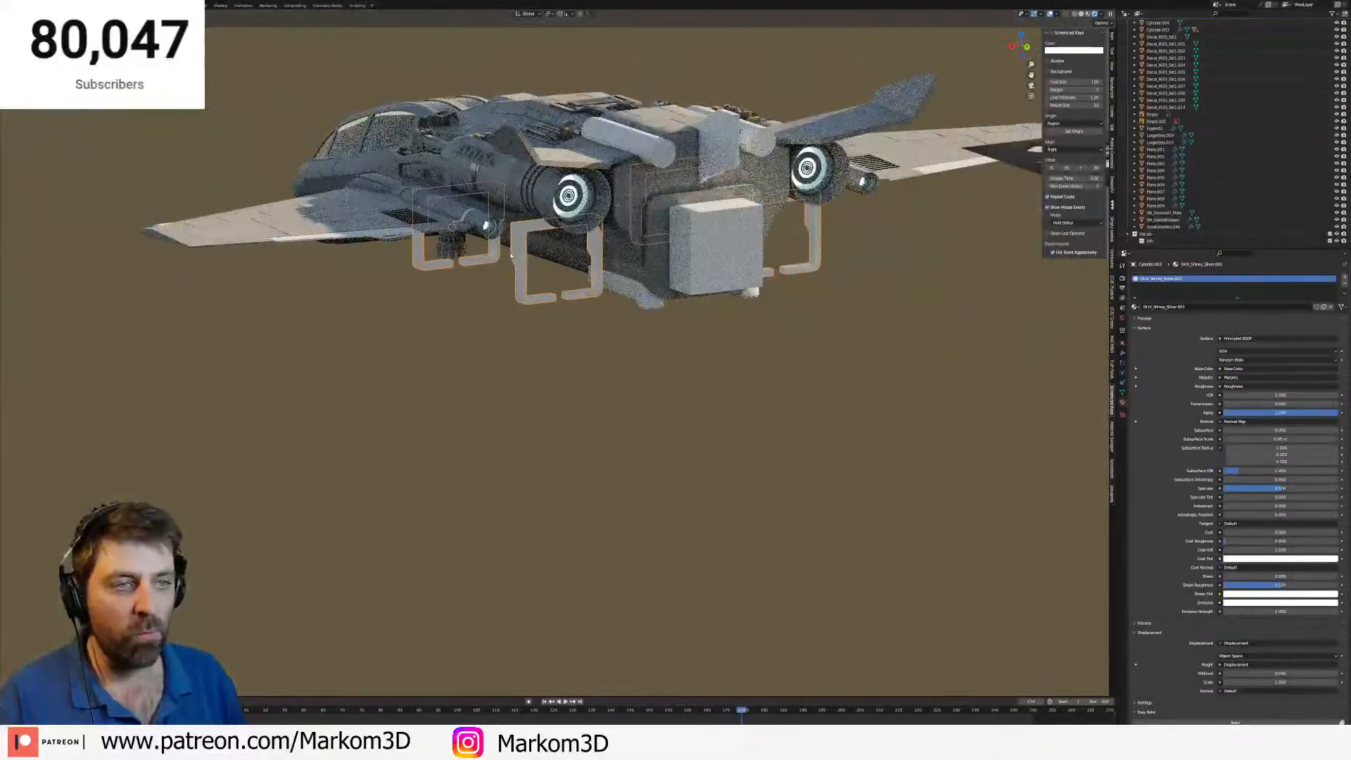
{"action": "middle_click_drag", "start_coordinate": [511, 256], "coordinate": [603, 261]}
{"action": "scroll", "coordinate": [597, 278], "scroll_direction": "up", "scroll_amount": 2}
{"action": "key", "text": "h"}
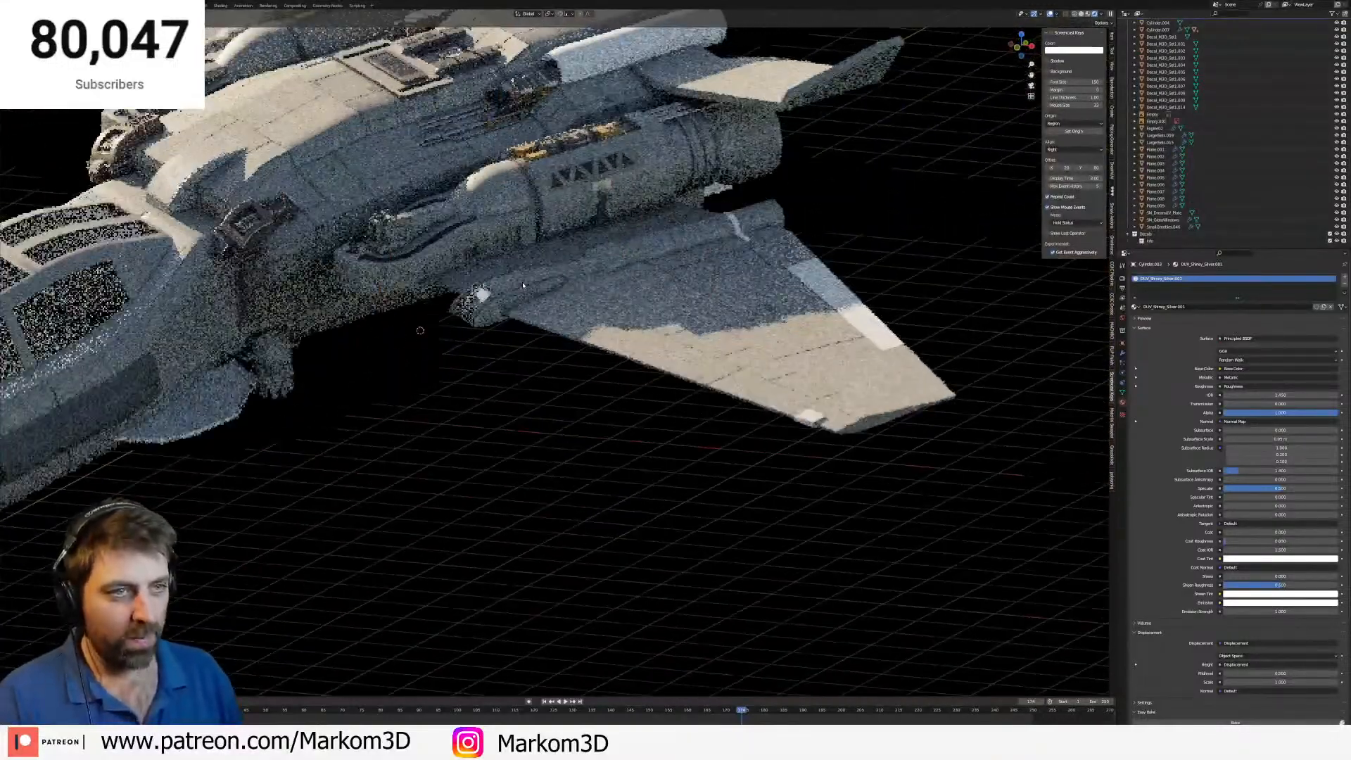
{"action": "key", "text": "KP_Divide"}
{"action": "middle_click_drag", "start_coordinate": [542, 294], "coordinate": [561, 274]}
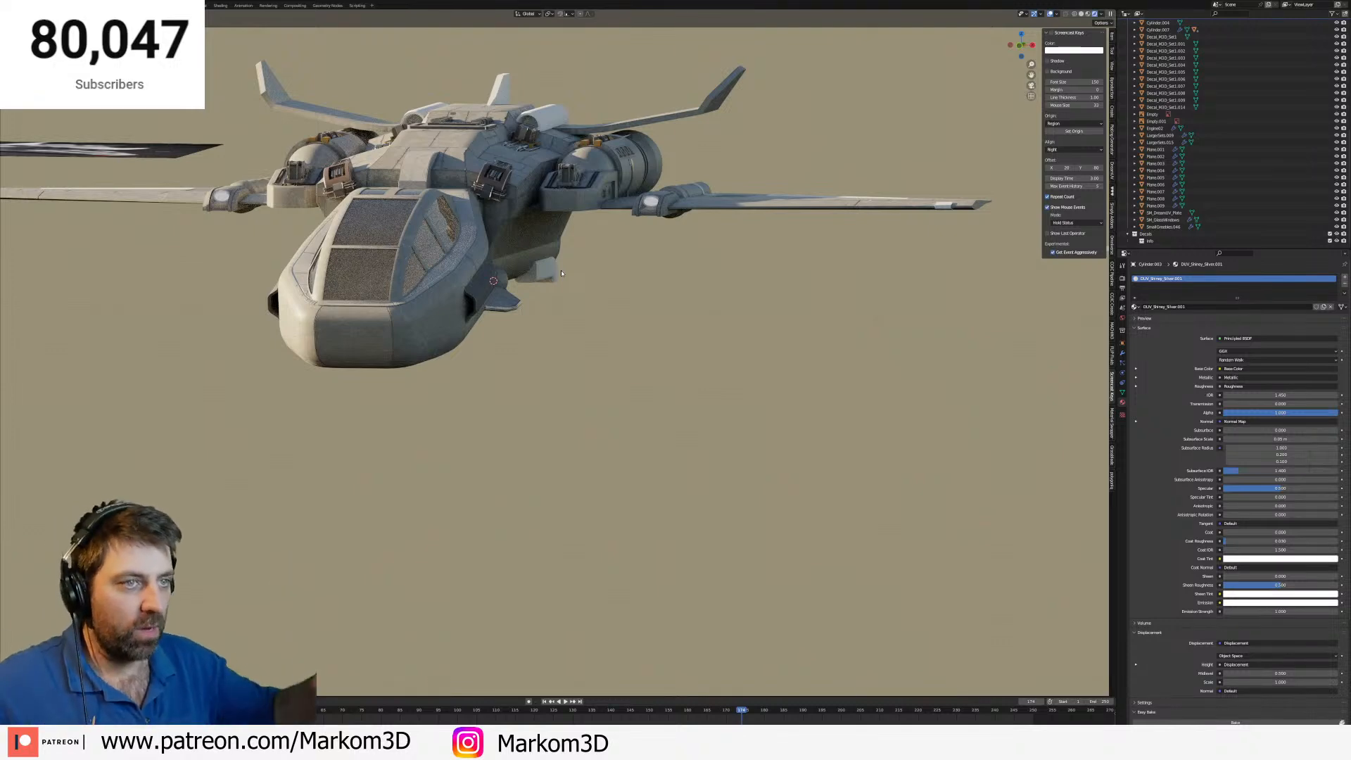
{"action": "left_click", "coordinate": [595, 220]}
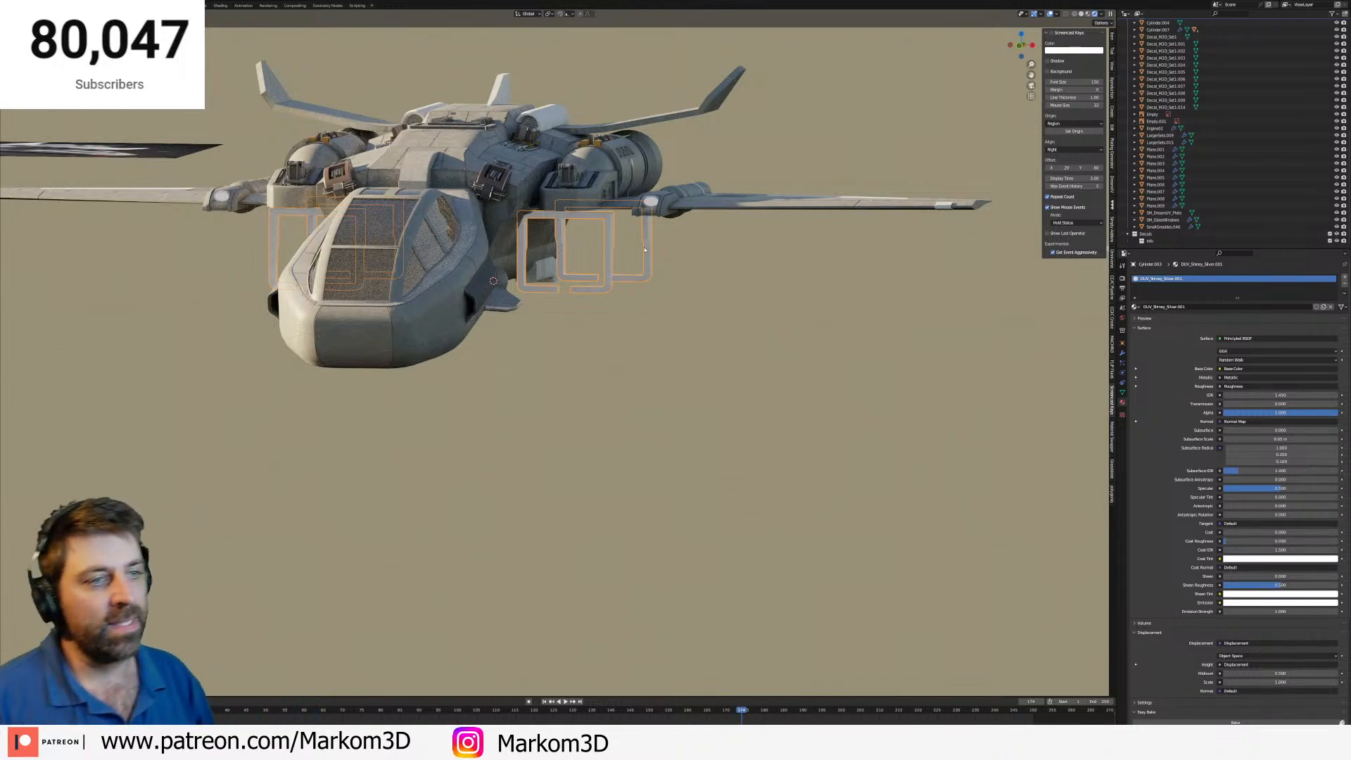
Examine the bracket frames beneath the wings from the rear and side in solid shading.
{"action": "middle_click_drag", "start_coordinate": [645, 250], "coordinate": [541, 269]}
{"action": "scroll", "coordinate": [541, 269], "scroll_direction": "up", "scroll_amount": 2}
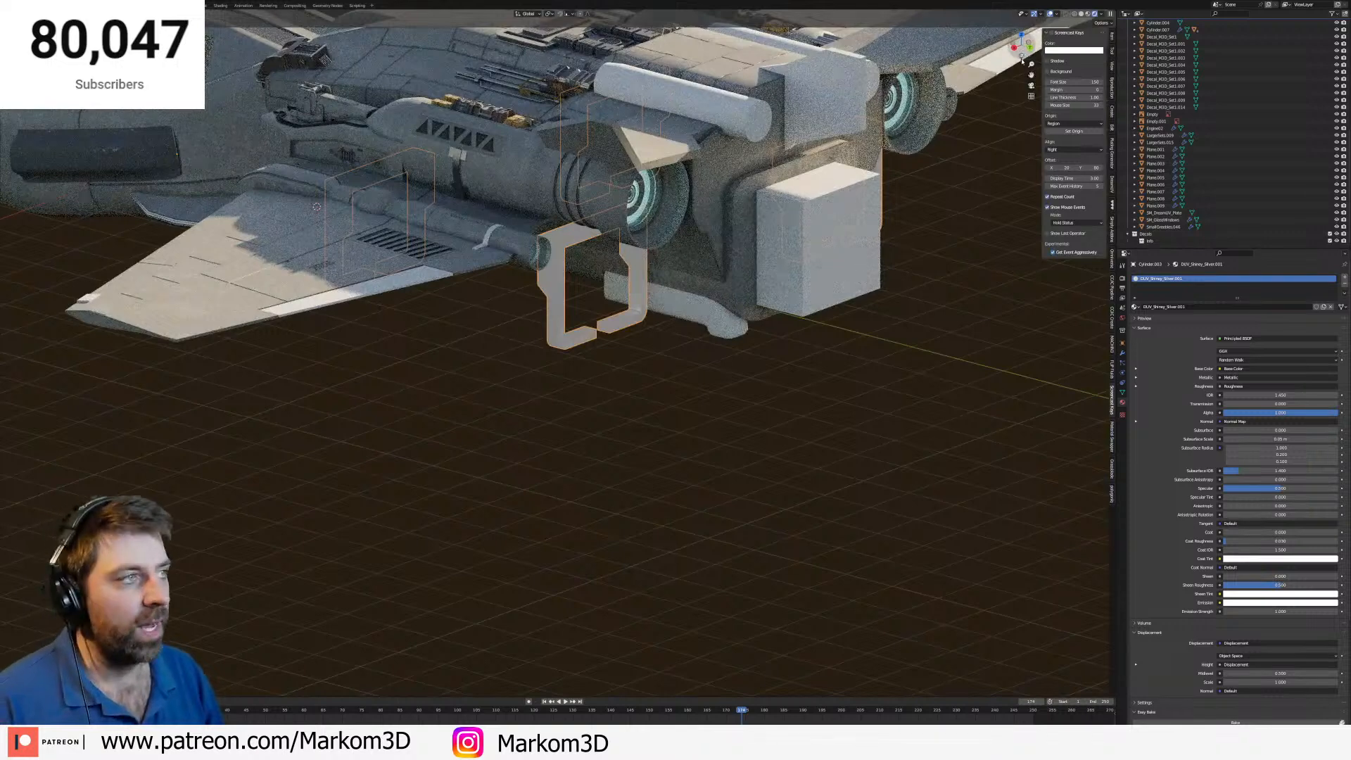
{"action": "left_click", "coordinate": [1082, 14]}
{"action": "middle_click_drag", "start_coordinate": [667, 366], "coordinate": [647, 354]}
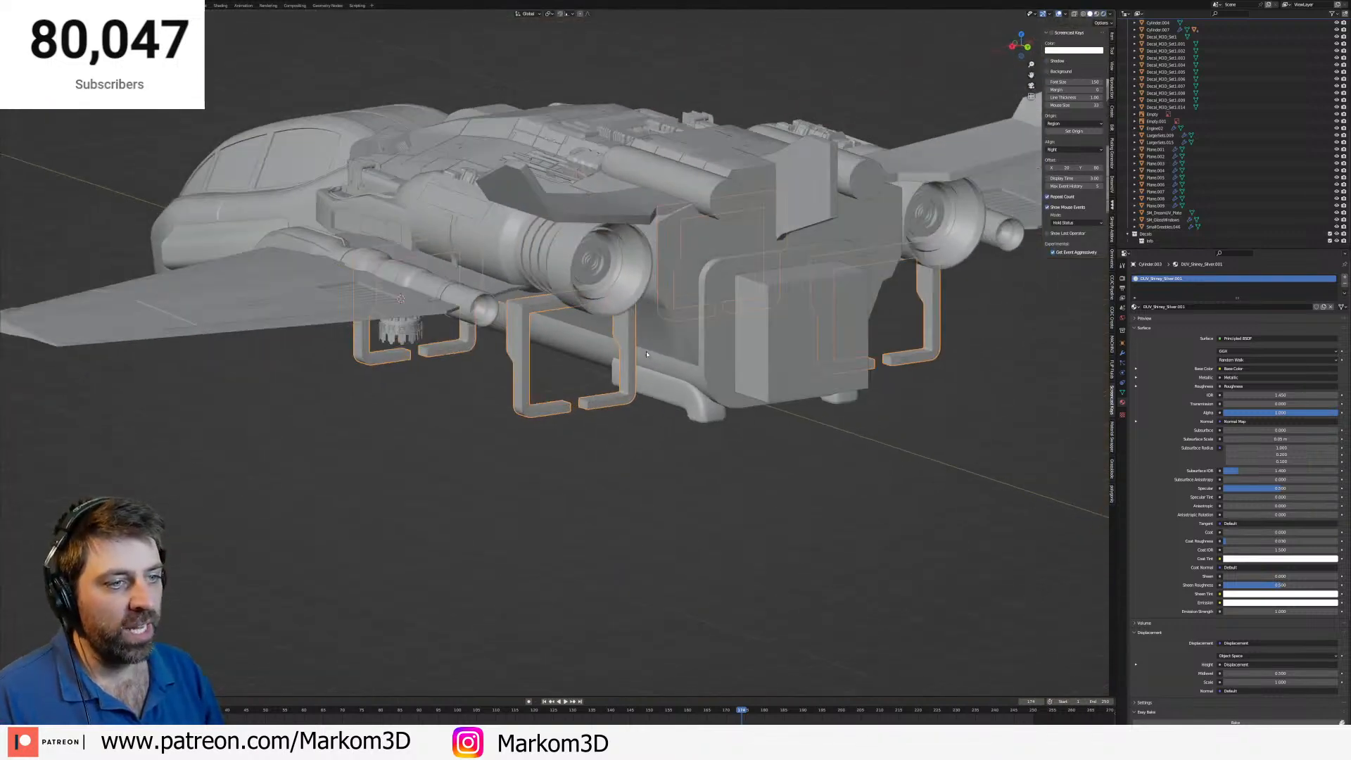
{"action": "scroll", "coordinate": [506, 369], "scroll_direction": "up", "scroll_amount": 2}
{"action": "middle_click_drag", "start_coordinate": [512, 396], "coordinate": [668, 364]}
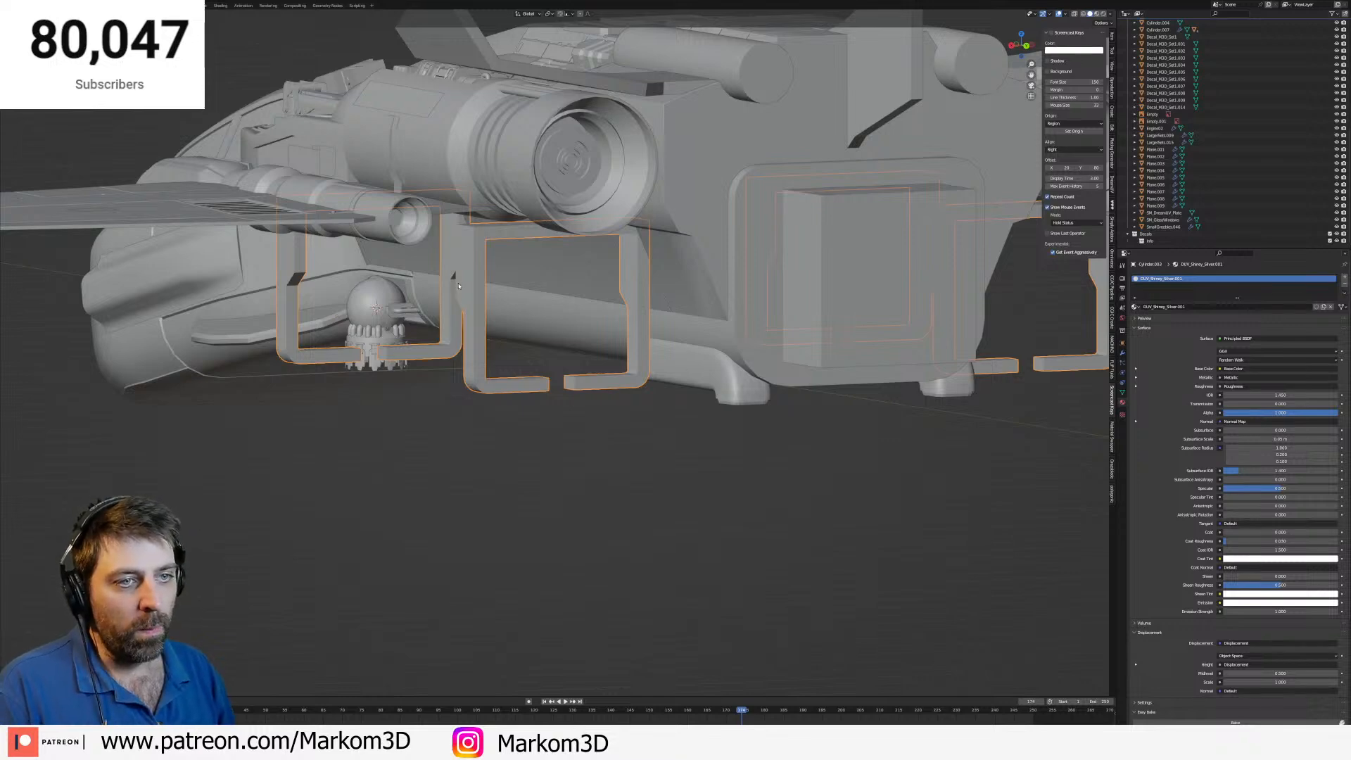
{"action": "middle_click_drag", "start_coordinate": [498, 324], "coordinate": [711, 336]}
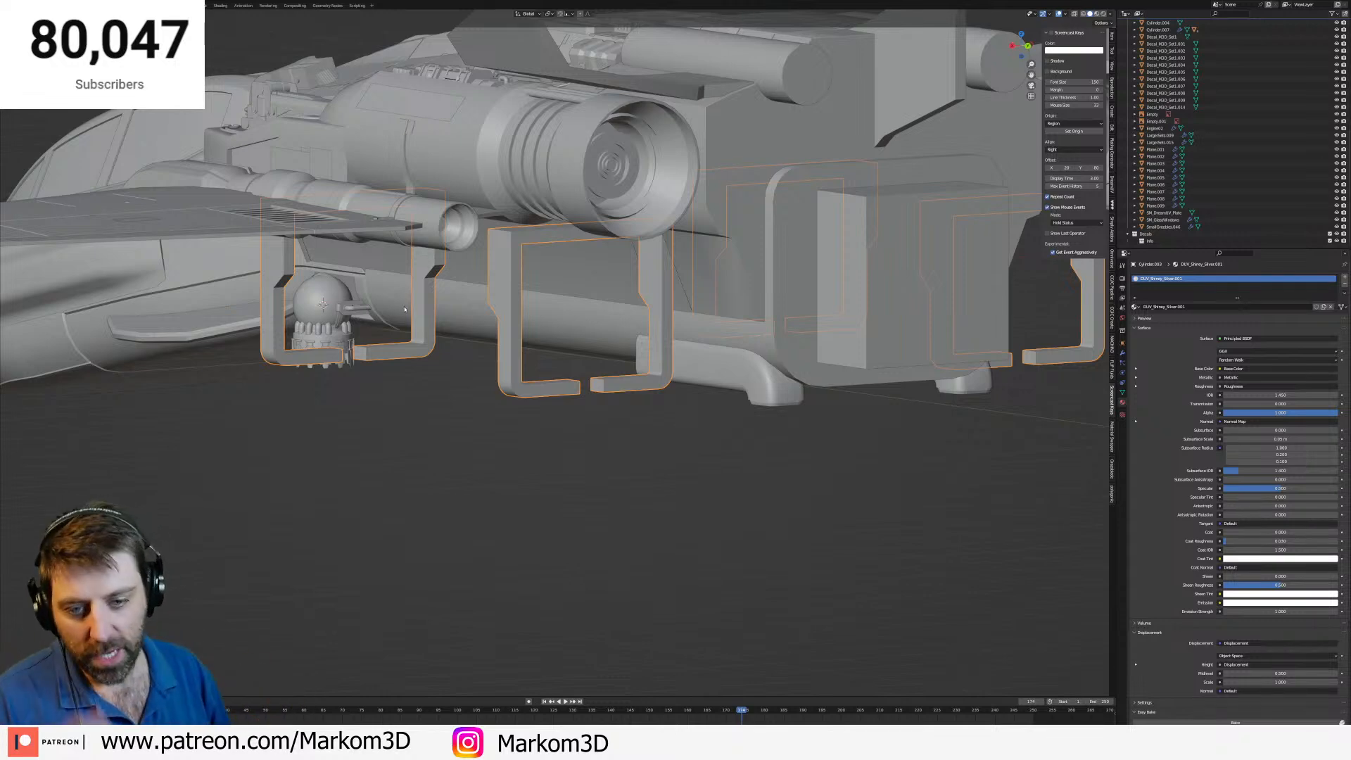
{"action": "middle_click_drag", "start_coordinate": [394, 351], "coordinate": [424, 345]}
{"action": "scroll", "coordinate": [424, 344], "scroll_direction": "up", "scroll_amount": 2}
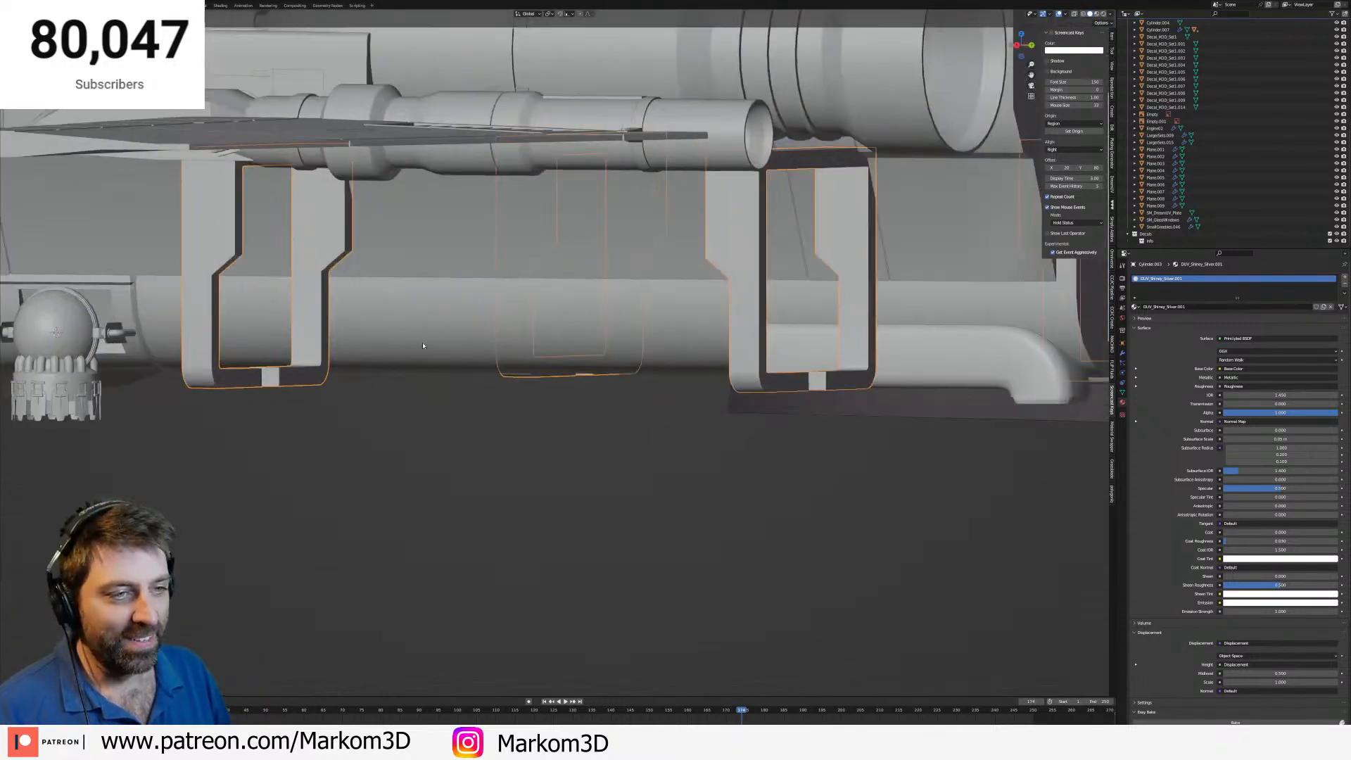
{"action": "scroll", "coordinate": [380, 360], "scroll_direction": "down", "scroll_amount": 4}
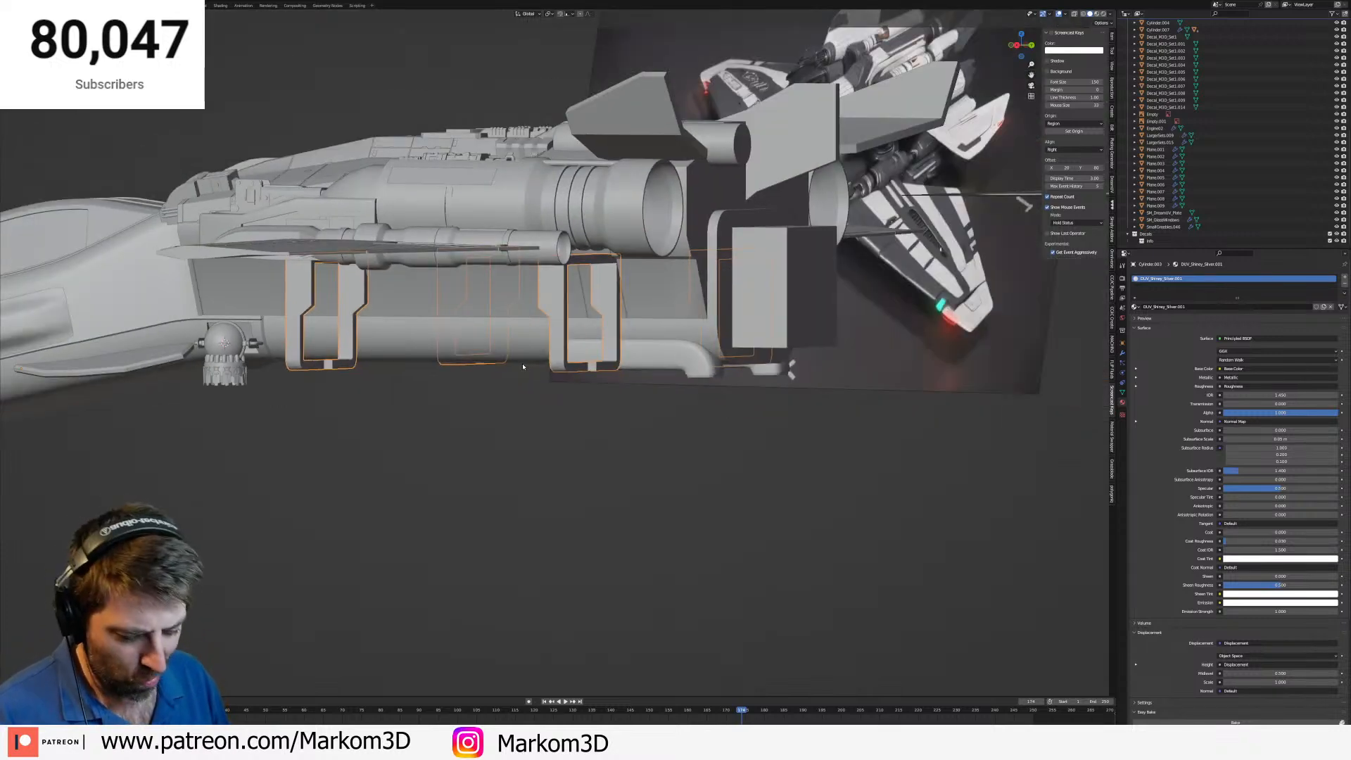
Hide the bracket frames, select the mirrored fairing under the rear fuselage, and snap the 3D cursor to the world origin.
{"action": "left_click", "coordinate": [599, 359]}
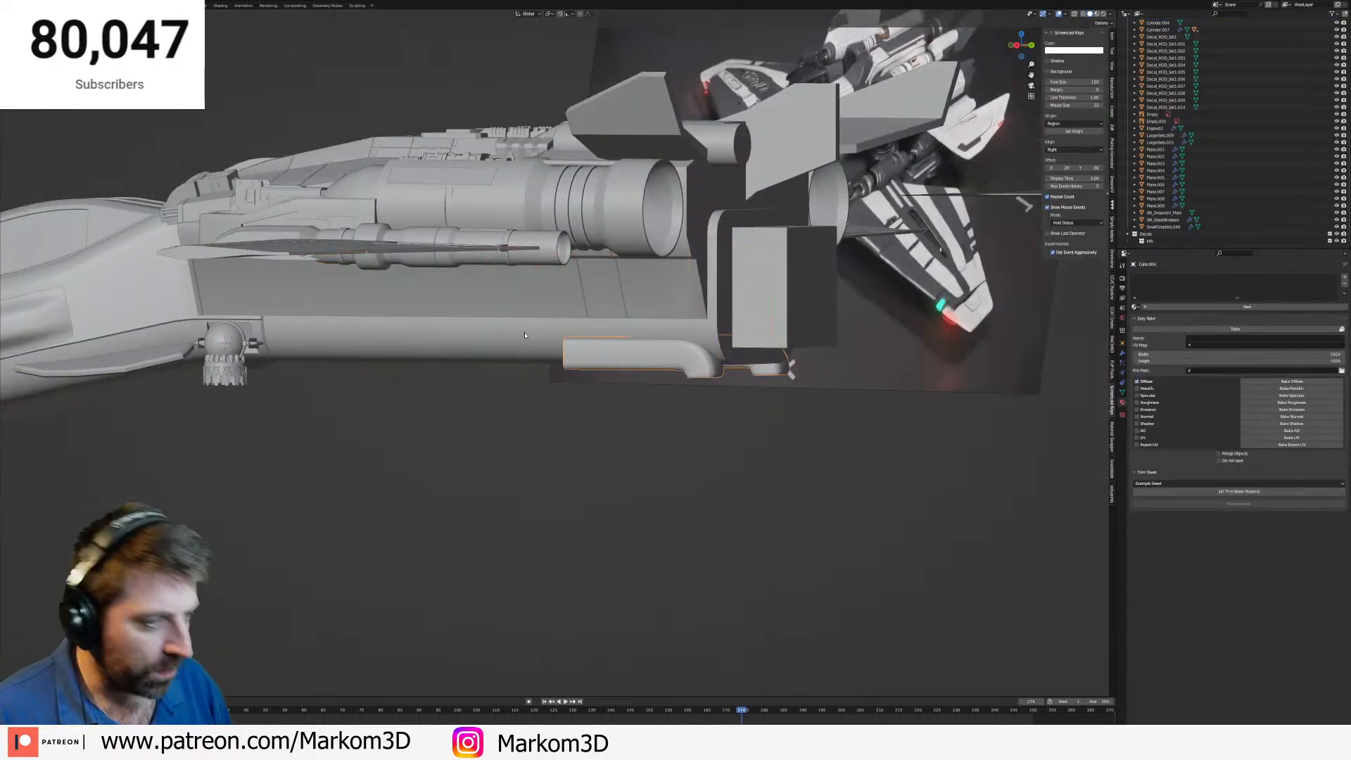
{"action": "middle_click_drag", "start_coordinate": [524, 335], "coordinate": [548, 340]}
{"action": "key", "text": "shift+s"}
{"action": "left_click", "coordinate": [450, 385]}
Examine the fairing and the space beneath the wings from the side and front in solid and rendered shading.
{"action": "scroll", "coordinate": [436, 384], "scroll_direction": "down", "scroll_amount": 5}
{"action": "middle_click_drag", "start_coordinate": [404, 384], "coordinate": [438, 380]}
{"action": "scroll", "coordinate": [450, 377], "scroll_direction": "up", "scroll_amount": 5}
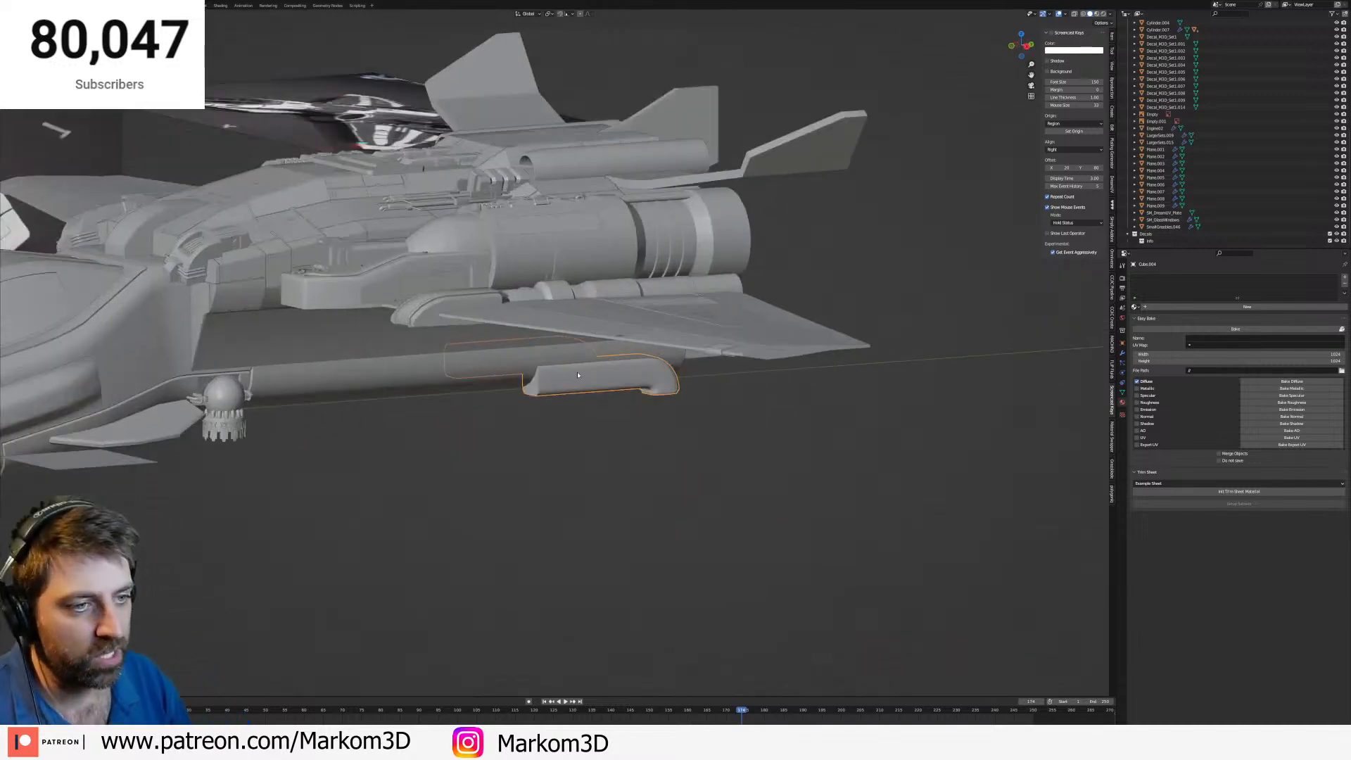
{"action": "middle_click_drag", "start_coordinate": [554, 372], "coordinate": [590, 376], "text": "shift"}
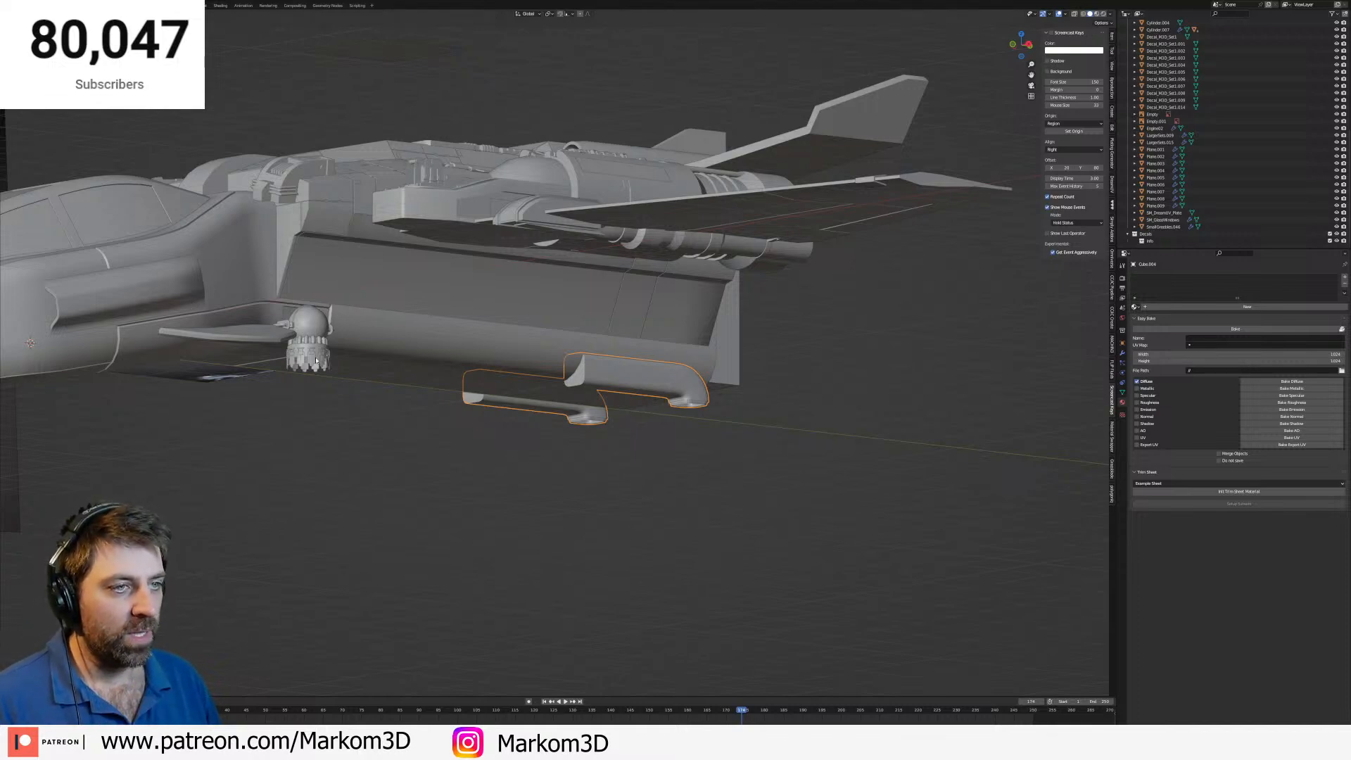
{"action": "scroll", "coordinate": [256, 324], "scroll_direction": "down", "scroll_amount": 3}
{"action": "middle_click_drag", "start_coordinate": [256, 323], "coordinate": [298, 363]}
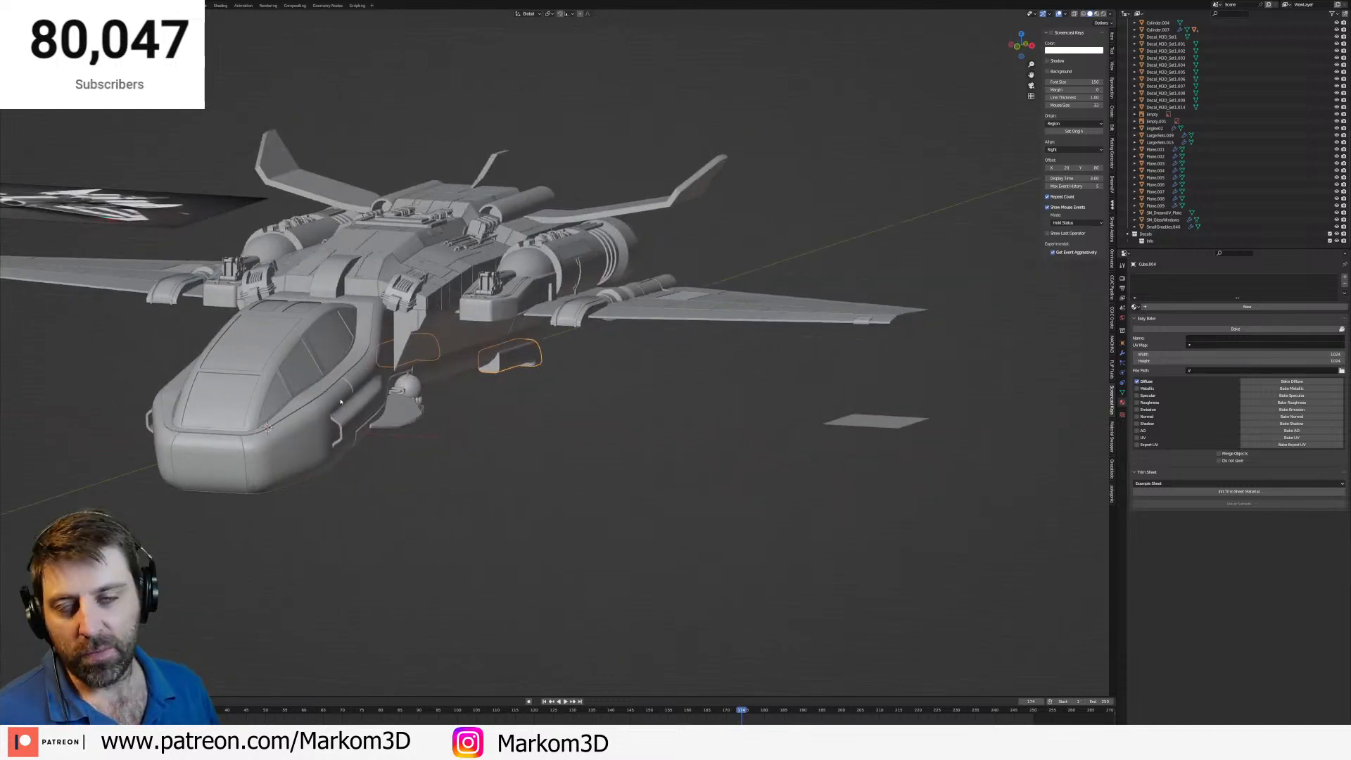
{"action": "scroll", "coordinate": [594, 326], "scroll_direction": "up", "scroll_amount": 3}
{"action": "middle_click_drag", "start_coordinate": [602, 320], "coordinate": [619, 330]}
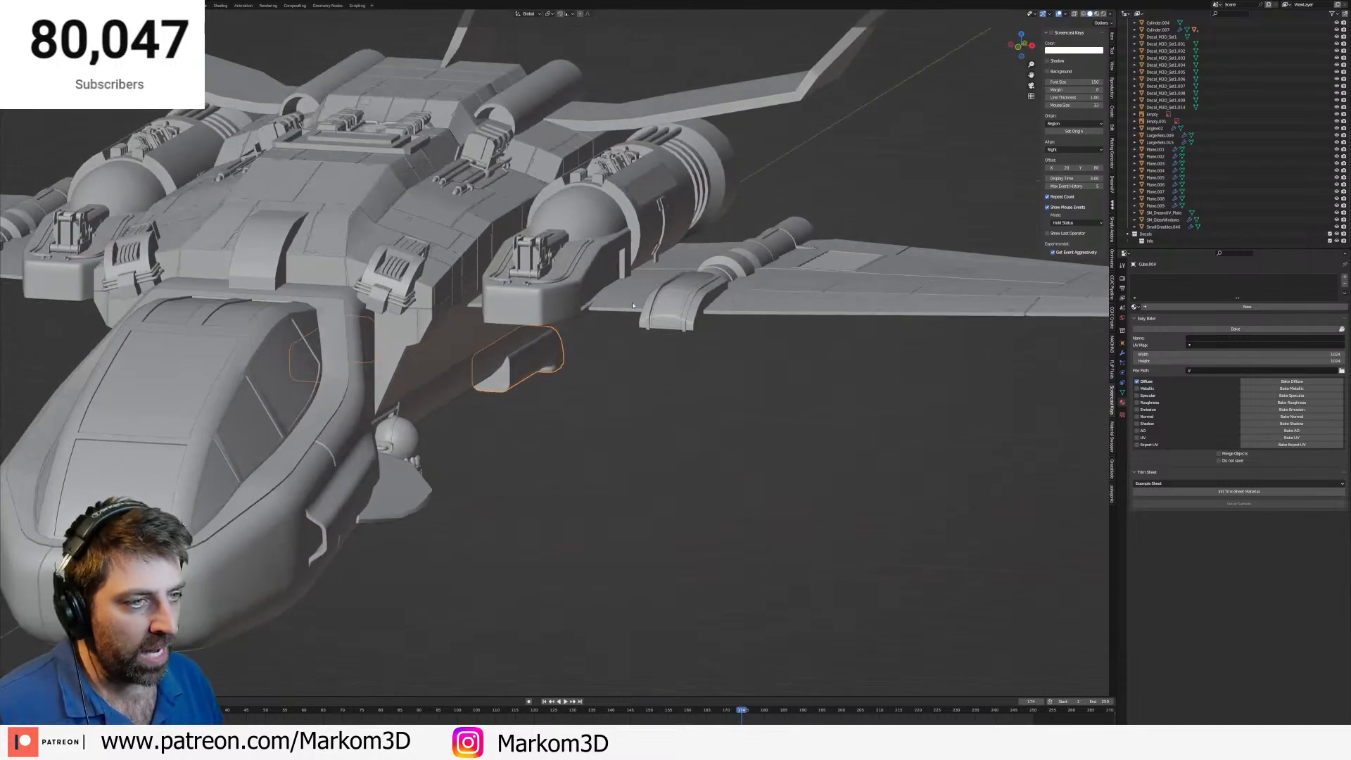
{"action": "scroll", "coordinate": [686, 298], "scroll_direction": "up", "scroll_amount": 3}
{"action": "left_click", "coordinate": [1109, 16]}
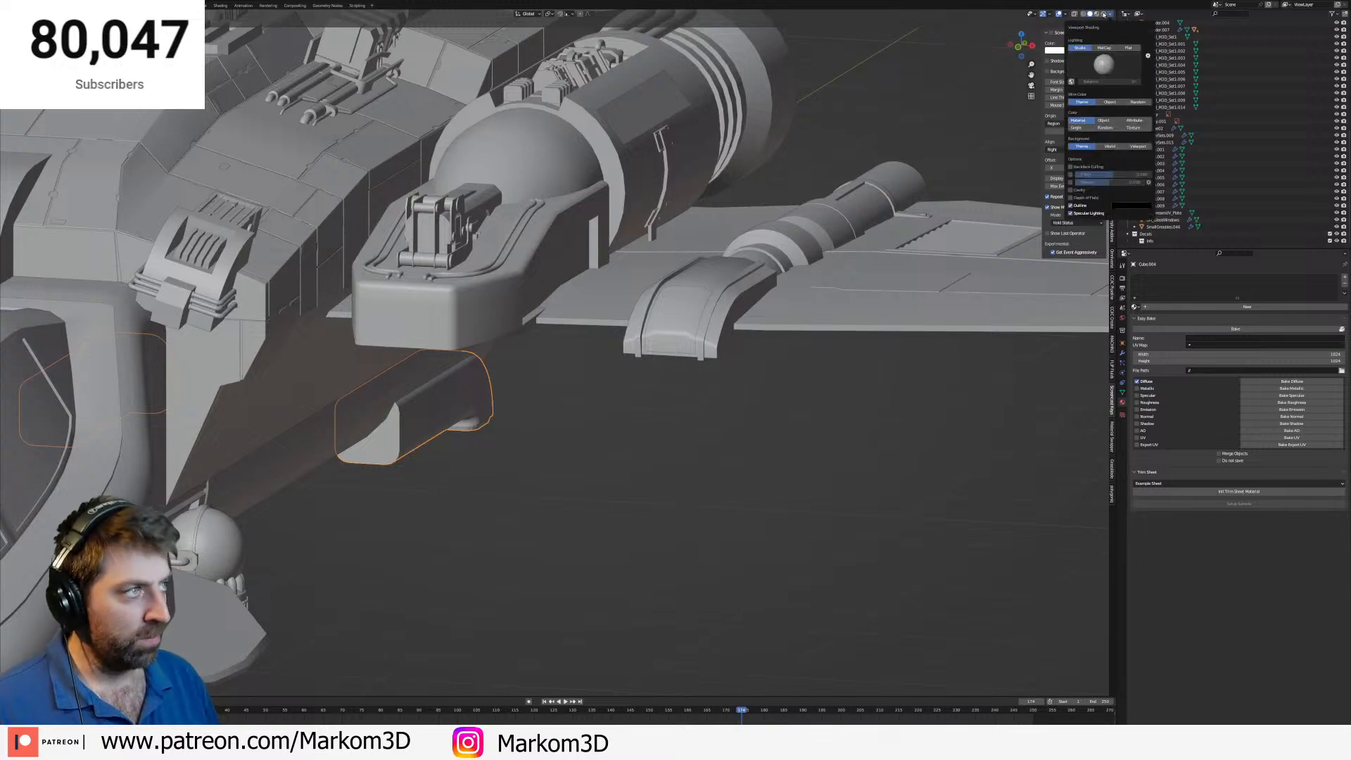
{"action": "left_click", "coordinate": [1104, 14]}
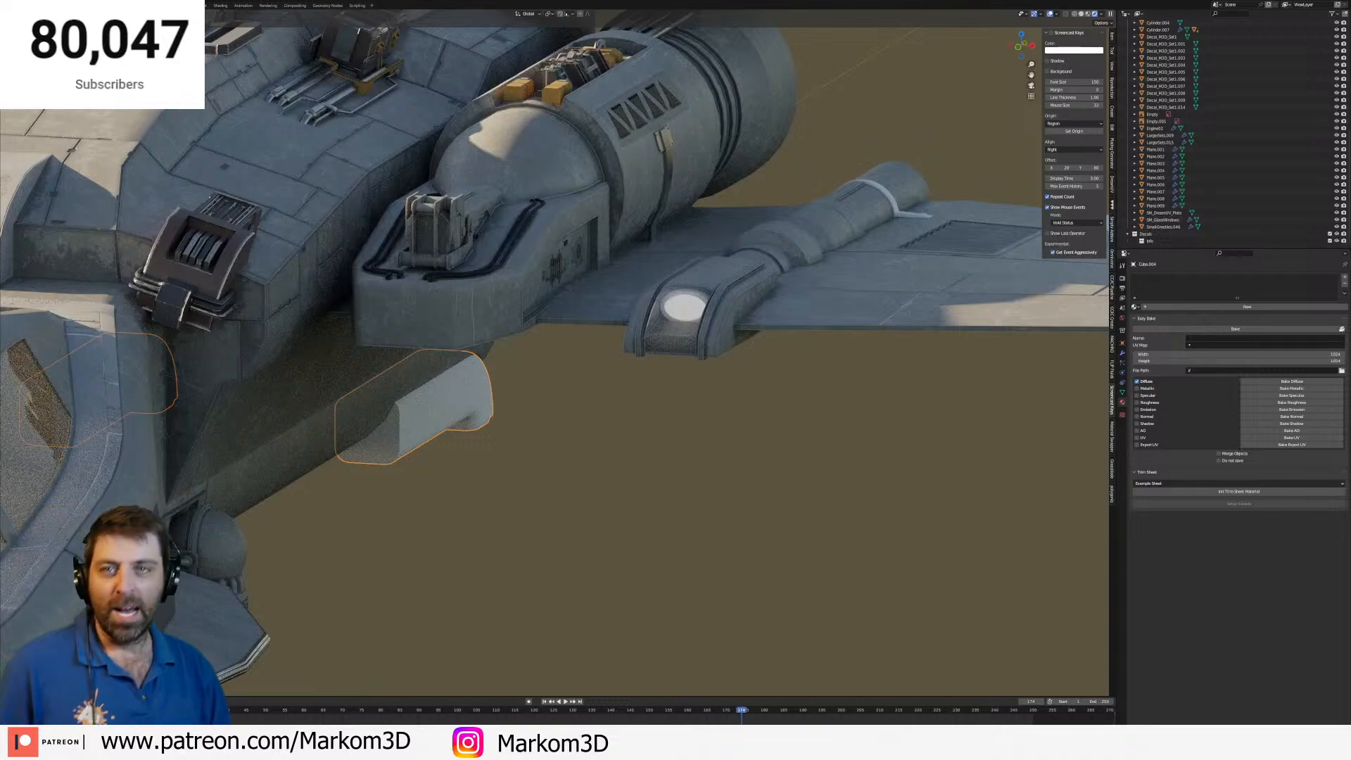
{"action": "left_click_drag", "start_coordinate": [2, 99], "coordinate": [295, 1]}
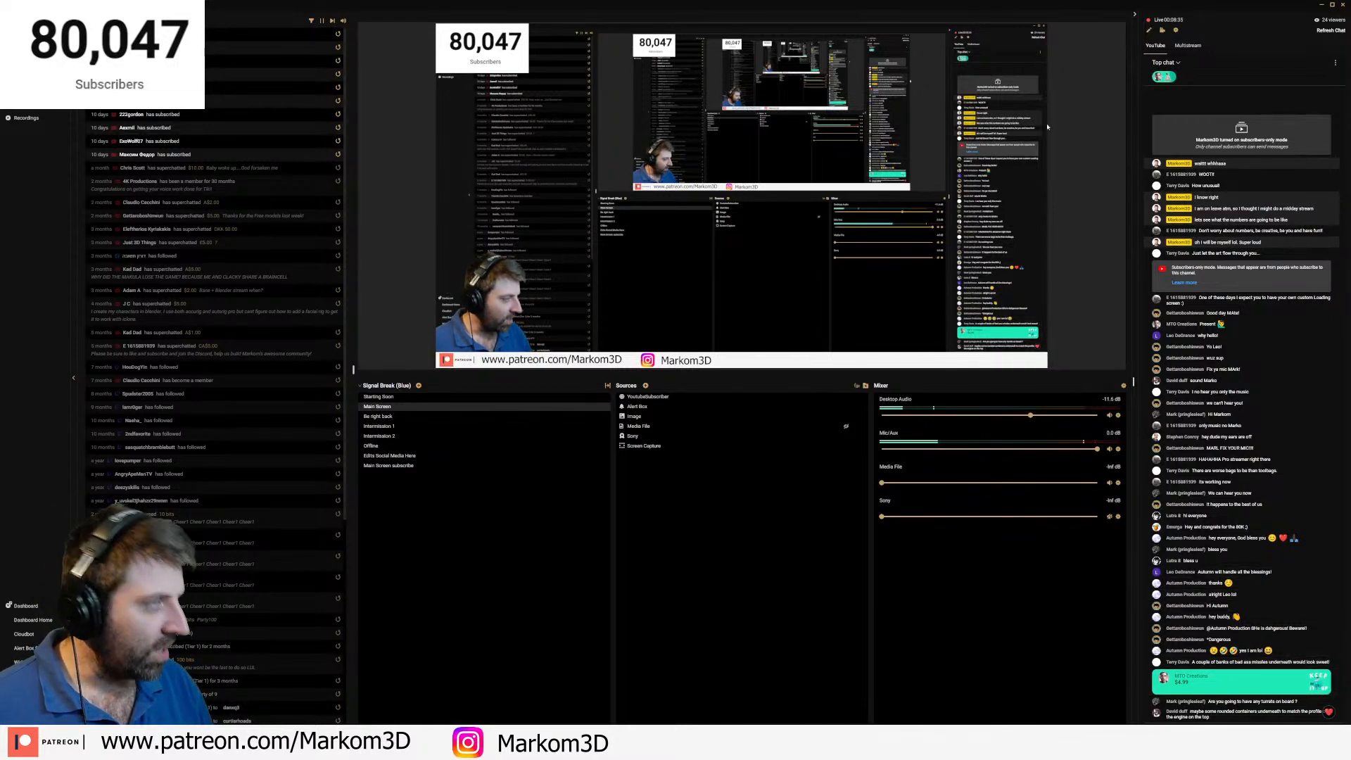
{"action": "left_click_drag", "start_coordinate": [704, 4], "coordinate": [0, 273]}
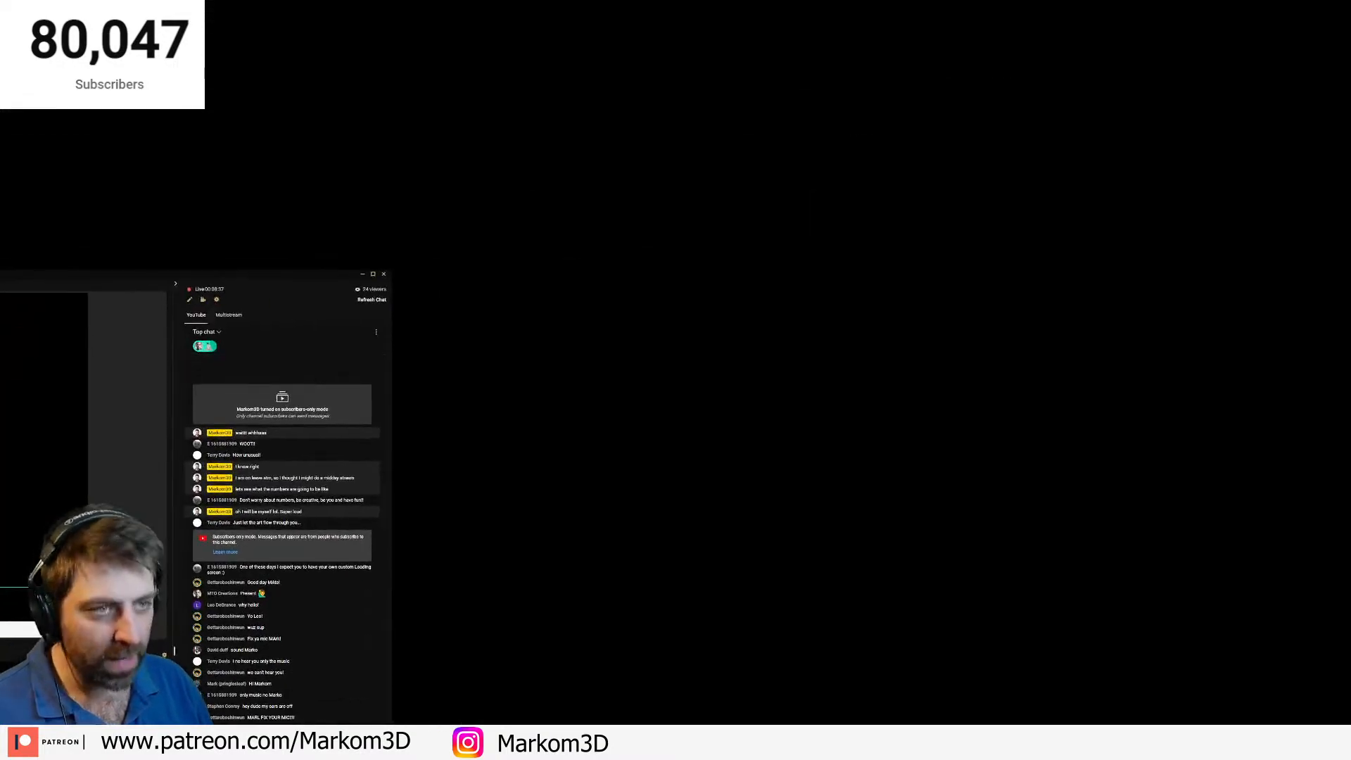
{"action": "left_click_drag", "start_coordinate": [0, 425], "coordinate": [1017, 33]}
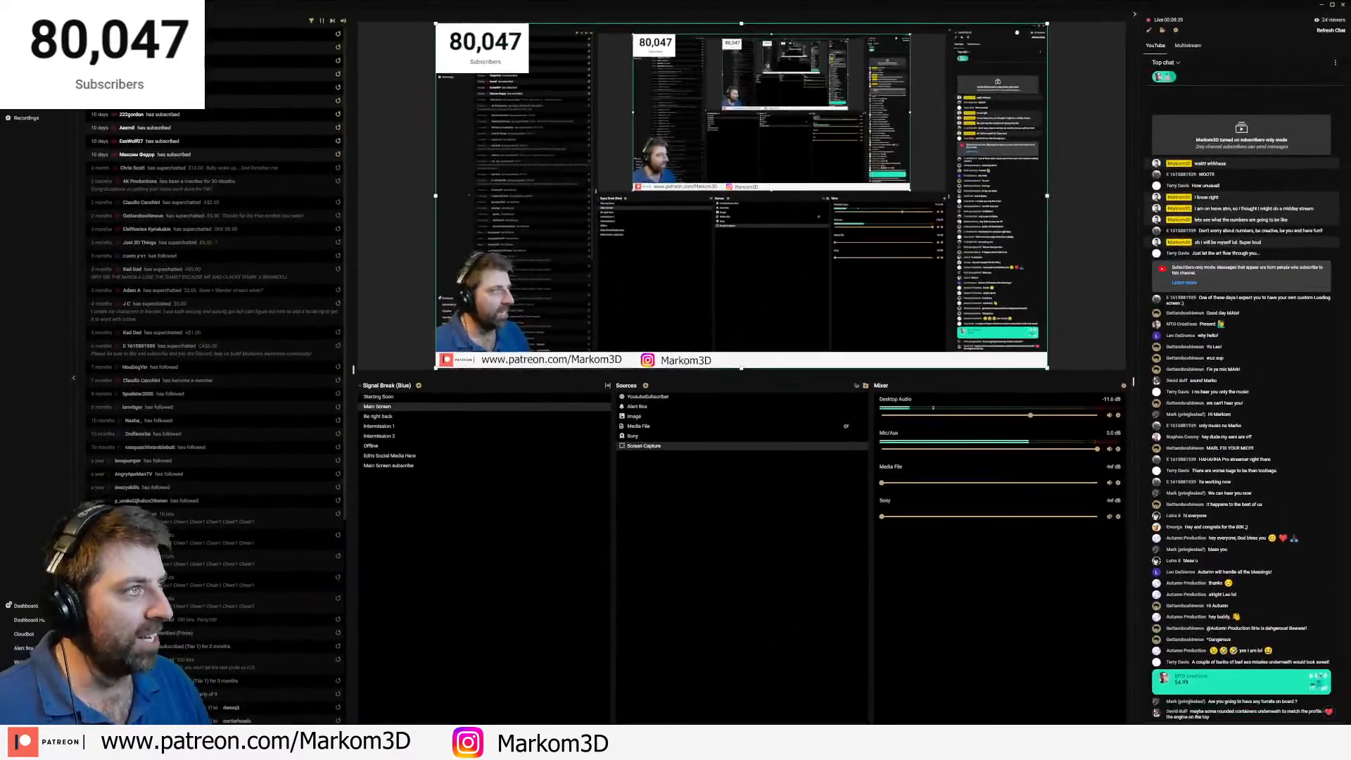
{"action": "left_click_drag", "start_coordinate": [923, 6], "coordinate": [0, 106]}
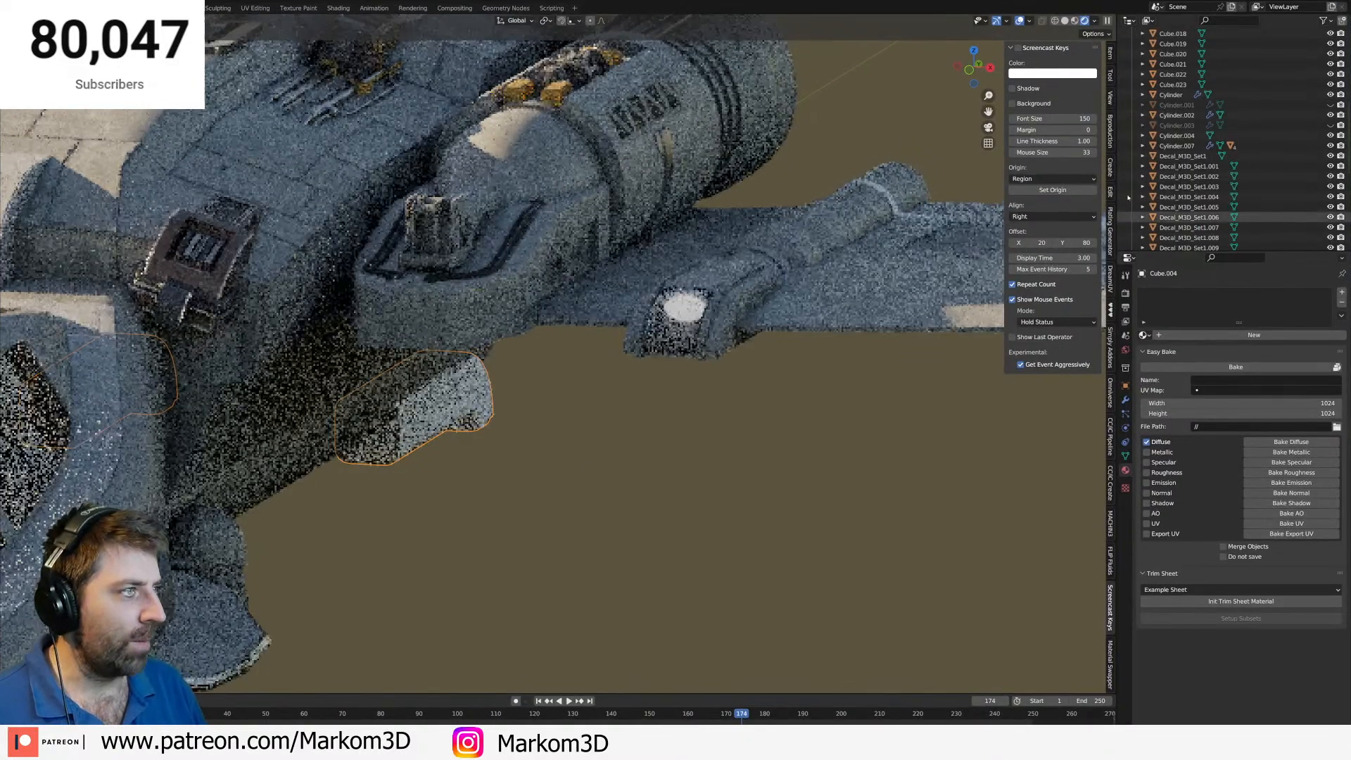
Turn on the Screencast Keys display, deselect the fairing, and test the on-screen key display.
{"action": "middle_click_drag", "start_coordinate": [1109, 294], "coordinate": [1109, 216]}
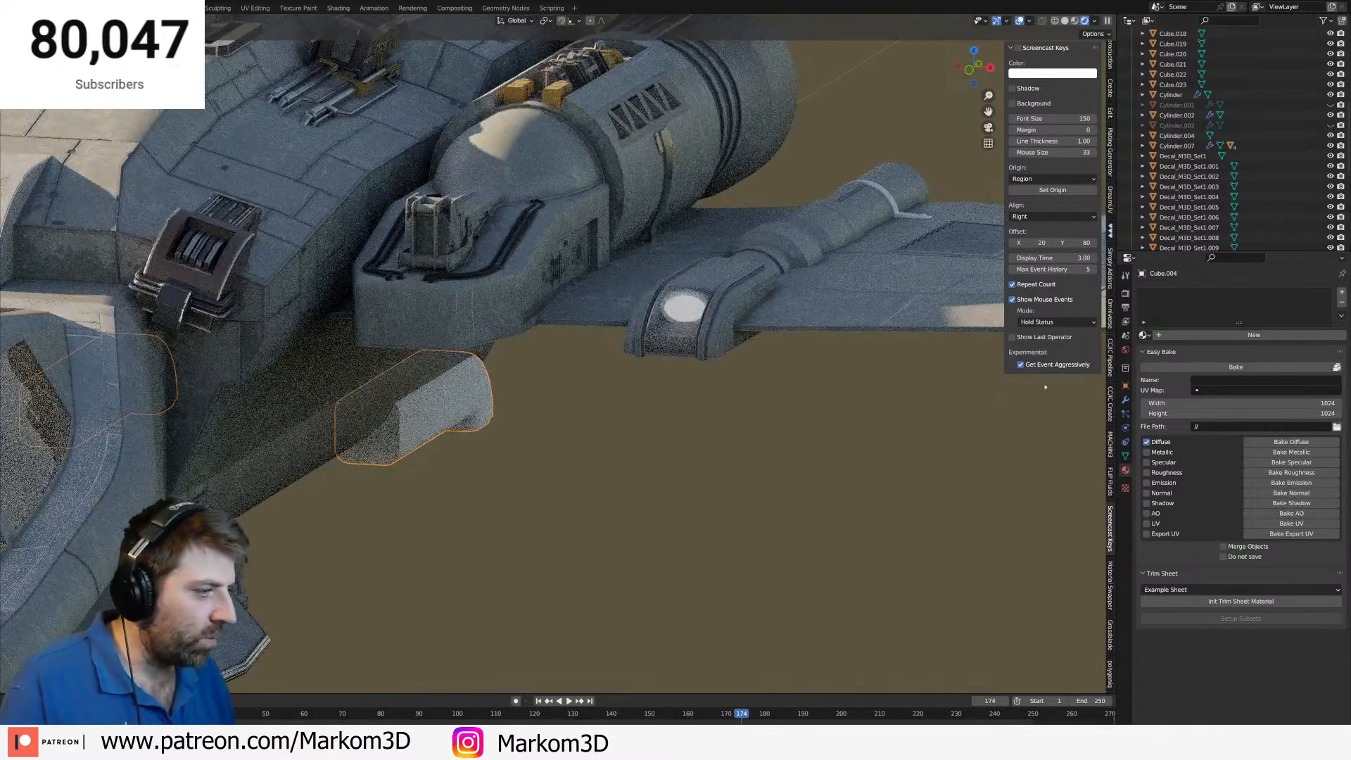
{"action": "left_click", "coordinate": [1018, 48]}
{"action": "left_click", "coordinate": [670, 504]}
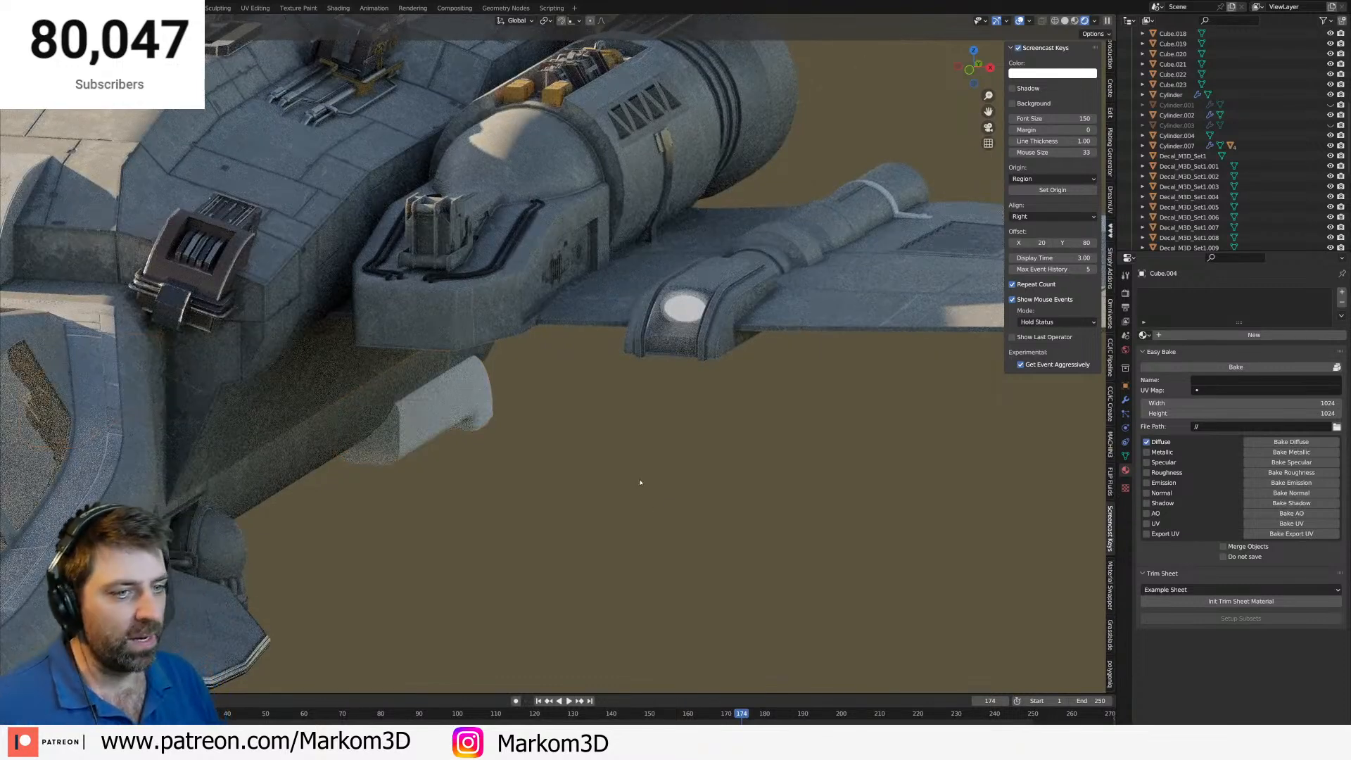
{"action": "middle_click_drag", "start_coordinate": [640, 483], "coordinate": [631, 483]}
{"action": "key", "text": "space"}
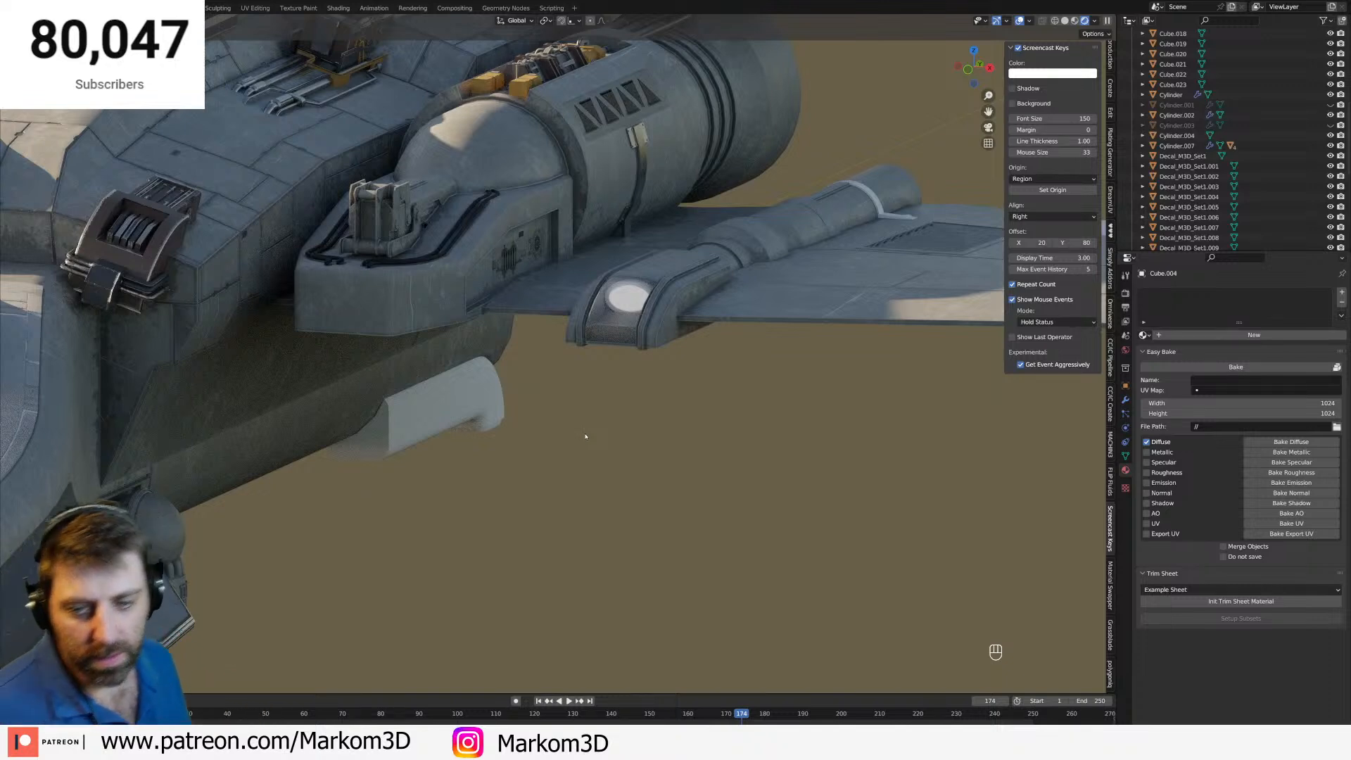
{"action": "middle_click_drag", "start_coordinate": [550, 468], "coordinate": [484, 426]}
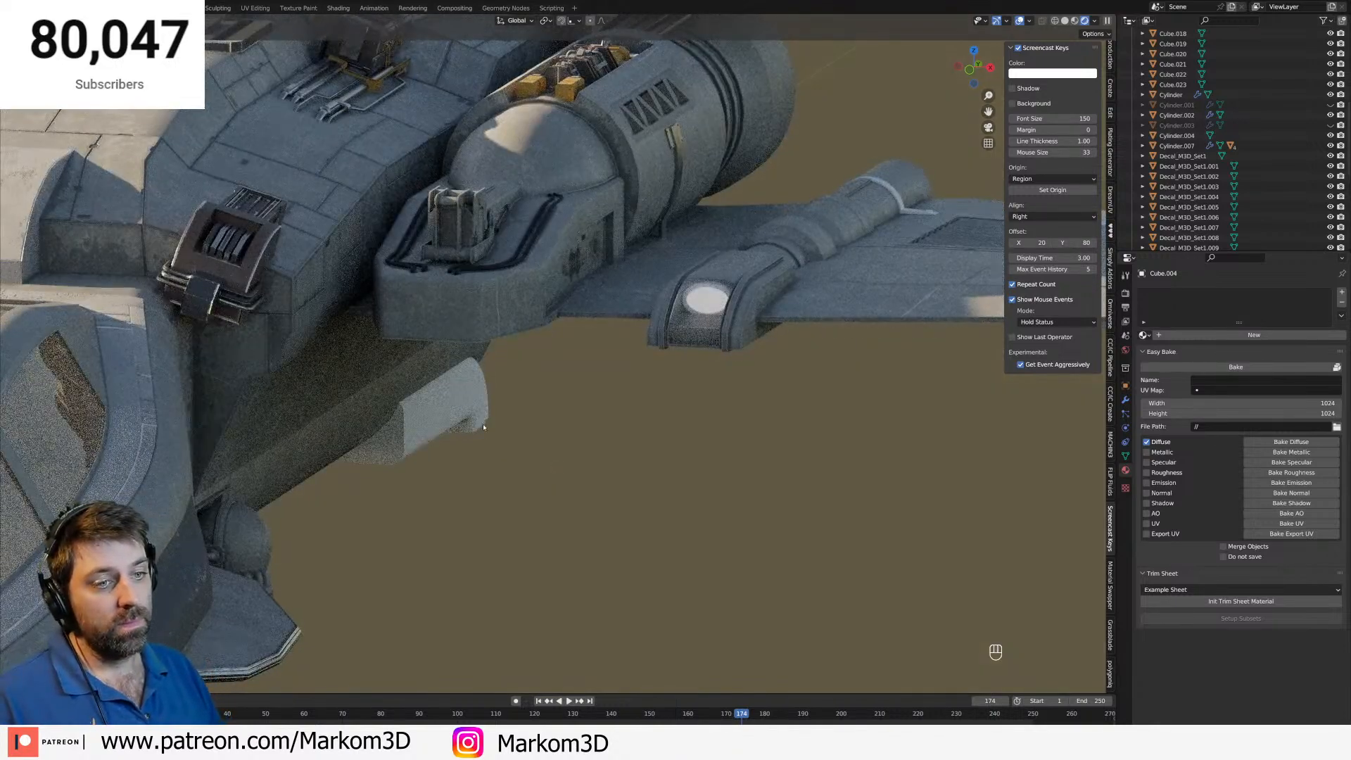
{"action": "key", "text": "space"}
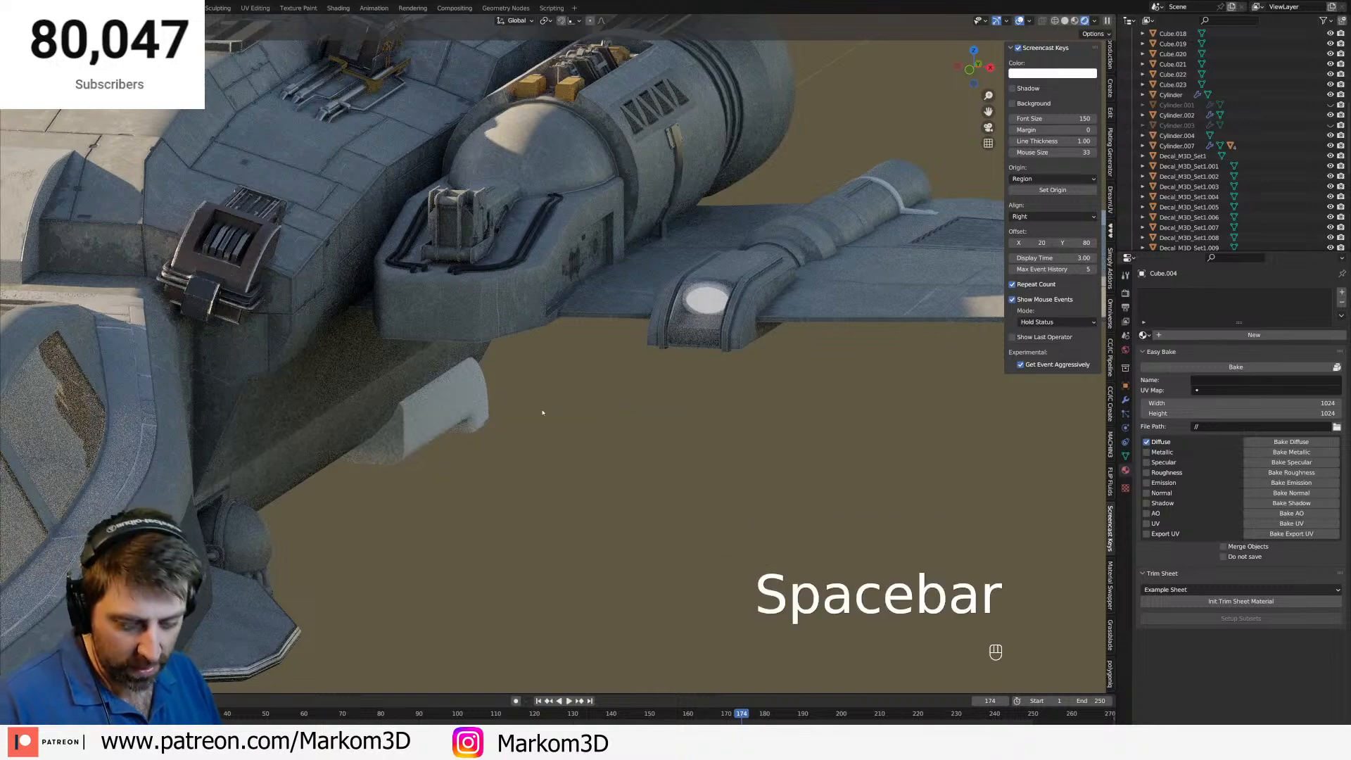
Reveal the hidden block and bracket frames beneath the wings and hide them again.
{"action": "key", "text": "alt+h"}
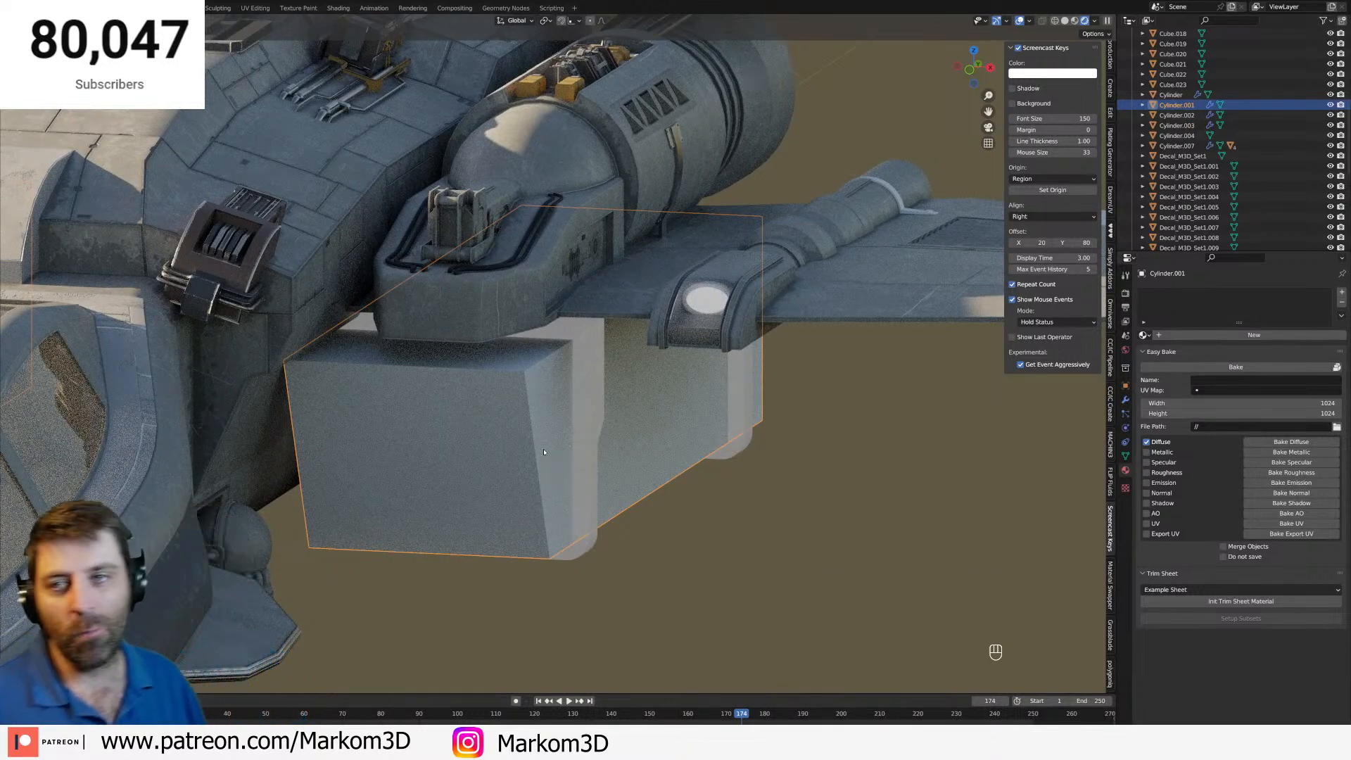
{"action": "key", "text": "ctrl+z"}
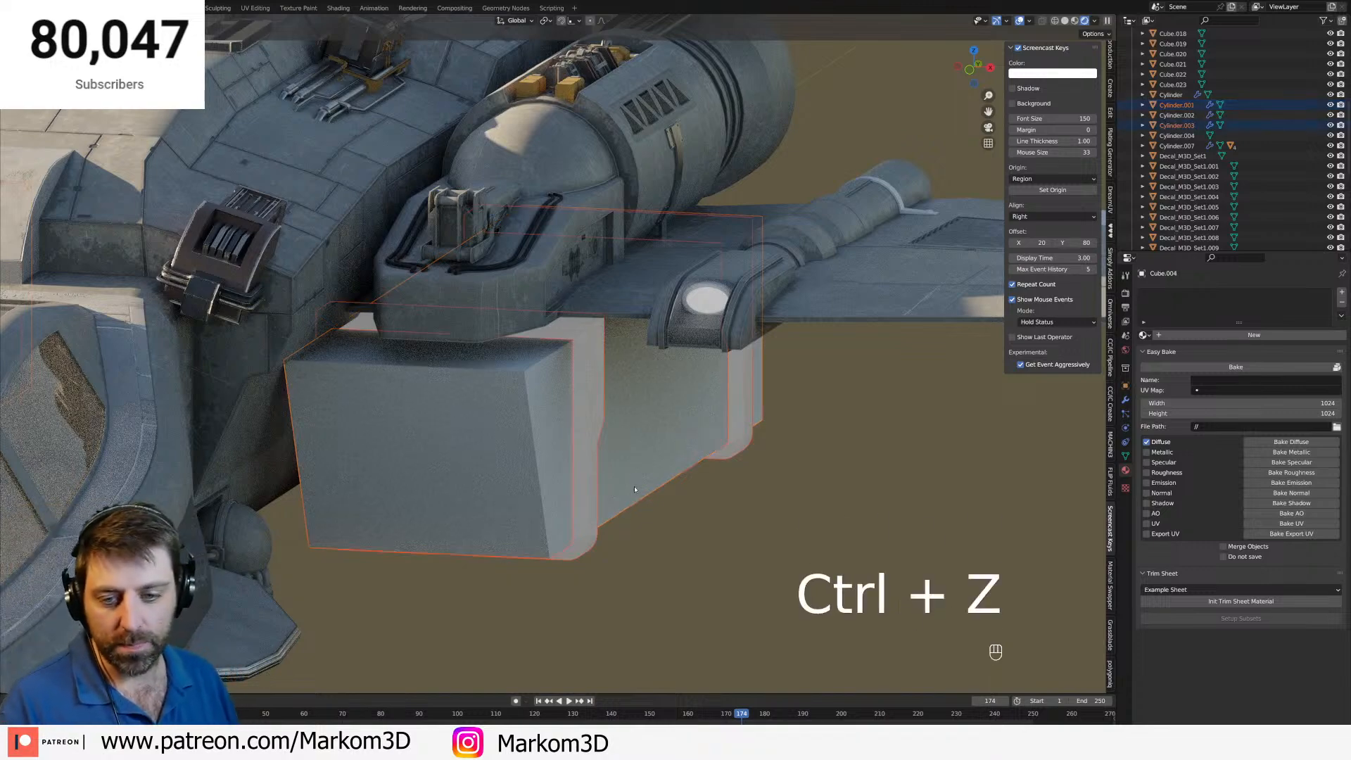
{"action": "left_click", "coordinate": [594, 446]}
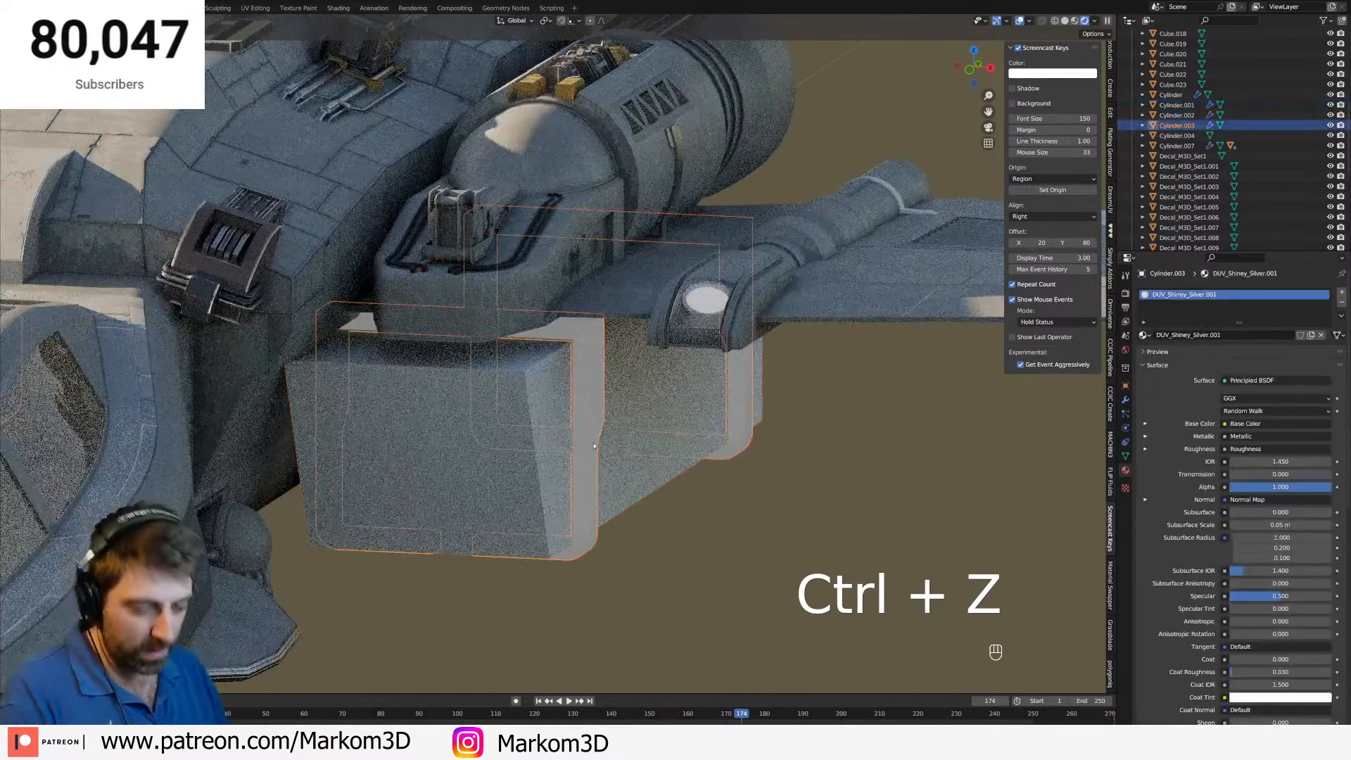
{"action": "key", "text": "h"}
{"action": "key", "text": "h"}
{"action": "middle_click_drag", "start_coordinate": [593, 443], "coordinate": [888, 284]}
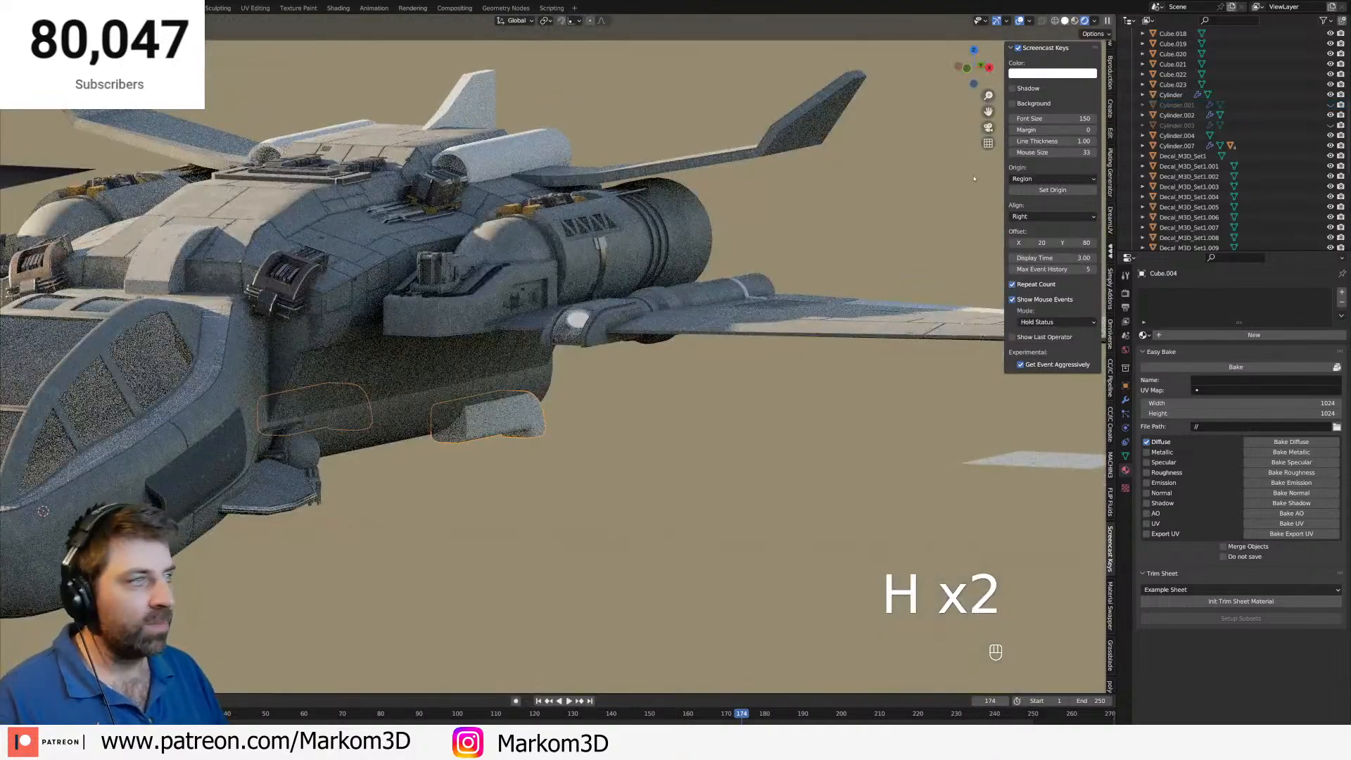
Add a cylinder mesh at the world origin, working in solid shading from the right side view.
{"action": "key", "text": "z"}
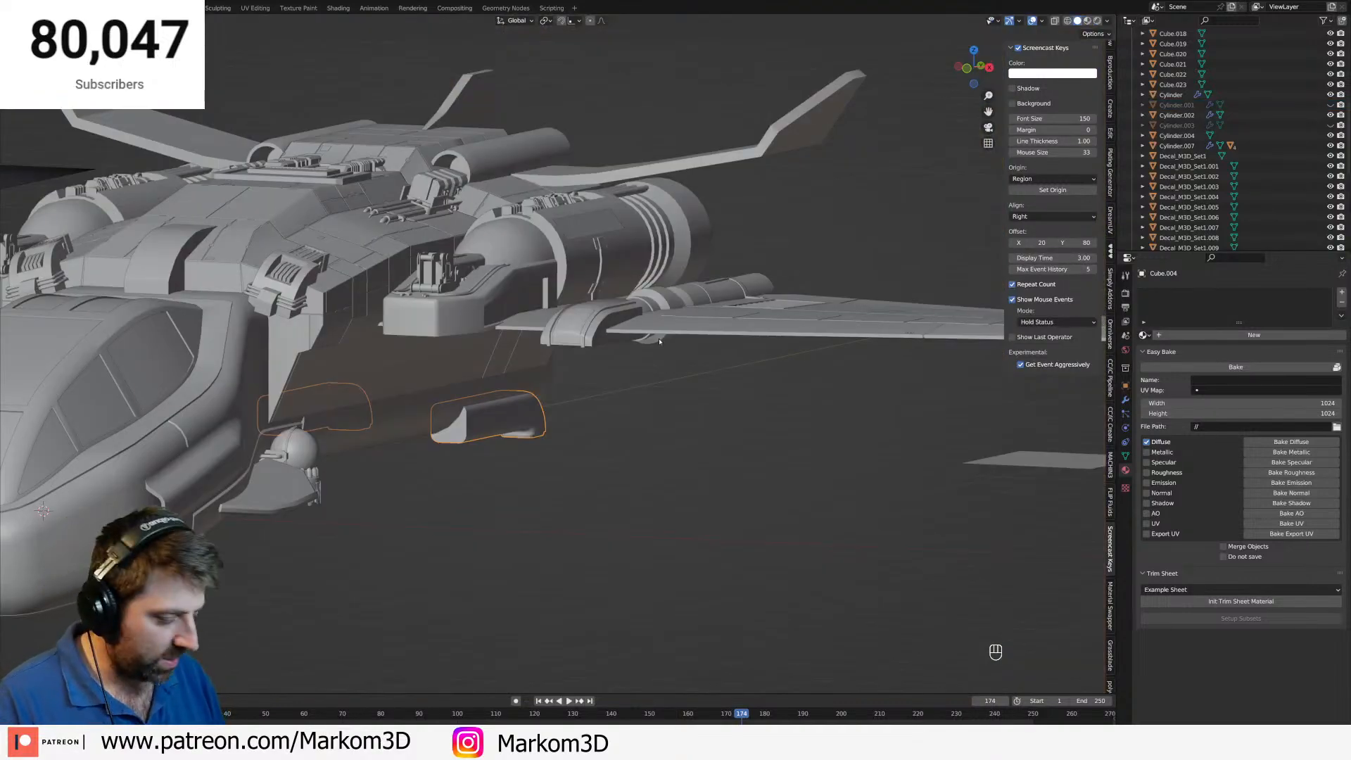
{"action": "key", "text": "KP_3"}
{"action": "middle_click_drag", "start_coordinate": [213, 399], "coordinate": [543, 404], "text": "shift"}
{"action": "scroll", "coordinate": [543, 404], "scroll_direction": "up", "scroll_amount": 1}
{"action": "scroll", "coordinate": [541, 404], "scroll_direction": "down", "scroll_amount": 3}
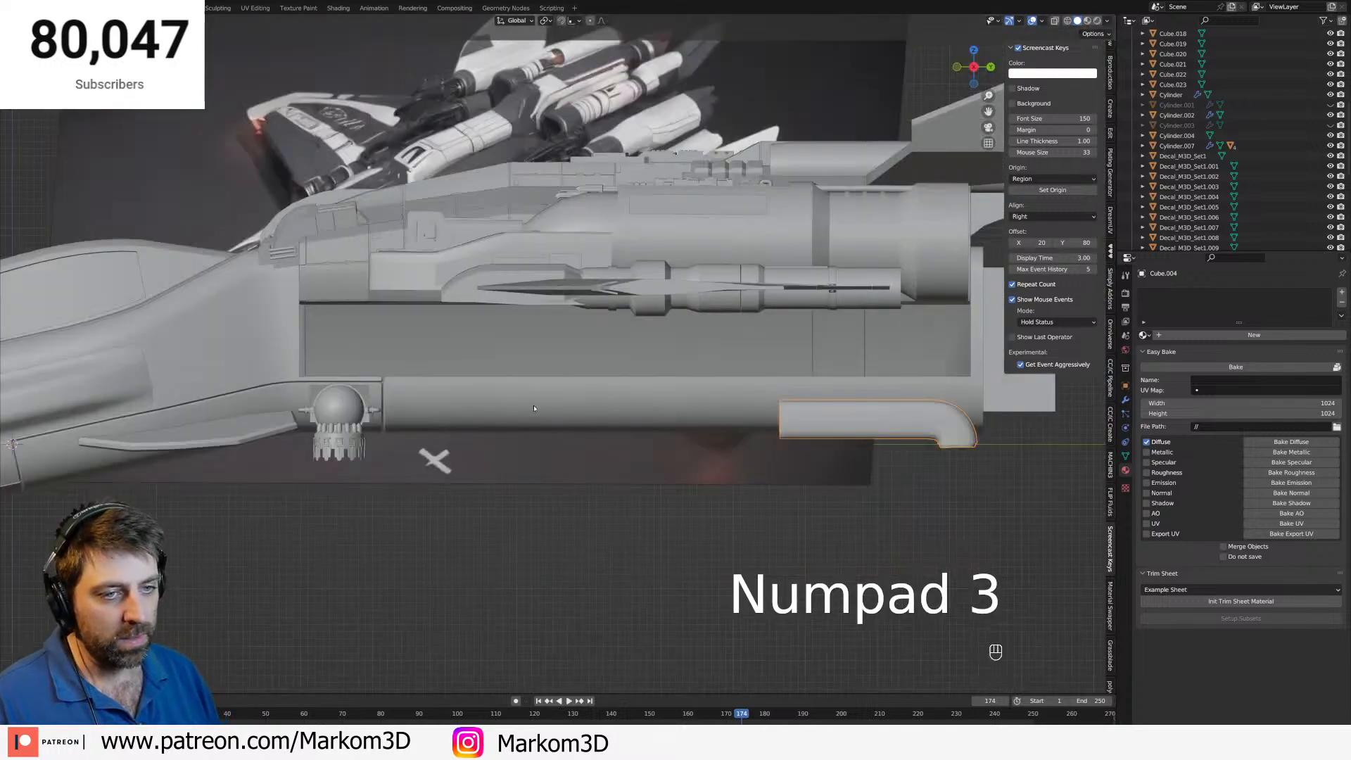
{"action": "middle_click_drag", "start_coordinate": [144, 427], "coordinate": [292, 440], "text": "shift"}
{"action": "scroll", "coordinate": [345, 445], "scroll_direction": "up", "scroll_amount": 4}
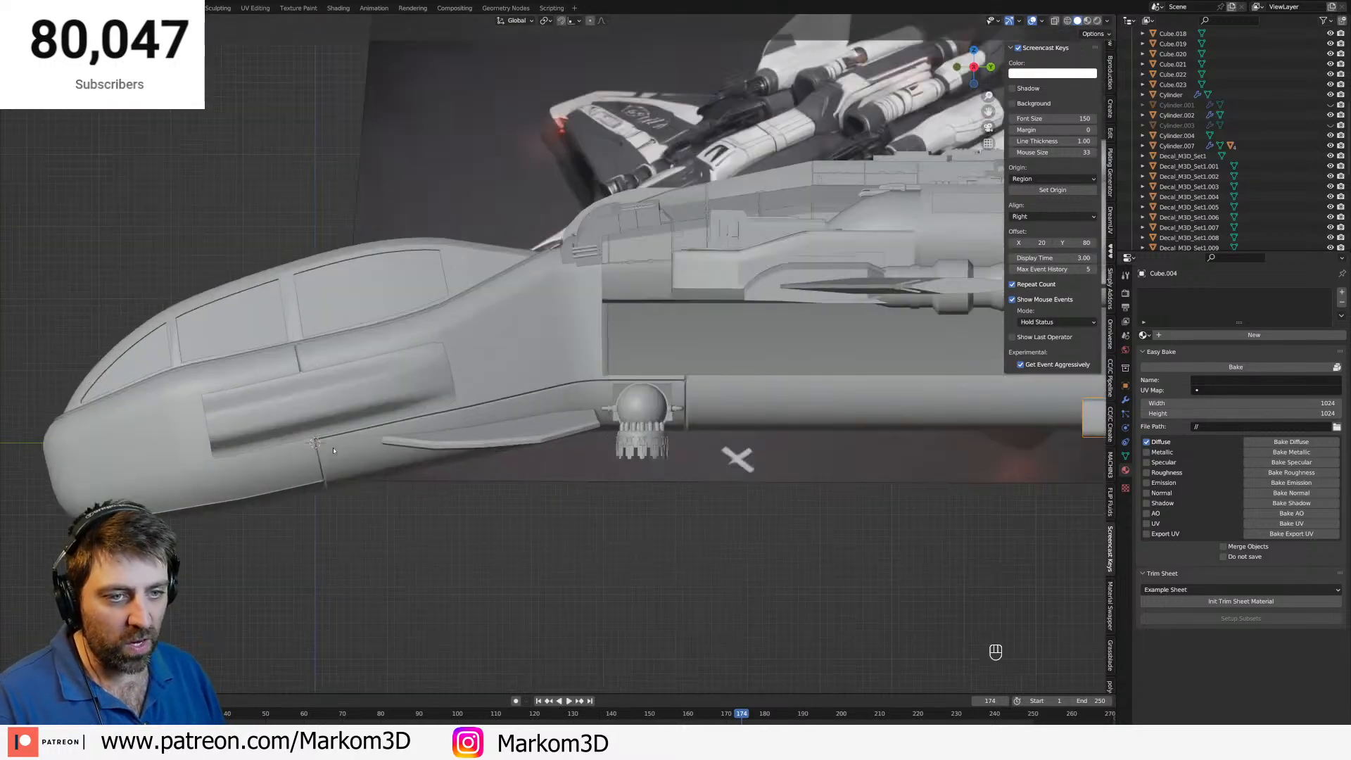
{"action": "middle_click_drag", "start_coordinate": [556, 453], "coordinate": [407, 443], "text": "shift"}
{"action": "key", "text": "shift+a"}
{"action": "mouse_move", "coordinate": [712, 414]}
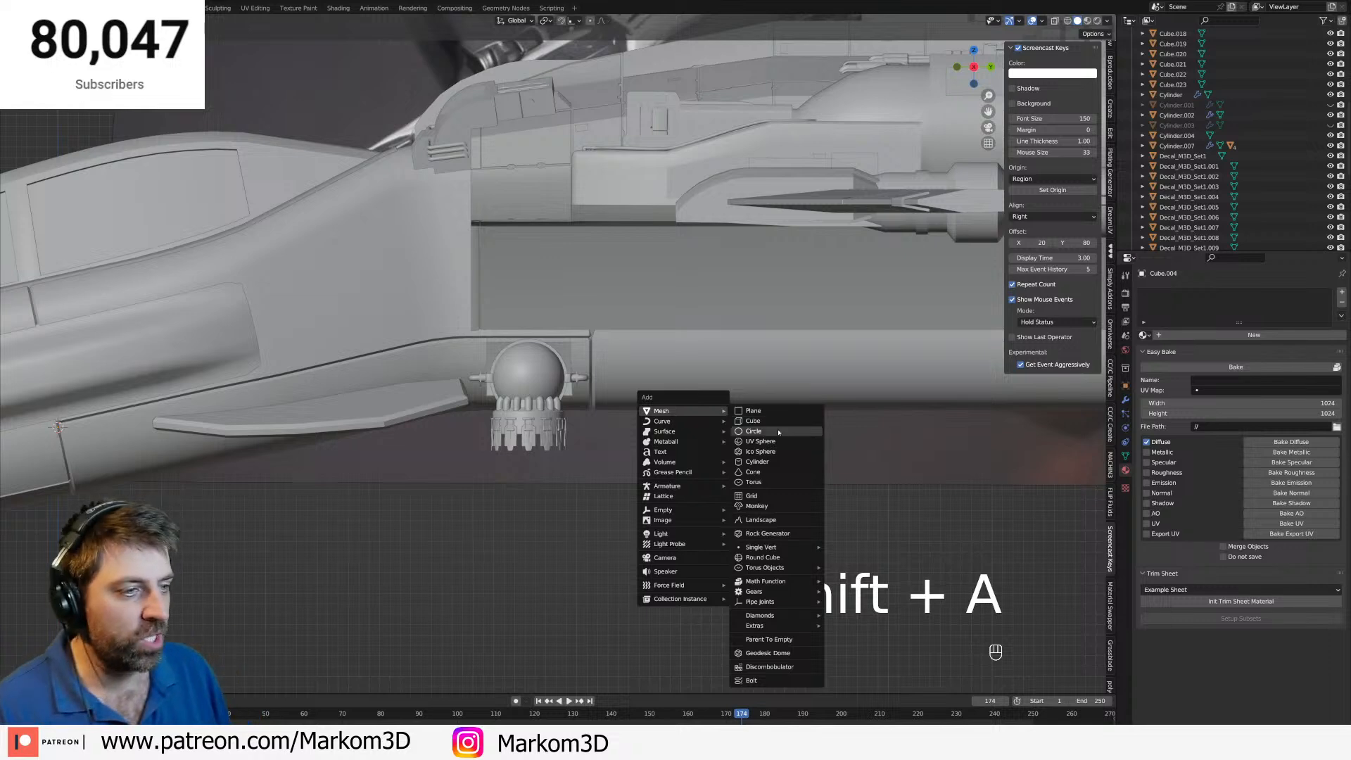
{"action": "left_click", "coordinate": [760, 468]}
Scale the new cylinder's mesh and rotate it 90 degrees so it lies along the ship's length.
{"action": "scroll", "coordinate": [749, 549], "scroll_direction": "down", "scroll_amount": 3}
{"action": "key", "text": "Tab"}
{"action": "key", "text": "s"}
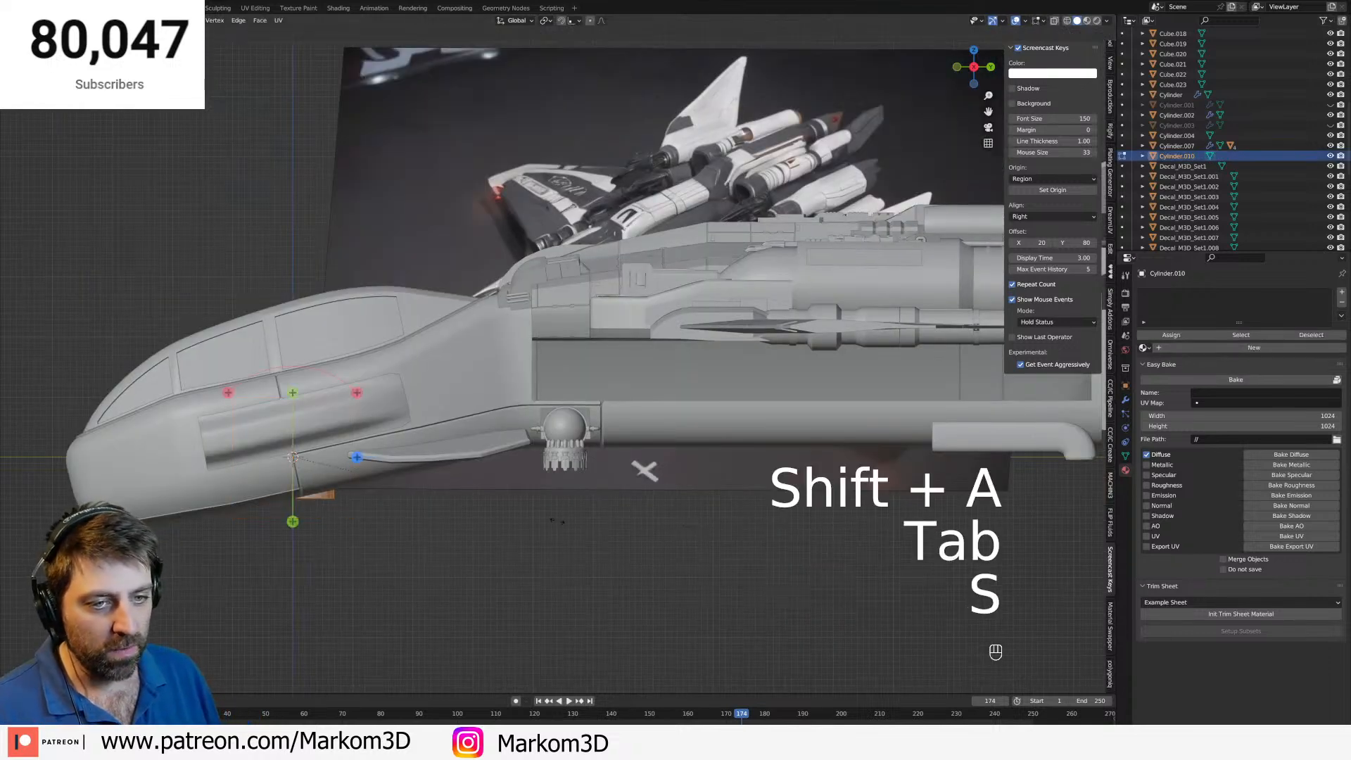
{"action": "left_click", "coordinate": [487, 521]}
{"action": "key", "text": "r"}
{"action": "key", "text": "KP_9"}
{"action": "key", "text": "KP_0"}
{"action": "key", "text": "KP_Enter"}
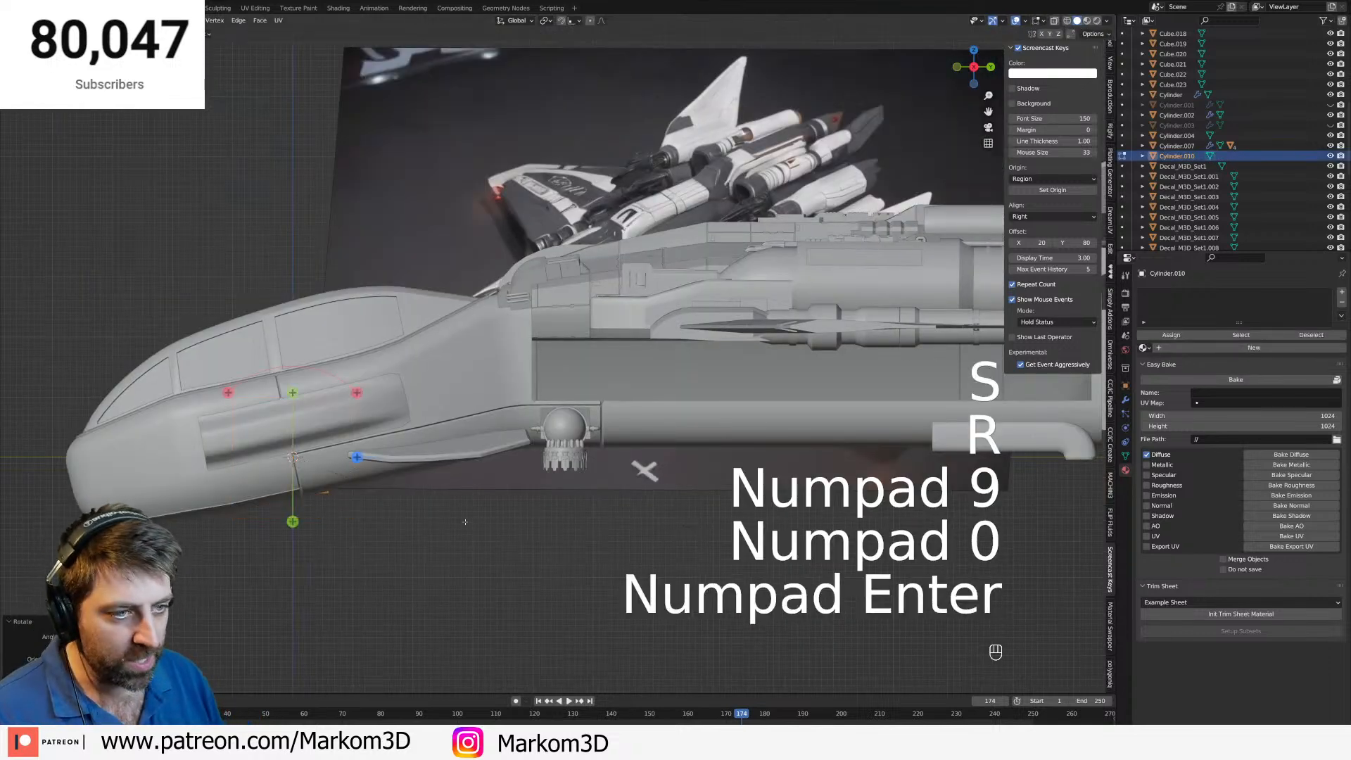
Move the cylinder to the ball turret behind the cockpit and shift it along X clear of the hull.
{"action": "key", "text": "g"}
{"action": "left_click", "coordinate": [735, 469]}
{"action": "middle_click_drag", "start_coordinate": [571, 437], "coordinate": [643, 497]}
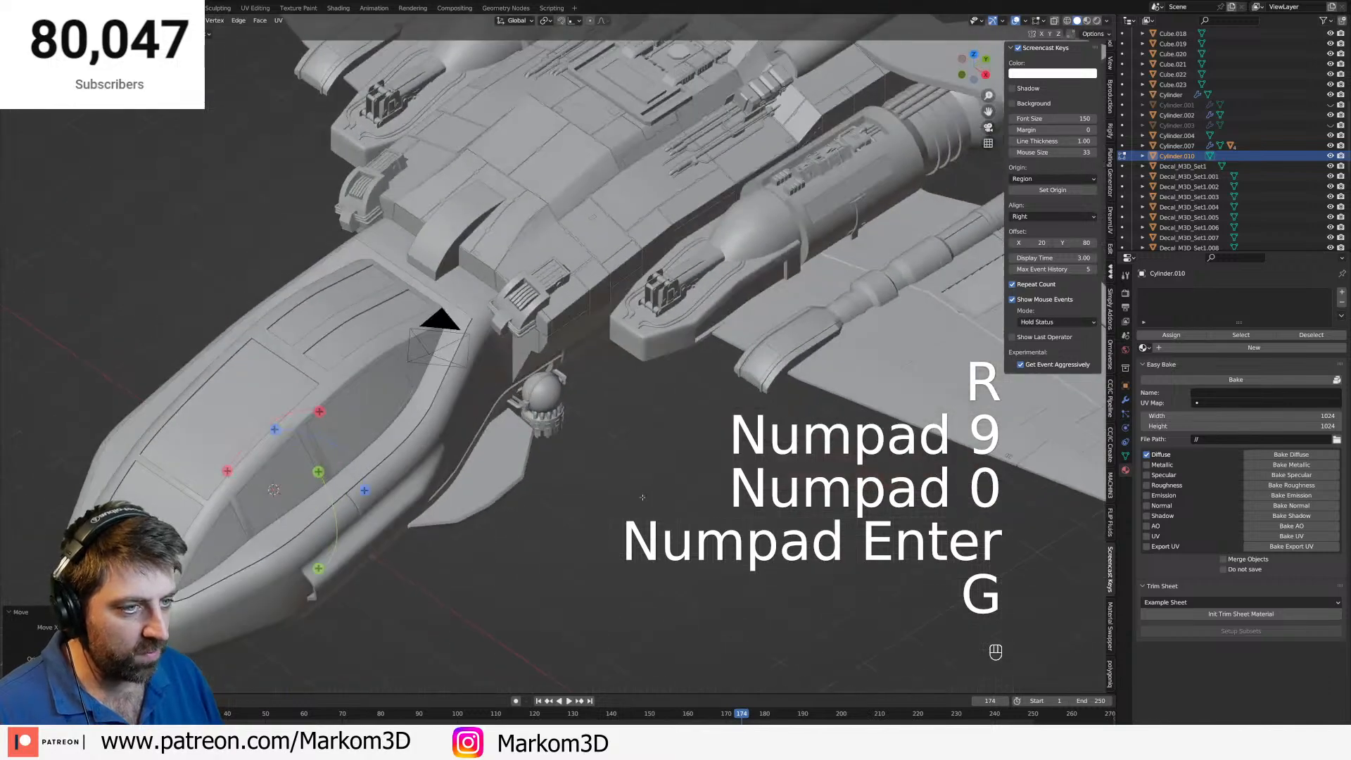
{"action": "key", "text": "g"}
{"action": "key", "text": "y"}
{"action": "key", "text": "x"}
{"action": "left_click", "coordinate": [730, 516]}
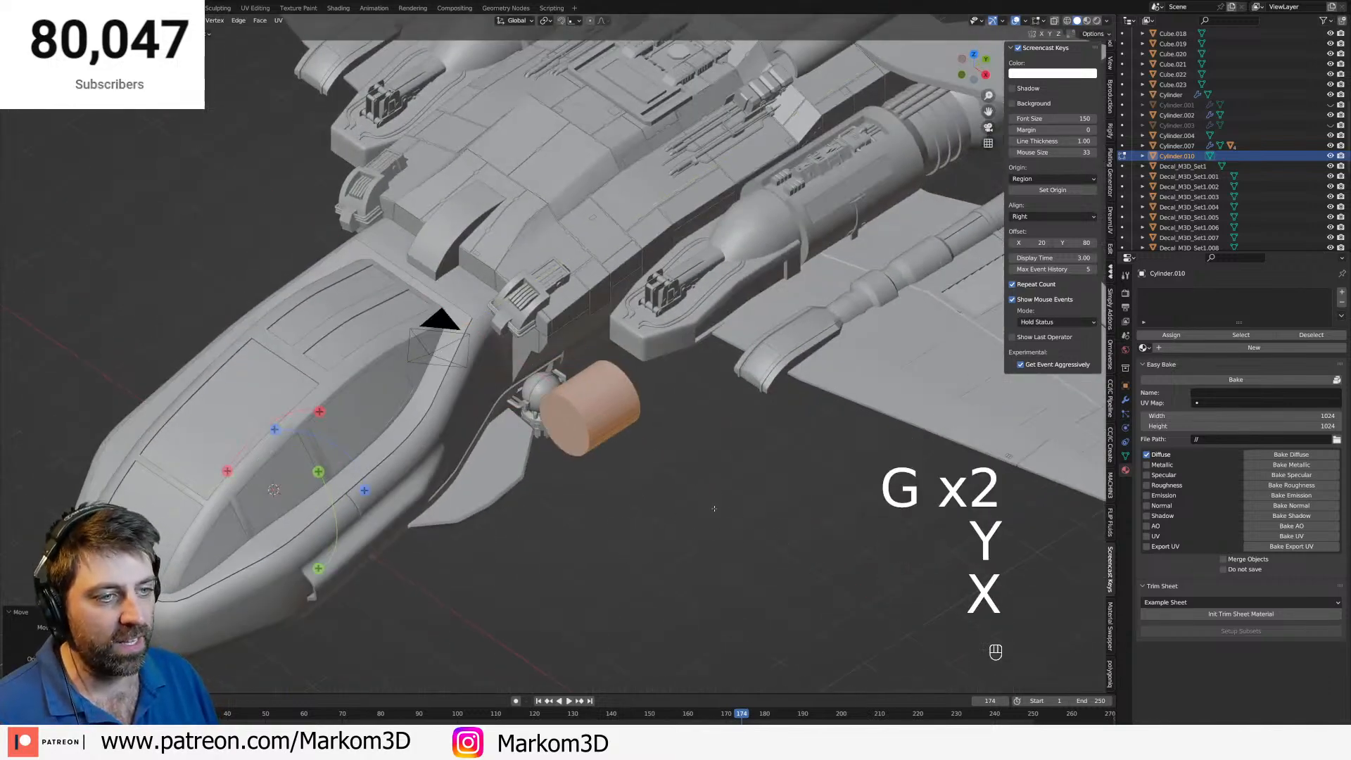
Scale the cylinder down to about half its size beside the ball turret.
{"action": "middle_click_drag", "start_coordinate": [730, 516], "coordinate": [633, 454]}
{"action": "key", "text": "KP_3"}
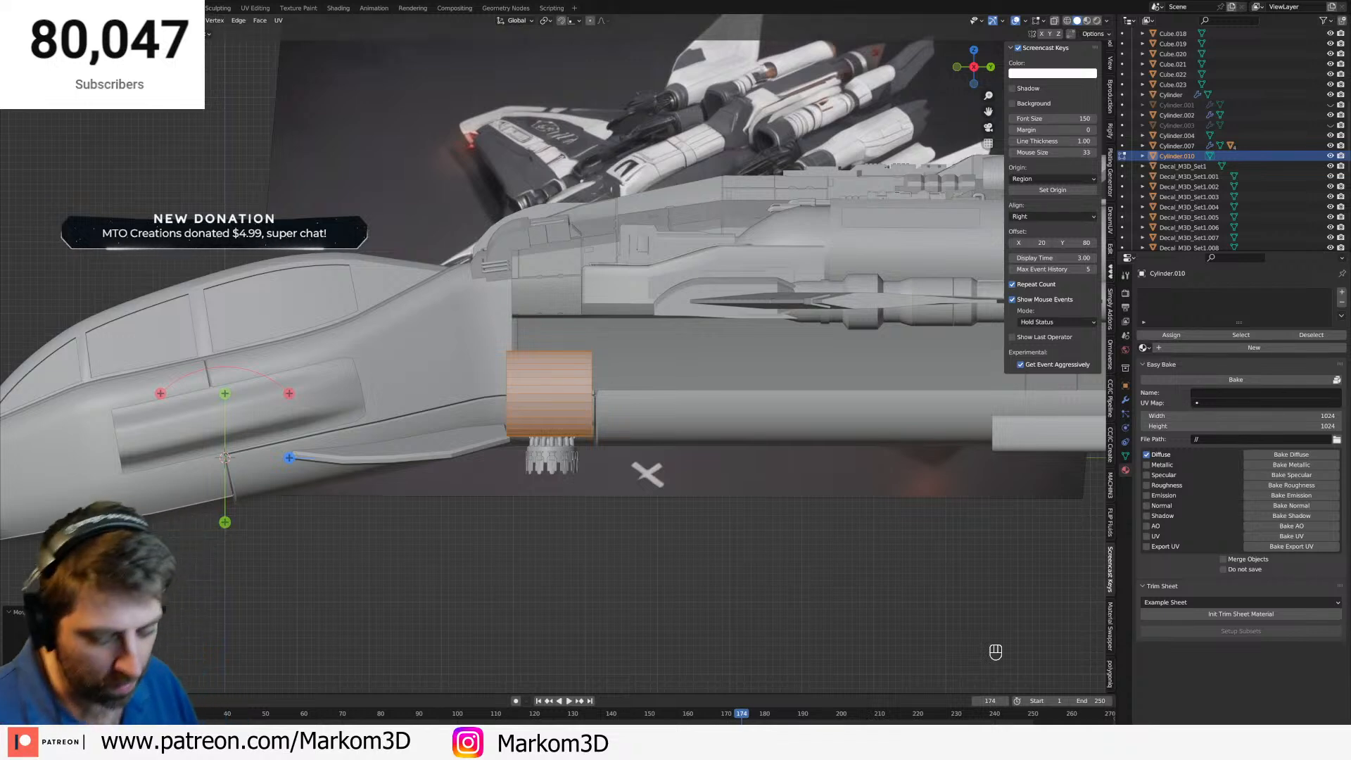
{"action": "key", "text": "s"}
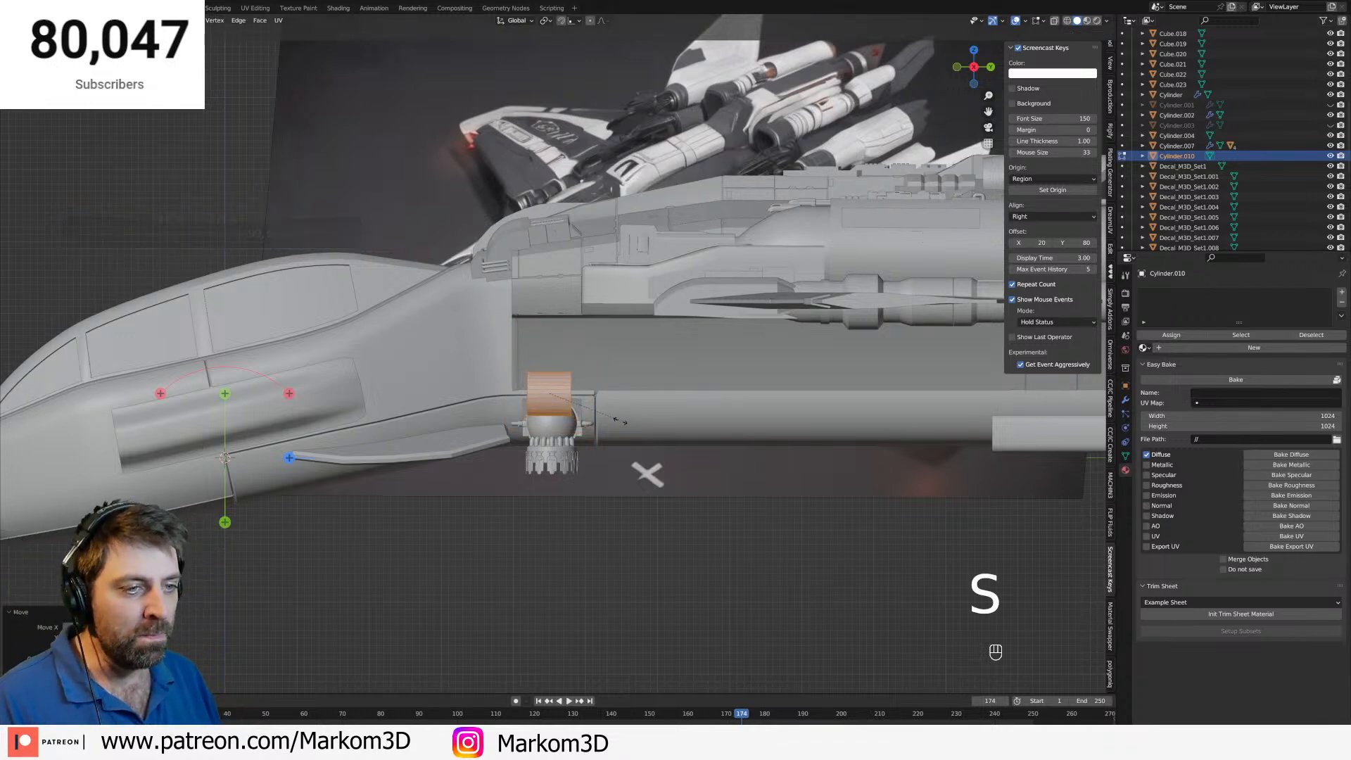
{"action": "key", "text": "h"}
{"action": "key", "text": "ctrl+z"}
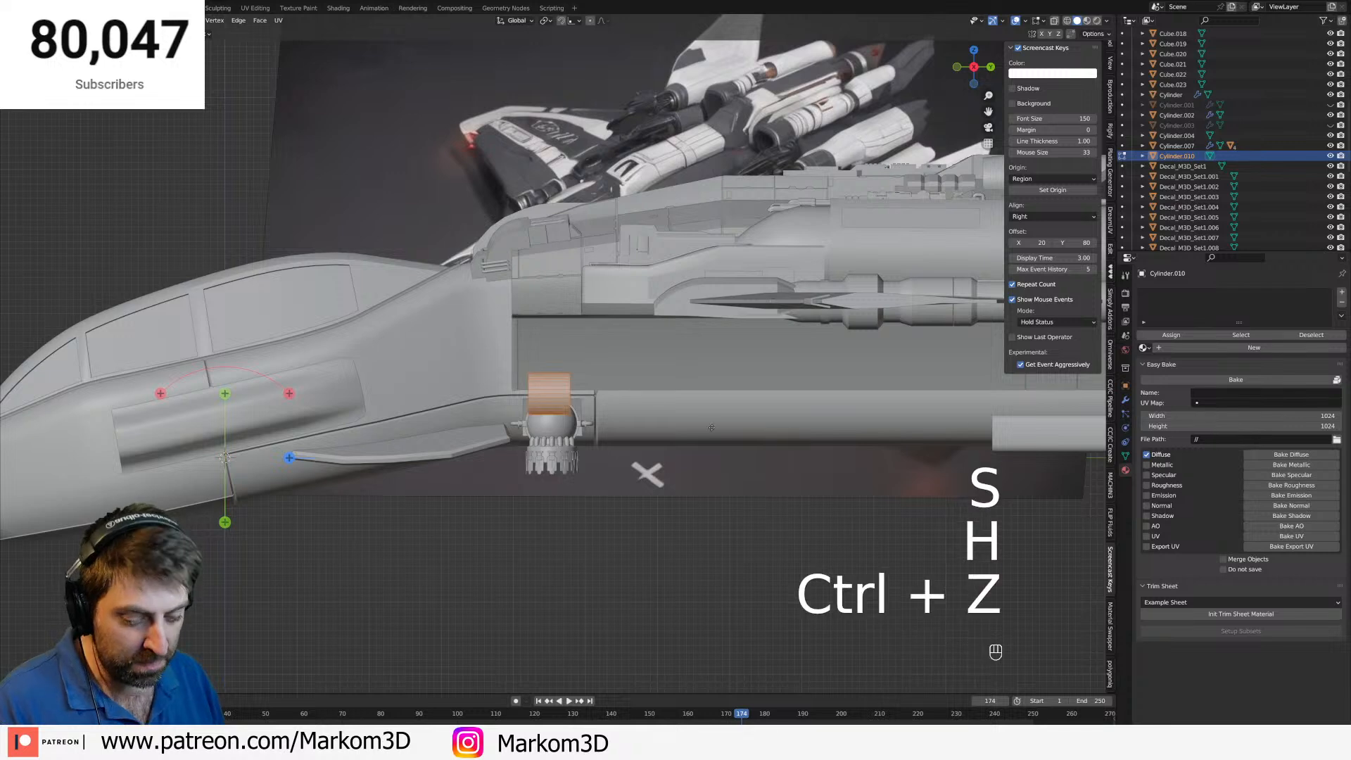
Move the cylinder rearward to just ahead of the lower side fairing and shrink it again.
{"action": "key", "text": "g"}
{"action": "left_click", "coordinate": [3, 451], "text": "shift"}
{"action": "middle_click_drag", "start_coordinate": [2, 451], "coordinate": [544, 498], "text": "shift"}
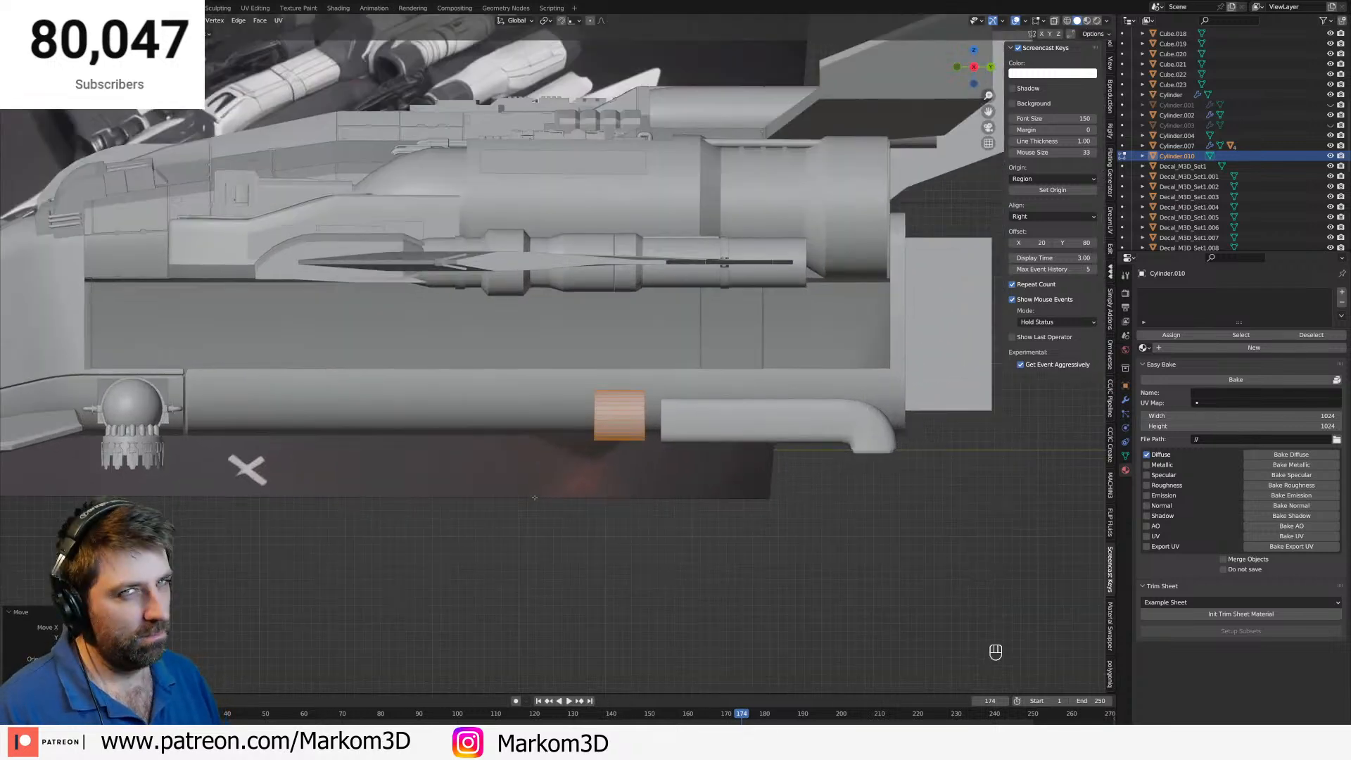
{"action": "scroll", "coordinate": [535, 498], "scroll_direction": "up", "scroll_amount": 3}
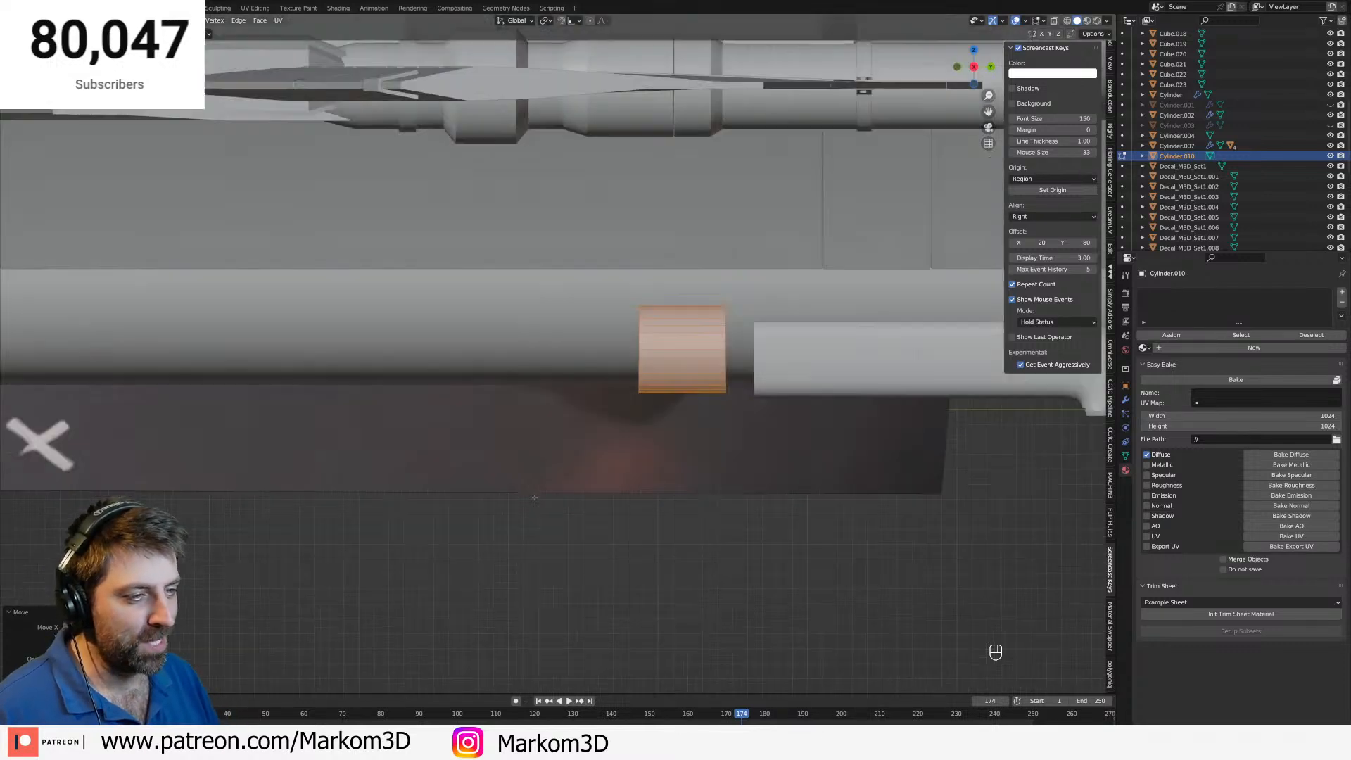
{"action": "key", "text": "s"}
{"action": "left_click", "coordinate": [724, 406]}
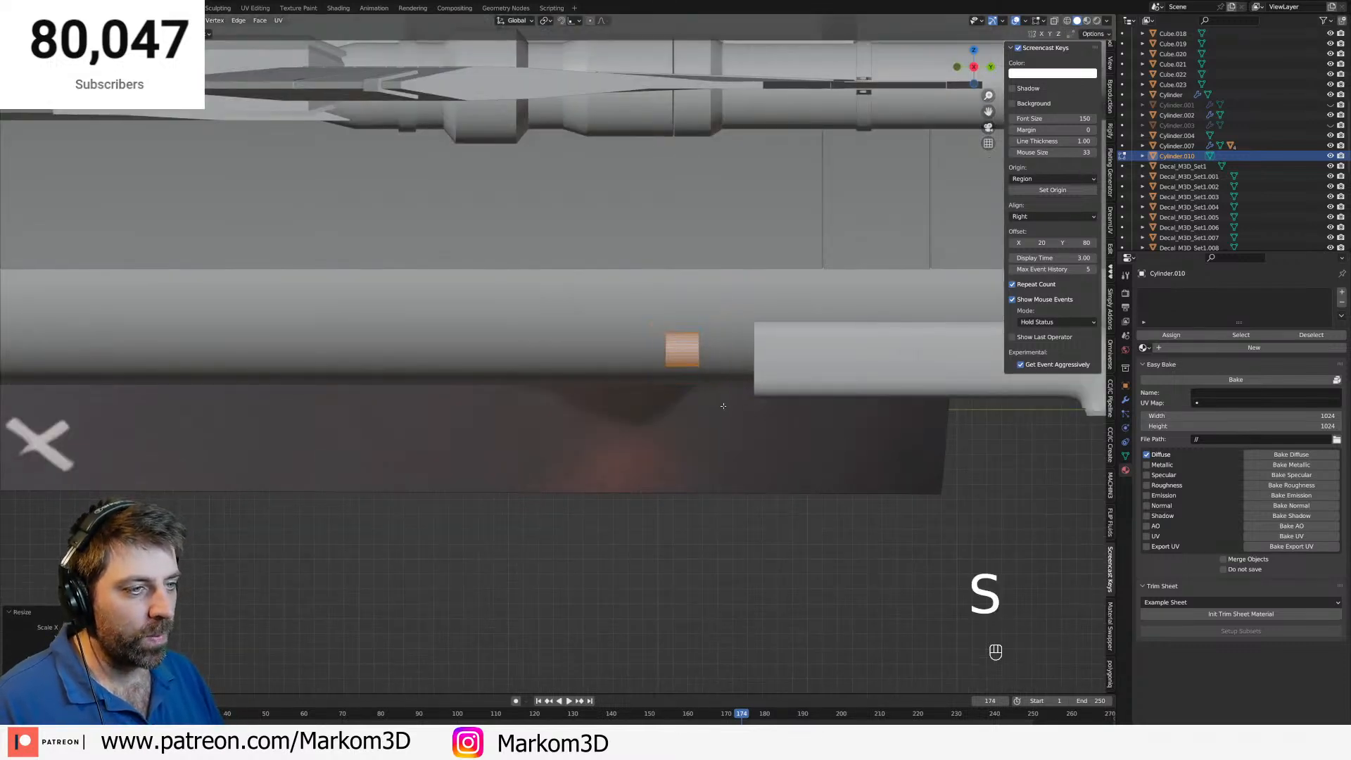
Position the small cylinder at the fairing's upper front corner and adjust its sideways placement along X.
{"action": "key", "text": "g"}
{"action": "left_click", "coordinate": [778, 377]}
{"action": "middle_click_drag", "start_coordinate": [760, 398], "coordinate": [807, 415]}
{"action": "key", "text": "g"}
{"action": "key", "text": "y"}
{"action": "key", "text": "x"}
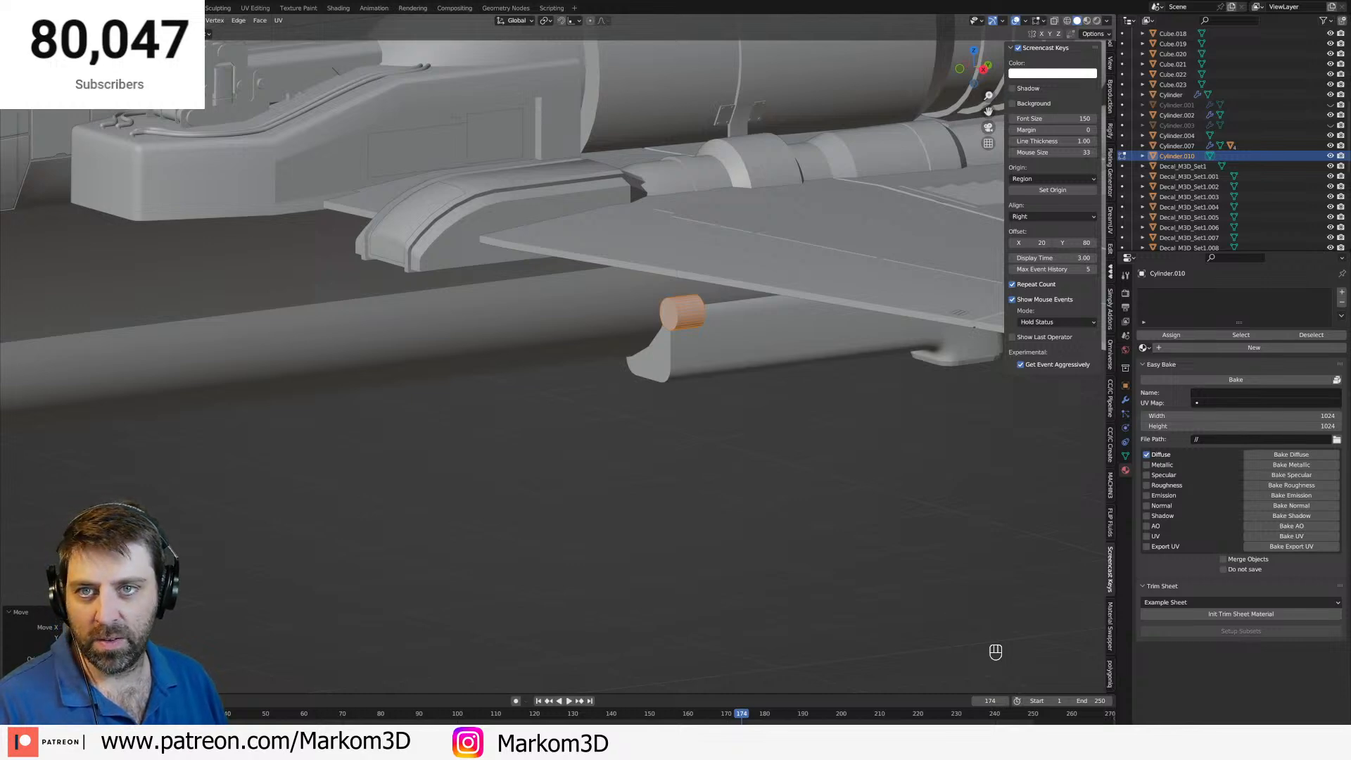
{"action": "left_click", "coordinate": [593, 415]}
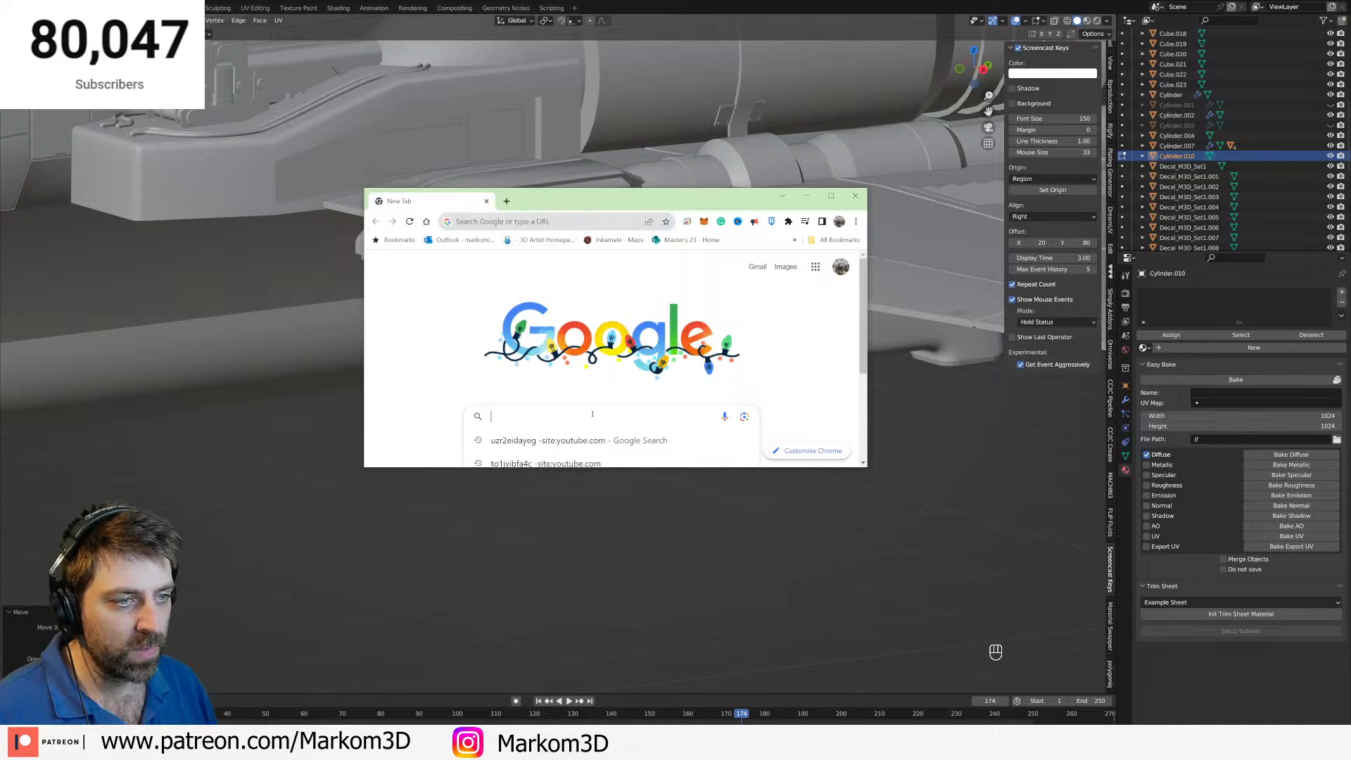
{"action": "type", "text": "astronaut"}
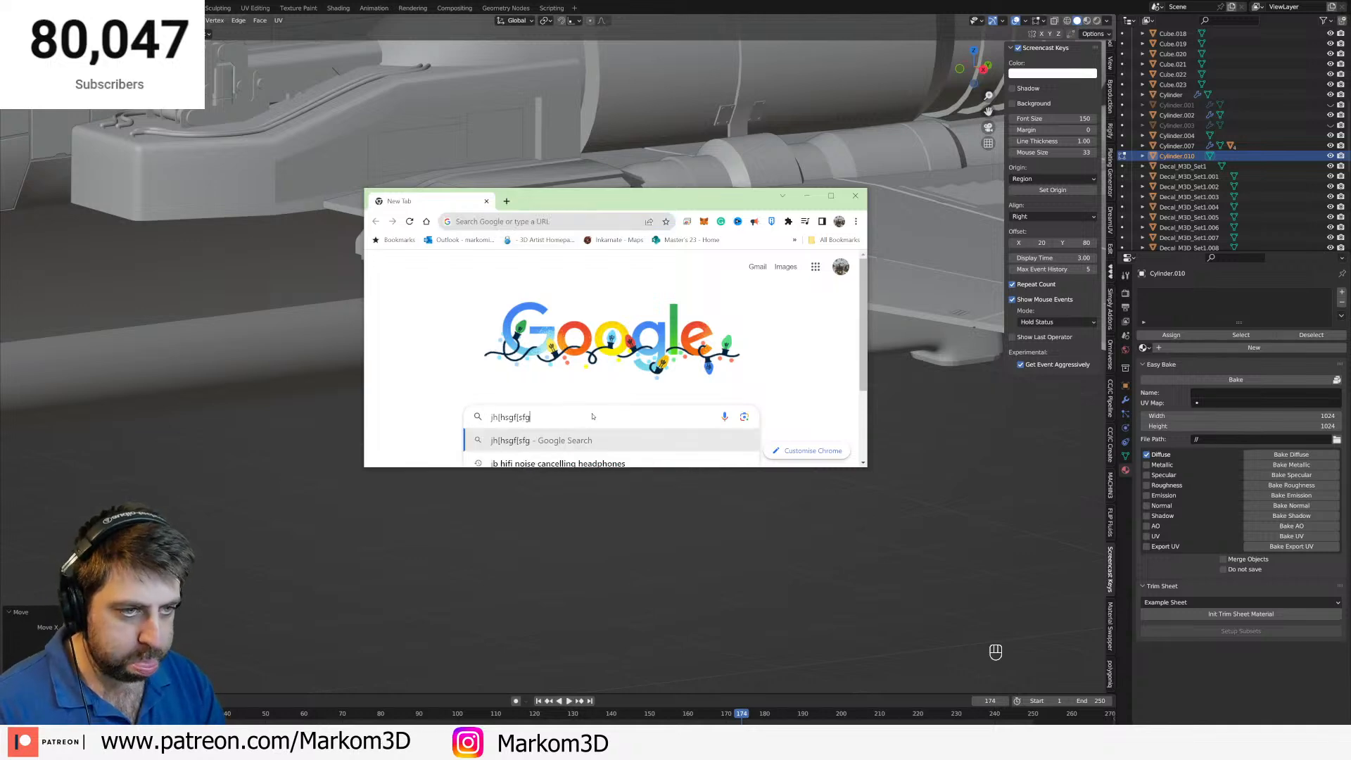
{"action": "key", "text": "BackSpace"}
{"action": "key", "text": "BackSpace"}
{"action": "key", "text": "BackSpace"}
{"action": "key", "text": "BackSpace"}
{"action": "key", "text": "BackSpace"}
{"action": "key", "text": "BackSpace"}
{"action": "key", "text": "BackSpace"}
{"action": "key", "text": "BackSpace"}
{"action": "key", "text": "BackSpace"}
Search Google for "c to f", convert 33 degrees Celsius to Fahrenheit, and return to Blender.
{"action": "type", "text": "c to f"}
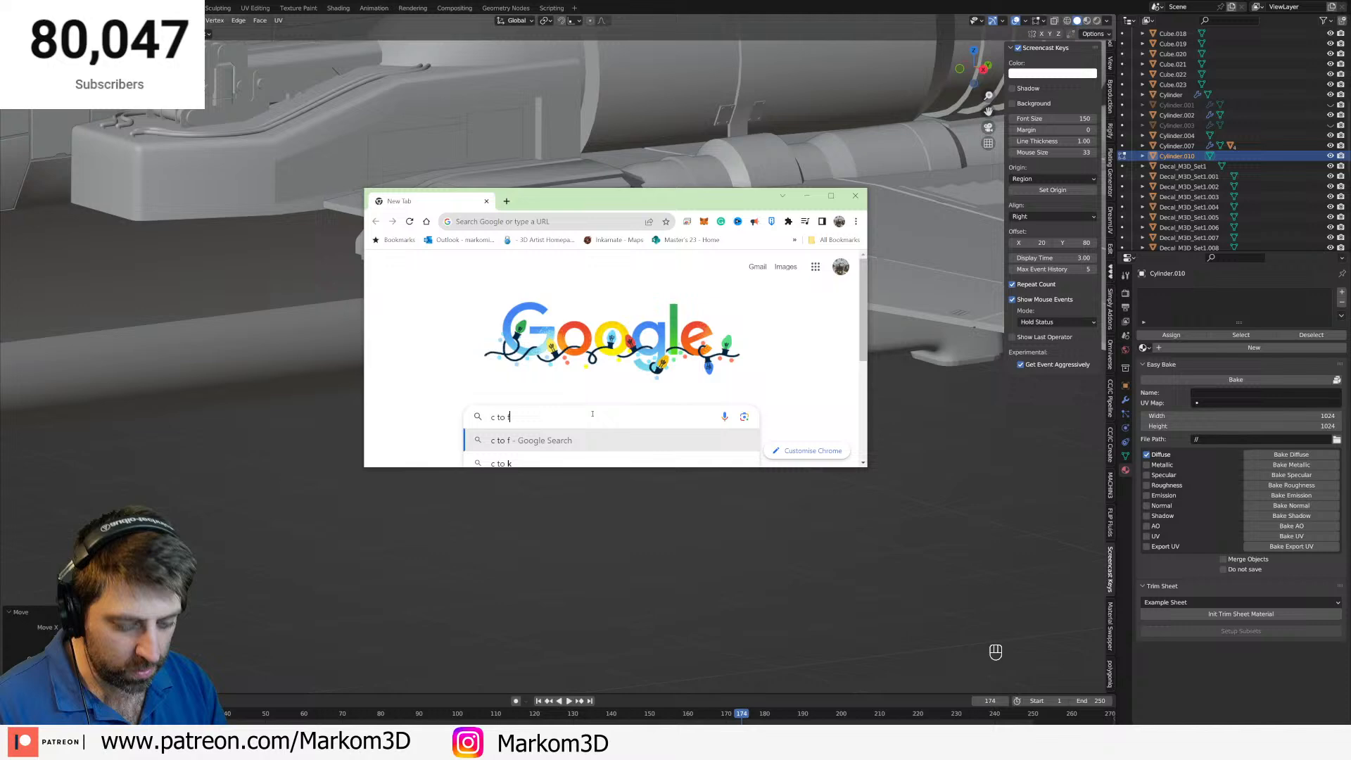
{"action": "key", "text": "Return"}
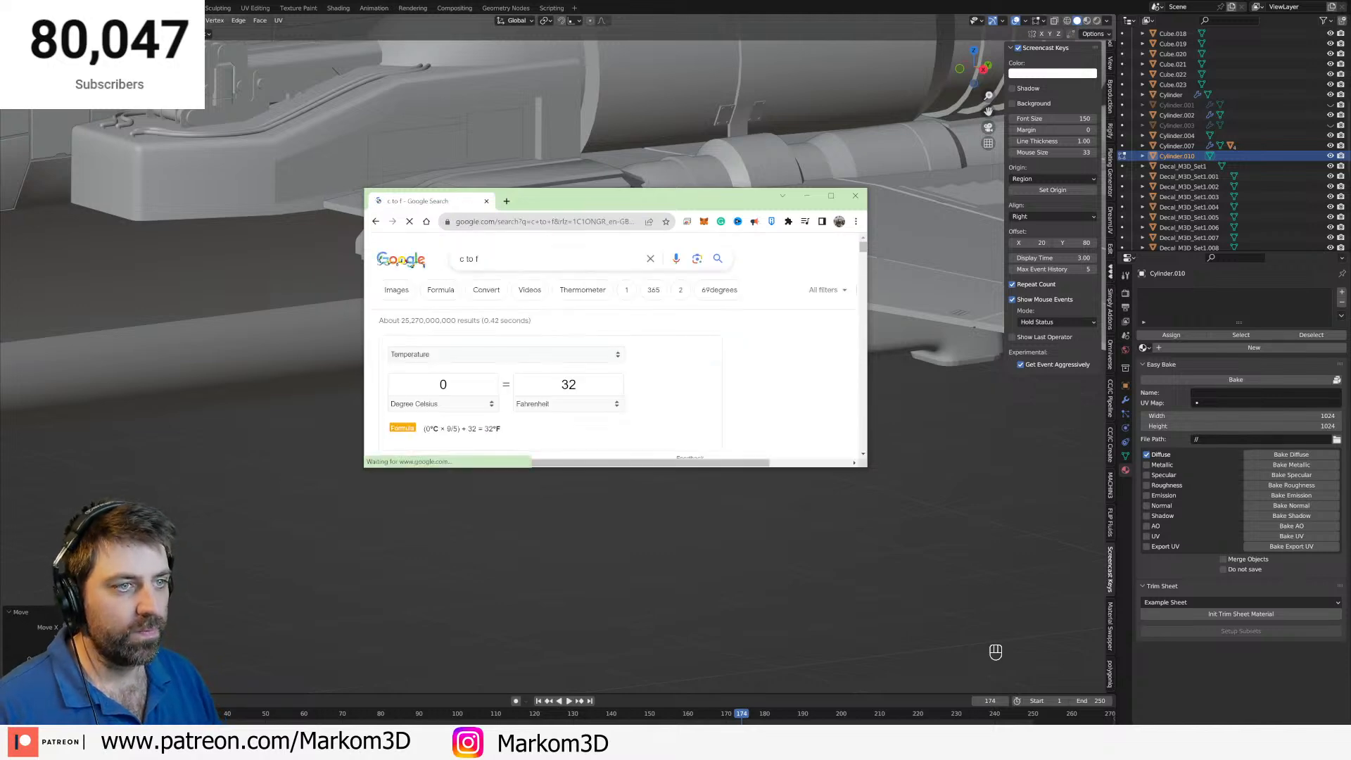
{"action": "double_click", "coordinate": [640, 200]}
{"action": "left_click", "coordinate": [196, 191]}
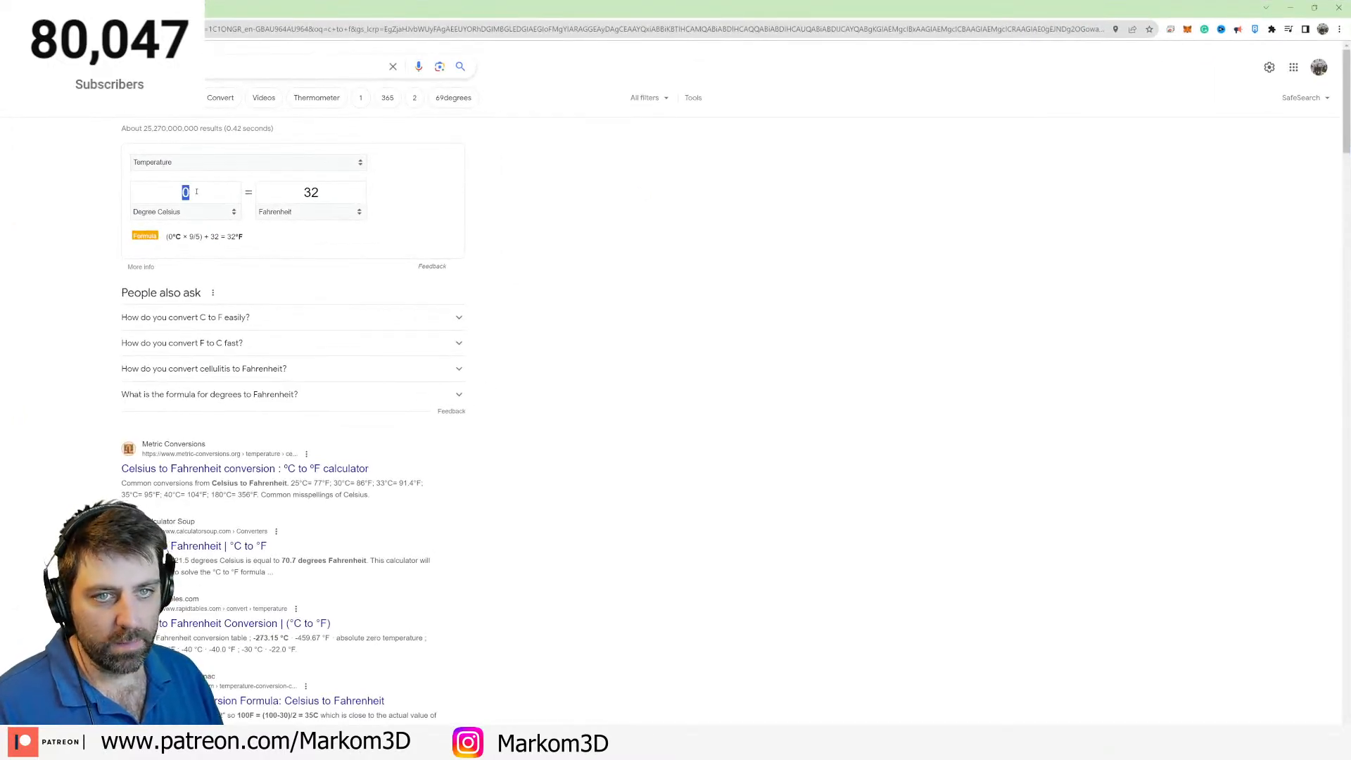
{"action": "type", "text": "33"}
{"action": "key", "text": "ctrl+a"}
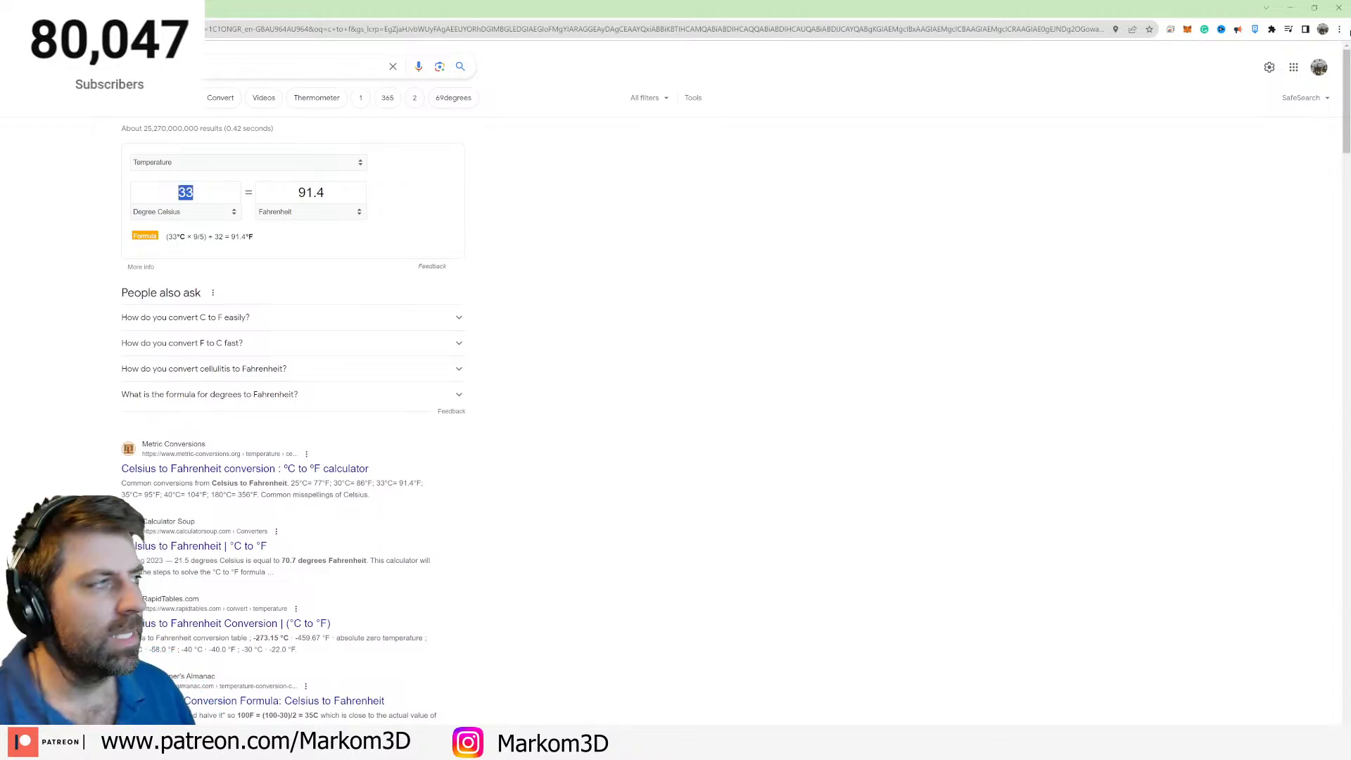
{"action": "left_click", "coordinate": [1290, 7]}
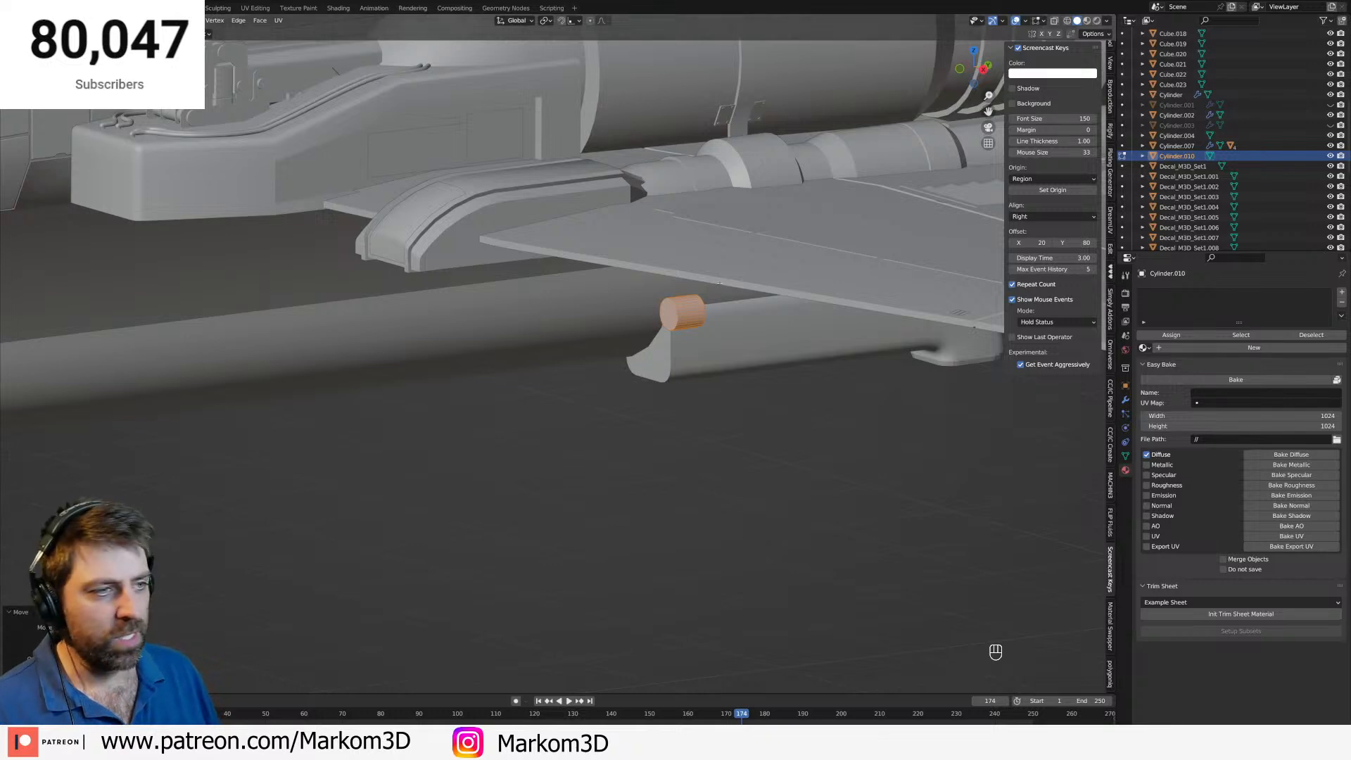
Select the whole cylinder through its end face and move it over the fairing's upper front corner.
{"action": "scroll", "coordinate": [701, 327], "scroll_direction": "up", "scroll_amount": 3}
{"action": "key", "text": "3"}
{"action": "left_click", "coordinate": [645, 313]}
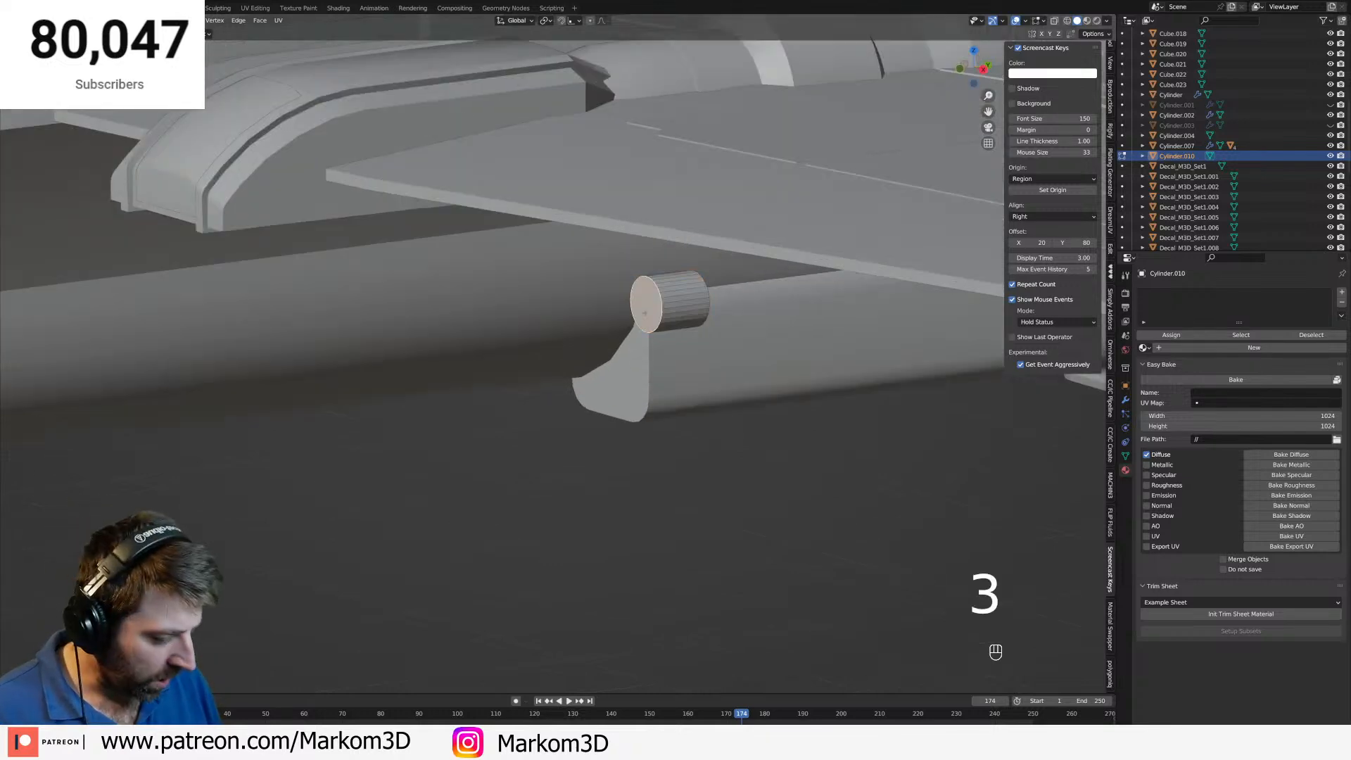
{"action": "key", "text": "KP_3"}
{"action": "mouse_move", "coordinate": [723, 337]}
{"action": "middle_mouse_down", "text": "shift"}
{"action": "mouse_move", "coordinate": [697, 331]}
{"action": "mouse_move", "coordinate": [739, 356]}
{"action": "middle_mouse_up", "text": "shift"}
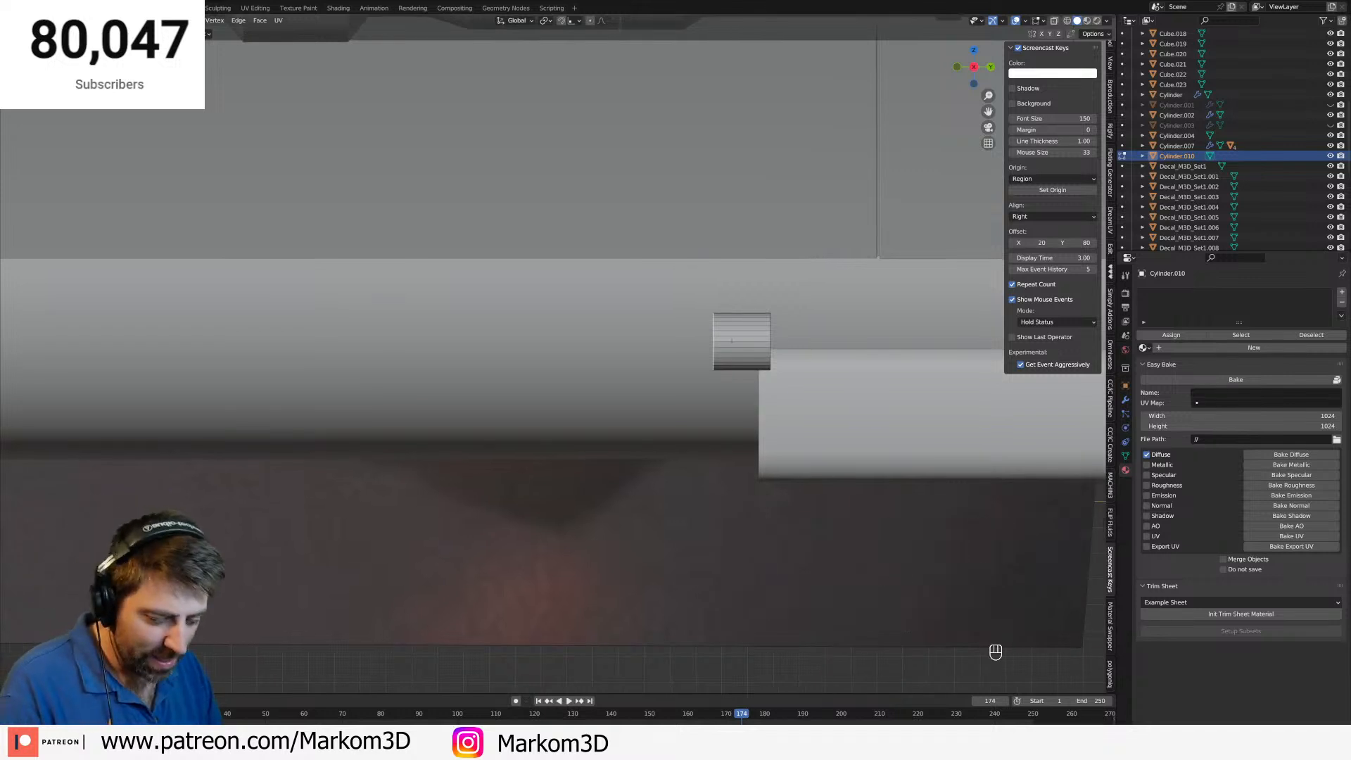
{"action": "key", "text": "ctrl+l"}
{"action": "key", "text": "g"}
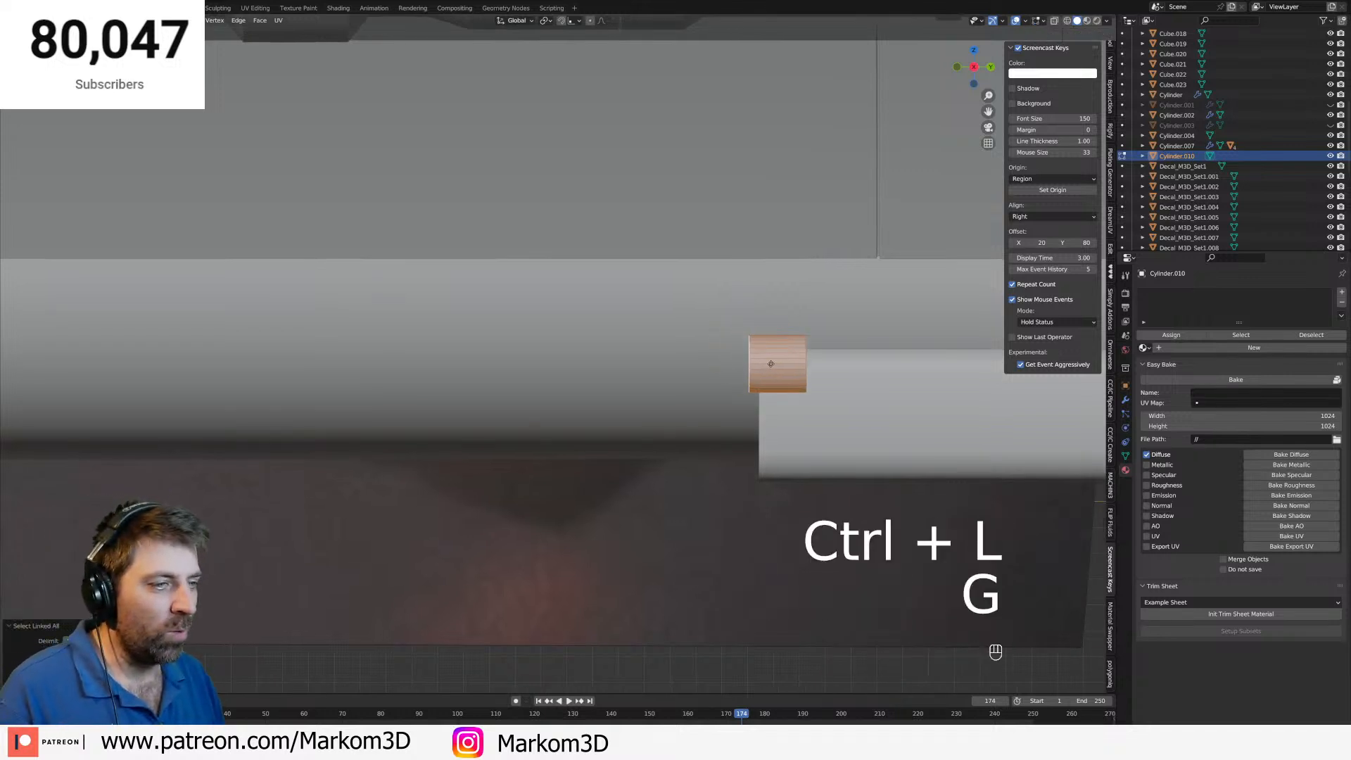
{"action": "left_click", "coordinate": [737, 368]}
Spin the cylinder's rear end face 90 degrees inward around the 3D cursor placed beside it in wireframe top view.
{"action": "middle_click_drag", "start_coordinate": [781, 367], "coordinate": [720, 381]}
{"action": "key", "text": "3"}
{"action": "left_click", "coordinate": [755, 391]}
{"action": "key", "text": "KP_7"}
{"action": "key", "text": "z"}
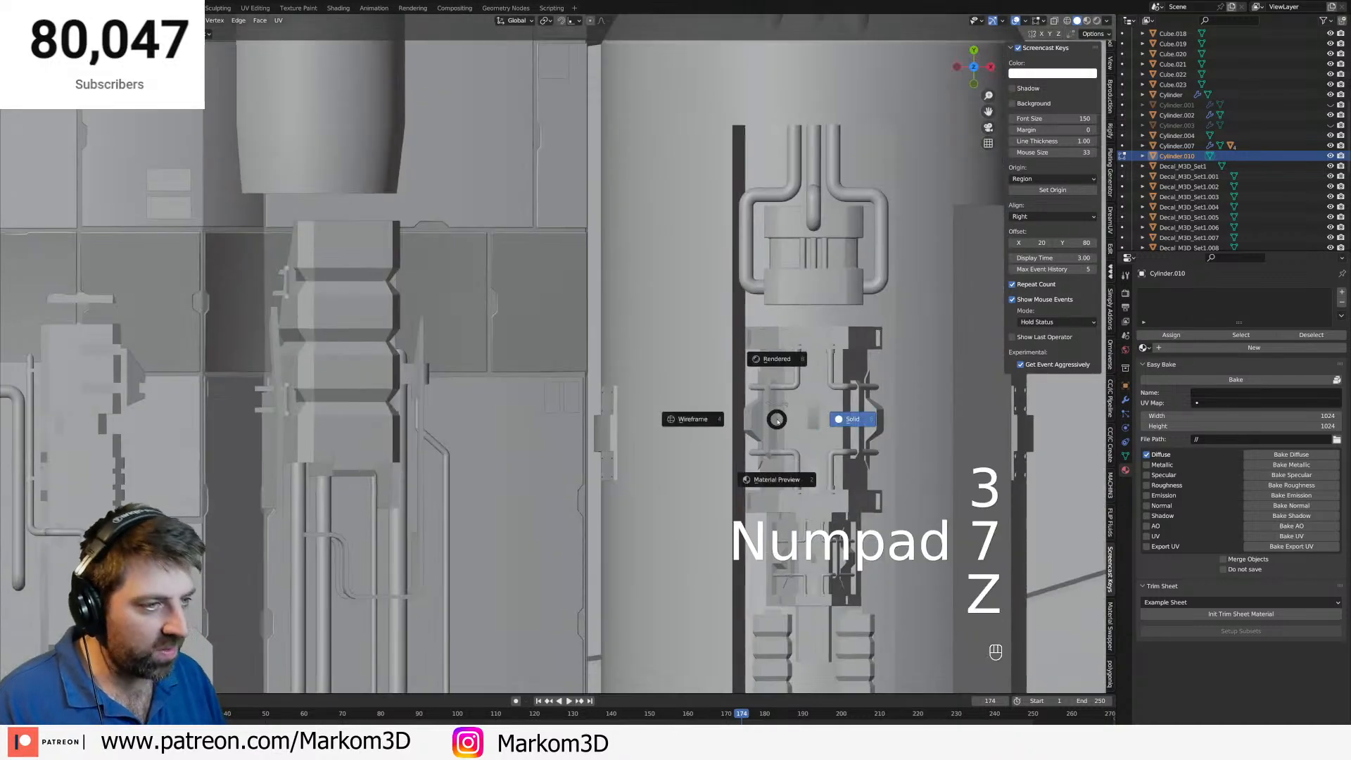
{"action": "scroll", "coordinate": [637, 348], "scroll_direction": "up", "scroll_amount": 3}
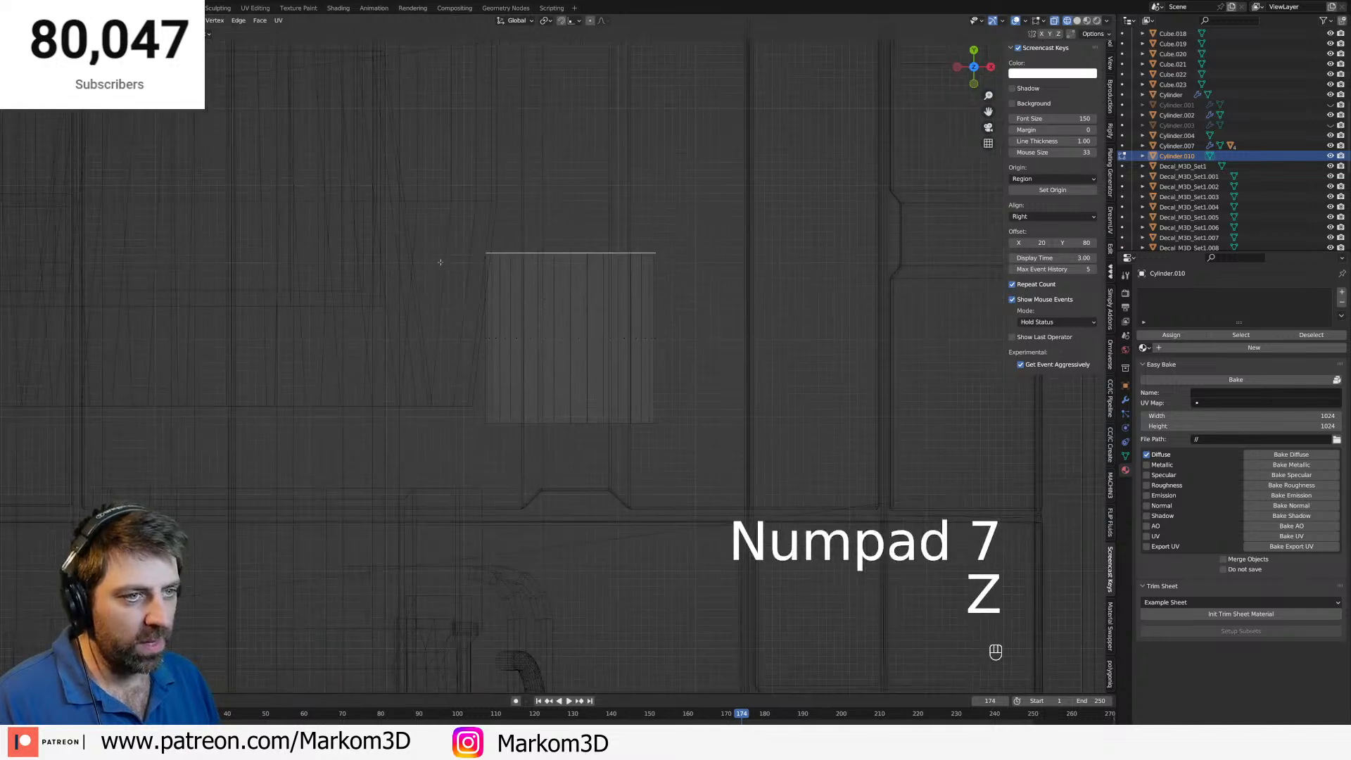
{"action": "right_click", "coordinate": [470, 253], "text": "shift"}
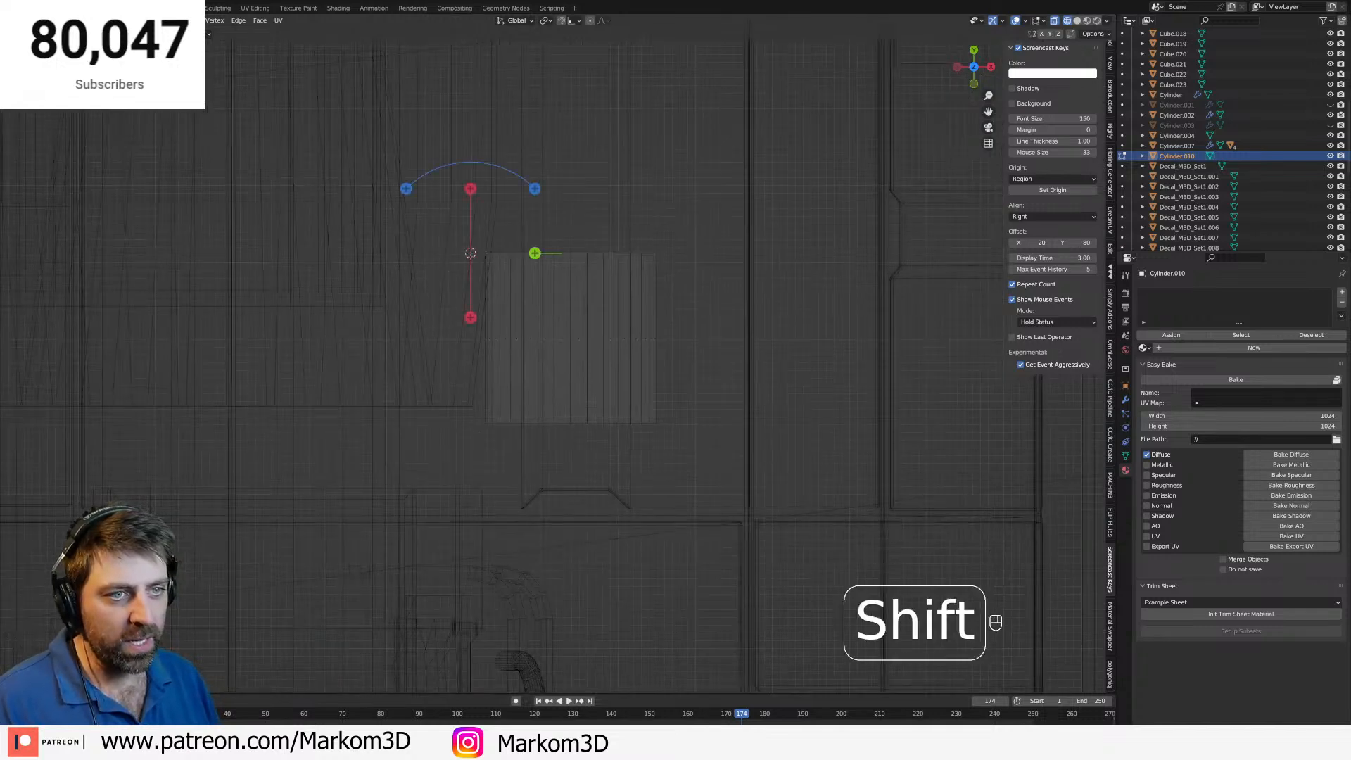
{"action": "left_click_drag", "start_coordinate": [534, 191], "coordinate": [397, 181]}
Extrude the bent pipe's end straight inward a short distance and return to solid shading.
{"action": "key", "text": "e"}
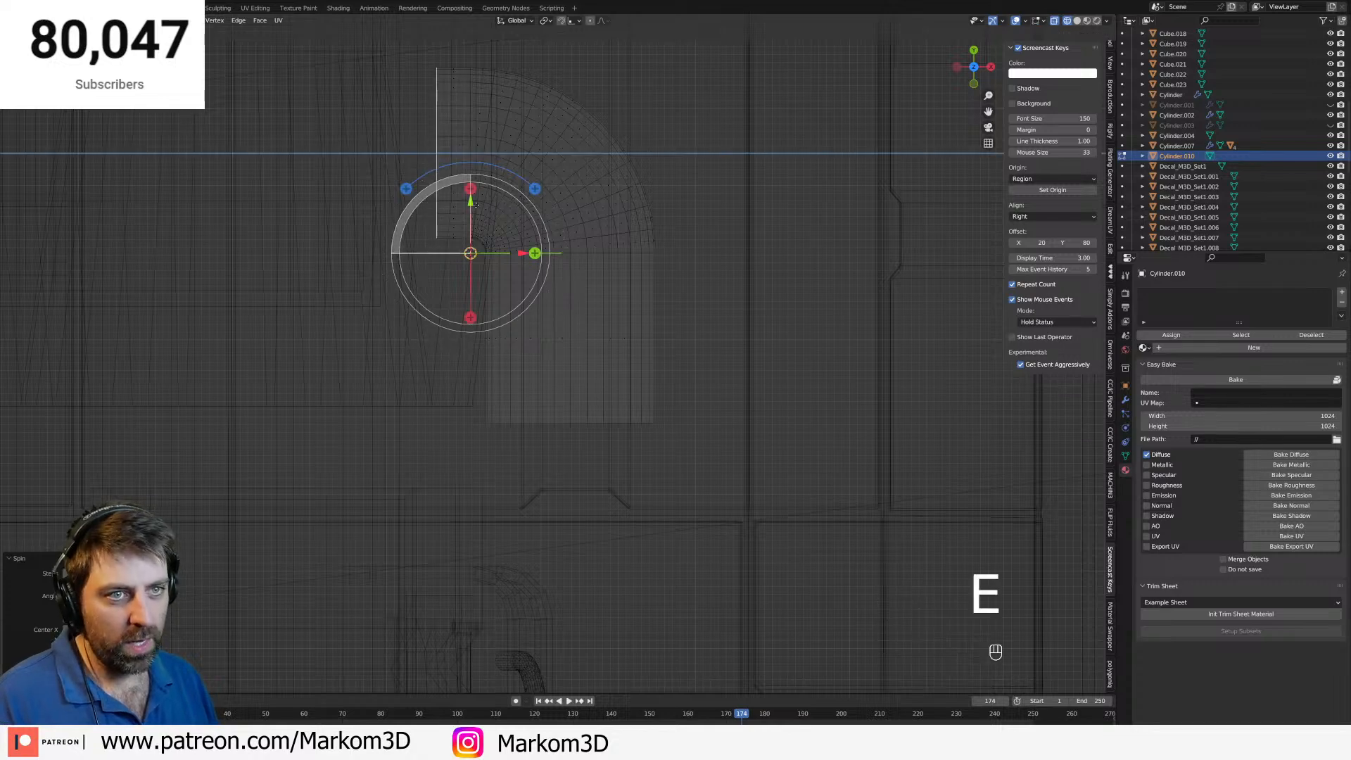
{"action": "left_click", "coordinate": [379, 211]}
{"action": "key", "text": "z"}
{"action": "left_click", "coordinate": [451, 213]}
Scale the whole bent pipe down and shift it along X into the fairing's side.
{"action": "middle_click_drag", "start_coordinate": [593, 279], "coordinate": [294, 212]}
{"action": "key", "text": "a"}
{"action": "key", "text": "s"}
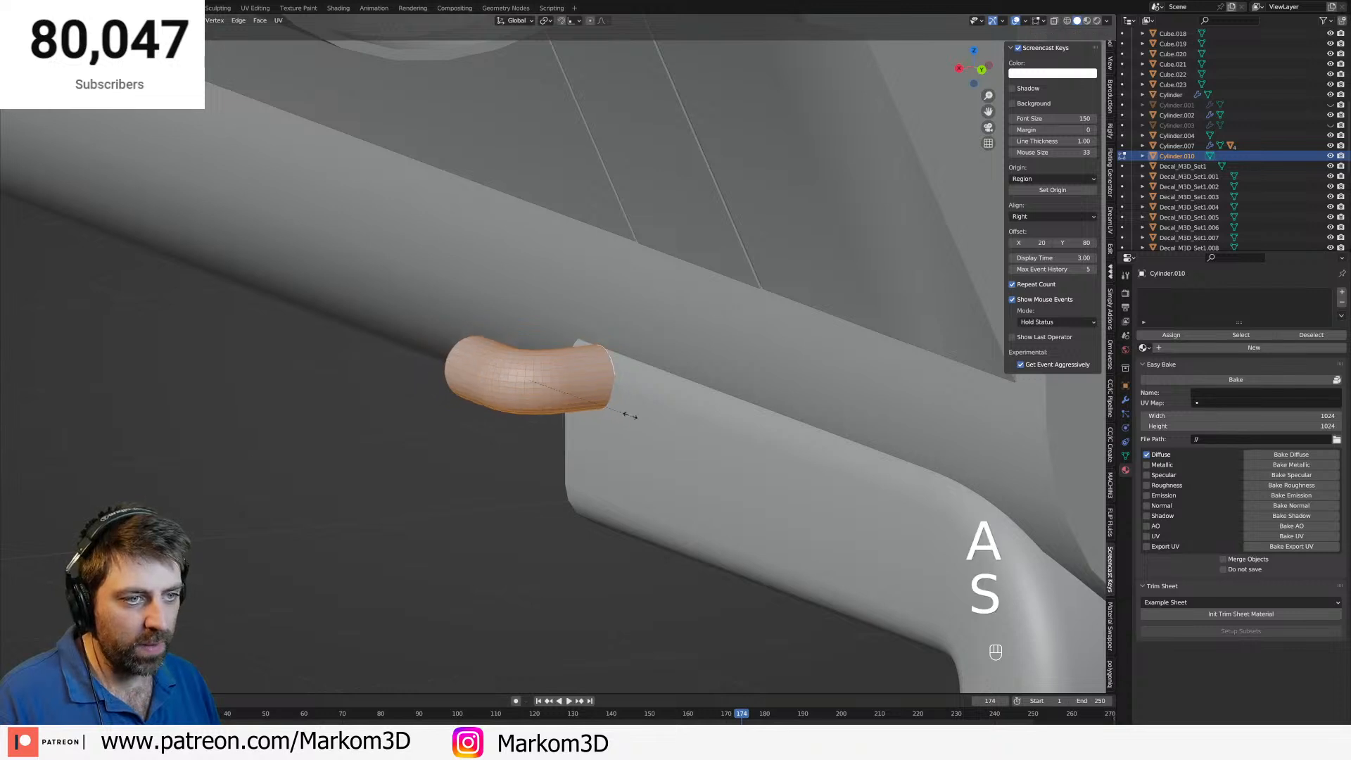
{"action": "left_click", "coordinate": [613, 422]}
{"action": "key", "text": "g"}
{"action": "left_click", "coordinate": [598, 416]}
{"action": "key", "text": "g"}
{"action": "key", "text": "y"}
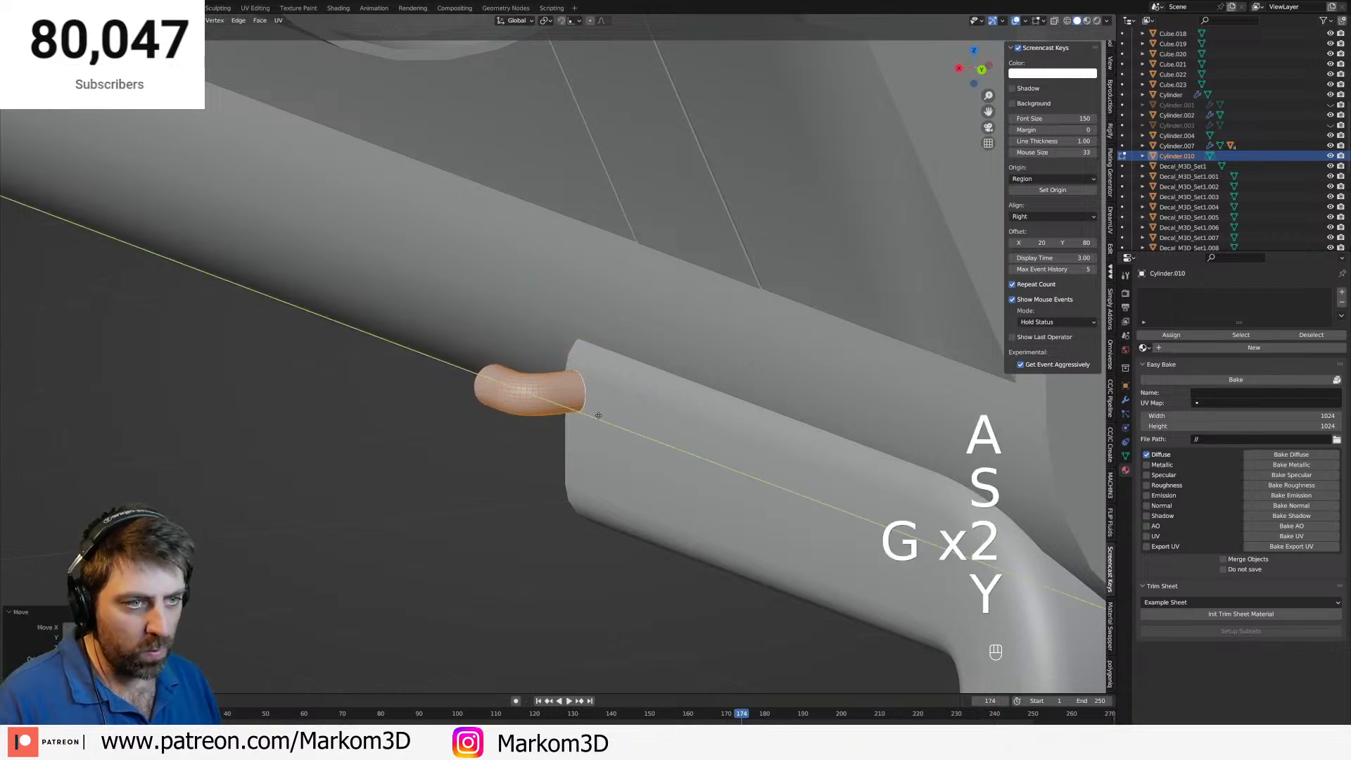
{"action": "key", "text": "x"}
{"action": "left_click", "coordinate": [625, 408]}
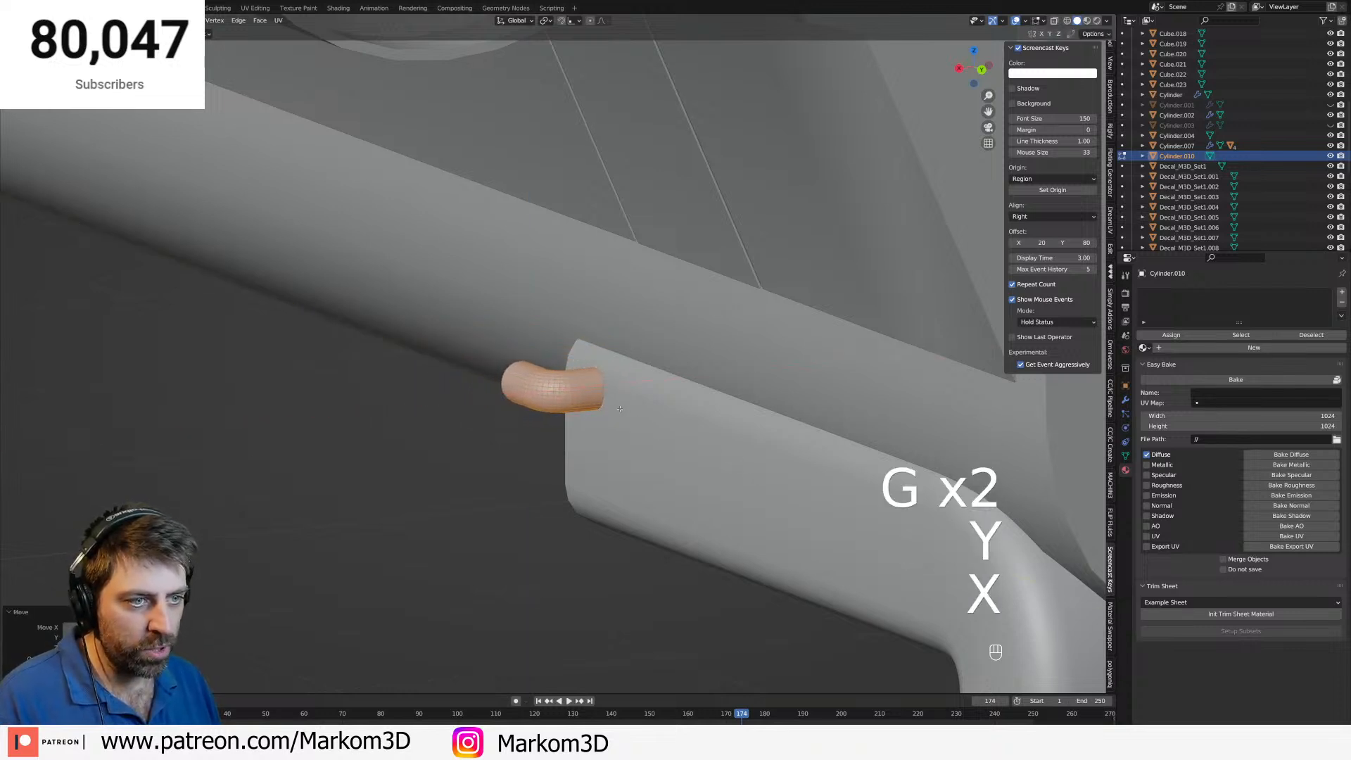
Spin the pipe's front end face 45 degrees upward around the 3D cursor placed just above it.
{"action": "key", "text": "KP_3"}
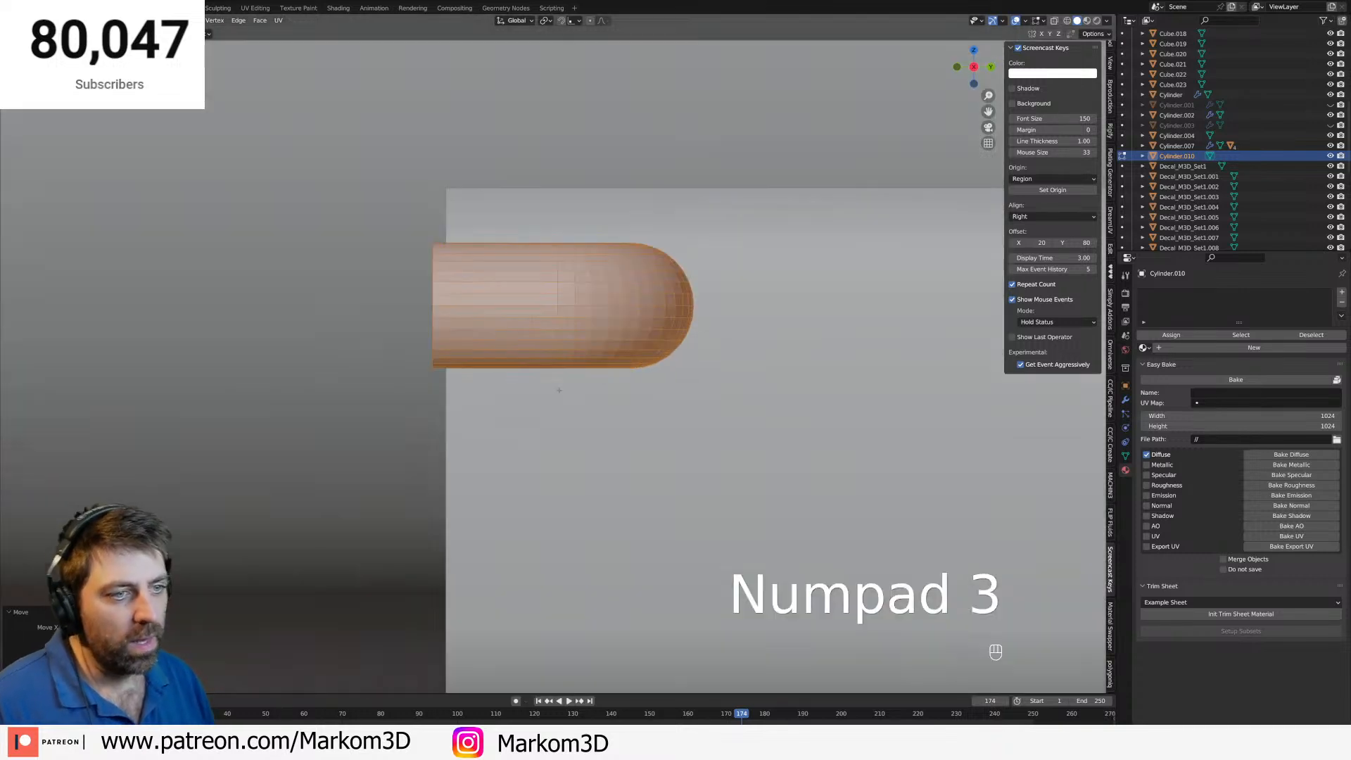
{"action": "key", "text": "z"}
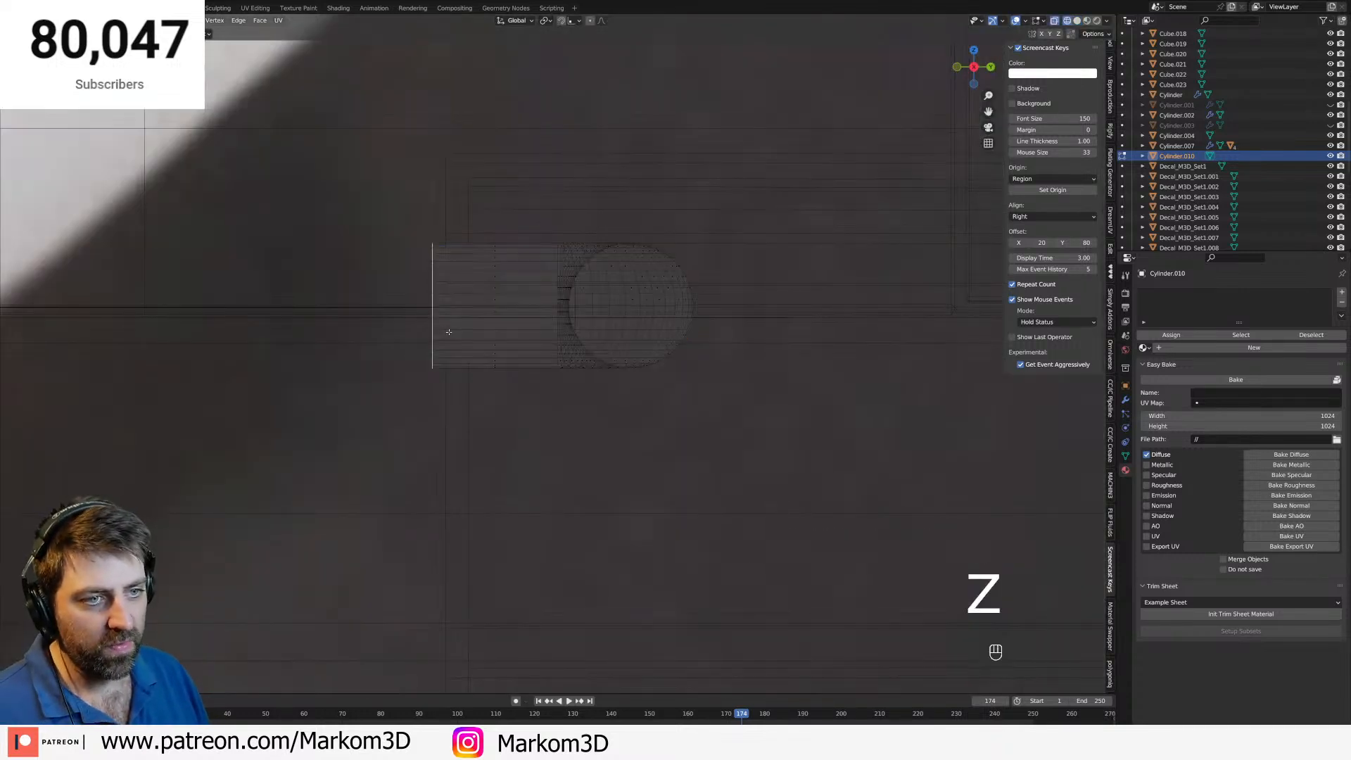
{"action": "key", "text": "z"}
{"action": "left_click", "coordinate": [493, 326]}
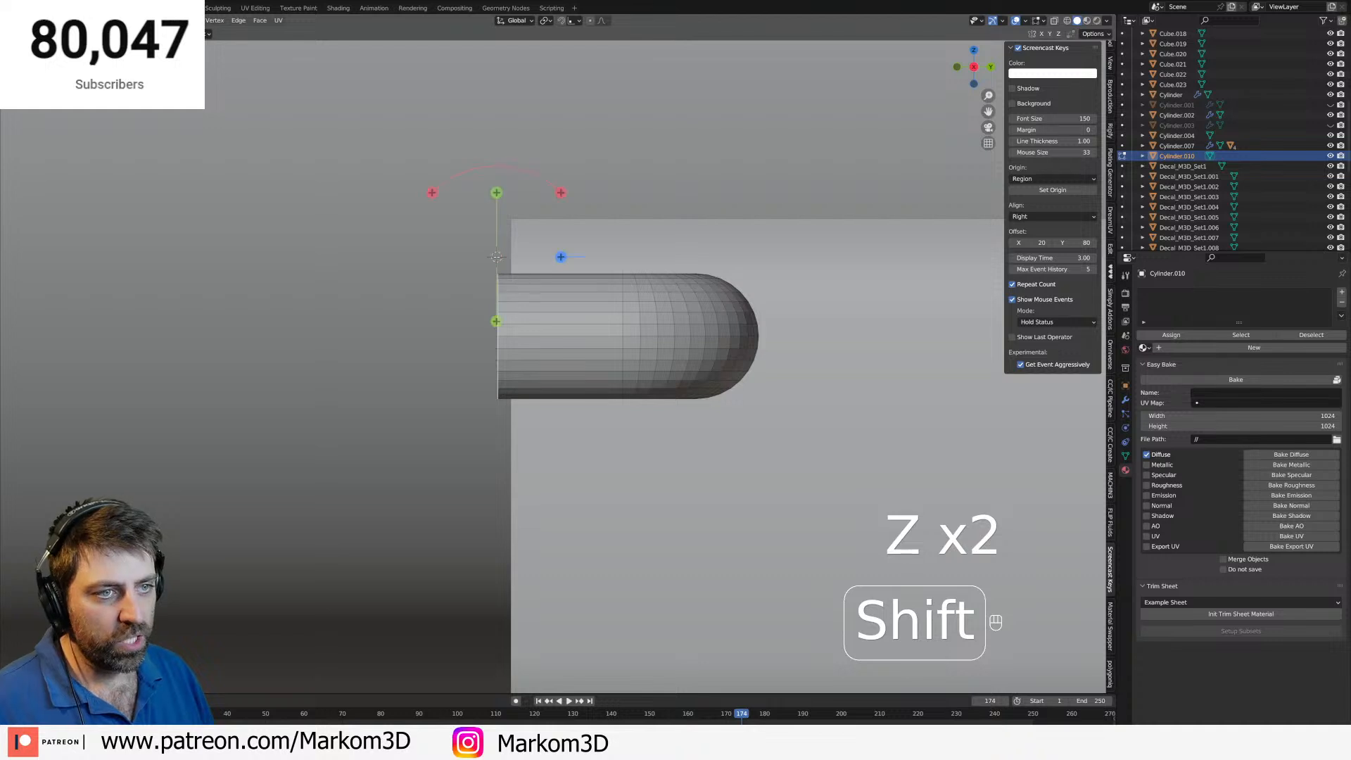
{"action": "left_click_drag", "start_coordinate": [562, 194], "coordinate": [592, 264]}
Extrude the pipe diagonally up and forward, and spin its end 45 degrees back to horizontal.
{"action": "scroll", "coordinate": [590, 262], "scroll_direction": "down", "scroll_amount": 4}
{"action": "middle_click_drag", "start_coordinate": [589, 262], "coordinate": [782, 344], "text": "shift"}
{"action": "key", "text": "e"}
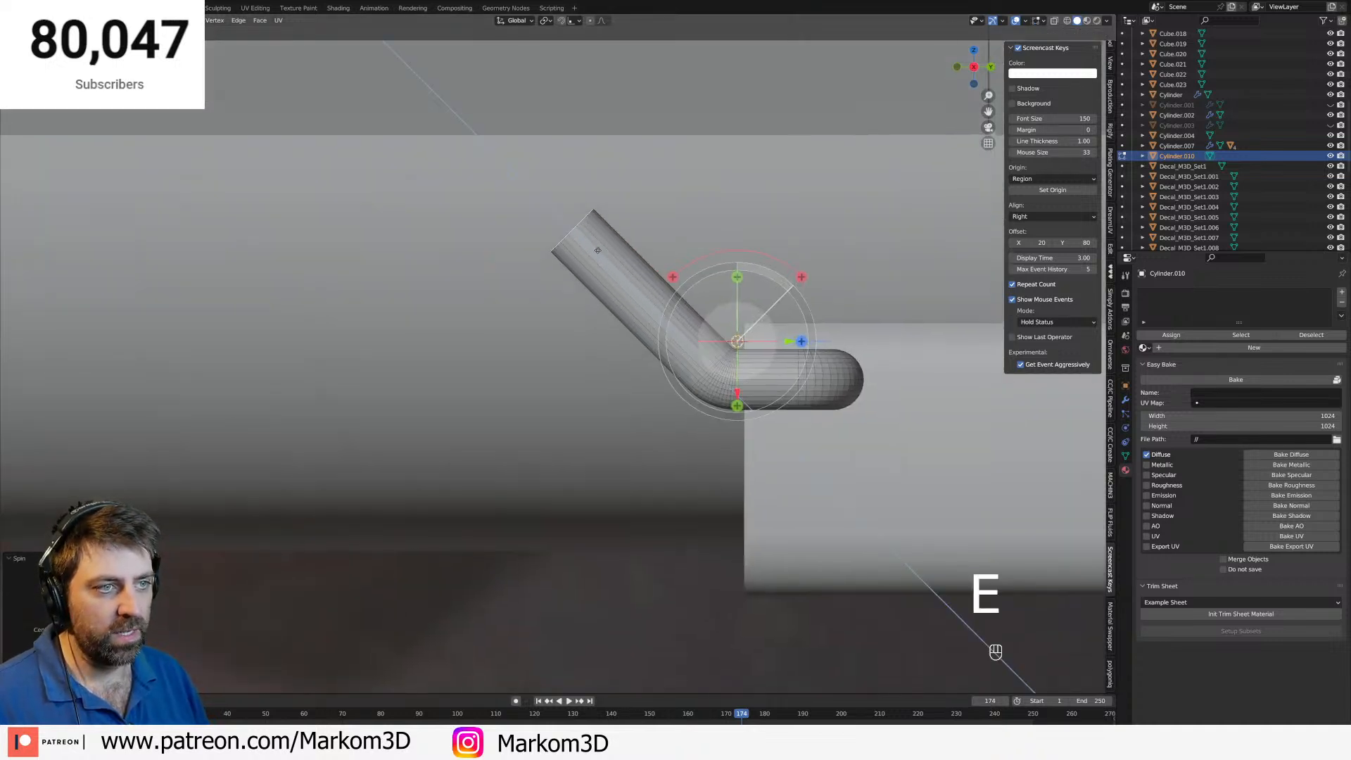
{"action": "left_click", "coordinate": [497, 214], "text": "shift"}
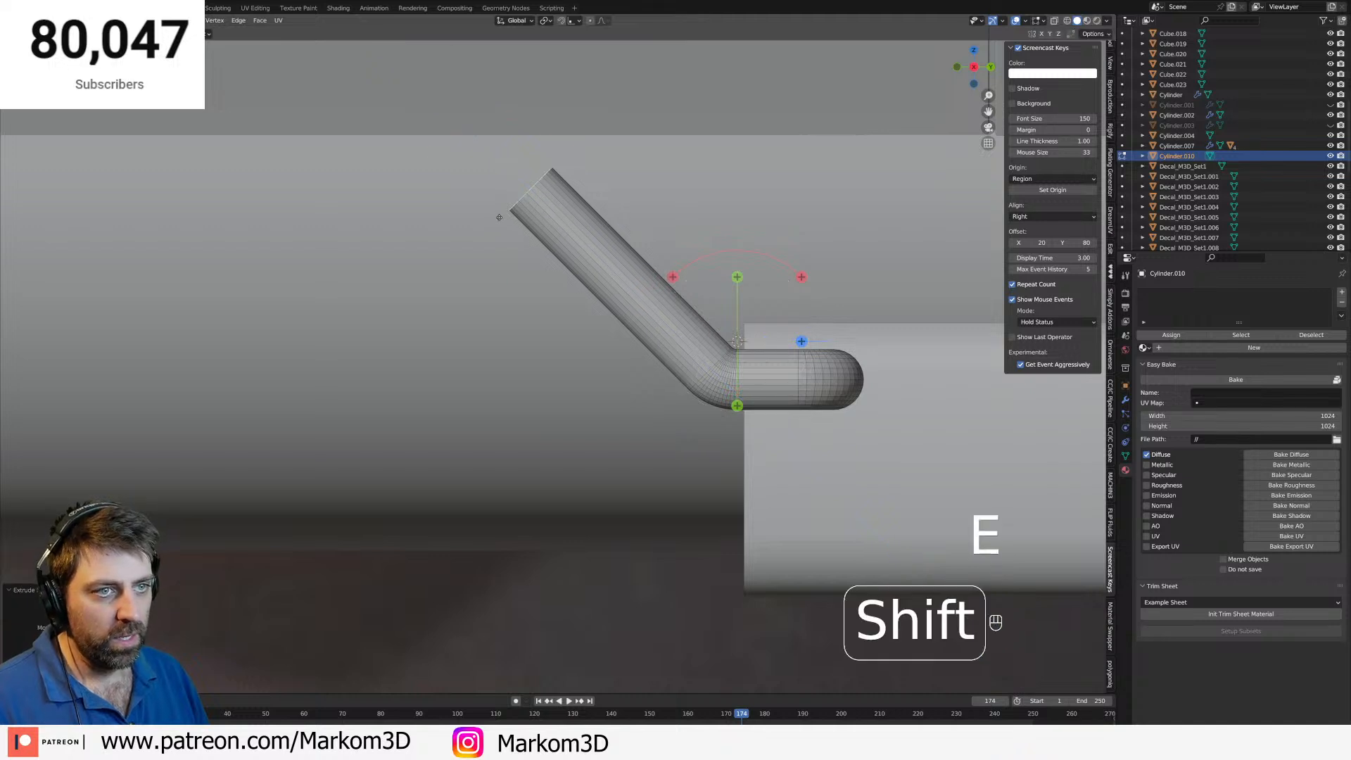
{"action": "right_click", "coordinate": [499, 218], "text": "shift"}
{"action": "left_click_drag", "start_coordinate": [563, 153], "coordinate": [504, 134]}
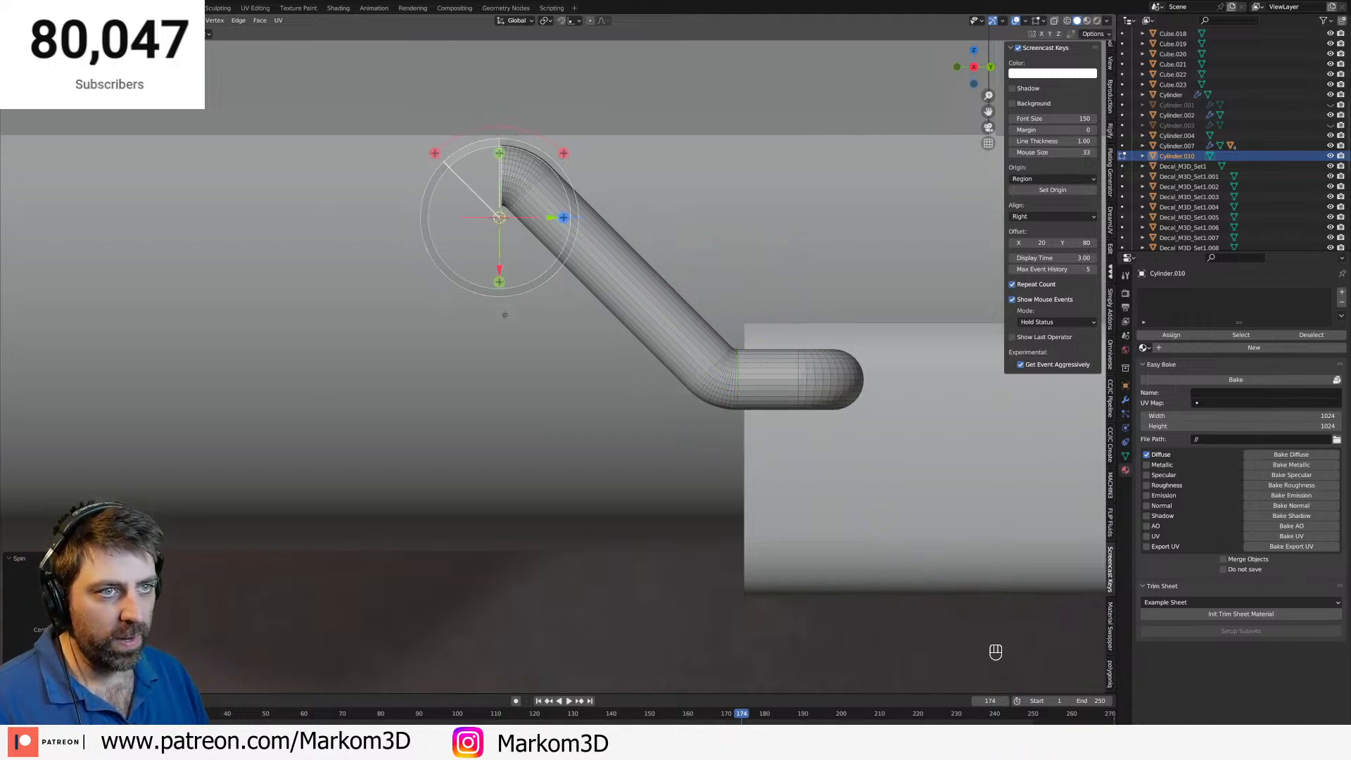
Extrude the pipe's end straight forward along the hull tube towards the ball turret.
{"action": "scroll", "coordinate": [505, 315], "scroll_direction": "down", "scroll_amount": 4}
{"action": "middle_click_drag", "start_coordinate": [505, 315], "coordinate": [789, 314], "text": "shift"}
{"action": "key", "text": "e"}
{"action": "left_click", "coordinate": [91, 323]}
{"action": "middle_click_drag", "start_coordinate": [134, 325], "coordinate": [813, 328], "text": "shift"}
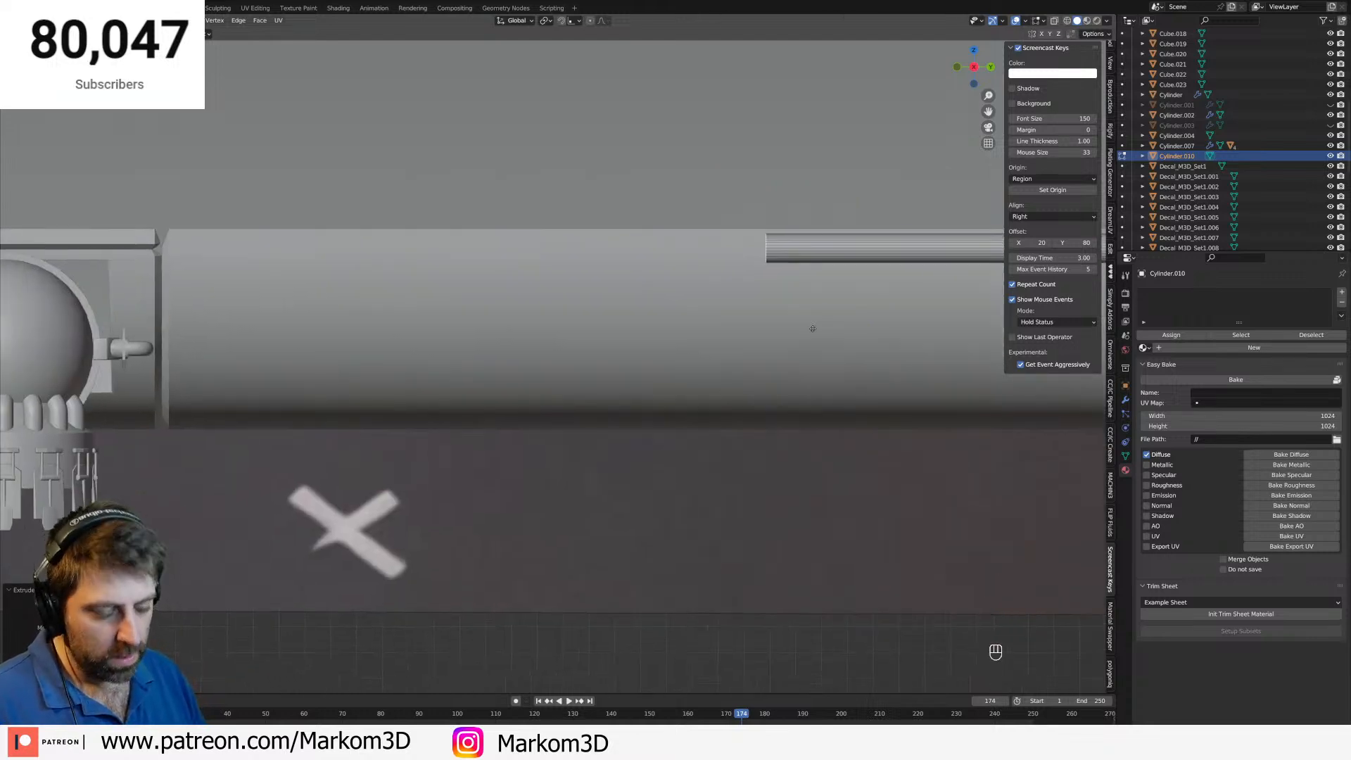
Move the pipe's front end face farther forward along Y, close to the ball turret.
{"action": "key", "text": "g"}
{"action": "key", "text": "y"}
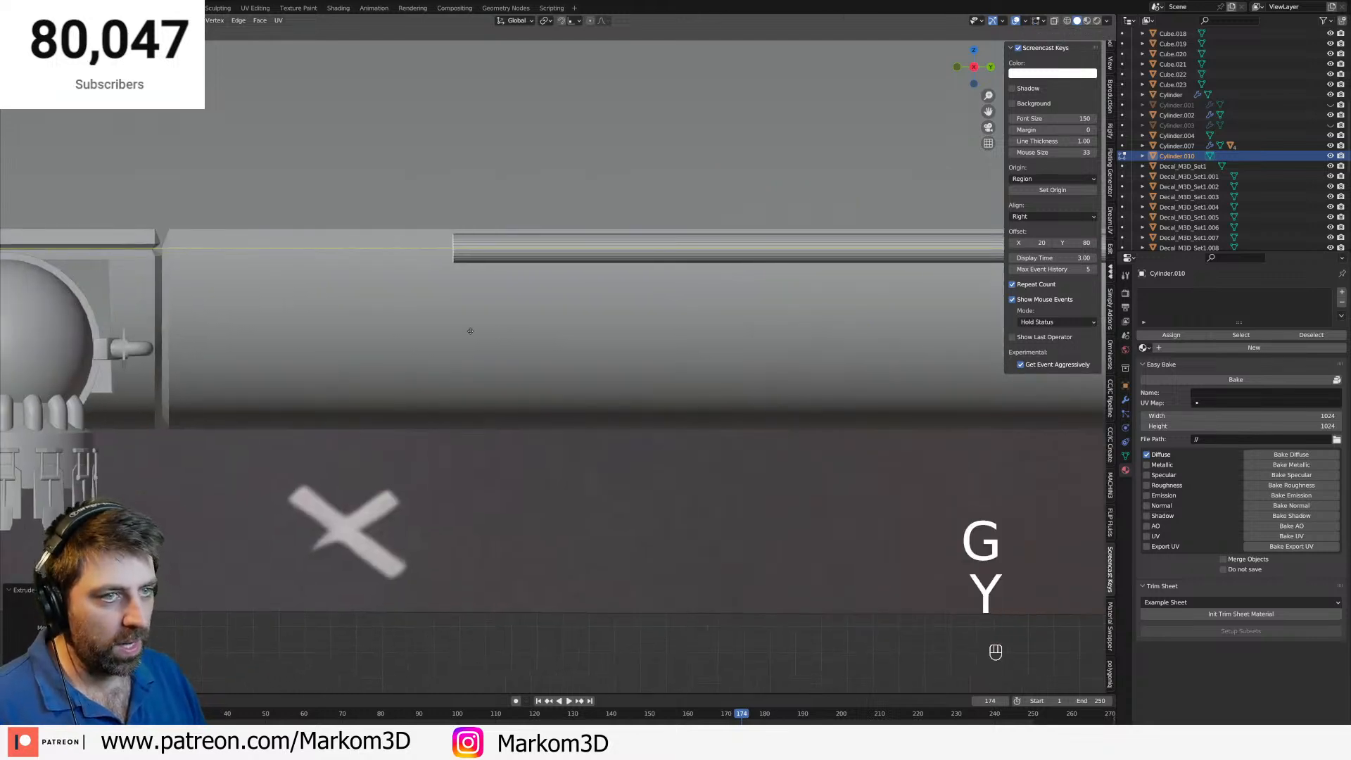
{"action": "left_click", "coordinate": [289, 331]}
In top wireframe view, spin the pipe's front end face inward around the 3D cursor placed beside its inner edge.
{"action": "middle_click_drag", "start_coordinate": [288, 331], "coordinate": [345, 358]}
{"action": "key", "text": "KP_7"}
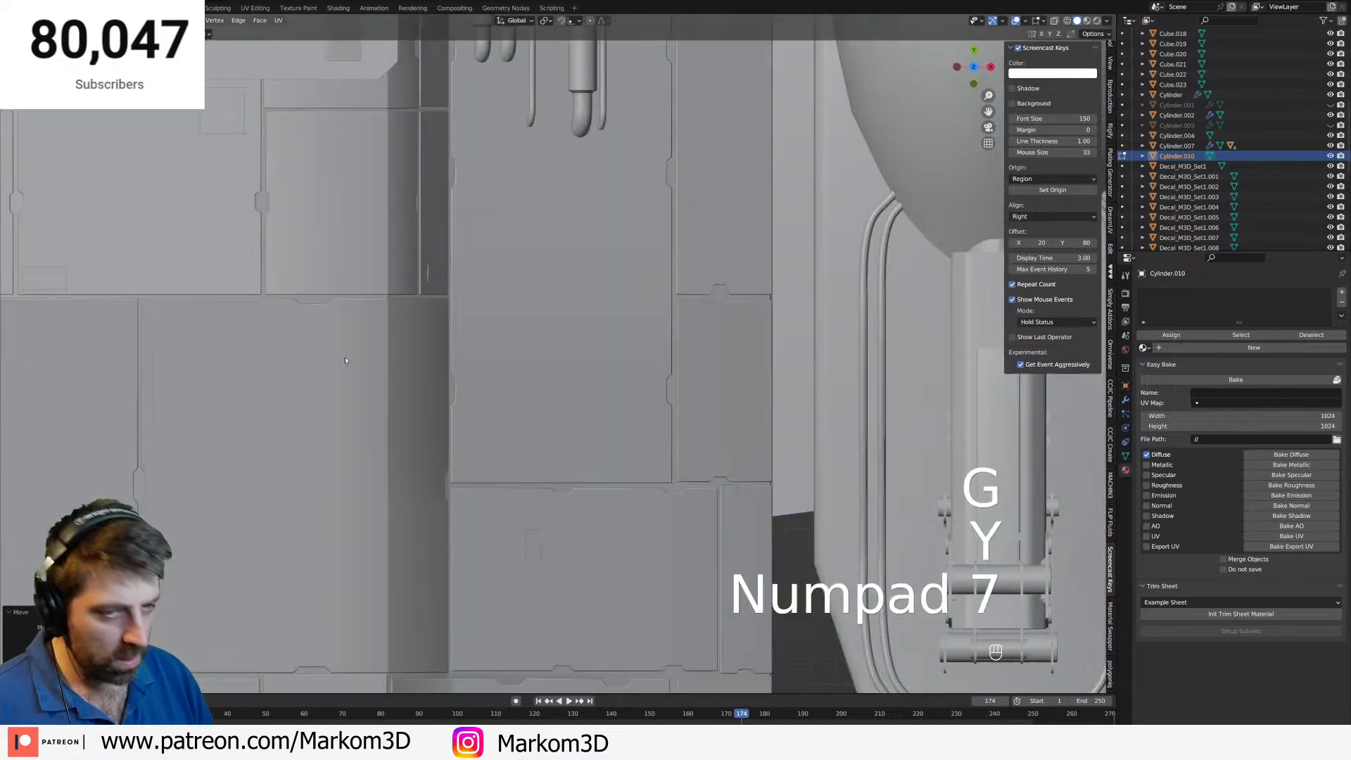
{"action": "key", "text": "z"}
{"action": "left_click", "coordinate": [266, 356]}
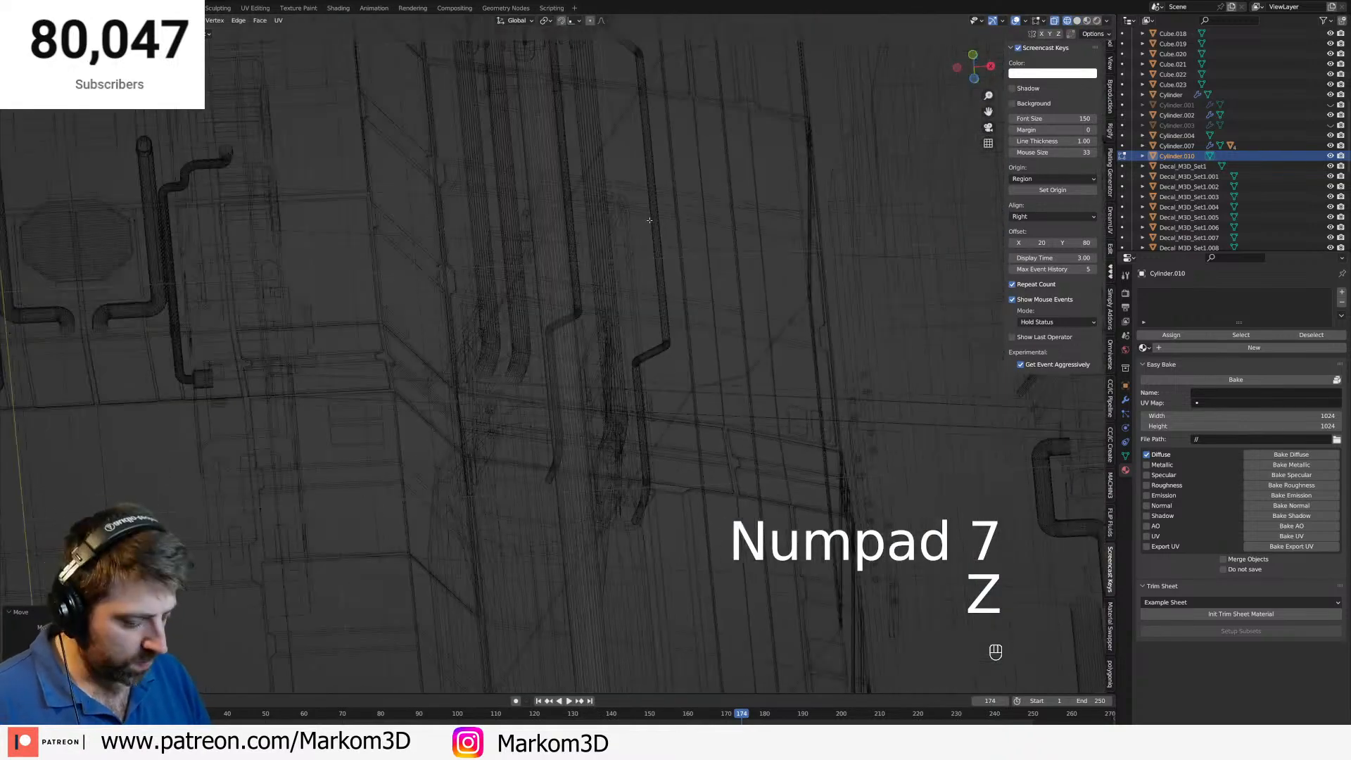
{"action": "key", "text": "KP_7"}
{"action": "scroll", "coordinate": [582, 549], "scroll_direction": "down", "scroll_amount": 4}
{"action": "middle_click_drag", "start_coordinate": [582, 556], "coordinate": [634, 341], "text": "shift"}
{"action": "scroll", "coordinate": [634, 340], "scroll_direction": "up", "scroll_amount": 9}
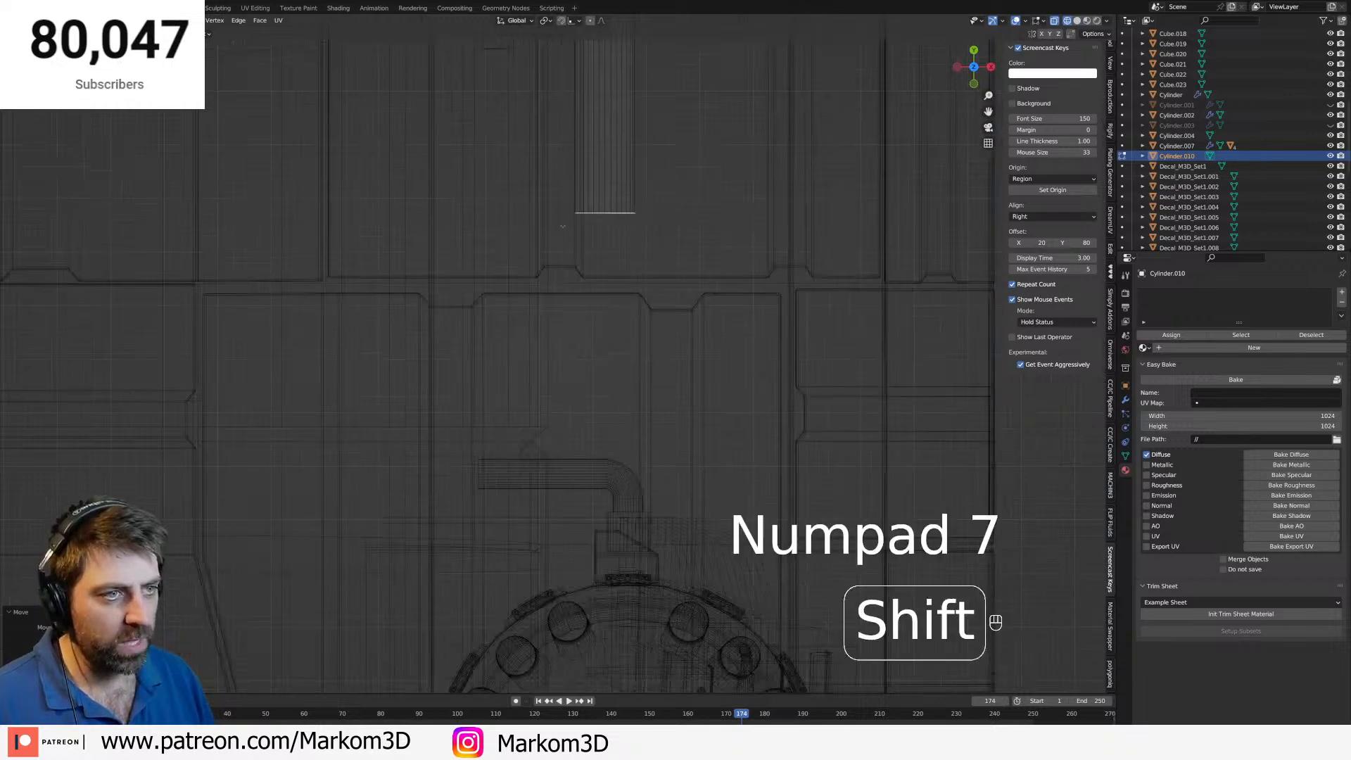
{"action": "right_click", "coordinate": [558, 213], "text": "shift"}
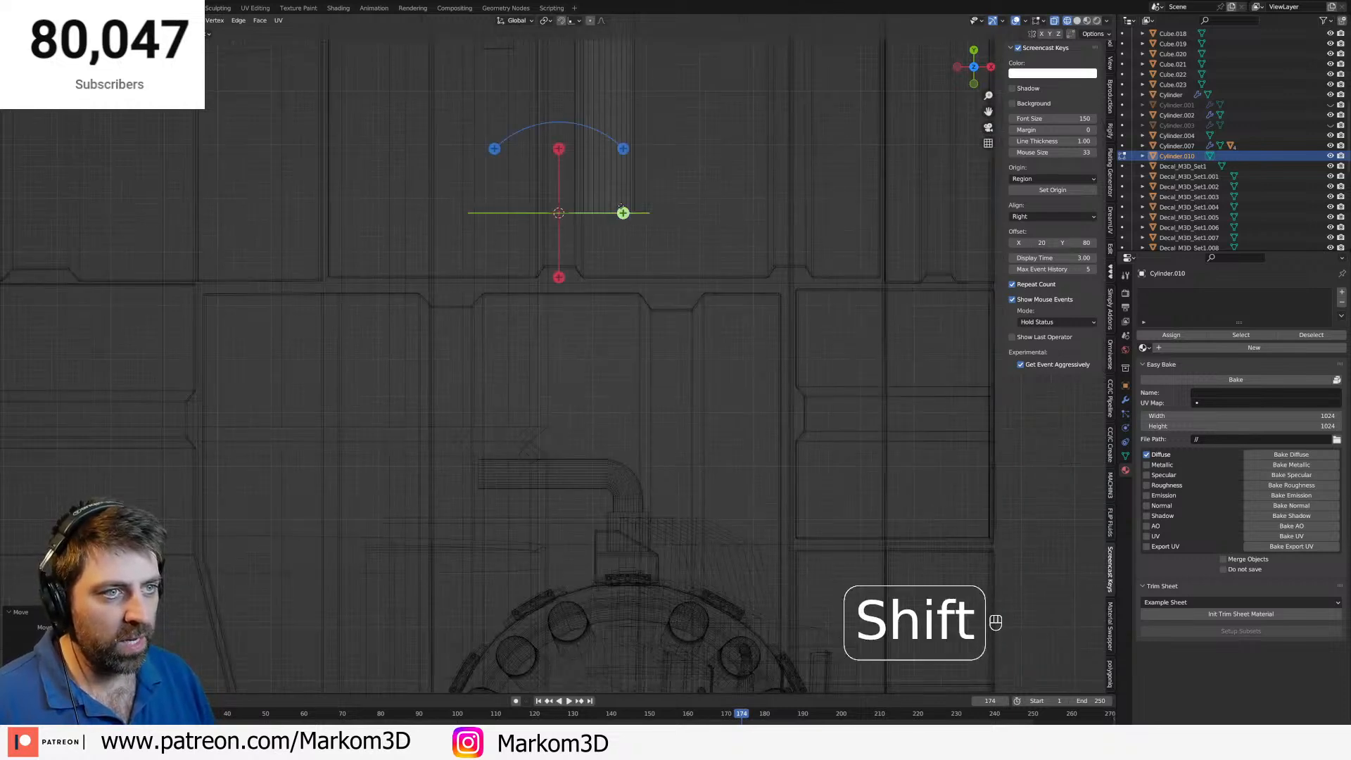
{"action": "left_click_drag", "start_coordinate": [624, 152], "coordinate": [638, 209]}
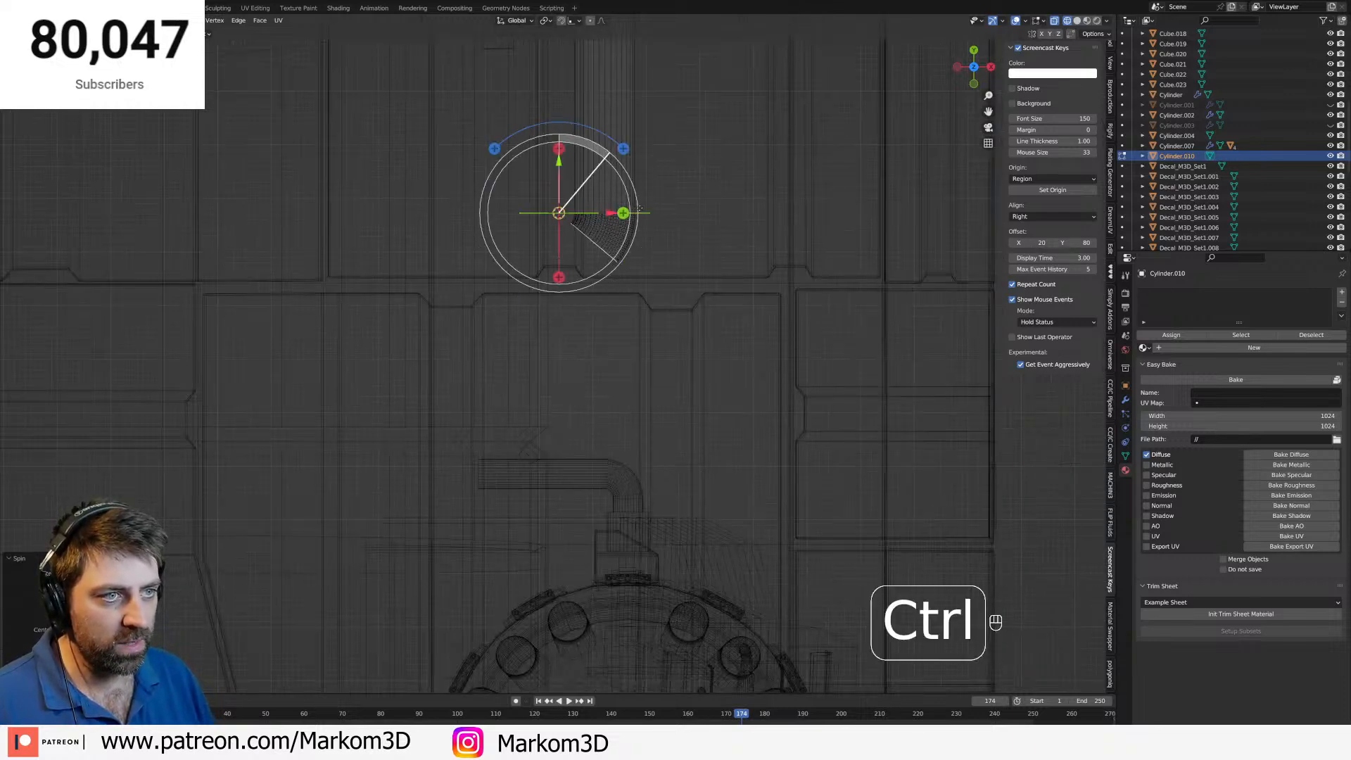
Extrude the turned pipe end diagonally inward into the hull tube and return to solid shading.
{"action": "key", "text": "e"}
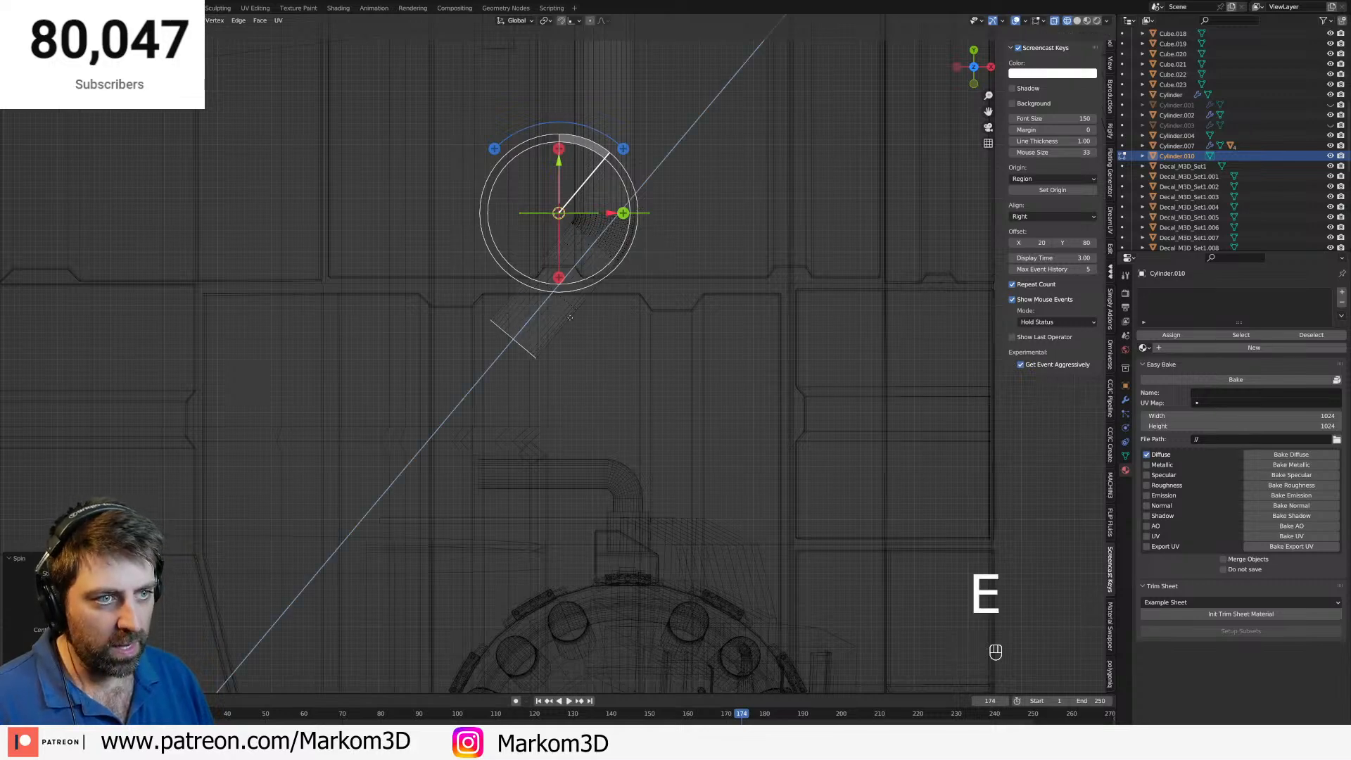
{"action": "left_click", "coordinate": [567, 319]}
{"action": "key", "text": "z"}
{"action": "left_click", "coordinate": [643, 322]}
Apply Shade Auto Smooth to the finished pipe object.
{"action": "scroll", "coordinate": [697, 358], "scroll_direction": "down", "scroll_amount": 3}
{"action": "middle_click_drag", "start_coordinate": [697, 358], "coordinate": [652, 329]}
{"action": "key", "text": "Tab"}
{"action": "right_click", "coordinate": [651, 330]}
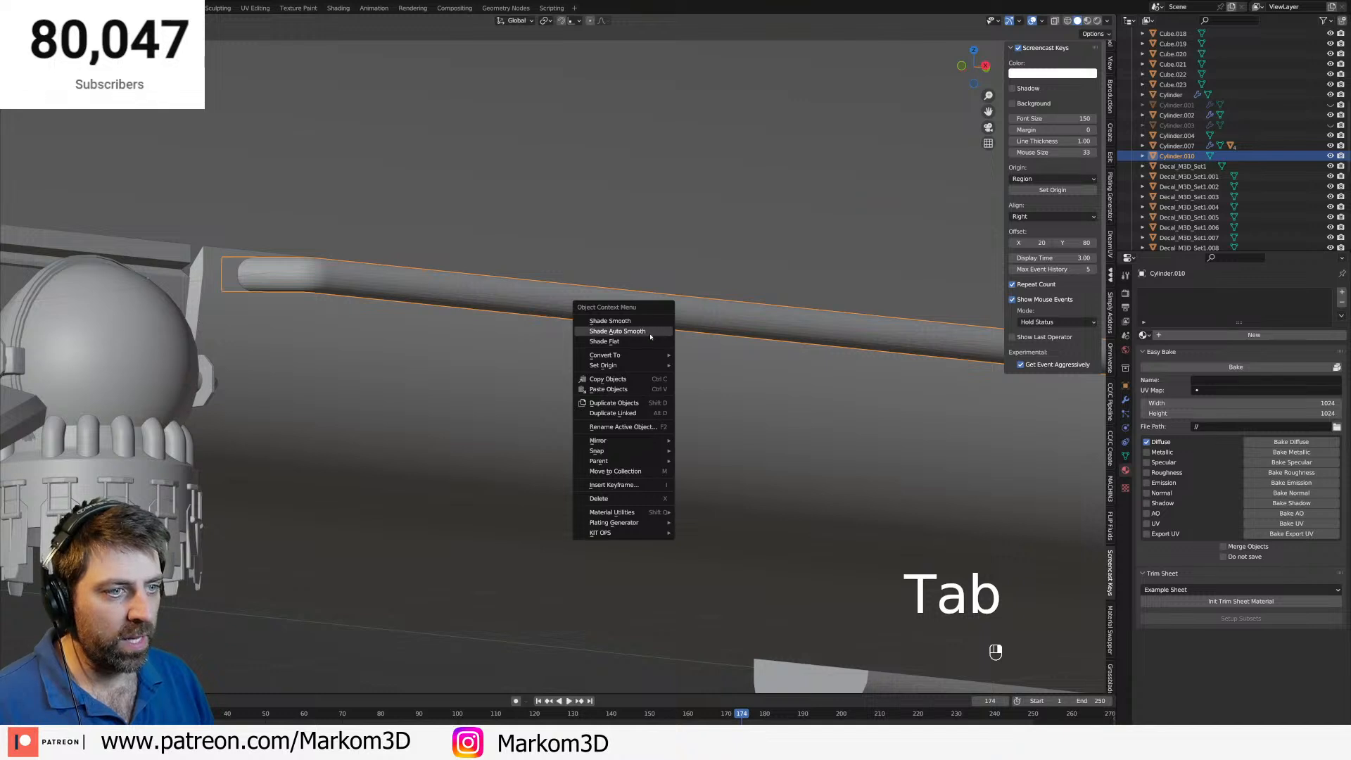
{"action": "left_click", "coordinate": [653, 334]}
{"action": "scroll", "coordinate": [697, 356], "scroll_direction": "down", "scroll_amount": 3}
{"action": "middle_click_drag", "start_coordinate": [1014, 388], "coordinate": [760, 401], "text": "shift"}
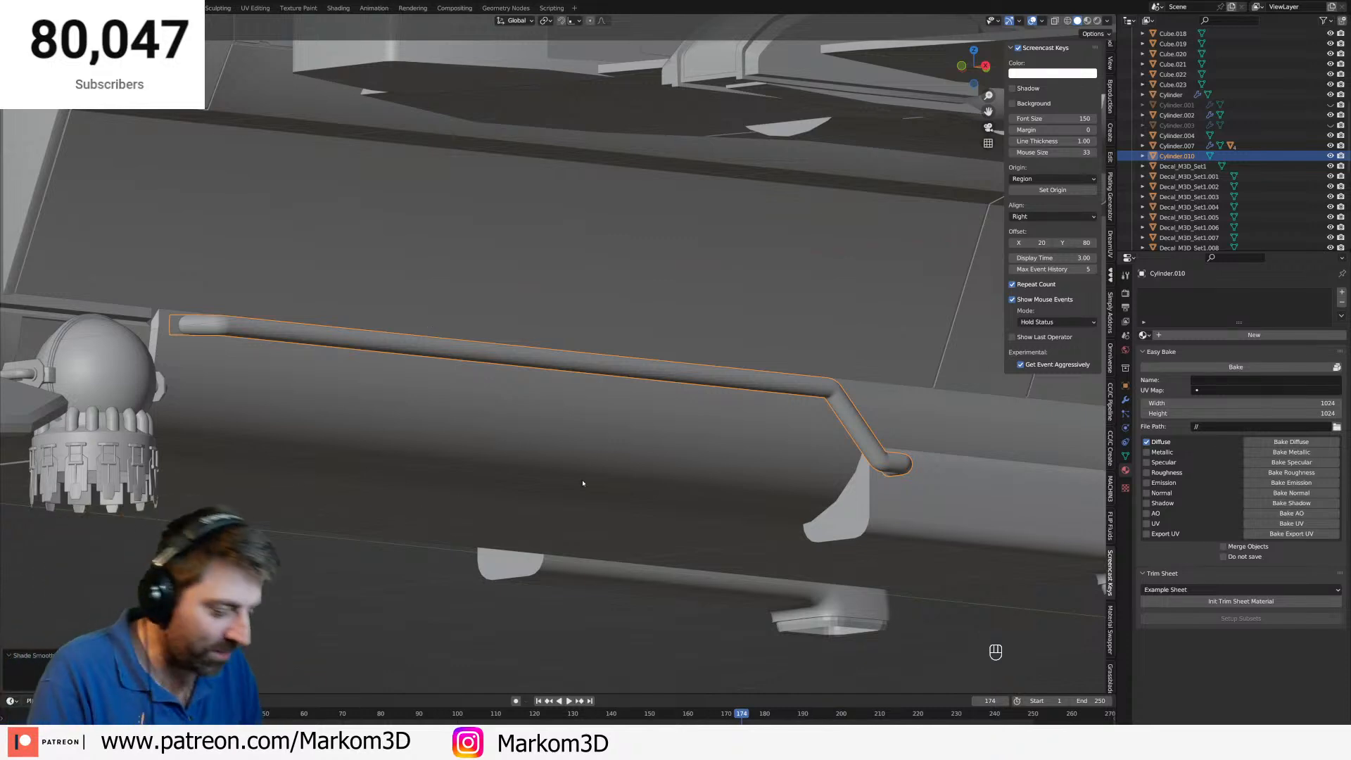
Duplicate the whole pipe mesh in side view and place the copy along Z directly below the original.
{"action": "key", "text": "KP_3"}
{"action": "scroll", "coordinate": [498, 460], "scroll_direction": "up", "scroll_amount": 2}
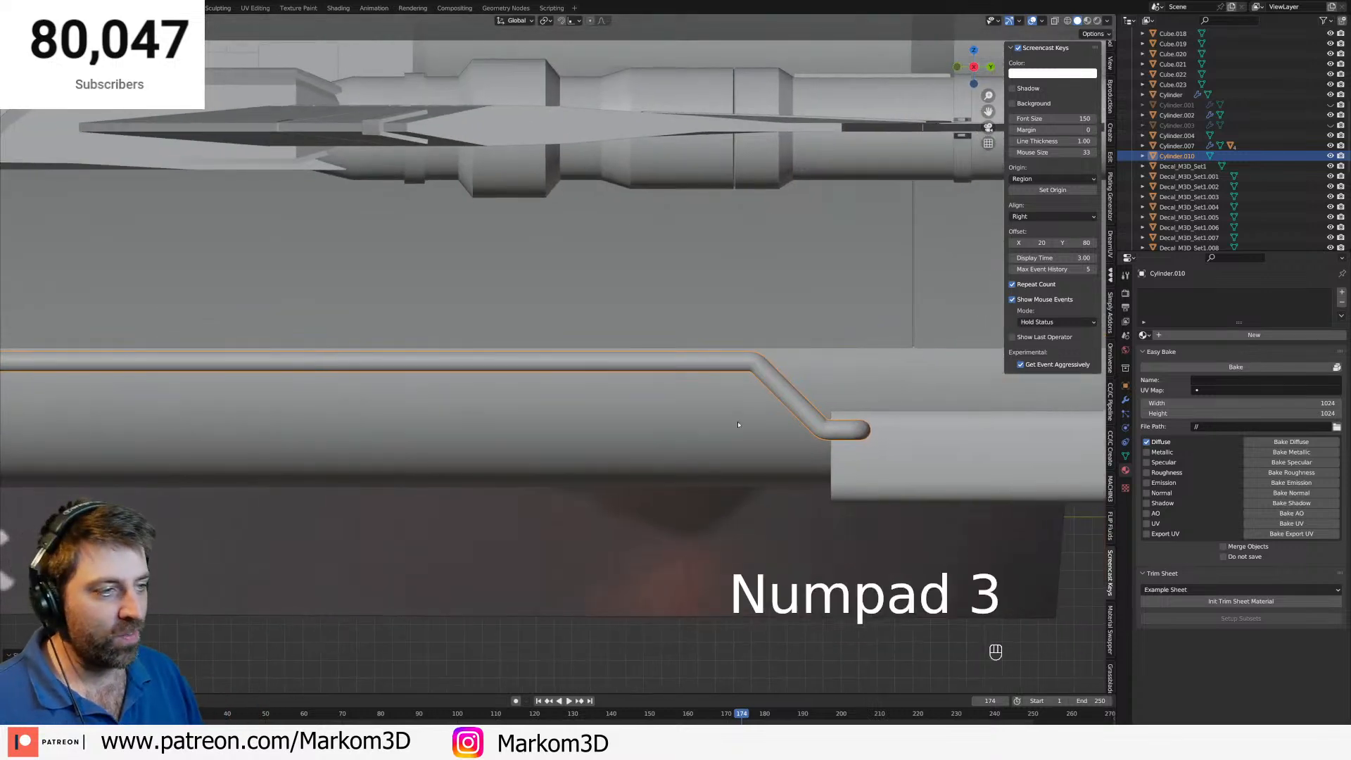
{"action": "key", "text": "Tab"}
{"action": "key", "text": "a"}
{"action": "scroll", "coordinate": [789, 440], "scroll_direction": "up", "scroll_amount": 2}
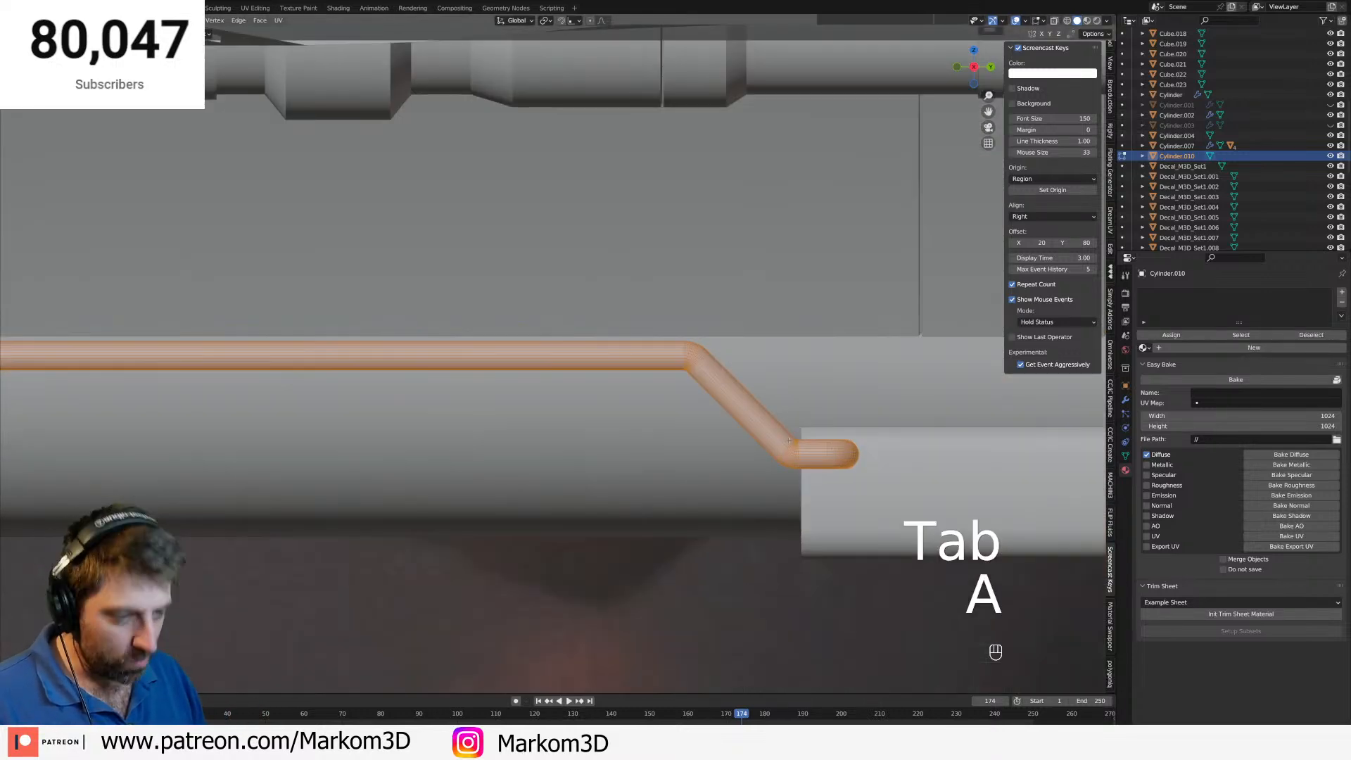
{"action": "key", "text": "shift+d"}
{"action": "key", "text": "y"}
{"action": "key", "text": "z"}
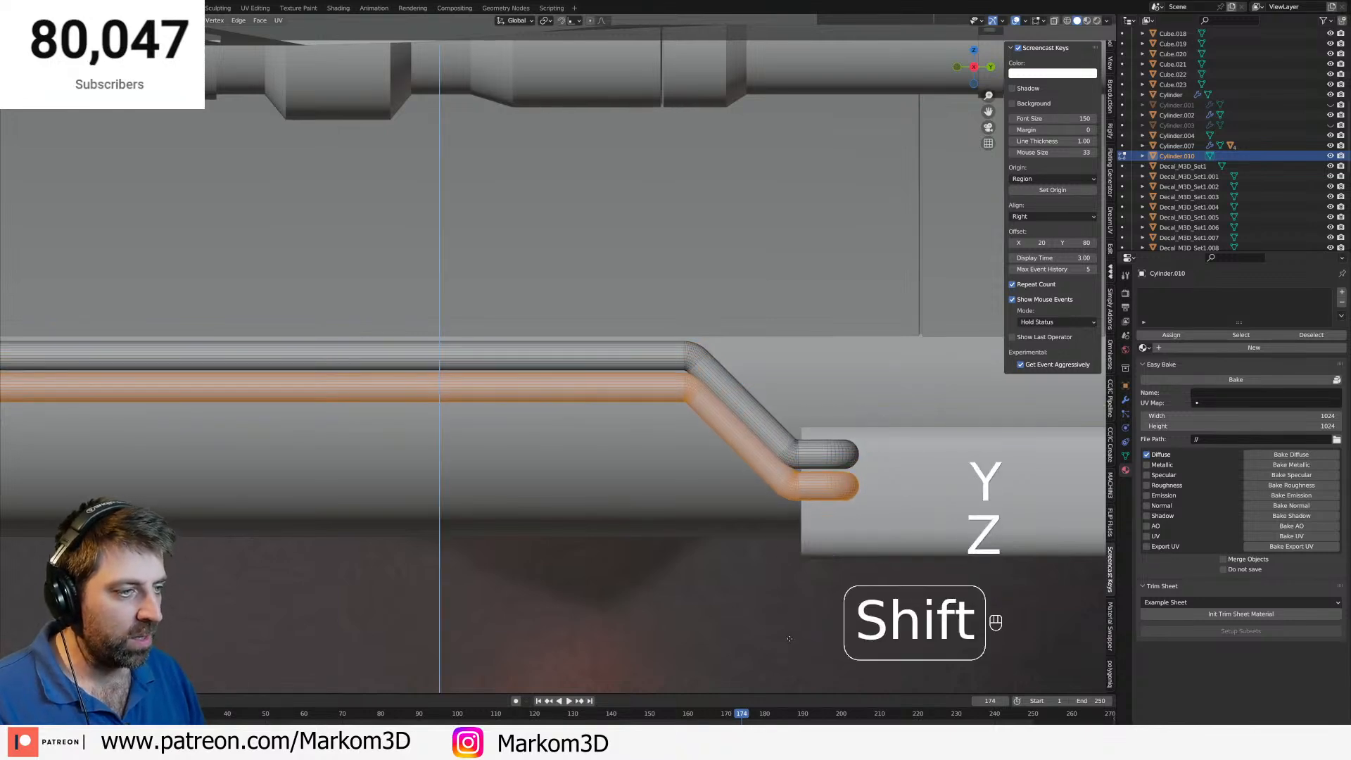
{"action": "left_click", "coordinate": [790, 639], "text": "shift"}
Shift the lower pipe's bends slightly forward along Y, leaving its front end and rear cap vertices out of the selection.
{"action": "middle_click_drag", "start_coordinate": [720, 443], "coordinate": [826, 436], "text": "shift"}
{"action": "key", "text": "z"}
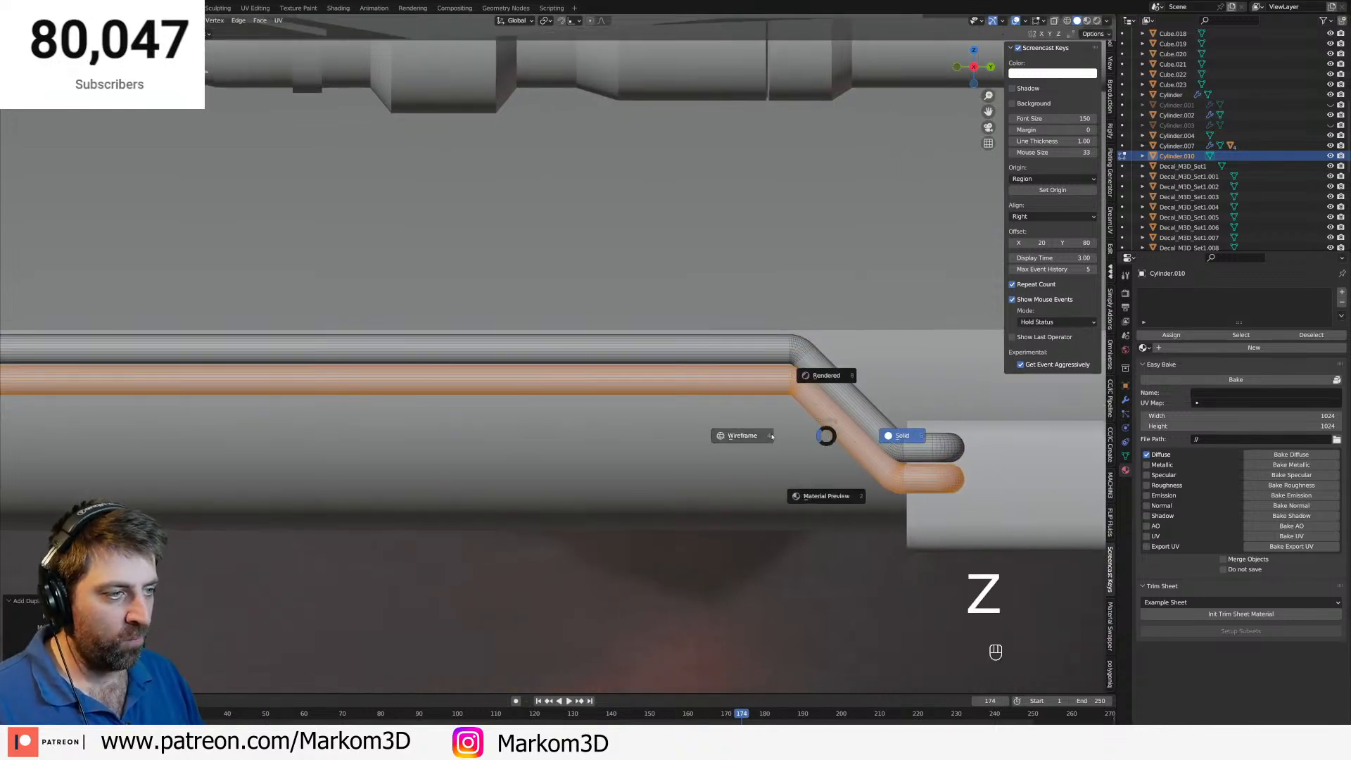
{"action": "left_click", "coordinate": [772, 437]}
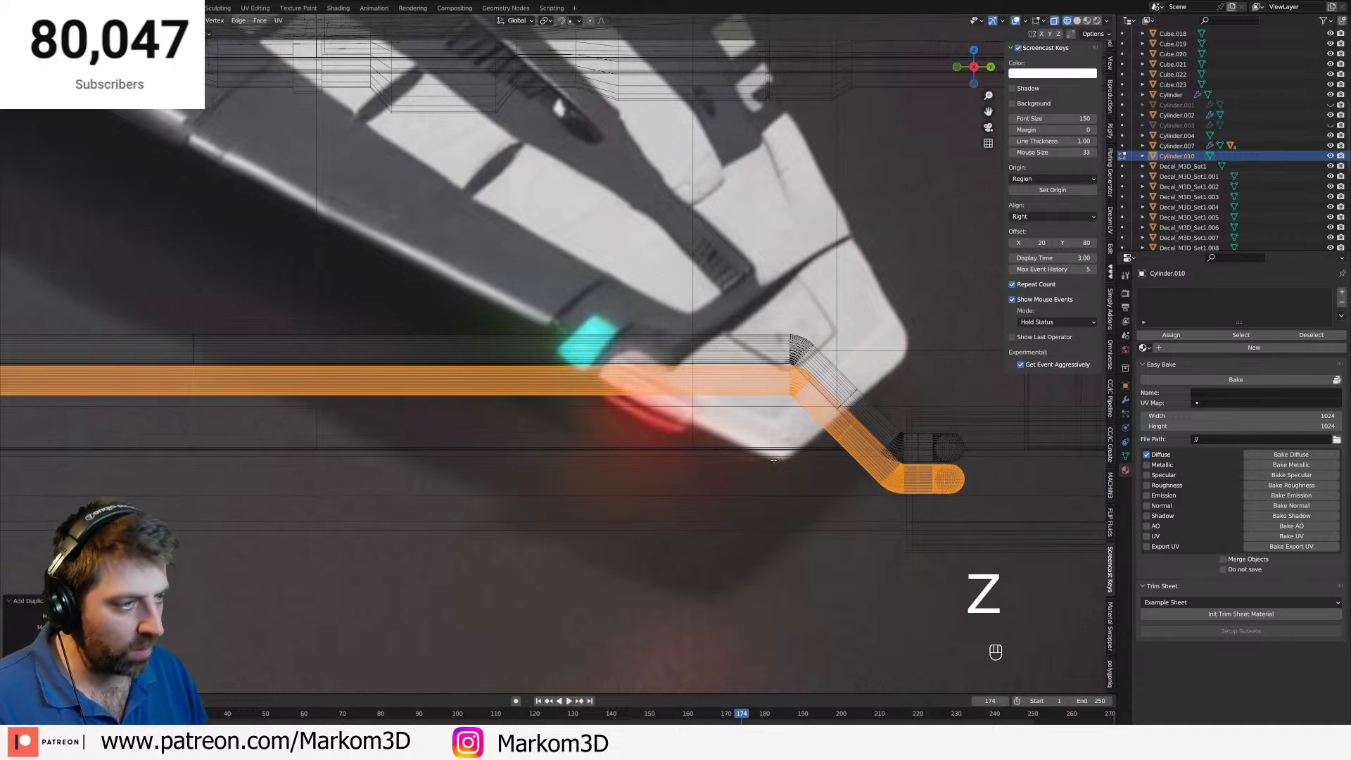
{"action": "middle_click_drag", "start_coordinate": [774, 461], "coordinate": [584, 480], "text": "shift"}
{"action": "key", "text": "1"}
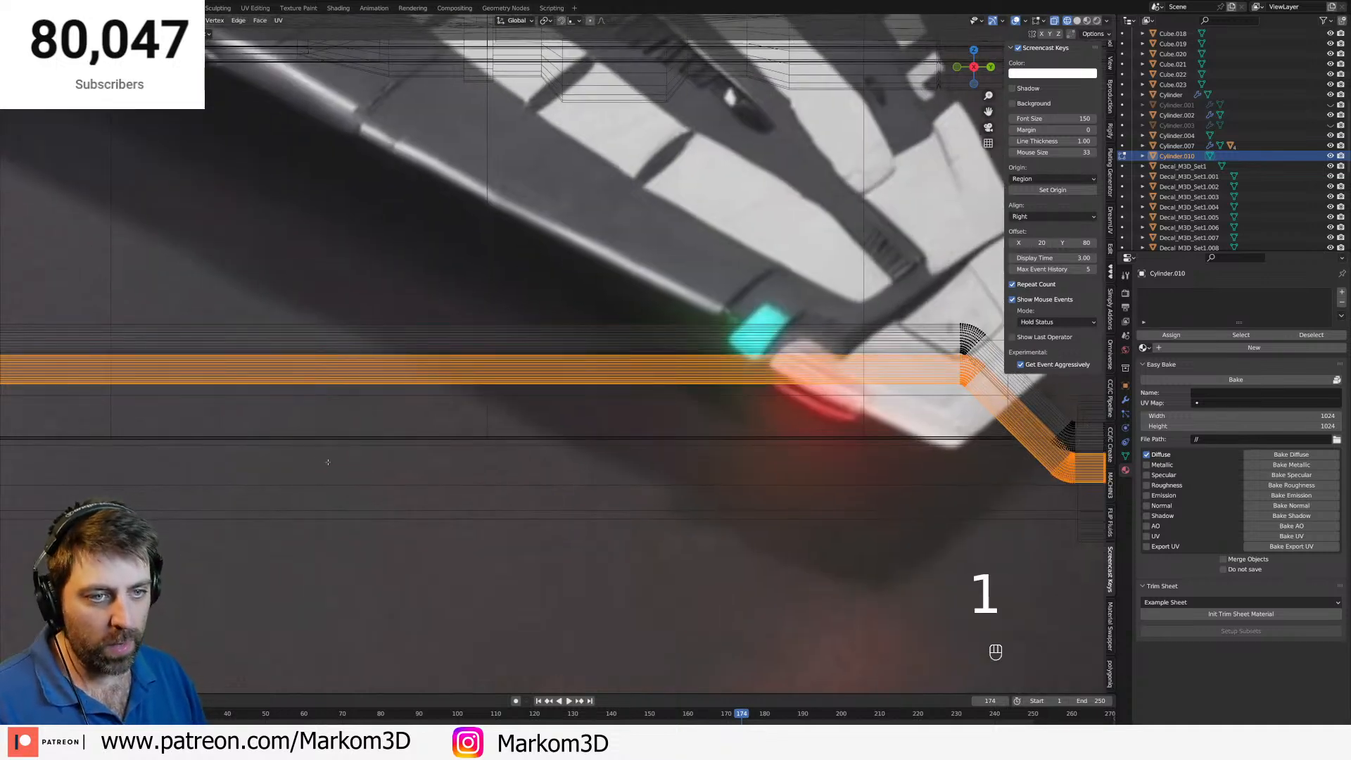
{"action": "key", "text": "c"}
{"action": "right_click", "coordinate": [150, 427]}
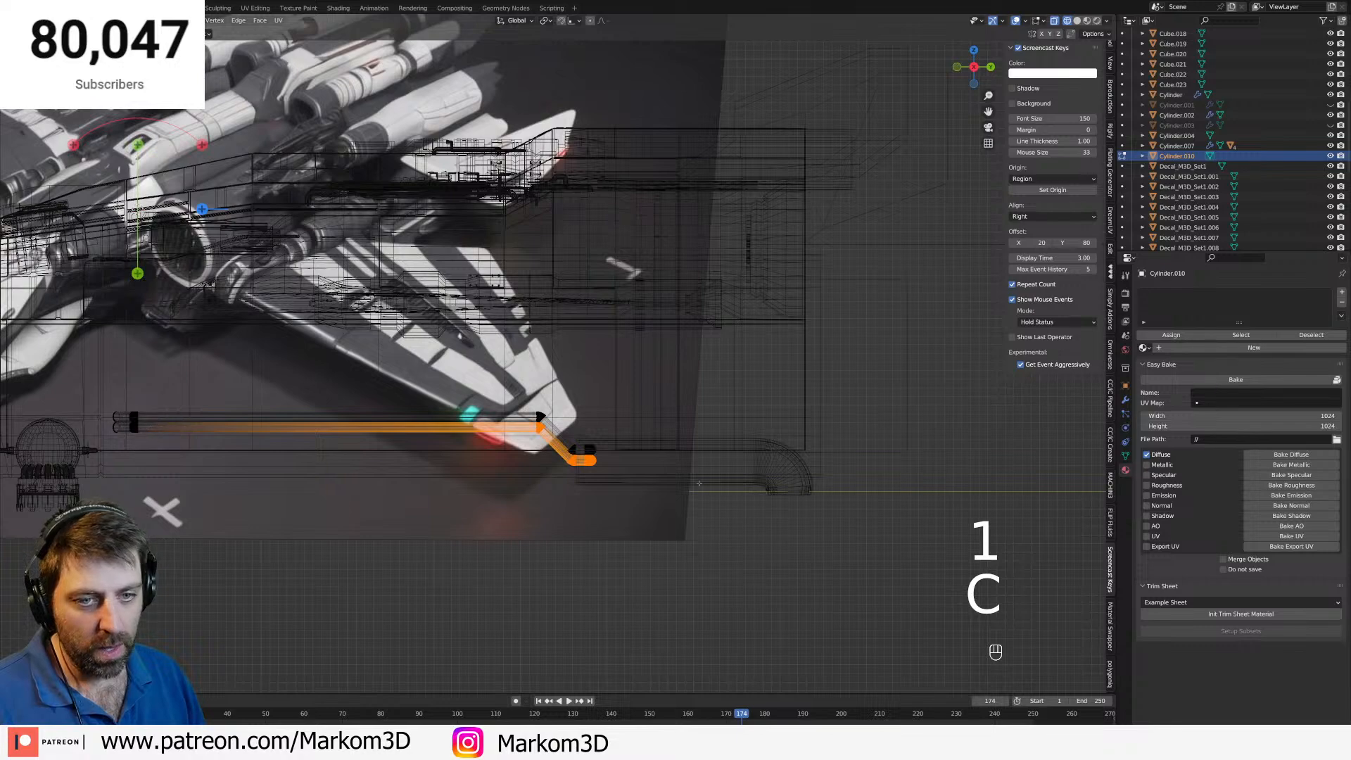
{"action": "scroll", "coordinate": [672, 492], "scroll_direction": "up", "scroll_amount": 6}
{"action": "middle_click_drag", "start_coordinate": [438, 426], "coordinate": [526, 432], "text": "shift"}
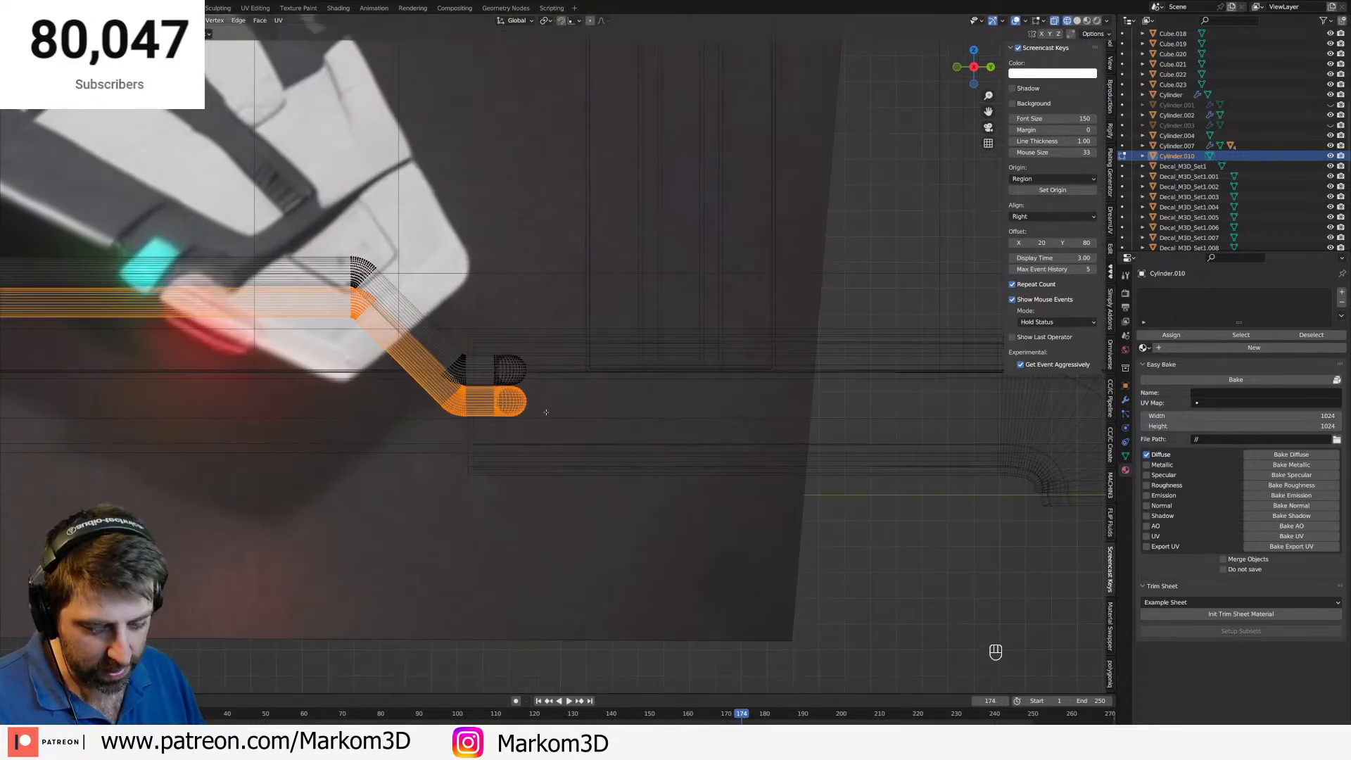
{"action": "key", "text": "c"}
{"action": "mouse_move", "coordinate": [553, 378]}
{"action": "middle_mouse_down"}
{"action": "mouse_move", "coordinate": [518, 394]}
{"action": "mouse_move", "coordinate": [509, 419]}
{"action": "middle_mouse_up"}
{"action": "right_click", "coordinate": [509, 420]}
{"action": "scroll", "coordinate": [555, 435], "scroll_direction": "up", "scroll_amount": 3}
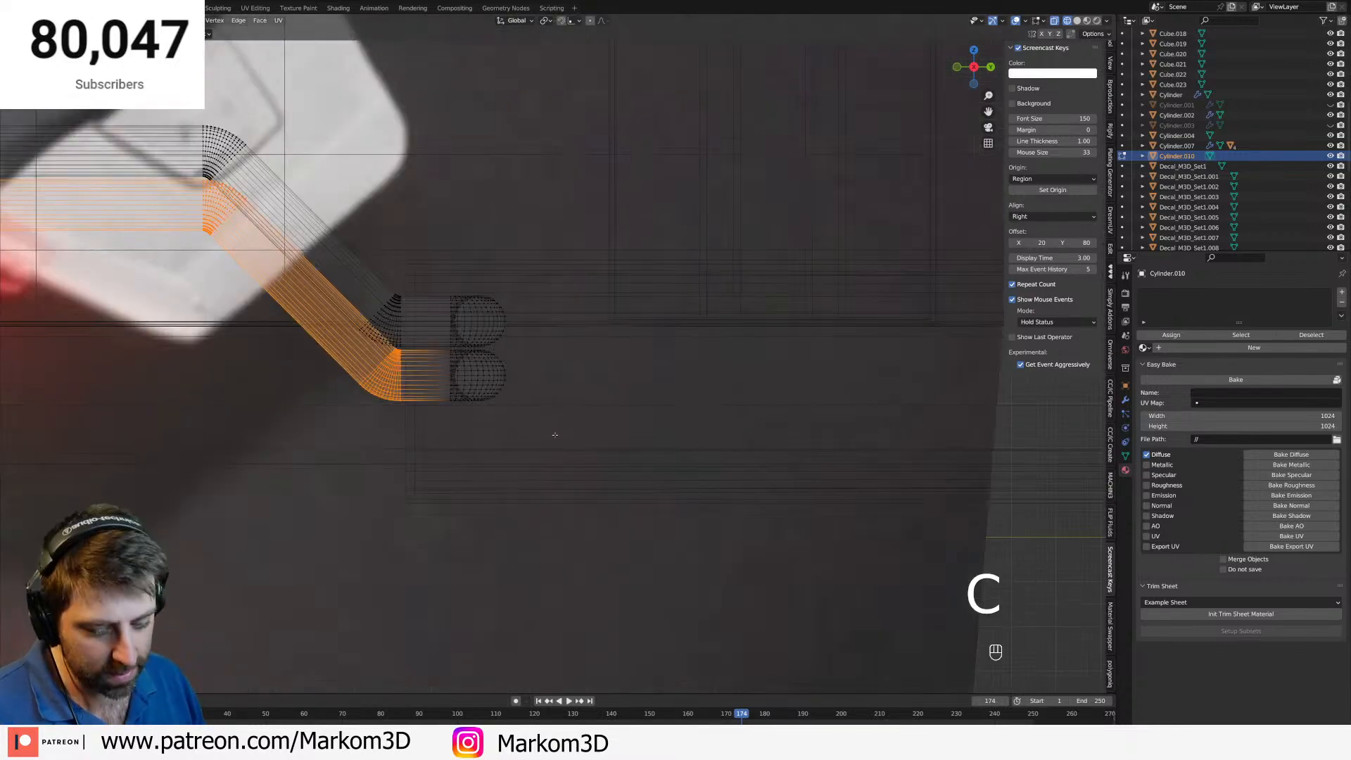
{"action": "key", "text": "g"}
{"action": "key", "text": "y"}
{"action": "key", "text": "shift"}
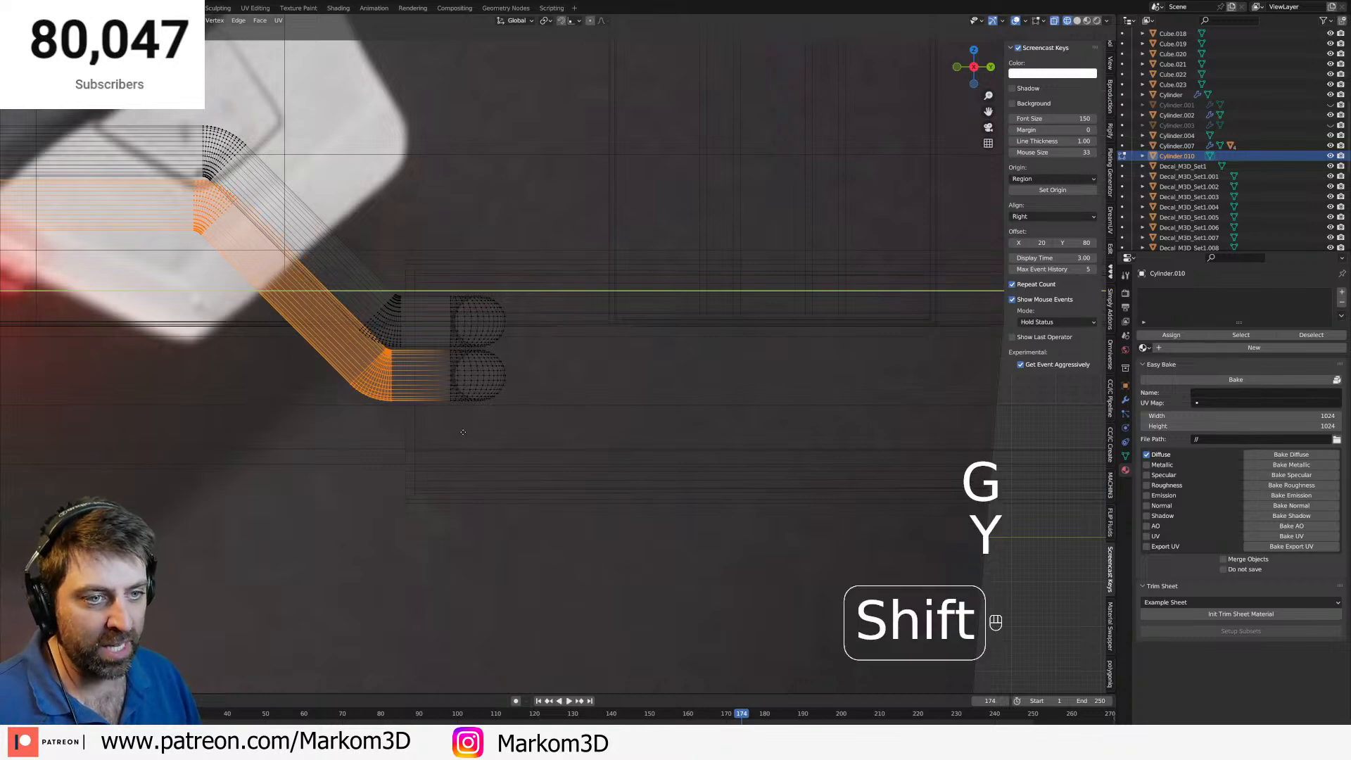
{"action": "left_click", "coordinate": [320, 416]}
Examine the pair of parallel pipes along the hull tube in solid shading from several angles.
{"action": "key", "text": "Tab"}
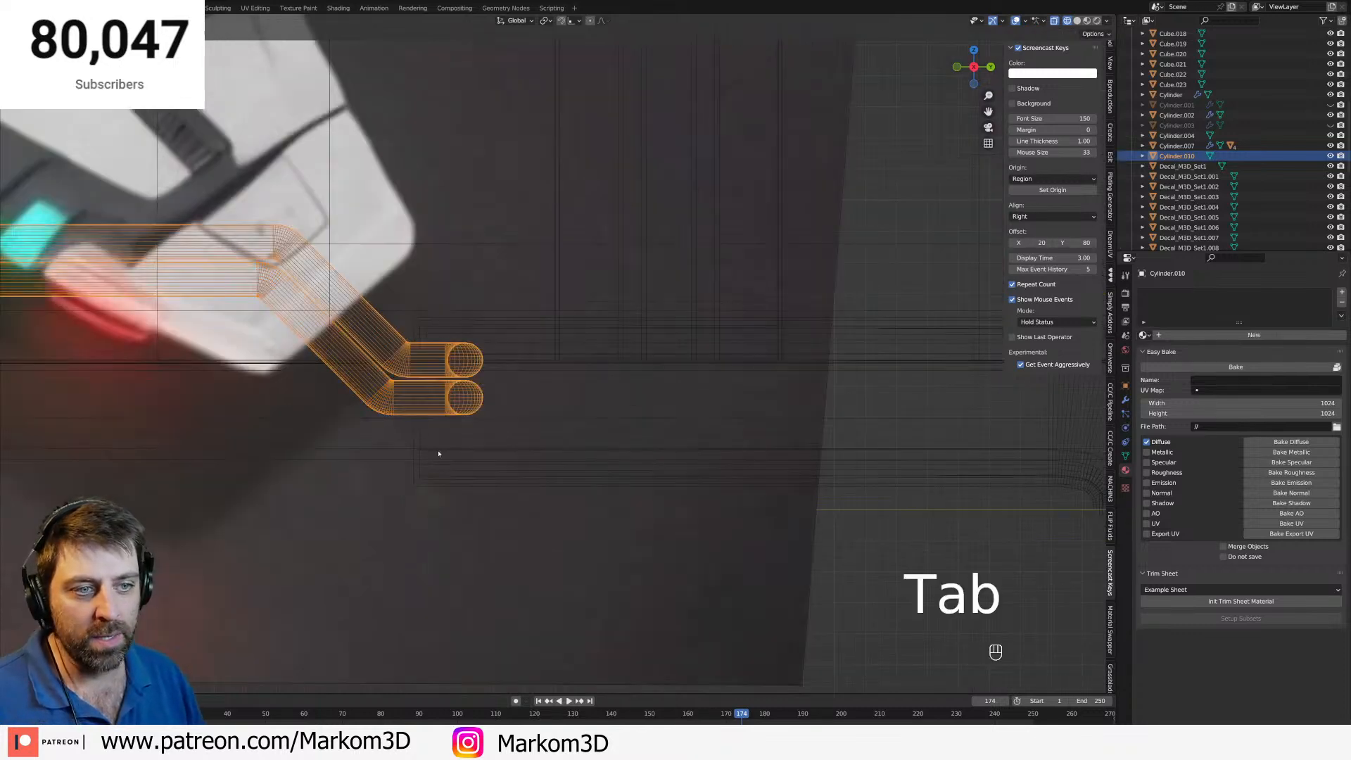
{"action": "key", "text": "z"}
{"action": "left_click", "coordinate": [458, 450]}
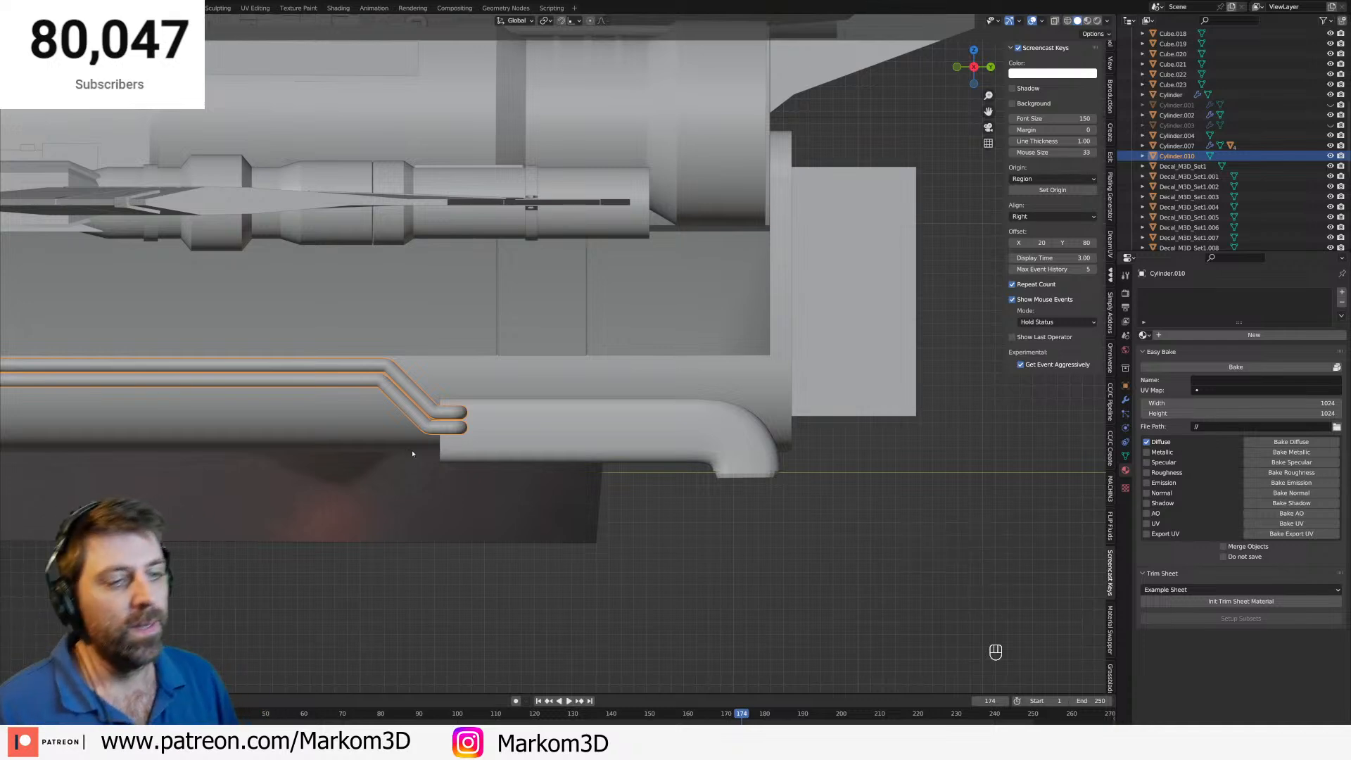
{"action": "middle_click_drag", "start_coordinate": [413, 454], "coordinate": [421, 458]}
{"action": "key", "text": "super"}
{"action": "left_click", "coordinate": [441, 501]}
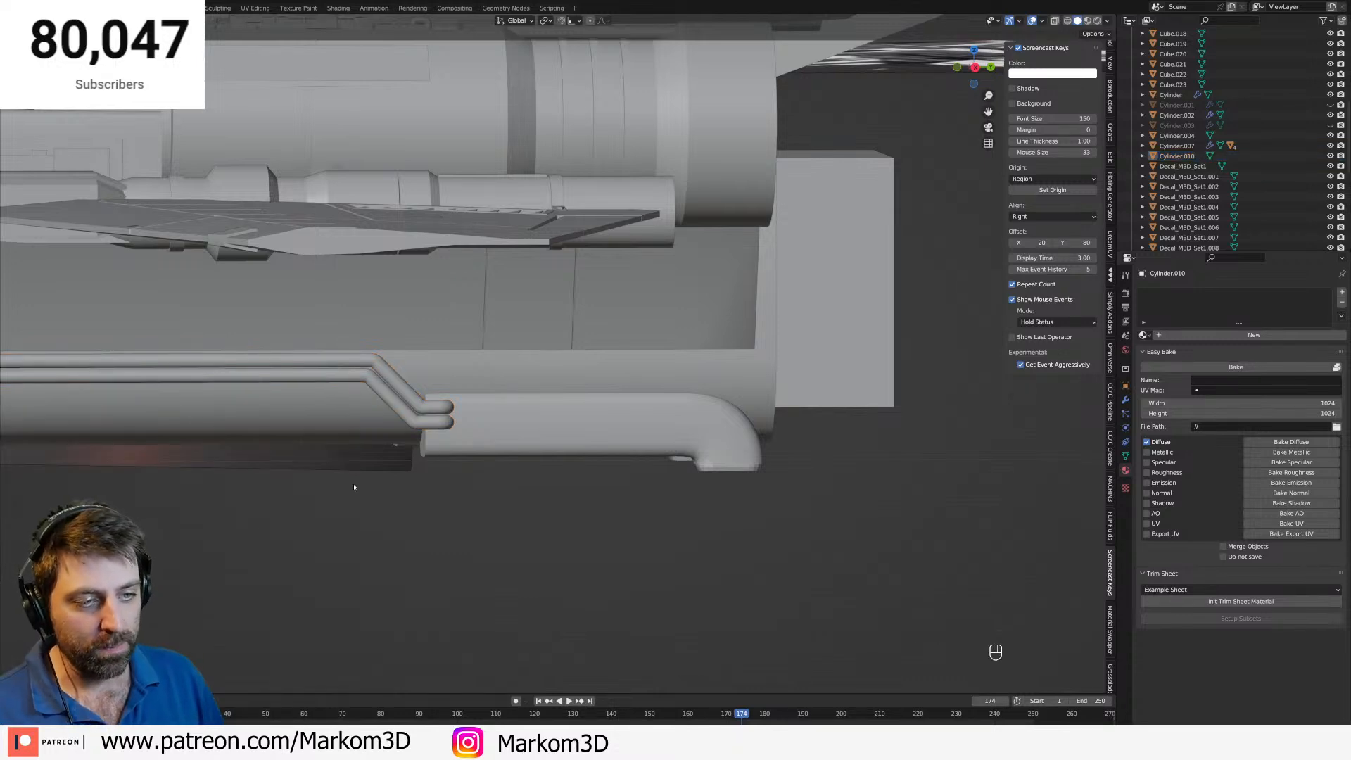
{"action": "middle_click_drag", "start_coordinate": [354, 487], "coordinate": [775, 455]}
{"action": "scroll", "coordinate": [775, 456], "scroll_direction": "down", "scroll_amount": 1}
Snap the 3D cursor to the centre of both pipes' long straight face loops.
{"action": "left_click", "coordinate": [637, 371]}
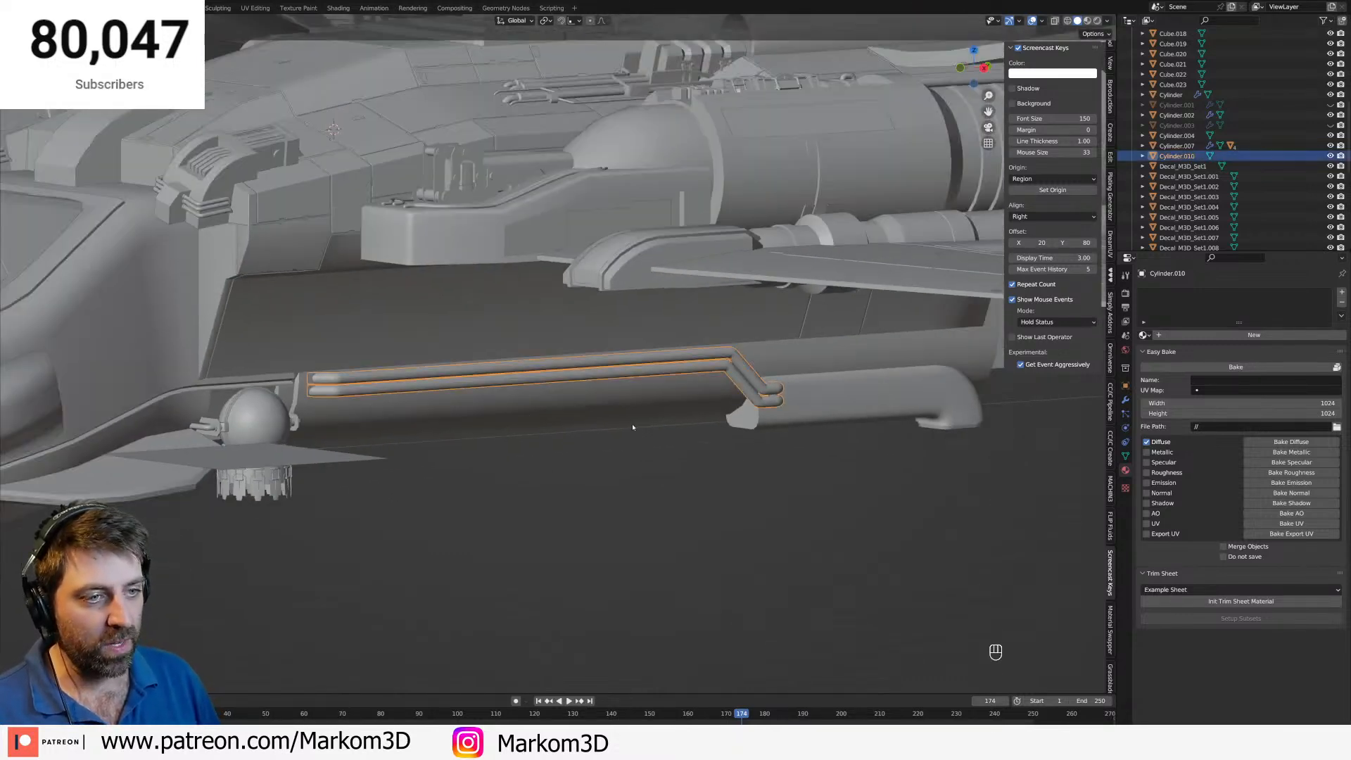
{"action": "middle_click_drag", "start_coordinate": [505, 398], "coordinate": [442, 365]}
{"action": "key", "text": "Tab"}
{"action": "scroll", "coordinate": [469, 395], "scroll_direction": "up", "scroll_amount": 3}
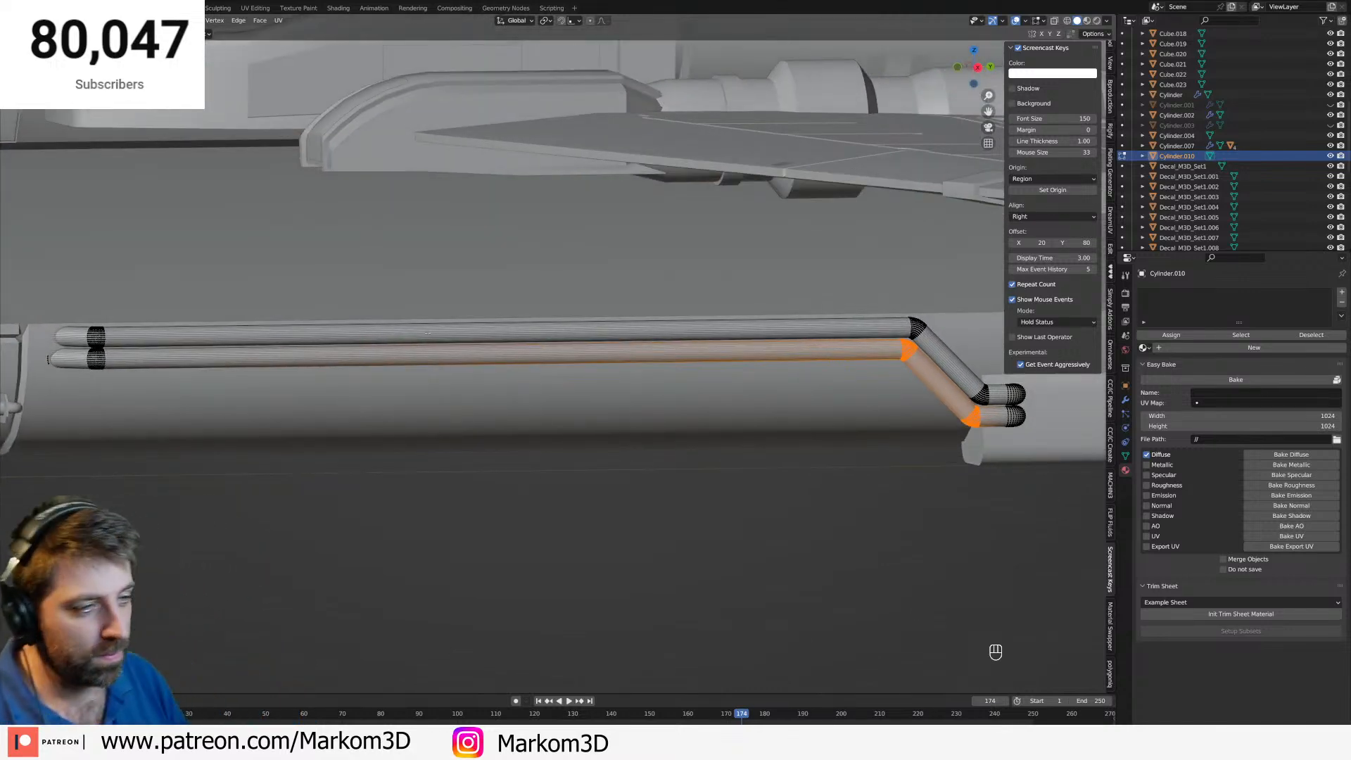
{"action": "key", "text": "alt+a"}
{"action": "key", "text": "3"}
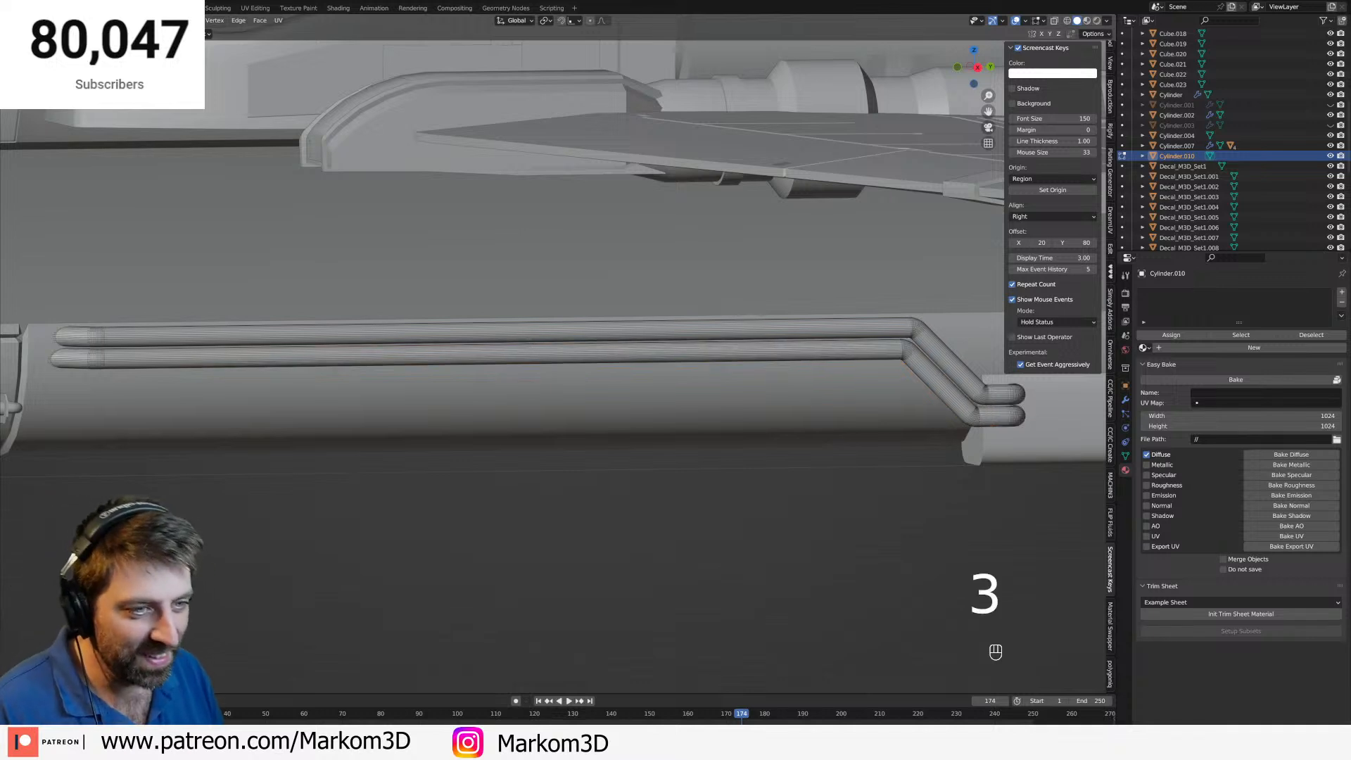
{"action": "left_click", "coordinate": [530, 343], "text": "alt"}
{"action": "left_click", "coordinate": [531, 358], "text": "alt+shift"}
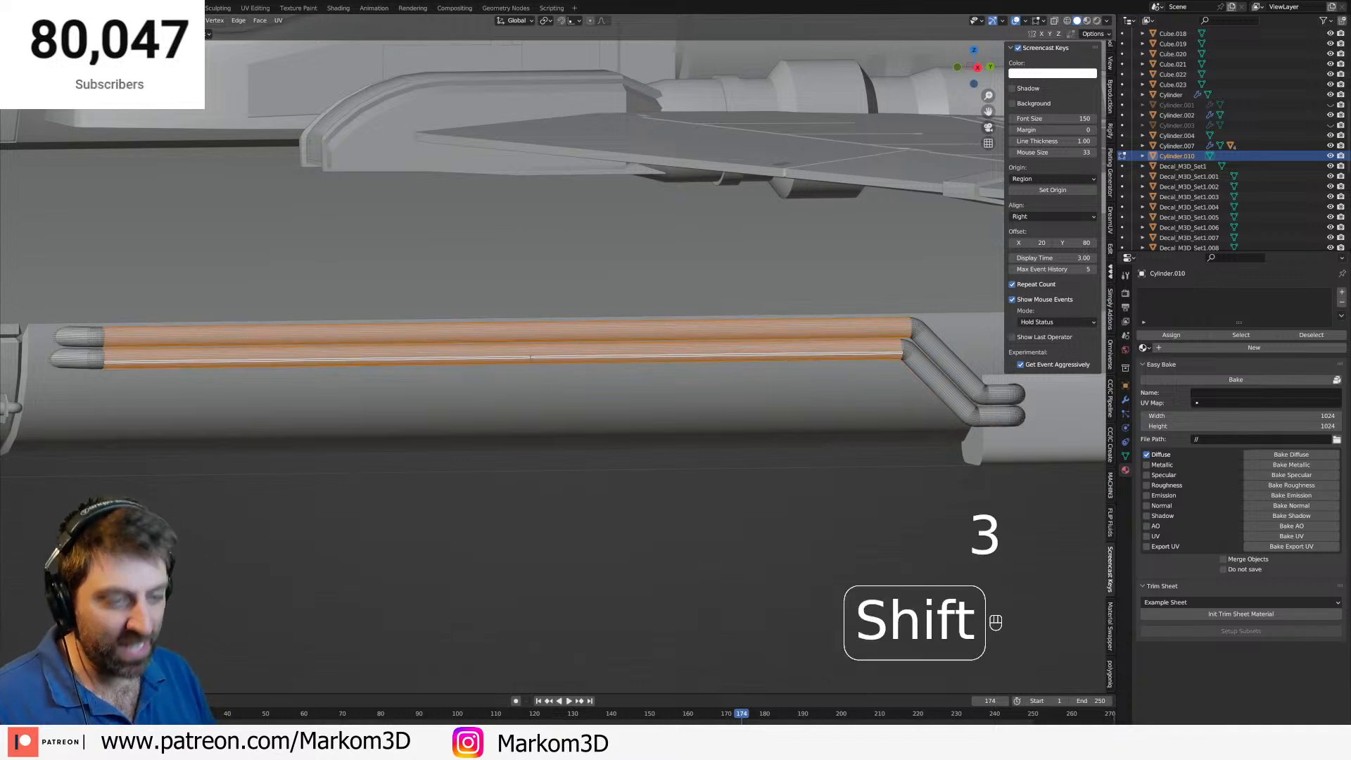
{"action": "key", "text": "shift+s"}
{"action": "left_click", "coordinate": [524, 408]}
Add a cube at the 3D cursor and scale it down to just span the height of both pipes.
{"action": "key", "text": "shift+a"}
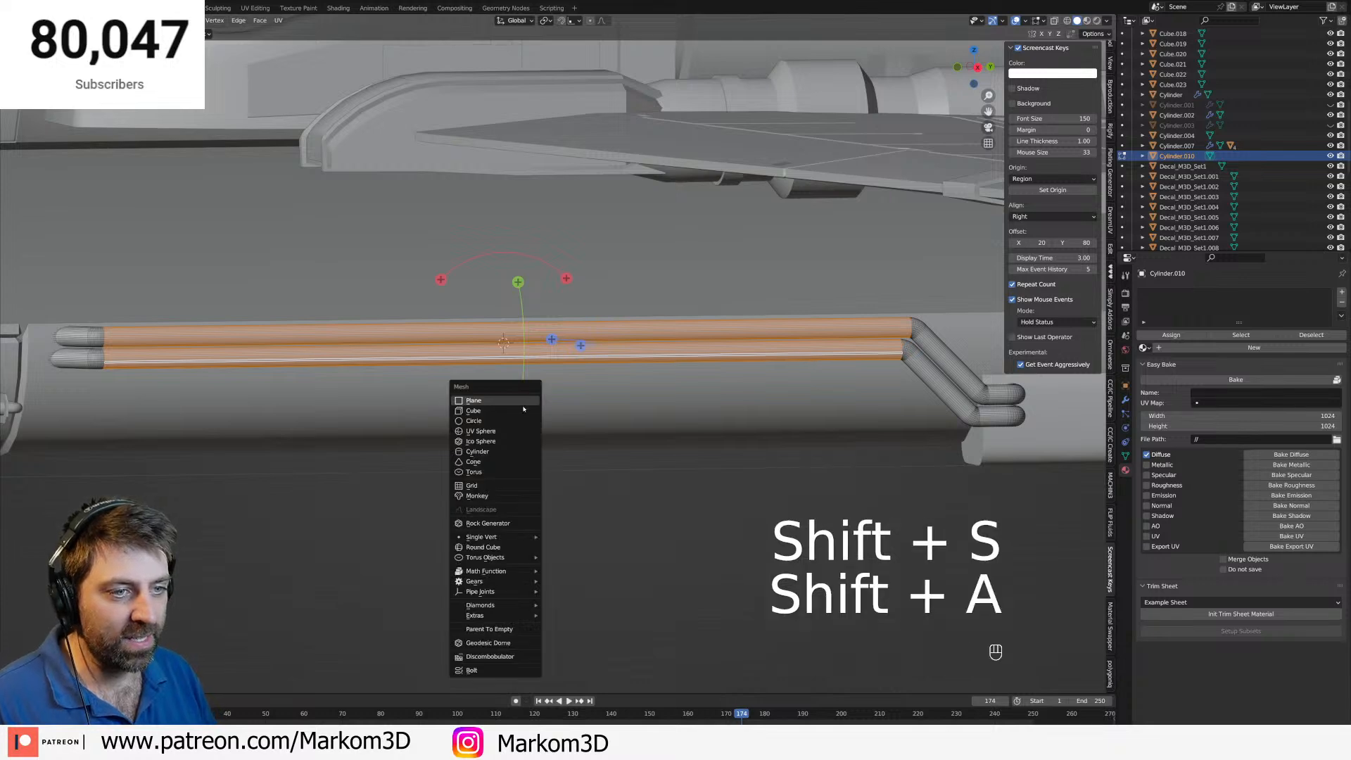
{"action": "left_click", "coordinate": [523, 410]}
{"action": "key", "text": "s"}
{"action": "left_click", "coordinate": [558, 368]}
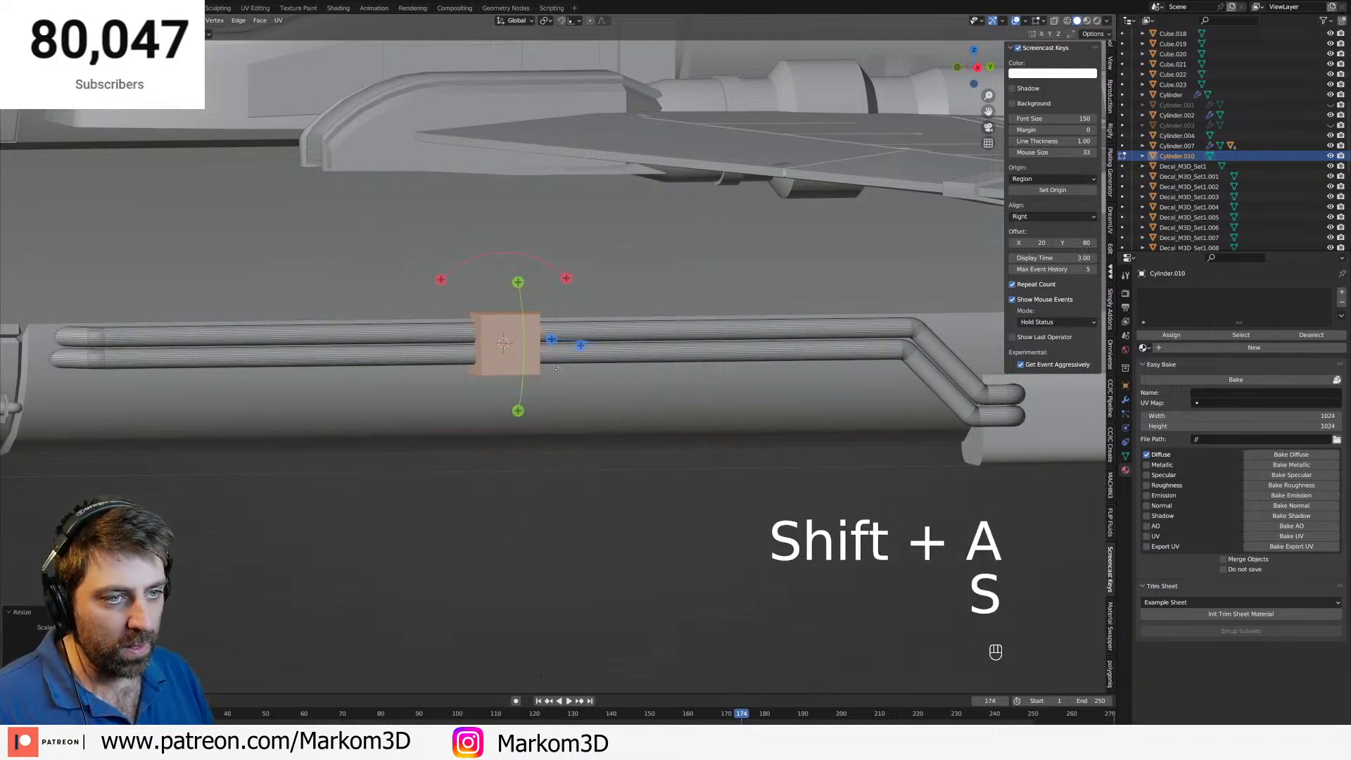
Resize the cube along X and thin it along Y to form a bracket plate around both pipes.
{"action": "middle_click_drag", "start_coordinate": [558, 369], "coordinate": [561, 384]}
{"action": "key", "text": "s"}
{"action": "key", "text": "x"}
{"action": "left_click", "coordinate": [674, 332]}
{"action": "key", "text": "s"}
{"action": "key", "text": "y"}
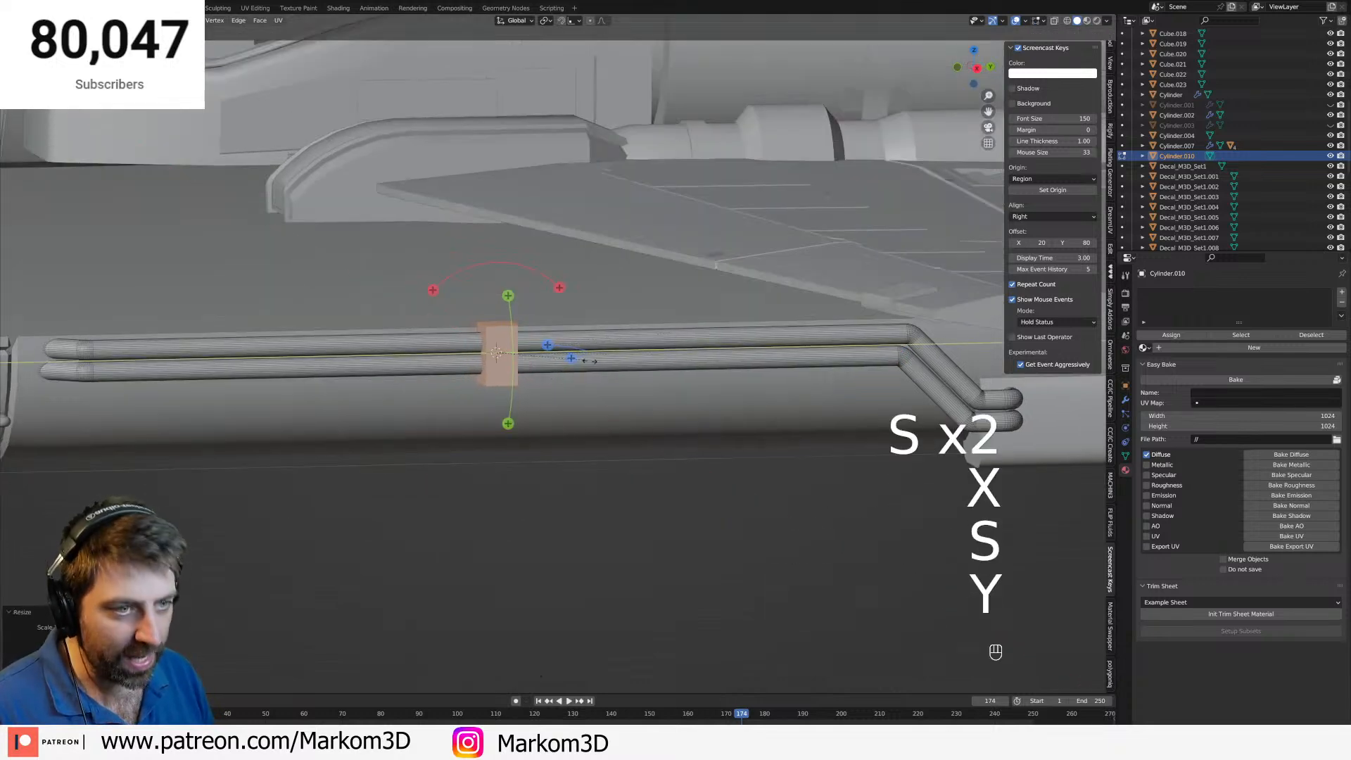
{"action": "left_click", "coordinate": [524, 354]}
Move the bracket plate along X into the hull tube so it projects only slightly beyond the pipes.
{"action": "middle_click_drag", "start_coordinate": [535, 358], "coordinate": [676, 381]}
{"action": "middle_click_drag", "start_coordinate": [844, 436], "coordinate": [683, 445], "text": "shift"}
{"action": "scroll", "coordinate": [683, 444], "scroll_direction": "up", "scroll_amount": 4}
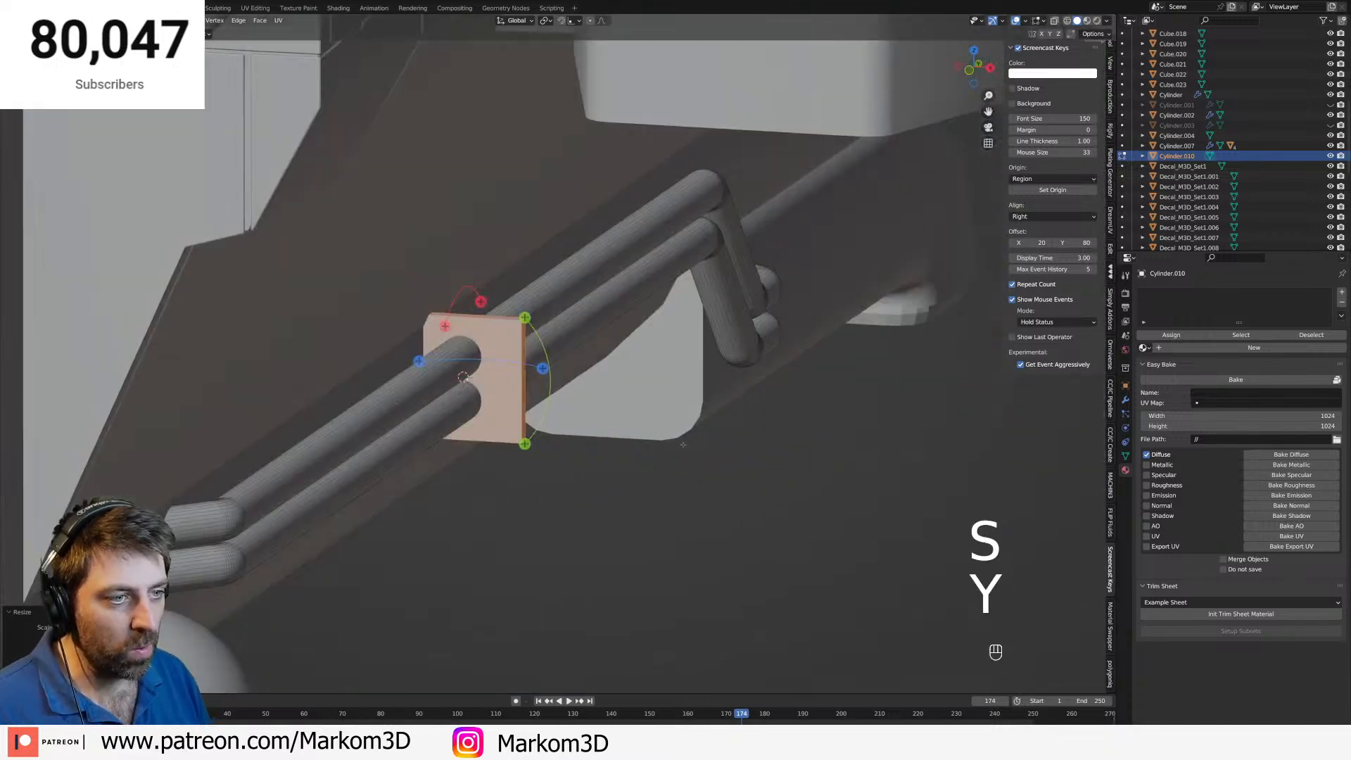
{"action": "key", "text": "g"}
{"action": "key", "text": "x"}
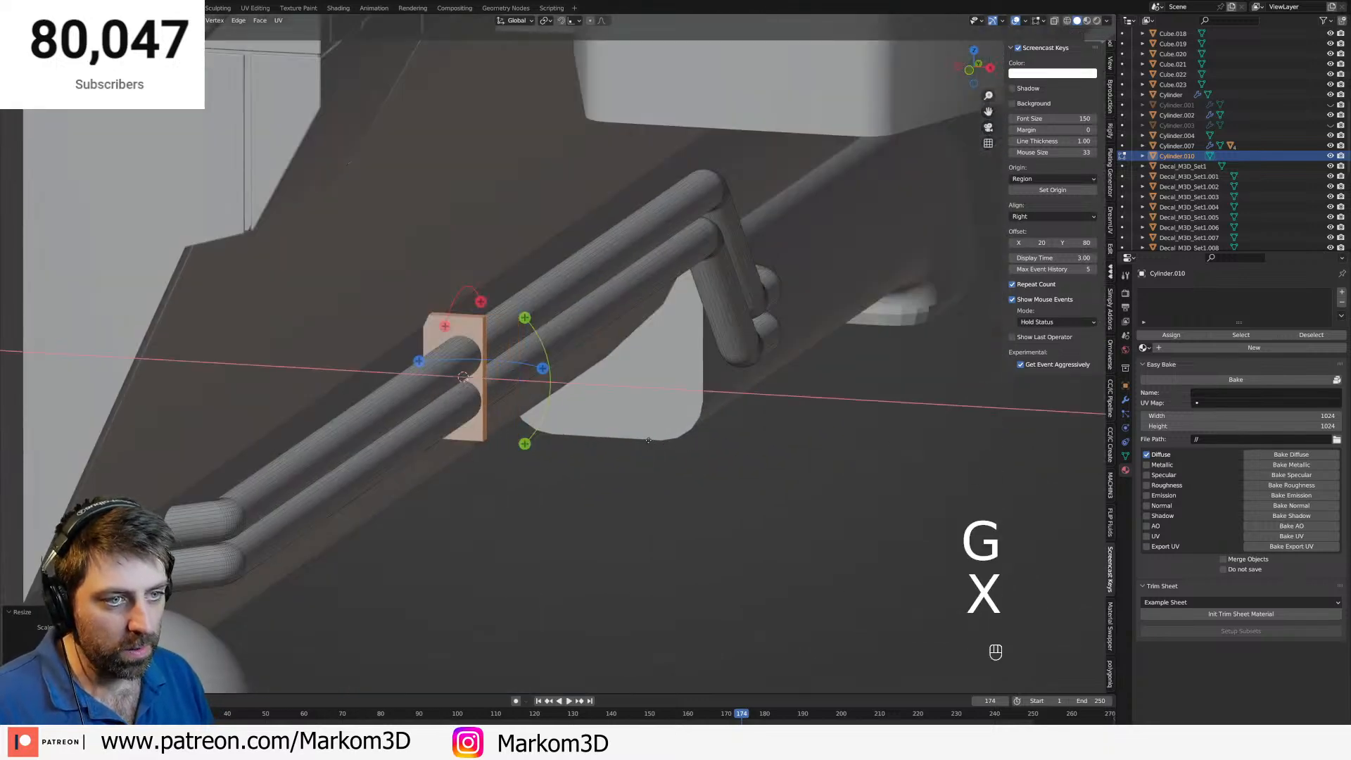
{"action": "left_click", "coordinate": [648, 441]}
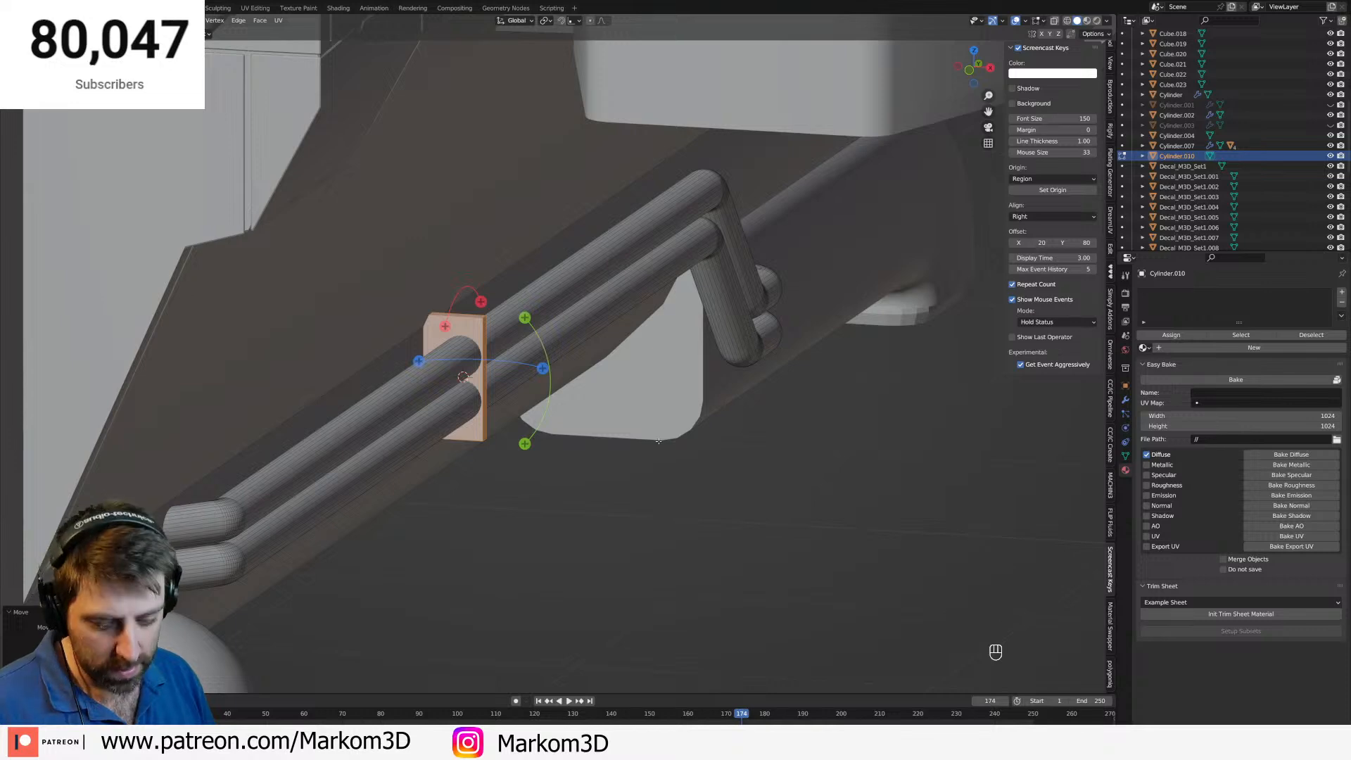
Shorten the bracket plate along Z to fit more closely around the two pipes.
{"action": "key", "text": "s"}
{"action": "key", "text": "z"}
{"action": "left_click", "coordinate": [457, 346]}
{"action": "scroll", "coordinate": [508, 339], "scroll_direction": "up", "scroll_amount": 3}
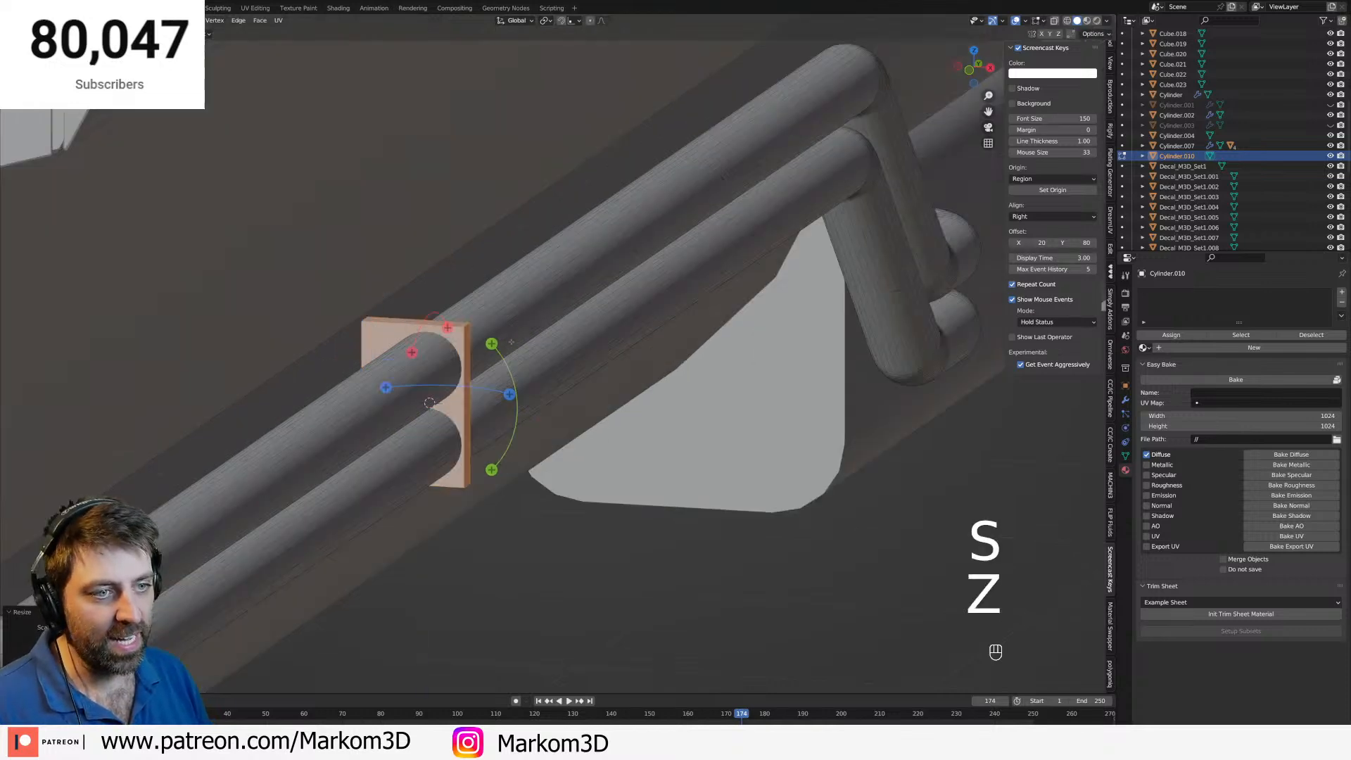
Bevel the two outer corner edges of the bracket plate into rounded corners that follow the pipes.
{"action": "key", "text": "1"}
{"action": "left_click", "coordinate": [464, 327]}
{"action": "left_click", "coordinate": [471, 324], "text": "shift"}
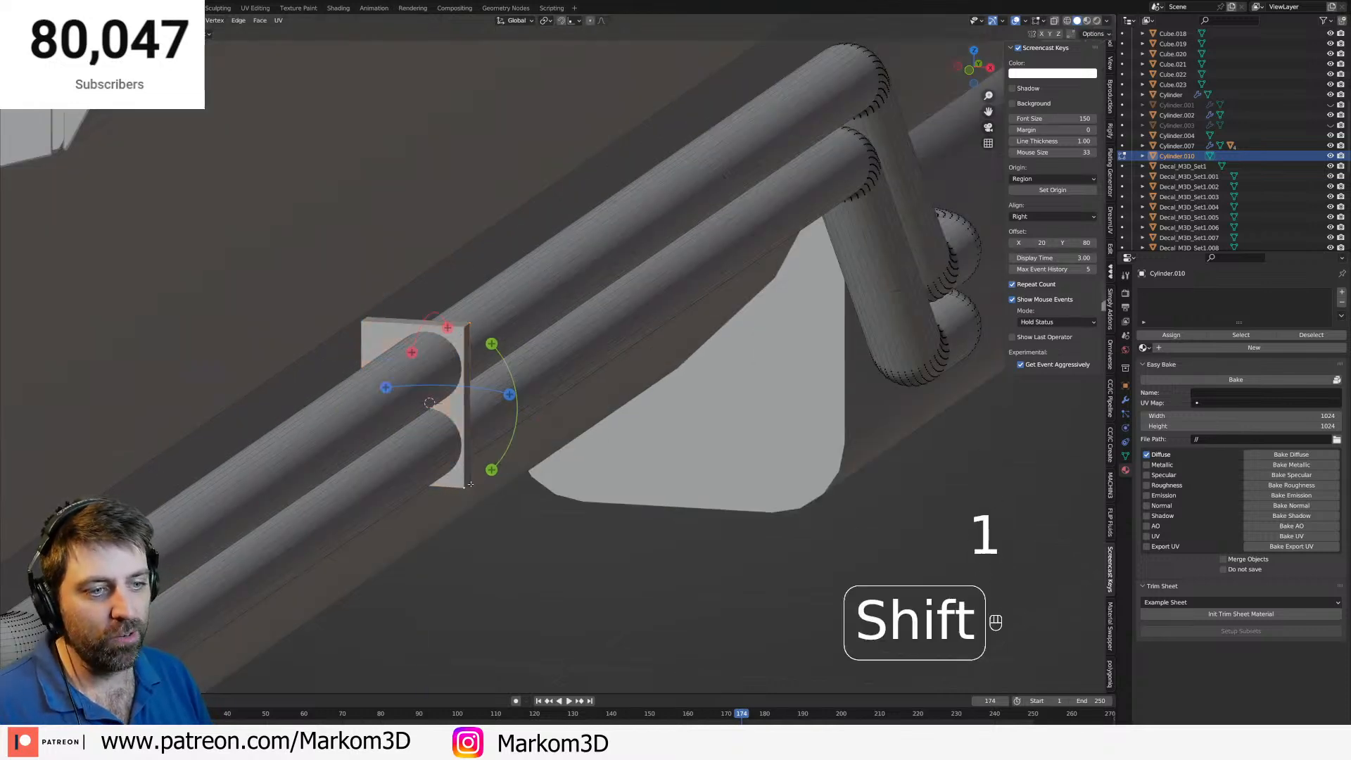
{"action": "key", "text": "2"}
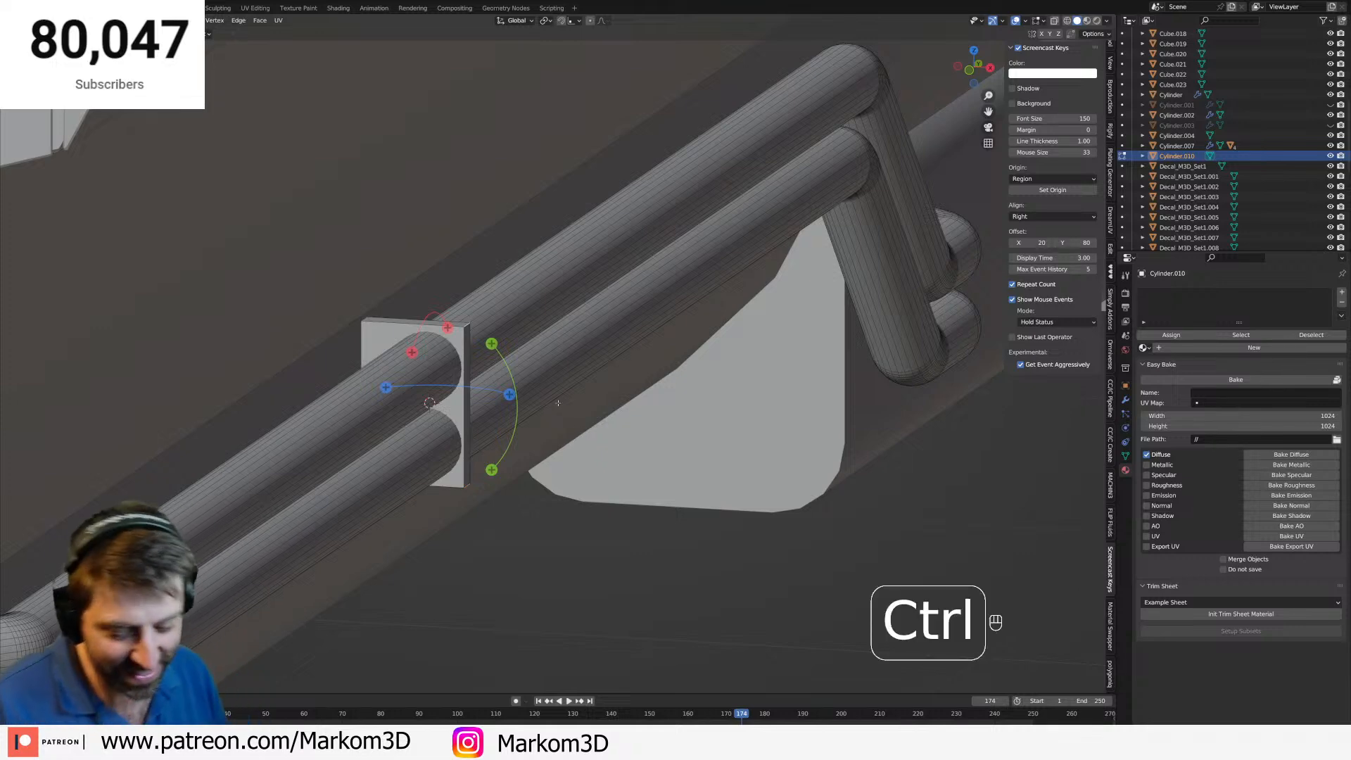
{"action": "key", "text": "ctrl+b"}
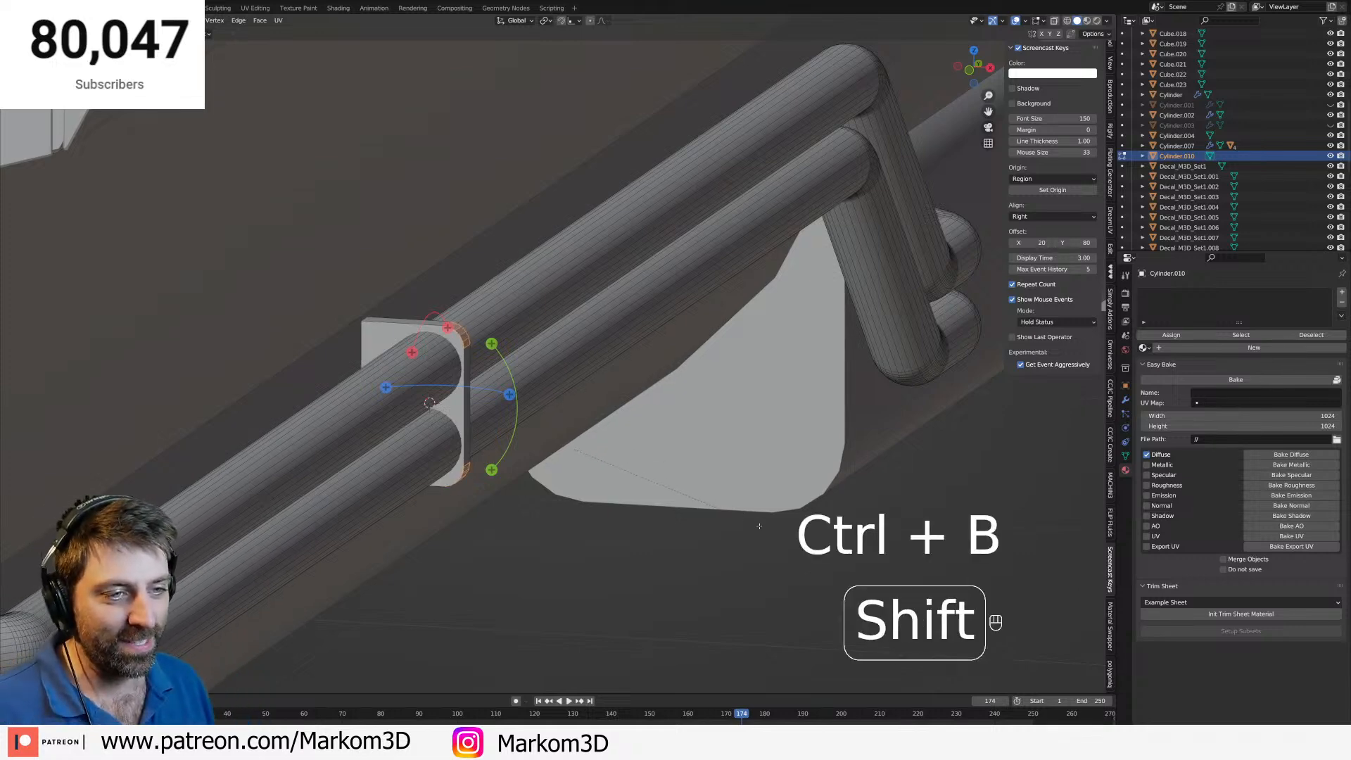
{"action": "left_click", "coordinate": [837, 581]}
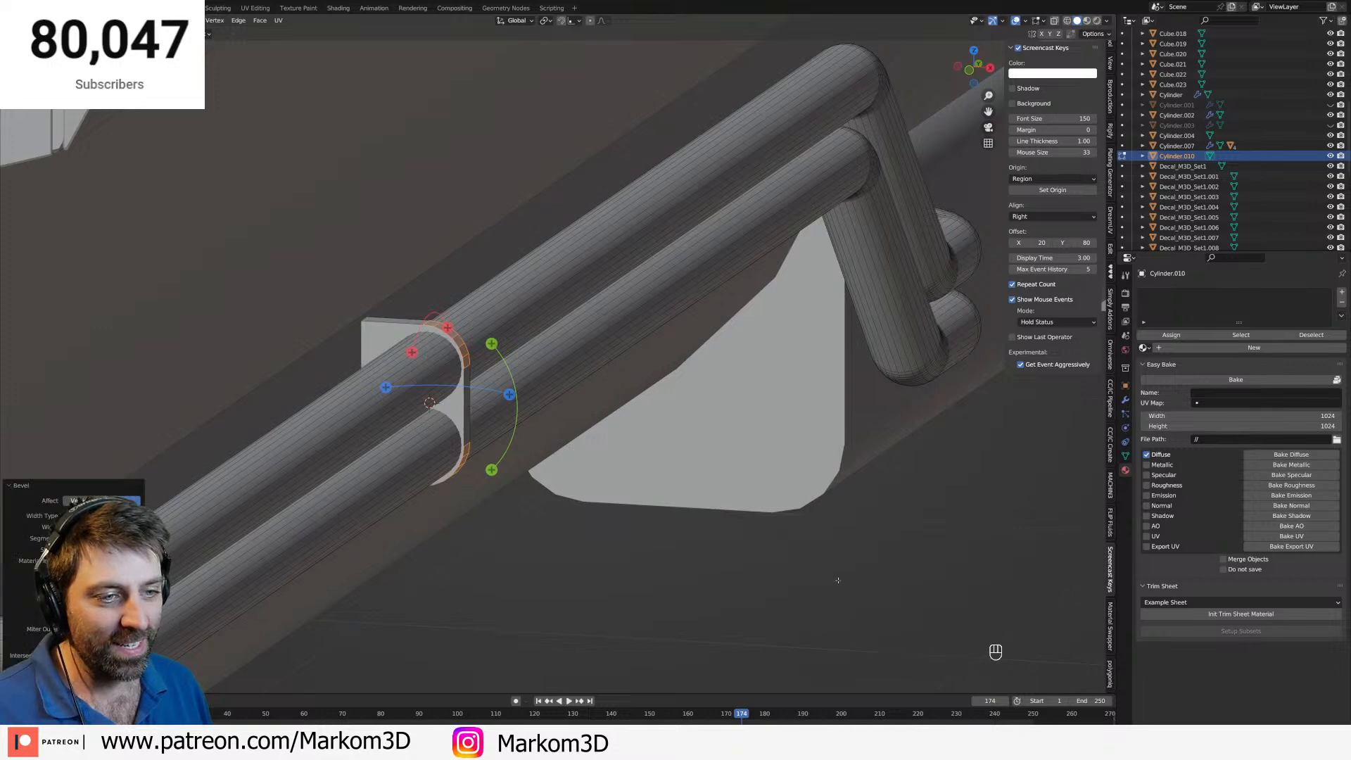
{"action": "key", "text": "Tab"}
{"action": "scroll", "coordinate": [431, 519], "scroll_direction": "down", "scroll_amount": 4}
{"action": "scroll", "coordinate": [585, 514], "scroll_direction": "up", "scroll_amount": 3}
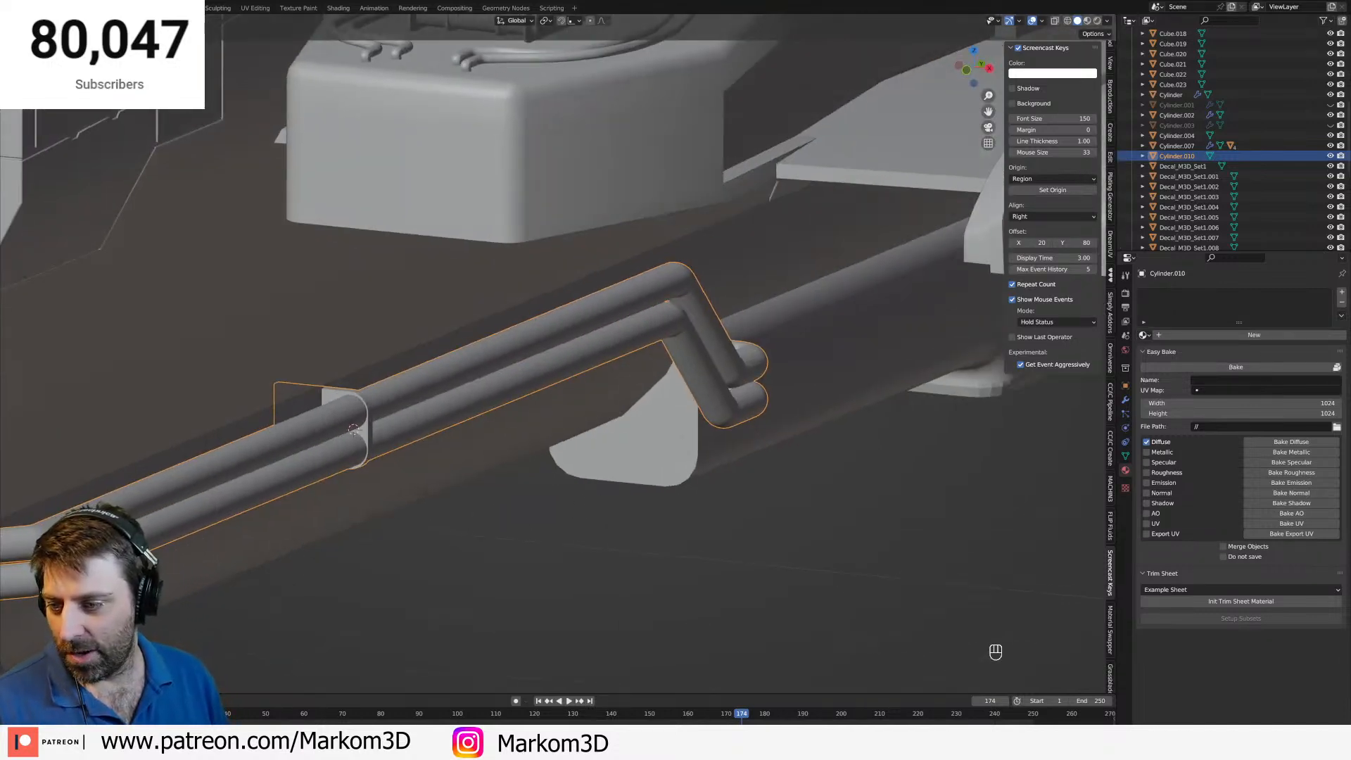
Switch to the web browser and search Google for "man punches KANGAROO IN FACE".
{"action": "key", "text": "alt+Tab"}
{"action": "left_click", "coordinate": [224, 63]}
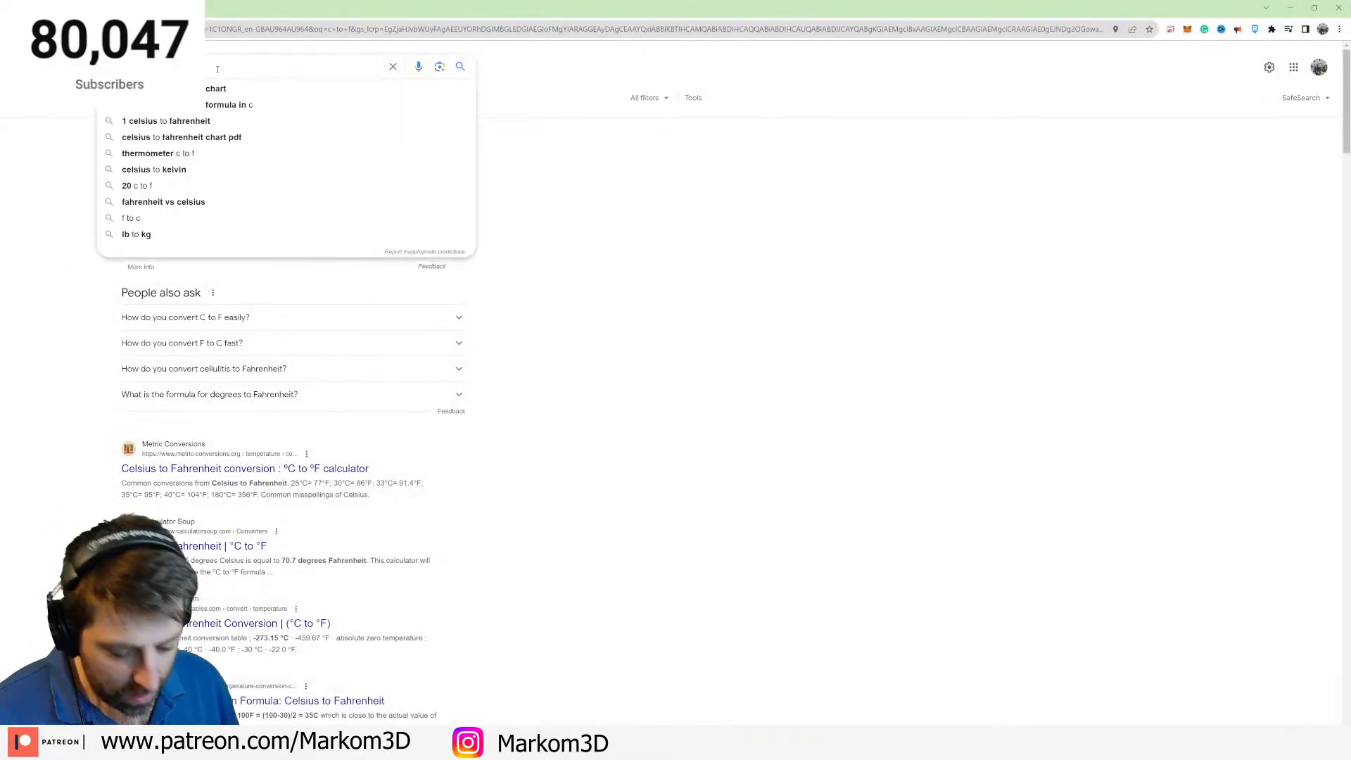
{"action": "type", "text": "man punches"}
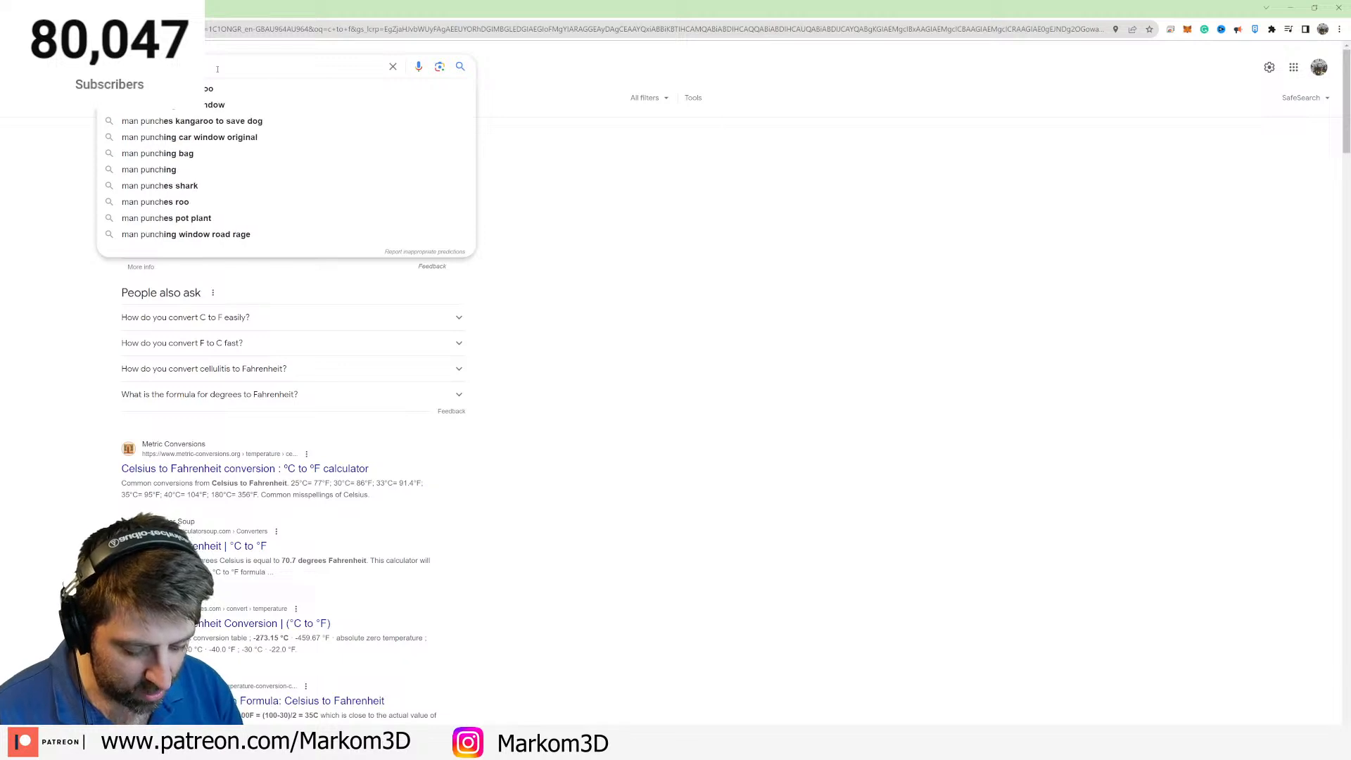
{"action": "type", "text": " KANGARO"}
{"action": "type", "text": "O IN "}
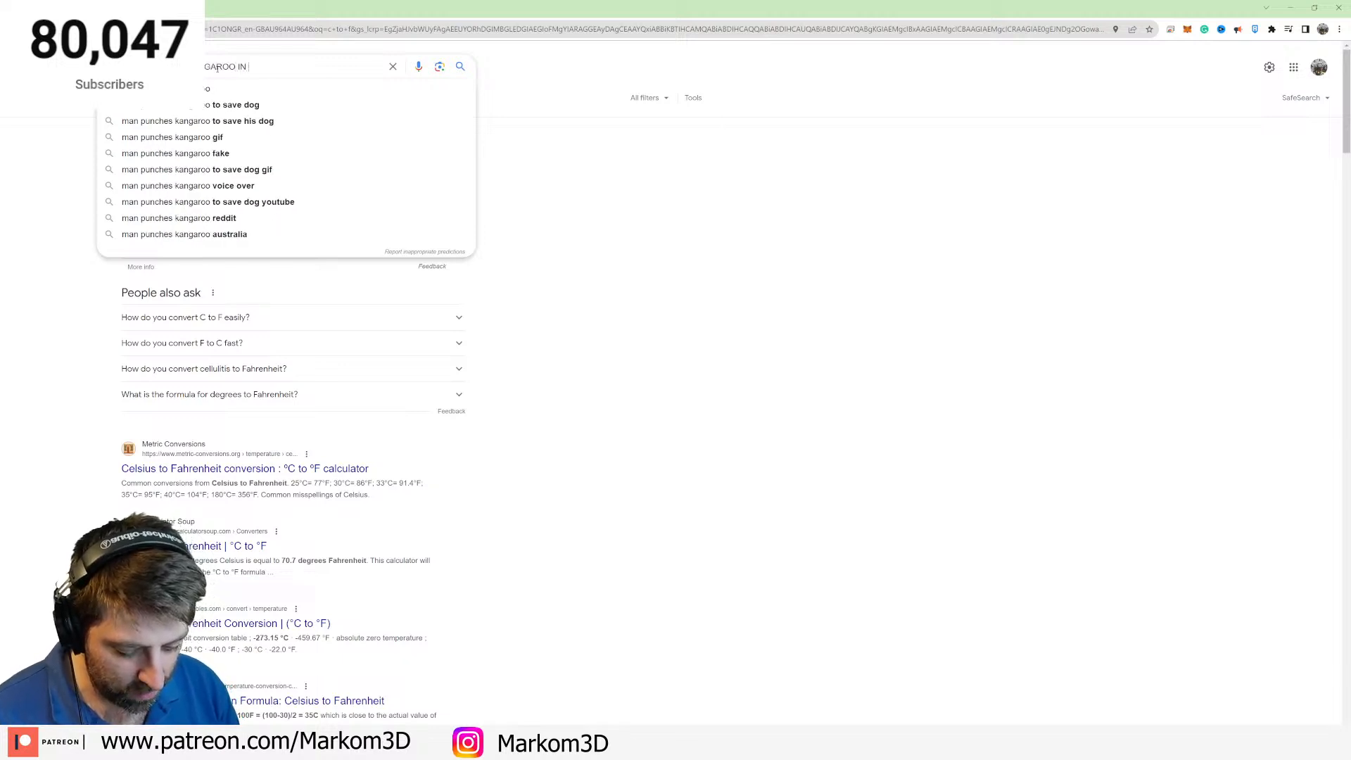
{"action": "type", "text": "FACE"}
{"action": "key", "text": "Return"}
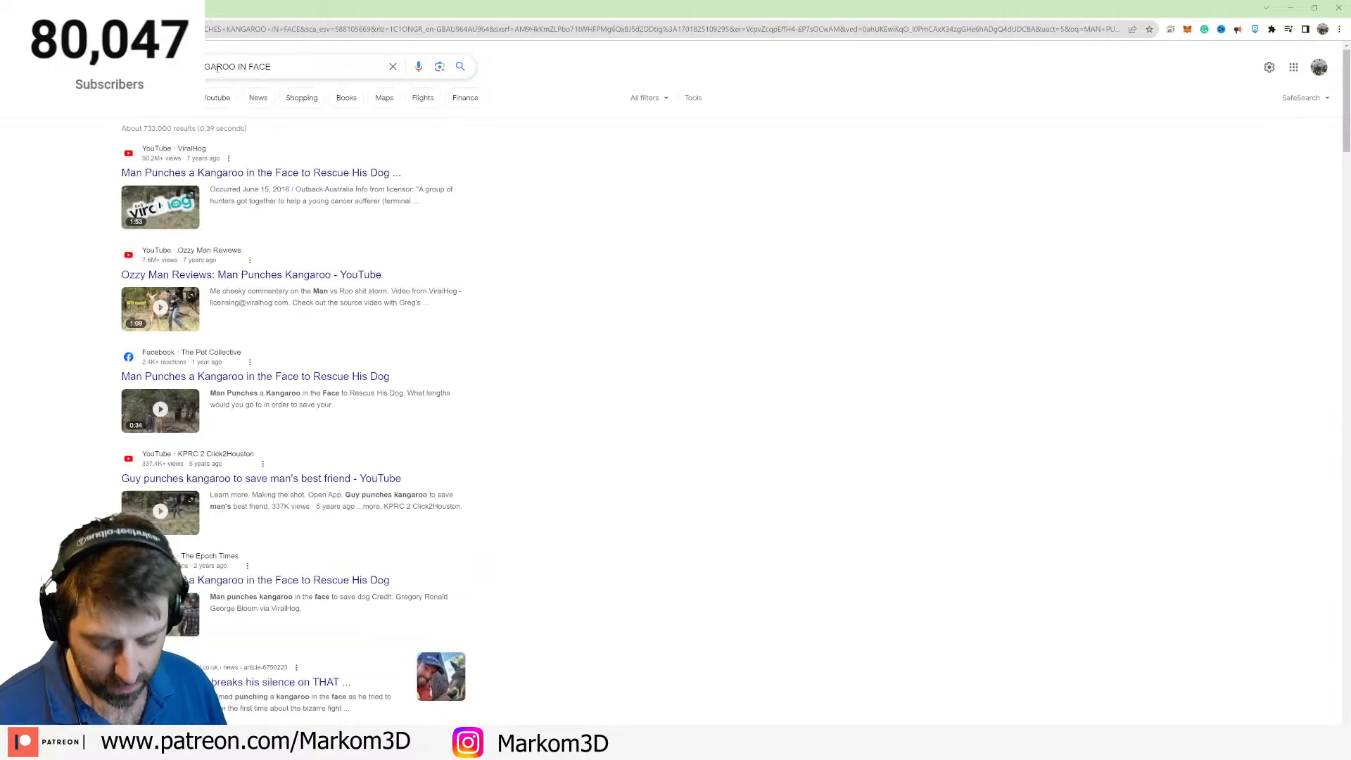
Watch the Ozzy Man Reviews kangaroo video from a later point, and close the browser to return to Blender.
{"action": "left_click", "coordinate": [226, 281]}
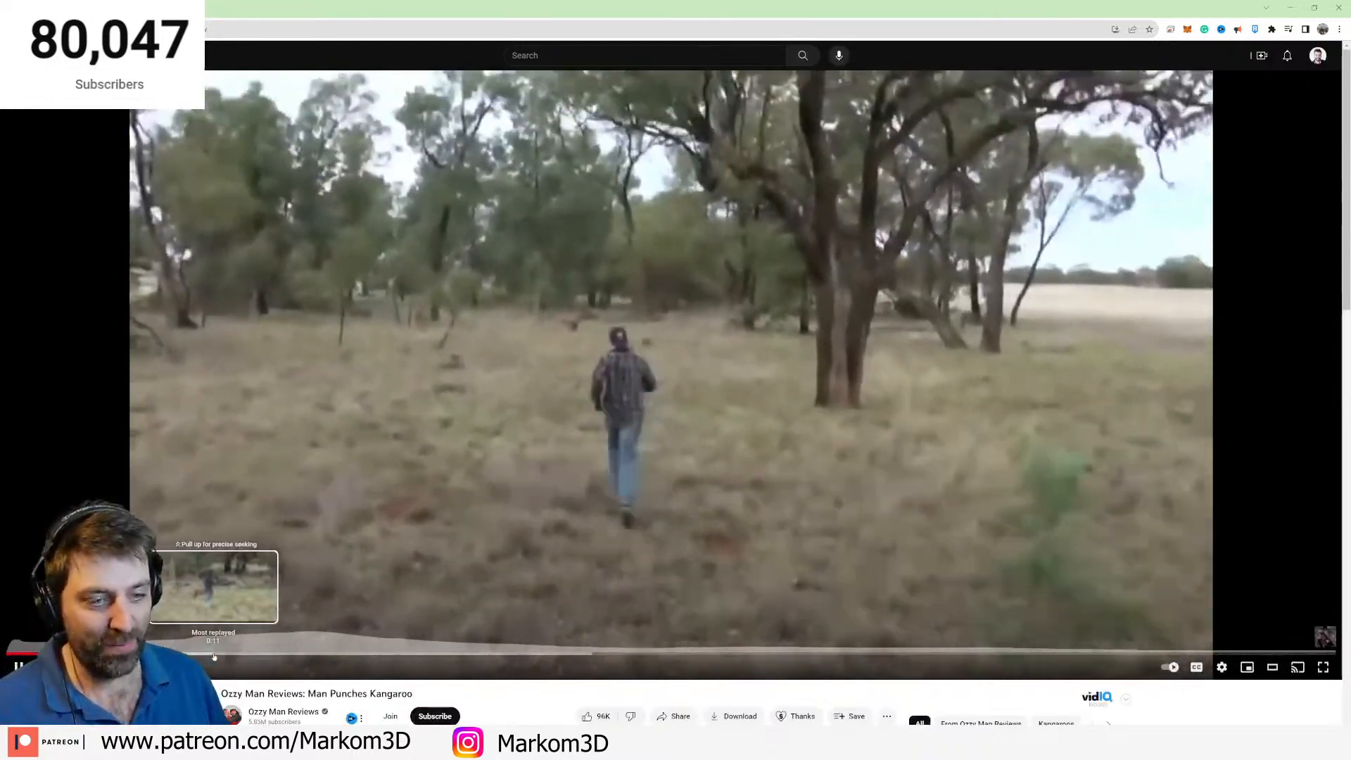
{"action": "left_click", "coordinate": [234, 654]}
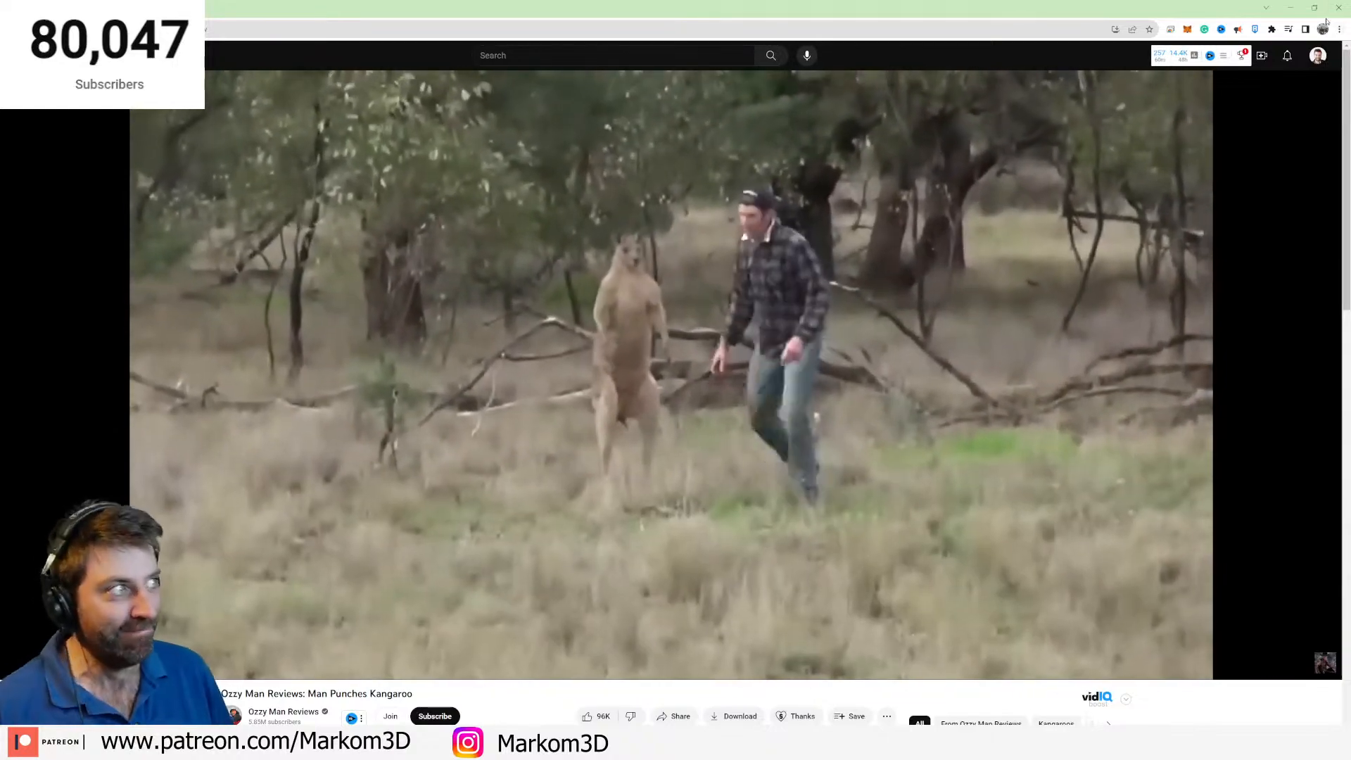
{"action": "left_click", "coordinate": [1338, 12]}
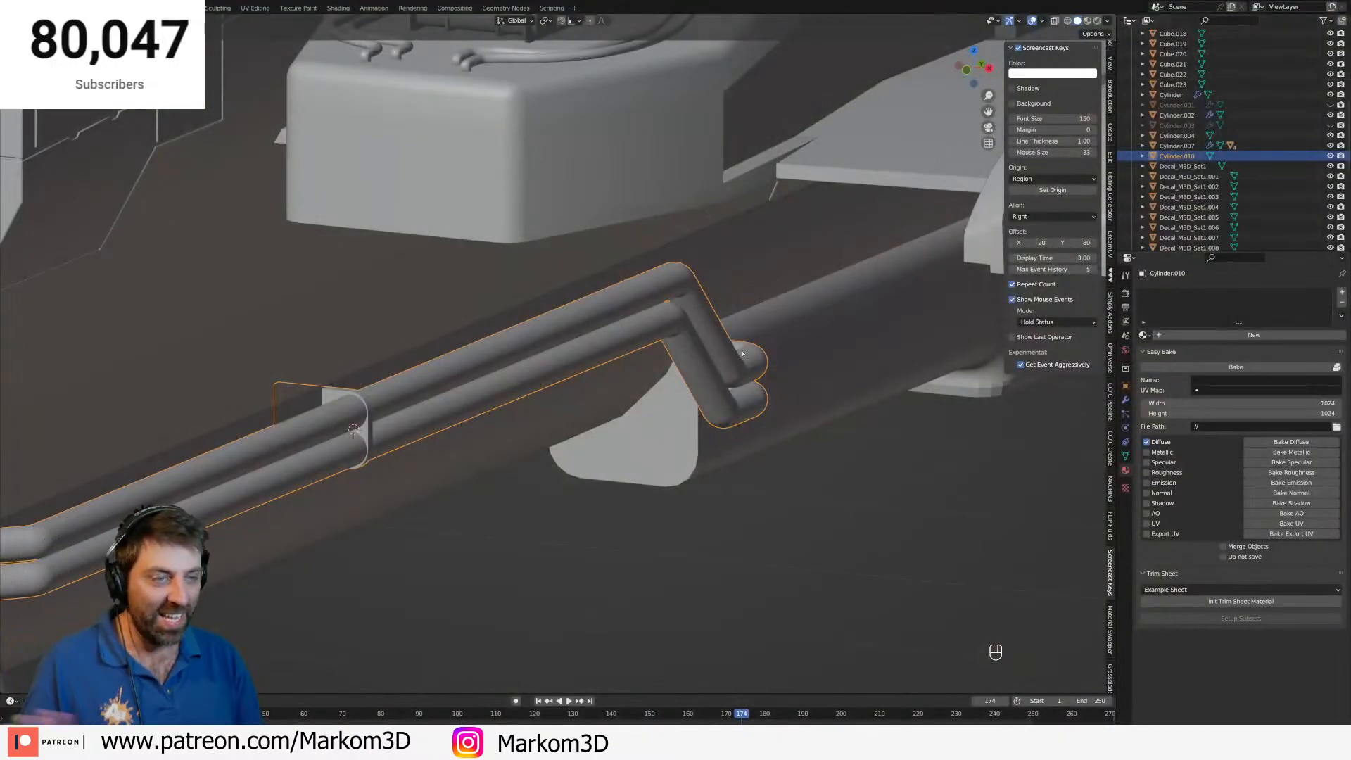
Apply Shade Auto Smooth to the joined pipes and bracket object.
{"action": "right_click", "coordinate": [369, 429]}
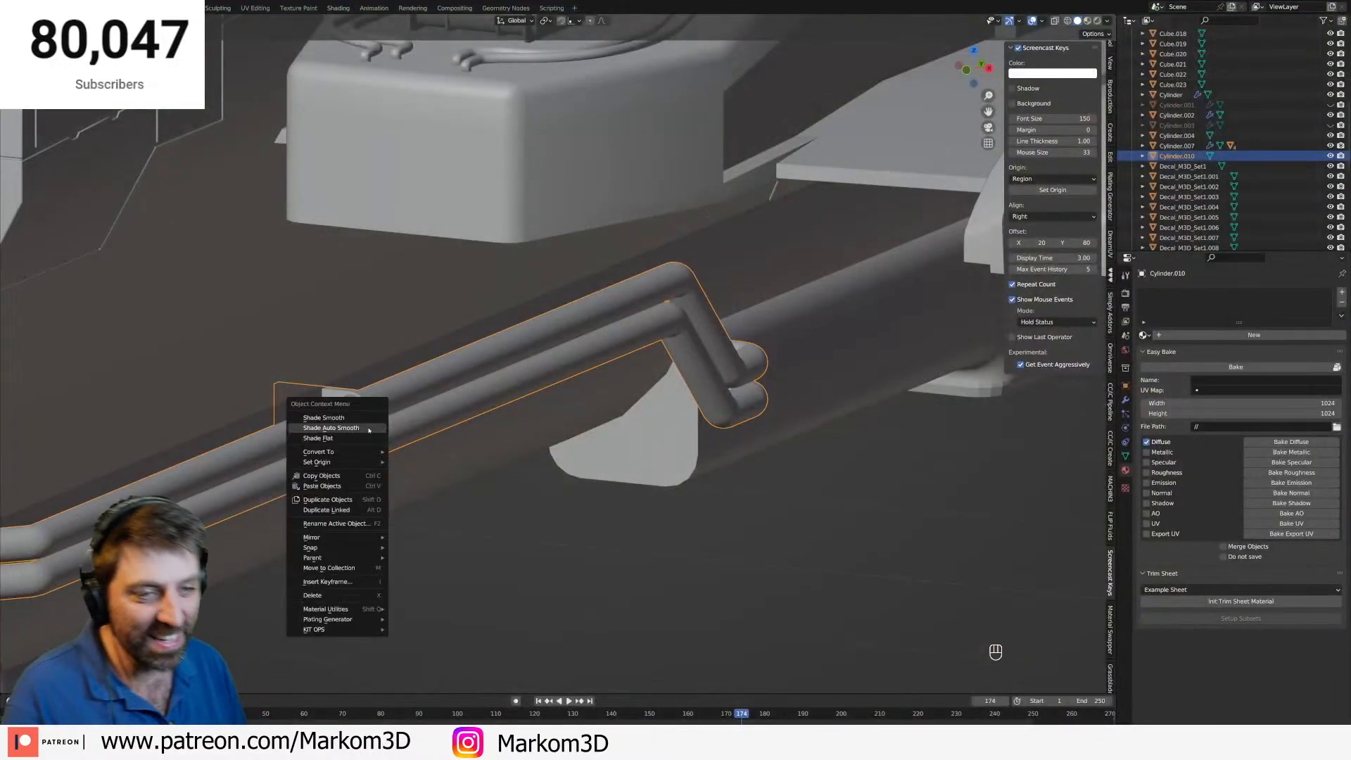
{"action": "left_click", "coordinate": [369, 429]}
{"action": "middle_click_drag", "start_coordinate": [369, 429], "coordinate": [354, 424]}
{"action": "scroll", "coordinate": [354, 424], "scroll_direction": "up", "scroll_amount": 3}
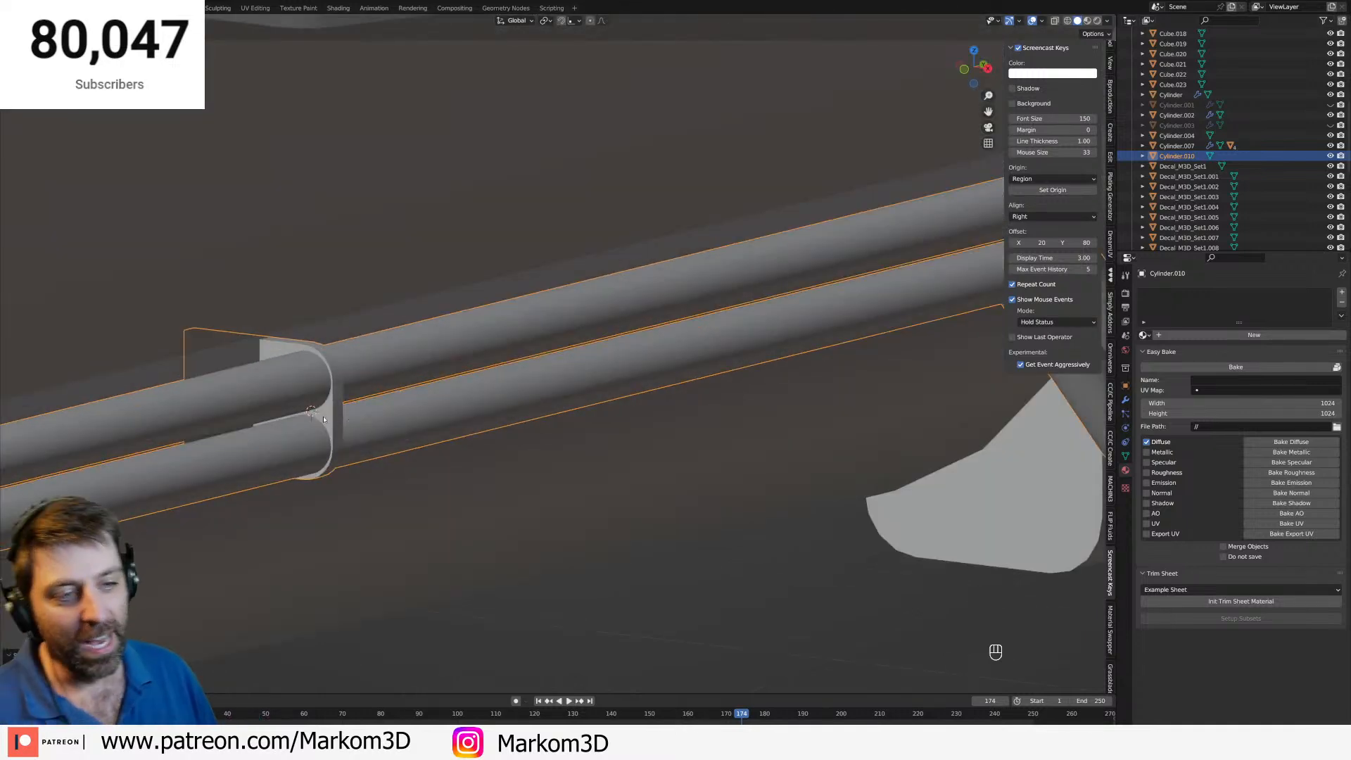
Duplicate the whole bracket plate along Y in side view, placing the copy just before the pipes' downward bend.
{"action": "key", "text": "Tab"}
{"action": "key", "text": "ctrl+l"}
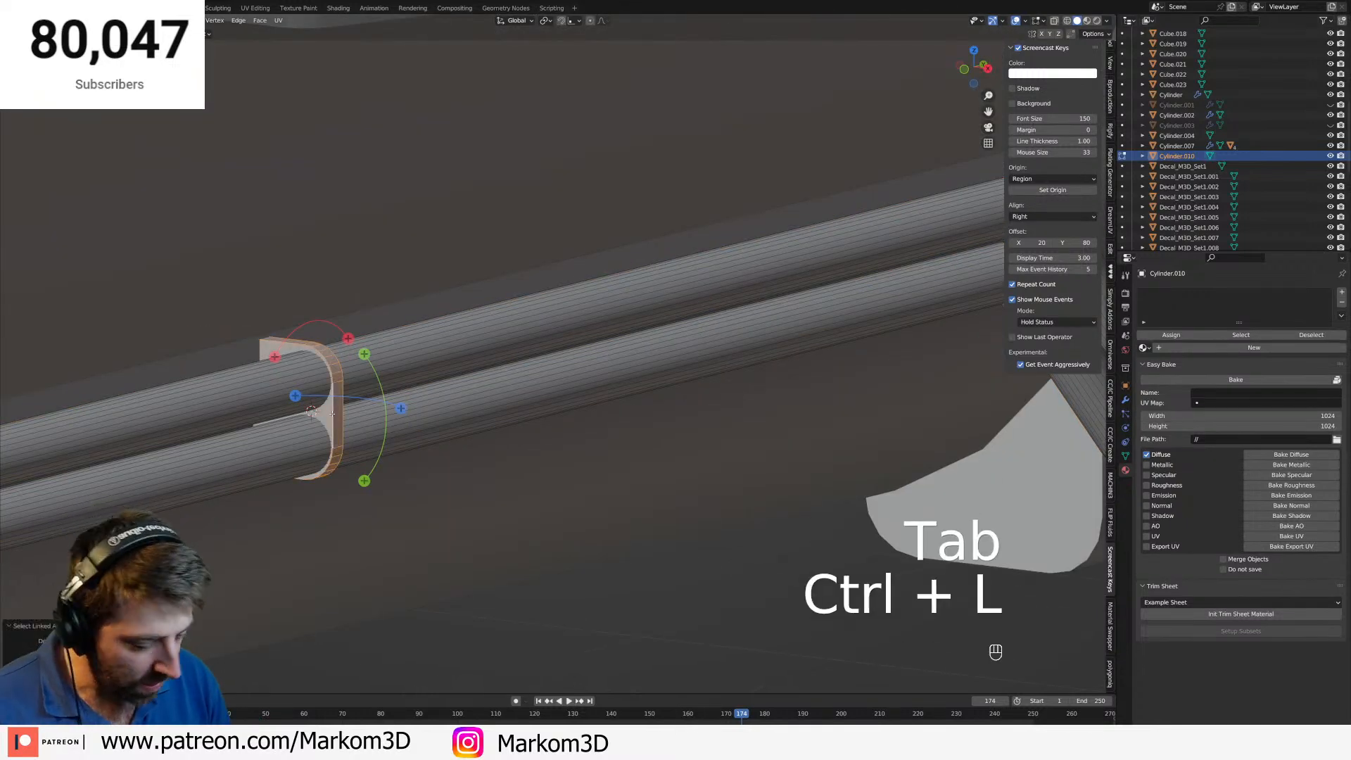
{"action": "key", "text": "KP_3"}
{"action": "scroll", "coordinate": [352, 412], "scroll_direction": "down", "scroll_amount": 6}
{"action": "middle_click_drag", "start_coordinate": [510, 442], "coordinate": [456, 456], "text": "shift"}
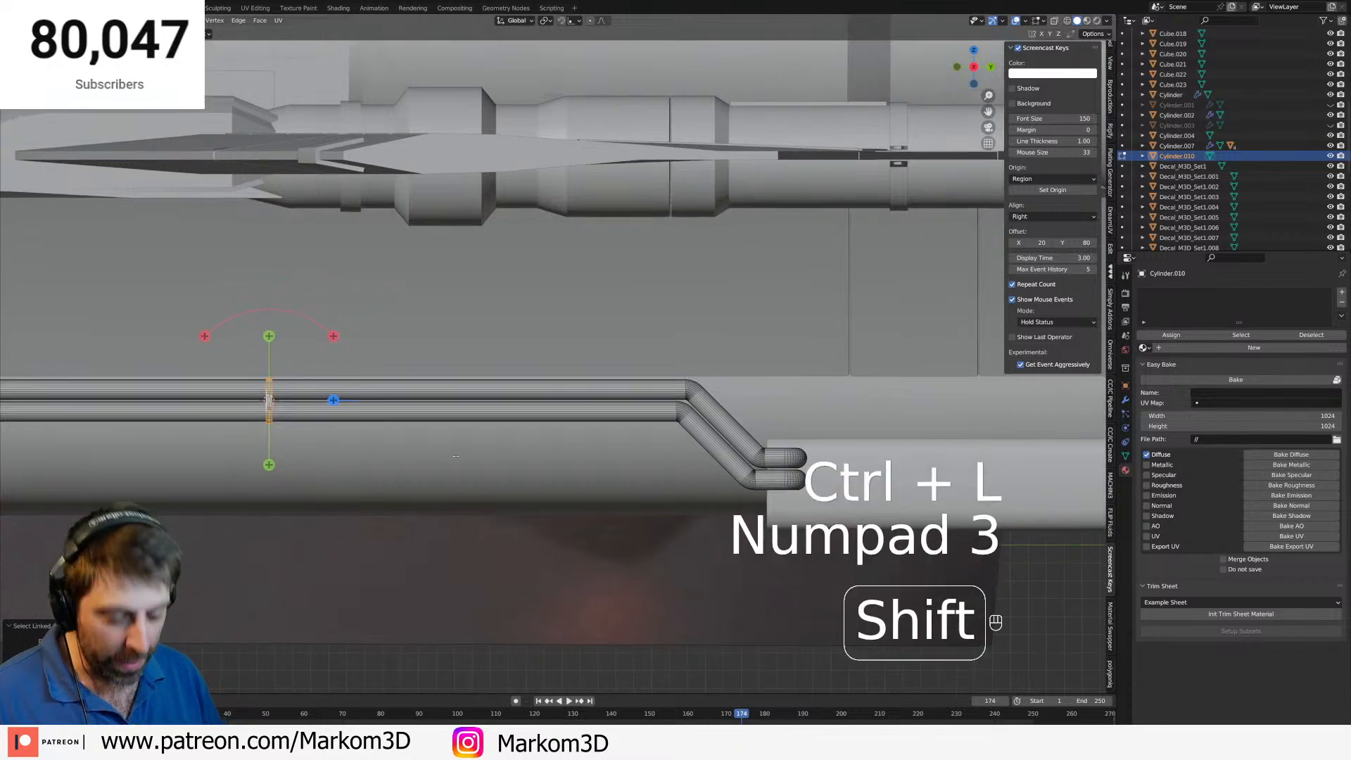
{"action": "key", "text": "shift+d"}
{"action": "key", "text": "y"}
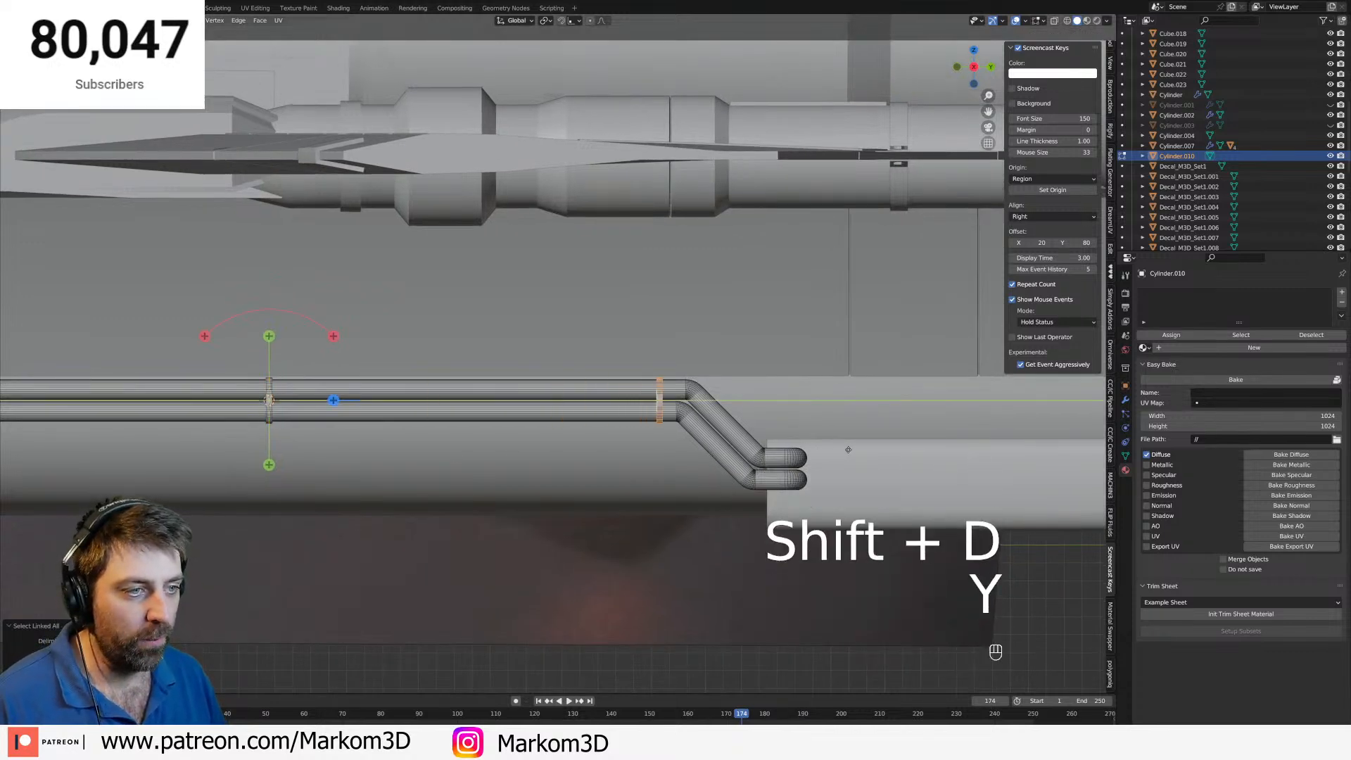
{"action": "left_click", "coordinate": [856, 450]}
Duplicate the bracket again along Y to the opposite end of the straight pipe run.
{"action": "middle_click_drag", "start_coordinate": [593, 434], "coordinate": [810, 434], "text": "shift"}
{"action": "key", "text": "shift+d"}
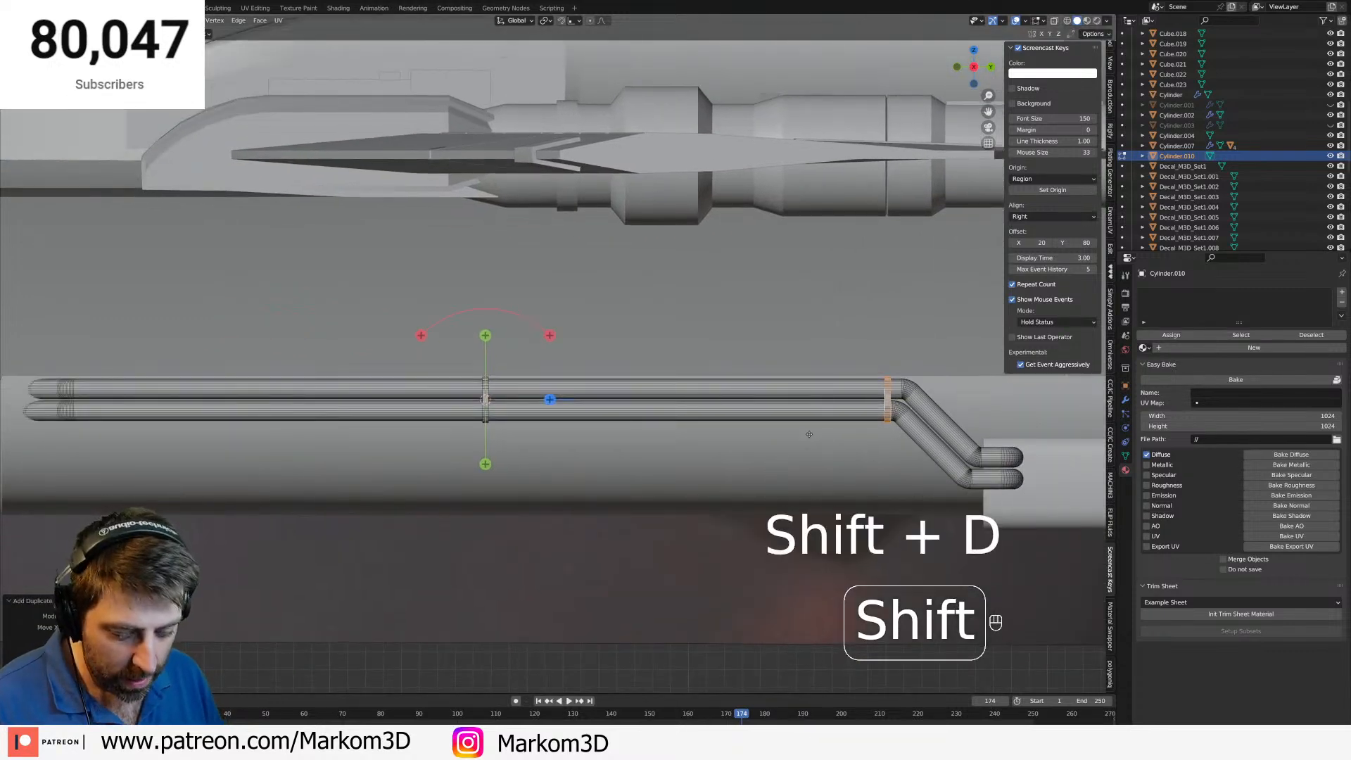
{"action": "key", "text": "y"}
{"action": "left_click", "coordinate": [64, 411]}
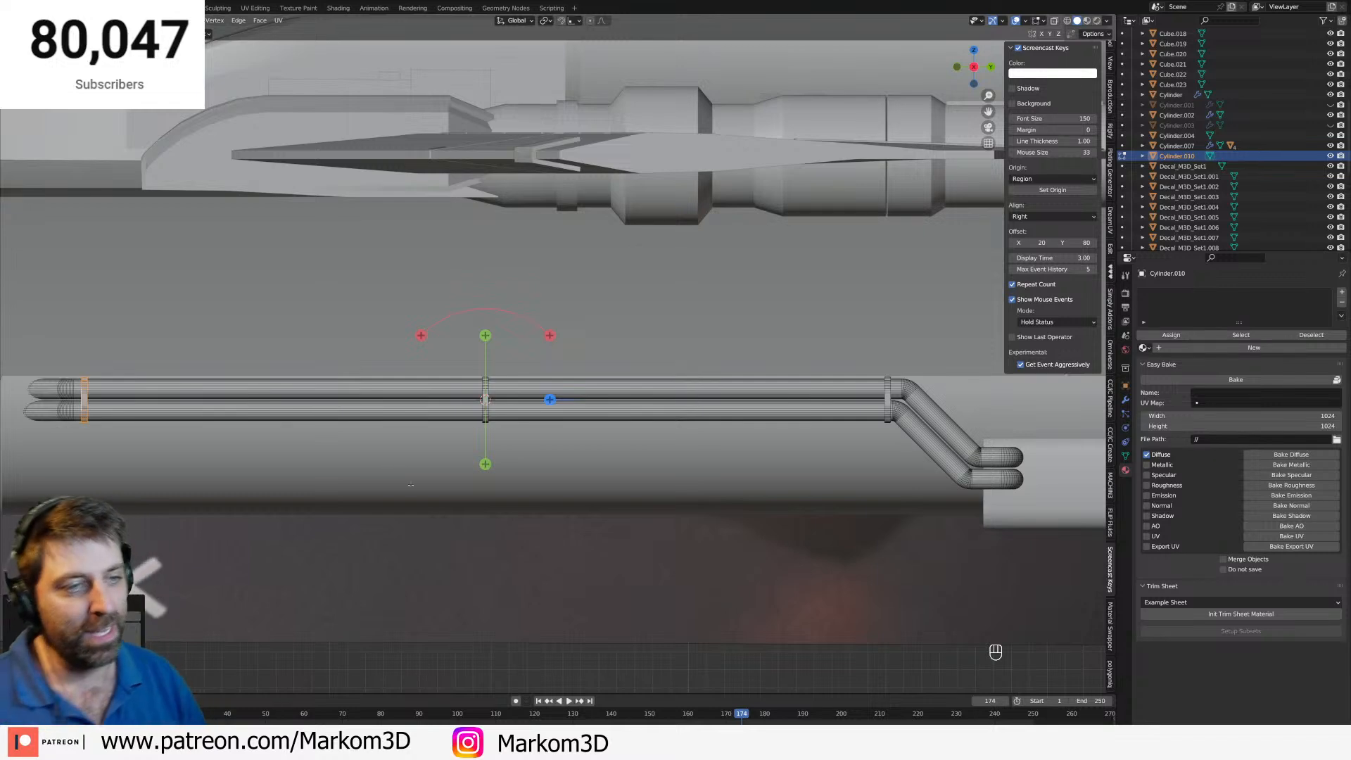
{"action": "mouse_move", "coordinate": [420, 499]}
{"action": "middle_mouse_down"}
{"action": "mouse_move", "coordinate": [459, 516]}
{"action": "mouse_move", "coordinate": [559, 488]}
{"action": "middle_mouse_up"}
{"action": "key", "text": "z"}
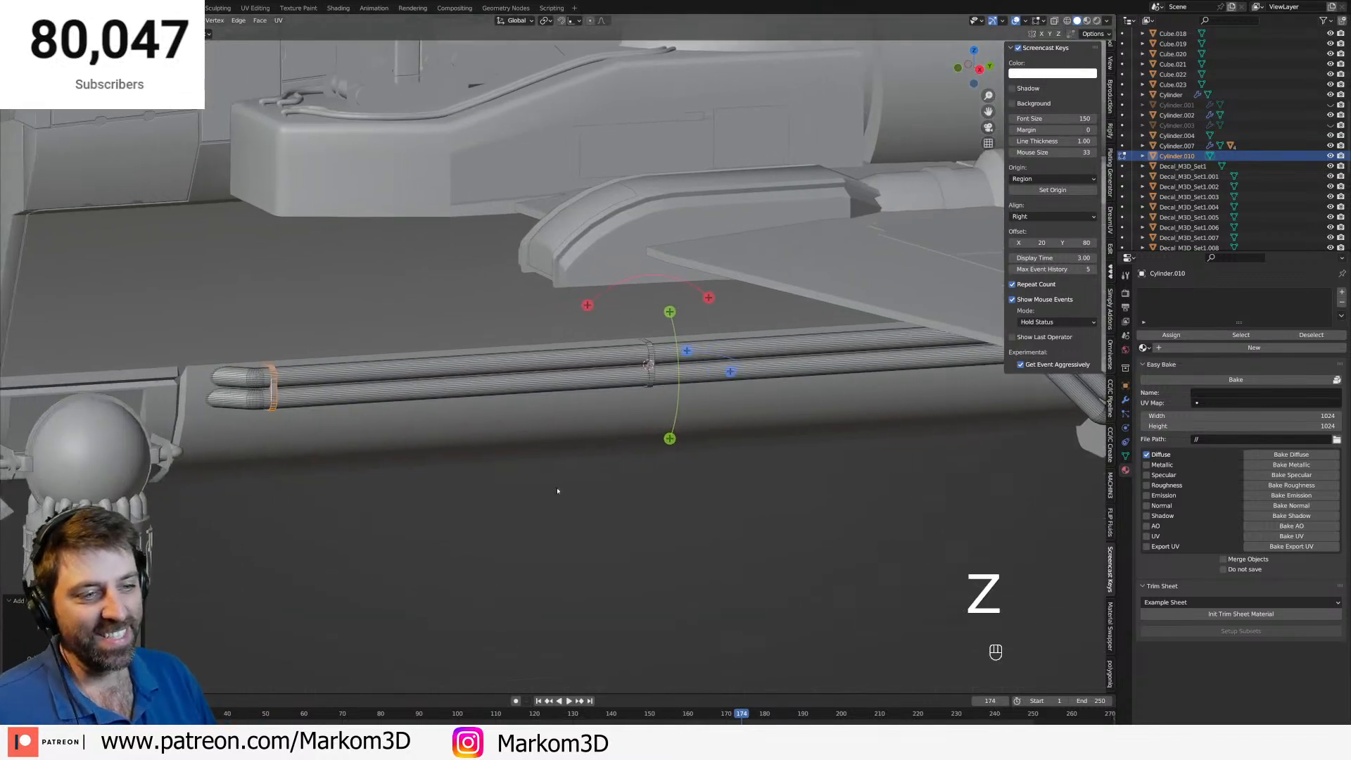
{"action": "key", "text": "Tab"}
{"action": "key", "text": "Tab"}
{"action": "key", "text": "Tab"}
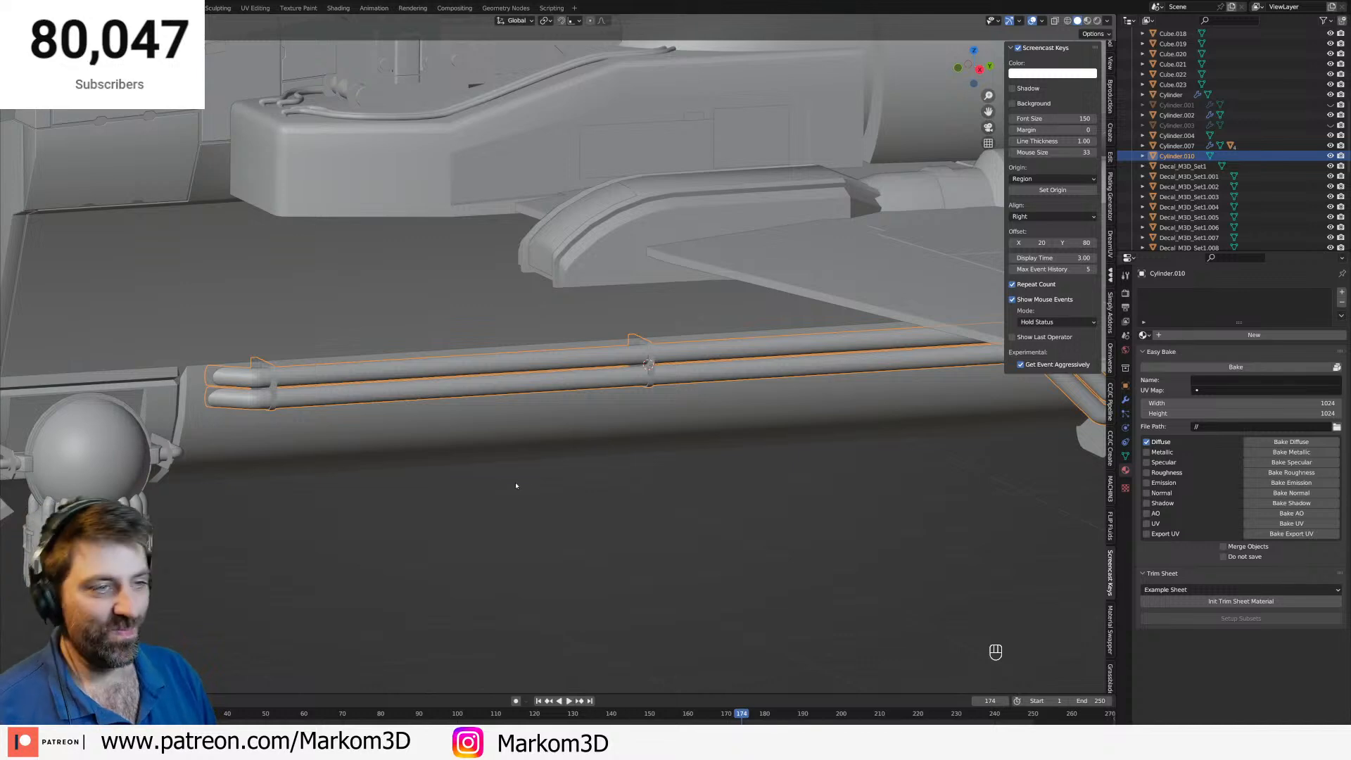
Add a loop cut to the lower pipe between two brackets, slide it along, and bevel it into a wide separate section.
{"action": "key", "text": "Tab"}
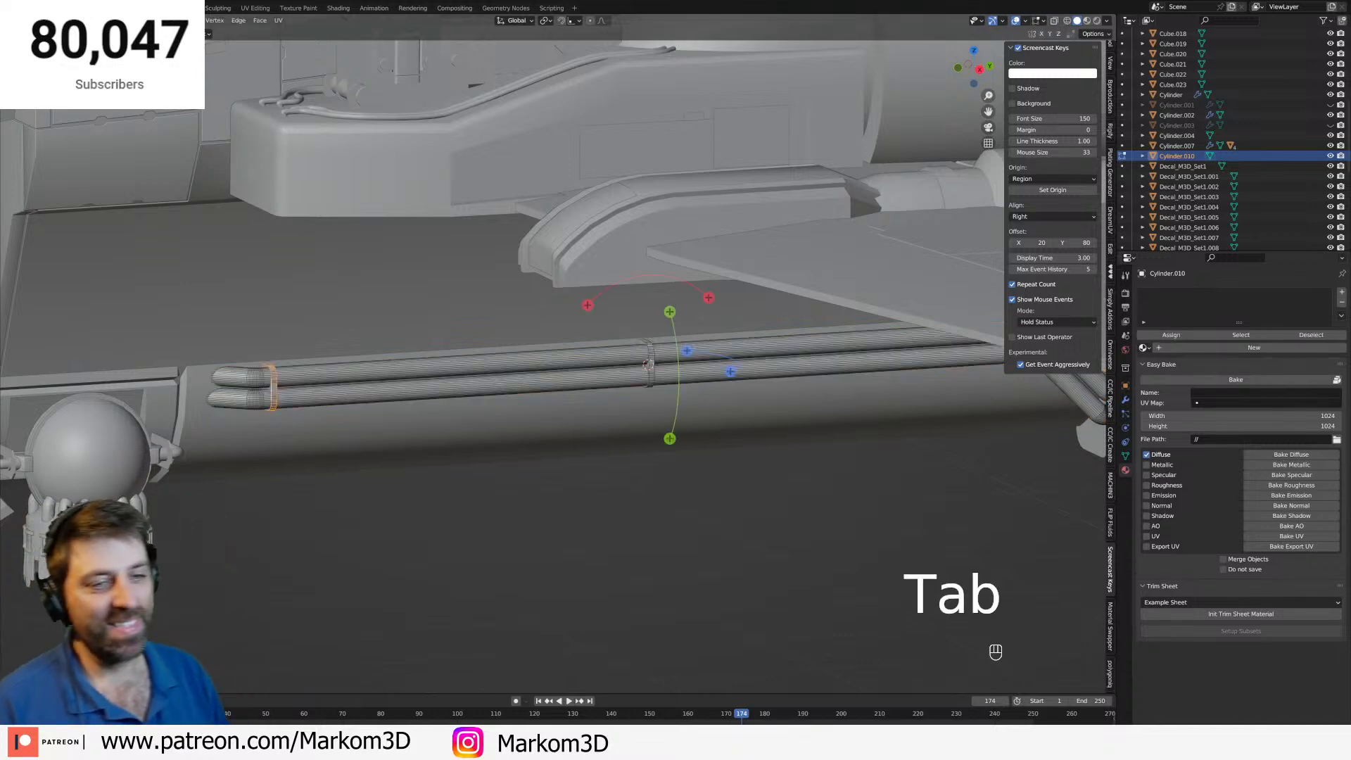
{"action": "scroll", "coordinate": [480, 400], "scroll_direction": "up", "scroll_amount": 2}
{"action": "key", "text": "ctrl+r"}
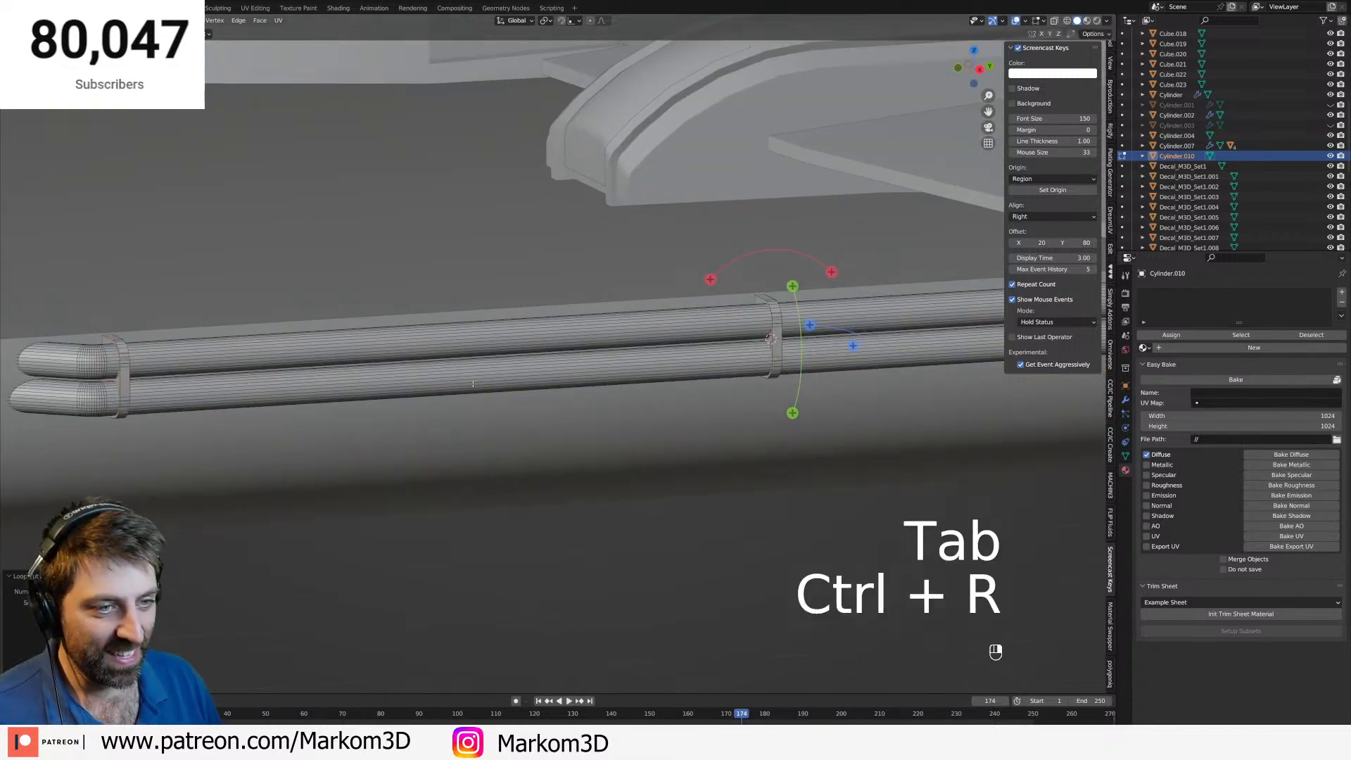
{"action": "key", "text": "g"}
{"action": "key", "text": "g"}
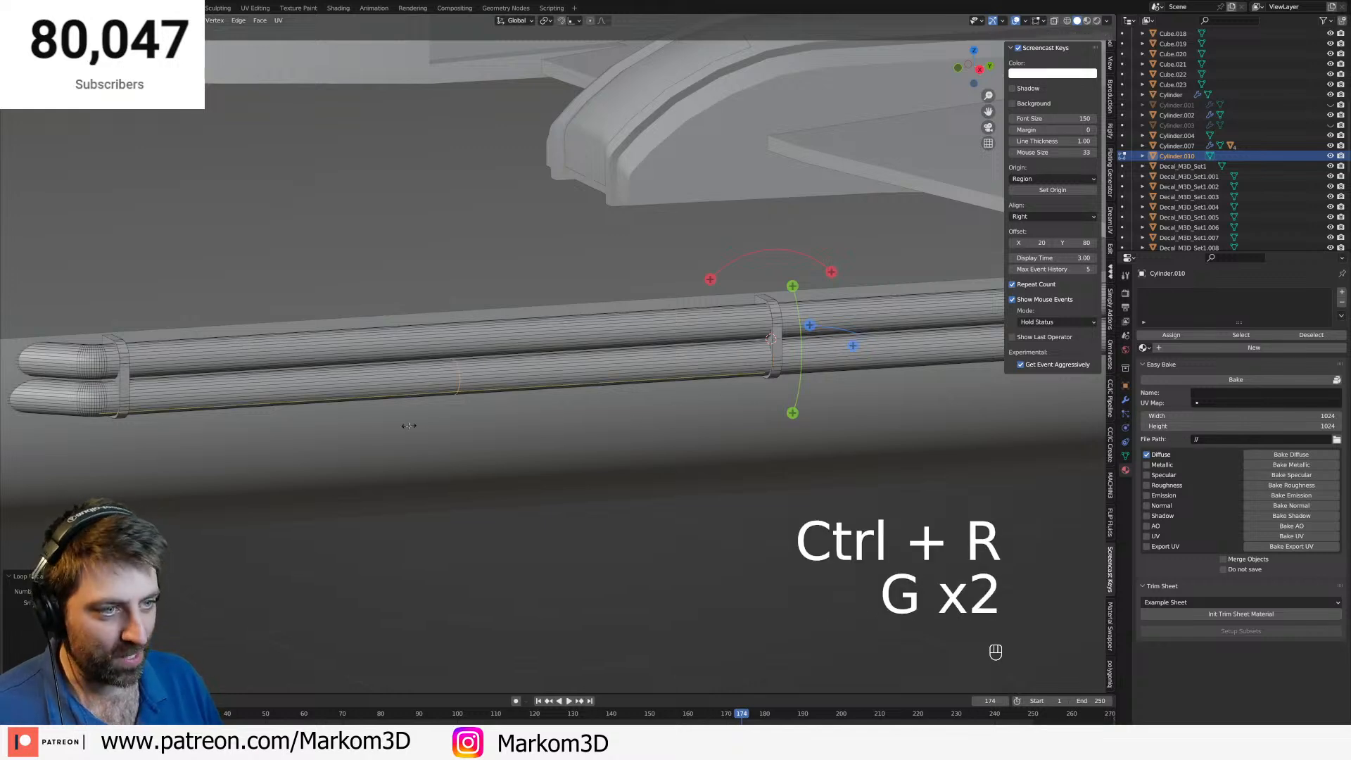
{"action": "left_click", "coordinate": [411, 425]}
{"action": "scroll", "coordinate": [562, 427], "scroll_direction": "up", "scroll_amount": 2}
{"action": "key", "text": "ctrl+b"}
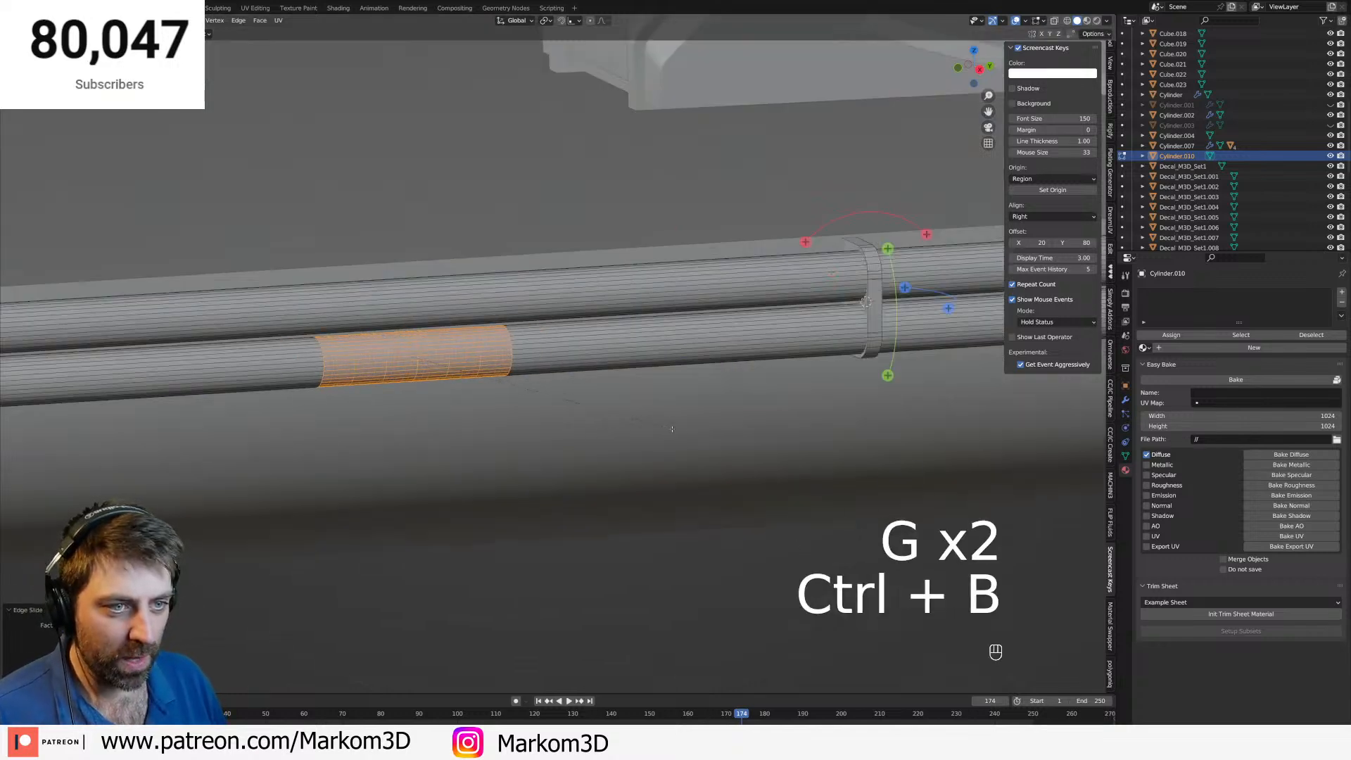
{"action": "left_click", "coordinate": [750, 429]}
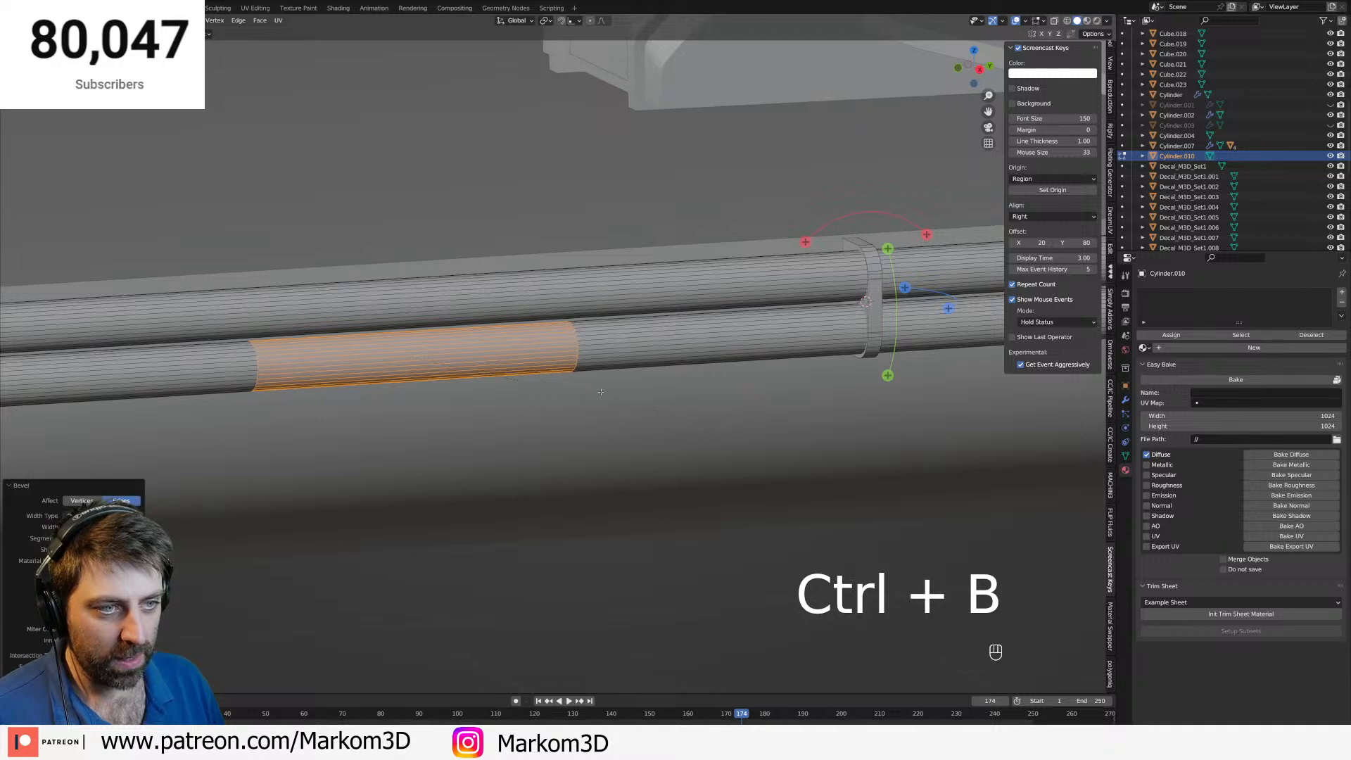
Select the two edge loops bounding the new lower-pipe section and give them a very small bevel.
{"action": "middle_click_drag", "start_coordinate": [490, 399], "coordinate": [578, 454], "text": "shift"}
{"action": "middle_click_drag", "start_coordinate": [953, 357], "coordinate": [803, 373], "text": "shift"}
{"action": "key", "text": "2"}
{"action": "left_click", "coordinate": [197, 413], "text": "alt"}
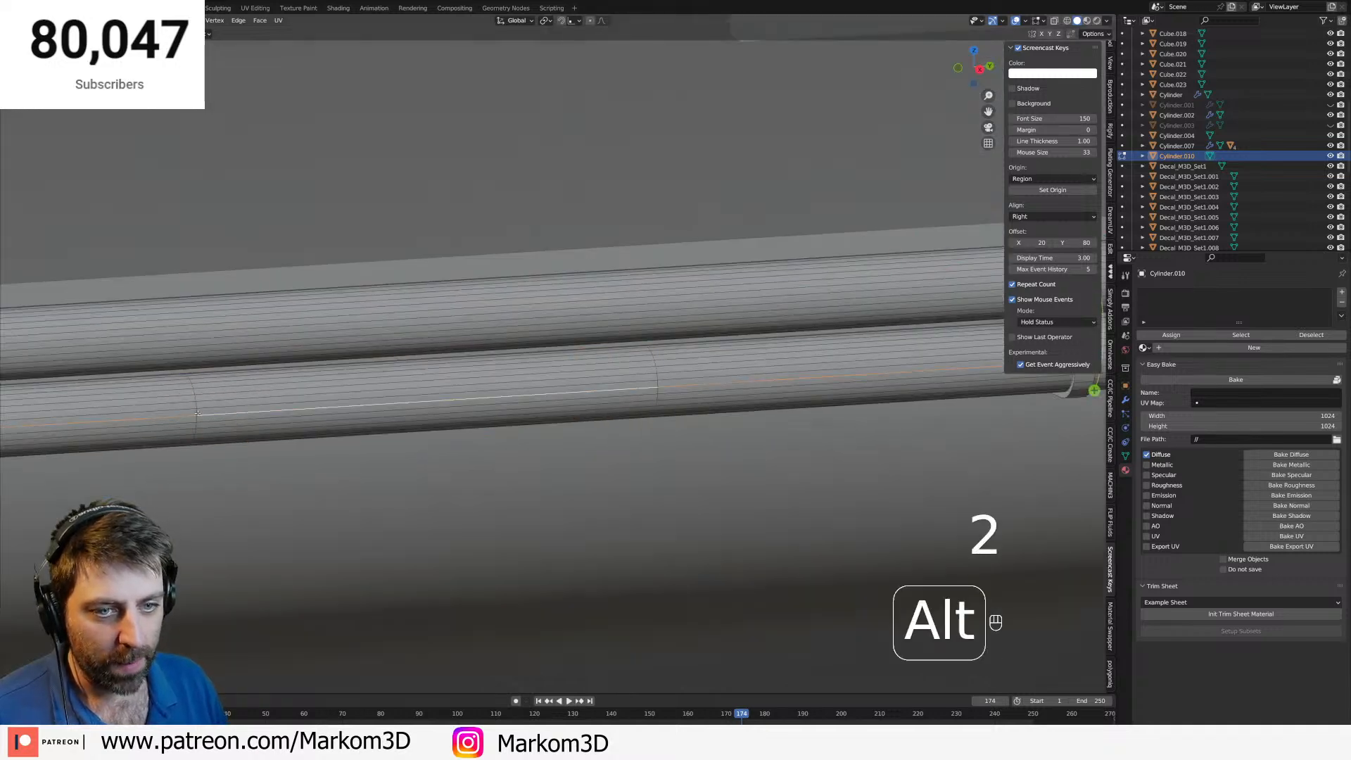
{"action": "left_click", "coordinate": [197, 407], "text": "alt"}
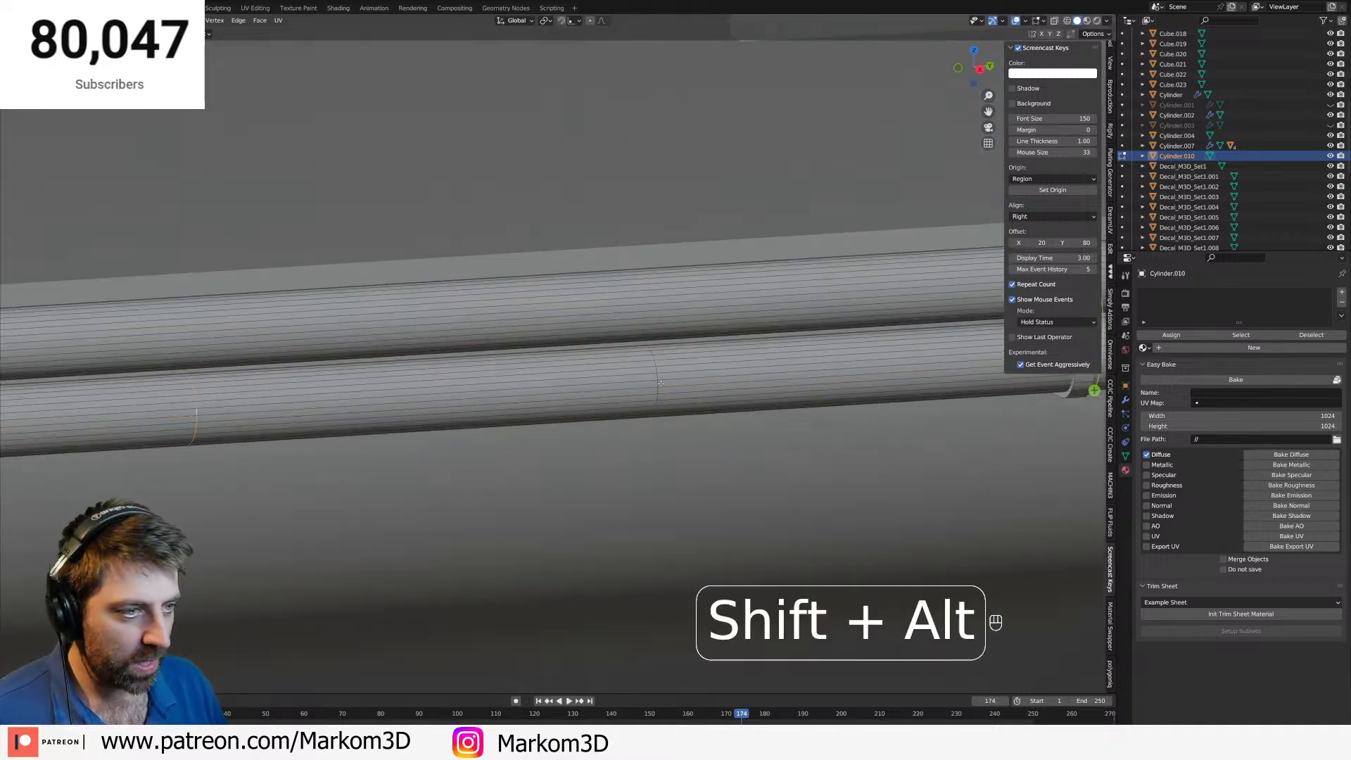
{"action": "left_click", "coordinate": [657, 383], "text": "alt+shift"}
{"action": "key", "text": "ctrl+b"}
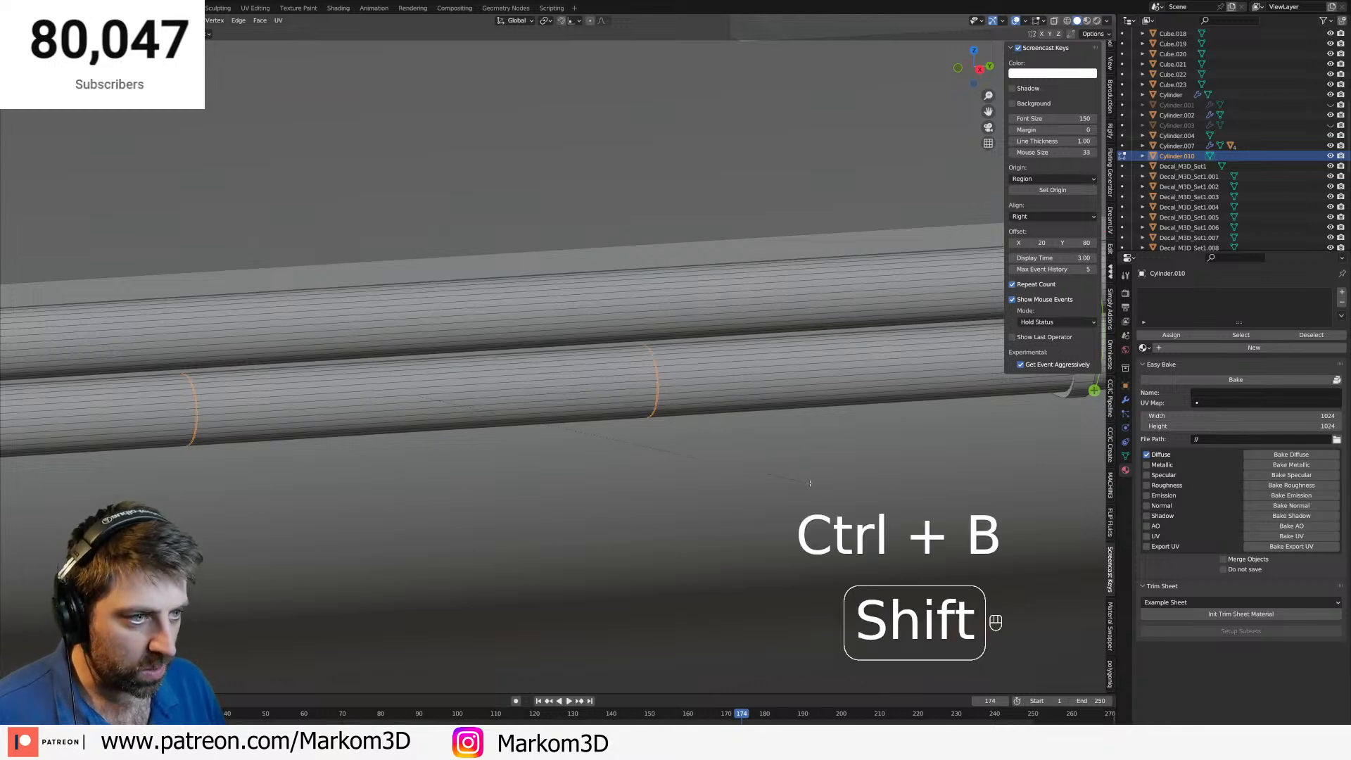
{"action": "left_click", "coordinate": [814, 483], "text": "shift"}
Shrink the face loop between those edges slightly in X and Z only, leaving its length along Y.
{"action": "key", "text": "3"}
{"action": "left_click", "coordinate": [499, 386], "text": "alt"}
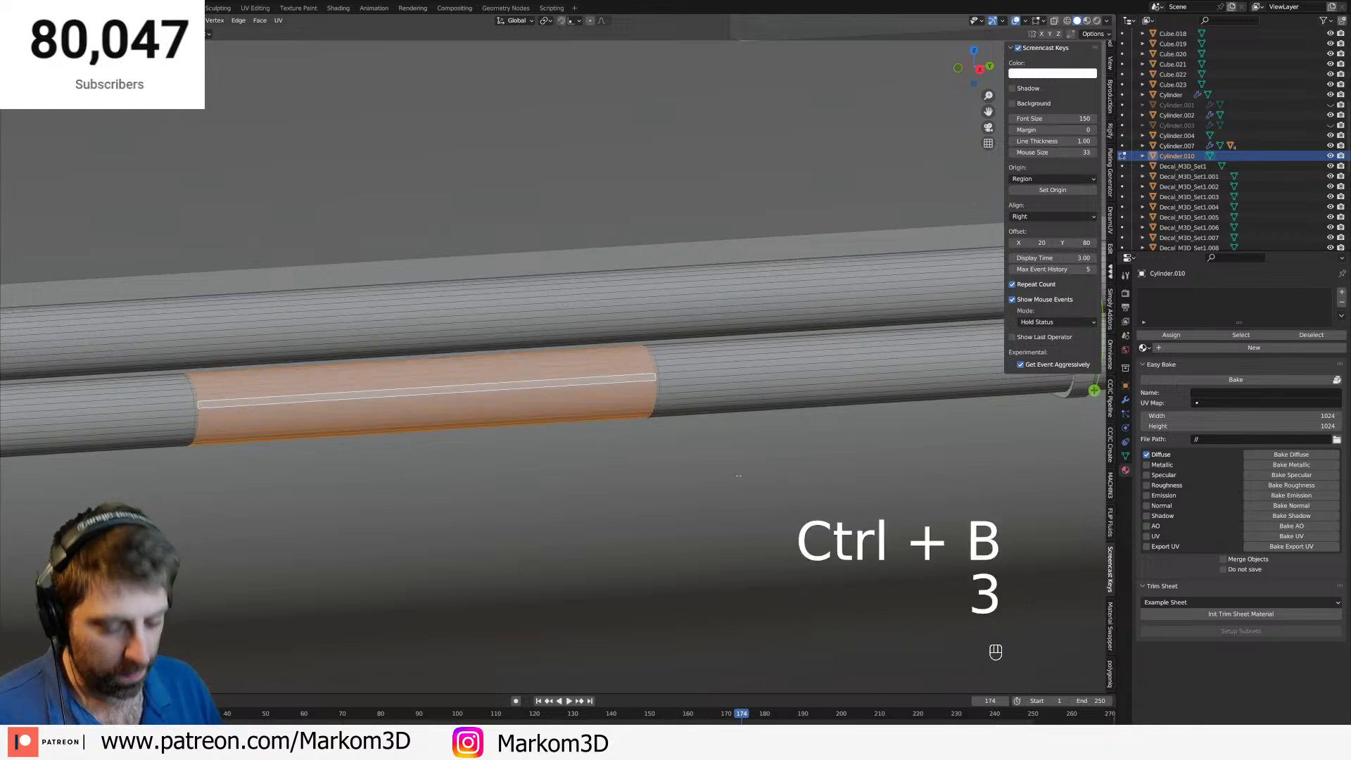
{"action": "key", "text": "s"}
{"action": "key", "text": "shift+y"}
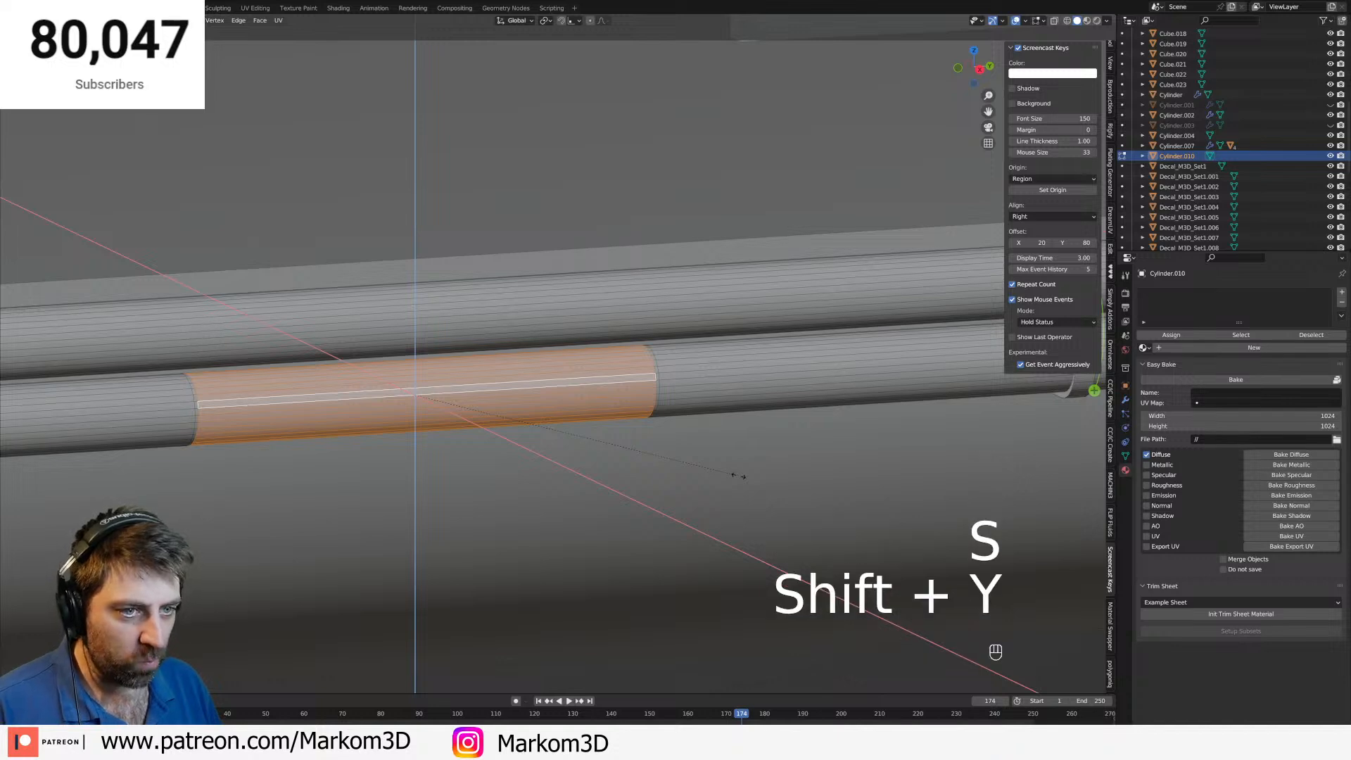
{"action": "left_click", "coordinate": [623, 446]}
{"action": "scroll", "coordinate": [634, 457], "scroll_direction": "down", "scroll_amount": 8}
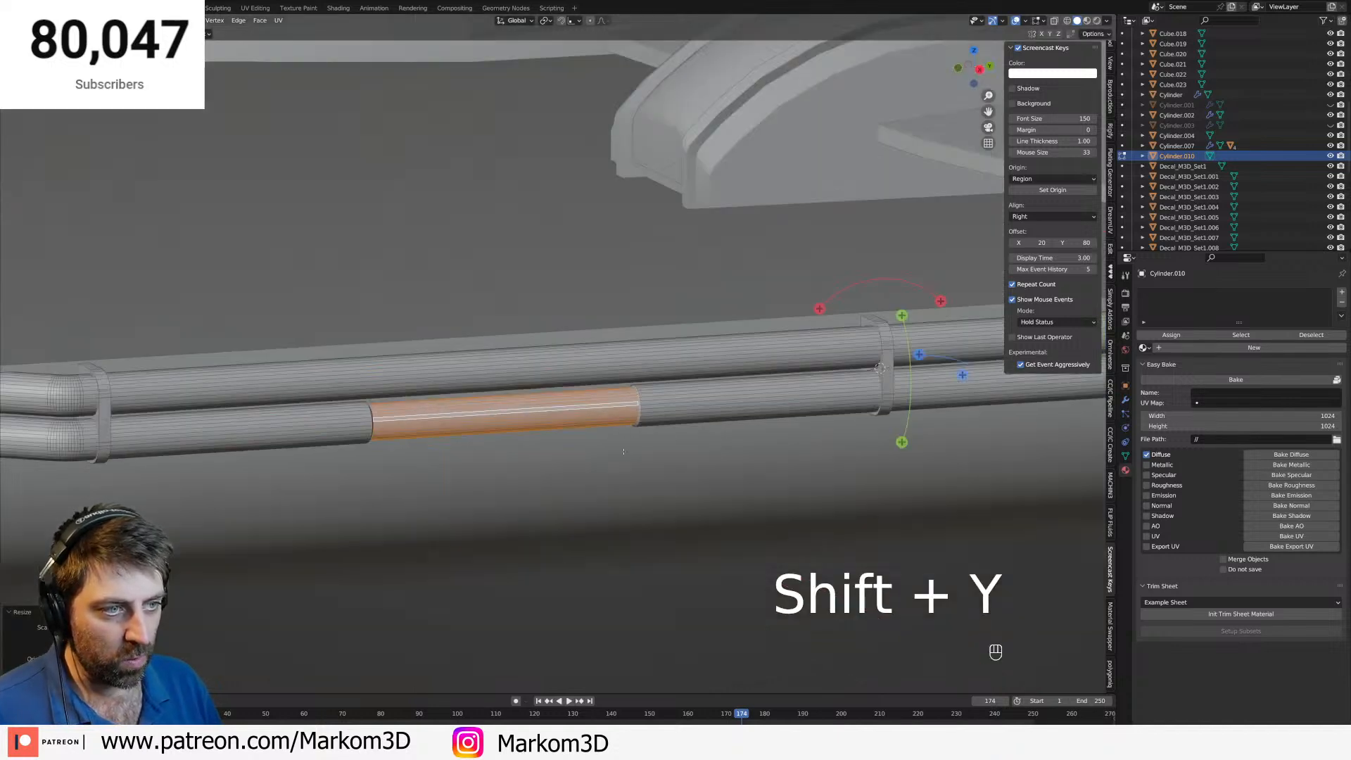
{"action": "key", "text": "Tab"}
{"action": "middle_click_drag", "start_coordinate": [642, 478], "coordinate": [599, 461]}
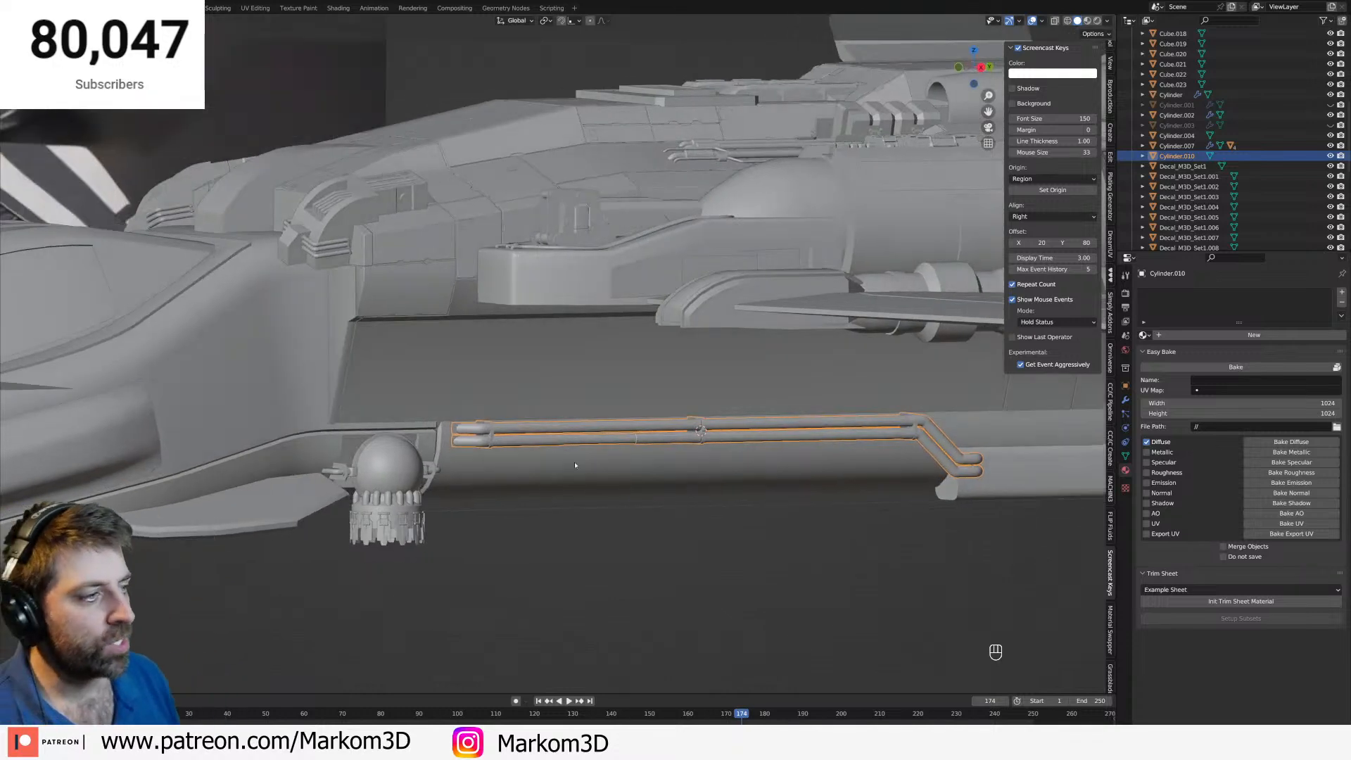
{"action": "middle_click_drag", "start_coordinate": [575, 465], "coordinate": [466, 438]}
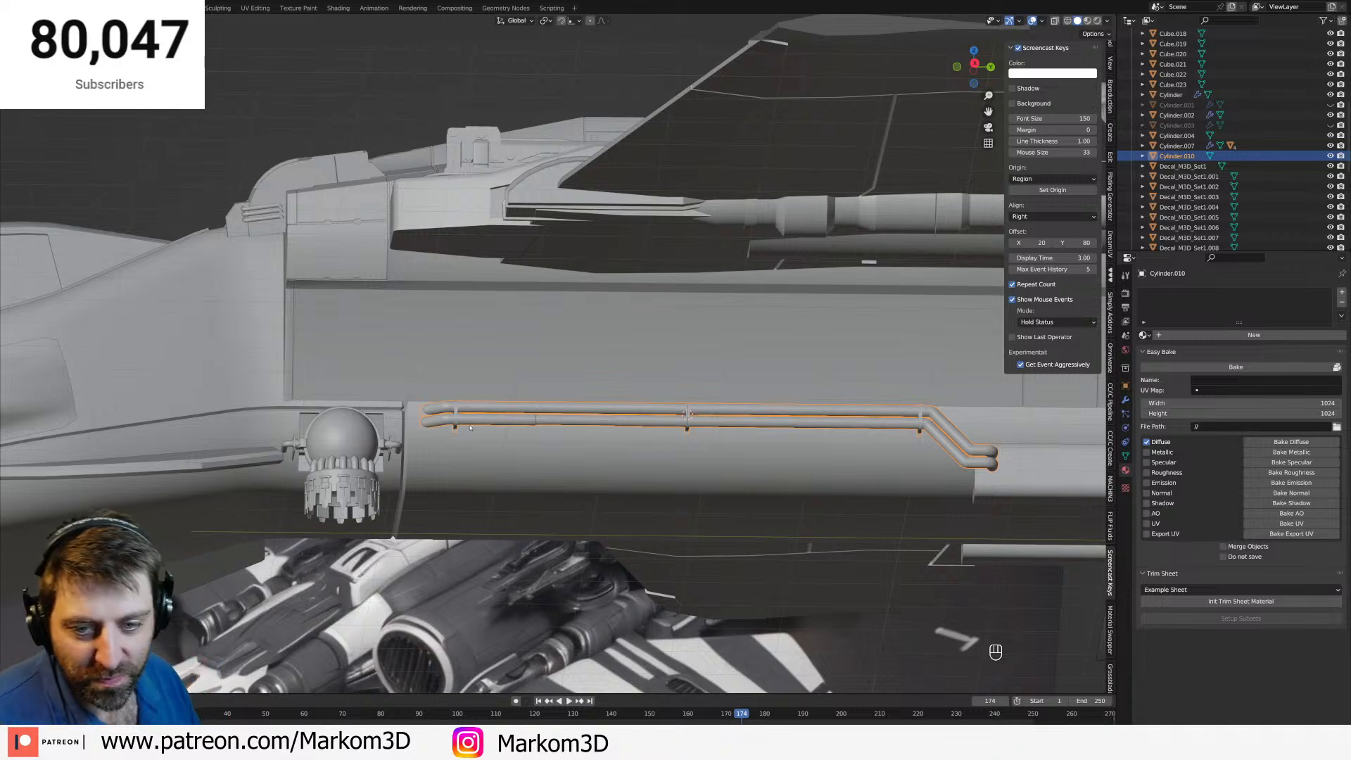
{"action": "middle_click_drag", "start_coordinate": [527, 425], "coordinate": [524, 435]}
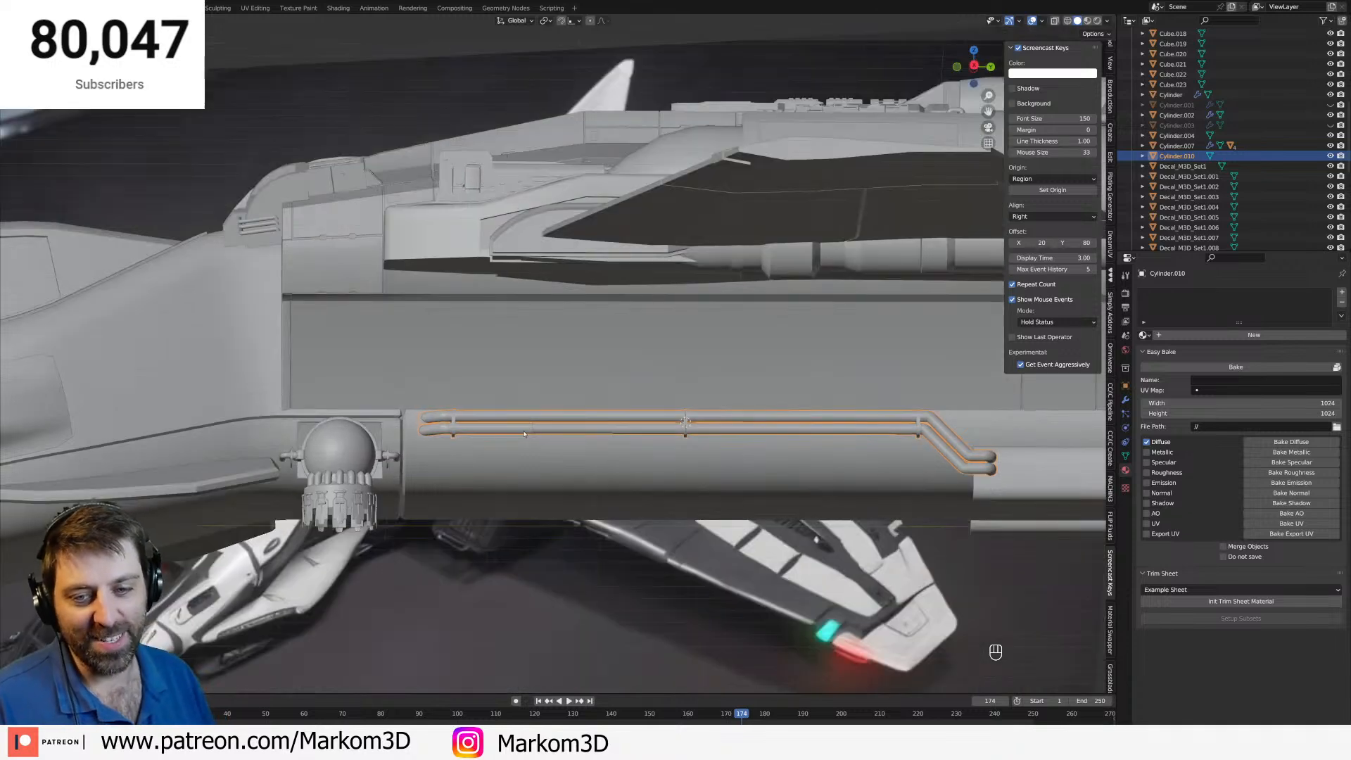
Examine the clamped pipe run and its recessed section along the hull tube from the side and at an angle.
{"action": "key", "text": "KP_3"}
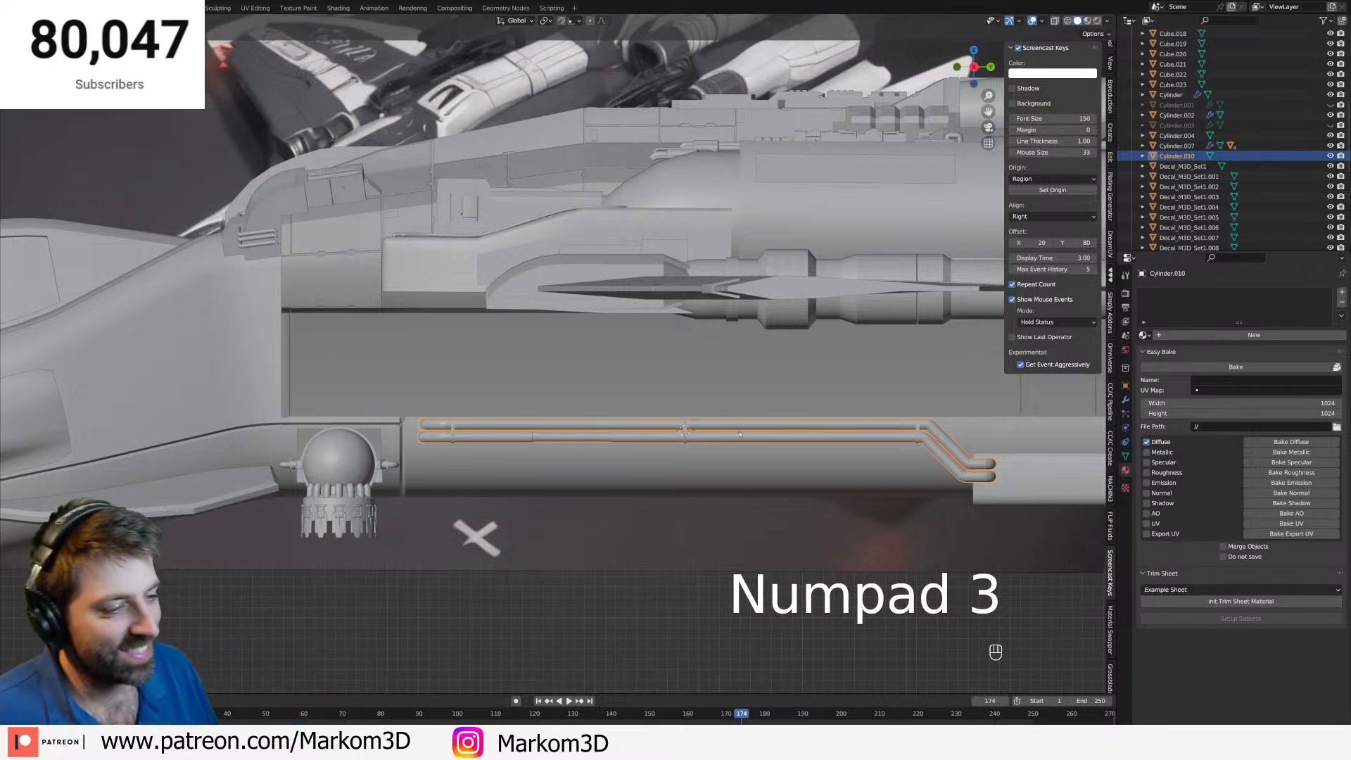
{"action": "scroll", "coordinate": [640, 460], "scroll_direction": "up", "scroll_amount": 3}
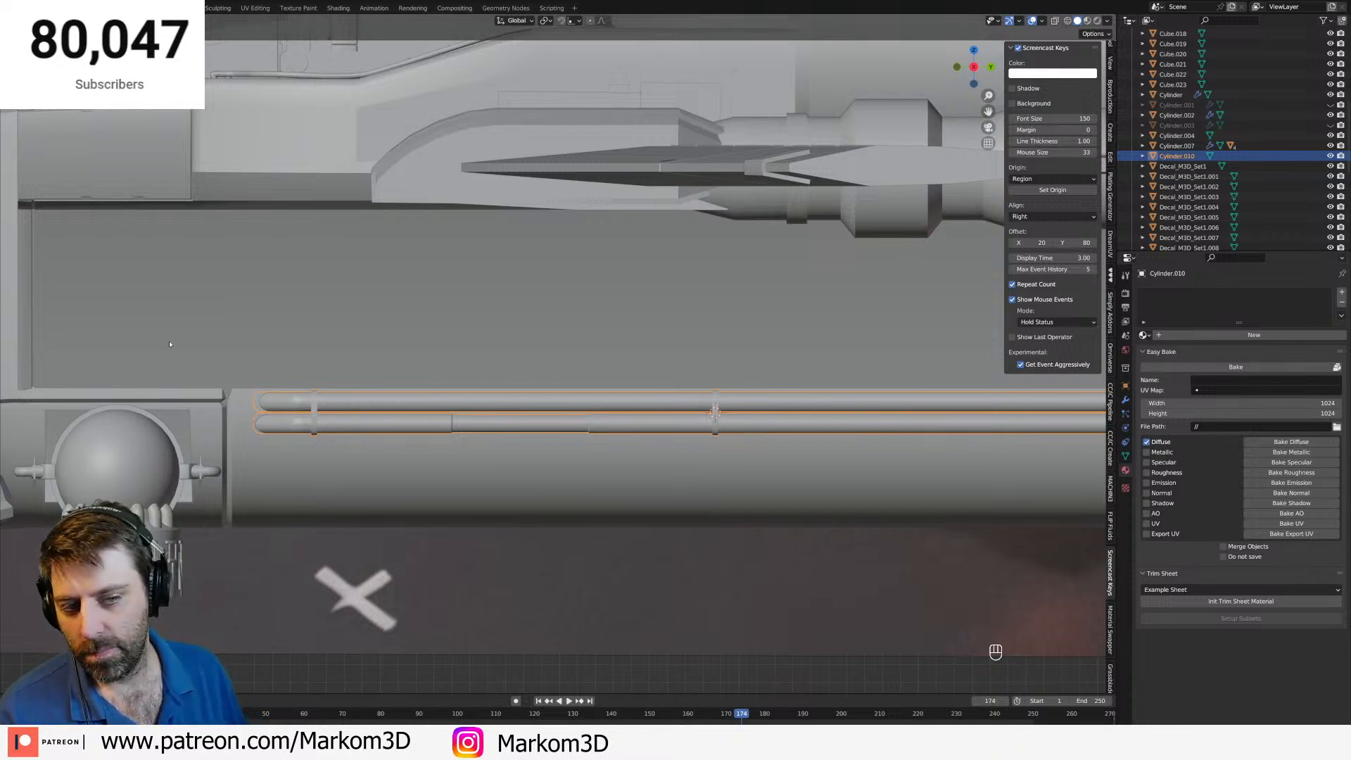
{"action": "scroll", "coordinate": [223, 334], "scroll_direction": "down", "scroll_amount": 2}
{"action": "middle_click_drag", "start_coordinate": [222, 335], "coordinate": [250, 324]}
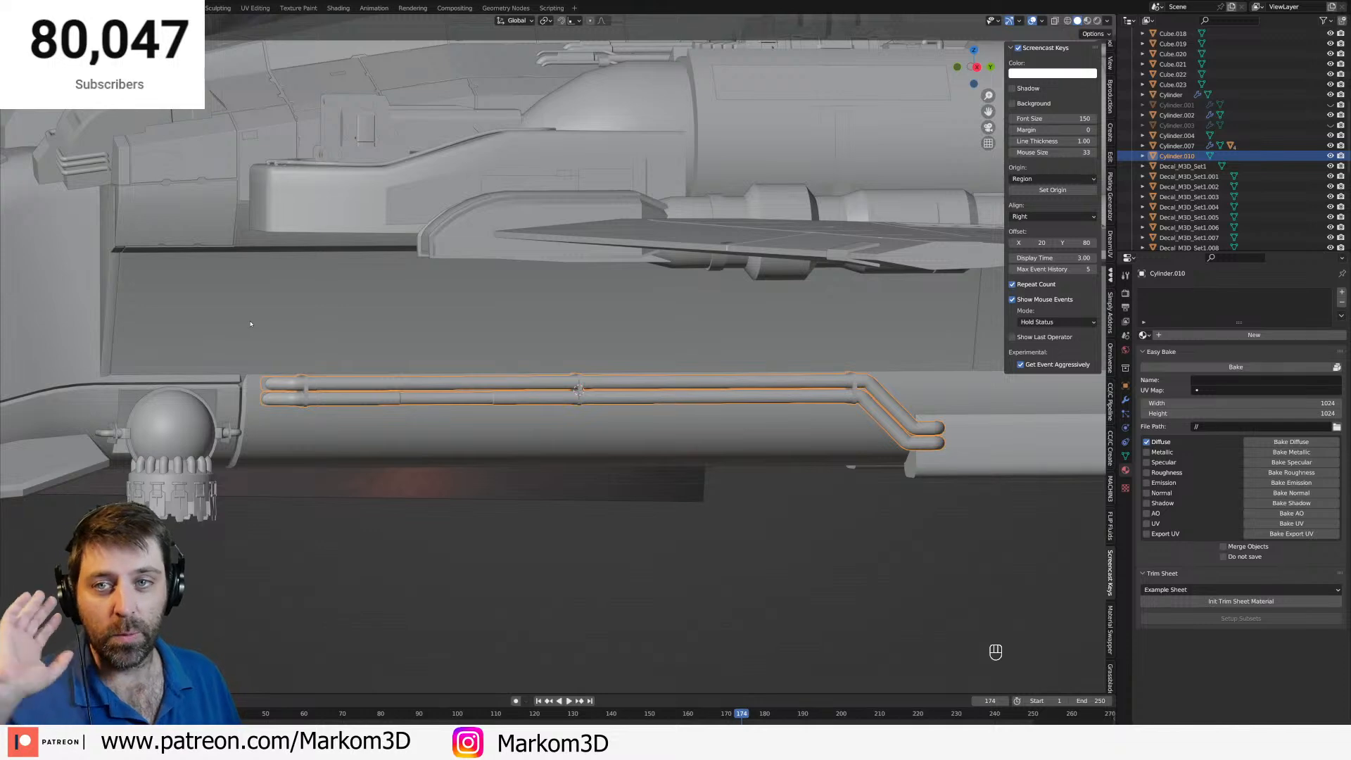
{"action": "left_click", "coordinate": [195, 457]}
{"action": "middle_click_drag", "start_coordinate": [195, 457], "coordinate": [333, 428]}
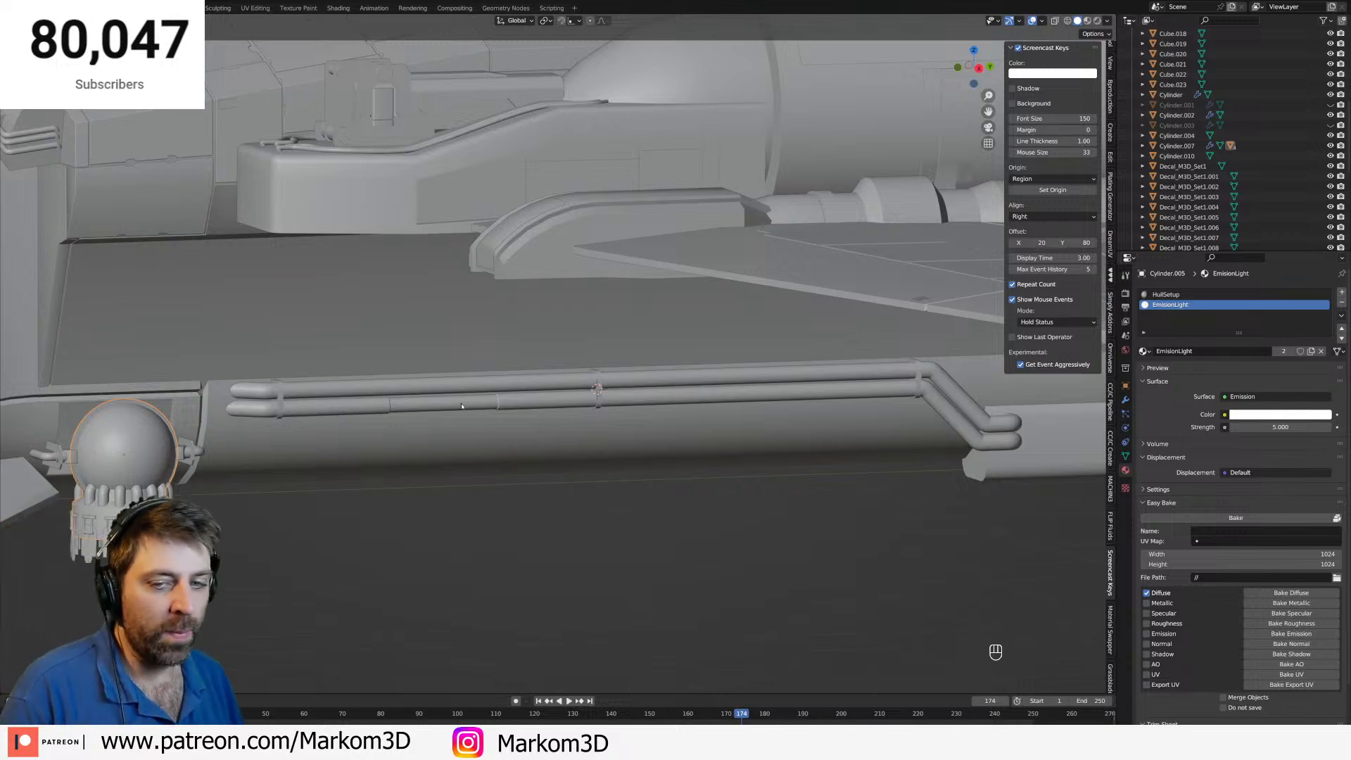
{"action": "key", "text": "KP_3"}
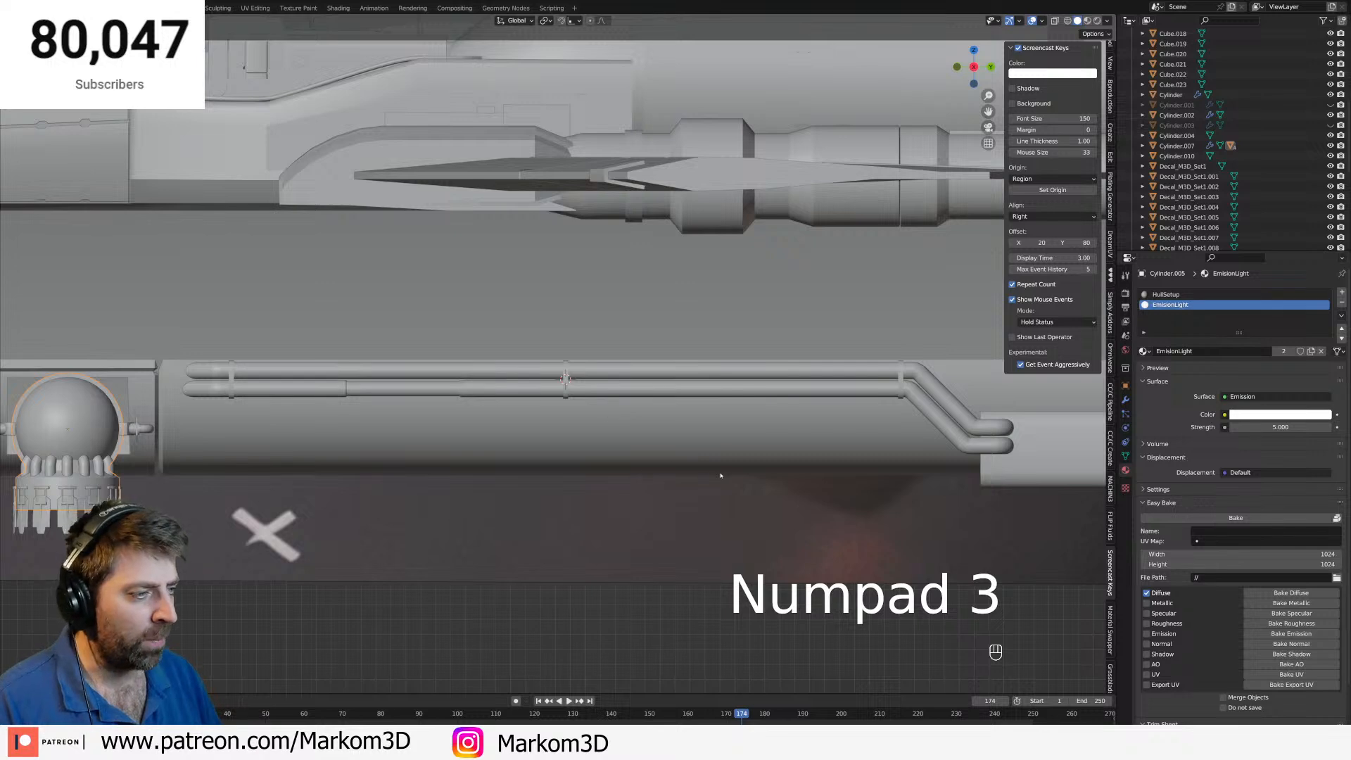
{"action": "middle_click_drag", "start_coordinate": [721, 475], "coordinate": [764, 486]}
{"action": "middle_click_drag", "start_coordinate": [764, 486], "coordinate": [579, 495], "text": "shift"}
{"action": "scroll", "coordinate": [749, 493], "scroll_direction": "up", "scroll_amount": 3}
Snap the 3D cursor to the front end face of the hull block below the bent pipe ends.
{"action": "left_click", "coordinate": [806, 437]}
{"action": "scroll", "coordinate": [783, 491], "scroll_direction": "down", "scroll_amount": 3}
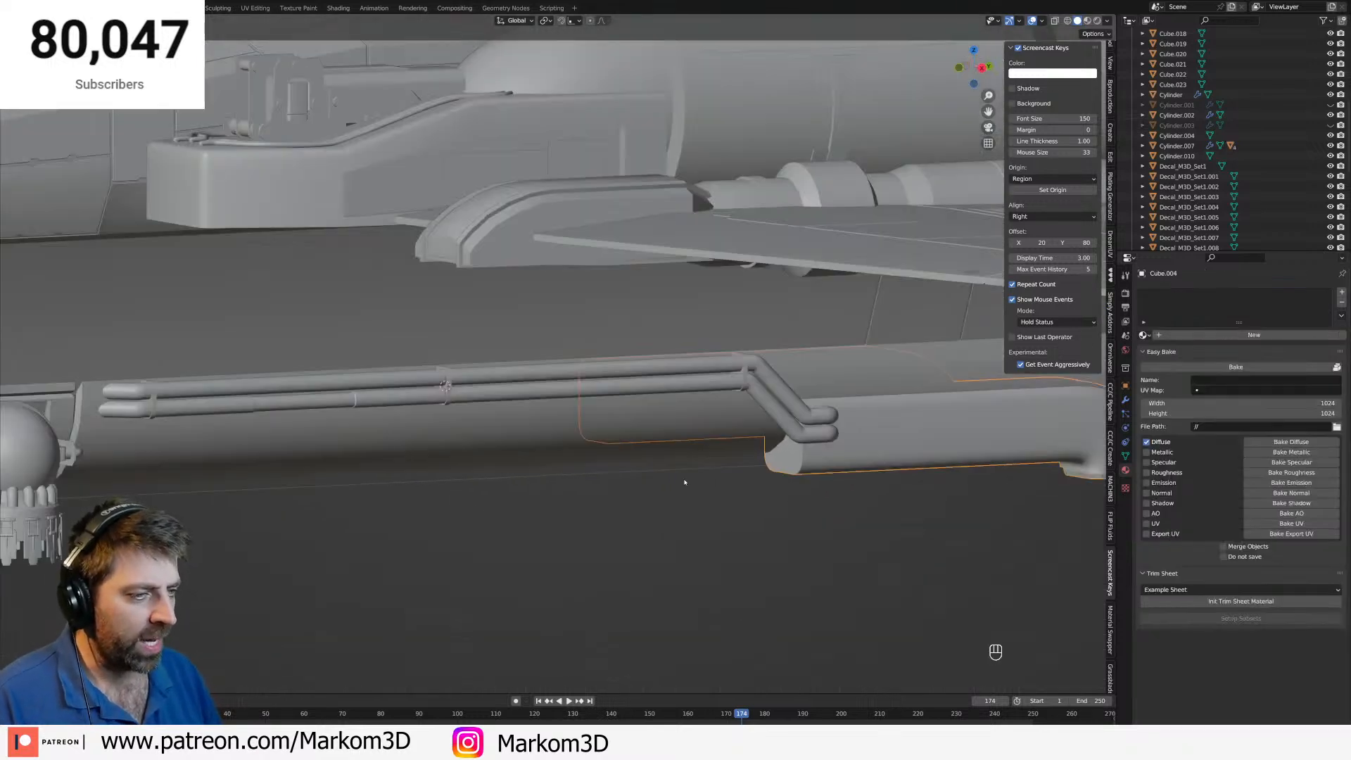
{"action": "scroll", "coordinate": [775, 457], "scroll_direction": "up", "scroll_amount": 2}
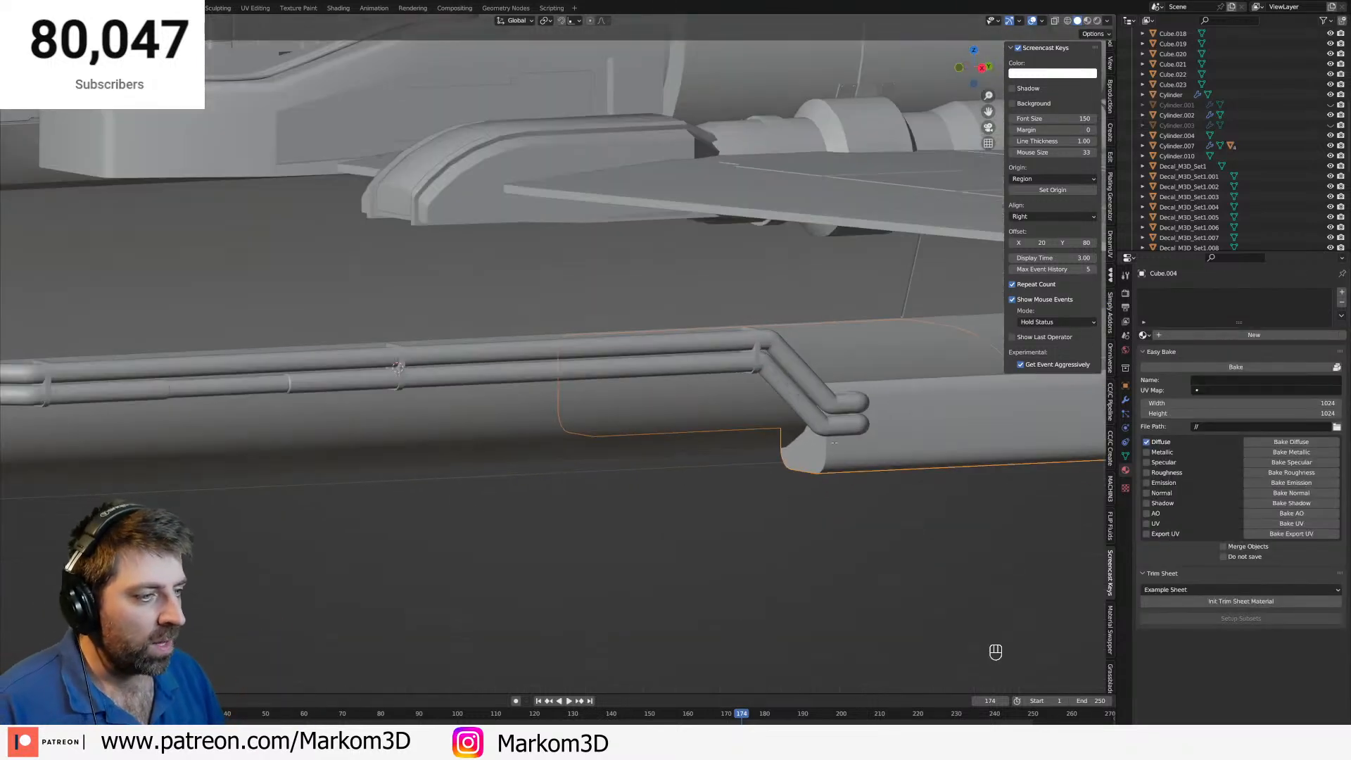
{"action": "key", "text": "Tab"}
{"action": "key", "text": "3"}
{"action": "middle_click_drag", "start_coordinate": [818, 450], "coordinate": [715, 465], "text": "shift"}
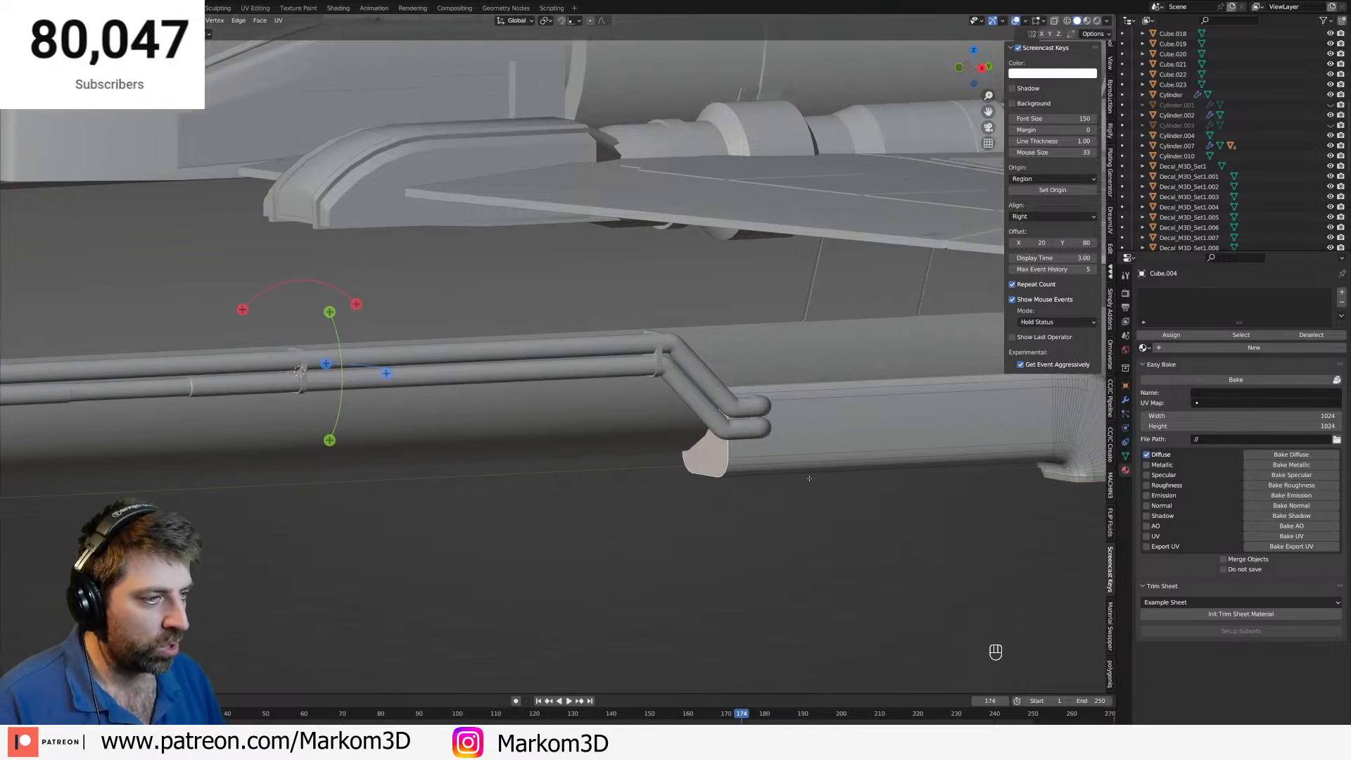
{"action": "middle_click_drag", "start_coordinate": [832, 434], "coordinate": [795, 477]}
{"action": "scroll", "coordinate": [732, 466], "scroll_direction": "down", "scroll_amount": 4}
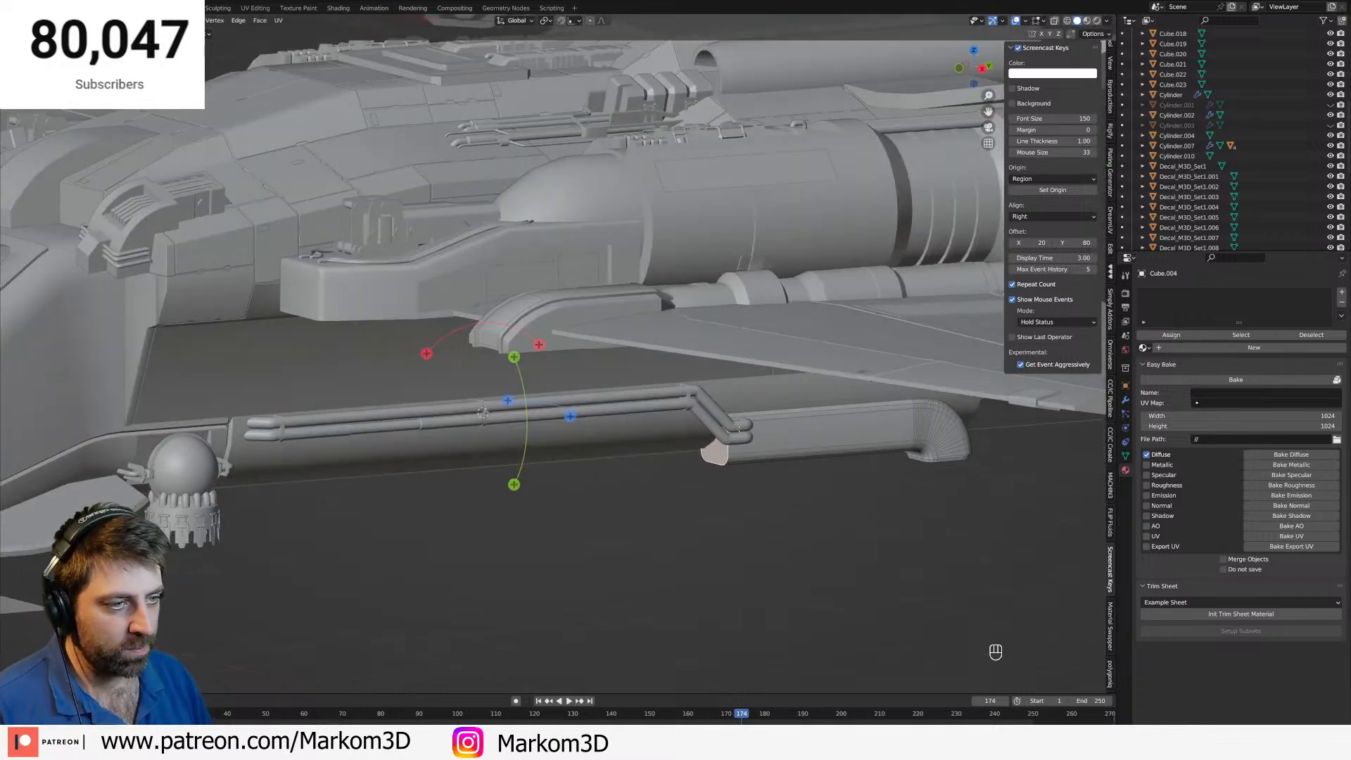
{"action": "scroll", "coordinate": [732, 447], "scroll_direction": "up", "scroll_amount": 3}
{"action": "key", "text": "Tab"}
{"action": "key", "text": "Tab"}
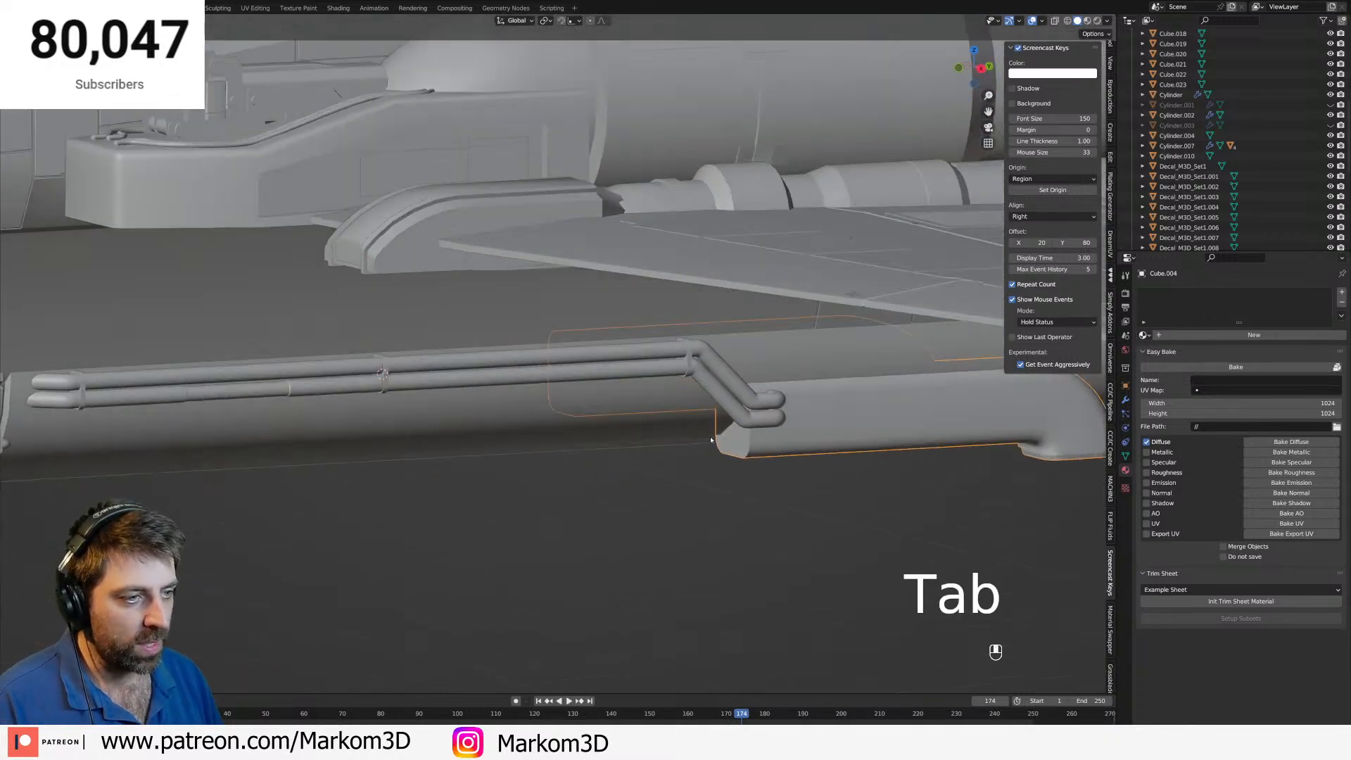
{"action": "scroll", "coordinate": [764, 449], "scroll_direction": "up", "scroll_amount": 3}
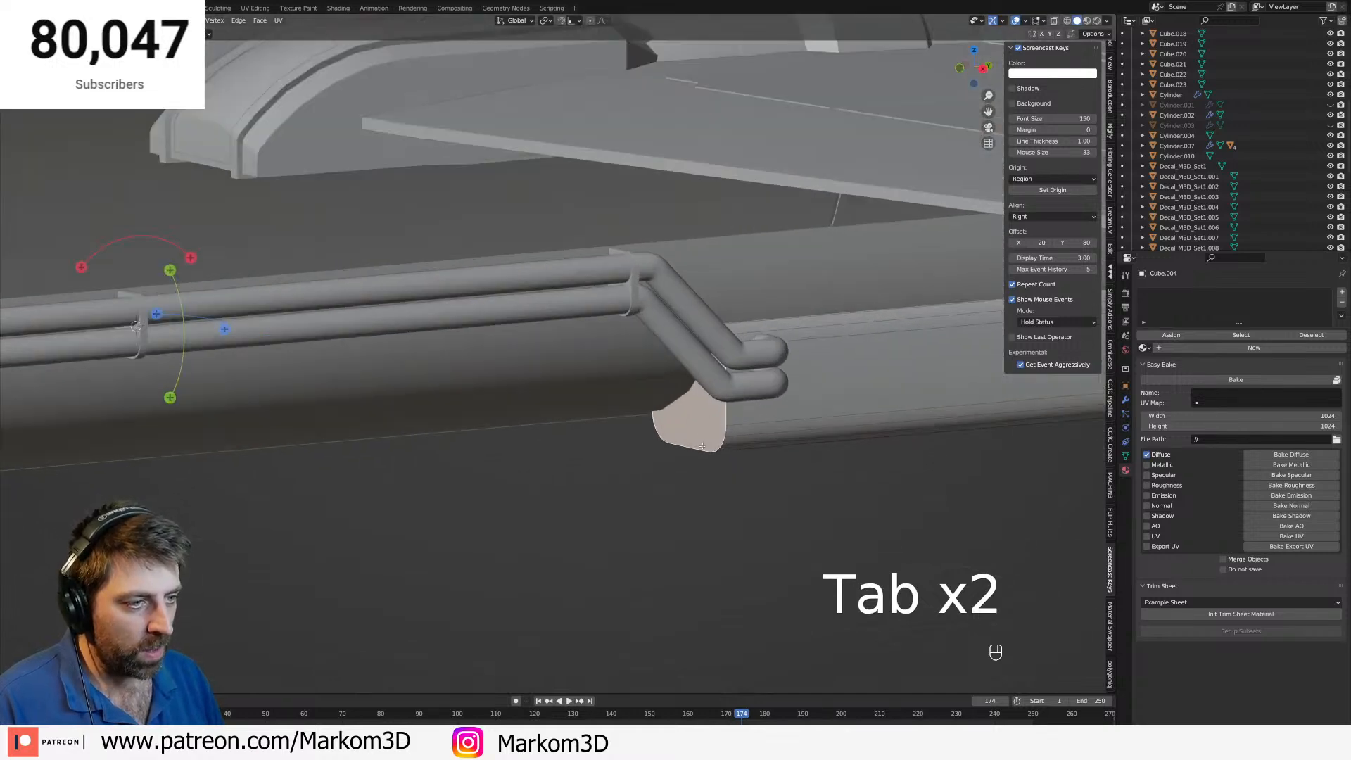
{"action": "key", "text": "shift+s"}
Add a cylinder at the 3D cursor as a new object and scale its mesh down.
{"action": "key", "text": "shift+a"}
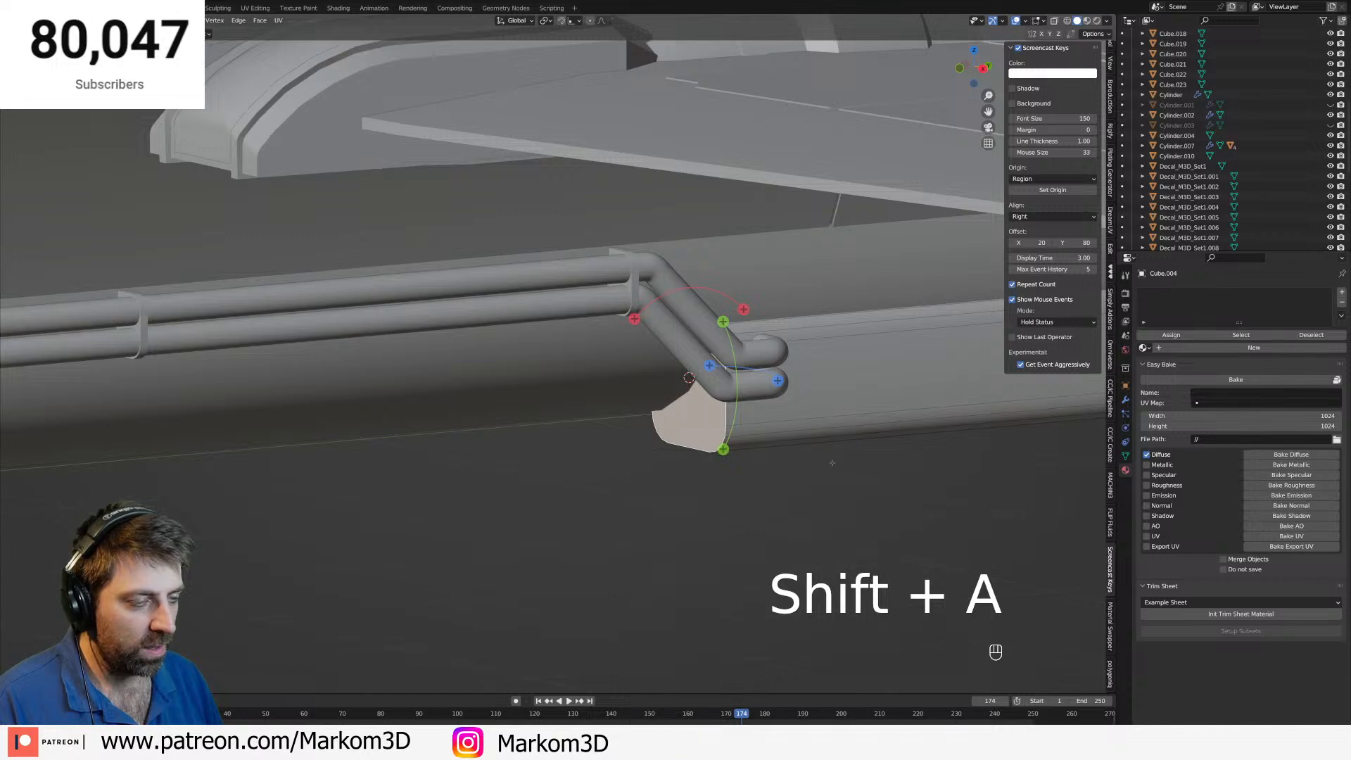
{"action": "key", "text": "Tab"}
{"action": "key", "text": "shift+a"}
{"action": "mouse_move", "coordinate": [725, 464]}
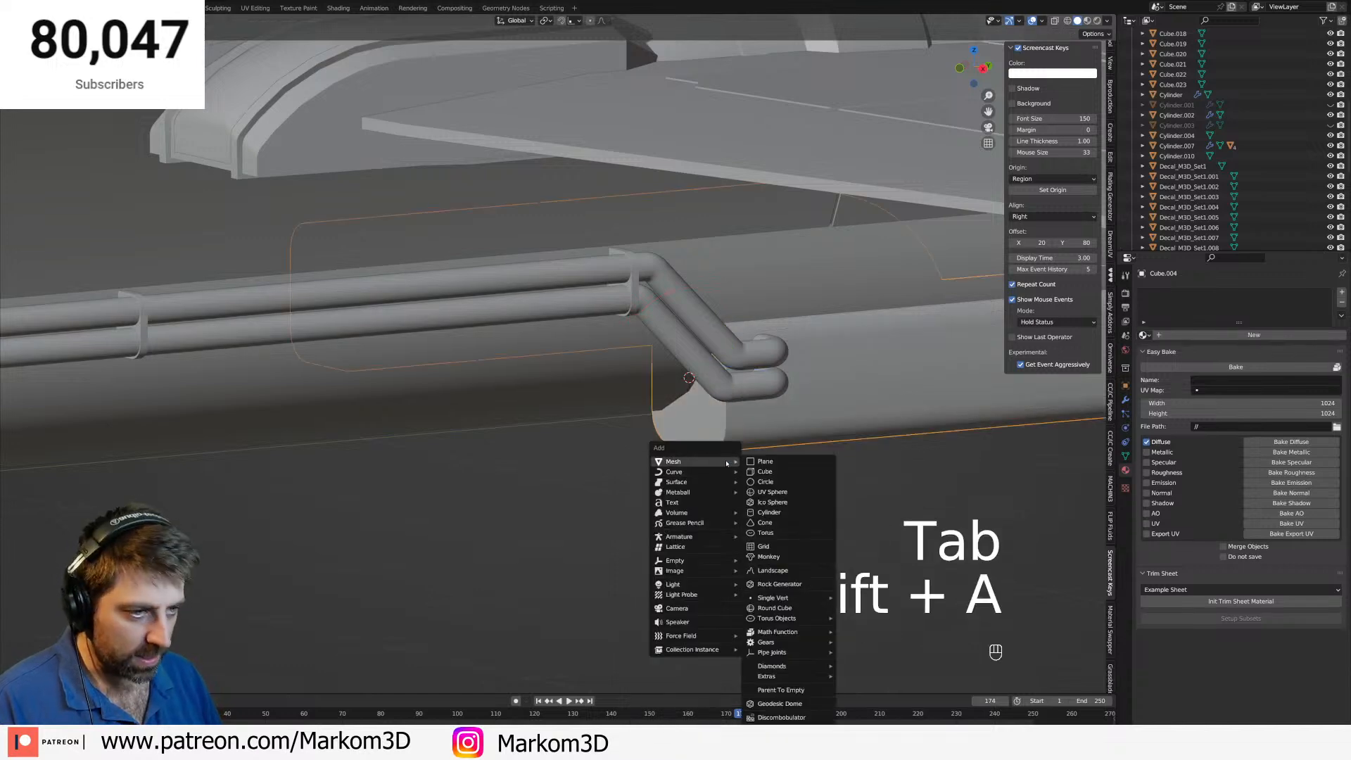
{"action": "left_click", "coordinate": [781, 513]}
{"action": "key", "text": "Tab"}
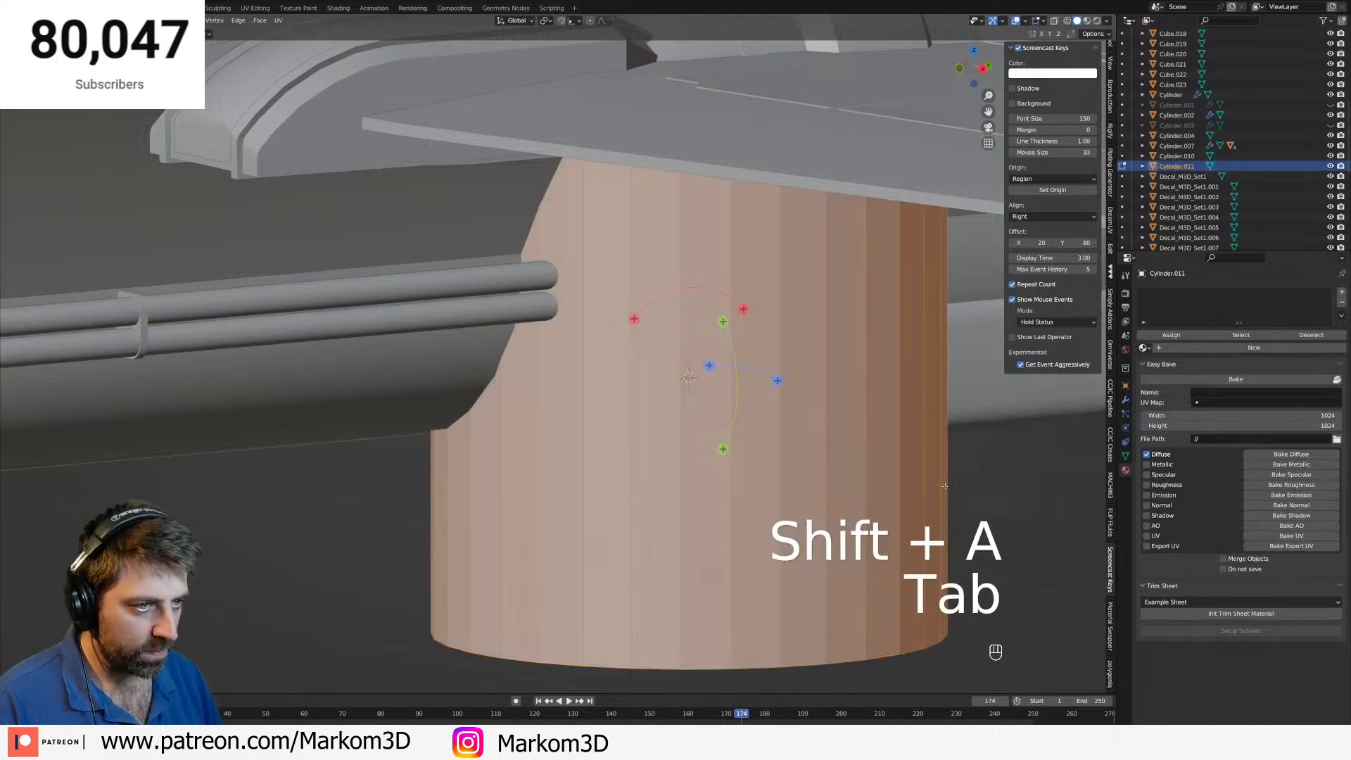
{"action": "key", "text": "s"}
{"action": "left_click", "coordinate": [786, 435]}
Rotate the cylinder 90 degrees about X, shrink it further and move it onto the hull block's end face.
{"action": "key", "text": "r"}
{"action": "key", "text": "y"}
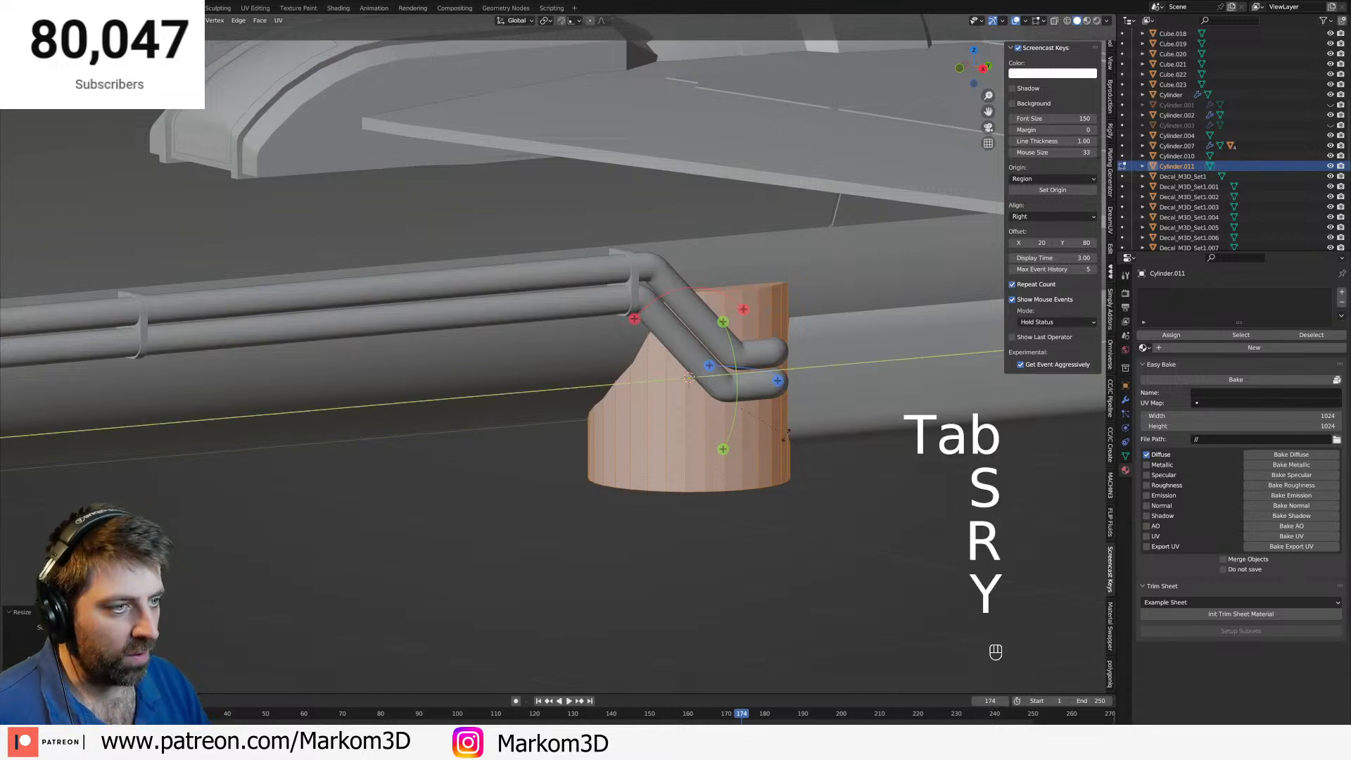
{"action": "key", "text": "x"}
{"action": "key", "text": "KP_9"}
{"action": "key", "text": "KP_0"}
{"action": "key", "text": "KP_Enter"}
{"action": "key", "text": "s"}
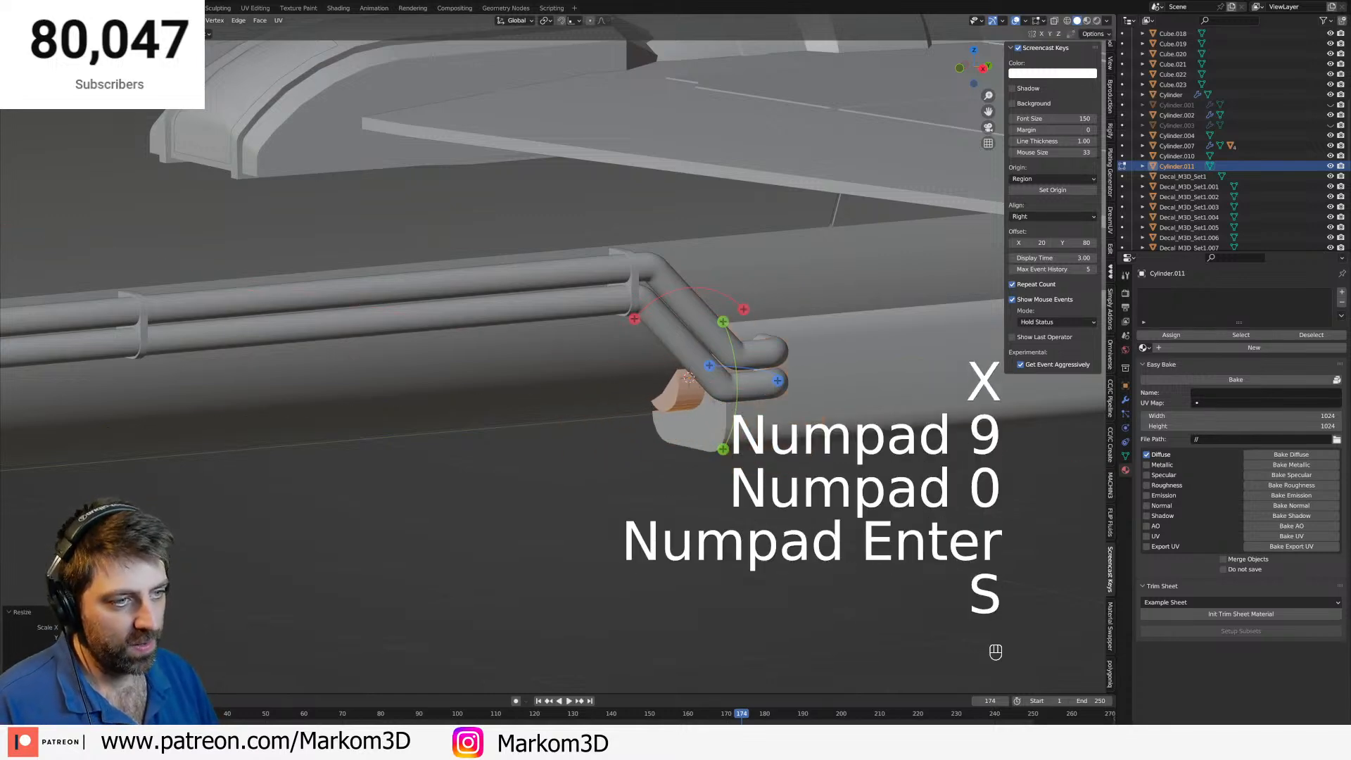
{"action": "key", "text": "g"}
{"action": "middle_click", "coordinate": [715, 418]}
{"action": "left_click", "coordinate": [715, 441]}
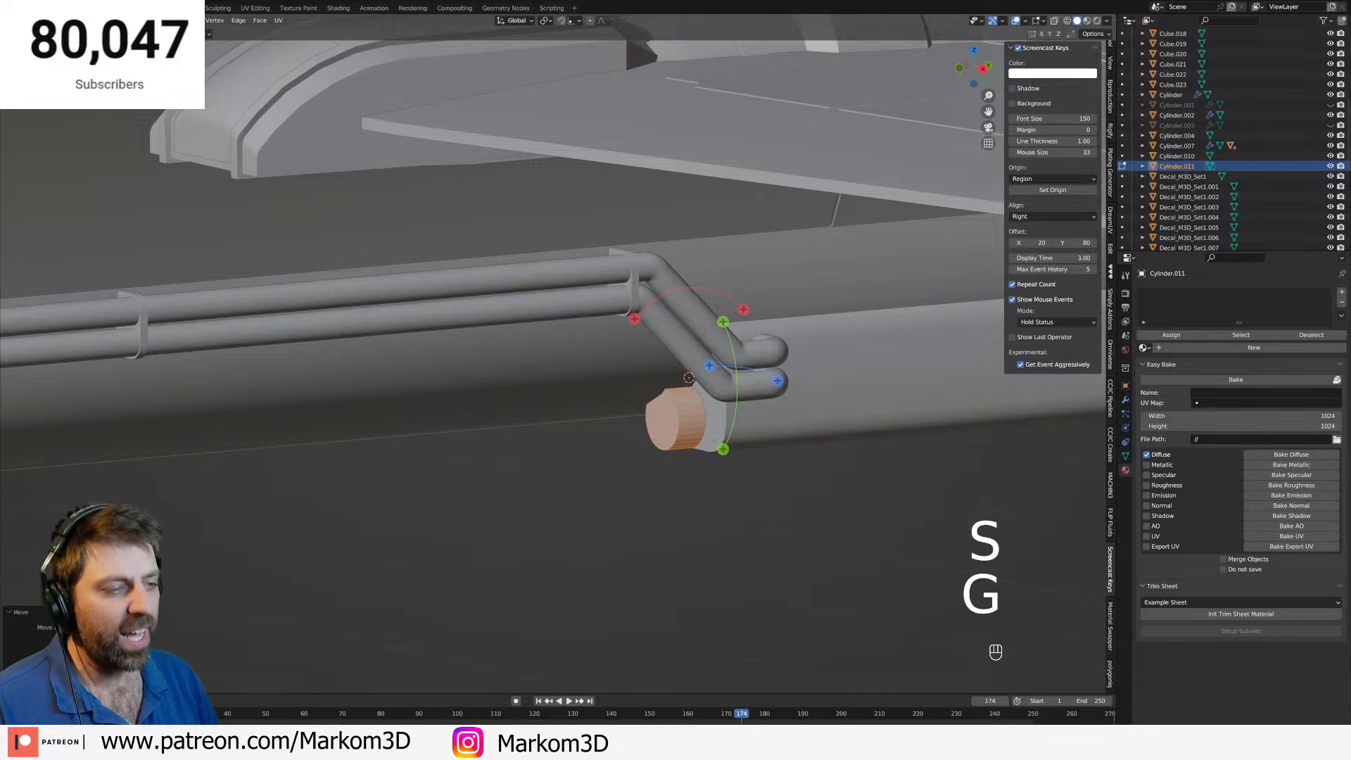
Reposition the cylinder within the hull block's end face and scale it down slightly.
{"action": "key", "text": "g"}
{"action": "key", "text": "y"}
{"action": "key", "text": "x"}
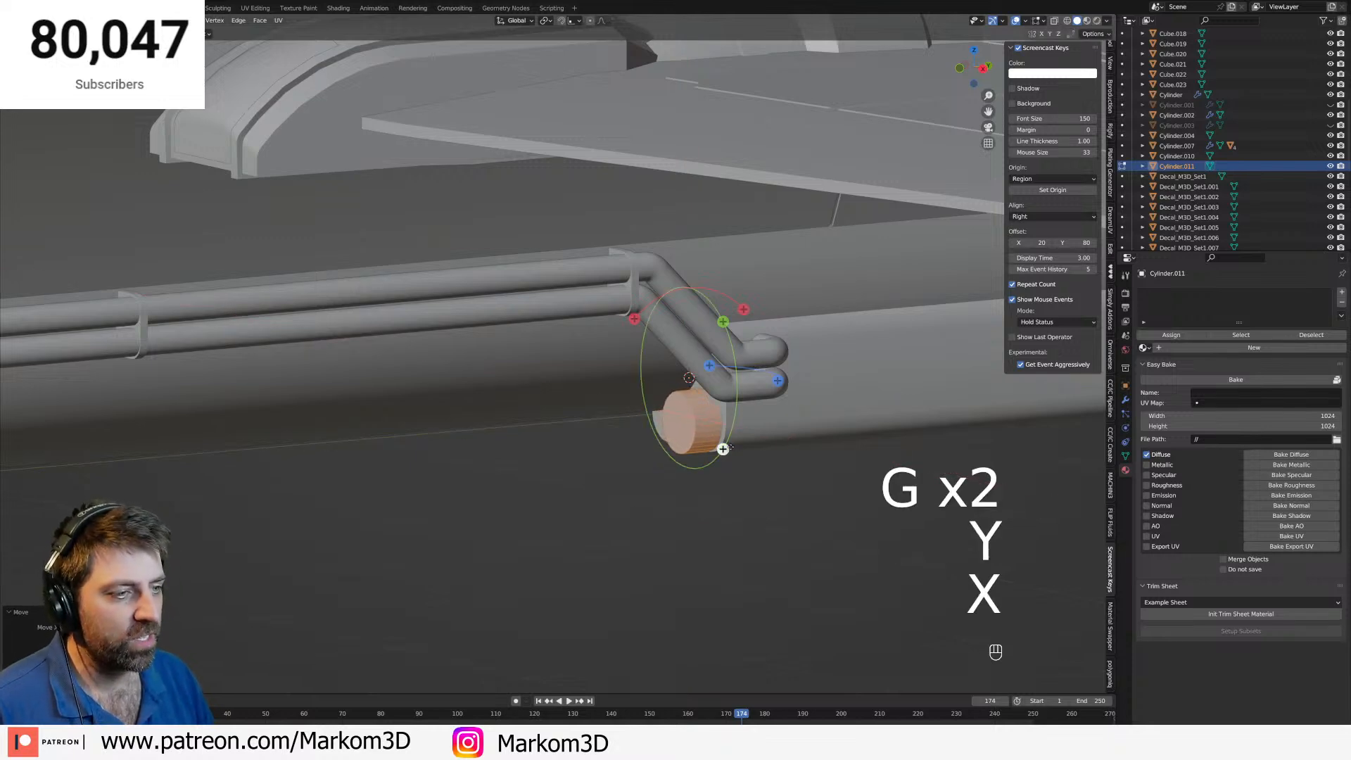
{"action": "key", "text": "s"}
{"action": "middle_click_drag", "start_coordinate": [681, 437], "coordinate": [643, 414], "text": "shift"}
{"action": "scroll", "coordinate": [643, 415], "scroll_direction": "up", "scroll_amount": 3}
Select the cylinder's outer cap face and bevel it with multiple segments into a rounded dome.
{"action": "key", "text": "3"}
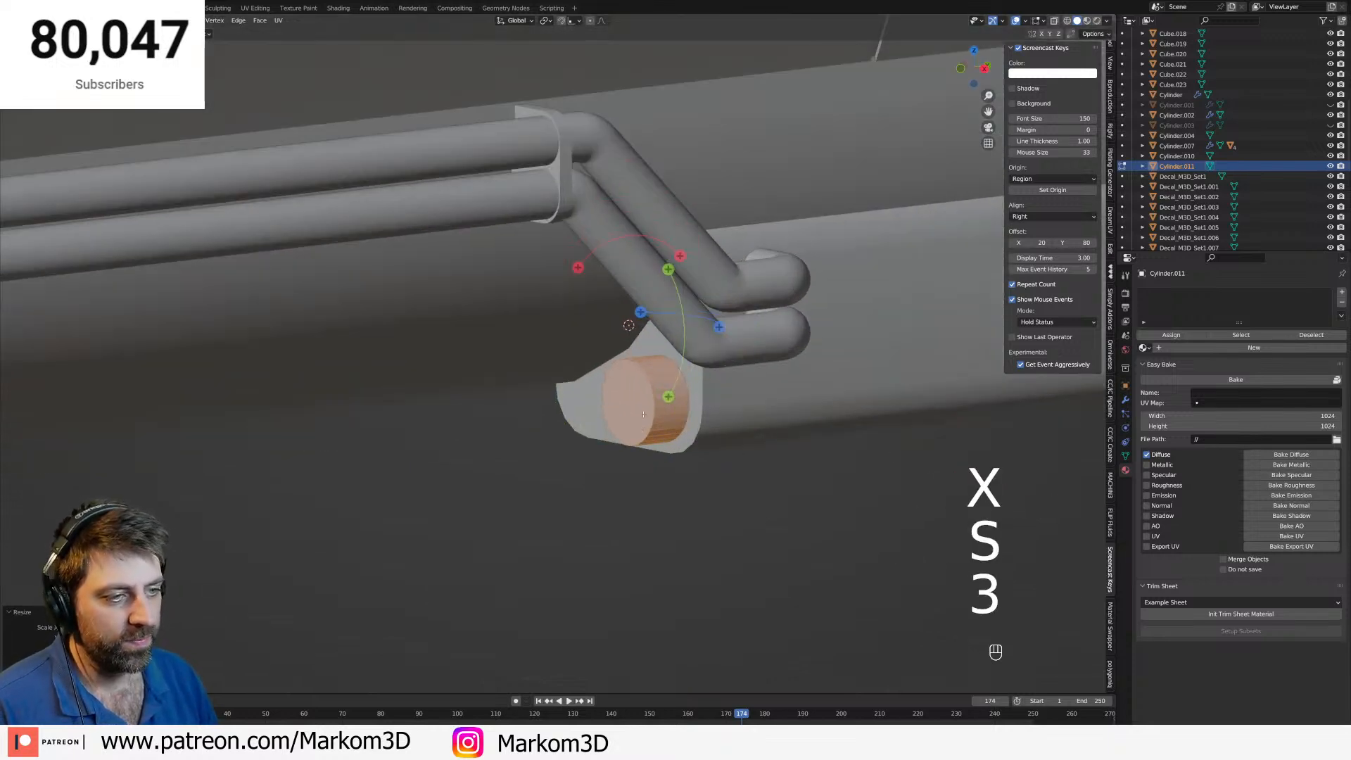
{"action": "left_click", "coordinate": [643, 414]}
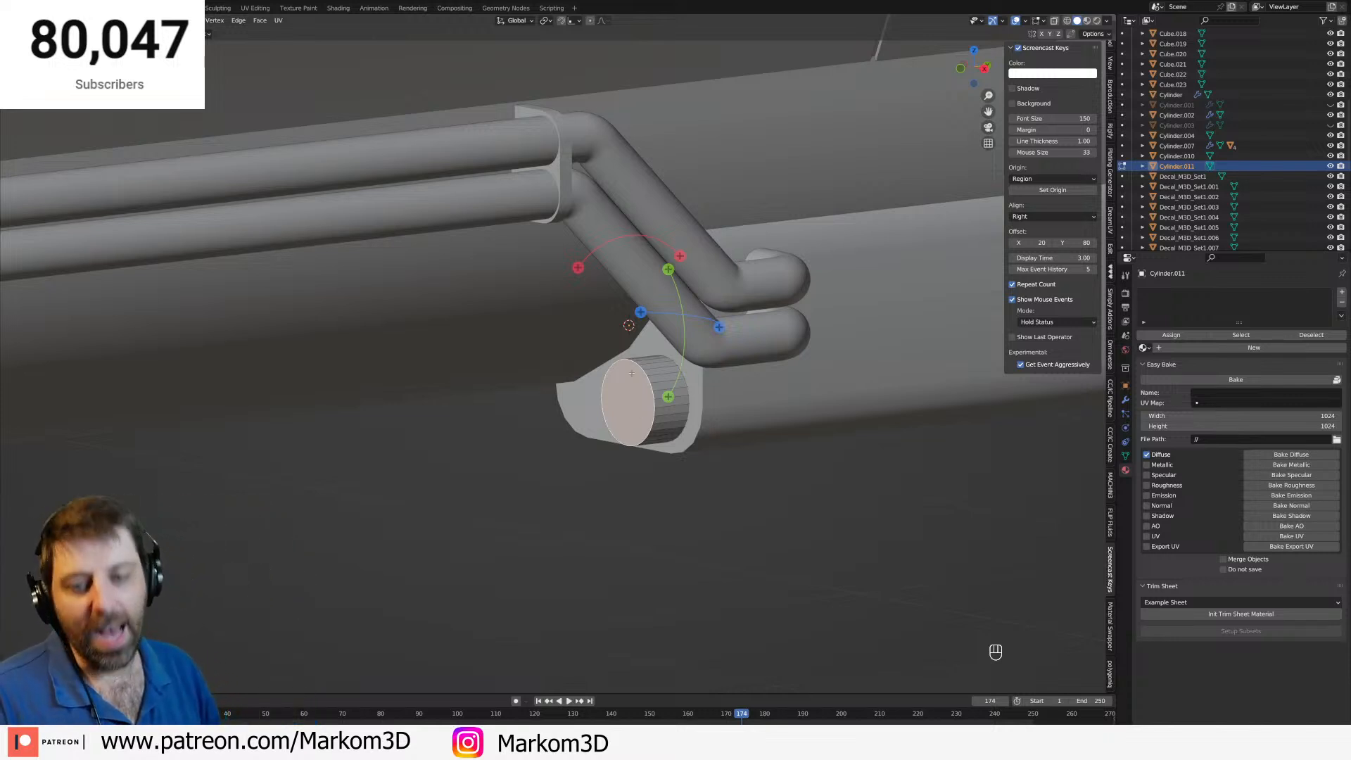
{"action": "scroll", "coordinate": [663, 380], "scroll_direction": "up", "scroll_amount": 2}
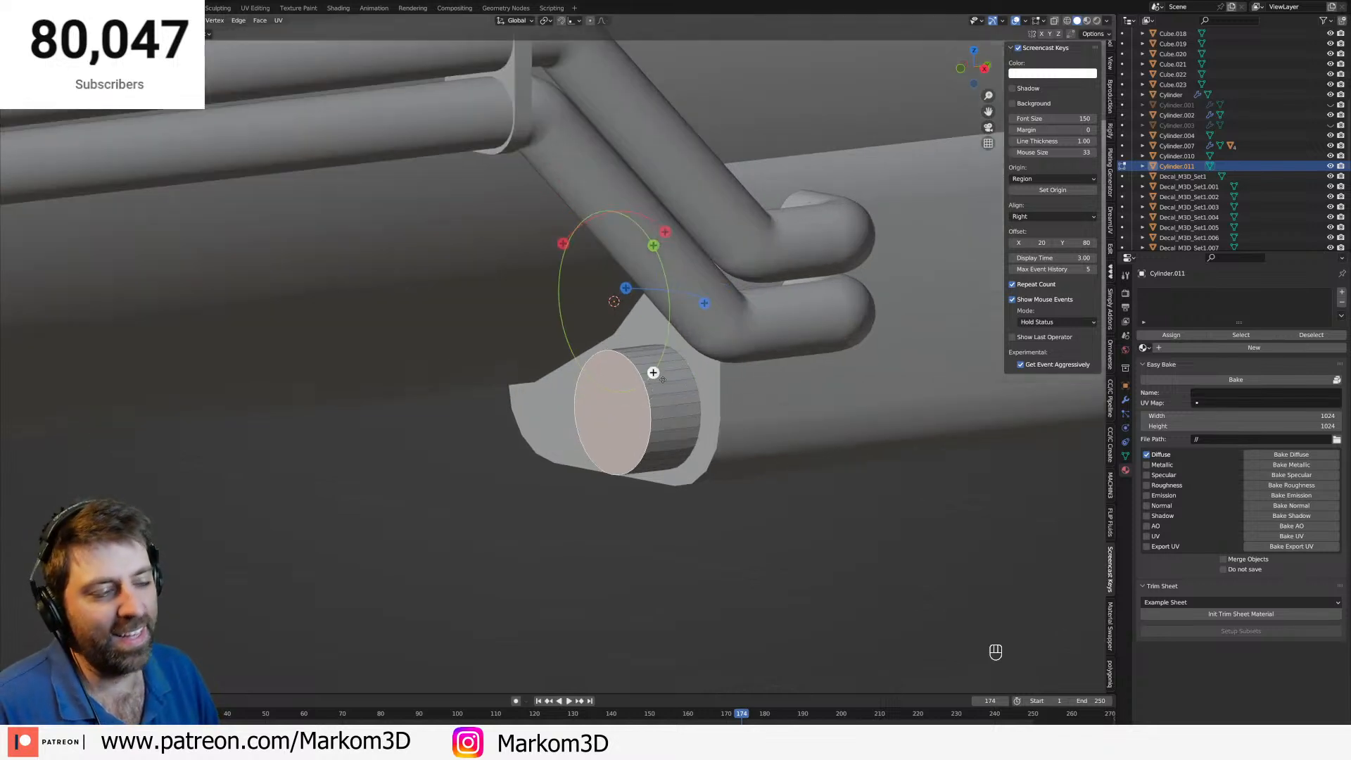
{"action": "key", "text": "ctrl+b"}
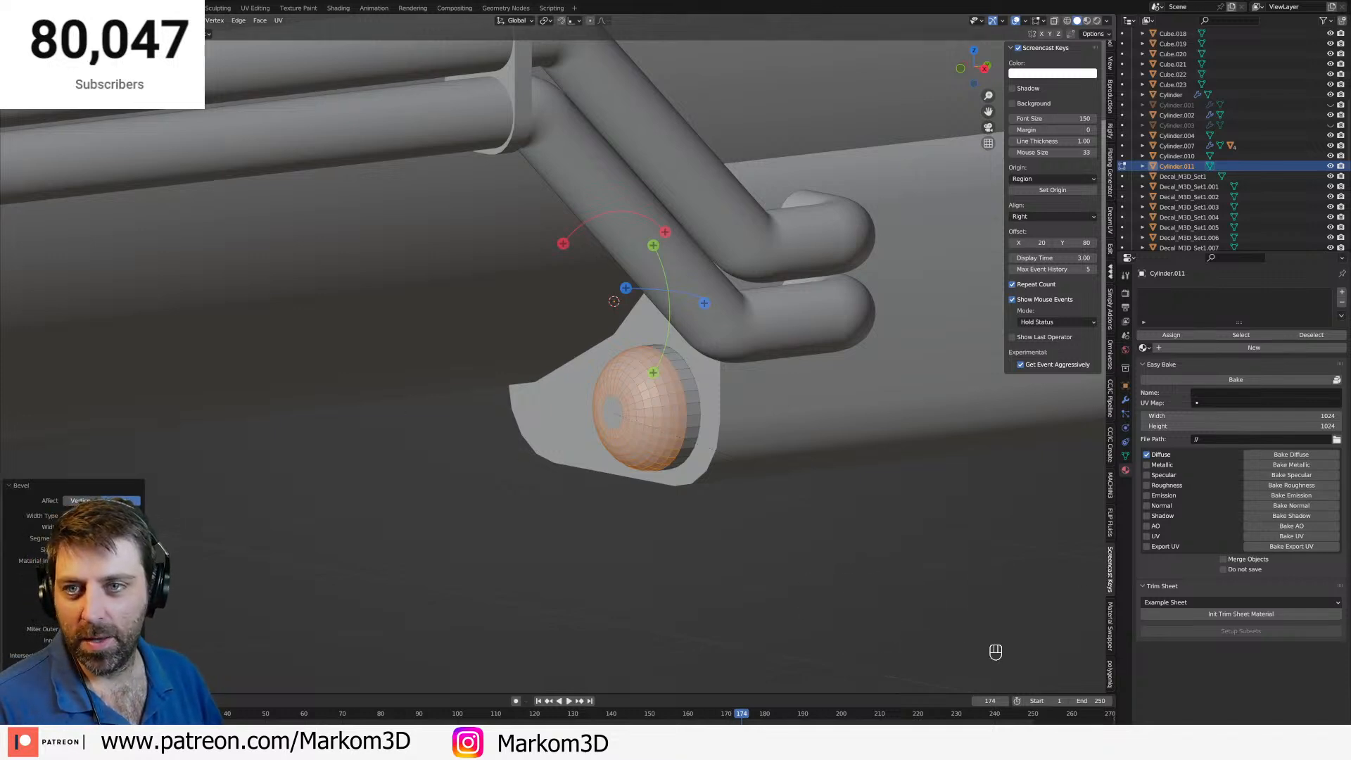
Switch to the streaming software, widen the chat area and read the Multistream chat, then return to Blender.
{"action": "key", "text": "alt+Tab"}
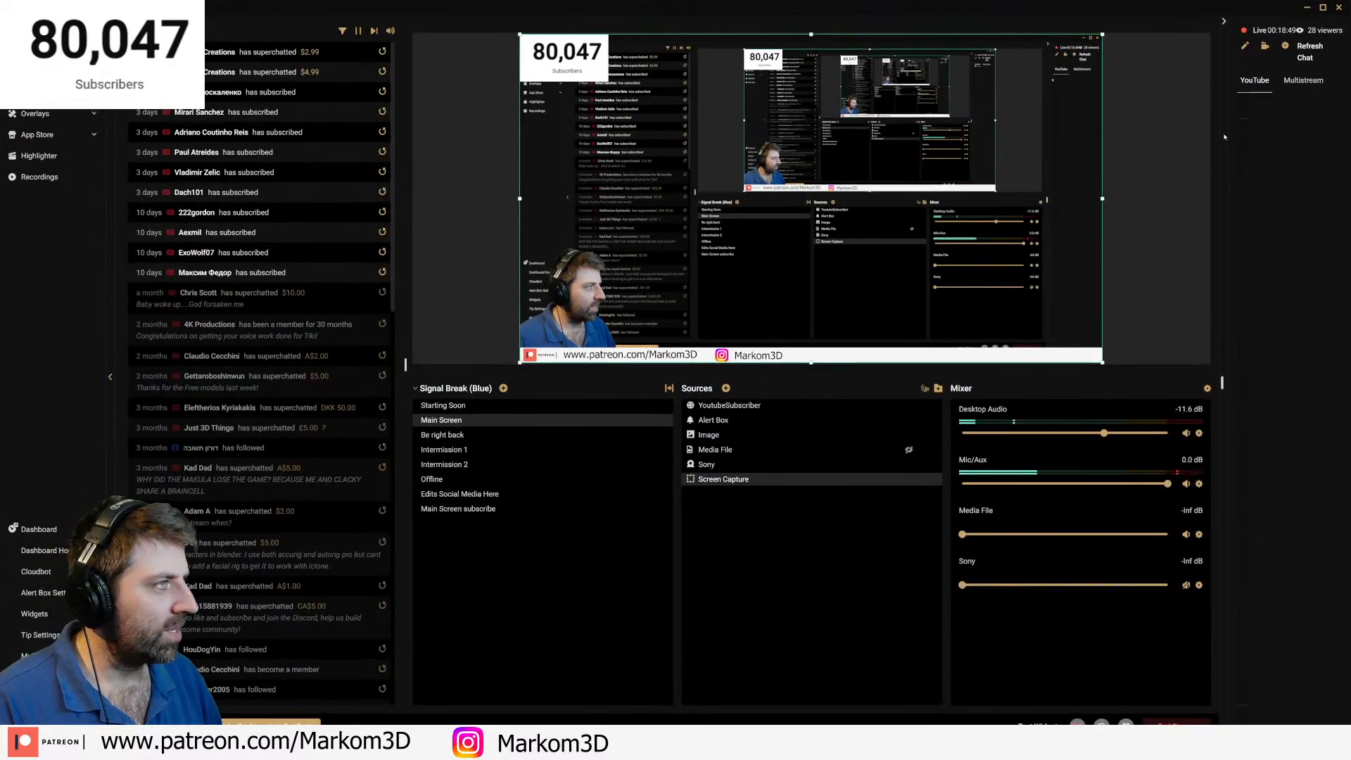
{"action": "left_click_drag", "start_coordinate": [1223, 383], "coordinate": [784, 359]}
{"action": "left_click", "coordinate": [865, 68]}
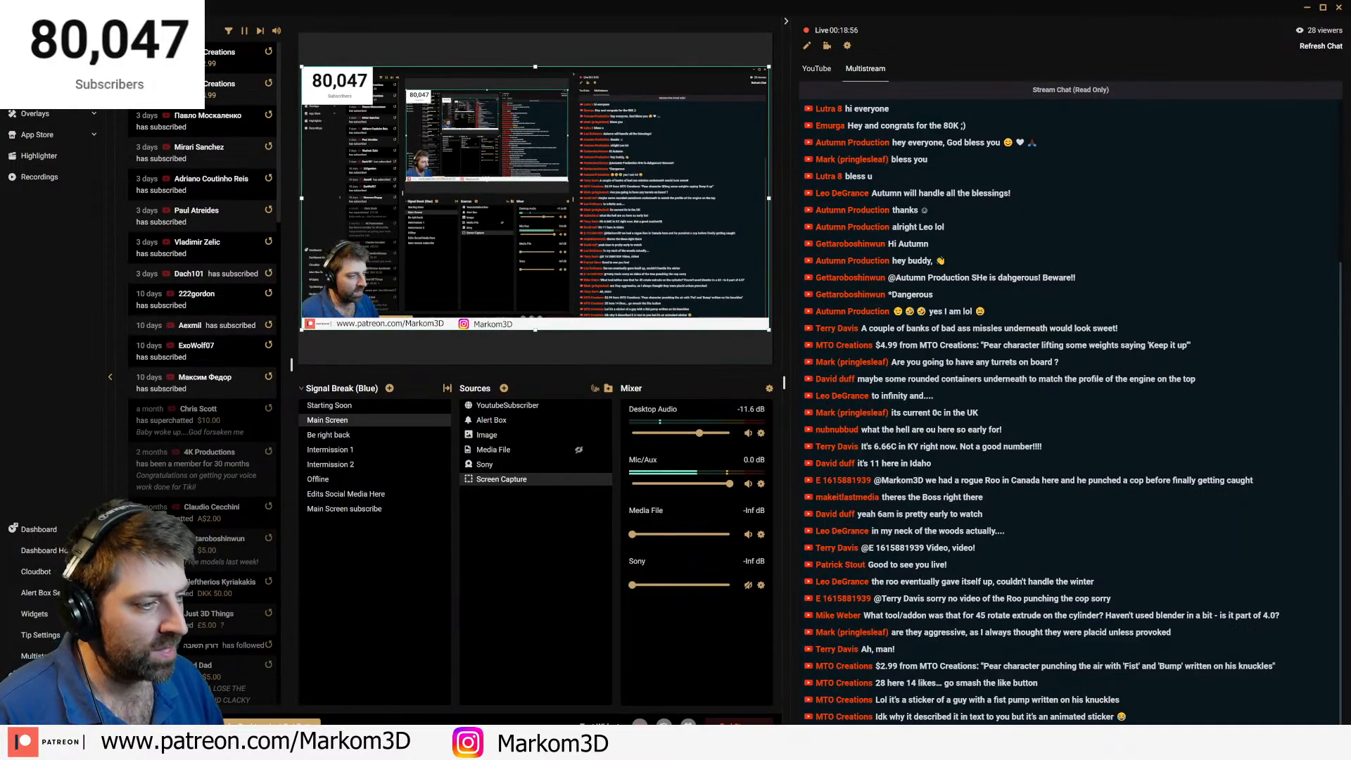
{"action": "left_click", "coordinate": [817, 68]}
{"action": "left_click", "coordinate": [865, 69]}
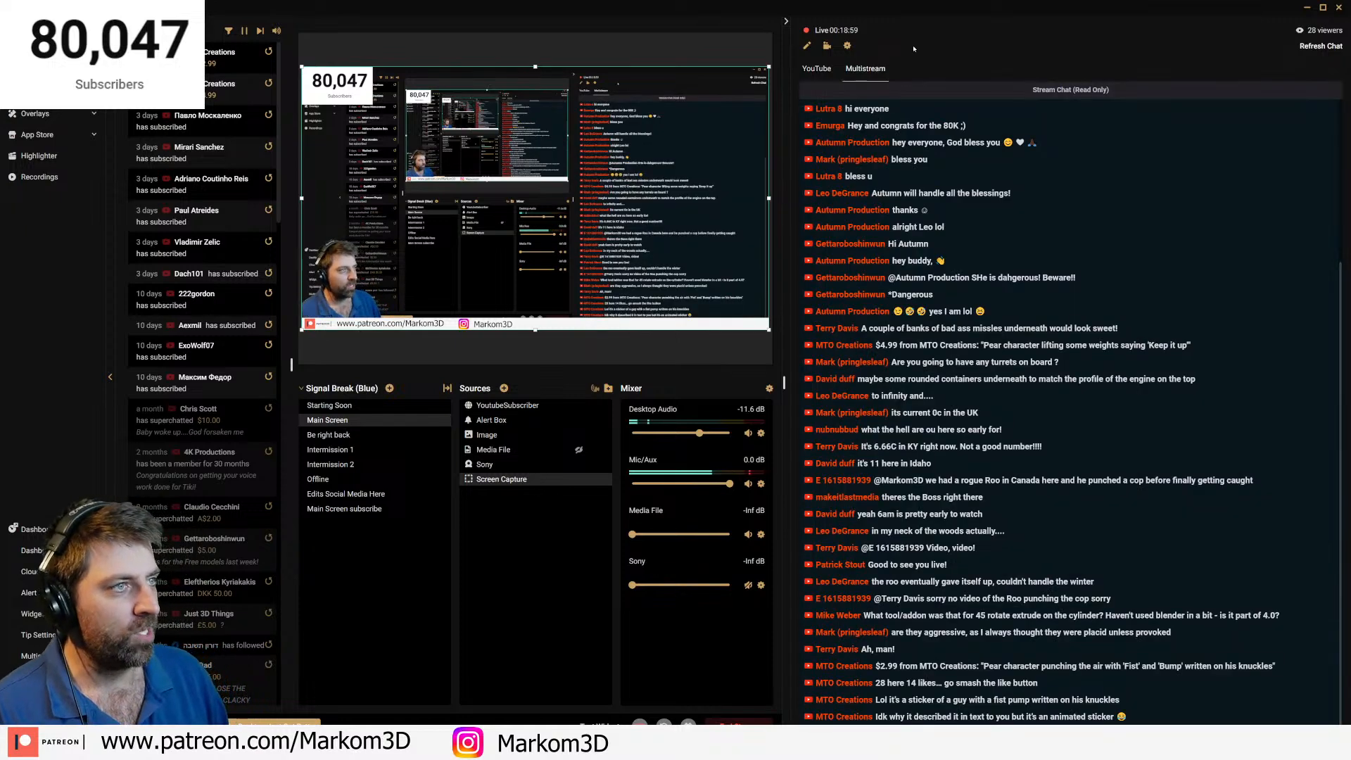
{"action": "left_click", "coordinate": [1307, 7]}
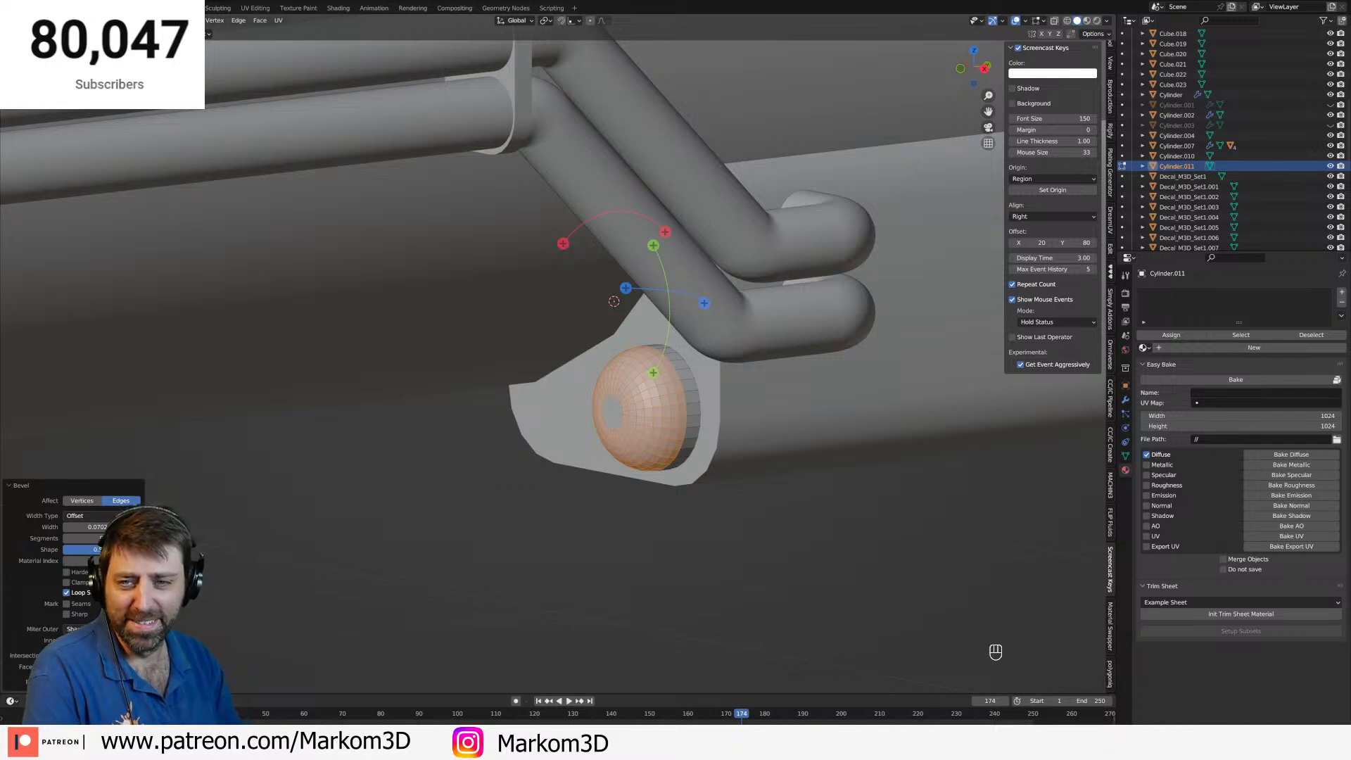
Select the whole domed cylinder and move it along Y so it protrudes further from the end face.
{"action": "scroll", "coordinate": [637, 459], "scroll_direction": "up", "scroll_amount": 2}
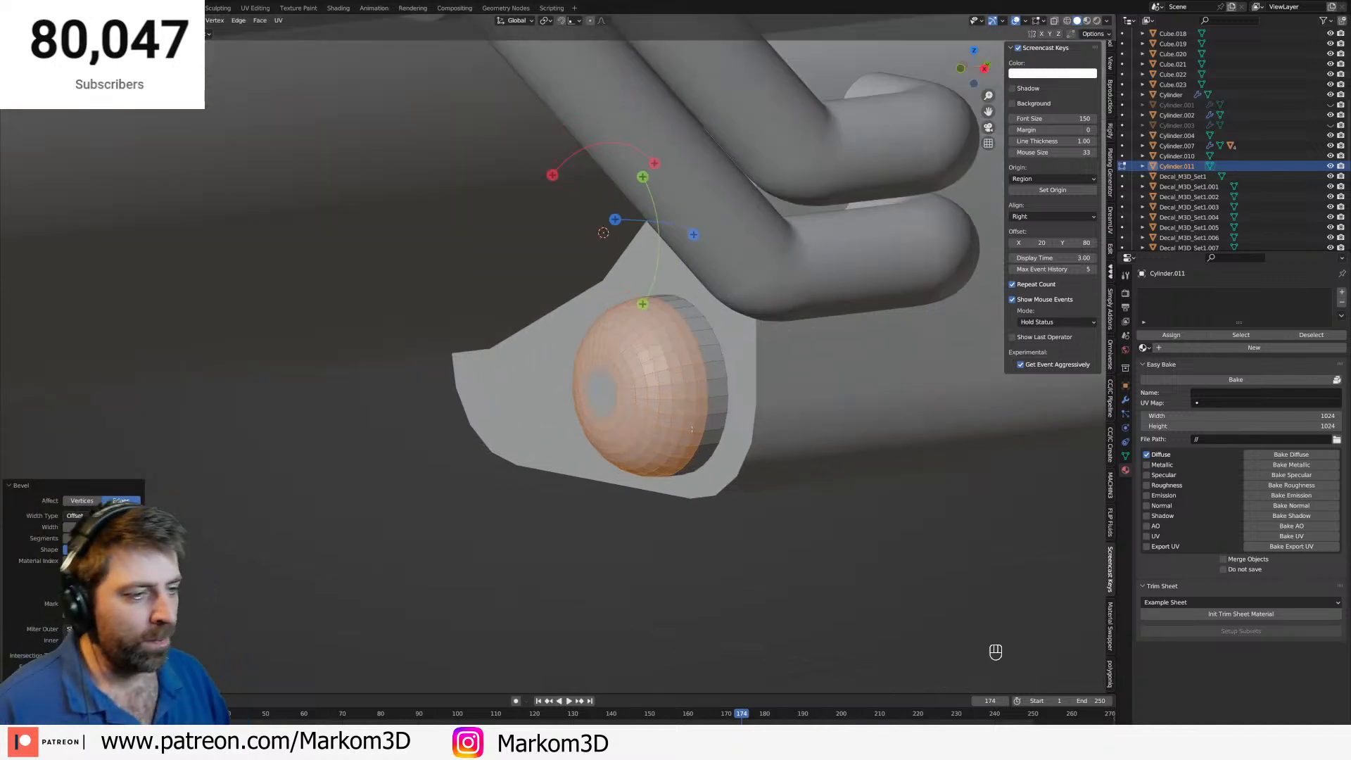
{"action": "scroll", "coordinate": [692, 428], "scroll_direction": "down", "scroll_amount": 2}
{"action": "scroll", "coordinate": [679, 506], "scroll_direction": "down", "scroll_amount": 3}
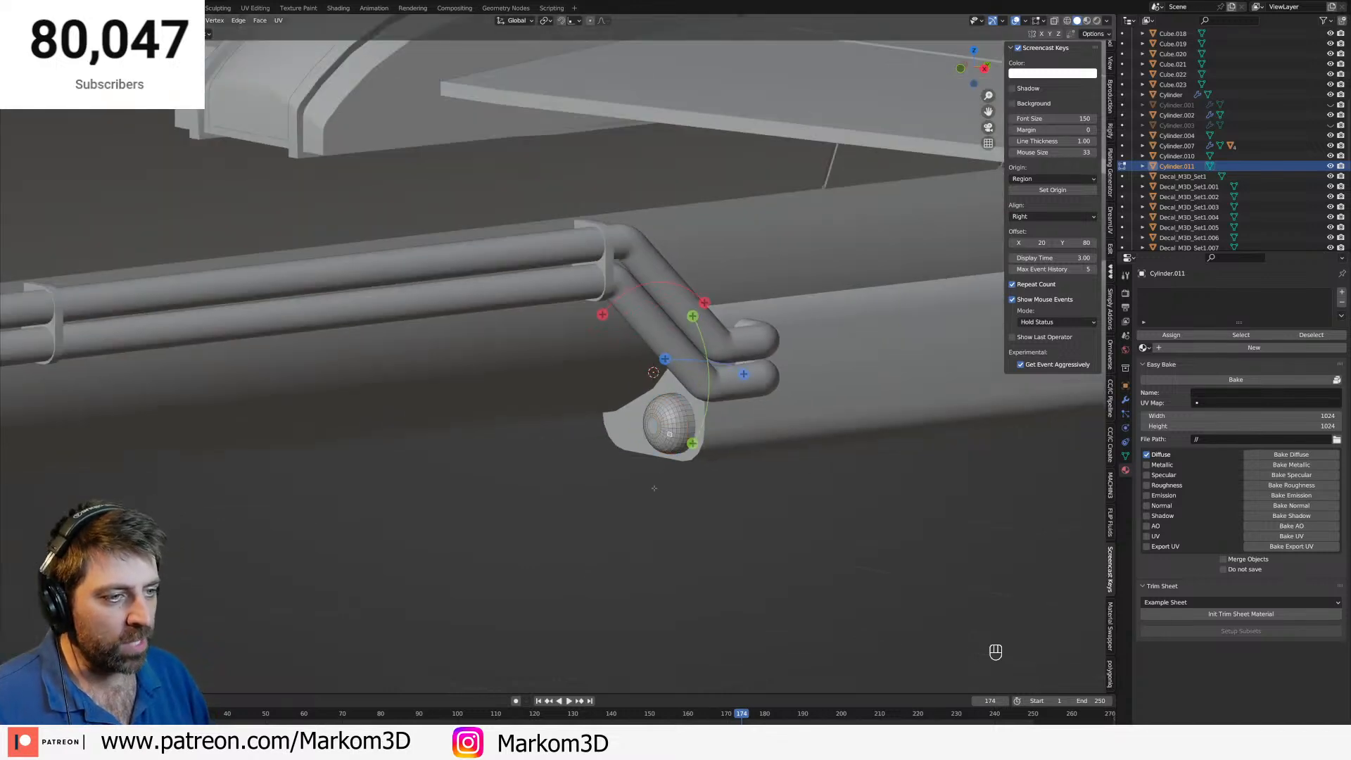
{"action": "key", "text": "Tab"}
{"action": "scroll", "coordinate": [680, 506], "scroll_direction": "down", "scroll_amount": 3}
{"action": "scroll", "coordinate": [679, 506], "scroll_direction": "up", "scroll_amount": 4}
{"action": "key", "text": "Tab"}
{"action": "key", "text": "a"}
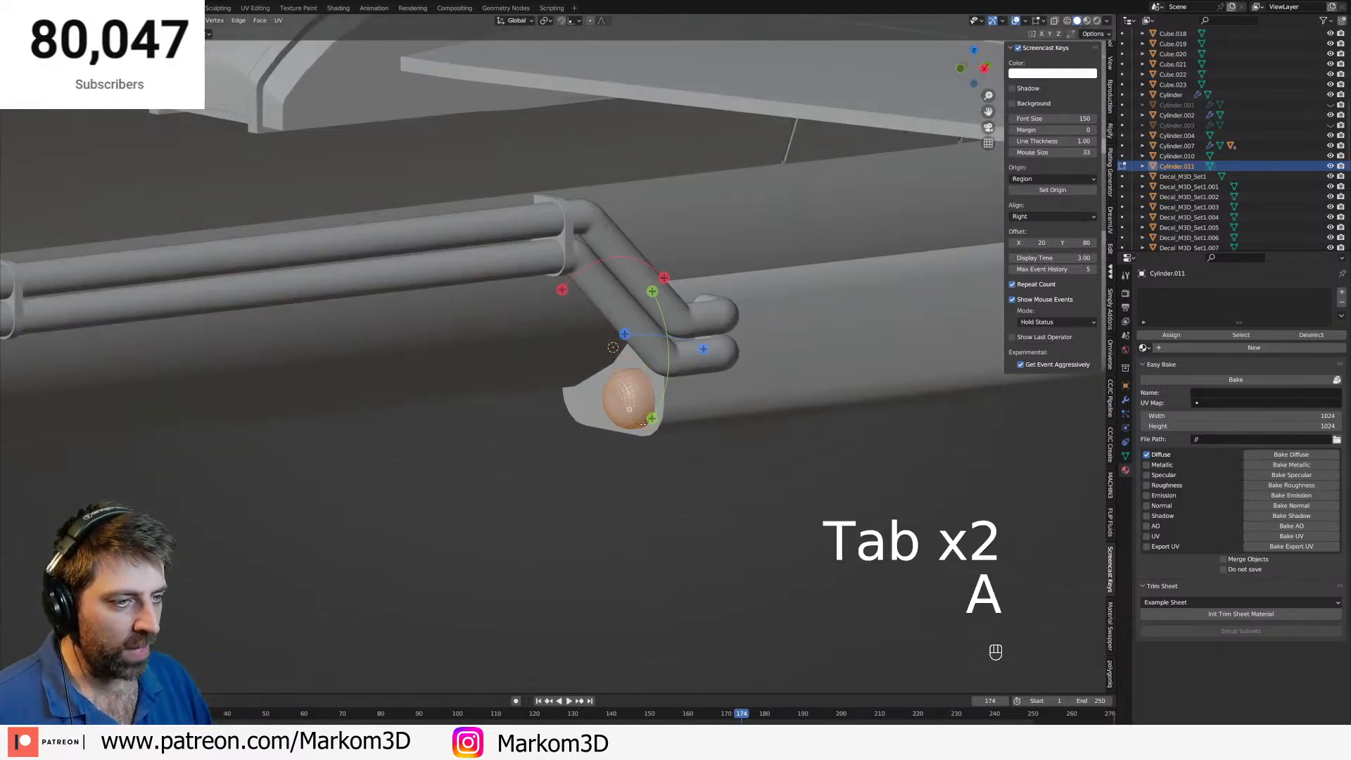
{"action": "key", "text": "g"}
{"action": "key", "text": "y"}
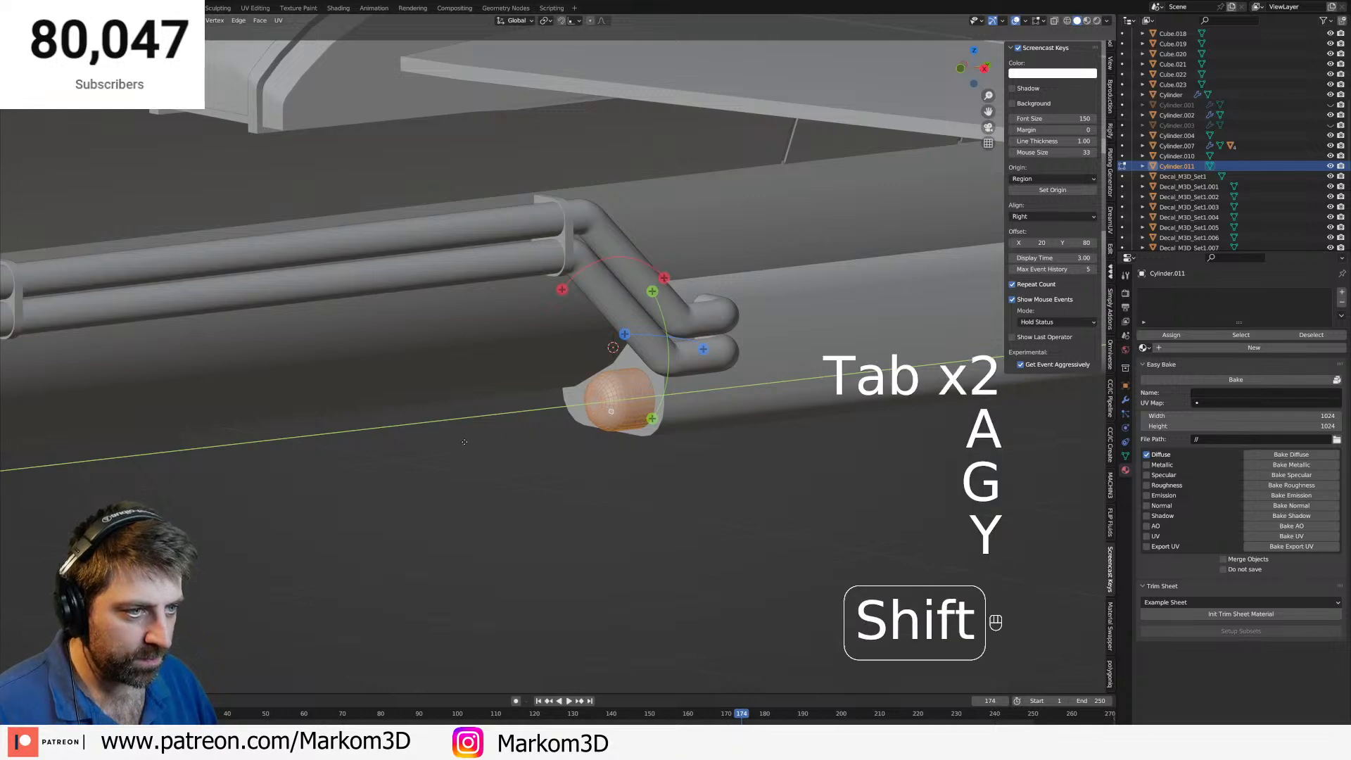
{"action": "left_click", "coordinate": [620, 428]}
{"action": "key", "text": "Tab"}
Add a cube at the 3D cursor as a new object and scale its mesh down near the domed cylinder.
{"action": "left_click", "coordinate": [721, 396]}
{"action": "middle_click_drag", "start_coordinate": [721, 396], "coordinate": [631, 517]}
{"action": "key", "text": "Tab"}
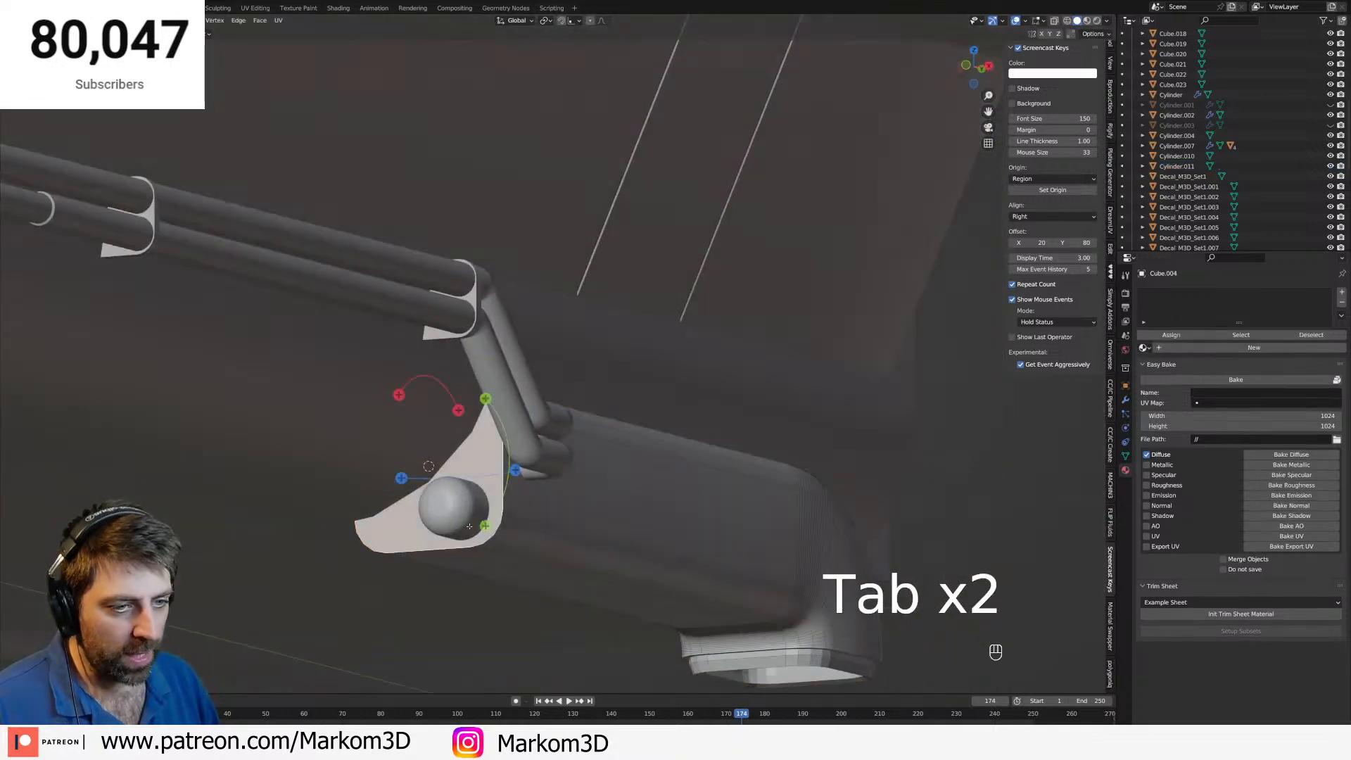
{"action": "key", "text": "Tab"}
{"action": "key", "text": "shift+a"}
{"action": "mouse_move", "coordinate": [454, 504]}
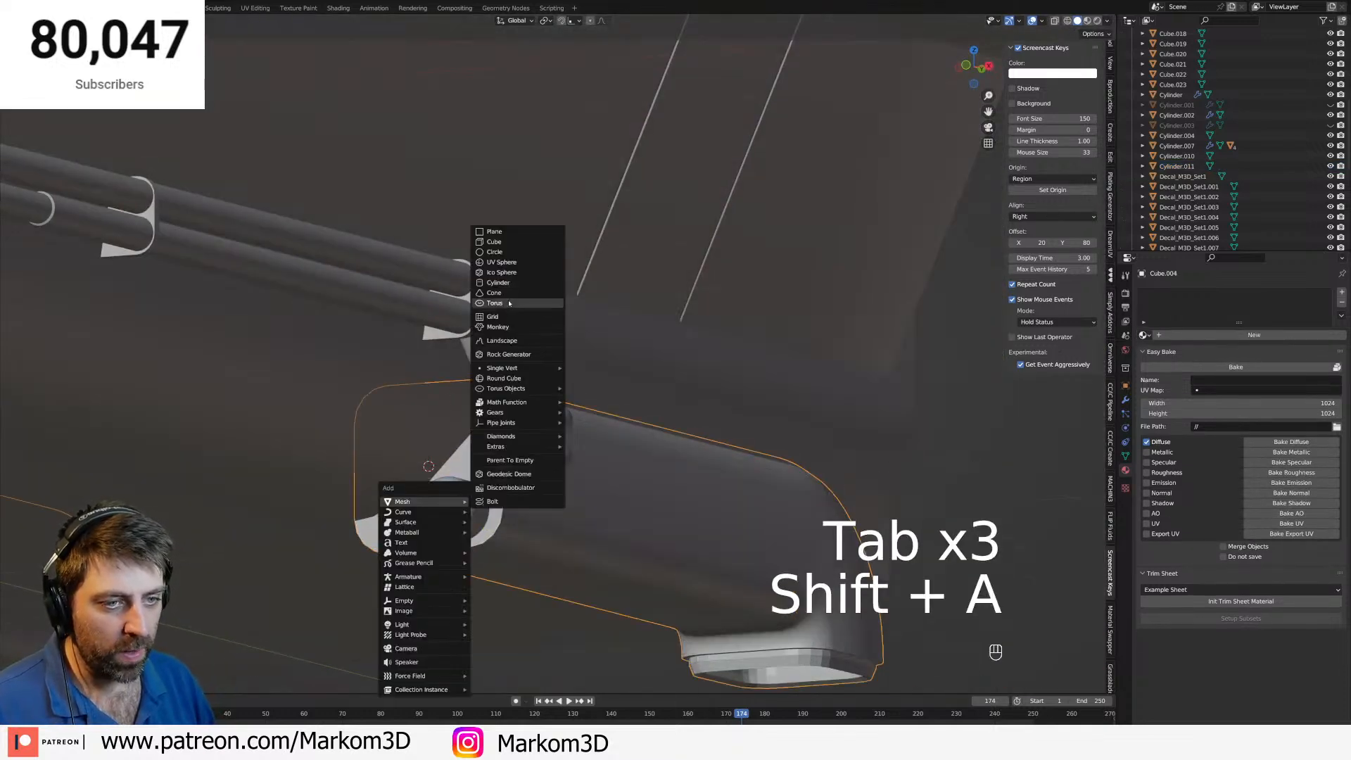
{"action": "left_click", "coordinate": [494, 241]}
{"action": "key", "text": "Tab"}
{"action": "key", "text": "s"}
{"action": "left_click", "coordinate": [475, 458]}
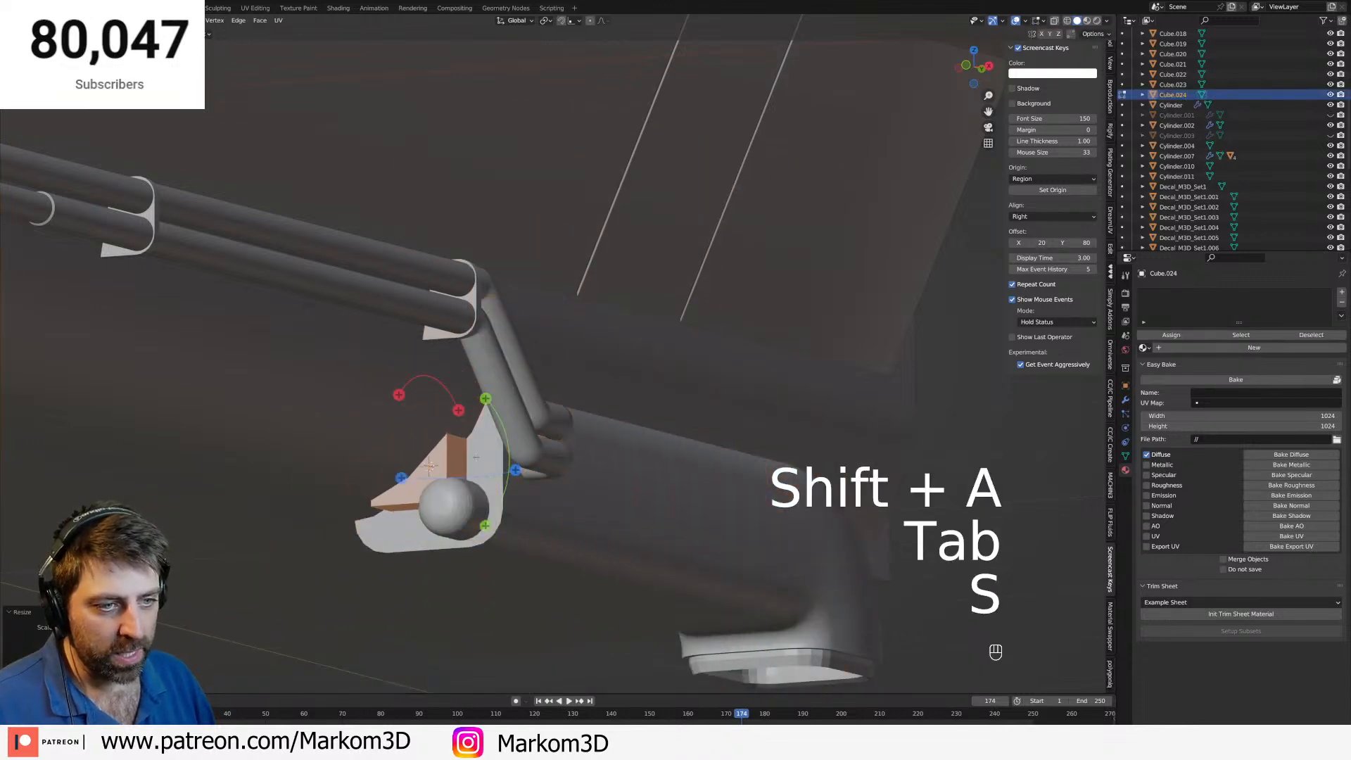
Lower the small cube along Z until it surrounds the side of the domed cylinder.
{"action": "key", "text": "g"}
{"action": "key", "text": "z"}
{"action": "left_click", "coordinate": [475, 516]}
{"action": "middle_click_drag", "start_coordinate": [476, 516], "coordinate": [441, 588]}
{"action": "middle_click_drag", "start_coordinate": [440, 588], "coordinate": [547, 597]}
{"action": "middle_click_drag", "start_coordinate": [547, 597], "coordinate": [610, 565], "text": "shift"}
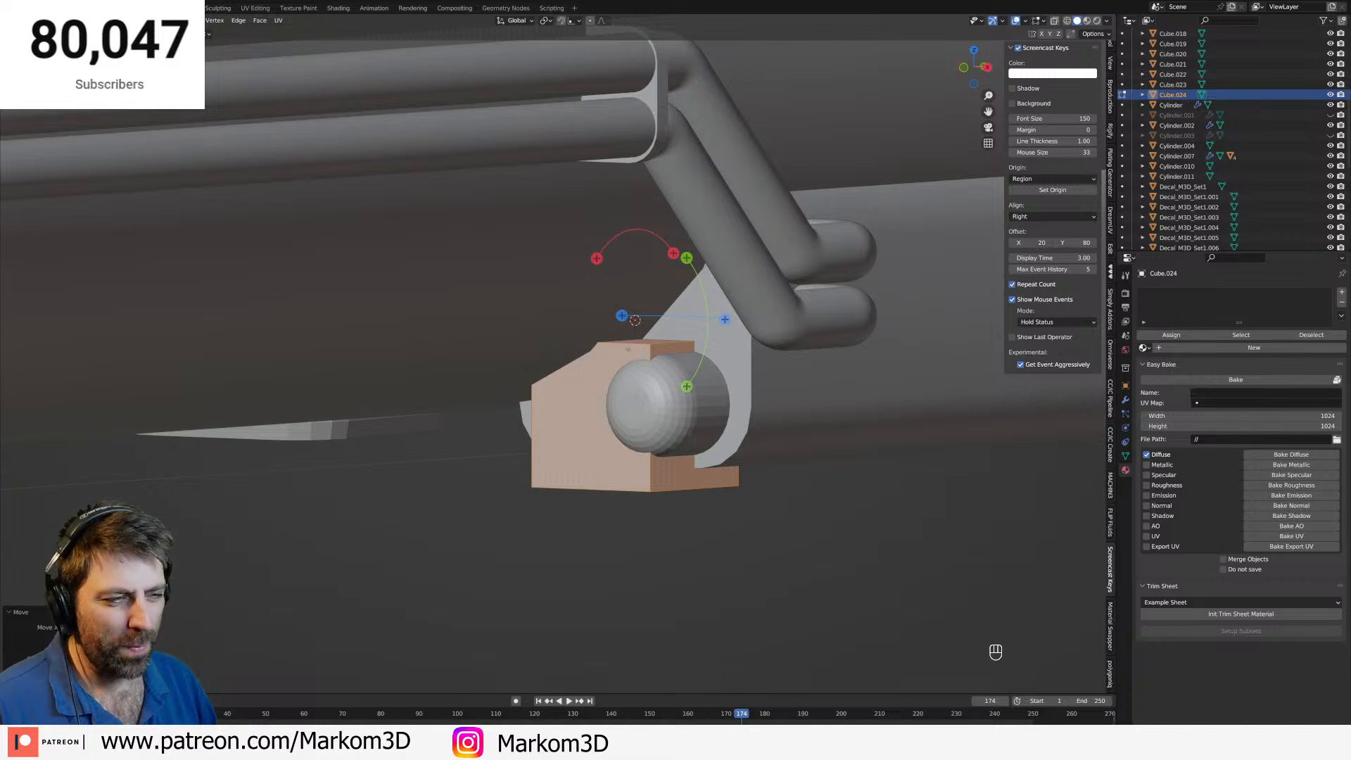
Move the block's upper outer edge along Y to stretch it into a long slanted wedge beside the domed cylinder.
{"action": "key", "text": "2"}
{"action": "key", "text": "g"}
{"action": "key", "text": "y"}
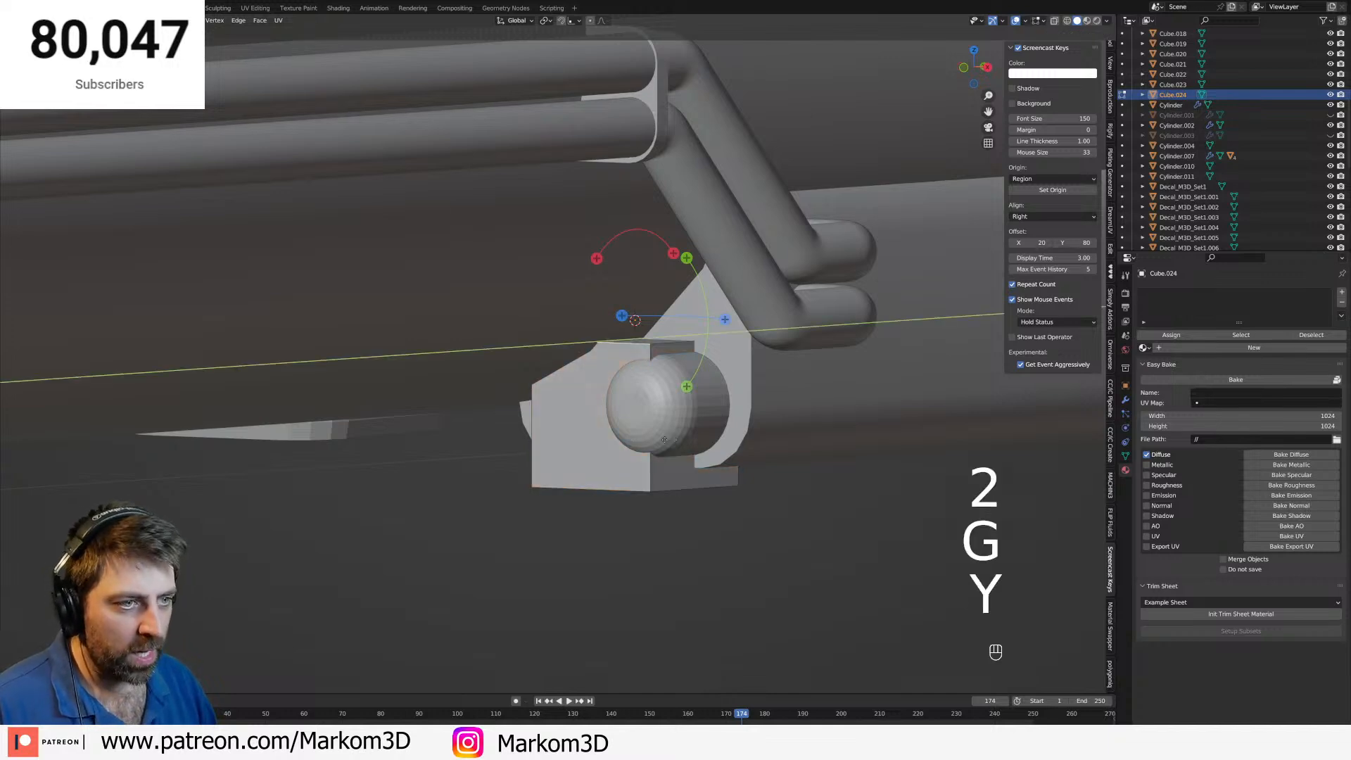
{"action": "left_click", "coordinate": [556, 447]}
Select the entire wedge block and scale it narrower along X into a thin slanted plate.
{"action": "middle_click_drag", "start_coordinate": [556, 447], "coordinate": [503, 470]}
{"action": "key", "text": "2"}
{"action": "left_click", "coordinate": [533, 471]}
{"action": "middle_click_drag", "start_coordinate": [503, 470], "coordinate": [697, 531], "text": "shift"}
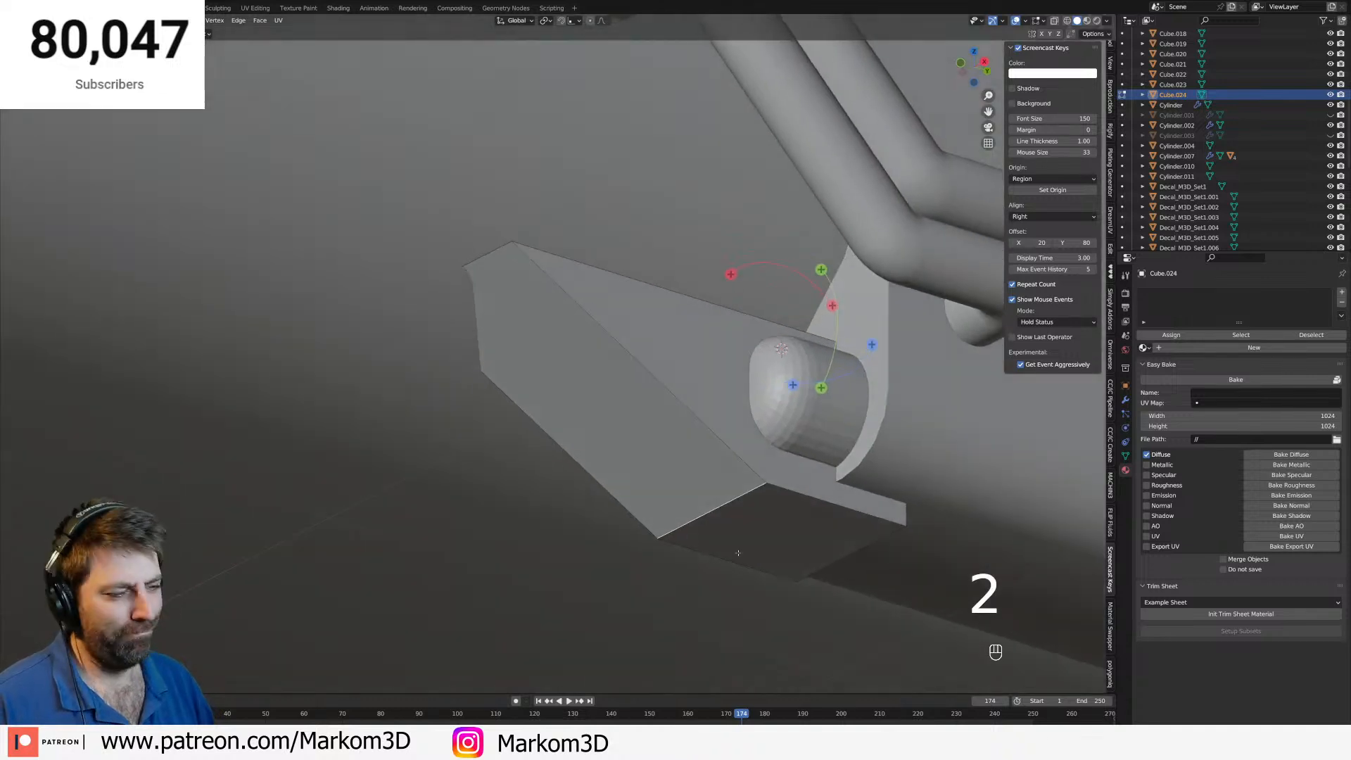
{"action": "middle_click_drag", "start_coordinate": [754, 498], "coordinate": [781, 527]}
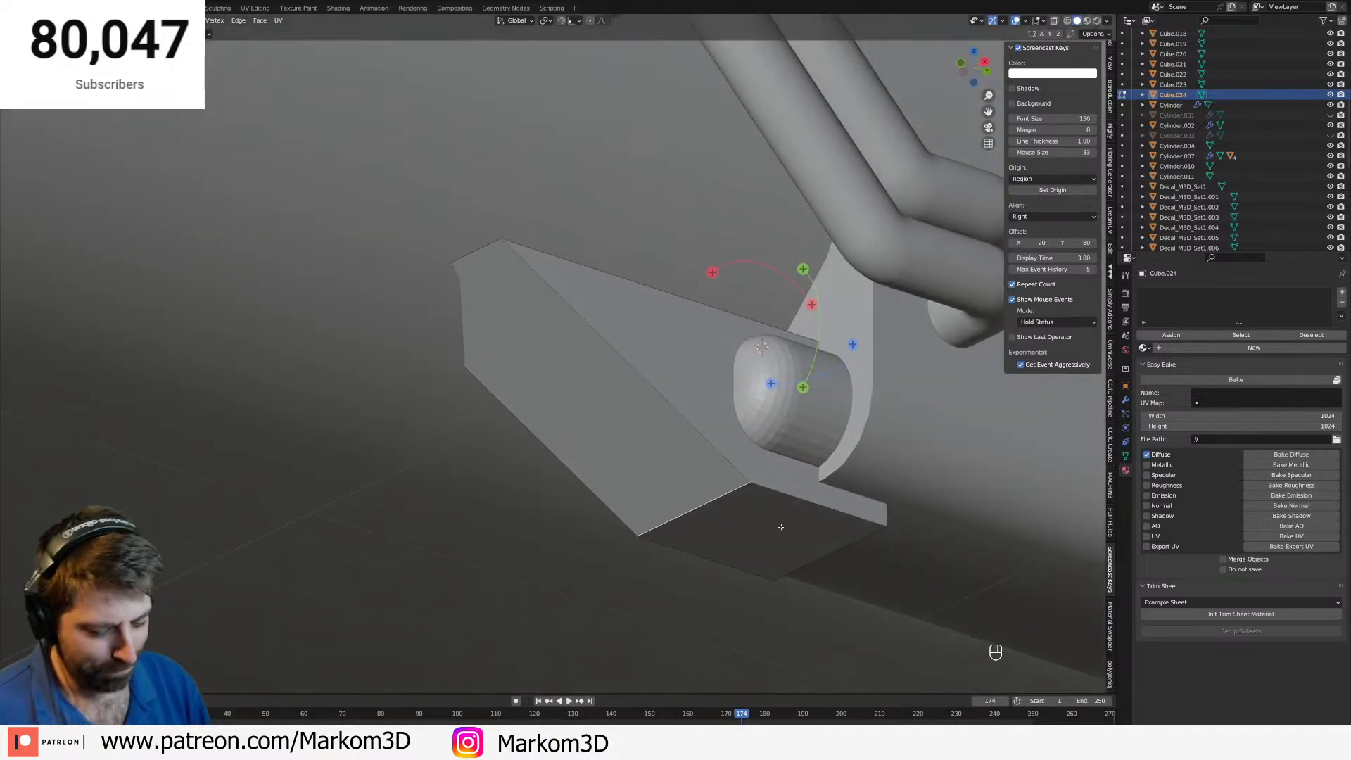
{"action": "key", "text": "a"}
{"action": "key", "text": "l"}
{"action": "key", "text": "s"}
{"action": "key", "text": "x"}
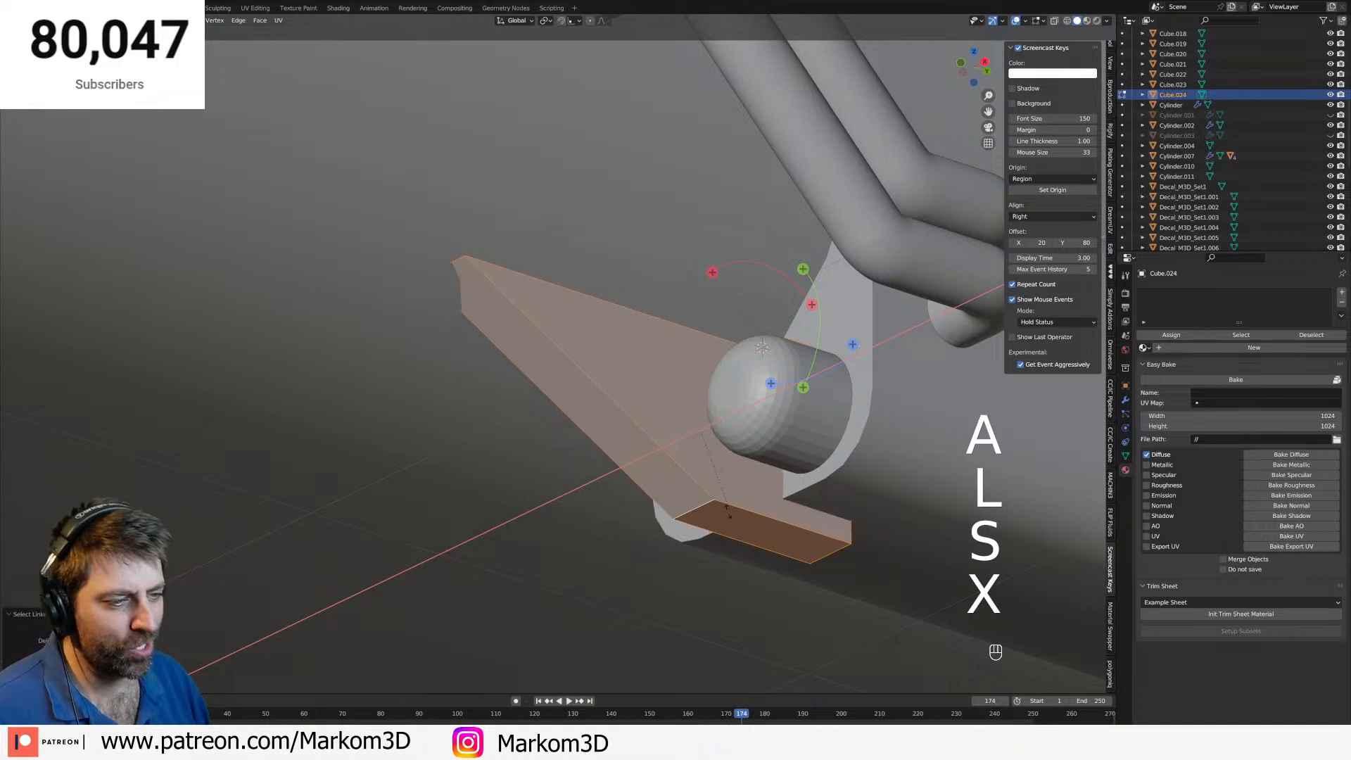
Duplicate the wedge plate's bottom face, scale the copy and shift it along Z and Y beneath the domed cylinder.
{"action": "key", "text": "3"}
{"action": "left_click", "coordinate": [791, 549]}
{"action": "key", "text": "shift+d"}
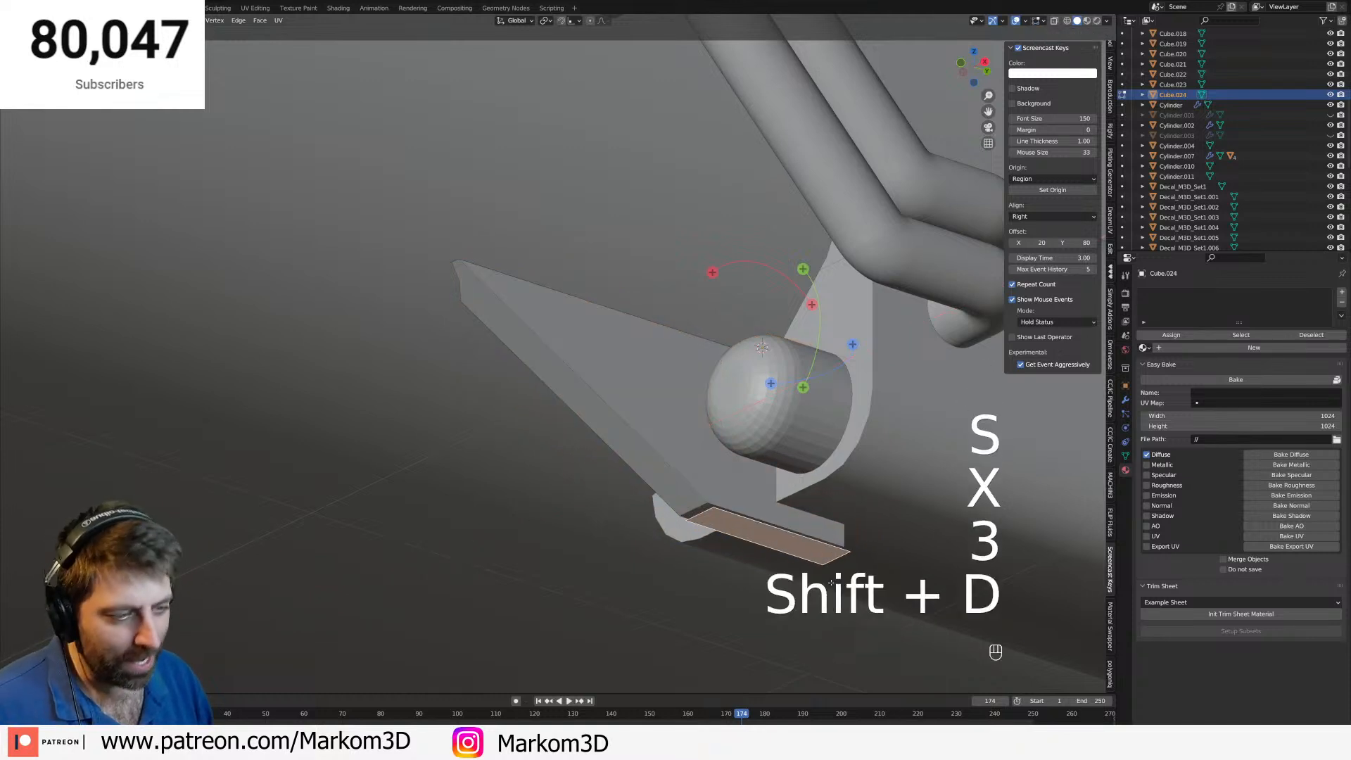
{"action": "key", "text": "s"}
{"action": "key", "text": "g"}
{"action": "key", "text": "z"}
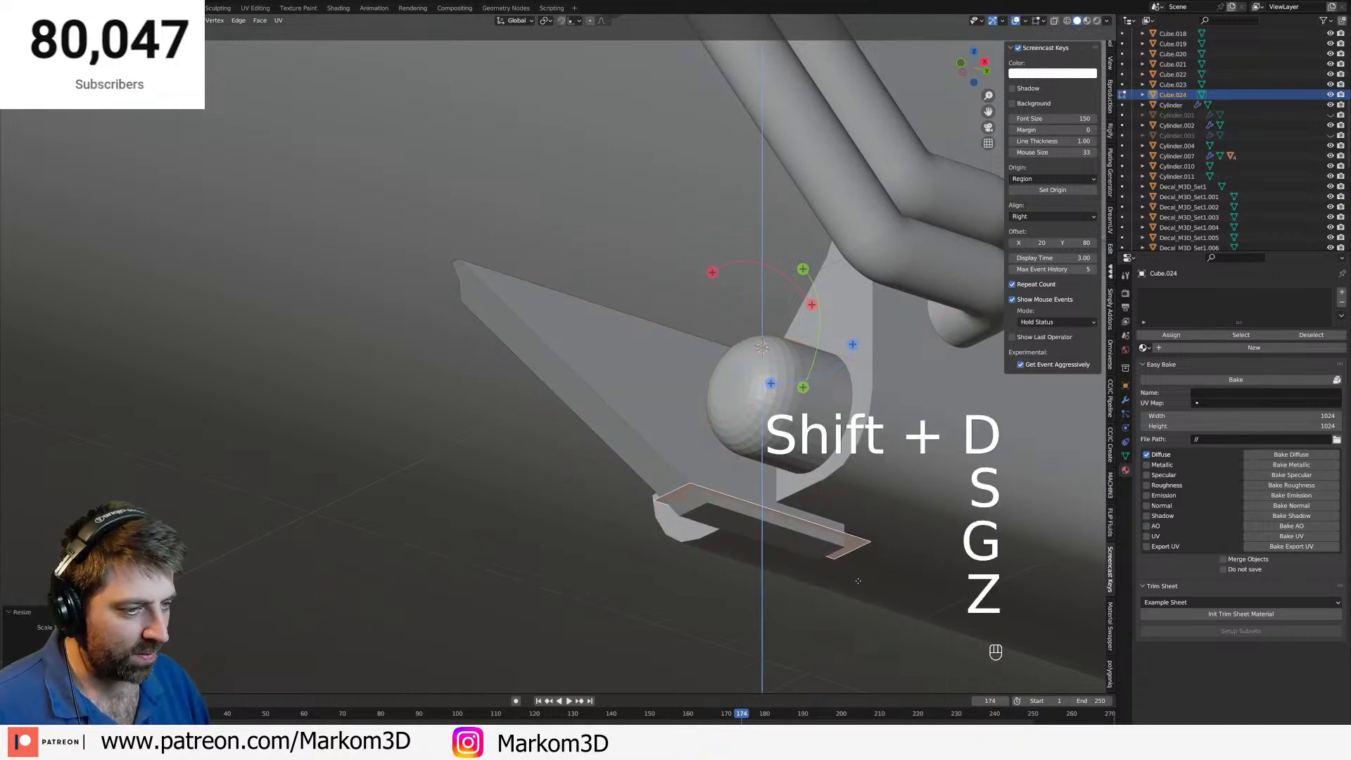
{"action": "left_click", "coordinate": [833, 557]}
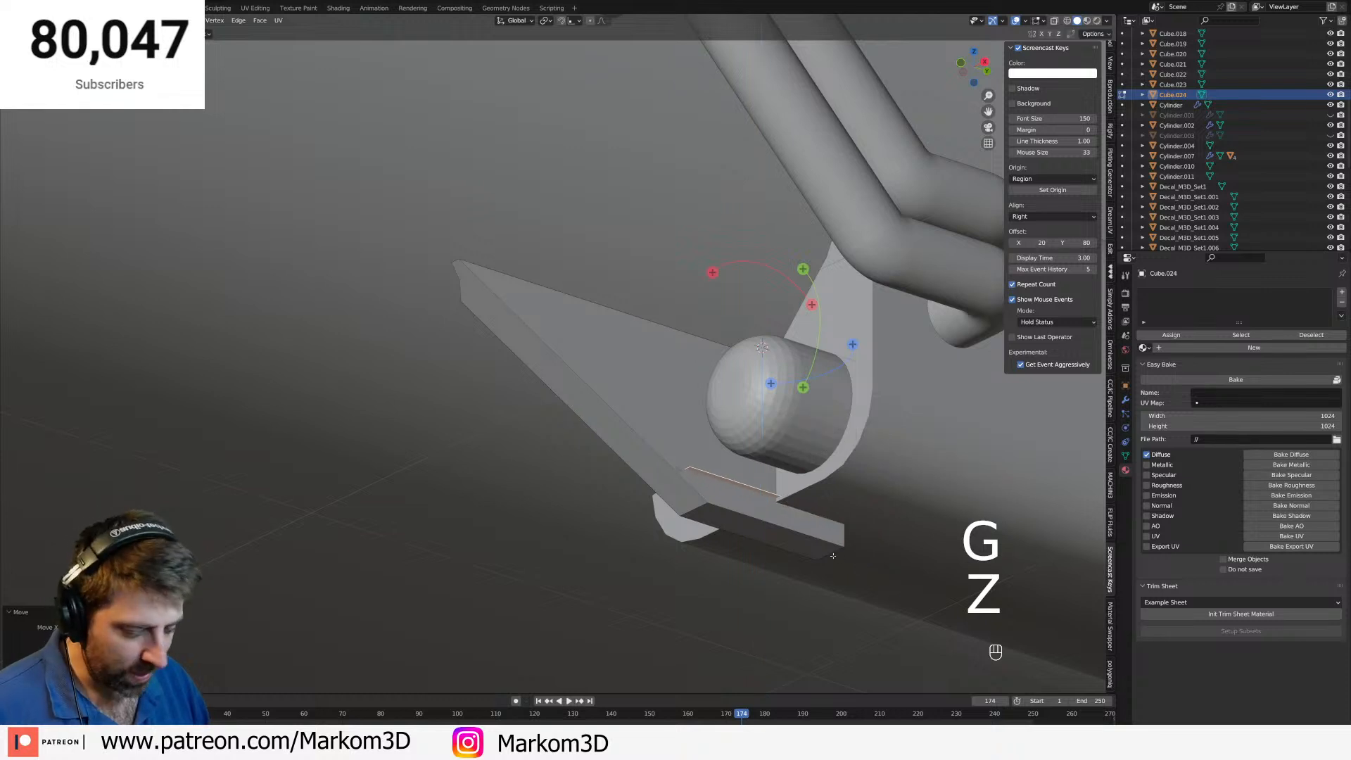
{"action": "key", "text": "g"}
{"action": "key", "text": "y"}
{"action": "left_click", "coordinate": [873, 561]}
{"action": "key", "text": "g"}
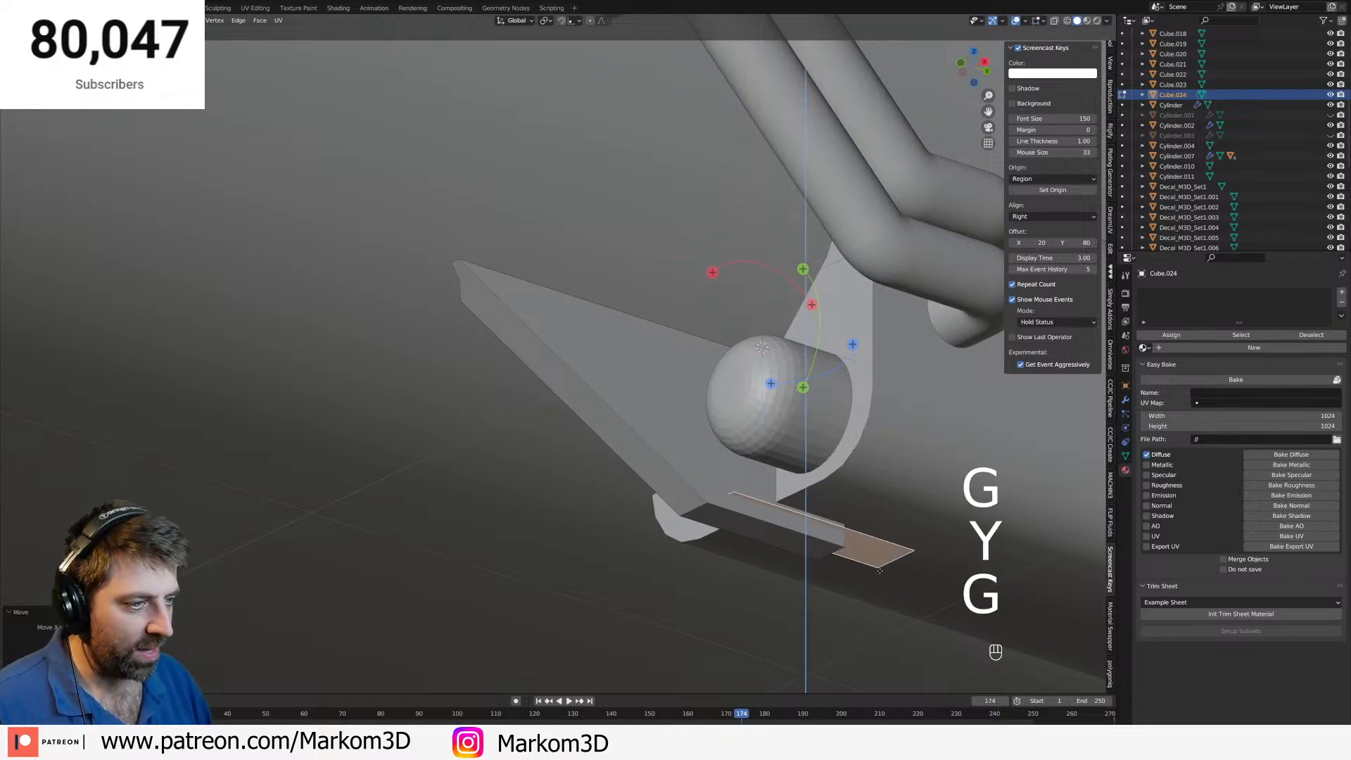
Extrude the duplicated face upward into a slab behind the dome and scale the linked slab wider along X.
{"action": "key", "text": "e"}
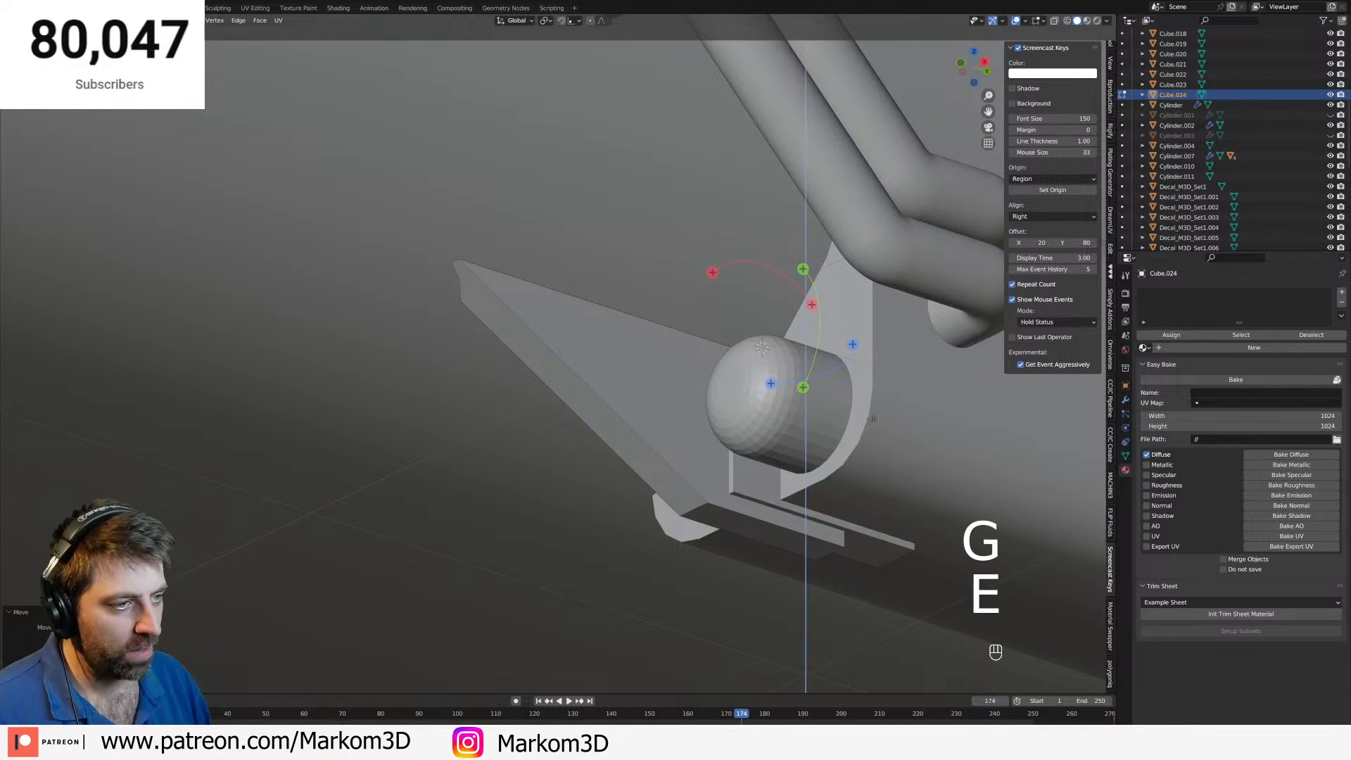
{"action": "left_click", "coordinate": [855, 417]}
{"action": "middle_click_drag", "start_coordinate": [854, 417], "coordinate": [884, 437]}
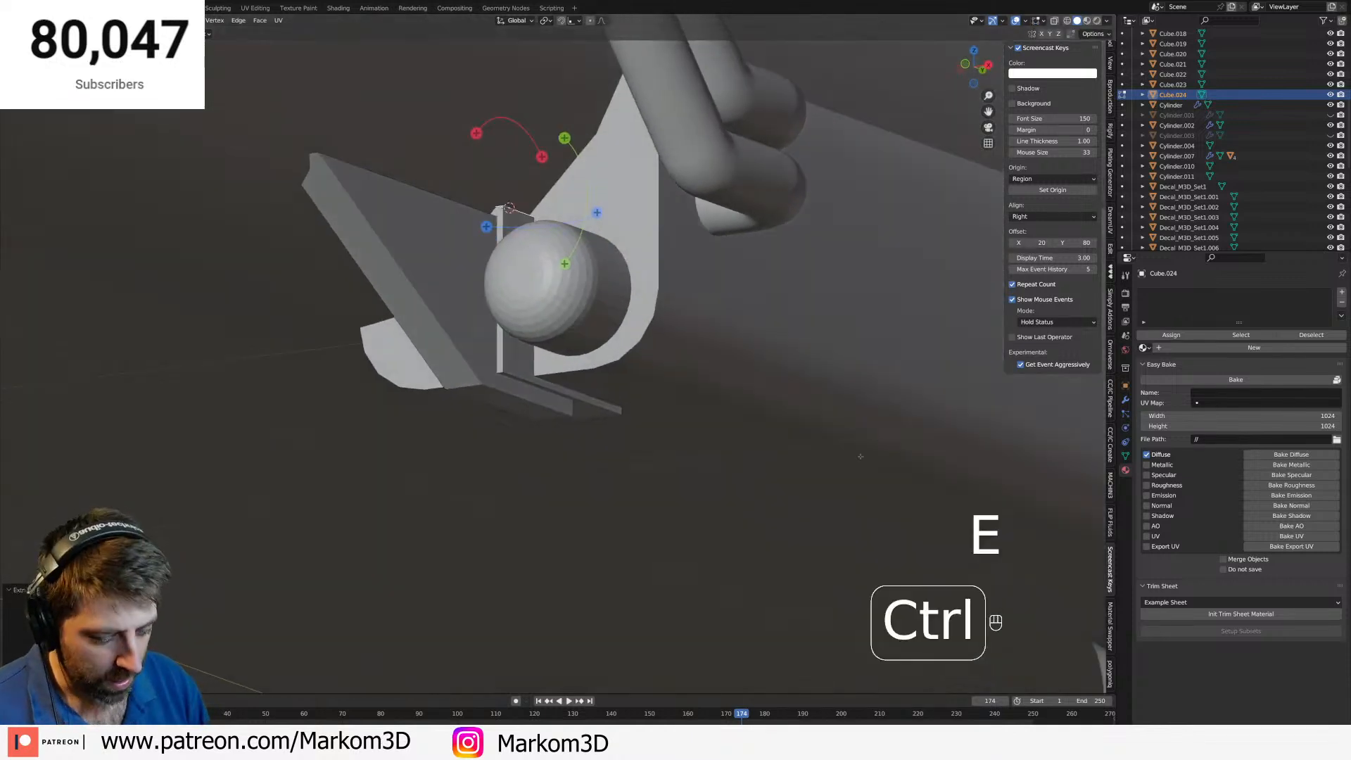
{"action": "key", "text": "ctrl+l"}
{"action": "key", "text": "s"}
{"action": "key", "text": "x"}
{"action": "left_click", "coordinate": [1037, 432]}
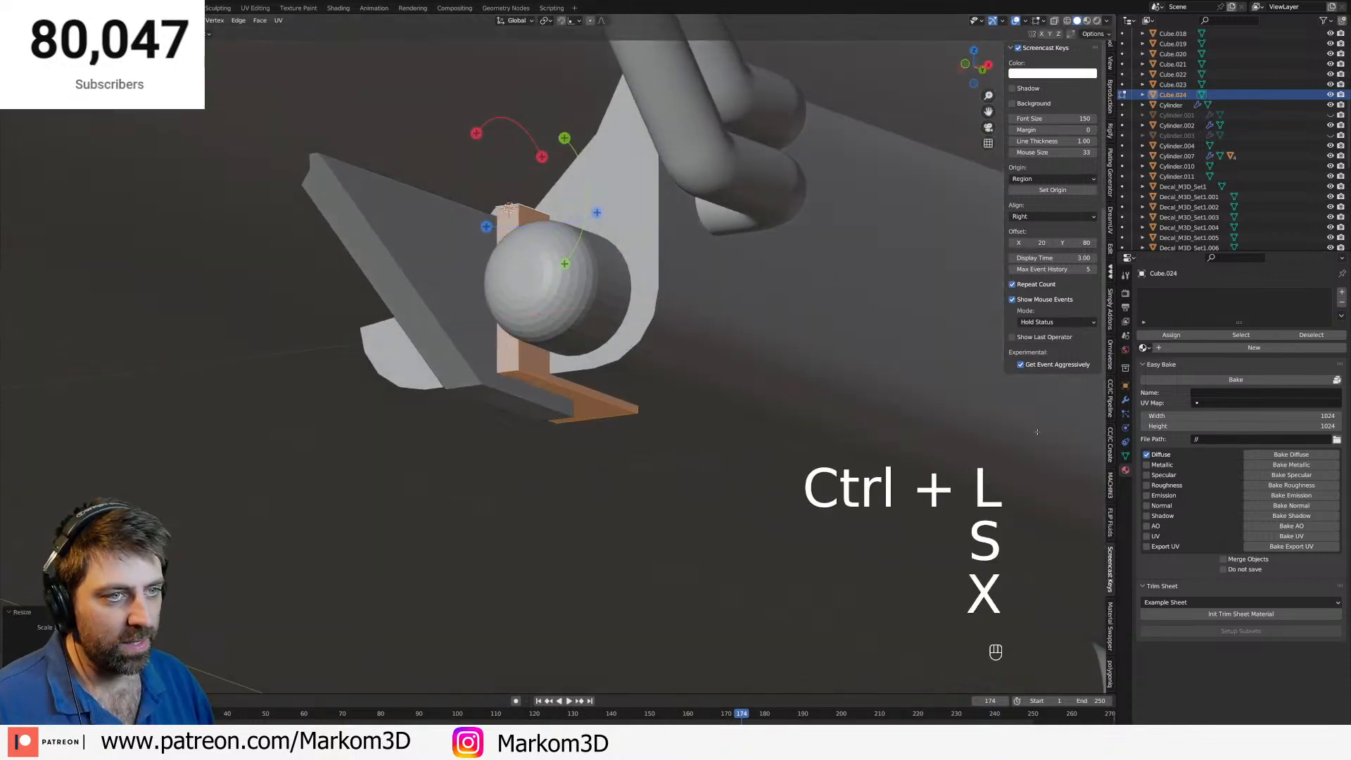
Raise the top faces of the slab and the wedge plate along Z so both extend up into the hull.
{"action": "middle_click_drag", "start_coordinate": [609, 273], "coordinate": [606, 308]}
{"action": "middle_click_drag", "start_coordinate": [552, 238], "coordinate": [663, 523], "text": "shift"}
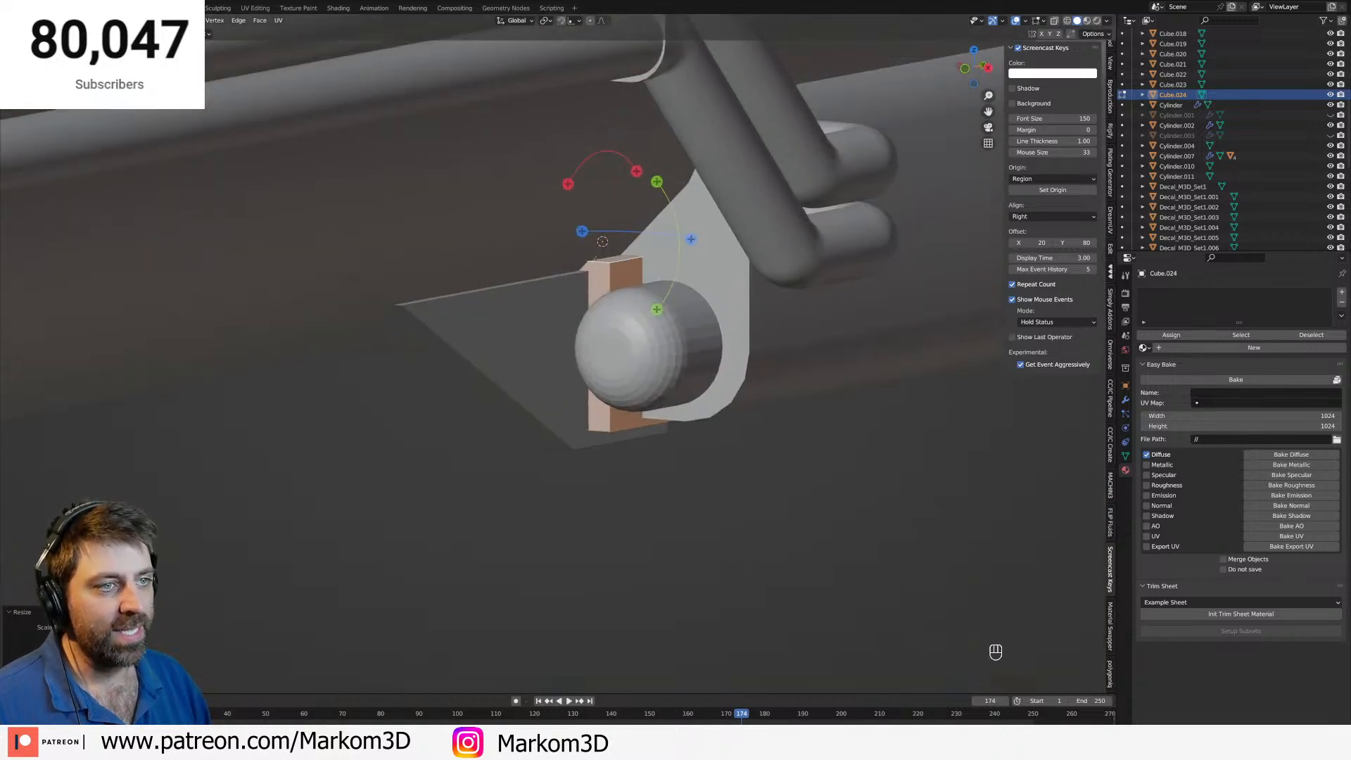
{"action": "key", "text": "g"}
{"action": "key", "text": "z"}
{"action": "key", "text": "Tab"}
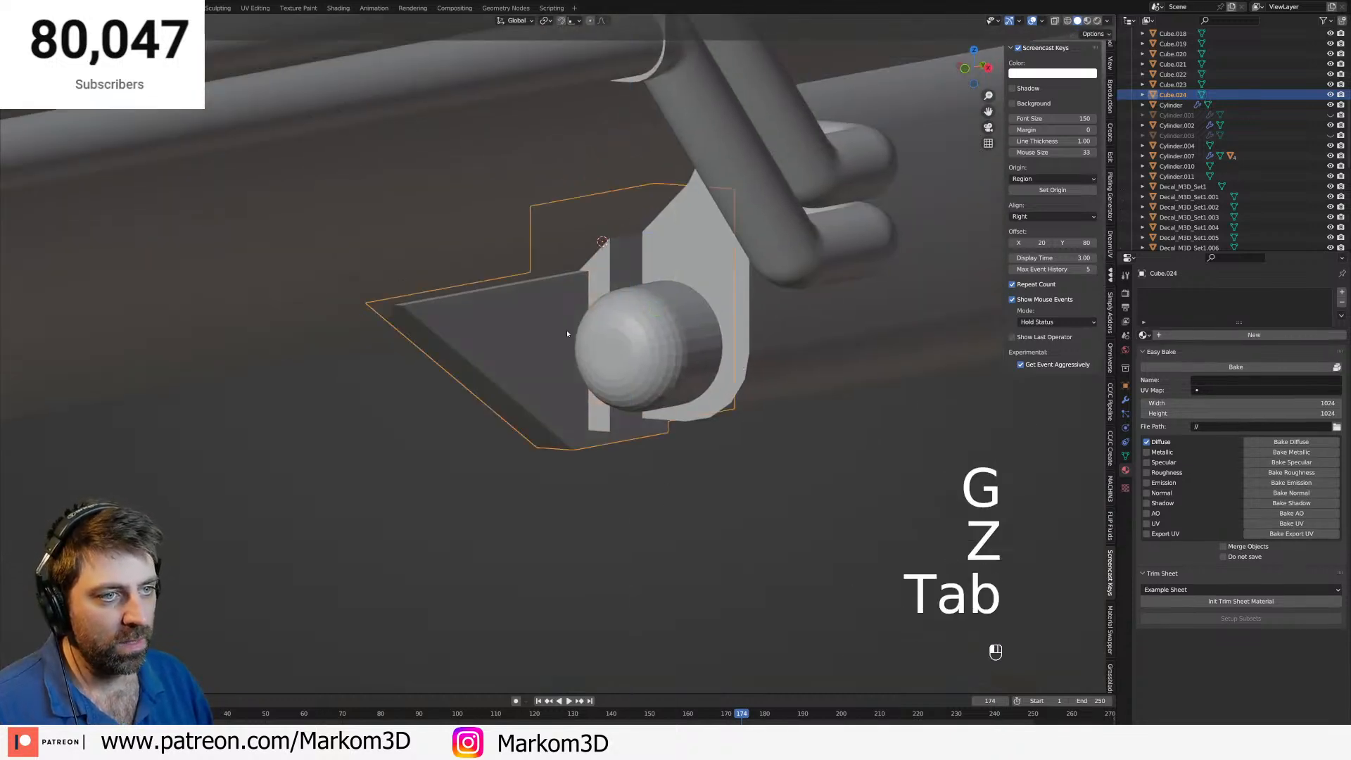
{"action": "key", "text": "Tab"}
{"action": "key", "text": "g"}
{"action": "key", "text": "z"}
{"action": "left_click", "coordinate": [509, 286]}
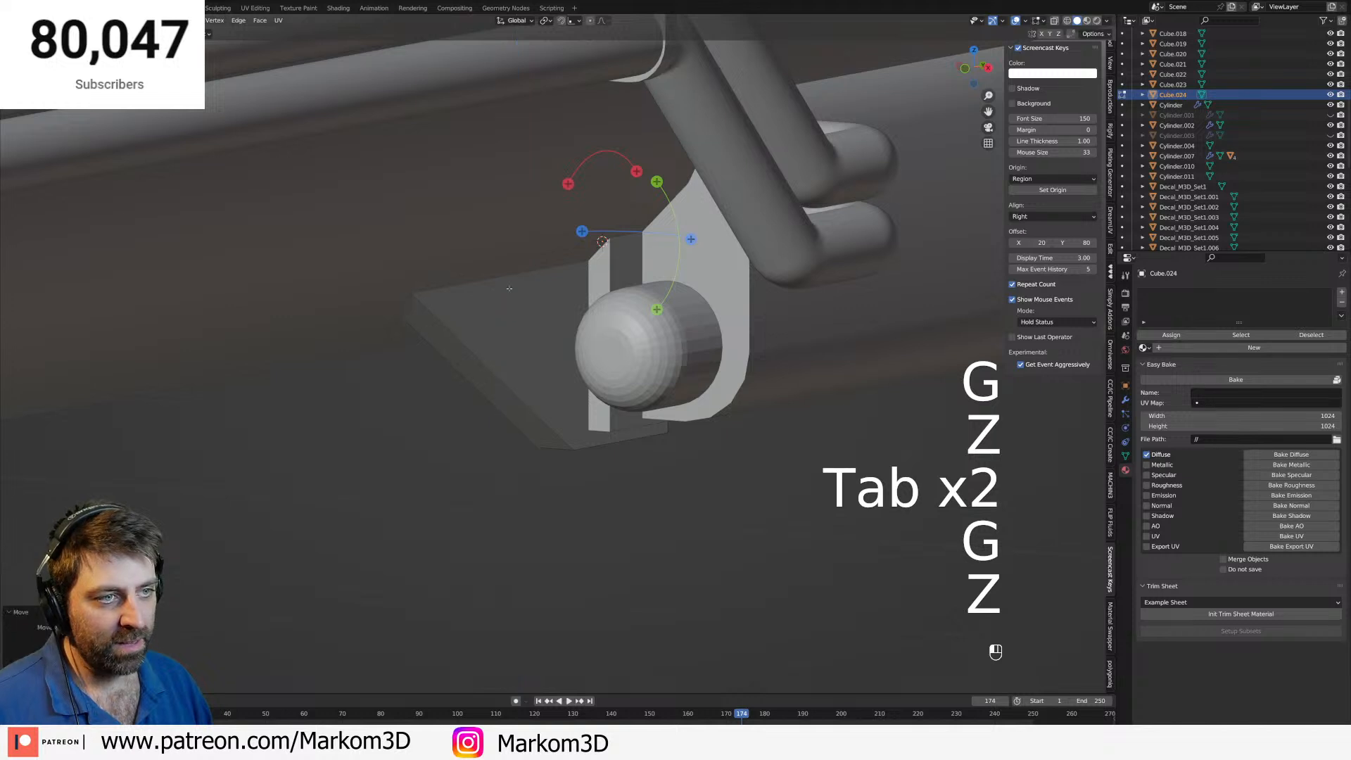
{"action": "middle_click_drag", "start_coordinate": [479, 424], "coordinate": [515, 415]}
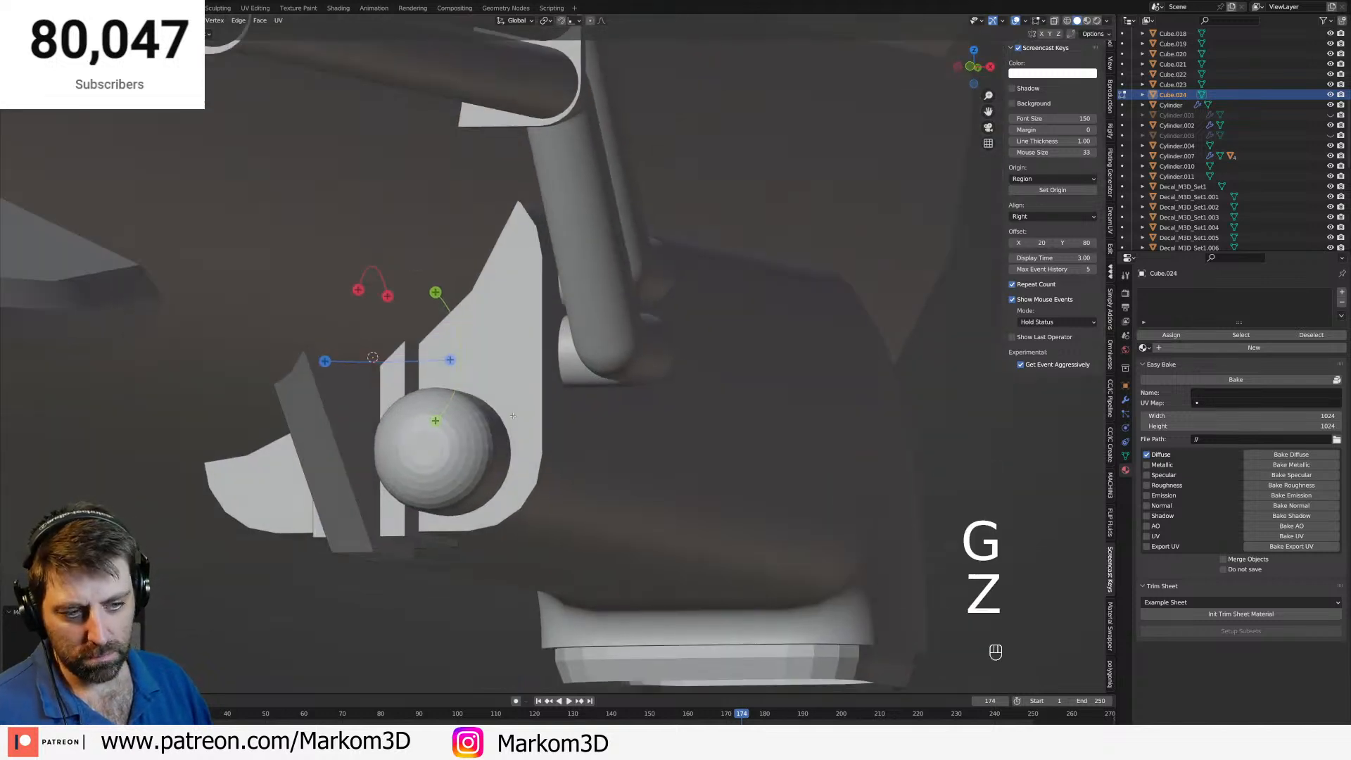
{"action": "key", "text": "Tab"}
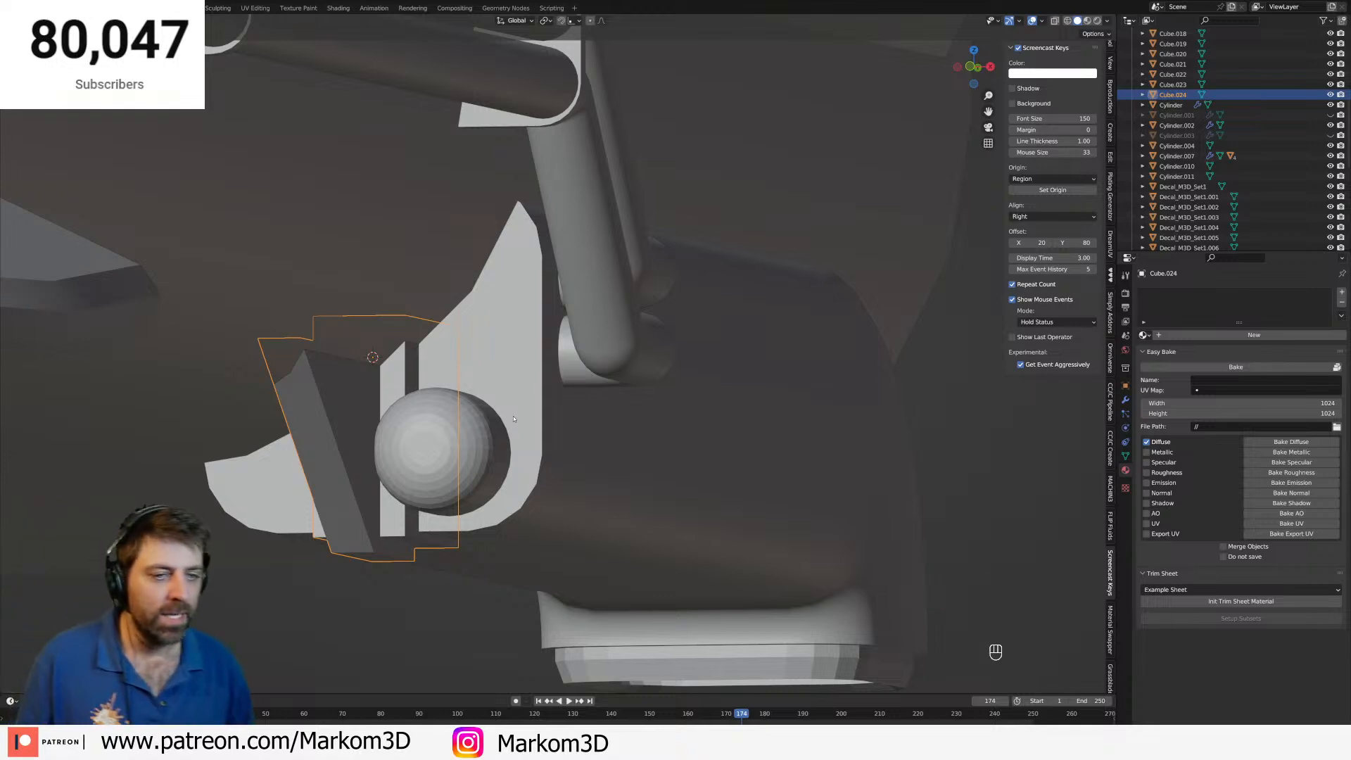
{"action": "scroll", "coordinate": [514, 419], "scroll_direction": "down", "scroll_amount": 3}
{"action": "middle_click_drag", "start_coordinate": [514, 419], "coordinate": [498, 513]}
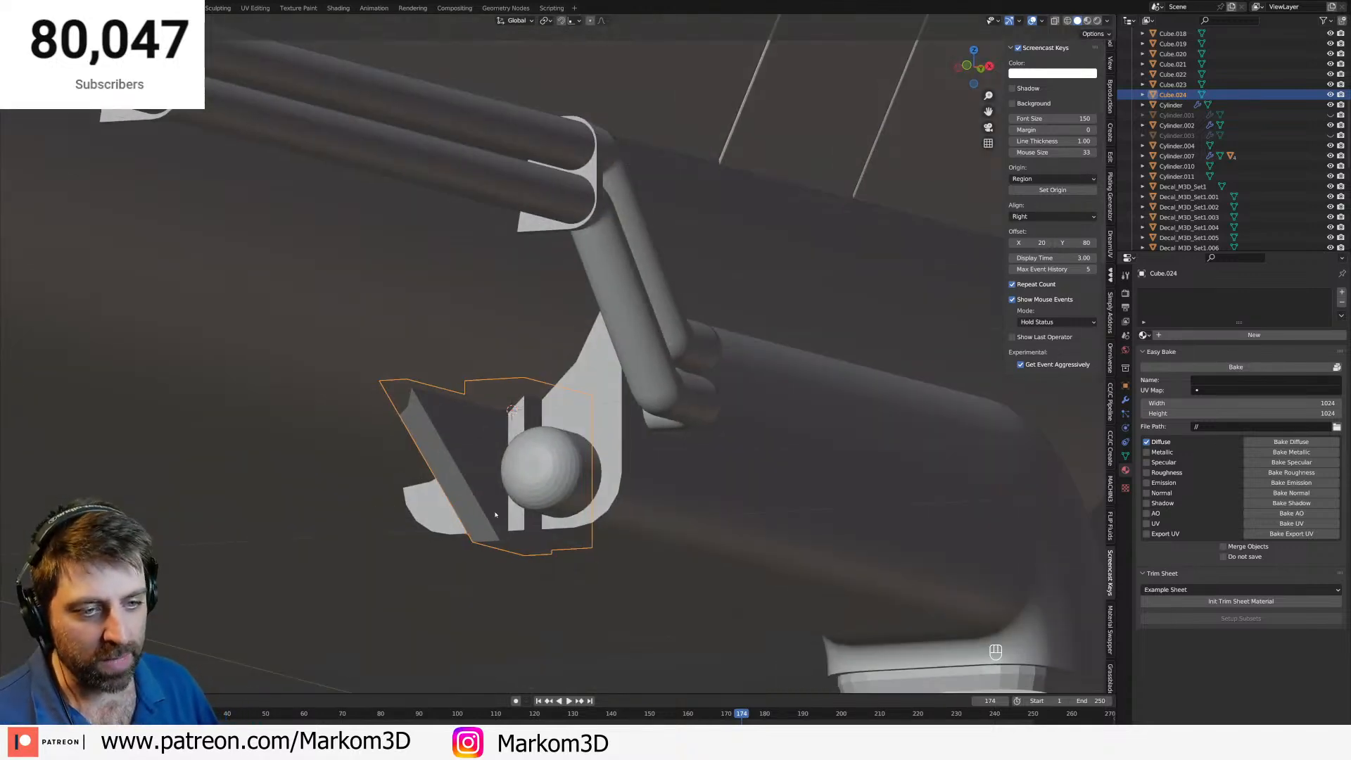
Reposition the domed cylinder's whole mesh in the front view with wireframe shading, and return to solid shading.
{"action": "left_click", "coordinate": [546, 472]}
{"action": "middle_click_drag", "start_coordinate": [546, 473], "coordinate": [556, 513]}
{"action": "key", "text": "Tab"}
{"action": "key", "text": "a"}
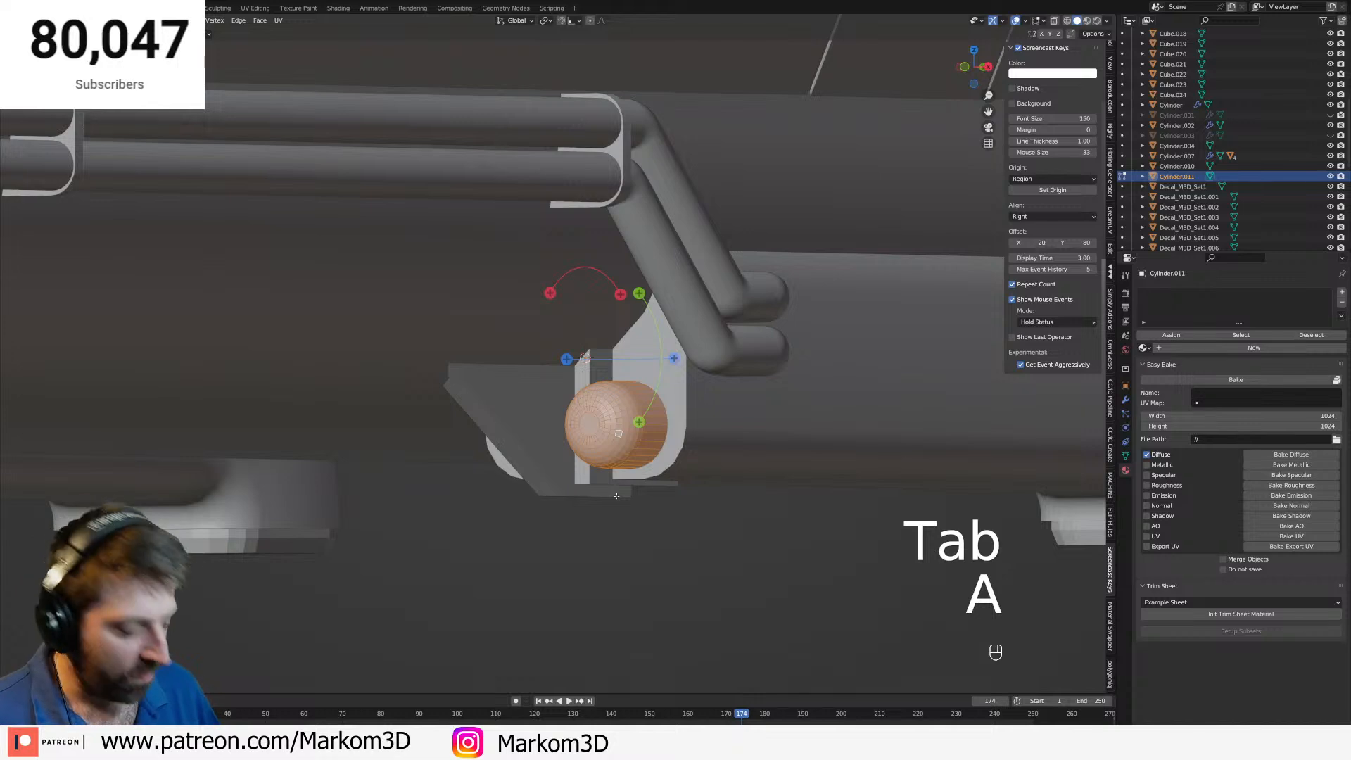
{"action": "key", "text": "KP_3"}
{"action": "key", "text": "KP_1"}
{"action": "key", "text": "z"}
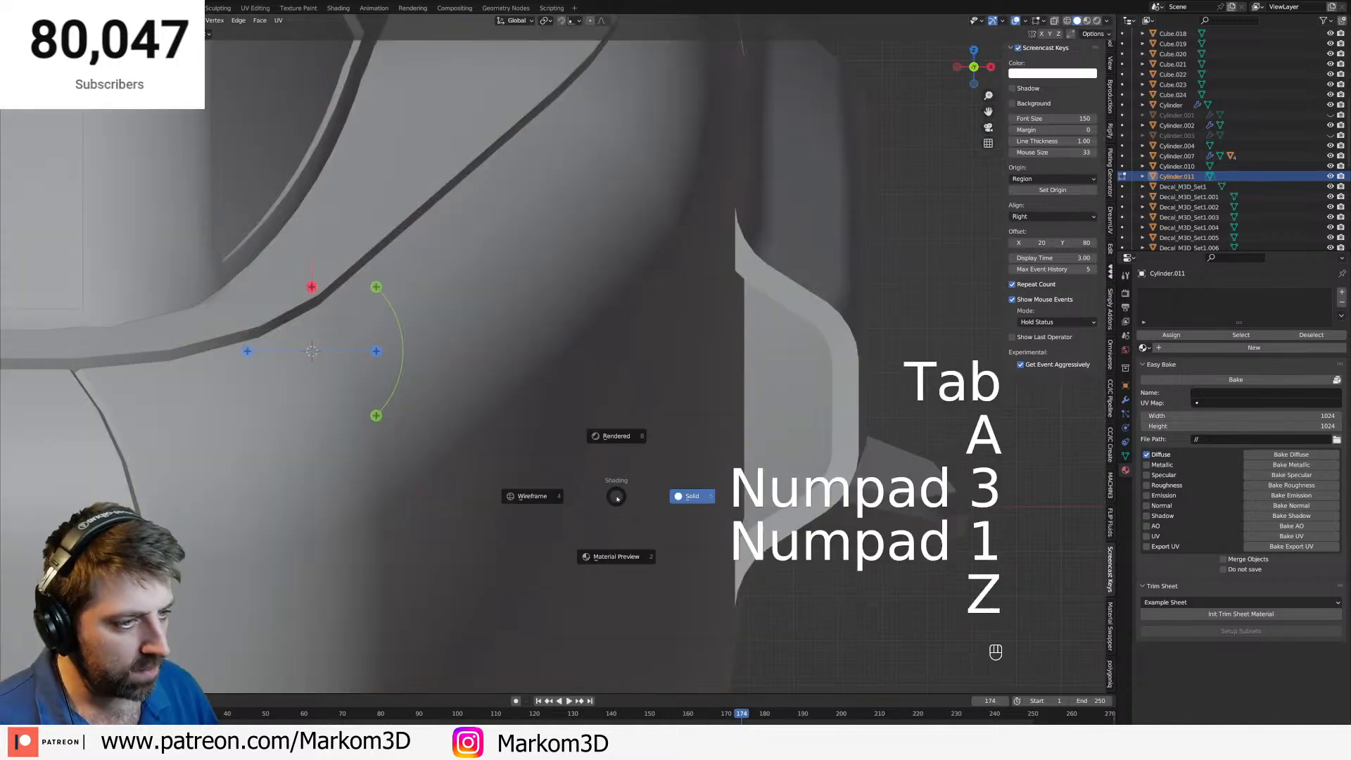
{"action": "left_click", "coordinate": [543, 495]}
{"action": "mouse_move", "coordinate": [401, 459]}
{"action": "middle_mouse_down", "text": "shift"}
{"action": "mouse_move", "coordinate": [320, 438]}
{"action": "mouse_move", "coordinate": [401, 422]}
{"action": "middle_mouse_up", "text": "shift"}
{"action": "scroll", "coordinate": [321, 438], "scroll_direction": "up", "scroll_amount": 2}
{"action": "key", "text": "g"}
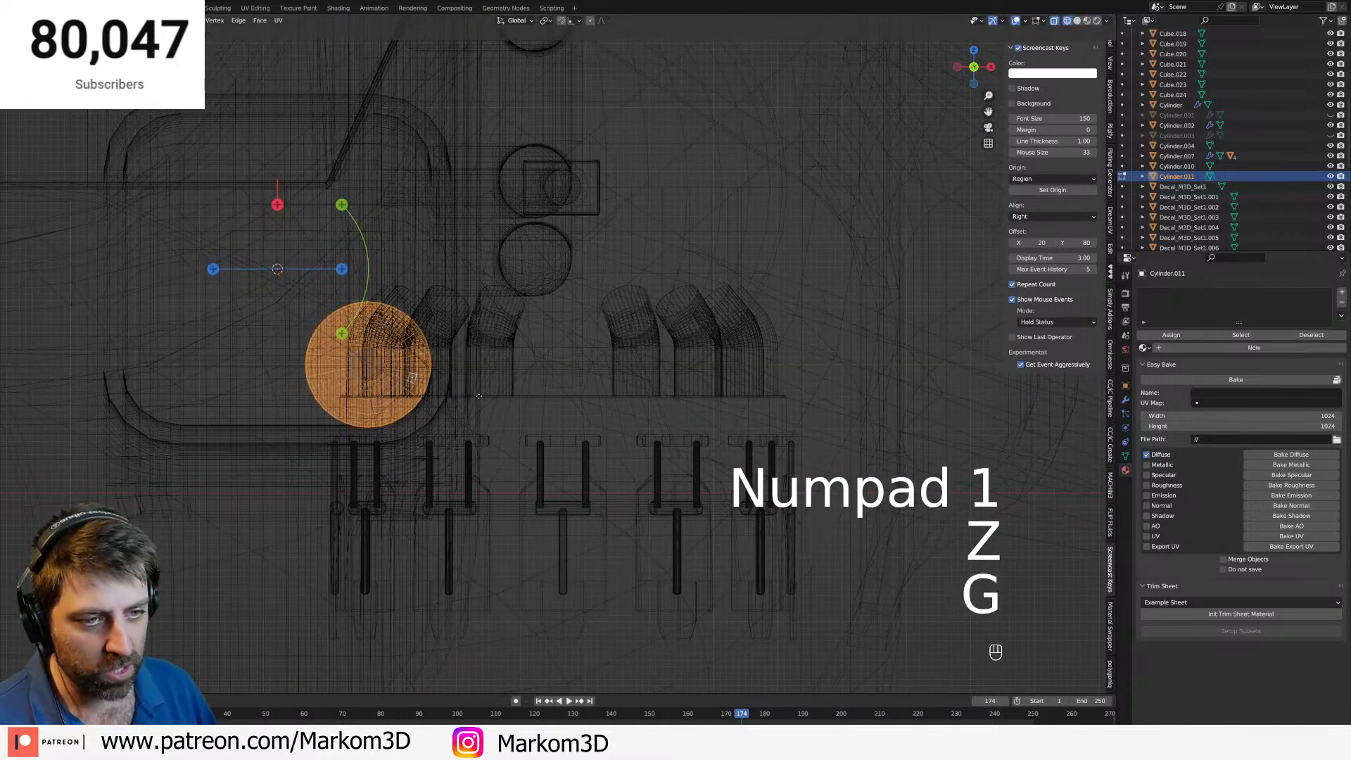
{"action": "left_click", "coordinate": [488, 403]}
{"action": "key", "text": "z"}
{"action": "left_click", "coordinate": [570, 401]}
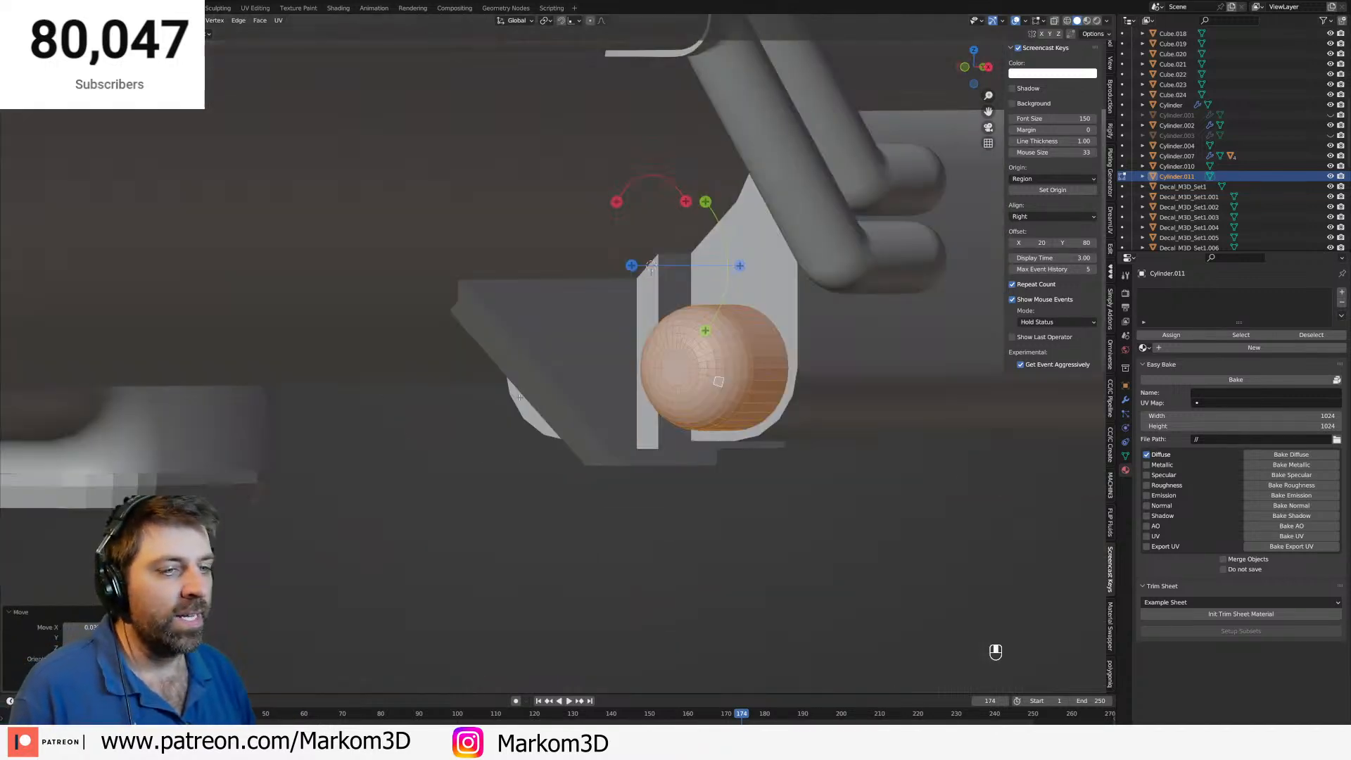
{"action": "middle_click_drag", "start_coordinate": [556, 391], "coordinate": [516, 394]}
{"action": "key", "text": "z"}
{"action": "left_click", "coordinate": [588, 395]}
{"action": "middle_click_drag", "start_coordinate": [636, 408], "coordinate": [463, 453], "text": "shift"}
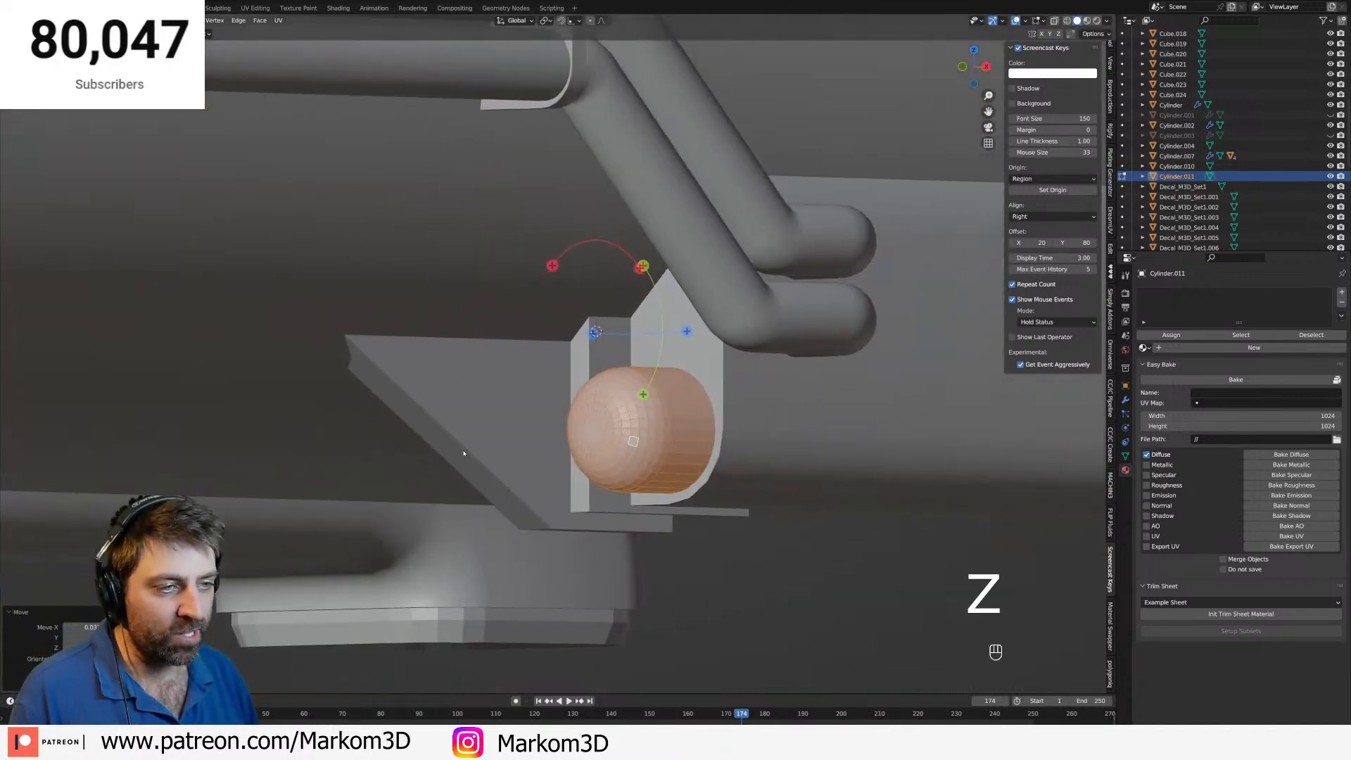
{"action": "key", "text": "Tab"}
{"action": "key", "text": "Tab"}
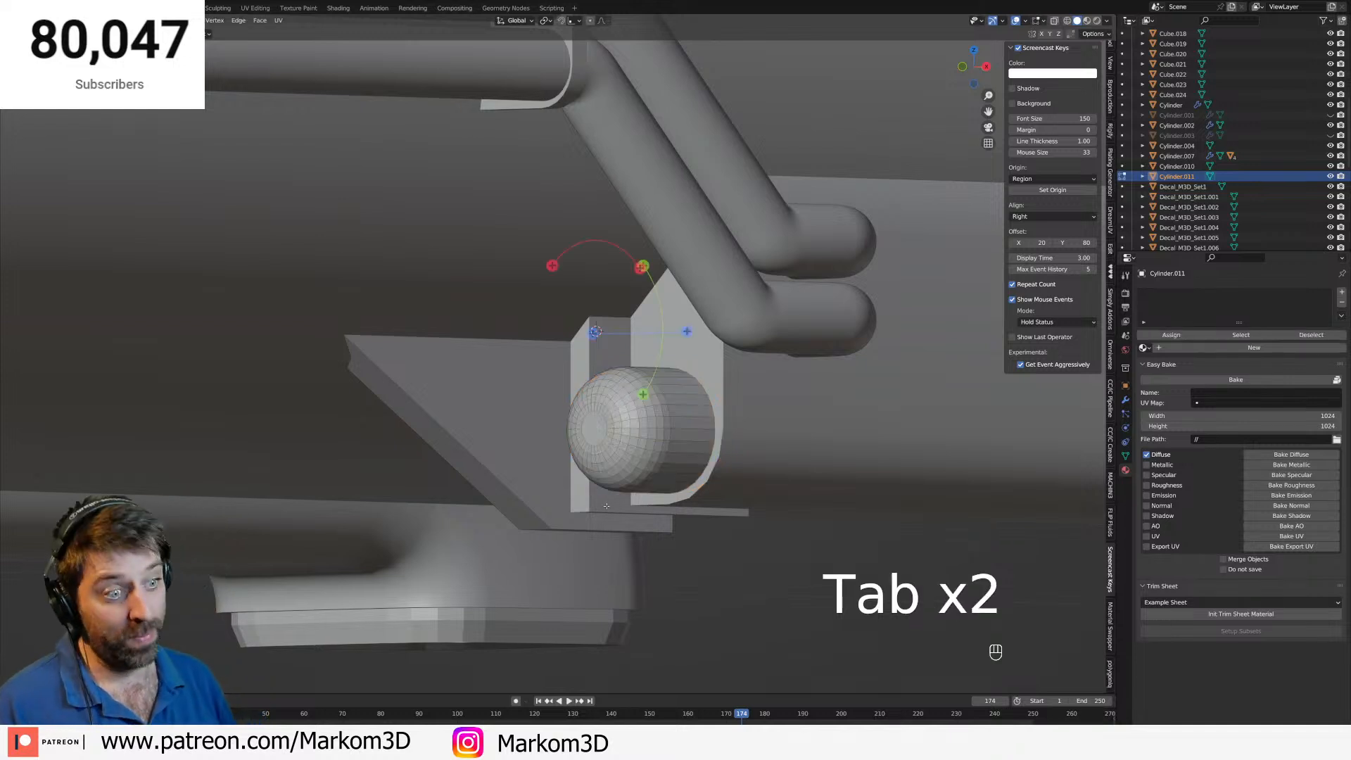
{"action": "key", "text": "Tab"}
{"action": "key", "text": "2"}
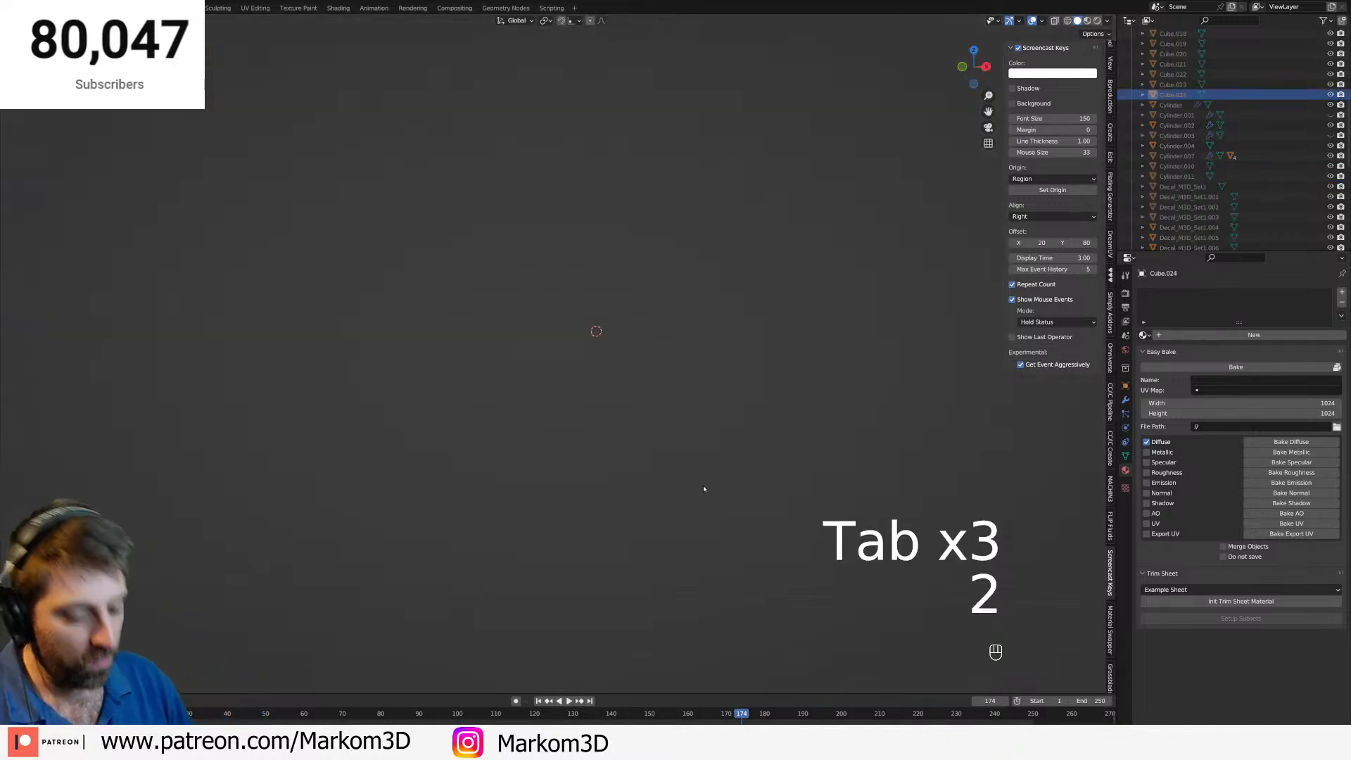
{"action": "key", "text": "ctrl+z"}
Bevel the lower corner edge of the slab next to the domed cylinder into a rounded curve.
{"action": "scroll", "coordinate": [669, 483], "scroll_direction": "up", "scroll_amount": 1}
{"action": "key", "text": "Tab"}
{"action": "middle_click_drag", "start_coordinate": [669, 483], "coordinate": [605, 518]}
{"action": "scroll", "coordinate": [544, 557], "scroll_direction": "up", "scroll_amount": 2}
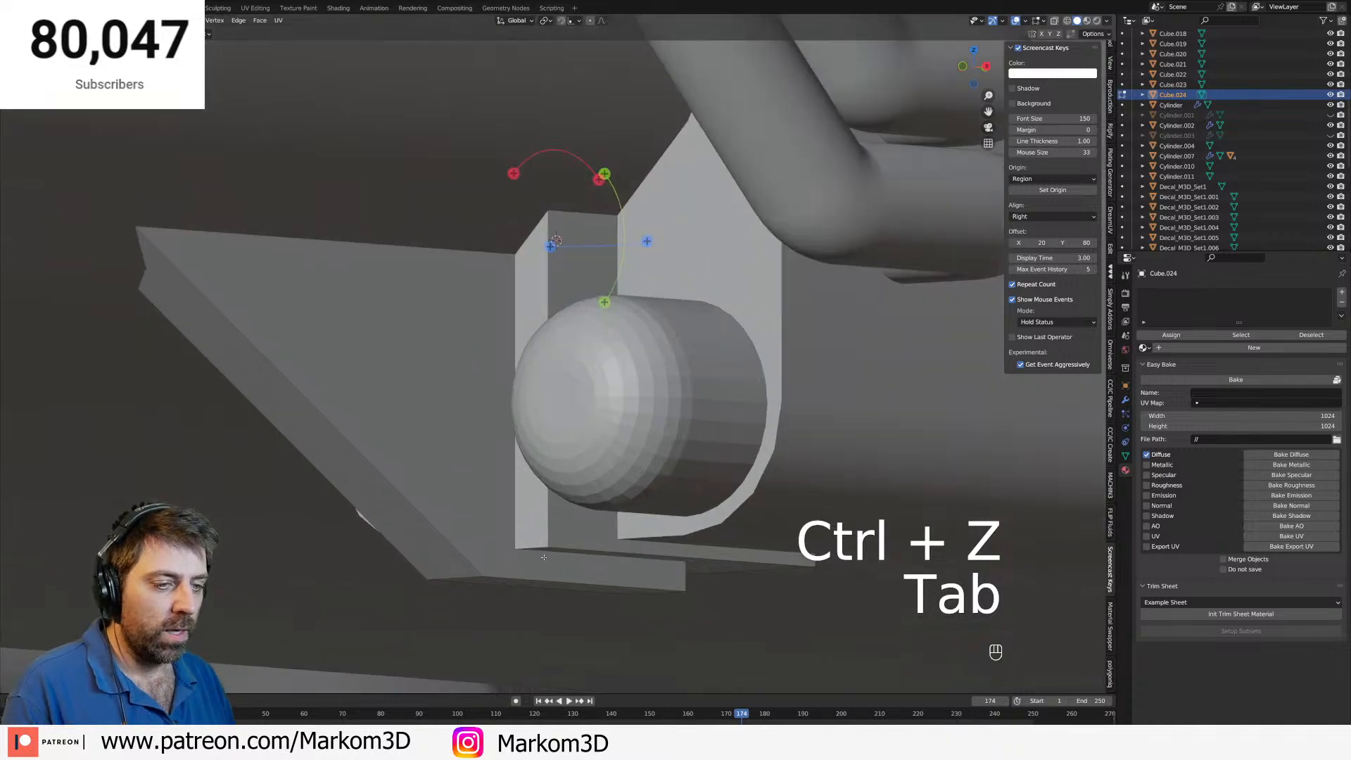
{"action": "key", "text": "2"}
{"action": "left_click", "coordinate": [537, 549], "text": "alt"}
{"action": "middle_click_drag", "start_coordinate": [544, 557], "coordinate": [562, 470], "text": "shift"}
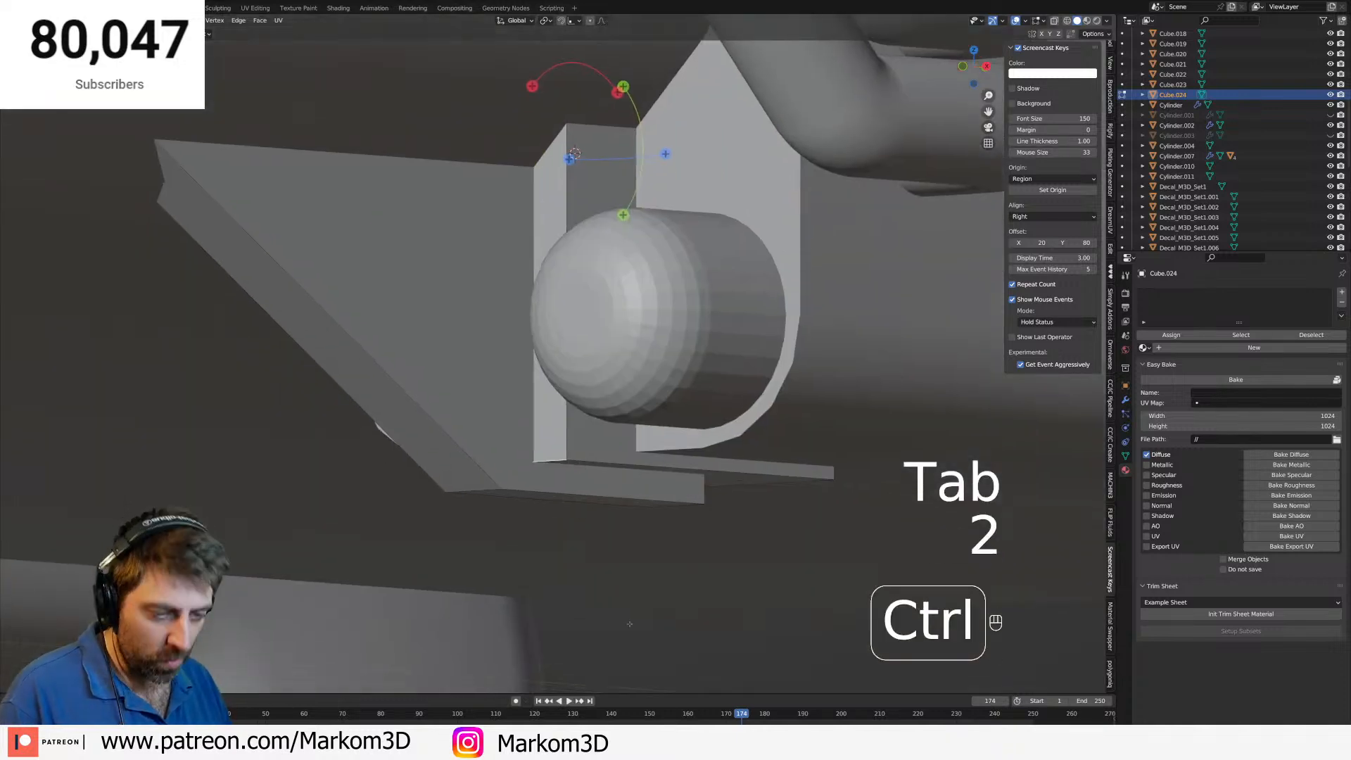
{"action": "key", "text": "ctrl+b"}
{"action": "left_click", "coordinate": [506, 490]}
{"action": "key", "text": "Tab"}
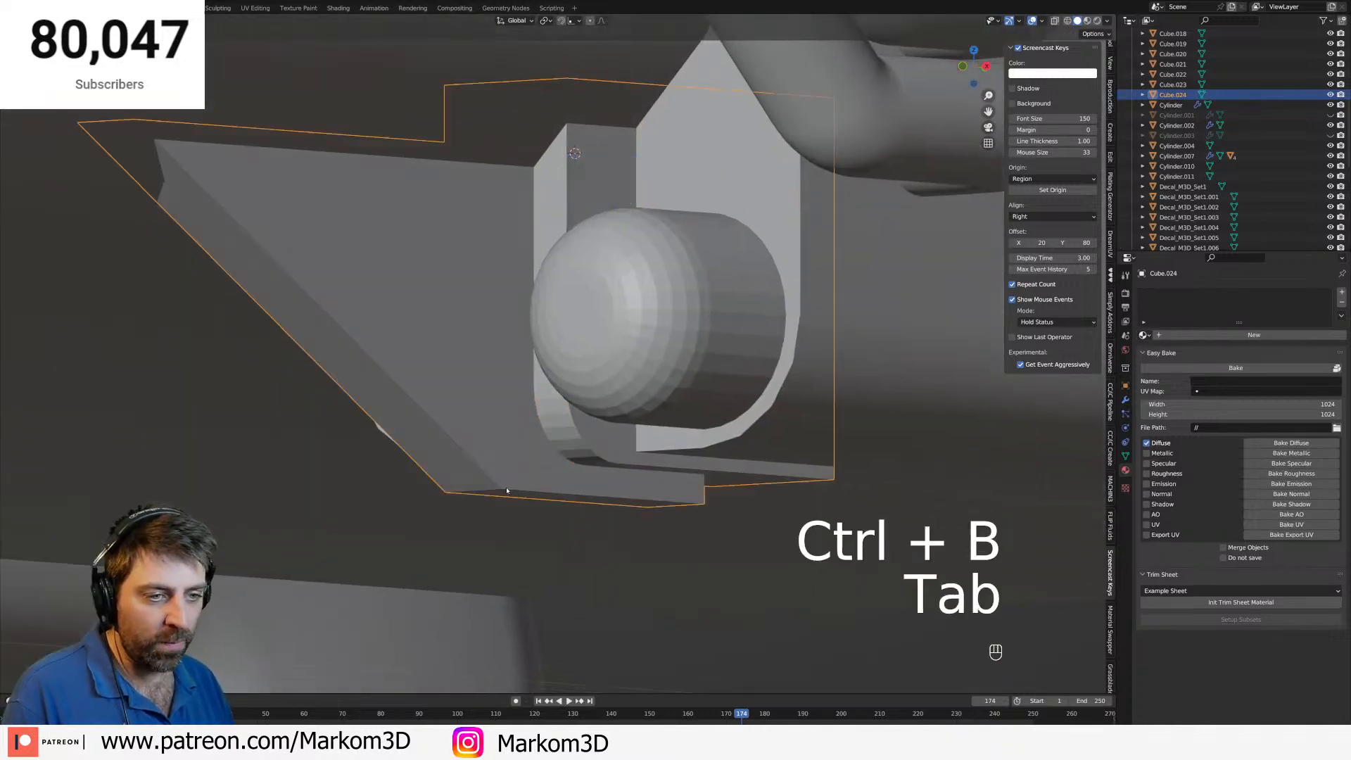
Bevel the lower corner edge of the slanted wedge plate into a matching rounded curve.
{"action": "key", "text": "Tab"}
{"action": "key", "text": "ctrl+b"}
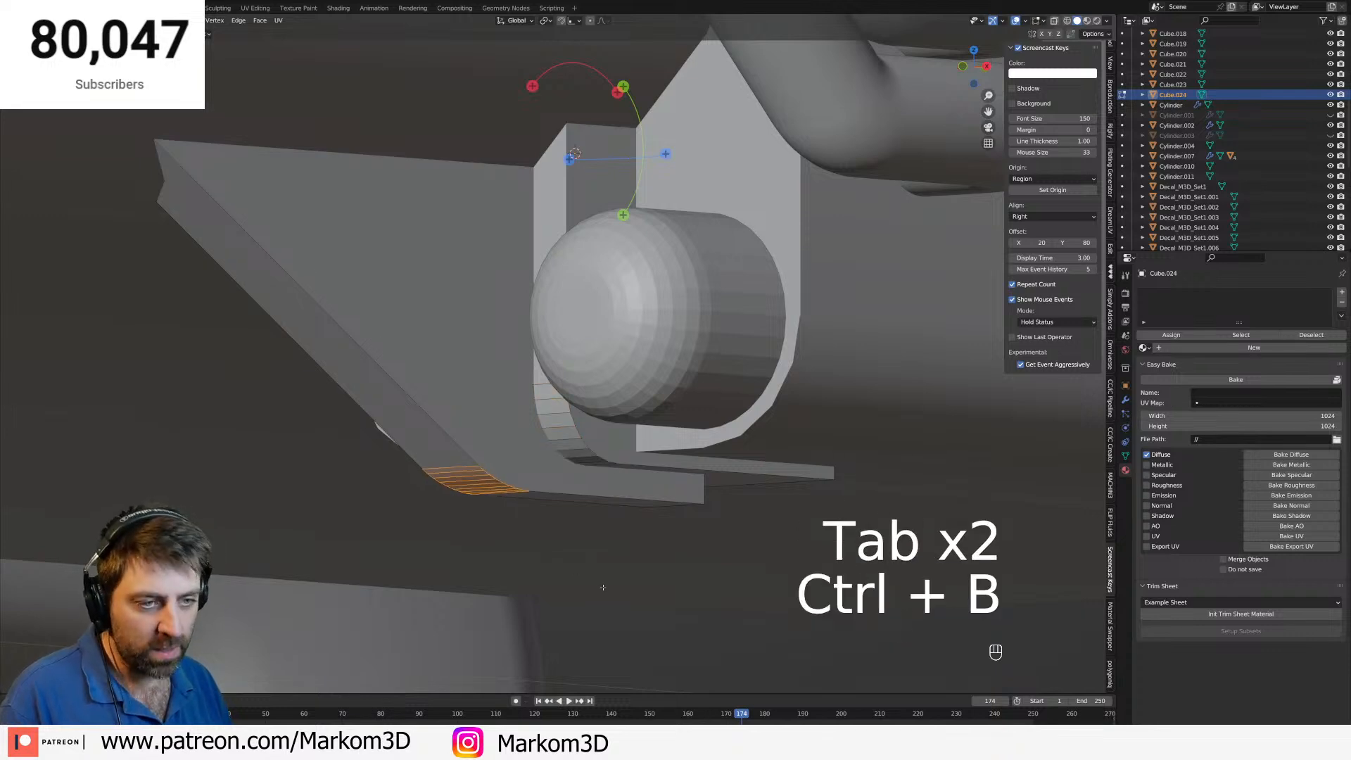
{"action": "left_click", "coordinate": [597, 585]}
{"action": "key", "text": "Tab"}
Apply smooth shading to the wedge-shaped housing and check it against the hull from the side.
{"action": "scroll", "coordinate": [577, 573], "scroll_direction": "down", "scroll_amount": 4}
{"action": "middle_click_drag", "start_coordinate": [558, 568], "coordinate": [565, 540]}
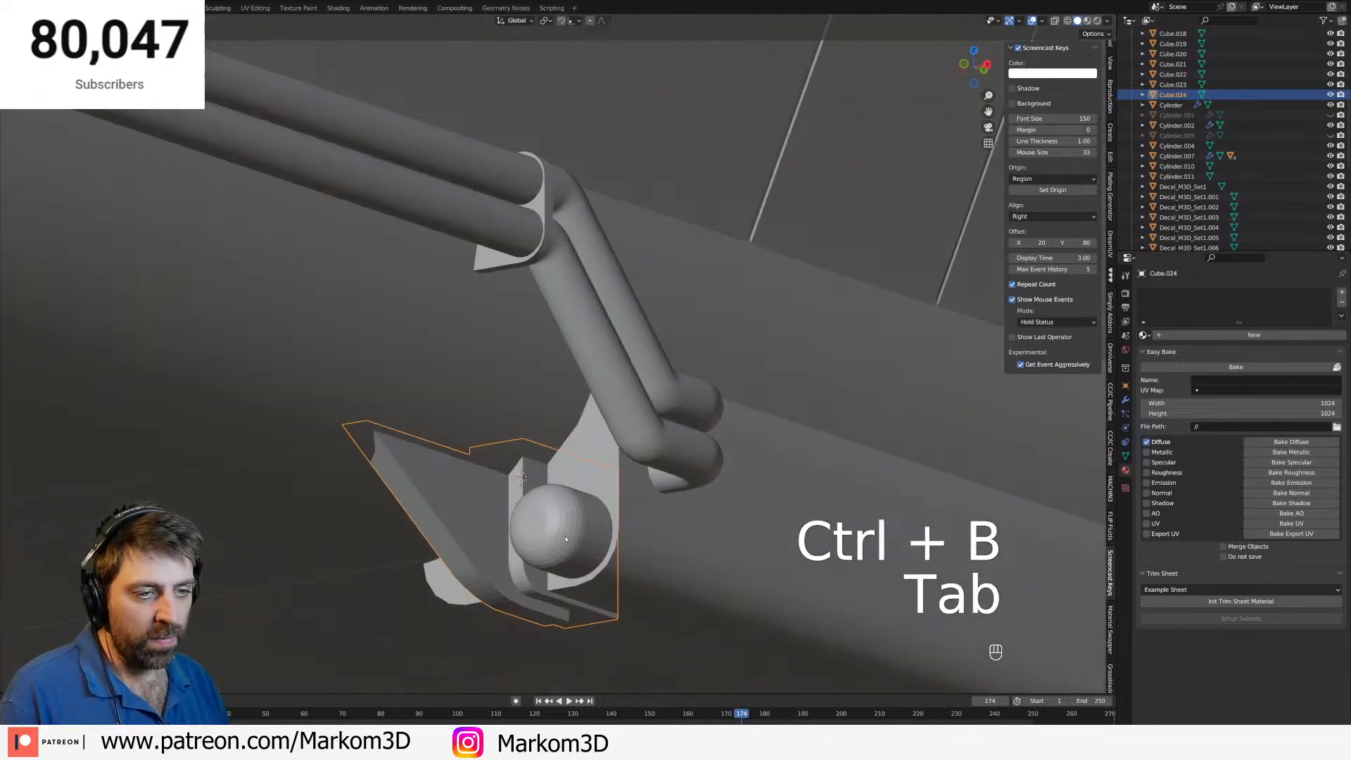
{"action": "right_click", "coordinate": [485, 504]}
{"action": "left_click", "coordinate": [485, 504]}
{"action": "scroll", "coordinate": [508, 568], "scroll_direction": "down", "scroll_amount": 2}
{"action": "middle_click_drag", "start_coordinate": [496, 602], "coordinate": [413, 507]}
{"action": "scroll", "coordinate": [413, 507], "scroll_direction": "down", "scroll_amount": 2}
{"action": "middle_click_drag", "start_coordinate": [461, 437], "coordinate": [473, 443]}
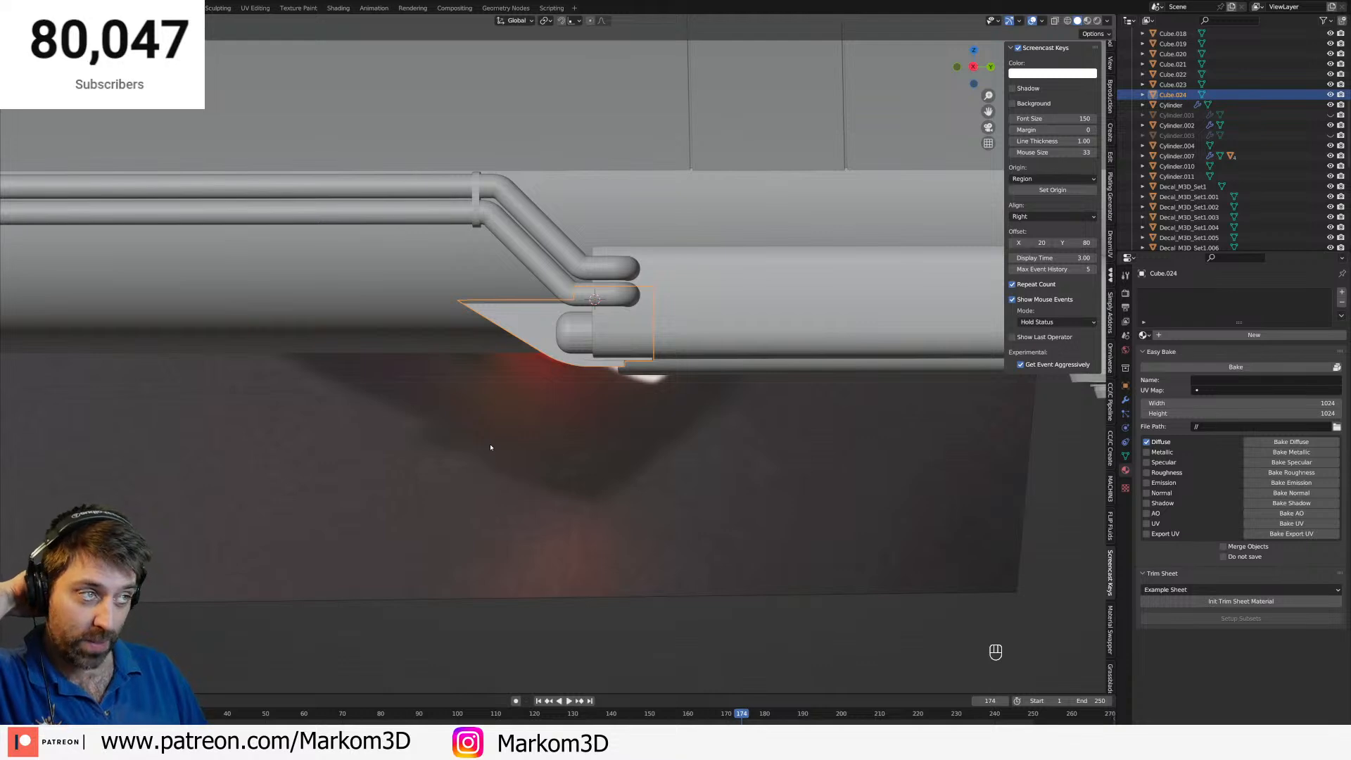
{"action": "middle_click_drag", "start_coordinate": [543, 398], "coordinate": [516, 364]}
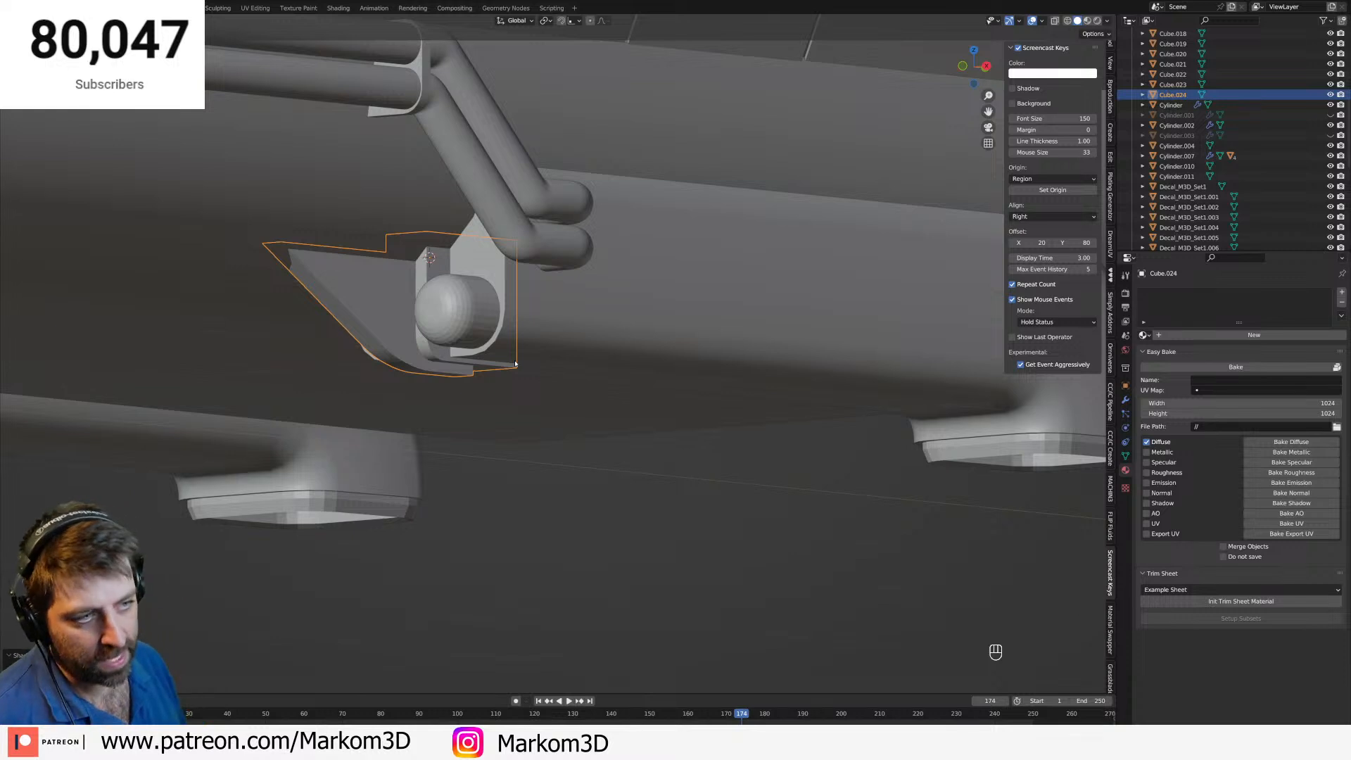
Apply smooth shading to the domed cylinder and to the foot at the end of the large hull pipe.
{"action": "left_click", "coordinate": [478, 314]}
{"action": "right_click", "coordinate": [470, 314]}
{"action": "left_click", "coordinate": [470, 314]}
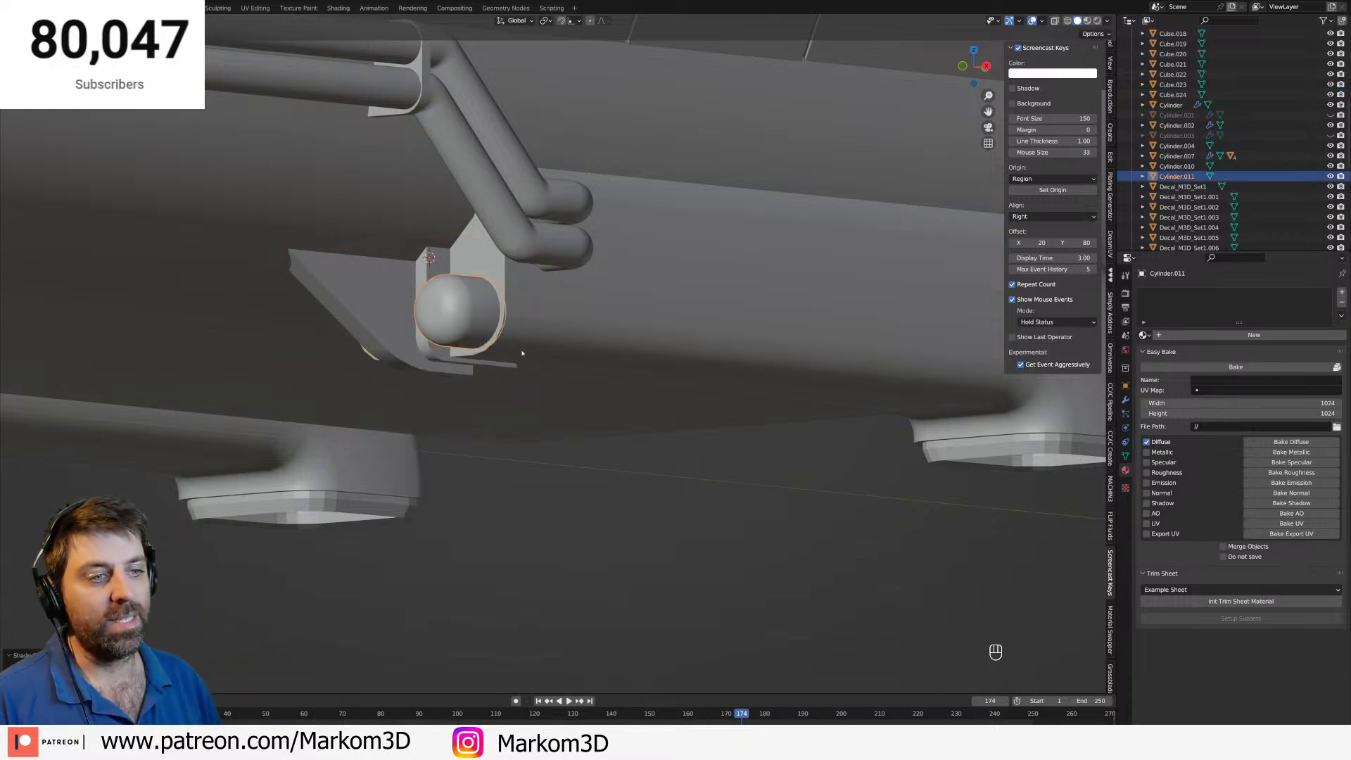
{"action": "middle_click_drag", "start_coordinate": [522, 353], "coordinate": [691, 381]}
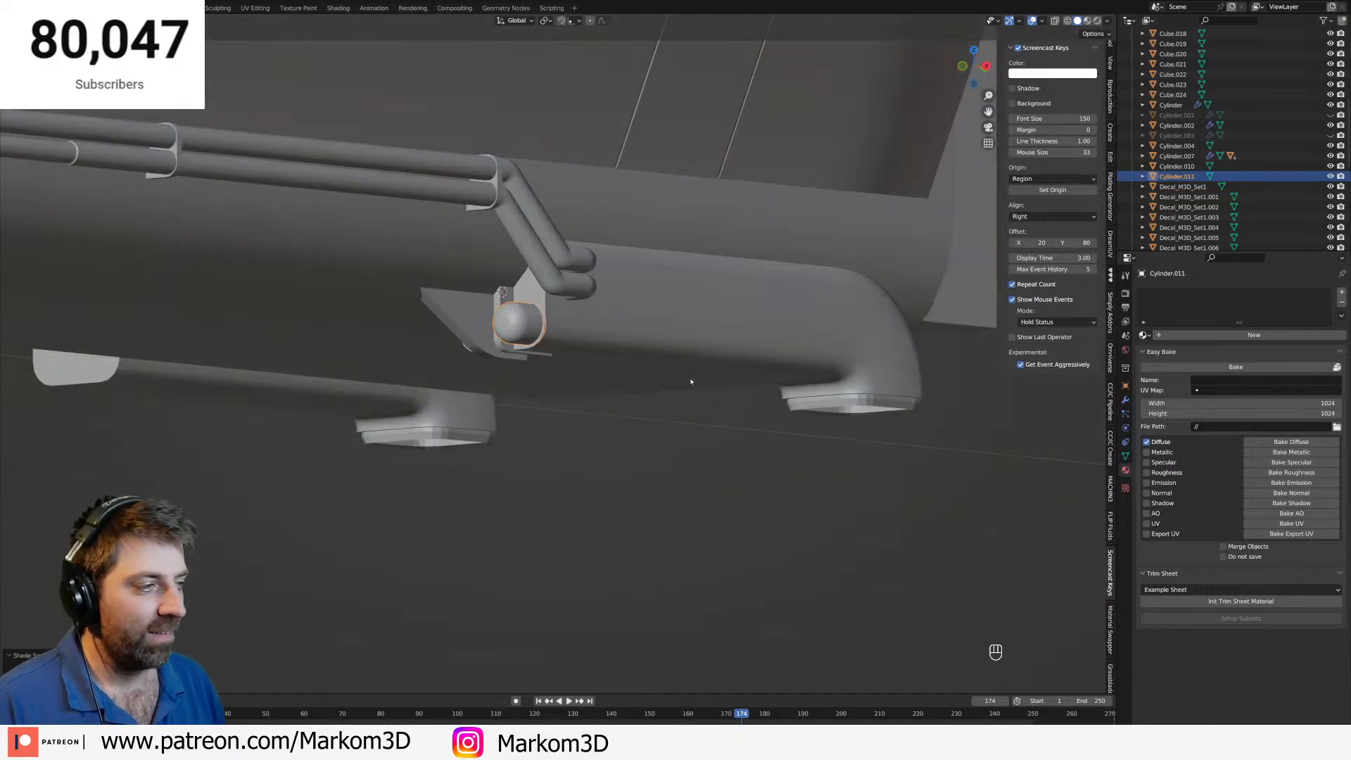
{"action": "left_click", "coordinate": [855, 401]}
{"action": "right_click", "coordinate": [855, 401]}
{"action": "left_click", "coordinate": [855, 399]}
Open the mesh of the wedge-shaped housing around the domed cylinder for editing.
{"action": "middle_click_drag", "start_coordinate": [540, 396], "coordinate": [644, 407], "text": "shift"}
{"action": "left_click", "coordinate": [581, 356]}
{"action": "scroll", "coordinate": [580, 355], "scroll_direction": "up", "scroll_amount": 3}
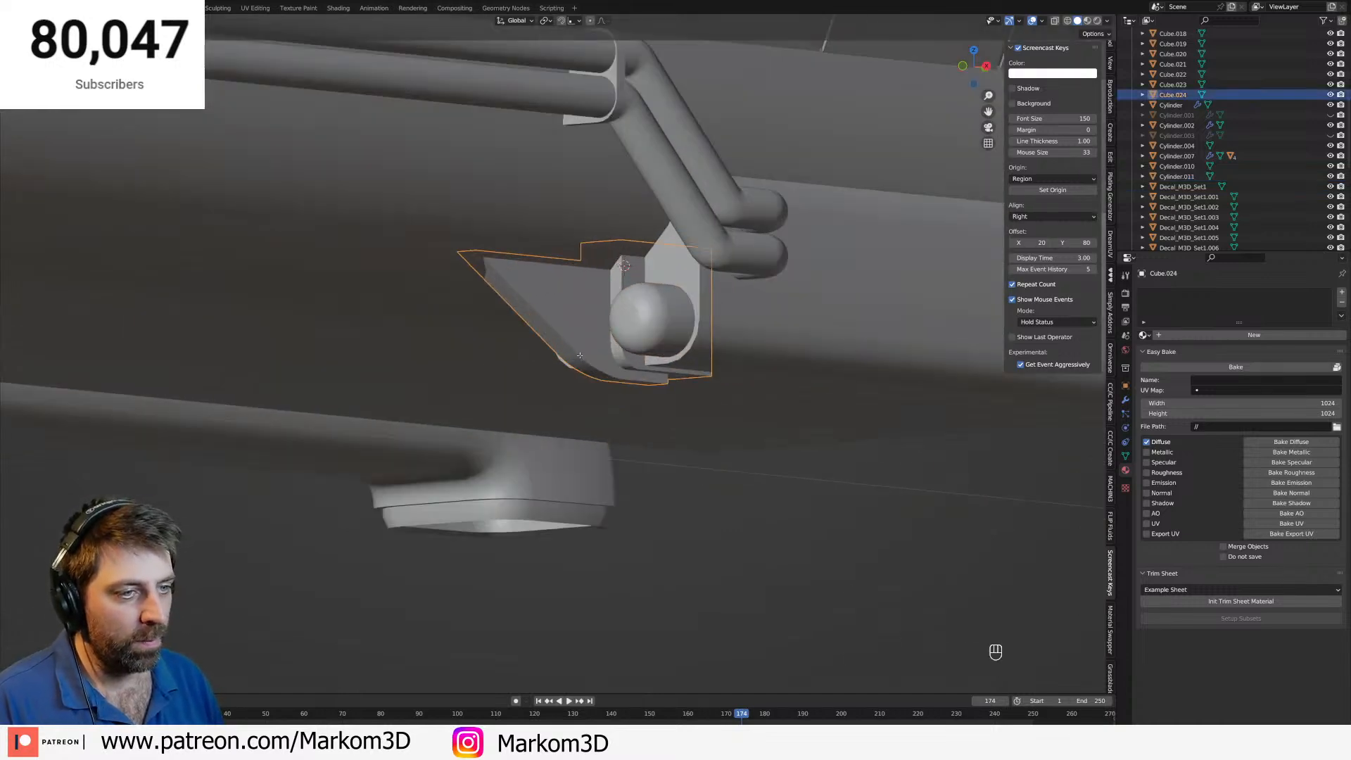
{"action": "key", "text": "Tab"}
{"action": "key", "text": "Tab"}
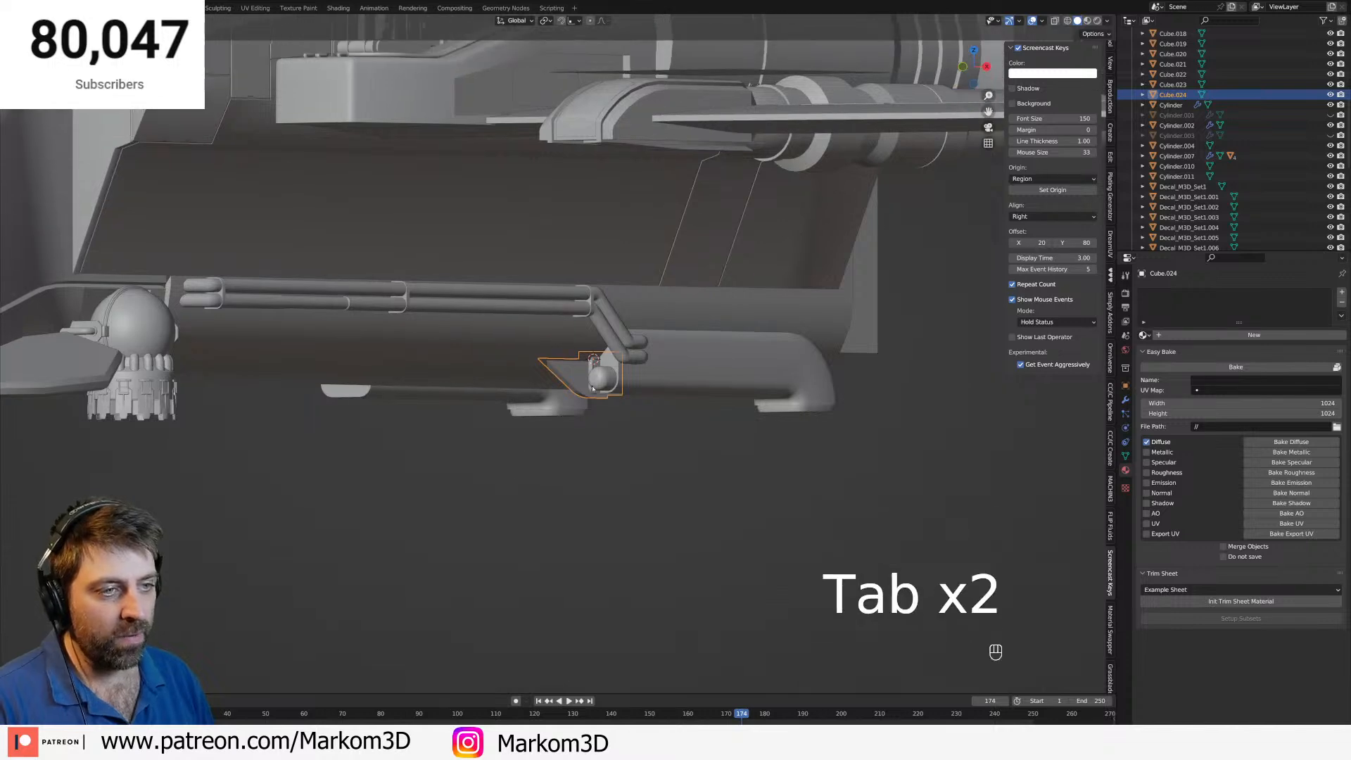
{"action": "scroll", "coordinate": [593, 388], "scroll_direction": "up", "scroll_amount": 4}
{"action": "key", "text": "Tab"}
{"action": "middle_click_drag", "start_coordinate": [593, 388], "coordinate": [635, 368]}
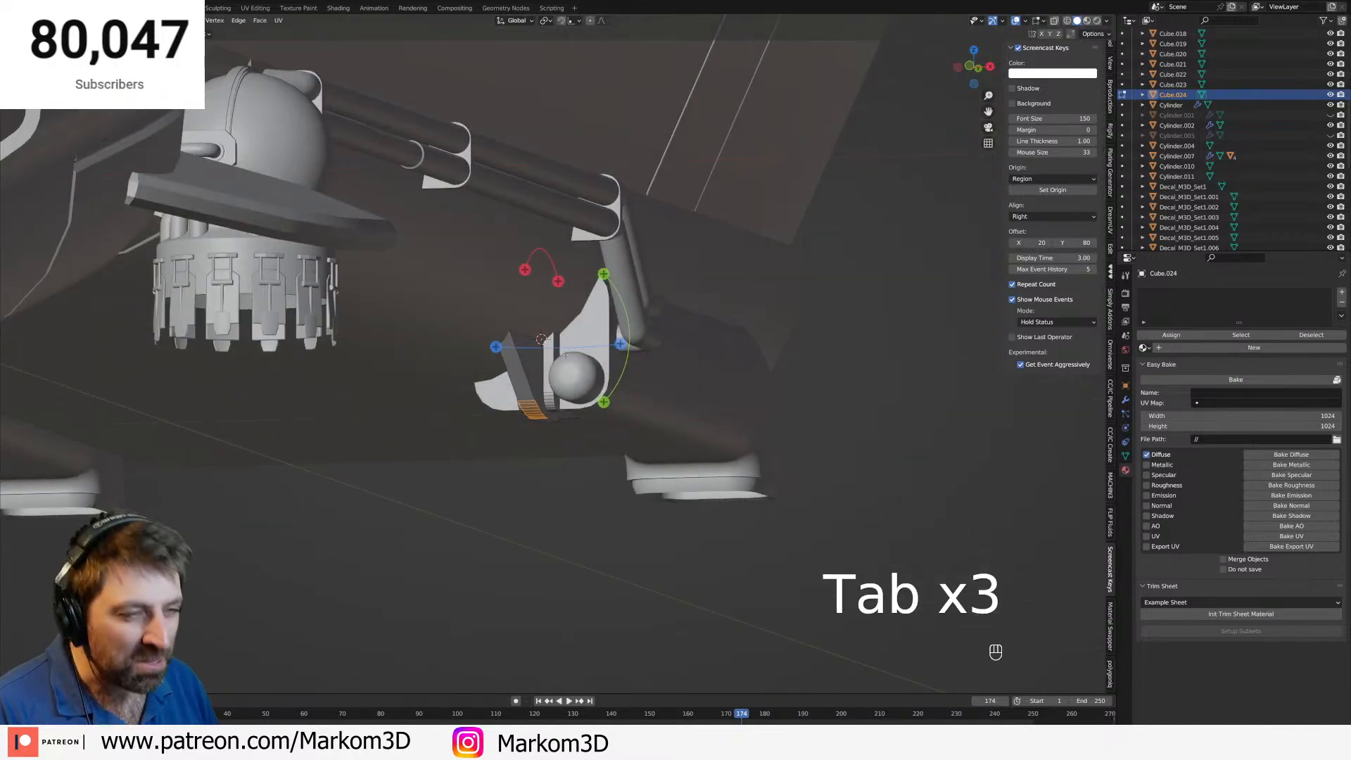
{"action": "key", "text": "3"}
{"action": "key", "text": "ctrl+r"}
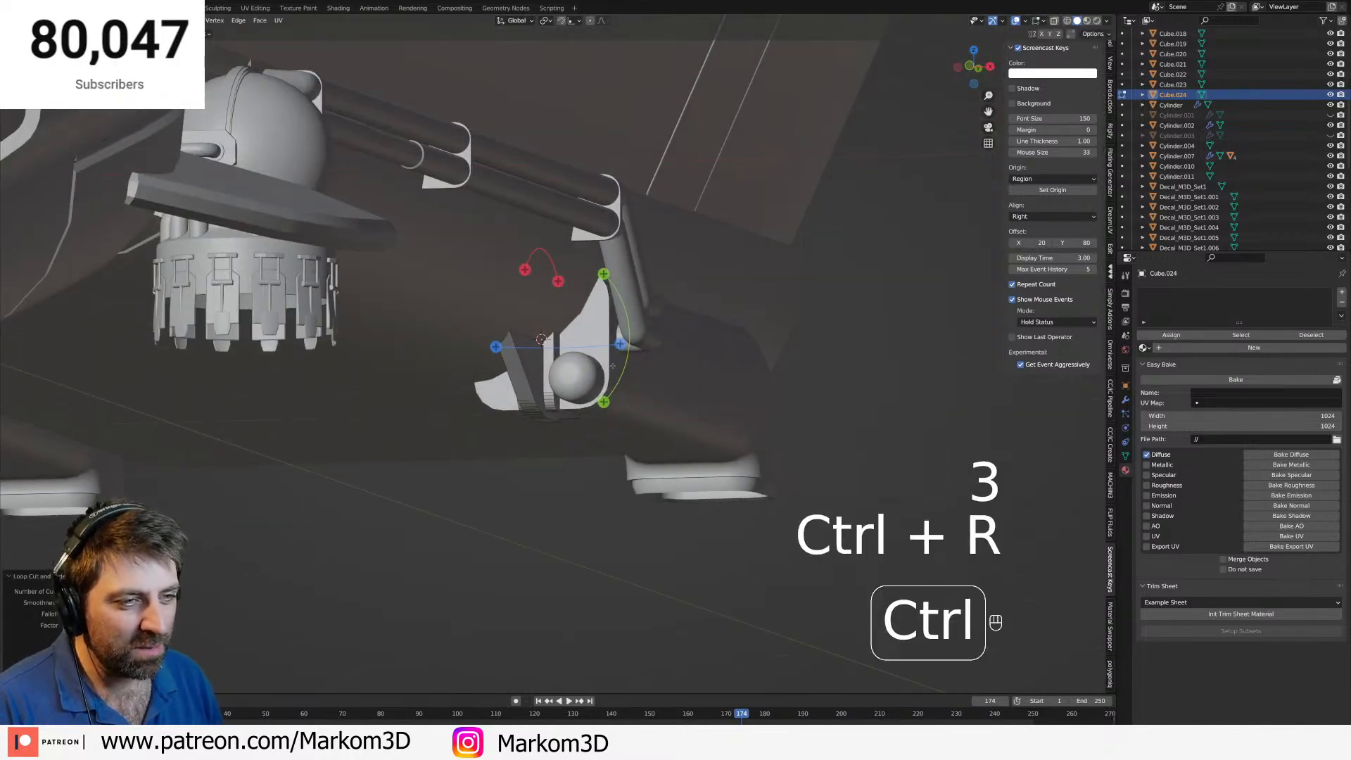
{"action": "key", "text": "ctrl+z"}
Duplicate the top face of the slab next to the domed cylinder.
{"action": "key", "text": "z"}
{"action": "key", "text": "3"}
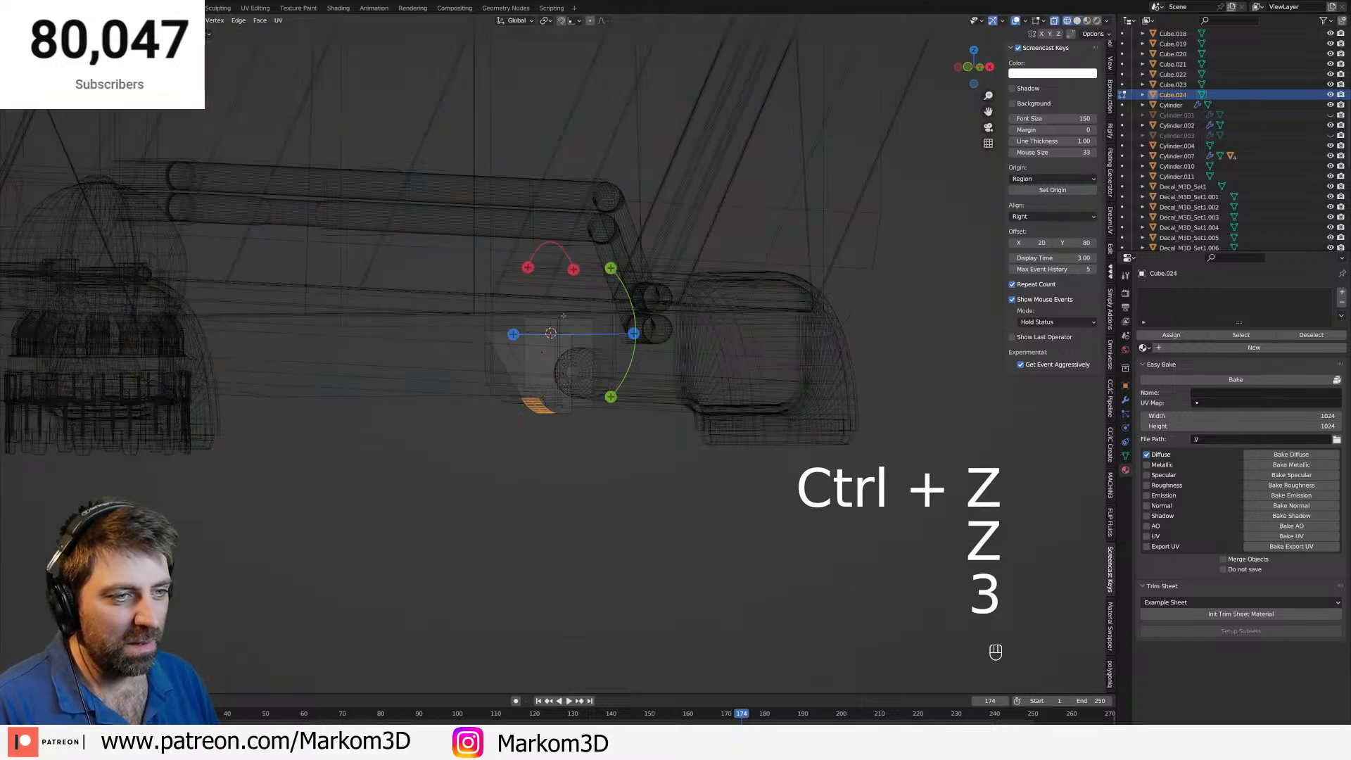
{"action": "key", "text": "g"}
{"action": "key", "text": "z"}
{"action": "left_click", "coordinate": [561, 347]}
{"action": "key", "text": "z"}
{"action": "left_click", "coordinate": [620, 347]}
{"action": "scroll", "coordinate": [611, 350], "scroll_direction": "up", "scroll_amount": 4}
{"action": "middle_click_drag", "start_coordinate": [611, 350], "coordinate": [531, 373]}
{"action": "scroll", "coordinate": [557, 370], "scroll_direction": "up", "scroll_amount": 2}
{"action": "key", "text": "shift+d"}
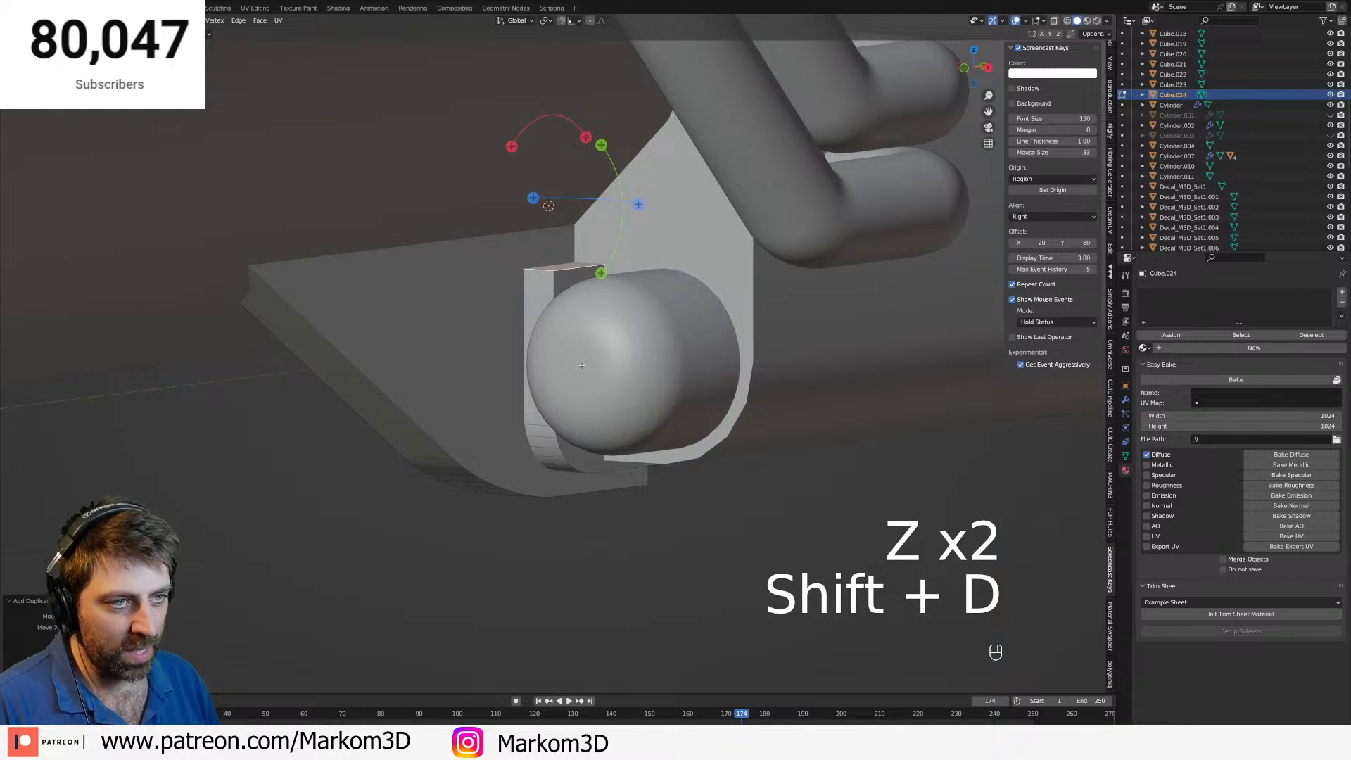
Enlarge the duplicated face, shift it vertically and extrude it into a block above the domed cylinder.
{"action": "key", "text": "s"}
{"action": "key", "text": "g"}
{"action": "key", "text": "z"}
{"action": "left_click", "coordinate": [618, 418]}
{"action": "key", "text": "e"}
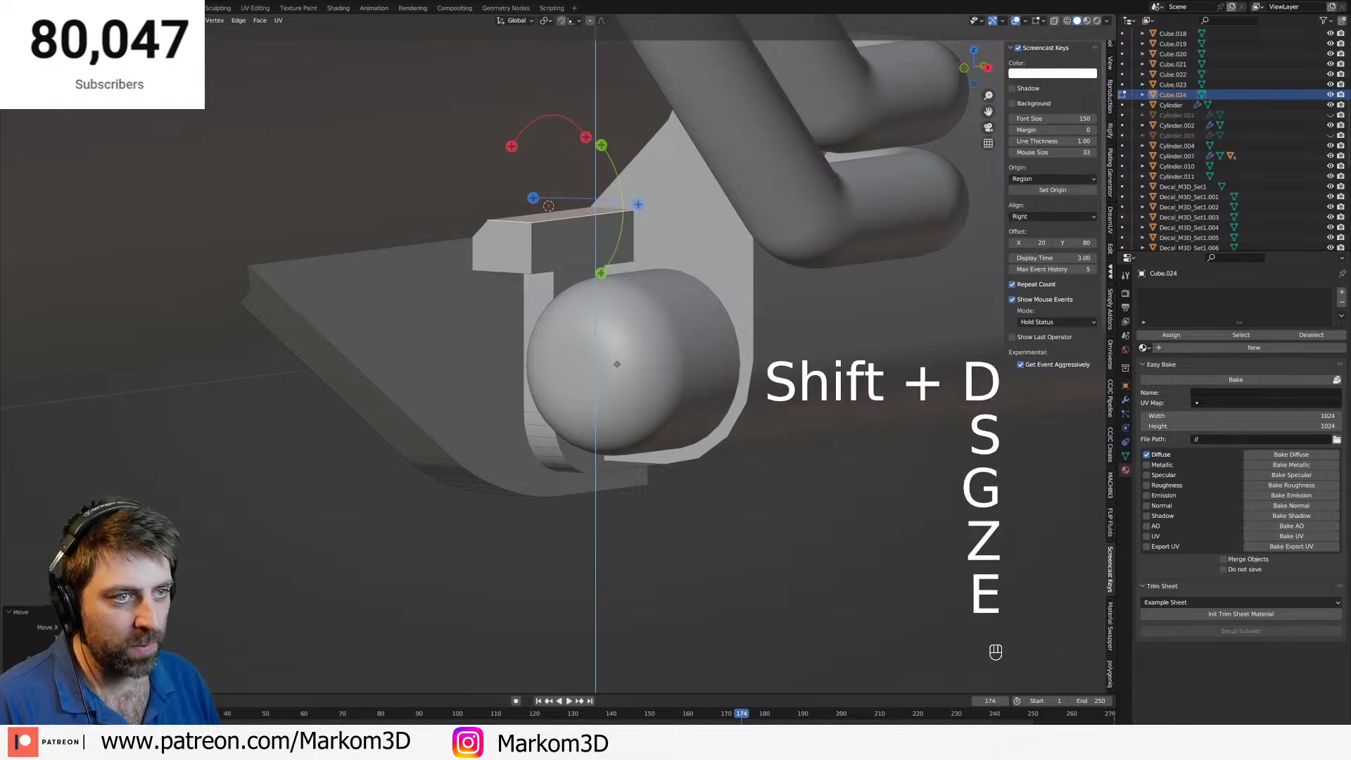
{"action": "left_click", "coordinate": [597, 290]}
{"action": "key", "text": "z"}
{"action": "key", "text": "Tab"}
{"action": "scroll", "coordinate": [597, 303], "scroll_direction": "down", "scroll_amount": 3}
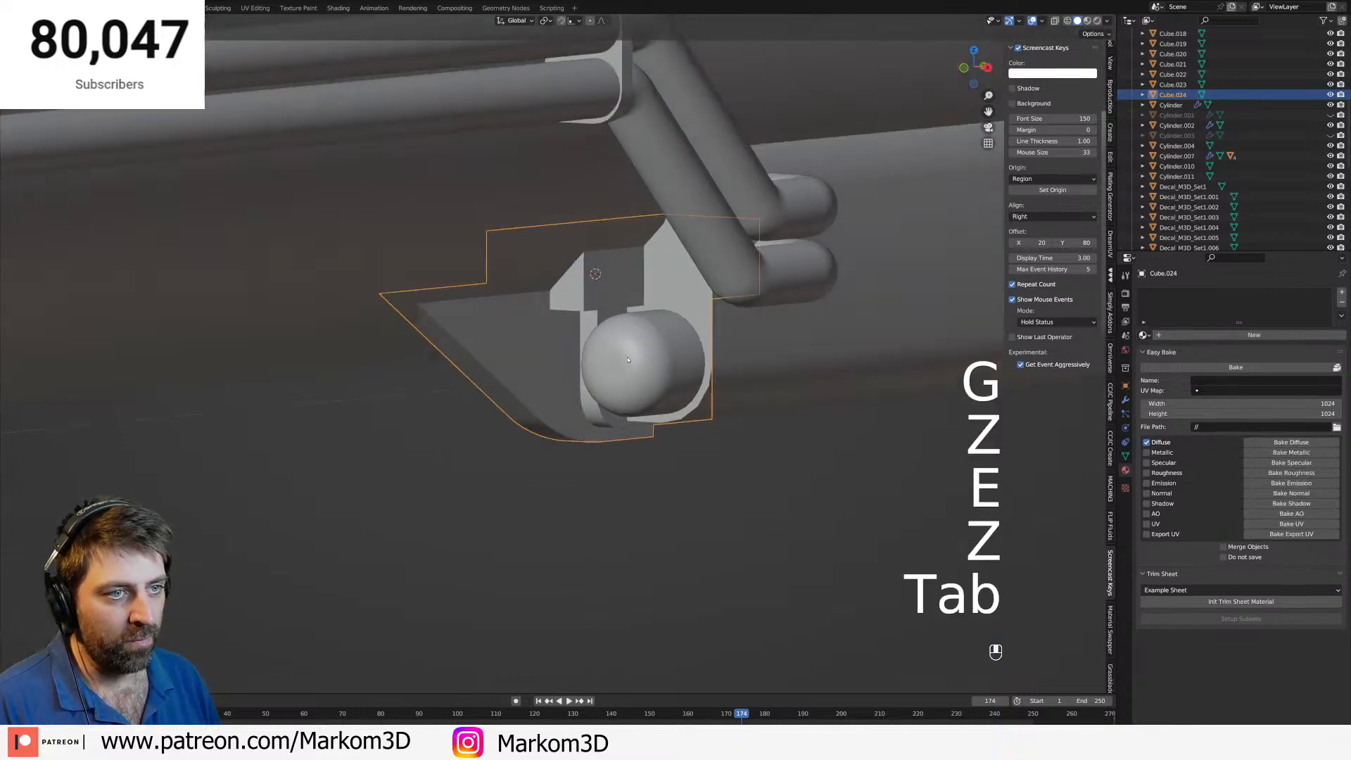
Move the block's upper front edge outward along the Y axis to give its end a pointed slant.
{"action": "middle_click_drag", "start_coordinate": [597, 415], "coordinate": [588, 357]}
{"action": "key", "text": "Tab"}
{"action": "key", "text": "z"}
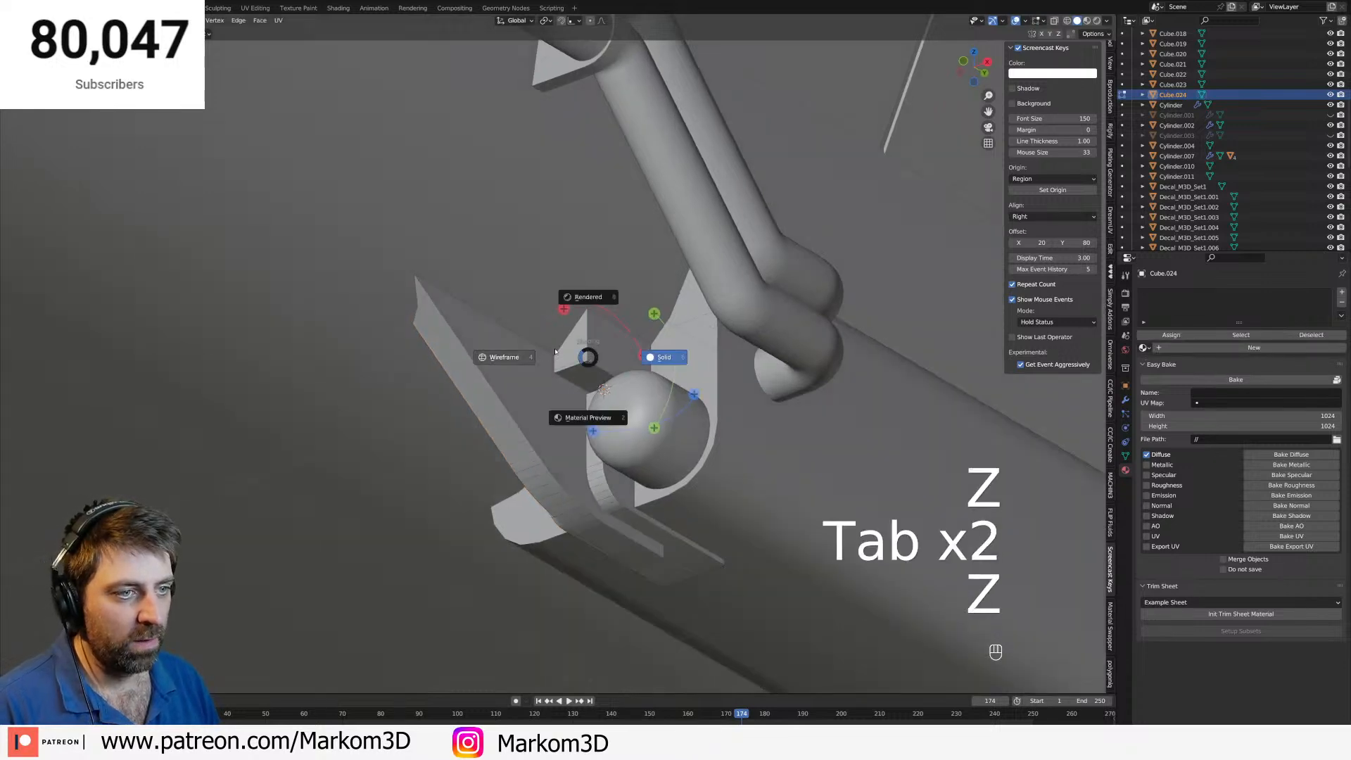
{"action": "key", "text": "2"}
{"action": "key", "text": "ctrl+z"}
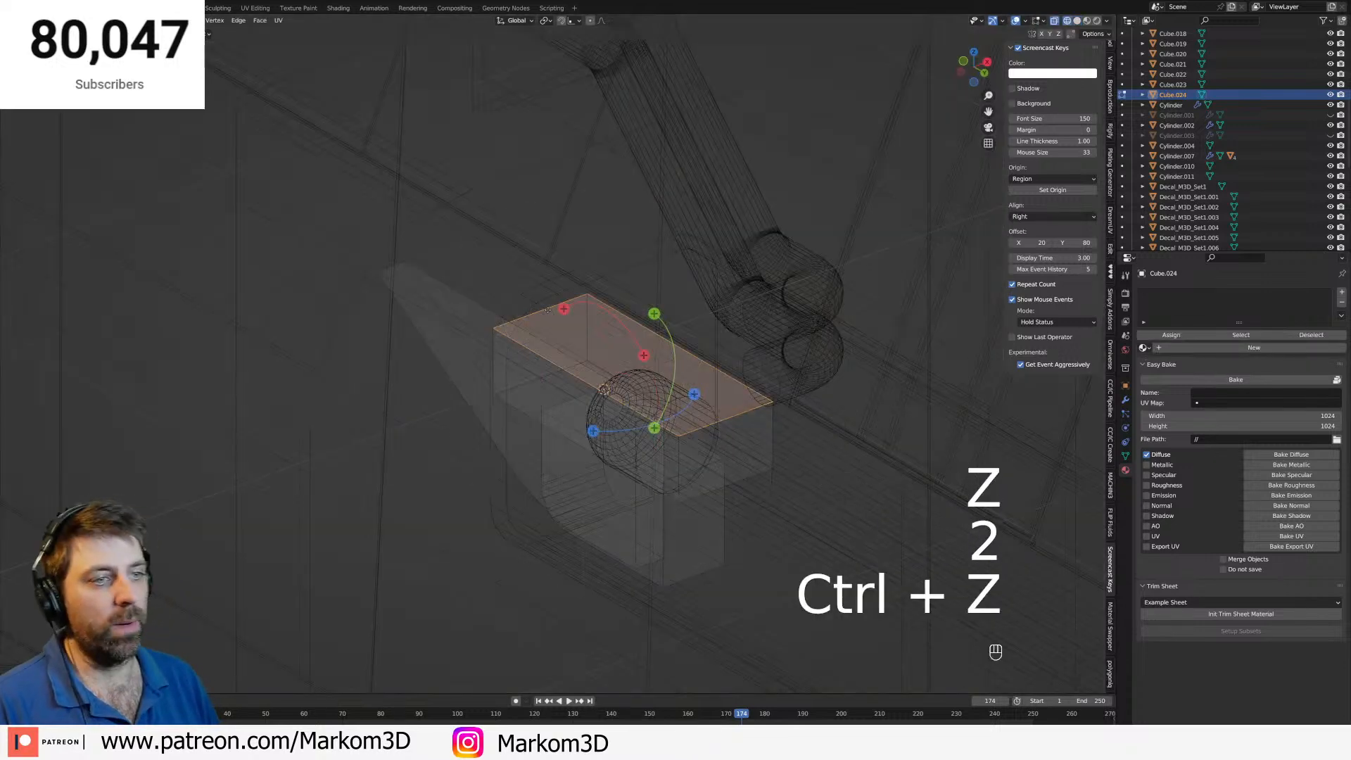
{"action": "left_click", "coordinate": [546, 309]}
{"action": "key", "text": "z"}
{"action": "left_click", "coordinate": [621, 309]}
{"action": "middle_click_drag", "start_coordinate": [665, 357], "coordinate": [650, 375]}
{"action": "key", "text": "g"}
{"action": "key", "text": "y"}
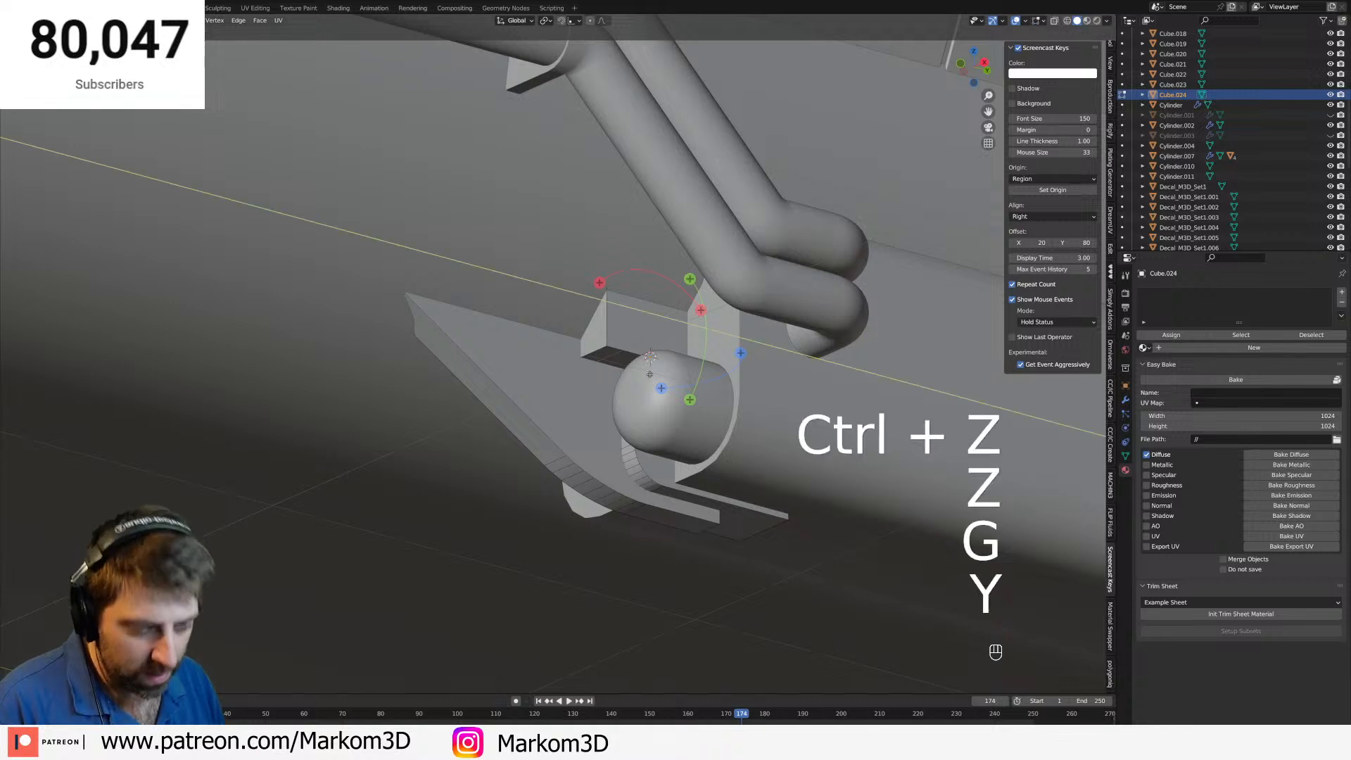
{"action": "left_click", "coordinate": [611, 412]}
{"action": "key", "text": "Tab"}
{"action": "scroll", "coordinate": [611, 412], "scroll_direction": "down", "scroll_amount": 3}
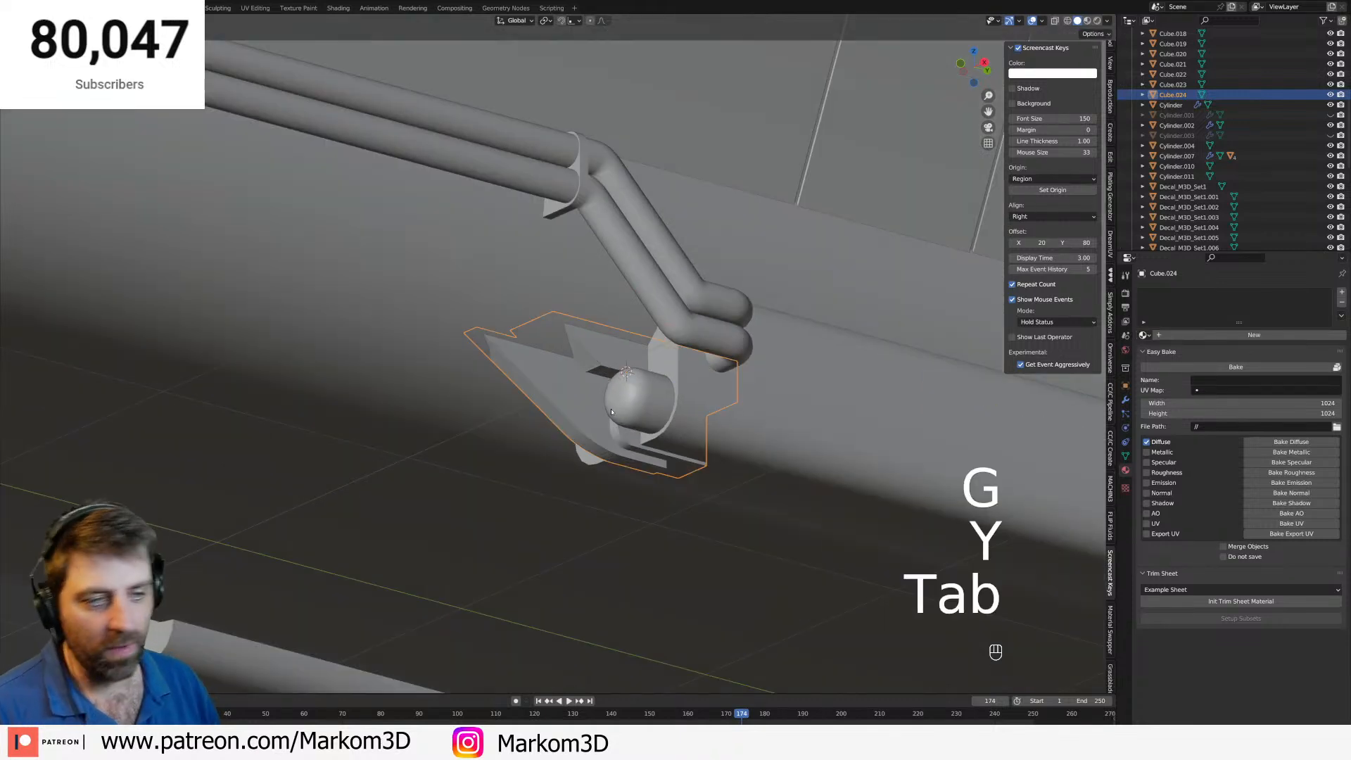
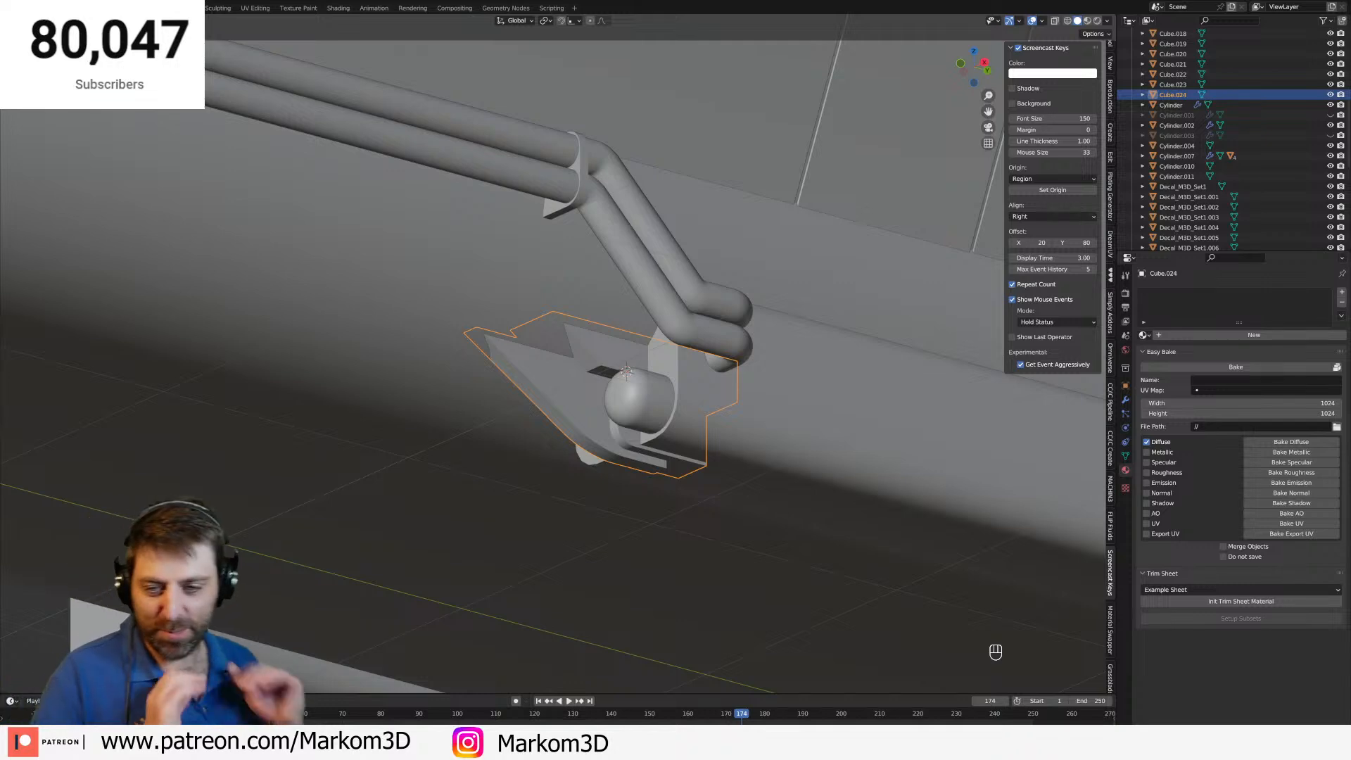
Join the domed cylinder with the wedge-shaped housing into one object.
{"action": "scroll", "coordinate": [793, 332], "scroll_direction": "down", "scroll_amount": 4}
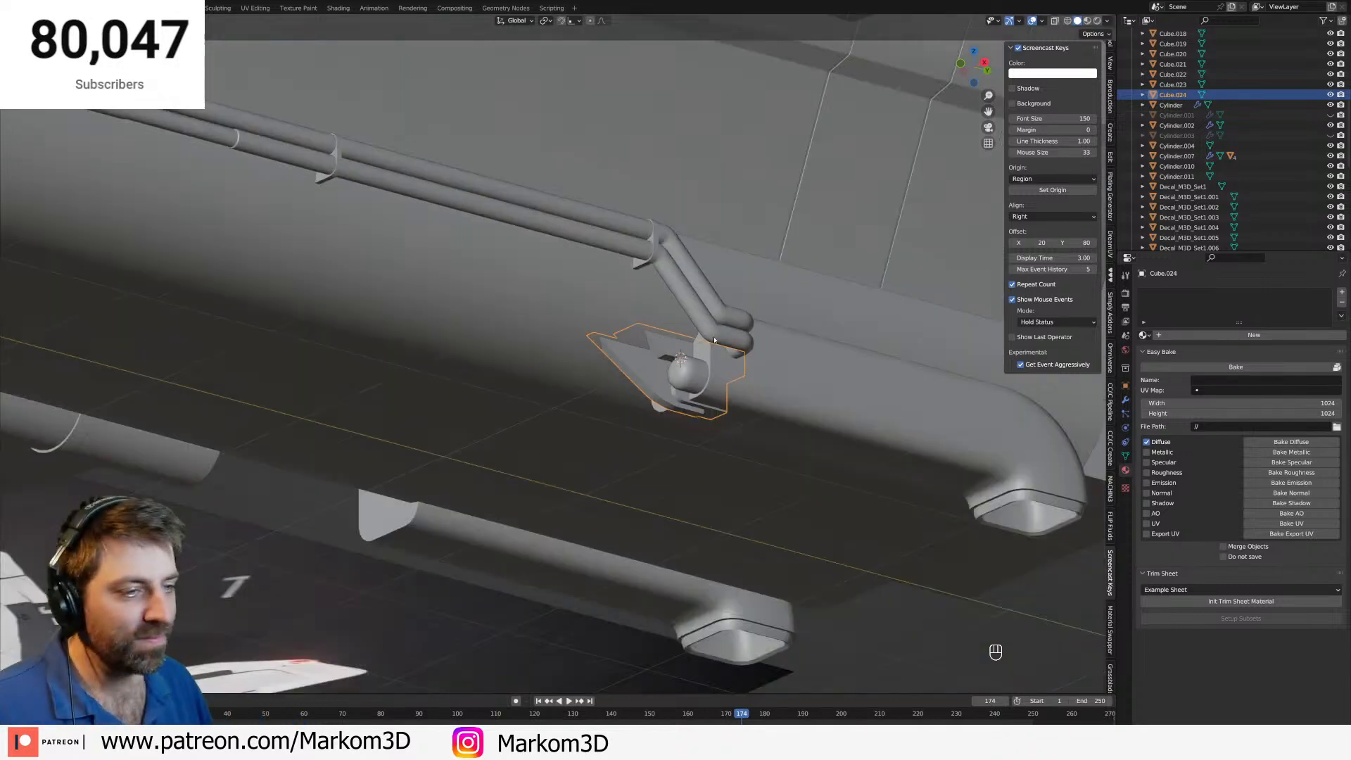
{"action": "middle_click_drag", "start_coordinate": [658, 425], "coordinate": [599, 428]}
{"action": "scroll", "coordinate": [606, 433], "scroll_direction": "up", "scroll_amount": 1}
{"action": "scroll", "coordinate": [606, 433], "scroll_direction": "down", "scroll_amount": 2}
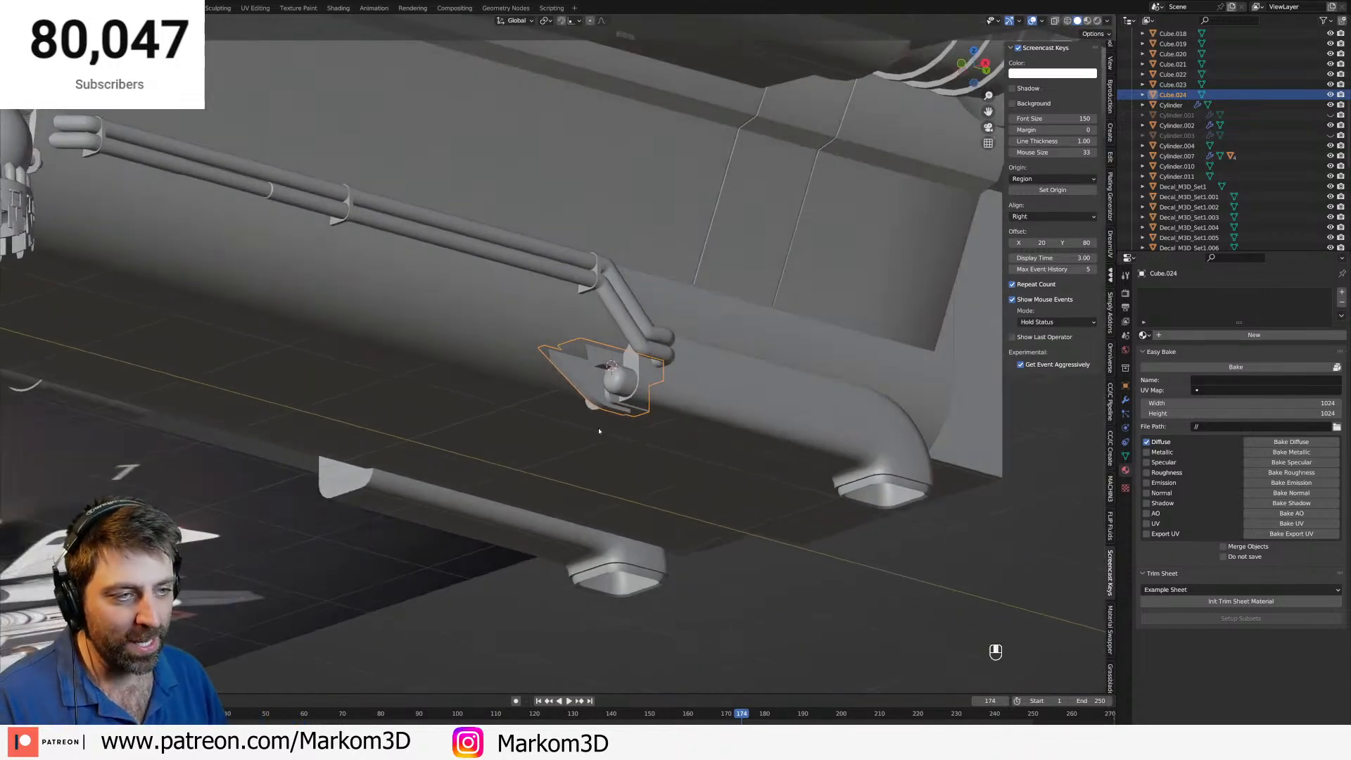
{"action": "left_click", "coordinate": [619, 386]}
{"action": "left_click", "coordinate": [611, 407], "text": "shift"}
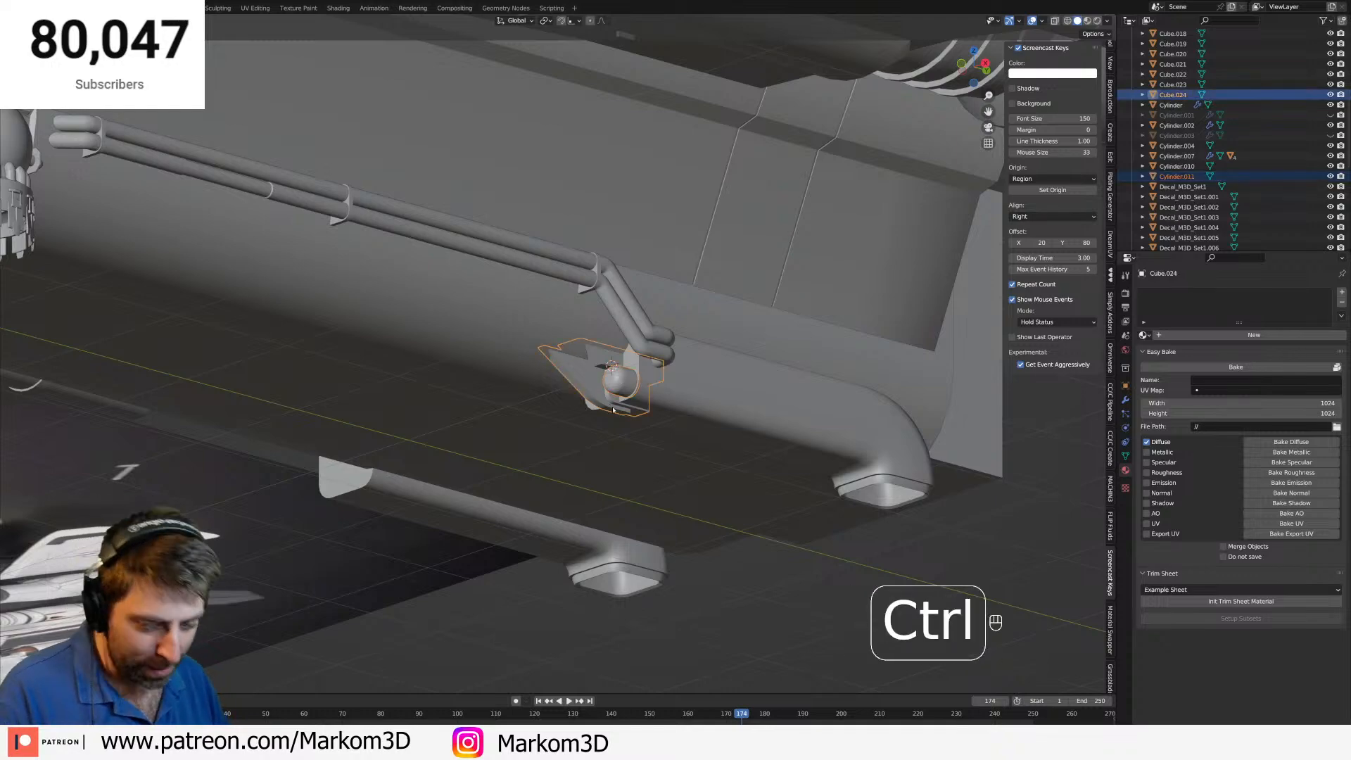
{"action": "key", "text": "ctrl+j"}
{"action": "scroll", "coordinate": [611, 409], "scroll_direction": "down", "scroll_amount": 4}
{"action": "scroll", "coordinate": [613, 409], "scroll_direction": "up", "scroll_amount": 4}
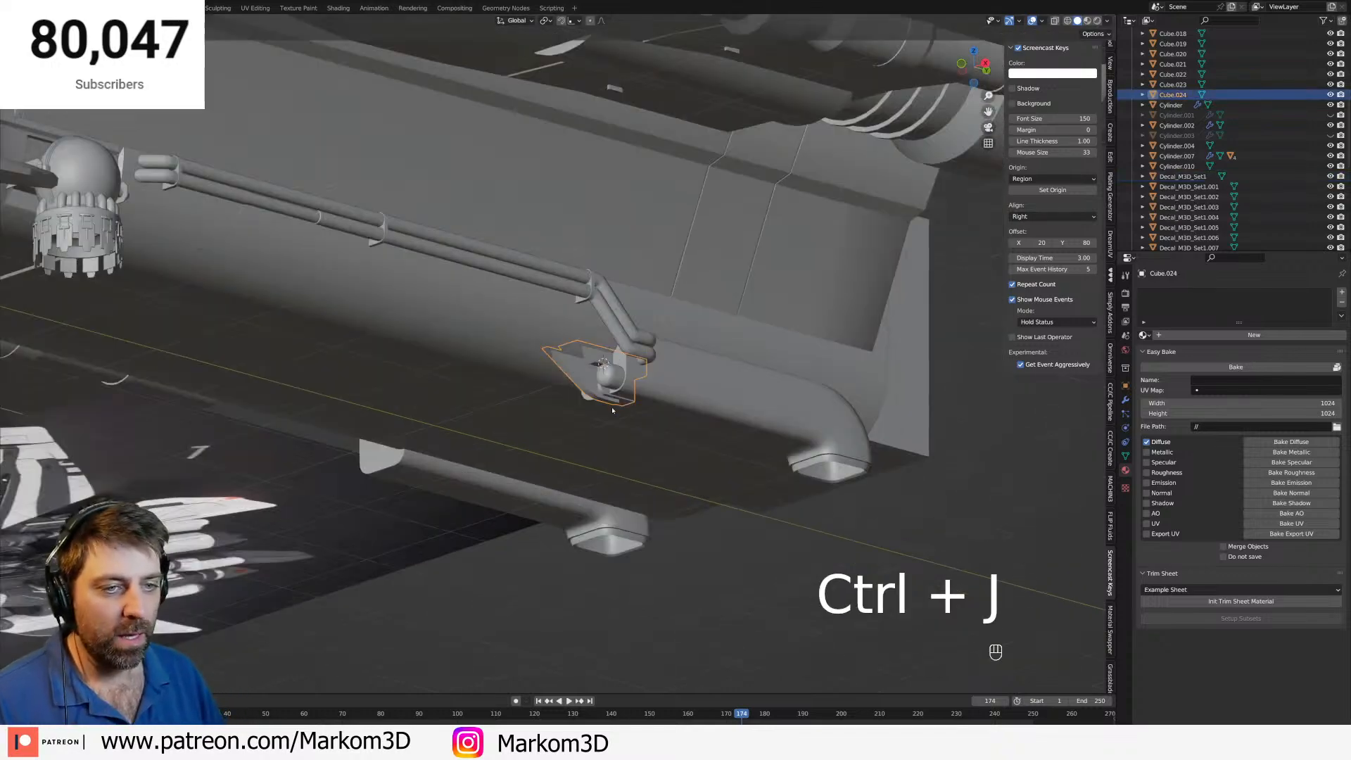
Examine the joined fitting, the large hull pipe and the main hull from below, above and the side.
{"action": "middle_click_drag", "start_coordinate": [613, 405], "coordinate": [568, 410]}
{"action": "scroll", "coordinate": [600, 408], "scroll_direction": "up", "scroll_amount": 3}
{"action": "scroll", "coordinate": [569, 410], "scroll_direction": "up", "scroll_amount": 3}
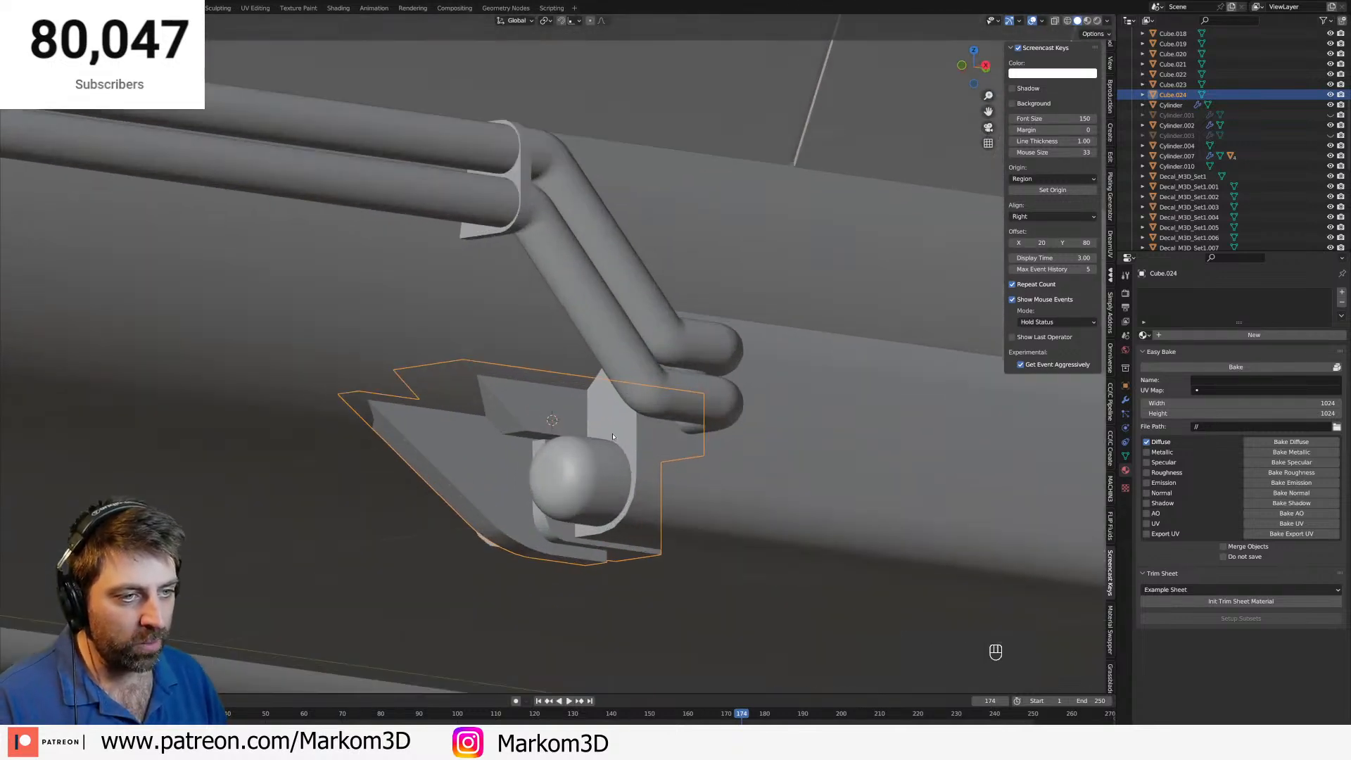
{"action": "key", "text": "Tab"}
{"action": "key", "text": "Tab"}
{"action": "left_click", "coordinate": [779, 537]}
{"action": "scroll", "coordinate": [746, 492], "scroll_direction": "down", "scroll_amount": 4}
{"action": "key", "text": "Tab"}
{"action": "middle_click_drag", "start_coordinate": [736, 468], "coordinate": [657, 444], "text": "shift"}
{"action": "key", "text": "Tab"}
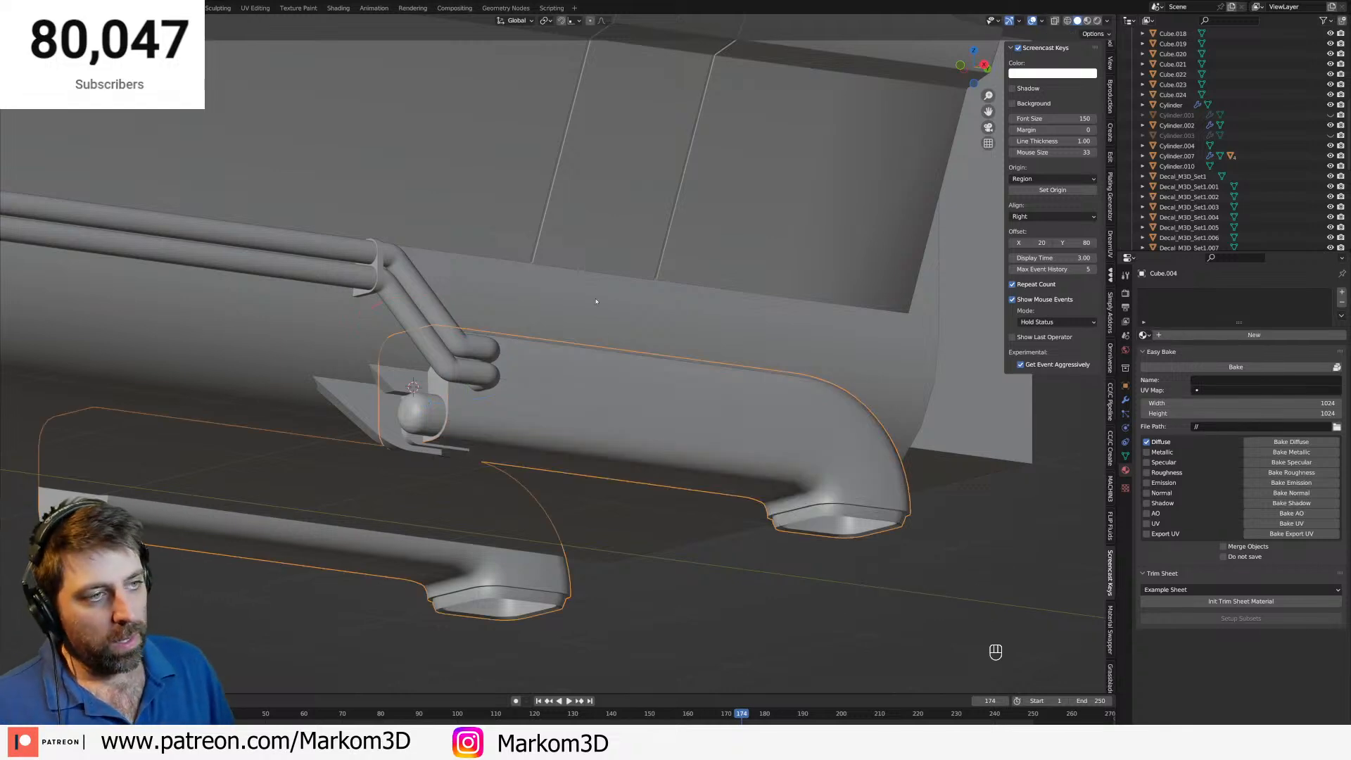
{"action": "left_click", "coordinate": [590, 223]}
{"action": "scroll", "coordinate": [588, 224], "scroll_direction": "down", "scroll_amount": 6}
{"action": "middle_click_drag", "start_coordinate": [589, 226], "coordinate": [582, 366], "text": "shift"}
{"action": "middle_click_drag", "start_coordinate": [581, 366], "coordinate": [569, 463]}
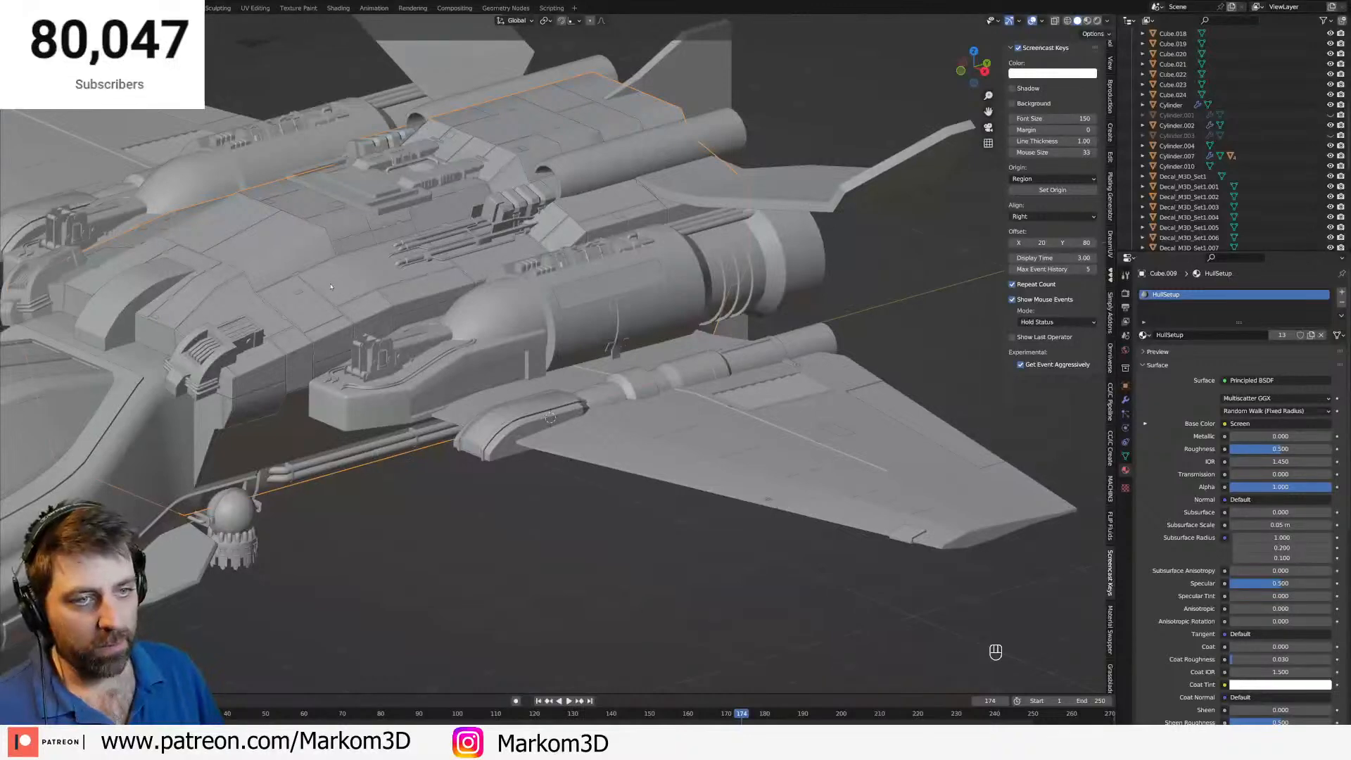
{"action": "middle_click_drag", "start_coordinate": [539, 379], "coordinate": [472, 317]}
{"action": "scroll", "coordinate": [648, 464], "scroll_direction": "up", "scroll_amount": 4}
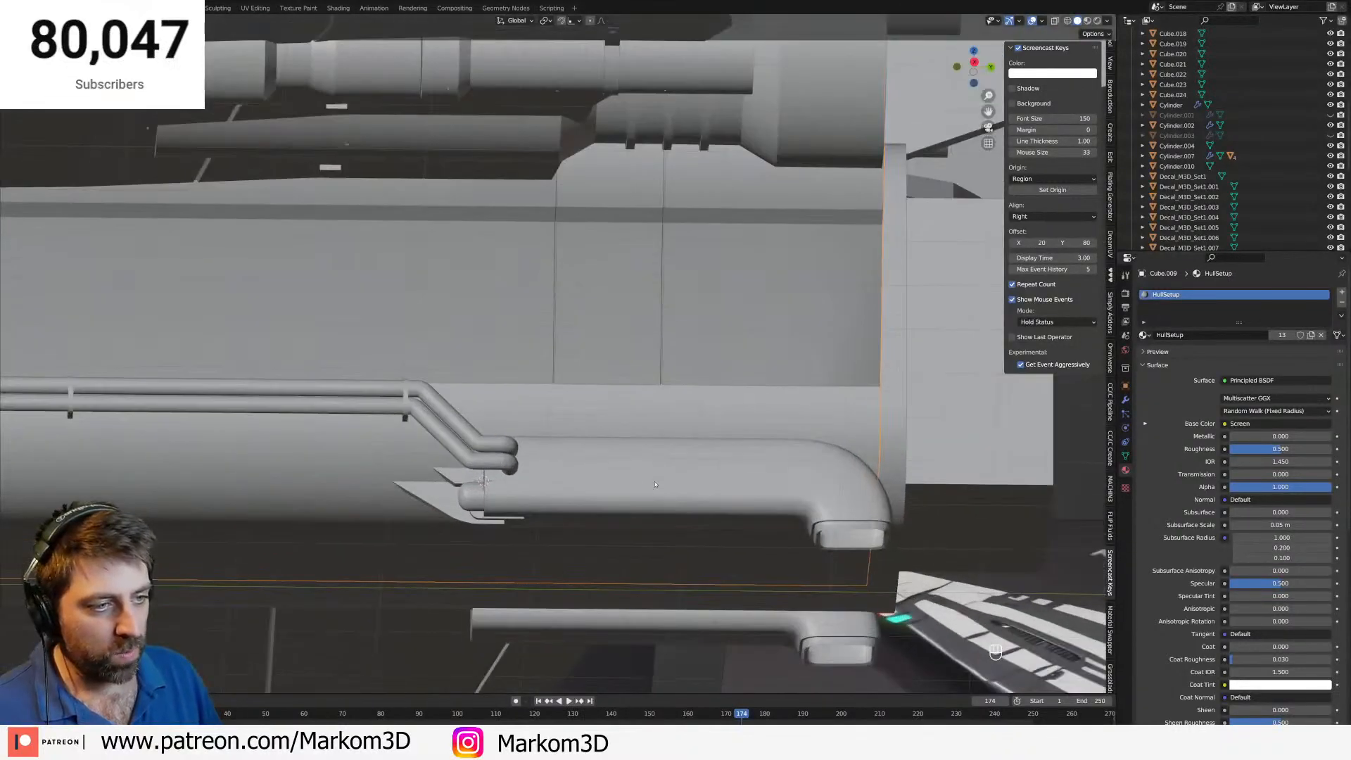
Duplicate the large hull pipe in place and set the copy's Solidify thickness to 0.04 m.
{"action": "left_click", "coordinate": [655, 484]}
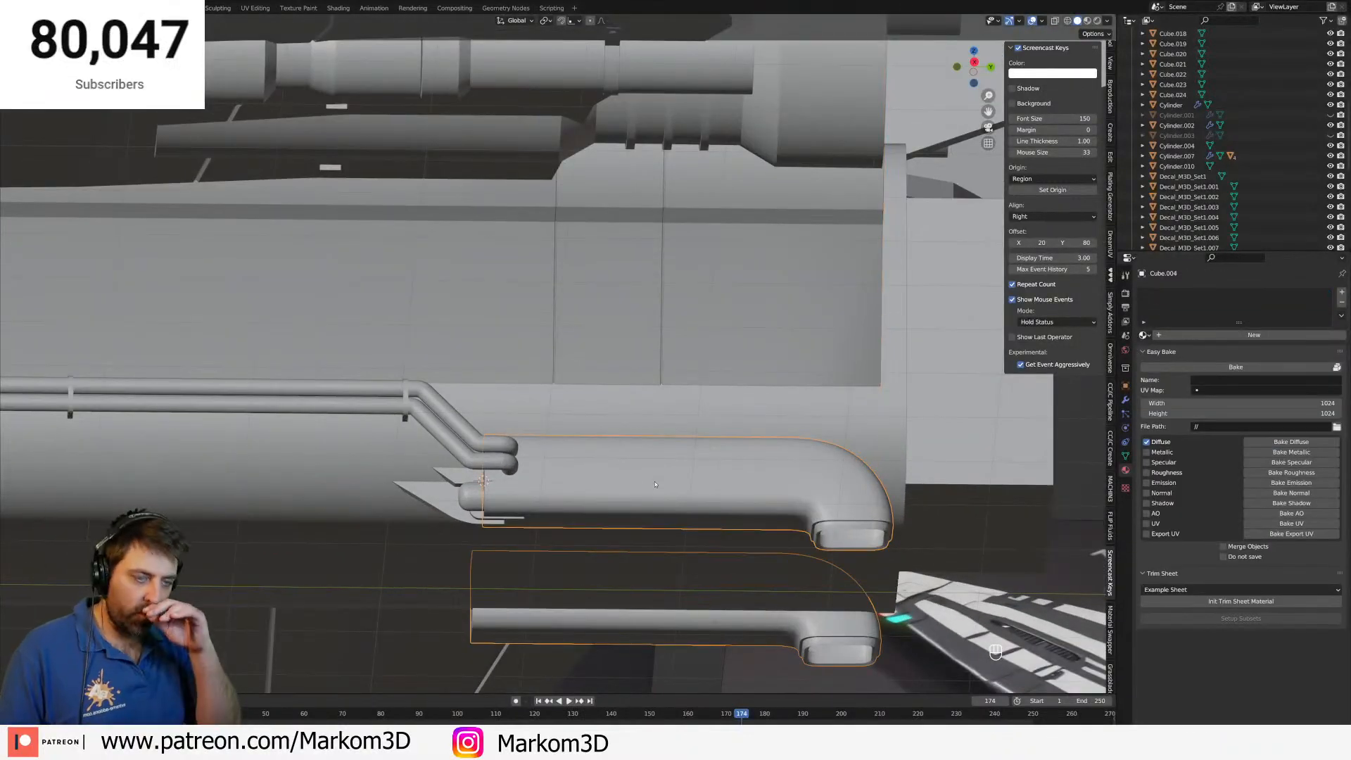
{"action": "key", "text": "Tab"}
{"action": "middle_click_drag", "start_coordinate": [655, 482], "coordinate": [670, 495]}
{"action": "key", "text": "Tab"}
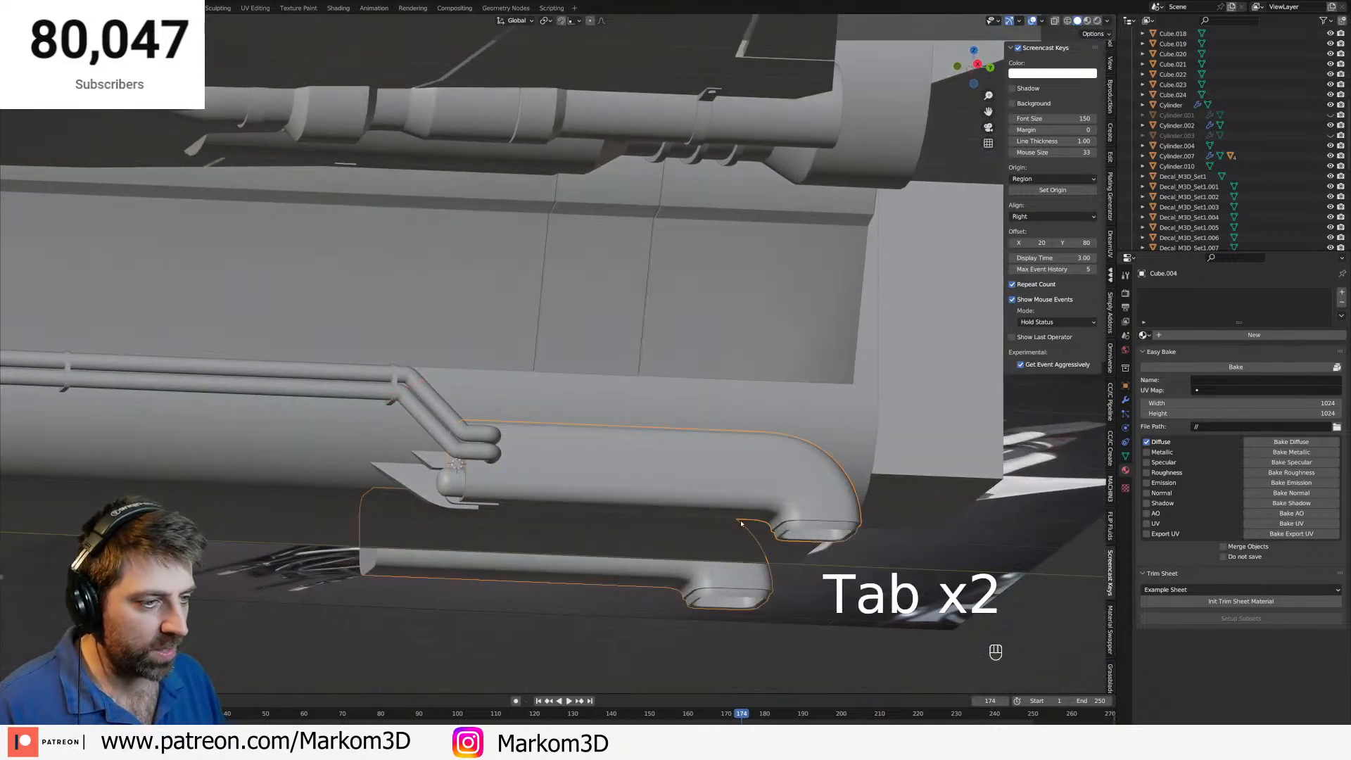
{"action": "key", "text": "shift+d"}
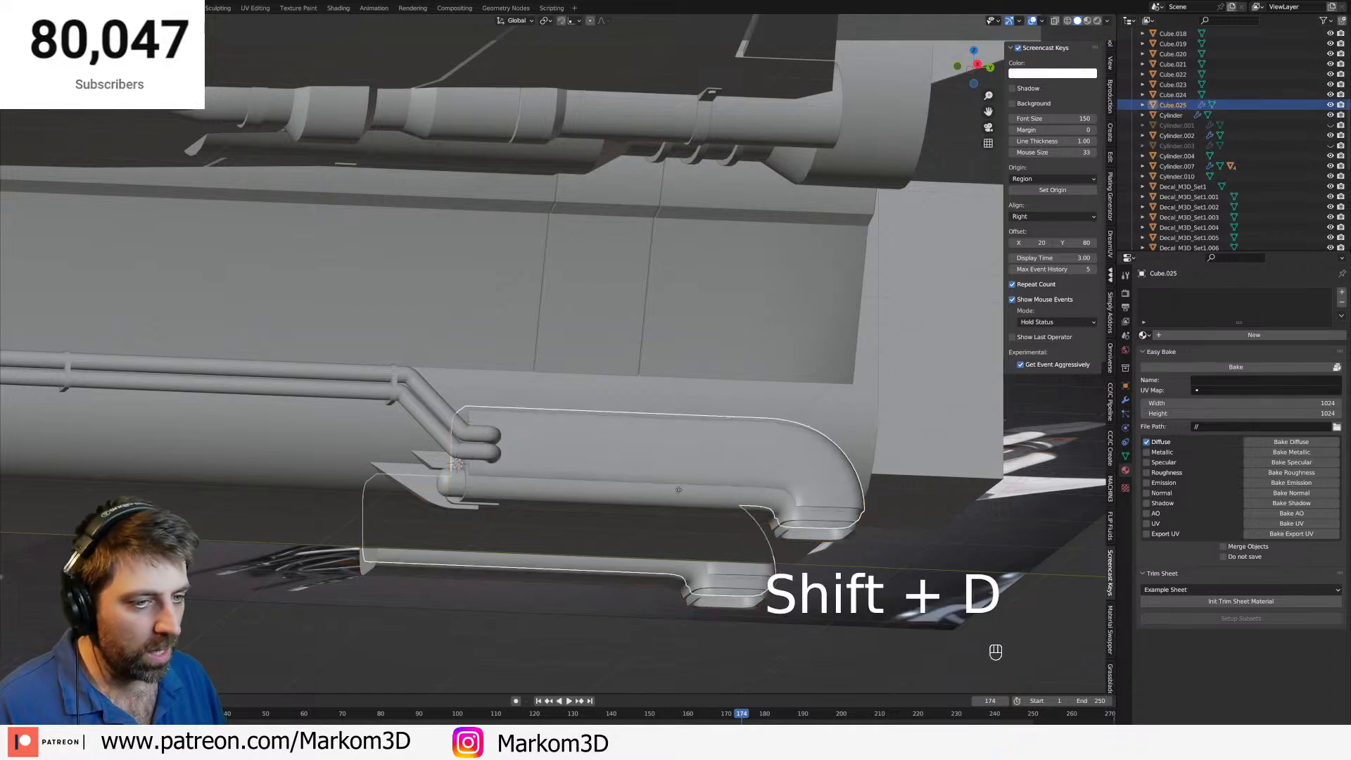
{"action": "right_click", "coordinate": [725, 515]}
{"action": "left_click", "coordinate": [1127, 399]}
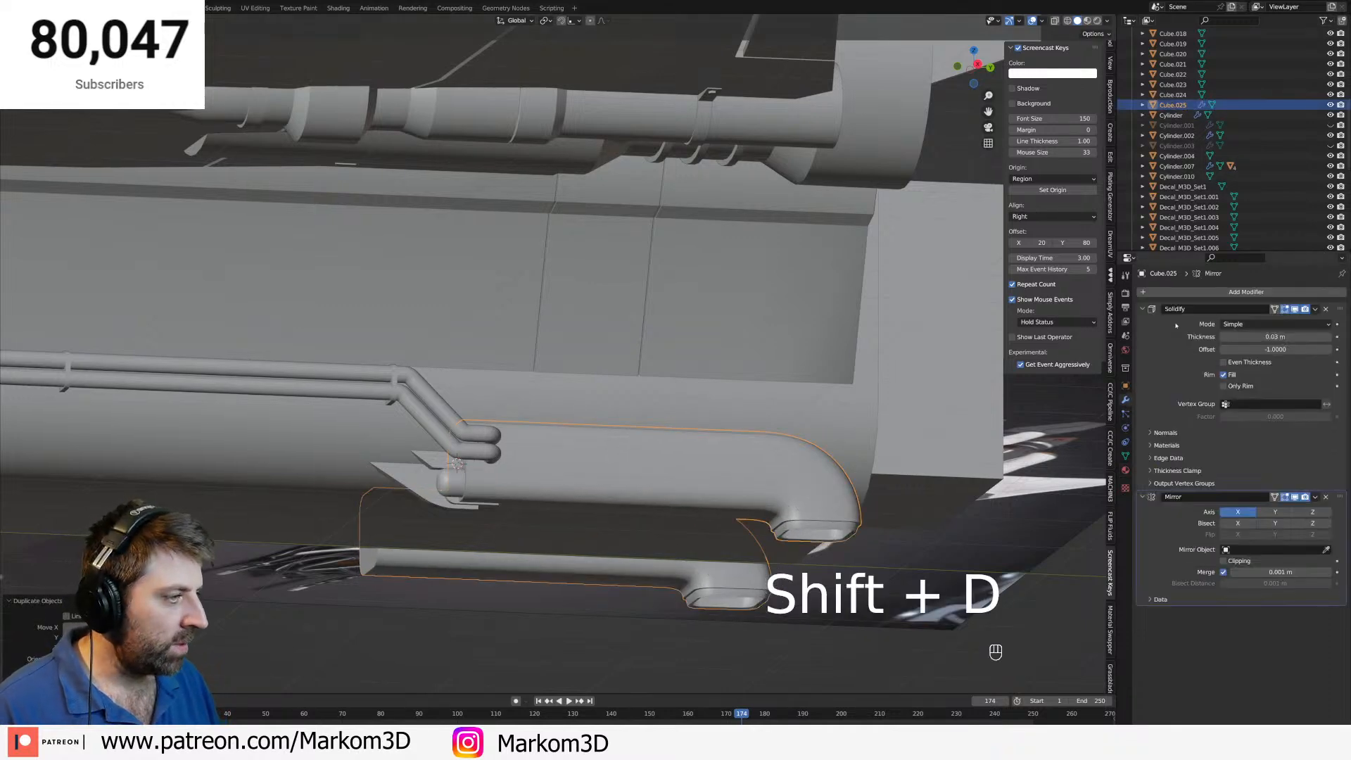
{"action": "left_click", "coordinate": [1329, 338]}
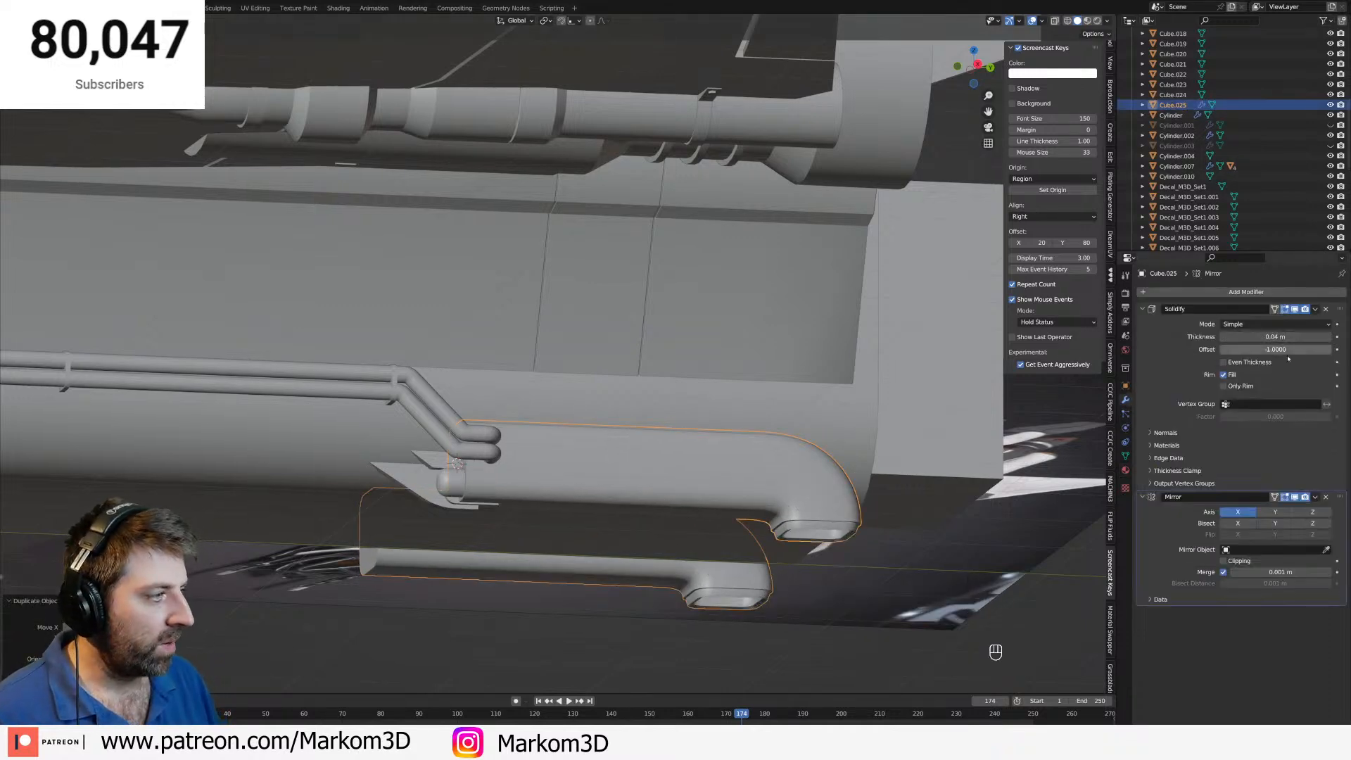
Add an edge loop around the duplicated pipe just before its bend and bevel it into a narrow band.
{"action": "scroll", "coordinate": [607, 517], "scroll_direction": "up", "scroll_amount": 4}
{"action": "key", "text": "Tab"}
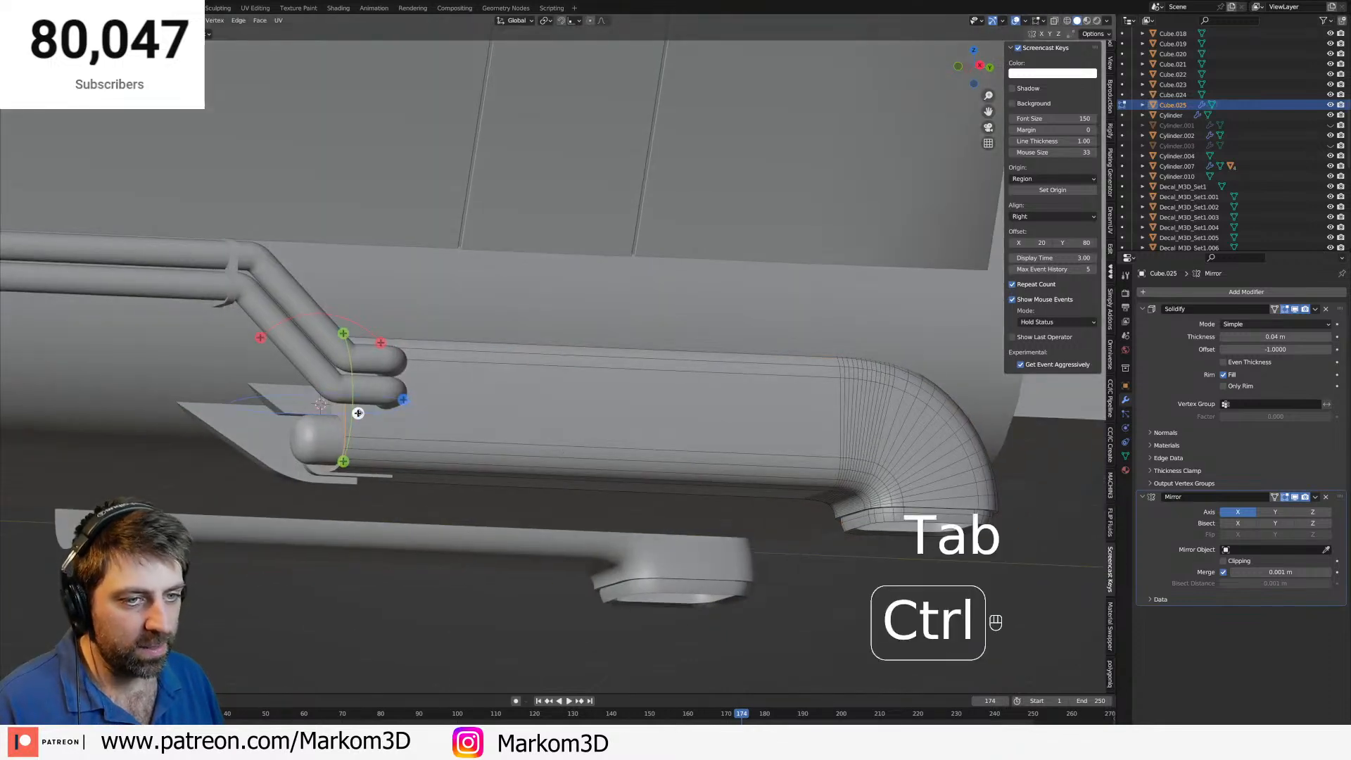
{"action": "key", "text": "ctrl+r"}
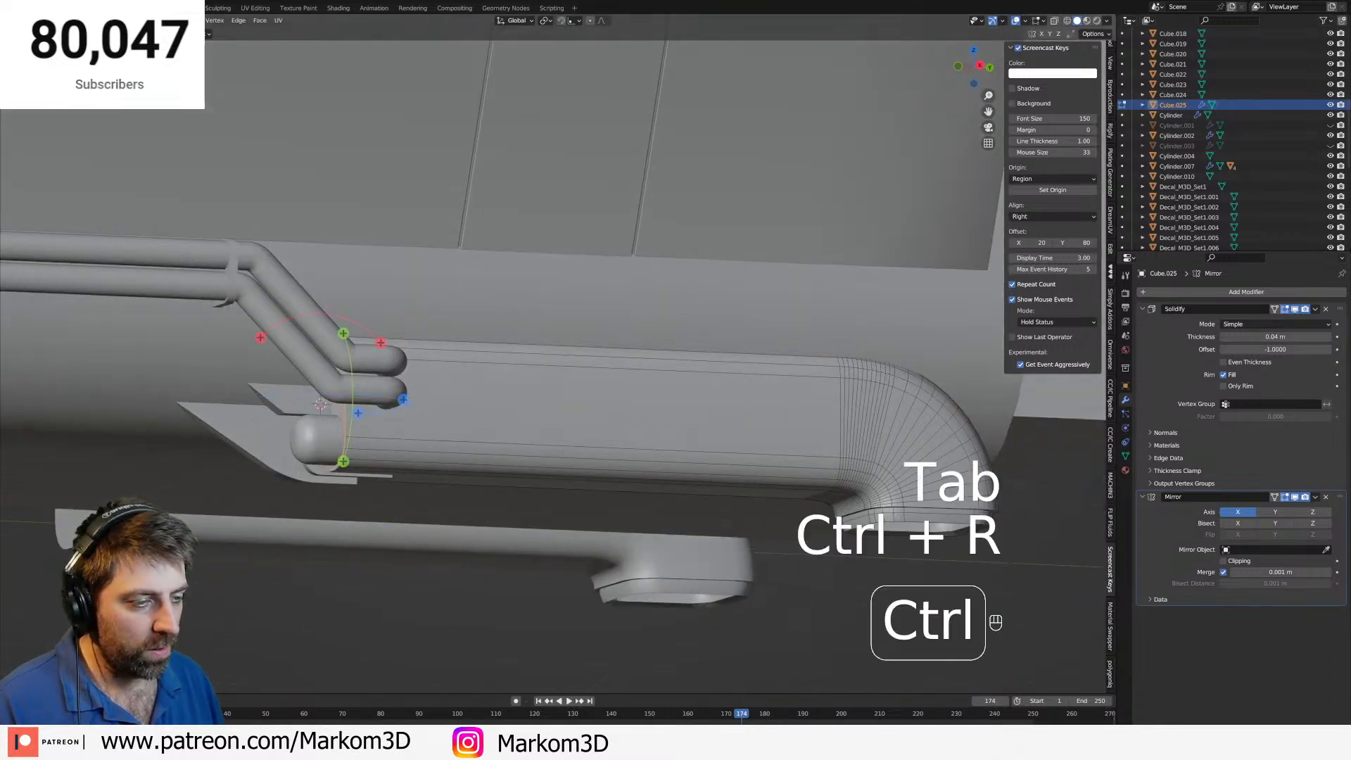
{"action": "key", "text": "ctrl+r"}
{"action": "left_click", "coordinate": [891, 456]}
{"action": "scroll", "coordinate": [790, 504], "scroll_direction": "up", "scroll_amount": 1}
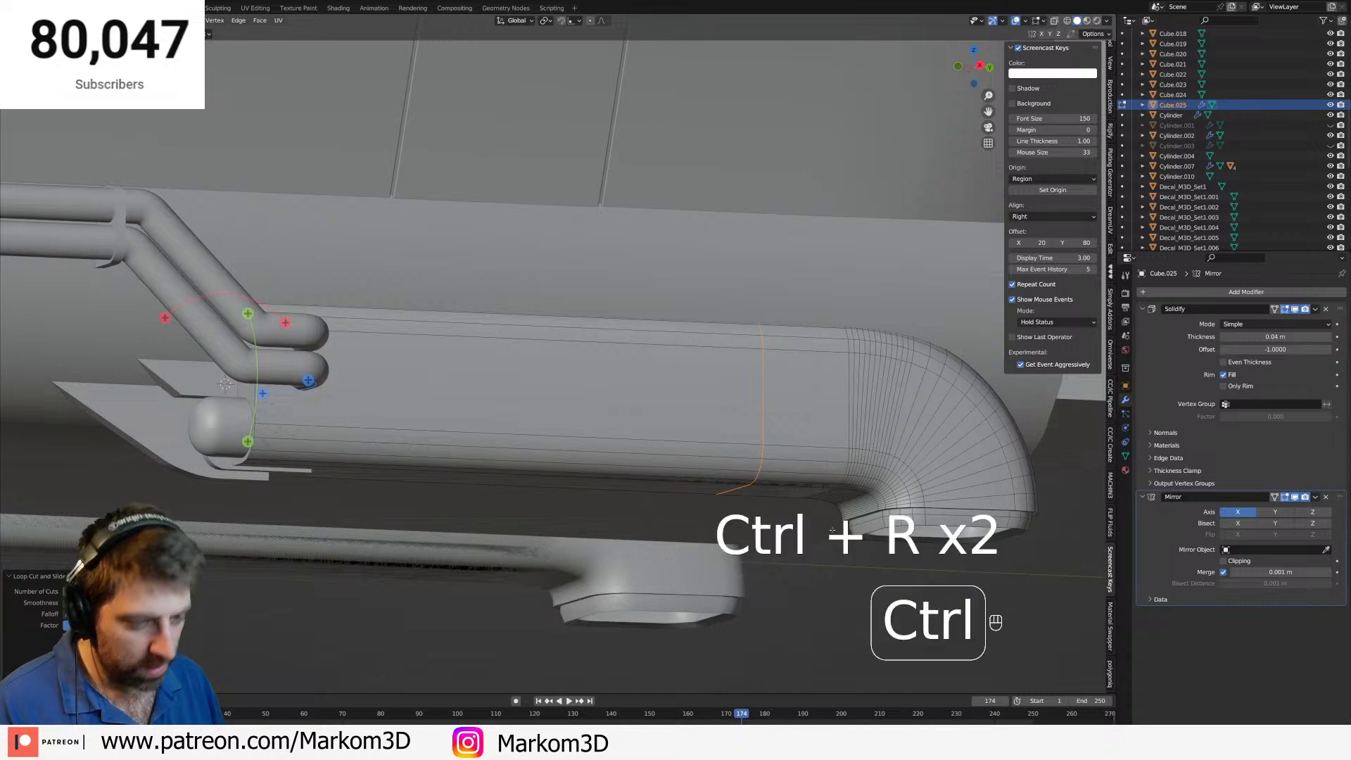
{"action": "key", "text": "ctrl+b"}
{"action": "left_click", "coordinate": [850, 538], "text": "shift"}
Delete the narrow band's faces to cut a seam in the duplicated pipe, and enable Even Thickness on its Solidify modifier.
{"action": "key", "text": "Delete"}
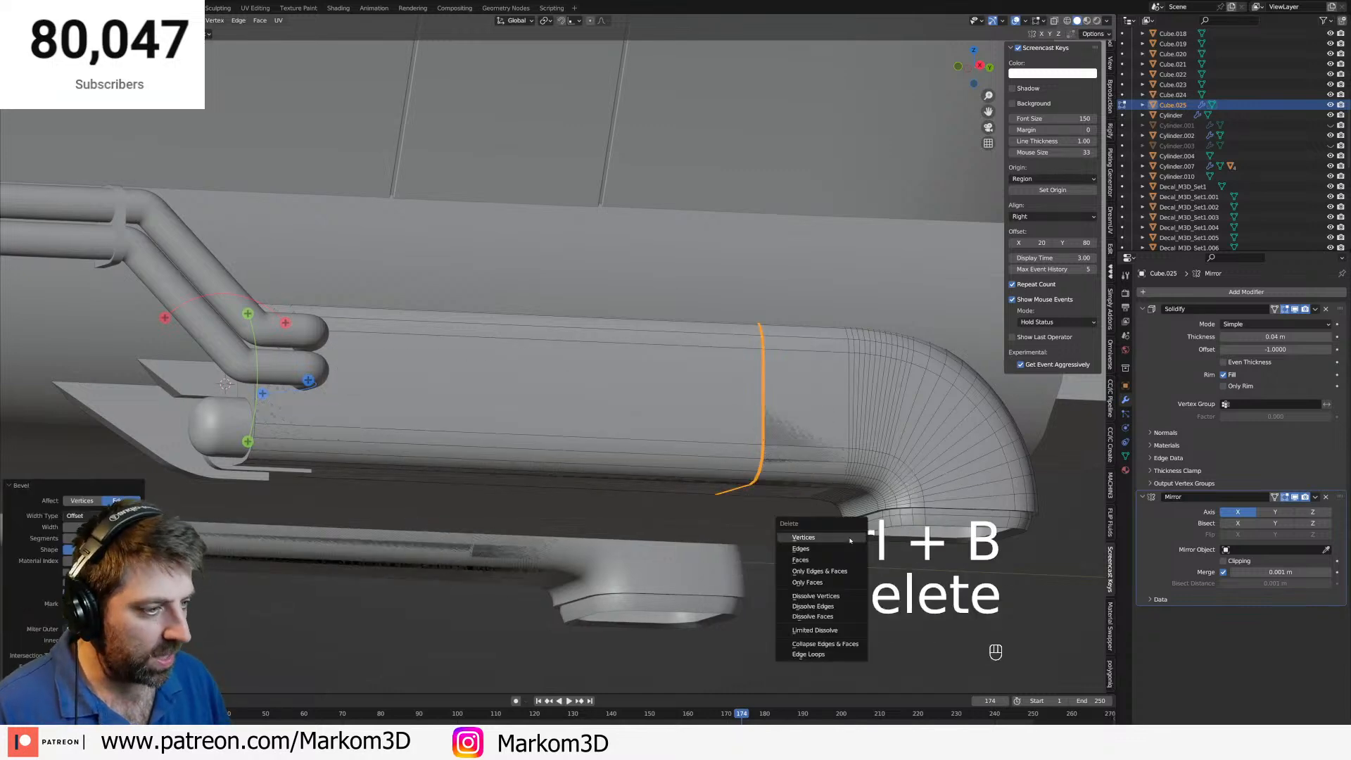
{"action": "left_click", "coordinate": [849, 562]}
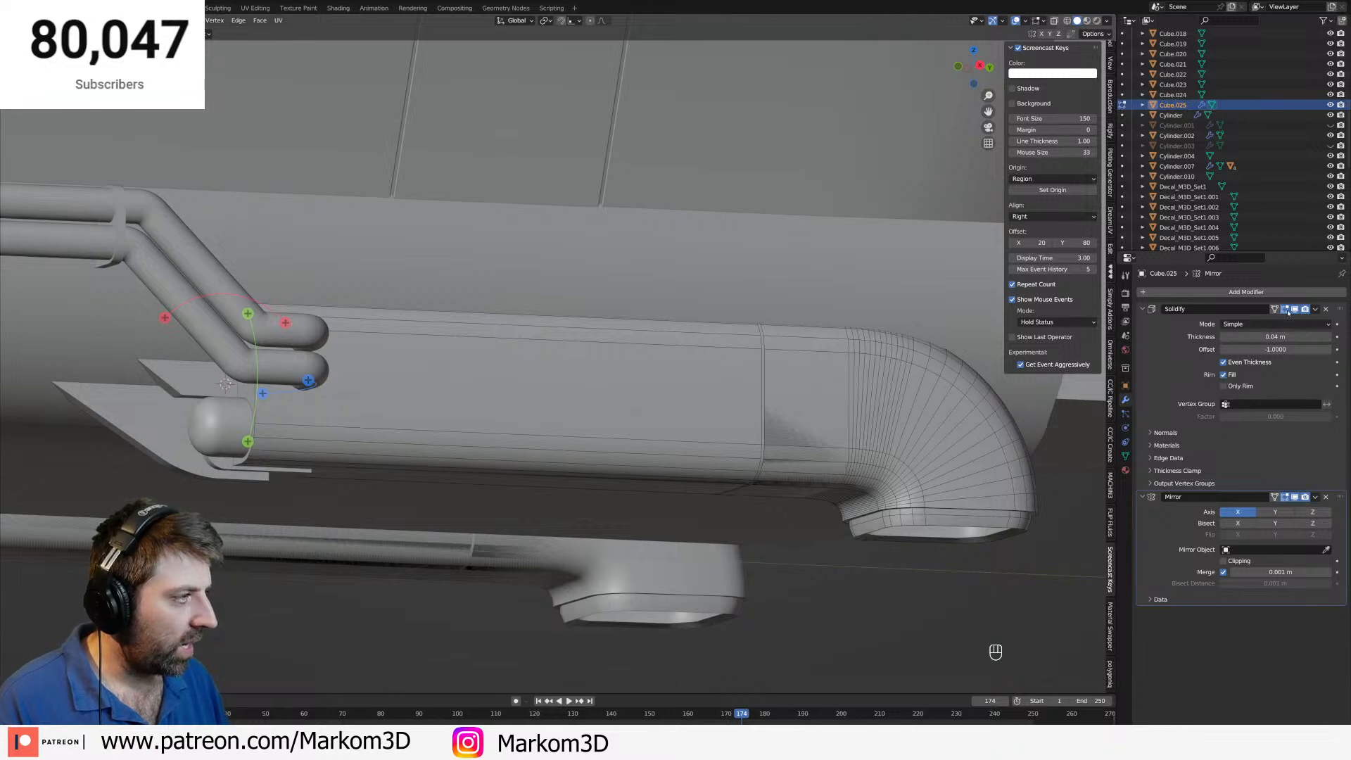
{"action": "key", "text": "Tab"}
{"action": "left_click", "coordinate": [765, 445]}
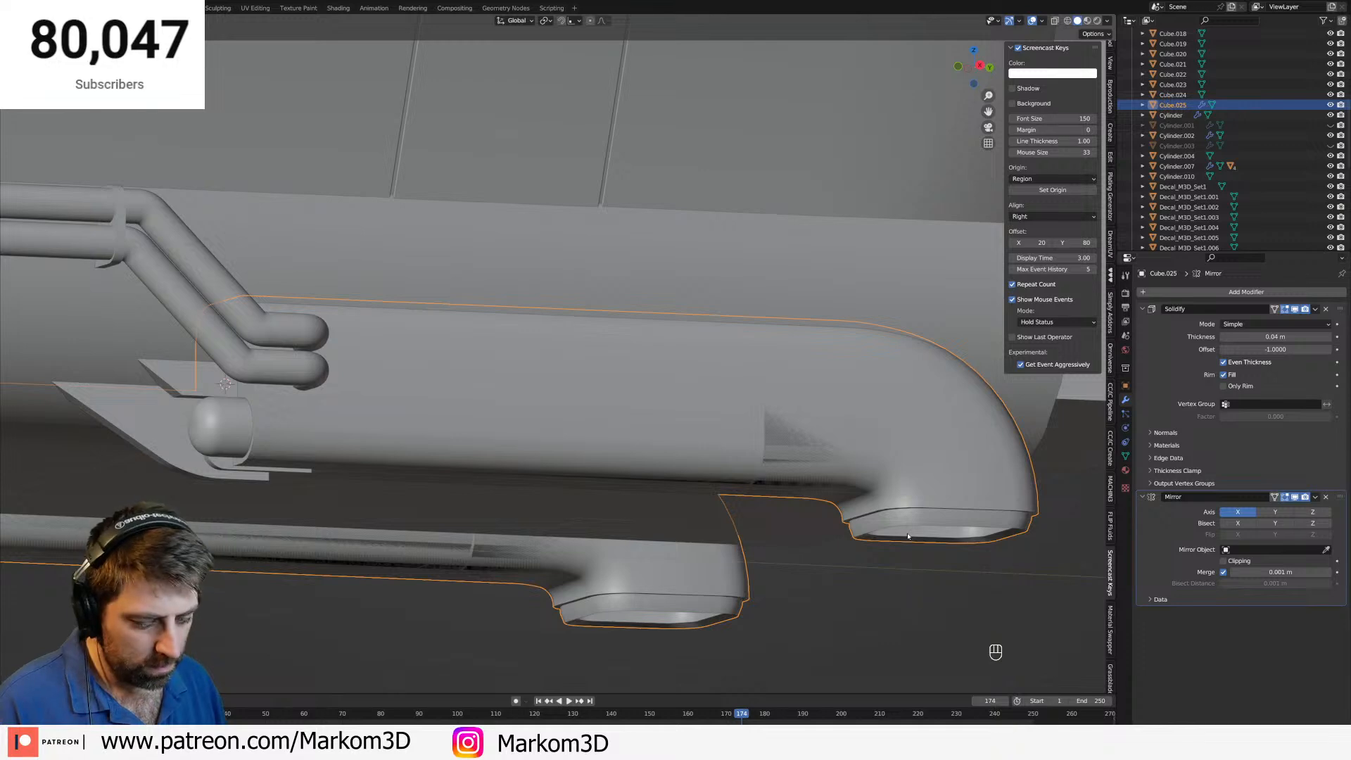
Examine the overlap between the large hull pipe and its seamed copy by temporarily hiding both and test-moving the copy.
{"action": "key", "text": "h"}
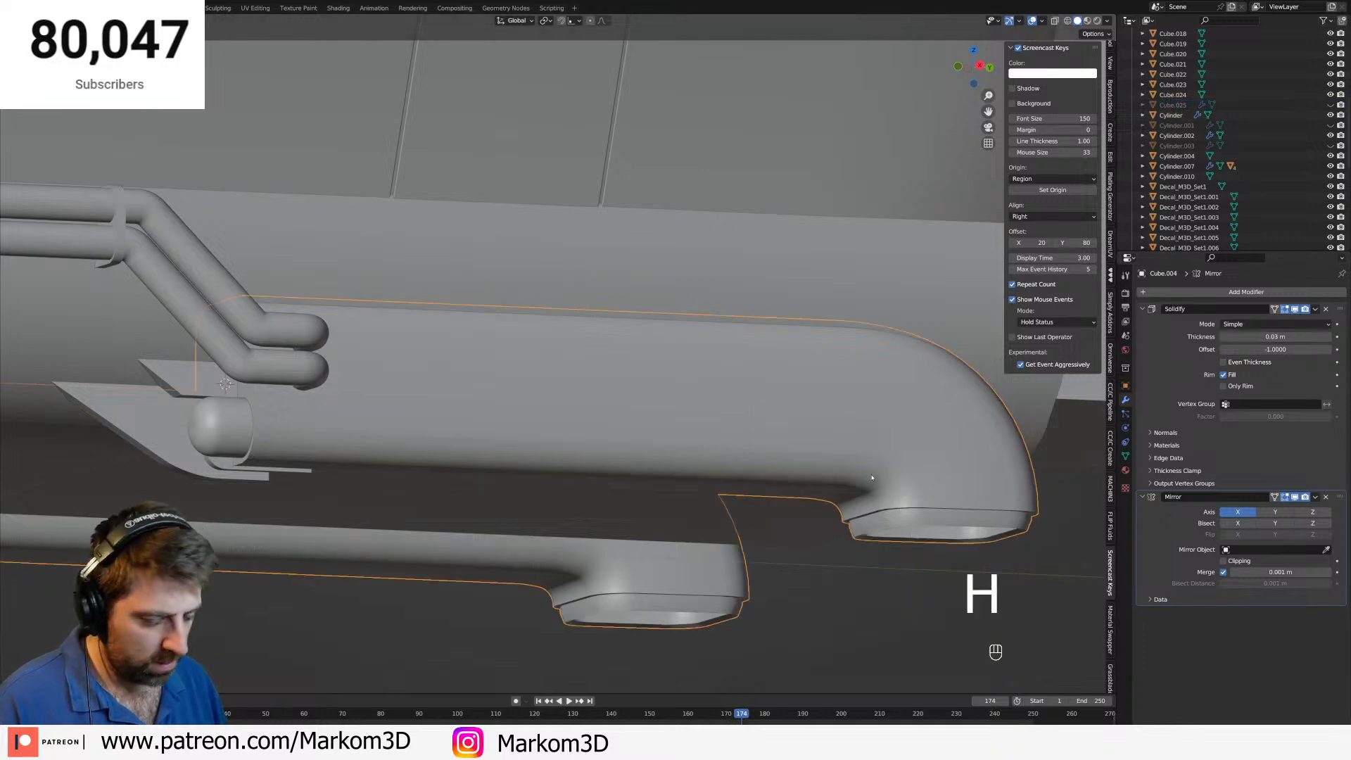
{"action": "key", "text": "h"}
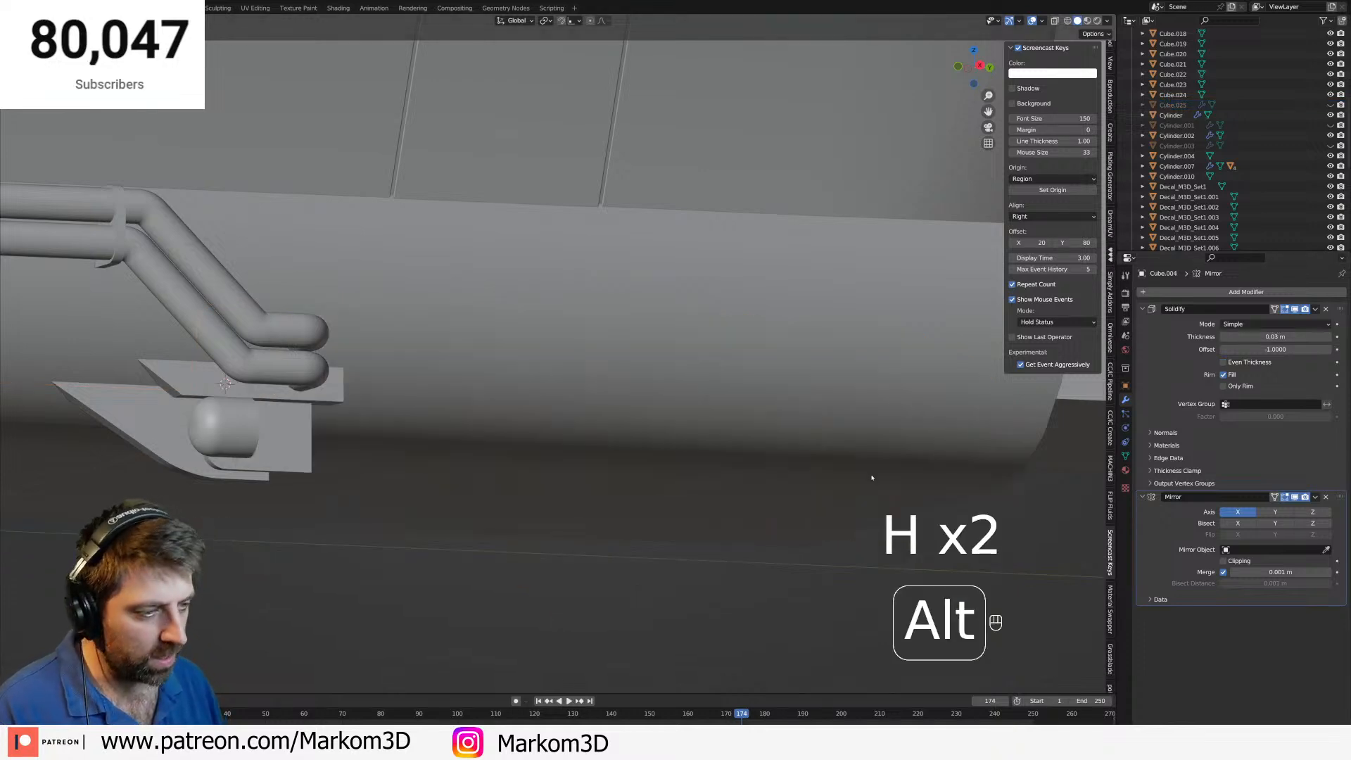
{"action": "key", "text": "alt+h"}
{"action": "key", "text": "h"}
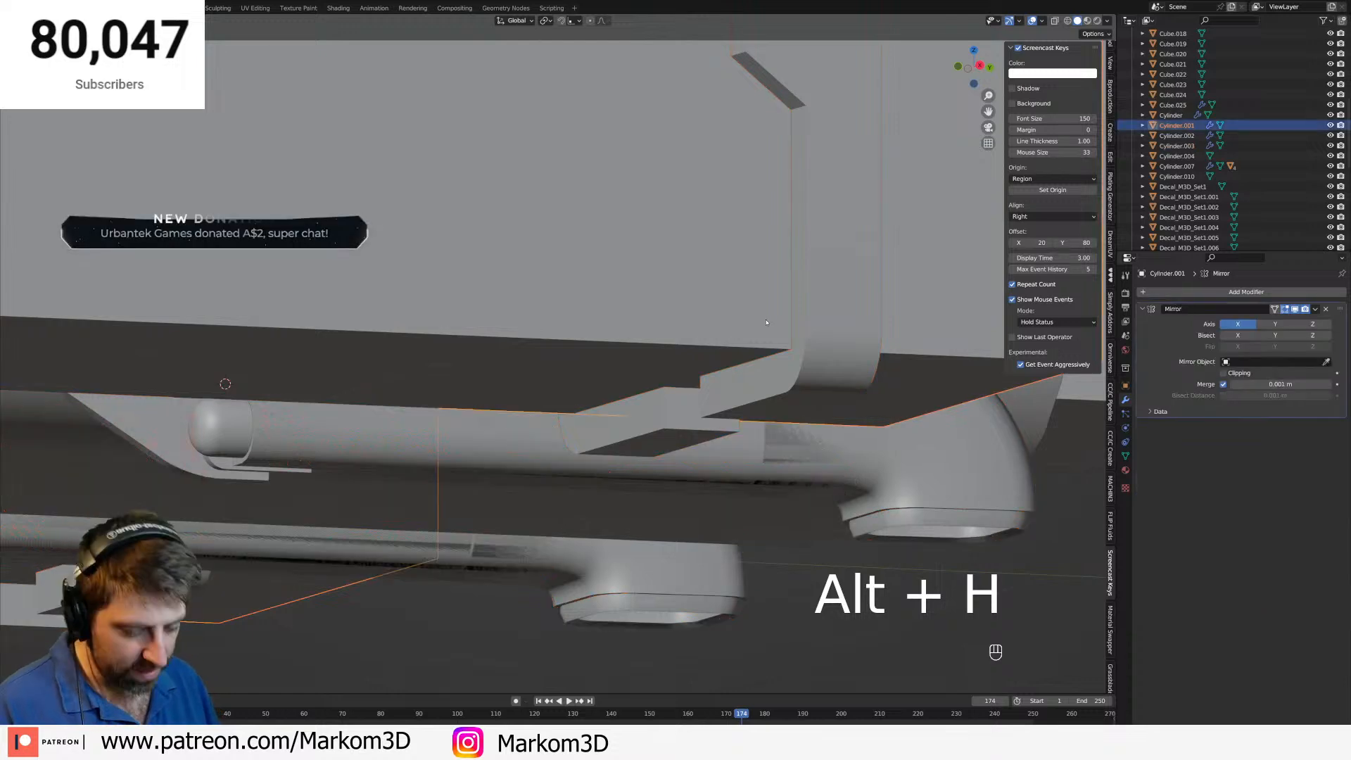
{"action": "key", "text": "h"}
{"action": "left_click", "coordinate": [773, 449]}
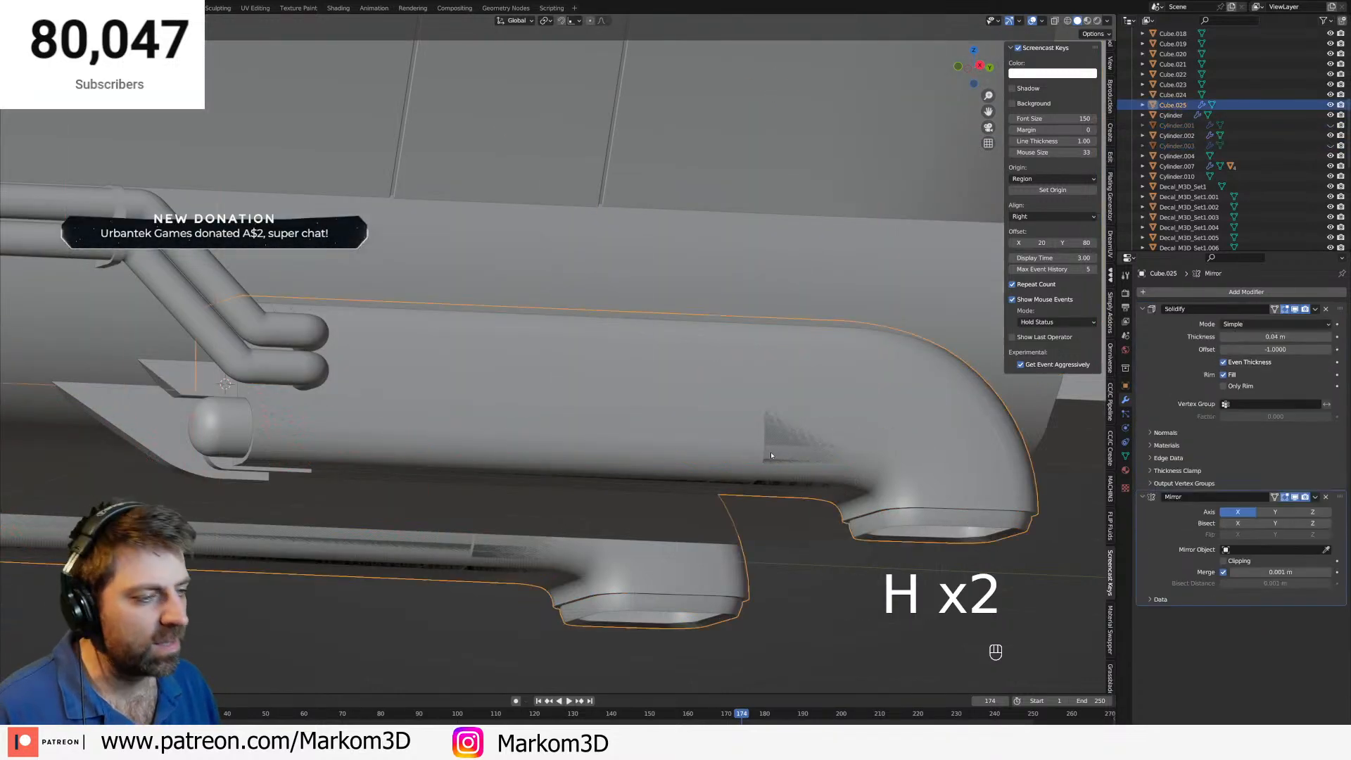
{"action": "key", "text": "g"}
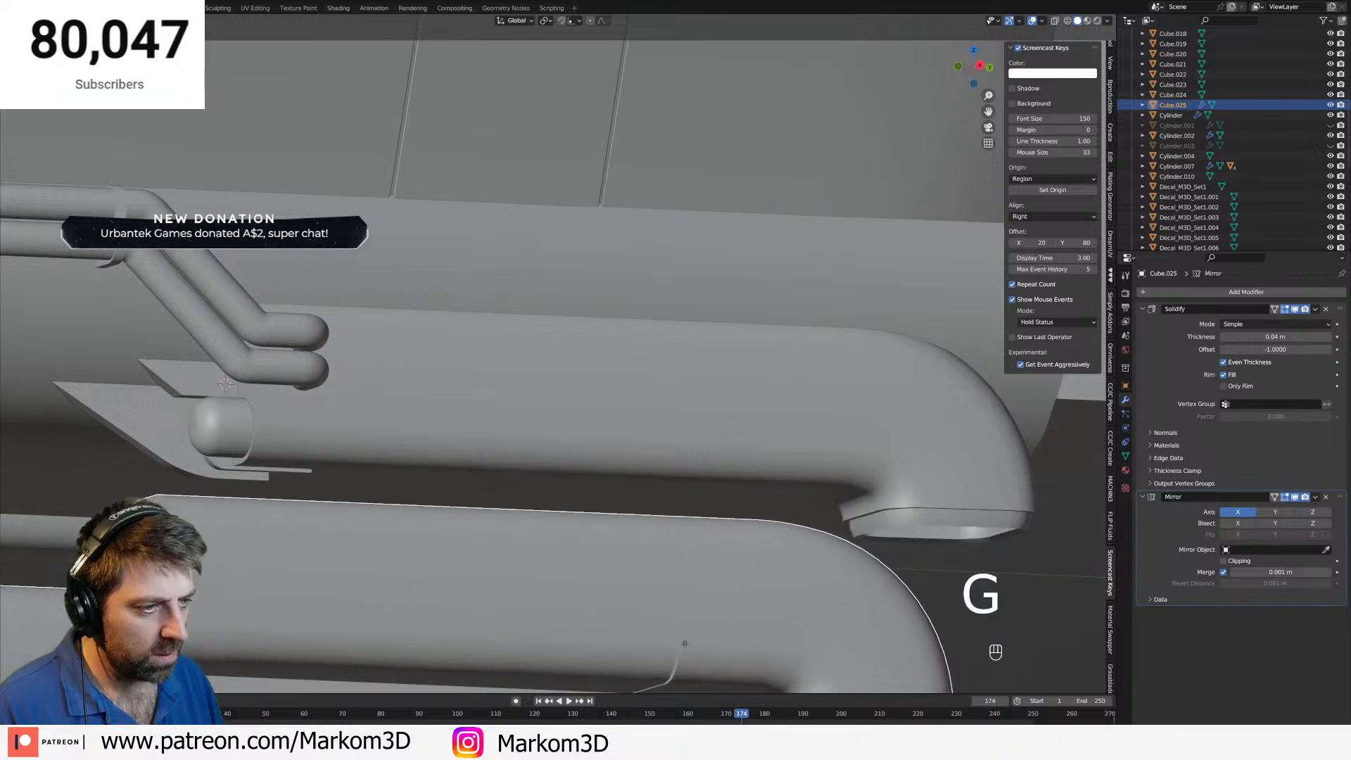
Try lower Solidify thicknesses on the original large hull pipe, down to -0.03 m and back to 0 m.
{"action": "left_click", "coordinate": [765, 456]}
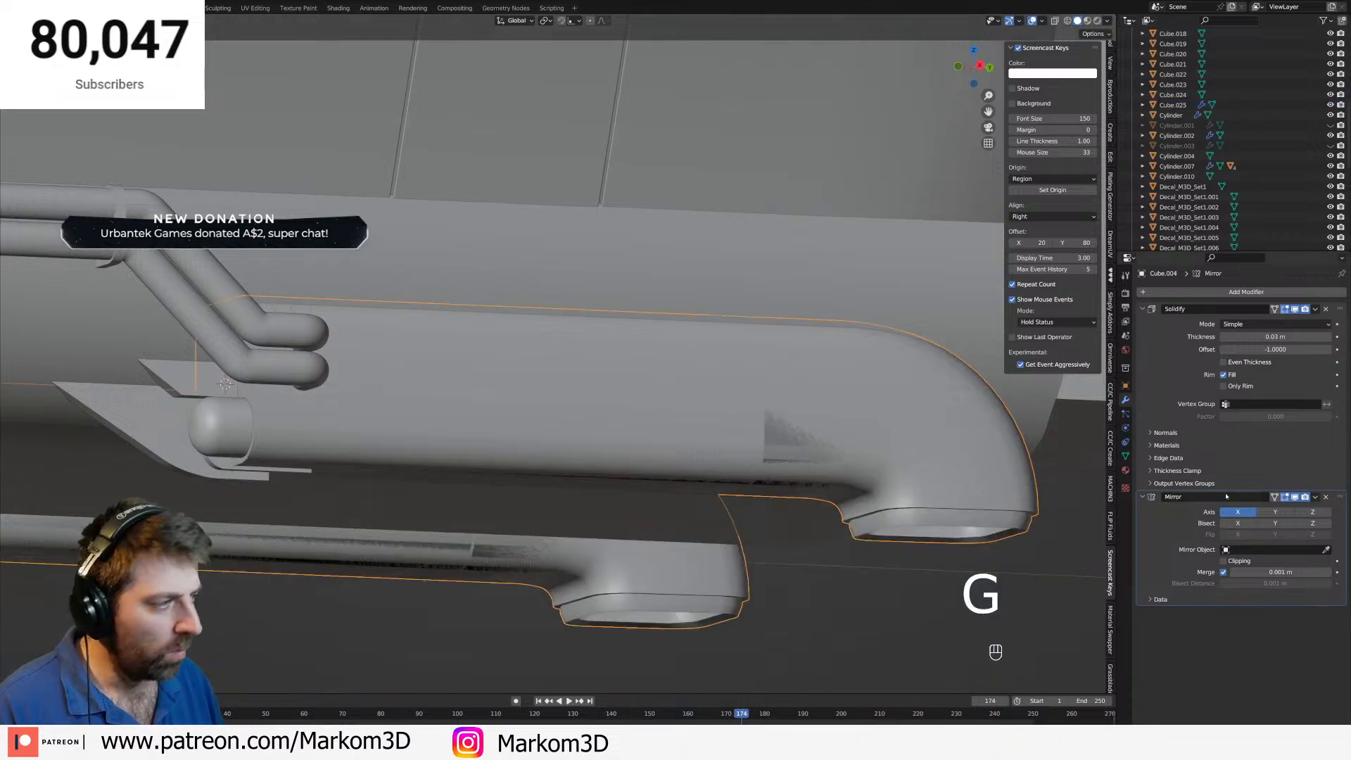
{"action": "left_click", "coordinate": [1224, 338]}
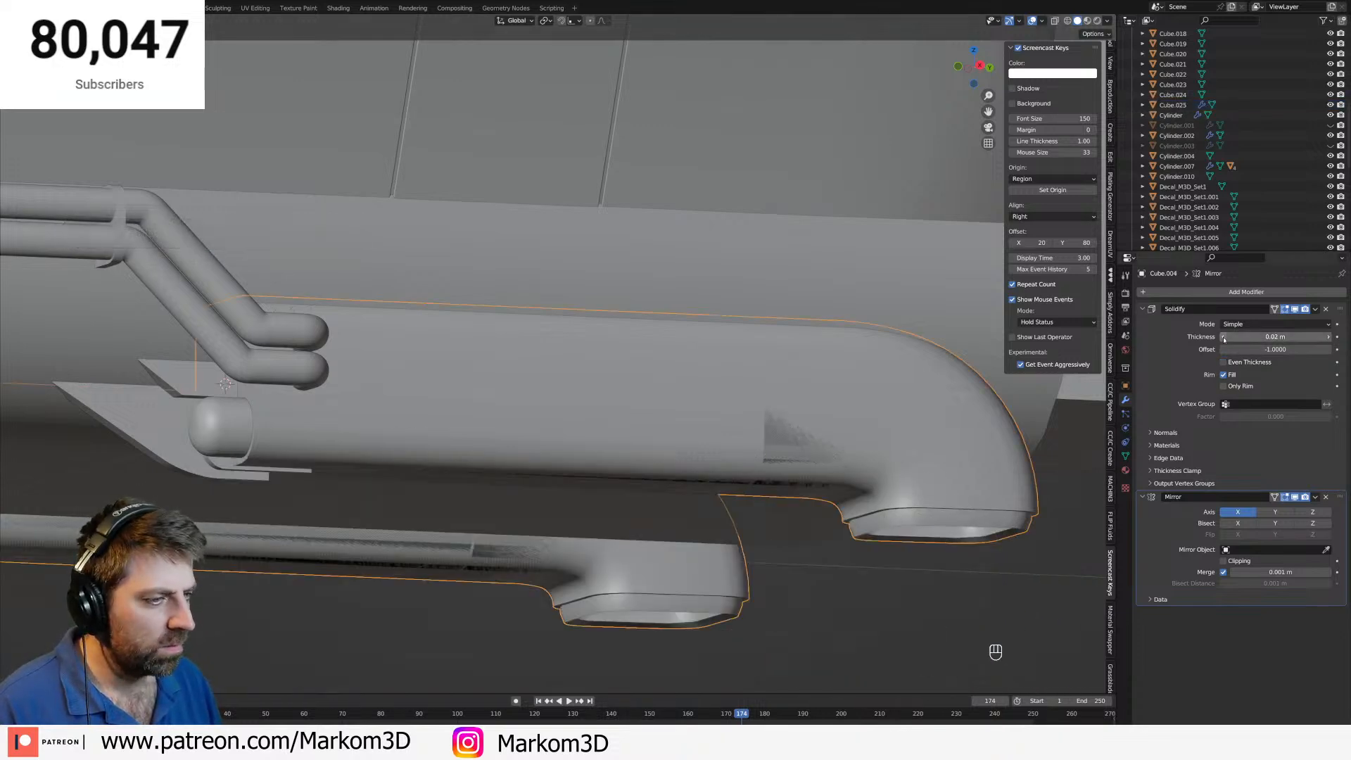
{"action": "left_click", "coordinate": [1224, 340]}
{"action": "left_click", "coordinate": [1224, 340]}
{"action": "left_click", "coordinate": [1224, 340]}
{"action": "left_click", "coordinate": [1224, 340]}
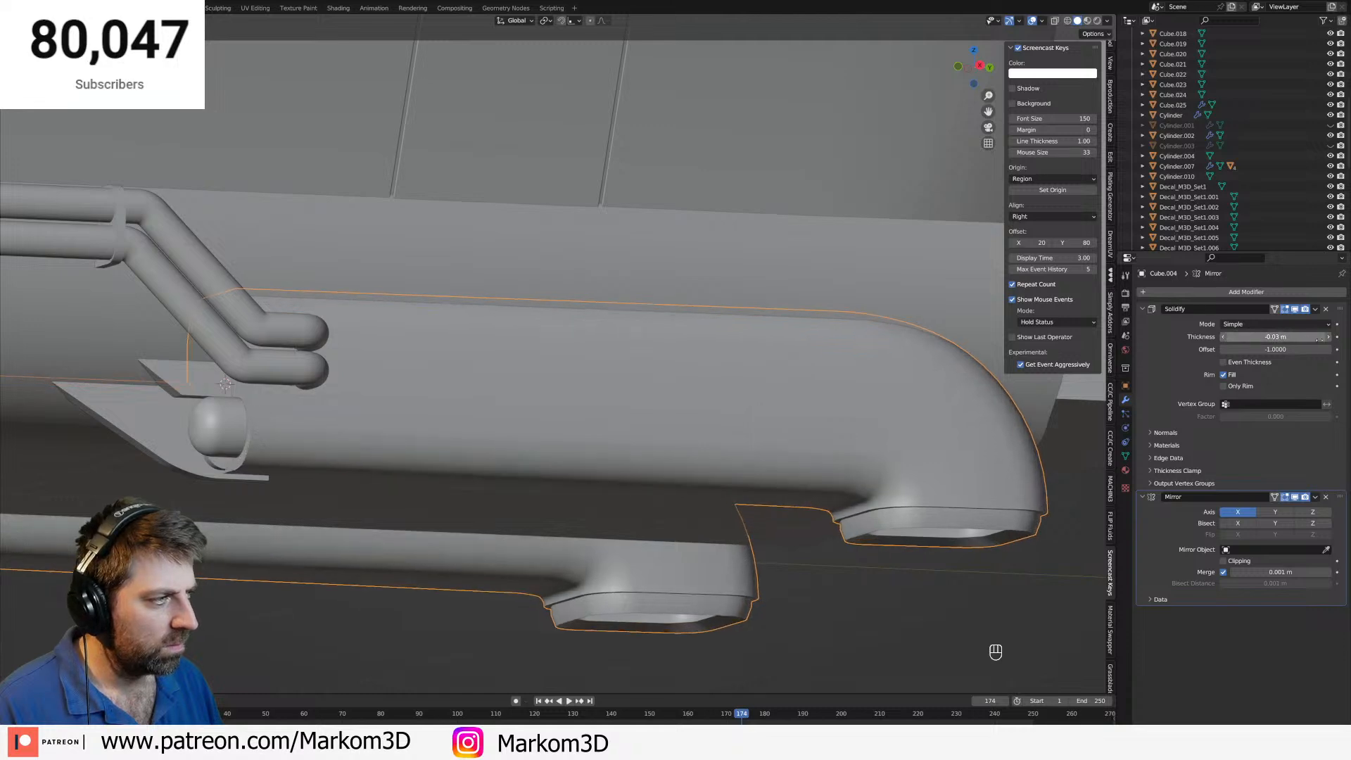
{"action": "left_click", "coordinate": [1329, 339]}
{"action": "left_click", "coordinate": [1329, 338]}
{"action": "left_click", "coordinate": [1329, 338]}
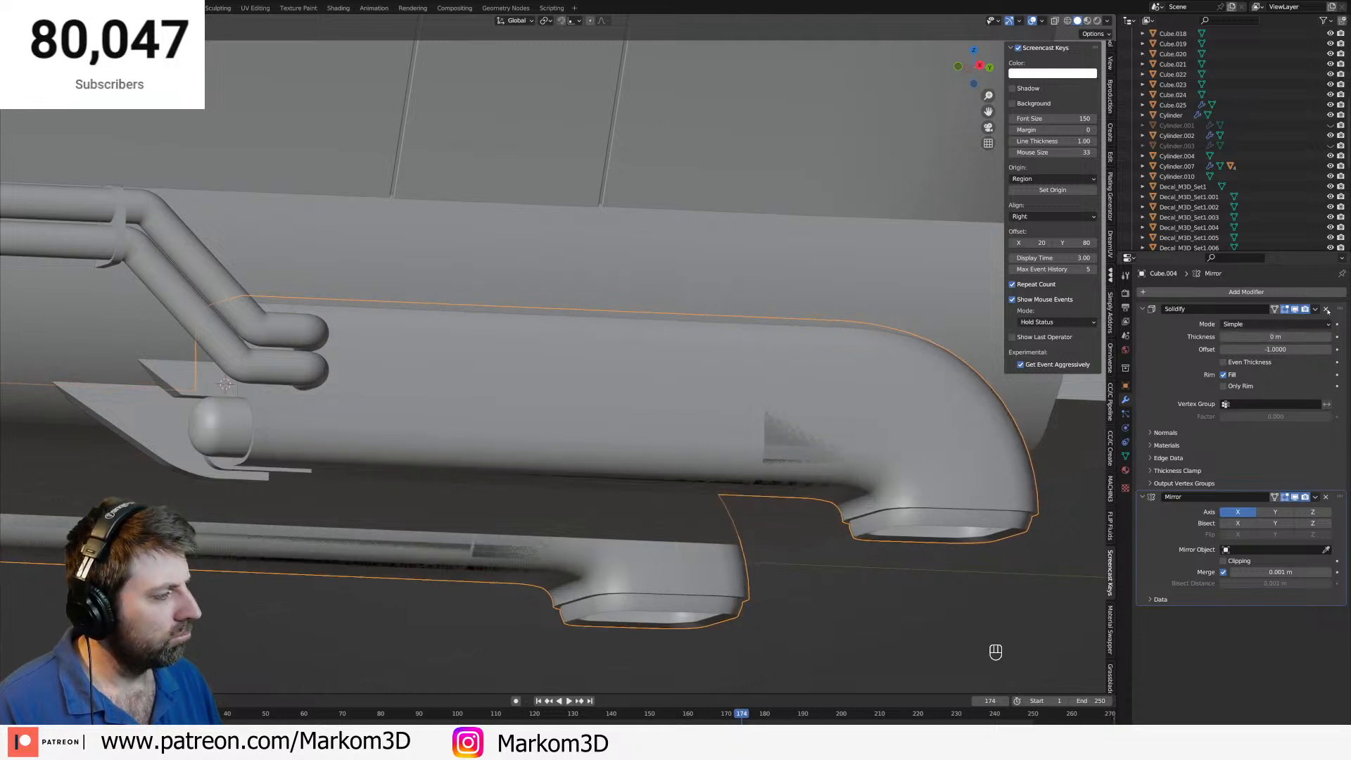
Remove the Solidify modifier from the original large hull pipe.
{"action": "left_click", "coordinate": [1328, 311]}
{"action": "middle_click_drag", "start_coordinate": [1046, 461], "coordinate": [889, 495]}
{"action": "scroll", "coordinate": [890, 495], "scroll_direction": "down", "scroll_amount": 3}
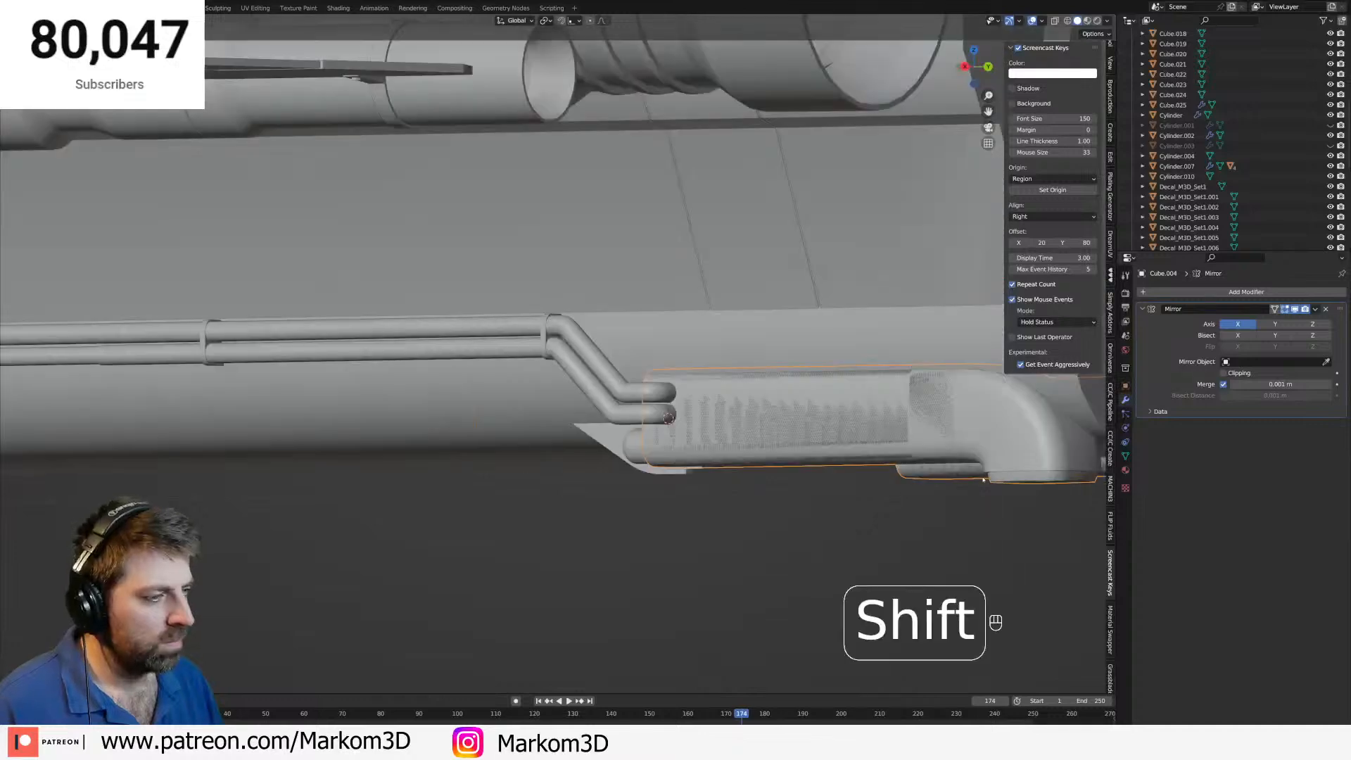
{"action": "scroll", "coordinate": [829, 518], "scroll_direction": "up", "scroll_amount": 3}
{"action": "middle_click_drag", "start_coordinate": [976, 470], "coordinate": [813, 486], "text": "shift"}
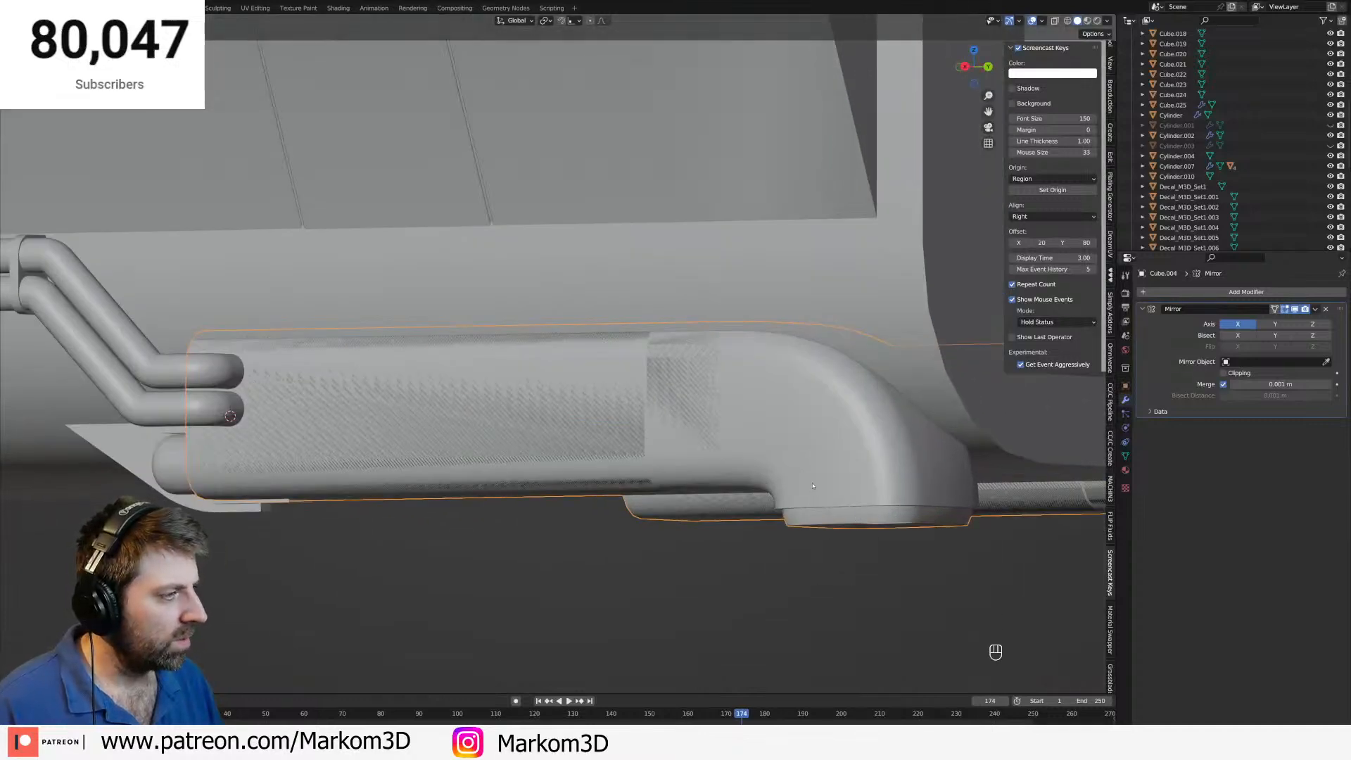
{"action": "scroll", "coordinate": [681, 459], "scroll_direction": "down", "scroll_amount": 3}
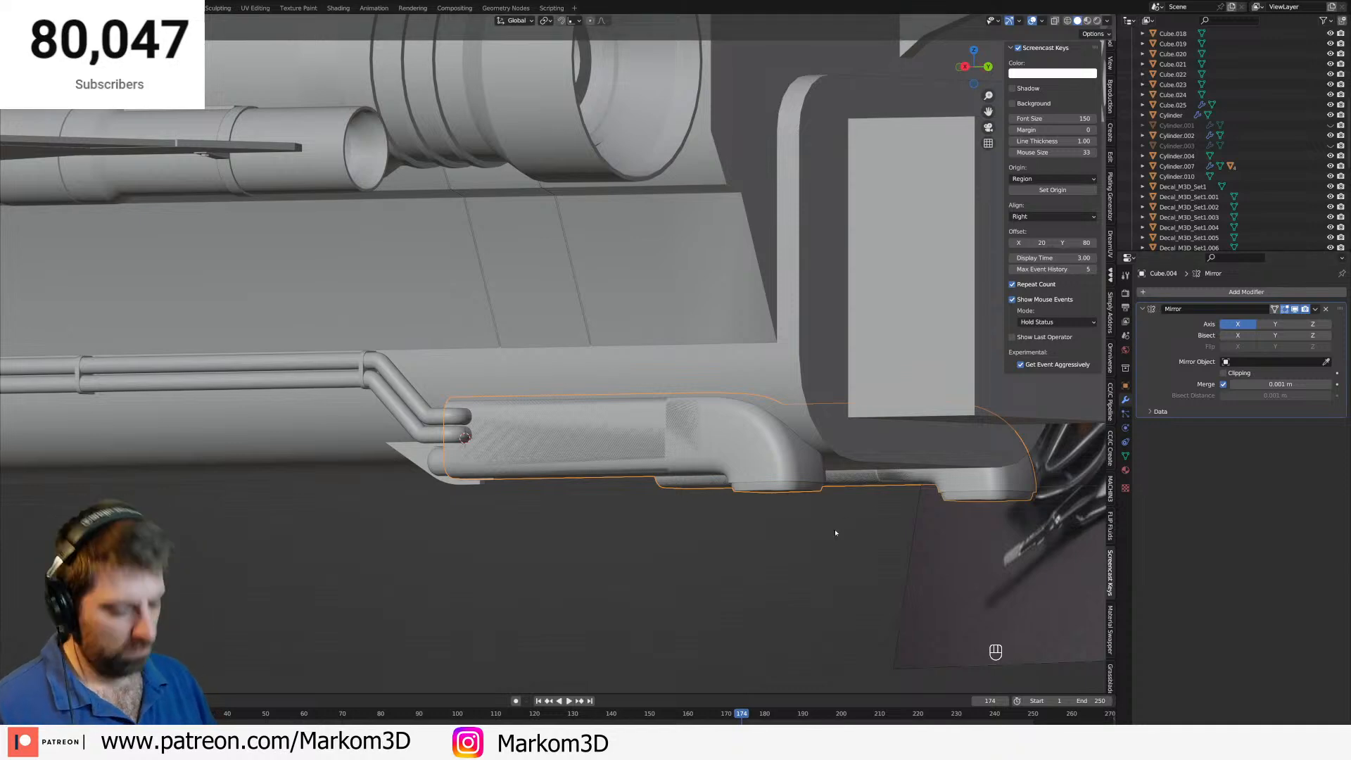
{"action": "key", "text": "h"}
{"action": "key", "text": "ctrl+z"}
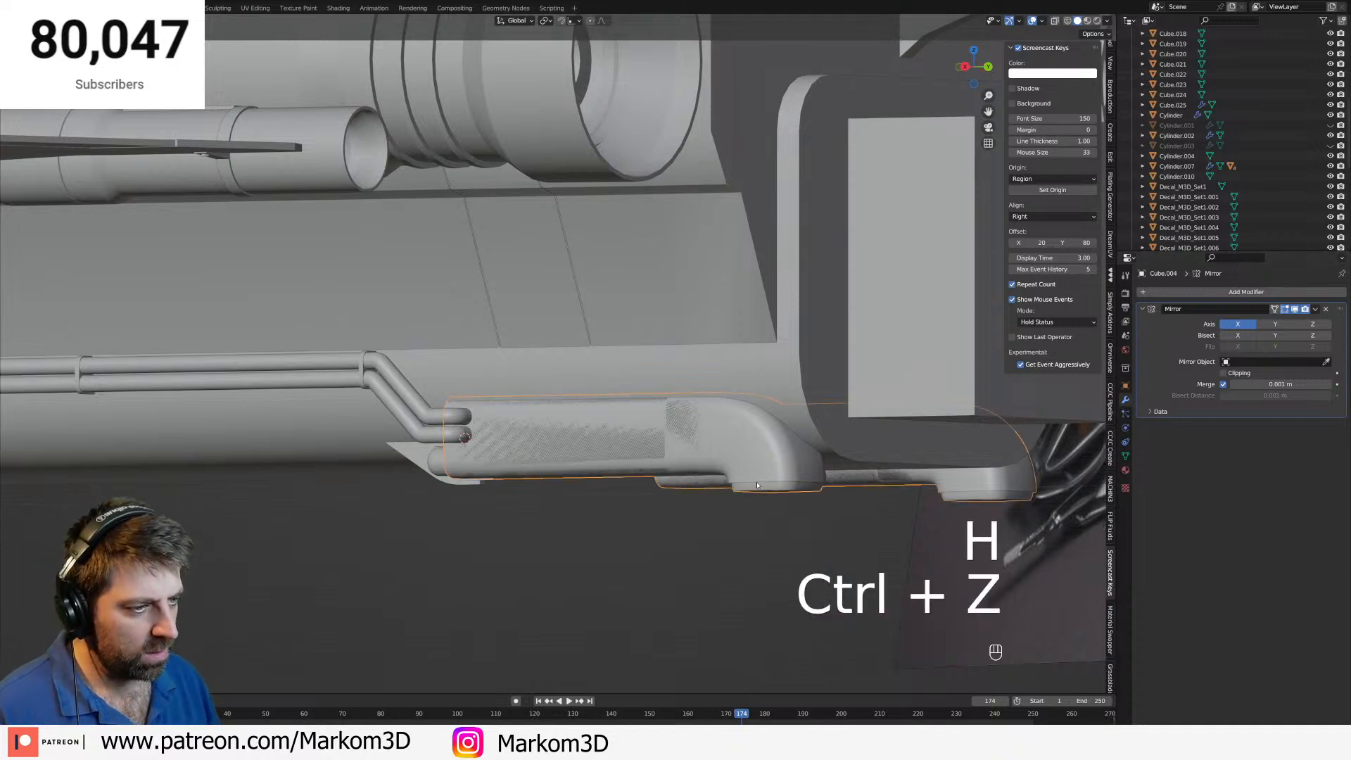
Move the original large hull pipe -1 m along Z, clear of its seamed copy.
{"action": "key", "text": "g"}
{"action": "key", "text": "z"}
{"action": "key", "text": "KP_Subtract"}
{"action": "key", "text": "KP_1"}
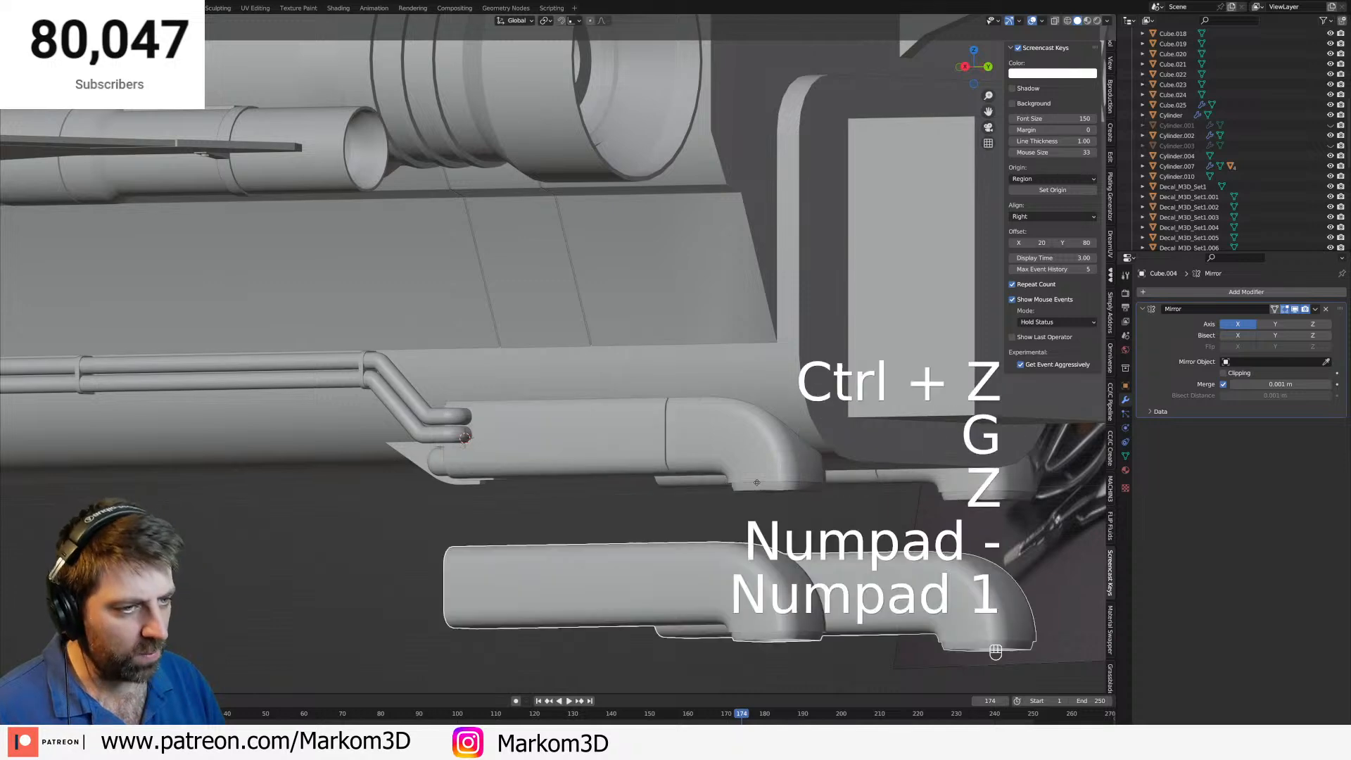
{"action": "key", "text": "KP_Enter"}
Set the Solidify offset of the seamed pipe copy to 0.
{"action": "left_click", "coordinate": [738, 456]}
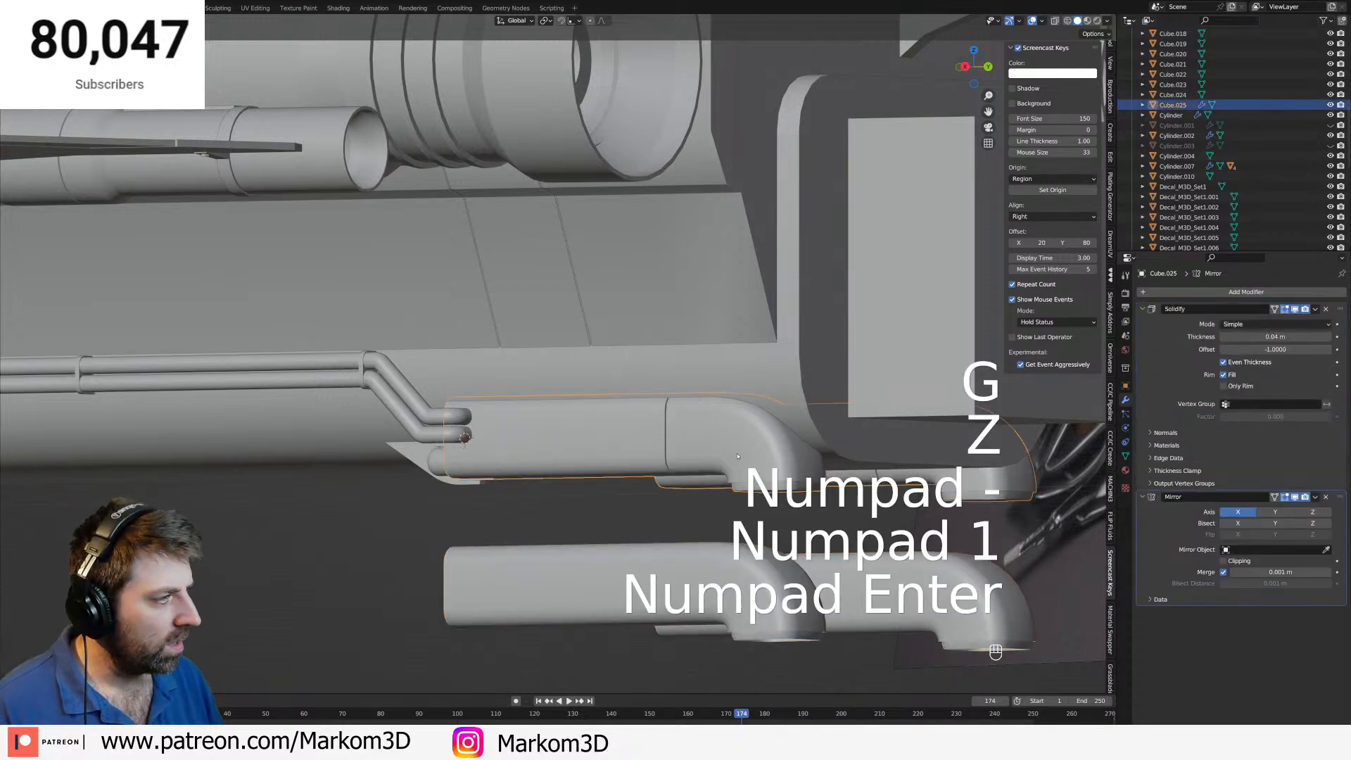
{"action": "left_click", "coordinate": [1275, 350]}
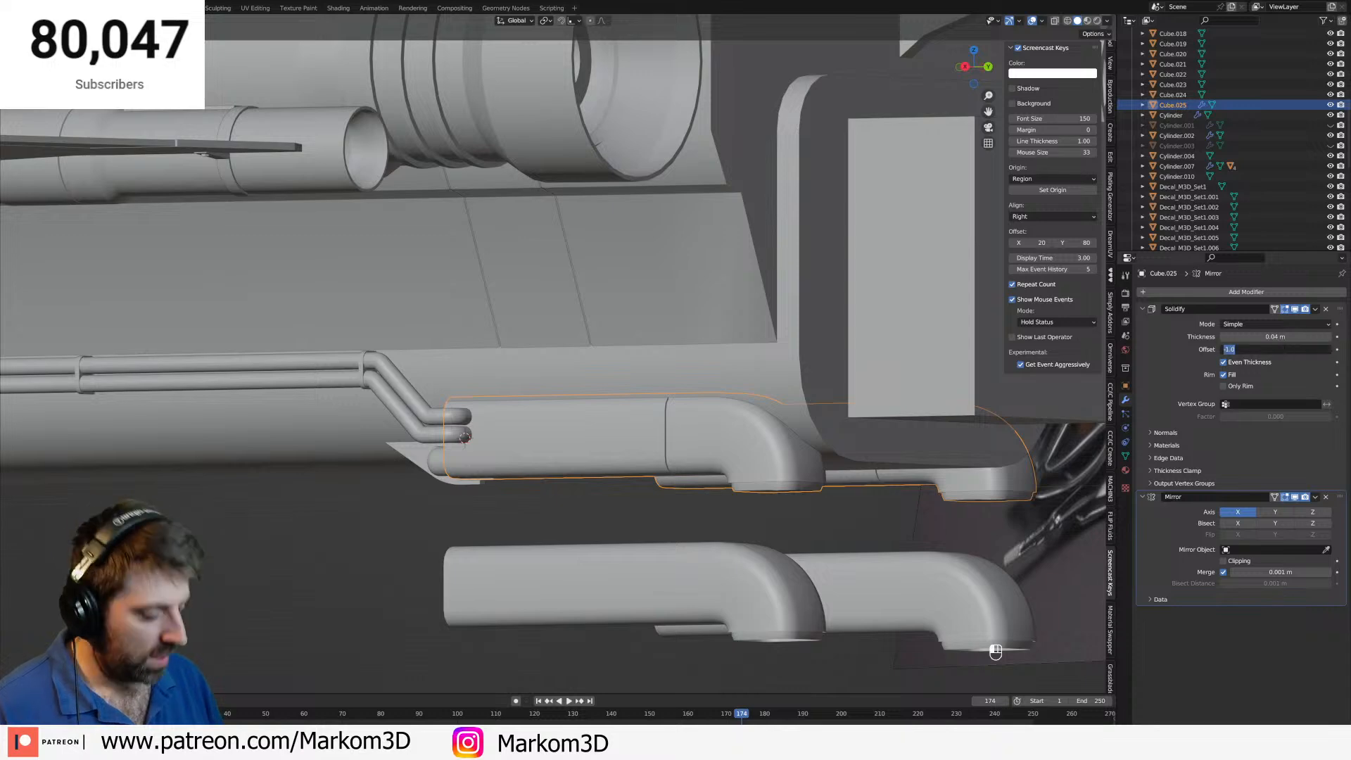
{"action": "type", "text": "0"}
{"action": "key", "text": "Return"}
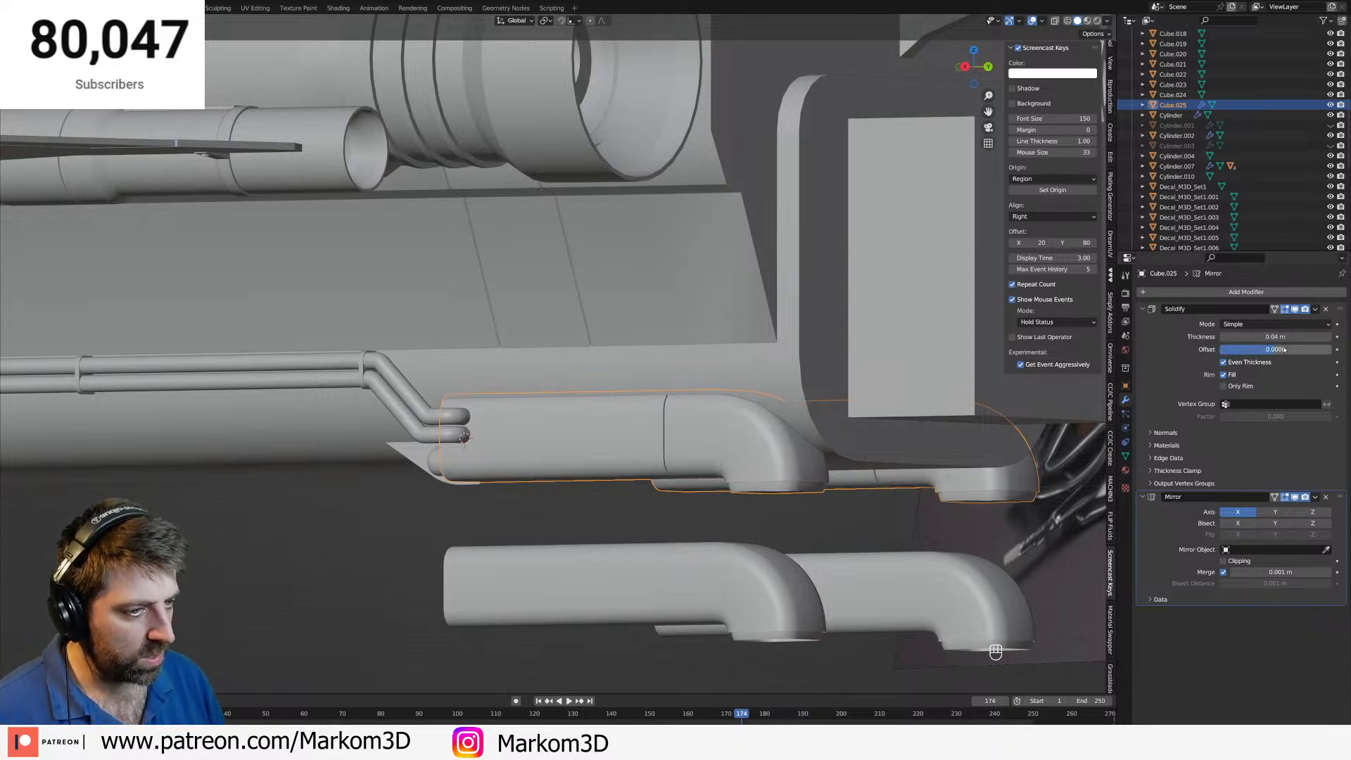
Add a Solidify modifier to the lowered original pipe and set its thickness to 0.03 m.
{"action": "left_click", "coordinate": [739, 595]}
{"action": "middle_click_drag", "start_coordinate": [859, 513], "coordinate": [822, 484]}
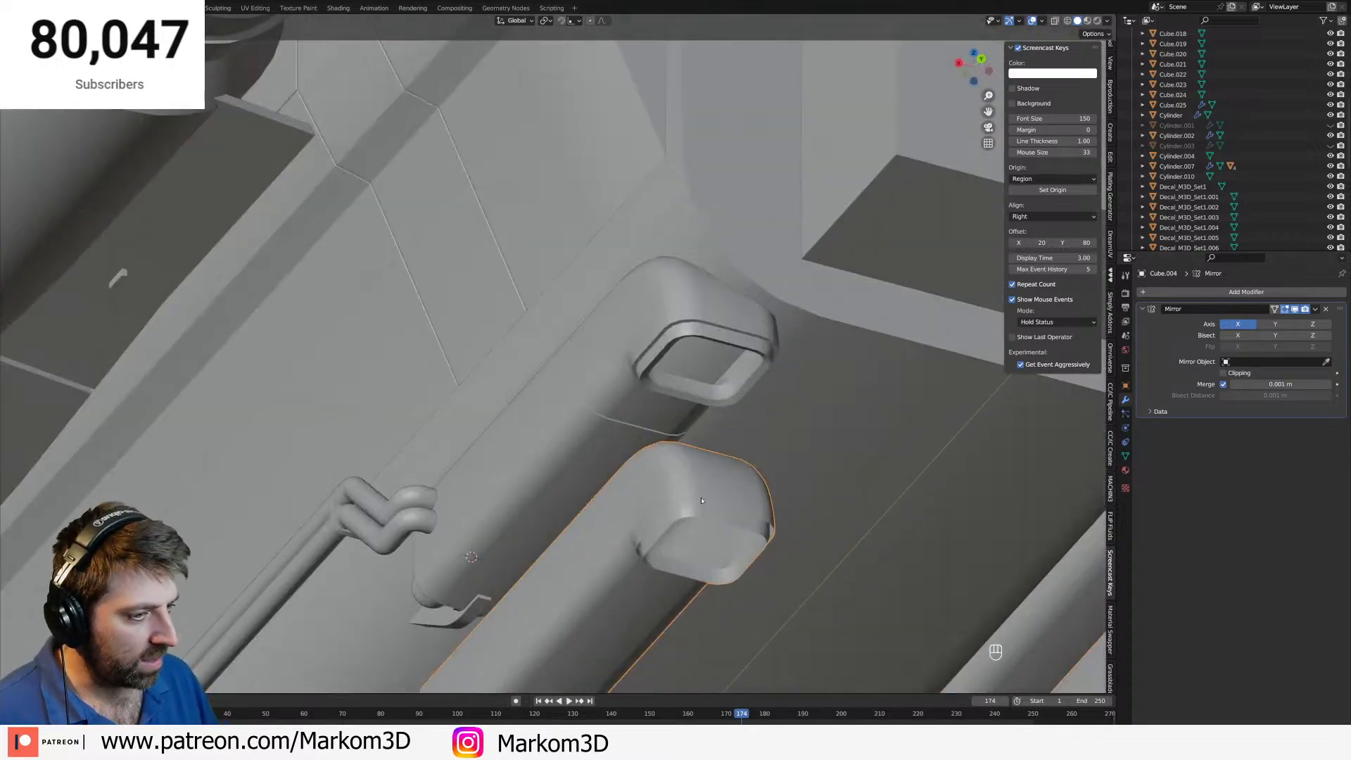
{"action": "left_click", "coordinate": [1231, 293]}
{"action": "mouse_move", "coordinate": [1219, 318]}
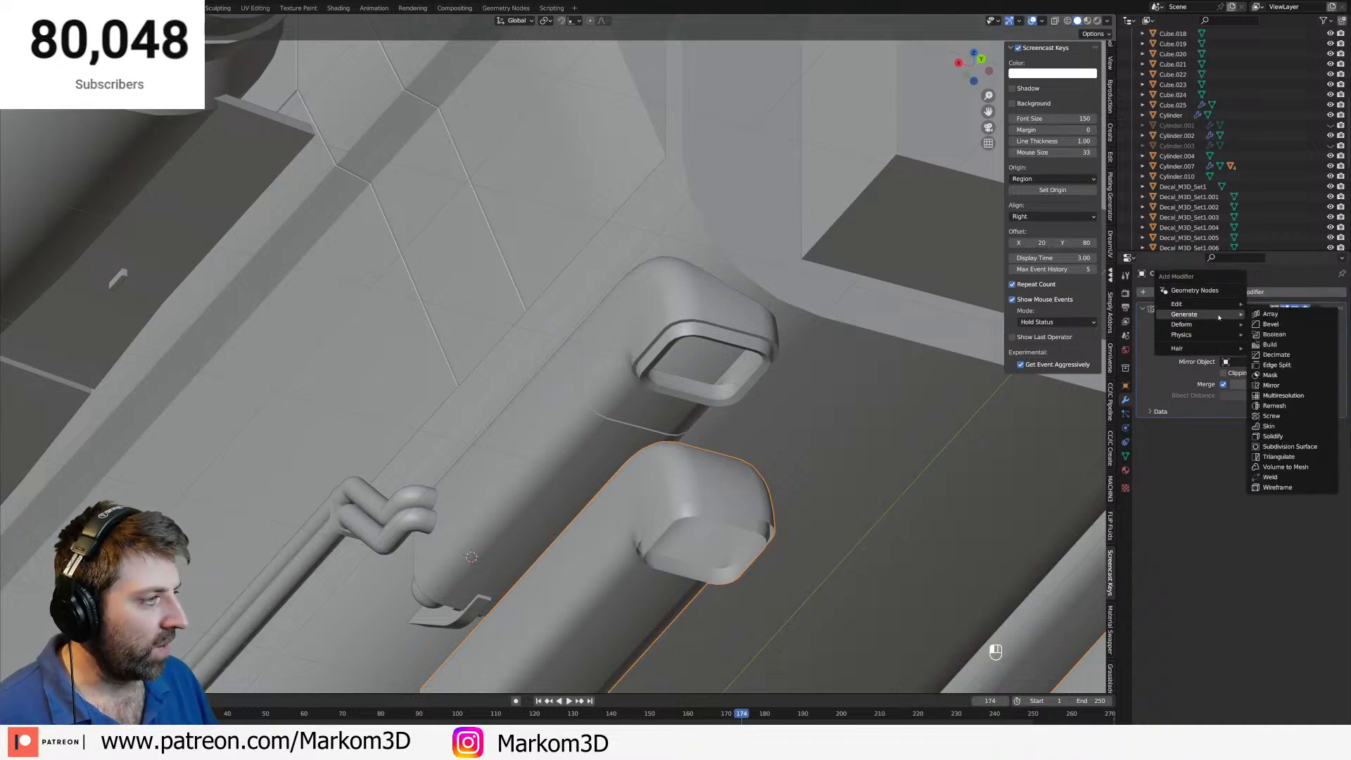
{"action": "left_click", "coordinate": [1286, 436]}
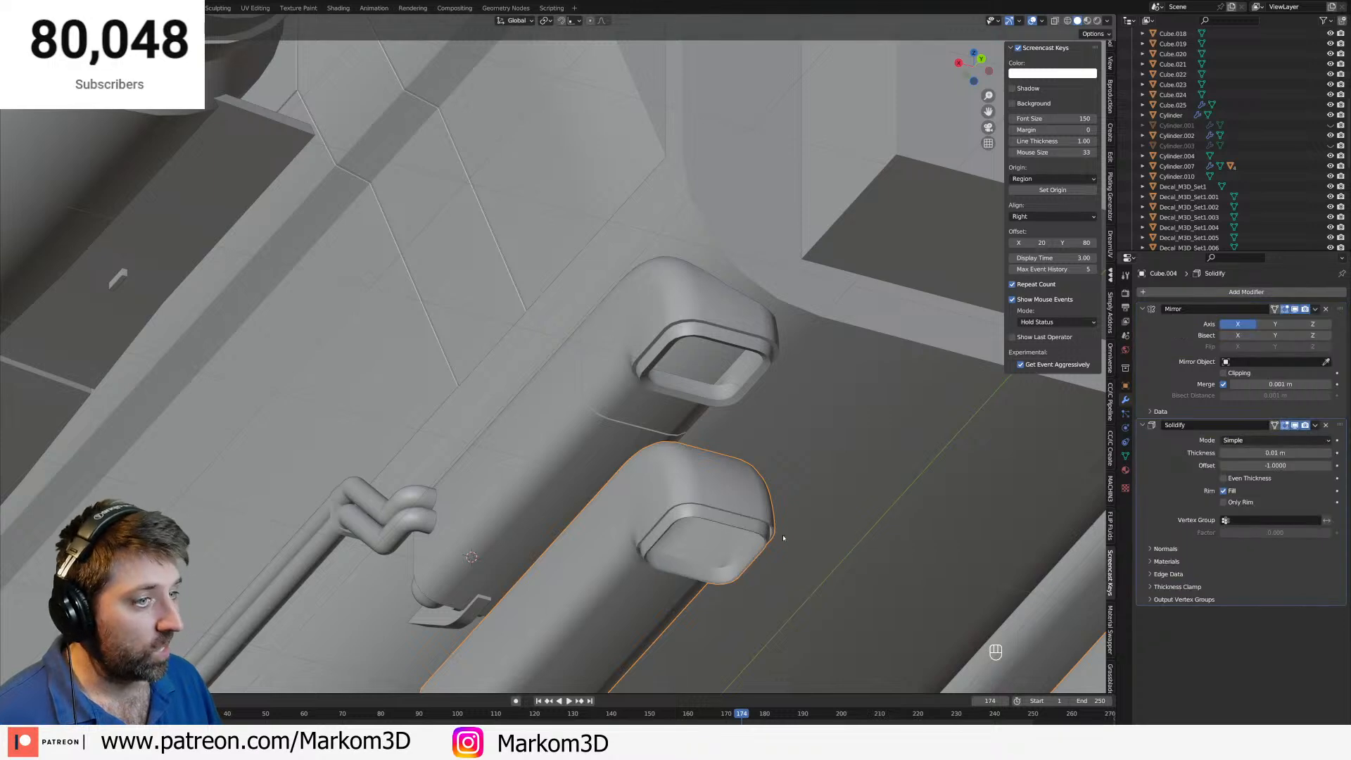
{"action": "scroll", "coordinate": [771, 535], "scroll_direction": "up", "scroll_amount": 2}
{"action": "left_click", "coordinate": [742, 261]}
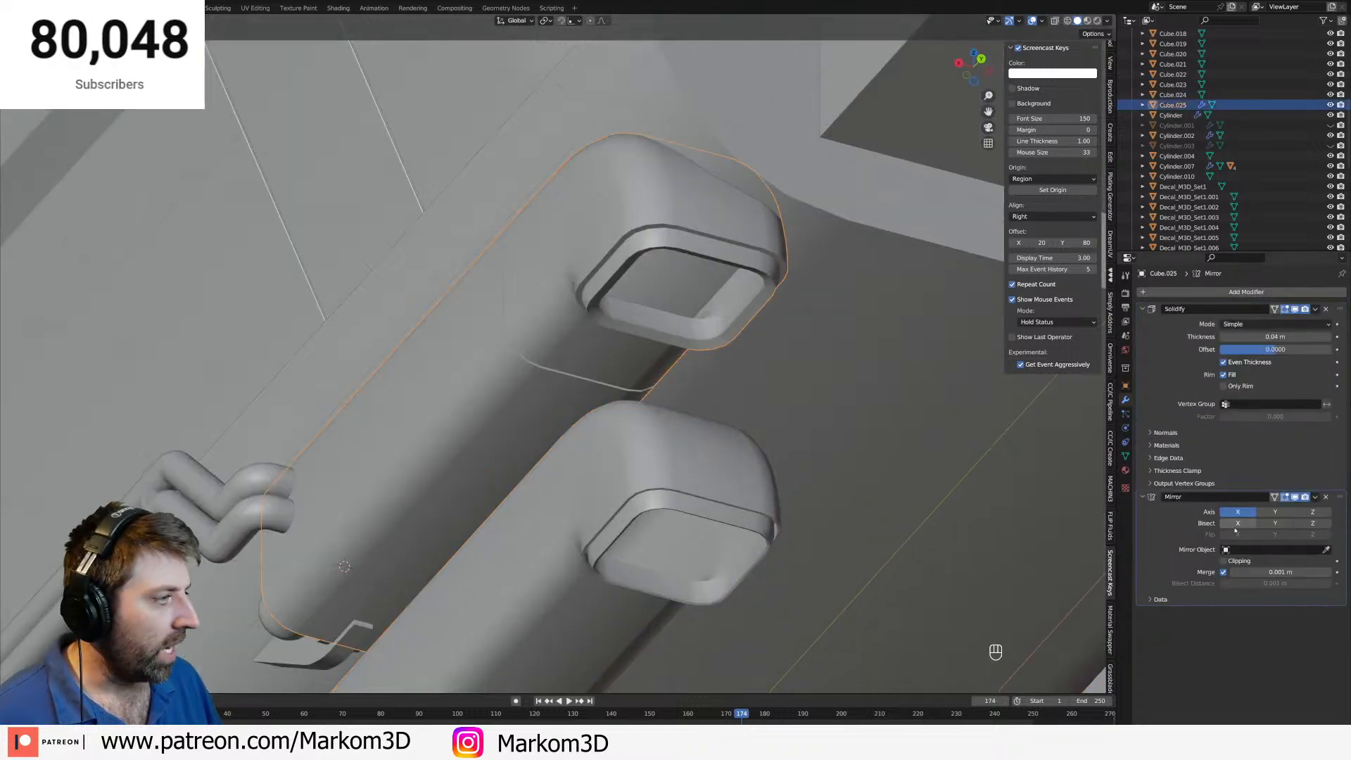
{"action": "key", "text": "ctrl+z"}
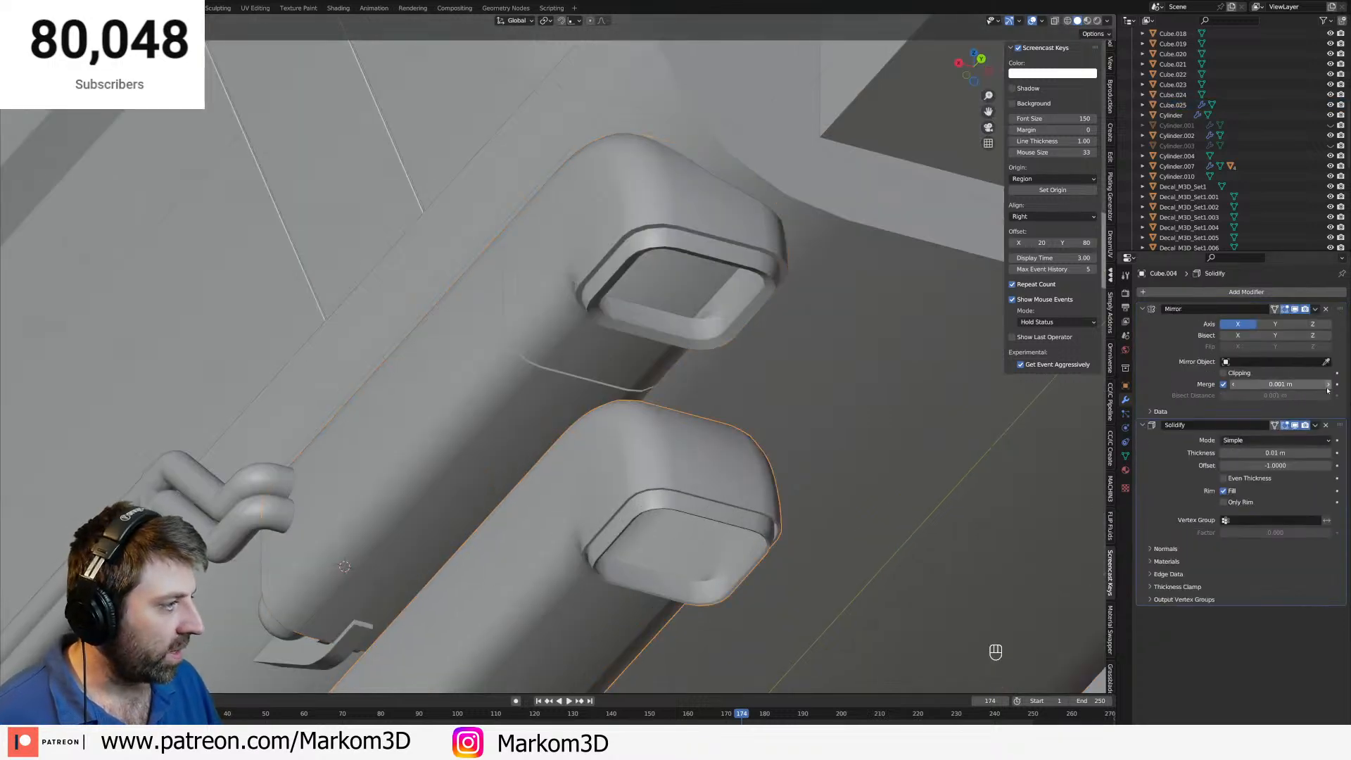
{"action": "left_click", "coordinate": [1327, 453]}
{"action": "left_click", "coordinate": [1328, 453]}
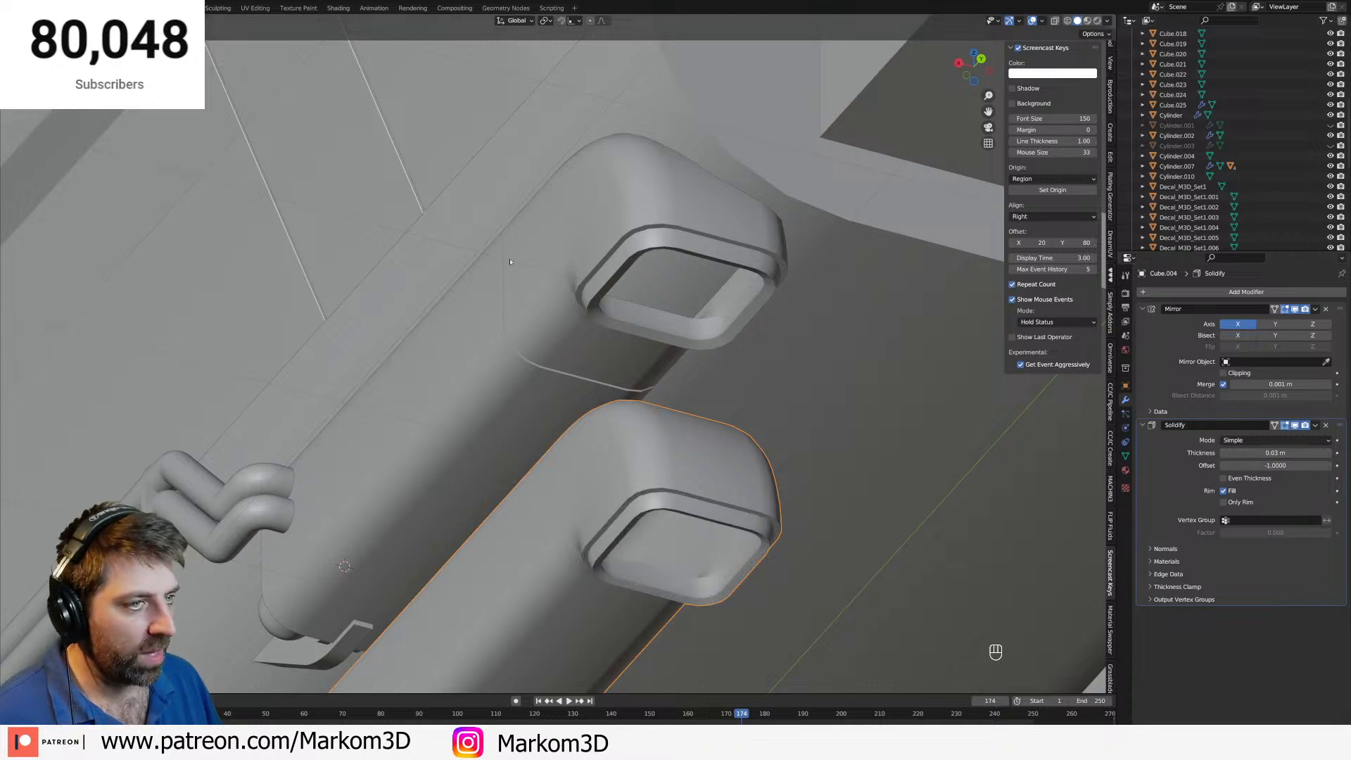
Set the seamed copy's Solidify thickness to 0.01 m and move the original pipe back up 1 m along Z.
{"action": "left_click", "coordinate": [743, 240]}
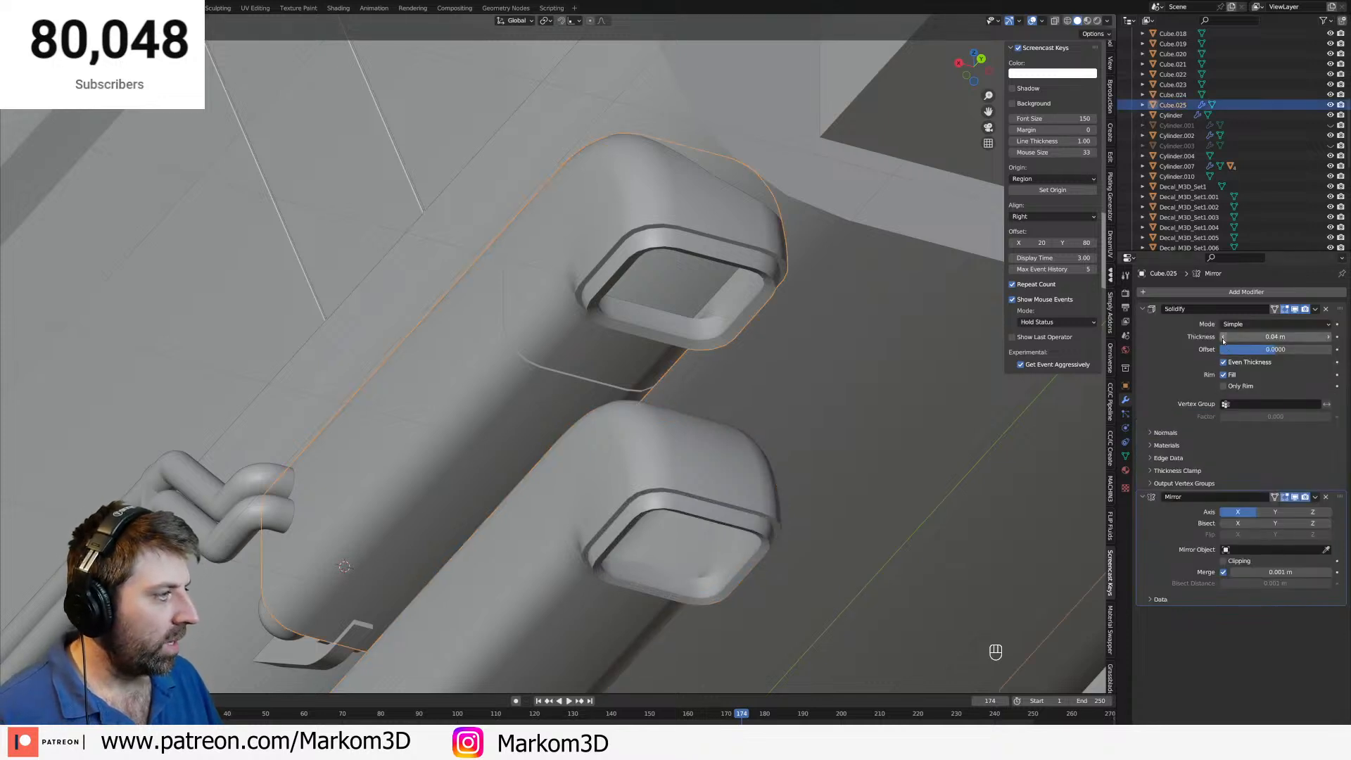
{"action": "left_click_drag", "start_coordinate": [1276, 337], "coordinate": [1252, 337]}
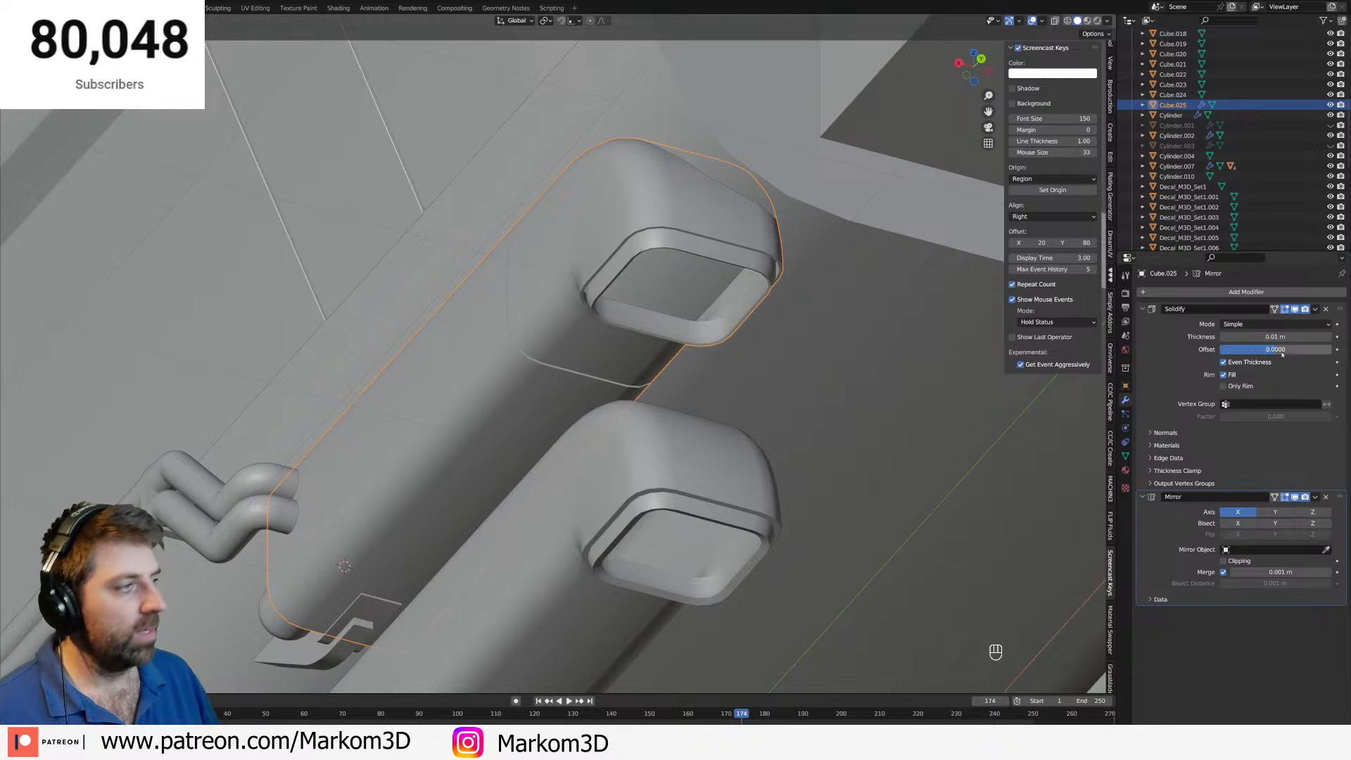
{"action": "left_click", "coordinate": [643, 496]}
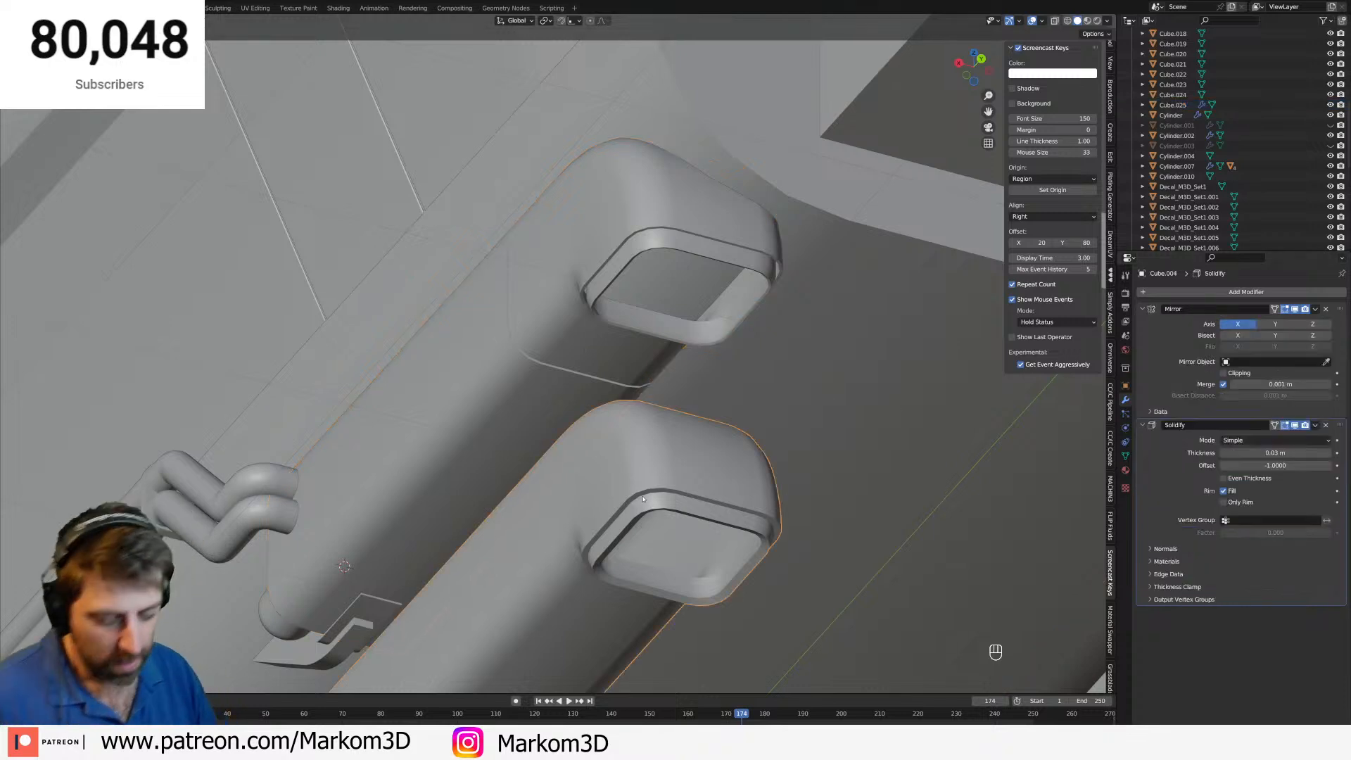
{"action": "key", "text": "g"}
{"action": "key", "text": "z"}
{"action": "key", "text": "KP_1"}
{"action": "key", "text": "KP_Enter"}
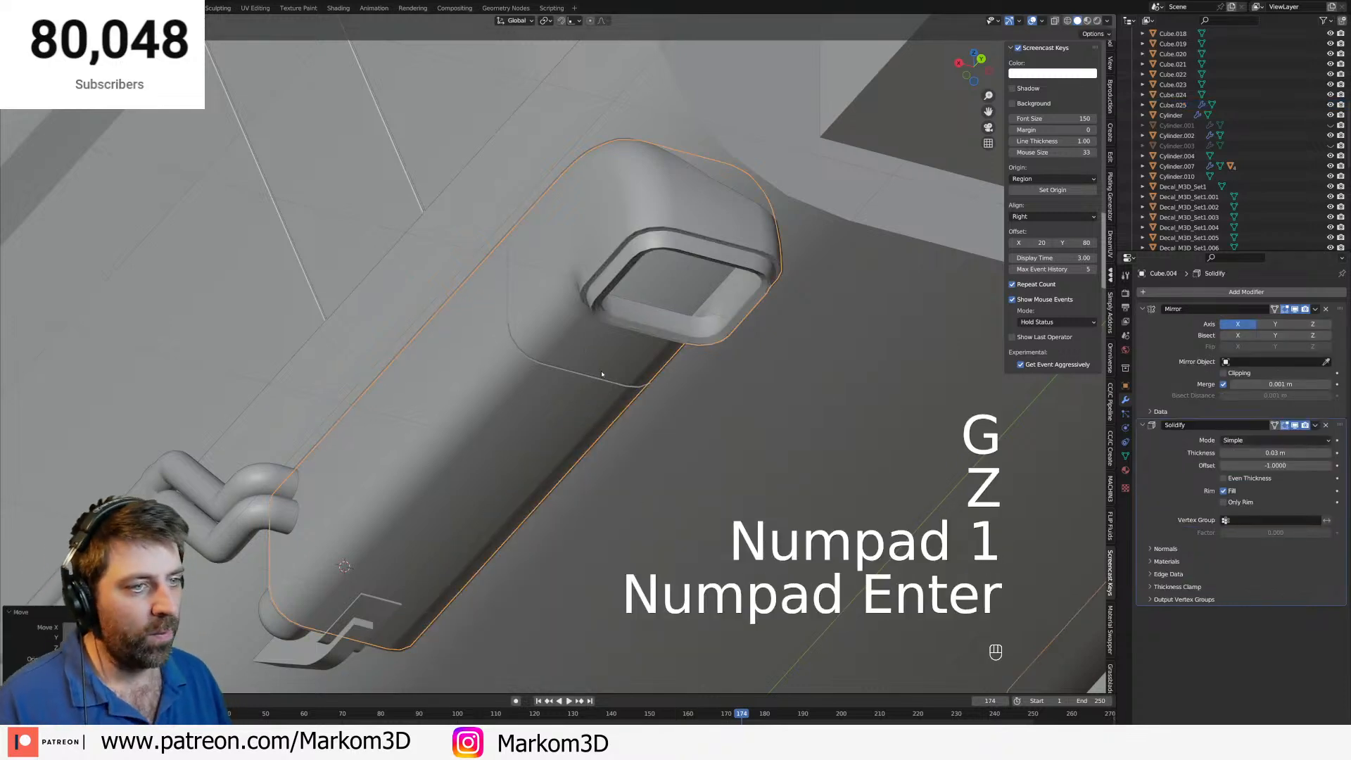
Delete the linked rim piece around the open nozzle end from the seamed pipe copy.
{"action": "middle_click_drag", "start_coordinate": [602, 375], "coordinate": [624, 378]}
{"action": "key", "text": "Tab"}
{"action": "middle_click_drag", "start_coordinate": [711, 412], "coordinate": [629, 449], "text": "shift"}
{"action": "key", "text": "Tab"}
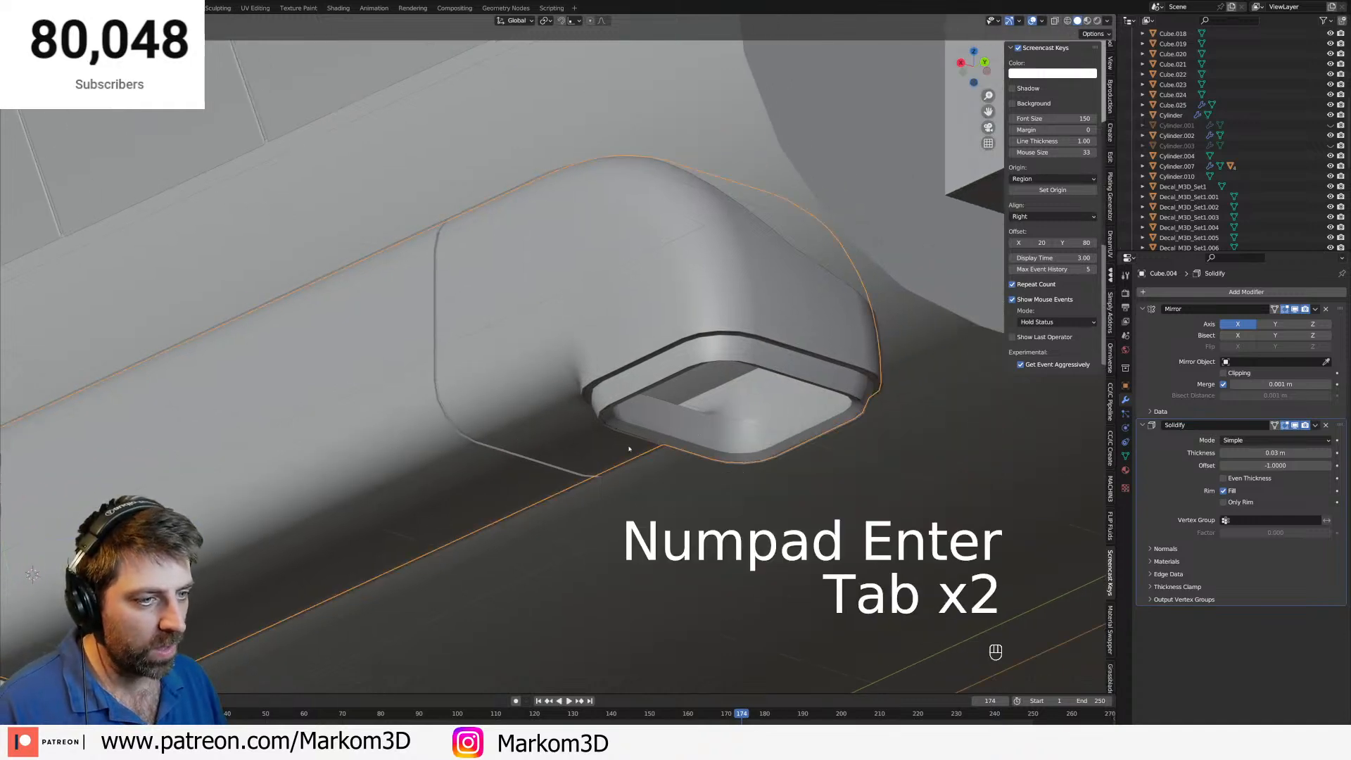
{"action": "key", "text": "Tab"}
{"action": "key", "text": "Tab"}
{"action": "left_click", "coordinate": [634, 446]}
{"action": "key", "text": "Tab"}
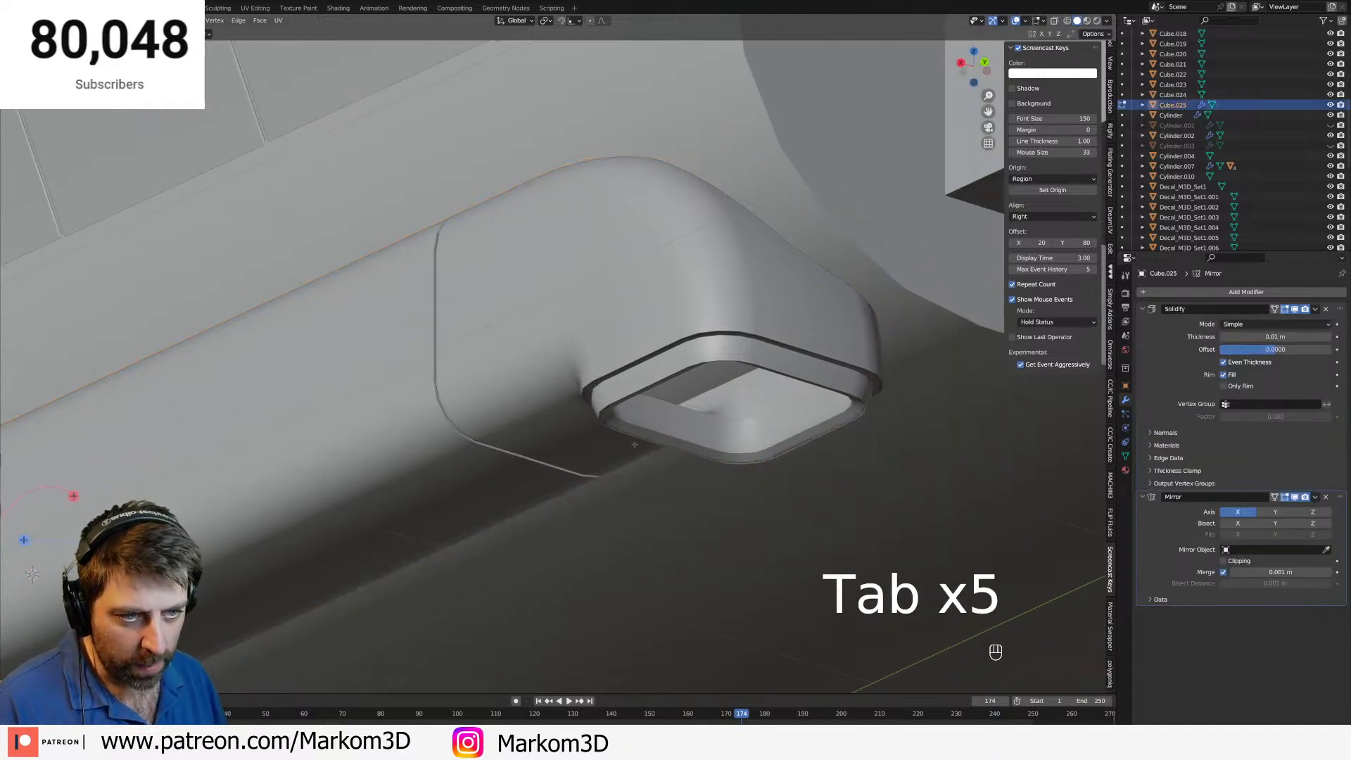
{"action": "key", "text": "1"}
{"action": "left_click", "coordinate": [746, 461], "text": "alt"}
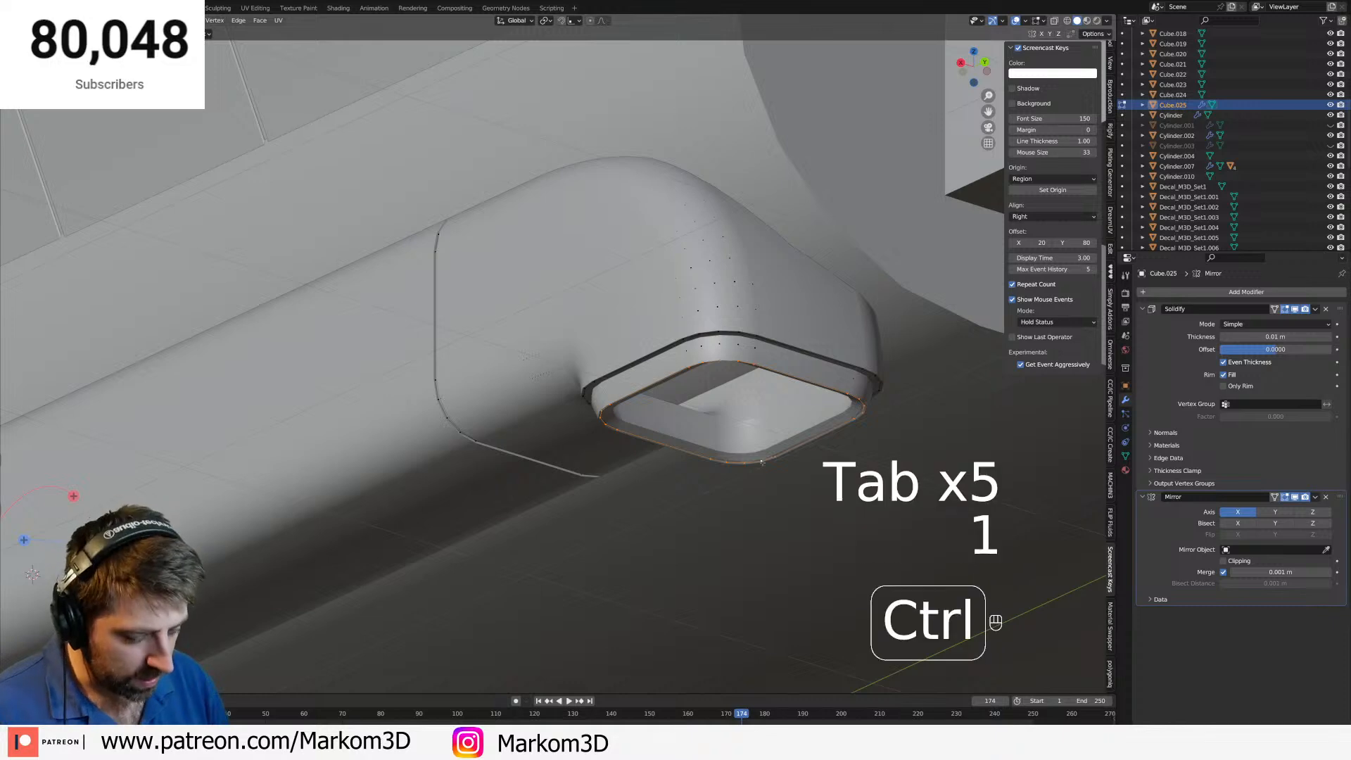
{"action": "key", "text": "ctrl+l"}
{"action": "key", "text": "Delete"}
{"action": "left_click", "coordinate": [717, 441]}
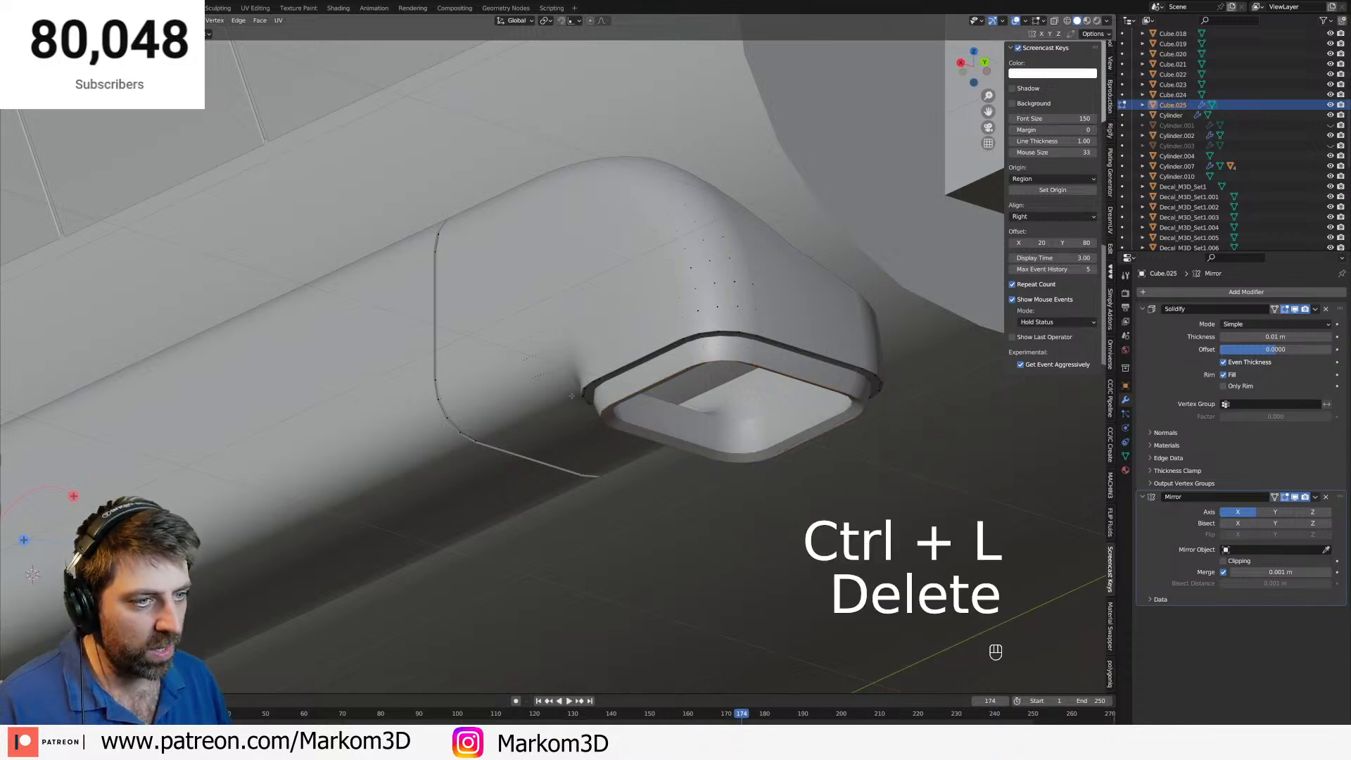
Add a loop cut around the shell near the thin pipe ends and bevel it into a narrow band.
{"action": "scroll", "coordinate": [571, 396], "scroll_direction": "down", "scroll_amount": 4}
{"action": "middle_click_drag", "start_coordinate": [440, 366], "coordinate": [495, 391]}
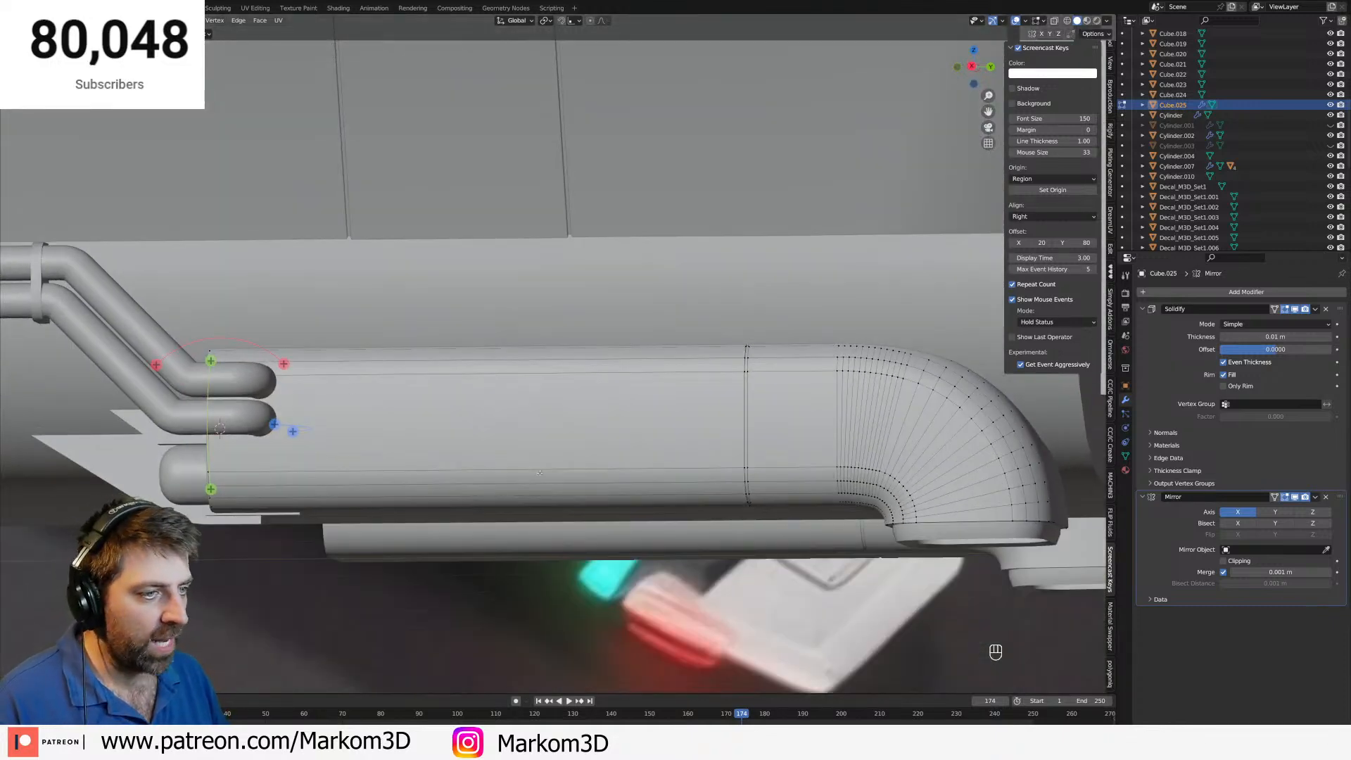
{"action": "middle_click_drag", "start_coordinate": [540, 472], "coordinate": [641, 488]}
{"action": "key", "text": "ctrl+r"}
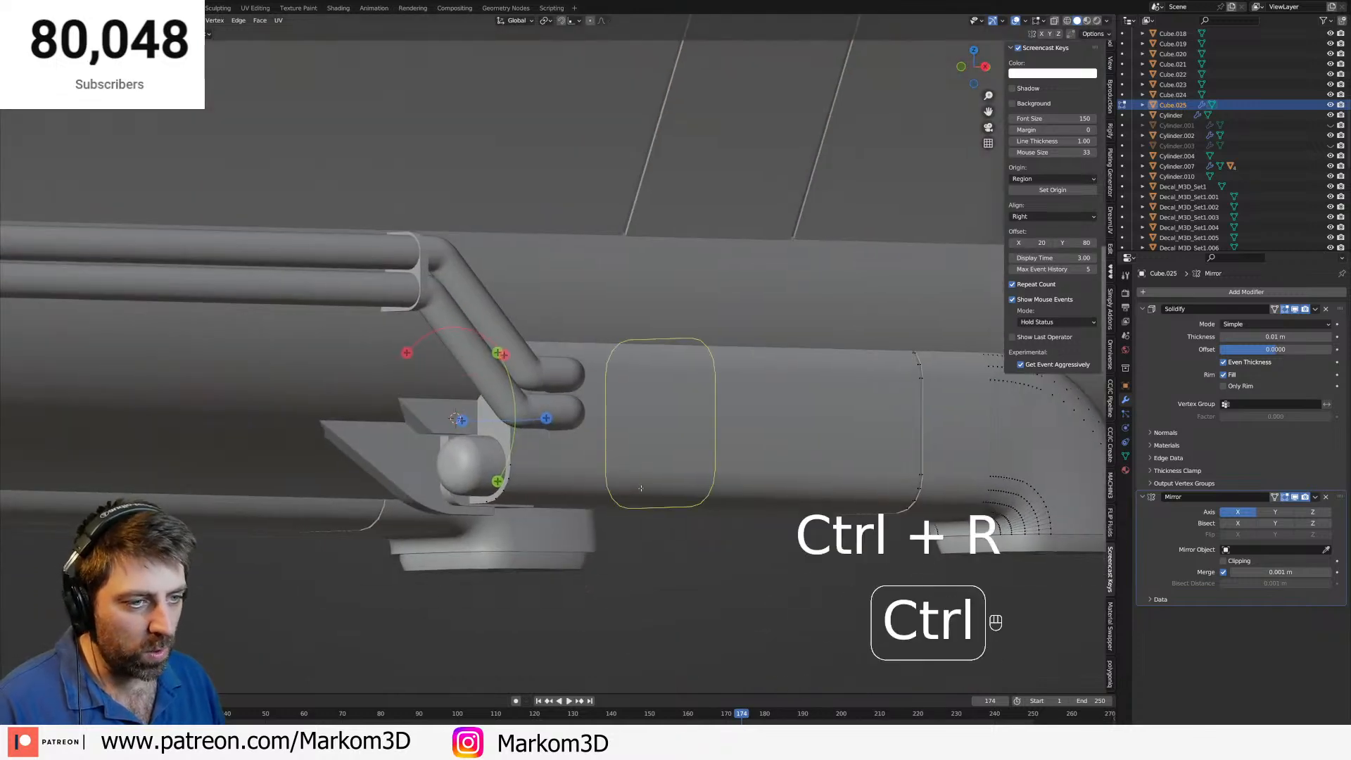
{"action": "left_click", "coordinate": [461, 502]}
{"action": "middle_click_drag", "start_coordinate": [461, 501], "coordinate": [470, 519], "text": "shift"}
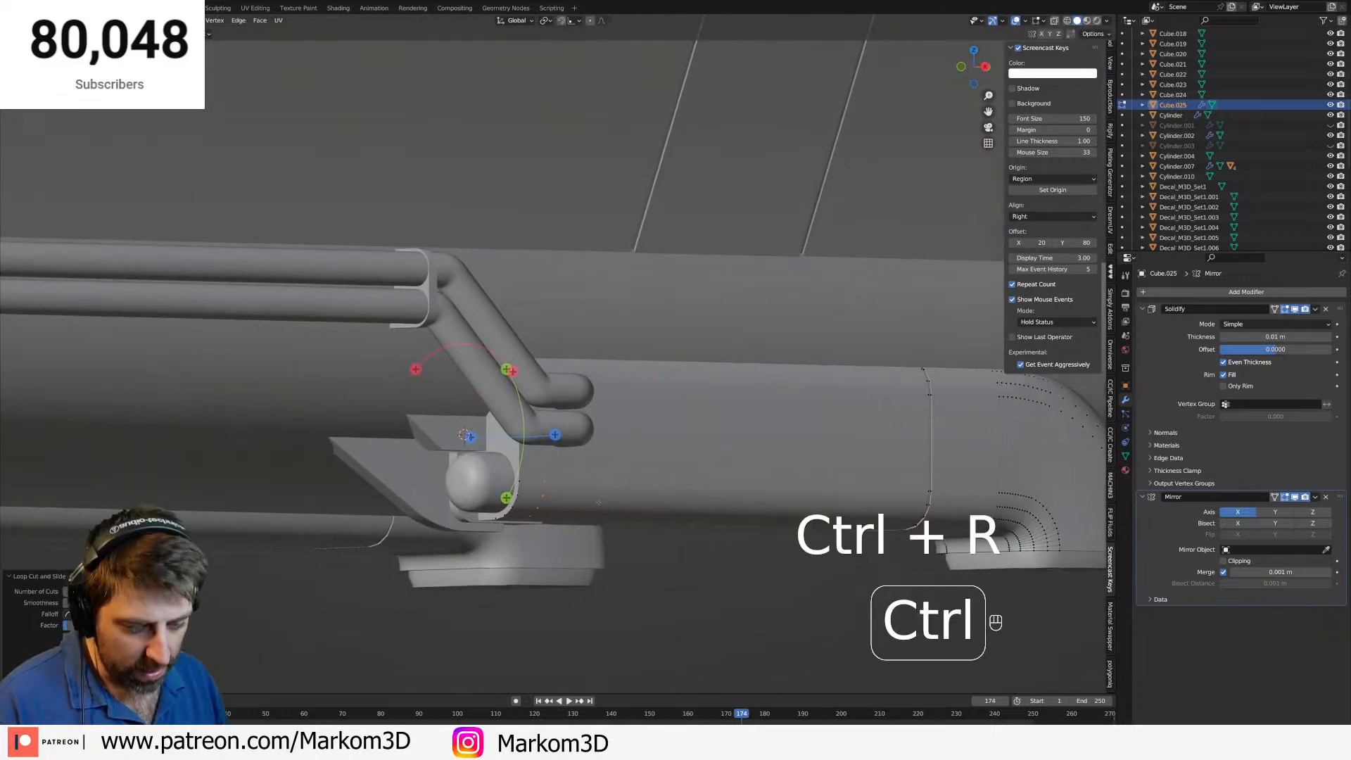
{"action": "key", "text": "ctrl+b"}
{"action": "left_click", "coordinate": [616, 512]}
Delete the faces of the narrow band to leave an open seam around the shell.
{"action": "key", "text": "Delete"}
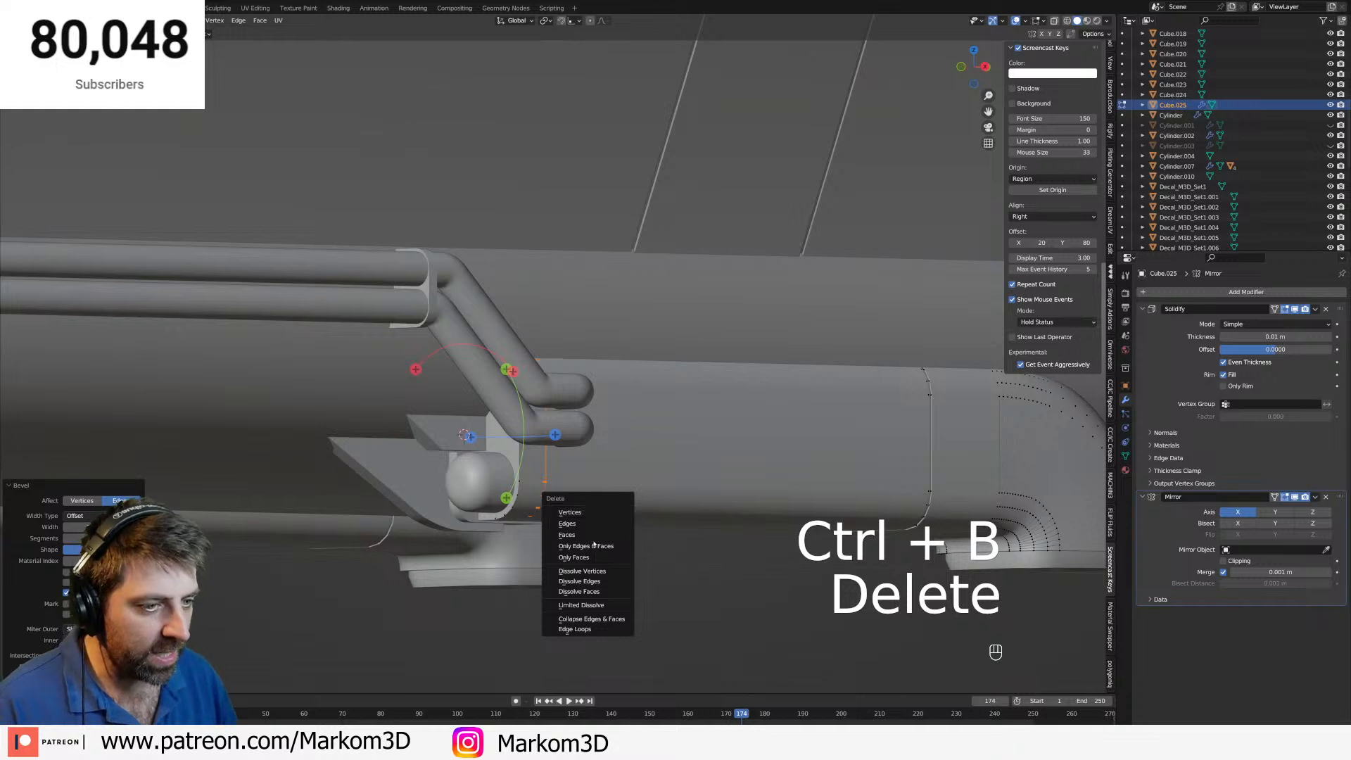
{"action": "left_click", "coordinate": [594, 544]}
{"action": "key", "text": "ctrl+z"}
{"action": "key", "text": "Delete"}
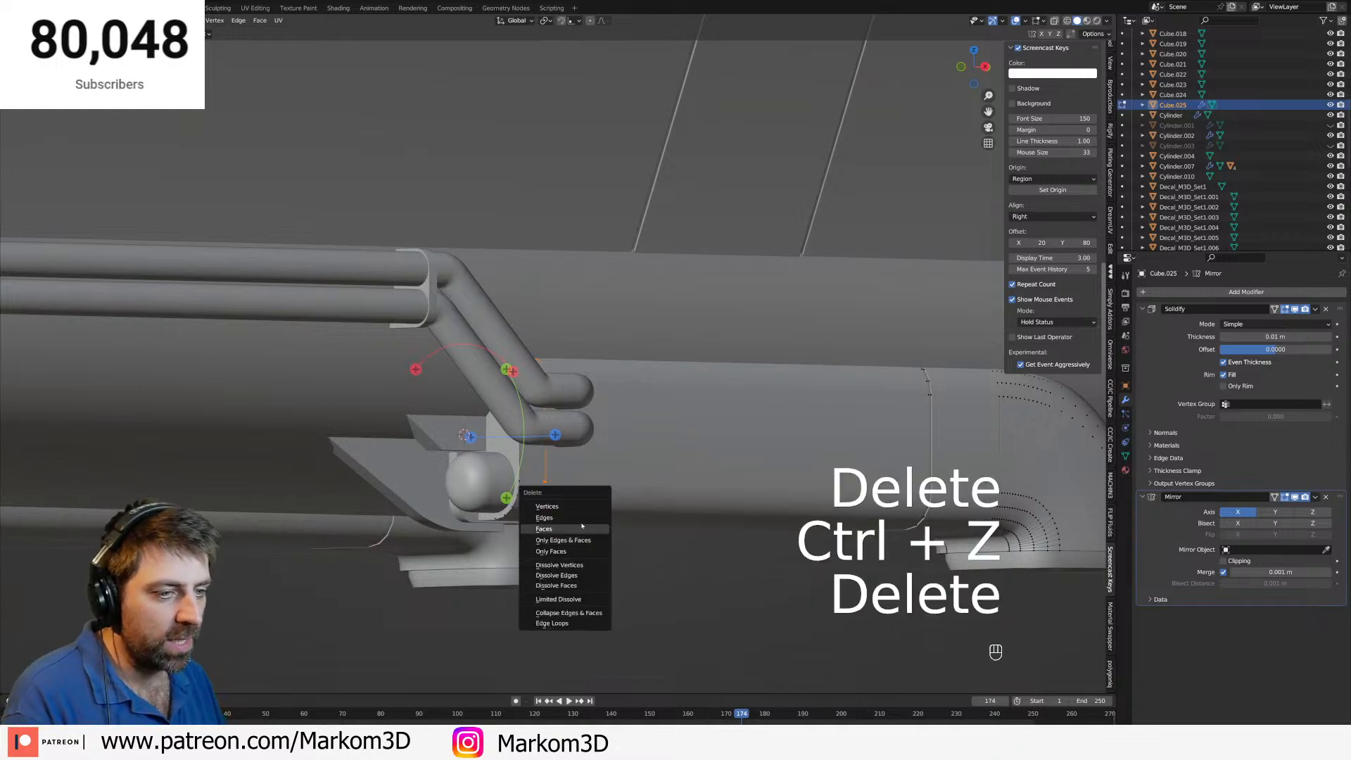
{"action": "left_click", "coordinate": [593, 544]}
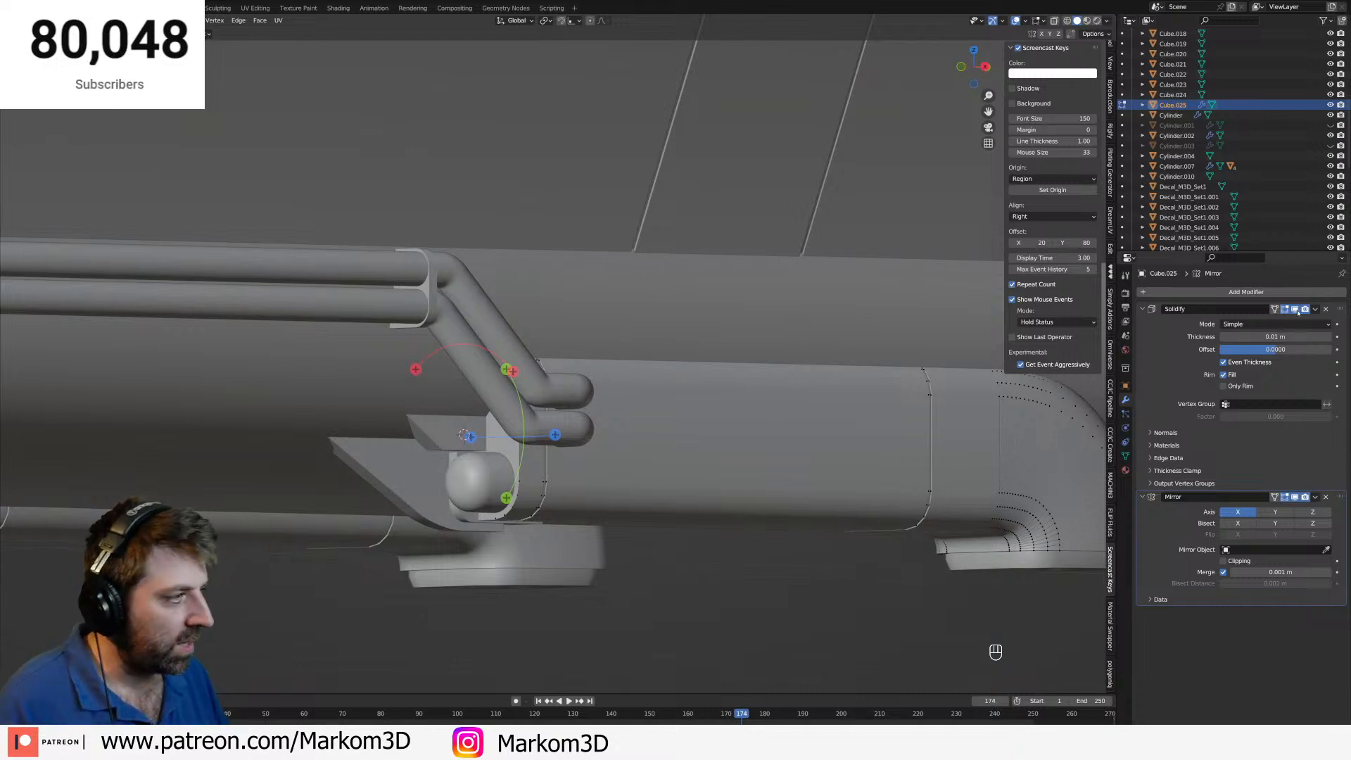
Leave mesh editing and hide the original pipe underneath the seamed shell.
{"action": "middle_click_drag", "start_coordinate": [1041, 486], "coordinate": [912, 485]}
{"action": "key", "text": "Tab"}
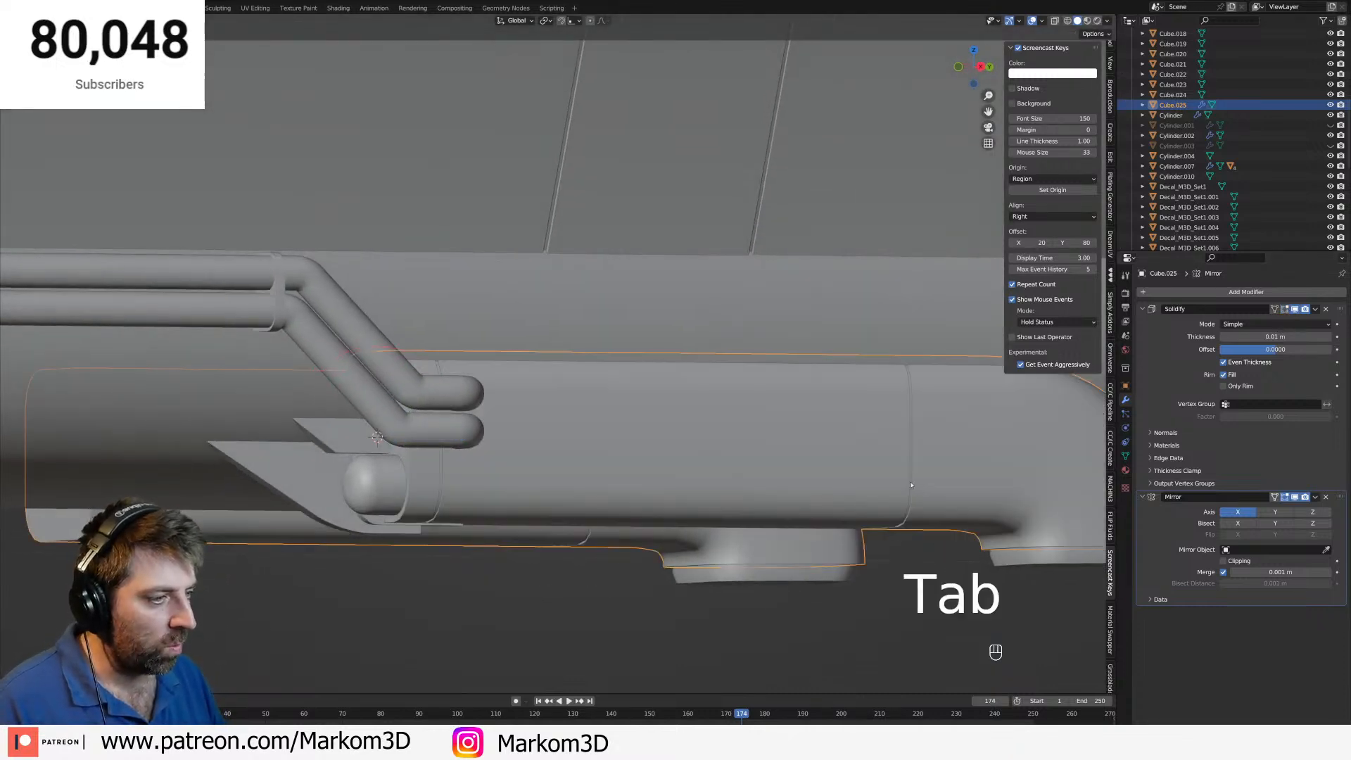
{"action": "left_click", "coordinate": [1040, 563]}
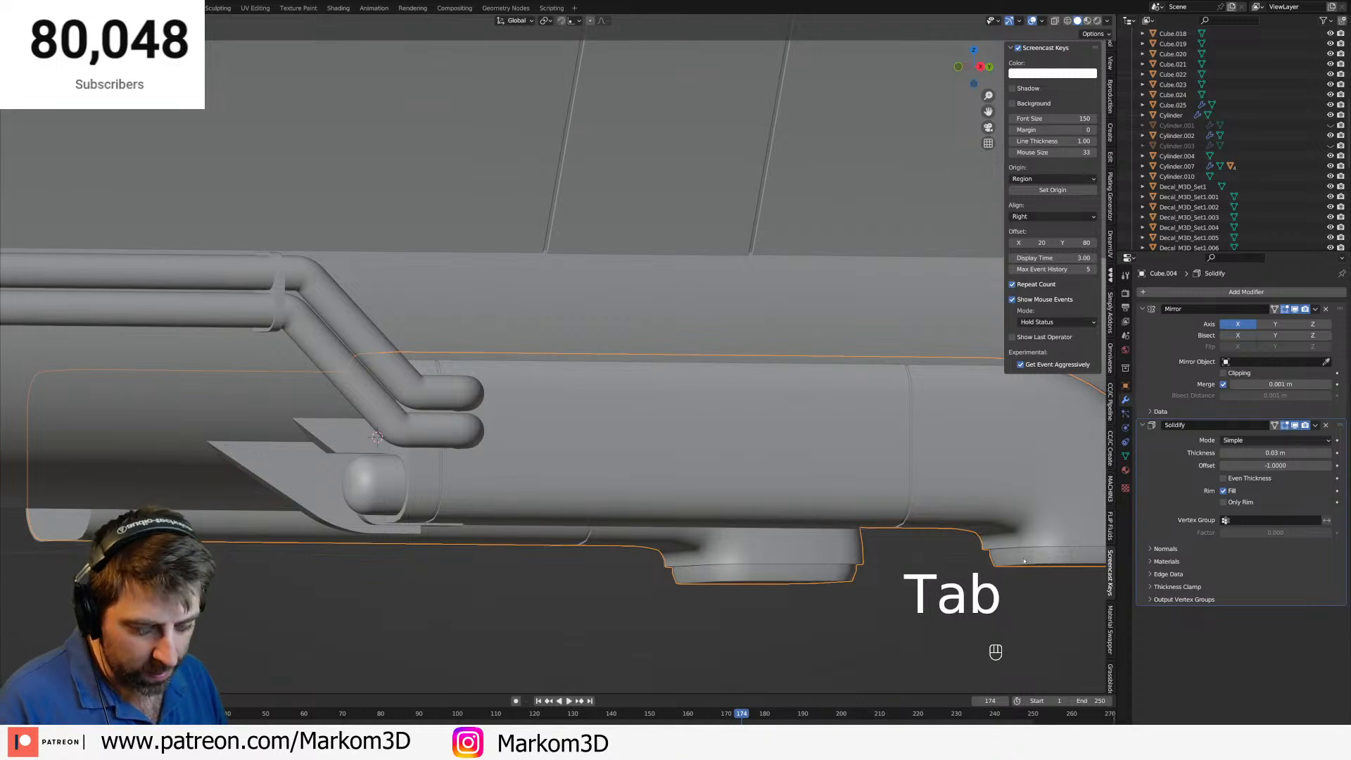
{"action": "key", "text": "h"}
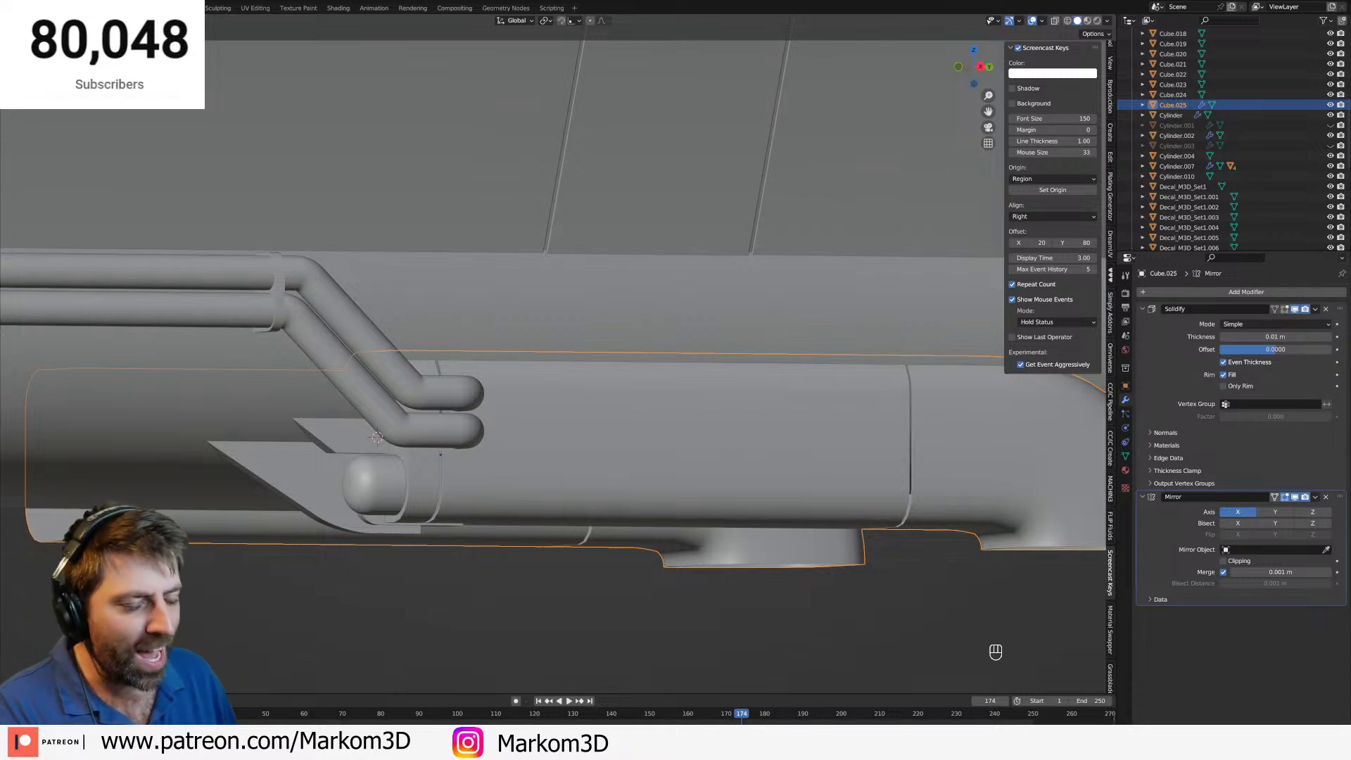
Add a lengthwise loop cut along the side of the shell's straight section and two crosswise loop cuts dividing that section.
{"action": "middle_click_drag", "start_coordinate": [763, 459], "coordinate": [754, 493]}
{"action": "key", "text": "Tab"}
{"action": "key", "text": "ctrl+r"}
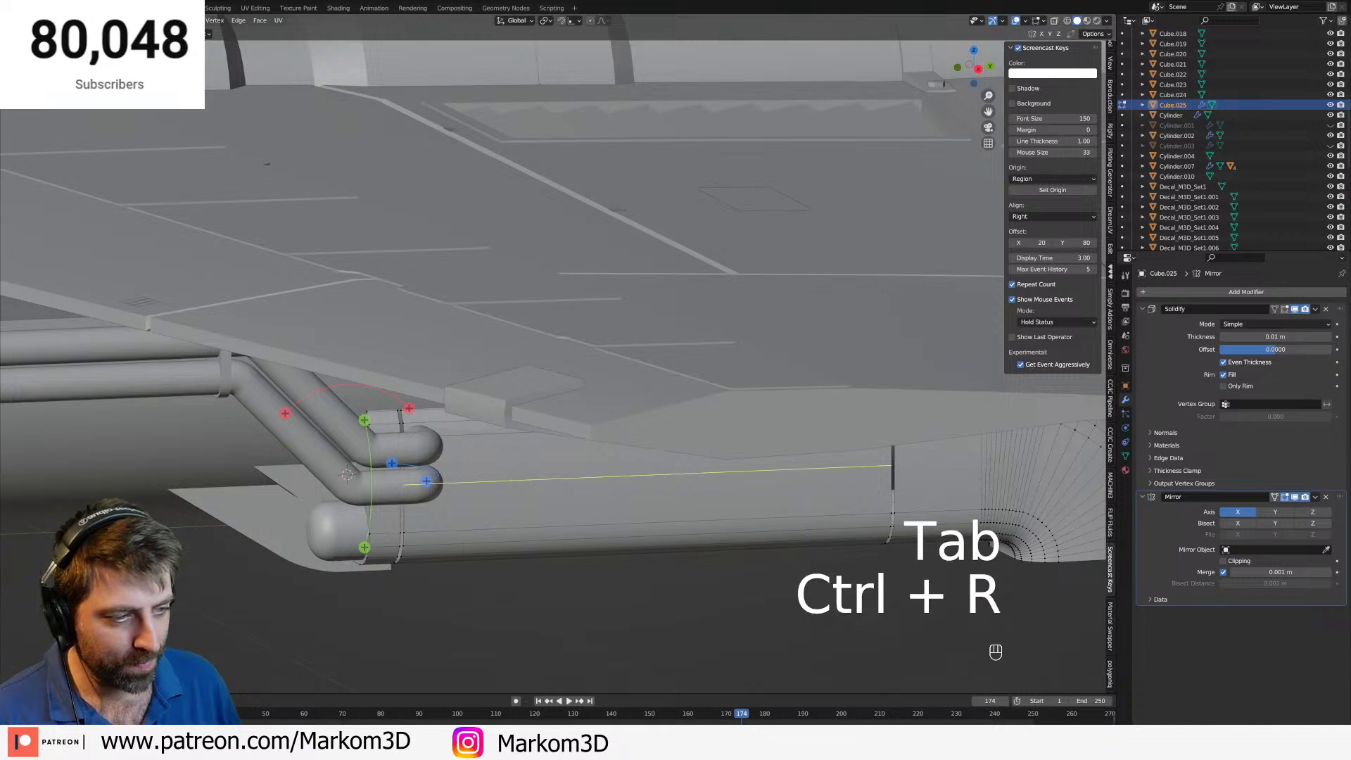
{"action": "double_click", "coordinate": [869, 475]}
{"action": "left_click_drag", "start_coordinate": [870, 475], "coordinate": [896, 429], "text": "shift"}
{"action": "key", "text": "ctrl+r"}
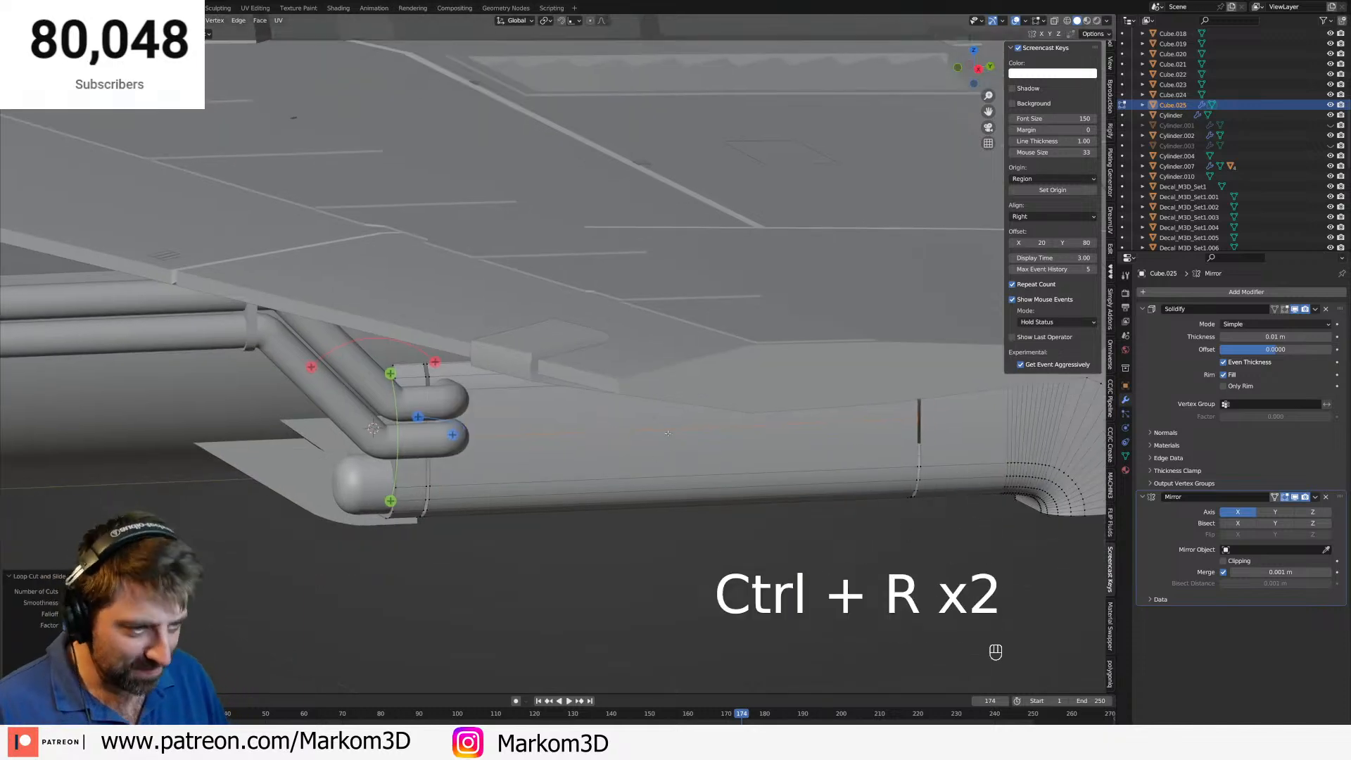
{"action": "key", "text": "ctrl+r"}
{"action": "left_click", "coordinate": [667, 428]}
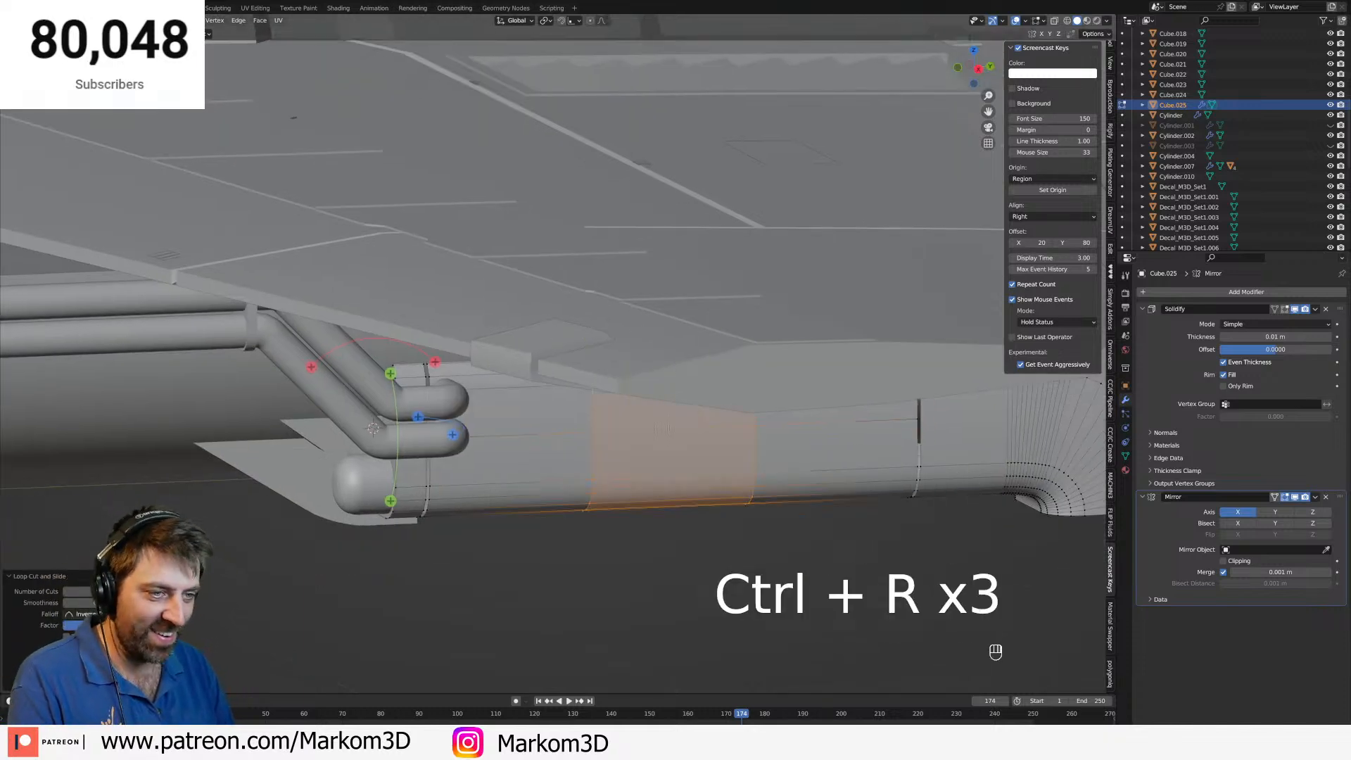
Bevel the lengthwise edge on the shell's side into a thin strip.
{"action": "key", "text": "2"}
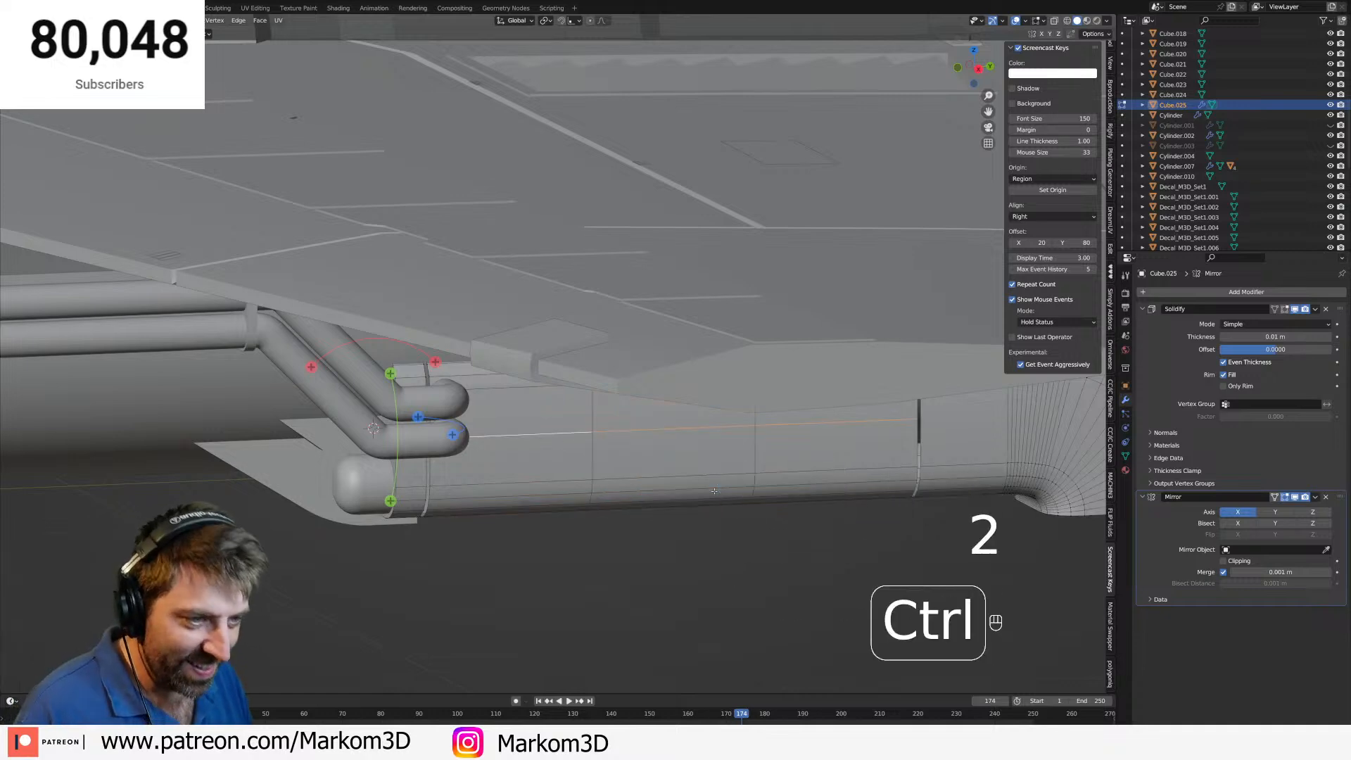
{"action": "key", "text": "ctrl+b"}
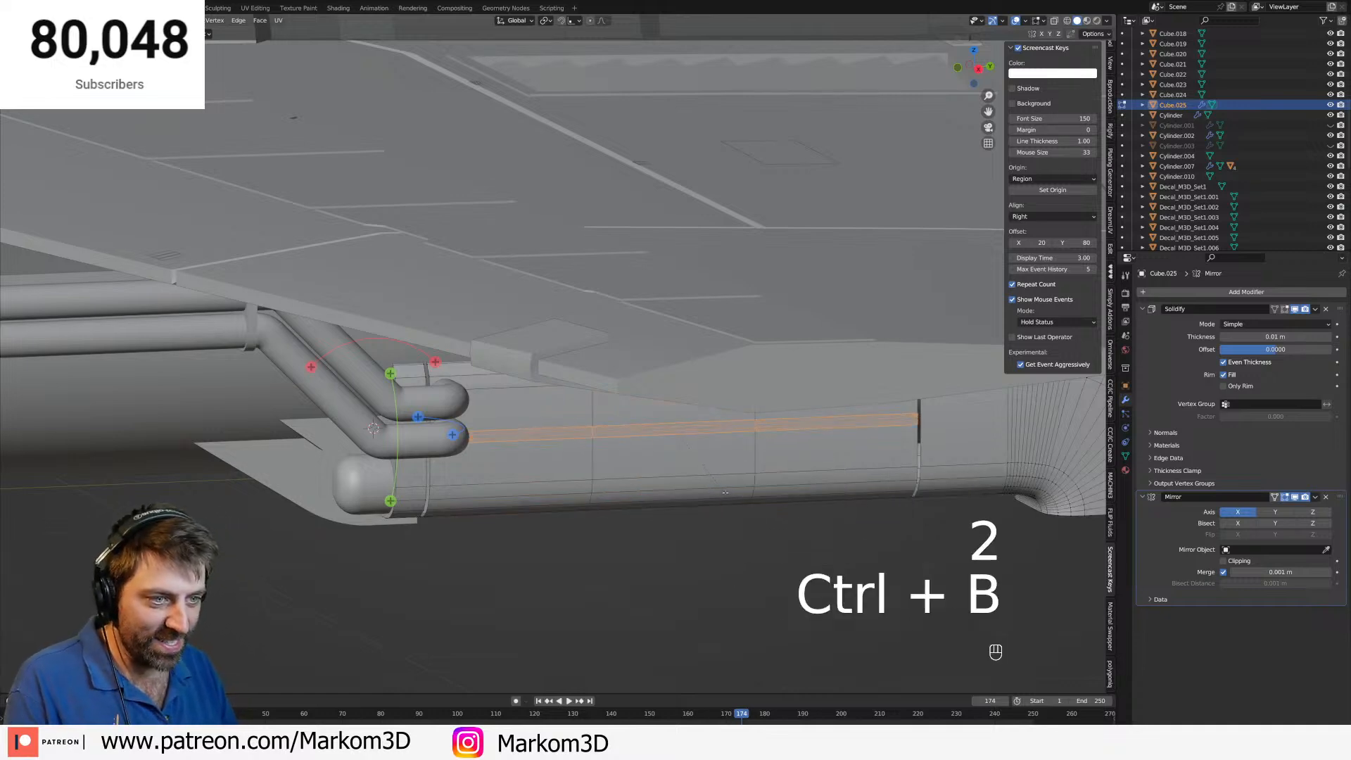
{"action": "key", "text": "2"}
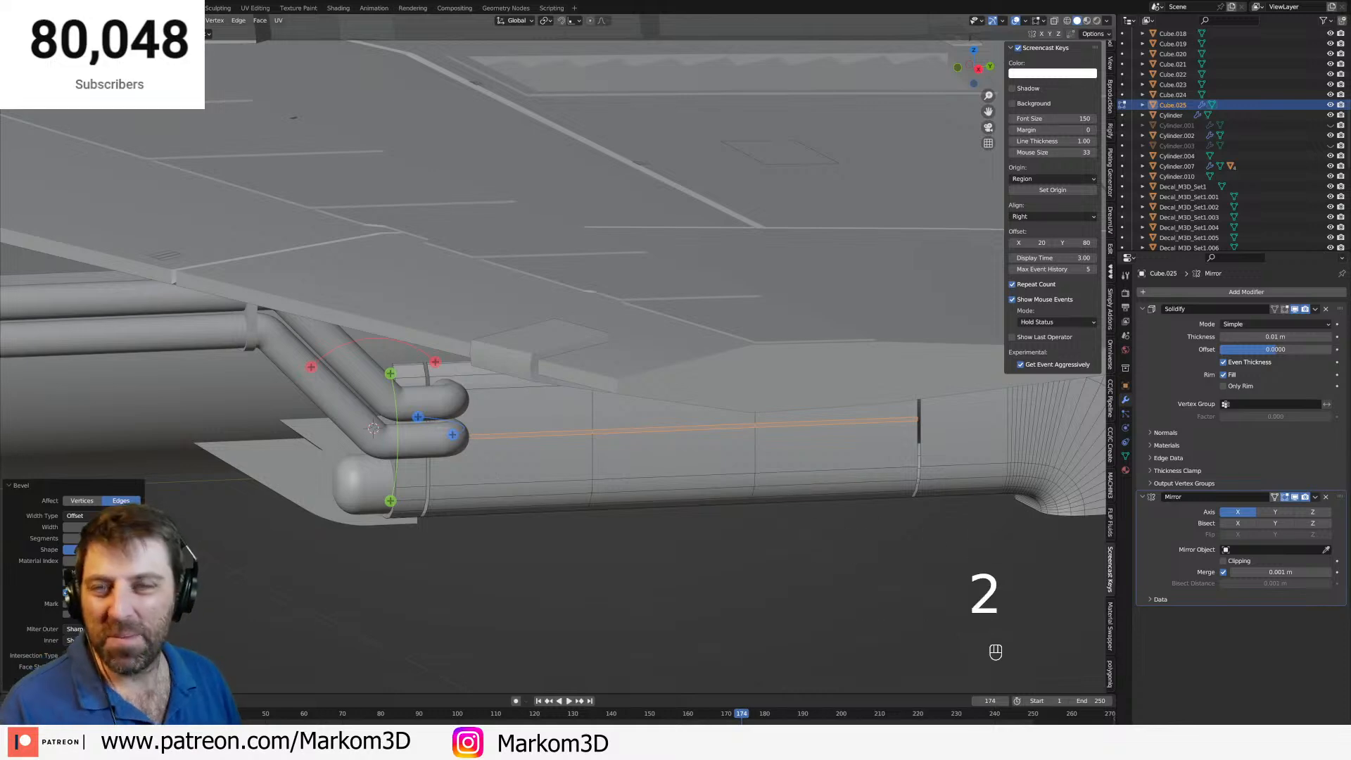
Select the strip's two edges in the section nearest the thin pipes and scale them apart along Z.
{"action": "left_click", "coordinate": [505, 436], "text": "shift"}
{"action": "left_click", "coordinate": [507, 439], "text": "shift"}
{"action": "left_click", "coordinate": [521, 432]}
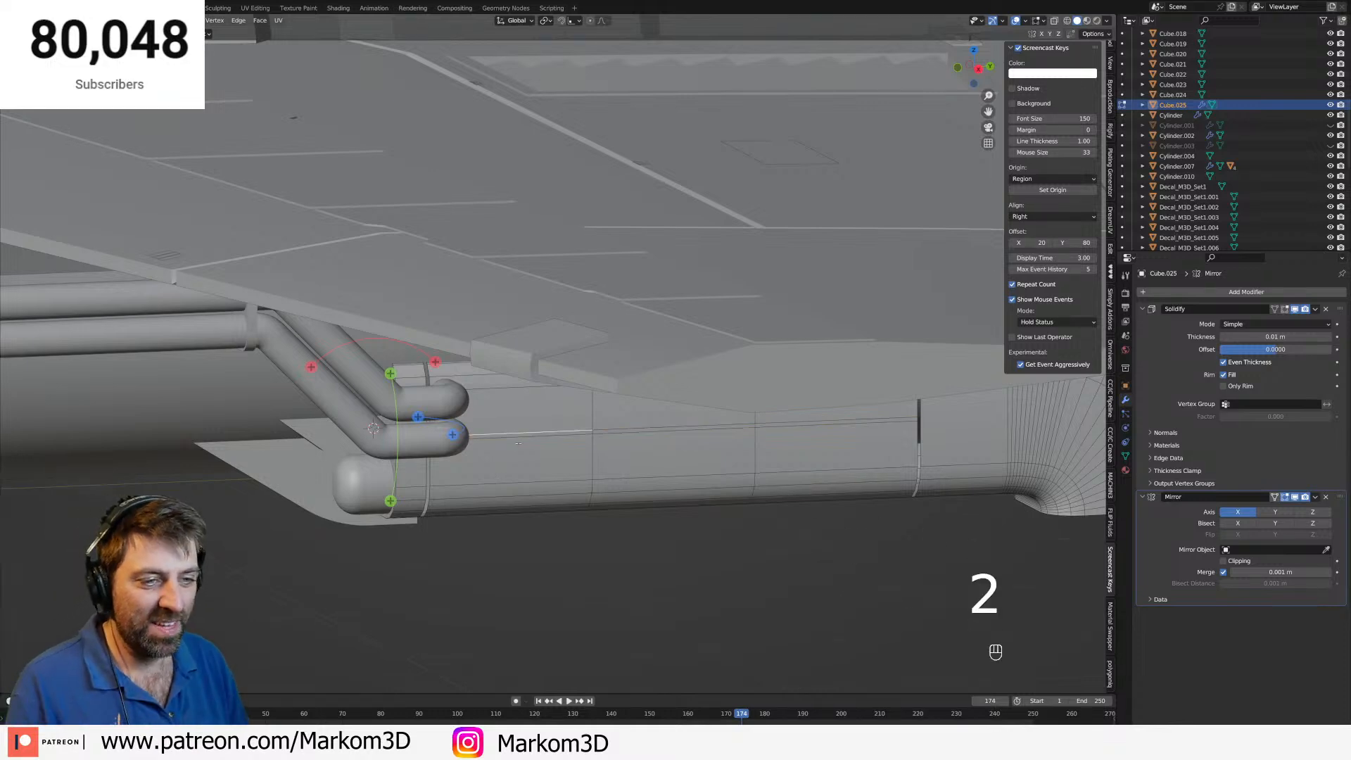
{"action": "left_click", "coordinate": [528, 438], "text": "shift"}
{"action": "key", "text": "s"}
{"action": "key", "text": "z"}
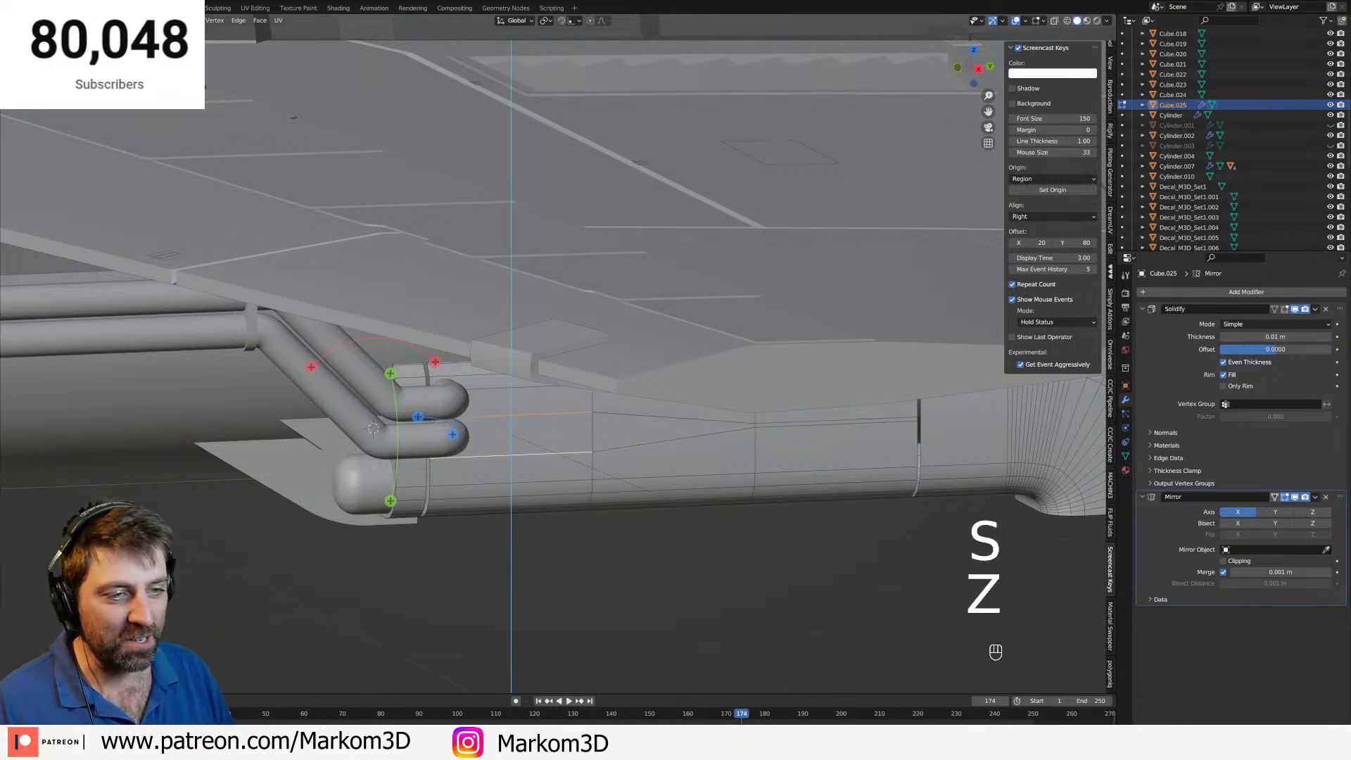
{"action": "left_click", "coordinate": [583, 194]}
Move the crosswise edge loop at the end of the widened section along Y, close to the second loop, to shorten the taper.
{"action": "left_click", "coordinate": [593, 435], "text": "alt"}
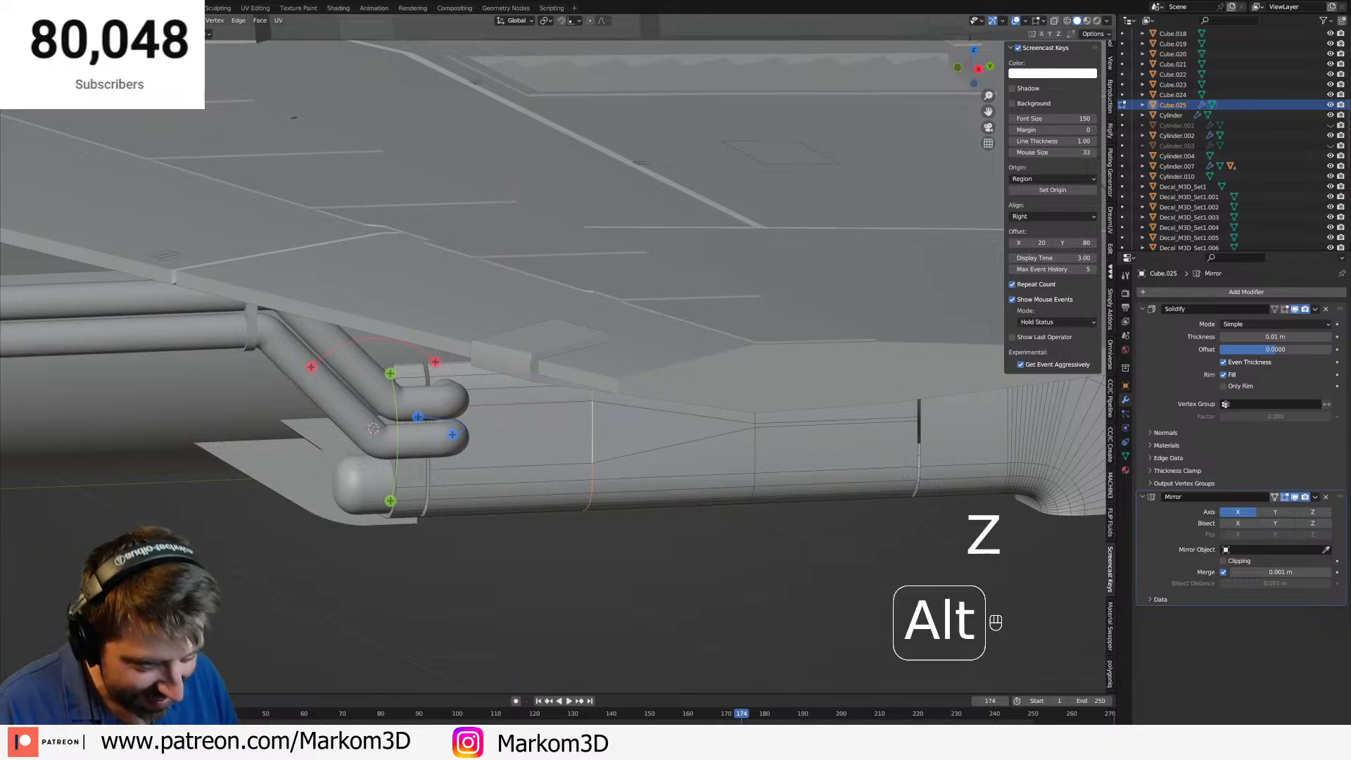
{"action": "key", "text": "g"}
{"action": "key", "text": "y"}
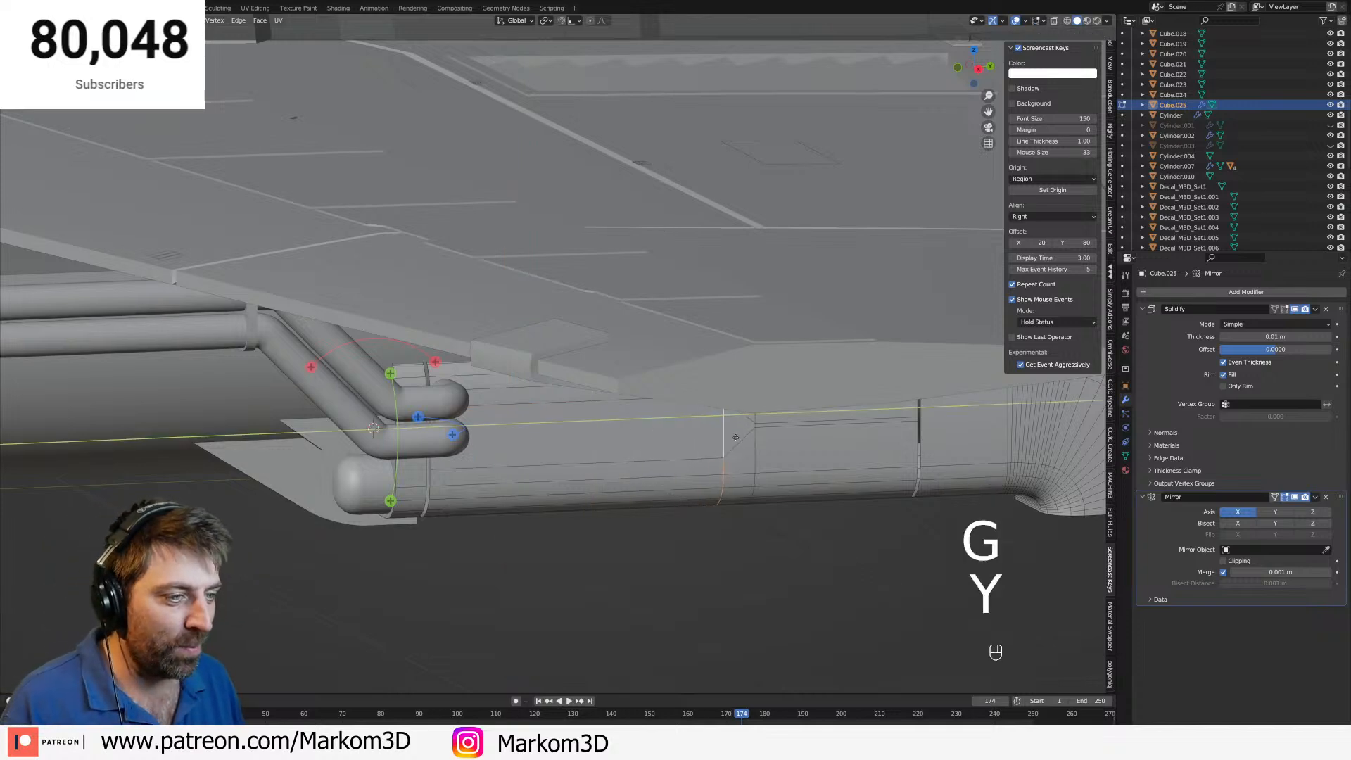
{"action": "key", "text": "4"}
{"action": "key", "text": "Return"}
Delete the row of faces along the shell's side, covering the widened section, the taper and the thin strip.
{"action": "left_click", "coordinate": [756, 425], "text": "alt"}
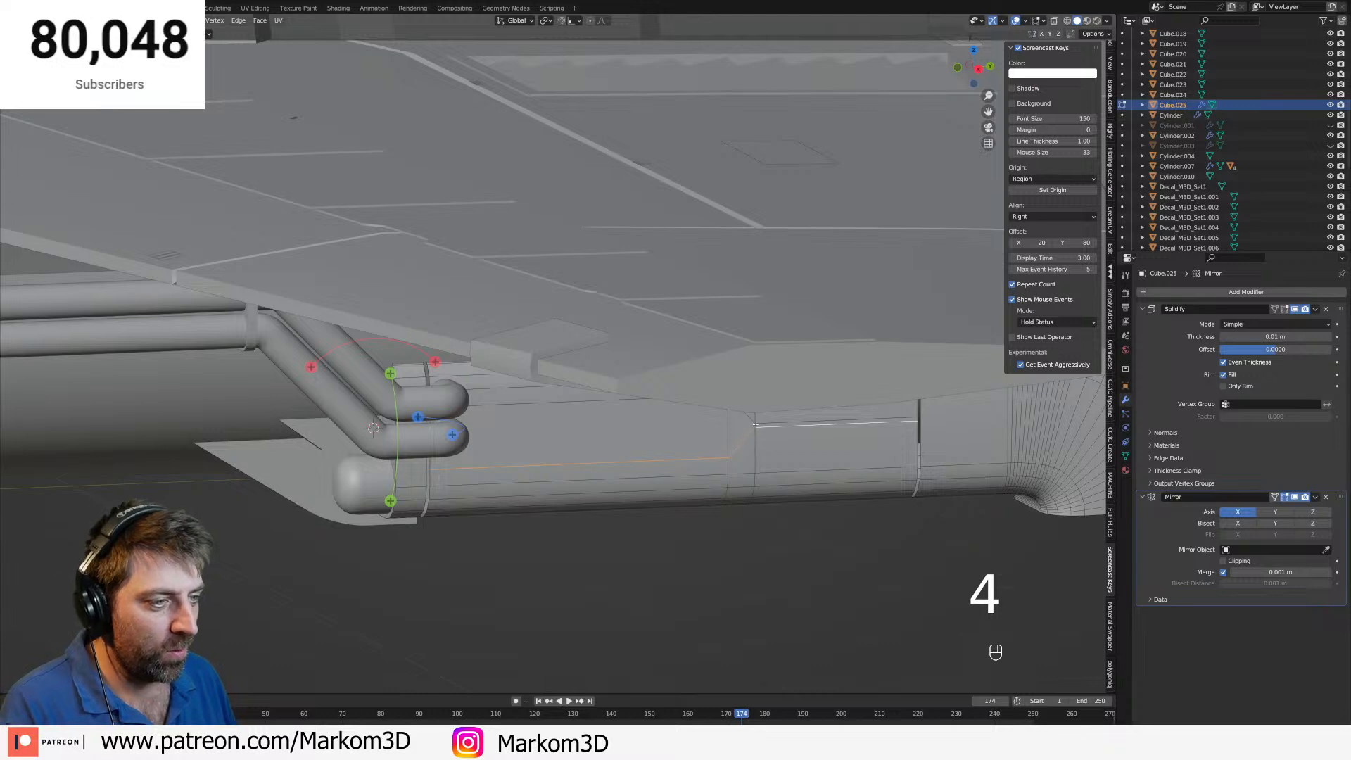
{"action": "key", "text": "3"}
{"action": "left_click", "coordinate": [746, 432], "text": "alt"}
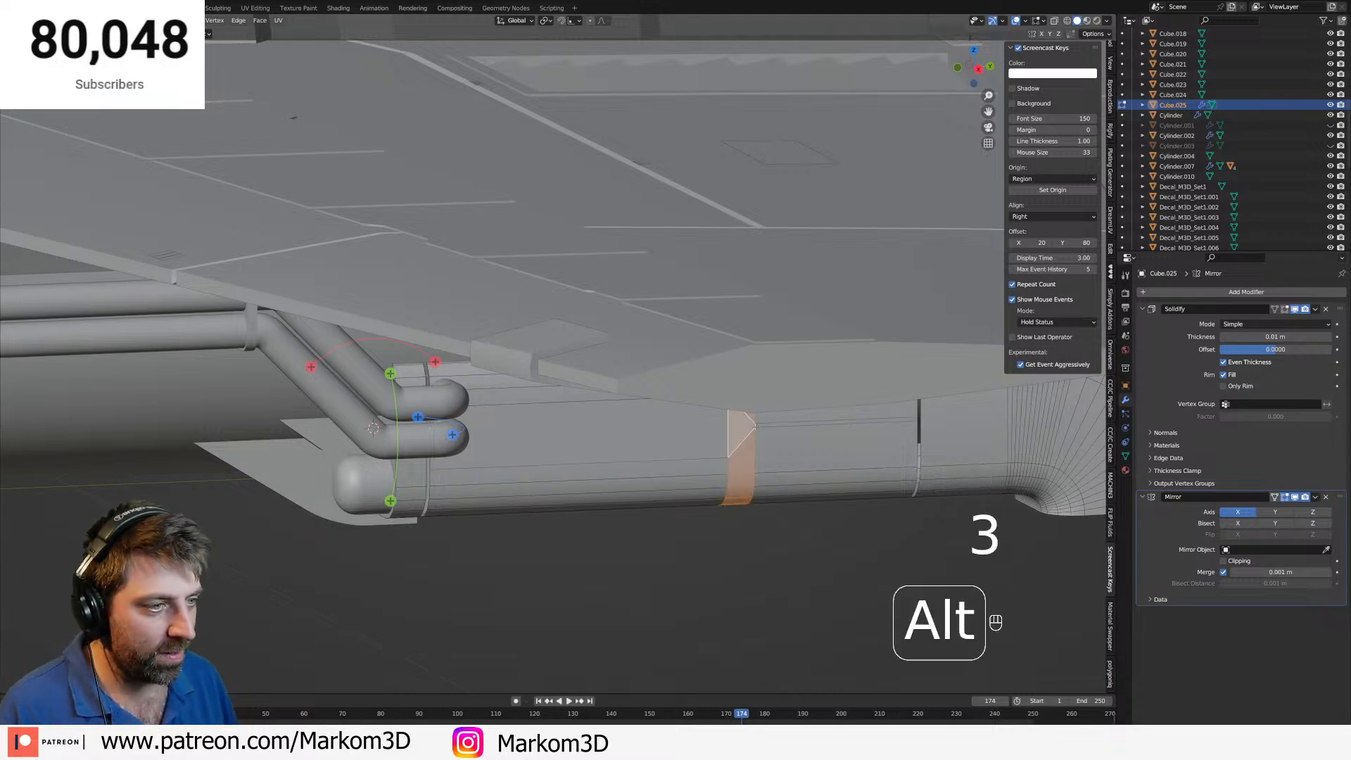
{"action": "left_click", "coordinate": [762, 426], "text": "alt"}
{"action": "left_click", "coordinate": [749, 427], "text": "alt"}
{"action": "key", "text": "Delete"}
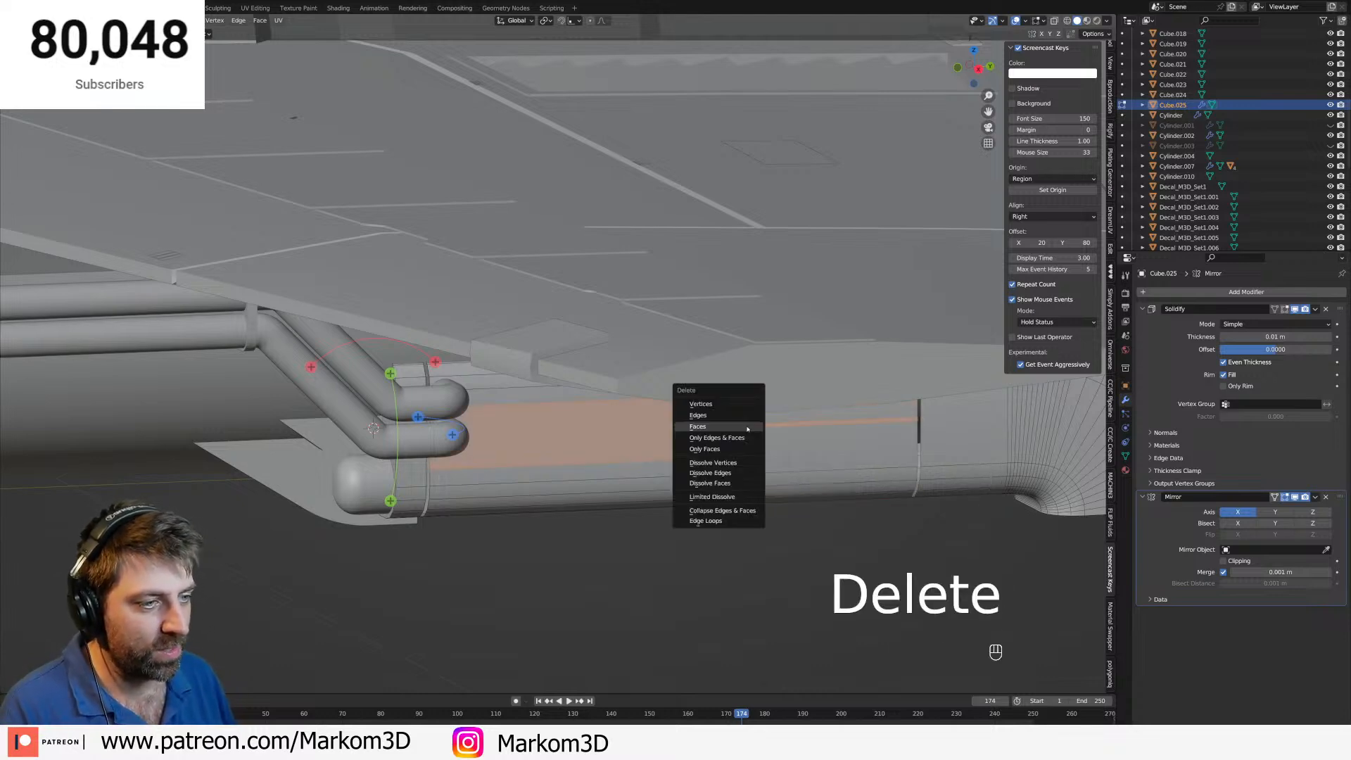
{"action": "left_click", "coordinate": [728, 428]}
{"action": "scroll", "coordinate": [711, 466], "scroll_direction": "down", "scroll_amount": 2}
{"action": "key", "text": "Tab"}
{"action": "middle_click_drag", "start_coordinate": [693, 491], "coordinate": [640, 477]}
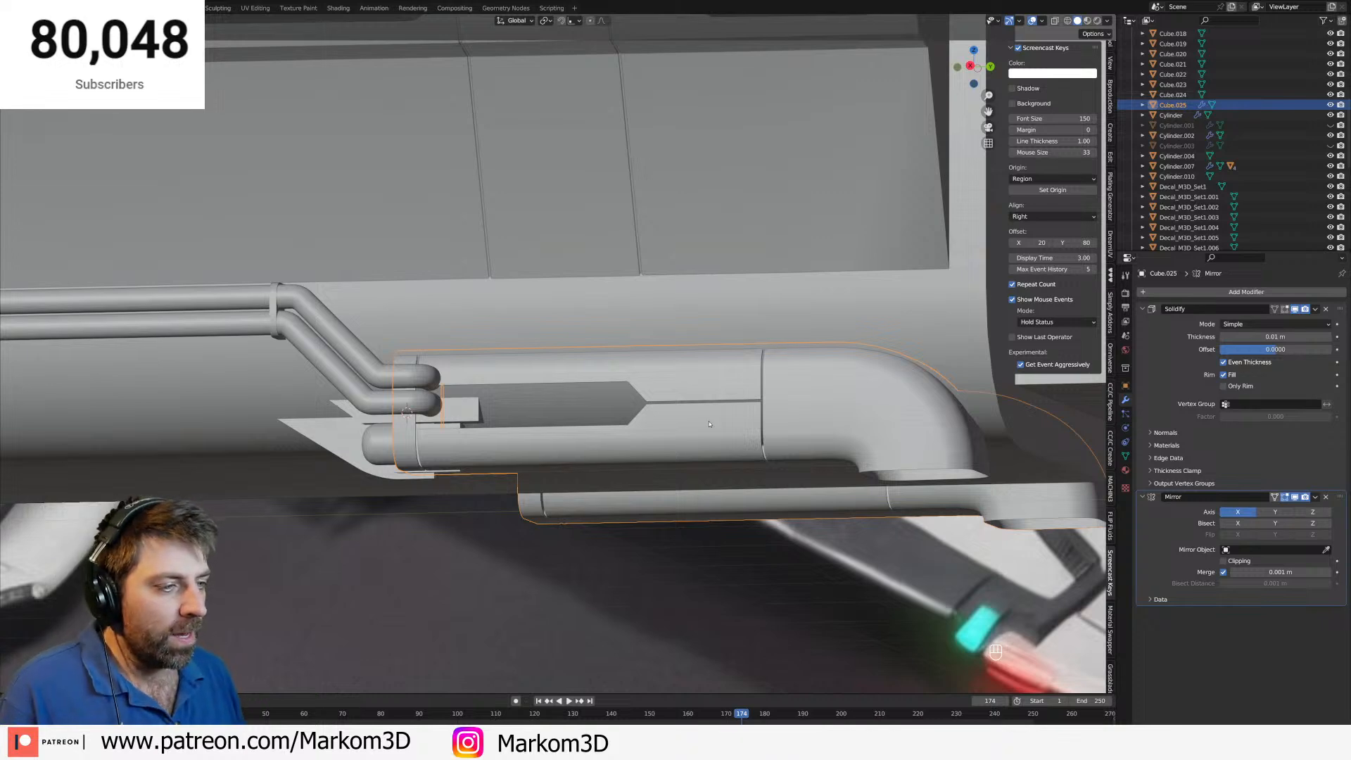
Add centred loop cuts on the shell's elbow near the nozzle and along its underside, and select both together.
{"action": "middle_click_drag", "start_coordinate": [783, 451], "coordinate": [669, 367]}
{"action": "key", "text": "Tab"}
{"action": "key", "text": "ctrl+r"}
{"action": "double_click", "coordinate": [736, 239]}
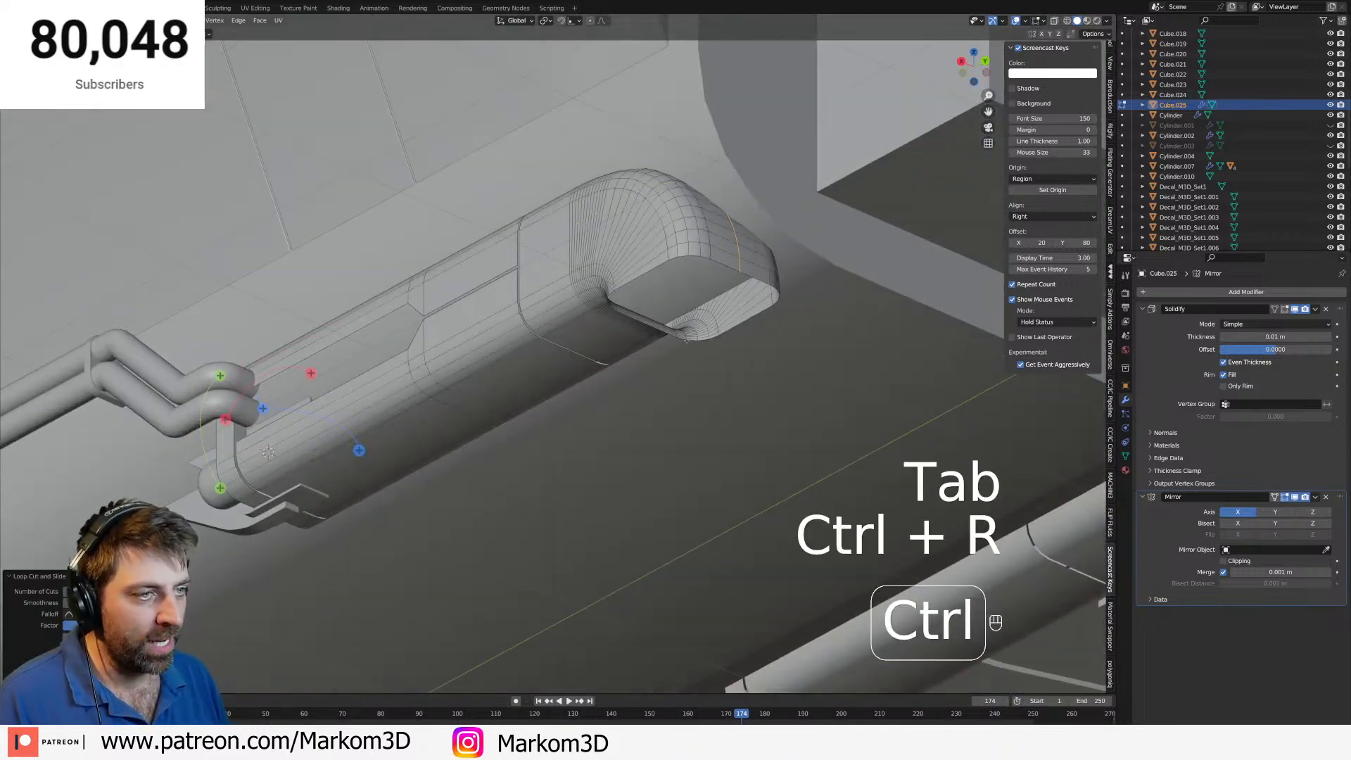
{"action": "key", "text": "ctrl+r"}
{"action": "double_click", "coordinate": [623, 325]}
{"action": "middle_click_drag", "start_coordinate": [623, 325], "coordinate": [660, 346]}
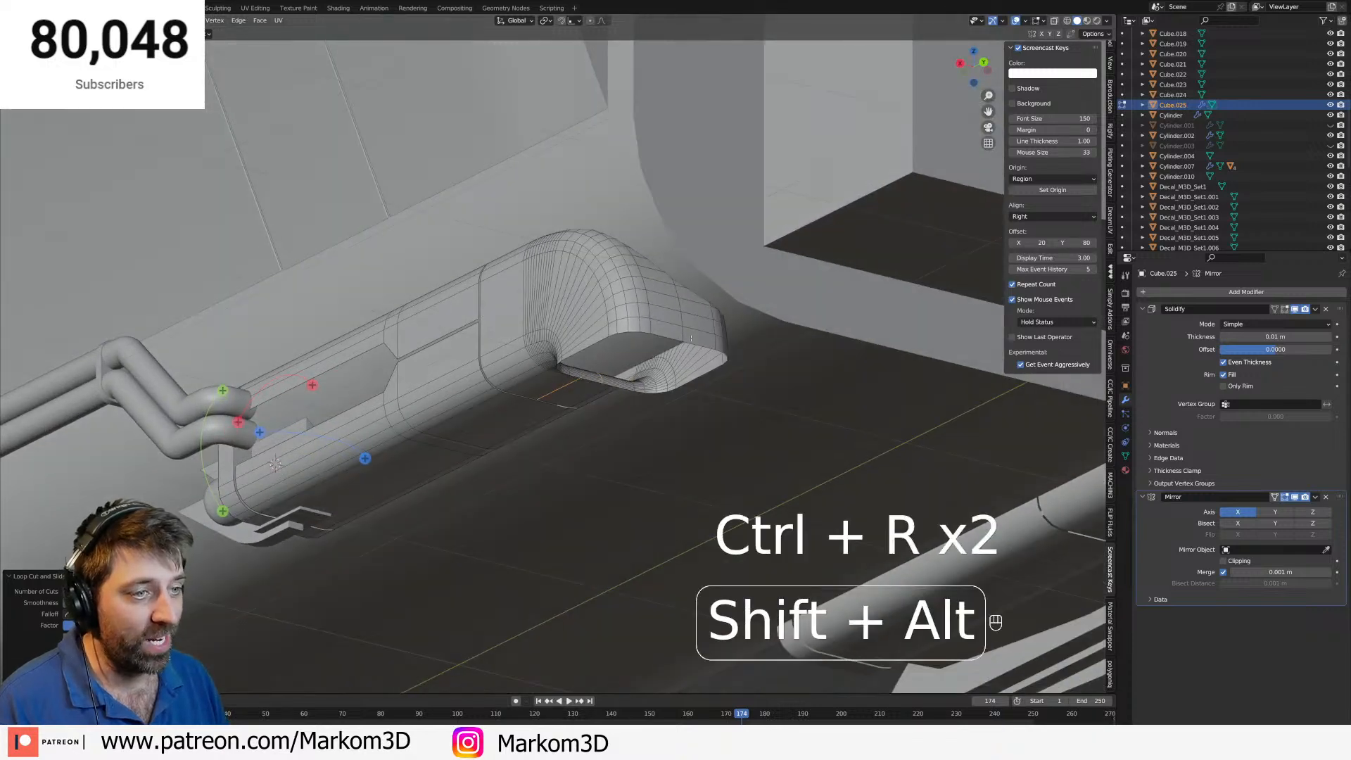
{"action": "left_click", "coordinate": [683, 336], "text": "alt+shift"}
Bevel the selected elbow and underside edges into narrow strips and delete their faces to open seams.
{"action": "key", "text": "ctrl+b"}
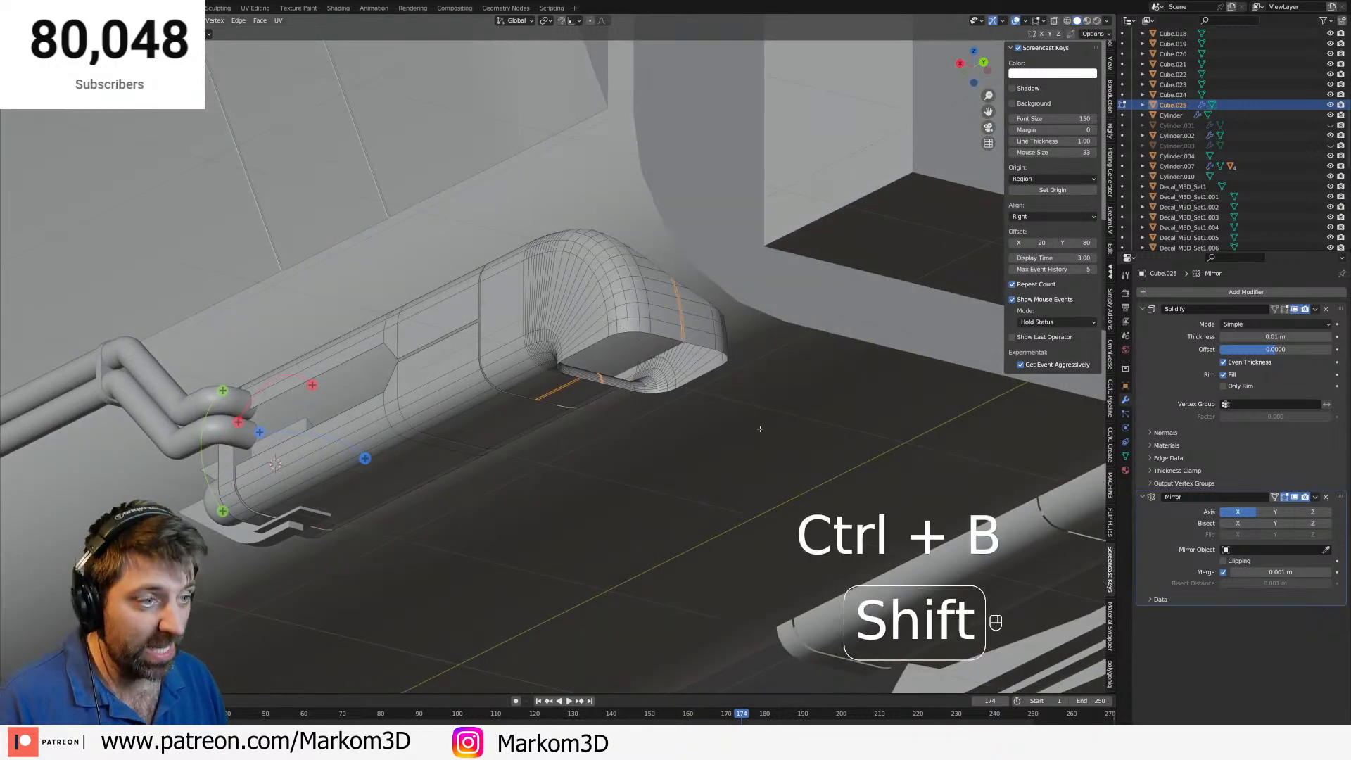
{"action": "left_click", "coordinate": [765, 433]}
{"action": "key", "text": "Delete"}
{"action": "left_click", "coordinate": [766, 435]}
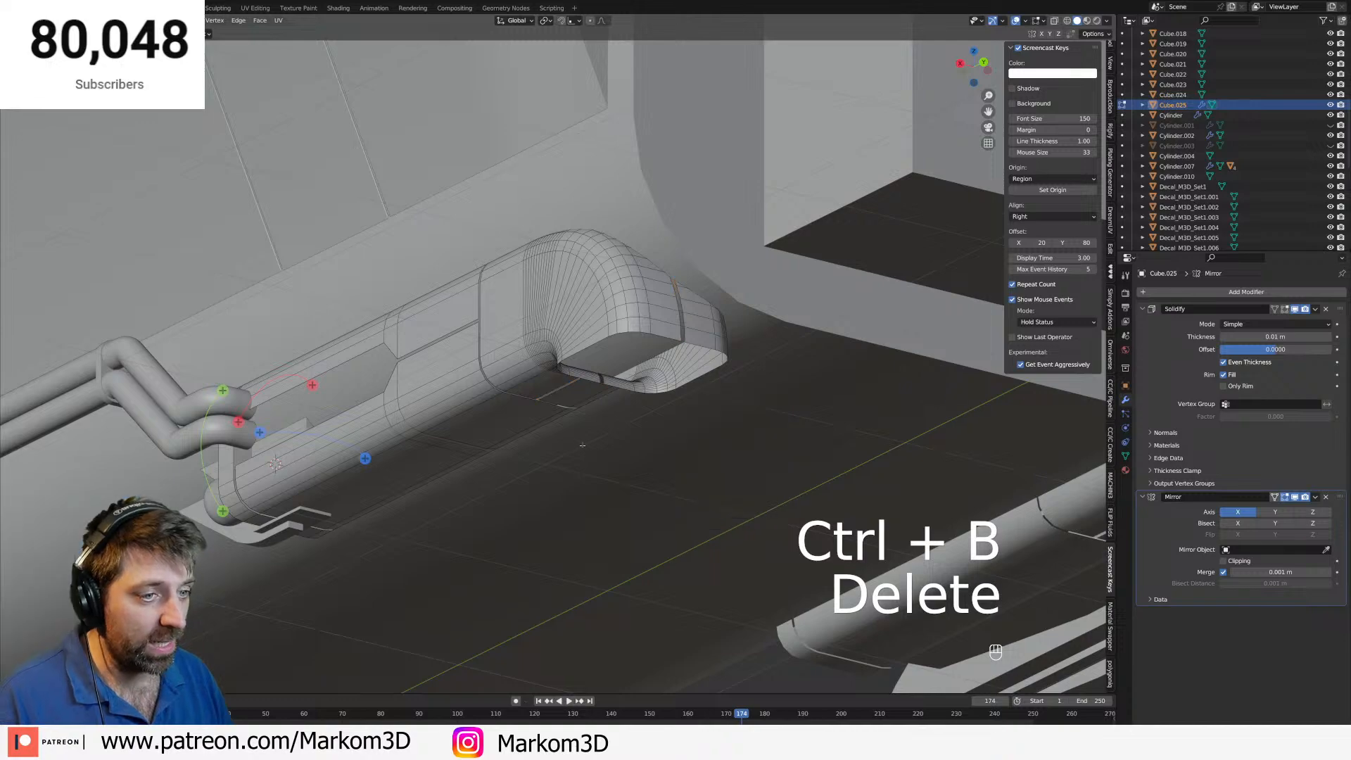
{"action": "scroll", "coordinate": [654, 439], "scroll_direction": "down", "scroll_amount": 2}
{"action": "key", "text": "Tab"}
{"action": "middle_click_drag", "start_coordinate": [547, 443], "coordinate": [508, 399]}
{"action": "key", "text": "Tab"}
{"action": "key", "text": "Tab"}
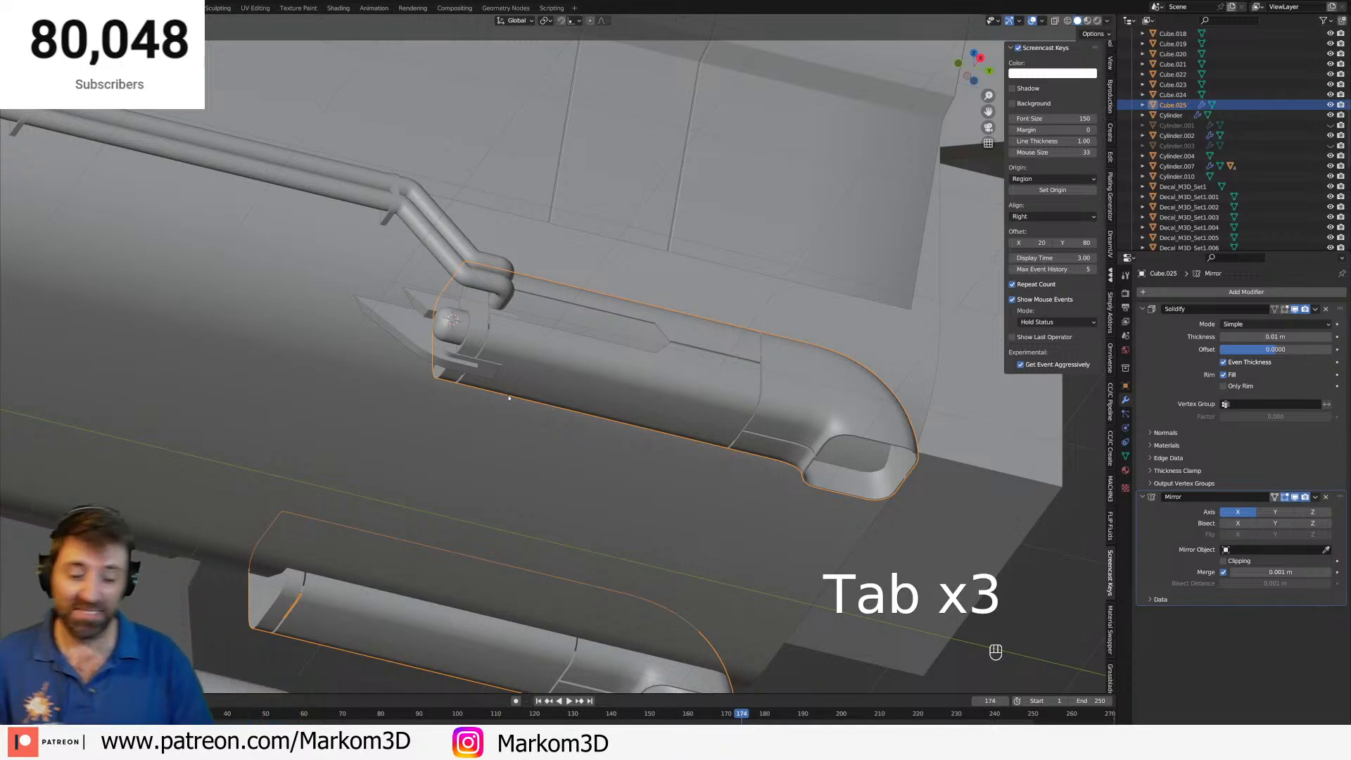
{"action": "key", "text": "Tab"}
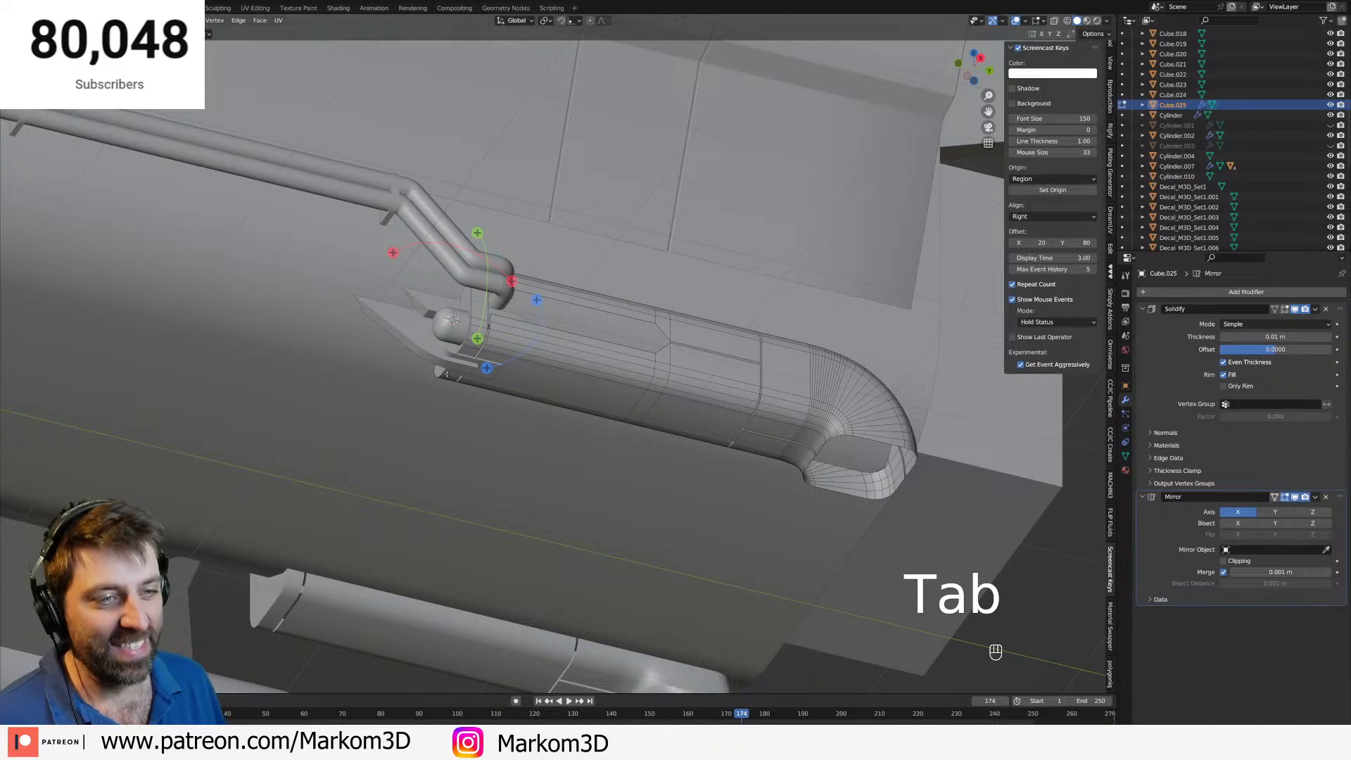
{"action": "key", "text": "Tab"}
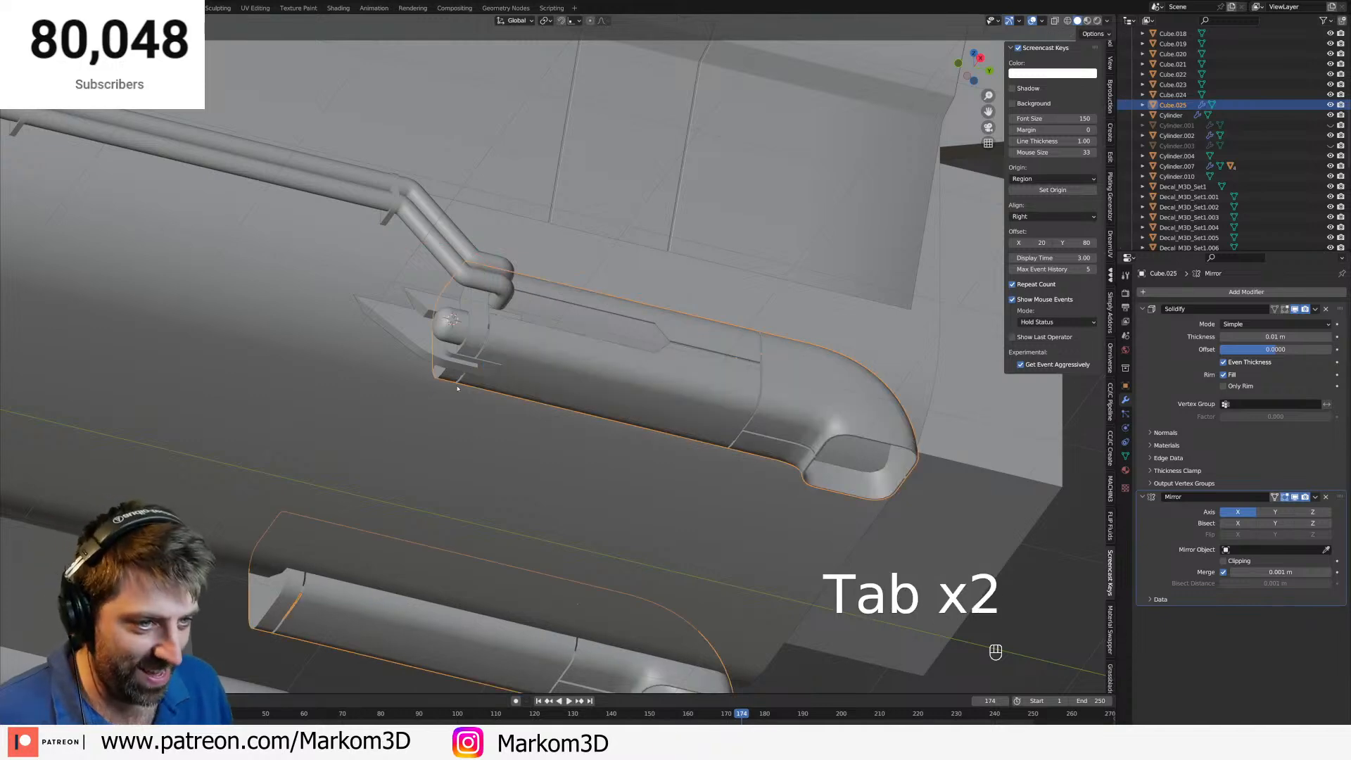
{"action": "key", "text": "Tab"}
{"action": "key", "text": "Tab"}
Open the thin connecting pipes' mesh in wireframe and select the end-cap face of one pipe, undoing a stray spin.
{"action": "left_click", "coordinate": [520, 312]}
{"action": "key", "text": "Tab"}
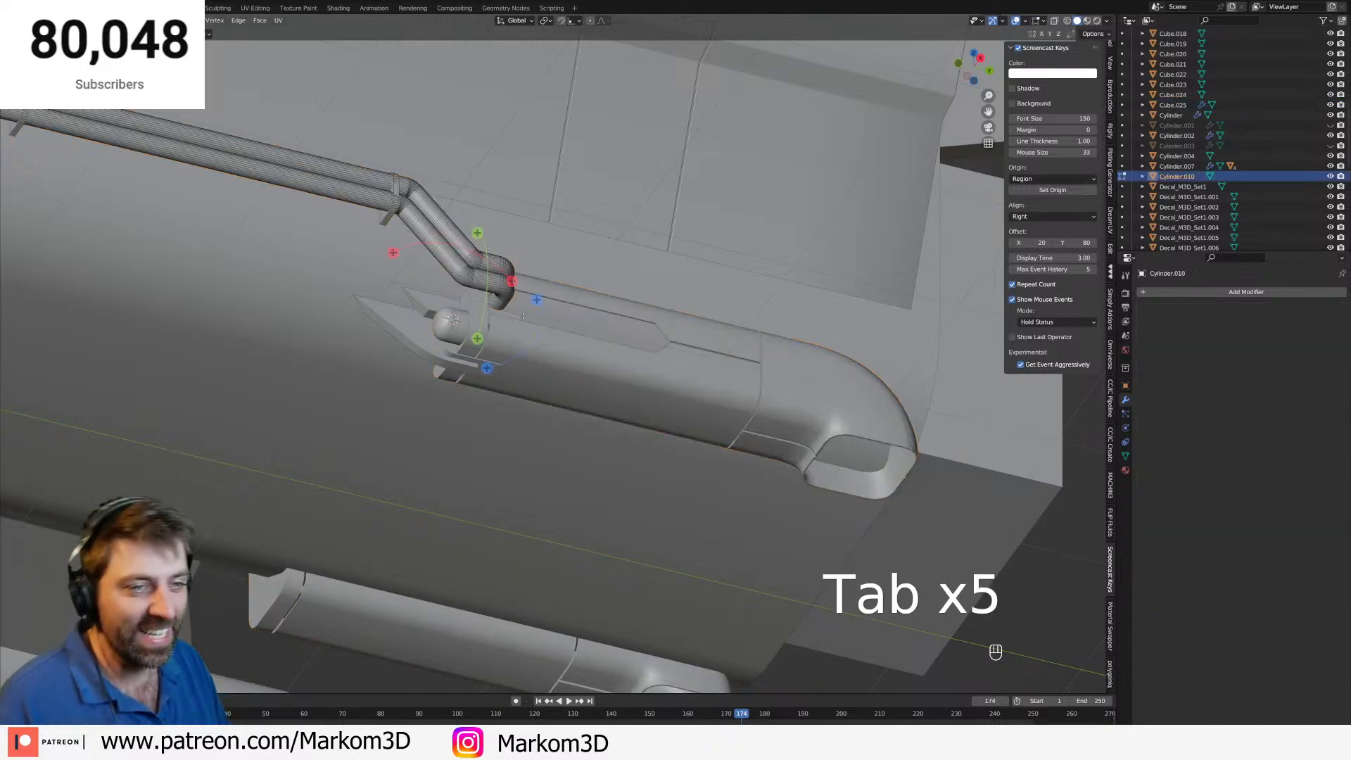
{"action": "key", "text": "z"}
{"action": "key", "text": "3"}
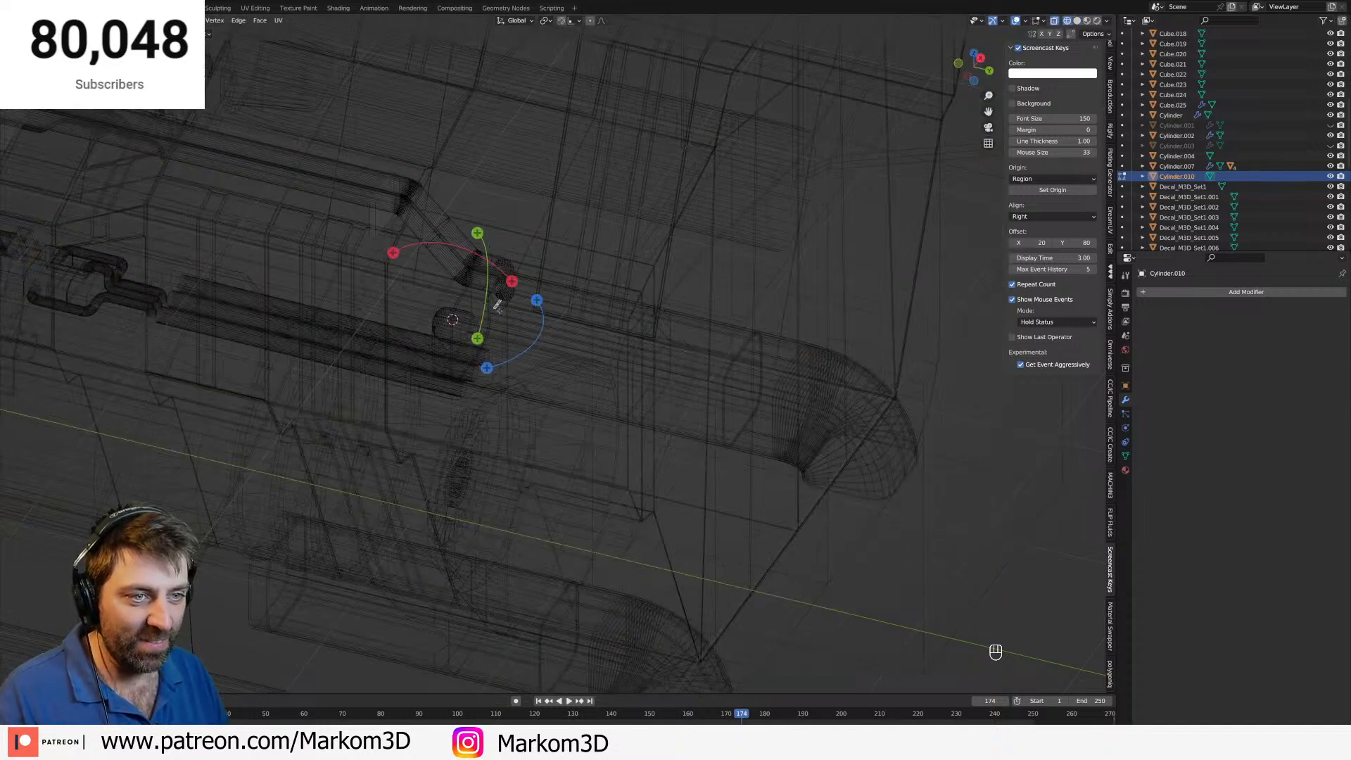
{"action": "key", "text": "z"}
{"action": "left_click", "coordinate": [501, 316]}
{"action": "scroll", "coordinate": [499, 314], "scroll_direction": "up", "scroll_amount": 3}
{"action": "left_click", "coordinate": [504, 303]}
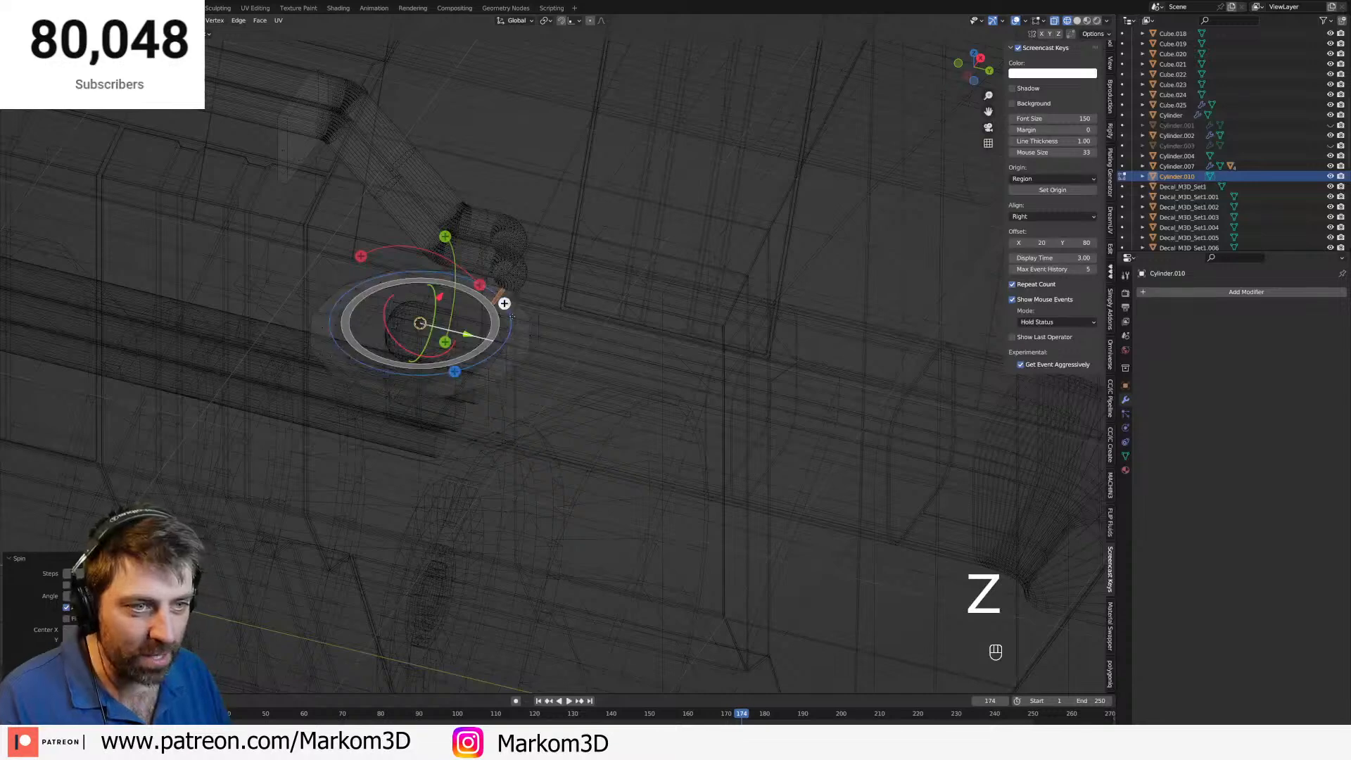
{"action": "key", "text": "ctrl+z"}
{"action": "scroll", "coordinate": [531, 323], "scroll_direction": "up", "scroll_amount": 6}
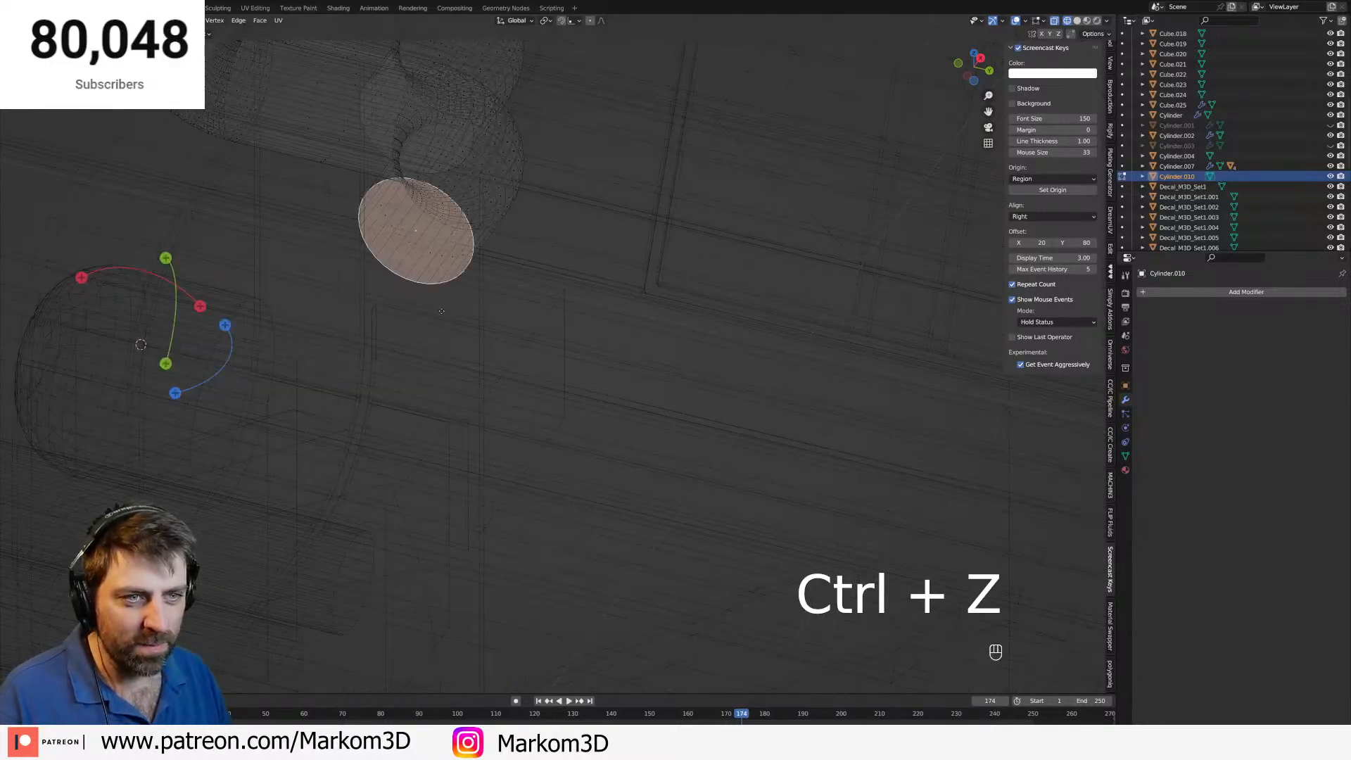
In side view, duplicate the selected pipe end cap and place the copy just below the pipes.
{"action": "scroll", "coordinate": [462, 374], "scroll_direction": "down", "scroll_amount": 3}
{"action": "key", "text": "KP_3"}
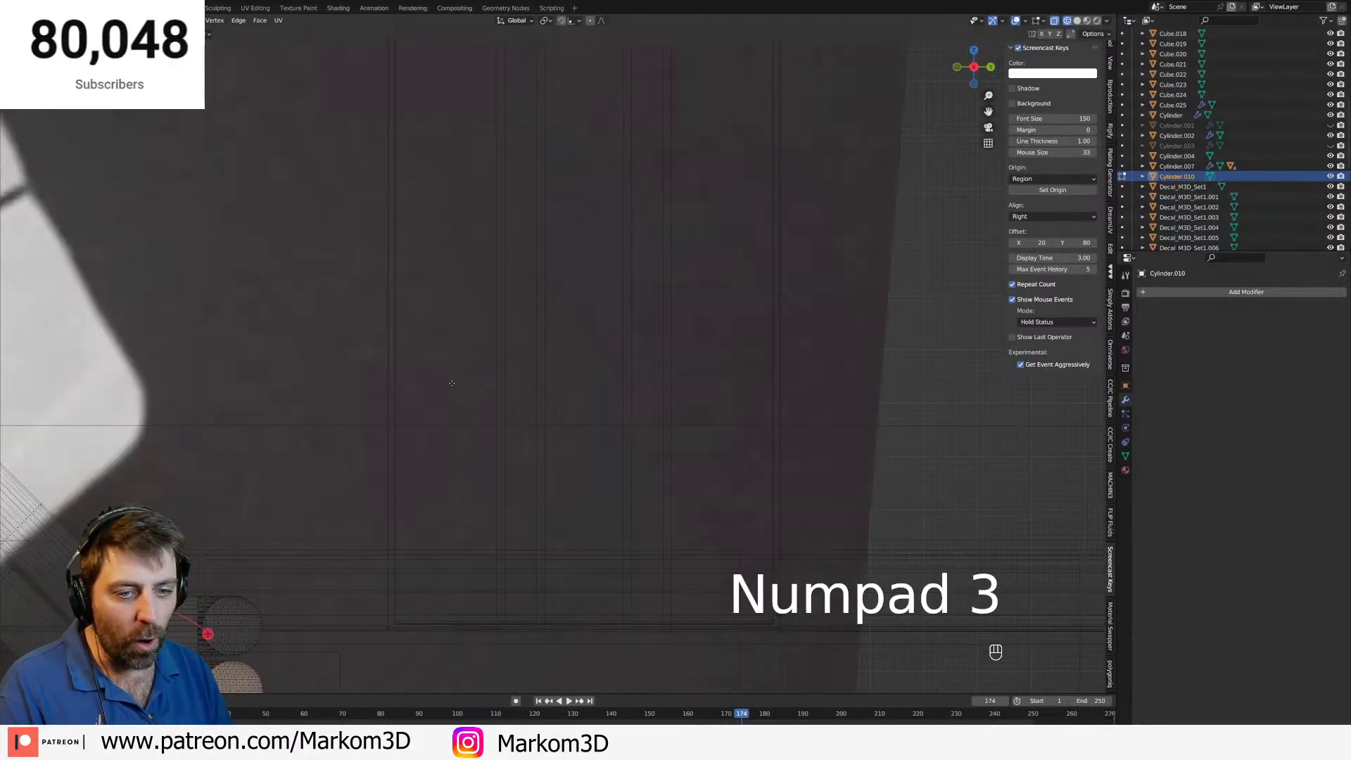
{"action": "scroll", "coordinate": [452, 383], "scroll_direction": "down", "scroll_amount": 4}
{"action": "middle_click_drag", "start_coordinate": [482, 496], "coordinate": [510, 440], "text": "shift"}
{"action": "key", "text": "shift+d"}
{"action": "left_click", "coordinate": [567, 528]}
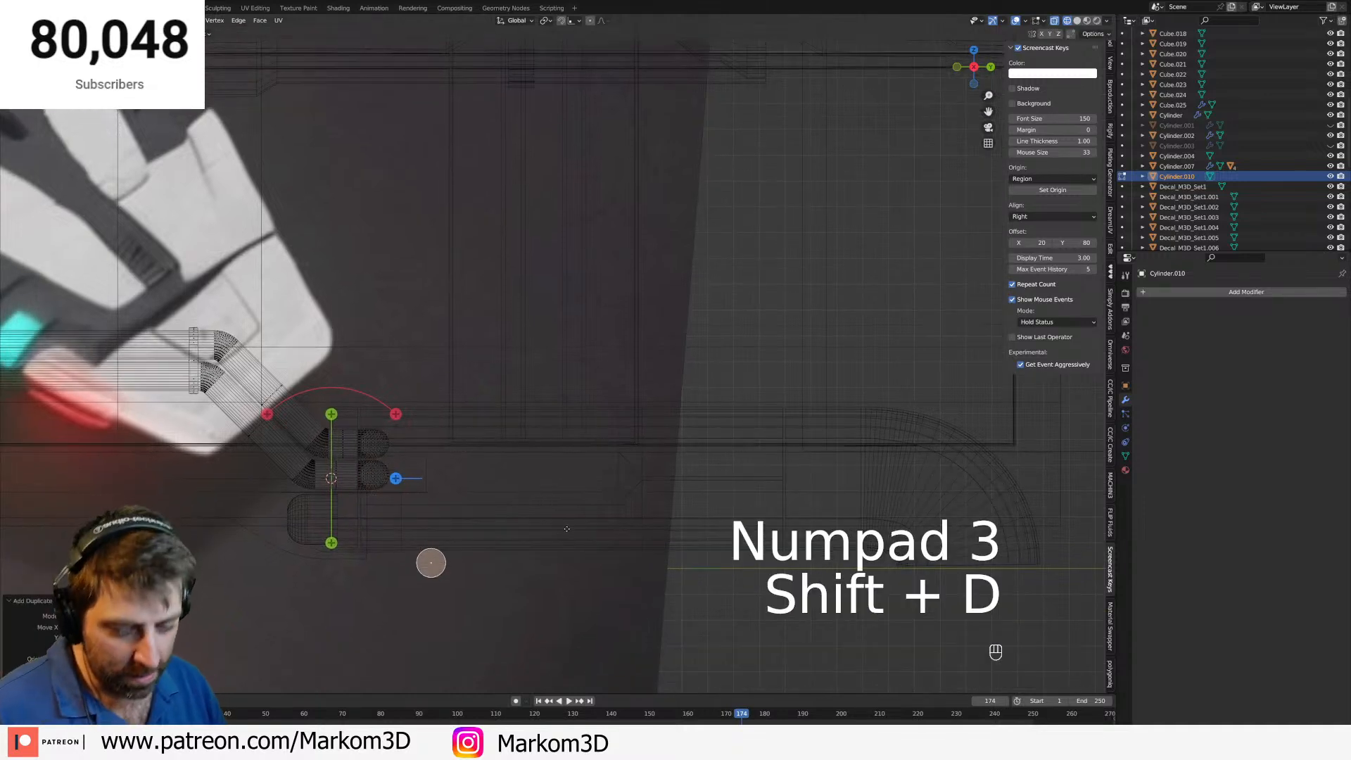
Rotate the copied disc 90° in the view and 90° about Z, scale it down and move it farther along the hull.
{"action": "key", "text": "r"}
{"action": "key", "text": "KP_9"}
{"action": "key", "text": "KP_0"}
{"action": "key", "text": "KP_Enter"}
{"action": "key", "text": "r"}
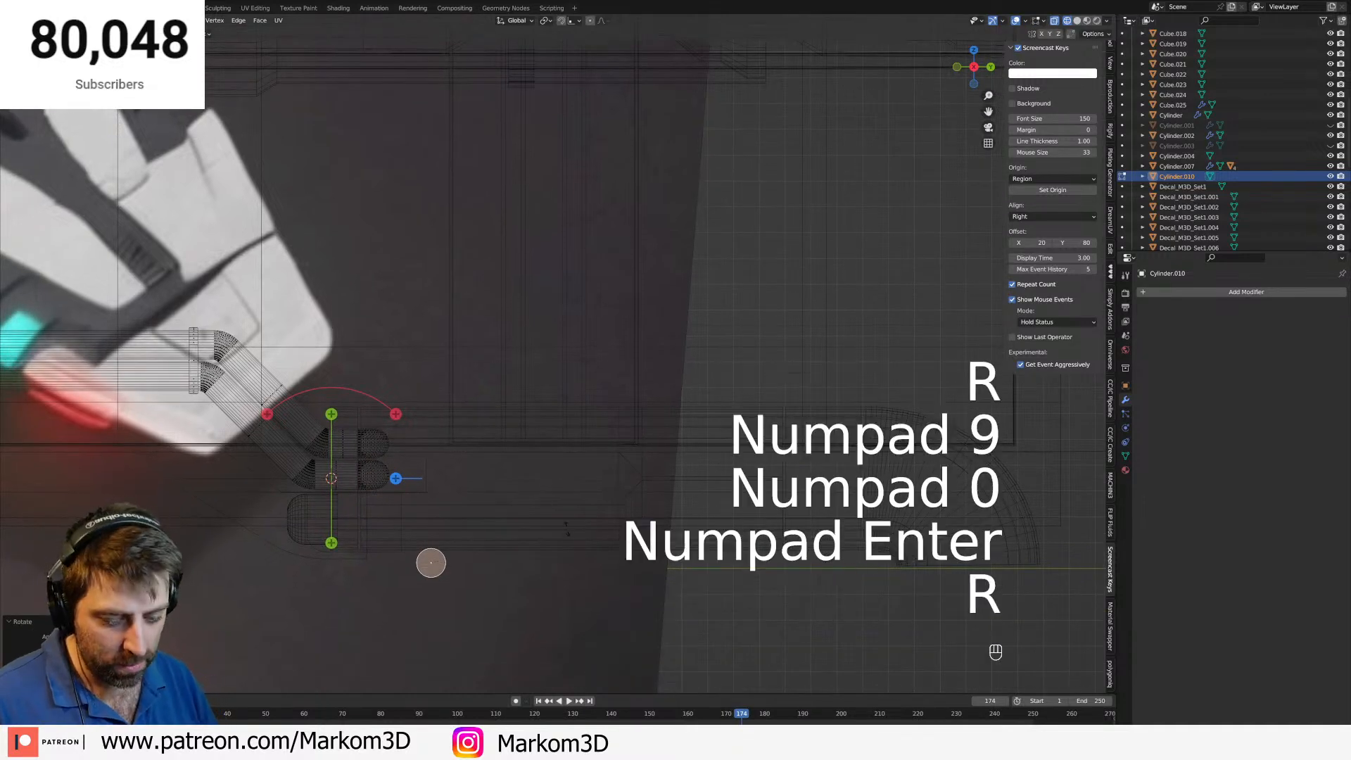
{"action": "key", "text": "z"}
{"action": "key", "text": "KP_9"}
{"action": "key", "text": "KP_0"}
{"action": "key", "text": "KP_Enter"}
{"action": "key", "text": "s"}
{"action": "left_click", "coordinate": [501, 563]}
{"action": "key", "text": "g"}
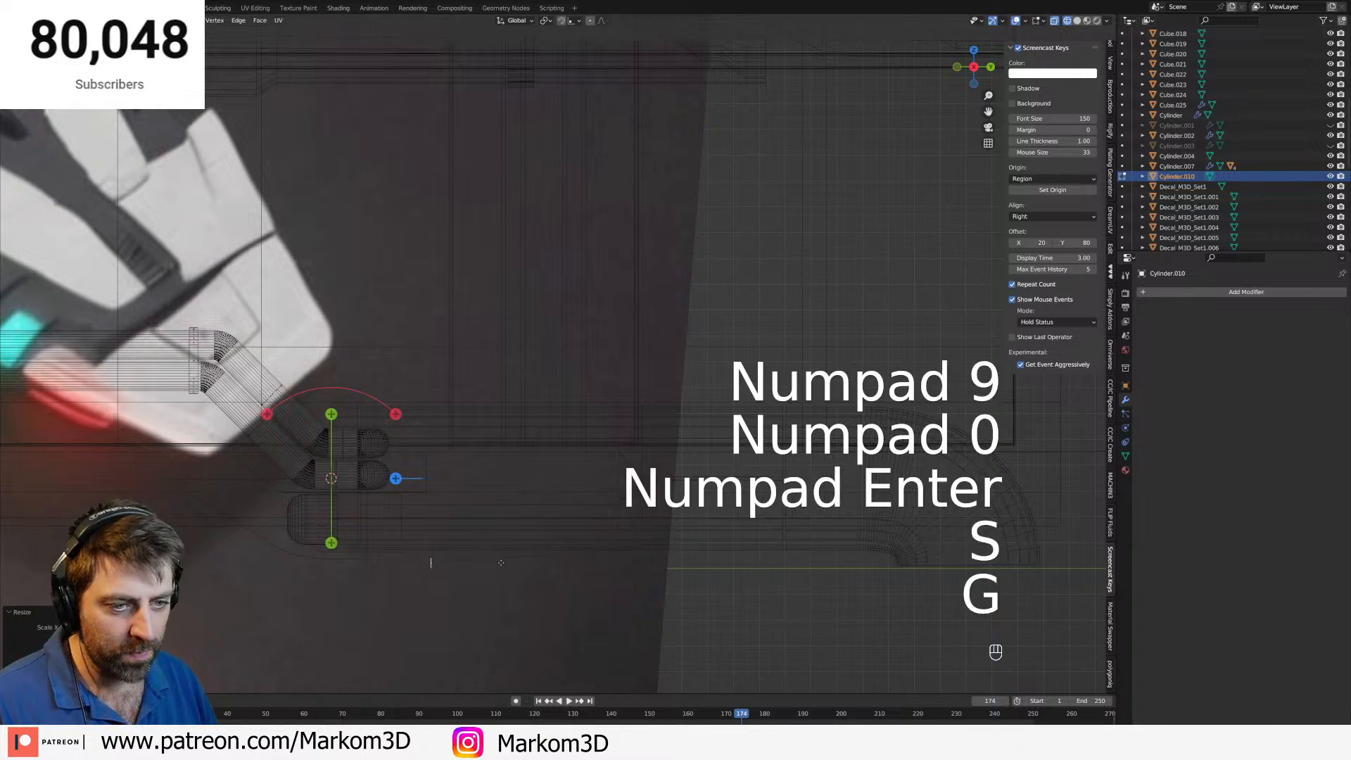
{"action": "left_click", "coordinate": [692, 563]}
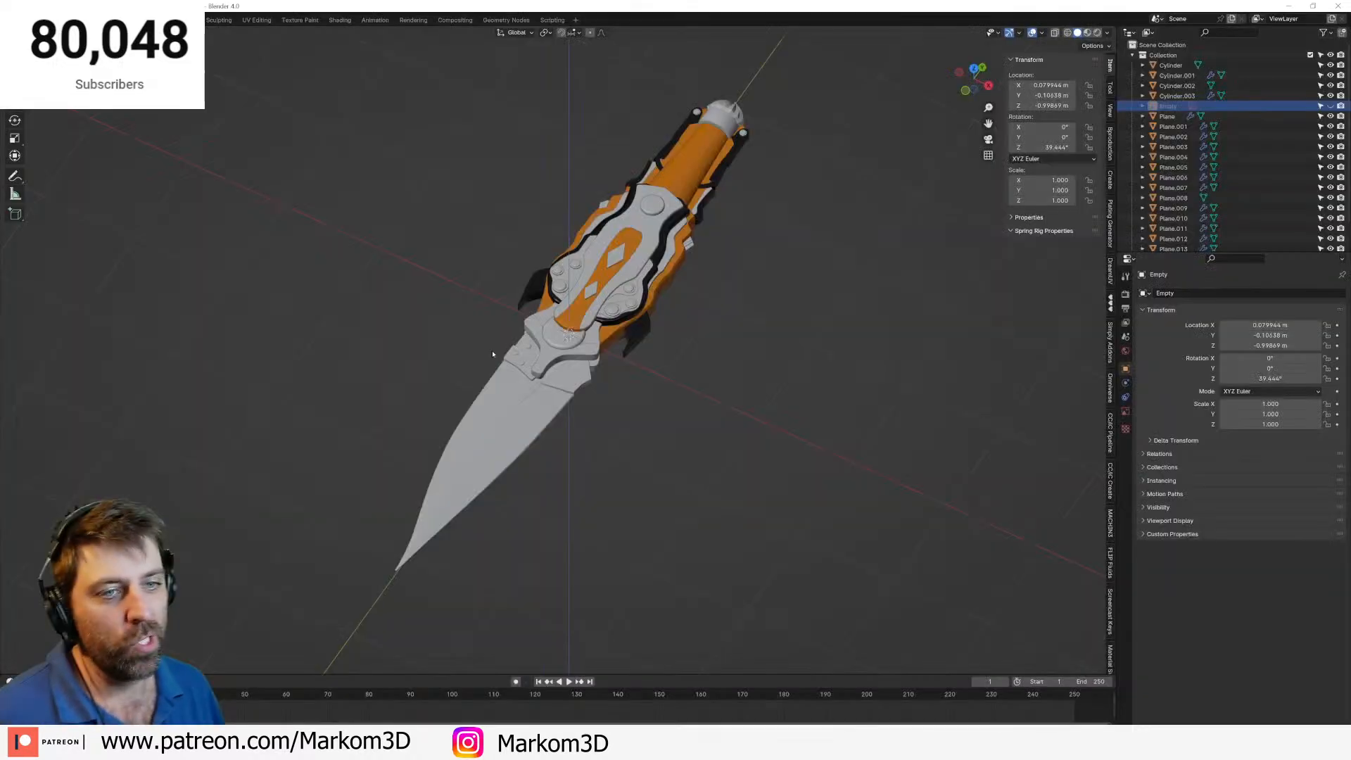
In the dagger scene, reveal the hidden reference image beneath the model and clear the selection.
{"action": "middle_click_drag", "start_coordinate": [688, 382], "coordinate": [573, 377]}
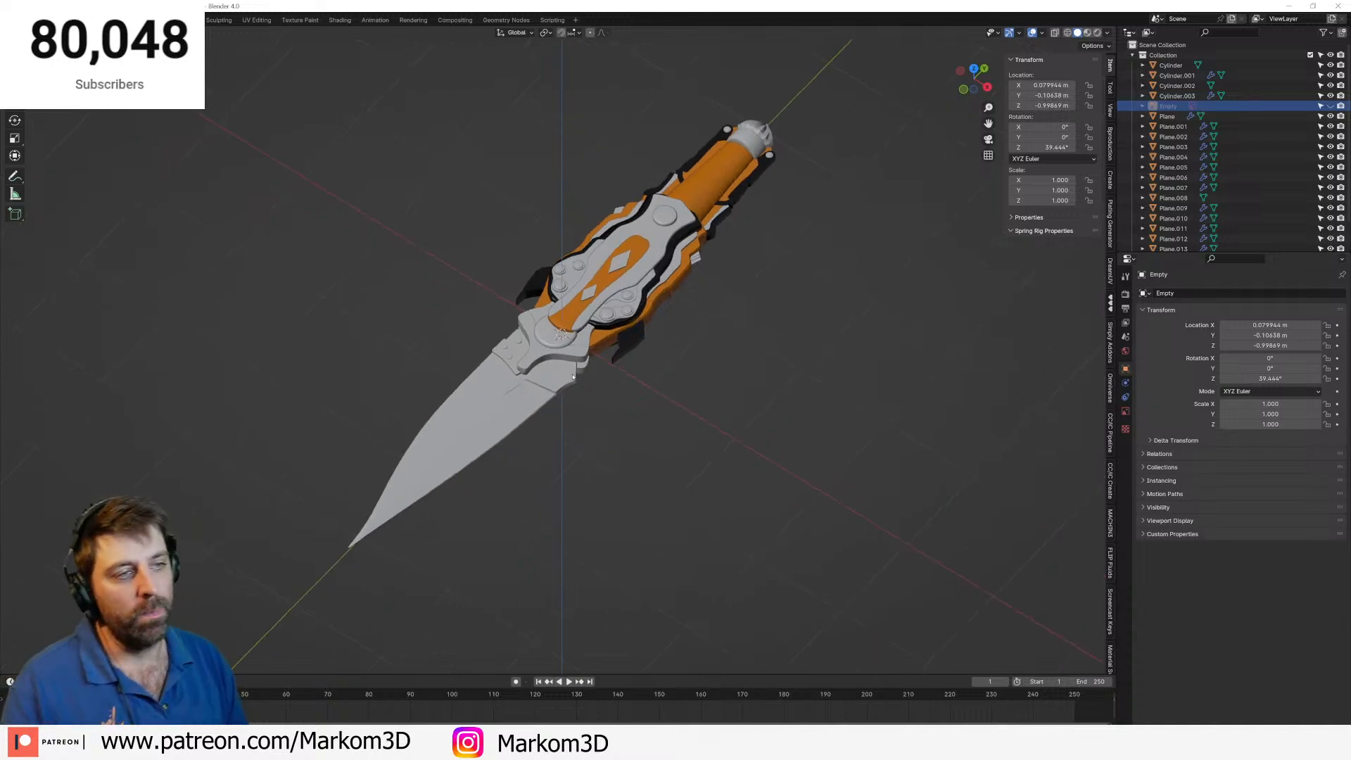
{"action": "middle_click_drag", "start_coordinate": [669, 342], "coordinate": [677, 307]}
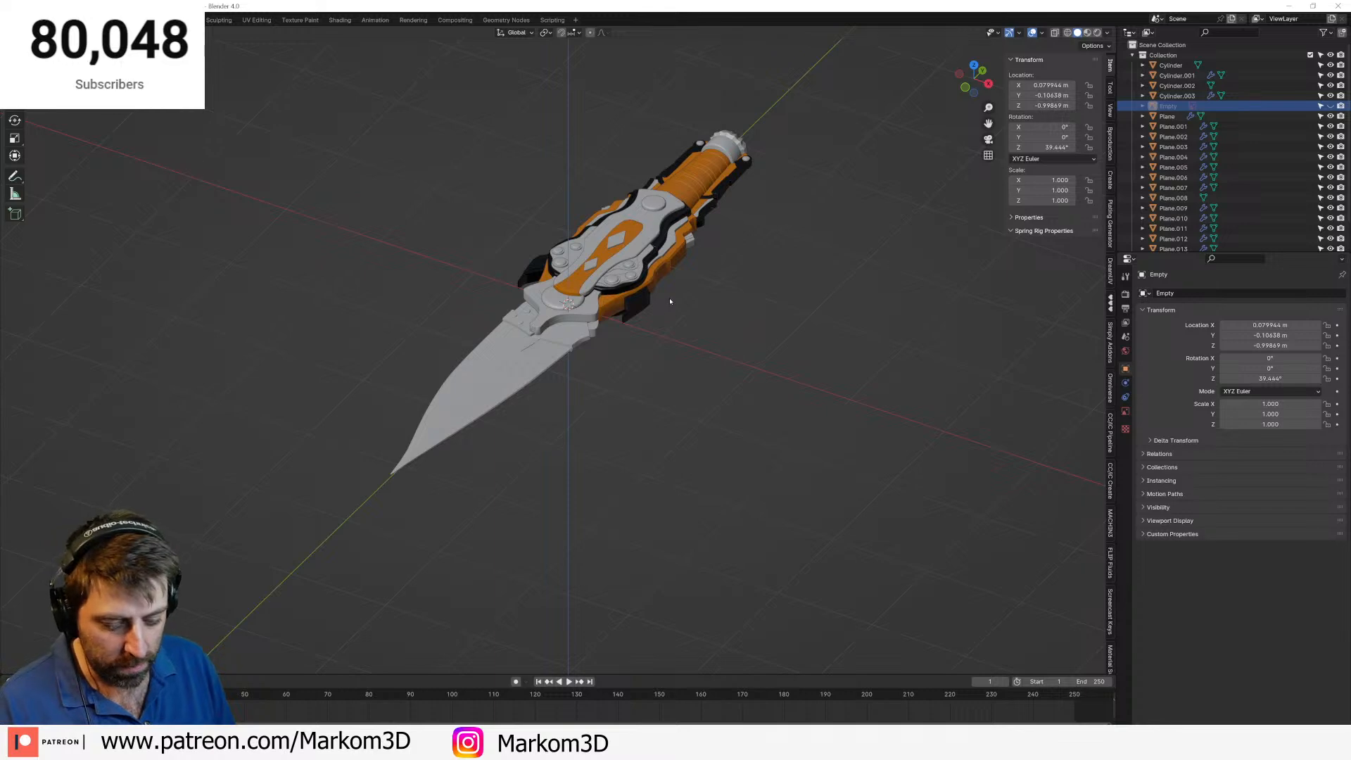
{"action": "key", "text": "alt+h"}
{"action": "key", "text": "alt+a"}
{"action": "middle_click_drag", "start_coordinate": [766, 373], "coordinate": [739, 387]}
{"action": "left_click", "coordinate": [717, 385]}
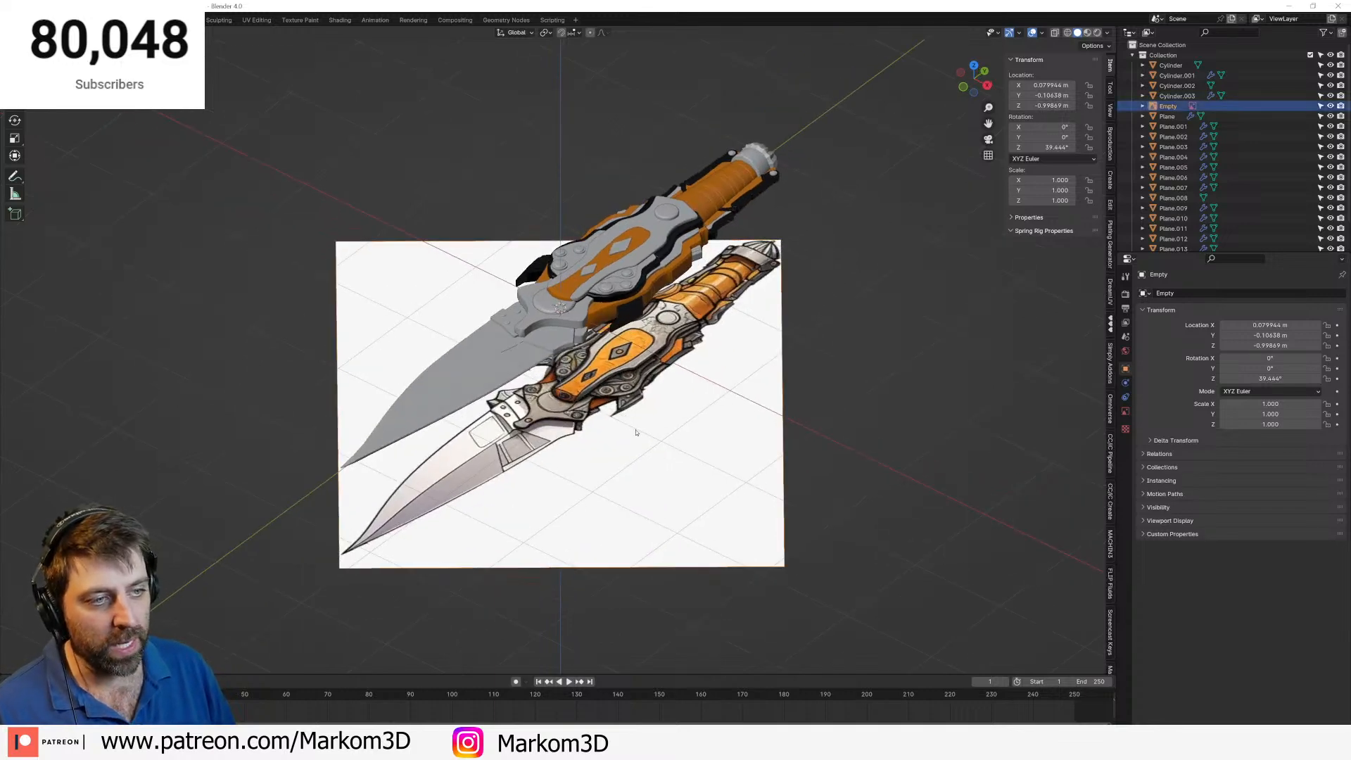
Compare the dagger's guard, blade, body and handle parts with the reference drawing, and close the dagger file.
{"action": "middle_click_drag", "start_coordinate": [604, 404], "coordinate": [628, 284]}
{"action": "scroll", "coordinate": [637, 291], "scroll_direction": "up", "scroll_amount": 5}
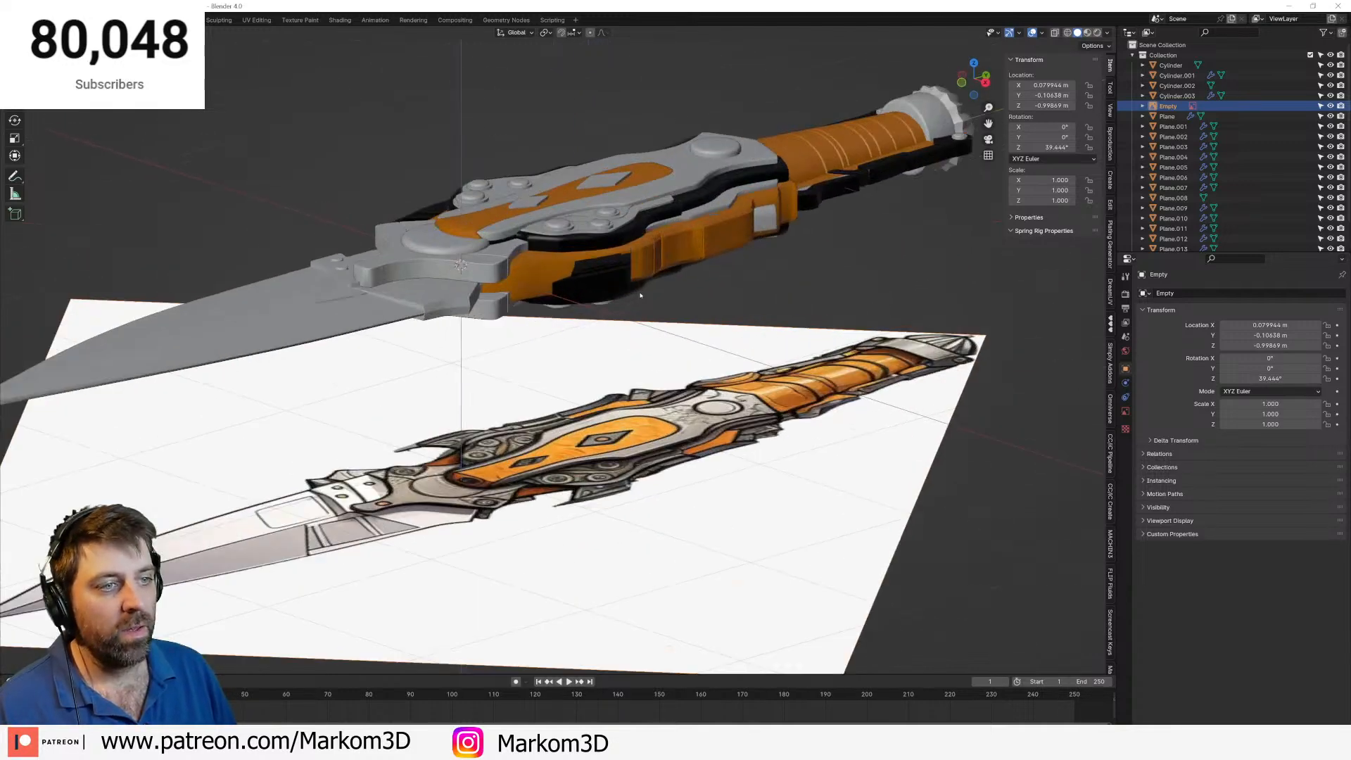
{"action": "middle_click_drag", "start_coordinate": [693, 225], "coordinate": [432, 340], "text": "shift"}
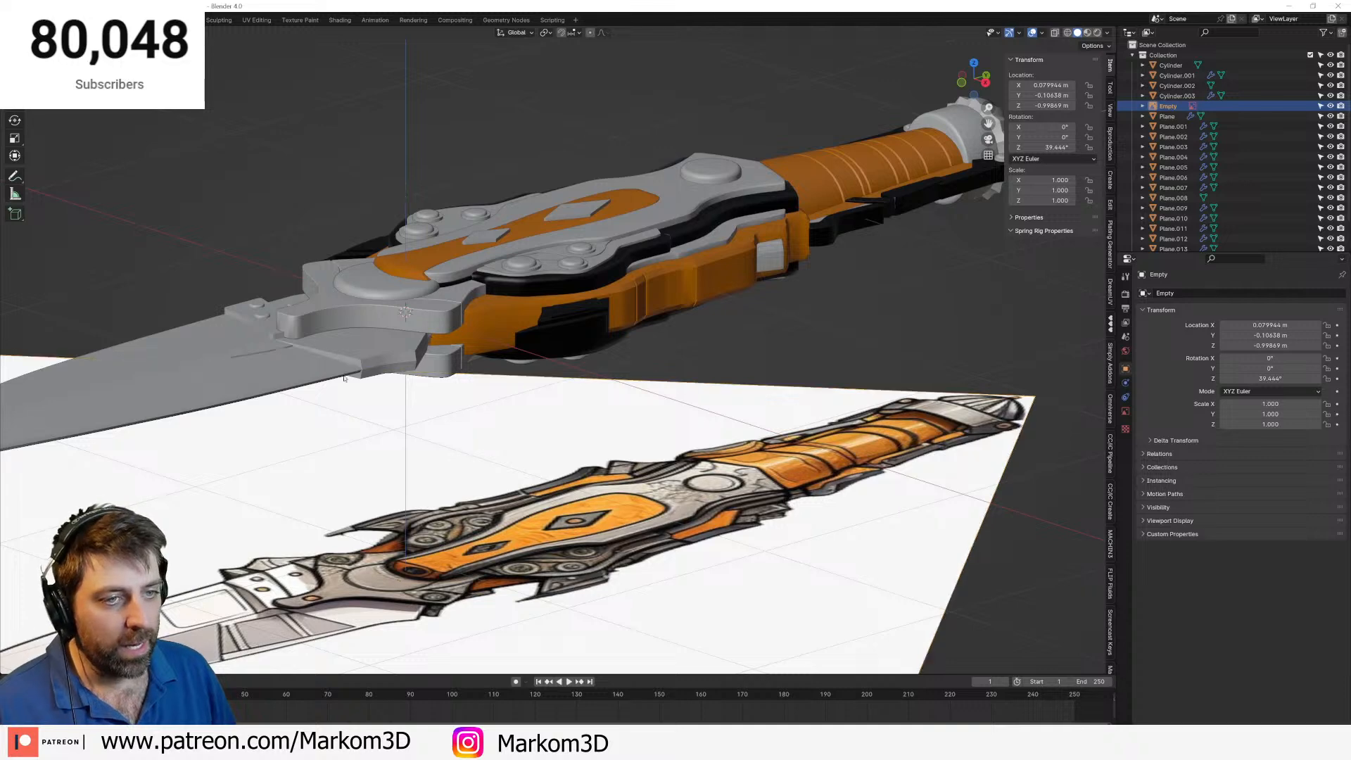
{"action": "left_click", "coordinate": [427, 329]}
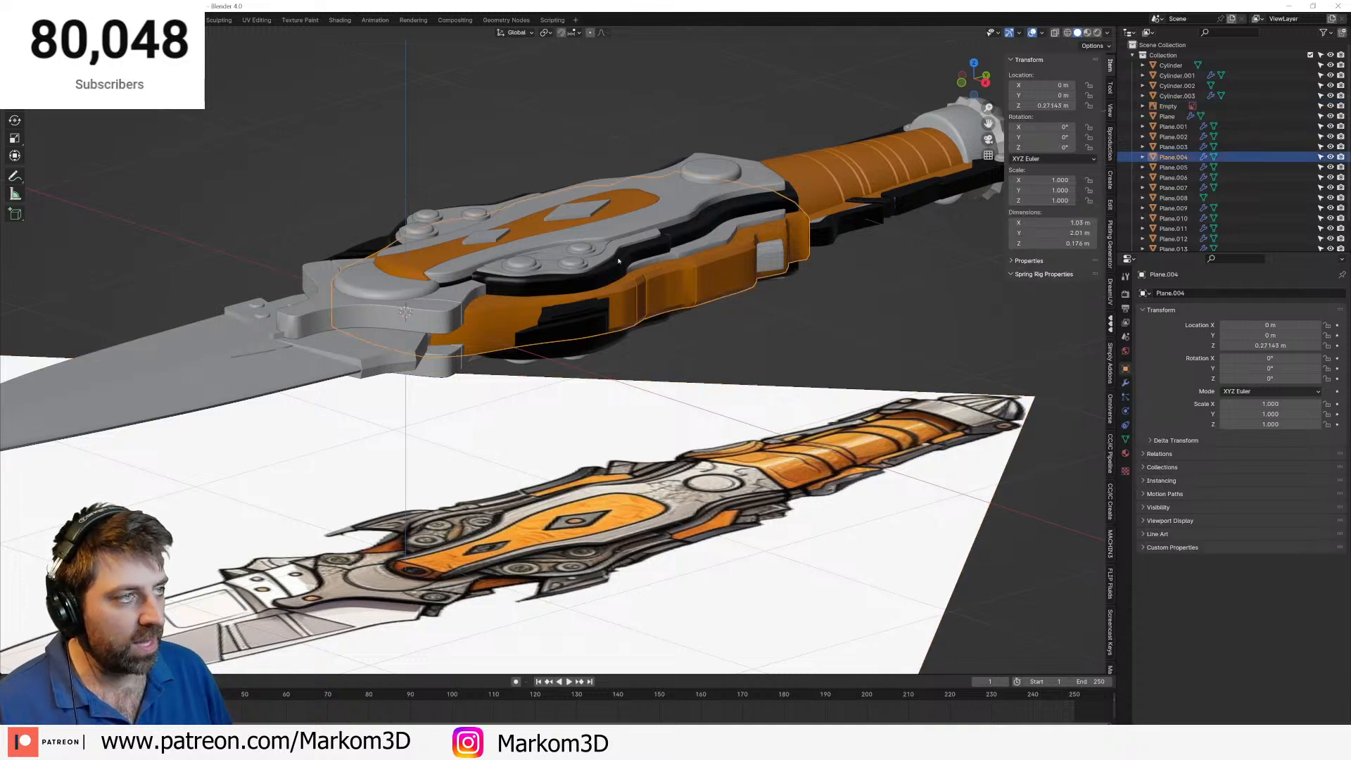
{"action": "left_click", "coordinate": [220, 381]}
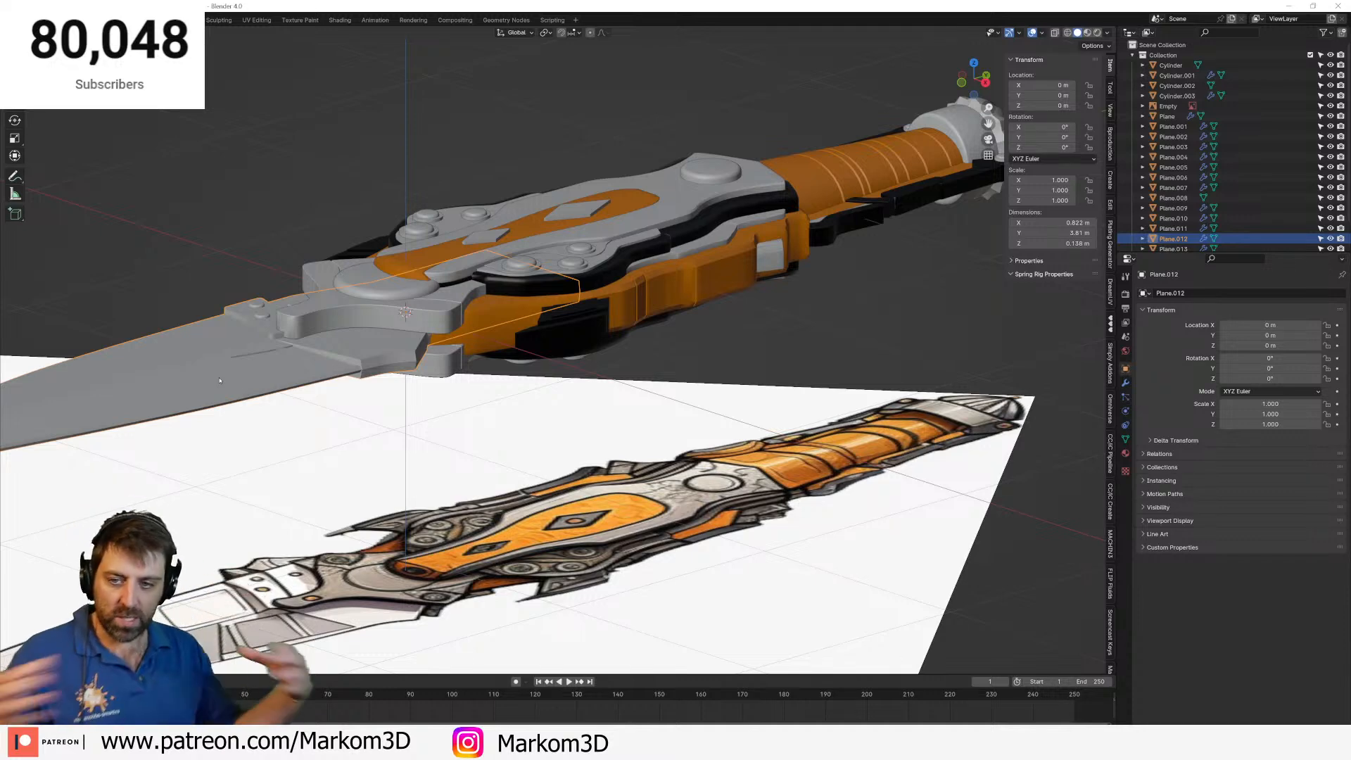
{"action": "key", "text": "Home"}
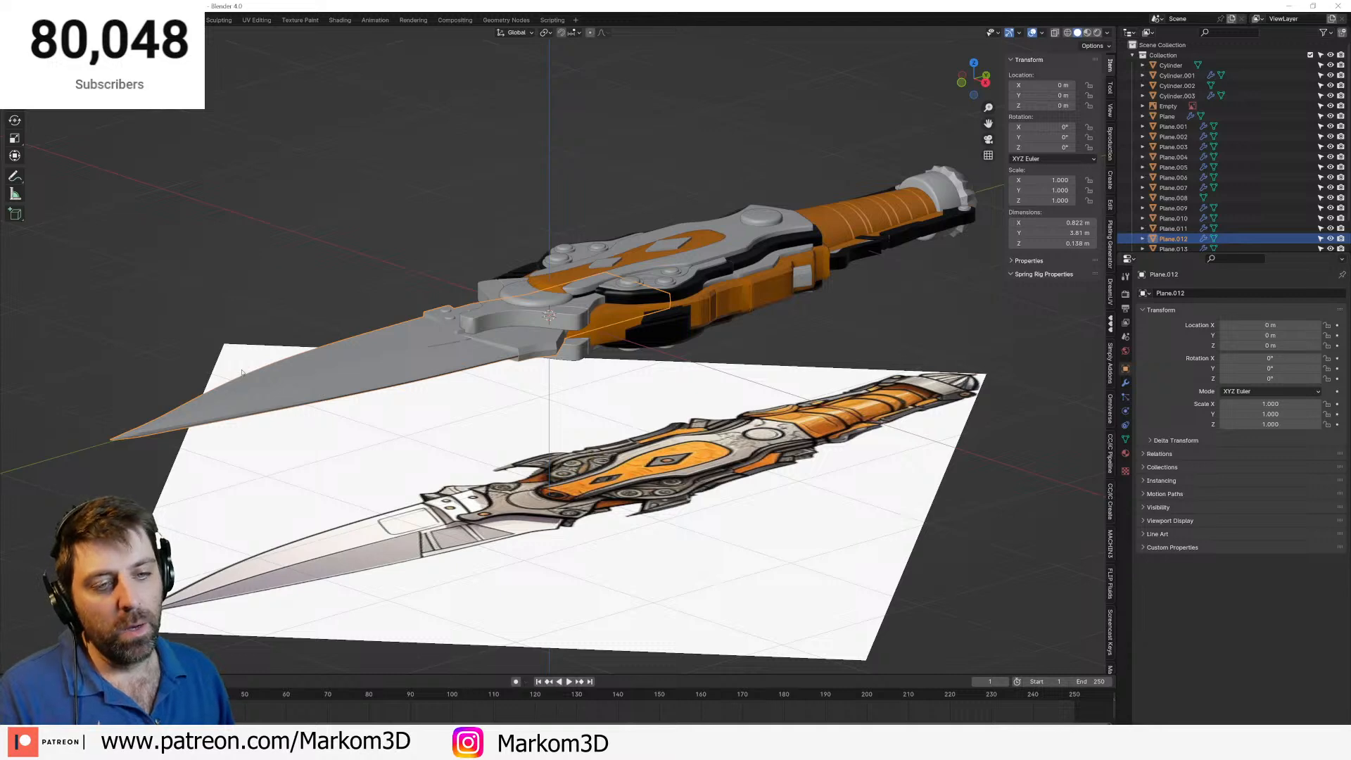
{"action": "left_click", "coordinate": [335, 404]}
{"action": "left_click", "coordinate": [344, 384]}
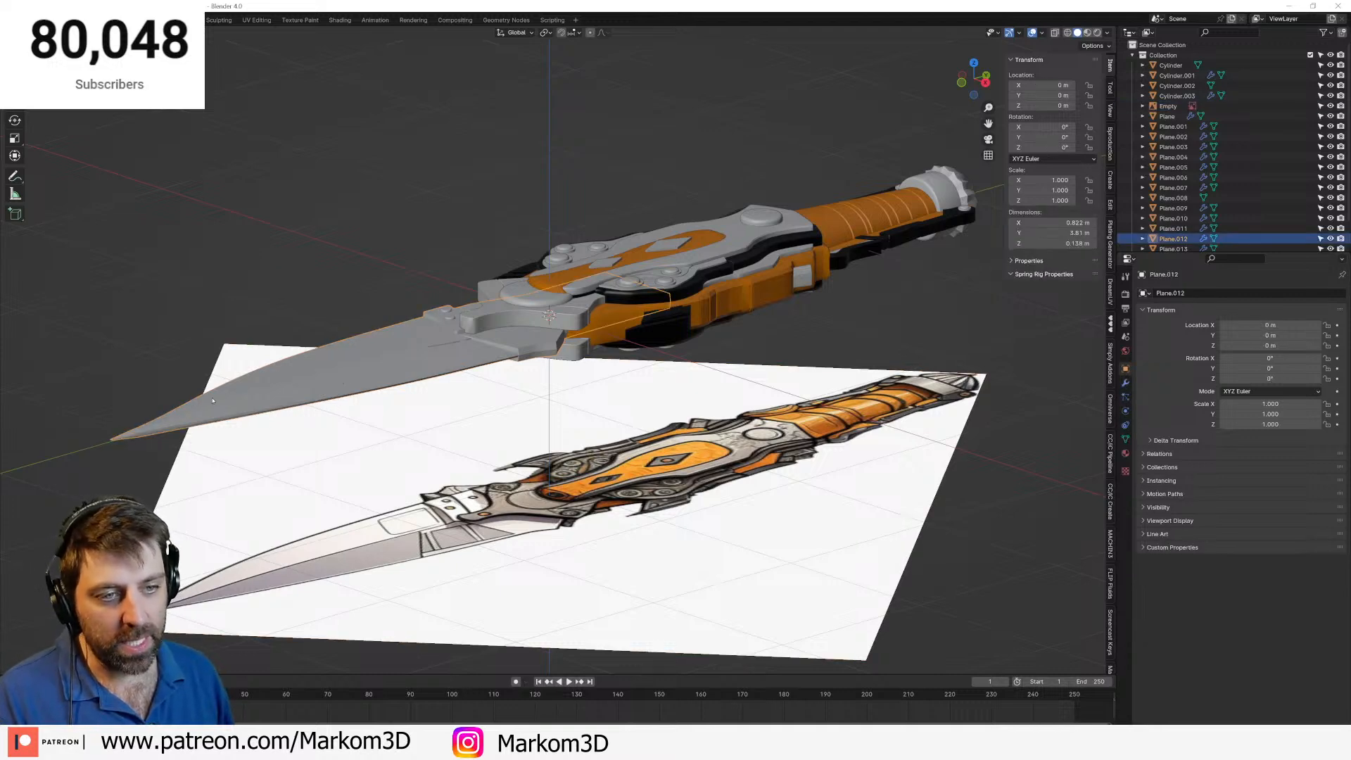
{"action": "left_click", "coordinate": [698, 266]}
{"action": "left_click", "coordinate": [884, 214]}
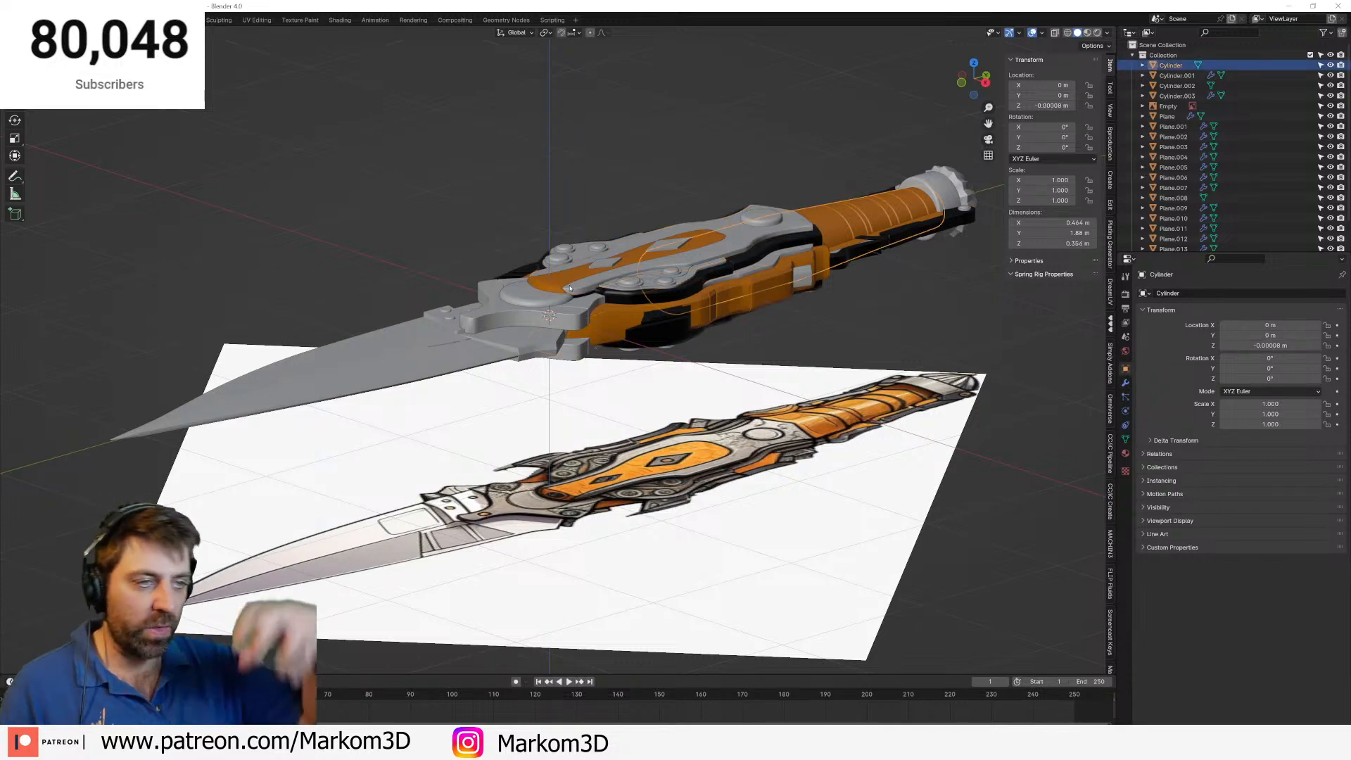
{"action": "left_click", "coordinate": [1338, 6]}
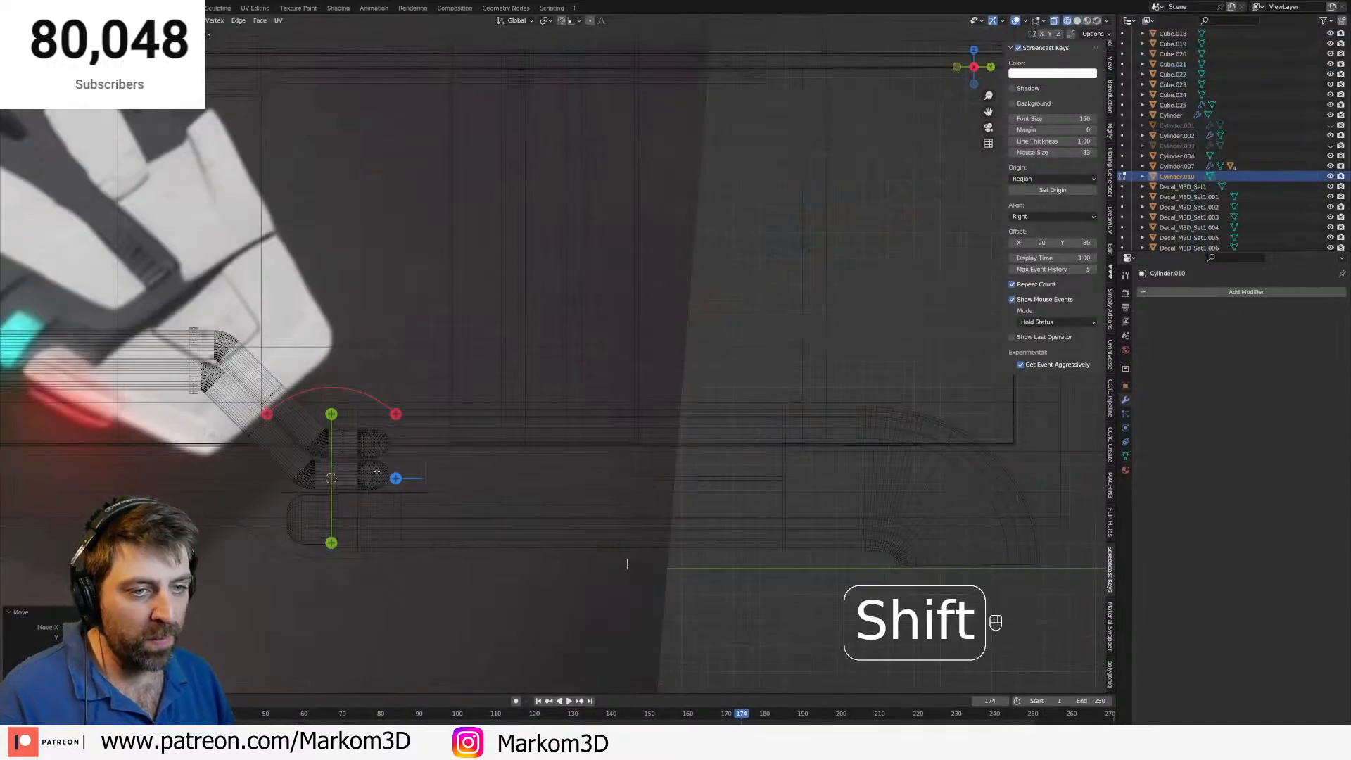
Extrude the small copied disc sideways into a straight thin pipe.
{"action": "middle_click_drag", "start_coordinate": [445, 430], "coordinate": [658, 554], "text": "shift"}
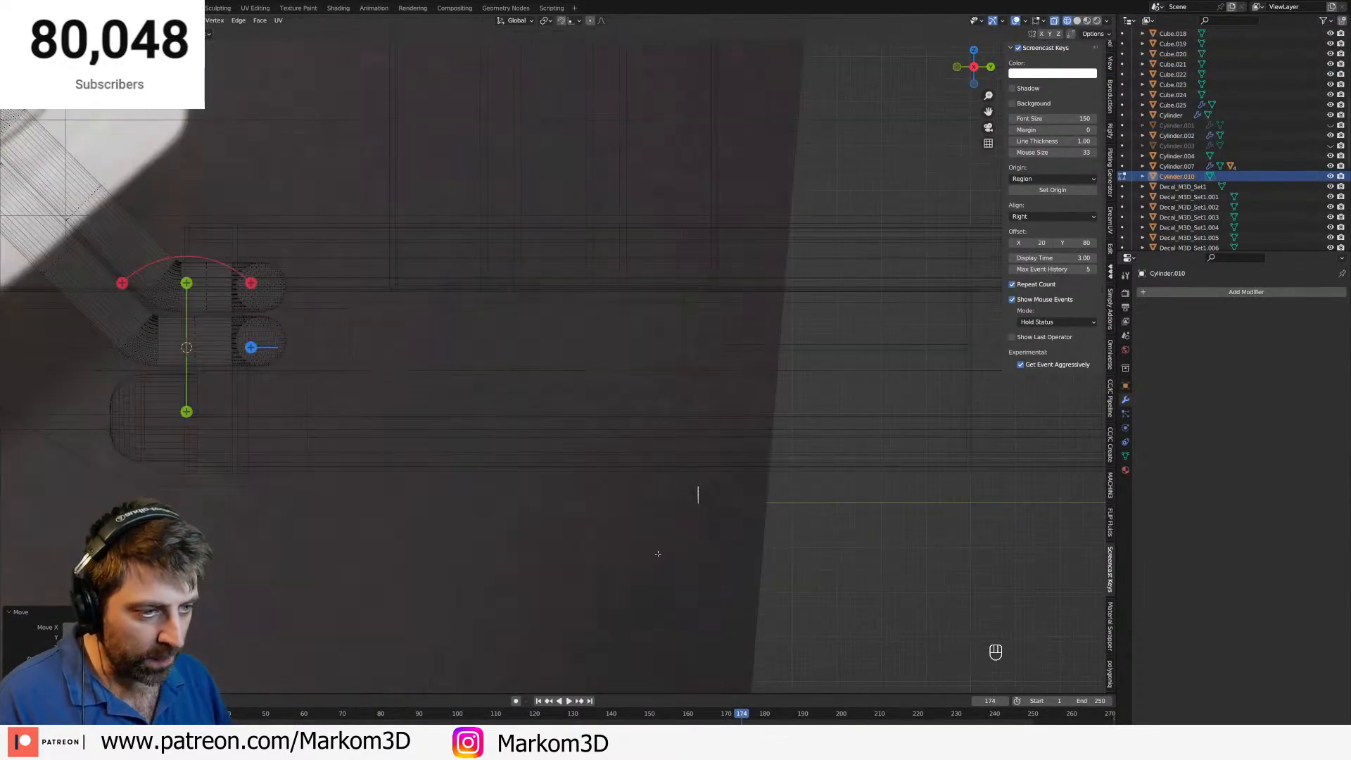
{"action": "key", "text": "e"}
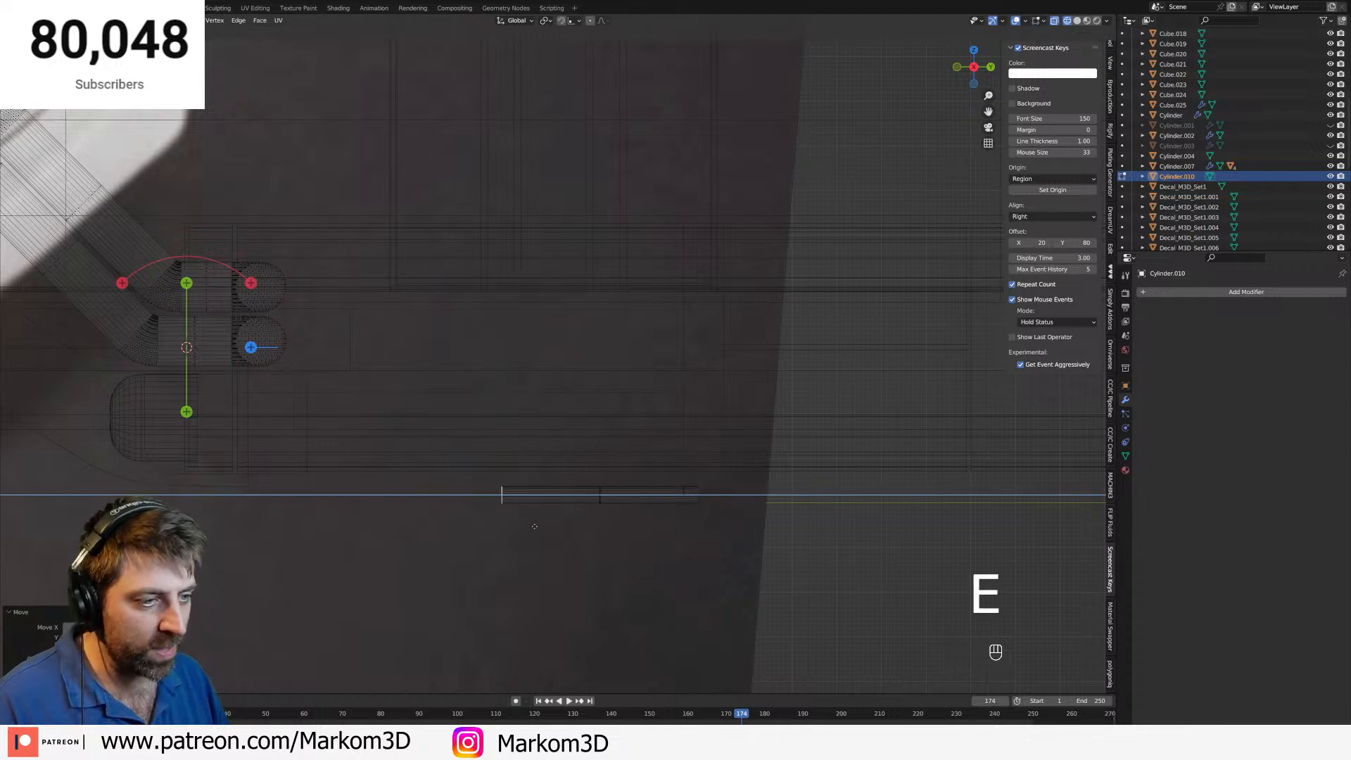
{"action": "scroll", "coordinate": [703, 496], "scroll_direction": "up", "scroll_amount": 1}
Try to bend the thin pipe's end with a spin about a 3D cursor placed just above it.
{"action": "right_click", "coordinate": [699, 478], "text": "shift"}
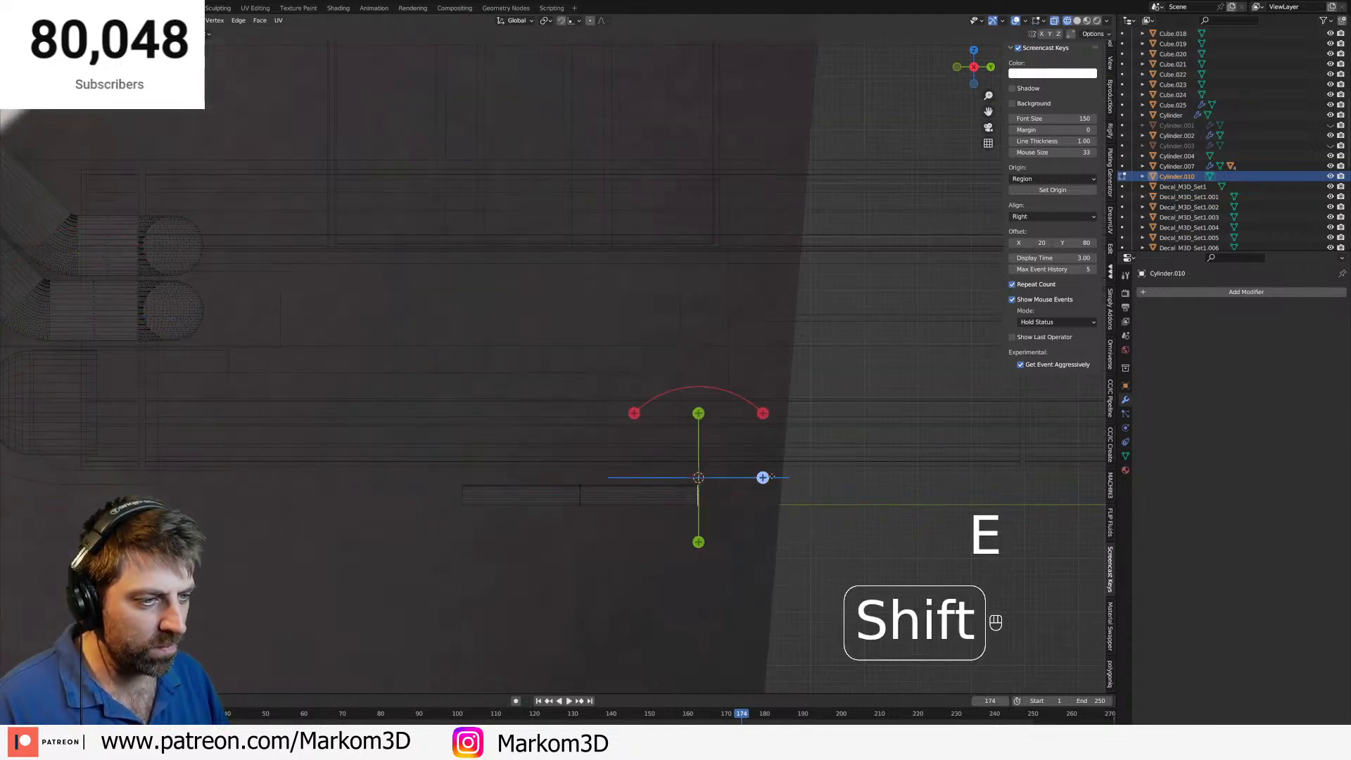
{"action": "left_click_drag", "start_coordinate": [764, 417], "coordinate": [742, 408]}
{"action": "key", "text": "ctrl+z"}
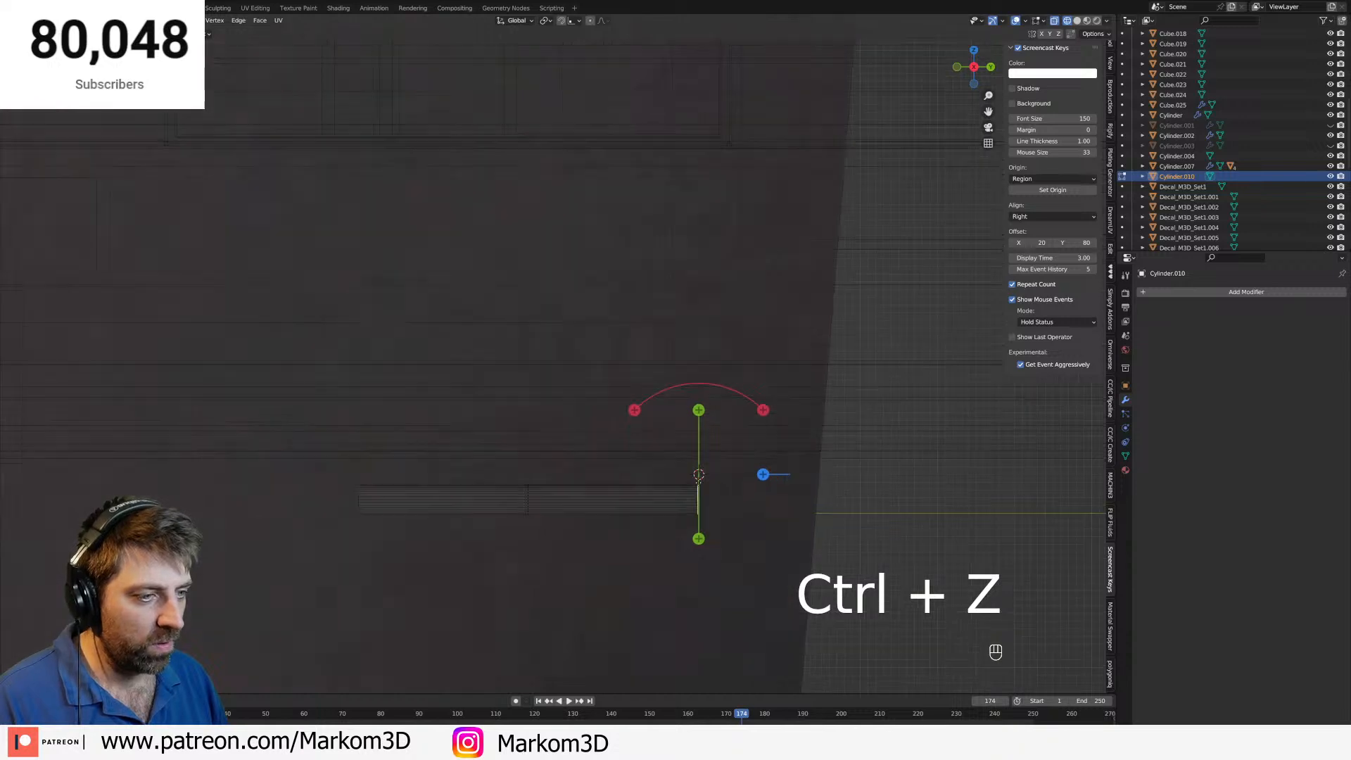
Spin the pipe's end face into a shallow upward bend about a cursor directly above it, and extrude a straight angled section.
{"action": "scroll", "coordinate": [911, 522], "scroll_direction": "up", "scroll_amount": 2}
{"action": "right_click", "coordinate": [908, 536], "text": "shift"}
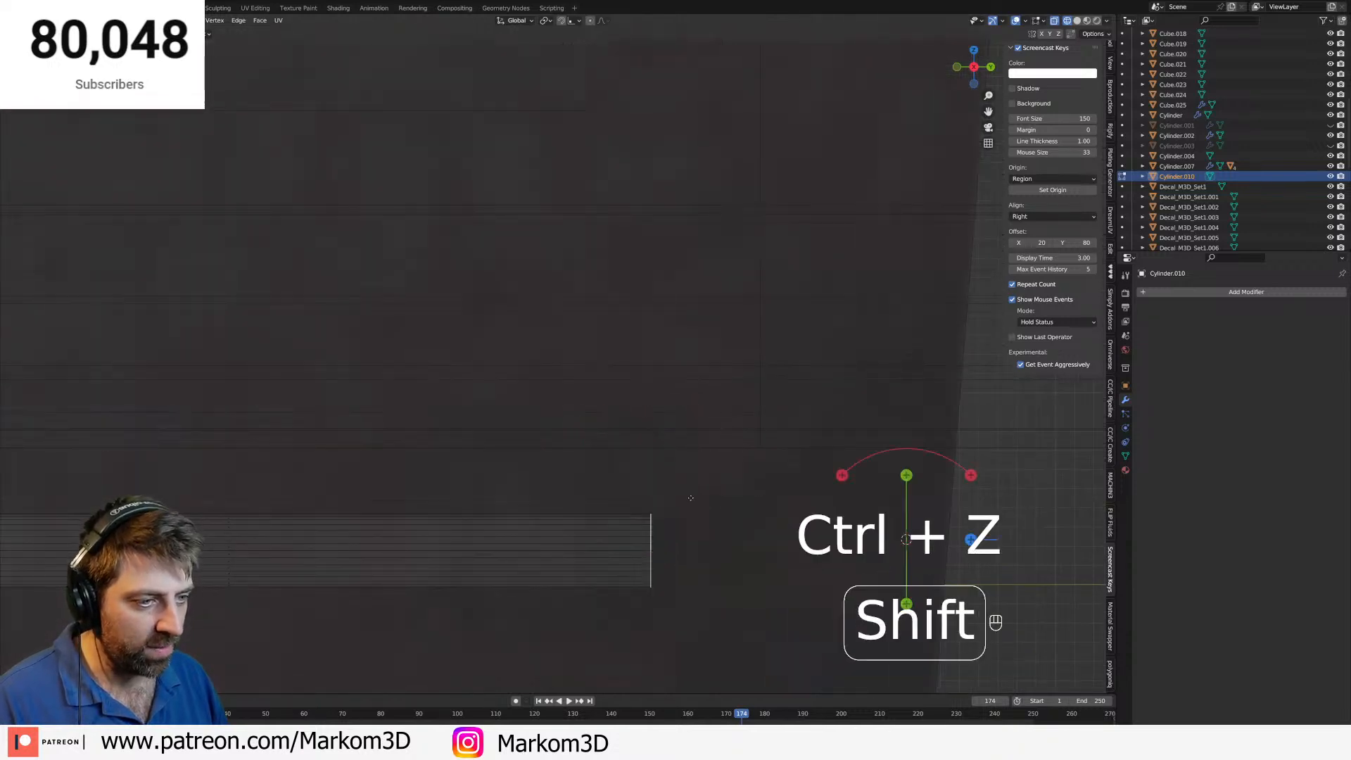
{"action": "right_click", "coordinate": [650, 454], "text": "shift"}
{"action": "mouse_move", "coordinate": [715, 389]}
{"action": "left_mouse_down"}
{"action": "mouse_move", "coordinate": [642, 388]}
{"action": "mouse_move", "coordinate": [690, 381]}
{"action": "left_mouse_up"}
{"action": "key", "text": "ctrl+z"}
{"action": "key", "text": "e"}
{"action": "left_click", "coordinate": [153, 393]}
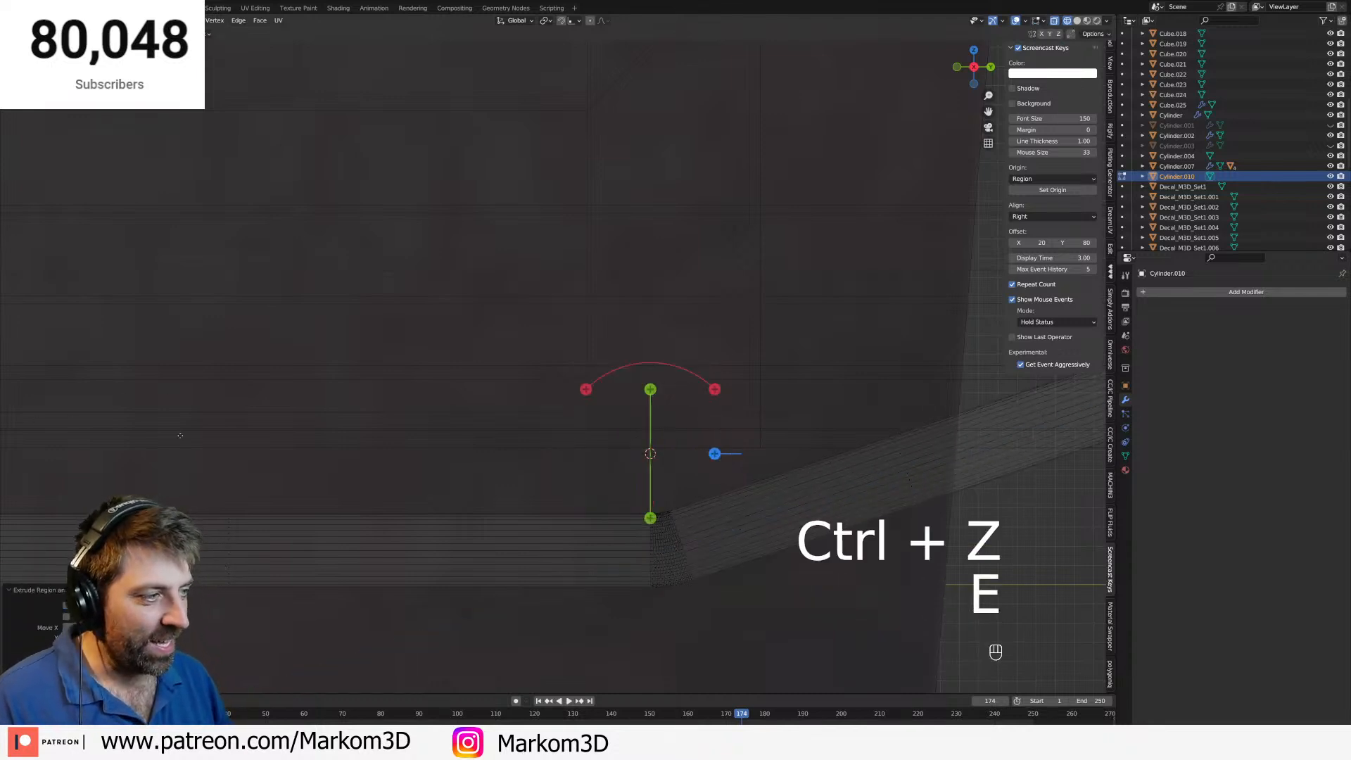
{"action": "scroll", "coordinate": [584, 454], "scroll_direction": "down", "scroll_amount": 5}
{"action": "key", "text": "Tab"}
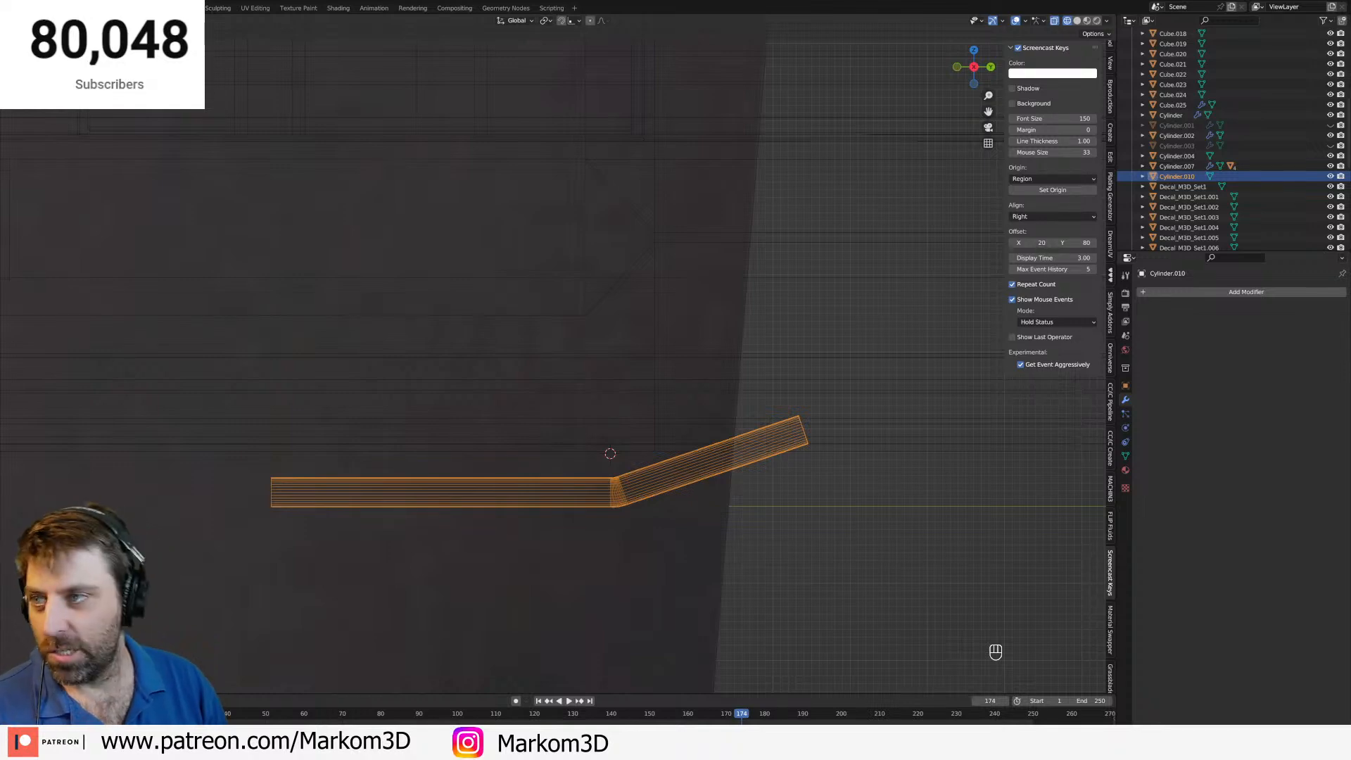
Switch to Social Blade in the browser, look up the Markom3D channel and review its daily statistics and monthly charts.
{"action": "key", "text": "alt+Tab"}
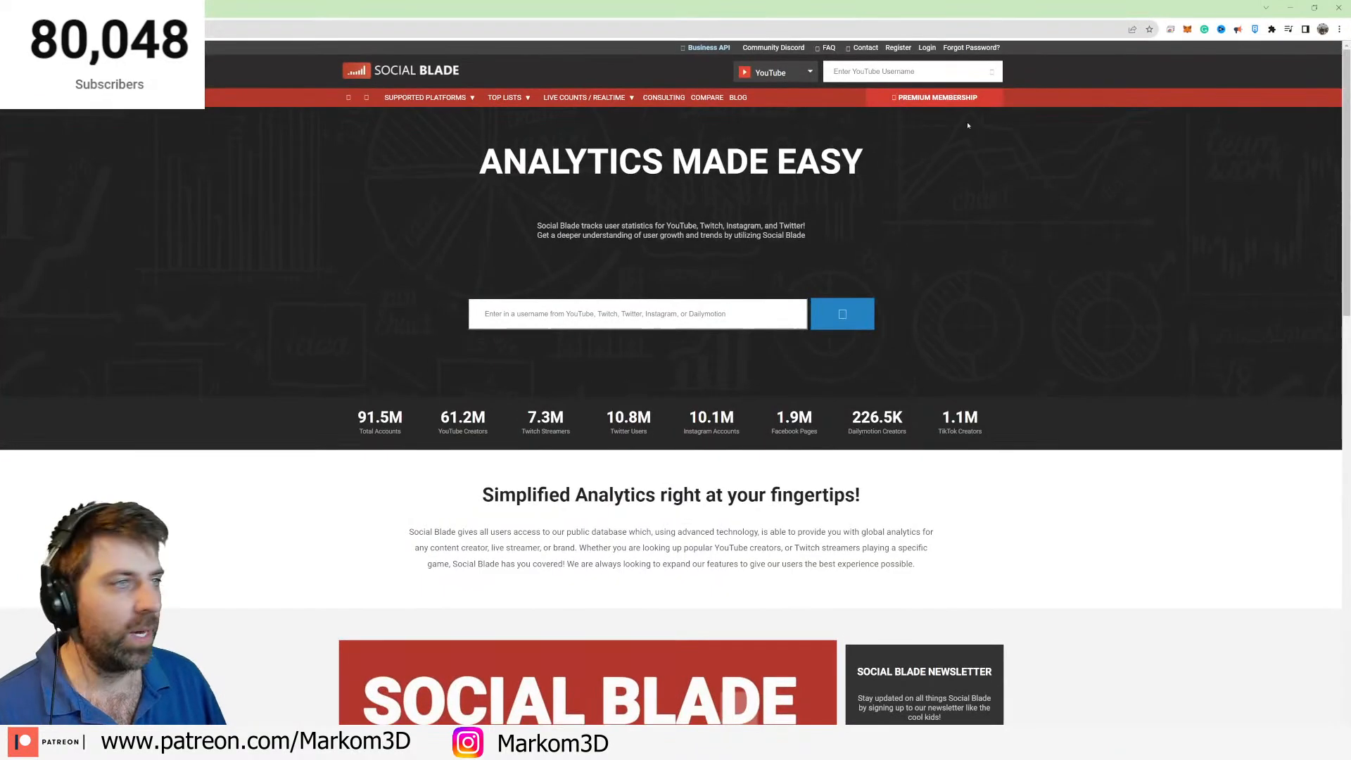
{"action": "left_click", "coordinate": [927, 72]}
{"action": "key", "text": "Down"}
{"action": "key", "text": "Return"}
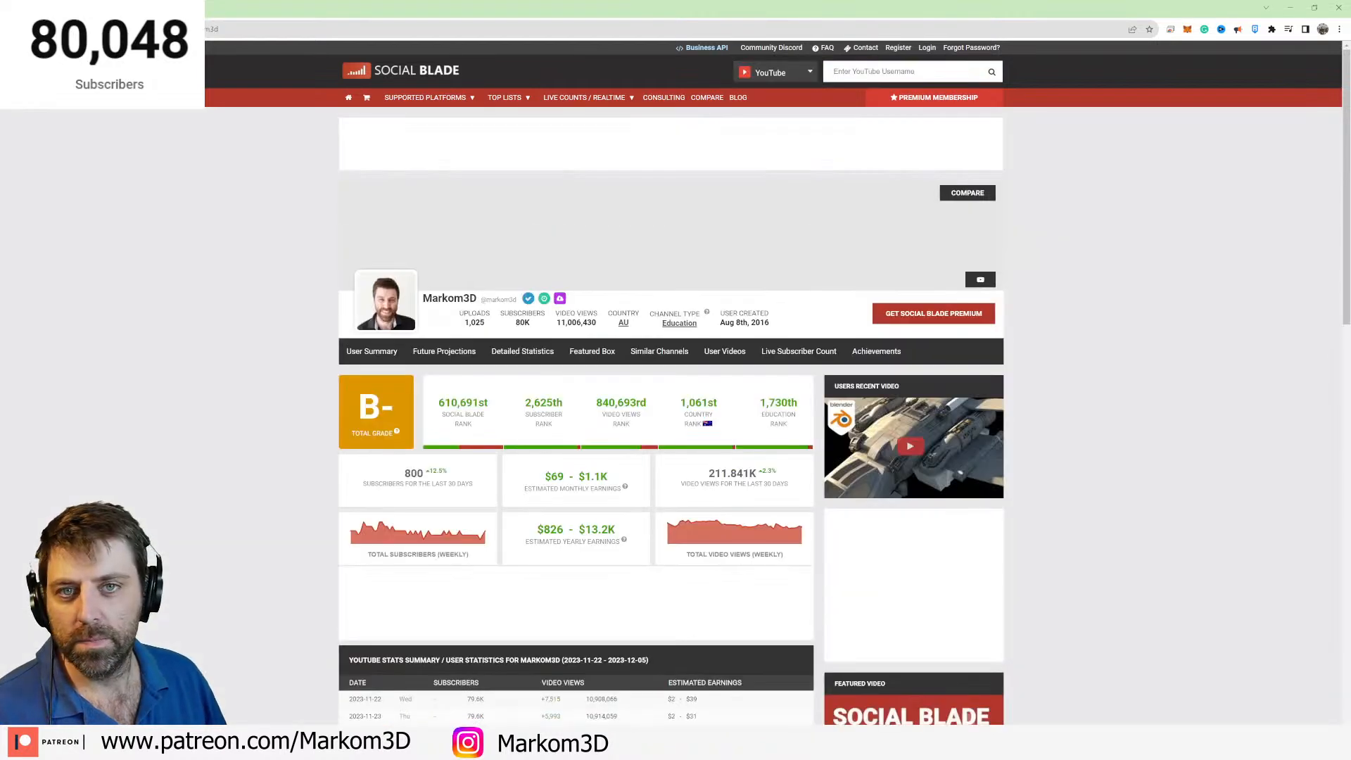
{"action": "scroll", "coordinate": [294, 492], "scroll_direction": "down", "scroll_amount": 4}
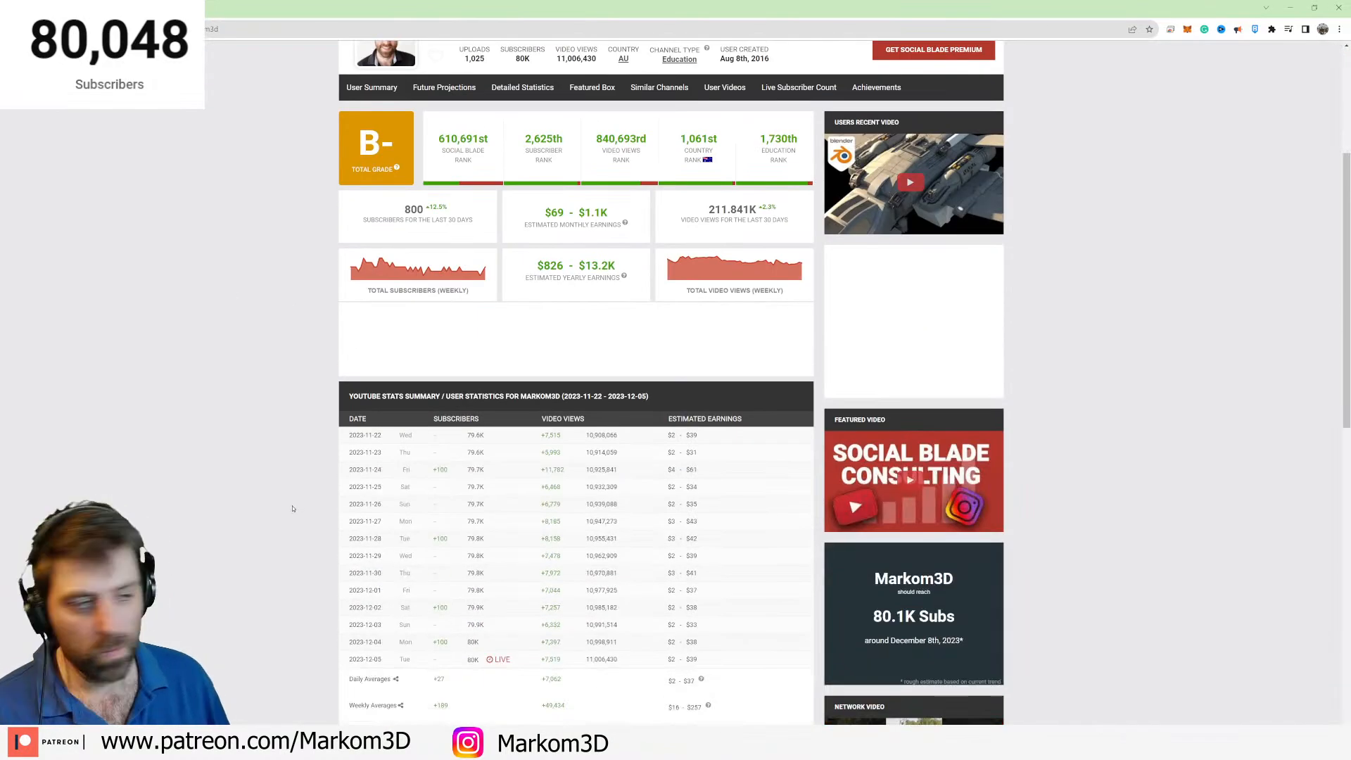
{"action": "scroll", "coordinate": [294, 485], "scroll_direction": "down", "scroll_amount": 2}
{"action": "scroll", "coordinate": [295, 486], "scroll_direction": "down", "scroll_amount": 3}
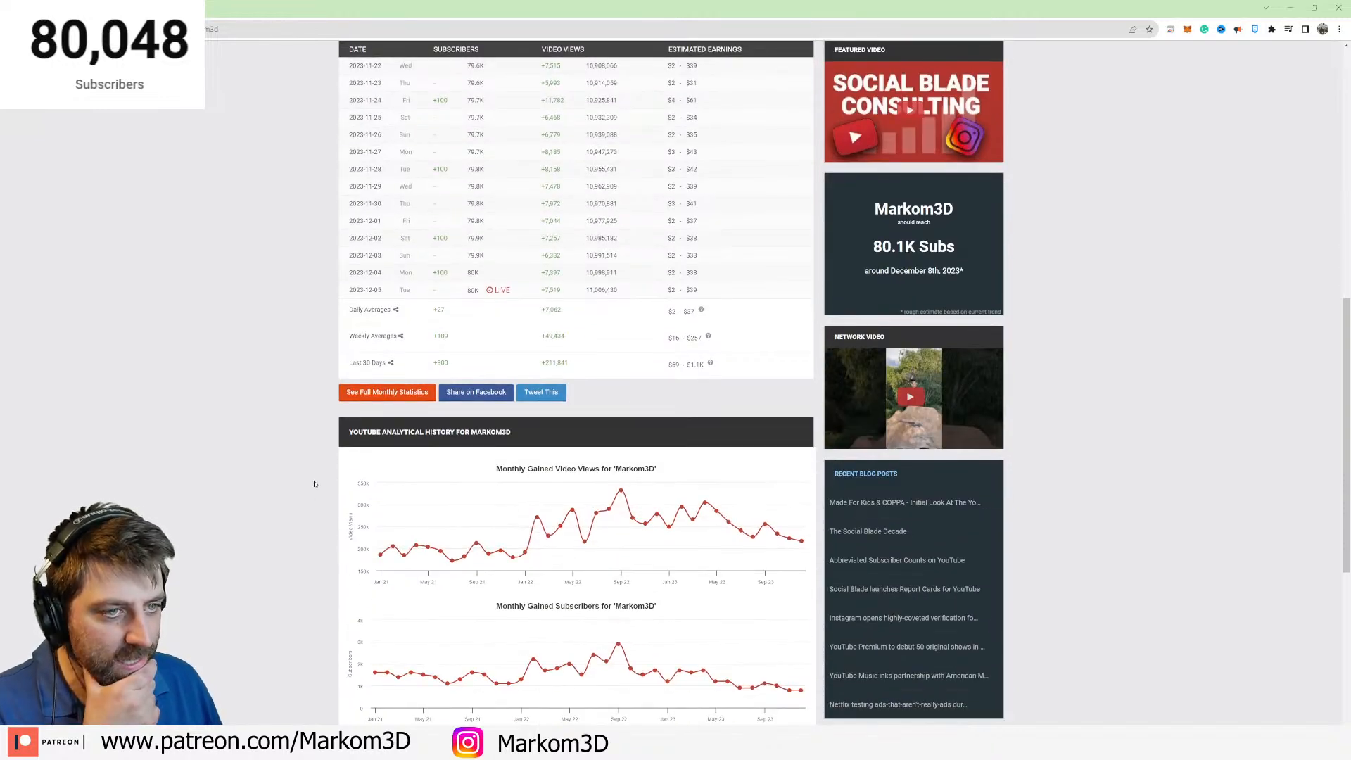
{"action": "scroll", "coordinate": [315, 483], "scroll_direction": "up", "scroll_amount": 5}
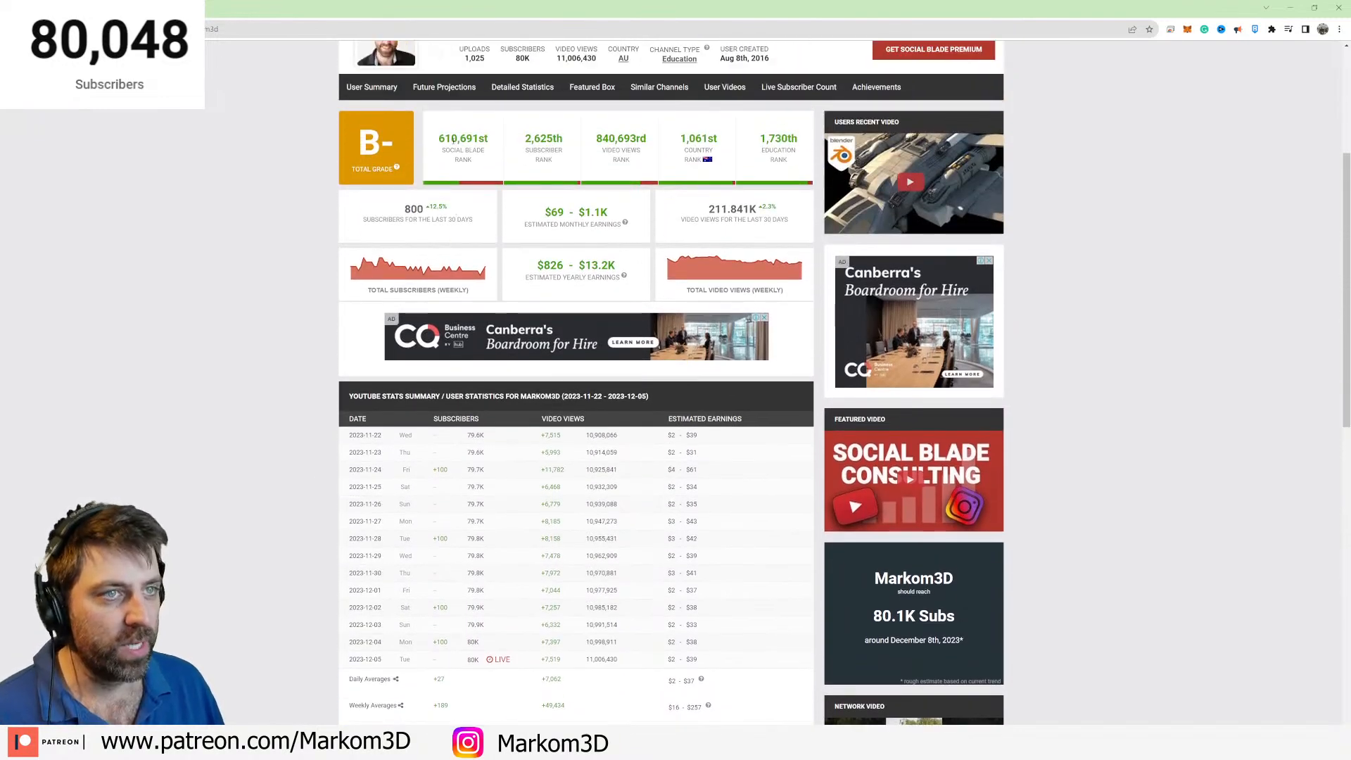
Open the channel's future projections by subscriber milestone and review the milestone dates and growth charts.
{"action": "left_click", "coordinate": [445, 87]}
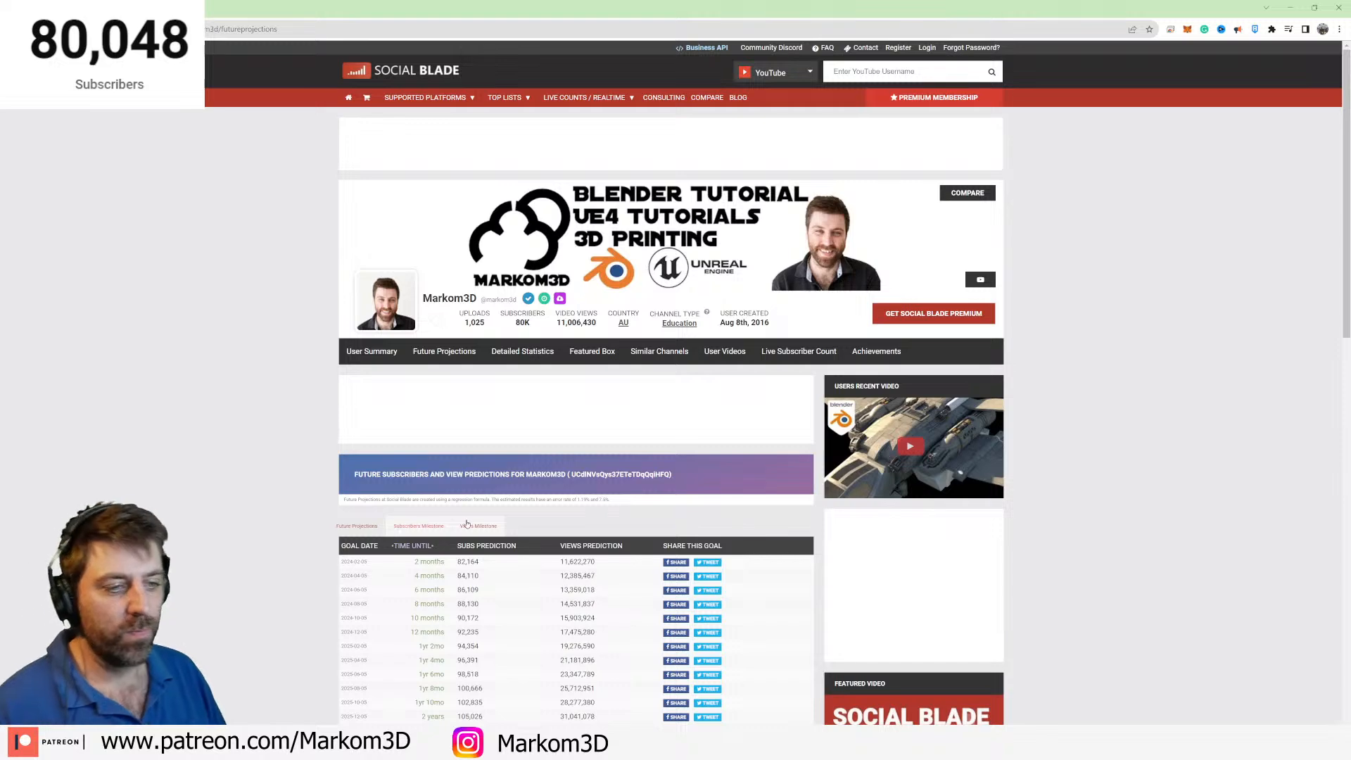
{"action": "left_click", "coordinate": [435, 528]}
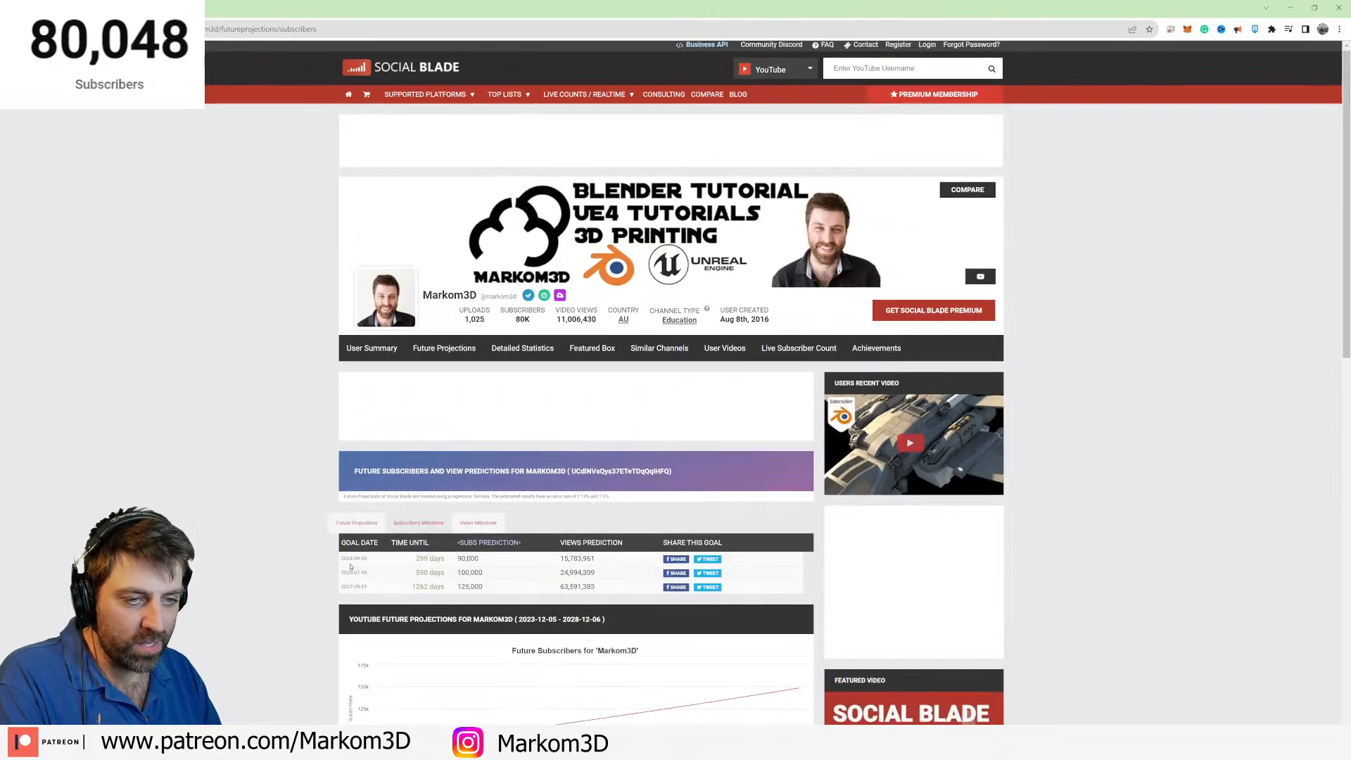
{"action": "scroll", "coordinate": [430, 423], "scroll_direction": "down", "scroll_amount": 5}
{"action": "scroll", "coordinate": [429, 387], "scroll_direction": "up", "scroll_amount": 1}
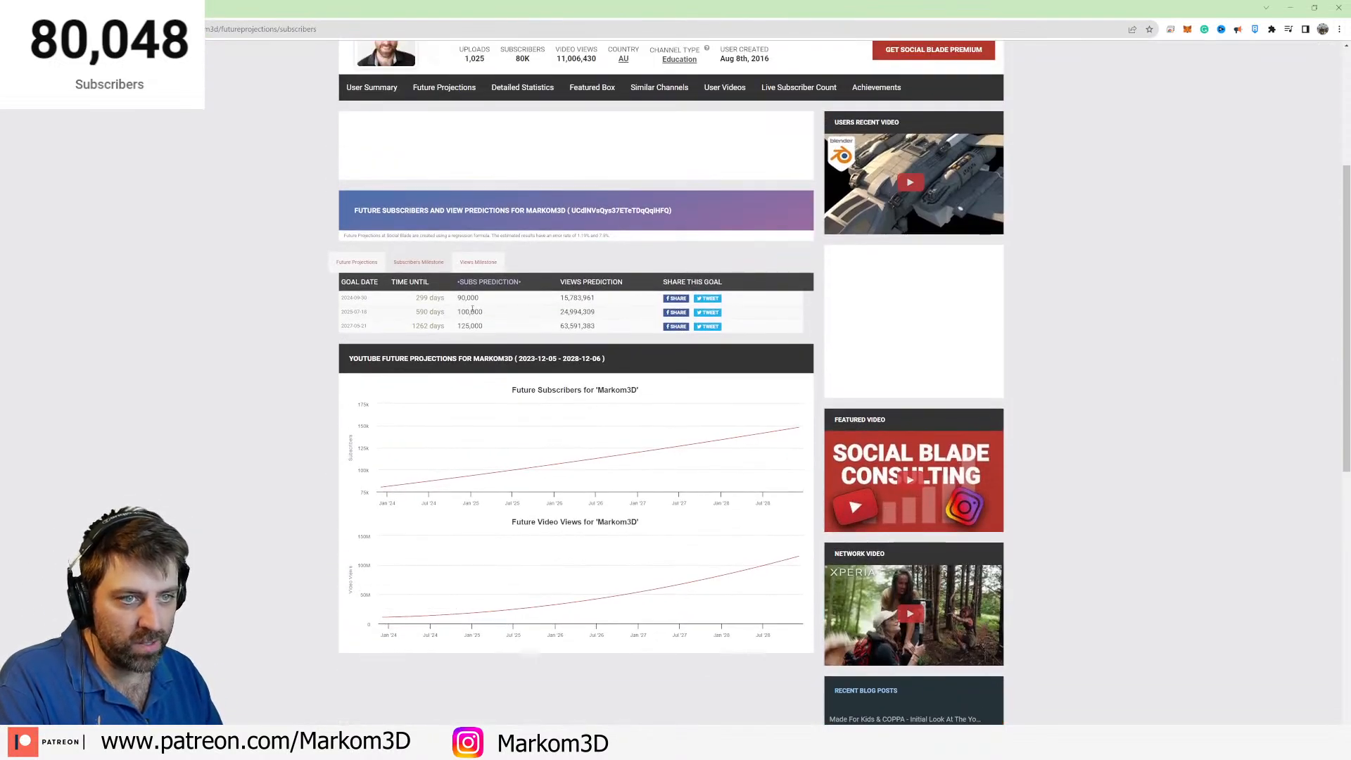
Highlight the 100,000 subscriber milestone in the projections table and switch back to Blender.
{"action": "double_click", "coordinate": [470, 312]}
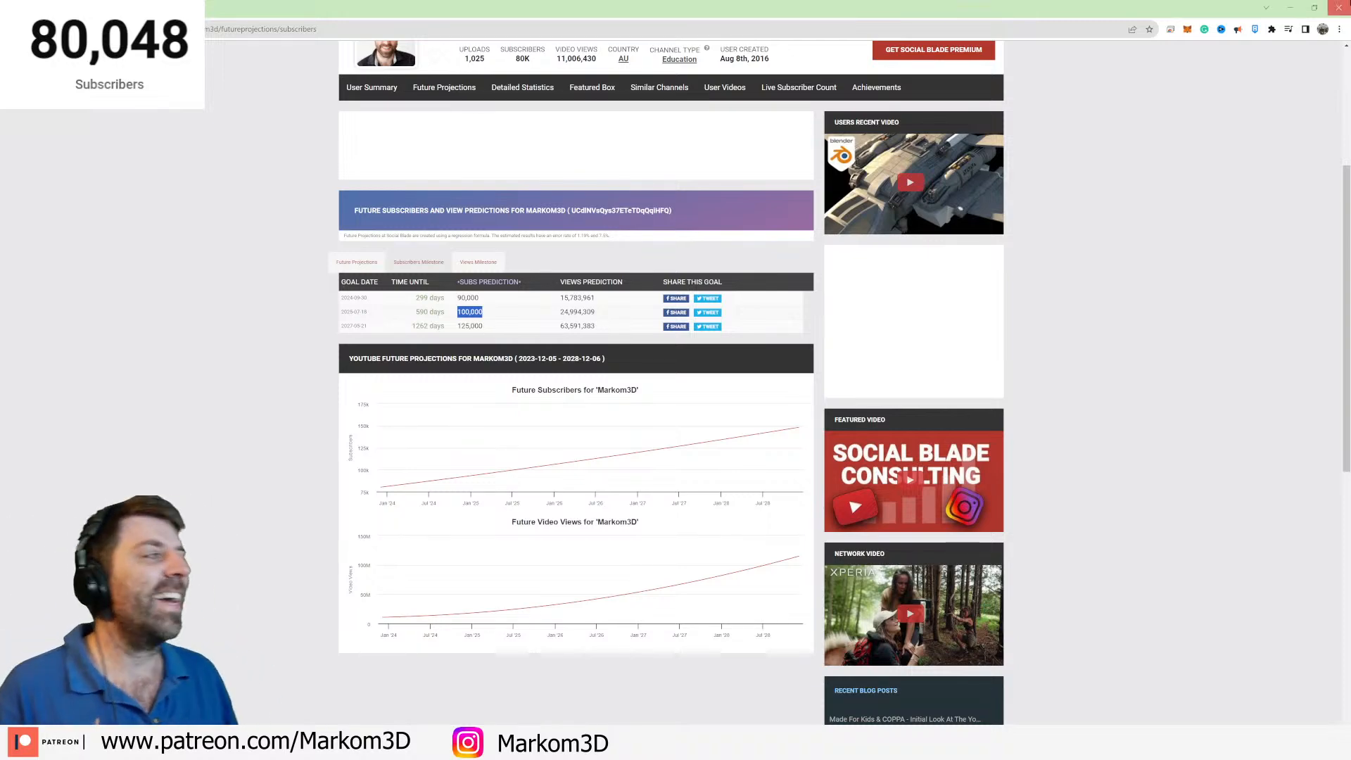
{"action": "left_click", "coordinate": [1290, 8]}
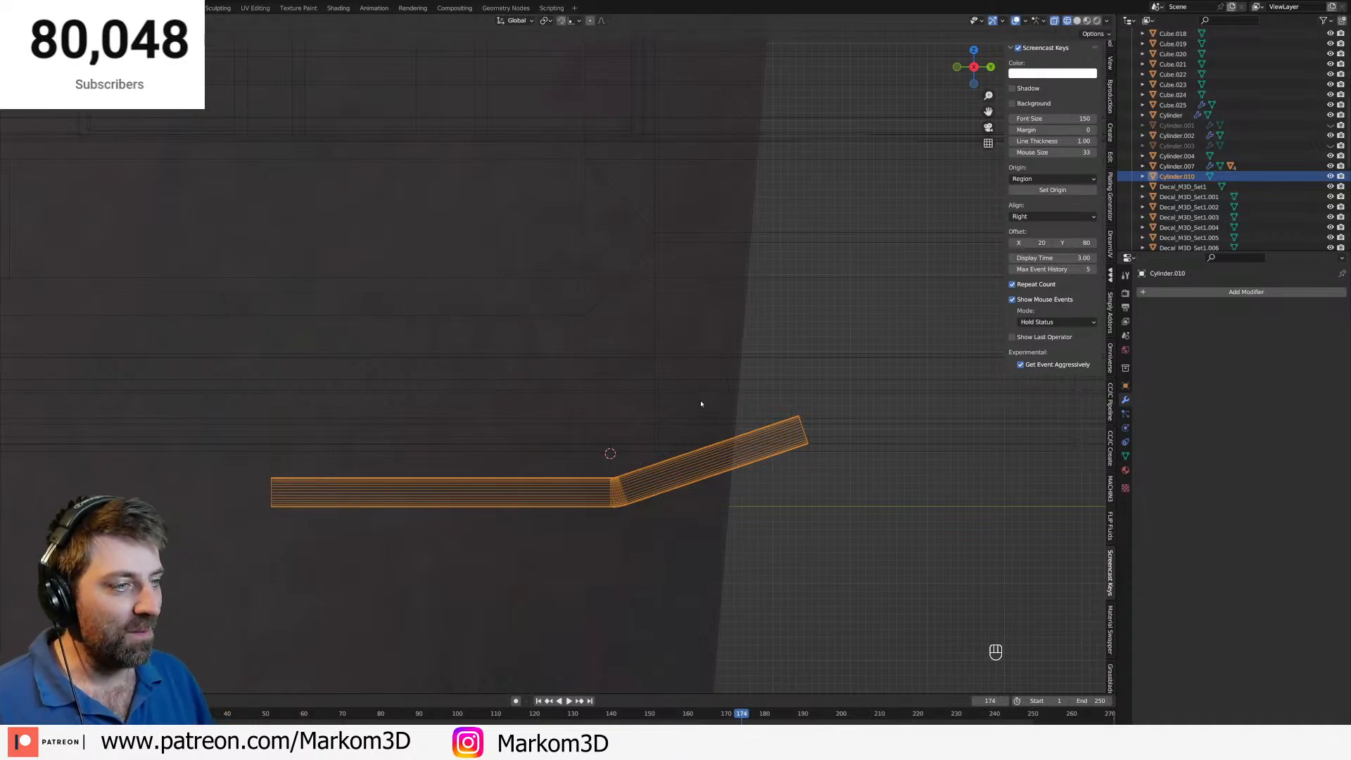
Extrude the end face of the thin pipe's straight section lengthwise until it sits beneath the rounded end of the large tank.
{"action": "middle_click_drag", "start_coordinate": [226, 513], "coordinate": [407, 474], "text": "shift"}
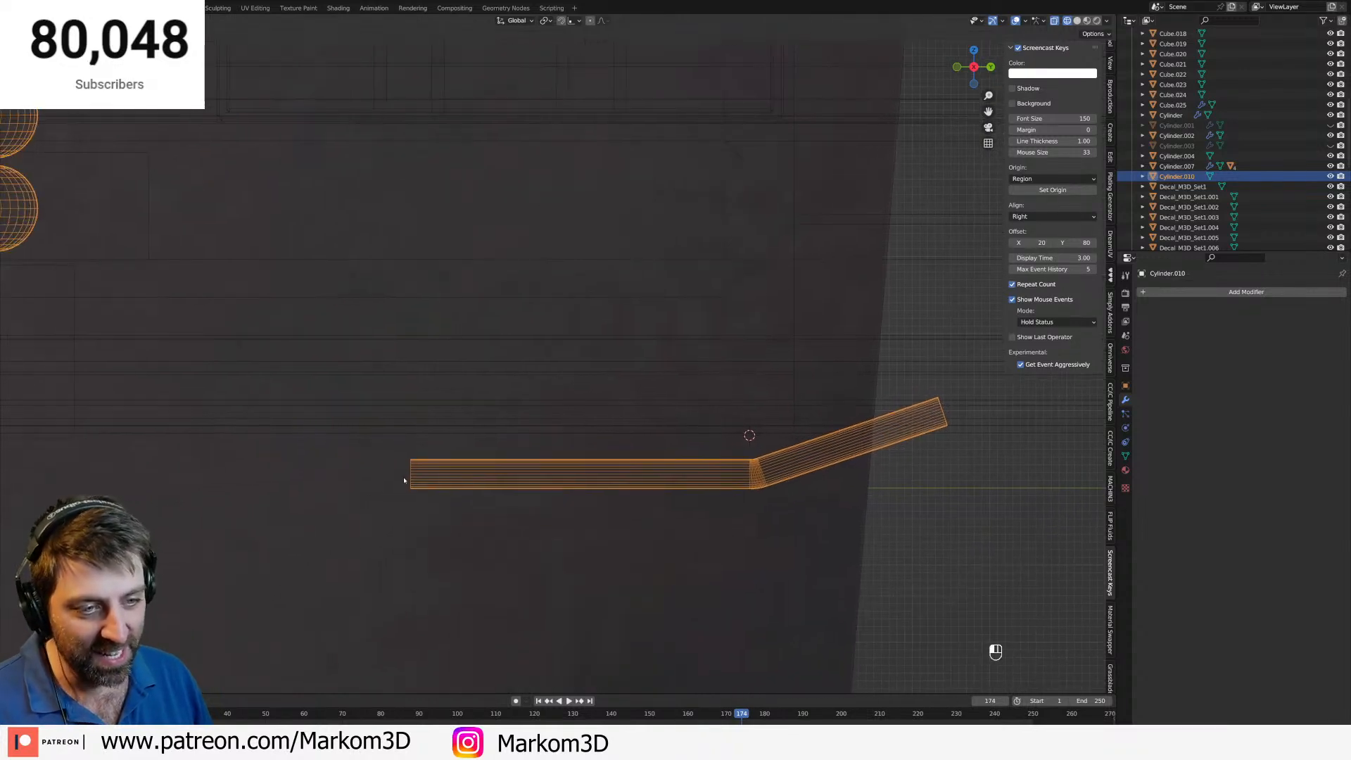
{"action": "left_click", "coordinate": [415, 481]}
{"action": "left_click", "coordinate": [415, 482]}
{"action": "key", "text": "Tab"}
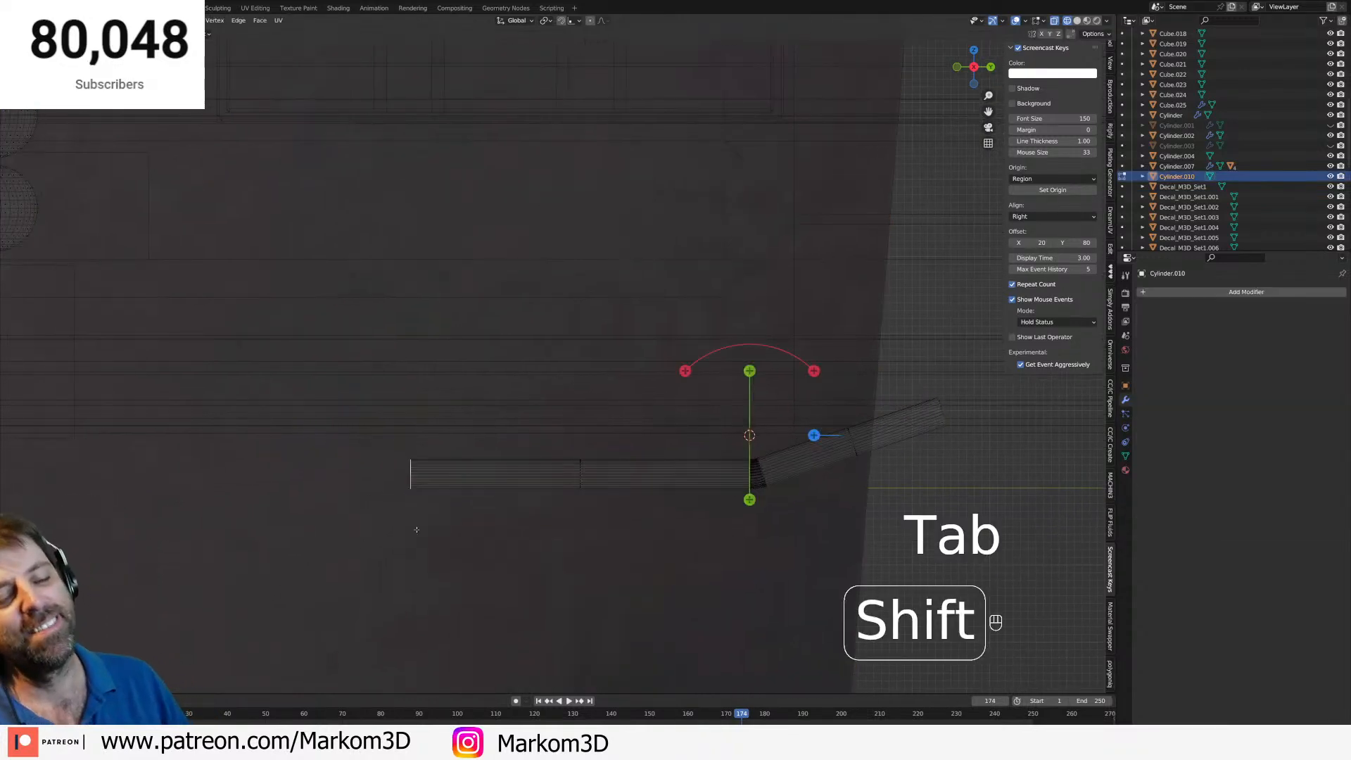
{"action": "middle_click_drag", "start_coordinate": [408, 521], "coordinate": [732, 525], "text": "shift"}
{"action": "scroll", "coordinate": [607, 485], "scroll_direction": "down", "scroll_amount": 2}
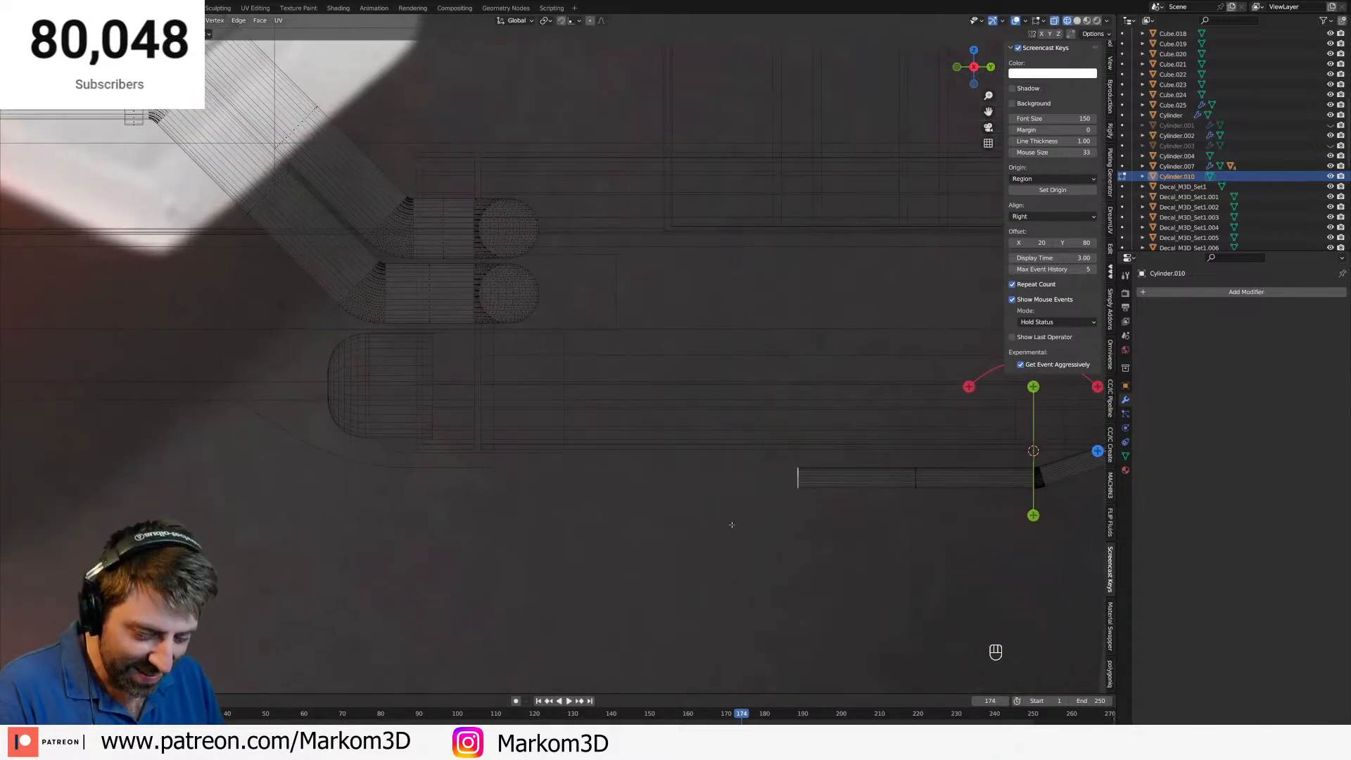
{"action": "key", "text": "e"}
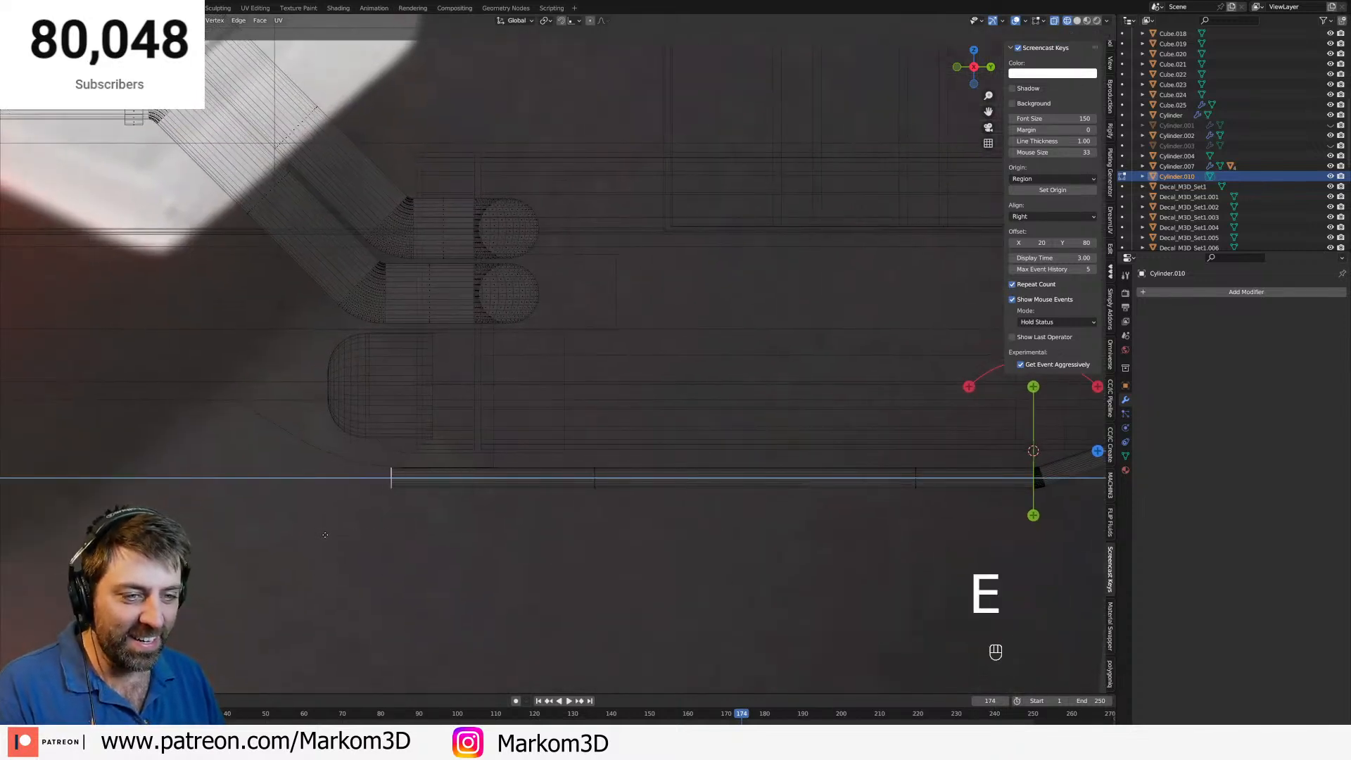
{"action": "left_click", "coordinate": [391, 473]}
Place the 3D cursor directly above the pipe's extended end, try spinning the end face about it, and undo the spin.
{"action": "scroll", "coordinate": [369, 497], "scroll_direction": "up", "scroll_amount": 3}
{"action": "right_click", "coordinate": [415, 263], "text": "shift"}
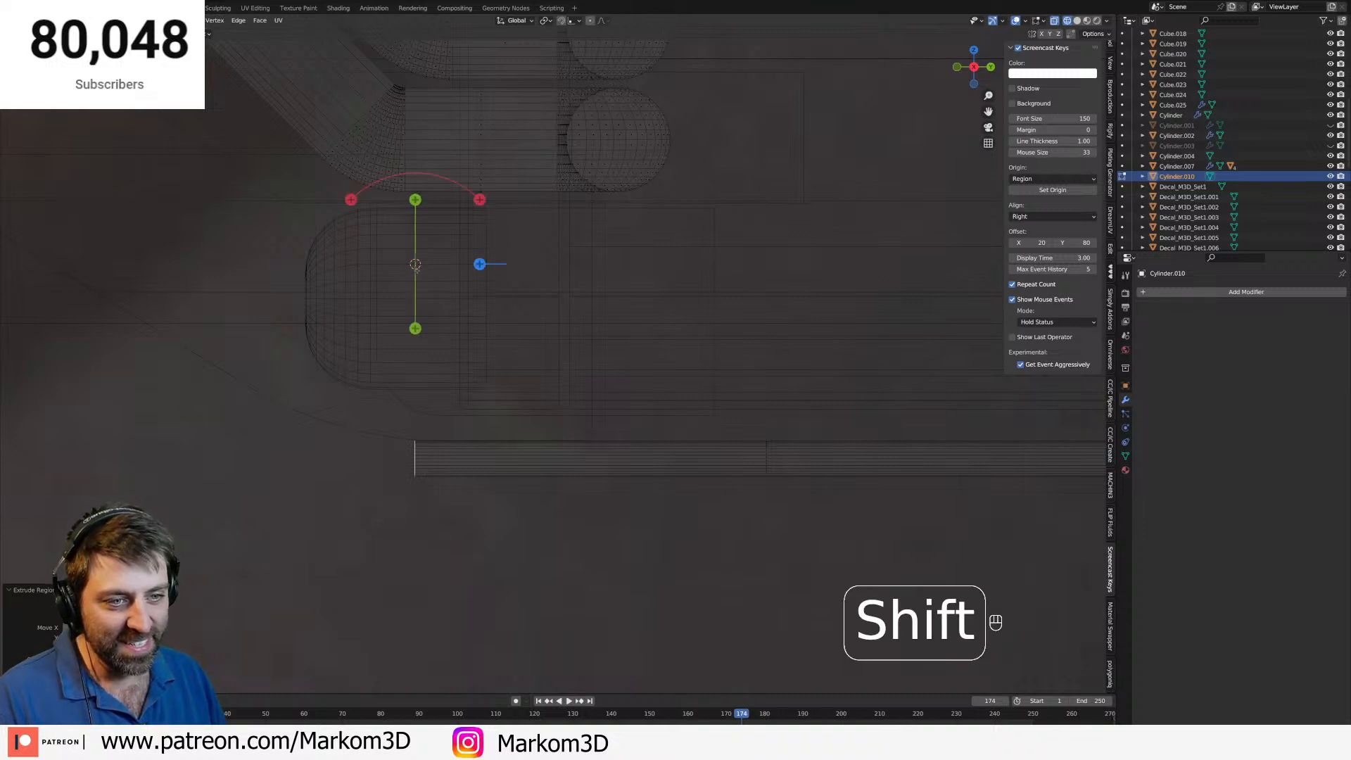
{"action": "left_click_drag", "start_coordinate": [477, 197], "coordinate": [486, 245]}
{"action": "key", "text": "ctrl+z"}
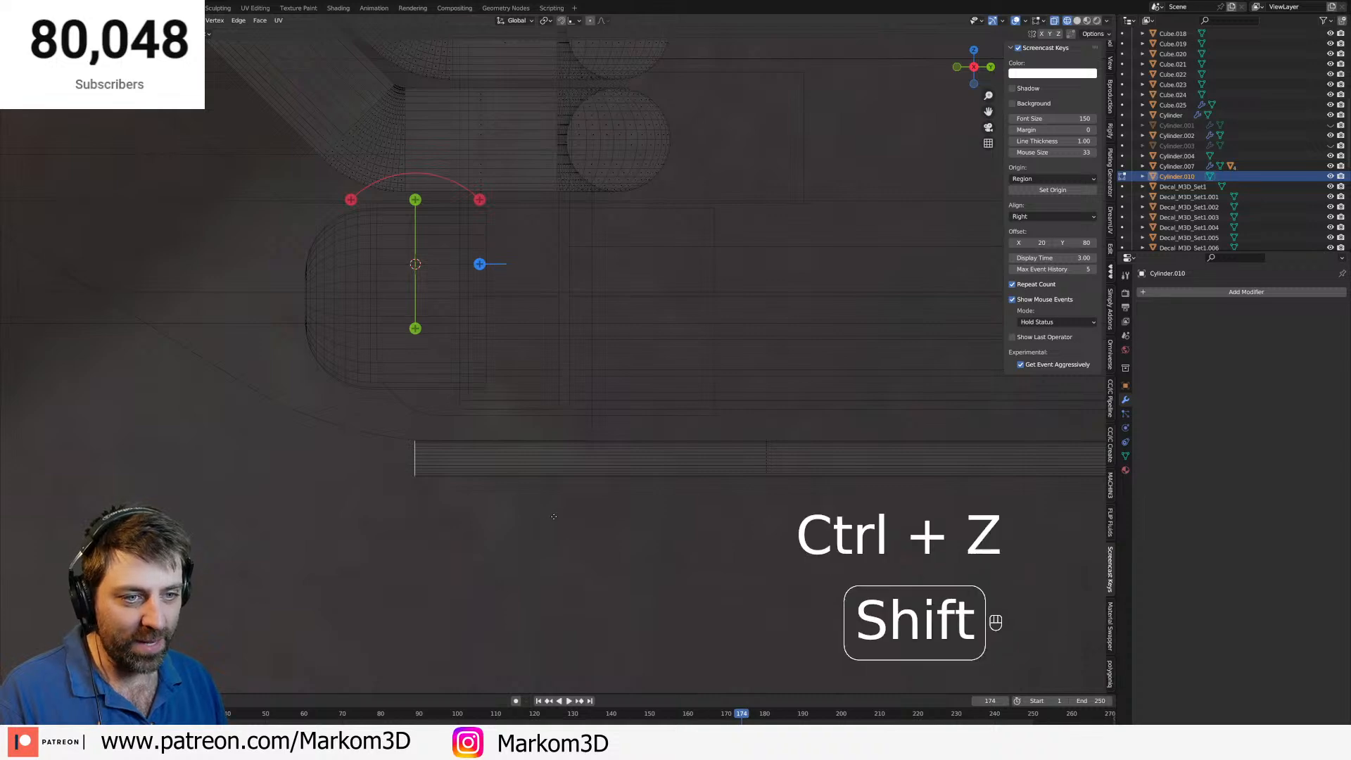
Try to spin the open end of the thin lower pipe around a point just above it and extrude it.
{"action": "right_click", "coordinate": [554, 517], "text": "shift"}
{"action": "right_click", "coordinate": [413, 294], "text": "shift"}
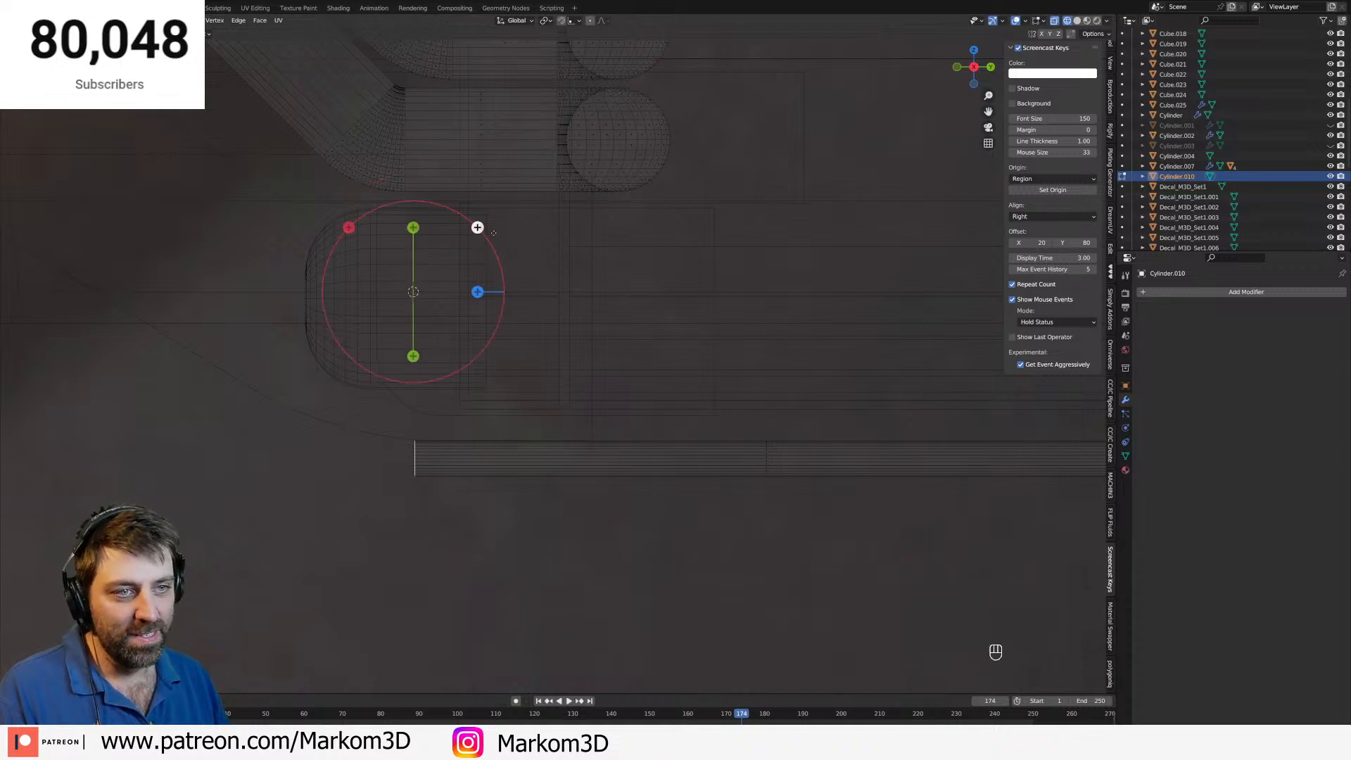
{"action": "left_click_drag", "start_coordinate": [477, 223], "coordinate": [548, 222]}
{"action": "scroll", "coordinate": [530, 294], "scroll_direction": "down", "scroll_amount": 3}
{"action": "middle_click_drag", "start_coordinate": [537, 413], "coordinate": [706, 458], "text": "shift"}
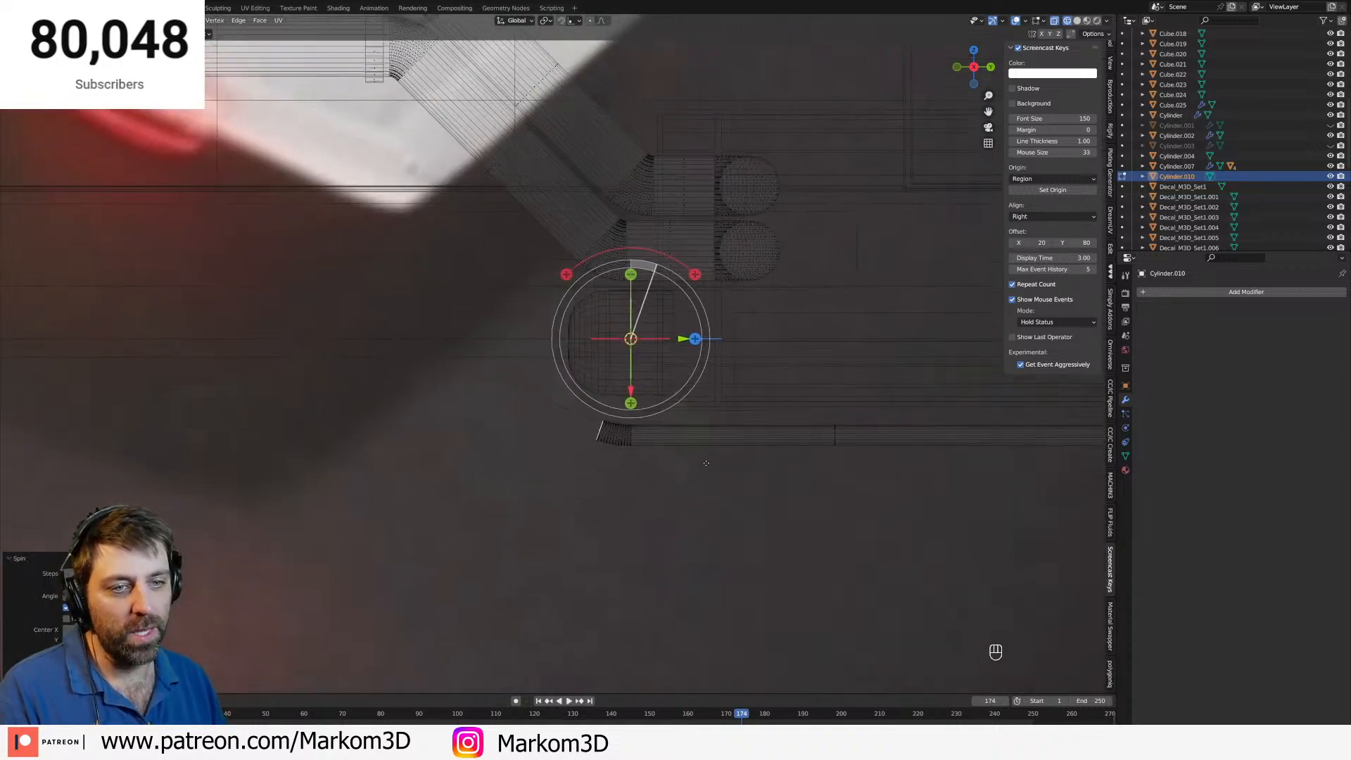
{"action": "key", "text": "e"}
{"action": "key", "text": "ctrl+z"}
{"action": "key", "text": "ctrl+z"}
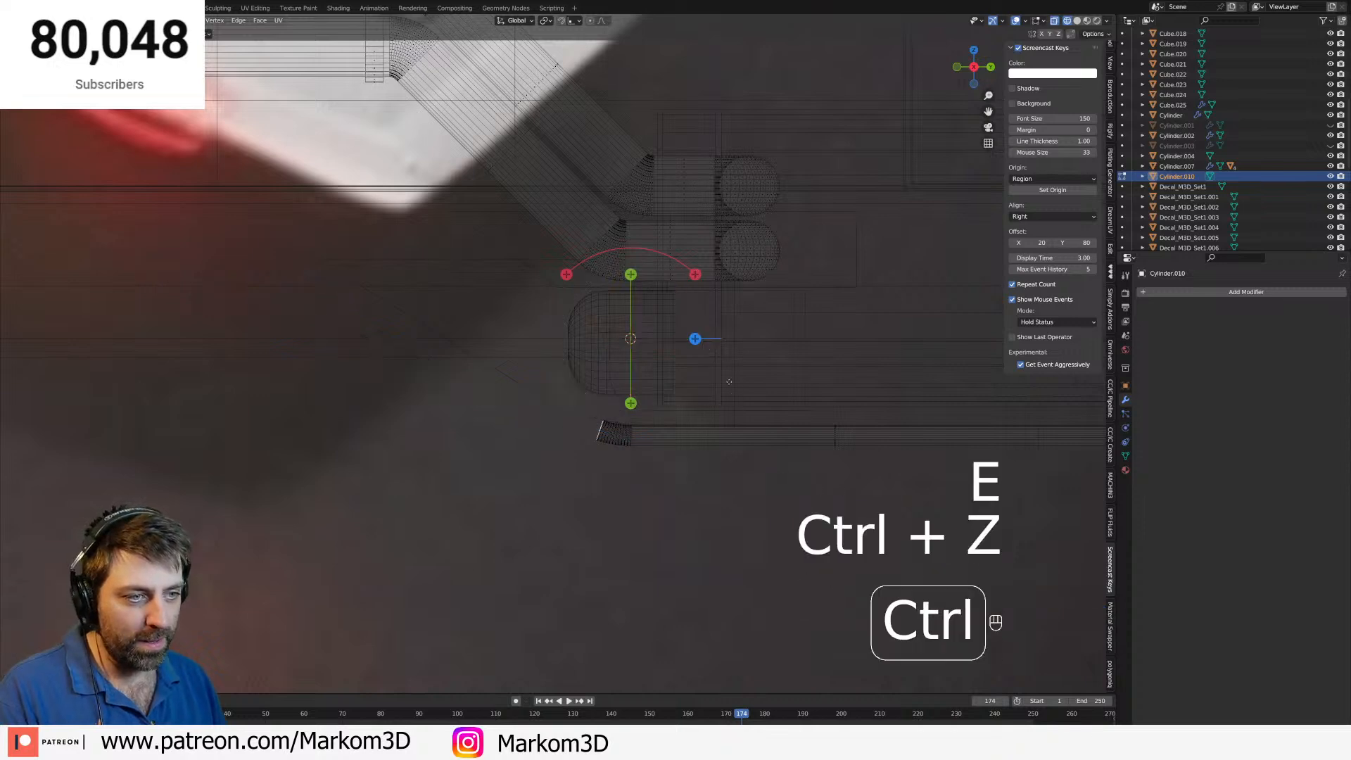
Spin the thin lower pipe's open end upward around a point higher above it, and extrude a long straight diagonal section.
{"action": "right_click", "coordinate": [630, 230], "text": "shift"}
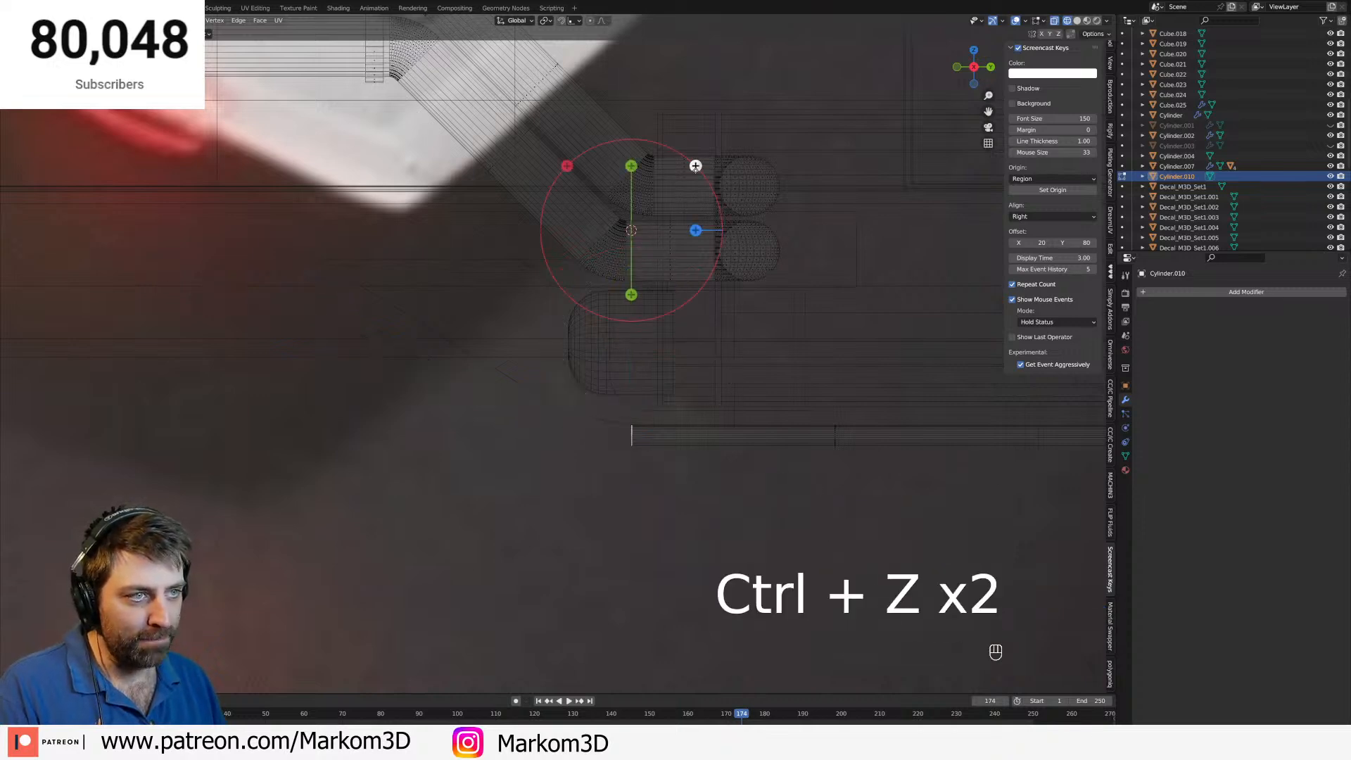
{"action": "left_click_drag", "start_coordinate": [695, 166], "coordinate": [776, 173]}
{"action": "left_click_drag", "start_coordinate": [790, 181], "coordinate": [795, 223]}
{"action": "key", "text": "e"}
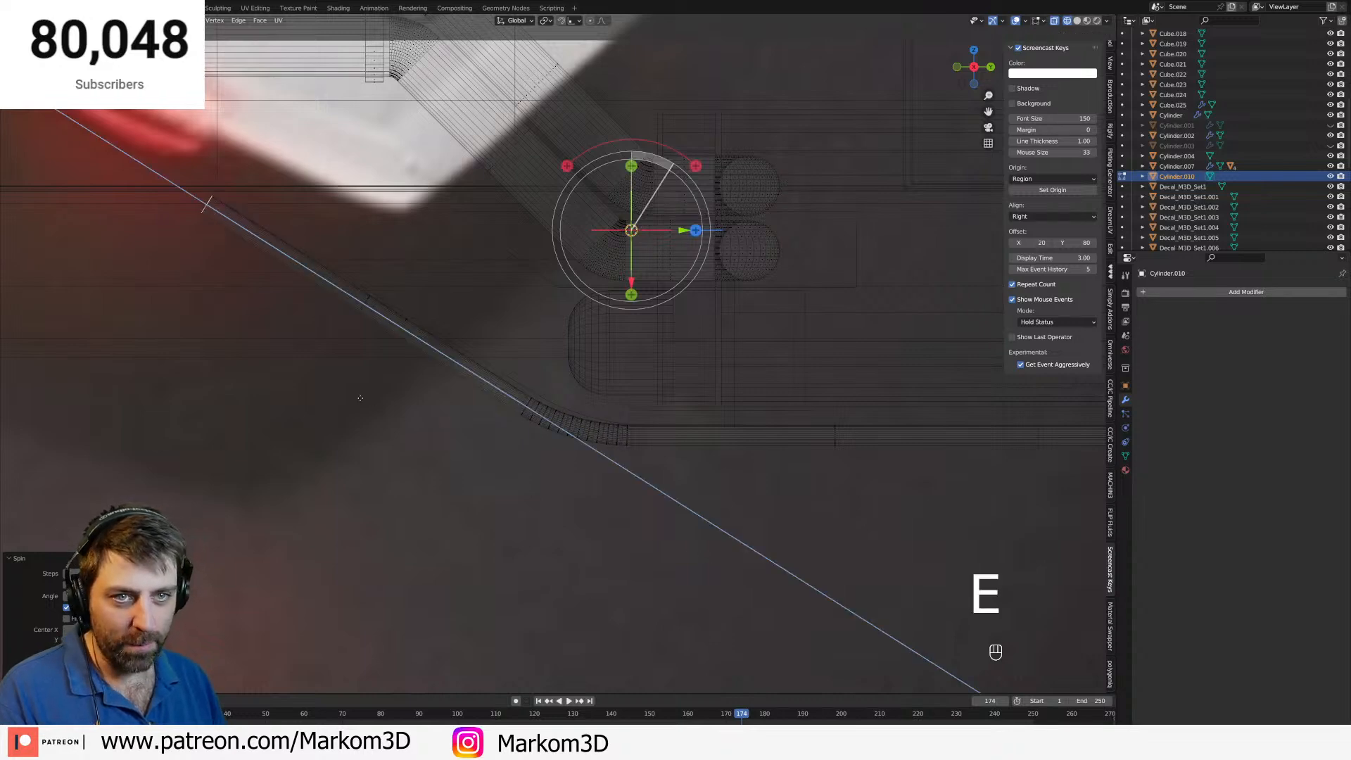
{"action": "left_click", "coordinate": [370, 399]}
{"action": "key", "text": "z"}
{"action": "left_click", "coordinate": [422, 402]}
Select the whole linked bent pipe and move it along X toward the underside of the pod, ending the mesh edit.
{"action": "scroll", "coordinate": [305, 442], "scroll_direction": "down", "scroll_amount": 2}
{"action": "mouse_move", "coordinate": [332, 449]}
{"action": "middle_mouse_down", "text": "shift"}
{"action": "mouse_move", "coordinate": [610, 547]}
{"action": "mouse_move", "coordinate": [772, 453]}
{"action": "mouse_move", "coordinate": [821, 446]}
{"action": "mouse_move", "coordinate": [487, 464]}
{"action": "middle_mouse_up", "text": "shift"}
{"action": "key", "text": "ctrl+l"}
{"action": "key", "text": "g"}
{"action": "key", "text": "y"}
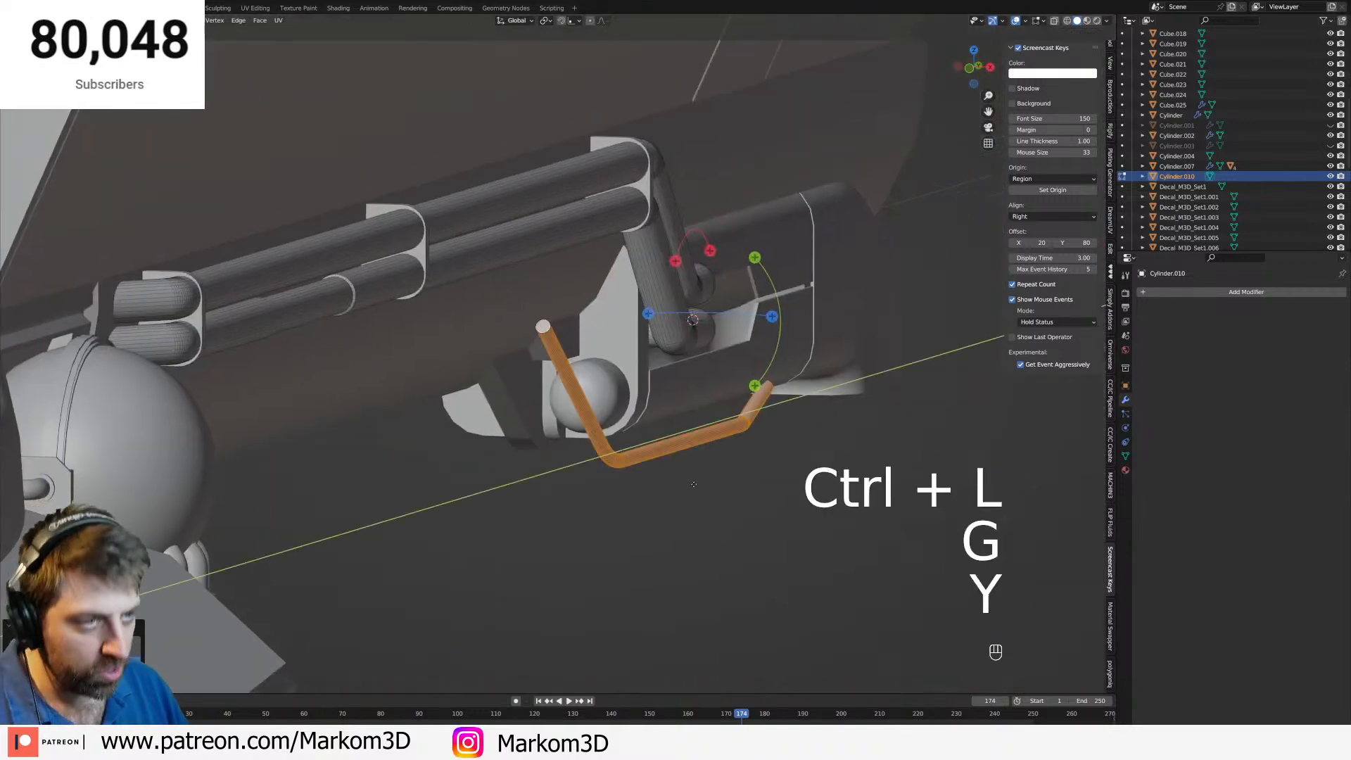
{"action": "key", "text": "x"}
{"action": "left_click", "coordinate": [594, 467], "text": "shift"}
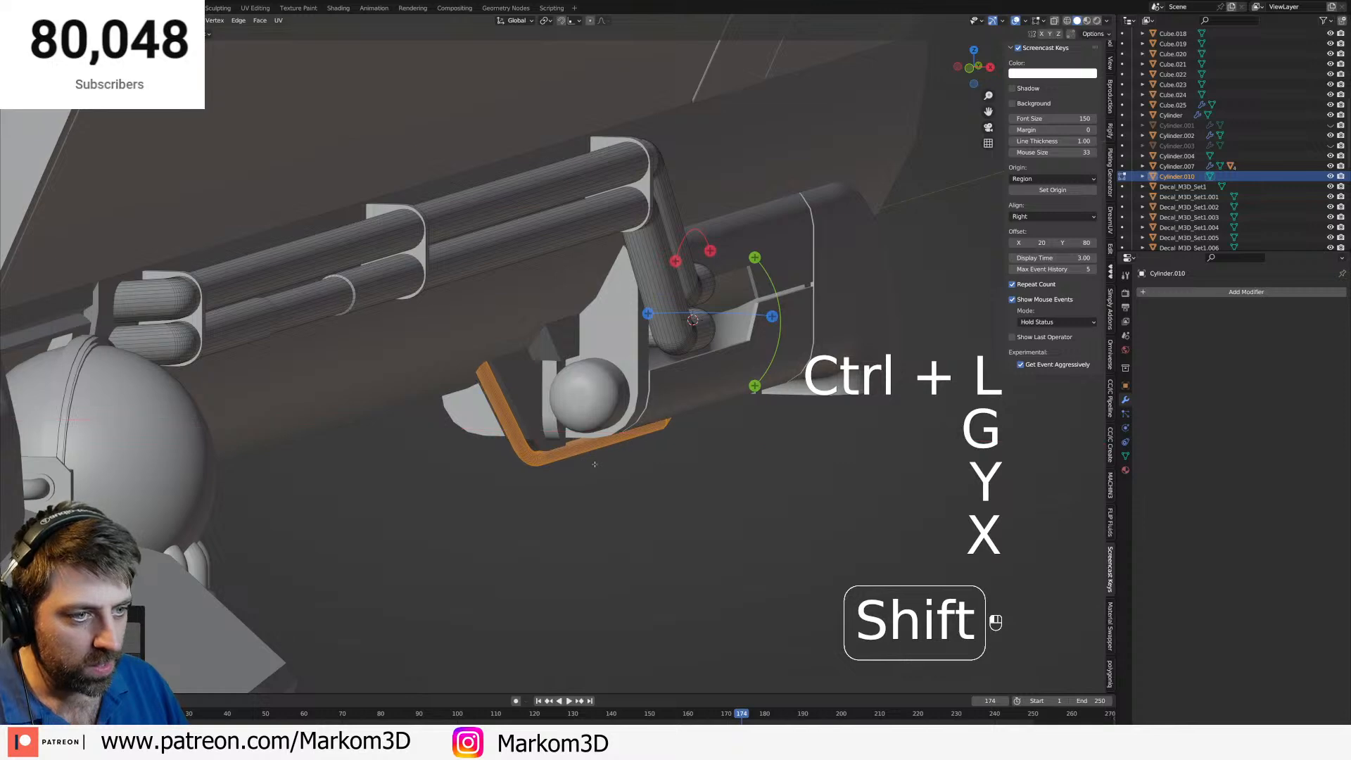
{"action": "key", "text": "Tab"}
Reveal all hidden objects, hide Cylinder.001 and Cylinder.003 again, and save the file.
{"action": "scroll", "coordinate": [704, 503], "scroll_direction": "down", "scroll_amount": 5}
{"action": "middle_click_drag", "start_coordinate": [724, 515], "coordinate": [642, 500]}
{"action": "scroll", "coordinate": [718, 491], "scroll_direction": "up", "scroll_amount": 3}
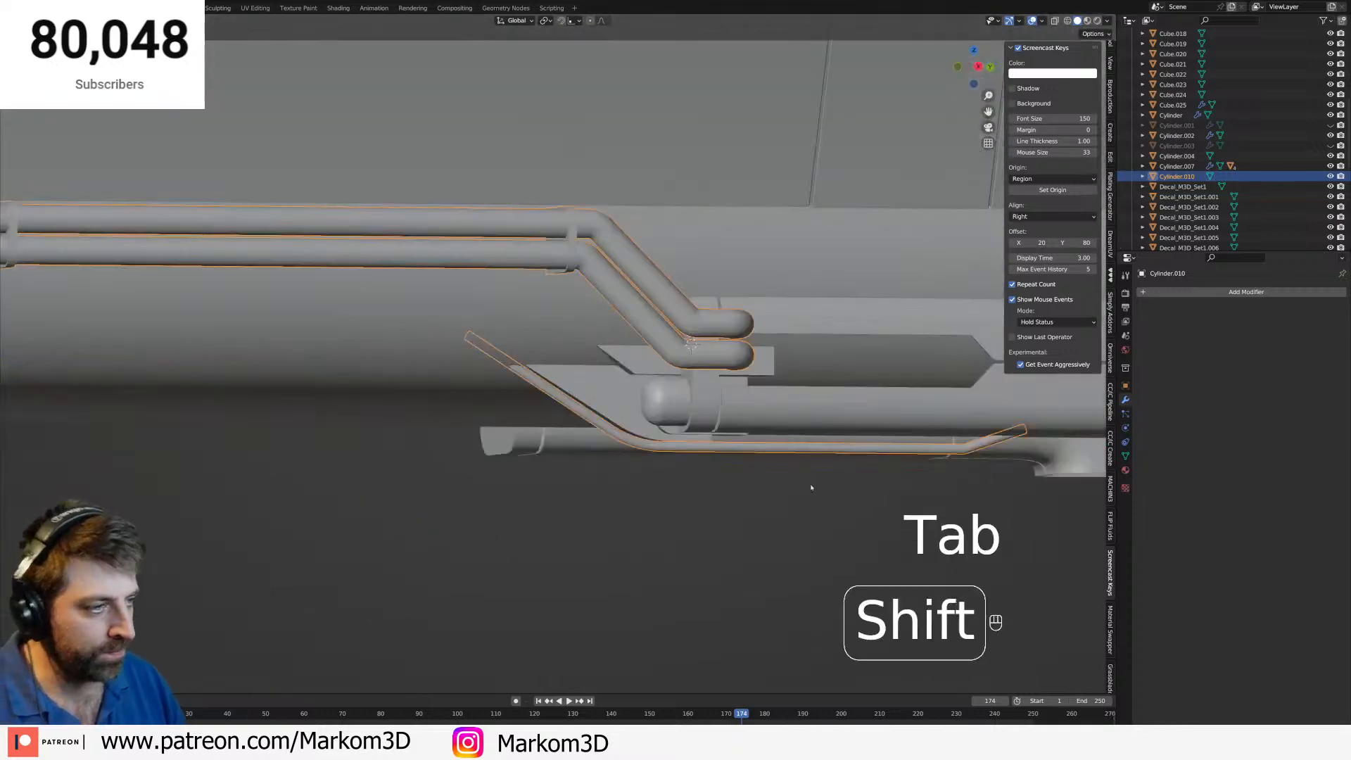
{"action": "middle_click_drag", "start_coordinate": [812, 486], "coordinate": [644, 534], "text": "shift"}
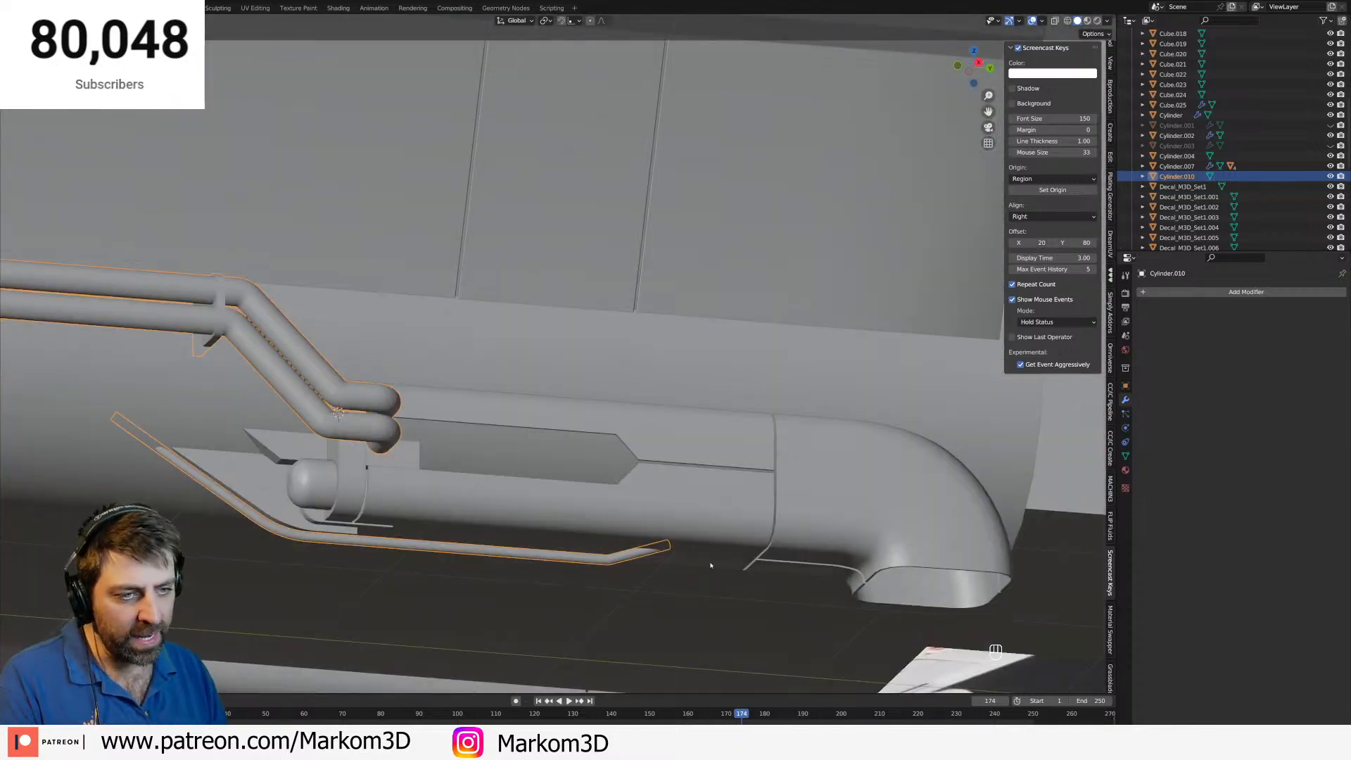
{"action": "key", "text": "alt+h"}
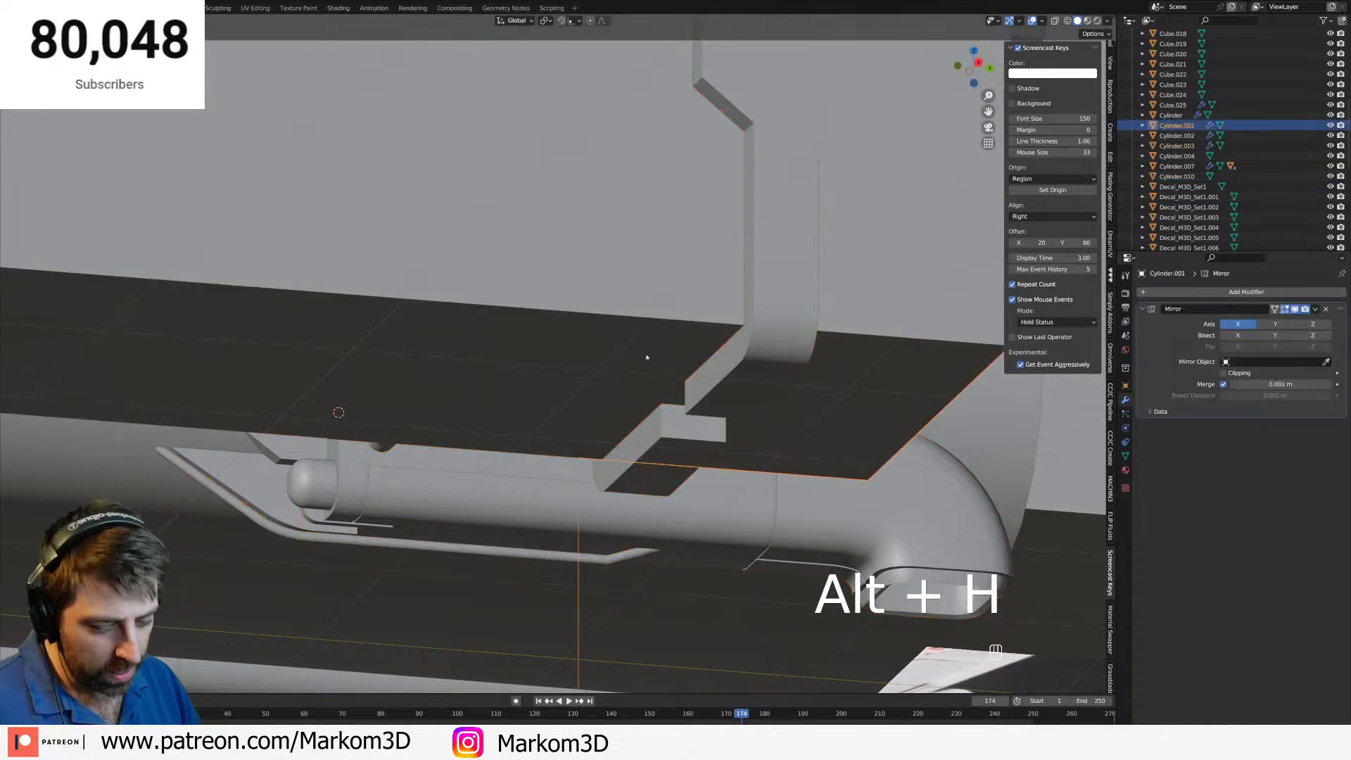
{"action": "key", "text": "h"}
{"action": "key", "text": "h"}
{"action": "key", "text": "ctrl+s"}
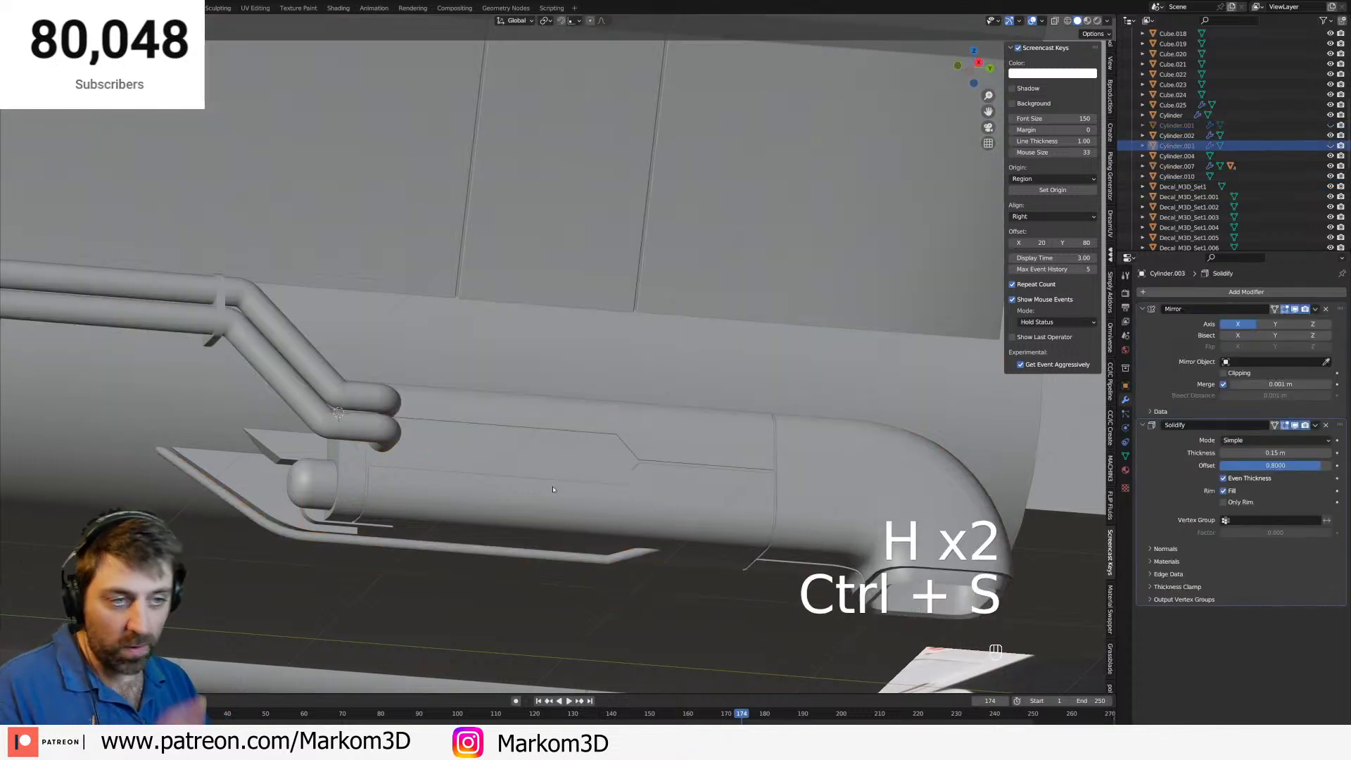
Select the pod's outer shell, Cube.004, behind the pipe ends.
{"action": "left_click", "coordinate": [553, 489]}
{"action": "middle_click_drag", "start_coordinate": [485, 495], "coordinate": [441, 522]}
{"action": "scroll", "coordinate": [445, 504], "scroll_direction": "up", "scroll_amount": 3}
{"action": "middle_click_drag", "start_coordinate": [473, 451], "coordinate": [489, 464]}
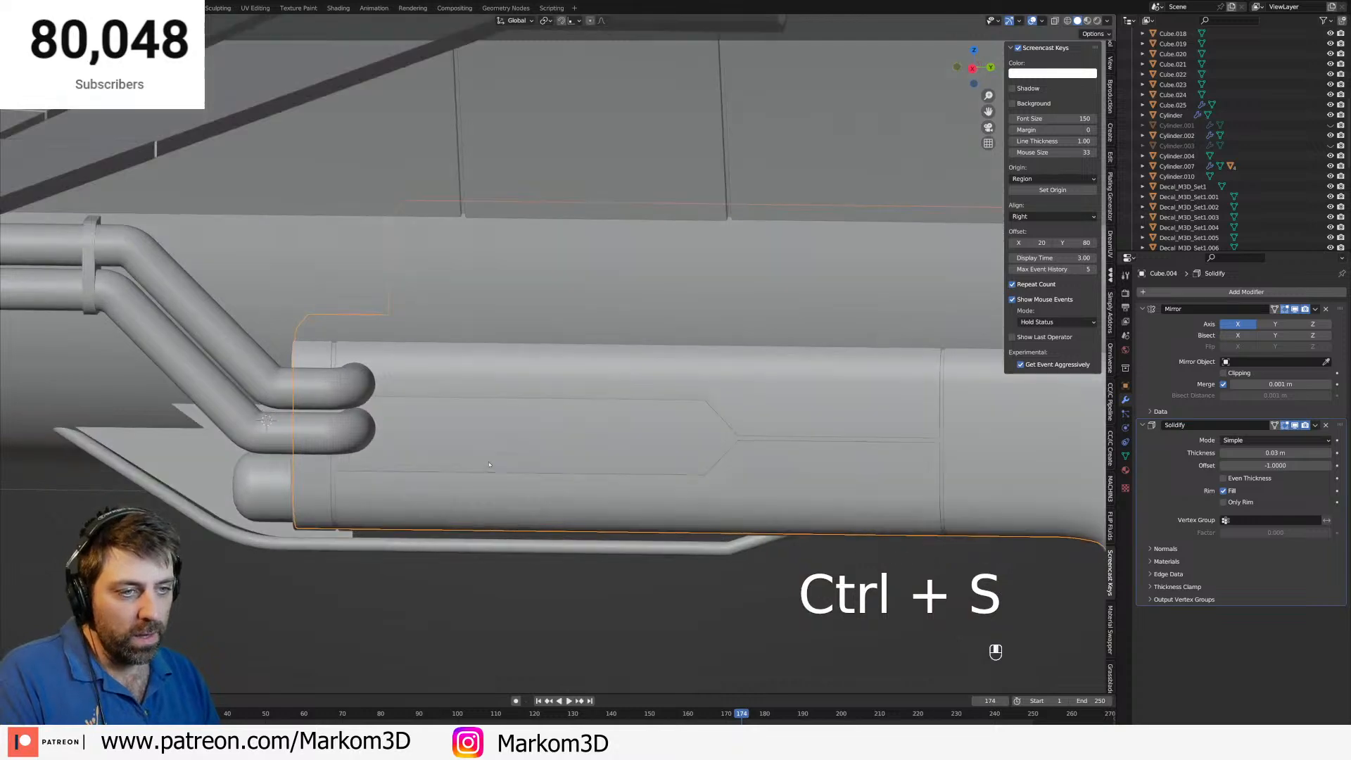
{"action": "key", "text": "Tab"}
{"action": "key", "text": "Tab"}
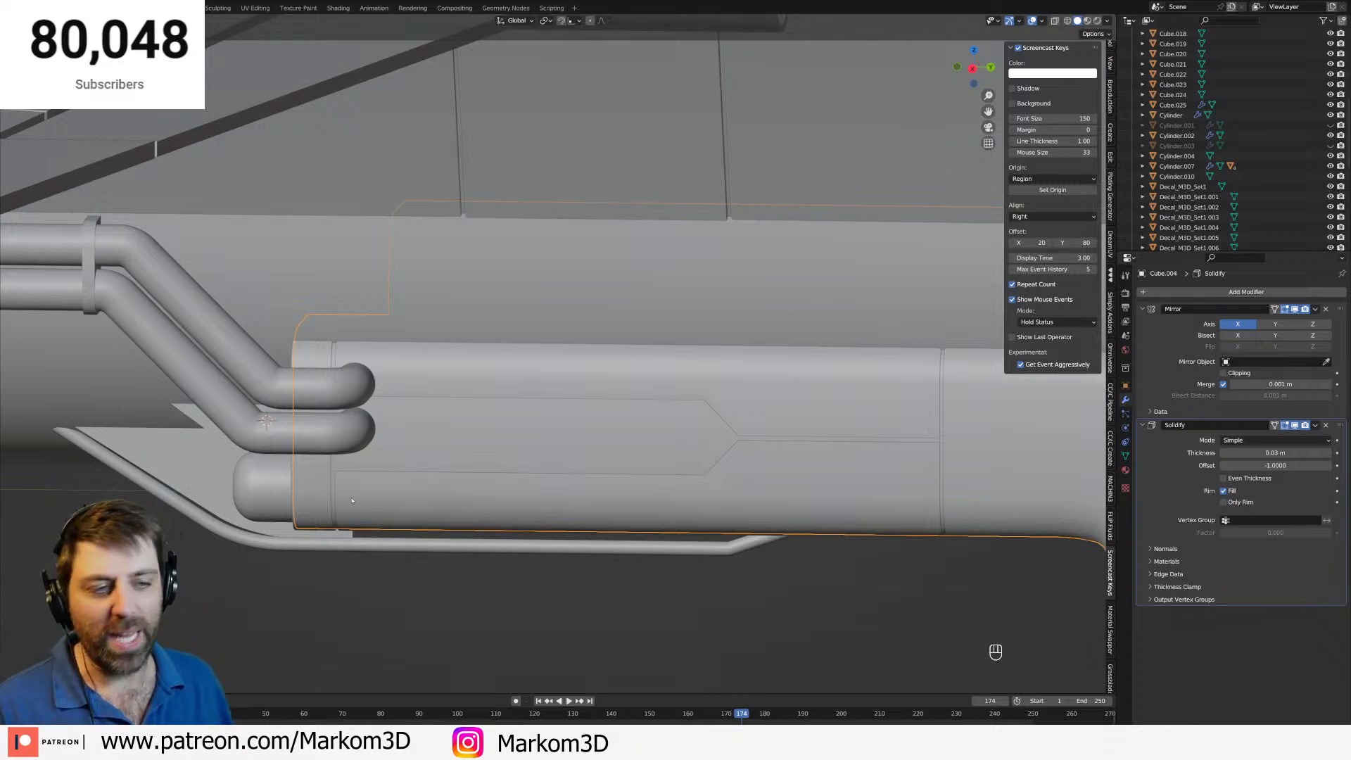
{"action": "middle_click_drag", "start_coordinate": [352, 500], "coordinate": [386, 494]}
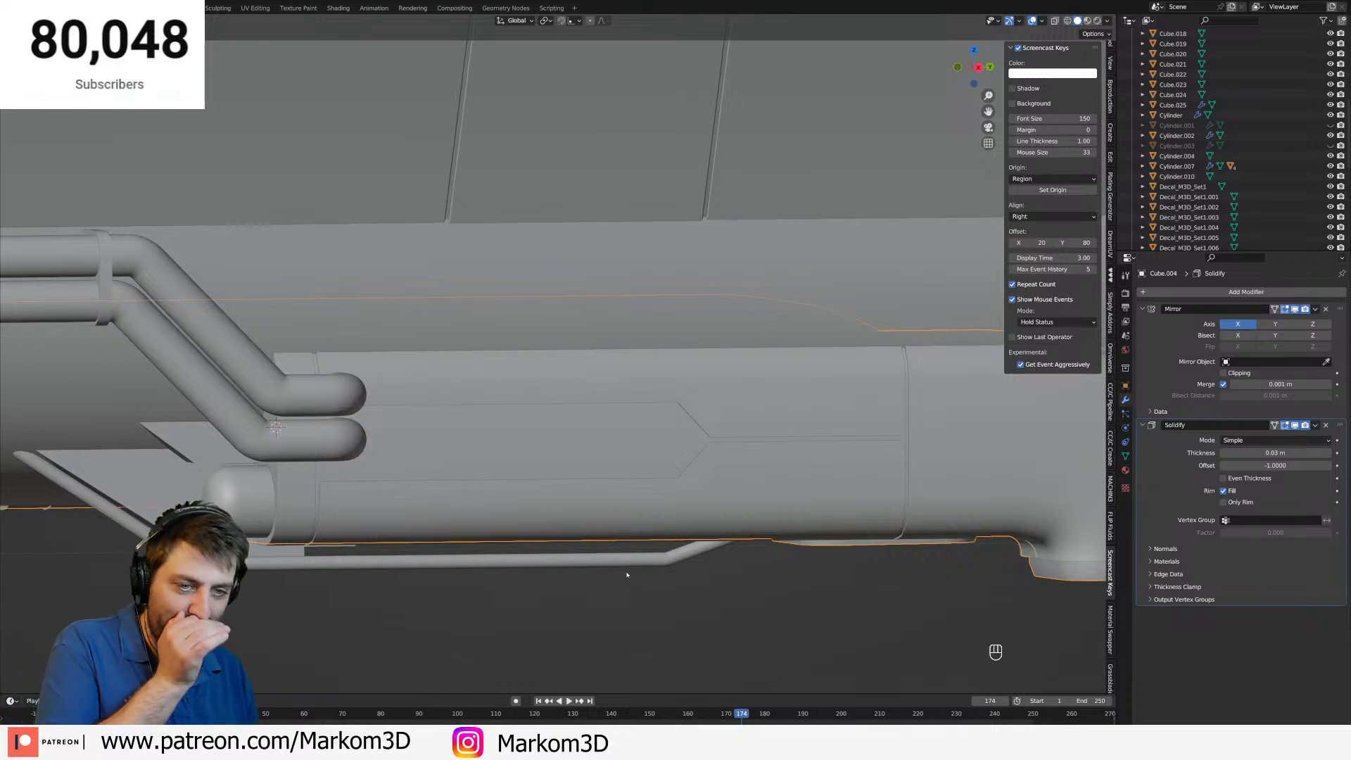
{"action": "mouse_move", "coordinate": [585, 425]}
{"action": "middle_mouse_down"}
{"action": "mouse_move", "coordinate": [567, 448]}
{"action": "mouse_move", "coordinate": [613, 457]}
{"action": "mouse_move", "coordinate": [603, 478]}
{"action": "mouse_move", "coordinate": [598, 450]}
{"action": "mouse_move", "coordinate": [631, 478]}
{"action": "middle_mouse_up"}
Edit the pod shell's mesh in solid shading and select the pointed panel face on its side.
{"action": "key", "text": "Tab"}
{"action": "key", "text": "Tab"}
{"action": "key", "text": "Tab"}
{"action": "key", "text": "z"}
{"action": "left_click", "coordinate": [602, 478]}
{"action": "key", "text": "z"}
{"action": "left_click", "coordinate": [697, 479]}
{"action": "key", "text": "3"}
{"action": "left_click", "coordinate": [592, 446]}
{"action": "scroll", "coordinate": [631, 478], "scroll_direction": "up", "scroll_amount": 2}
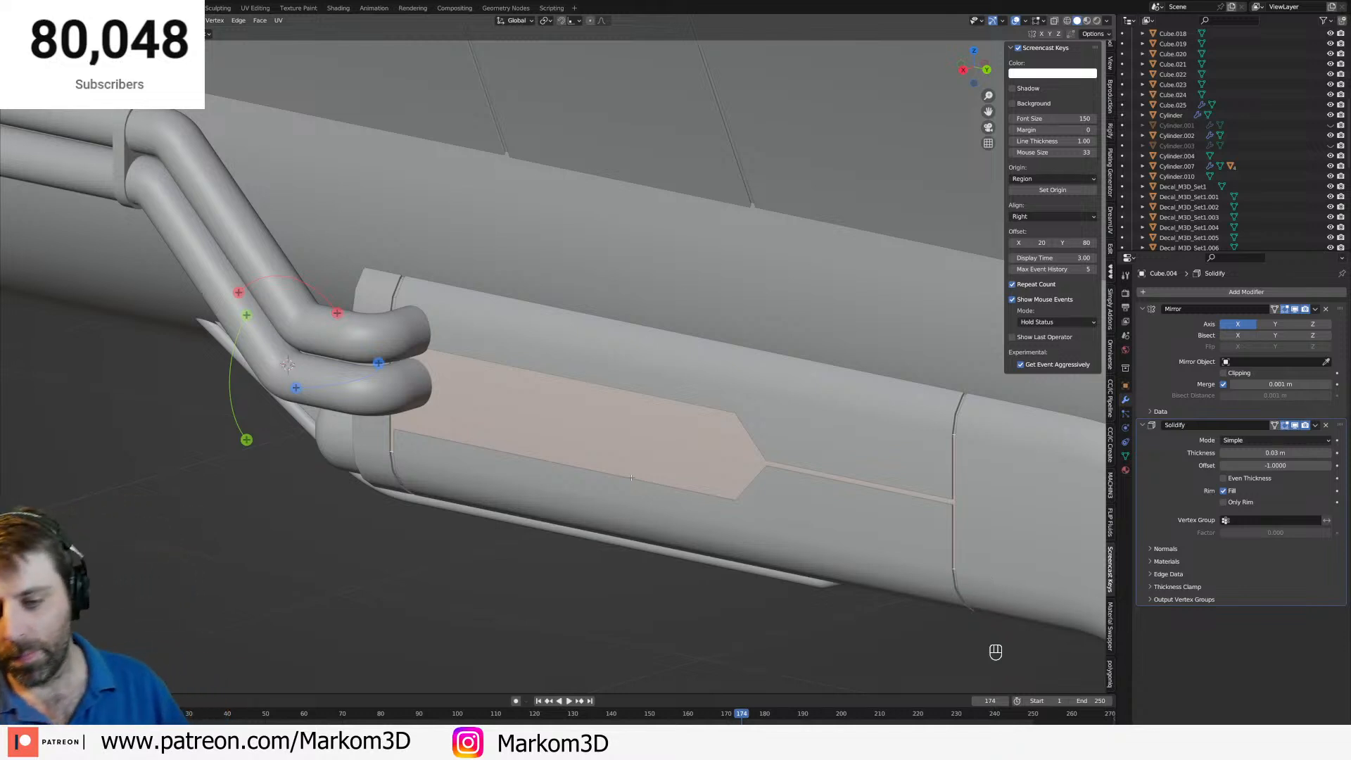
Add two vertical loop cuts across the pointed side panel, one near each end.
{"action": "key", "text": "ctrl+r"}
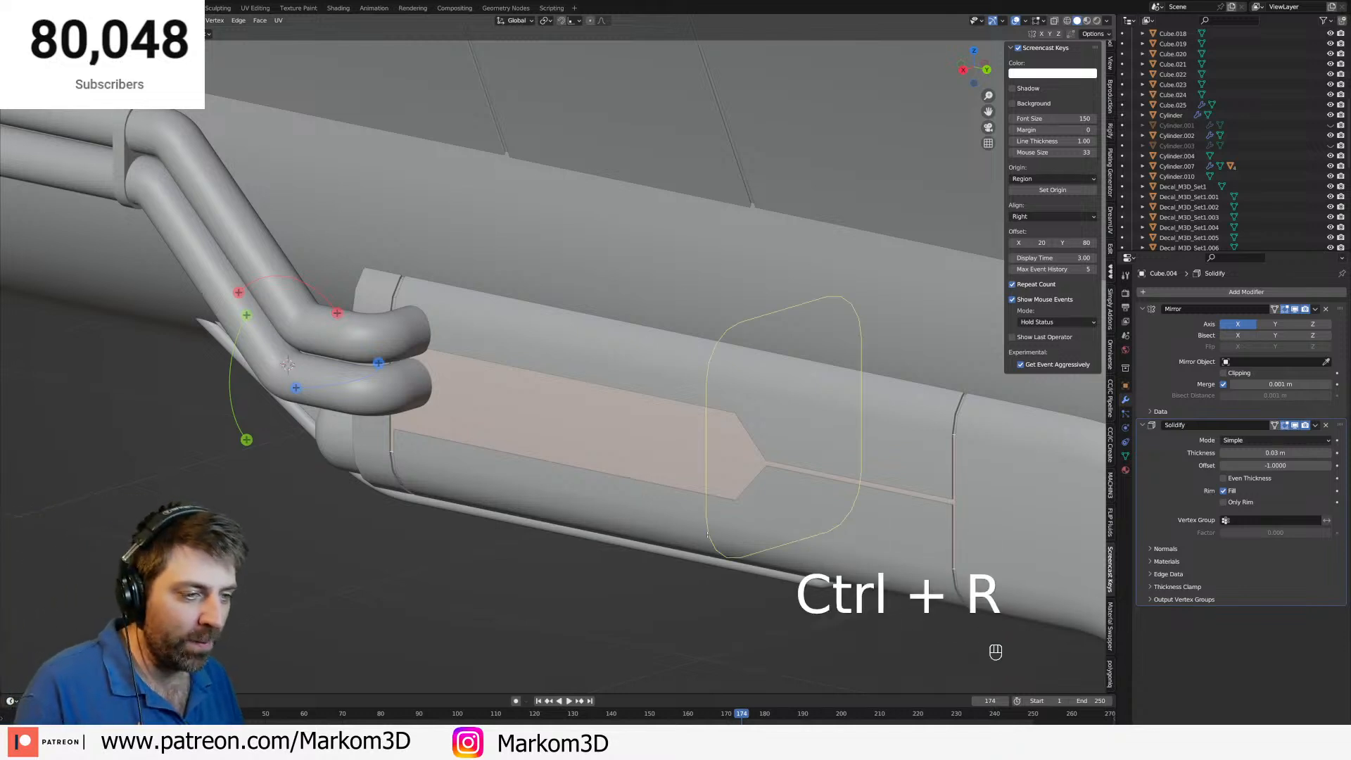
{"action": "left_click", "coordinate": [708, 421]}
{"action": "left_click", "coordinate": [409, 494]}
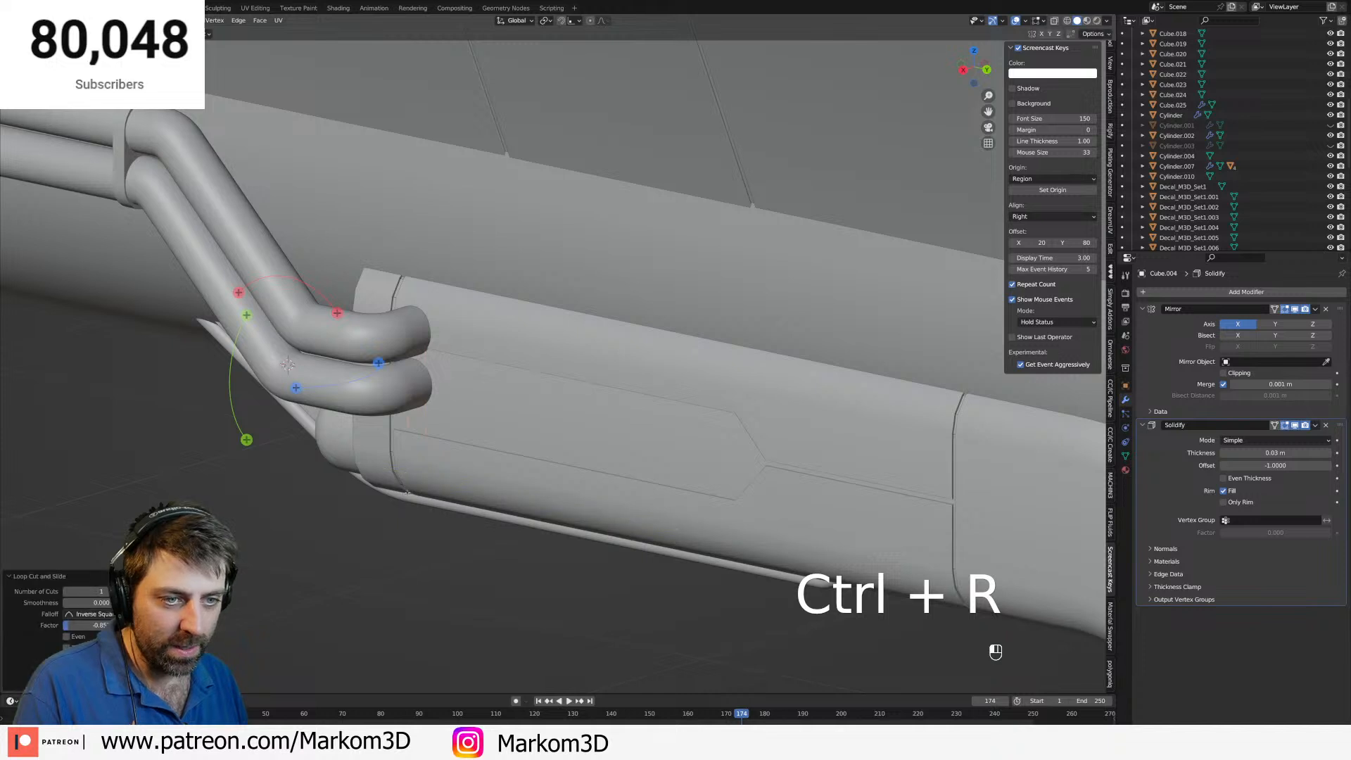
{"action": "key", "text": "ctrl+r"}
{"action": "key", "text": "ctrl+r"}
{"action": "left_click", "coordinate": [705, 512]}
{"action": "left_click", "coordinate": [690, 508]}
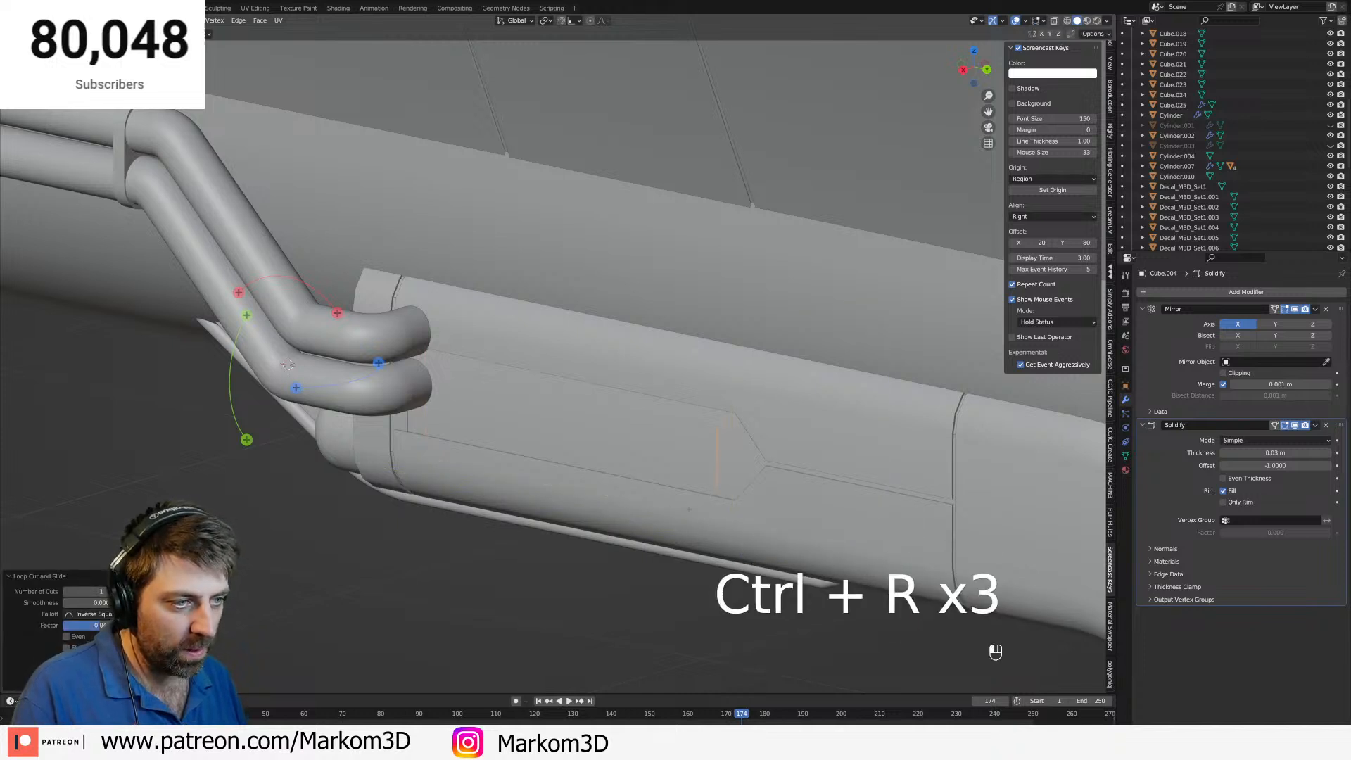
Inset the rectangular face between the two cuts and scale it along Z.
{"action": "key", "text": "3"}
{"action": "left_click", "coordinate": [665, 445]}
{"action": "middle_click_drag", "start_coordinate": [777, 506], "coordinate": [788, 518], "text": "shift"}
{"action": "key", "text": "i"}
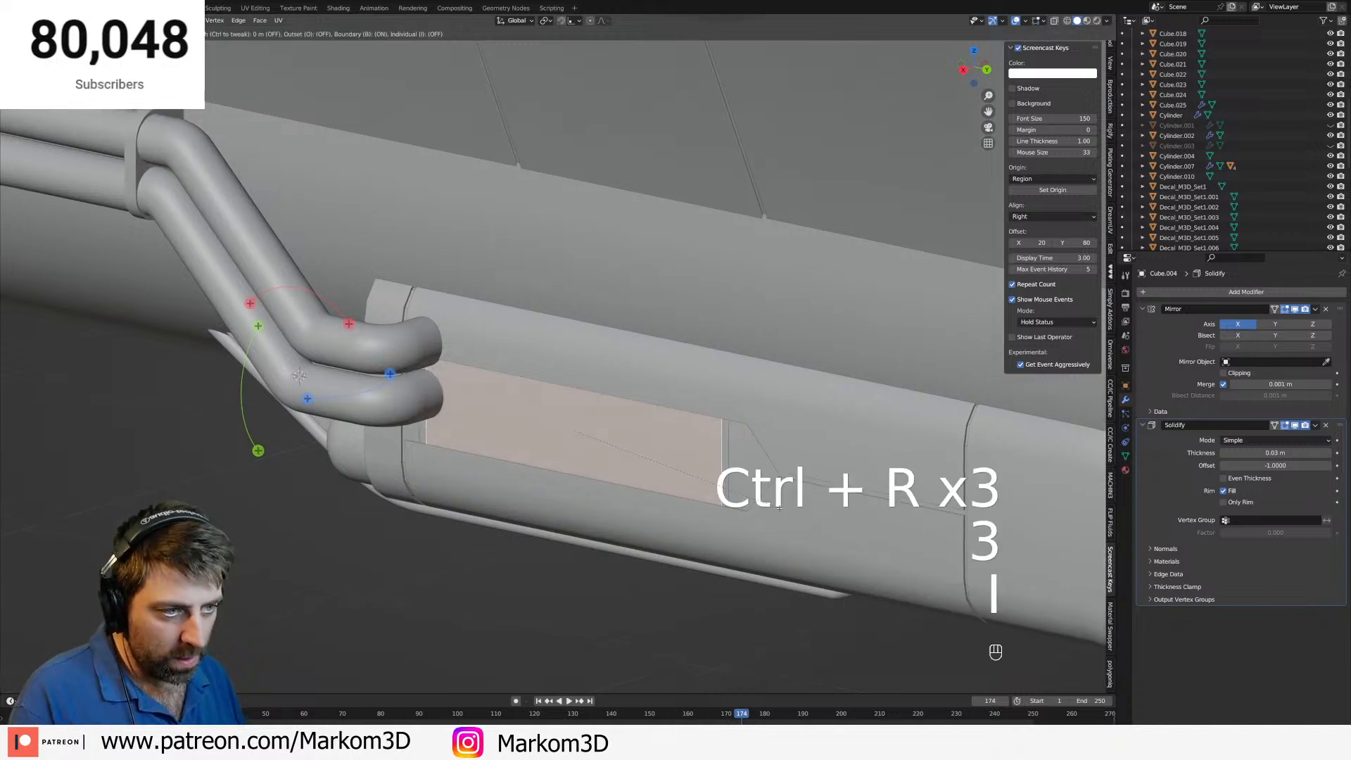
{"action": "key", "text": "s"}
{"action": "key", "text": "z"}
{"action": "left_click", "coordinate": [706, 487]}
Extrude the rectangular face inward to form a shallow recess, finish the mesh edit and save the file.
{"action": "middle_click_drag", "start_coordinate": [706, 488], "coordinate": [675, 497]}
{"action": "key", "text": "e"}
{"action": "left_click", "coordinate": [784, 461]}
{"action": "scroll", "coordinate": [665, 469], "scroll_direction": "down", "scroll_amount": 4}
{"action": "key", "text": "Tab"}
{"action": "scroll", "coordinate": [666, 469], "scroll_direction": "down", "scroll_amount": 2}
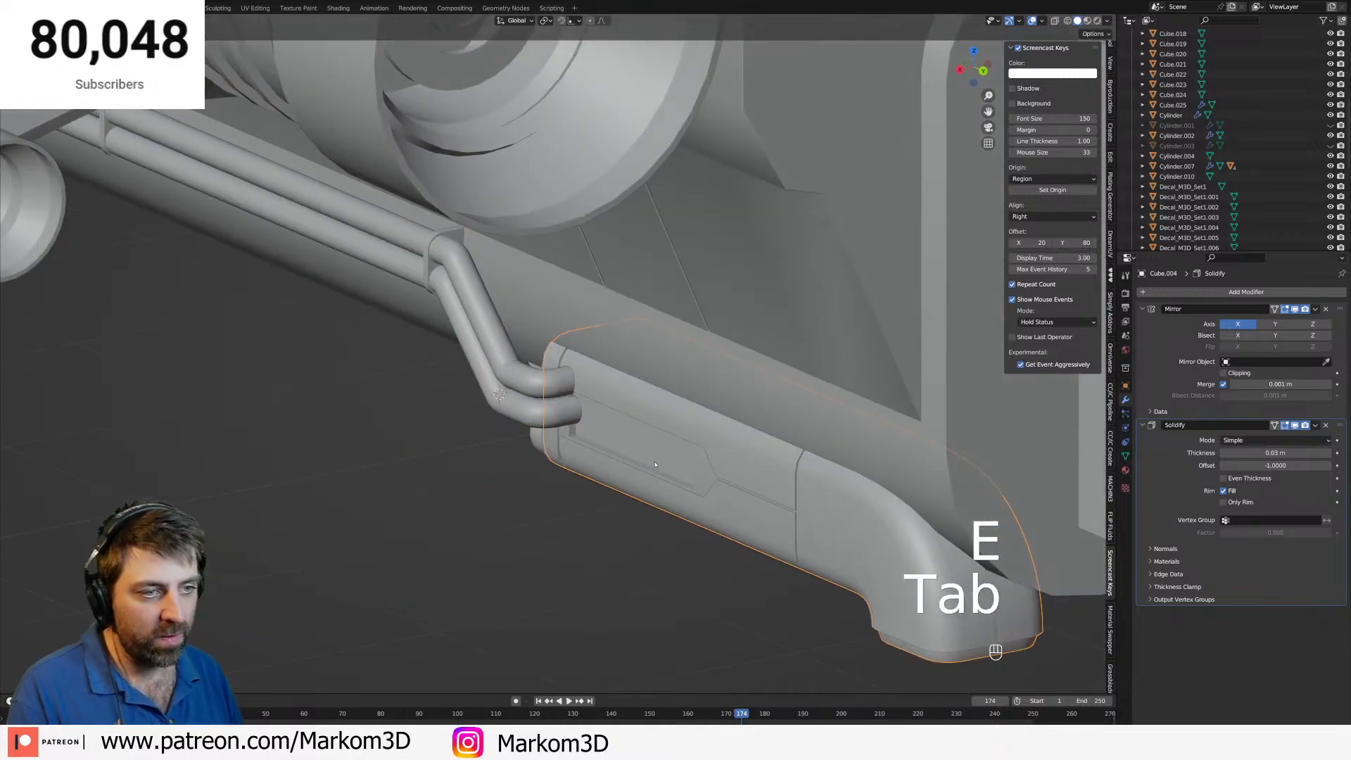
{"action": "scroll", "coordinate": [665, 469], "scroll_direction": "up", "scroll_amount": 5}
{"action": "key", "text": "ctrl+s"}
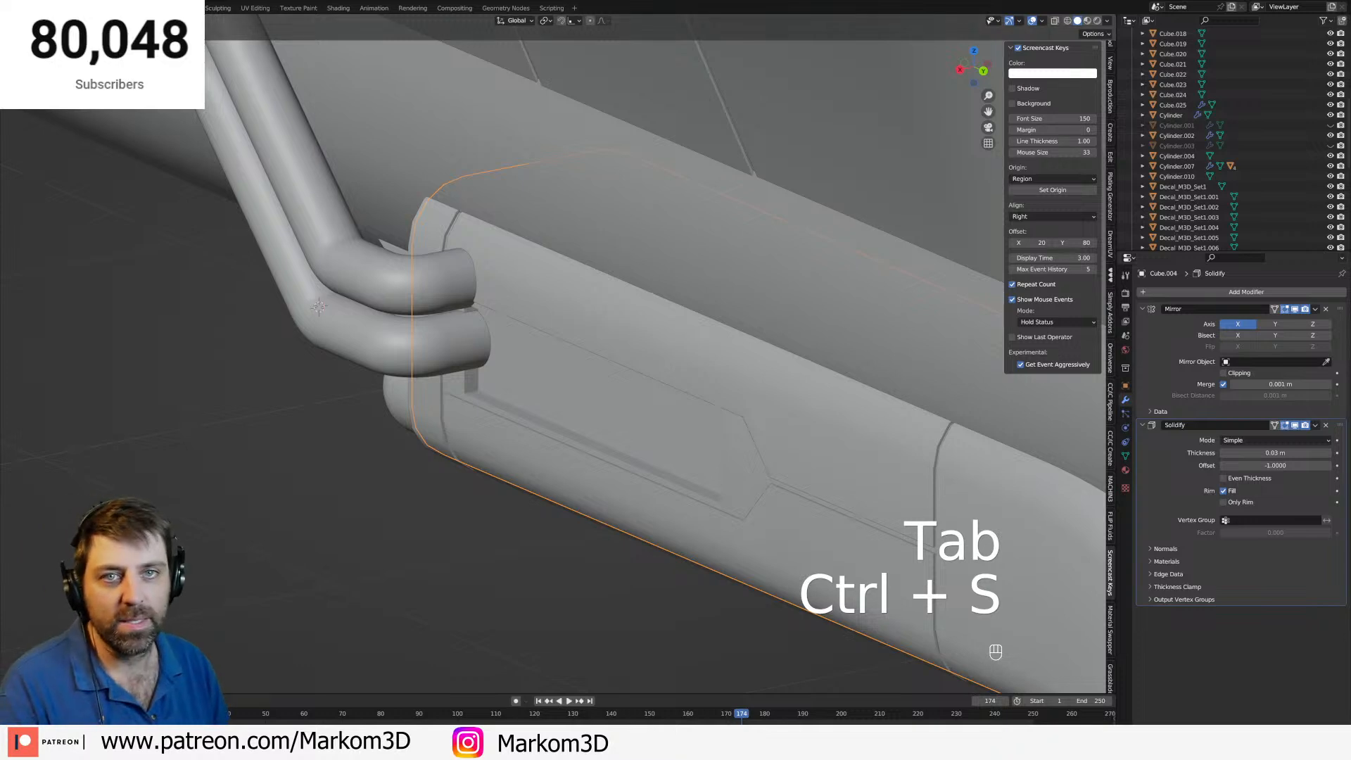
Split off a second area as an Asset Browser and look through the Kitbash Markom3D 1 catalog.
{"action": "left_click_drag", "start_coordinate": [3, 16], "coordinate": [380, 43]}
{"action": "left_click", "coordinate": [10, 21]}
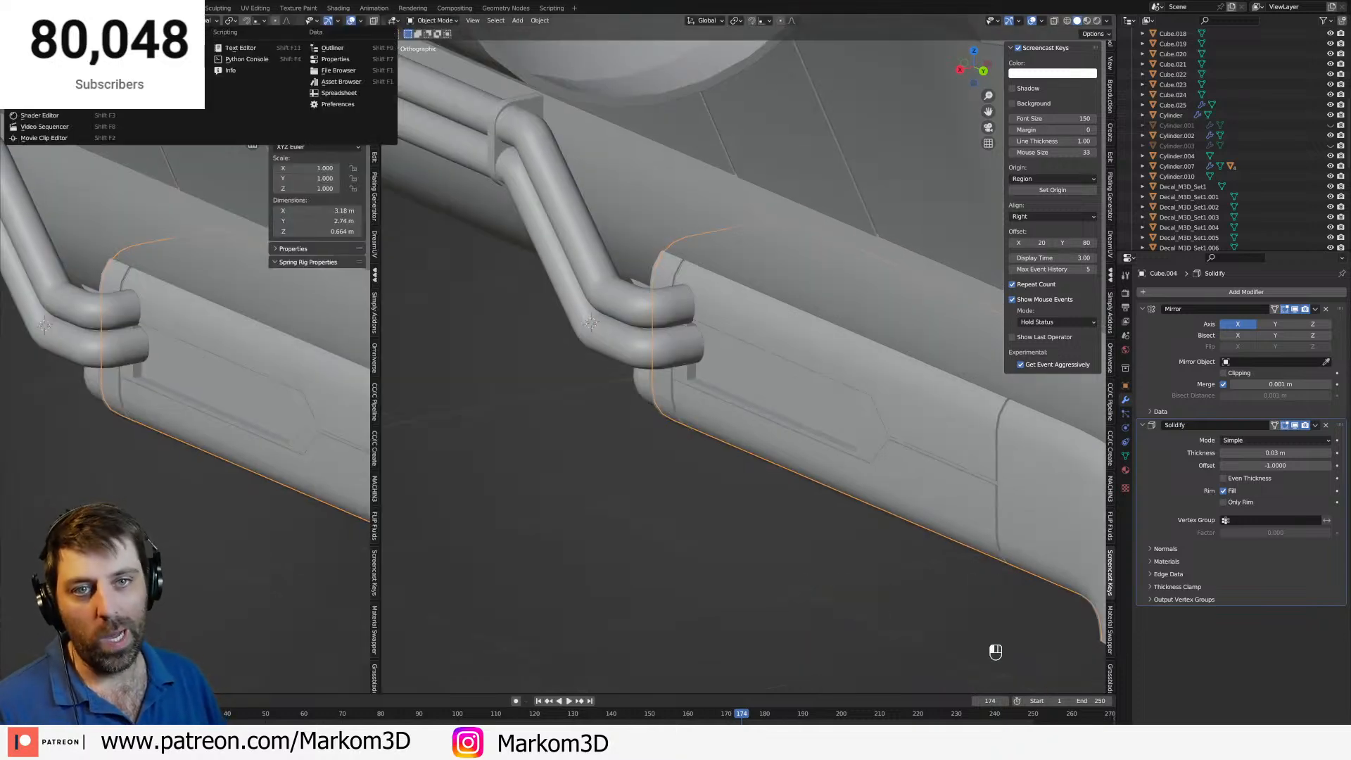
{"action": "left_click", "coordinate": [341, 82]}
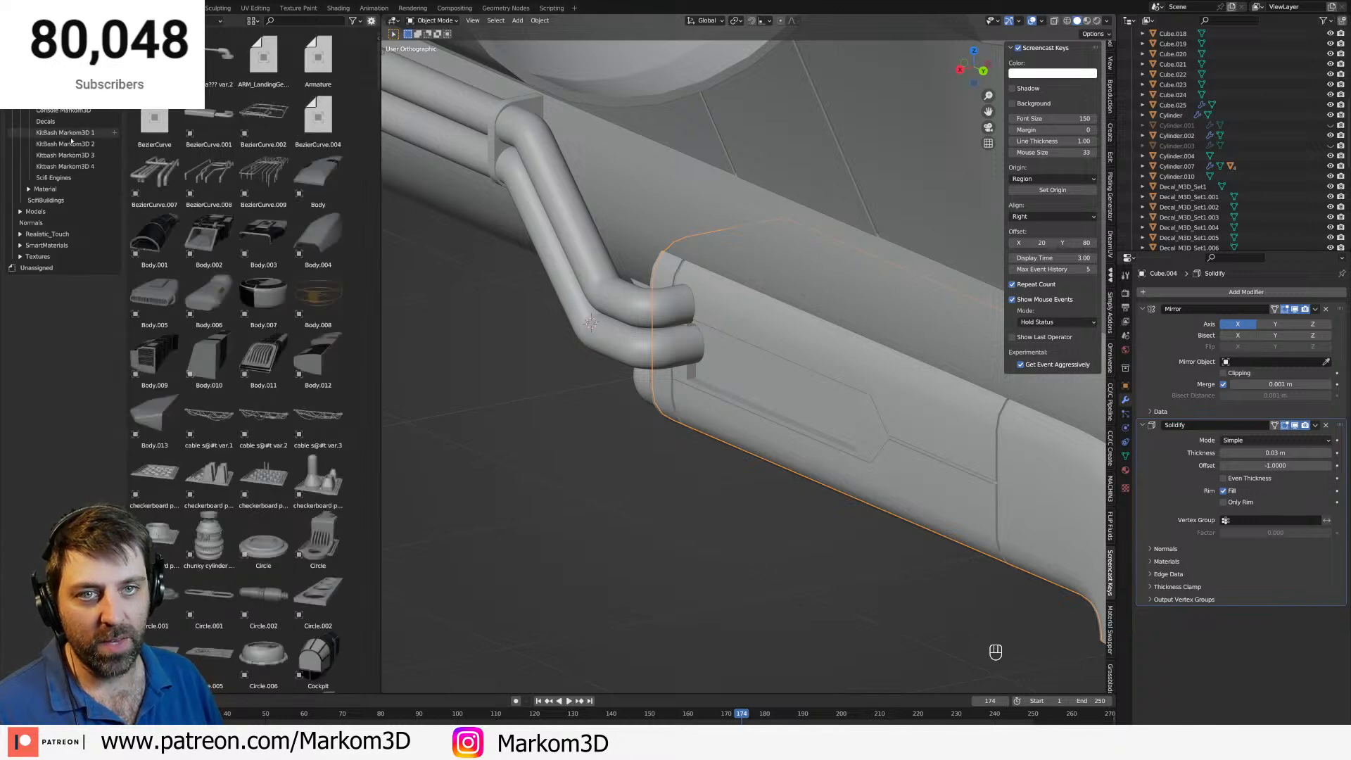
{"action": "left_click", "coordinate": [64, 132]}
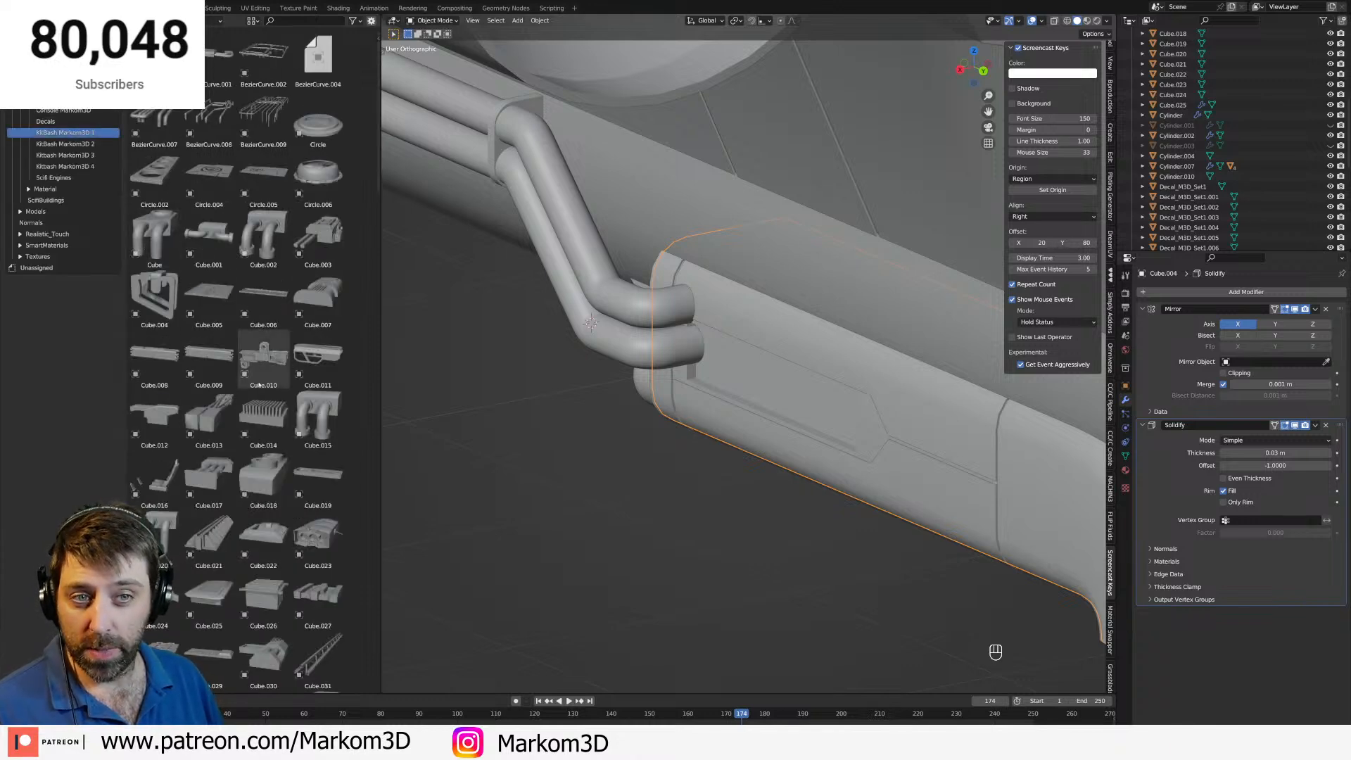
{"action": "scroll", "coordinate": [278, 421], "scroll_direction": "down", "scroll_amount": 5}
{"action": "scroll", "coordinate": [278, 421], "scroll_direction": "down", "scroll_amount": 10}
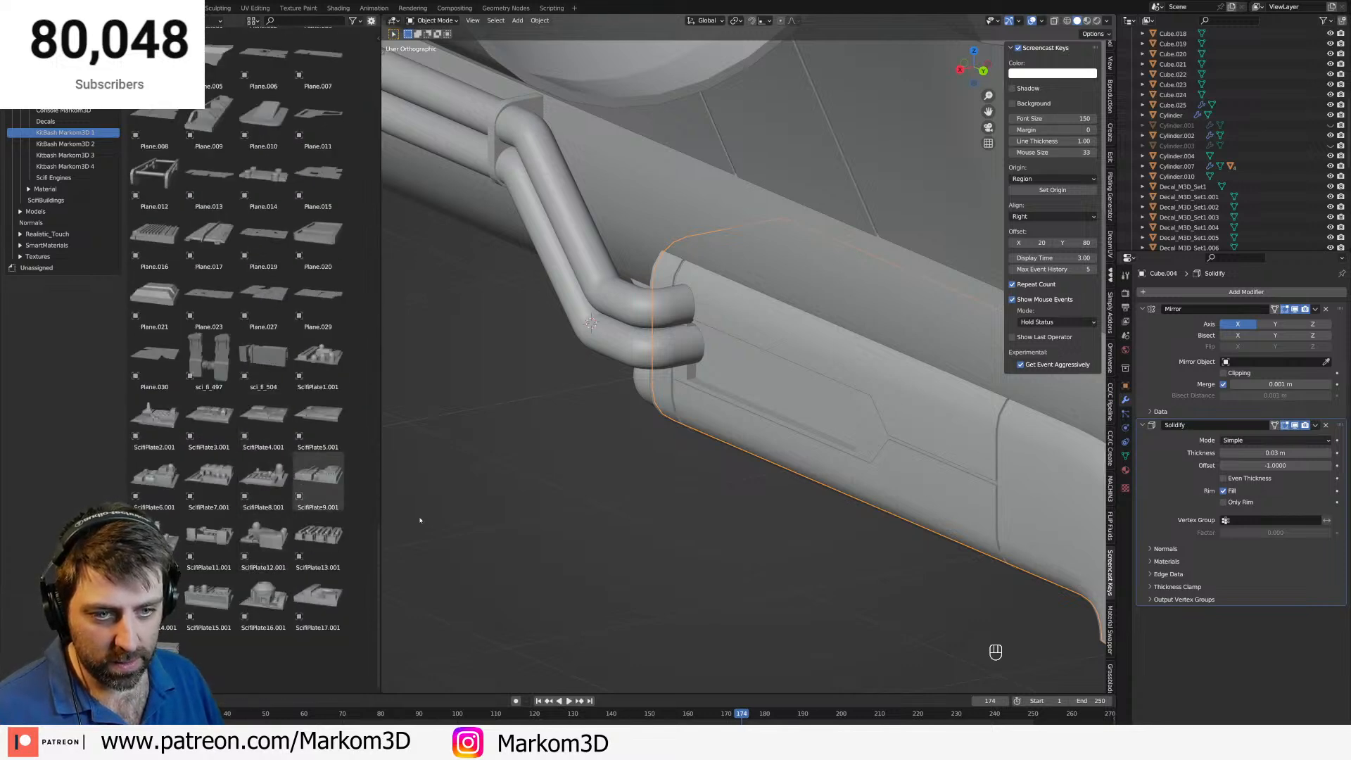
Place the ScifiPlate5.001 asset on the pod's recessed side panel.
{"action": "middle_click_drag", "start_coordinate": [585, 519], "coordinate": [644, 512]}
{"action": "middle_click_drag", "start_coordinate": [644, 512], "coordinate": [555, 464], "text": "shift"}
{"action": "scroll", "coordinate": [542, 468], "scroll_direction": "up", "scroll_amount": 4}
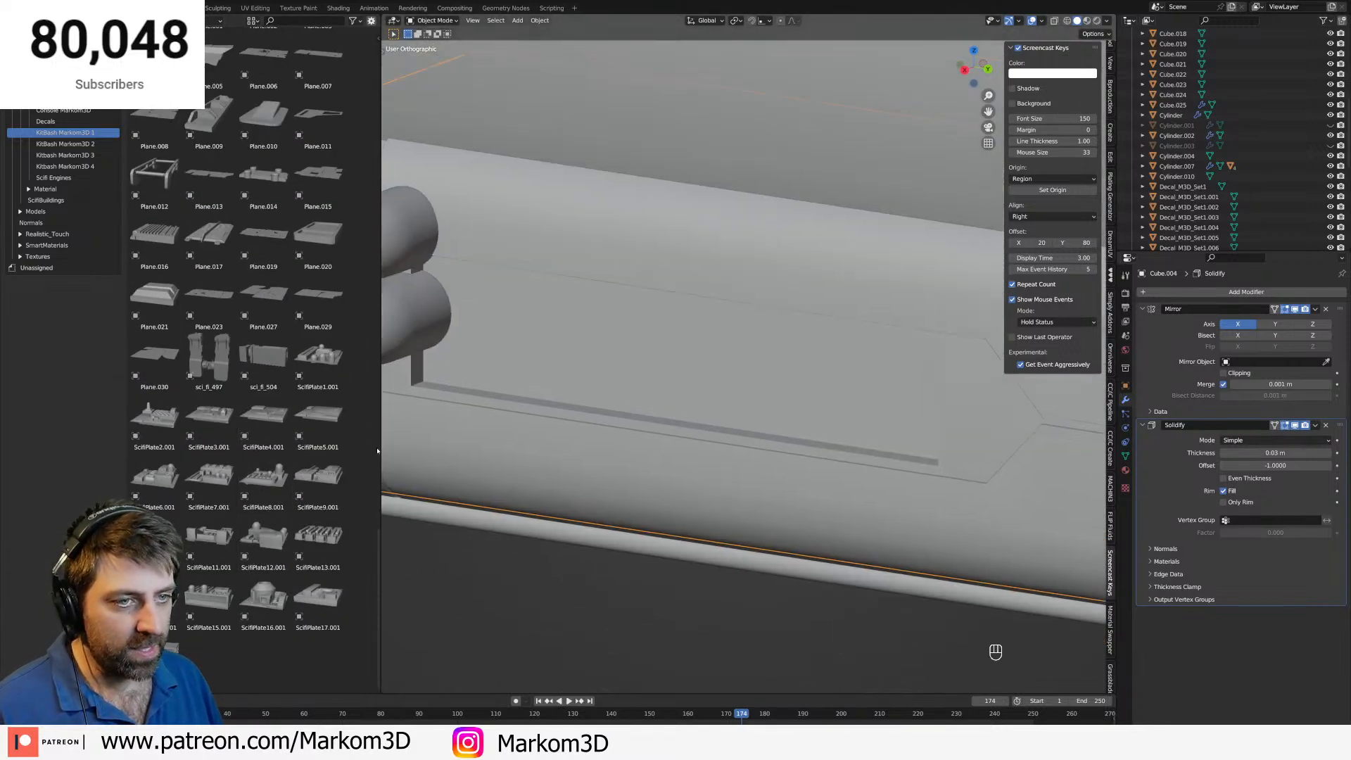
{"action": "left_click_drag", "start_coordinate": [305, 416], "coordinate": [643, 383]}
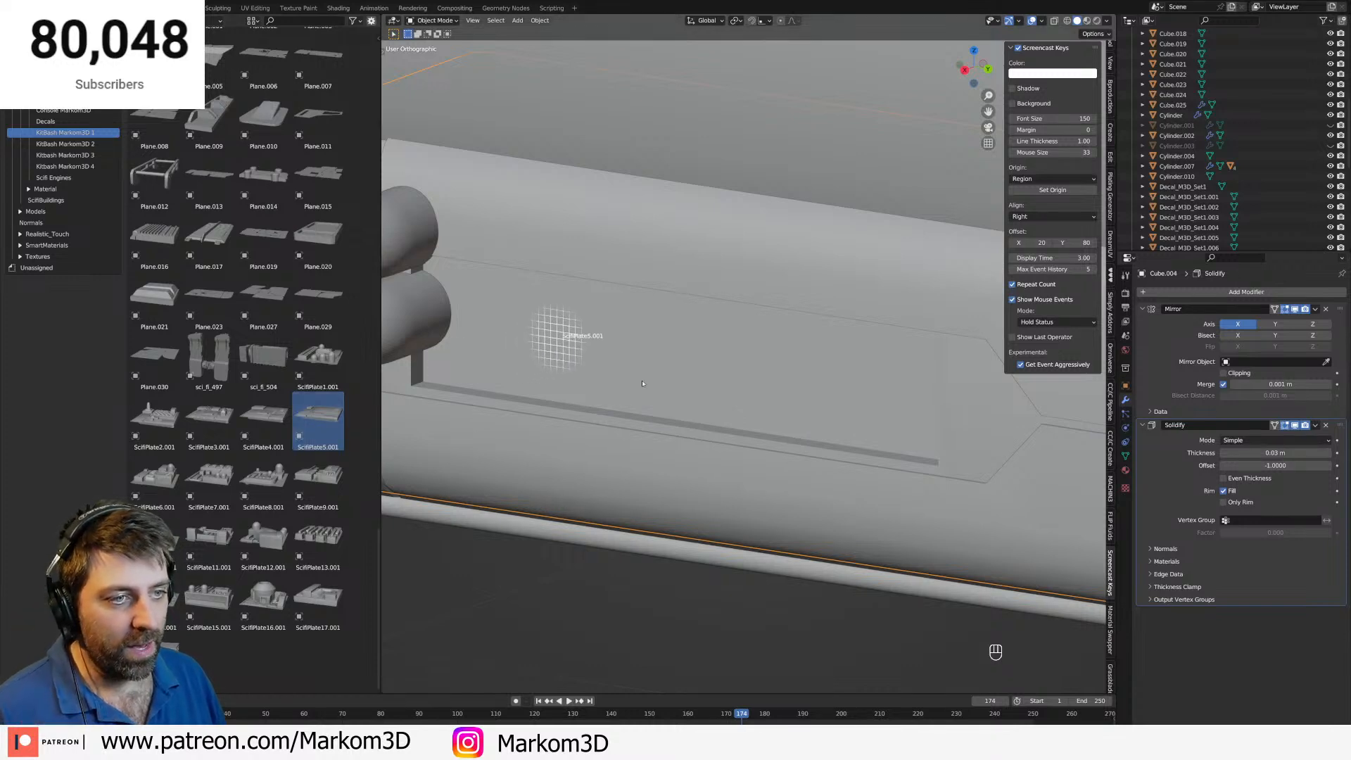
{"action": "left_click_drag", "start_coordinate": [556, 336], "coordinate": [556, 336]}
Scale the oversized sci-fi plate down in several passes to roughly the height of the recess.
{"action": "key", "text": "s"}
{"action": "left_click", "coordinate": [732, 460]}
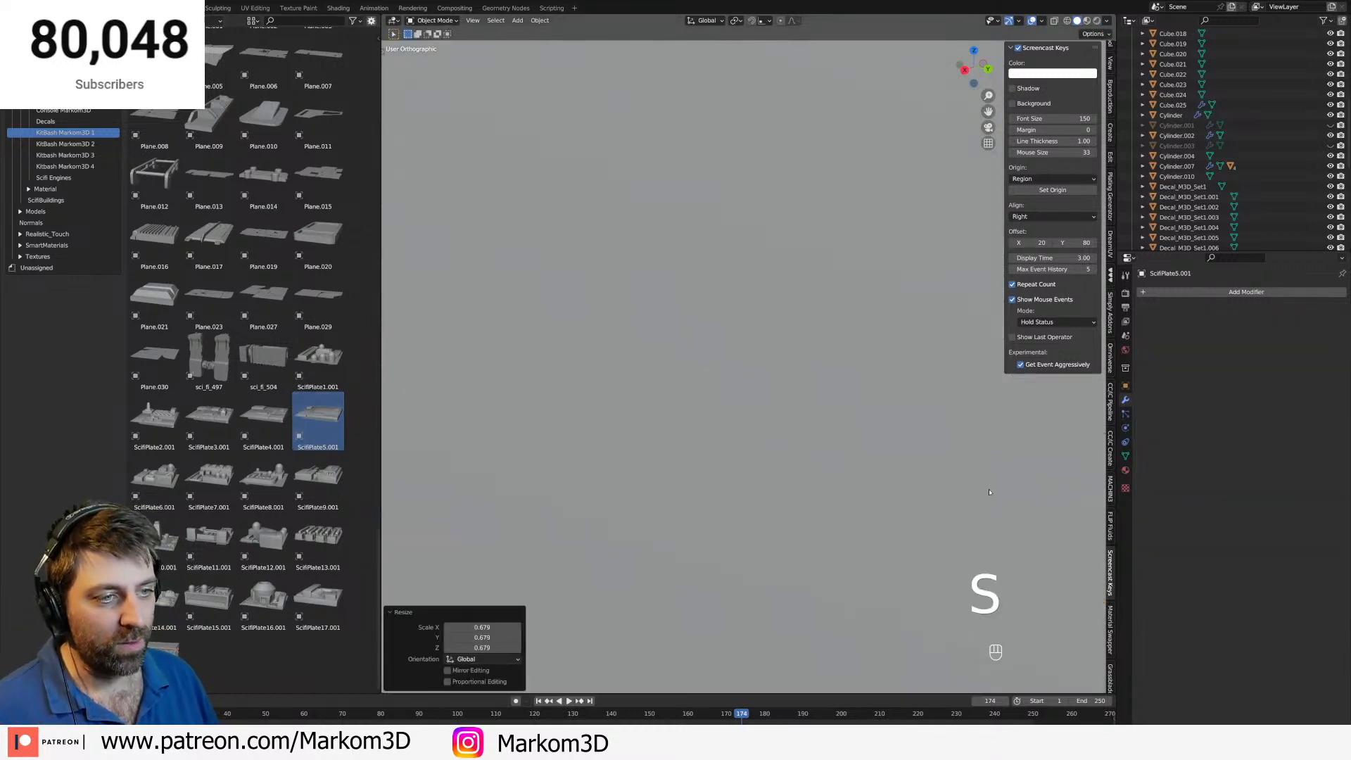
{"action": "key", "text": "s"}
{"action": "left_click", "coordinate": [606, 474]}
{"action": "key", "text": "s"}
{"action": "left_click", "coordinate": [527, 461]}
{"action": "key", "text": "s"}
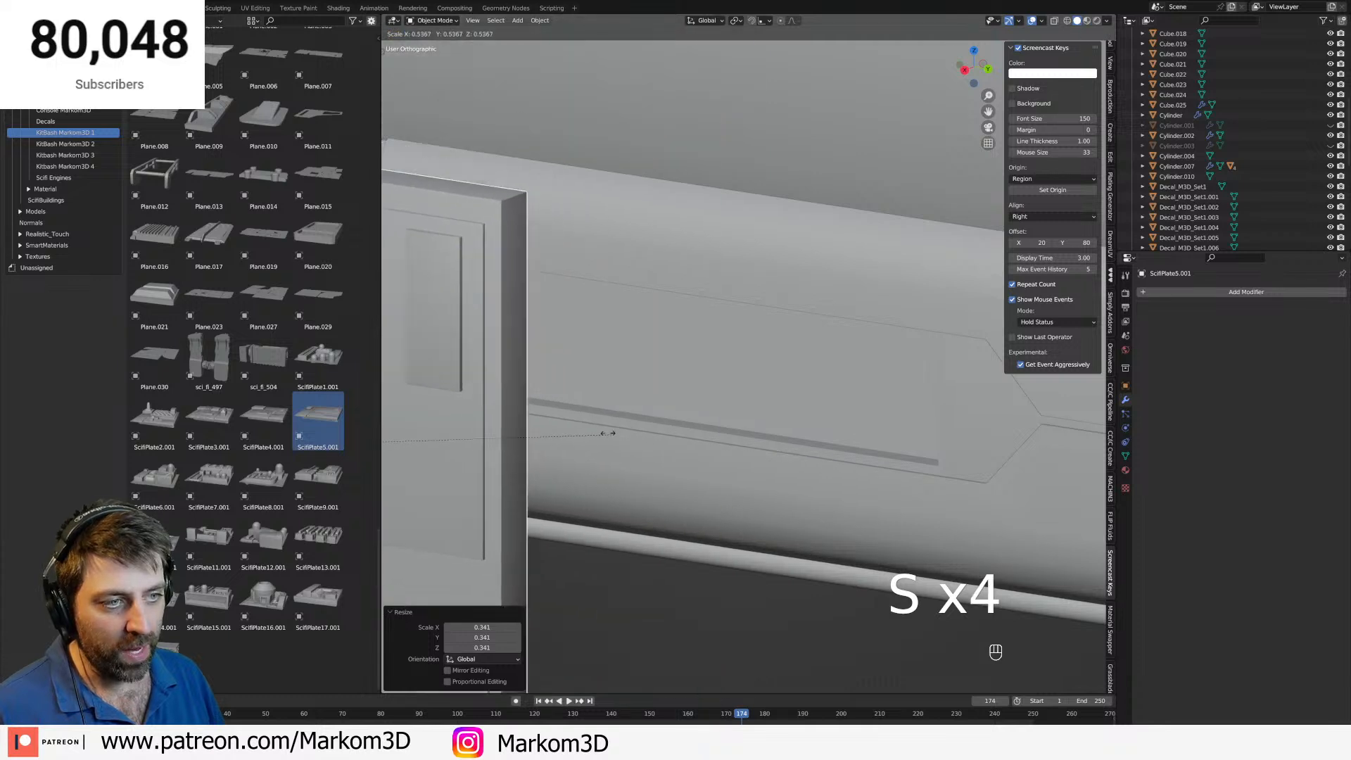
{"action": "left_click", "coordinate": [492, 430]}
{"action": "middle_click_drag", "start_coordinate": [492, 430], "coordinate": [767, 380], "text": "shift"}
{"action": "key", "text": "s"}
{"action": "left_click", "coordinate": [715, 384]}
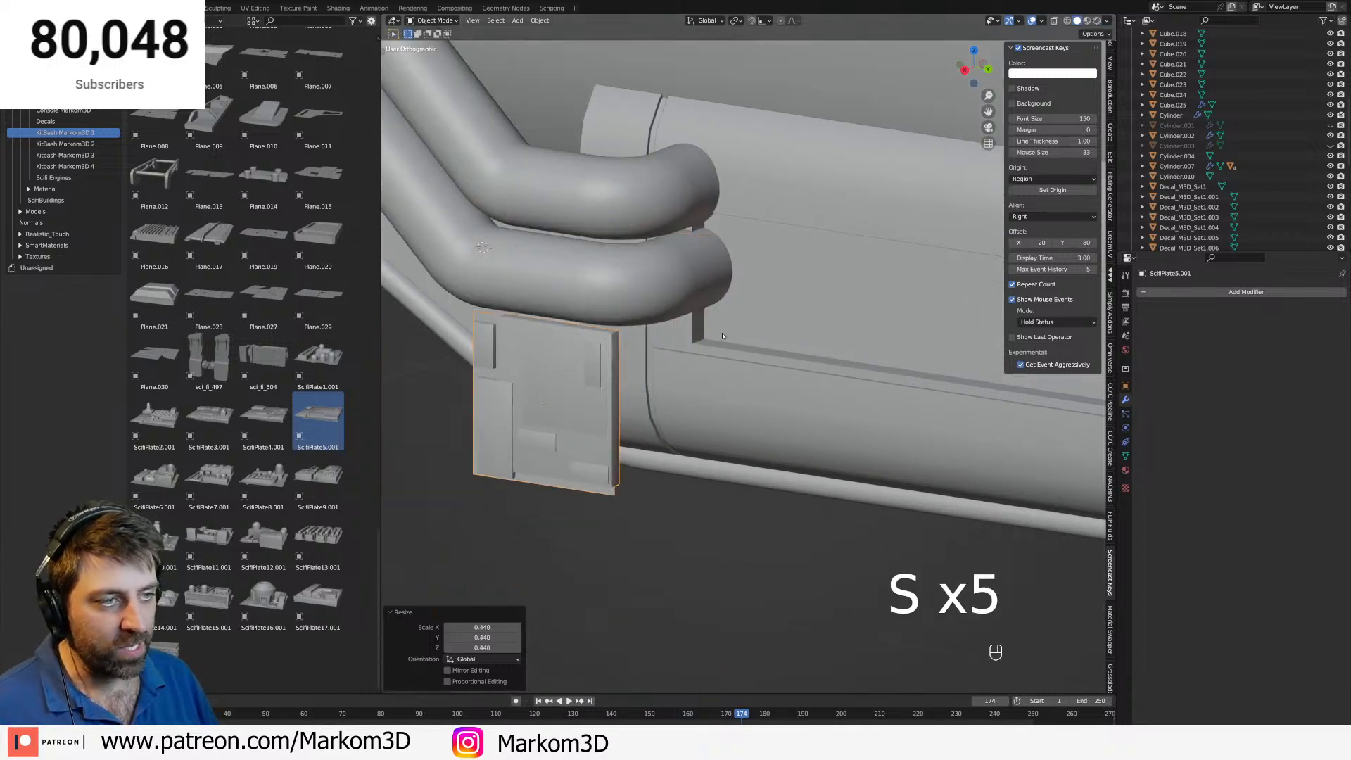
Set snapping to Face and move the sci-fi plate onto the recessed face next to the pipe ends.
{"action": "key", "text": "g"}
{"action": "left_click", "coordinate": [794, 284], "text": "ctrl"}
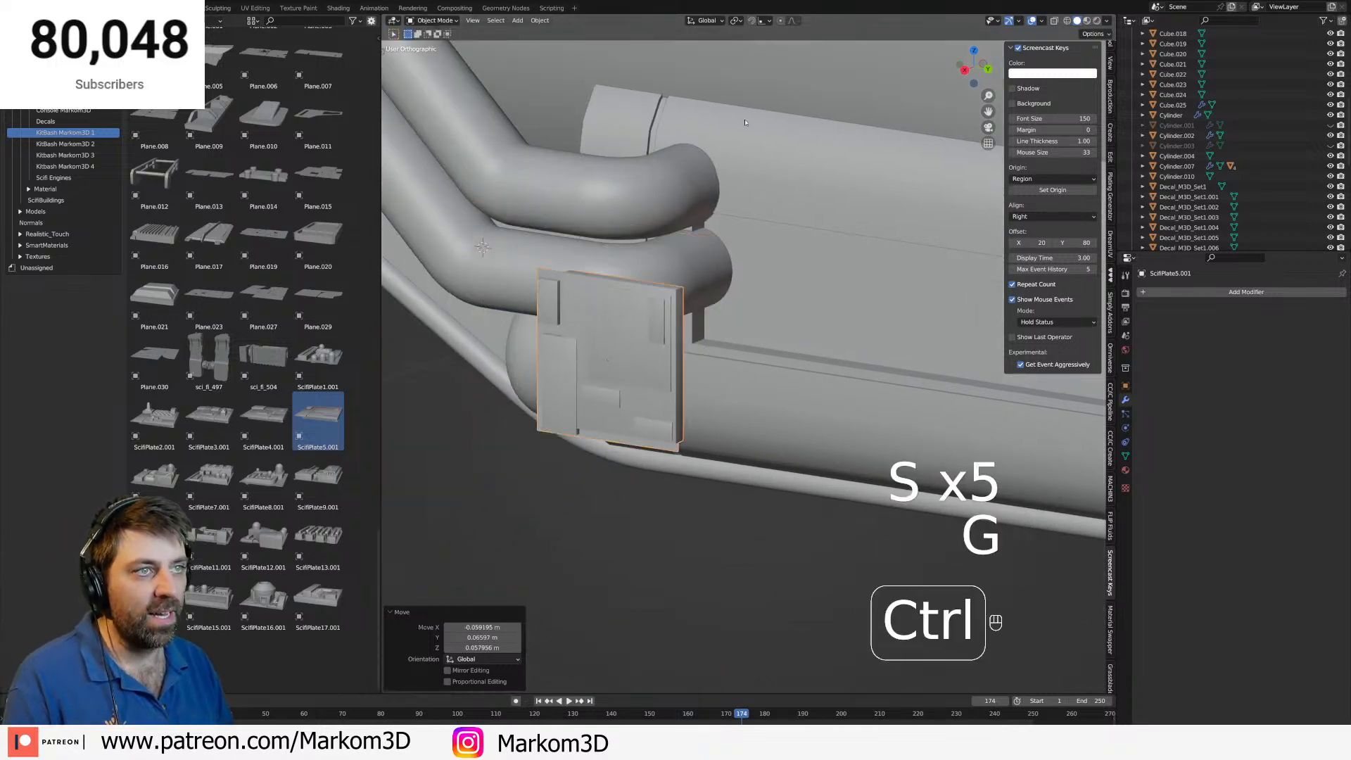
{"action": "left_click", "coordinate": [770, 21]}
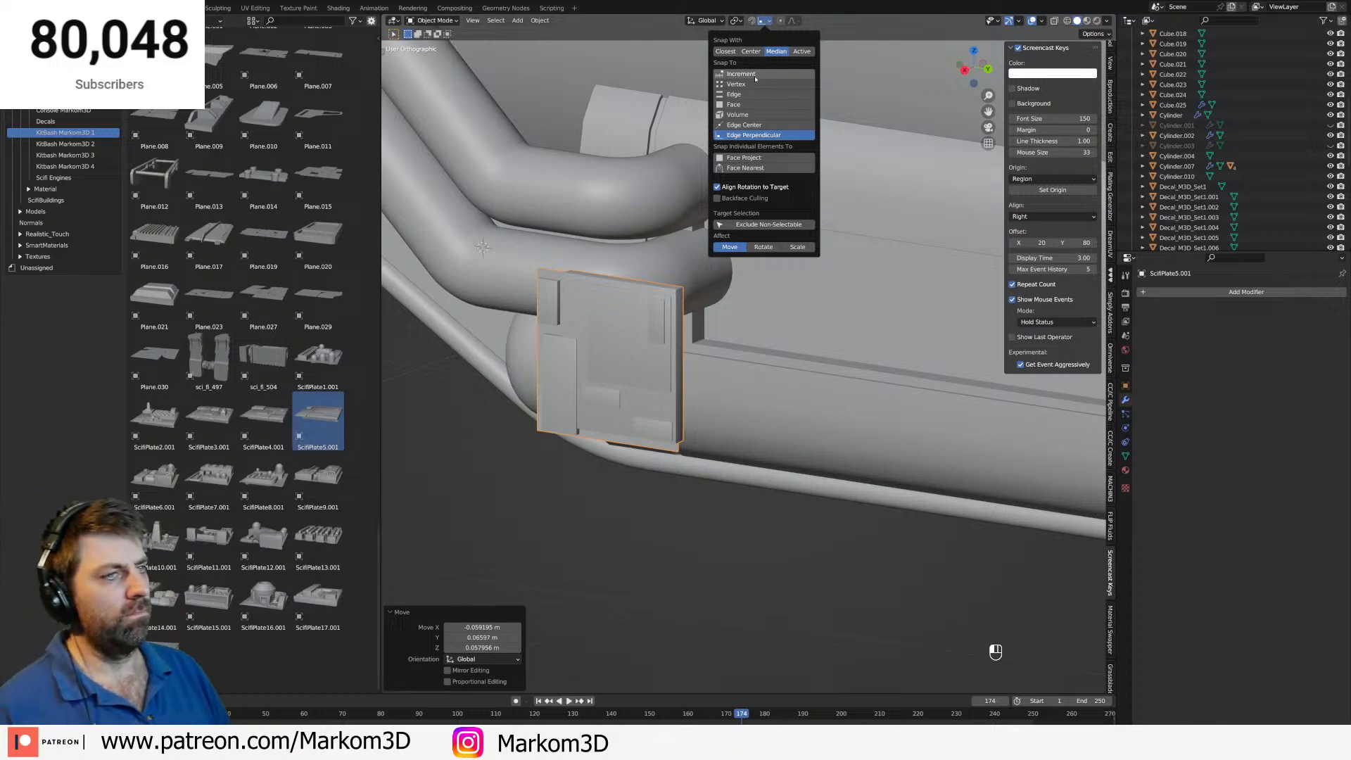
{"action": "left_click", "coordinate": [733, 104]}
{"action": "key", "text": "g"}
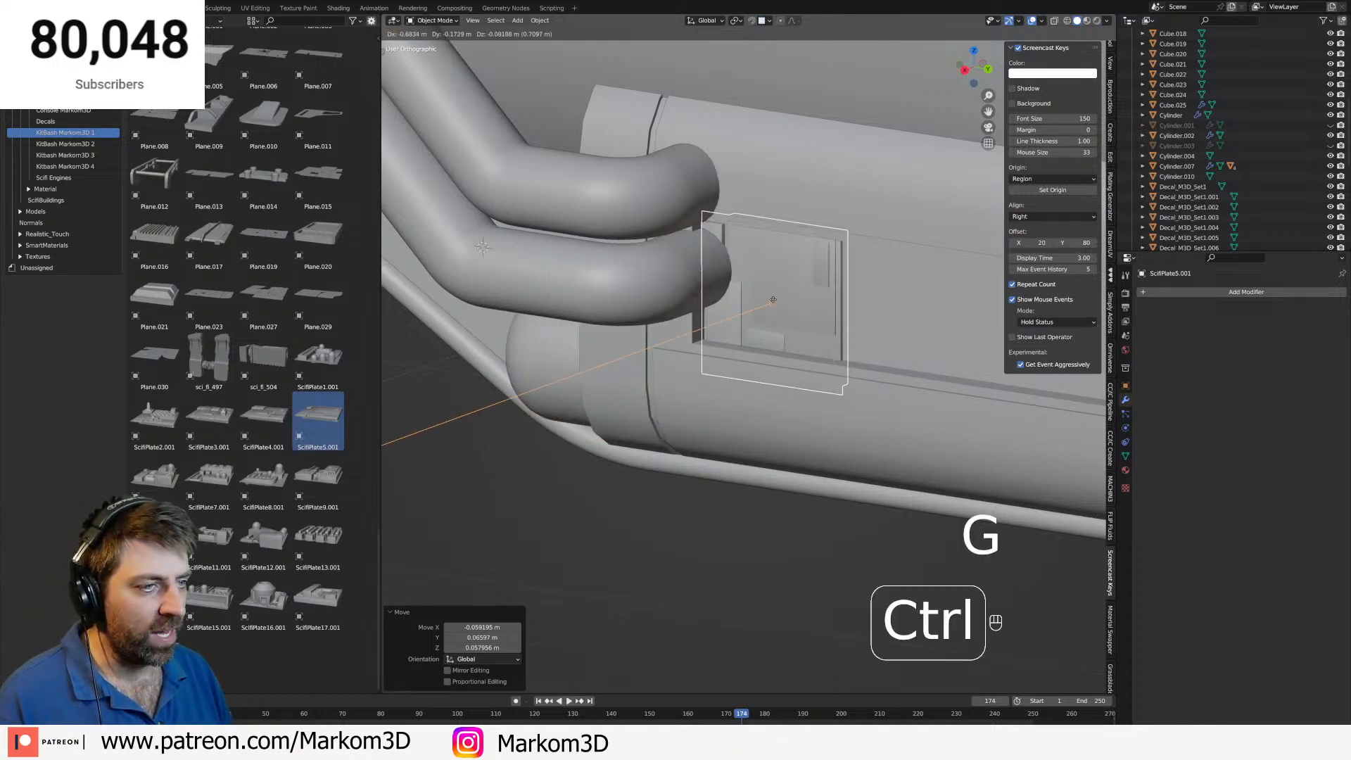
{"action": "left_click", "coordinate": [838, 329], "text": "ctrl"}
Scale the sci-fi plate up by about 1.24 and move it about 0.017 m along X against the recess.
{"action": "key", "text": "s"}
{"action": "left_click", "coordinate": [855, 336]}
{"action": "middle_click_drag", "start_coordinate": [855, 336], "coordinate": [821, 346]}
{"action": "middle_click_drag", "start_coordinate": [834, 352], "coordinate": [761, 381], "text": "shift"}
{"action": "scroll", "coordinate": [762, 381], "scroll_direction": "up", "scroll_amount": 3}
{"action": "key", "text": "g"}
{"action": "key", "text": "y"}
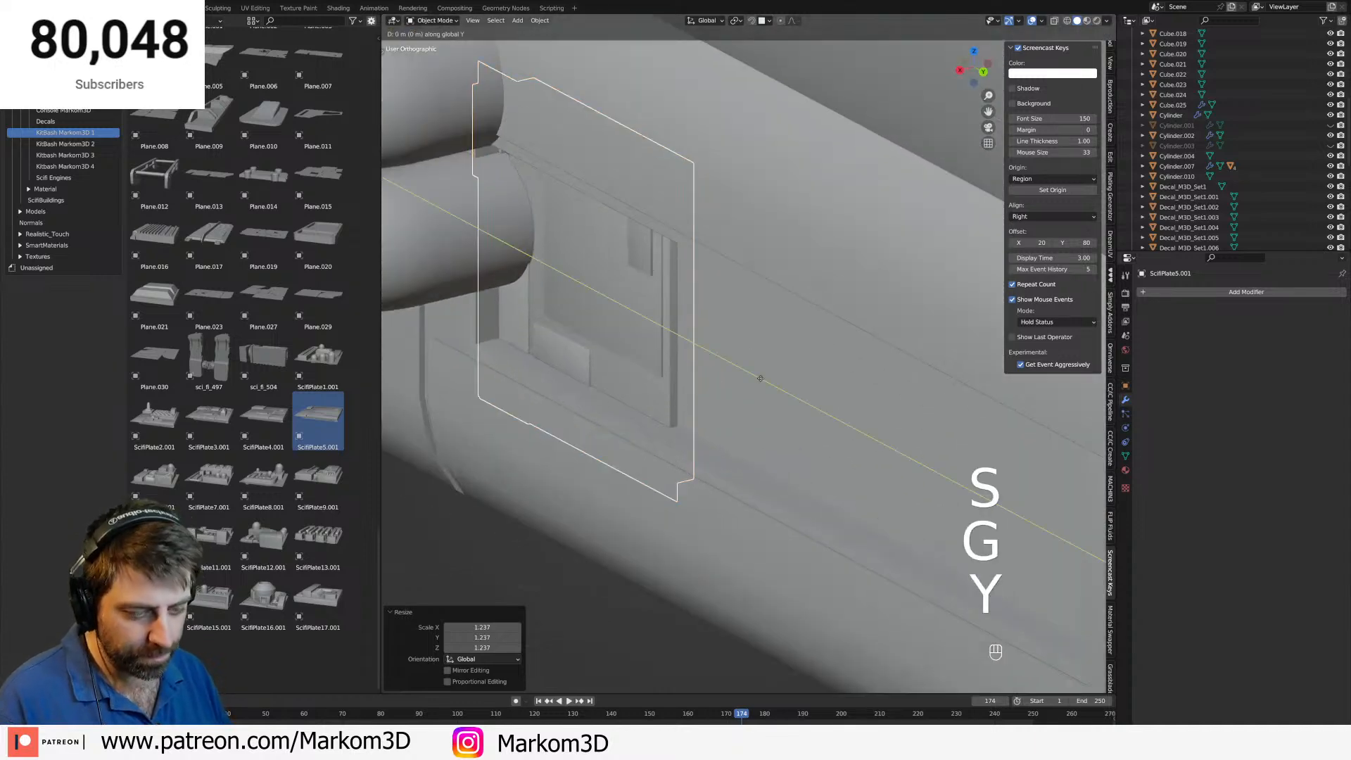
{"action": "key", "text": "x"}
{"action": "key", "text": "shift"}
{"action": "left_click", "coordinate": [576, 453], "text": "shift"}
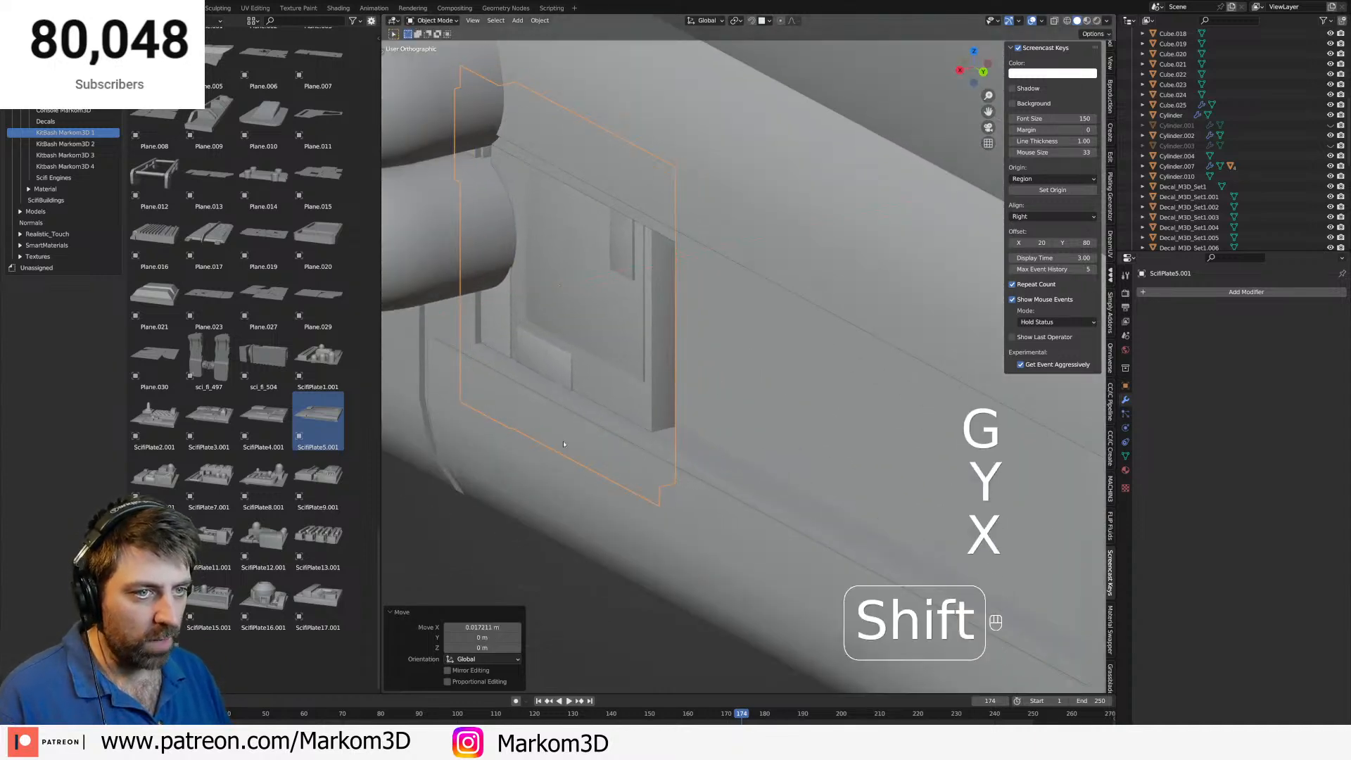
Place the ScifiPlate13.001 asset on the pod beside the existing recess plate and scale it by 0.1.
{"action": "scroll", "coordinate": [576, 453], "scroll_direction": "down", "scroll_amount": 2}
{"action": "middle_click_drag", "start_coordinate": [576, 453], "coordinate": [637, 461]}
{"action": "scroll", "coordinate": [695, 353], "scroll_direction": "down", "scroll_amount": 3}
{"action": "middle_click_drag", "start_coordinate": [626, 521], "coordinate": [634, 402], "text": "shift"}
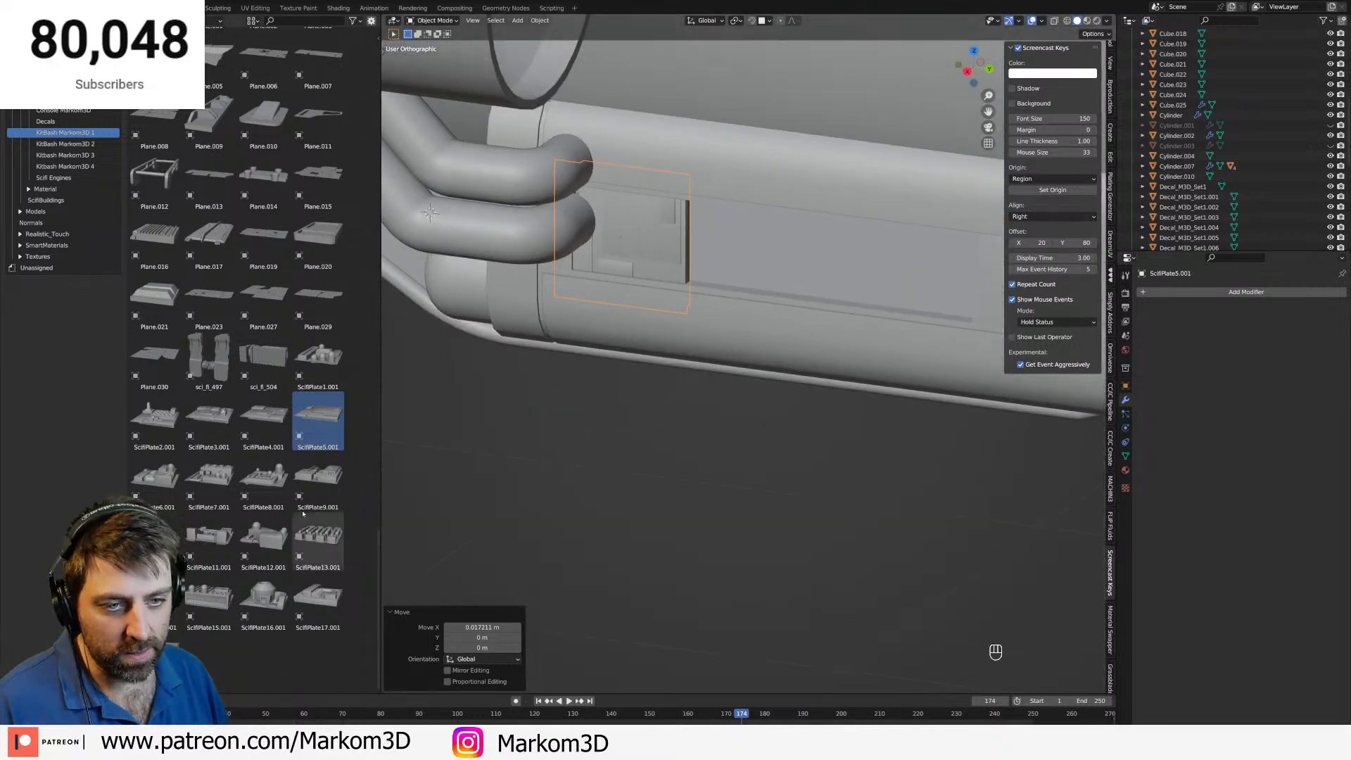
{"action": "left_click_drag", "start_coordinate": [318, 538], "coordinate": [764, 262]}
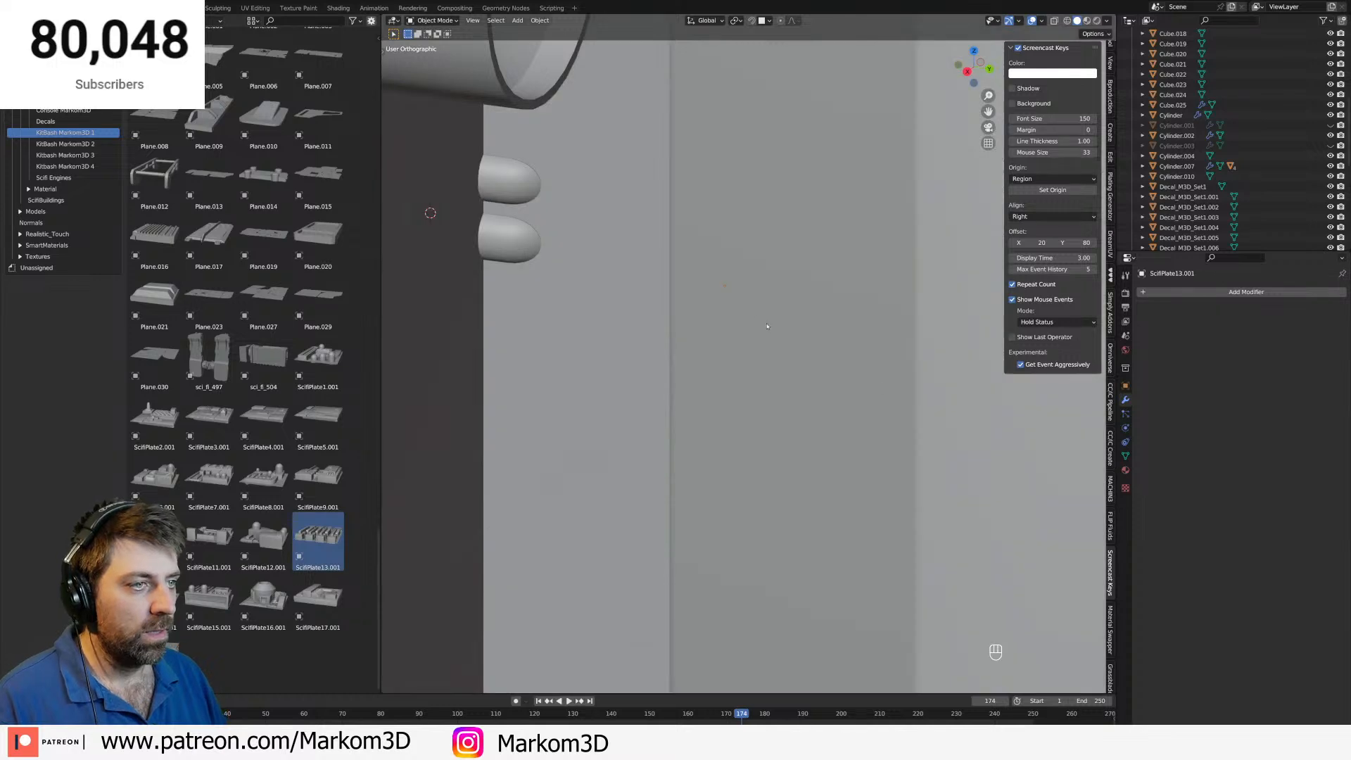
{"action": "key", "text": "s"}
{"action": "left_click", "coordinate": [838, 359]}
{"action": "key", "text": "s"}
{"action": "key", "text": "KP_Decimal"}
{"action": "key", "text": "KP_1"}
{"action": "key", "text": "KP_Enter"}
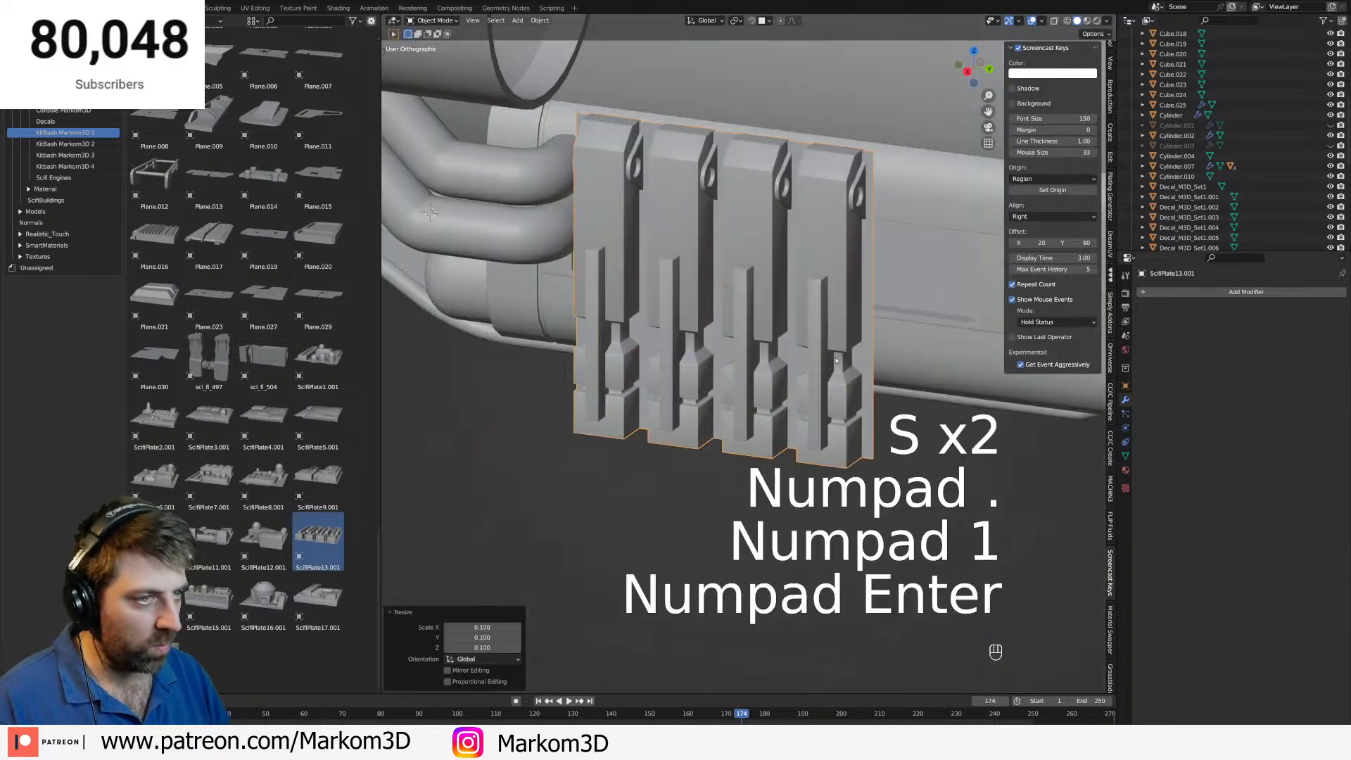
Scale the ScifiPlate13.001 plate by about 0.379 and snap it onto the recessed side panel.
{"action": "key", "text": "s"}
{"action": "left_click", "coordinate": [808, 321]}
{"action": "key", "text": "g"}
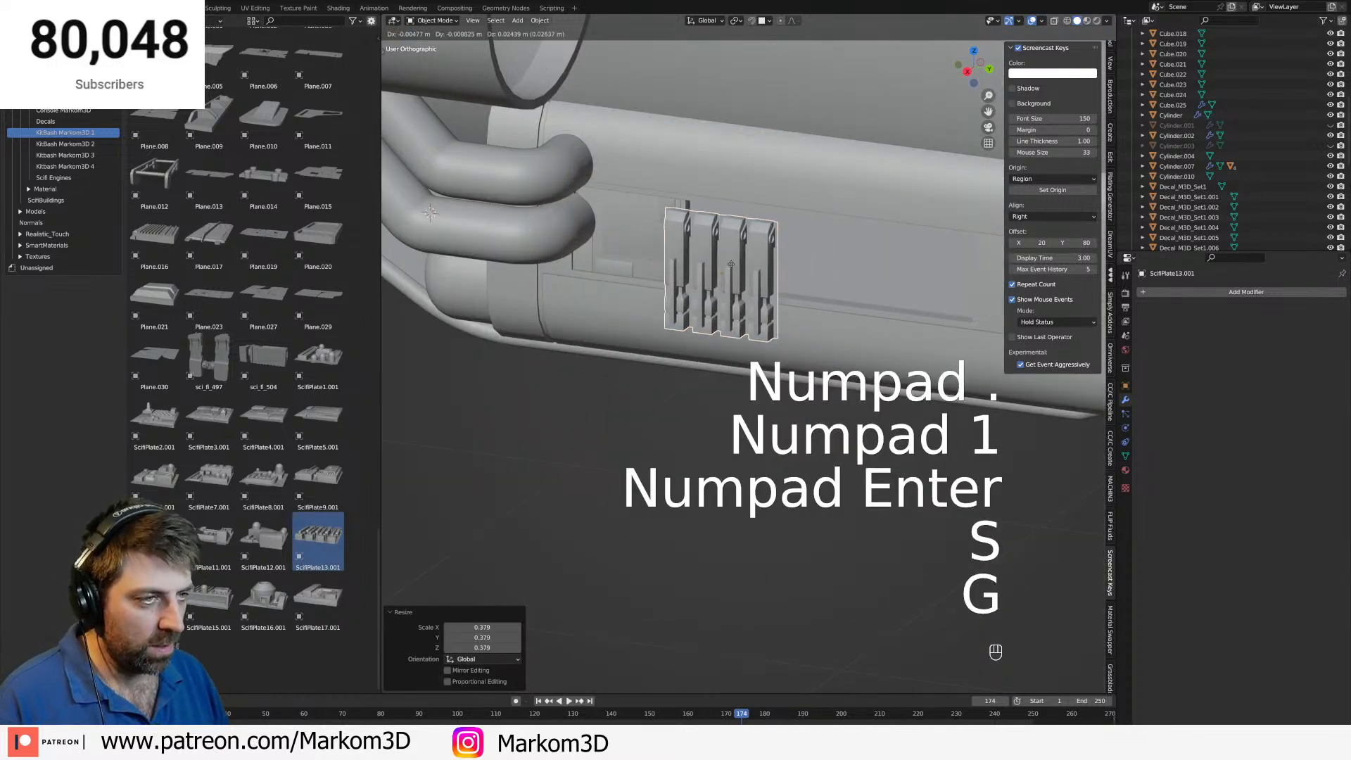
{"action": "key", "text": "ctrl"}
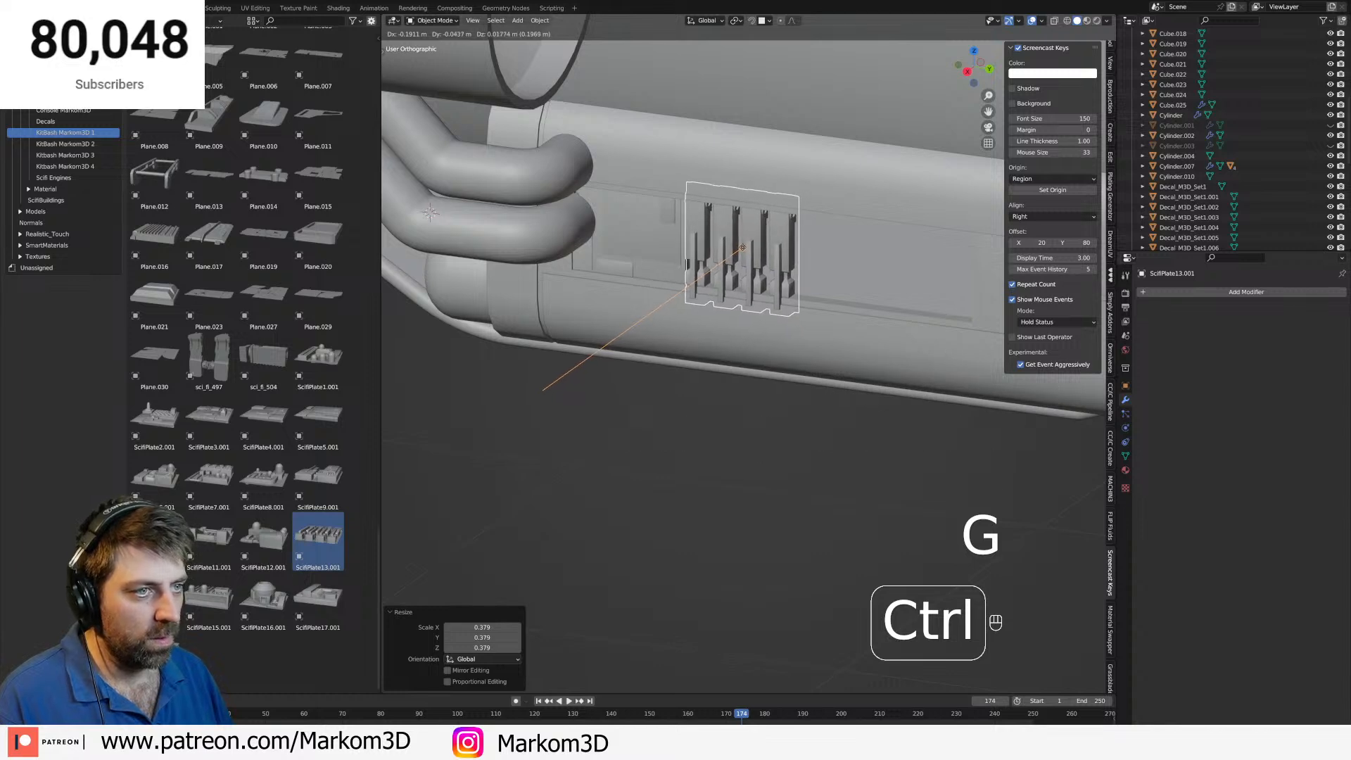
{"action": "left_click", "coordinate": [741, 239]}
Rotate the ScifiPlate13.001 plate -90° about the global X axis.
{"action": "middle_click_drag", "start_coordinate": [740, 239], "coordinate": [658, 369]}
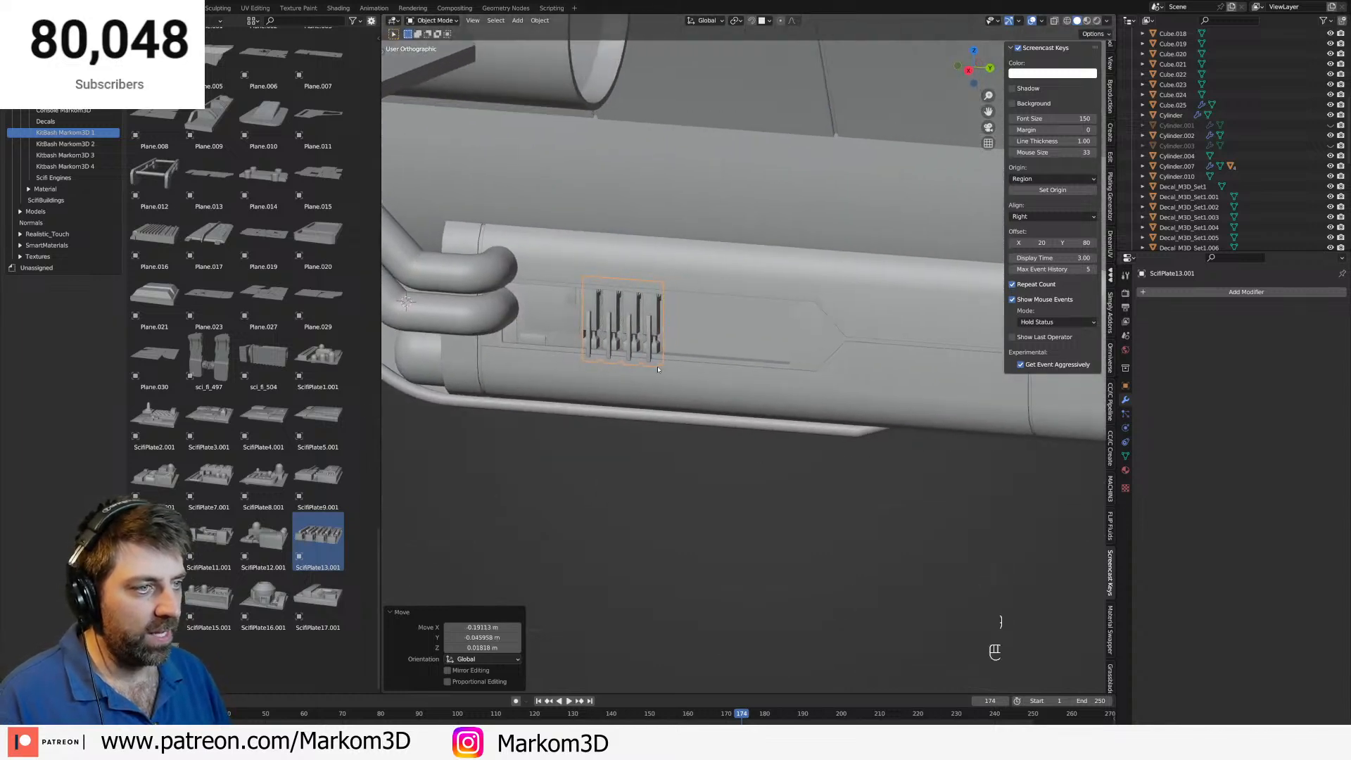
{"action": "key", "text": "r"}
{"action": "key", "text": "y"}
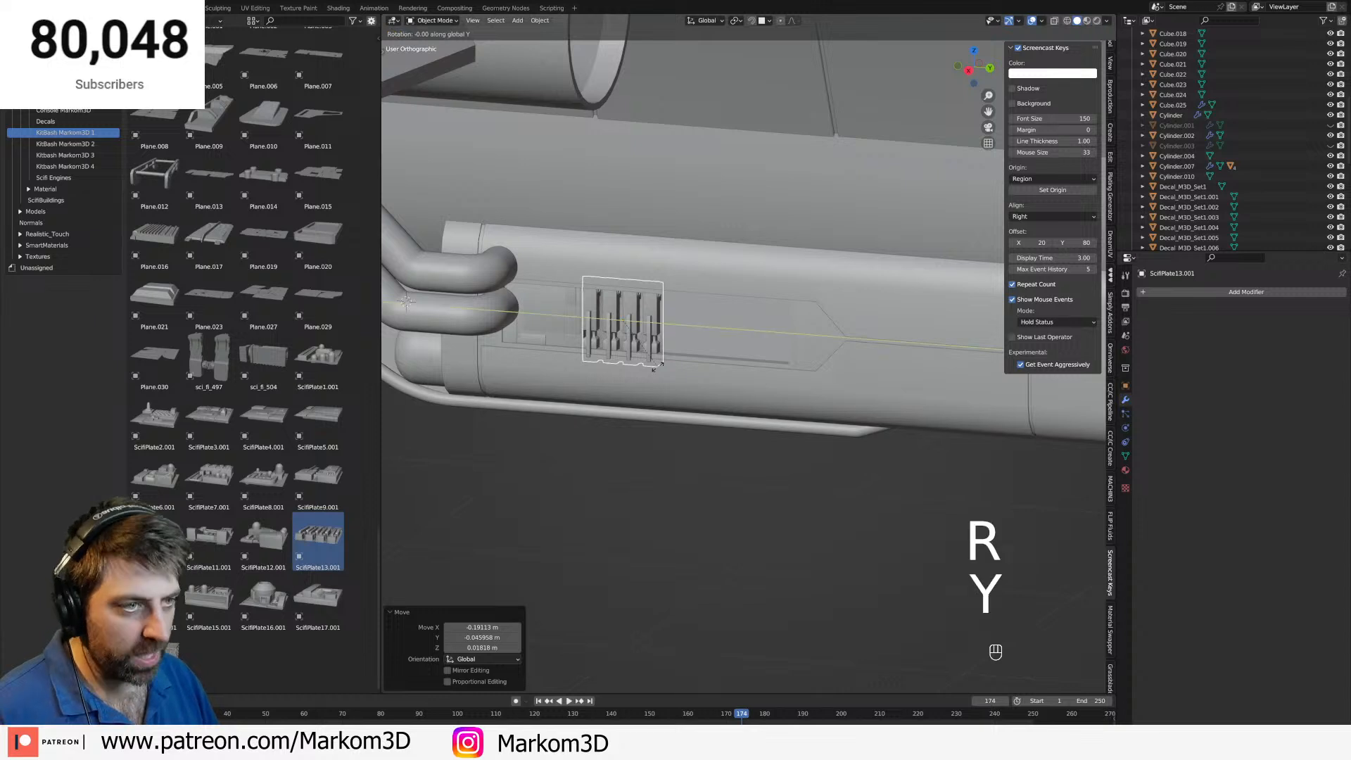
{"action": "key", "text": "x"}
{"action": "key", "text": "KP_9"}
{"action": "key", "text": "KP_0"}
{"action": "key", "text": "KP_Subtract"}
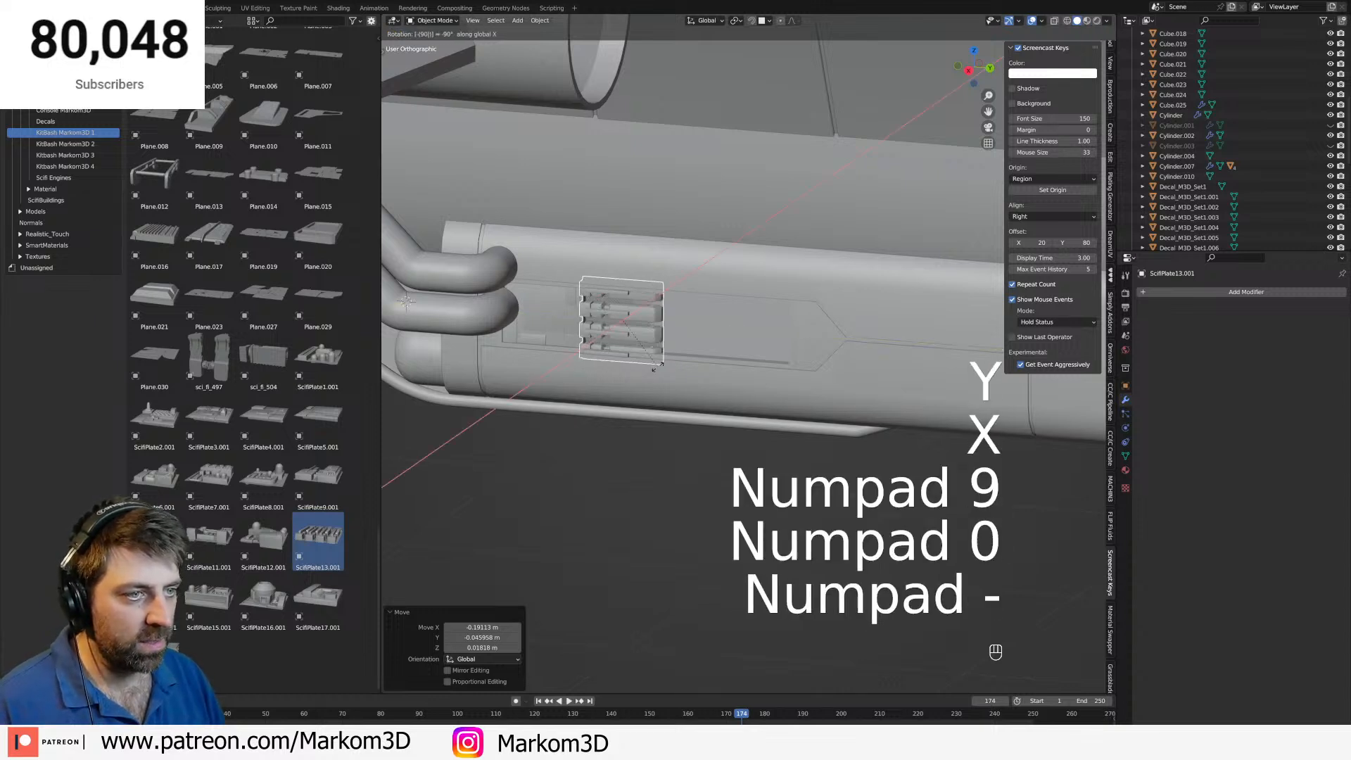
{"action": "key", "text": "KP_Enter"}
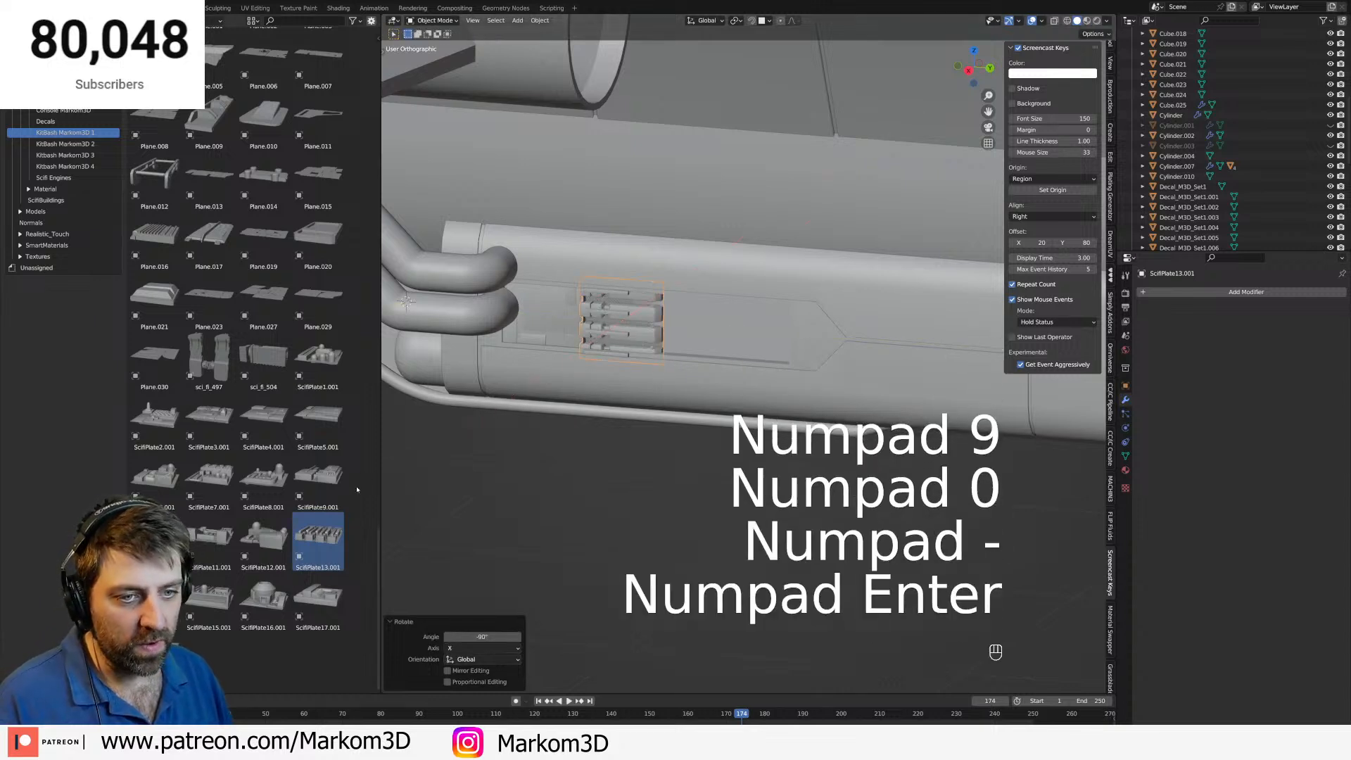
Place the ScifiPlate7.001 asset near the recess and scale it by 0.1, then by about 0.108.
{"action": "left_click_drag", "start_coordinate": [219, 488], "coordinate": [712, 330]}
{"action": "key", "text": "s"}
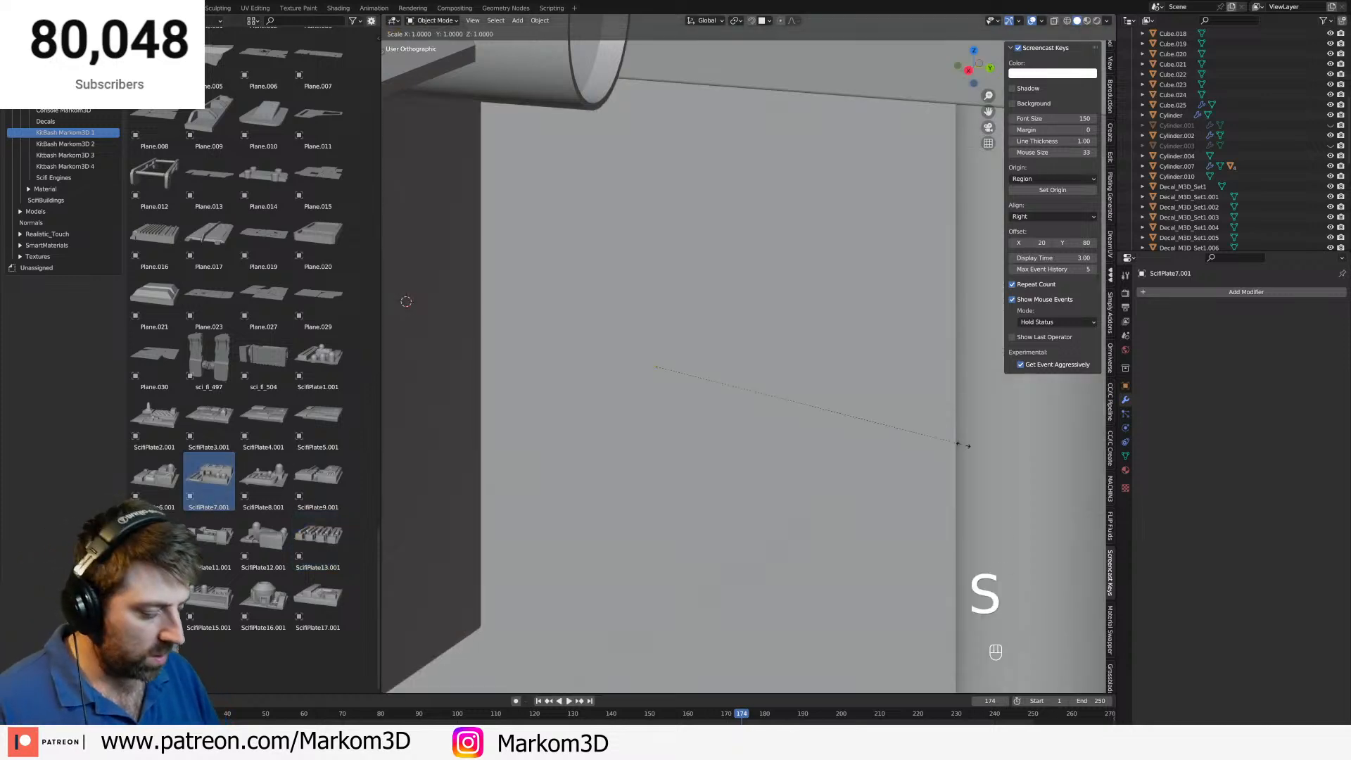
{"action": "key", "text": "KP_Decimal"}
{"action": "key", "text": "KP_1"}
{"action": "key", "text": "KP_Enter"}
{"action": "key", "text": "s"}
{"action": "left_click", "coordinate": [719, 371]}
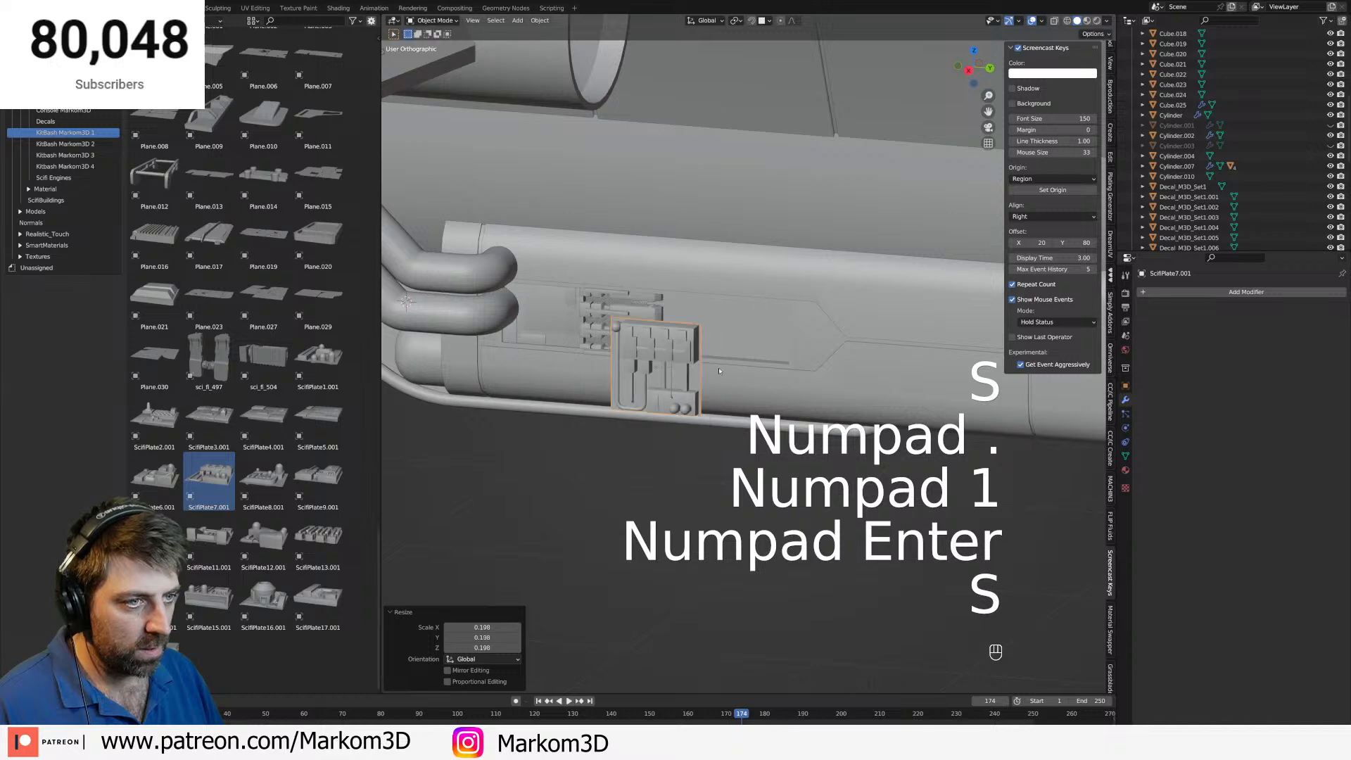
Rotate the ScifiPlate7.001 plate 90° about the global X axis.
{"action": "key", "text": "r"}
{"action": "key", "text": "y"}
{"action": "key", "text": "x"}
{"action": "key", "text": "KP_9"}
{"action": "key", "text": "KP_0"}
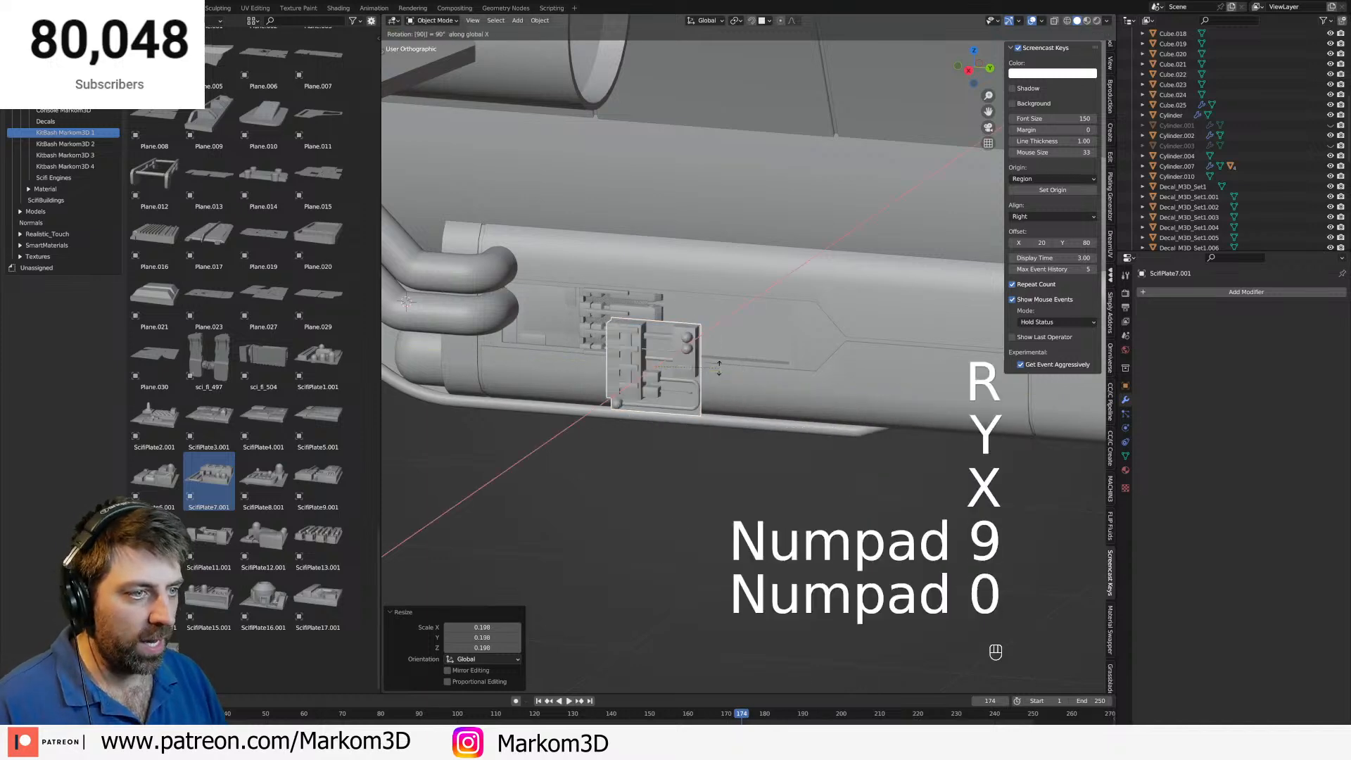
{"action": "key", "text": "KP_Enter"}
In the right orthographic view, enlarge the ScifiPlate7.001 plate and position it beside the ScifiPlate13.001 plate over the recess.
{"action": "key", "text": "KP_3"}
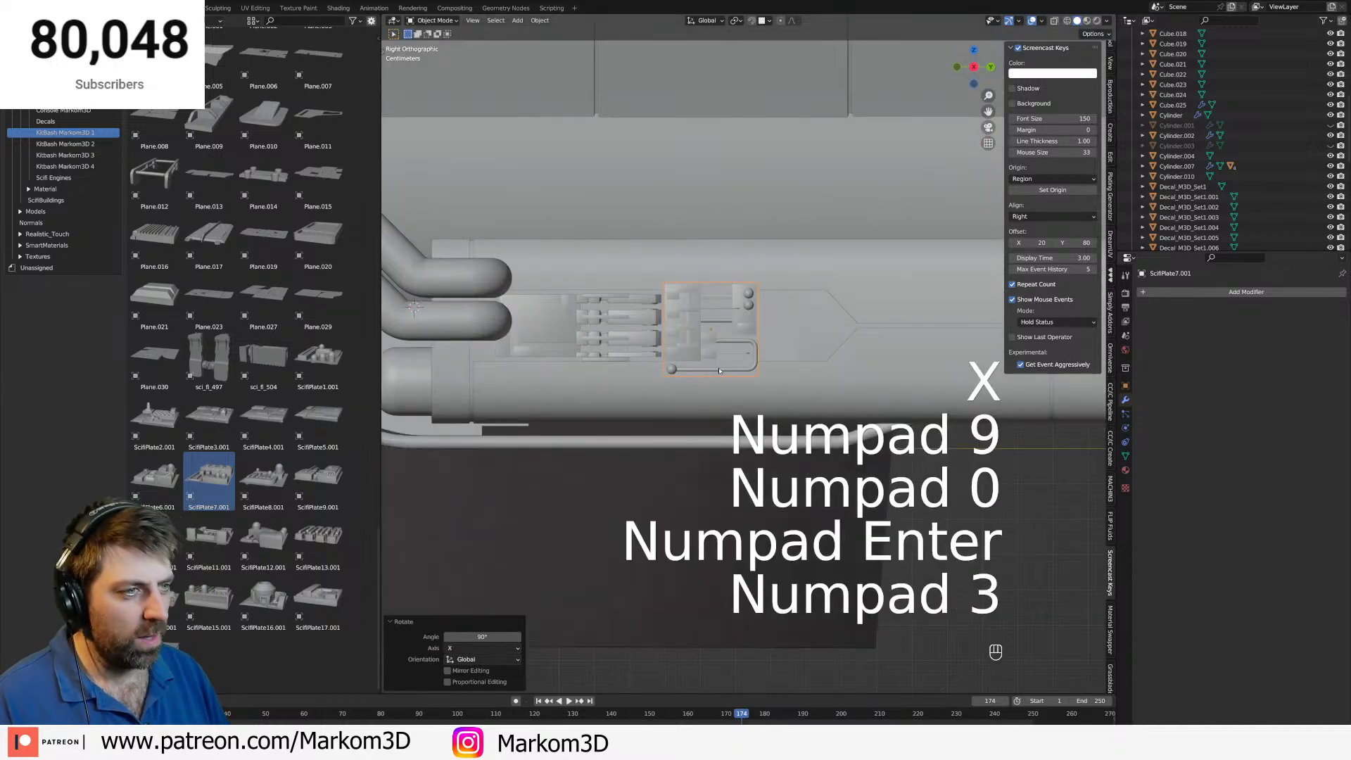
{"action": "key", "text": "g"}
{"action": "key", "text": "s"}
{"action": "key", "text": "g"}
{"action": "left_click", "coordinate": [839, 368]}
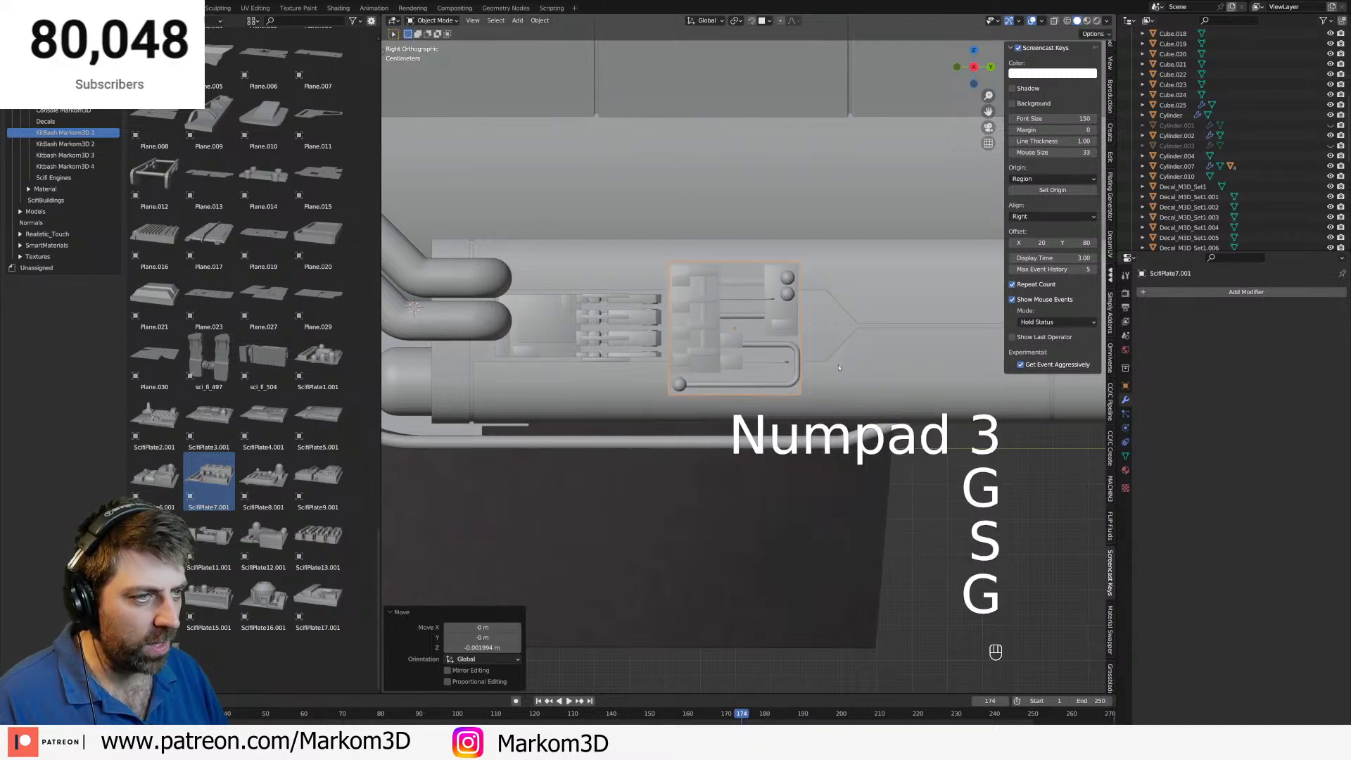
Move the ScifiPlate7.001 plate along the global X axis into the pod's side panel.
{"action": "middle_click_drag", "start_coordinate": [839, 368], "coordinate": [795, 380]}
{"action": "key", "text": "g"}
{"action": "key", "text": "y"}
{"action": "key", "text": "x"}
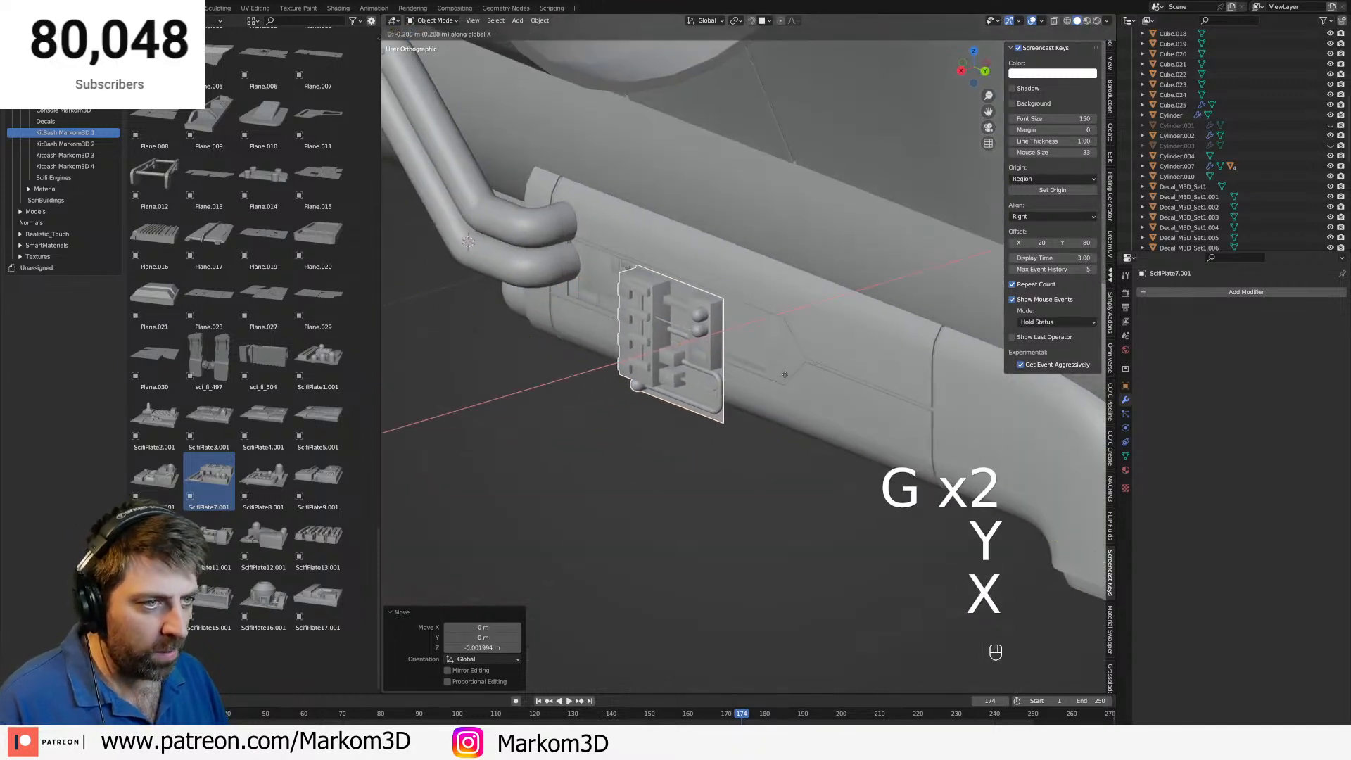
{"action": "left_click", "coordinate": [834, 359]}
Scale the ScifiPlate7.001 plate by about 0.678 and sink it slightly into the recess along the global X axis.
{"action": "middle_click_drag", "start_coordinate": [833, 359], "coordinate": [773, 366]}
{"action": "key", "text": "s"}
{"action": "left_click", "coordinate": [830, 341]}
{"action": "key", "text": "g"}
{"action": "key", "text": "y"}
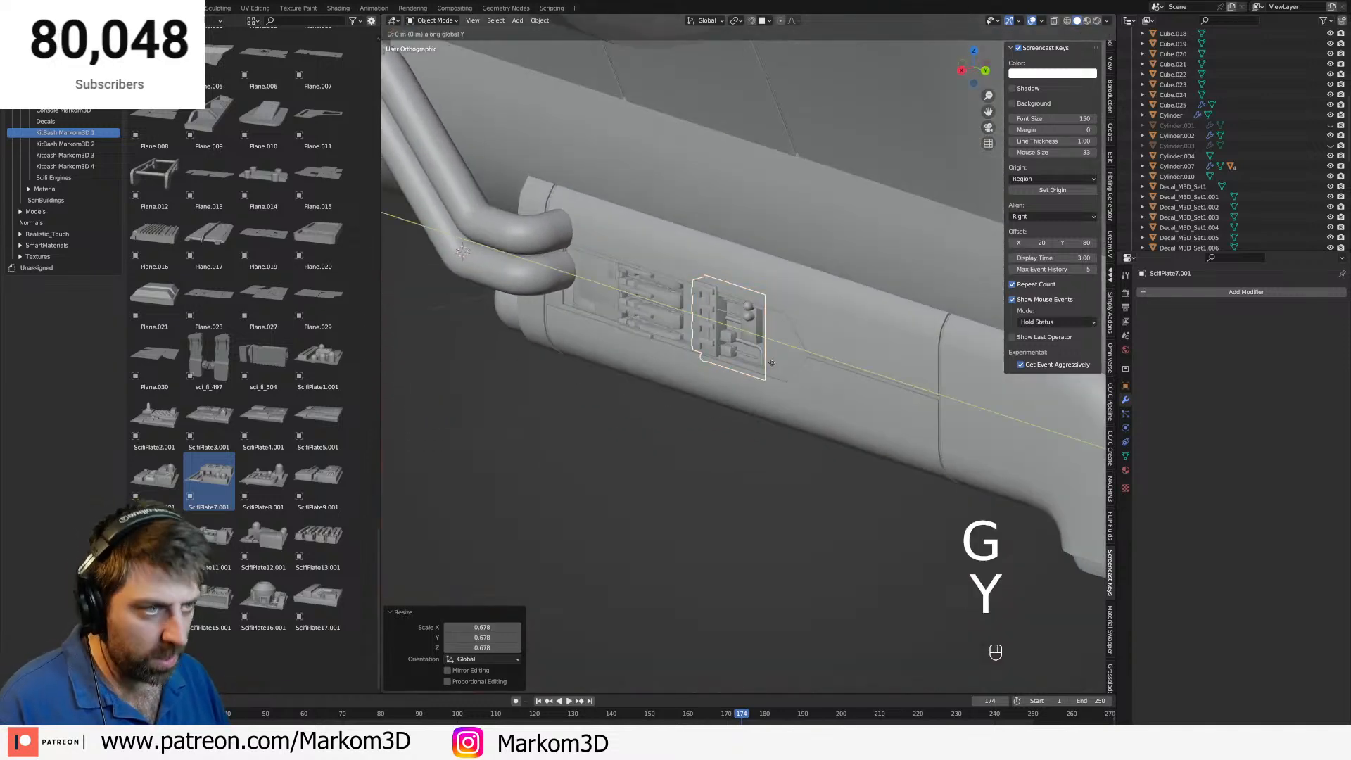
{"action": "key", "text": "x"}
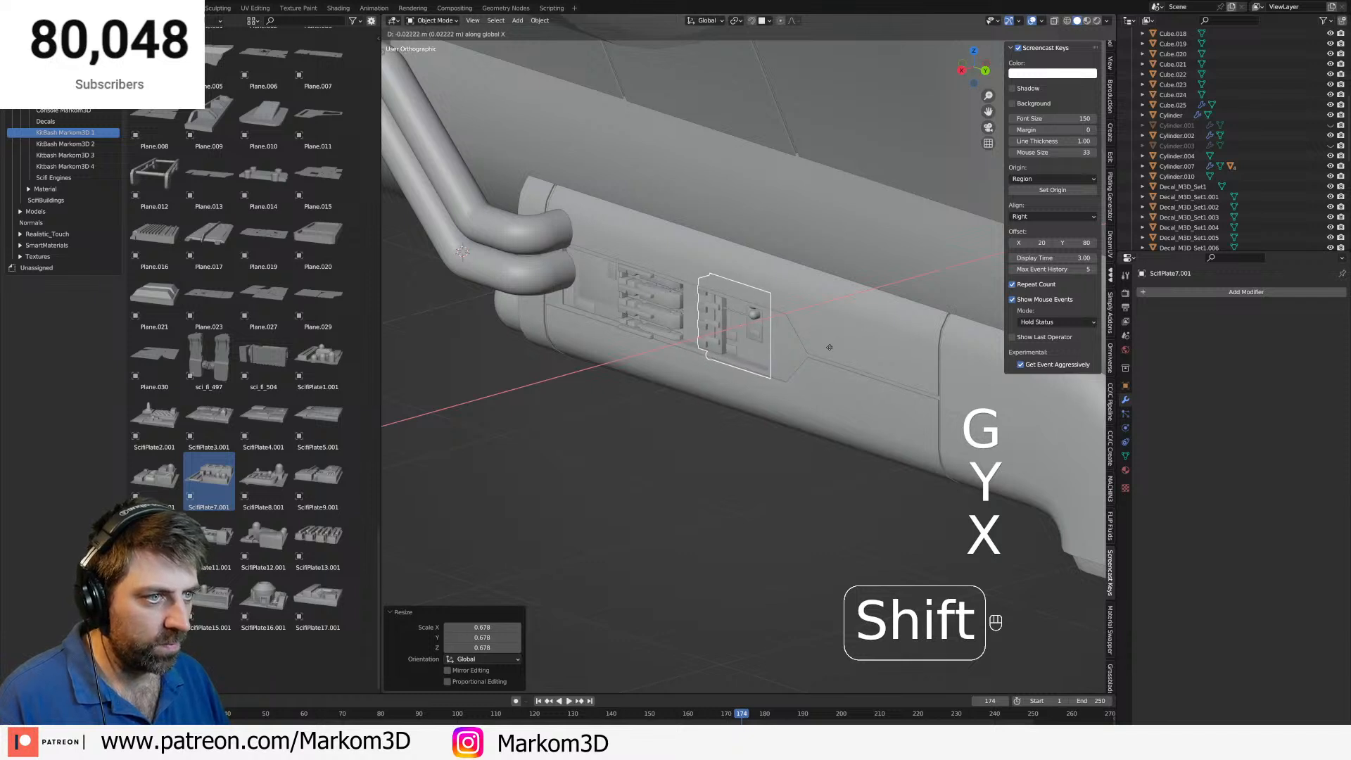
{"action": "left_click", "coordinate": [718, 356]}
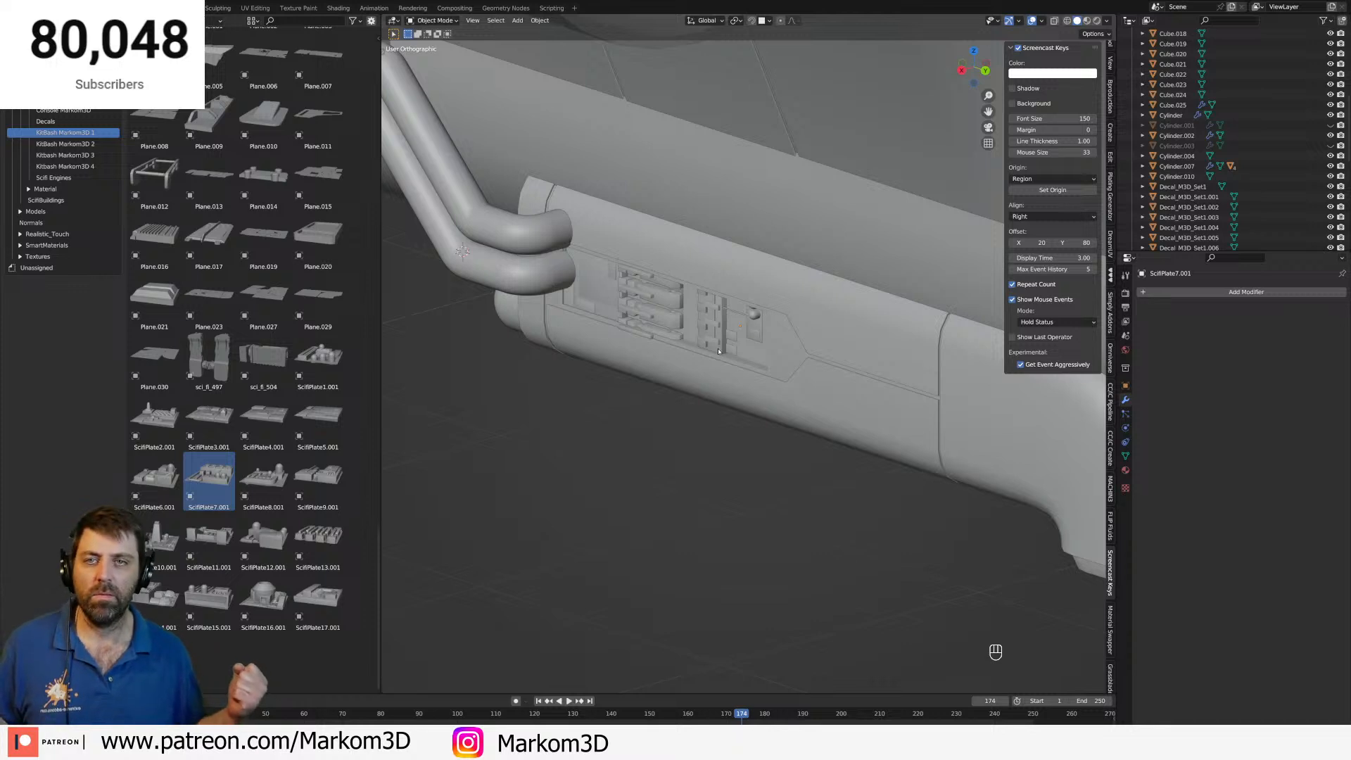
Select the ScifiPlate7.001 plate in the recess and view it up close.
{"action": "left_click", "coordinate": [751, 314]}
{"action": "scroll", "coordinate": [728, 346], "scroll_direction": "up", "scroll_amount": 4}
{"action": "middle_click_drag", "start_coordinate": [722, 345], "coordinate": [748, 345]}
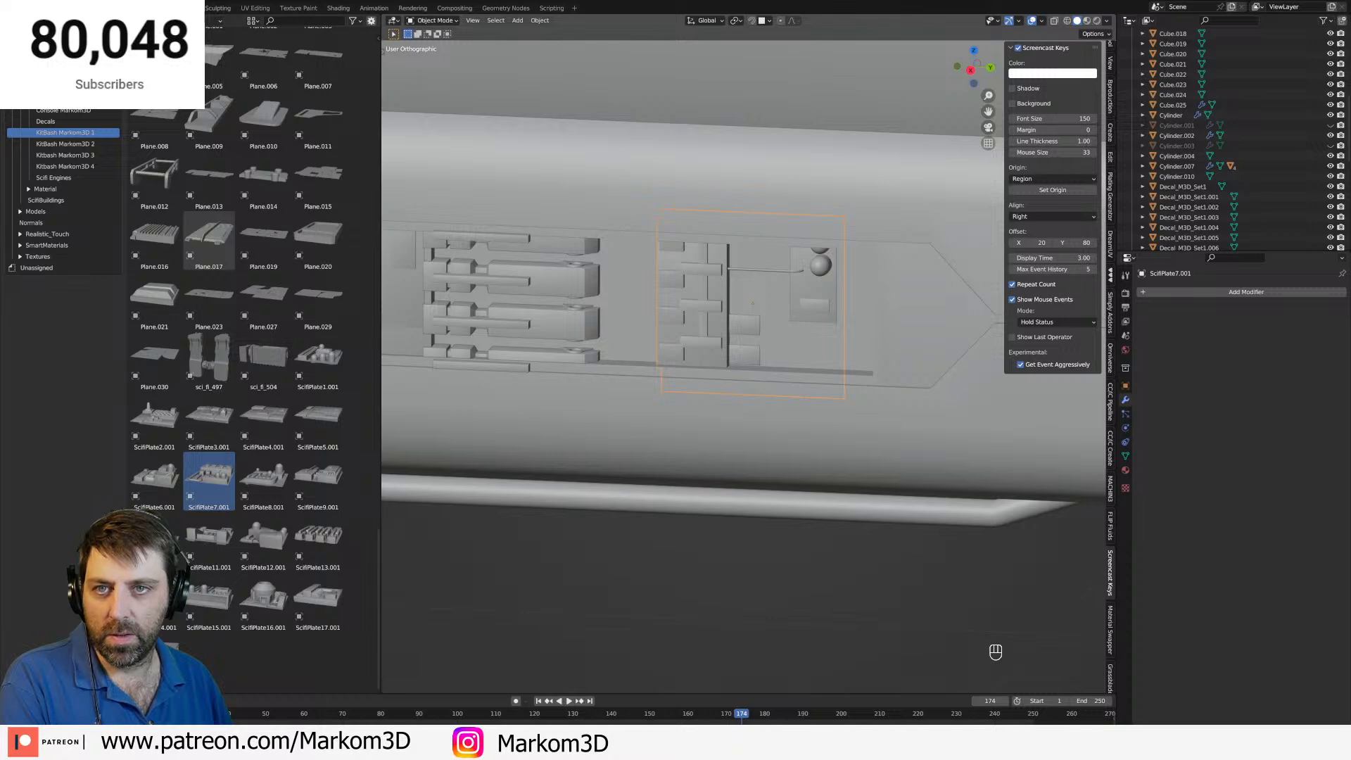
Switch to the web browser and examine Adelaide's highest temperatures for the years 2019 to 2022.
{"action": "key", "text": "alt+Tab"}
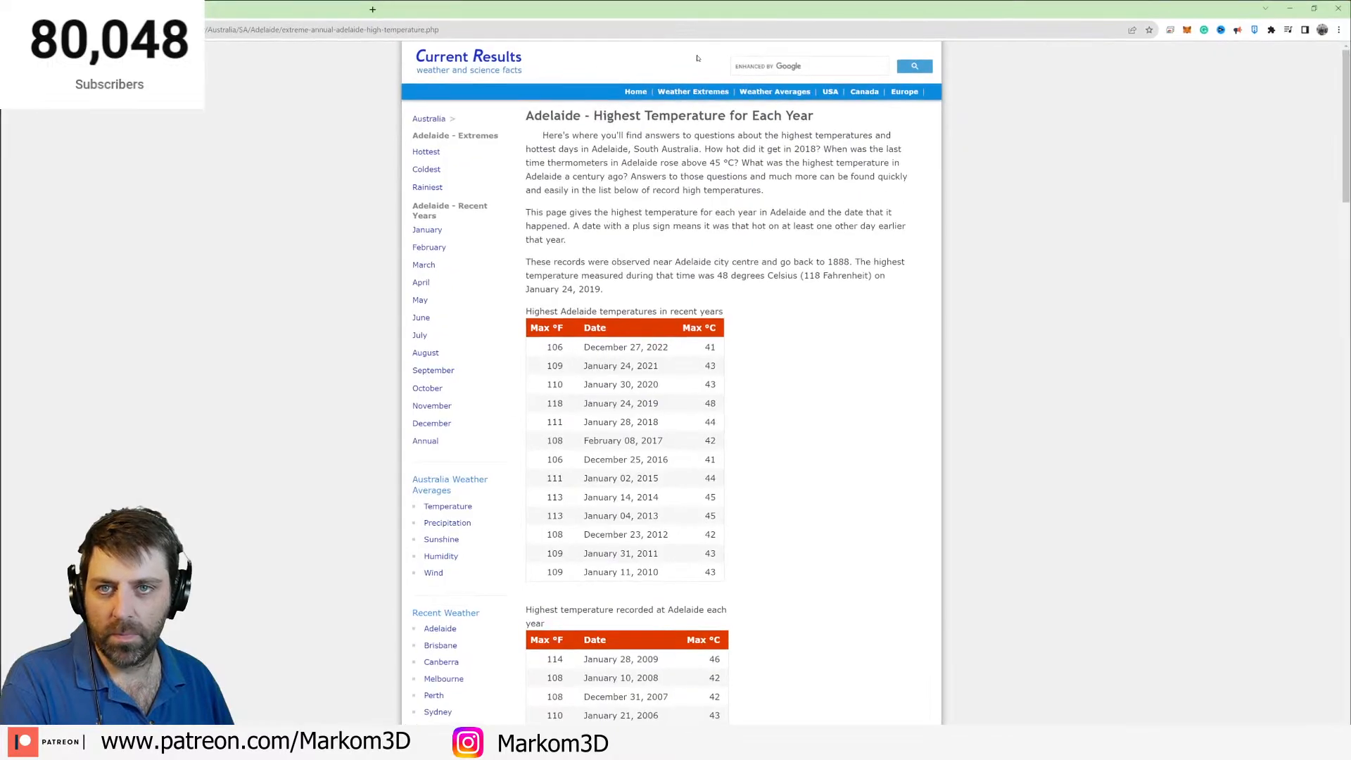
{"action": "double_click", "coordinate": [710, 346]}
{"action": "left_click", "coordinate": [714, 363]}
{"action": "double_click", "coordinate": [713, 384]}
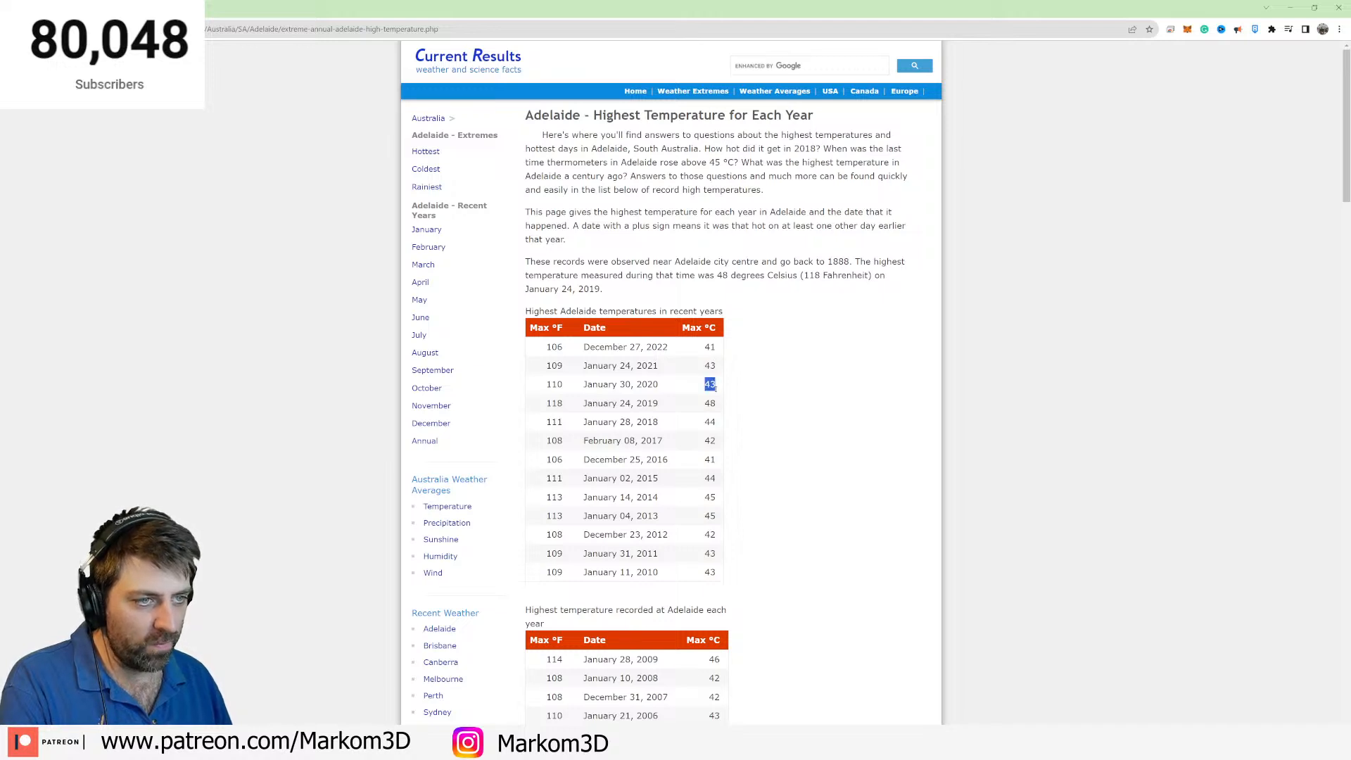
{"action": "left_click", "coordinate": [714, 406]}
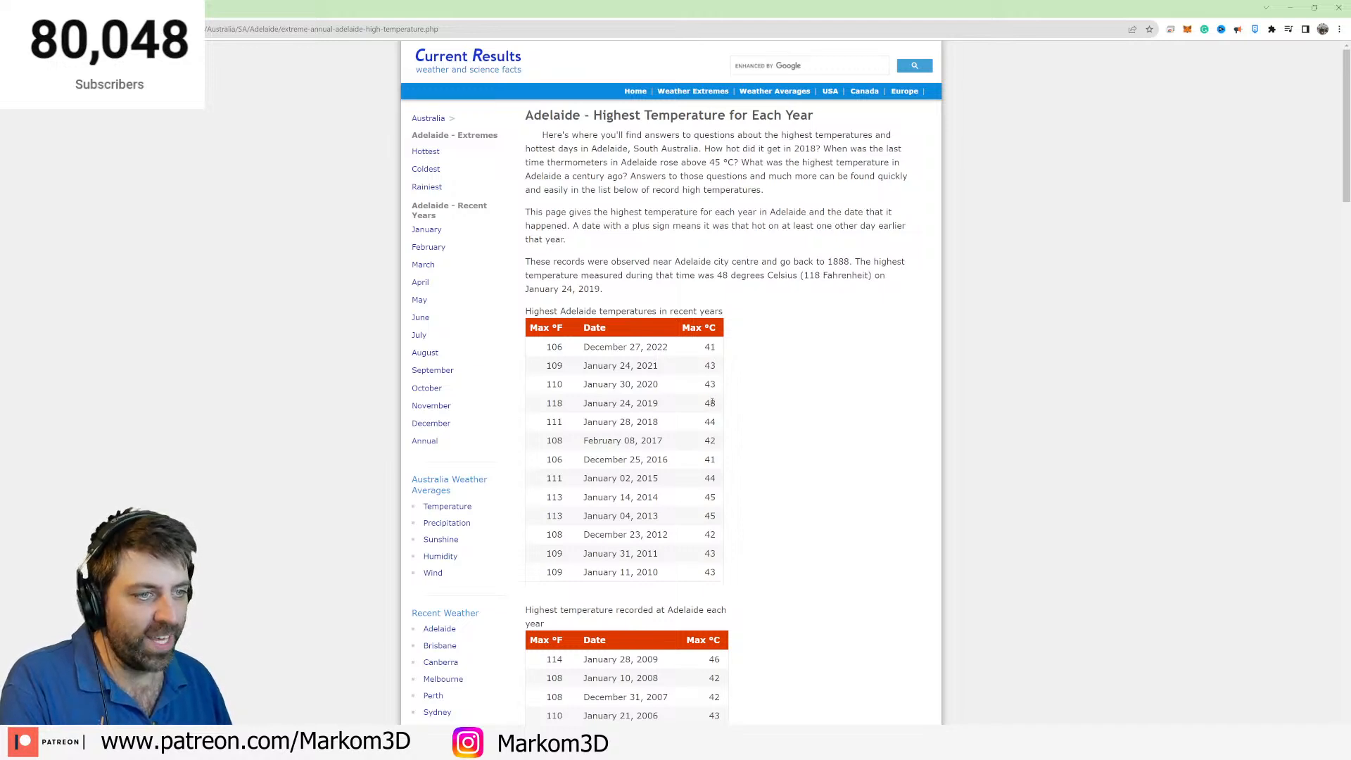
{"action": "left_click_drag", "start_coordinate": [719, 404], "coordinate": [602, 420]}
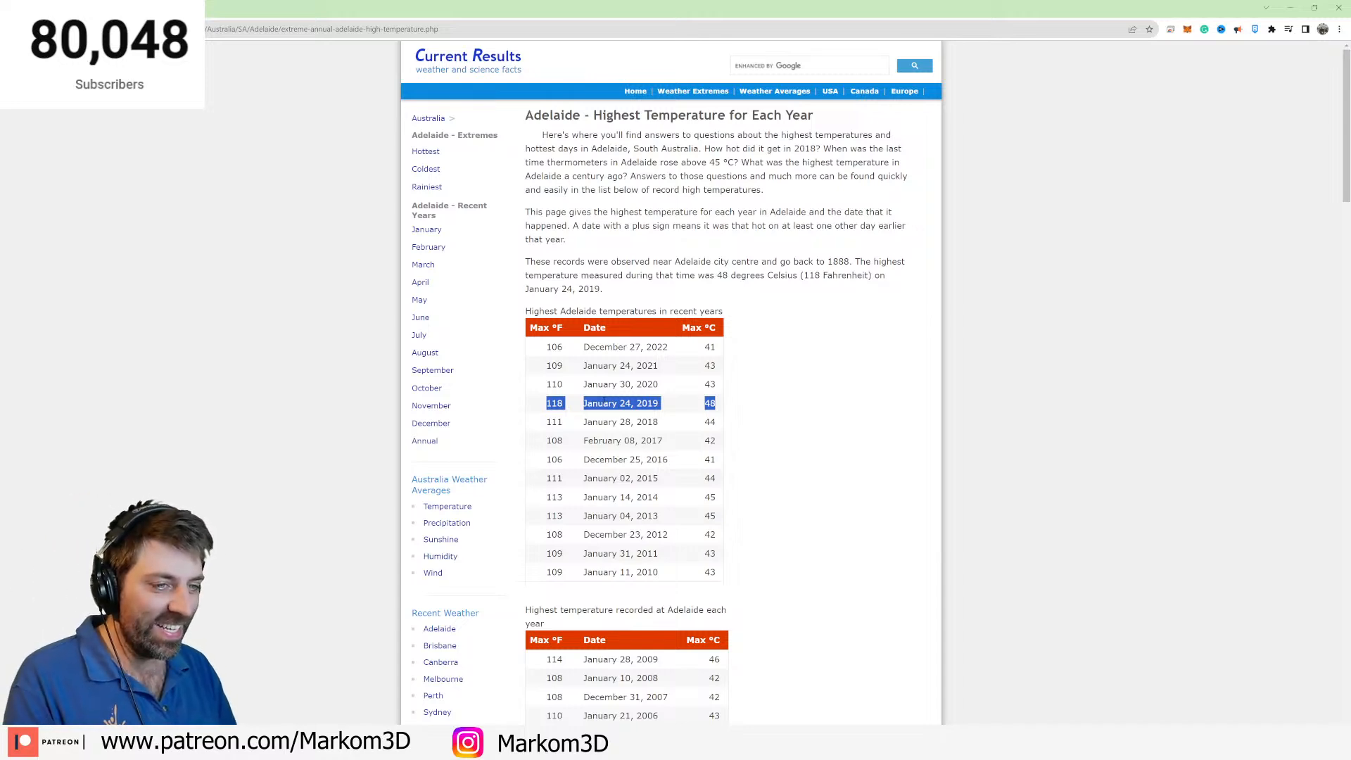
Read through the Adelaide temperature records for 2009 and earlier, down to 1888.
{"action": "scroll", "coordinate": [566, 439], "scroll_direction": "down", "scroll_amount": 2}
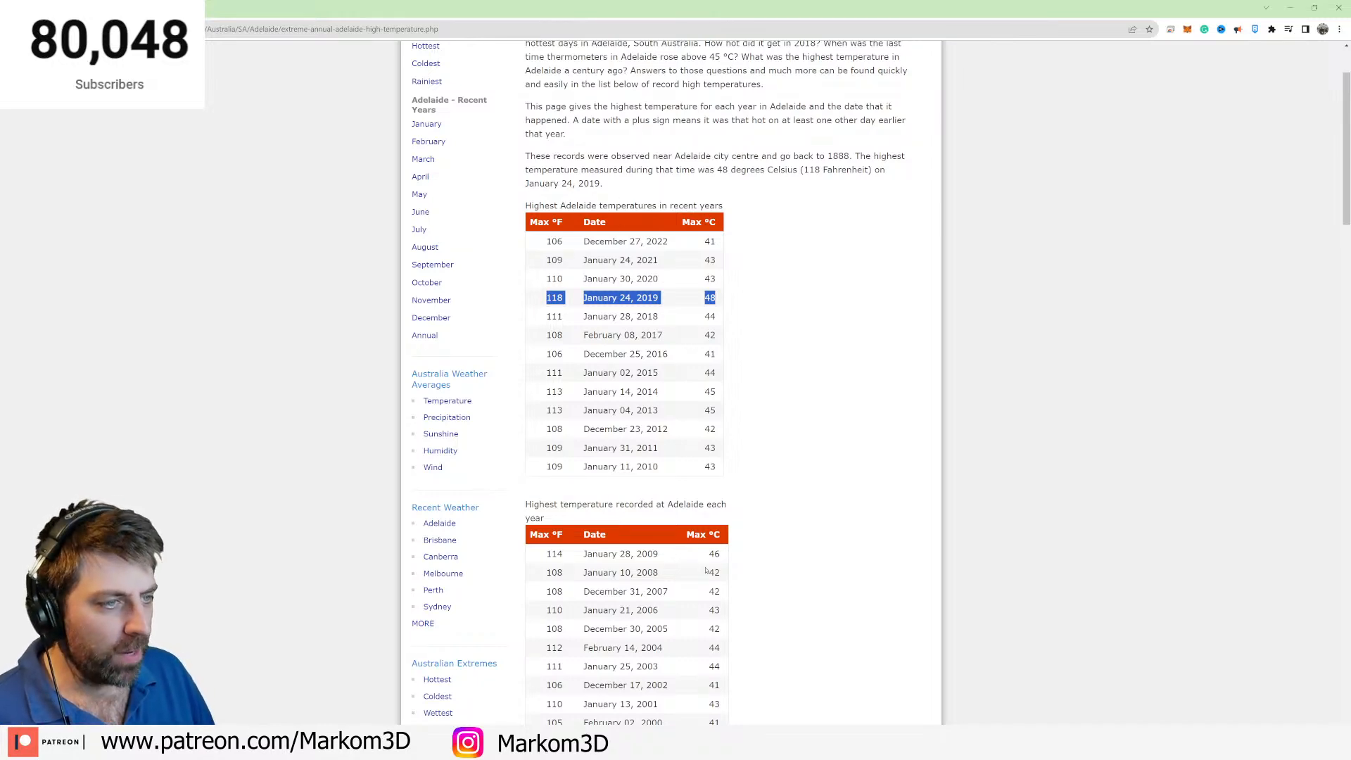
{"action": "scroll", "coordinate": [706, 571], "scroll_direction": "down", "scroll_amount": 2}
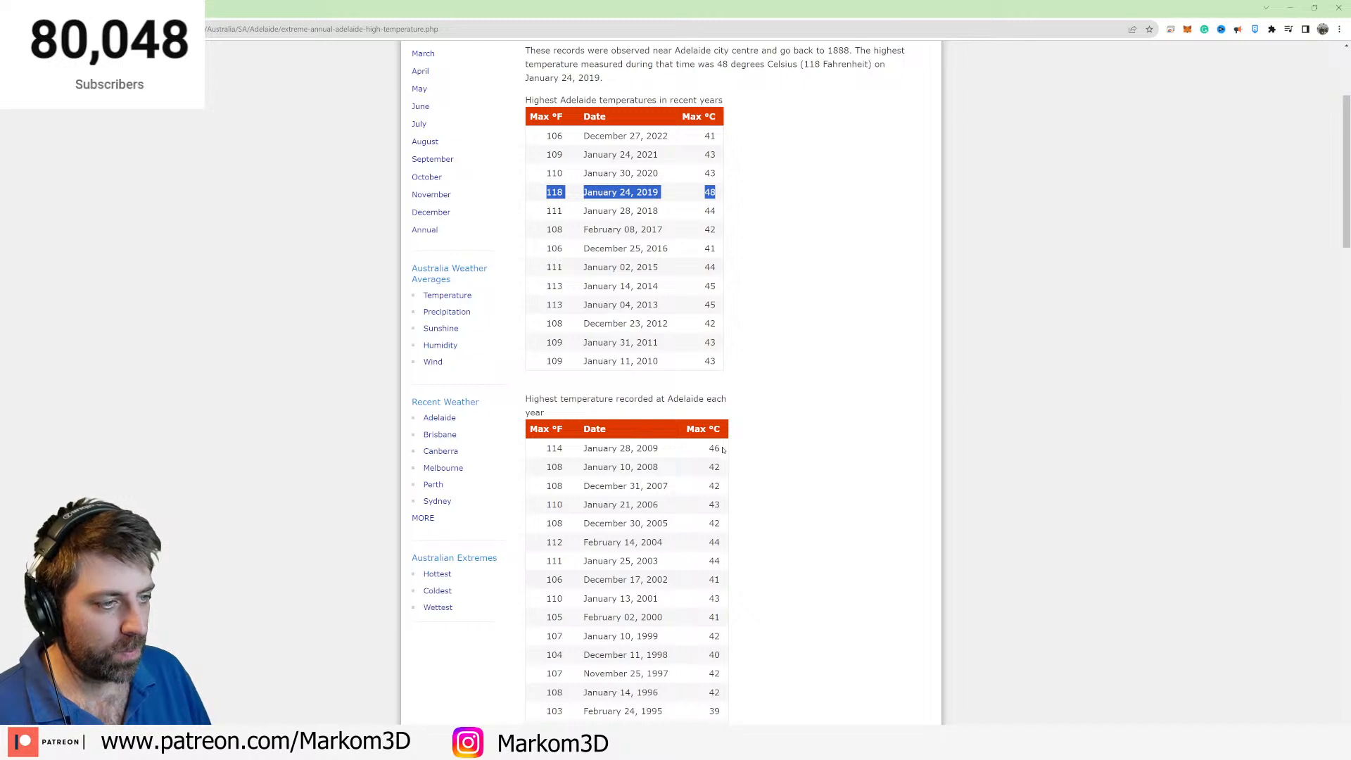
{"action": "left_click_drag", "start_coordinate": [723, 449], "coordinate": [544, 443]}
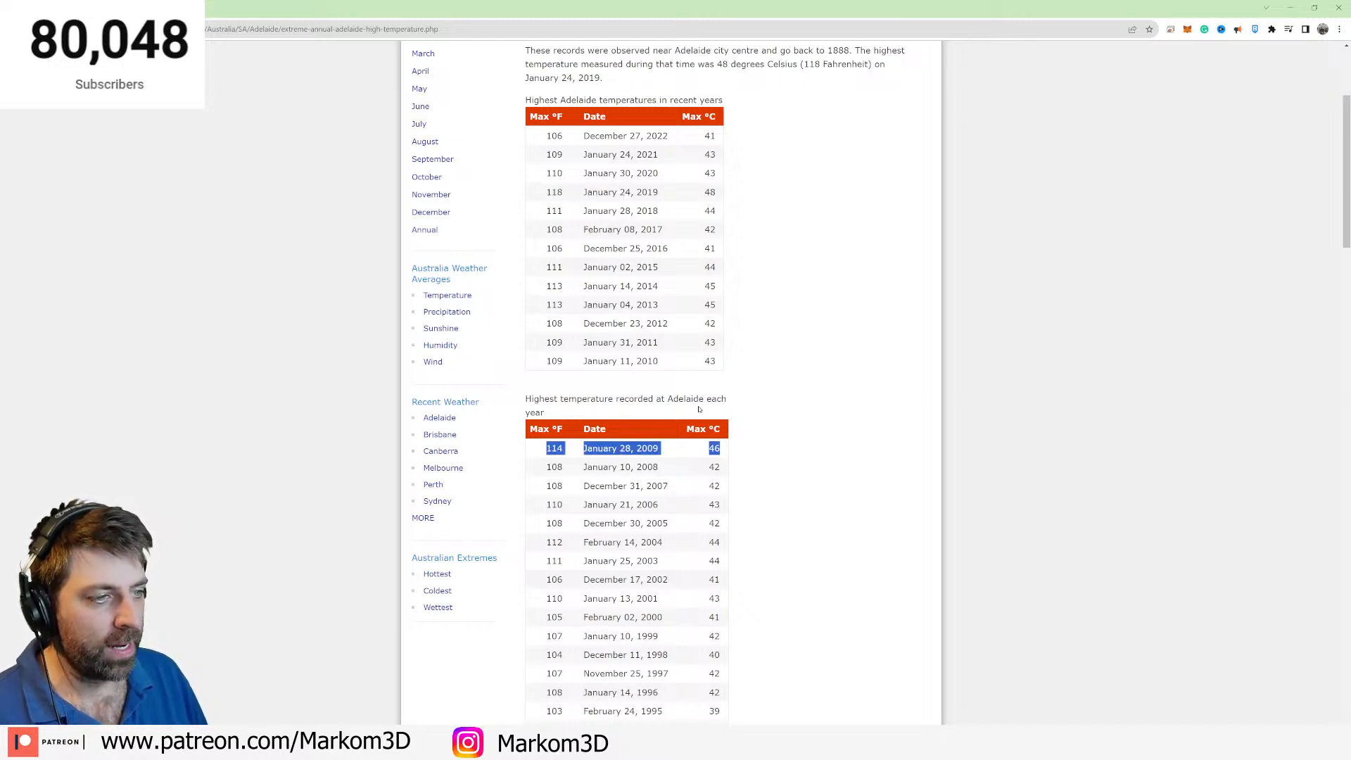
{"action": "scroll", "coordinate": [738, 378], "scroll_direction": "down", "scroll_amount": 2}
{"action": "scroll", "coordinate": [705, 377], "scroll_direction": "up", "scroll_amount": 3}
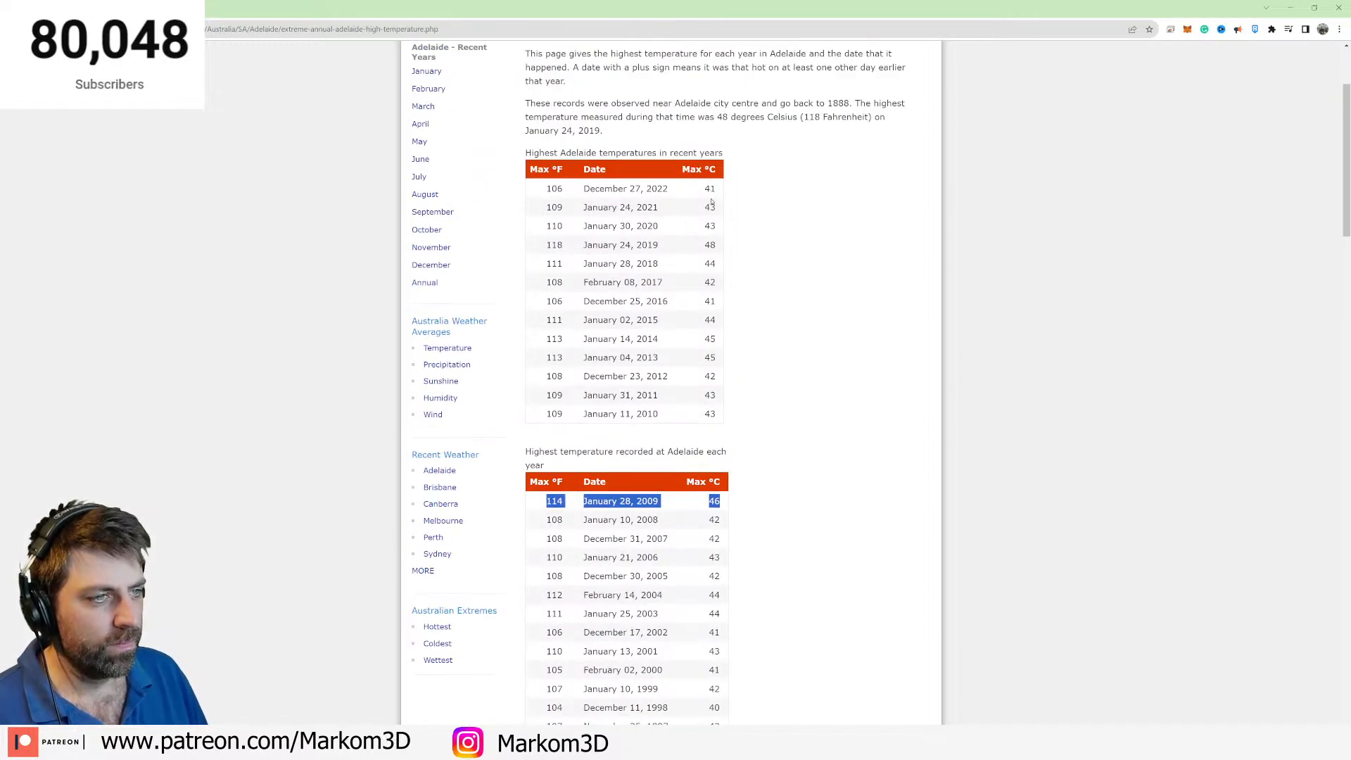
{"action": "scroll", "coordinate": [700, 344], "scroll_direction": "down", "scroll_amount": 3}
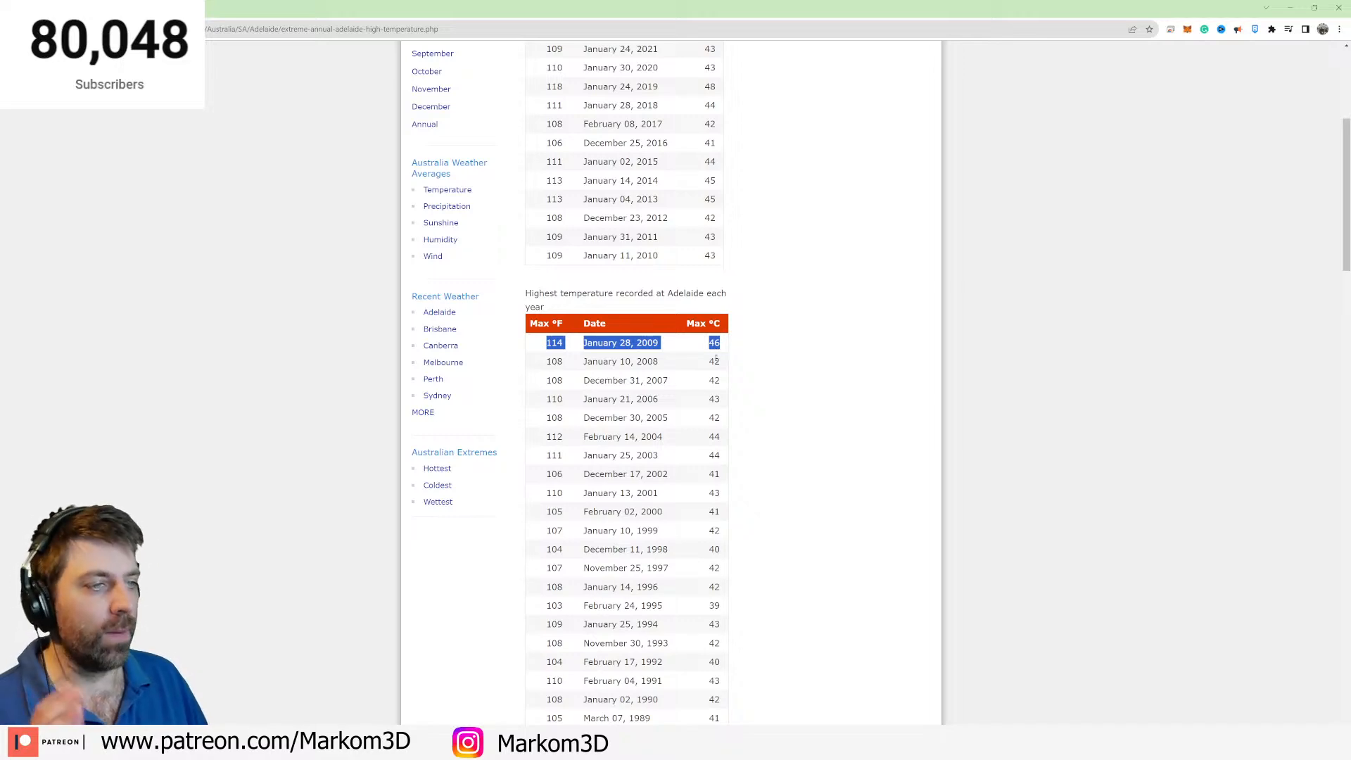
{"action": "scroll", "coordinate": [664, 493], "scroll_direction": "down", "scroll_amount": 15}
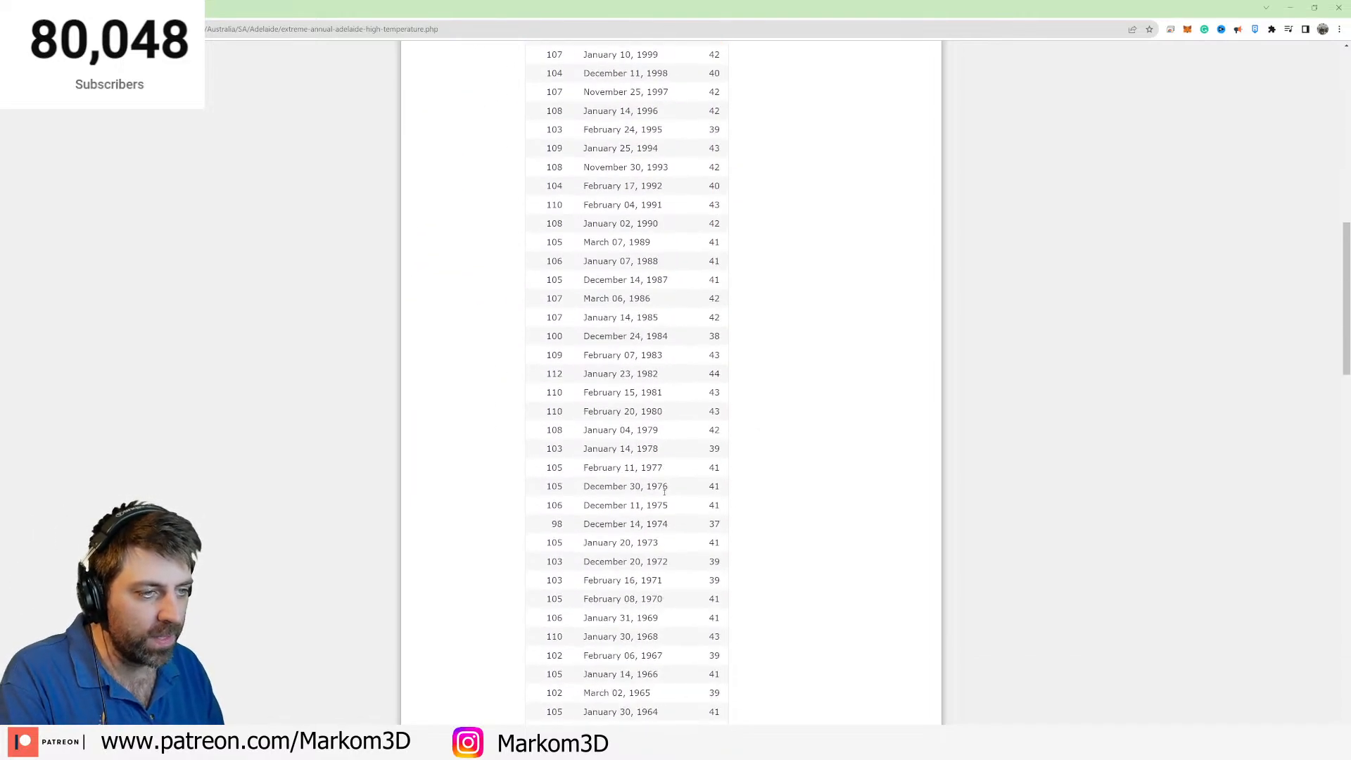
{"action": "scroll", "coordinate": [664, 493], "scroll_direction": "down", "scroll_amount": 18}
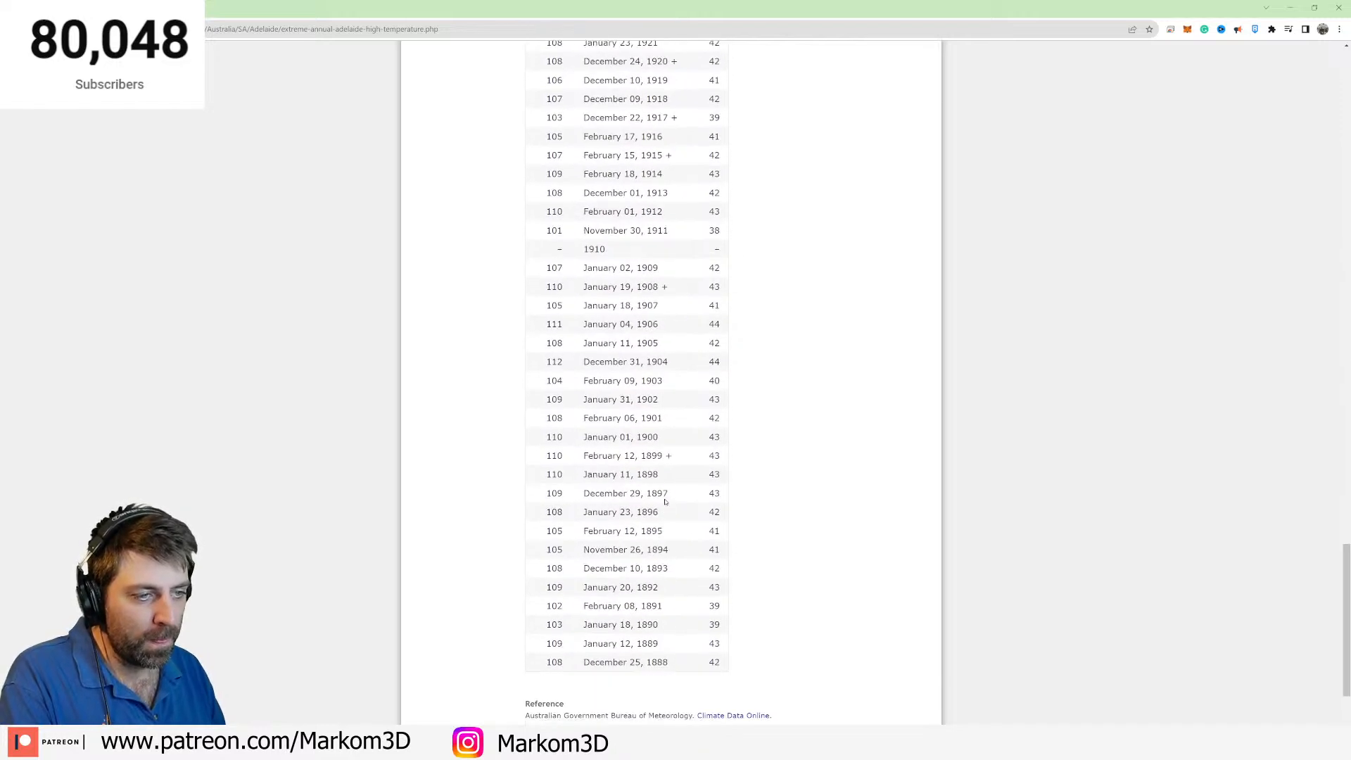
{"action": "scroll", "coordinate": [764, 541], "scroll_direction": "up", "scroll_amount": 20}
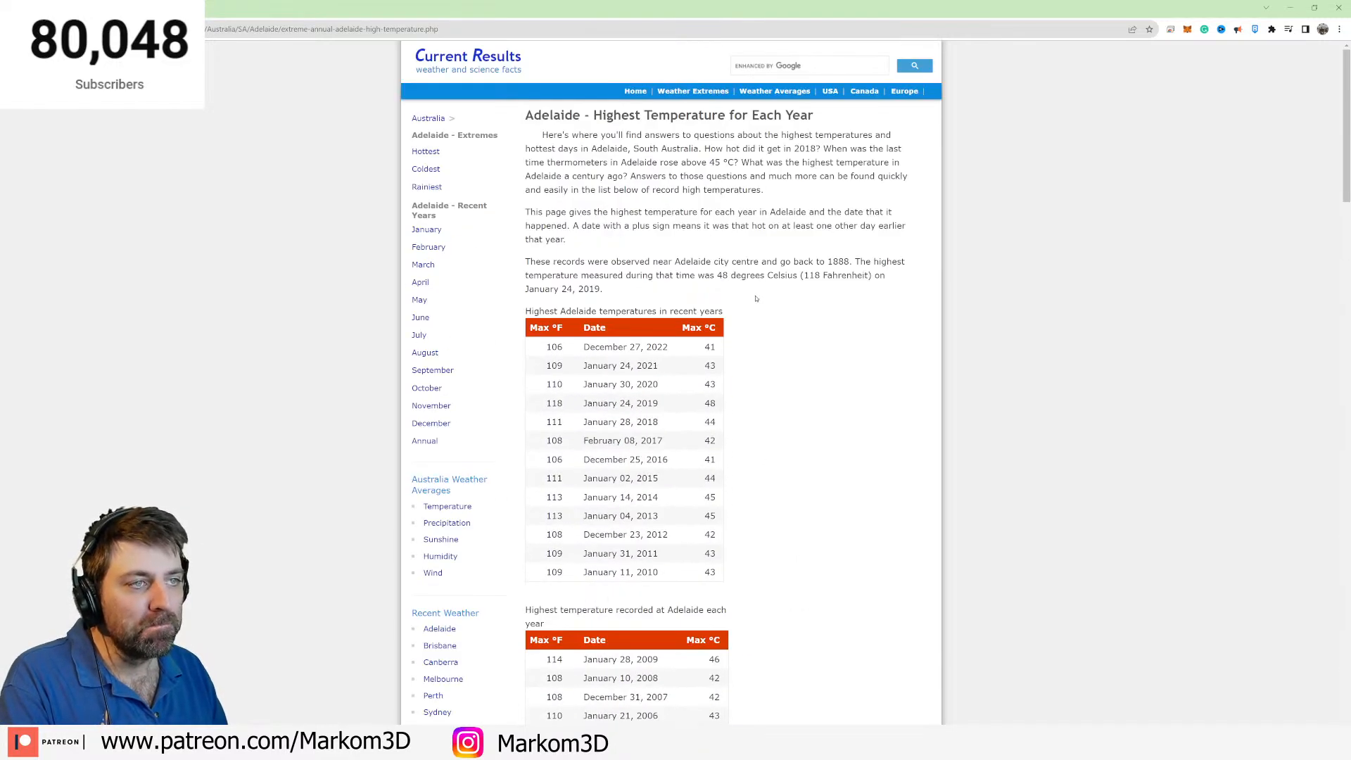
Compare the 2019 and 2020 rows of the Adelaide temperature table, and close the browser to return to Blender.
{"action": "scroll", "coordinate": [732, 402], "scroll_direction": "down", "scroll_amount": 1}
{"action": "double_click", "coordinate": [711, 299]}
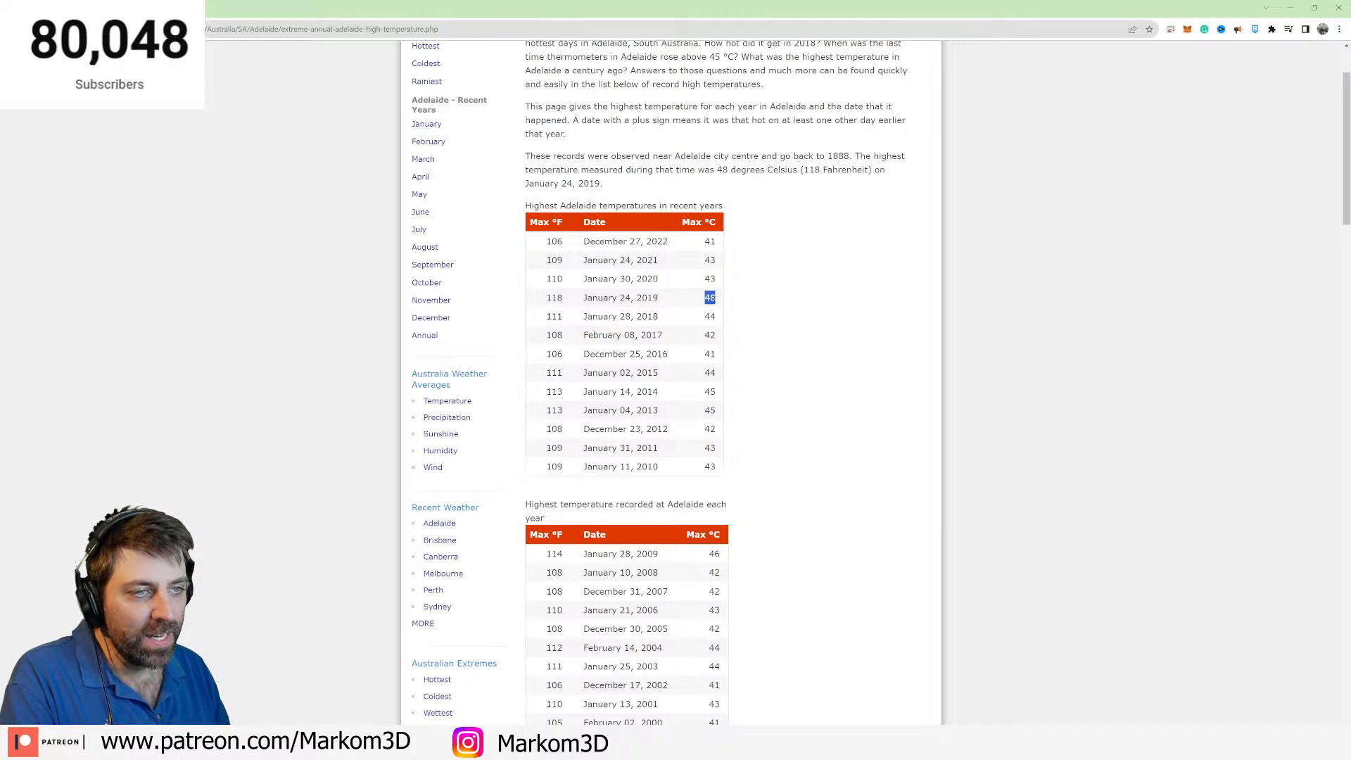
{"action": "left_click_drag", "start_coordinate": [715, 298], "coordinate": [568, 304]}
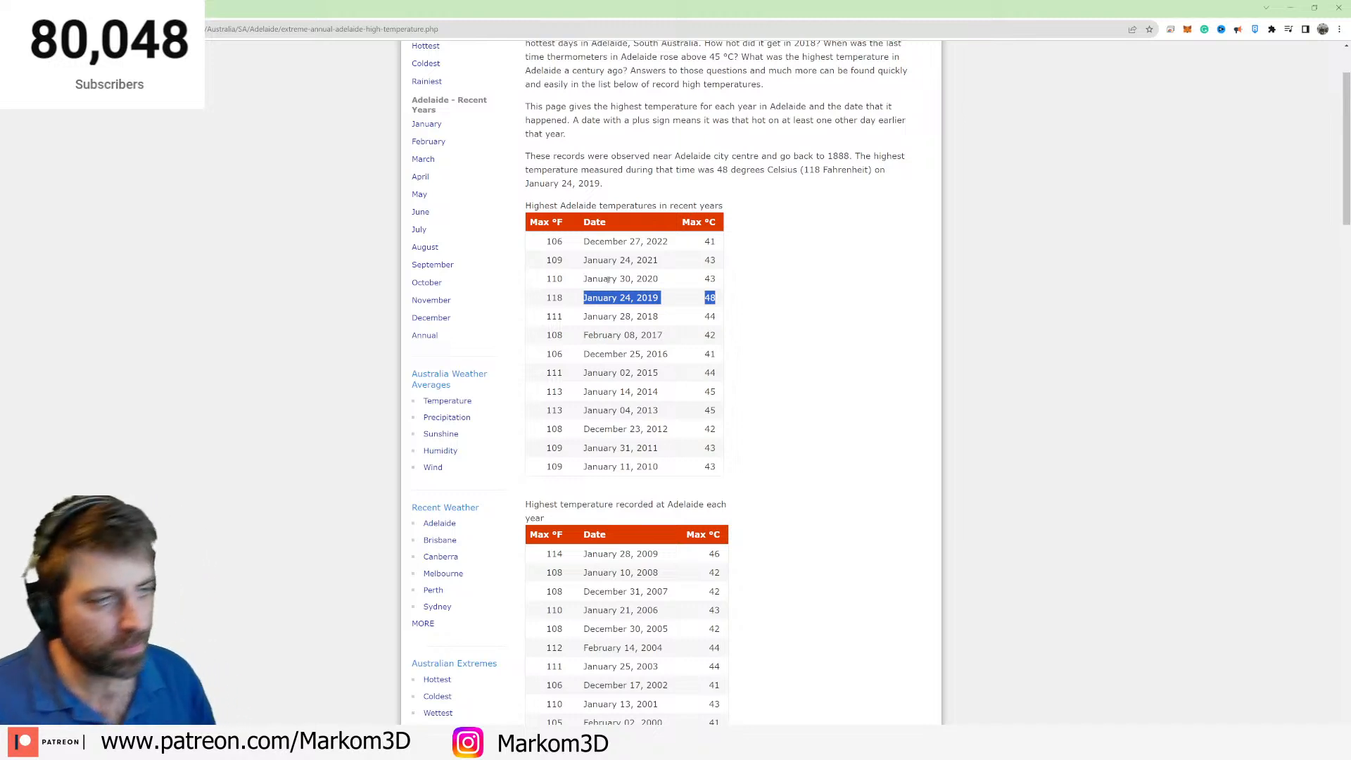
{"action": "triple_click", "coordinate": [608, 279]}
{"action": "left_click_drag", "start_coordinate": [721, 284], "coordinate": [543, 280]}
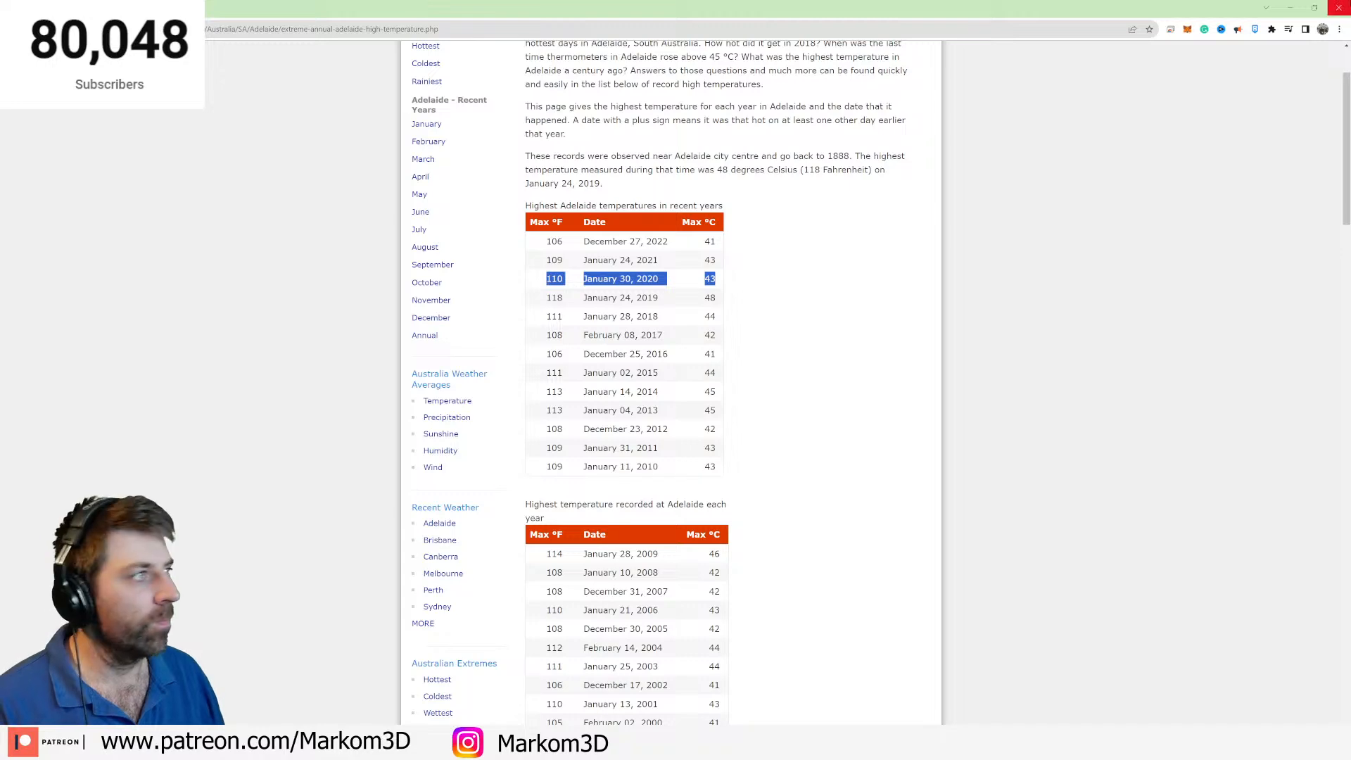
{"action": "left_click", "coordinate": [1339, 7]}
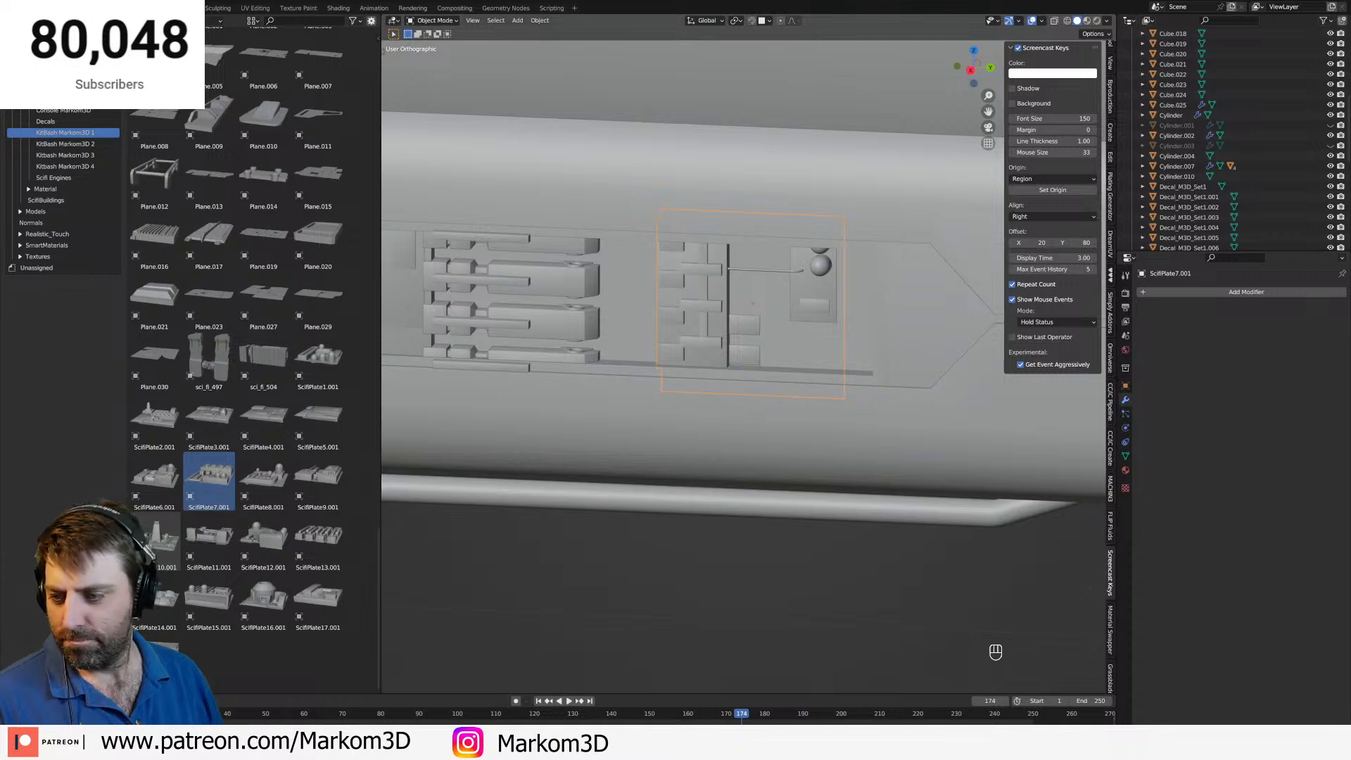
Save the file and switch the viewport to rendered shading with the underside pod in view.
{"action": "scroll", "coordinate": [732, 394], "scroll_direction": "down", "scroll_amount": 2}
{"action": "middle_click_drag", "start_coordinate": [732, 394], "coordinate": [662, 430]}
{"action": "scroll", "coordinate": [730, 401], "scroll_direction": "down", "scroll_amount": 4}
{"action": "key", "text": "ctrl+s"}
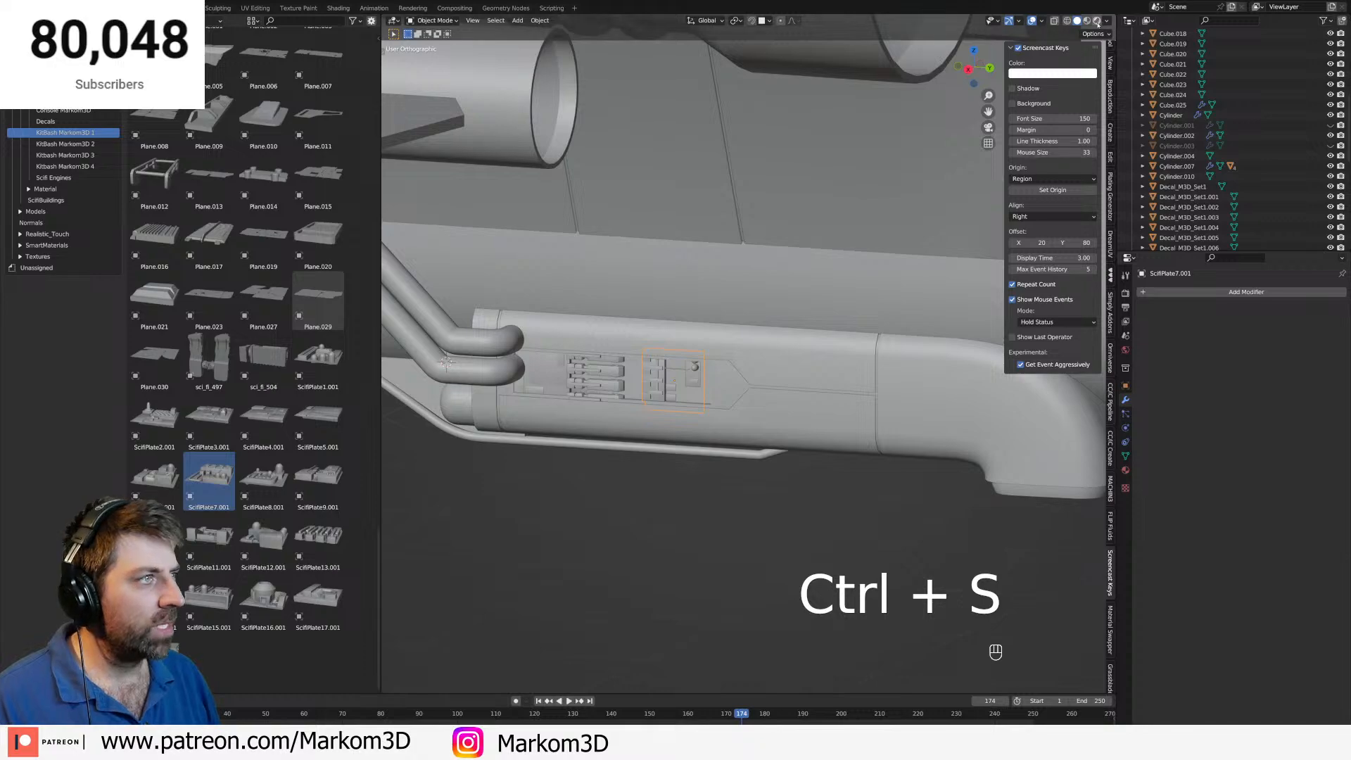
{"action": "key", "text": "z"}
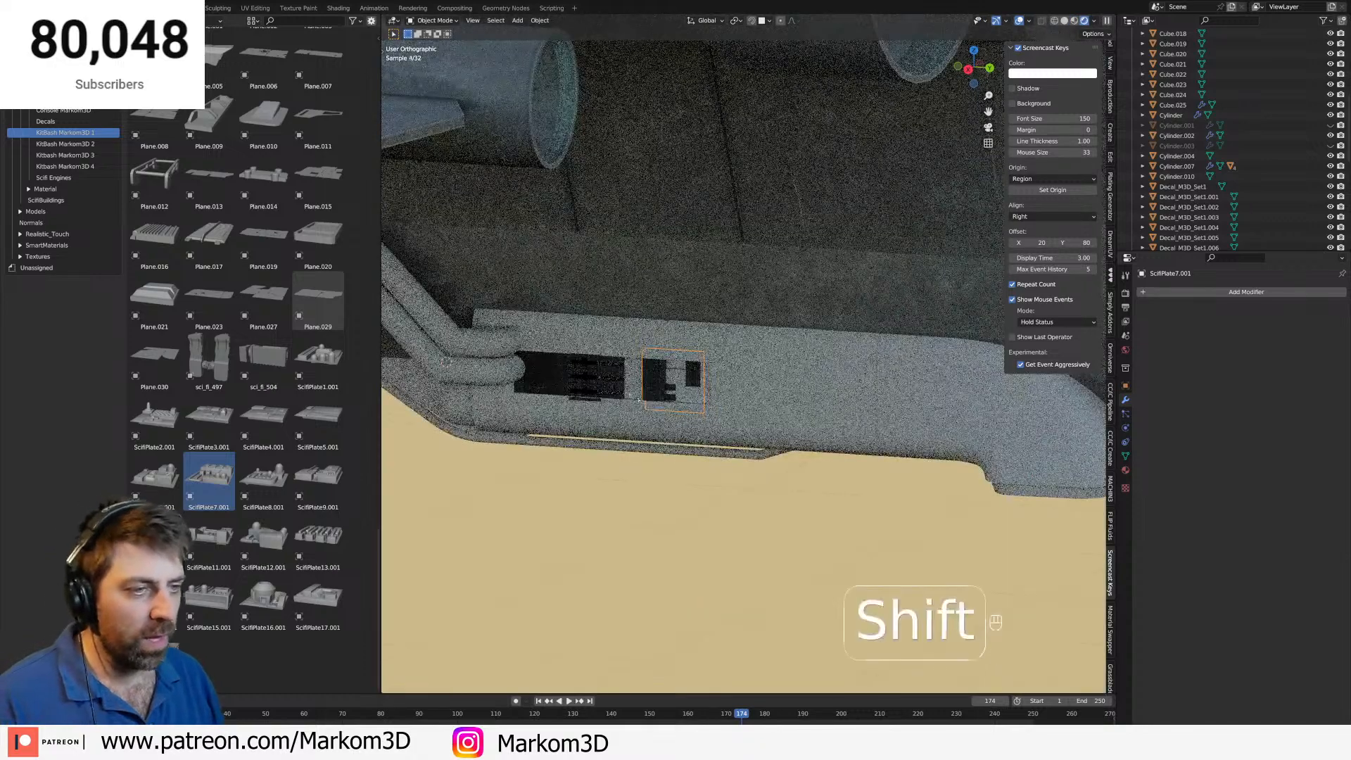
Join the three kitbash plates in the pod's side recess into a single object.
{"action": "left_click", "coordinate": [552, 382], "text": "shift"}
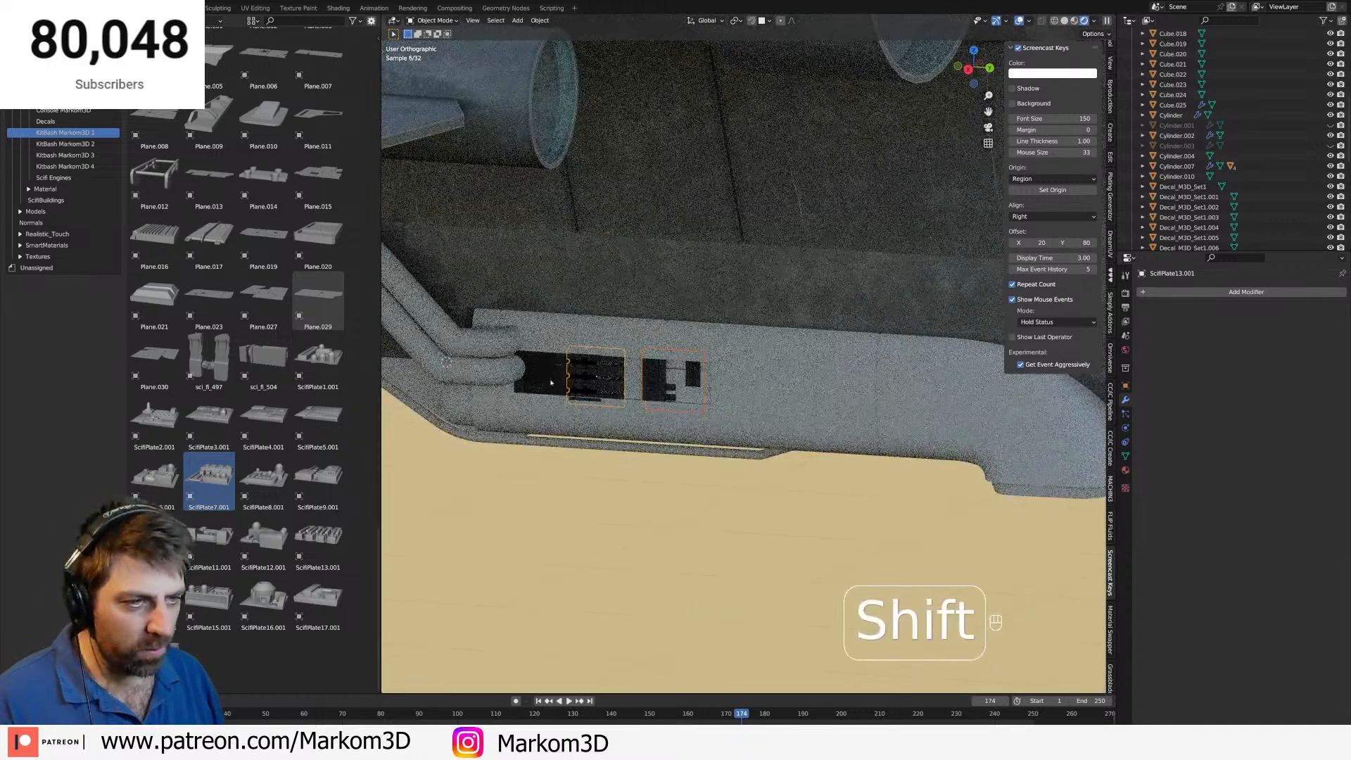
{"action": "left_click", "coordinate": [551, 382], "text": "shift"}
{"action": "key", "text": "ctrl+j"}
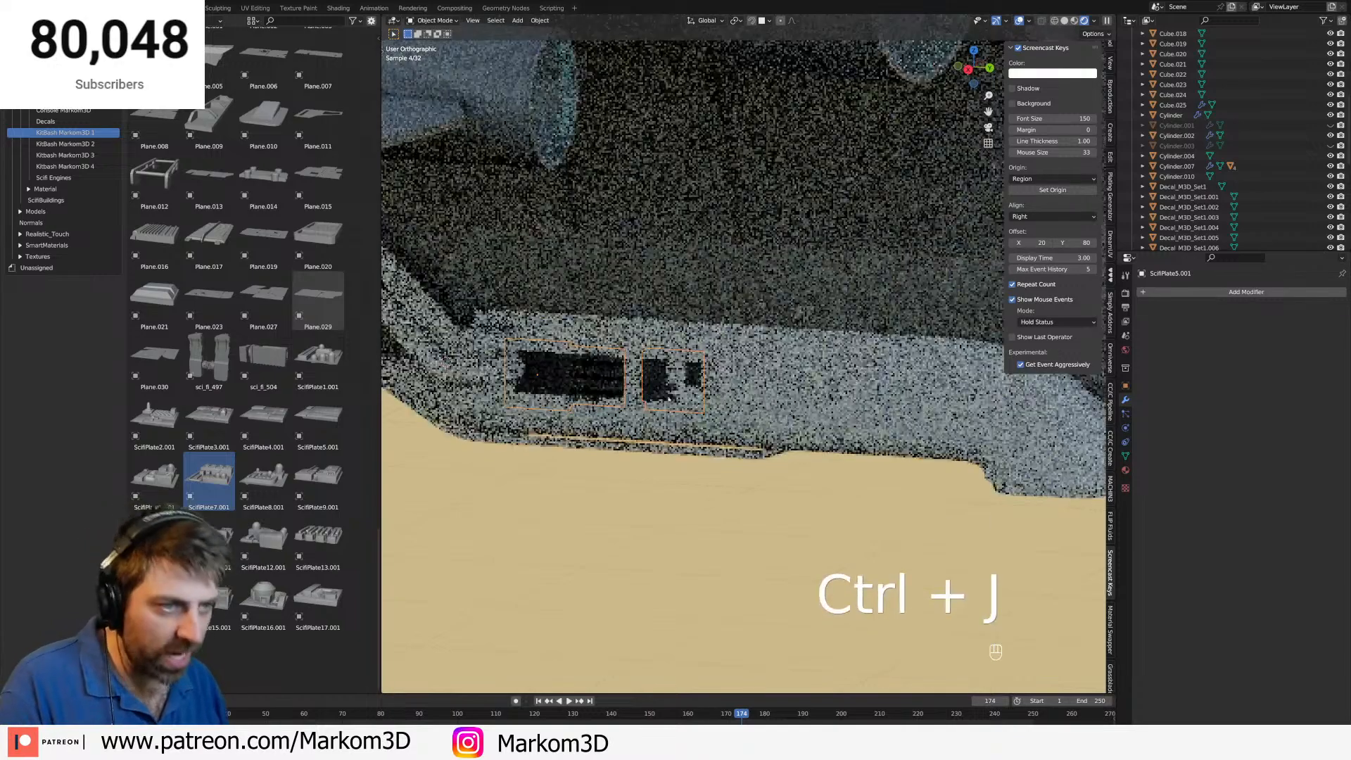
{"action": "scroll", "coordinate": [751, 425], "scroll_direction": "down", "scroll_amount": 4}
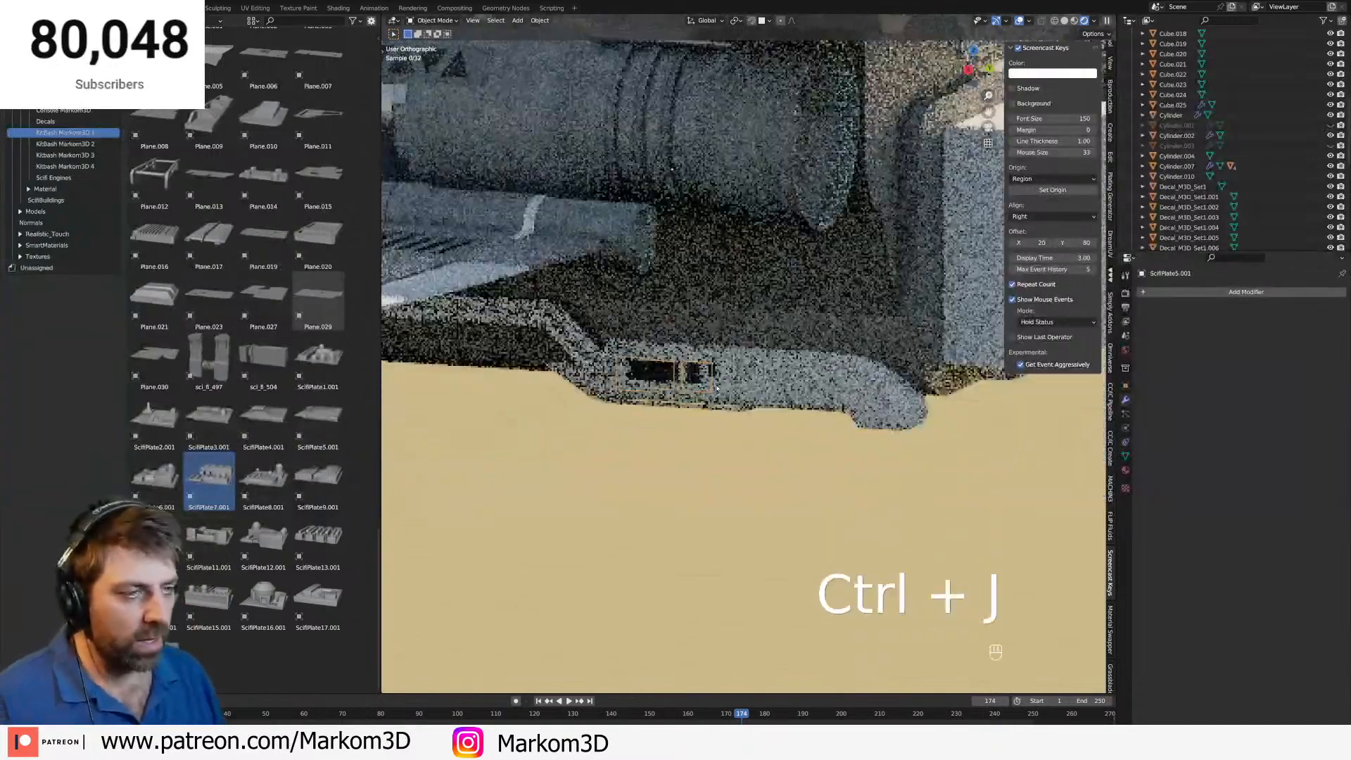
Copy the HullSetup material from the main hull to the selected pod shell and joined kitbash plates.
{"action": "left_click", "coordinate": [618, 373], "text": "shift"}
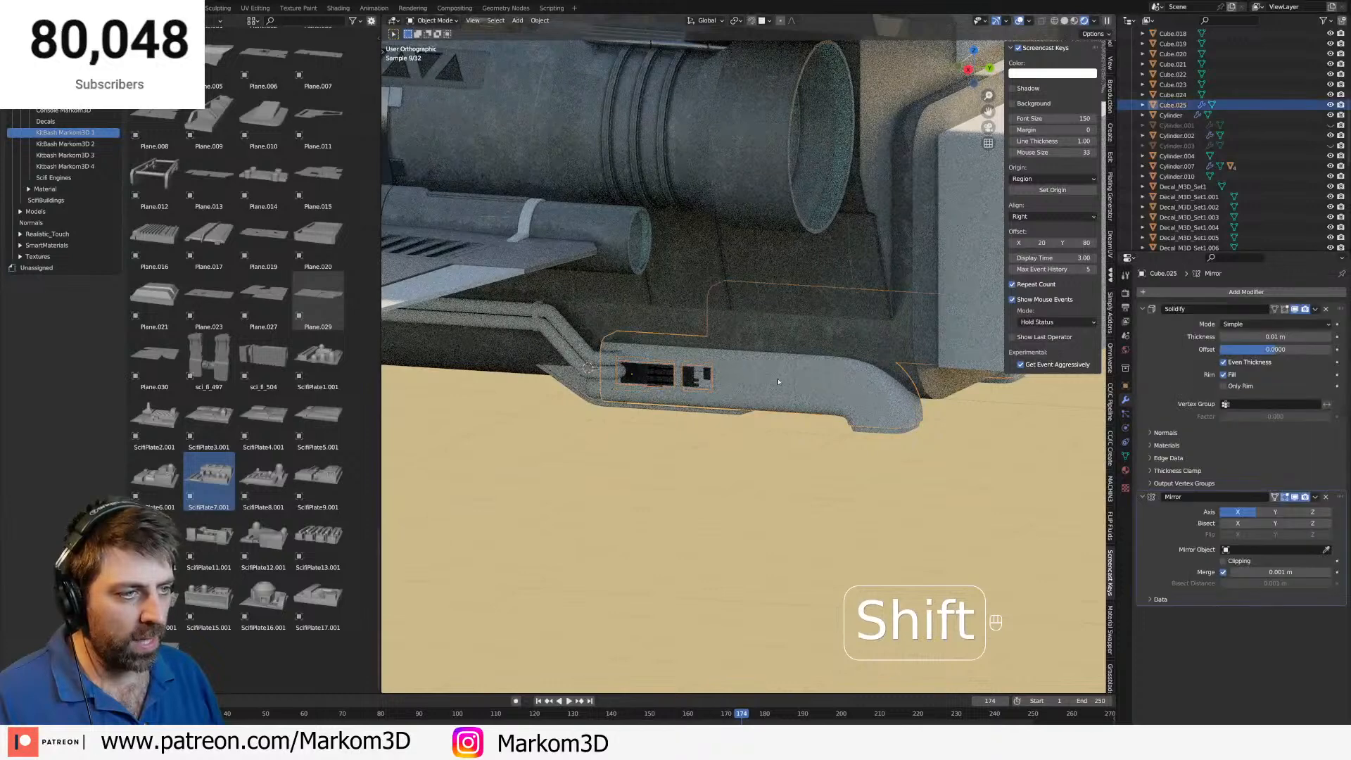
{"action": "left_click", "coordinate": [1126, 471]}
{"action": "left_click", "coordinate": [1343, 315]}
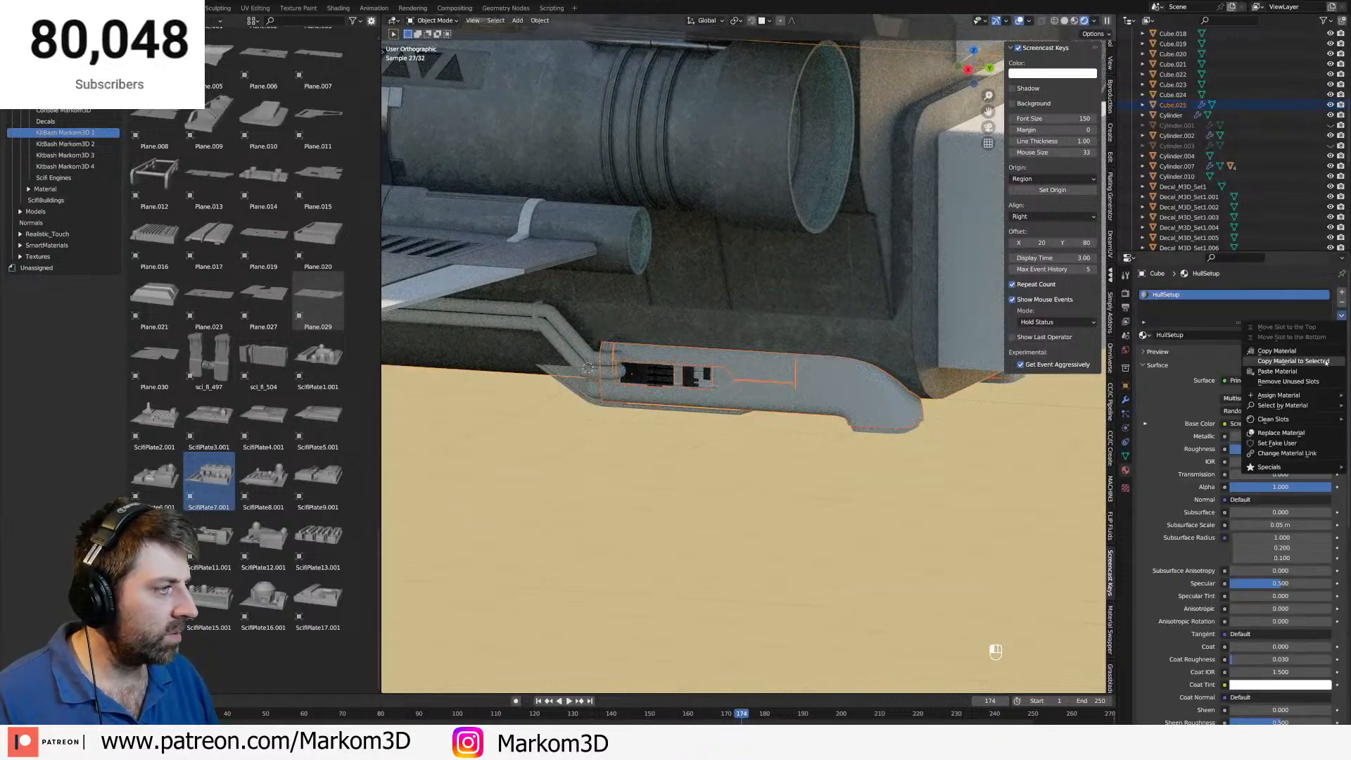
{"action": "scroll", "coordinate": [713, 376], "scroll_direction": "up", "scroll_amount": 3}
Assign the HullSetup material to the recessed side panel behind the kitbash plates.
{"action": "left_click", "coordinate": [717, 368]}
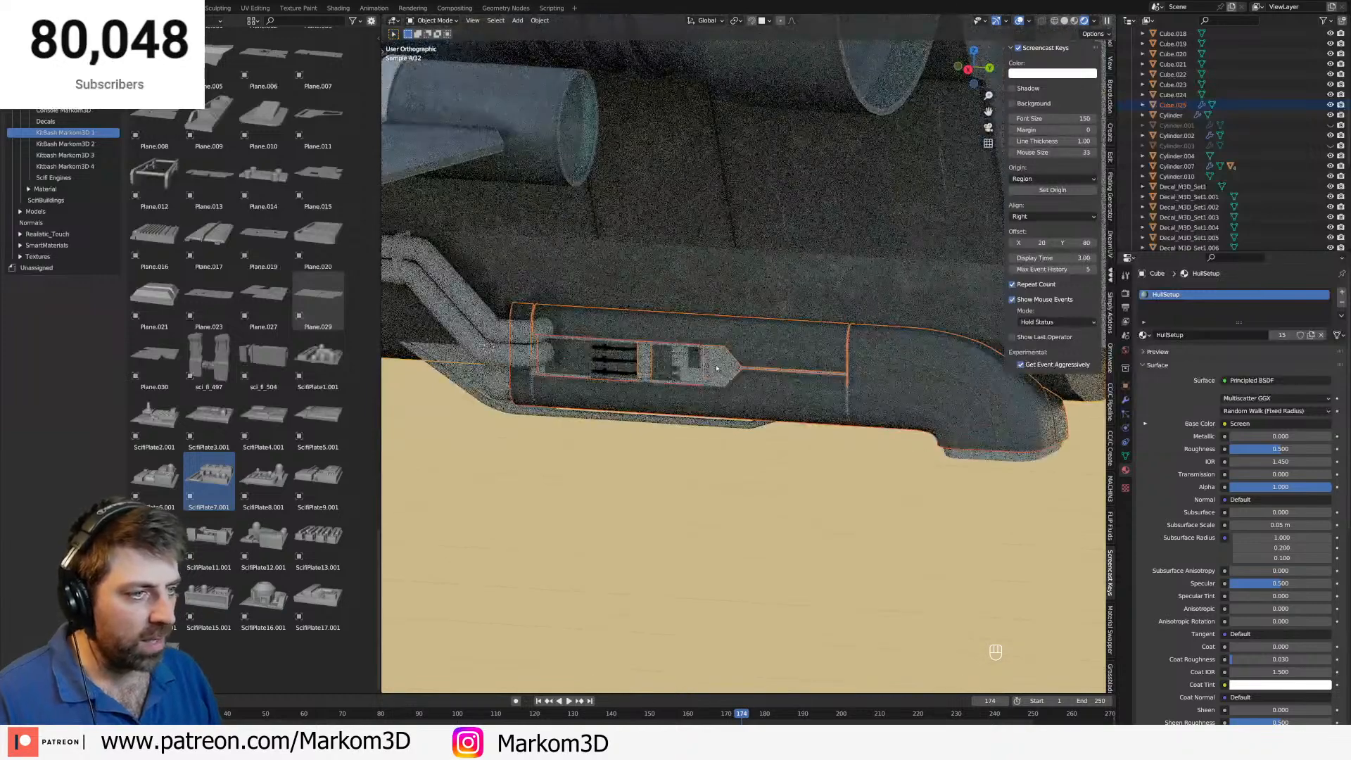
{"action": "left_click", "coordinate": [1145, 335]}
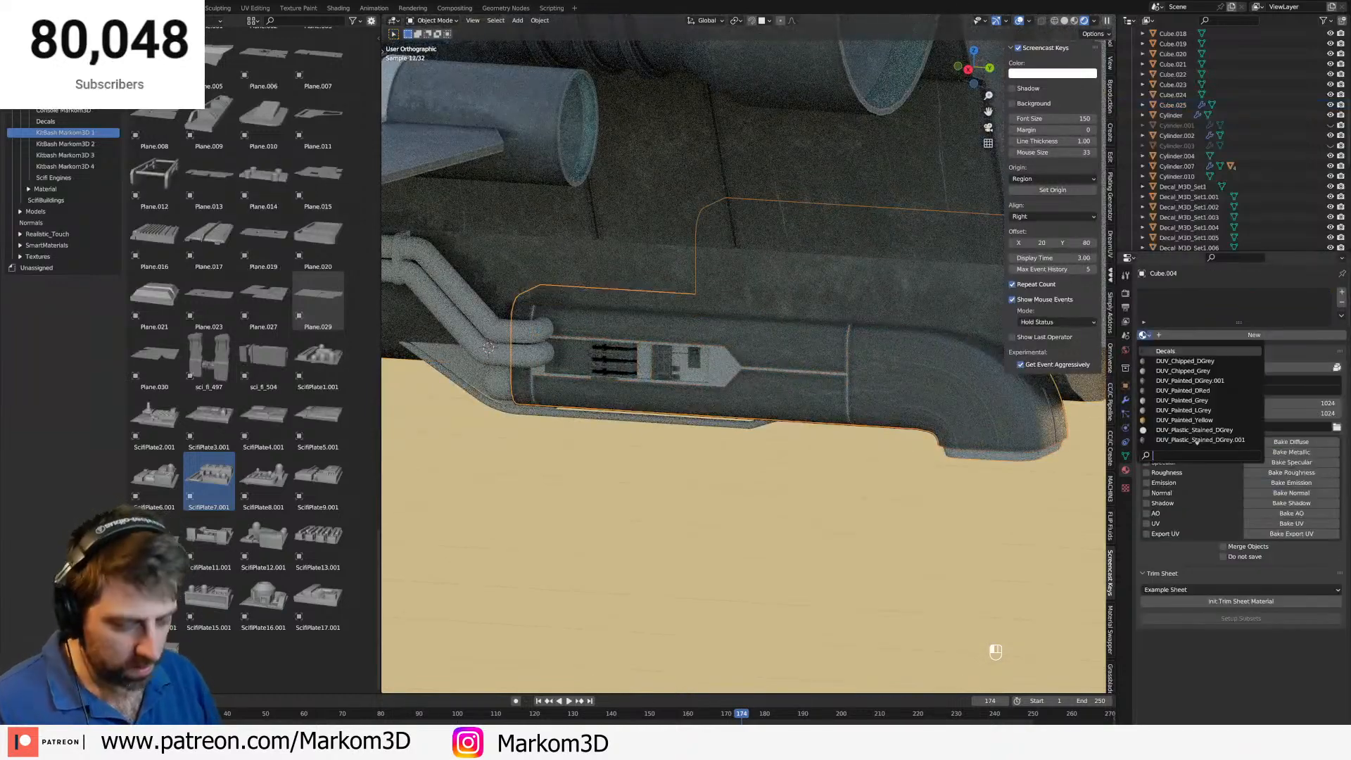
{"action": "type", "text": "hull"}
{"action": "key", "text": "Return"}
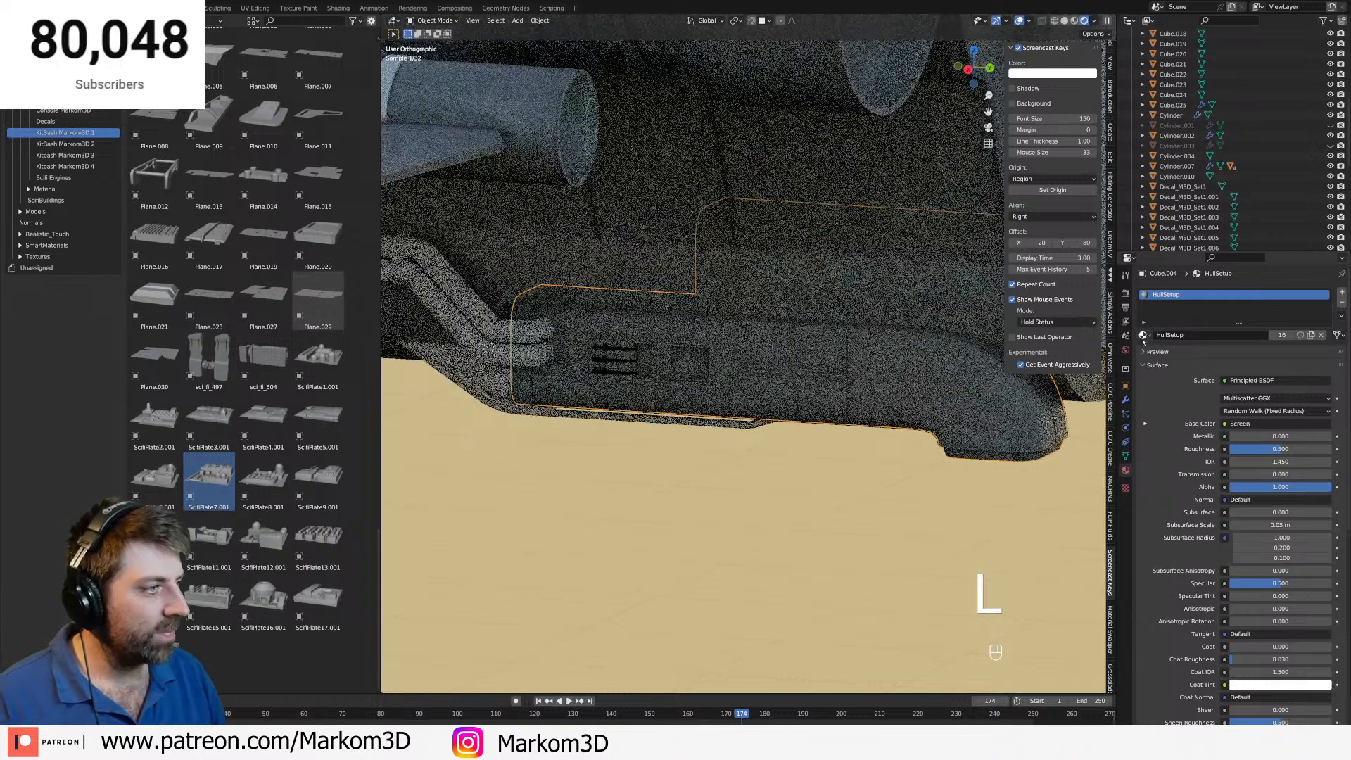
UV unwrap the kitbash plates, recessed panel and pod shell together with Cube Projection, leaving nothing selected.
{"action": "left_click", "coordinate": [634, 363]}
{"action": "left_click", "coordinate": [645, 366], "text": "shift"}
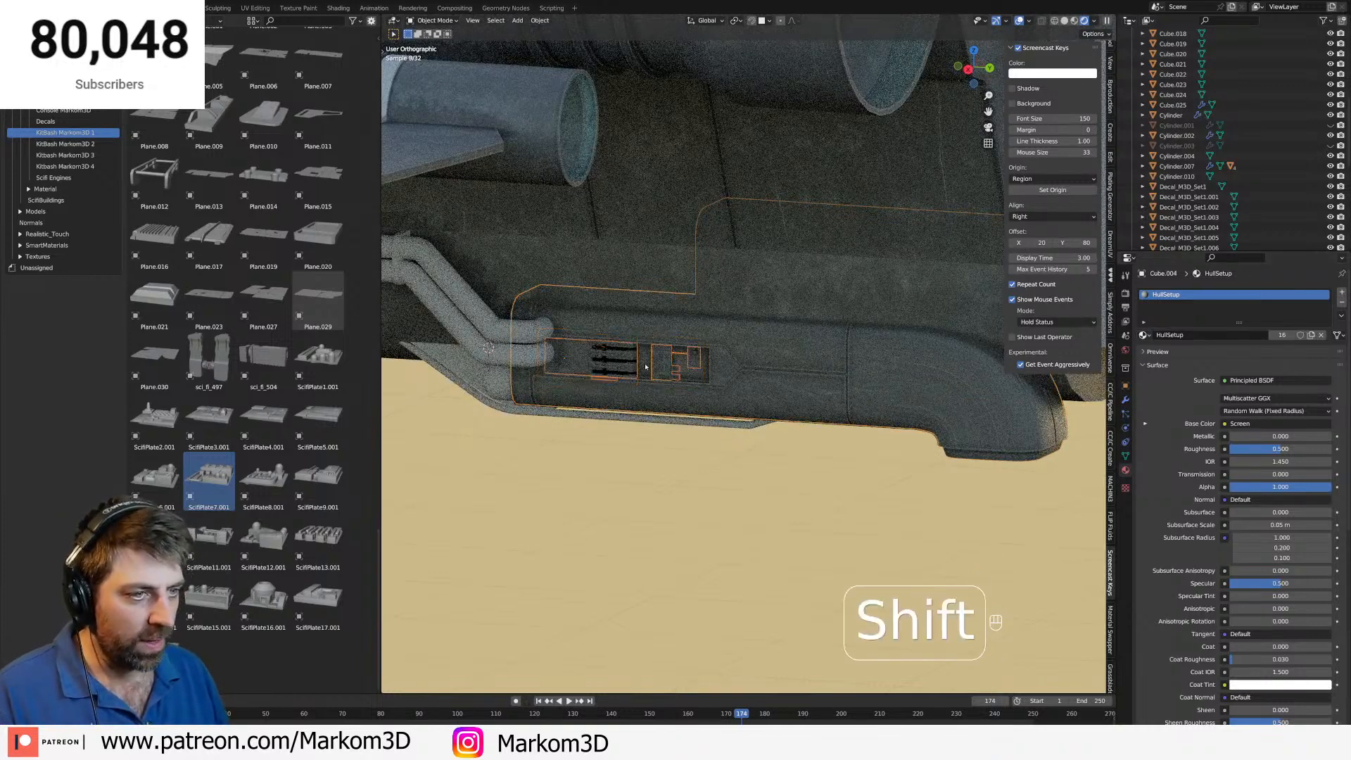
{"action": "left_click", "coordinate": [786, 388], "text": "shift"}
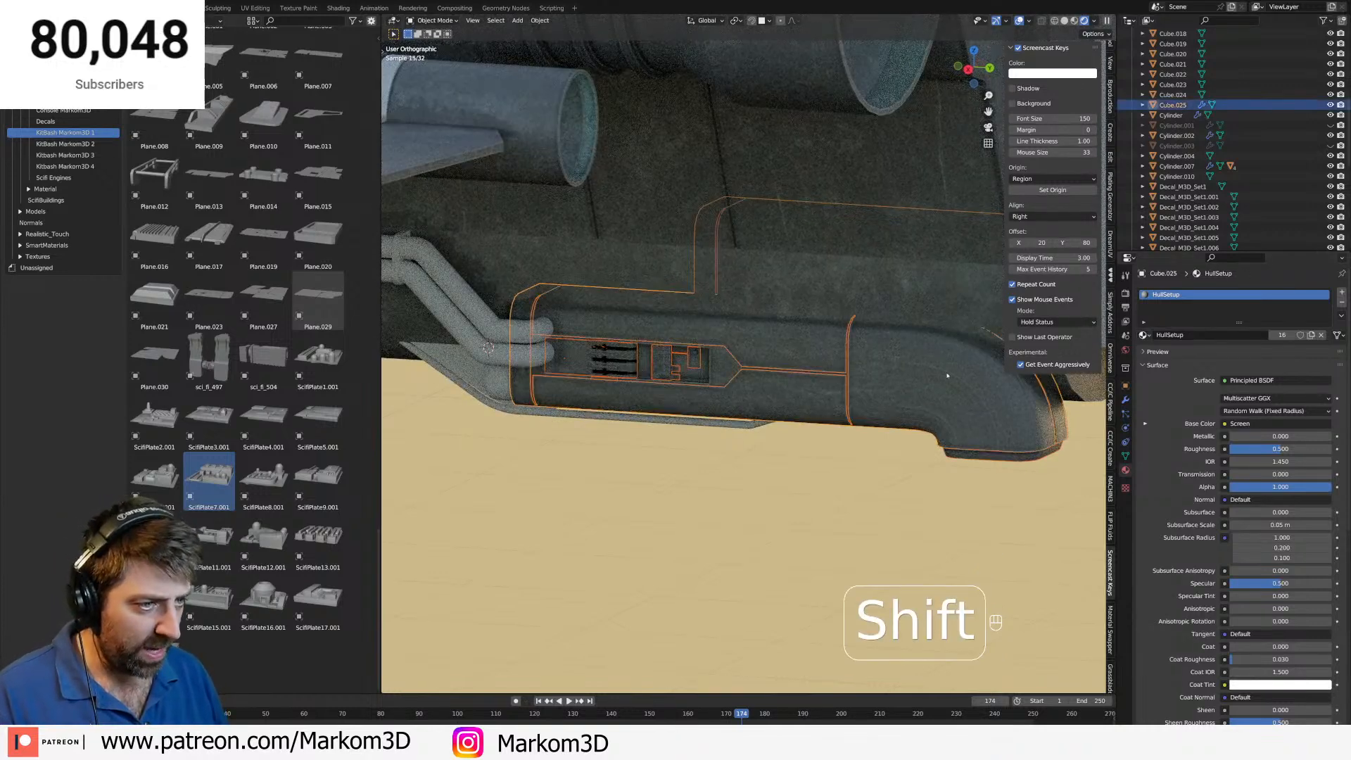
{"action": "key", "text": "Tab"}
{"action": "key", "text": "a"}
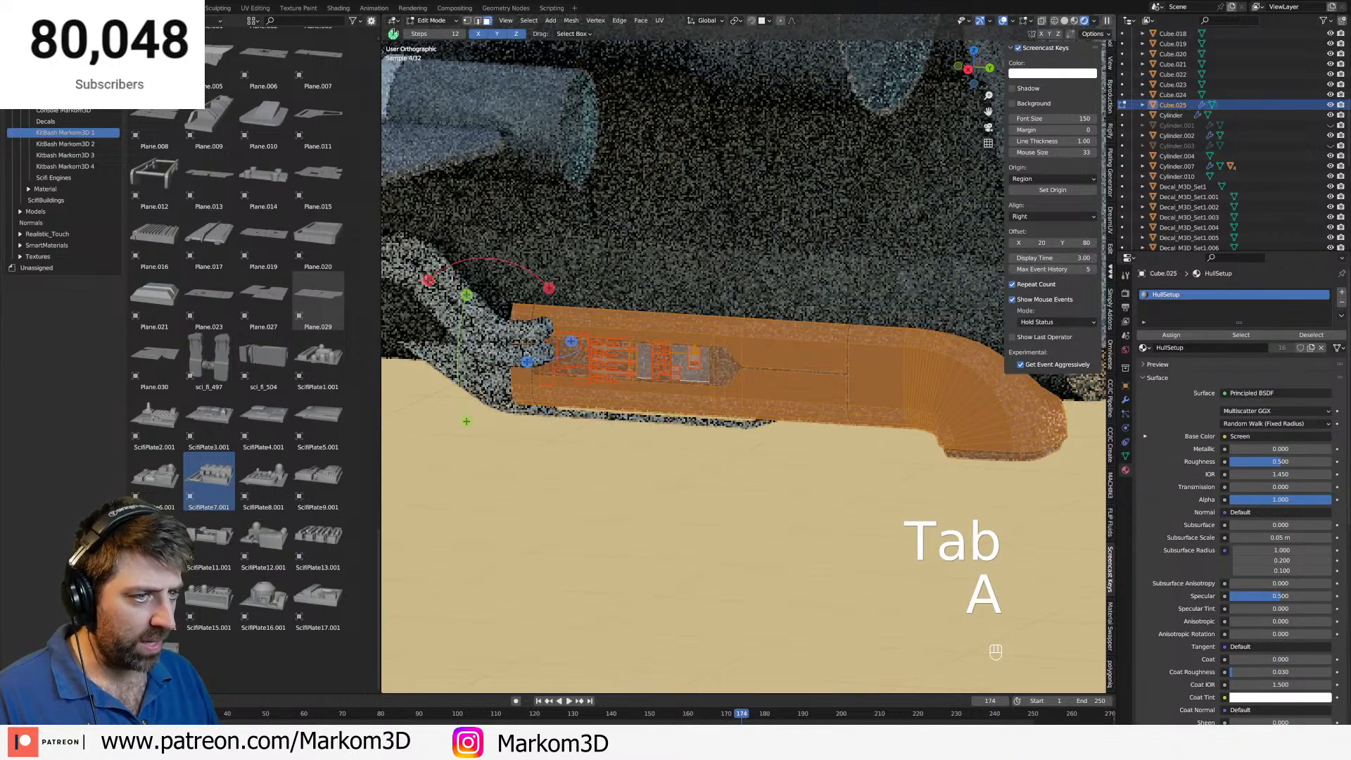
{"action": "key", "text": "u"}
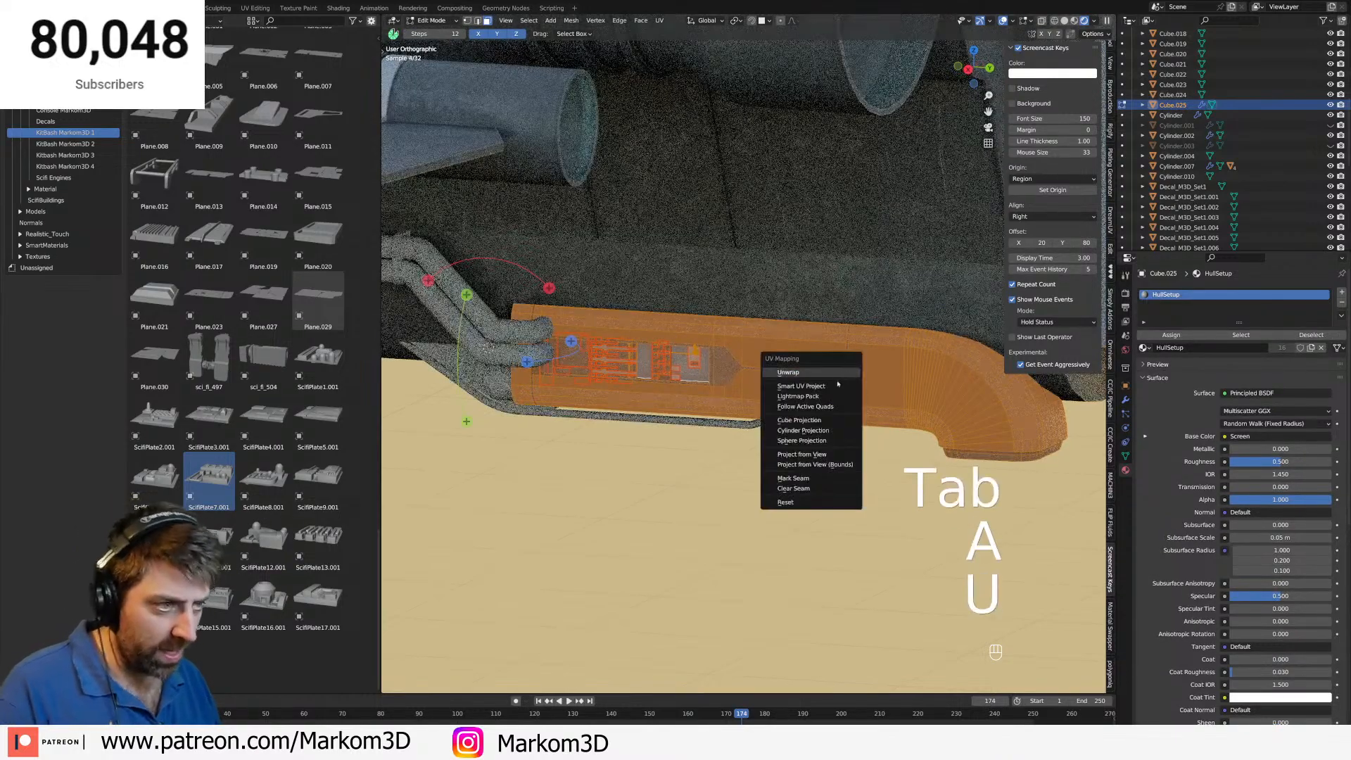
{"action": "left_click", "coordinate": [809, 420]}
{"action": "key", "text": "Tab"}
{"action": "scroll", "coordinate": [670, 452], "scroll_direction": "down", "scroll_amount": 4}
{"action": "left_click", "coordinate": [785, 492]}
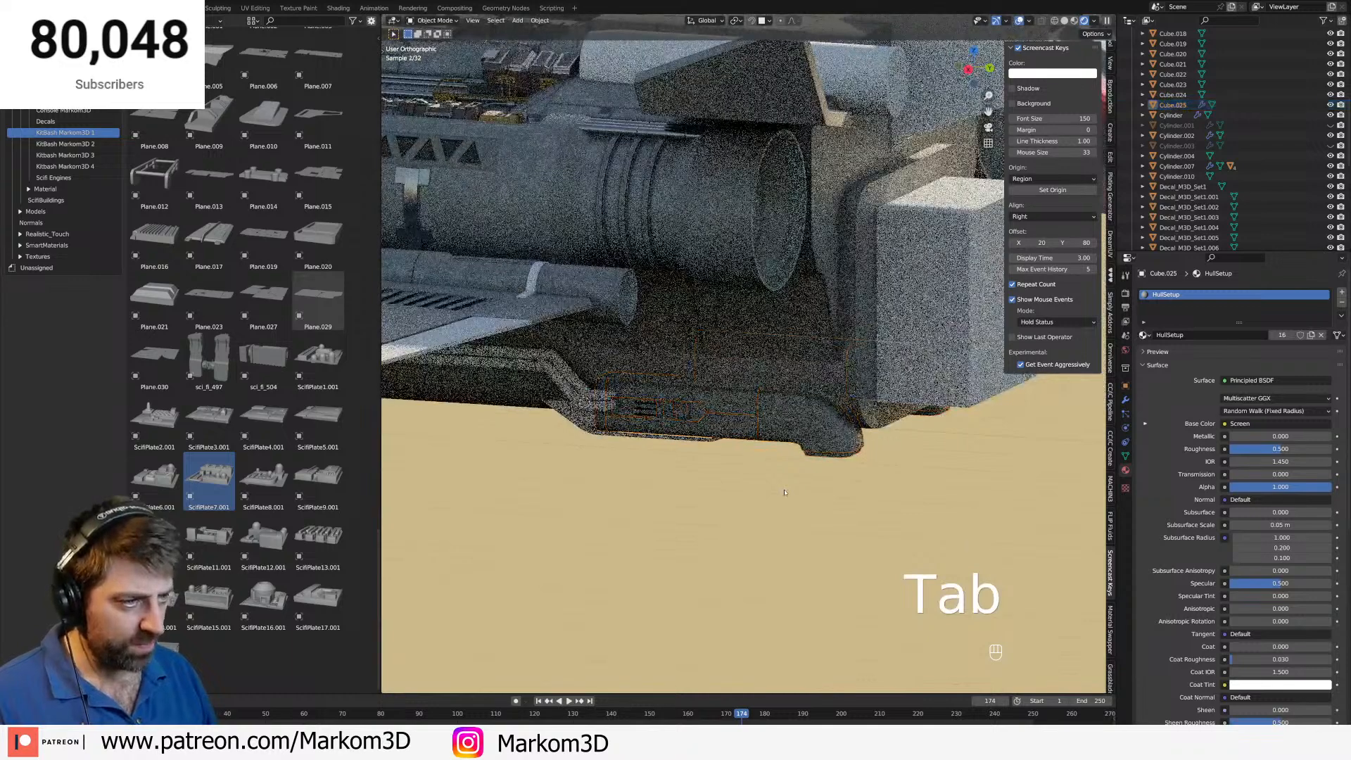
Move the pale plate that pokes through the hull's underside down about 11.8 m along Z.
{"action": "middle_click_drag", "start_coordinate": [788, 492], "coordinate": [798, 492]}
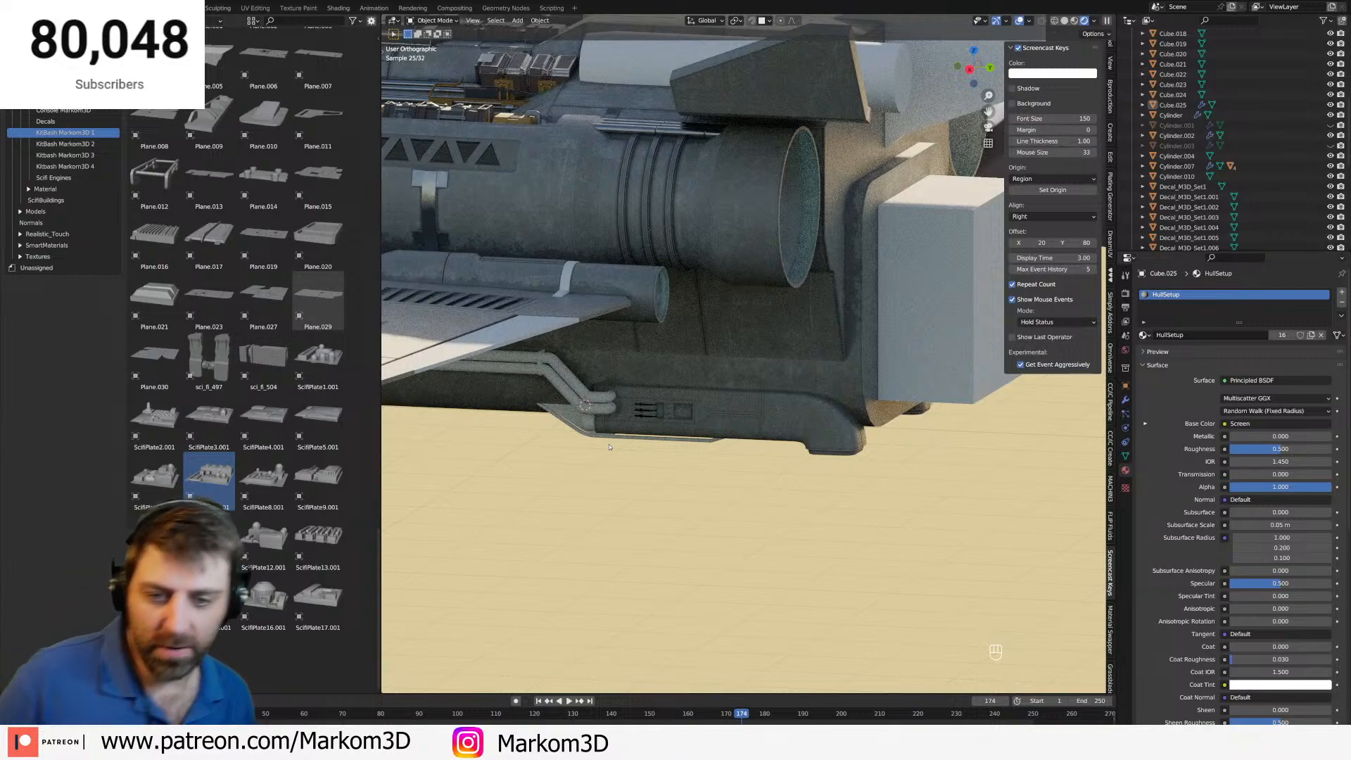
{"action": "middle_click_drag", "start_coordinate": [554, 428], "coordinate": [750, 504], "text": "shift"}
{"action": "scroll", "coordinate": [712, 483], "scroll_direction": "up", "scroll_amount": 3}
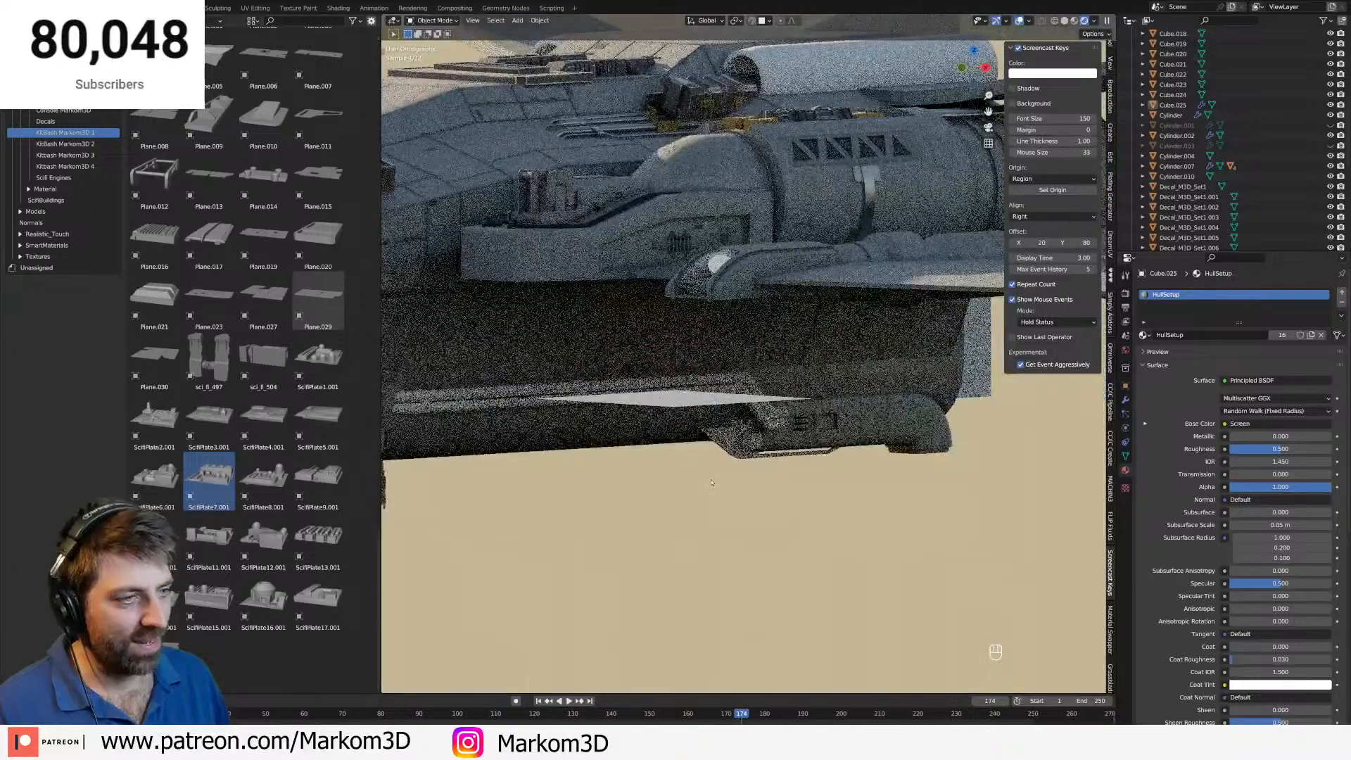
{"action": "left_click", "coordinate": [672, 413]}
{"action": "middle_click_drag", "start_coordinate": [655, 410], "coordinate": [698, 359]}
{"action": "key", "text": "g"}
{"action": "key", "text": "z"}
{"action": "left_click", "coordinate": [810, 320]}
{"action": "middle_click_drag", "start_coordinate": [870, 404], "coordinate": [837, 425]}
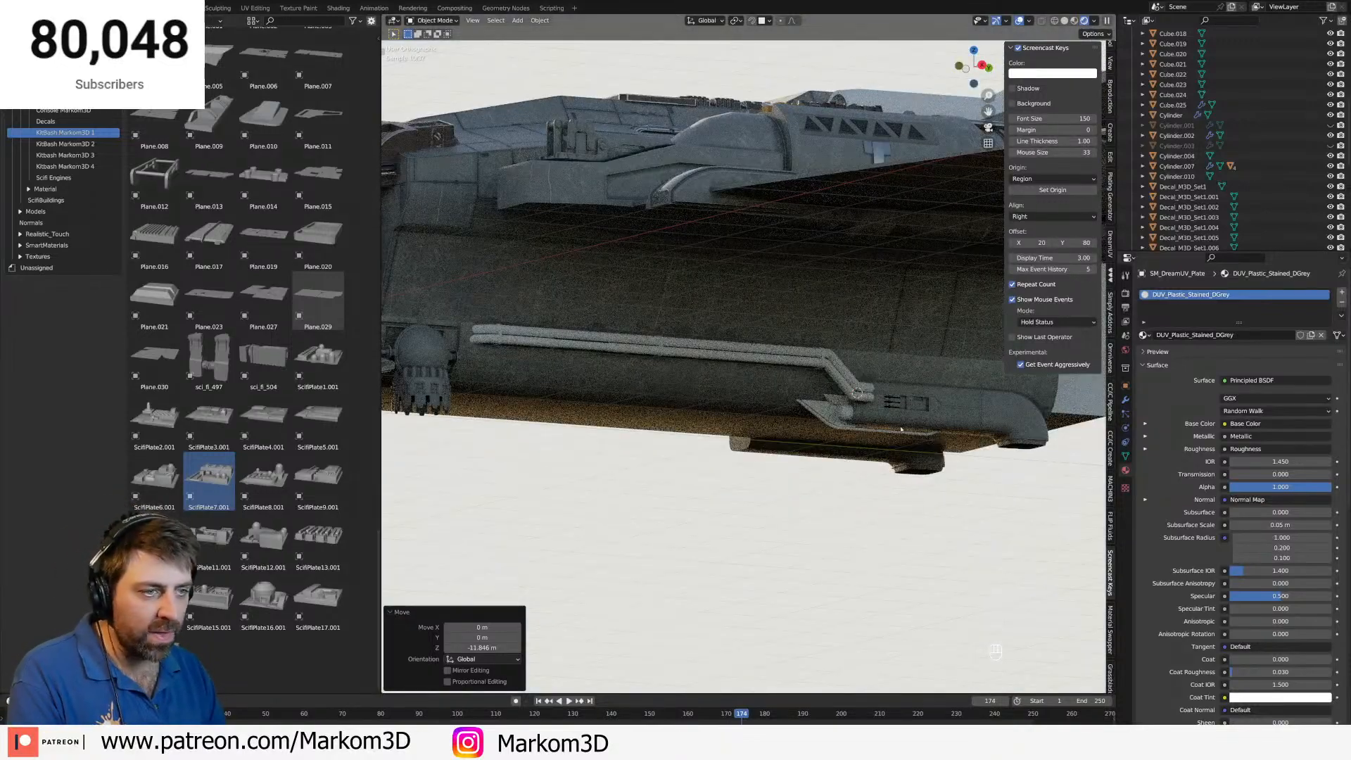
Copy the pod's HullSetup material to the bent pipes and the pod's front end piece, and clear the selection.
{"action": "scroll", "coordinate": [848, 436], "scroll_direction": "up", "scroll_amount": 7}
{"action": "left_click", "coordinate": [801, 402]}
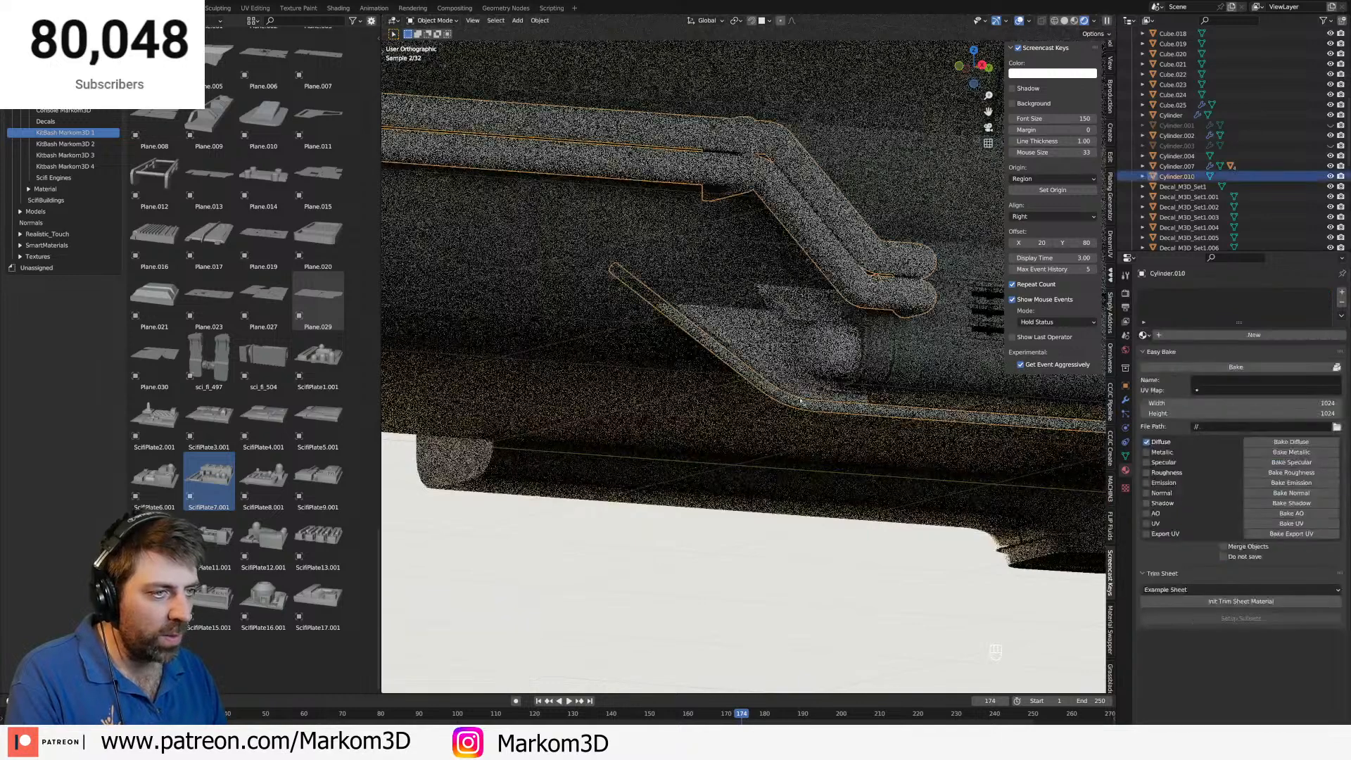
{"action": "left_click", "coordinate": [814, 360], "text": "shift"}
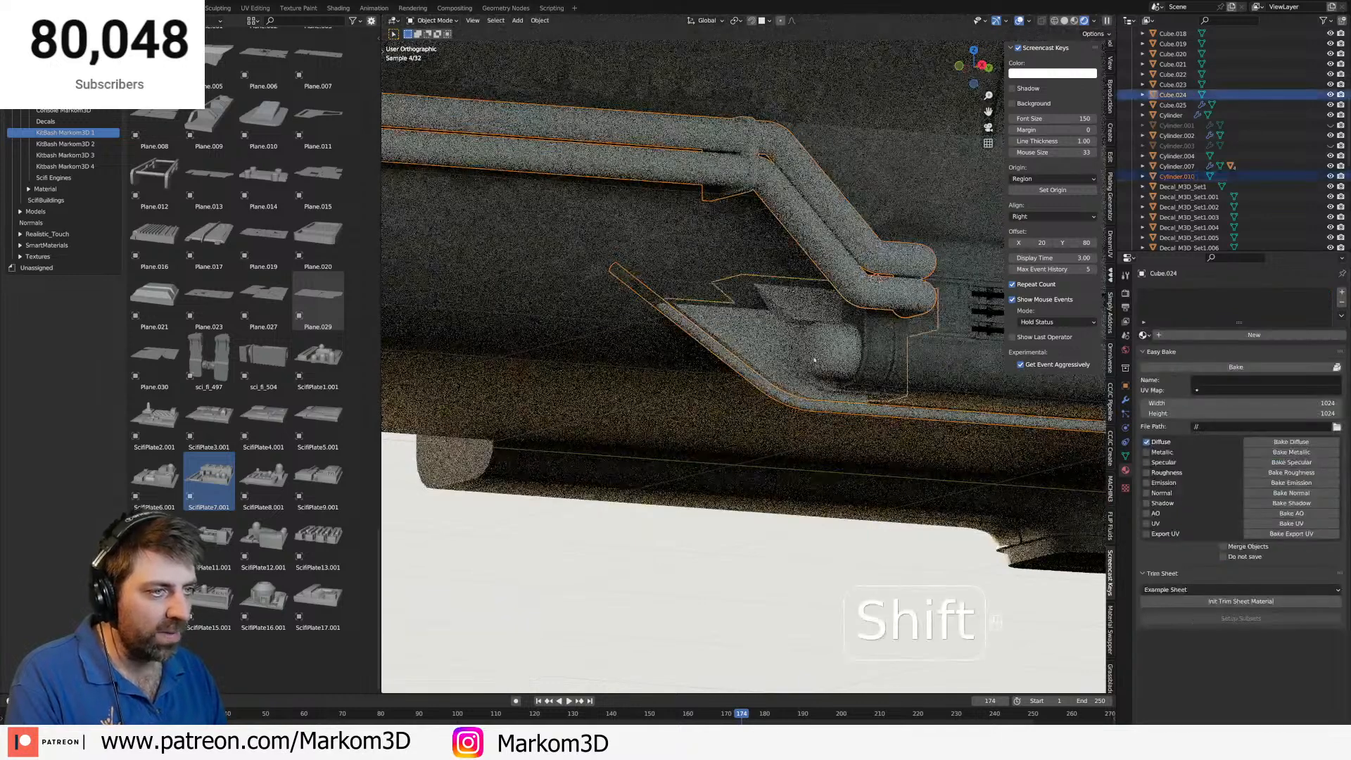
{"action": "left_click", "coordinate": [956, 331], "text": "shift"}
{"action": "left_click", "coordinate": [1342, 315]}
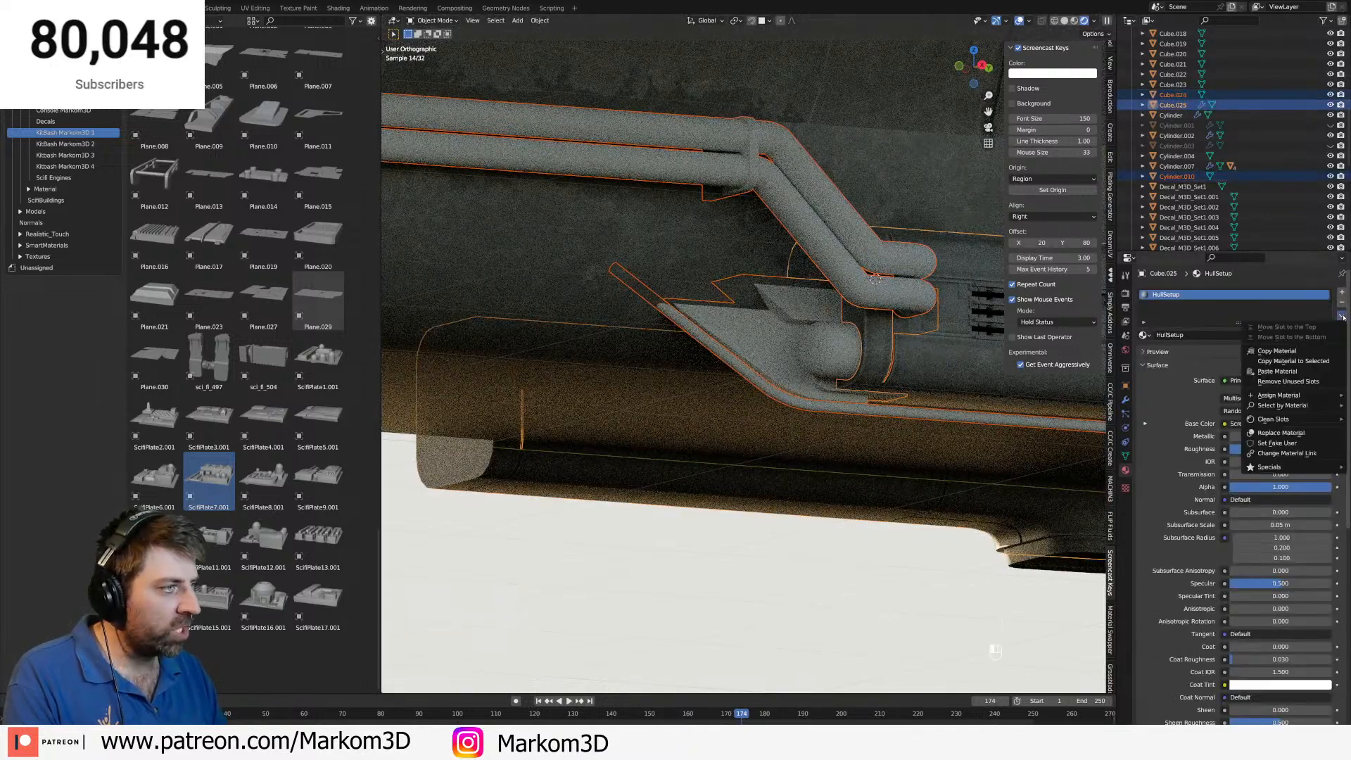
{"action": "left_click", "coordinate": [1294, 361]}
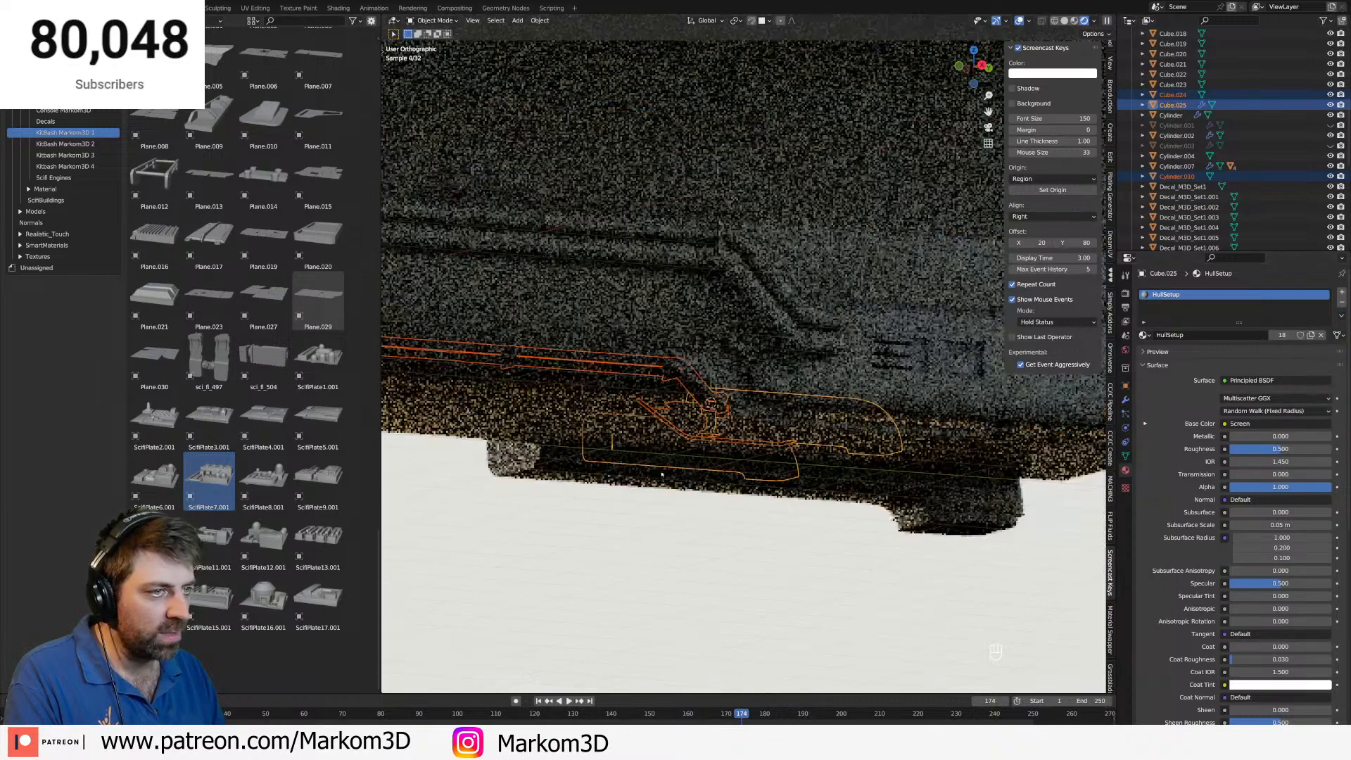
{"action": "left_click", "coordinate": [660, 504]}
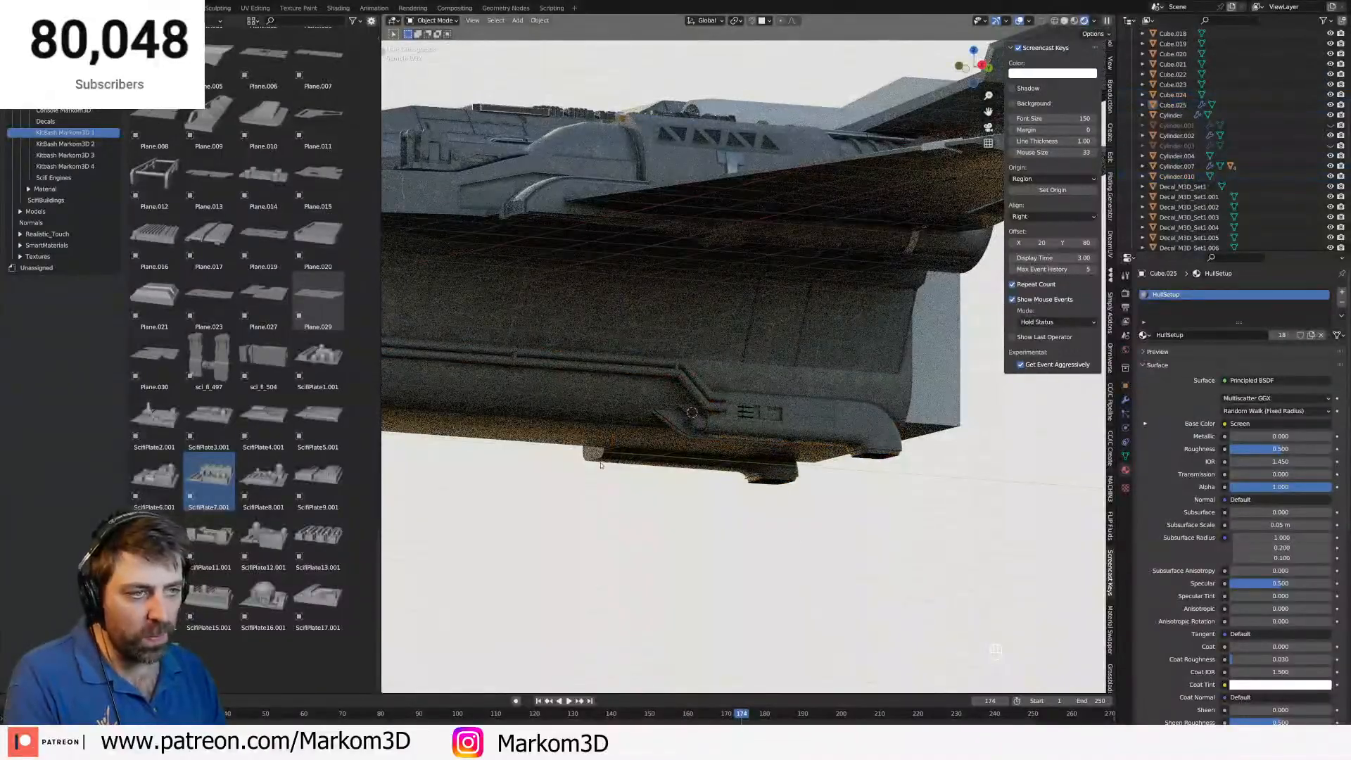
Assign the HullSetup material to the dark block on the fuselage side below the cockpit.
{"action": "middle_click_drag", "start_coordinate": [601, 464], "coordinate": [805, 480], "text": "shift"}
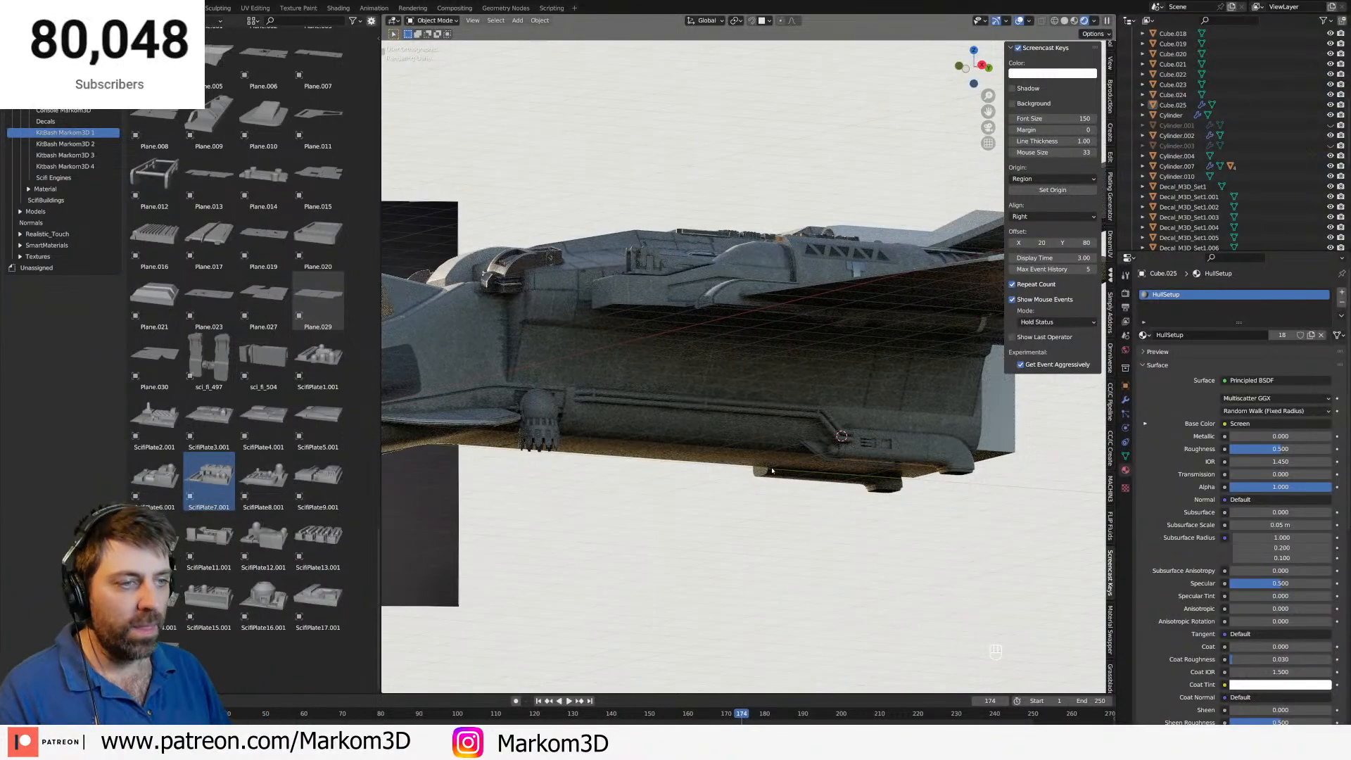
{"action": "middle_click_drag", "start_coordinate": [772, 470], "coordinate": [755, 320]}
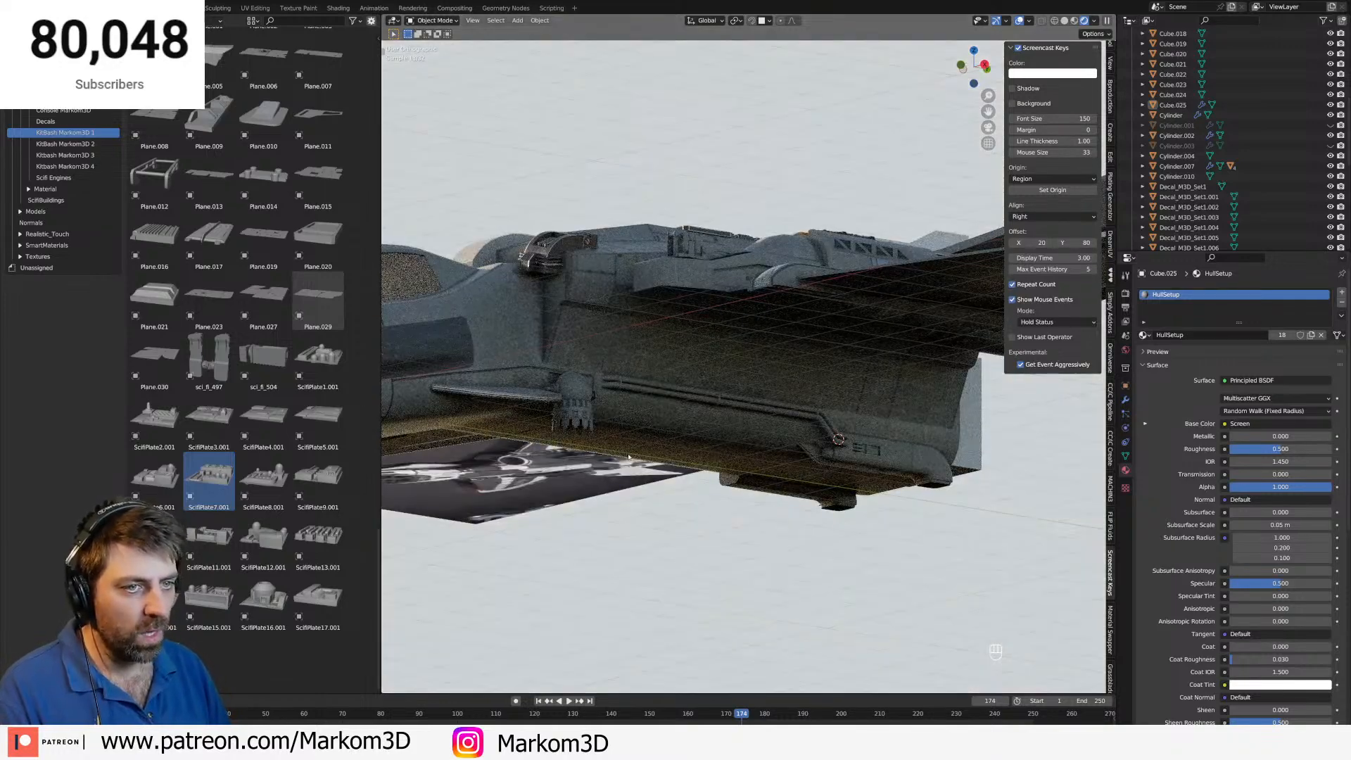
{"action": "middle_click_drag", "start_coordinate": [629, 458], "coordinate": [695, 372]}
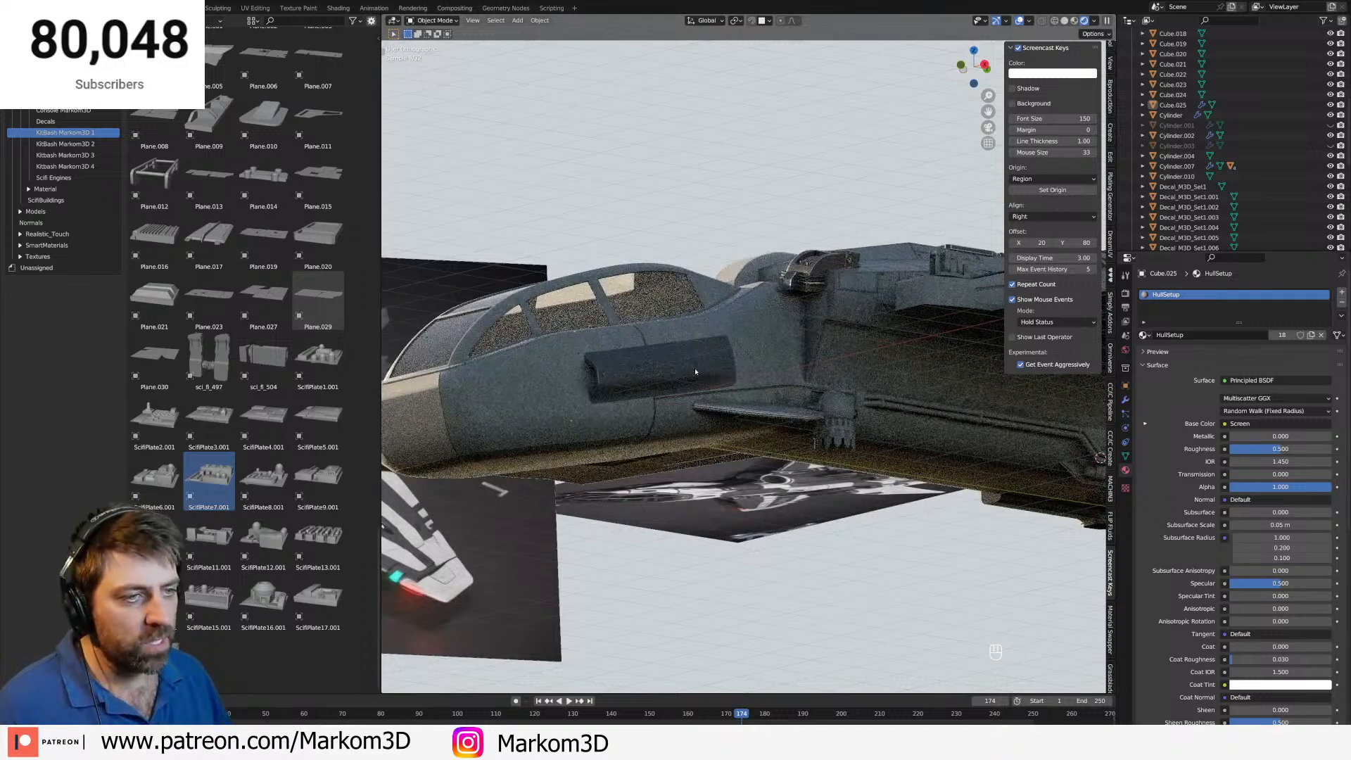
{"action": "left_click", "coordinate": [695, 372]}
{"action": "left_click", "coordinate": [1144, 335]}
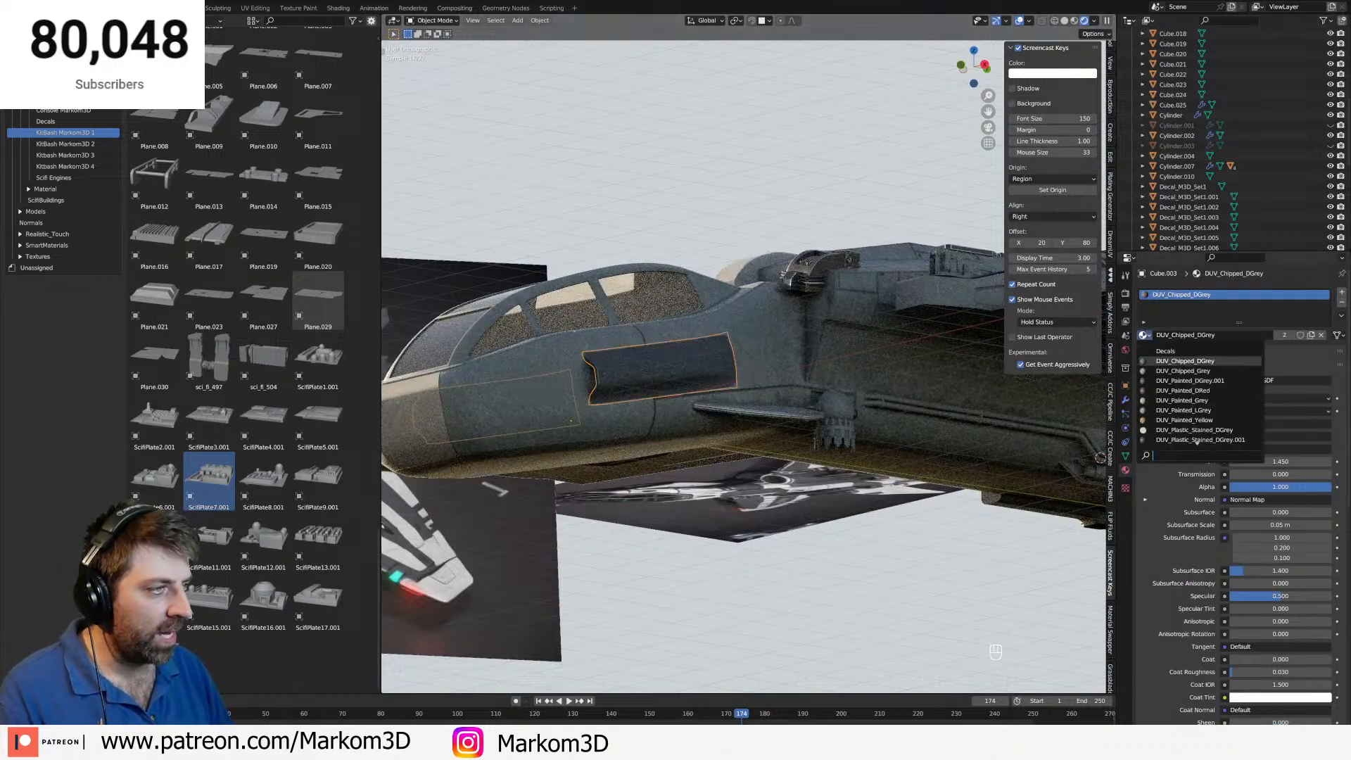
{"action": "type", "text": "hu"}
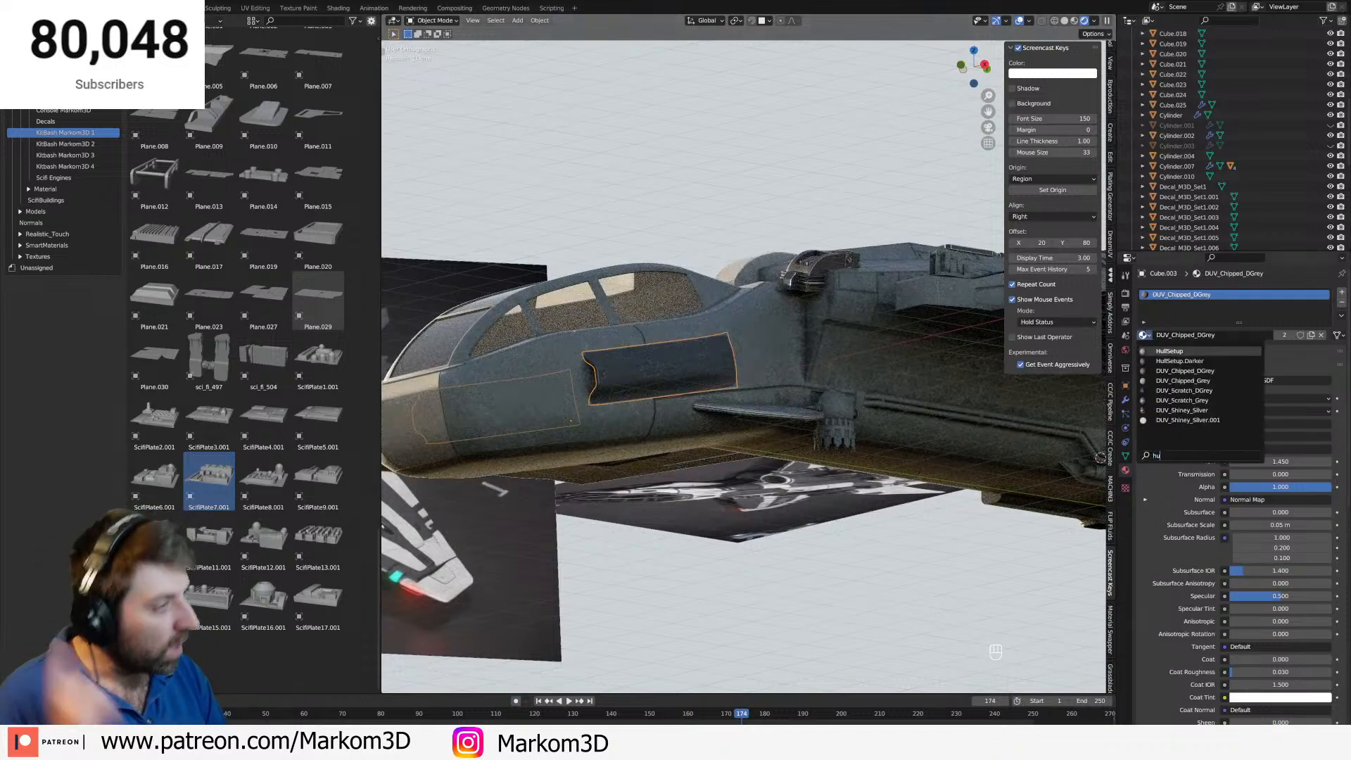
{"action": "key", "text": "Return"}
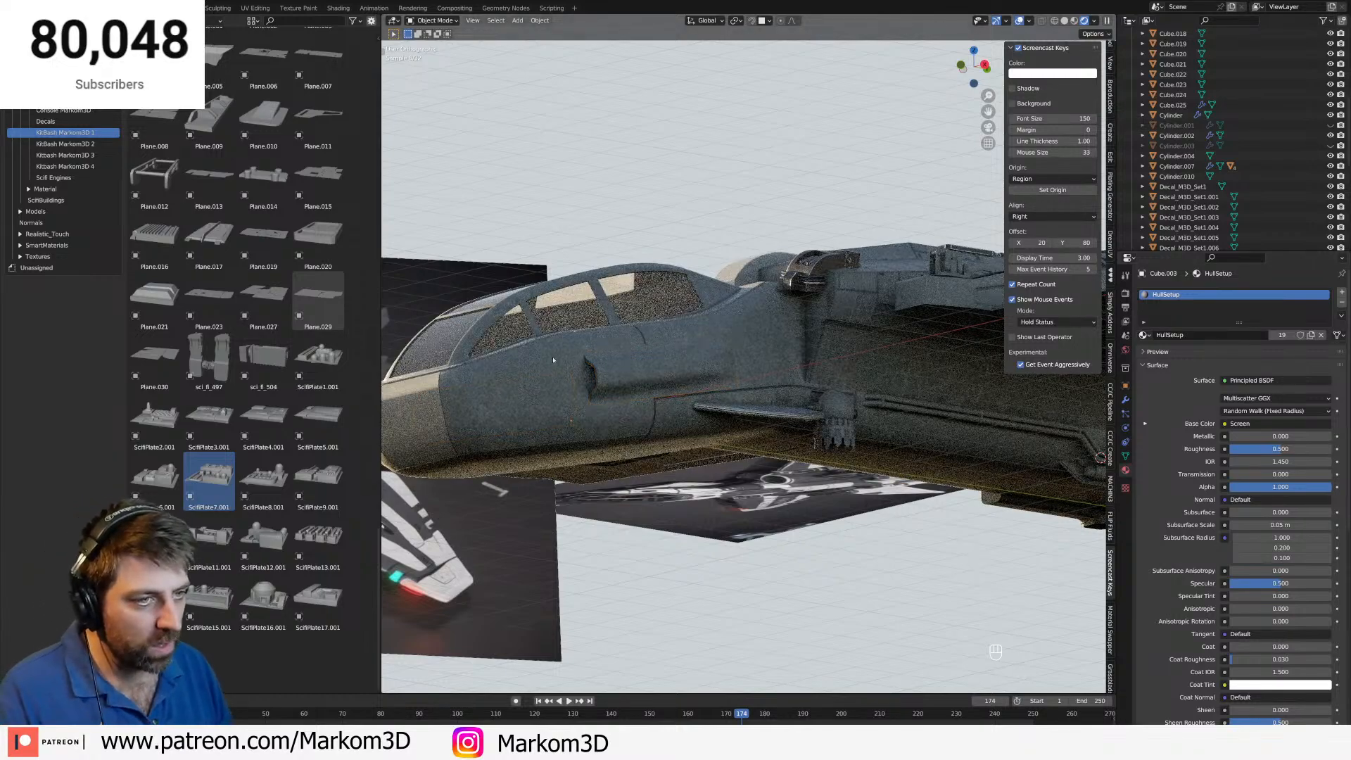
Examine the ship's upper surfaces, wing and the triangular vent decal on the engine nacelle.
{"action": "middle_click_drag", "start_coordinate": [877, 454], "coordinate": [679, 357]}
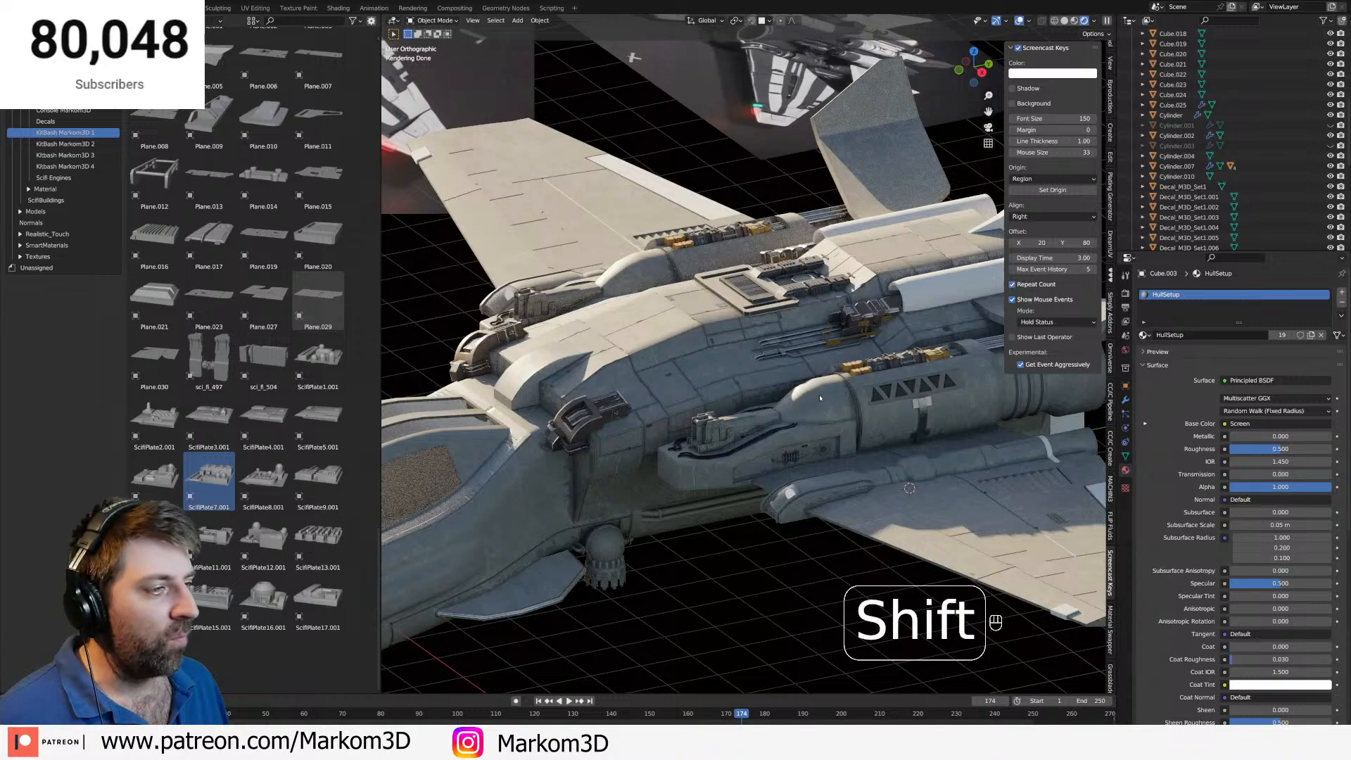
{"action": "middle_click_drag", "start_coordinate": [812, 402], "coordinate": [545, 325], "text": "shift"}
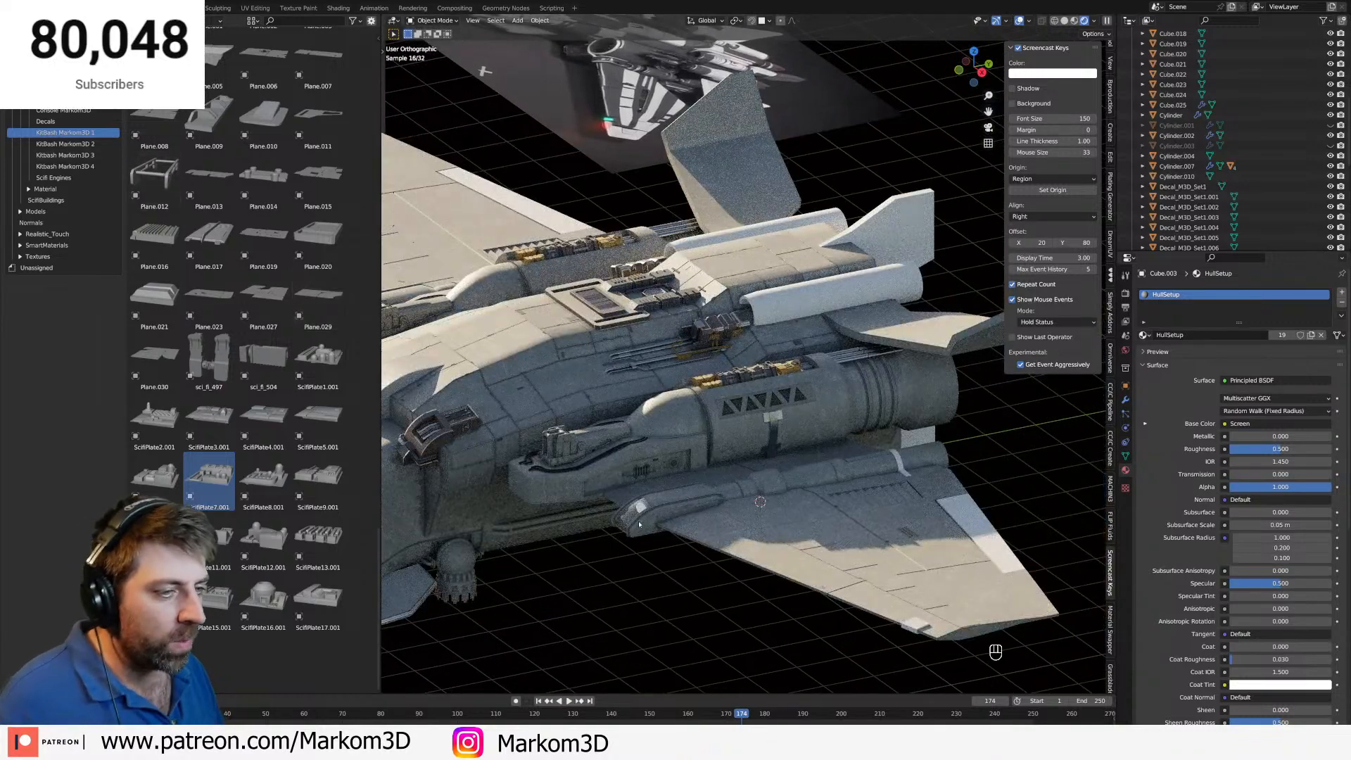
{"action": "left_click", "coordinate": [761, 409]}
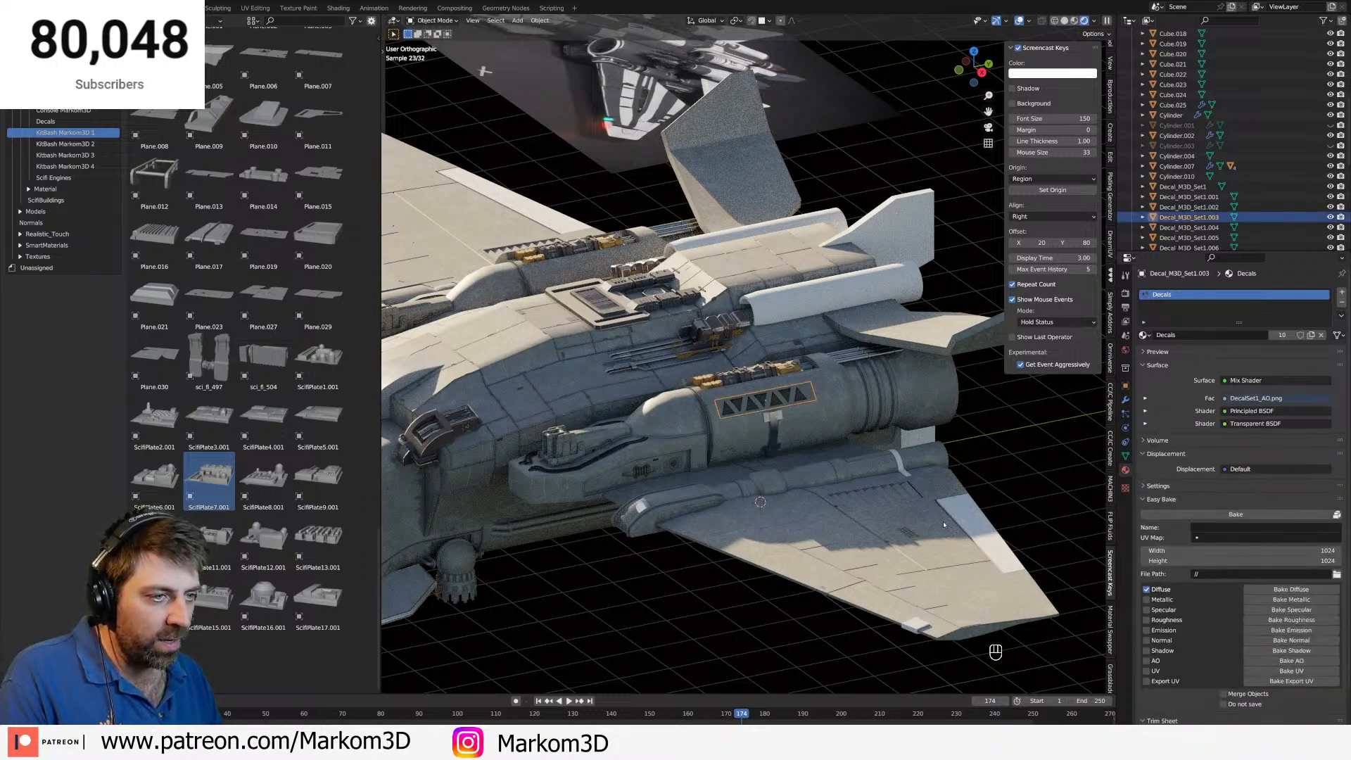
{"action": "scroll", "coordinate": [908, 542], "scroll_direction": "up", "scroll_amount": 6}
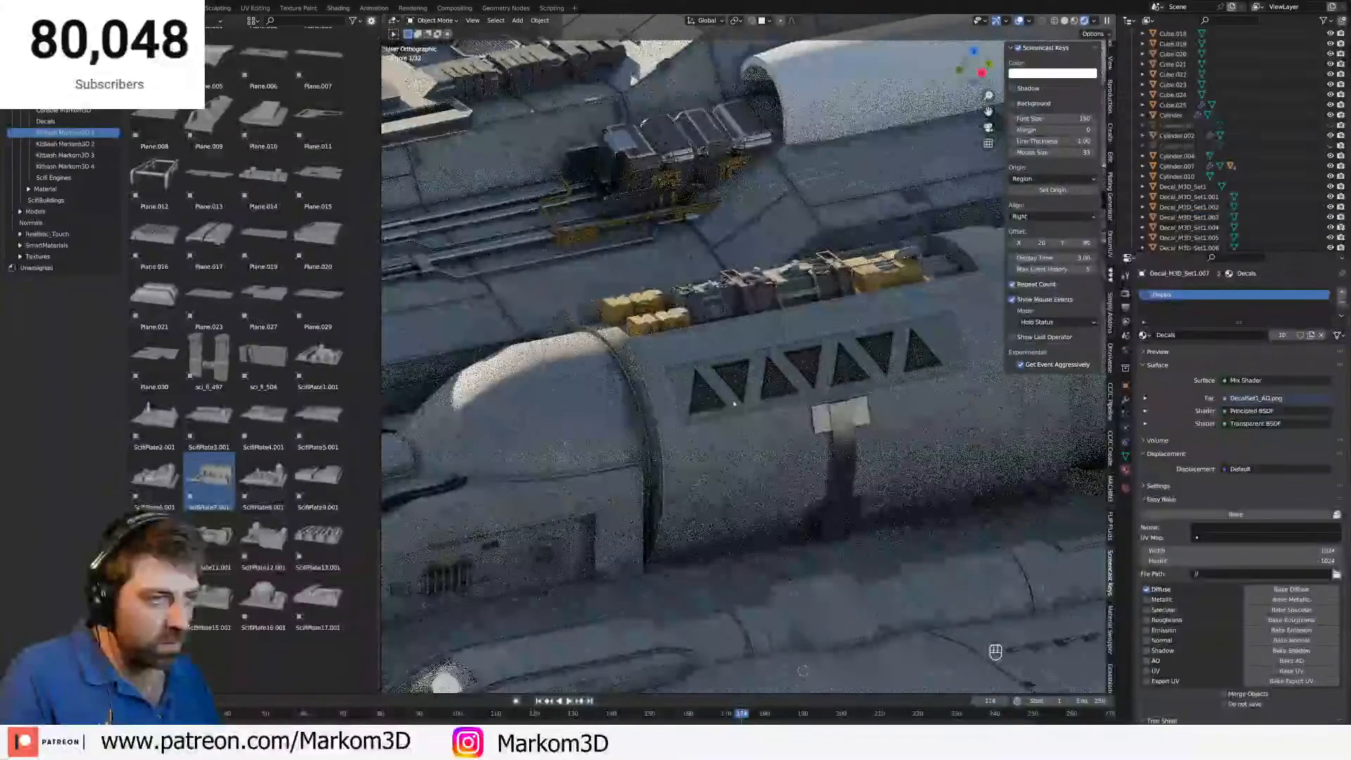
{"action": "scroll", "coordinate": [885, 563], "scroll_direction": "down", "scroll_amount": 6}
{"action": "middle_click_drag", "start_coordinate": [885, 563], "coordinate": [846, 405], "text": "shift"}
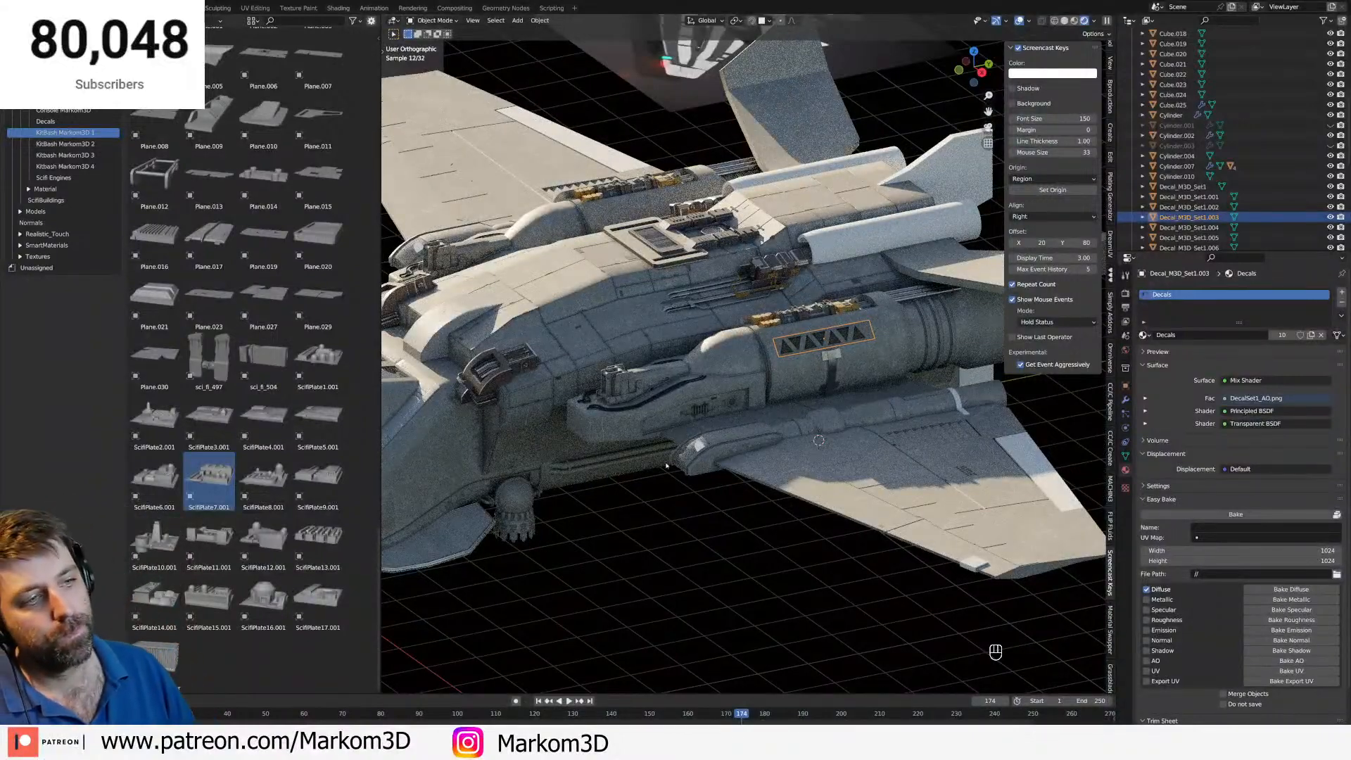
{"action": "middle_click_drag", "start_coordinate": [820, 456], "coordinate": [529, 406]}
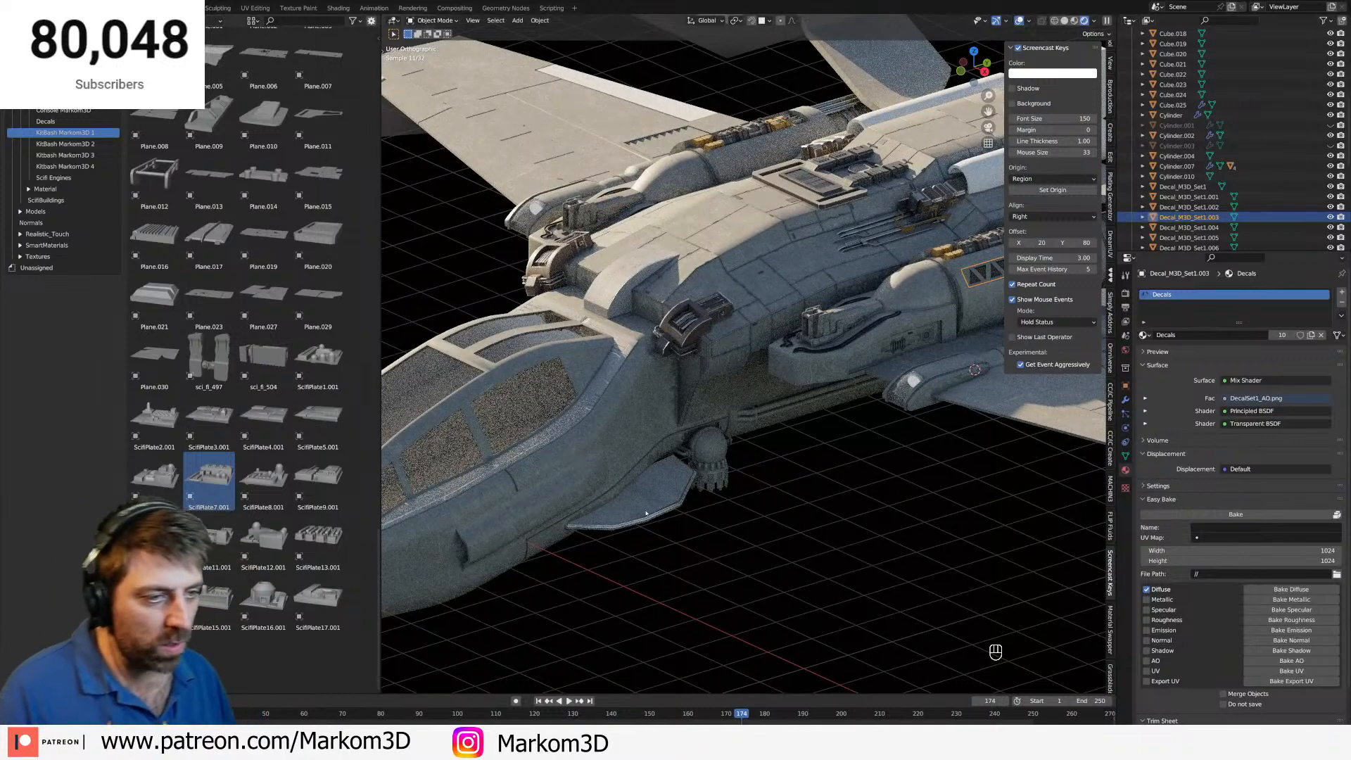
Assign the HullSetup material to the small angular fin below the cockpit and clear the selection.
{"action": "left_click", "coordinate": [640, 503]}
{"action": "left_click", "coordinate": [1144, 335]}
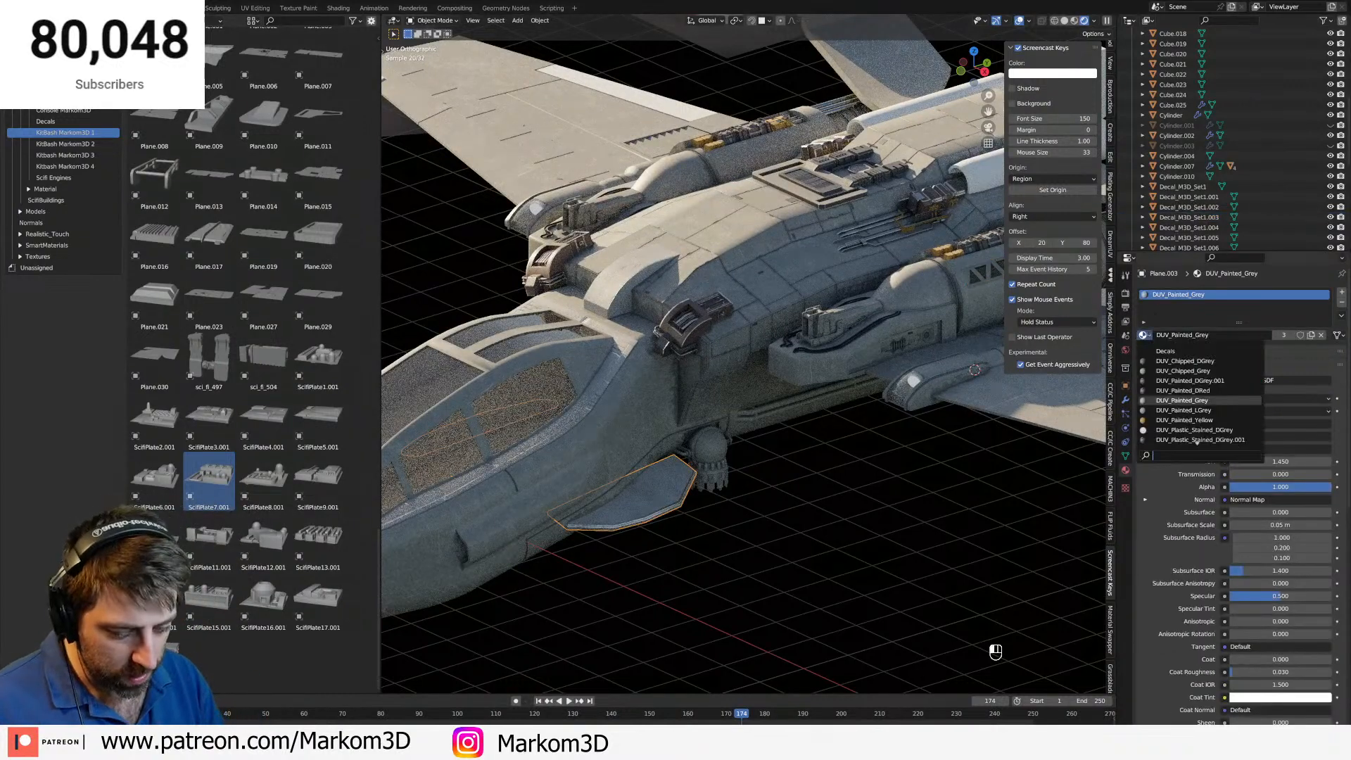
{"action": "type", "text": "hull"}
{"action": "left_click", "coordinate": [1169, 351]}
{"action": "left_click", "coordinate": [905, 558]}
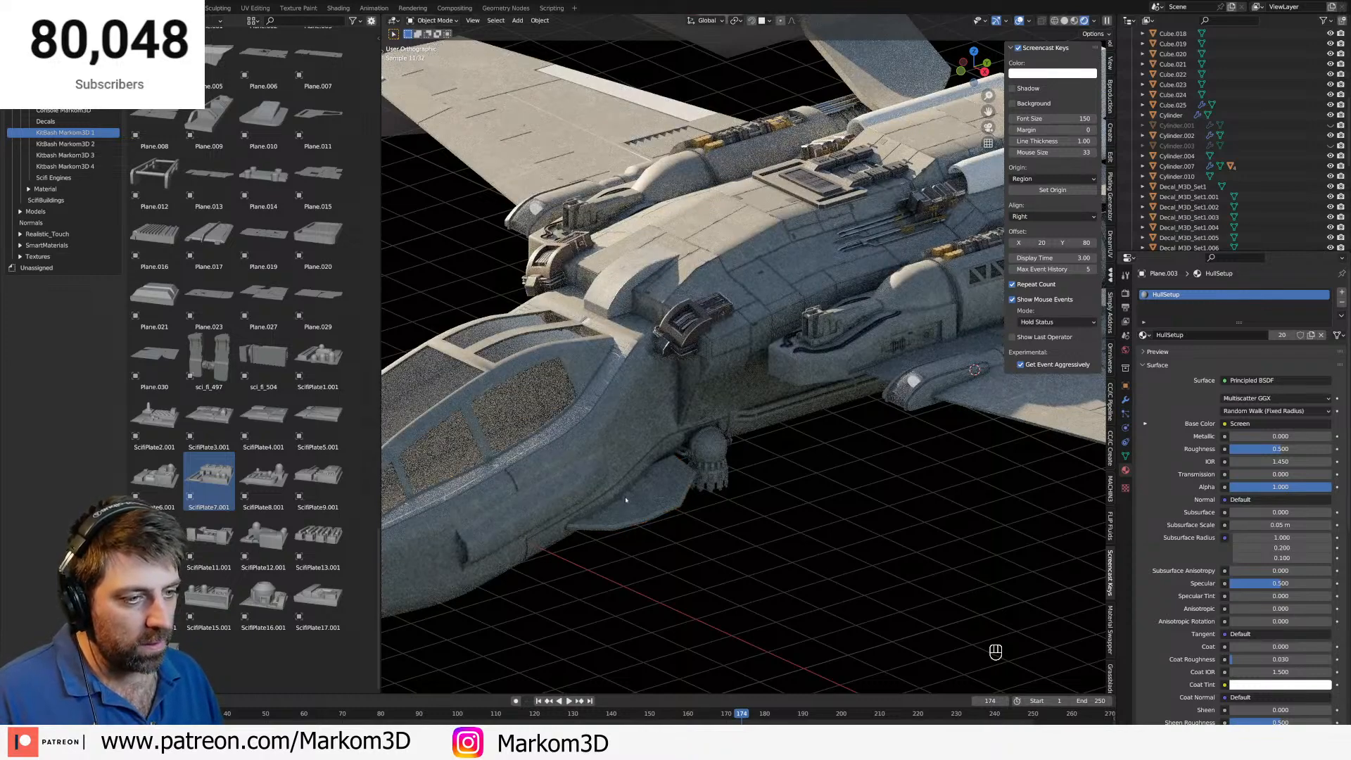
{"action": "scroll", "coordinate": [605, 516], "scroll_direction": "up", "scroll_amount": 5}
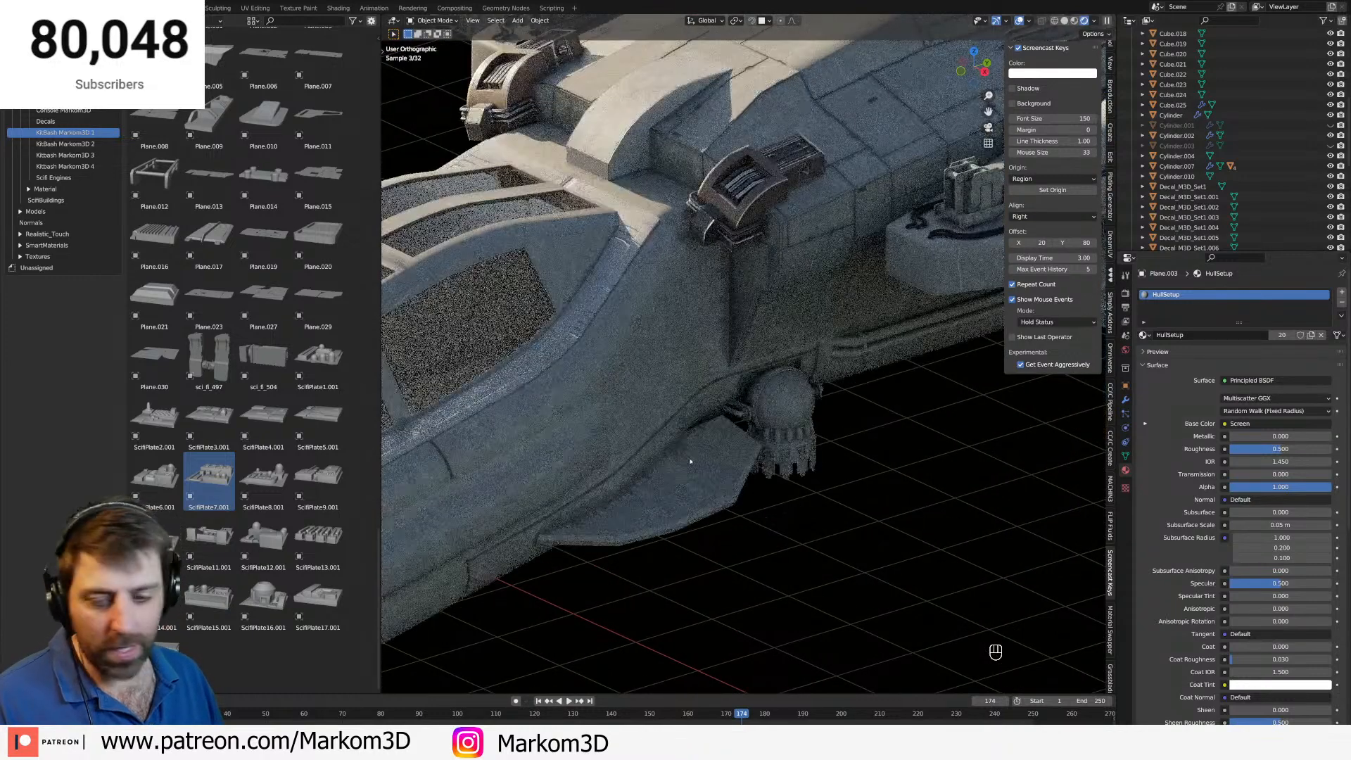
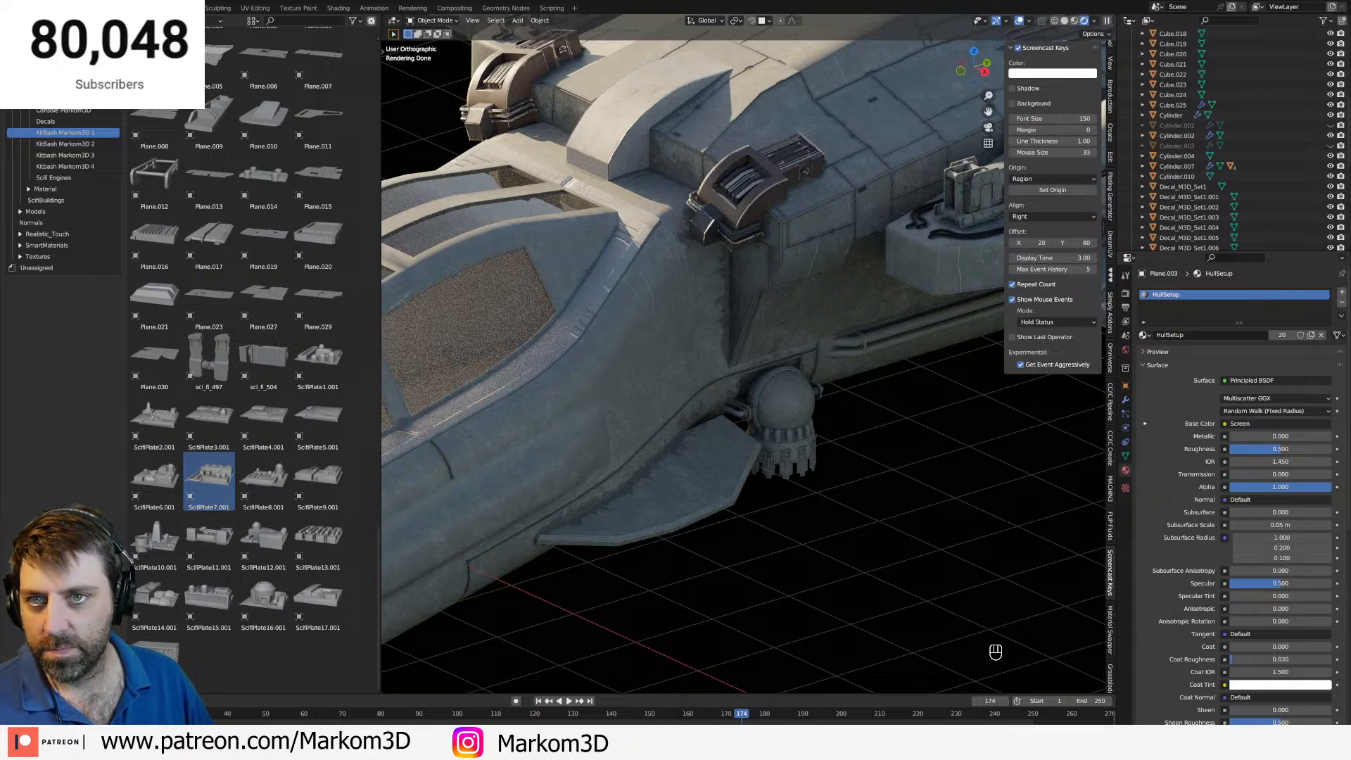
Switch to Google Maps in the browser, examine Australia up close, and close the map window.
{"action": "left_click_drag", "start_coordinate": [0, 211], "coordinate": [603, 3]}
{"action": "scroll", "coordinate": [693, 388], "scroll_direction": "up", "scroll_amount": 1}
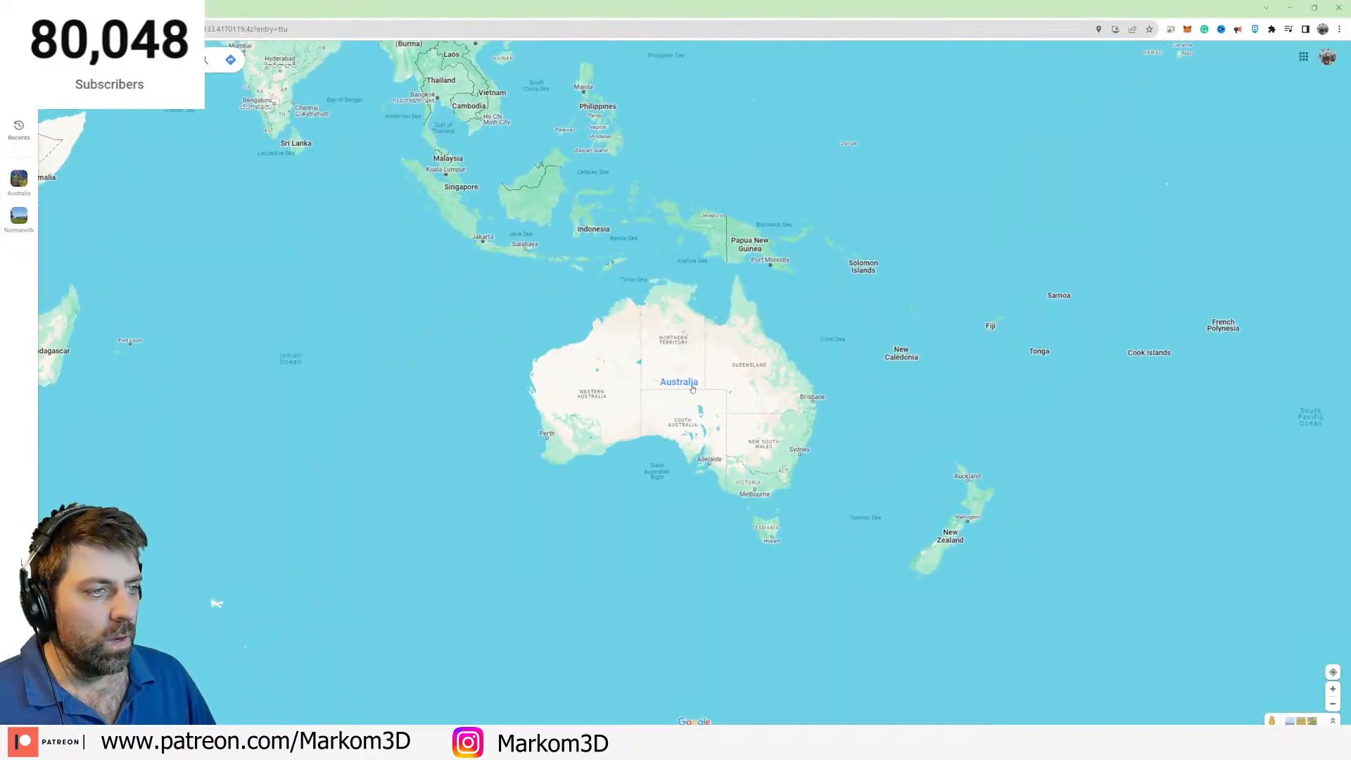
{"action": "scroll", "coordinate": [693, 388], "scroll_direction": "up", "scroll_amount": 3}
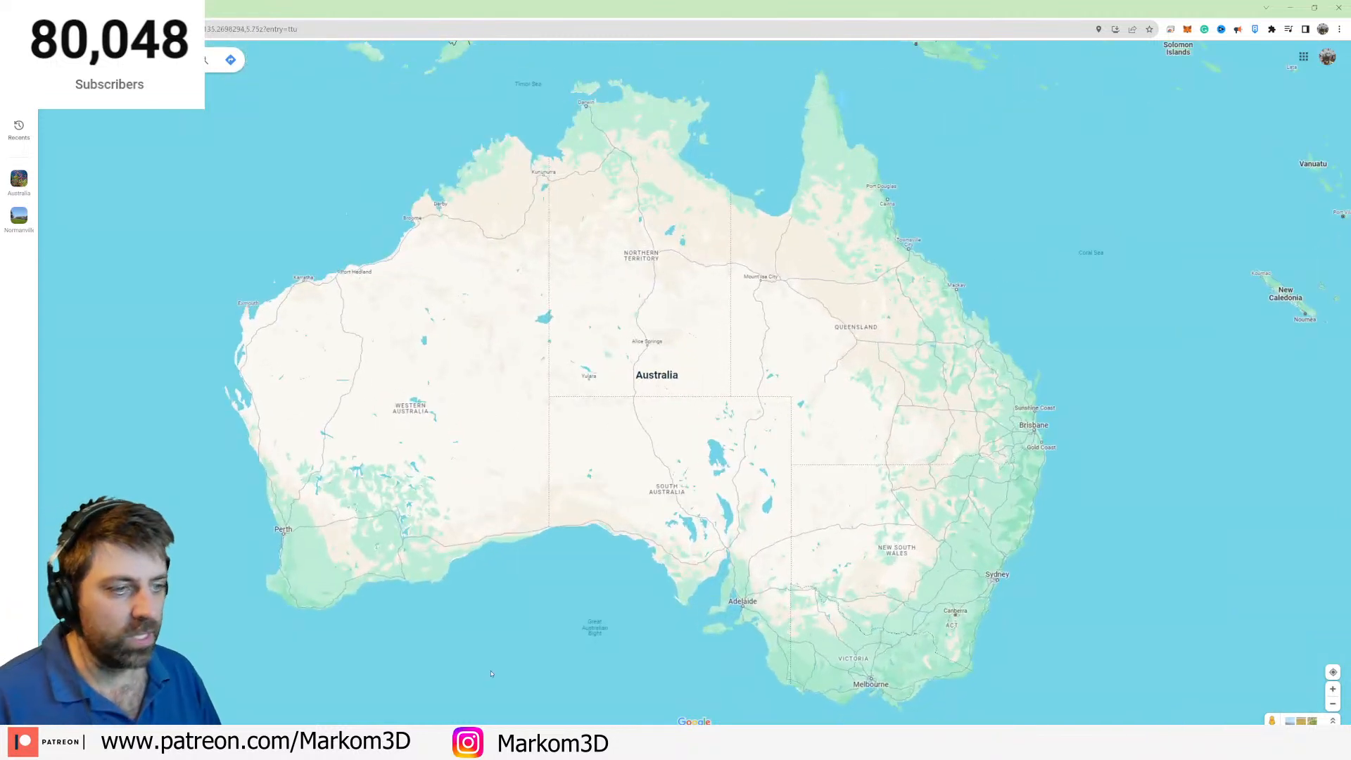
{"action": "mouse_move", "coordinate": [643, 375]}
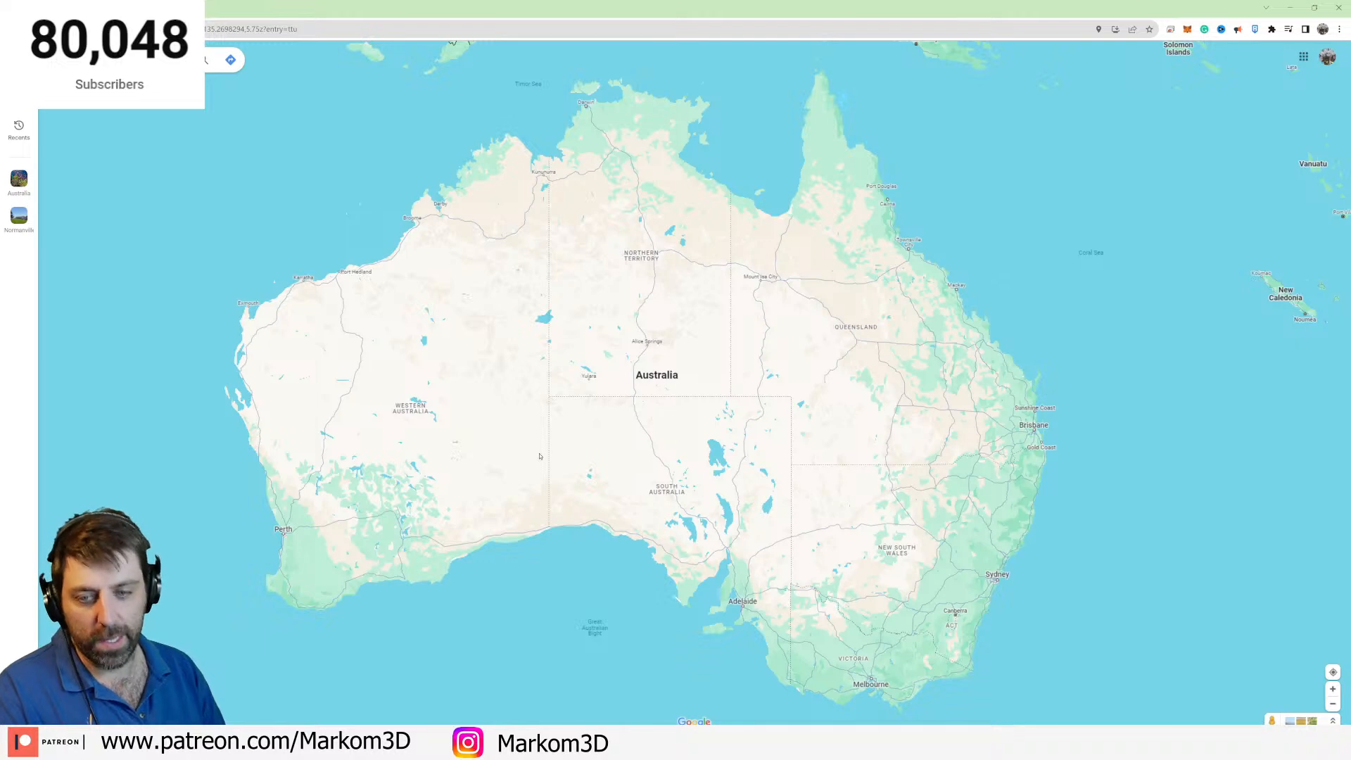
{"action": "left_click", "coordinate": [1338, 13]}
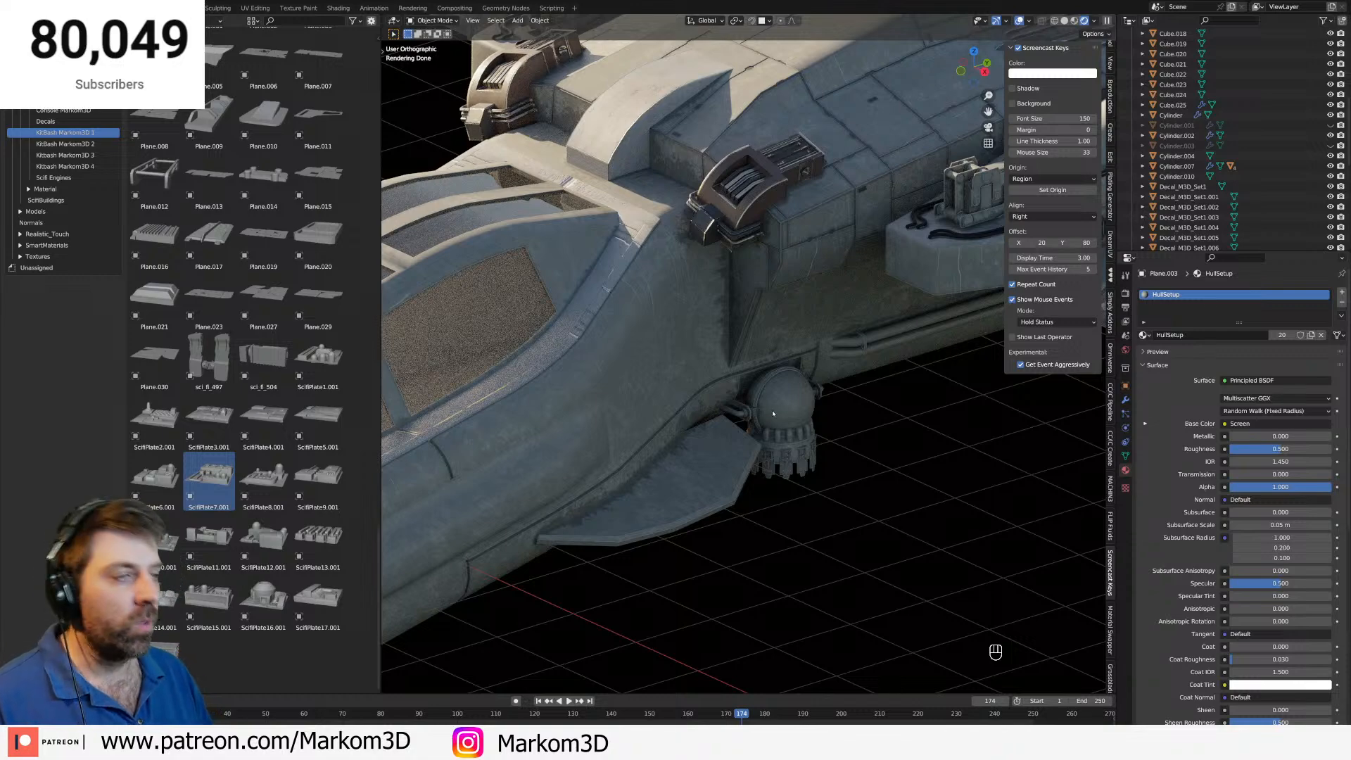
Set up the area beside the viewport as an Asset Browser and show its Decals catalog.
{"action": "scroll", "coordinate": [844, 420], "scroll_direction": "down", "scroll_amount": 3}
{"action": "middle_click_drag", "start_coordinate": [911, 425], "coordinate": [592, 474], "text": "shift"}
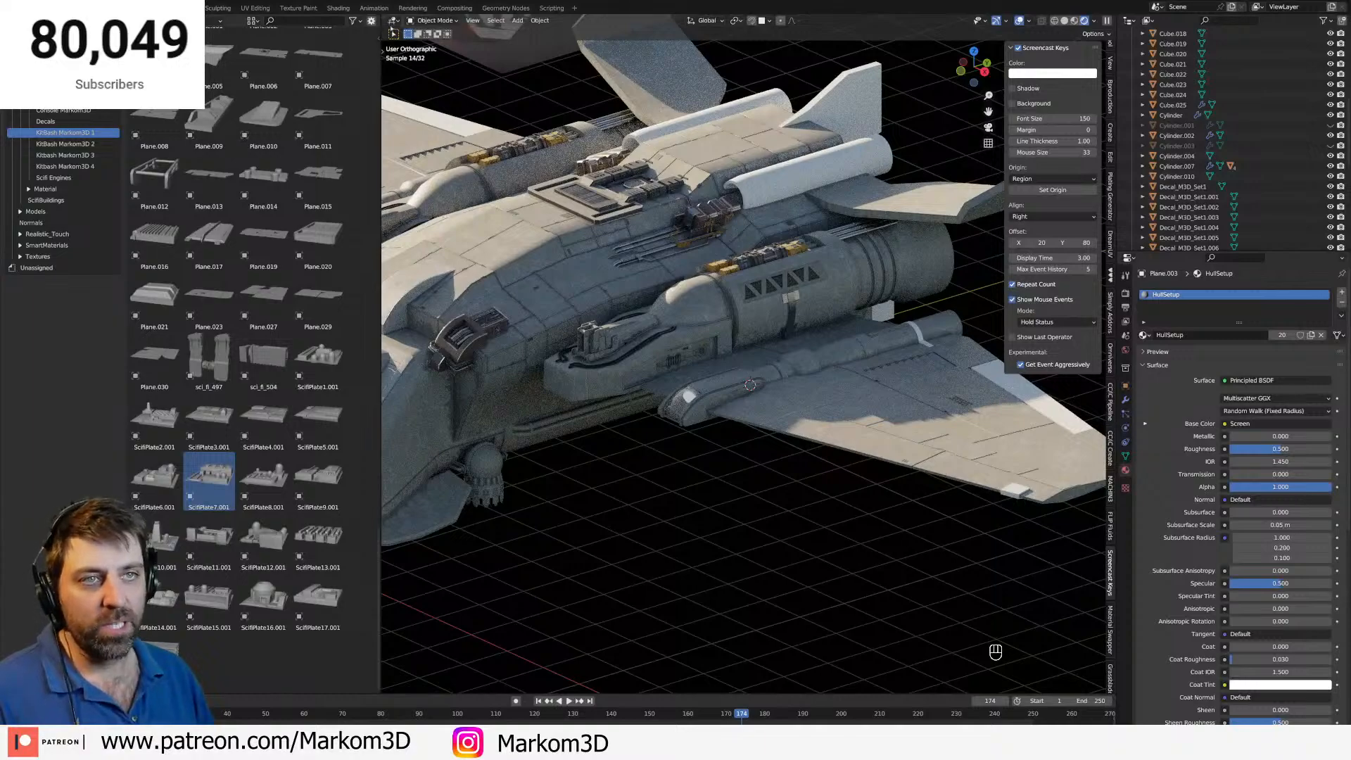
{"action": "left_click_drag", "start_coordinate": [382, 16], "coordinate": [341, 43]}
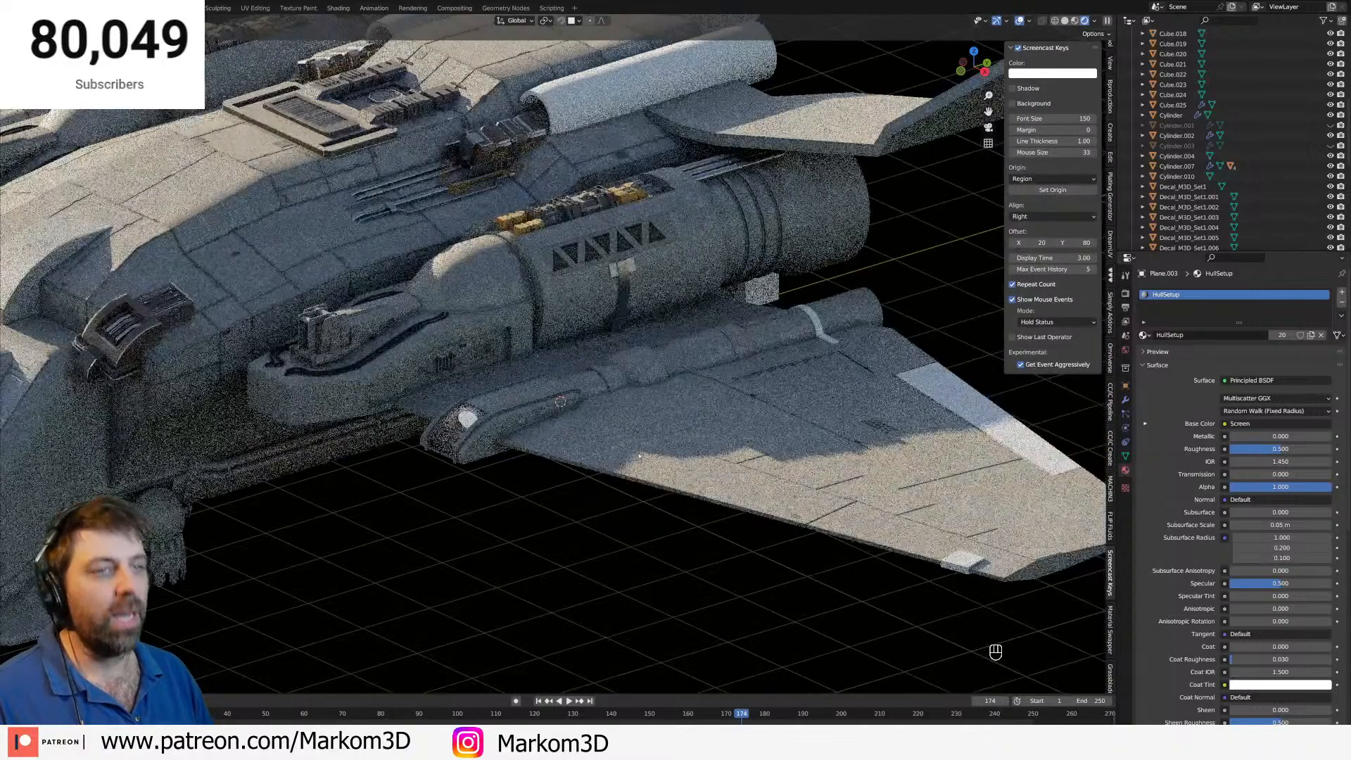
{"action": "left_click", "coordinate": [875, 427]}
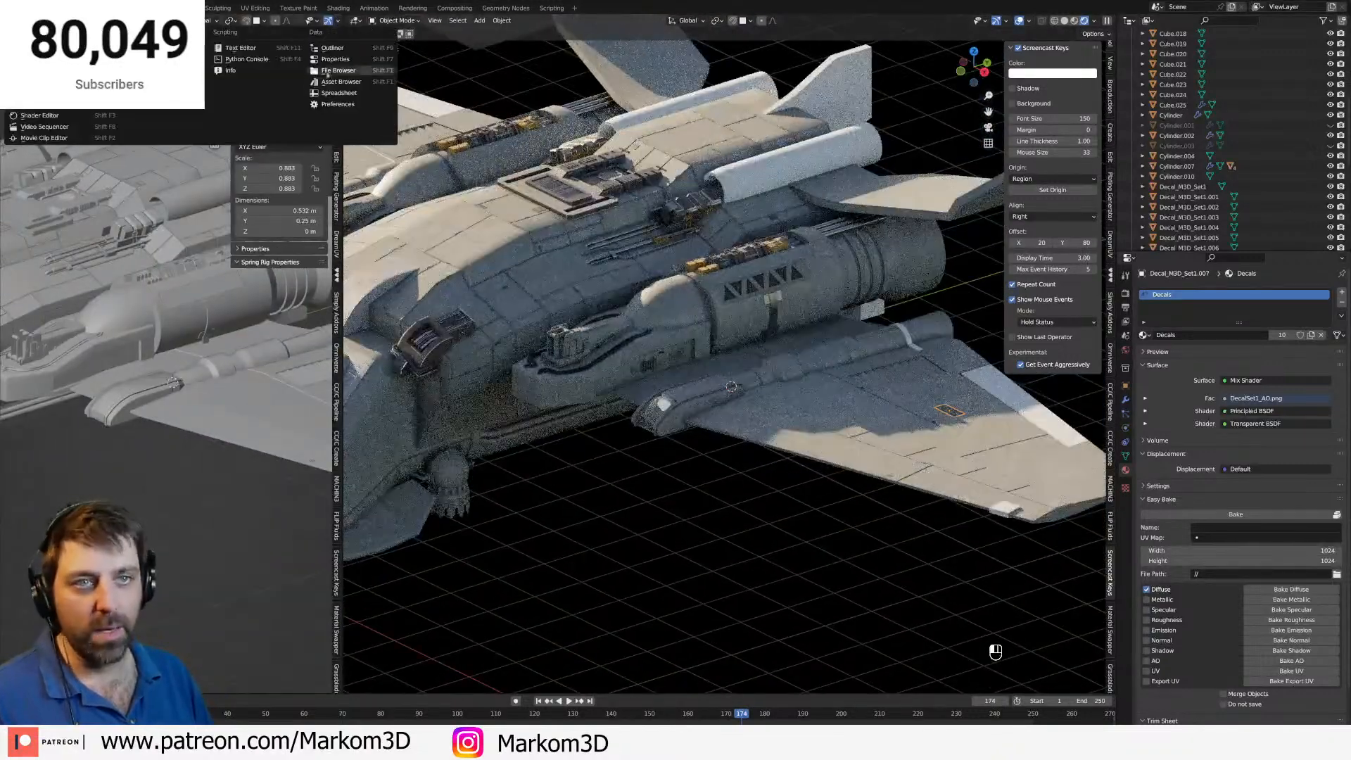
{"action": "left_click", "coordinate": [340, 82]}
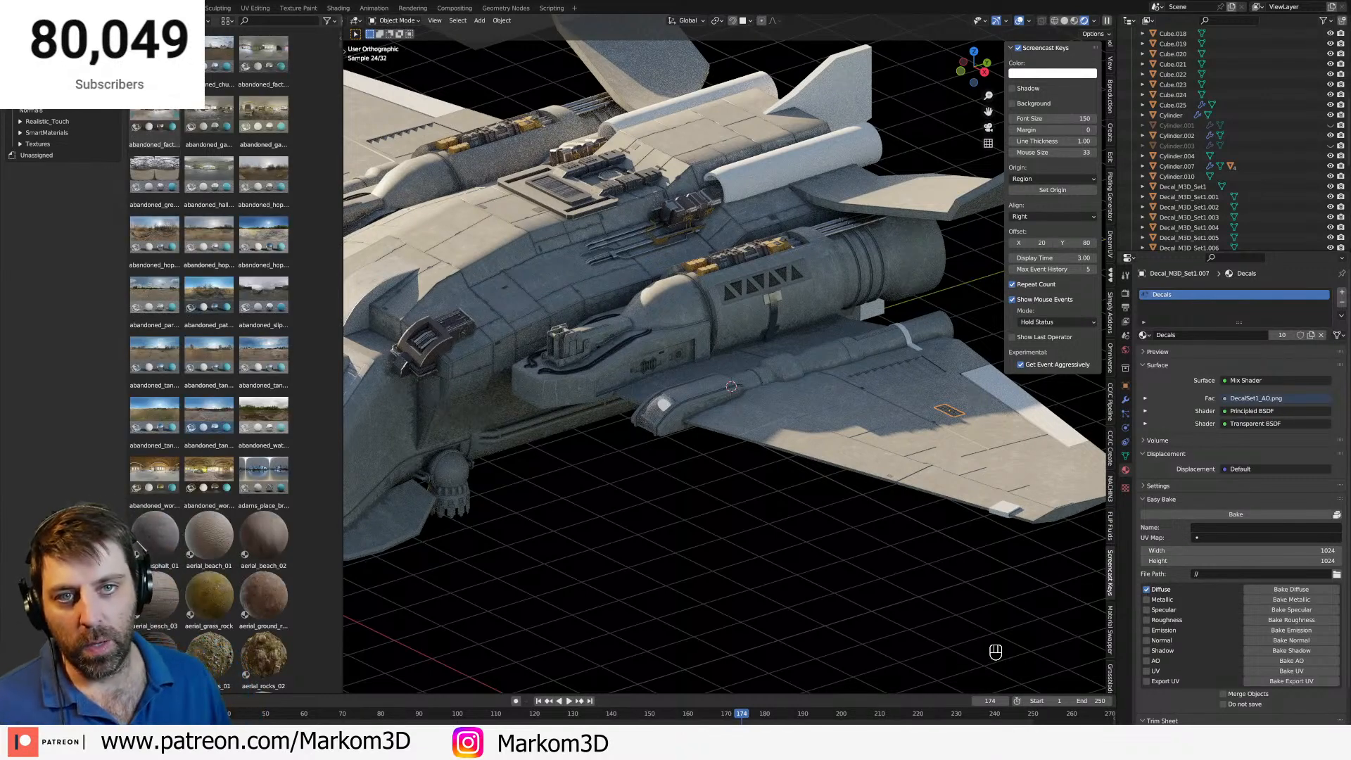
{"action": "left_click", "coordinate": [53, 88]}
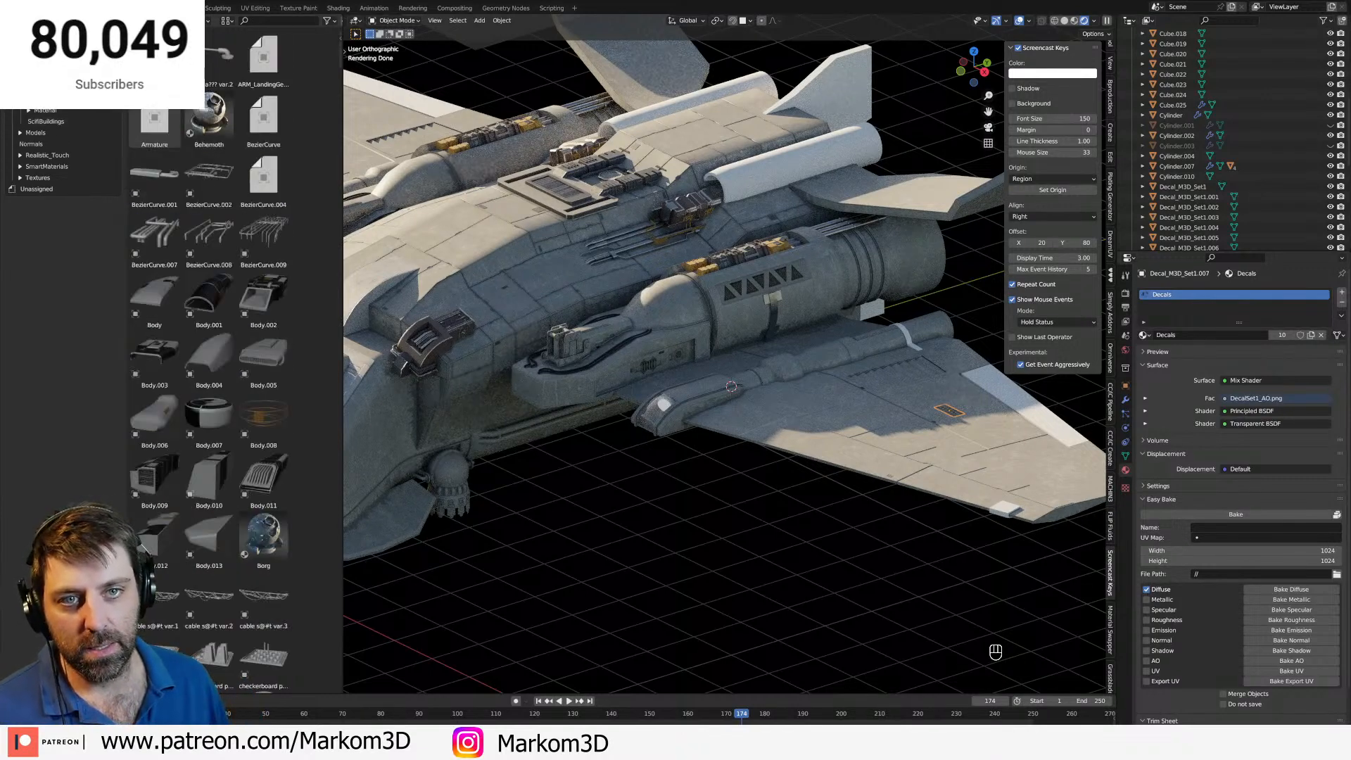
{"action": "left_click", "coordinate": [60, 99]}
{"action": "left_click", "coordinate": [45, 121]}
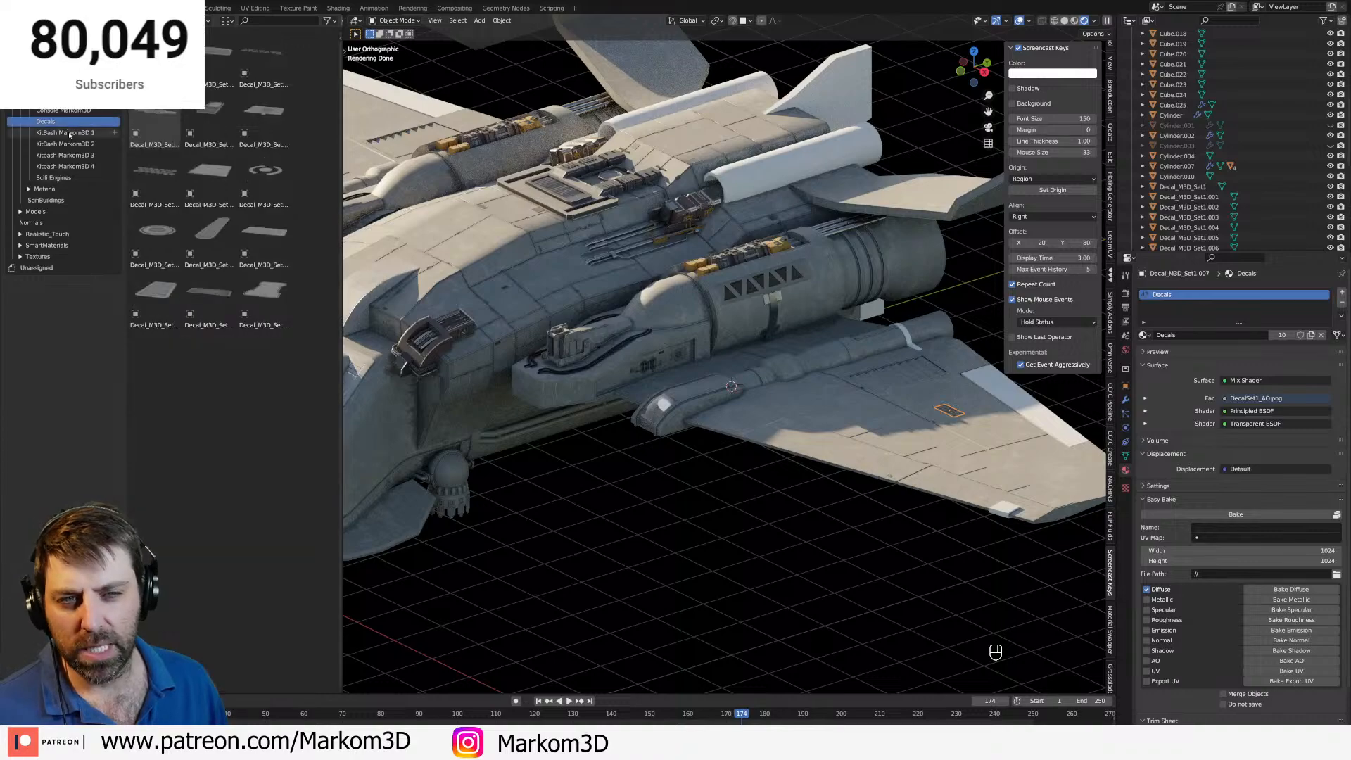
Place the round bolt decal on the upper hull, scale it to 0.156, and snap it into a panel corner beside the seam.
{"action": "middle_click_drag", "start_coordinate": [534, 455], "coordinate": [534, 470]}
{"action": "middle_click_drag", "start_coordinate": [478, 225], "coordinate": [660, 263], "text": "shift"}
{"action": "scroll", "coordinate": [659, 262], "scroll_direction": "up", "scroll_amount": 4}
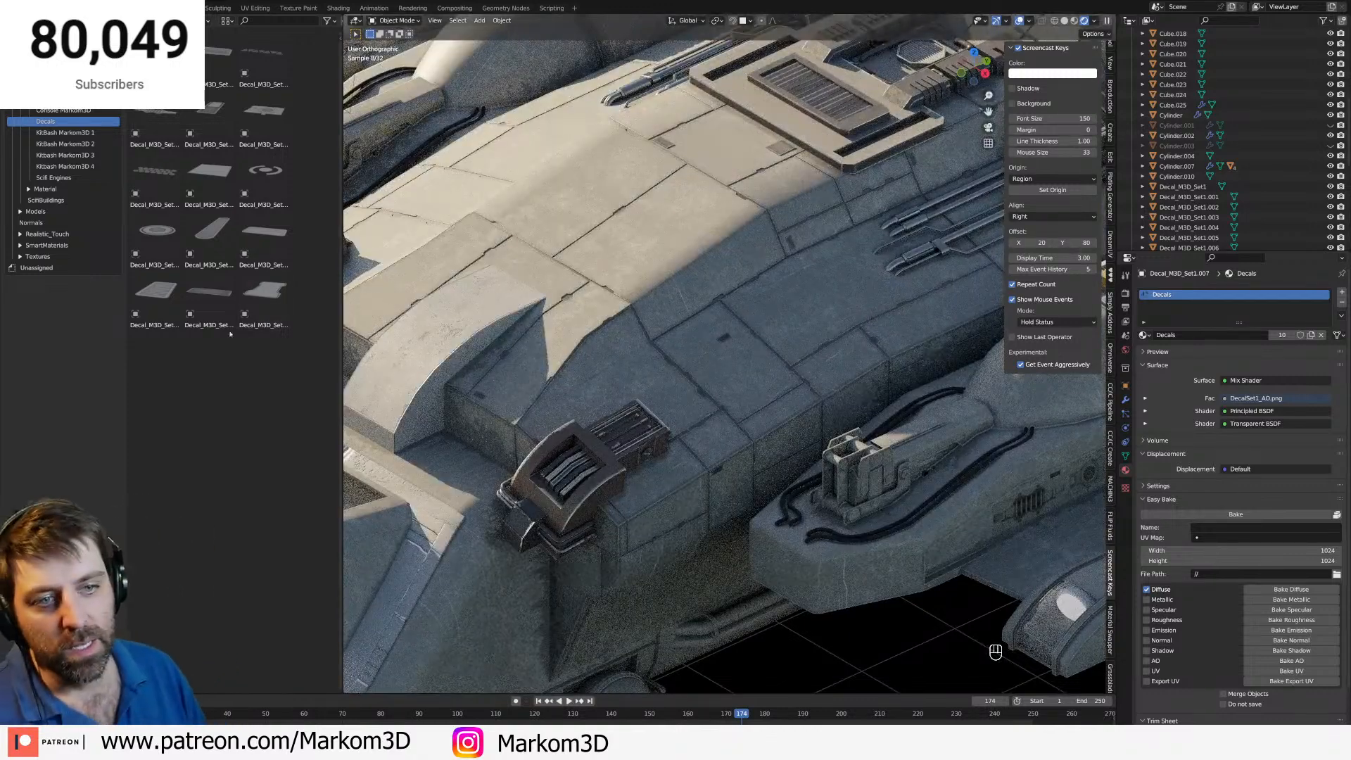
{"action": "middle_click_drag", "start_coordinate": [496, 429], "coordinate": [468, 418]}
{"action": "scroll", "coordinate": [725, 359], "scroll_direction": "up", "scroll_amount": 3}
{"action": "middle_click_drag", "start_coordinate": [662, 247], "coordinate": [752, 379], "text": "shift"}
{"action": "scroll", "coordinate": [752, 380], "scroll_direction": "up", "scroll_amount": 5}
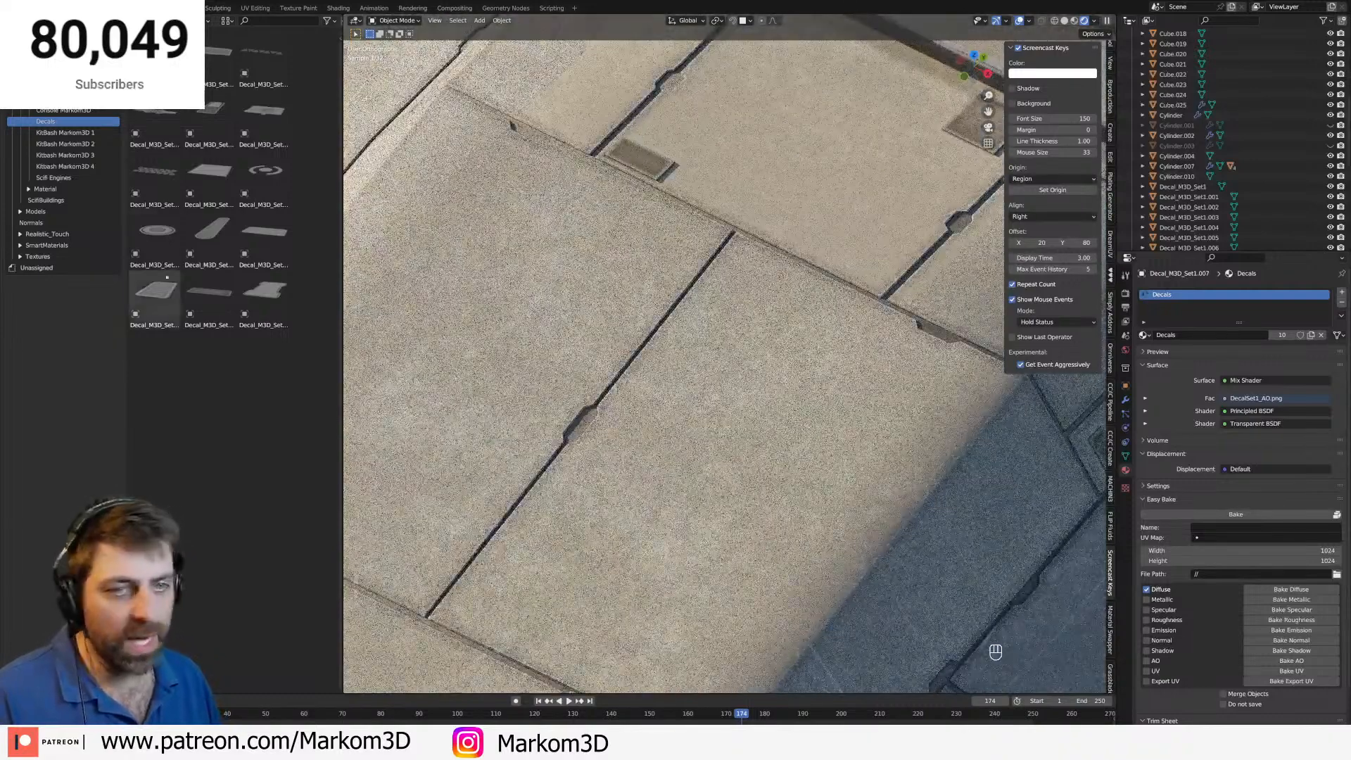
{"action": "left_click_drag", "start_coordinate": [156, 231], "coordinate": [757, 285]}
{"action": "key", "text": "s"}
{"action": "left_click", "coordinate": [748, 271]}
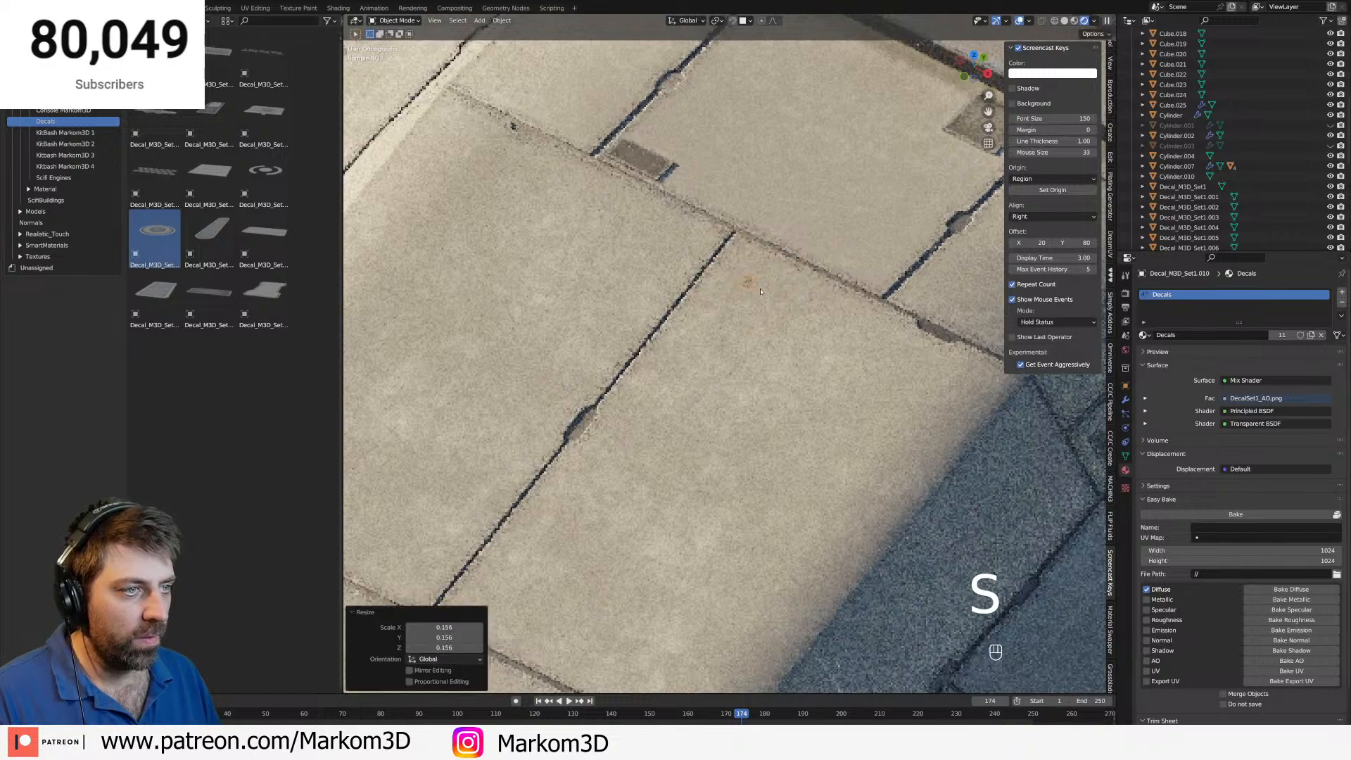
{"action": "key", "text": "g"}
{"action": "left_click", "coordinate": [752, 254], "text": "ctrl"}
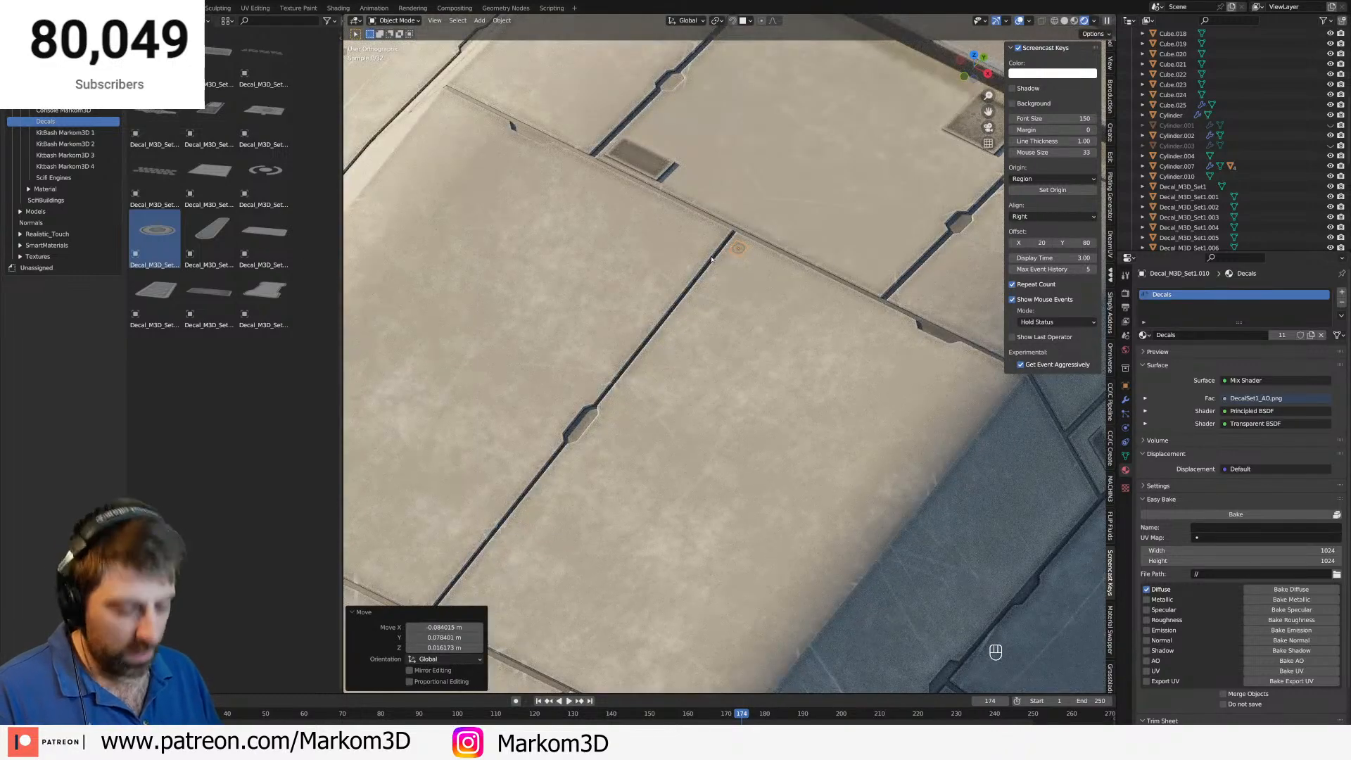
Duplicate the bolt decal twice, placing one copy on each side of the neighbouring panel seam.
{"action": "key", "text": "shift+d"}
{"action": "left_click", "coordinate": [880, 284], "text": "ctrl"}
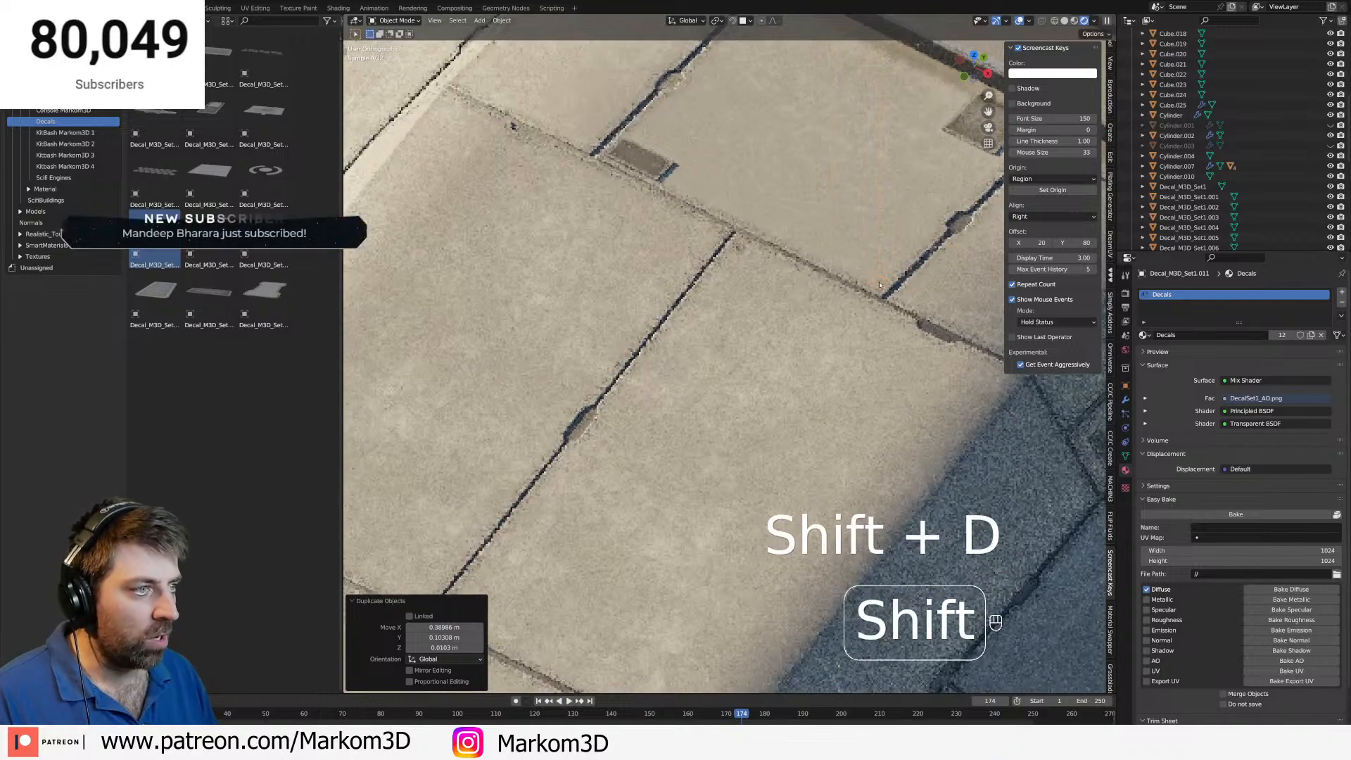
{"action": "key", "text": "shift+d"}
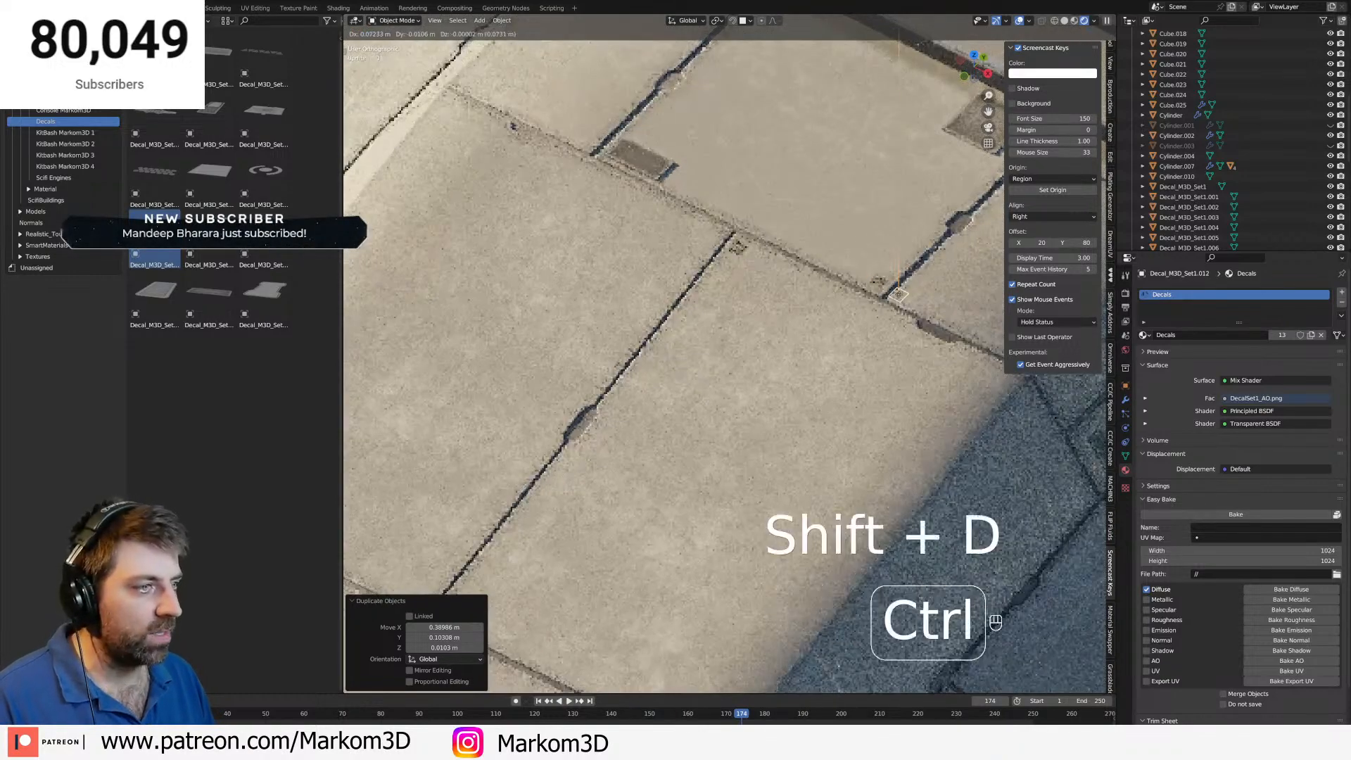
{"action": "left_click", "coordinate": [903, 296], "text": "ctrl"}
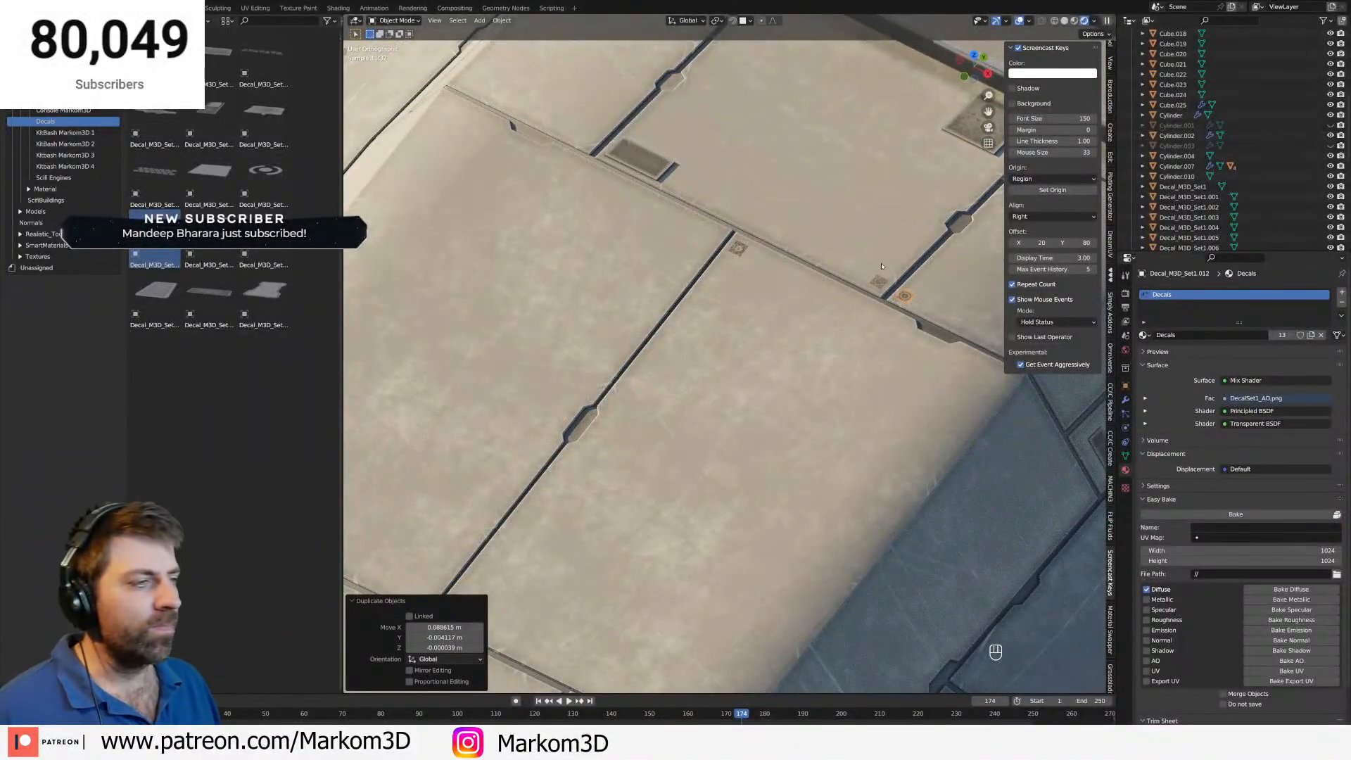
Raise the first bolt decal 0.000222 m along Z so it clears the hull surface.
{"action": "scroll", "coordinate": [879, 268], "scroll_direction": "up", "scroll_amount": 4}
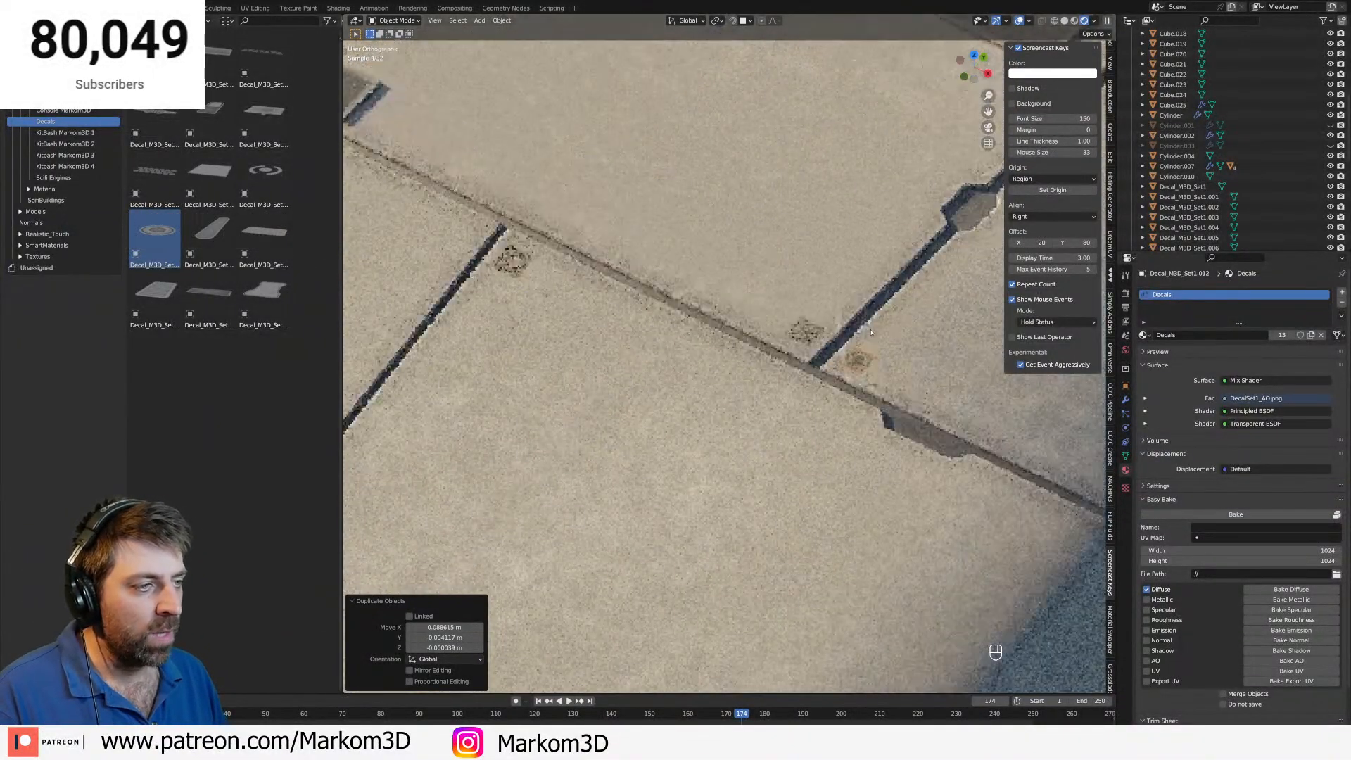
{"action": "scroll", "coordinate": [872, 338], "scroll_direction": "up", "scroll_amount": 3}
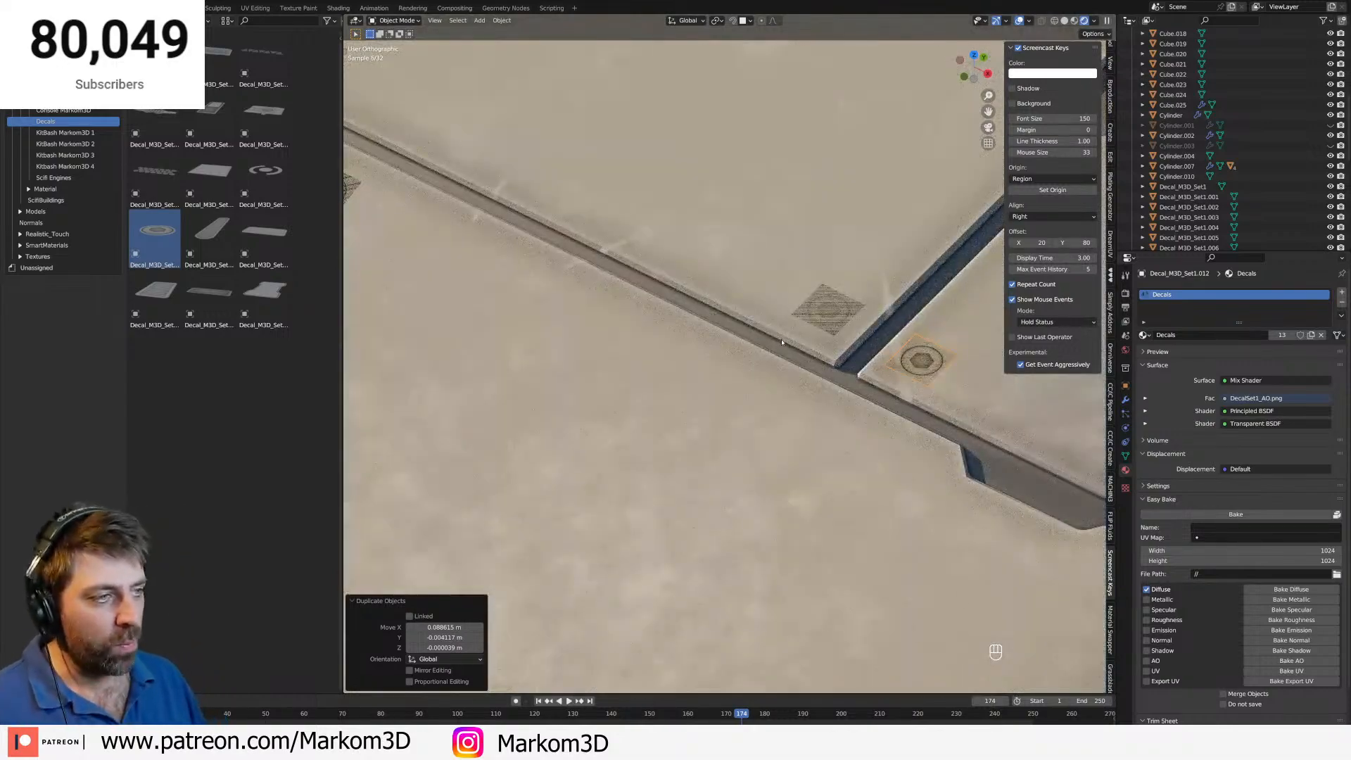
{"action": "middle_click_drag", "start_coordinate": [782, 343], "coordinate": [937, 387], "text": "shift"}
{"action": "left_click", "coordinate": [771, 349], "text": "shift"}
{"action": "key", "text": "ctrl+z"}
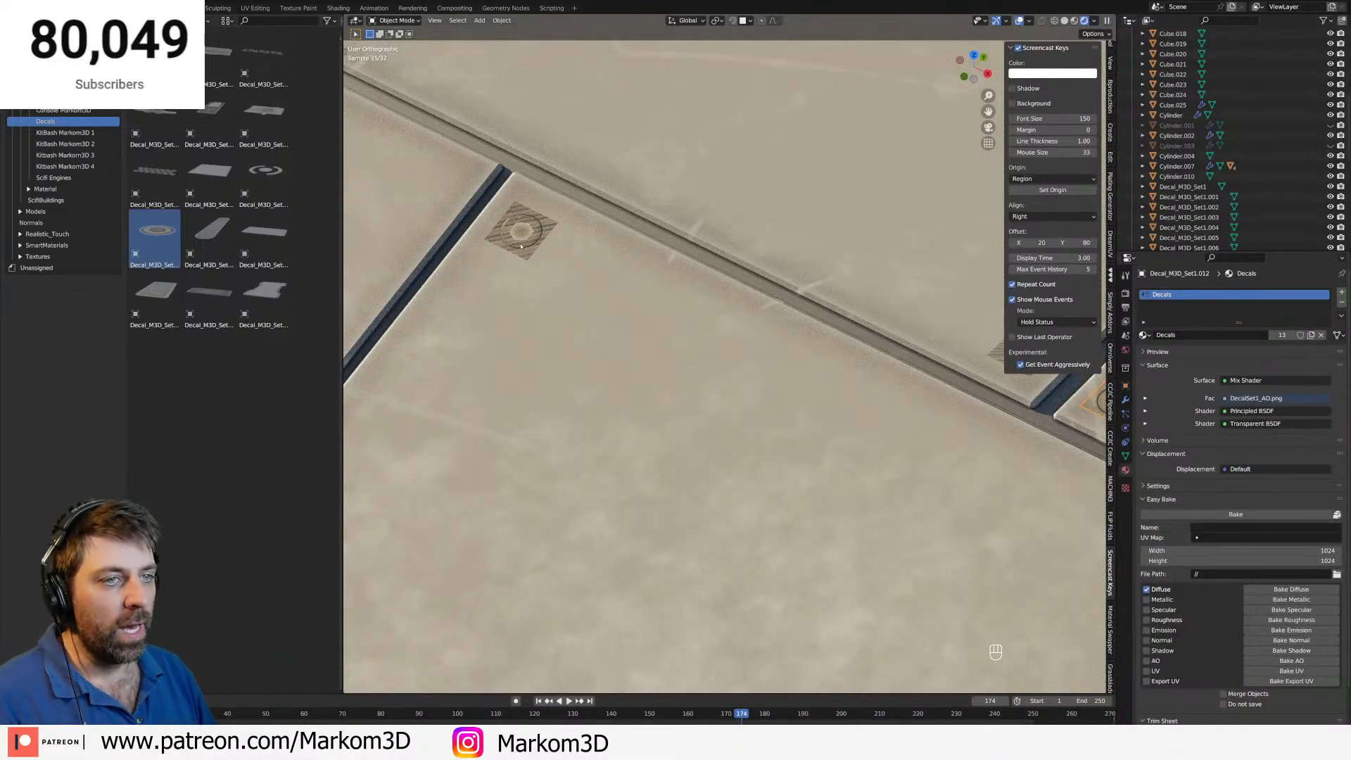
{"action": "key", "text": "g"}
{"action": "key", "text": "z"}
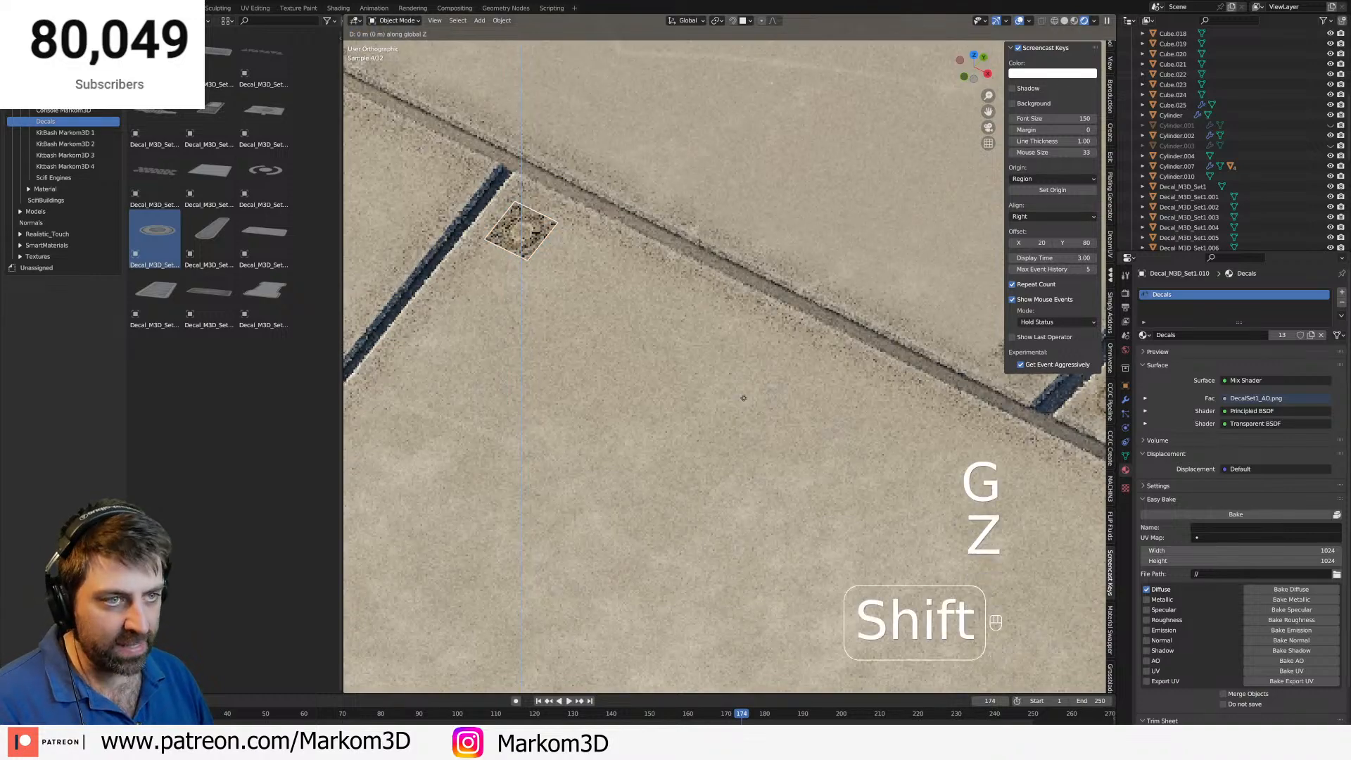
{"action": "left_click", "coordinate": [746, 391], "text": "shift"}
Select both duplicated bolt decals using wireframe display, raise them 0.000148 m along Z, and return to rendered shading.
{"action": "middle_click_drag", "start_coordinate": [752, 382], "coordinate": [492, 381], "text": "shift"}
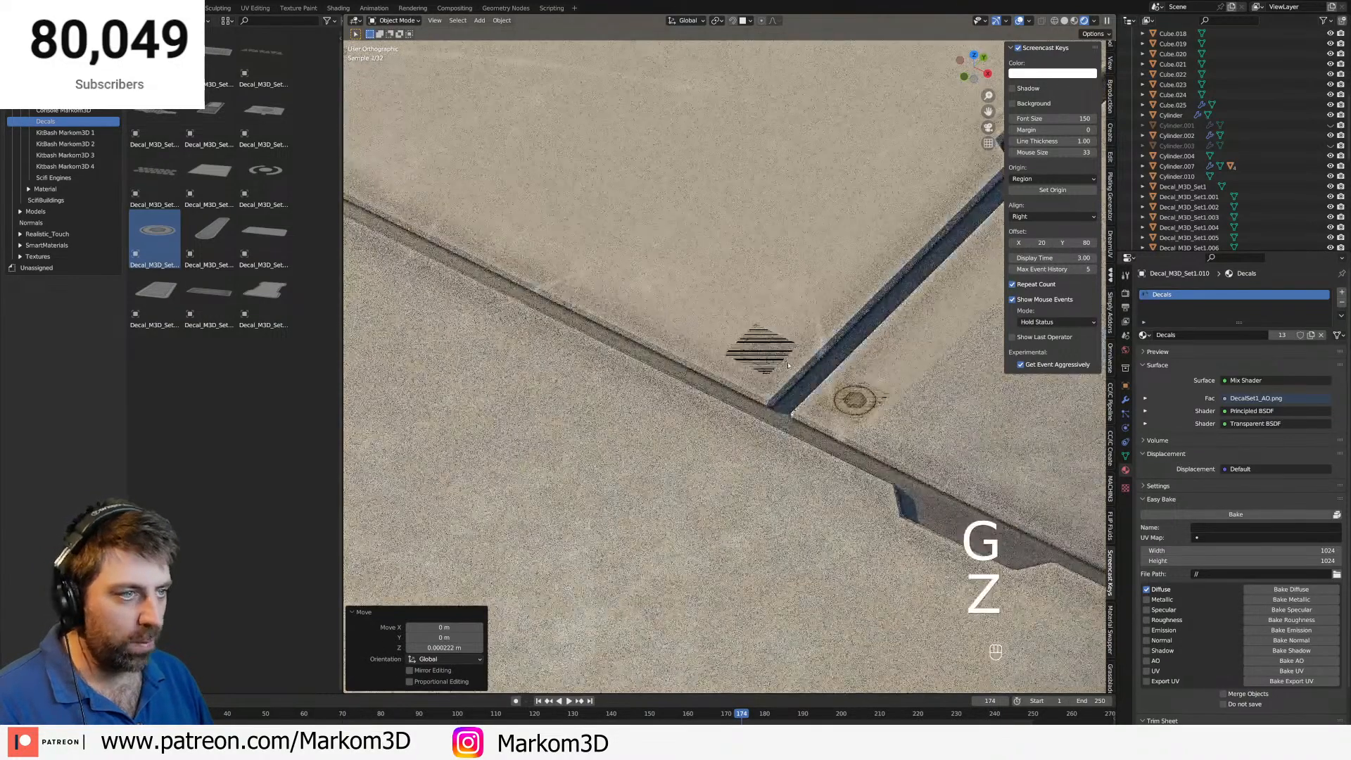
{"action": "left_click", "coordinate": [535, 394]}
{"action": "key", "text": "z"}
{"action": "left_click", "coordinate": [752, 363]}
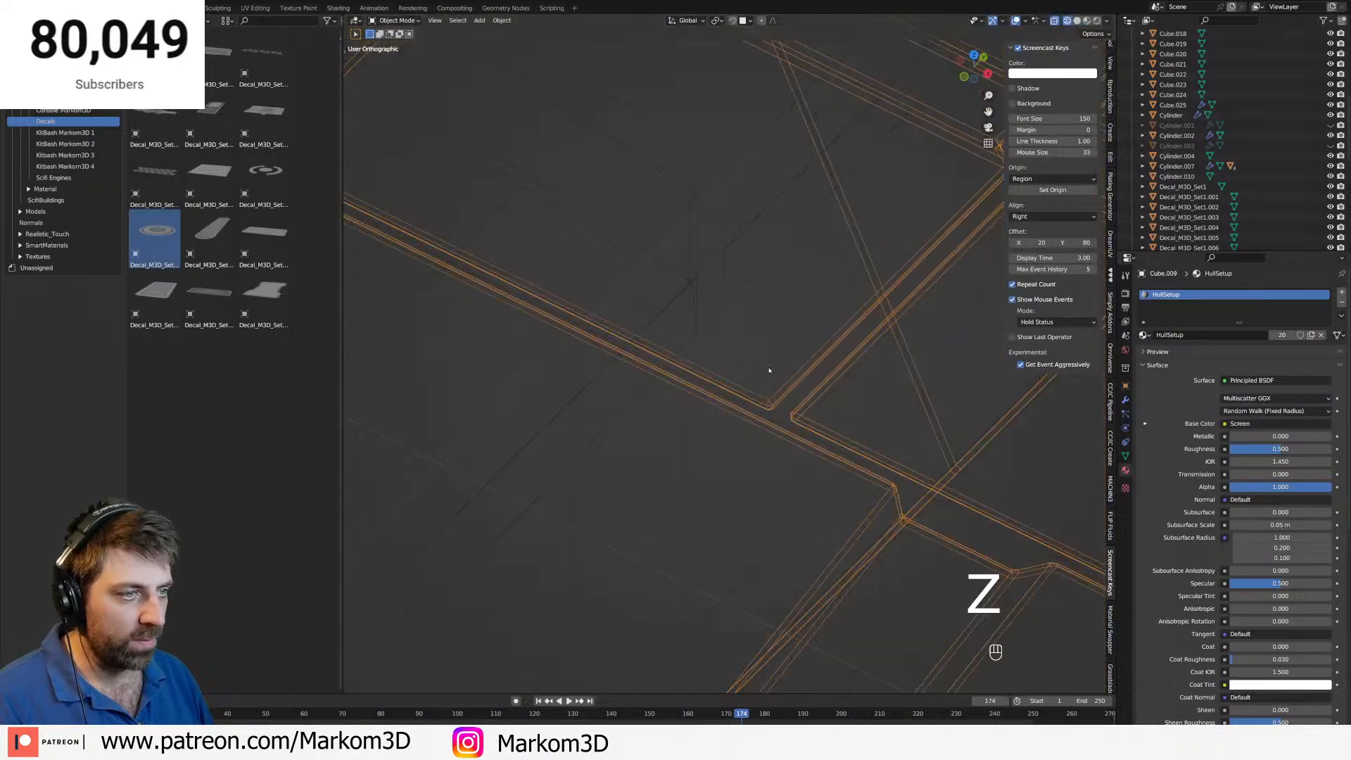
{"action": "left_click", "coordinate": [770, 364]}
{"action": "left_click", "coordinate": [841, 390], "text": "shift"}
{"action": "key", "text": "z"}
{"action": "left_click", "coordinate": [873, 386]}
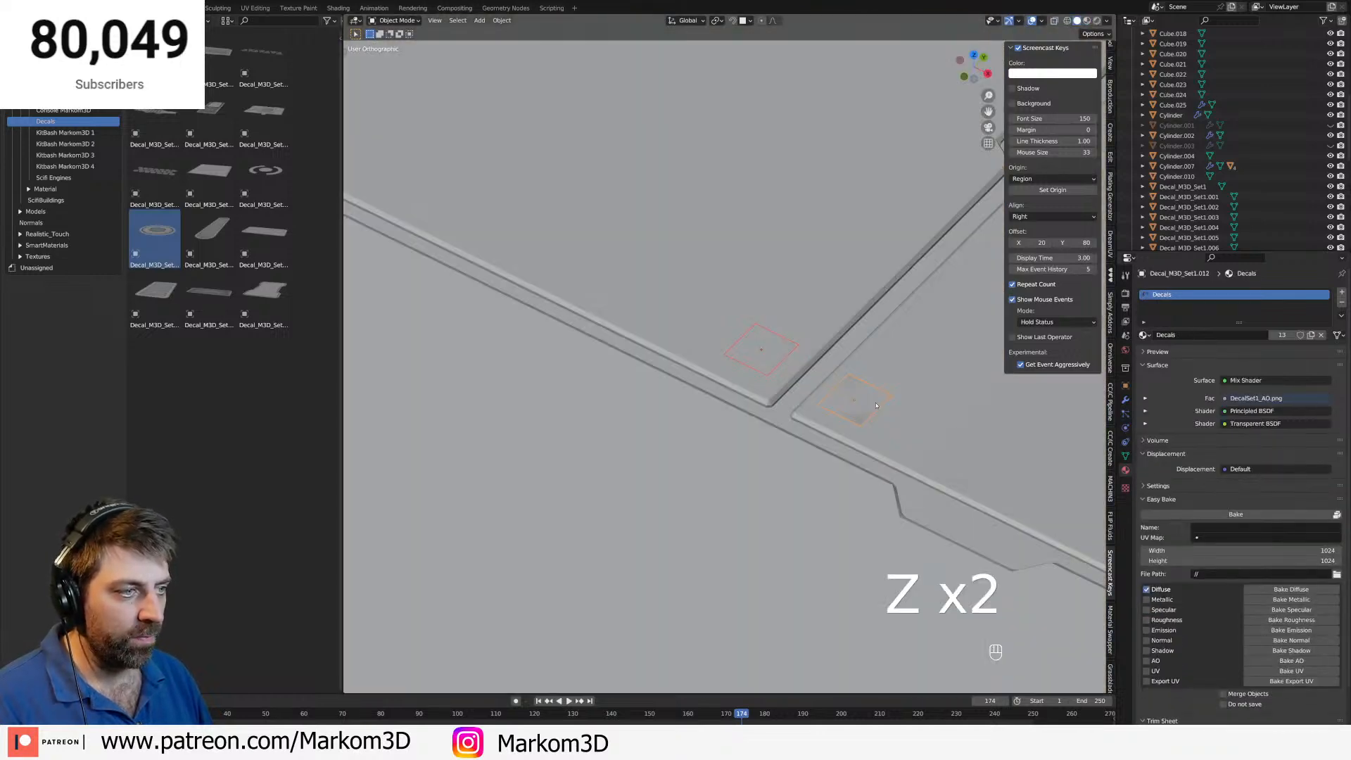
{"action": "key", "text": "g"}
{"action": "left_click", "coordinate": [934, 310], "text": "shift"}
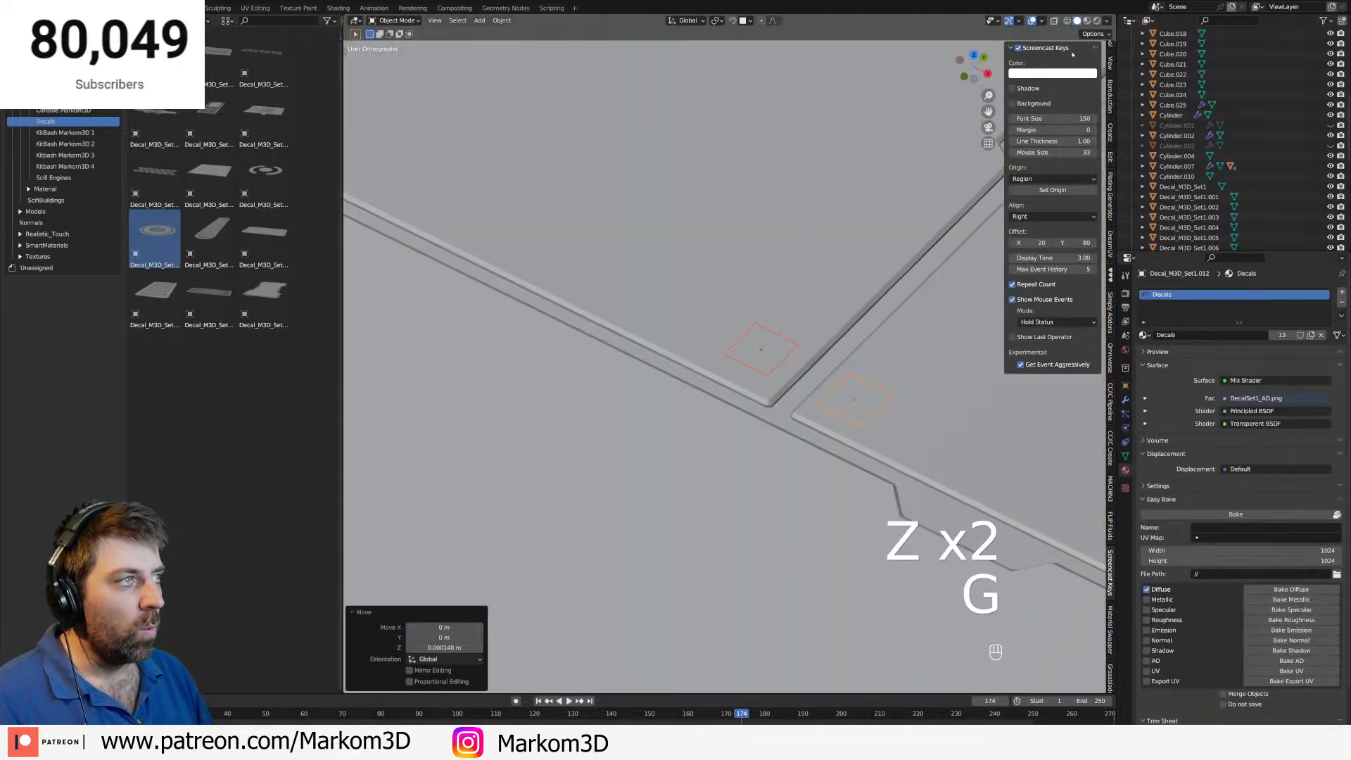
{"action": "left_click", "coordinate": [1098, 20]}
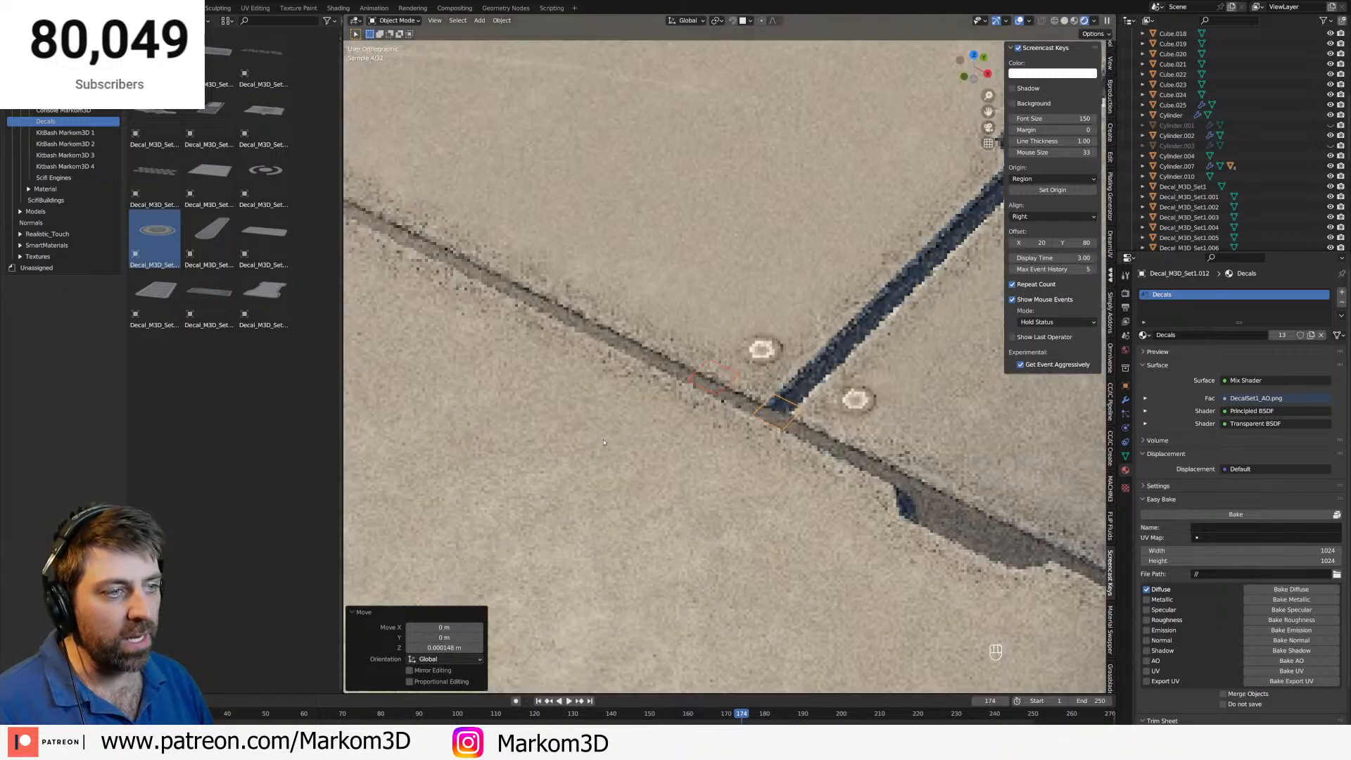
Examine the bolt decals along the panel seams and the surrounding upper hull.
{"action": "scroll", "coordinate": [603, 442], "scroll_direction": "down", "scroll_amount": 2}
{"action": "left_click", "coordinate": [606, 431]}
{"action": "scroll", "coordinate": [608, 423], "scroll_direction": "down", "scroll_amount": 2}
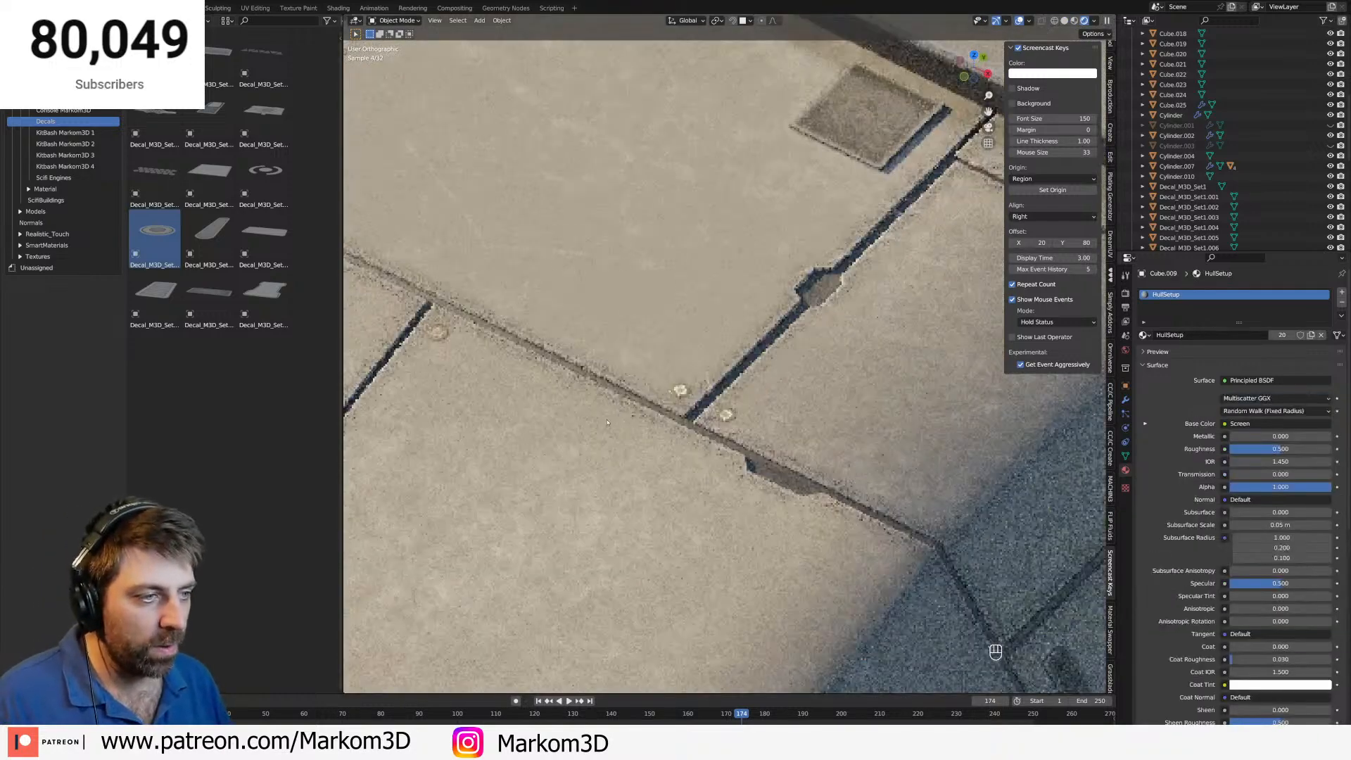
{"action": "scroll", "coordinate": [607, 422], "scroll_direction": "down", "scroll_amount": 4}
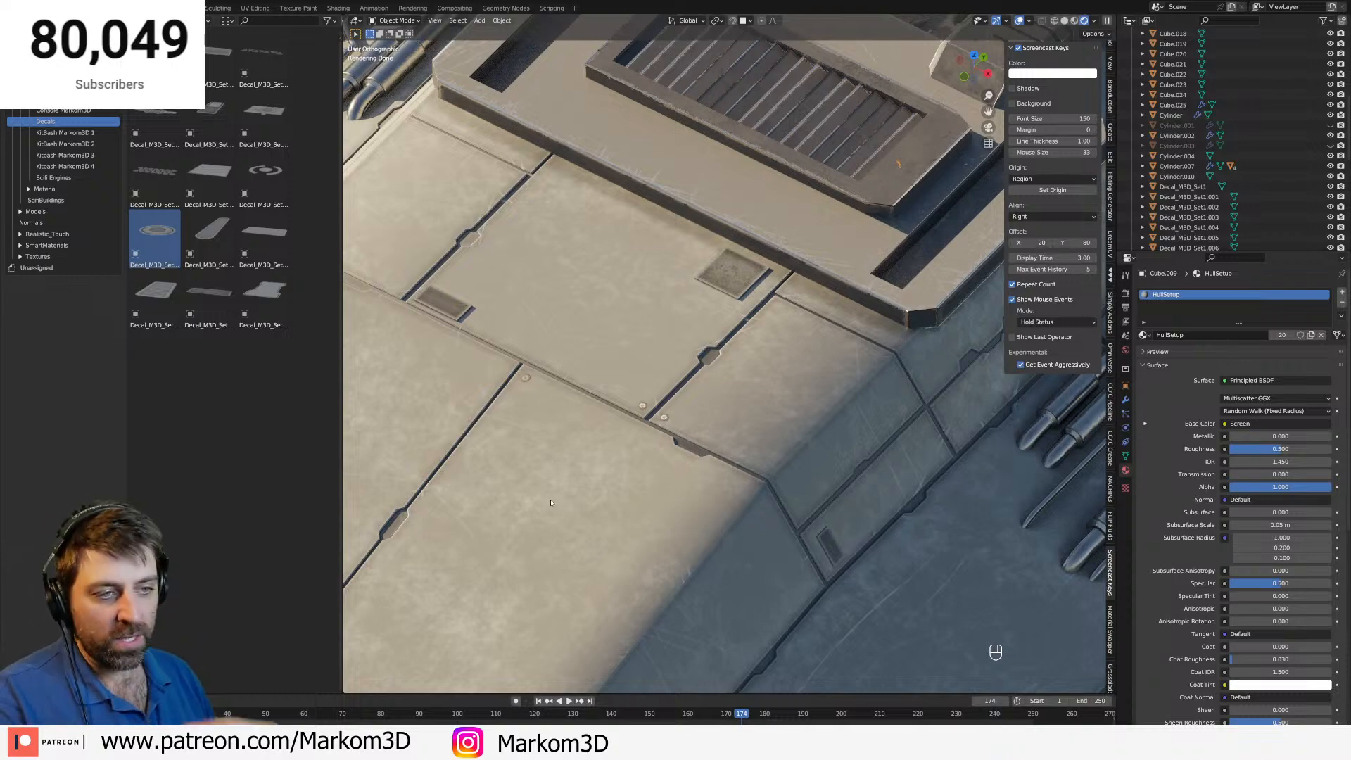
{"action": "middle_click_drag", "start_coordinate": [561, 391], "coordinate": [597, 399], "text": "shift"}
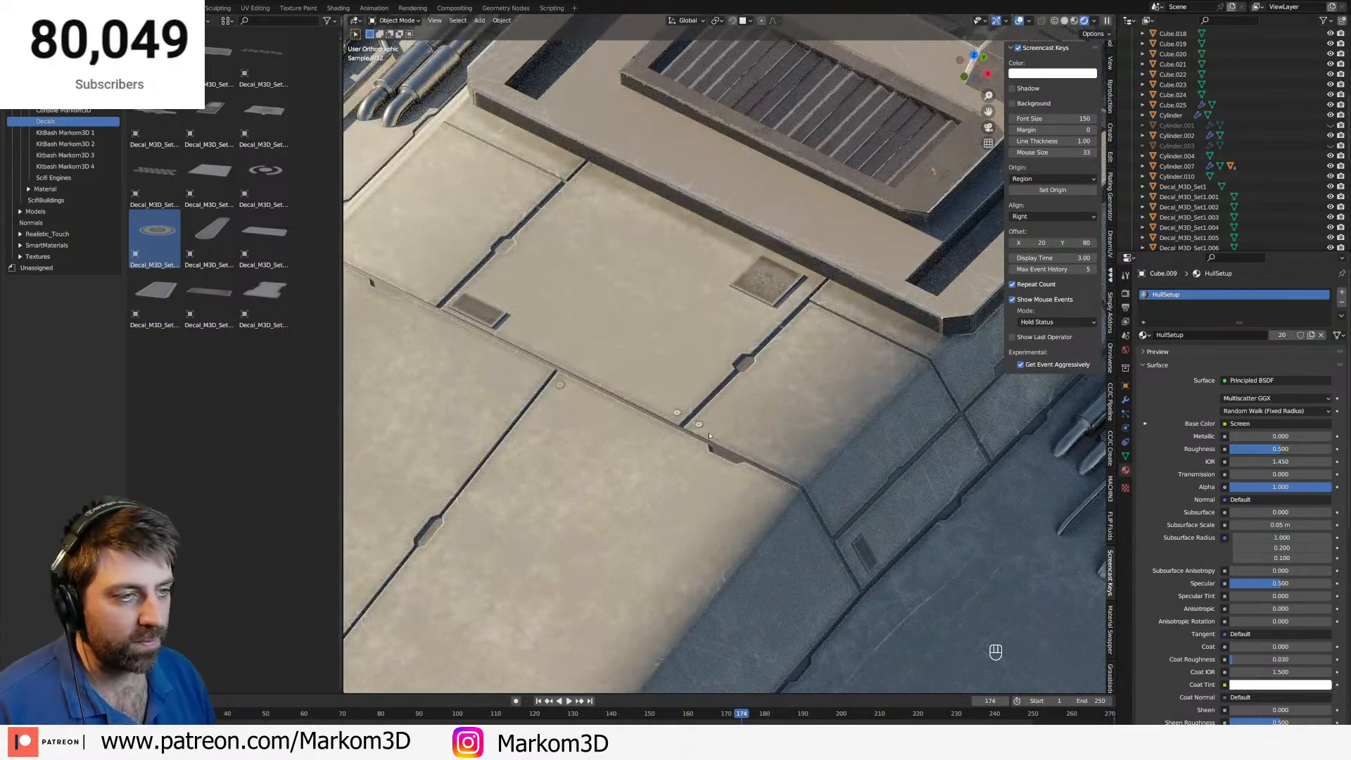
{"action": "scroll", "coordinate": [710, 435], "scroll_direction": "up", "scroll_amount": 8}
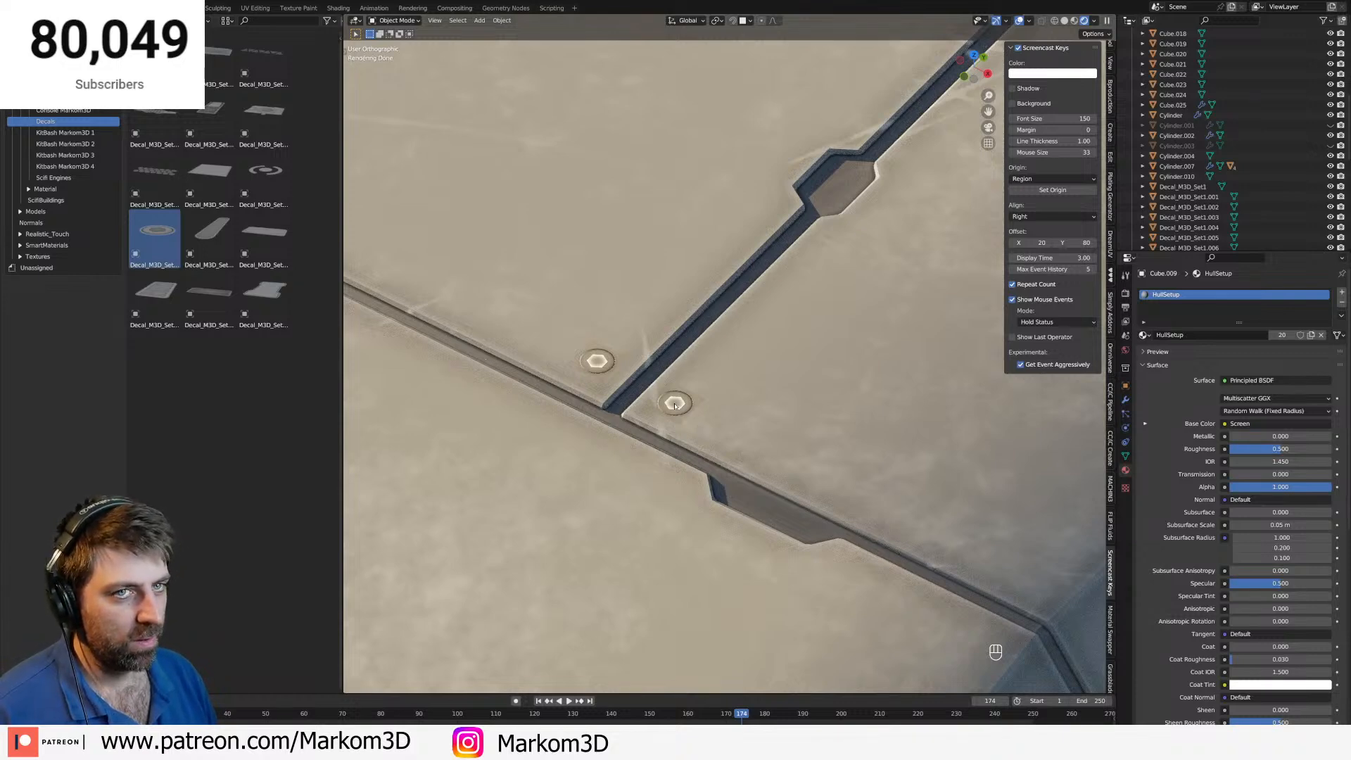
{"action": "scroll", "coordinate": [675, 406], "scroll_direction": "down", "scroll_amount": 8}
{"action": "middle_click_drag", "start_coordinate": [675, 406], "coordinate": [619, 468], "text": "shift"}
{"action": "scroll", "coordinate": [676, 450], "scroll_direction": "down", "scroll_amount": 2}
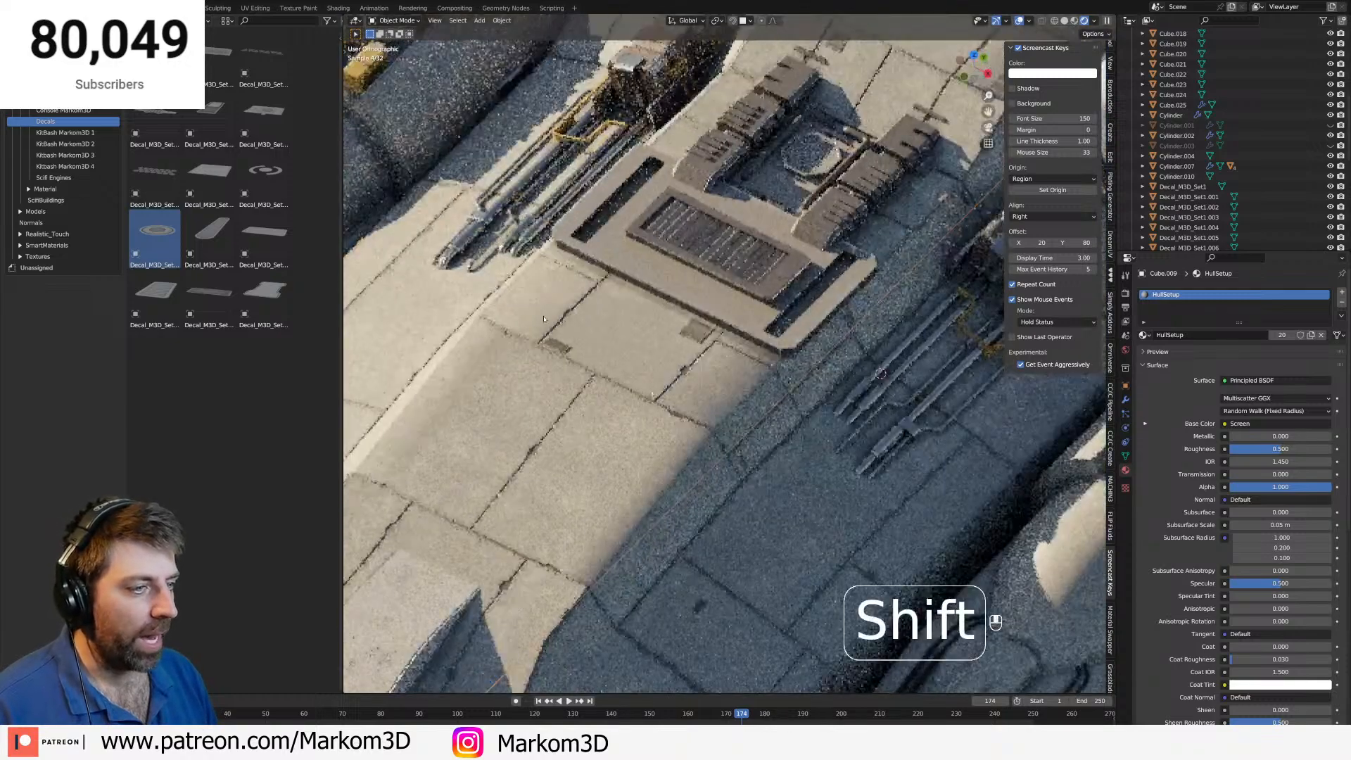
Examine the grille decal and the neighbouring panel decals on the side of the engine nacelle.
{"action": "middle_click_drag", "start_coordinate": [975, 626], "coordinate": [792, 488], "text": "shift"}
{"action": "mouse_move", "coordinate": [792, 487]}
{"action": "middle_mouse_down"}
{"action": "mouse_move", "coordinate": [758, 459]}
{"action": "mouse_move", "coordinate": [772, 486]}
{"action": "middle_mouse_up"}
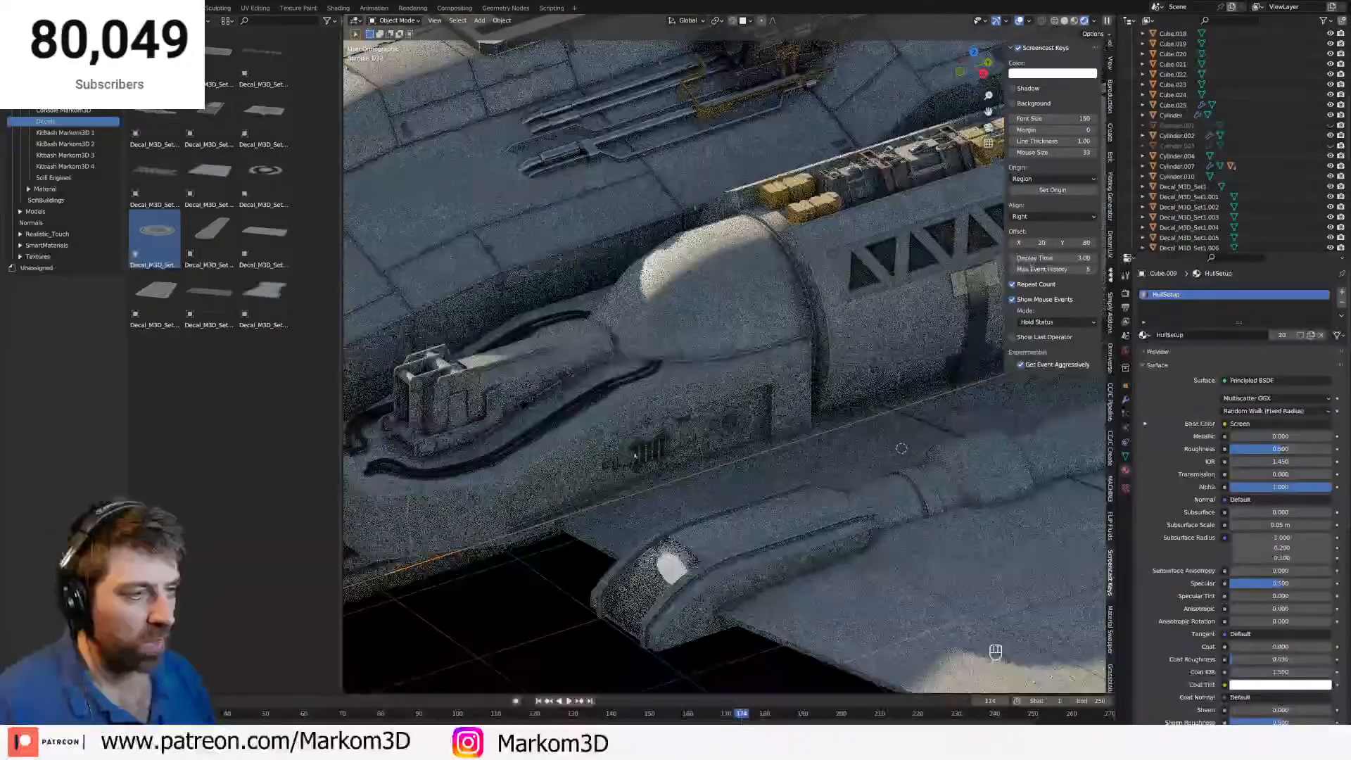
{"action": "left_click", "coordinate": [649, 457]}
{"action": "key", "text": "KP_Decimal"}
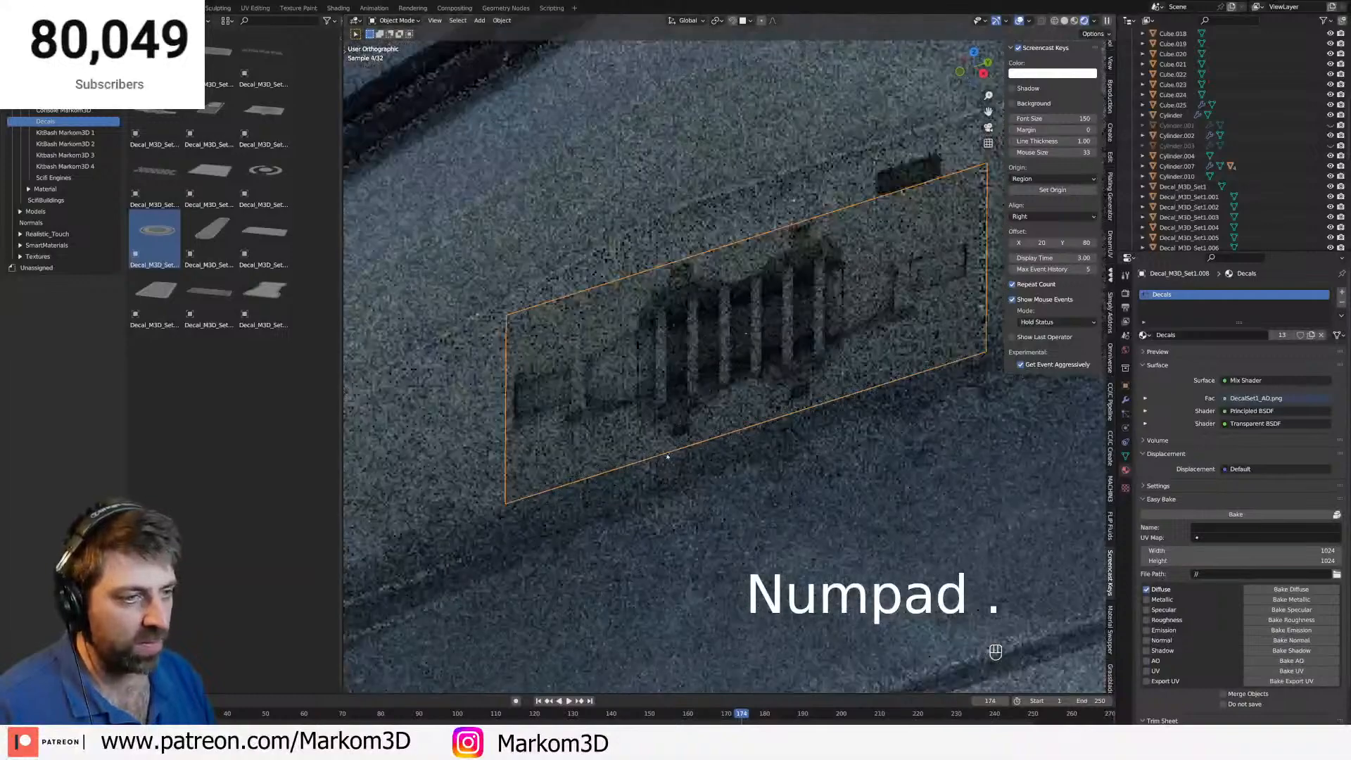
{"action": "left_click", "coordinate": [837, 534]}
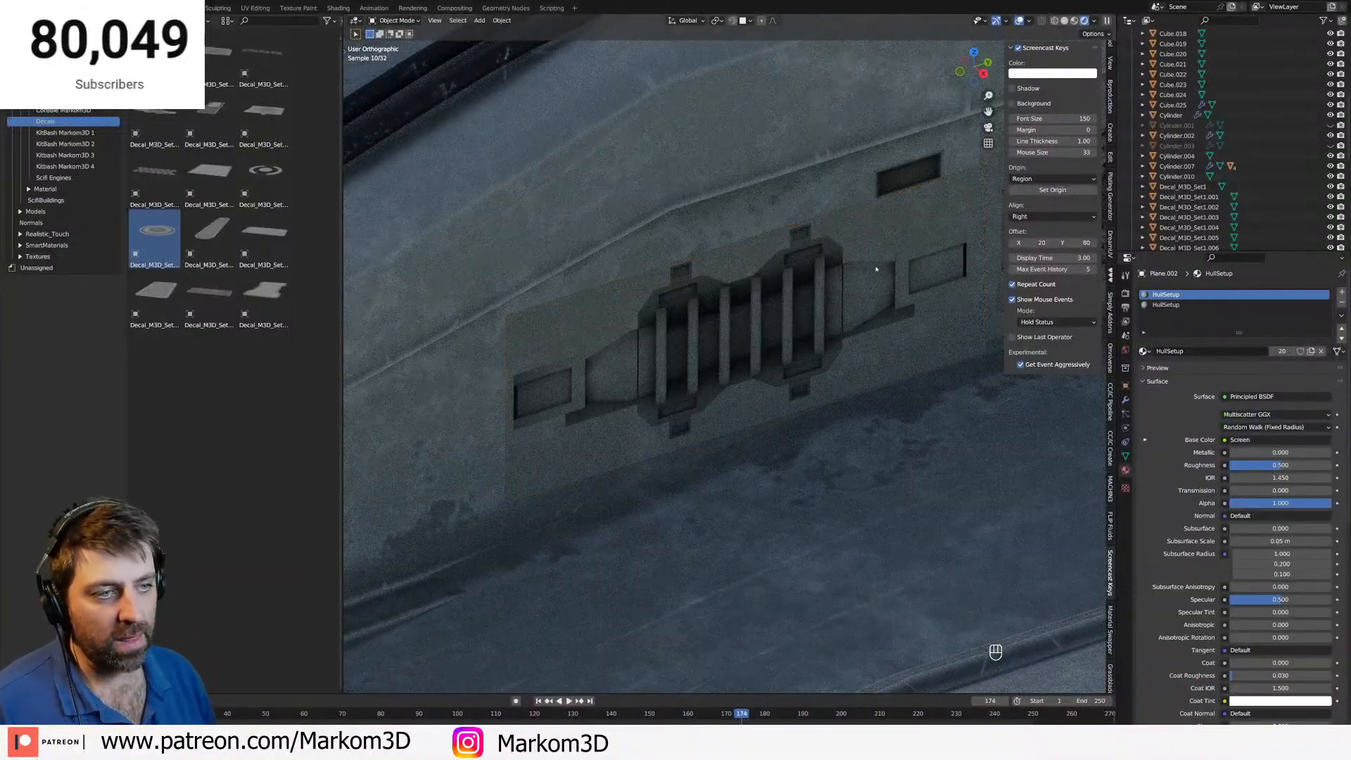
{"action": "left_click", "coordinate": [845, 329]}
{"action": "scroll", "coordinate": [845, 329], "scroll_direction": "down", "scroll_amount": 5}
{"action": "middle_click_drag", "start_coordinate": [934, 325], "coordinate": [586, 383], "text": "shift"}
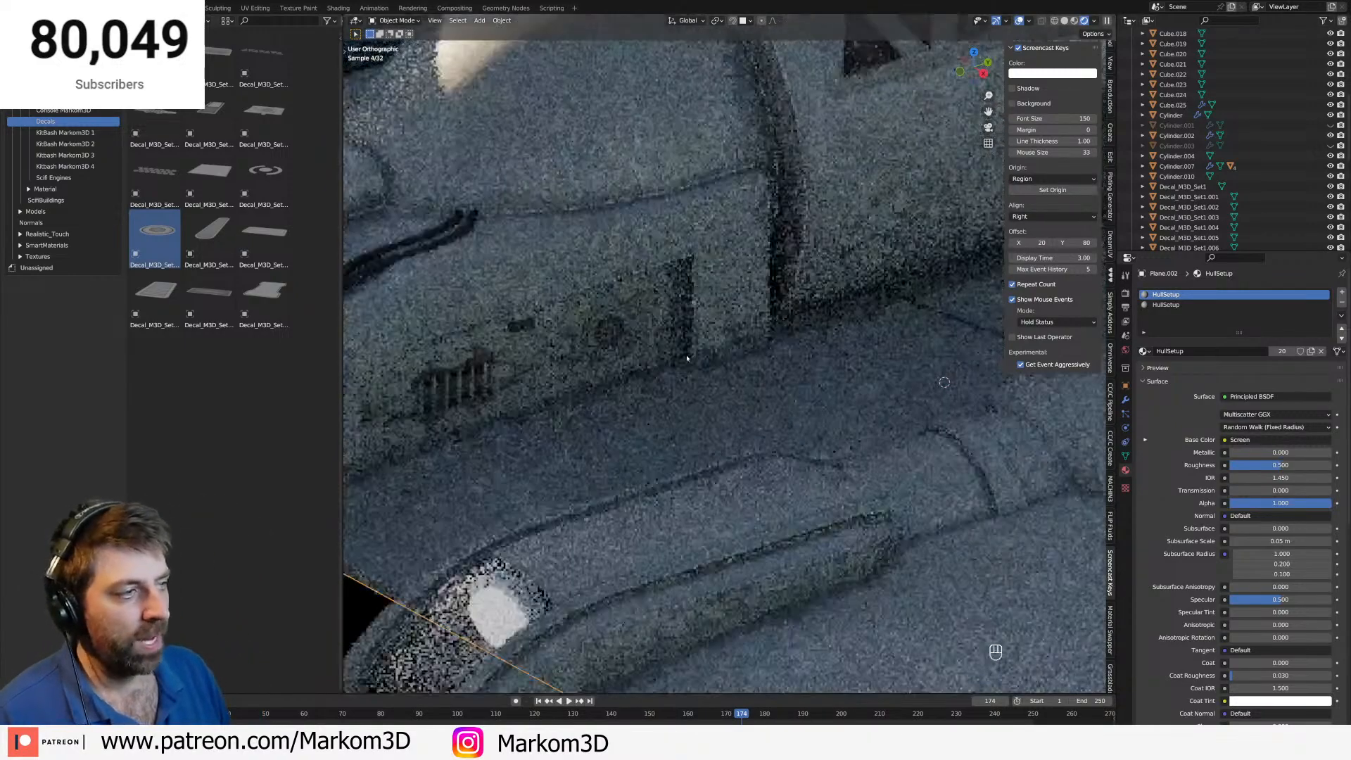
{"action": "left_click", "coordinate": [580, 341]}
{"action": "scroll", "coordinate": [773, 386], "scroll_direction": "down", "scroll_amount": 7}
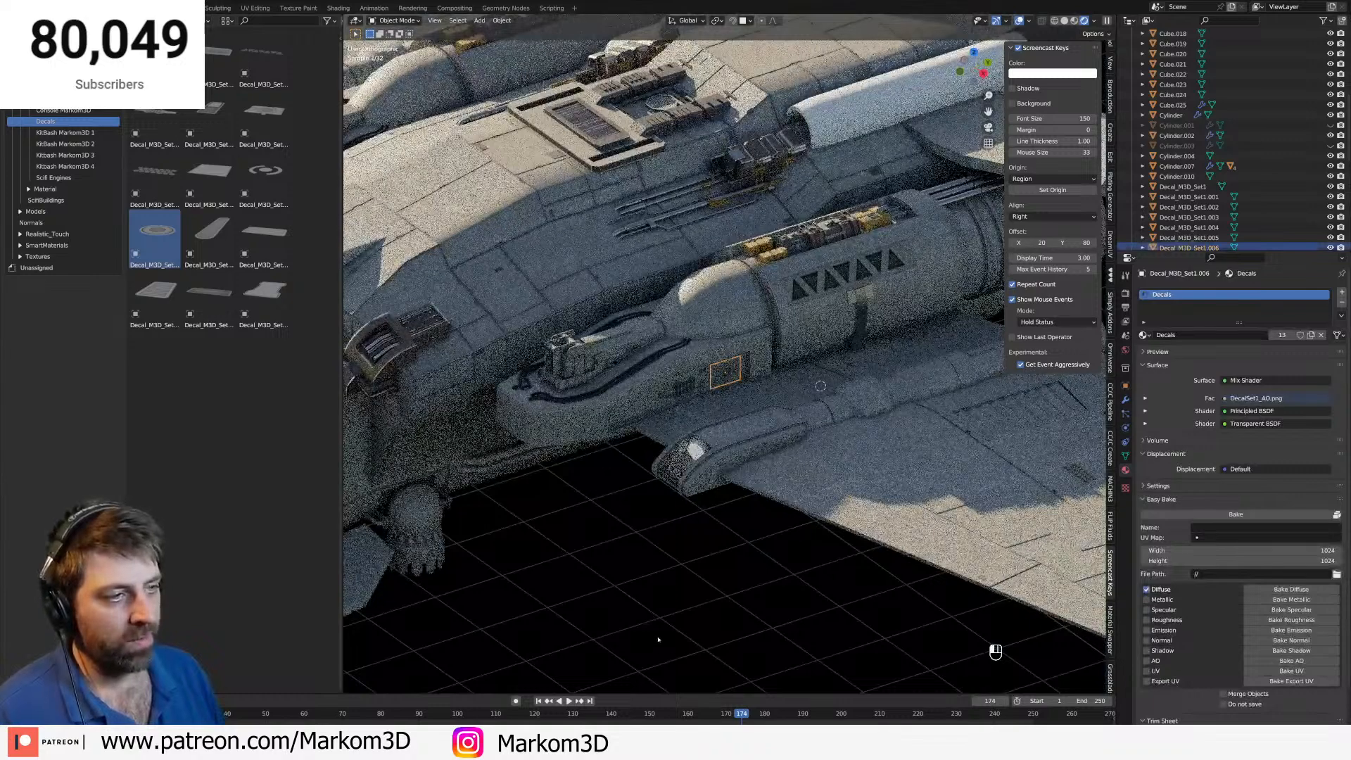
Examine the wing's vent decal, the nacelle's triangular truss decal and the surrounding hull.
{"action": "left_click", "coordinate": [658, 639]}
{"action": "middle_click_drag", "start_coordinate": [912, 595], "coordinate": [571, 573], "text": "shift"}
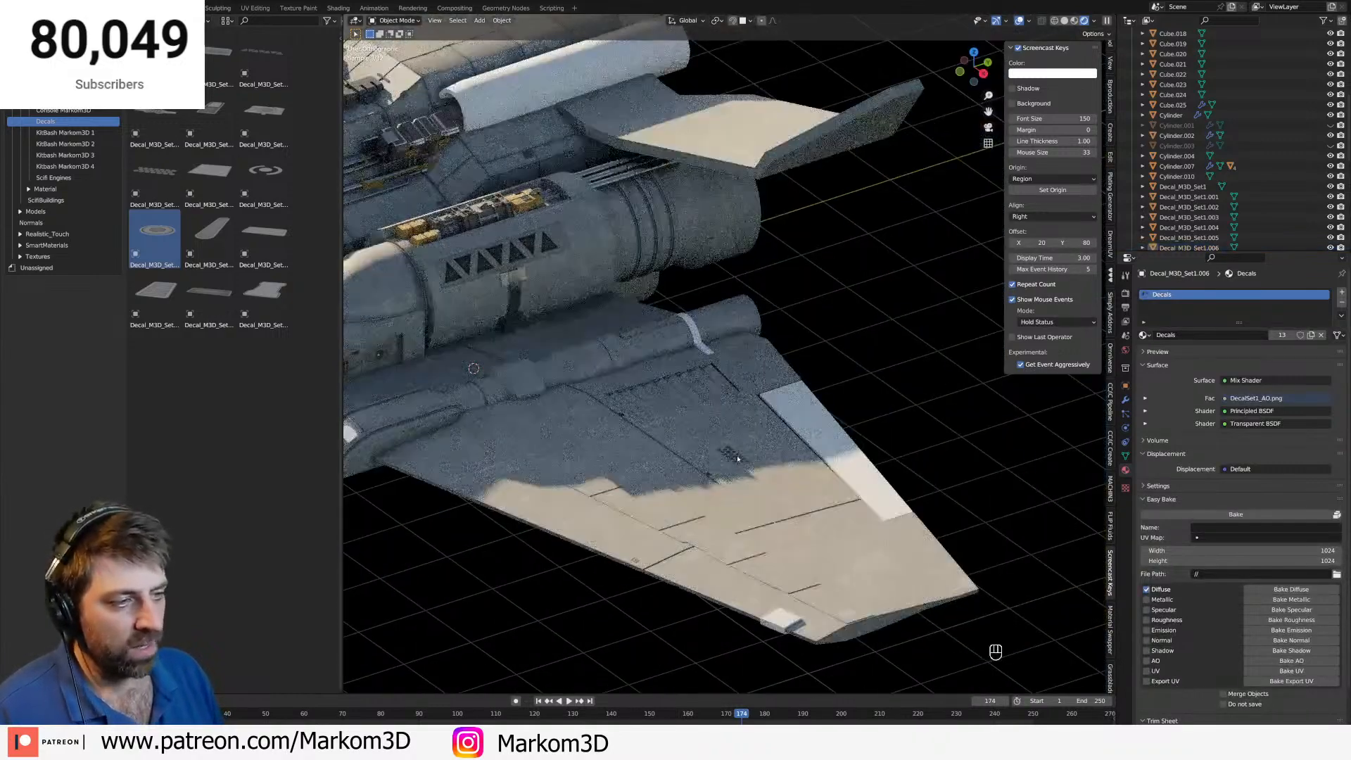
{"action": "left_click", "coordinate": [732, 456]}
{"action": "left_click", "coordinate": [497, 267]}
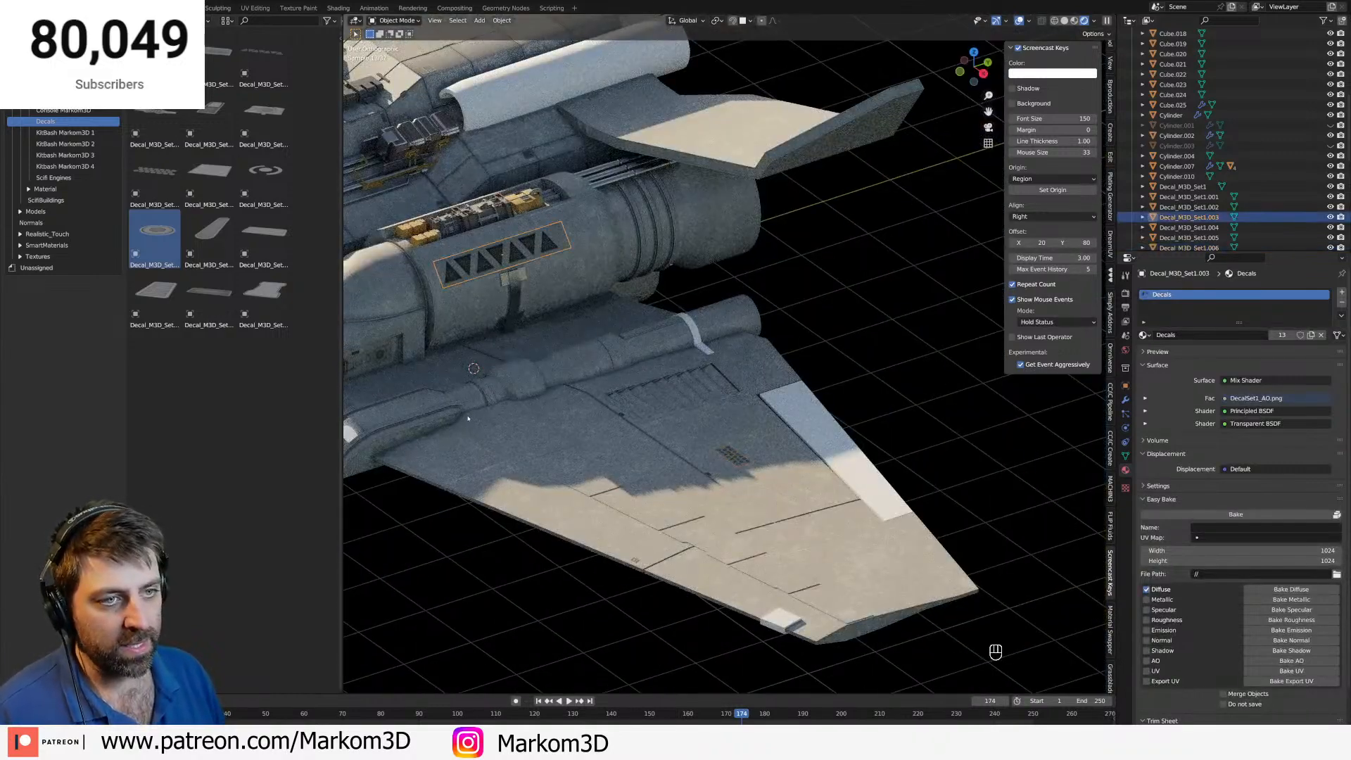
{"action": "middle_click_drag", "start_coordinate": [468, 418], "coordinate": [878, 457], "text": "shift"}
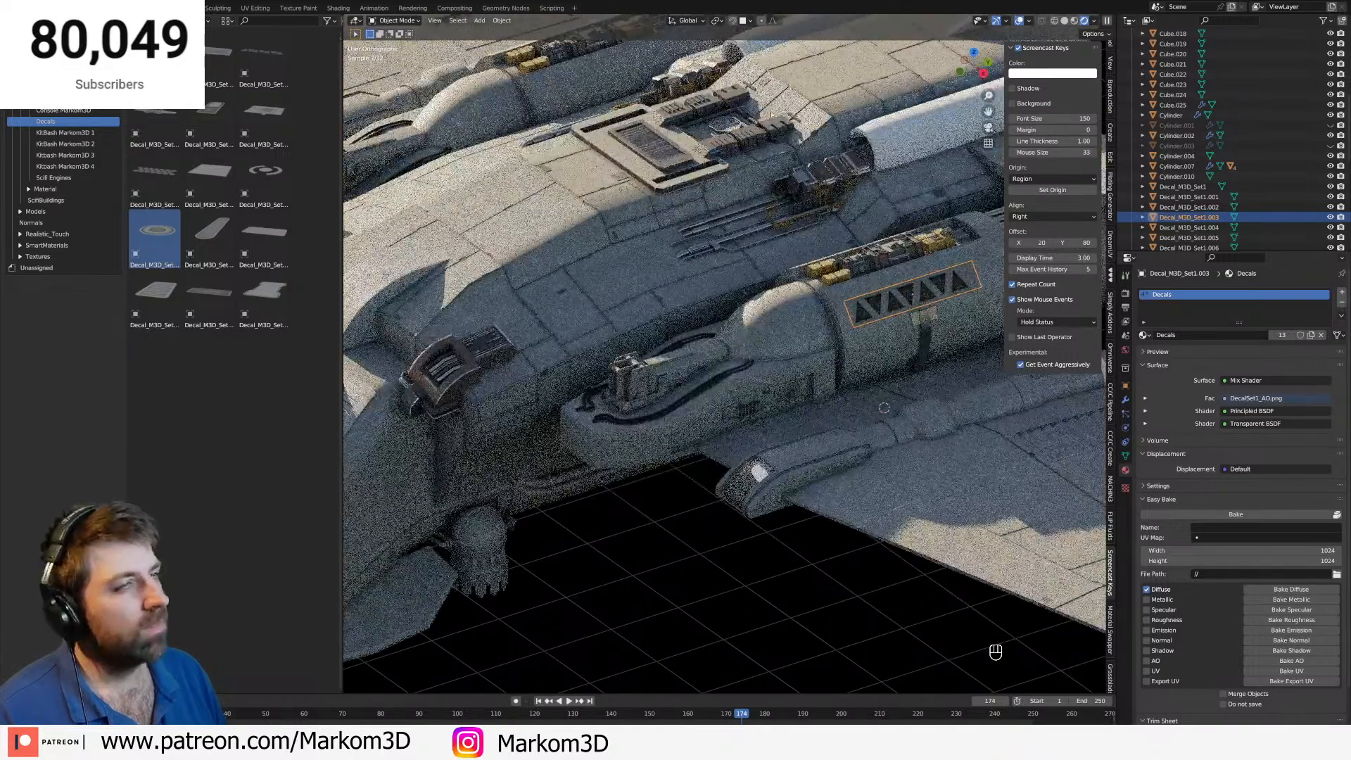
{"action": "middle_click_drag", "start_coordinate": [783, 397], "coordinate": [708, 426], "text": "shift"}
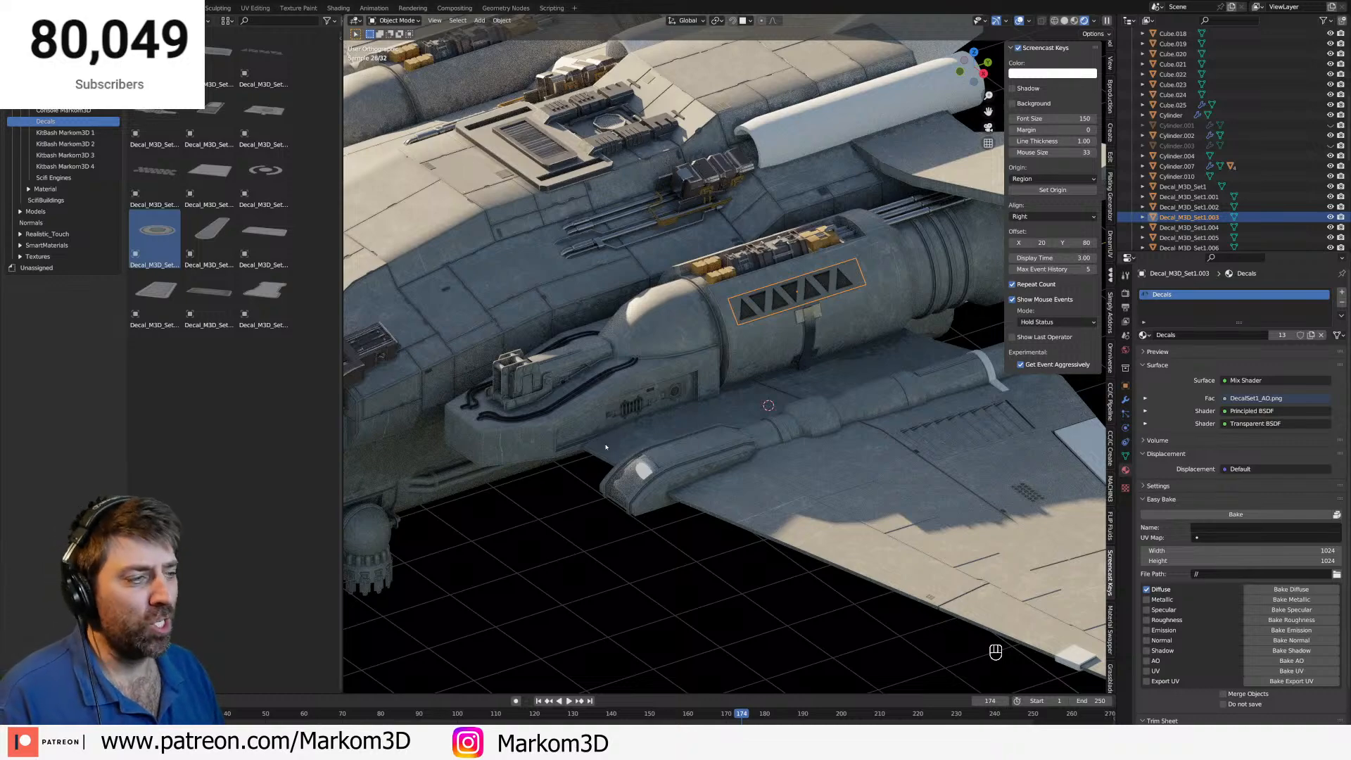
{"action": "middle_click_drag", "start_coordinate": [882, 542], "coordinate": [837, 559], "text": "shift"}
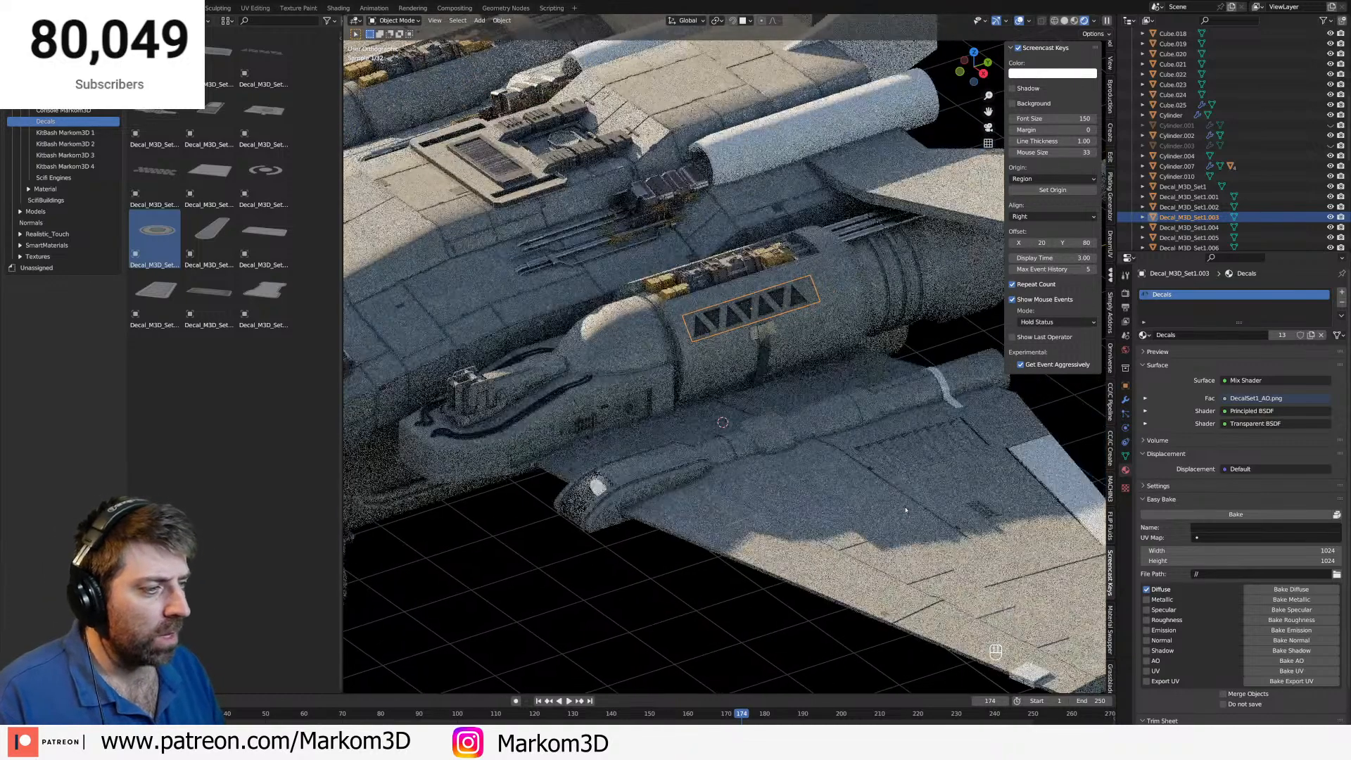
Raise the small rounded recess decal beside the wing's panel seam slightly along Z.
{"action": "left_click", "coordinate": [955, 529]}
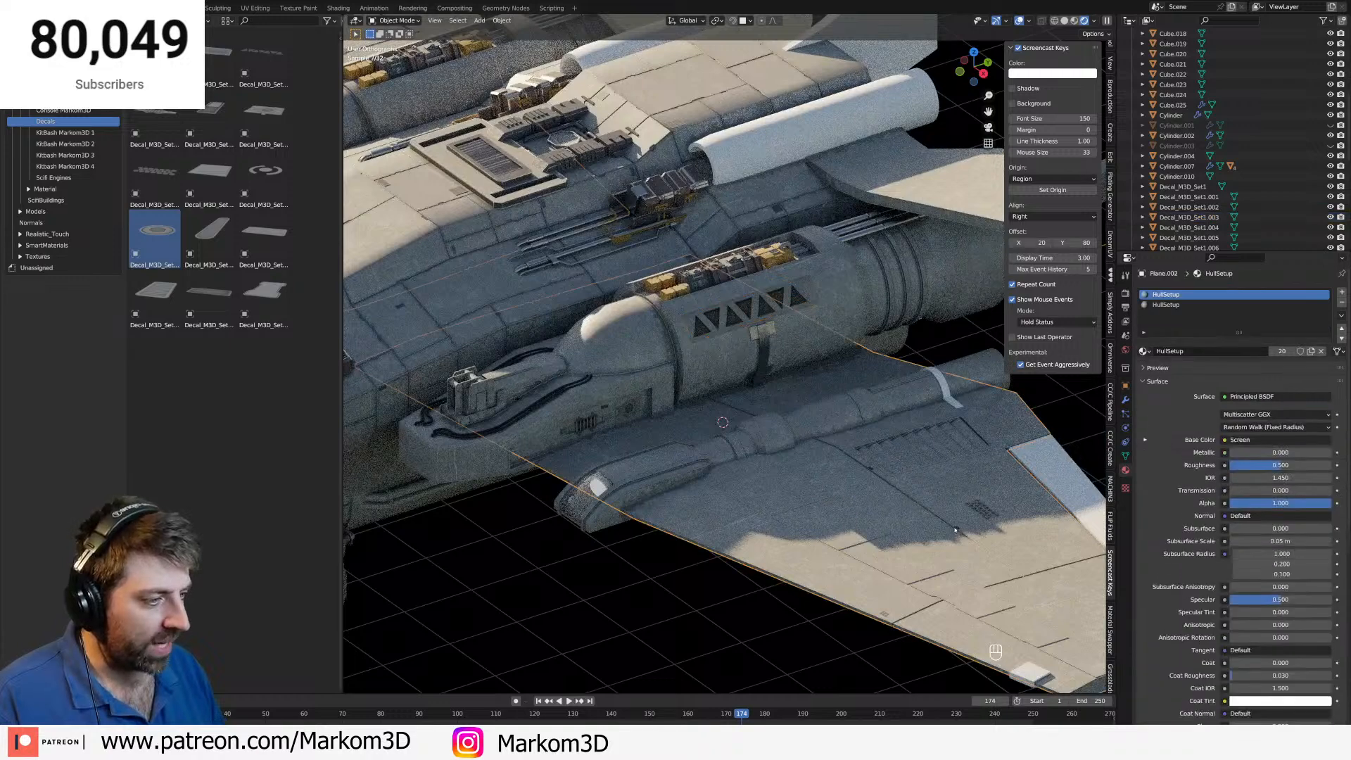
{"action": "left_click", "coordinate": [958, 529]}
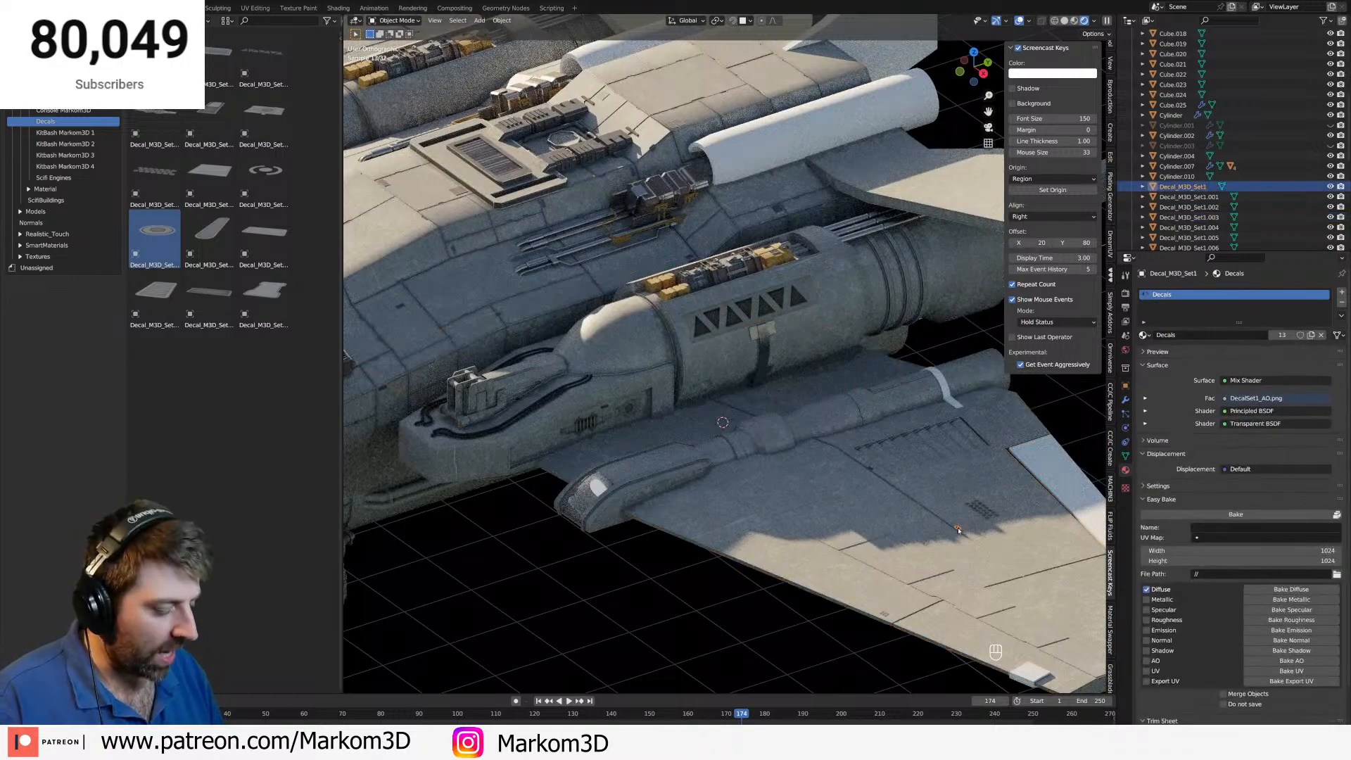
{"action": "key", "text": "KP_Decimal"}
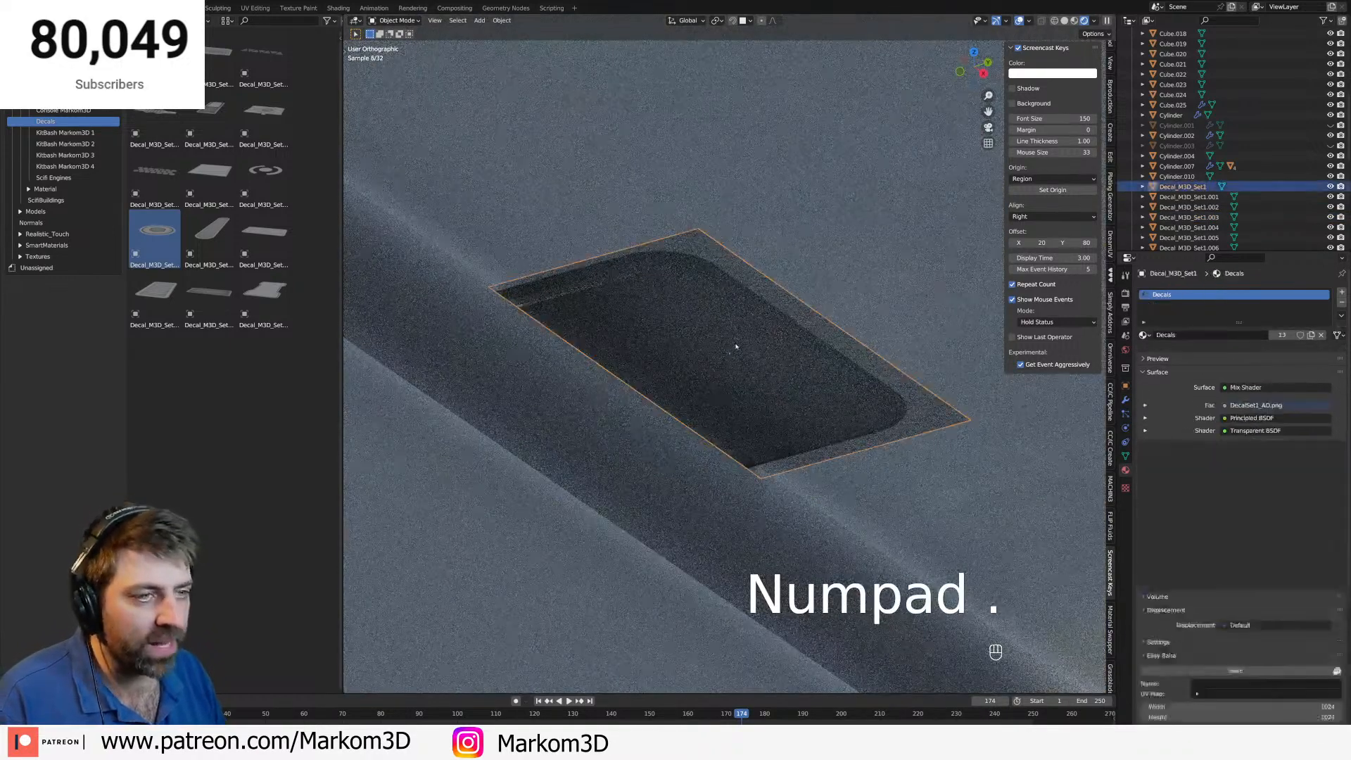
{"action": "scroll", "coordinate": [736, 346], "scroll_direction": "down", "scroll_amount": 2}
{"action": "key", "text": "g"}
{"action": "key", "text": "z"}
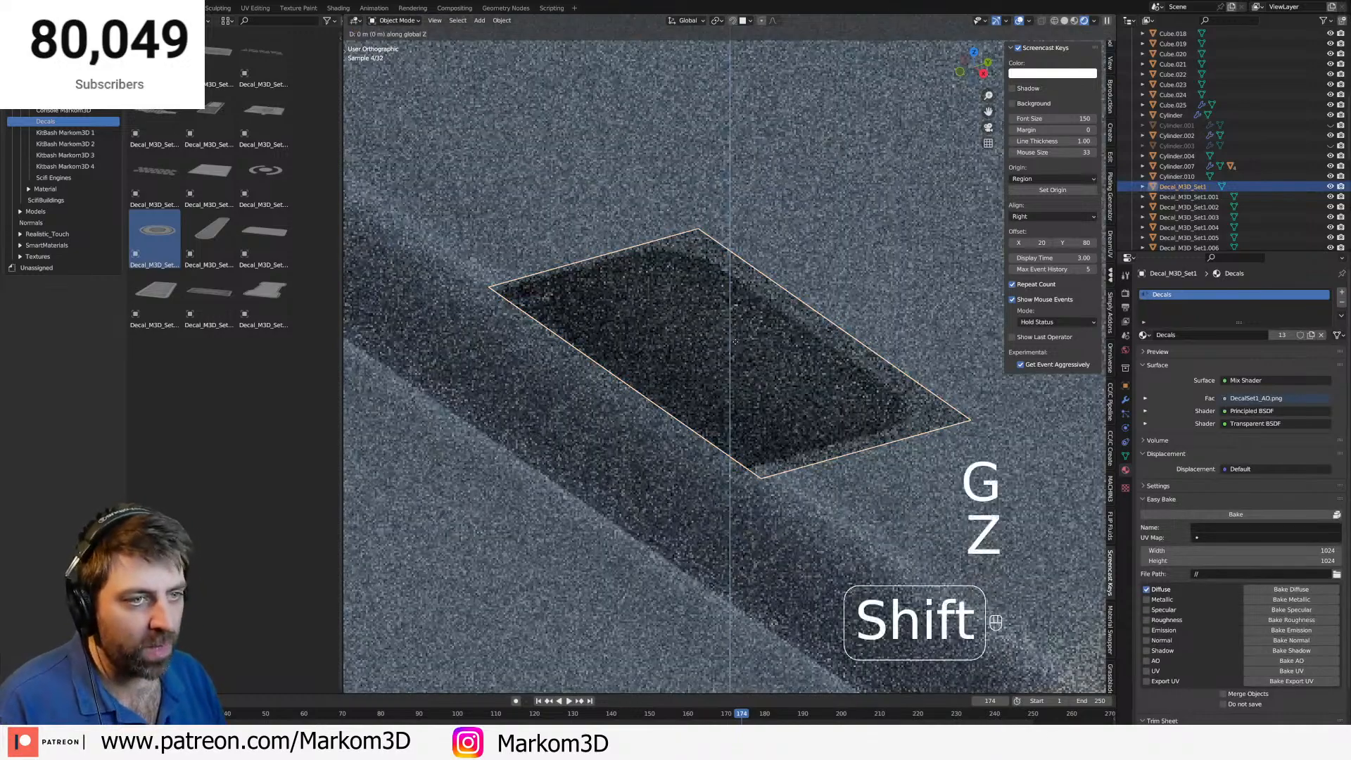
{"action": "left_click", "coordinate": [703, 366]}
Raise the other small recess decal, farther up the same wing seam, by 0.001 m along Z.
{"action": "scroll", "coordinate": [694, 380], "scroll_direction": "down", "scroll_amount": 4}
{"action": "middle_click_drag", "start_coordinate": [694, 380], "coordinate": [791, 426], "text": "shift"}
{"action": "left_click", "coordinate": [911, 518]}
{"action": "key", "text": "g"}
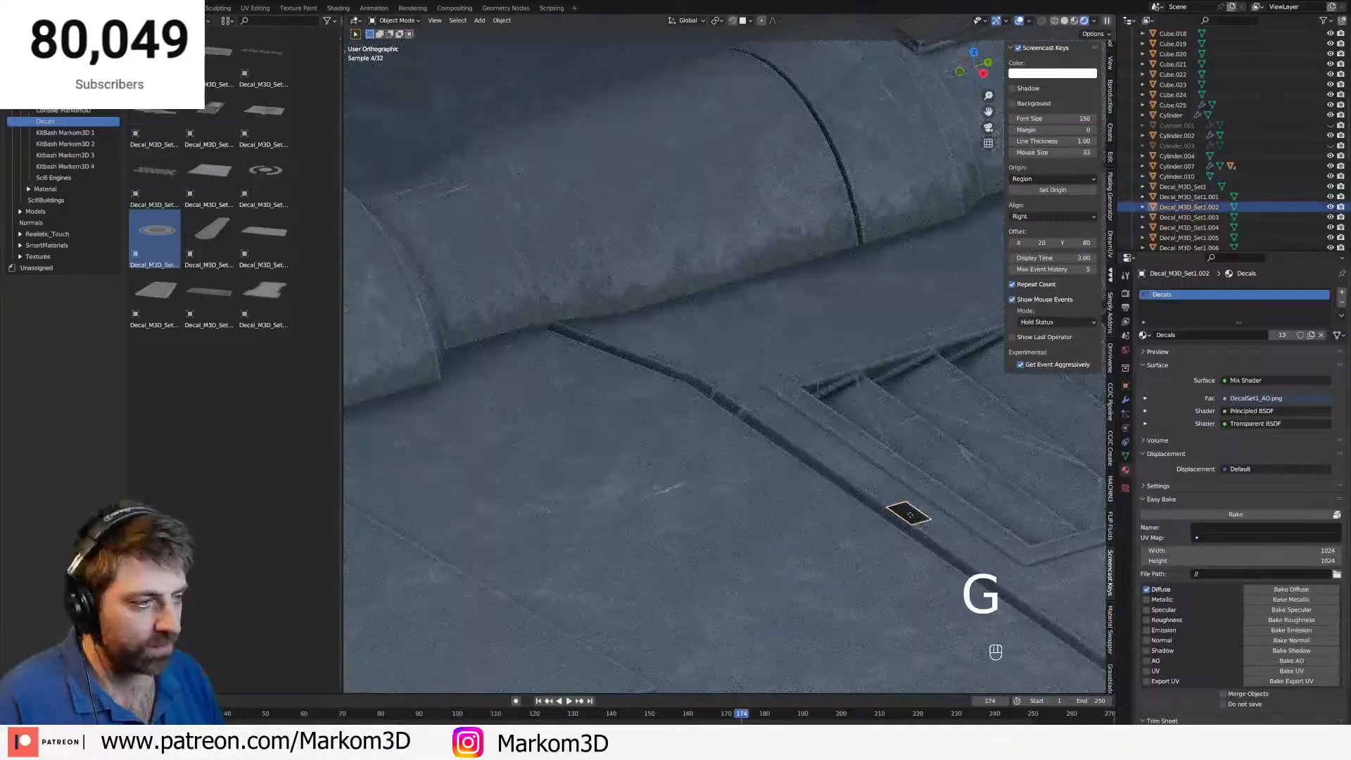
{"action": "key", "text": "z"}
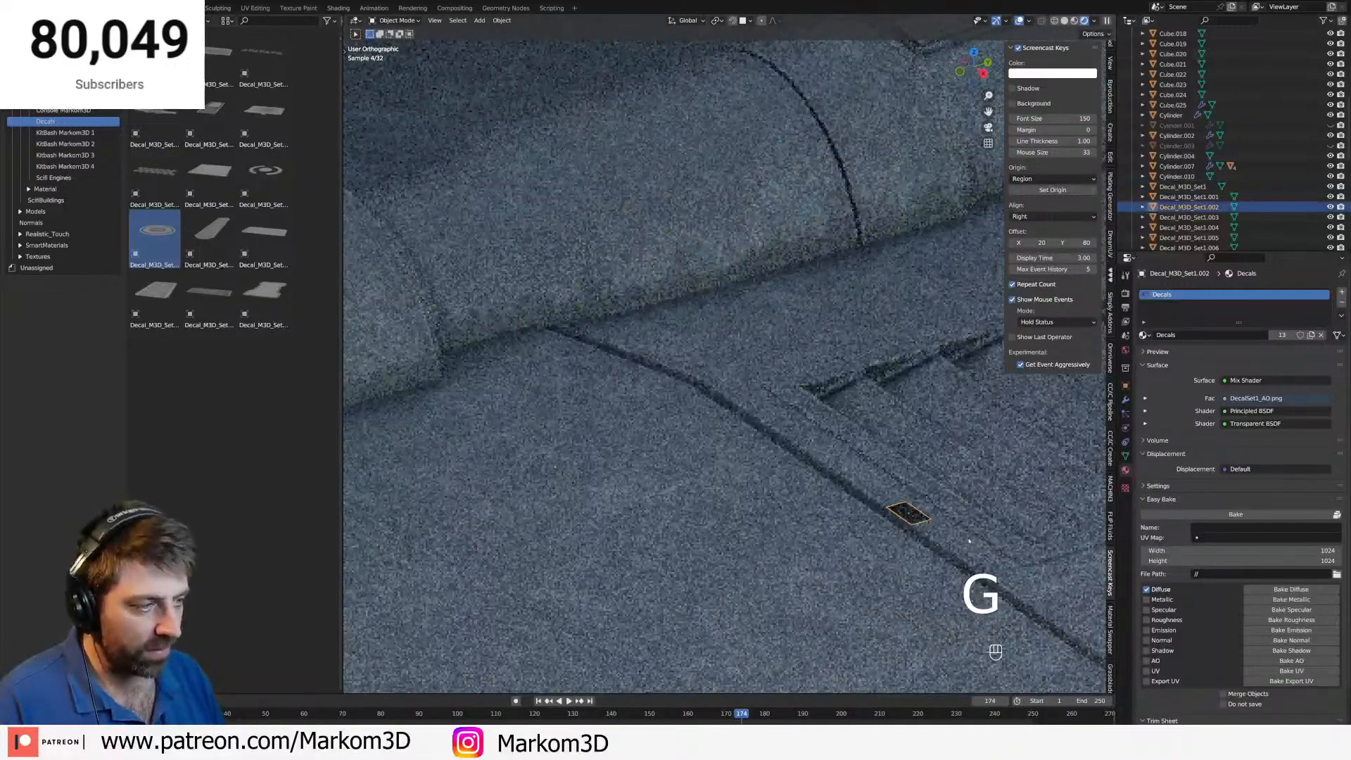
{"action": "key", "text": "g"}
{"action": "key", "text": "z"}
{"action": "key", "text": "KP_Decimal"}
{"action": "key", "text": "KP_0"}
{"action": "key", "text": "KP_1"}
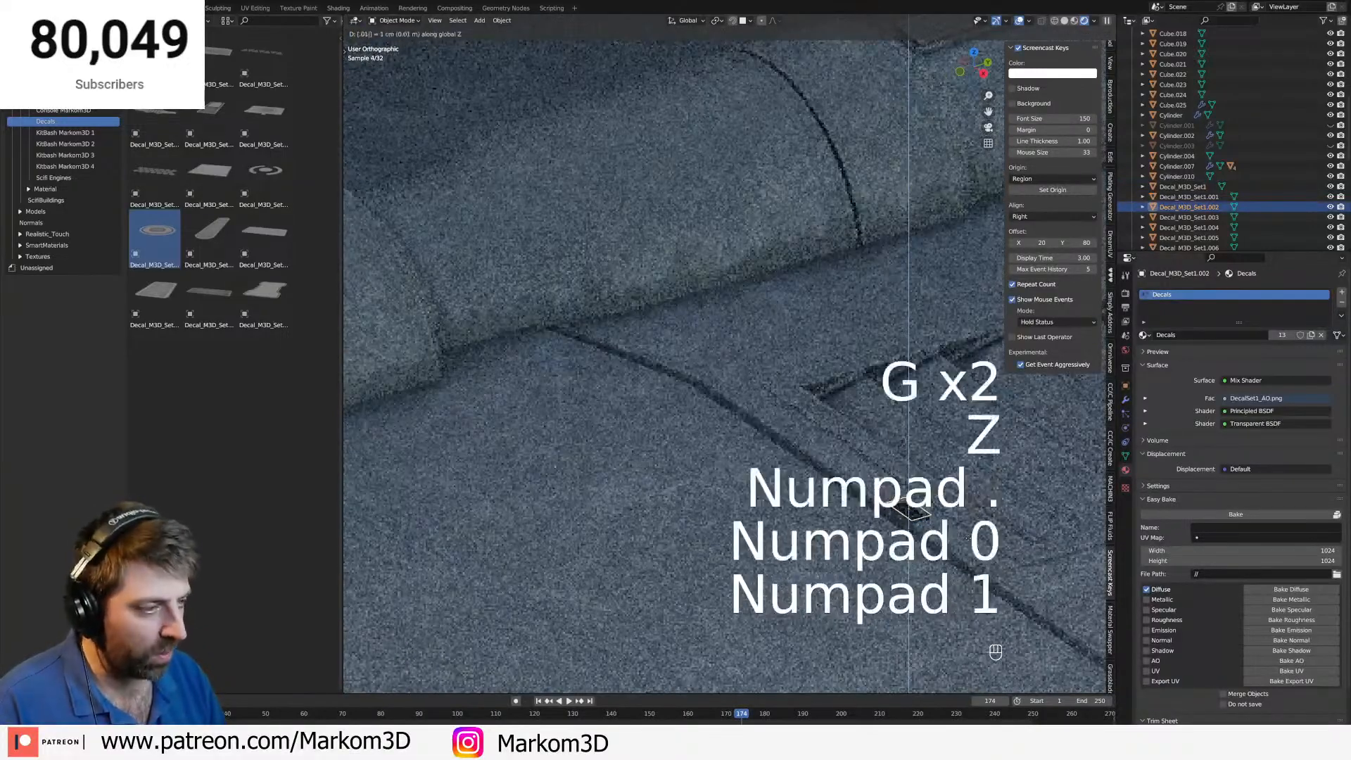
{"action": "key", "text": "BackSpace"}
{"action": "key", "text": "BackSpace"}
{"action": "key", "text": "BackSpace"}
{"action": "key", "text": "BackSpace"}
{"action": "key", "text": "KP_Decimal"}
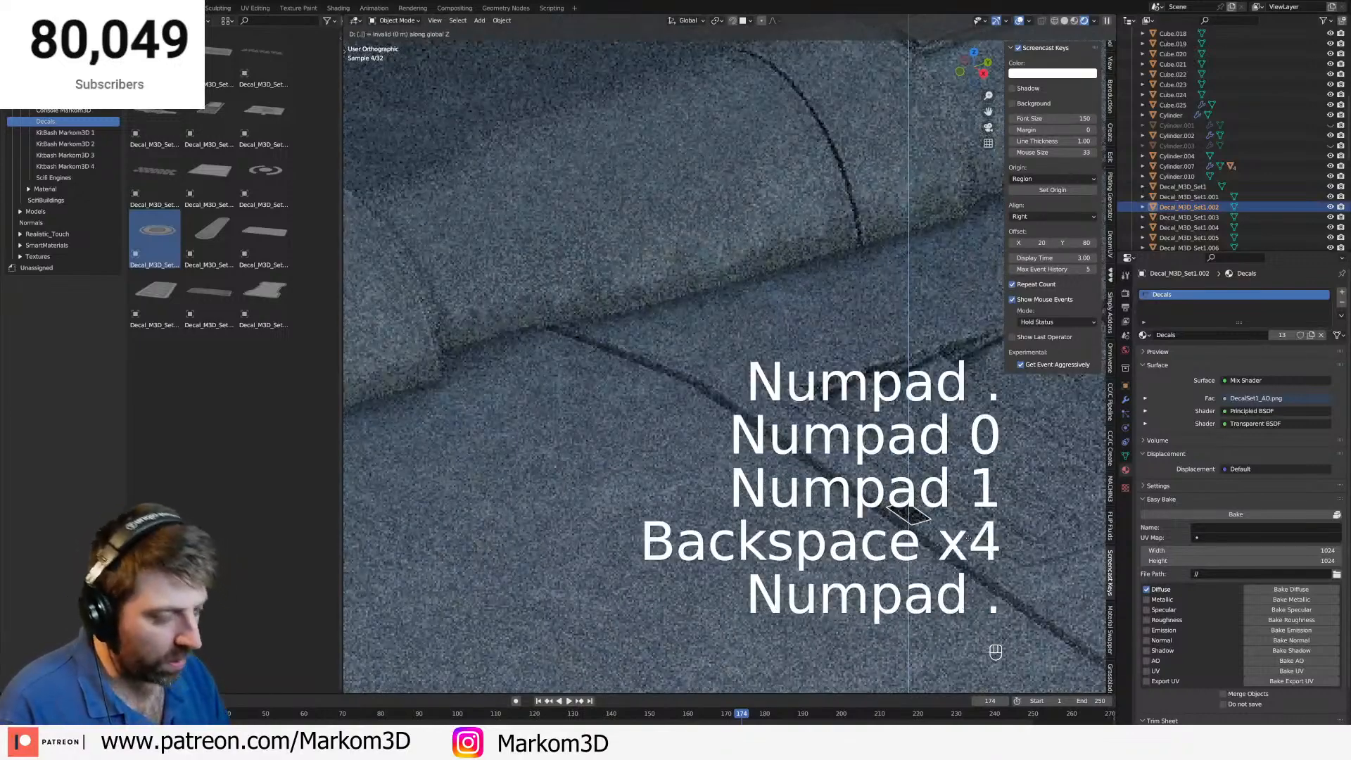
{"action": "key", "text": "KP_0"}
{"action": "key", "text": "KP_0"}
{"action": "key", "text": "KP_1"}
{"action": "key", "text": "KP_Enter"}
Examine the decals across the wing and the overall detailing of the ship's side.
{"action": "scroll", "coordinate": [848, 492], "scroll_direction": "down", "scroll_amount": 6}
{"action": "middle_click_drag", "start_coordinate": [849, 492], "coordinate": [763, 426], "text": "shift"}
{"action": "scroll", "coordinate": [763, 427], "scroll_direction": "down", "scroll_amount": 5}
{"action": "middle_click_drag", "start_coordinate": [746, 508], "coordinate": [752, 523]}
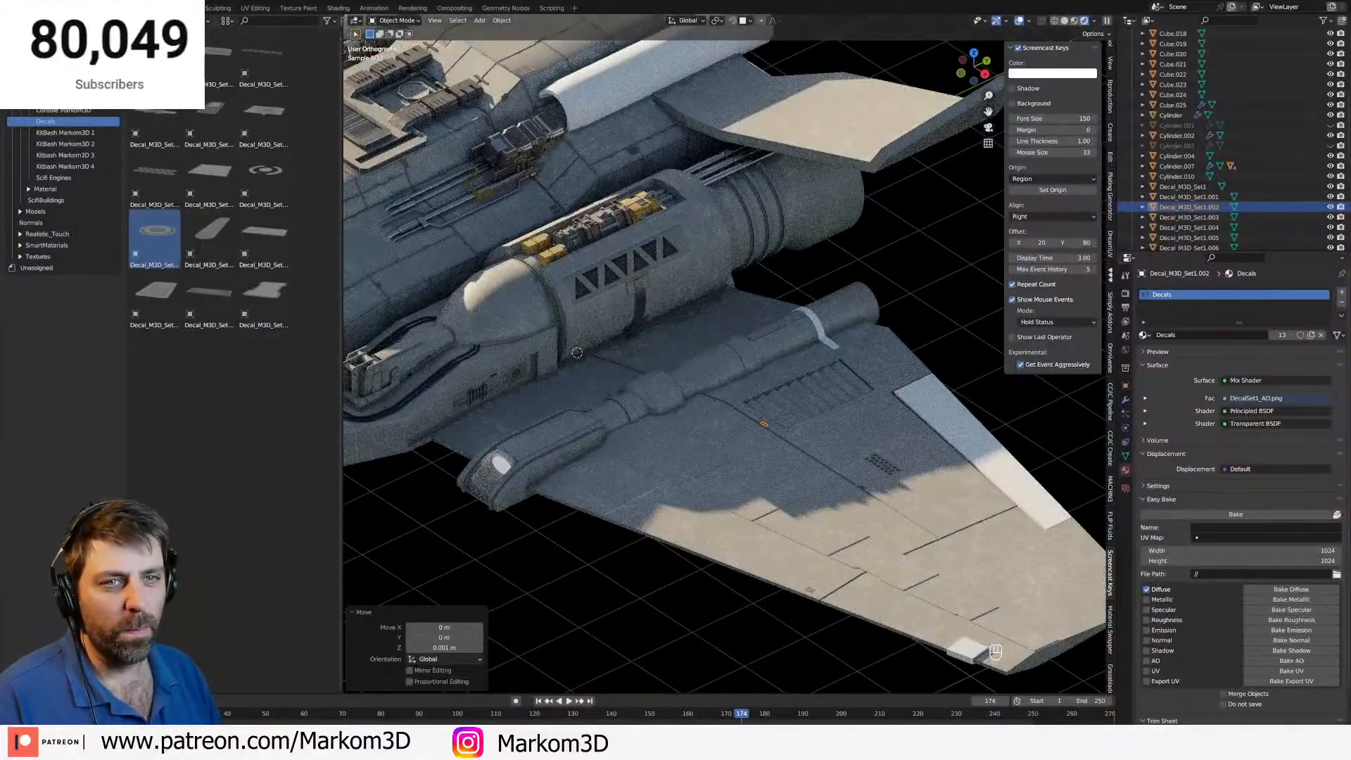
{"action": "left_click", "coordinate": [1010, 406]}
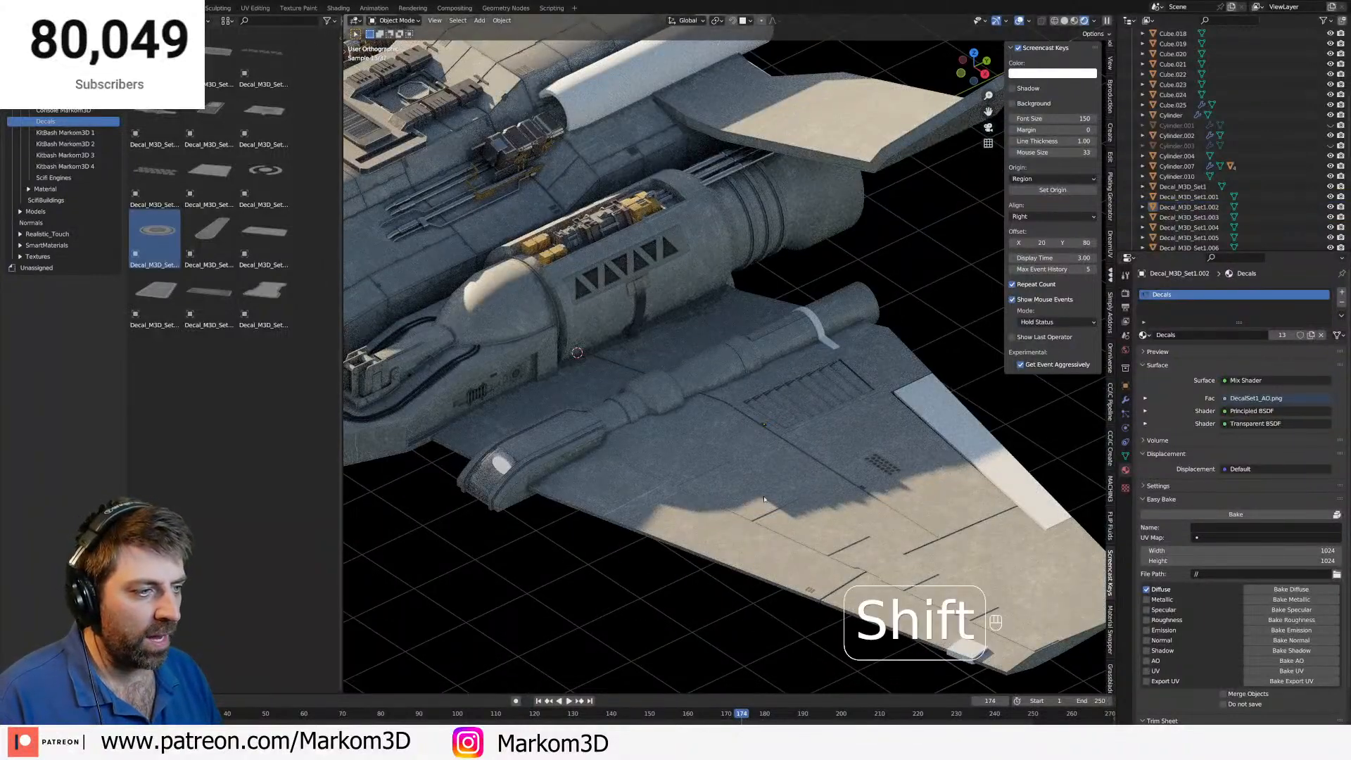
{"action": "middle_click_drag", "start_coordinate": [1009, 407], "coordinate": [949, 404], "text": "shift"}
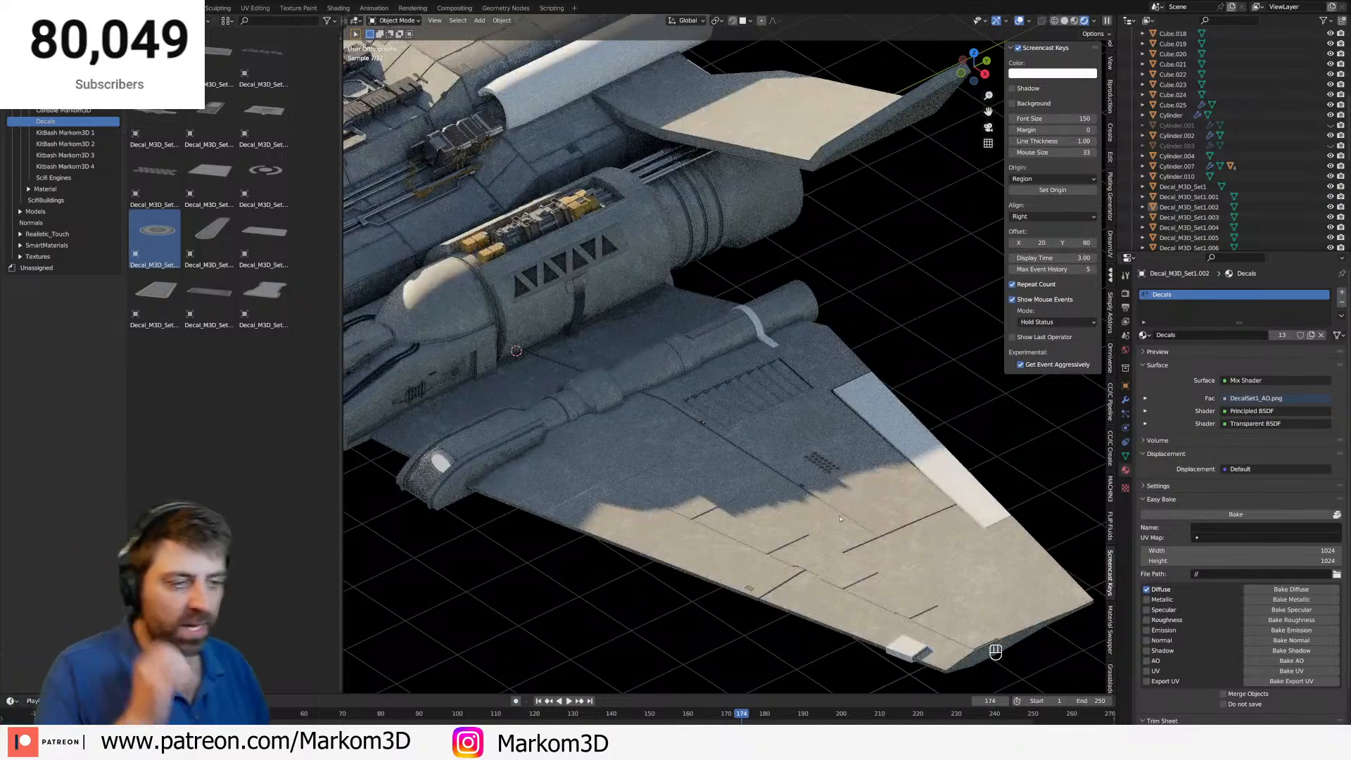
{"action": "left_click", "coordinate": [749, 590]}
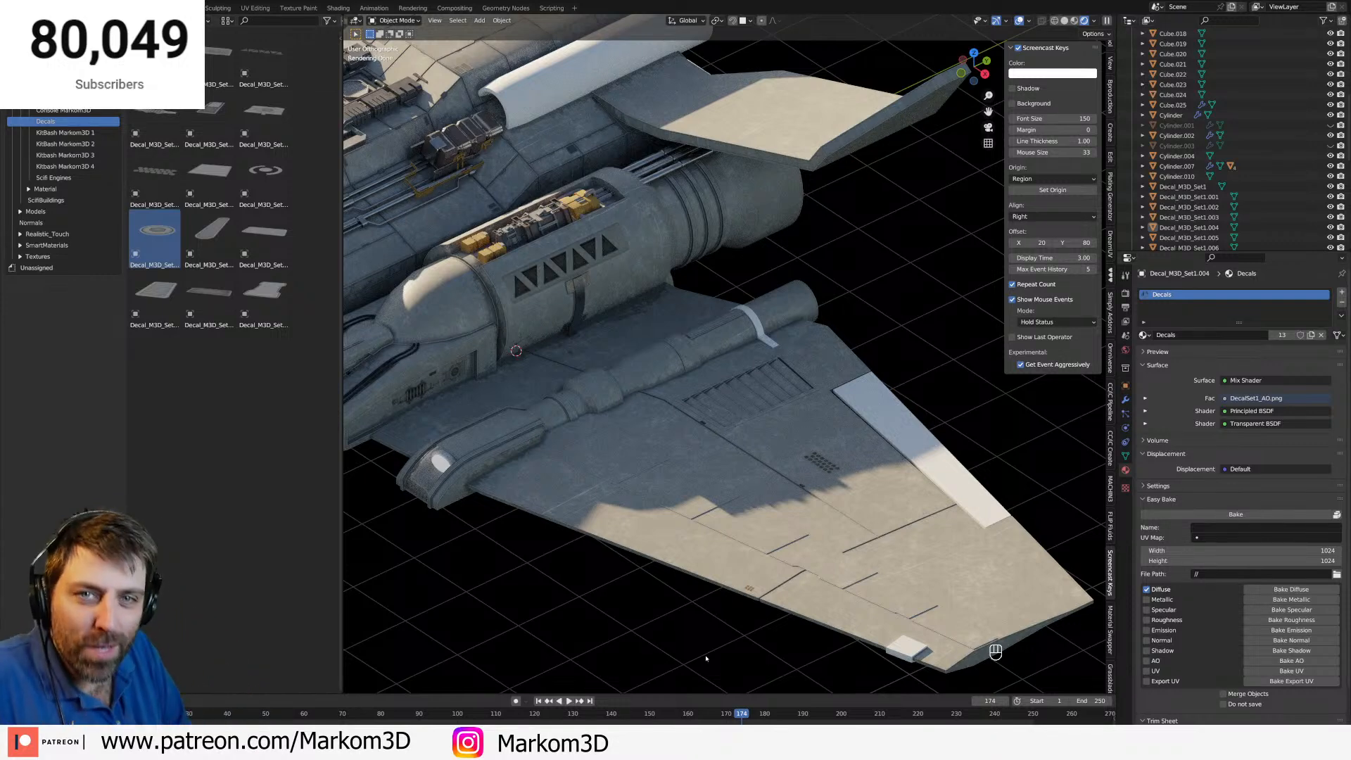
{"action": "scroll", "coordinate": [505, 507], "scroll_direction": "down", "scroll_amount": 2}
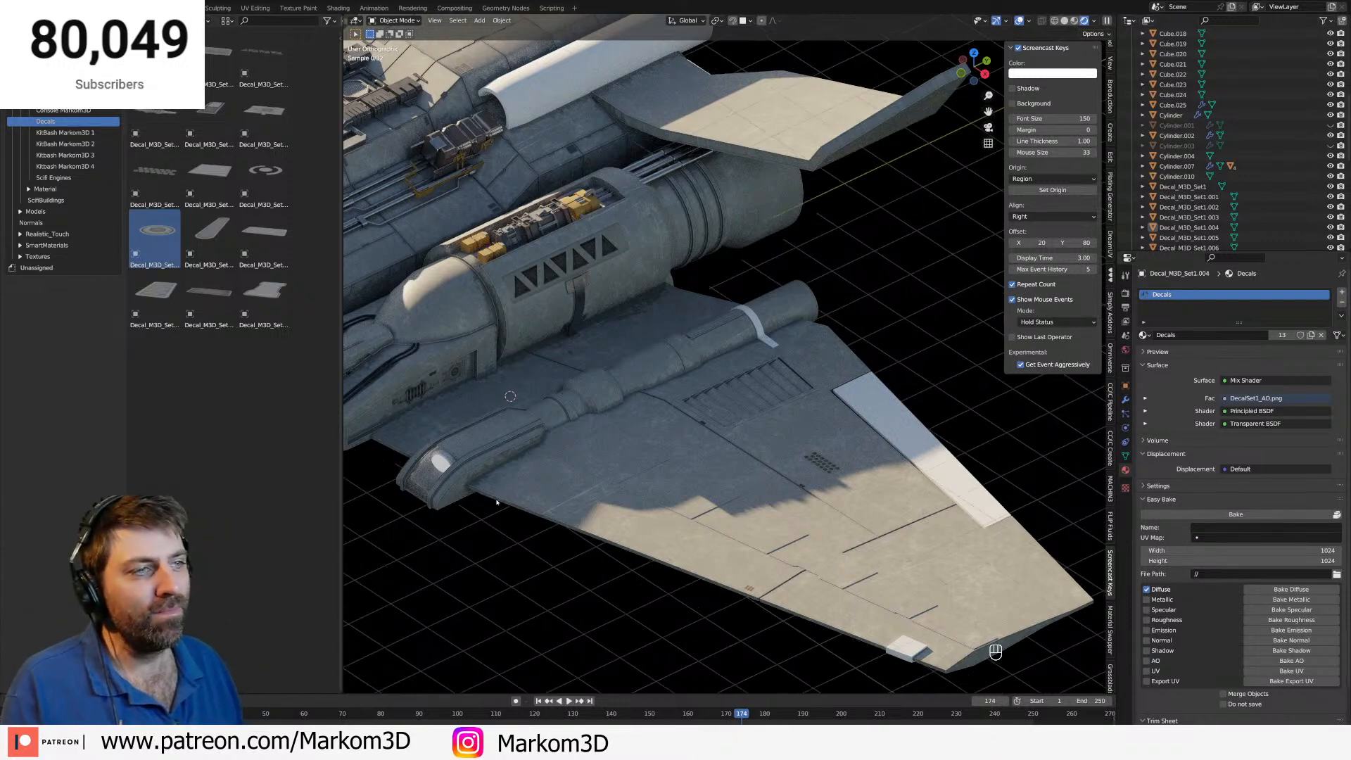
{"action": "middle_click_drag", "start_coordinate": [499, 518], "coordinate": [679, 509], "text": "shift"}
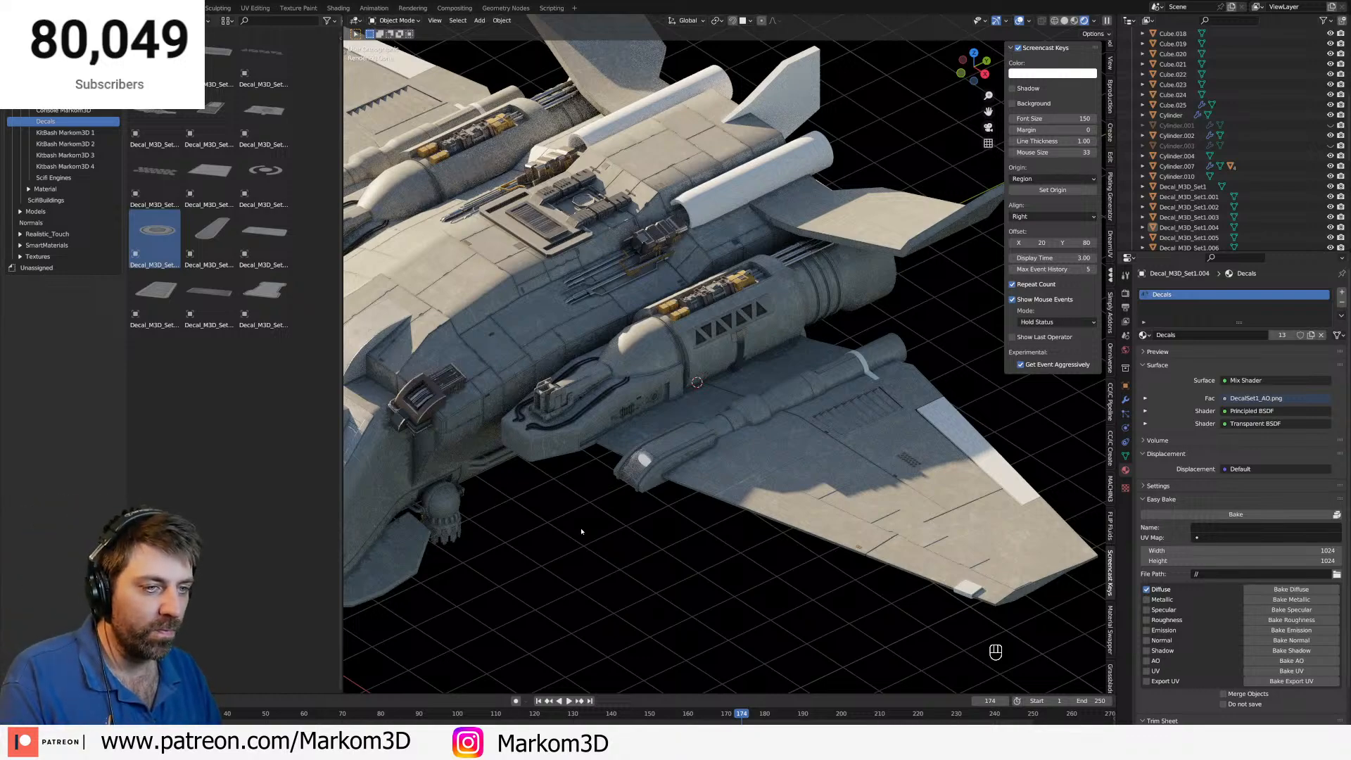
Unhide the hidden objects beneath the wing, hide the solid container body again, and select the bracket frames.
{"action": "mouse_move", "coordinate": [581, 532]}
{"action": "middle_mouse_down"}
{"action": "mouse_move", "coordinate": [571, 459]}
{"action": "mouse_move", "coordinate": [589, 526]}
{"action": "middle_mouse_up"}
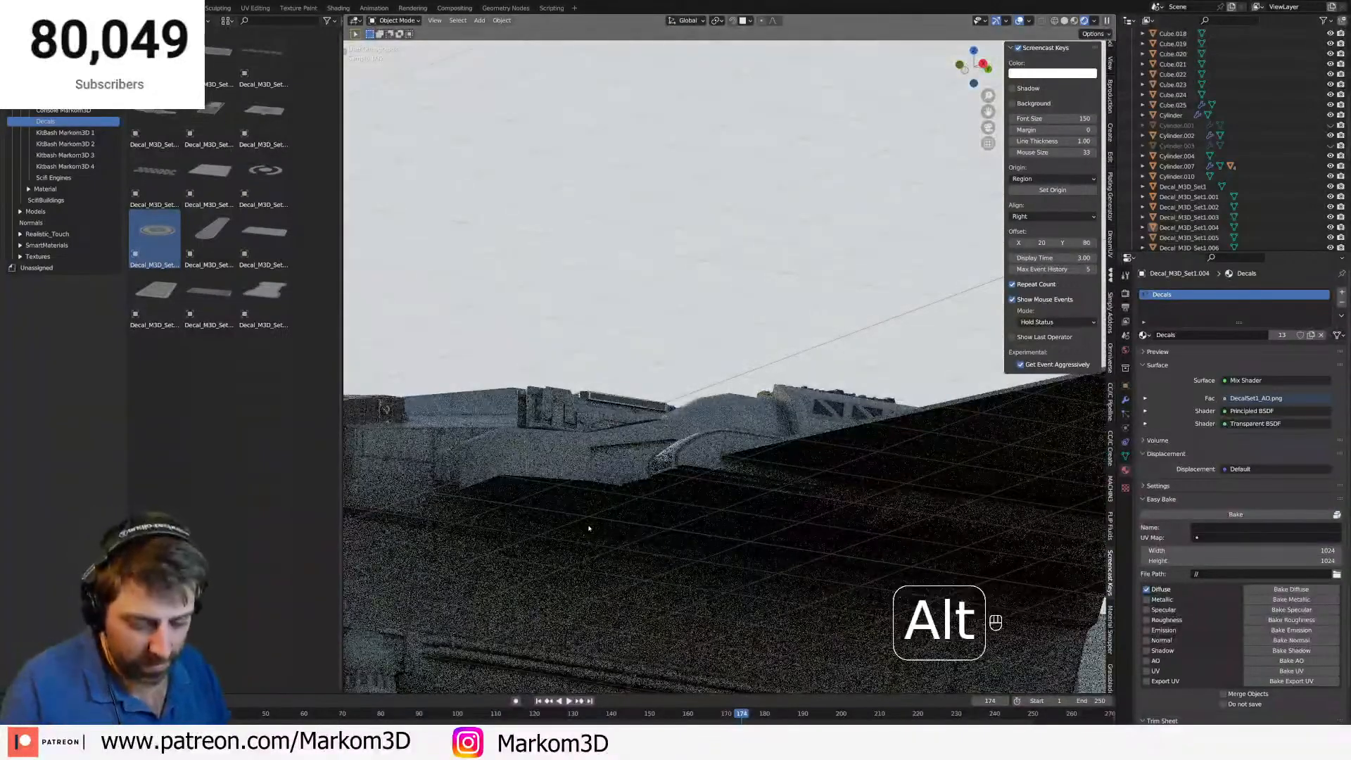
{"action": "key", "text": "alt+h"}
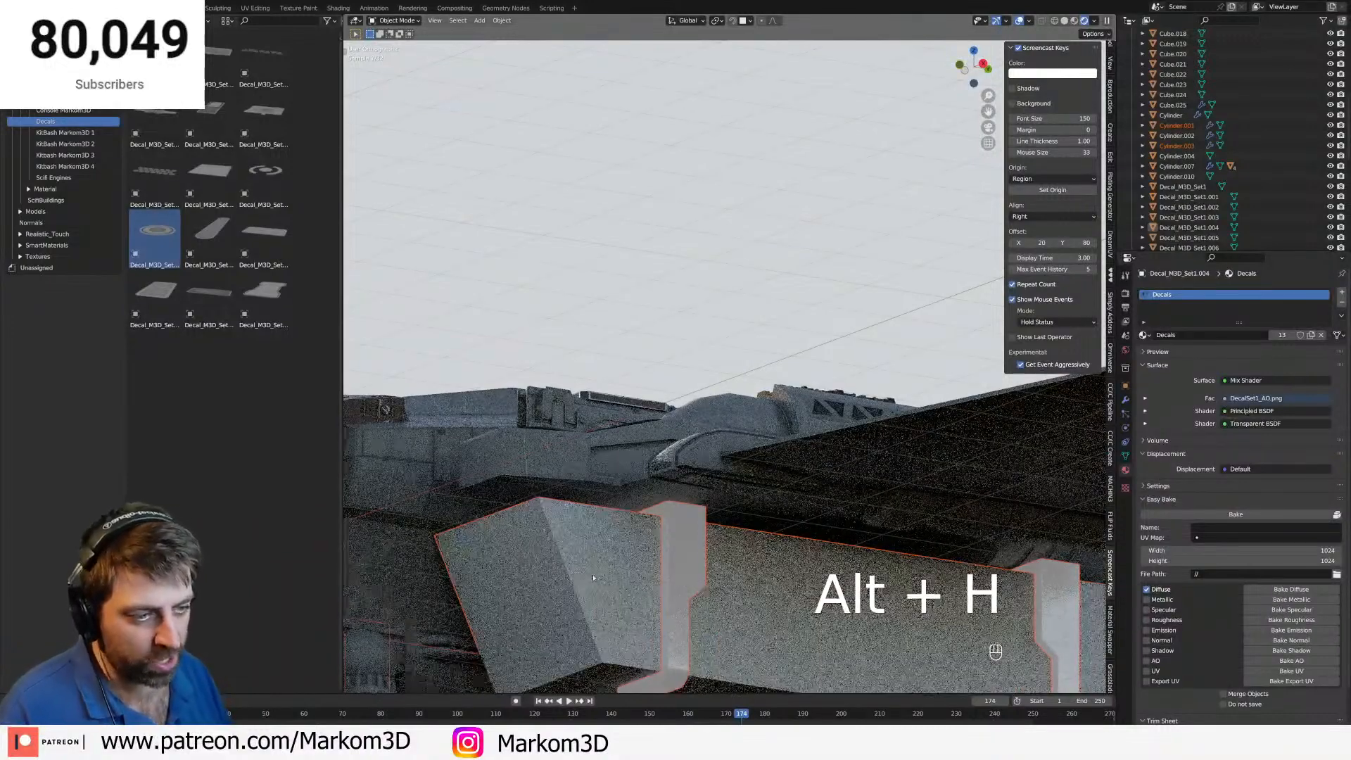
{"action": "key", "text": "h"}
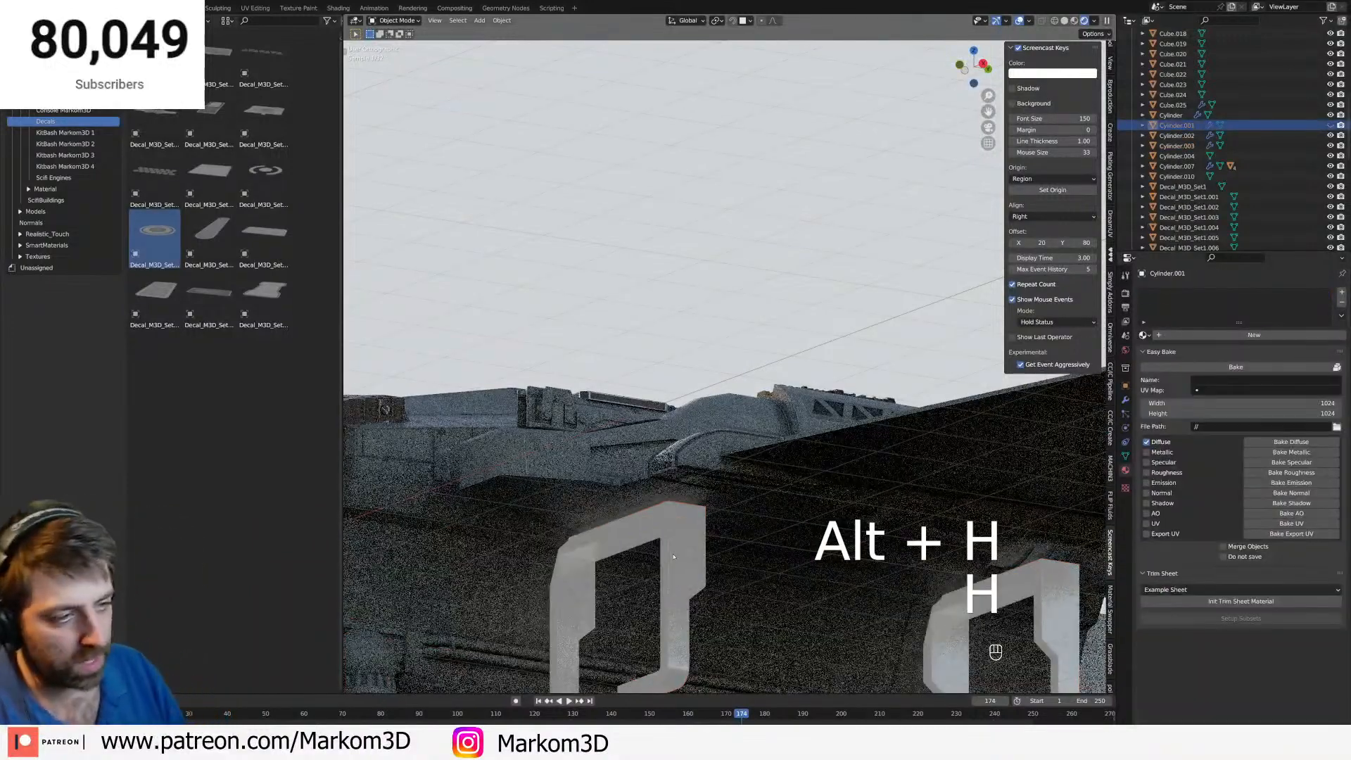
{"action": "left_click", "coordinate": [673, 572]}
Inspect the bracket frames beneath the wing in side and back orthographic views.
{"action": "middle_click_drag", "start_coordinate": [674, 572], "coordinate": [781, 593]}
{"action": "scroll", "coordinate": [846, 604], "scroll_direction": "down", "scroll_amount": 2}
{"action": "key", "text": "KP_3"}
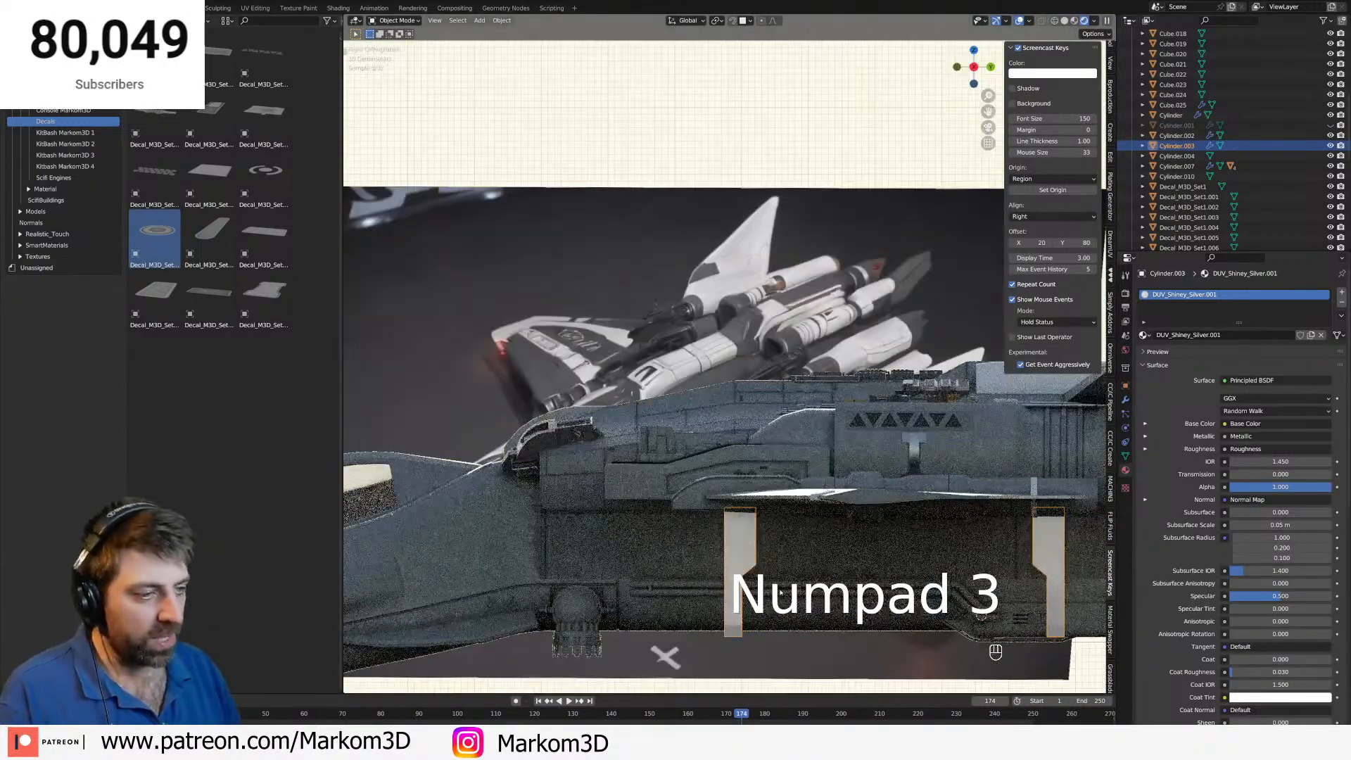
{"action": "key", "text": "KP_1"}
{"action": "key", "text": "ctrl+KP_1"}
{"action": "scroll", "coordinate": [995, 652], "scroll_direction": "up", "scroll_amount": 3}
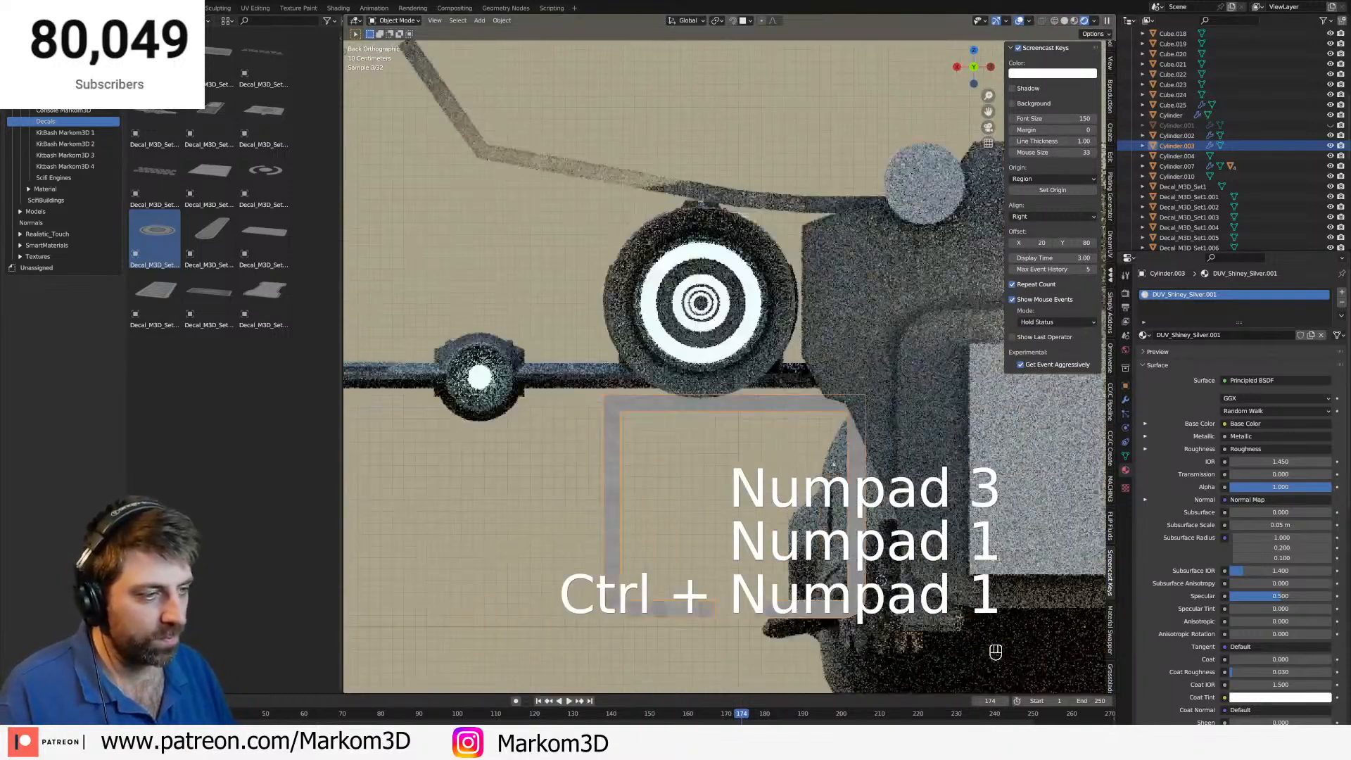
Set the screencast key font size to 50 and widen the 3D viewport over the asset browser.
{"action": "left_click", "coordinate": [1053, 118]}
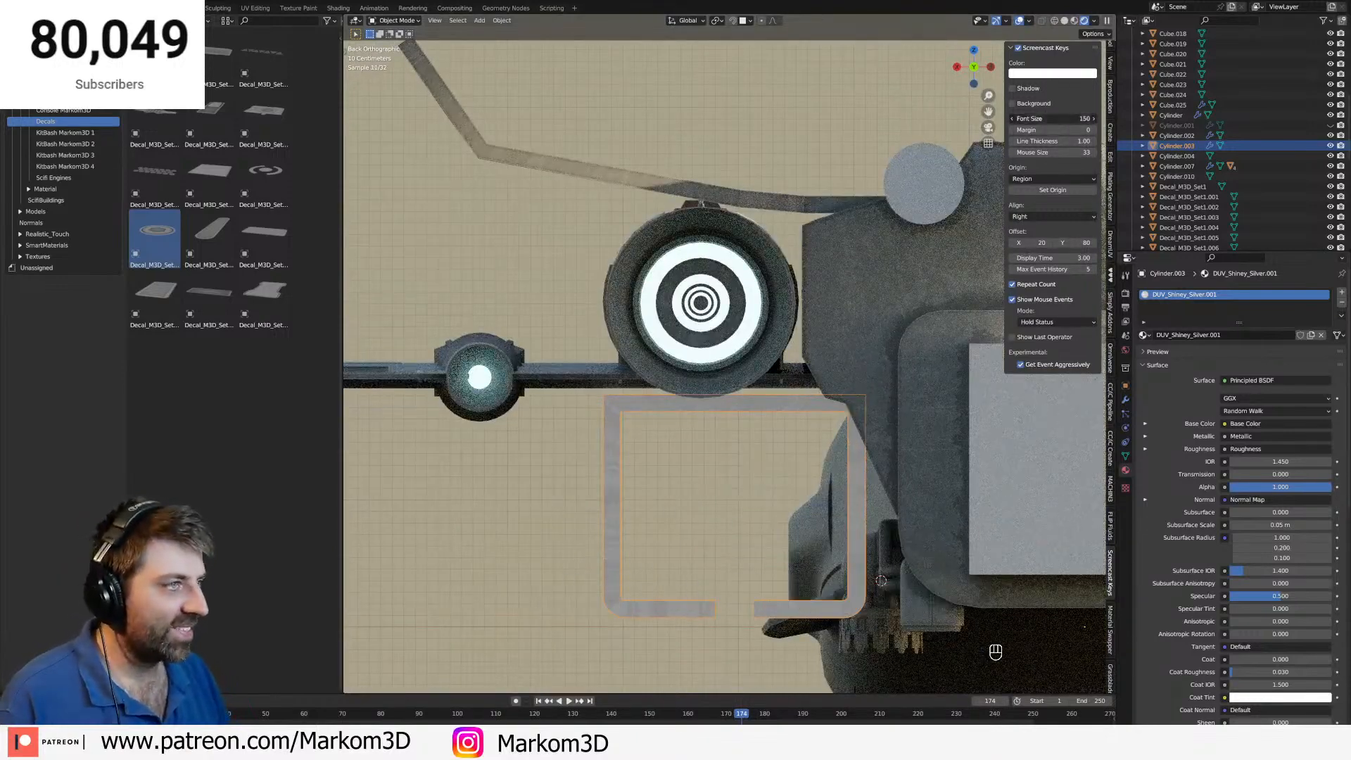
{"action": "type", "text": "50"}
{"action": "key", "text": "Return"}
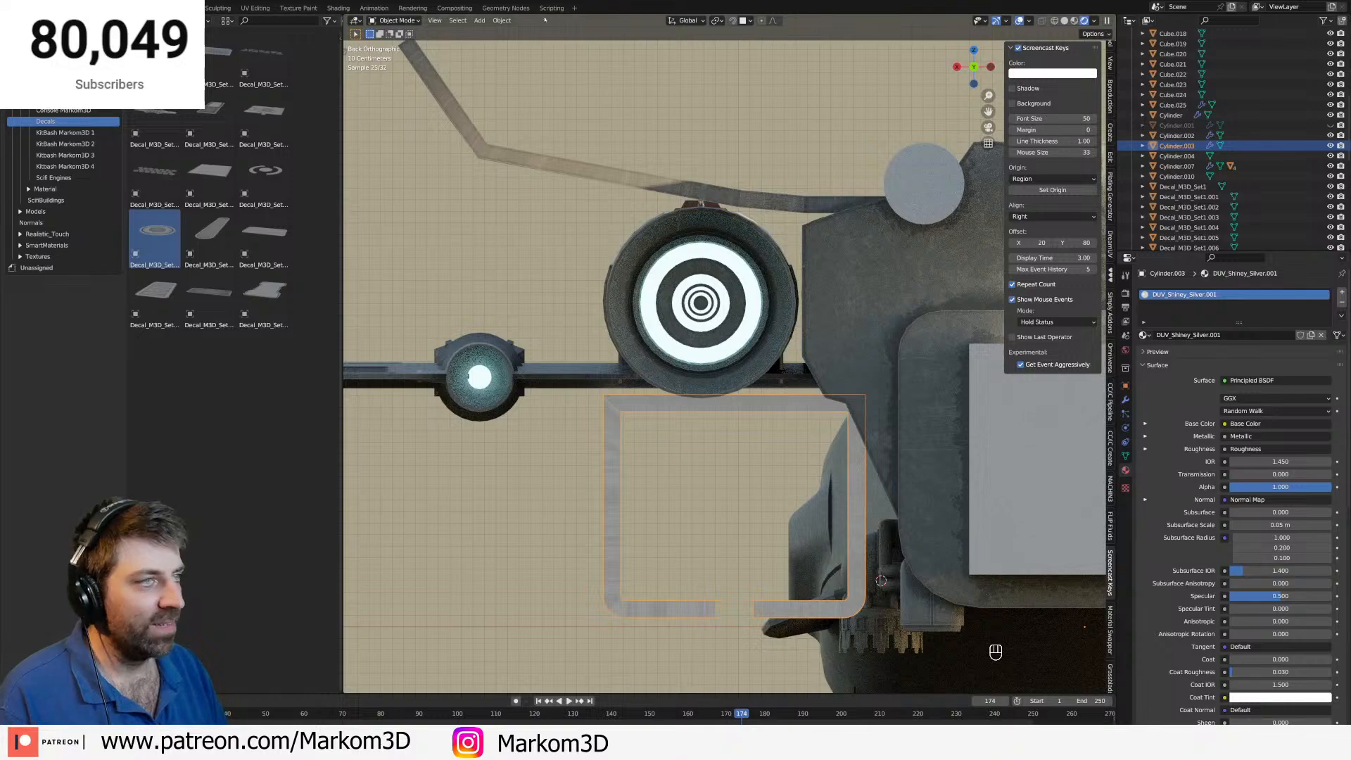
{"action": "left_click_drag", "start_coordinate": [343, 16], "coordinate": [311, 28]}
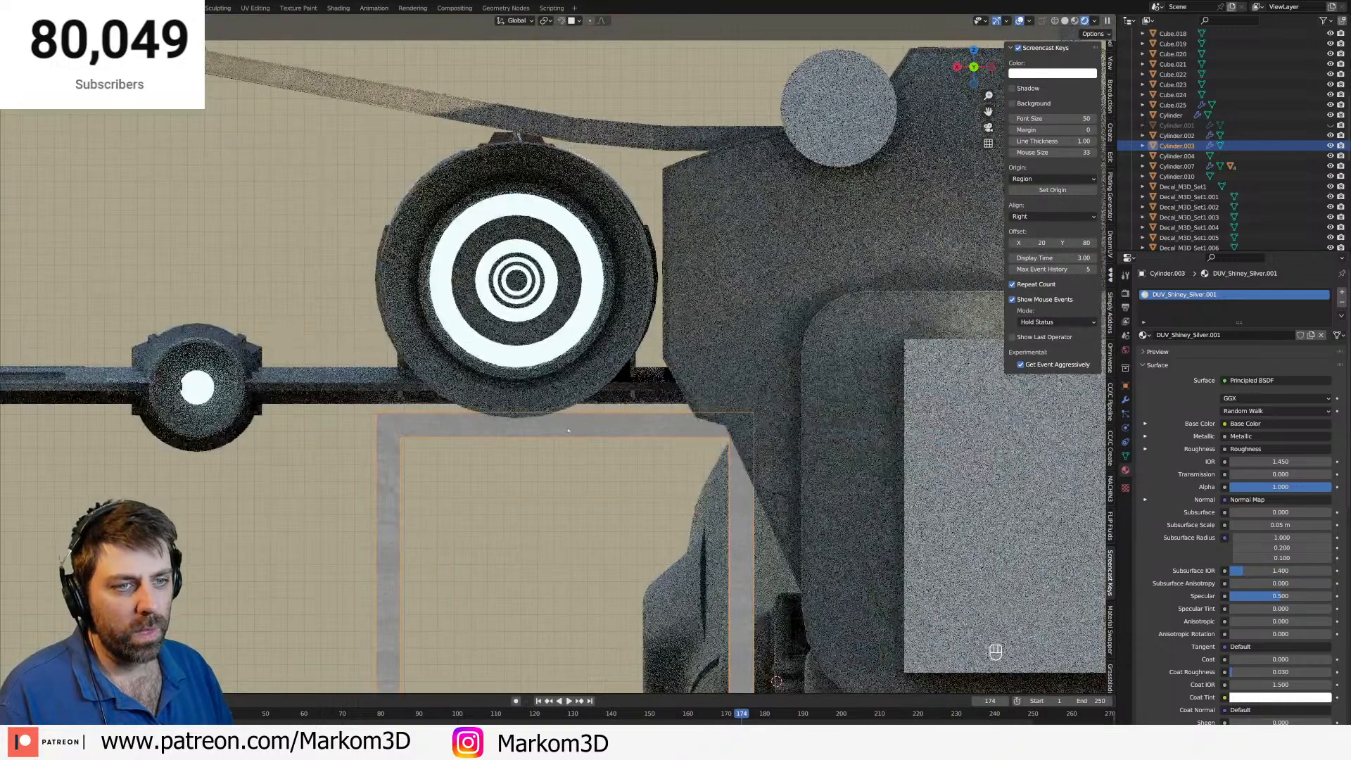
Examine how the bracket frames sit under the engines and against the hull at the rear of the ship.
{"action": "middle_click_drag", "start_coordinate": [486, 485], "coordinate": [417, 387], "text": "shift"}
{"action": "scroll", "coordinate": [416, 387], "scroll_direction": "down", "scroll_amount": 1}
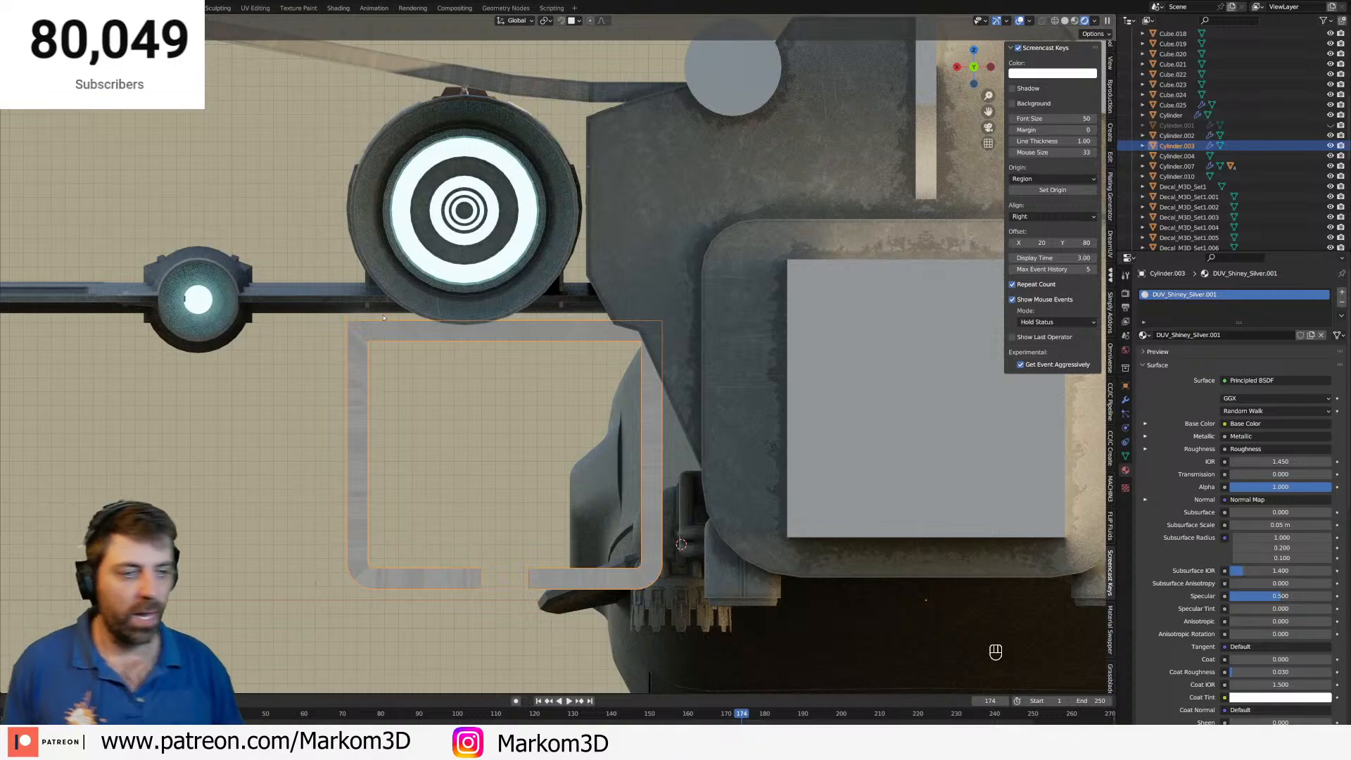
{"action": "scroll", "coordinate": [370, 353], "scroll_direction": "down", "scroll_amount": 4}
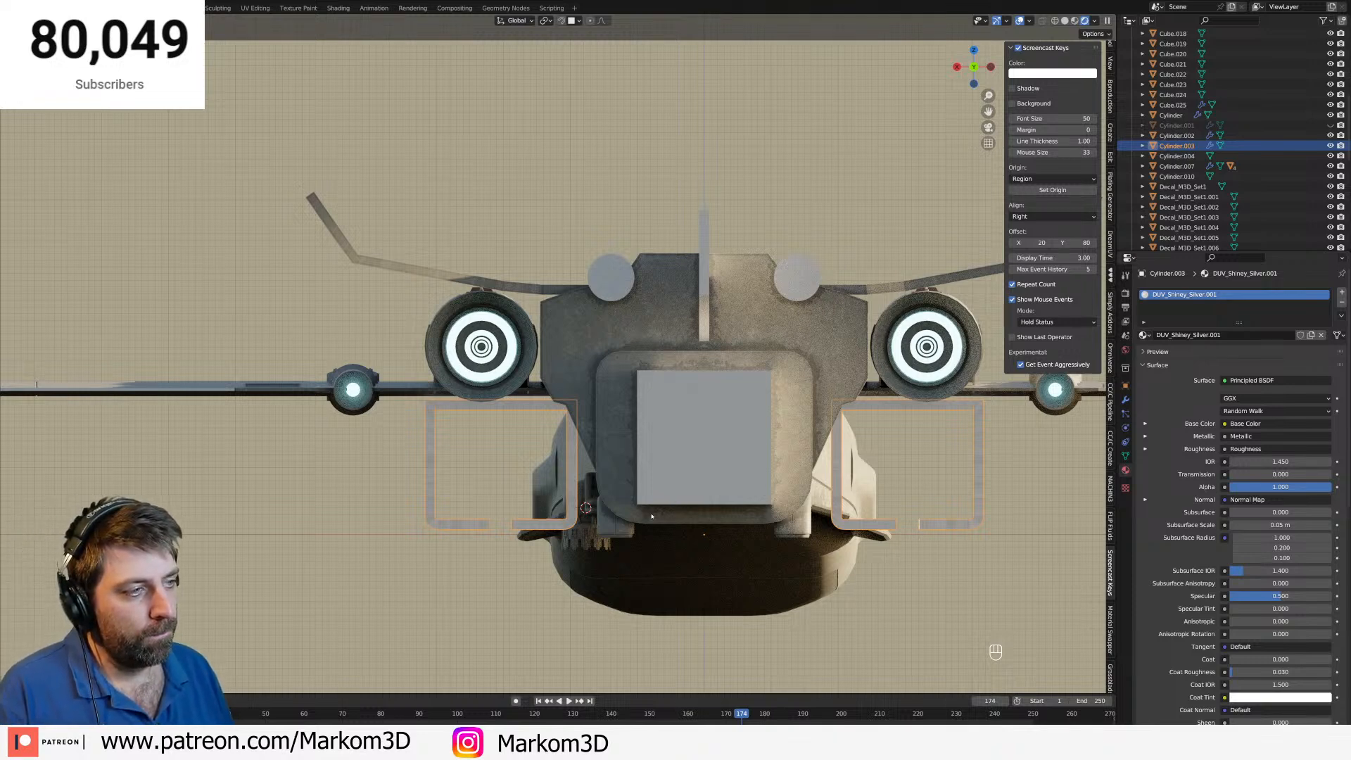
{"action": "middle_click_drag", "start_coordinate": [658, 515], "coordinate": [747, 532]}
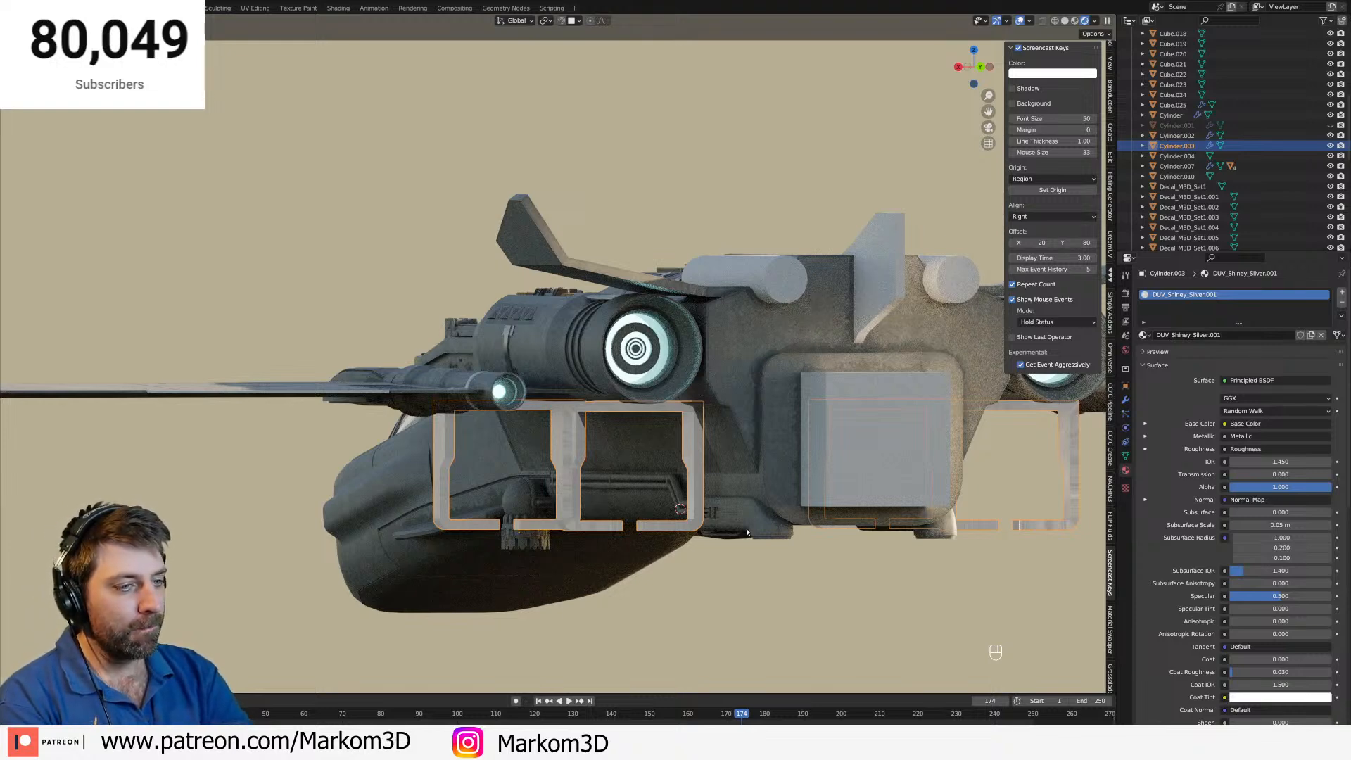
Open the bracket frames' mesh for editing in a wireframe view from the back of the ship.
{"action": "key", "text": "KP_3"}
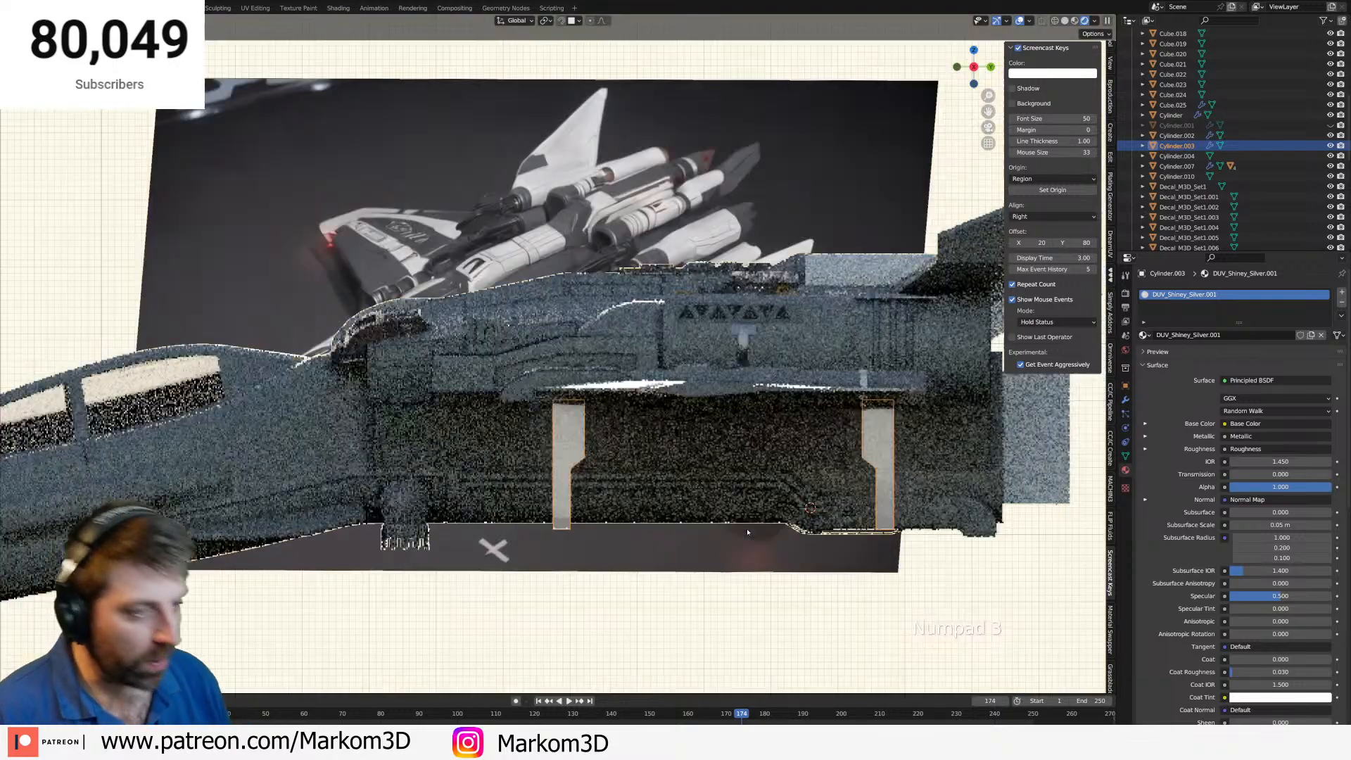
{"action": "key", "text": "ctrl+KP_1"}
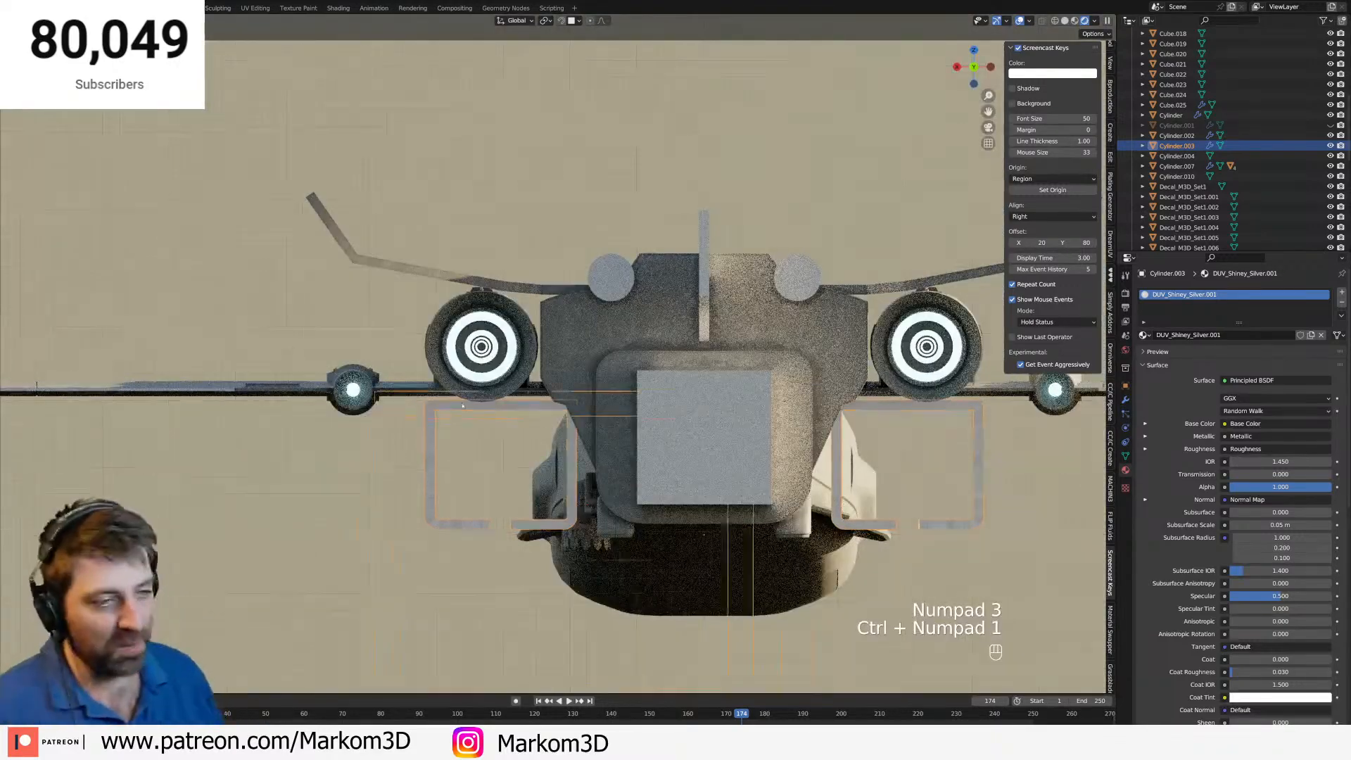
{"action": "scroll", "coordinate": [459, 404], "scroll_direction": "up", "scroll_amount": 5}
{"action": "key", "text": "Tab"}
{"action": "key", "text": "z"}
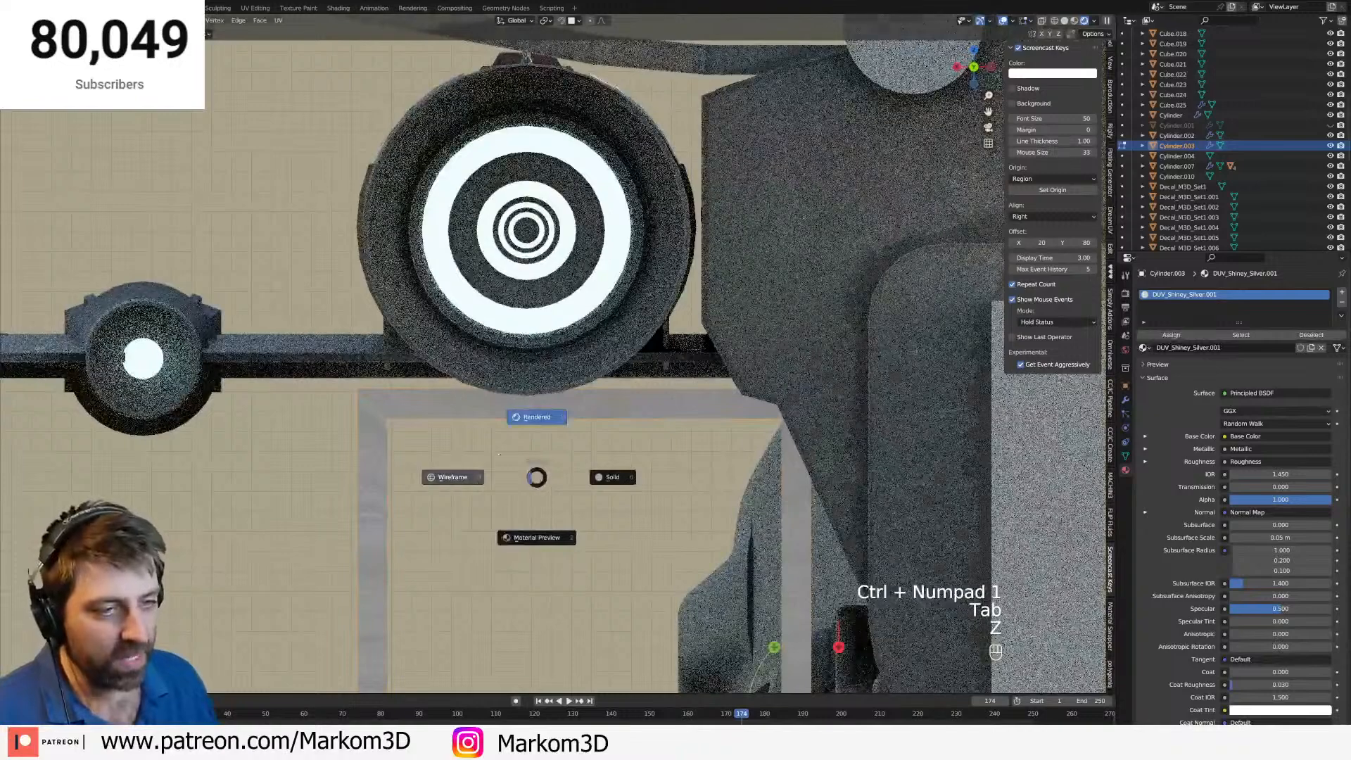
{"action": "left_click", "coordinate": [521, 476]}
{"action": "middle_click_drag", "start_coordinate": [524, 473], "coordinate": [497, 411], "text": "shift"}
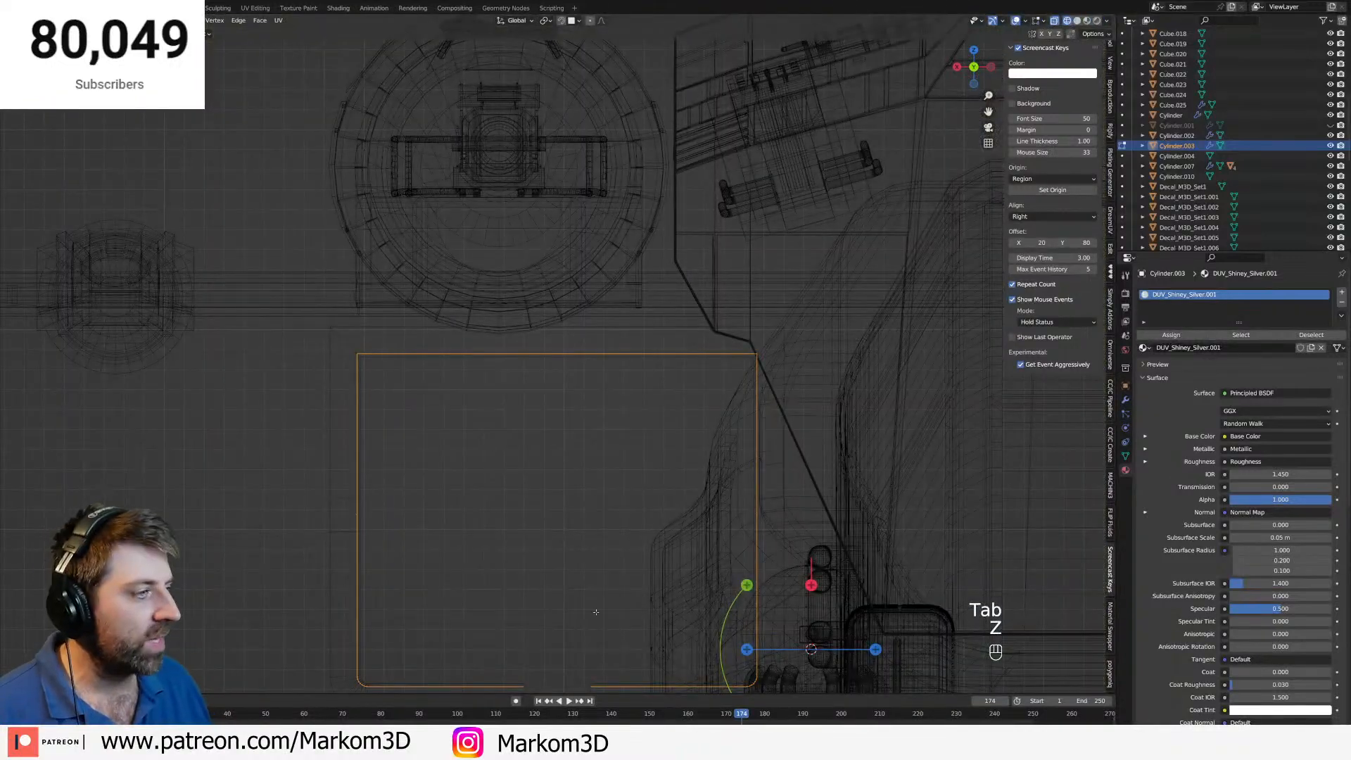
{"action": "middle_click_drag", "start_coordinate": [577, 626], "coordinate": [548, 545], "text": "shift"}
{"action": "key", "text": "z"}
{"action": "left_click", "coordinate": [519, 568]}
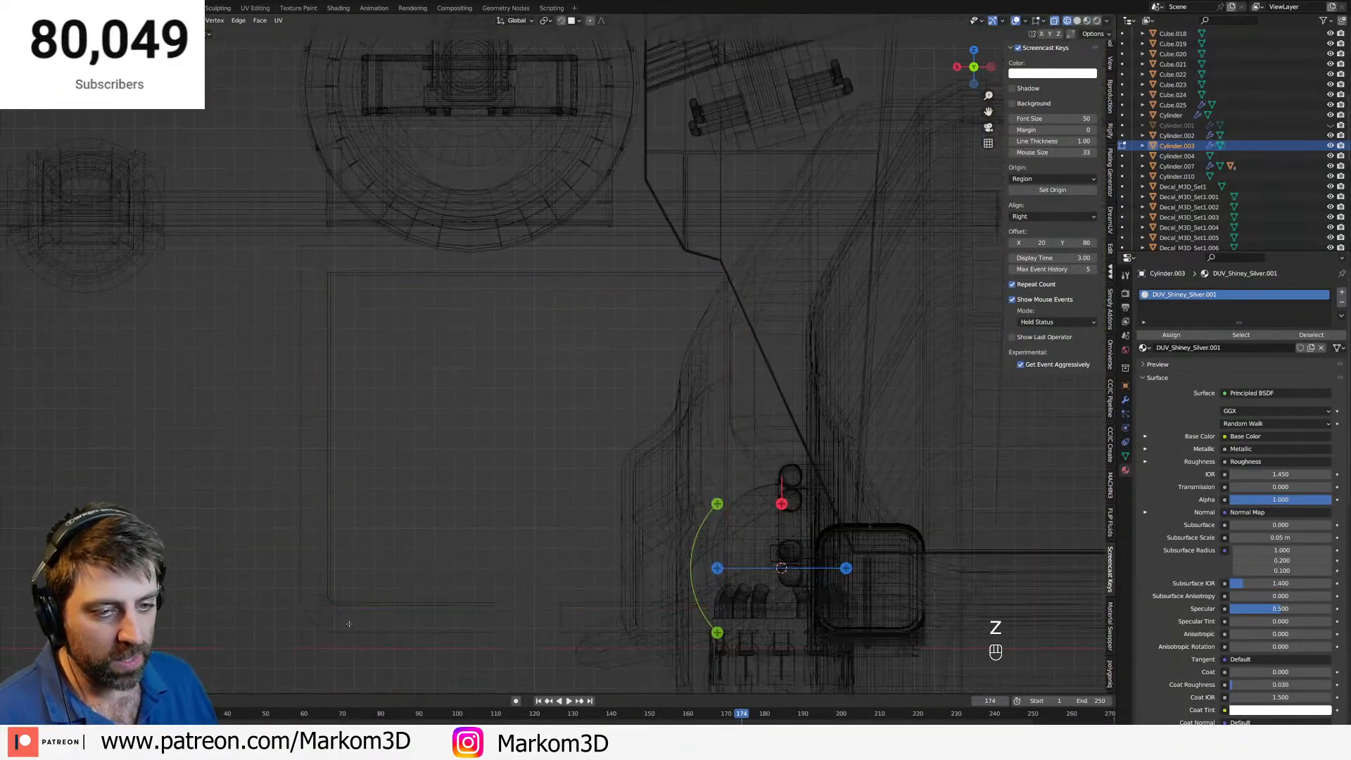
Delete the vertices of the bracket frames' bottom bars and lower legs, selecting them from the front view.
{"action": "key", "text": "1"}
{"action": "key", "text": "3"}
{"action": "key", "text": "a"}
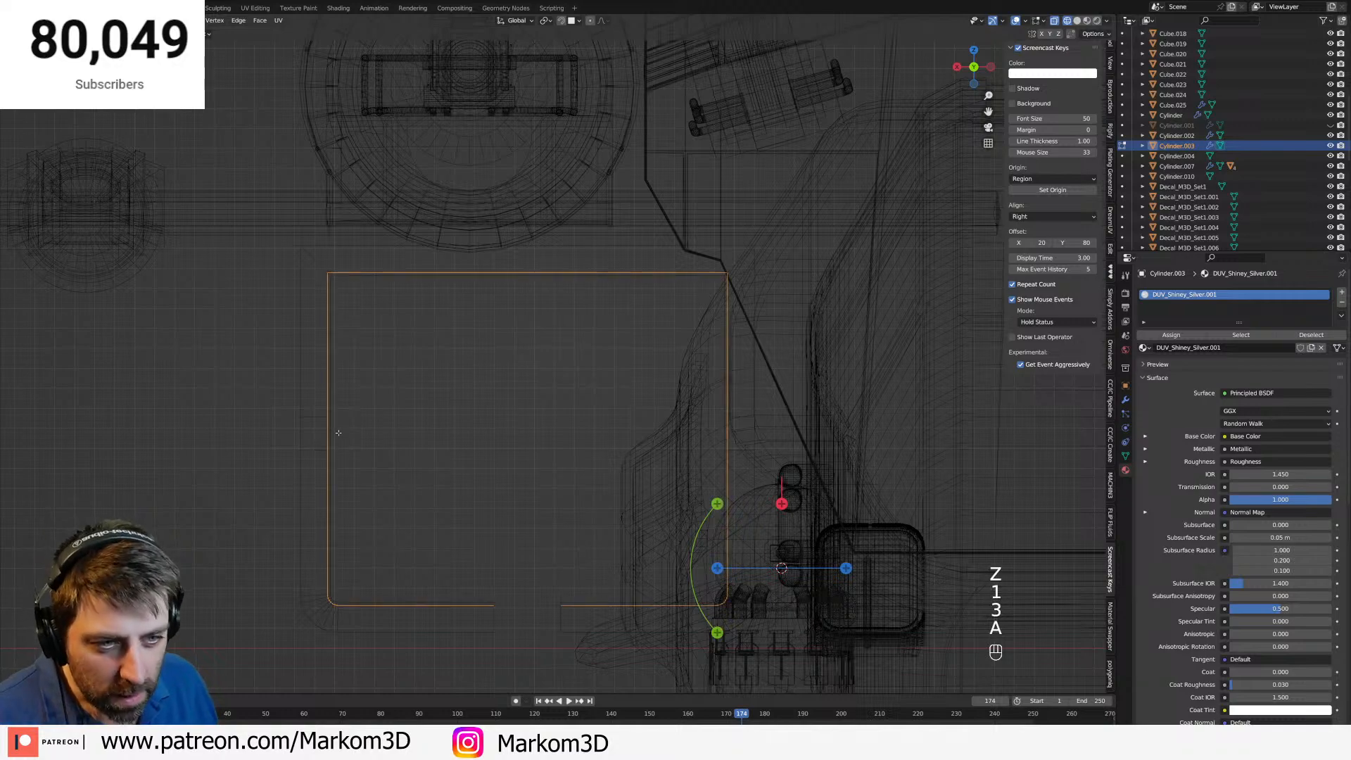
{"action": "key", "text": "3"}
{"action": "middle_click_drag", "start_coordinate": [373, 461], "coordinate": [412, 465]}
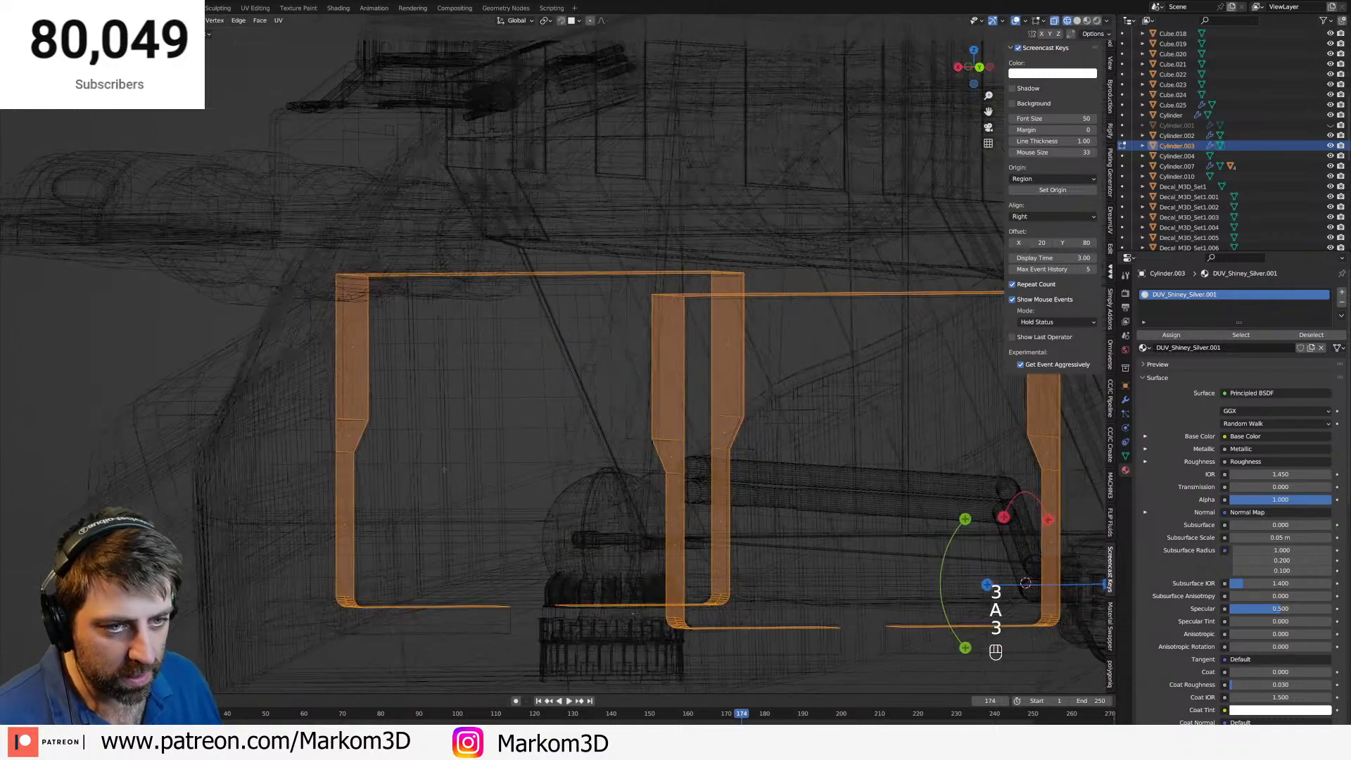
{"action": "scroll", "coordinate": [659, 496], "scroll_direction": "down", "scroll_amount": 3}
{"action": "key", "text": "1"}
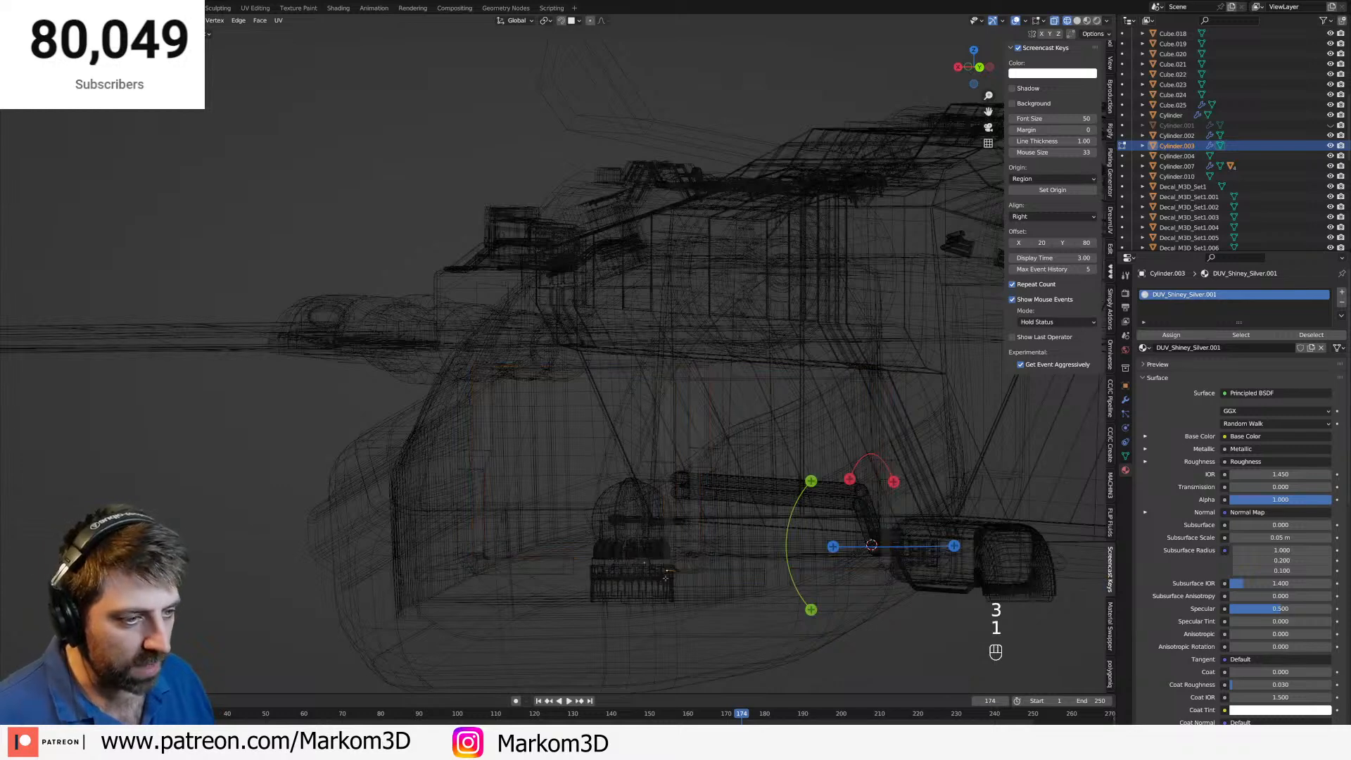
{"action": "key", "text": "KP_1"}
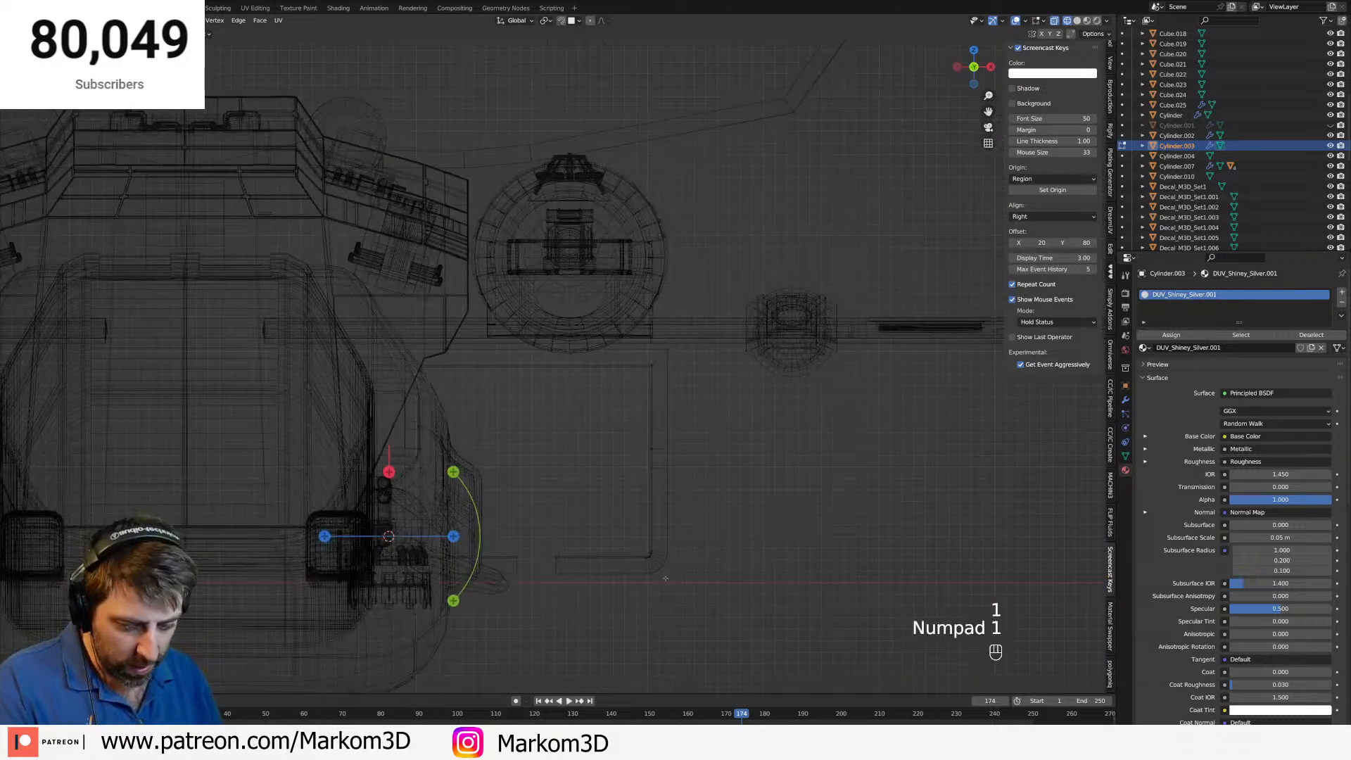
{"action": "key", "text": "b"}
{"action": "left_click_drag", "start_coordinate": [676, 606], "coordinate": [521, 486]}
{"action": "key", "text": "x"}
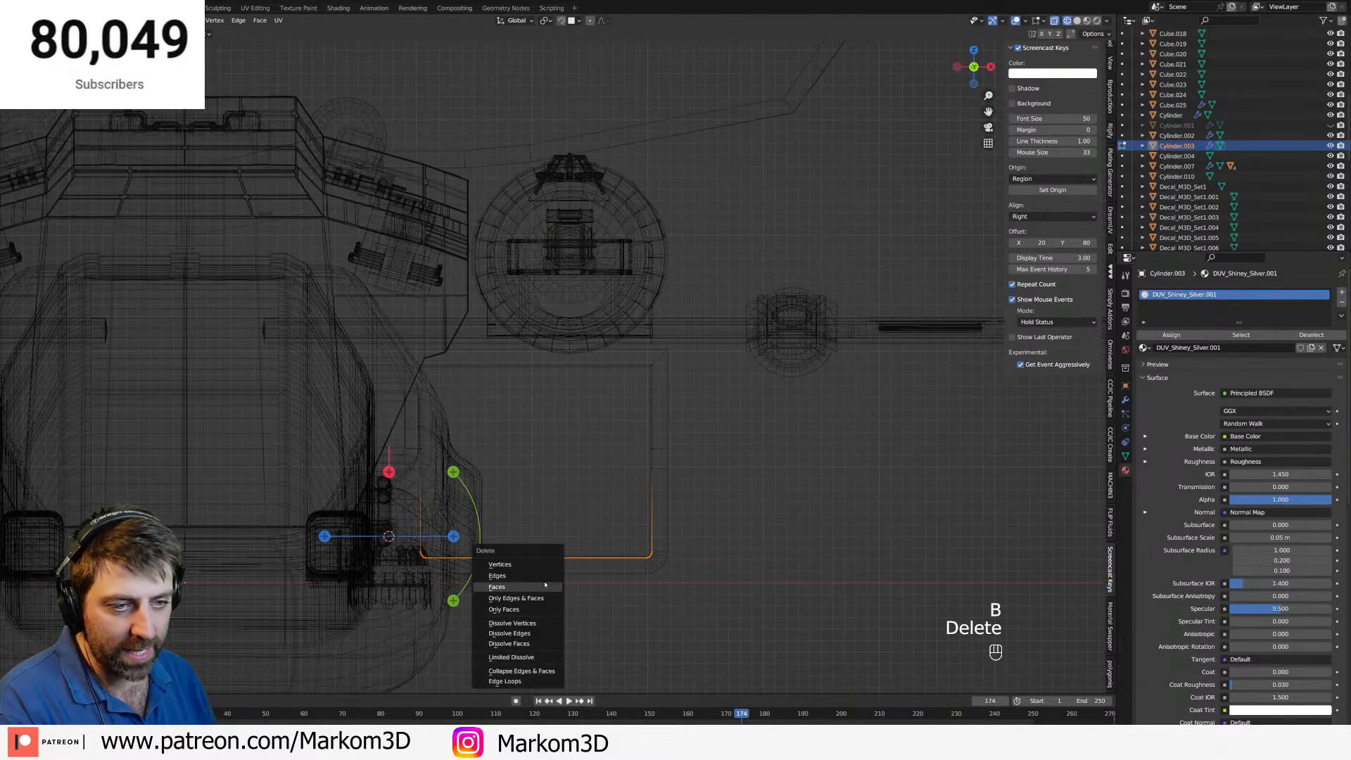
{"action": "left_click", "coordinate": [538, 566]}
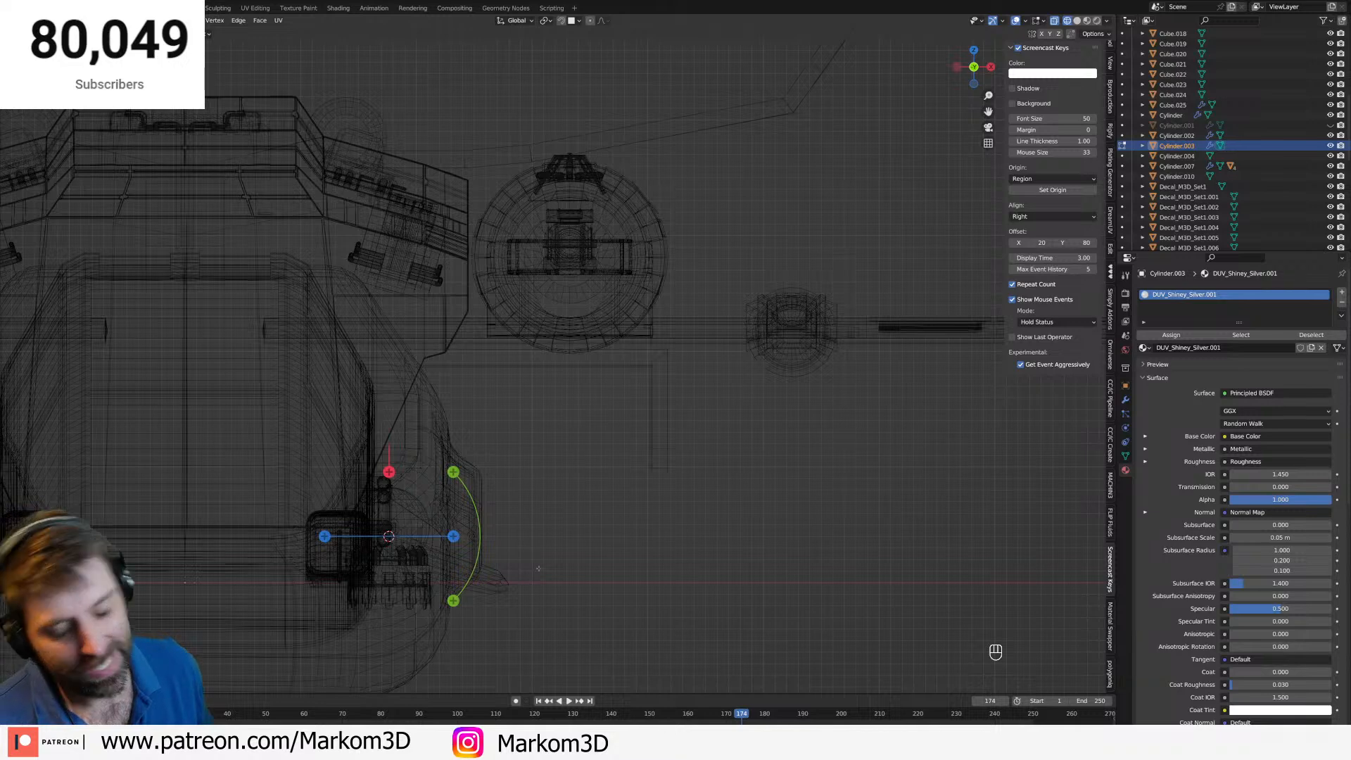
Return the viewport to solid shading and inspect the shortened bracket legs from beneath the wing.
{"action": "key", "text": "ctrl"}
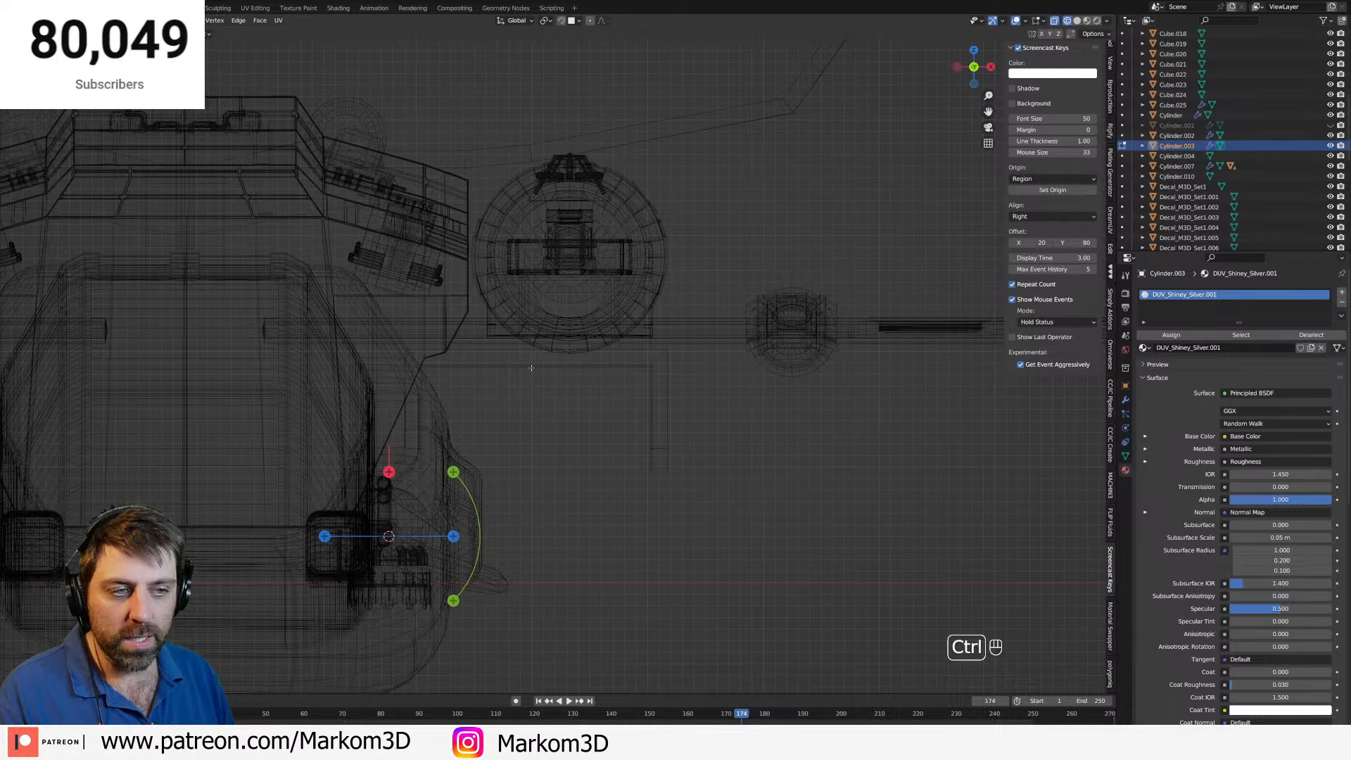
{"action": "key", "text": "z"}
{"action": "left_click", "coordinate": [768, 448]}
{"action": "middle_click_drag", "start_coordinate": [768, 449], "coordinate": [587, 409]}
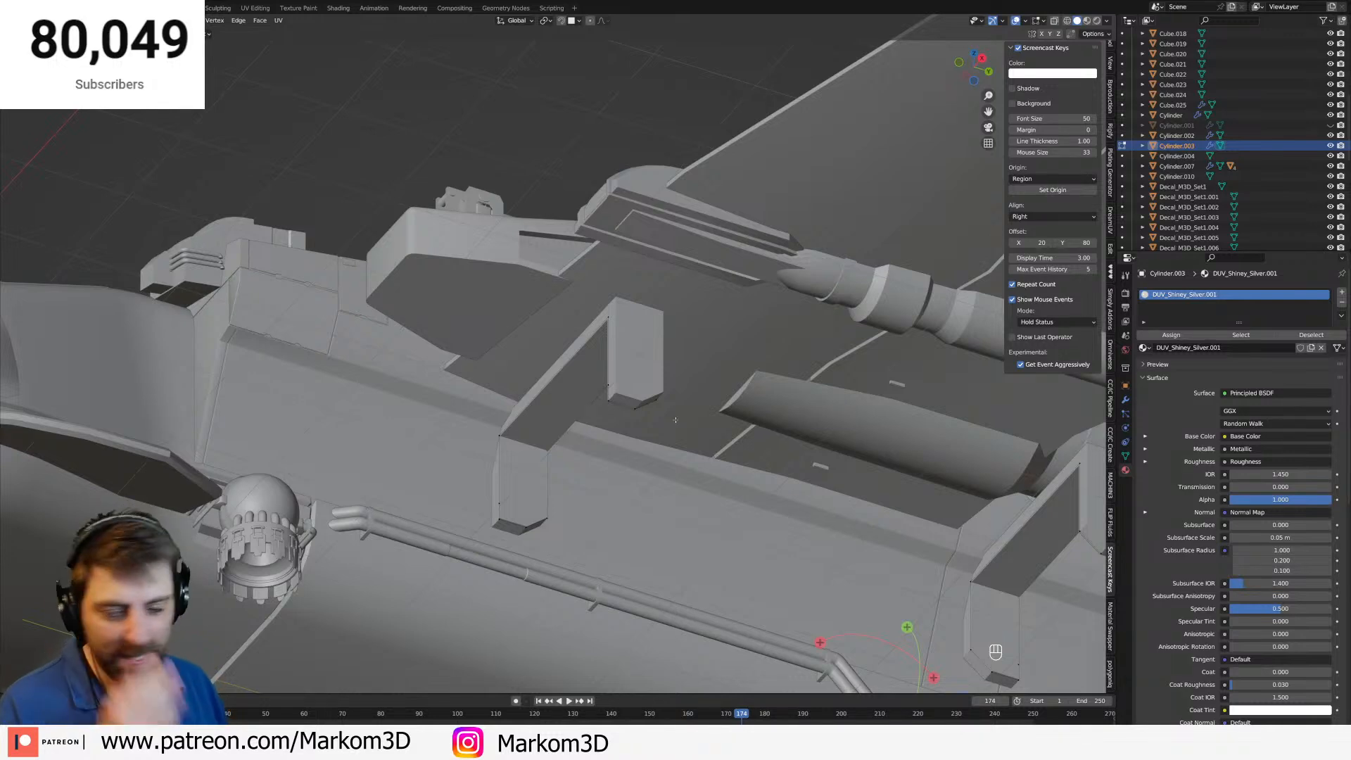
{"action": "middle_click_drag", "start_coordinate": [675, 420], "coordinate": [718, 444]}
{"action": "middle_click_drag", "start_coordinate": [834, 553], "coordinate": [683, 460], "text": "shift"}
{"action": "middle_click_drag", "start_coordinate": [693, 465], "coordinate": [744, 485]}
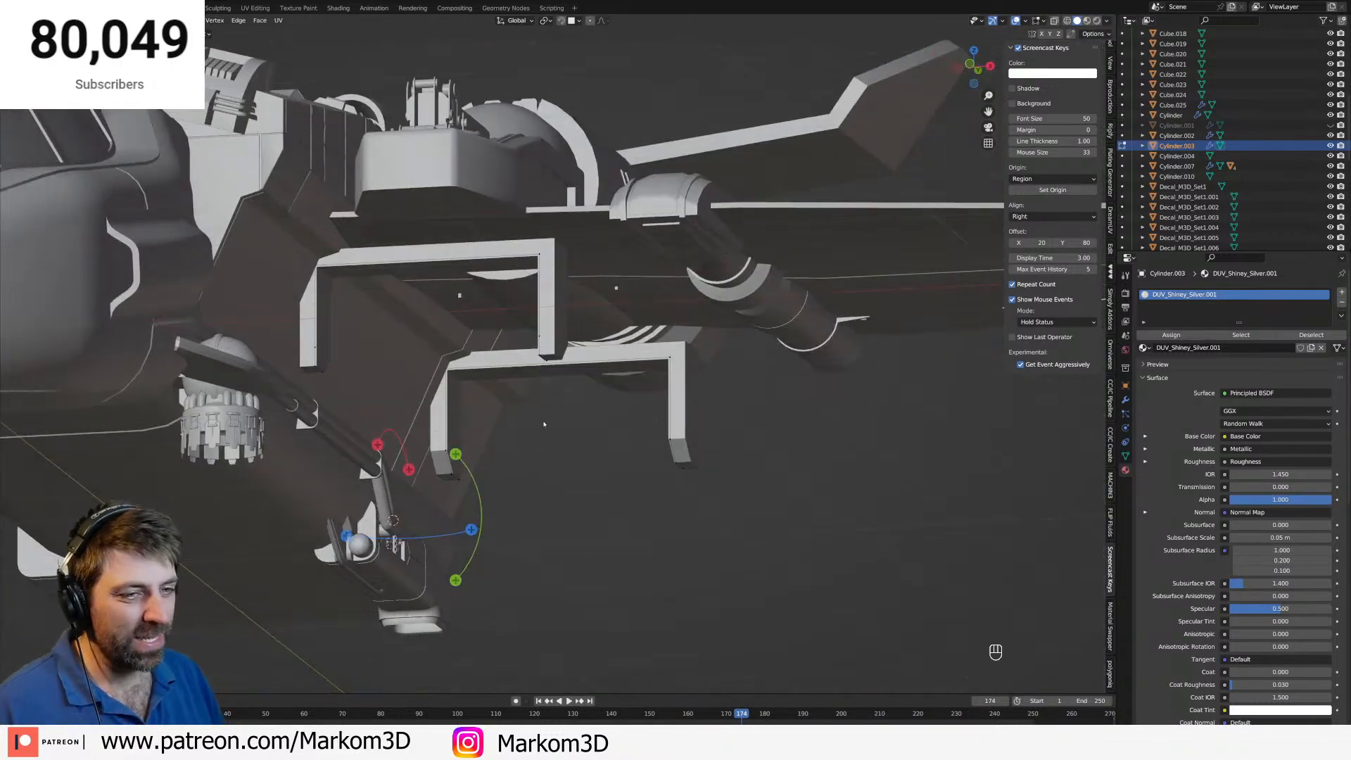
Try to move the whole bracket mesh along the X axis.
{"action": "key", "text": "Tab"}
{"action": "key", "text": "Tab"}
{"action": "key", "text": "a"}
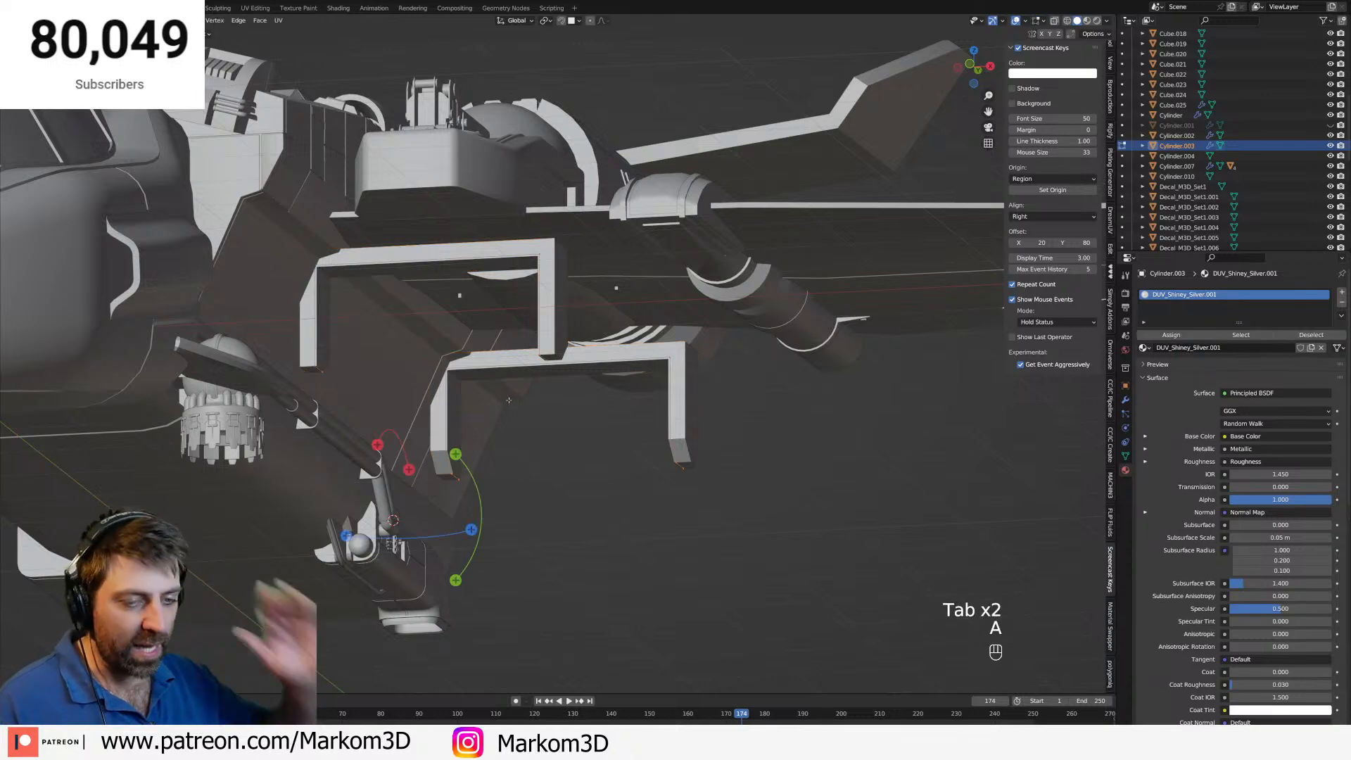
{"action": "key", "text": "g"}
{"action": "key", "text": "y"}
{"action": "key", "text": "x"}
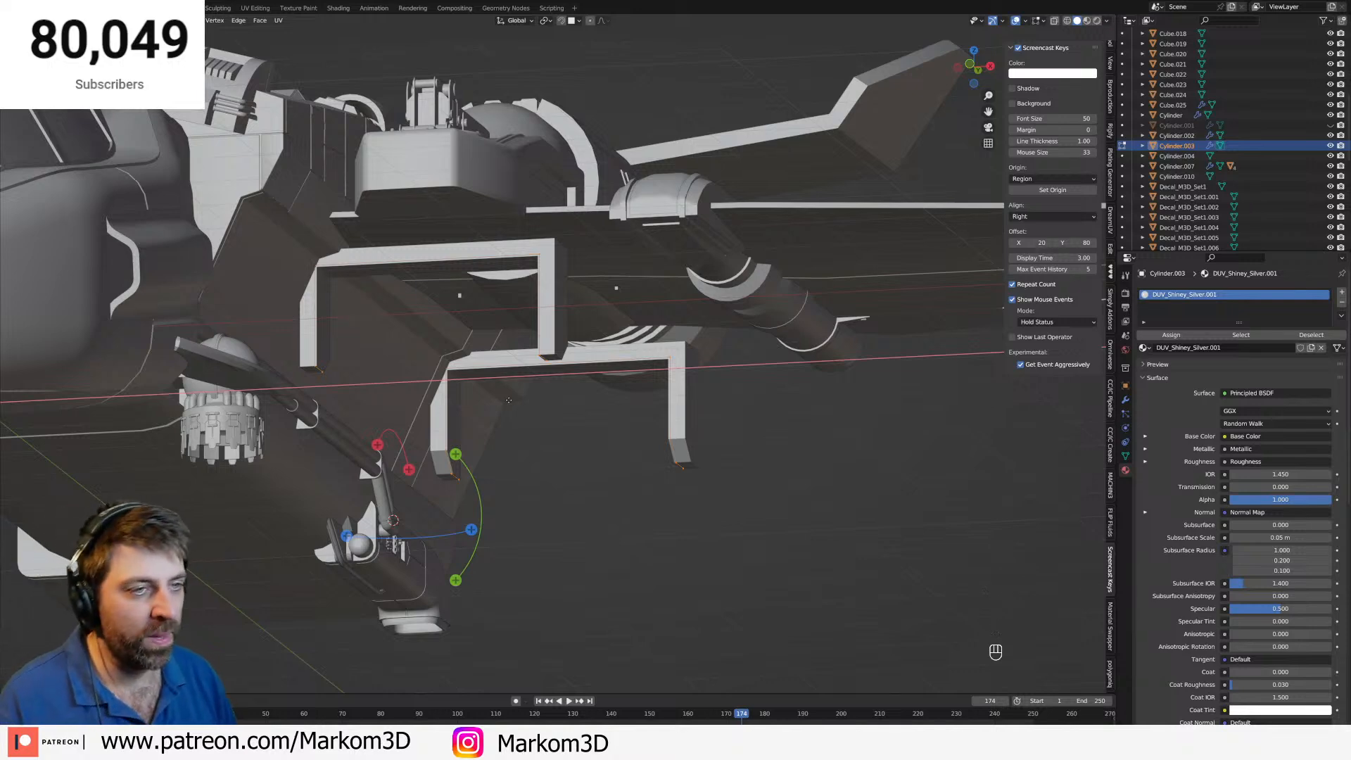
{"action": "left_click", "coordinate": [509, 400]}
{"action": "middle_click_drag", "start_coordinate": [512, 382], "coordinate": [516, 401]}
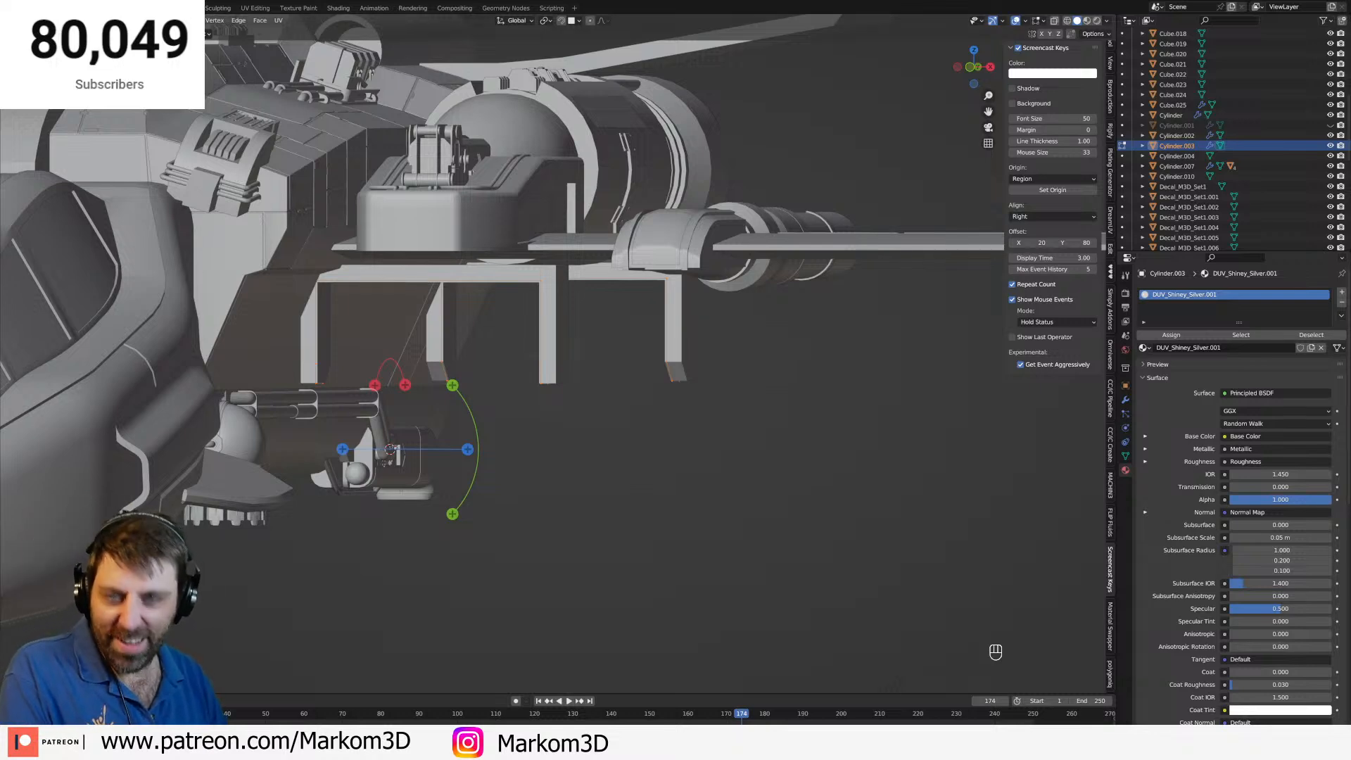
Switch to Streamlabs Desktop, shrink its window, widen the chat area to read the messages, and move the window aside.
{"action": "key", "text": "alt+Tab"}
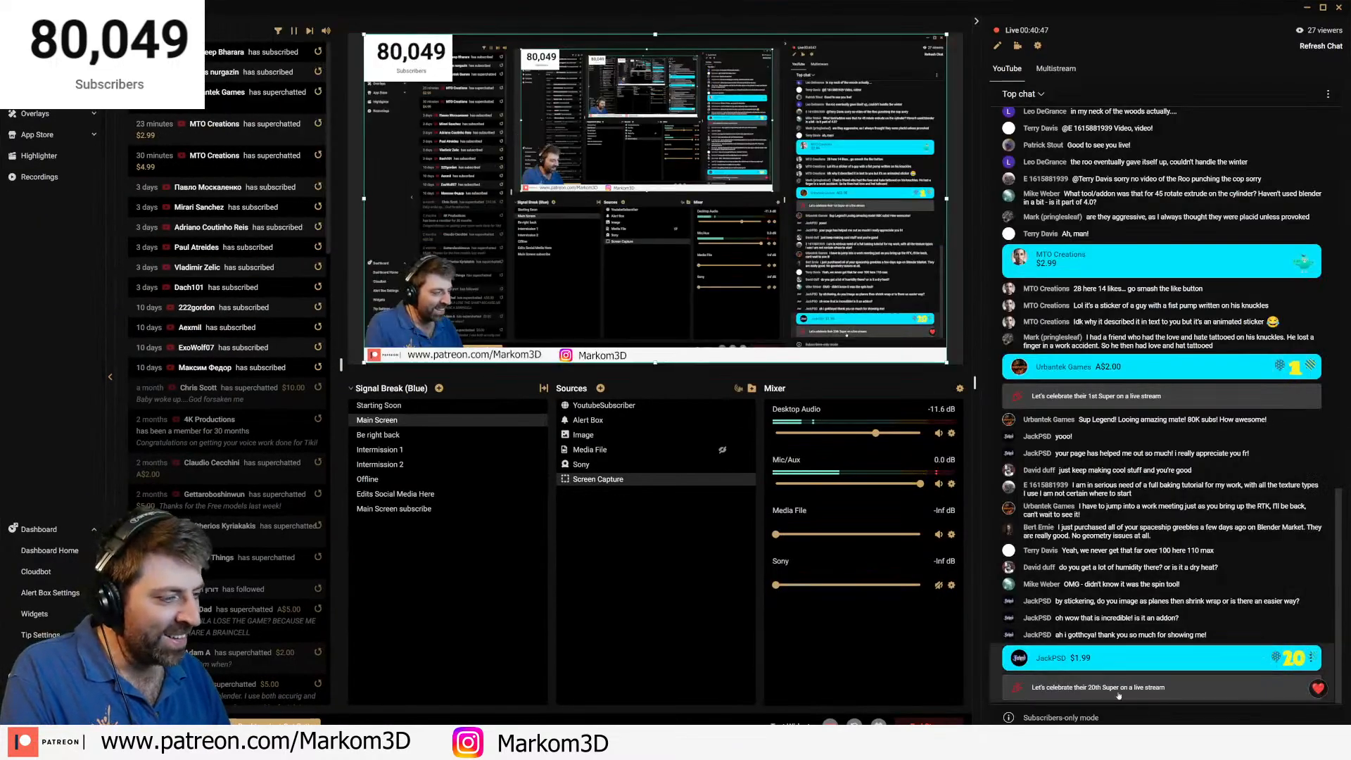
{"action": "left_click_drag", "start_coordinate": [837, 8], "coordinate": [389, 26]}
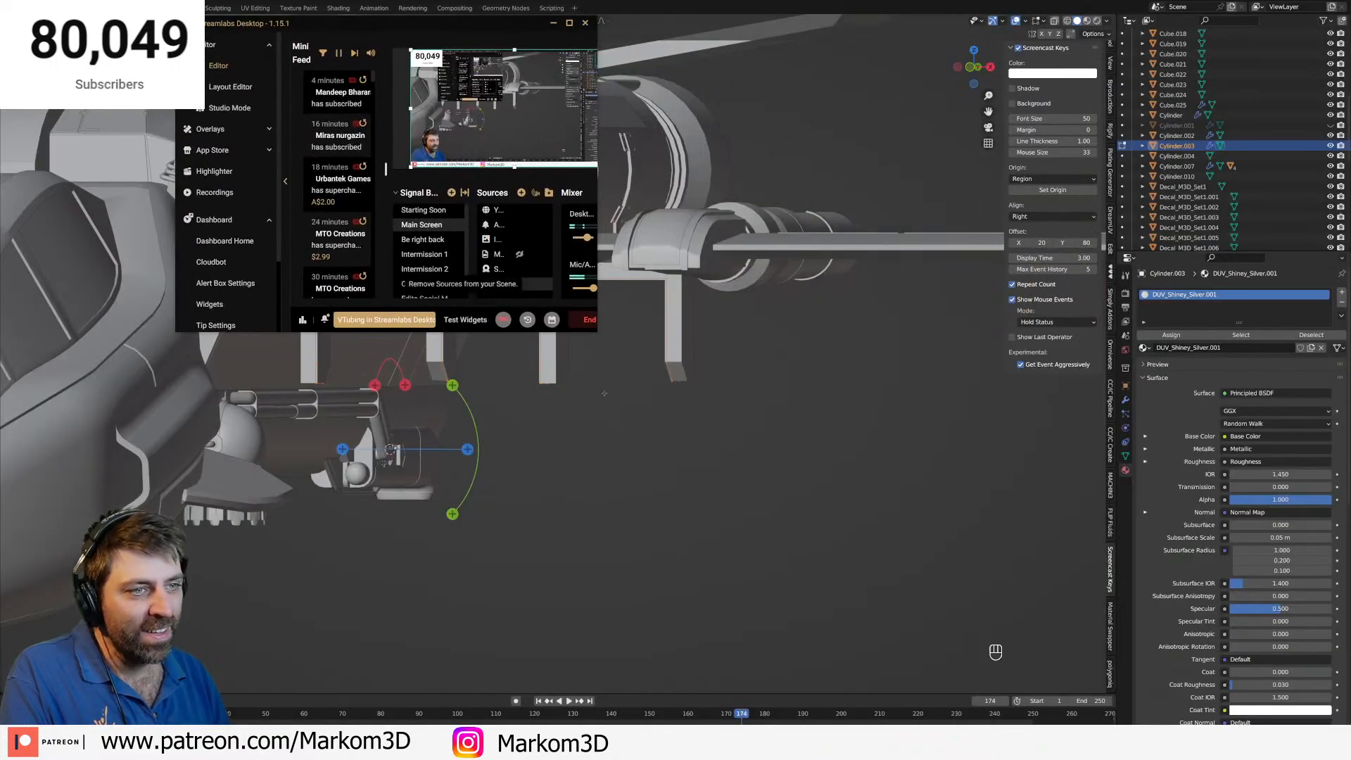
{"action": "left_click_drag", "start_coordinate": [595, 332], "coordinate": [973, 658]}
{"action": "left_click", "coordinate": [921, 97]}
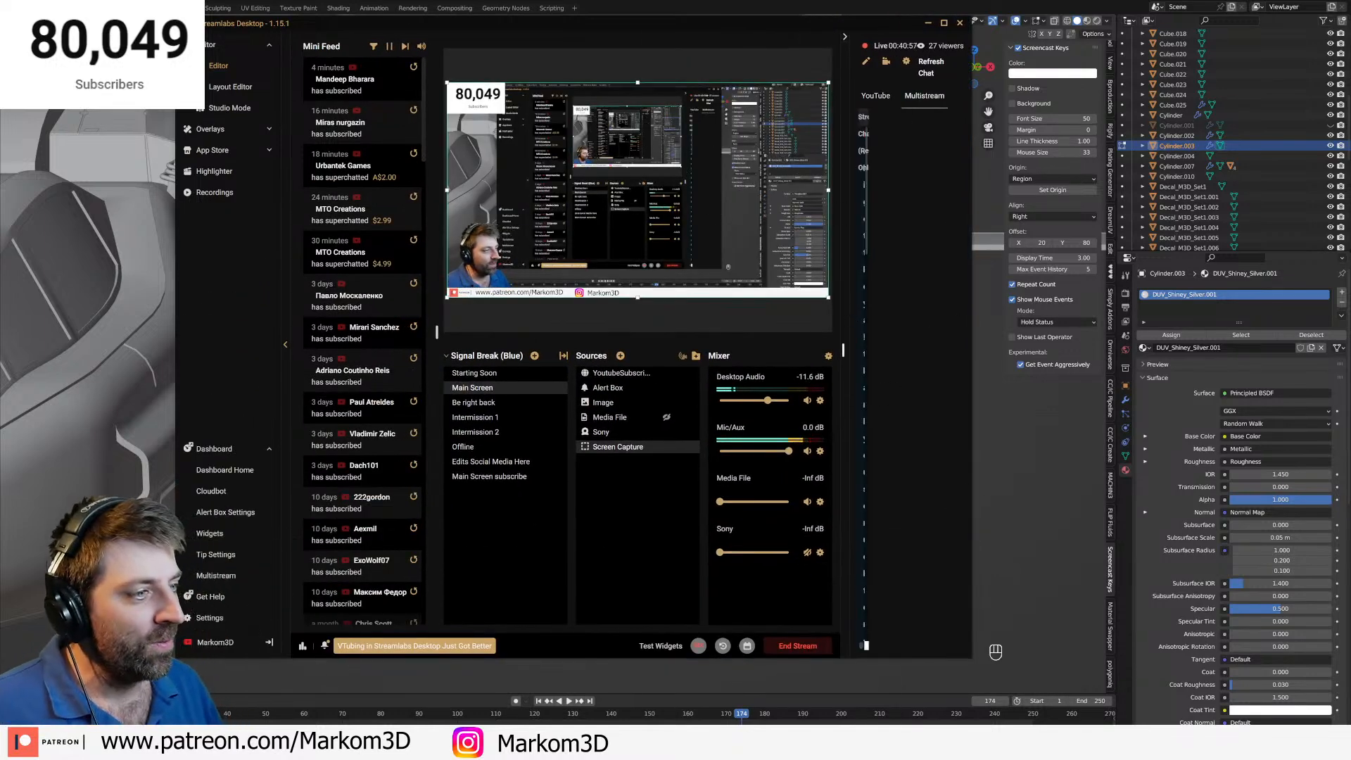
{"action": "left_click_drag", "start_coordinate": [848, 316], "coordinate": [647, 317]}
{"action": "left_click", "coordinate": [680, 86]}
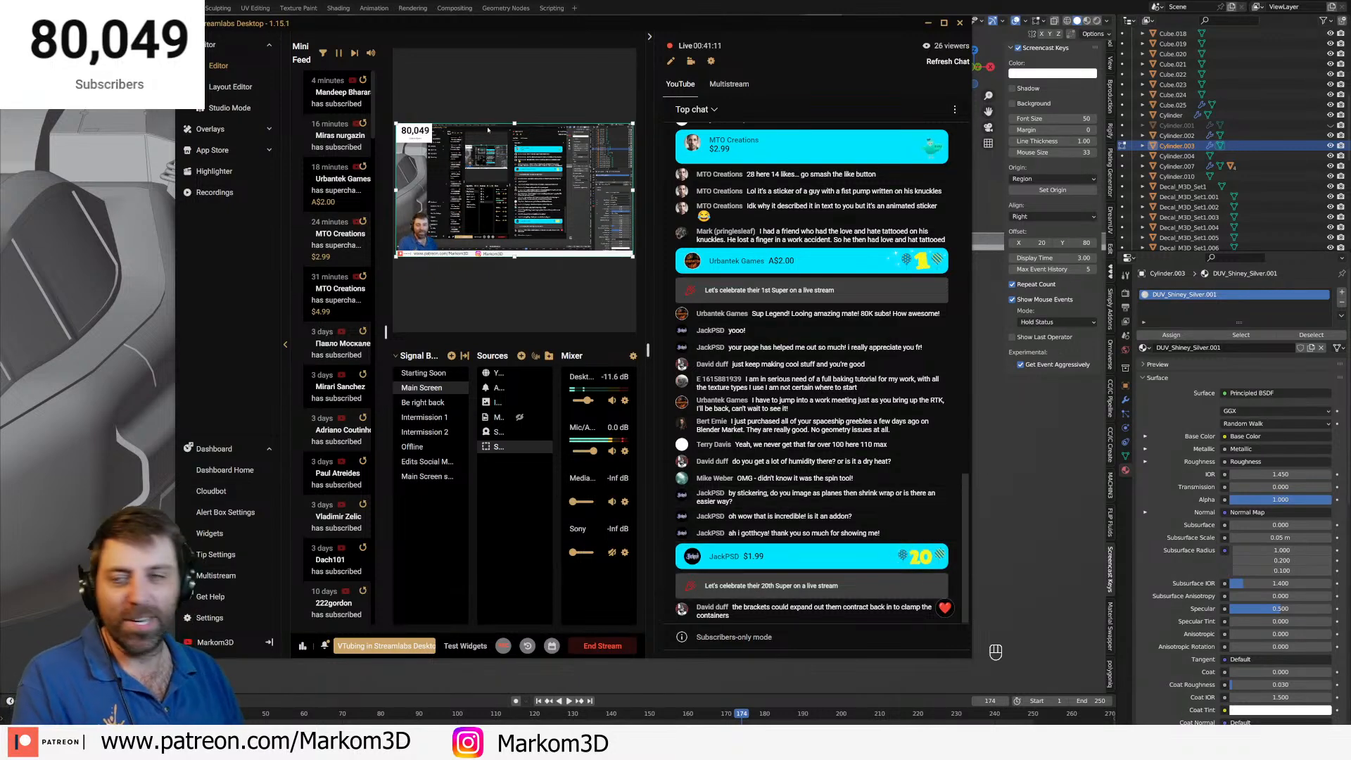
{"action": "left_click_drag", "start_coordinate": [565, 27], "coordinate": [0, 42]}
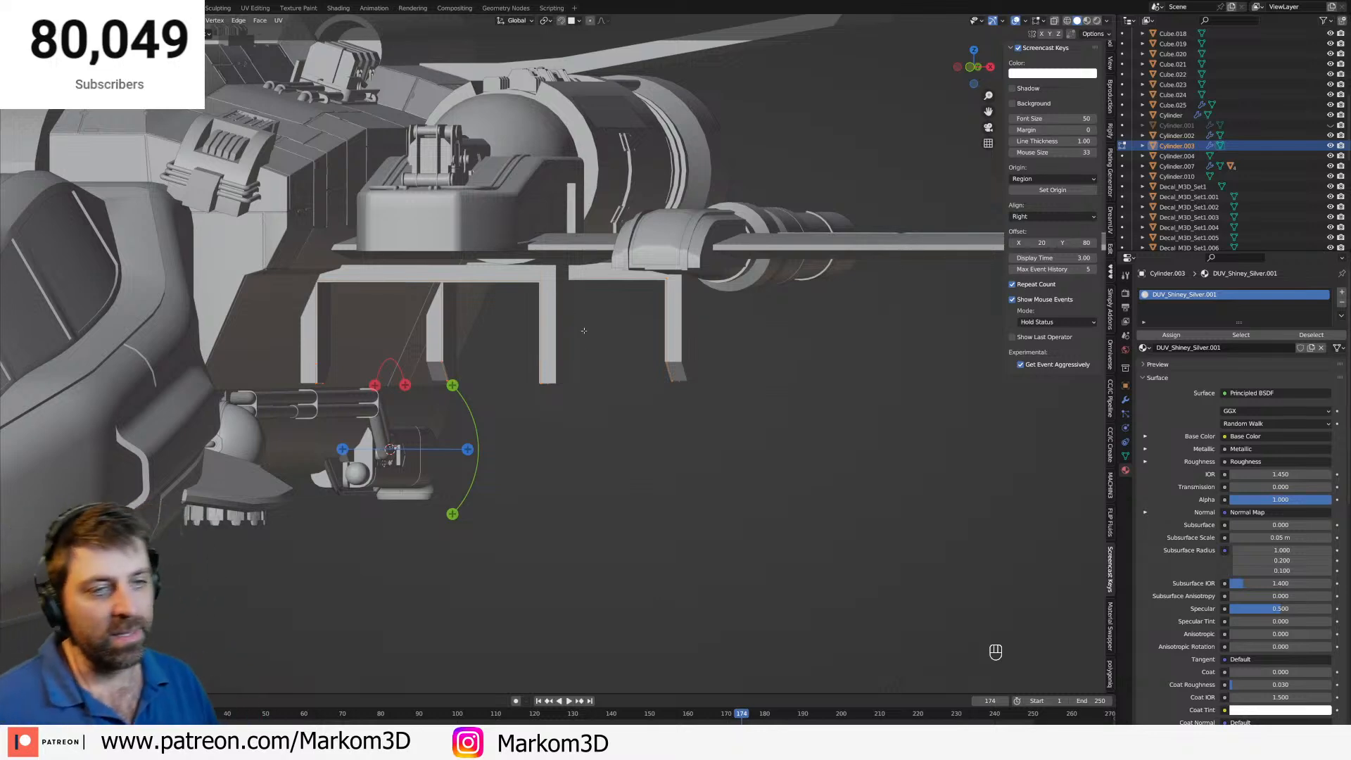
Leave mesh editing and examine the cut end of the outer bracket leg up close.
{"action": "middle_click_drag", "start_coordinate": [584, 331], "coordinate": [566, 312]}
{"action": "middle_click_drag", "start_coordinate": [540, 385], "coordinate": [541, 386]}
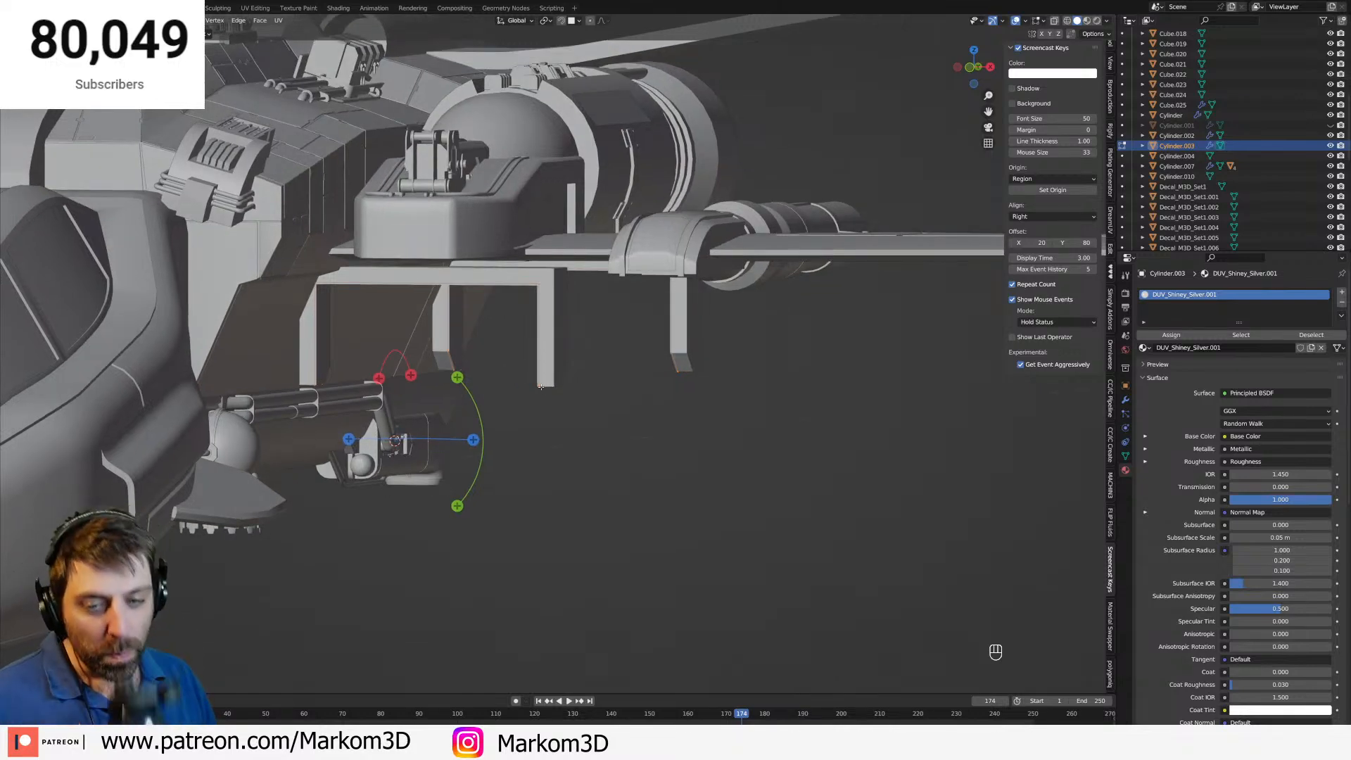
{"action": "scroll", "coordinate": [639, 374], "scroll_direction": "up", "scroll_amount": 6}
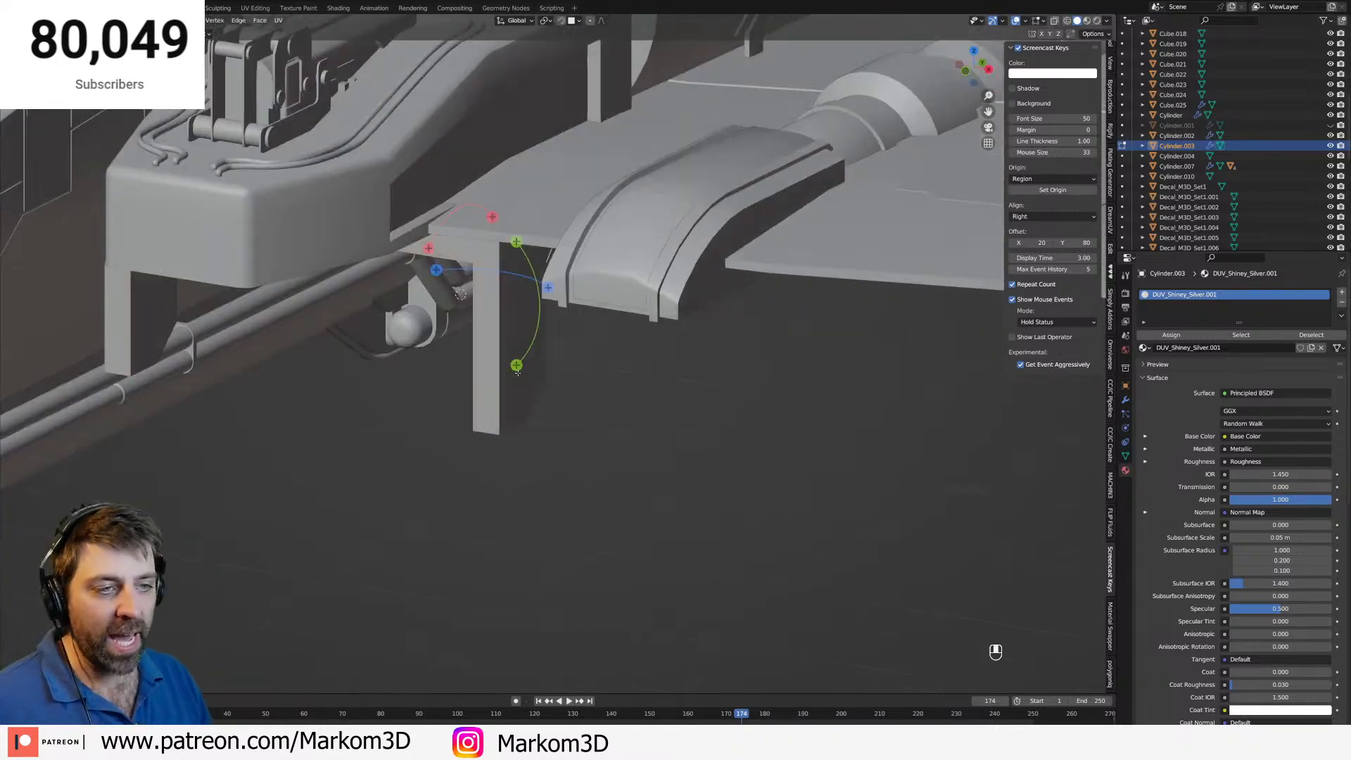
{"action": "key", "text": "Tab"}
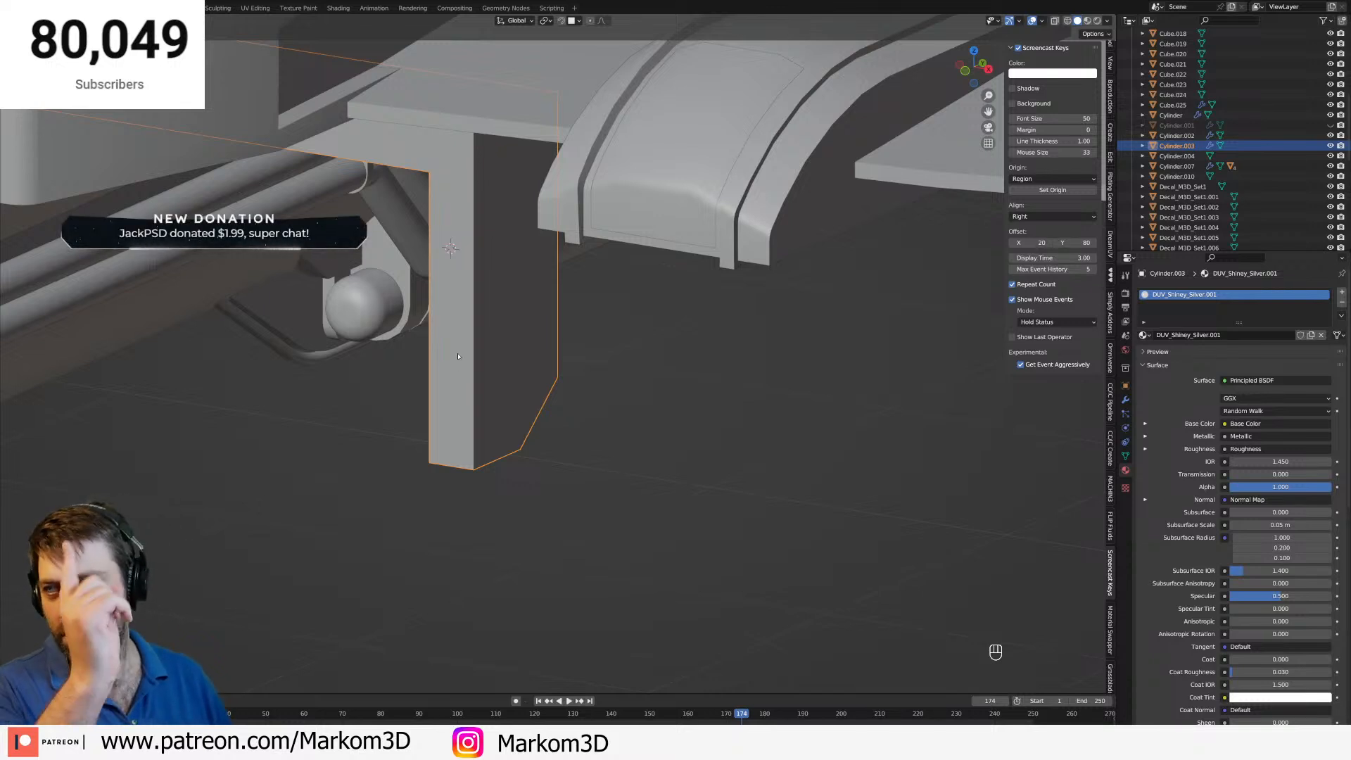
{"action": "middle_click_drag", "start_coordinate": [499, 349], "coordinate": [382, 335]}
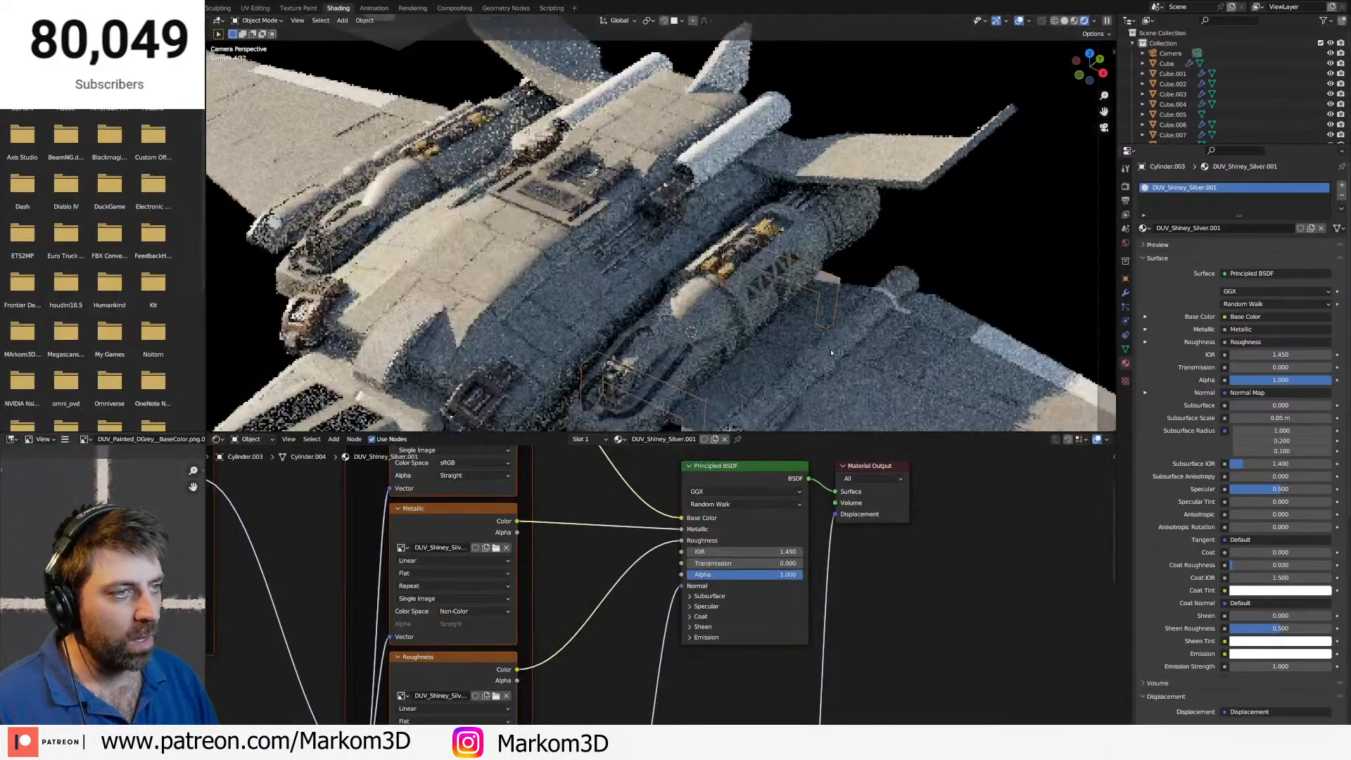
In the Shading workspace, select the engine decal and inspect the Principled BSDF and Transparent BSDF nodes of its Decals material.
{"action": "middle_click_drag", "start_coordinate": [831, 352], "coordinate": [677, 259], "text": "shift"}
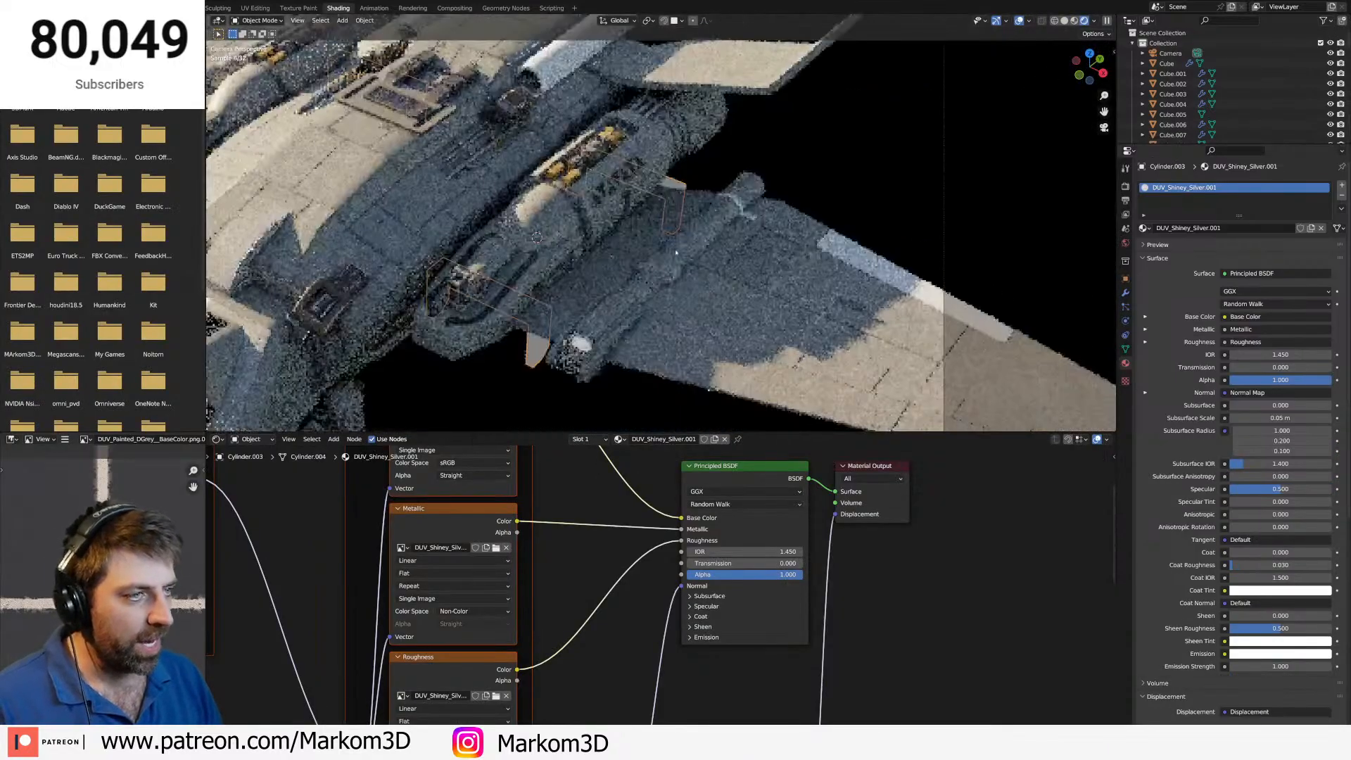
{"action": "left_click", "coordinate": [608, 190]}
{"action": "middle_click_drag", "start_coordinate": [536, 615], "coordinate": [673, 577]}
{"action": "scroll", "coordinate": [604, 567], "scroll_direction": "down", "scroll_amount": 3}
{"action": "left_click", "coordinate": [673, 577]}
{"action": "left_click", "coordinate": [842, 507]}
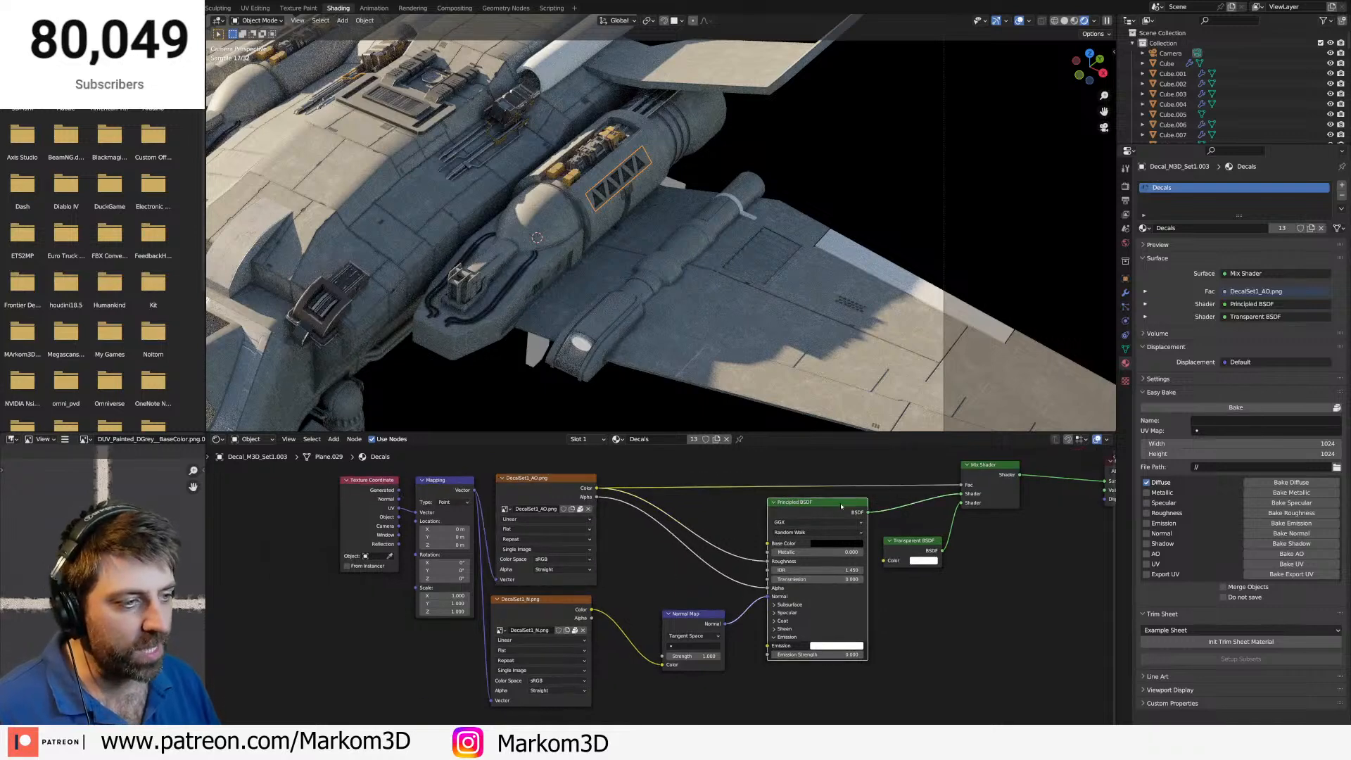
{"action": "left_click", "coordinate": [914, 542]}
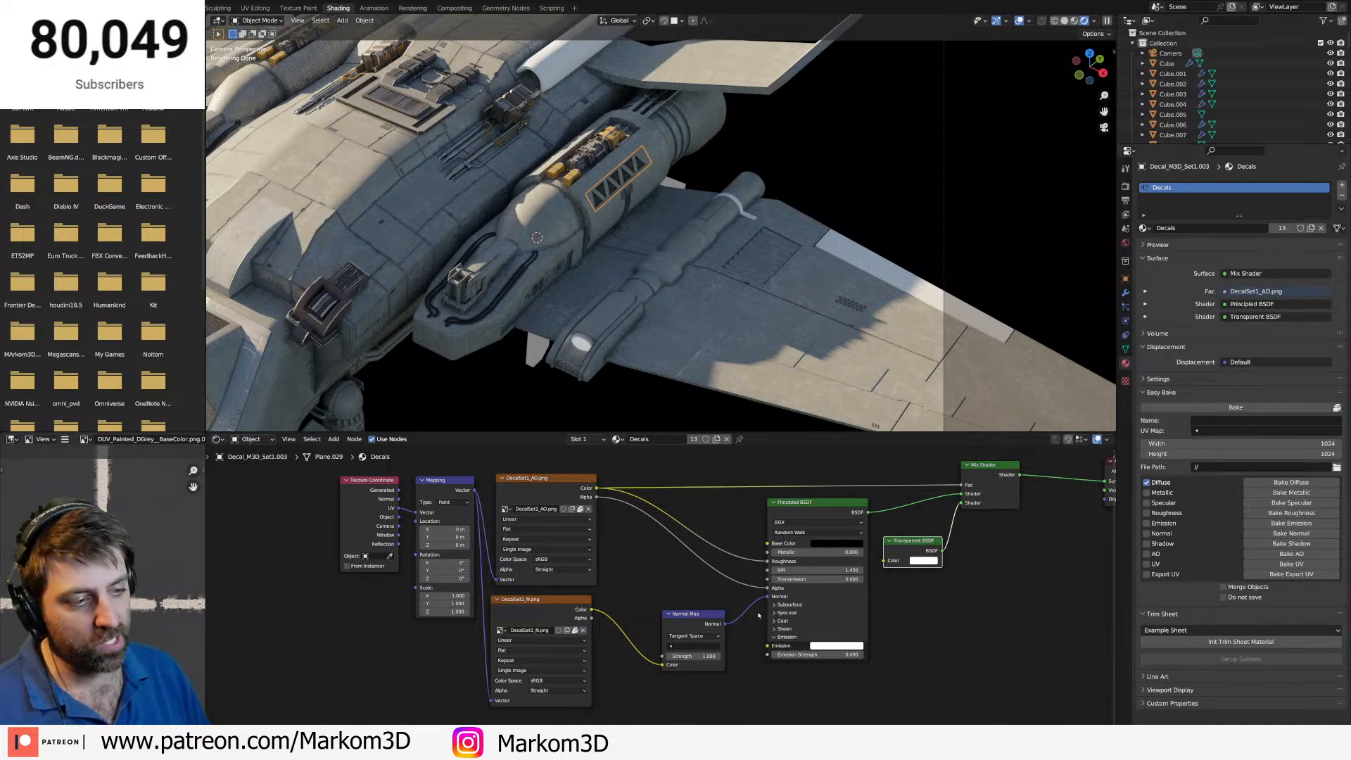
Enlarge the image editor to examine the decal's DecalSet1_N.png normal map, and select the DecalSet1_AO.png texture node.
{"action": "left_click", "coordinate": [546, 578]}
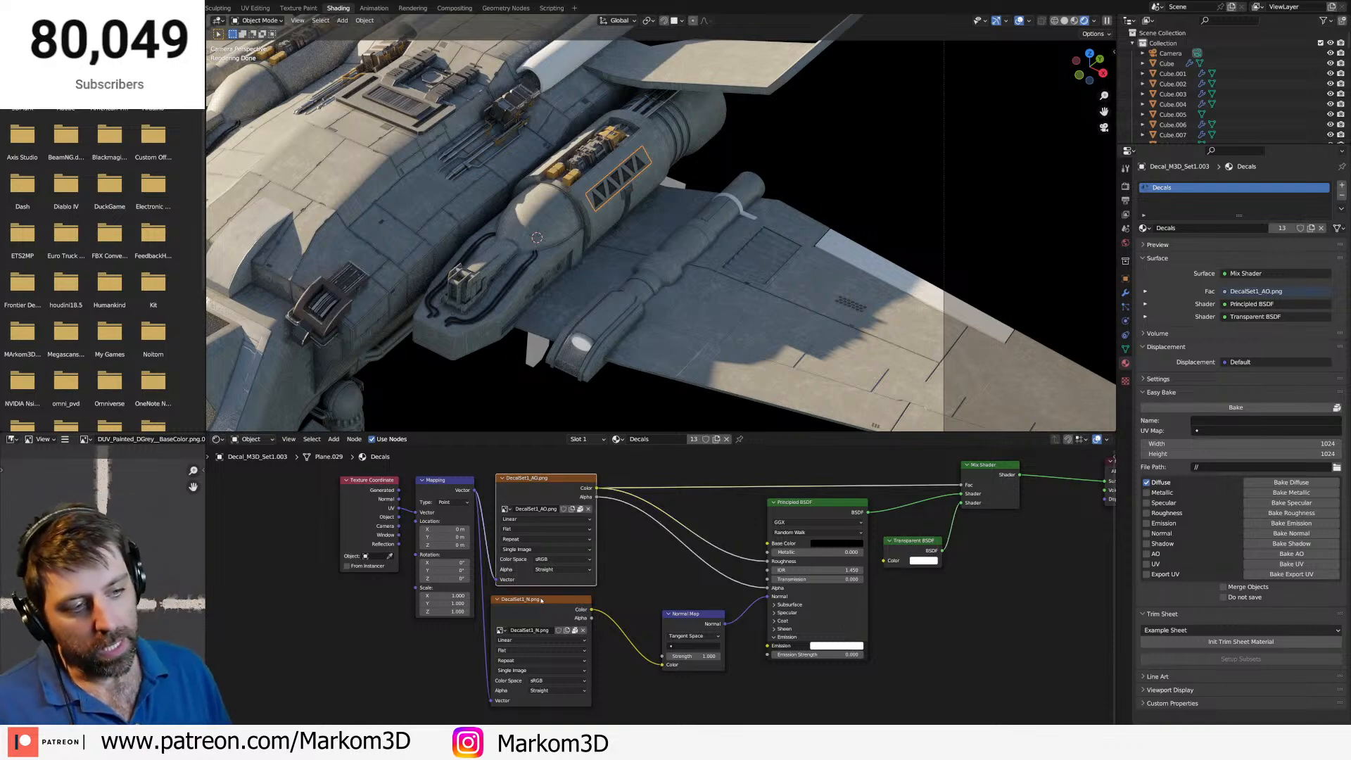
{"action": "left_click", "coordinate": [549, 599]}
{"action": "scroll", "coordinate": [127, 595], "scroll_direction": "down", "scroll_amount": 8}
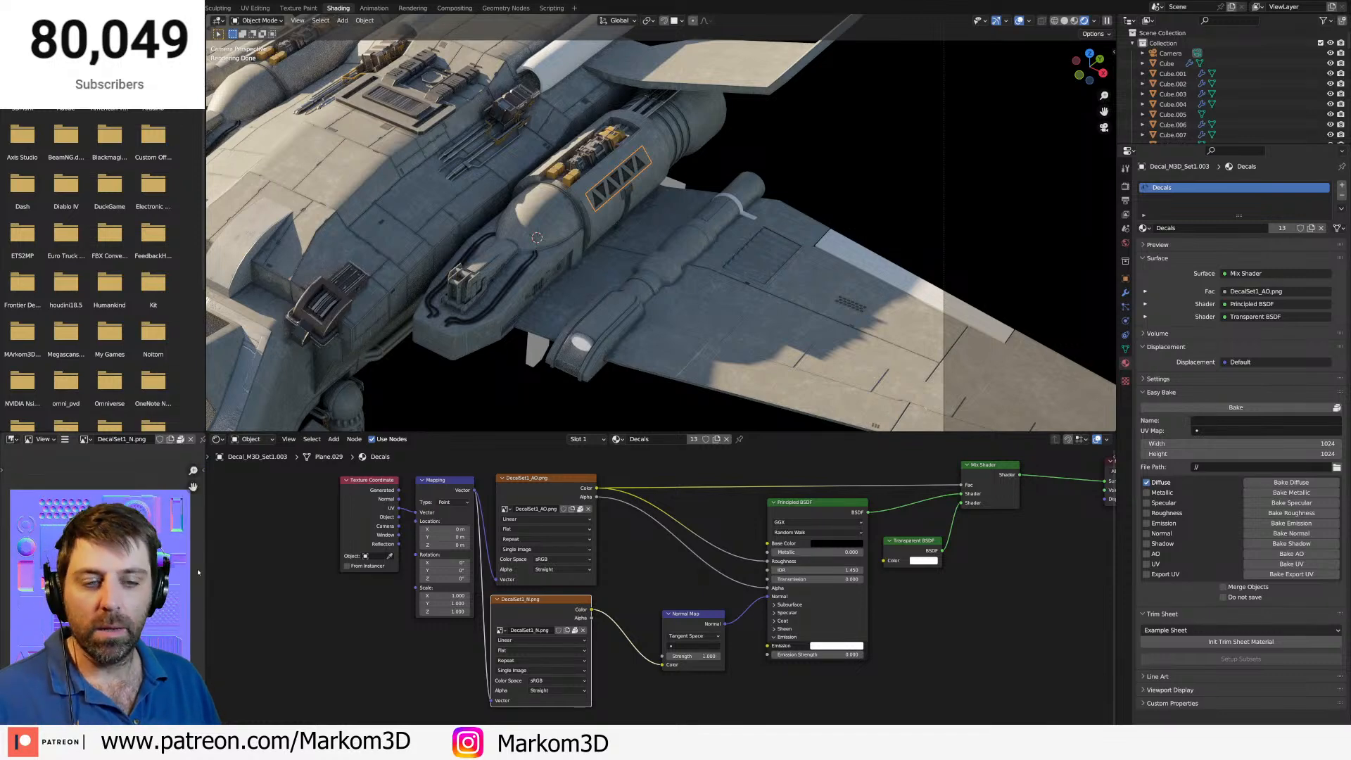
{"action": "left_click_drag", "start_coordinate": [207, 567], "coordinate": [520, 568]}
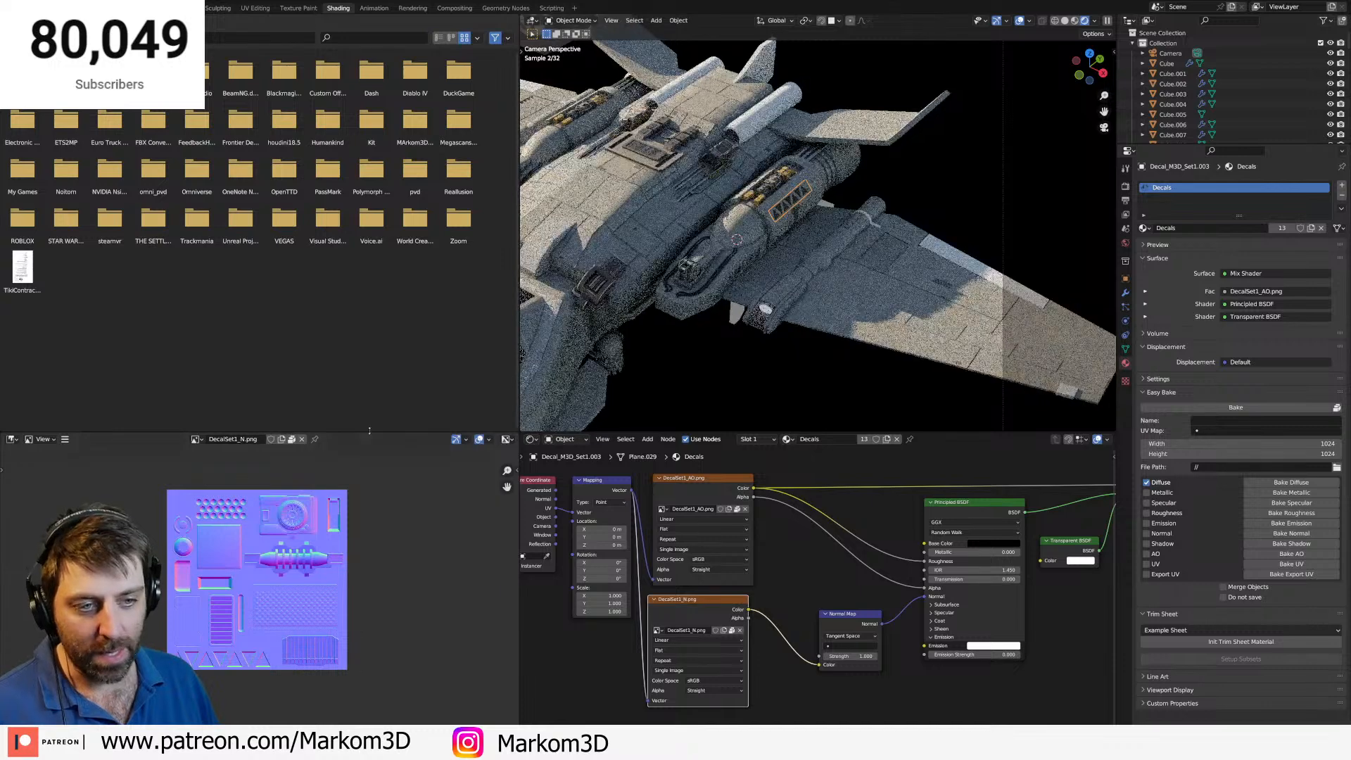
{"action": "left_click_drag", "start_coordinate": [332, 433], "coordinate": [332, 232]}
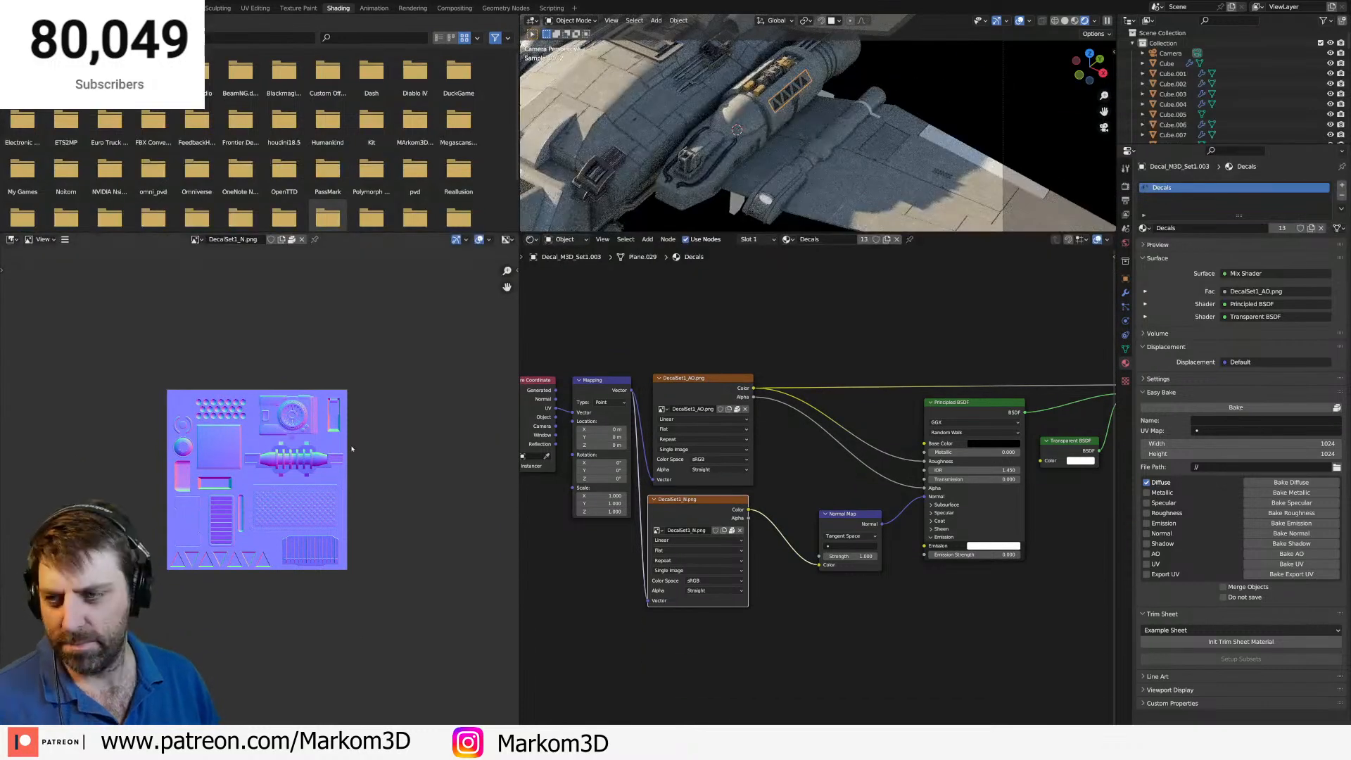
{"action": "scroll", "coordinate": [250, 473], "scroll_direction": "up", "scroll_amount": 4}
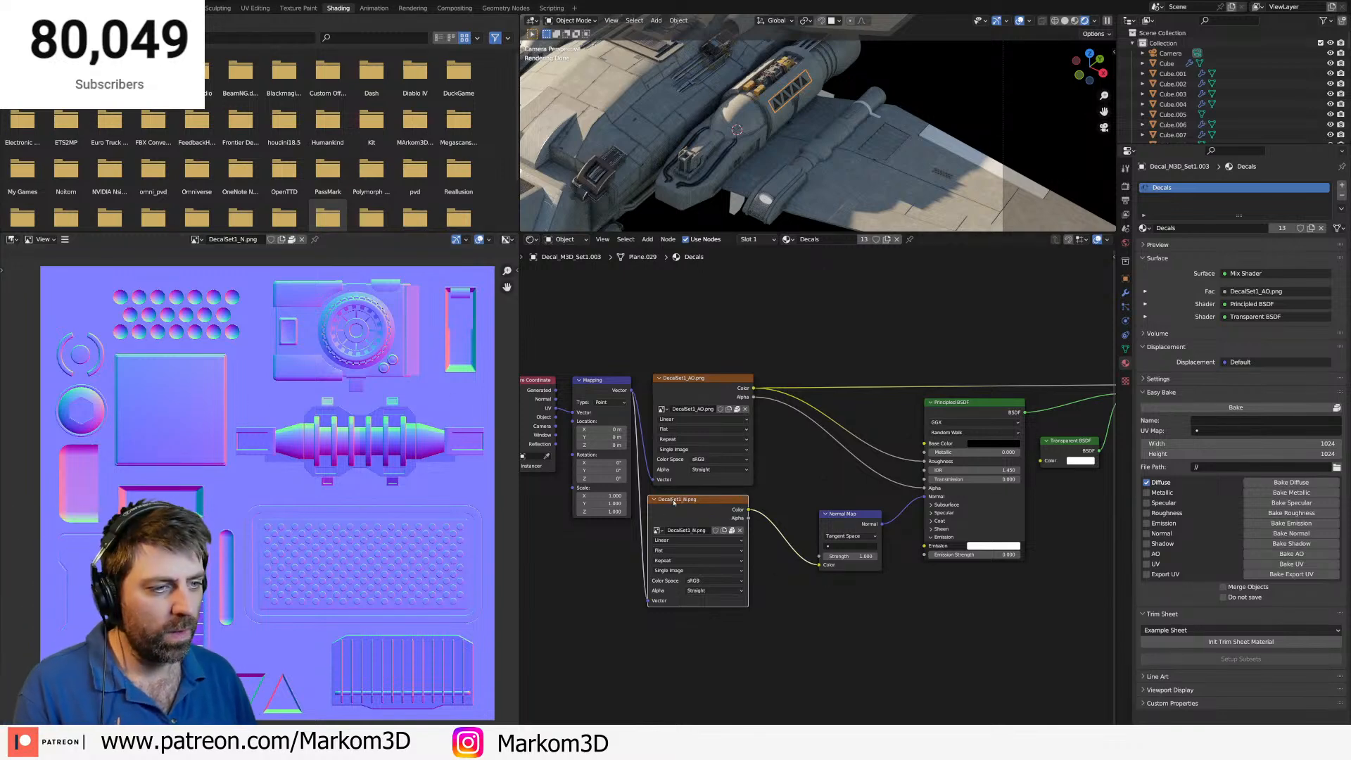
{"action": "left_click", "coordinate": [693, 380]}
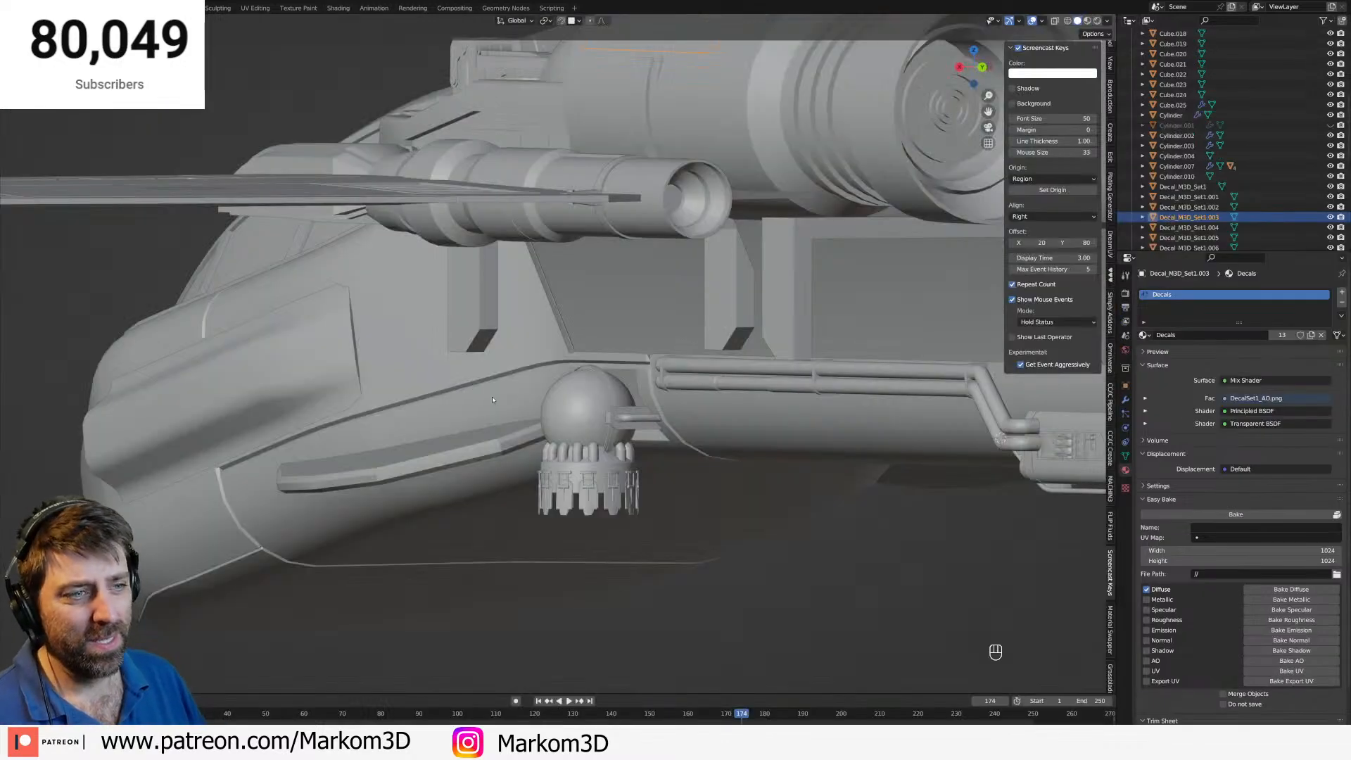
Add a centred loop cut across the top beam of each of the two bracket frames beneath the wing.
{"action": "mouse_move", "coordinate": [577, 465]}
{"action": "middle_mouse_down"}
{"action": "mouse_move", "coordinate": [562, 416]}
{"action": "mouse_move", "coordinate": [633, 420]}
{"action": "middle_mouse_up"}
{"action": "scroll", "coordinate": [496, 313], "scroll_direction": "up", "scroll_amount": 2}
{"action": "left_click", "coordinate": [506, 316]}
{"action": "scroll", "coordinate": [503, 316], "scroll_direction": "up", "scroll_amount": 5}
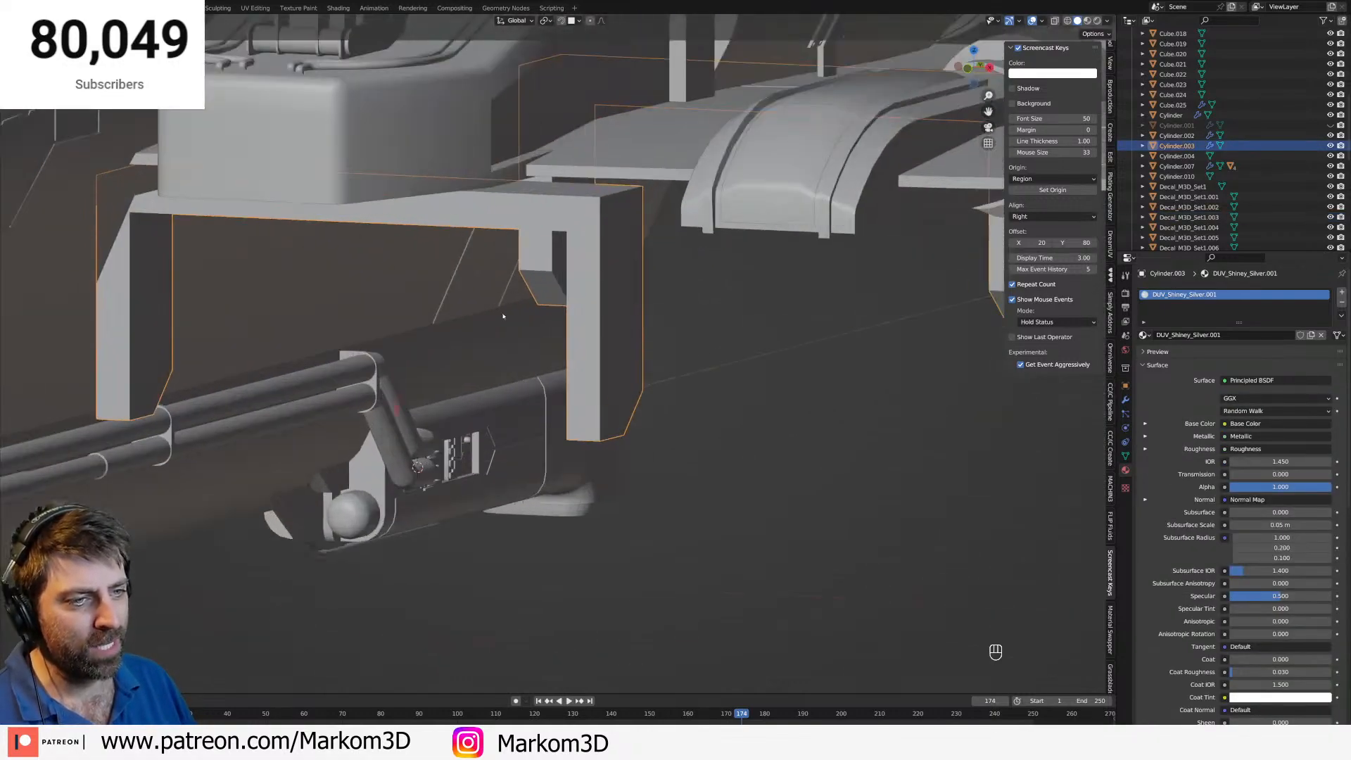
{"action": "key", "text": "Tab"}
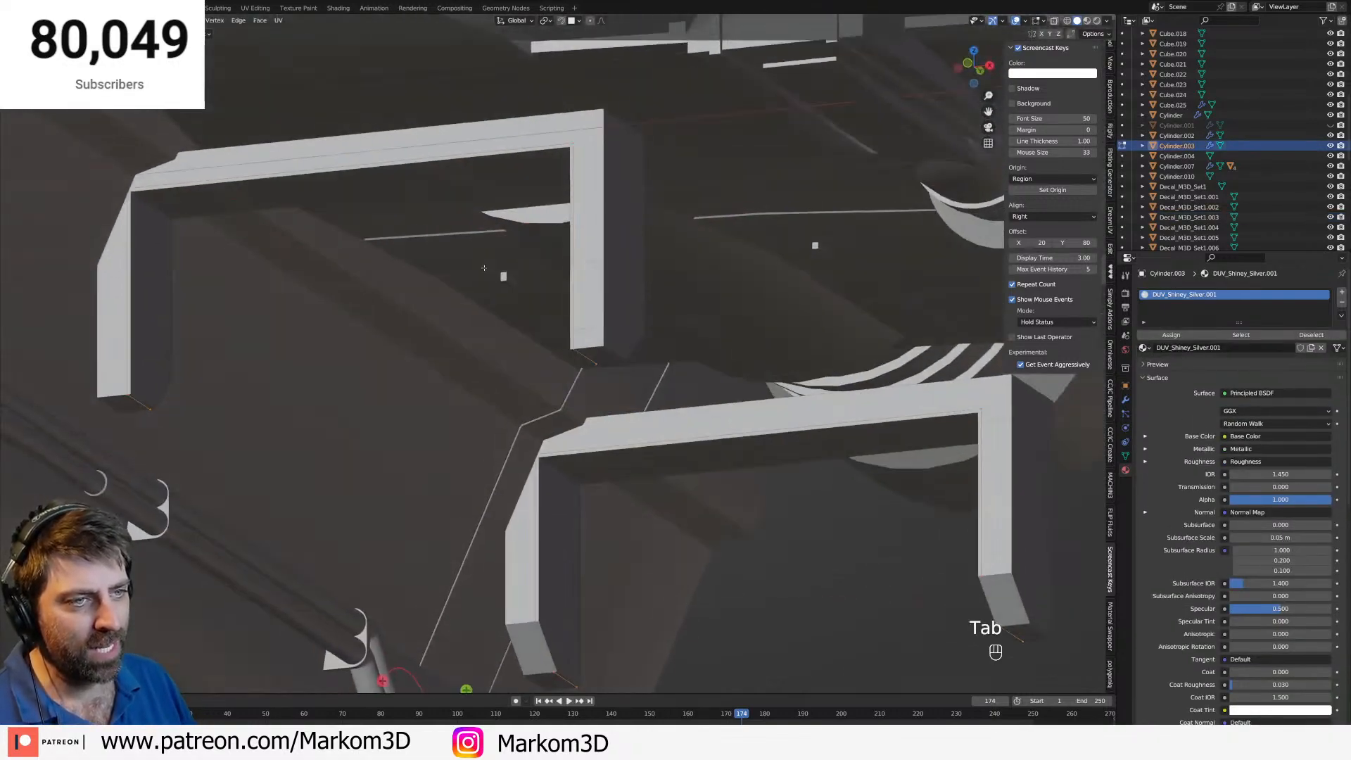
{"action": "key", "text": "z"}
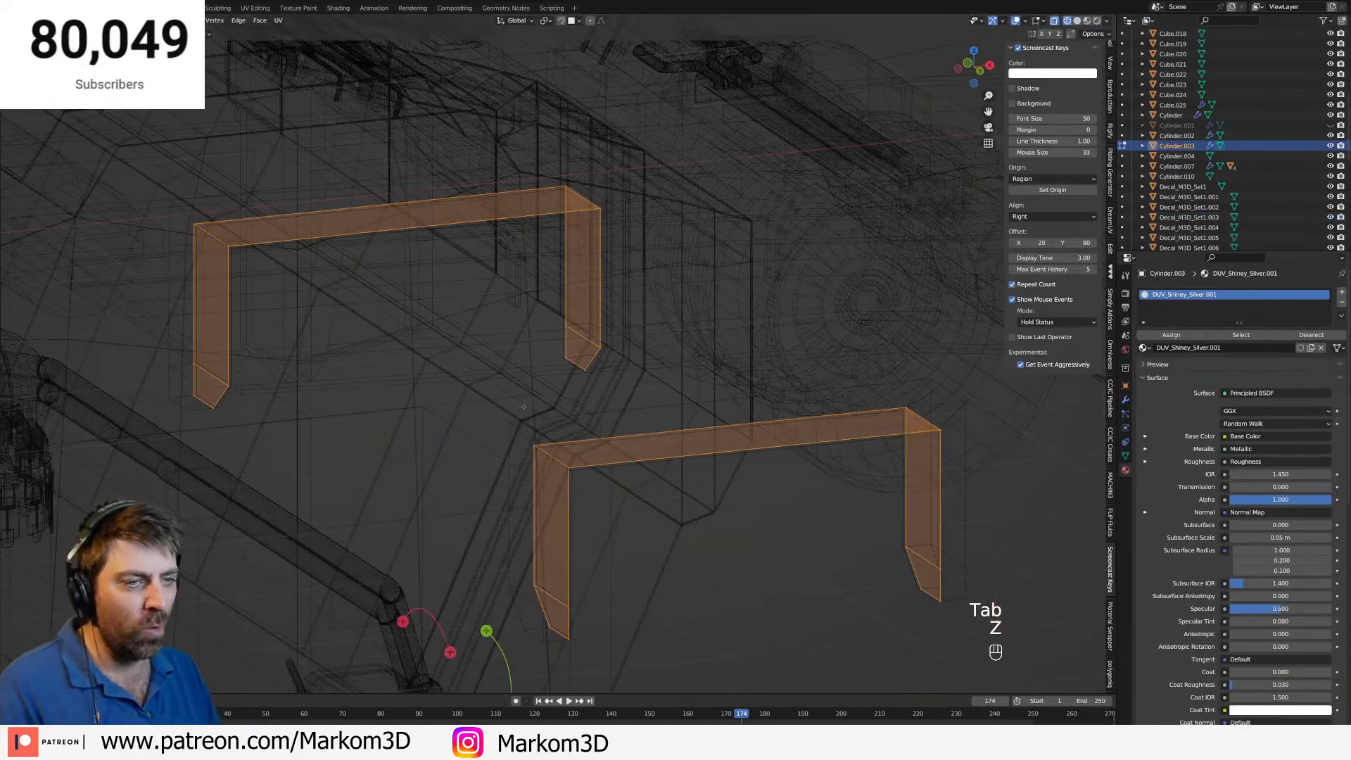
{"action": "key", "text": "ctrl+r"}
{"action": "left_click", "coordinate": [421, 228]}
{"action": "right_click", "coordinate": [421, 229]}
{"action": "key", "text": "ctrl+r"}
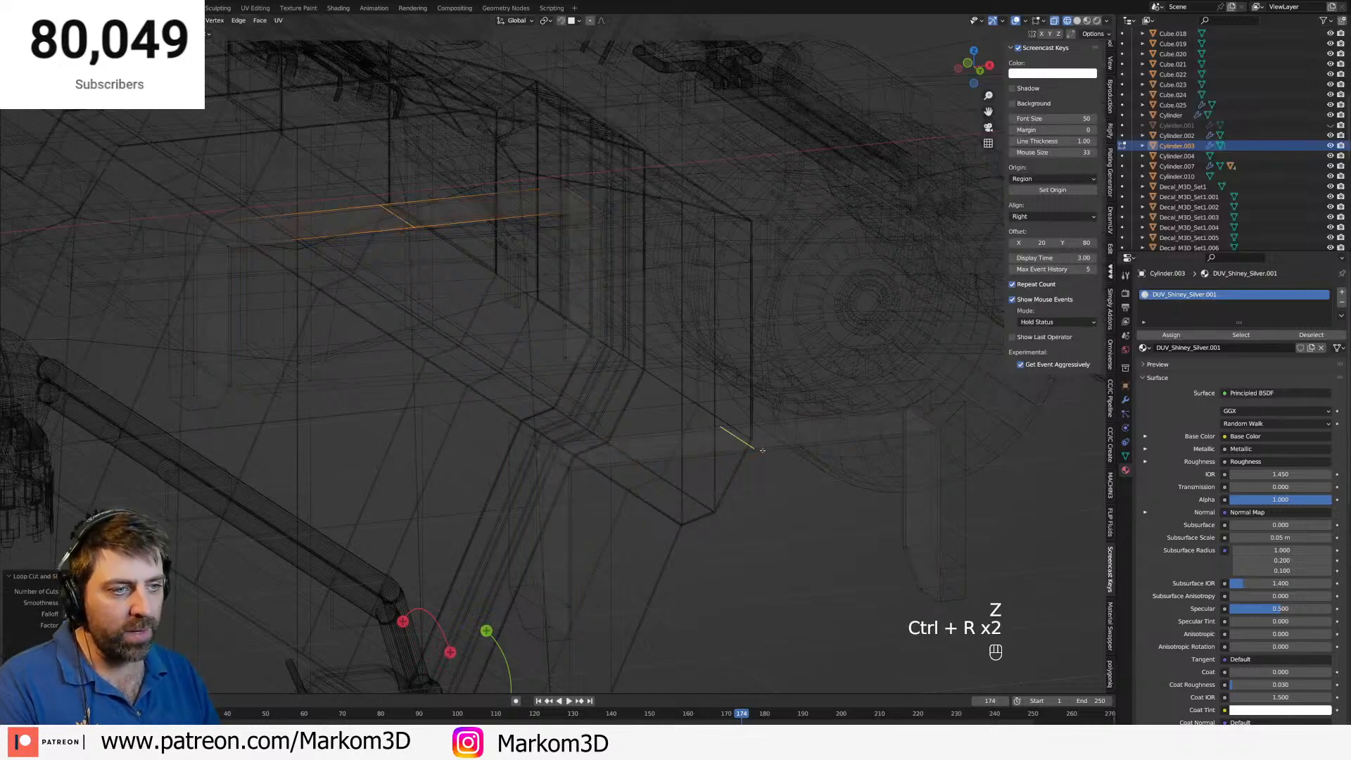
{"action": "left_click", "coordinate": [763, 449]}
{"action": "right_click", "coordinate": [708, 436]}
Select all linked geometry of the forward bracket frame and delete its vertices.
{"action": "left_click", "coordinate": [413, 224]}
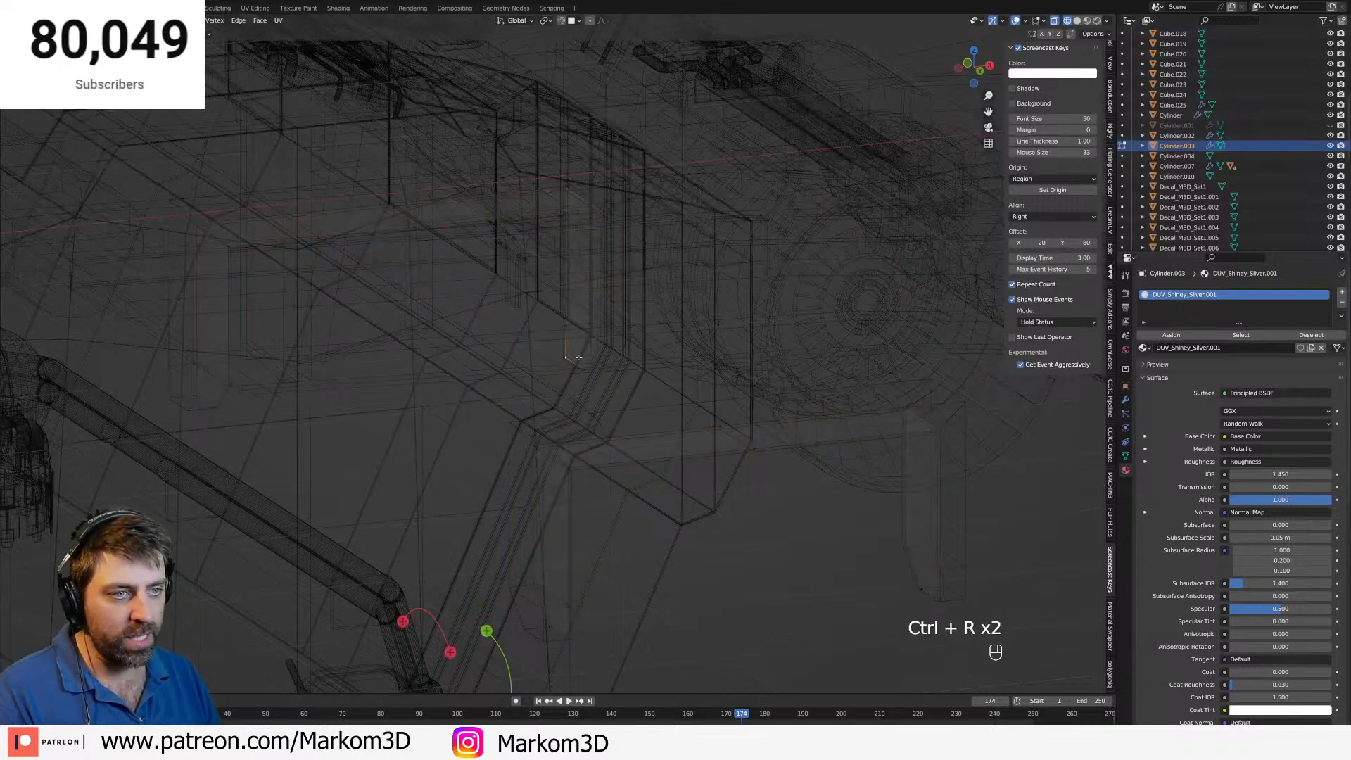
{"action": "key", "text": "ctrl+l"}
{"action": "key", "text": "Delete"}
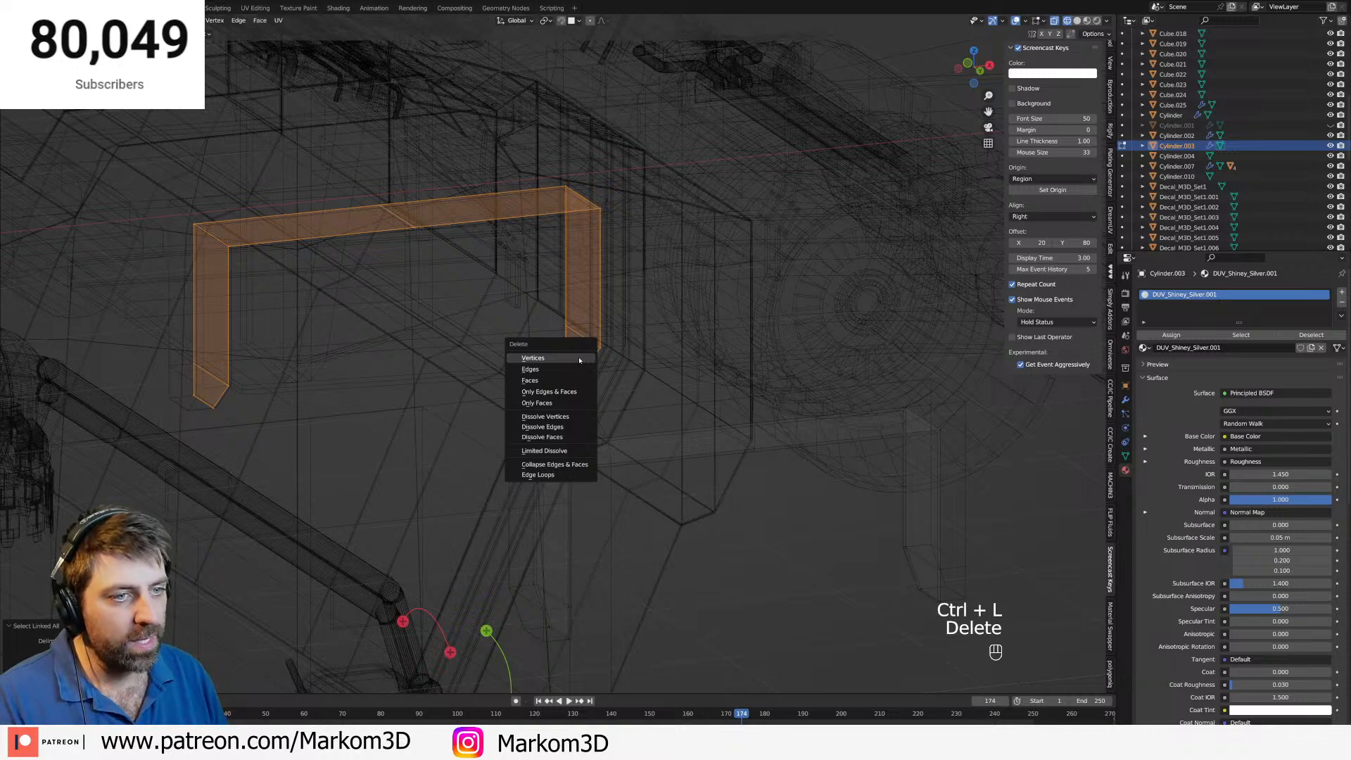
{"action": "left_click", "coordinate": [580, 360]}
Rip the remaining frame's top beam along its centre edge loop, leave mesh editing and view the ship from the side.
{"action": "key", "text": "a"}
{"action": "middle_click_drag", "start_coordinate": [789, 449], "coordinate": [727, 447], "text": "shift"}
{"action": "key", "text": "2"}
{"action": "left_click", "coordinate": [678, 445]}
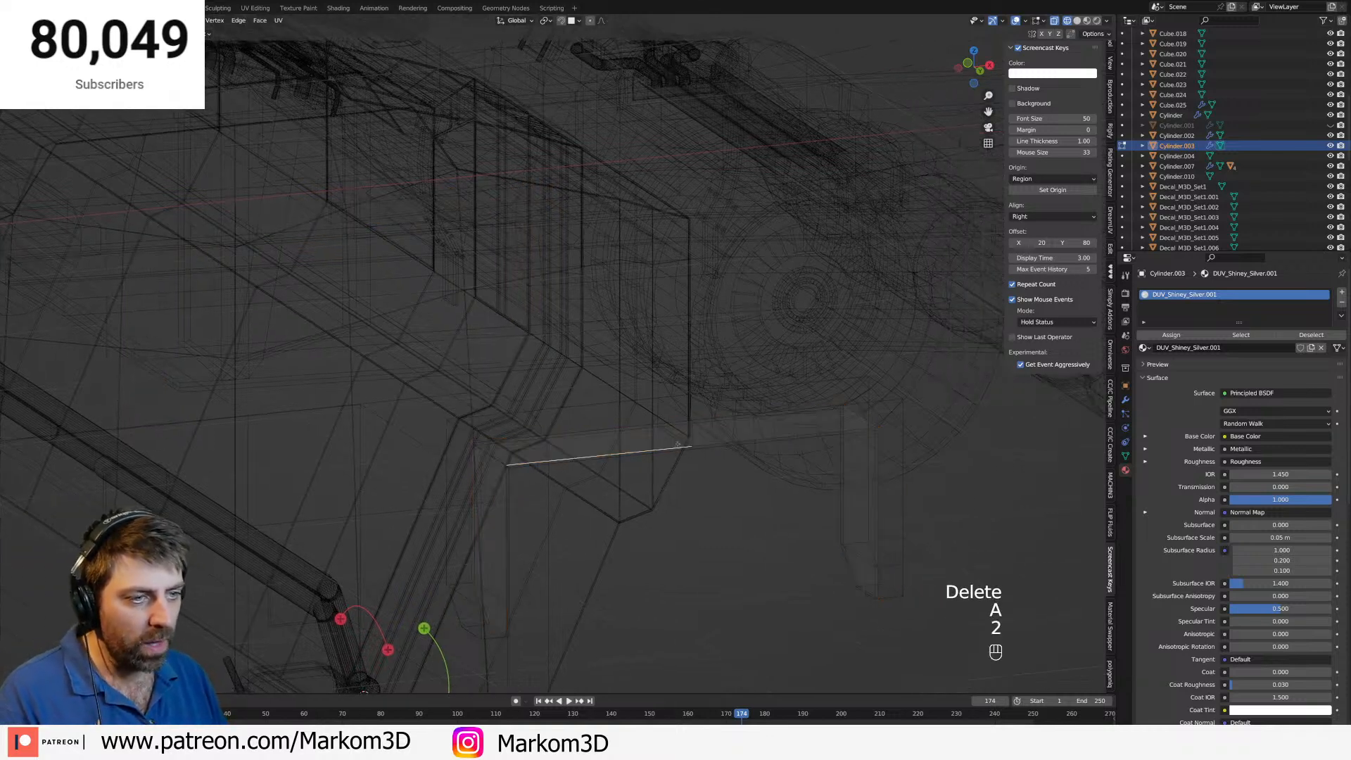
{"action": "left_click", "coordinate": [681, 443]}
{"action": "key", "text": "z"}
{"action": "left_click", "coordinate": [791, 461]}
{"action": "middle_click_drag", "start_coordinate": [679, 475], "coordinate": [716, 381], "text": "shift"}
{"action": "key", "text": "v"}
{"action": "key", "text": "Tab"}
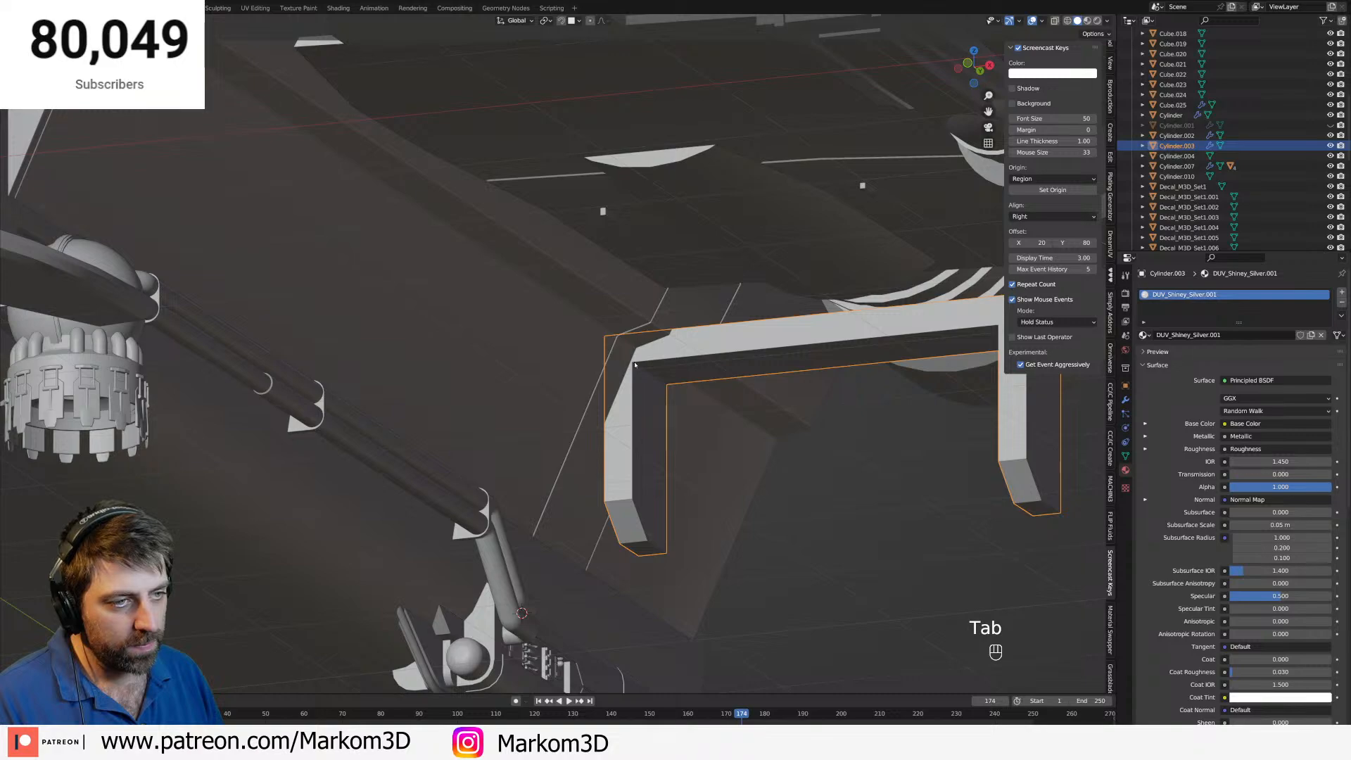
{"action": "scroll", "coordinate": [636, 354], "scroll_direction": "down", "scroll_amount": 3}
{"action": "middle_click_drag", "start_coordinate": [637, 354], "coordinate": [494, 401]}
{"action": "scroll", "coordinate": [494, 402], "scroll_direction": "down", "scroll_amount": 3}
{"action": "key", "text": "KP_3"}
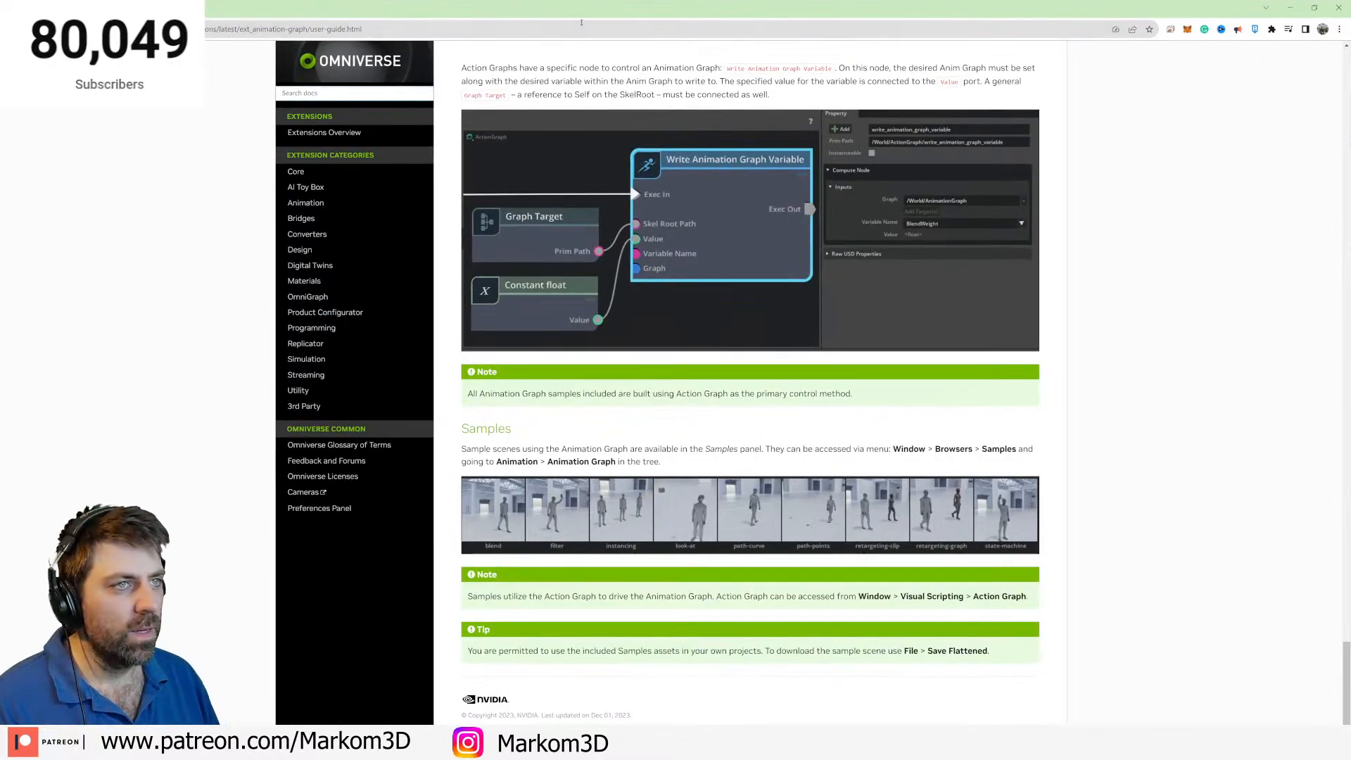
Switch to the web browser and search Google for the standard size of a shipping container.
{"action": "left_click", "coordinate": [582, 22]}
{"action": "type", "text": "what is the s"}
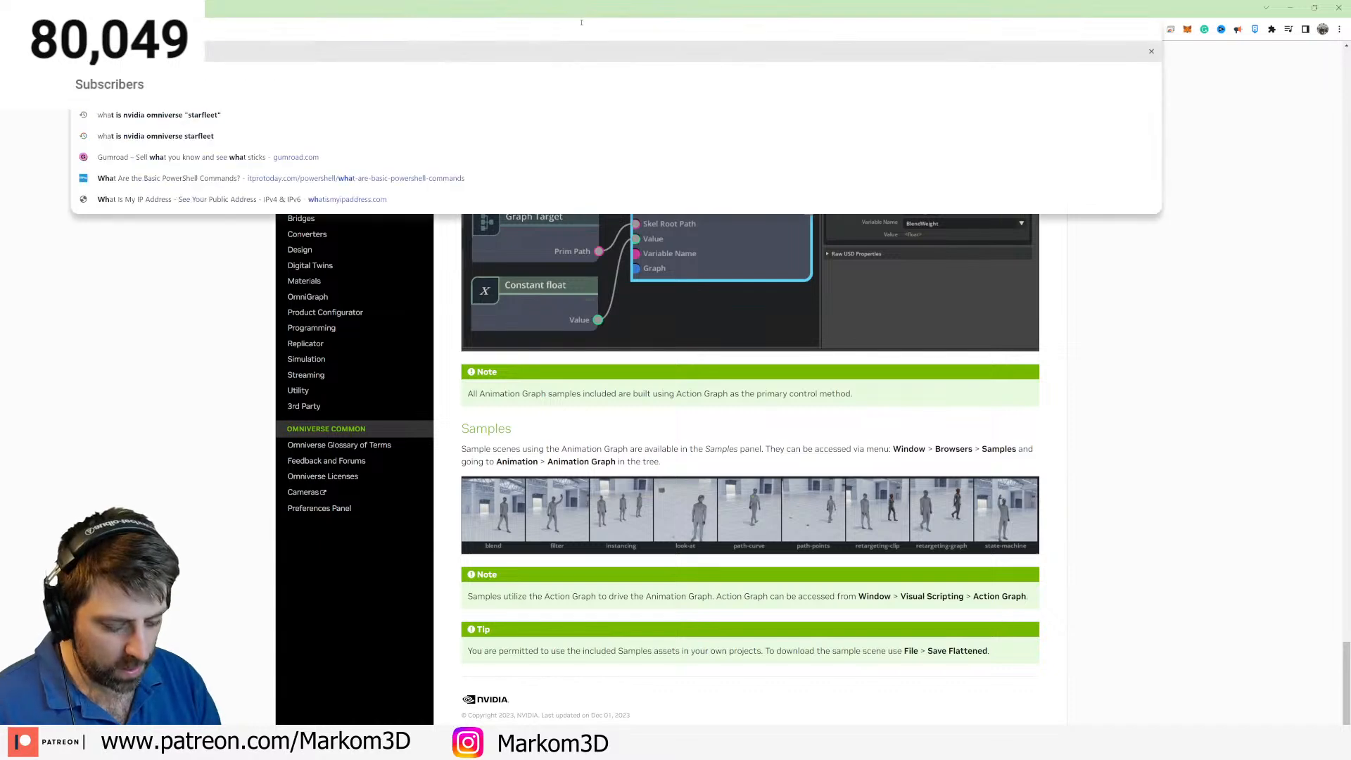
{"action": "type", "text": "tandard"}
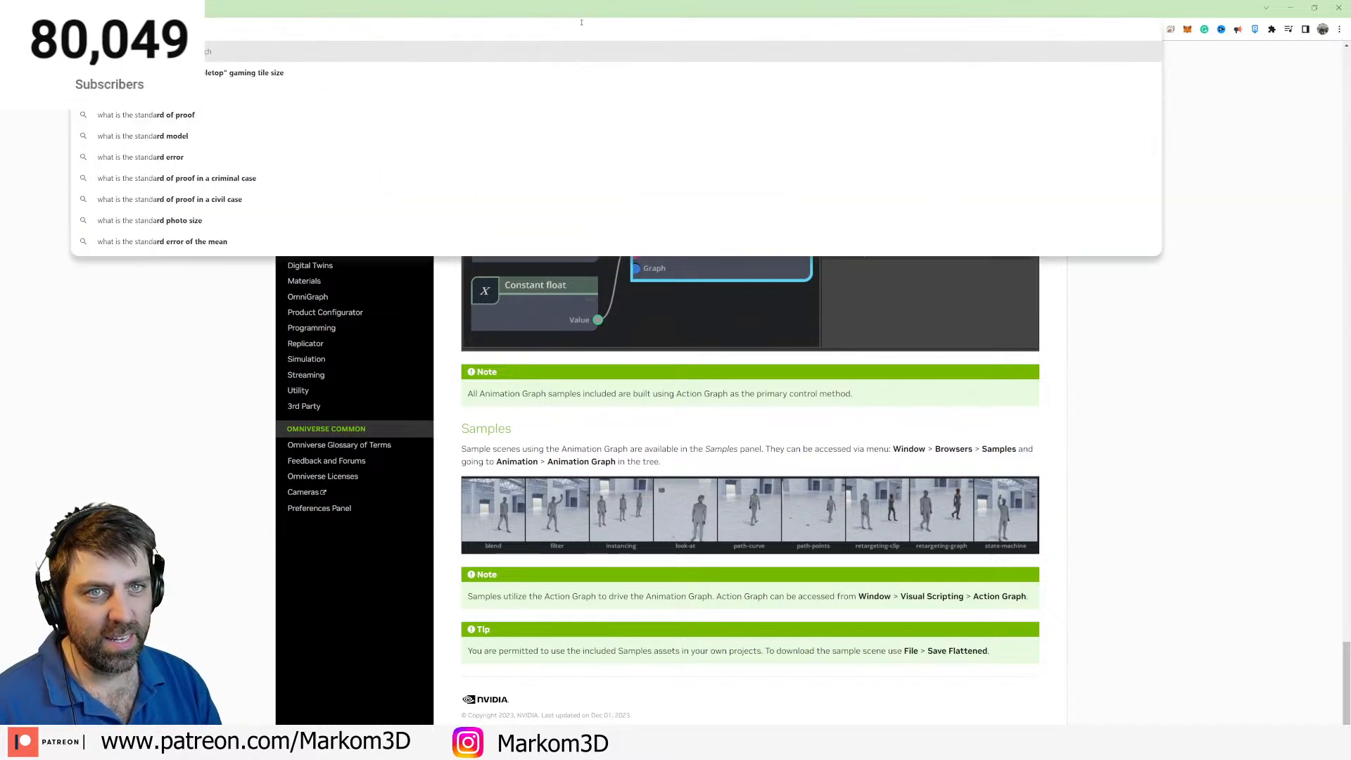
{"action": "type", "text": " d"}
{"action": "key", "text": "BackSpace"}
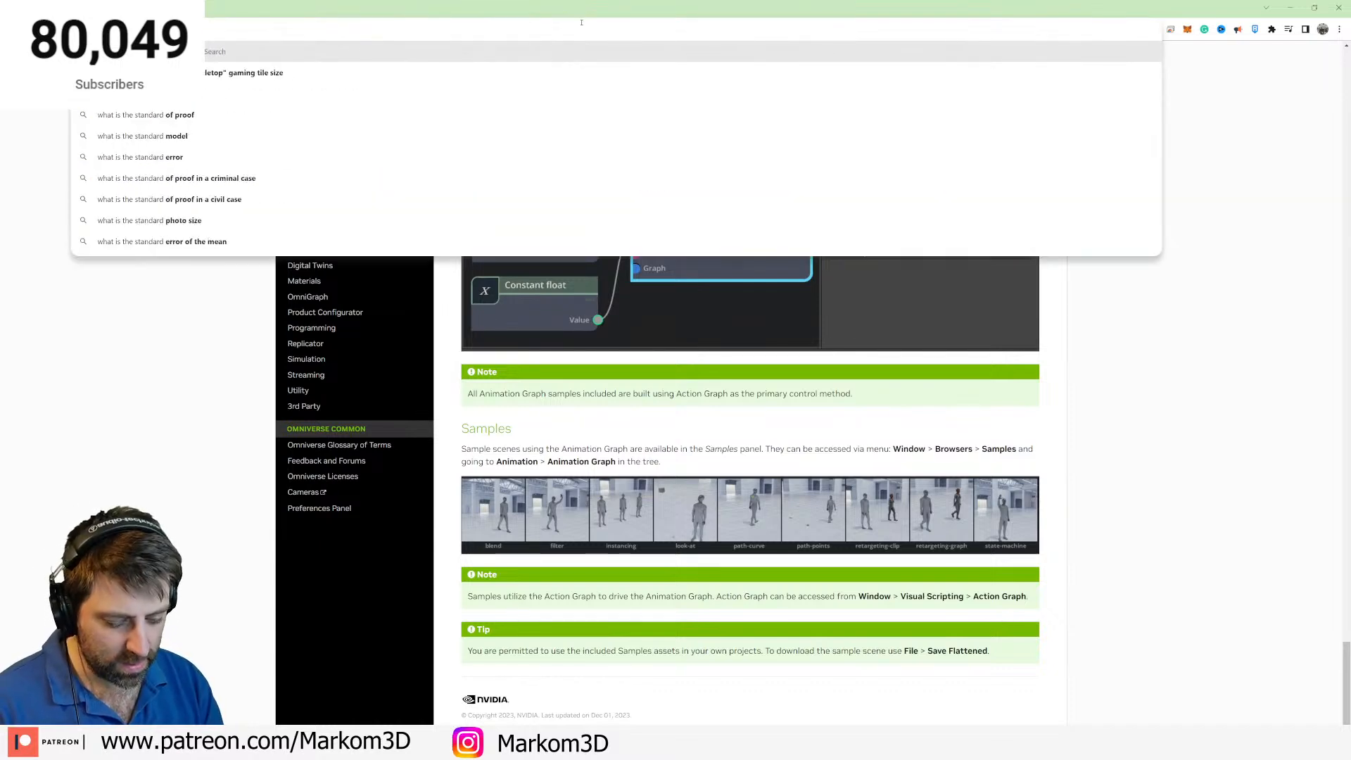
{"action": "type", "text": "height shipping cont"}
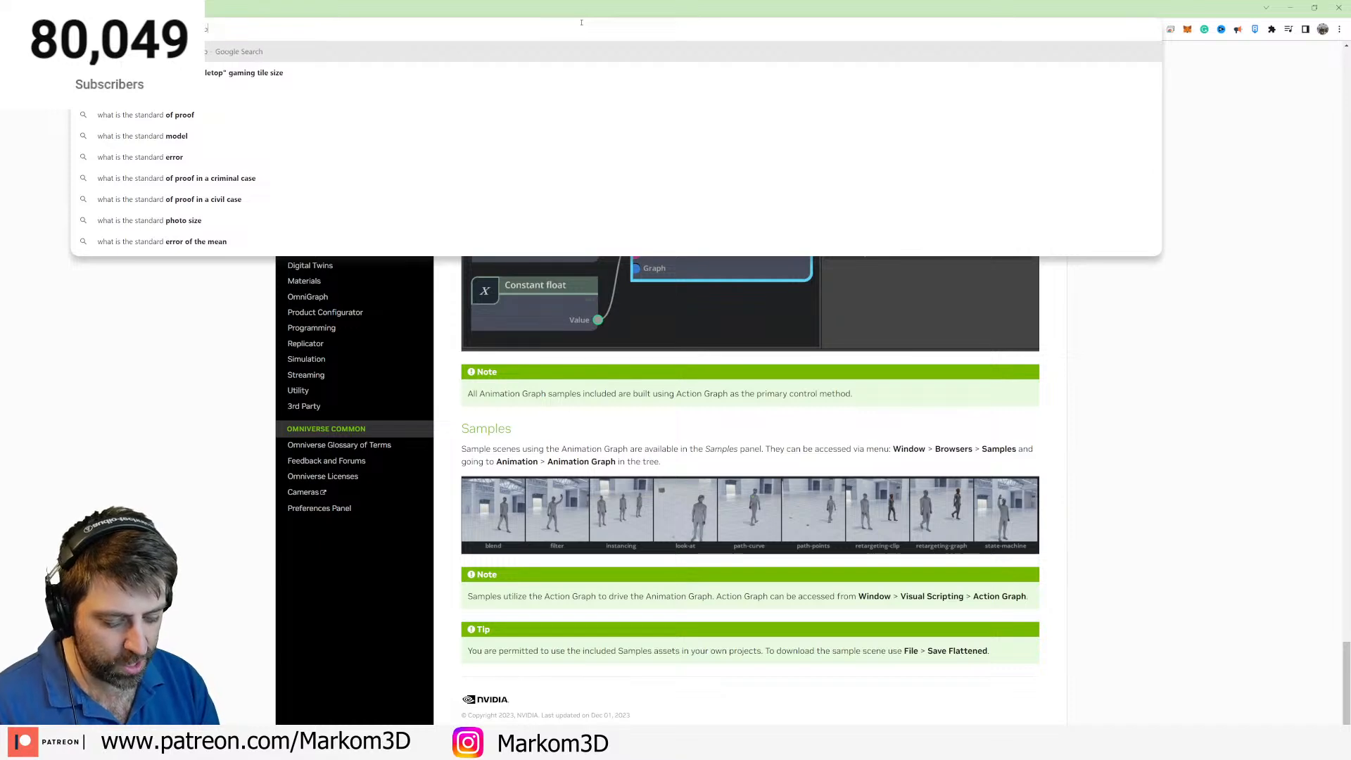
{"action": "type", "text": "ainer"}
{"action": "key", "text": "Return"}
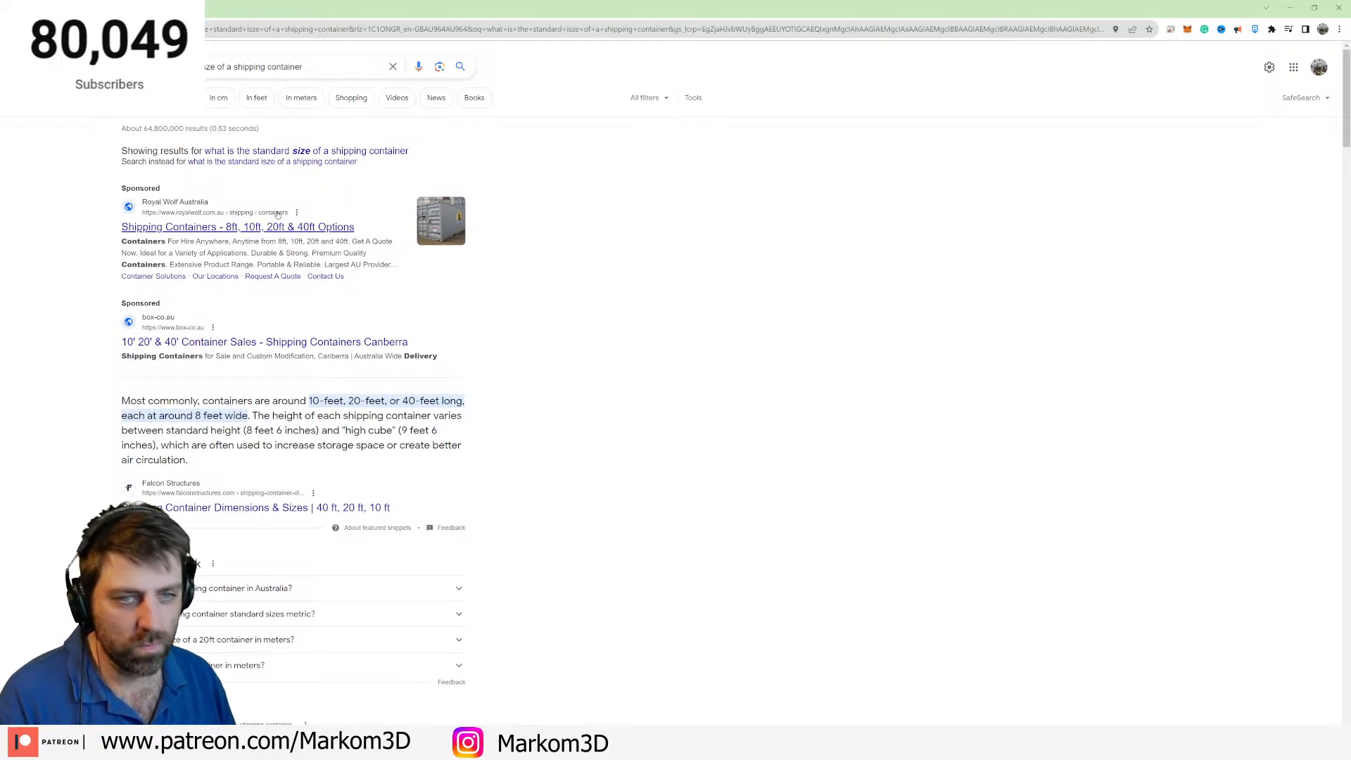
Open the Falcon Structures container dimensions page and examine the exterior dimensions in its specs table, particularly the 10-foot container.
{"action": "left_click", "coordinate": [283, 511]}
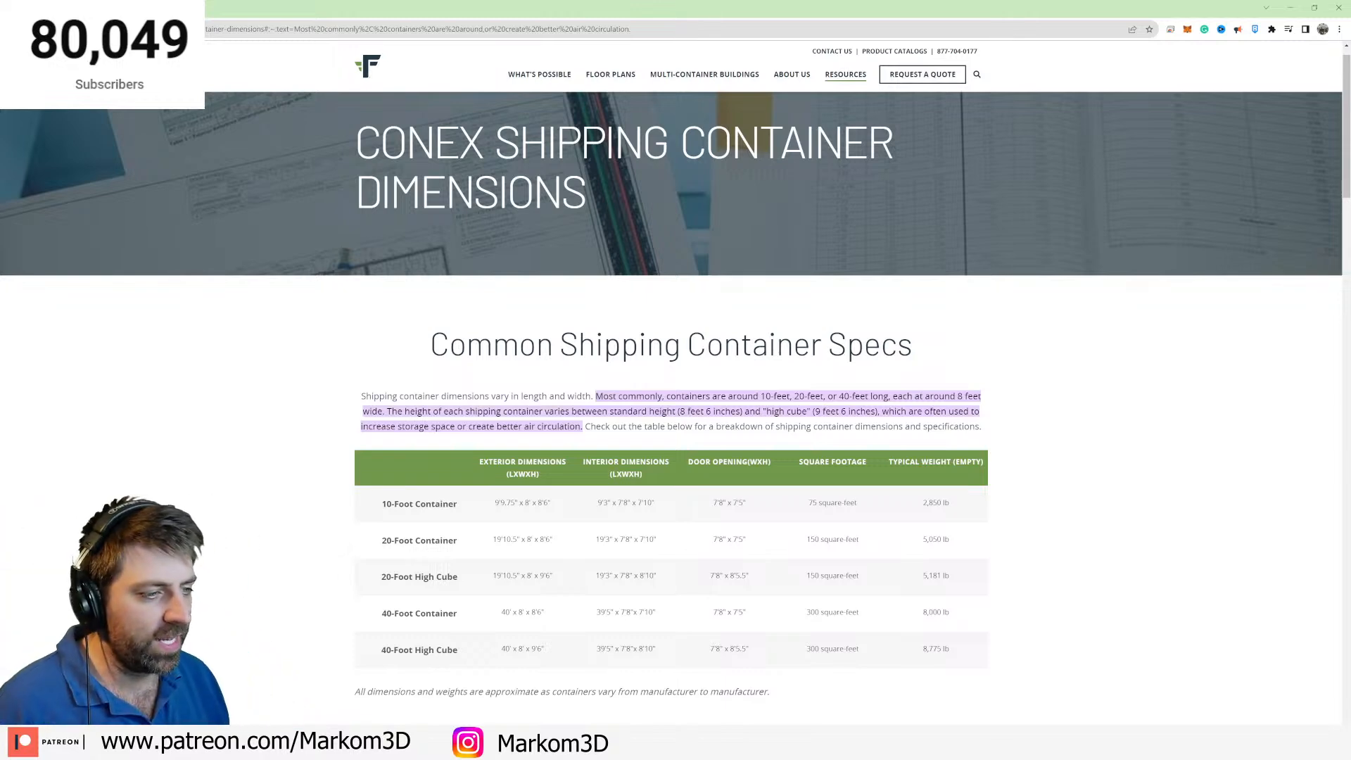
{"action": "scroll", "coordinate": [294, 503], "scroll_direction": "down", "scroll_amount": 5}
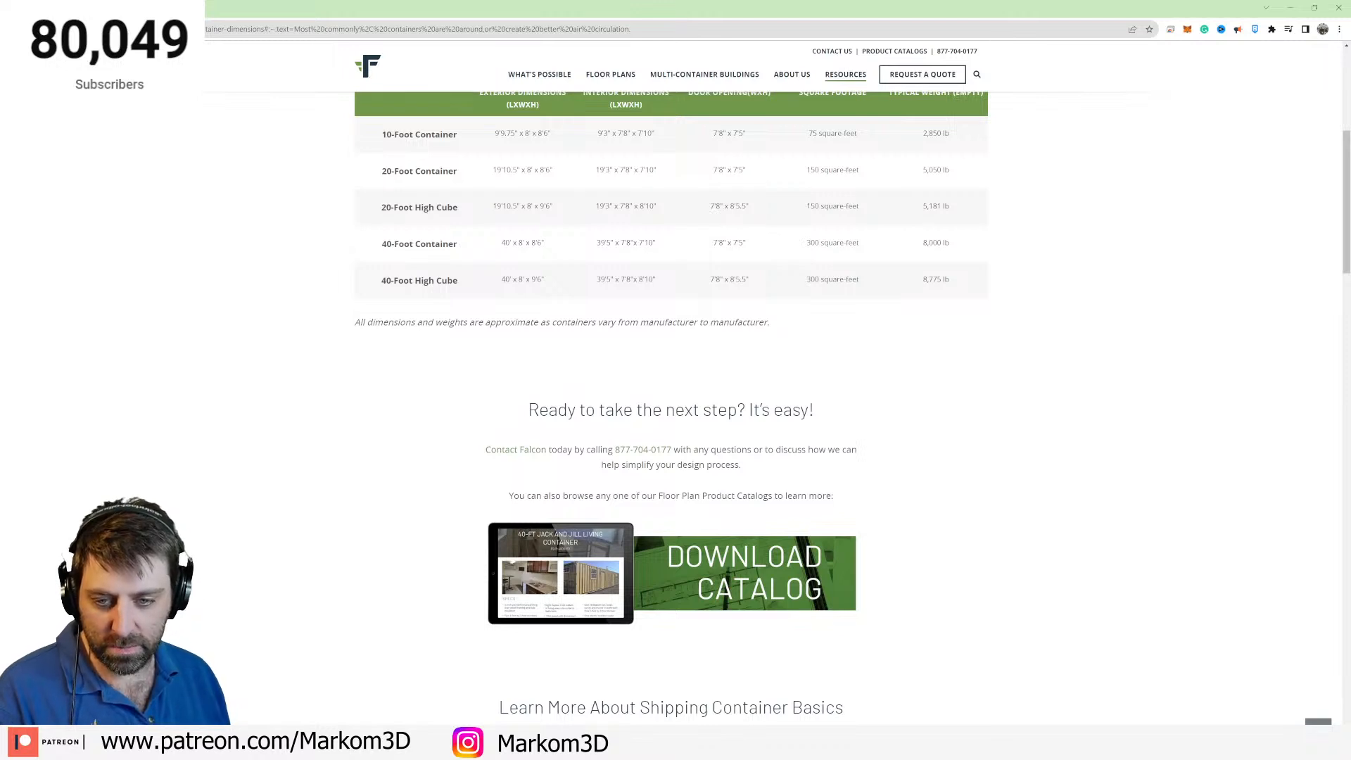
{"action": "scroll", "coordinate": [313, 330], "scroll_direction": "up", "scroll_amount": 2}
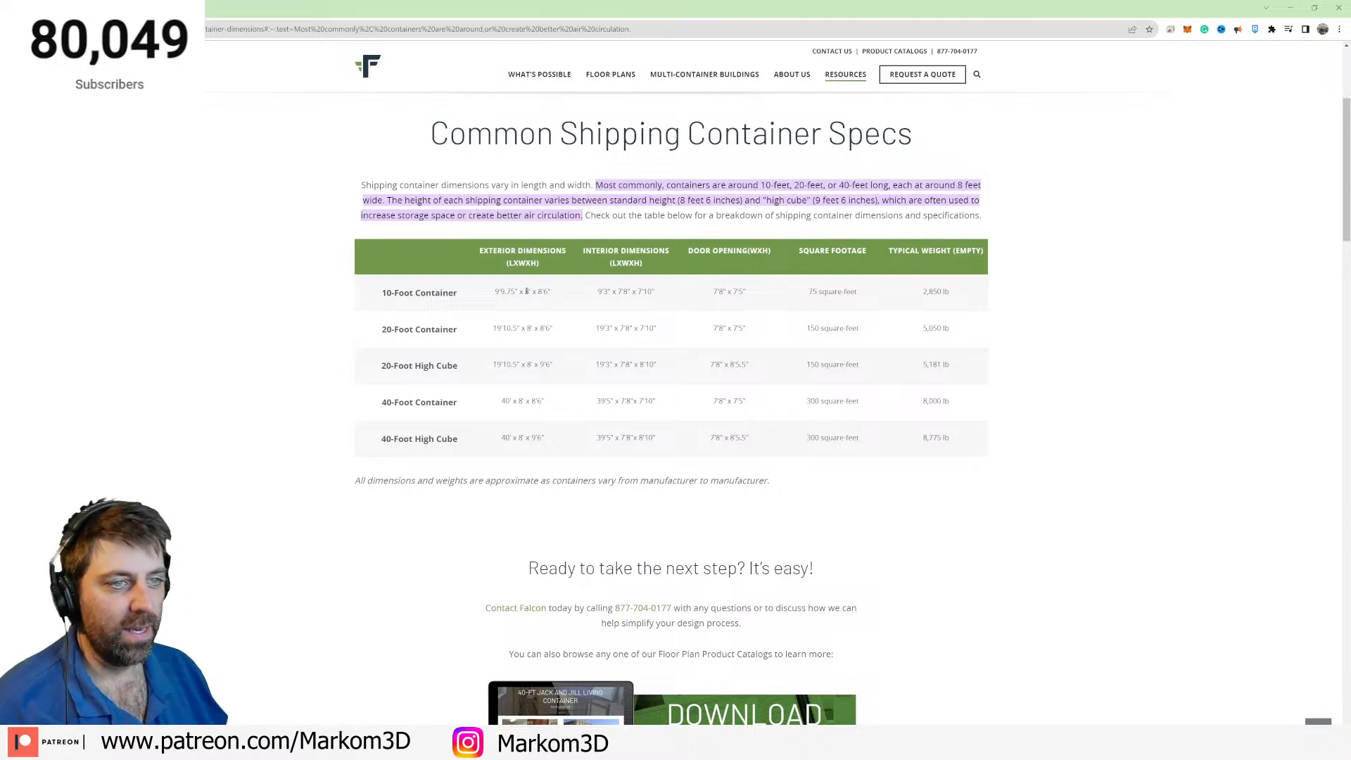
{"action": "left_click_drag", "start_coordinate": [495, 291], "coordinate": [516, 292]}
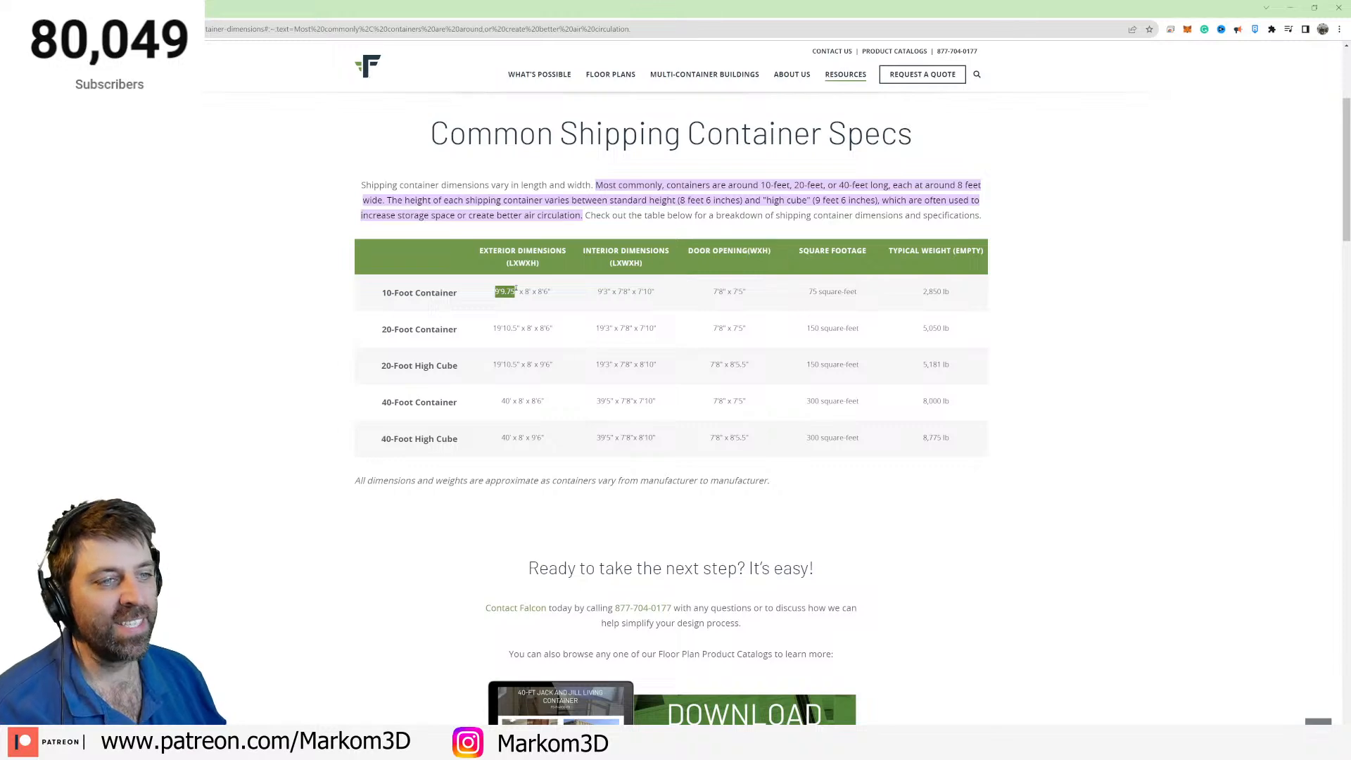
{"action": "scroll", "coordinate": [516, 290], "scroll_direction": "up", "scroll_amount": 2}
{"action": "scroll", "coordinate": [517, 362], "scroll_direction": "down", "scroll_amount": 1}
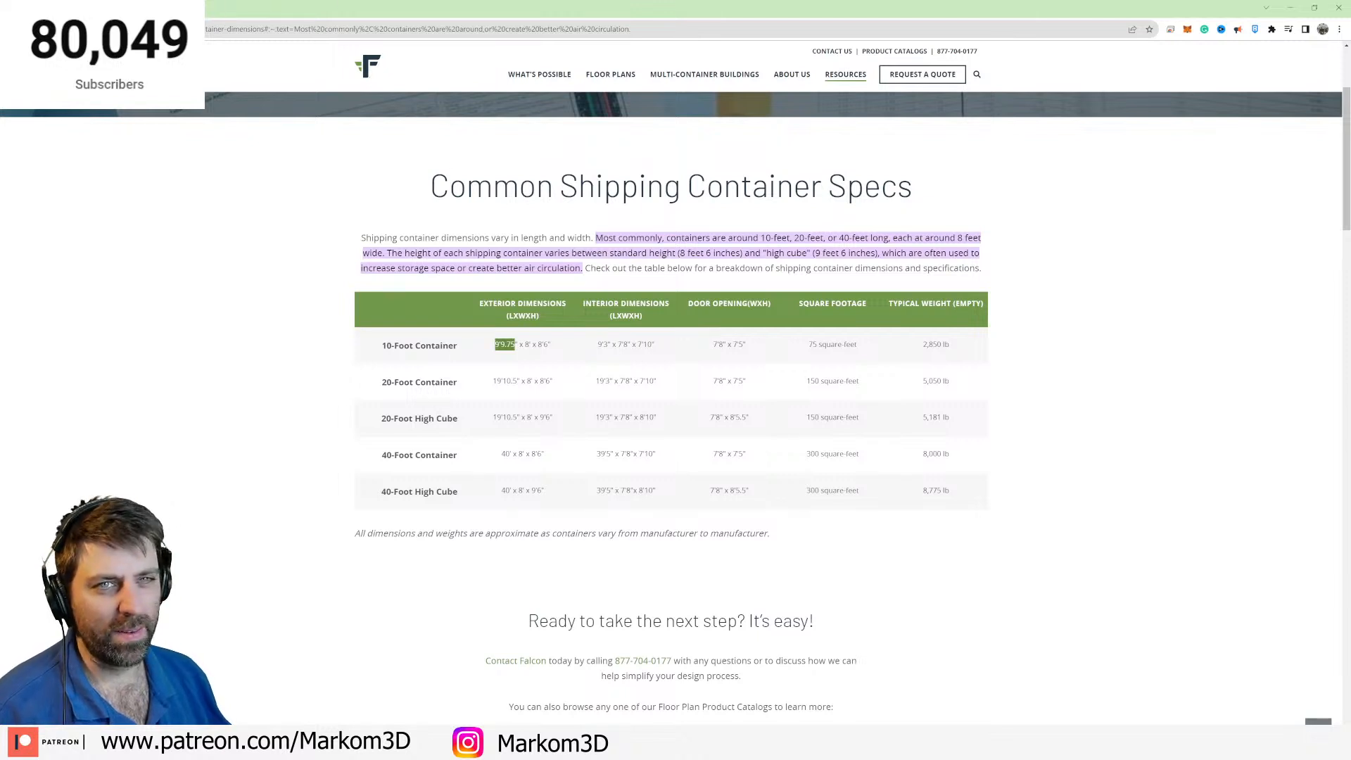
In a new browser tab, look up "ft to m", convert 8 feet to metres and close the tab.
{"action": "key", "text": "ctrl+t"}
{"action": "left_click", "coordinate": [605, 230]}
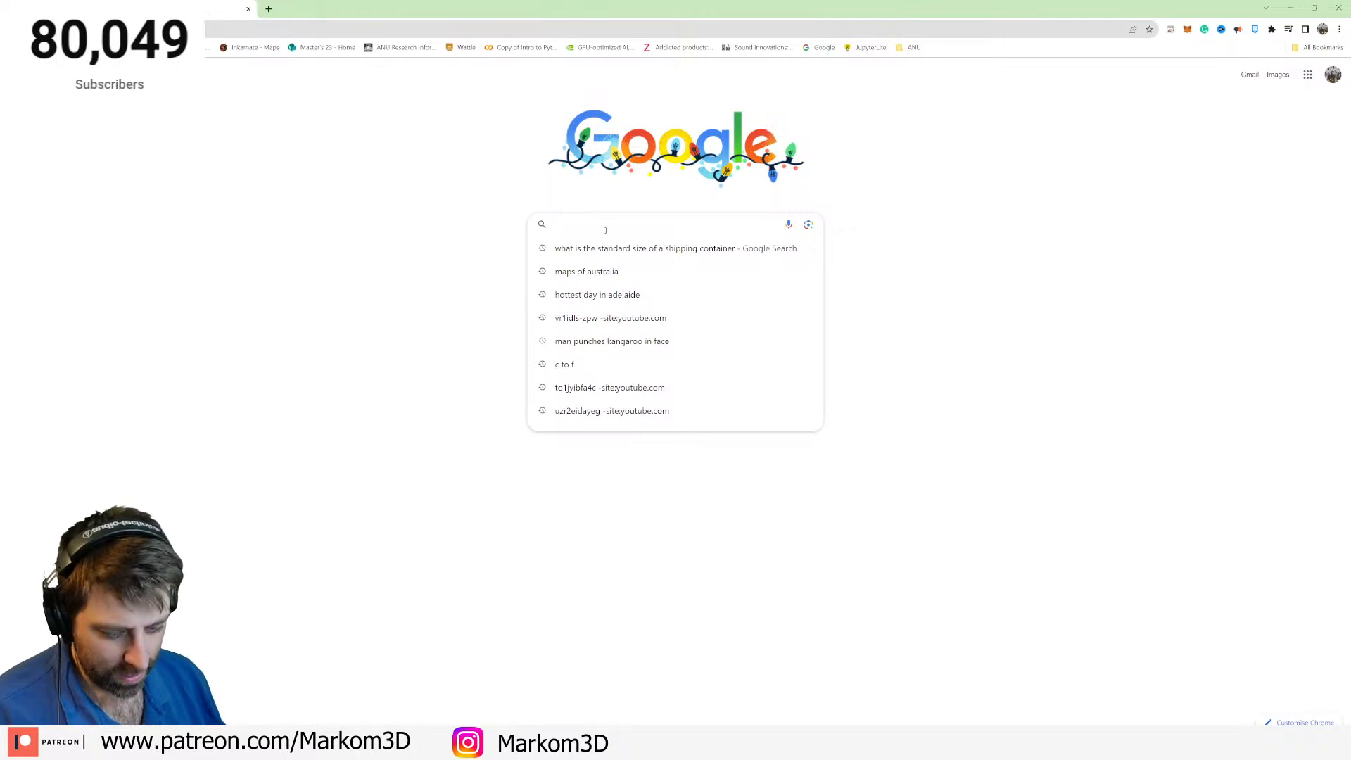
{"action": "type", "text": "ft to m"}
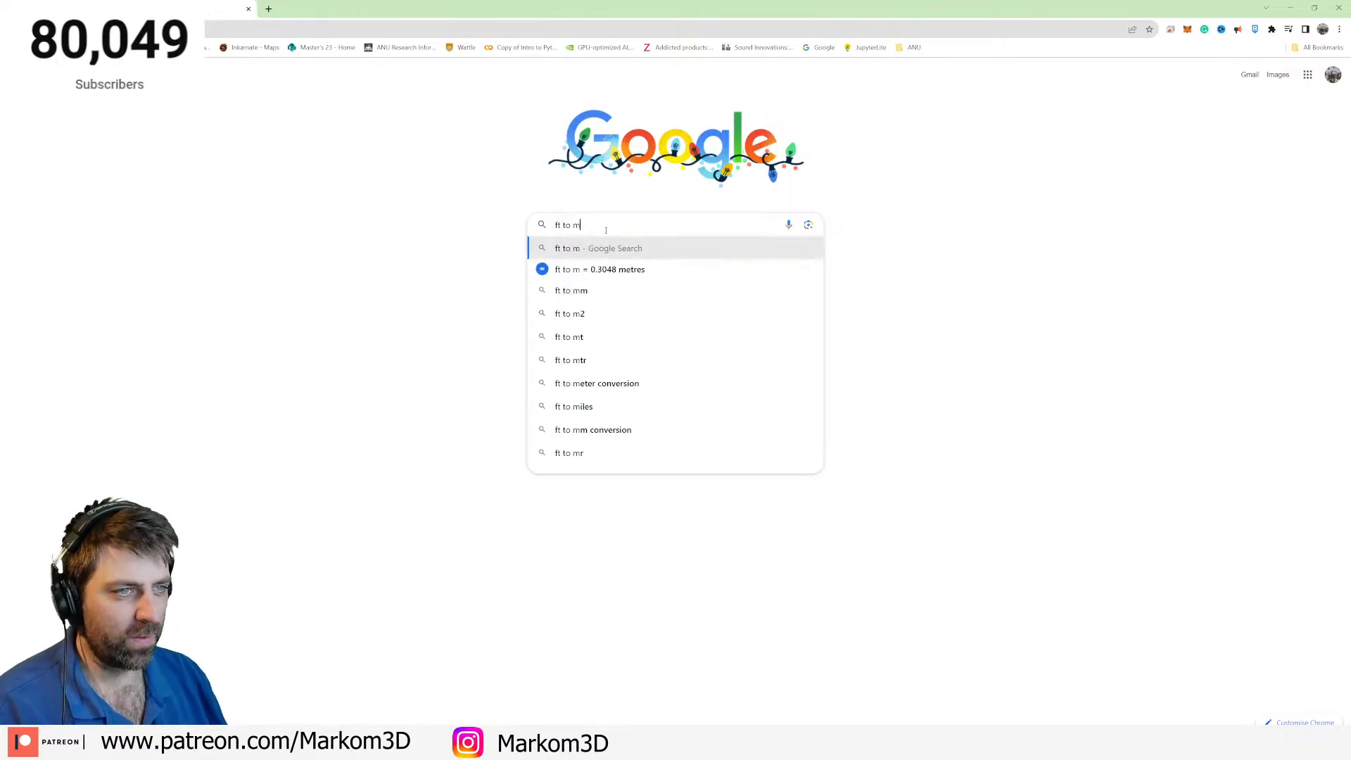
{"action": "key", "text": "Down"}
{"action": "key", "text": "Return"}
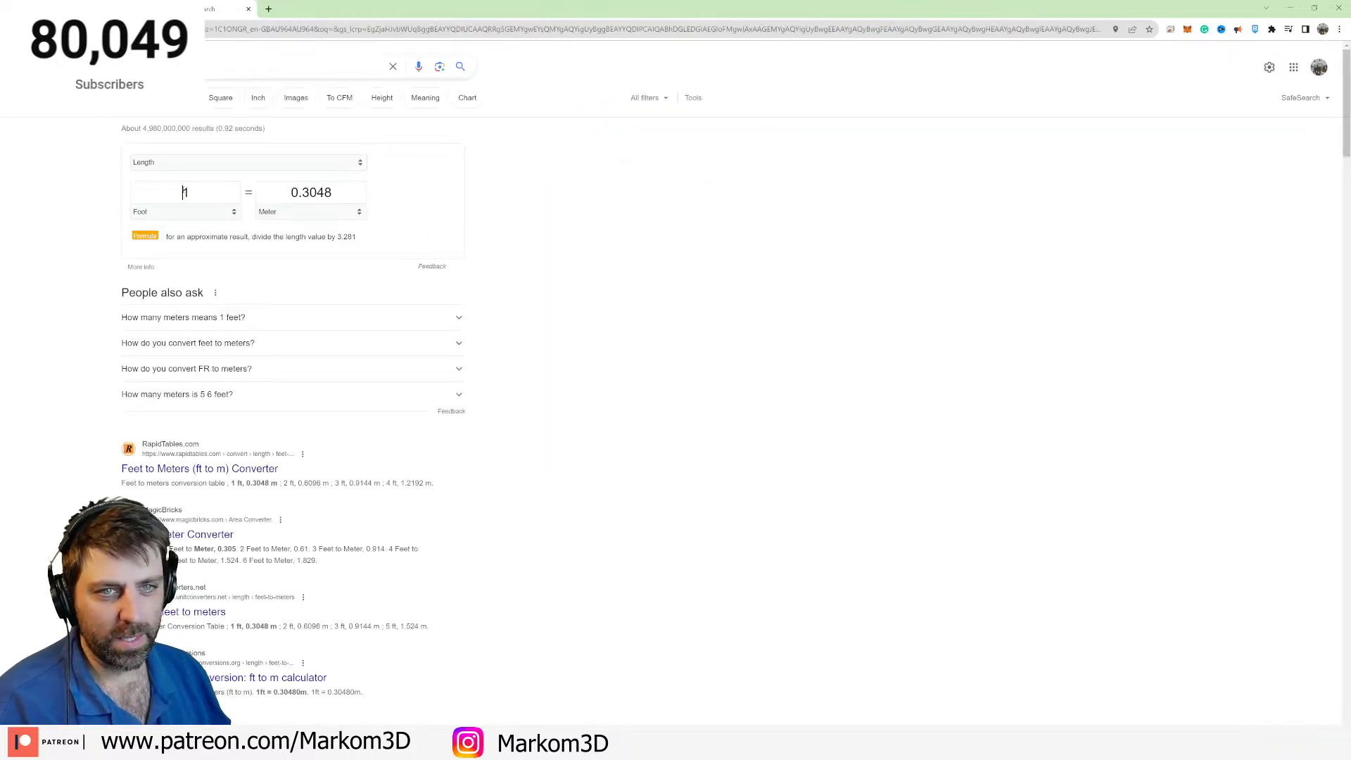
{"action": "double_click", "coordinate": [185, 192]}
{"action": "type", "text": "8"}
{"action": "double_click", "coordinate": [185, 192]}
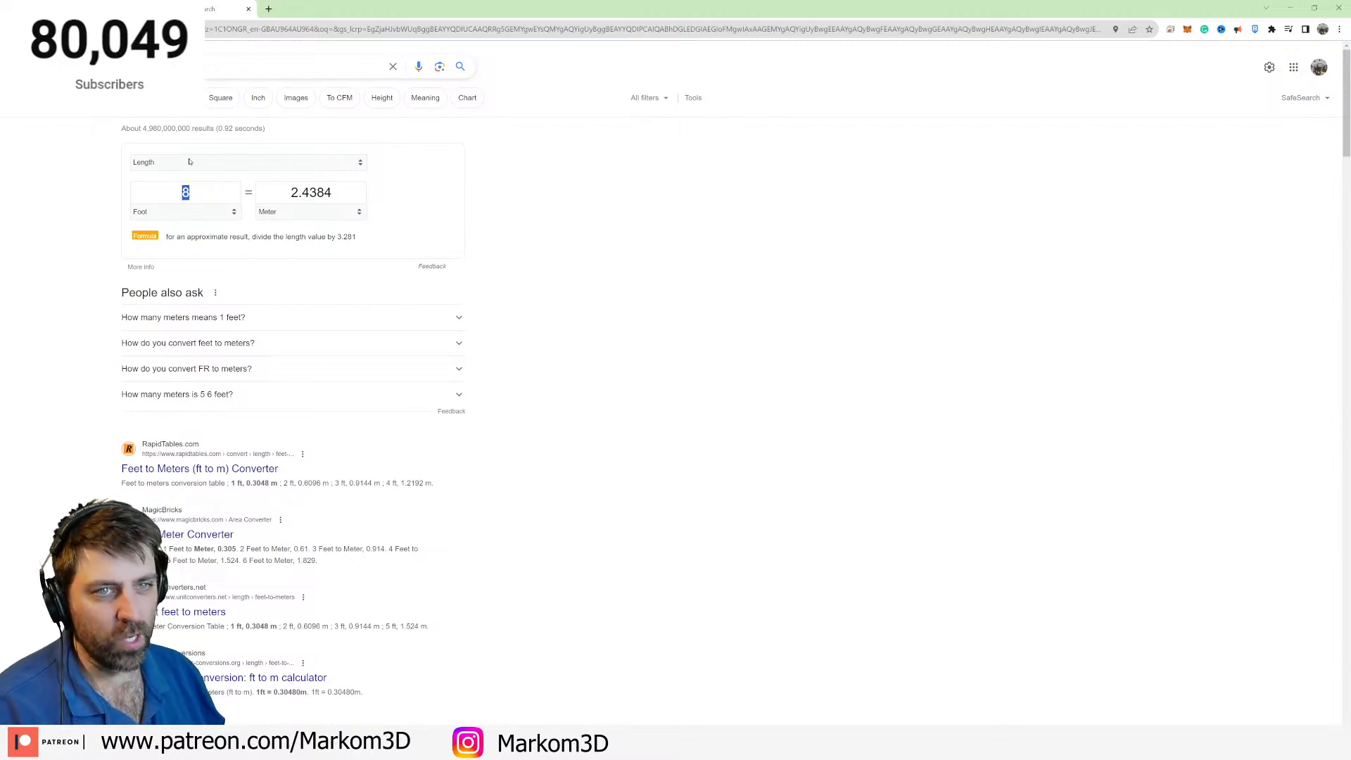
{"action": "left_click", "coordinate": [248, 9]}
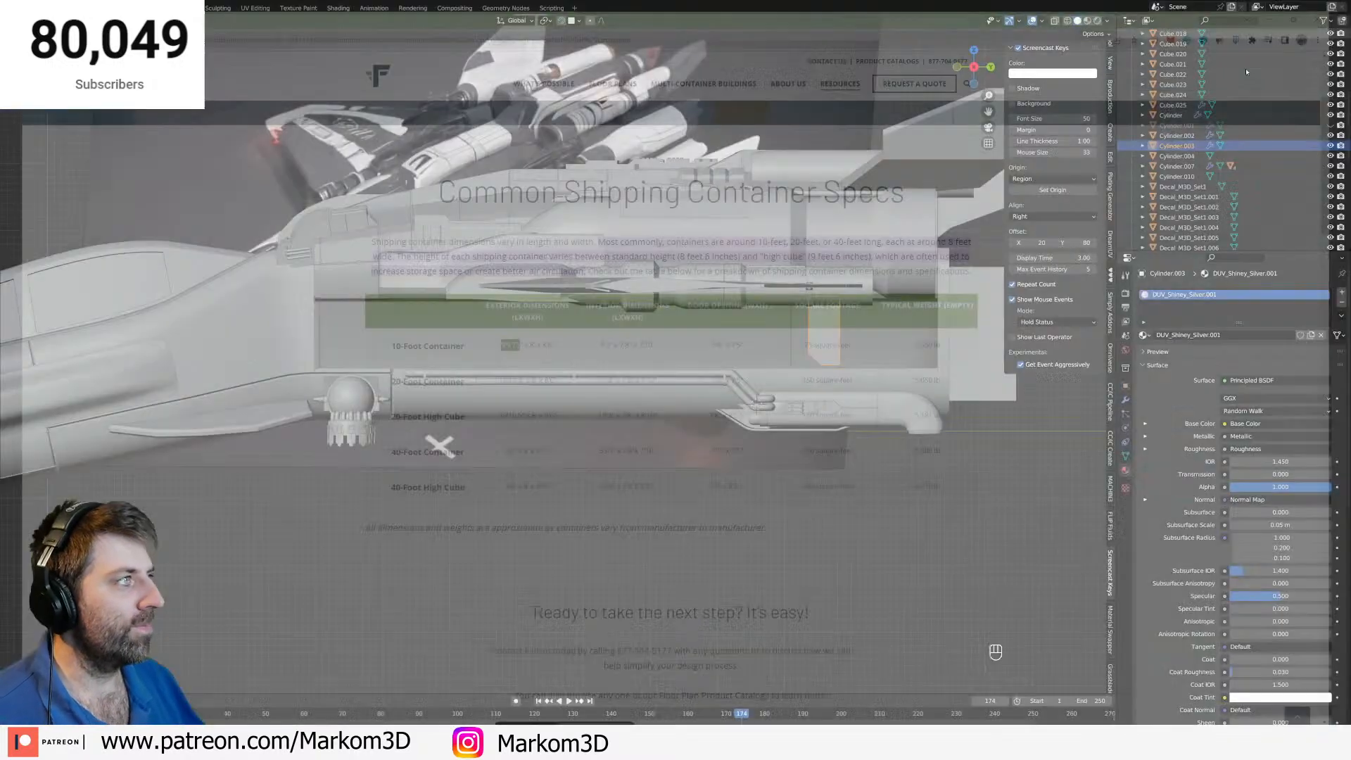
Back in Blender, view the ship from above, snap the 3D cursor to the world origin and add a cube there.
{"action": "key", "text": "shift"}
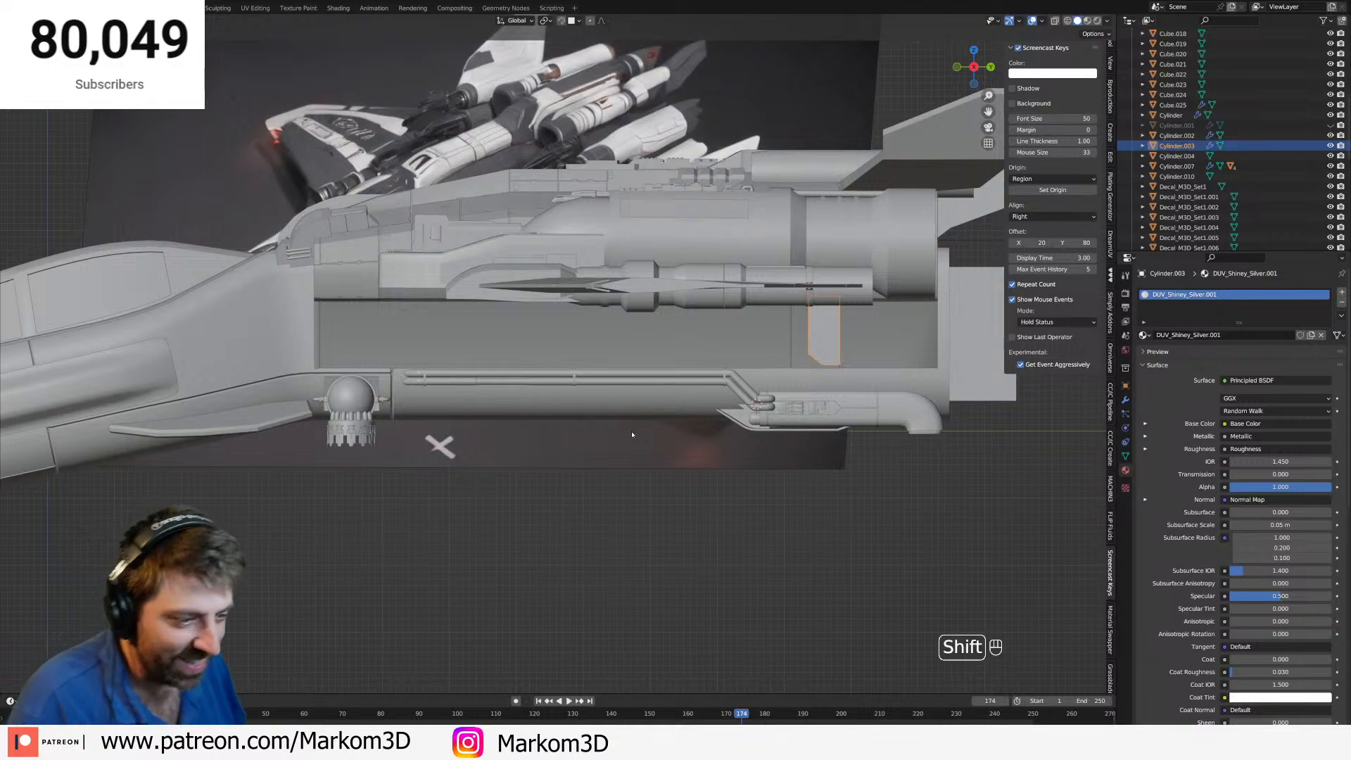
{"action": "key", "text": "KP_7"}
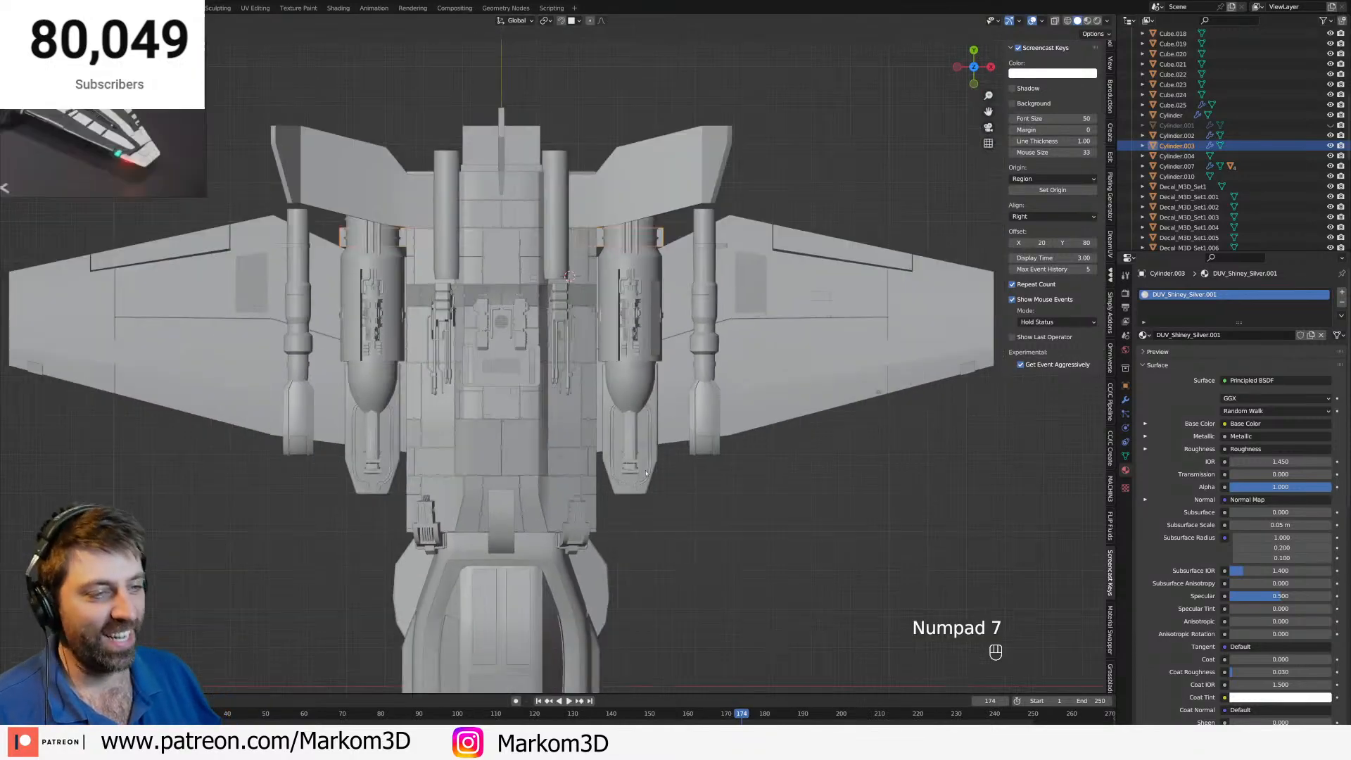
{"action": "scroll", "coordinate": [633, 492], "scroll_direction": "down", "scroll_amount": 3, "text": "shift"}
{"action": "key", "text": "shift+s"}
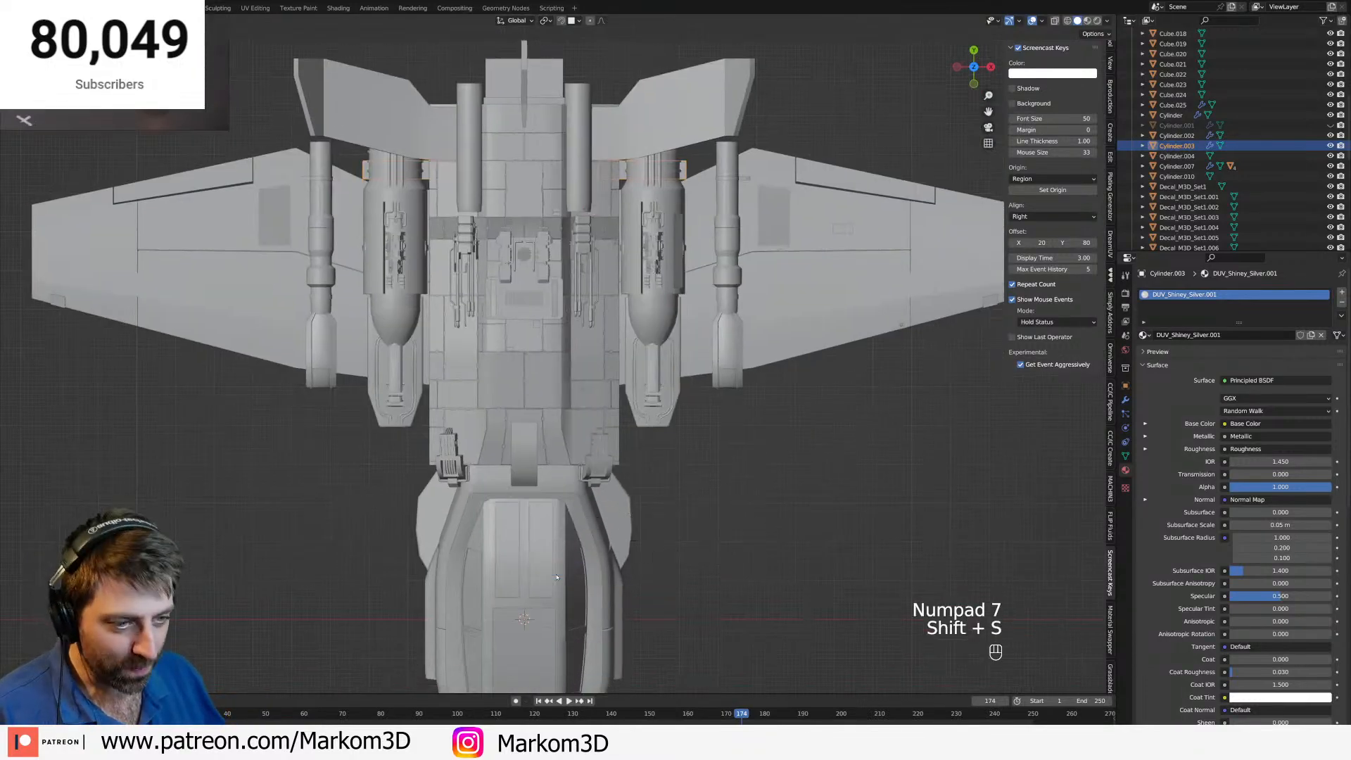
{"action": "key", "text": "shift+a"}
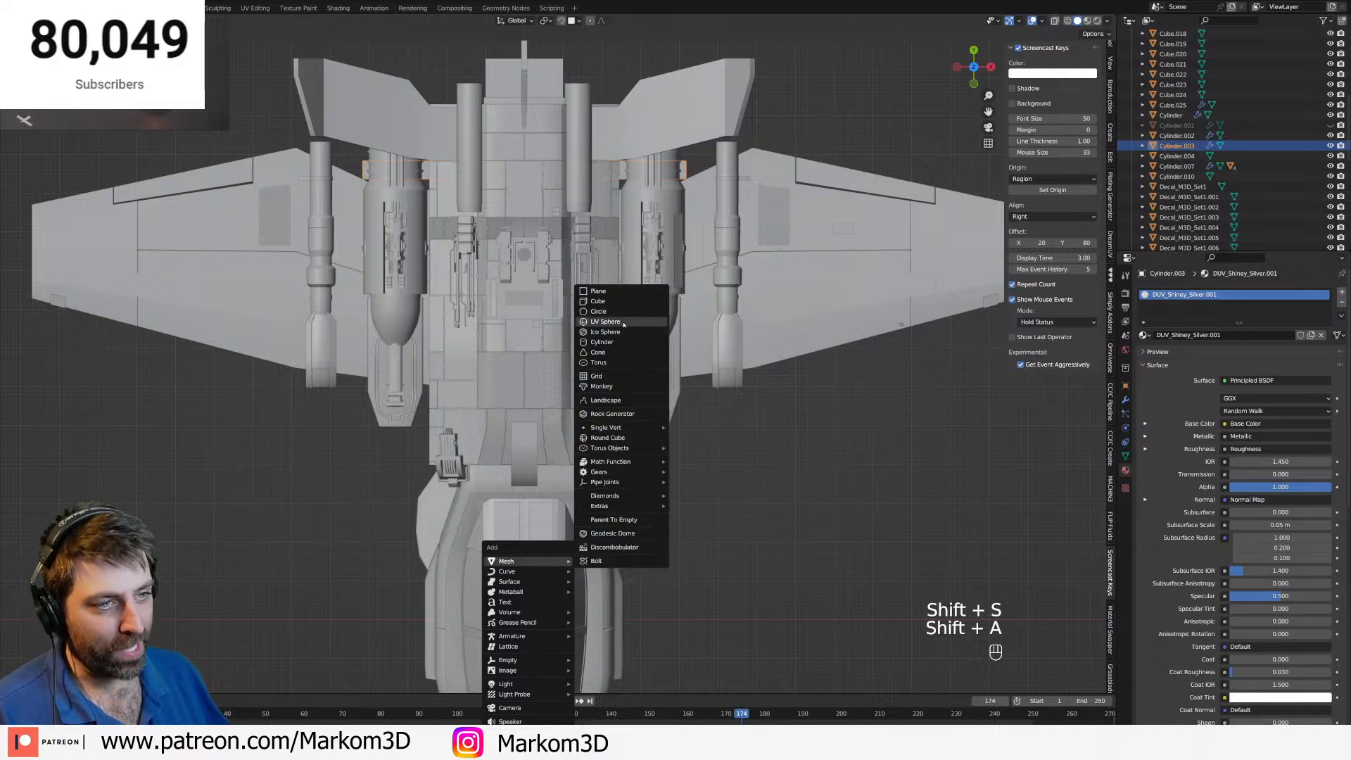
{"action": "left_click", "coordinate": [599, 300]}
Enter mesh editing on the new cube in wireframe shading and scale it by 0.5.
{"action": "key", "text": "Tab"}
{"action": "key", "text": "z"}
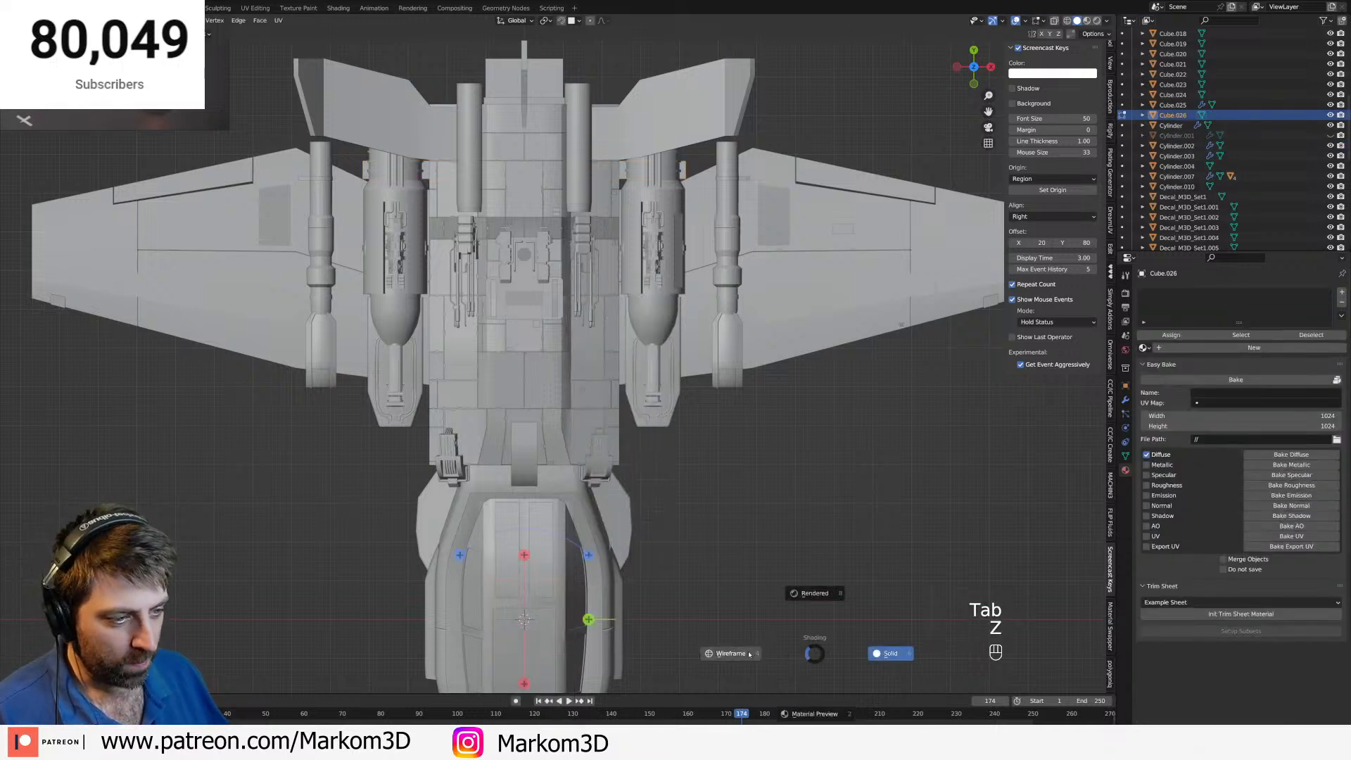
{"action": "key", "text": "s"}
{"action": "key", "text": "KP_Decimal"}
{"action": "key", "text": "KP_5"}
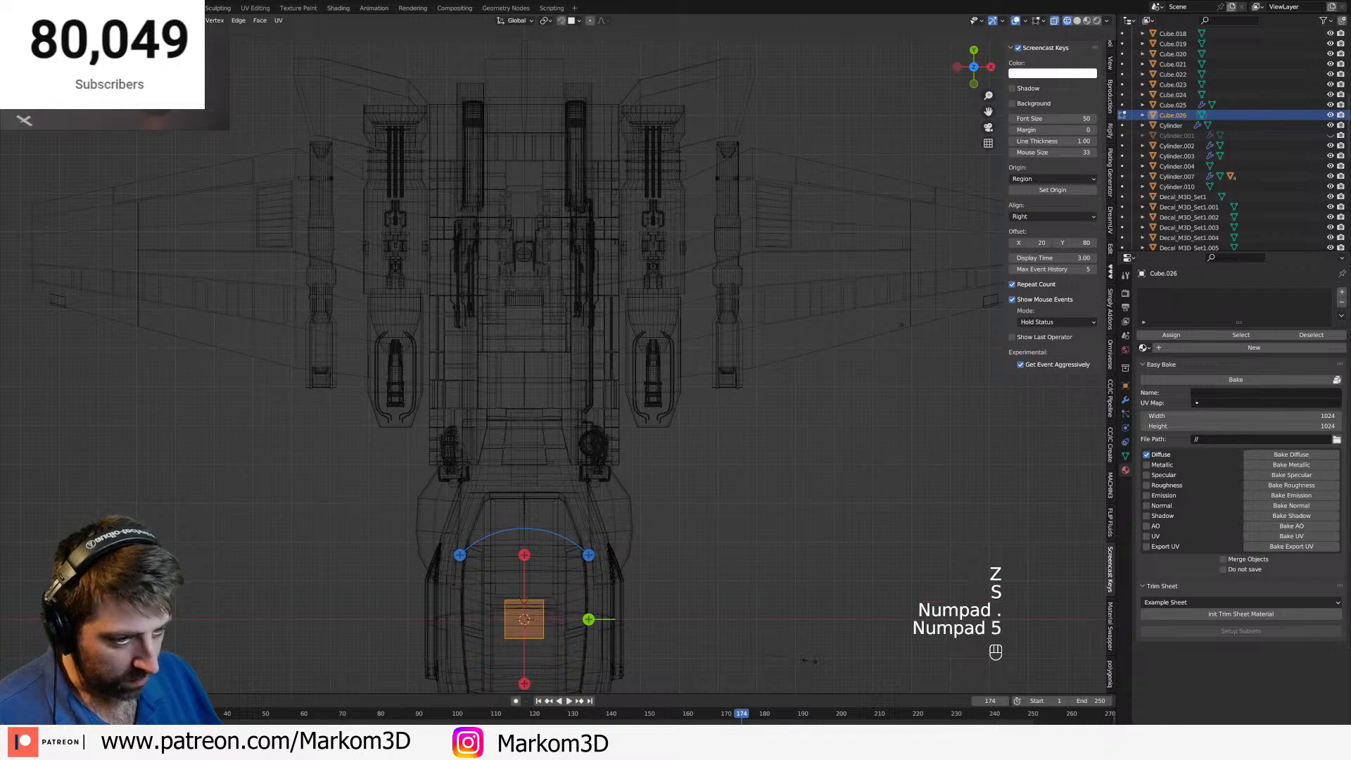
{"action": "key", "text": "KP_Enter"}
Scale the cube's mesh by 2.5 and return to object mode.
{"action": "key", "text": "s"}
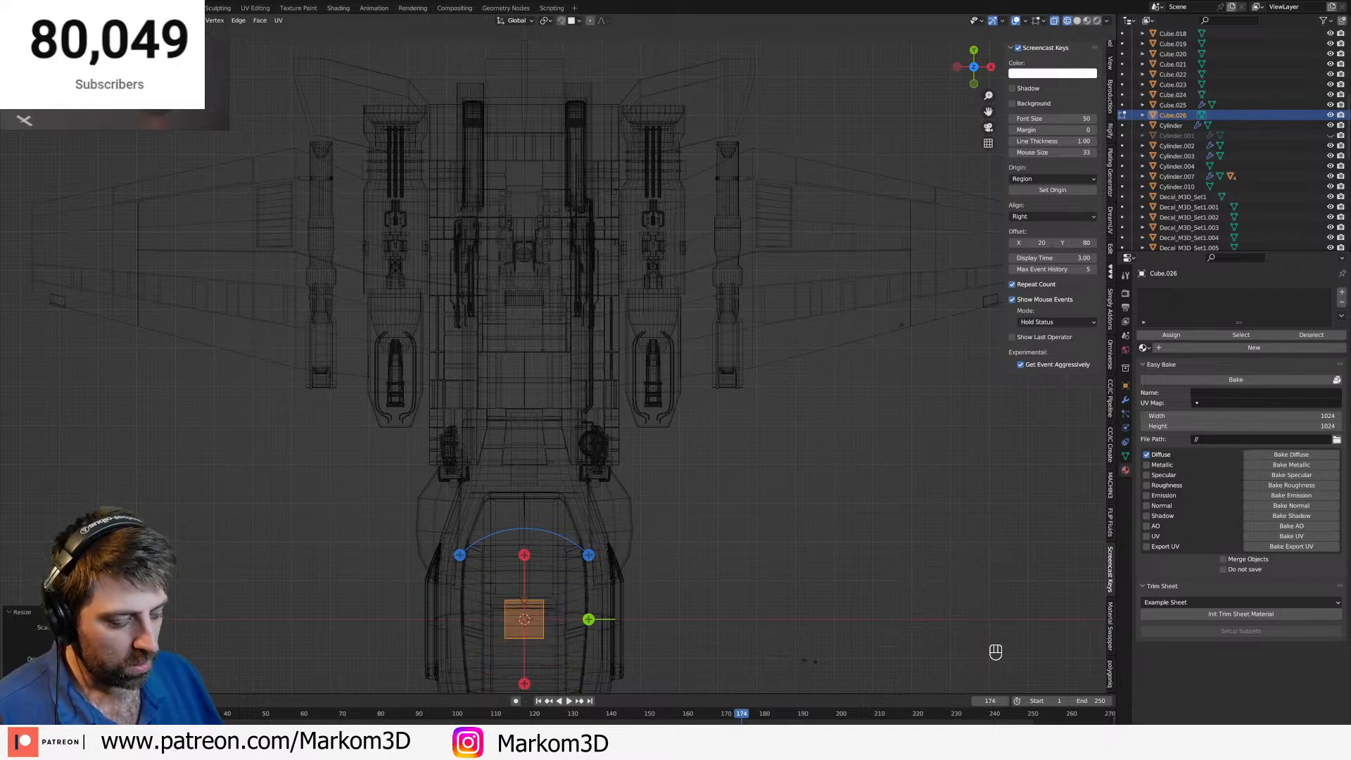
{"action": "key", "text": "KP_2"}
{"action": "key", "text": "KP_Decimal"}
{"action": "key", "text": "KP_5"}
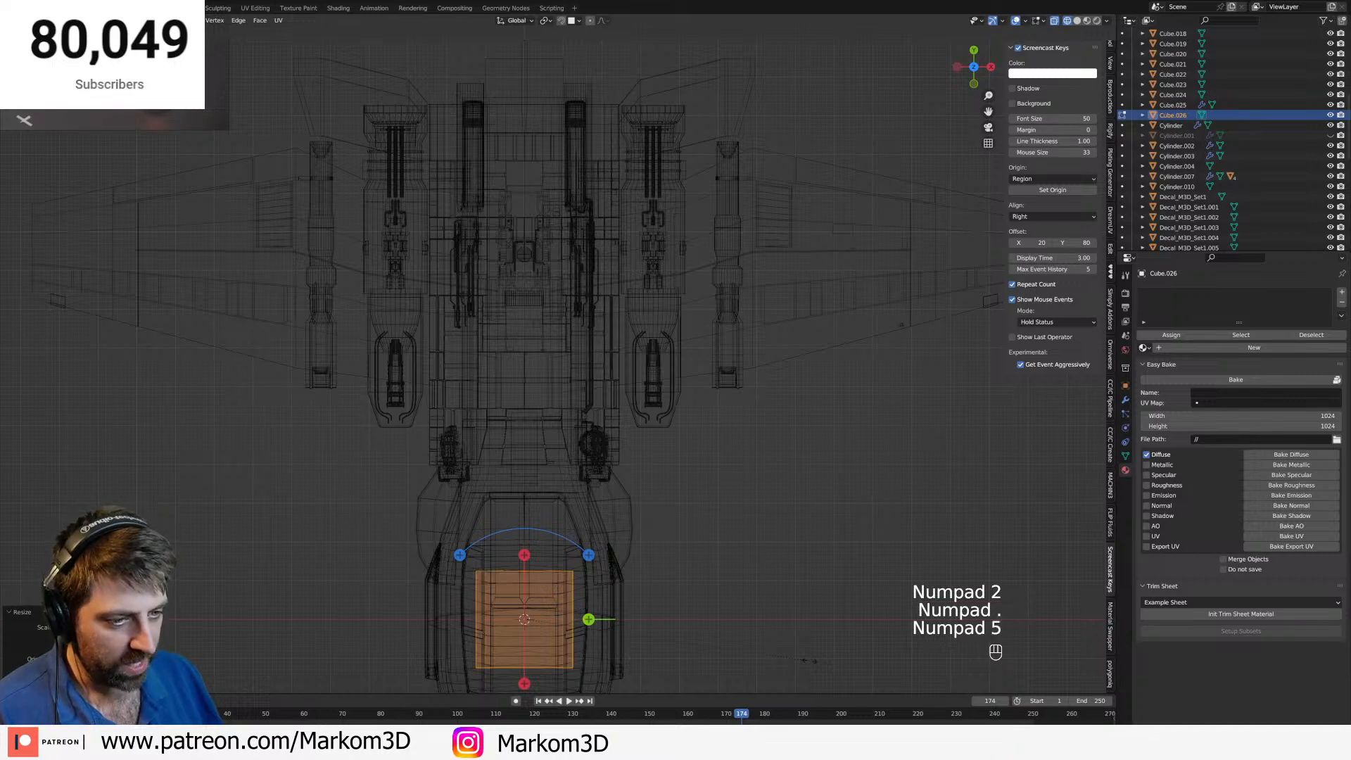
{"action": "key", "text": "KP_Enter"}
{"action": "key", "text": "Tab"}
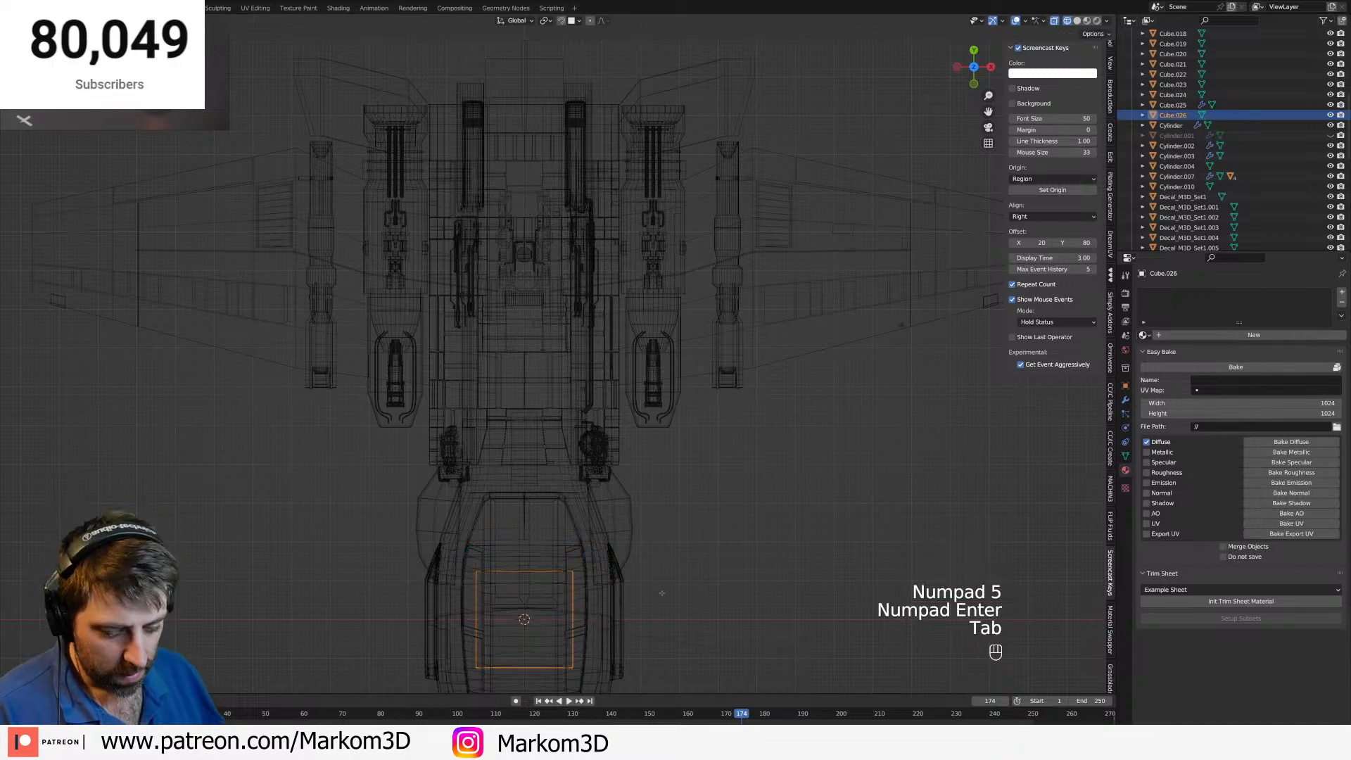
{"action": "key", "text": "Tab"}
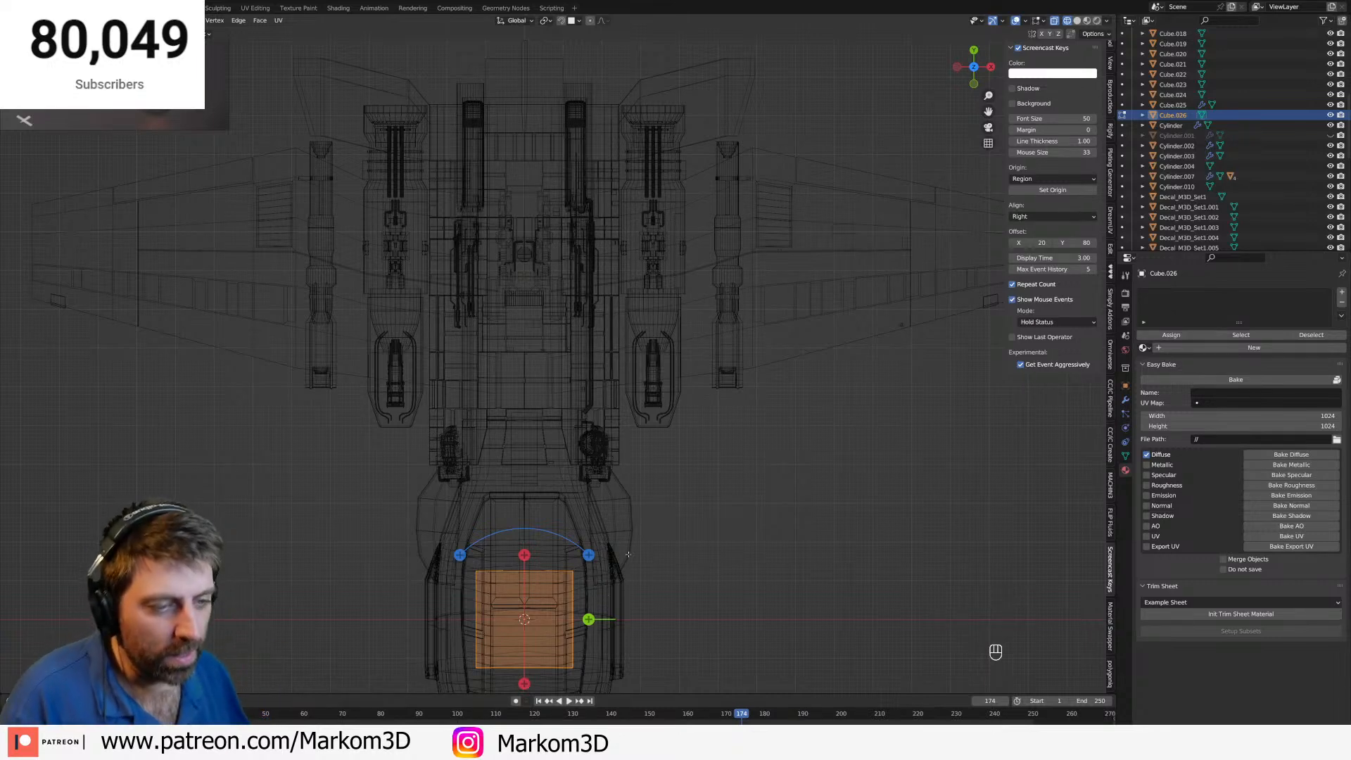
{"action": "key", "text": "s"}
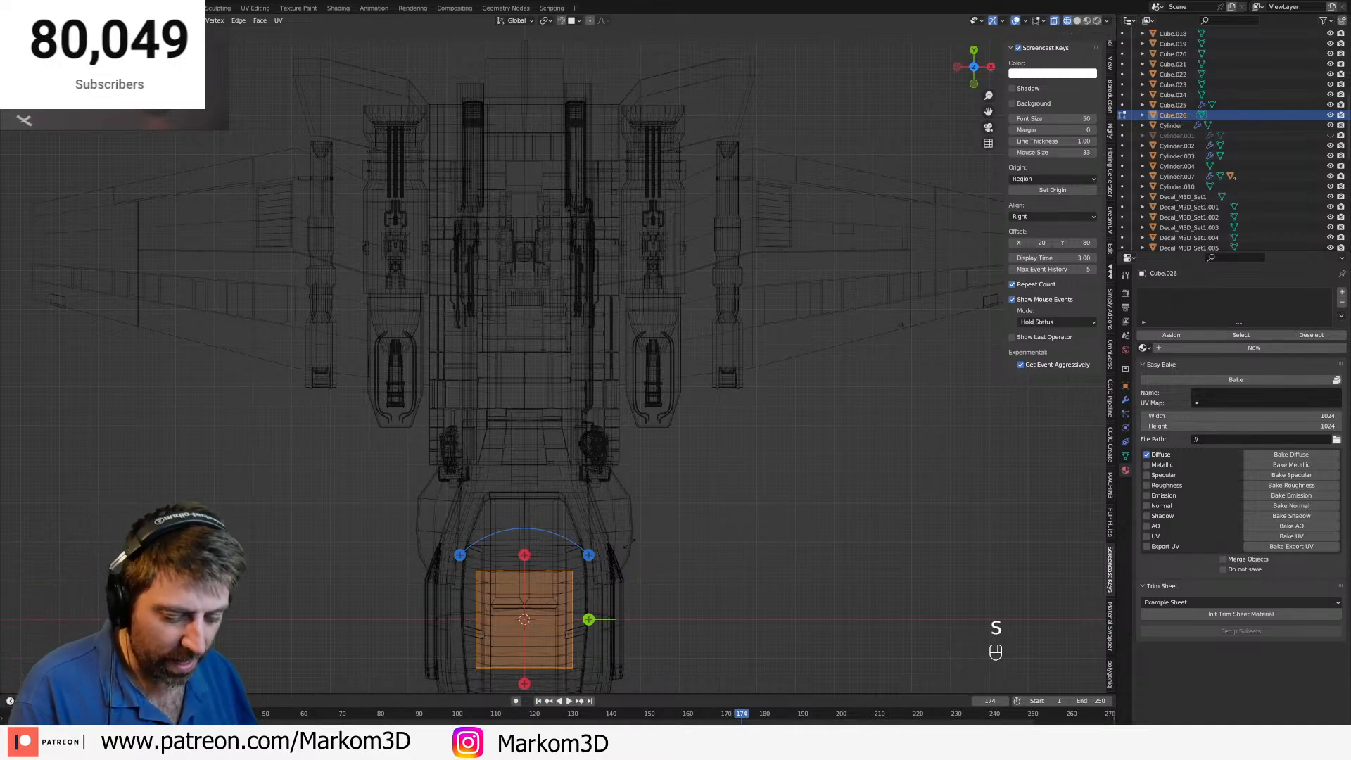
{"action": "key", "text": "y"}
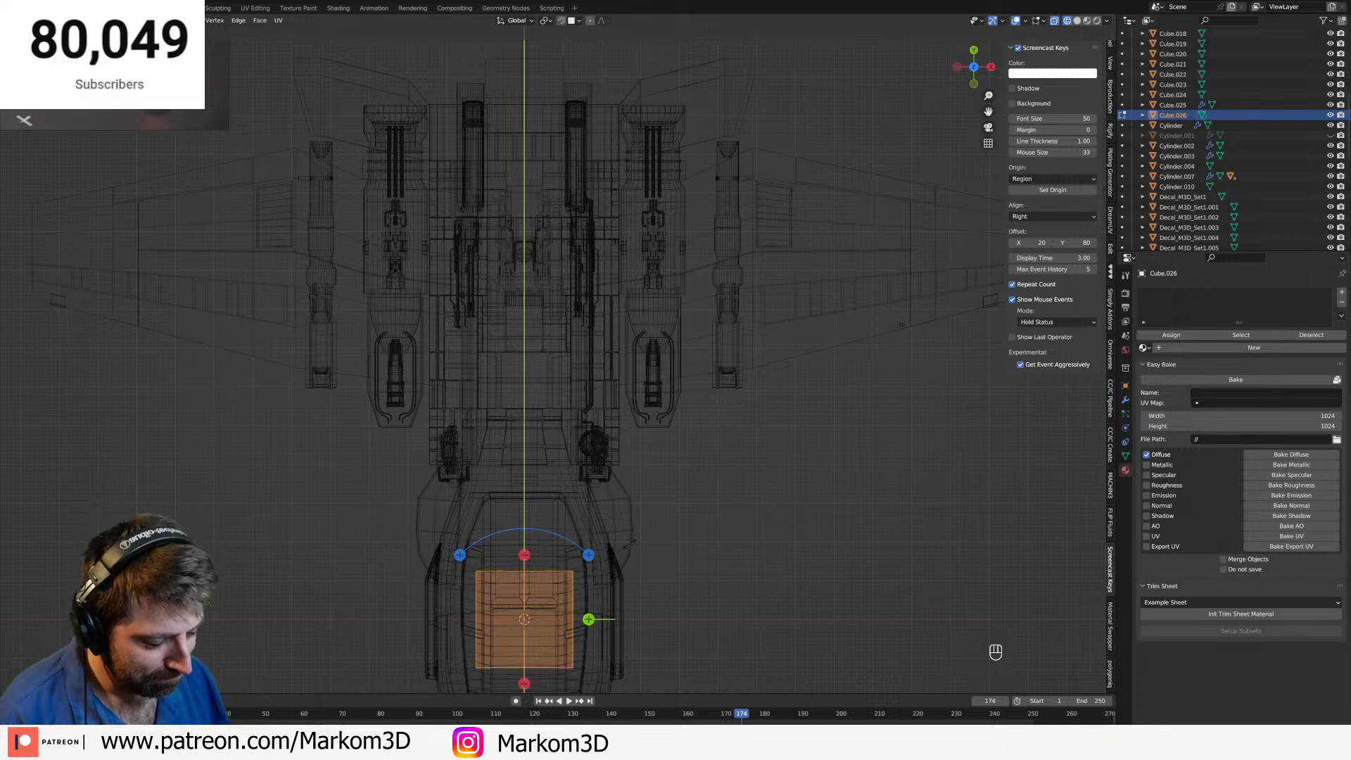
{"action": "right_click", "coordinate": [630, 544]}
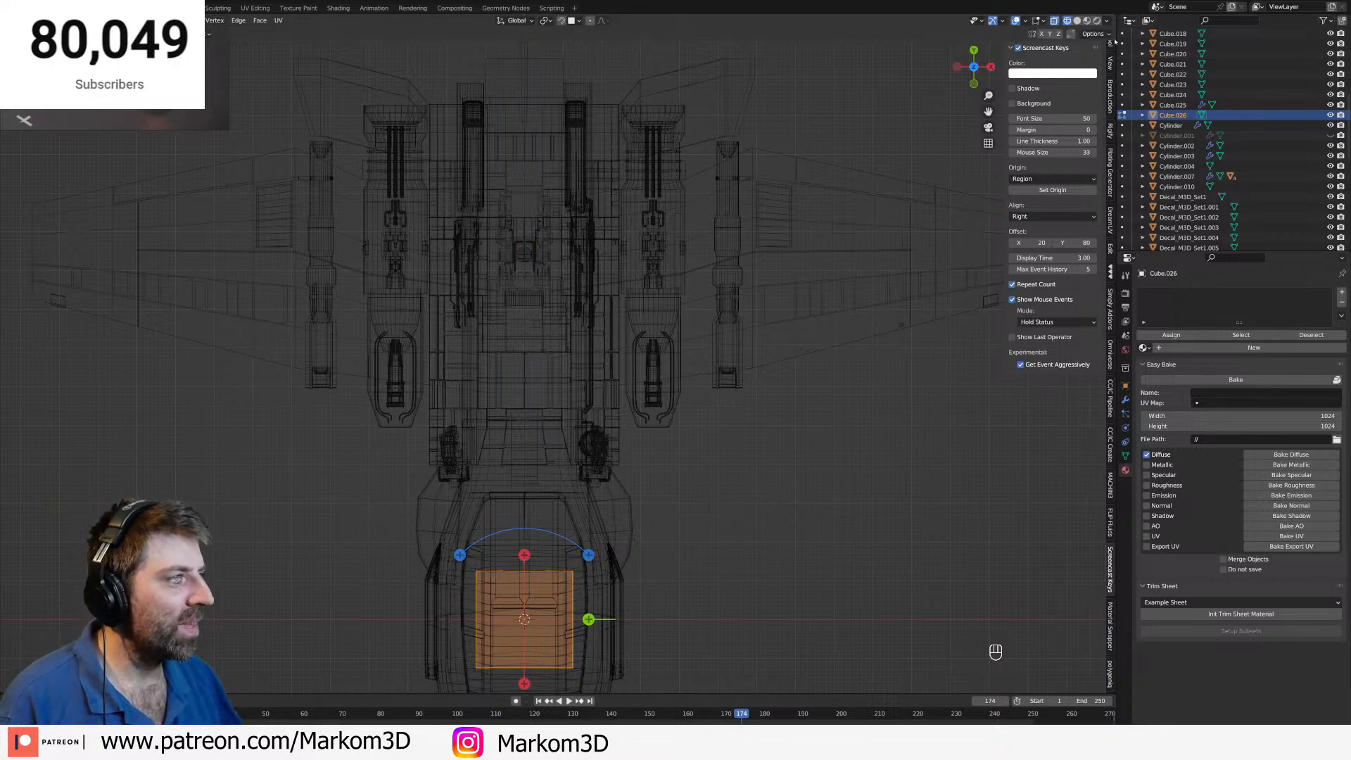
Show the cube's transform values in object mode and set its Y dimension to 6 m.
{"action": "middle_click_drag", "start_coordinate": [1110, 54], "coordinate": [1111, 89]}
{"action": "left_click", "coordinate": [1111, 53]}
{"action": "key", "text": "Tab"}
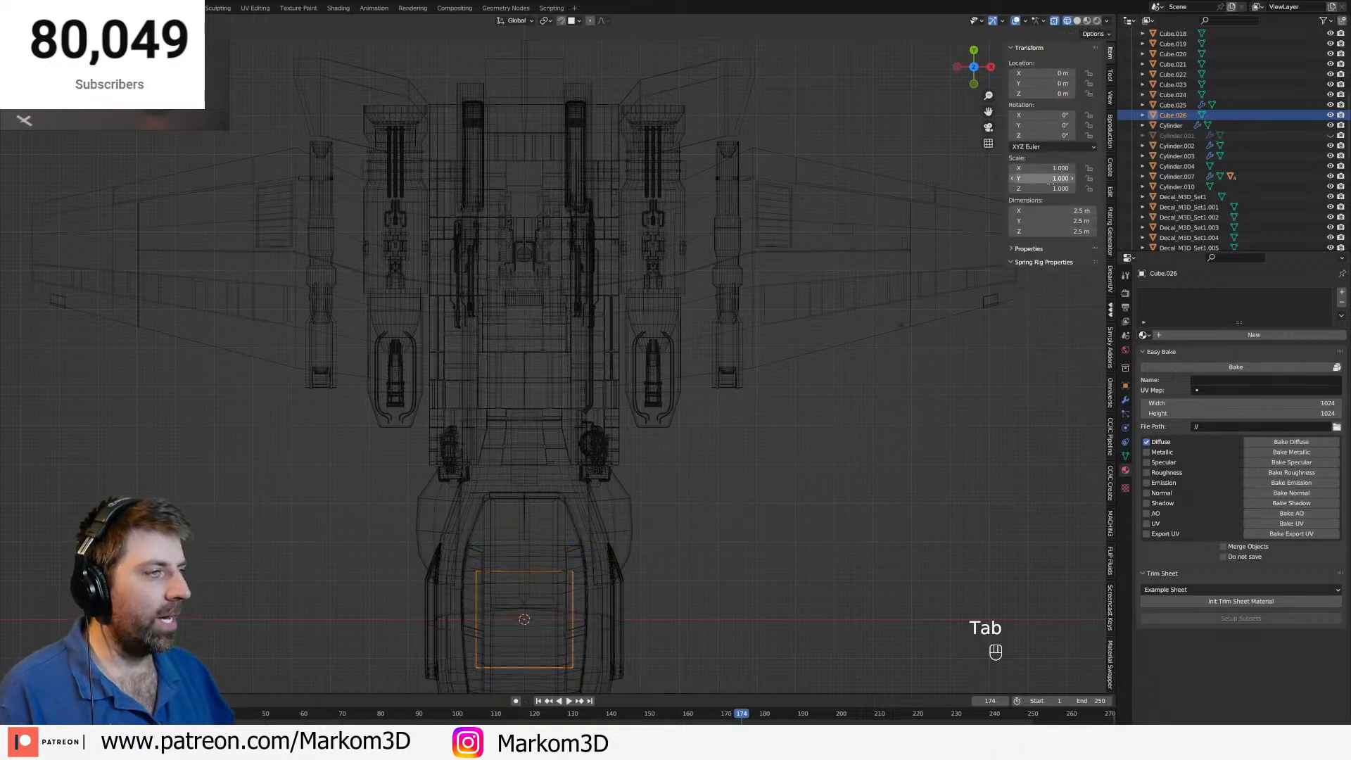
{"action": "left_click_drag", "start_coordinate": [1056, 221], "coordinate": [1093, 221]}
{"action": "left_click", "coordinate": [1056, 221]}
{"action": "type", "text": "6"}
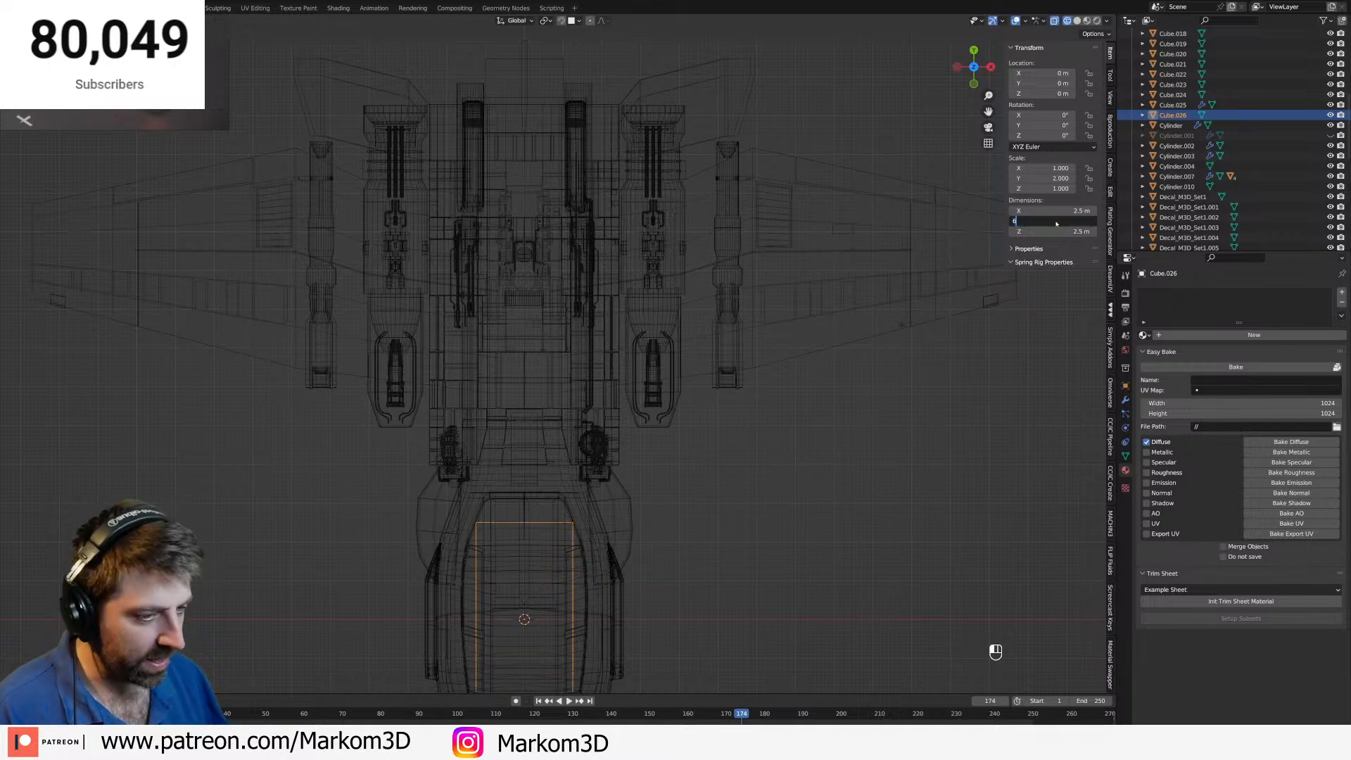
{"action": "key", "text": "Return"}
Move the container cube in top and front views so it sits beside the fuselage, beneath the side engine.
{"action": "scroll", "coordinate": [583, 539], "scroll_direction": "down", "scroll_amount": 3}
{"action": "key", "text": "g"}
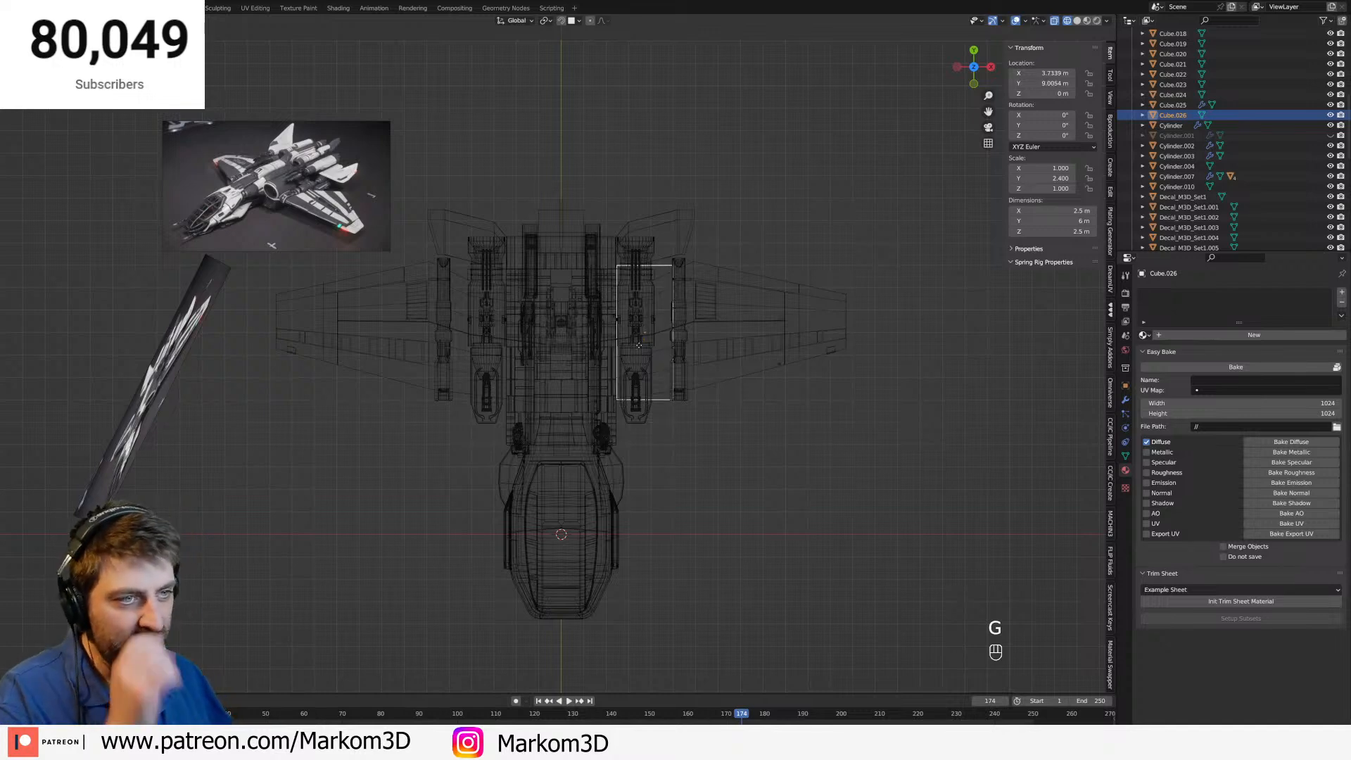
{"action": "left_click", "coordinate": [646, 351]}
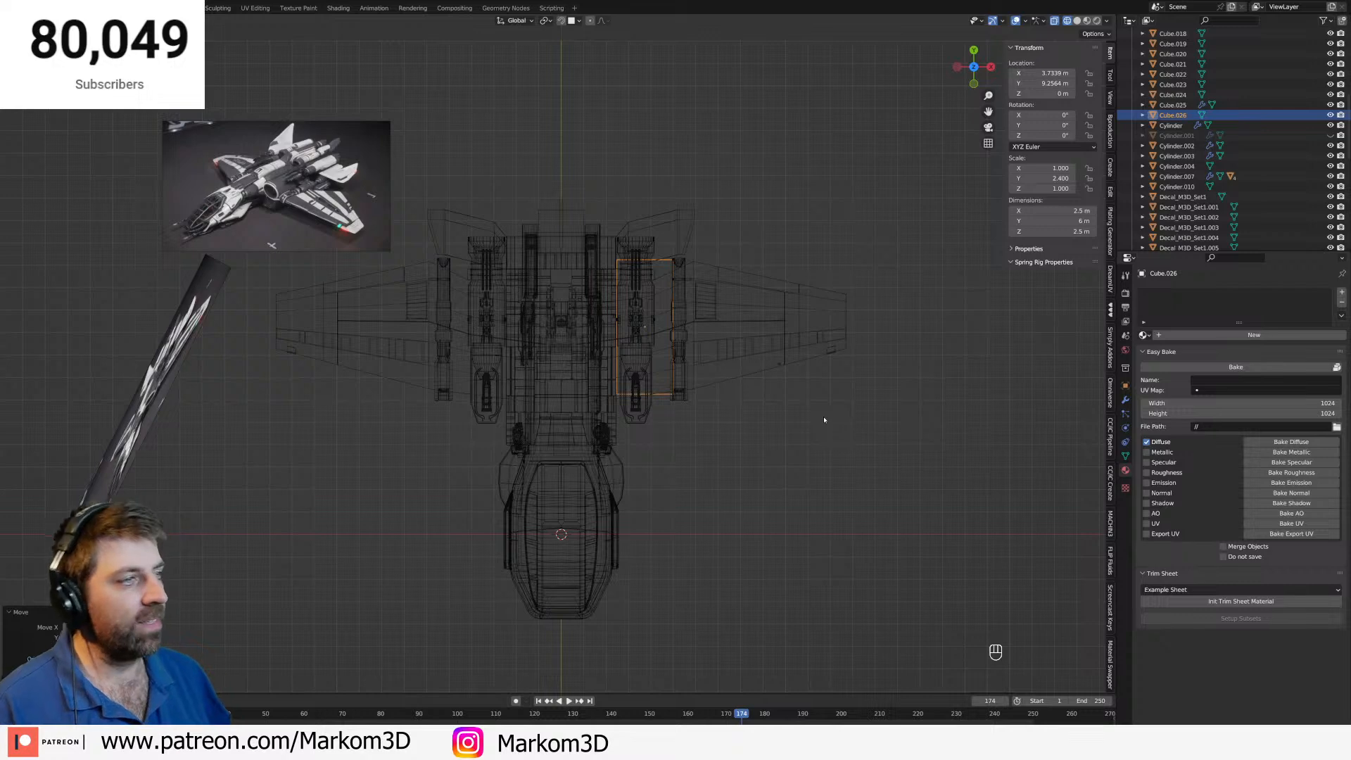
{"action": "key", "text": "KP_3"}
{"action": "key", "text": "KP_1"}
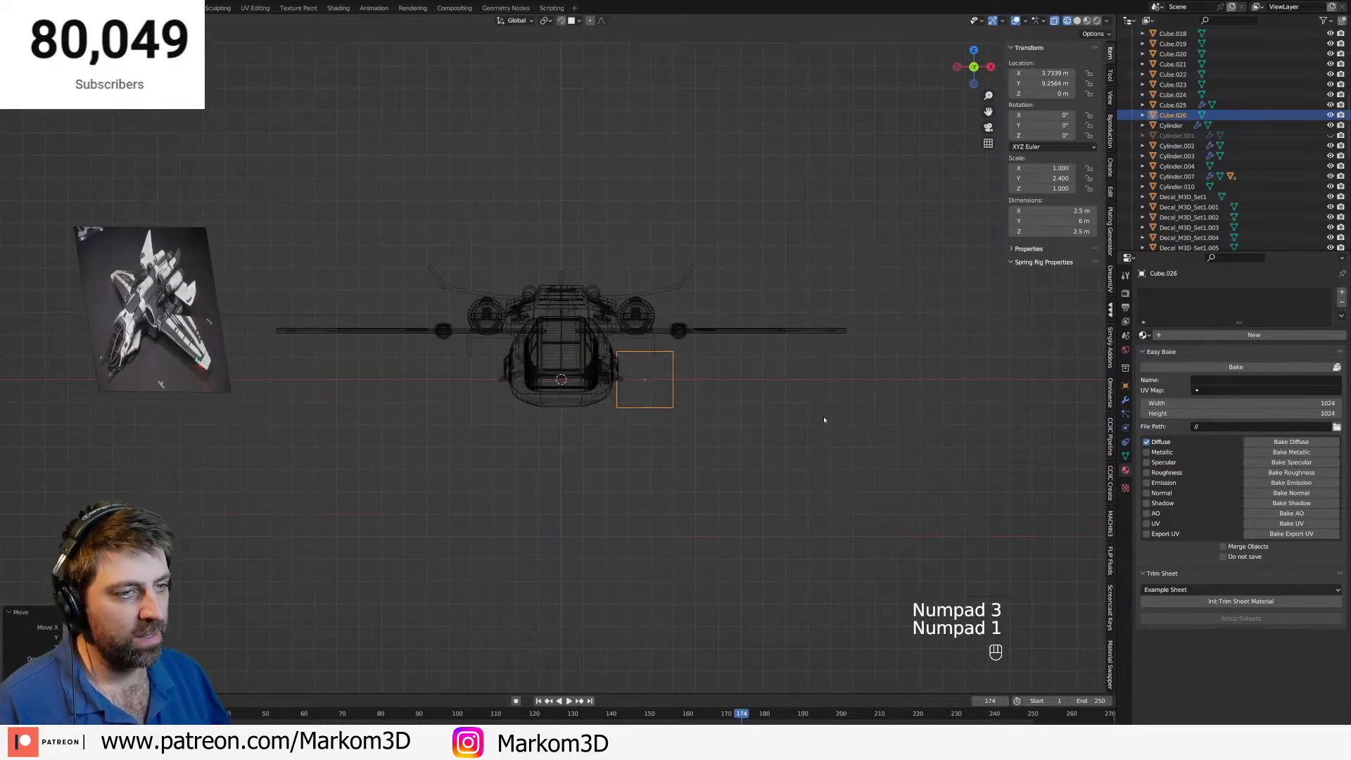
{"action": "scroll", "coordinate": [824, 420], "scroll_direction": "up", "scroll_amount": 3}
{"action": "key", "text": "g"}
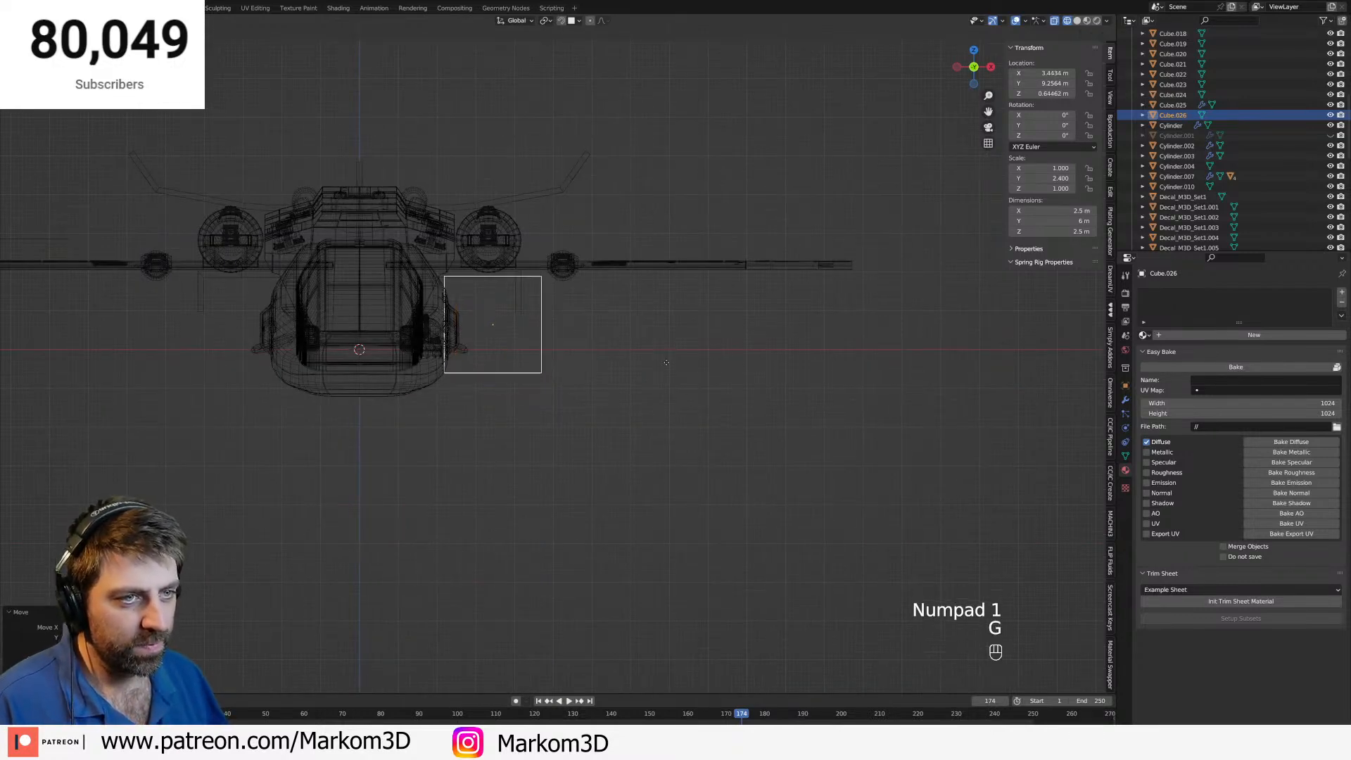
{"action": "left_click", "coordinate": [668, 364]}
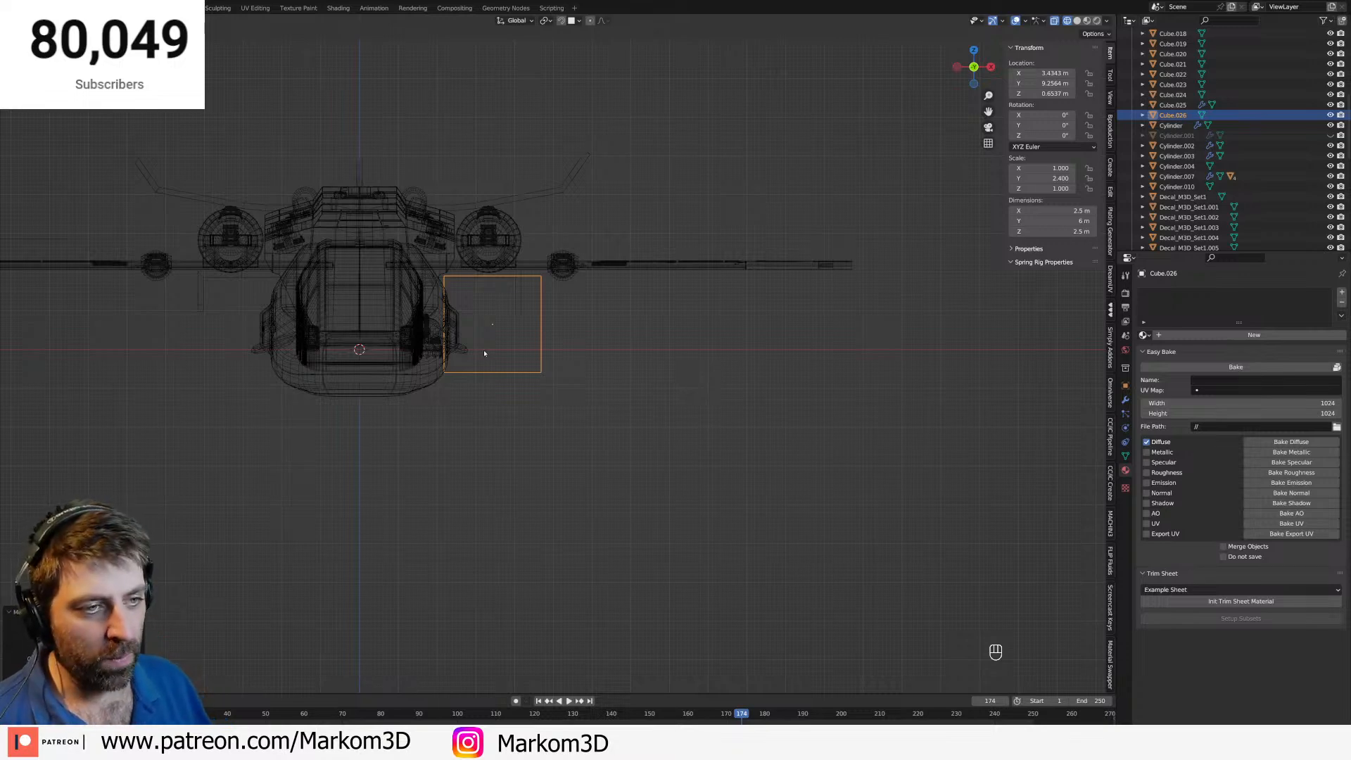
Switch to solid shading and, viewed from behind, move the container slightly down and closer to the hull.
{"action": "key", "text": "KP_7"}
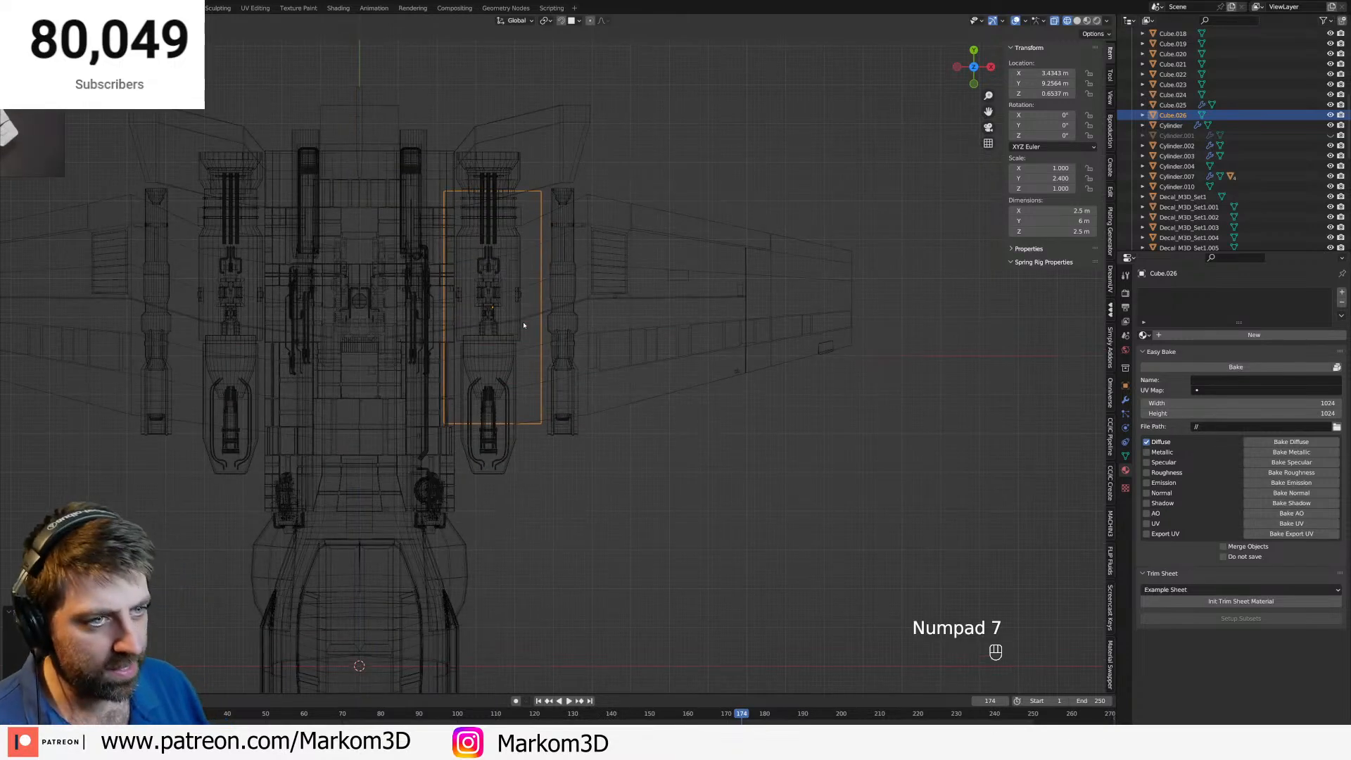
{"action": "key", "text": "z"}
{"action": "mouse_move", "coordinate": [574, 302]}
{"action": "middle_mouse_down"}
{"action": "mouse_move", "coordinate": [363, 266]}
{"action": "mouse_move", "coordinate": [401, 267]}
{"action": "middle_mouse_up"}
{"action": "key", "text": "z"}
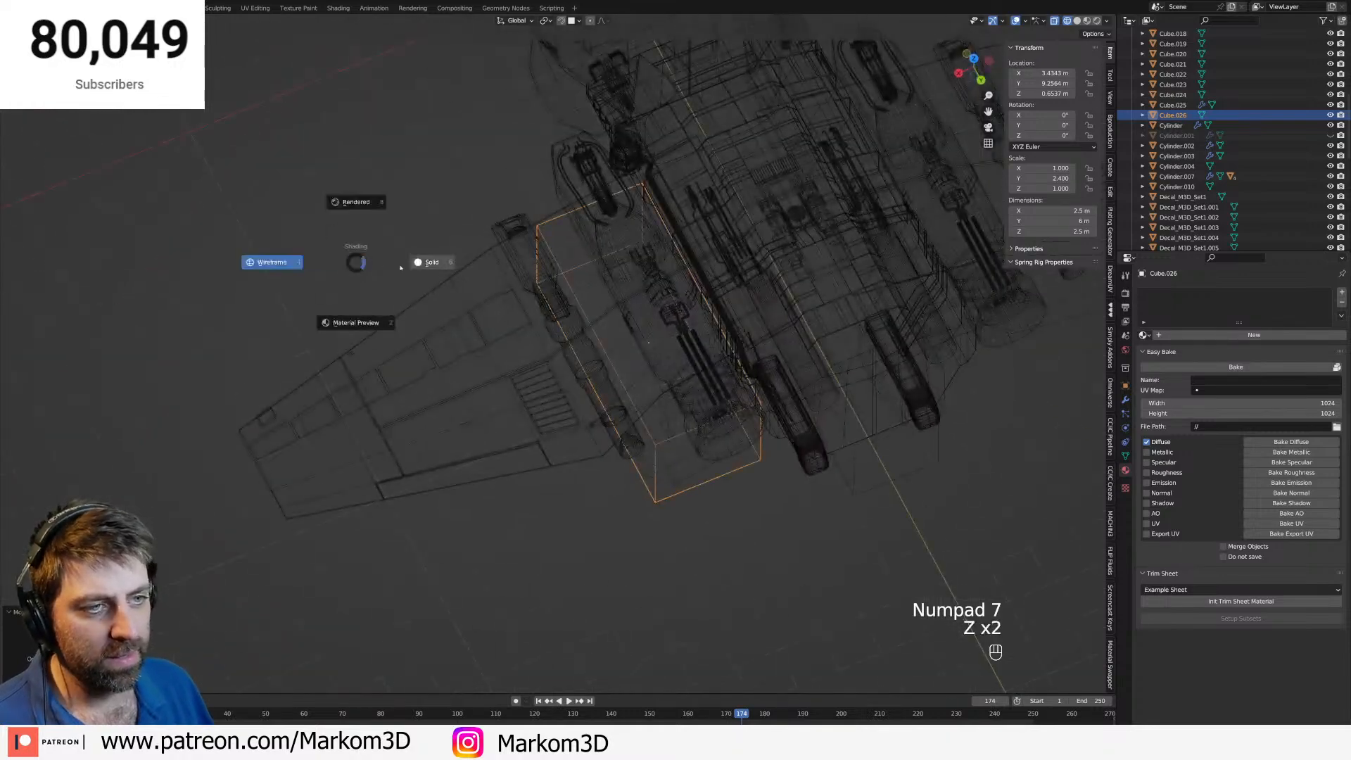
{"action": "left_click", "coordinate": [401, 268]}
{"action": "scroll", "coordinate": [623, 330], "scroll_direction": "up", "scroll_amount": 5}
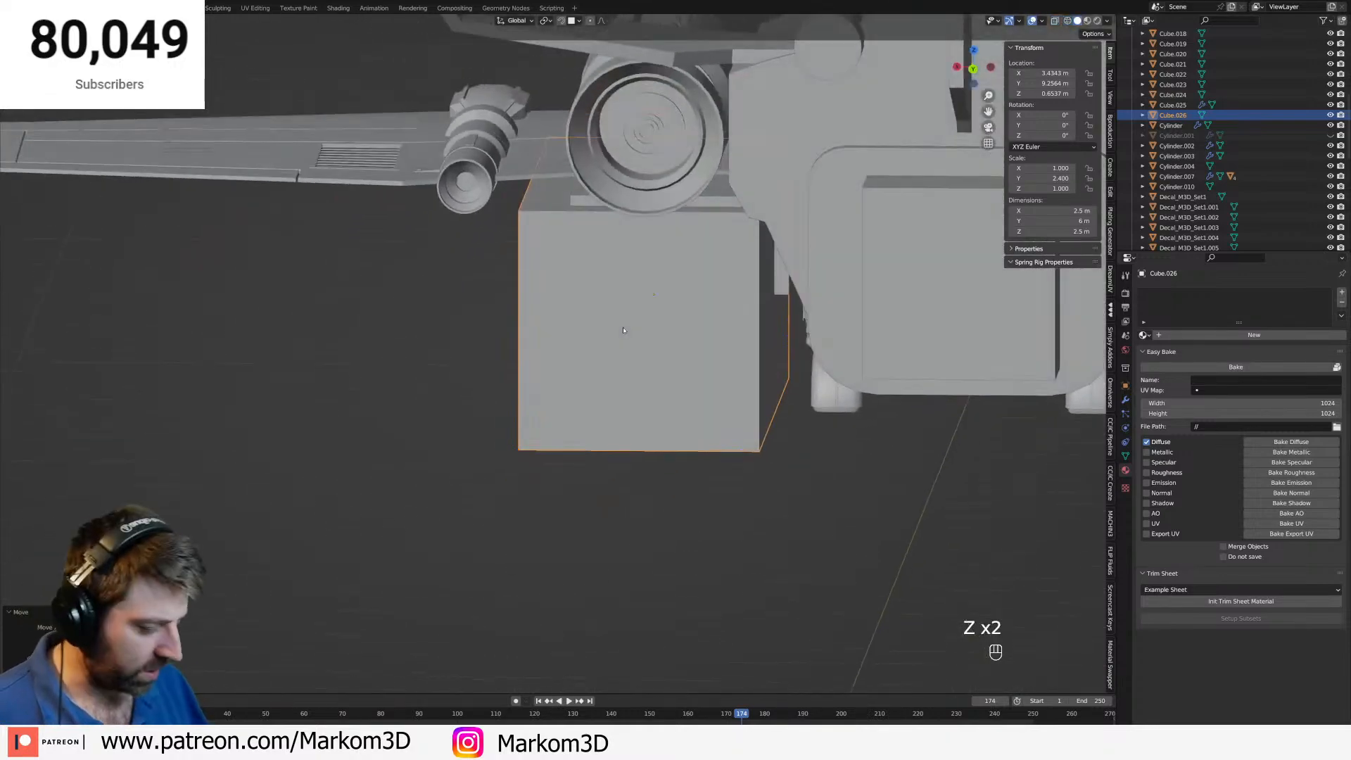
{"action": "key", "text": "KP_3"}
{"action": "key", "text": "KP_1"}
{"action": "key", "text": "ctrl+KP_1"}
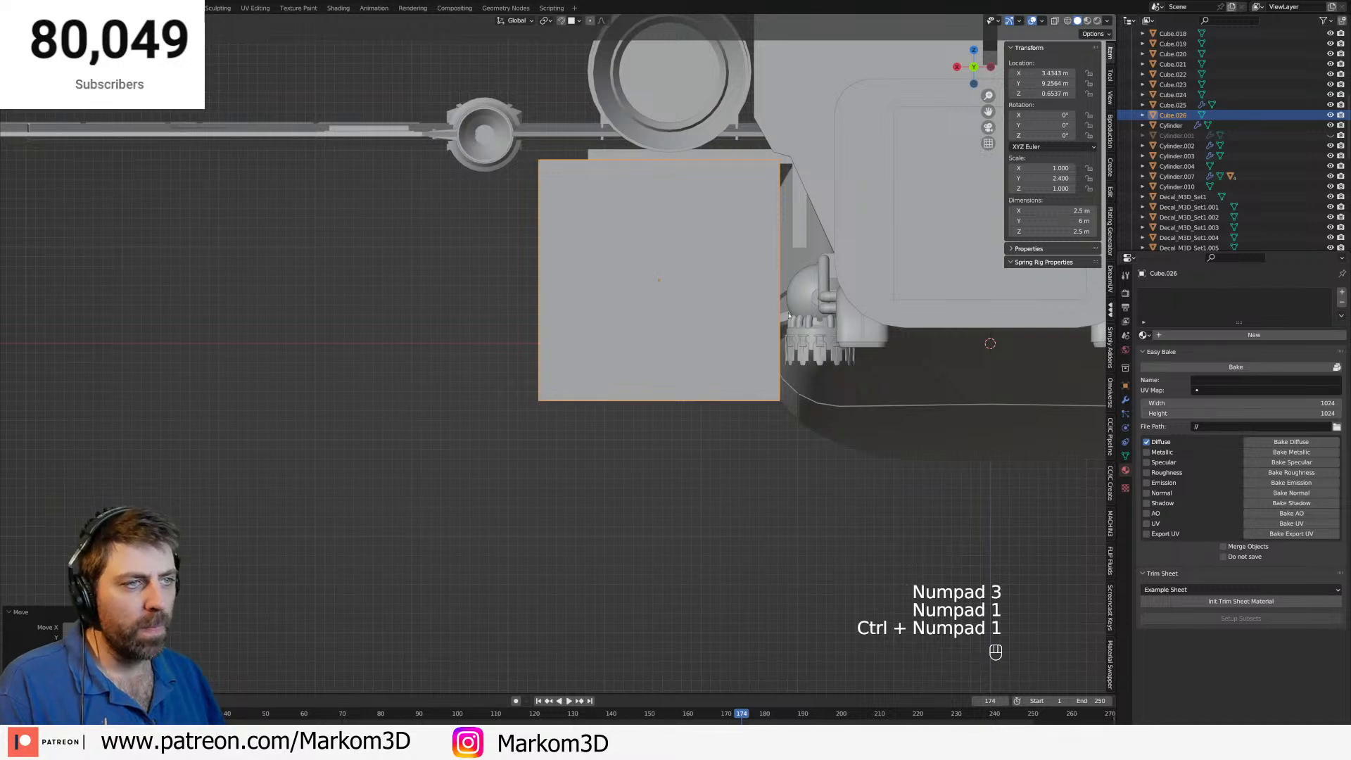
{"action": "key", "text": "g"}
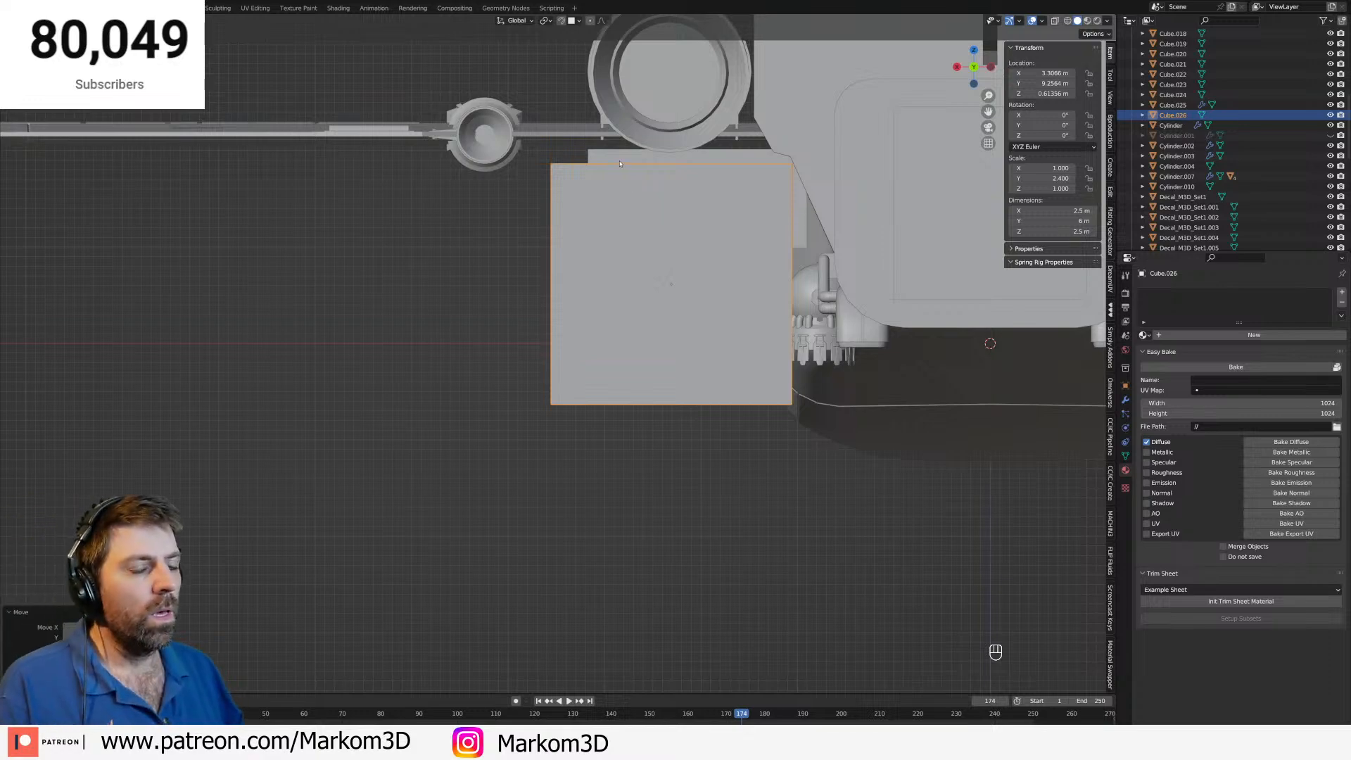
{"action": "middle_click_drag", "start_coordinate": [599, 366], "coordinate": [649, 377]}
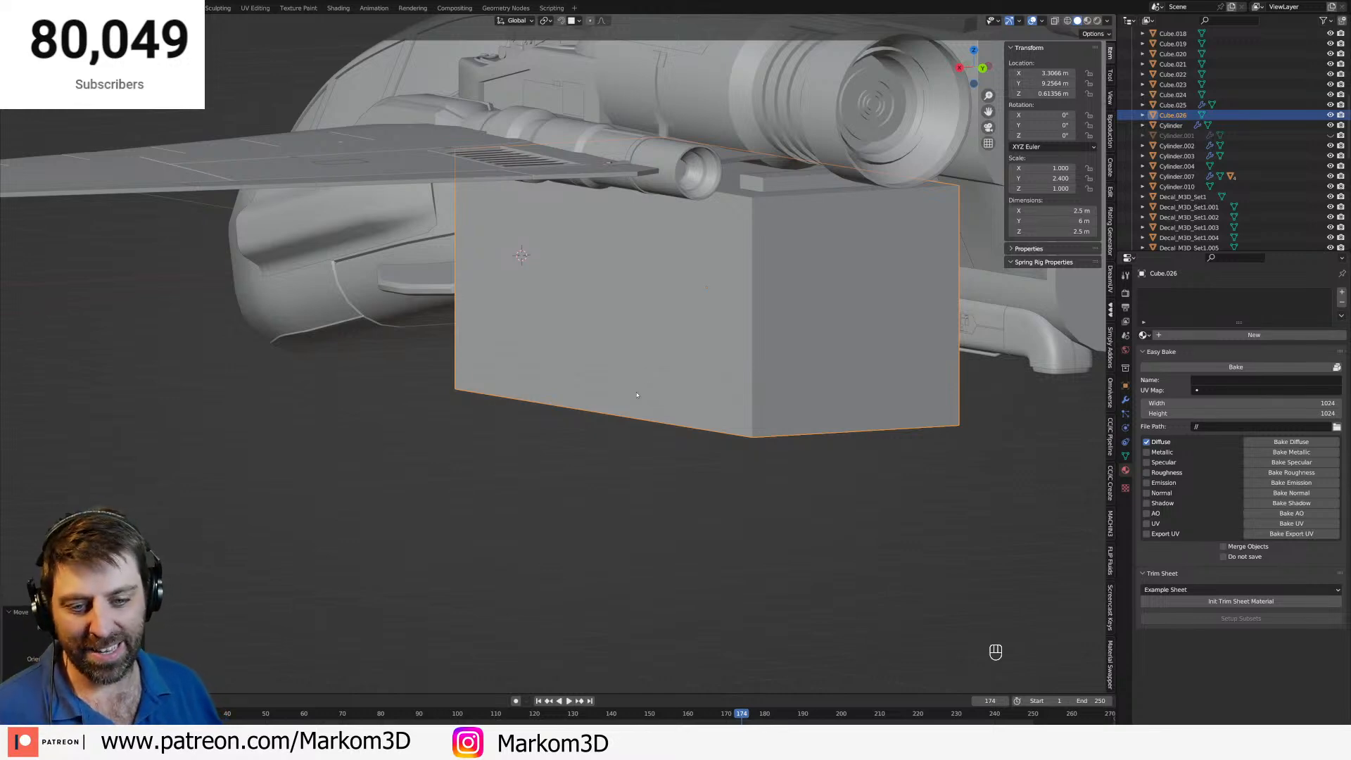
Enter mesh editing on the bracket frame above the container and select its linked geometry, viewed from behind.
{"action": "middle_click_drag", "start_coordinate": [849, 368], "coordinate": [805, 283]}
{"action": "left_click", "coordinate": [698, 169]}
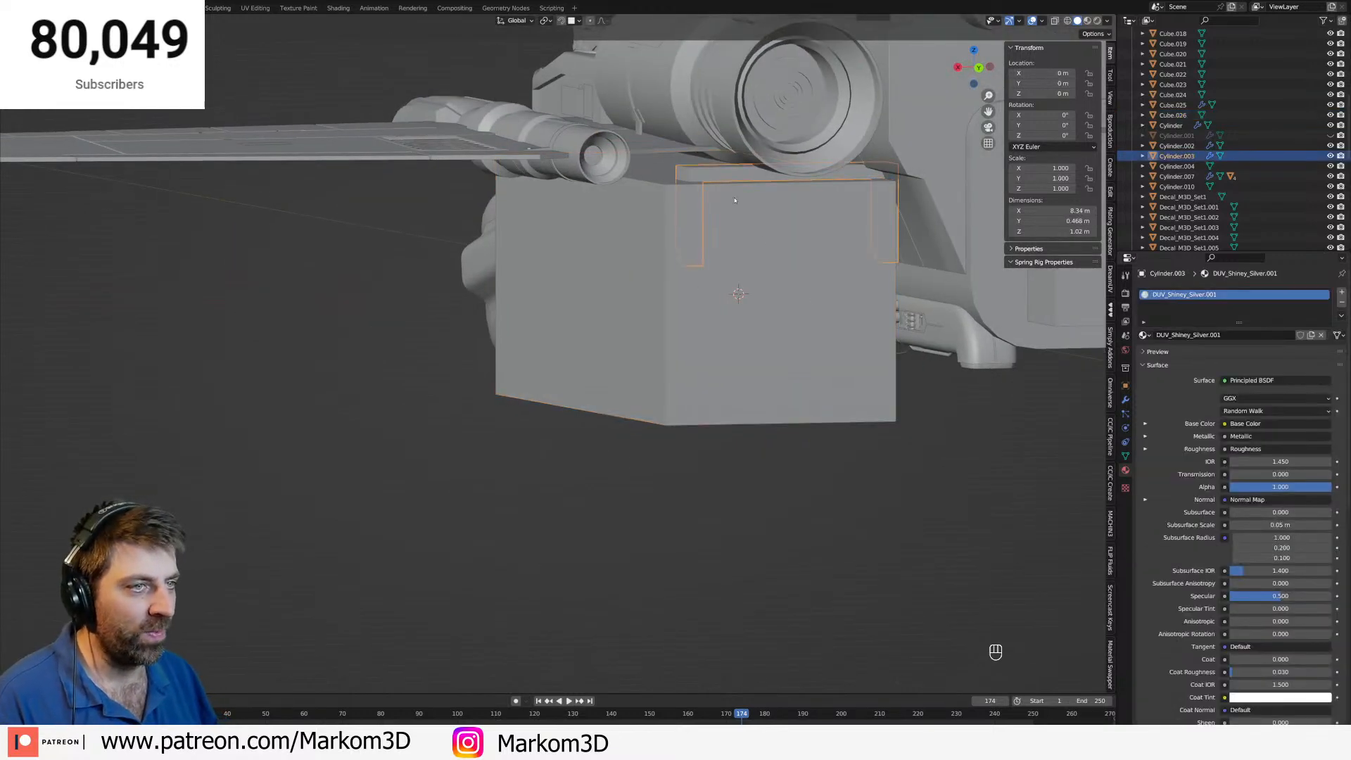
{"action": "key", "text": "Tab"}
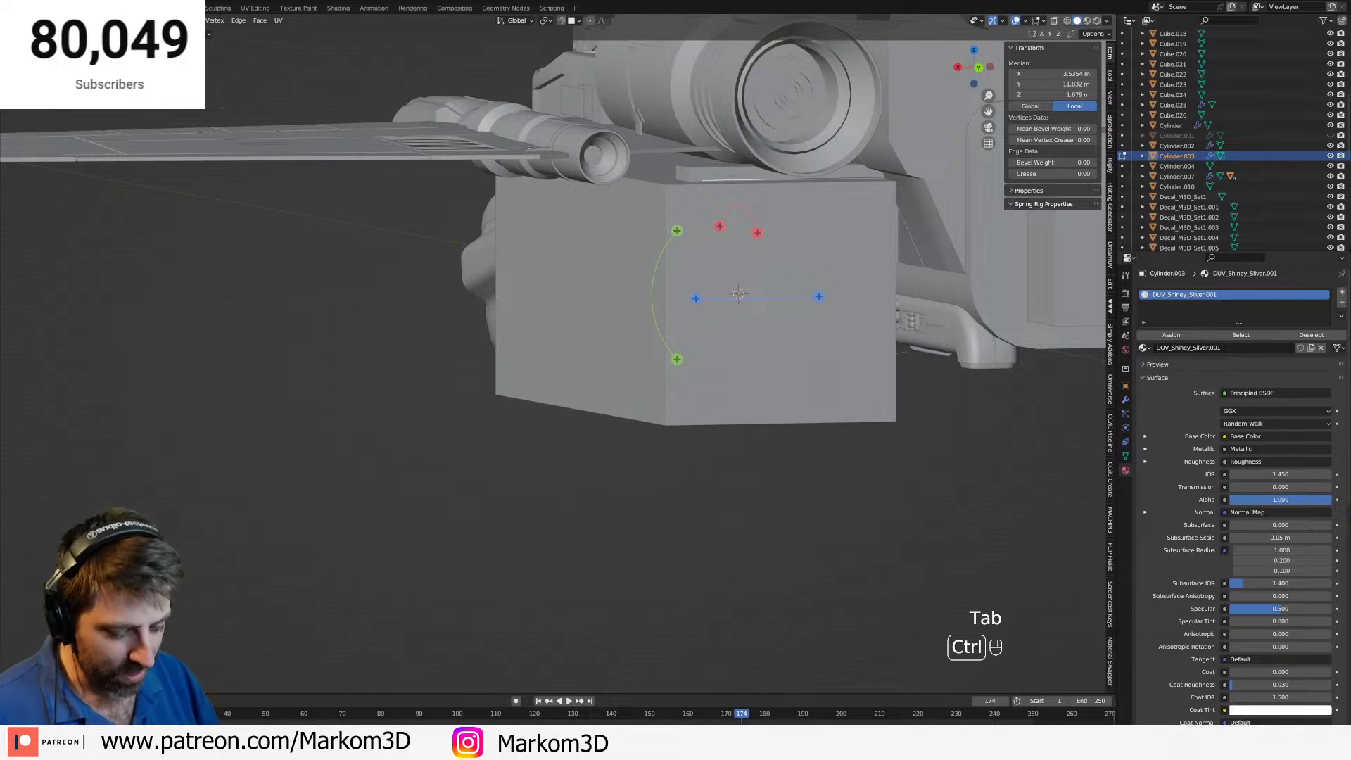
{"action": "key", "text": "ctrl+l"}
{"action": "key", "text": "KP_3"}
{"action": "key", "text": "ctrl+KP_1"}
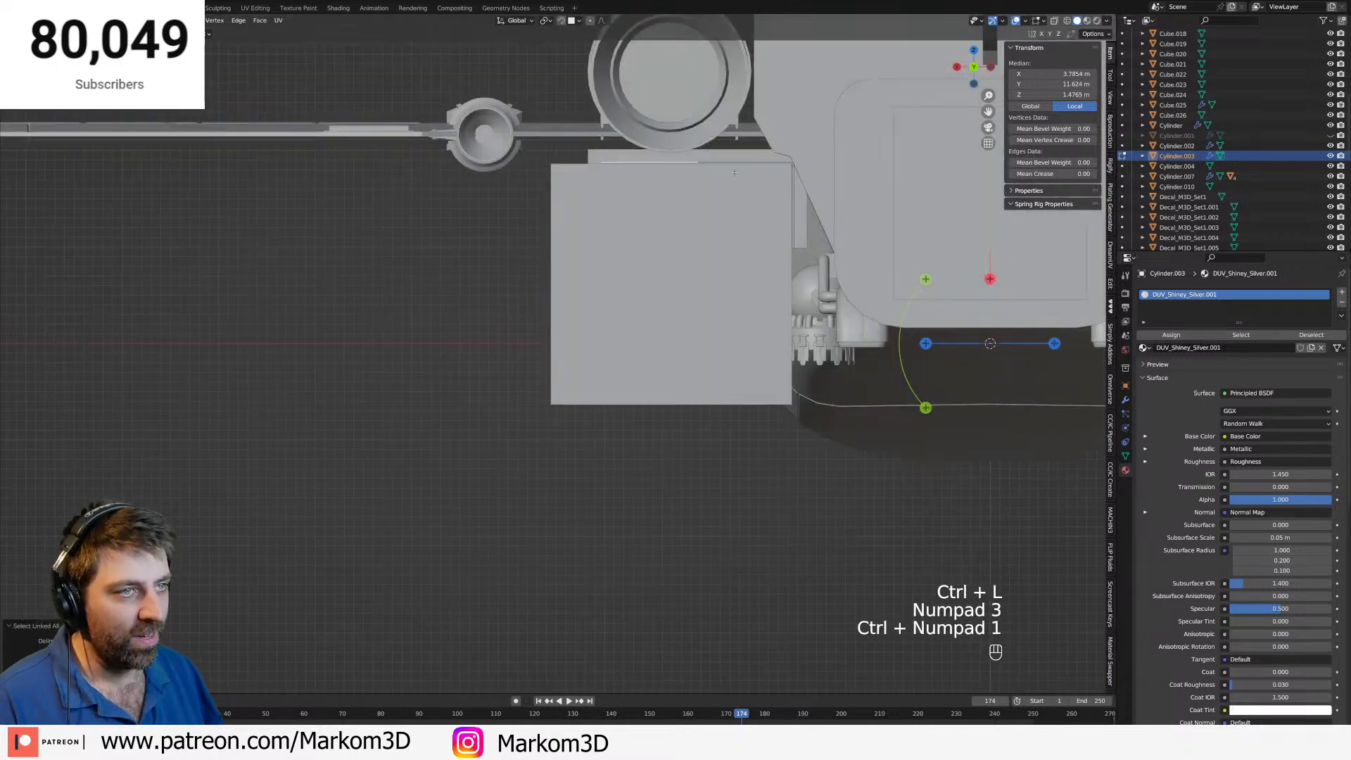
Move the selected bracket geometry outward along X until its arm clears the container's outer side, and return to object mode.
{"action": "scroll", "coordinate": [734, 172], "scroll_direction": "up", "scroll_amount": 1}
{"action": "middle_click_drag", "start_coordinate": [734, 173], "coordinate": [753, 234], "text": "shift"}
{"action": "key", "text": "g"}
{"action": "key", "text": "y"}
{"action": "key", "text": "x"}
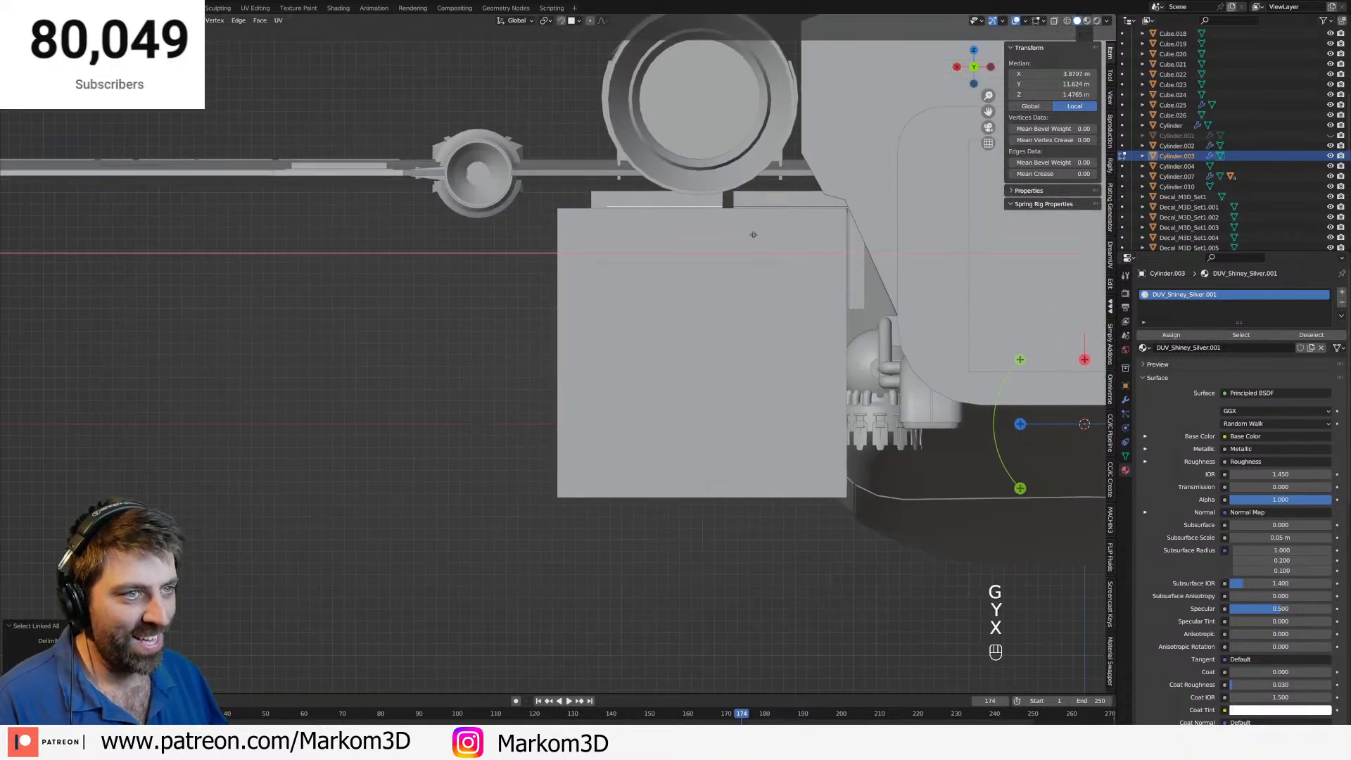
{"action": "left_click", "coordinate": [971, 206]}
{"action": "scroll", "coordinate": [645, 306], "scroll_direction": "down", "scroll_amount": 3}
{"action": "key", "text": "z"}
{"action": "middle_click_drag", "start_coordinate": [645, 308], "coordinate": [936, 320]}
{"action": "key", "text": "Tab"}
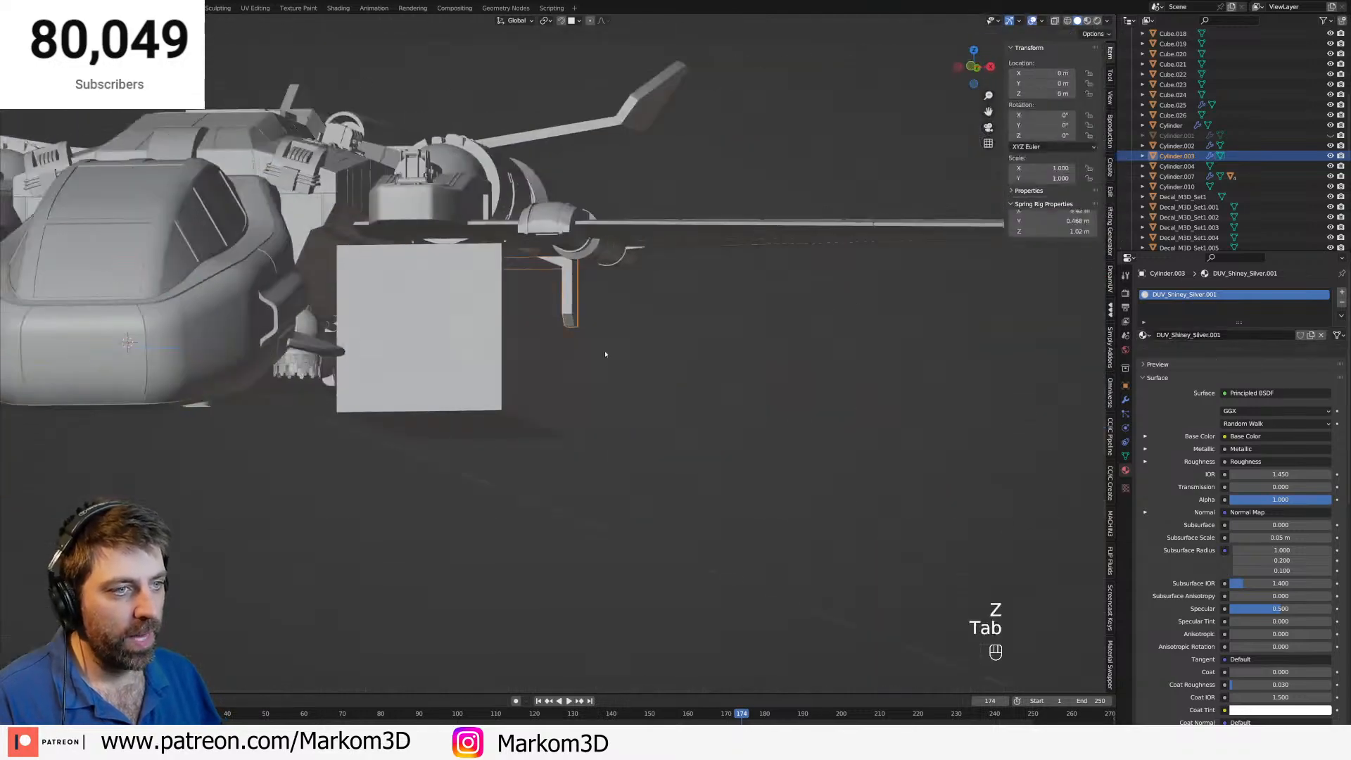
{"action": "middle_click_drag", "start_coordinate": [606, 354], "coordinate": [566, 331]}
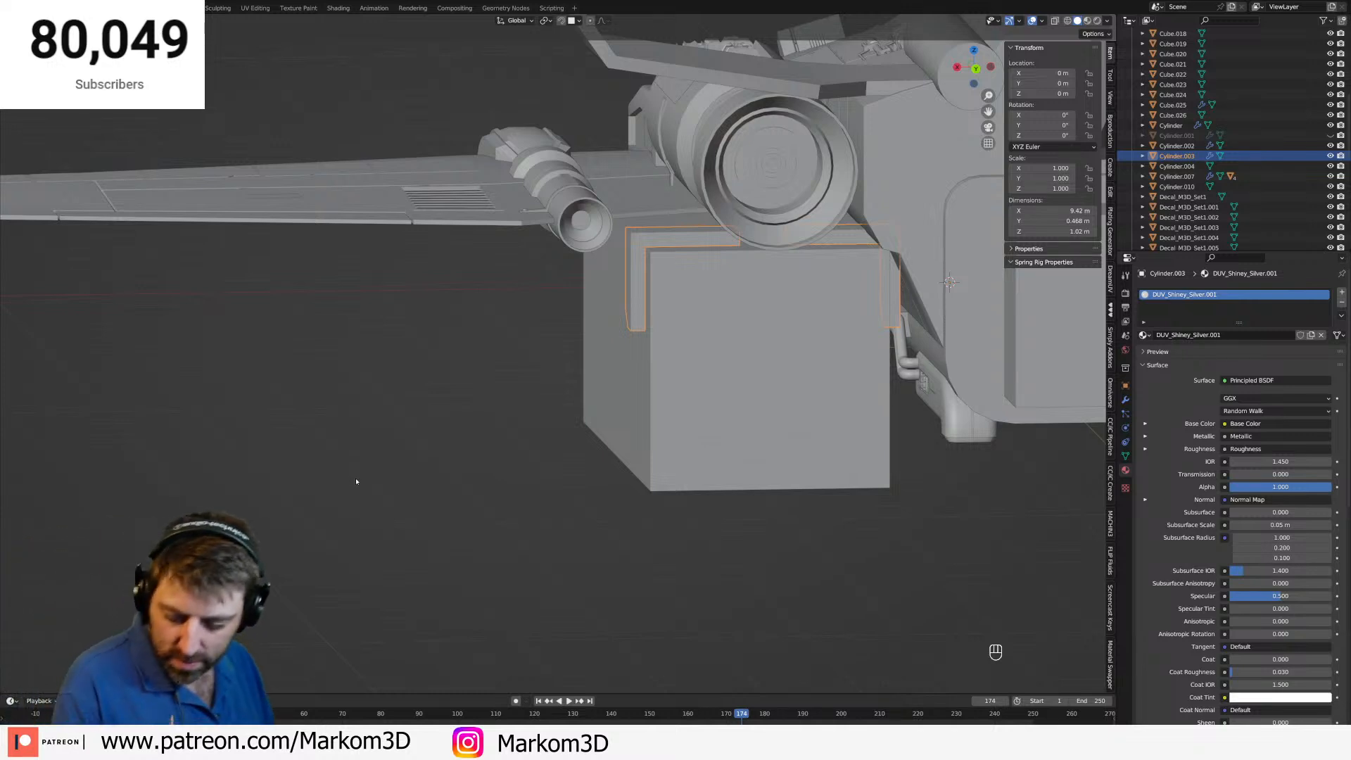
Select the container cube and enter mesh editing on it.
{"action": "left_click", "coordinate": [688, 371]}
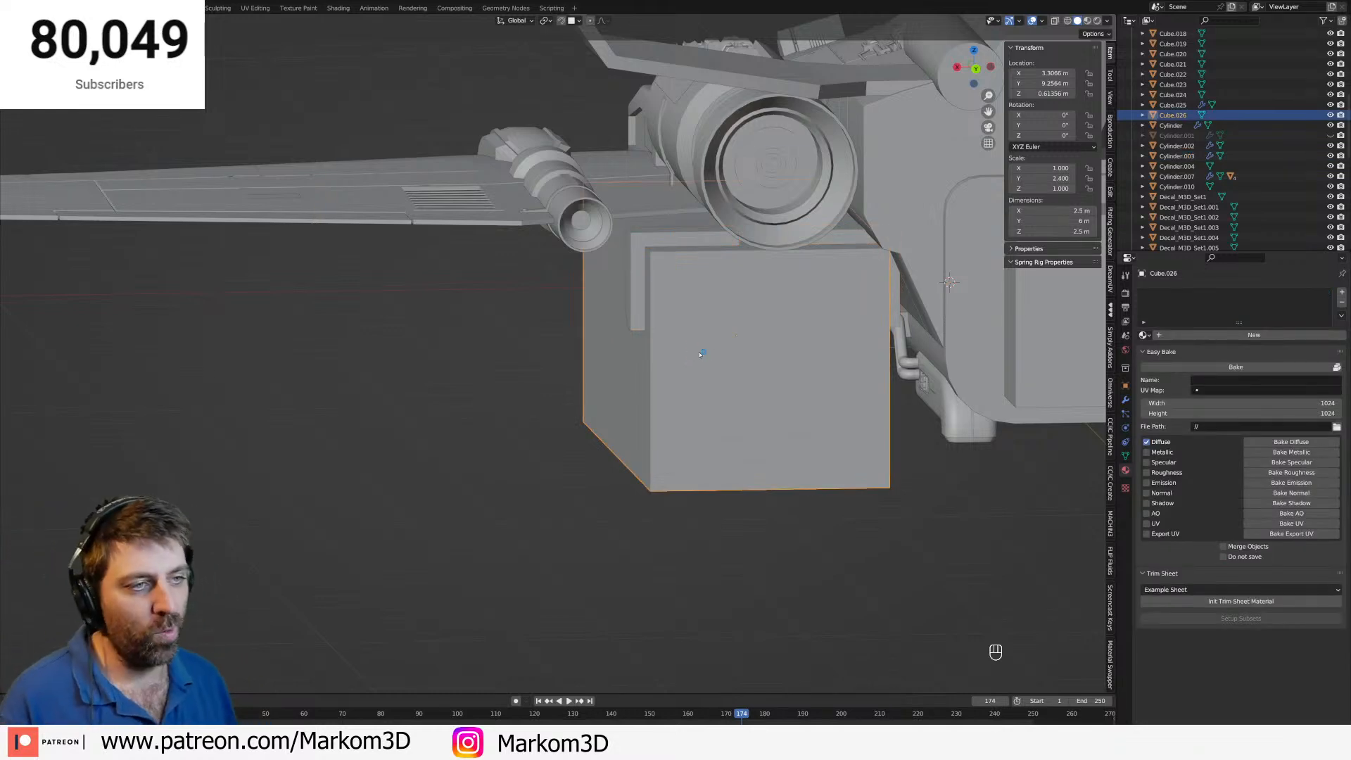
{"action": "middle_click_drag", "start_coordinate": [688, 371], "coordinate": [717, 369]}
{"action": "key", "text": "Tab"}
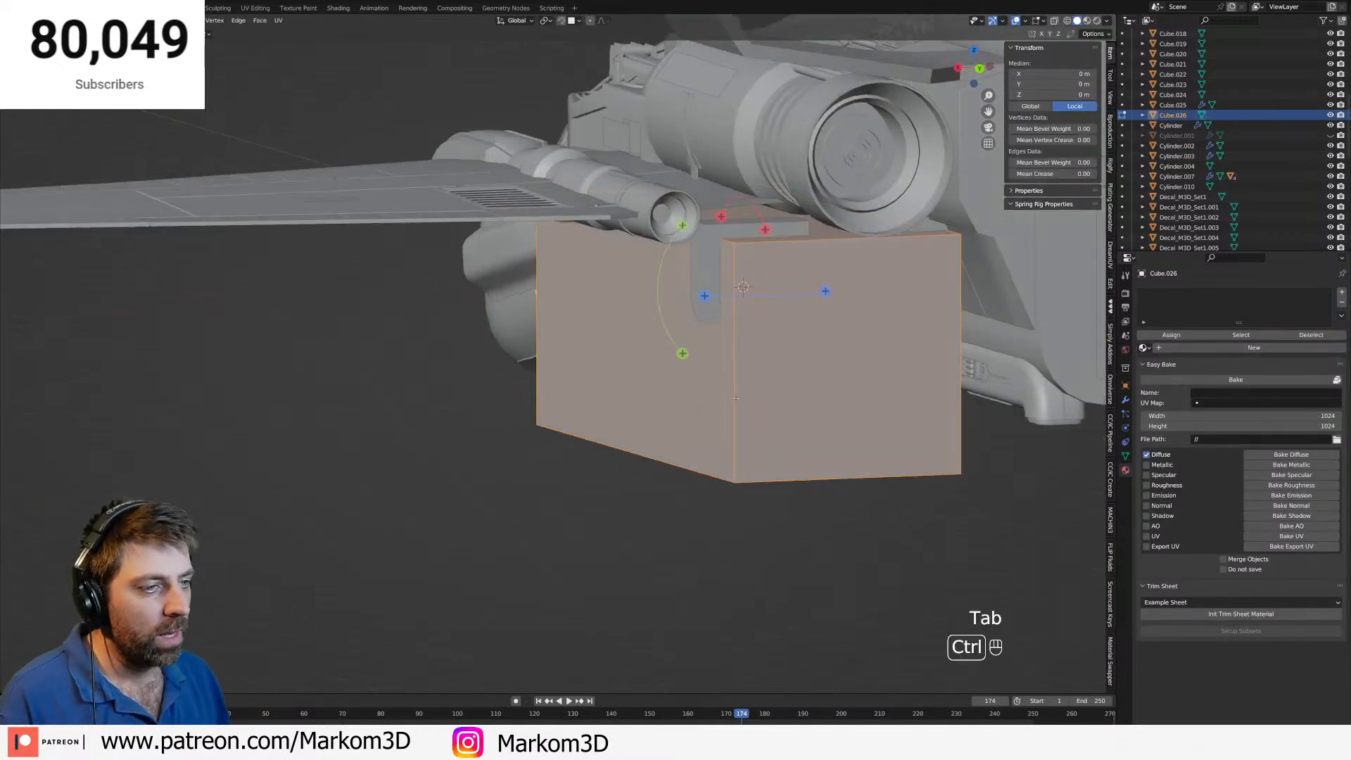
Try a horizontal loop cut around the container with a bevel that widens it into a band, and undo it.
{"action": "key", "text": "ctrl+r"}
{"action": "left_click", "coordinate": [758, 378]}
{"action": "key", "text": "ctrl+b"}
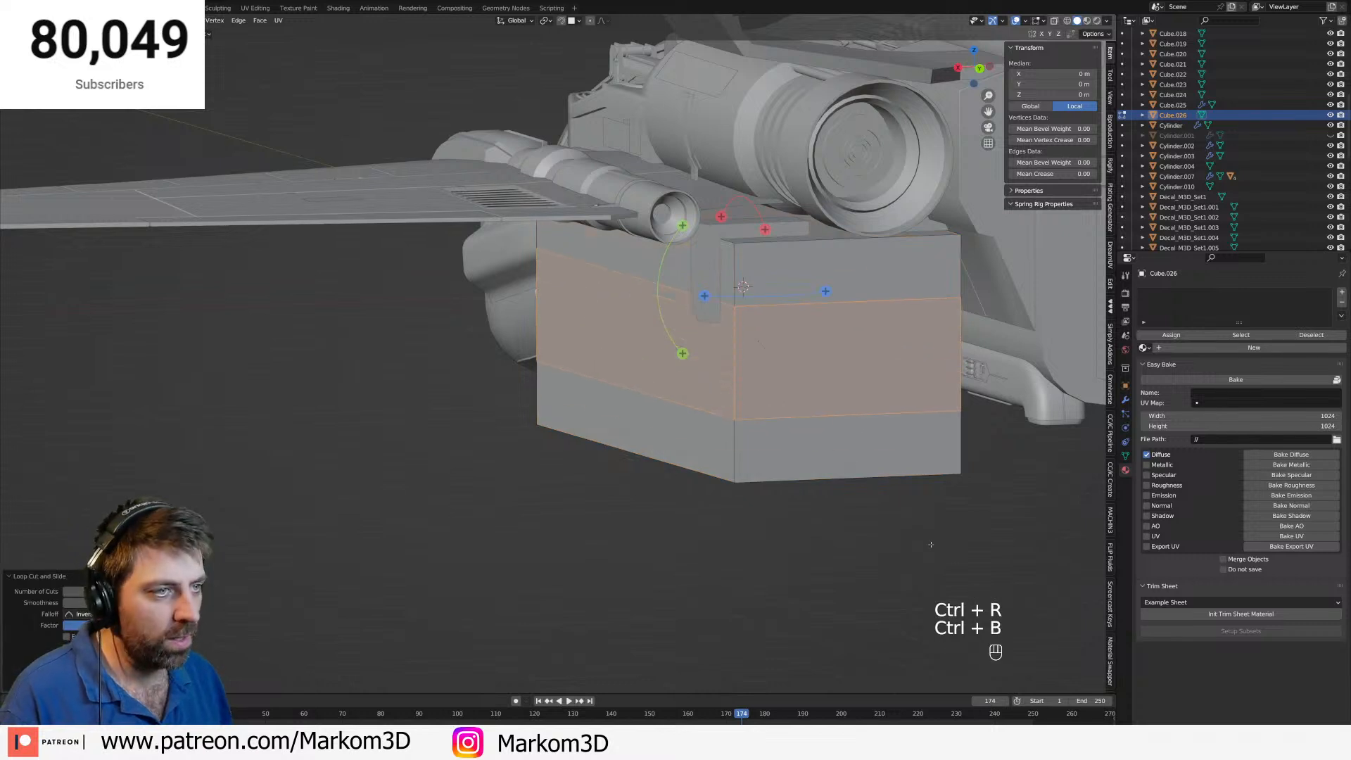
{"action": "key", "text": "ctrl+z"}
Add a horizontal loop cut around the container and raise it along Z to just below the top edge.
{"action": "key", "text": "ctrl+r"}
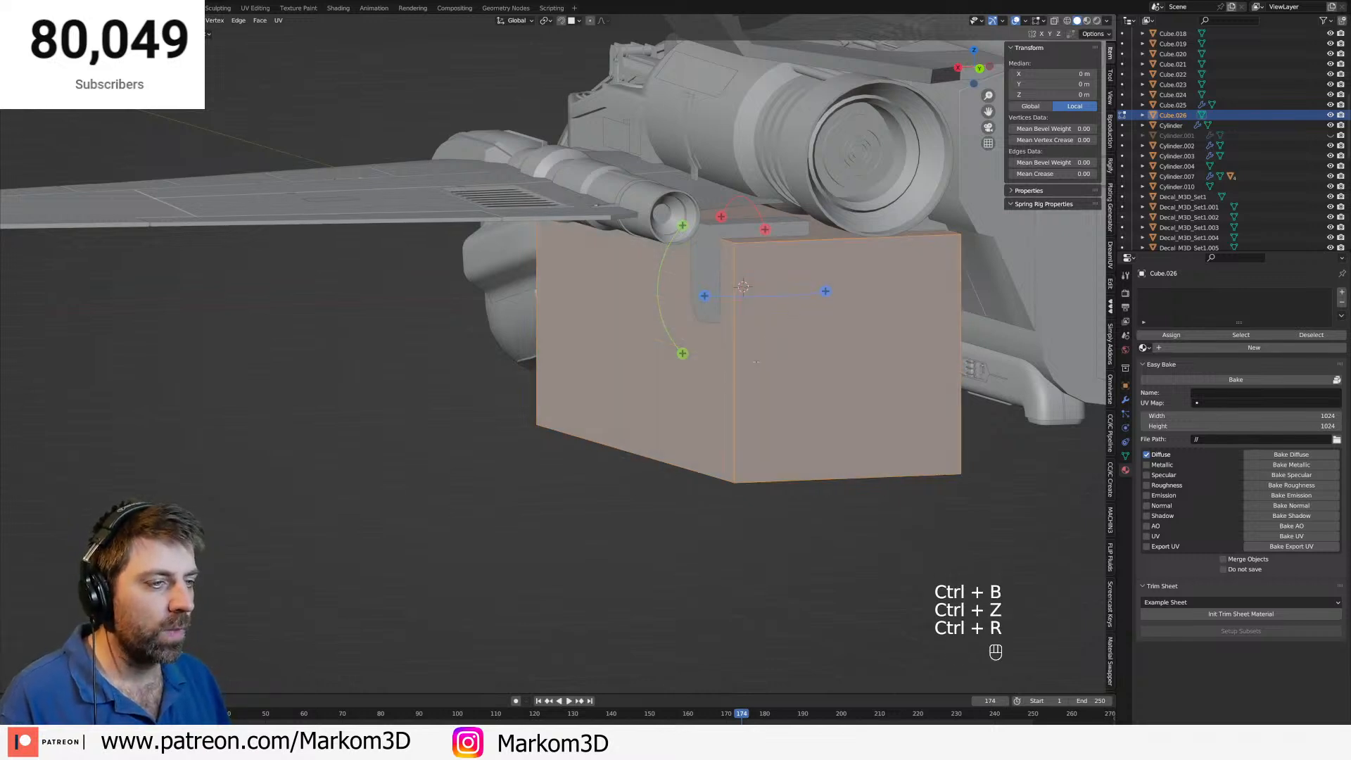
{"action": "left_click", "coordinate": [819, 448]}
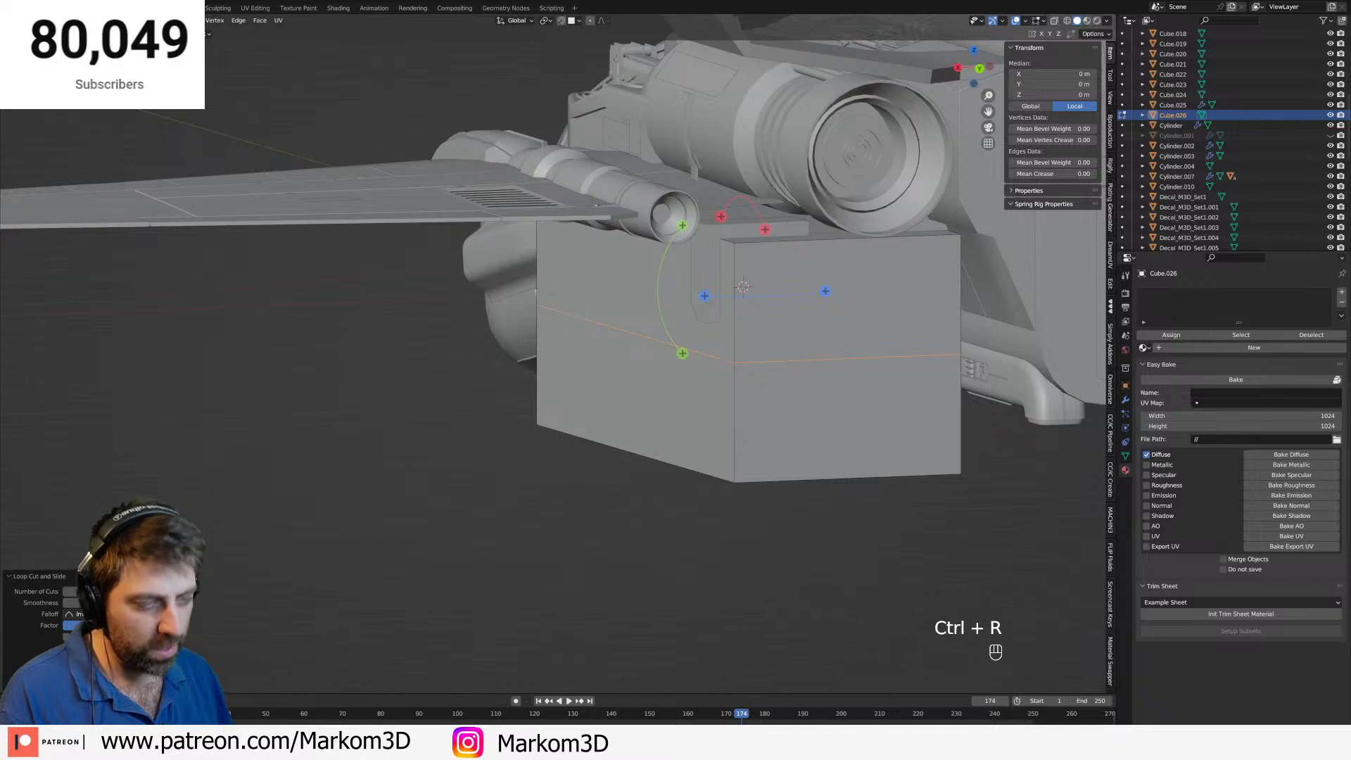
{"action": "key", "text": "g"}
{"action": "key", "text": "z"}
{"action": "left_click", "coordinate": [823, 352]}
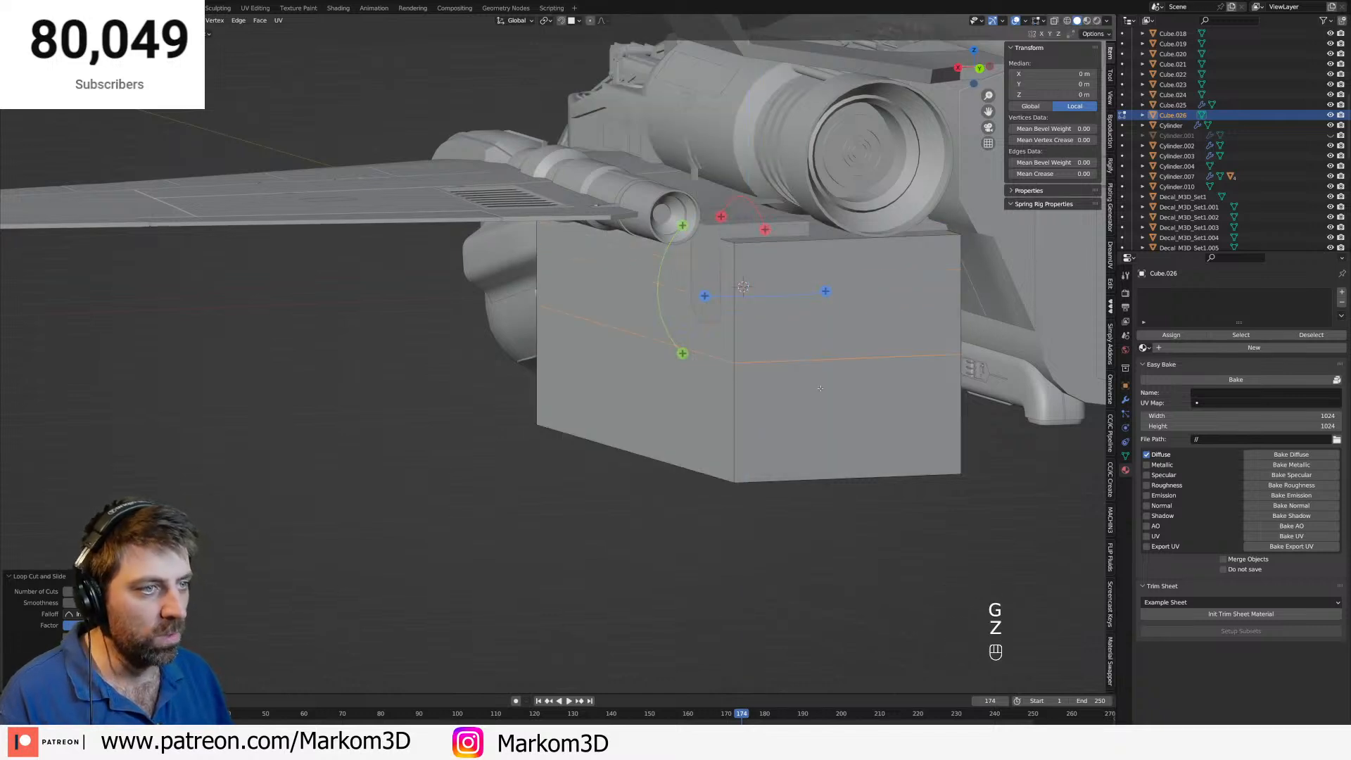
{"action": "key", "text": "g"}
{"action": "key", "text": "z"}
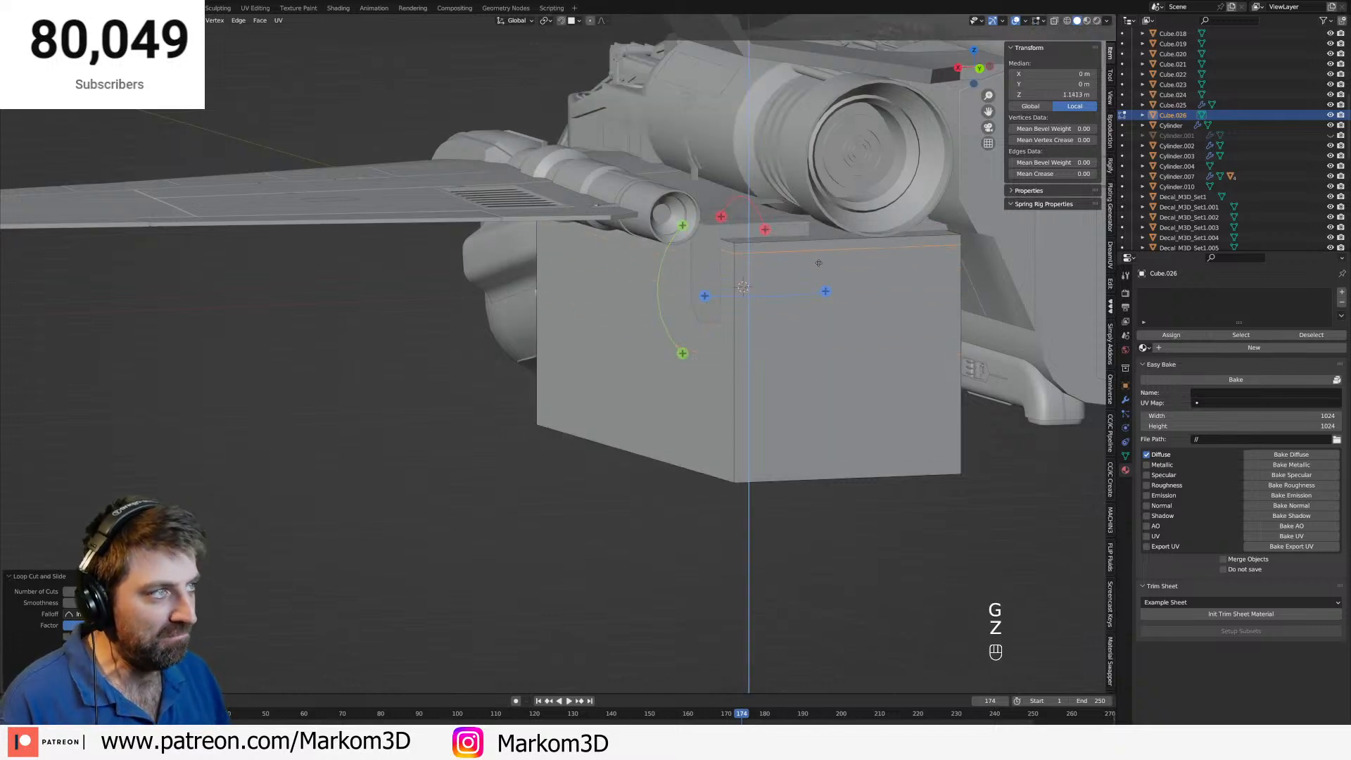
{"action": "left_click", "coordinate": [820, 261]}
Set the loop's local median Z to 1.15 m after trying 1.2 m.
{"action": "left_click", "coordinate": [1050, 84]}
{"action": "key", "text": "Tab"}
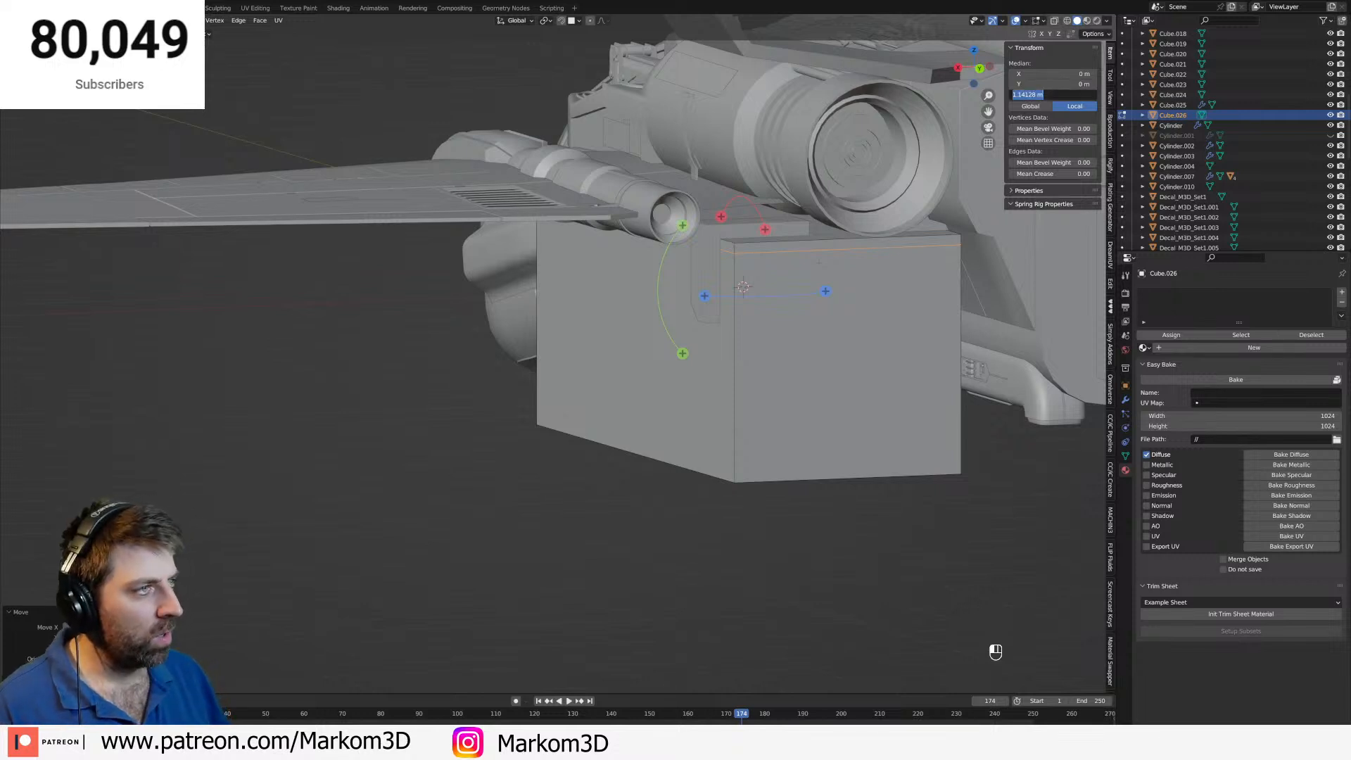
{"action": "type", "text": "1"}
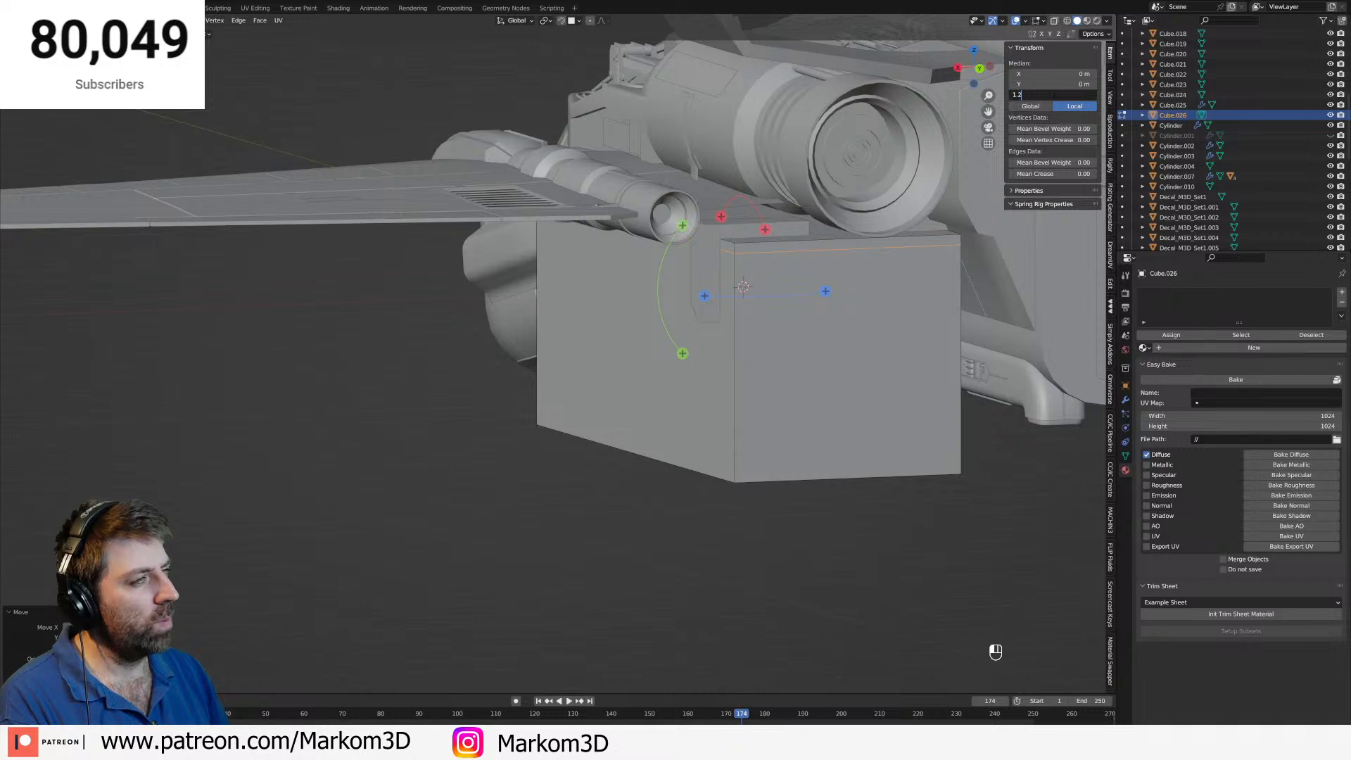
{"action": "type", "text": ".2"}
{"action": "key", "text": "Return"}
{"action": "left_click", "coordinate": [1053, 94]}
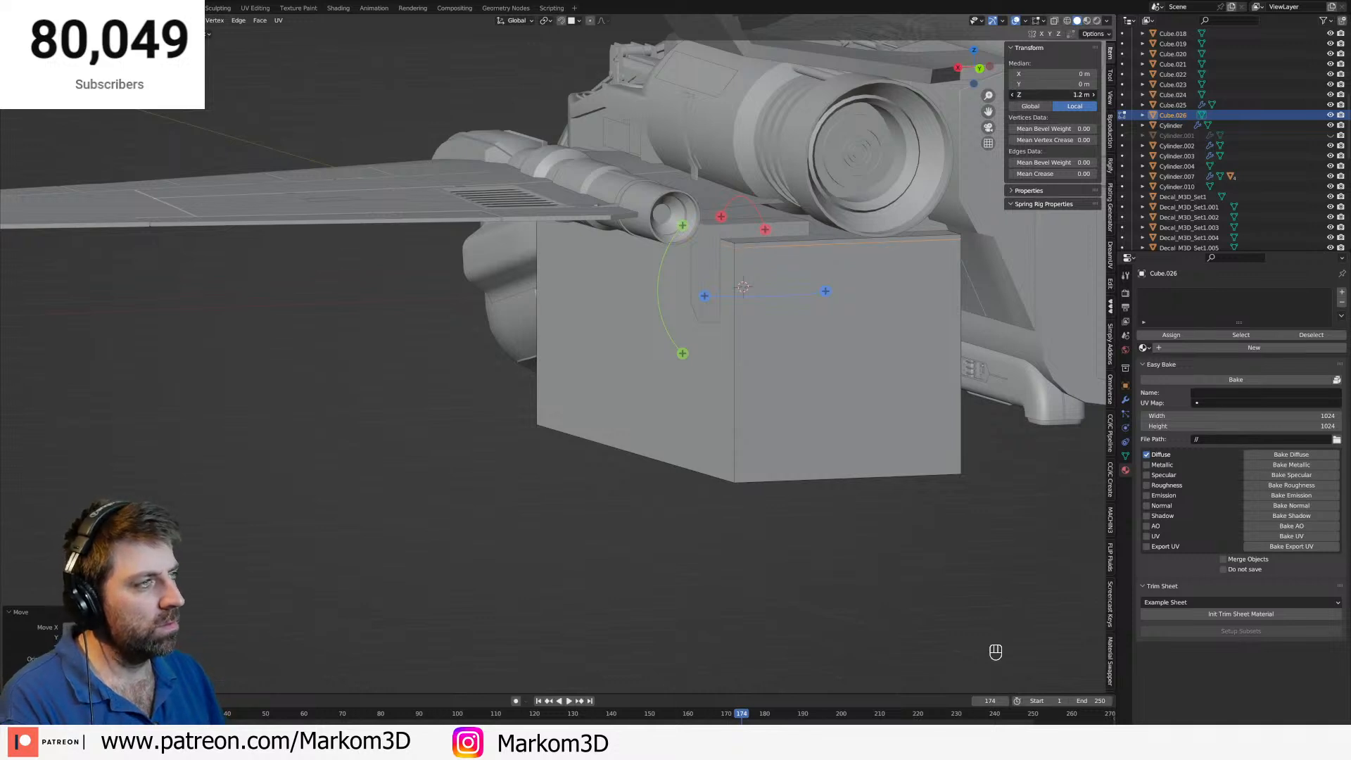
{"action": "type", "text": "1.15"}
{"action": "key", "text": "Return"}
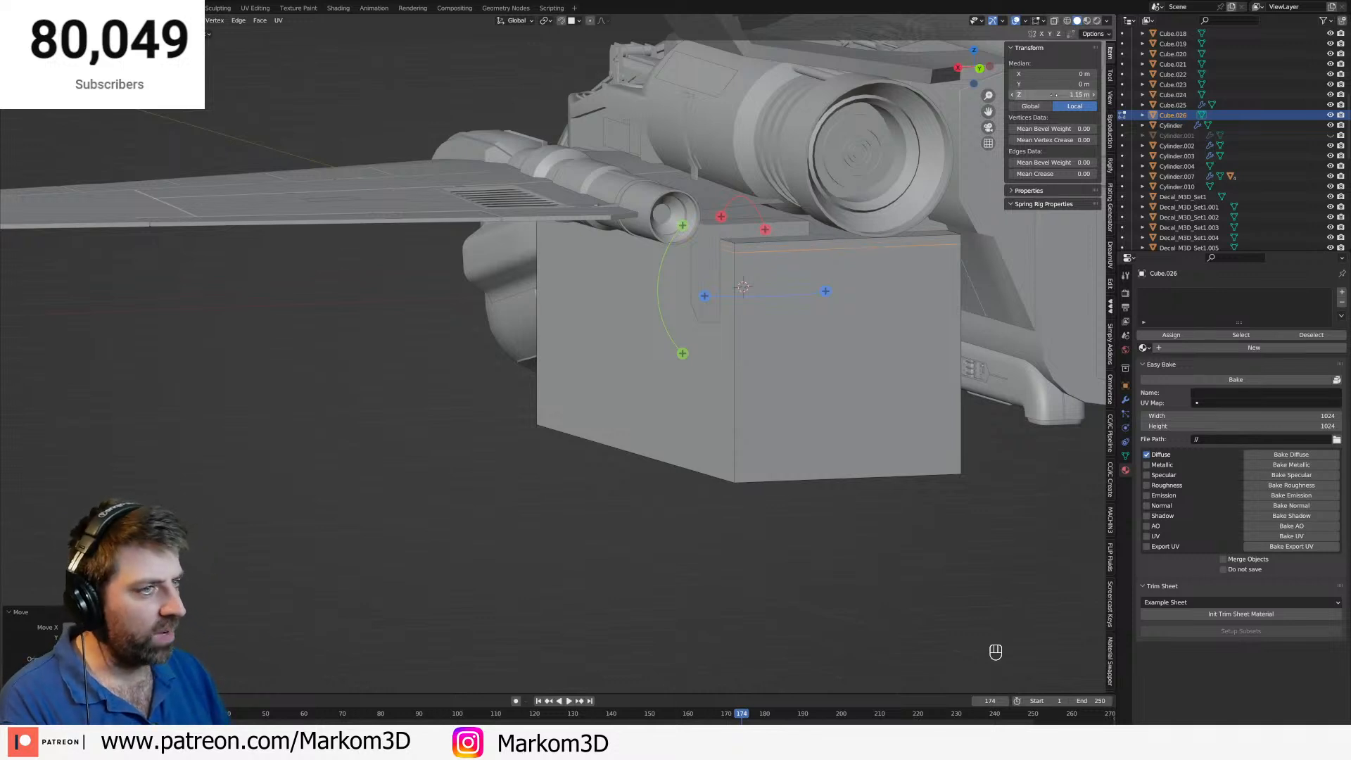
Add a horizontal loop cut around the container's middle and set its local median Z to 0.
{"action": "key", "text": "ctrl+r"}
{"action": "key", "text": "ctrl+r"}
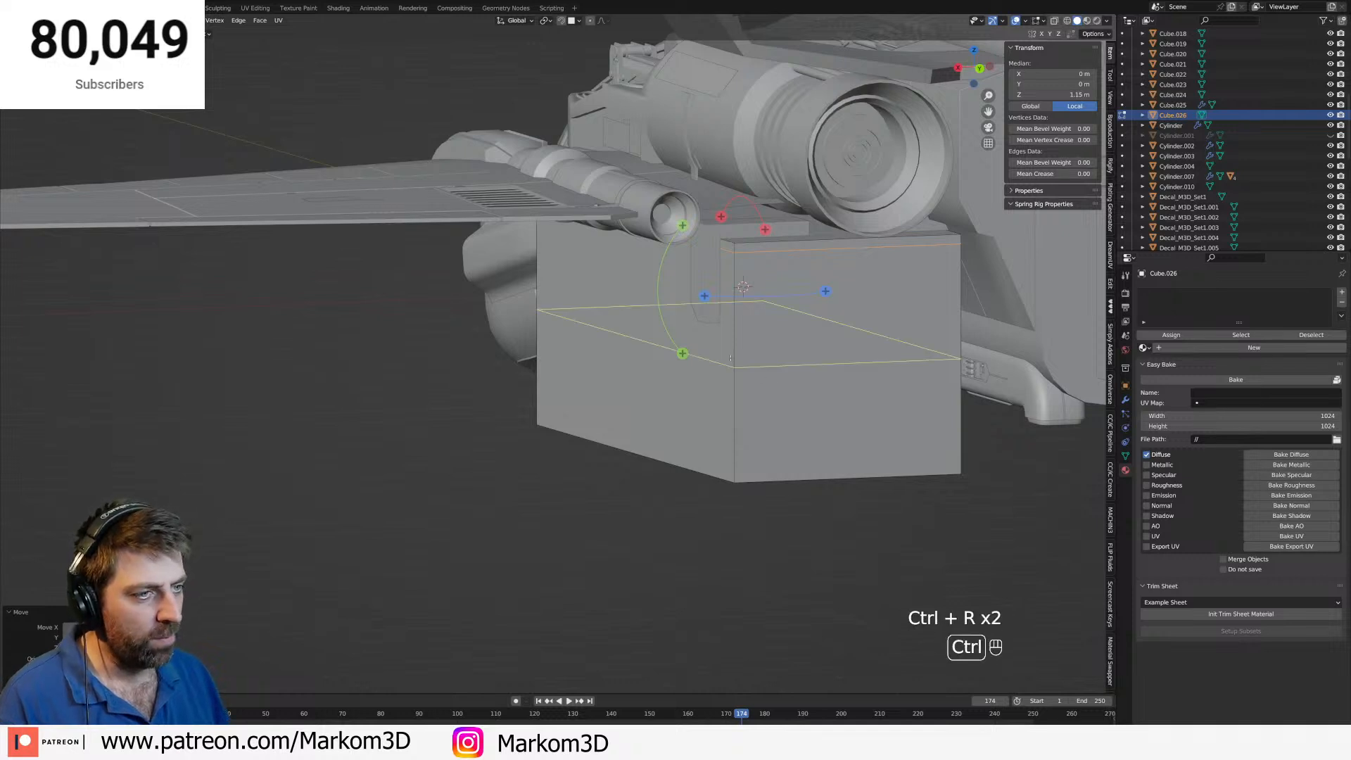
{"action": "left_click", "coordinate": [732, 363]}
{"action": "right_click", "coordinate": [732, 363]}
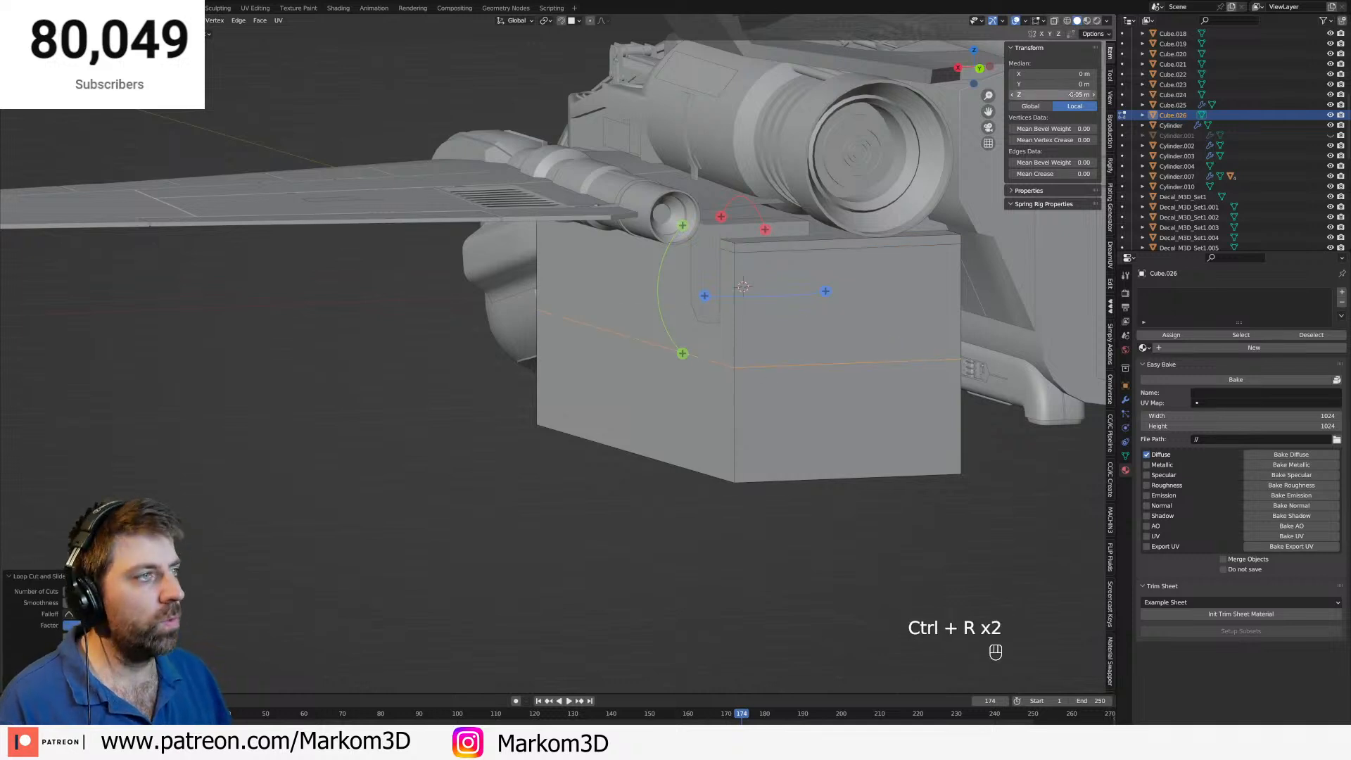
{"action": "left_click", "coordinate": [1064, 96]}
{"action": "type", "text": "0"}
{"action": "key", "text": "Return"}
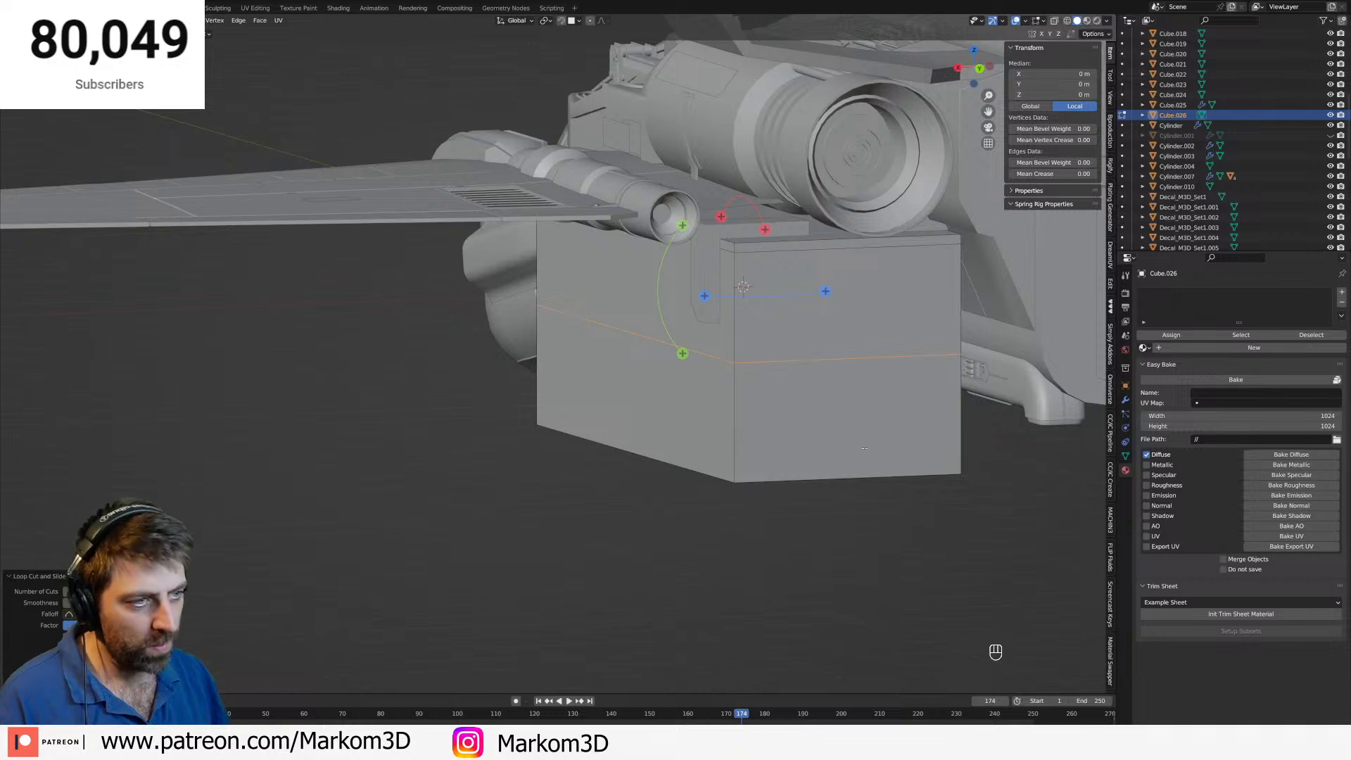
Split the container along the horizontal middle loop and delete the lower half's vertices.
{"action": "key", "text": "v"}
{"action": "right_click", "coordinate": [844, 420]}
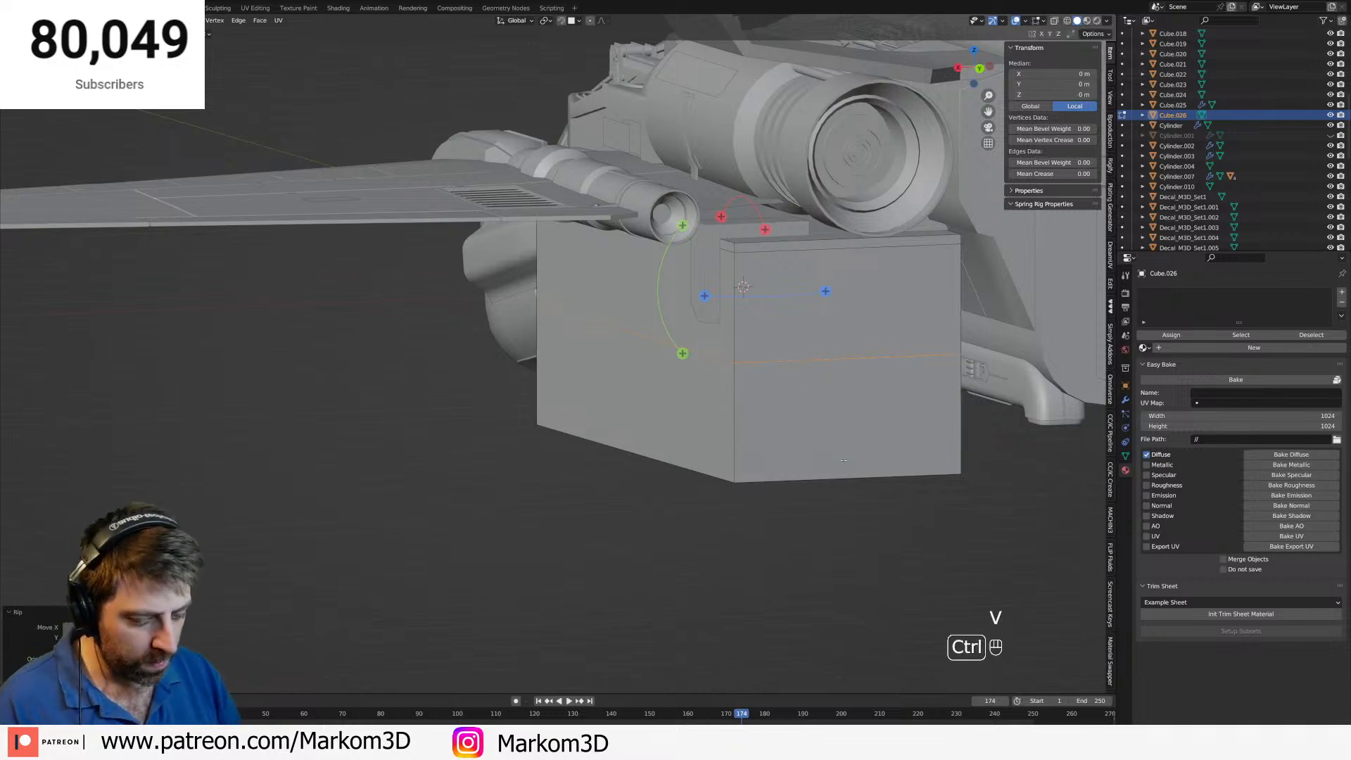
{"action": "key", "text": "ctrl+l"}
{"action": "key", "text": "Delete"}
{"action": "left_click", "coordinate": [844, 463]}
Add two centred vertical loop cuts to the remaining upper half, one along its length and one across it.
{"action": "key", "text": "ctrl+r"}
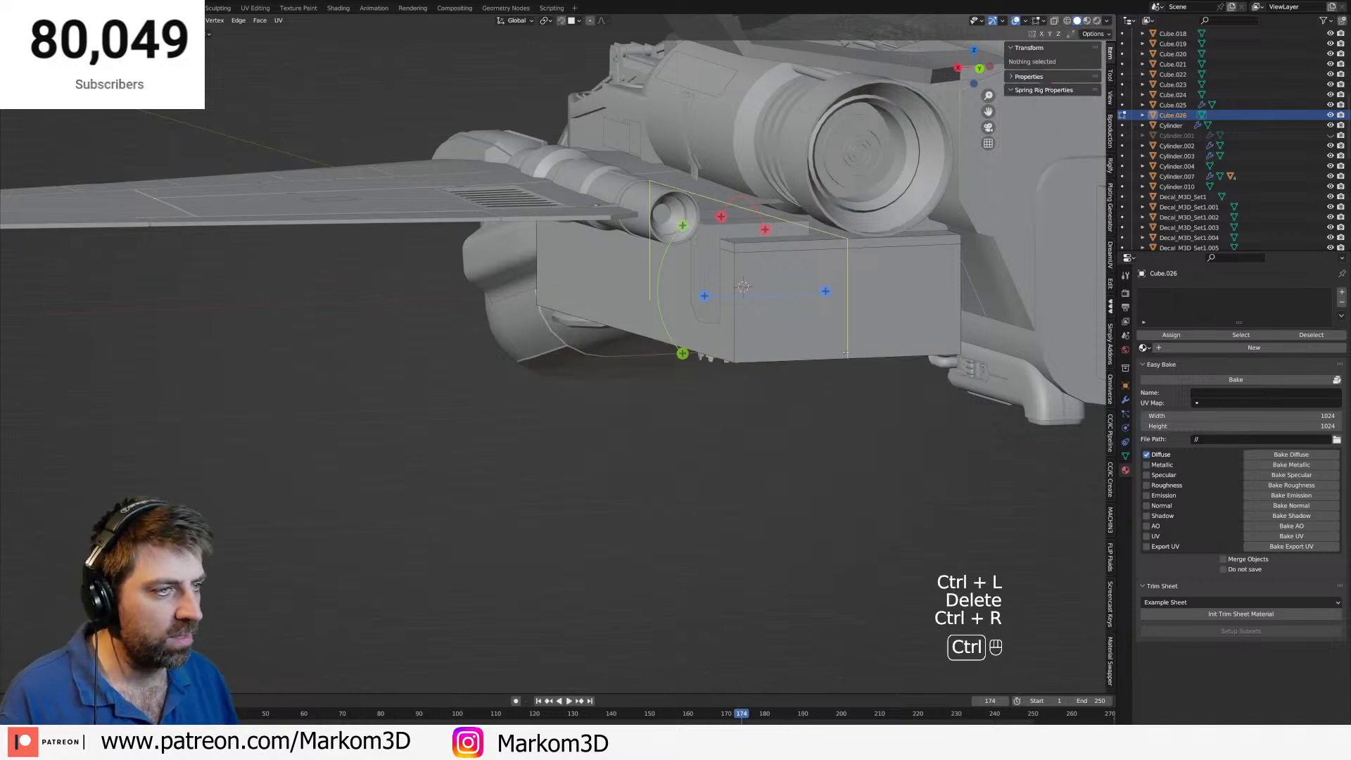
{"action": "left_click", "coordinate": [846, 359]}
{"action": "right_click", "coordinate": [846, 359]}
{"action": "key", "text": "ctrl+r"}
{"action": "left_click", "coordinate": [619, 331]}
{"action": "right_click", "coordinate": [620, 330]}
{"action": "middle_click_drag", "start_coordinate": [619, 330], "coordinate": [662, 345]}
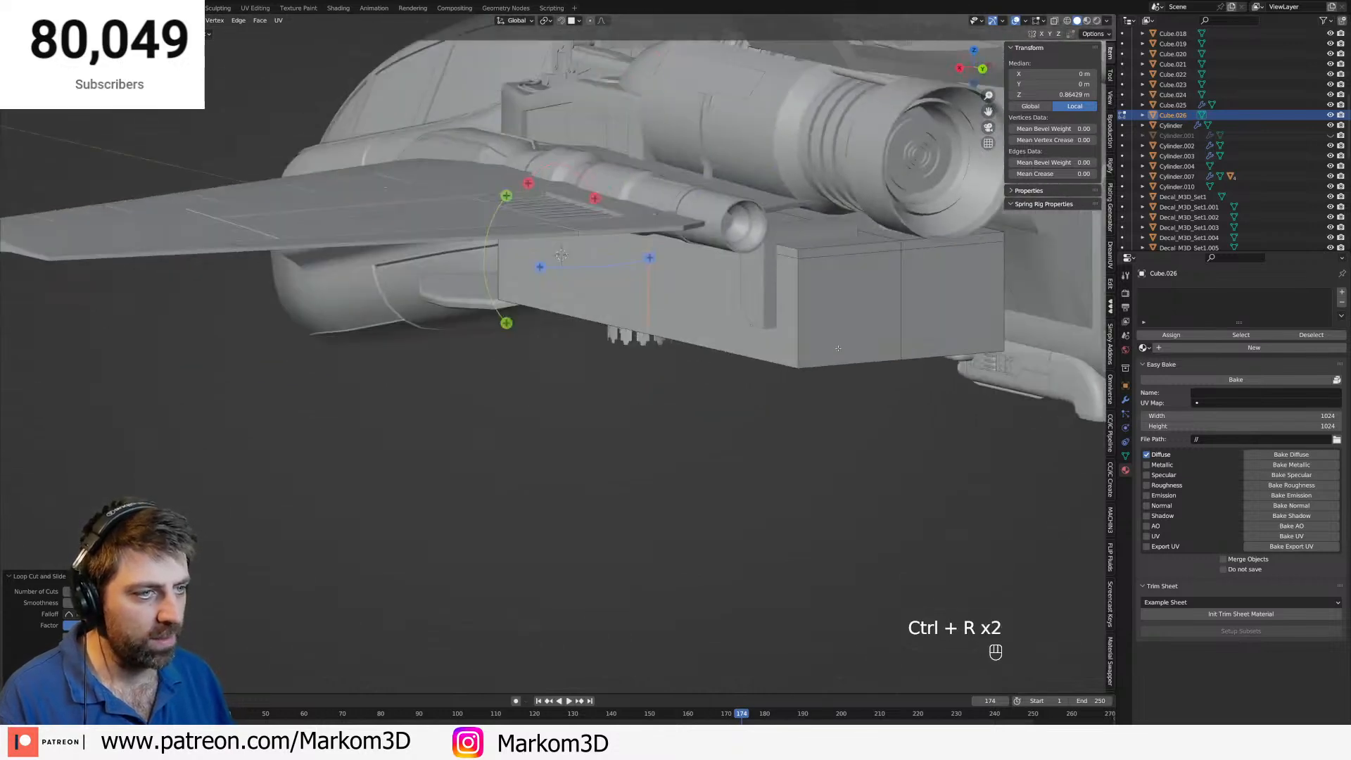
Split the mesh along the crosswise middle loop and delete the vertices of the rear half under the wing.
{"action": "key", "text": "v"}
{"action": "right_click", "coordinate": [516, 316]}
{"action": "key", "text": "ctrl+l"}
{"action": "key", "text": "Delete"}
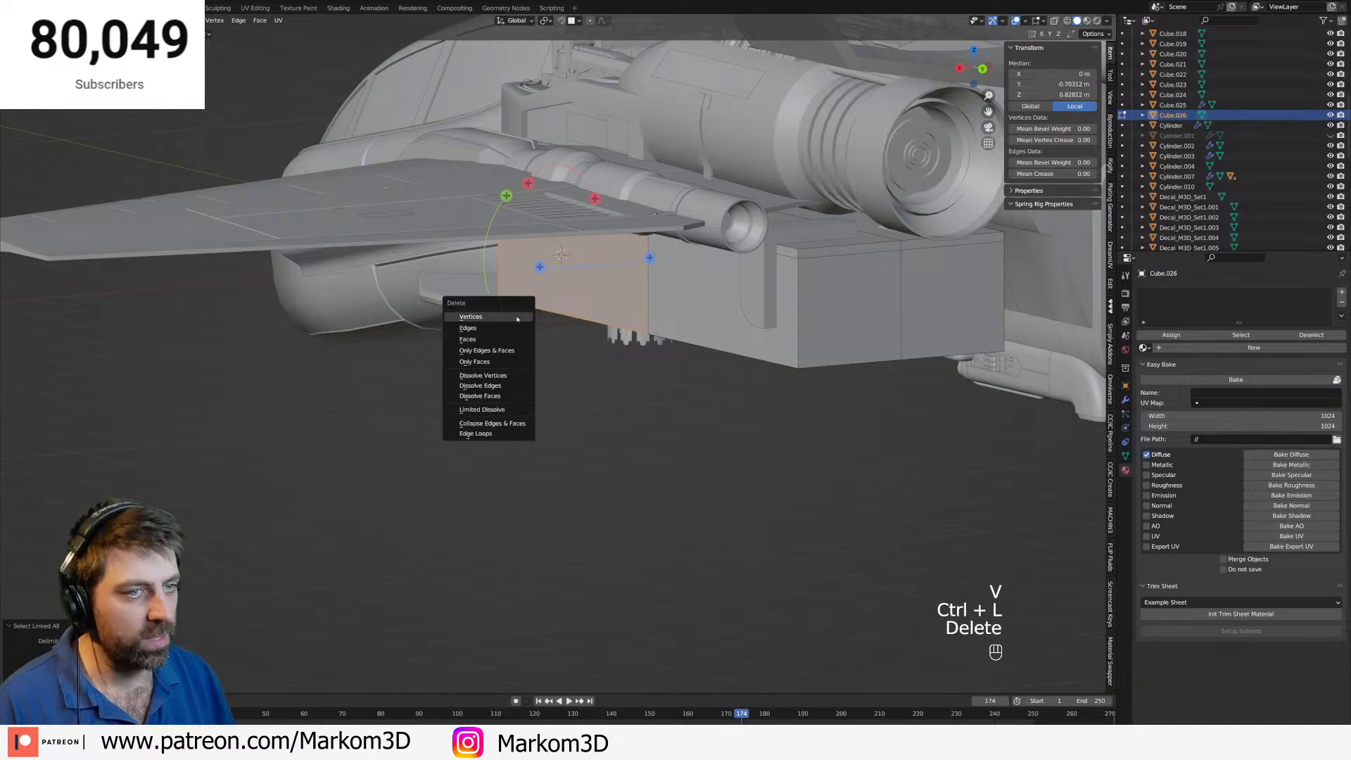
{"action": "left_click", "coordinate": [516, 317]}
Rip the mesh along the lengthwise centre loop and delete one of the two halves.
{"action": "left_click", "coordinate": [906, 387], "text": "alt"}
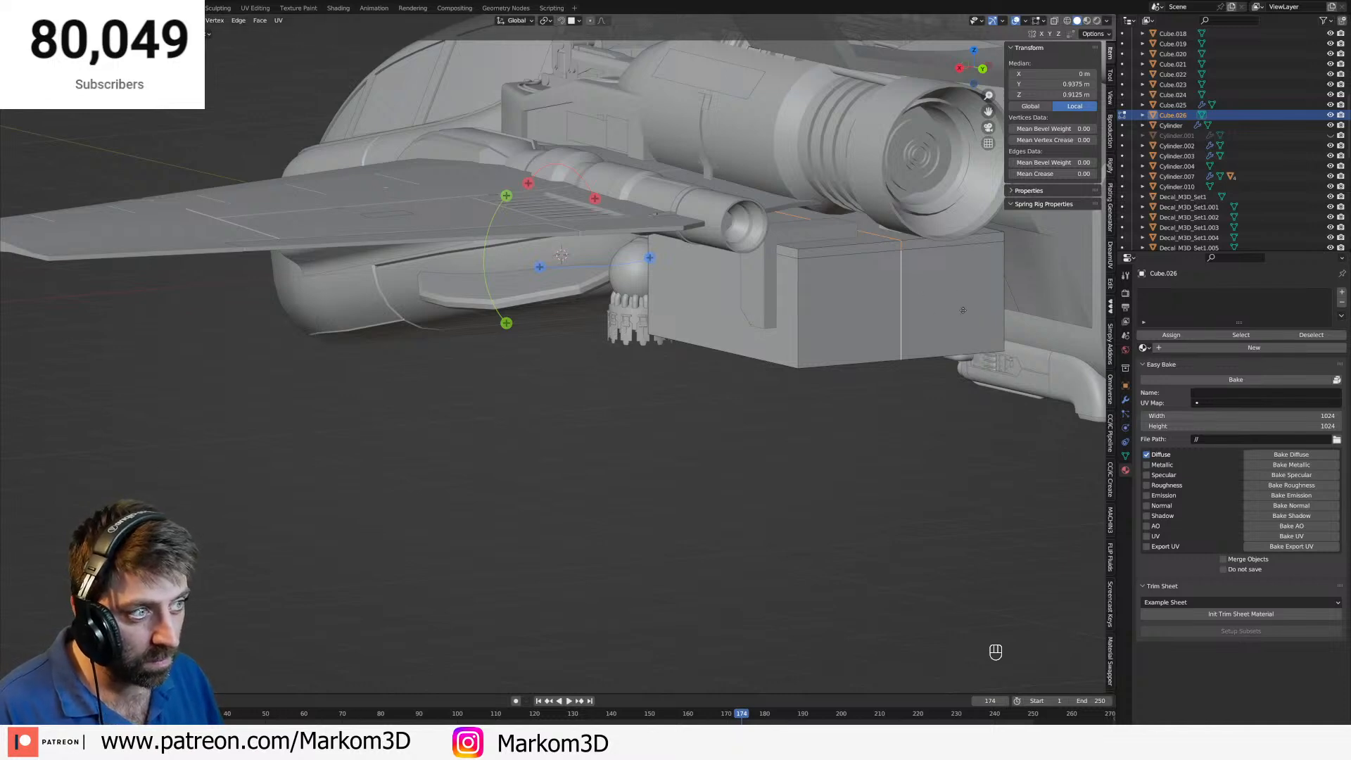
{"action": "key", "text": "v"}
{"action": "left_click", "coordinate": [965, 317]}
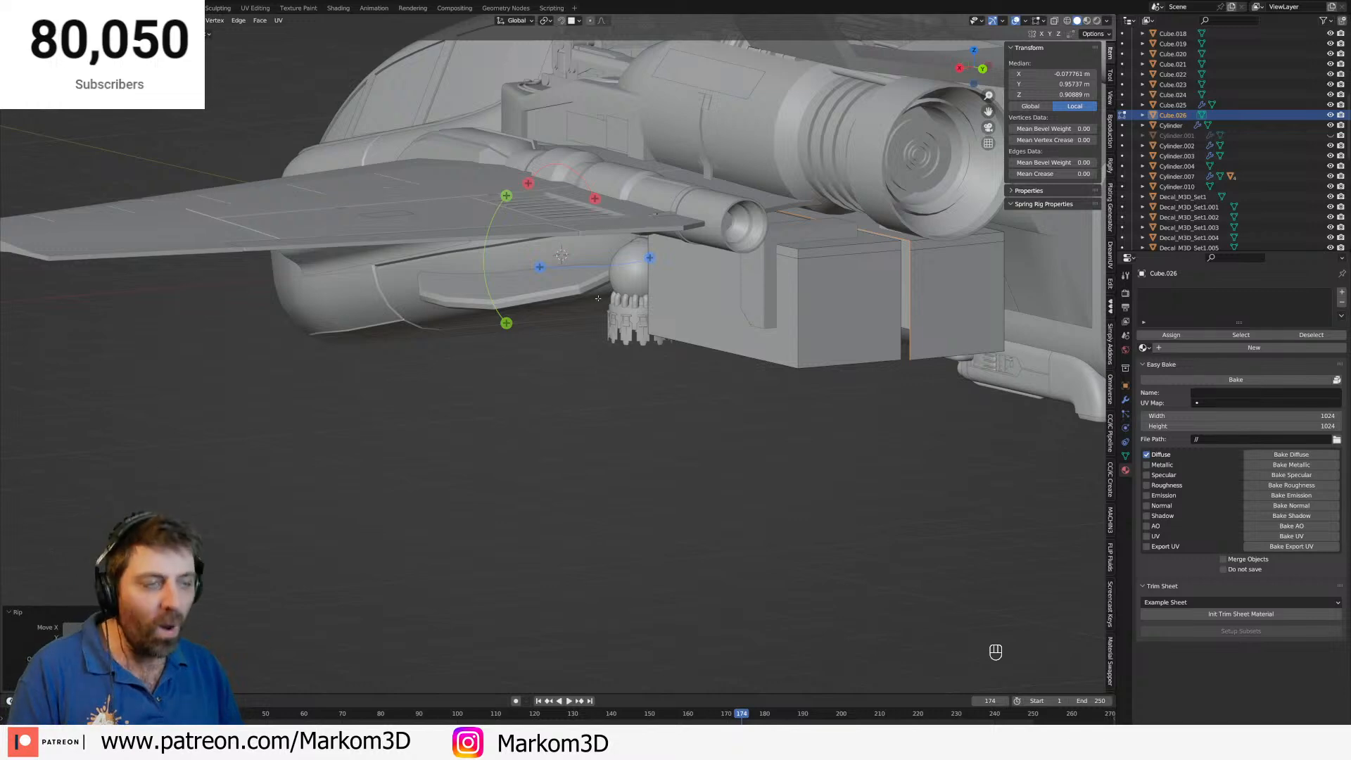
{"action": "middle_click_drag", "start_coordinate": [933, 344], "coordinate": [753, 318]}
{"action": "key", "text": "ctrl+l"}
{"action": "key", "text": "Delete"}
{"action": "left_click", "coordinate": [816, 331]}
{"action": "key", "text": "Tab"}
{"action": "key", "text": "Tab"}
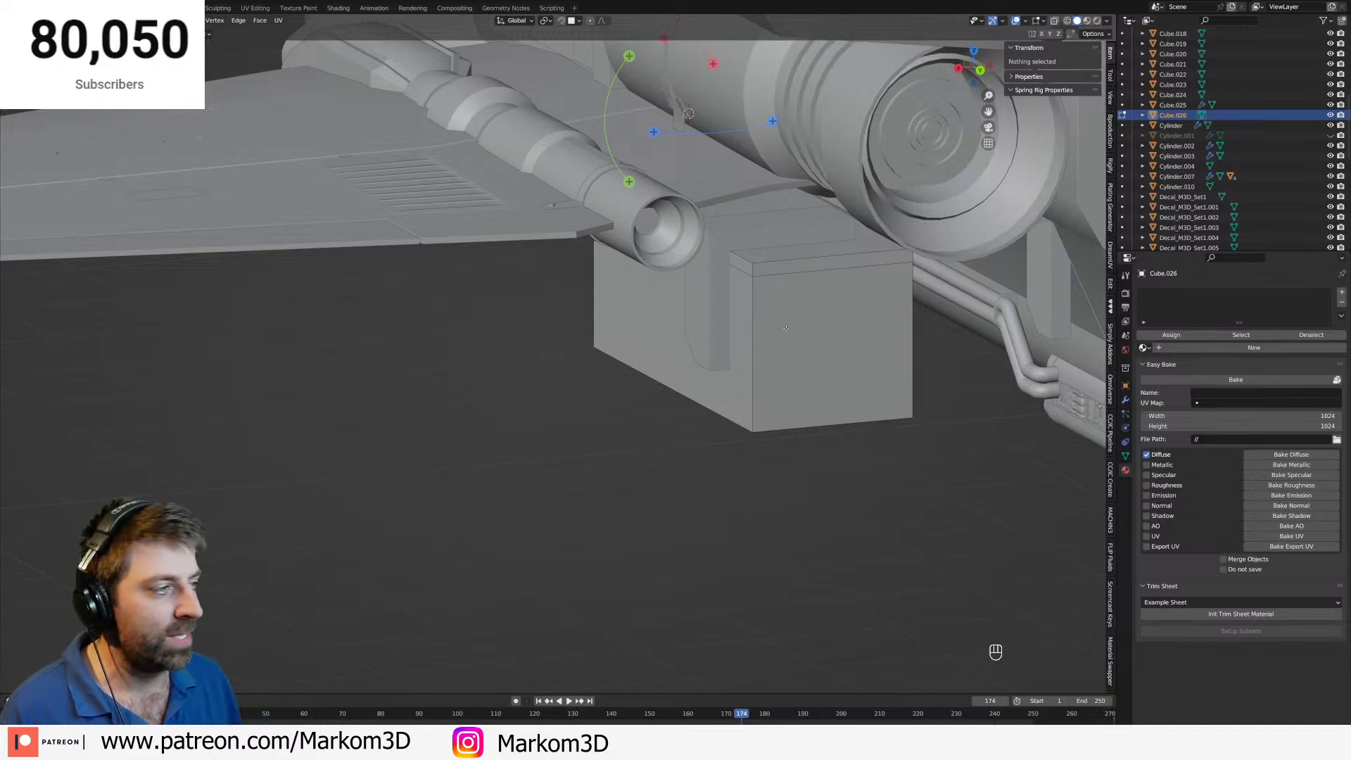
{"action": "middle_click_drag", "start_coordinate": [786, 329], "coordinate": [773, 324]}
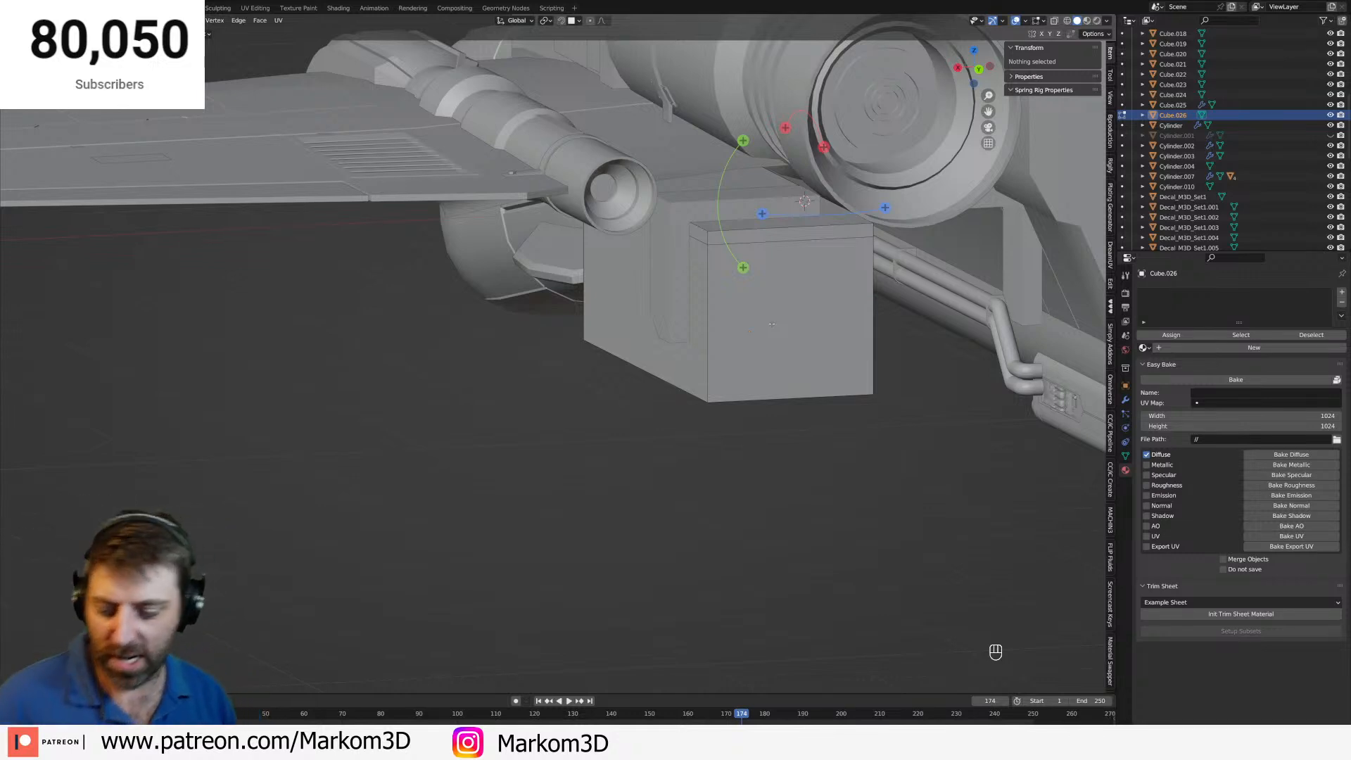
{"action": "middle_click_drag", "start_coordinate": [713, 295], "coordinate": [796, 285]}
{"action": "key", "text": "ctrl+r"}
{"action": "left_click", "coordinate": [803, 284]}
{"action": "right_click", "coordinate": [803, 284]}
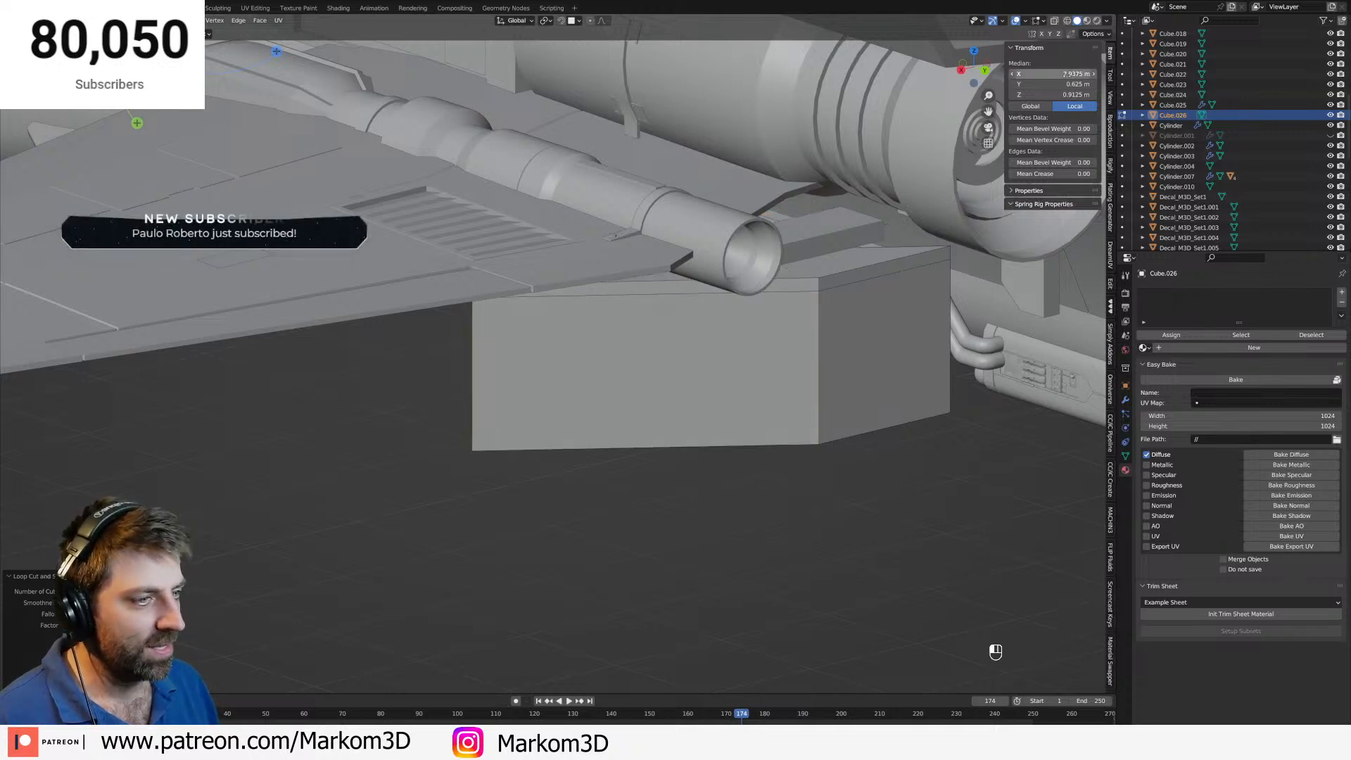
{"action": "key", "text": "ctrl+z"}
Return to object mode and apply the container's scale.
{"action": "key", "text": "Tab"}
{"action": "key", "text": "ctrl+a"}
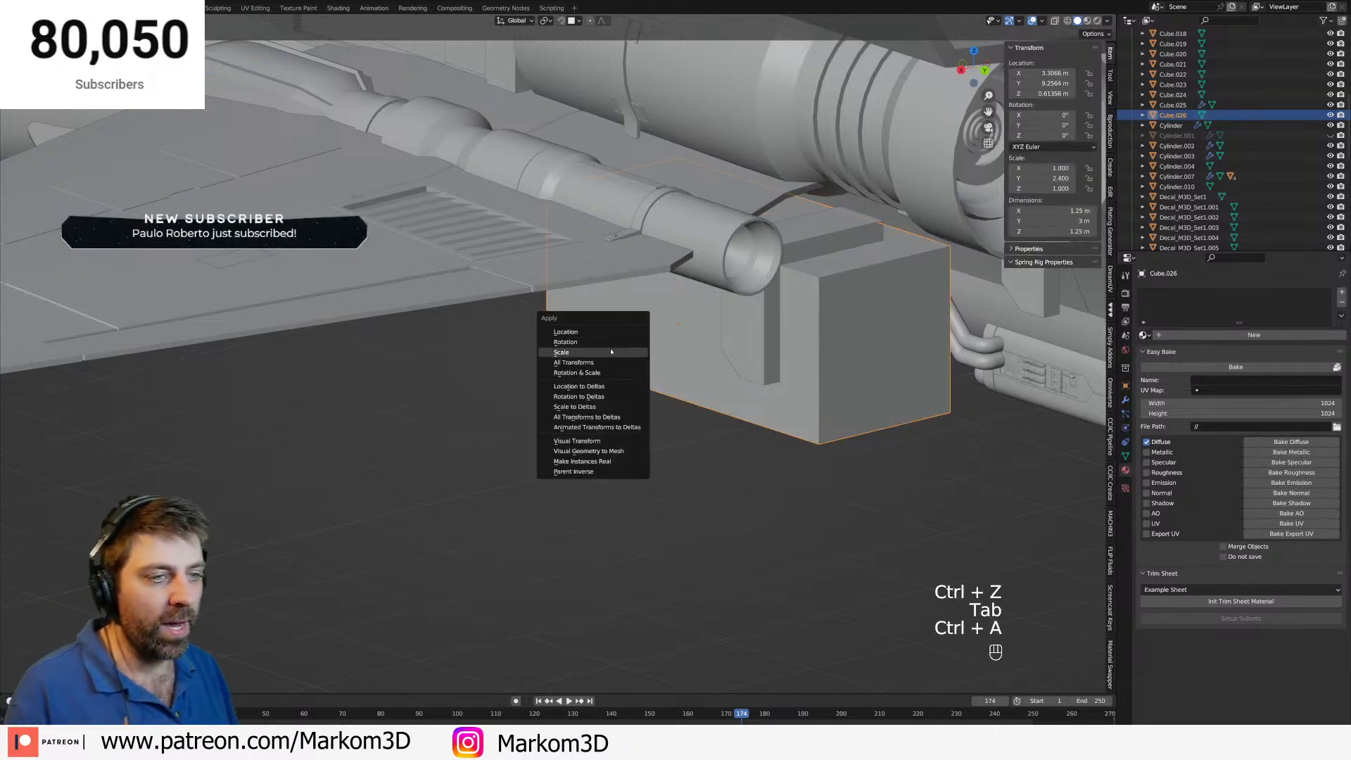
{"action": "left_click", "coordinate": [626, 352]}
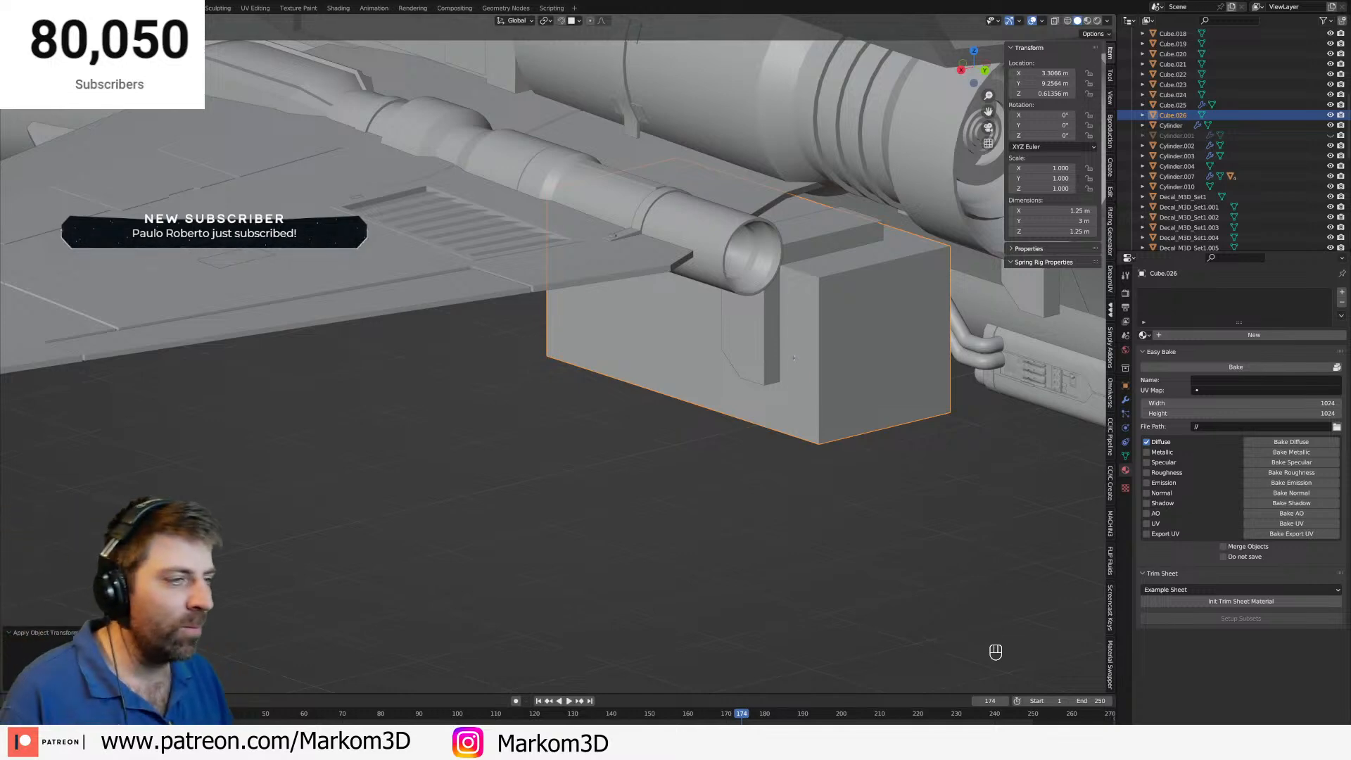
Add a vertical loop cut close to the container's end face and set its local median Y to 2.9 m.
{"action": "key", "text": "Tab"}
{"action": "key", "text": "ctrl+r"}
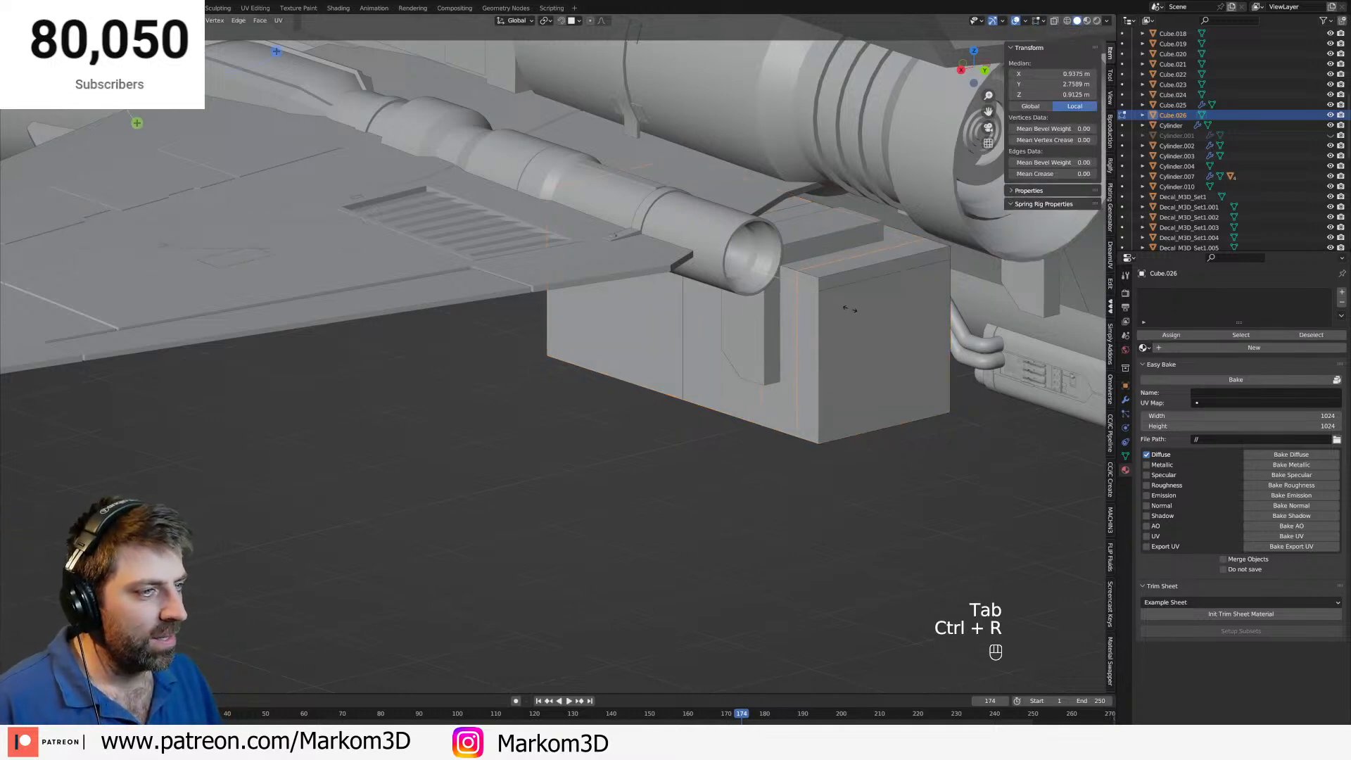
{"action": "left_click", "coordinate": [858, 312]}
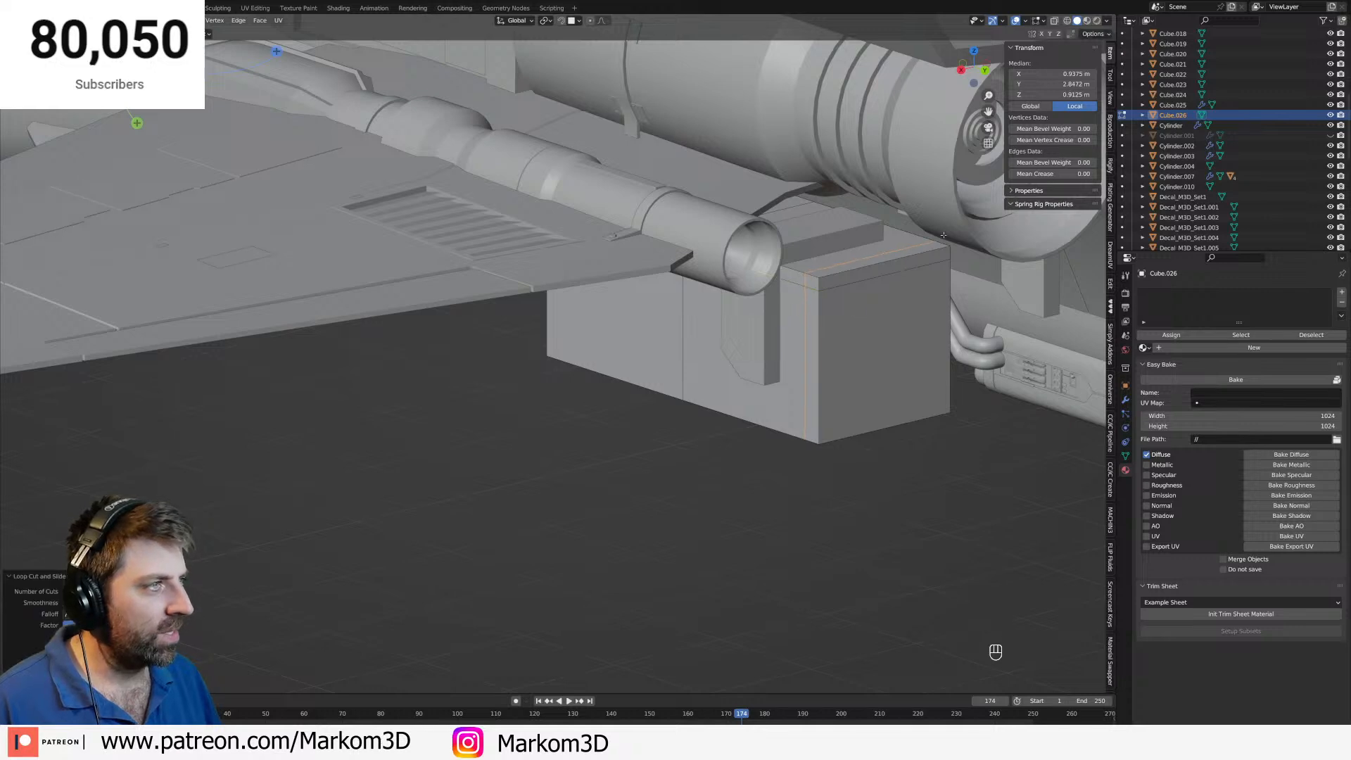
{"action": "left_click", "coordinate": [1052, 84]}
{"action": "type", "text": "2.9"}
{"action": "key", "text": "Return"}
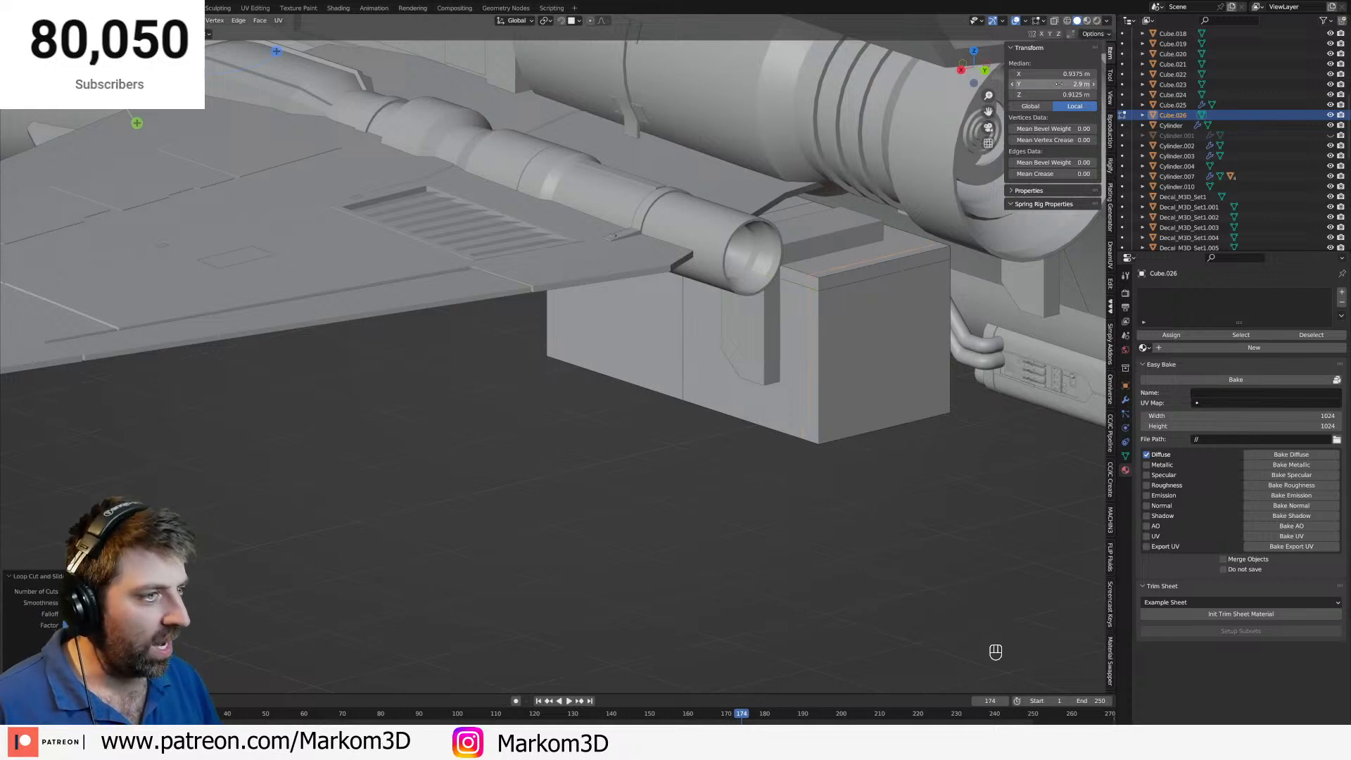
Add a lengthwise loop cut near the outer vertical edge of the end face and set its local median X to 1.15 m.
{"action": "key", "text": "Tab"}
{"action": "key", "text": "Tab"}
{"action": "key", "text": "ctrl+r"}
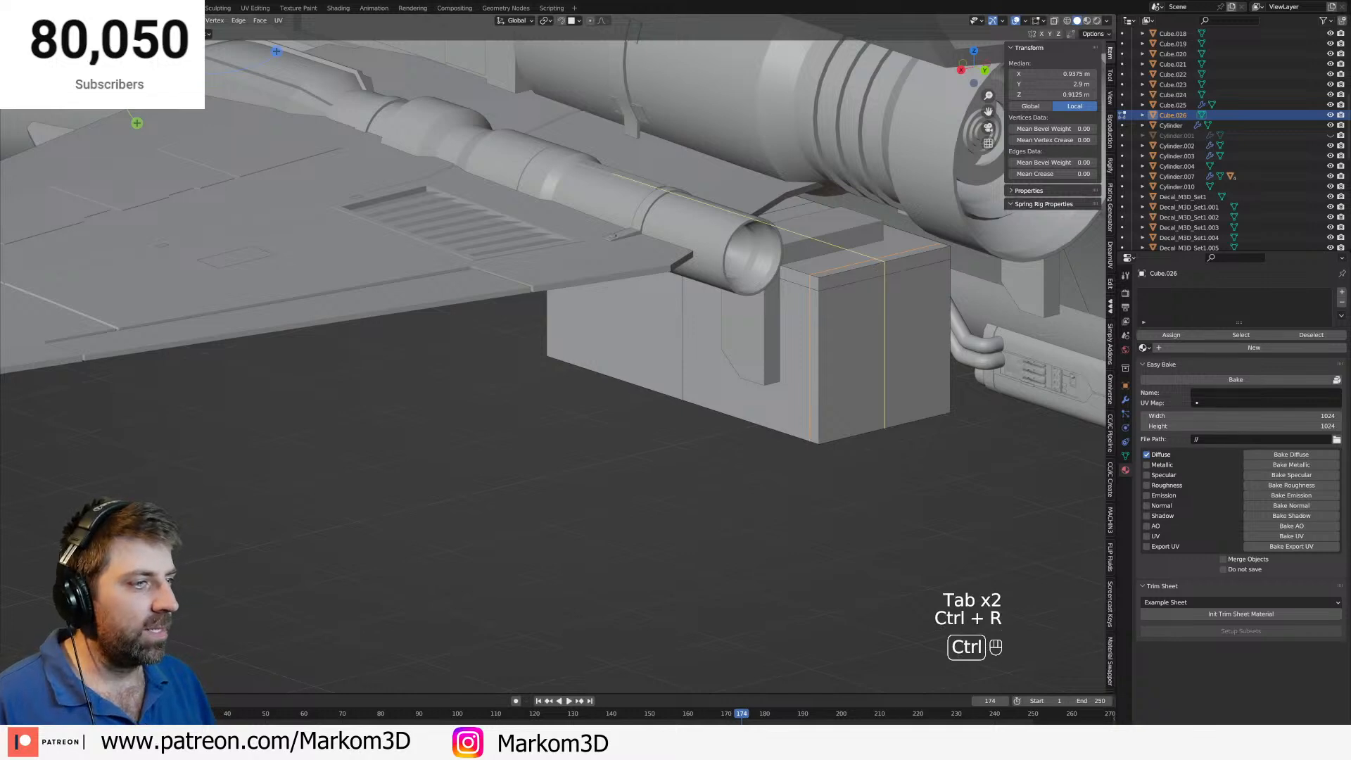
{"action": "left_click", "coordinate": [822, 290]}
{"action": "left_click", "coordinate": [1067, 72]}
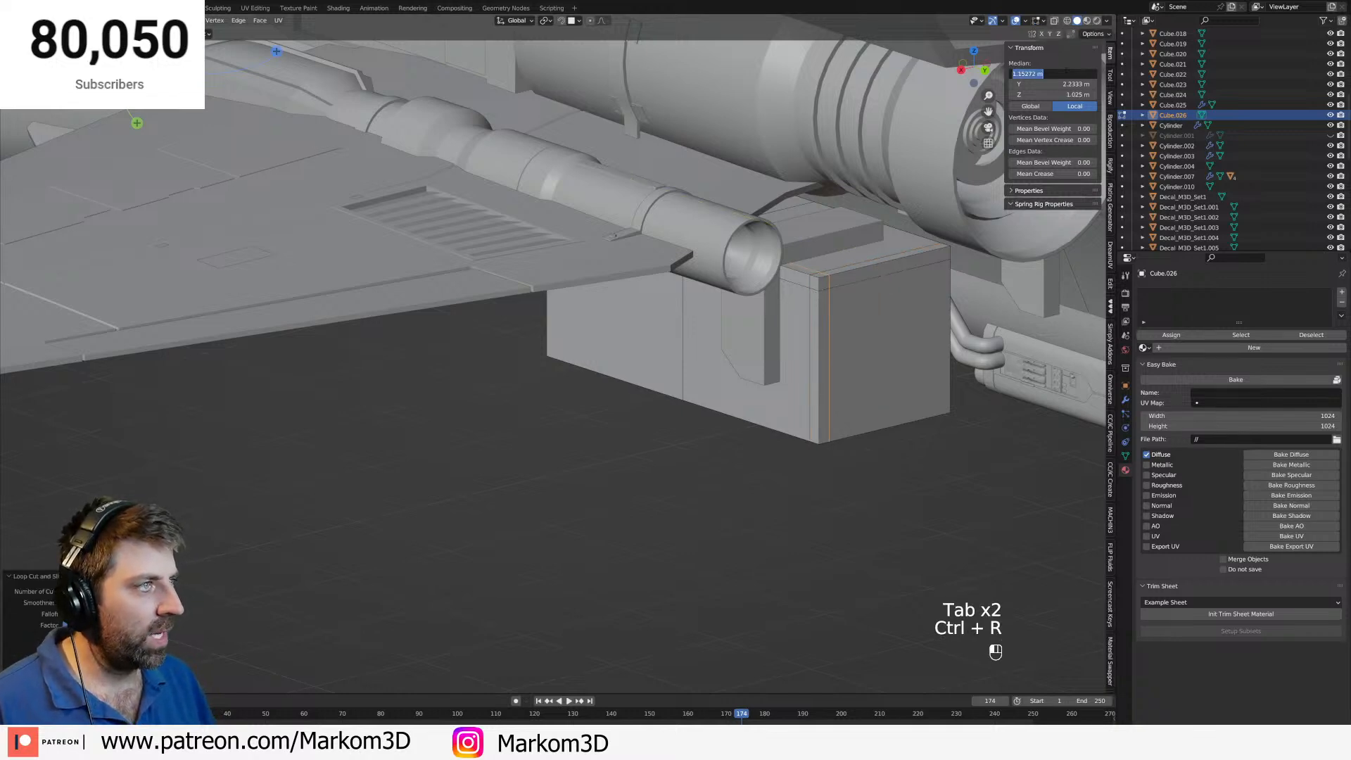
{"action": "type", "text": "1.15"}
{"action": "key", "text": "Return"}
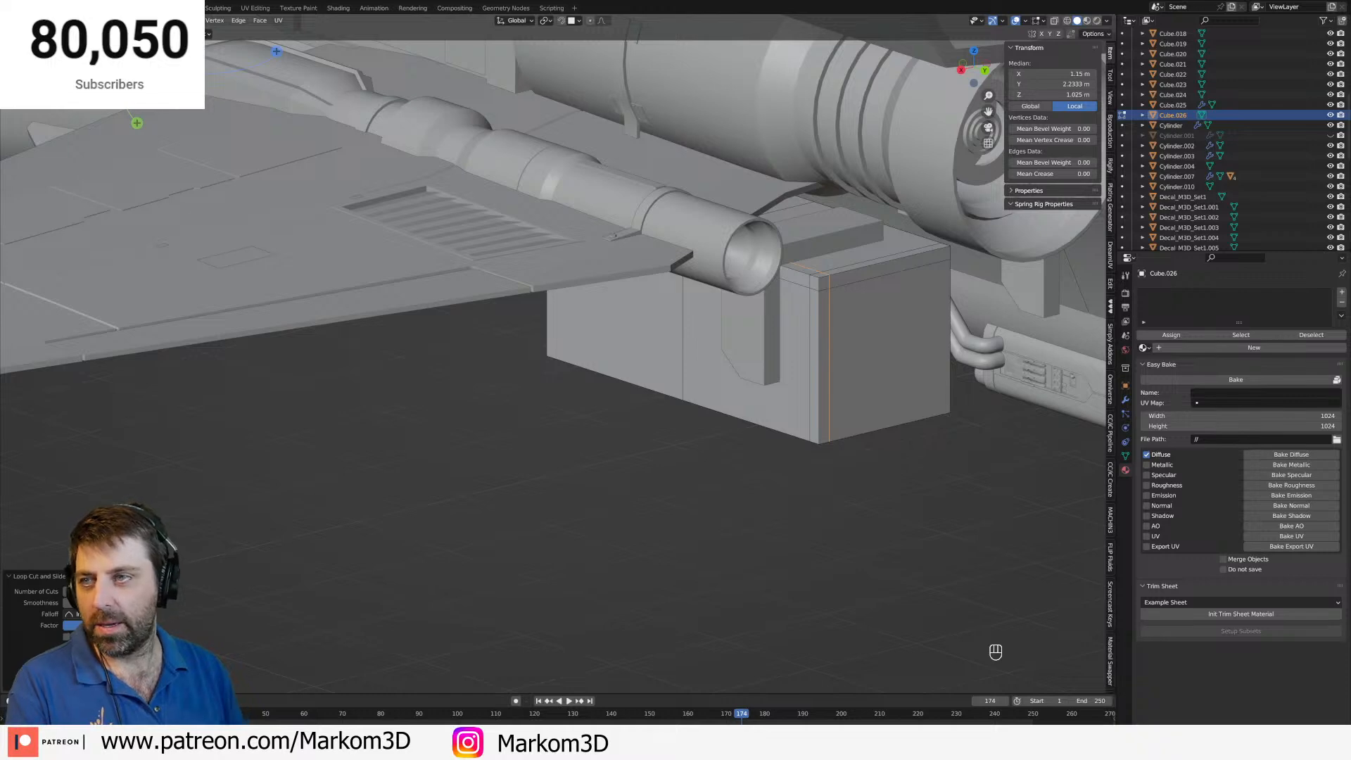
Switch to Instagram in the browser and open the Bounty Hunter ship post on the technouveau profile.
{"action": "left_click_drag", "start_coordinate": [535, 4], "coordinate": [359, 7]}
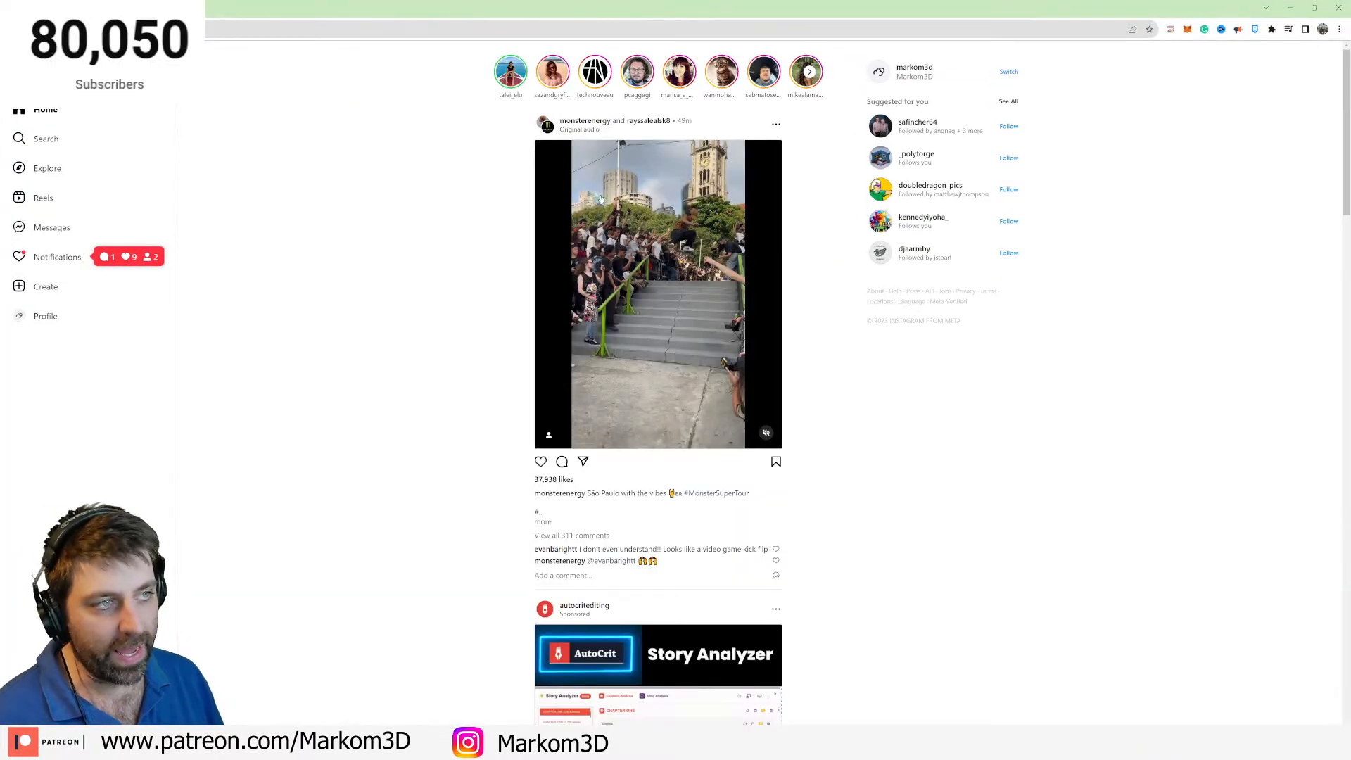
{"action": "left_click", "coordinate": [596, 72]}
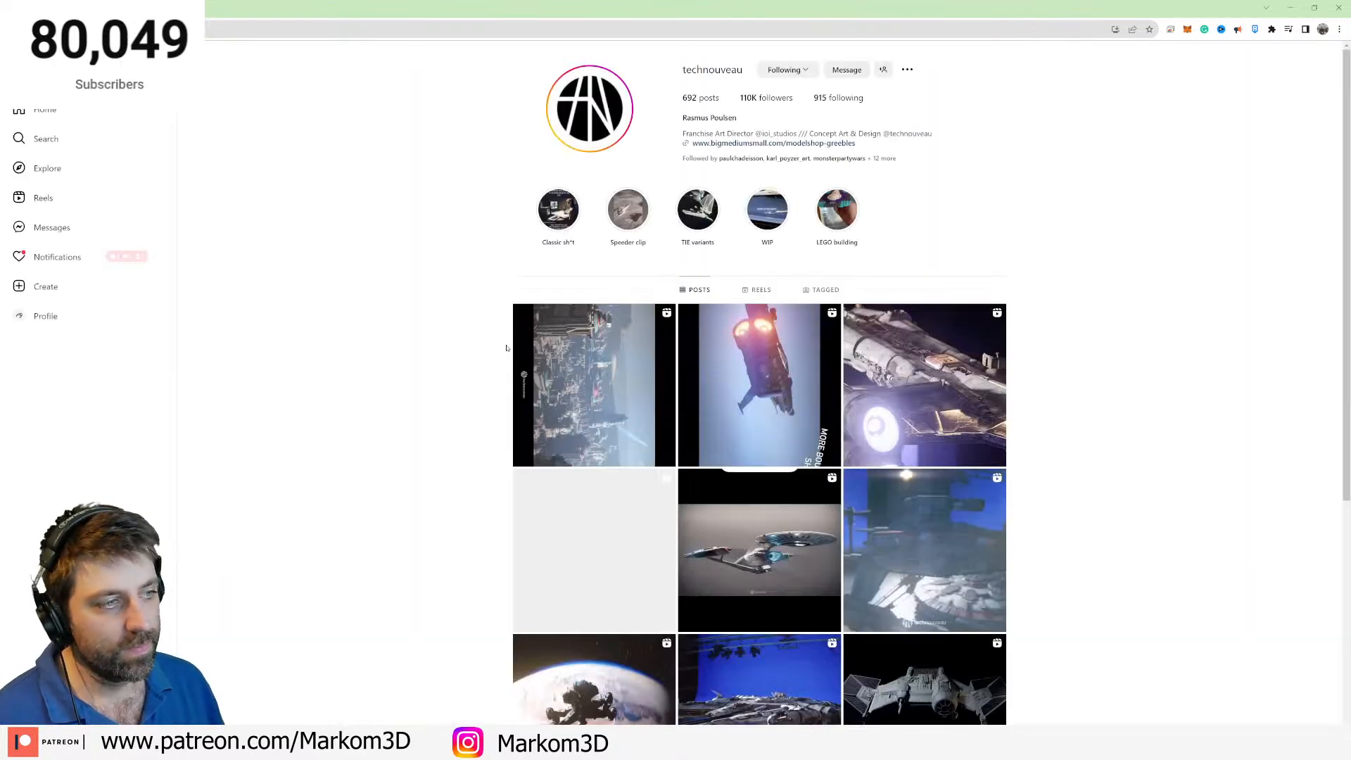
{"action": "left_click", "coordinate": [956, 336]}
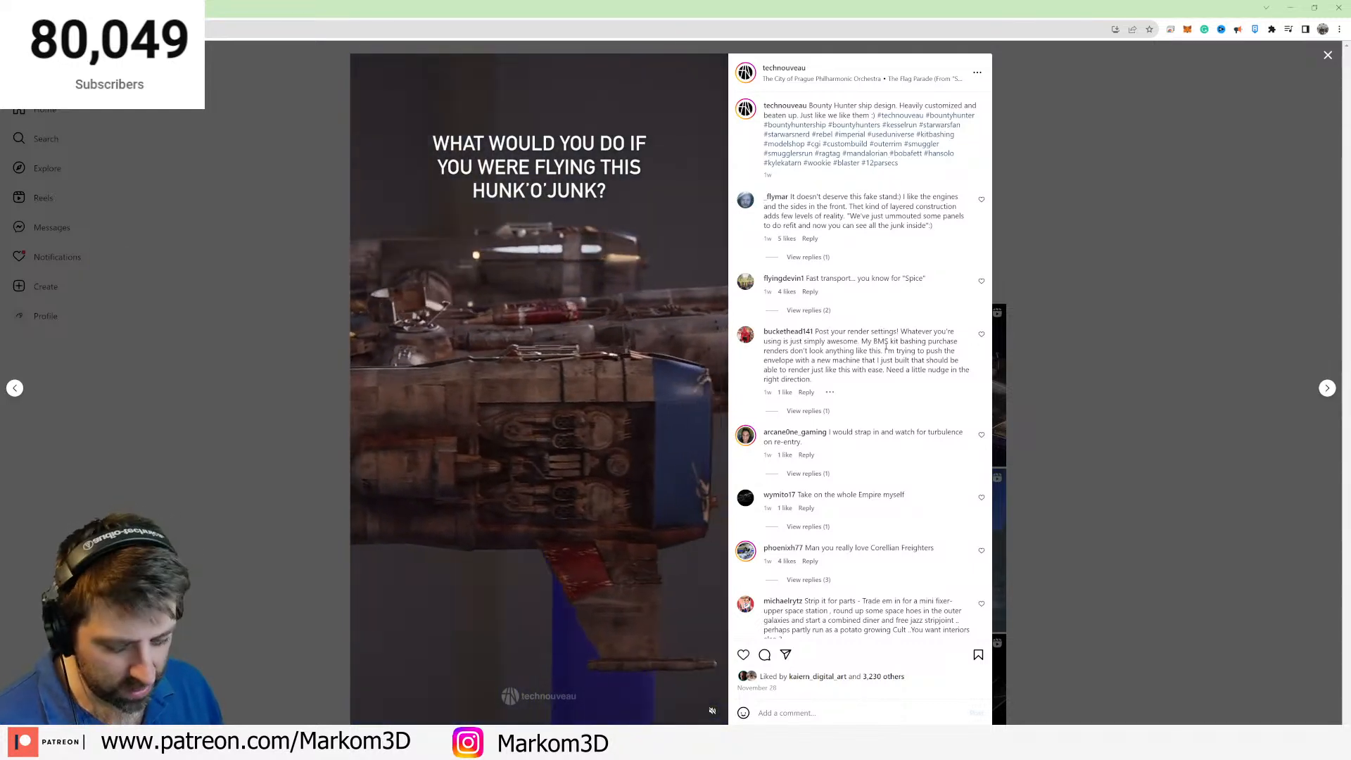
Search the Bounty Hunter post's page for "eevee" and "cyc", then return to the profile's posts.
{"action": "key", "text": "ctrl+f"}
{"action": "type", "text": "eevee"}
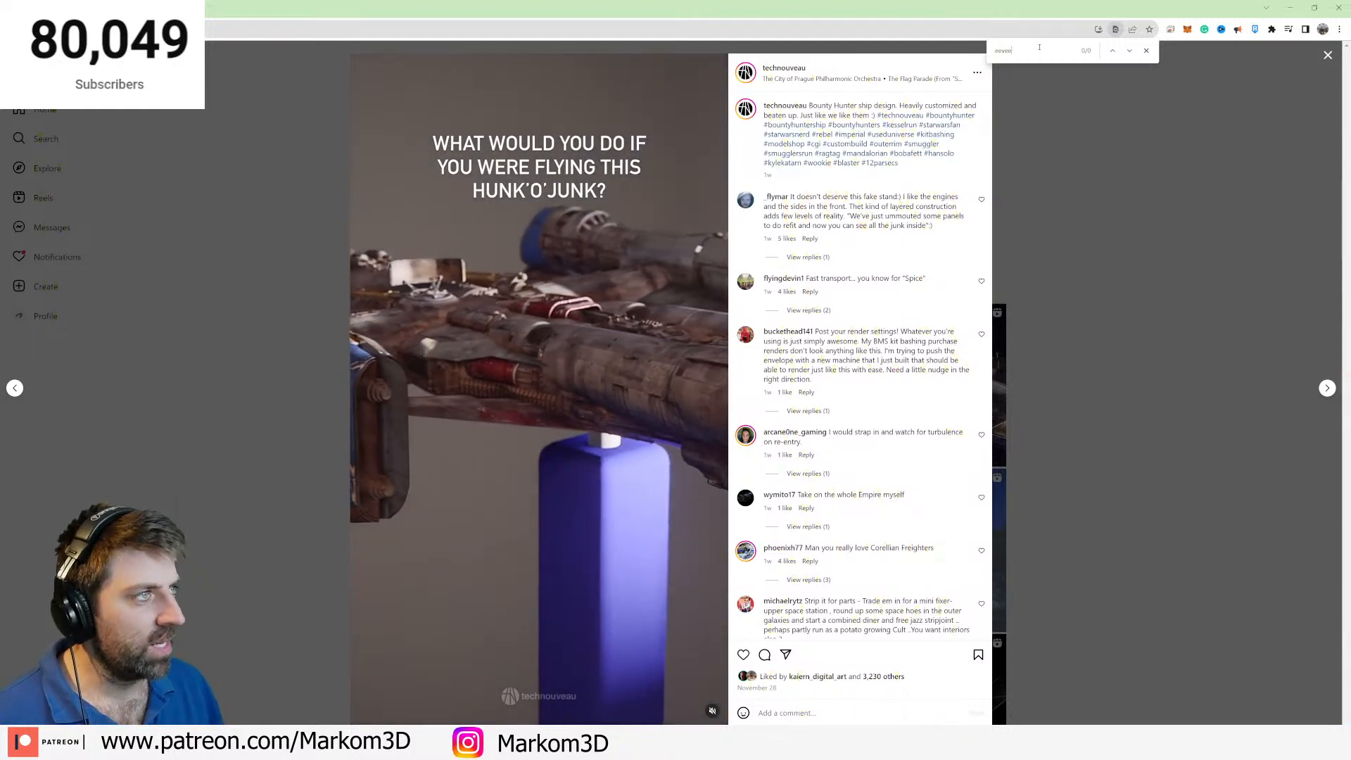
{"action": "left_click_drag", "start_coordinate": [1040, 47], "coordinate": [1006, 53]}
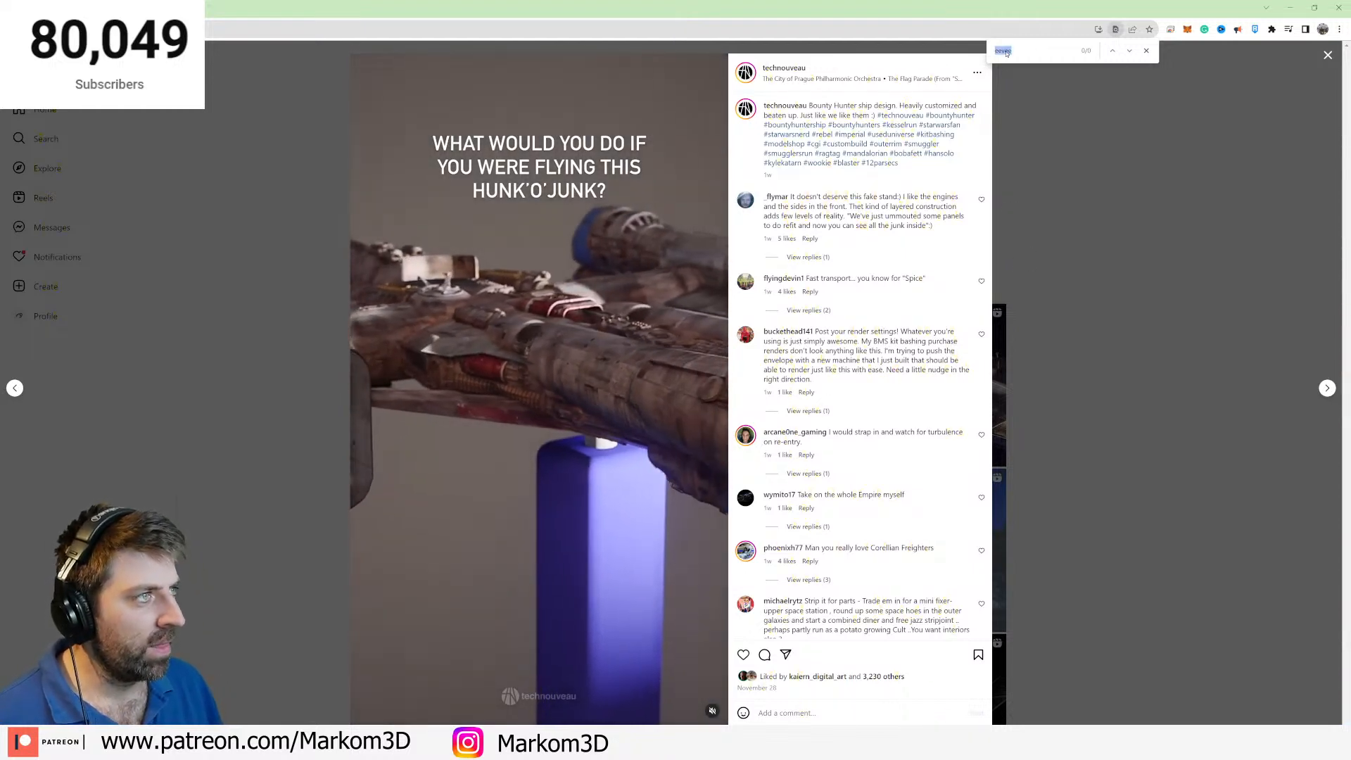
{"action": "type", "text": "cyc"}
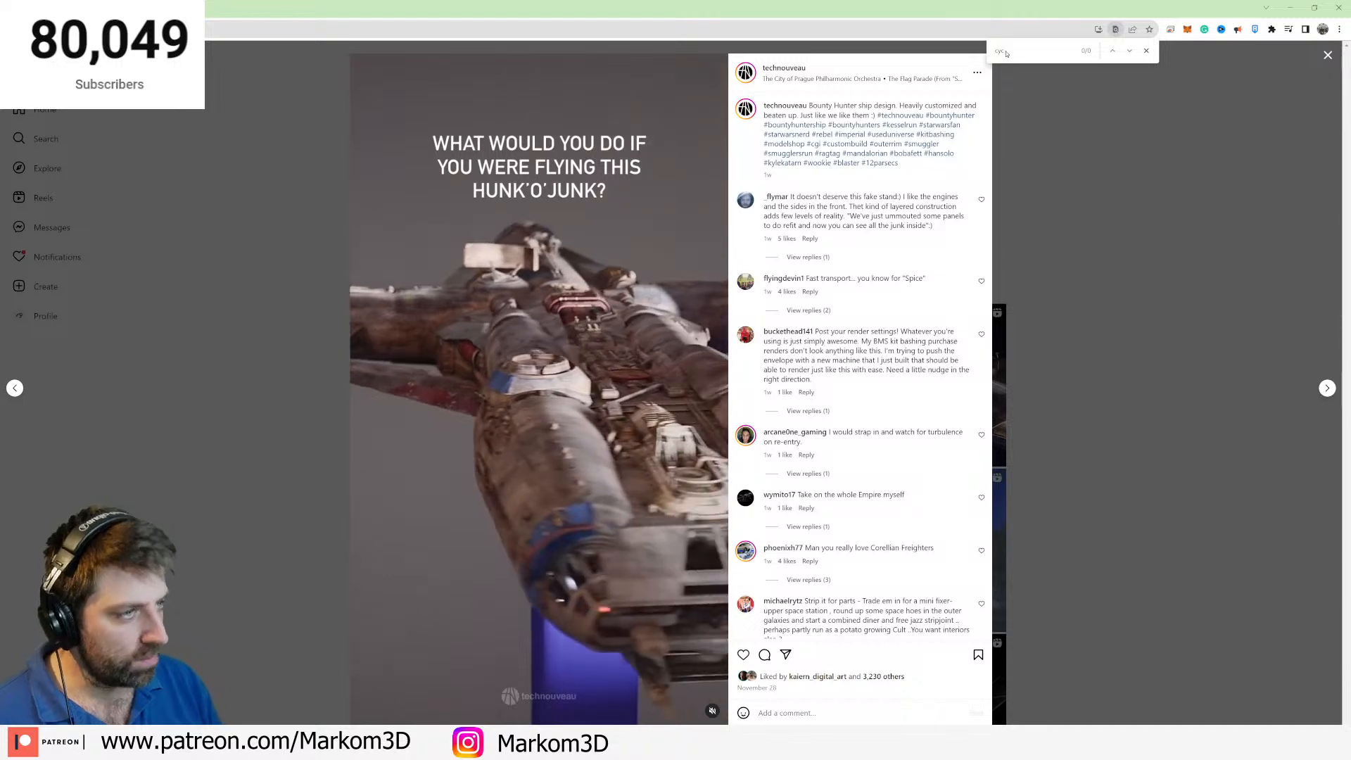
{"action": "left_click", "coordinate": [1146, 51]}
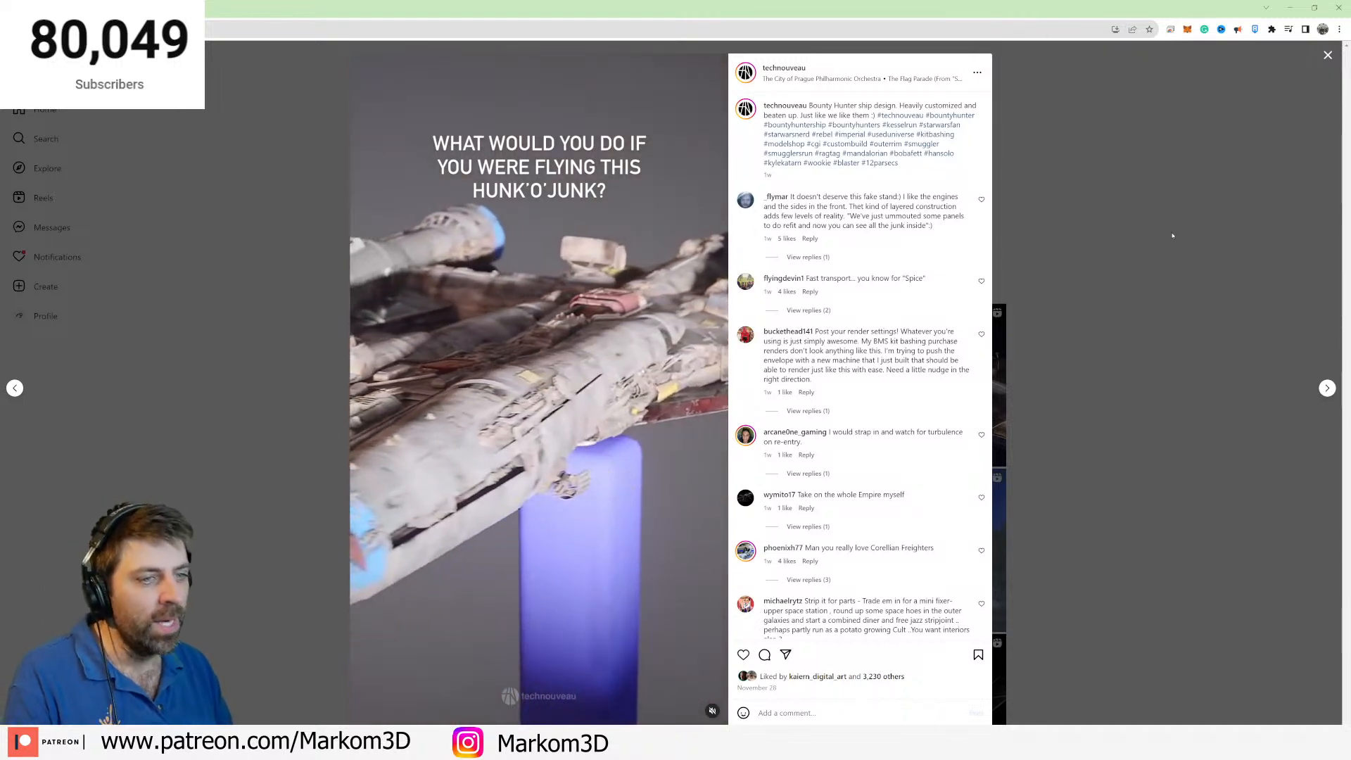
{"action": "left_click", "coordinate": [1182, 213]}
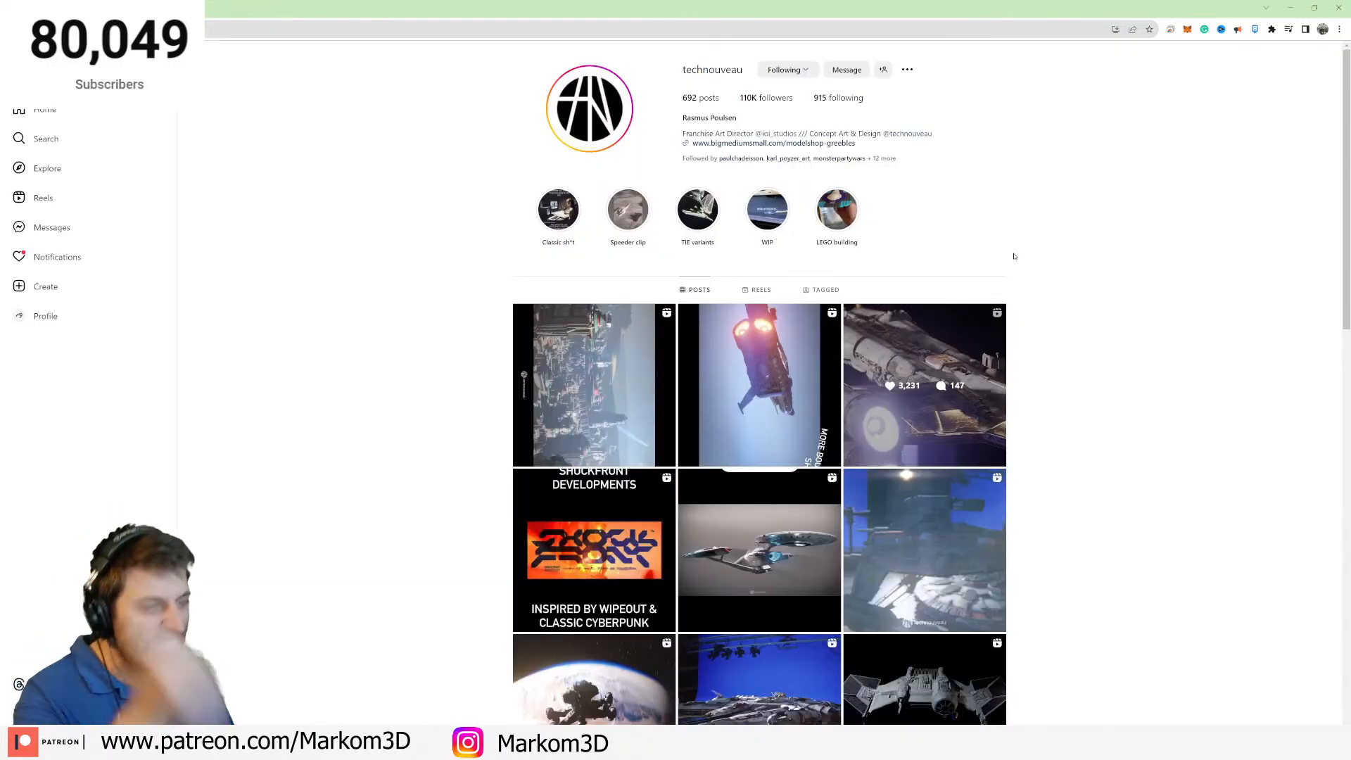
View the rail cannon ship overview post and return to the profile's posts.
{"action": "scroll", "coordinate": [1015, 256], "scroll_direction": "down", "scroll_amount": 5}
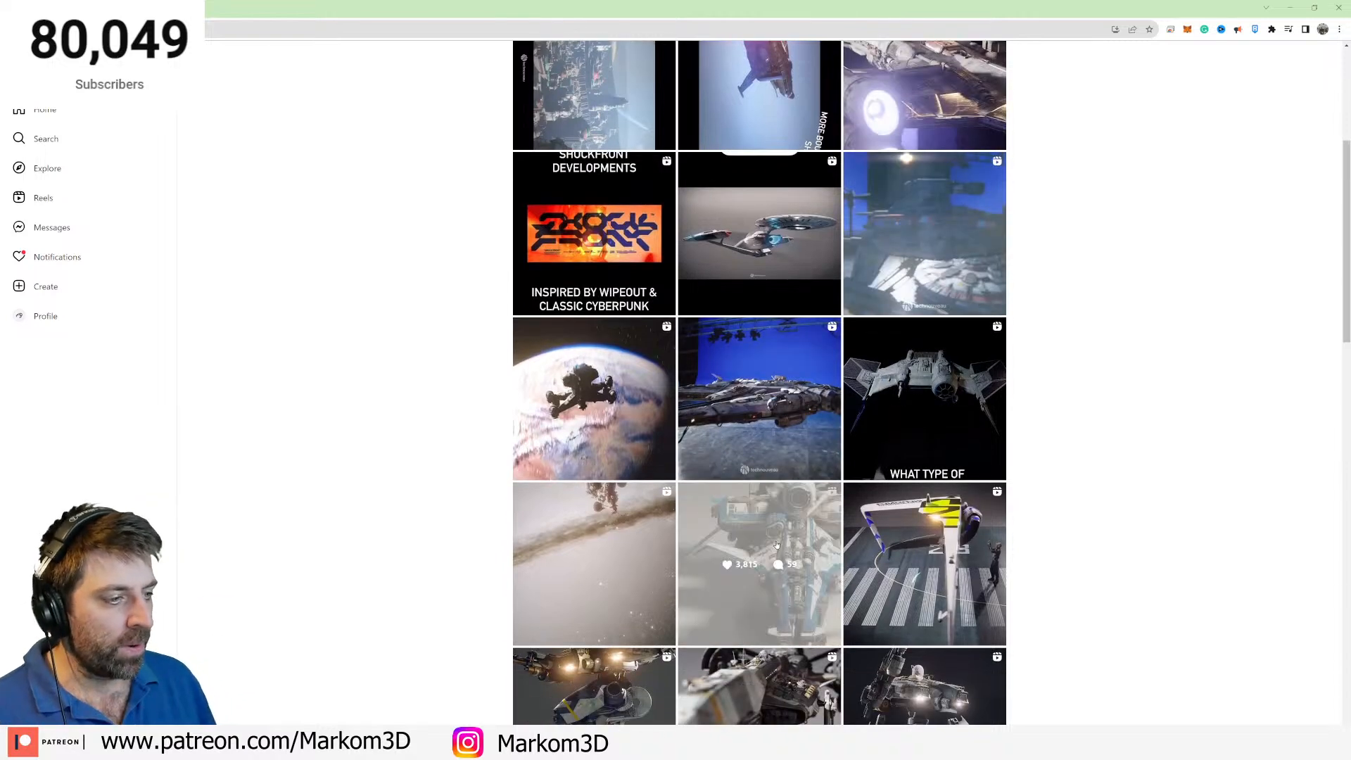
{"action": "left_click", "coordinate": [778, 545]}
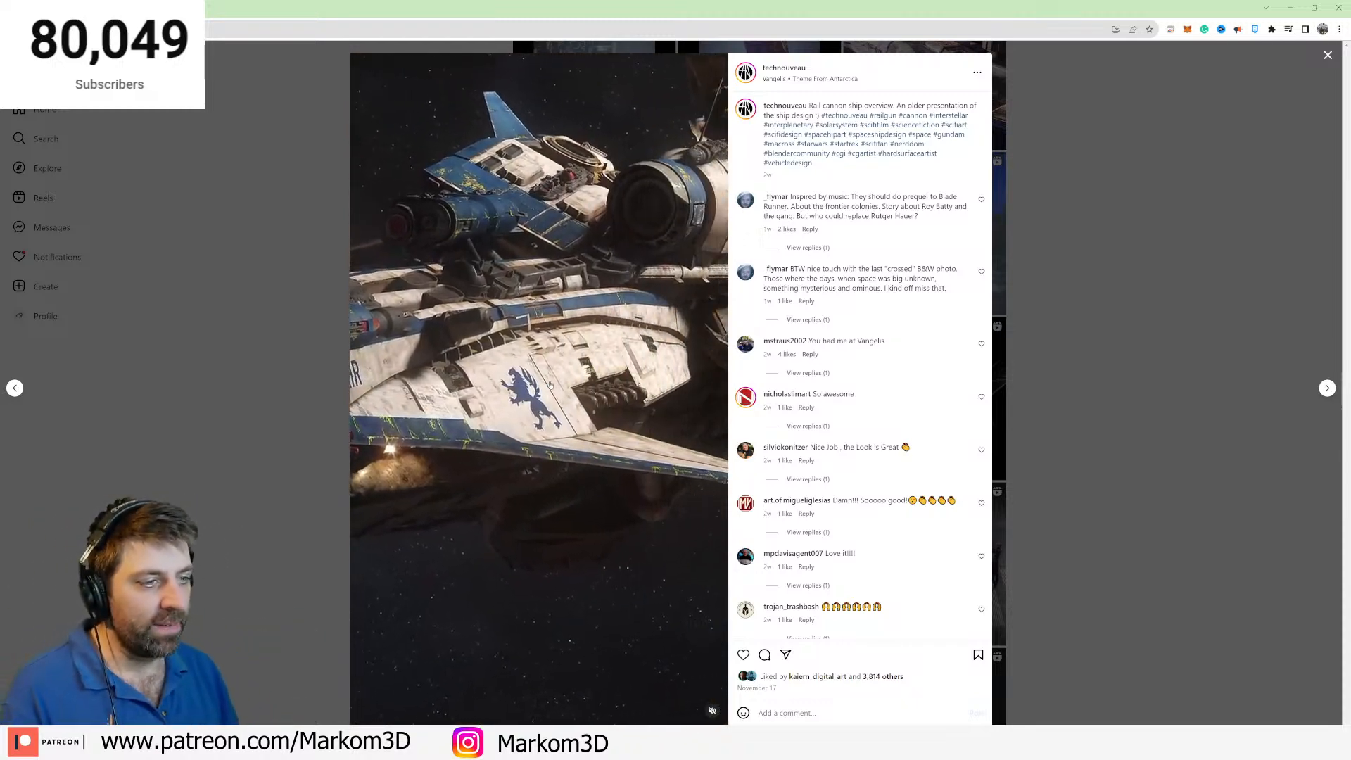
{"action": "key", "text": "Escape"}
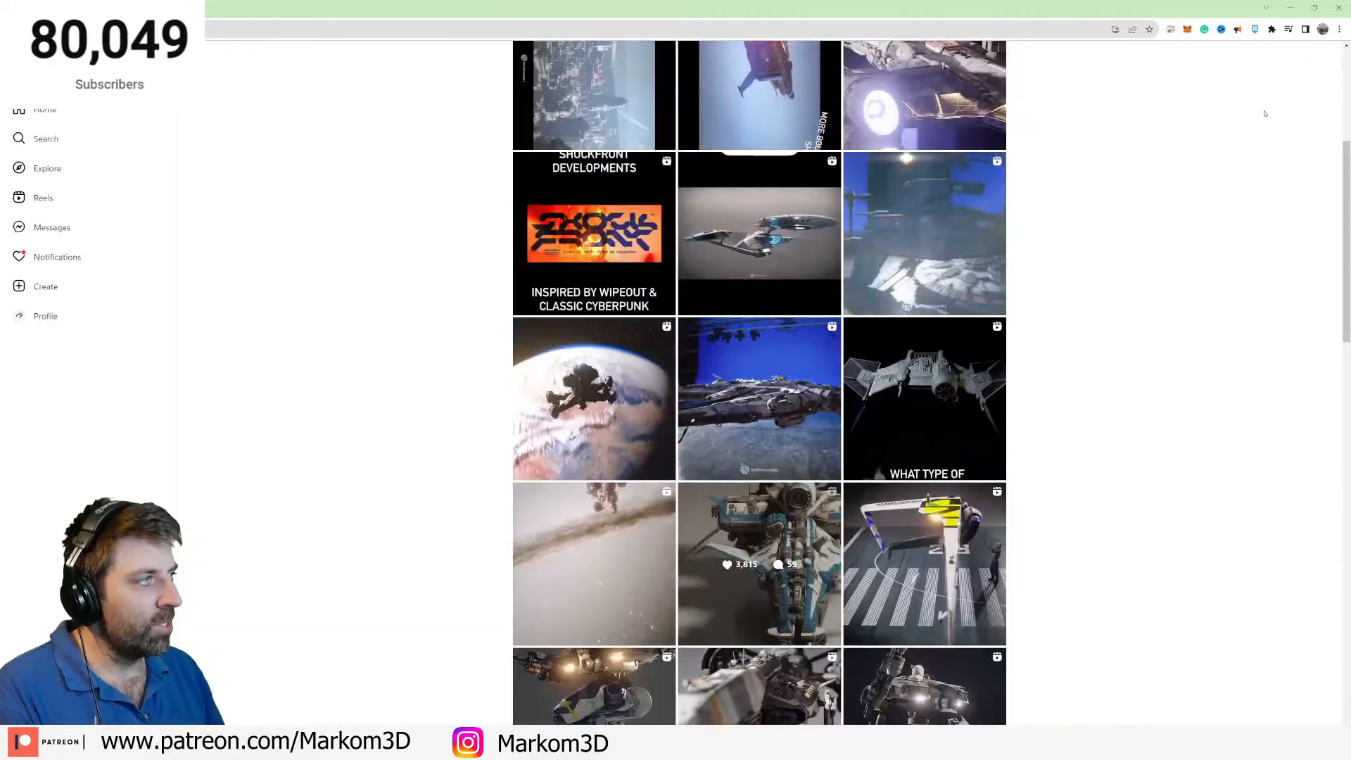
View the ZT-800 takeoff post and its comments, then close the browser to return to Blender.
{"action": "scroll", "coordinate": [719, 497], "scroll_direction": "down", "scroll_amount": 4}
{"action": "scroll", "coordinate": [720, 497], "scroll_direction": "down", "scroll_amount": 1}
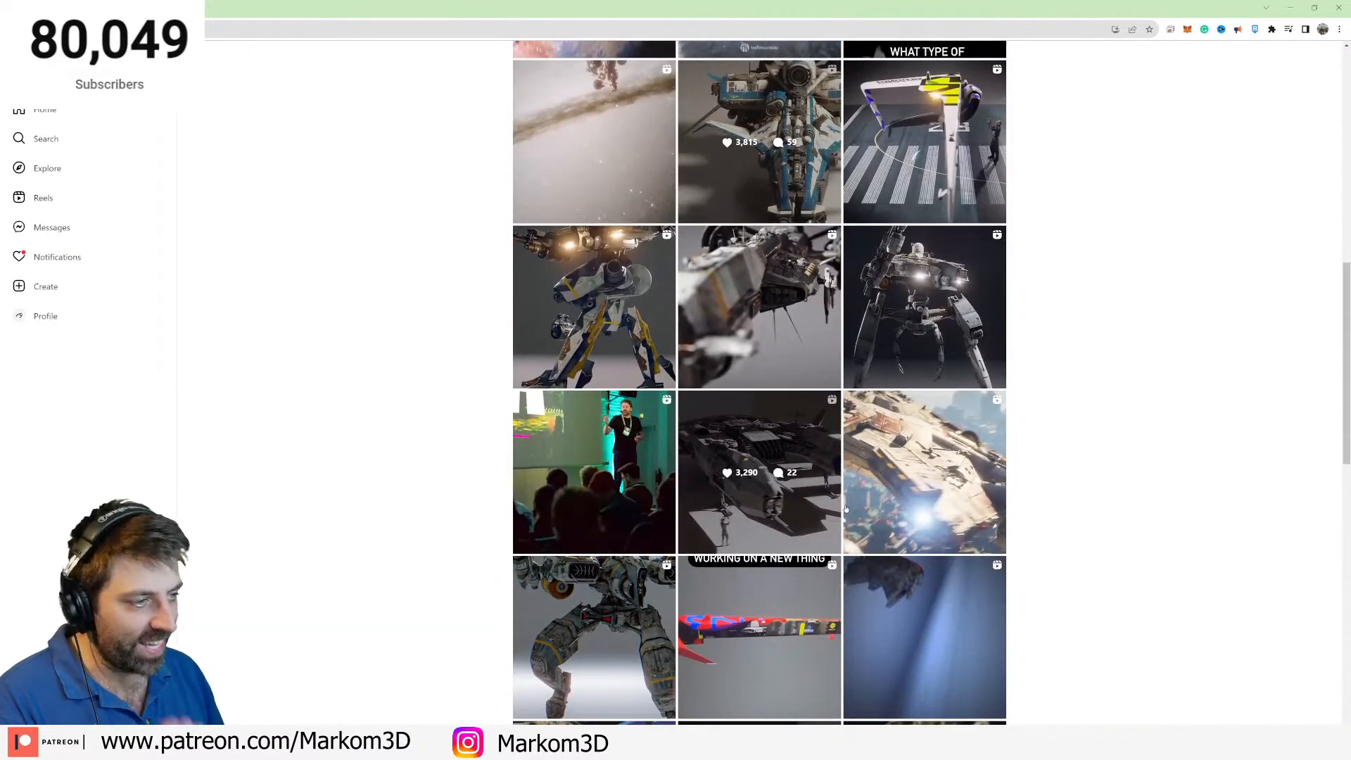
{"action": "left_click", "coordinate": [915, 450]}
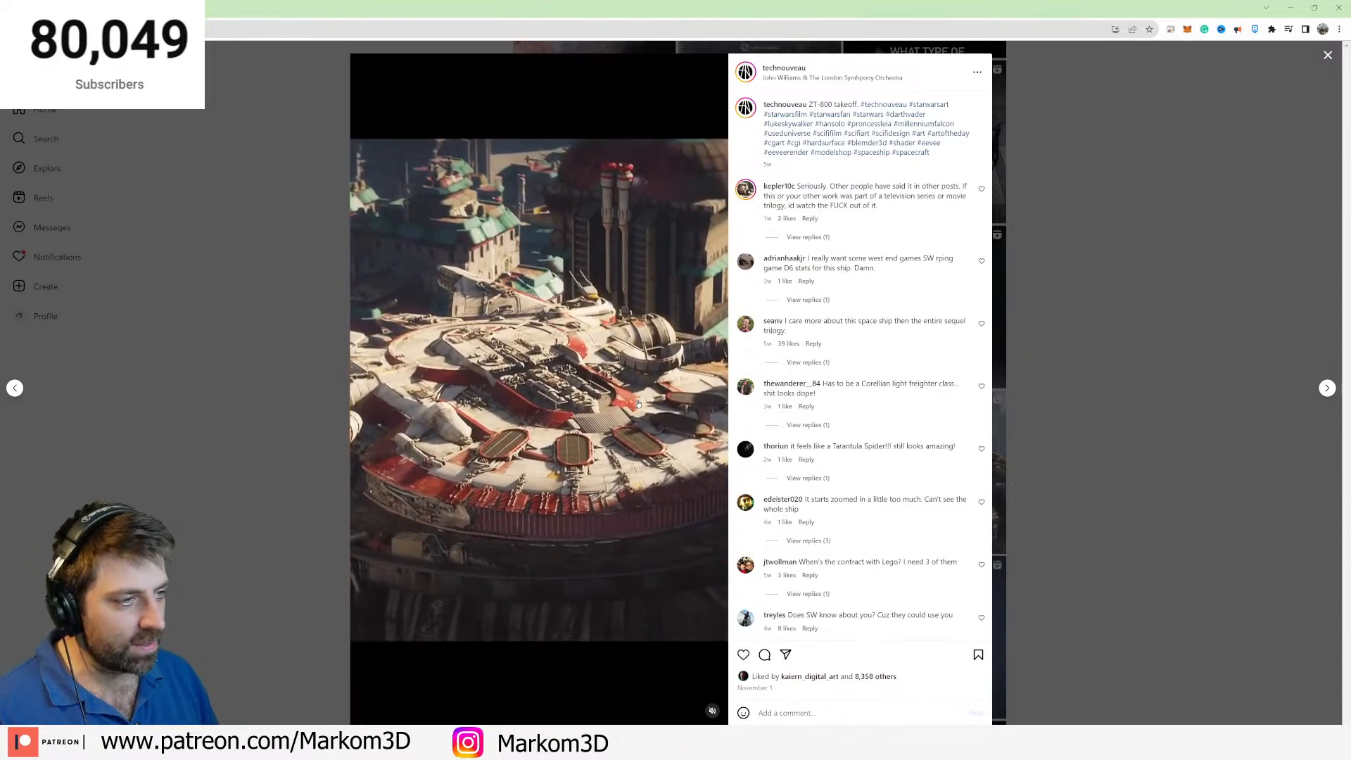
{"action": "scroll", "coordinate": [962, 432], "scroll_direction": "down", "scroll_amount": 6}
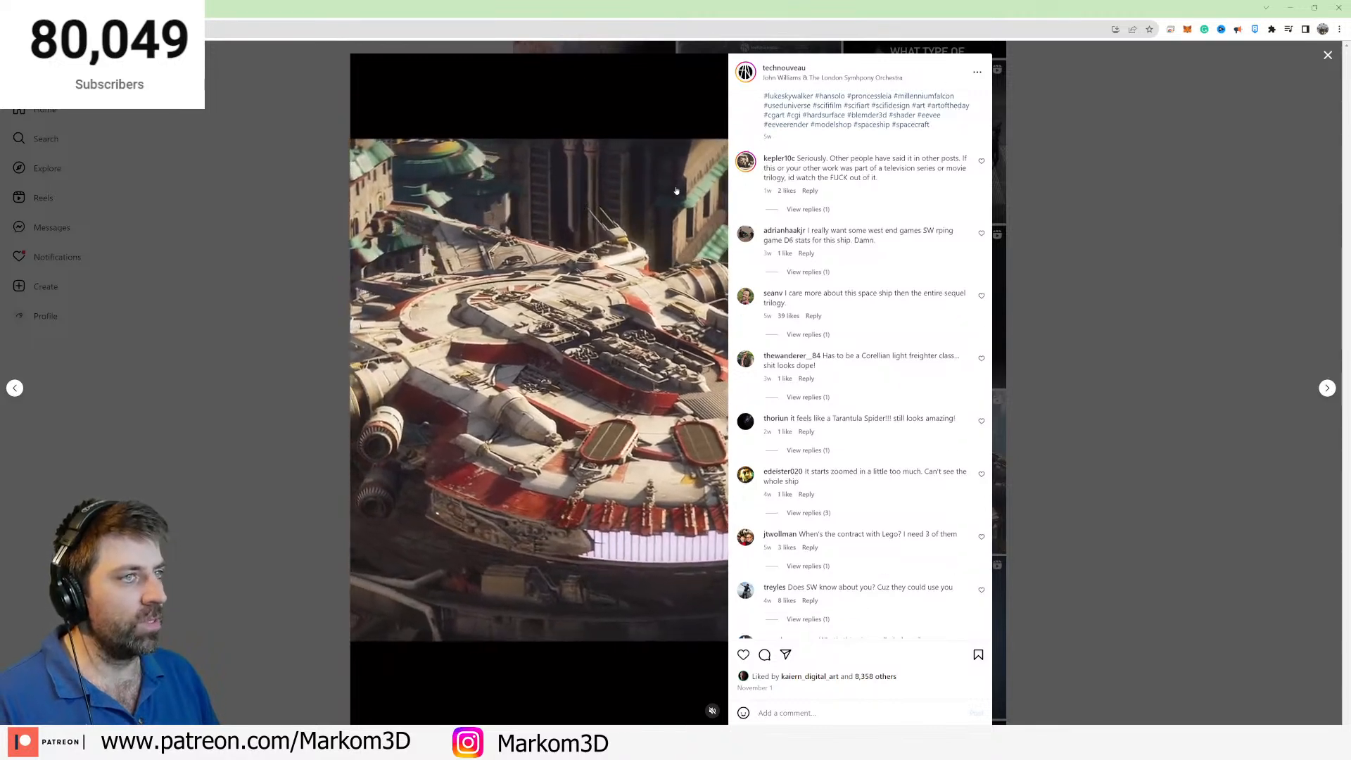
{"action": "key", "text": "ctrl+d"}
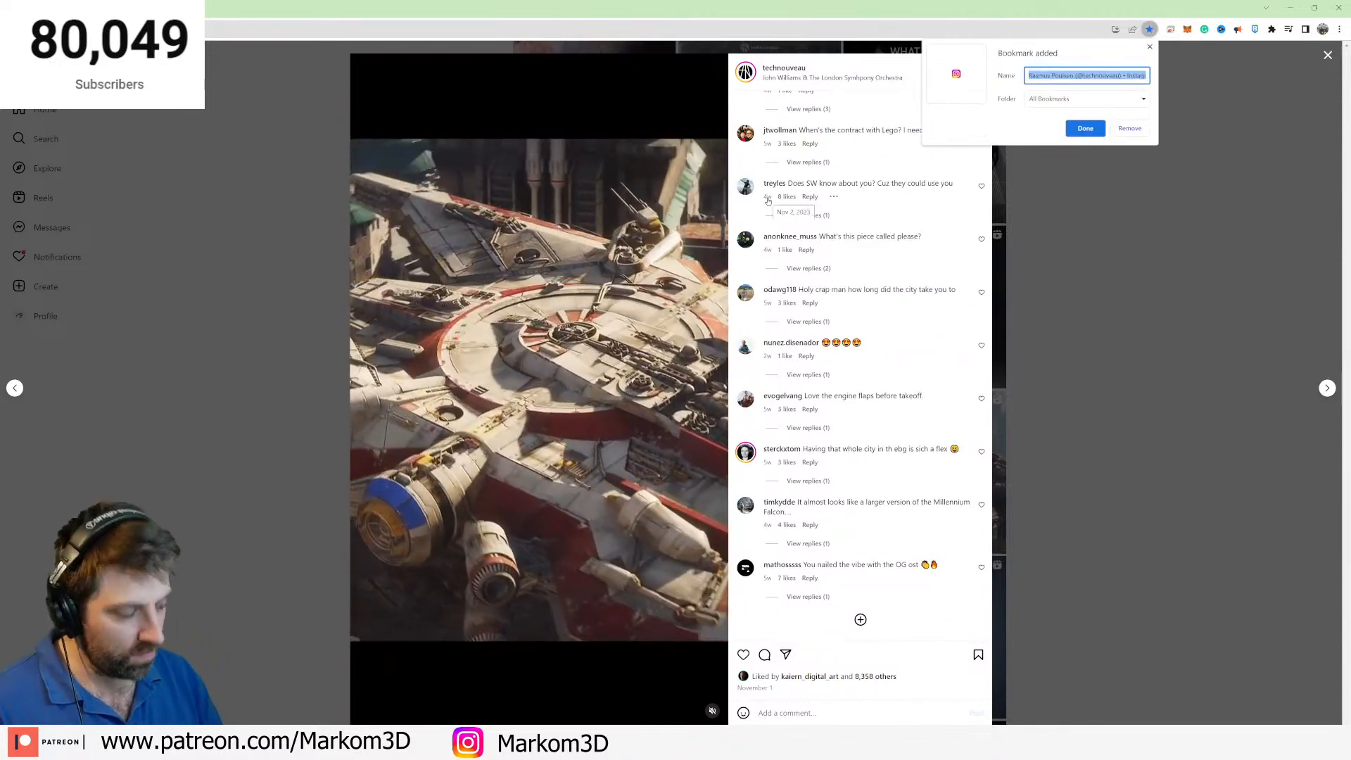
{"action": "left_click", "coordinate": [1150, 48]}
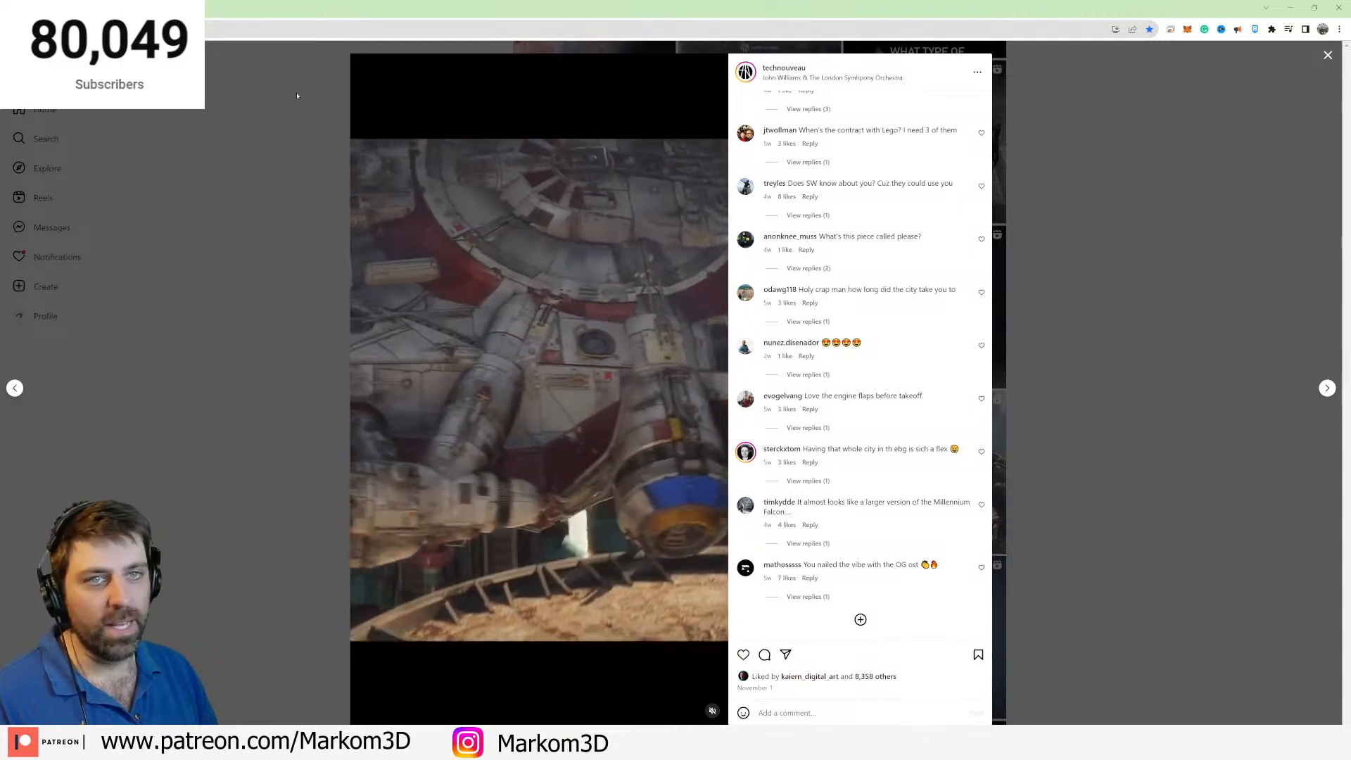
{"action": "left_click", "coordinate": [298, 95]}
{"action": "scroll", "coordinate": [173, 153], "scroll_direction": "up", "scroll_amount": 1}
{"action": "scroll", "coordinate": [172, 153], "scroll_direction": "up", "scroll_amount": 3}
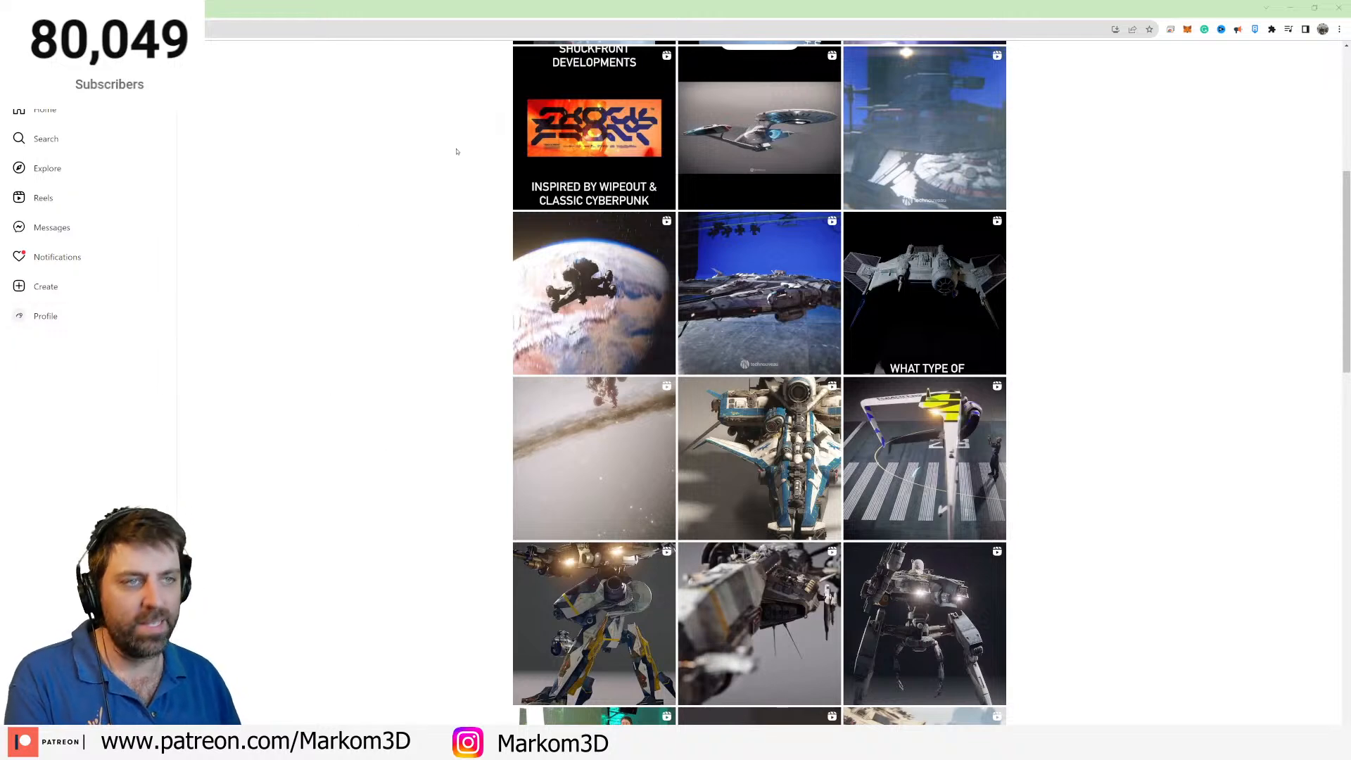
{"action": "left_click", "coordinate": [1339, 8]}
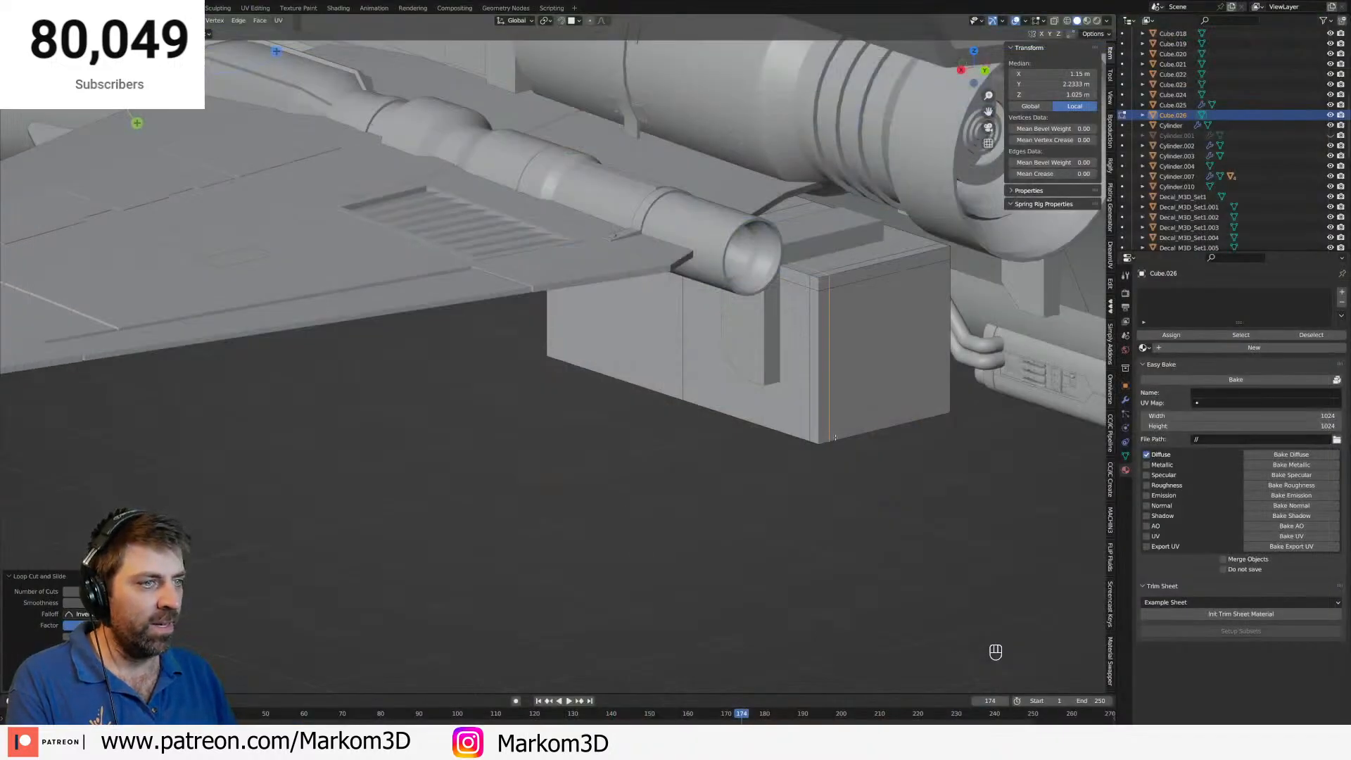
Add a Mirror modifier to the container section and mirror it across the X, Y and Z axes.
{"action": "scroll", "coordinate": [848, 435], "scroll_direction": "down", "scroll_amount": 3}
{"action": "key", "text": "Tab"}
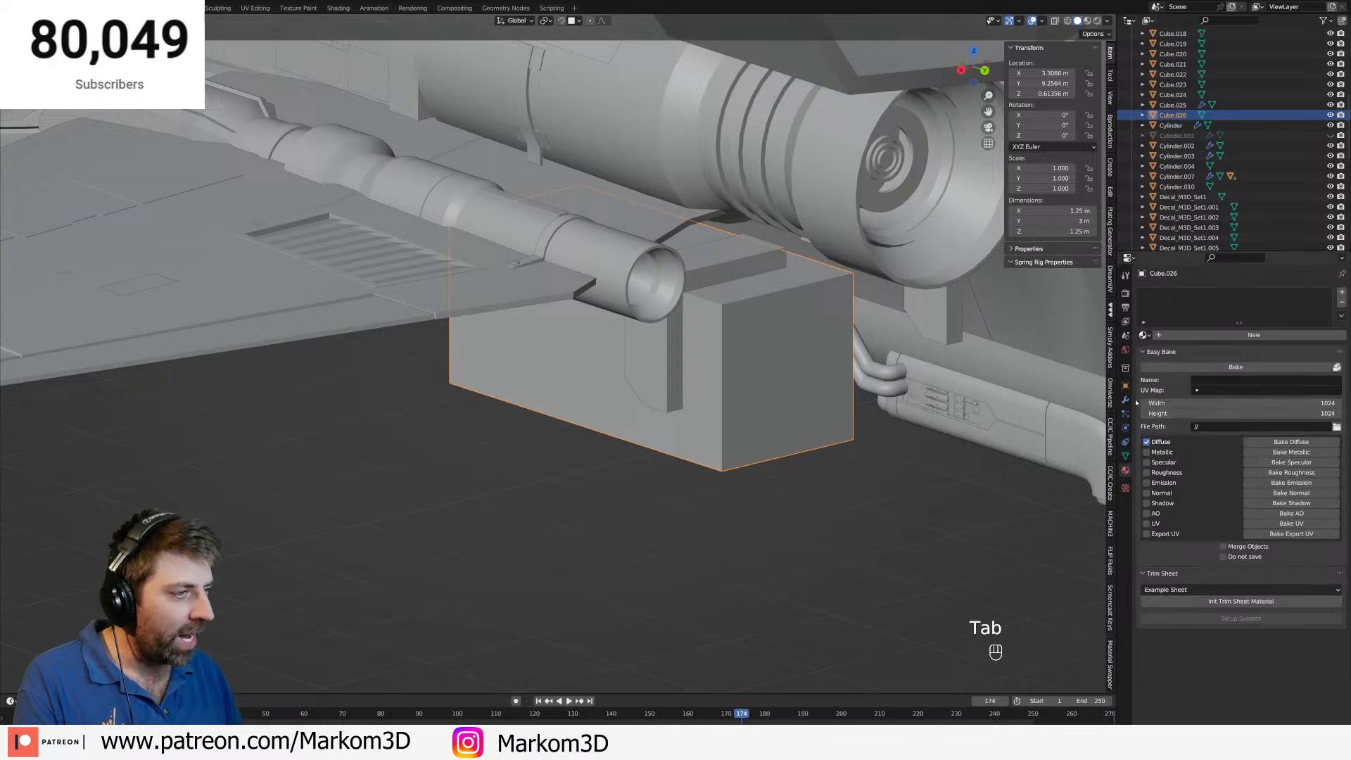
{"action": "left_click", "coordinate": [1125, 399]}
{"action": "left_click", "coordinate": [1192, 292]}
{"action": "mouse_move", "coordinate": [1192, 292]}
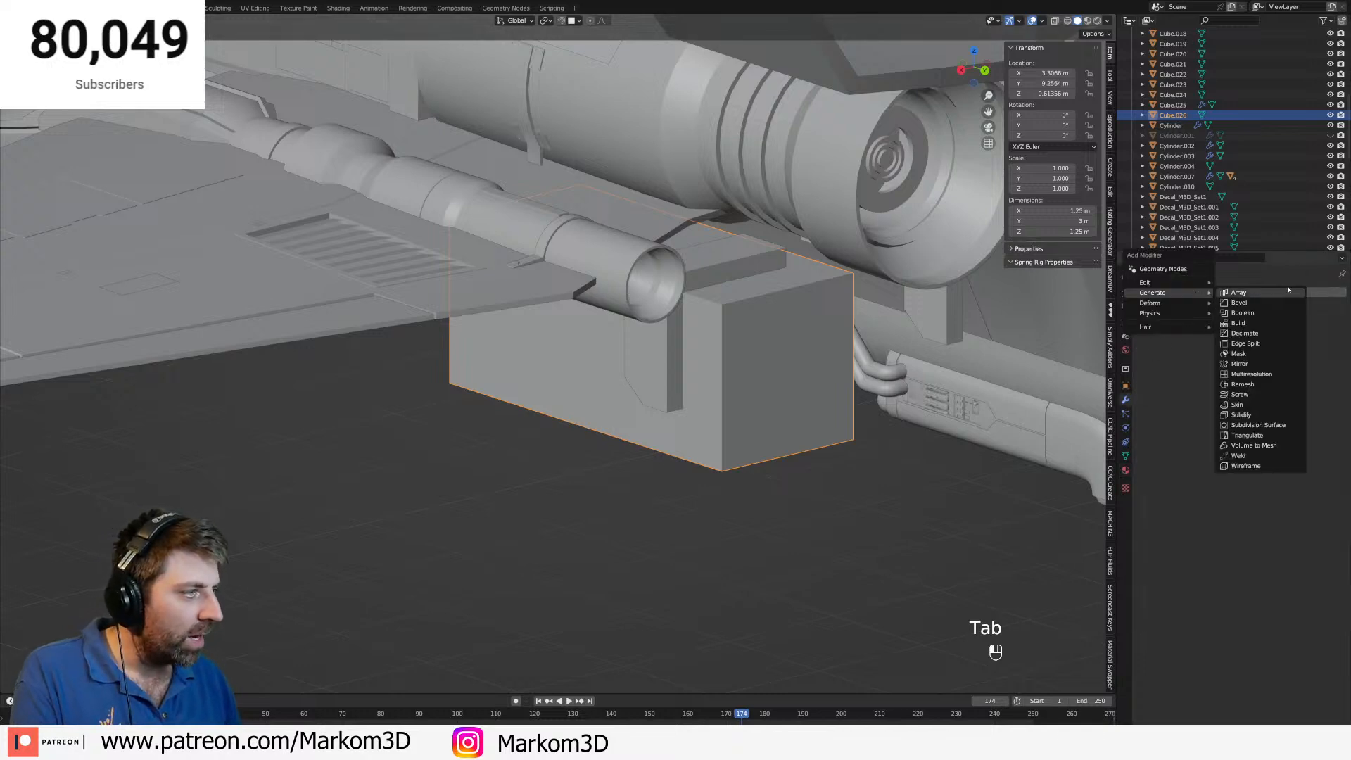
{"action": "left_click", "coordinate": [1267, 364]}
{"action": "left_click", "coordinate": [1276, 324]}
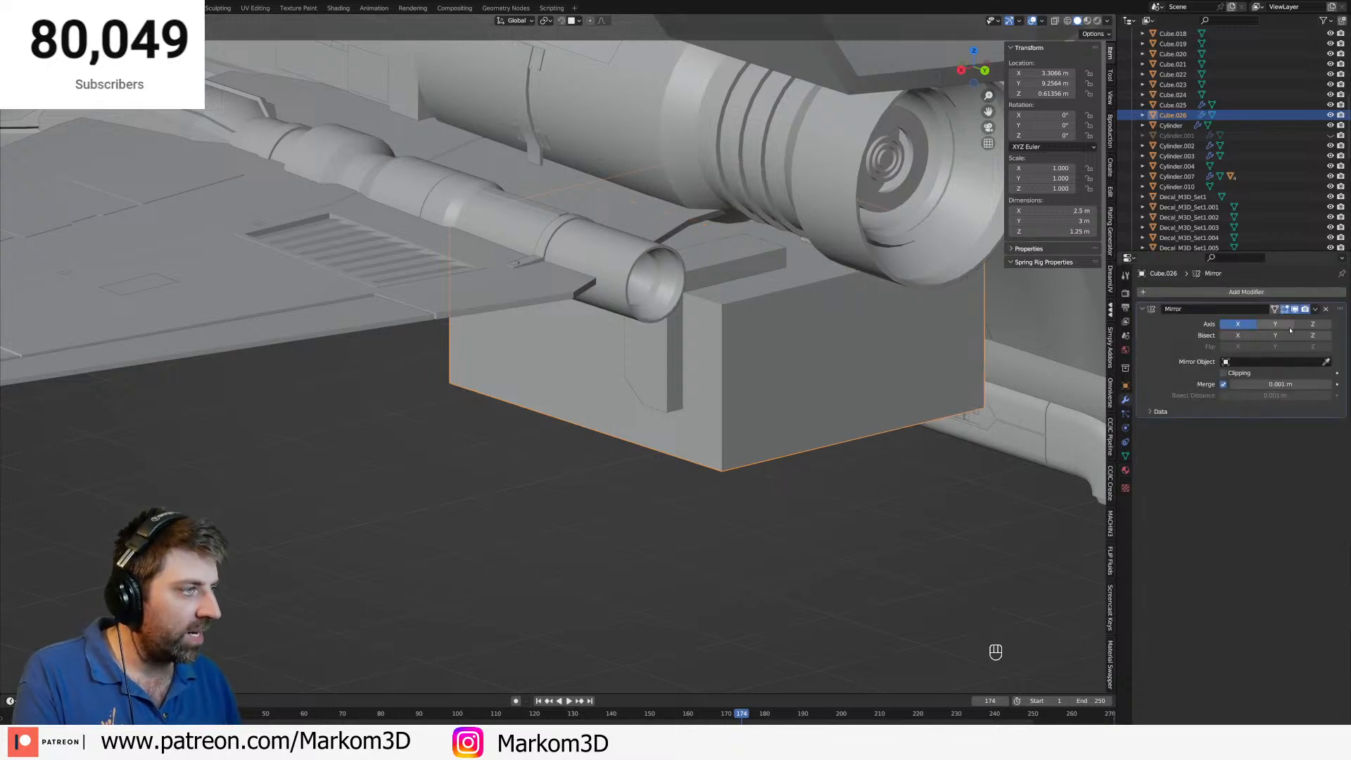
{"action": "left_click", "coordinate": [1313, 323]}
Select the container section's two large side faces and its large end face, and choose the transform pivot point.
{"action": "key", "text": "Tab"}
{"action": "middle_click_drag", "start_coordinate": [749, 469], "coordinate": [793, 474]}
{"action": "key", "text": "3"}
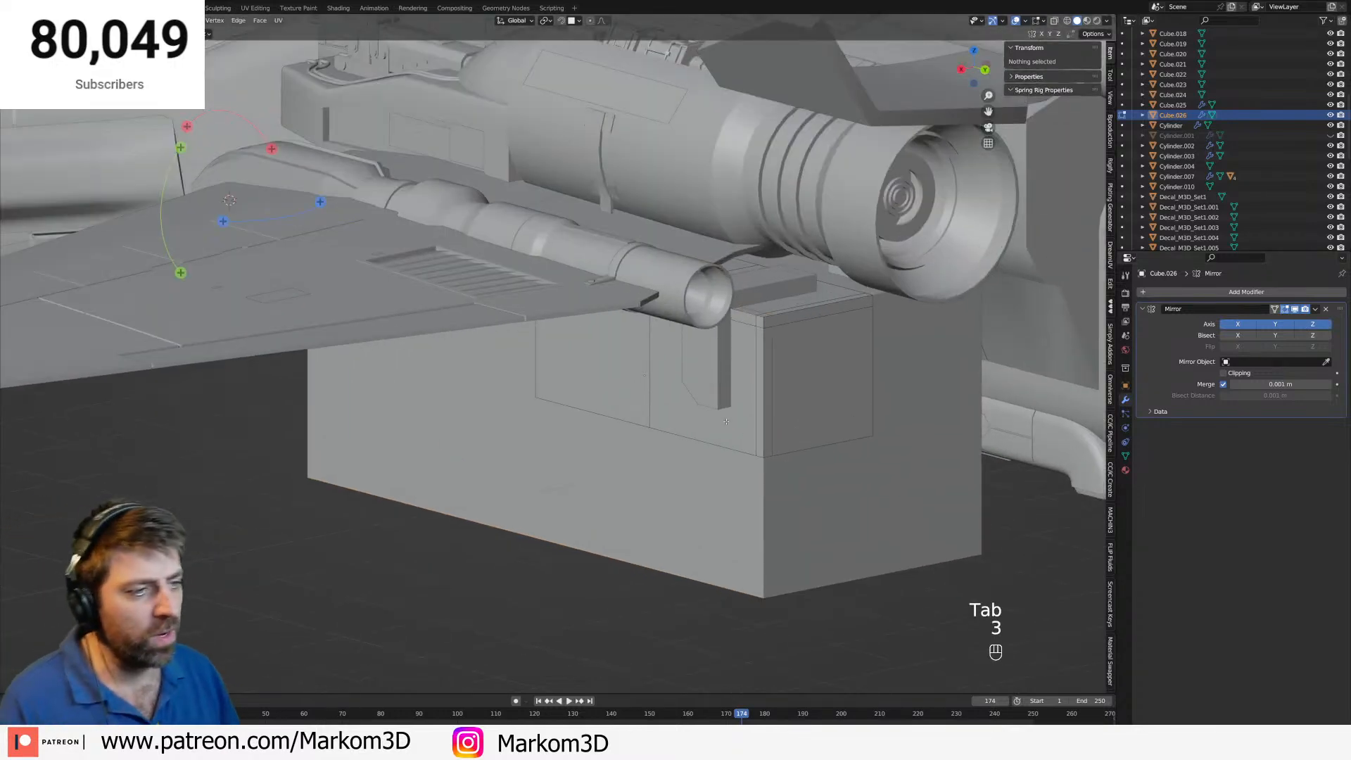
{"action": "left_click", "coordinate": [743, 394]}
{"action": "left_click", "coordinate": [591, 366], "text": "shift"}
{"action": "left_click", "coordinate": [852, 384], "text": "shift"}
{"action": "middle_click_drag", "start_coordinate": [851, 384], "coordinate": [804, 391]}
{"action": "middle_click_drag", "start_coordinate": [803, 391], "coordinate": [862, 509], "text": "shift"}
{"action": "scroll", "coordinate": [836, 476], "scroll_direction": "up", "scroll_amount": 3}
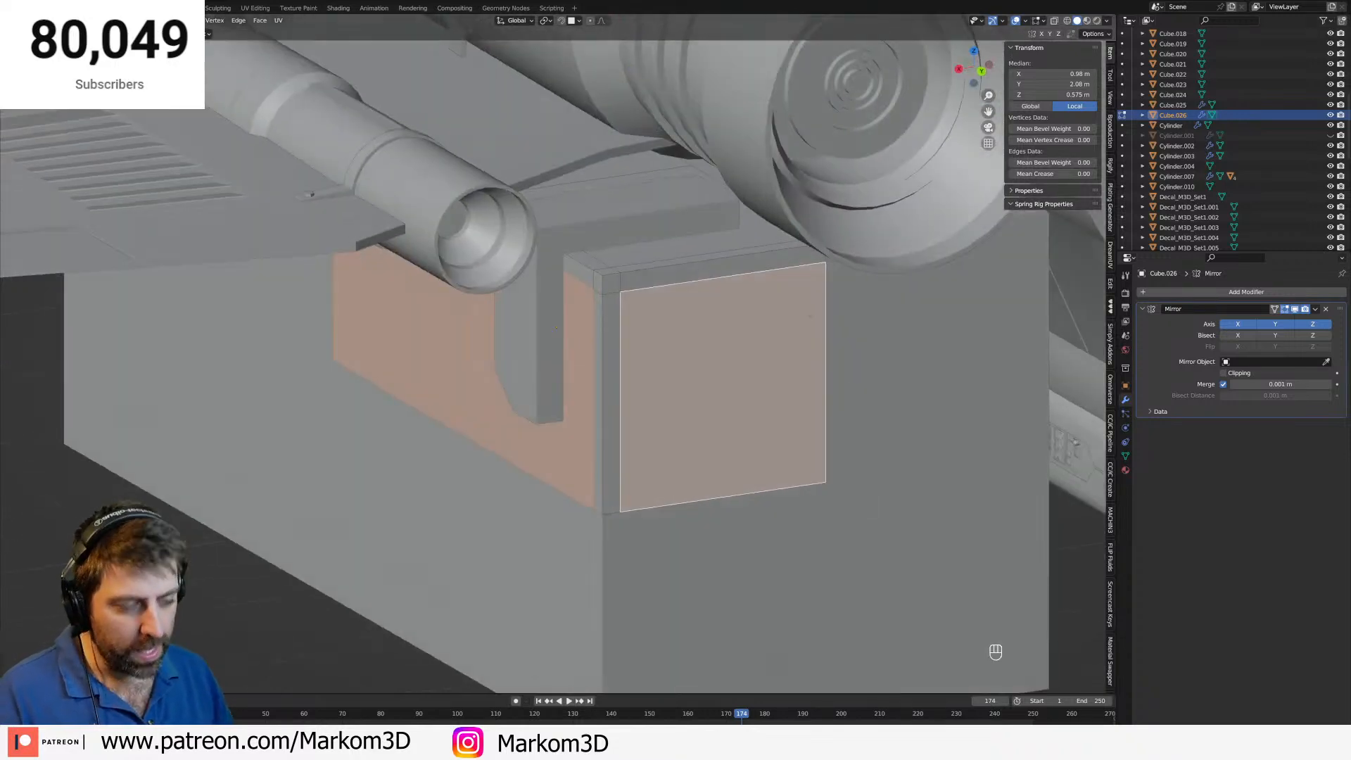
{"action": "left_click", "coordinate": [576, 21]}
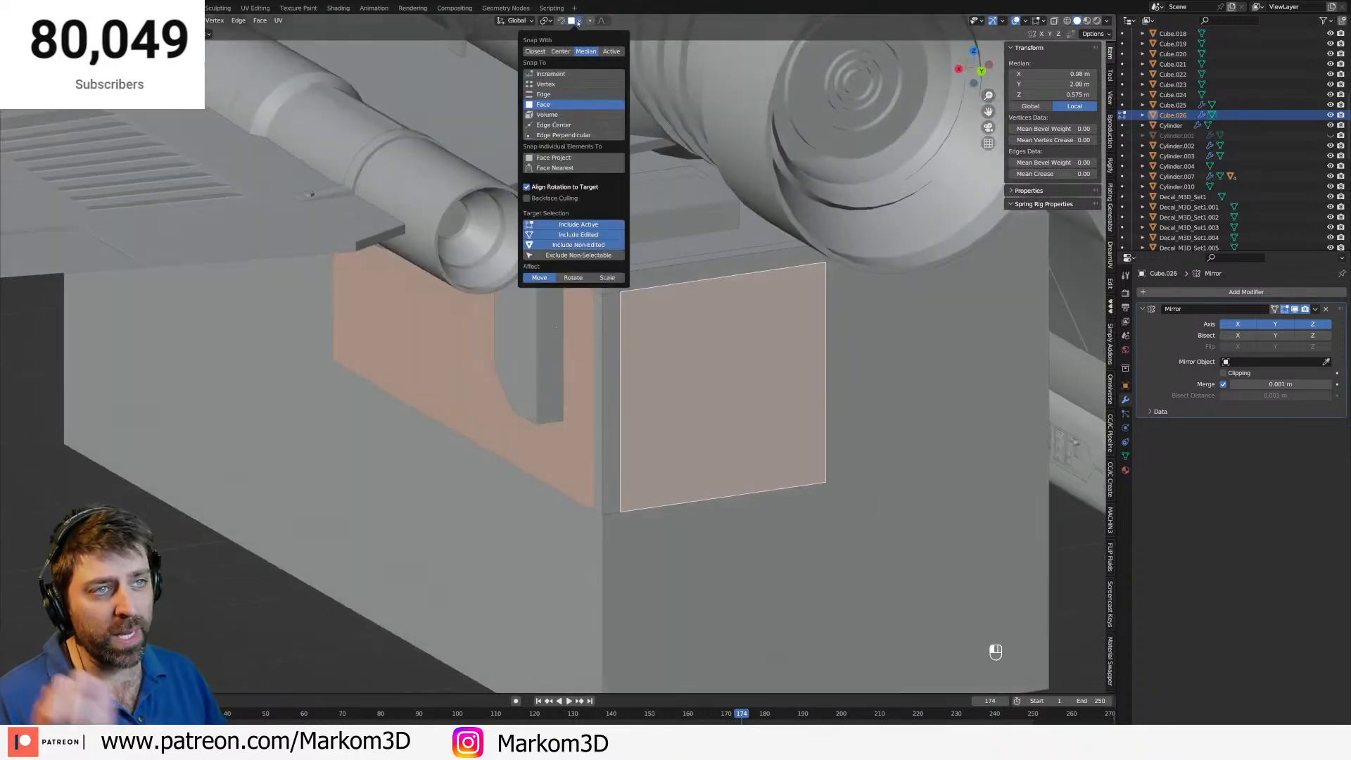
{"action": "left_click", "coordinate": [553, 21]}
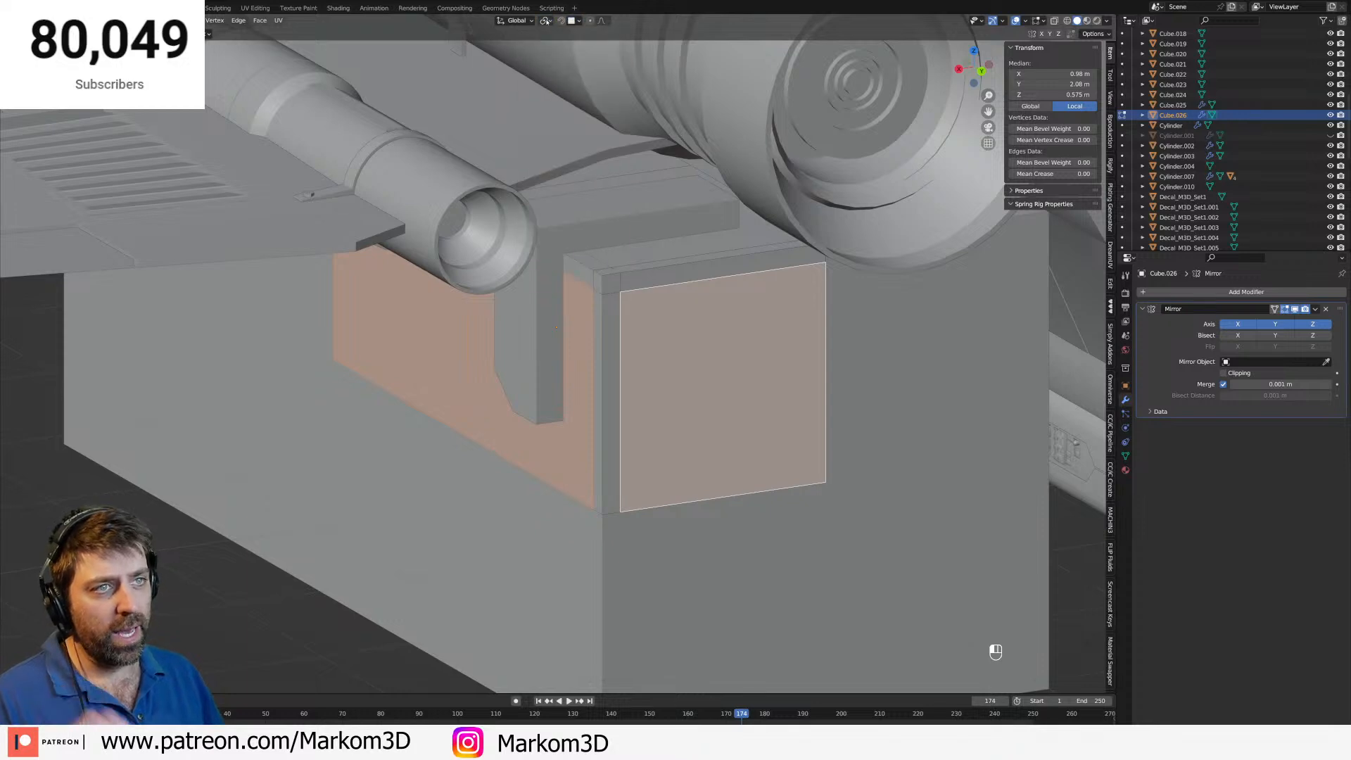
{"action": "left_click", "coordinate": [568, 57]}
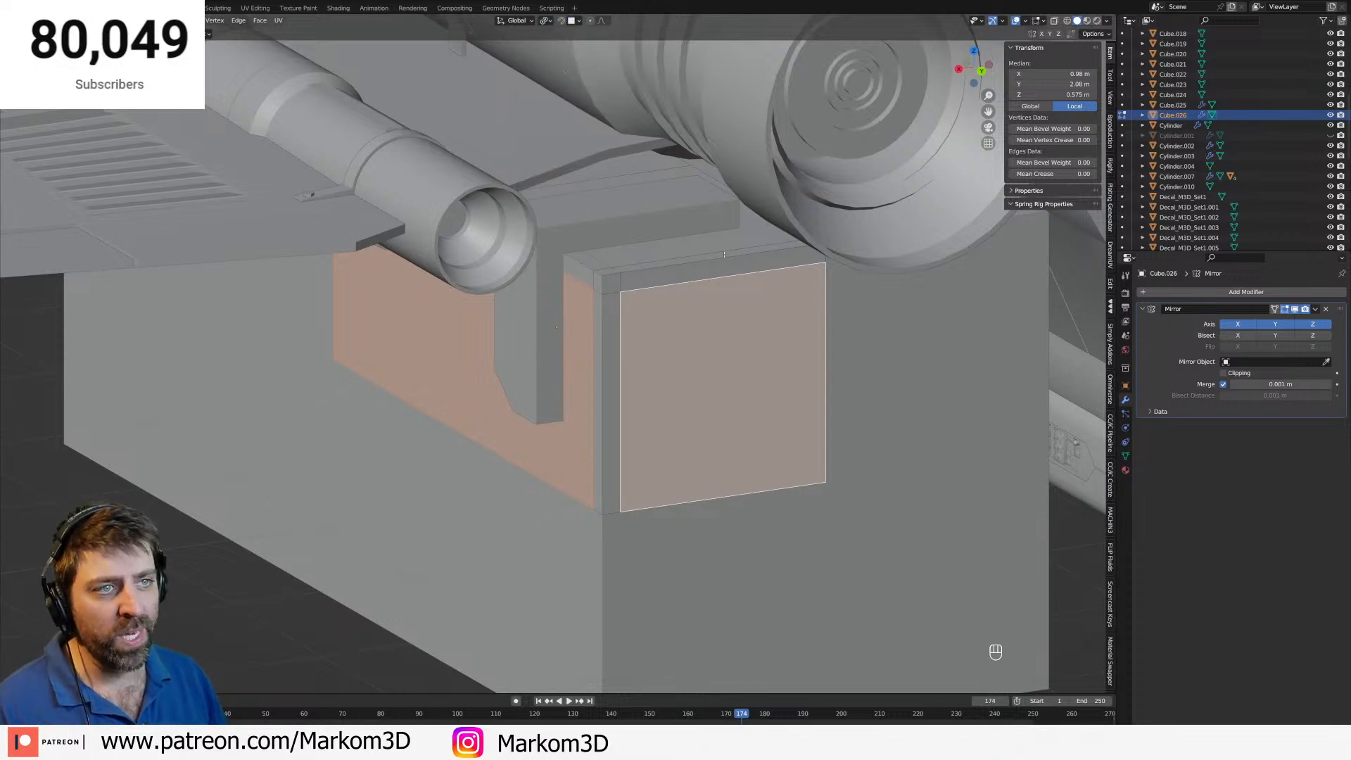
{"action": "key", "text": "e"}
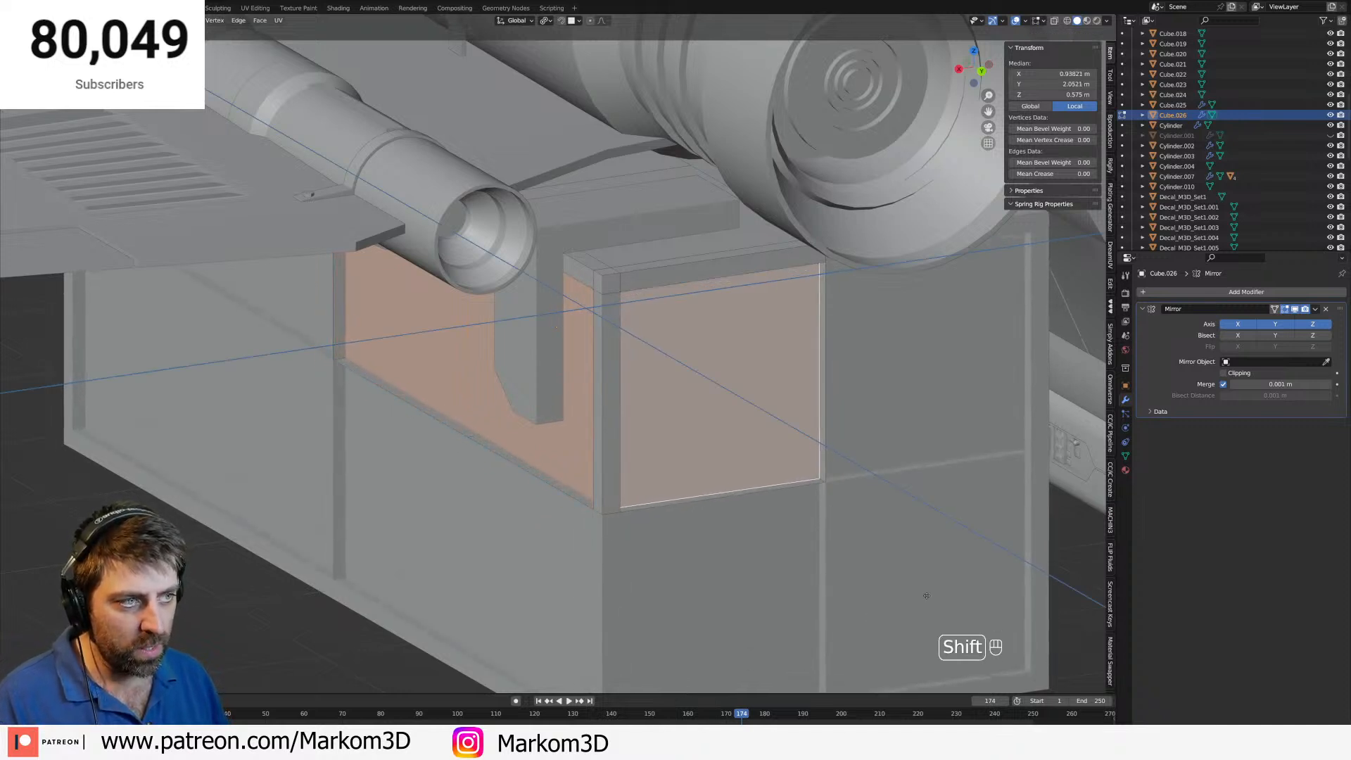
{"action": "left_click", "coordinate": [902, 579]}
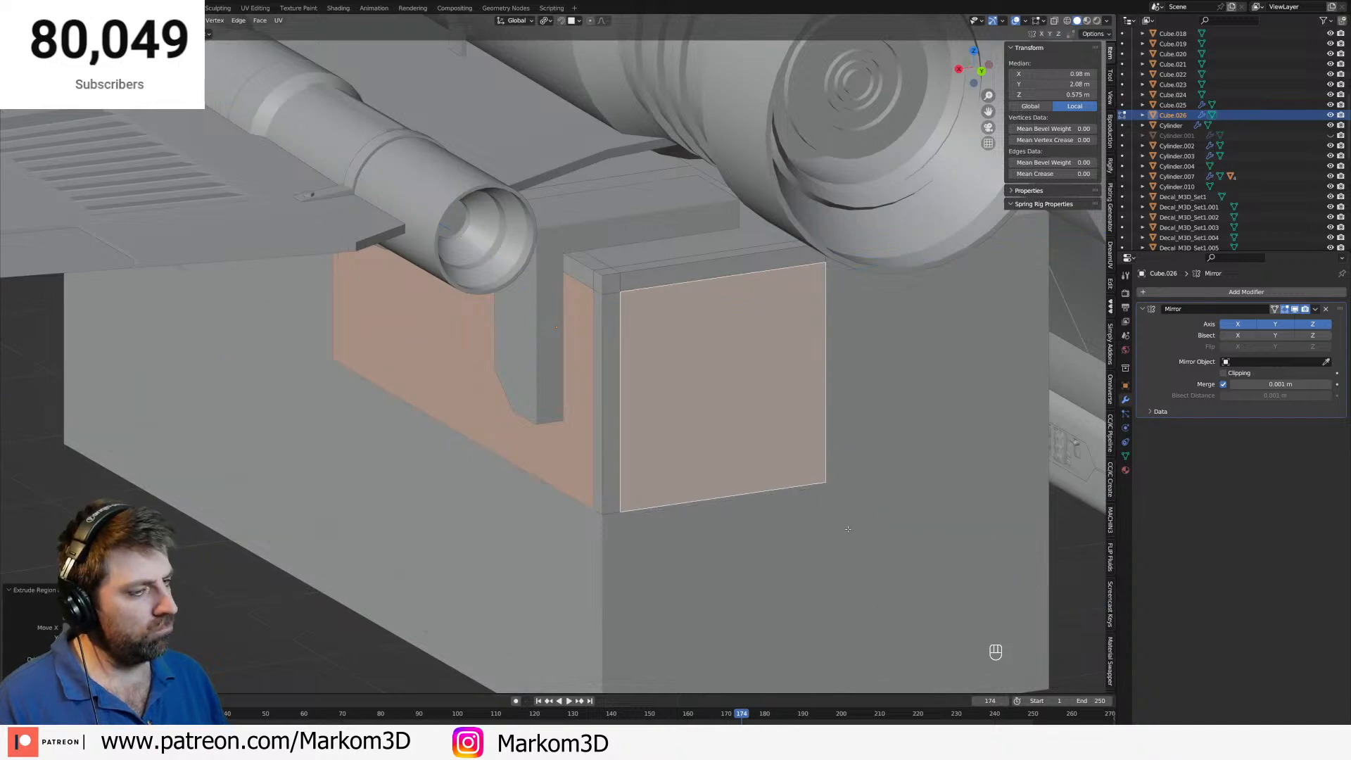
{"action": "key", "text": "ctrl+z"}
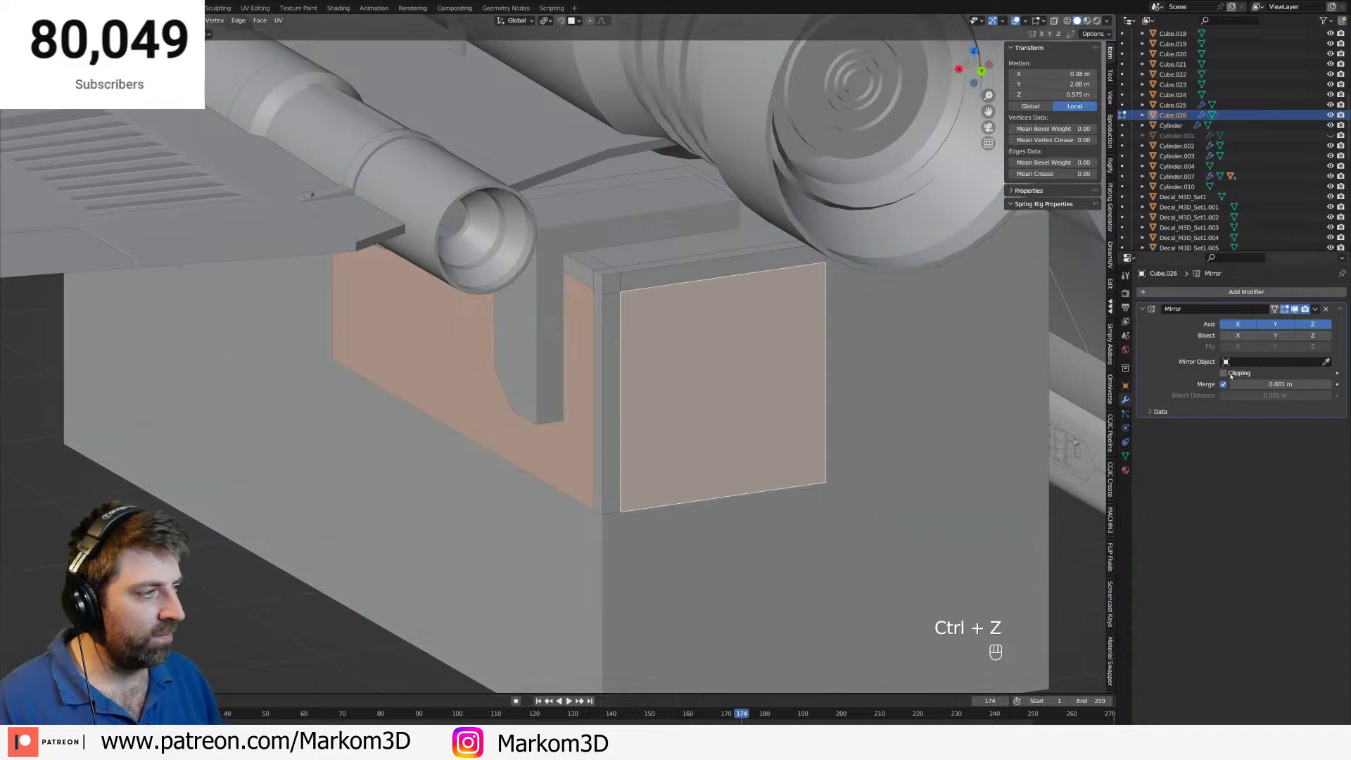
Enable Clipping on the Mirror modifier and extrude the selected side and end faces slightly inward along their normals.
{"action": "key", "text": "e"}
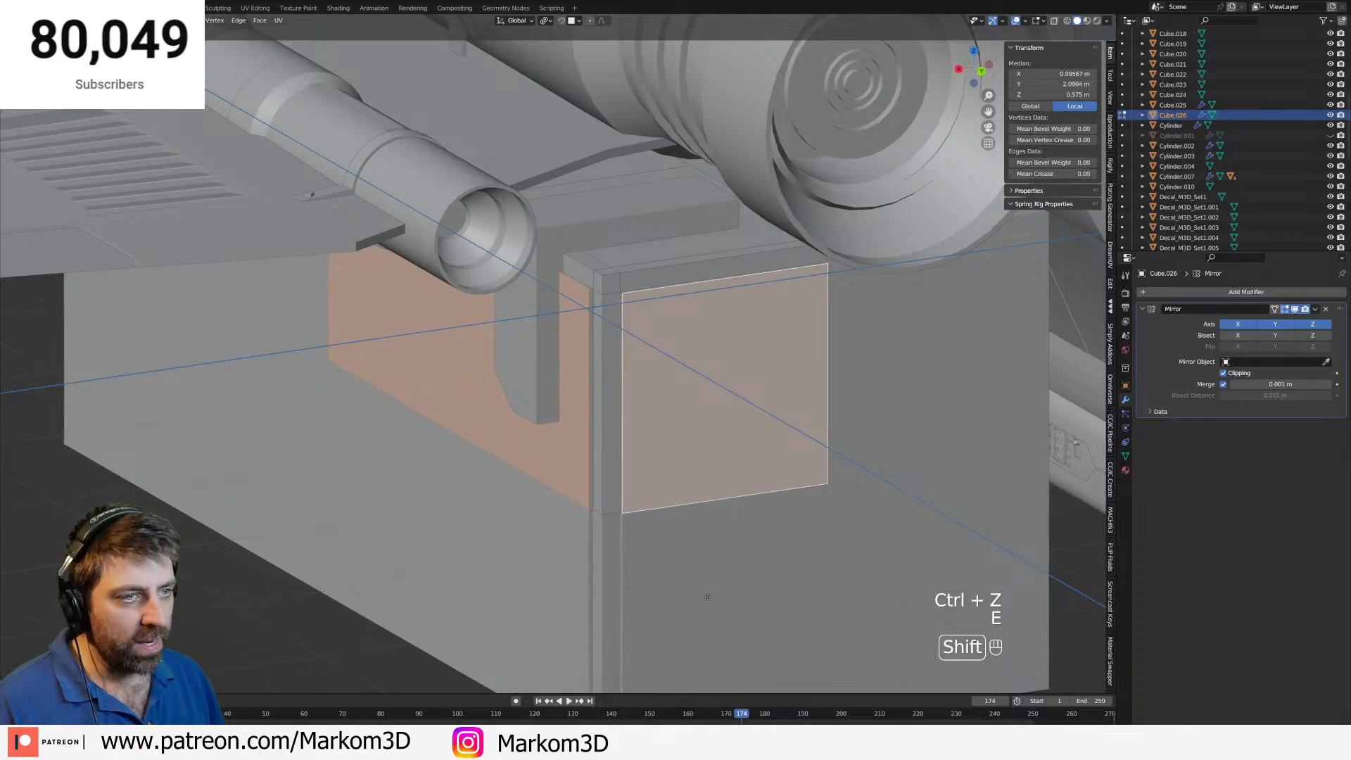
{"action": "left_click", "coordinate": [724, 335]}
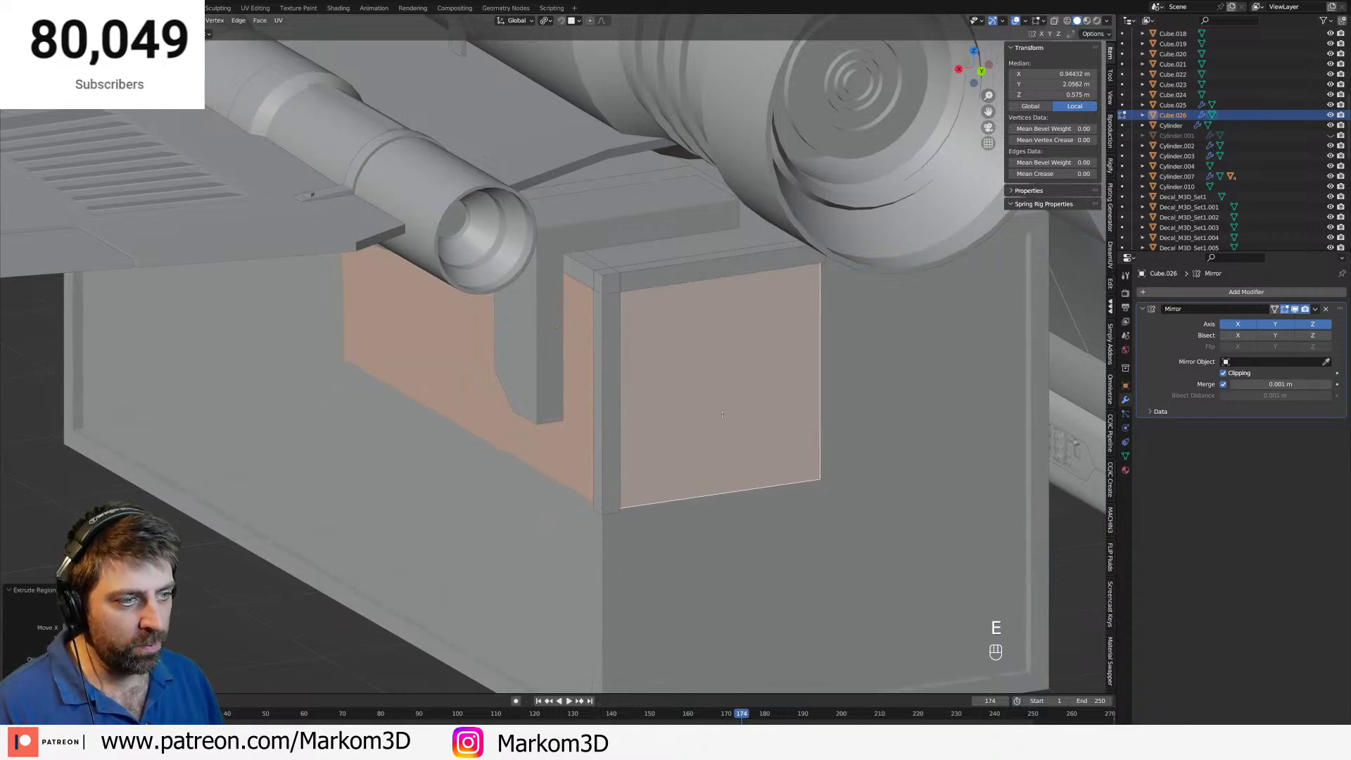
{"action": "key", "text": "Tab"}
{"action": "scroll", "coordinate": [721, 429], "scroll_direction": "down", "scroll_amount": 2}
{"action": "middle_click_drag", "start_coordinate": [687, 500], "coordinate": [848, 480]}
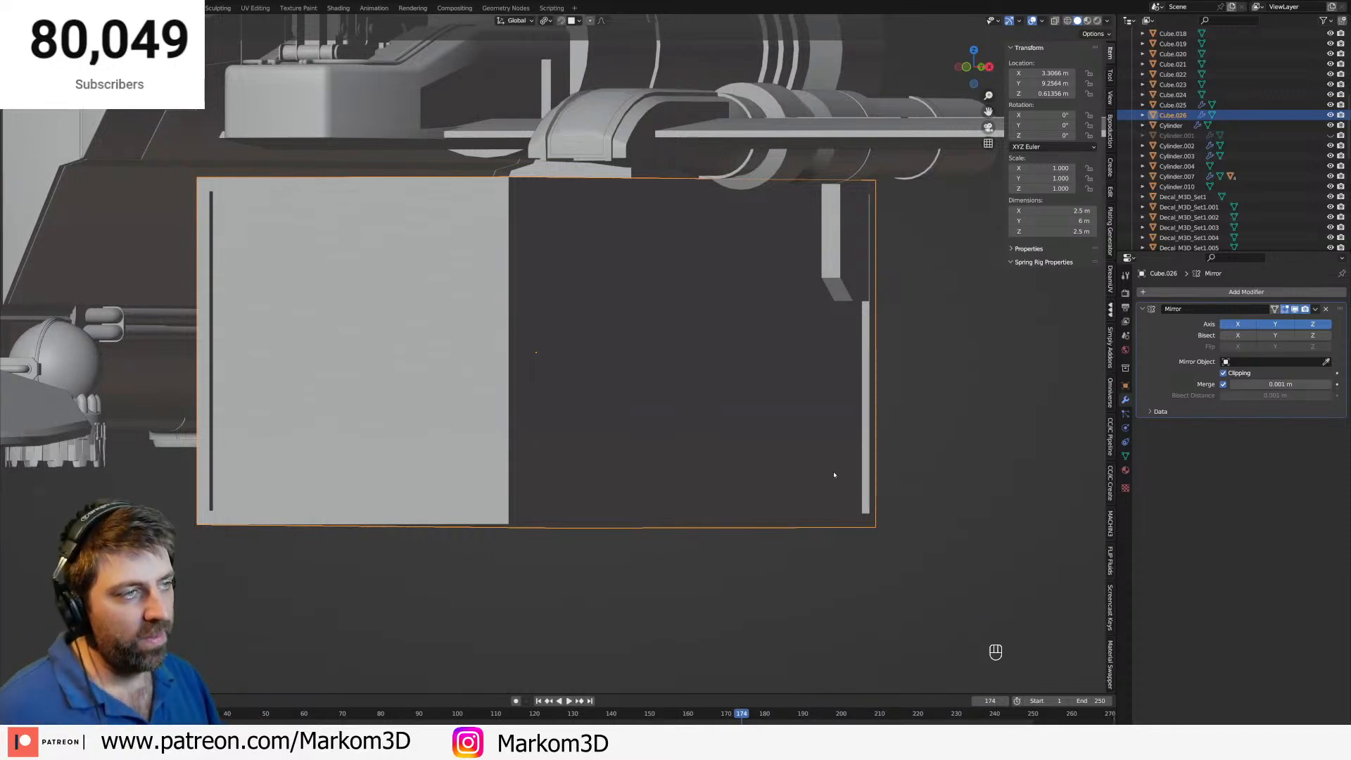
{"action": "middle_click_drag", "start_coordinate": [834, 475], "coordinate": [590, 298]}
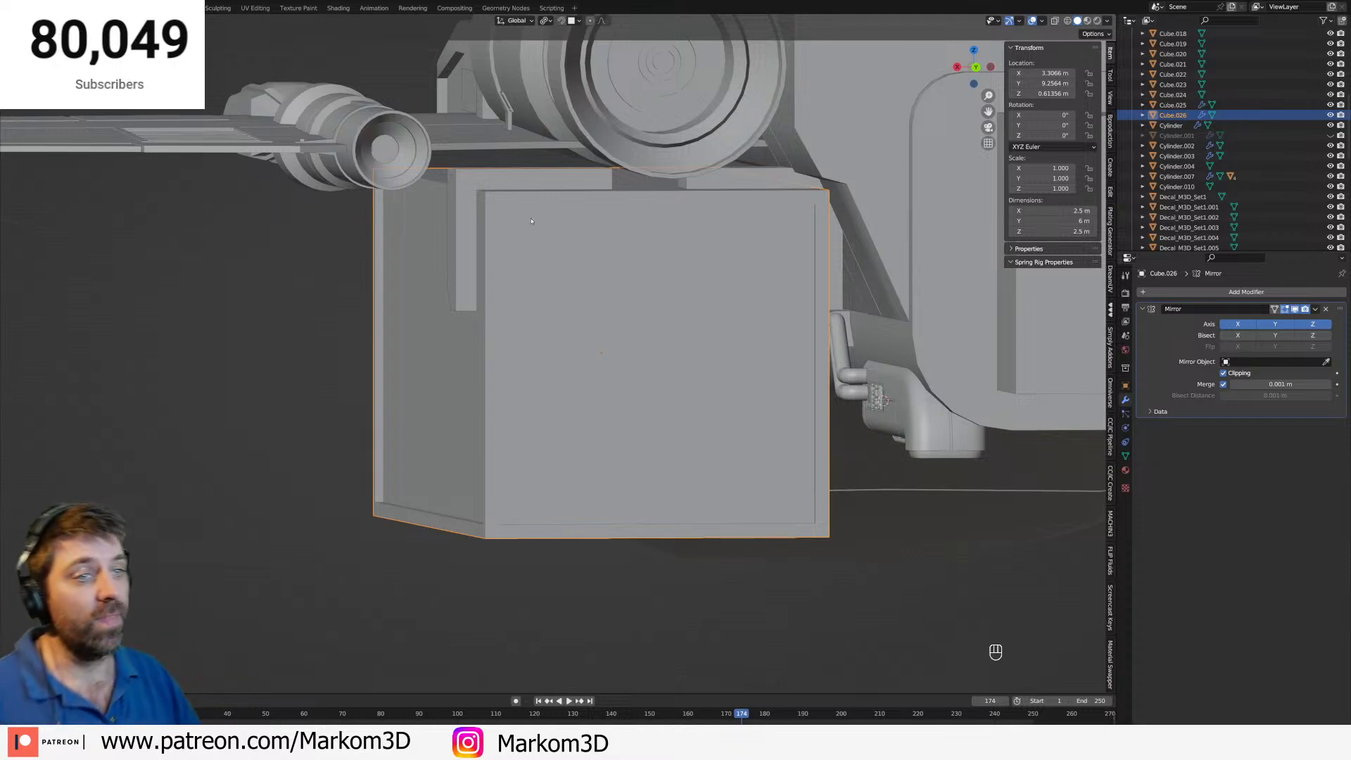
Select the L-shaped bracket at the container's upper corner and apply its Solidify modifier.
{"action": "scroll", "coordinate": [490, 191], "scroll_direction": "up", "scroll_amount": 2}
{"action": "key", "text": "Tab"}
{"action": "key", "text": "Tab"}
{"action": "left_click", "coordinate": [510, 220]}
{"action": "key", "text": "Tab"}
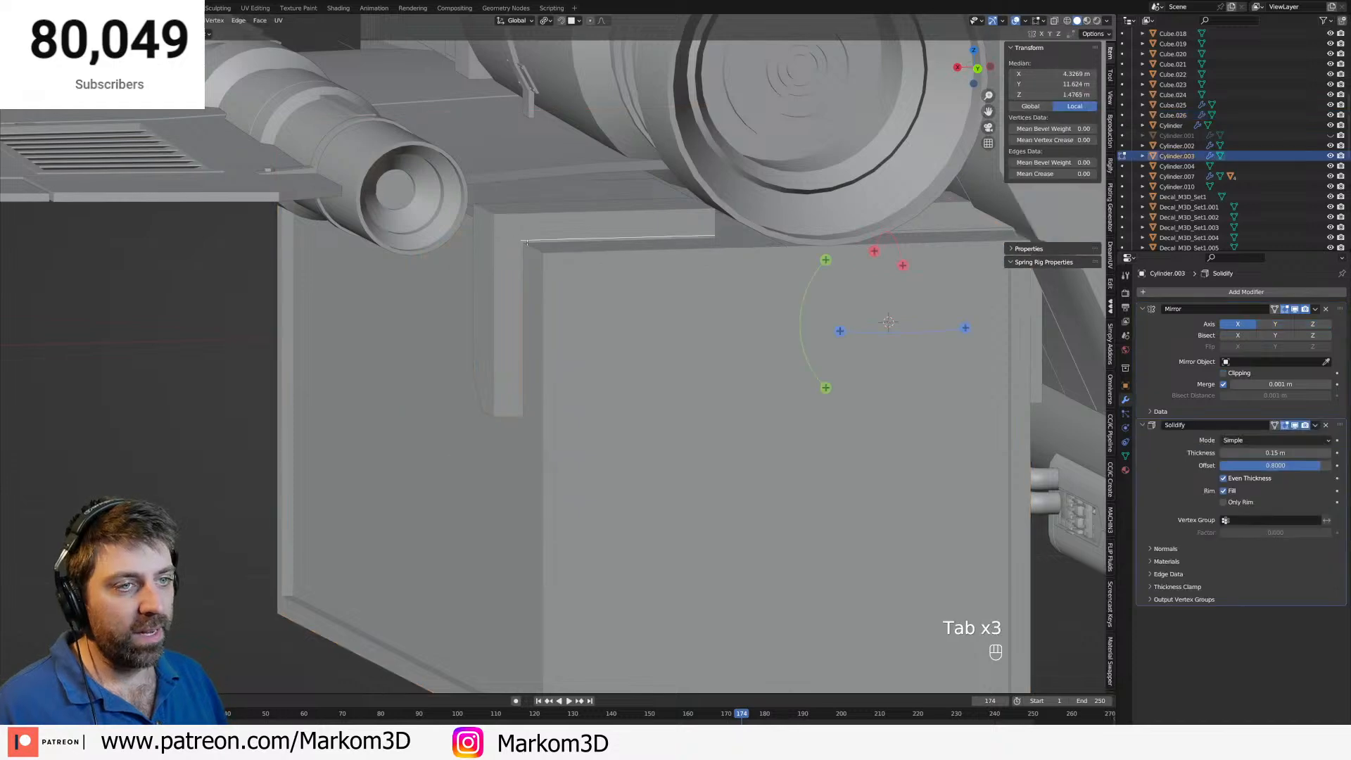
{"action": "scroll", "coordinate": [553, 248], "scroll_direction": "up", "scroll_amount": 2}
{"action": "key", "text": "Tab"}
{"action": "key", "text": "ctrl+a"}
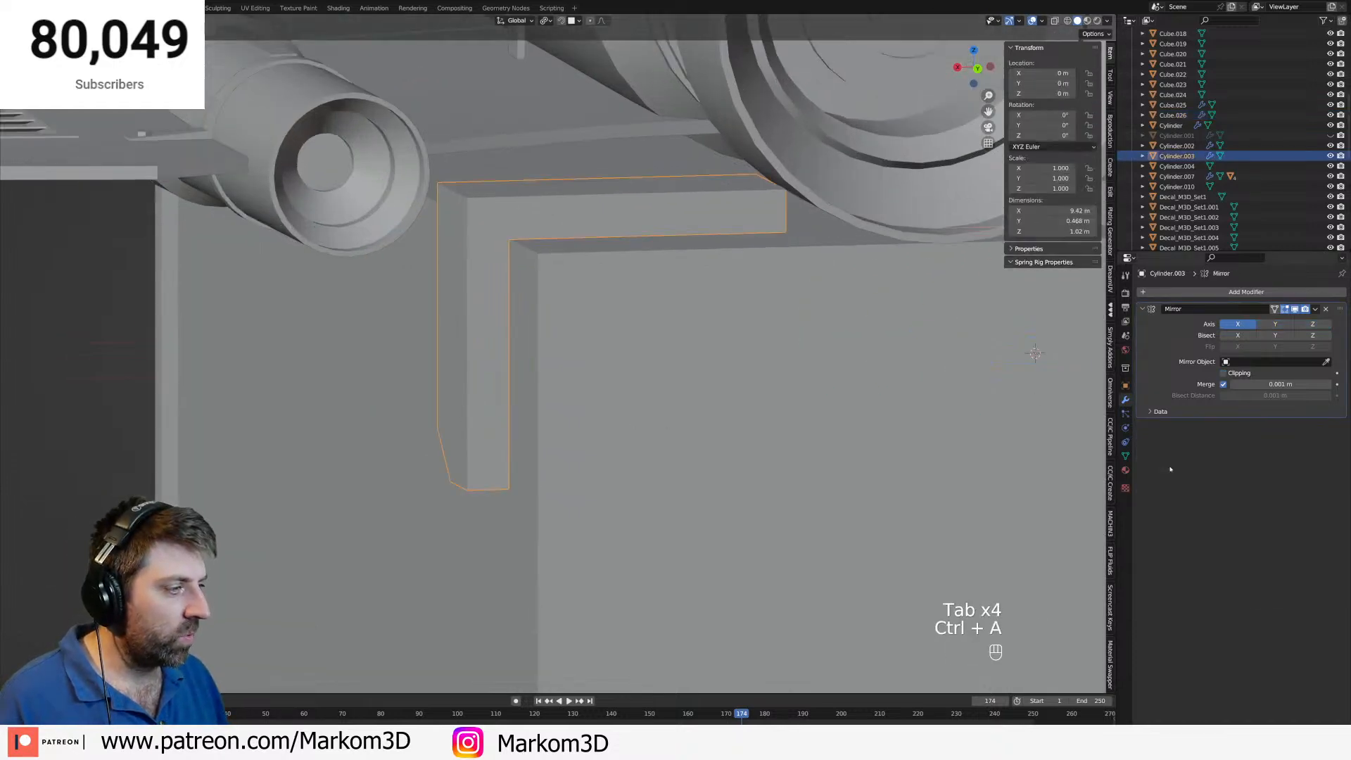
Add a loop cut across the bracket's vertical arm and flatten it by scaling to 0 along Z.
{"action": "key", "text": "Tab"}
{"action": "middle_click_drag", "start_coordinate": [450, 232], "coordinate": [501, 323]}
{"action": "key", "text": "2"}
{"action": "left_click", "coordinate": [404, 229], "text": "alt"}
{"action": "key", "text": "ctrl+r"}
{"action": "left_click", "coordinate": [494, 344]}
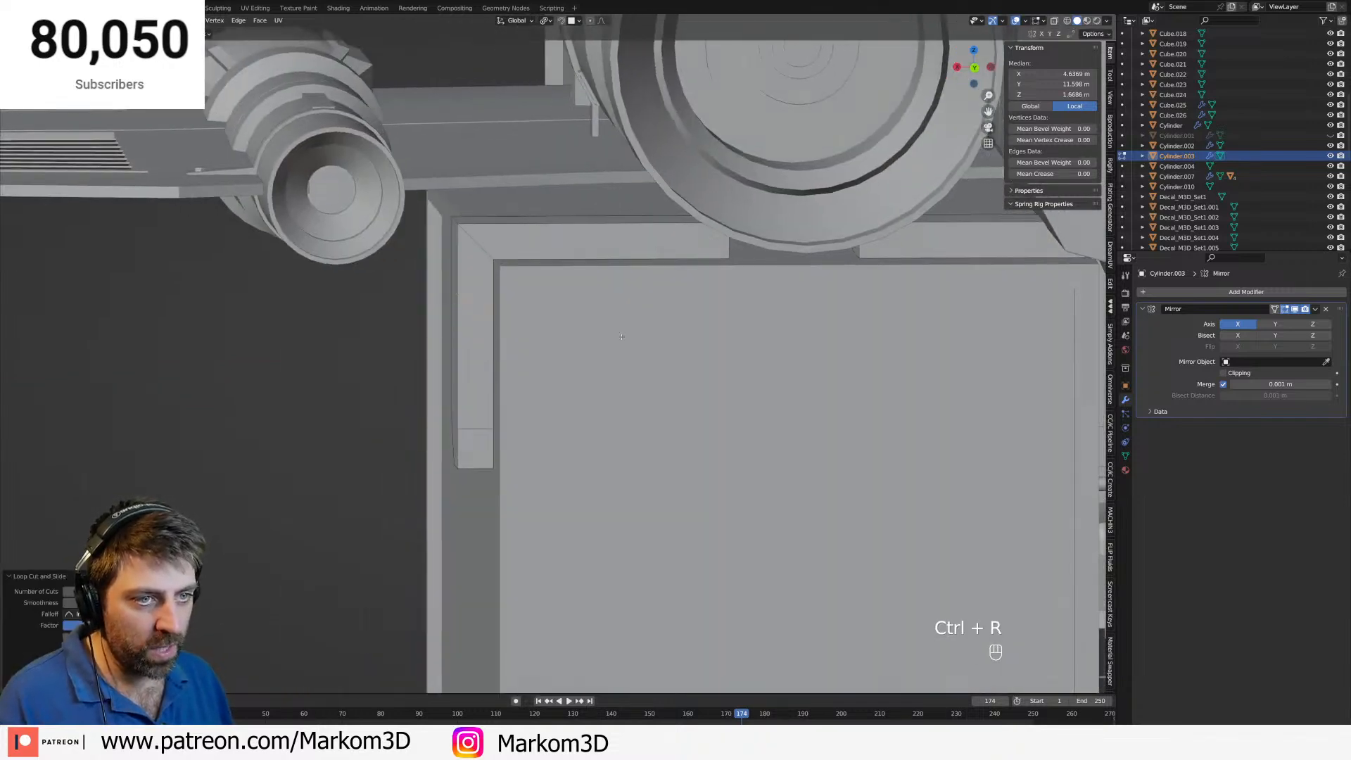
{"action": "key", "text": "s"}
{"action": "key", "text": "z"}
{"action": "key", "text": "KP_0"}
{"action": "key", "text": "KP_Enter"}
{"action": "middle_click_drag", "start_coordinate": [591, 324], "coordinate": [684, 373]}
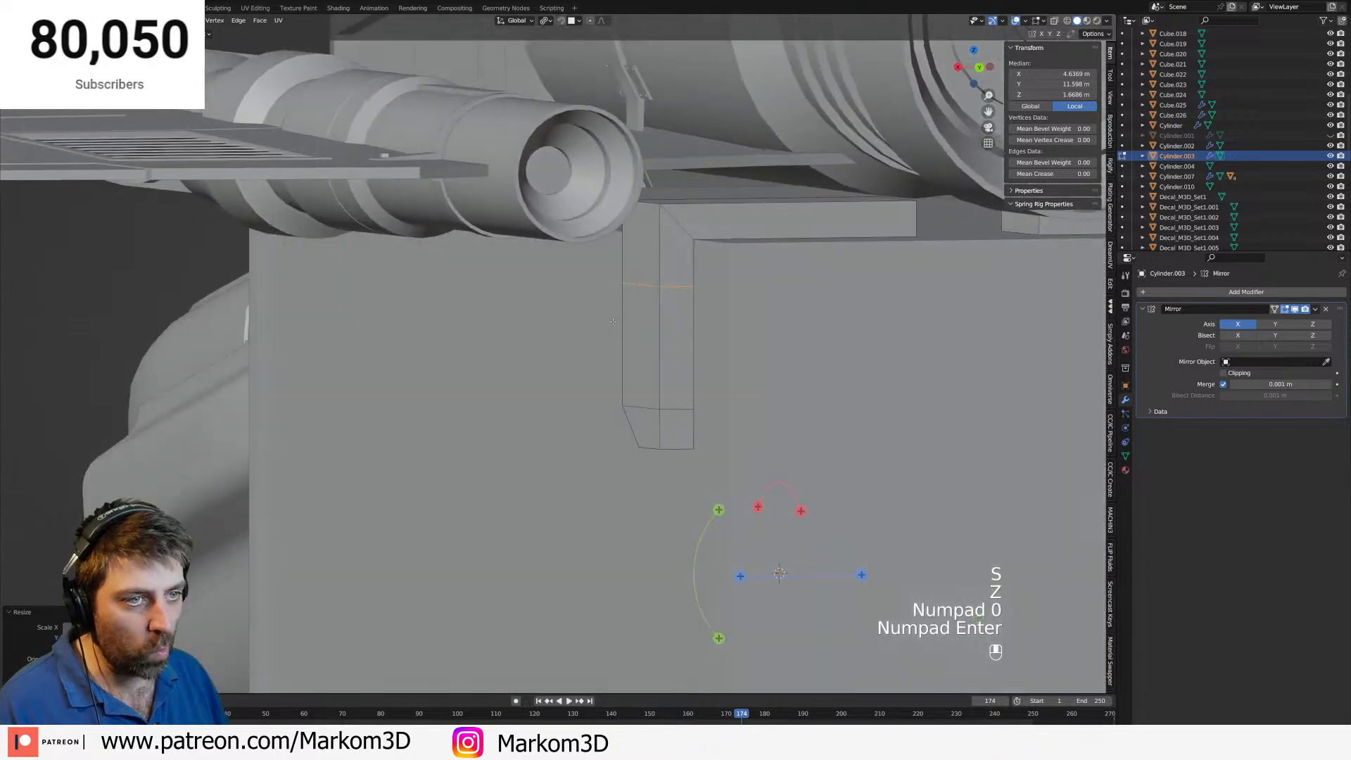
In a wireframe back view, raise the bracket's new edge loop to a local Z of about 1.75 m, just below the inner corner.
{"action": "key", "text": "z"}
{"action": "middle_click_drag", "start_coordinate": [767, 368], "coordinate": [716, 306]}
{"action": "key", "text": "z"}
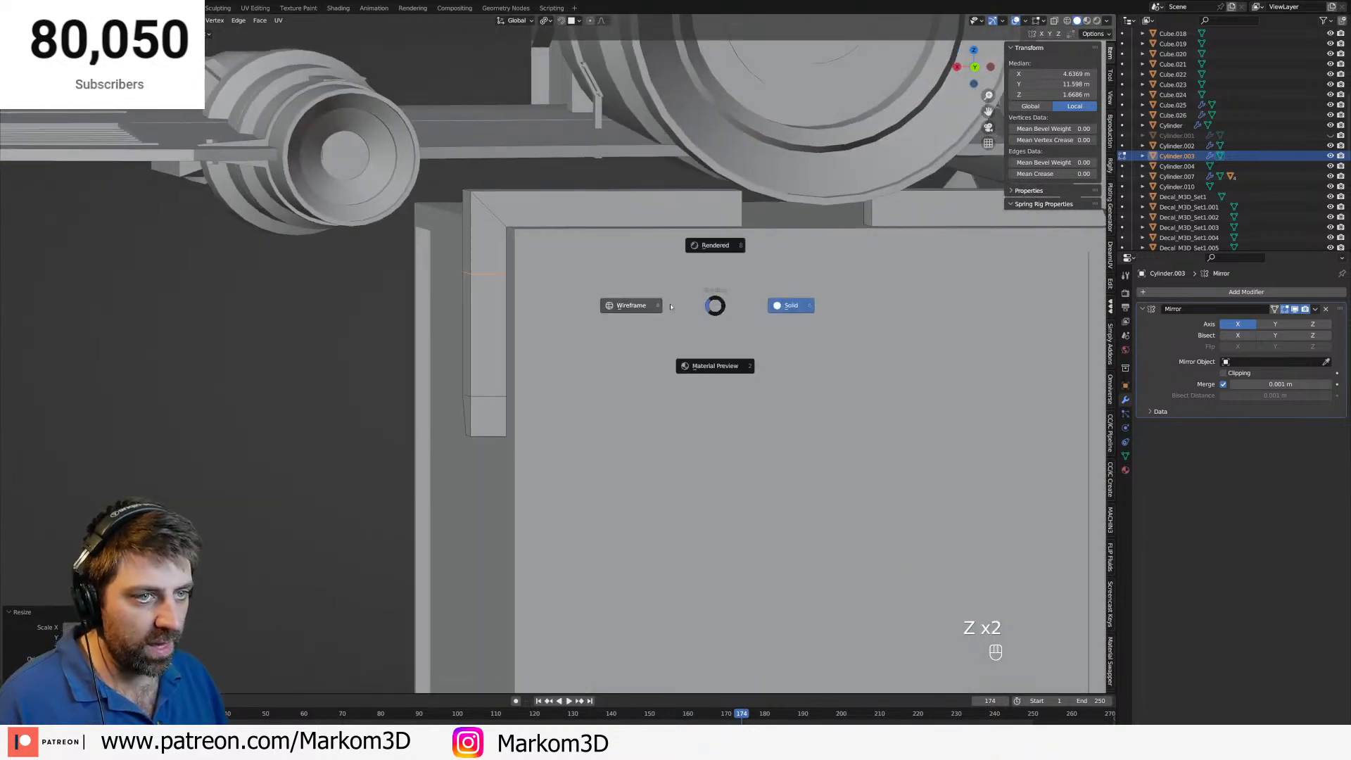
{"action": "key", "text": "KP_3"}
{"action": "key", "text": "KP_1"}
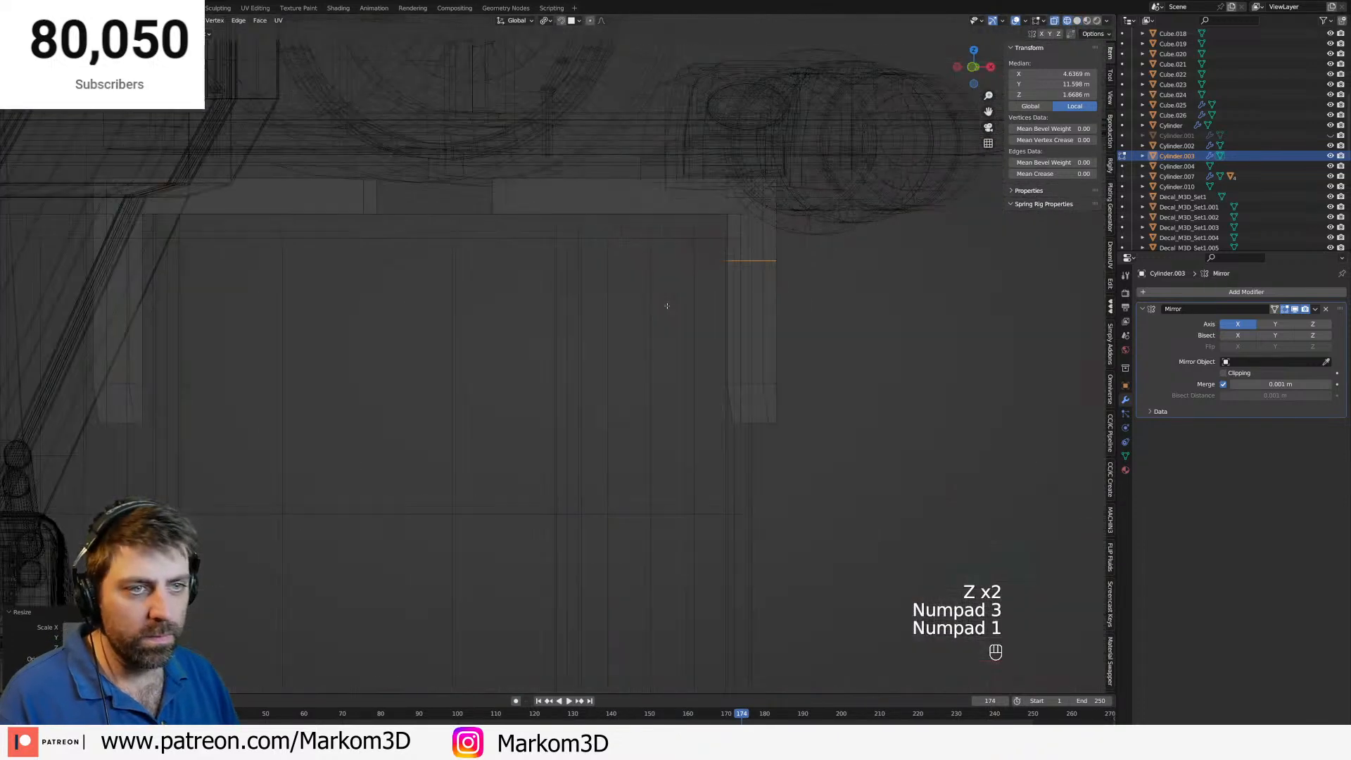
{"action": "key", "text": "ctrl+KP_1"}
{"action": "key", "text": "ctrl+KP_1"}
{"action": "middle_click_drag", "start_coordinate": [590, 338], "coordinate": [590, 389], "text": "shift"}
{"action": "scroll", "coordinate": [549, 352], "scroll_direction": "up", "scroll_amount": 3}
{"action": "key", "text": "g"}
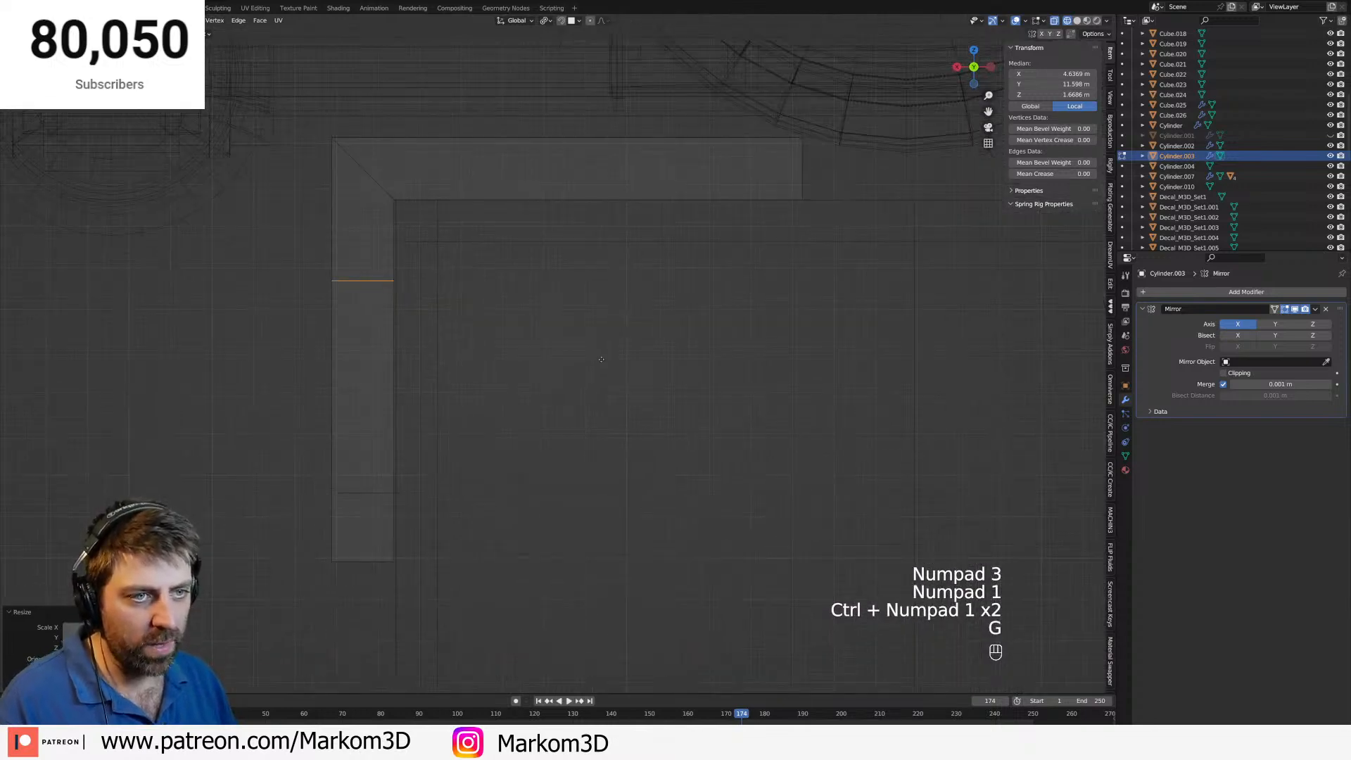
{"action": "middle_click", "coordinate": [495, 318]}
{"action": "left_click", "coordinate": [493, 318]}
Extrude the vertical arm's two inner faces below the loop about 0.06 m into the container's side.
{"action": "middle_click_drag", "start_coordinate": [494, 317], "coordinate": [730, 235], "text": "shift"}
{"action": "key", "text": "3"}
{"action": "left_click", "coordinate": [631, 284]}
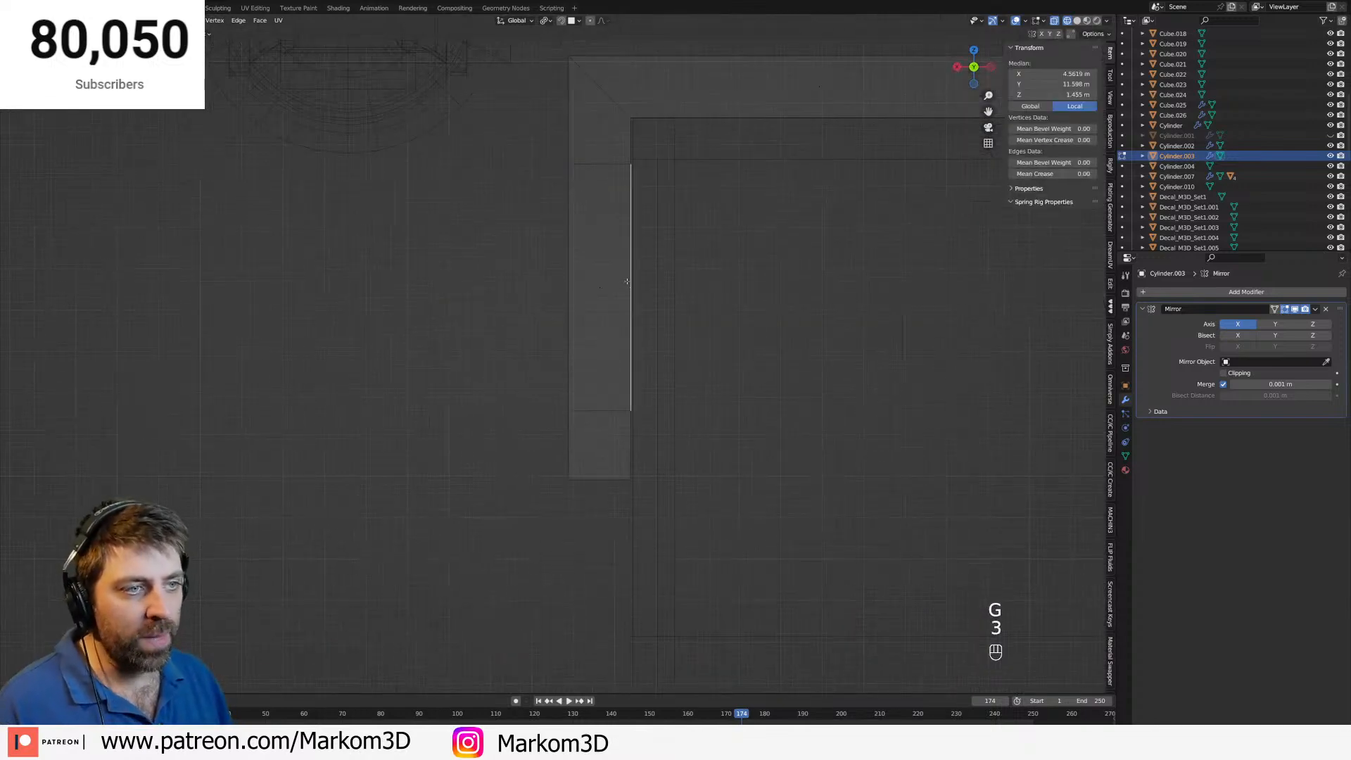
{"action": "left_click", "coordinate": [634, 447], "text": "shift"}
{"action": "key", "text": "e"}
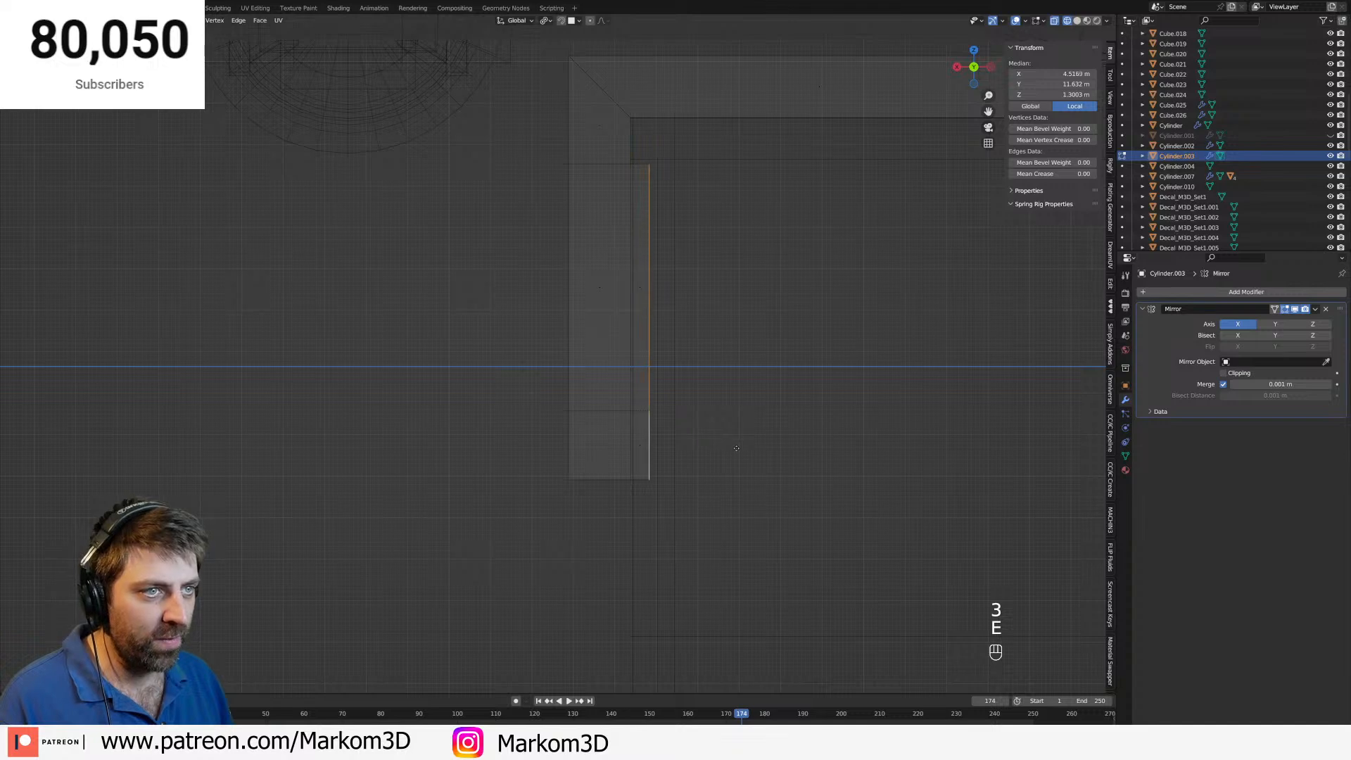
{"action": "left_click", "coordinate": [724, 359]}
Lower the extruded lip's upper inner vertices along Z to about 1.739 m to slope its top.
{"action": "key", "text": "1"}
{"action": "left_click", "coordinate": [671, 162]}
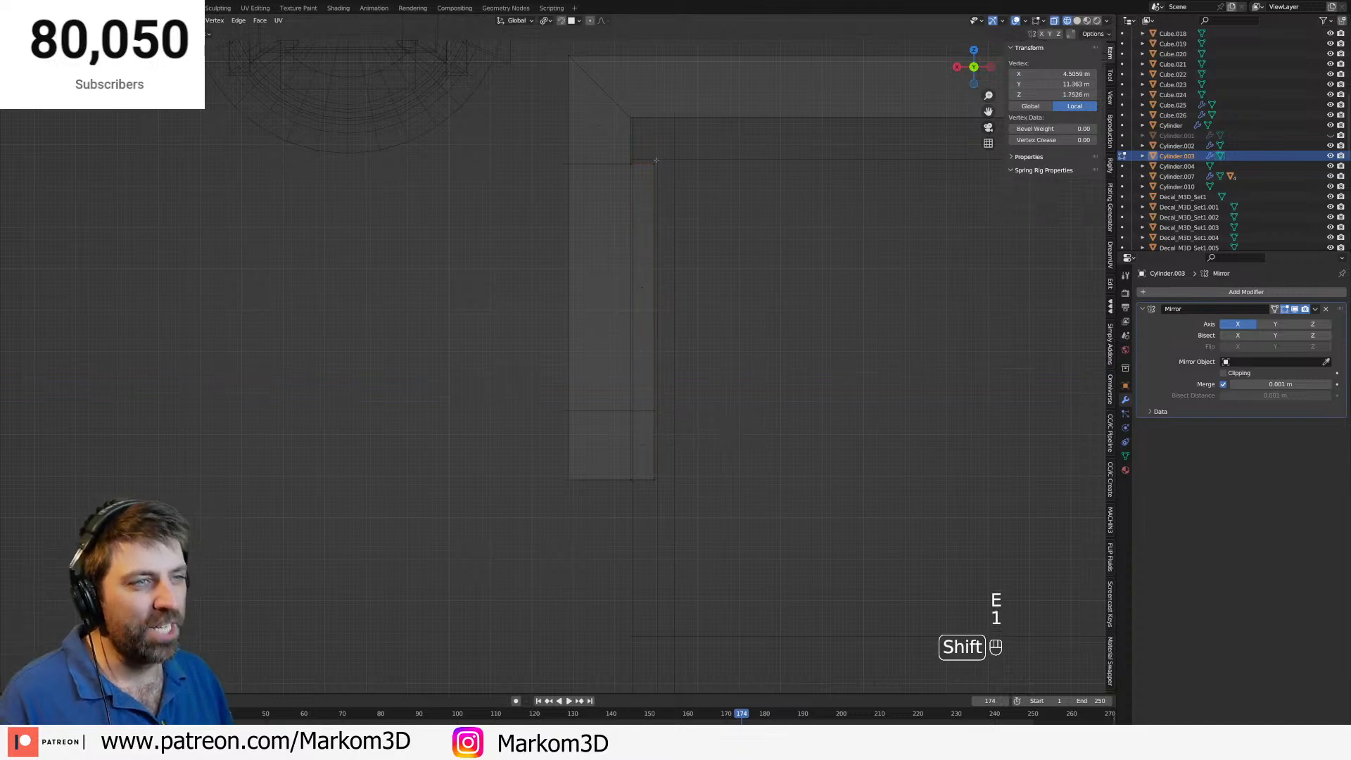
{"action": "left_click", "coordinate": [674, 162], "text": "shift"}
{"action": "key", "text": "g"}
{"action": "key", "text": "z"}
{"action": "left_click", "coordinate": [676, 167]}
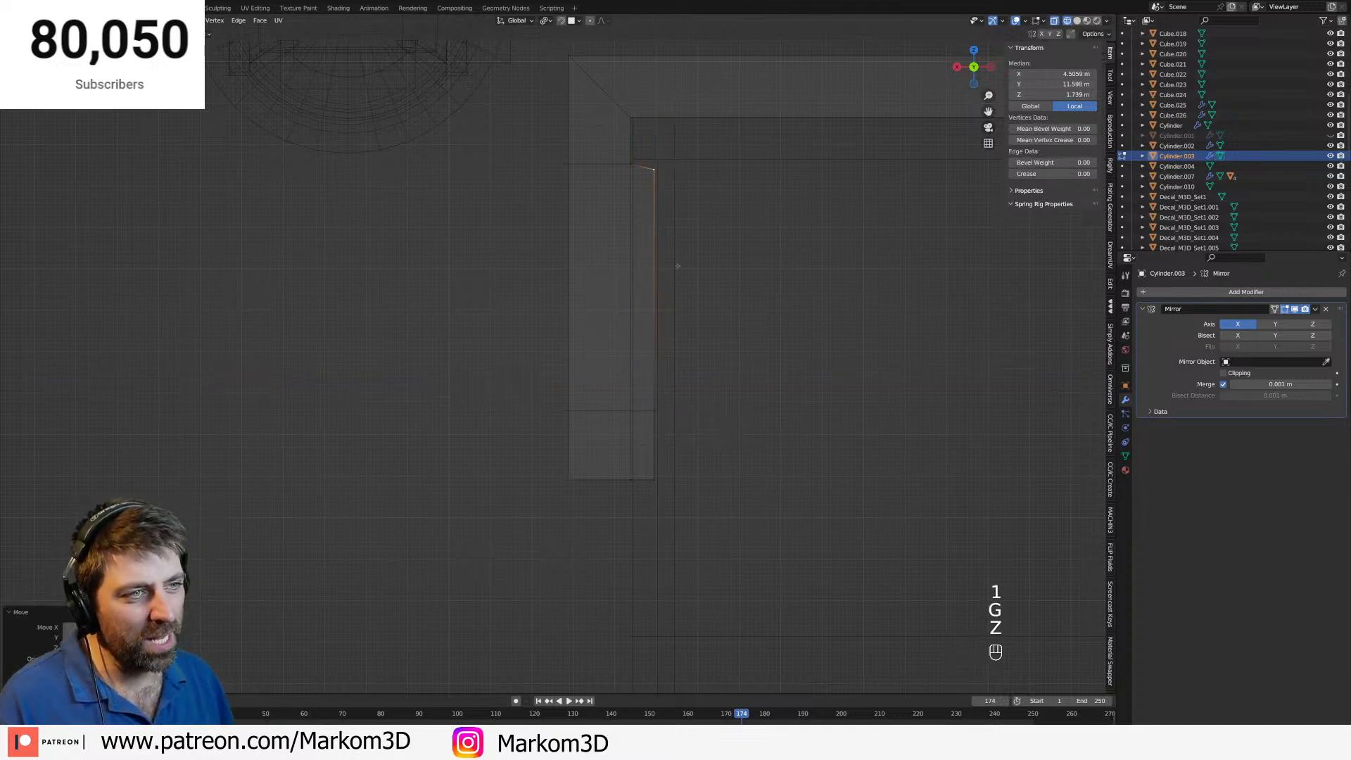
{"action": "right_click", "coordinate": [704, 199]}
{"action": "mouse_move", "coordinate": [704, 185]}
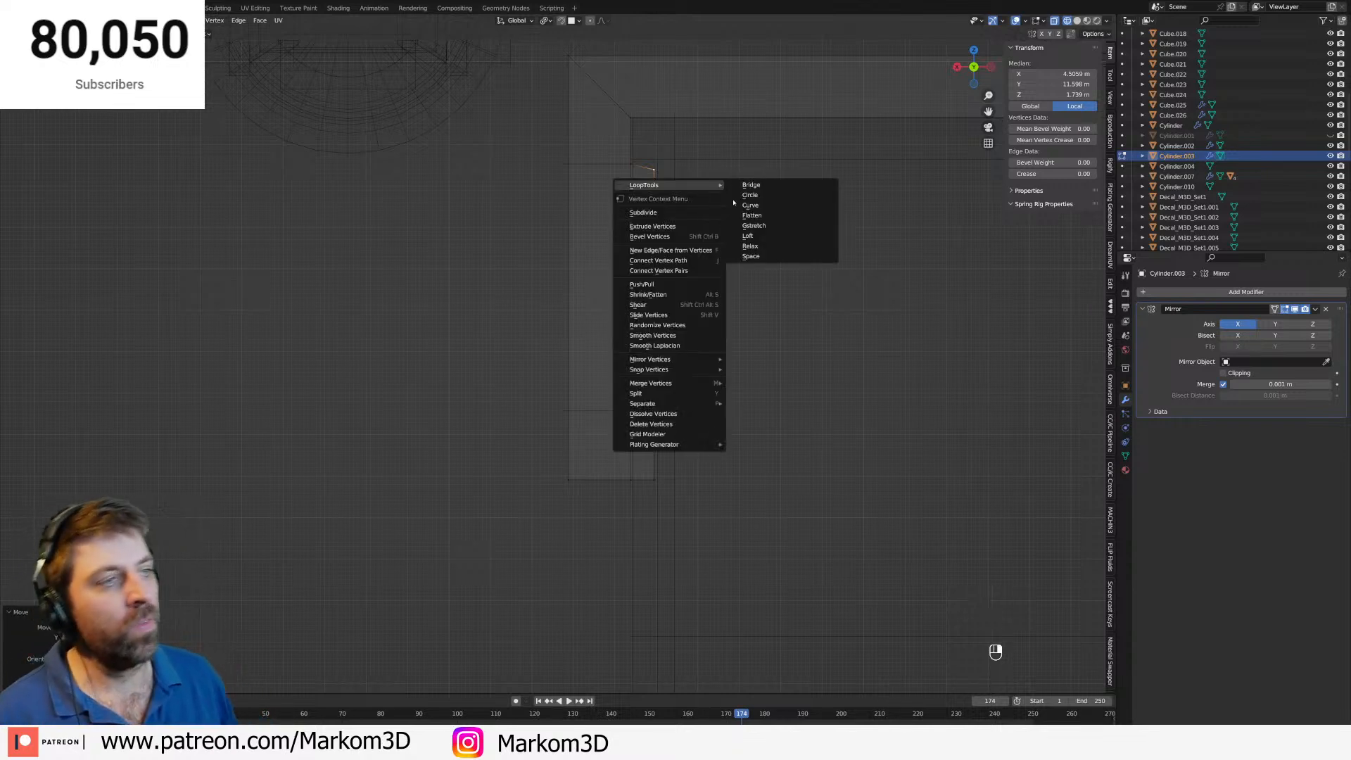
{"action": "middle_click_drag", "start_coordinate": [959, 159], "coordinate": [766, 188], "text": "shift"}
{"action": "key", "text": "3"}
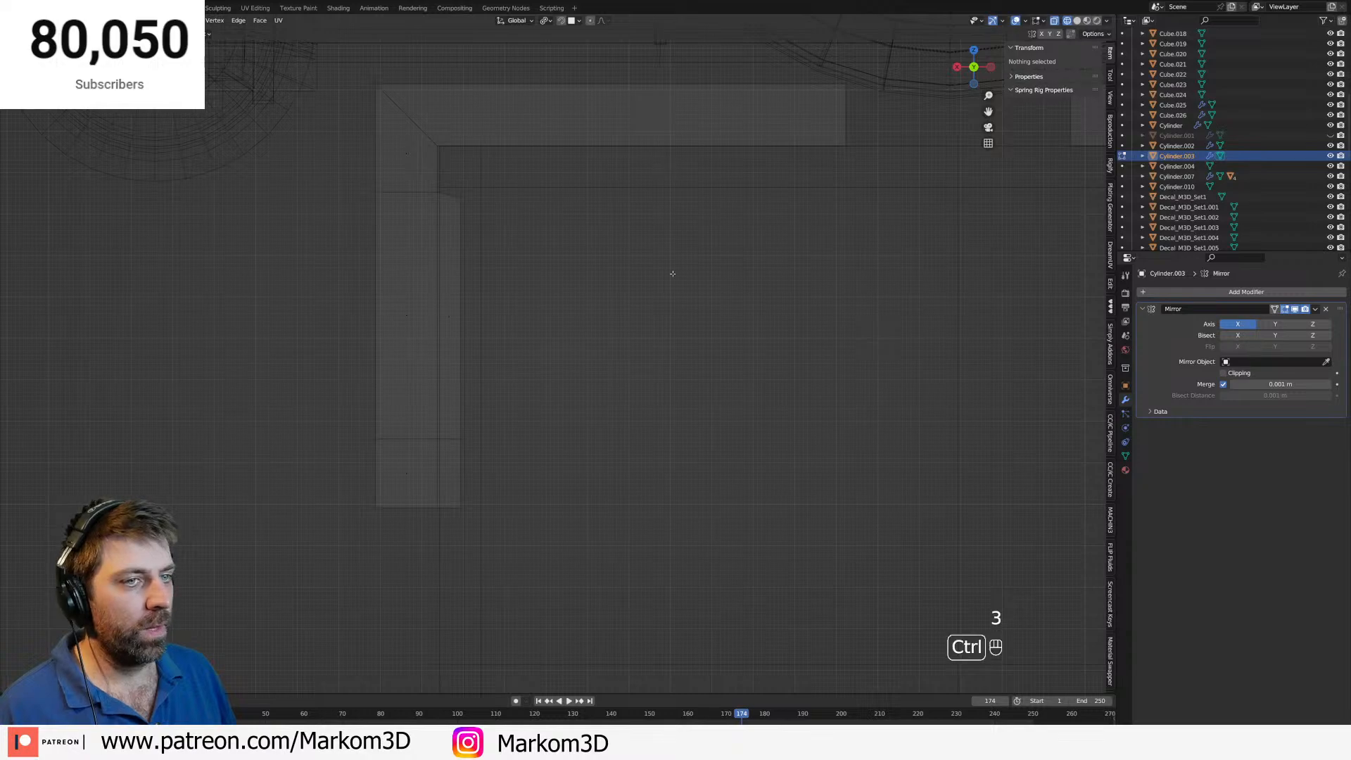
{"action": "key", "text": "ctrl+z"}
Undo the sloped lip and the extrusion on the vertical arm, keeping its flattened loop cut.
{"action": "middle_click_drag", "start_coordinate": [820, 302], "coordinate": [492, 298], "text": "shift"}
{"action": "scroll", "coordinate": [812, 287], "scroll_direction": "down", "scroll_amount": 3}
{"action": "middle_click_drag", "start_coordinate": [866, 327], "coordinate": [702, 333], "text": "shift"}
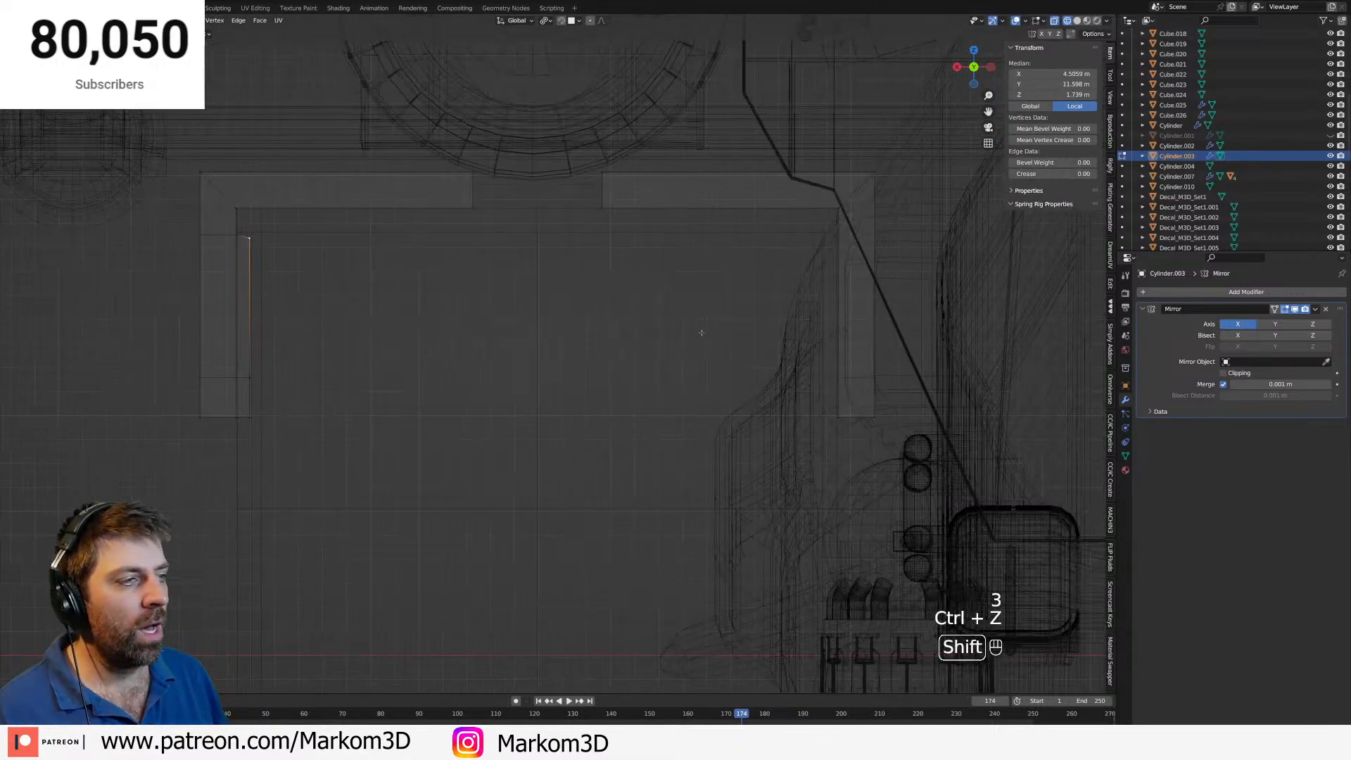
{"action": "key", "text": "ctrl+z"}
{"action": "key", "text": "ctrl+z"}
{"action": "key", "text": "ctrl+z"}
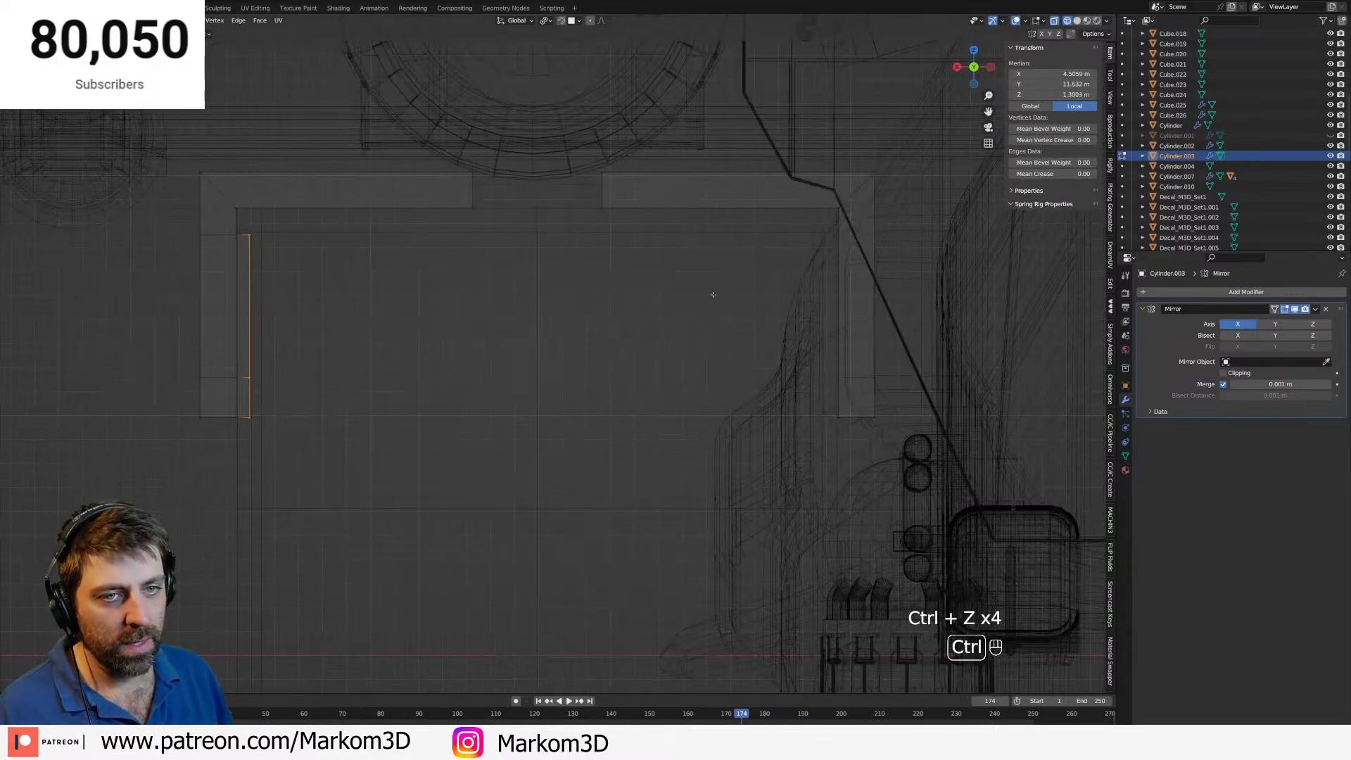
{"action": "key", "text": "ctrl+z"}
{"action": "key", "text": "ctrl+z"}
Add a loop cut across the bracket's opposite vertical arm and flatten it by scaling to 0 along Z.
{"action": "key", "text": "ctrl+r"}
{"action": "left_click", "coordinate": [852, 275]}
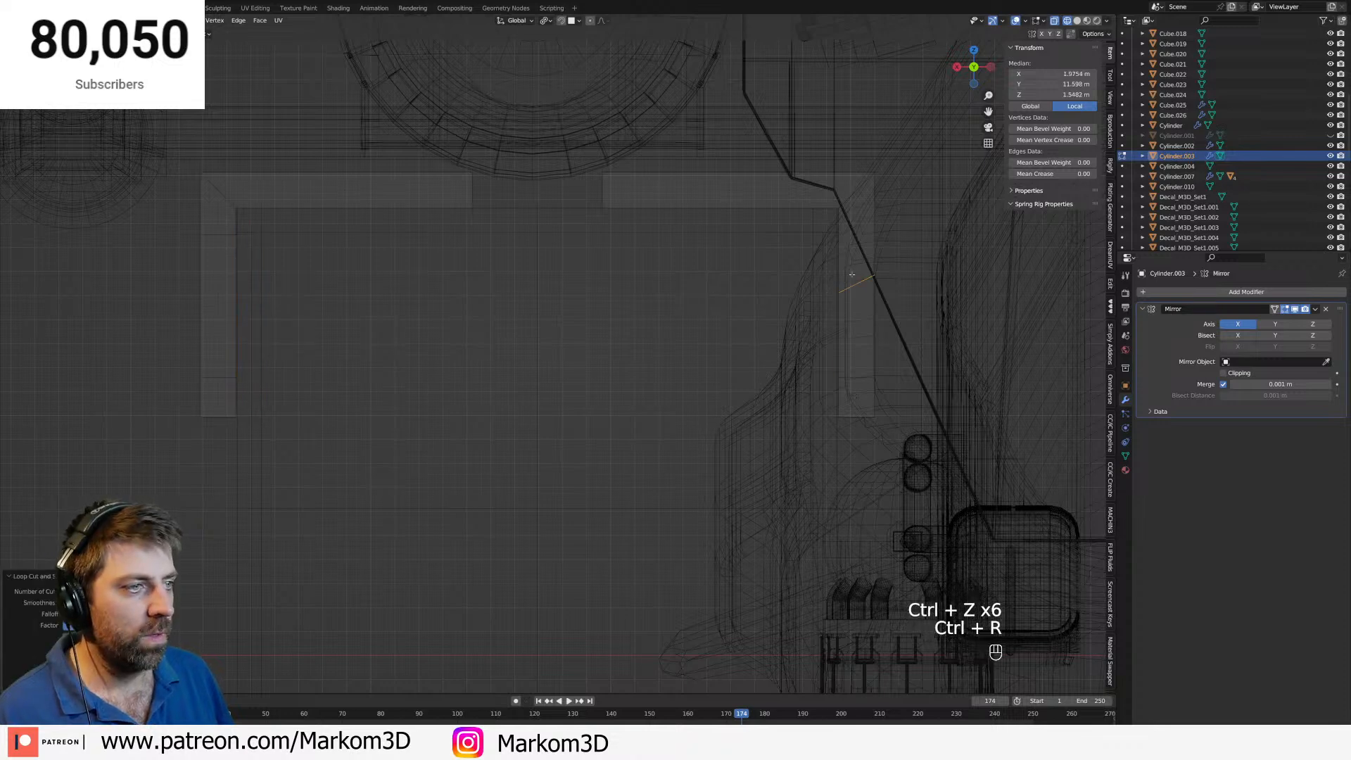
{"action": "key", "text": "s"}
{"action": "key", "text": "z"}
{"action": "key", "text": "KP_0"}
{"action": "key", "text": "KP_Enter"}
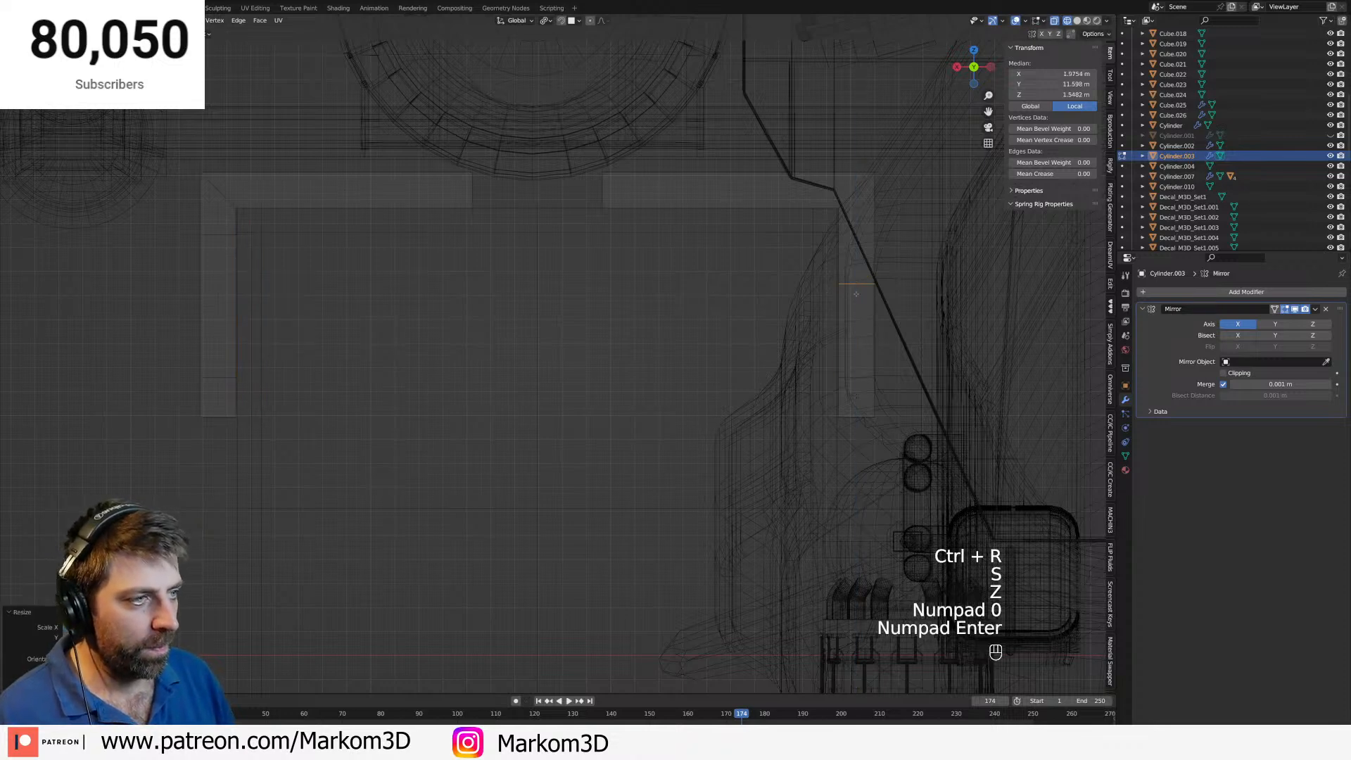
Level both arms' loops at one height by scaling to 0 along Z about a shared pivot, and raise them to about 1.75 m local Z.
{"action": "left_click", "coordinate": [230, 234], "text": "alt+shift"}
{"action": "key", "text": "s"}
{"action": "key", "text": "z"}
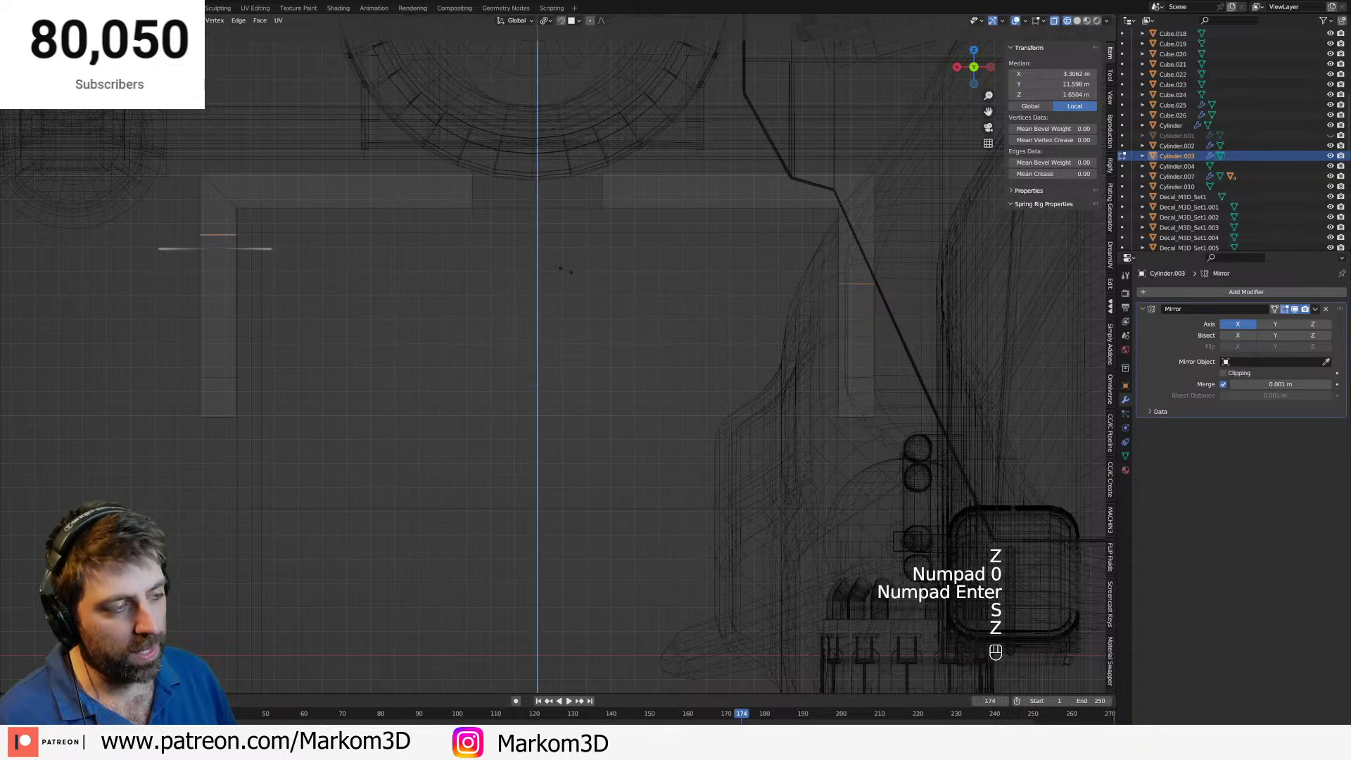
{"action": "key", "text": "KP_0"}
{"action": "key", "text": "KP_Enter"}
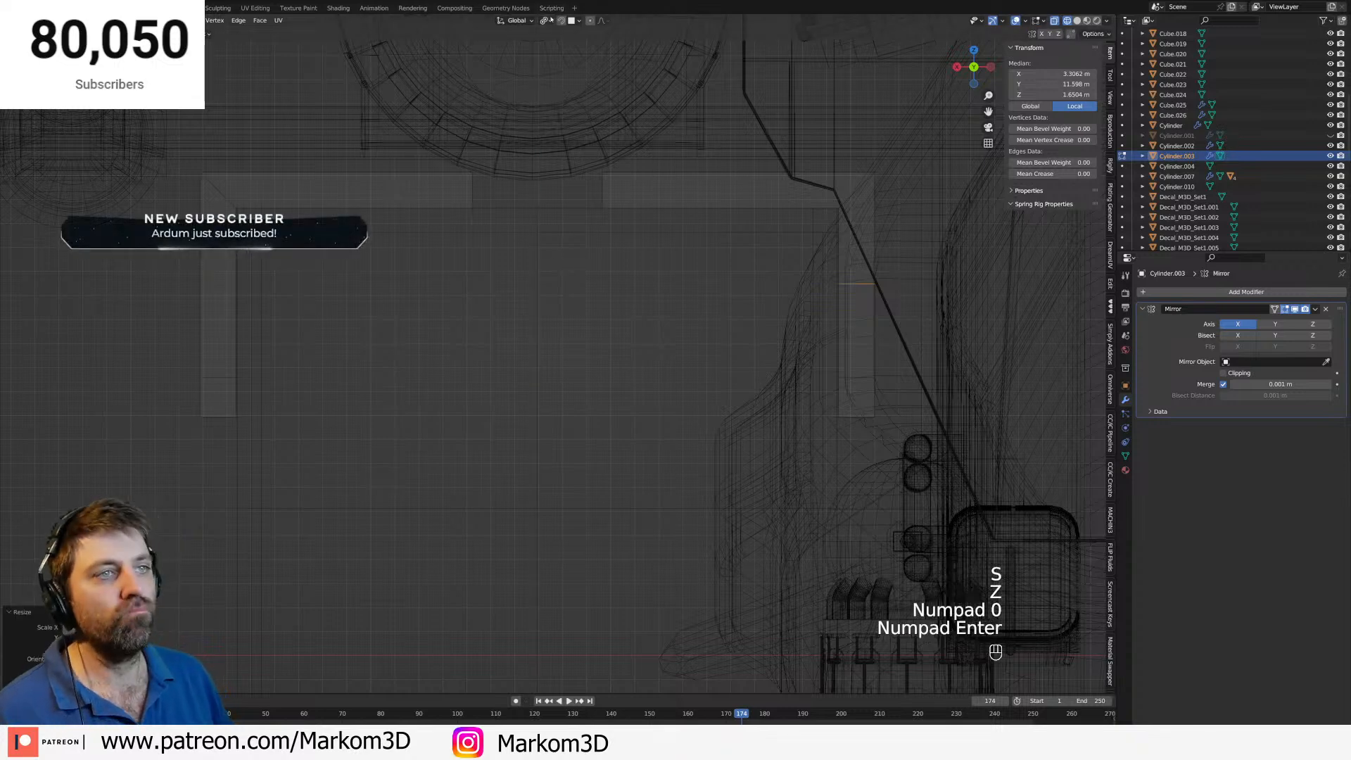
{"action": "left_click", "coordinate": [547, 20]}
{"action": "left_click", "coordinate": [563, 68]}
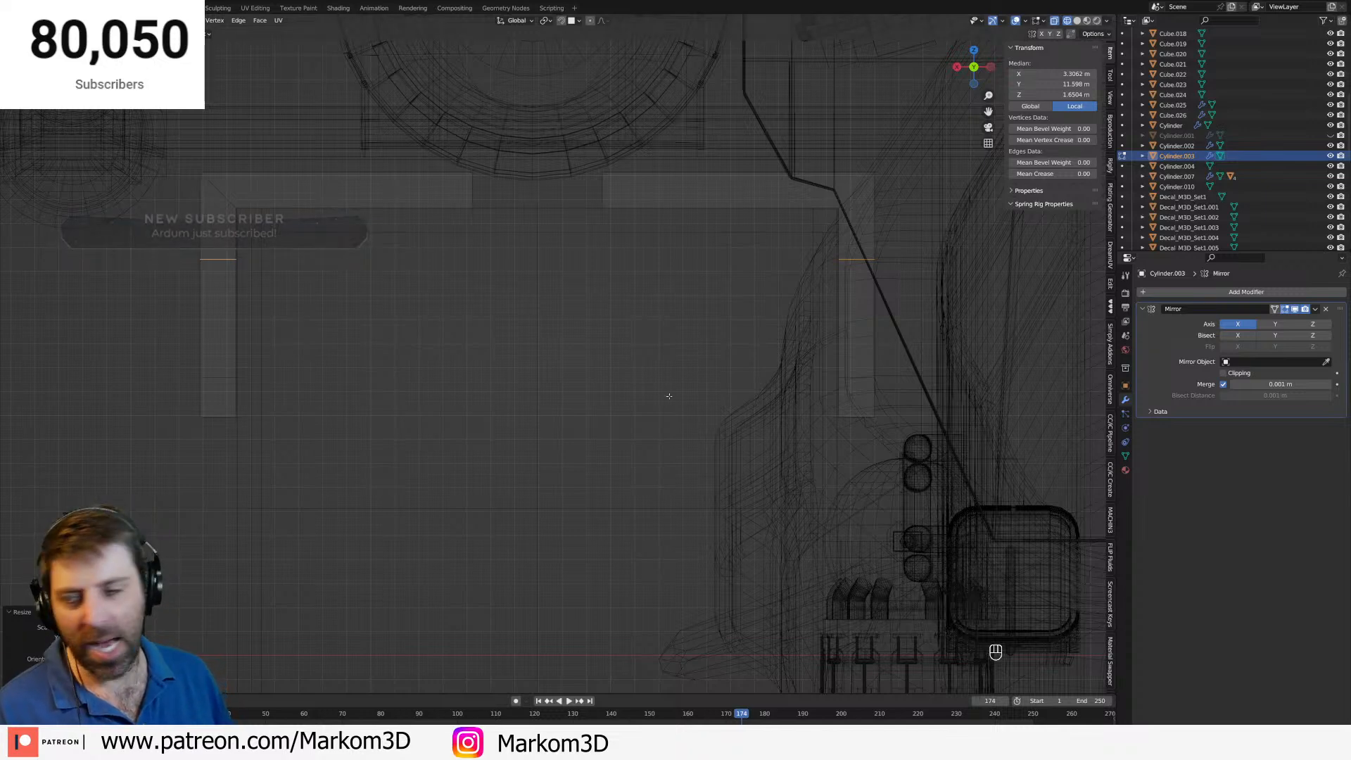
{"action": "key", "text": "g"}
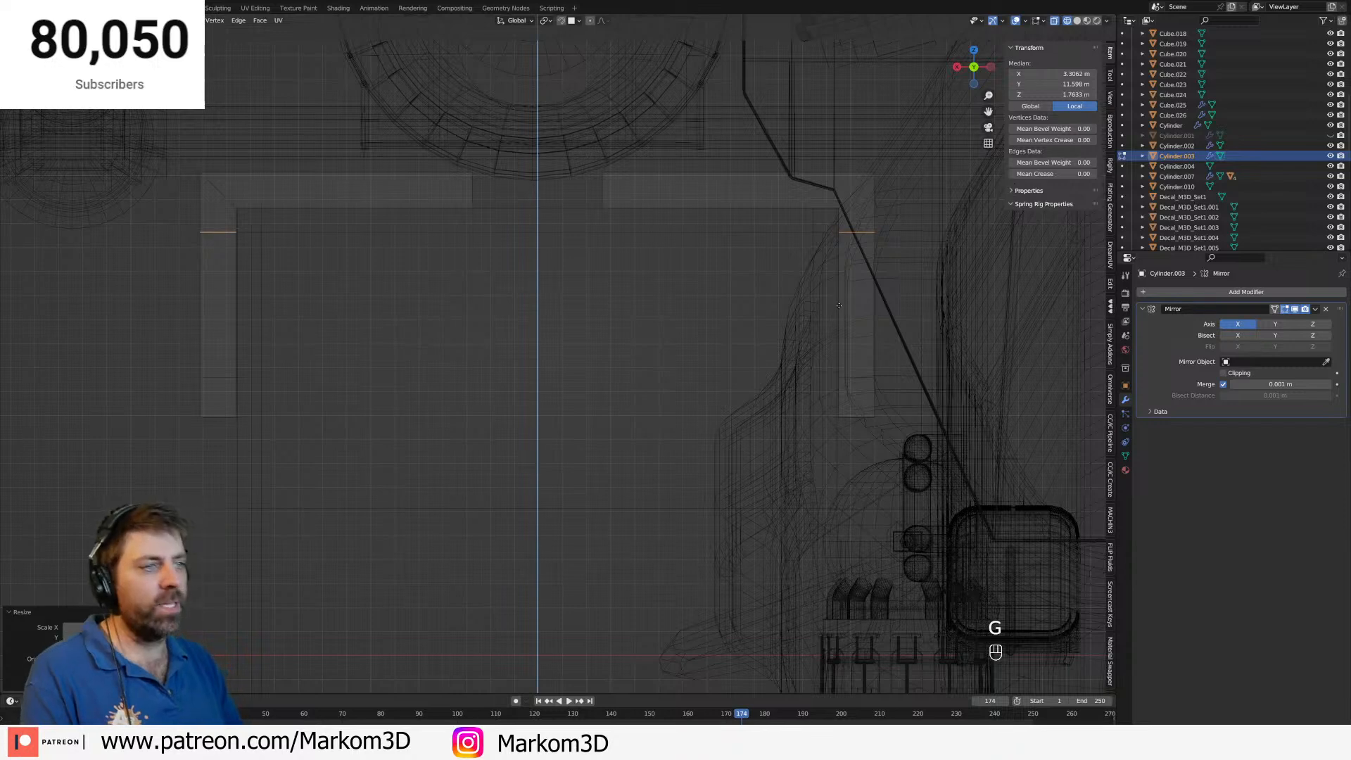
{"action": "left_click", "coordinate": [839, 308]}
Extrude the inner faces below the loops on both vertical arms and scale them slightly inward along X.
{"action": "scroll", "coordinate": [419, 284], "scroll_direction": "up", "scroll_amount": 3}
{"action": "key", "text": "3"}
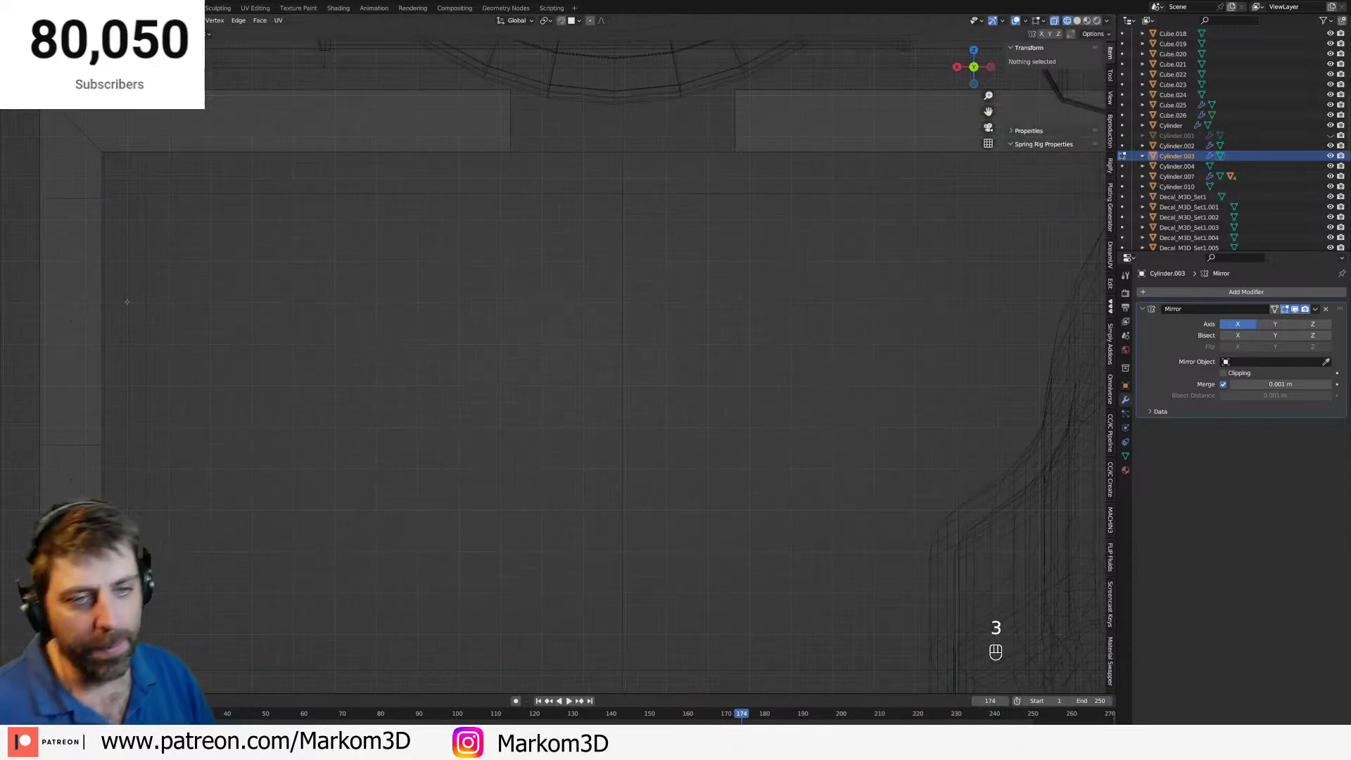
{"action": "left_click", "coordinate": [110, 328]}
{"action": "left_click", "coordinate": [107, 470], "text": "shift"}
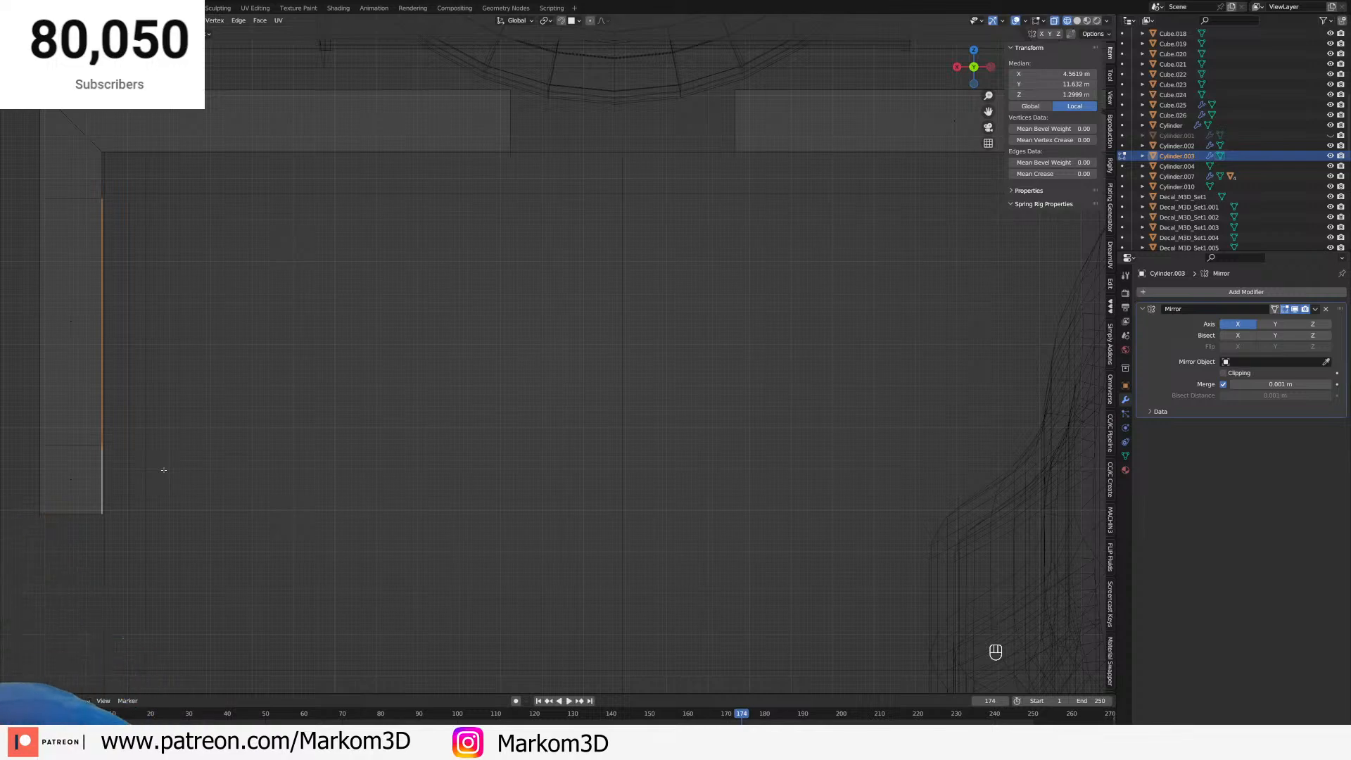
{"action": "scroll", "coordinate": [572, 463], "scroll_direction": "down", "scroll_amount": 1}
{"action": "middle_click_drag", "start_coordinate": [633, 448], "coordinate": [418, 464], "text": "shift"}
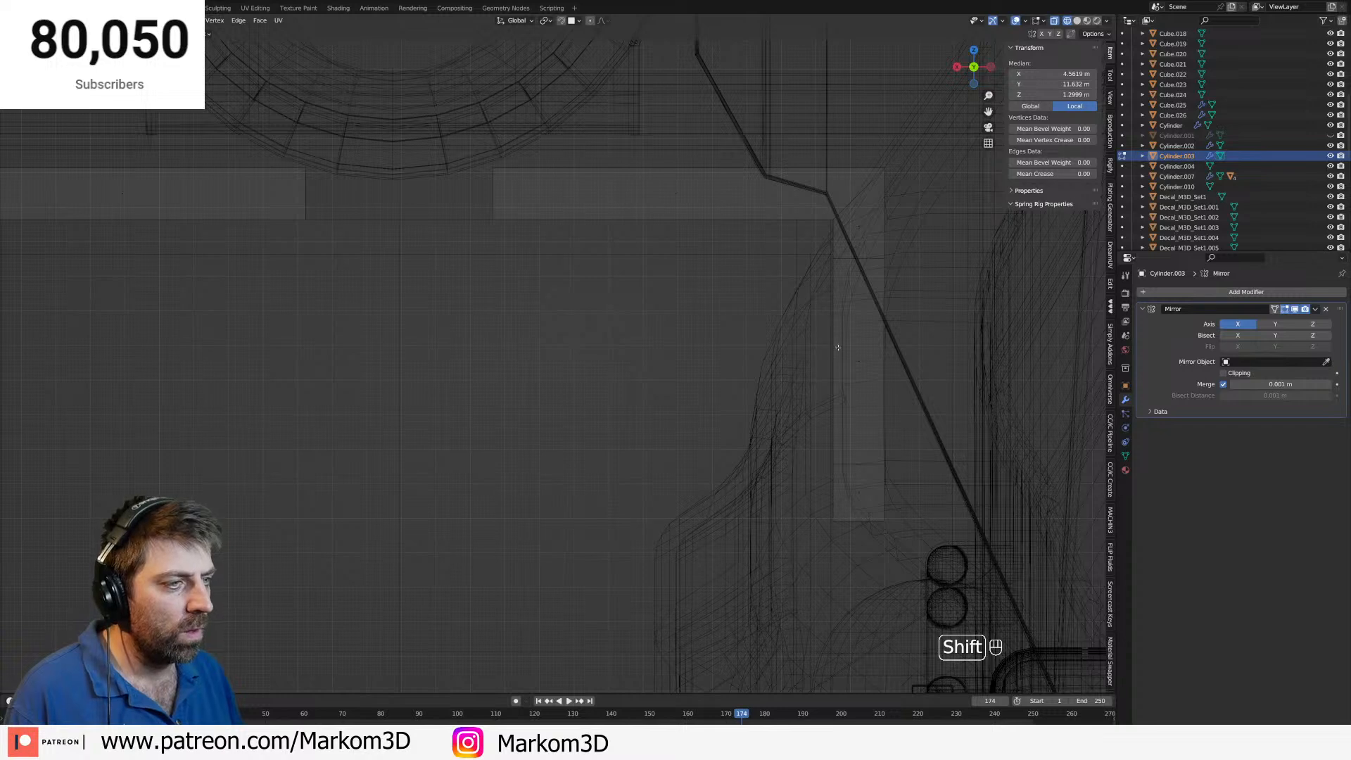
{"action": "left_click", "coordinate": [837, 349], "text": "shift"}
{"action": "left_click", "coordinate": [837, 352], "text": "shift"}
{"action": "left_click", "coordinate": [835, 482], "text": "shift"}
{"action": "left_click", "coordinate": [830, 361], "text": "shift"}
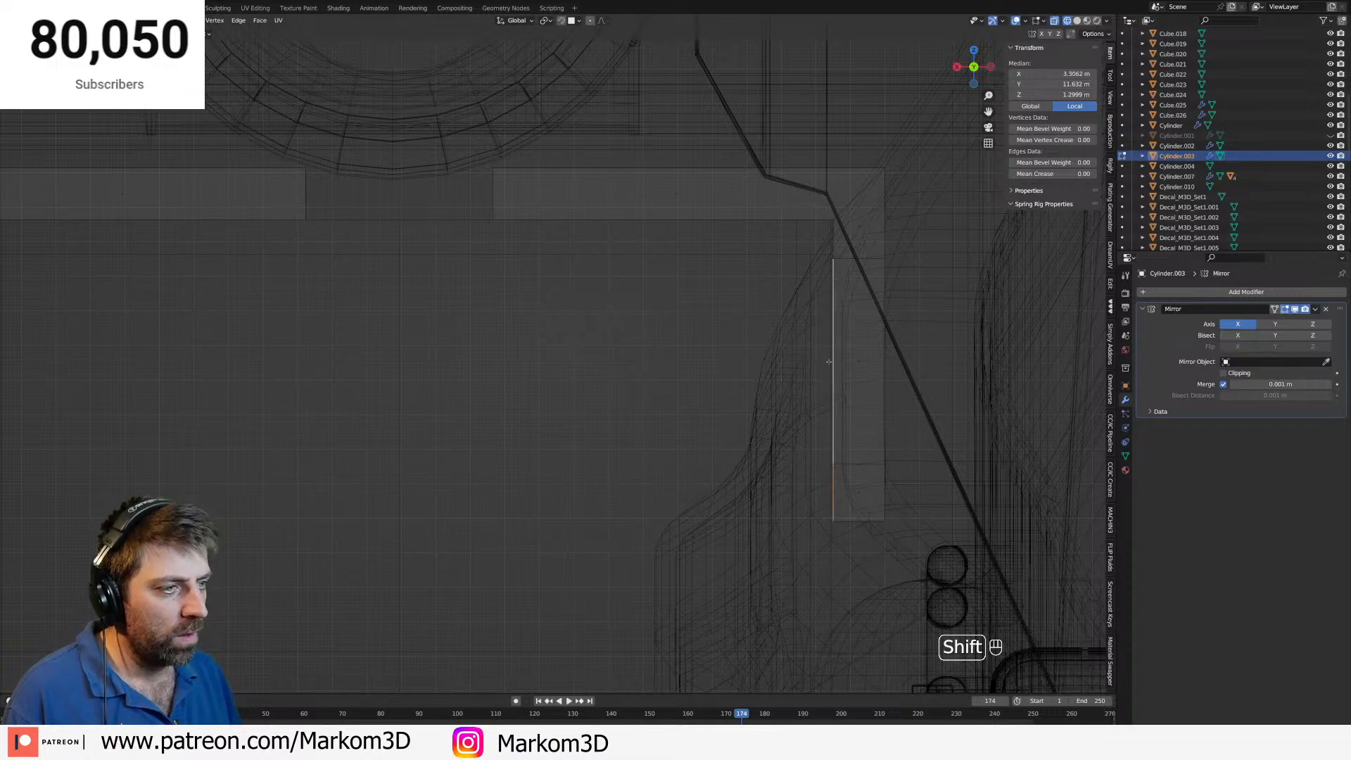
{"action": "middle_click_drag", "start_coordinate": [829, 362], "coordinate": [996, 391], "text": "shift"}
{"action": "key", "text": "e"}
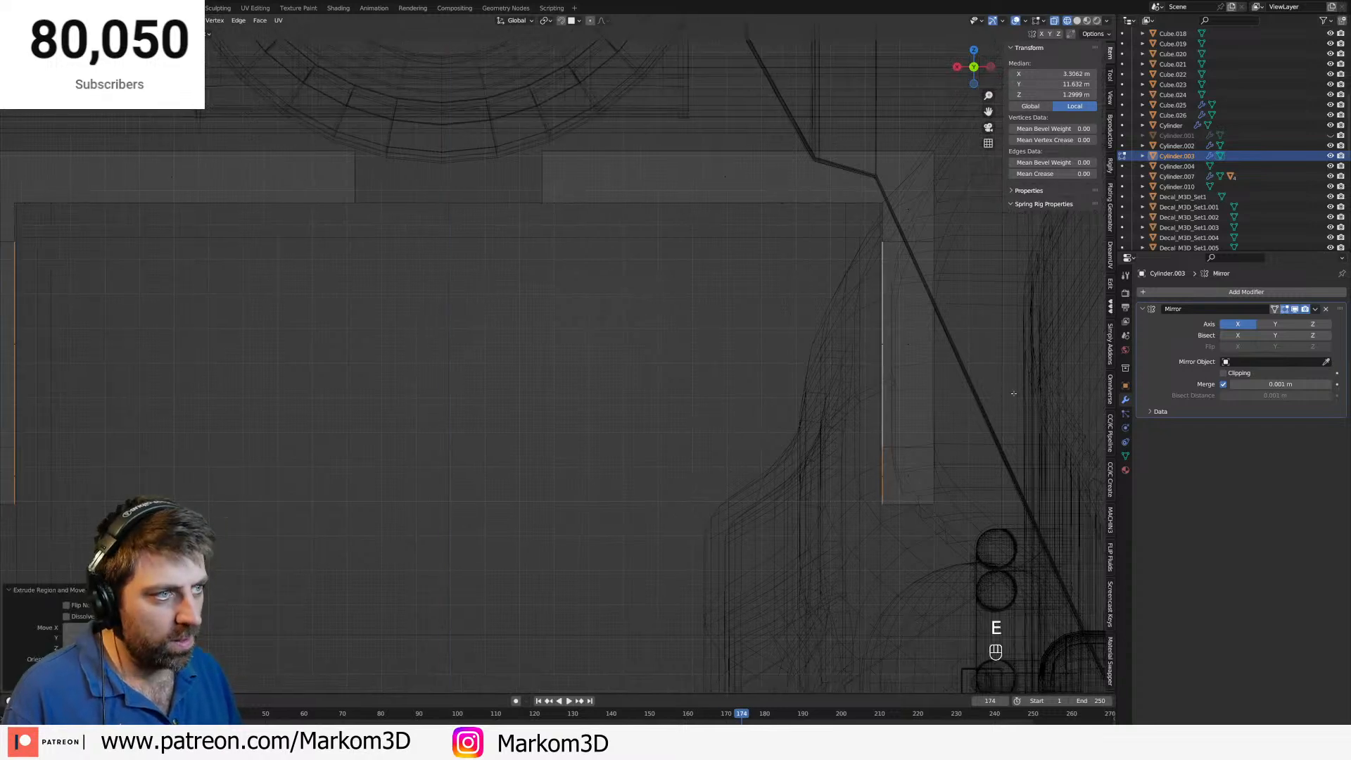
{"action": "key", "text": "s"}
{"action": "key", "text": "x"}
{"action": "left_click", "coordinate": [1001, 392]}
Scale both extruded lips further toward each other along X until they project about 0.04 m from the arms.
{"action": "scroll", "coordinate": [848, 392], "scroll_direction": "down", "scroll_amount": 5}
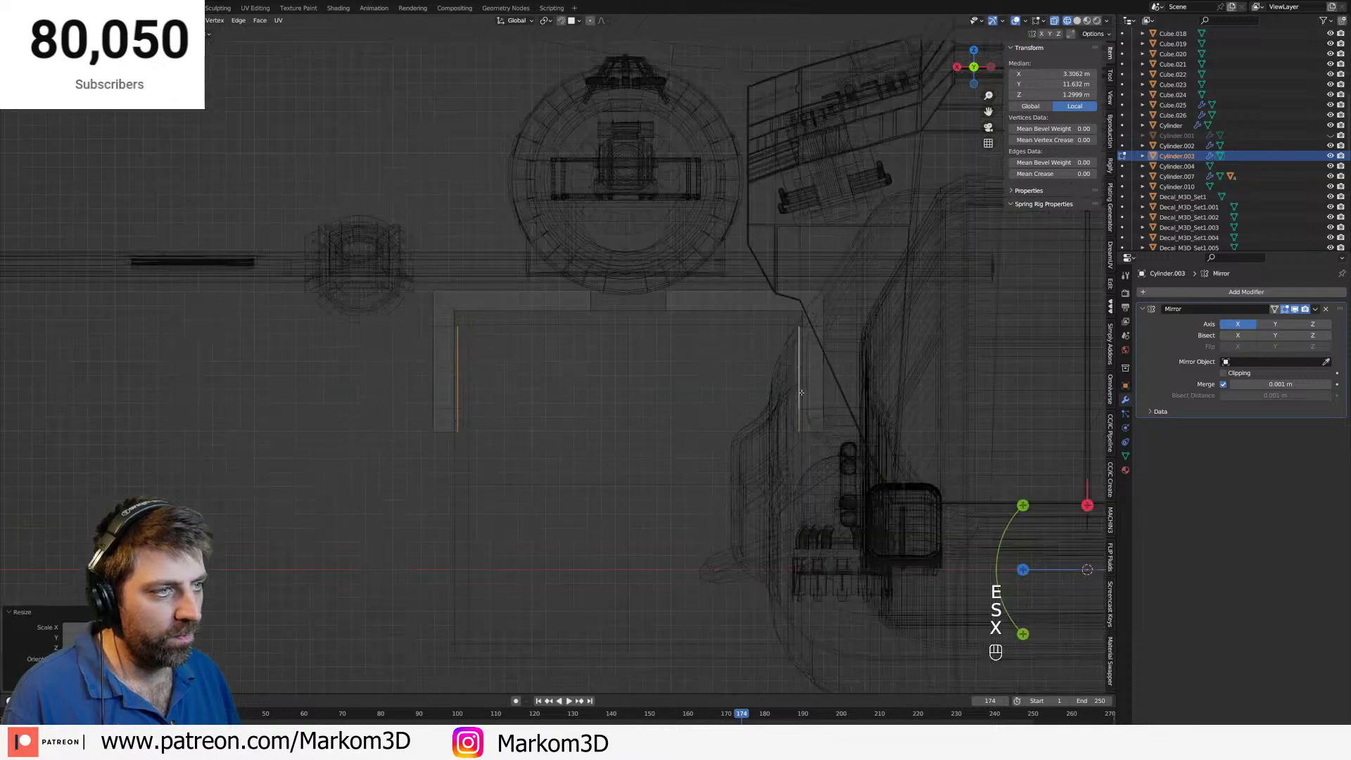
{"action": "middle_click_drag", "start_coordinate": [848, 389], "coordinate": [906, 392], "text": "shift"}
{"action": "scroll", "coordinate": [905, 391], "scroll_direction": "up", "scroll_amount": 2}
{"action": "key", "text": "s"}
{"action": "key", "text": "x"}
{"action": "left_click", "coordinate": [909, 392]}
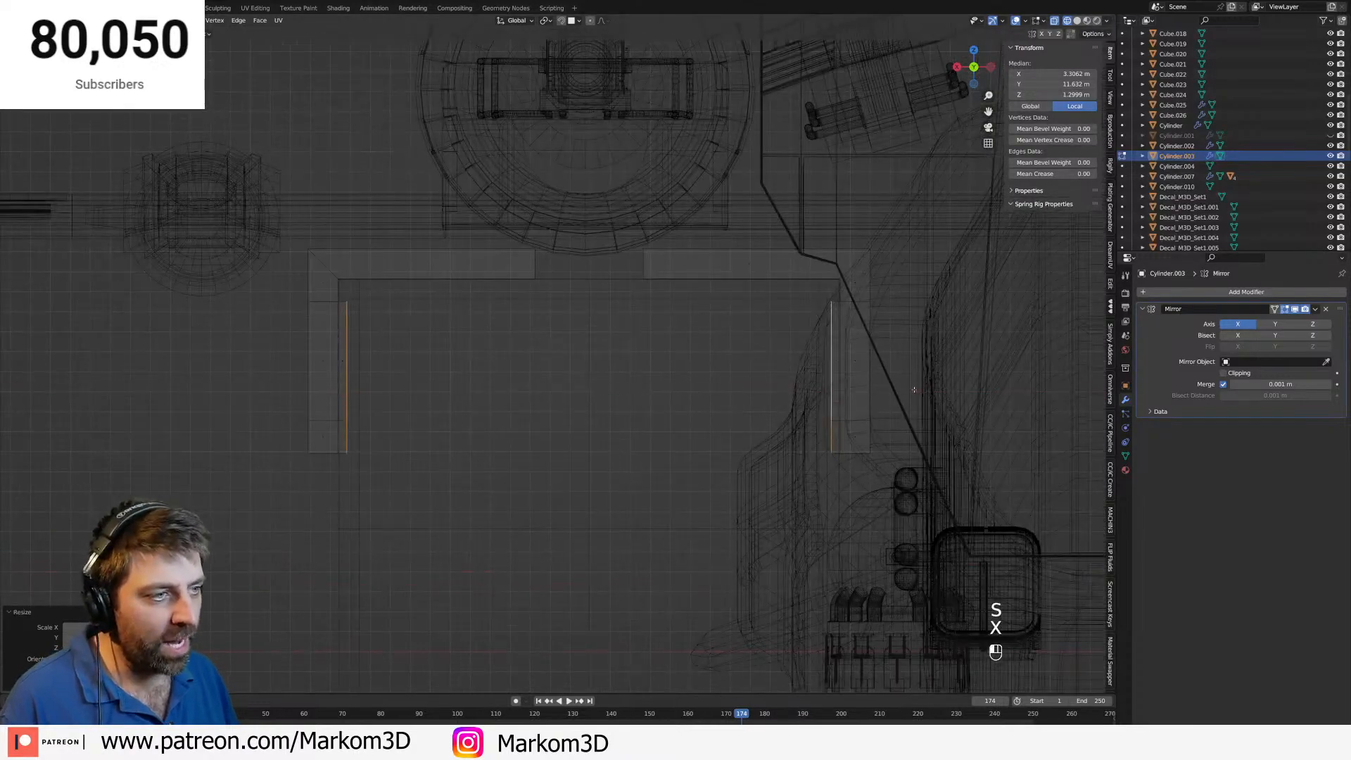
Lower the upper inner vertices of both lips along Z to about 1.739 m to slope their tops.
{"action": "key", "text": "1"}
{"action": "left_click", "coordinate": [346, 303]}
{"action": "left_click", "coordinate": [346, 302], "text": "shift"}
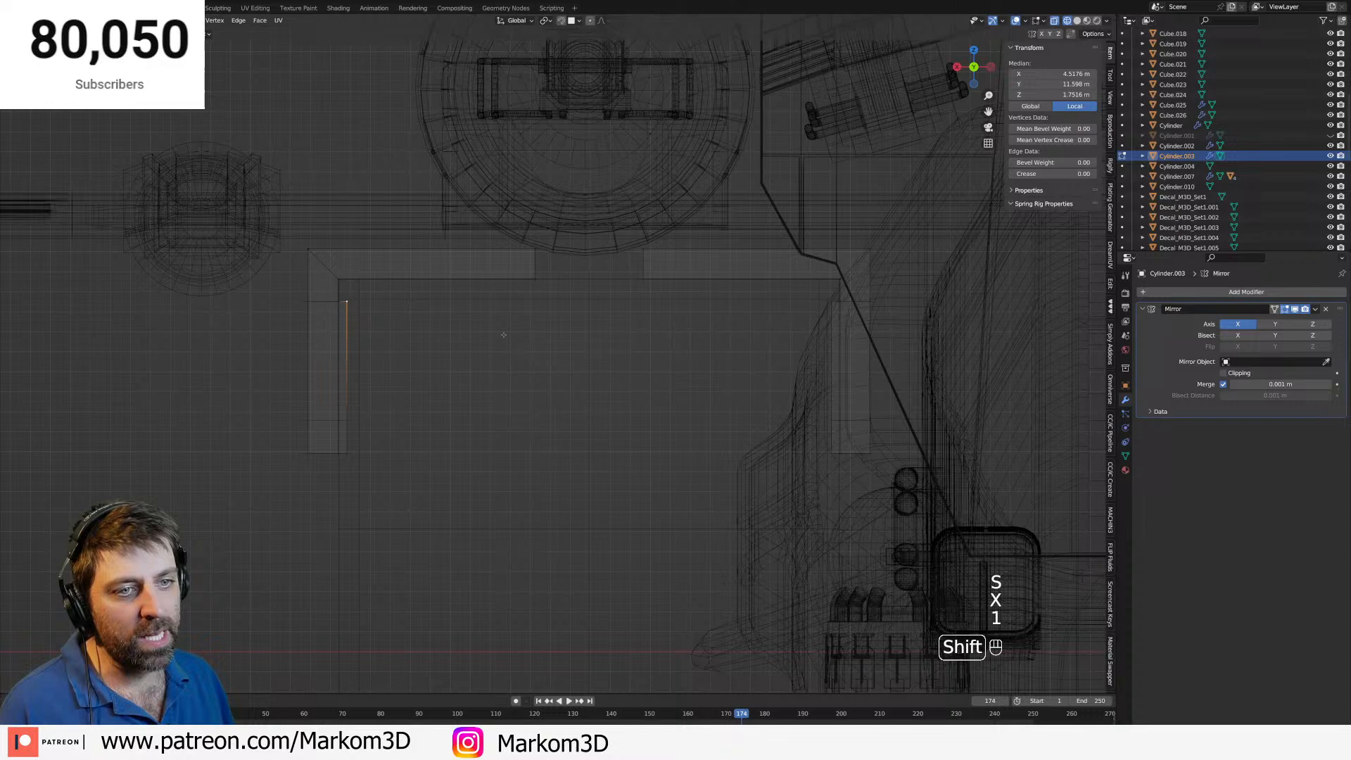
{"action": "left_click", "coordinate": [834, 304], "text": "shift"}
{"action": "left_click", "coordinate": [834, 304], "text": "shift"}
{"action": "key", "text": "g"}
{"action": "key", "text": "z"}
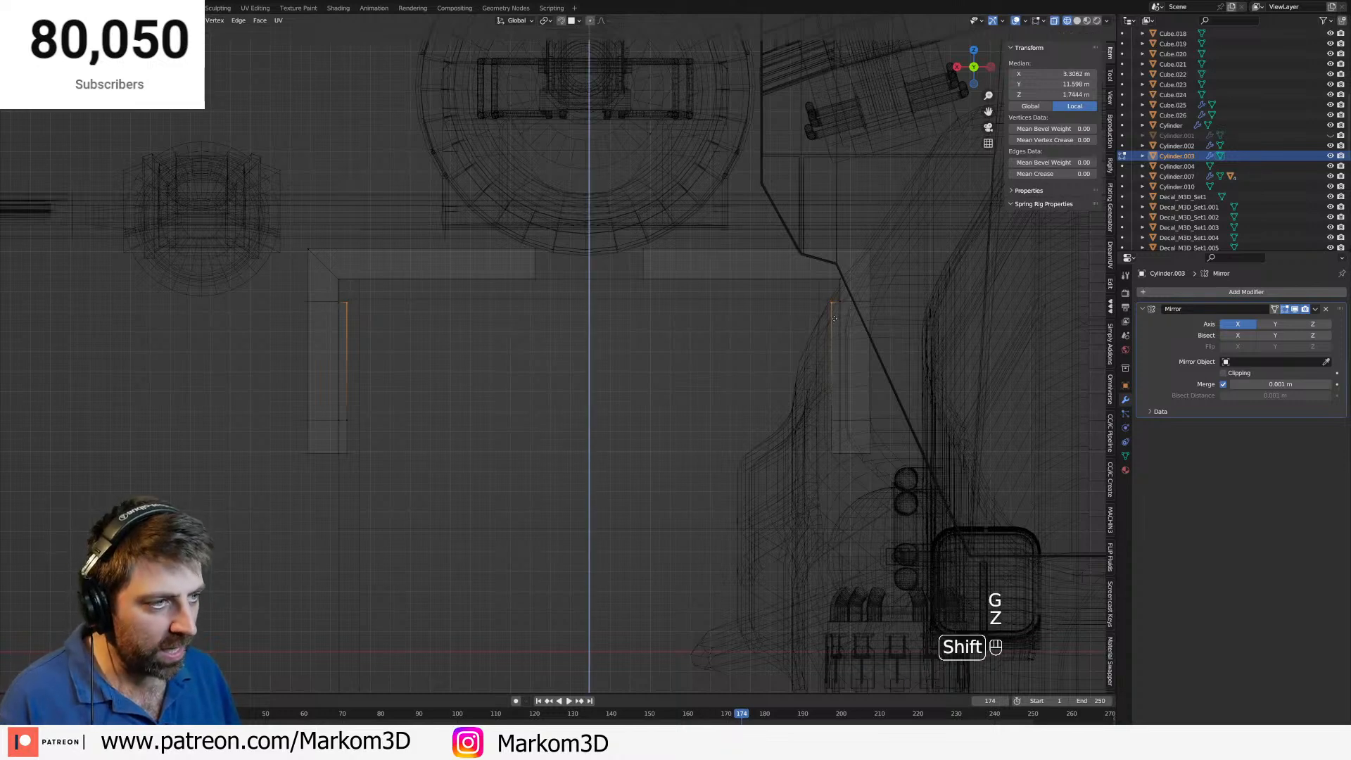
{"action": "left_click", "coordinate": [561, 339]}
{"action": "scroll", "coordinate": [561, 339], "scroll_direction": "down", "scroll_amount": 2}
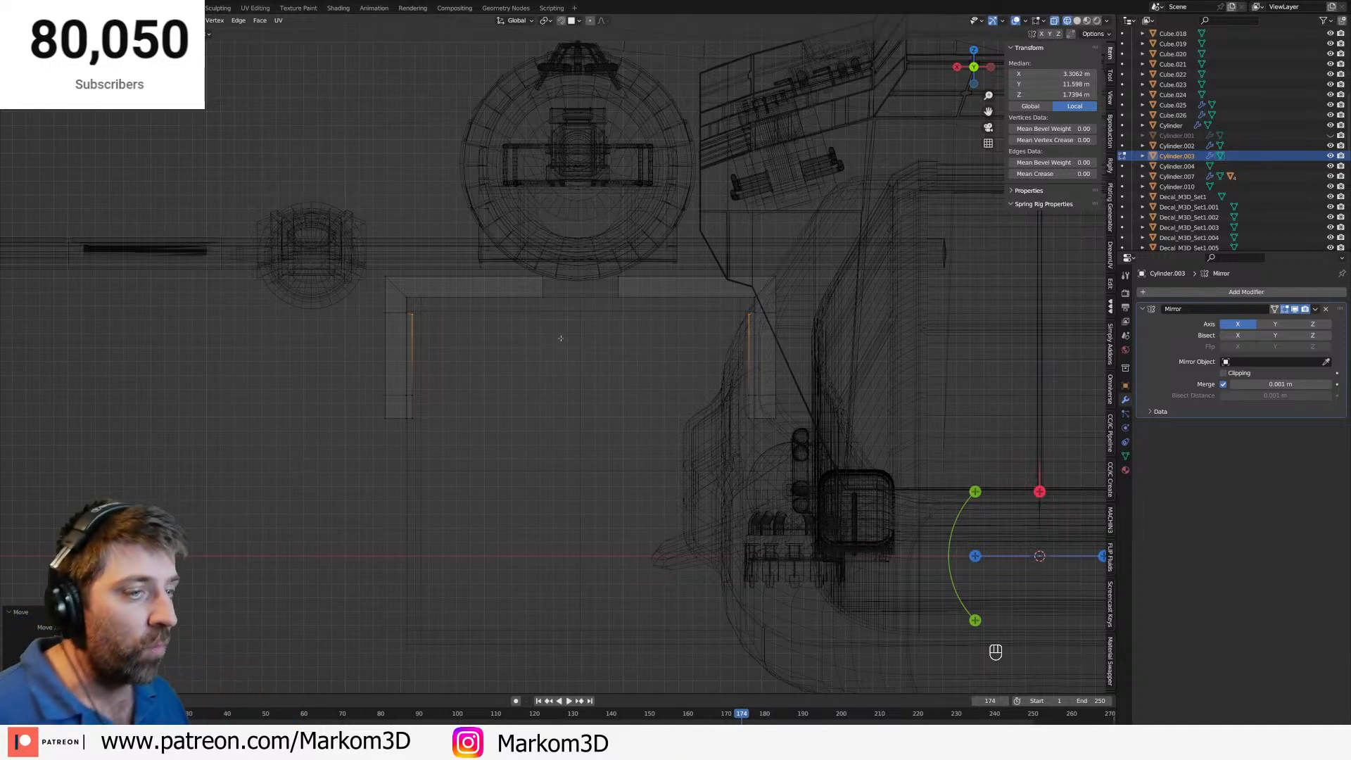
Raise the underside faces of both horizontal bracket arms along Z to a local height of about 1.888 m.
{"action": "key", "text": "Tab"}
{"action": "key", "text": "Tab"}
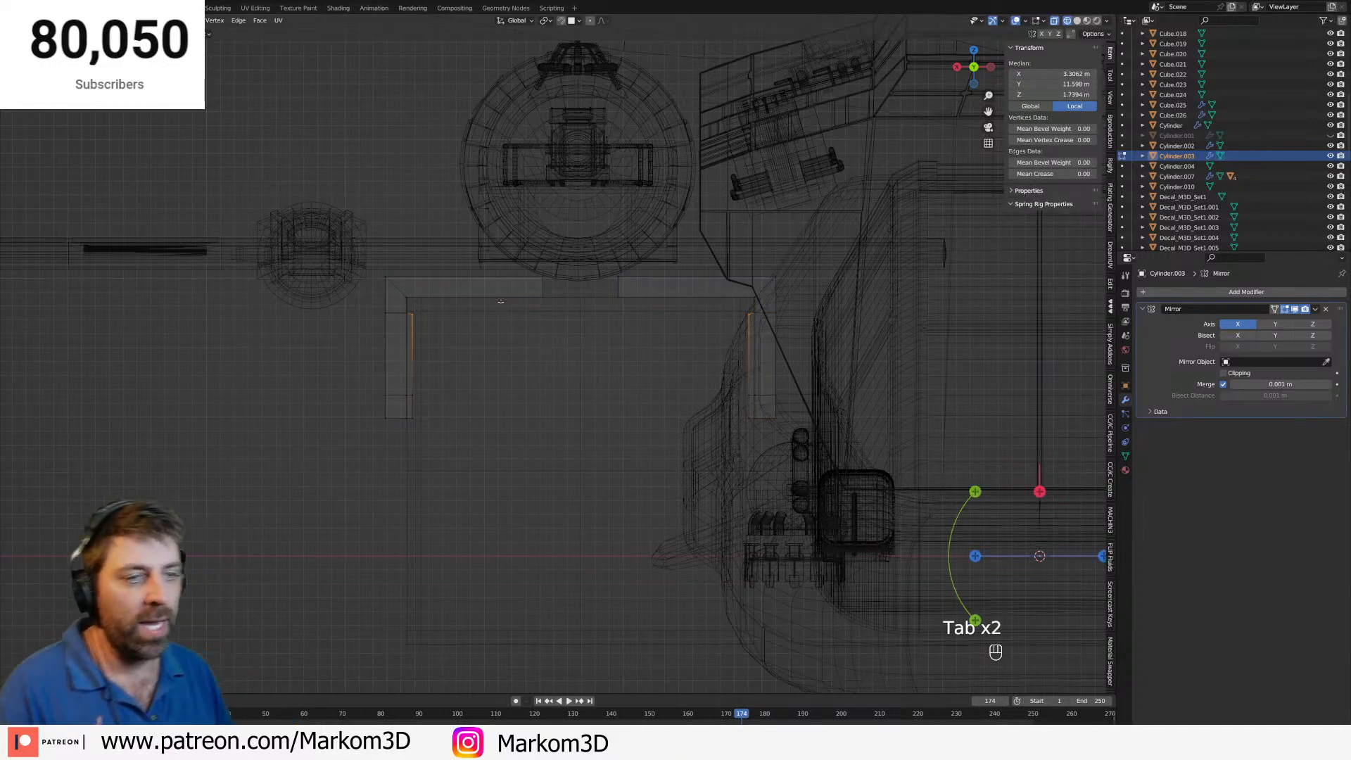
{"action": "key", "text": "3"}
{"action": "left_click", "coordinate": [486, 296]}
{"action": "left_click", "coordinate": [694, 295], "text": "shift"}
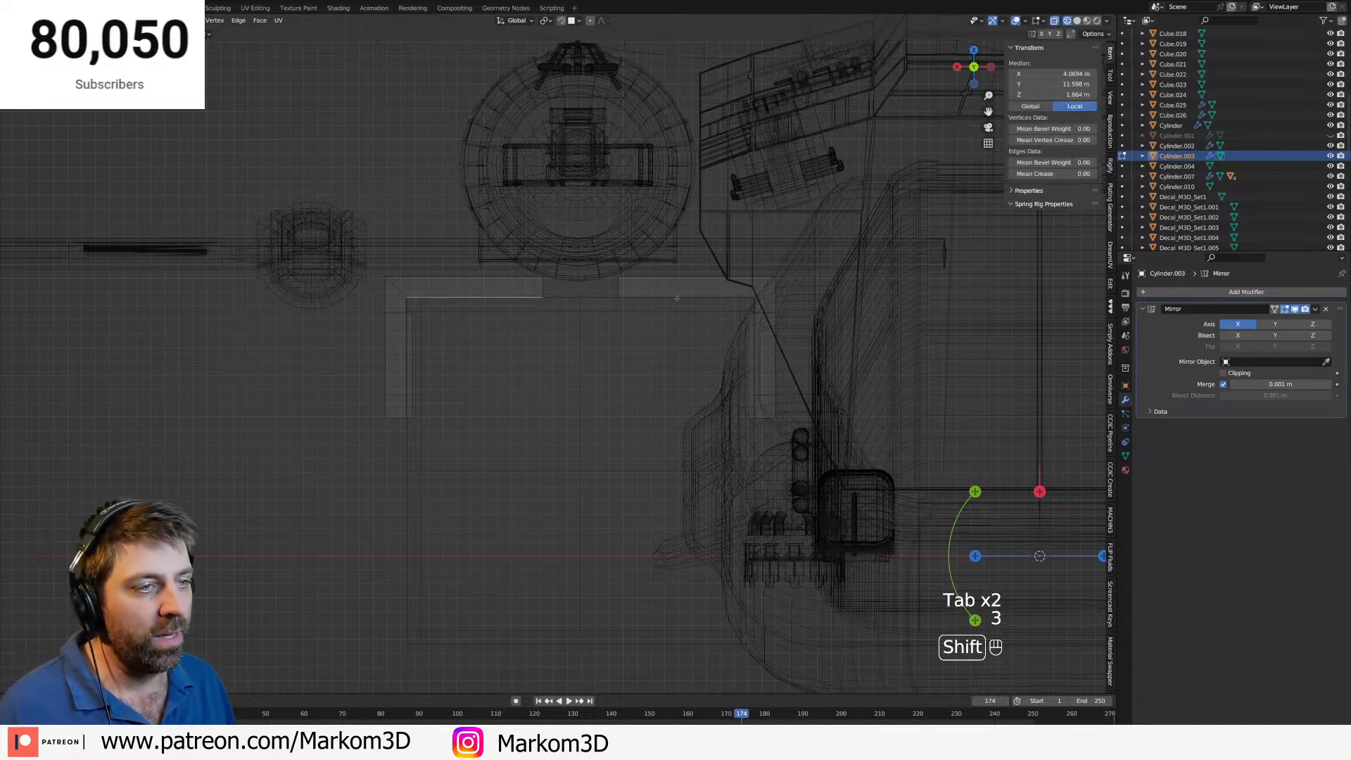
{"action": "key", "text": "g"}
{"action": "key", "text": "z"}
{"action": "key", "text": "shift"}
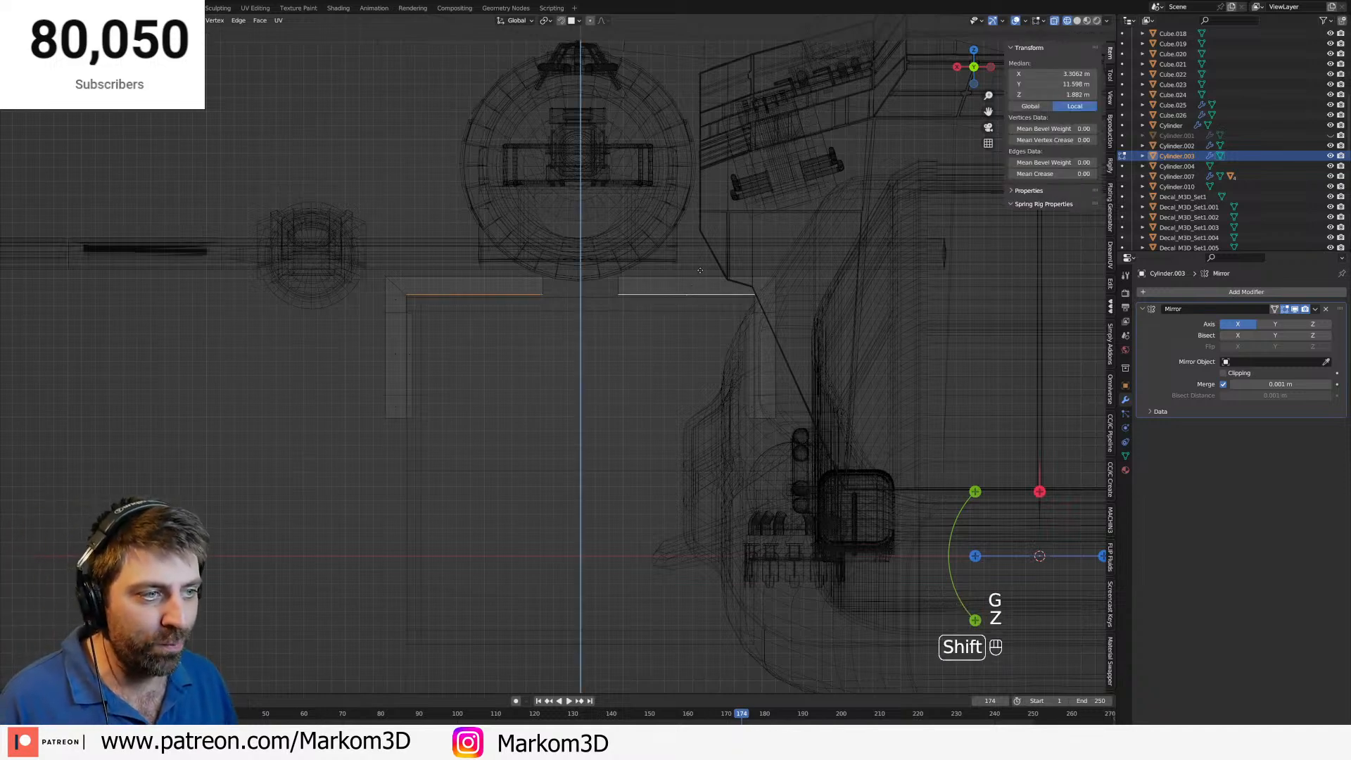
{"action": "left_click", "coordinate": [701, 268]}
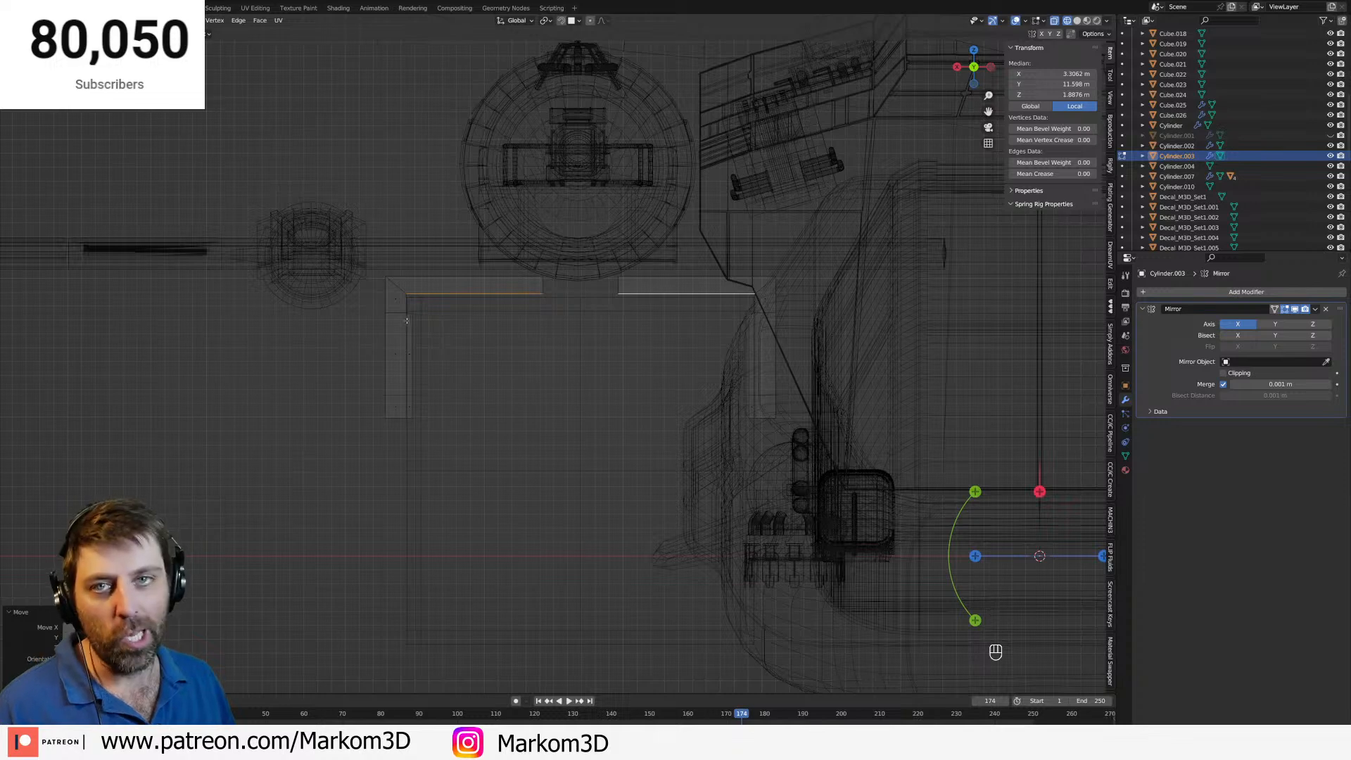
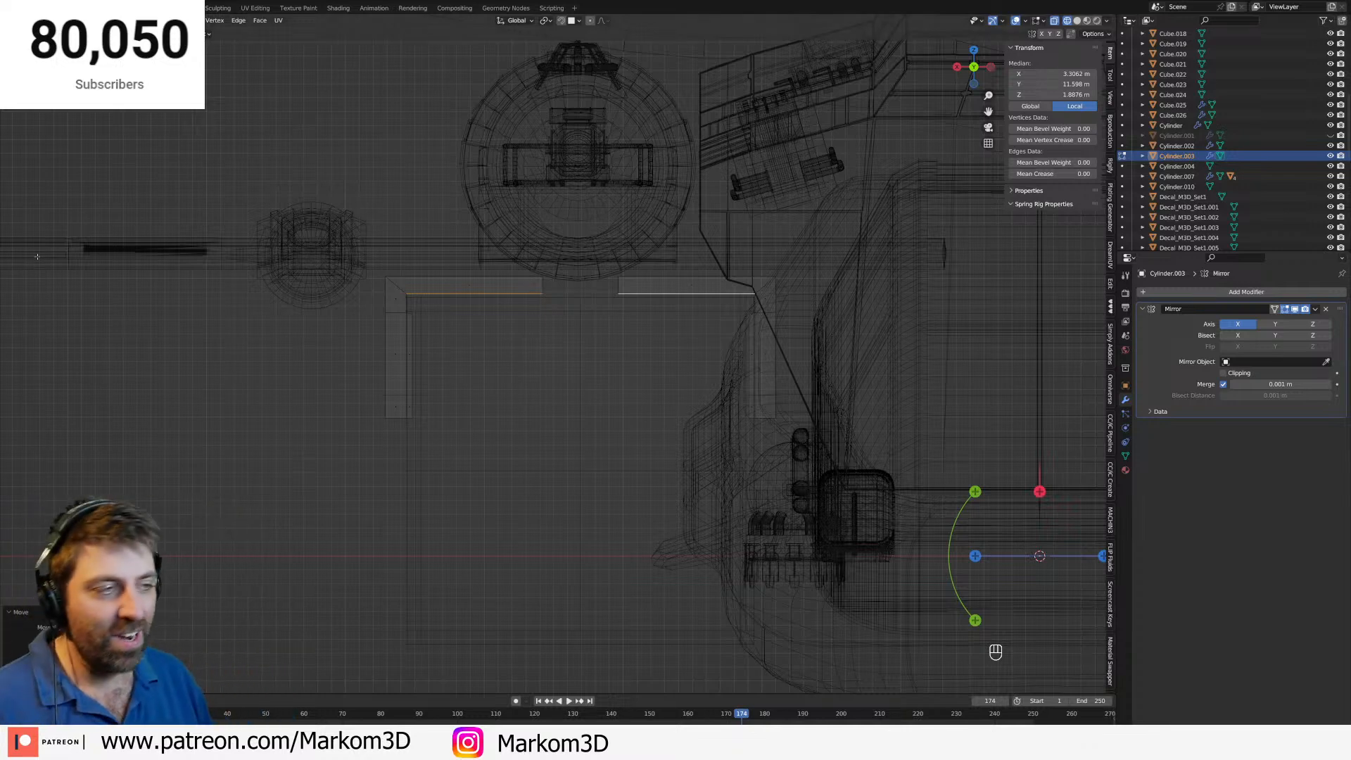
Switch the viewport to rendered shading and leave Edit Mode to show the whole ship.
{"action": "scroll", "coordinate": [482, 291], "scroll_direction": "up", "scroll_amount": 1}
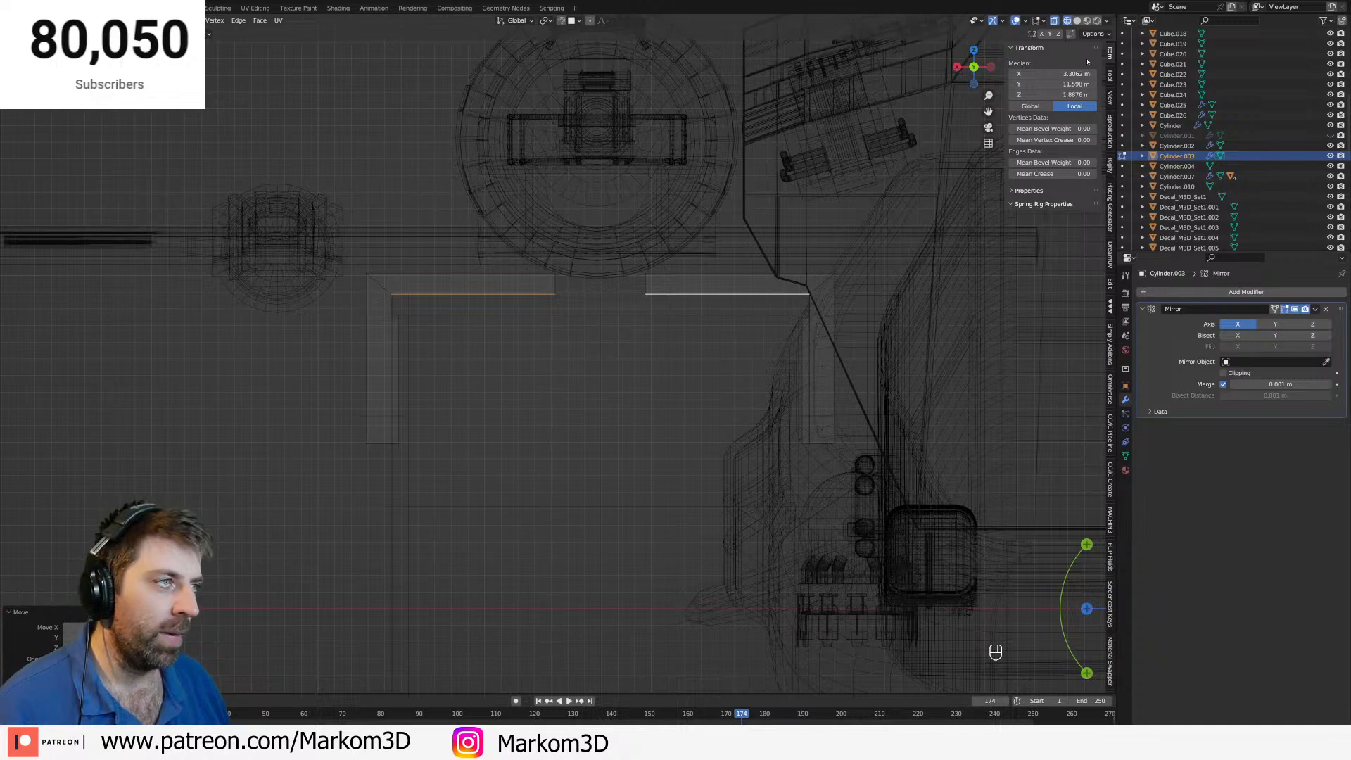
{"action": "left_click", "coordinate": [1097, 21]}
{"action": "middle_click_drag", "start_coordinate": [545, 300], "coordinate": [706, 338]}
{"action": "scroll", "coordinate": [717, 337], "scroll_direction": "down", "scroll_amount": 10}
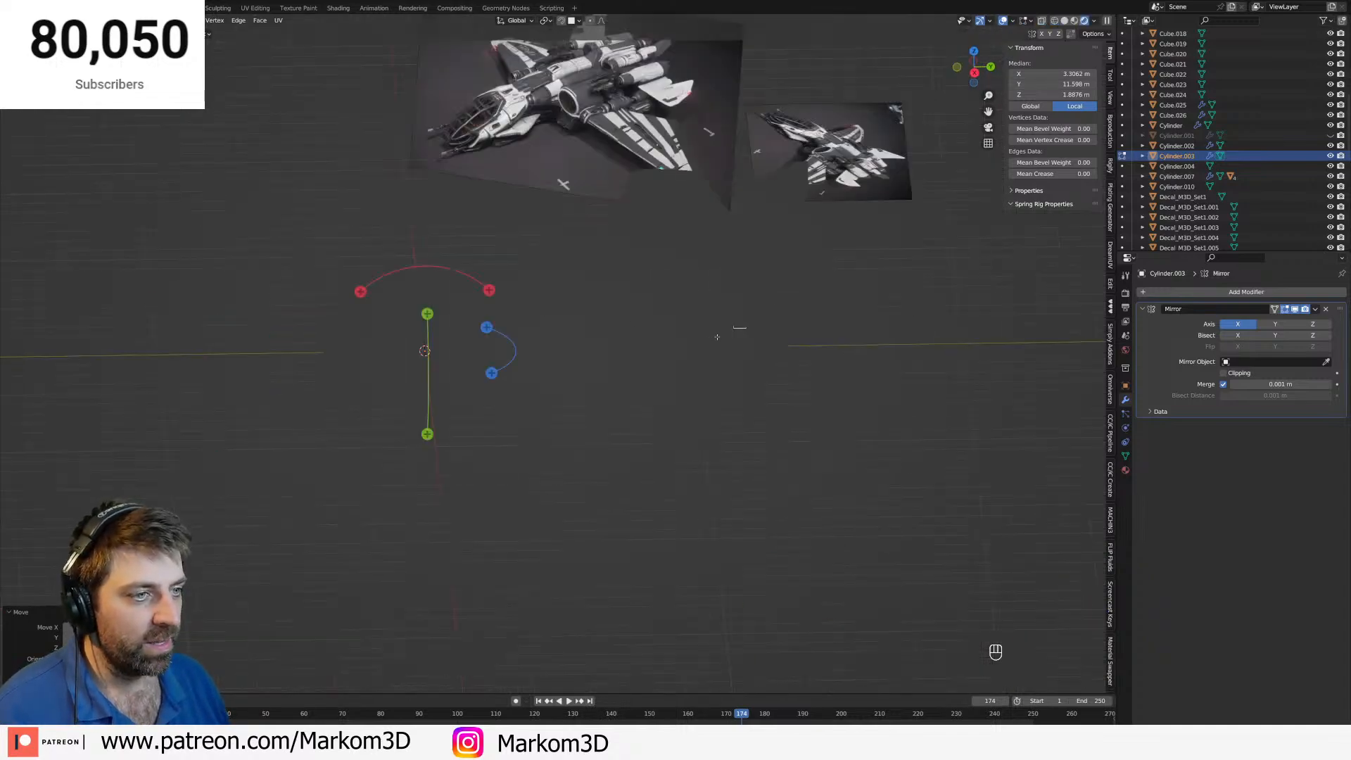
{"action": "key", "text": "Tab"}
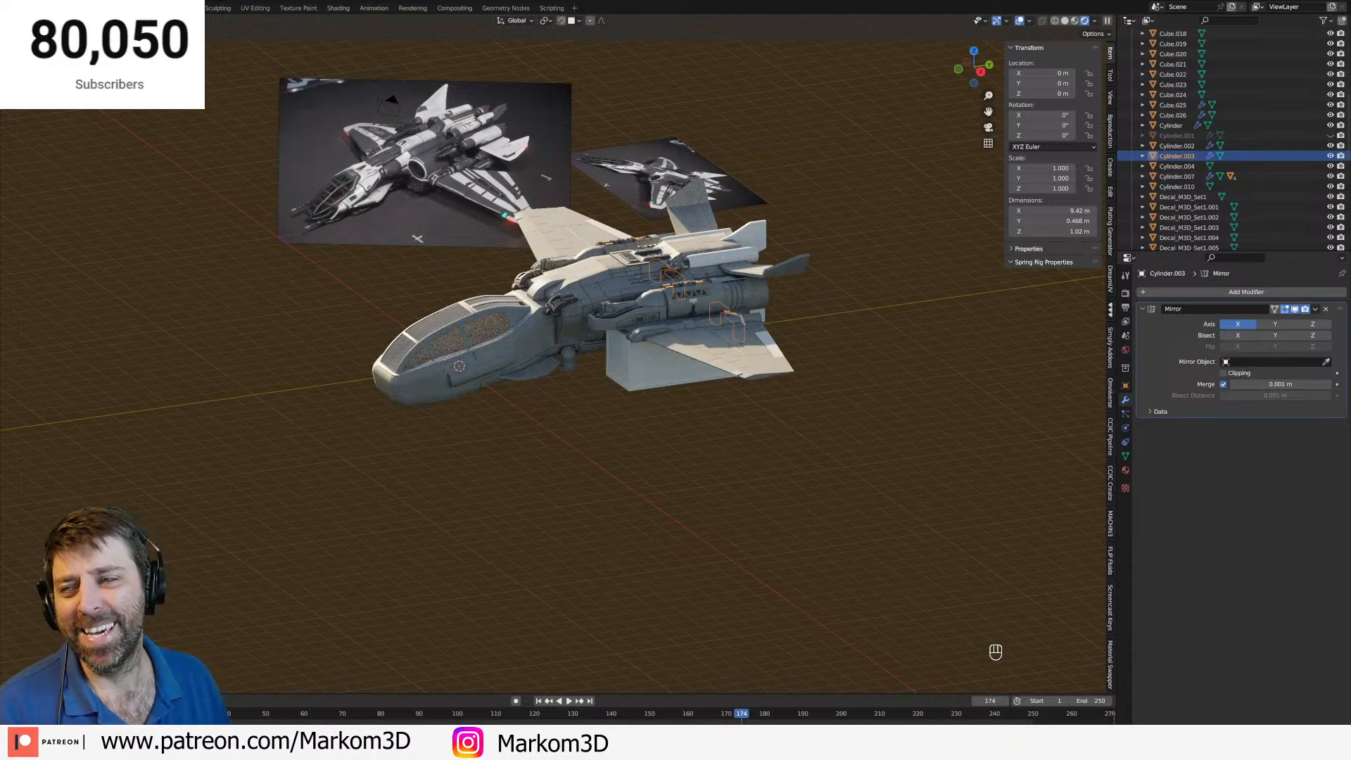
{"action": "left_click_drag", "start_coordinate": [0, 281], "coordinate": [212, 254]}
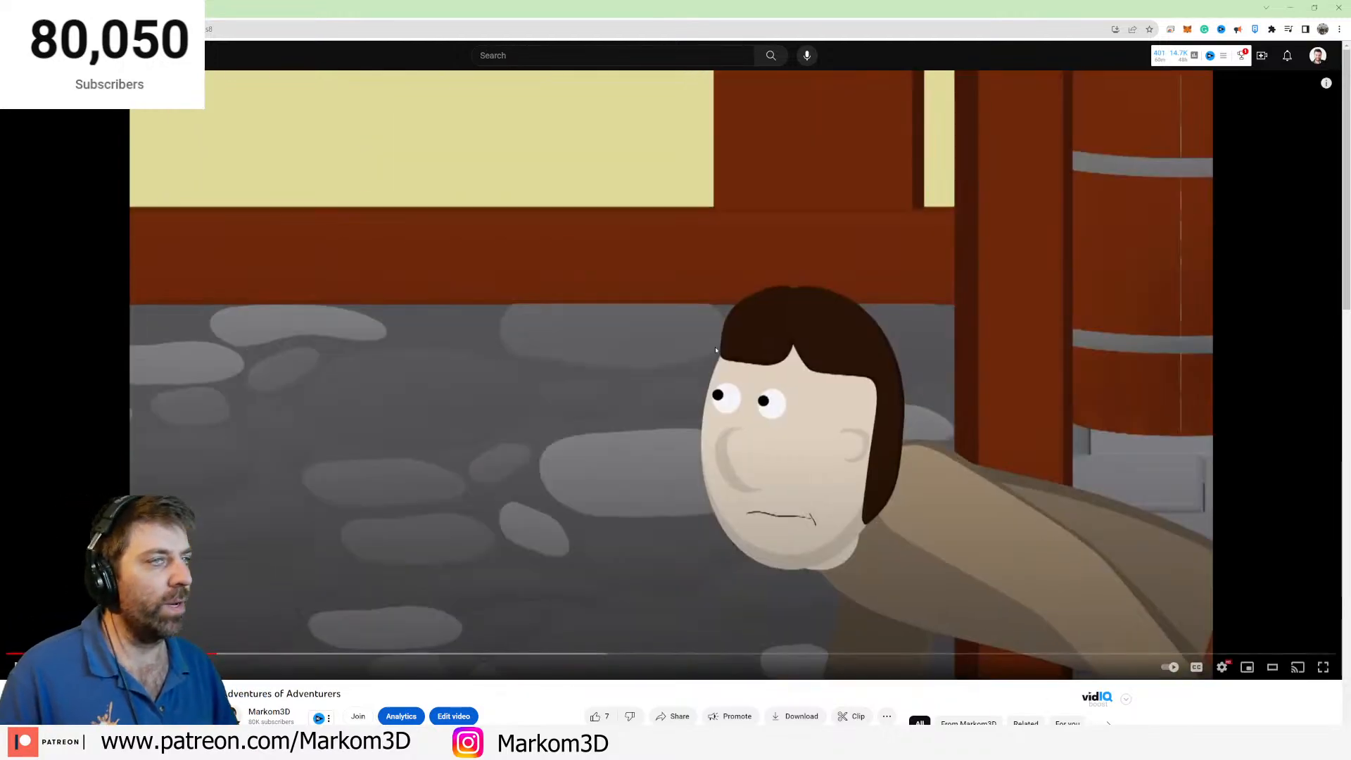
{"action": "left_click", "coordinate": [1343, 4]}
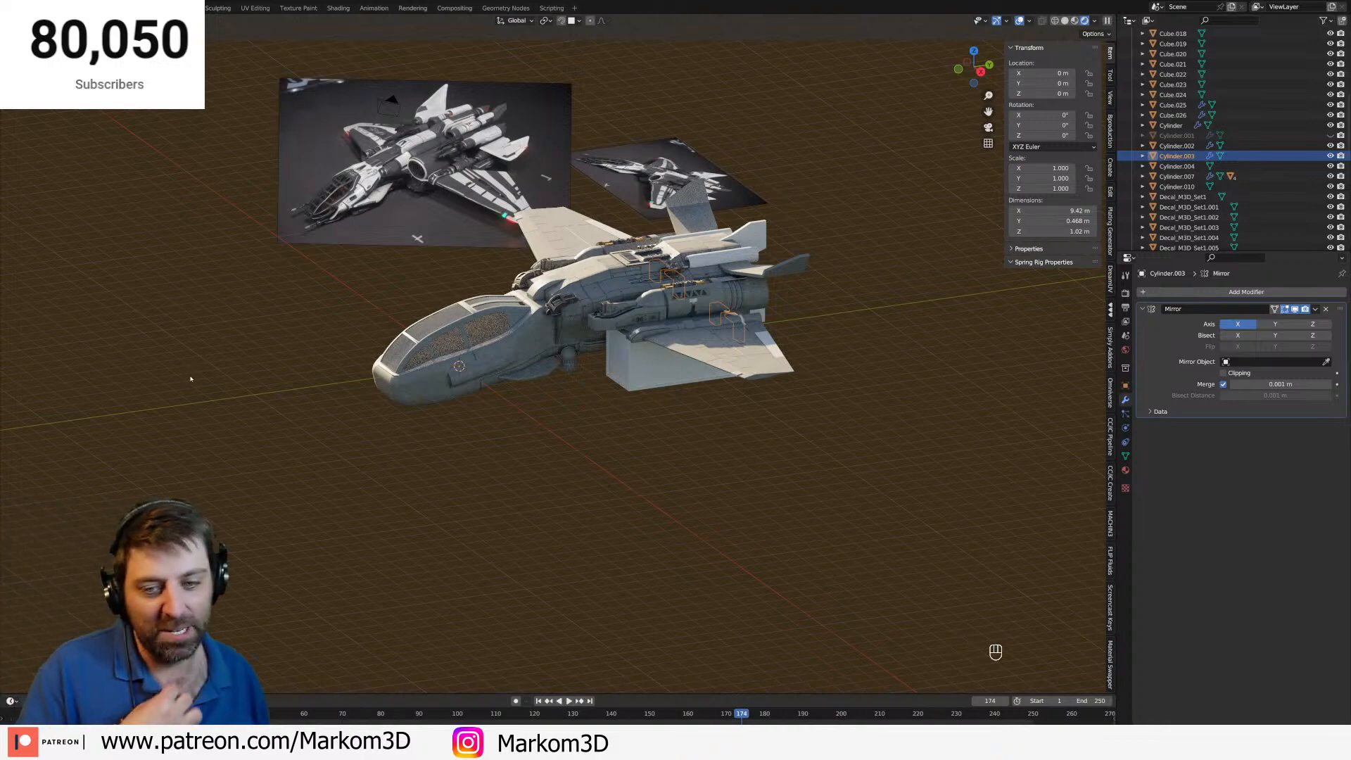
Switch the viewport to solid shading and inspect the ship and its container from the front and above.
{"action": "scroll", "coordinate": [349, 355], "scroll_direction": "up", "scroll_amount": 5}
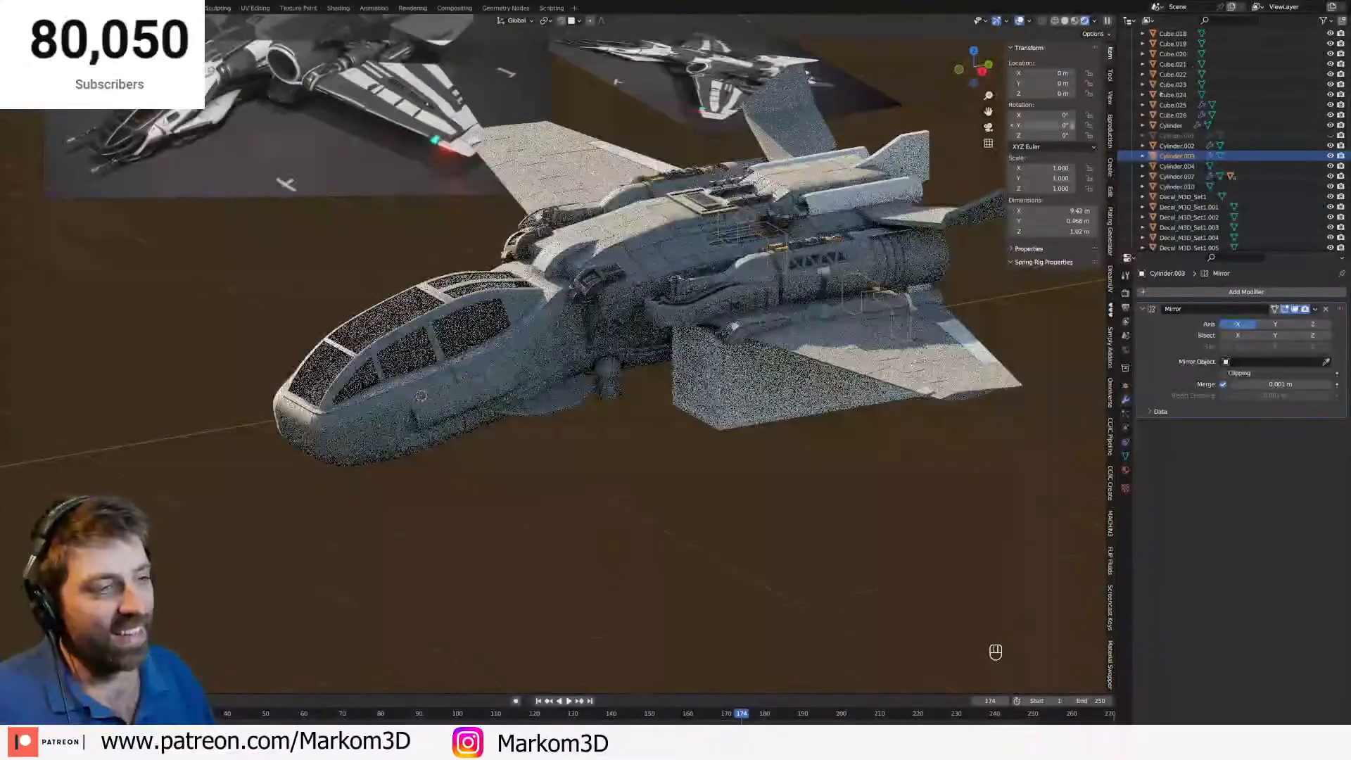
{"action": "left_click", "coordinate": [1067, 22]}
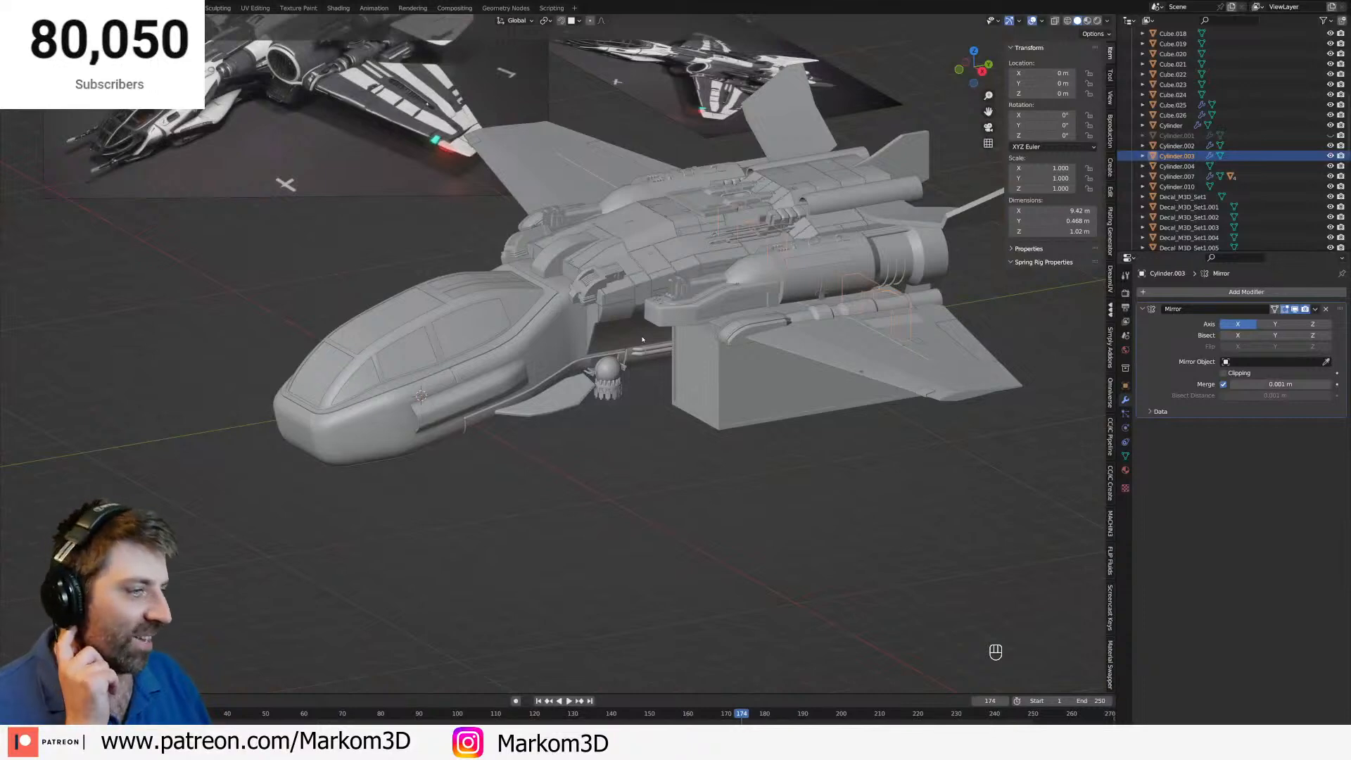
{"action": "middle_click_drag", "start_coordinate": [649, 334], "coordinate": [605, 385]}
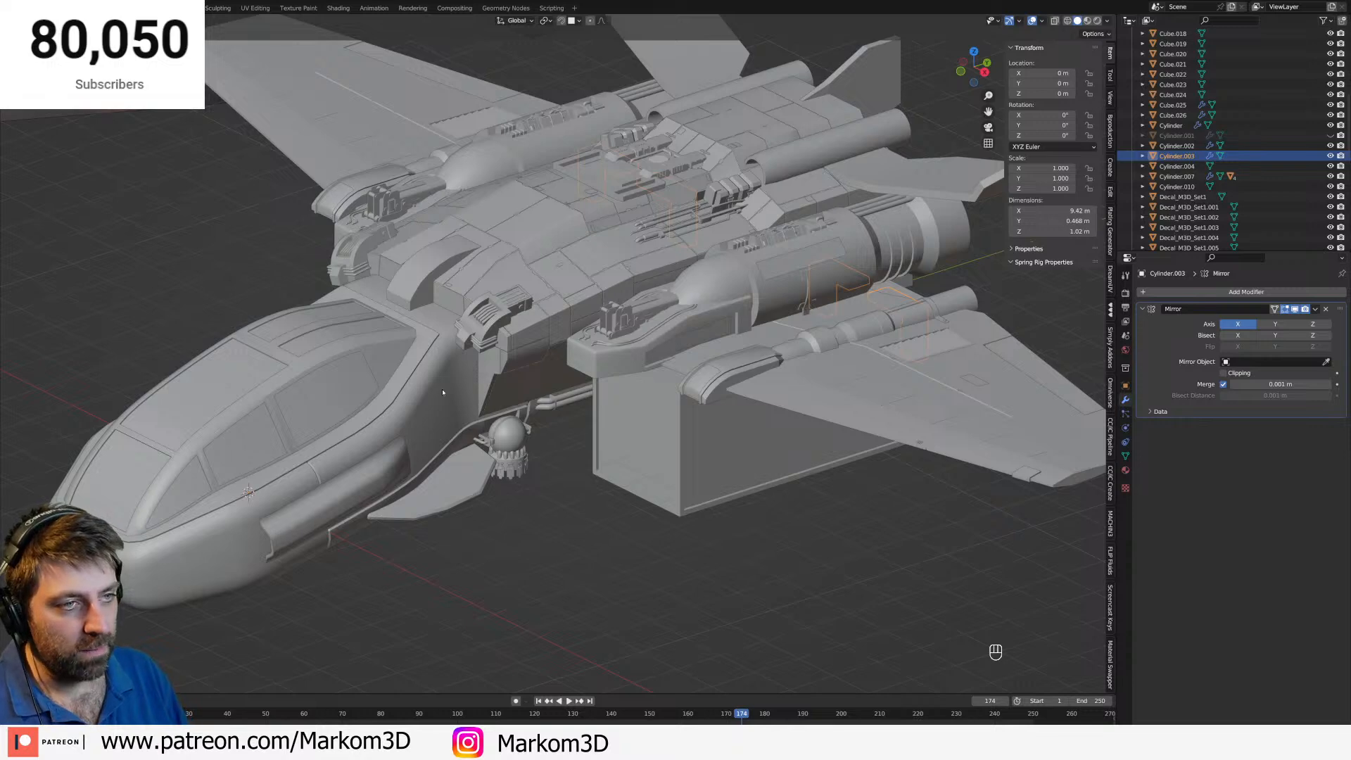
{"action": "middle_click_drag", "start_coordinate": [443, 392], "coordinate": [465, 393]}
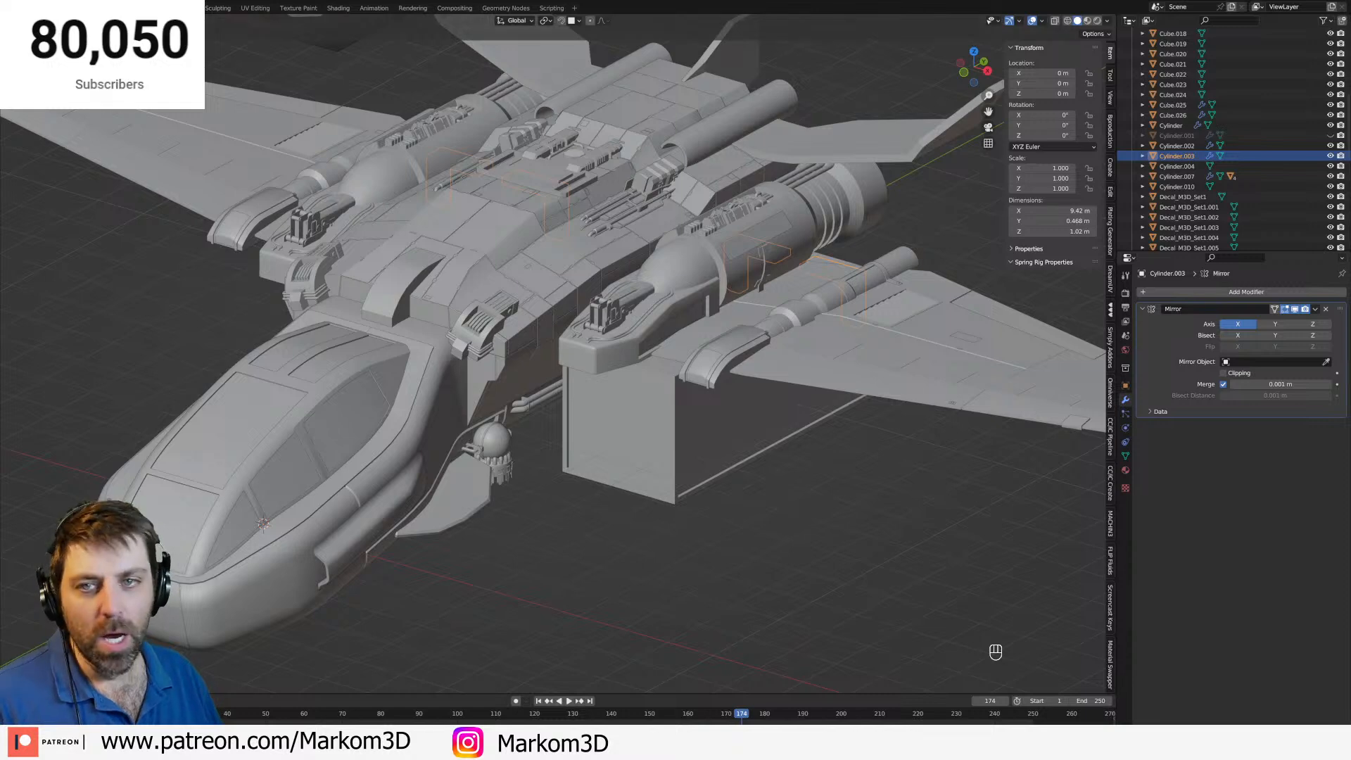
Open Task Manager, check the CPU and GPU 0 performance graphs, and return to the spaceship scene.
{"action": "key", "text": "ctrl+shift+Escape"}
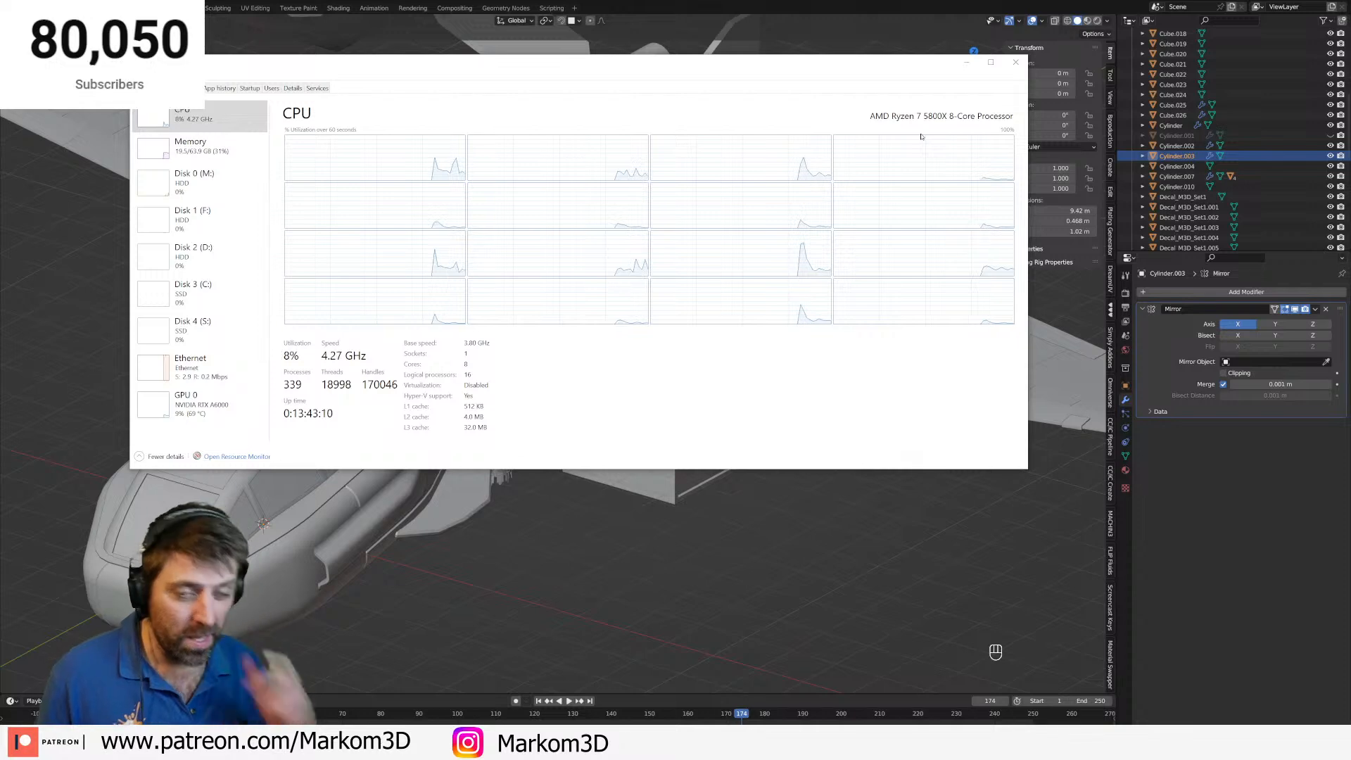
{"action": "left_click", "coordinate": [205, 405]}
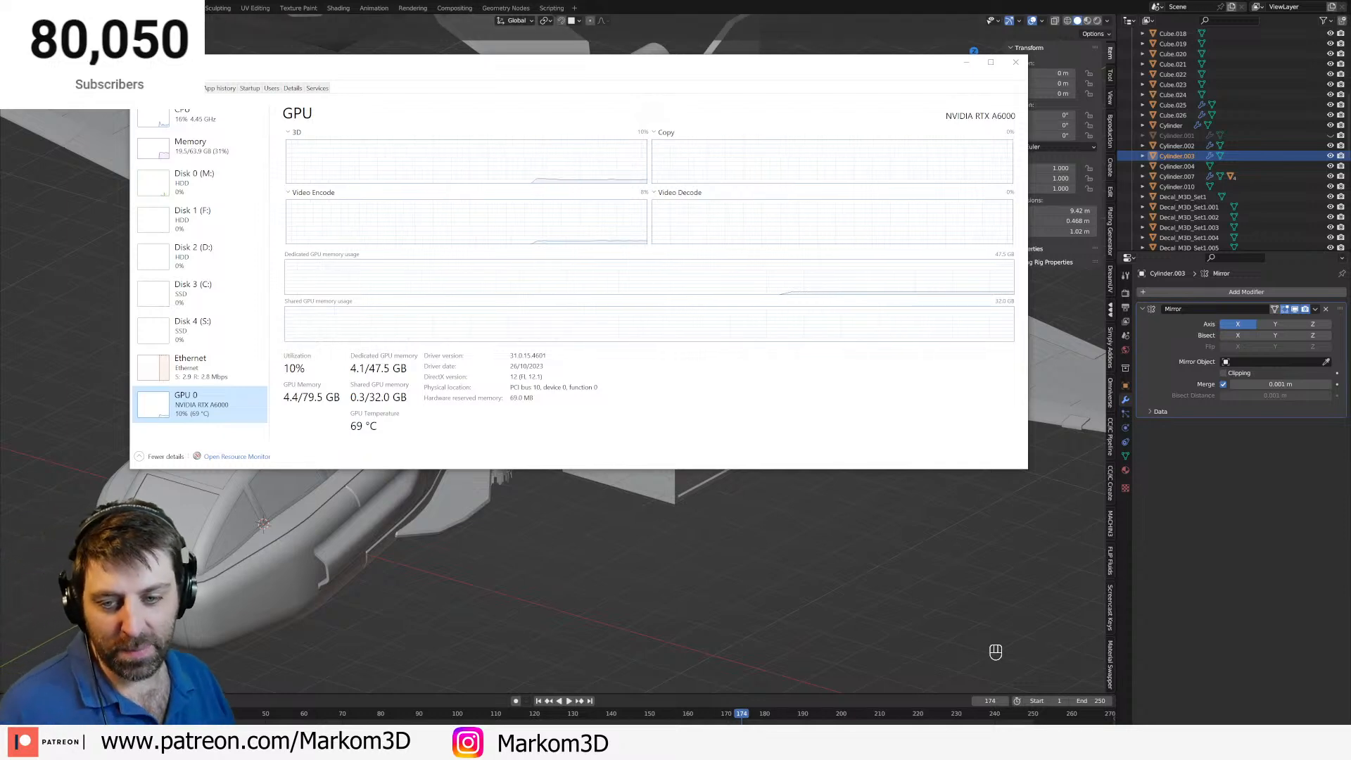
{"action": "left_click", "coordinate": [1016, 62]}
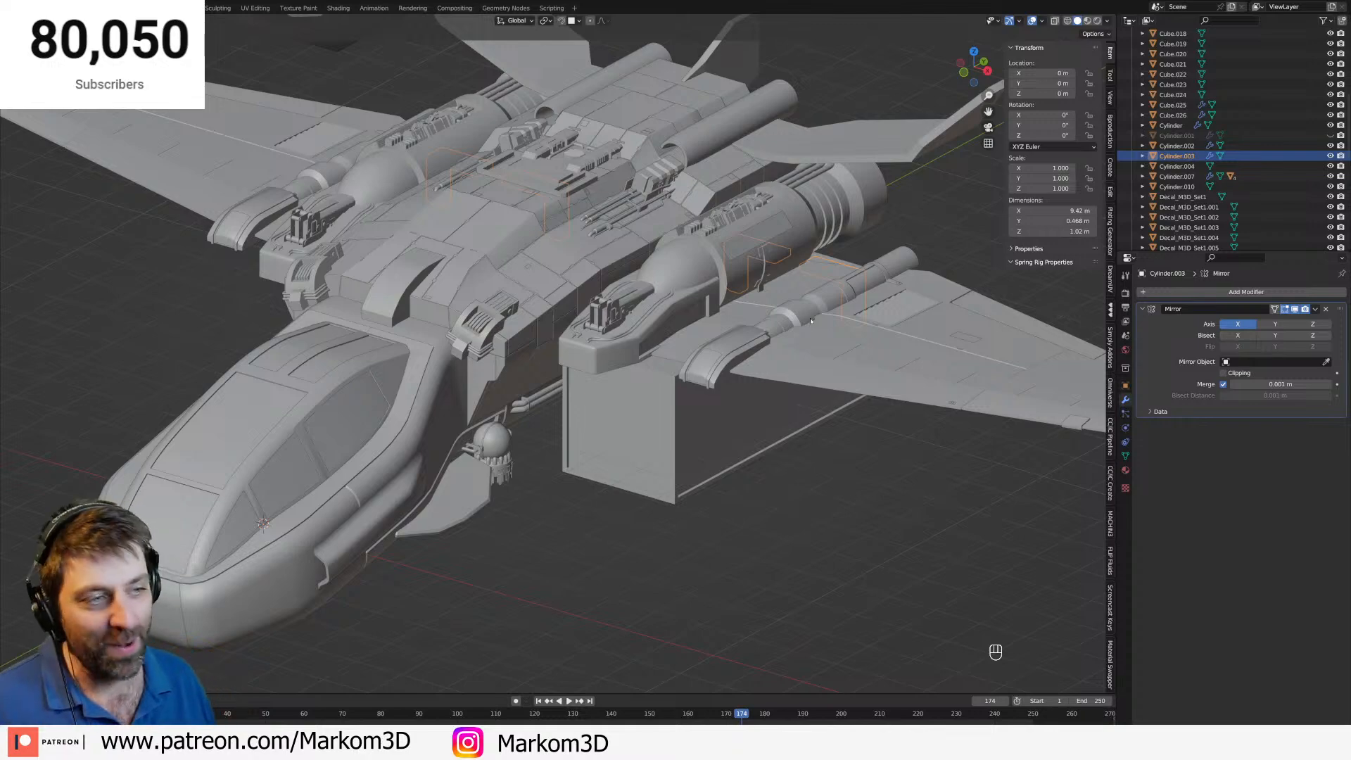
{"action": "scroll", "coordinate": [722, 368], "scroll_direction": "up", "scroll_amount": 4}
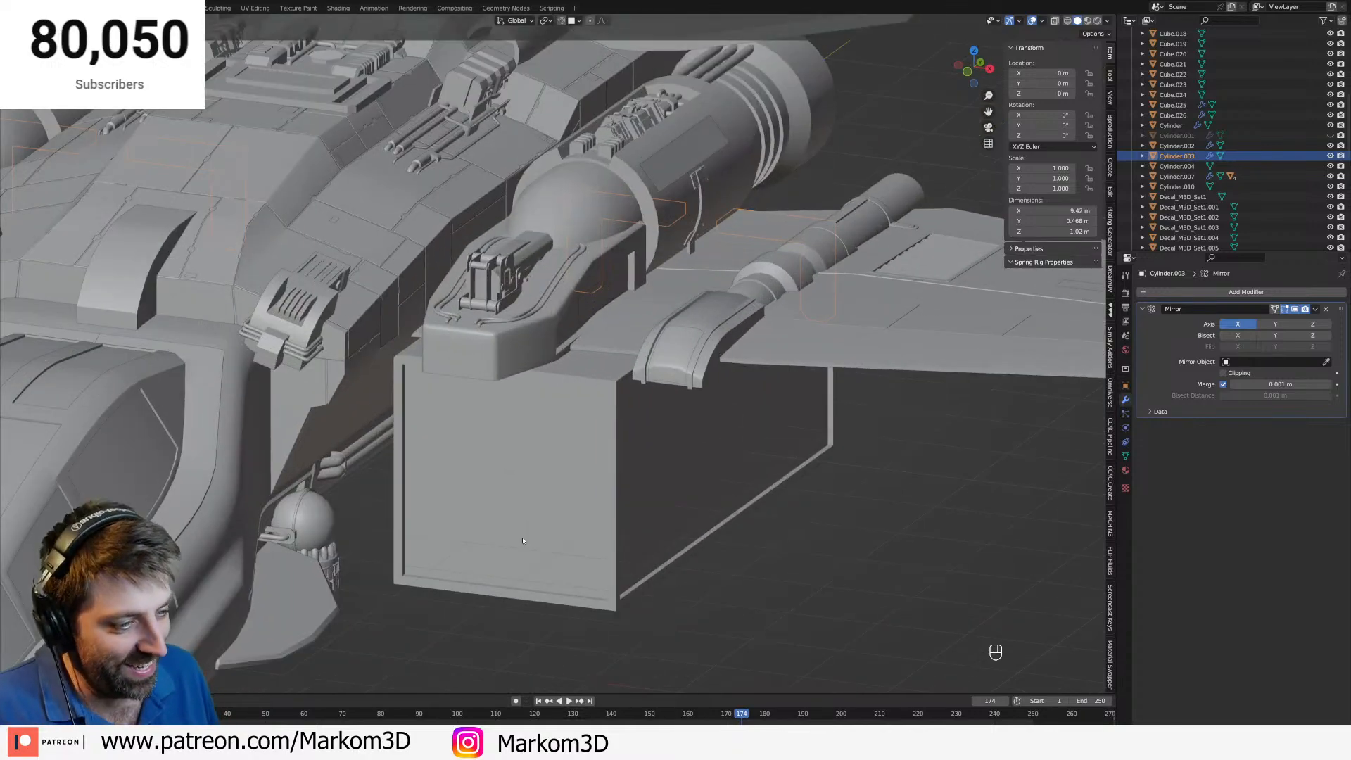
{"action": "scroll", "coordinate": [523, 539], "scroll_direction": "down", "scroll_amount": 4}
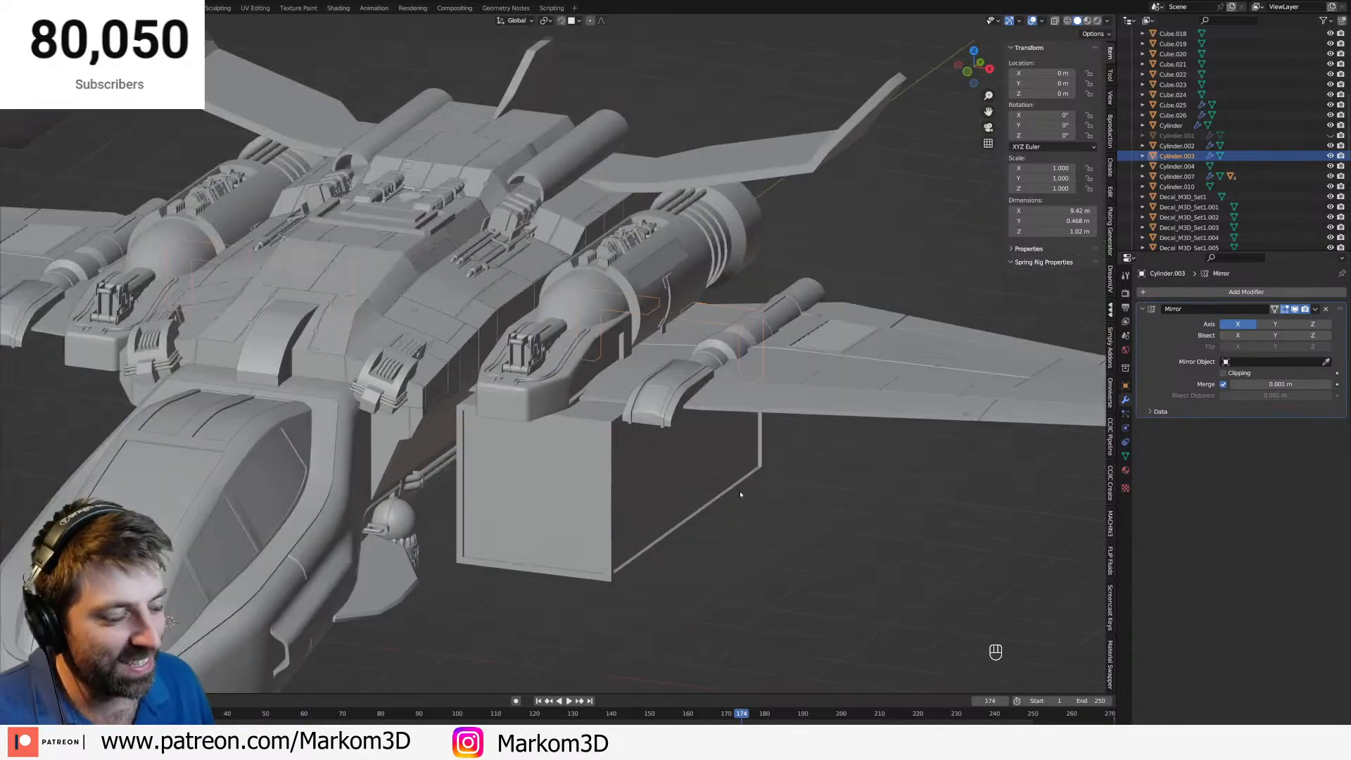
{"action": "middle_click_drag", "start_coordinate": [523, 540], "coordinate": [775, 460]}
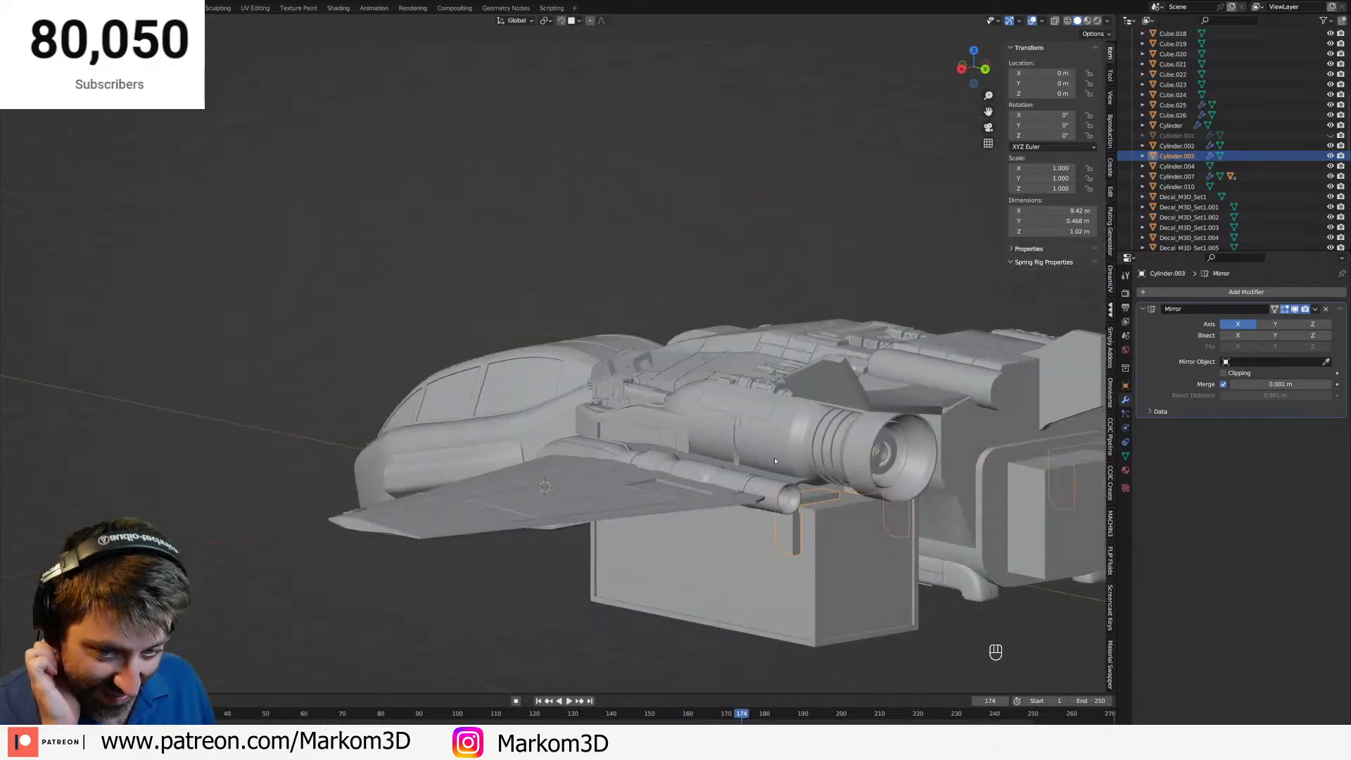
{"action": "middle_click_drag", "start_coordinate": [775, 461], "coordinate": [727, 460]}
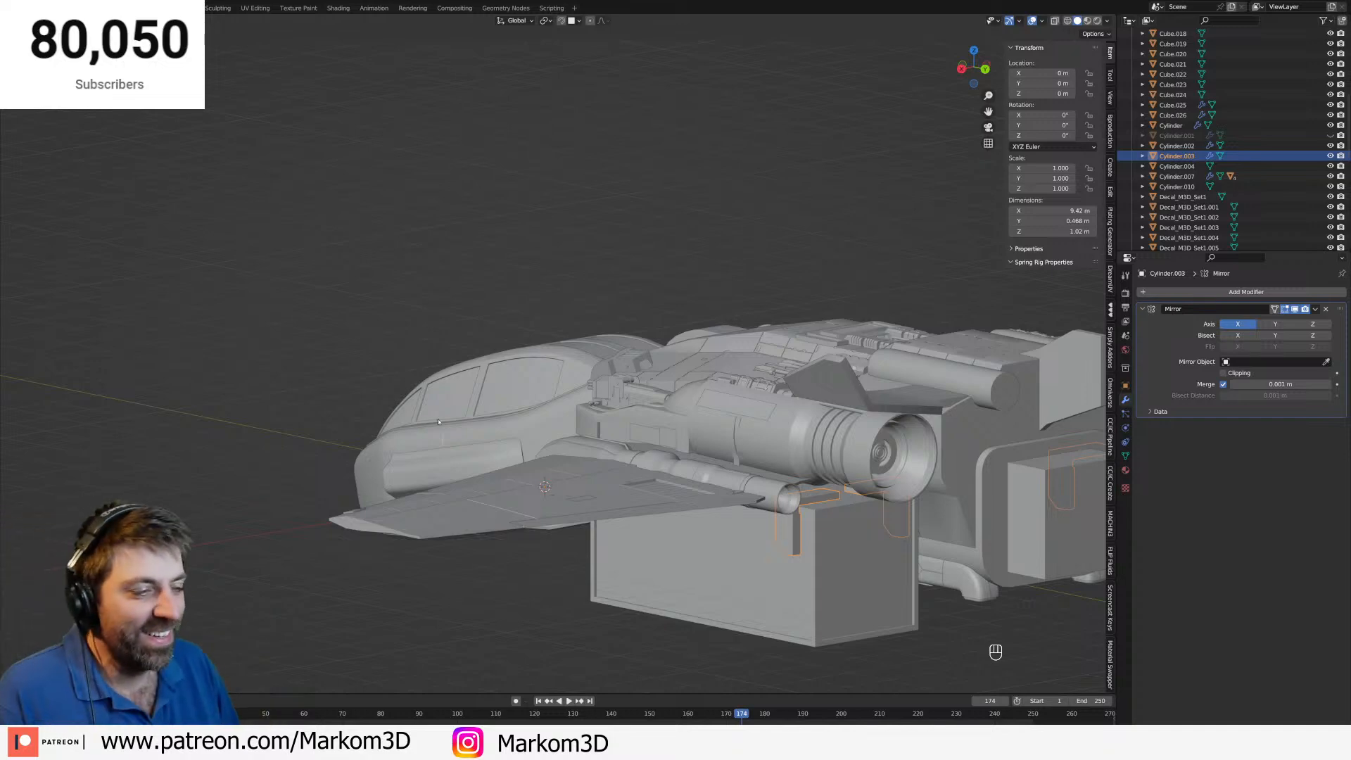
{"action": "middle_click_drag", "start_coordinate": [545, 422], "coordinate": [611, 450]}
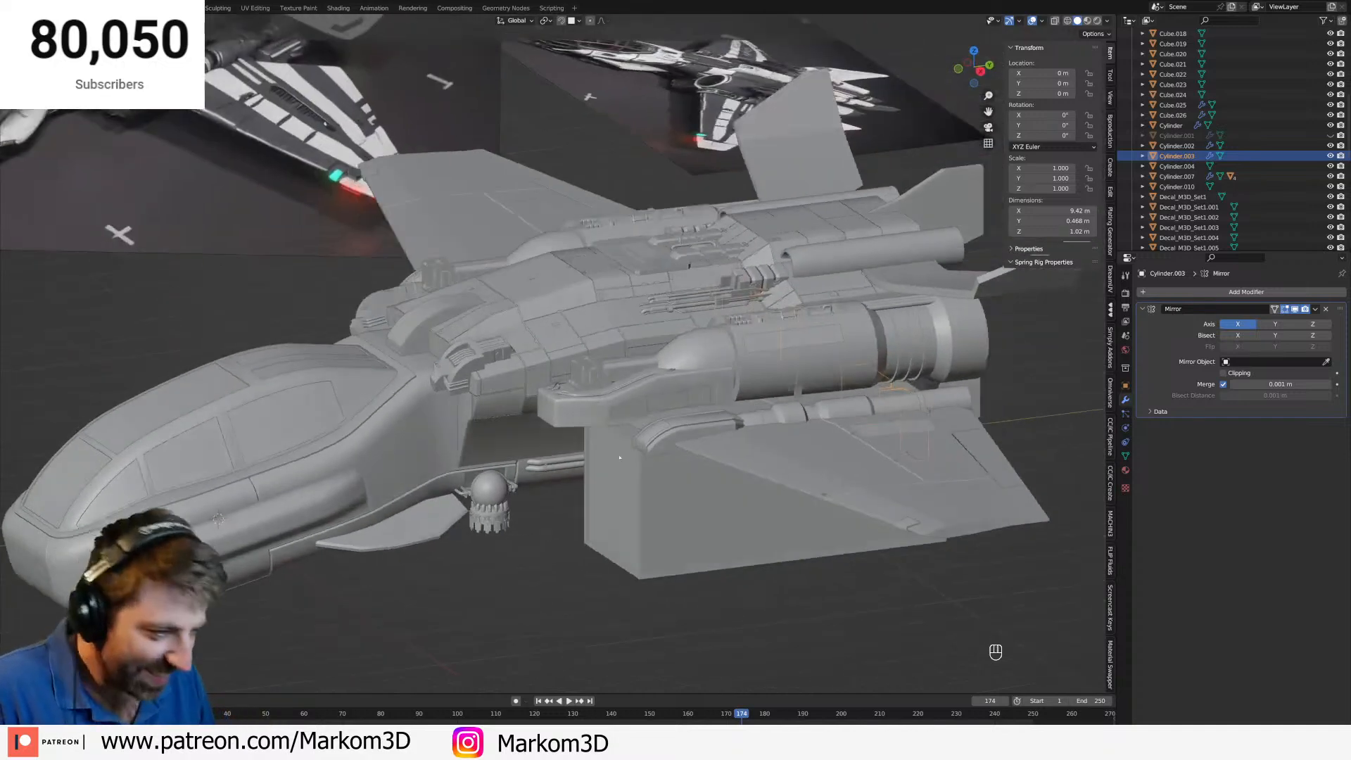
{"action": "scroll", "coordinate": [615, 492], "scroll_direction": "up", "scroll_amount": 3}
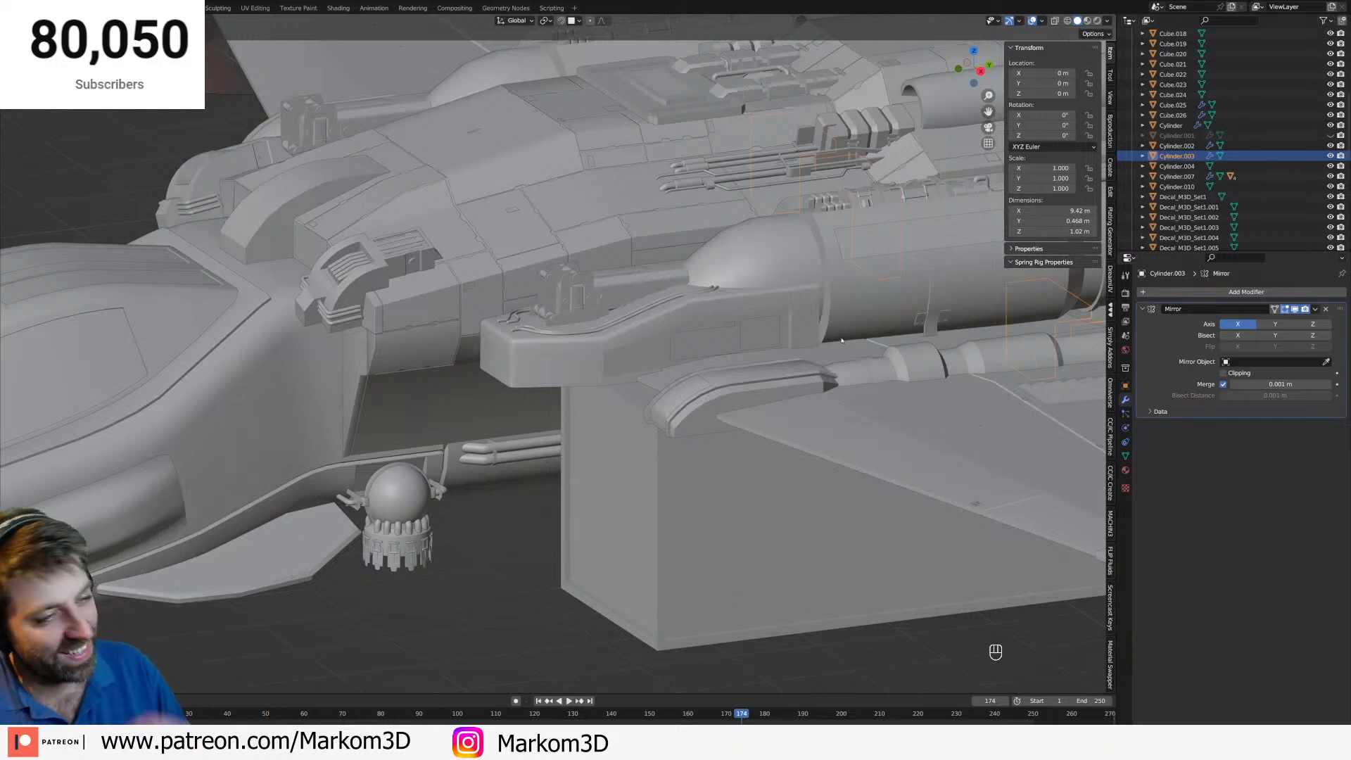
Add a centred lengthwise loop cut to the L-shaped bracket on the box and flatten it along Y with a scale of 0.
{"action": "middle_click_drag", "start_coordinate": [773, 485], "coordinate": [679, 253]}
{"action": "scroll", "coordinate": [694, 282], "scroll_direction": "up", "scroll_amount": 4}
{"action": "scroll", "coordinate": [680, 253], "scroll_direction": "up", "scroll_amount": 1}
{"action": "key", "text": "Tab"}
{"action": "middle_click_drag", "start_coordinate": [493, 303], "coordinate": [594, 279]}
{"action": "middle_click_drag", "start_coordinate": [461, 398], "coordinate": [489, 369]}
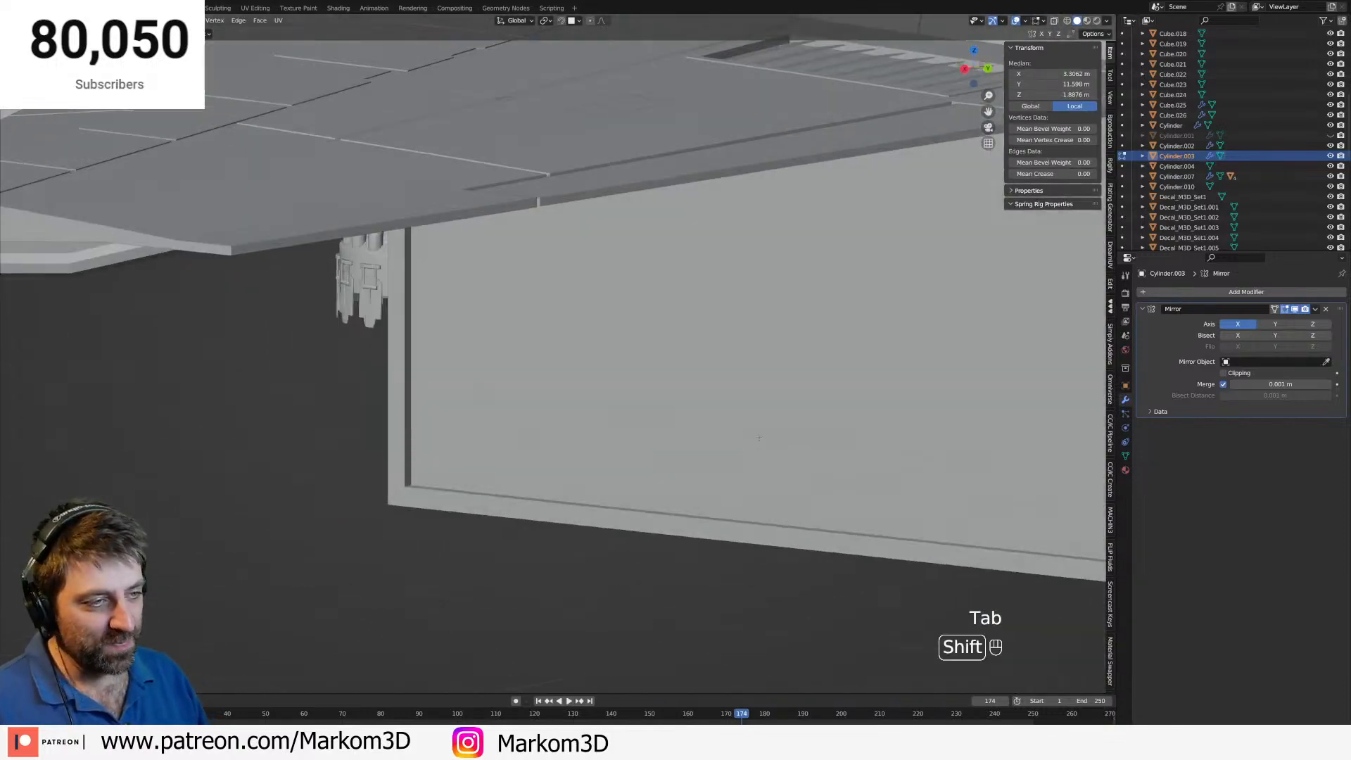
{"action": "middle_click_drag", "start_coordinate": [873, 317], "coordinate": [436, 408], "text": "shift"}
{"action": "middle_click_drag", "start_coordinate": [843, 355], "coordinate": [758, 430], "text": "shift"}
{"action": "scroll", "coordinate": [758, 430], "scroll_direction": "up", "scroll_amount": 1}
{"action": "key", "text": "ctrl+r"}
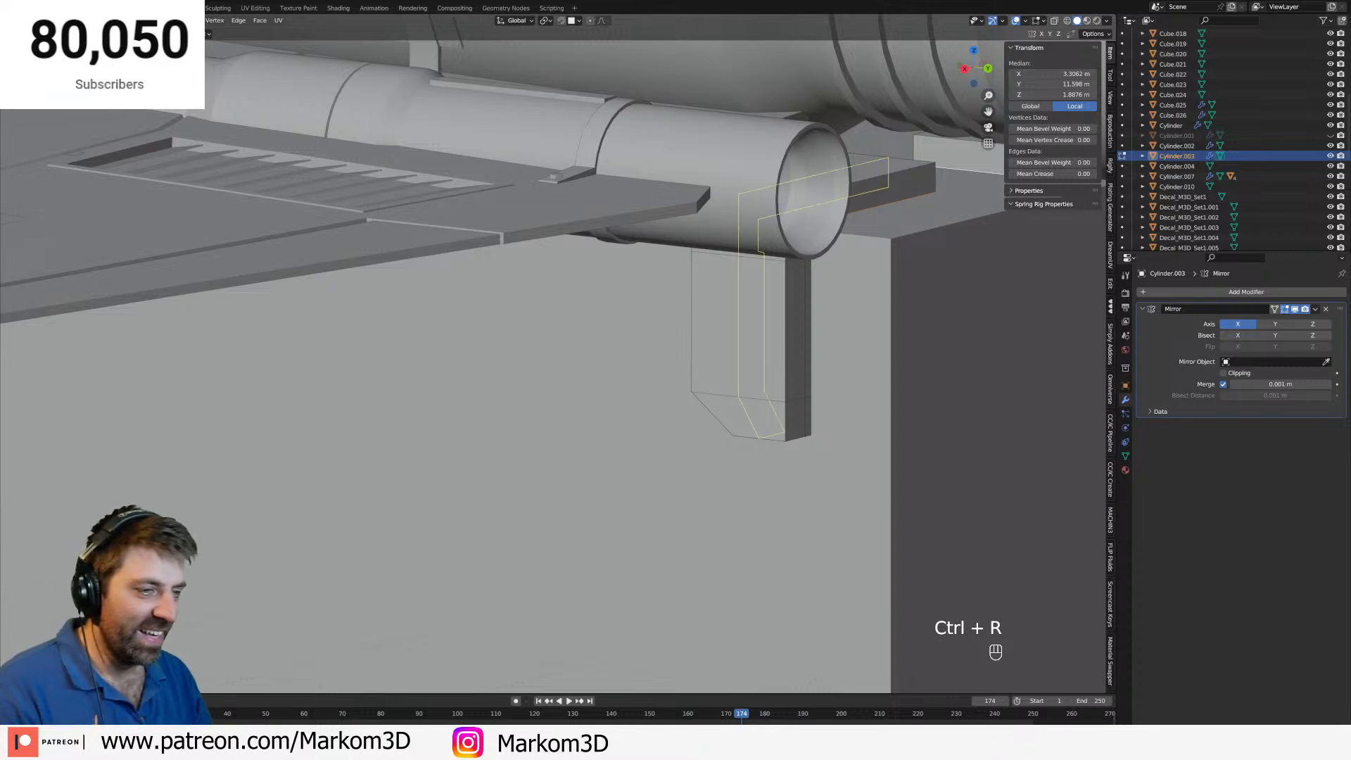
{"action": "left_click", "coordinate": [758, 430]}
{"action": "right_click", "coordinate": [758, 430]}
{"action": "key", "text": "s"}
{"action": "key", "text": "x"}
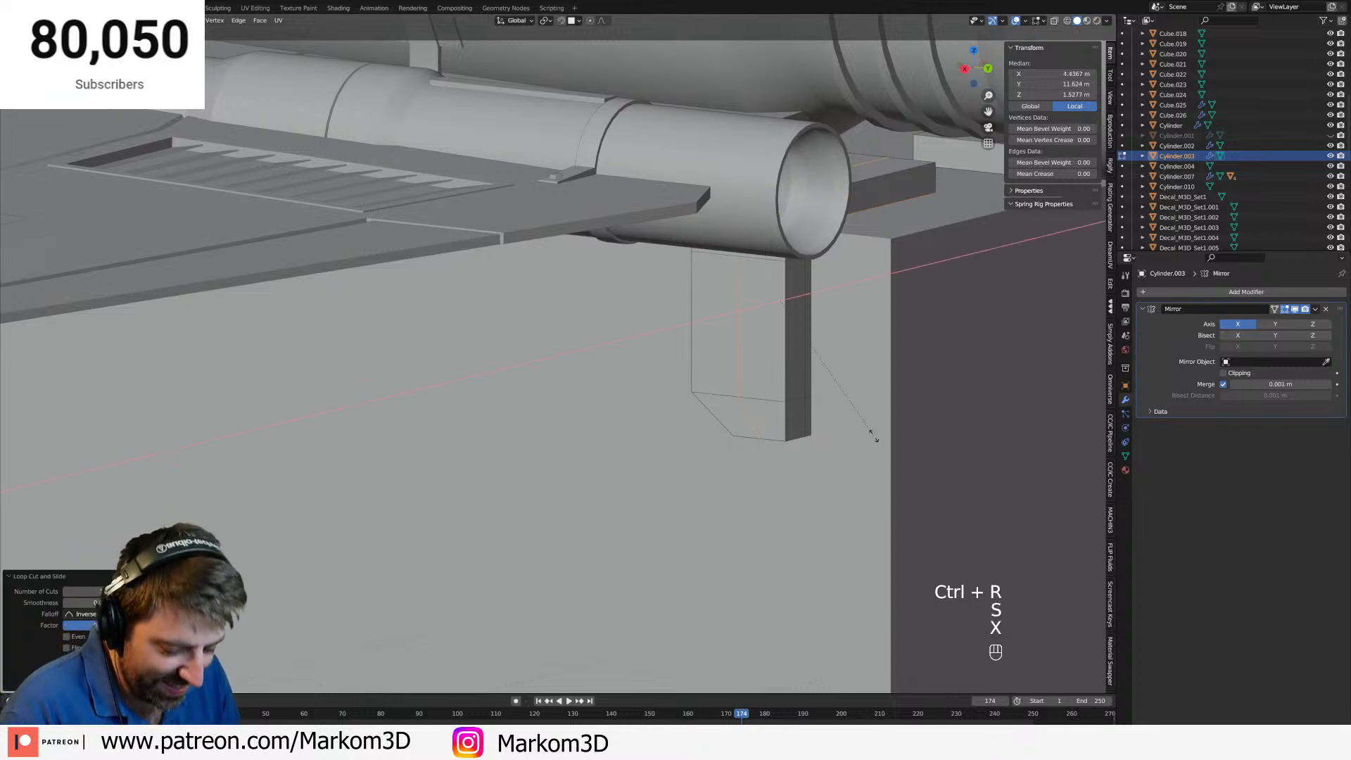
{"action": "key", "text": "y"}
{"action": "key", "text": "KP_0"}
{"action": "key", "text": "KP_Enter"}
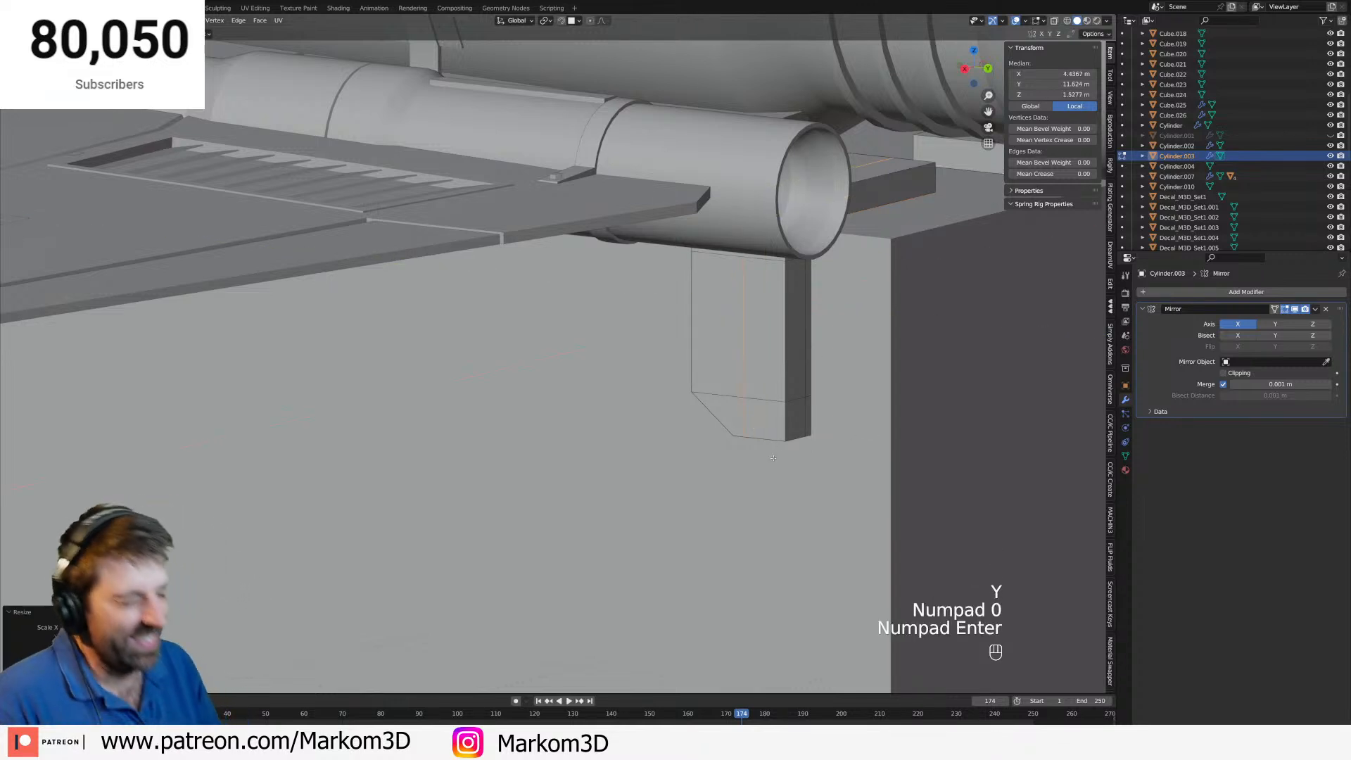
Select the rear outer face on the vertical leg of the L-shaped bracket.
{"action": "scroll", "coordinate": [754, 458], "scroll_direction": "up", "scroll_amount": 2}
{"action": "key", "text": "3"}
{"action": "left_click", "coordinate": [770, 347]}
{"action": "middle_click_drag", "start_coordinate": [769, 347], "coordinate": [736, 467], "text": "shift"}
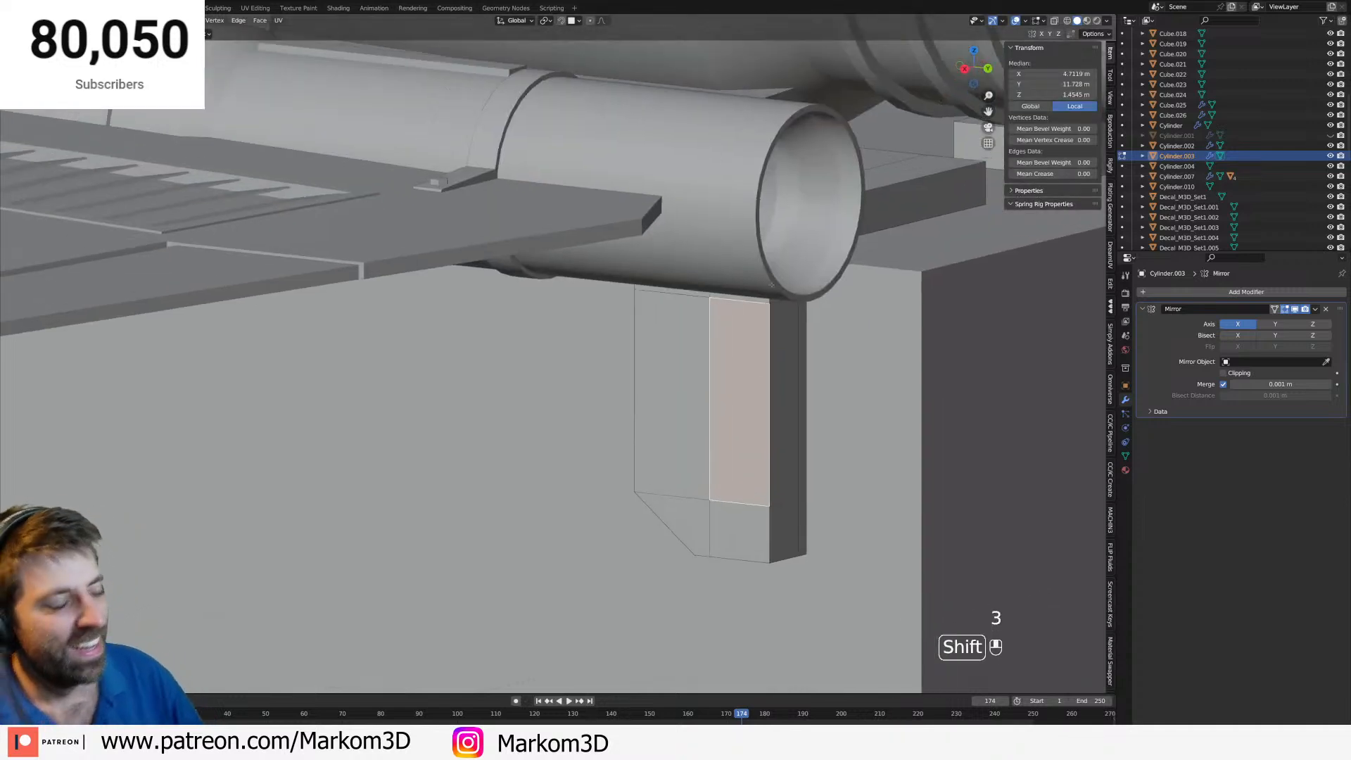
{"action": "scroll", "coordinate": [723, 309], "scroll_direction": "up", "scroll_amount": 5}
{"action": "middle_click_drag", "start_coordinate": [781, 261], "coordinate": [453, 472]}
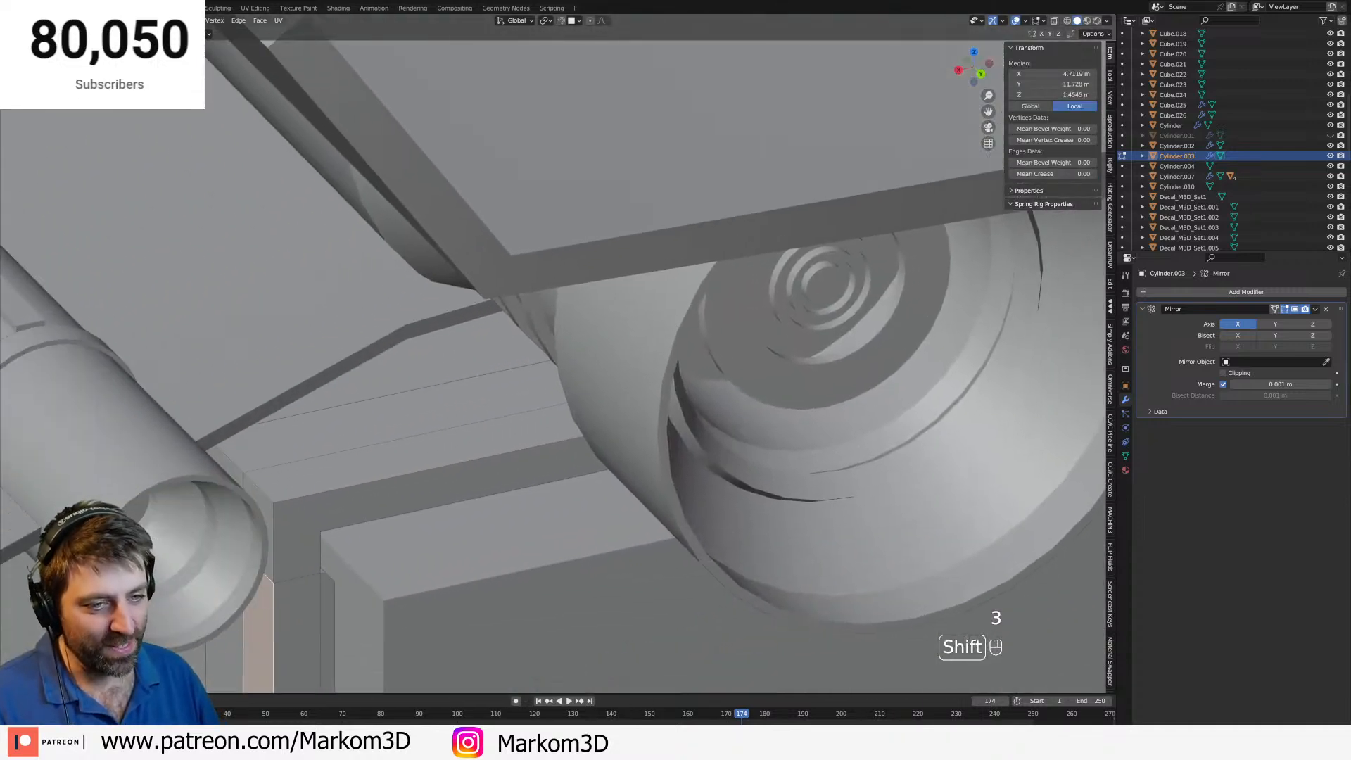
{"action": "scroll", "coordinate": [879, 309], "scroll_direction": "down", "scroll_amount": 3}
Hide the four parts obstructing the bracket, including the engine, the wing and its cannon.
{"action": "key", "text": "Tab"}
{"action": "left_click", "coordinate": [879, 308]}
{"action": "scroll", "coordinate": [851, 349], "scroll_direction": "down", "scroll_amount": 3}
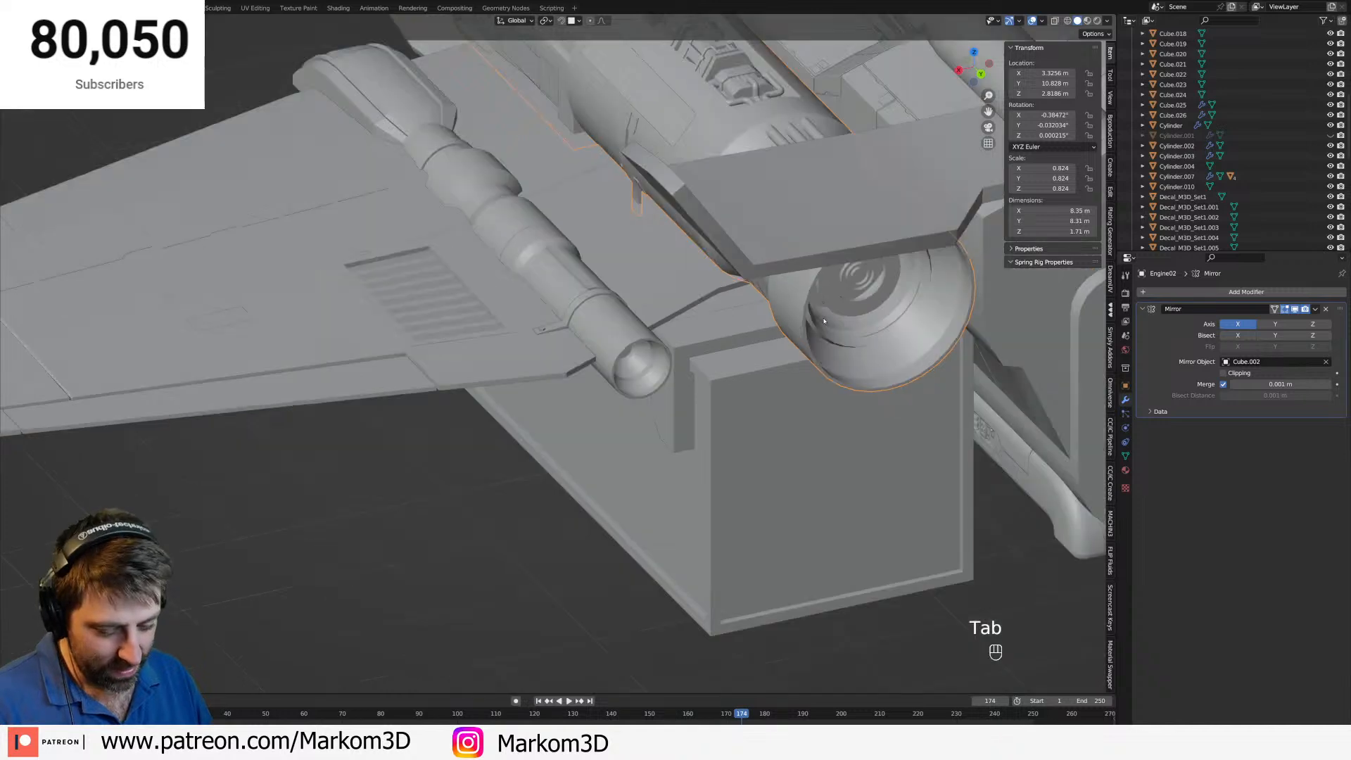
{"action": "key", "text": "h"}
{"action": "left_click", "coordinate": [803, 230]}
{"action": "key", "text": "h"}
{"action": "left_click", "coordinate": [704, 267]}
{"action": "key", "text": "h"}
{"action": "left_click", "coordinate": [600, 310]}
{"action": "key", "text": "h"}
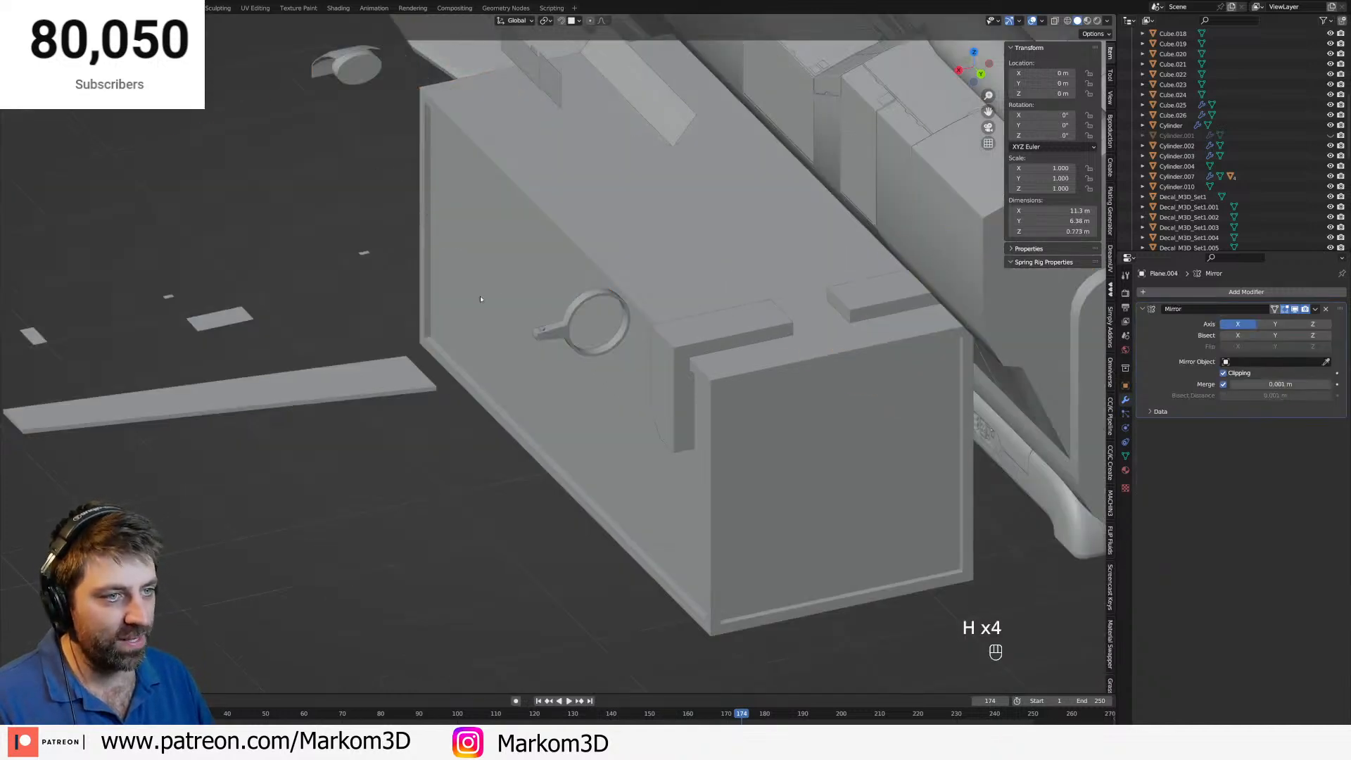
{"action": "middle_click_drag", "start_coordinate": [589, 232], "coordinate": [580, 255], "text": "shift"}
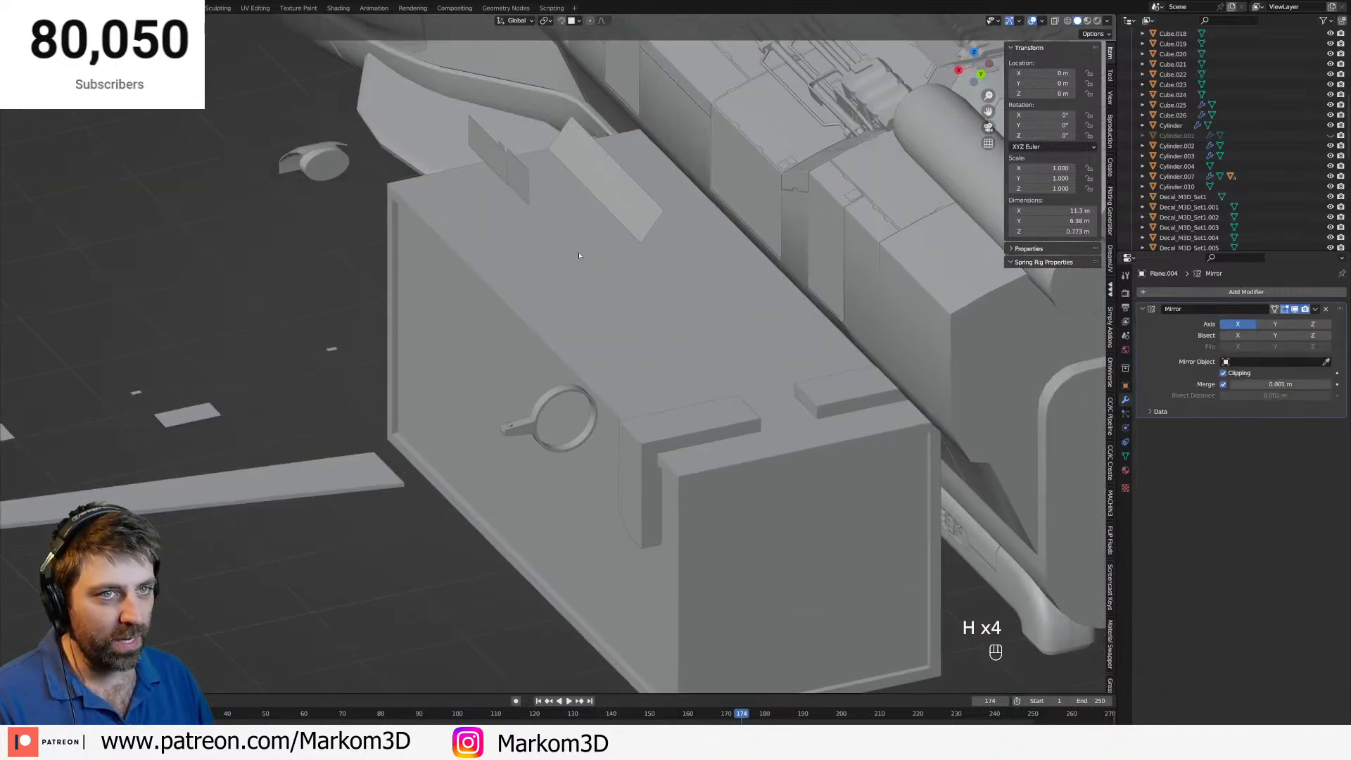
Add a lengthwise loop cut close to the L-shaped bracket's rear edge and another across its horizontal arm near the free end.
{"action": "left_click", "coordinate": [585, 456]}
{"action": "left_click", "coordinate": [639, 459]}
{"action": "key", "text": "Tab"}
{"action": "scroll", "coordinate": [646, 458], "scroll_direction": "up", "scroll_amount": 3}
{"action": "middle_click_drag", "start_coordinate": [749, 448], "coordinate": [709, 479], "text": "shift"}
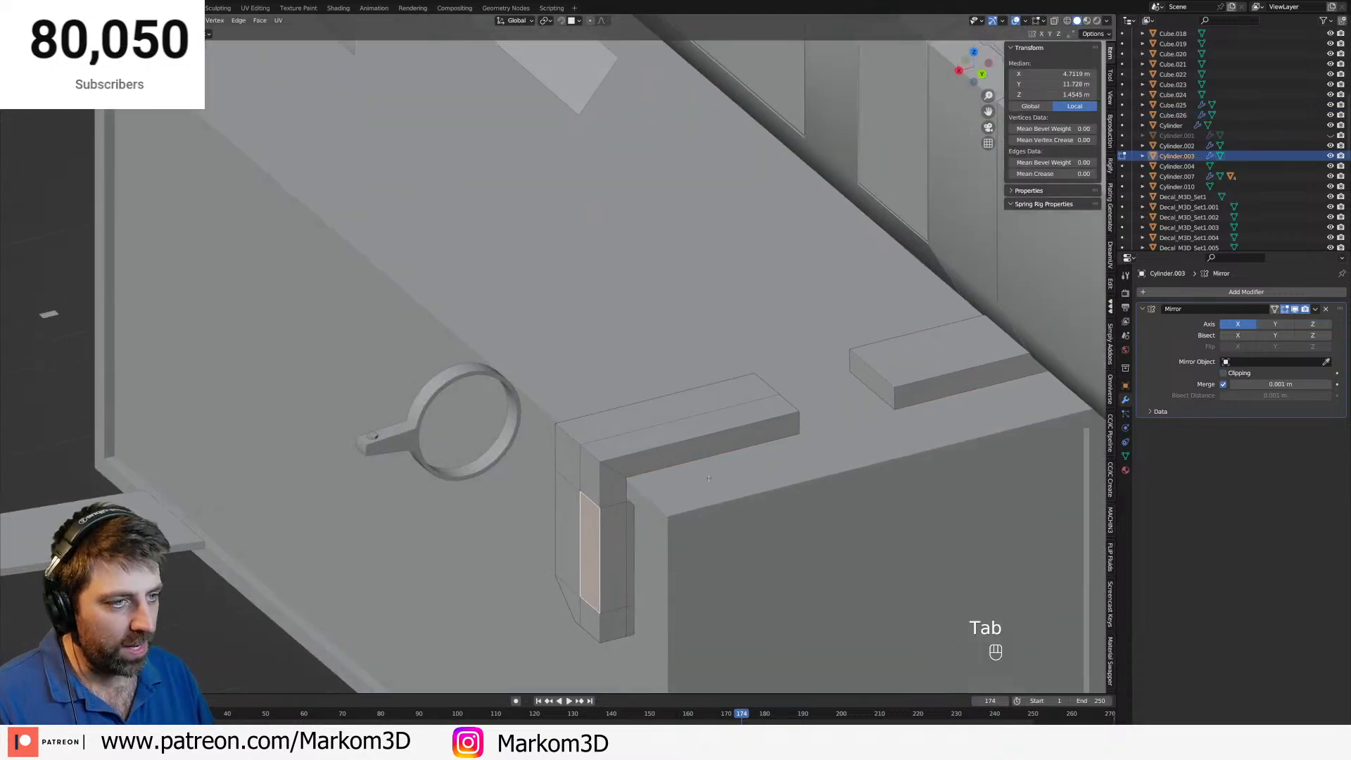
{"action": "scroll", "coordinate": [709, 479], "scroll_direction": "up", "scroll_amount": 2}
{"action": "key", "text": "ctrl+r"}
{"action": "key", "text": "3"}
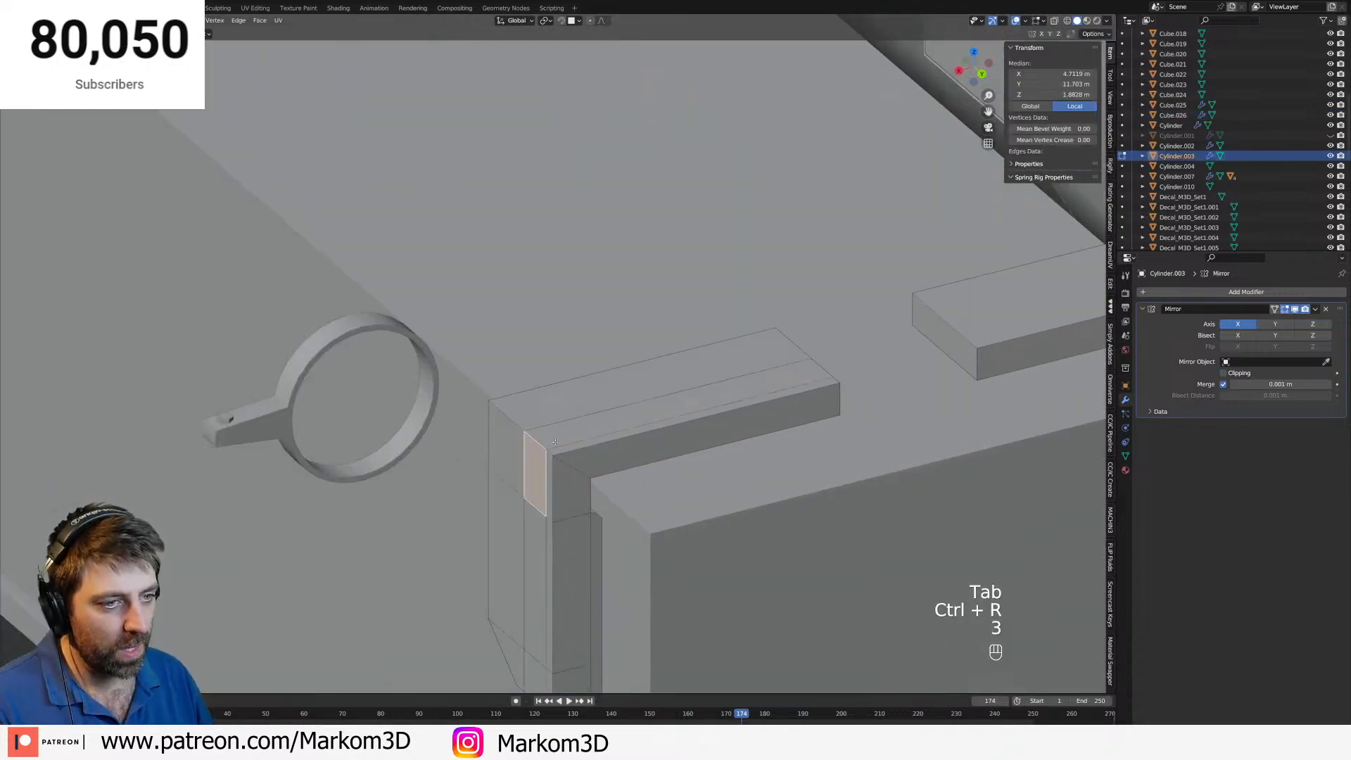
{"action": "left_click", "coordinate": [555, 442], "text": "shift"}
{"action": "key", "text": "ctrl+r"}
{"action": "key", "text": "s"}
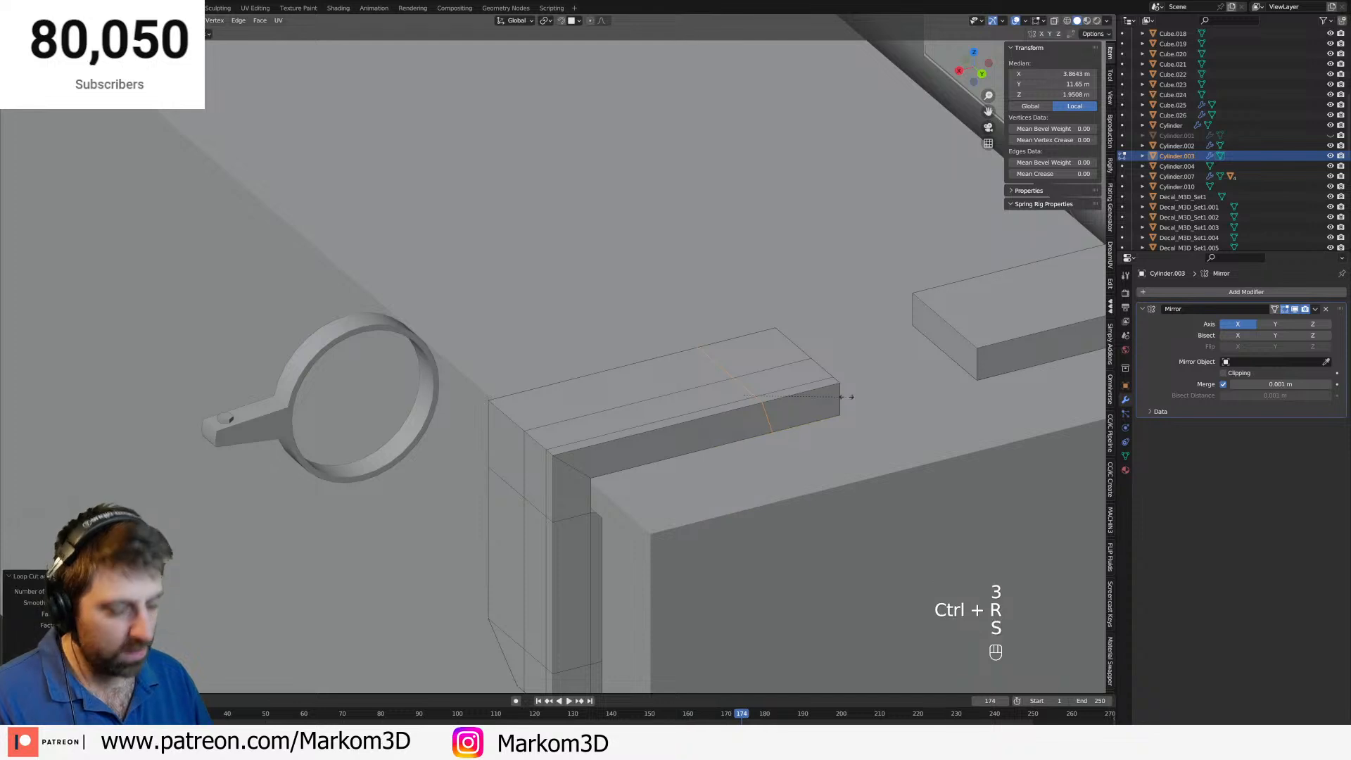
{"action": "key", "text": "y"}
{"action": "key", "text": "KP_0"}
{"action": "key", "text": "KP_Enter"}
{"action": "key", "text": "ctrl+z"}
Flatten the loop across the bracket's horizontal arm along X with a scale of 0.
{"action": "key", "text": "s"}
{"action": "key", "text": "x"}
{"action": "key", "text": "KP_0"}
{"action": "key", "text": "KP_Enter"}
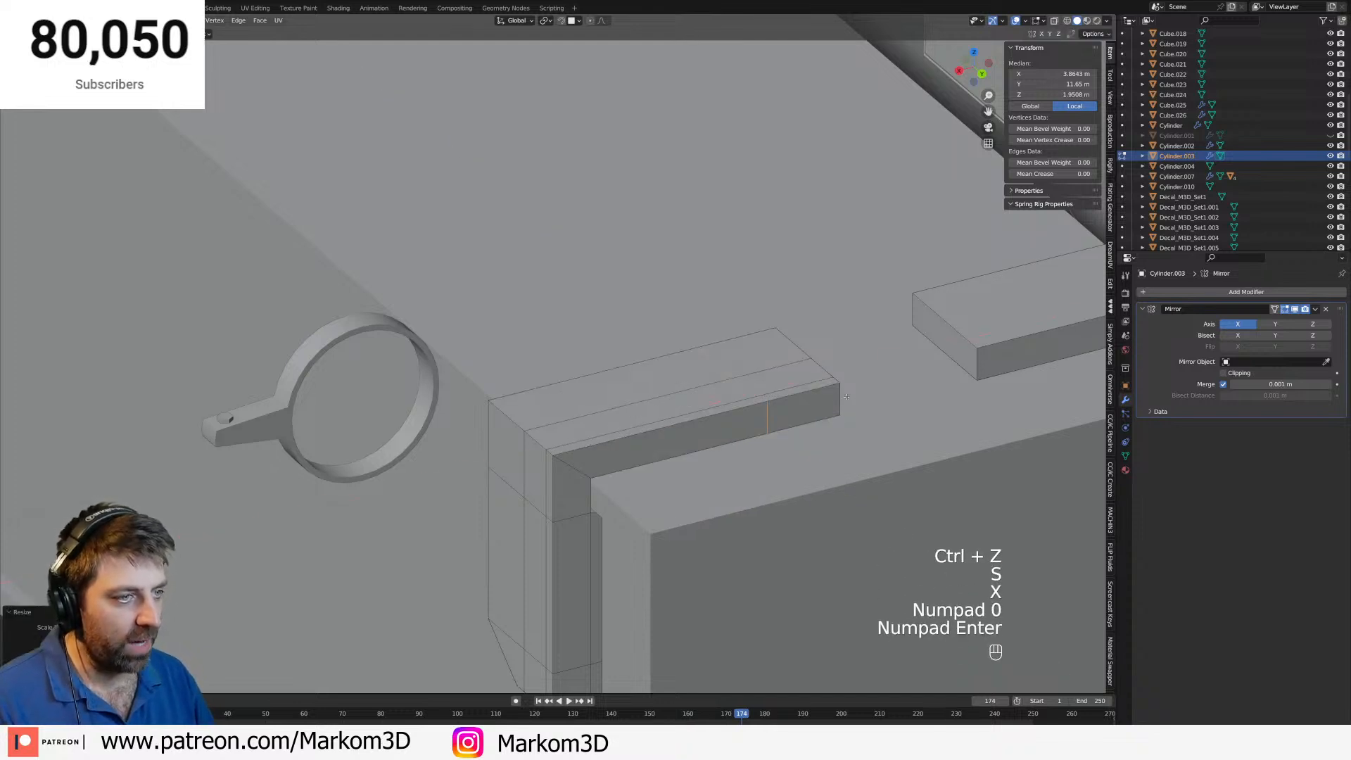
Bevel the edges at the bracket's outer bend into a narrow chamfer and check the result.
{"action": "middle_click_drag", "start_coordinate": [765, 391], "coordinate": [831, 355], "text": "shift"}
{"action": "scroll", "coordinate": [831, 354], "scroll_direction": "up", "scroll_amount": 2}
{"action": "key", "text": "2"}
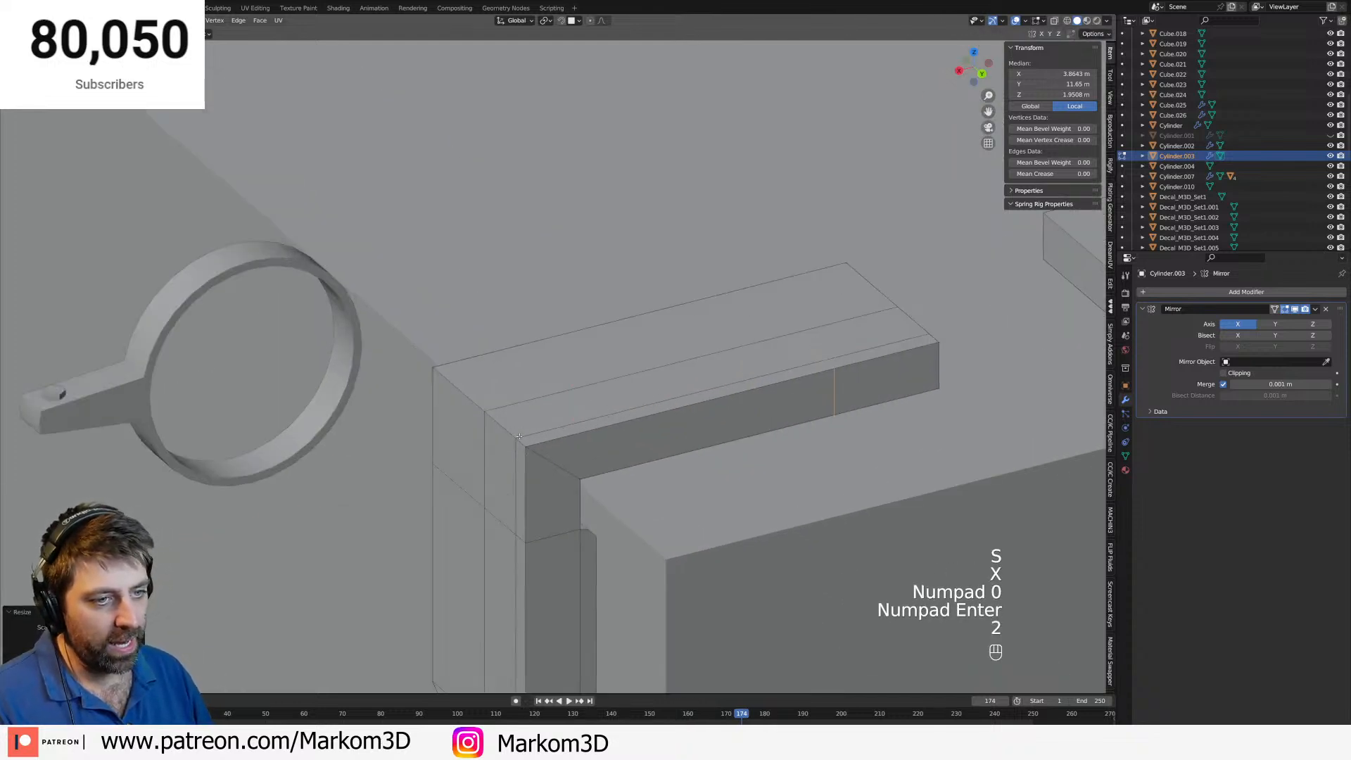
{"action": "left_click", "coordinate": [519, 437], "text": "alt"}
{"action": "key", "text": "ctrl+b"}
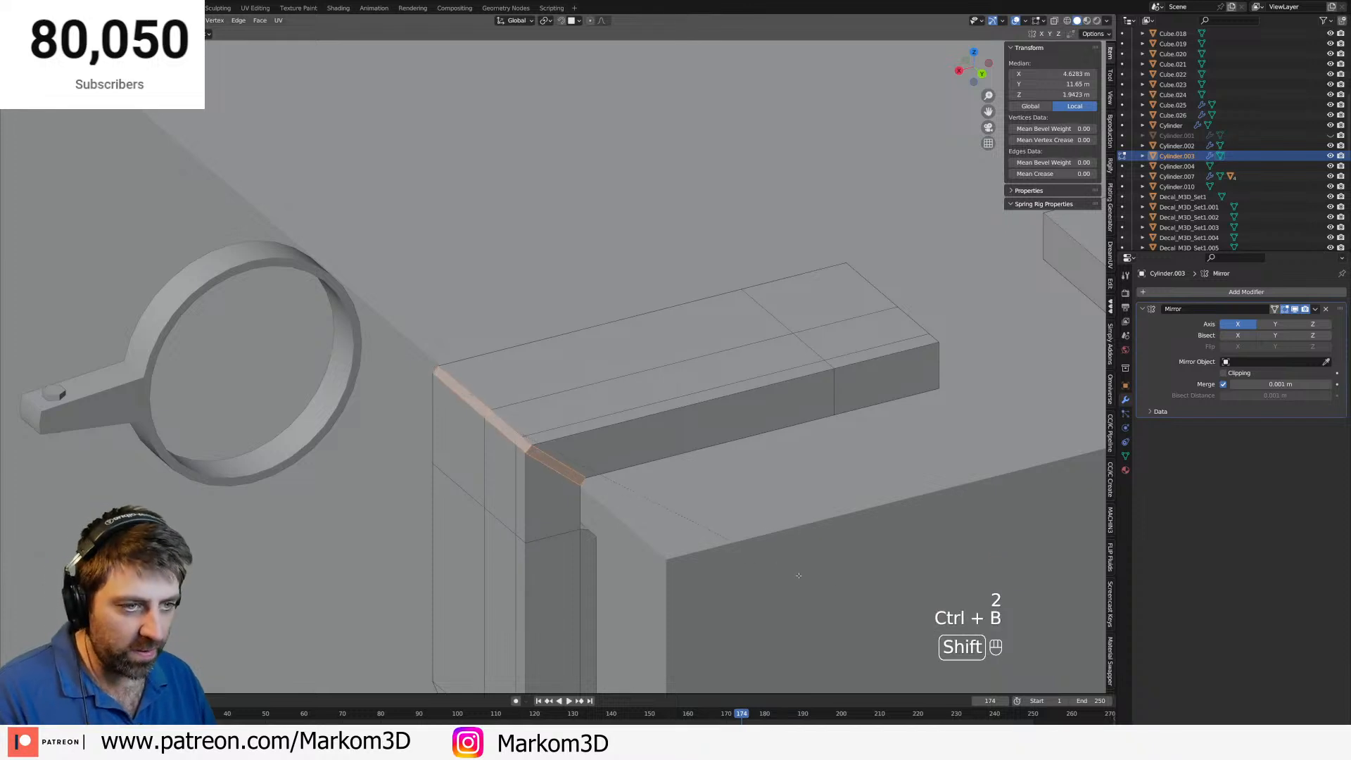
{"action": "left_click", "coordinate": [799, 576]}
{"action": "key", "text": "Tab"}
{"action": "scroll", "coordinate": [675, 538], "scroll_direction": "down", "scroll_amount": 3}
{"action": "middle_click_drag", "start_coordinate": [661, 535], "coordinate": [697, 502]}
{"action": "key", "text": "Tab"}
{"action": "scroll", "coordinate": [727, 468], "scroll_direction": "up", "scroll_amount": 3}
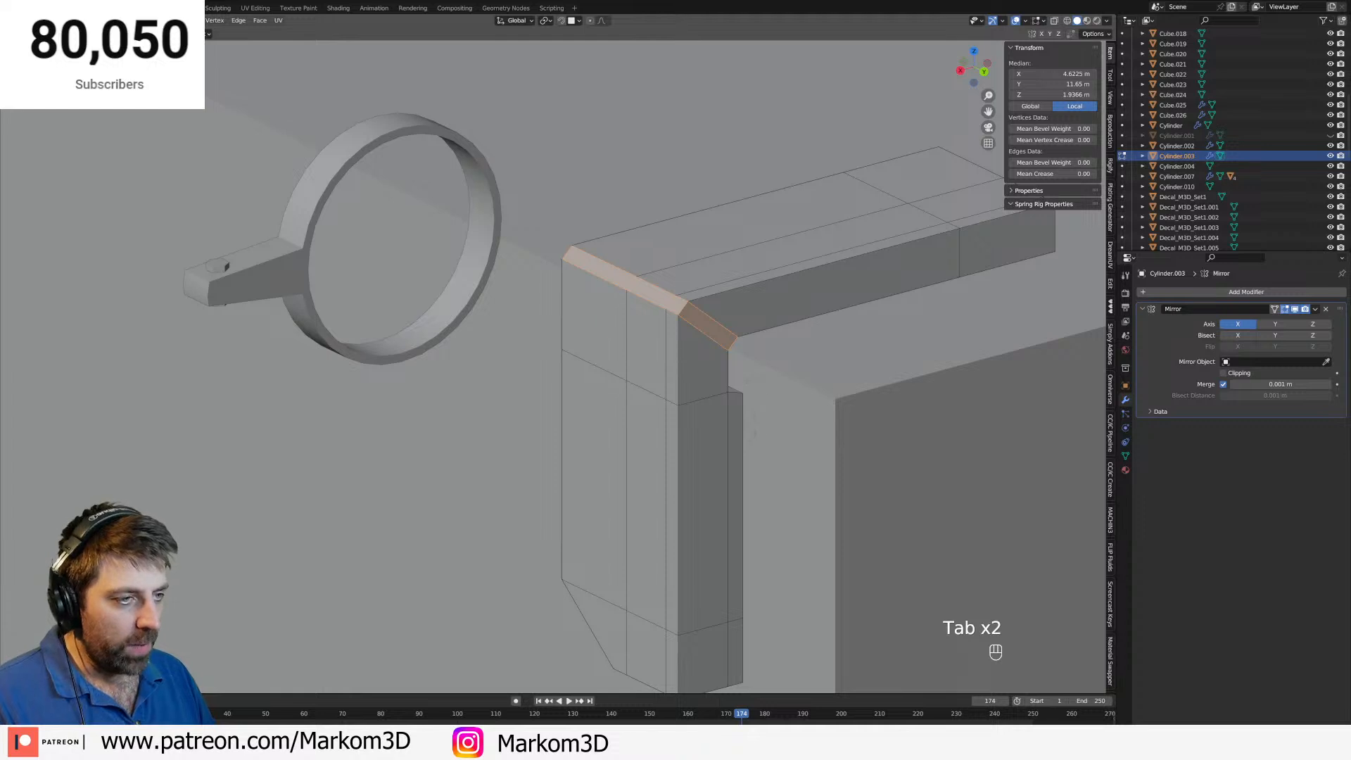
{"action": "middle_click_drag", "start_coordinate": [706, 449], "coordinate": [569, 432], "text": "shift"}
{"action": "key", "text": "3"}
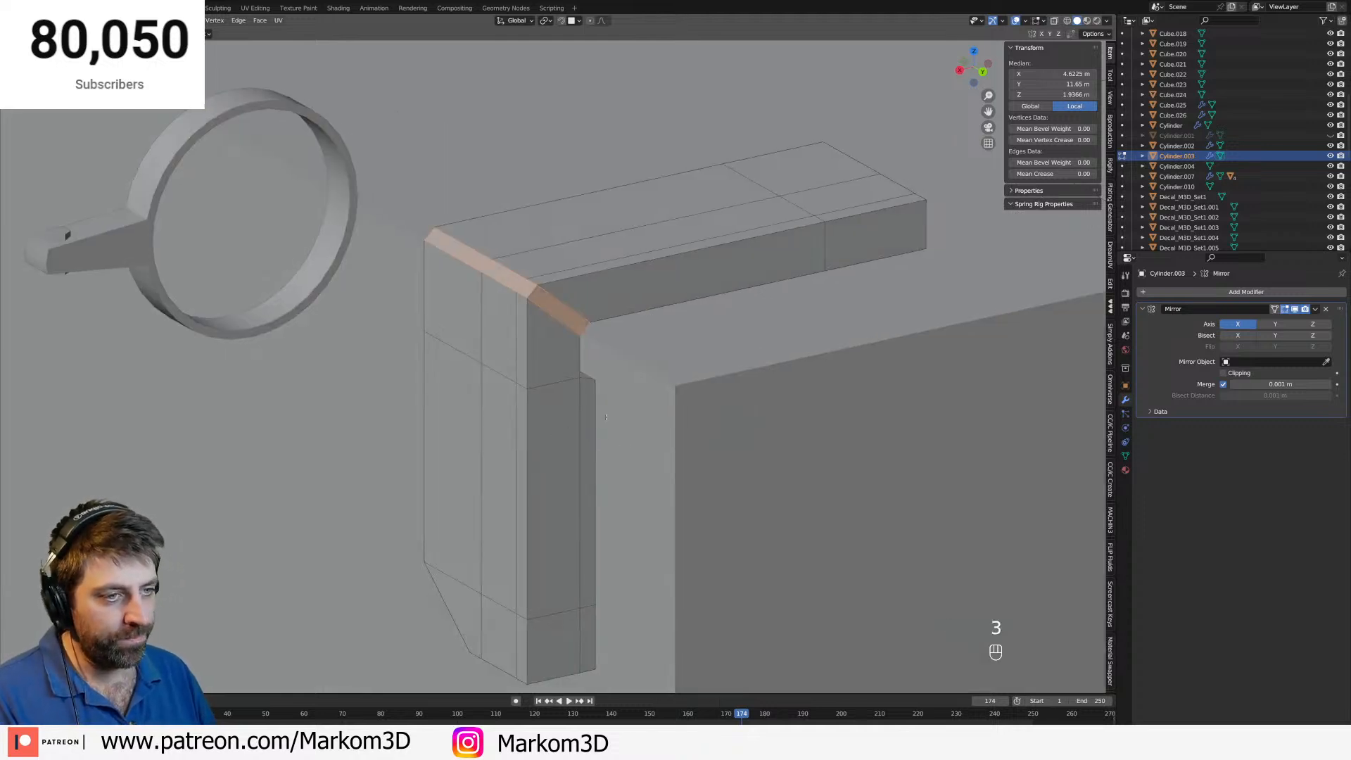
{"action": "key", "text": "z"}
{"action": "left_click", "coordinate": [564, 475]}
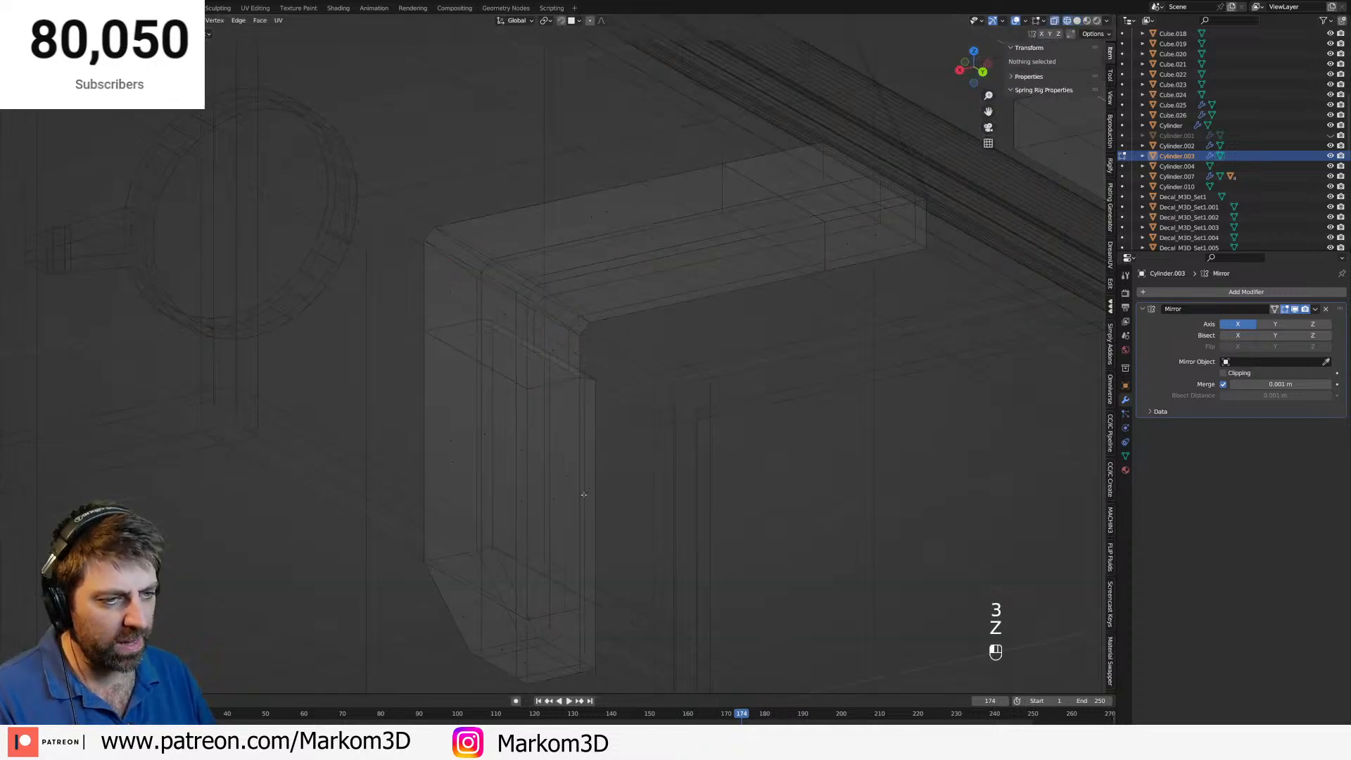
{"action": "left_click", "coordinate": [564, 475]}
{"action": "key", "text": "KP_3"}
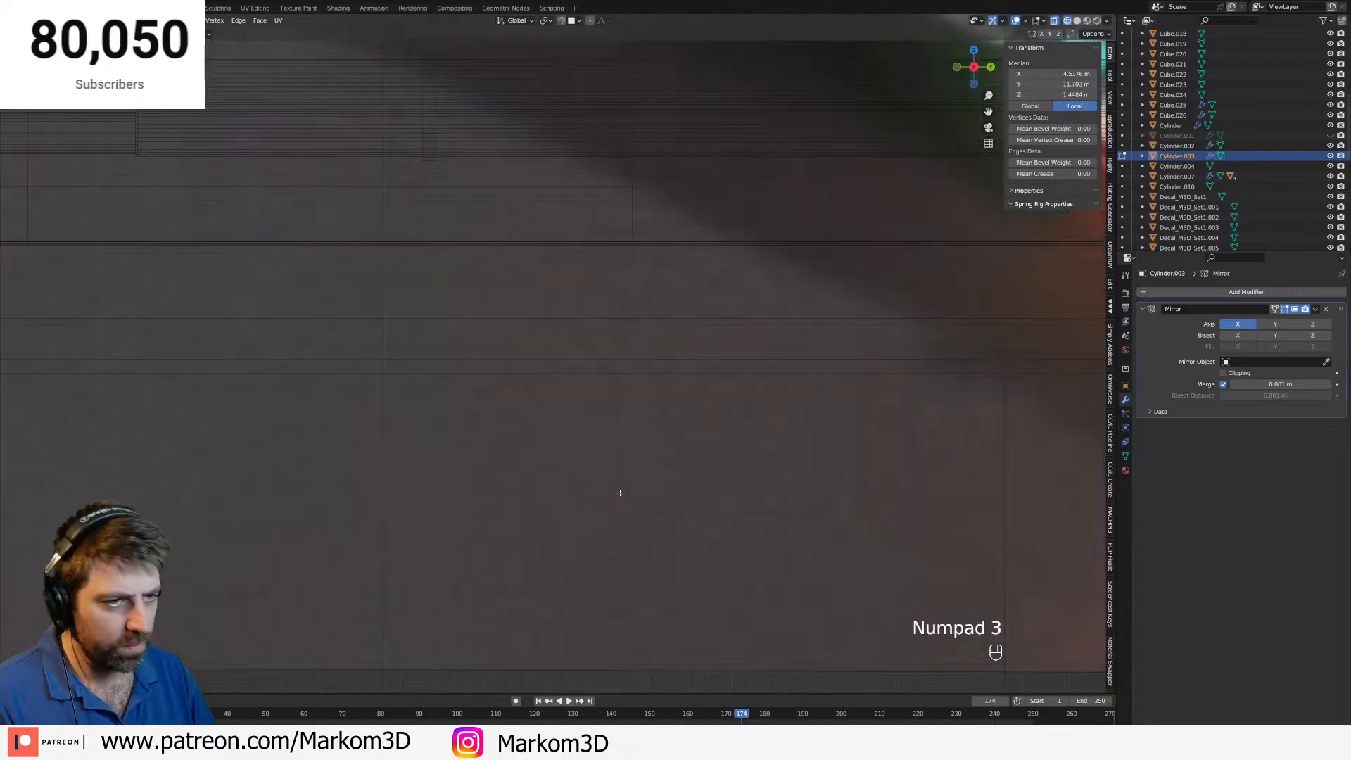
{"action": "mouse_move", "coordinate": [620, 493]}
{"action": "middle_mouse_down"}
{"action": "mouse_move", "coordinate": [650, 449]}
{"action": "mouse_move", "coordinate": [498, 454]}
{"action": "mouse_move", "coordinate": [535, 453]}
{"action": "mouse_move", "coordinate": [621, 535]}
{"action": "middle_mouse_up"}
{"action": "key", "text": "z"}
{"action": "key", "text": "z"}
{"action": "left_click", "coordinate": [558, 468]}
{"action": "scroll", "coordinate": [536, 496], "scroll_direction": "up", "scroll_amount": 5}
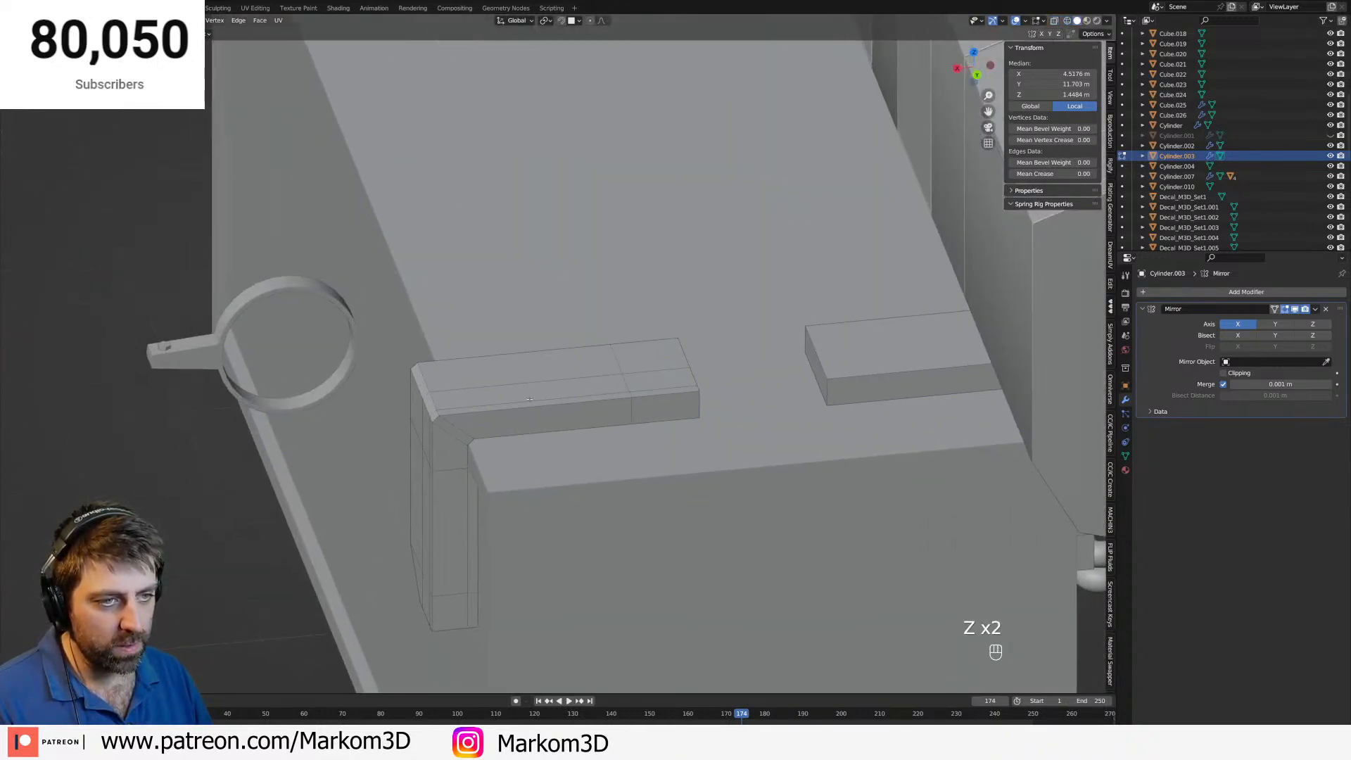
Inset the strip of outer faces running along the horizontal arm, over the bend and down the vertical leg.
{"action": "left_click", "coordinate": [570, 390]}
{"action": "middle_click_drag", "start_coordinate": [572, 392], "coordinate": [231, 521]}
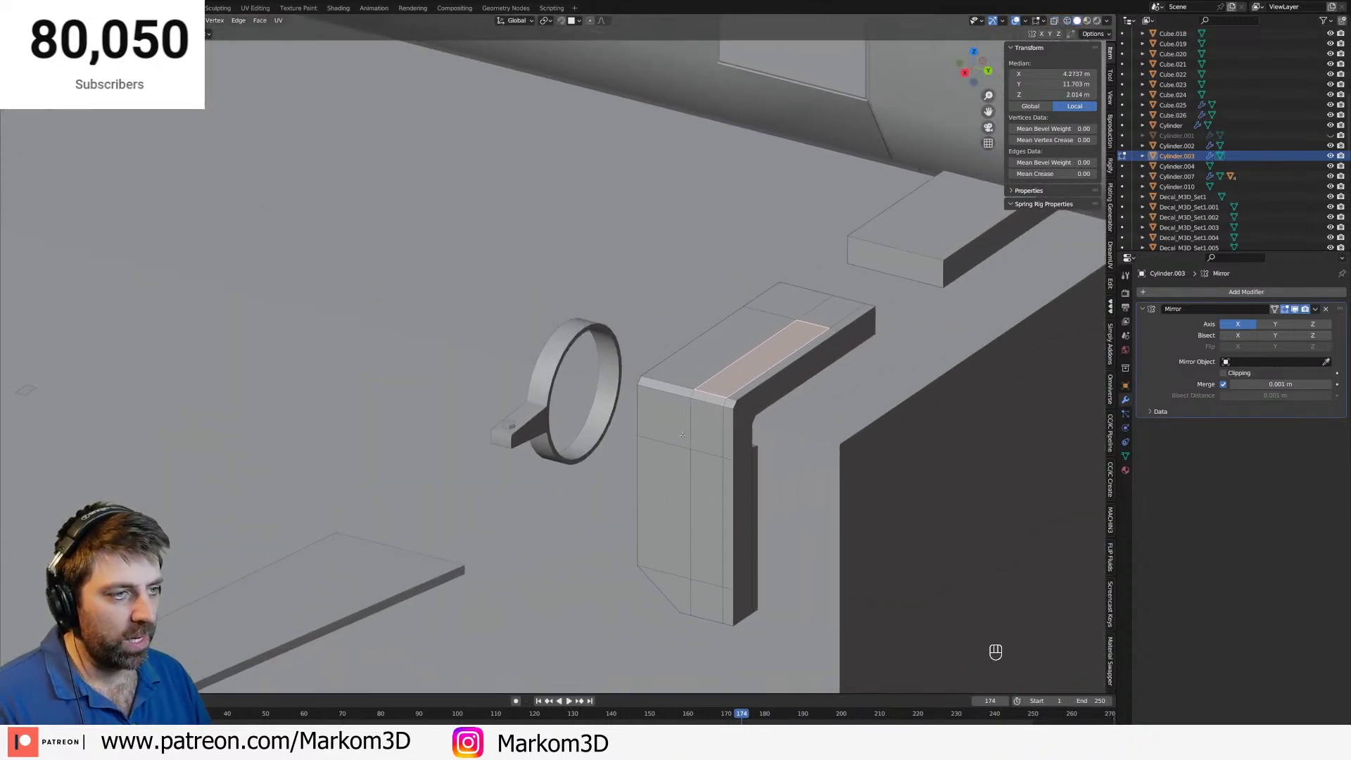
{"action": "left_click", "coordinate": [704, 416], "text": "shift"}
{"action": "left_click", "coordinate": [708, 517], "text": "shift"}
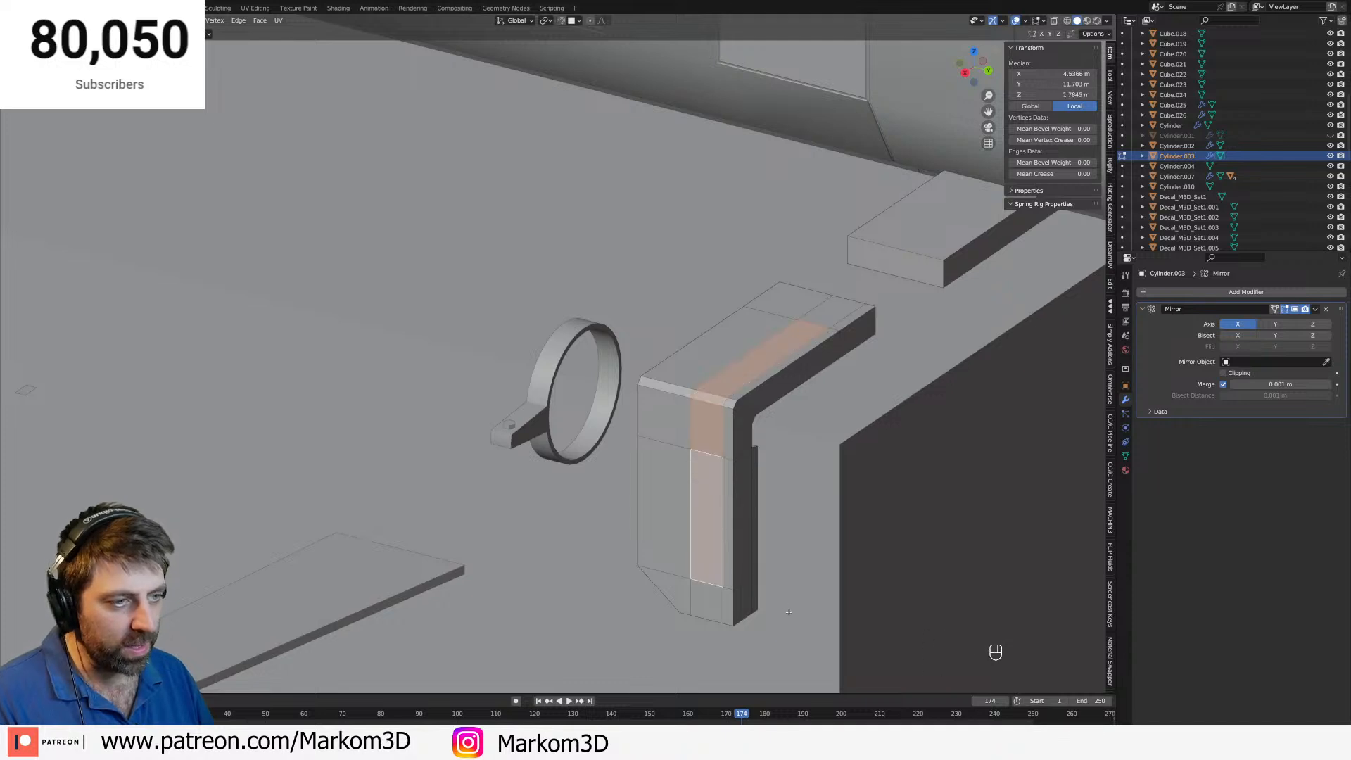
{"action": "key", "text": "i"}
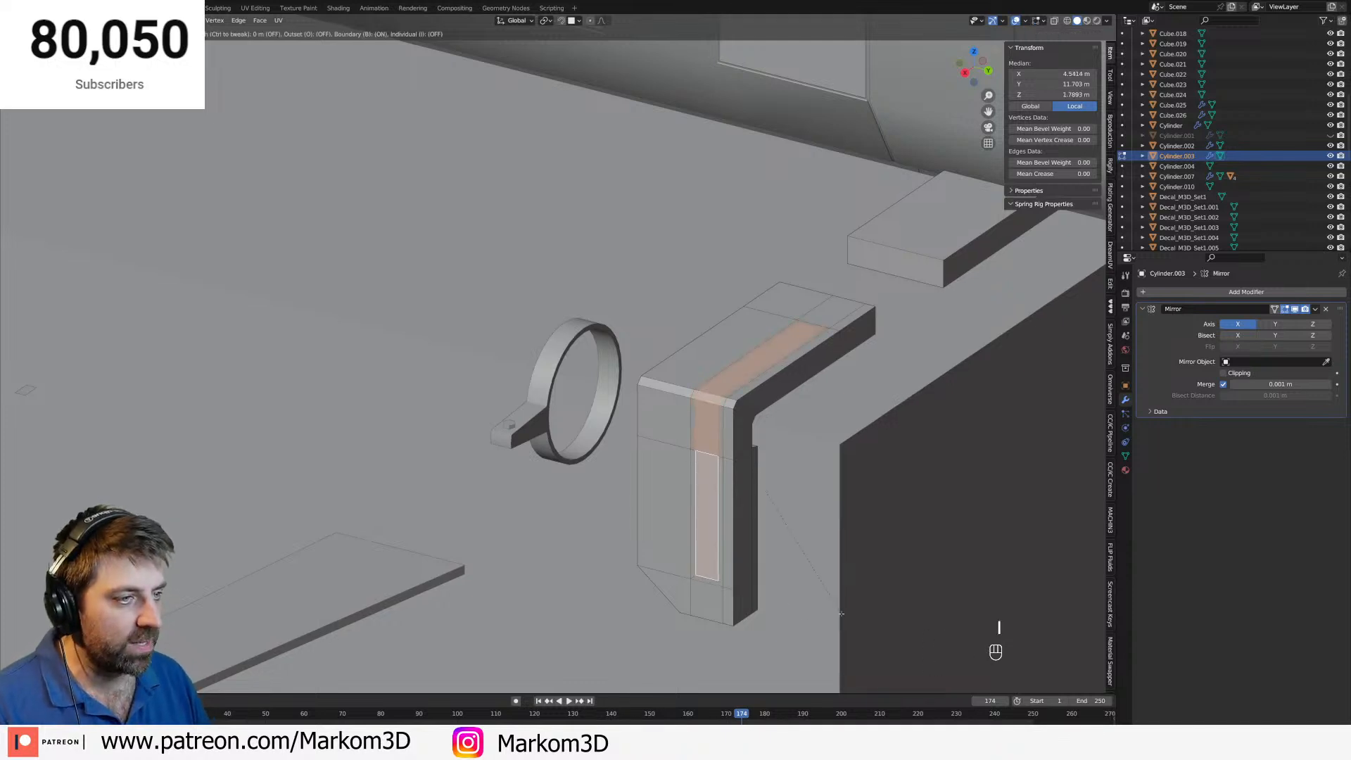
{"action": "left_click", "coordinate": [766, 533], "text": "shift"}
Extrude the inset strip slightly inward to form a shallow groove in the bracket.
{"action": "middle_click_drag", "start_coordinate": [766, 533], "coordinate": [752, 467]}
{"action": "key", "text": "e"}
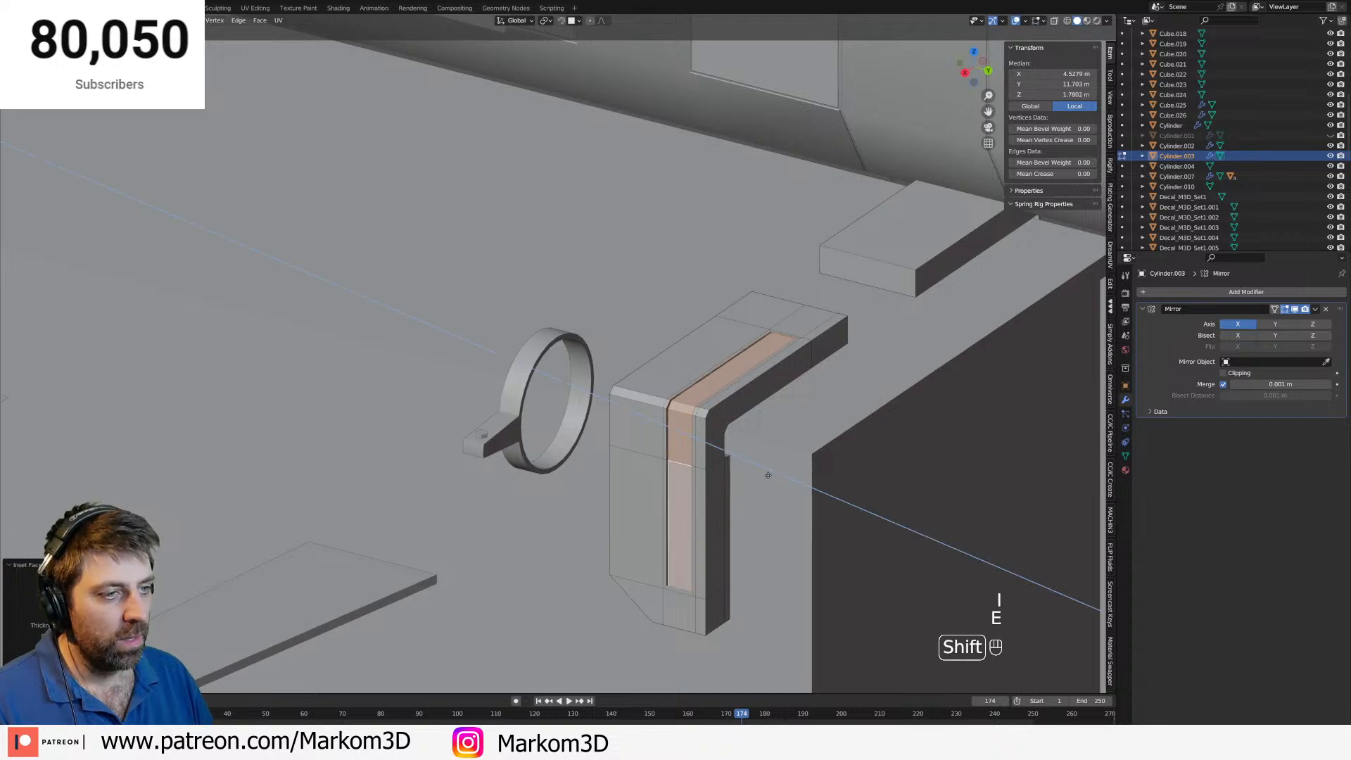
{"action": "left_click", "coordinate": [779, 479]}
Add a lengthwise loop cut close to the bracket's front edge and switch to face selection.
{"action": "key", "text": "ctrl+r"}
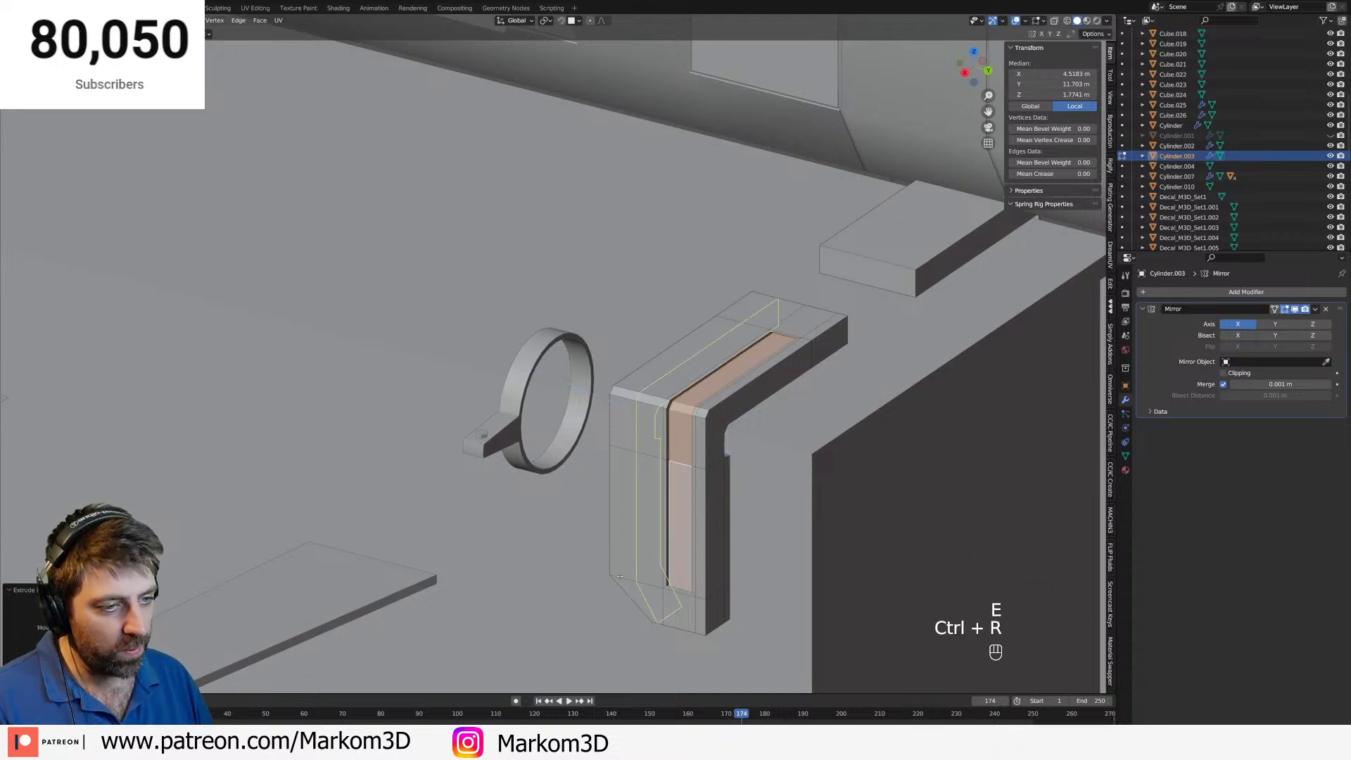
{"action": "left_click", "coordinate": [612, 491]}
{"action": "left_click", "coordinate": [603, 572]}
{"action": "key", "text": "3"}
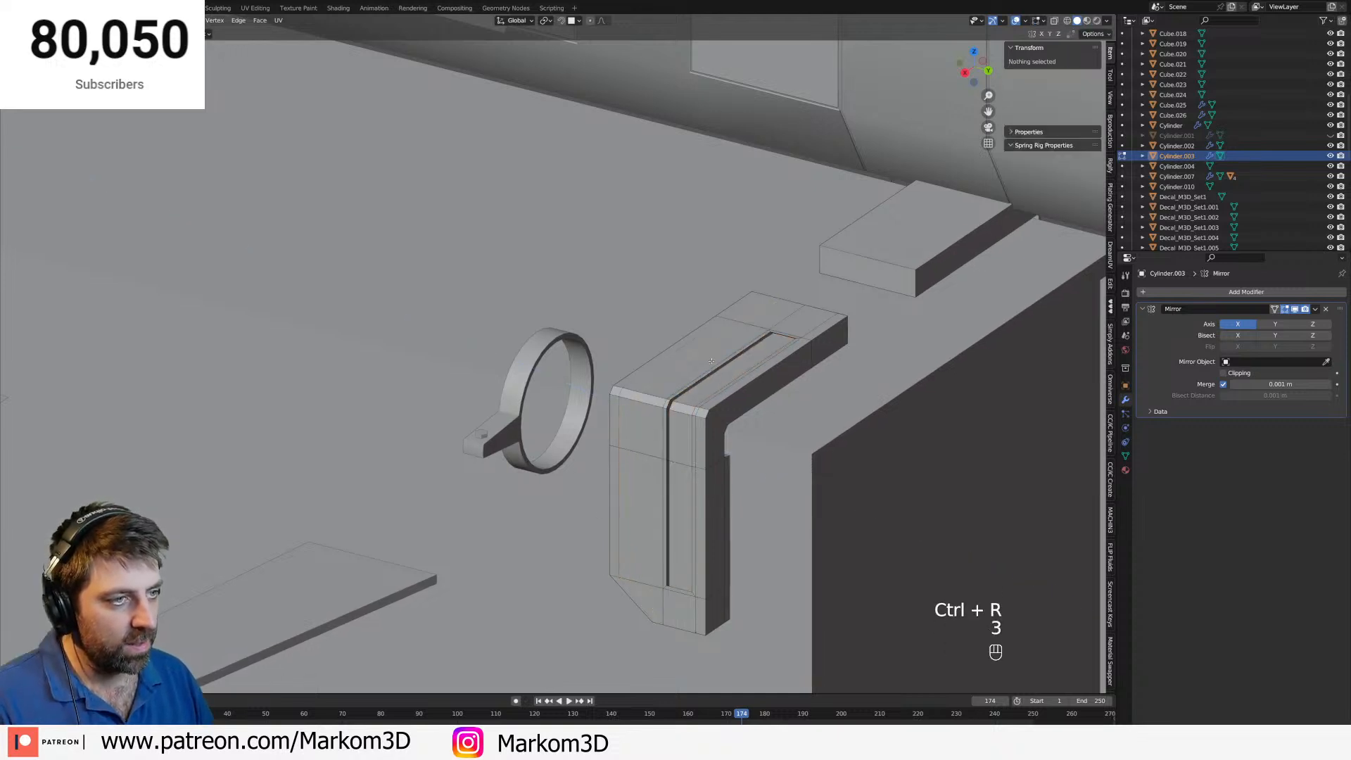
Inset the wider strip of faces beside the first groove across the arm, bend and leg, and extrude it slightly inward.
{"action": "left_click", "coordinate": [681, 366]}
{"action": "left_click", "coordinate": [646, 428], "text": "shift"}
{"action": "left_click", "coordinate": [646, 475], "text": "shift"}
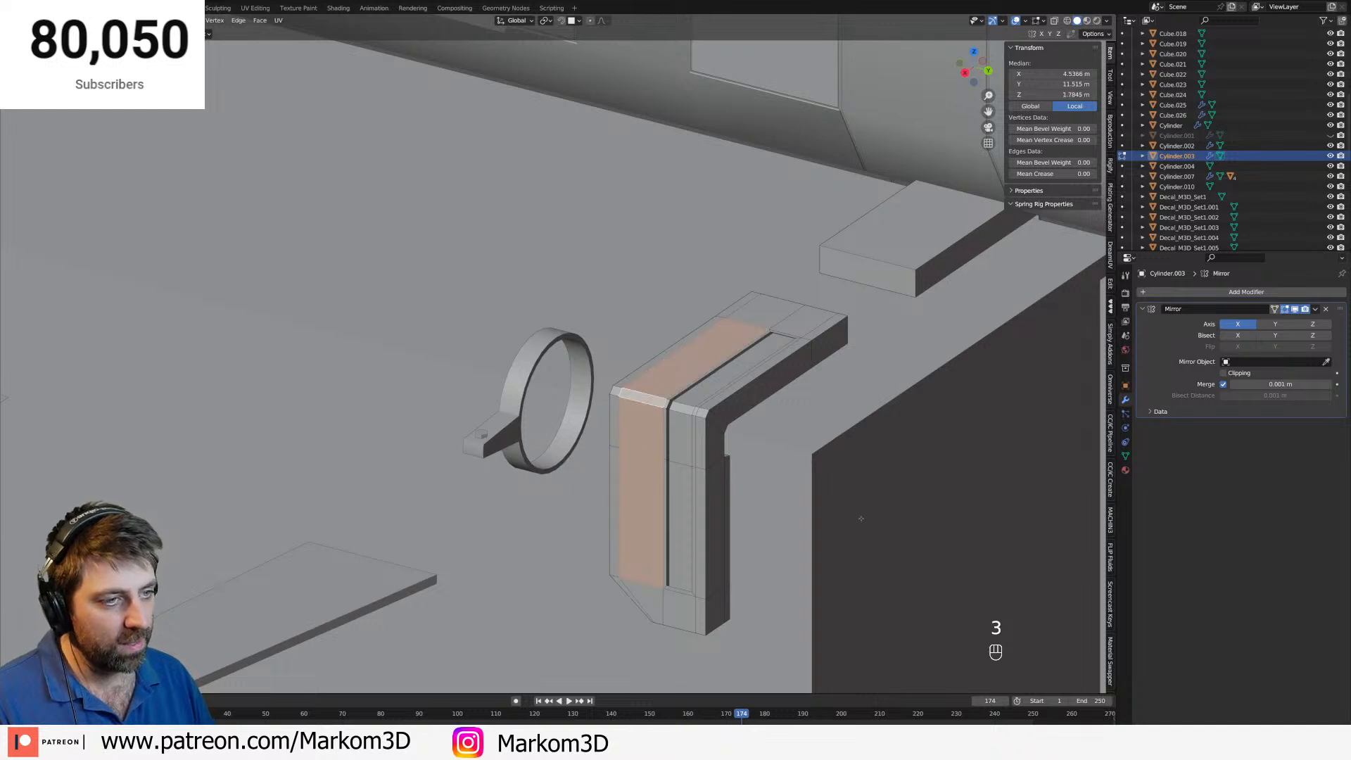
{"action": "middle_click_drag", "start_coordinate": [653, 401], "coordinate": [845, 509]}
{"action": "key", "text": "i"}
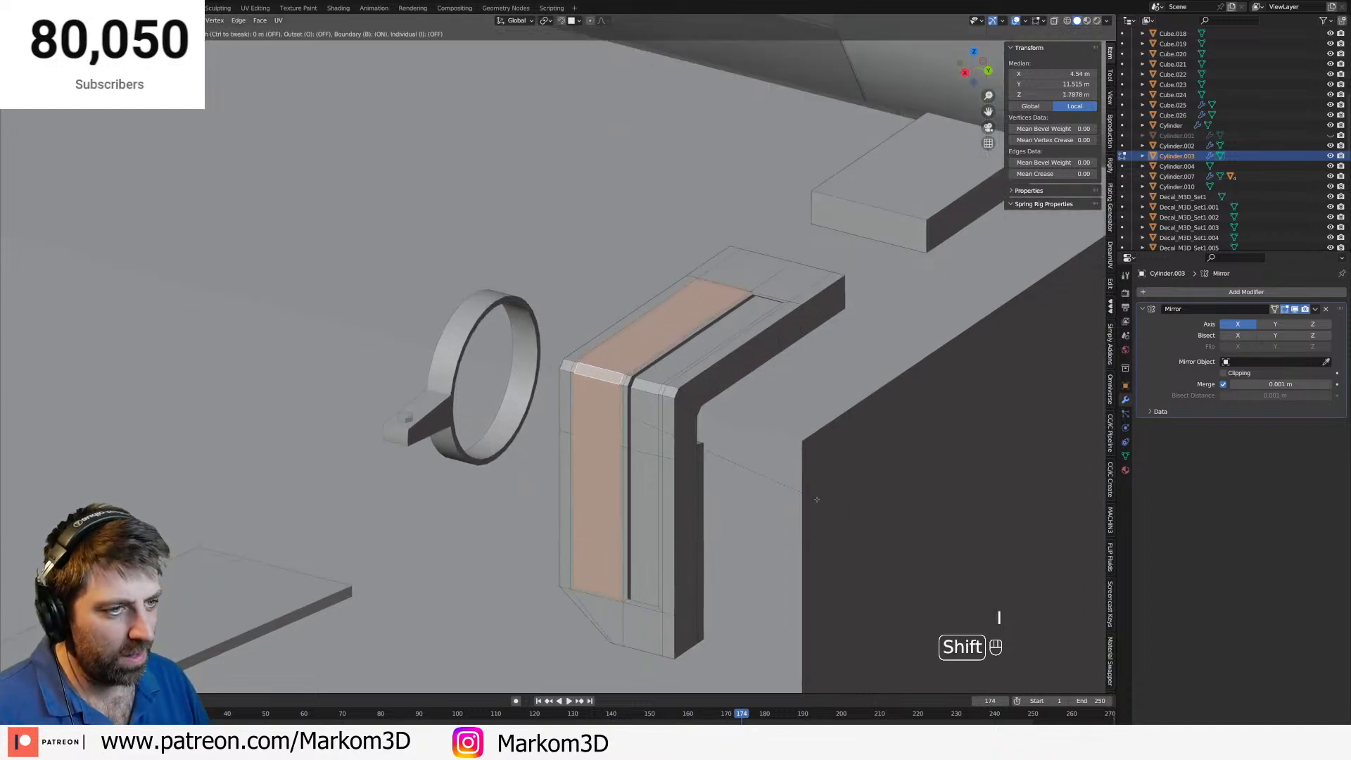
{"action": "left_click", "coordinate": [845, 510]}
{"action": "key", "text": "e"}
{"action": "left_click", "coordinate": [843, 518], "text": "shift"}
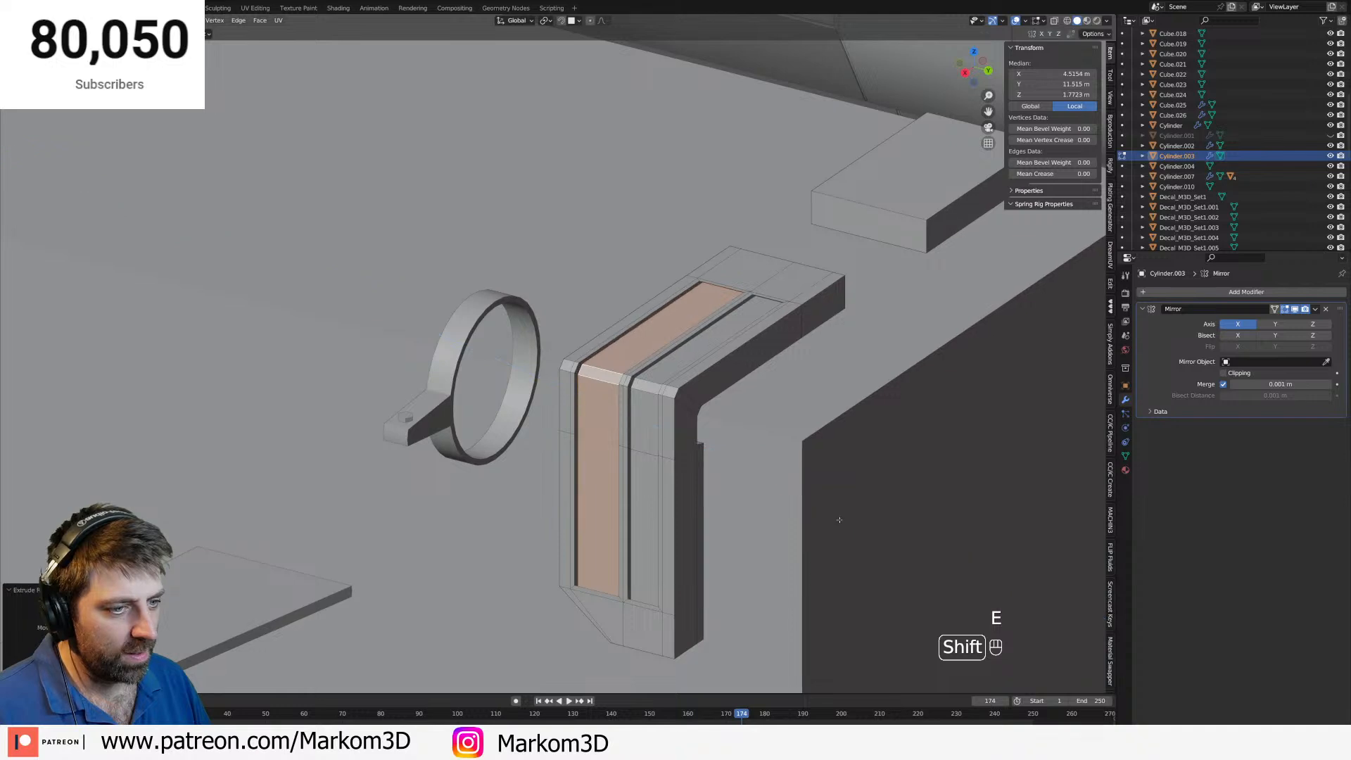
Select the two slanted groove end faces on the horizontal arm in wireframe and flatten them by scaling to 0 along X.
{"action": "middle_click_drag", "start_coordinate": [843, 519], "coordinate": [768, 560]}
{"action": "middle_click_drag", "start_coordinate": [402, 615], "coordinate": [632, 429], "text": "shift"}
{"action": "scroll", "coordinate": [632, 428], "scroll_direction": "up", "scroll_amount": 3}
{"action": "key", "text": "z"}
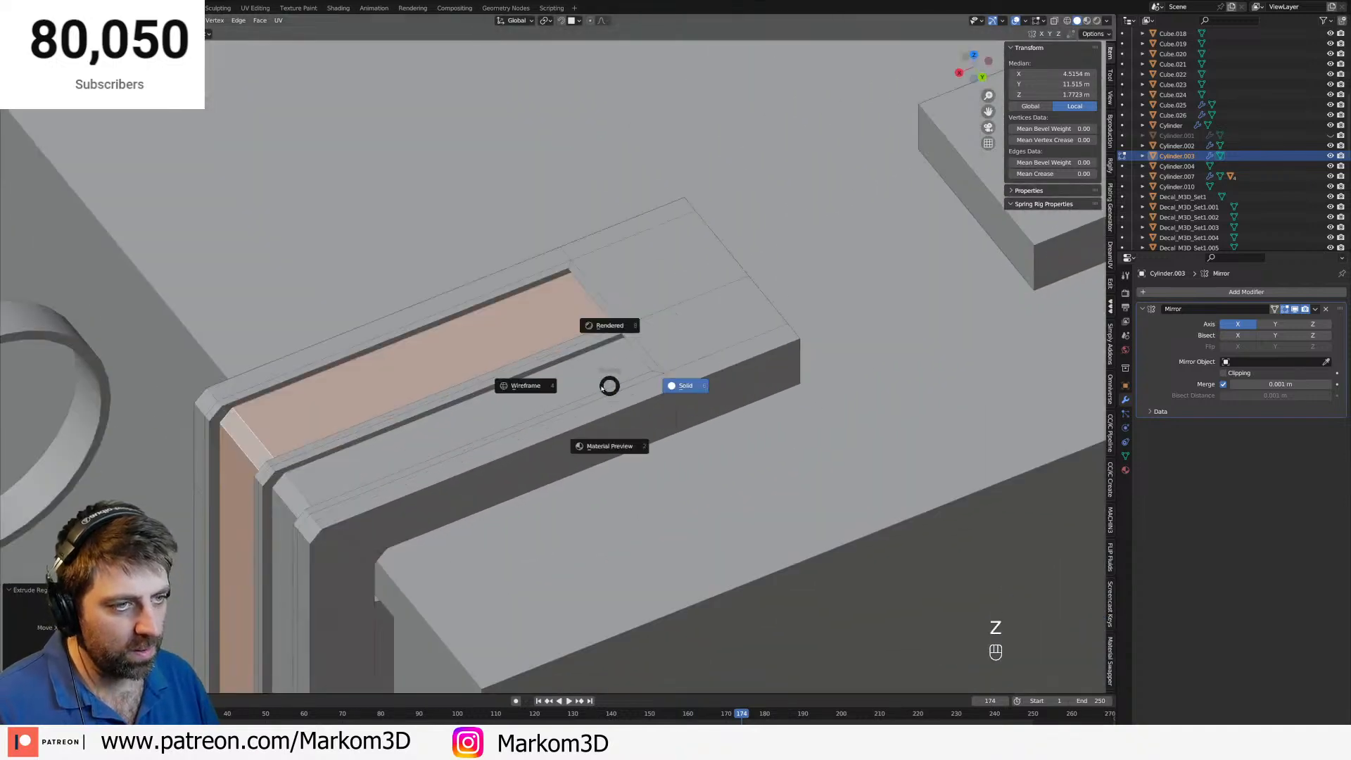
{"action": "left_click", "coordinate": [637, 365]}
{"action": "key", "text": "z"}
{"action": "left_click", "coordinate": [556, 356]}
{"action": "key", "text": "3"}
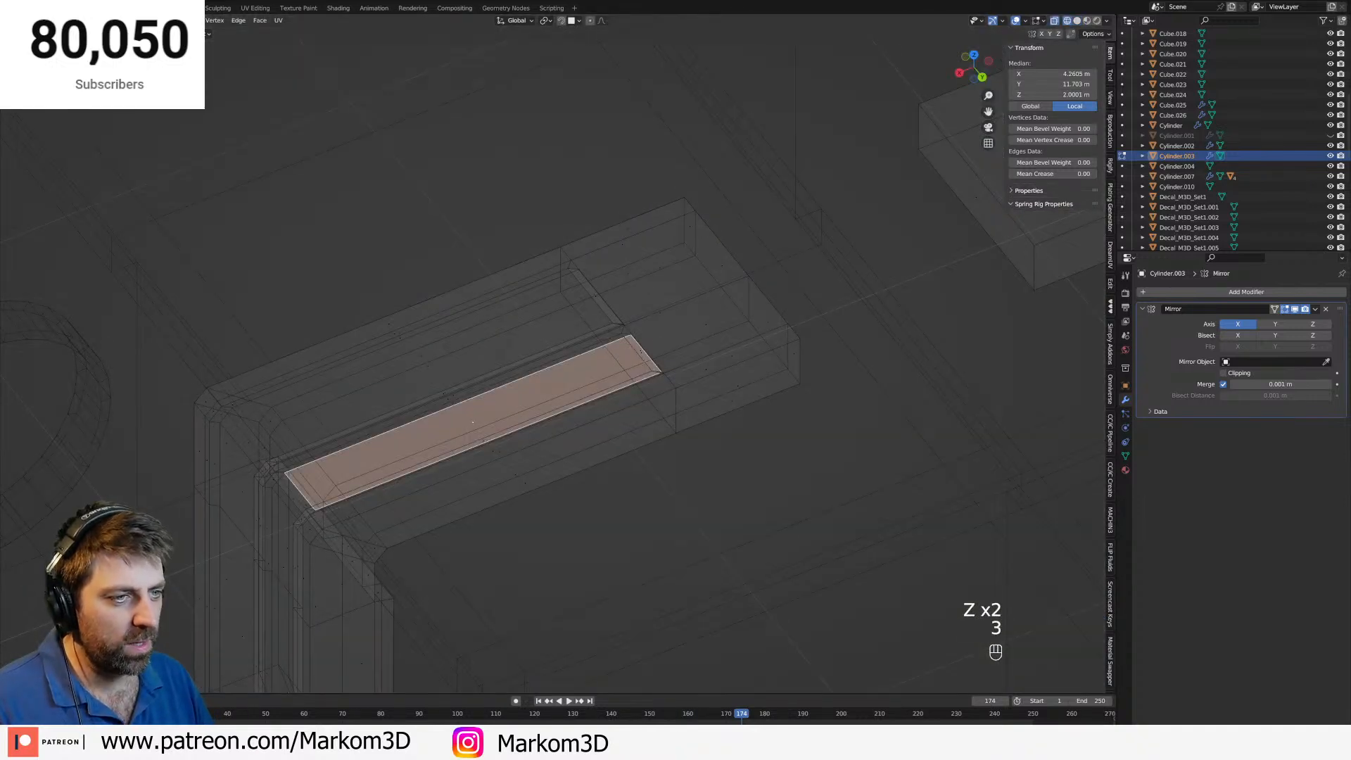
{"action": "left_click", "coordinate": [642, 352]}
{"action": "left_click", "coordinate": [595, 297], "text": "shift"}
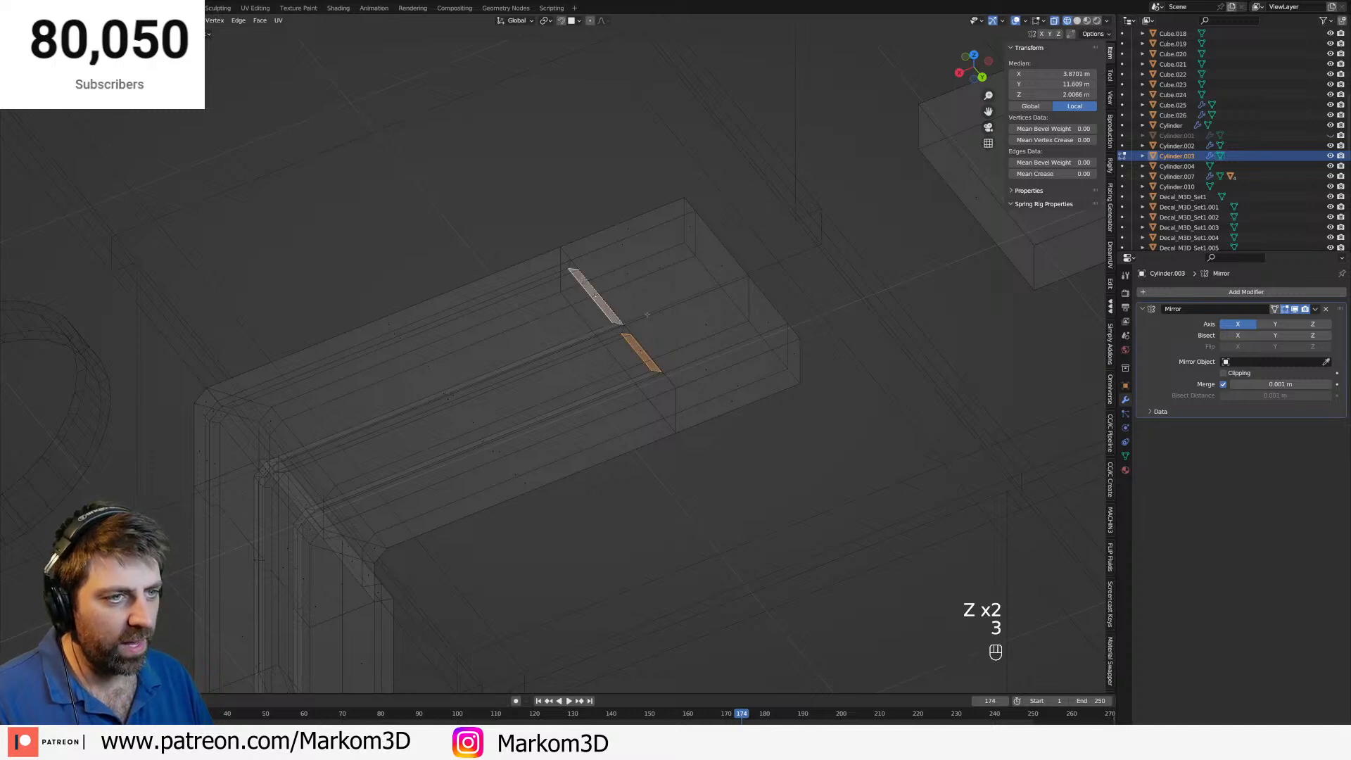
{"action": "key", "text": "KP_3"}
{"action": "key", "text": "KP_1"}
{"action": "scroll", "coordinate": [647, 315], "scroll_direction": "down", "scroll_amount": 5}
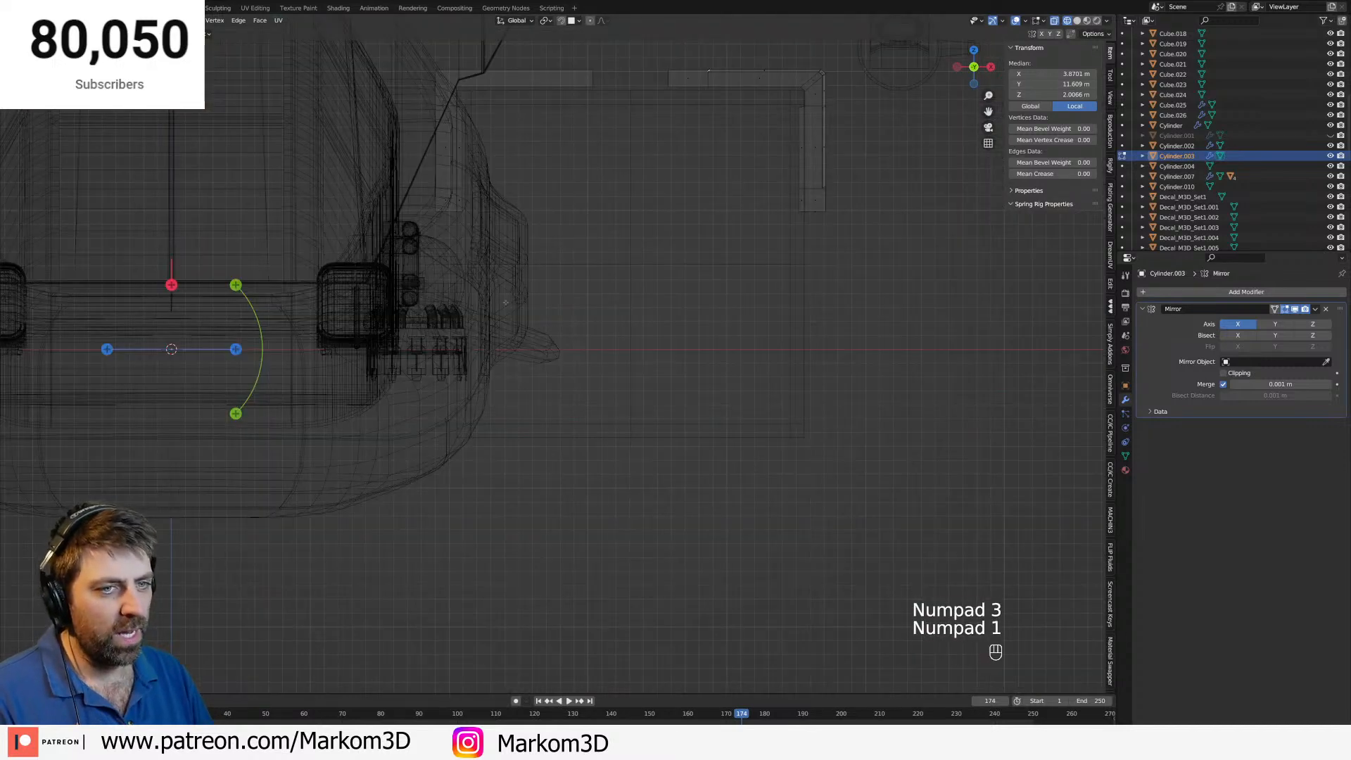
{"action": "key", "text": "KP_3"}
{"action": "key", "text": "KP_1"}
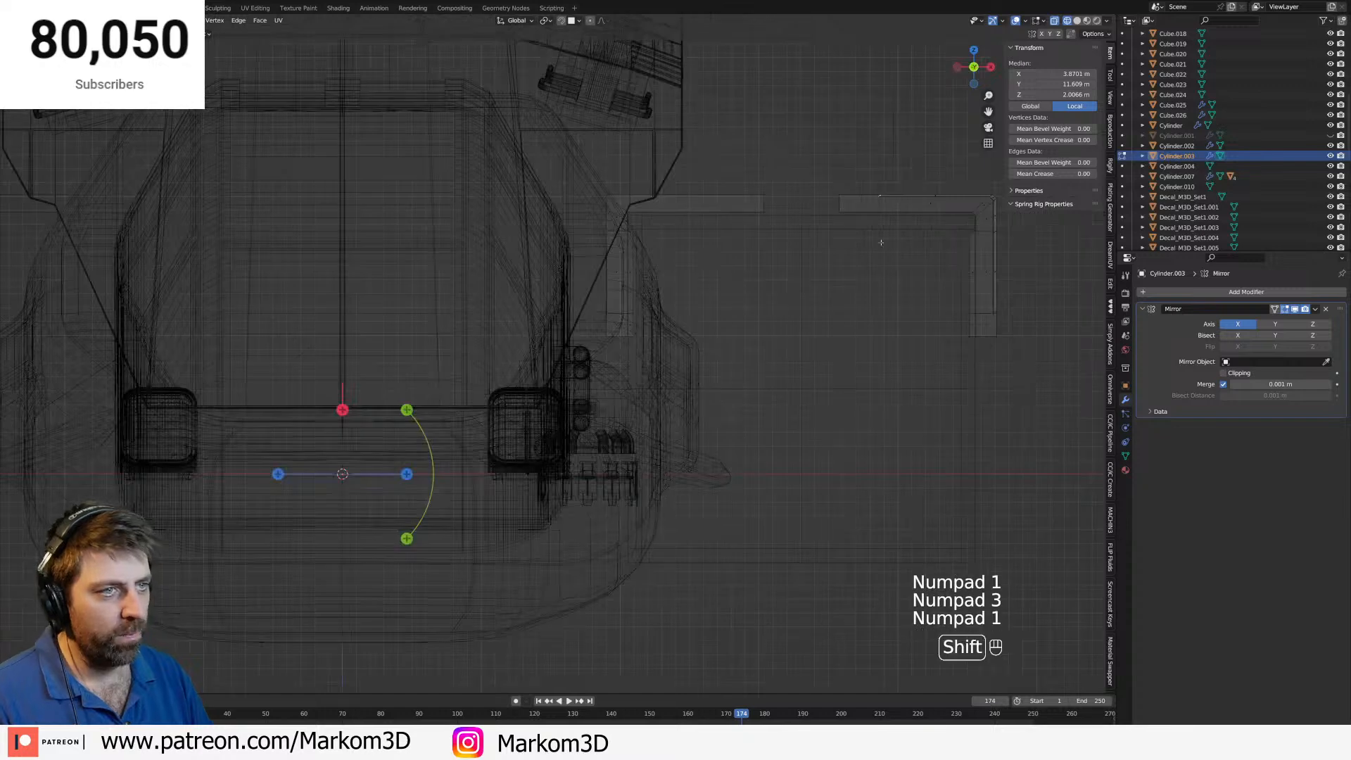
{"action": "middle_click_drag", "start_coordinate": [881, 241], "coordinate": [634, 377], "text": "shift"}
{"action": "scroll", "coordinate": [634, 377], "scroll_direction": "up", "scroll_amount": 6}
{"action": "key", "text": "KP_Decimal"}
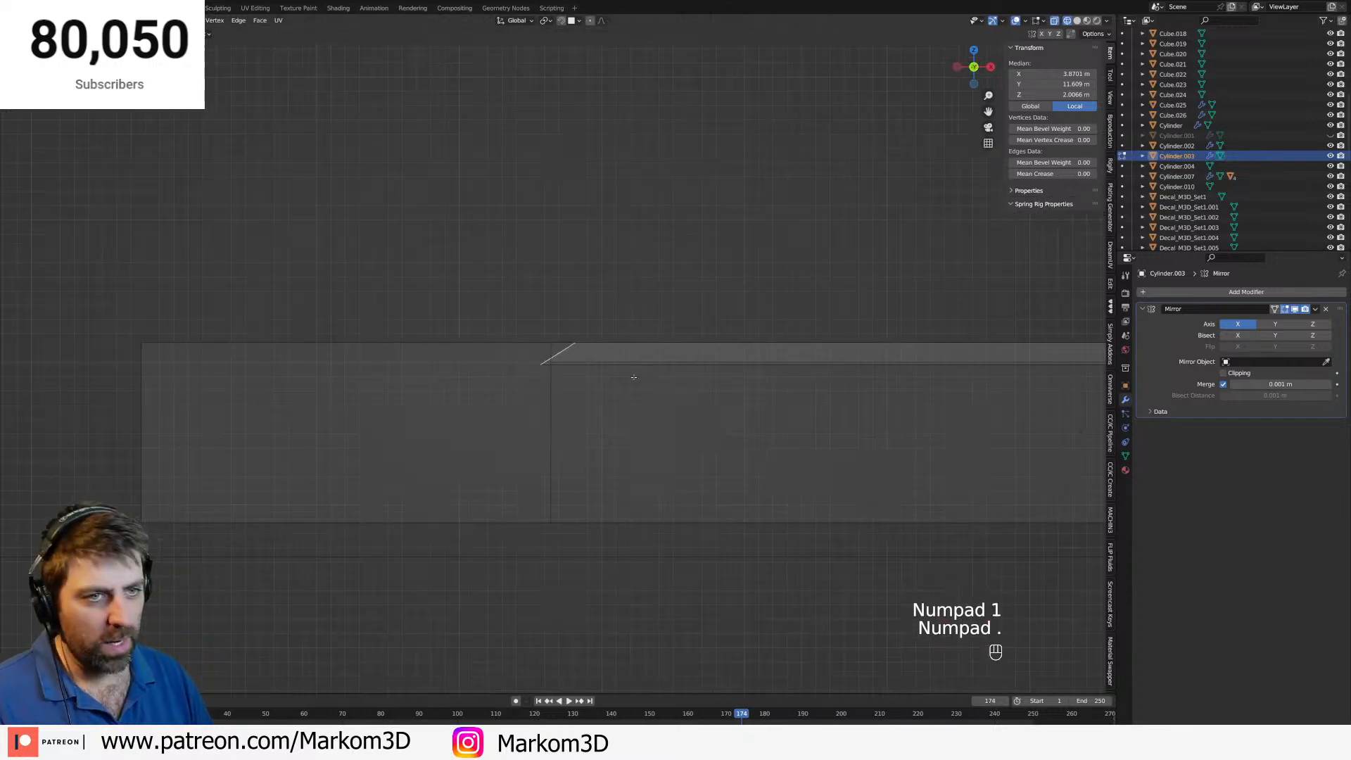
{"action": "key", "text": "s"}
{"action": "key", "text": "x"}
{"action": "key", "text": "KP_0"}
{"action": "key", "text": "KP_Enter"}
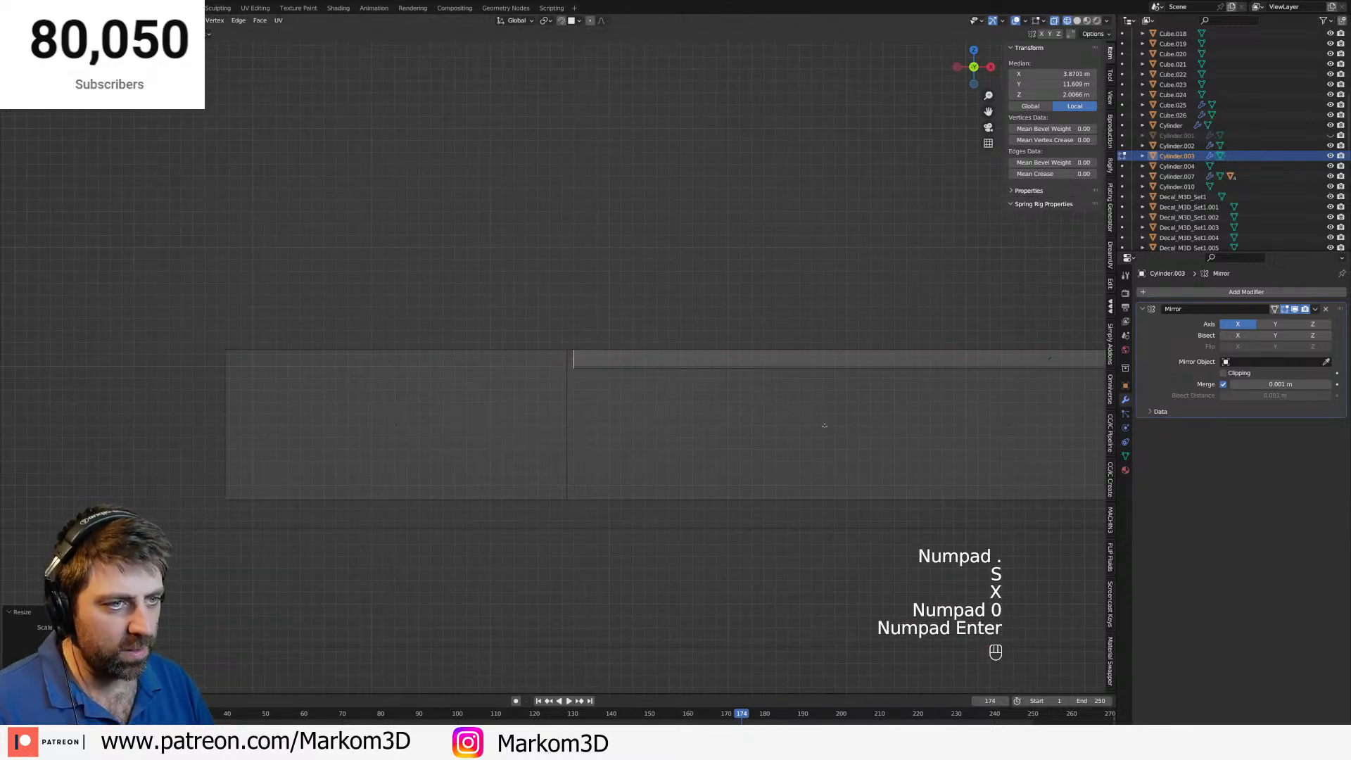
Shift the two flattened groove end faces on the horizontal arm slightly along X.
{"action": "key", "text": "g"}
{"action": "key", "text": "x"}
{"action": "left_click", "coordinate": [824, 429]}
Select the two slanted groove end faces near the foot of the vertical leg and scale them to 0 along Z.
{"action": "scroll", "coordinate": [809, 435], "scroll_direction": "down", "scroll_amount": 7}
{"action": "middle_click_drag", "start_coordinate": [803, 436], "coordinate": [957, 468], "text": "shift"}
{"action": "middle_click_drag", "start_coordinate": [998, 660], "coordinate": [672, 366], "text": "shift"}
{"action": "scroll", "coordinate": [680, 411], "scroll_direction": "up", "scroll_amount": 9}
{"action": "left_click", "coordinate": [569, 187]}
{"action": "left_click", "coordinate": [569, 187], "text": "shift"}
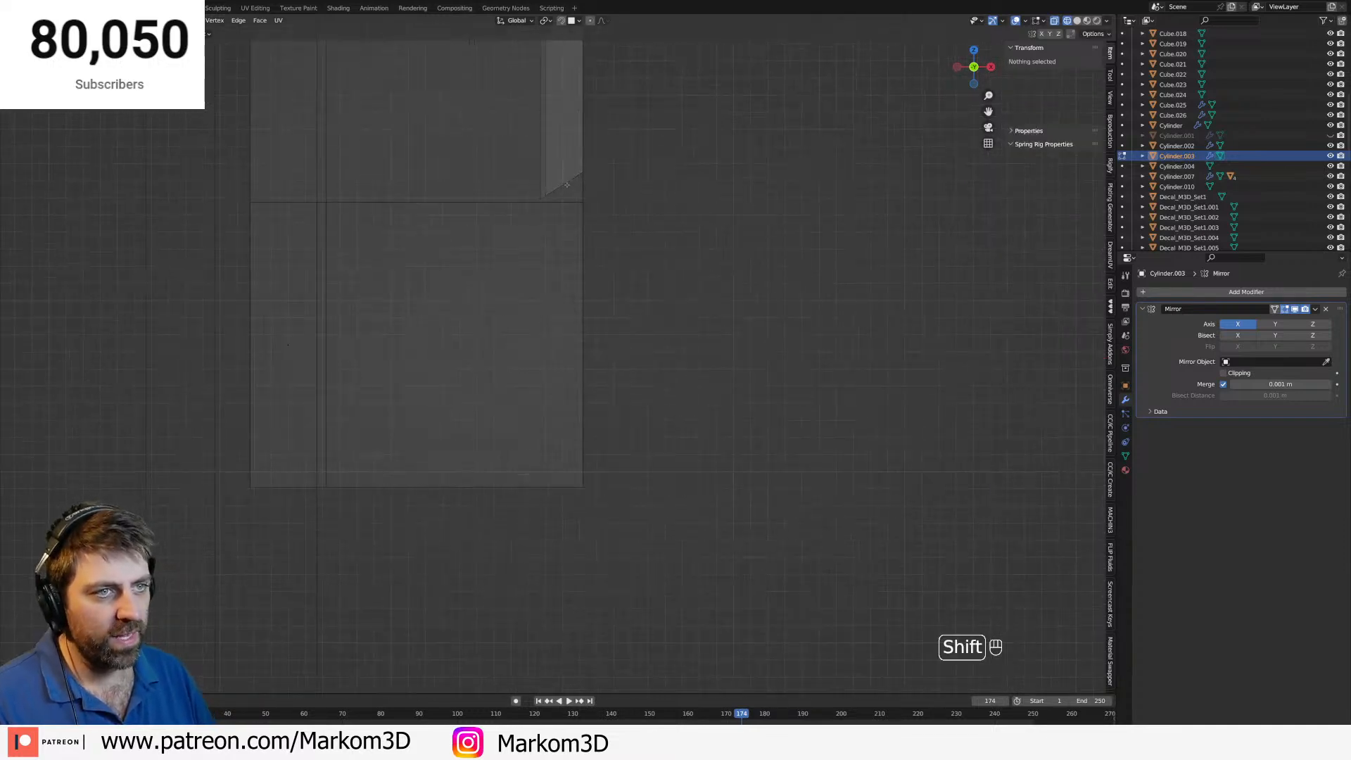
{"action": "key", "text": "z"}
{"action": "left_click", "coordinate": [562, 186]}
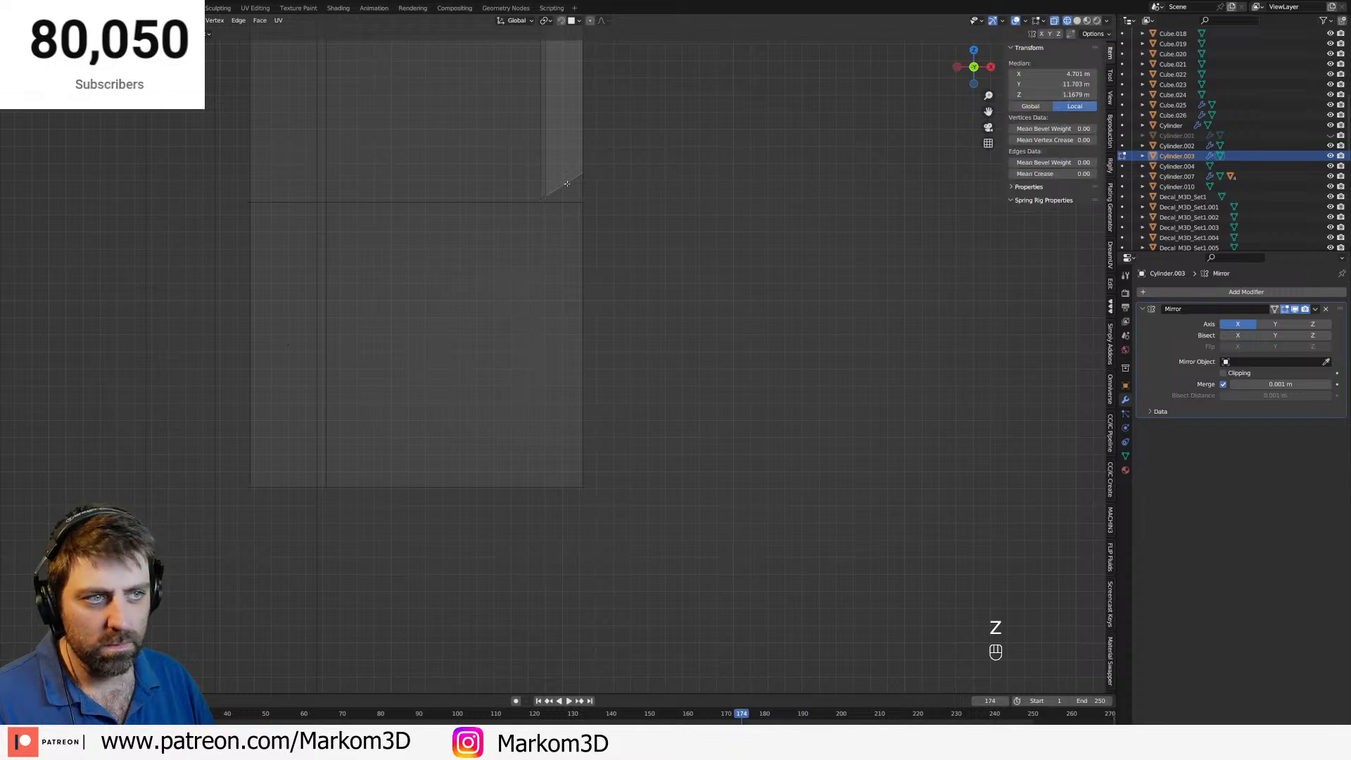
{"action": "left_click", "coordinate": [563, 185], "text": "shift"}
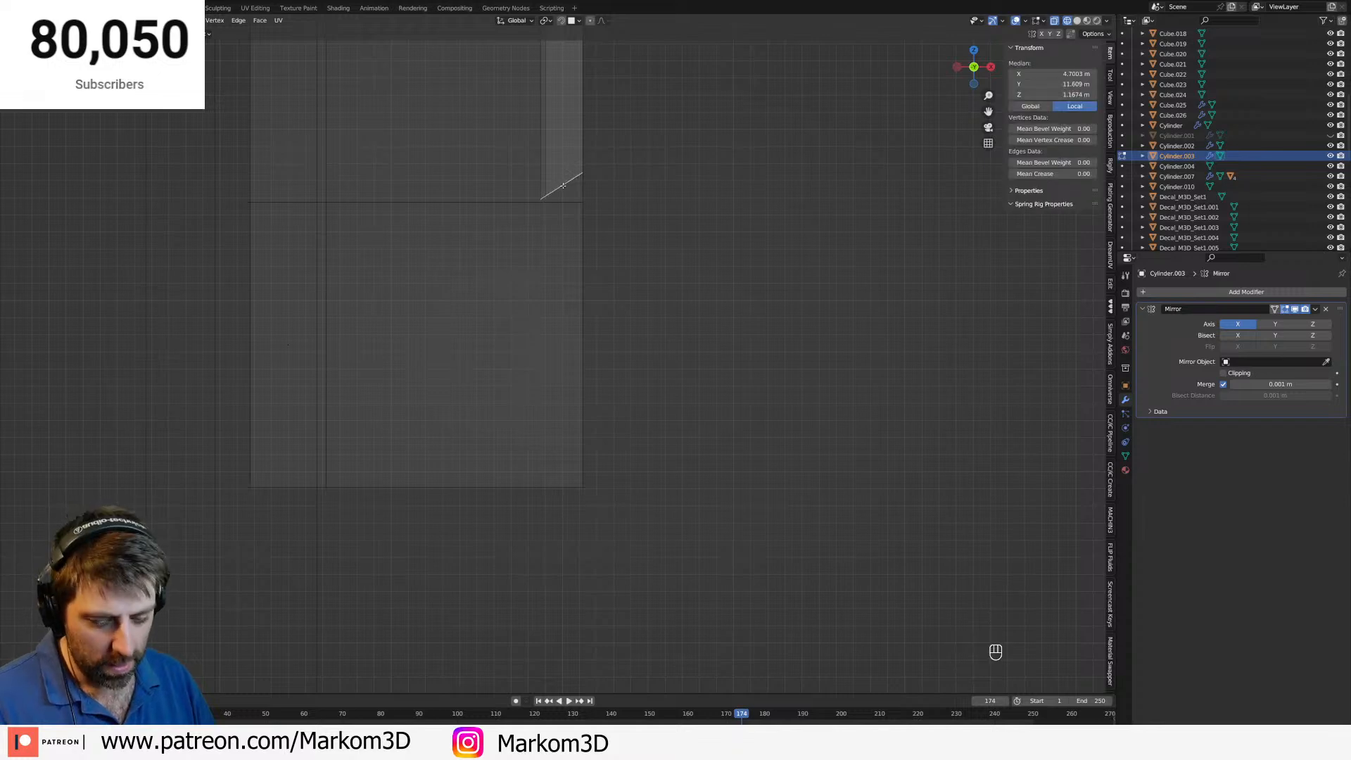
{"action": "key", "text": "s"}
{"action": "key", "text": "z"}
{"action": "key", "text": "KP_0"}
{"action": "key", "text": "KP_Enter"}
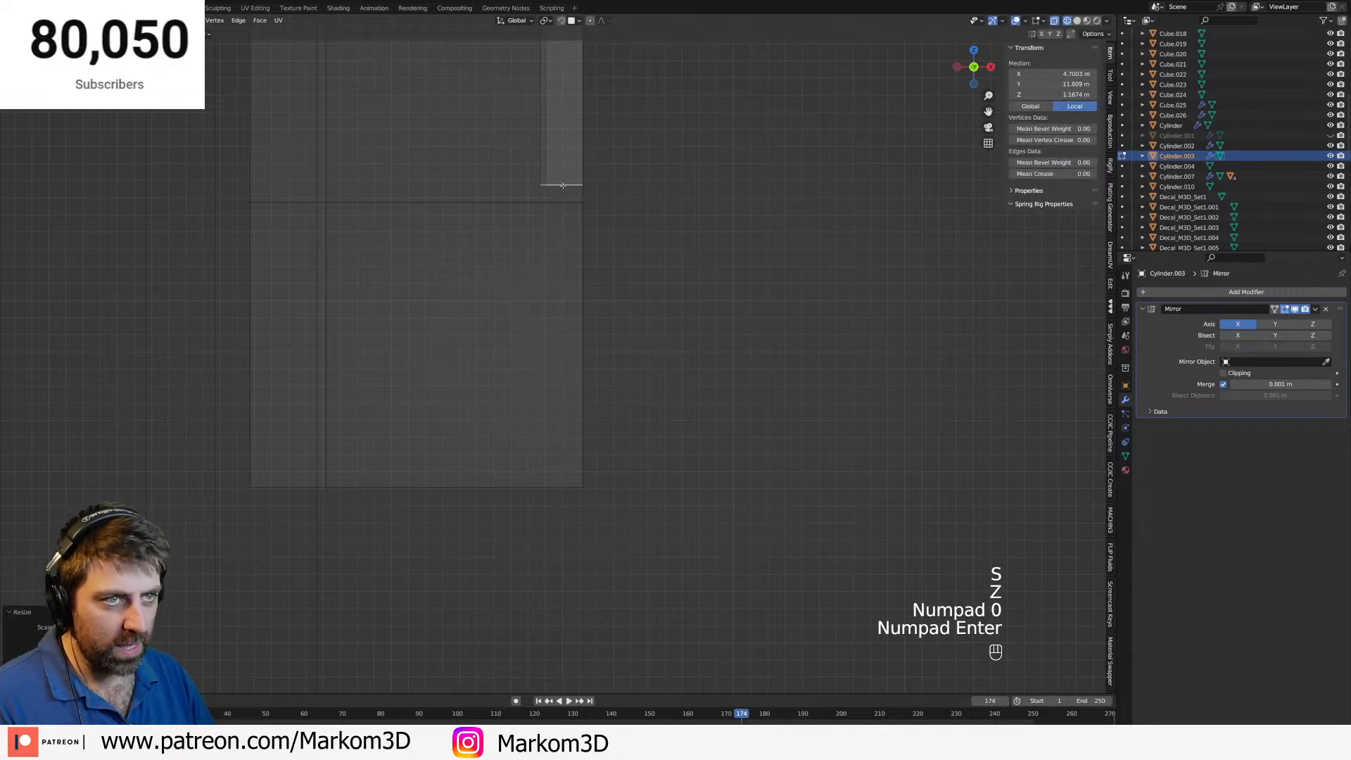
Move the flattened groove end faces on the vertical leg slightly upward along Z and return to solid shading.
{"action": "key", "text": "g"}
{"action": "key", "text": "z"}
{"action": "left_click", "coordinate": [564, 133]}
{"action": "key", "text": "z"}
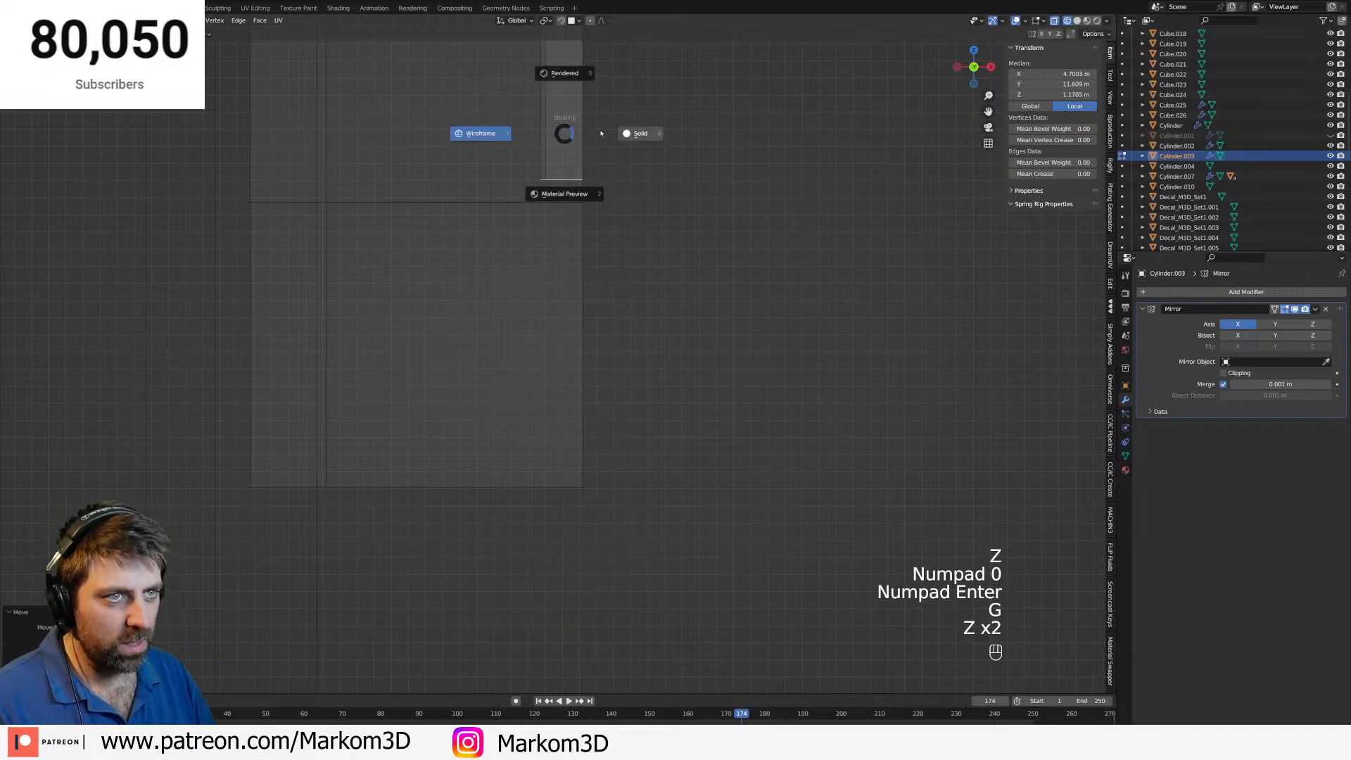
{"action": "left_click", "coordinate": [636, 133]}
Examine the grooved bracket and its fit on the box from several angles, in both object and edit mode.
{"action": "key", "text": "Tab"}
{"action": "mouse_move", "coordinate": [748, 268]}
{"action": "middle_mouse_down"}
{"action": "mouse_move", "coordinate": [591, 292]}
{"action": "mouse_move", "coordinate": [689, 310]}
{"action": "mouse_move", "coordinate": [730, 413]}
{"action": "middle_mouse_up"}
{"action": "scroll", "coordinate": [598, 292], "scroll_direction": "down", "scroll_amount": 5}
{"action": "left_click", "coordinate": [833, 392]}
{"action": "middle_click_drag", "start_coordinate": [715, 352], "coordinate": [647, 399]}
{"action": "scroll", "coordinate": [646, 399], "scroll_direction": "up", "scroll_amount": 3}
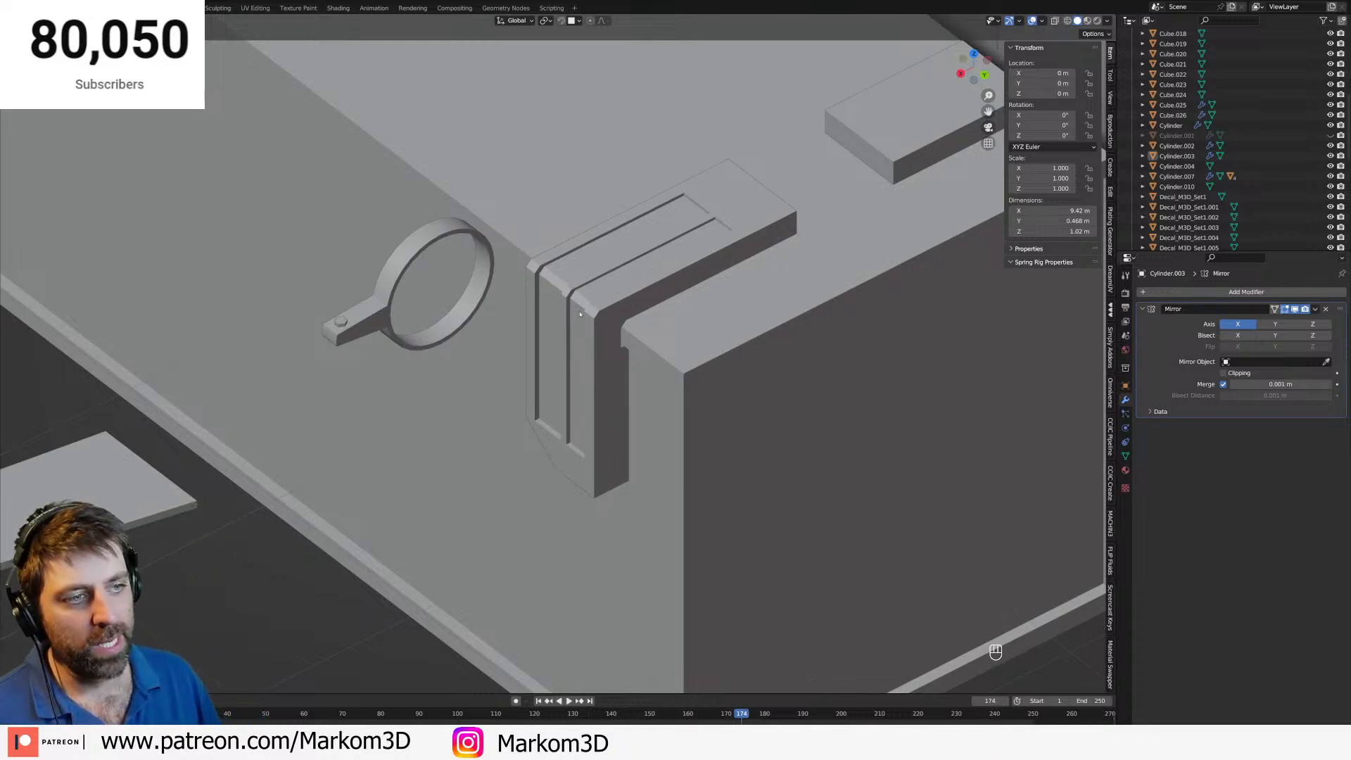
{"action": "scroll", "coordinate": [560, 316], "scroll_direction": "up", "scroll_amount": 3}
{"action": "key", "text": "Tab"}
{"action": "middle_click_drag", "start_coordinate": [571, 315], "coordinate": [667, 385]}
{"action": "key", "text": "Tab"}
{"action": "scroll", "coordinate": [668, 385], "scroll_direction": "down", "scroll_amount": 4}
{"action": "key", "text": "Tab"}
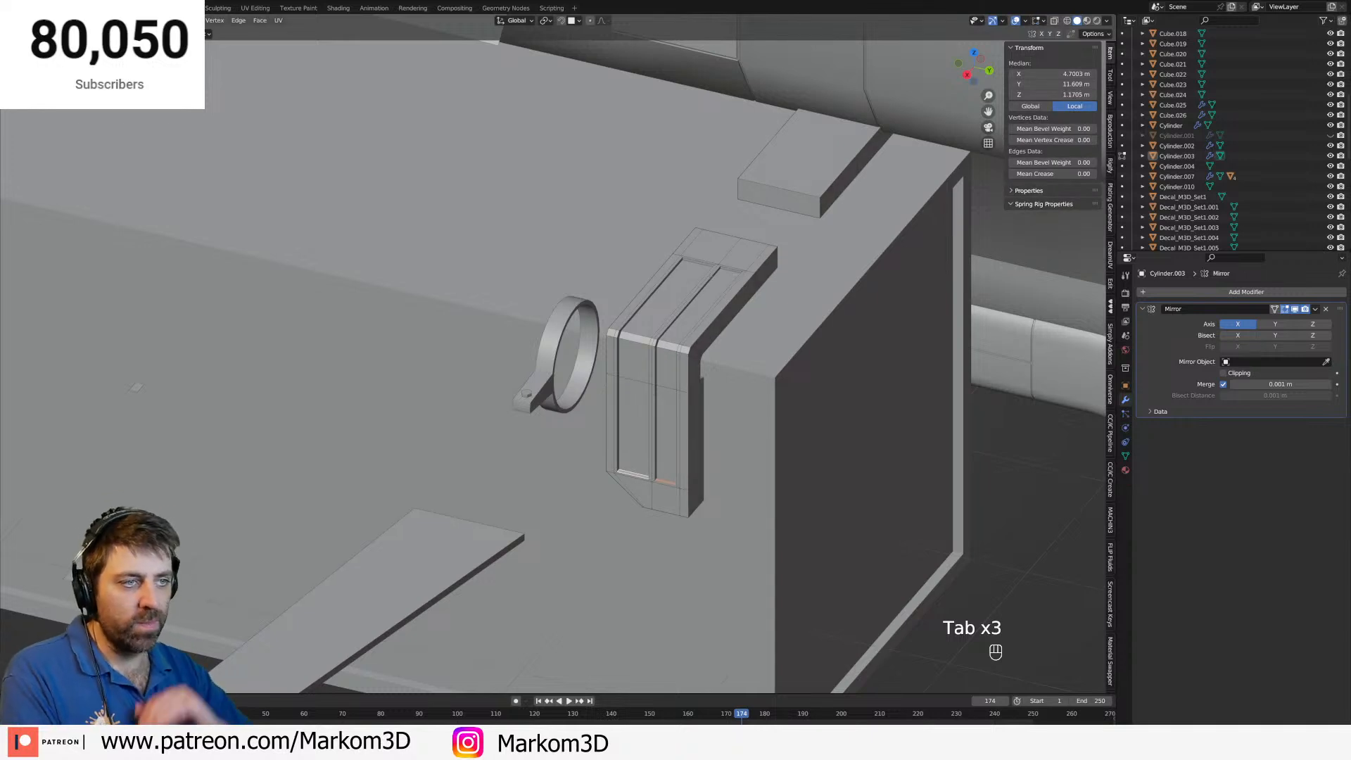
{"action": "middle_click_drag", "start_coordinate": [710, 275], "coordinate": [710, 417]}
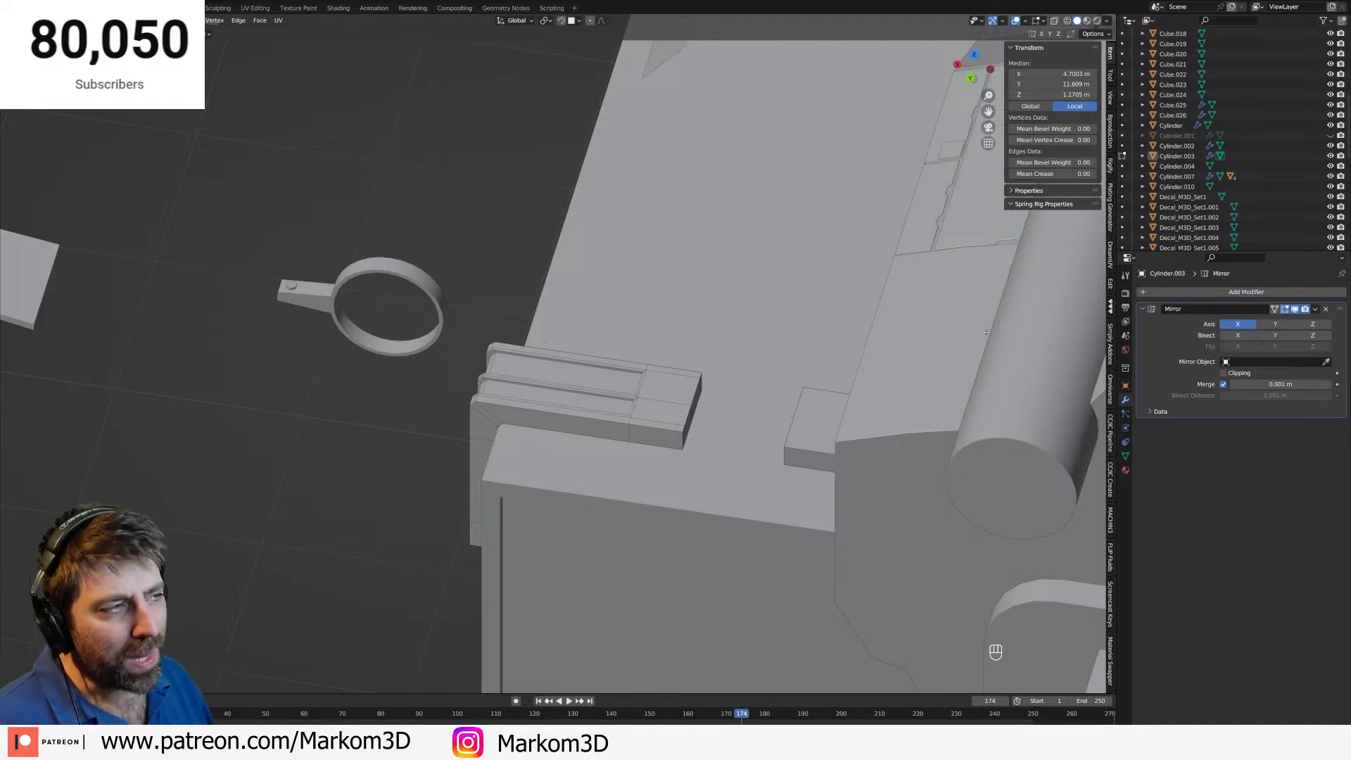
{"action": "middle_click_drag", "start_coordinate": [775, 318], "coordinate": [591, 343]}
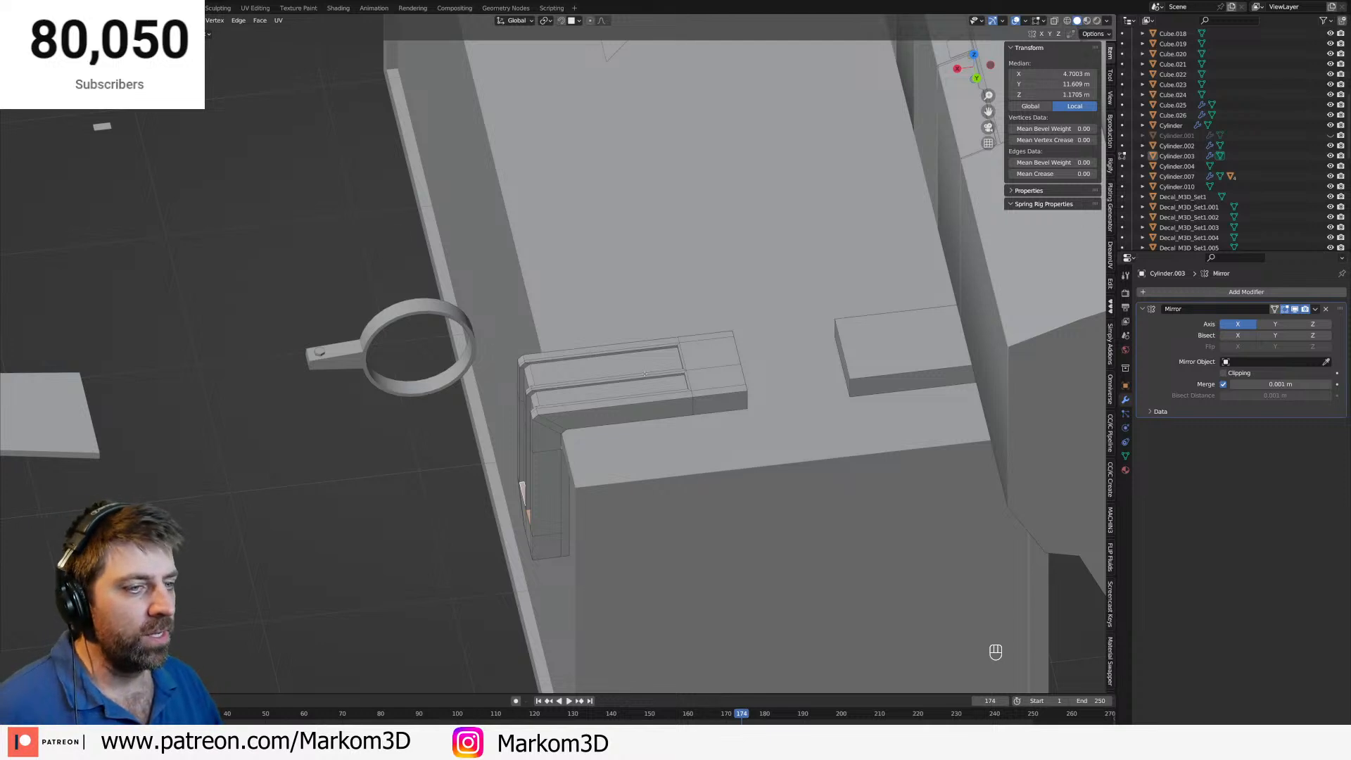
{"action": "middle_click_drag", "start_coordinate": [645, 373], "coordinate": [720, 364]}
{"action": "scroll", "coordinate": [720, 364], "scroll_direction": "up", "scroll_amount": 2}
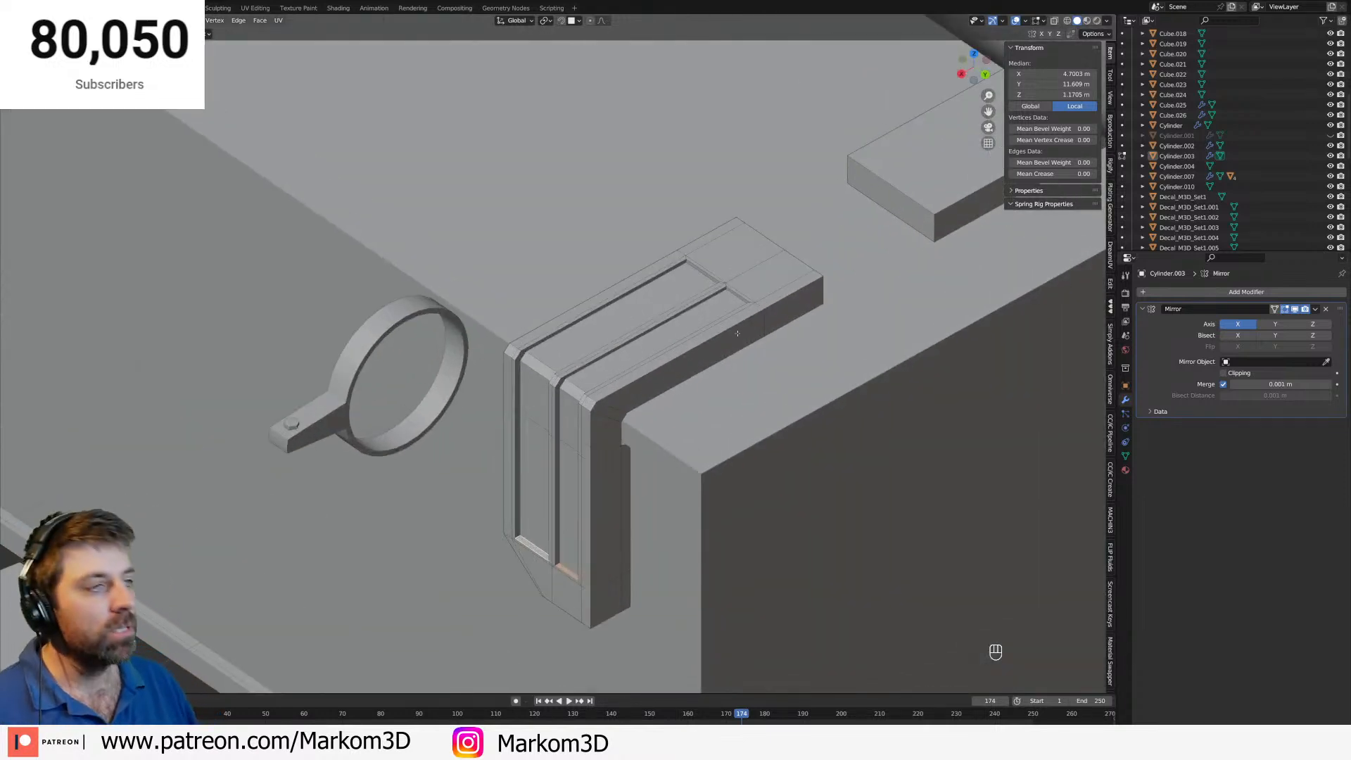
{"action": "middle_click_drag", "start_coordinate": [738, 333], "coordinate": [711, 285], "text": "shift"}
{"action": "key", "text": "Tab"}
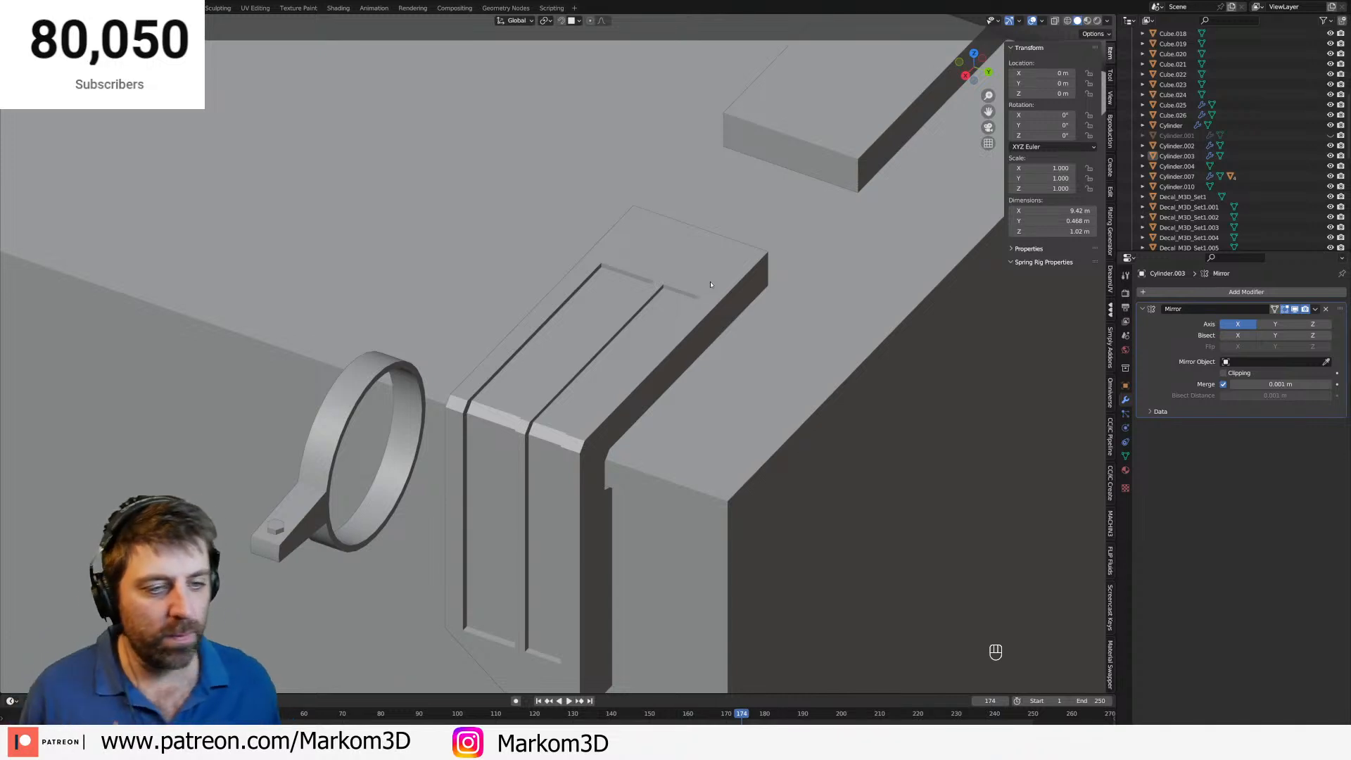
{"action": "middle_click_drag", "start_coordinate": [711, 284], "coordinate": [646, 290]}
{"action": "key", "text": "Tab"}
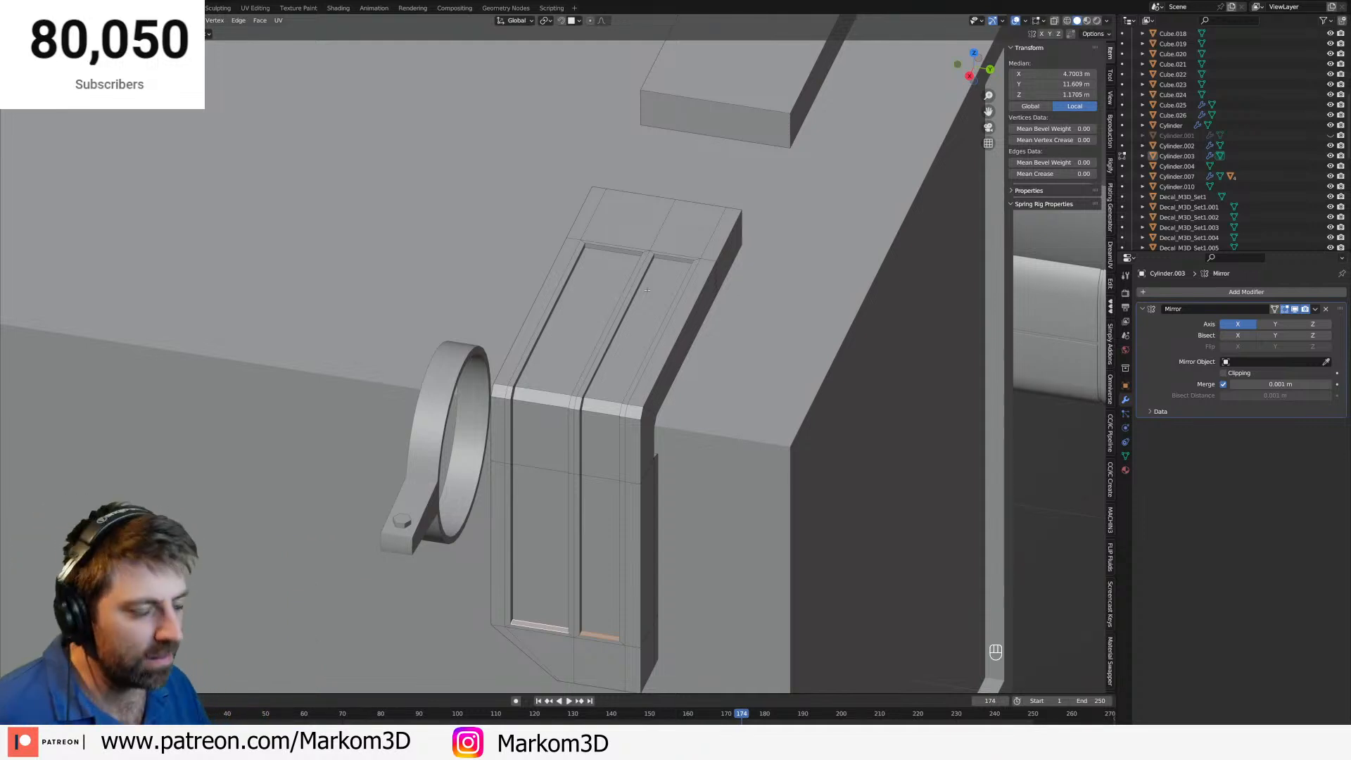
{"action": "scroll", "coordinate": [702, 237], "scroll_direction": "down", "scroll_amount": 4}
{"action": "key", "text": "Tab"}
{"action": "scroll", "coordinate": [688, 246], "scroll_direction": "up", "scroll_amount": 2}
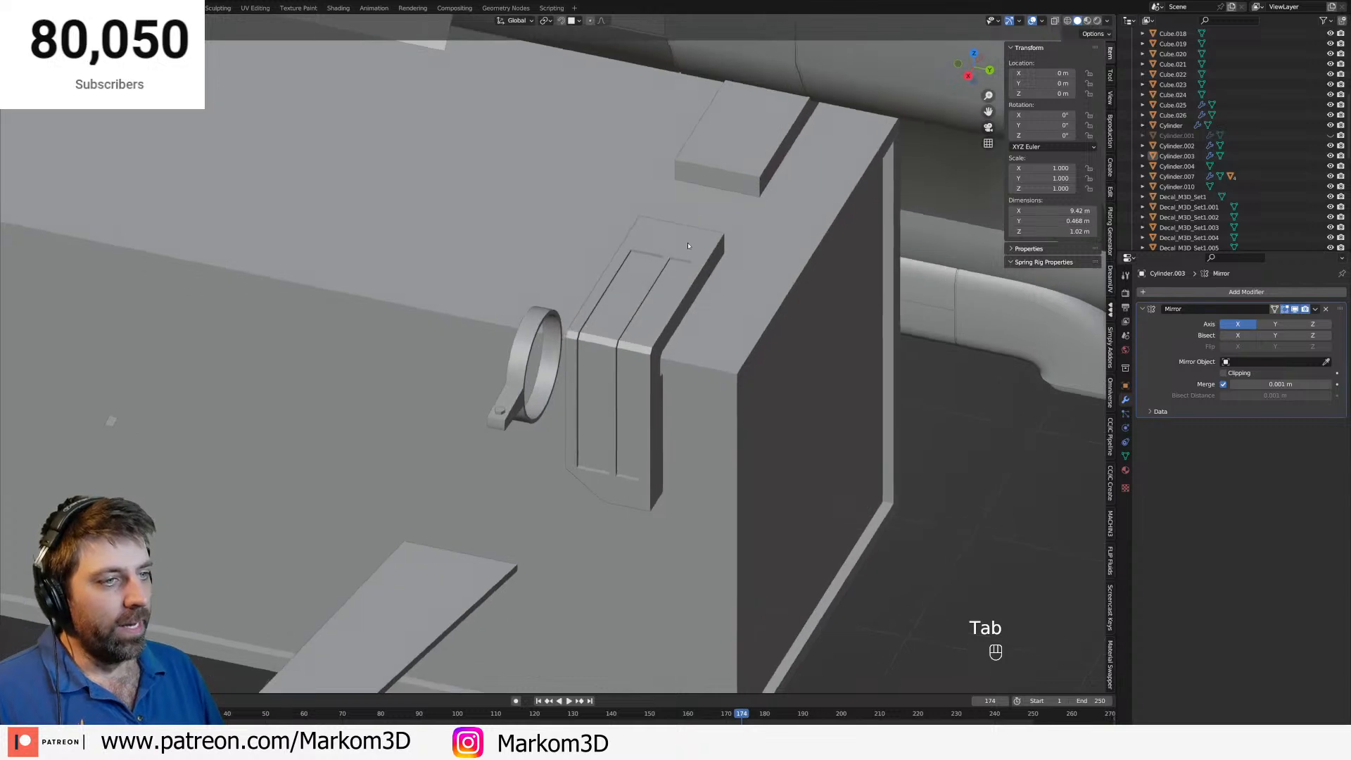
{"action": "middle_click_drag", "start_coordinate": [688, 246], "coordinate": [689, 284]}
{"action": "scroll", "coordinate": [690, 283], "scroll_direction": "up", "scroll_amount": 2}
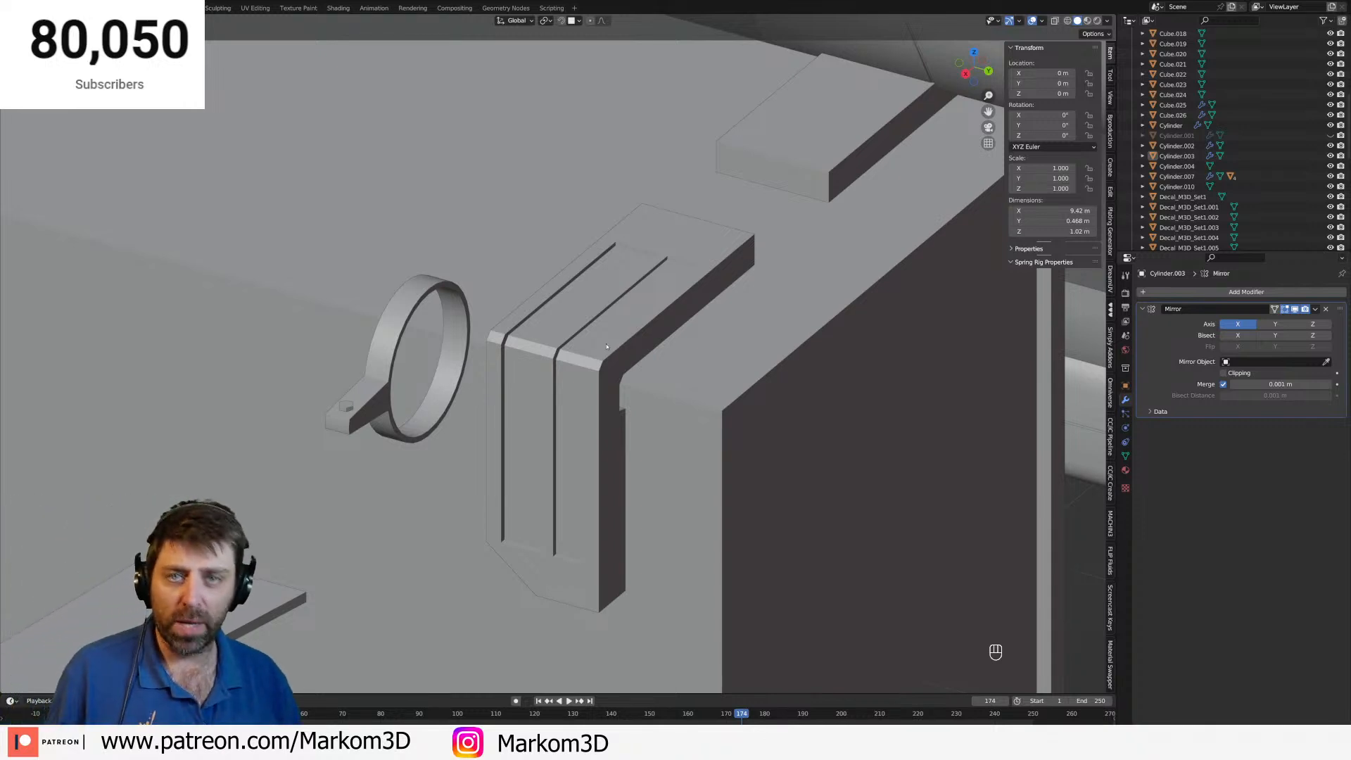
{"action": "middle_click_drag", "start_coordinate": [498, 402], "coordinate": [344, 356]}
{"action": "key", "text": "Tab"}
{"action": "key", "text": "Tab"}
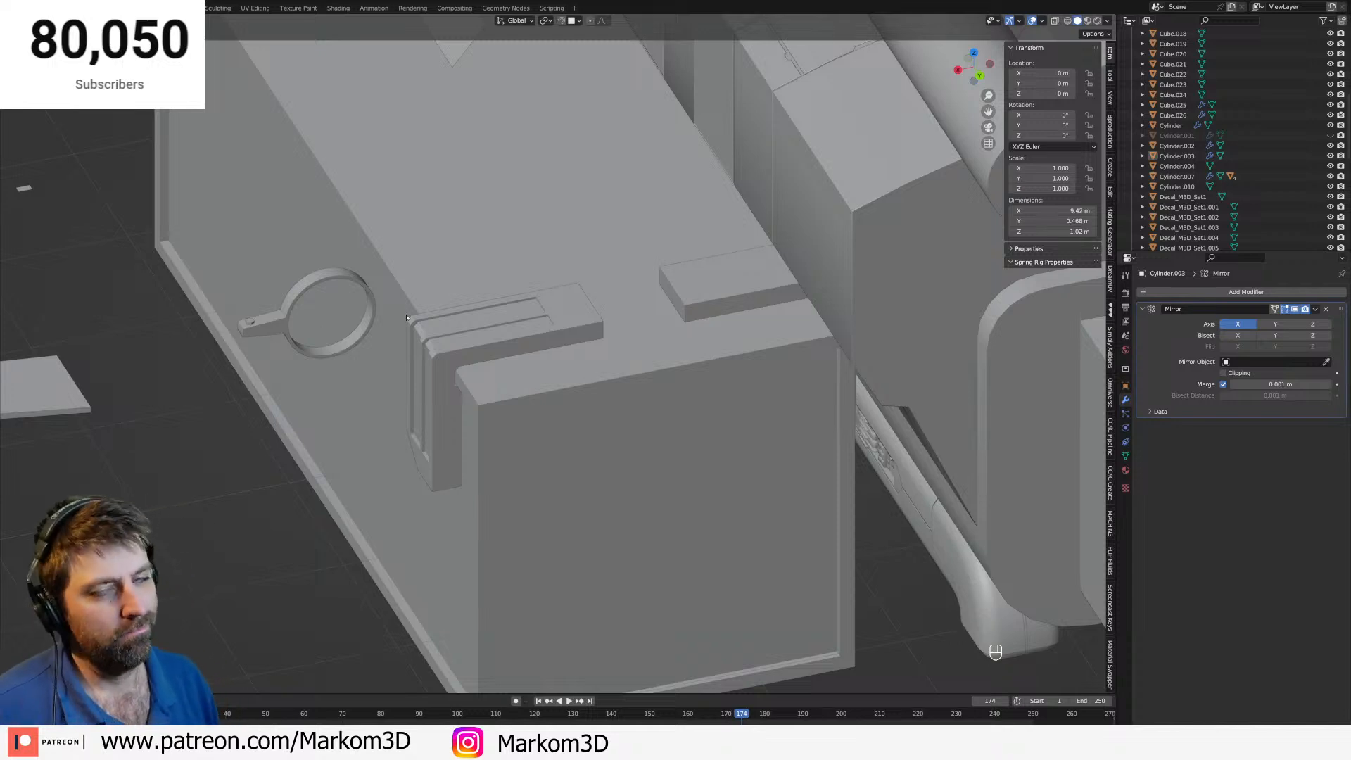
{"action": "middle_click_drag", "start_coordinate": [406, 318], "coordinate": [541, 296]}
{"action": "scroll", "coordinate": [582, 306], "scroll_direction": "up", "scroll_amount": 1}
{"action": "left_click", "coordinate": [584, 307]}
{"action": "key", "text": "Tab"}
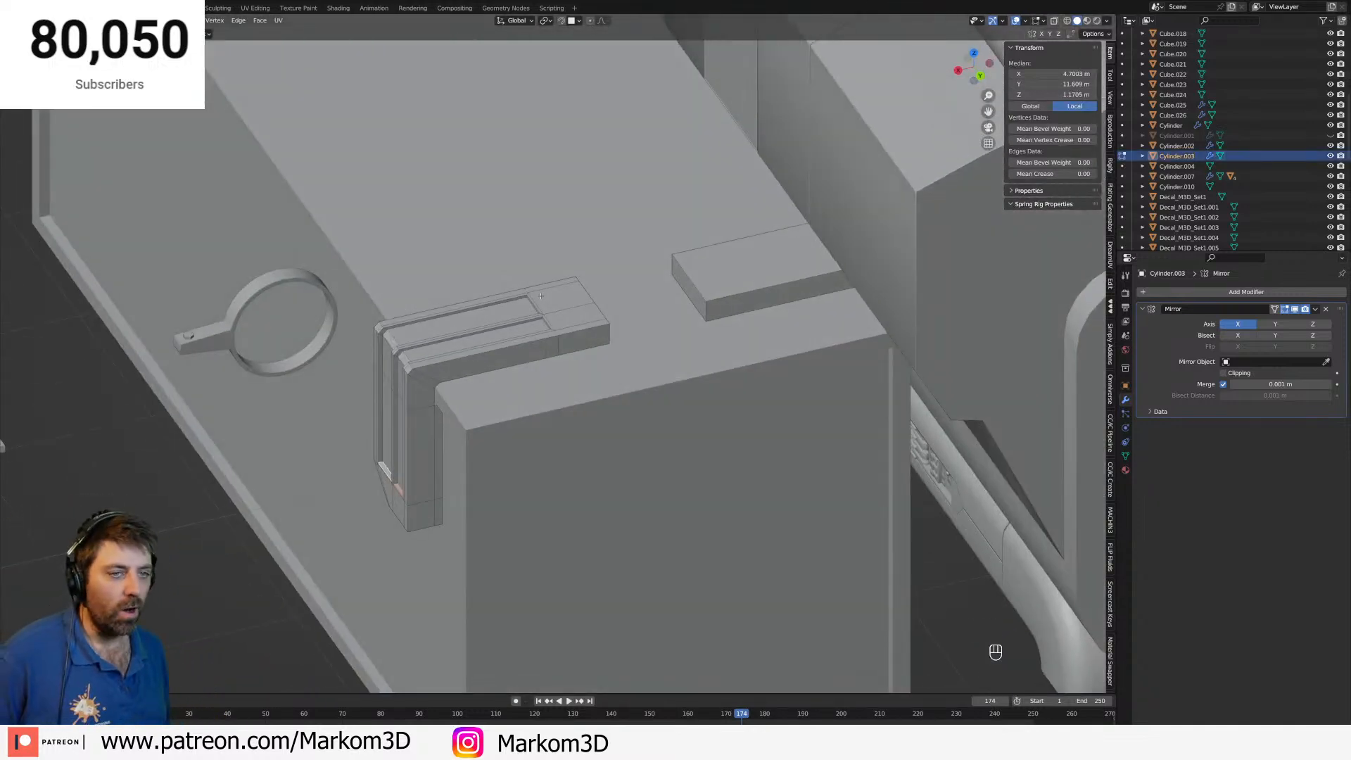
{"action": "middle_click_drag", "start_coordinate": [548, 374], "coordinate": [547, 331]}
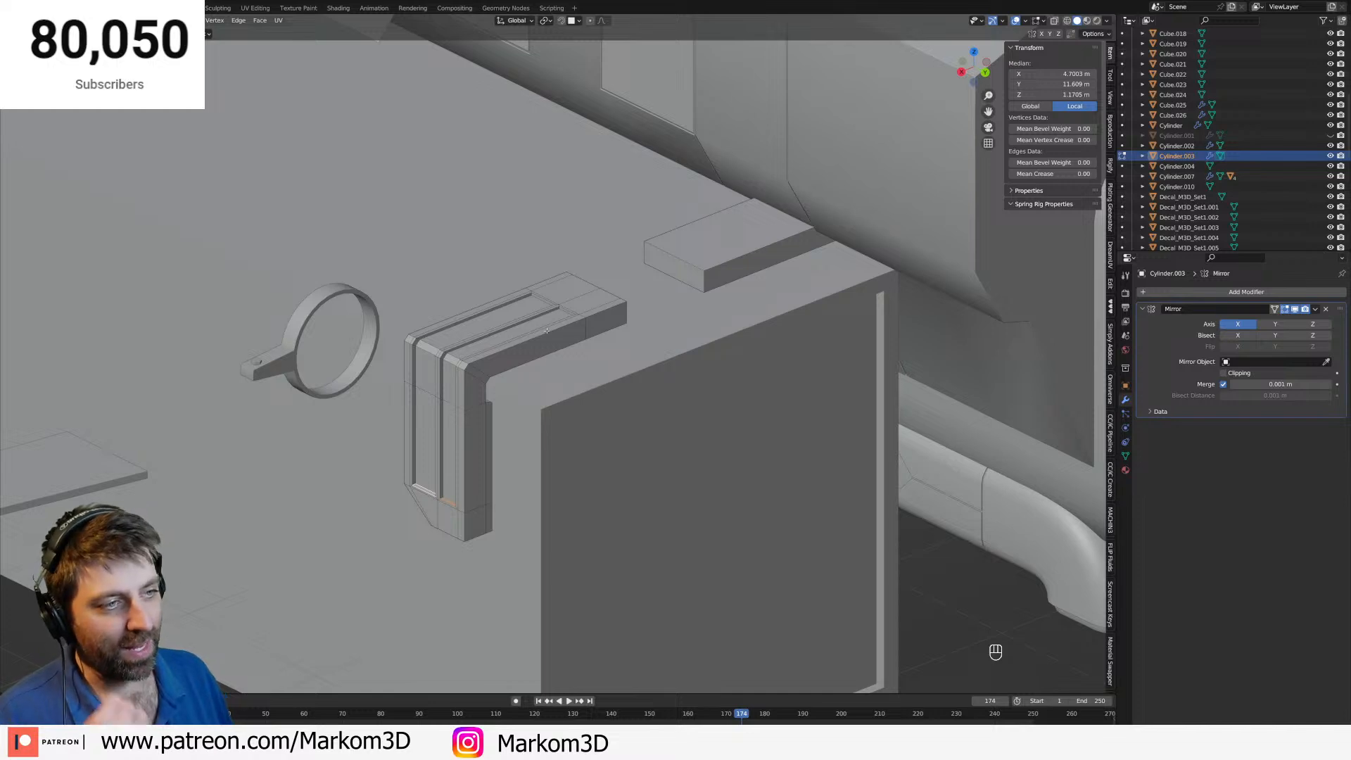
Duplicate the two middle faces on the inner end of the horizontal arm in place and scale the copy down.
{"action": "middle_click_drag", "start_coordinate": [739, 316], "coordinate": [563, 308]}
{"action": "key", "text": "Tab"}
{"action": "key", "text": "Tab"}
{"action": "left_click", "coordinate": [560, 310]}
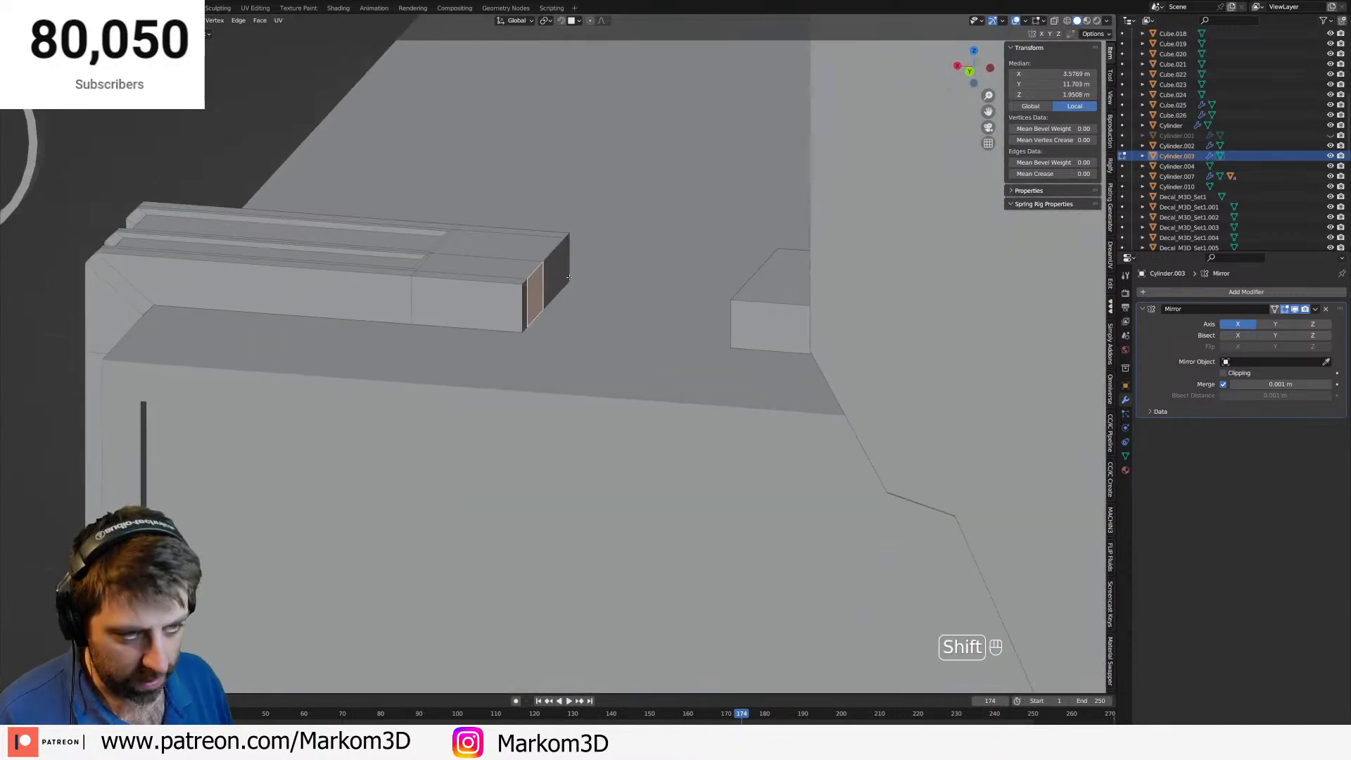
{"action": "left_click", "coordinate": [556, 282], "text": "shift"}
{"action": "key", "text": "shift+d"}
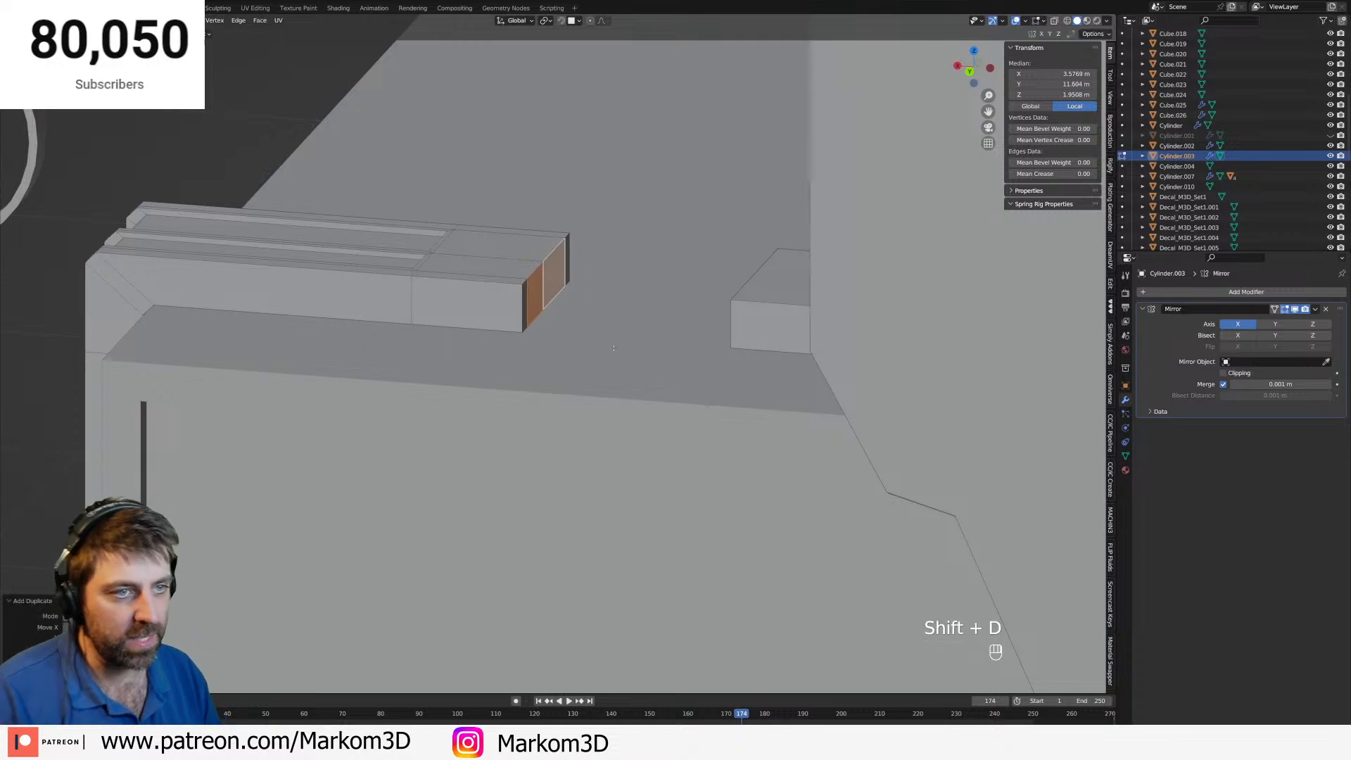
{"action": "key", "text": "s"}
{"action": "left_click", "coordinate": [712, 318]}
Shrink the duplicated end panel along Z and move it slightly down along Z.
{"action": "key", "text": "s"}
{"action": "key", "text": "z"}
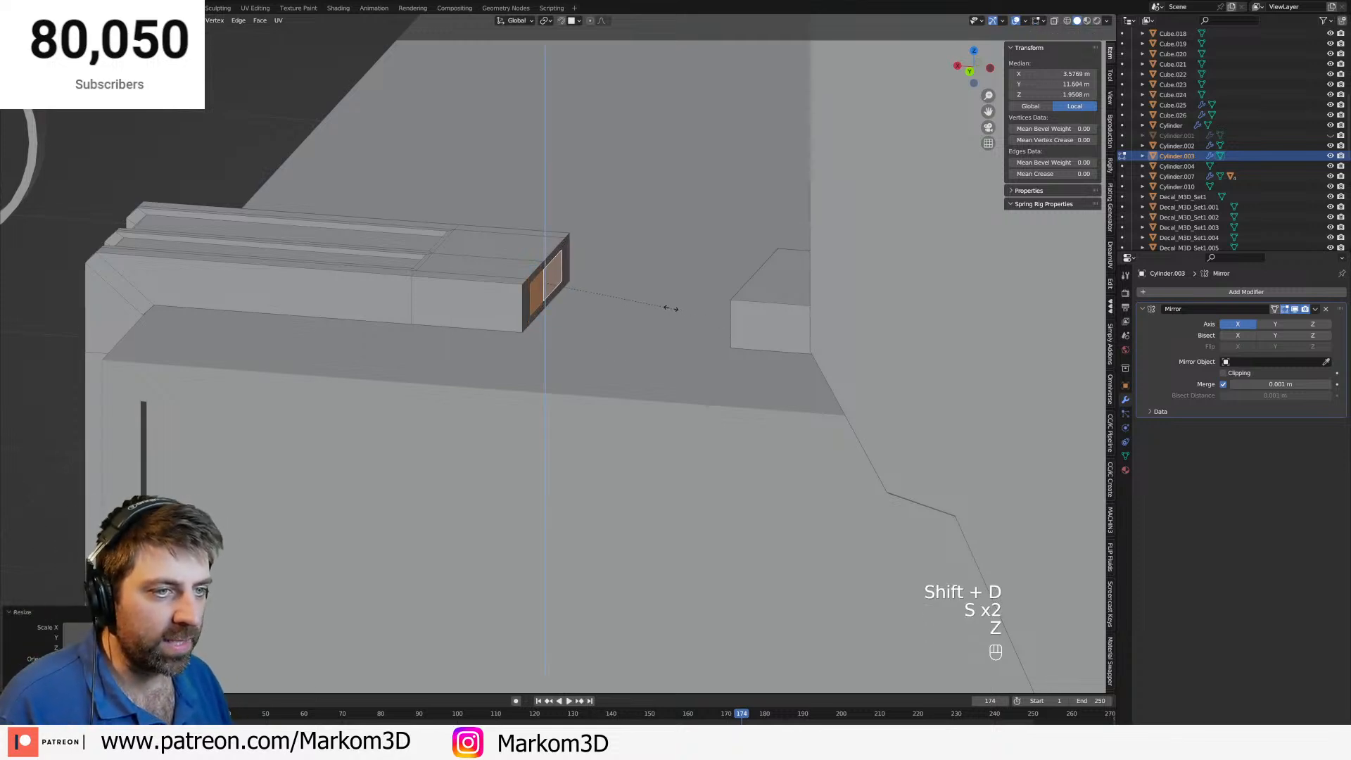
{"action": "left_click", "coordinate": [629, 294]}
{"action": "key", "text": "g"}
{"action": "key", "text": "z"}
{"action": "left_click", "coordinate": [631, 302]}
{"action": "scroll", "coordinate": [572, 303], "scroll_direction": "up", "scroll_amount": 4}
{"action": "middle_click_drag", "start_coordinate": [571, 303], "coordinate": [553, 313]}
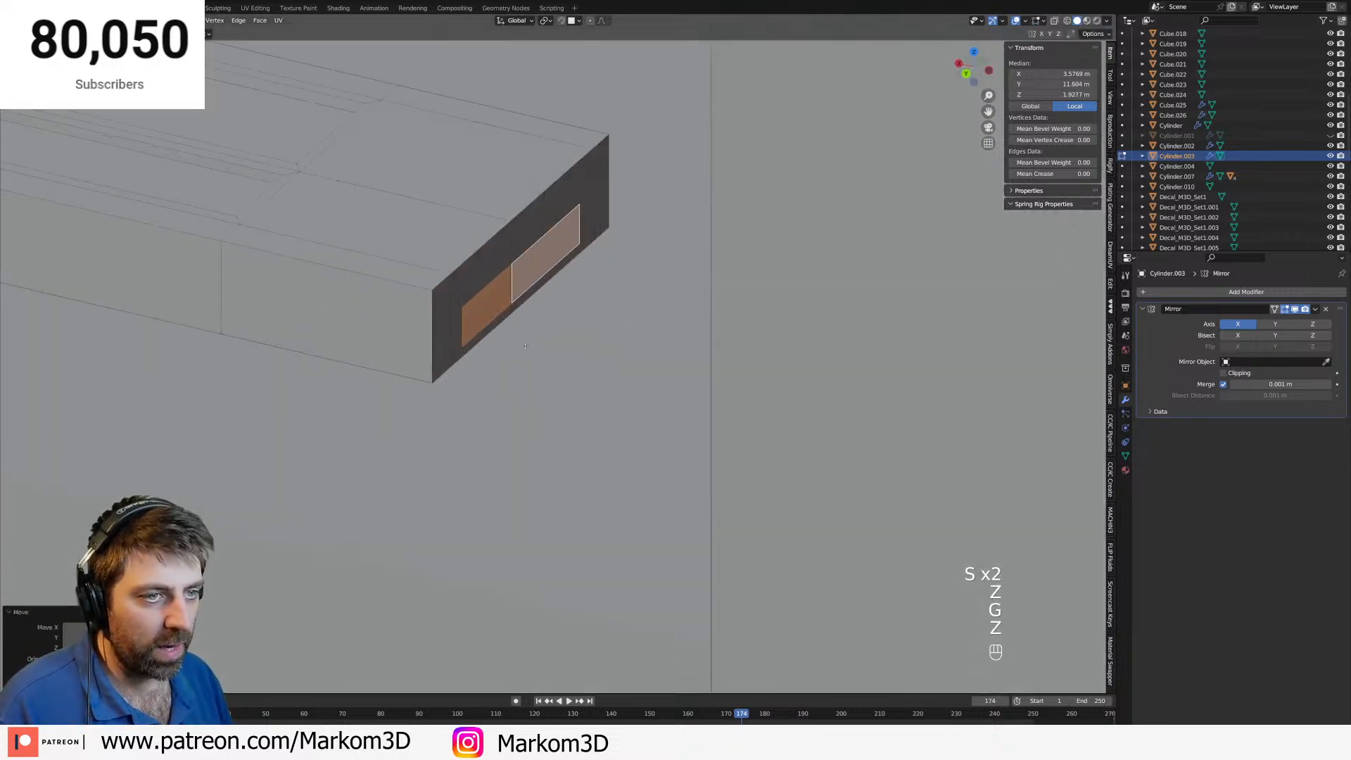
Delete the dividing edge loop in the duplicated end panel to merge it into a single face.
{"action": "key", "text": "2"}
{"action": "left_click", "coordinate": [513, 285]}
{"action": "key", "text": "Delete"}
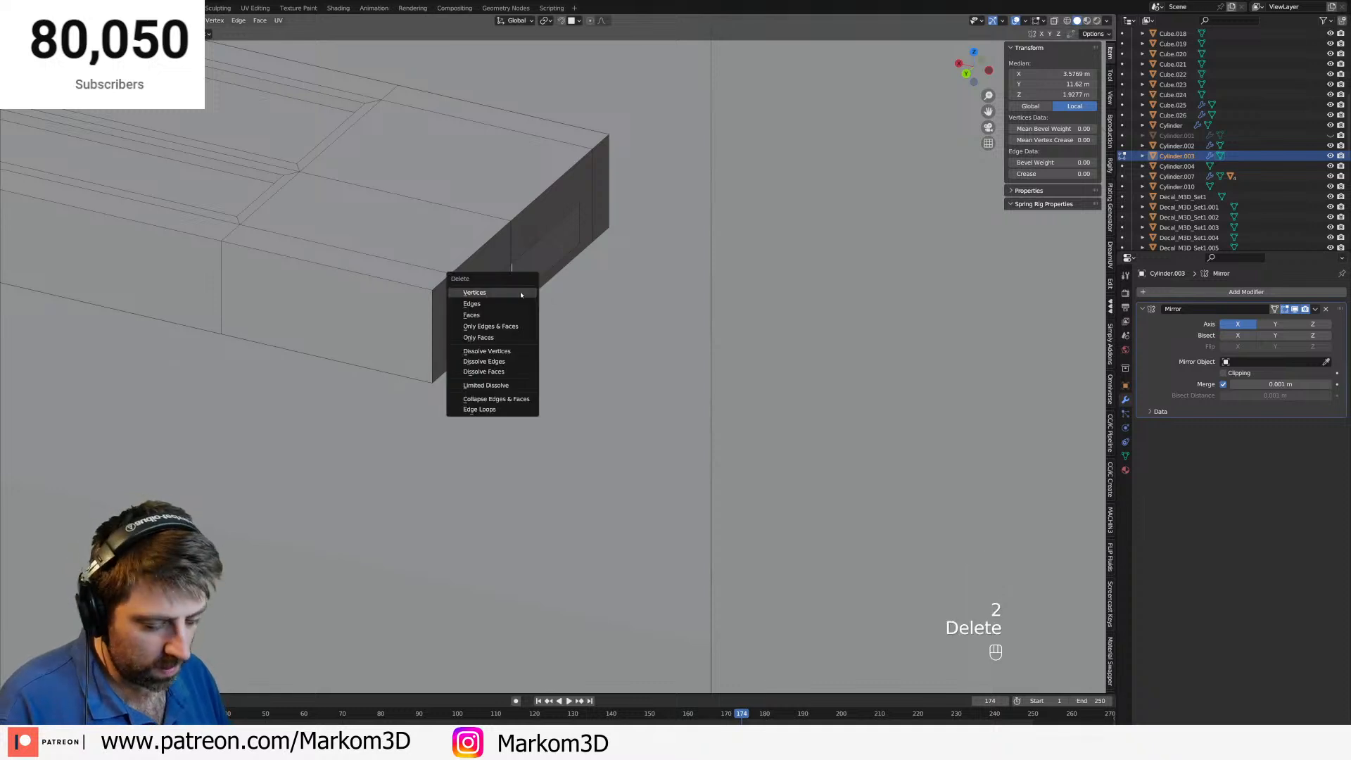
{"action": "left_click", "coordinate": [486, 410]}
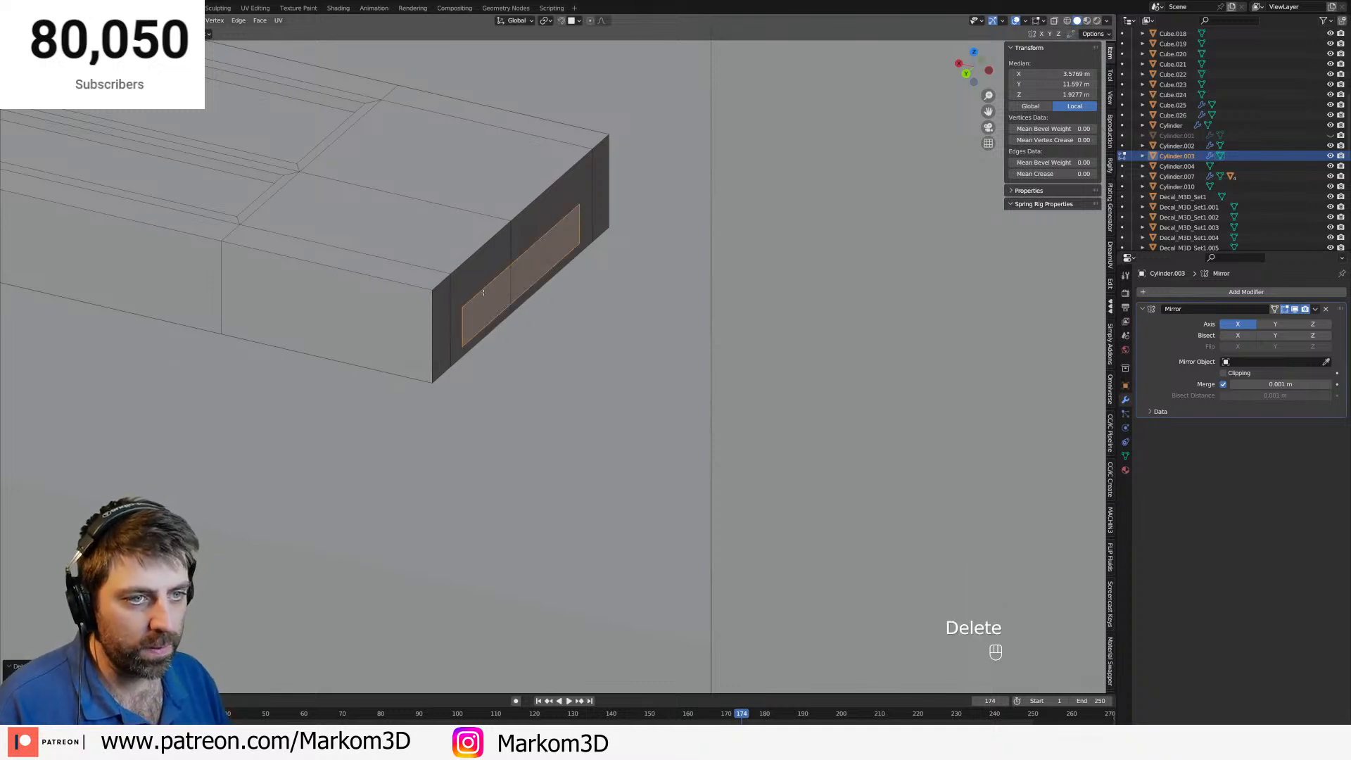
Select the linked geometry of the small end panel and add a vertical loop cut across its middle, redoing the first attempt.
{"action": "left_click", "coordinate": [484, 292]}
{"action": "key", "text": "ctrl+l"}
{"action": "key", "text": "ctrl+r"}
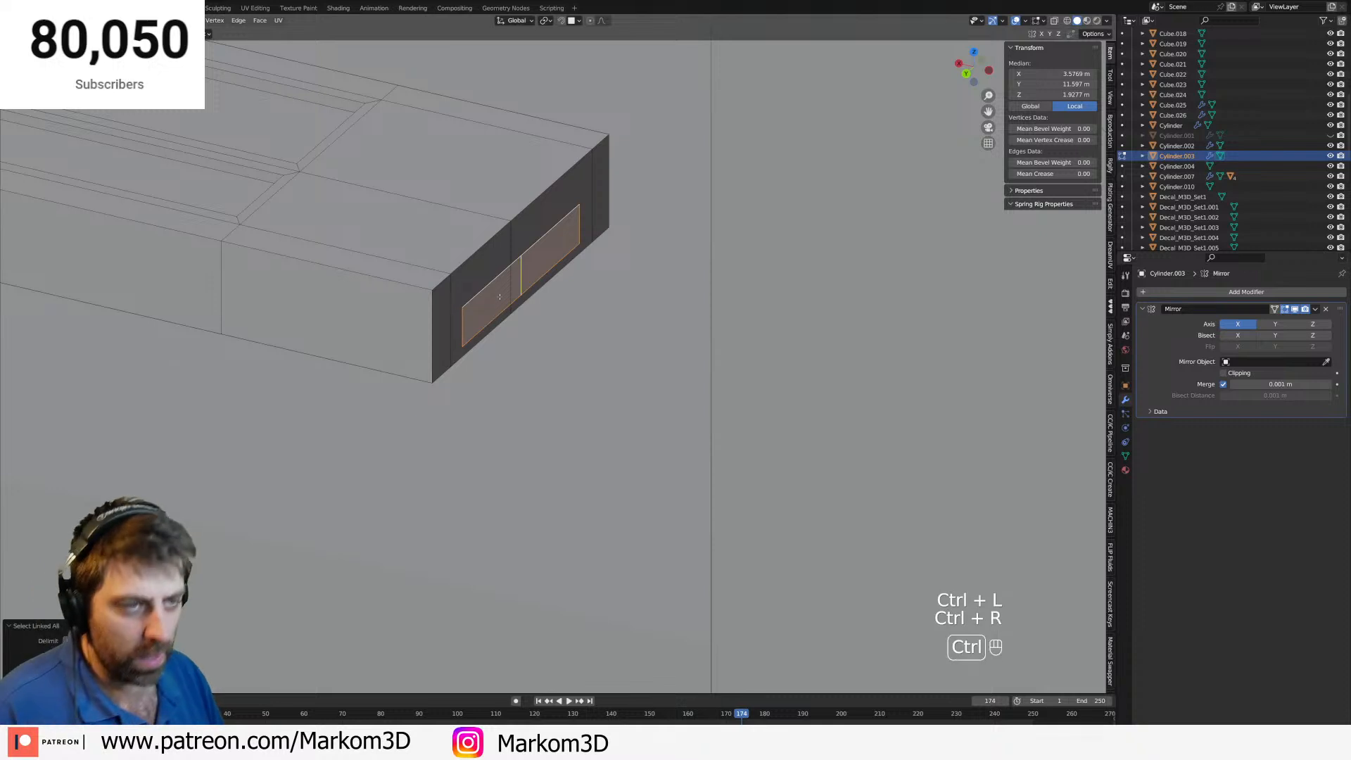
{"action": "left_click", "coordinate": [500, 297]}
{"action": "key", "text": "ctrl+z"}
{"action": "key", "text": "ctrl+r"}
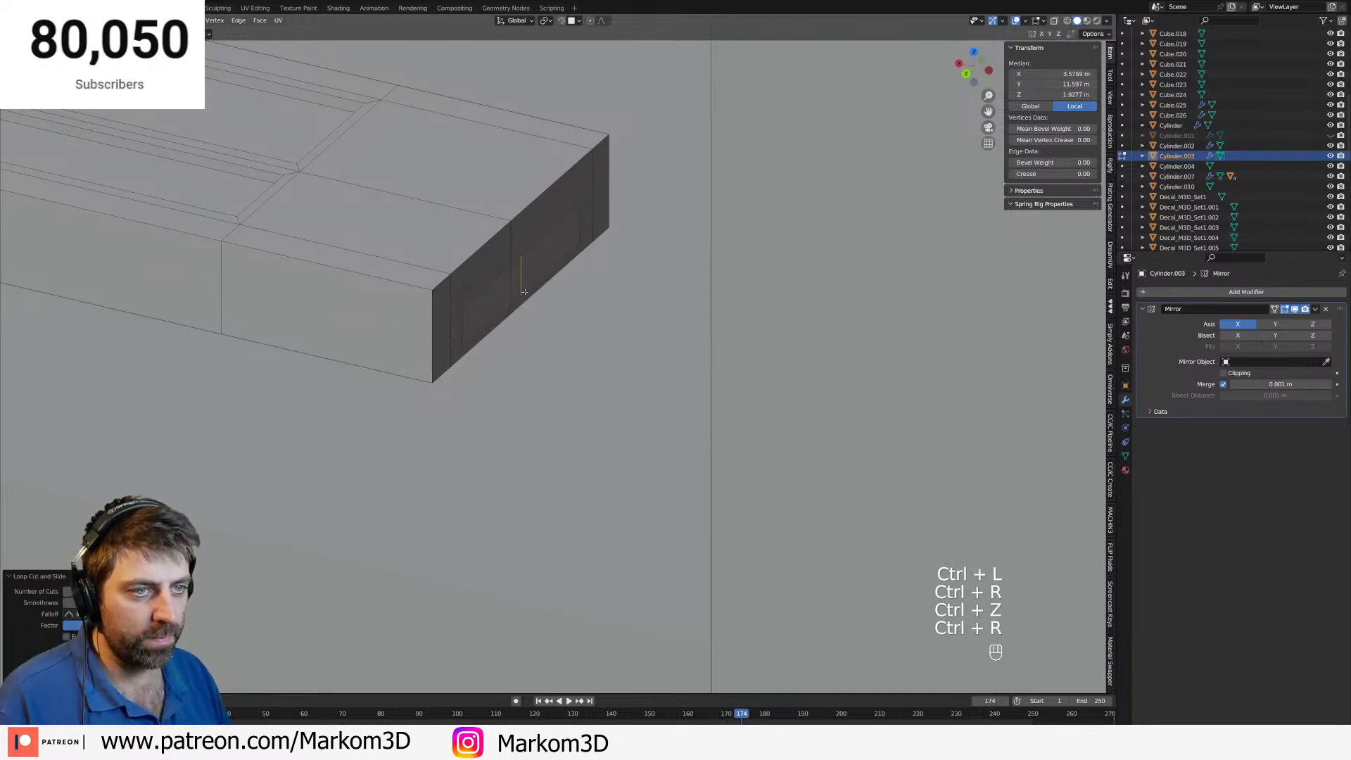
Bevel the centred vertical loop on the small end panel so it widens into a central strip.
{"action": "right_click", "coordinate": [525, 292]}
{"action": "key", "text": "ctrl+b"}
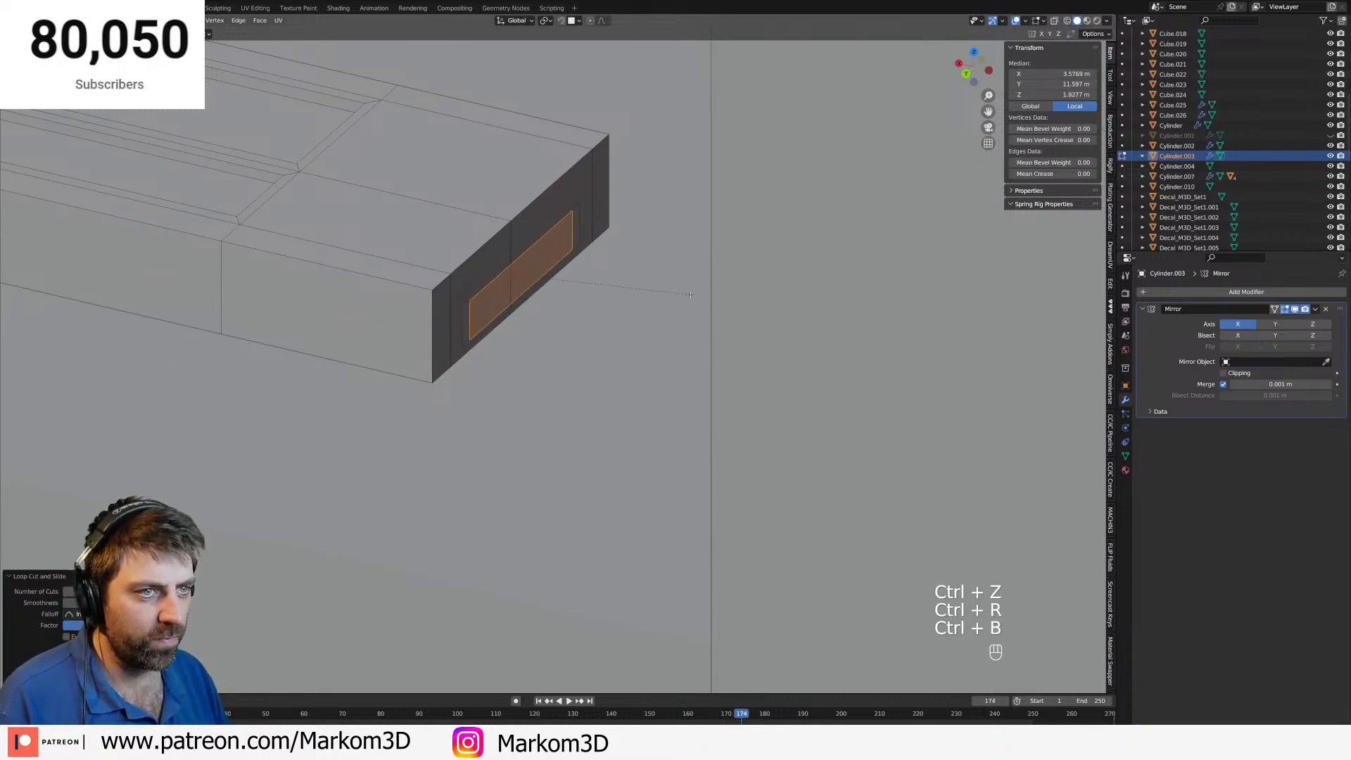
{"action": "left_click", "coordinate": [685, 294]}
{"action": "key", "text": "3"}
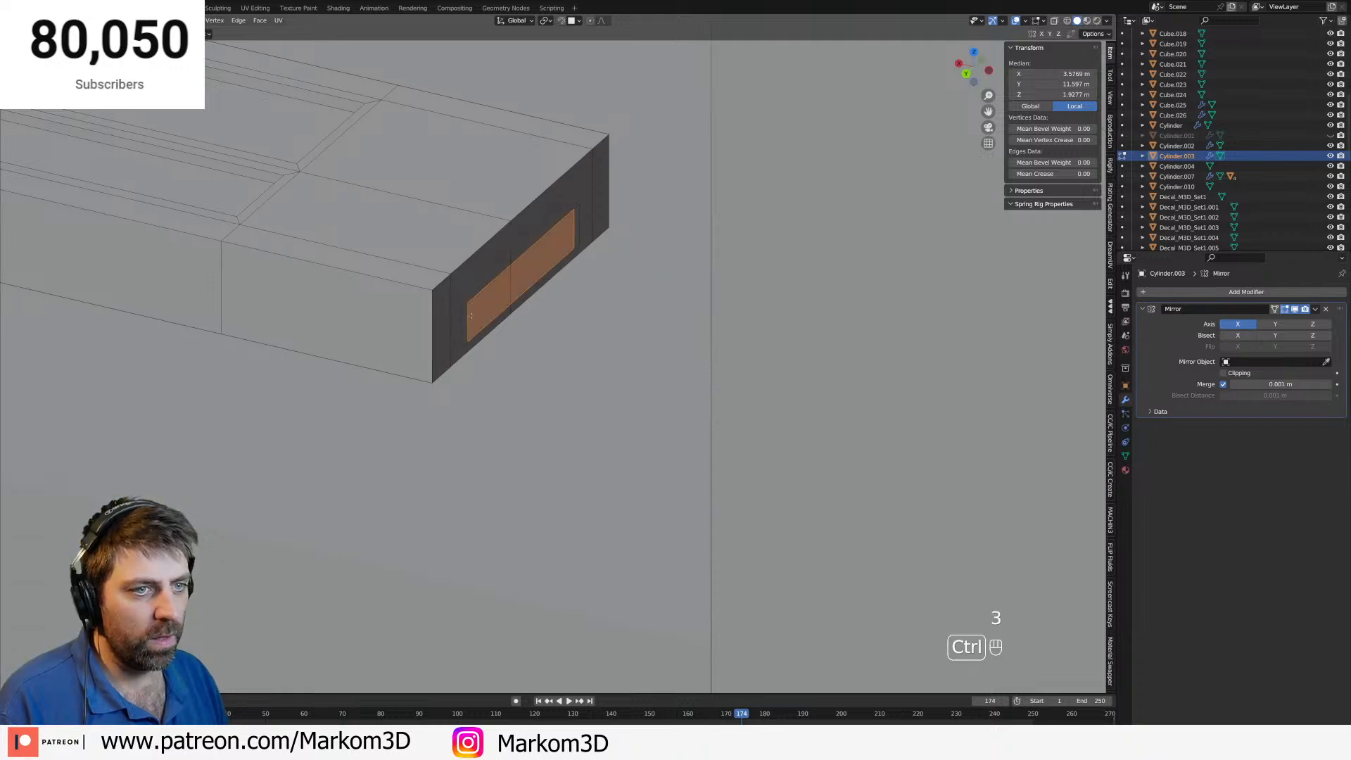
Add a horizontal loop cut near the panel's upper edge and delete the lower central face, leaving an inverted-U strip.
{"action": "key", "text": "ctrl+r"}
{"action": "key", "text": "3"}
{"action": "left_click", "coordinate": [492, 304]}
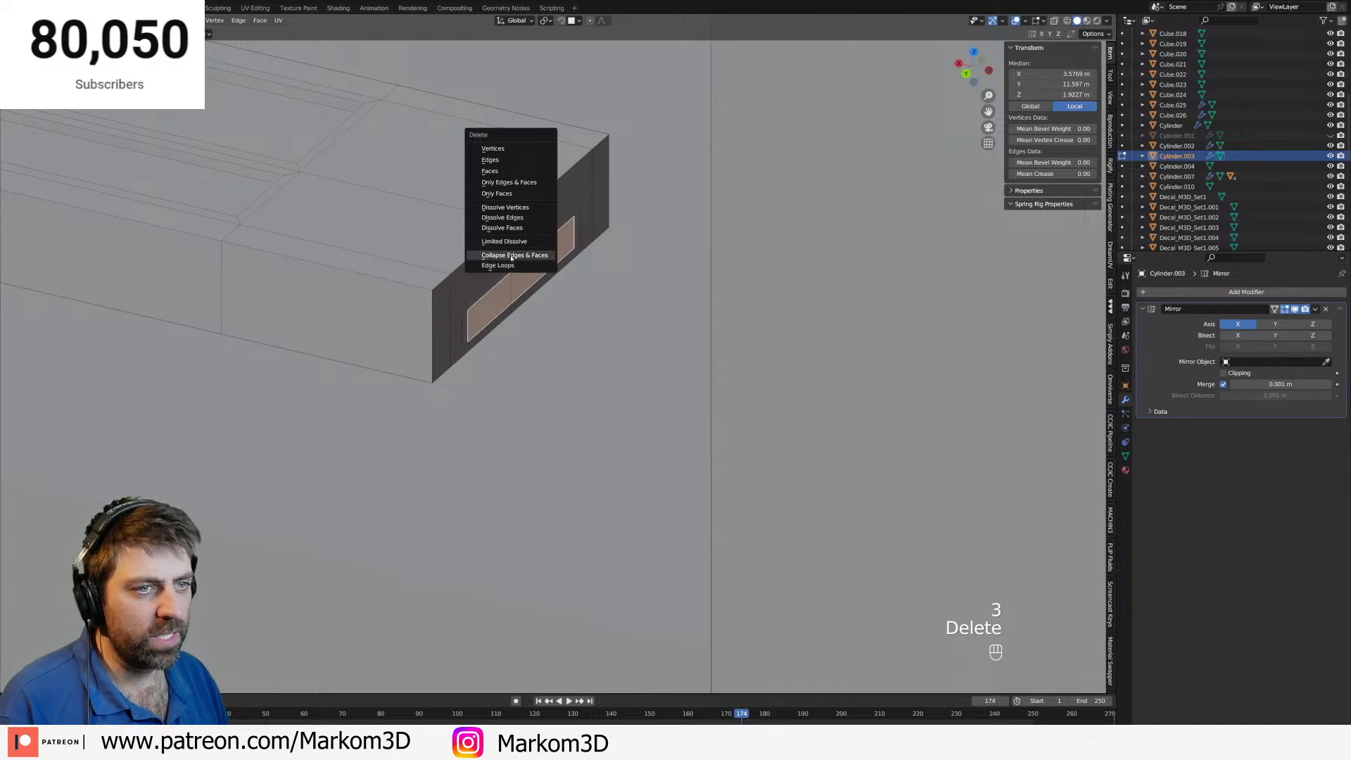
{"action": "left_click", "coordinate": [507, 171]}
Select all linked geometry of the inverted-U strip and move it about 0.045 m along X into the arm.
{"action": "left_click", "coordinate": [529, 250]}
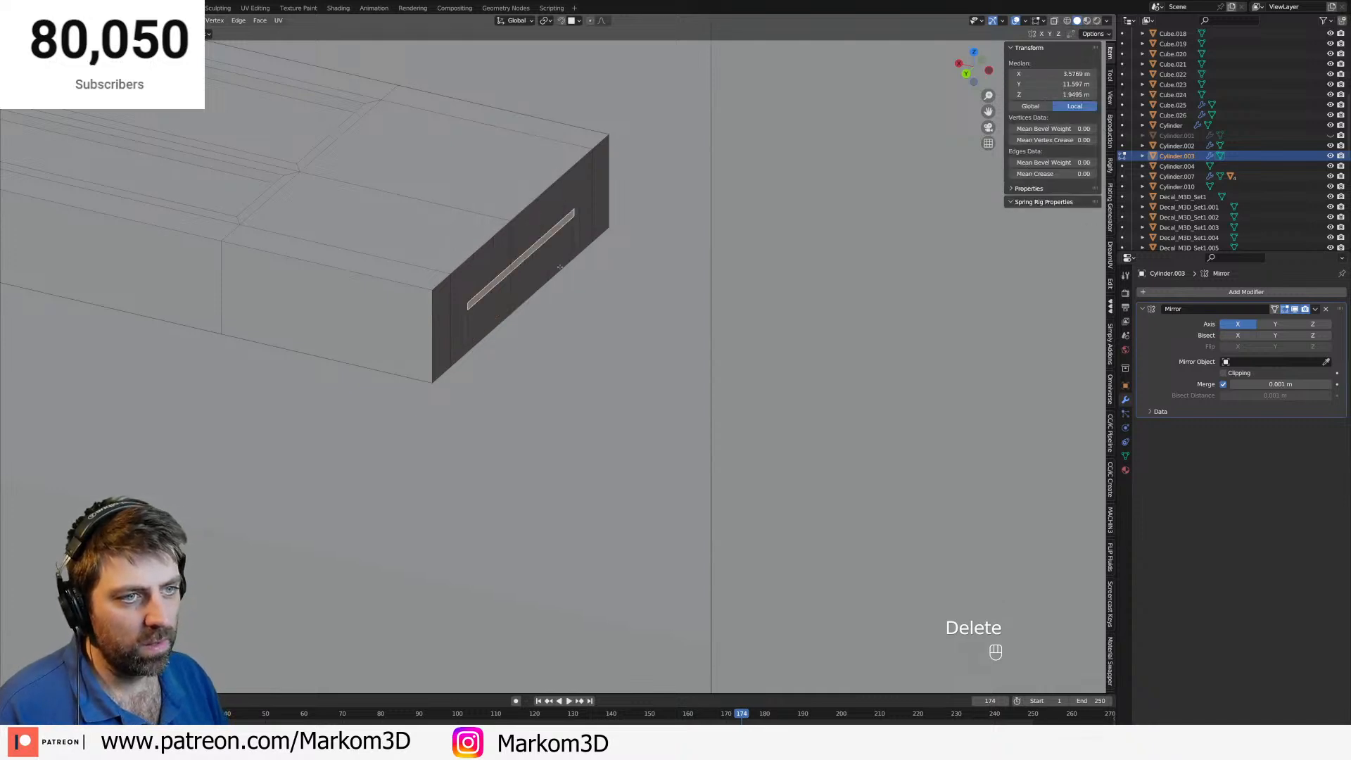
{"action": "key", "text": "ctrl+l"}
{"action": "scroll", "coordinate": [579, 265], "scroll_direction": "down", "scroll_amount": 5}
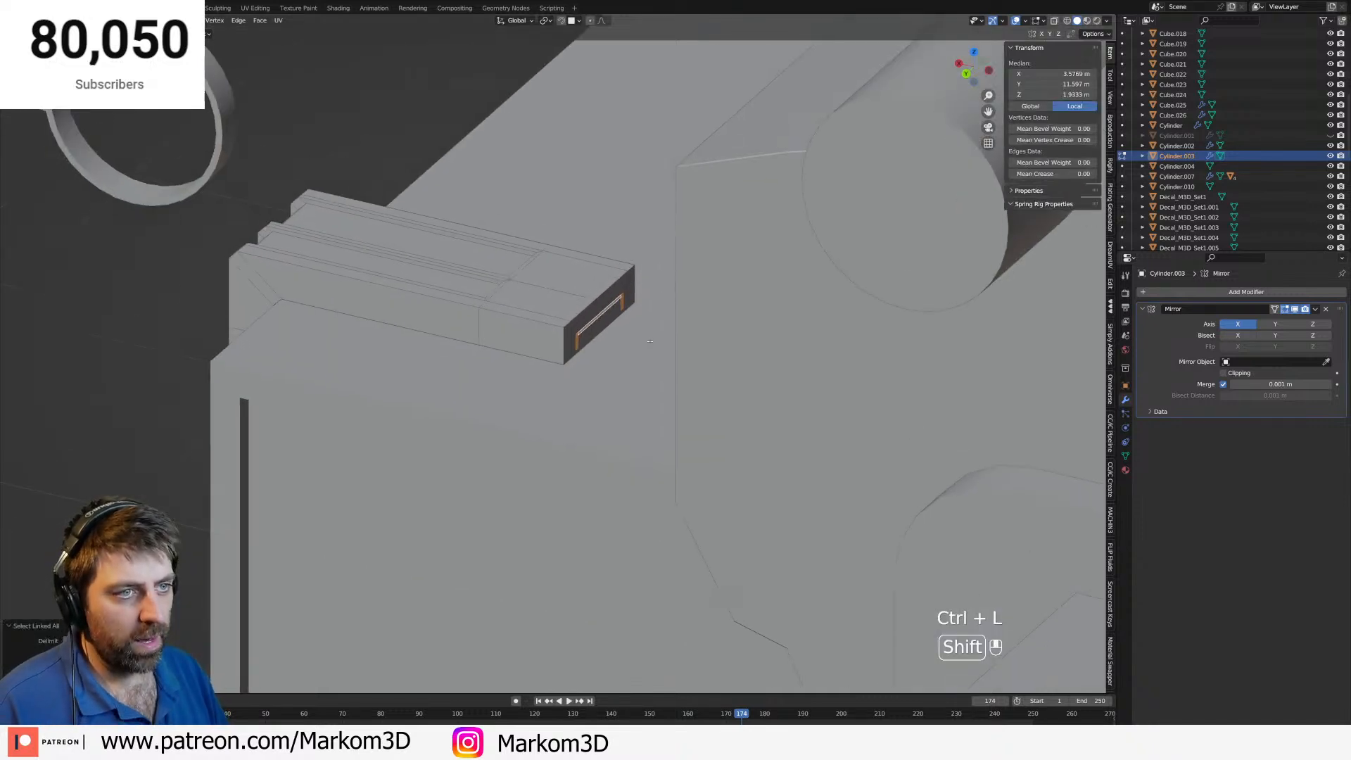
{"action": "key", "text": "g"}
{"action": "key", "text": "y"}
{"action": "key", "text": "x"}
{"action": "left_click", "coordinate": [574, 378]}
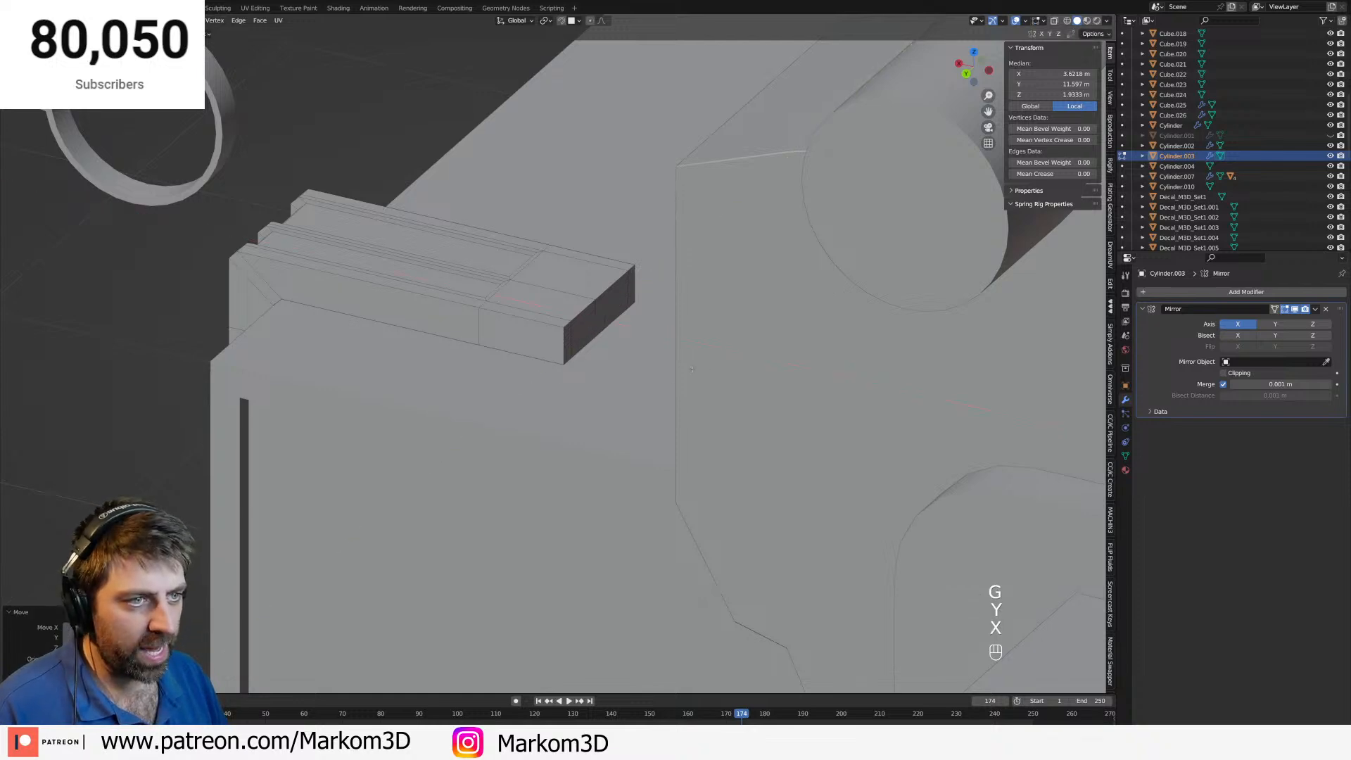
Extrude the inverted-U strip about 0.97 m along X to bridge the gap between the two bracket ends.
{"action": "middle_click_drag", "start_coordinate": [574, 378], "coordinate": [597, 384]}
{"action": "scroll", "coordinate": [597, 383], "scroll_direction": "down", "scroll_amount": 3}
{"action": "key", "text": "e"}
{"action": "left_click", "coordinate": [716, 404]}
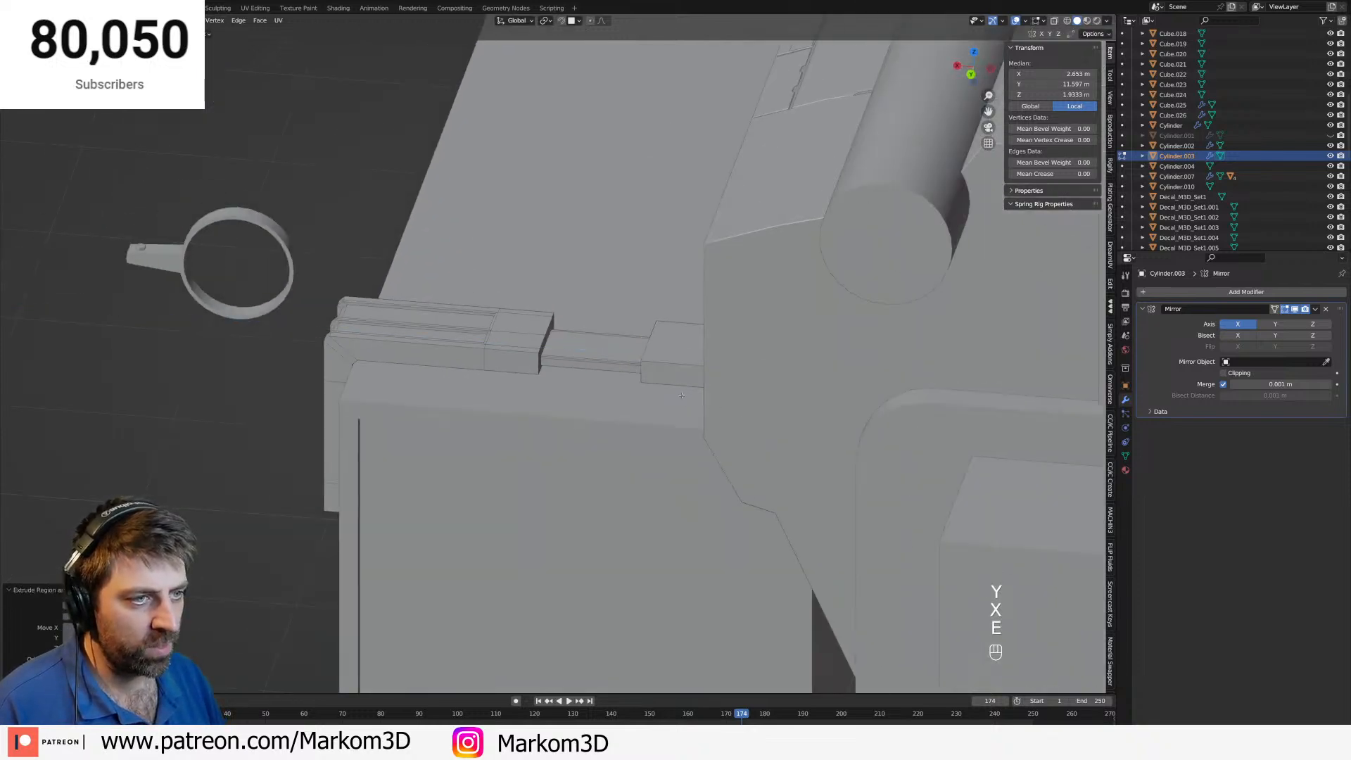
{"action": "middle_click_drag", "start_coordinate": [715, 404], "coordinate": [633, 303]}
{"action": "key", "text": "Tab"}
{"action": "key", "text": "Tab"}
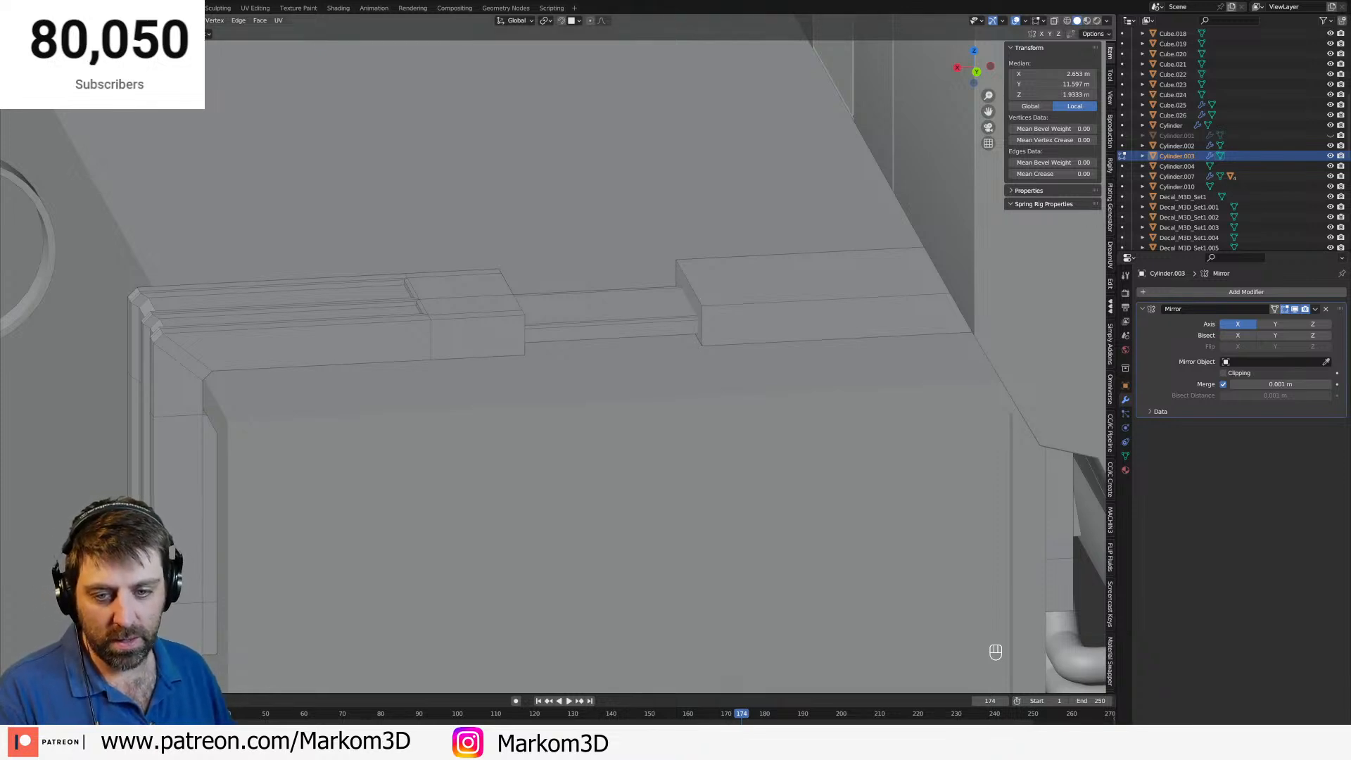
Inspect the extruded connector in solid and wireframe shading where it enters the two bracket ends.
{"action": "middle_click_drag", "start_coordinate": [336, 367], "coordinate": [367, 383]}
{"action": "scroll", "coordinate": [650, 340], "scroll_direction": "up", "scroll_amount": 3}
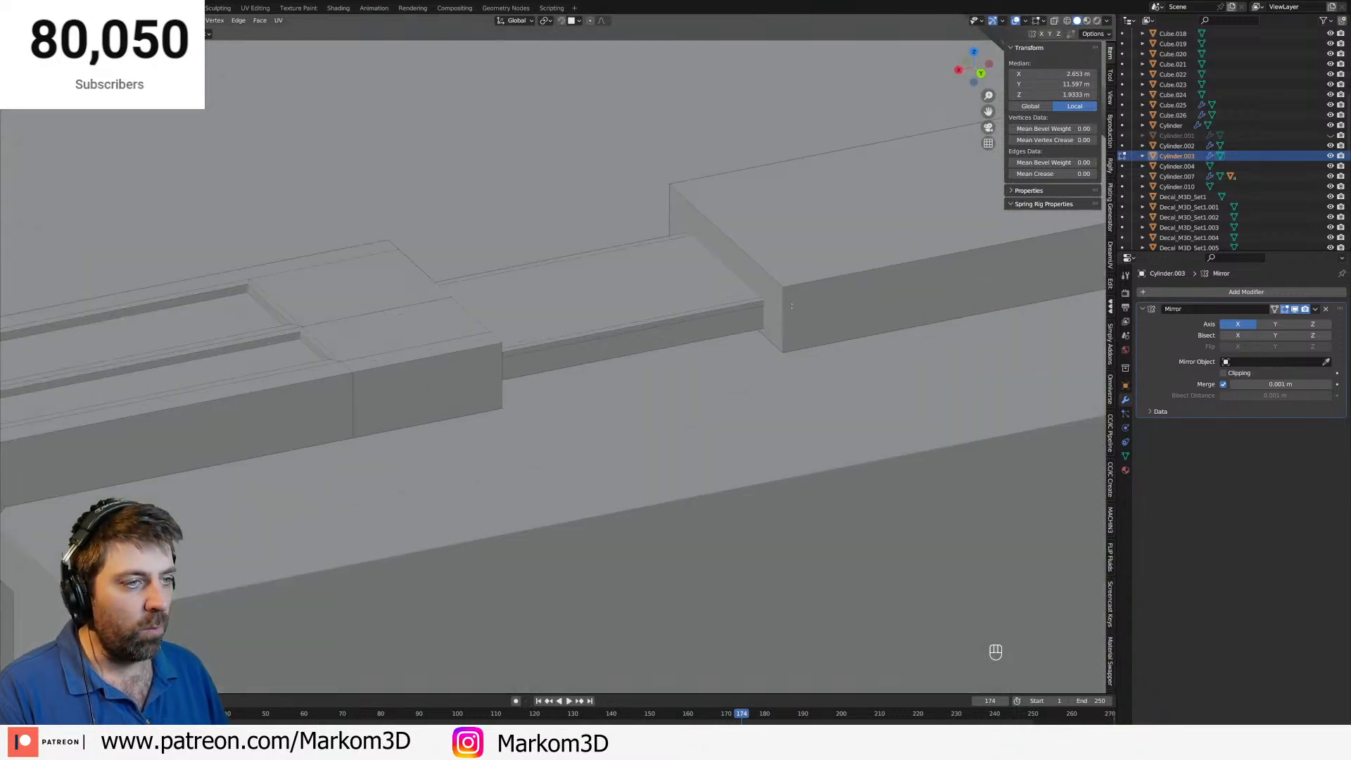
{"action": "key", "text": "Tab"}
{"action": "left_click", "coordinate": [781, 308], "text": "shift"}
{"action": "key", "text": "Tab"}
{"action": "middle_click_drag", "start_coordinate": [782, 308], "coordinate": [604, 376], "text": "shift"}
{"action": "key", "text": "Tab"}
{"action": "left_click", "coordinate": [770, 289]}
{"action": "key", "text": "Tab"}
{"action": "key", "text": "z"}
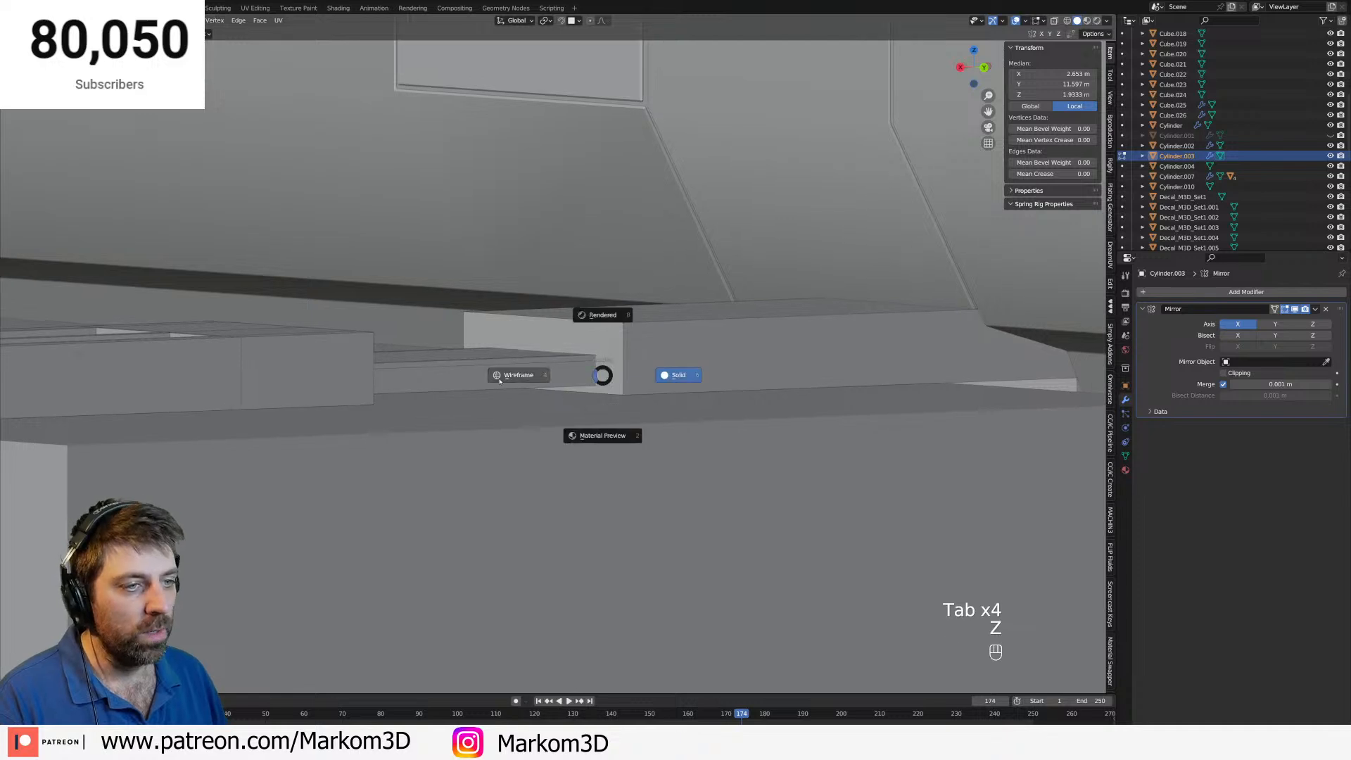
{"action": "left_click", "coordinate": [524, 375]}
{"action": "key", "text": "a"}
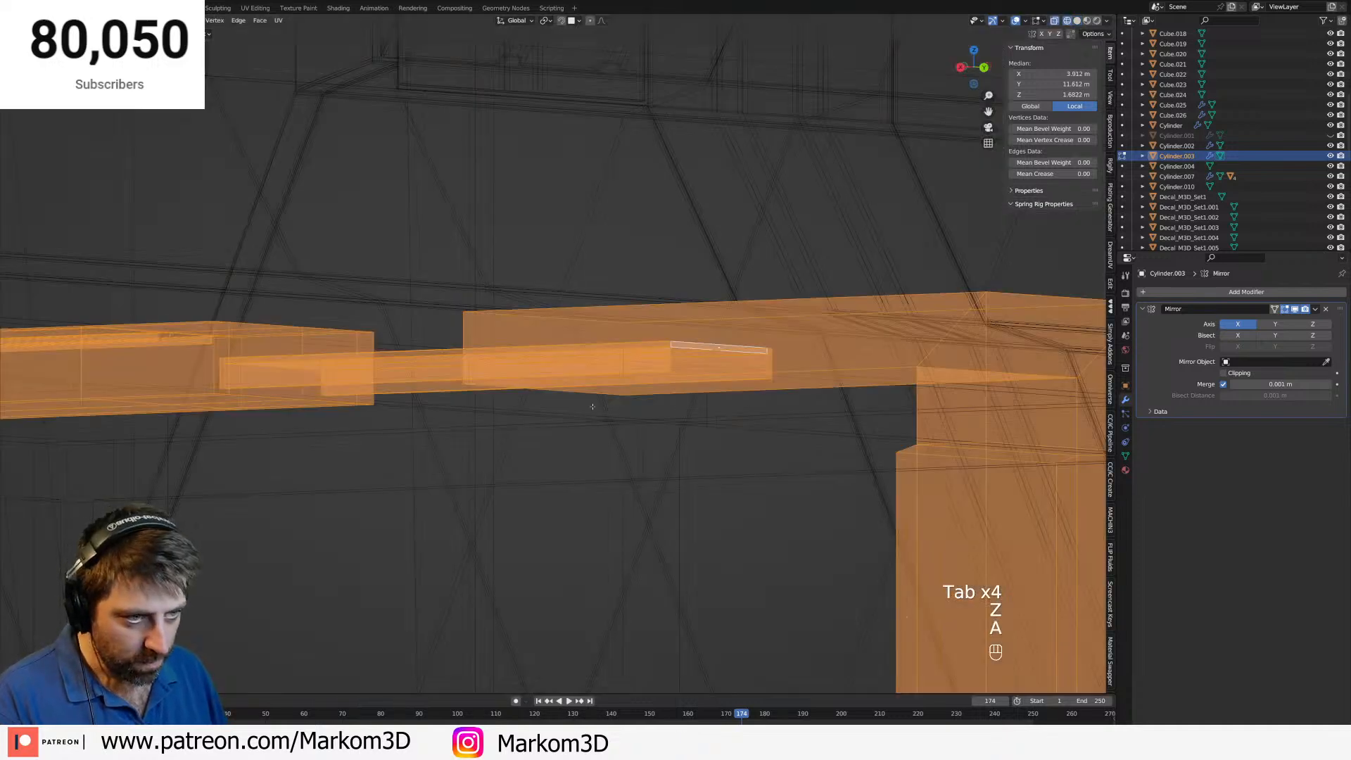
{"action": "key", "text": "z"}
{"action": "left_click", "coordinate": [648, 410]}
{"action": "key", "text": "Tab"}
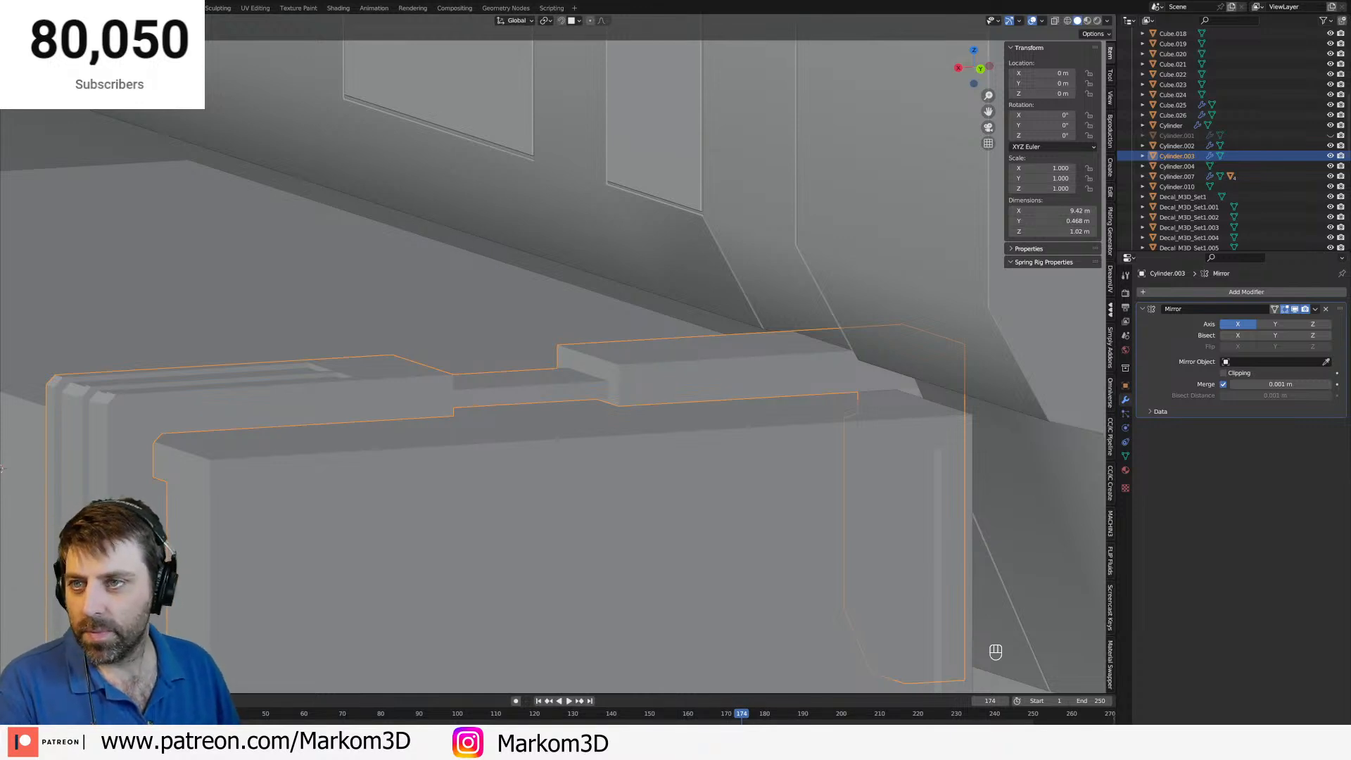
Switch to the Chrome browser and view NVIDIA's share price chart for the year-to-date and one-year ranges.
{"action": "left_click_drag", "start_coordinate": [1, 169], "coordinate": [637, 103]}
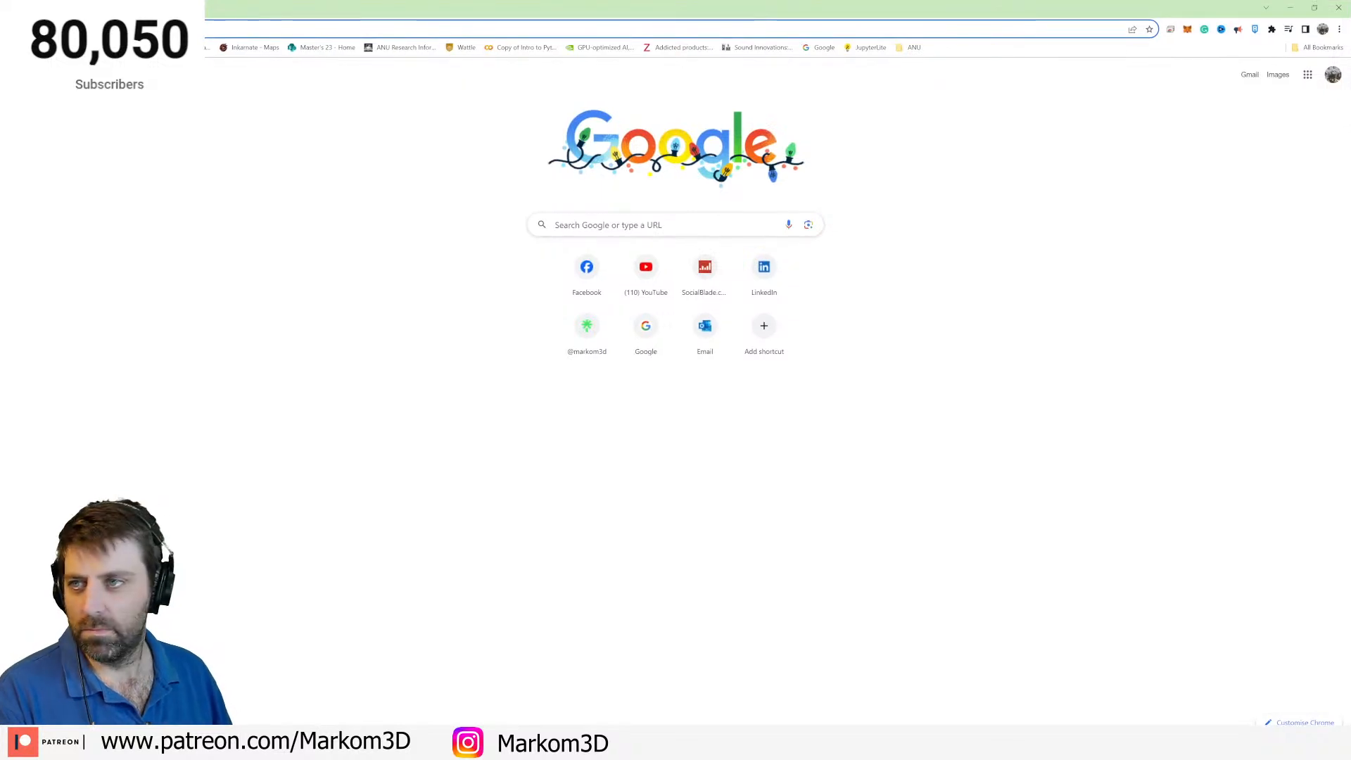
{"action": "left_click_drag", "start_coordinate": [1, 94], "coordinate": [454, 97]}
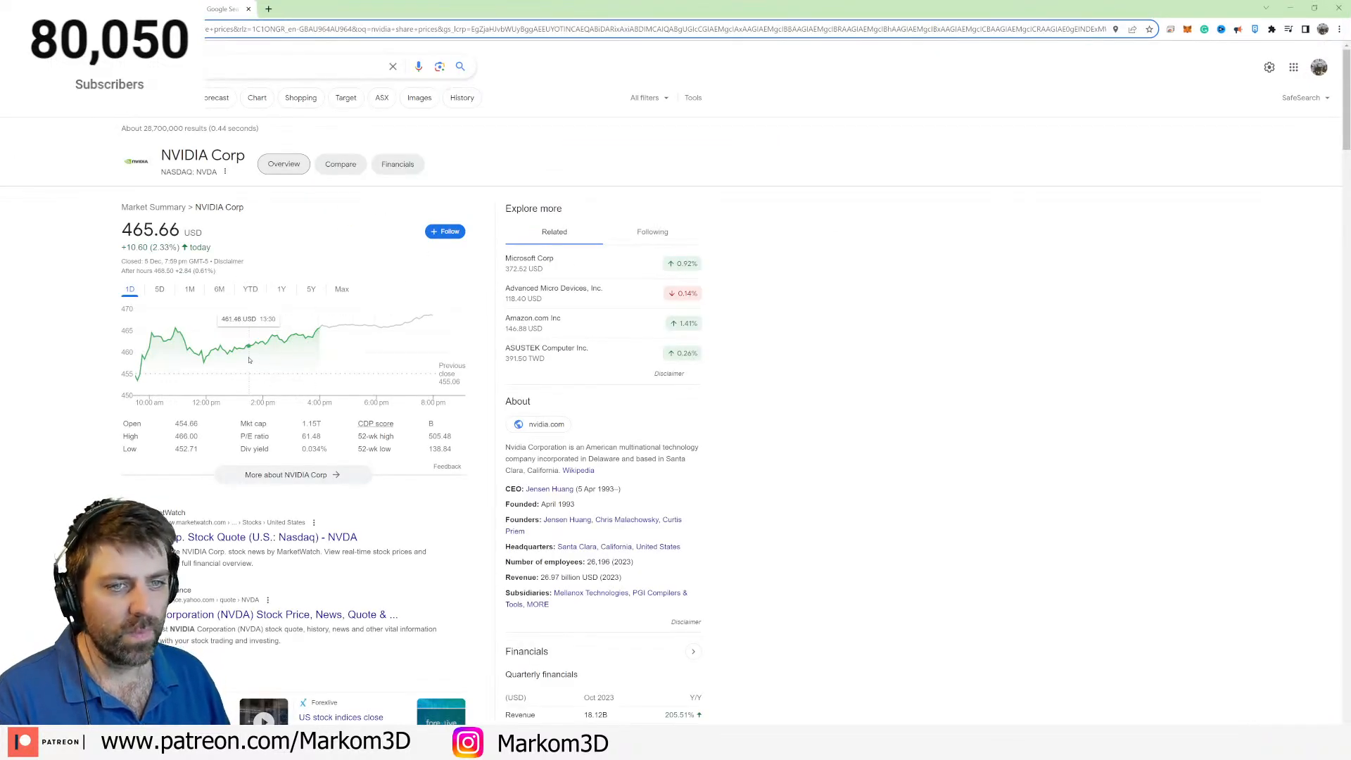
{"action": "left_click", "coordinate": [251, 290]}
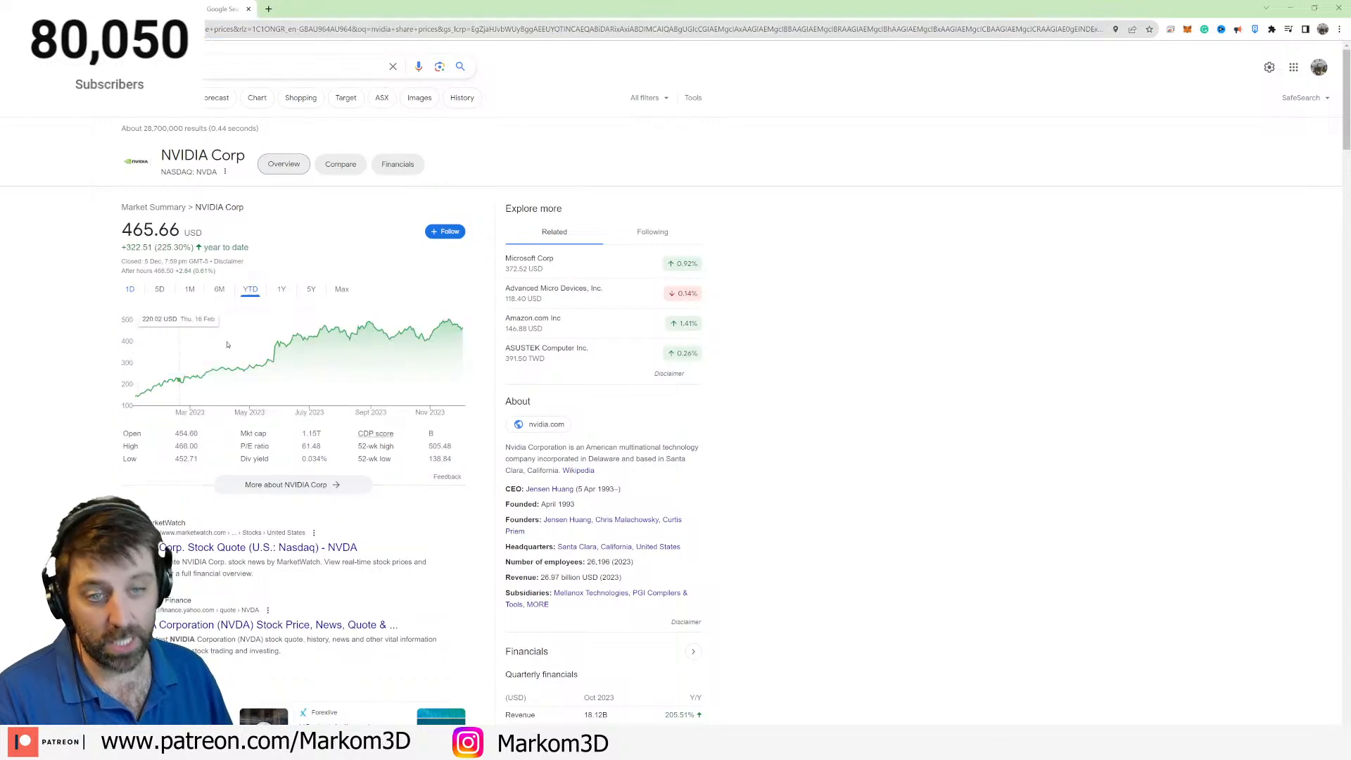
{"action": "left_click", "coordinate": [282, 290]}
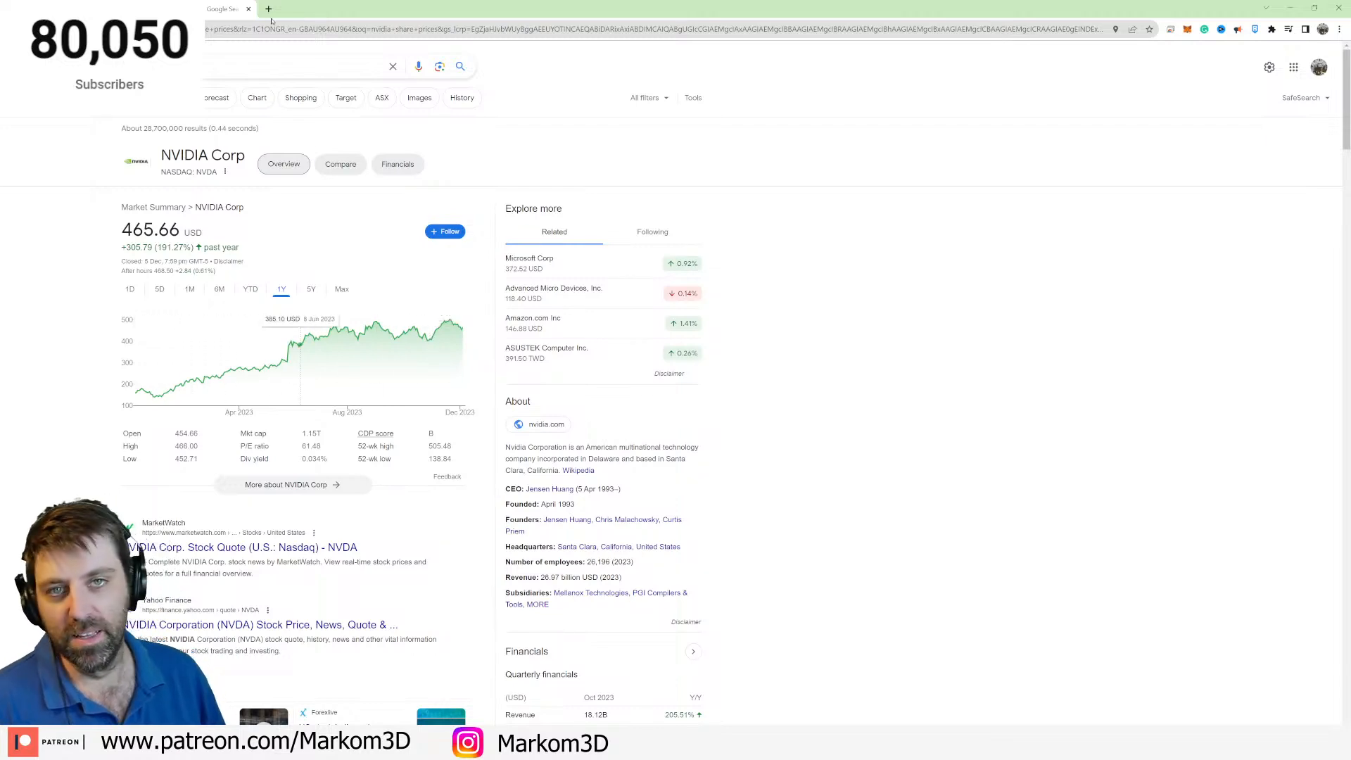
{"action": "left_click", "coordinate": [1347, 9]}
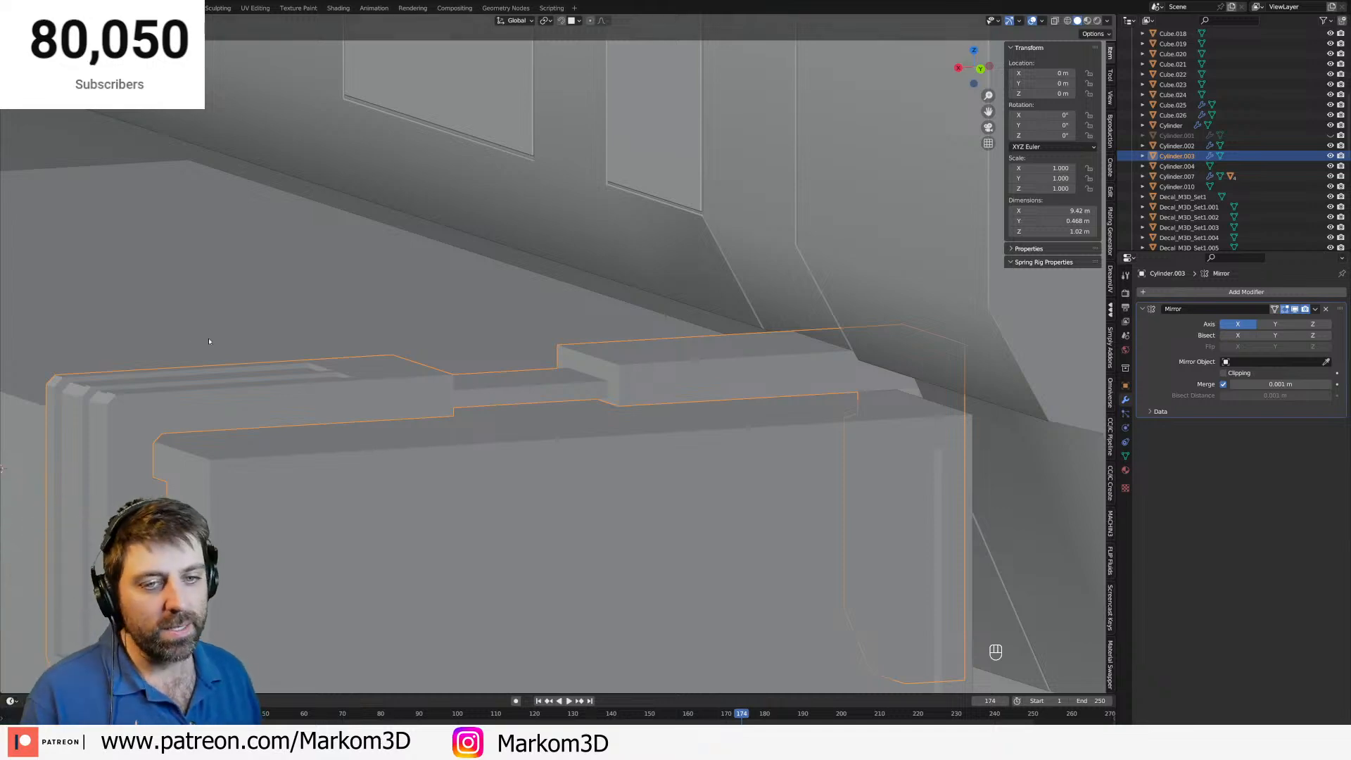
Select the edge loops along the outline of the grooved bracket arm.
{"action": "middle_click_drag", "start_coordinate": [289, 409], "coordinate": [422, 437]}
{"action": "scroll", "coordinate": [423, 437], "scroll_direction": "up", "scroll_amount": 2}
{"action": "key", "text": "Tab"}
{"action": "key", "text": "2"}
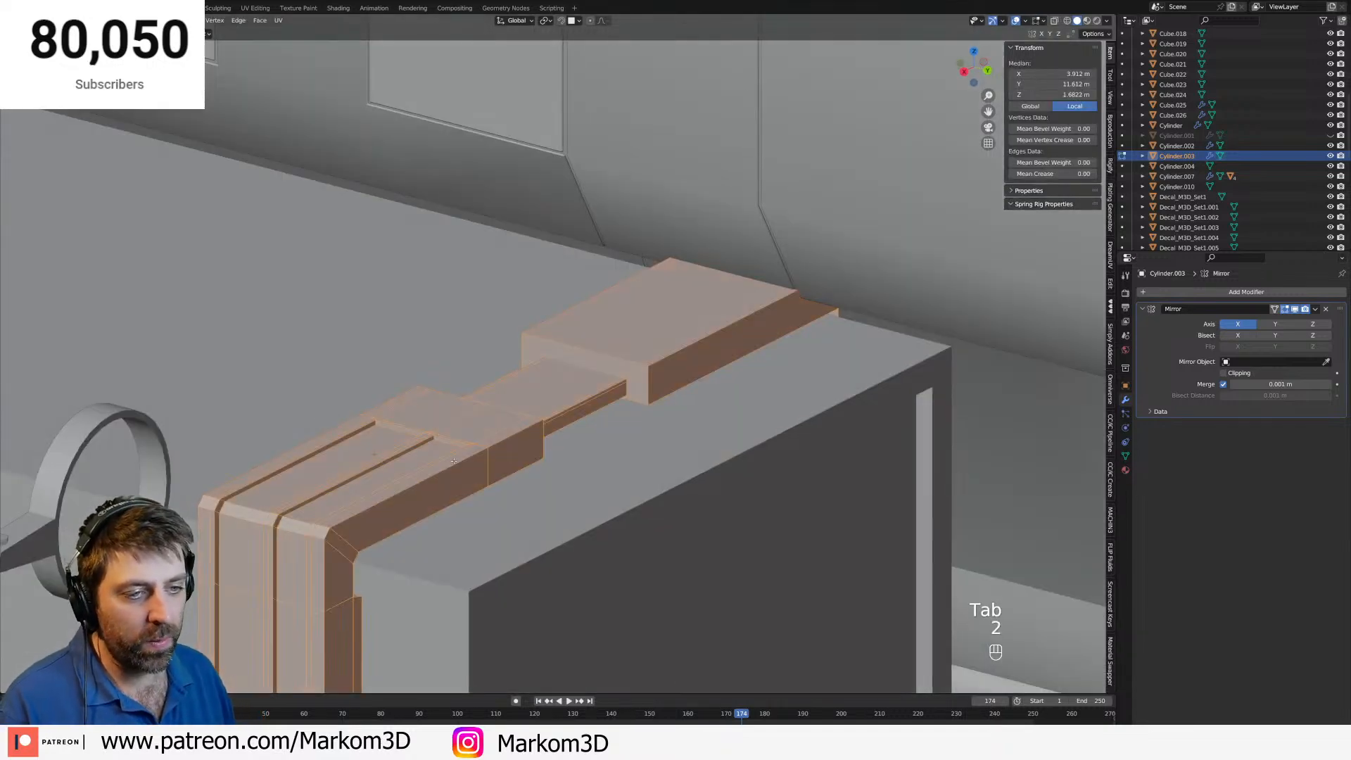
{"action": "left_click", "coordinate": [465, 466], "text": "alt"}
{"action": "left_click", "coordinate": [465, 466], "text": "alt"}
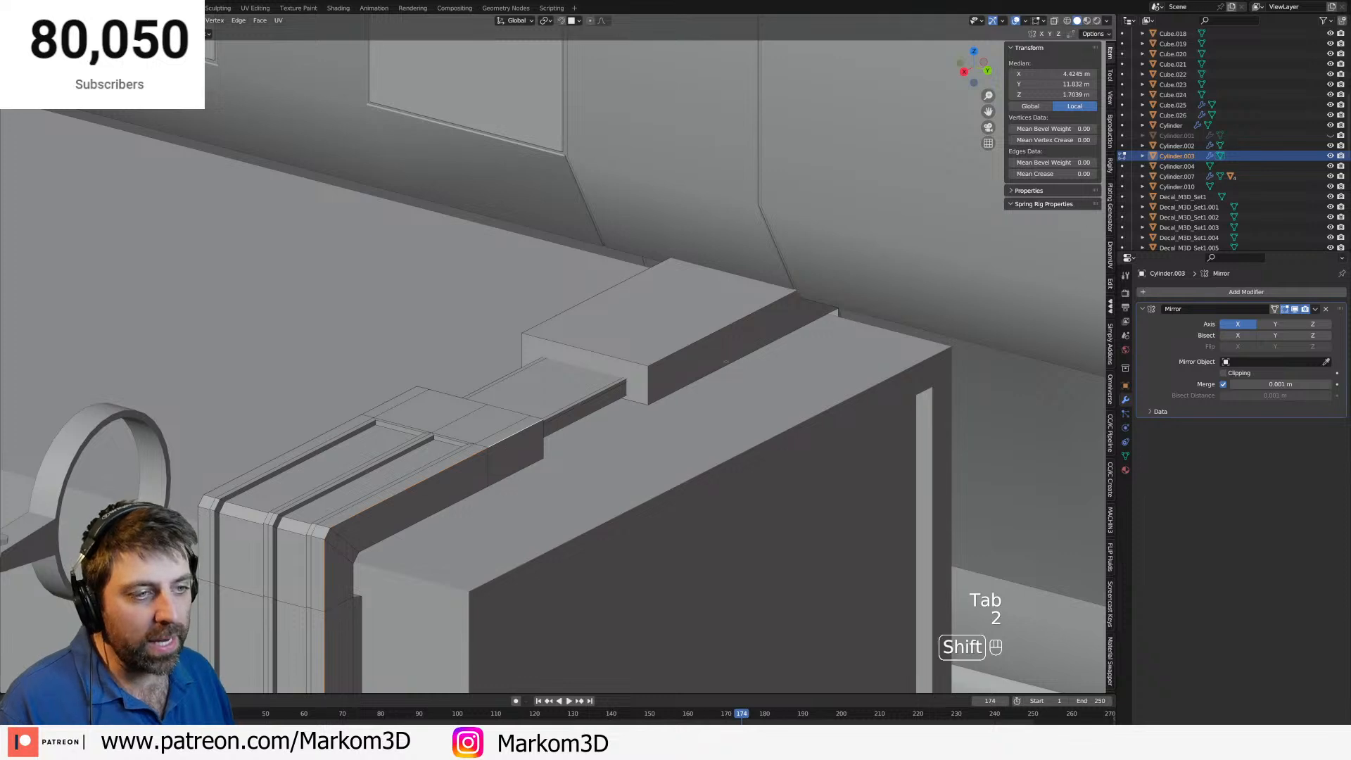
{"action": "left_click", "coordinate": [584, 326], "text": "alt+shift"}
{"action": "left_click", "coordinate": [584, 326], "text": "alt+shift"}
{"action": "left_click", "coordinate": [321, 431], "text": "alt+shift"}
Try to move and edge-slide the edge loop at the lower corner of the bracket's vertical leg.
{"action": "middle_click_drag", "start_coordinate": [320, 431], "coordinate": [409, 281], "text": "shift"}
{"action": "middle_click_drag", "start_coordinate": [479, 465], "coordinate": [403, 372]}
{"action": "left_click", "coordinate": [403, 371], "text": "alt"}
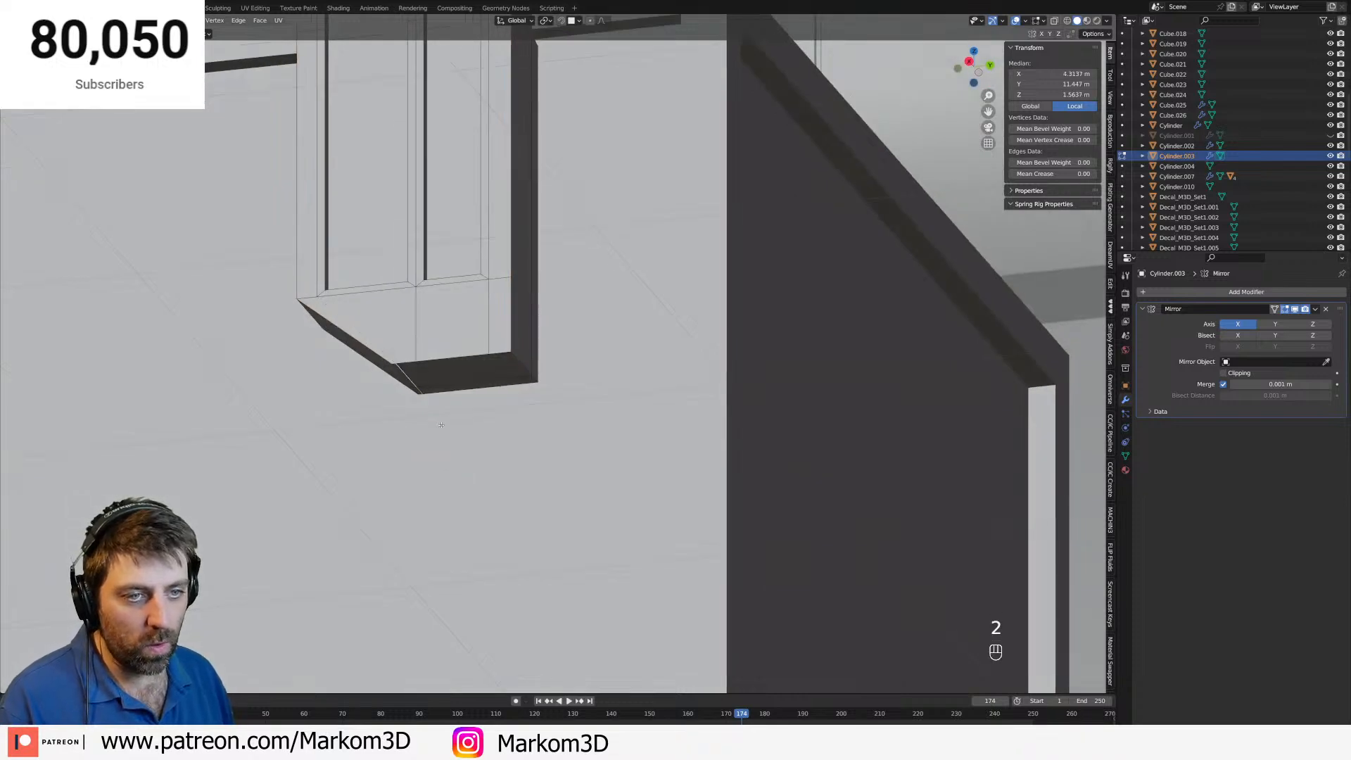
{"action": "key", "text": "g"}
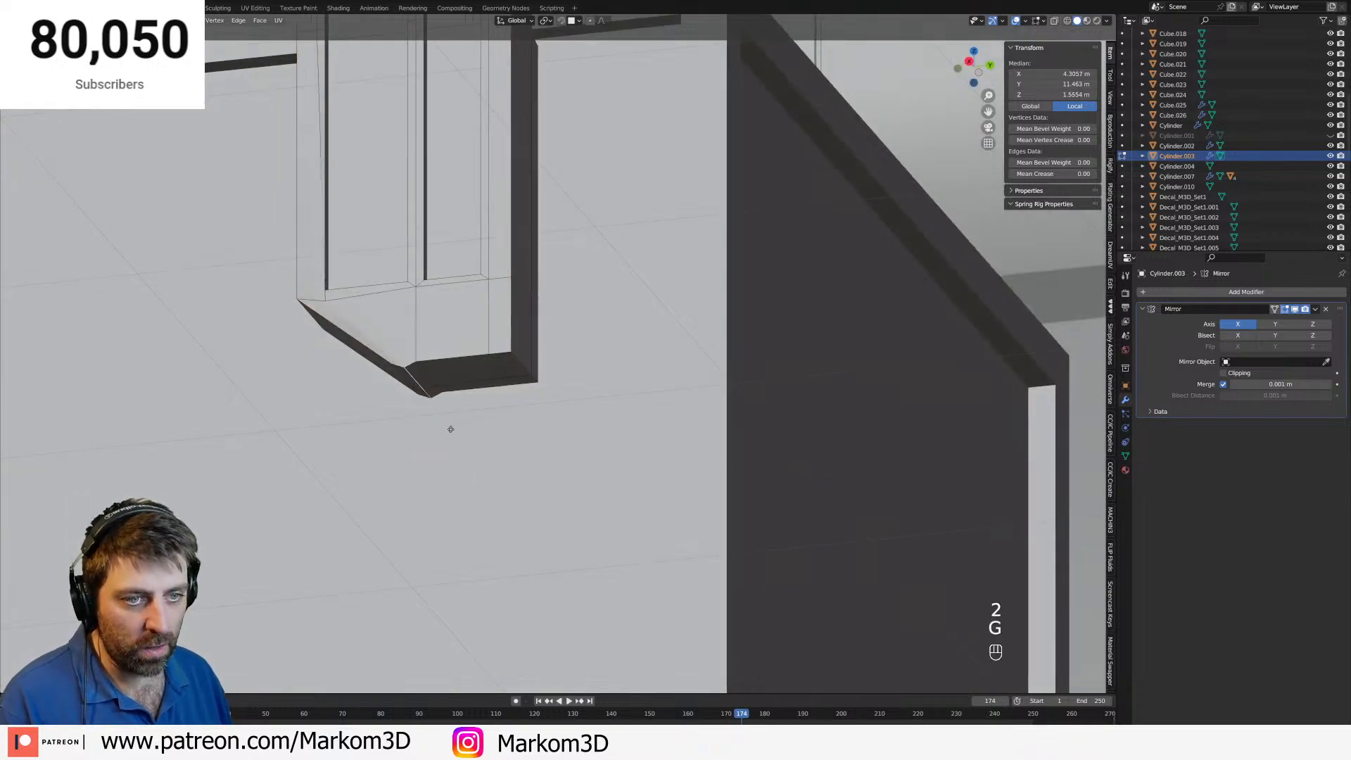
{"action": "right_click", "coordinate": [451, 425]}
{"action": "key", "text": "g"}
{"action": "key", "text": "g"}
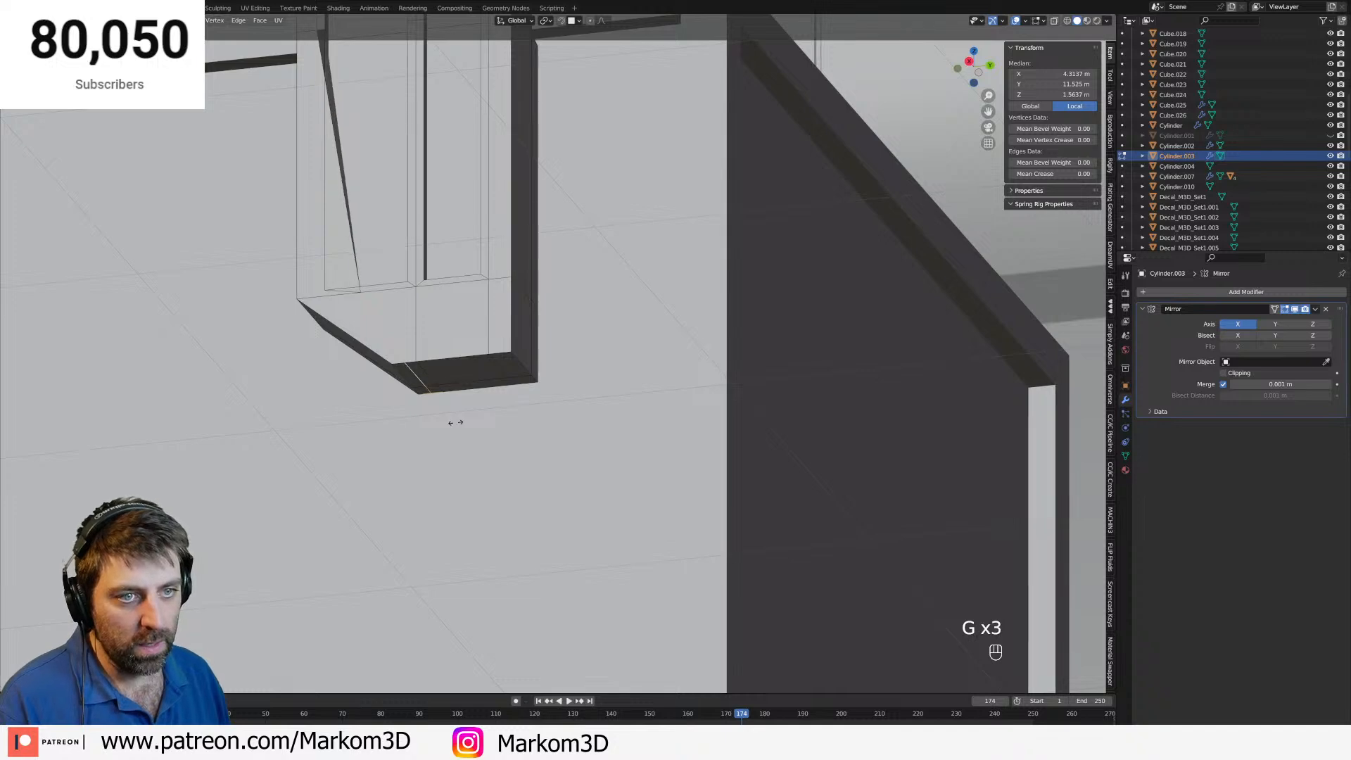
{"action": "right_click", "coordinate": [454, 423]}
Select the whole bracket mesh in wireframe shading and merge its overlapping vertices by distance.
{"action": "key", "text": "z"}
{"action": "key", "text": "1"}
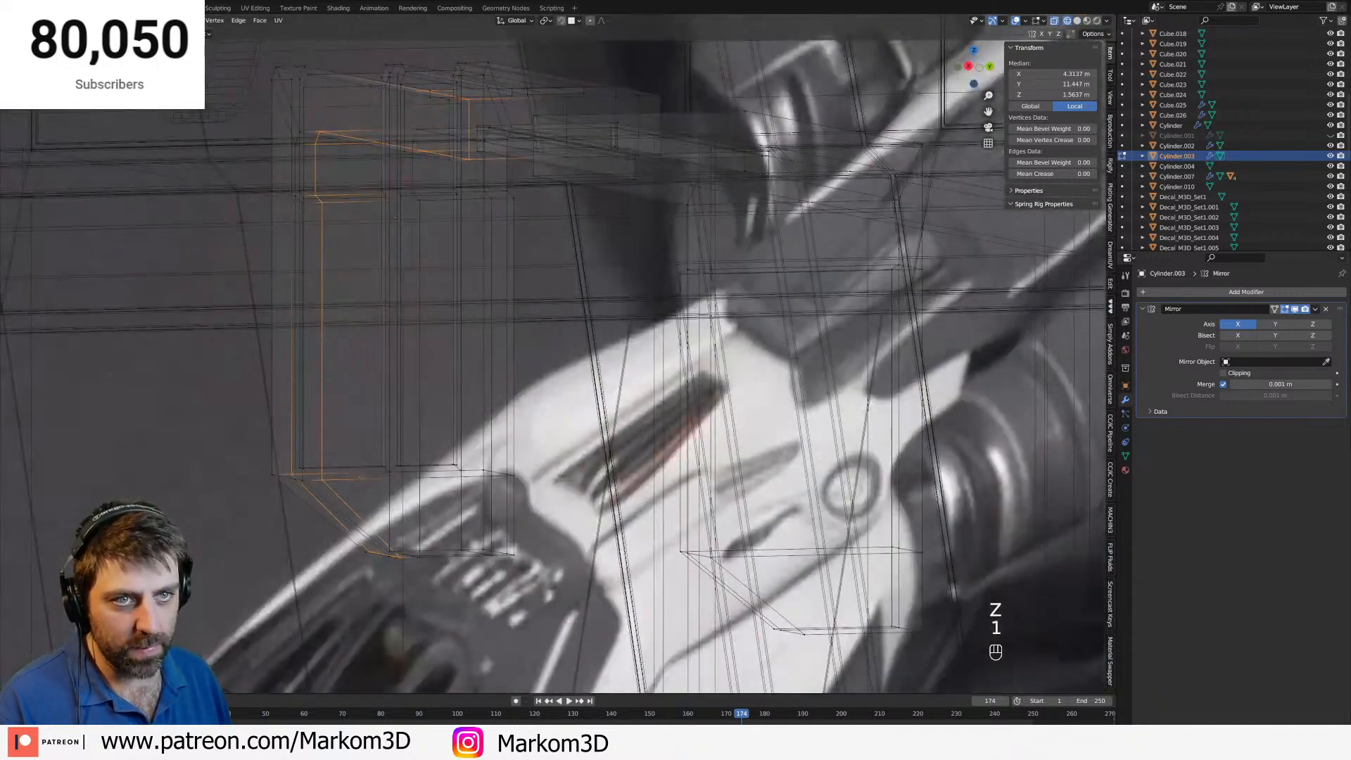
{"action": "key", "text": "z"}
{"action": "left_click", "coordinate": [394, 442]}
{"action": "middle_click_drag", "start_coordinate": [358, 400], "coordinate": [356, 435]}
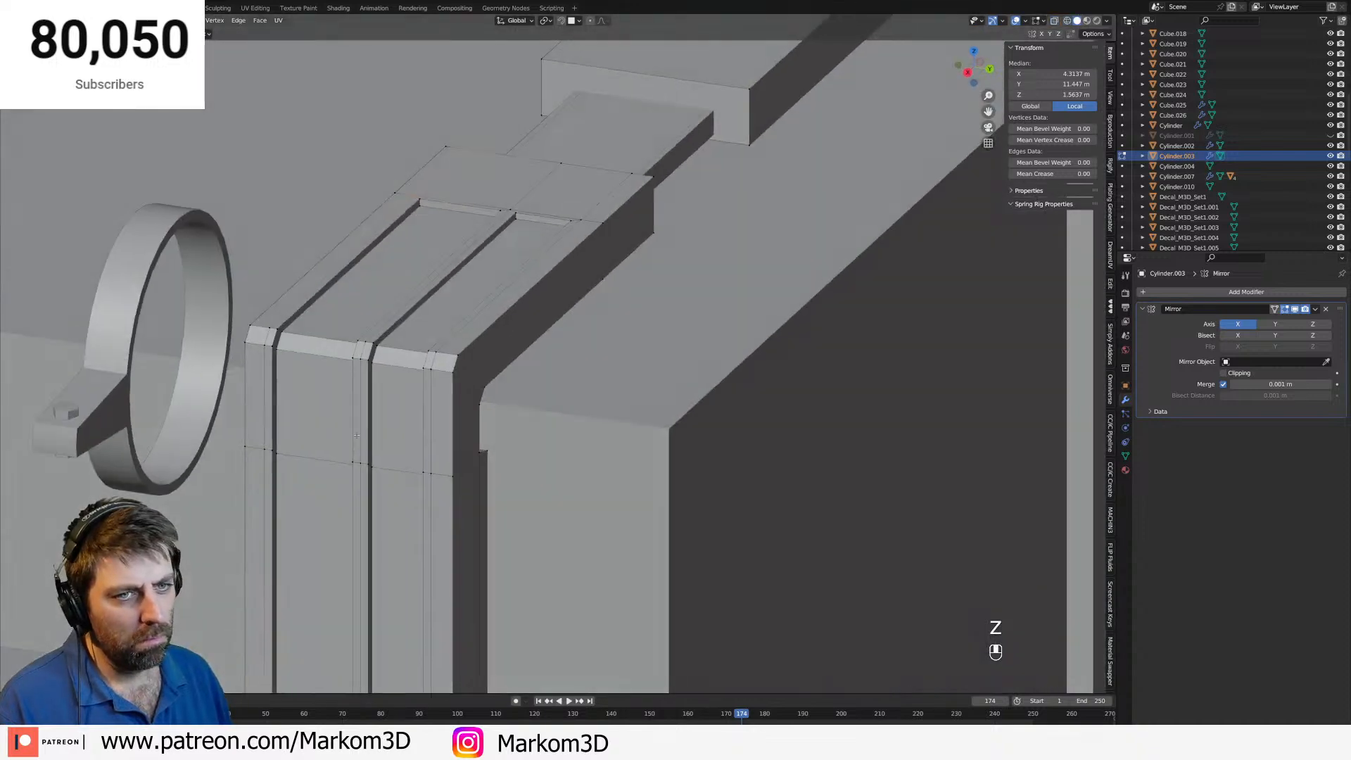
{"action": "key", "text": "z"}
{"action": "left_click", "coordinate": [318, 436]}
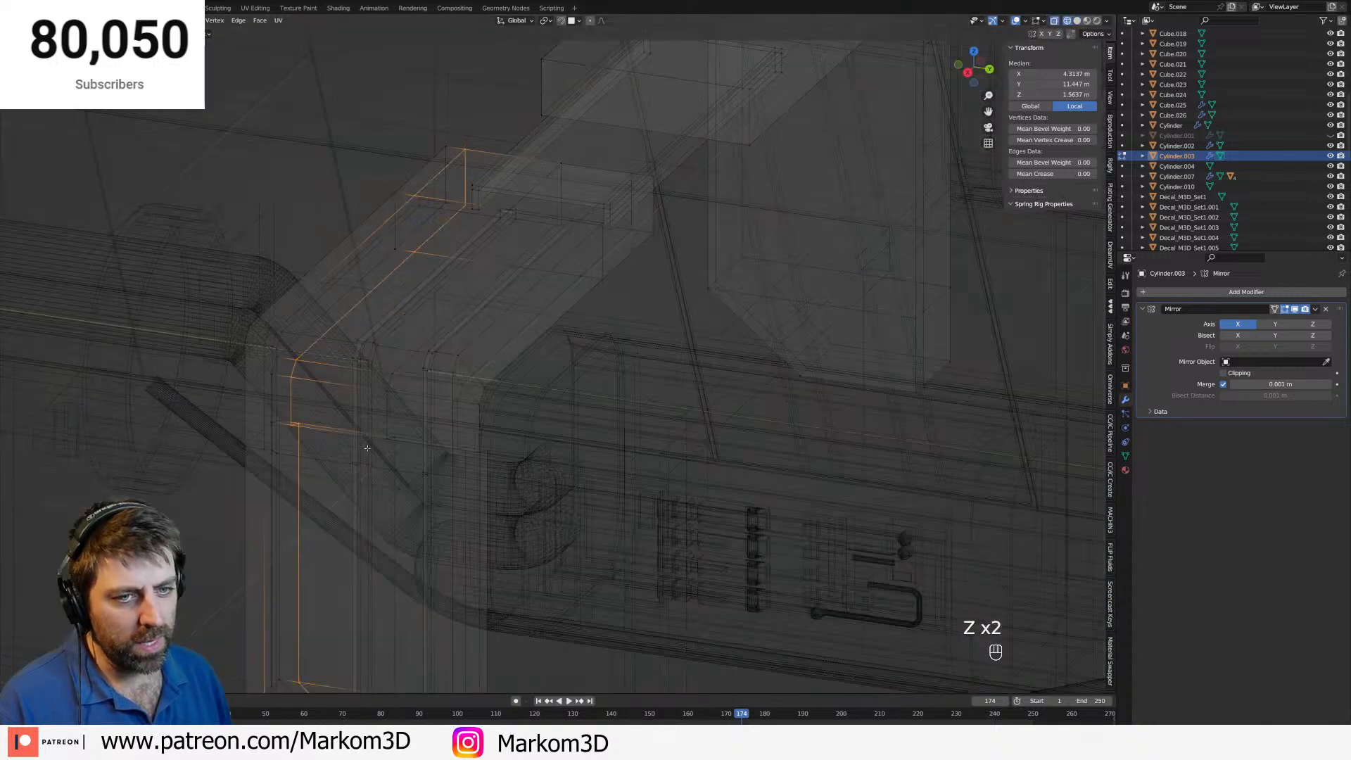
{"action": "key", "text": "a"}
{"action": "key", "text": "m"}
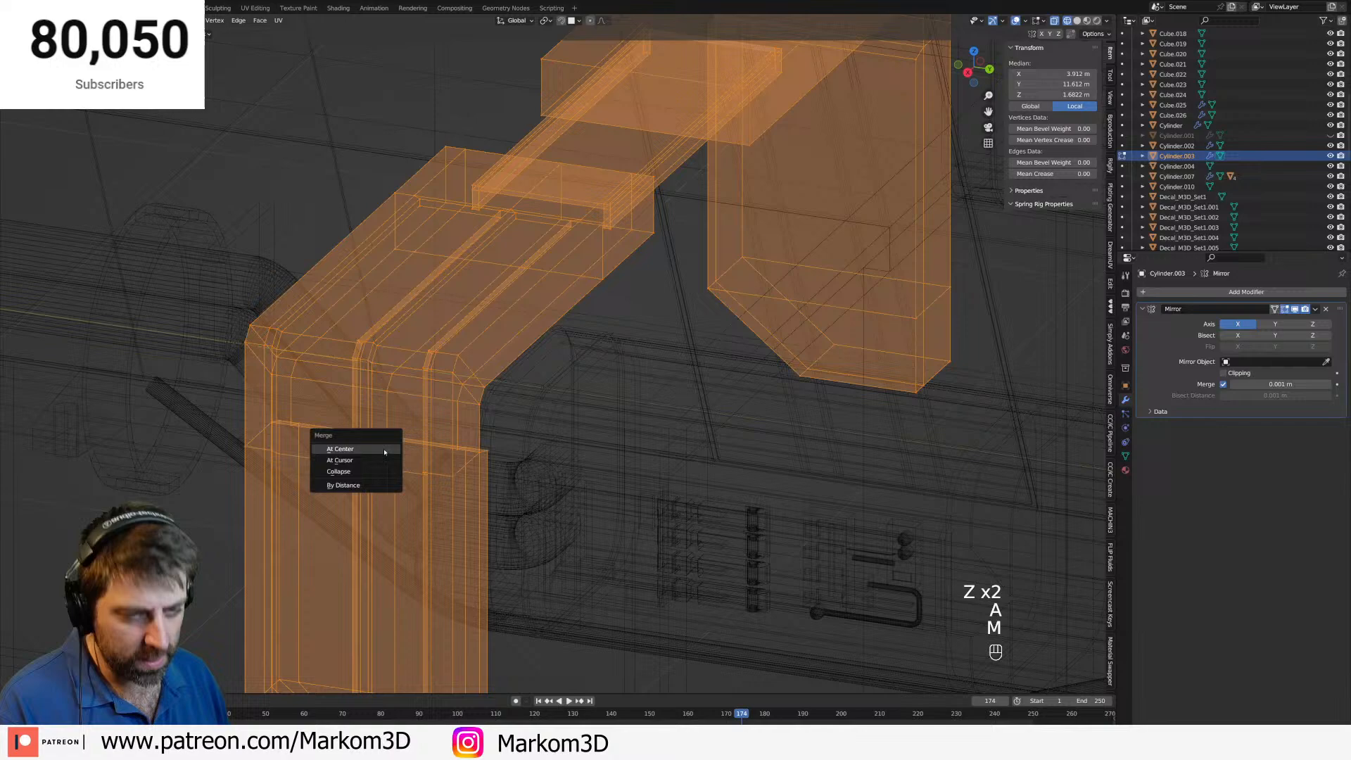
{"action": "left_click", "coordinate": [366, 485]}
Try to slide the bottom corner edge of the vertical leg and select the edge loops around the bracket's outline.
{"action": "middle_click_drag", "start_coordinate": [366, 486], "coordinate": [422, 492]}
{"action": "key", "text": "z"}
{"action": "key", "text": "2"}
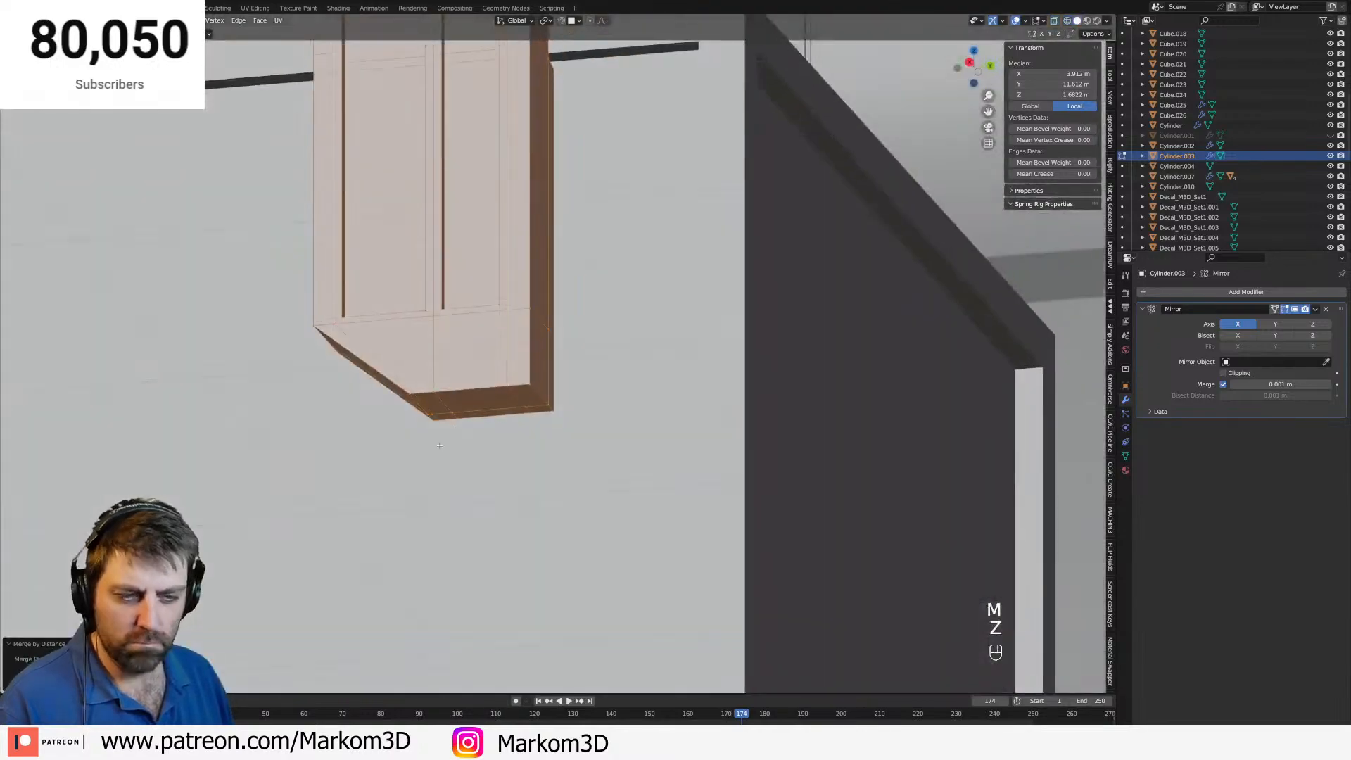
{"action": "middle_click_drag", "start_coordinate": [410, 415], "coordinate": [435, 405], "text": "shift"}
{"action": "left_click", "coordinate": [436, 404]}
{"action": "key", "text": "g"}
{"action": "key", "text": "g"}
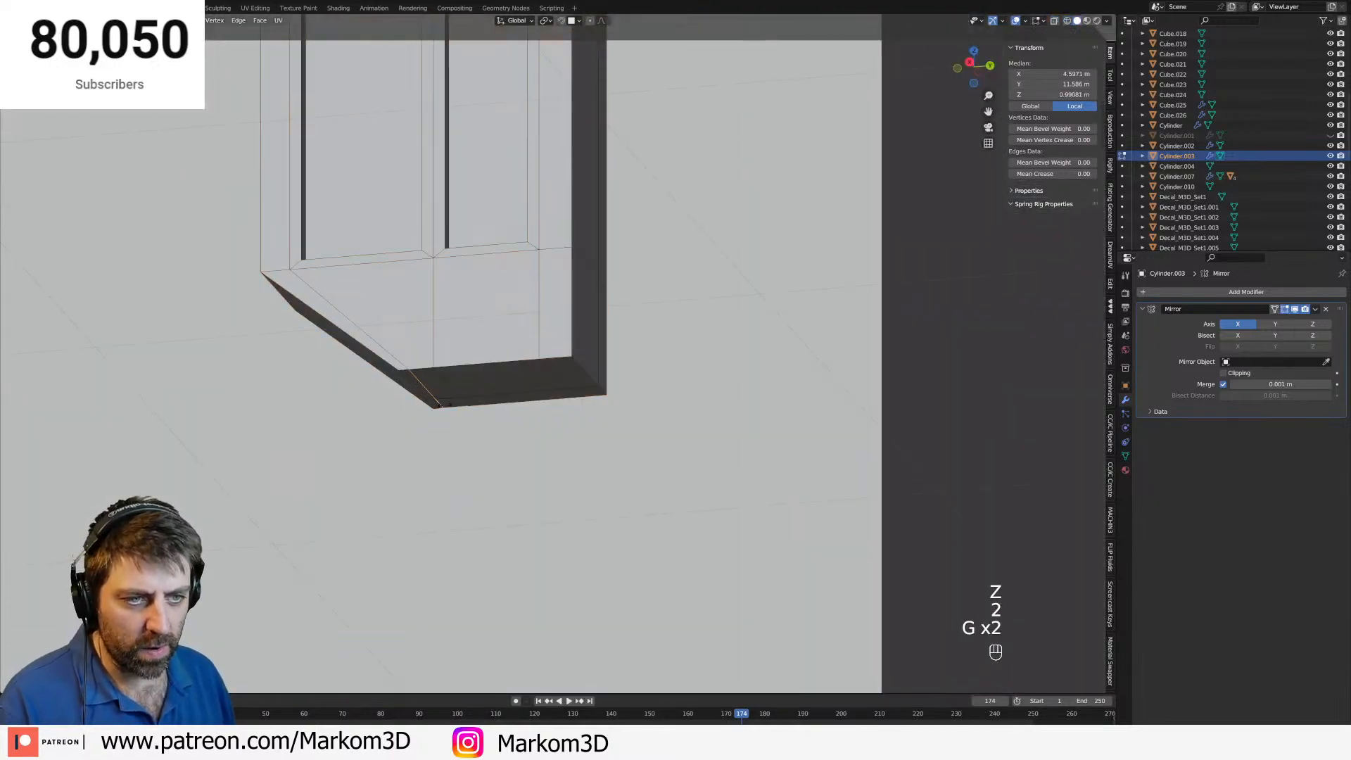
{"action": "left_click", "coordinate": [371, 371]}
{"action": "left_click", "coordinate": [362, 348], "text": "alt"}
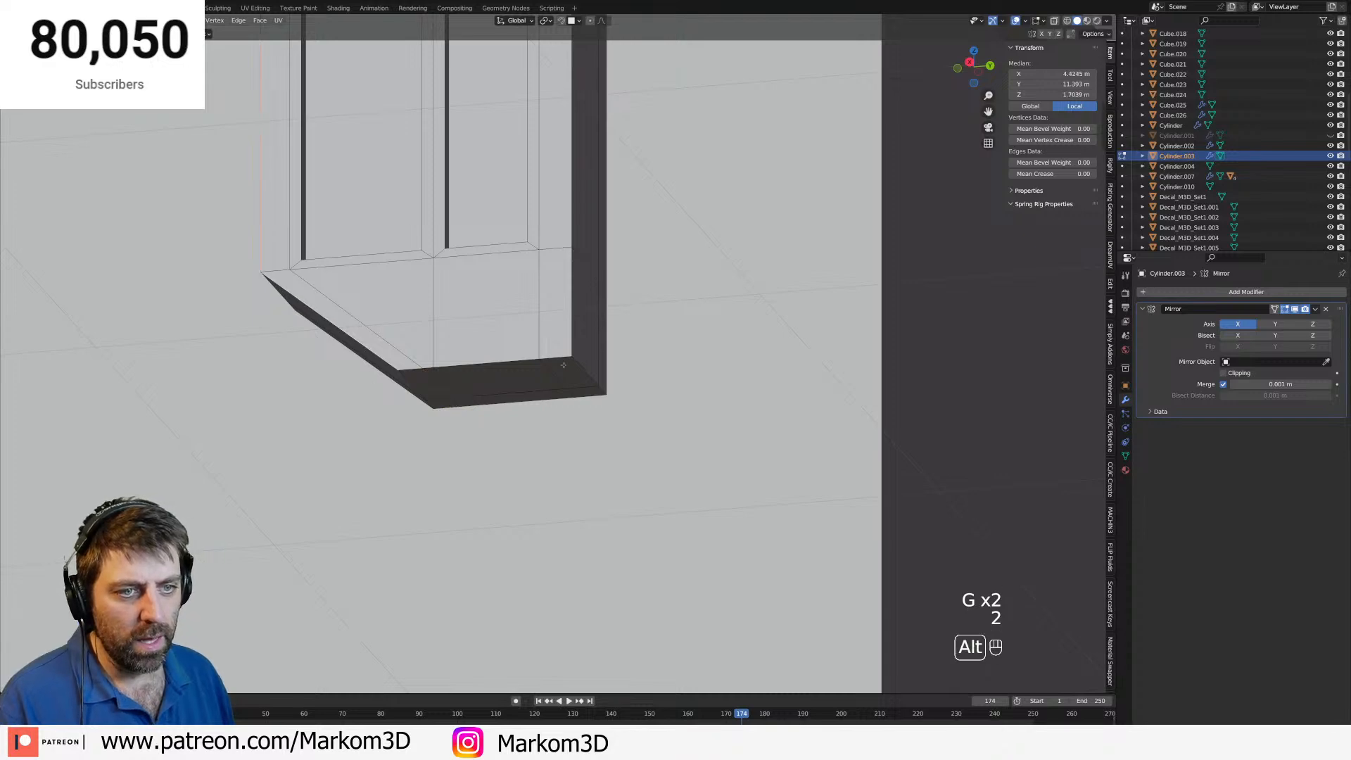
{"action": "left_click", "coordinate": [610, 354], "text": "alt+shift"}
Leave mesh editing and add a Bevel modifier to the bracket below its Mirror modifier.
{"action": "scroll", "coordinate": [610, 355], "scroll_direction": "down", "scroll_amount": 6}
{"action": "key", "text": "Tab"}
{"action": "middle_click_drag", "start_coordinate": [610, 354], "coordinate": [483, 460]}
{"action": "left_click", "coordinate": [1246, 292]}
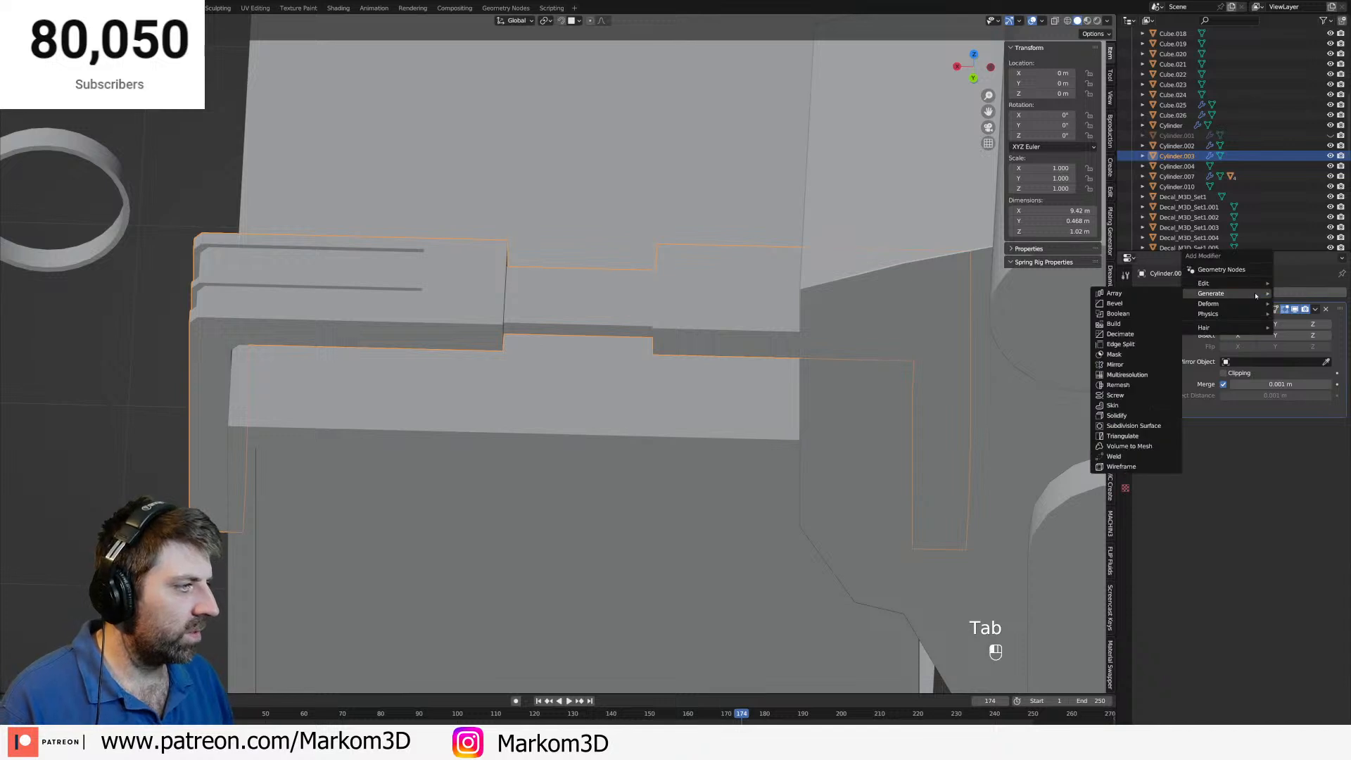
{"action": "mouse_move", "coordinate": [1246, 295]}
{"action": "left_click", "coordinate": [1115, 303]}
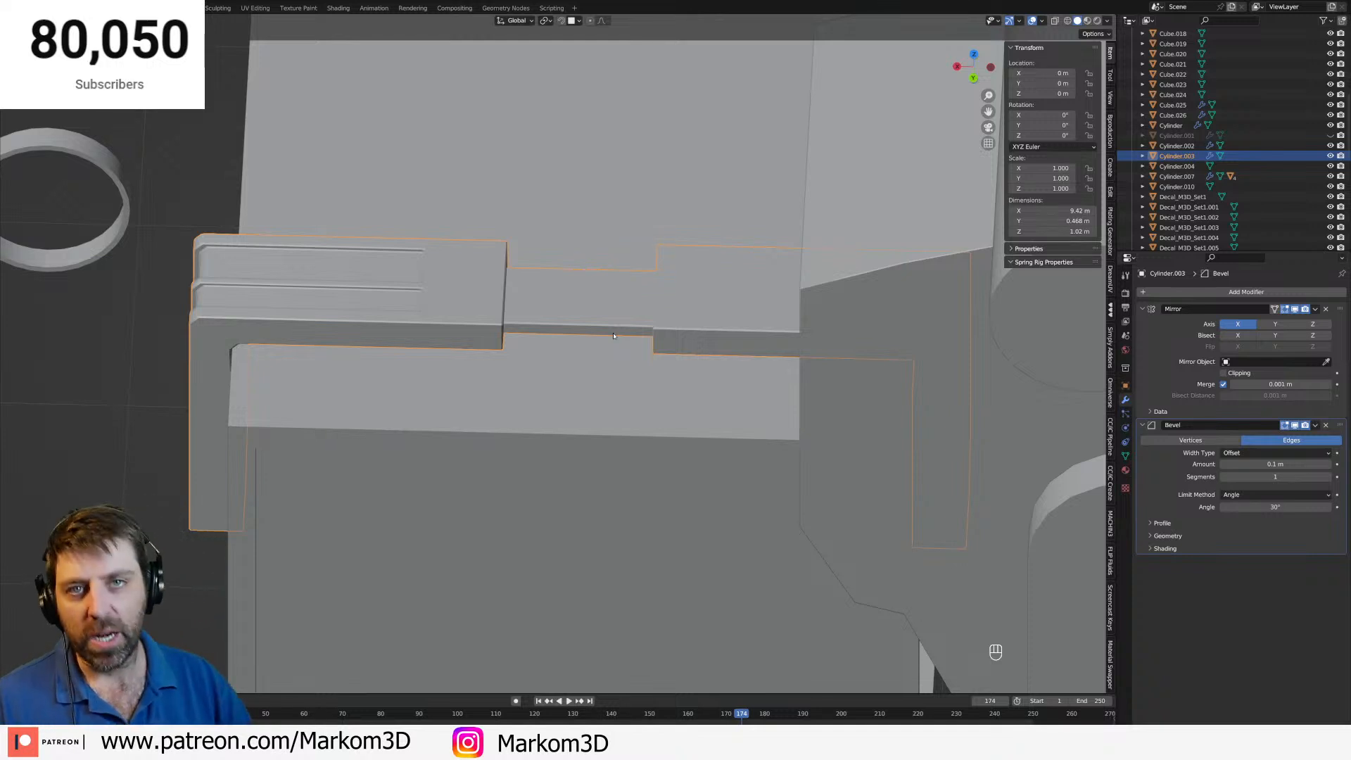
Examine the bevelled edges and grooves of the bracket from several angles.
{"action": "middle_click_drag", "start_coordinate": [319, 470], "coordinate": [390, 457]}
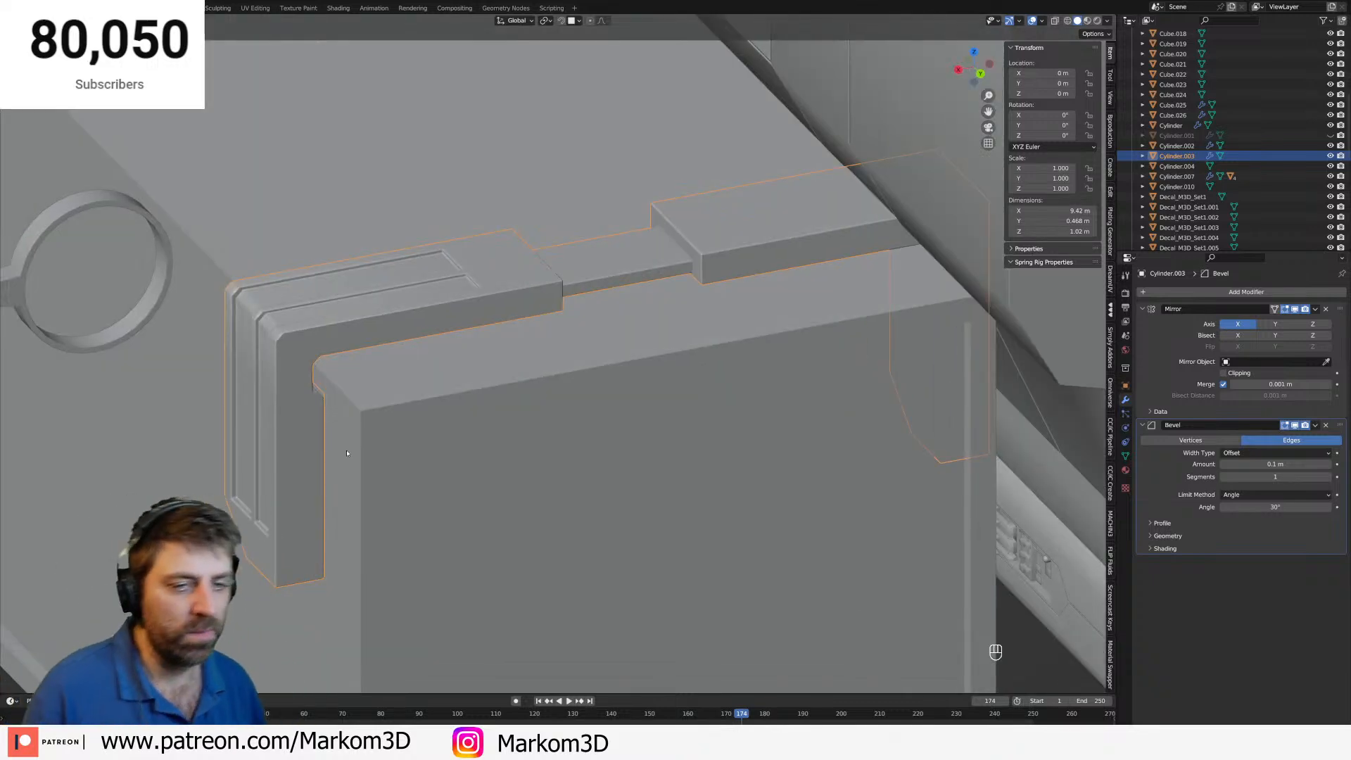
{"action": "middle_click_drag", "start_coordinate": [345, 453], "coordinate": [376, 444]}
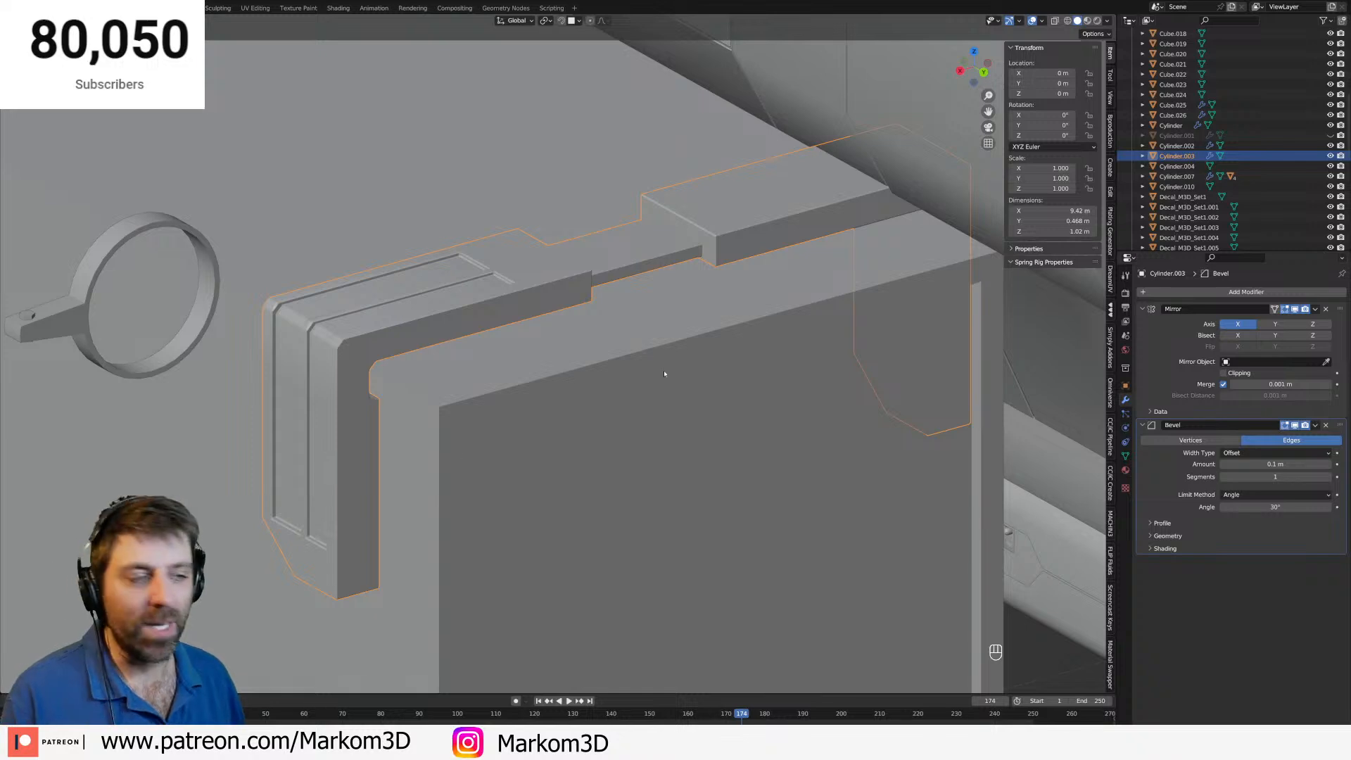
{"action": "middle_click_drag", "start_coordinate": [665, 374], "coordinate": [629, 419], "text": "shift"}
{"action": "key", "text": "Tab"}
{"action": "key", "text": "Tab"}
{"action": "middle_click_drag", "start_coordinate": [508, 364], "coordinate": [533, 356]}
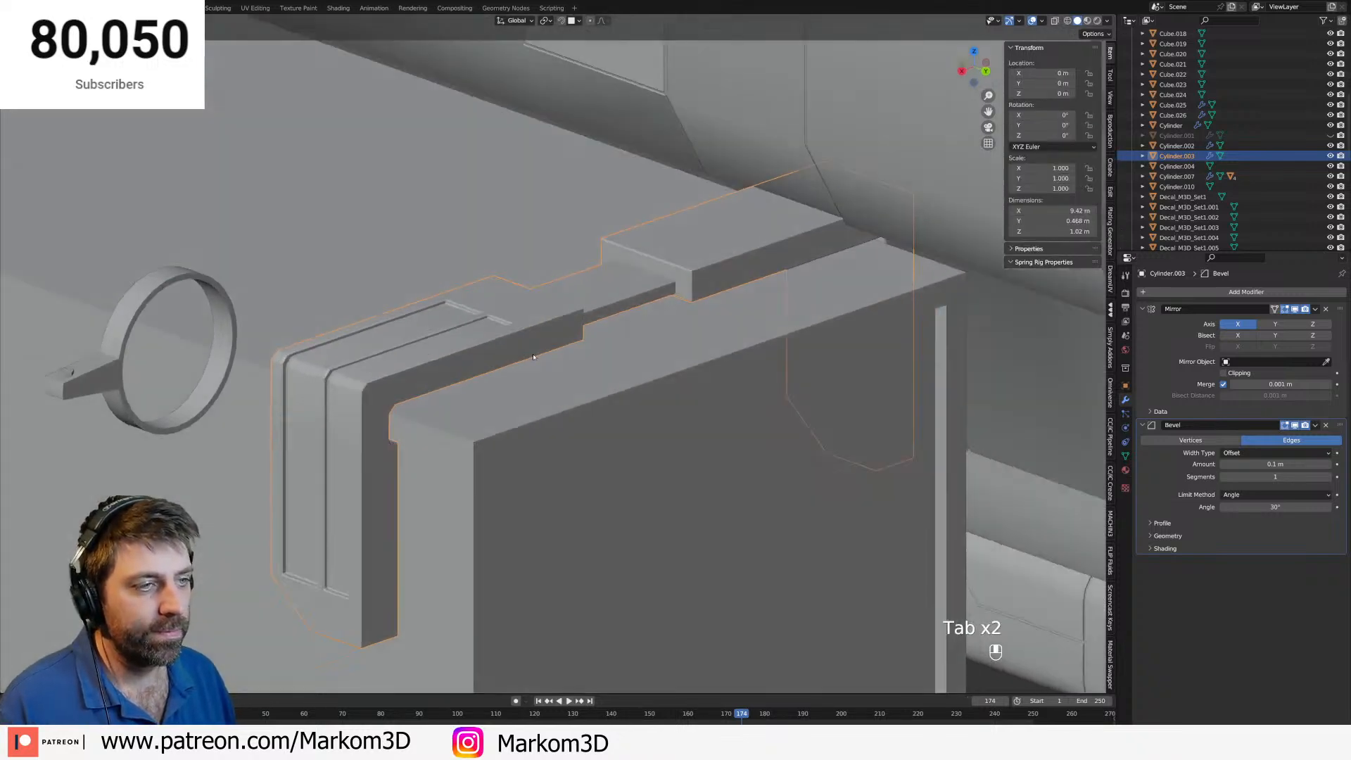
{"action": "scroll", "coordinate": [533, 357], "scroll_direction": "down", "scroll_amount": 3}
{"action": "middle_click_drag", "start_coordinate": [655, 378], "coordinate": [658, 320]}
Duplicate the upper face of the bracket's raised inner block in place.
{"action": "key", "text": "Tab"}
{"action": "middle_click_drag", "start_coordinate": [792, 409], "coordinate": [625, 293]}
{"action": "left_click", "coordinate": [636, 301]}
{"action": "middle_click_drag", "start_coordinate": [636, 301], "coordinate": [715, 395]}
{"action": "key", "text": "shift+d"}
{"action": "right_click", "coordinate": [717, 415]}
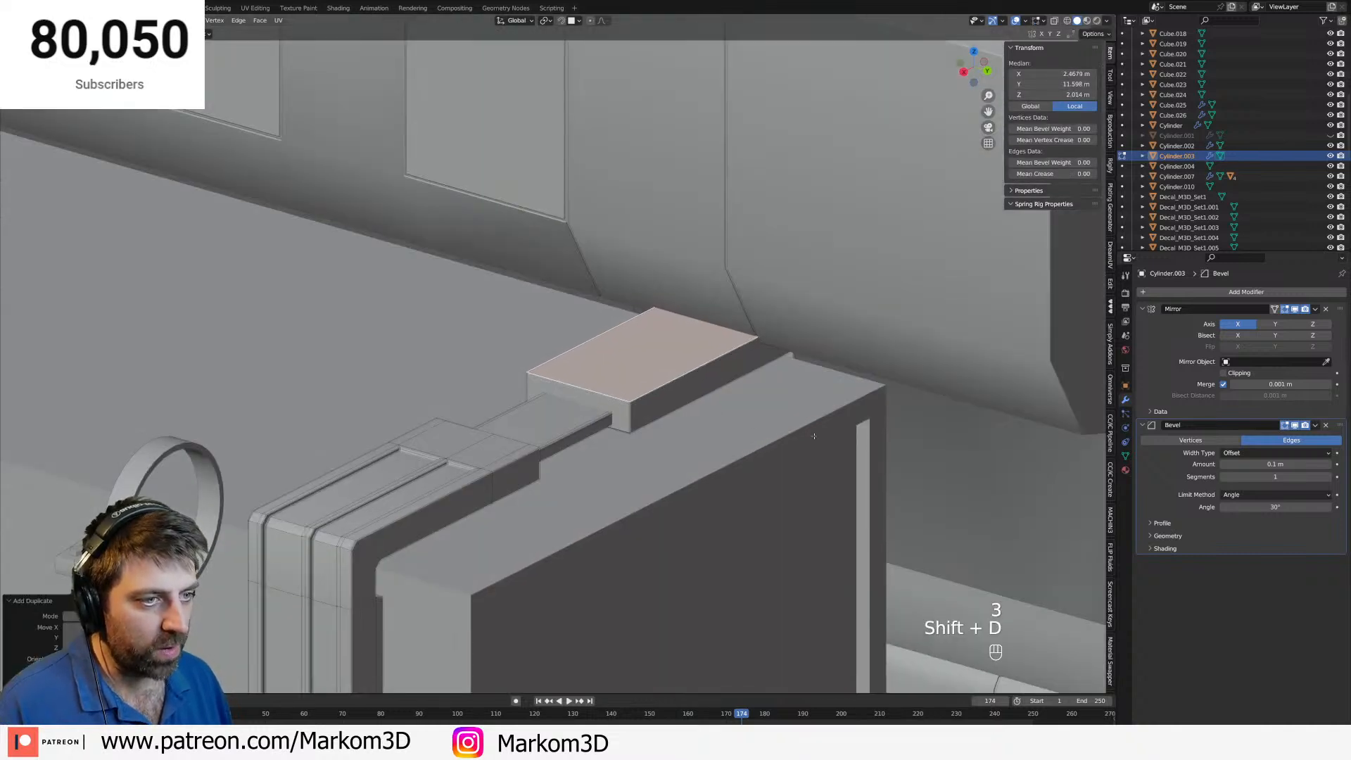
Scale down the duplicated face, extrude it upward into a small plate, and sink the whole plate slightly into the inner block.
{"action": "key", "text": "s"}
{"action": "left_click", "coordinate": [748, 420]}
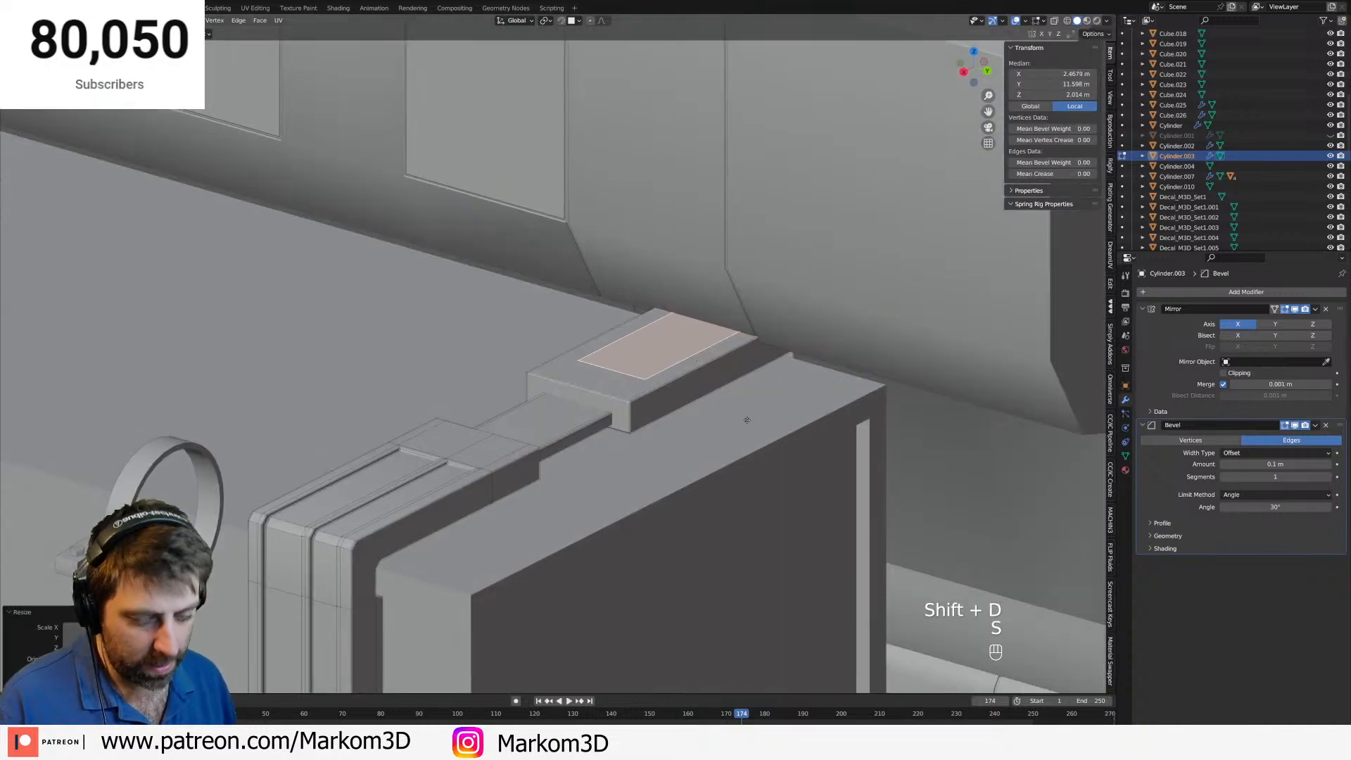
{"action": "key", "text": "e"}
{"action": "left_click", "coordinate": [659, 381]}
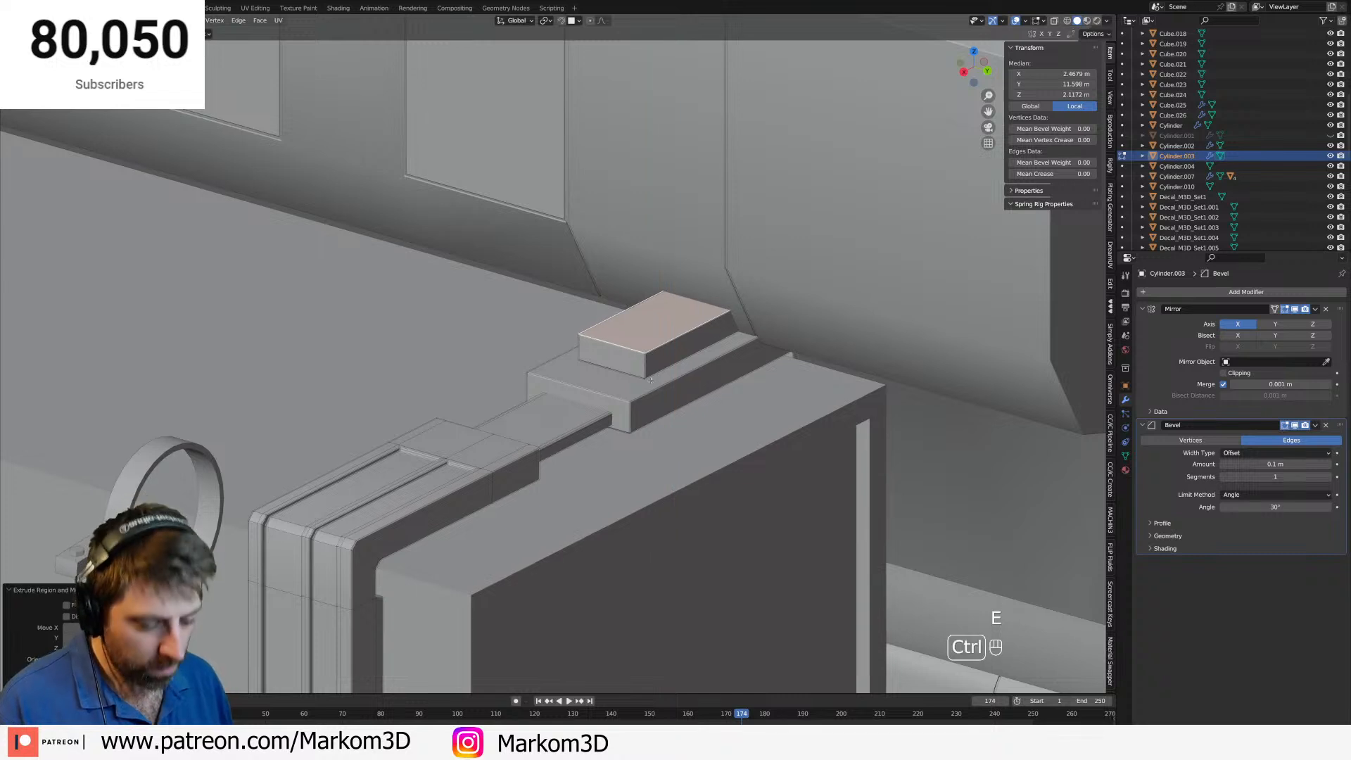
{"action": "key", "text": "ctrl+l"}
{"action": "key", "text": "g"}
{"action": "left_click", "coordinate": [652, 391]}
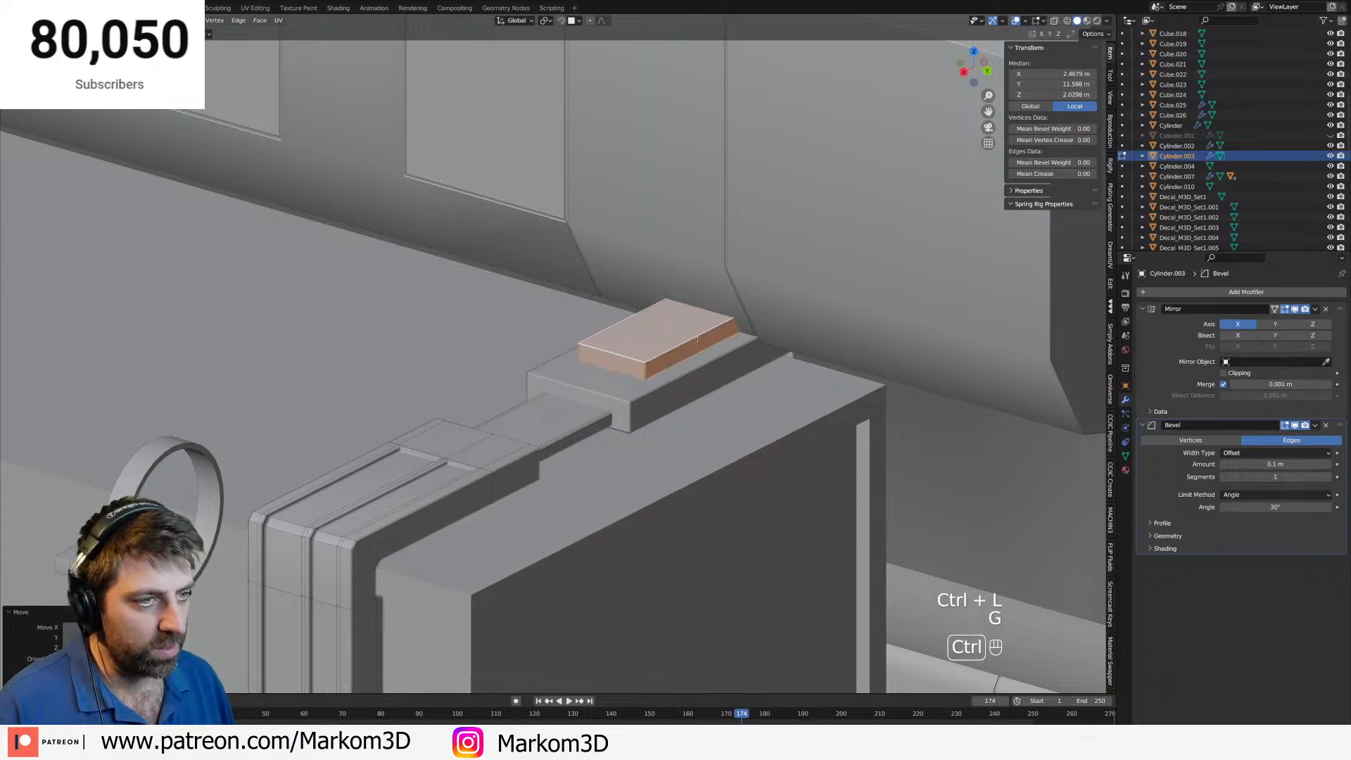
Add an edge loop across the new plate and lower its outer top edge along Z to slope it towards the connector bar.
{"action": "key", "text": "ctrl+r"}
{"action": "left_click", "coordinate": [681, 348]}
{"action": "left_click", "coordinate": [708, 333]}
{"action": "key", "text": "2"}
{"action": "left_click", "coordinate": [621, 359]}
{"action": "key", "text": "g"}
{"action": "key", "text": "z"}
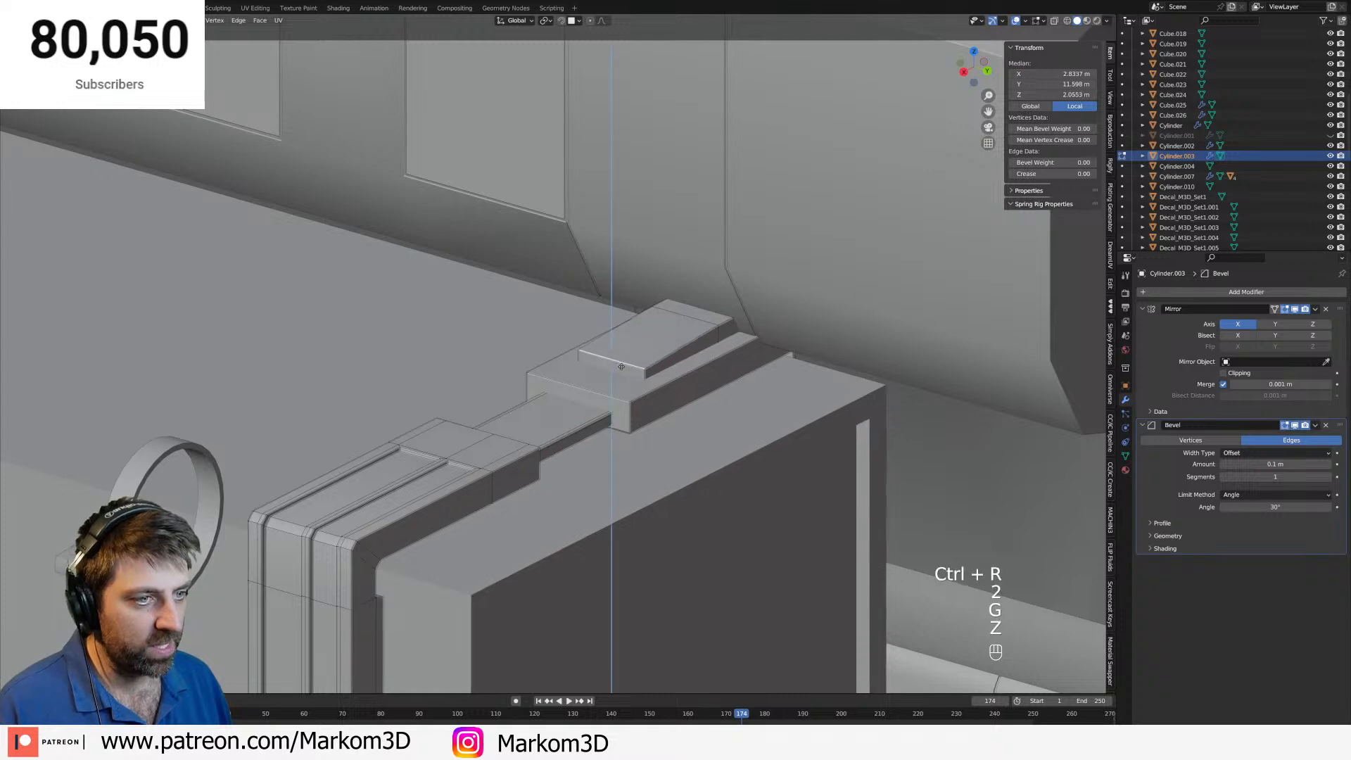
{"action": "left_click", "coordinate": [622, 374]}
{"action": "middle_click_drag", "start_coordinate": [622, 373], "coordinate": [724, 380]}
{"action": "key", "text": "Tab"}
{"action": "scroll", "coordinate": [724, 380], "scroll_direction": "down", "scroll_amount": 5}
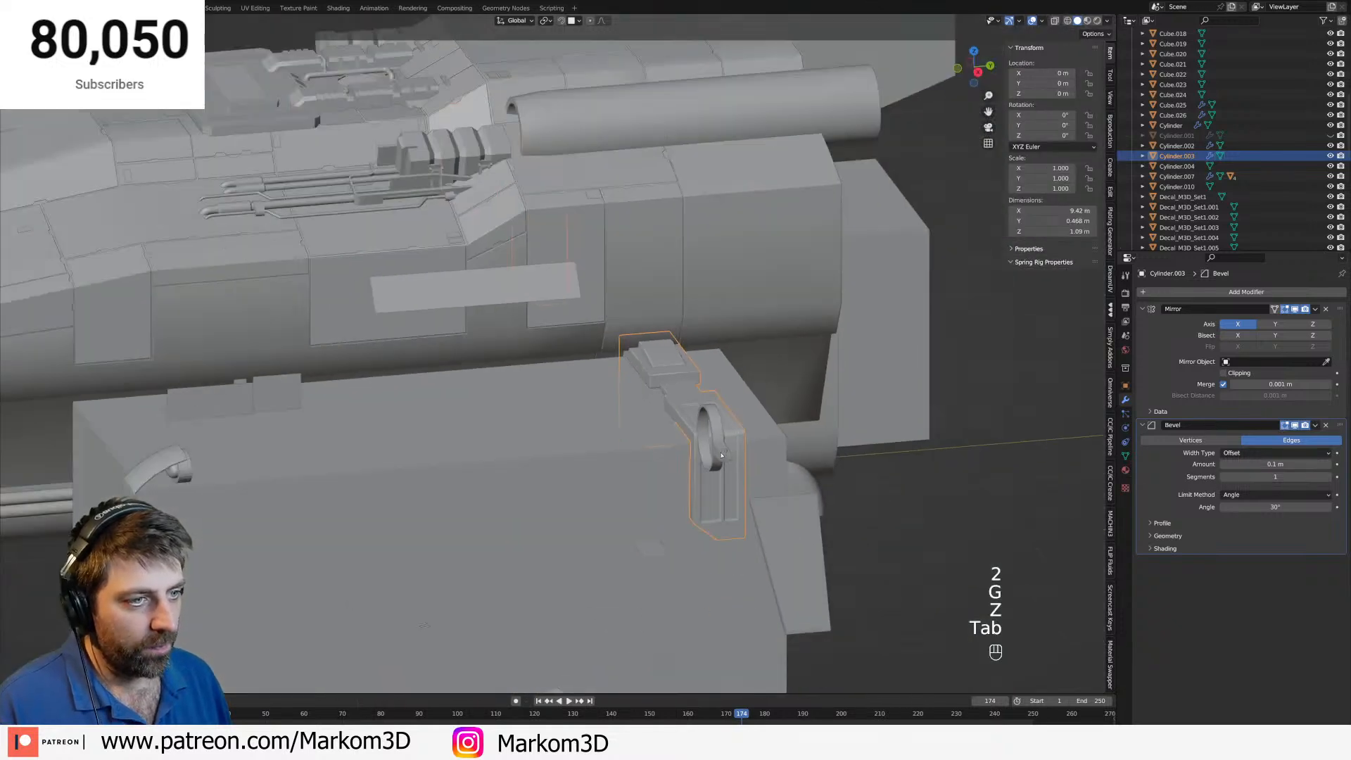
Duplicate the top face of the connector bar between the bracket's two blocks and scale the copy down slightly.
{"action": "middle_click_drag", "start_coordinate": [745, 446], "coordinate": [612, 443]}
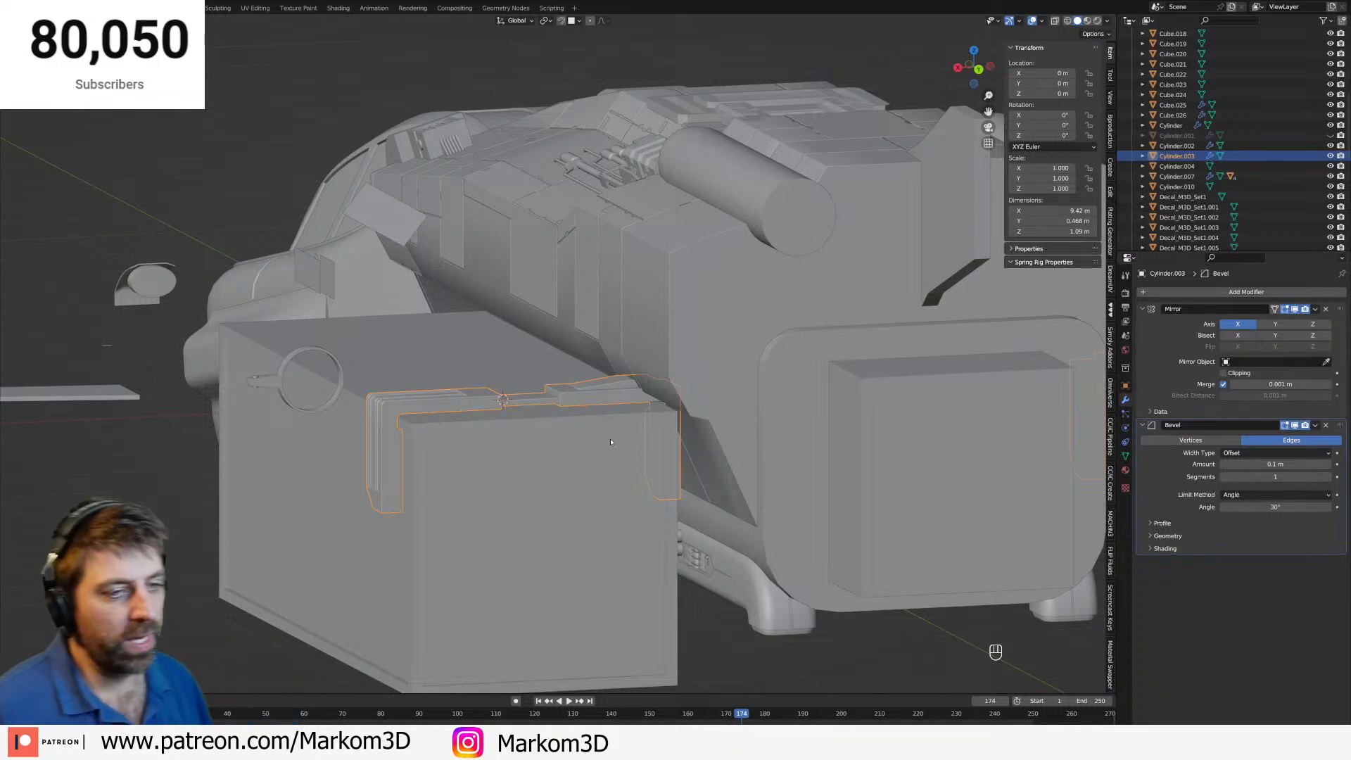
{"action": "middle_click_drag", "start_coordinate": [612, 442], "coordinate": [545, 479]}
{"action": "scroll", "coordinate": [627, 421], "scroll_direction": "up", "scroll_amount": 3}
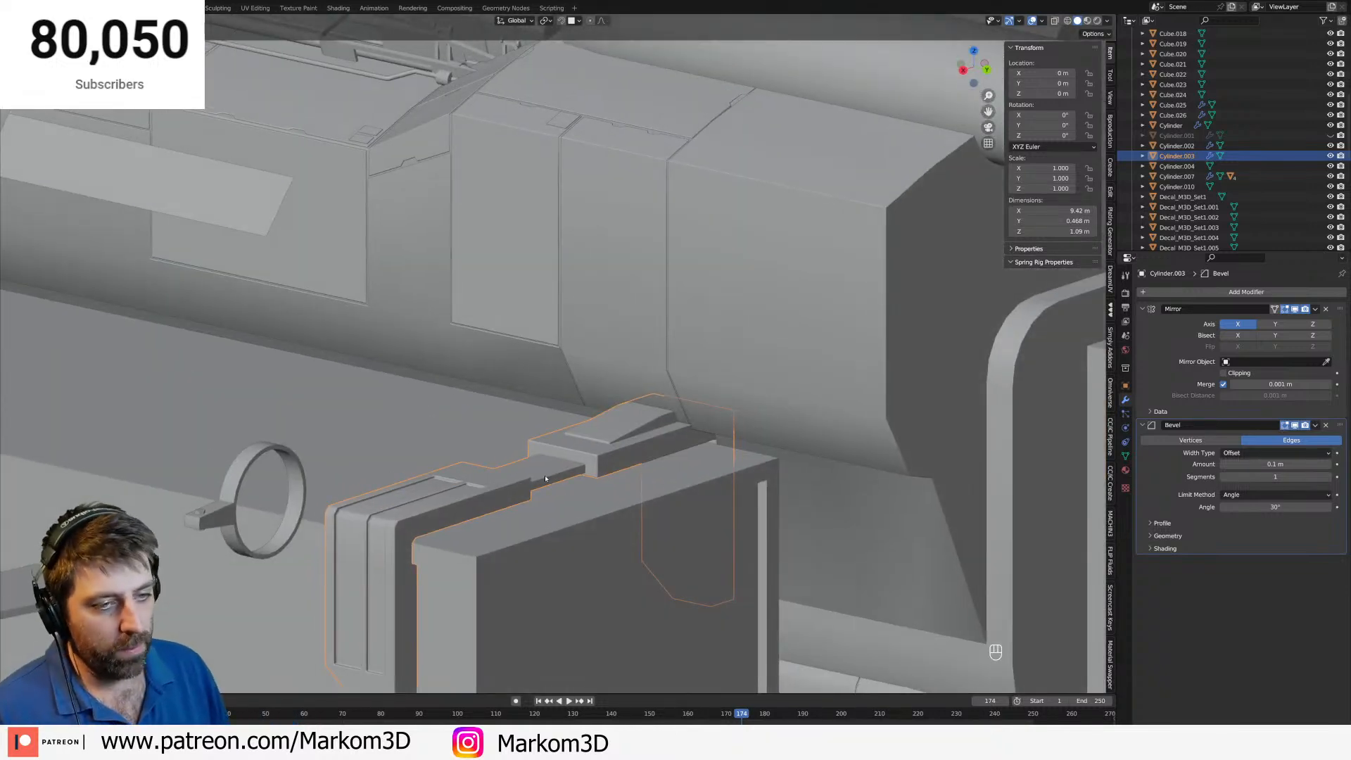
{"action": "scroll", "coordinate": [545, 478], "scroll_direction": "up", "scroll_amount": 3}
{"action": "key", "text": "Tab"}
{"action": "key", "text": "3"}
{"action": "scroll", "coordinate": [560, 509], "scroll_direction": "up", "scroll_amount": 2}
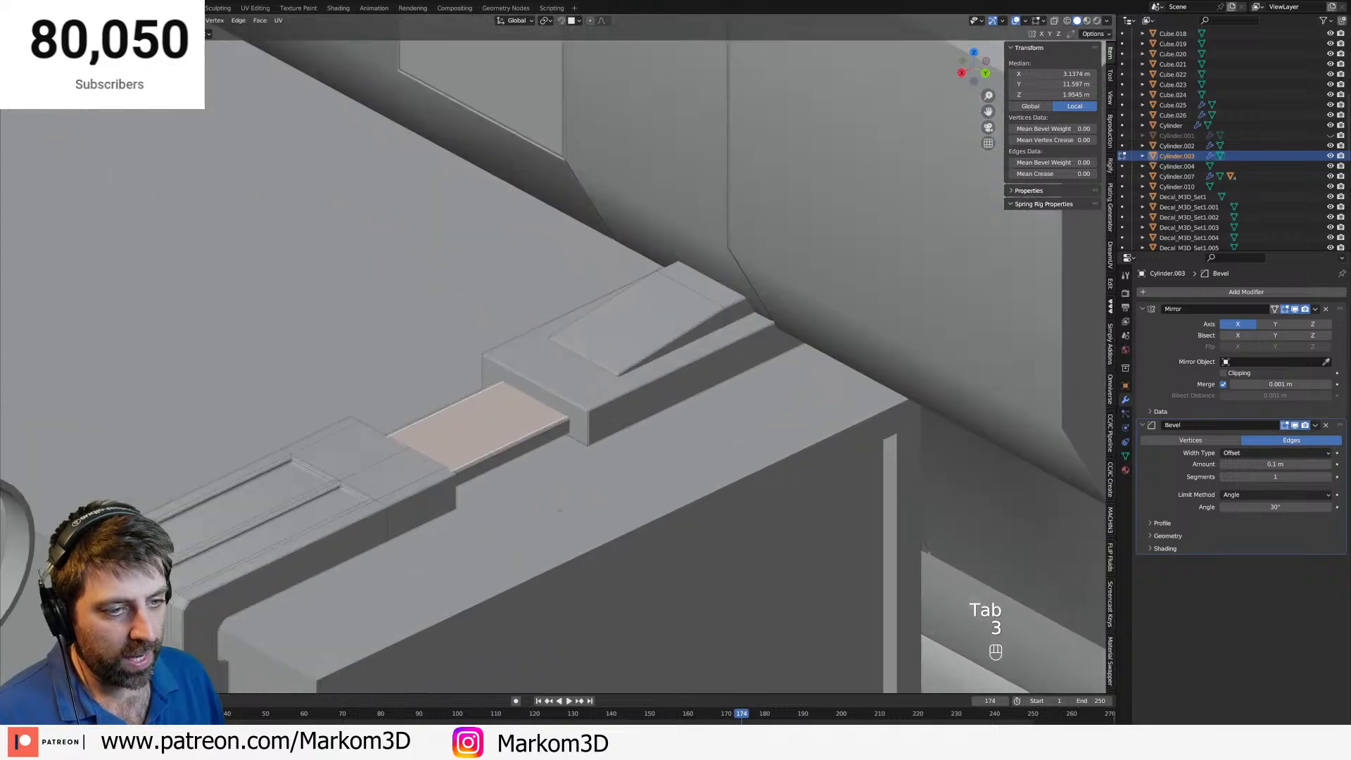
{"action": "key", "text": "shift+d"}
{"action": "key", "text": "s"}
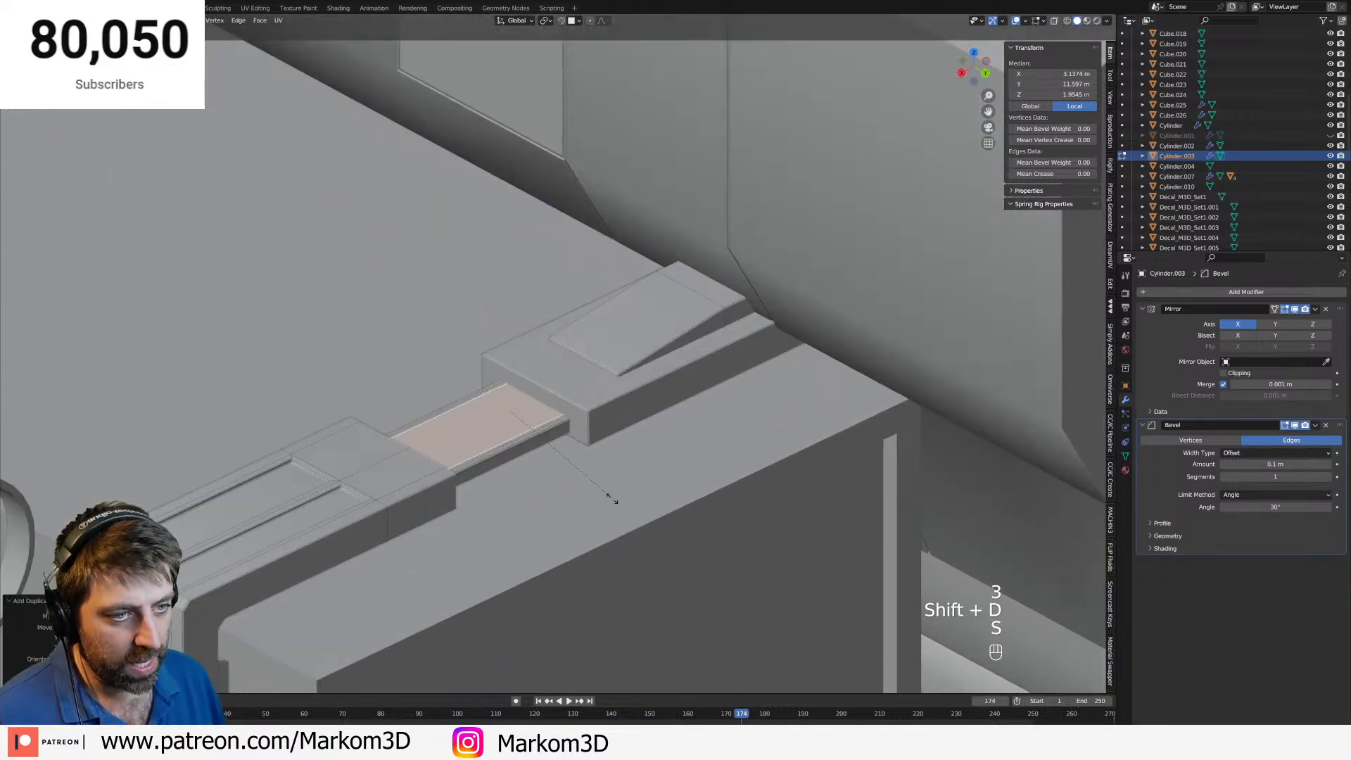
{"action": "left_click", "coordinate": [648, 517]}
Scale the copied face along X and Y into a thin strip running along the middle of the connector bar.
{"action": "key", "text": "s"}
{"action": "key", "text": "x"}
{"action": "left_click", "coordinate": [563, 451]}
{"action": "key", "text": "s"}
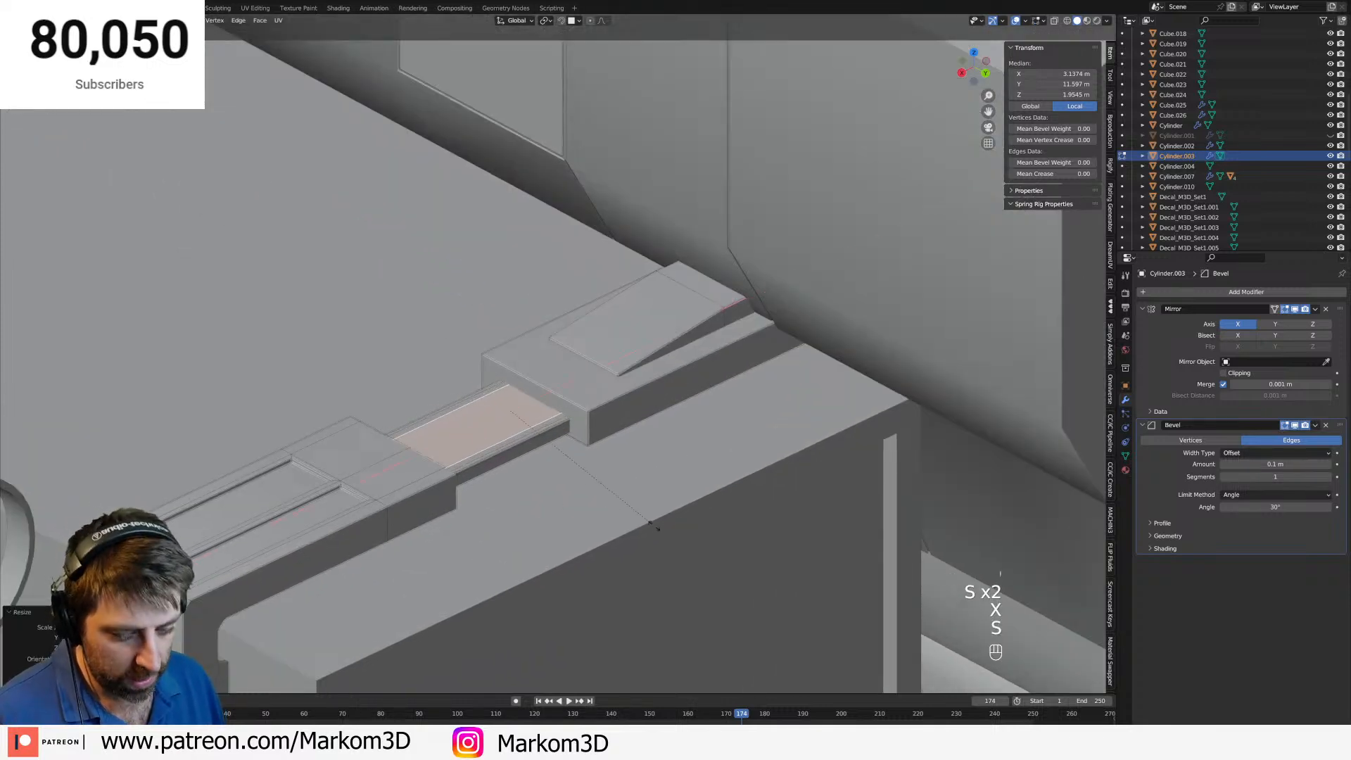
{"action": "key", "text": "y"}
{"action": "left_click", "coordinate": [530, 437]}
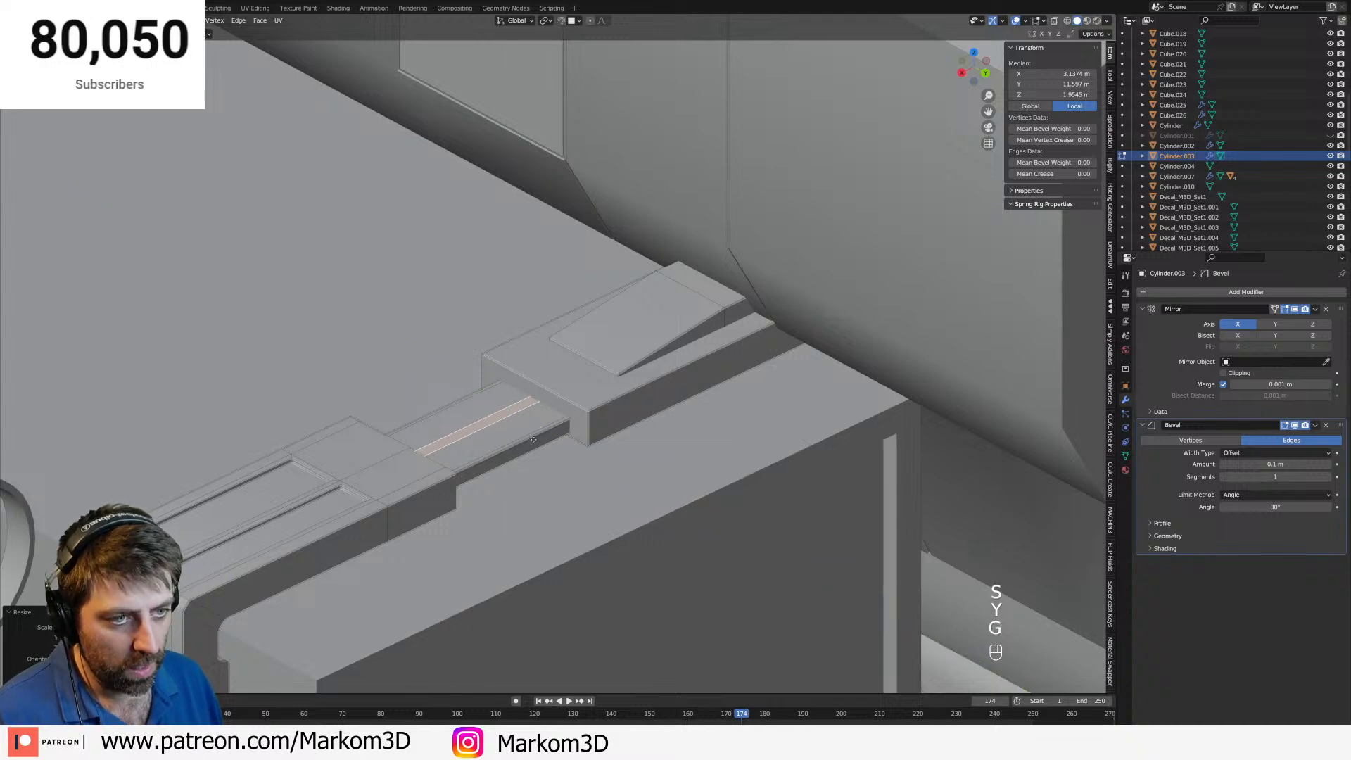
Lower the thin strip slightly along Z and extrude it upward into a raised rib.
{"action": "key", "text": "z"}
{"action": "left_click", "coordinate": [533, 448]}
{"action": "key", "text": "e"}
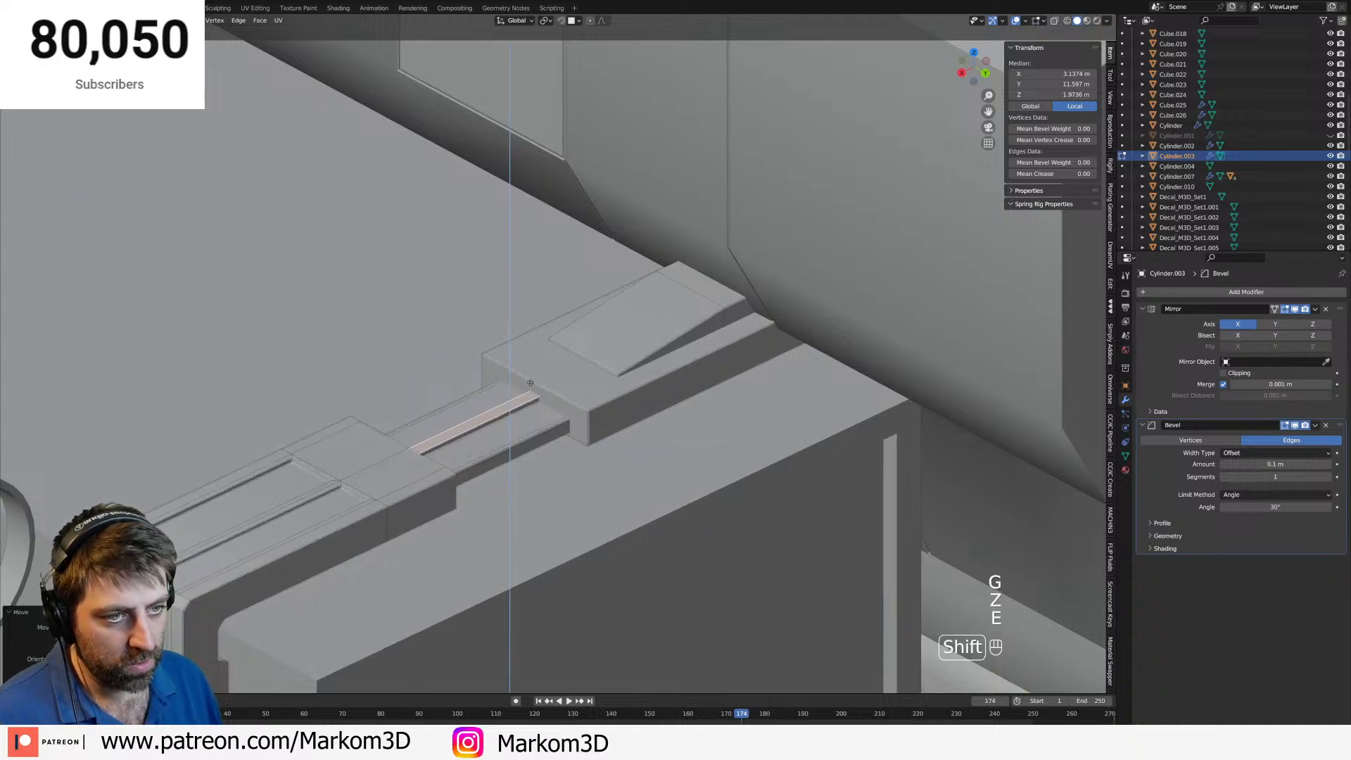
{"action": "left_click", "coordinate": [532, 388]}
Leave mesh editing, check the bracket against the whole box, and save the file.
{"action": "key", "text": "Tab"}
{"action": "scroll", "coordinate": [546, 423], "scroll_direction": "down", "scroll_amount": 4}
{"action": "middle_click_drag", "start_coordinate": [563, 507], "coordinate": [564, 451]}
{"action": "scroll", "coordinate": [588, 496], "scroll_direction": "down", "scroll_amount": 5}
{"action": "scroll", "coordinate": [542, 436], "scroll_direction": "up", "scroll_amount": 5}
{"action": "key", "text": "Tab"}
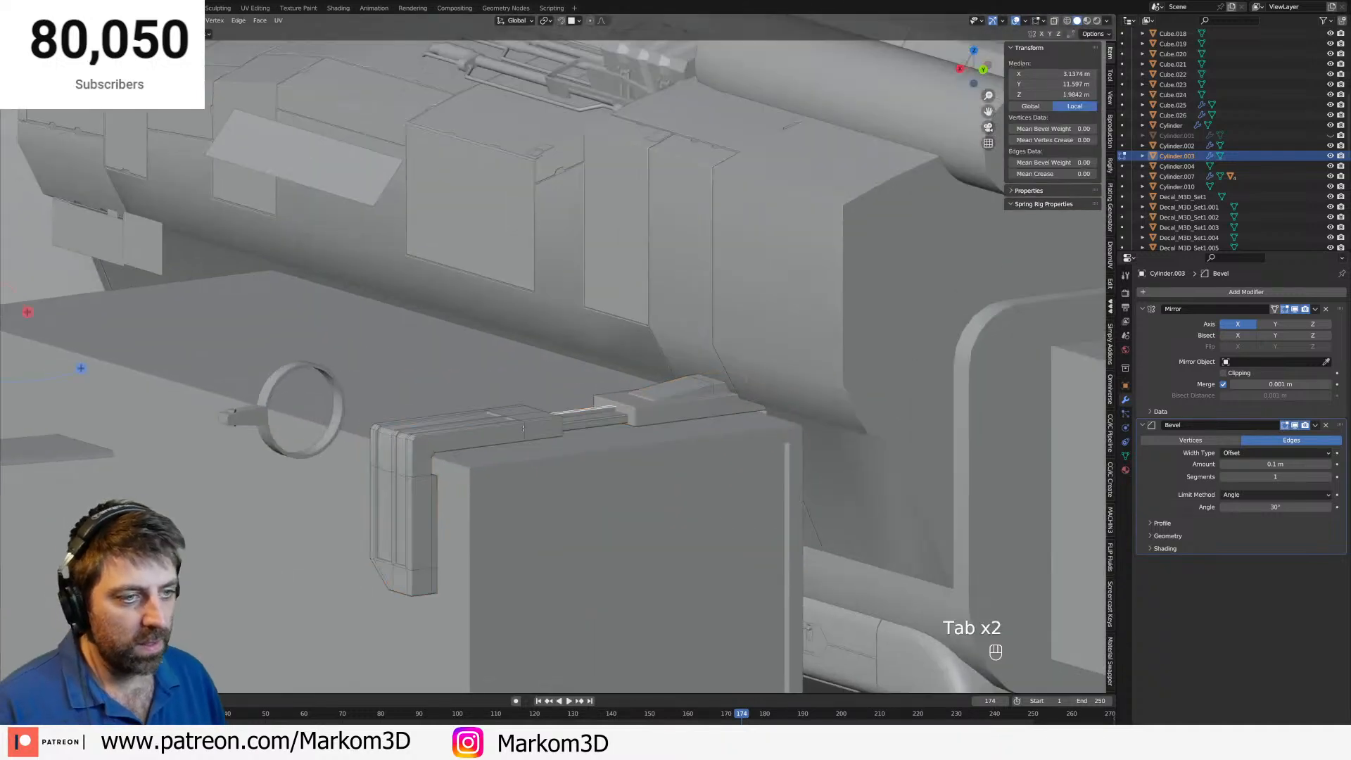
{"action": "key", "text": "Tab"}
{"action": "key", "text": "Tab"}
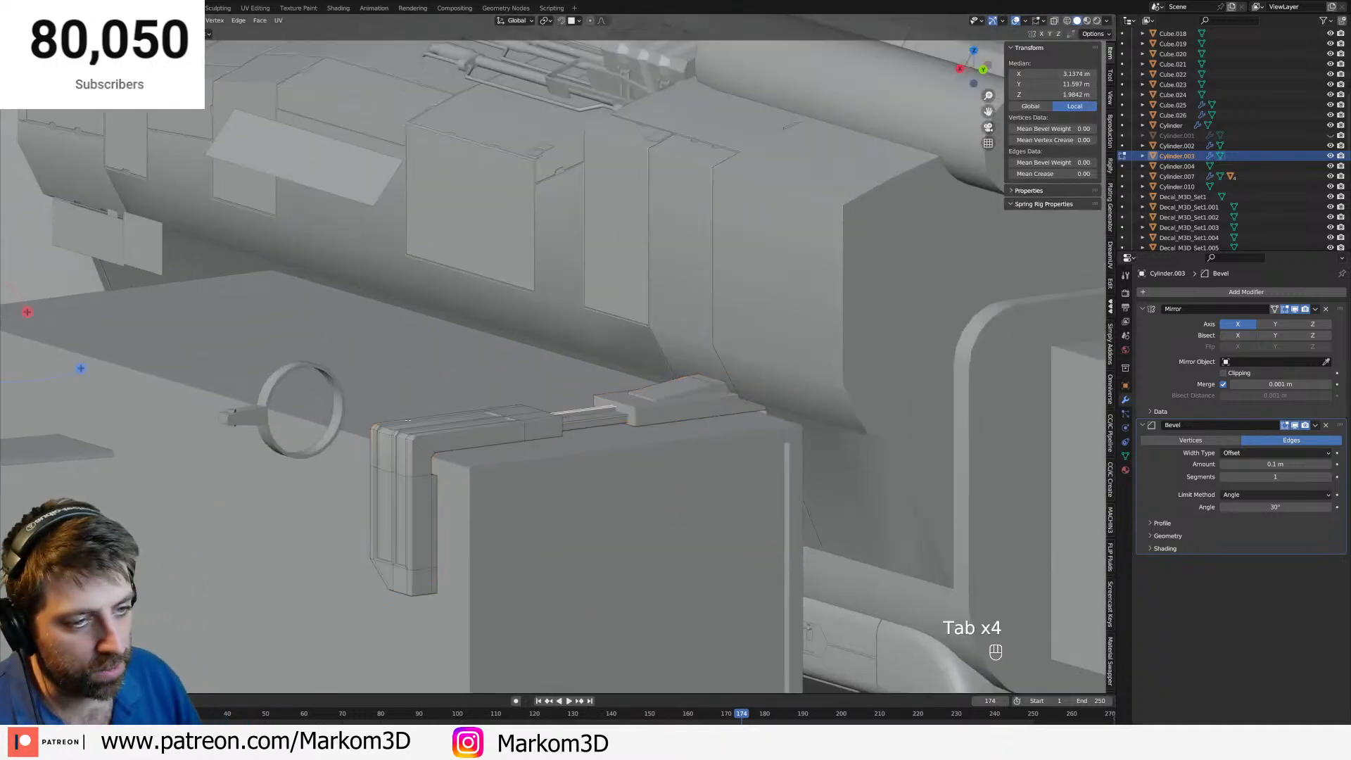
{"action": "scroll", "coordinate": [407, 421], "scroll_direction": "down", "scroll_amount": 5}
{"action": "key", "text": "Tab"}
{"action": "key", "text": "ctrl+s"}
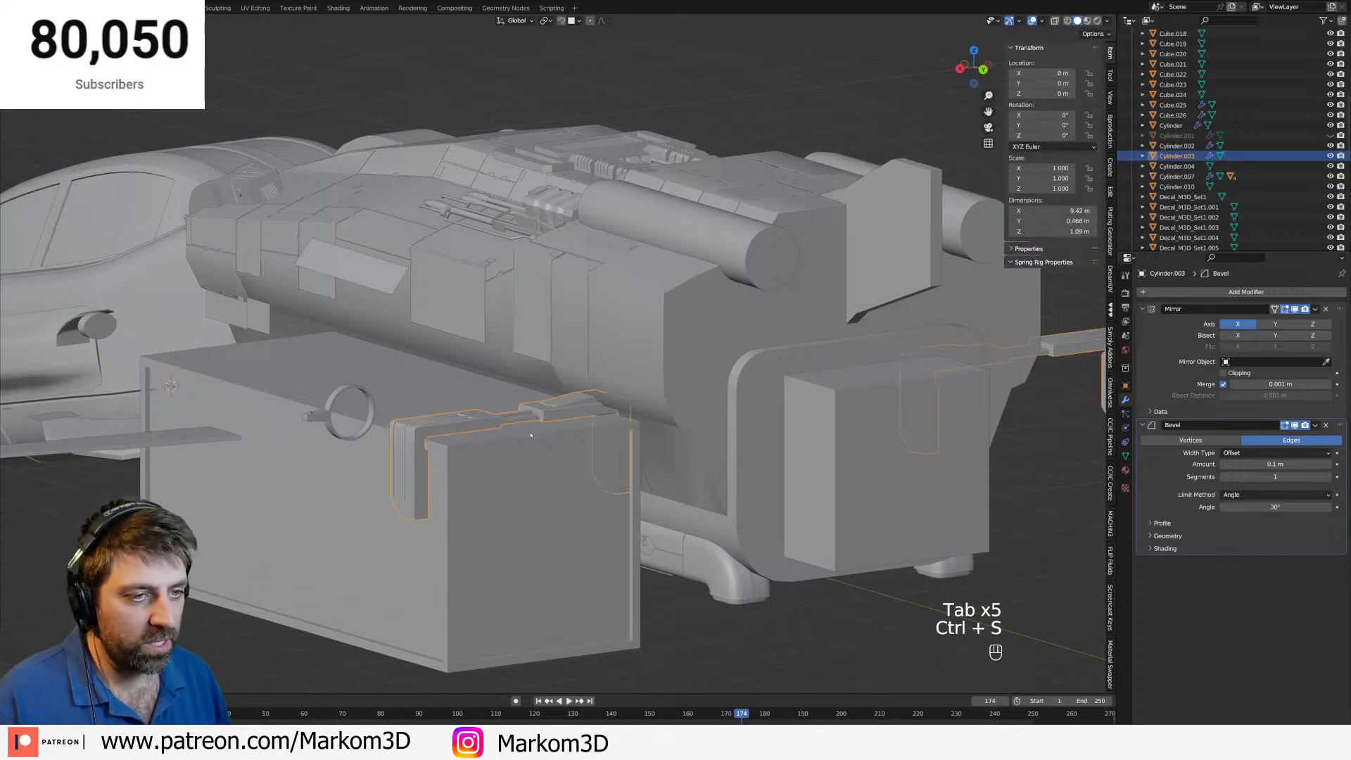
Select the whole raised rib in a wireframe top view and shift it along X towards the bracket's outer part.
{"action": "scroll", "coordinate": [531, 435], "scroll_direction": "up", "scroll_amount": 5}
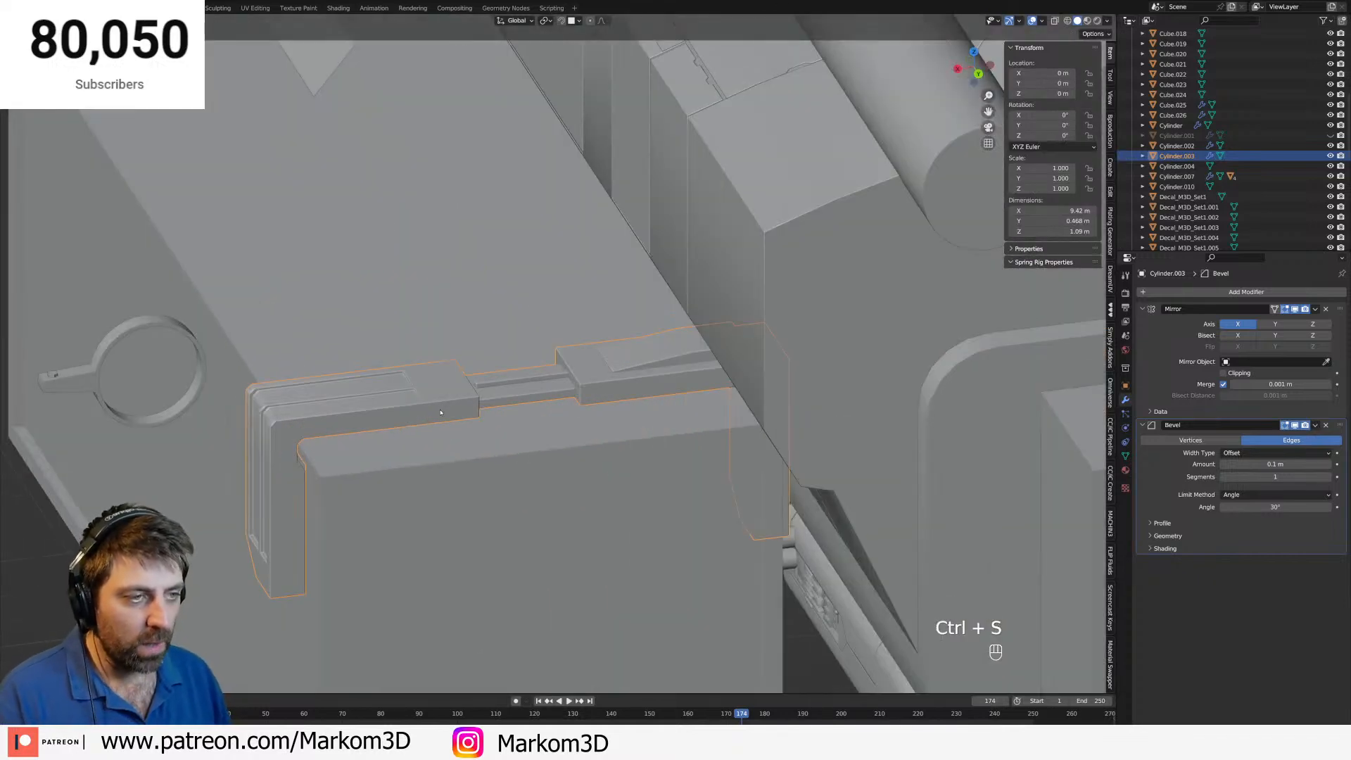
{"action": "key", "text": "Tab"}
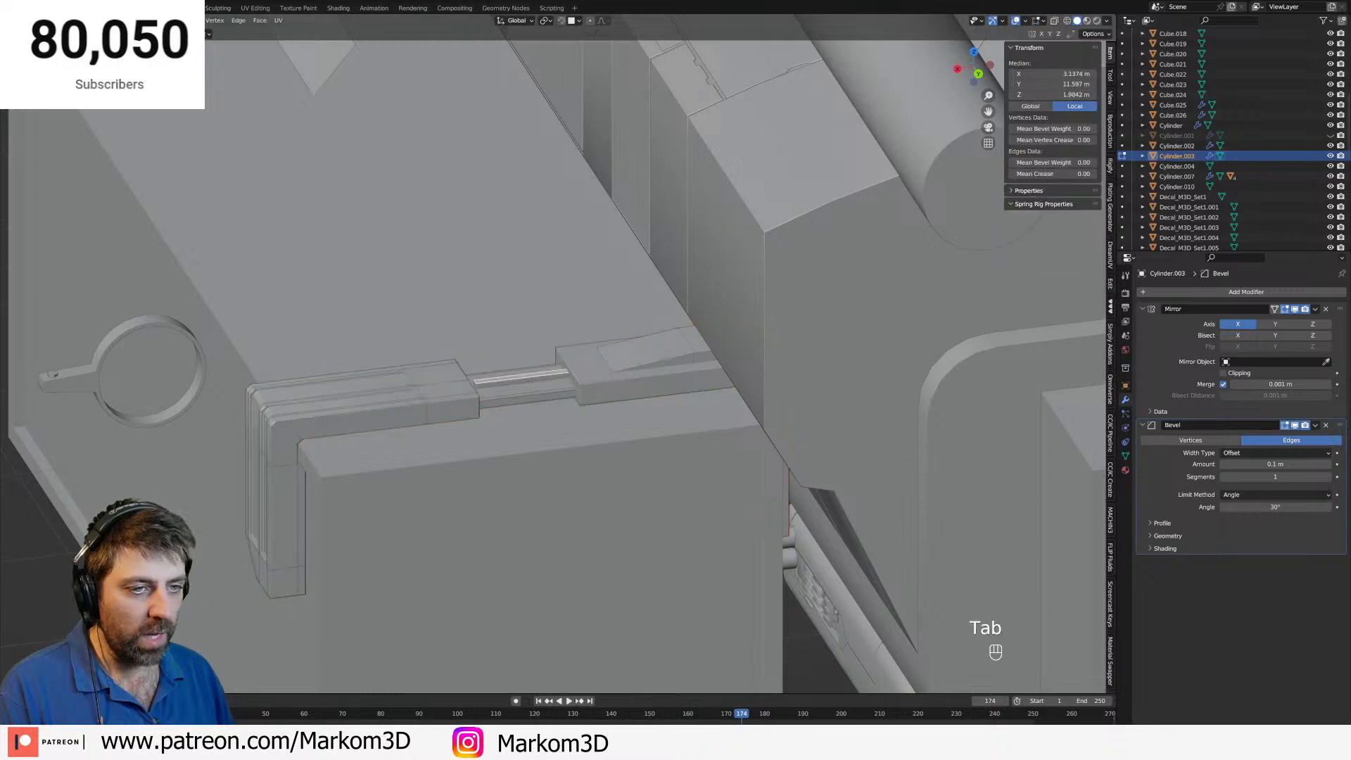
{"action": "middle_click_drag", "start_coordinate": [502, 400], "coordinate": [486, 404]}
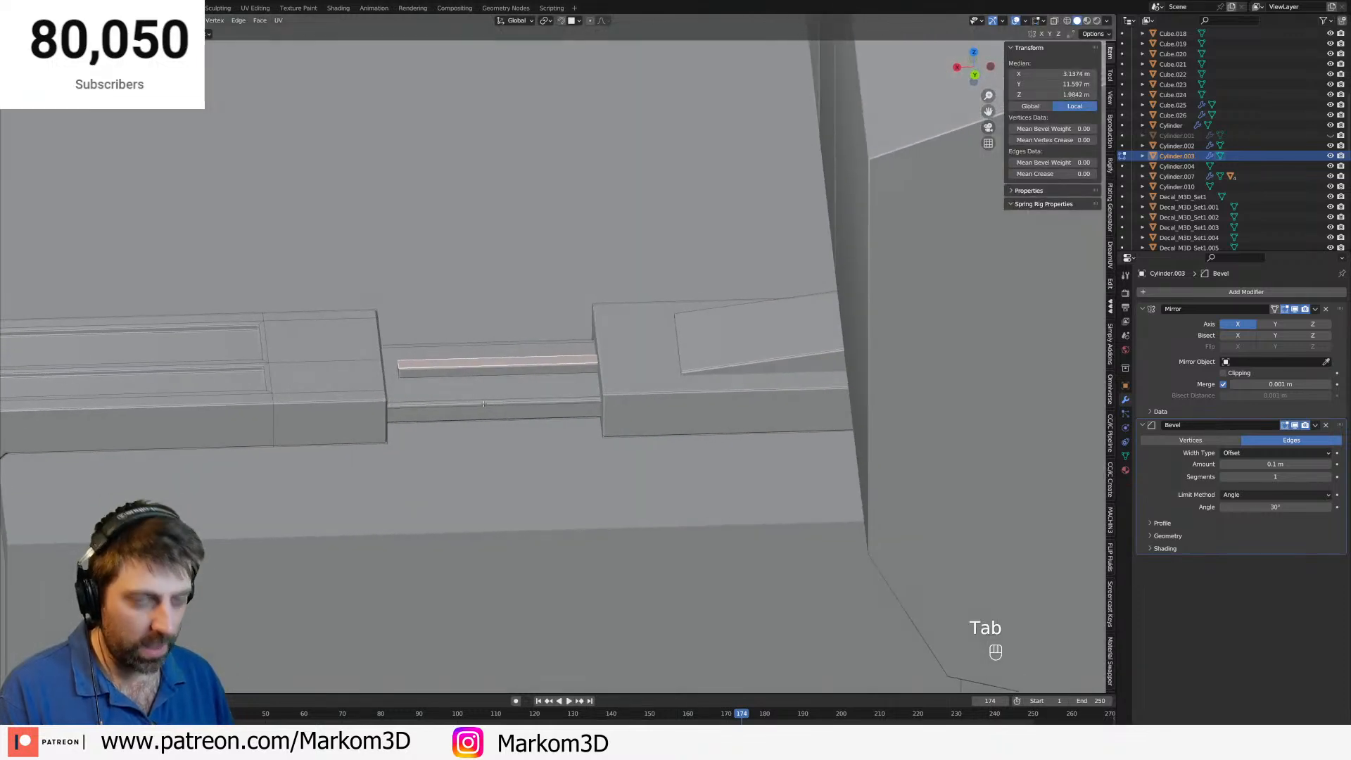
{"action": "key", "text": "KP_7"}
{"action": "key", "text": "z"}
{"action": "left_click", "coordinate": [442, 400]}
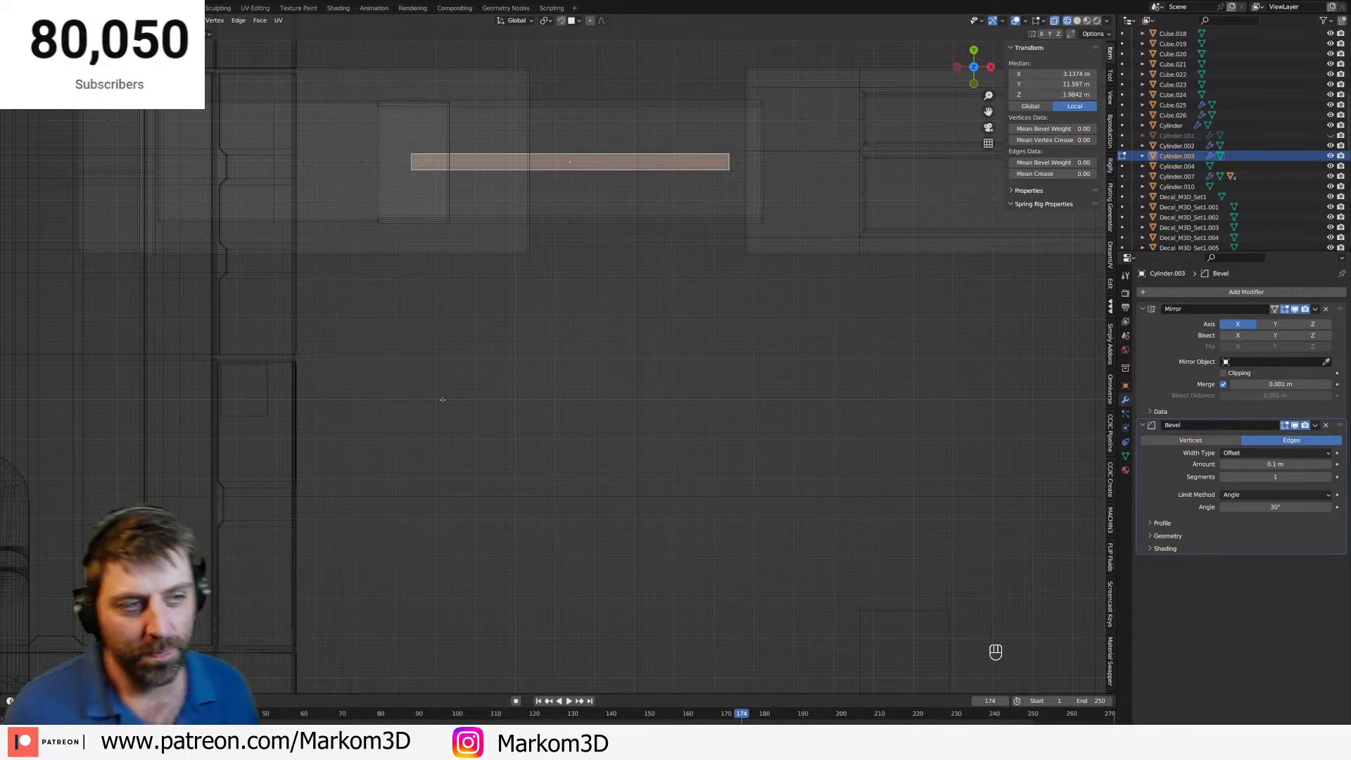
{"action": "key", "text": "g"}
{"action": "key", "text": "y"}
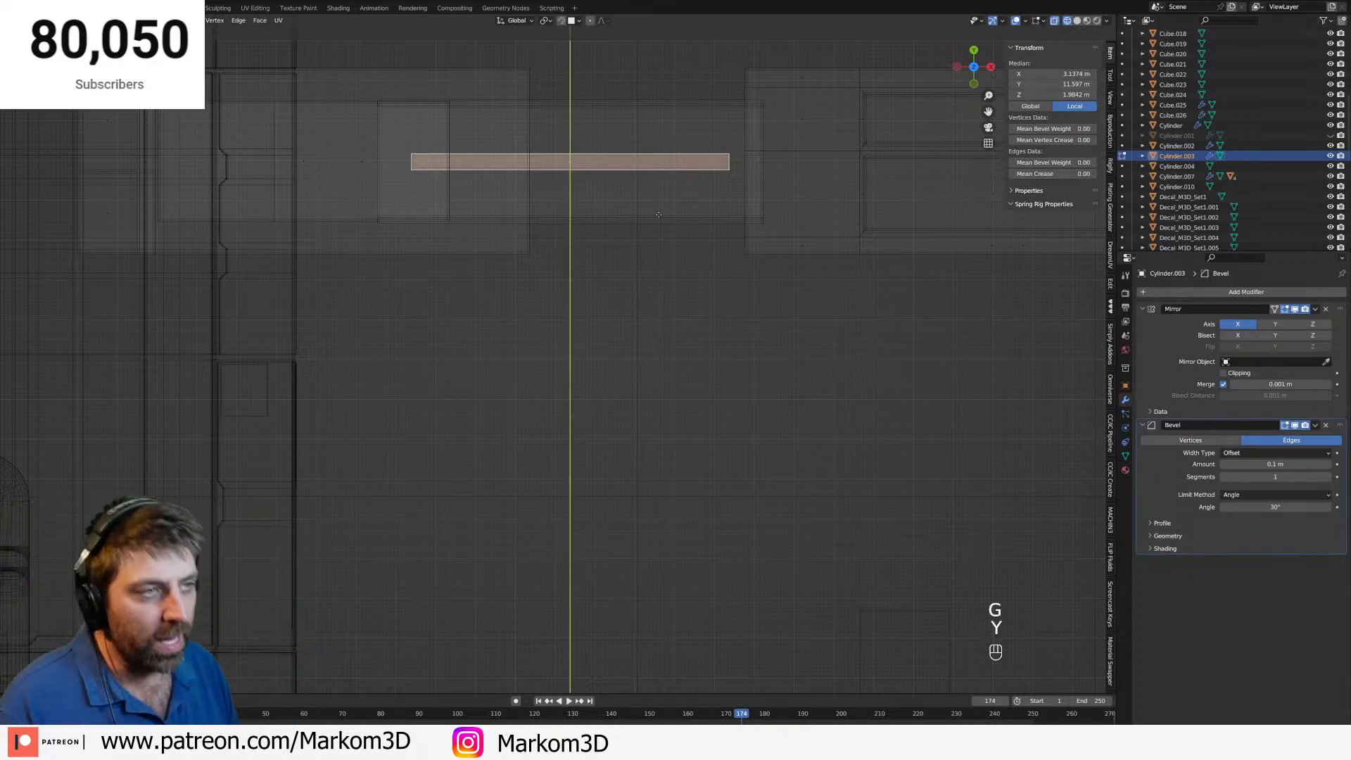
{"action": "key", "text": "c"}
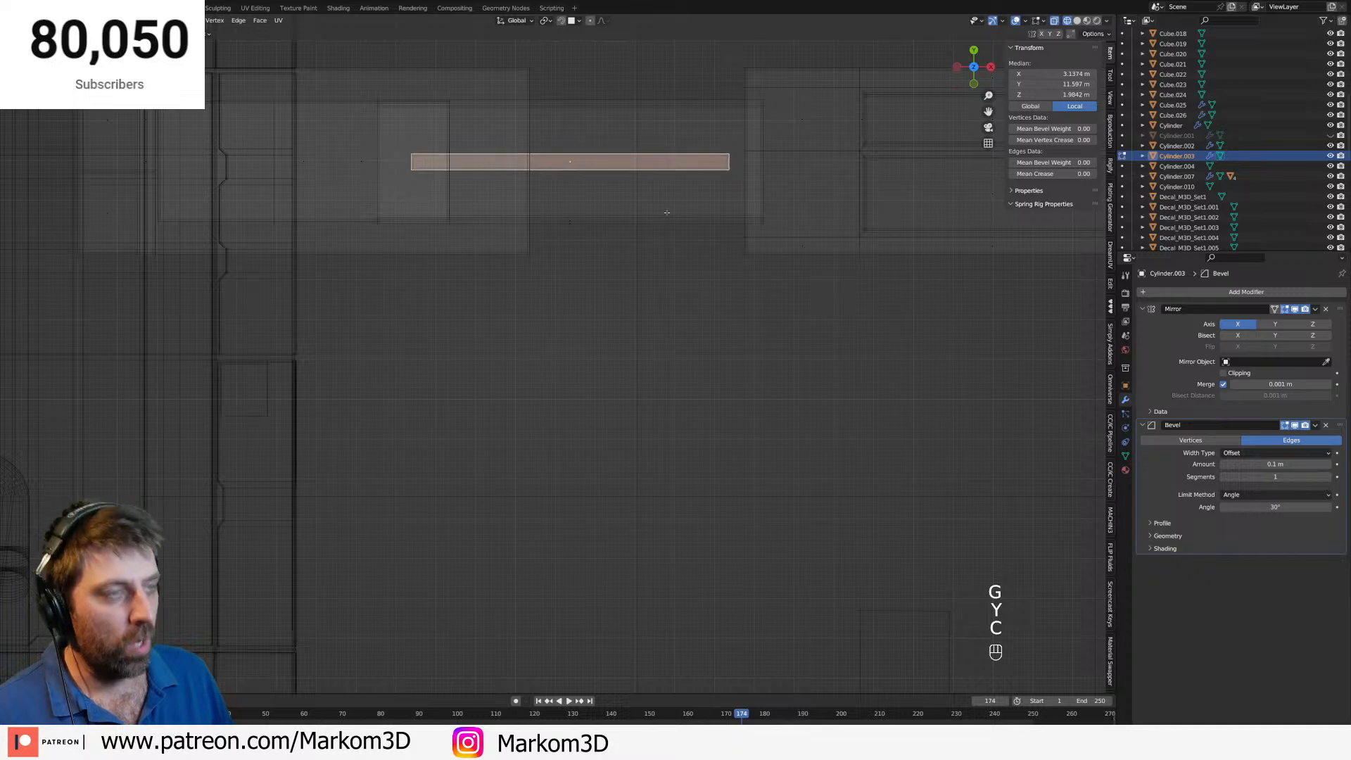
{"action": "key", "text": "ctrl"}
{"action": "key", "text": "ctrl+l"}
{"action": "key", "text": "g"}
{"action": "key", "text": "x"}
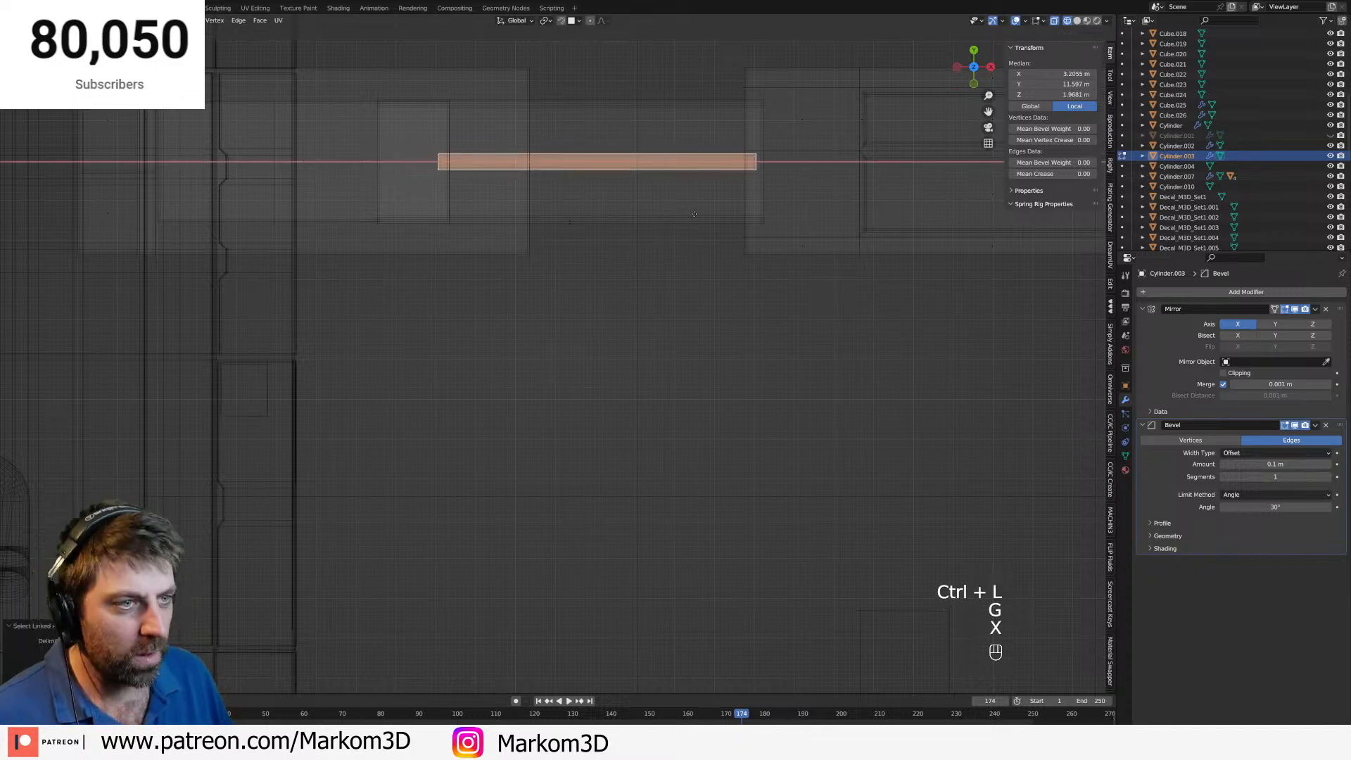
{"action": "left_click", "coordinate": [700, 213]}
Scale the rib up slightly so that it runs further into the blocks at both ends.
{"action": "key", "text": "s"}
{"action": "left_click", "coordinate": [716, 217]}
{"action": "key", "text": "g"}
{"action": "key", "text": "z"}
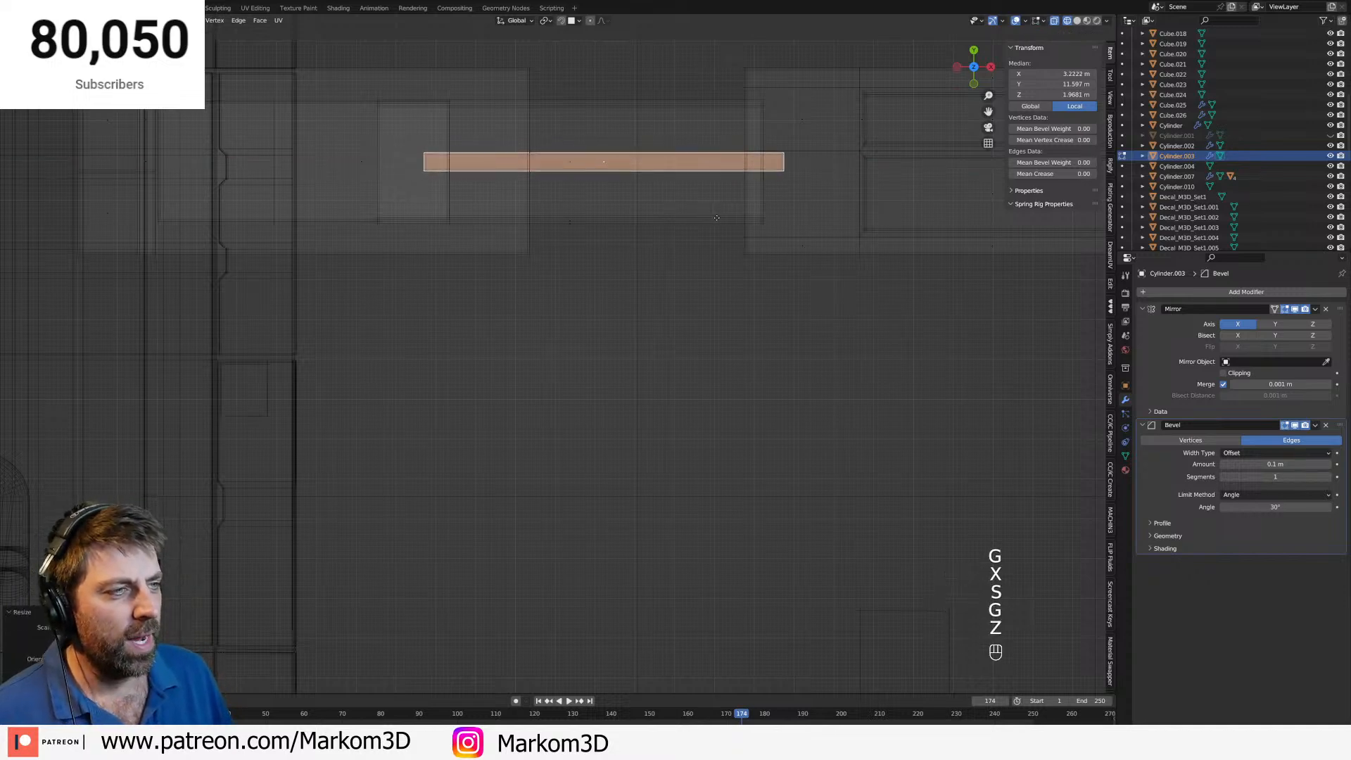
Select the bracket's outer leg part, connector bar and rib with all linked geometry and separate them into their own object.
{"action": "key", "text": "z"}
{"action": "left_click", "coordinate": [894, 254]}
{"action": "mouse_move", "coordinate": [887, 260]}
{"action": "middle_mouse_down"}
{"action": "mouse_move", "coordinate": [746, 267]}
{"action": "mouse_move", "coordinate": [571, 211]}
{"action": "middle_mouse_up"}
{"action": "middle_click_drag", "start_coordinate": [560, 359], "coordinate": [709, 277], "text": "shift"}
{"action": "key", "text": "z"}
{"action": "left_click", "coordinate": [625, 282]}
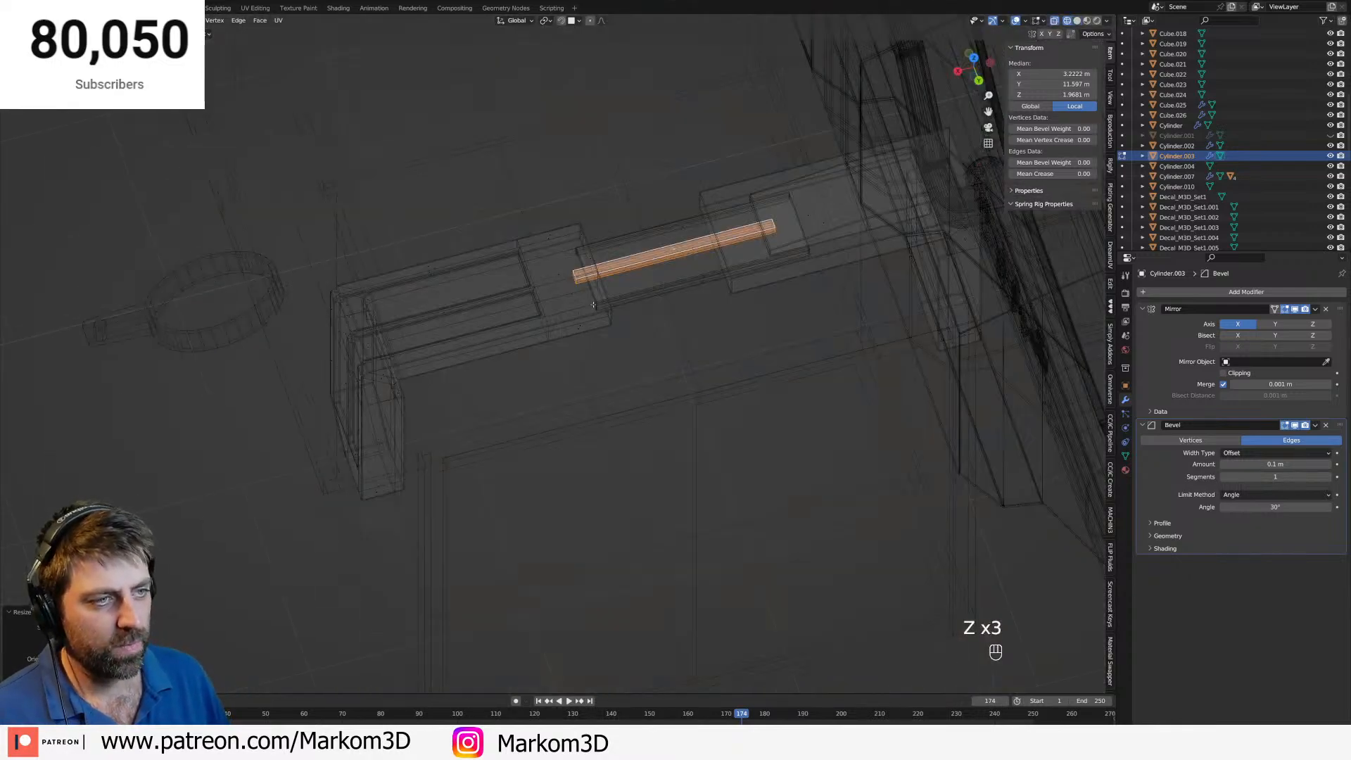
{"action": "key", "text": "1"}
{"action": "key", "text": "c"}
{"action": "left_click", "coordinate": [593, 304]}
{"action": "right_click", "coordinate": [594, 304]}
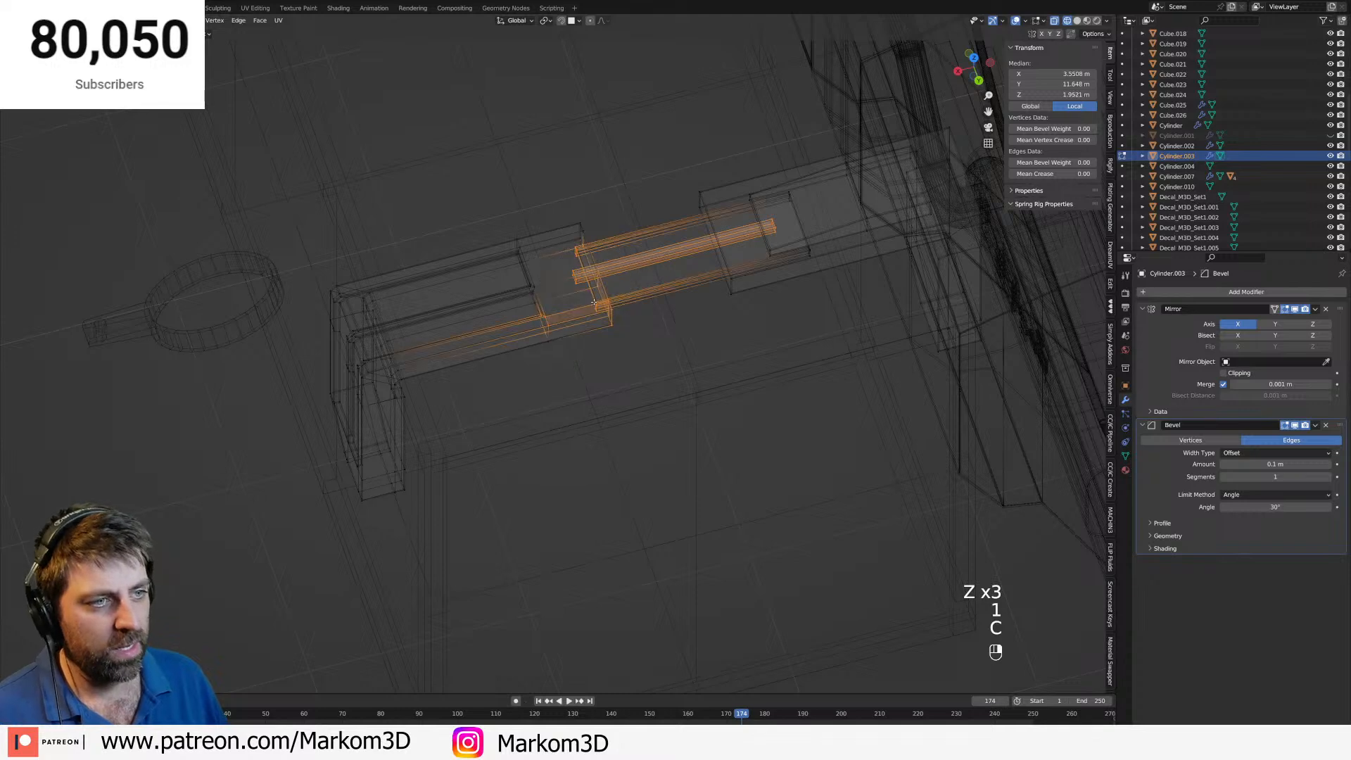
{"action": "key", "text": "ctrl+l"}
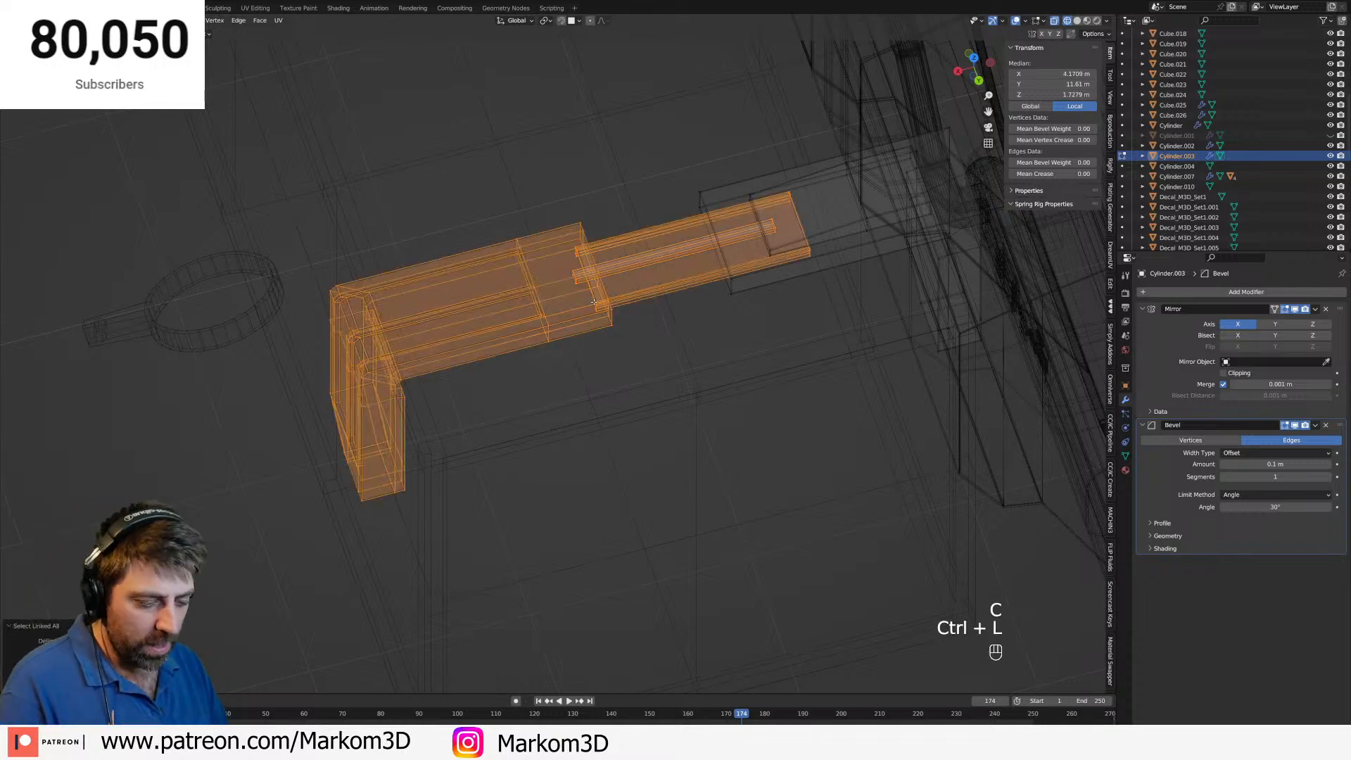
{"action": "key", "text": "p"}
{"action": "left_click", "coordinate": [594, 304]}
{"action": "key", "text": "Tab"}
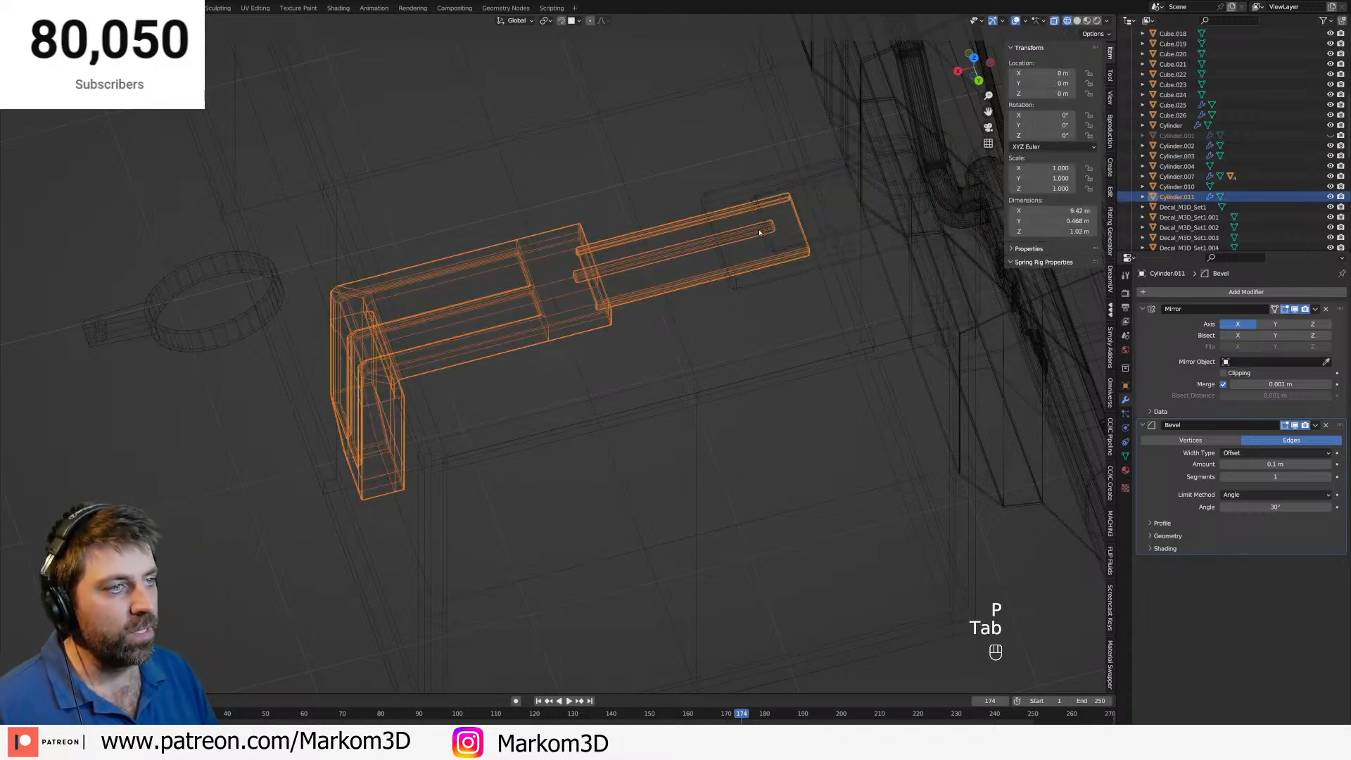
Select the inner end of the rib in the separated object and extend it along X further into the inner block.
{"action": "key", "text": "Tab"}
{"action": "left_click", "coordinate": [775, 225], "text": "shift"}
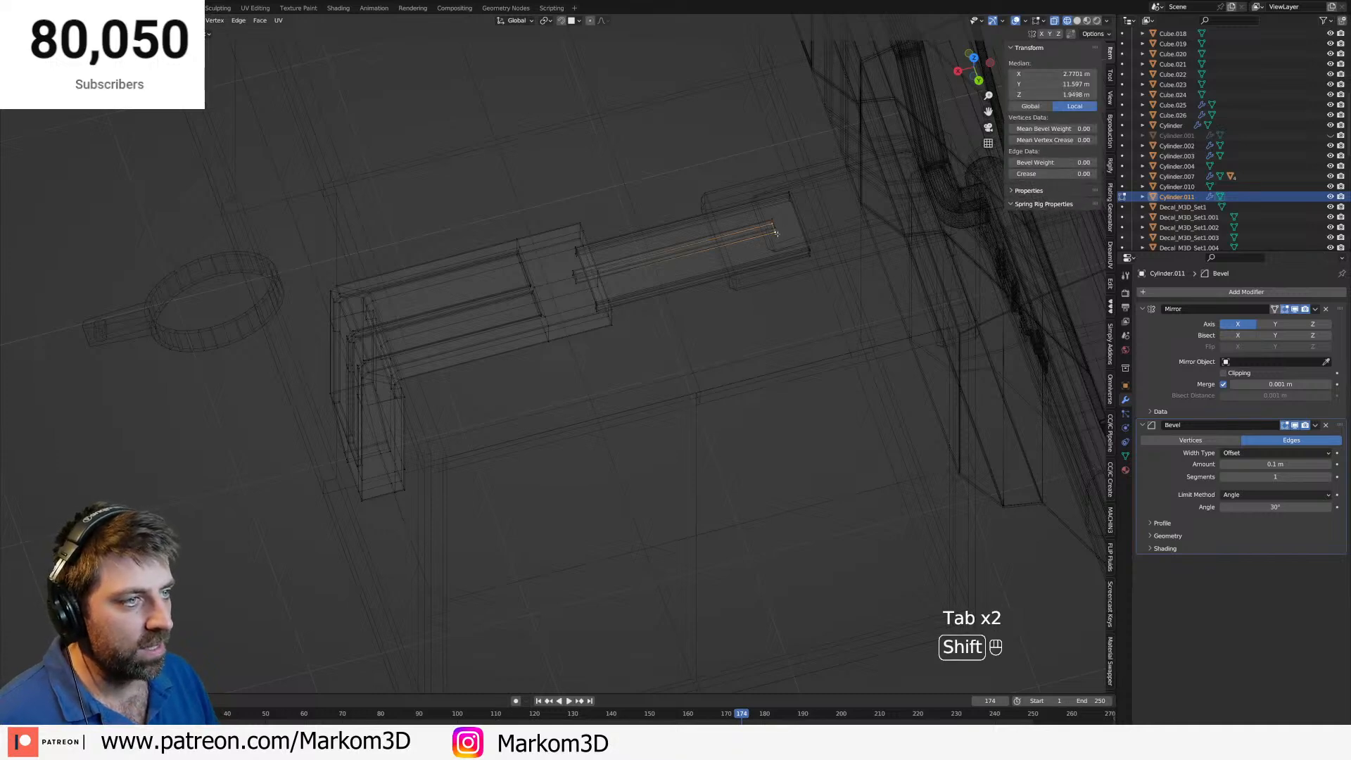
{"action": "key", "text": "c"}
{"action": "scroll", "coordinate": [781, 225], "scroll_direction": "up", "scroll_amount": 9}
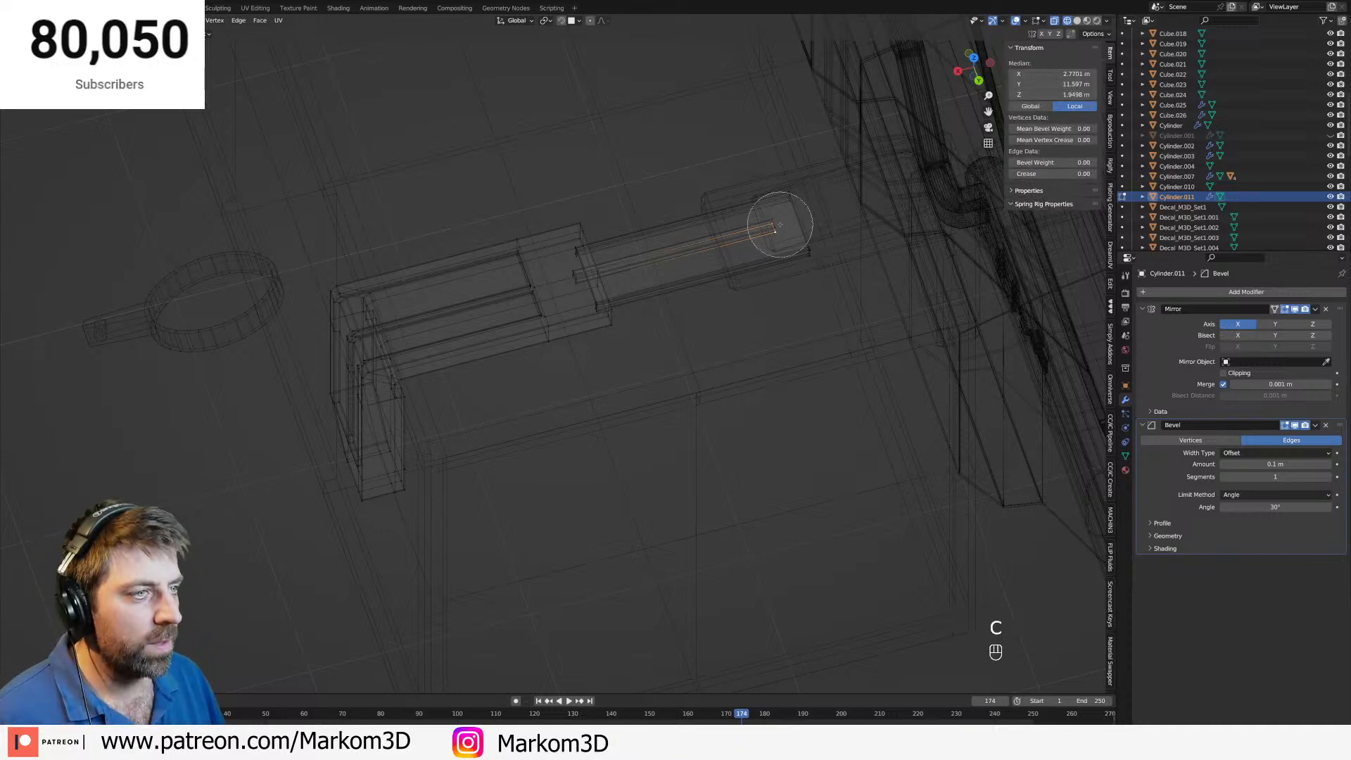
{"action": "left_click", "coordinate": [774, 222]}
{"action": "right_click", "coordinate": [775, 222]}
{"action": "key", "text": "g"}
{"action": "key", "text": "y"}
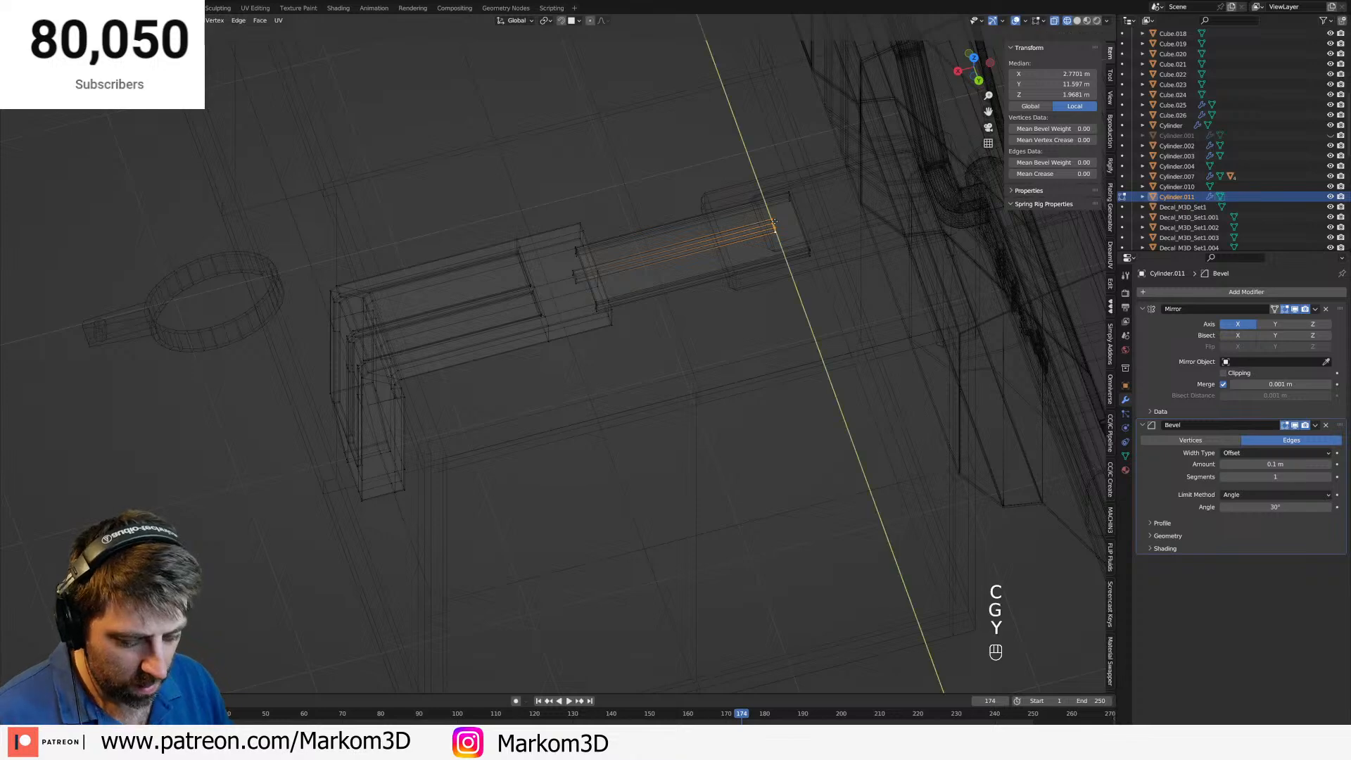
{"action": "key", "text": "x"}
{"action": "left_click", "coordinate": [801, 221]}
{"action": "key", "text": "z"}
{"action": "left_click", "coordinate": [837, 236]}
{"action": "scroll", "coordinate": [763, 368], "scroll_direction": "down", "scroll_amount": 6}
{"action": "key", "text": "Tab"}
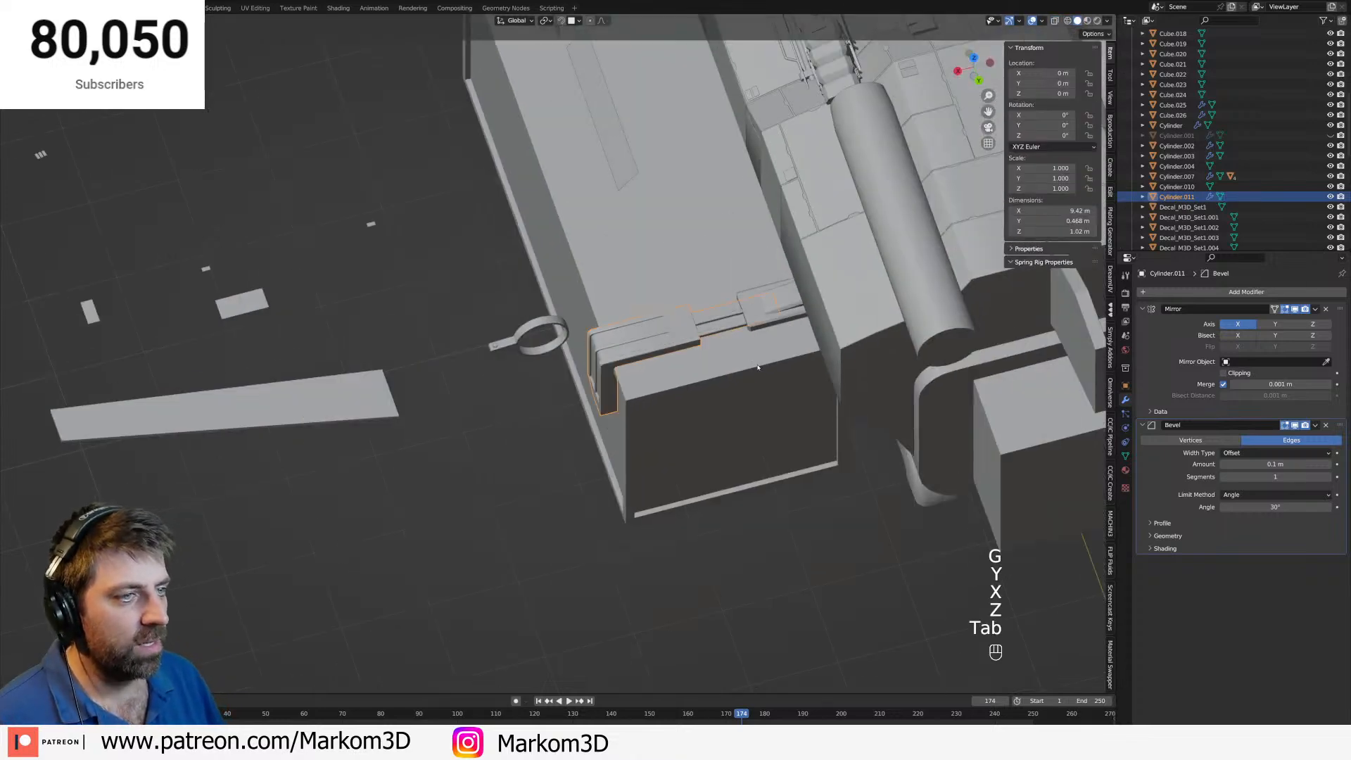
Set the cockpit glass SM_GlassWindows as the Mirror Object of the separated part's Mirror modifier.
{"action": "middle_click_drag", "start_coordinate": [763, 368], "coordinate": [773, 320]}
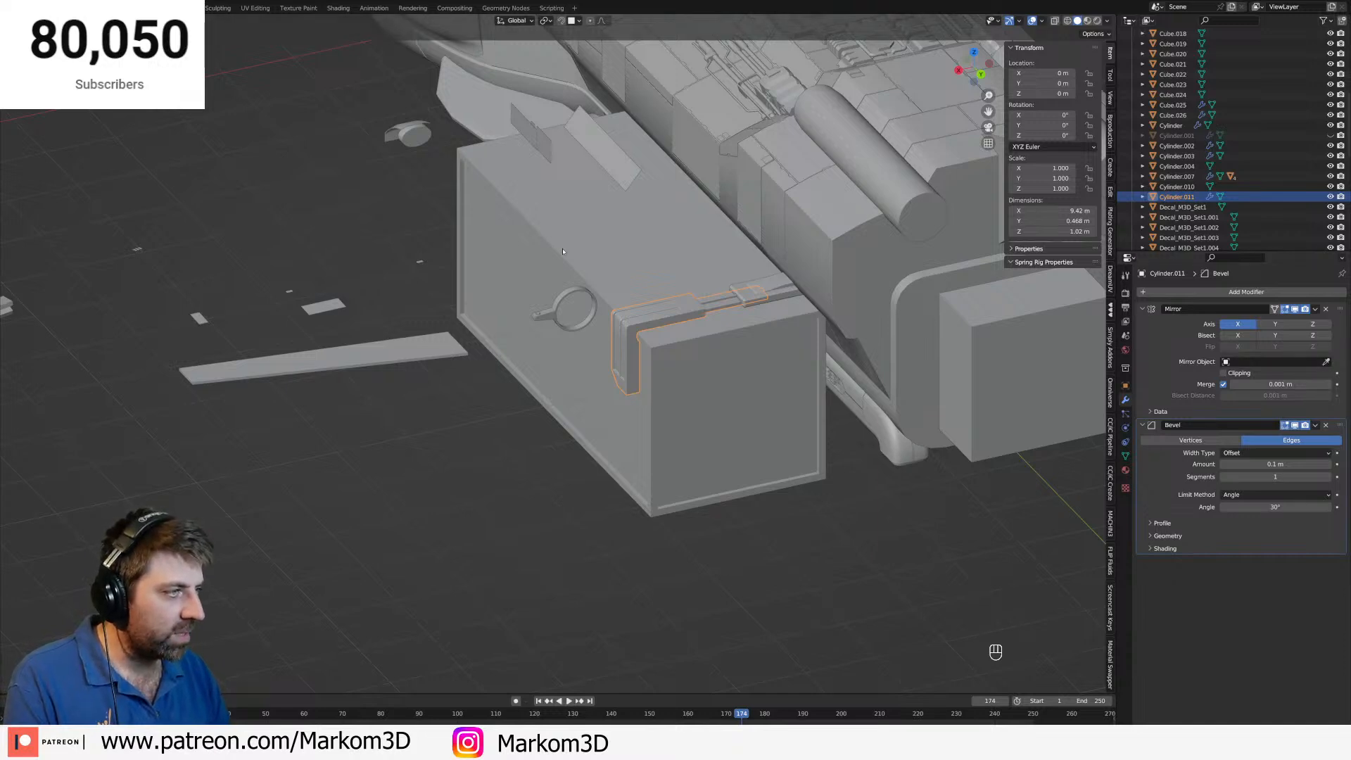
{"action": "middle_click_drag", "start_coordinate": [563, 251], "coordinate": [736, 282]}
{"action": "middle_click_drag", "start_coordinate": [704, 380], "coordinate": [880, 134], "text": "shift"}
{"action": "middle_click_drag", "start_coordinate": [711, 317], "coordinate": [854, 232], "text": "shift"}
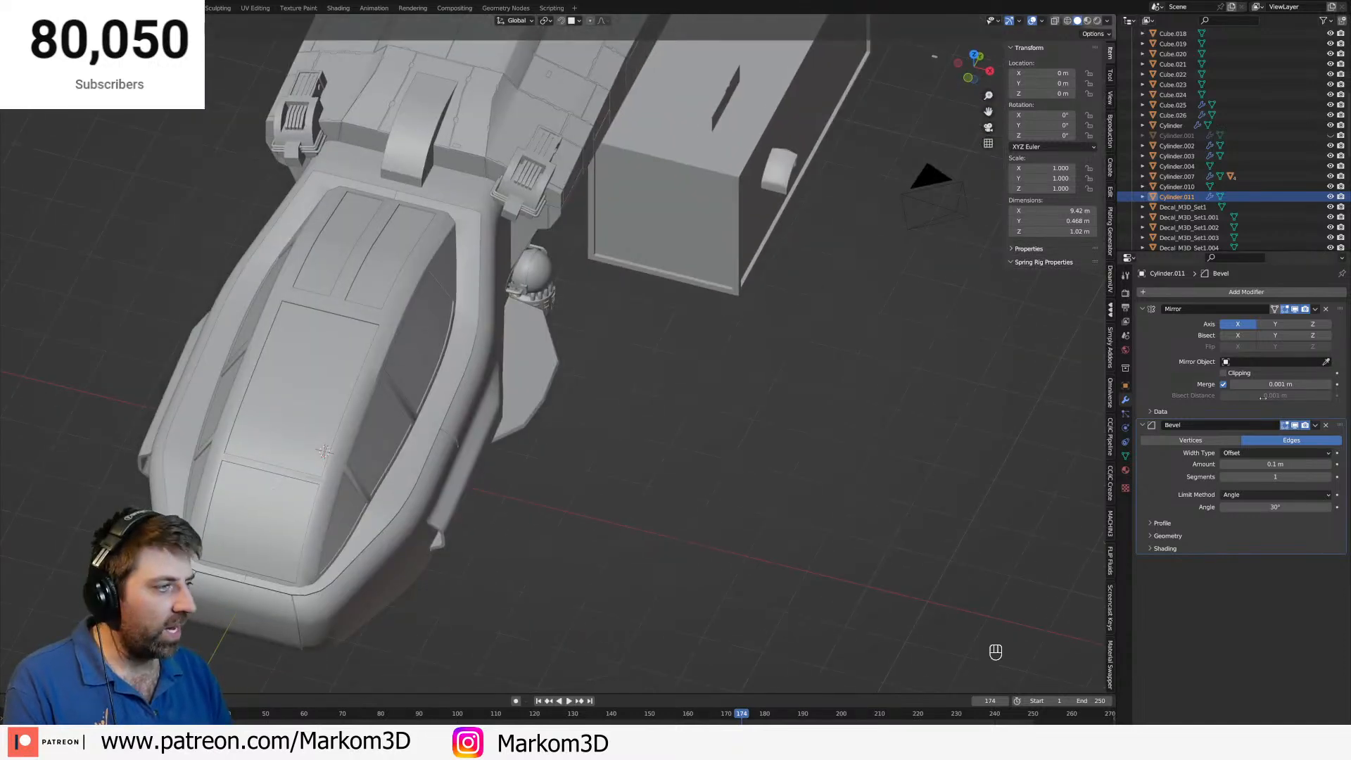
{"action": "left_click", "coordinate": [319, 378]}
Try sliding the separated outer bracket part along X to check its motion.
{"action": "middle_click_drag", "start_coordinate": [831, 383], "coordinate": [552, 341]}
{"action": "scroll", "coordinate": [551, 341], "scroll_direction": "up", "scroll_amount": 3}
{"action": "key", "text": "g"}
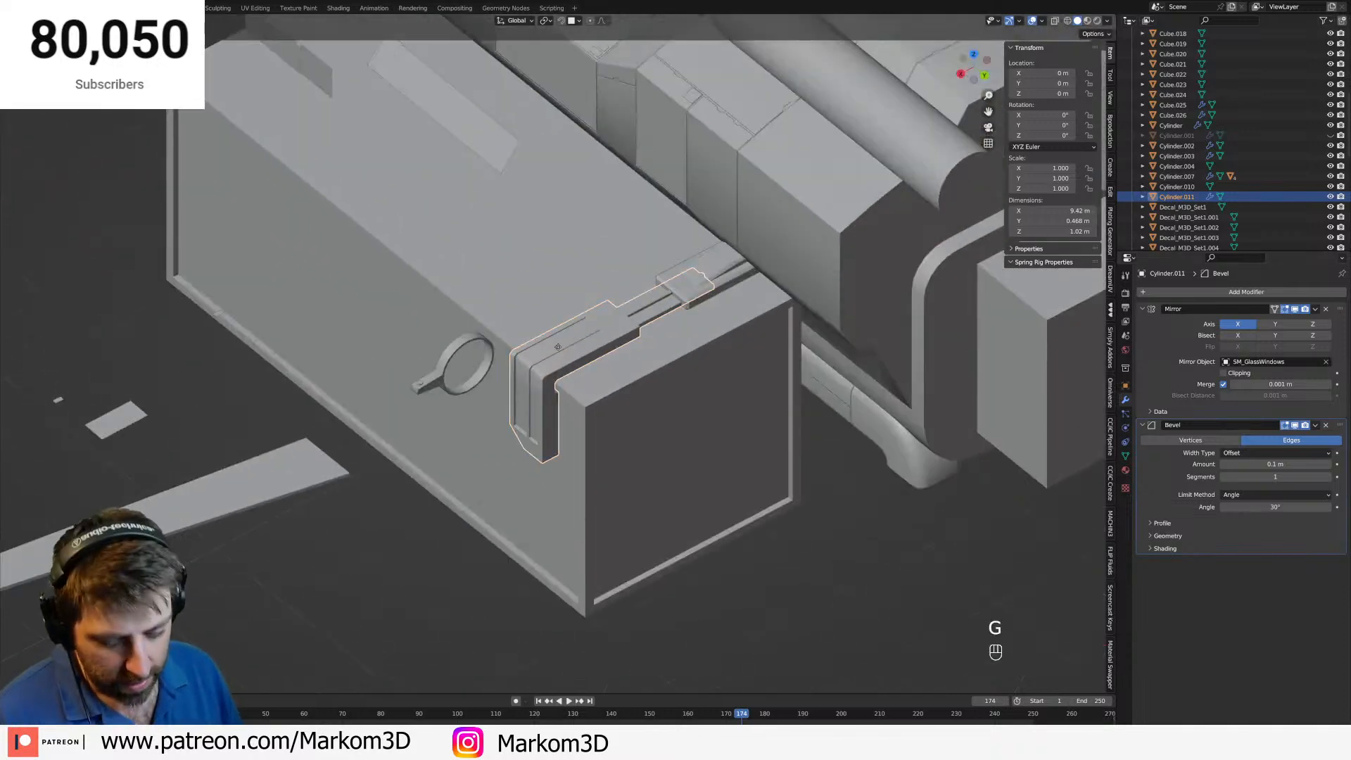
{"action": "key", "text": "y"}
{"action": "key", "text": "x"}
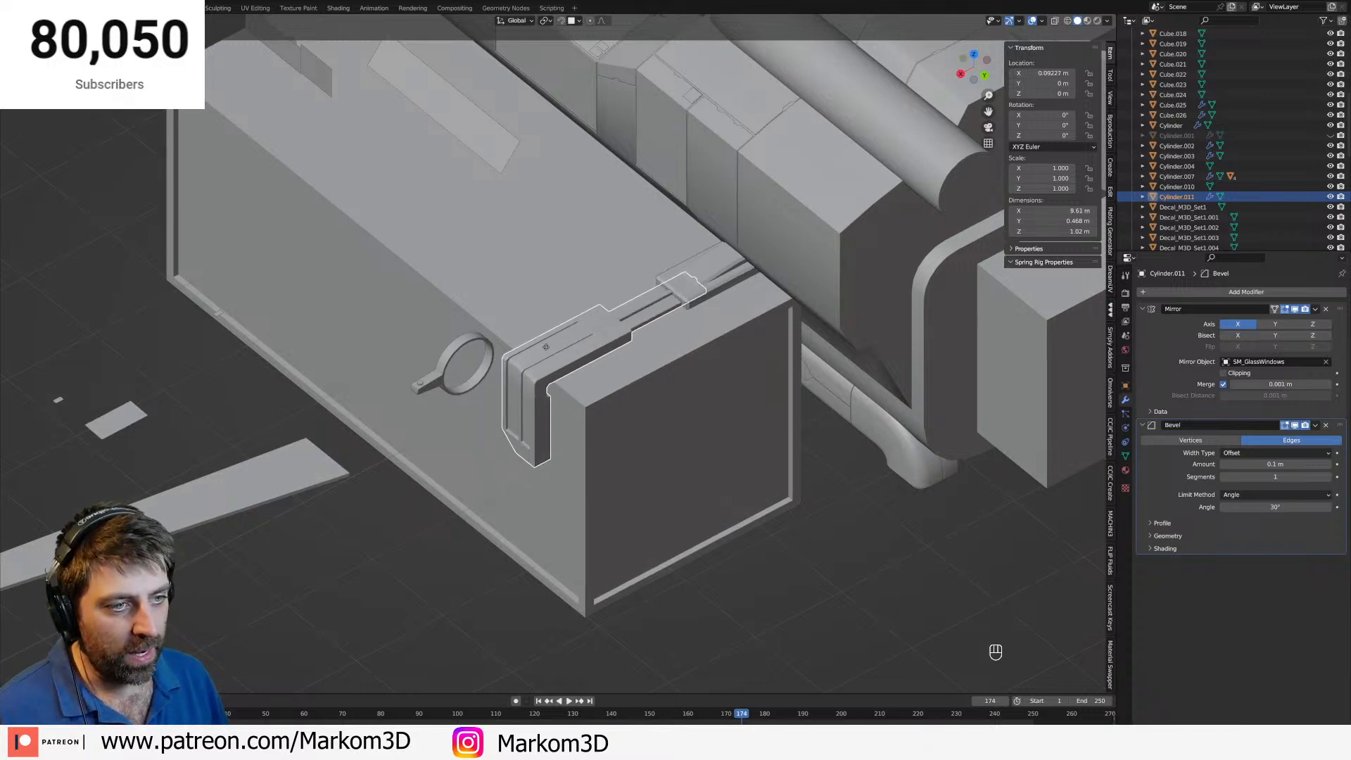
{"action": "right_click", "coordinate": [617, 327]}
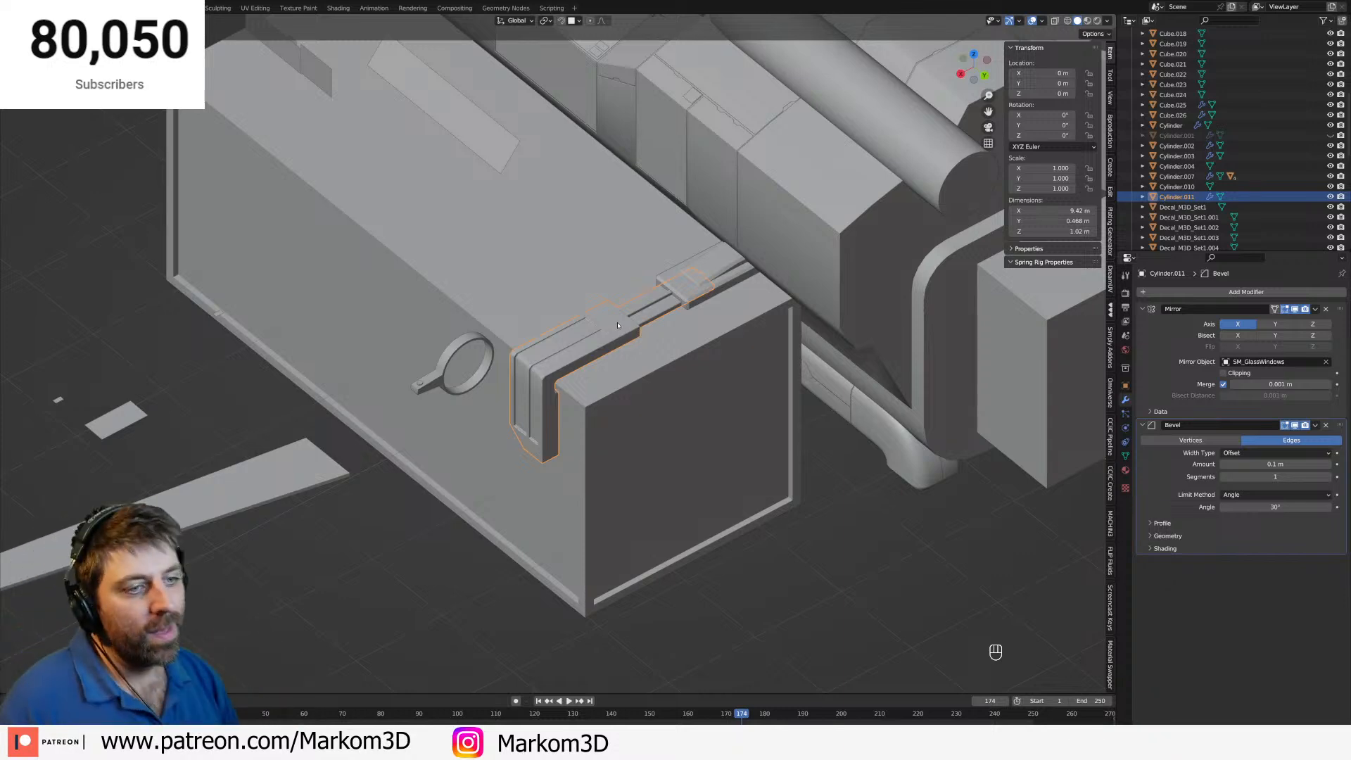
Select the inner bracket part Cylinder.003 and try a loop cut on its mesh.
{"action": "scroll", "coordinate": [618, 325], "scroll_direction": "down", "scroll_amount": 4}
{"action": "middle_click_drag", "start_coordinate": [618, 325], "coordinate": [539, 362]}
{"action": "middle_click_drag", "start_coordinate": [539, 362], "coordinate": [467, 362]}
{"action": "scroll", "coordinate": [467, 361], "scroll_direction": "up", "scroll_amount": 3}
{"action": "middle_click_drag", "start_coordinate": [367, 341], "coordinate": [528, 334], "text": "shift"}
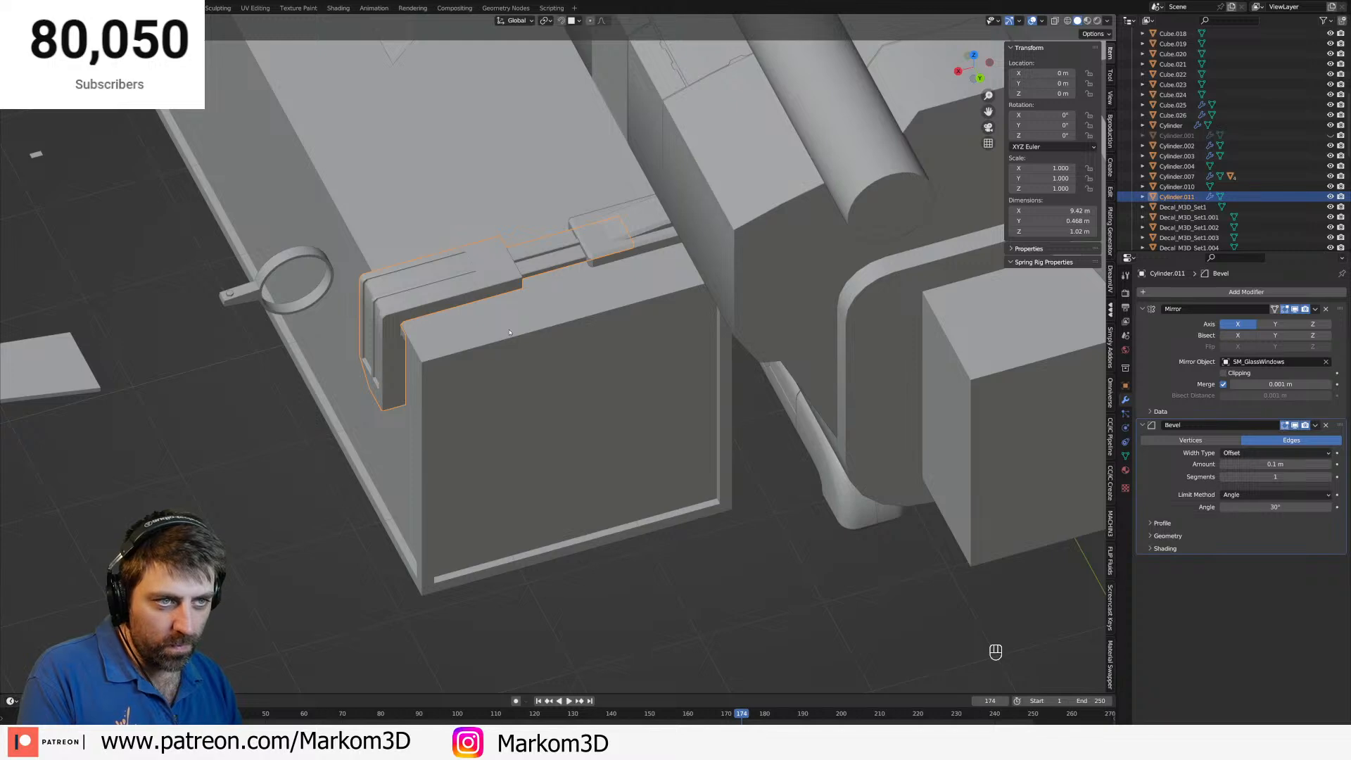
{"action": "scroll", "coordinate": [542, 280], "scroll_direction": "up", "scroll_amount": 3}
{"action": "left_click", "coordinate": [666, 250]}
{"action": "key", "text": "Tab"}
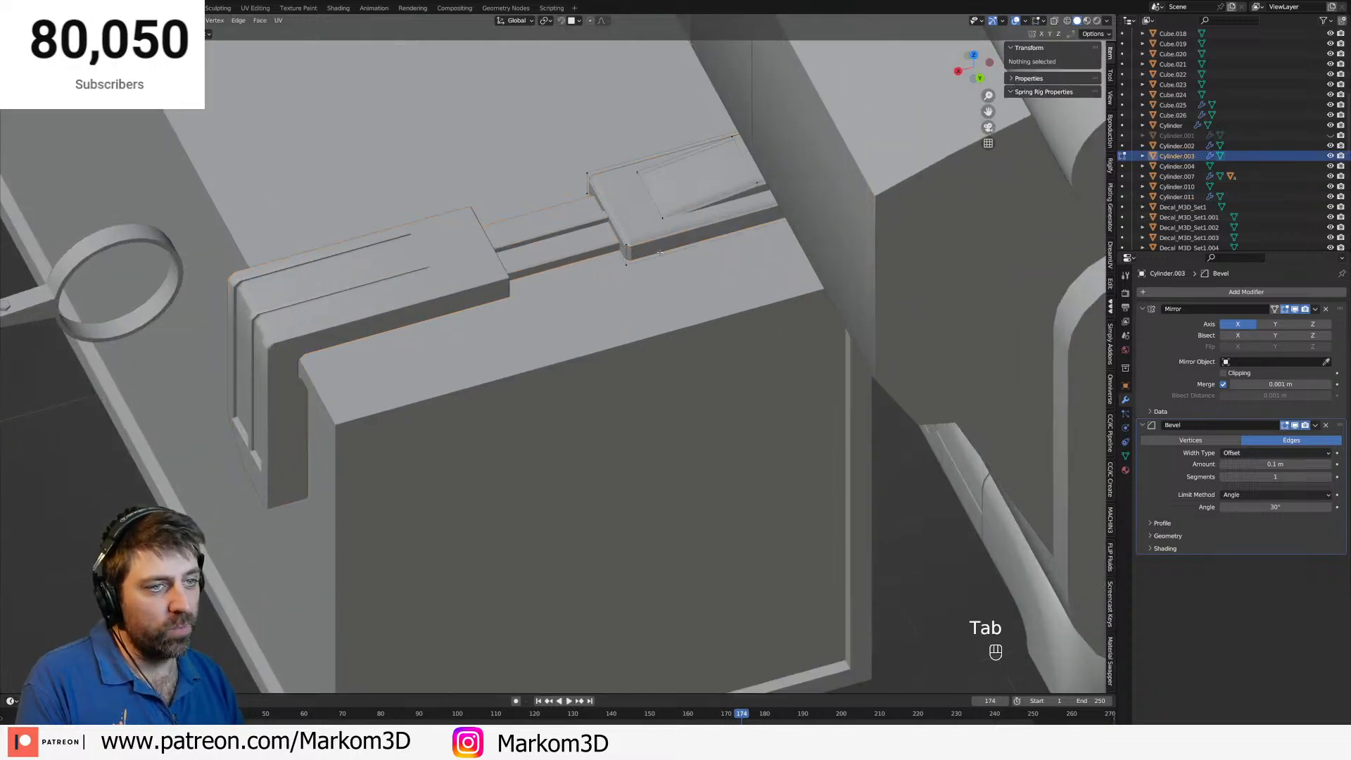
{"action": "key", "text": "ctrl+r"}
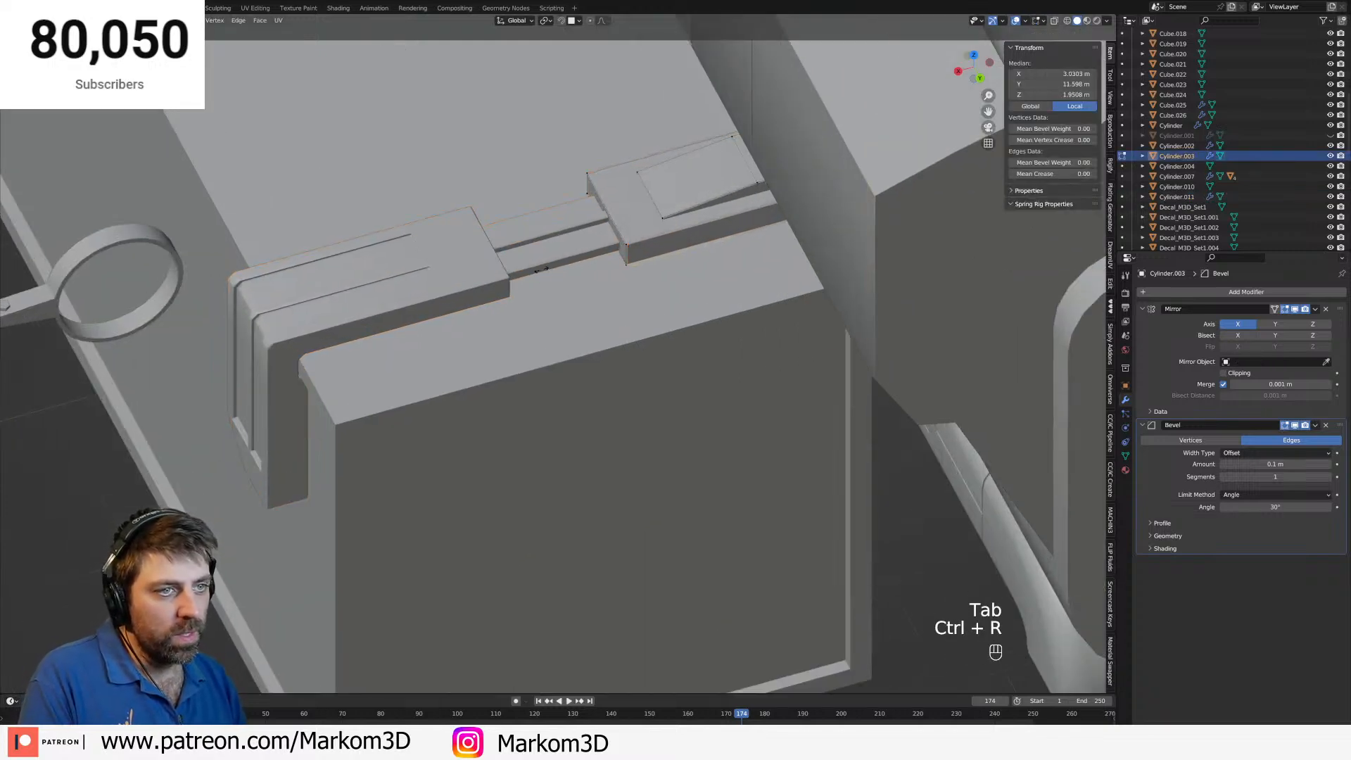
{"action": "key", "text": "Tab"}
Add a centred lengthwise loop cut to the inner bracket part and bevel the new edges.
{"action": "scroll", "coordinate": [660, 335], "scroll_direction": "down", "scroll_amount": 6}
{"action": "middle_click_drag", "start_coordinate": [660, 336], "coordinate": [706, 328]}
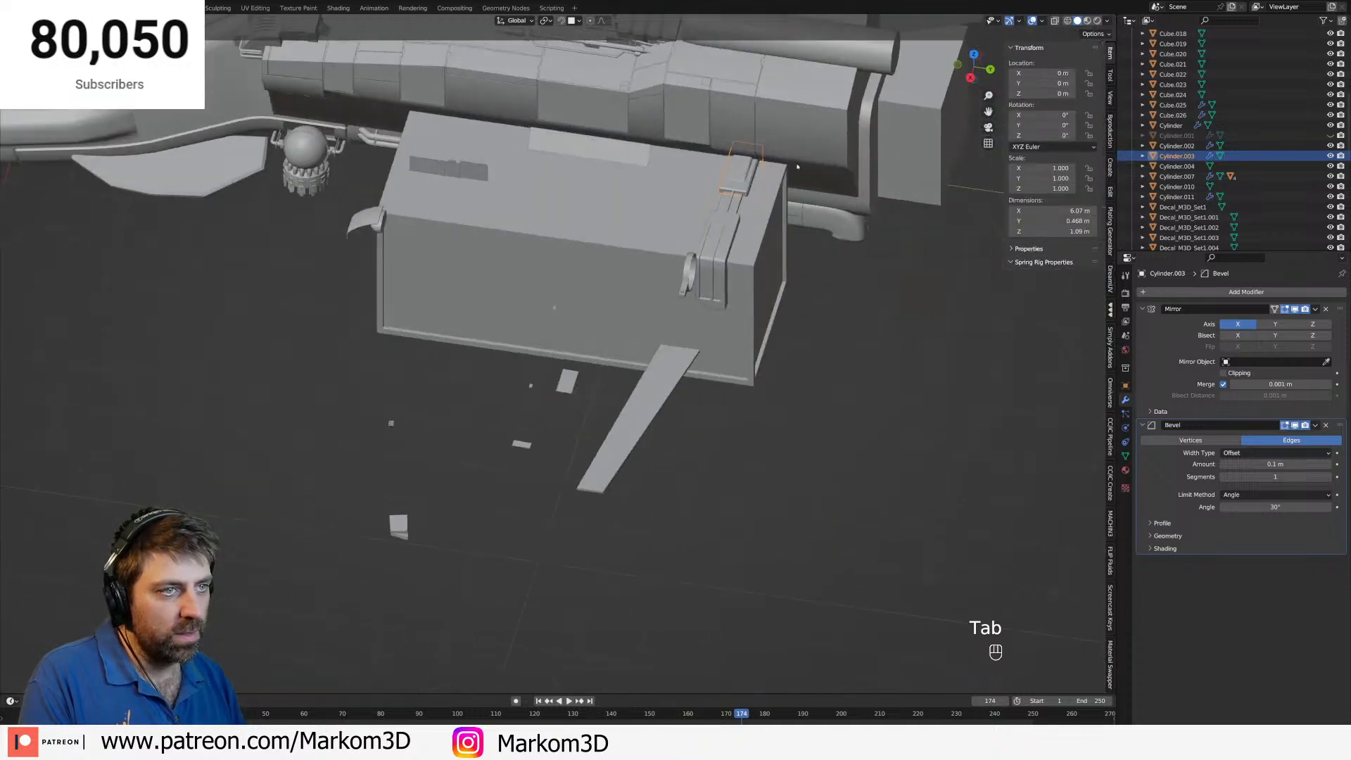
{"action": "middle_click_drag", "start_coordinate": [696, 243], "coordinate": [644, 348], "text": "shift"}
{"action": "scroll", "coordinate": [643, 348], "scroll_direction": "up", "scroll_amount": 7}
{"action": "key", "text": "Tab"}
{"action": "key", "text": "ctrl+r"}
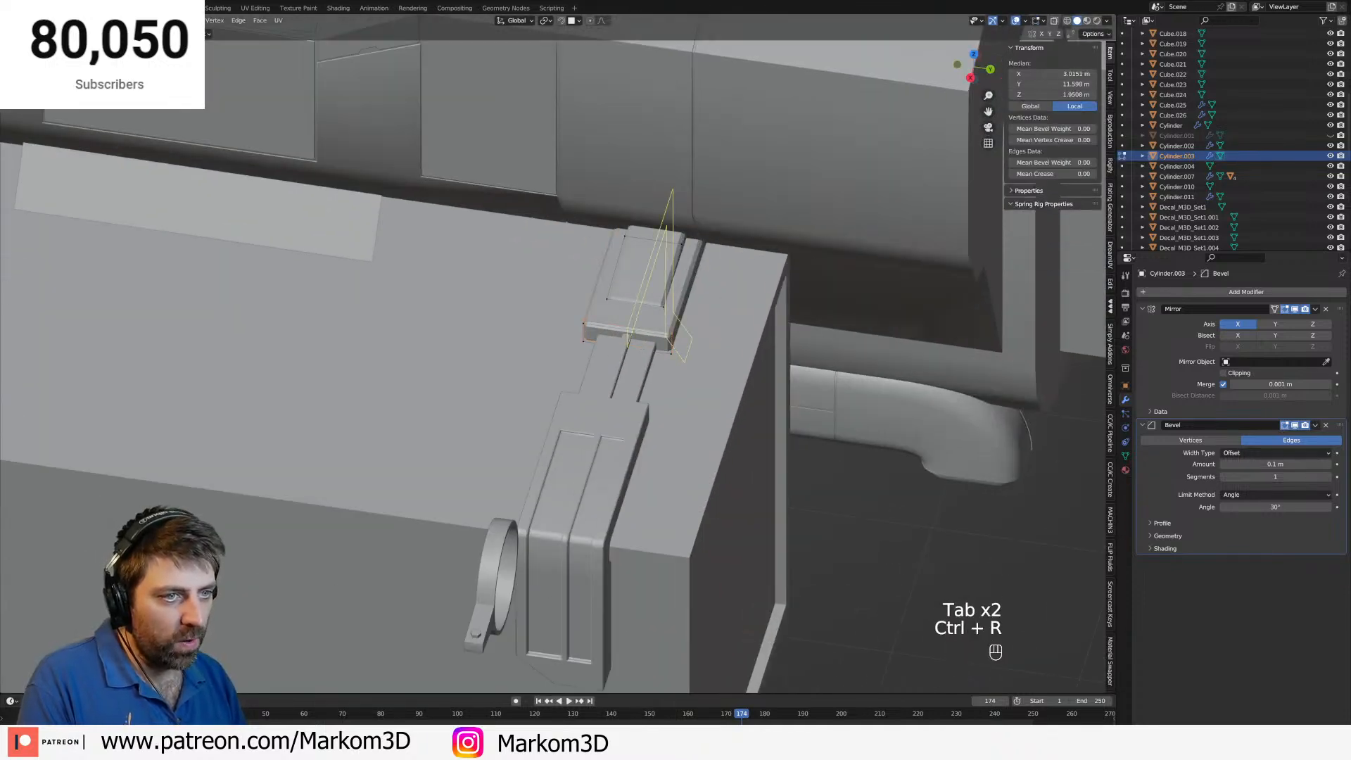
{"action": "left_click", "coordinate": [643, 347]}
{"action": "right_click", "coordinate": [644, 347]}
{"action": "key", "text": "ctrl+b"}
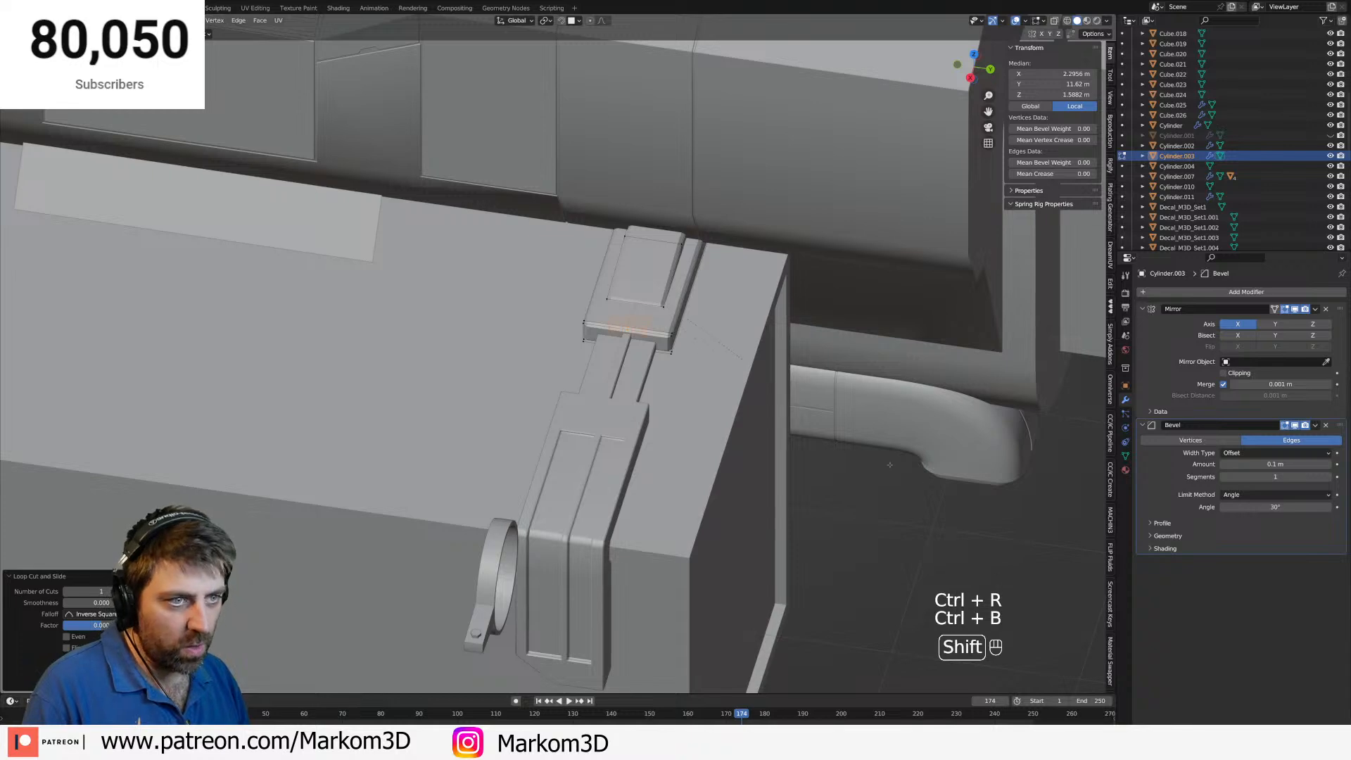
{"action": "left_click", "coordinate": [1051, 555]}
{"action": "key", "text": "Tab"}
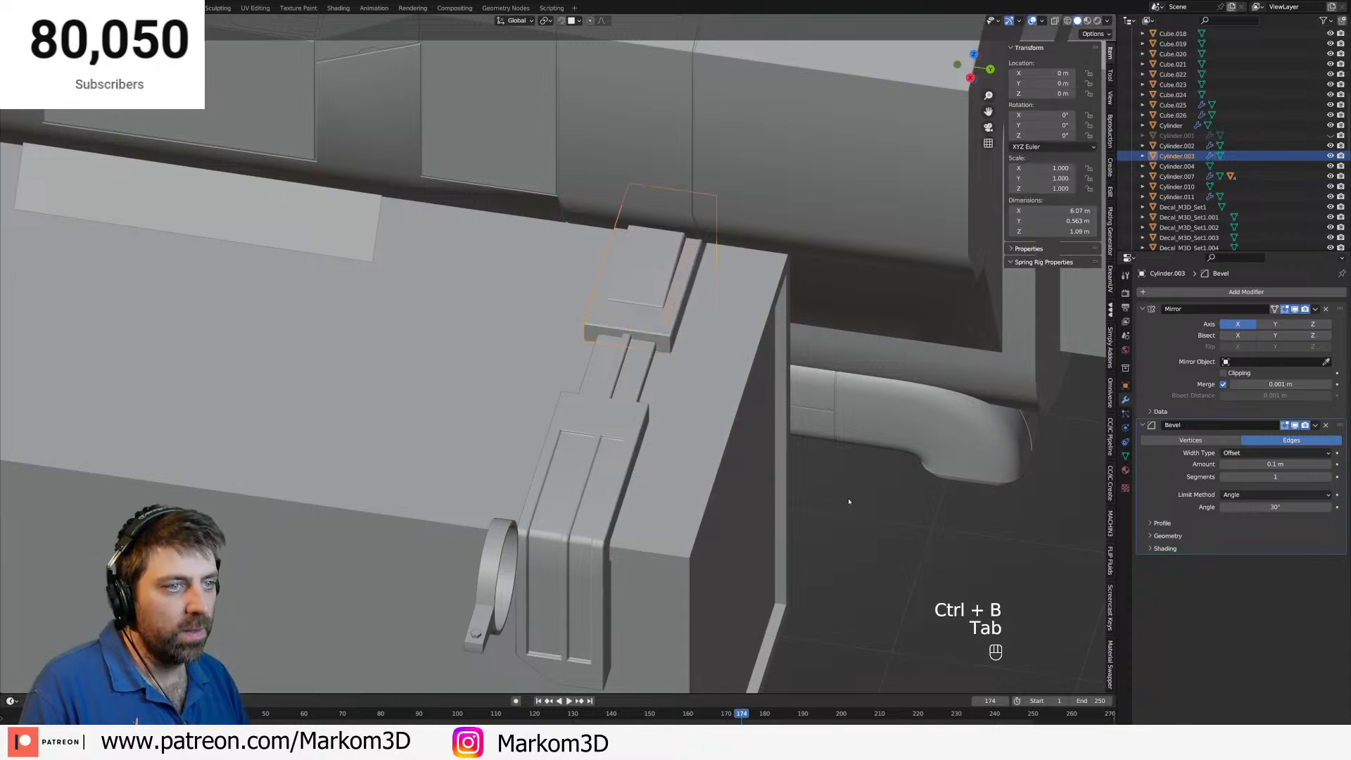
Open the inner bracket part's mesh for editing in a wireframe side view.
{"action": "middle_click_drag", "start_coordinate": [851, 501], "coordinate": [810, 479]}
{"action": "middle_click_drag", "start_coordinate": [673, 498], "coordinate": [557, 454]}
{"action": "scroll", "coordinate": [557, 454], "scroll_direction": "down", "scroll_amount": 4}
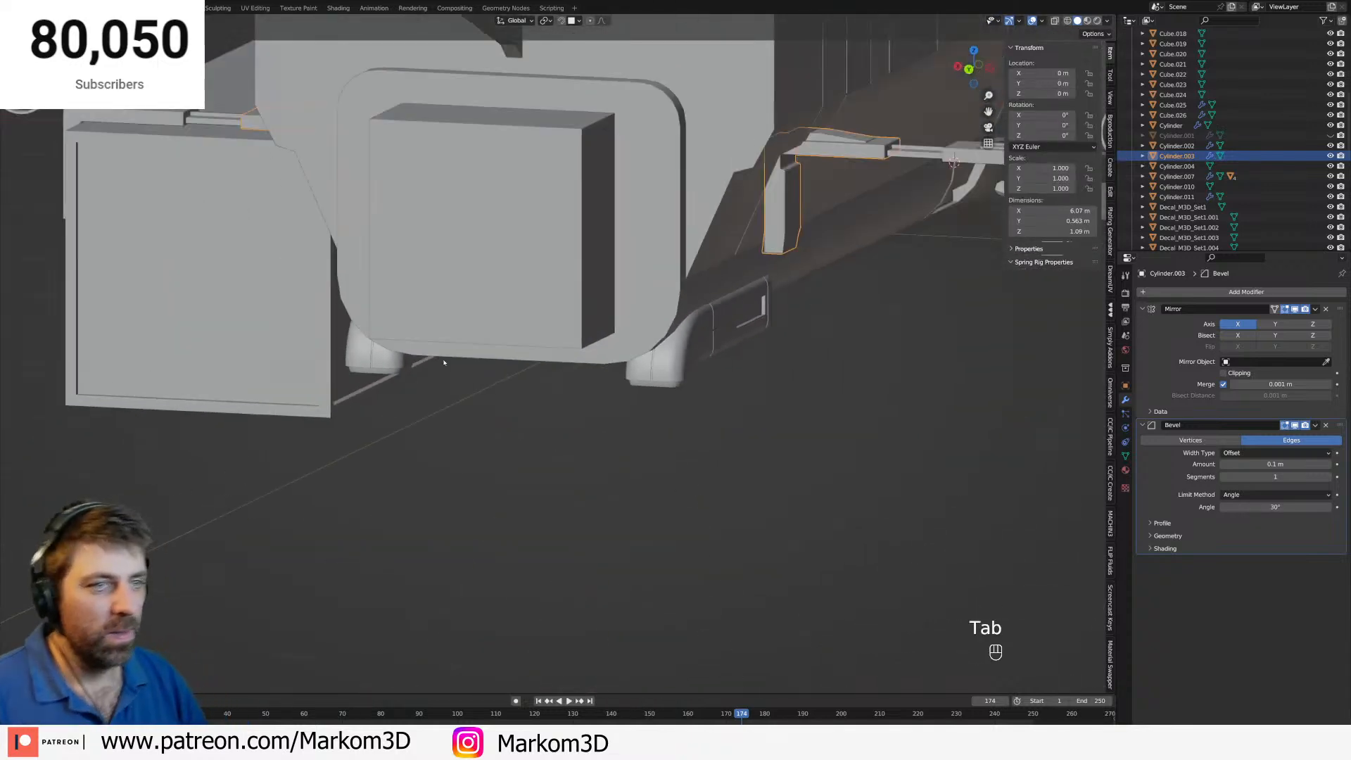
{"action": "middle_click_drag", "start_coordinate": [443, 362], "coordinate": [496, 370]}
{"action": "middle_click_drag", "start_coordinate": [465, 271], "coordinate": [579, 371], "text": "shift"}
{"action": "key", "text": "z"}
{"action": "left_click", "coordinate": [540, 373]}
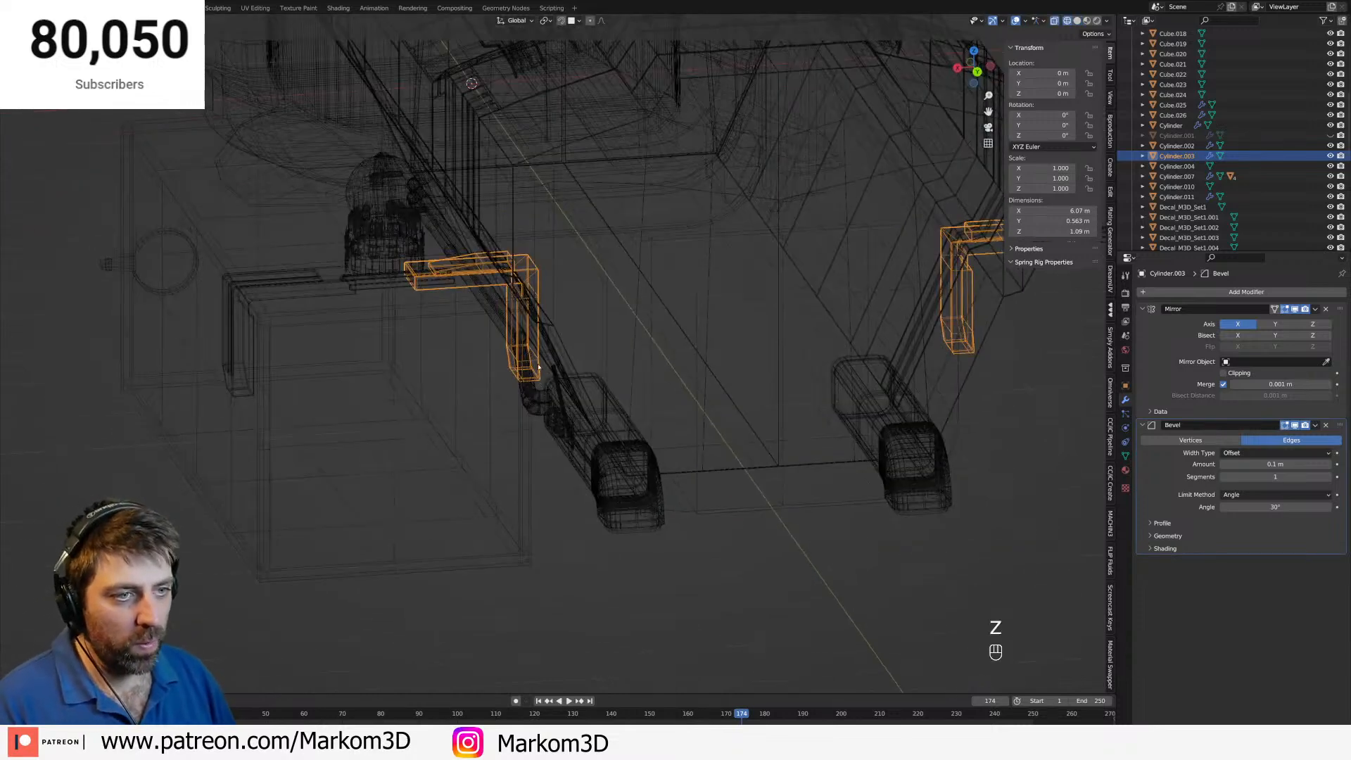
{"action": "key", "text": "Tab"}
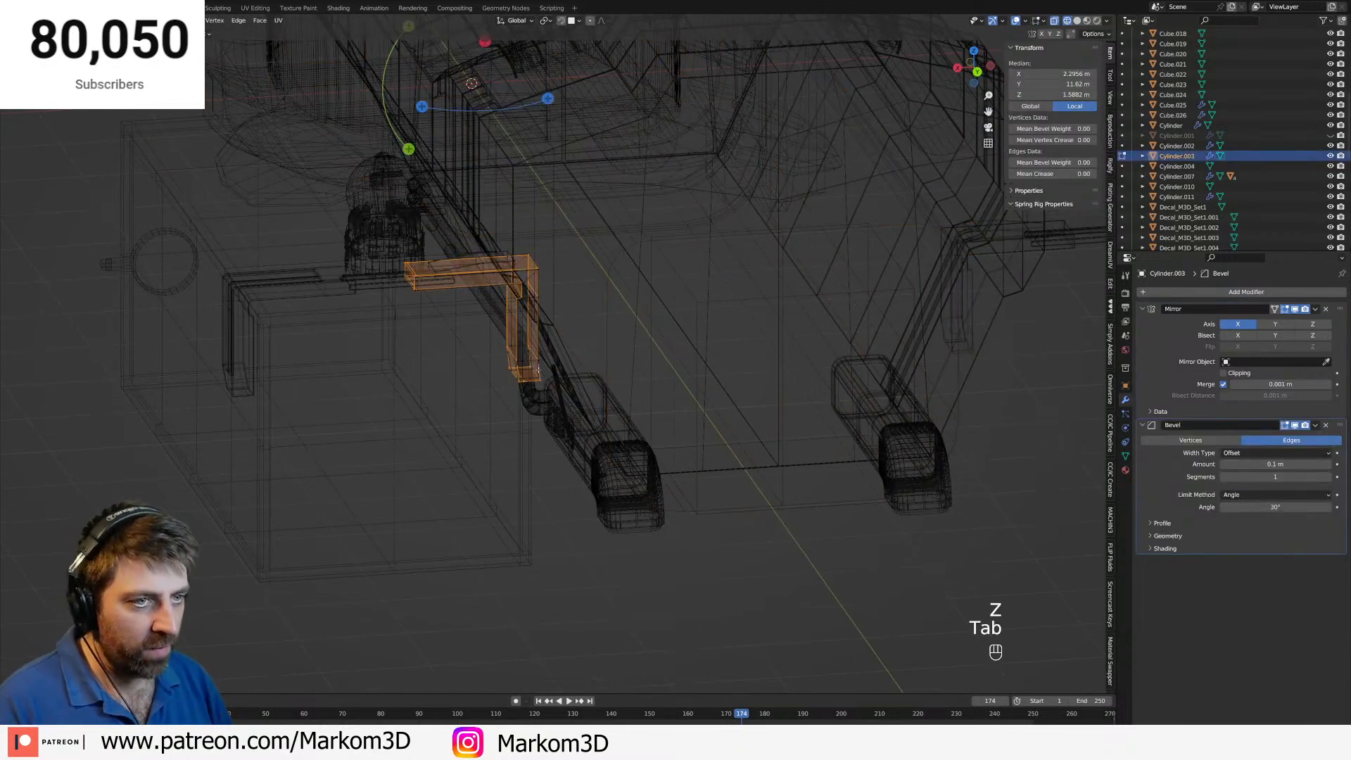
{"action": "key", "text": "KP_3"}
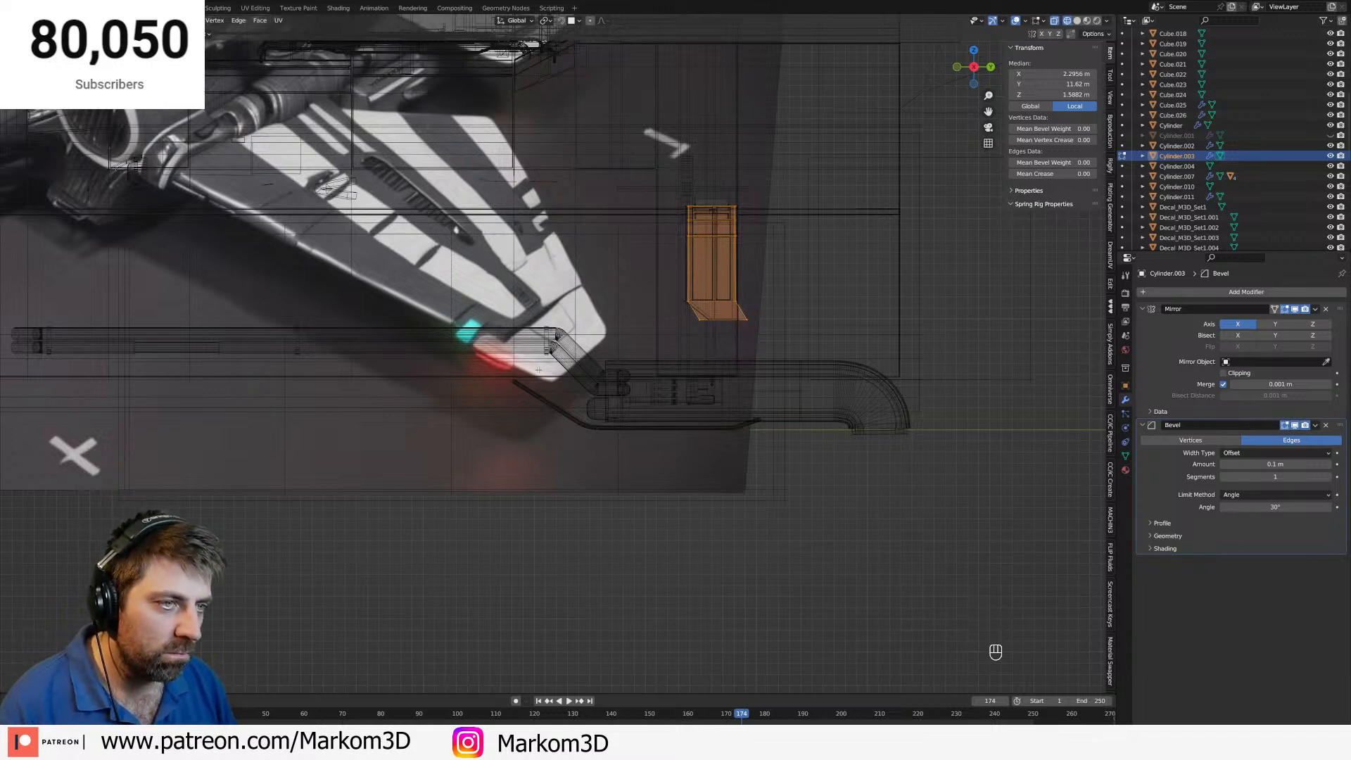
Select the slanted lower edge of the inner bracket's leg and move it along Y back underneath the leg.
{"action": "scroll", "coordinate": [739, 390], "scroll_direction": "up", "scroll_amount": 5}
{"action": "middle_click_drag", "start_coordinate": [766, 242], "coordinate": [766, 376], "text": "shift"}
{"action": "left_click", "coordinate": [765, 377]}
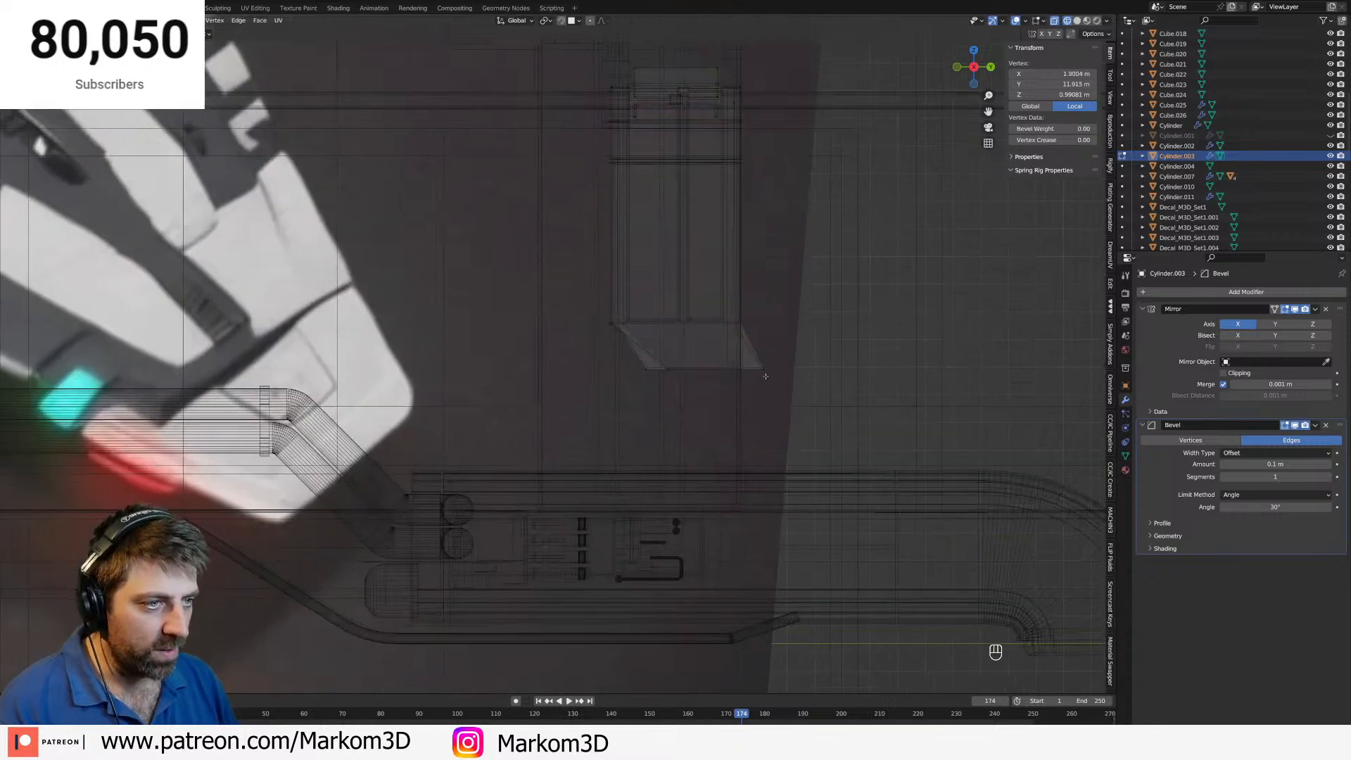
{"action": "key", "text": "c"}
{"action": "left_click_drag", "start_coordinate": [777, 378], "coordinate": [594, 380]}
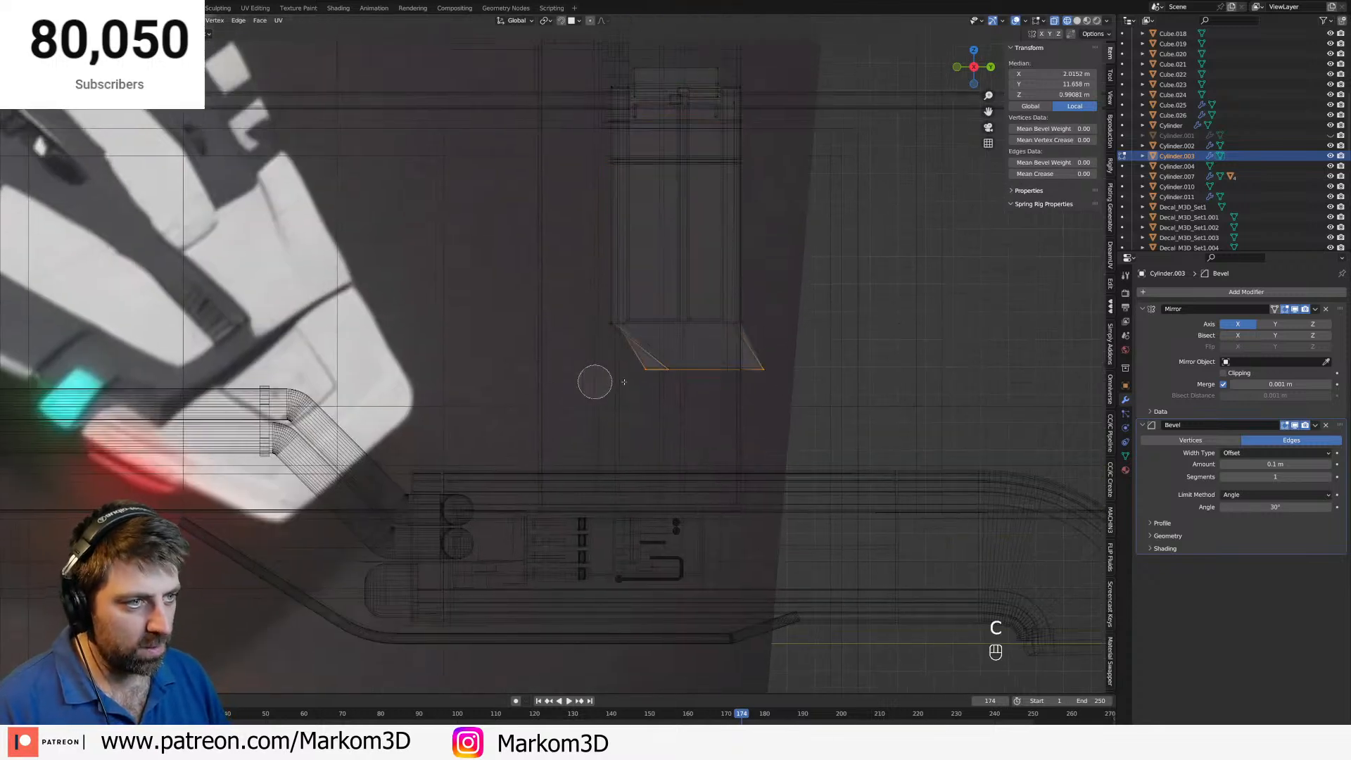
{"action": "scroll", "coordinate": [817, 394], "scroll_direction": "up", "scroll_amount": 4}
{"action": "key", "text": "c"}
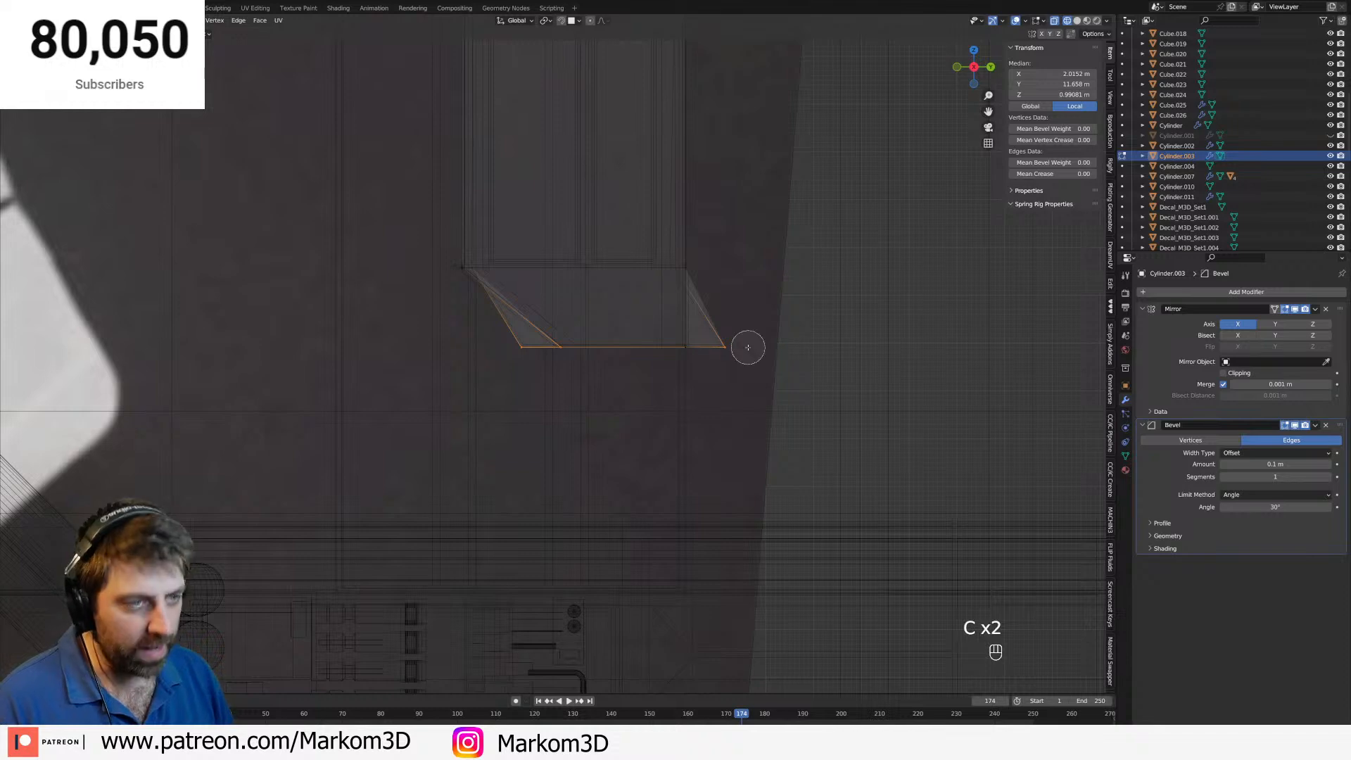
{"action": "left_click_drag", "start_coordinate": [749, 347], "coordinate": [495, 347]}
{"action": "right_click", "coordinate": [495, 347]}
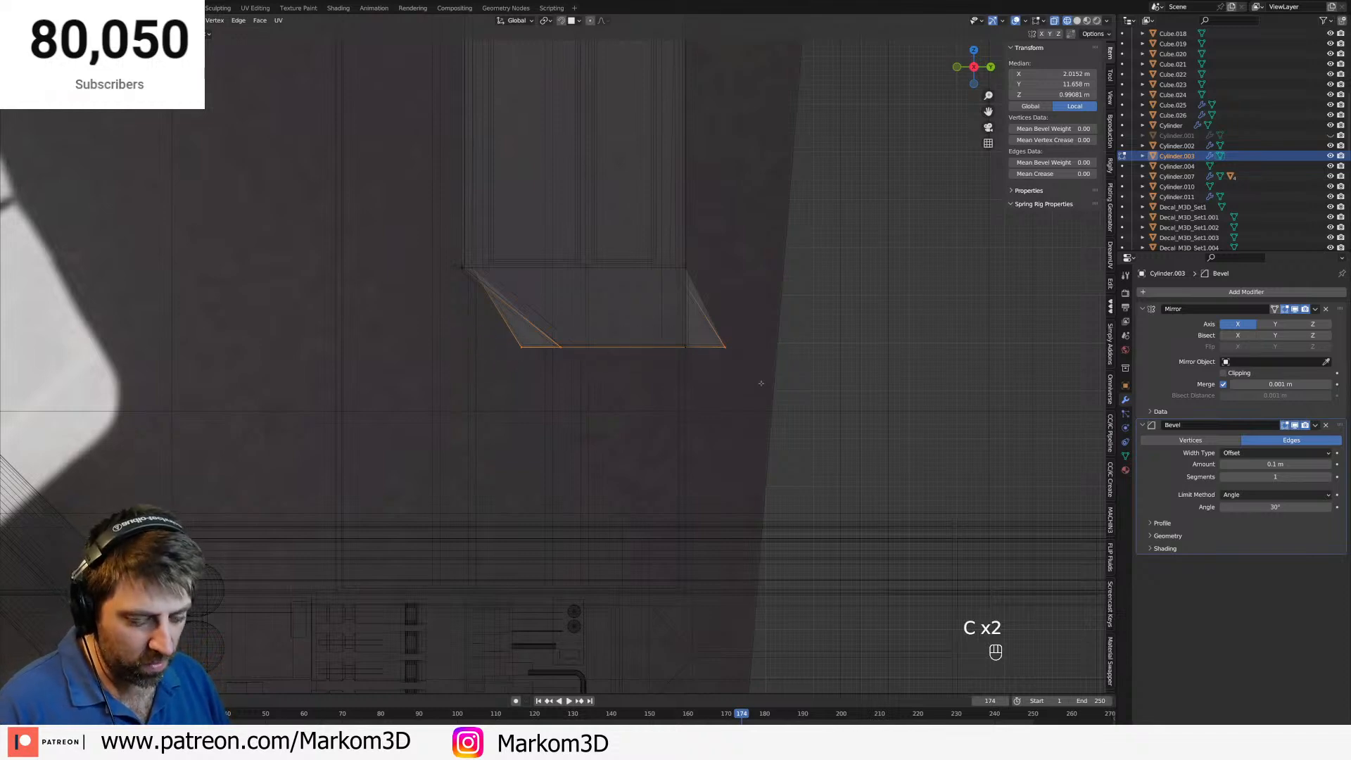
{"action": "key", "text": "g"}
{"action": "key", "text": "y"}
{"action": "key", "text": "x"}
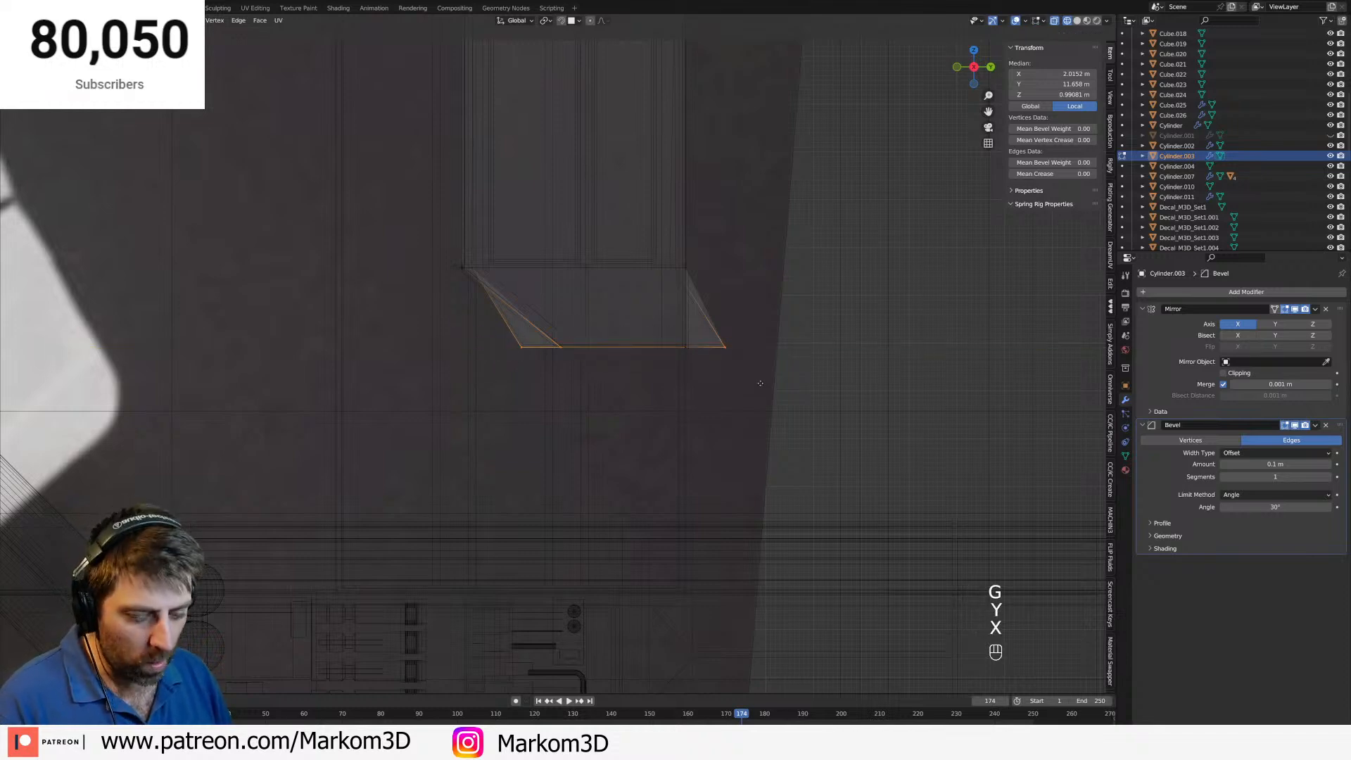
{"action": "key", "text": "y"}
{"action": "key", "text": "shift"}
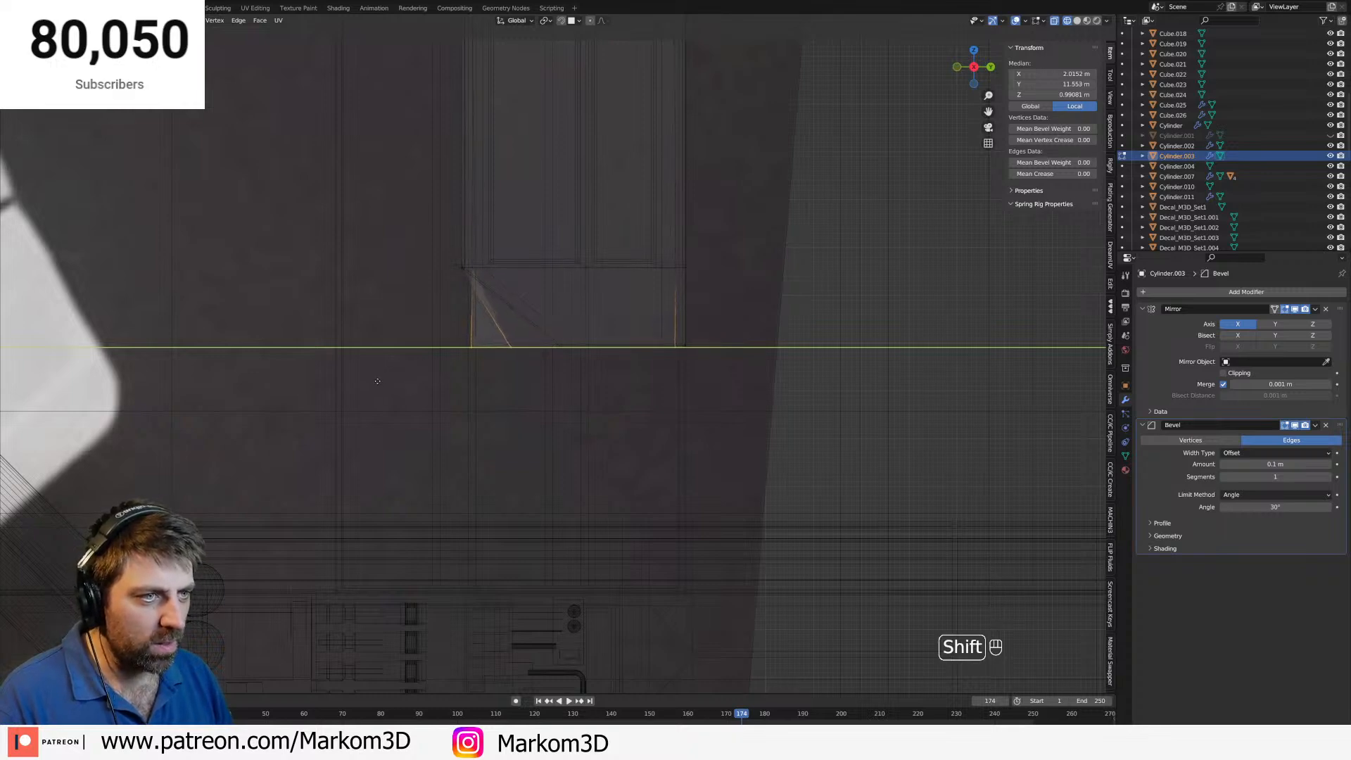
{"action": "left_click", "coordinate": [373, 381]}
Move the stray lower corner vertices of the inner bracket's leg along Y in line with its side edge, and return to solid shading.
{"action": "middle_click_drag", "start_coordinate": [494, 355], "coordinate": [591, 389], "text": "shift"}
{"action": "scroll", "coordinate": [605, 387], "scroll_direction": "up", "scroll_amount": 3}
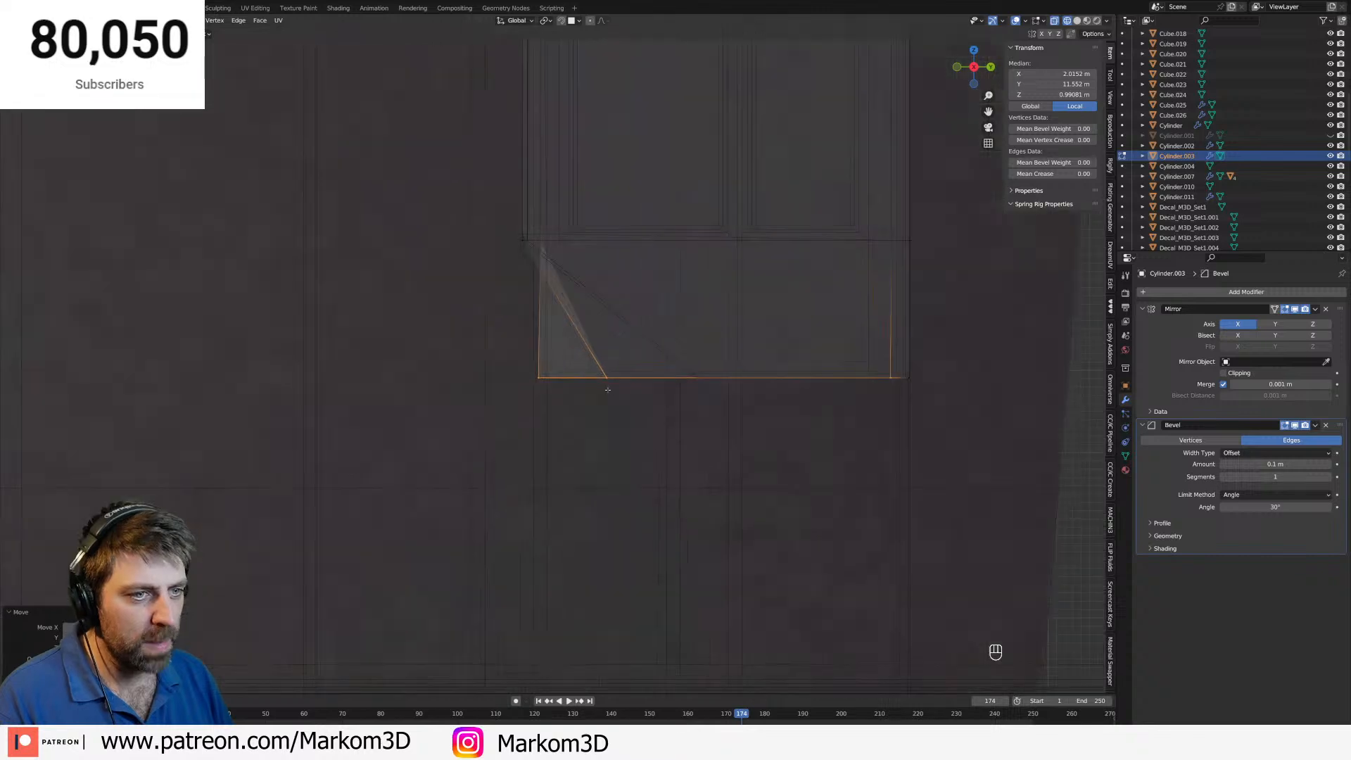
{"action": "left_click", "coordinate": [610, 381]}
{"action": "key", "text": "c"}
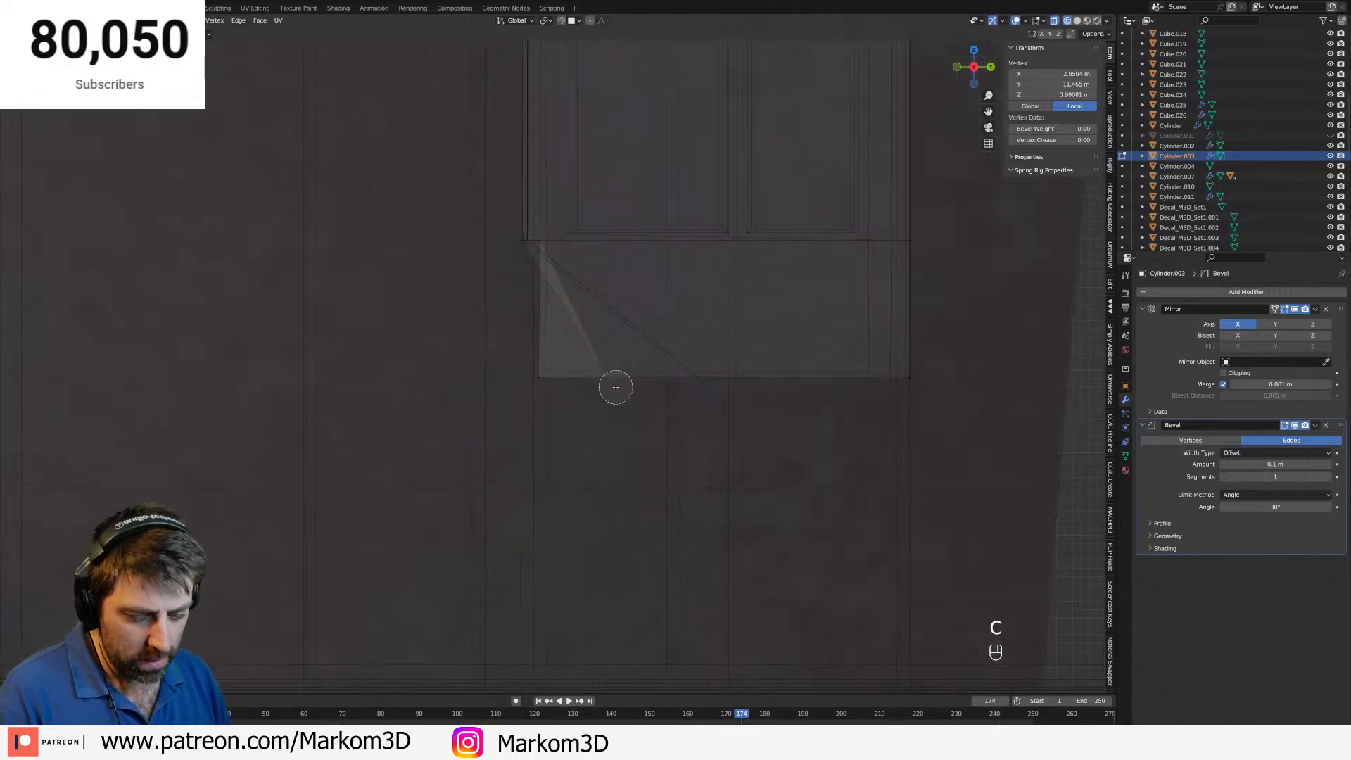
{"action": "left_click", "coordinate": [606, 381]}
{"action": "key", "text": "y"}
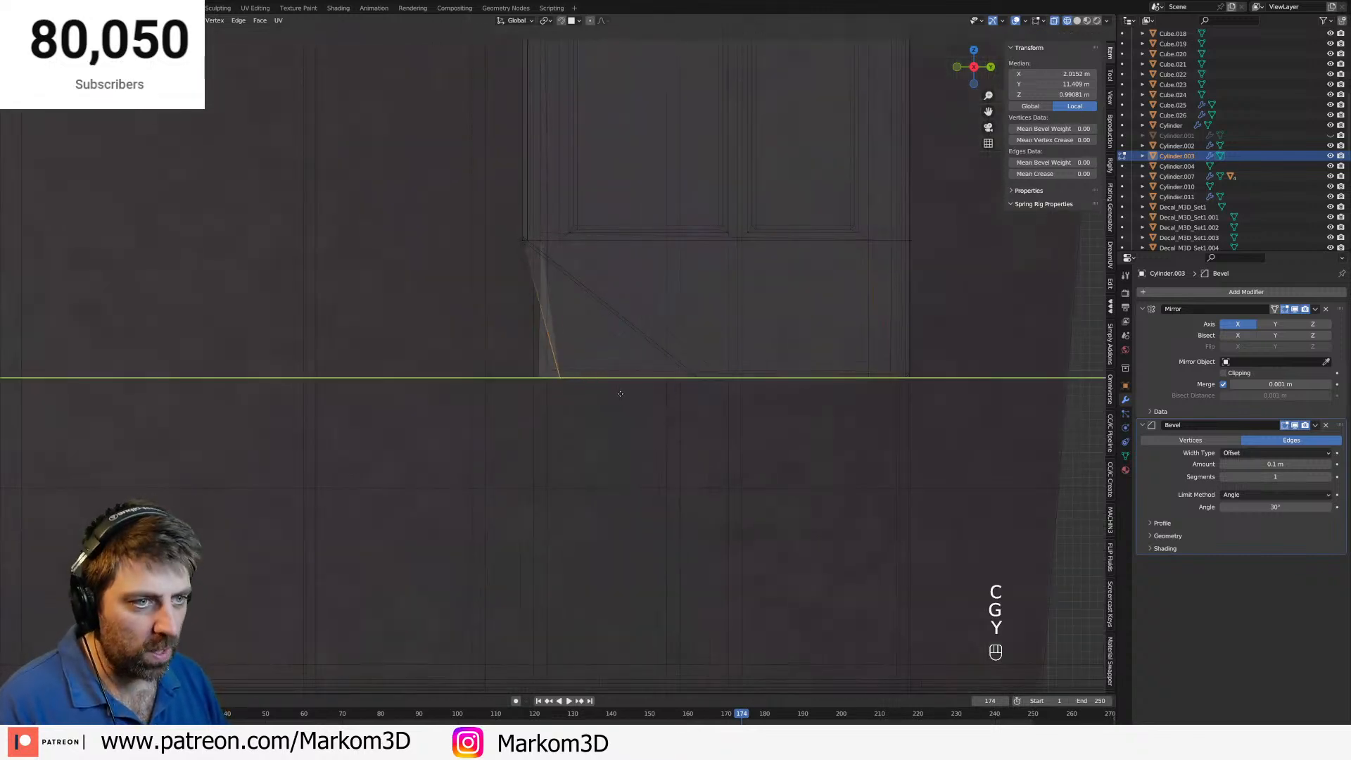
{"action": "key", "text": "shift"}
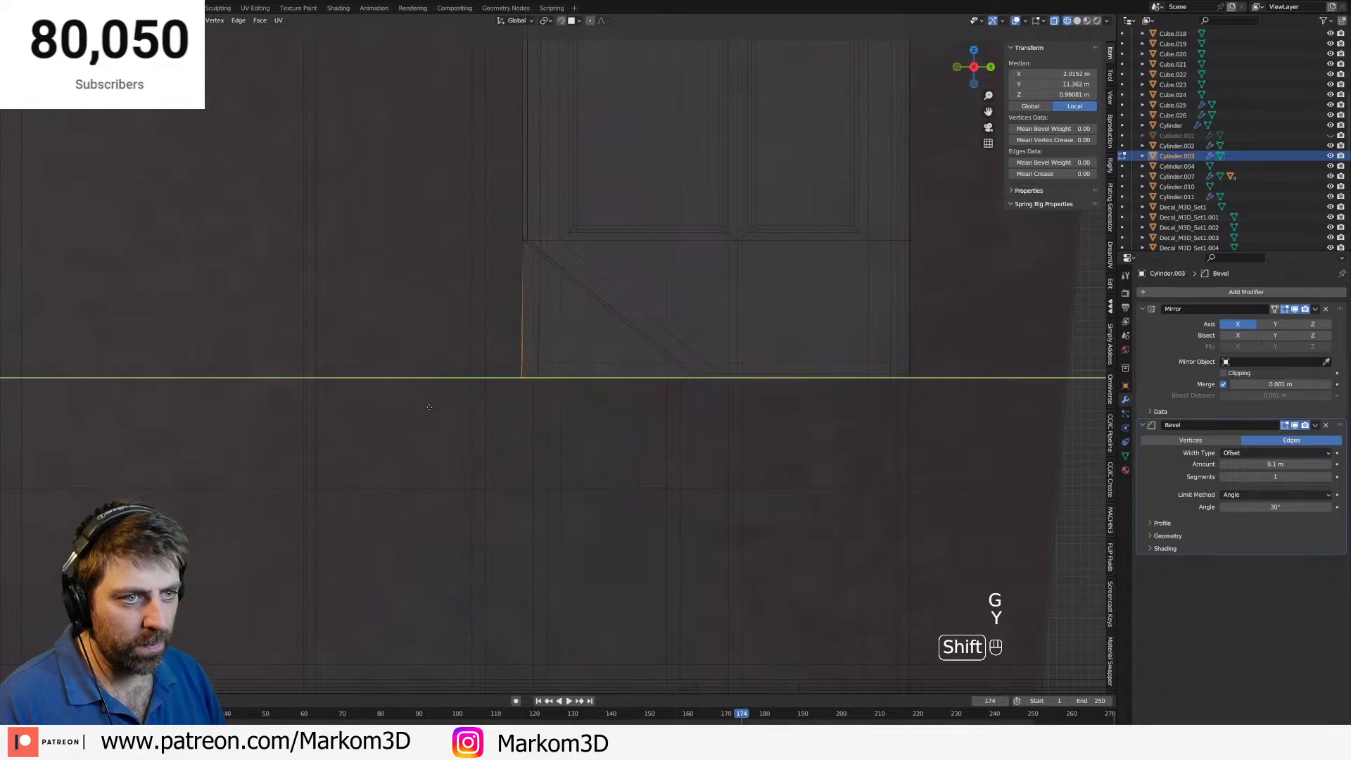
{"action": "left_click", "coordinate": [427, 406]}
{"action": "scroll", "coordinate": [633, 380], "scroll_direction": "down", "scroll_amount": 5}
{"action": "key", "text": "z"}
{"action": "left_click", "coordinate": [854, 365]}
{"action": "mouse_move", "coordinate": [971, 363]}
{"action": "middle_mouse_down"}
{"action": "mouse_move", "coordinate": [806, 355]}
{"action": "mouse_move", "coordinate": [922, 361]}
{"action": "mouse_move", "coordinate": [716, 410]}
{"action": "middle_mouse_up"}
{"action": "scroll", "coordinate": [880, 370], "scroll_direction": "down", "scroll_amount": 6}
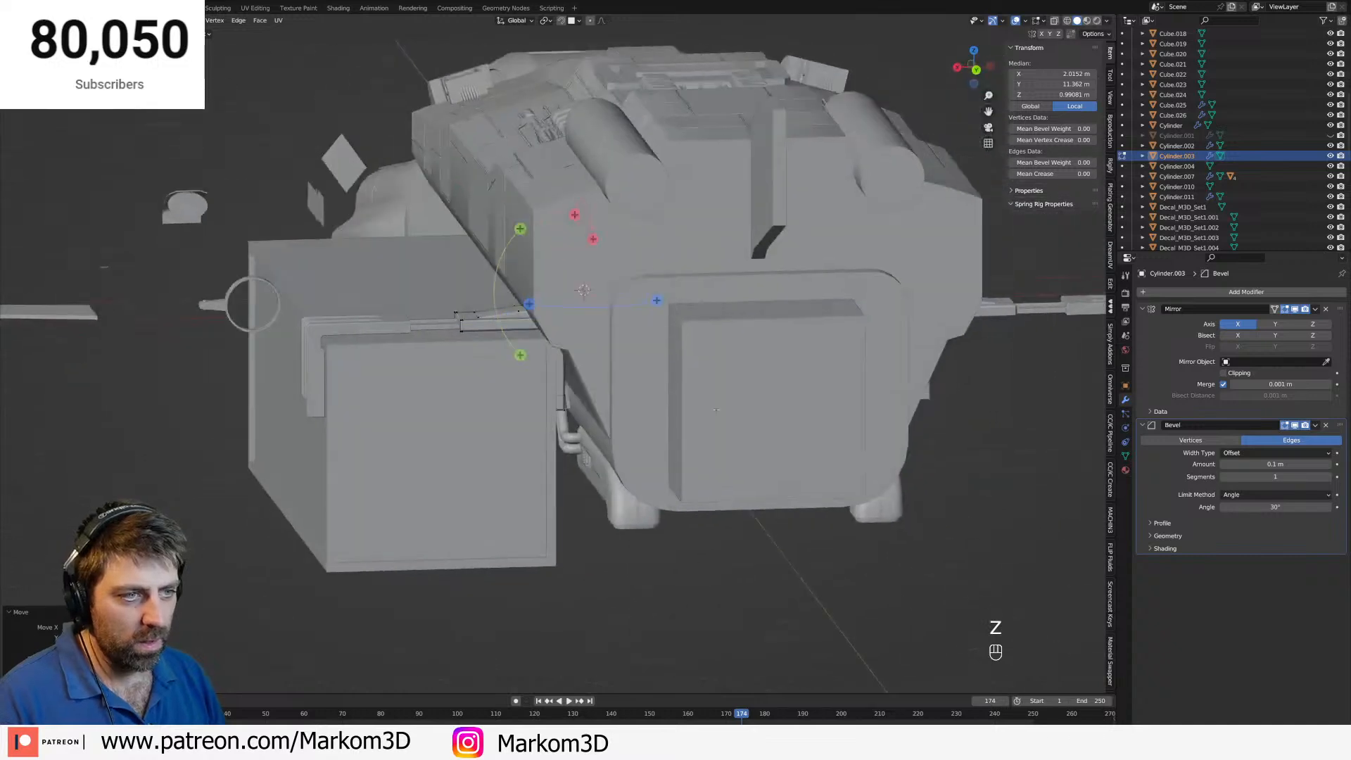
In a wireframe rear view, select the lower inner-side vertices of the bracket's leg and move them along X towards the sloped hull wall.
{"action": "key", "text": "KP_3"}
{"action": "key", "text": "KP_1"}
{"action": "key", "text": "ctrl+KP_1"}
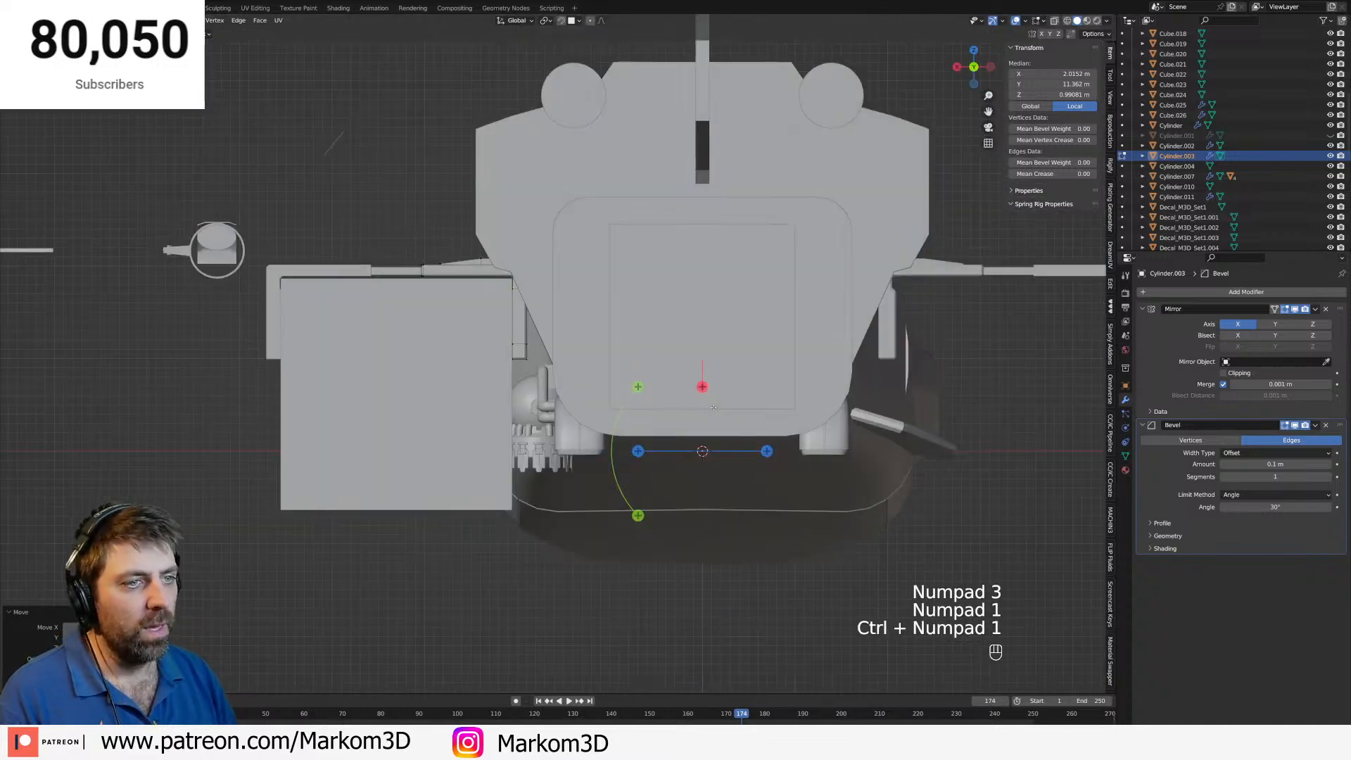
{"action": "key", "text": "z"}
{"action": "left_click", "coordinate": [673, 407]}
{"action": "scroll", "coordinate": [540, 302], "scroll_direction": "up", "scroll_amount": 3}
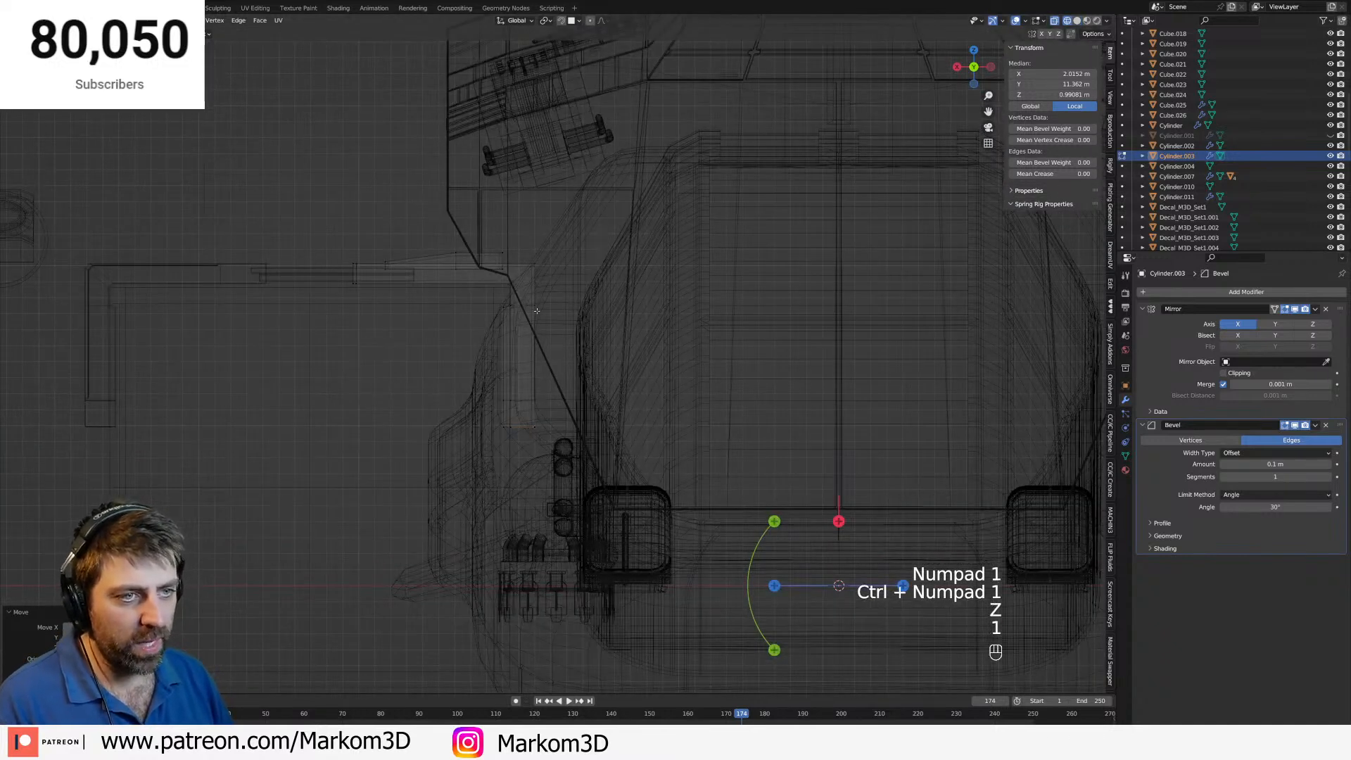
{"action": "key", "text": "1"}
{"action": "key", "text": "c"}
{"action": "left_click_drag", "start_coordinate": [538, 304], "coordinate": [542, 458]}
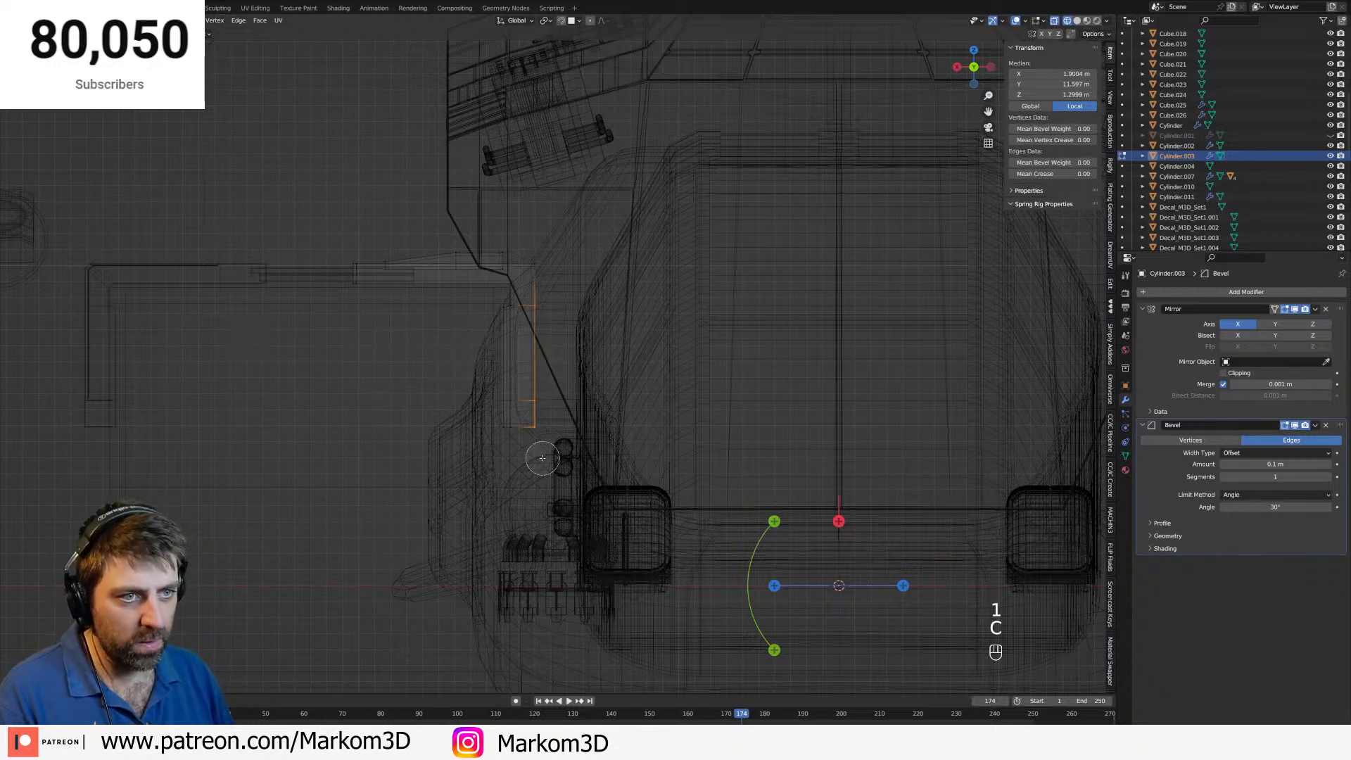
{"action": "key", "text": "c"}
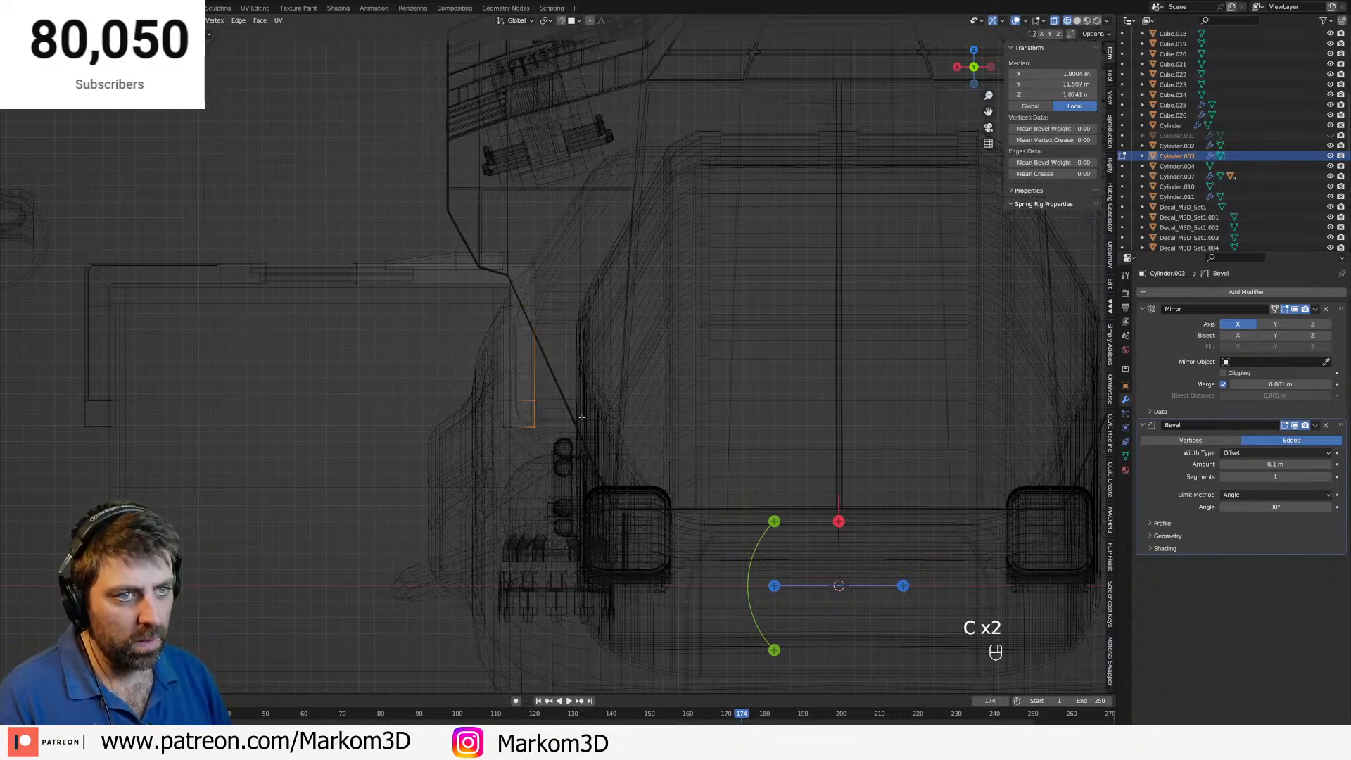
{"action": "key", "text": "g"}
{"action": "key", "text": "y"}
{"action": "key", "text": "x"}
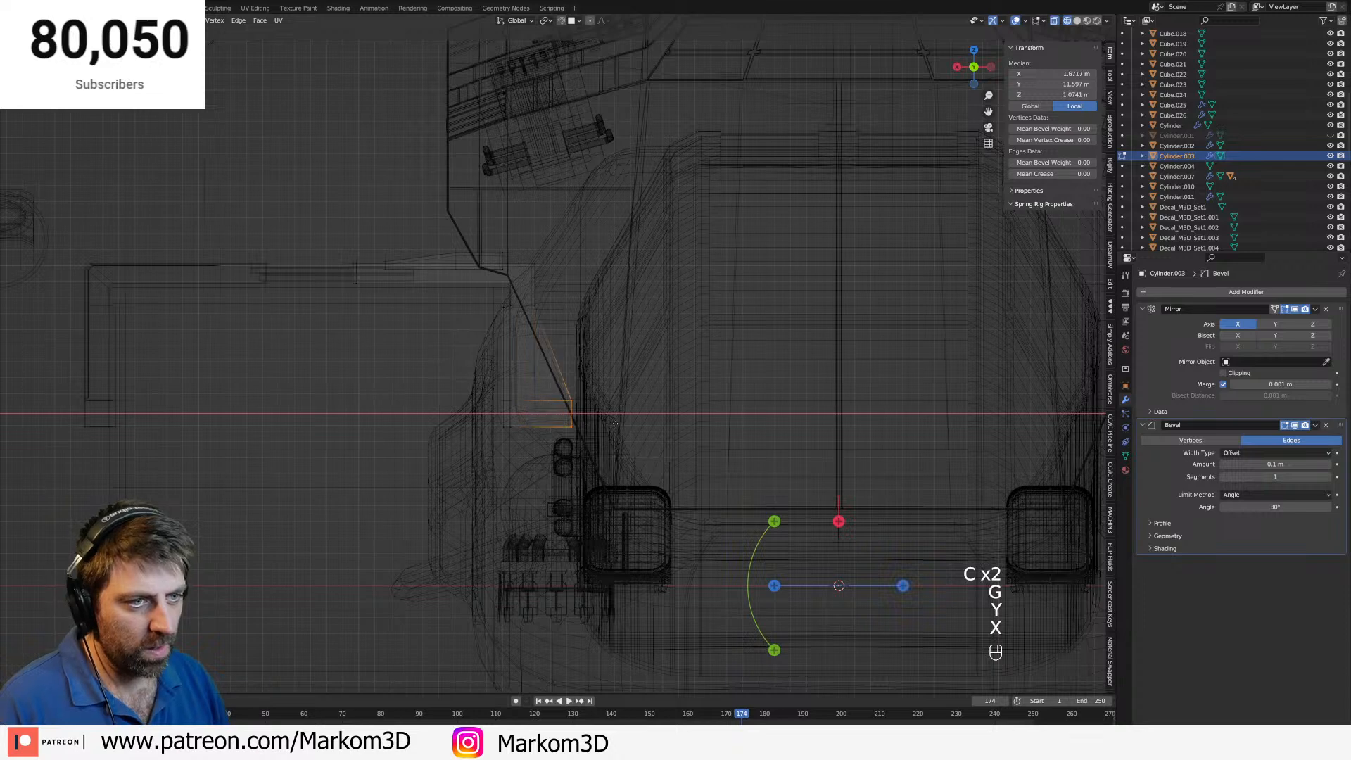
{"action": "left_click", "coordinate": [613, 423]}
Move the leg's lowest inner vertices further along X to meet the hull slope, then leave mesh editing and return to solid shading.
{"action": "key", "text": "c"}
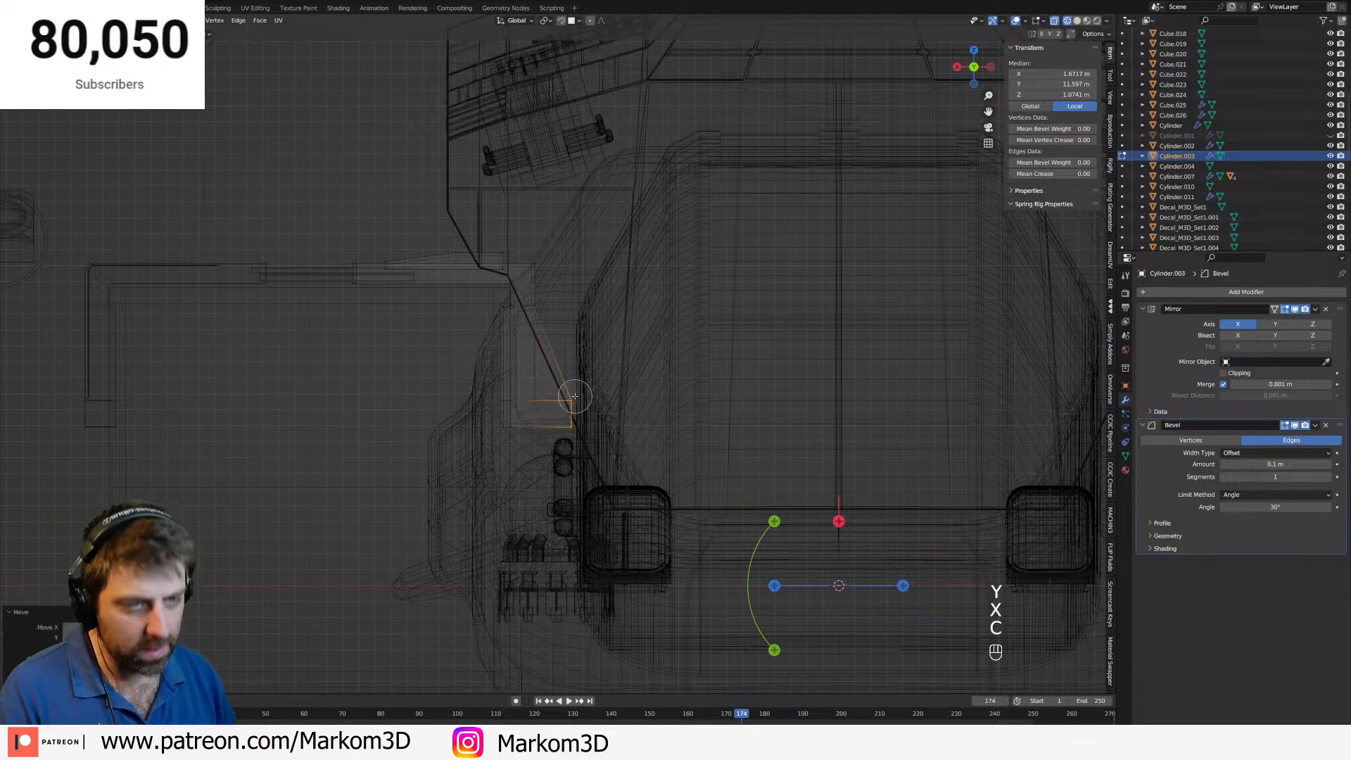
{"action": "key", "text": "g"}
{"action": "key", "text": "y"}
{"action": "key", "text": "x"}
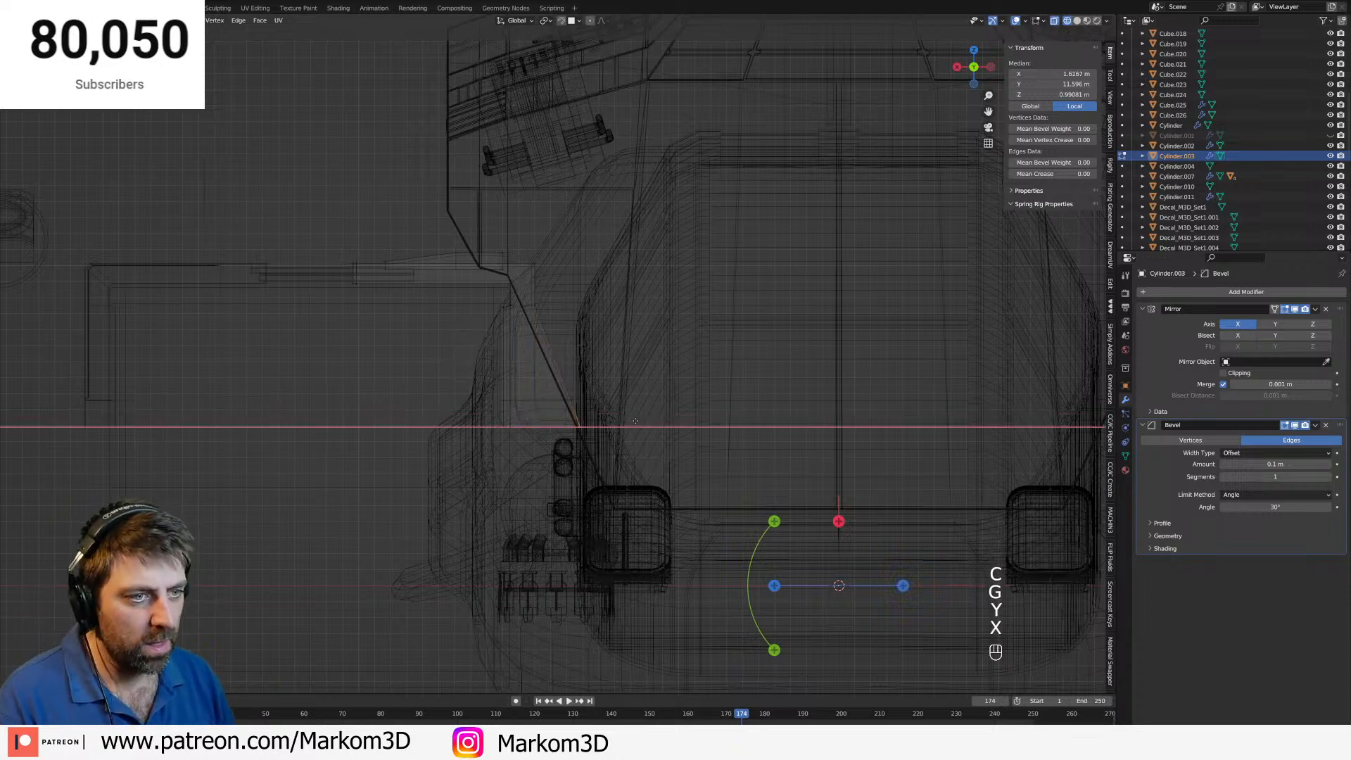
{"action": "left_click", "coordinate": [634, 422]}
{"action": "key", "text": "z"}
{"action": "key", "text": "Tab"}
{"action": "scroll", "coordinate": [656, 423], "scroll_direction": "down", "scroll_amount": 5}
{"action": "middle_click_drag", "start_coordinate": [656, 423], "coordinate": [718, 487]}
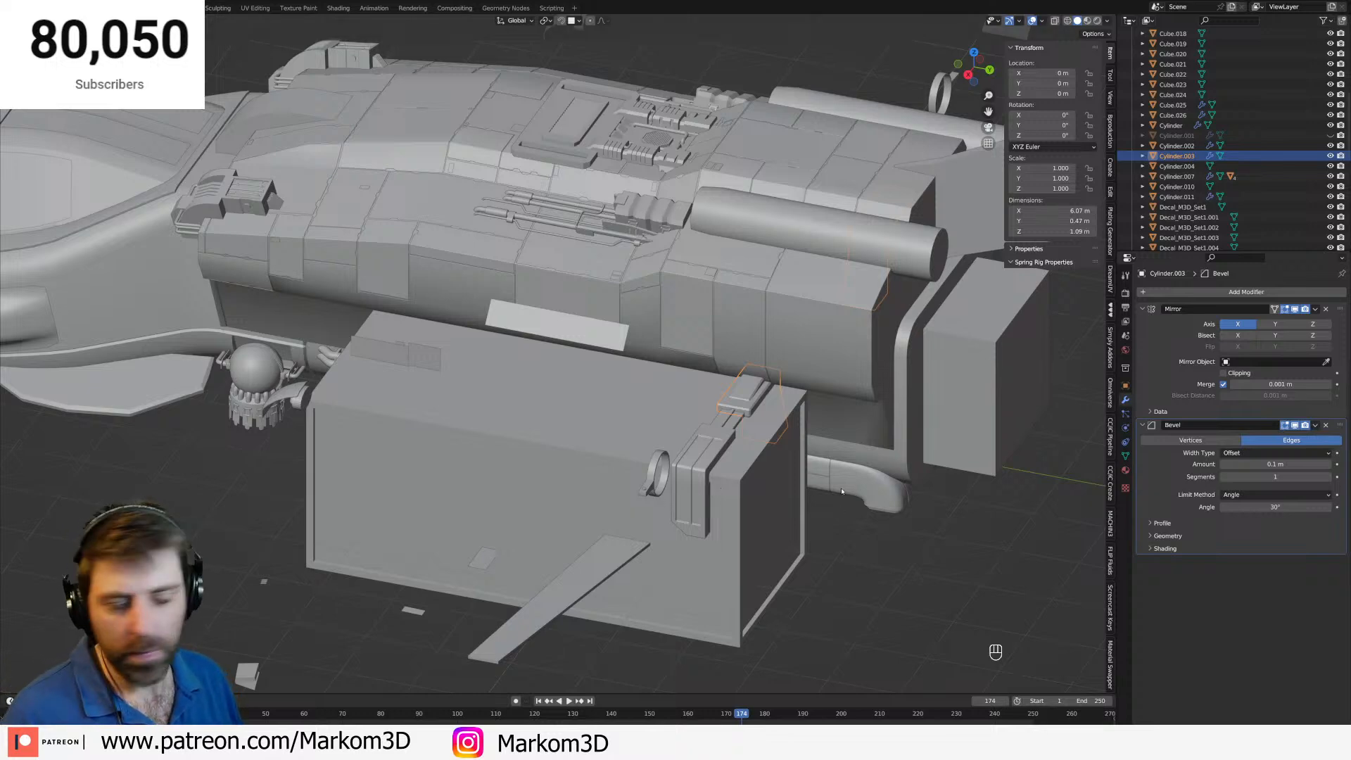
Hide the large box beside the hull that the bracket wraps around.
{"action": "middle_click_drag", "start_coordinate": [842, 491], "coordinate": [522, 555]}
{"action": "left_click", "coordinate": [516, 511]}
{"action": "scroll", "coordinate": [516, 511], "scroll_direction": "down", "scroll_amount": 2}
{"action": "key", "text": "h"}
Slide the outer L-shaped bracket along X towards the hull to test its retracted position.
{"action": "left_click", "coordinate": [478, 484]}
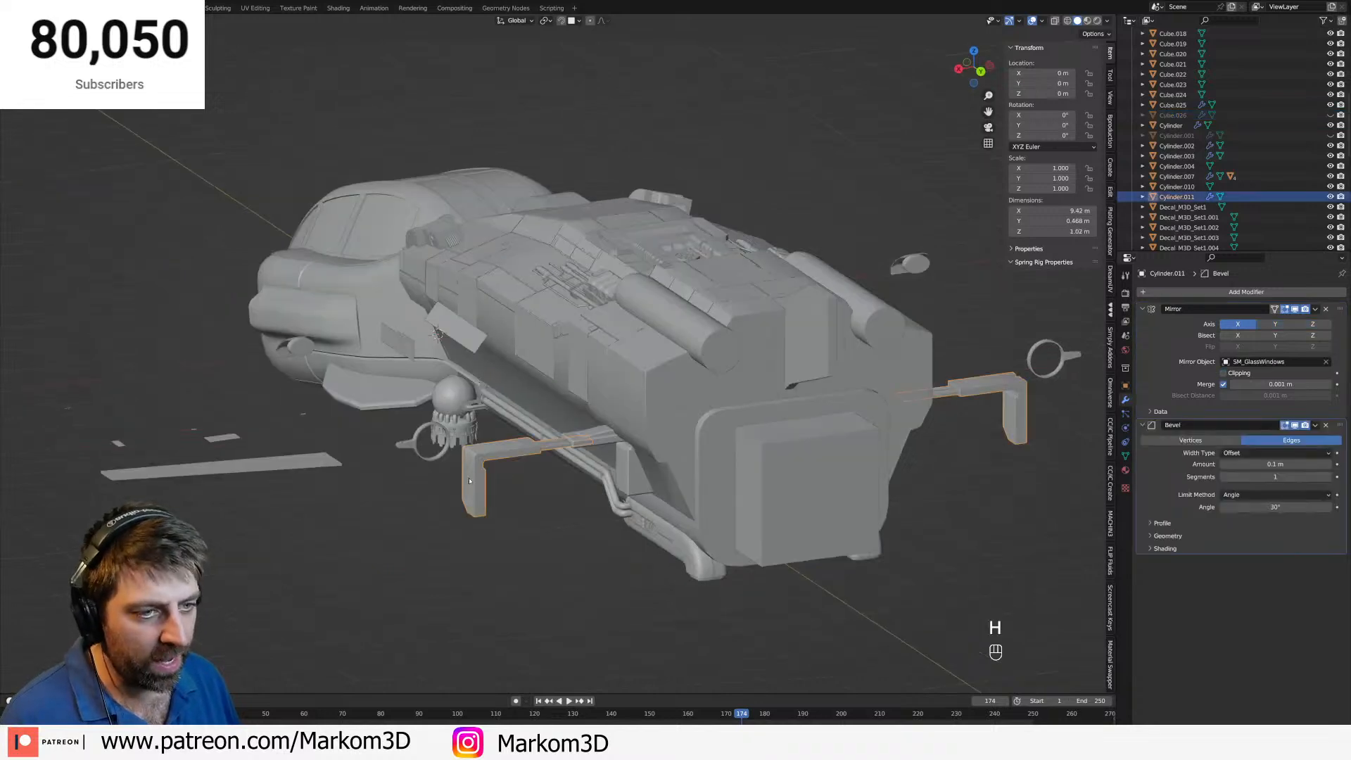
{"action": "middle_click_drag", "start_coordinate": [478, 484], "coordinate": [492, 511]}
{"action": "key", "text": "g"}
{"action": "key", "text": "y"}
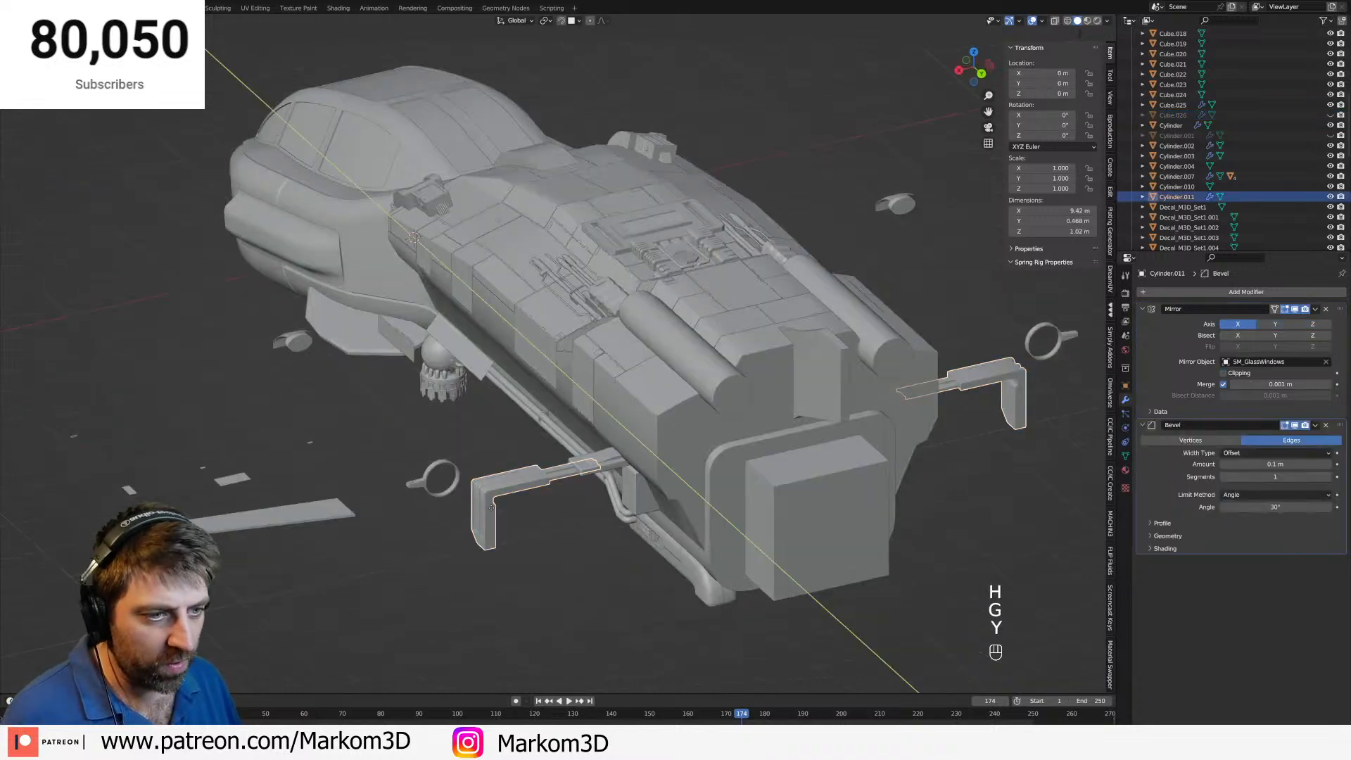
{"action": "key", "text": "x"}
{"action": "left_click", "coordinate": [521, 502]}
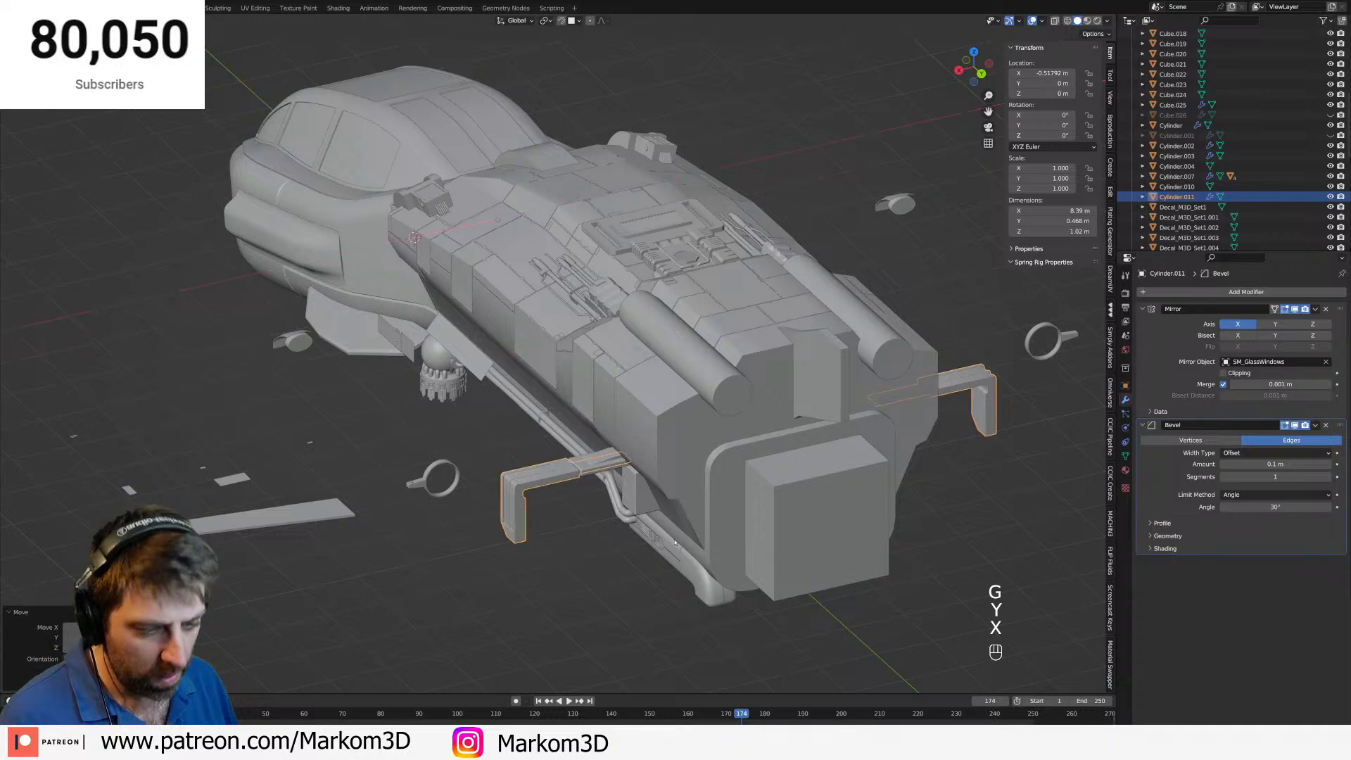
Unhide all hidden ship parts and delete the old mirrored box overlapping the large box under the engine.
{"action": "key", "text": "alt+h"}
{"action": "left_click", "coordinate": [534, 636]}
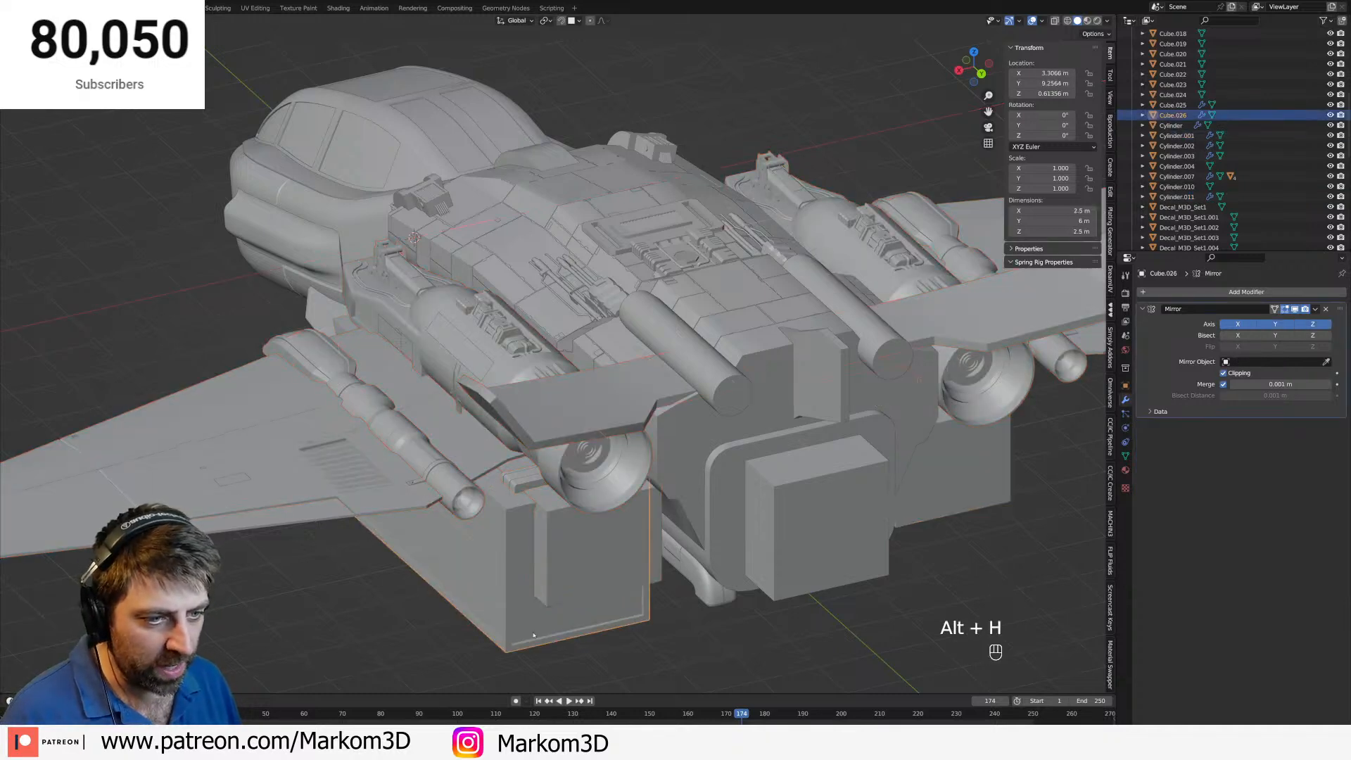
{"action": "left_click", "coordinate": [549, 571]}
{"action": "middle_click_drag", "start_coordinate": [549, 571], "coordinate": [577, 552]}
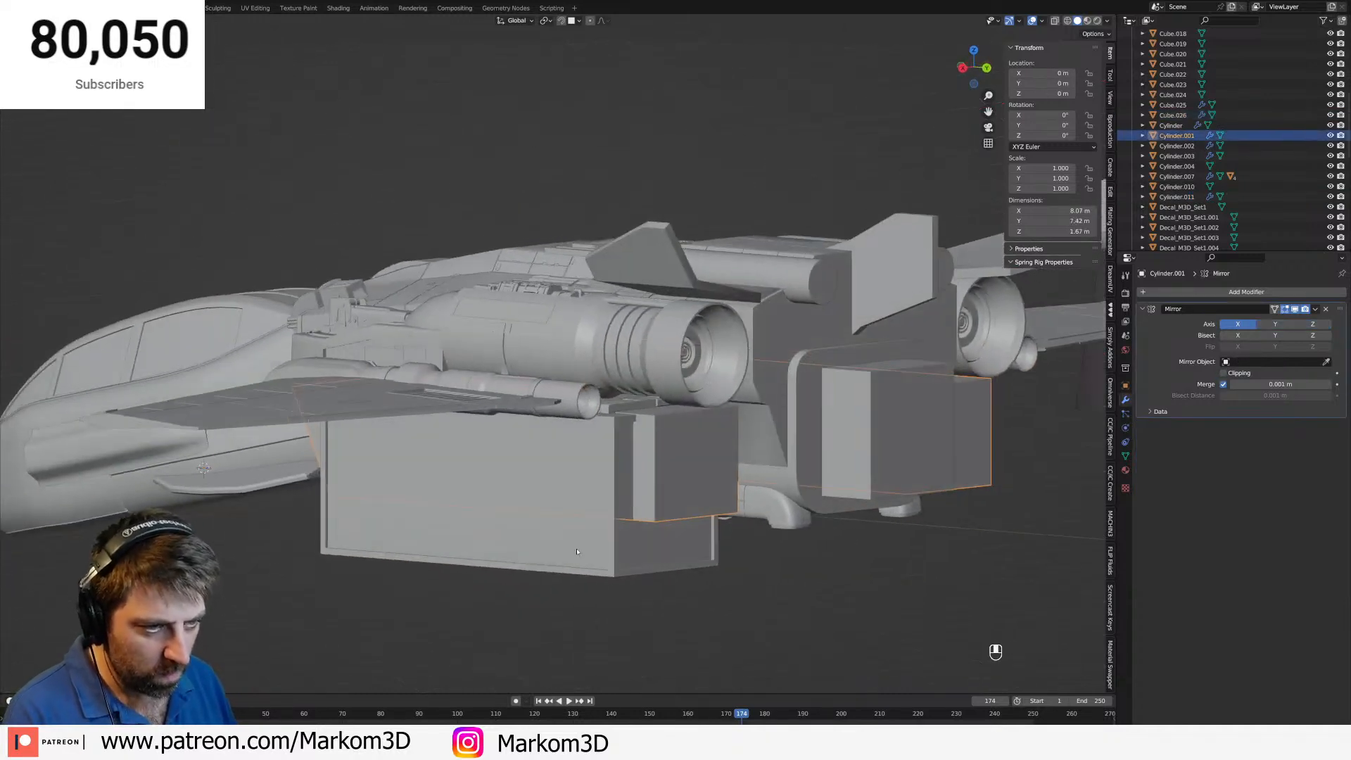
{"action": "key", "text": "Delete"}
Select the large box, check it from the side and front, and save the file.
{"action": "middle_click_drag", "start_coordinate": [718, 496], "coordinate": [605, 555]}
{"action": "left_click", "coordinate": [672, 549]}
{"action": "key", "text": "KP_3"}
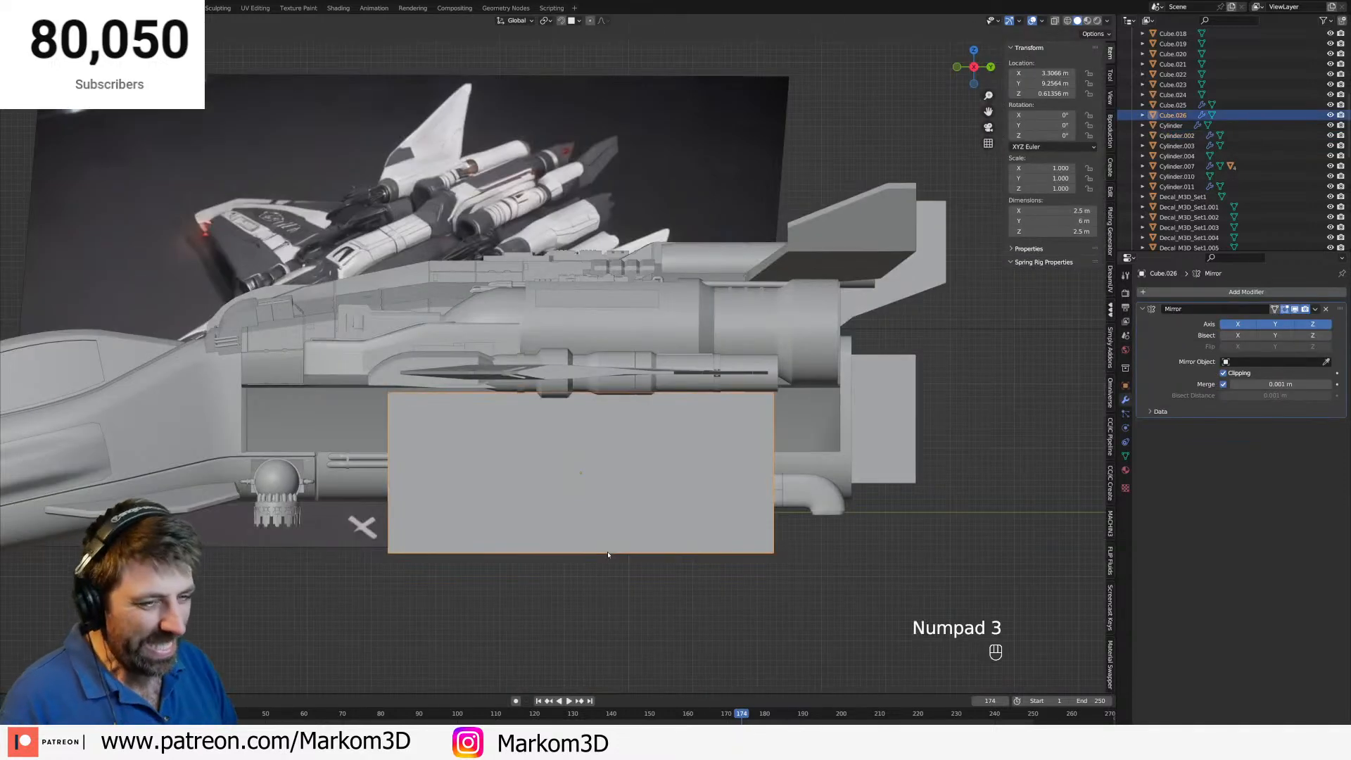
{"action": "key", "text": "KP_1"}
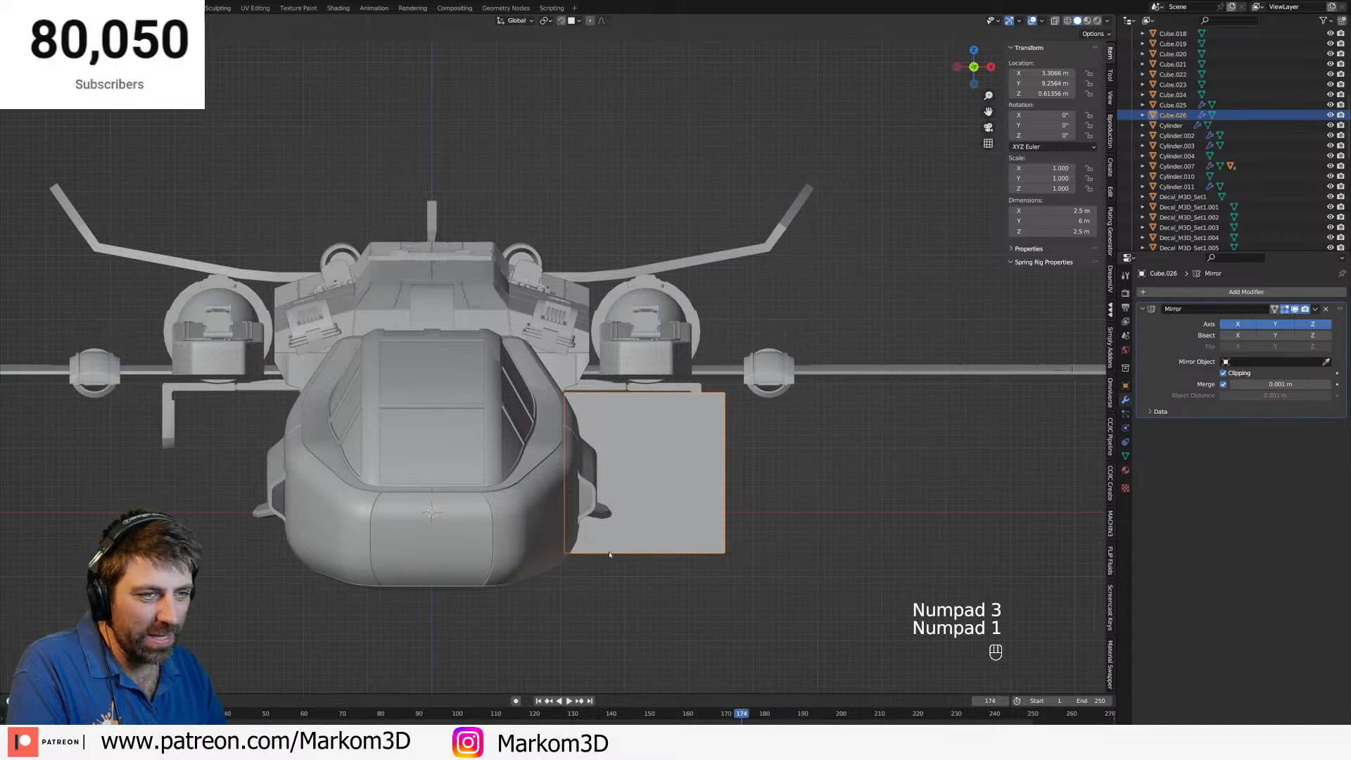
{"action": "middle_click_drag", "start_coordinate": [678, 391], "coordinate": [628, 475]}
{"action": "key", "text": "ctrl+s"}
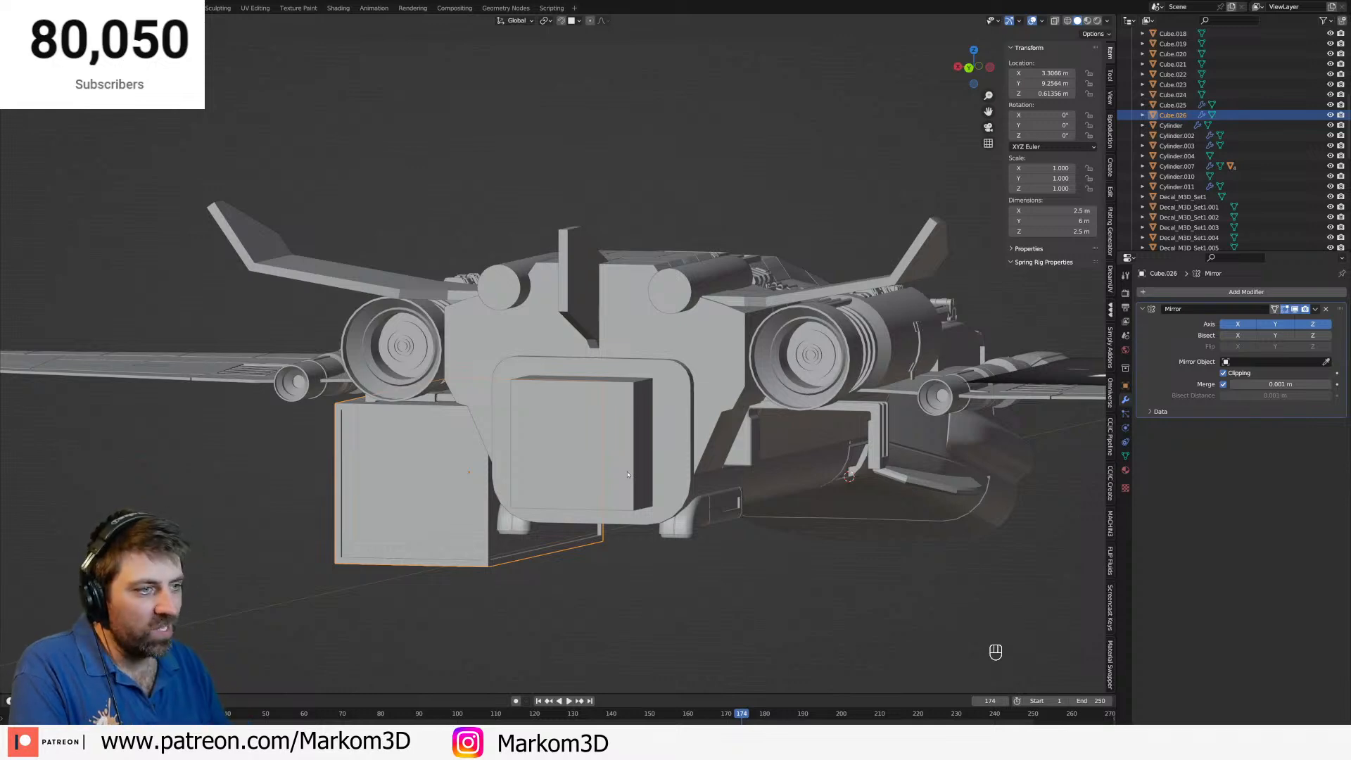
Move the outer L-shaped bracket along X, away from the hull, until its leg sits against the box's outer side.
{"action": "middle_click_drag", "start_coordinate": [625, 477], "coordinate": [490, 410]}
{"action": "left_click", "coordinate": [494, 386]}
{"action": "key", "text": "g"}
{"action": "key", "text": "y"}
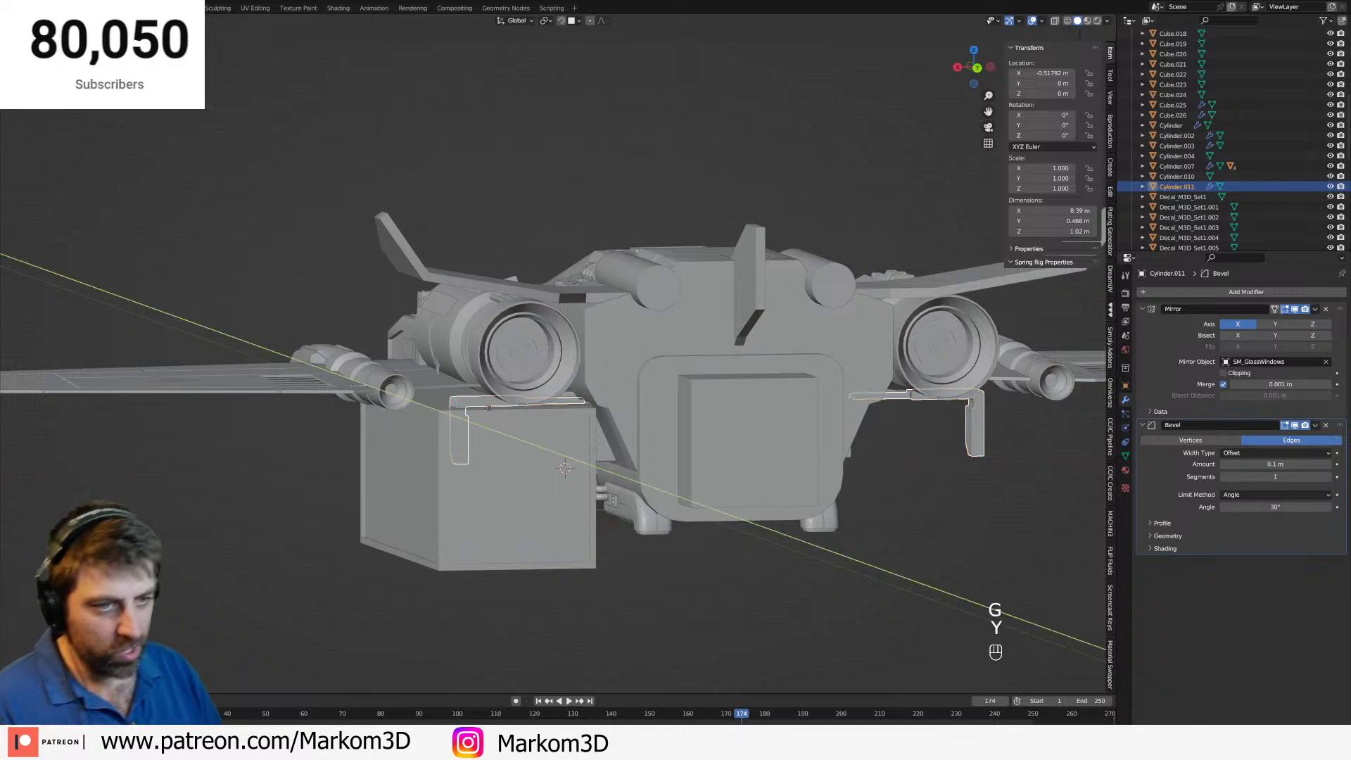
{"action": "right_click", "coordinate": [542, 433]}
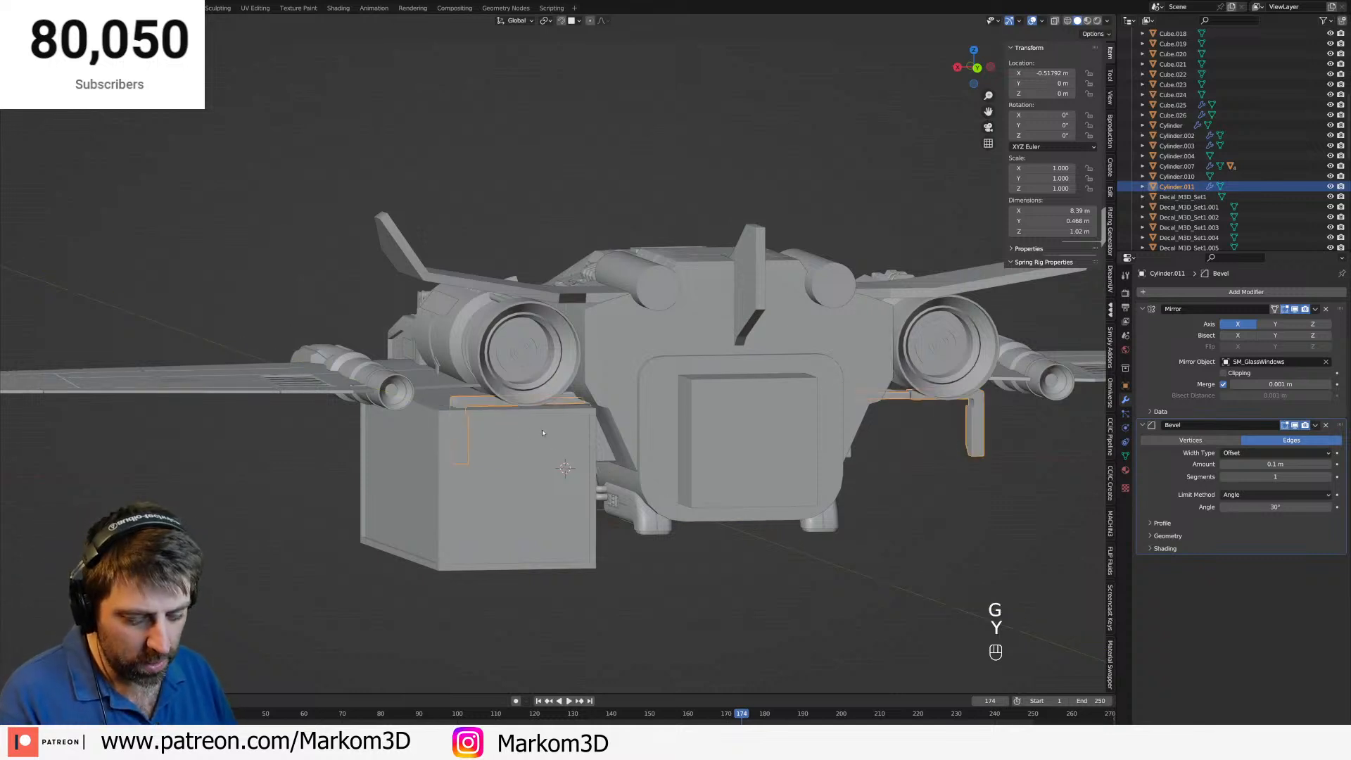
{"action": "key", "text": "g"}
{"action": "key", "text": "x"}
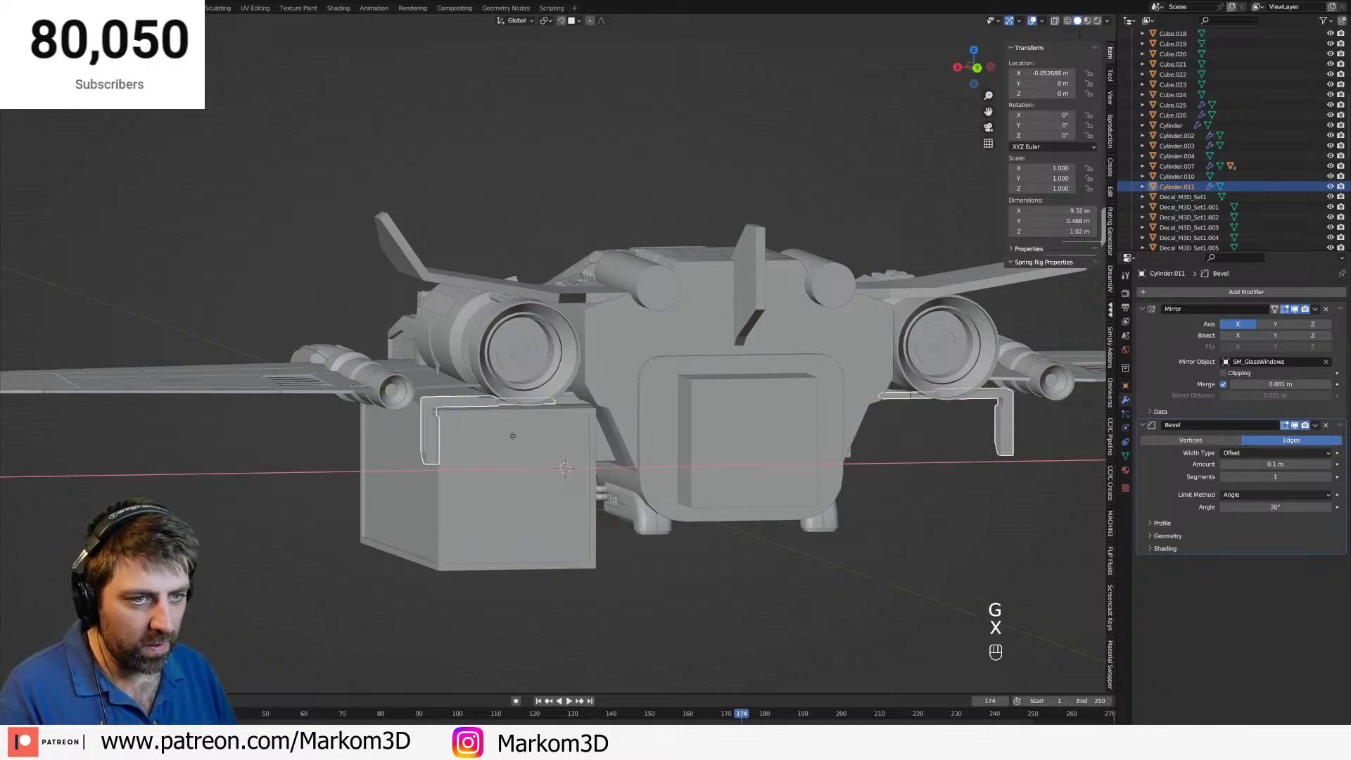
{"action": "left_click", "coordinate": [510, 437]}
{"action": "left_click", "coordinate": [691, 584]}
{"action": "middle_click_drag", "start_coordinate": [691, 583], "coordinate": [663, 589]}
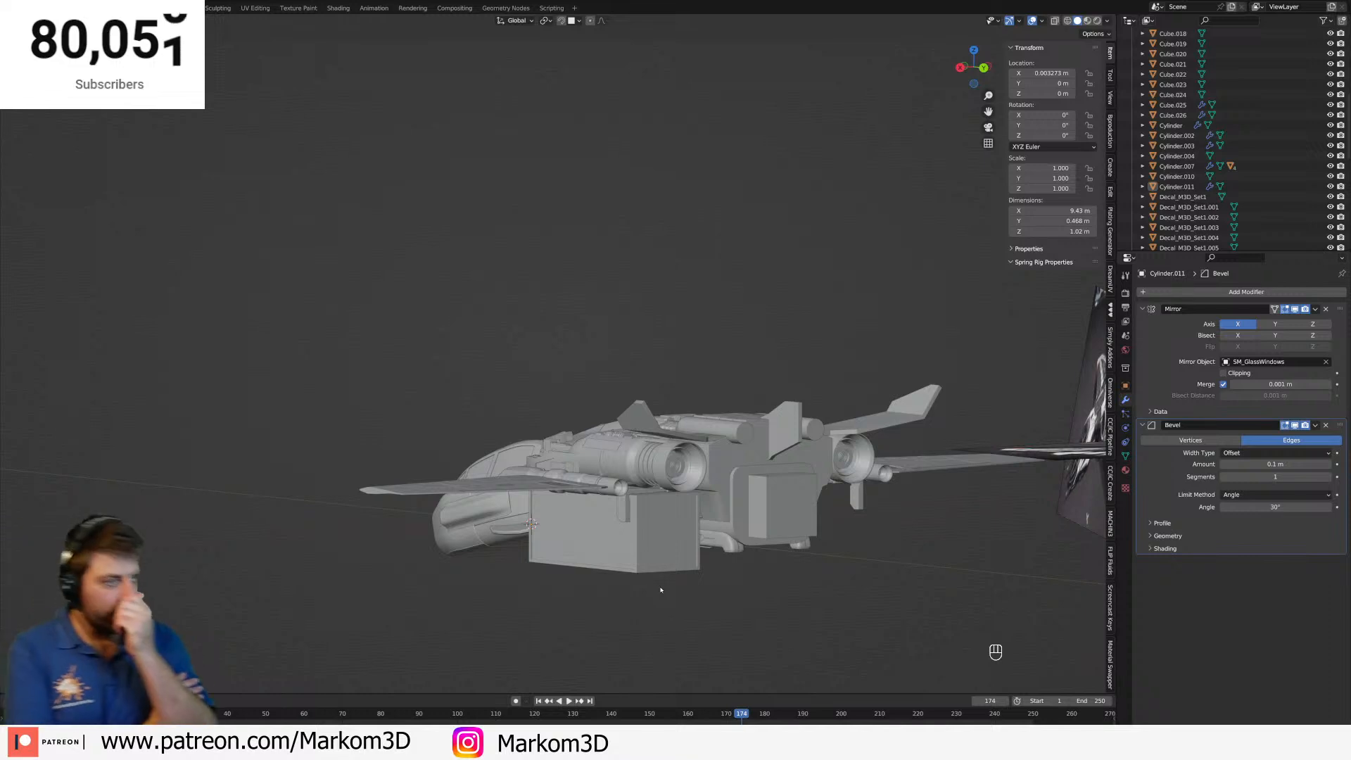
Open the large box's mesh for editing in a wireframe side view with vertex selection.
{"action": "left_click", "coordinate": [674, 546]}
{"action": "key", "text": "KP_3"}
{"action": "key", "text": "Tab"}
{"action": "key", "text": "z"}
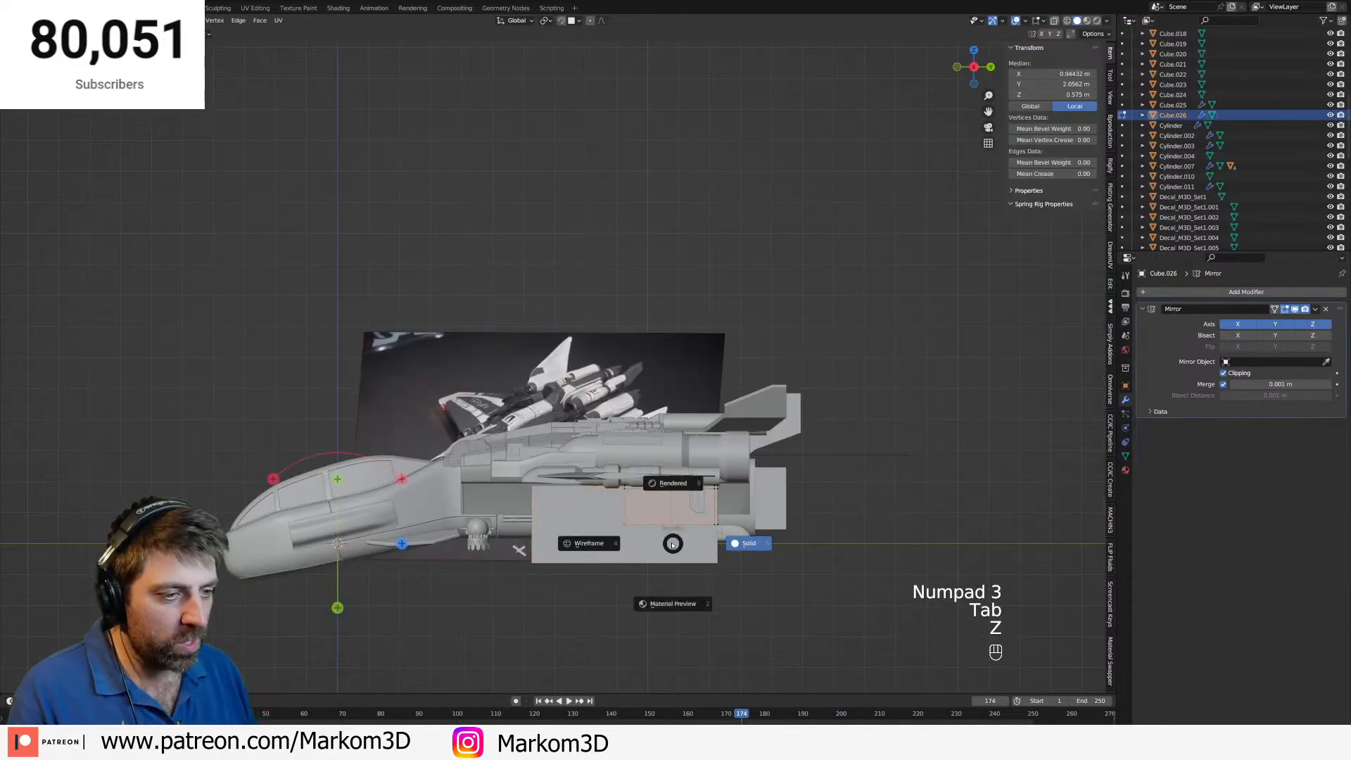
{"action": "left_click", "coordinate": [588, 544]}
{"action": "scroll", "coordinate": [696, 446], "scroll_direction": "up", "scroll_amount": 4}
{"action": "key", "text": "1"}
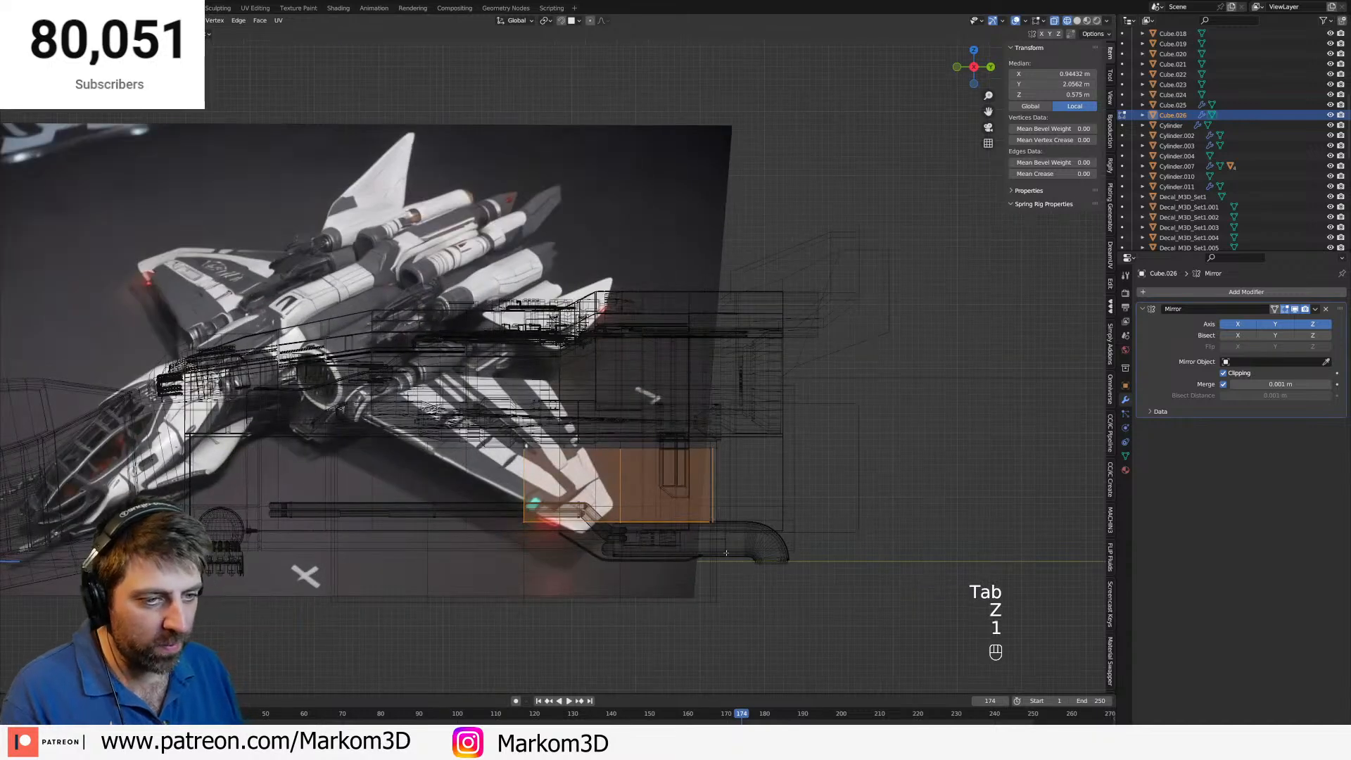
{"action": "left_click", "coordinate": [734, 438]}
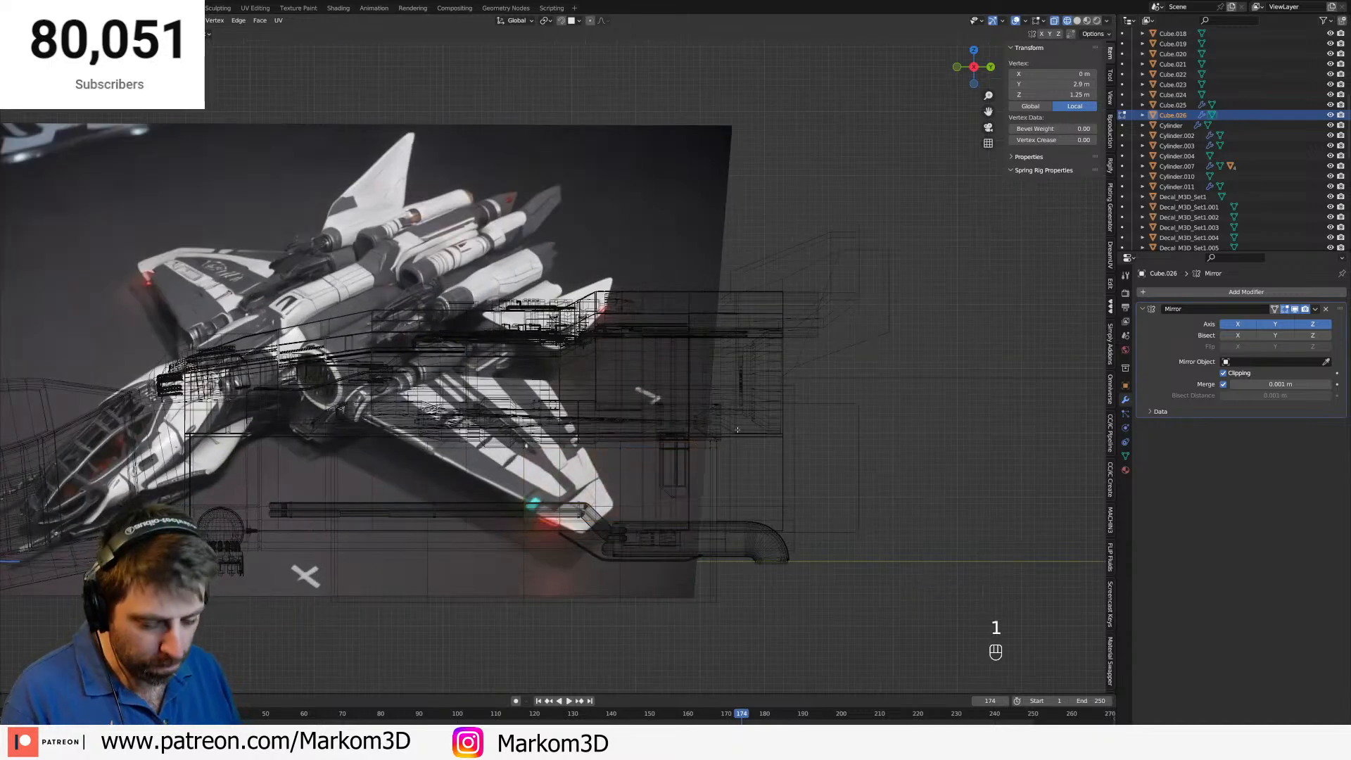
{"action": "key", "text": "b"}
{"action": "left_click_drag", "start_coordinate": [738, 431], "coordinate": [722, 479]}
{"action": "key", "text": "g"}
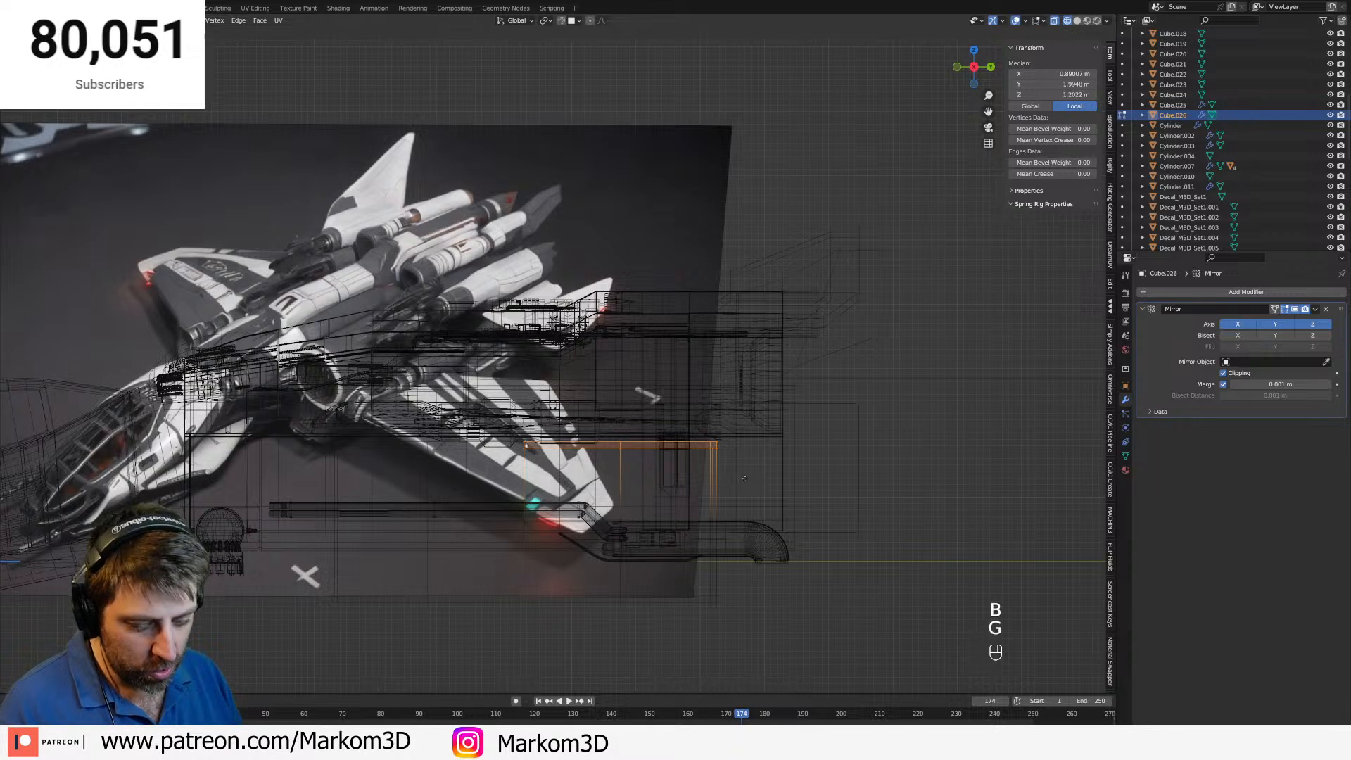
{"action": "key", "text": "y"}
{"action": "key", "text": "z"}
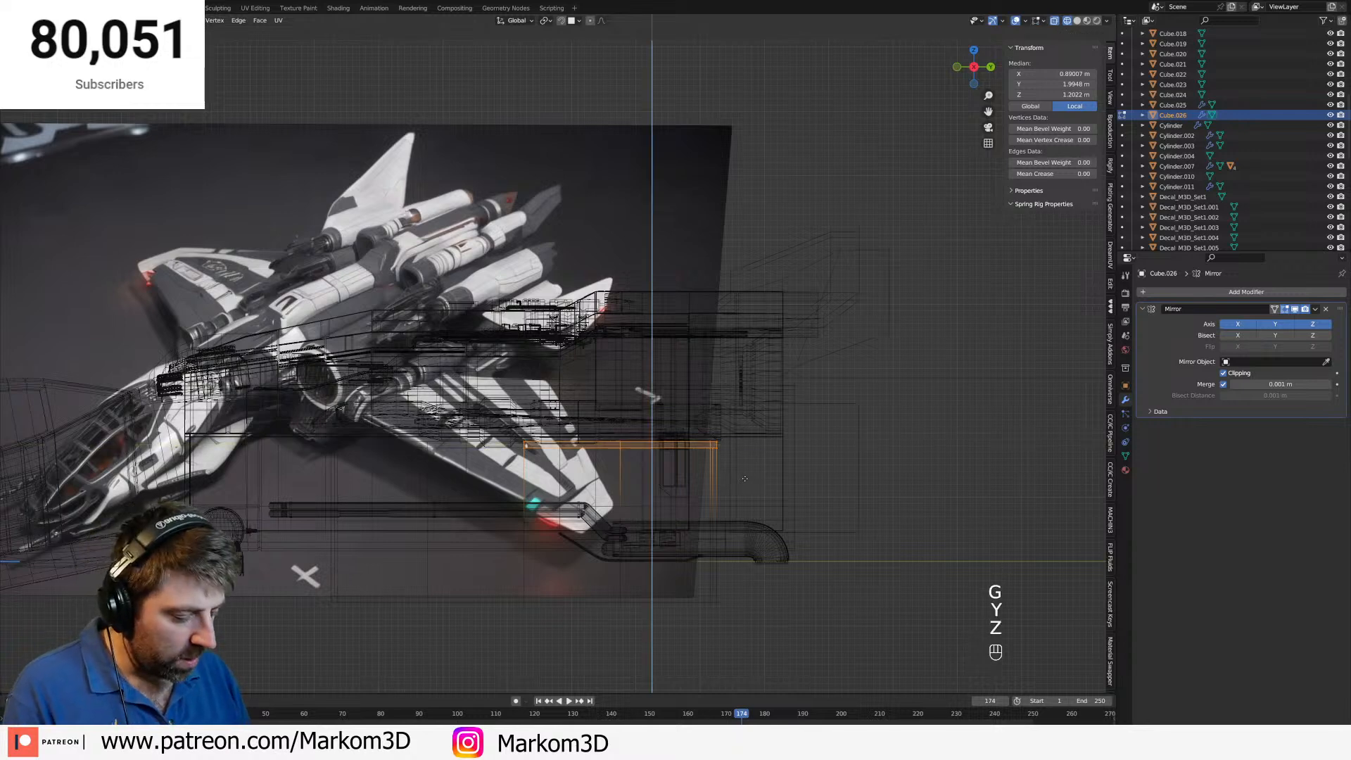
{"action": "key", "text": "KP_Decimal"}
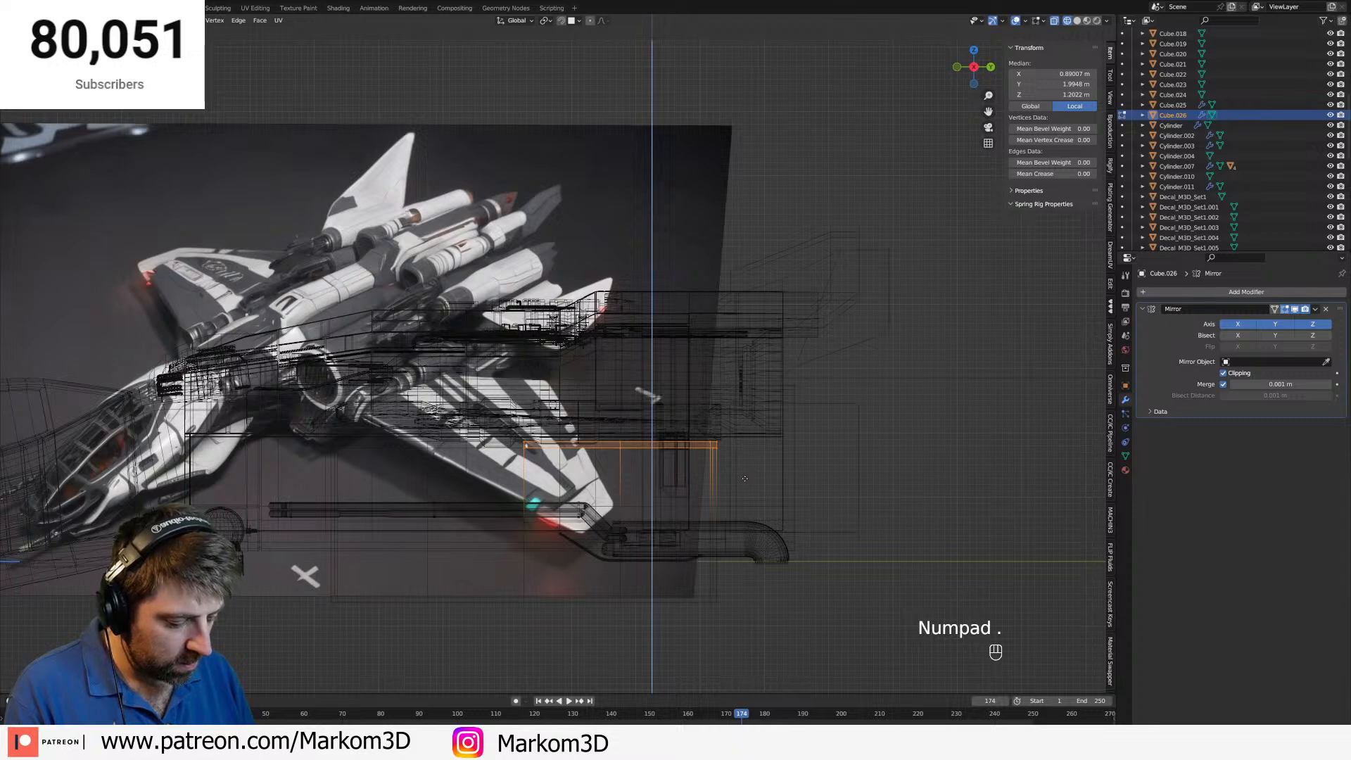
{"action": "key", "text": "KP_2"}
{"action": "key", "text": "KP_5"}
{"action": "key", "text": "KP_Subtract"}
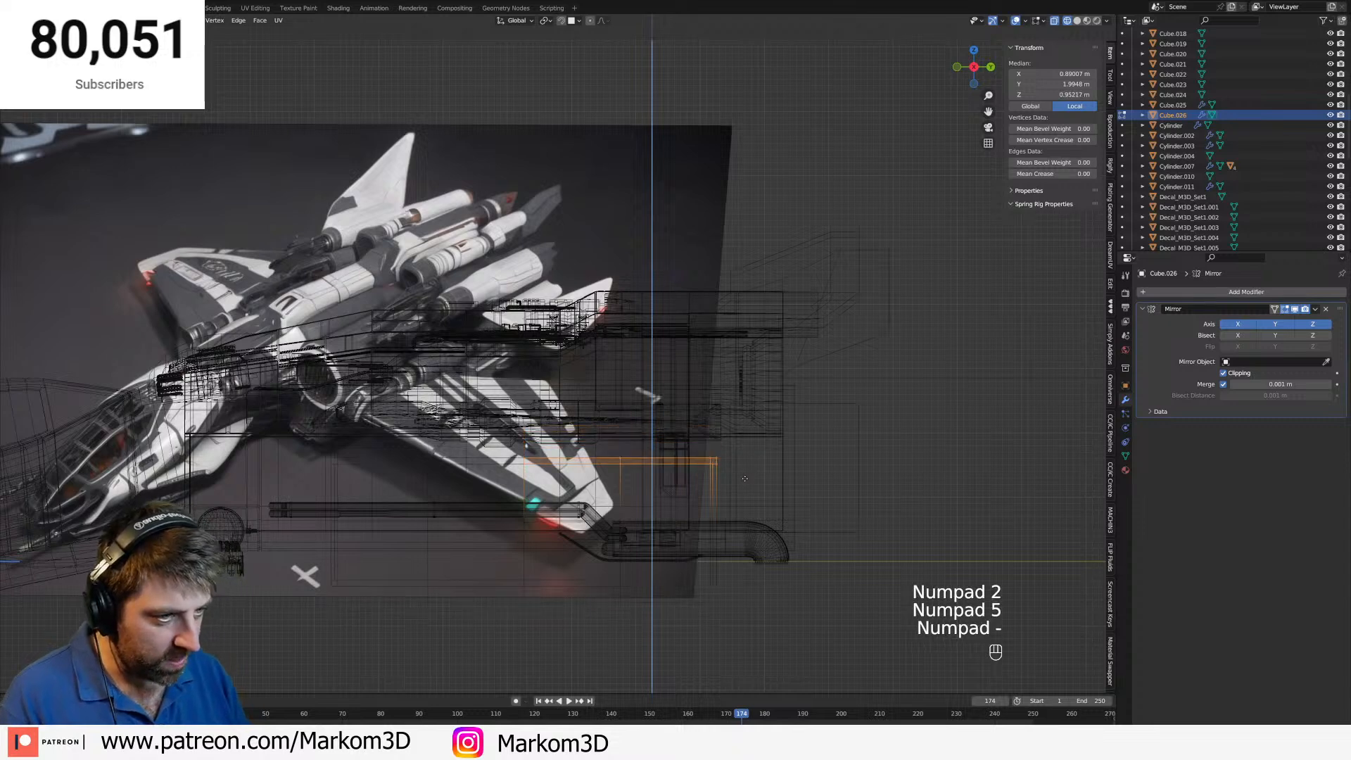
{"action": "right_click", "coordinate": [744, 479]}
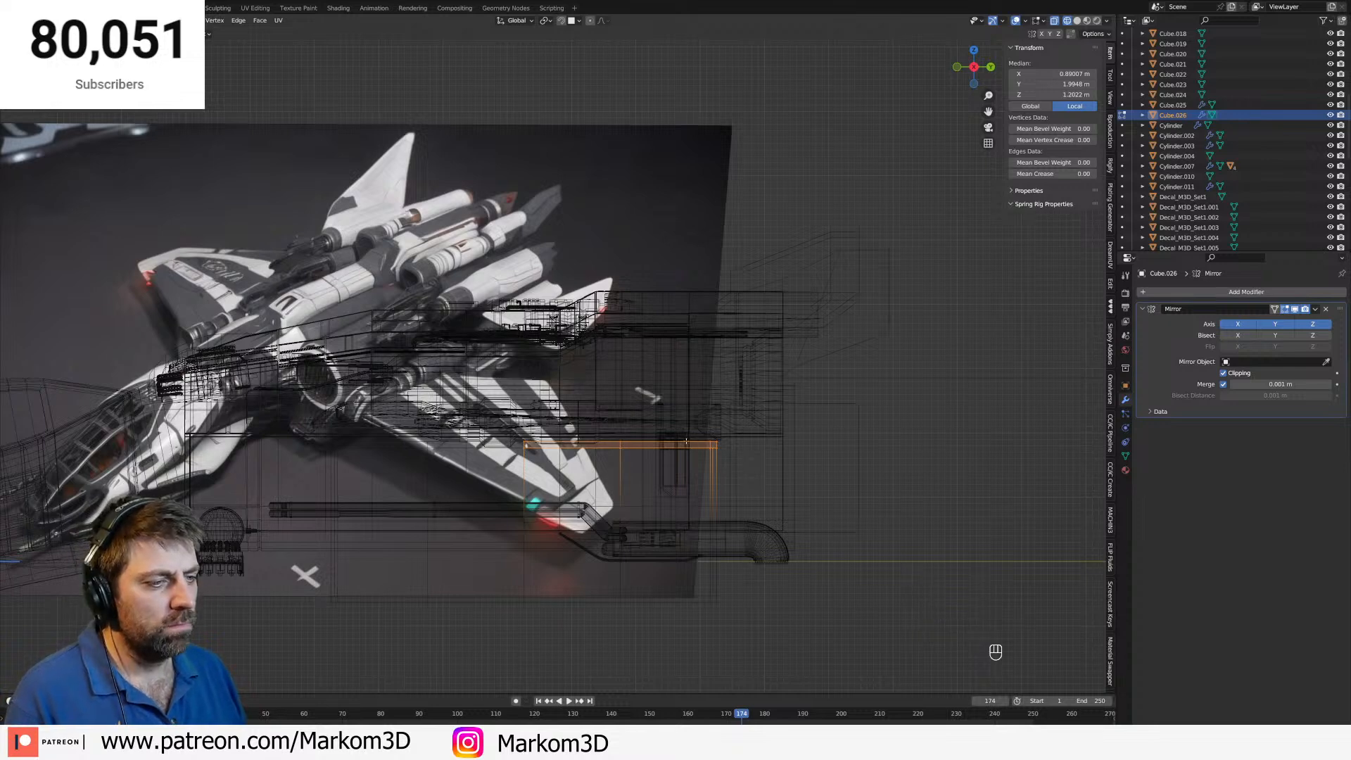
Select the box's upper vertices, move them -0.25 m along Z to flatten the box, and leave mesh editing.
{"action": "key", "text": "3"}
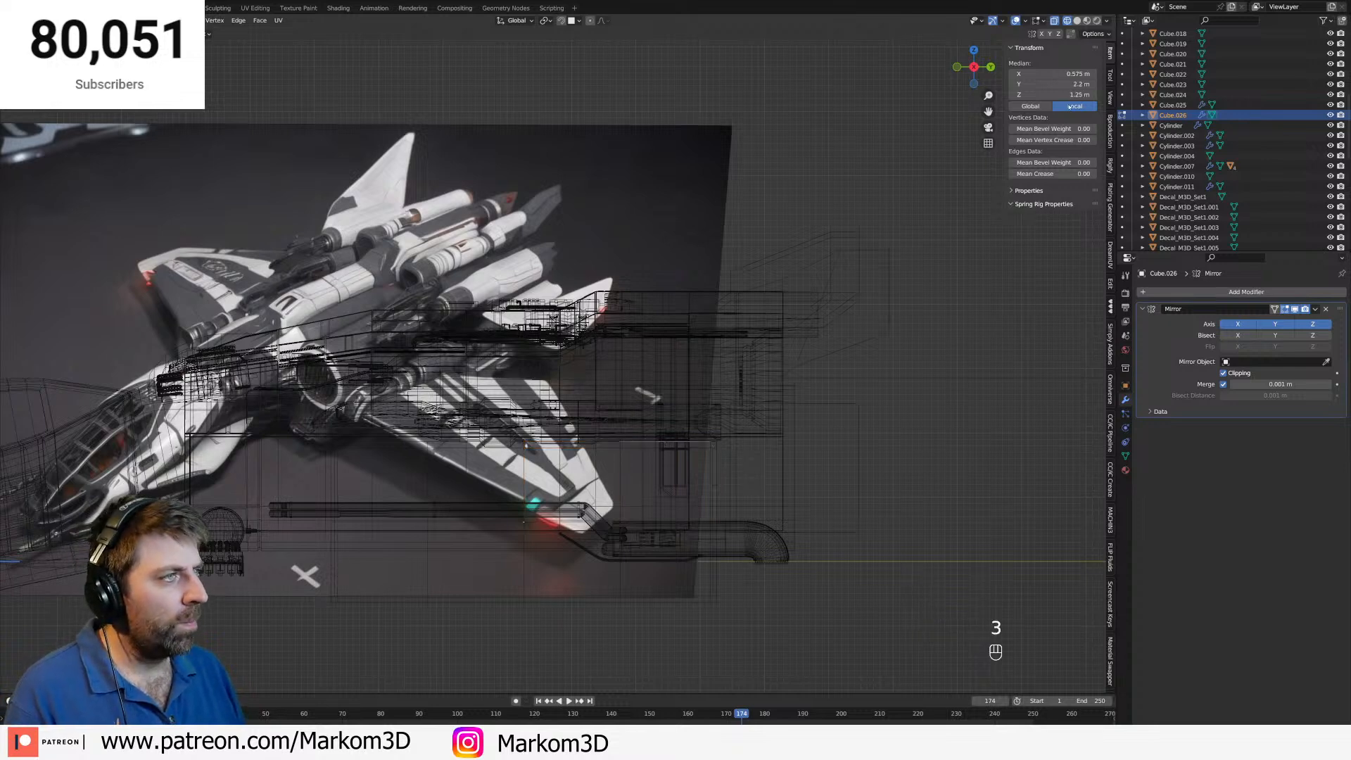
{"action": "key", "text": "1"}
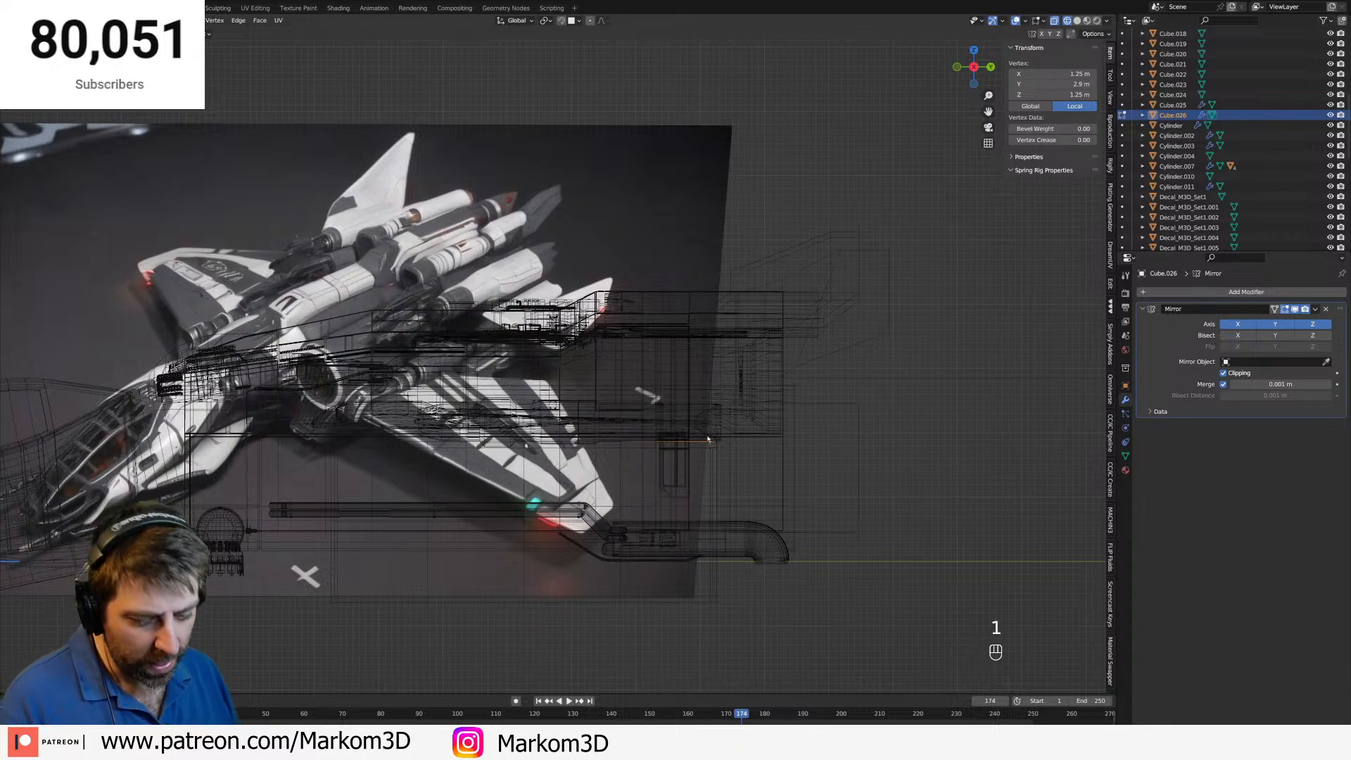
{"action": "key", "text": "b"}
{"action": "left_click_drag", "start_coordinate": [707, 436], "coordinate": [713, 459]}
{"action": "key", "text": "g"}
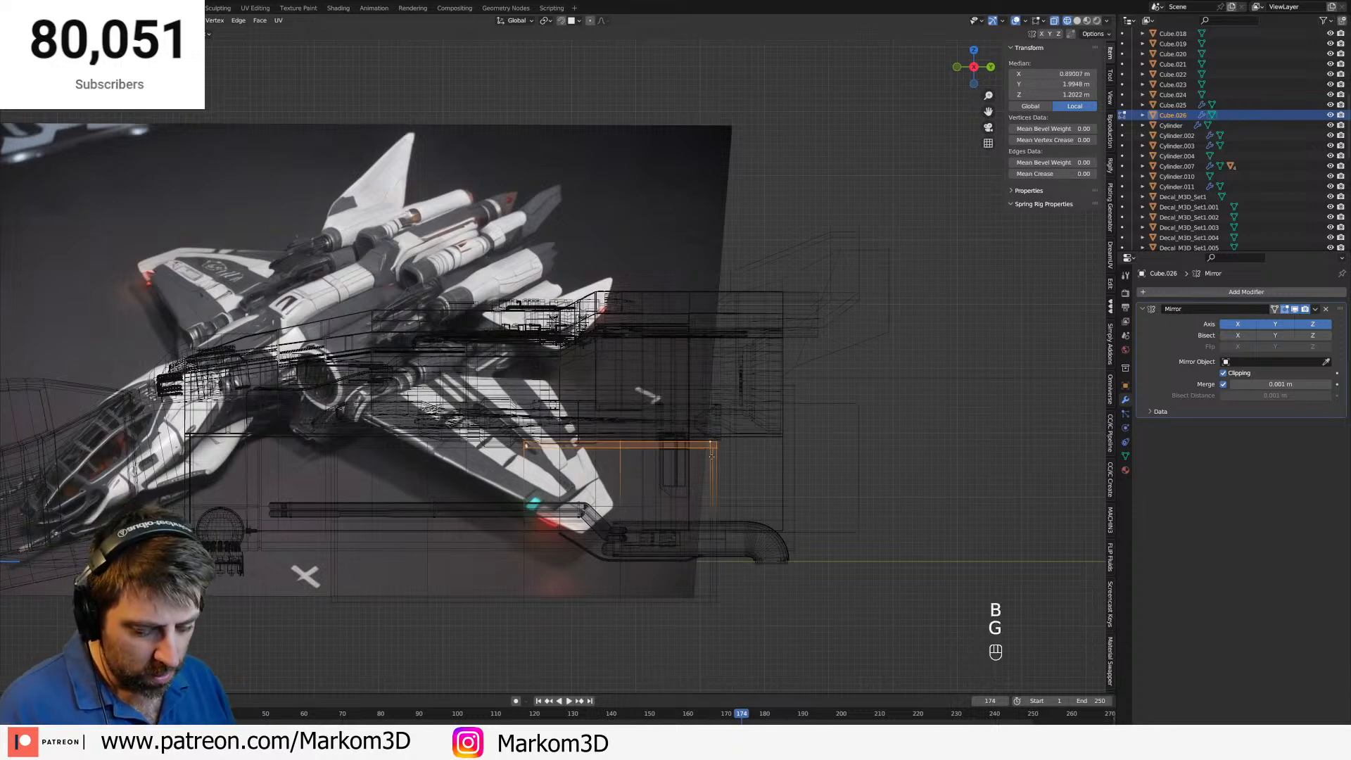
{"action": "key", "text": "z"}
{"action": "key", "text": "KP_Decimal"}
{"action": "key", "text": "KP_2"}
{"action": "key", "text": "KP_5"}
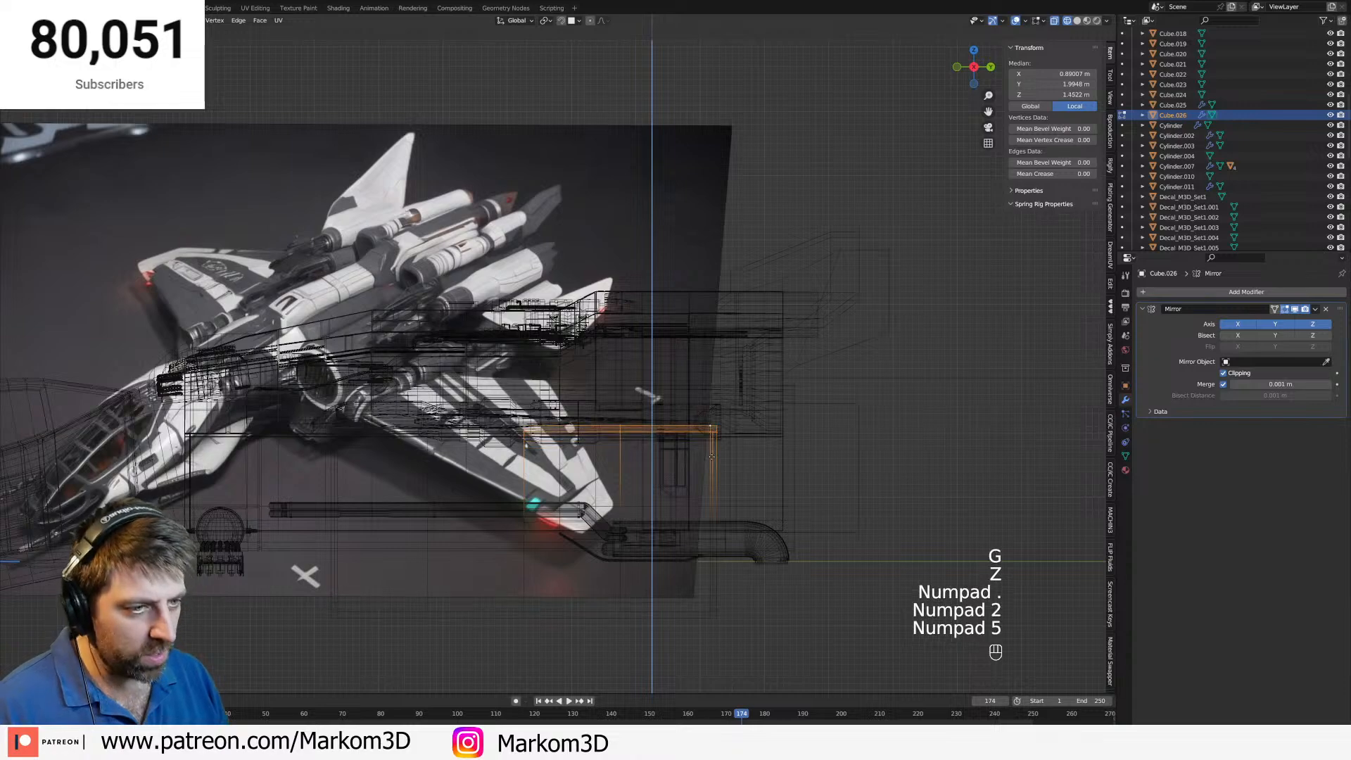
{"action": "key", "text": "KP_Subtract"}
{"action": "key", "text": "KP_Enter"}
{"action": "scroll", "coordinate": [668, 538], "scroll_direction": "up", "scroll_amount": 2}
{"action": "key", "text": "Tab"}
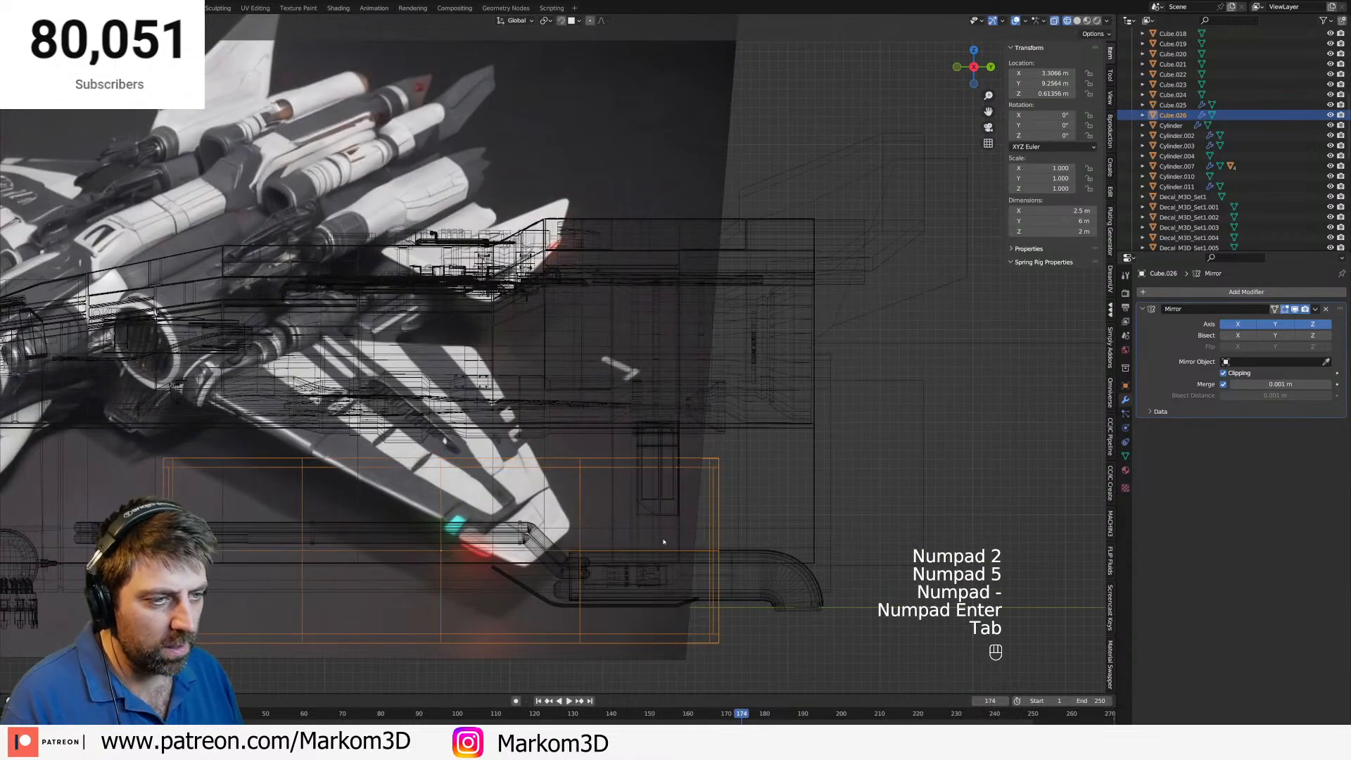
Raise the box along Z to about 0.88 m, up beneath the brackets, using side and rear views, and return to solid shading.
{"action": "key", "text": "g"}
{"action": "key", "text": "z"}
{"action": "left_click", "coordinate": [663, 524]}
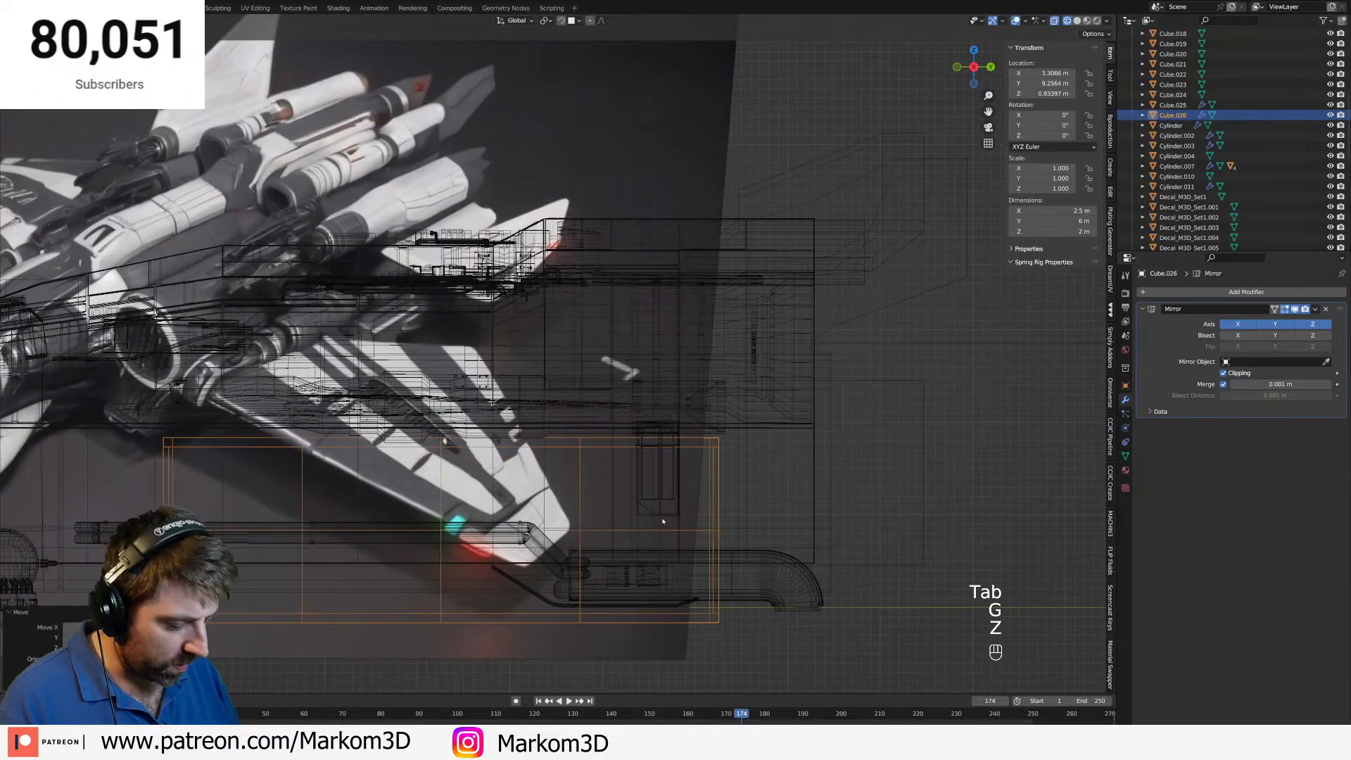
{"action": "key", "text": "KP_3"}
{"action": "key", "text": "ctrl+KP_1"}
{"action": "key", "text": "g"}
{"action": "key", "text": "z"}
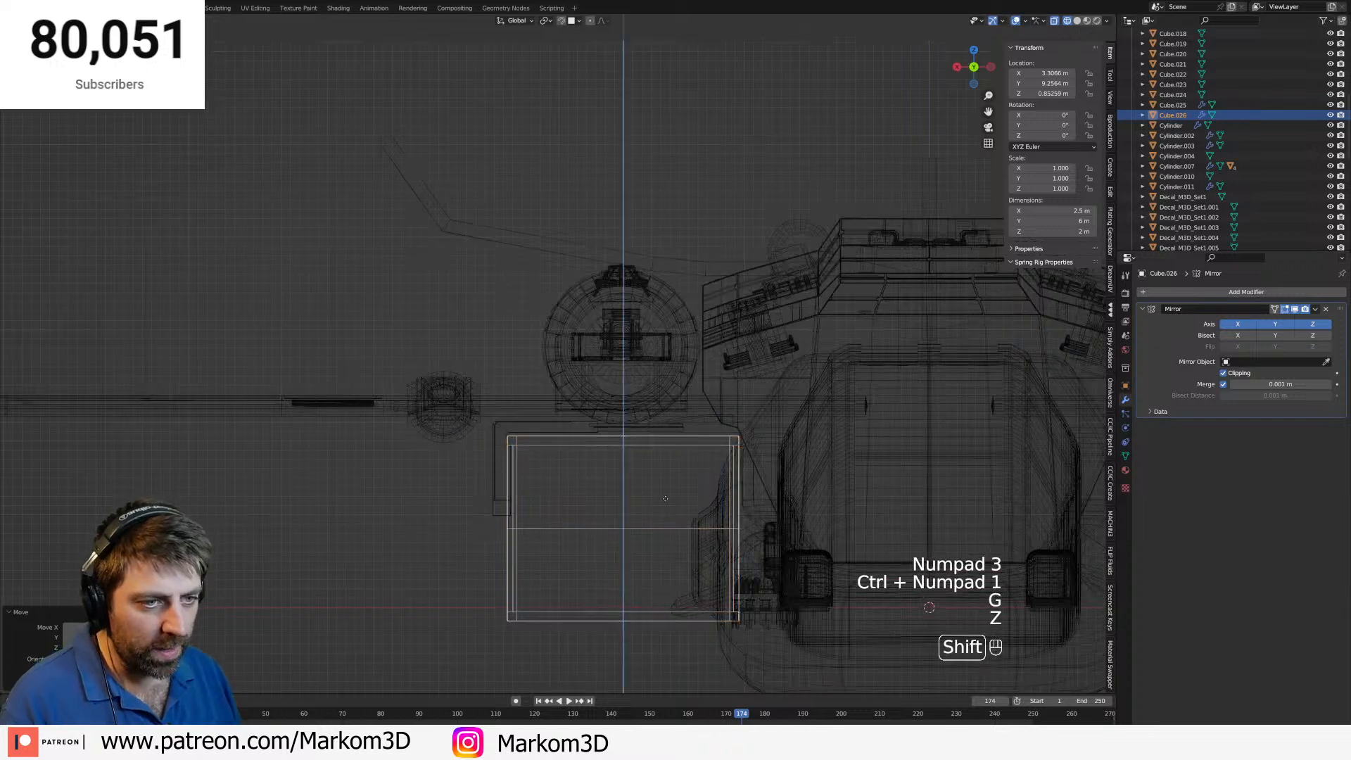
{"action": "left_click", "coordinate": [669, 478]}
{"action": "key", "text": "z"}
{"action": "left_click", "coordinate": [686, 472]}
Examine how the flattened box fits under the wing and engine from below and from the side.
{"action": "scroll", "coordinate": [676, 486], "scroll_direction": "down", "scroll_amount": 5}
{"action": "mouse_move", "coordinate": [505, 586]}
{"action": "middle_mouse_down"}
{"action": "mouse_move", "coordinate": [727, 594]}
{"action": "mouse_move", "coordinate": [740, 530]}
{"action": "middle_mouse_up"}
{"action": "left_click", "coordinate": [706, 561]}
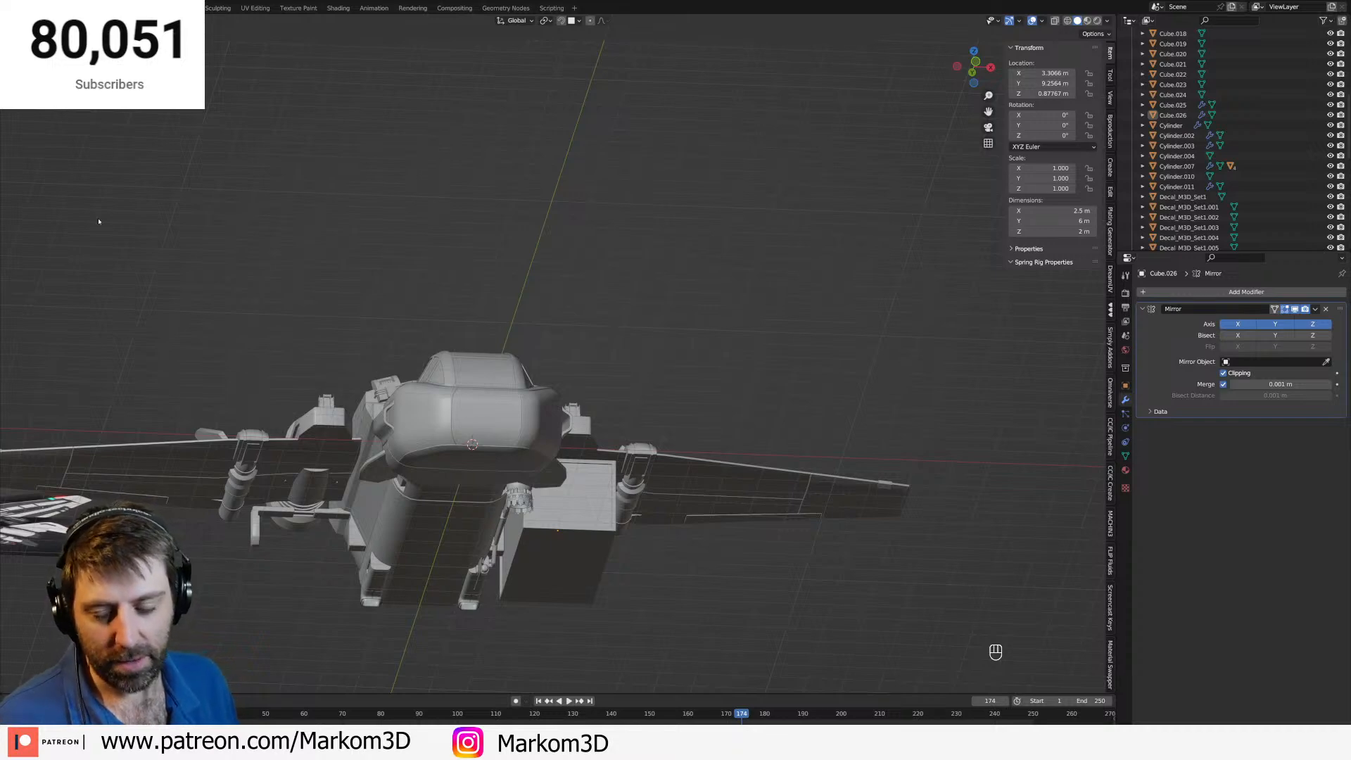
{"action": "middle_click_drag", "start_coordinate": [885, 442], "coordinate": [619, 503]}
{"action": "scroll", "coordinate": [548, 566], "scroll_direction": "up", "scroll_amount": 5}
{"action": "left_click", "coordinate": [544, 544]}
{"action": "middle_click_drag", "start_coordinate": [544, 543], "coordinate": [630, 552]}
Set the box as the inner bracket's mirror object and change its mirror axis from X to Y.
{"action": "left_click", "coordinate": [486, 581]}
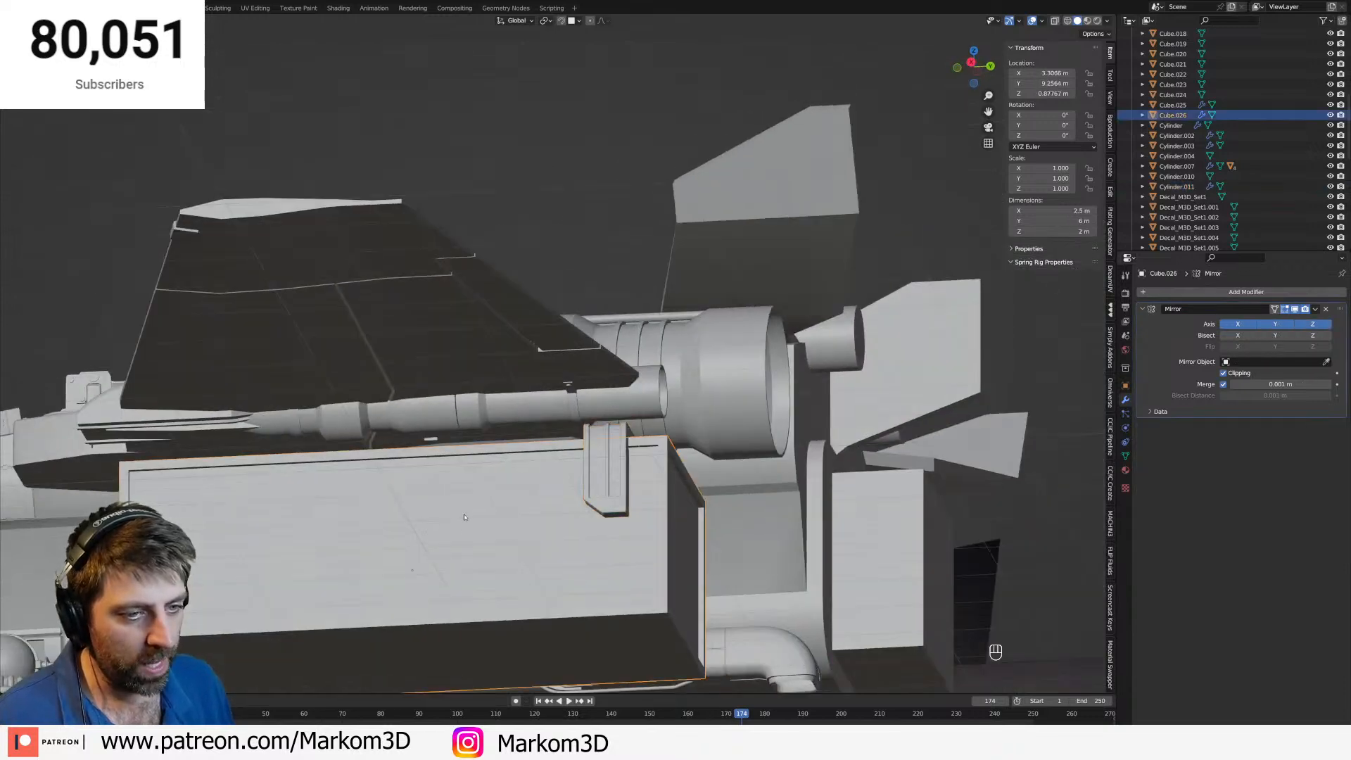
{"action": "middle_click_drag", "start_coordinate": [486, 580], "coordinate": [548, 490]}
{"action": "left_click", "coordinate": [548, 490], "text": "shift"}
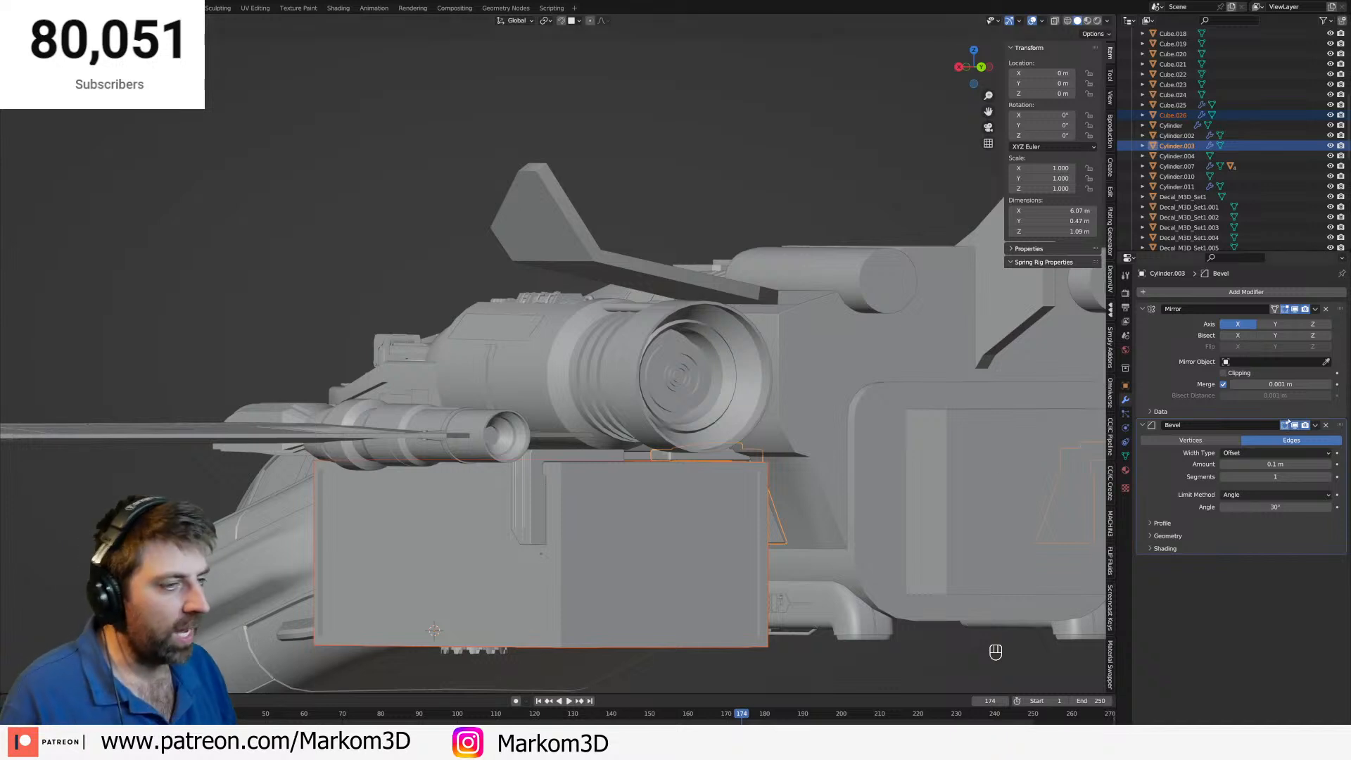
{"action": "left_click", "coordinate": [1327, 361]}
{"action": "left_click", "coordinate": [578, 533]}
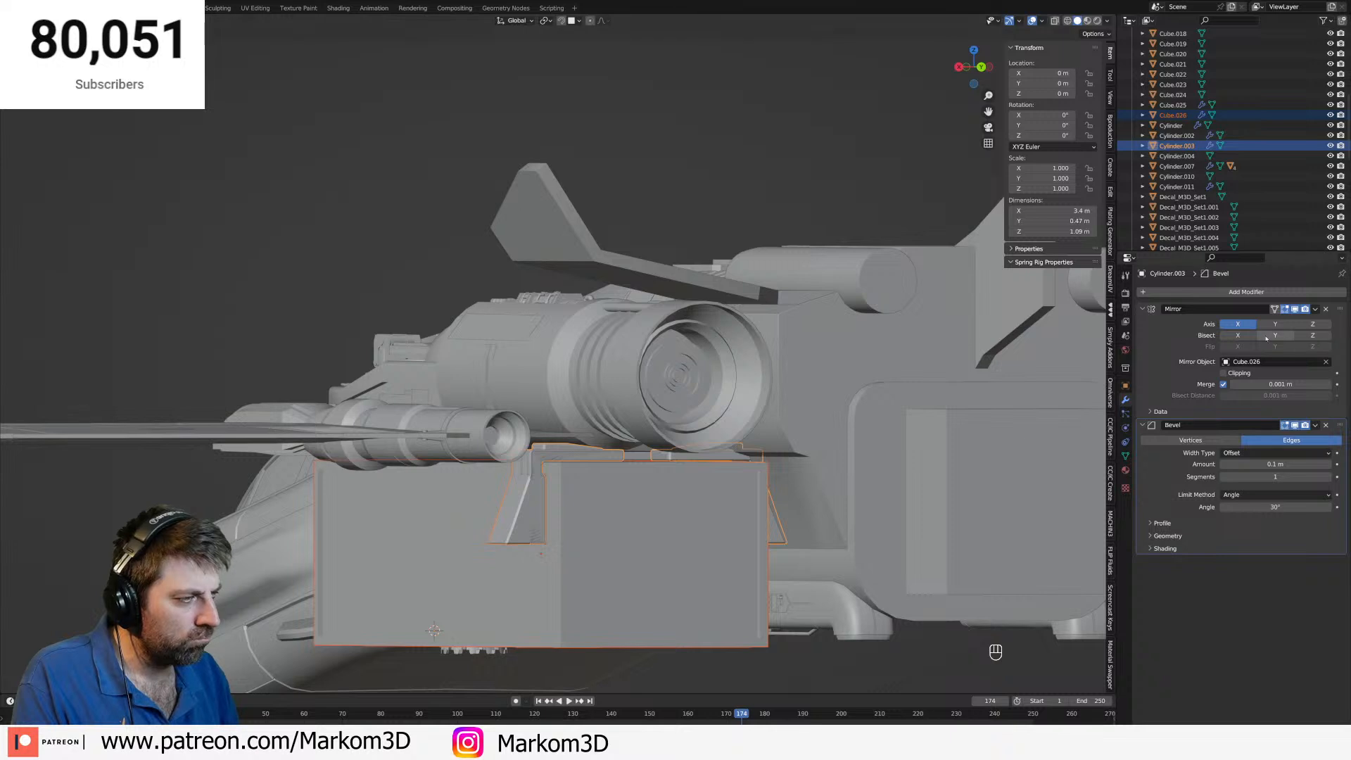
{"action": "left_click", "coordinate": [1239, 325]}
{"action": "left_click", "coordinate": [1275, 325]}
Add a second Mirror modifier to the outer L-shaped bracket and place it above the Bevel modifier.
{"action": "middle_click_drag", "start_coordinate": [528, 562], "coordinate": [579, 565]}
{"action": "left_click", "coordinate": [560, 518]}
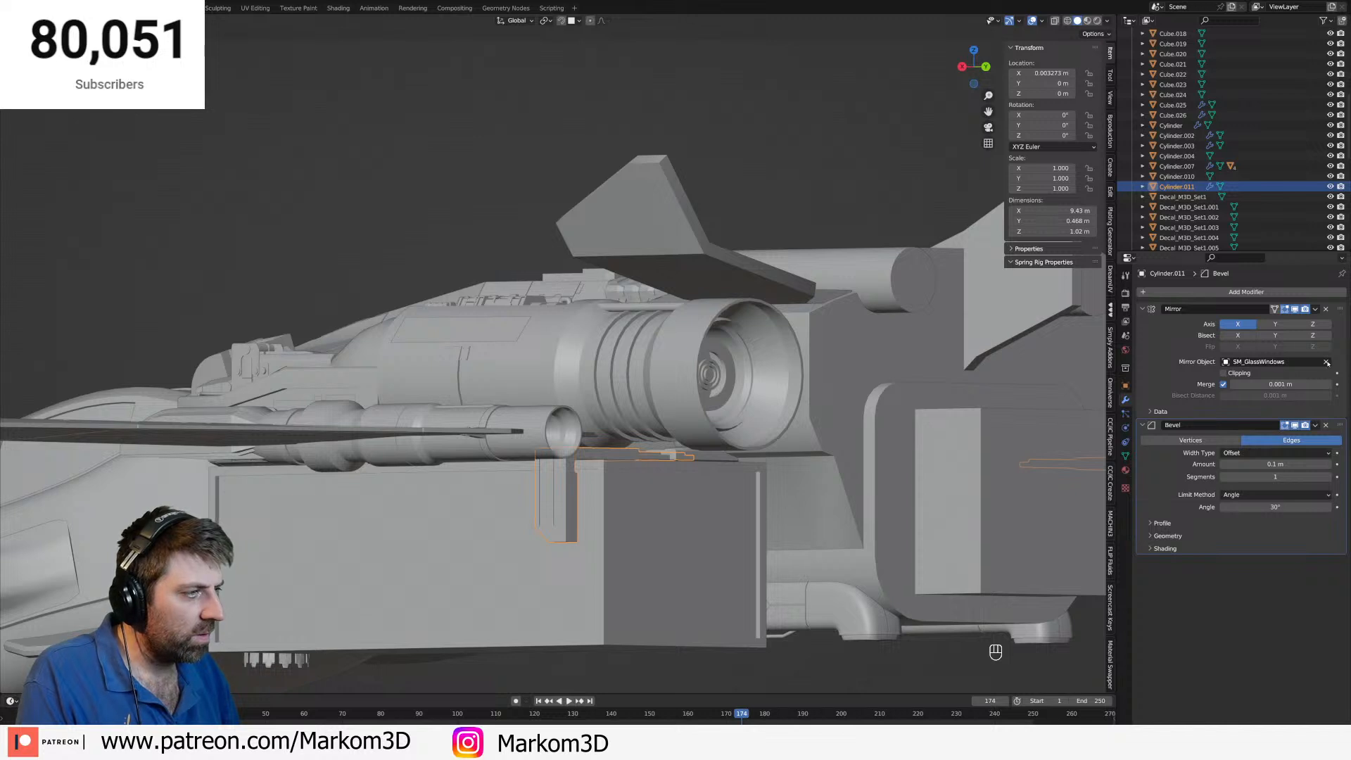
{"action": "left_click", "coordinate": [1277, 292]}
{"action": "mouse_move", "coordinate": [1278, 295]}
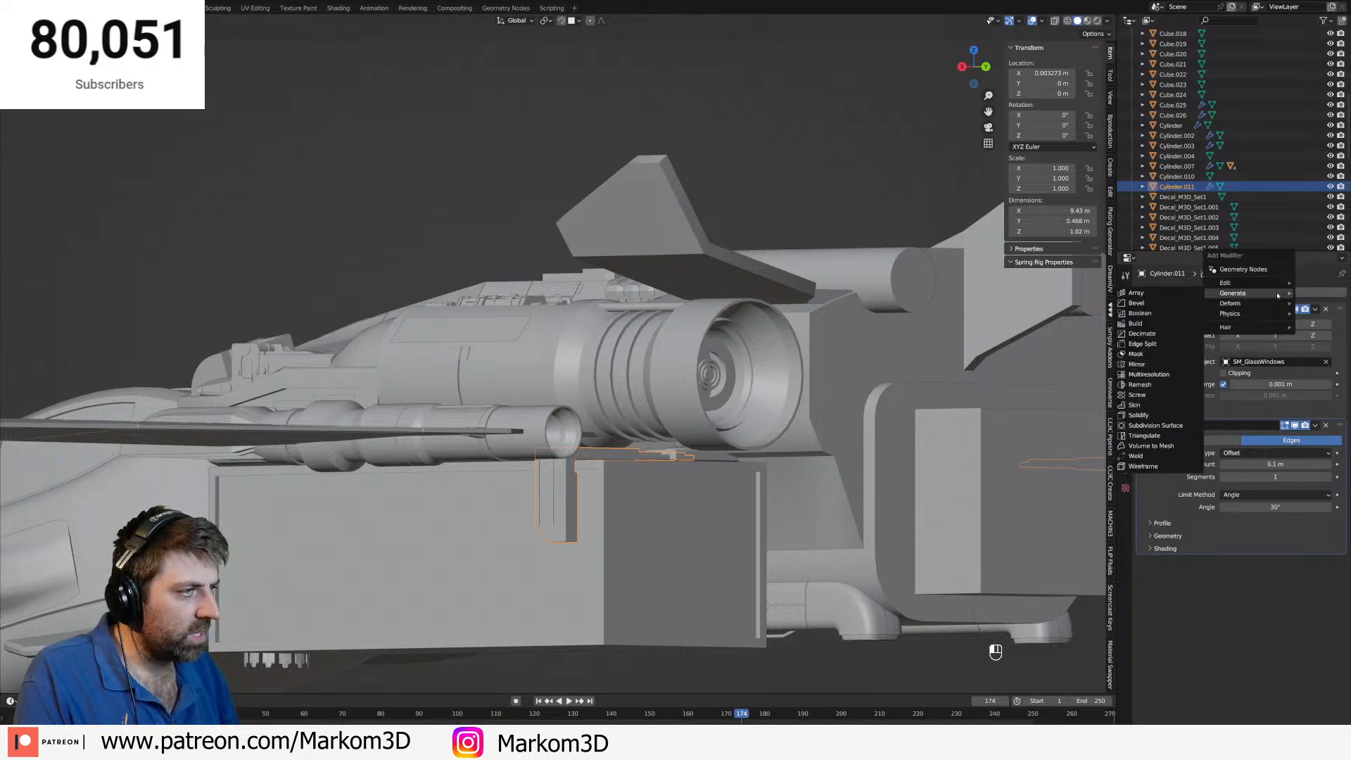
{"action": "left_click", "coordinate": [1183, 364]}
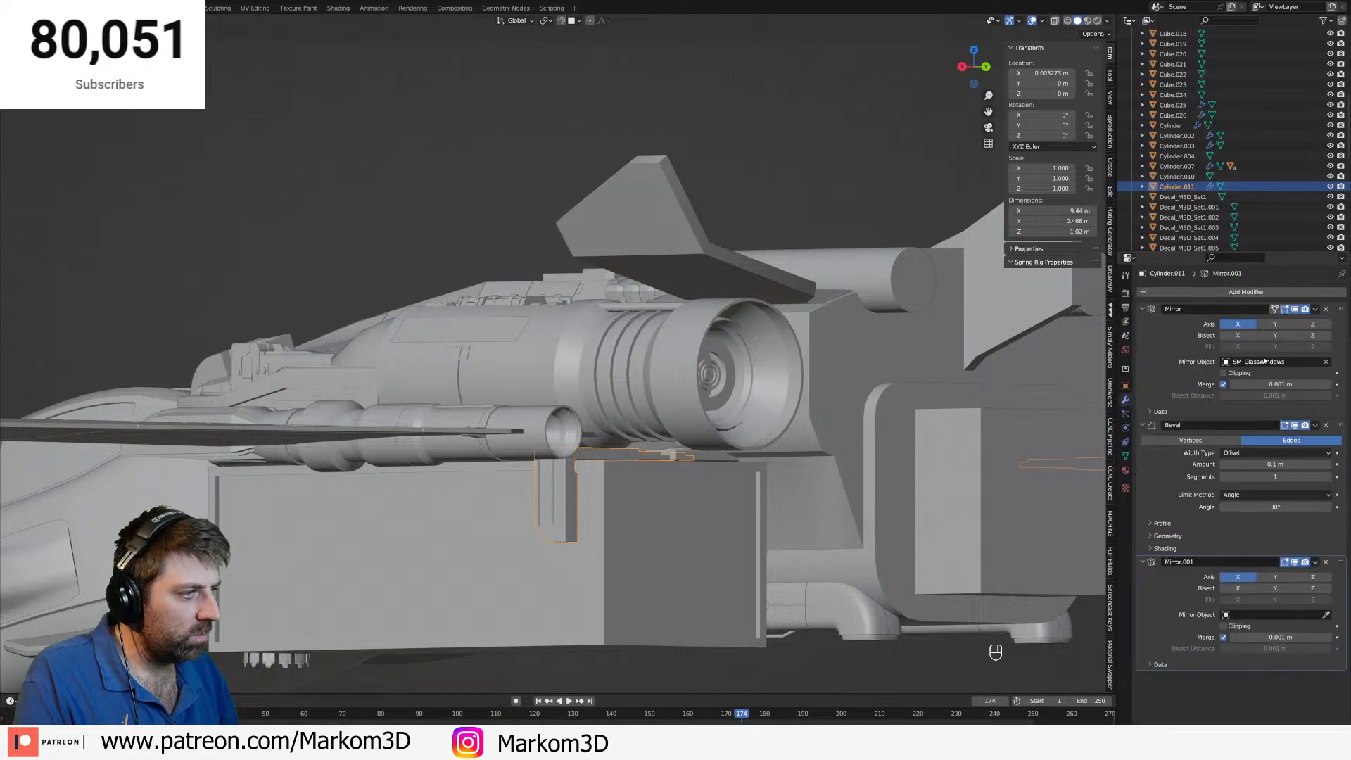
{"action": "left_click_drag", "start_coordinate": [1346, 561], "coordinate": [1341, 425]}
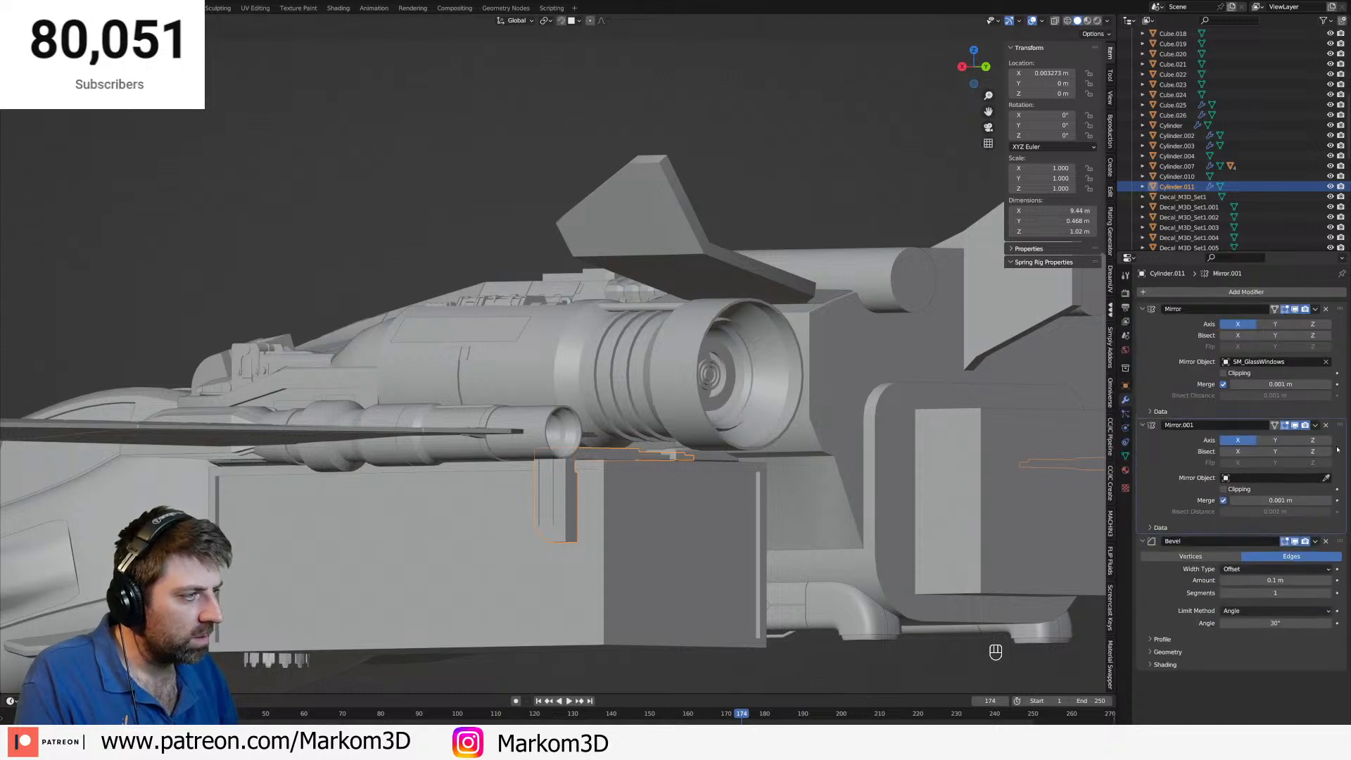
Mirror the outer bracket across the box on the Y axis instead of X, and apply the new Mirror modifier.
{"action": "left_click", "coordinate": [436, 551]}
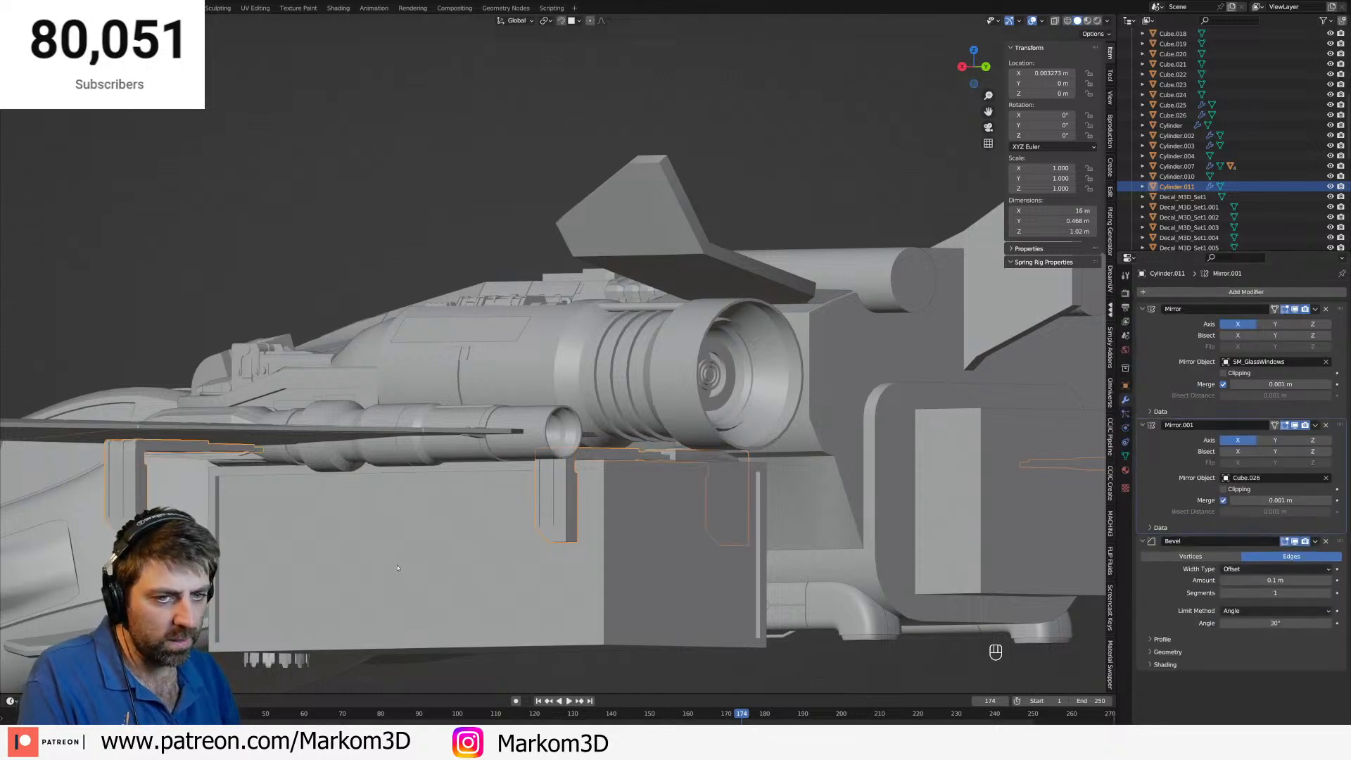
{"action": "middle_click_drag", "start_coordinate": [398, 568], "coordinate": [489, 565]}
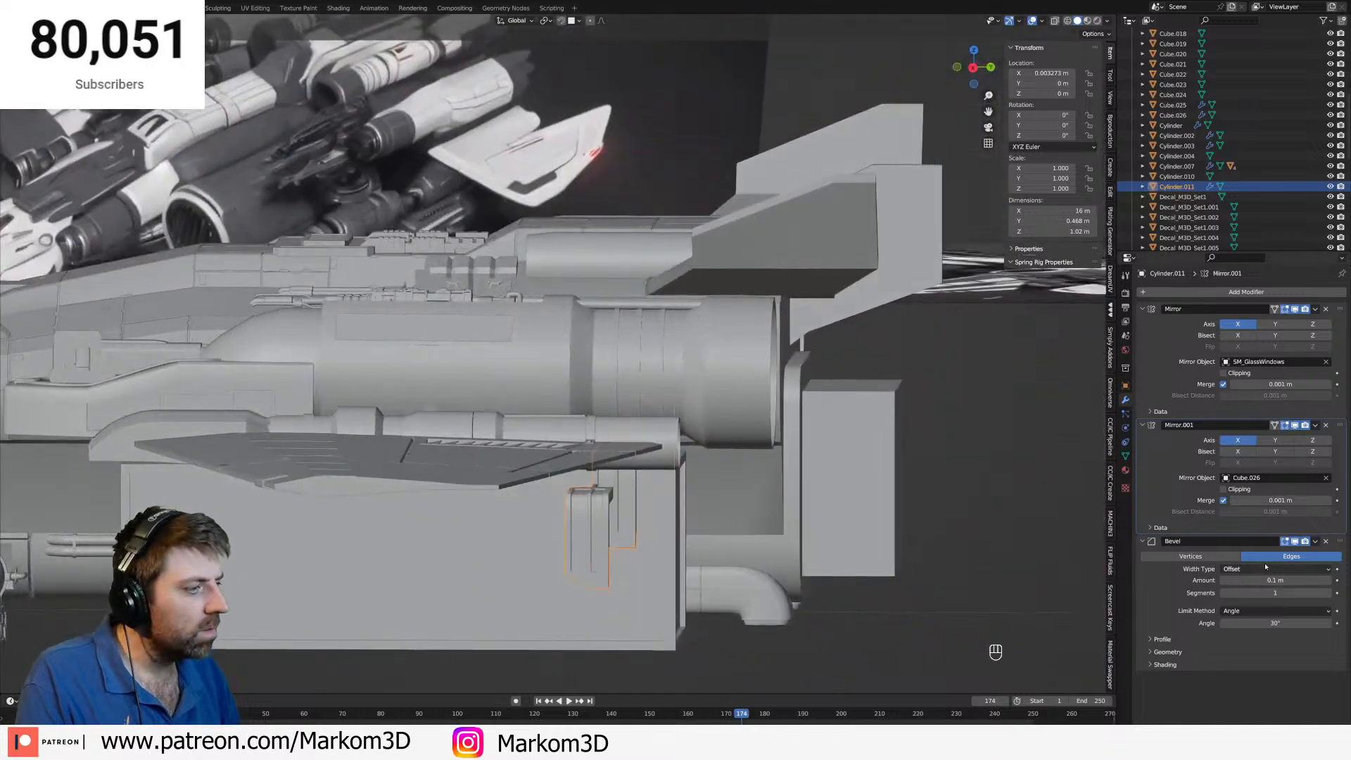
{"action": "left_click", "coordinate": [1275, 440]}
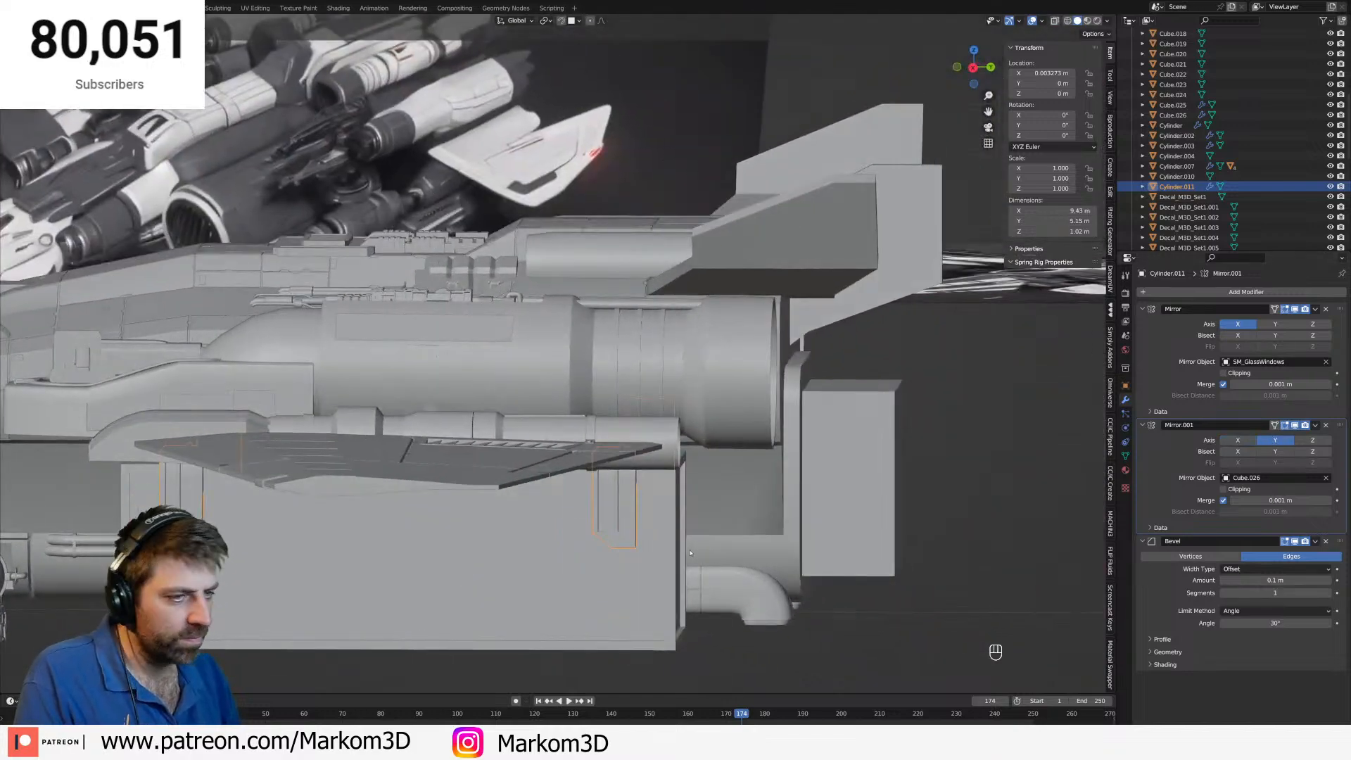
{"action": "middle_click_drag", "start_coordinate": [691, 553], "coordinate": [774, 528]}
{"action": "key", "text": "ctrl+a"}
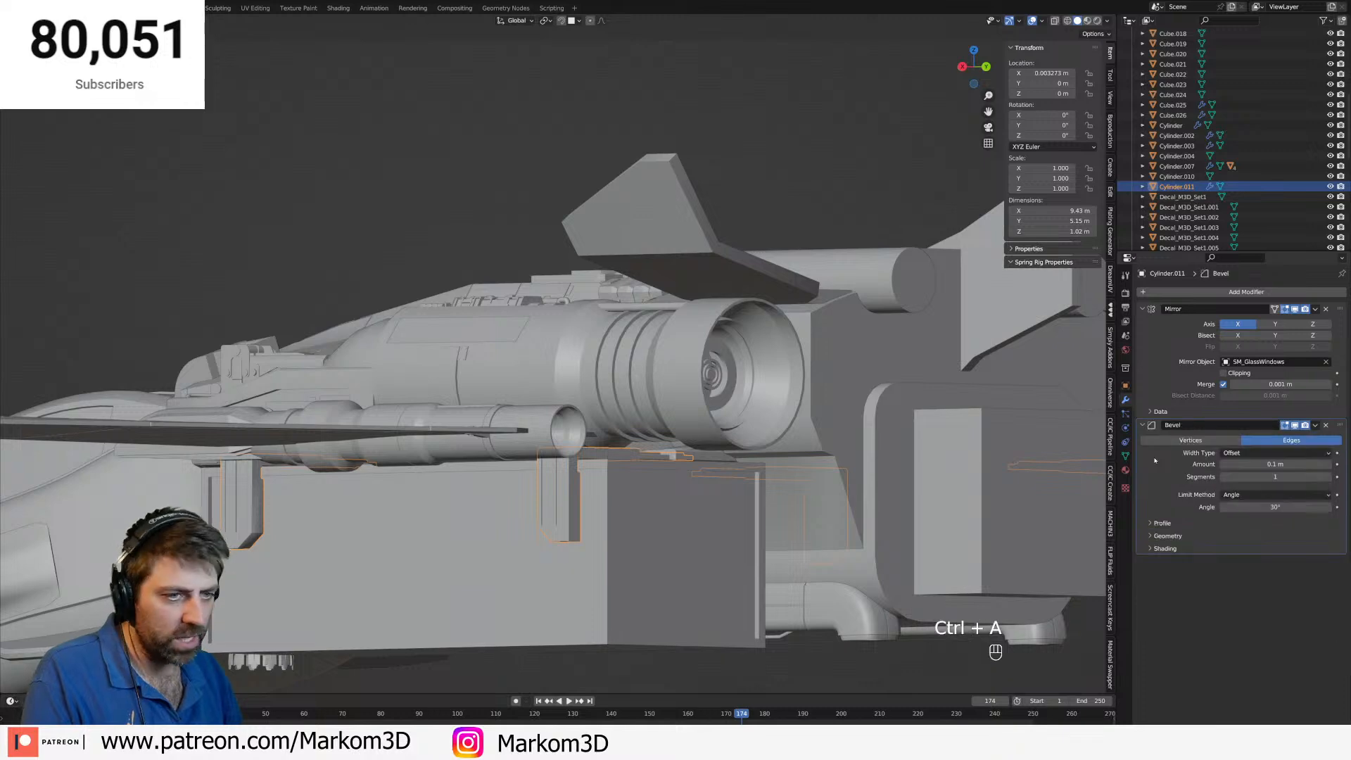
{"action": "middle_click_drag", "start_coordinate": [623, 531], "coordinate": [519, 553]}
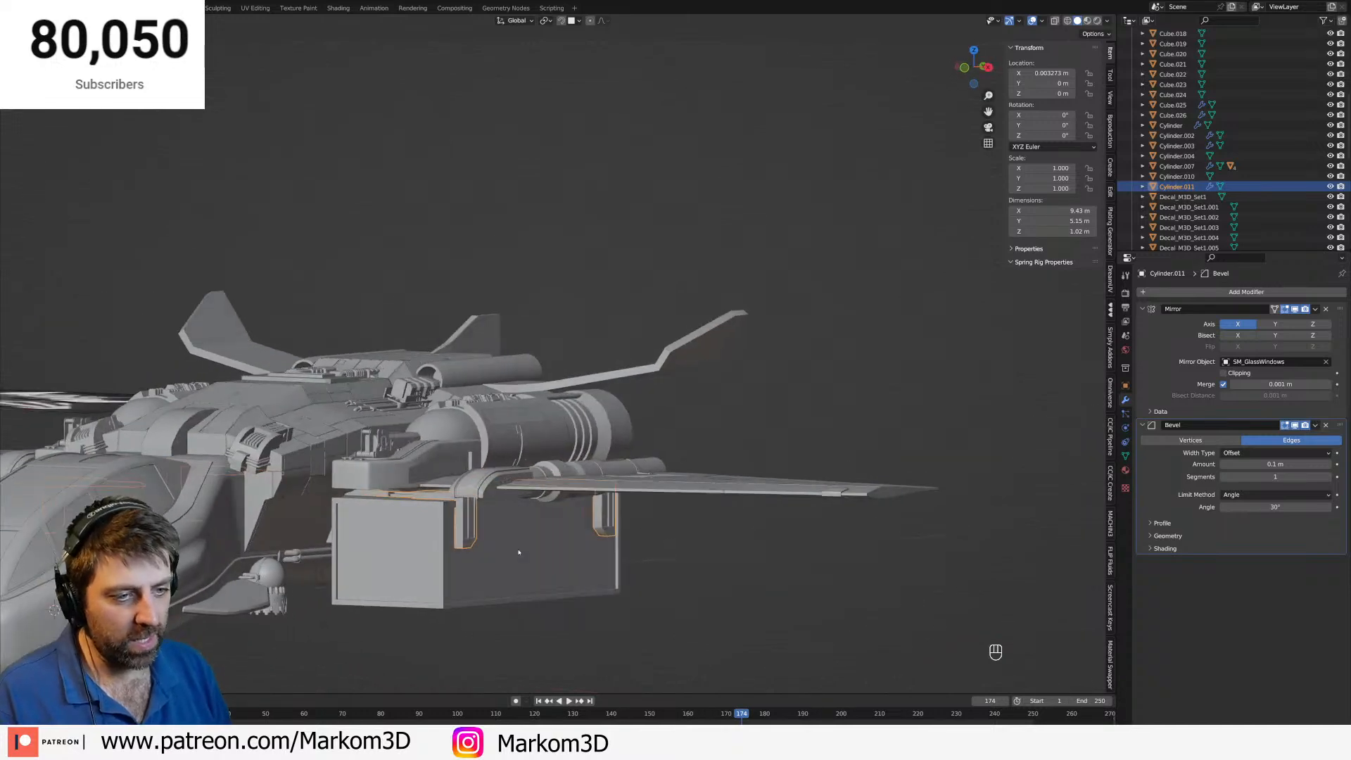
{"action": "scroll", "coordinate": [519, 553], "scroll_direction": "up", "scroll_amount": 3}
{"action": "middle_click_drag", "start_coordinate": [423, 571], "coordinate": [463, 575]}
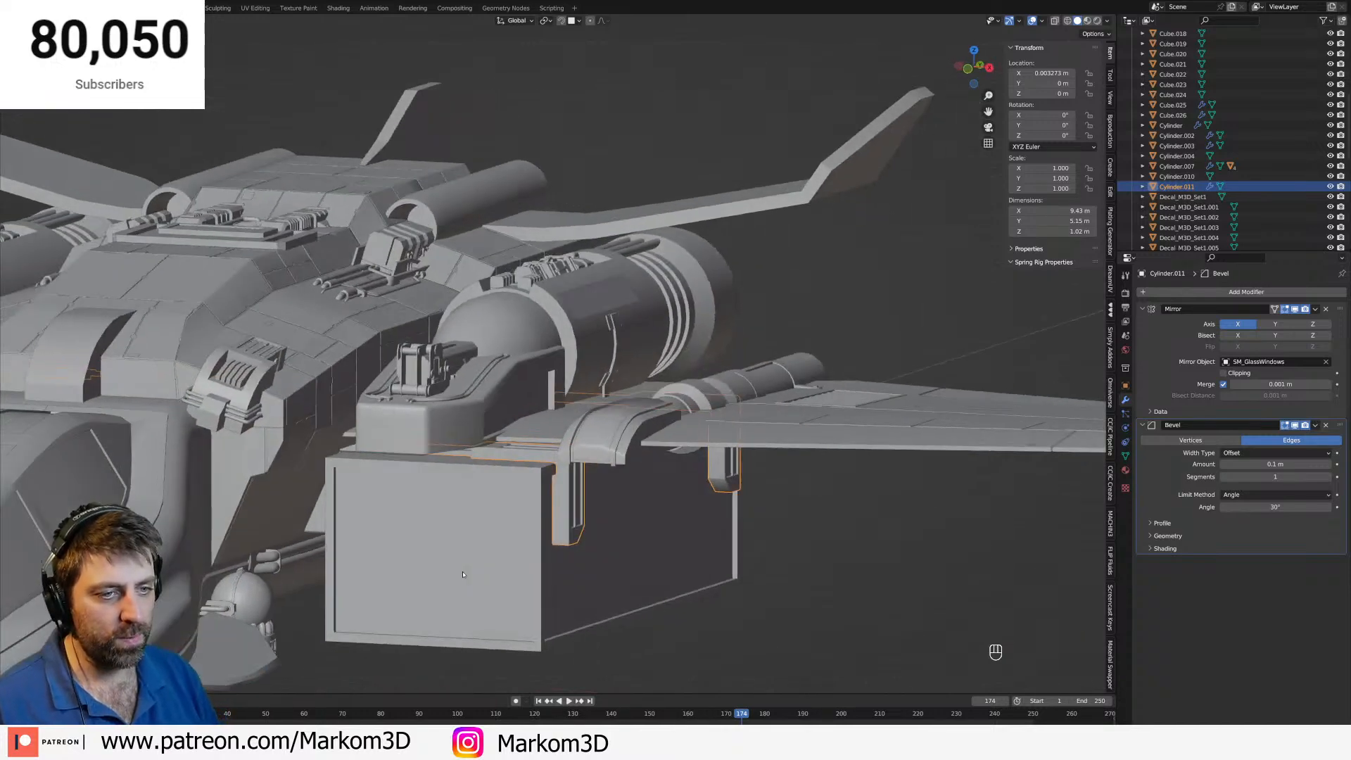
{"action": "key", "text": "g"}
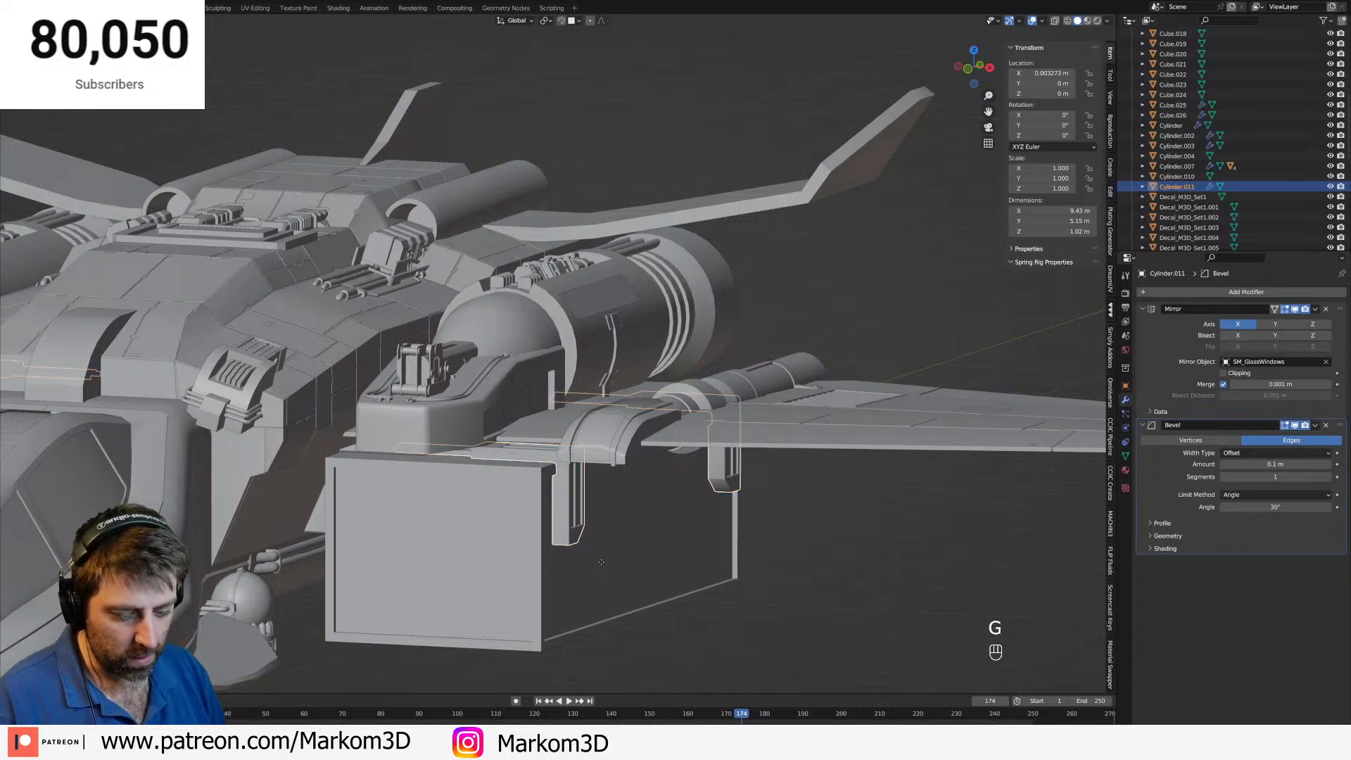
{"action": "key", "text": "y"}
{"action": "key", "text": "x"}
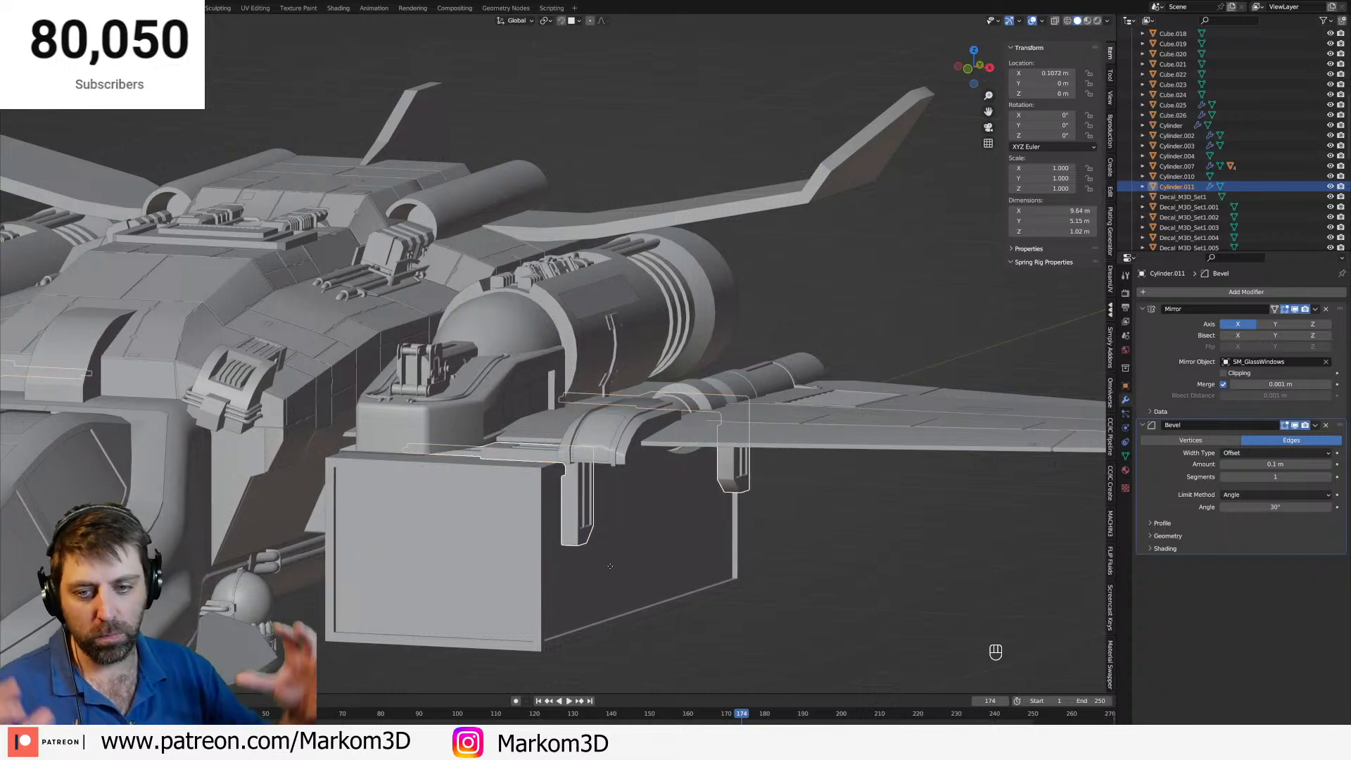
{"action": "key", "text": "Escape"}
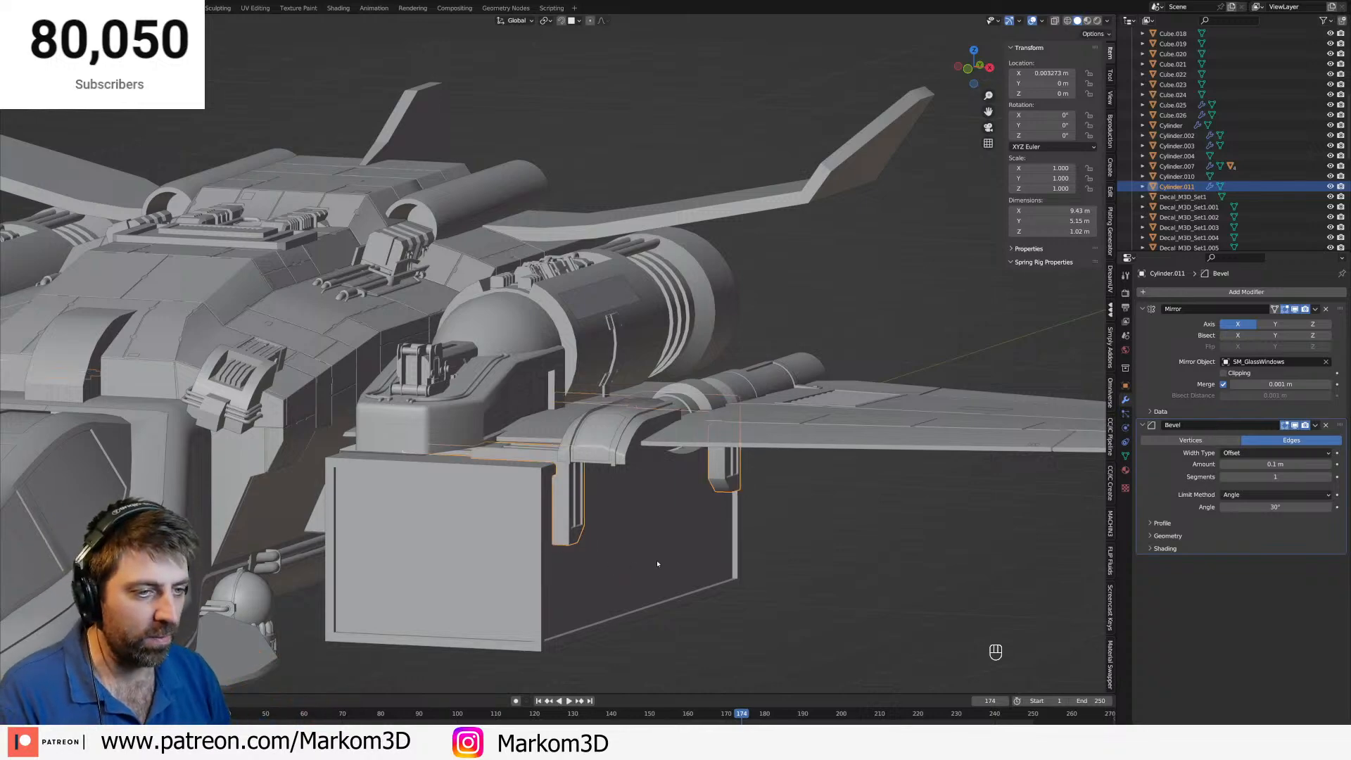
Examine how the mirrored brackets wrap around the box from the rear, the front and underneath.
{"action": "middle_click_drag", "start_coordinate": [657, 564], "coordinate": [613, 567]}
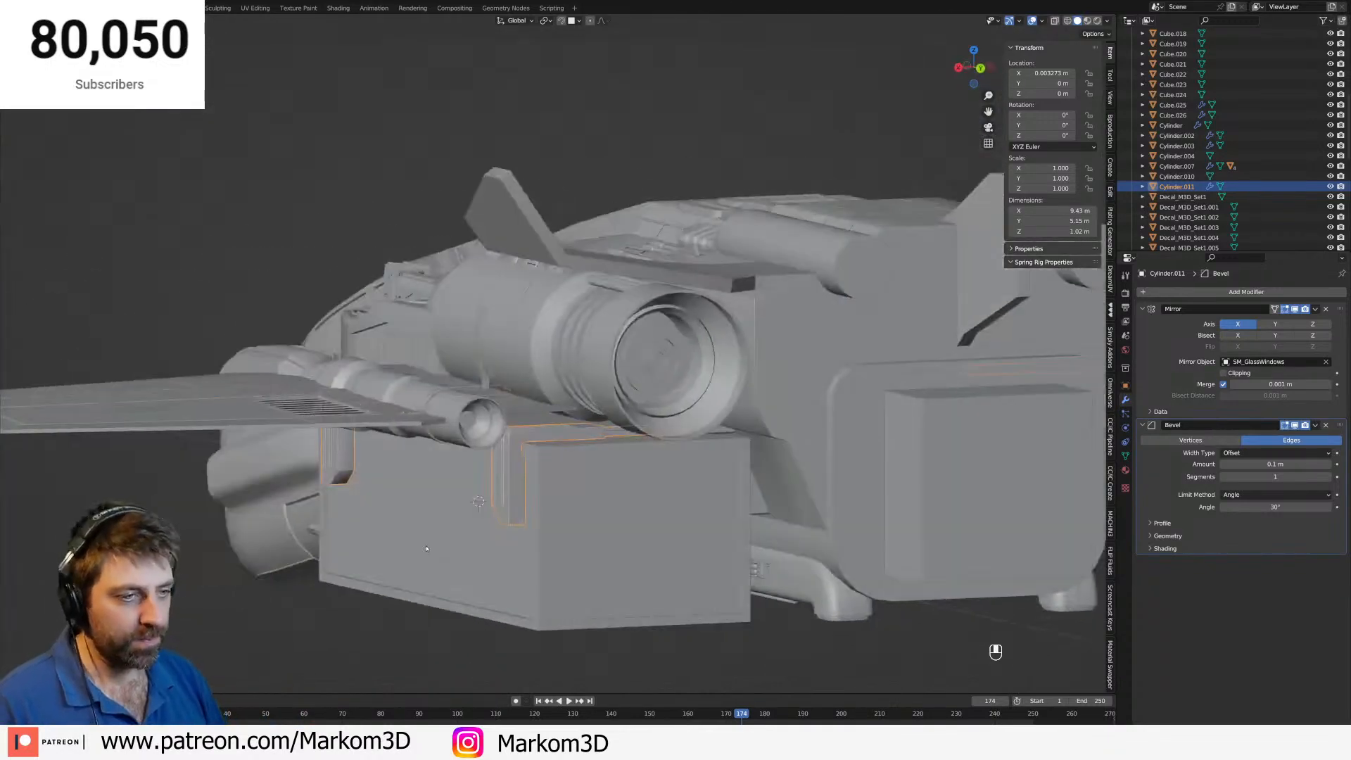
{"action": "scroll", "coordinate": [611, 567], "scroll_direction": "up", "scroll_amount": 4}
{"action": "middle_click_drag", "start_coordinate": [745, 537], "coordinate": [945, 532]}
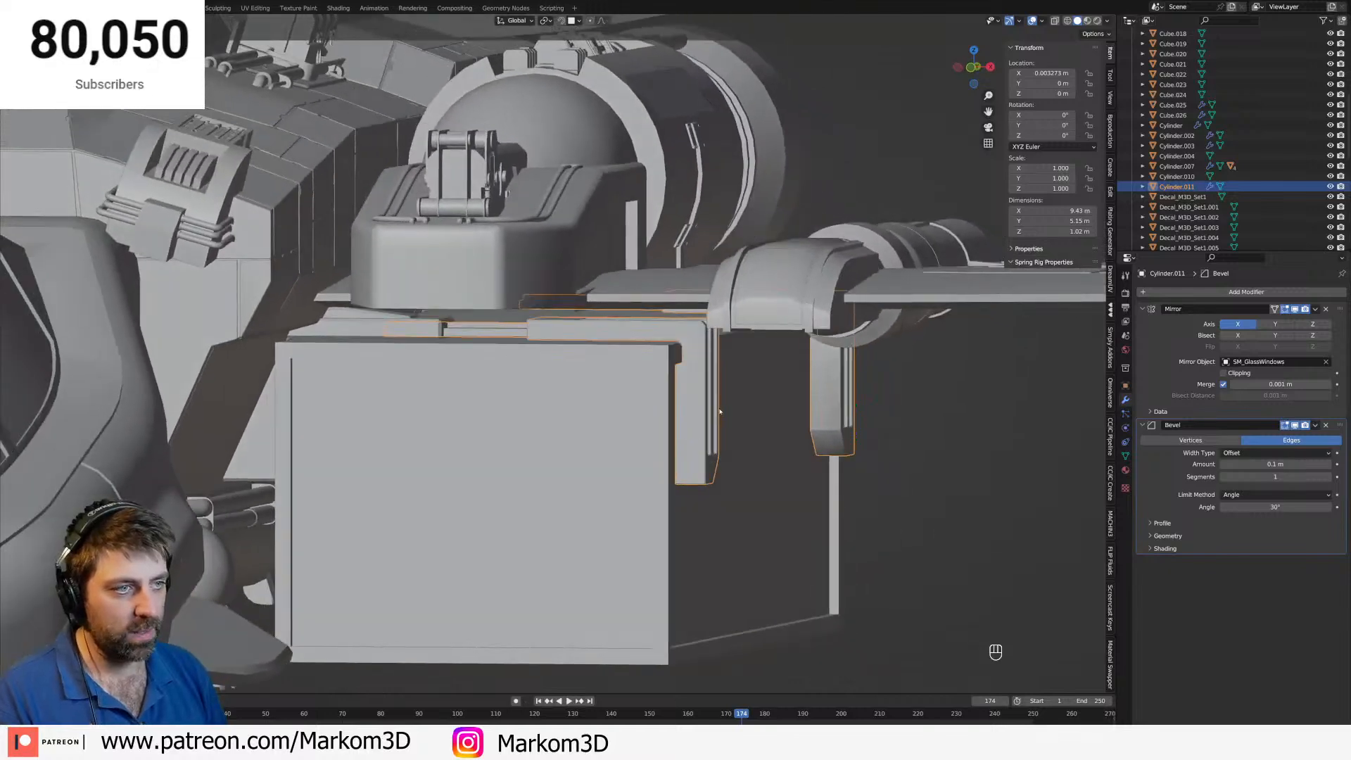
{"action": "middle_click_drag", "start_coordinate": [719, 412], "coordinate": [715, 402]}
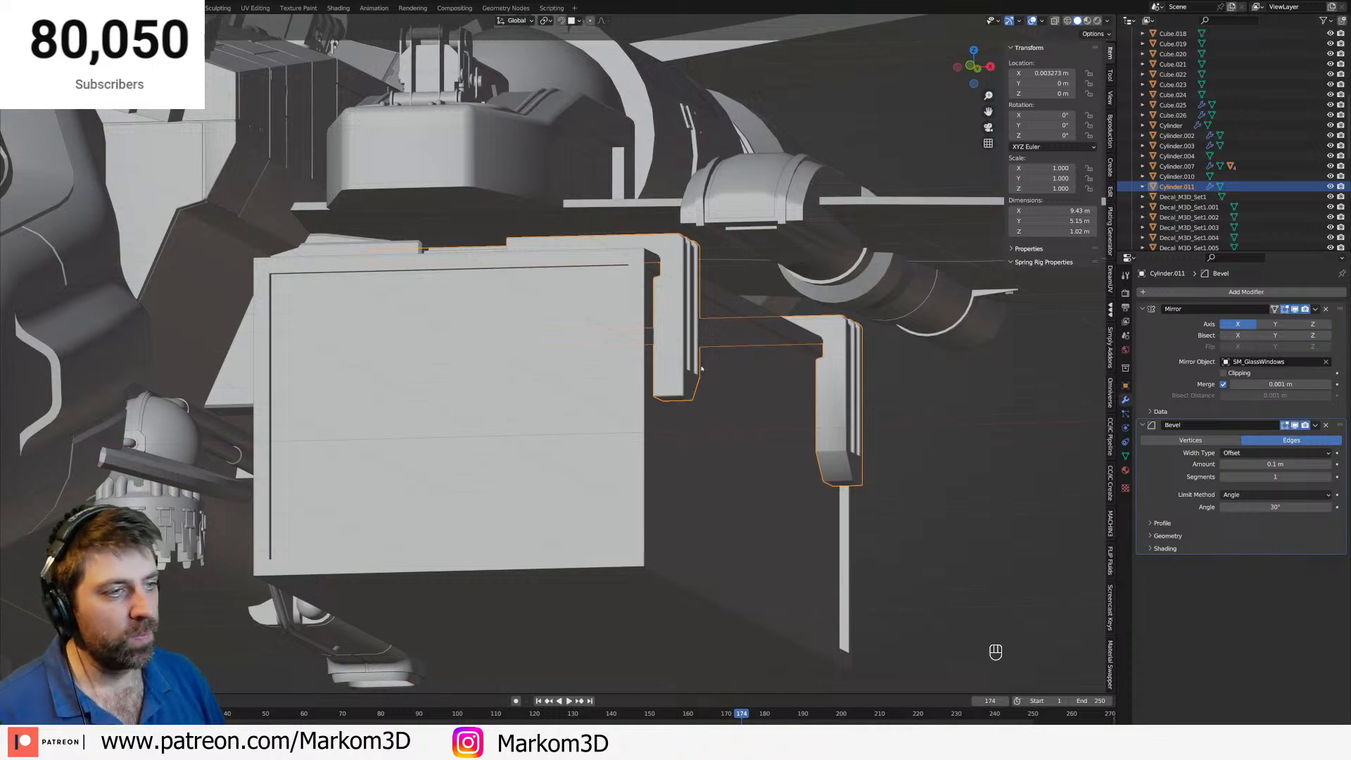
{"action": "middle_click_drag", "start_coordinate": [702, 369], "coordinate": [594, 423]}
{"action": "scroll", "coordinate": [528, 447], "scroll_direction": "up", "scroll_amount": 2}
{"action": "middle_click_drag", "start_coordinate": [817, 507], "coordinate": [598, 540], "text": "shift"}
{"action": "scroll", "coordinate": [630, 521], "scroll_direction": "down", "scroll_amount": 5}
Save the spaceship project.
{"action": "key", "text": "ctrl+s"}
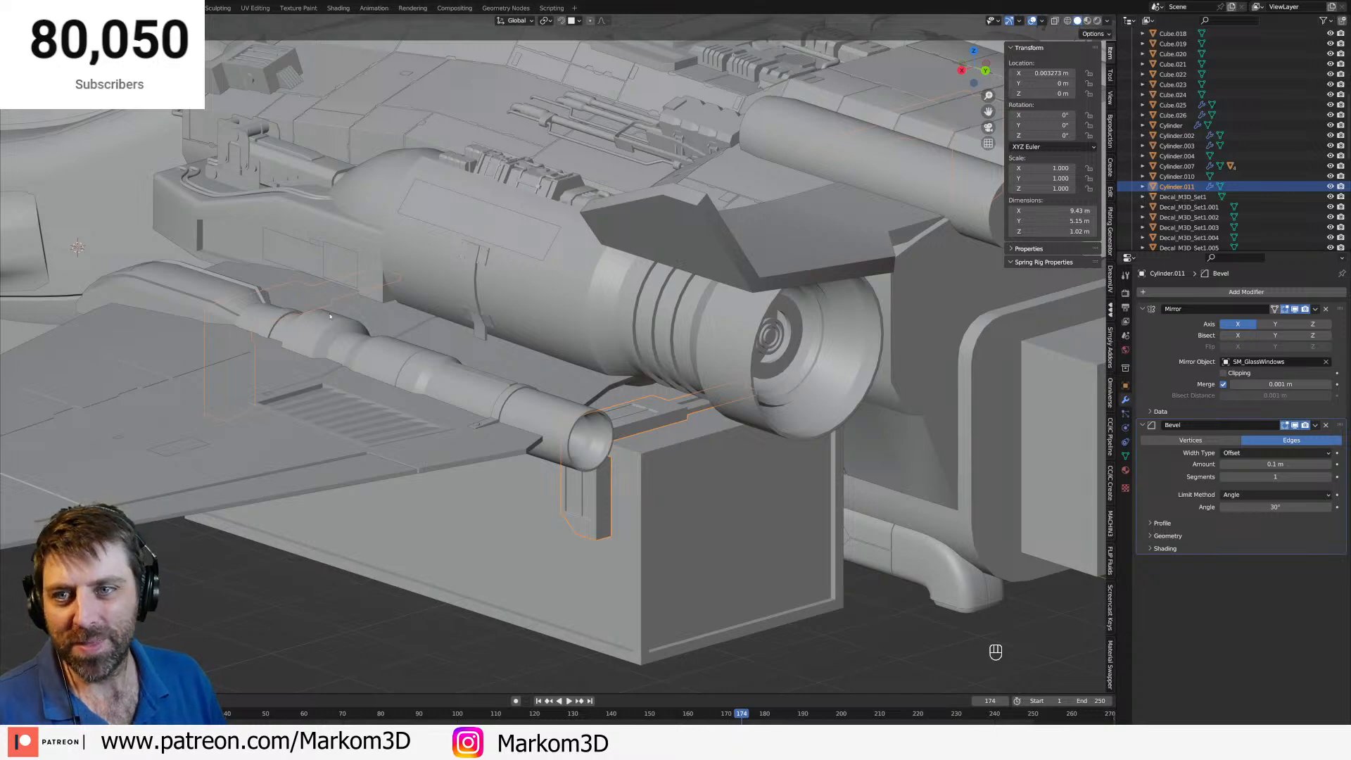
{"action": "middle_click_drag", "start_coordinate": [577, 492], "coordinate": [346, 425]}
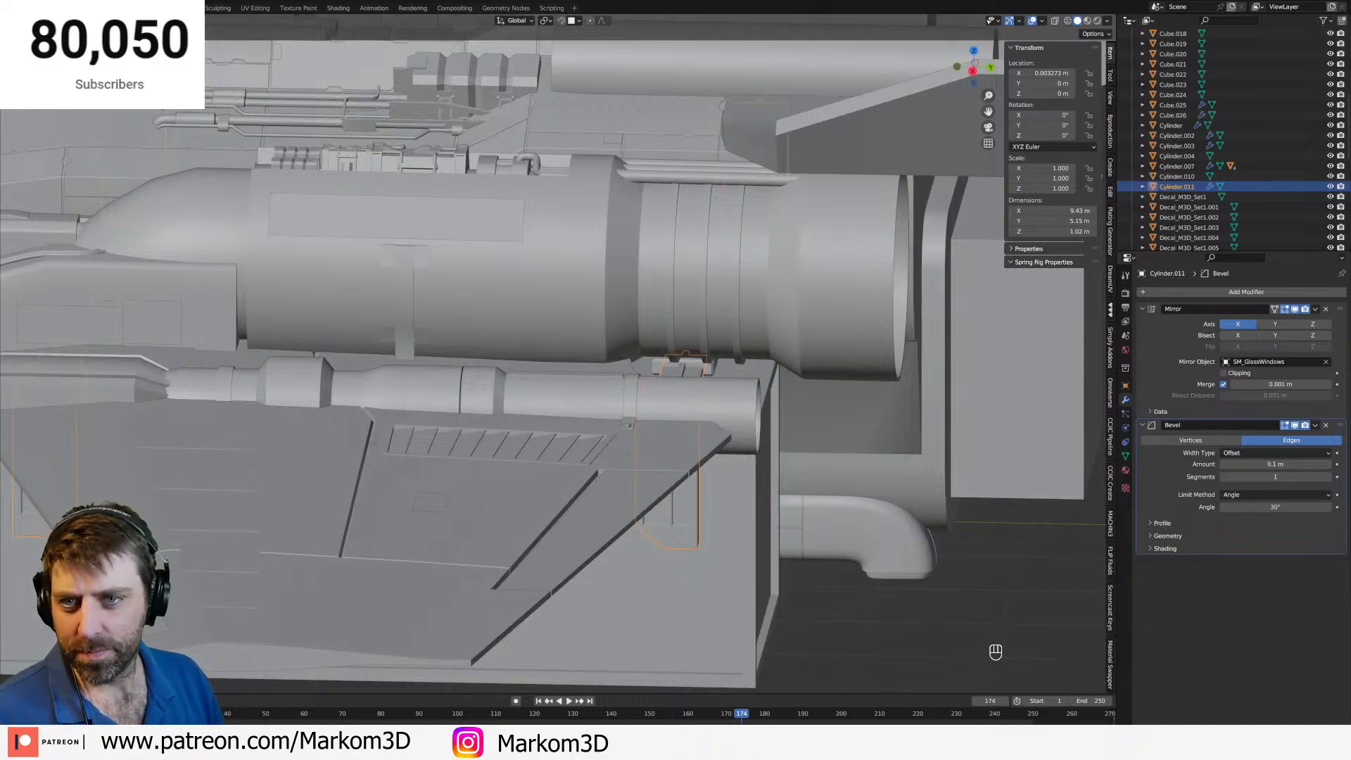
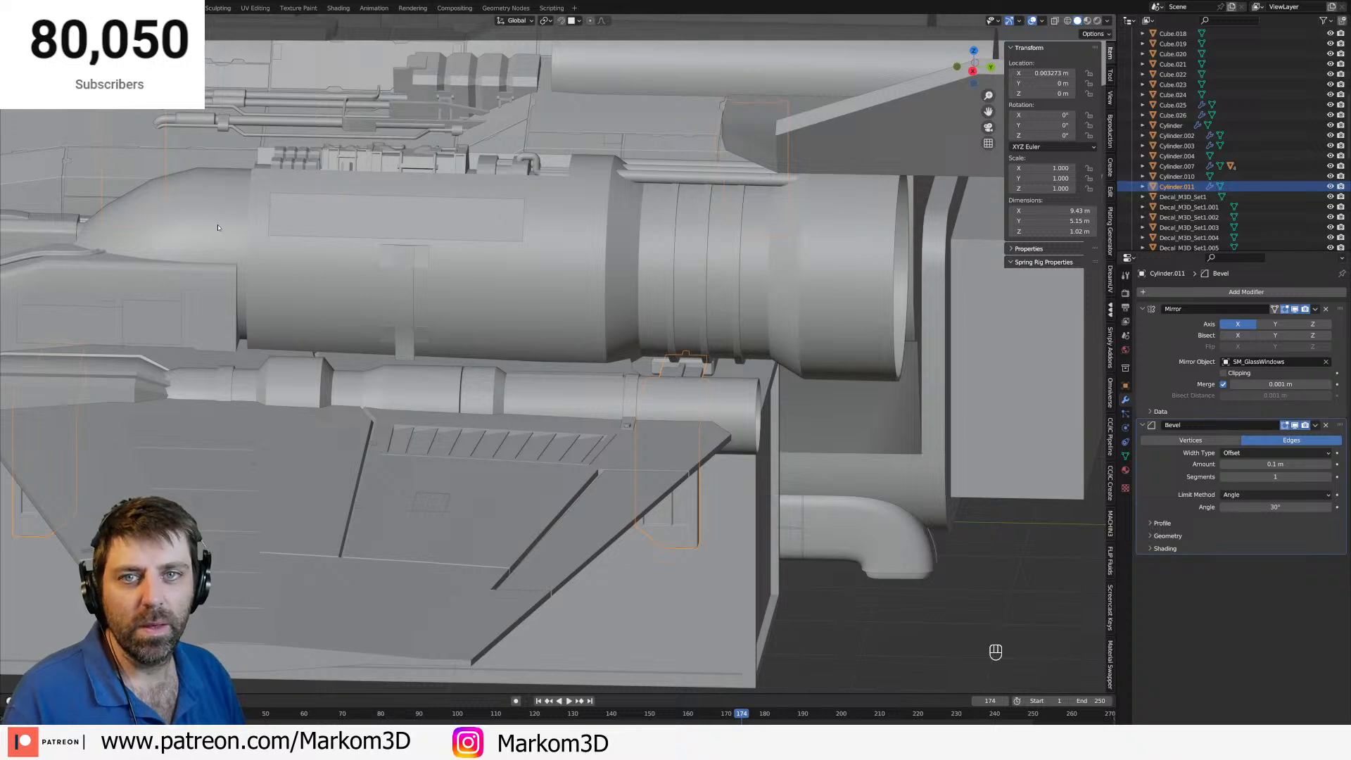
{"action": "scroll", "coordinate": [630, 501], "scroll_direction": "down", "scroll_amount": 5}
{"action": "middle_click_drag", "start_coordinate": [629, 502], "coordinate": [412, 541]}
{"action": "key", "text": "ctrl+s"}
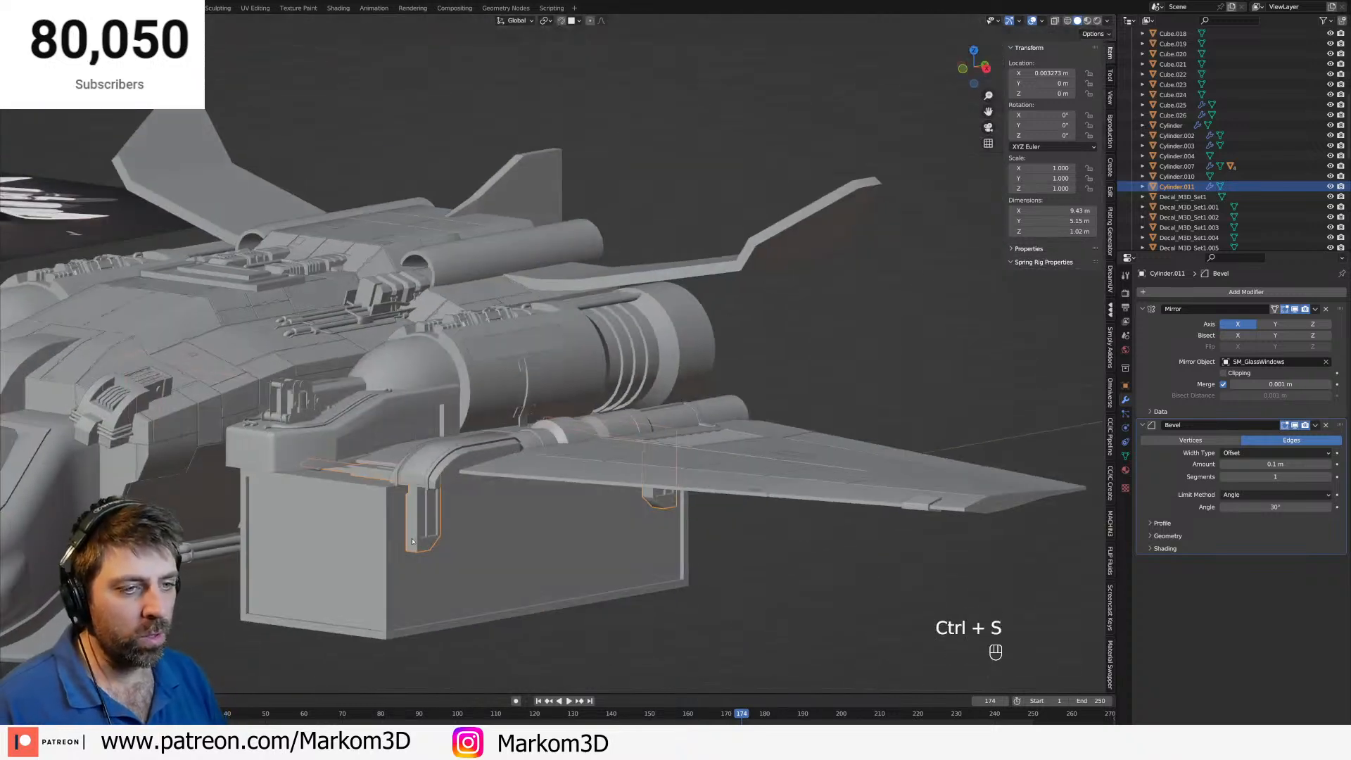
{"action": "key", "text": "space"}
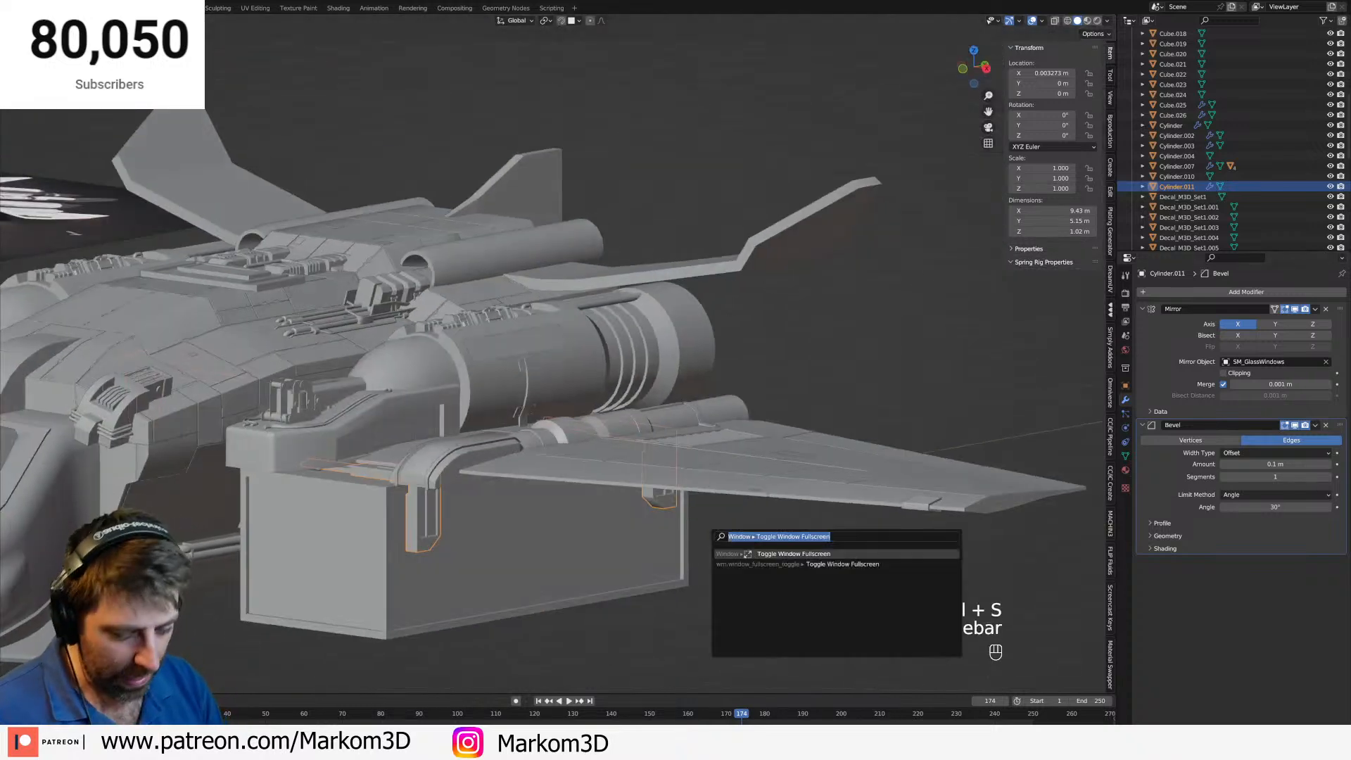
{"action": "type", "text": "hel"}
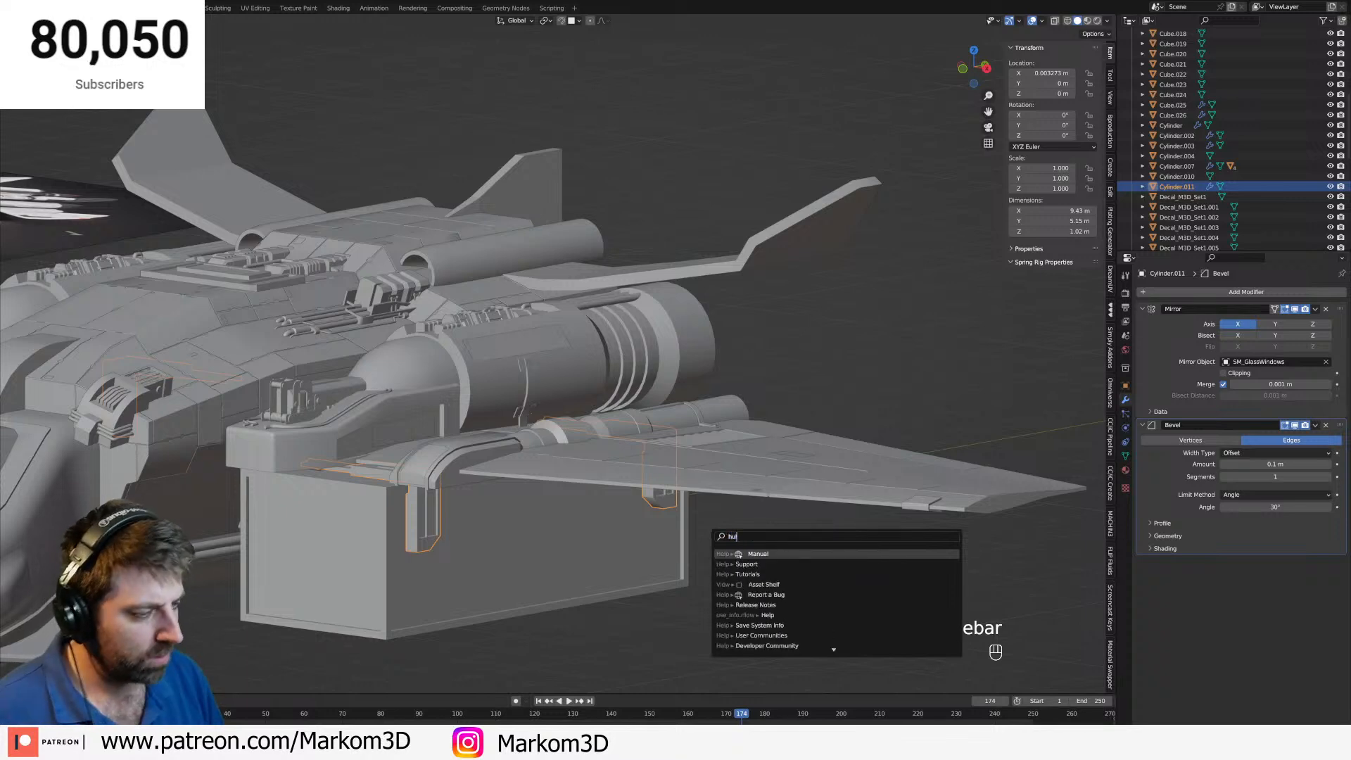
{"action": "key", "text": "Escape"}
Copy the HullSetup material from the rear hull to the inner and outer brackets.
{"action": "middle_click_drag", "start_coordinate": [774, 464], "coordinate": [474, 459]}
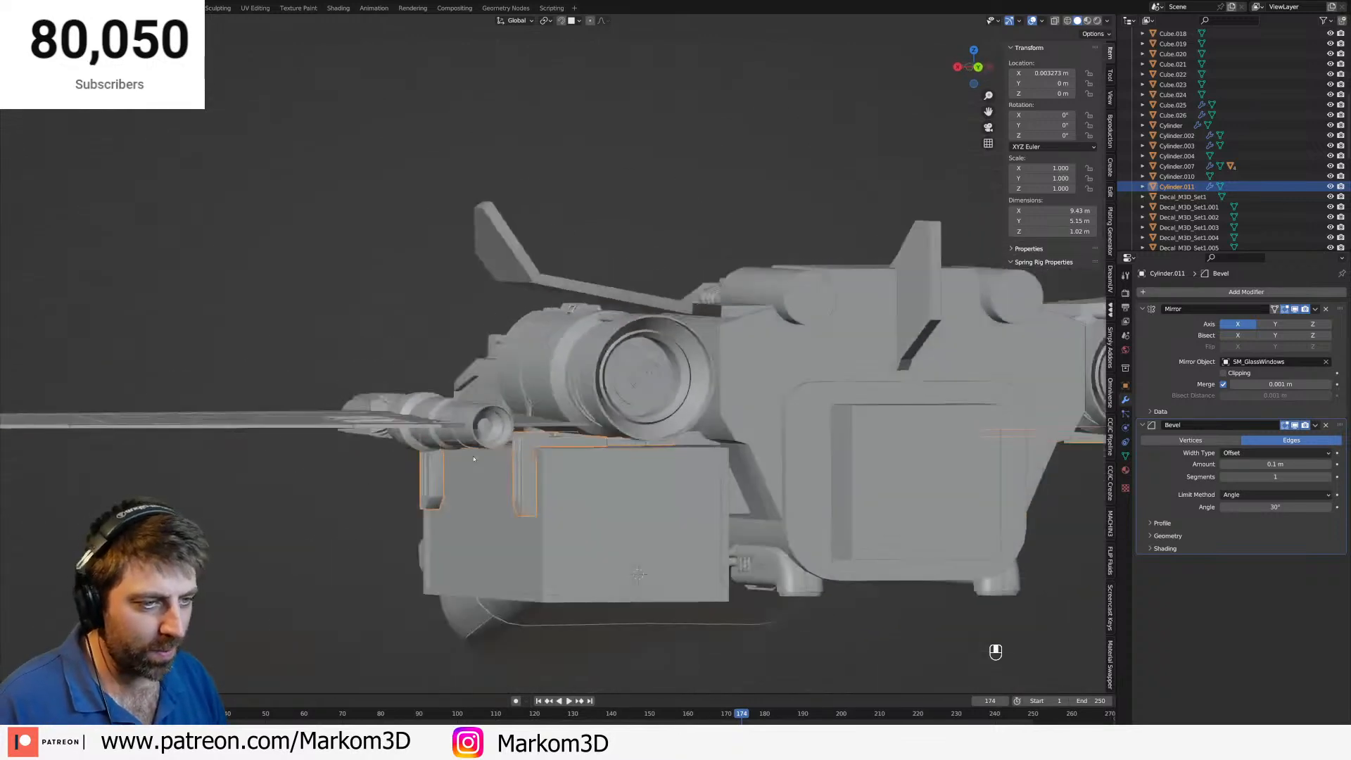
{"action": "left_click", "coordinate": [725, 477], "text": "shift"}
{"action": "left_click", "coordinate": [751, 439], "text": "shift"}
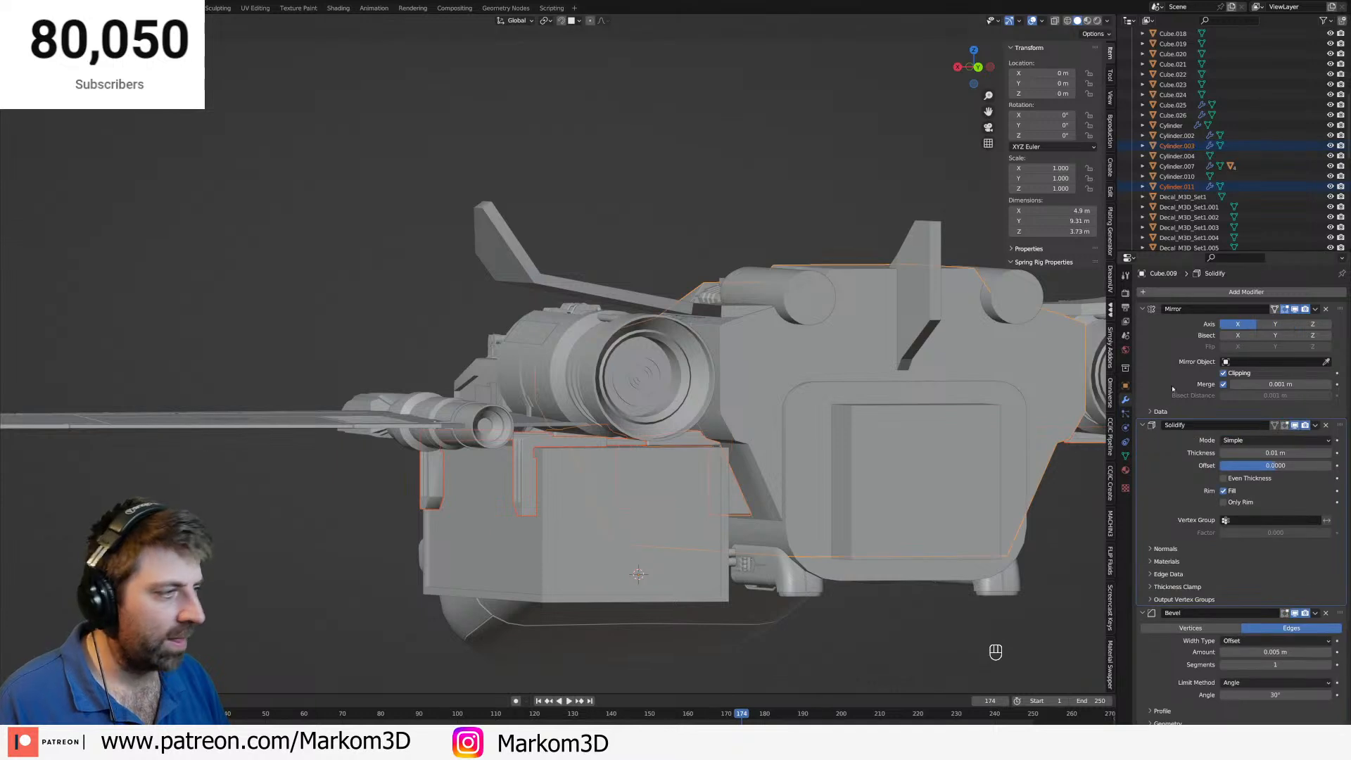
{"action": "left_click", "coordinate": [1126, 470]}
{"action": "left_click", "coordinate": [1342, 315]}
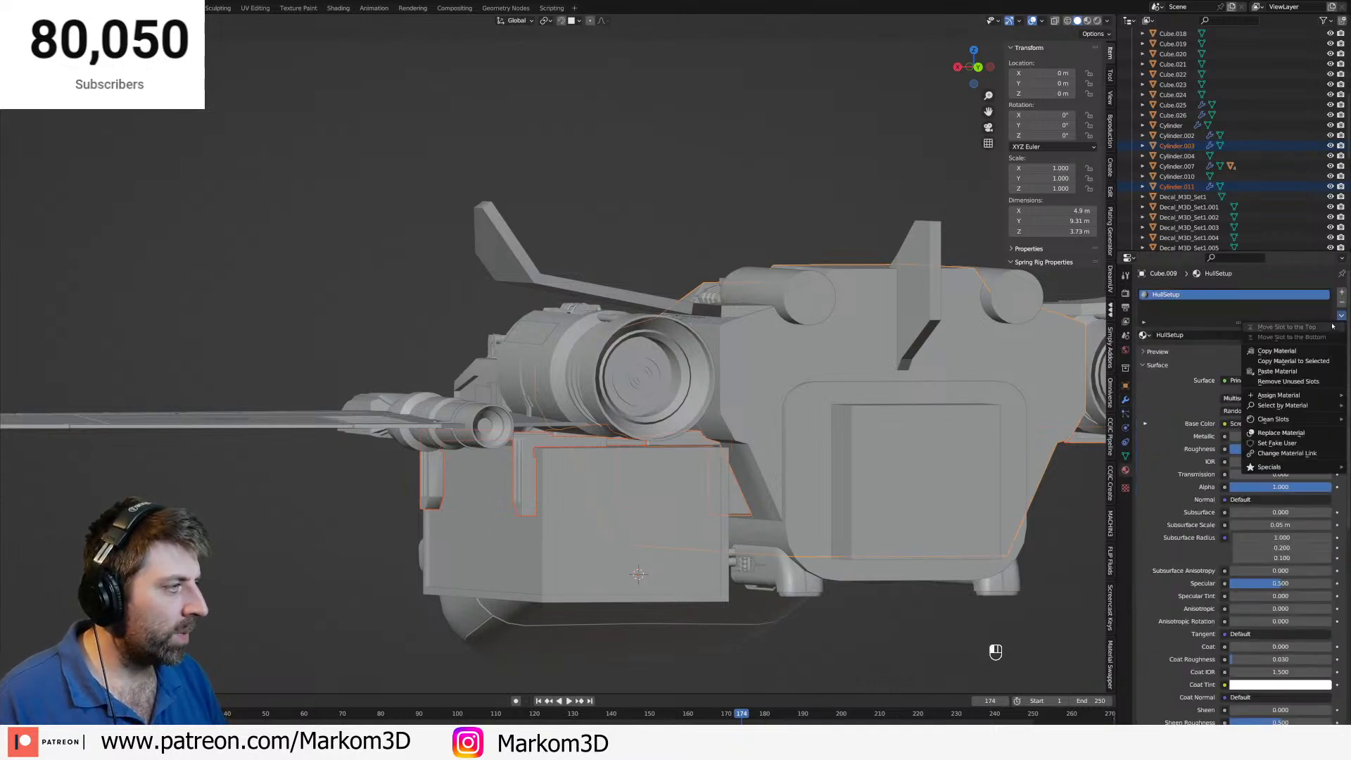
{"action": "left_click", "coordinate": [1294, 361]}
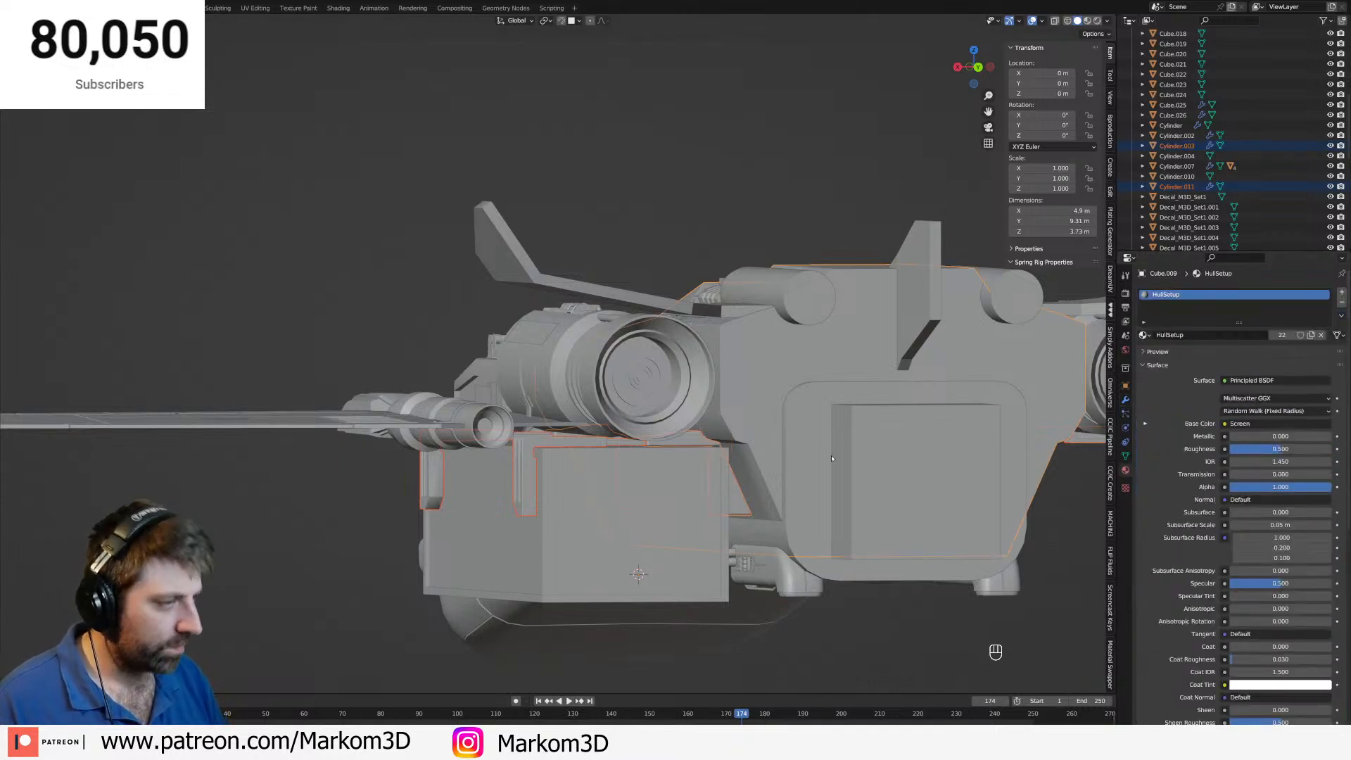
Unwrap all faces of the inner and outer brackets together with Cube Projection.
{"action": "left_click", "coordinate": [676, 443]}
{"action": "left_click", "coordinate": [597, 442], "text": "shift"}
{"action": "key", "text": "Tab"}
{"action": "key", "text": "a"}
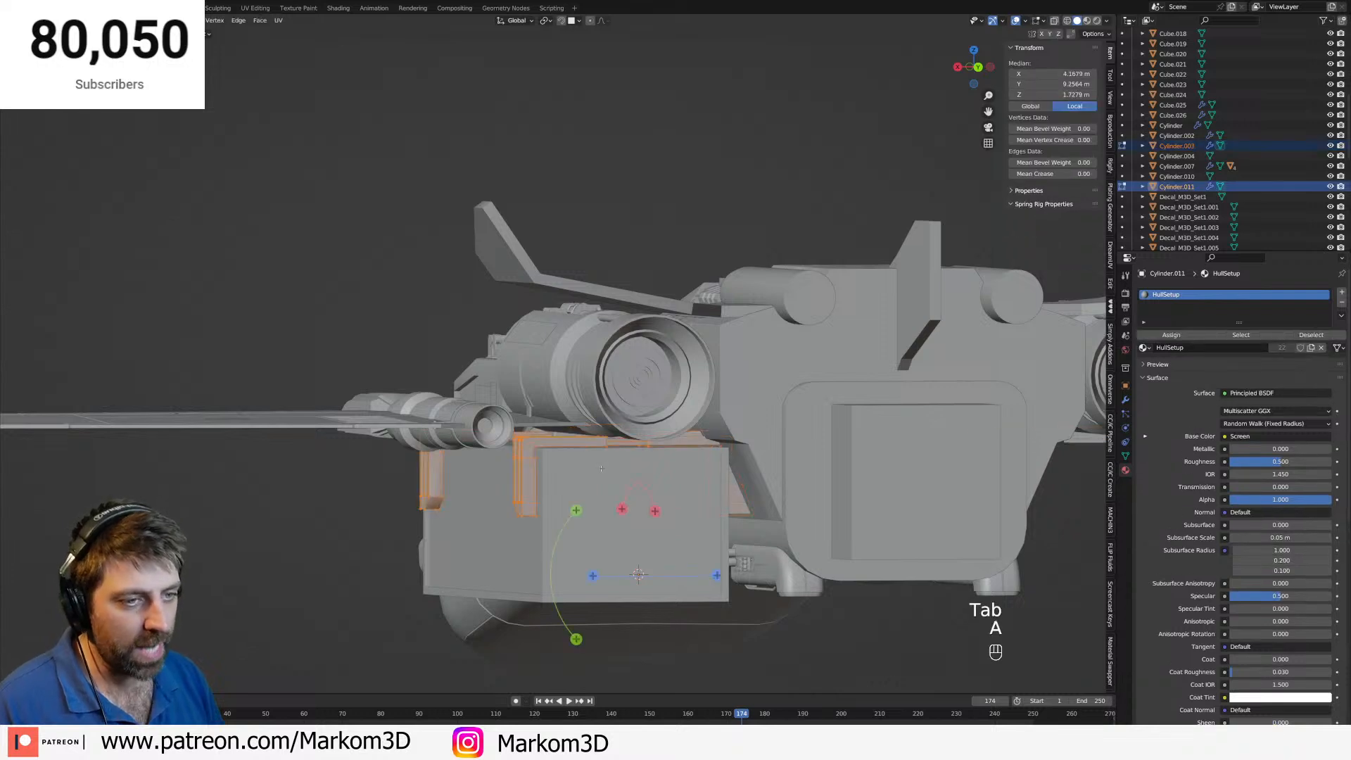
{"action": "key", "text": "u"}
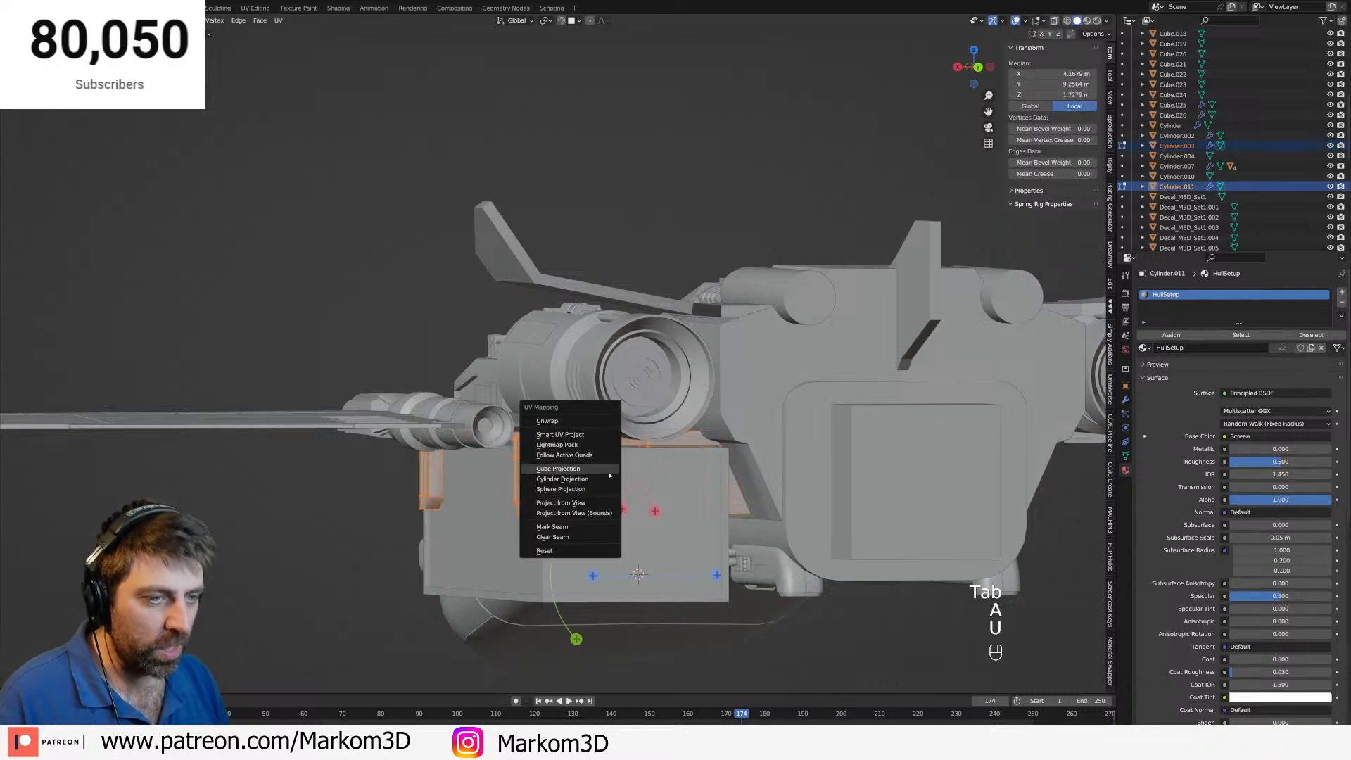
{"action": "left_click", "coordinate": [609, 473]}
{"action": "key", "text": "Tab"}
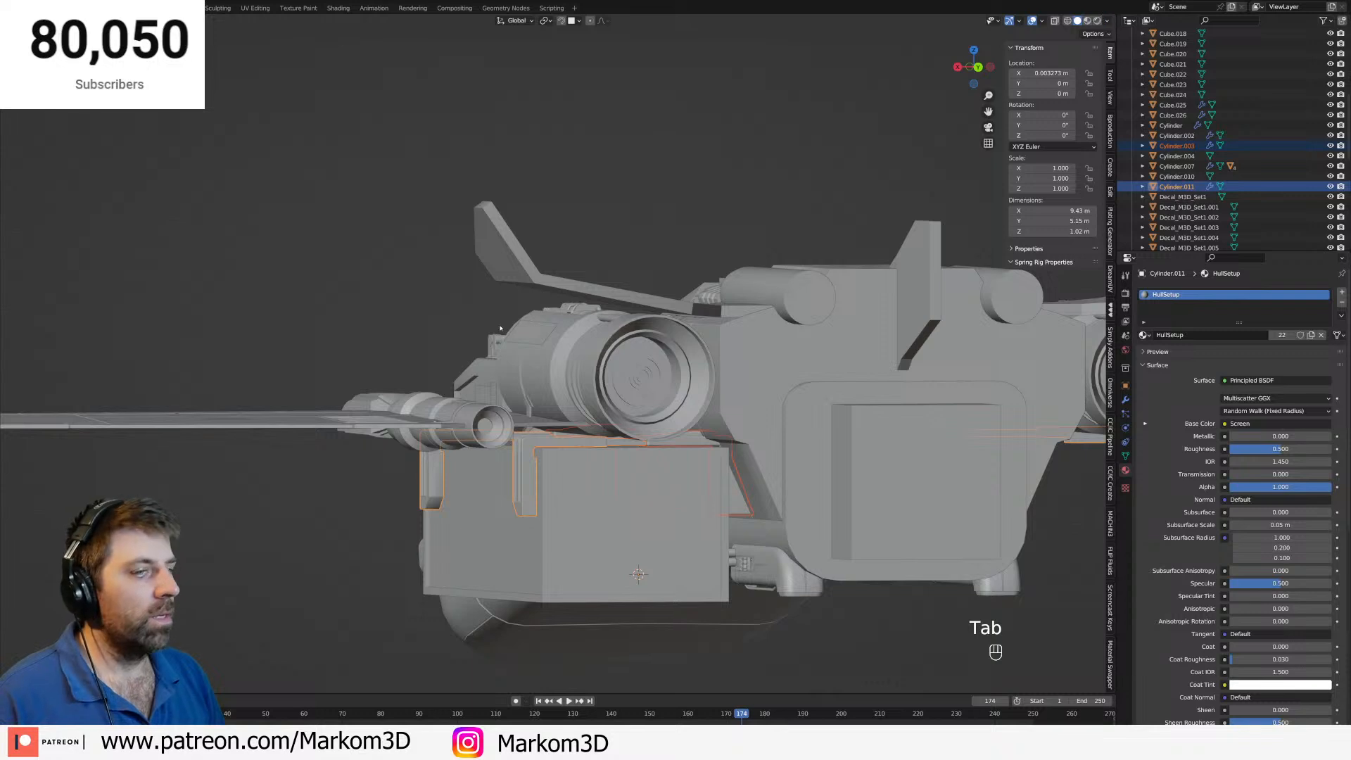
Apply rotation and scale to the brackets and redo their Cube Projection UV mapping.
{"action": "key", "text": "ctrl+a"}
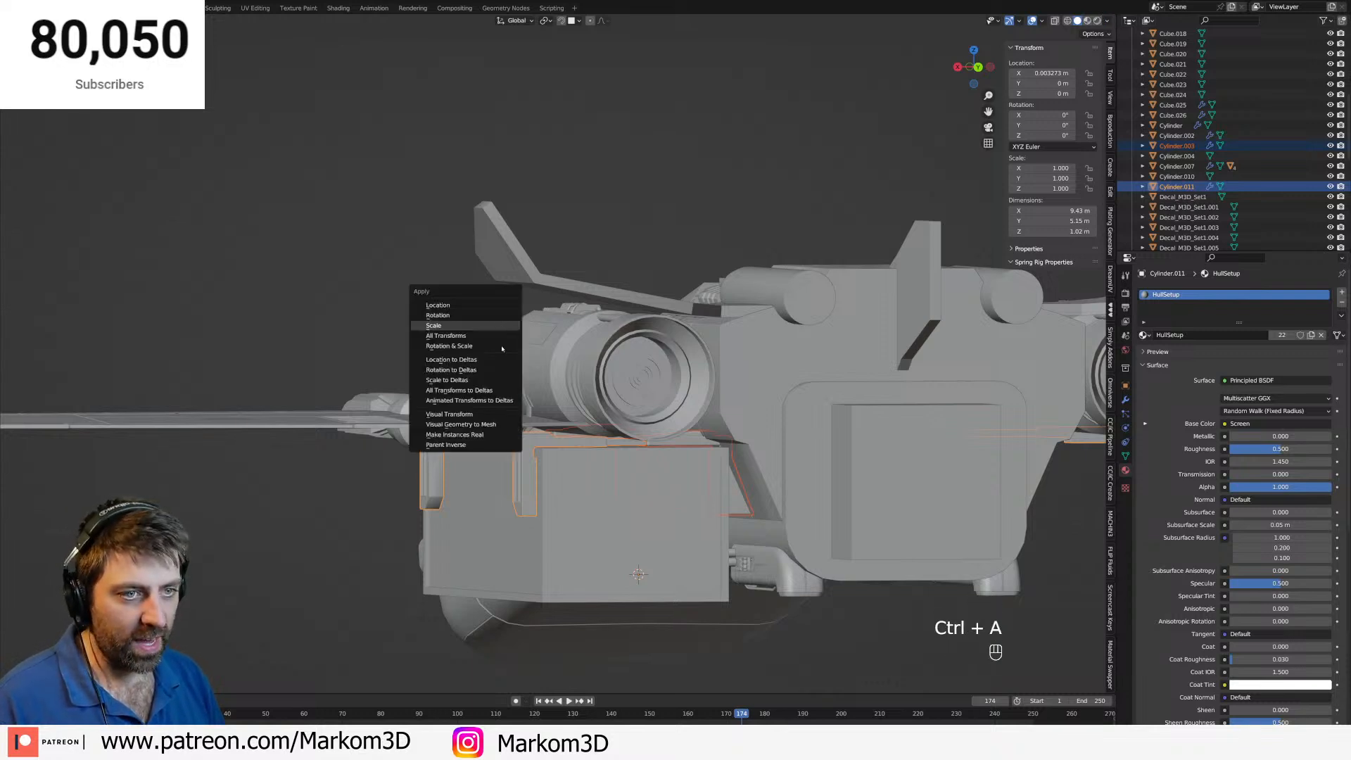
{"action": "left_click", "coordinate": [500, 346]}
{"action": "key", "text": "Tab"}
{"action": "key", "text": "y"}
{"action": "key", "text": "u"}
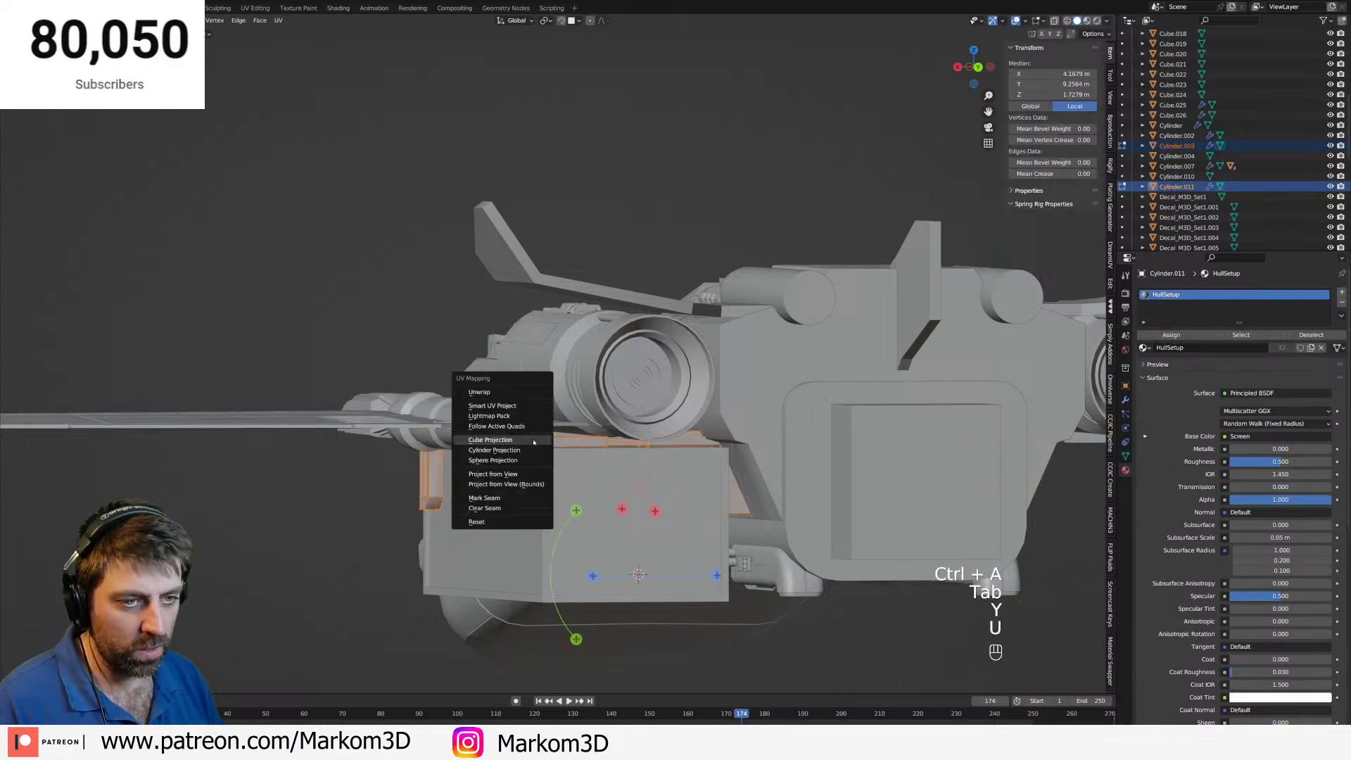
{"action": "left_click", "coordinate": [507, 437]}
{"action": "key", "text": "Tab"}
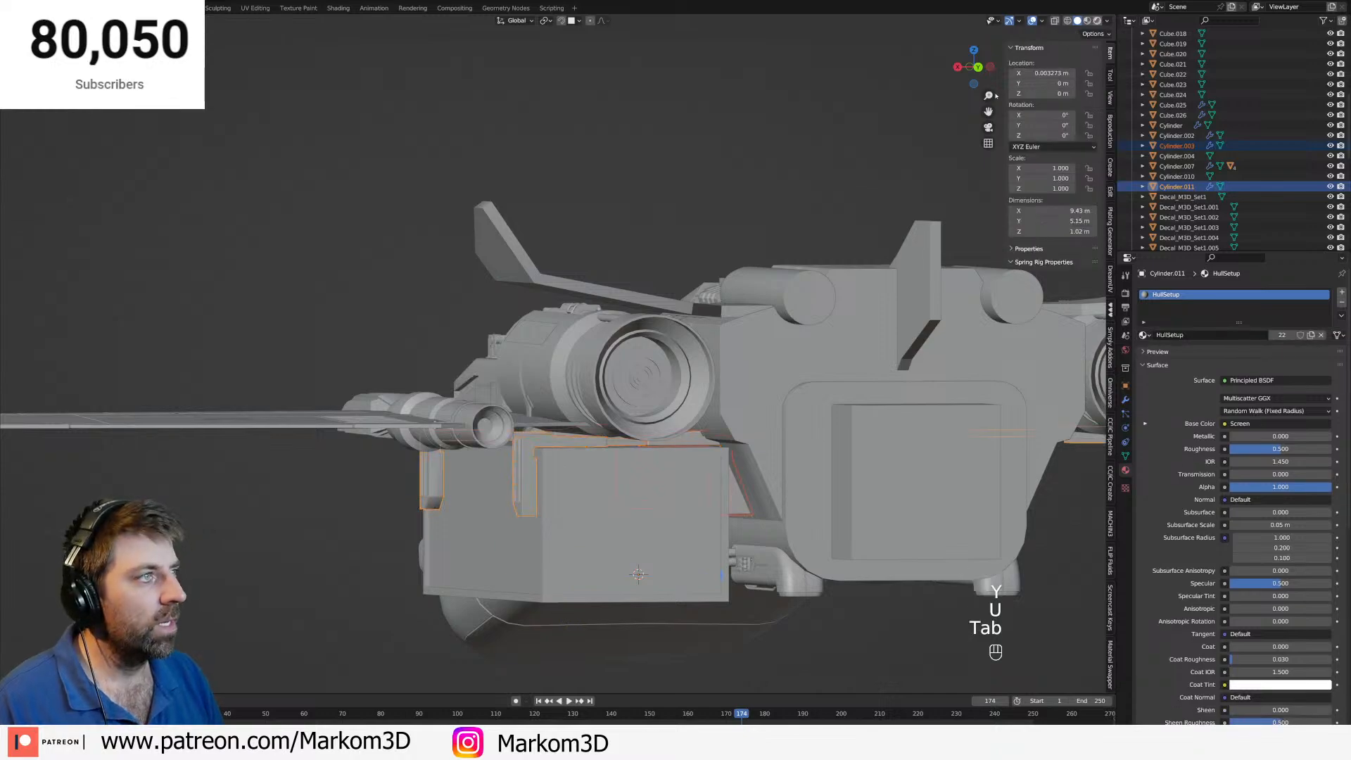
Switch the viewport to rendered shading and hide the box under the engine.
{"action": "left_click", "coordinate": [1098, 20]}
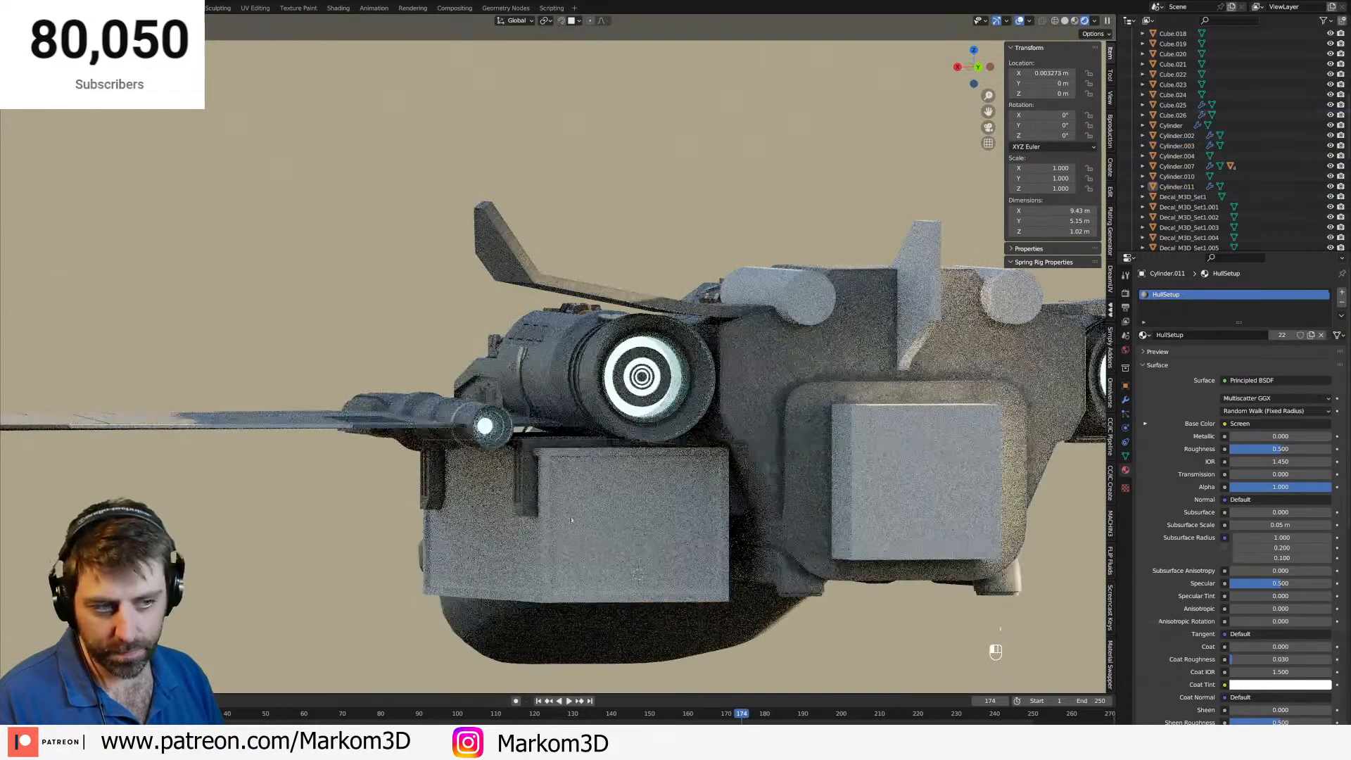
{"action": "left_click", "coordinate": [570, 510]}
{"action": "key", "text": "h"}
Examine the brackets with the hull material from the front and below, and on the whole ship from the side.
{"action": "middle_click_drag", "start_coordinate": [460, 593], "coordinate": [667, 569]}
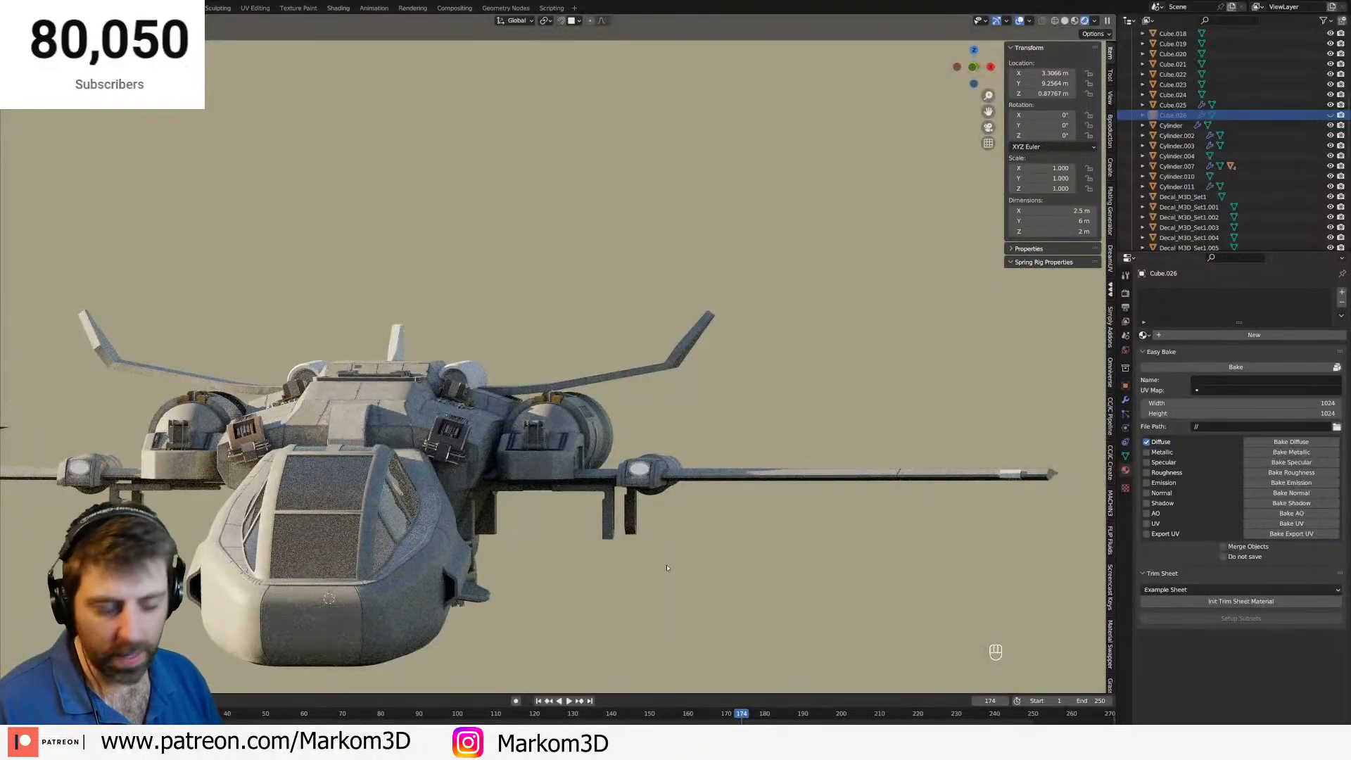
{"action": "middle_click_drag", "start_coordinate": [667, 568], "coordinate": [601, 539]}
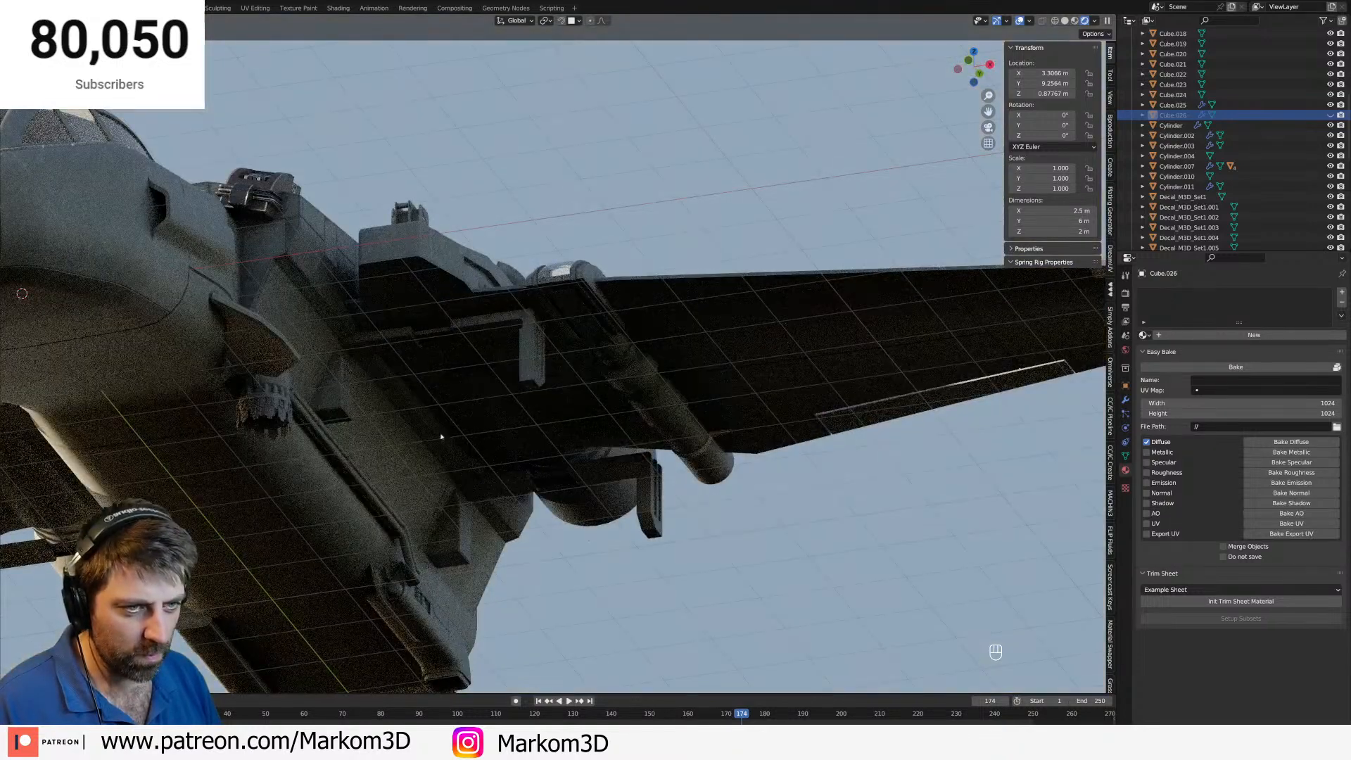
{"action": "left_click", "coordinate": [465, 521]}
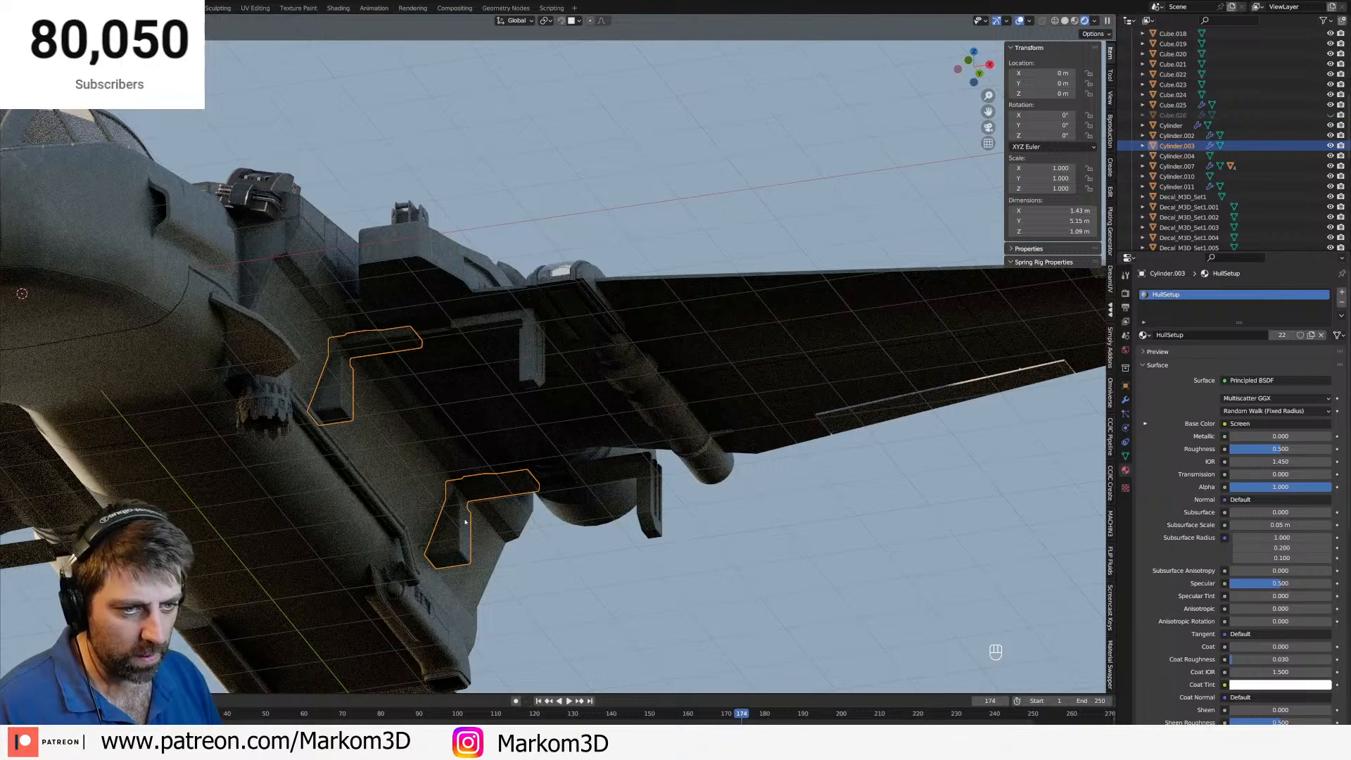
{"action": "middle_click_drag", "start_coordinate": [465, 522], "coordinate": [483, 555]}
{"action": "scroll", "coordinate": [415, 554], "scroll_direction": "down", "scroll_amount": 3}
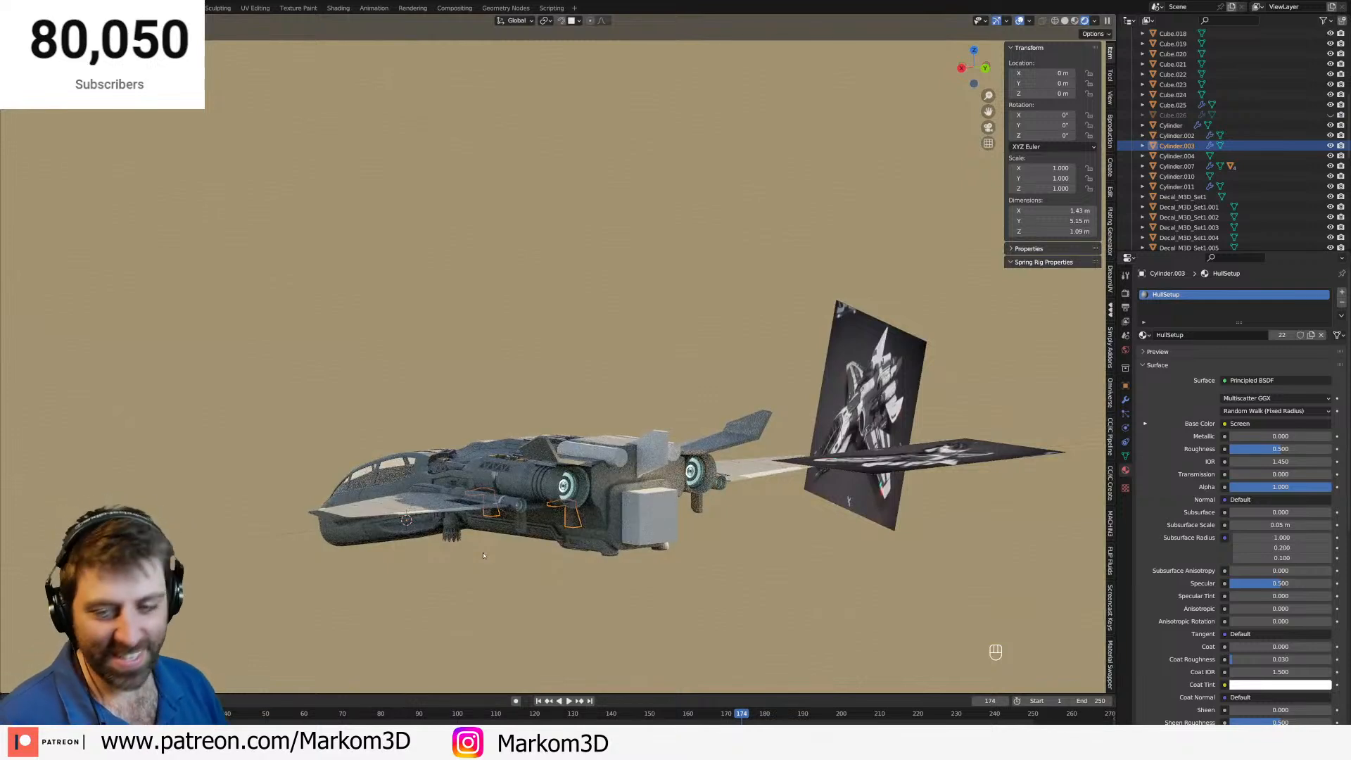
{"action": "middle_click_drag", "start_coordinate": [483, 556], "coordinate": [423, 561]}
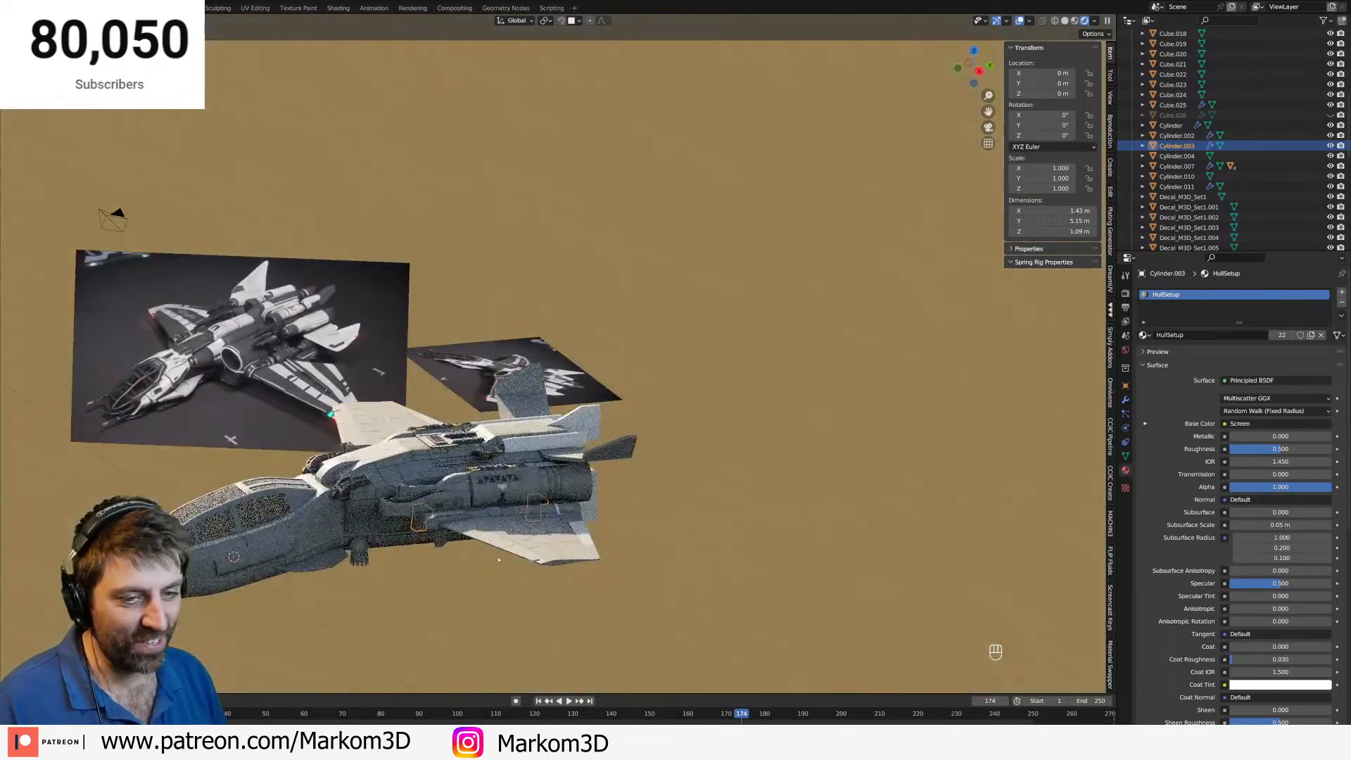
{"action": "scroll", "coordinate": [421, 559], "scroll_direction": "up", "scroll_amount": 4}
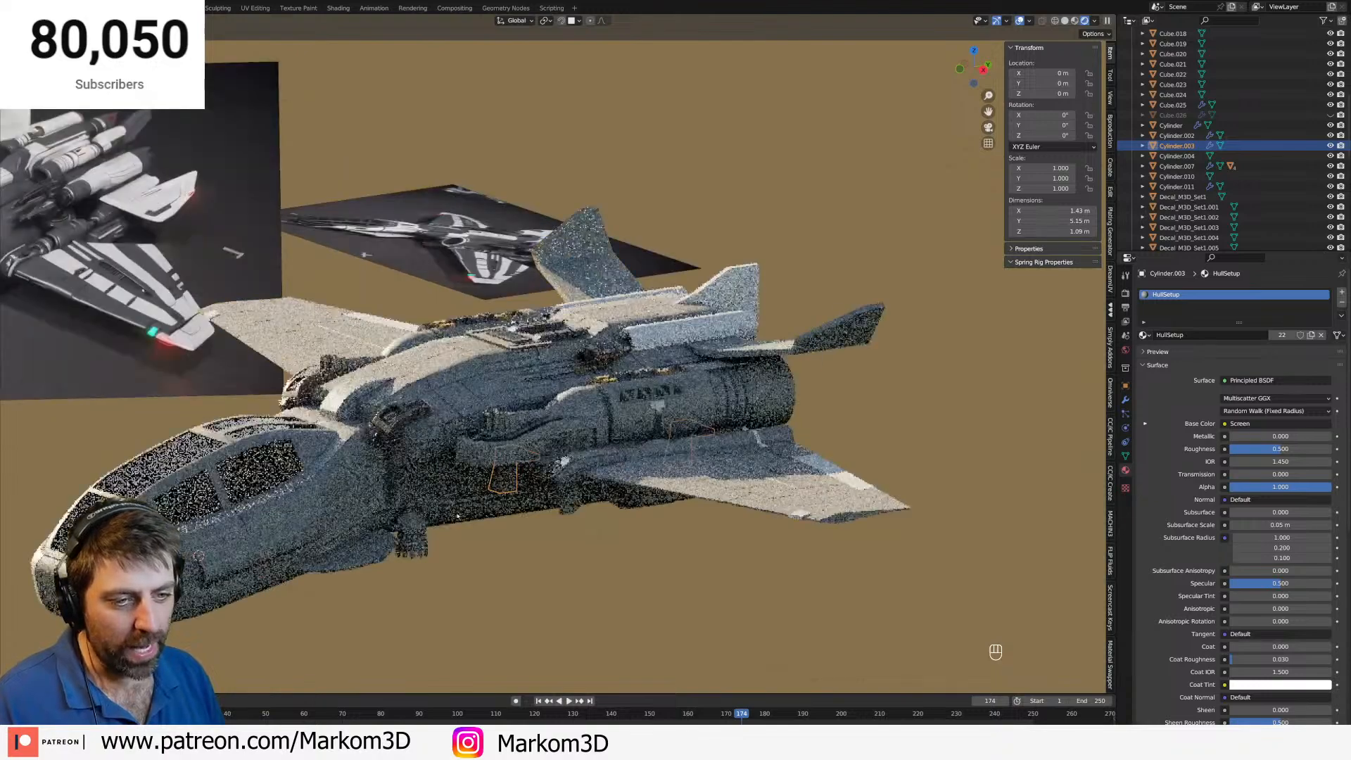
Examine the round turret under the hull, the rear engine and the lower rear housing on the ship from the side.
{"action": "left_click", "coordinate": [412, 557]}
{"action": "scroll", "coordinate": [413, 557], "scroll_direction": "up", "scroll_amount": 4}
{"action": "scroll", "coordinate": [412, 557], "scroll_direction": "up", "scroll_amount": 3}
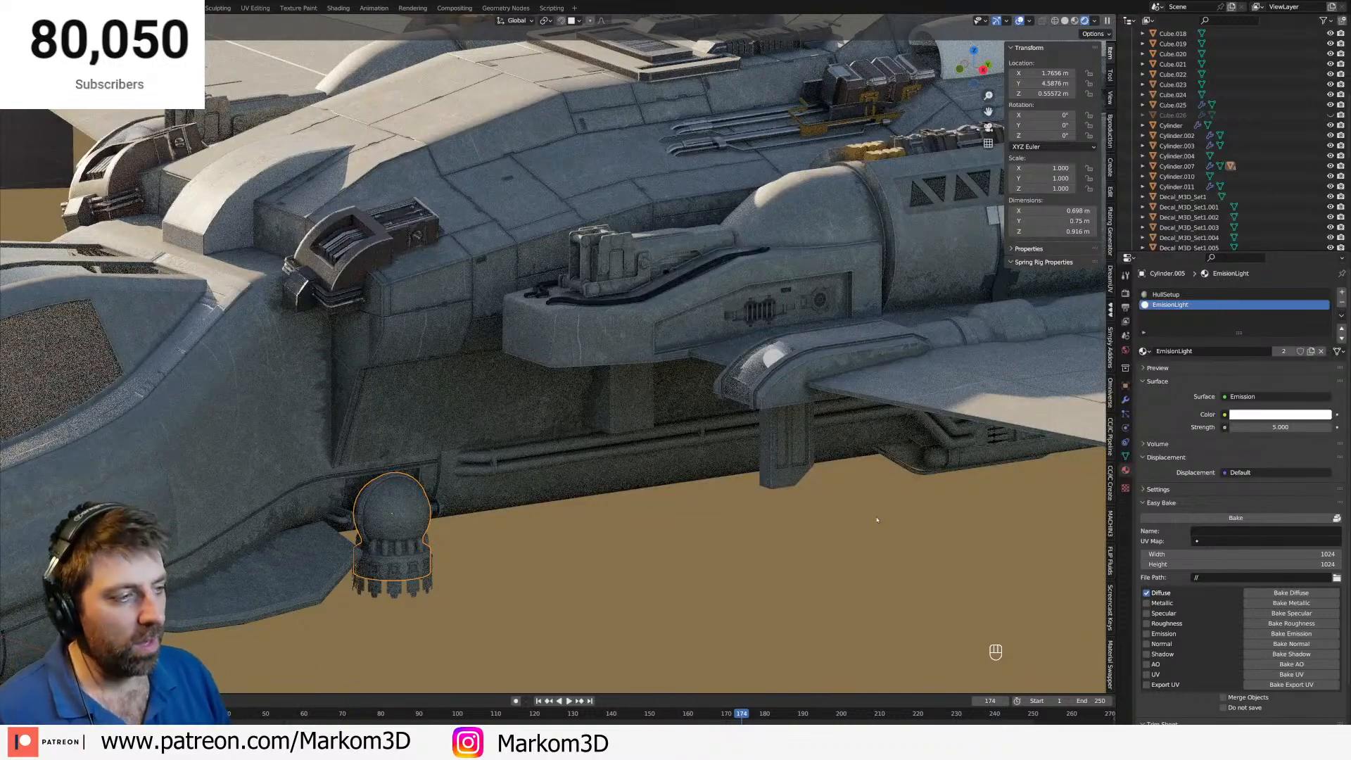
{"action": "middle_click_drag", "start_coordinate": [878, 520], "coordinate": [838, 491]}
{"action": "scroll", "coordinate": [884, 528], "scroll_direction": "down", "scroll_amount": 5}
{"action": "middle_click_drag", "start_coordinate": [1029, 522], "coordinate": [682, 520]}
{"action": "left_click", "coordinate": [989, 524]}
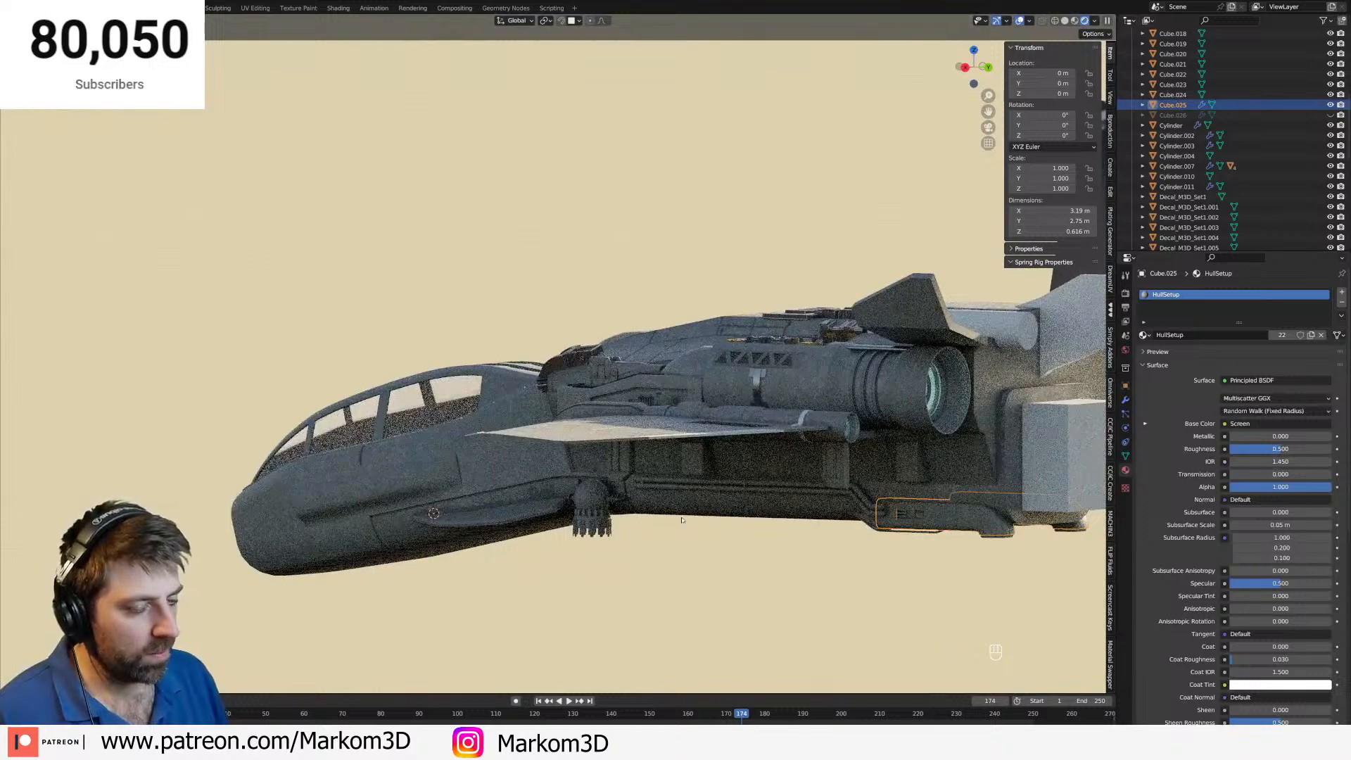
{"action": "left_click", "coordinate": [907, 381]}
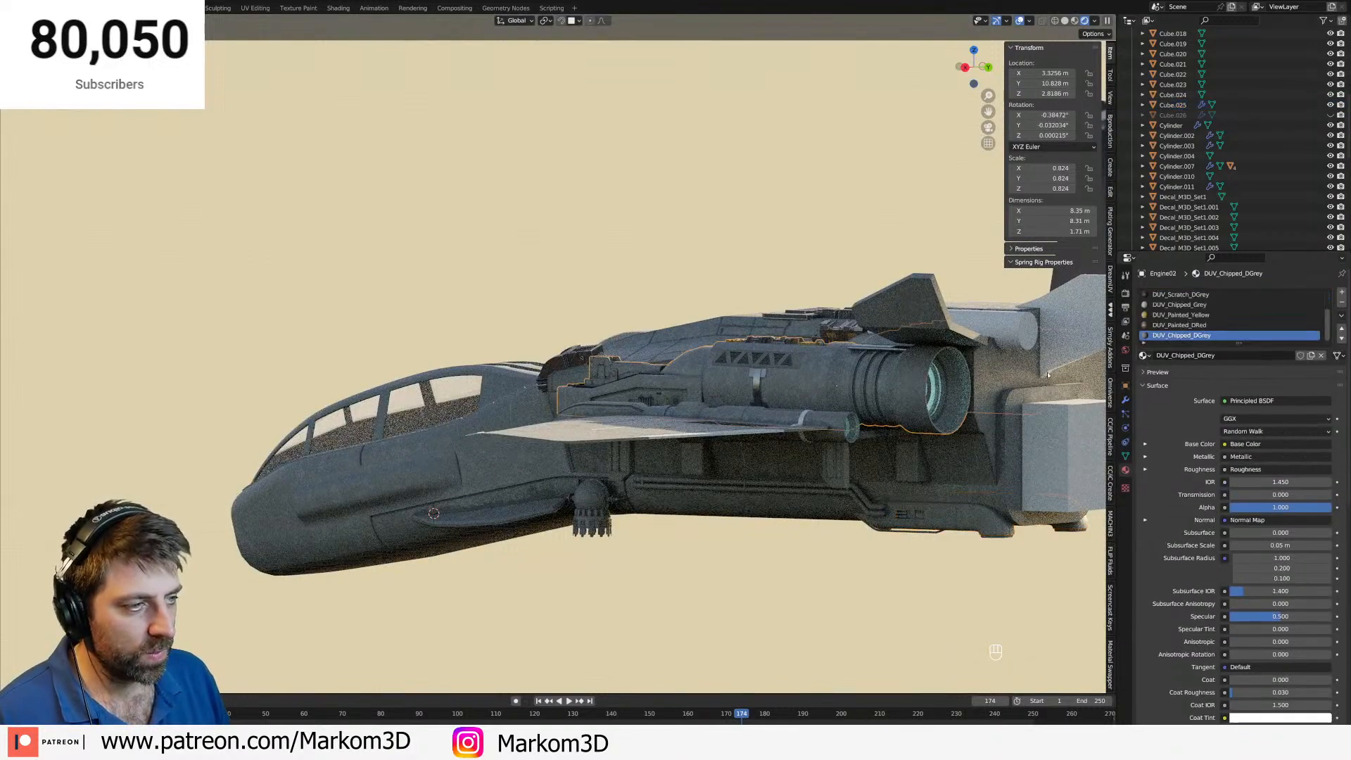
{"action": "left_click", "coordinate": [592, 517]}
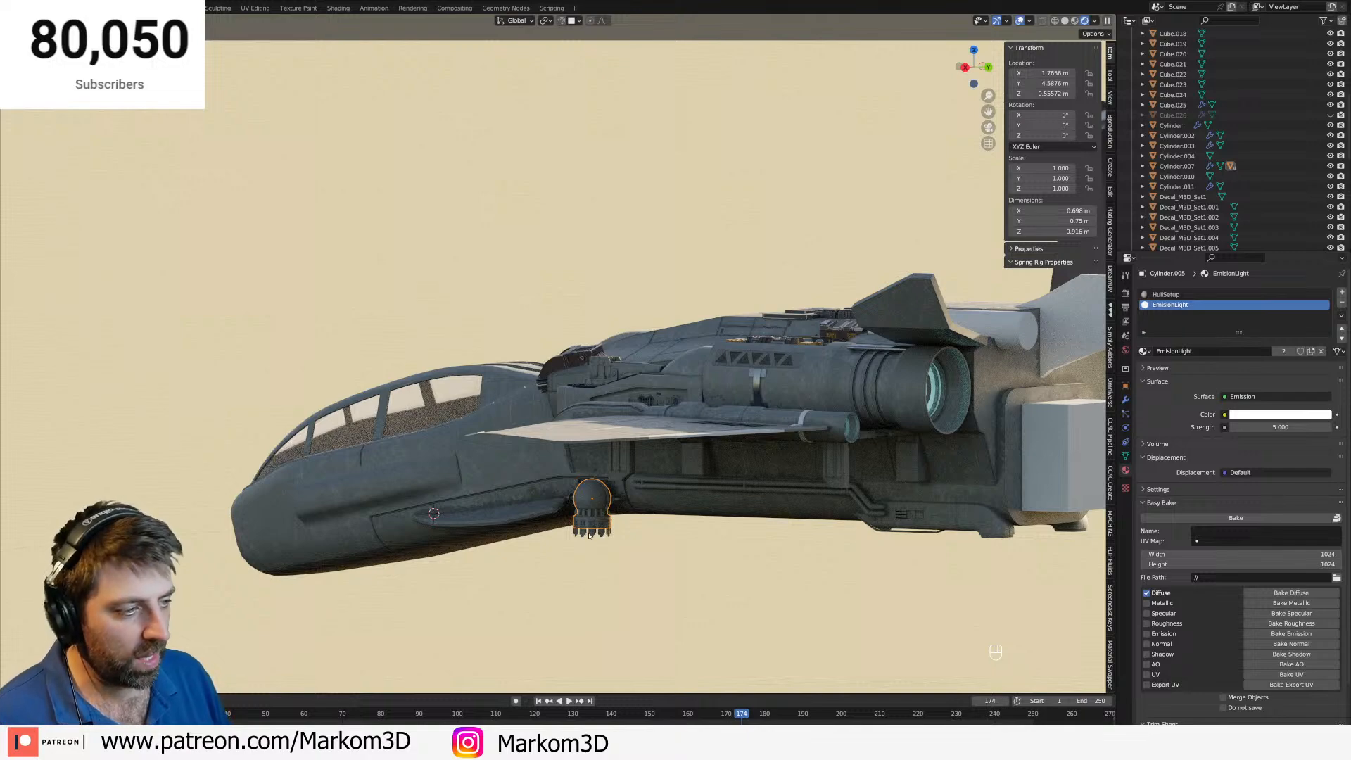
{"action": "scroll", "coordinate": [588, 535], "scroll_direction": "up", "scroll_amount": 3}
{"action": "scroll", "coordinate": [588, 533], "scroll_direction": "down", "scroll_amount": 4}
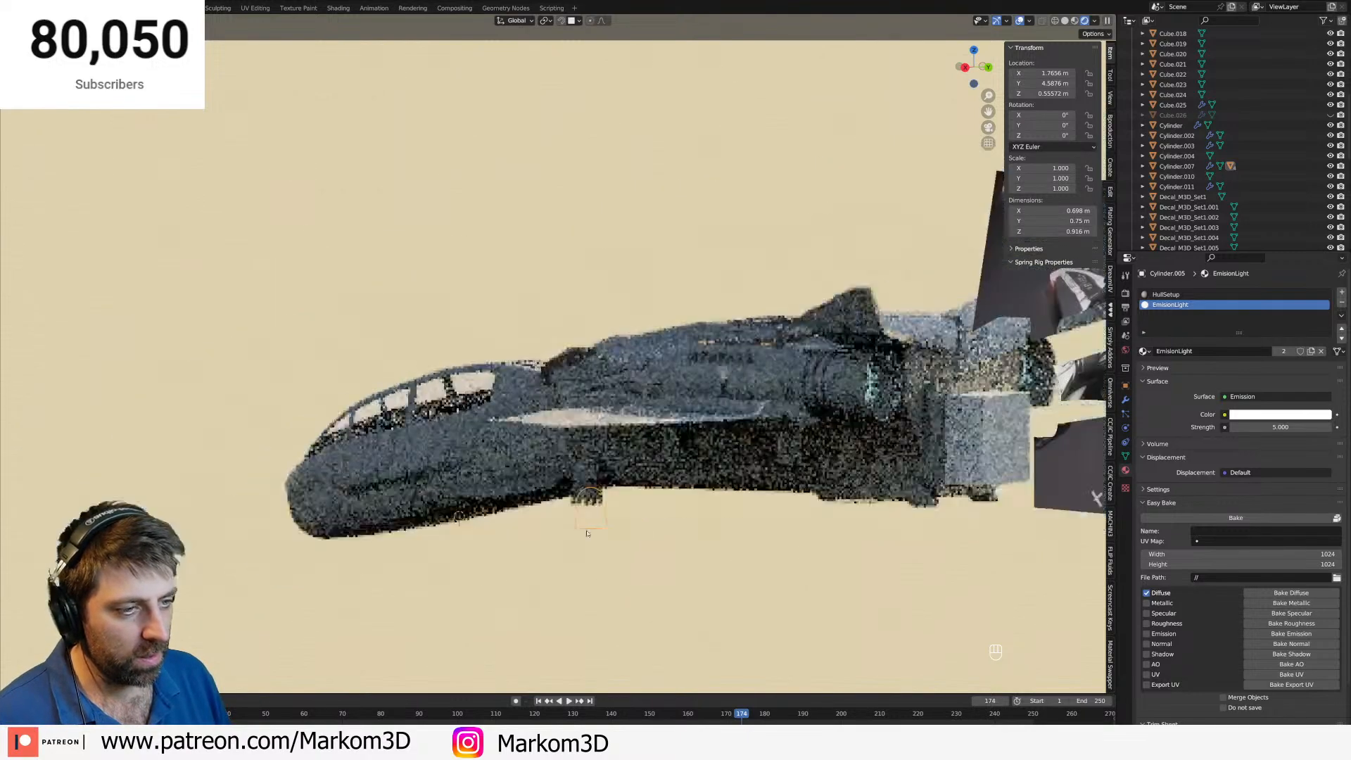
{"action": "scroll", "coordinate": [588, 533], "scroll_direction": "up", "scroll_amount": 1}
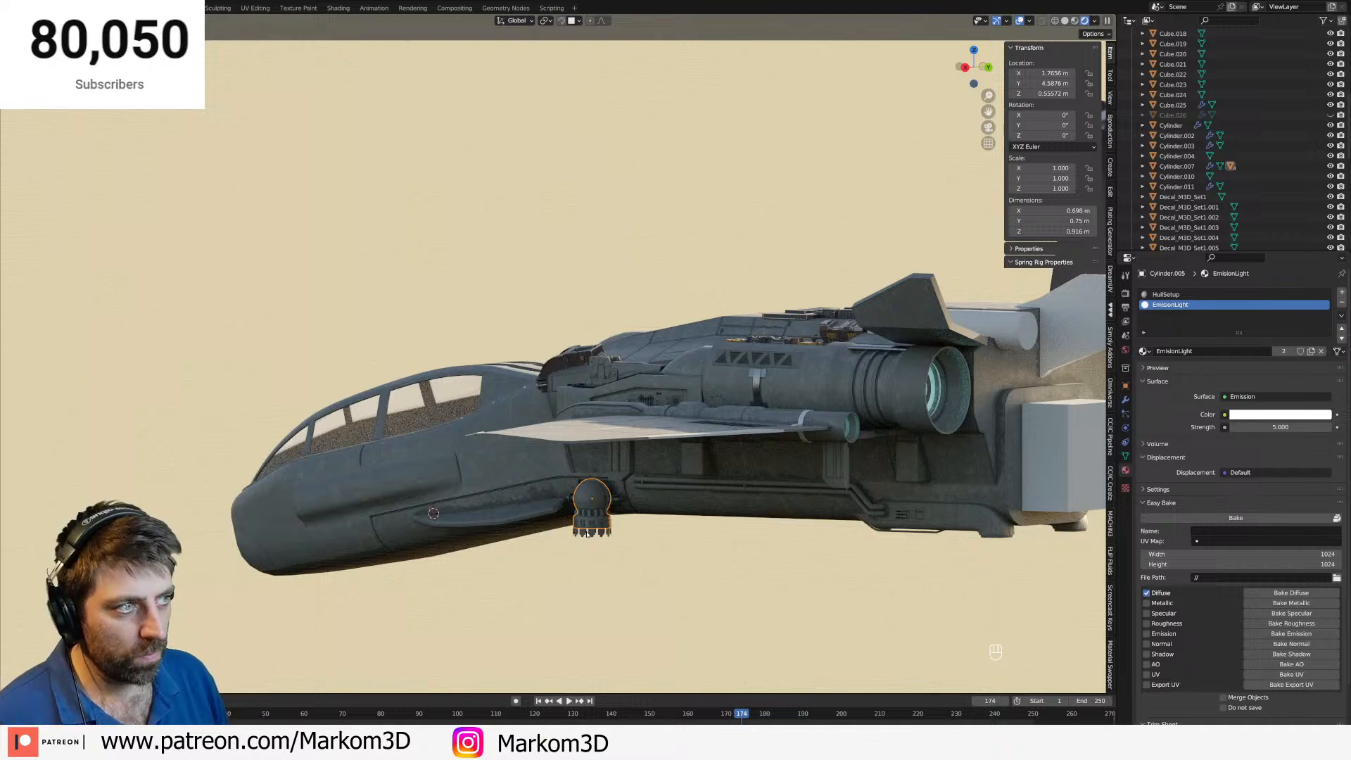
Examine the curved lower rear housing from the side and from behind, including where it meets the hull.
{"action": "left_click", "coordinate": [983, 531]}
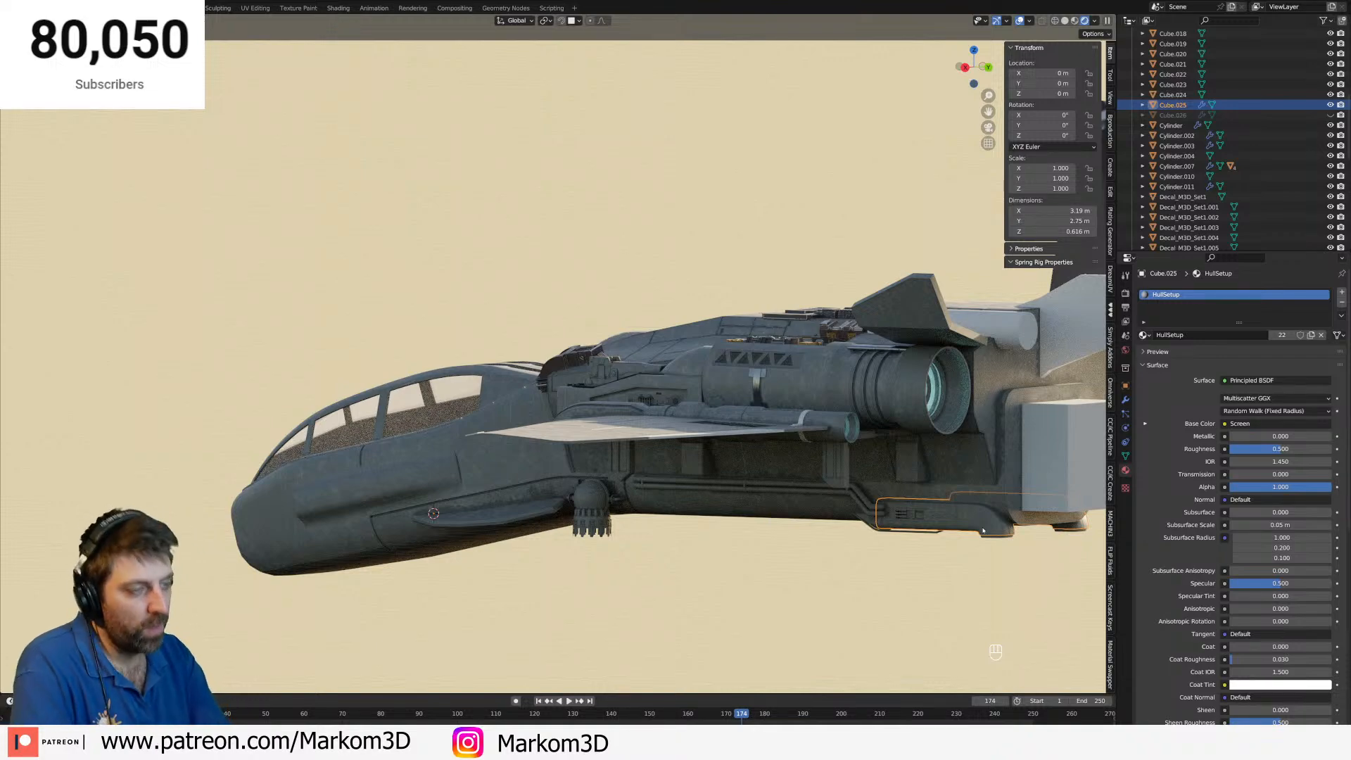
{"action": "key", "text": "KP_3"}
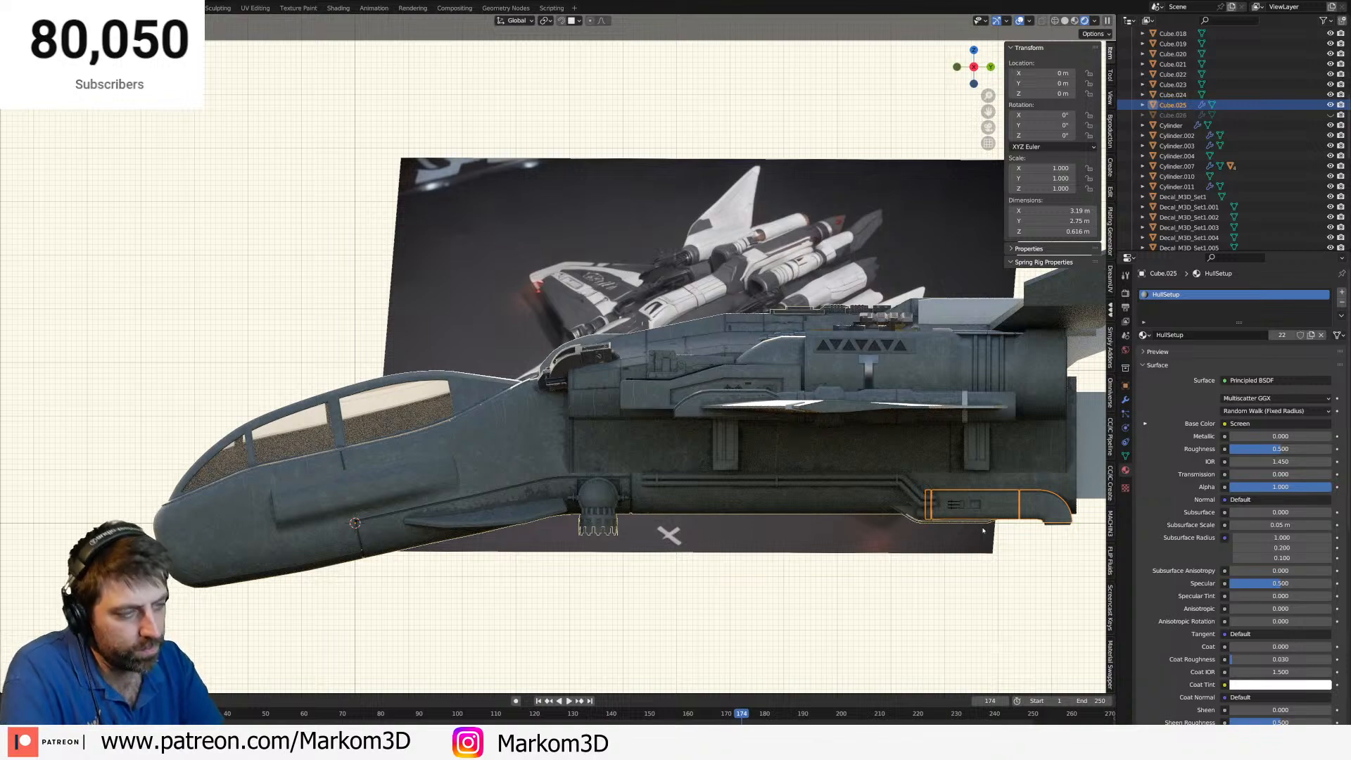
{"action": "middle_click_drag", "start_coordinate": [983, 530], "coordinate": [995, 651]}
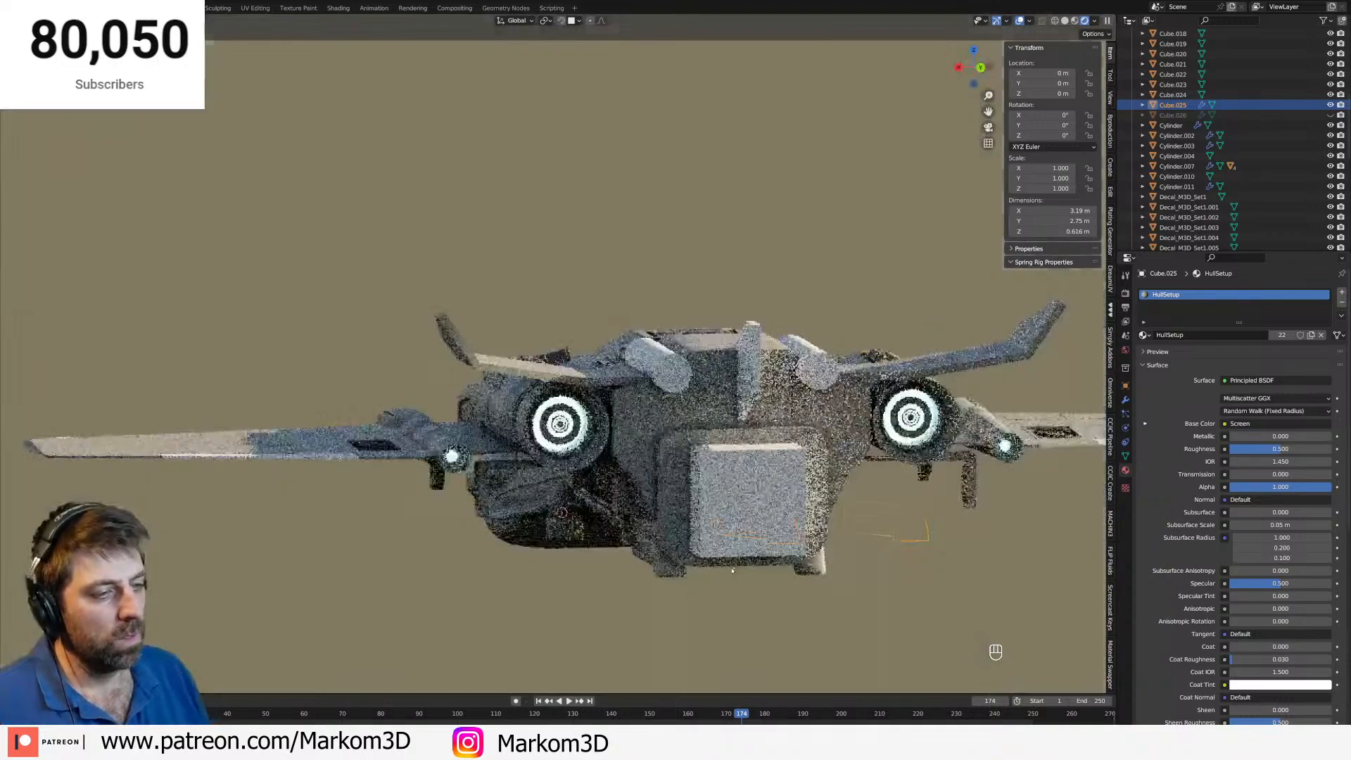
{"action": "key", "text": "KP_3"}
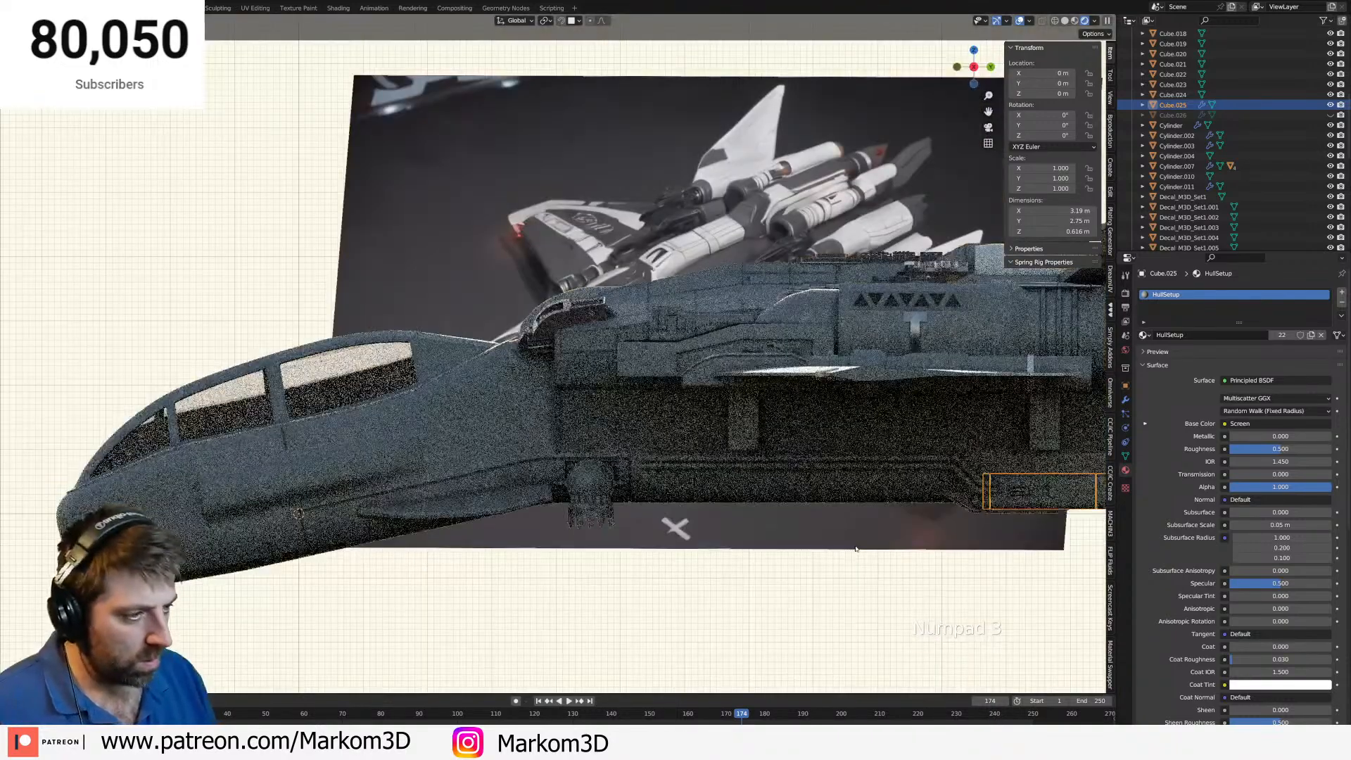
{"action": "middle_click_drag", "start_coordinate": [891, 552], "coordinate": [552, 557], "text": "shift"}
{"action": "scroll", "coordinate": [802, 544], "scroll_direction": "up", "scroll_amount": 5}
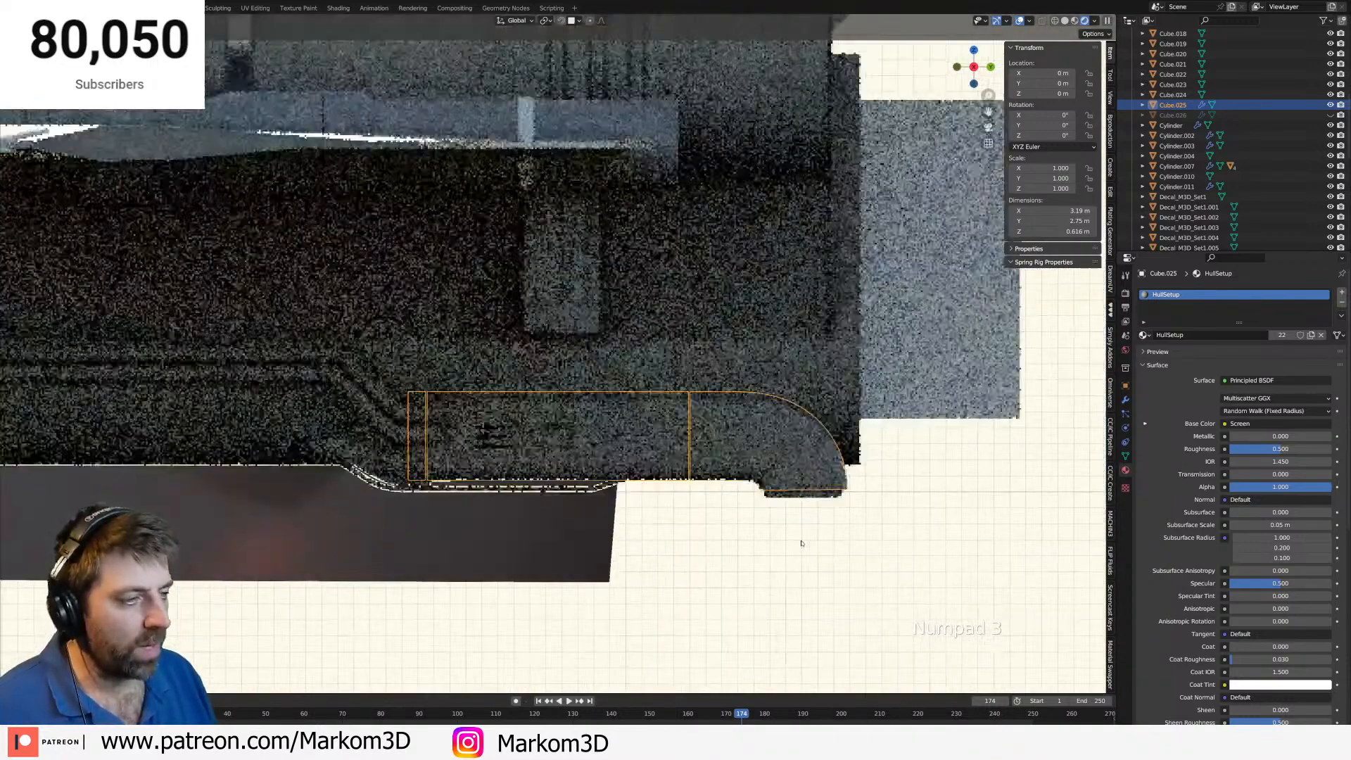
{"action": "scroll", "coordinate": [802, 539], "scroll_direction": "down", "scroll_amount": 5}
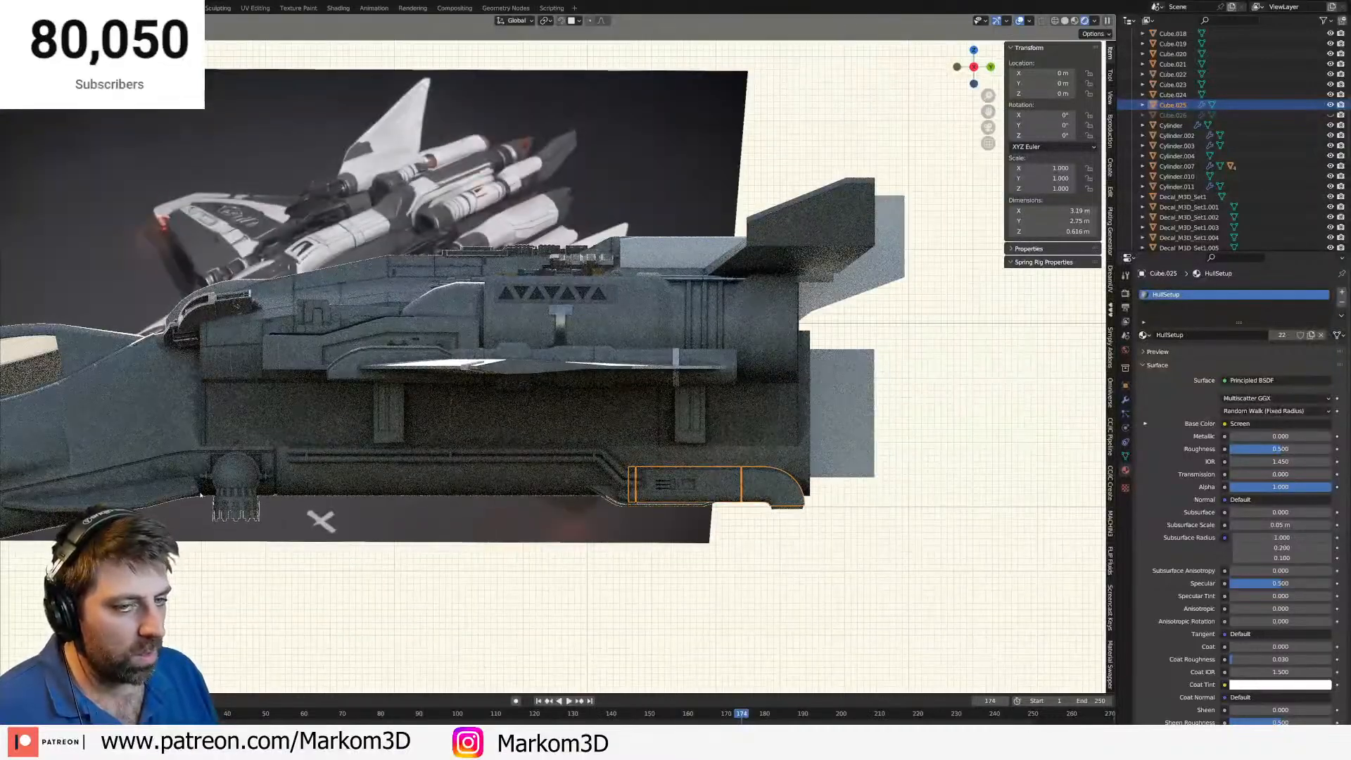
{"action": "scroll", "coordinate": [678, 487], "scroll_direction": "up", "scroll_amount": 6}
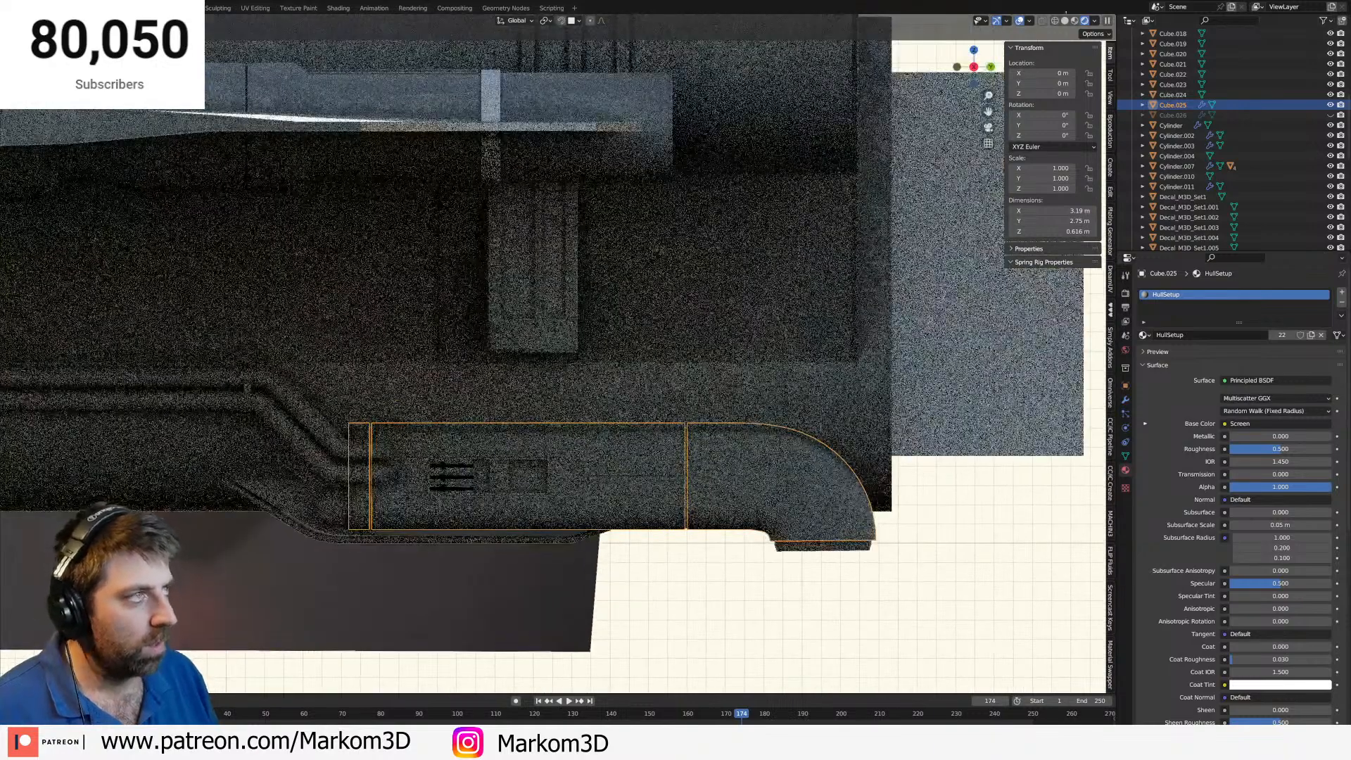
Switch the viewport to solid shading and inspect the curved lower rear housing from behind and in the right side view.
{"action": "left_click", "coordinate": [1065, 21]}
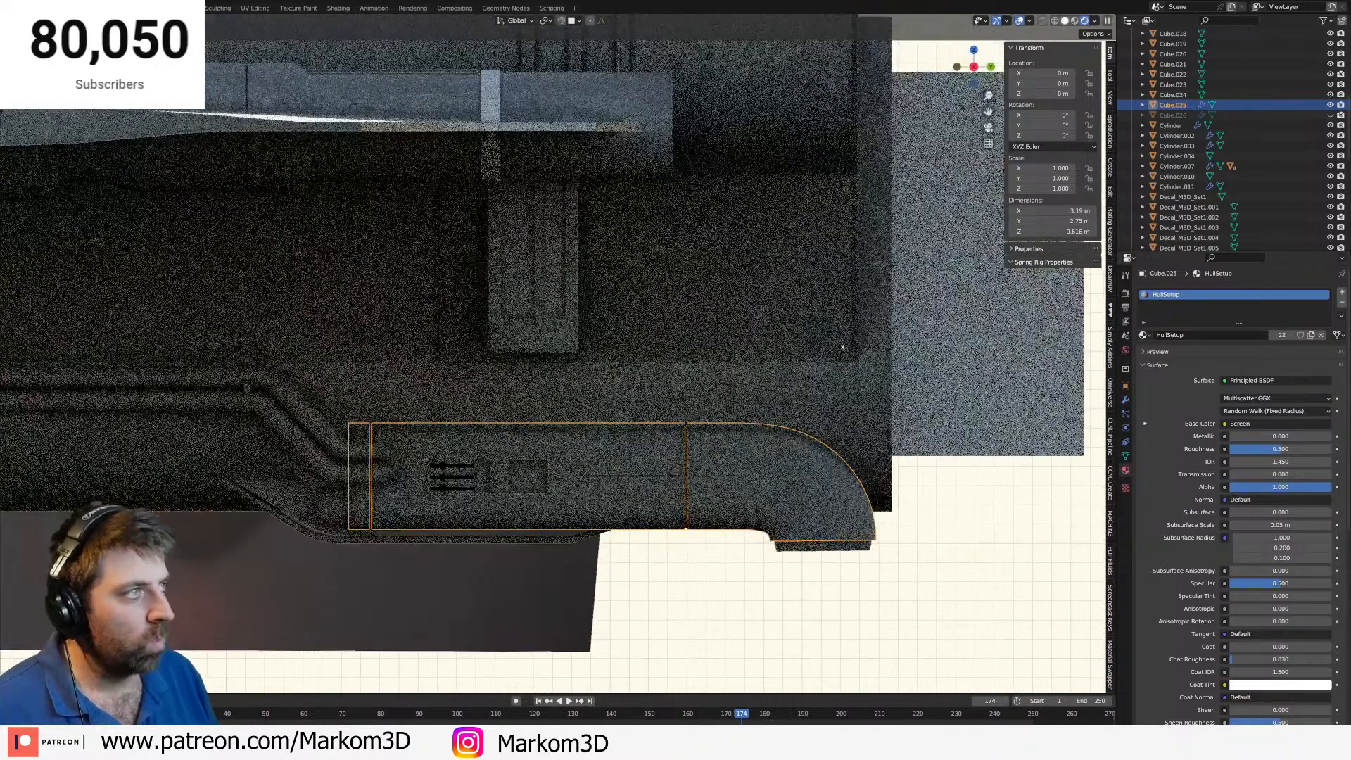
{"action": "middle_click_drag", "start_coordinate": [785, 513], "coordinate": [641, 529]}
{"action": "left_click", "coordinate": [684, 530]}
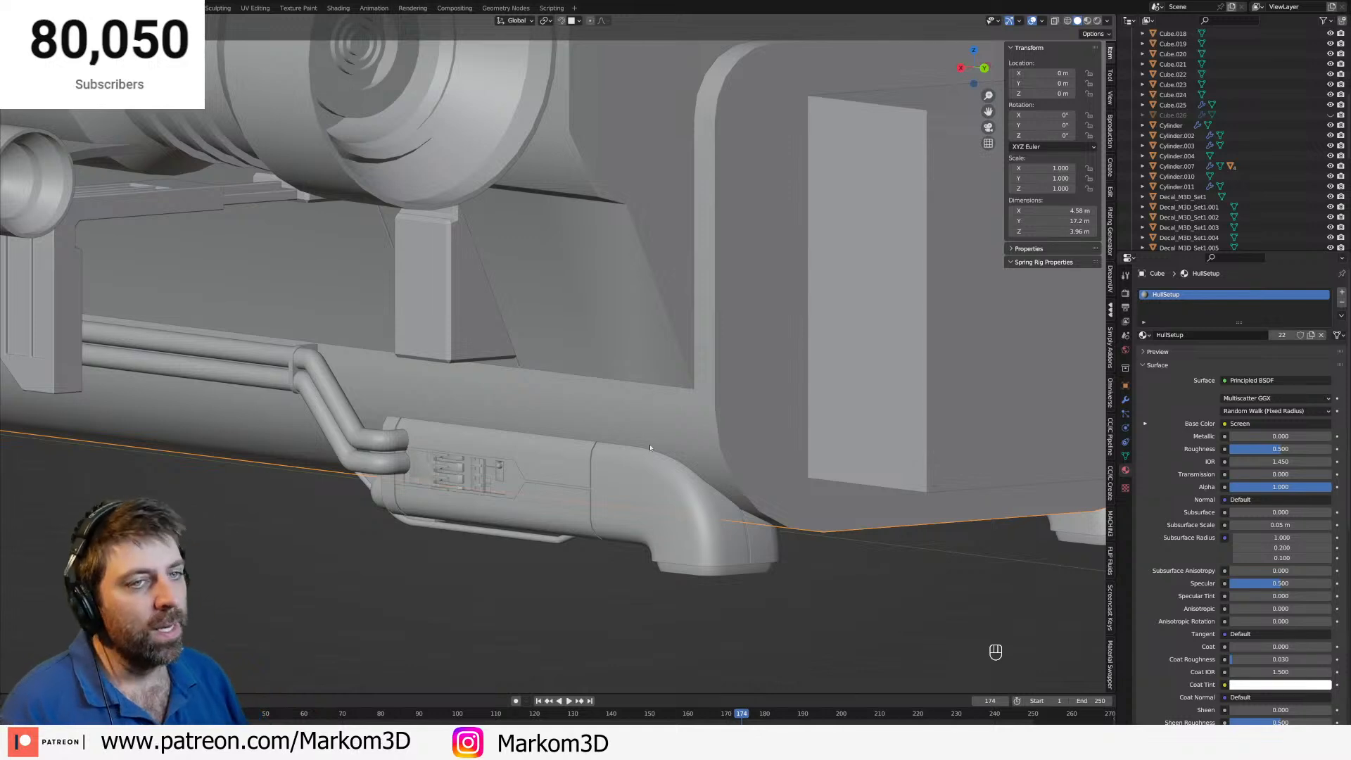
{"action": "scroll", "coordinate": [651, 448], "scroll_direction": "down", "scroll_amount": 5}
{"action": "middle_click_drag", "start_coordinate": [572, 359], "coordinate": [485, 351]}
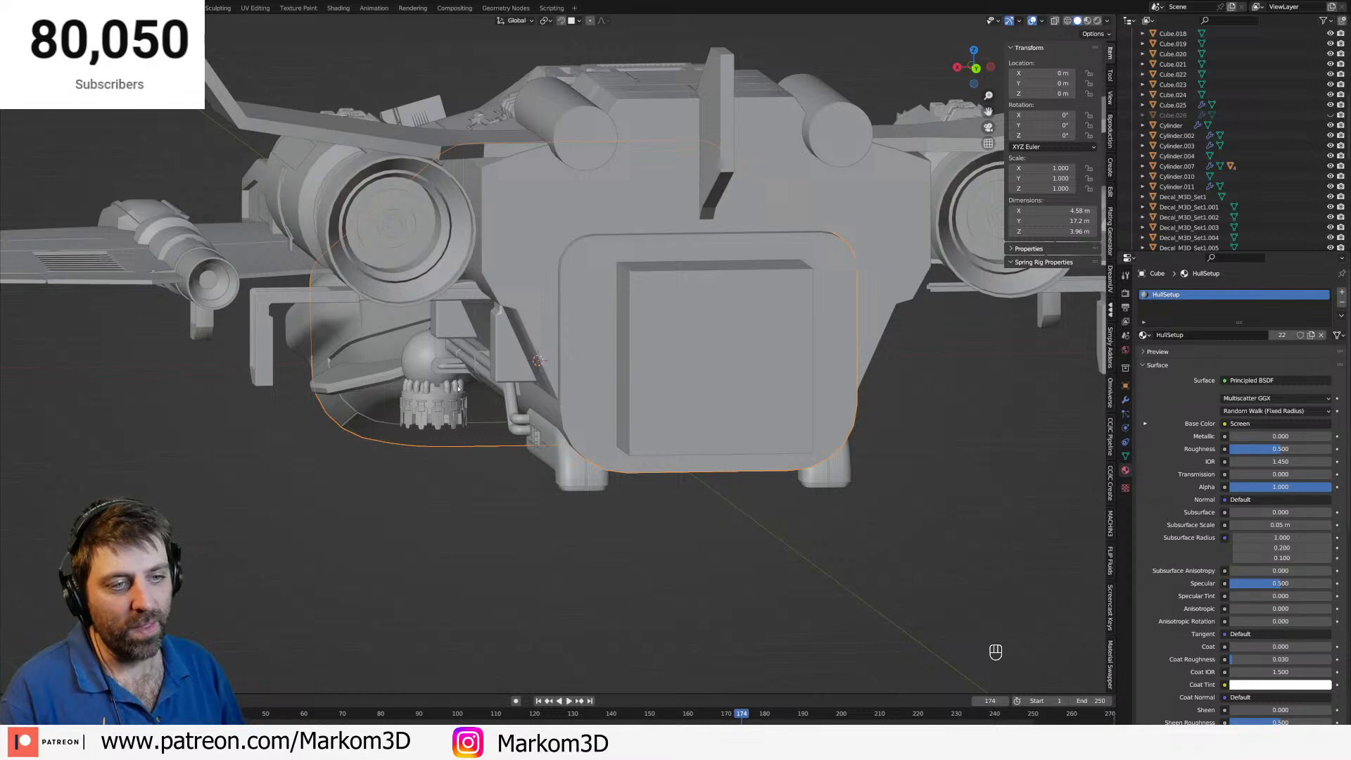
{"action": "left_click", "coordinate": [569, 475]}
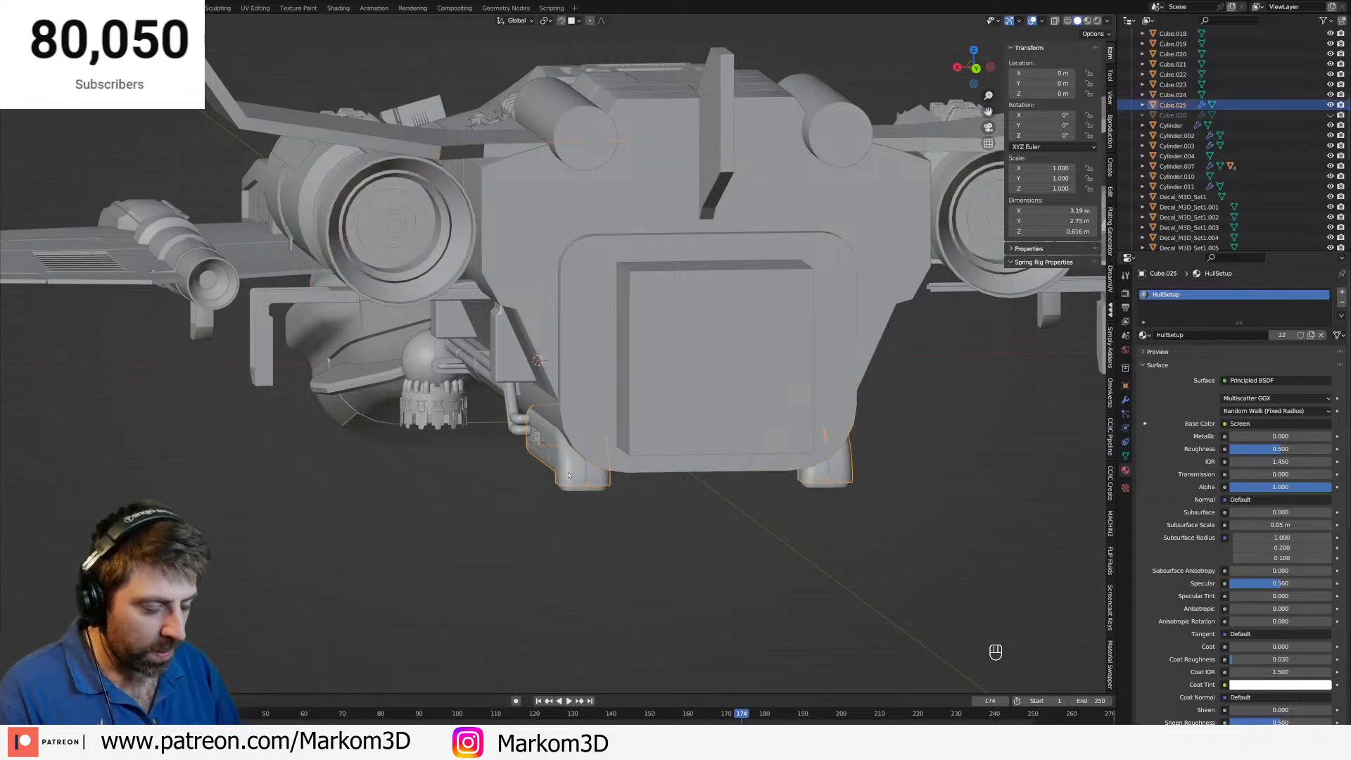
{"action": "key", "text": "KP_3"}
{"action": "middle_click_drag", "start_coordinate": [673, 462], "coordinate": [634, 454], "text": "shift"}
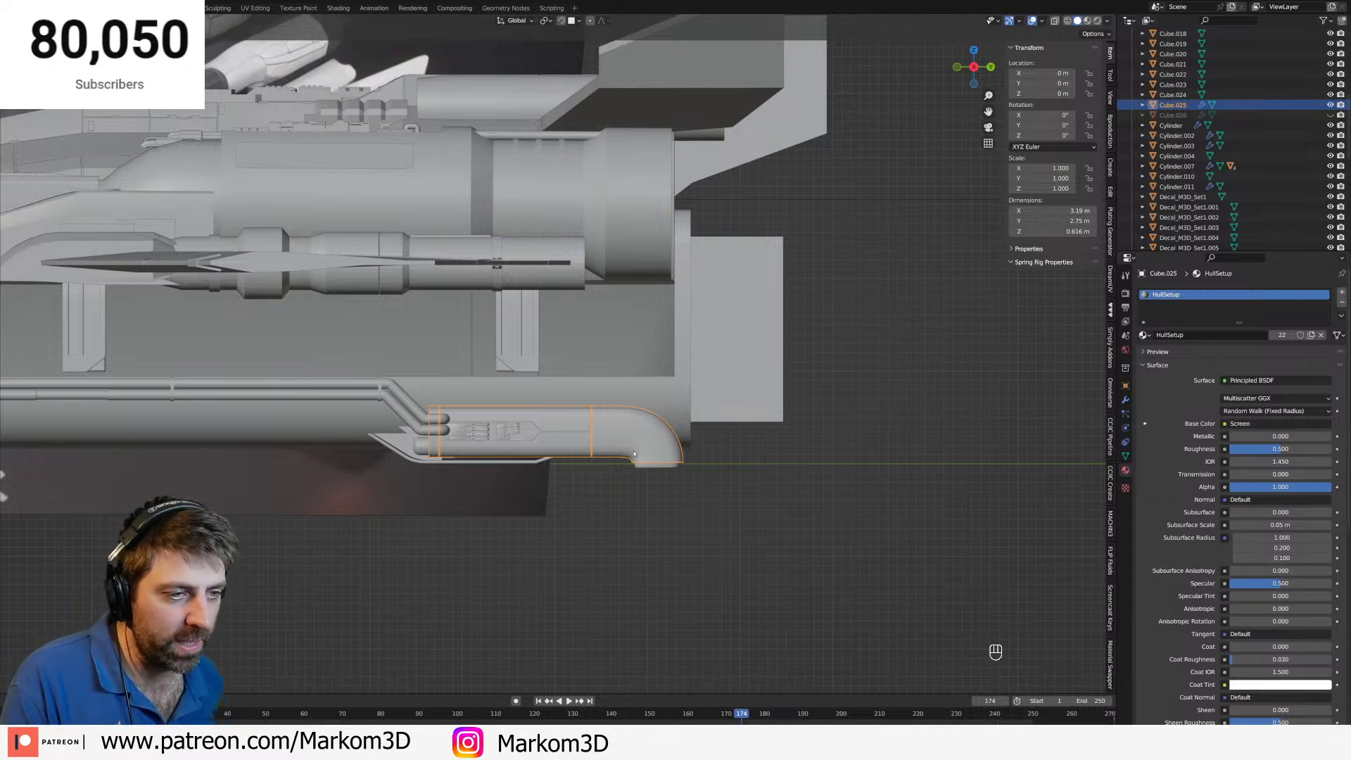
{"action": "scroll", "coordinate": [634, 454], "scroll_direction": "up", "scroll_amount": 2}
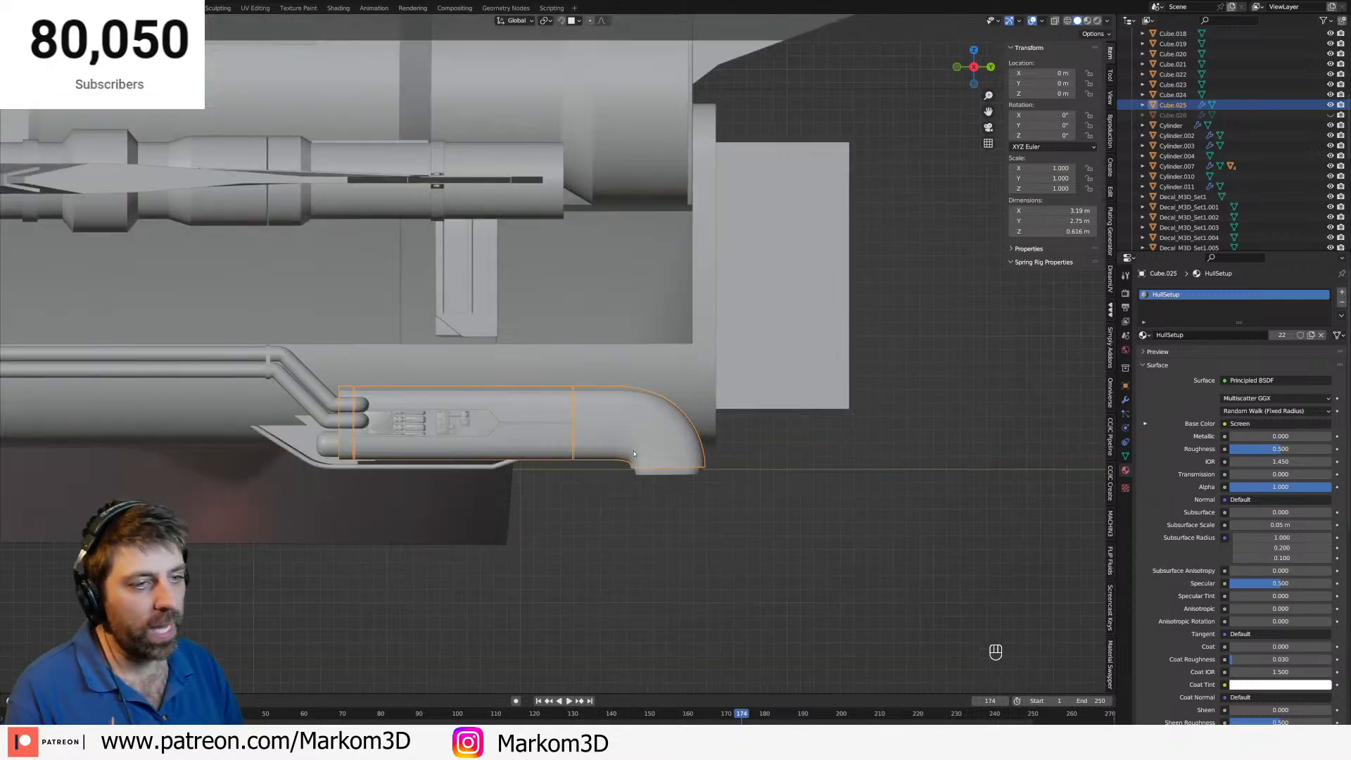
{"action": "scroll", "coordinate": [599, 430], "scroll_direction": "up", "scroll_amount": 3}
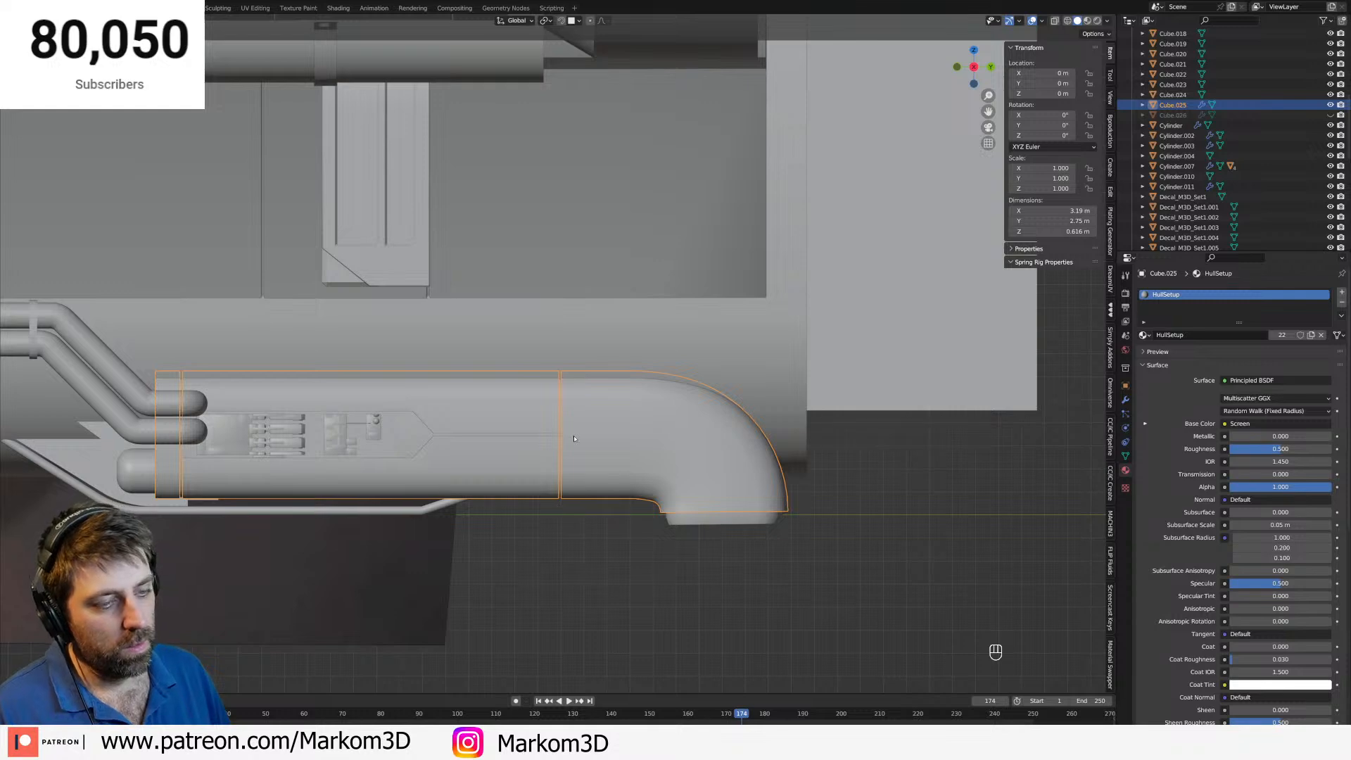
{"action": "scroll", "coordinate": [572, 447], "scroll_direction": "up", "scroll_amount": 1}
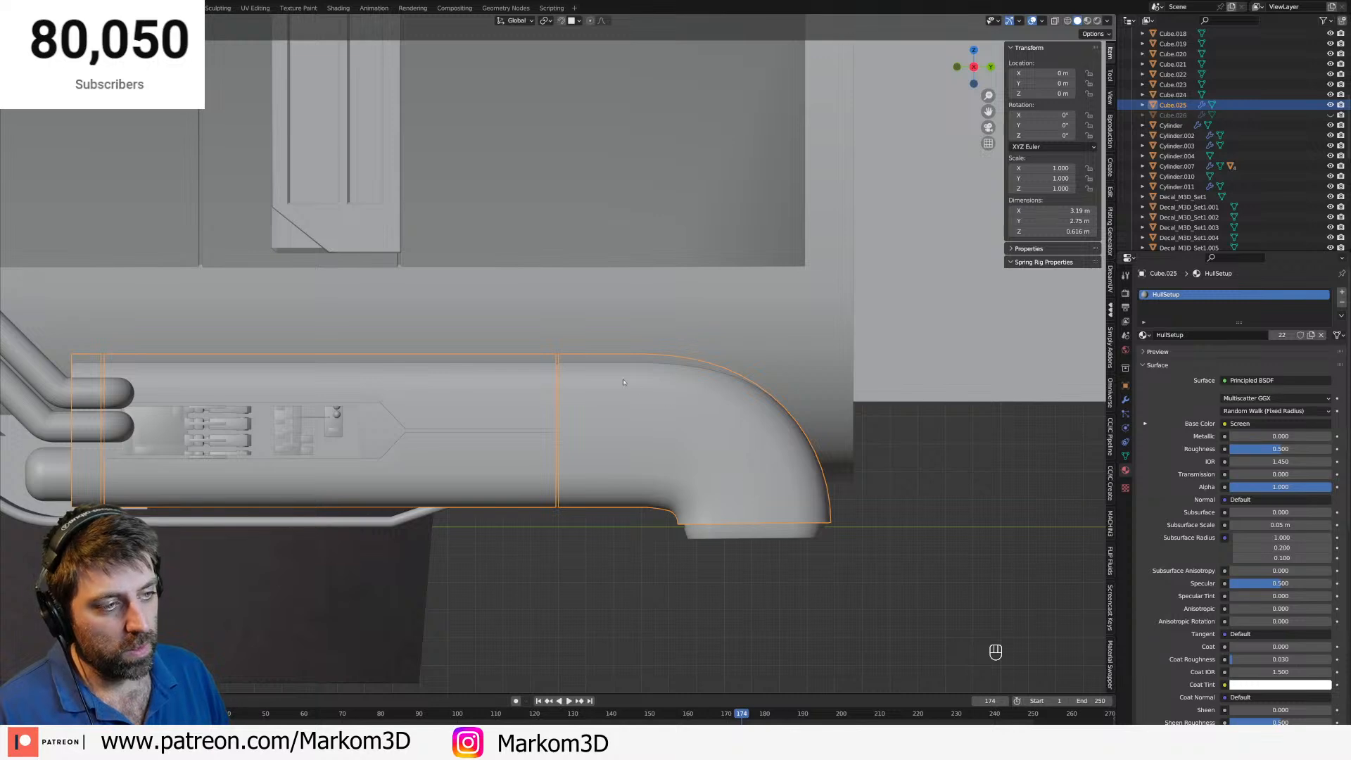
Rip the outer half of the curved housing shell along an edge loop across its bend and delete the linked end section.
{"action": "key", "text": "Tab"}
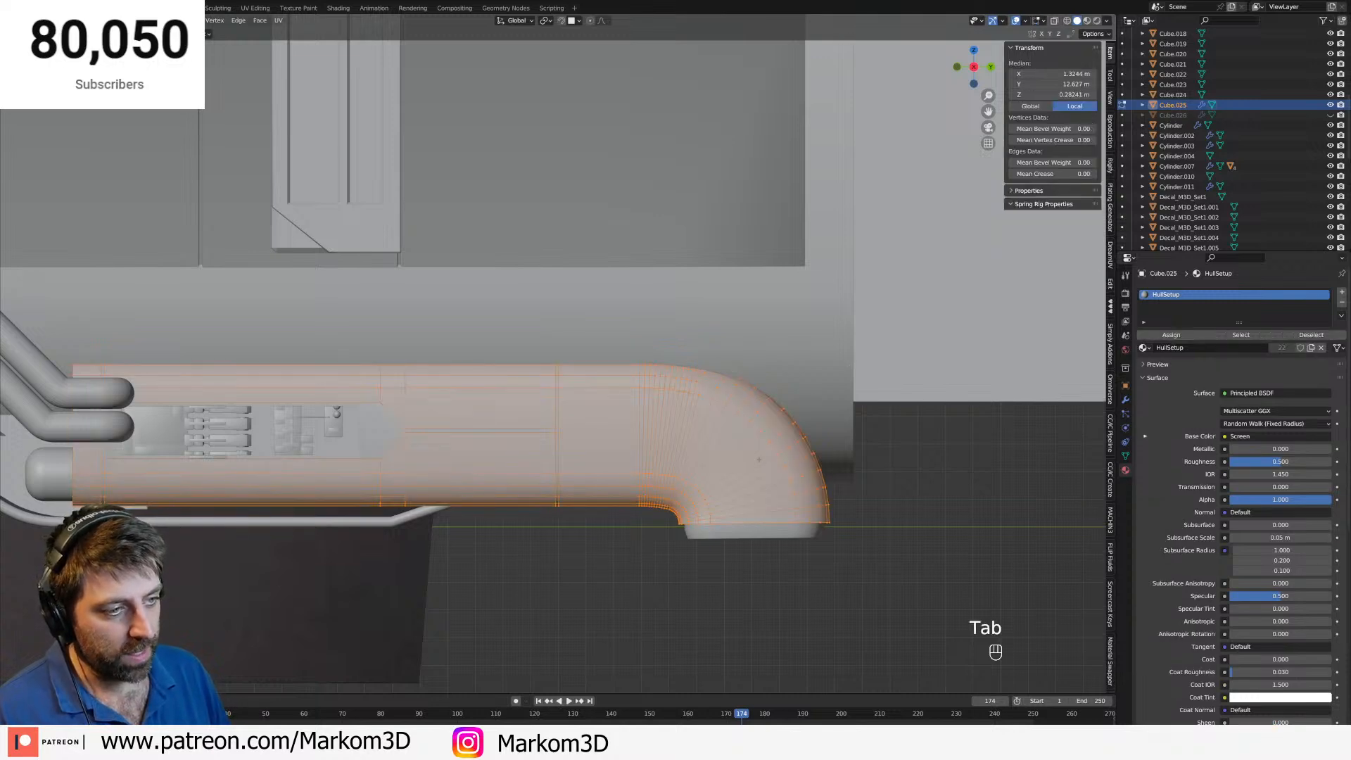
{"action": "key", "text": "alt+a"}
{"action": "key", "text": "ctrl+s"}
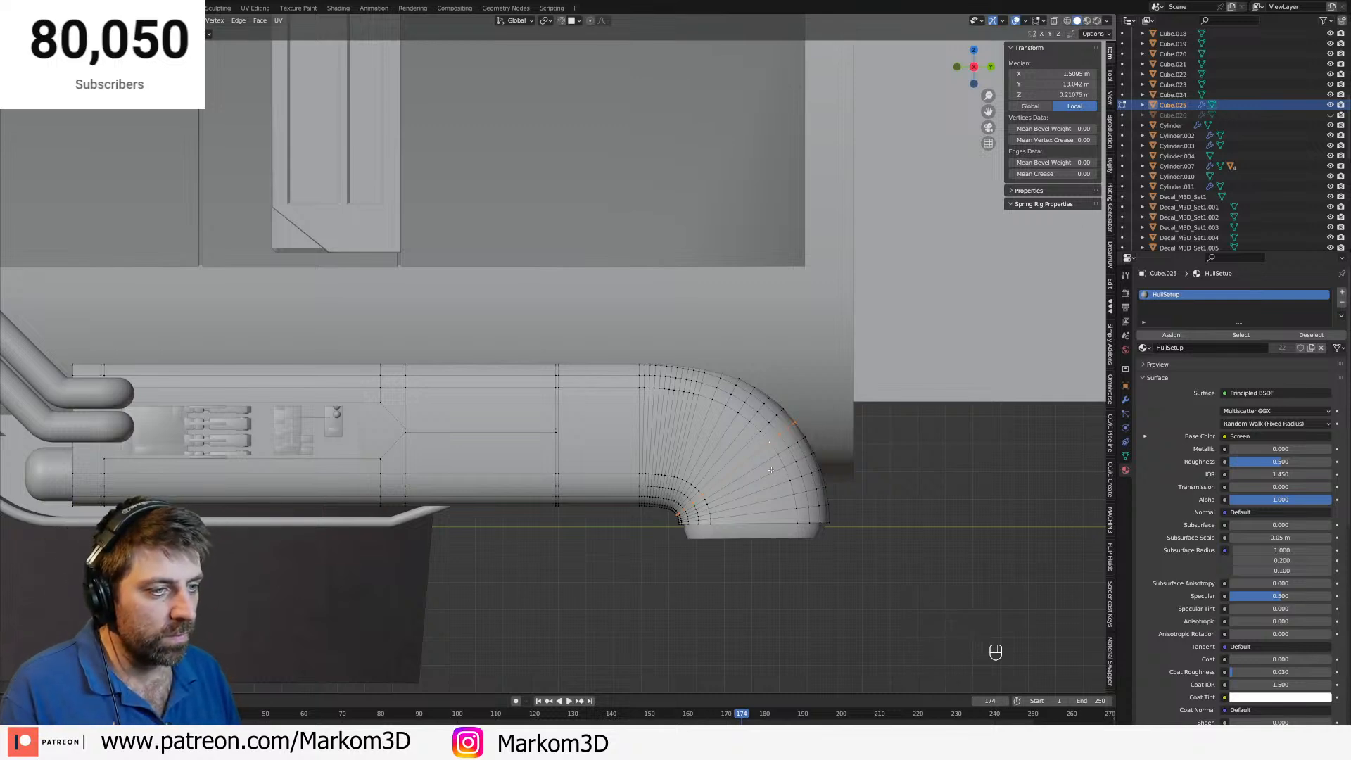
{"action": "scroll", "coordinate": [771, 470], "scroll_direction": "up", "scroll_amount": 2}
{"action": "key", "text": "z"}
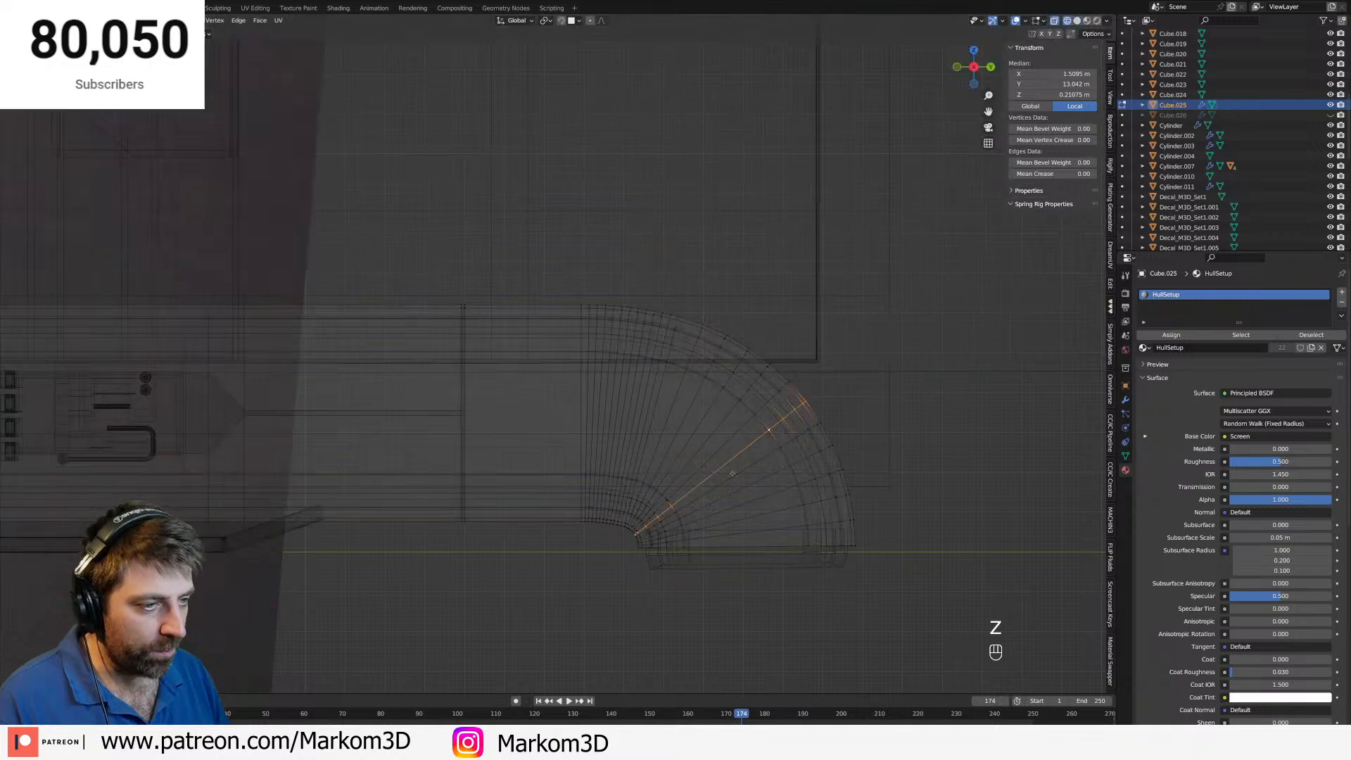
{"action": "key", "text": "v"}
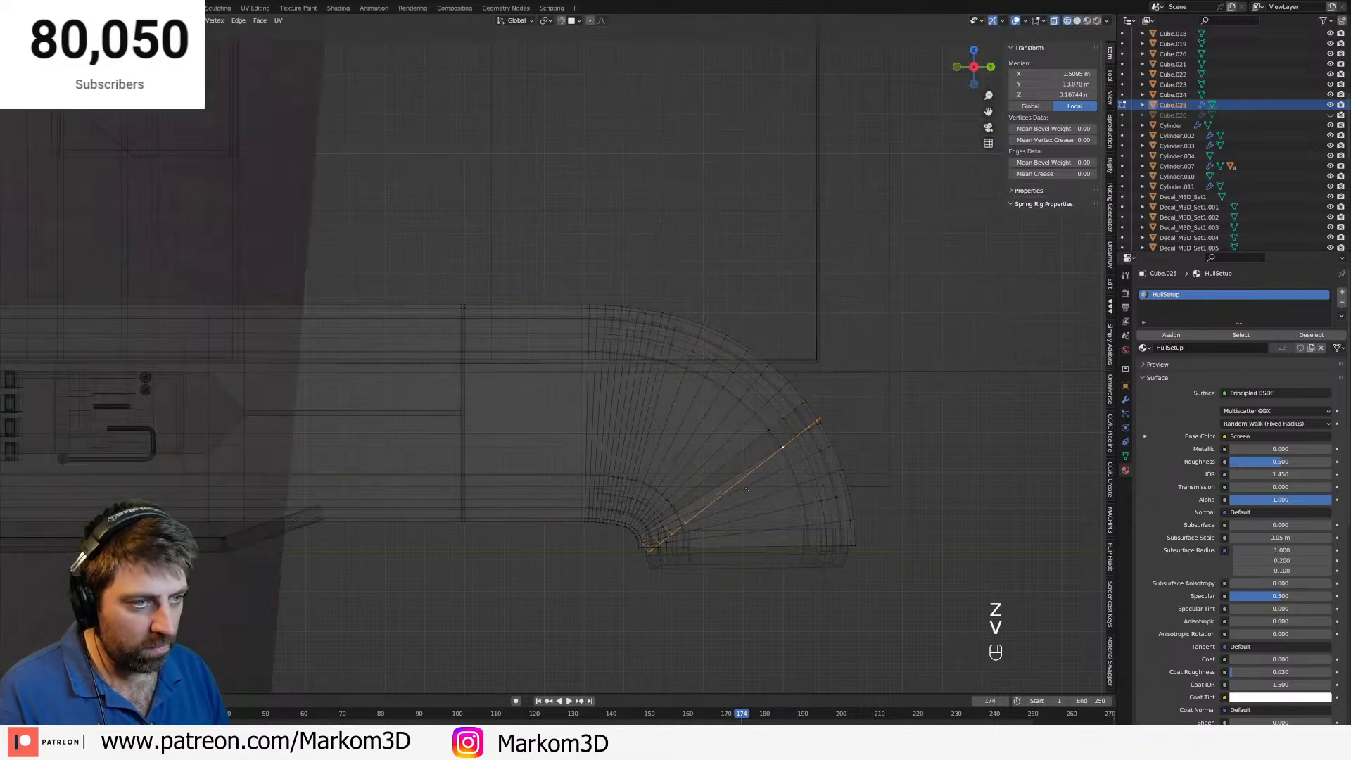
{"action": "left_click", "coordinate": [743, 483]}
{"action": "key", "text": "ctrl+l"}
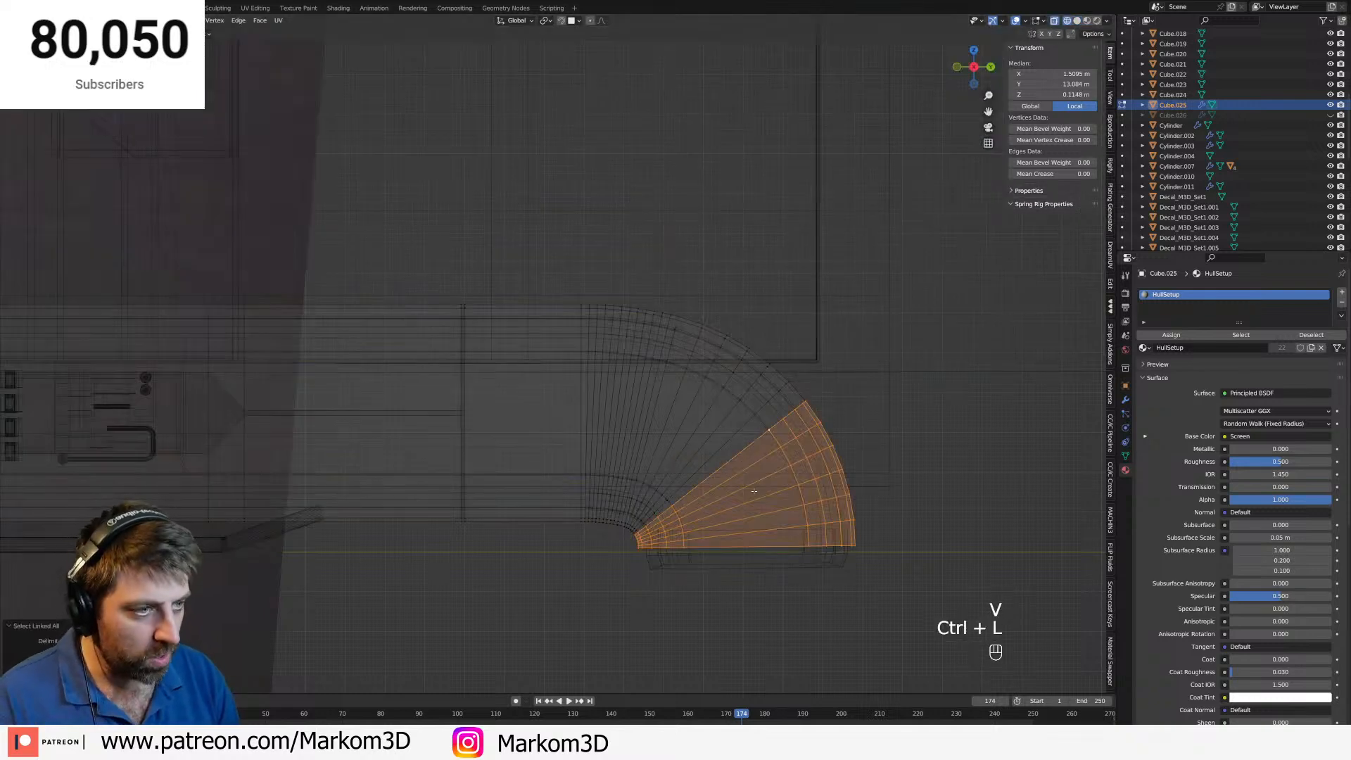
{"action": "key", "text": "Delete"}
{"action": "left_click", "coordinate": [747, 478]}
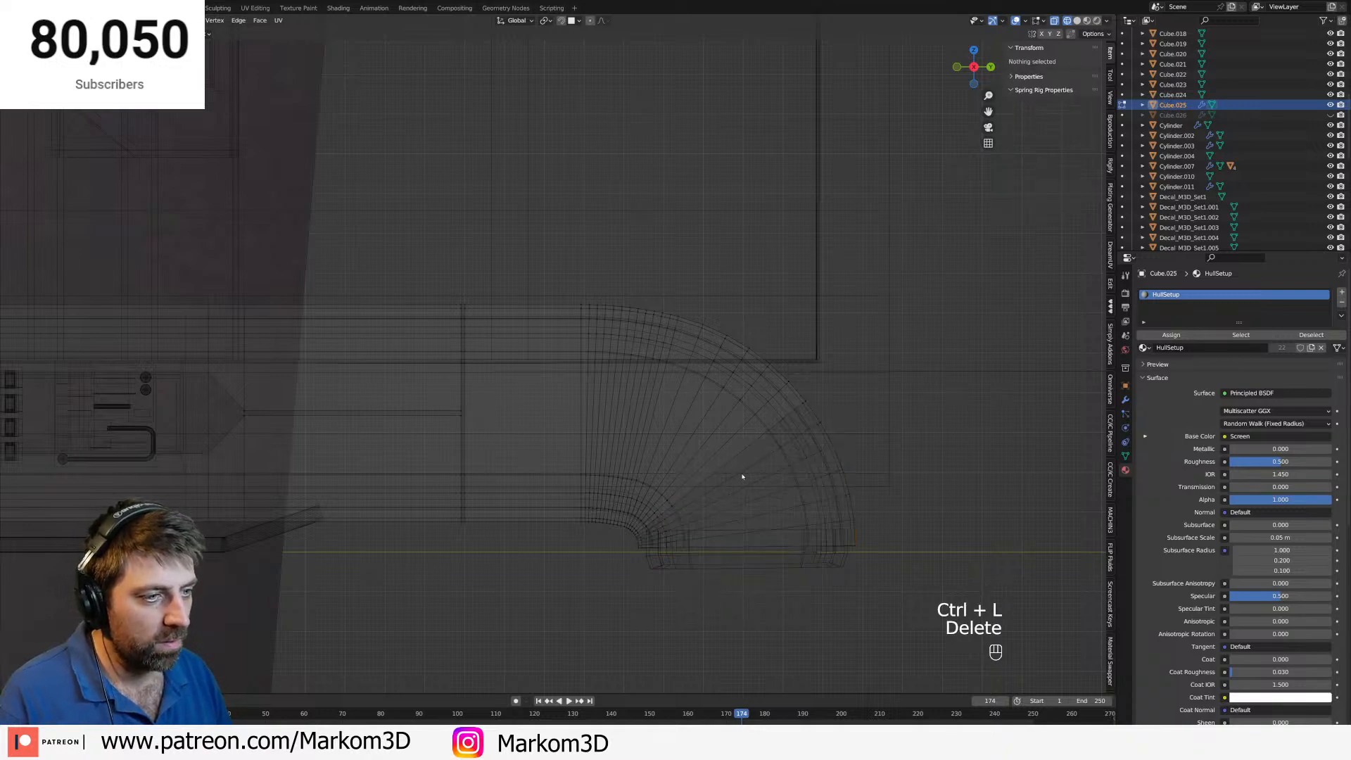
Rip the underlying body Cube.004 along the matching edge loop across the bend and delete its linked end section.
{"action": "key", "text": "Tab"}
{"action": "key", "text": "Tab"}
{"action": "left_click", "coordinate": [734, 465], "text": "alt"}
{"action": "left_click", "coordinate": [734, 465], "text": "alt"}
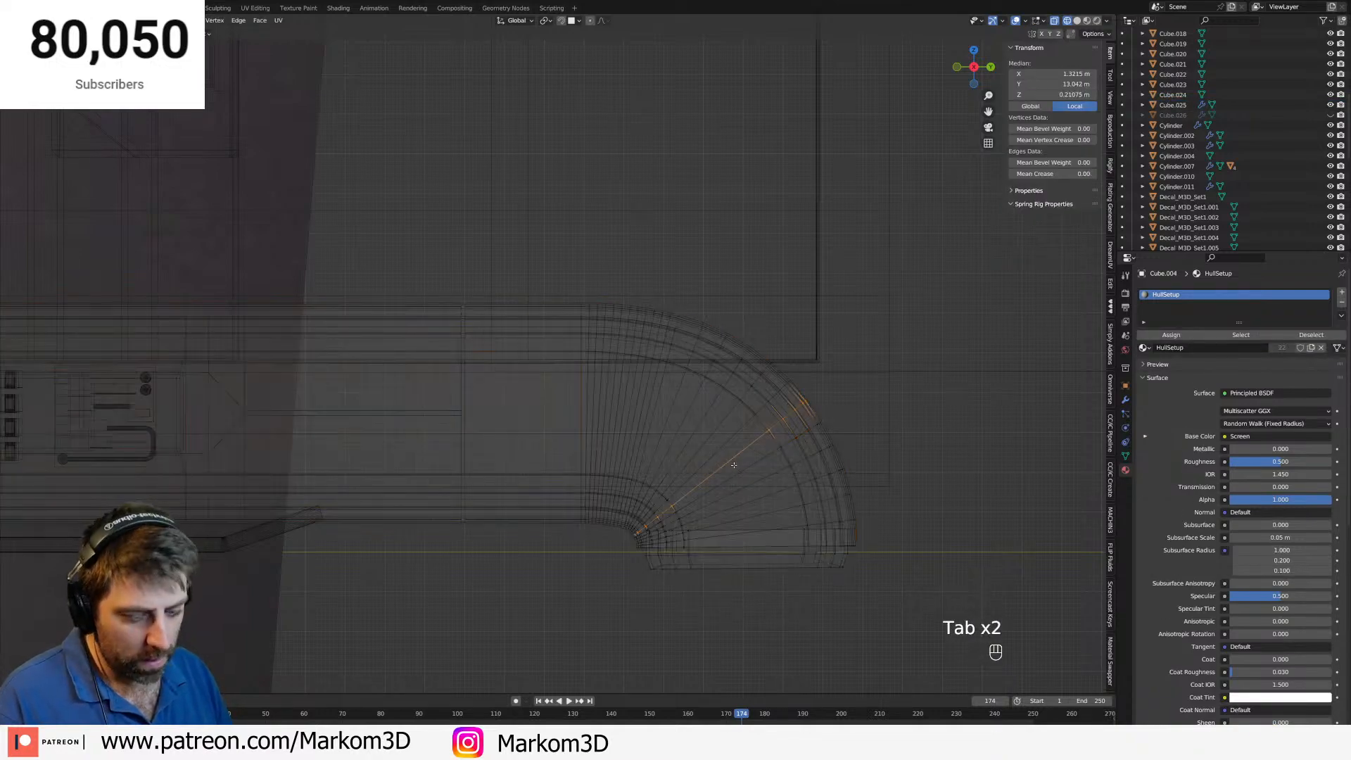
{"action": "key", "text": "v"}
{"action": "right_click", "coordinate": [746, 486]}
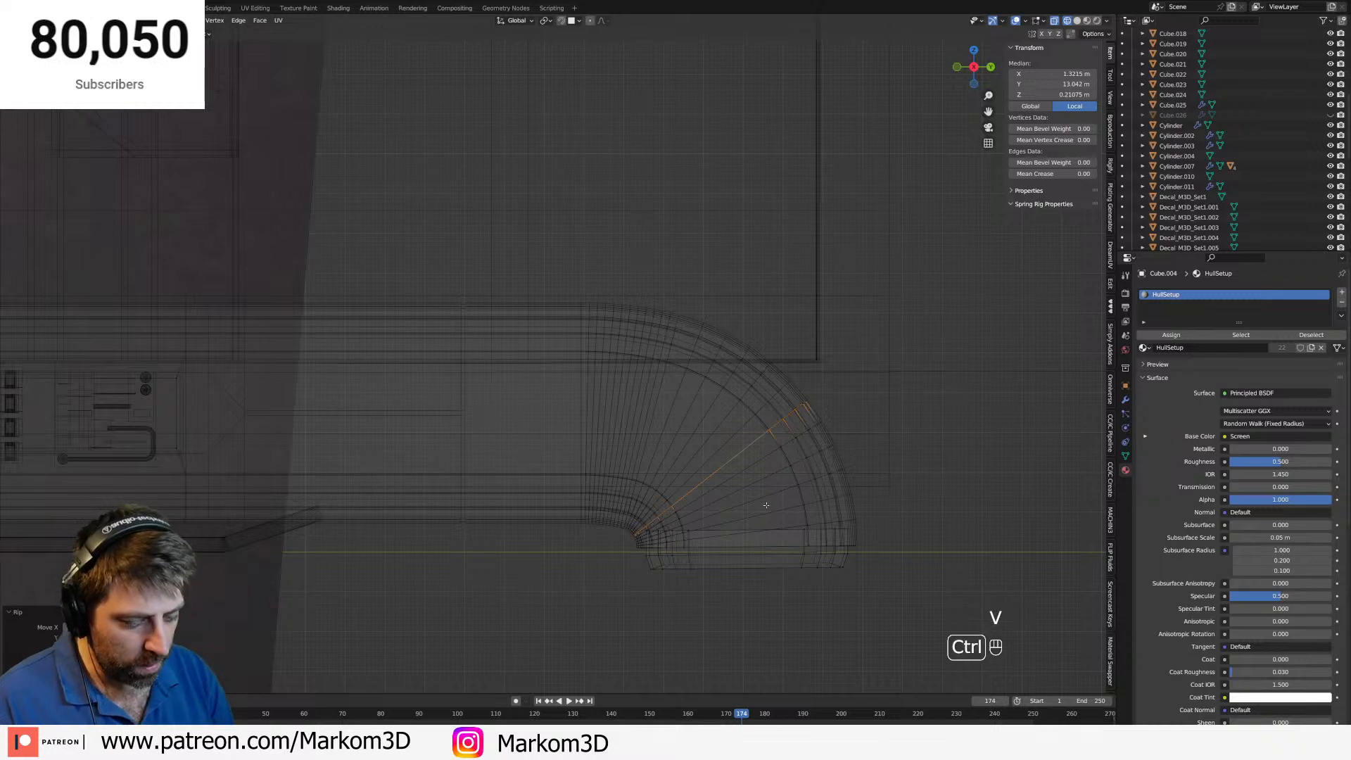
{"action": "key", "text": "ctrl+l"}
{"action": "key", "text": "Delete"}
{"action": "left_click", "coordinate": [767, 508]}
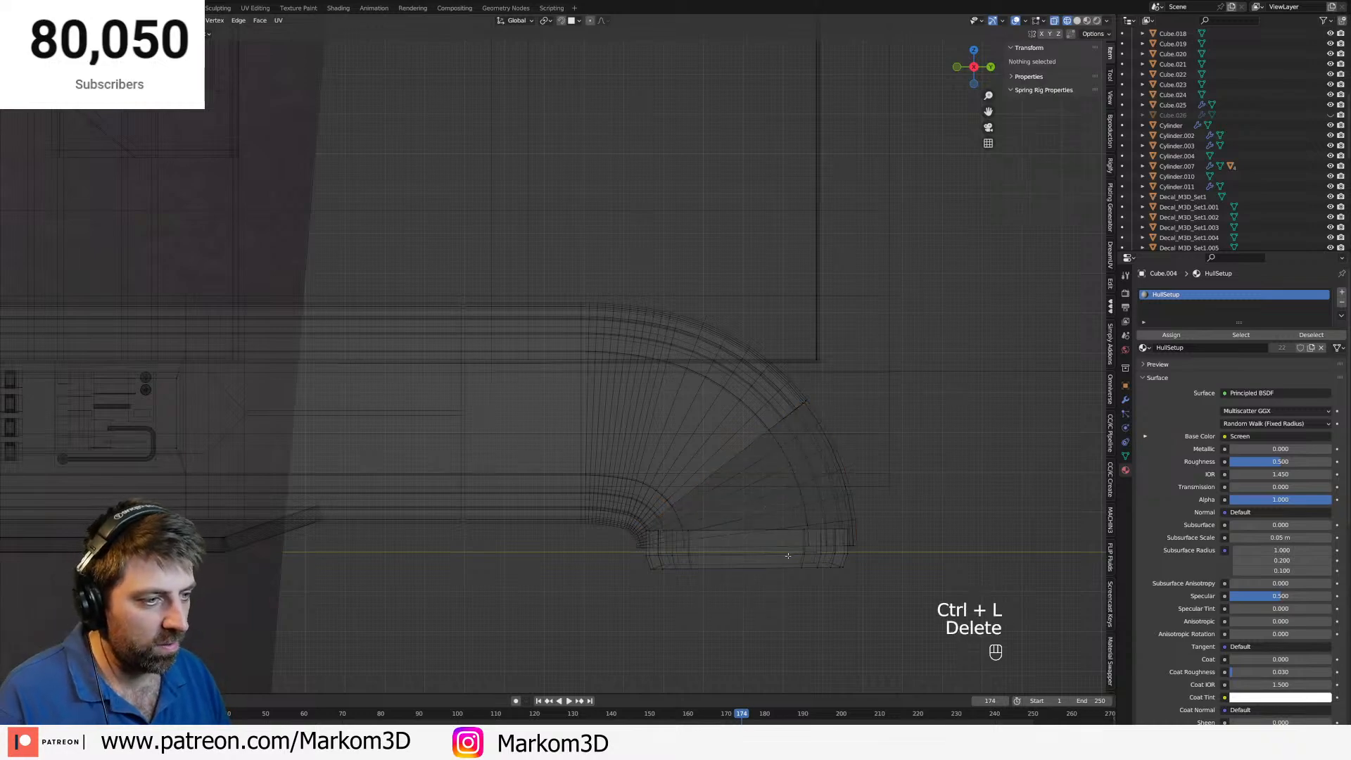
Reopen the curved housing shell Cube.025 for editing and check the cut bend in solid shading for leftover faces.
{"action": "key", "text": "Tab"}
{"action": "key", "text": "Tab"}
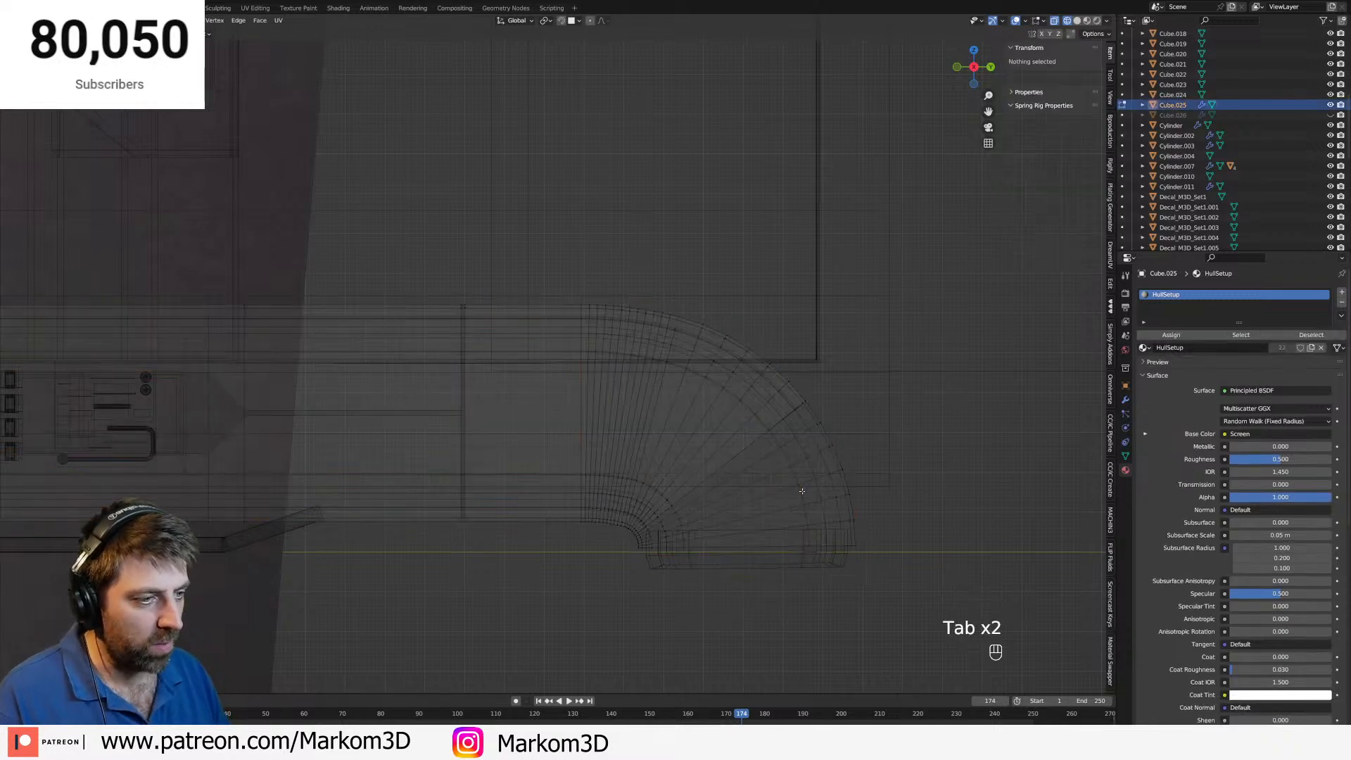
{"action": "key", "text": "z"}
{"action": "left_click", "coordinate": [908, 492]}
{"action": "mouse_move", "coordinate": [859, 507]}
{"action": "middle_mouse_down"}
{"action": "mouse_move", "coordinate": [831, 519]}
{"action": "mouse_move", "coordinate": [802, 492]}
{"action": "middle_mouse_up"}
{"action": "key", "text": "z"}
{"action": "left_click", "coordinate": [769, 511]}
Rip the leftover strip of the curved shell Cube.025 along its edge loop and delete the linked vertices.
{"action": "key", "text": "z"}
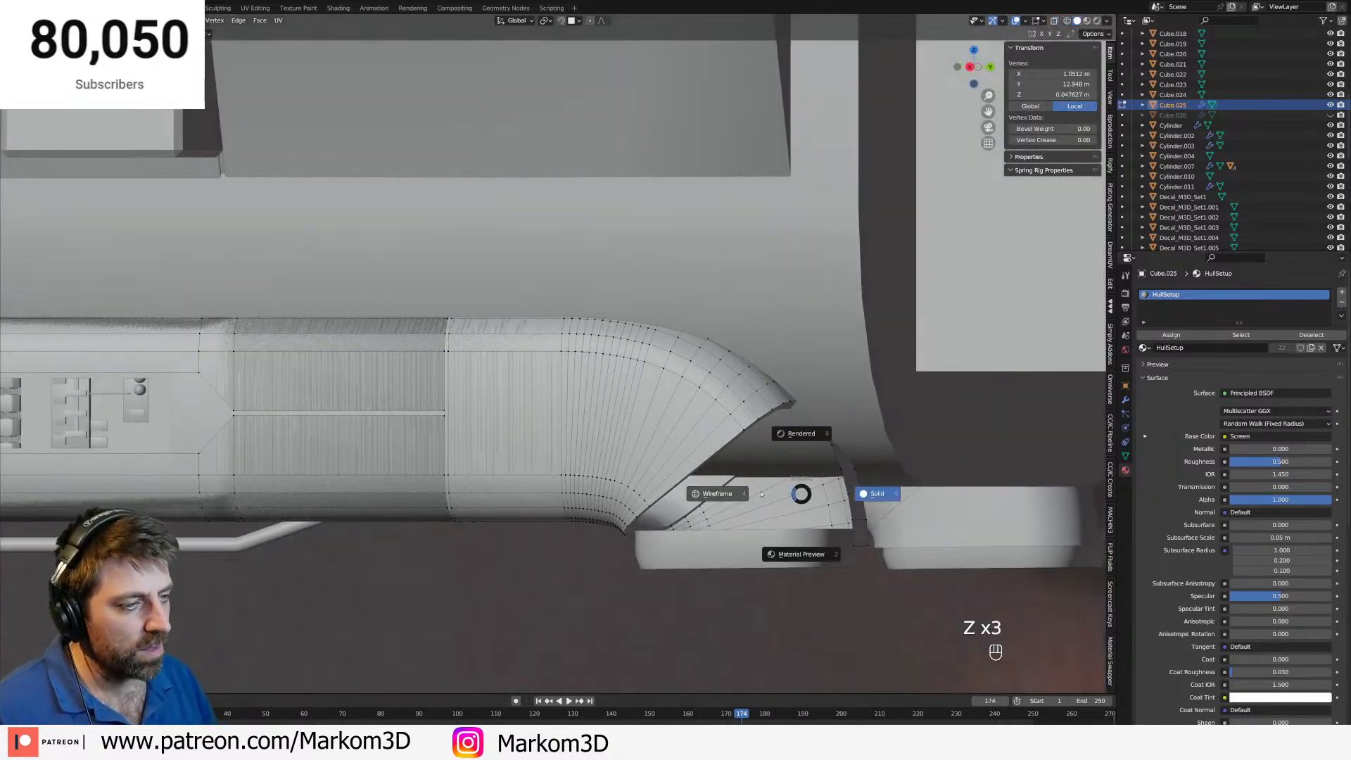
{"action": "left_click", "coordinate": [718, 493]}
{"action": "middle_click_drag", "start_coordinate": [718, 493], "coordinate": [682, 528]}
{"action": "left_click", "coordinate": [748, 464], "text": "alt"}
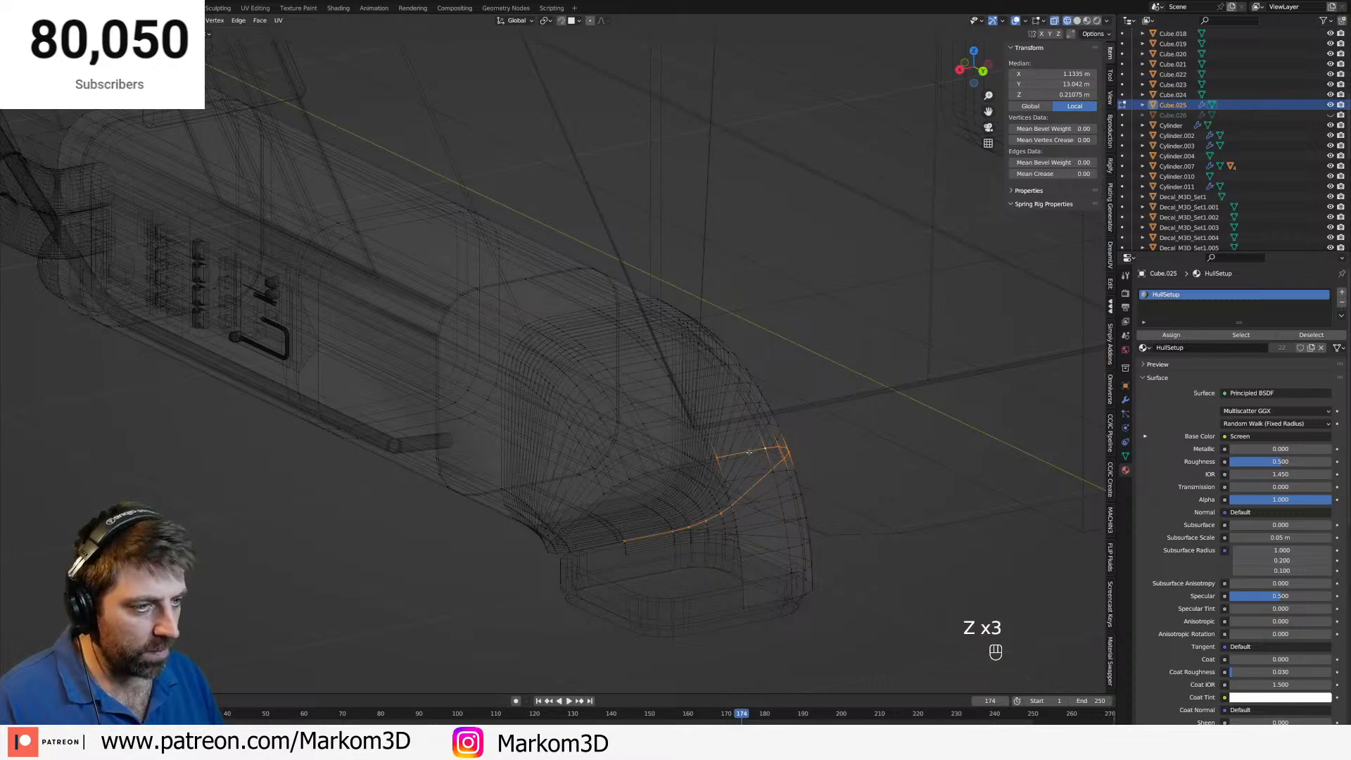
{"action": "key", "text": "v"}
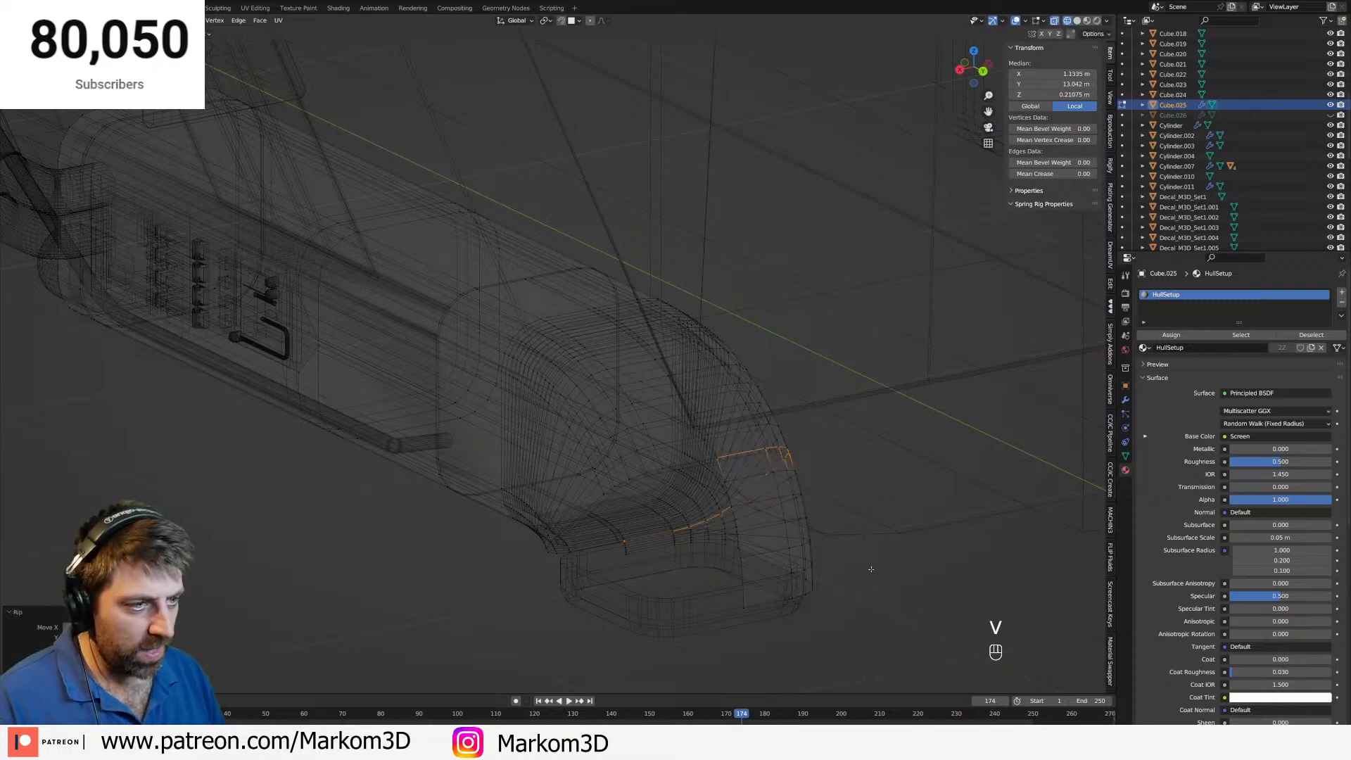
{"action": "key", "text": "ctrl+l"}
{"action": "key", "text": "Delete"}
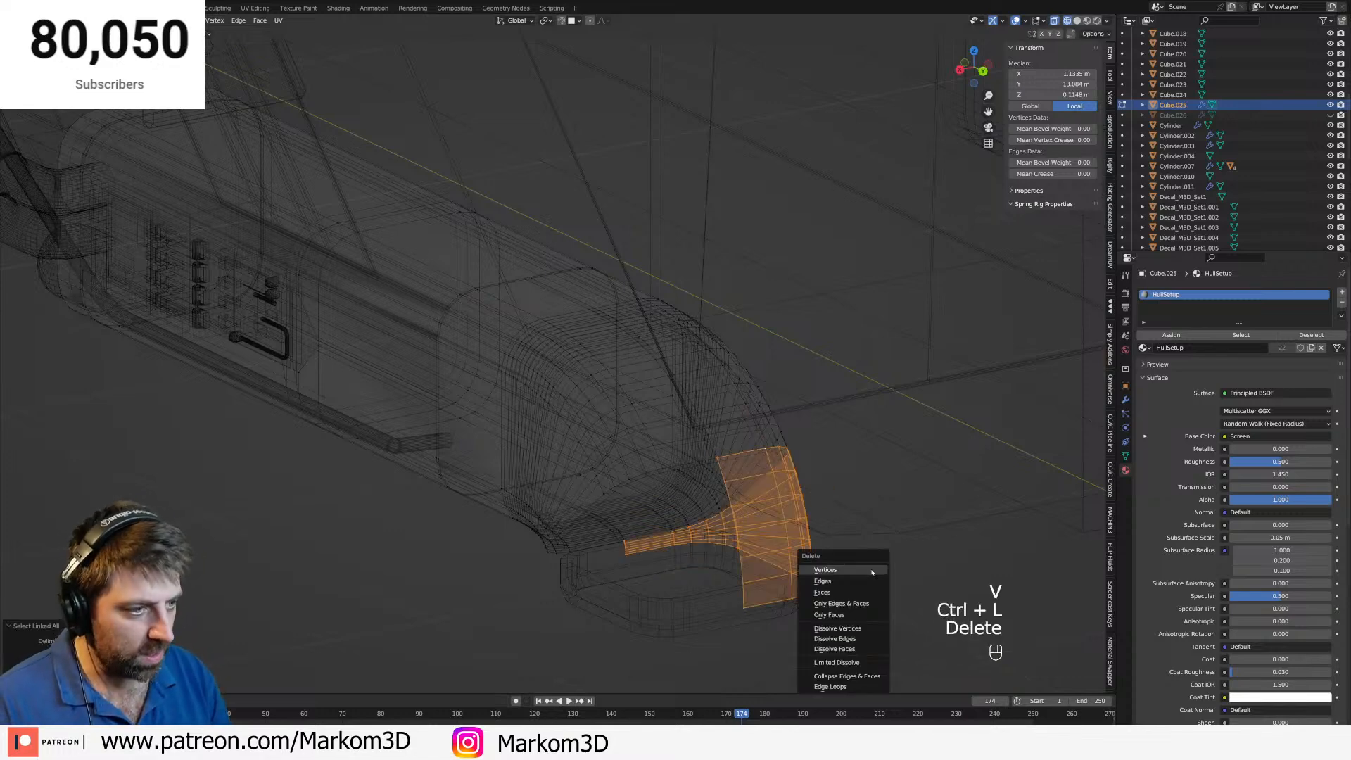
{"action": "left_click", "coordinate": [869, 568]}
{"action": "key", "text": "Tab"}
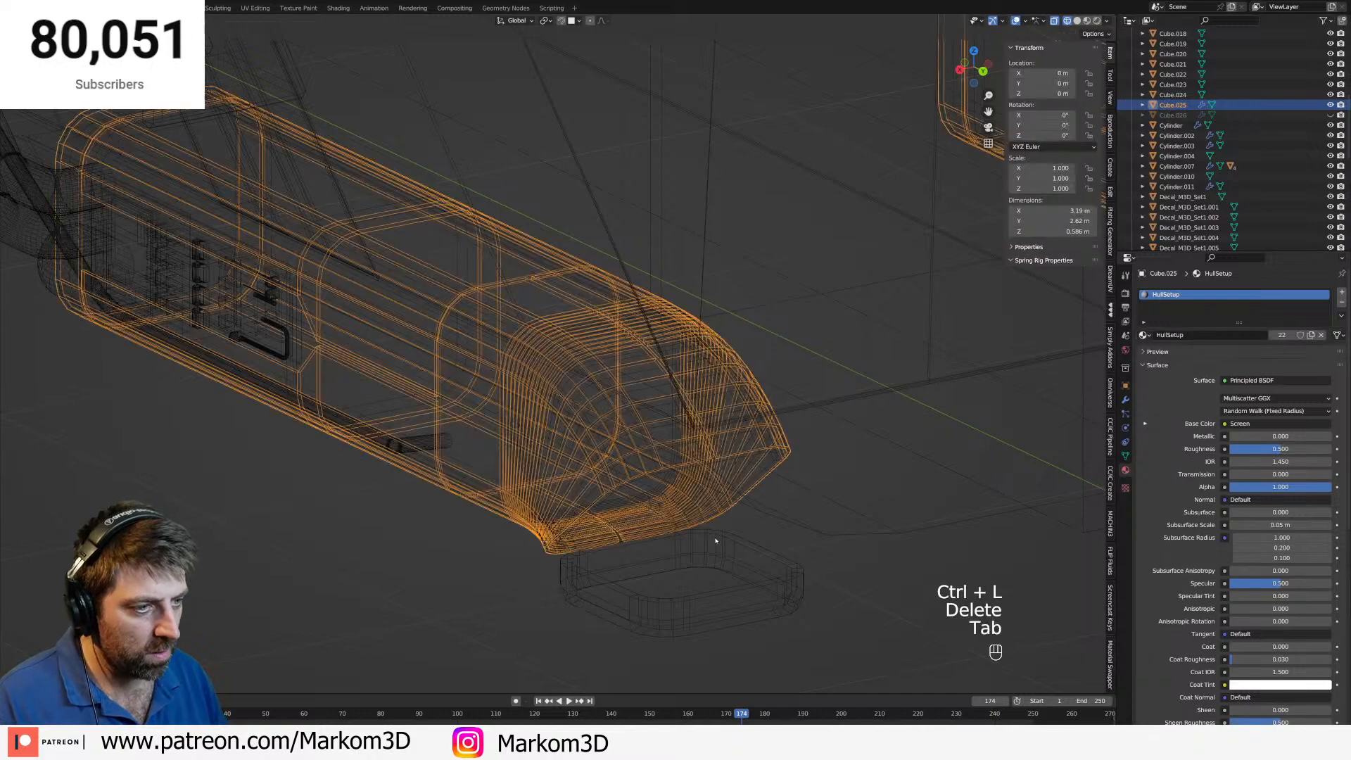
Select the detached linked end ring of Cube.004 in the right side view and rotate it by -45°.
{"action": "scroll", "coordinate": [810, 556], "scroll_direction": "up", "scroll_amount": 5}
{"action": "left_click", "coordinate": [801, 558]}
{"action": "left_click", "coordinate": [807, 550]}
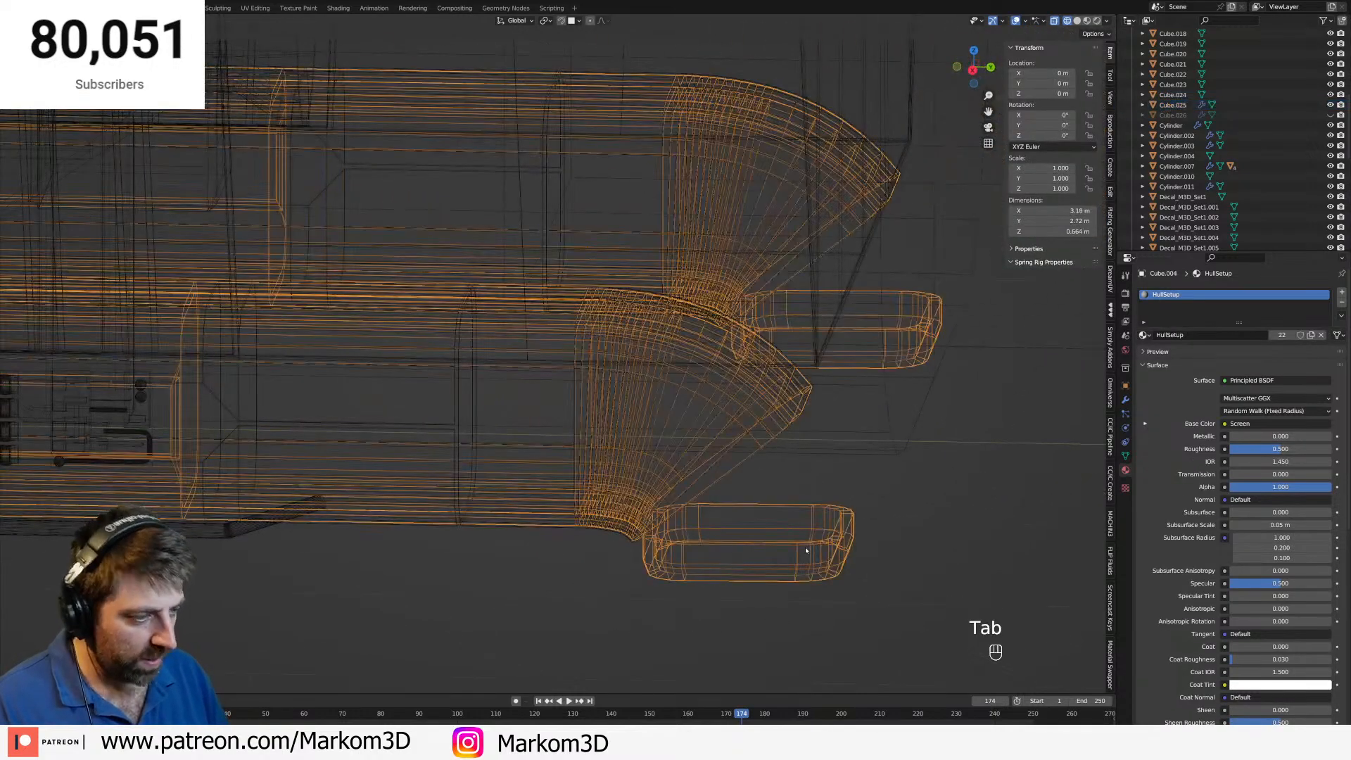
{"action": "key", "text": "KP_3"}
{"action": "key", "text": "Tab"}
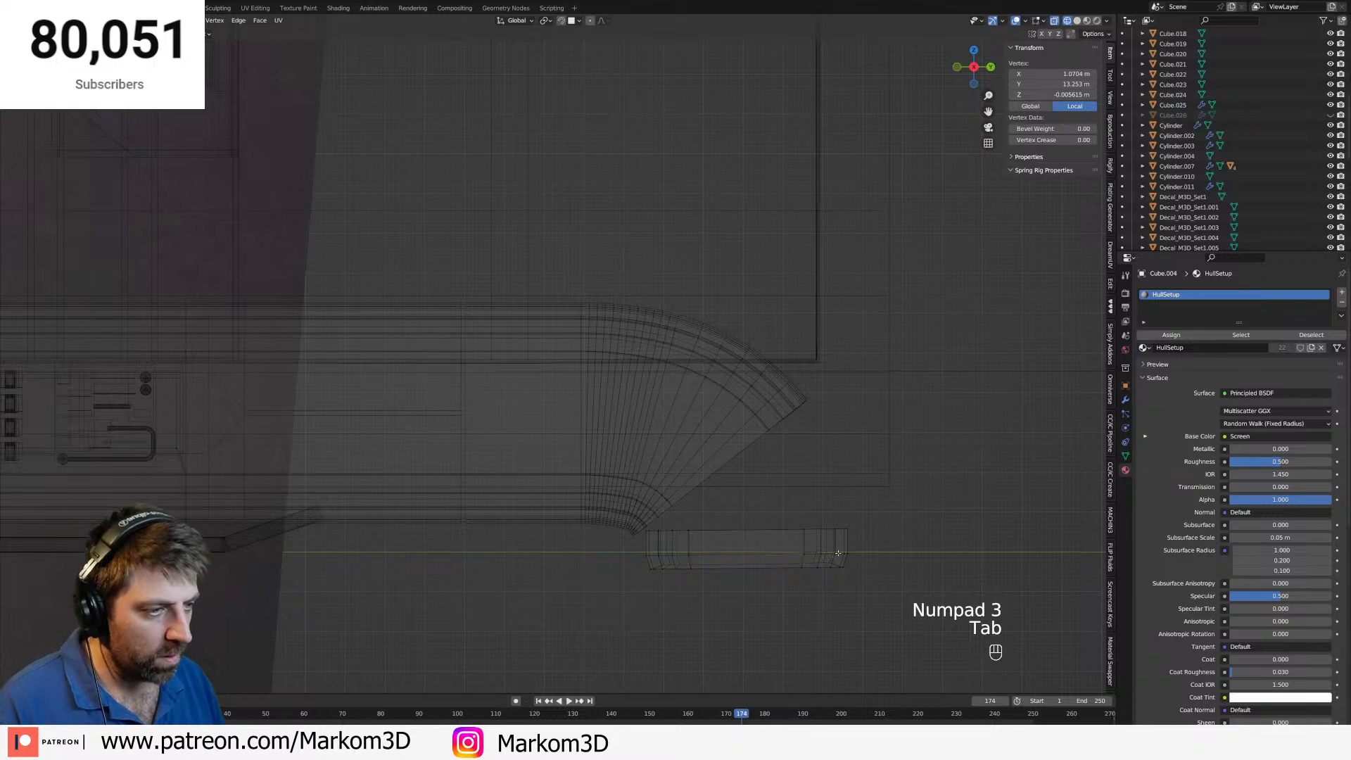
{"action": "key", "text": "c"}
{"action": "left_click", "coordinate": [839, 552]}
{"action": "key", "text": "ctrl+l"}
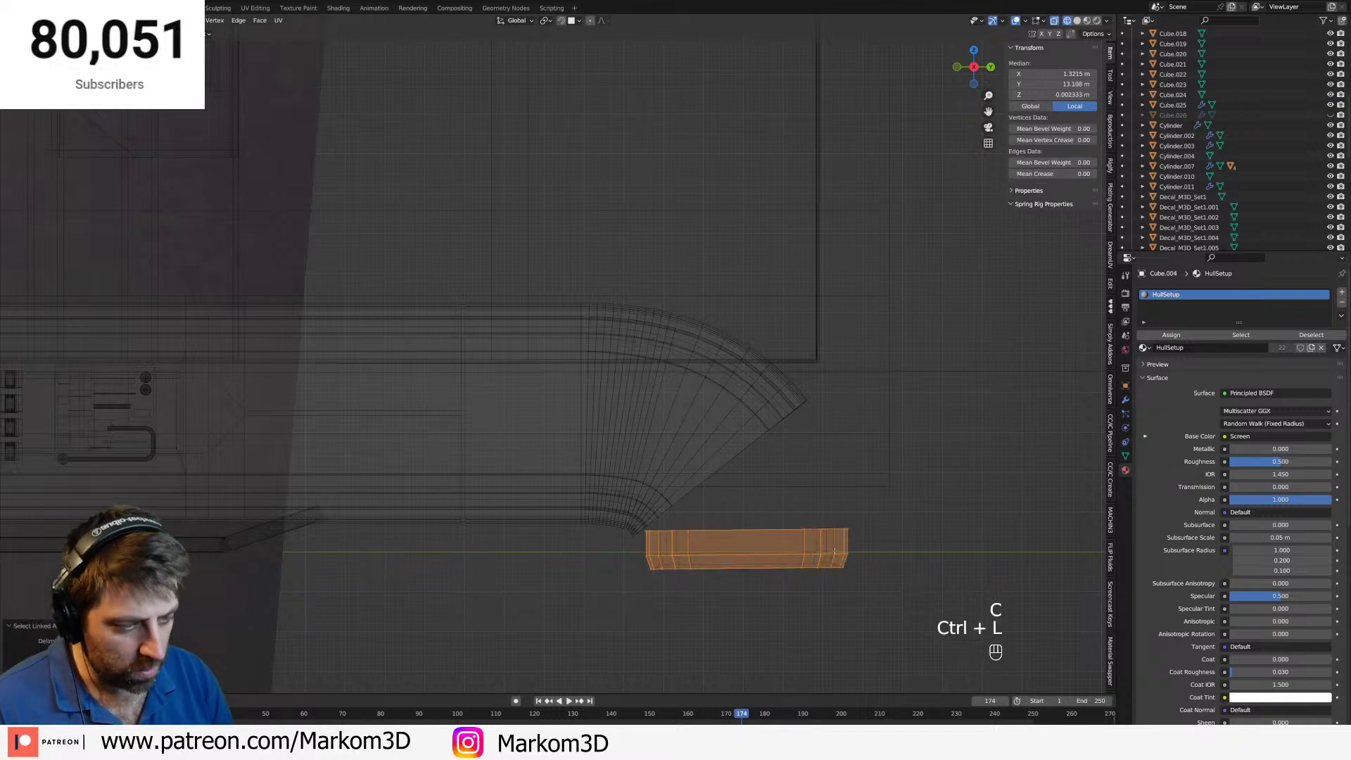
{"action": "key", "text": "r"}
{"action": "key", "text": "KP_4"}
{"action": "key", "text": "KP_5"}
{"action": "key", "text": "KP_Subtract"}
{"action": "key", "text": "KP_Enter"}
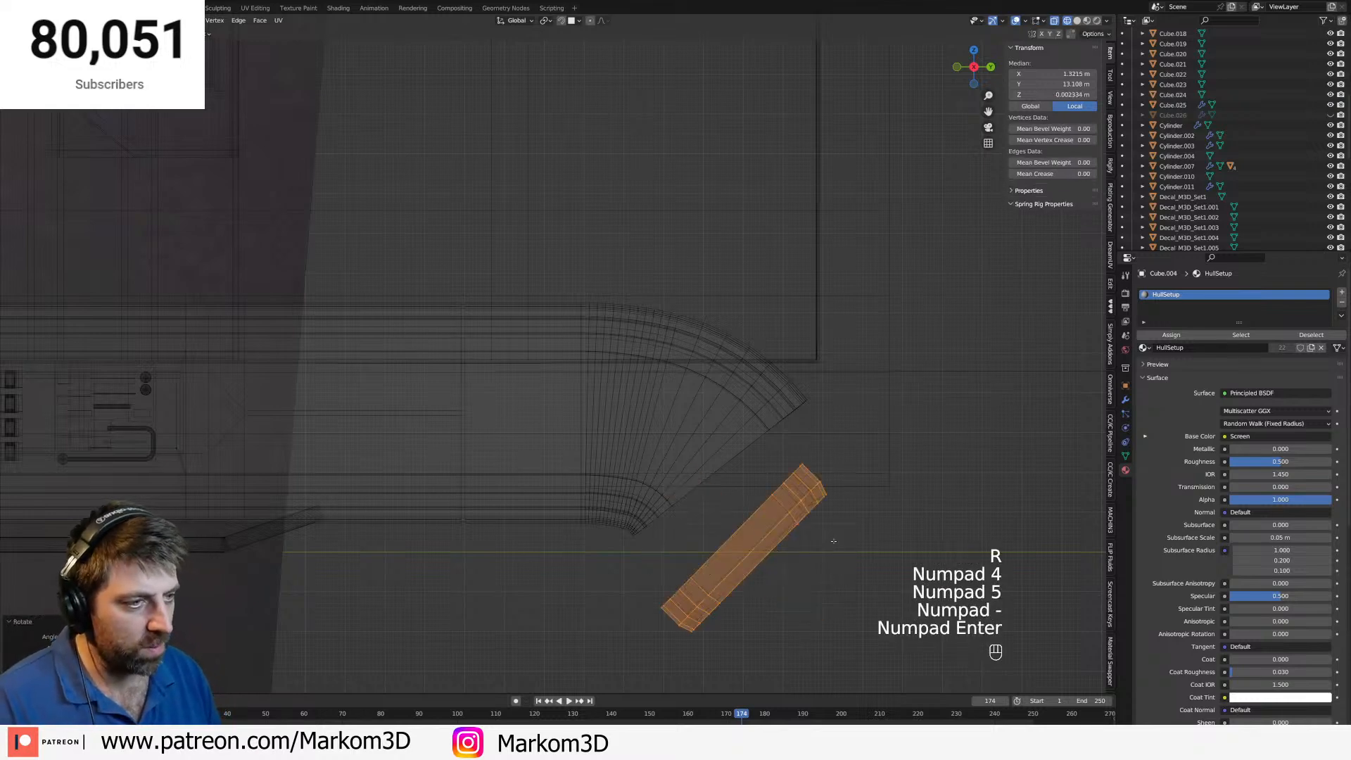
Move the end ring up against the cut bend and fine-tune its rotation to match the slanted opening.
{"action": "key", "text": "g"}
{"action": "left_click", "coordinate": [837, 494]}
{"action": "key", "text": "r"}
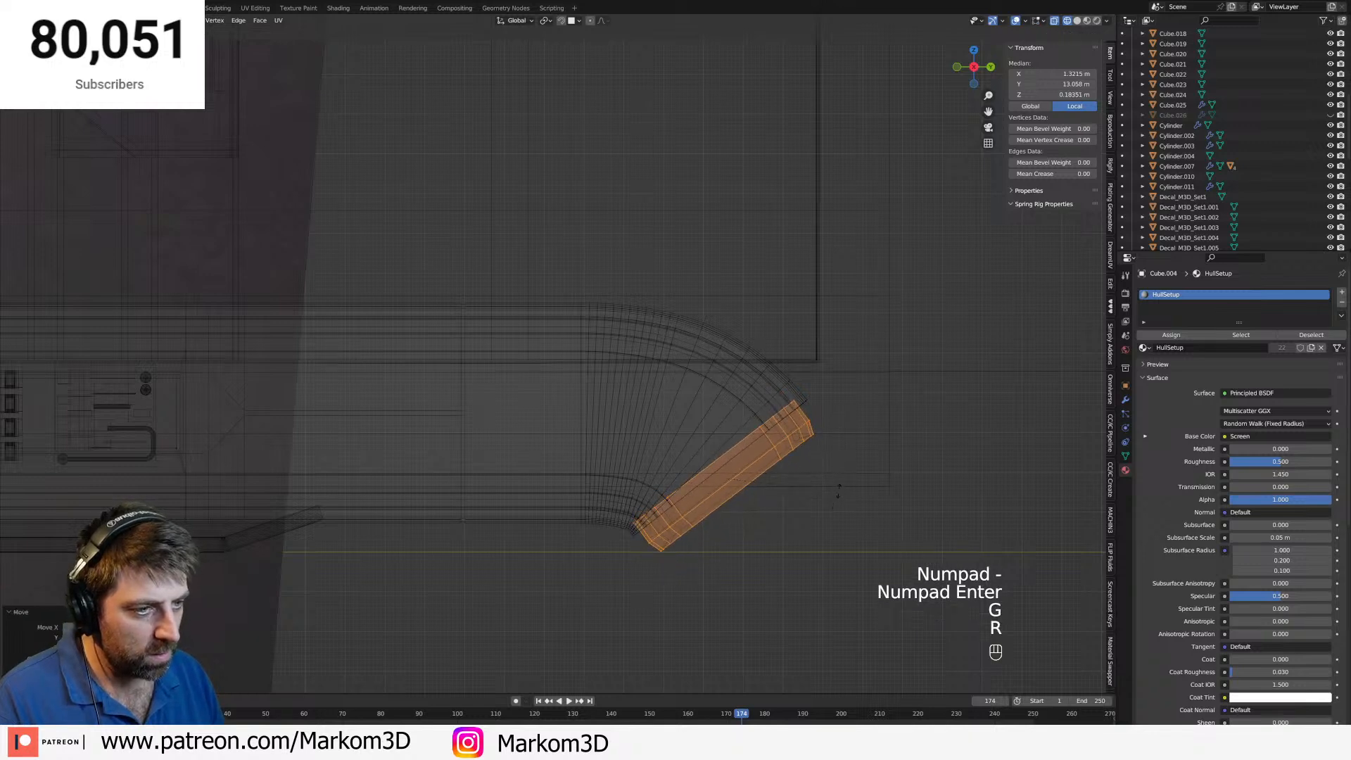
{"action": "left_click", "coordinate": [837, 488]}
{"action": "middle_click_drag", "start_coordinate": [834, 472], "coordinate": [836, 481], "text": "shift"}
{"action": "scroll", "coordinate": [849, 492], "scroll_direction": "up", "scroll_amount": 1}
{"action": "key", "text": "g"}
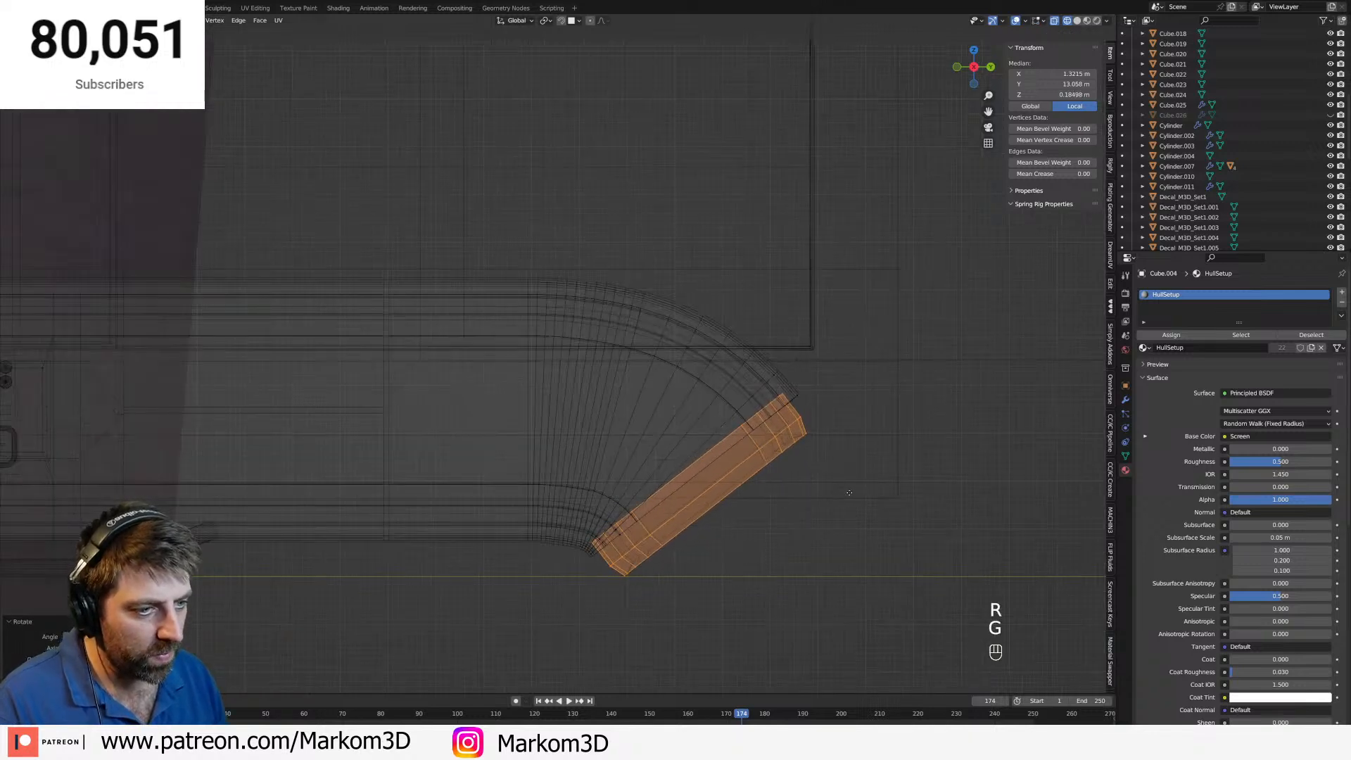
{"action": "key", "text": "r"}
{"action": "left_click", "coordinate": [850, 484]}
Check the reattached end ring in solid shading, comparing the housing in and out of Edit Mode.
{"action": "key", "text": "z"}
{"action": "left_click", "coordinate": [887, 536]}
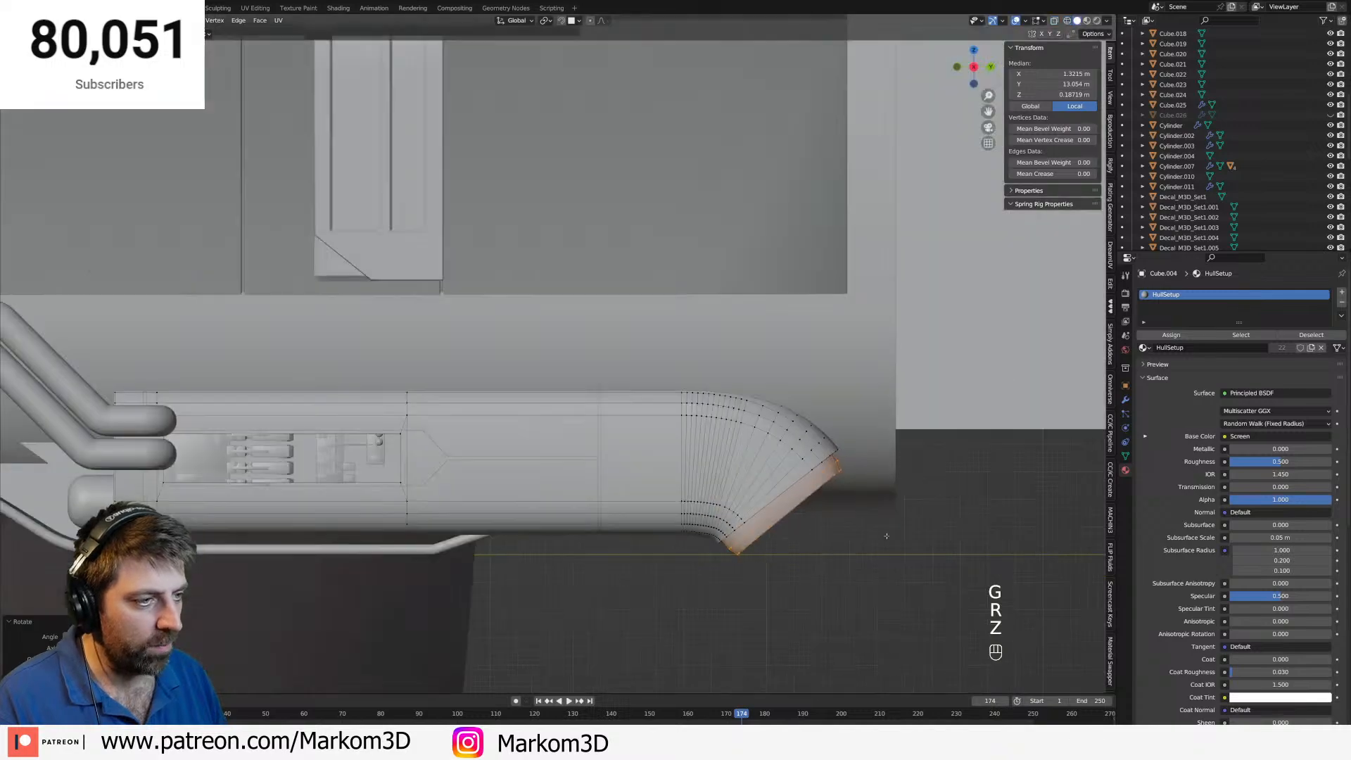
{"action": "key", "text": "Tab"}
{"action": "scroll", "coordinate": [887, 536], "scroll_direction": "down", "scroll_amount": 1}
{"action": "key", "text": "Tab"}
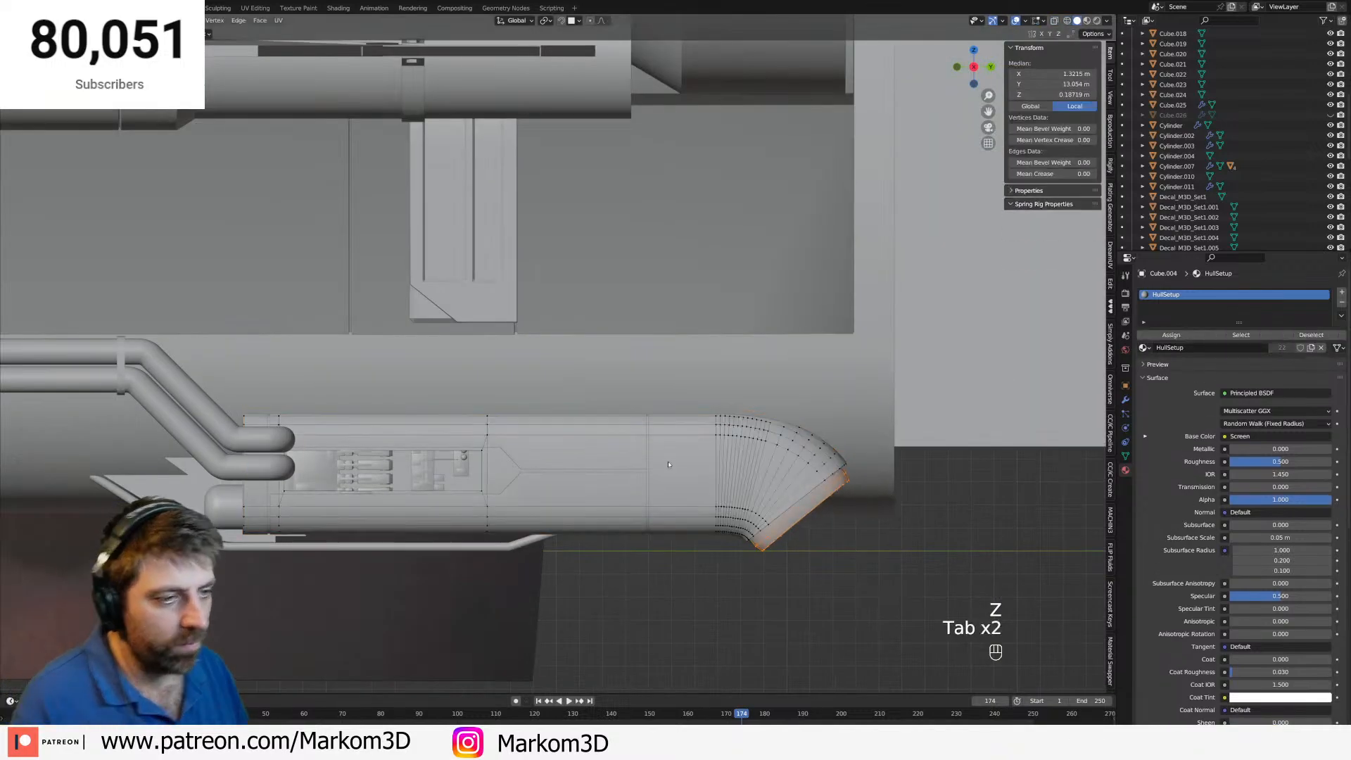
{"action": "key", "text": "Tab"}
{"action": "key", "text": "Tab"}
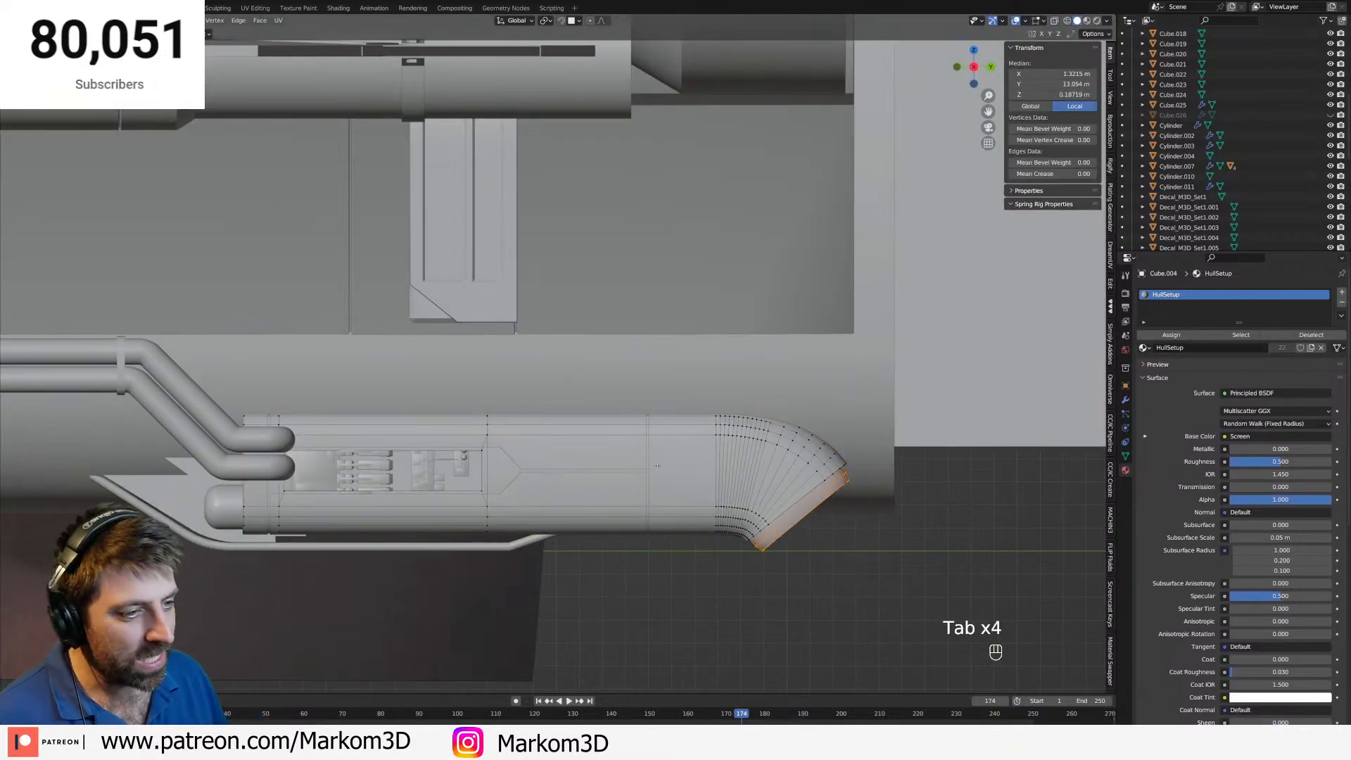
{"action": "key", "text": "Tab"}
{"action": "key", "text": "Tab"}
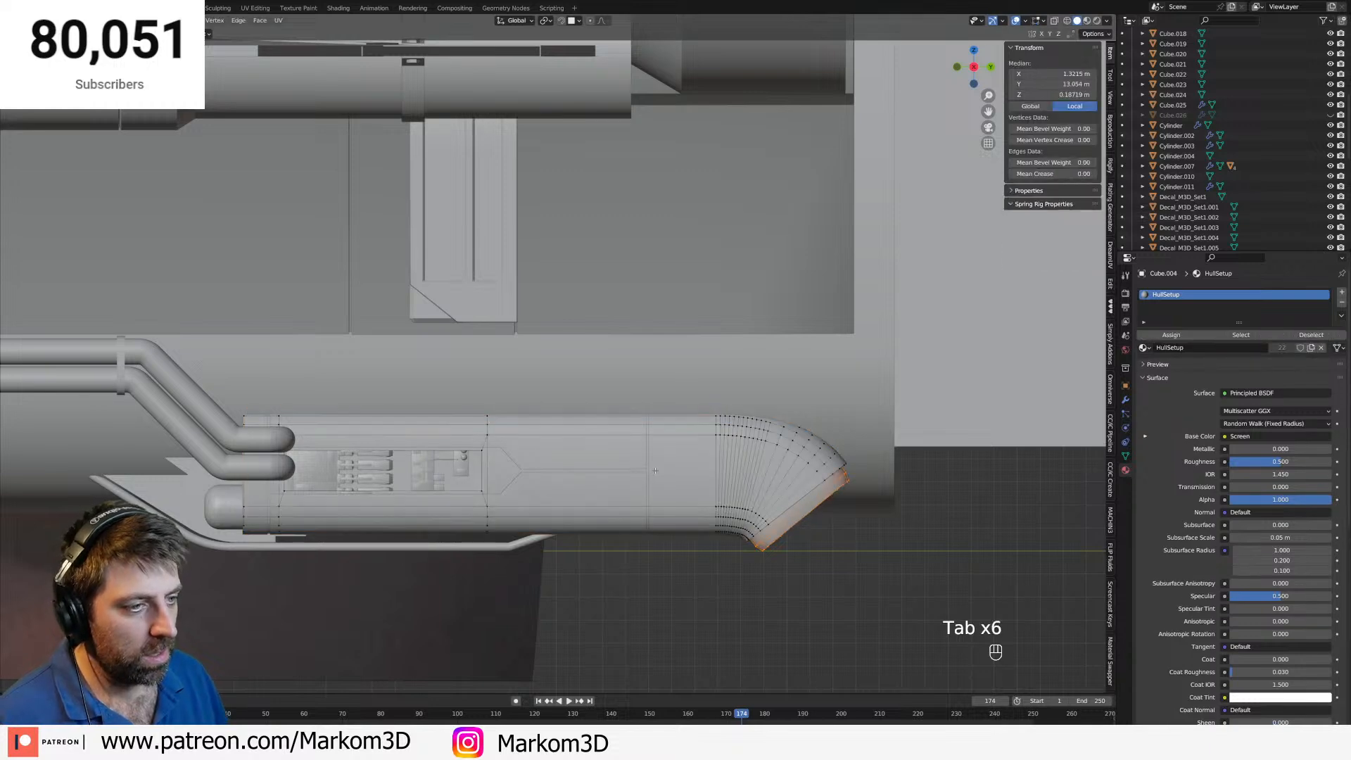
Select the side face of Cube.025 between the seam and the bend, and snap the 3D cursor to it.
{"action": "key", "text": "3"}
{"action": "left_click", "coordinate": [663, 472]}
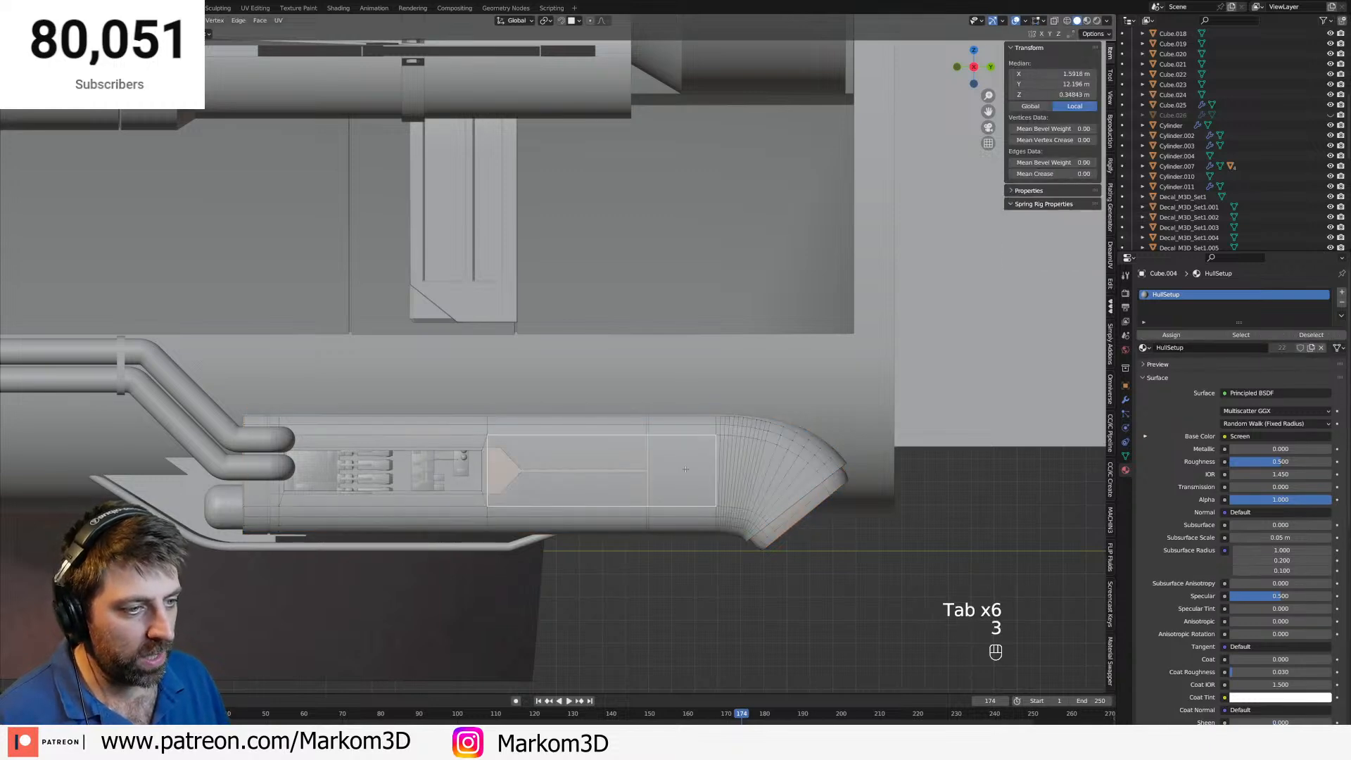
{"action": "key", "text": "shift+s"}
{"action": "key", "text": "Tab"}
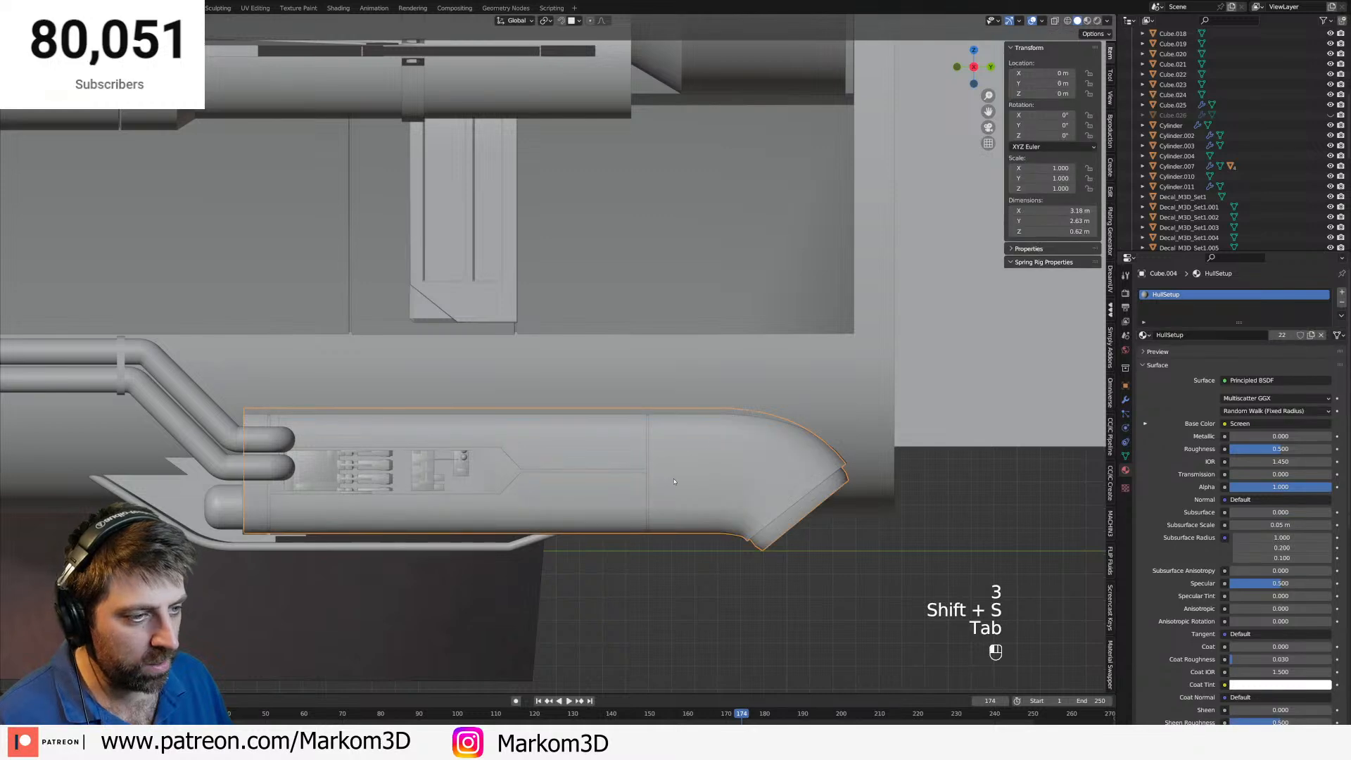
{"action": "key", "text": "Tab"}
{"action": "left_click", "coordinate": [678, 478], "text": "shift"}
{"action": "key", "text": "shift+s"}
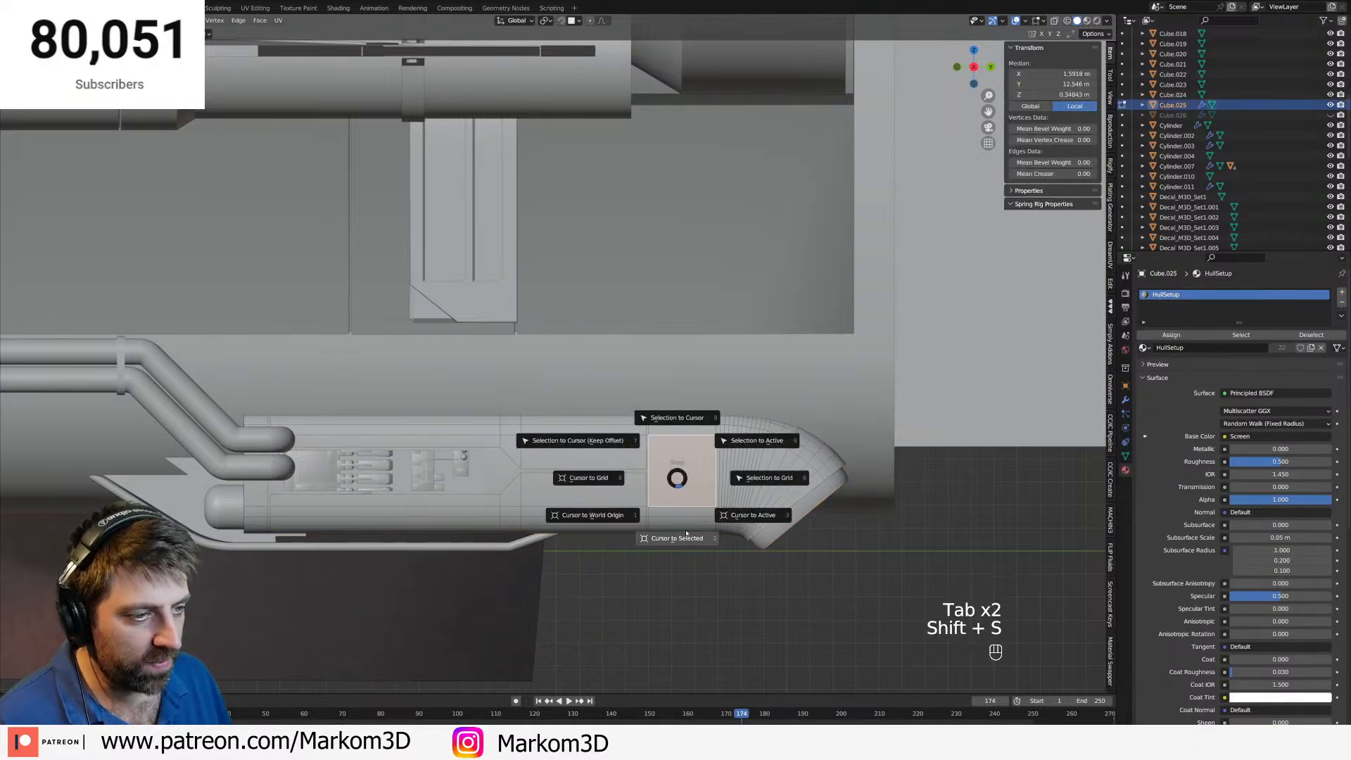
{"action": "left_click", "coordinate": [678, 538]}
{"action": "key", "text": "shift+a"}
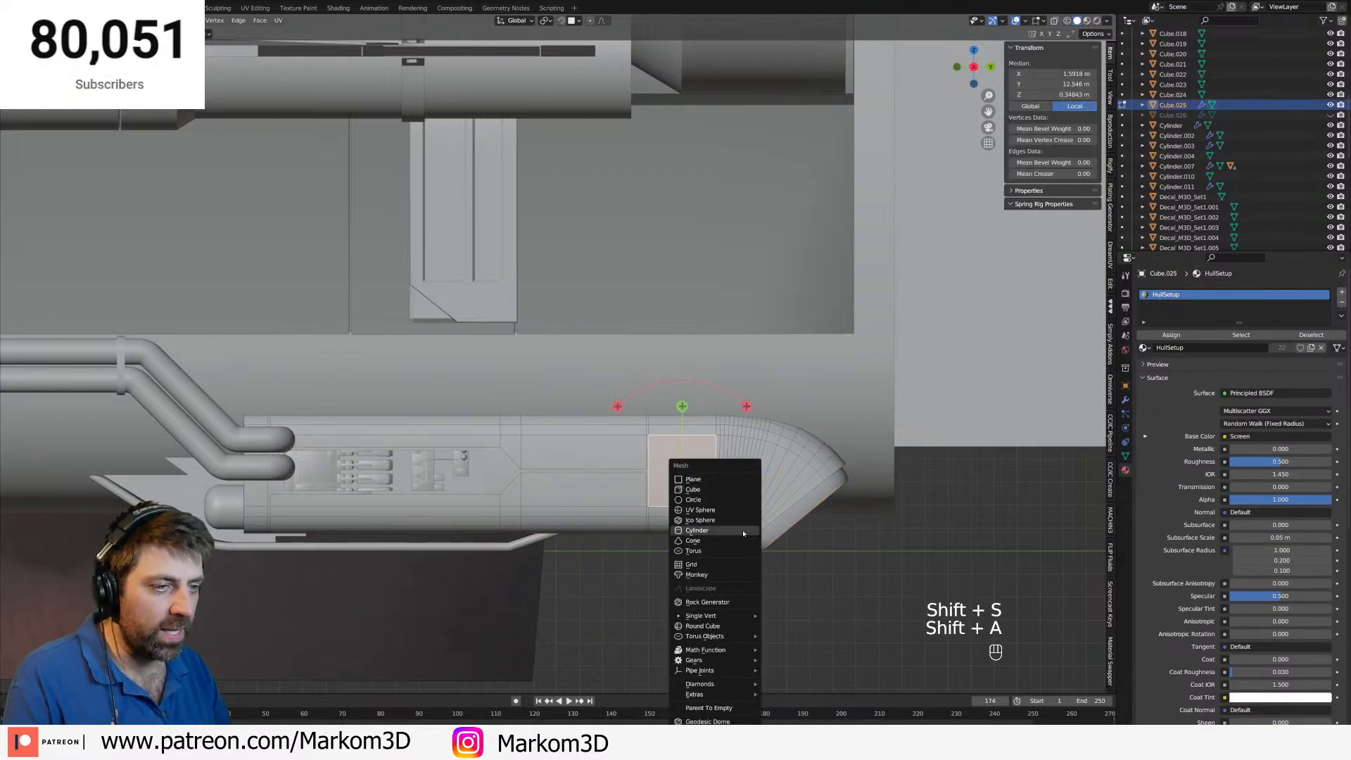
{"action": "left_click", "coordinate": [687, 537]}
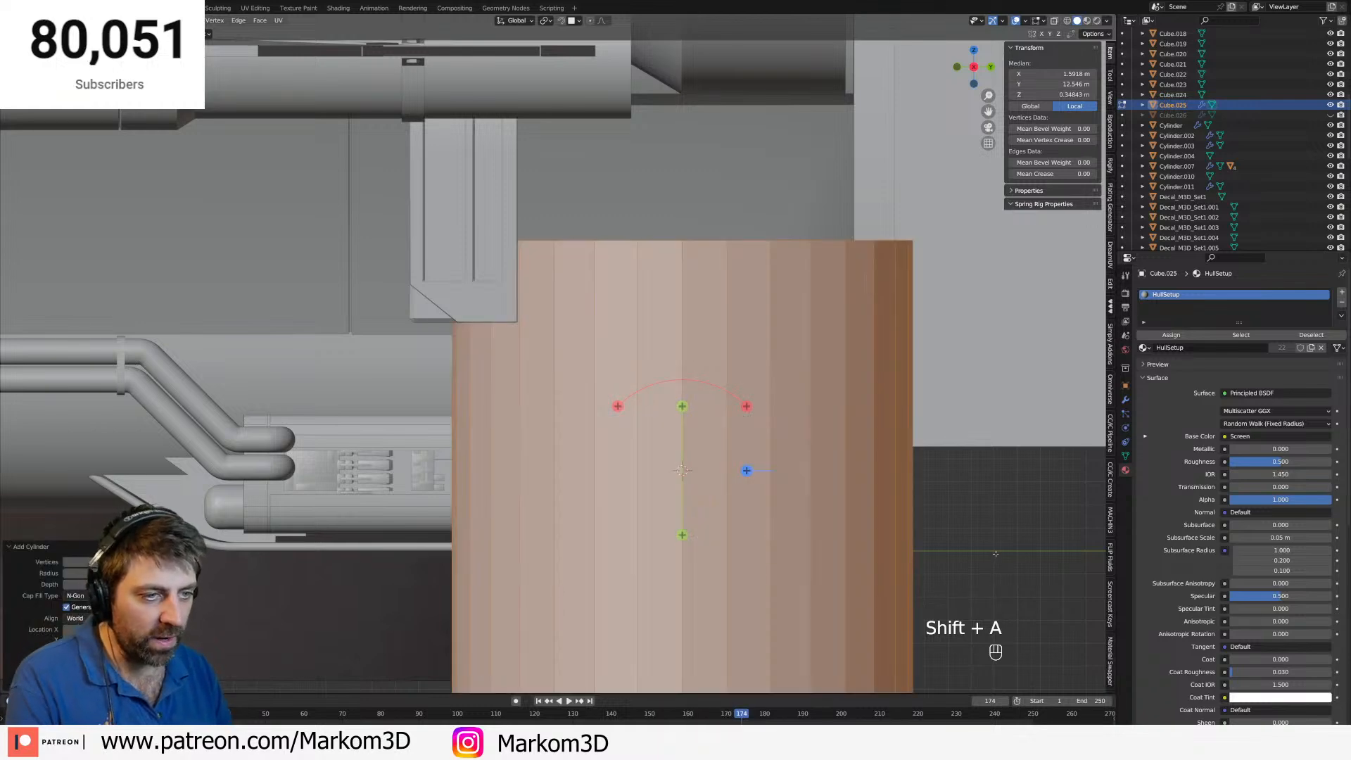
{"action": "key", "text": "Tab"}
{"action": "key", "text": "s"}
{"action": "key", "text": "s"}
{"action": "right_click", "coordinate": [1087, 565]}
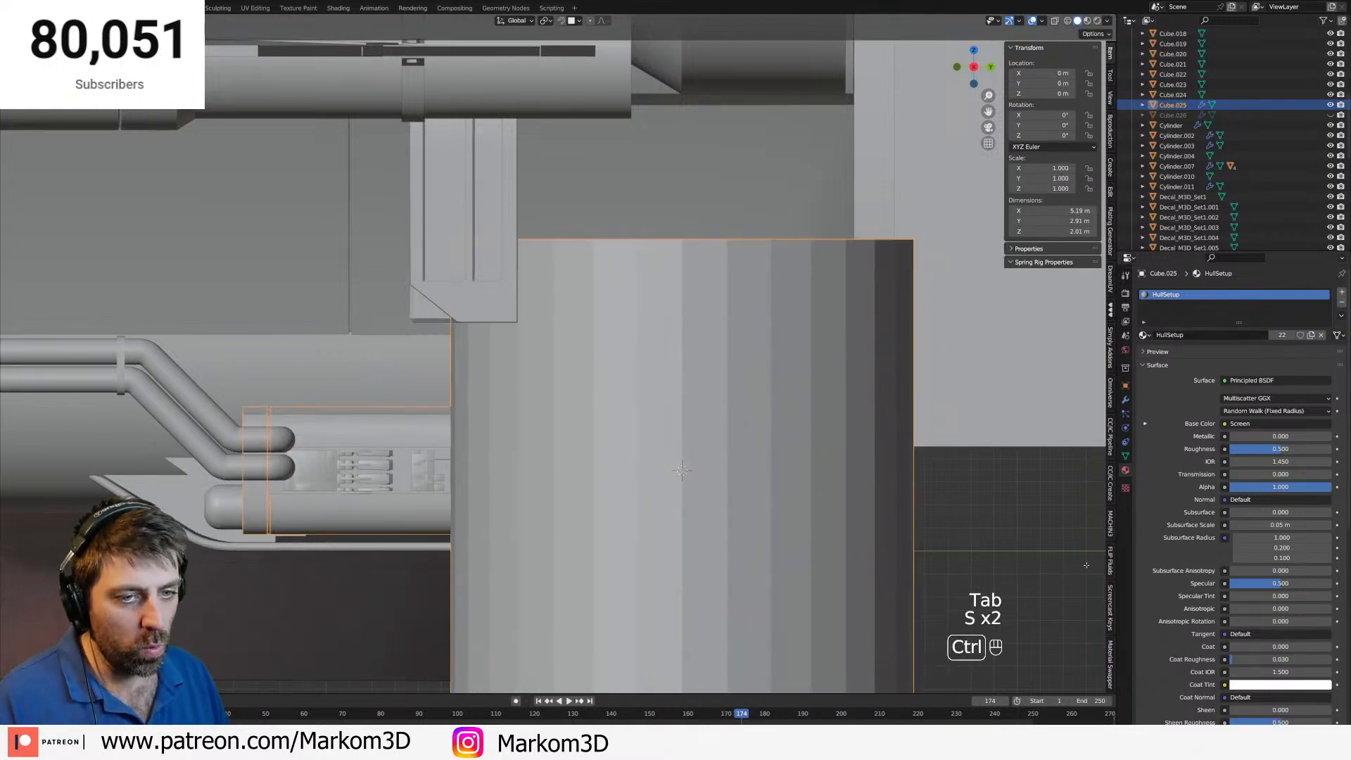
{"action": "key", "text": "ctrl+z"}
{"action": "key", "text": "Tab"}
{"action": "key", "text": "Tab"}
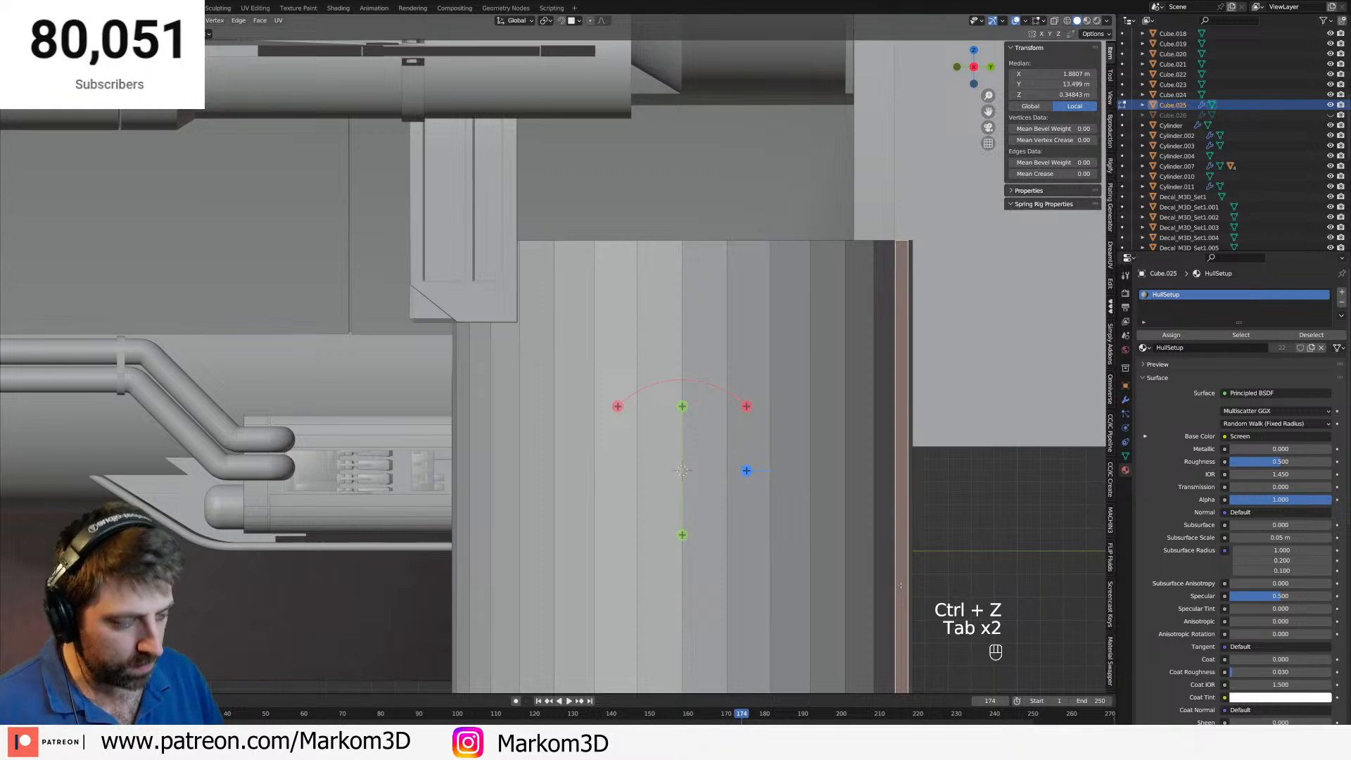
{"action": "key", "text": "ctrl+l"}
{"action": "key", "text": "Delete"}
{"action": "left_click", "coordinate": [901, 588]}
{"action": "key", "text": "Tab"}
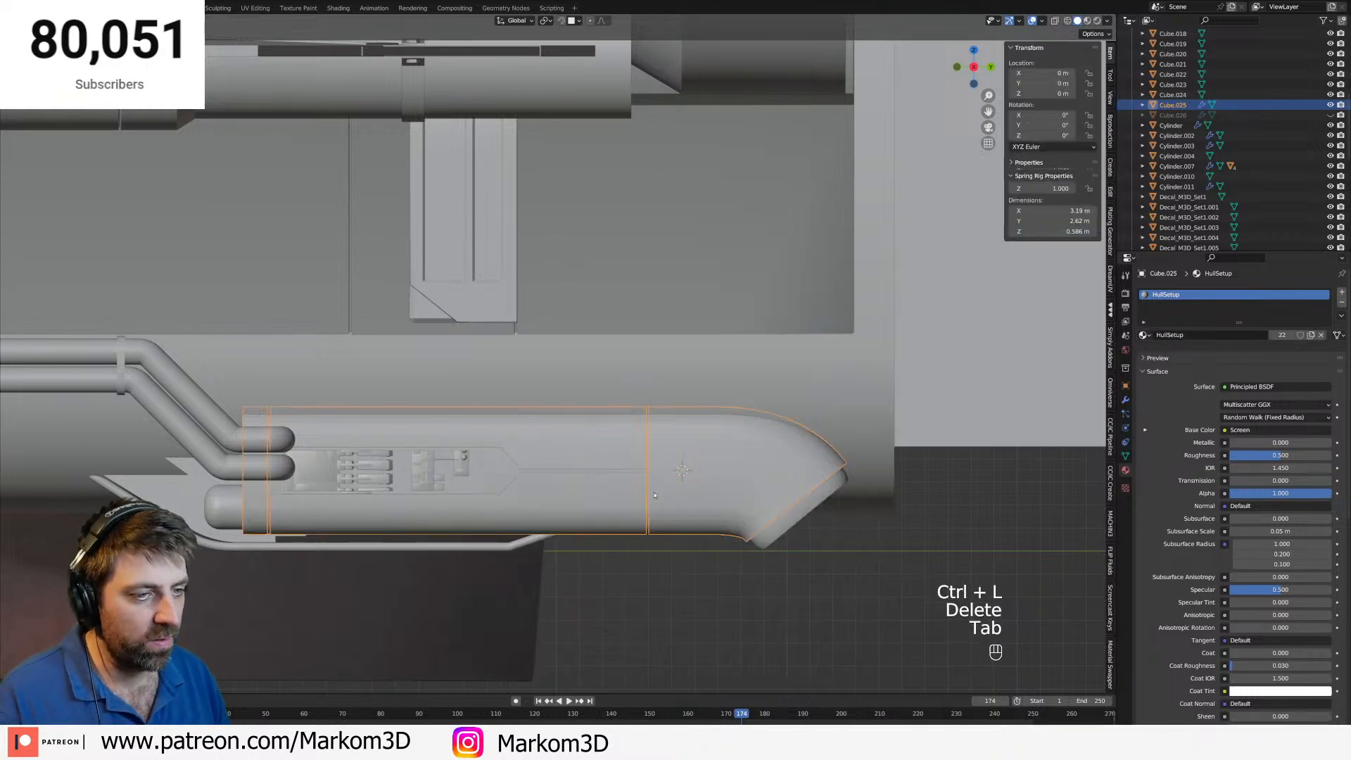
Add a cylinder as a separate object at the 3D cursor and scale its mesh down to roughly the housing's height.
{"action": "key", "text": "shift+a"}
{"action": "mouse_move", "coordinate": [626, 493]}
{"action": "left_click", "coordinate": [721, 274]}
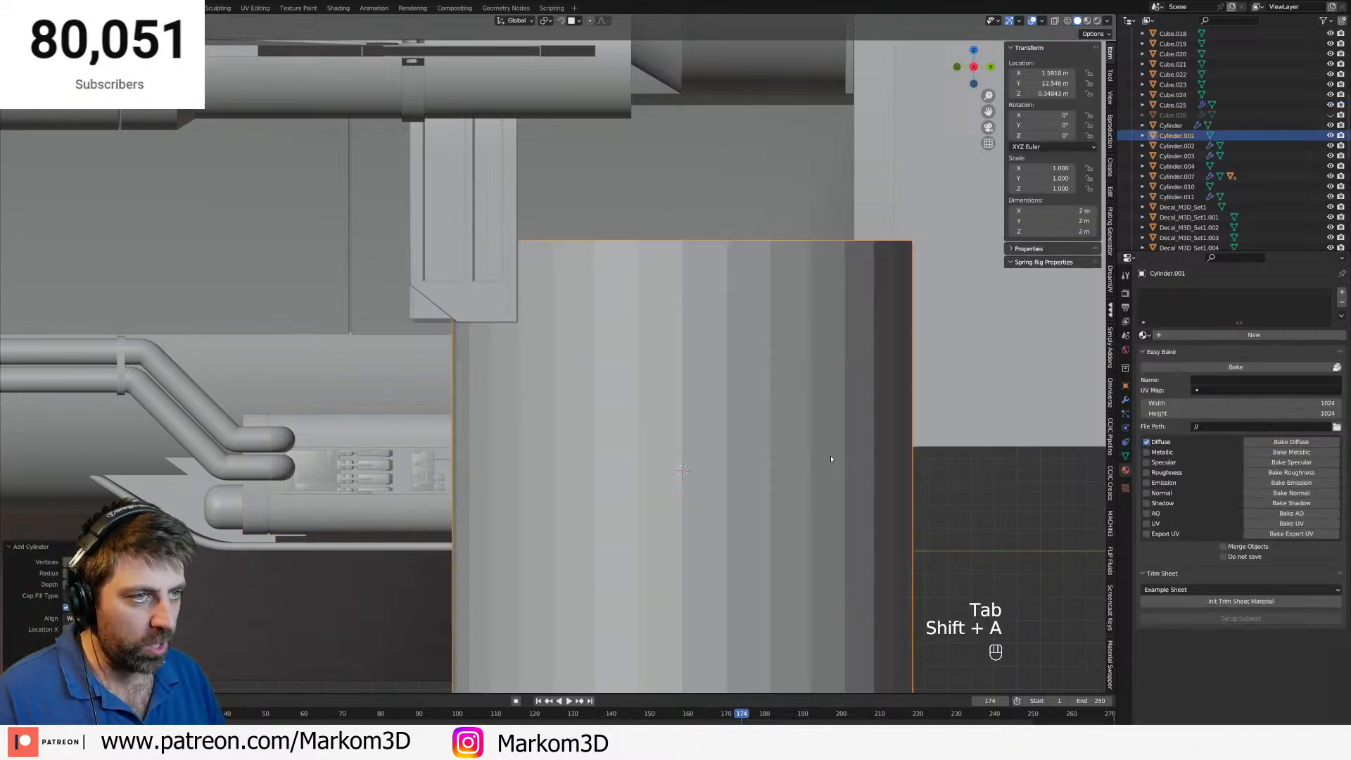
{"action": "key", "text": "Tab"}
{"action": "key", "text": "s"}
{"action": "left_click", "coordinate": [797, 524]}
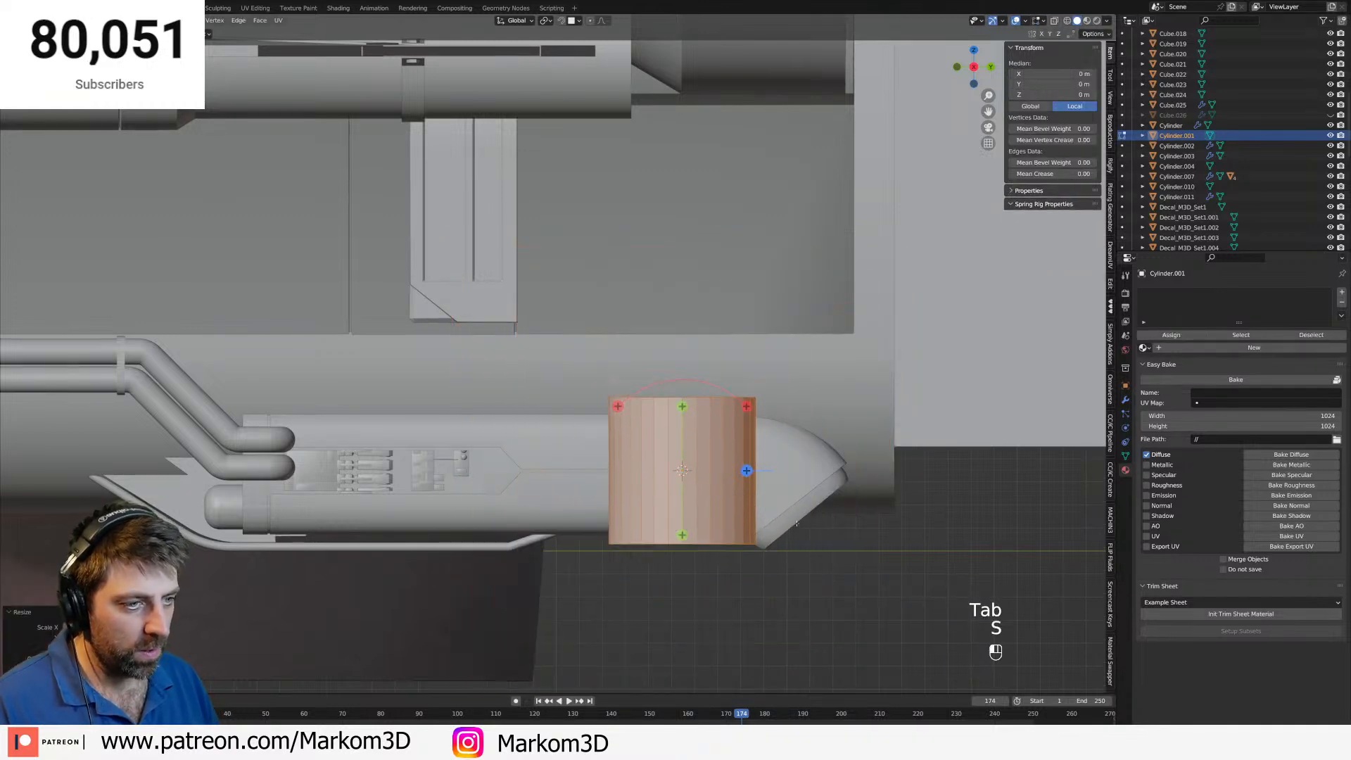
Rotate the cylinder 90° about Y to face outward and shrink it to about 0.25 m in diameter.
{"action": "key", "text": "r"}
{"action": "key", "text": "y"}
{"action": "key", "text": "KP_9"}
{"action": "key", "text": "KP_0"}
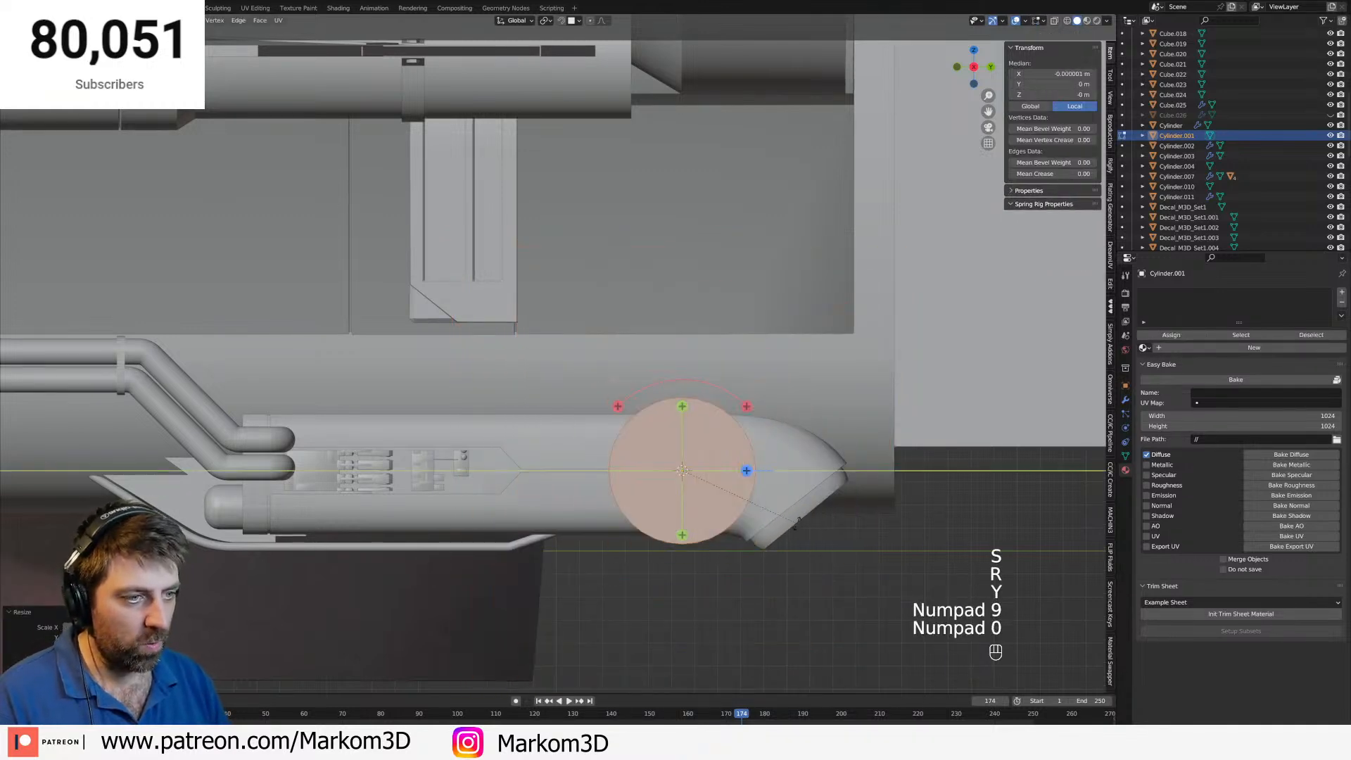
{"action": "key", "text": "KP_Enter"}
{"action": "key", "text": "s"}
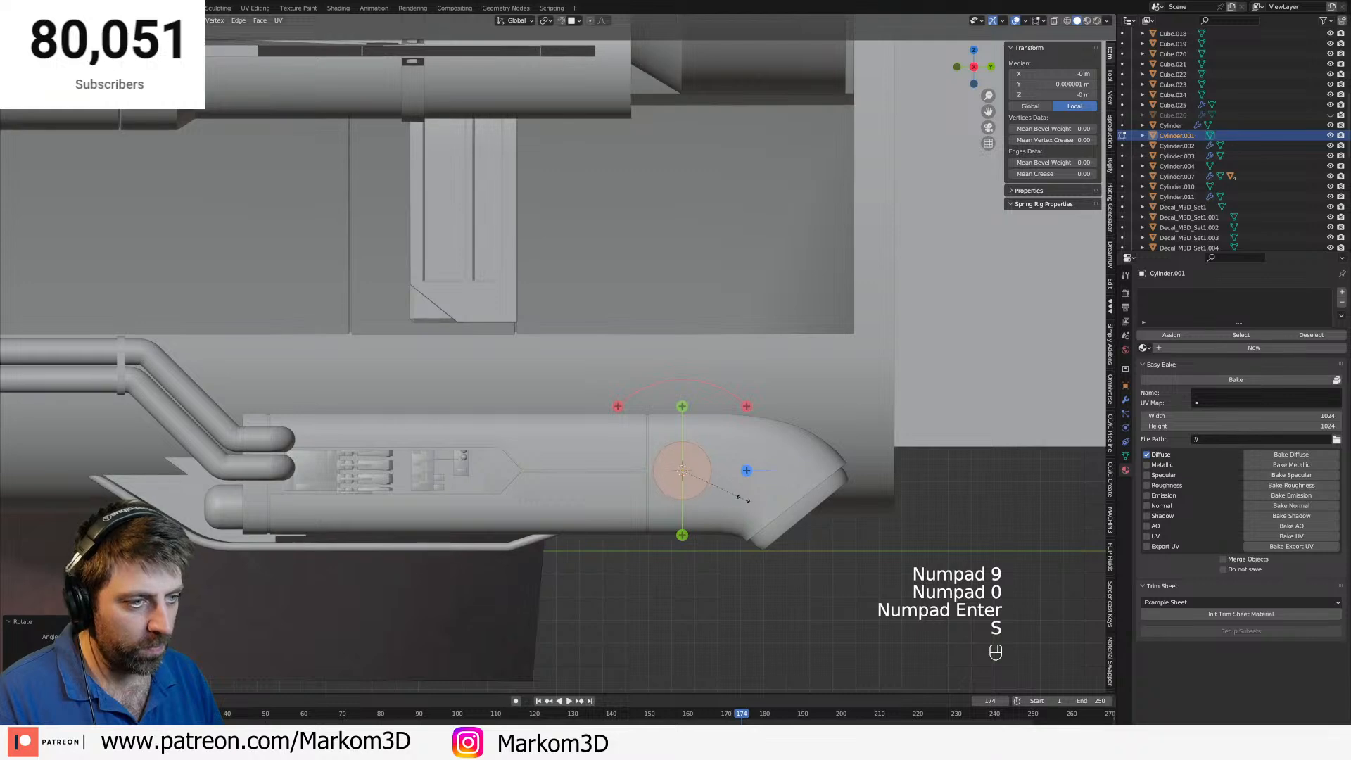
{"action": "left_click", "coordinate": [743, 499]}
Flatten the cylinder along X into a disc about 0.03 m thick on the housing's side.
{"action": "middle_click_drag", "start_coordinate": [743, 499], "coordinate": [701, 524]}
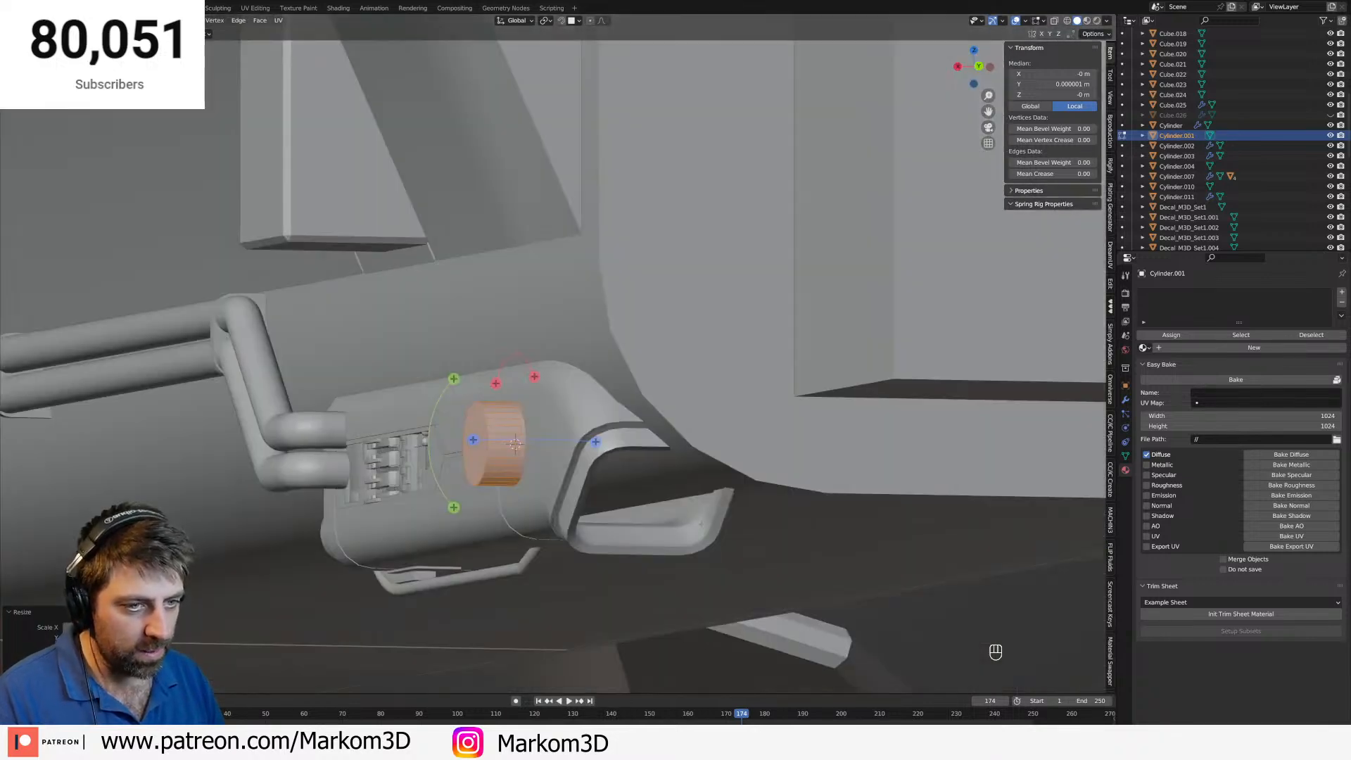
{"action": "key", "text": "s"}
{"action": "key", "text": "x"}
{"action": "left_click", "coordinate": [637, 495]}
{"action": "key", "text": "s"}
{"action": "key", "text": "x"}
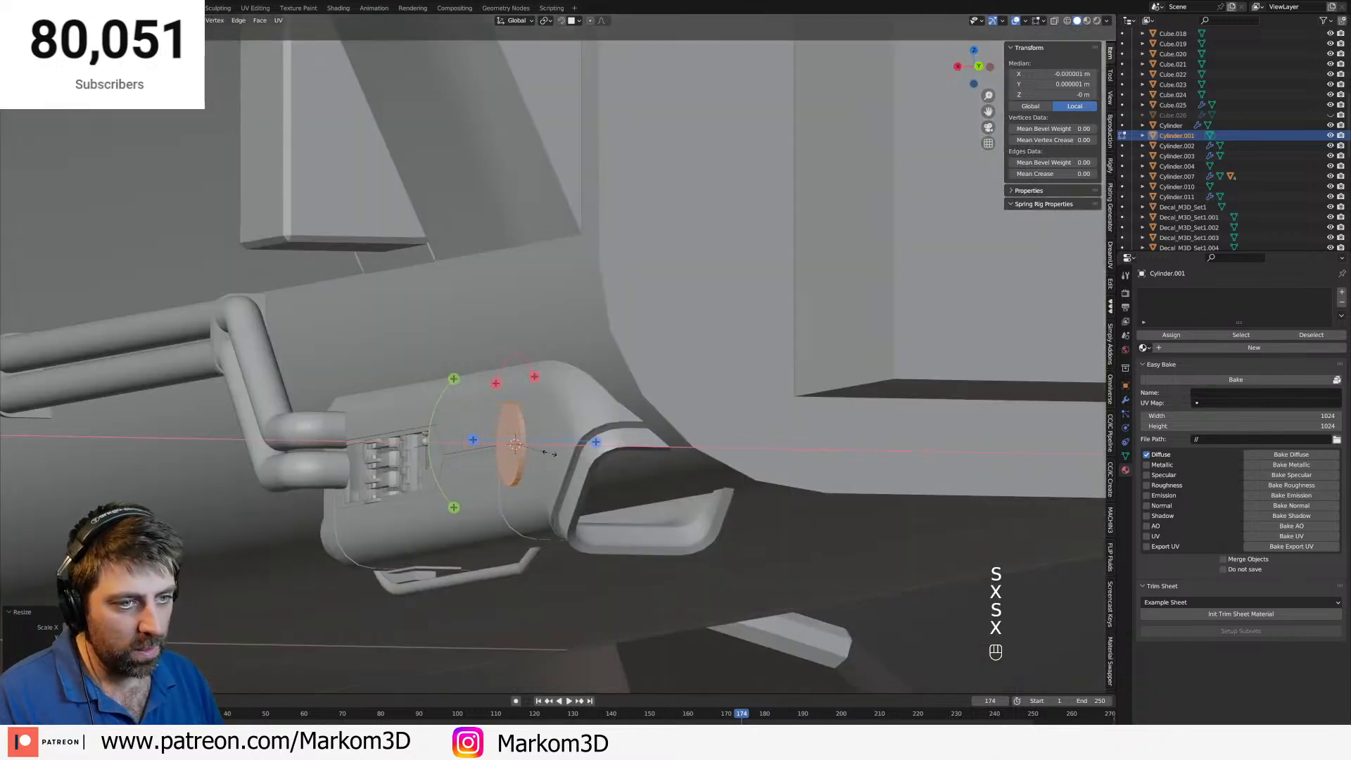
{"action": "left_click", "coordinate": [543, 450]}
{"action": "middle_click_drag", "start_coordinate": [544, 450], "coordinate": [776, 479]}
{"action": "key", "text": "Tab"}
{"action": "scroll", "coordinate": [776, 479], "scroll_direction": "up", "scroll_amount": 4}
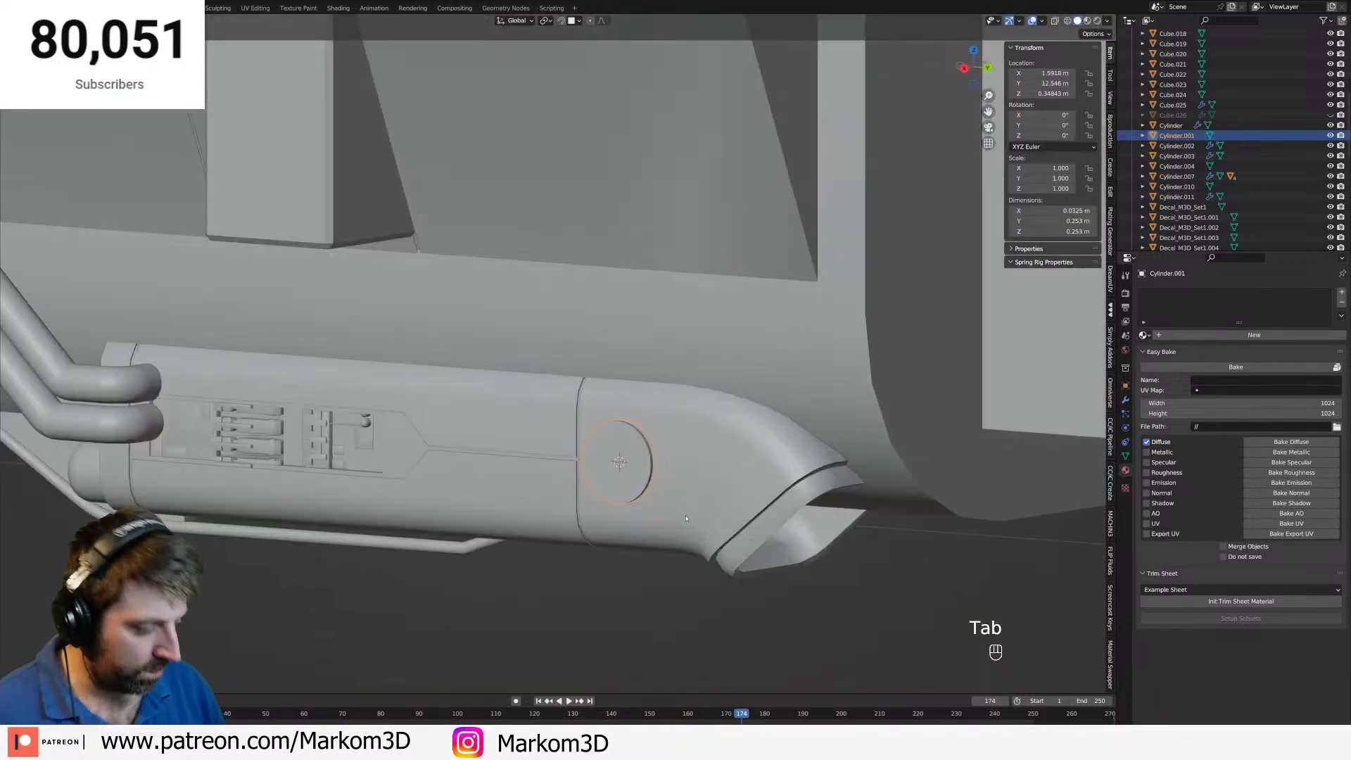
Edit Cube.025 from the side and select the edge loop on the bend side of its seam.
{"action": "key", "text": "KP_3"}
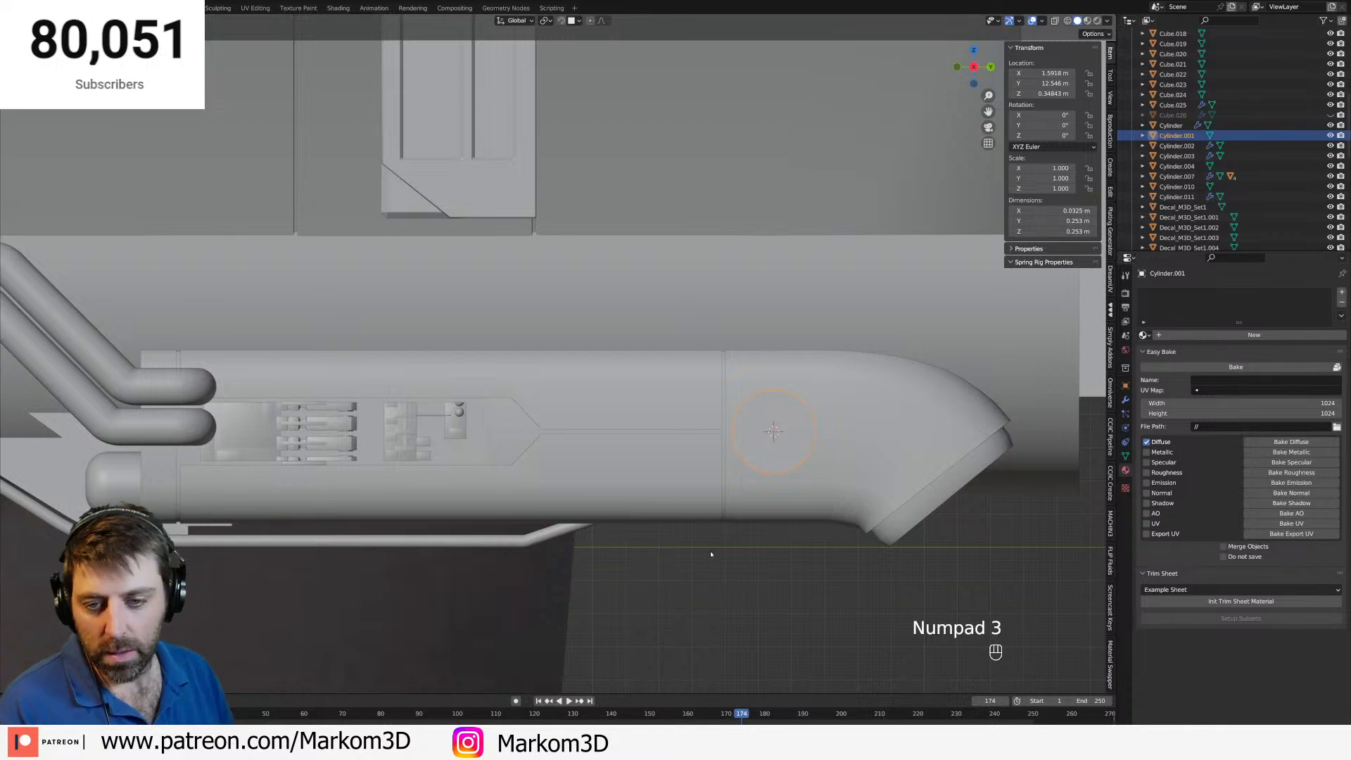
{"action": "middle_click_drag", "start_coordinate": [741, 507], "coordinate": [569, 512], "text": "shift"}
{"action": "left_click", "coordinate": [654, 478]}
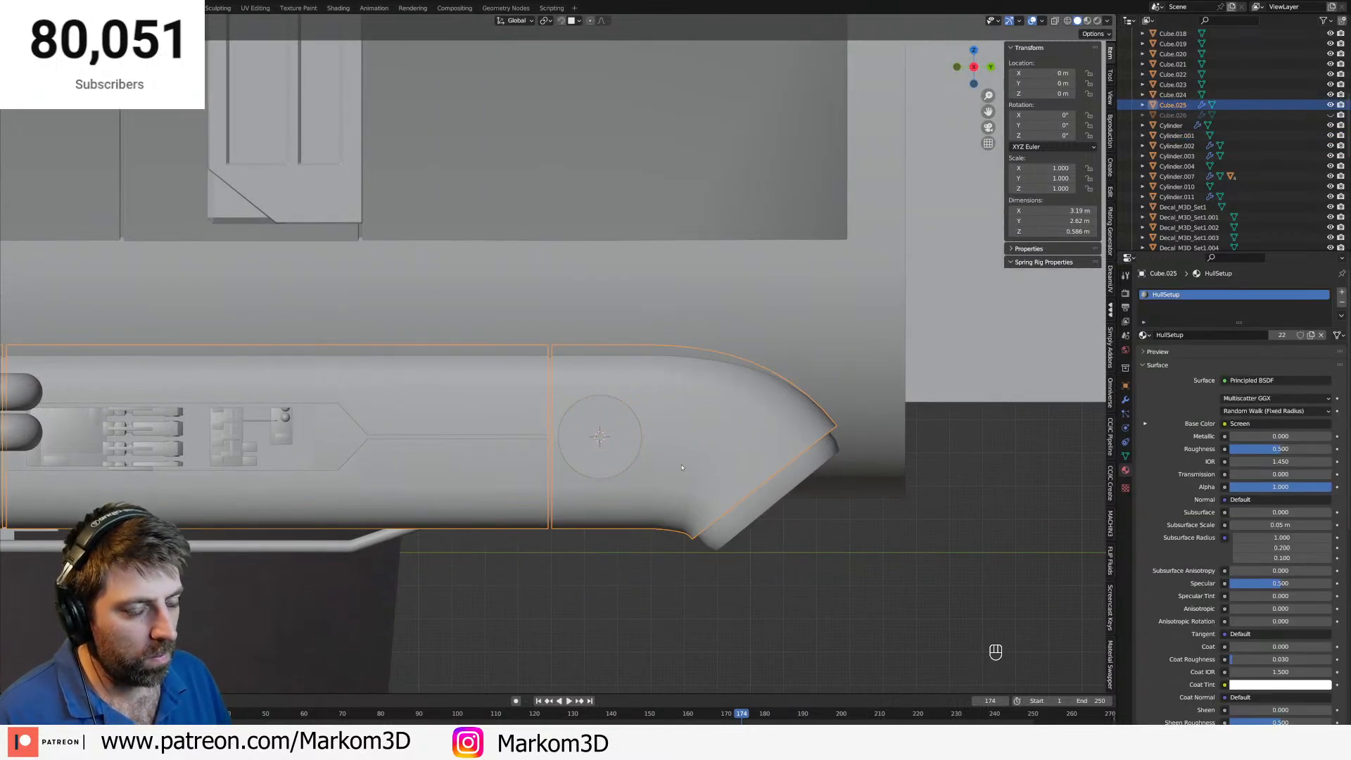
{"action": "key", "text": "Tab"}
{"action": "key", "text": "2"}
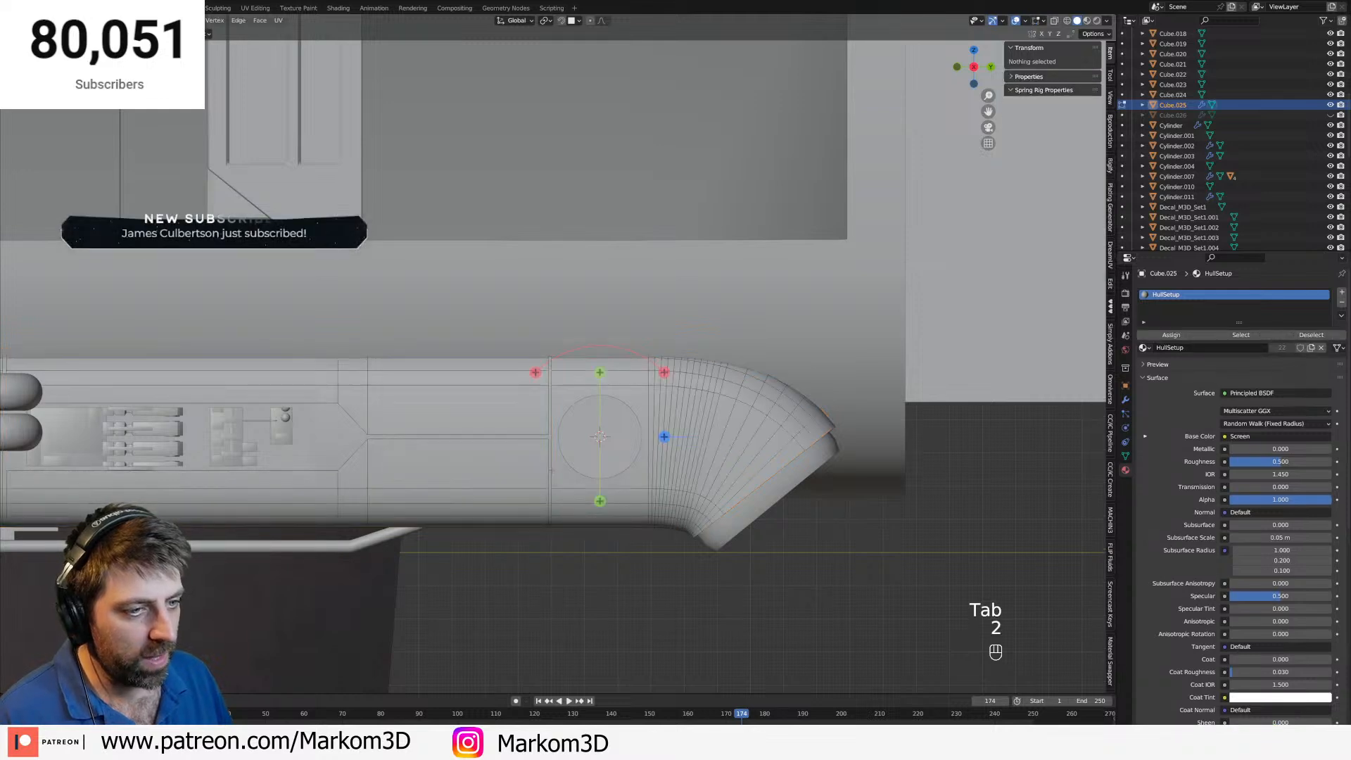
{"action": "left_click", "coordinate": [551, 470], "text": "alt"}
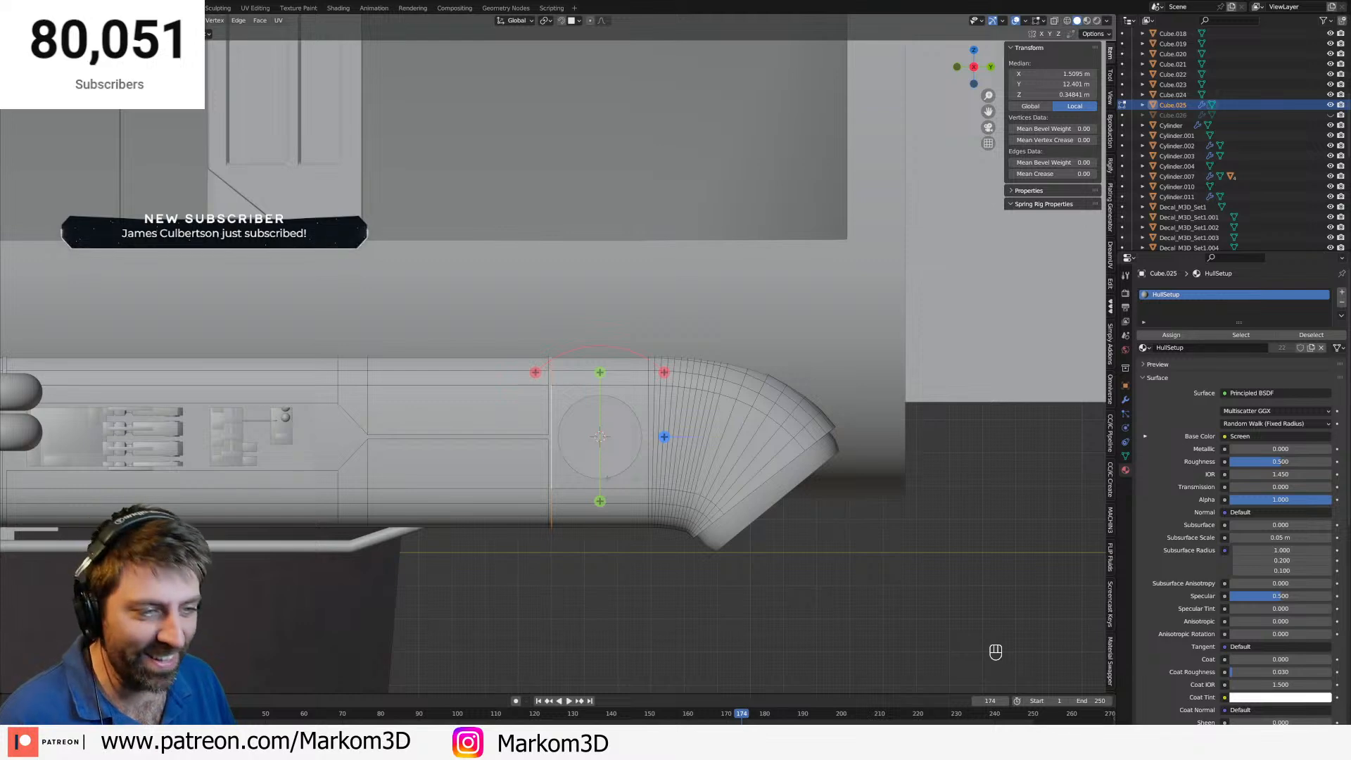
Try moving the selected partial seam loop along Y toward the bend to about 12.55 m, and undo the move.
{"action": "key", "text": "g"}
{"action": "key", "text": "y"}
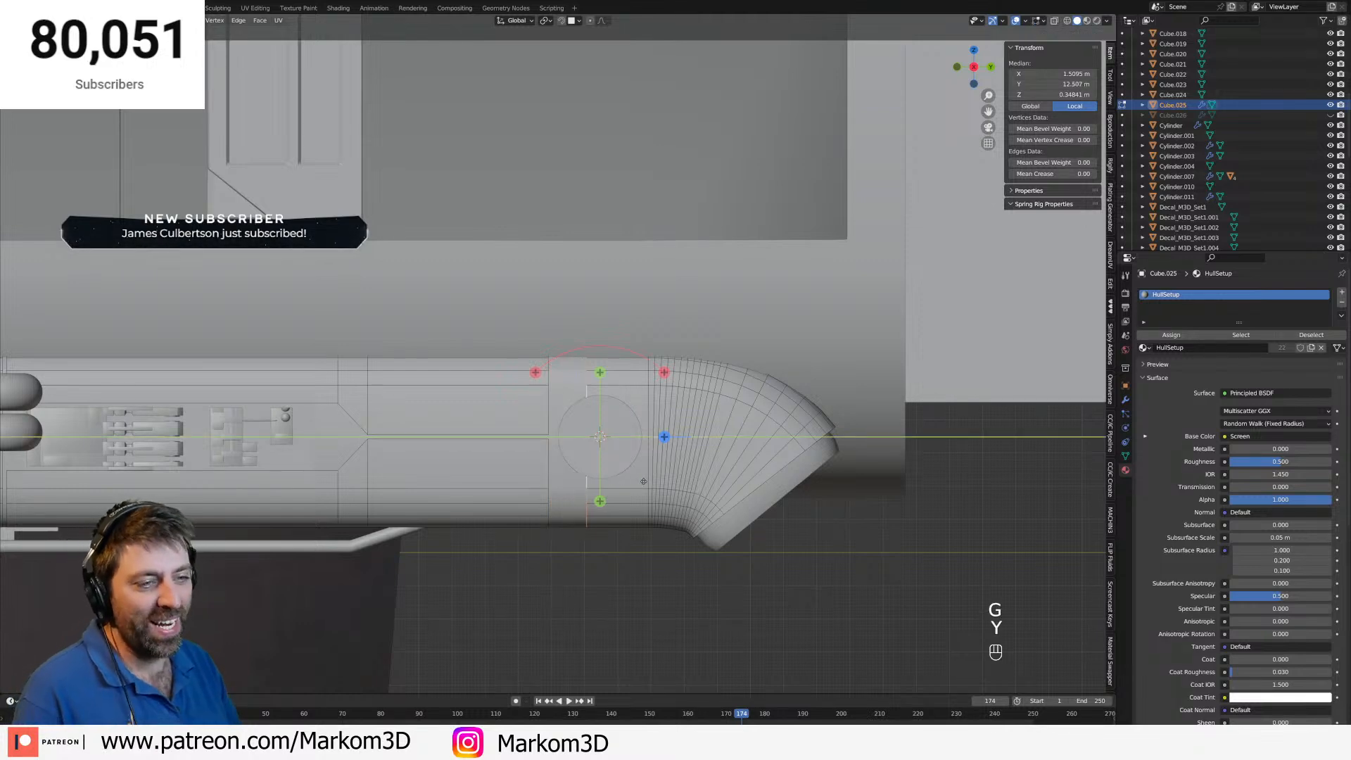
{"action": "left_click", "coordinate": [658, 480]}
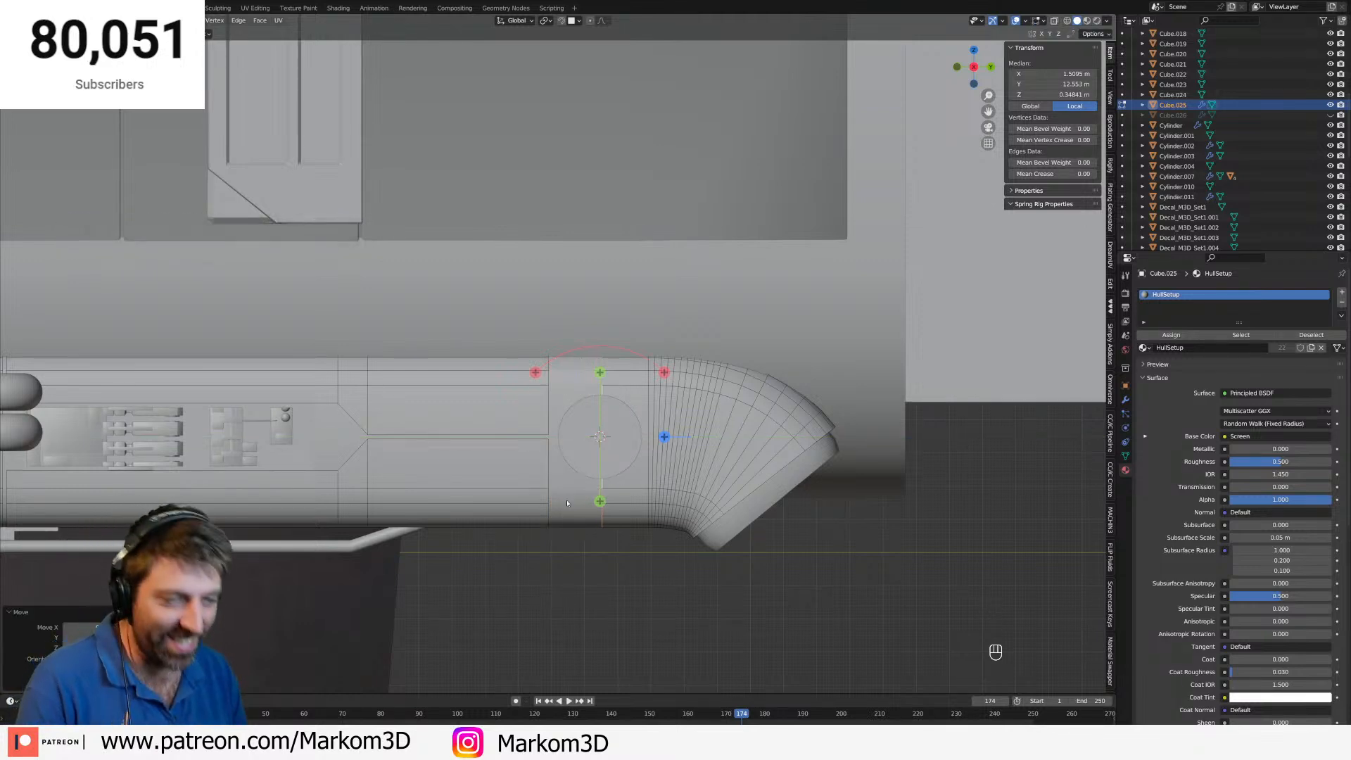
{"action": "key", "text": "Tab"}
{"action": "key", "text": "Tab"}
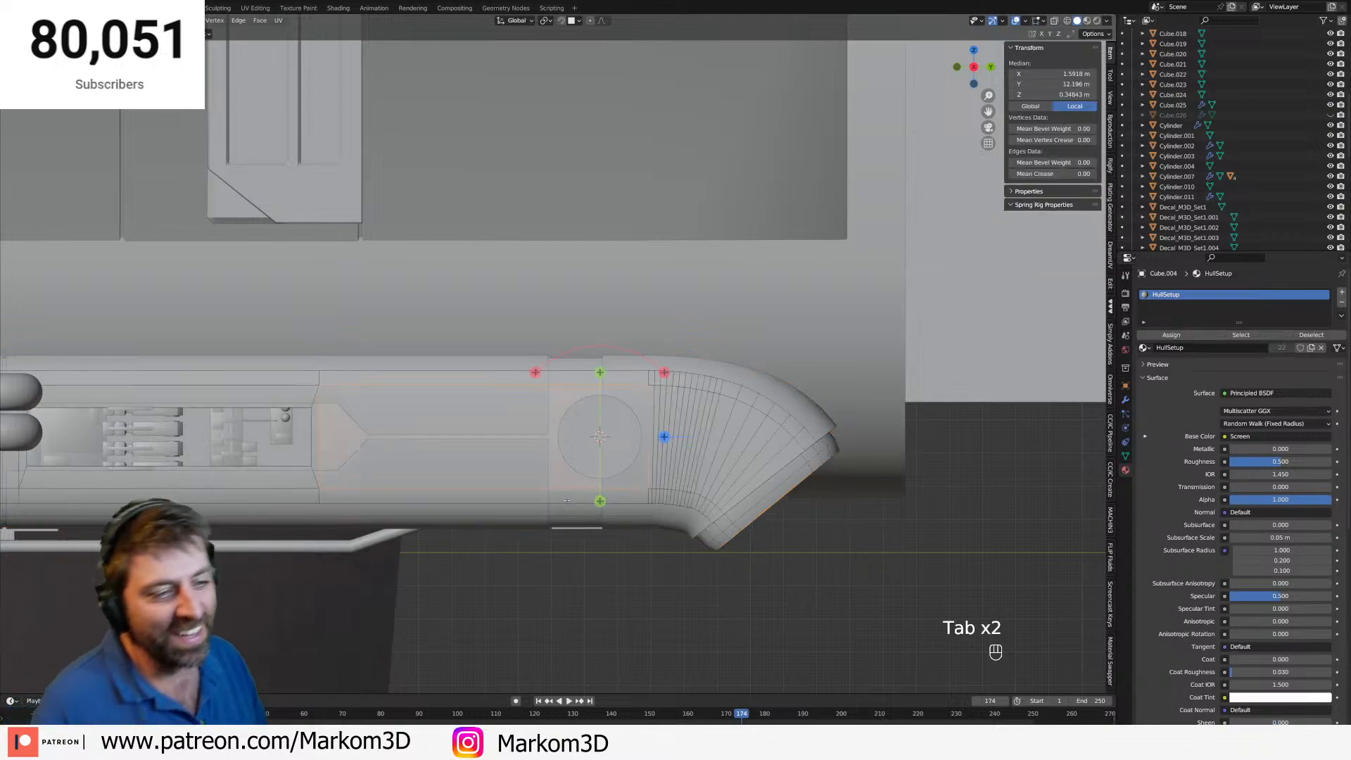
{"action": "key", "text": "ctrl+z"}
{"action": "key", "text": "ctrl+z"}
{"action": "key", "text": "ctrl+z"}
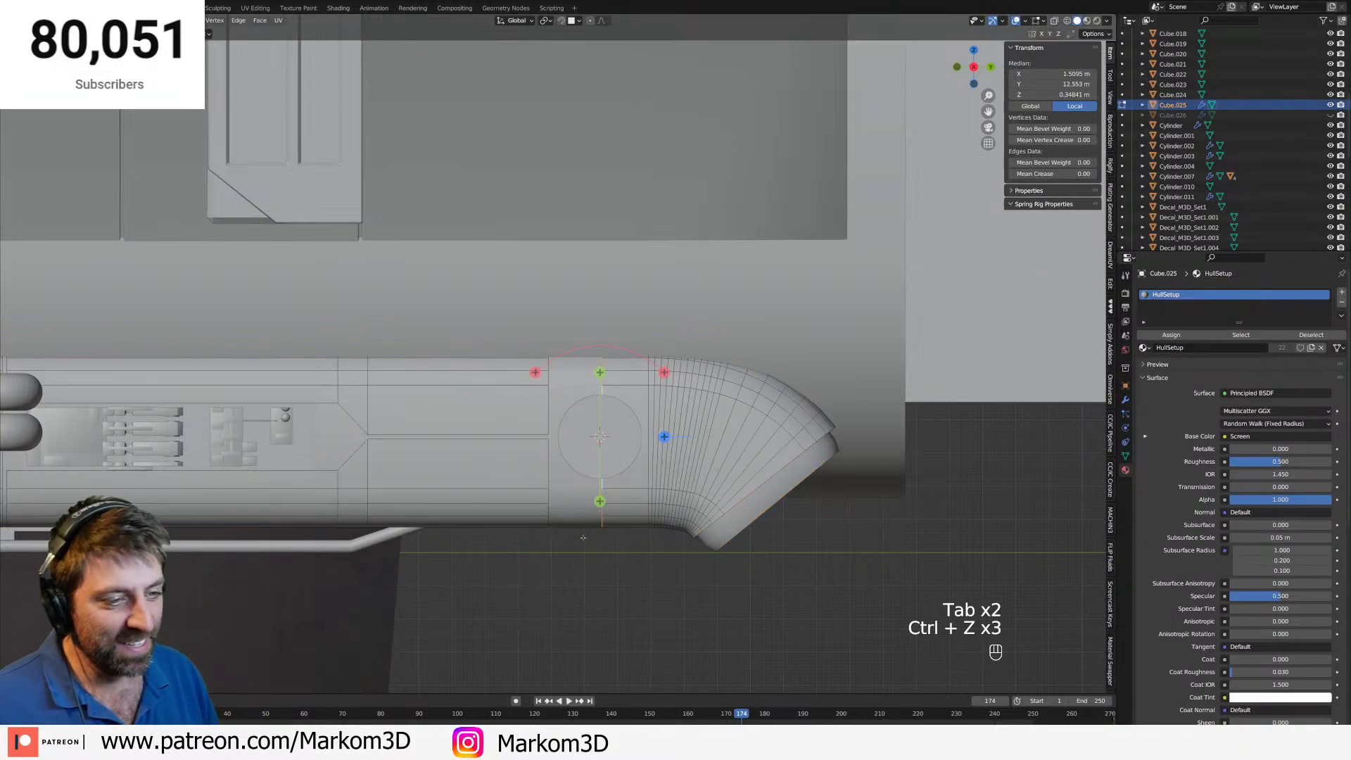
{"action": "key", "text": "ctrl+z"}
Extend the selection to the underside part of the seam loop and move it along Y to about 12.57 m.
{"action": "middle_click_drag", "start_coordinate": [583, 540], "coordinate": [575, 456]}
{"action": "left_click", "coordinate": [563, 371], "text": "alt+shift"}
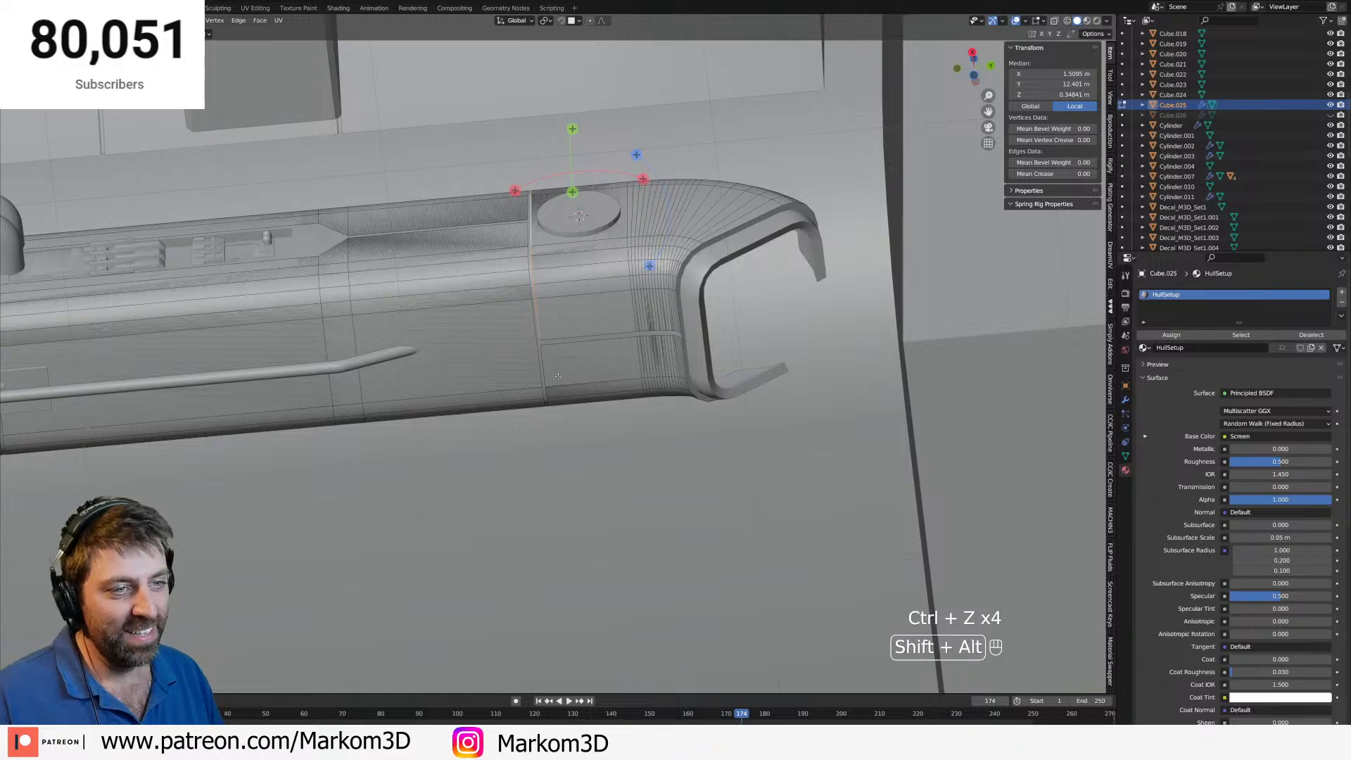
{"action": "key", "text": "KP_3"}
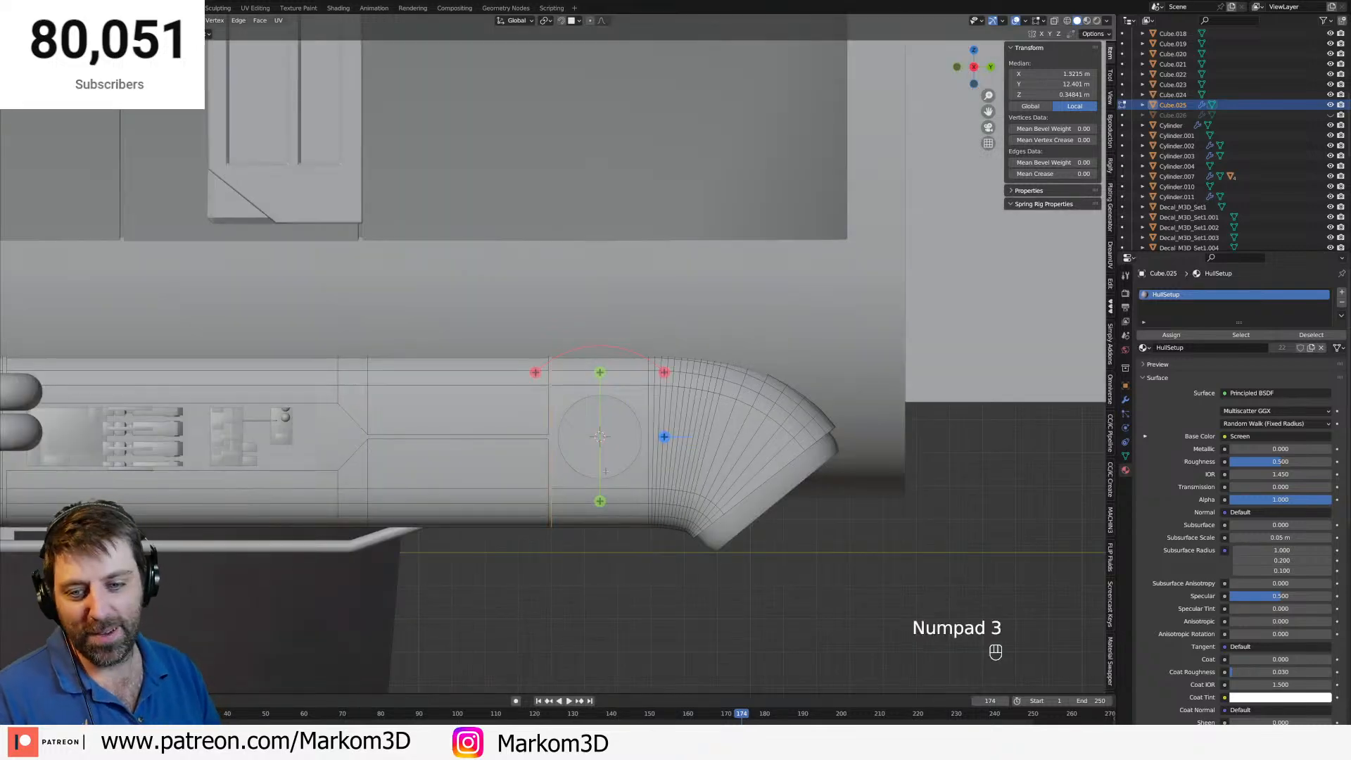
{"action": "key", "text": "g"}
{"action": "key", "text": "y"}
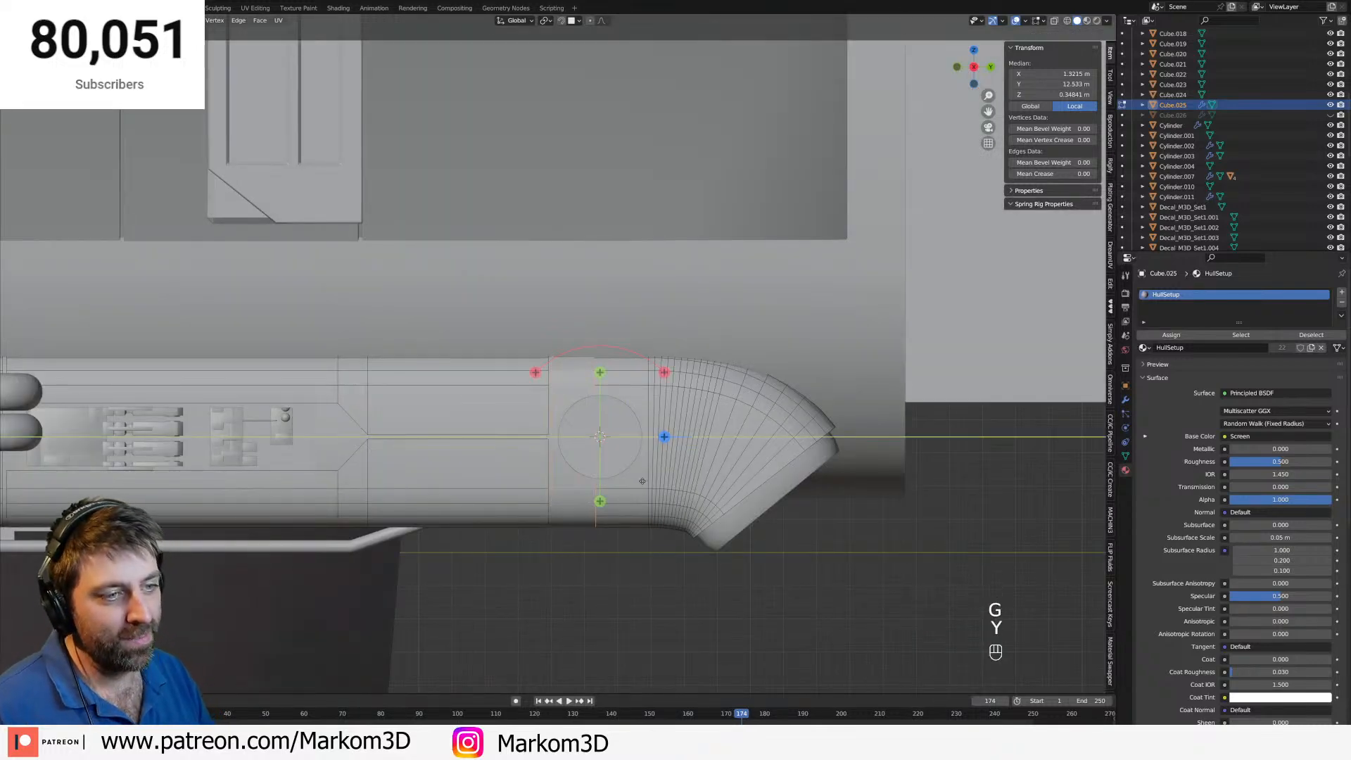
{"action": "left_click", "coordinate": [654, 481]}
{"action": "key", "text": "Tab"}
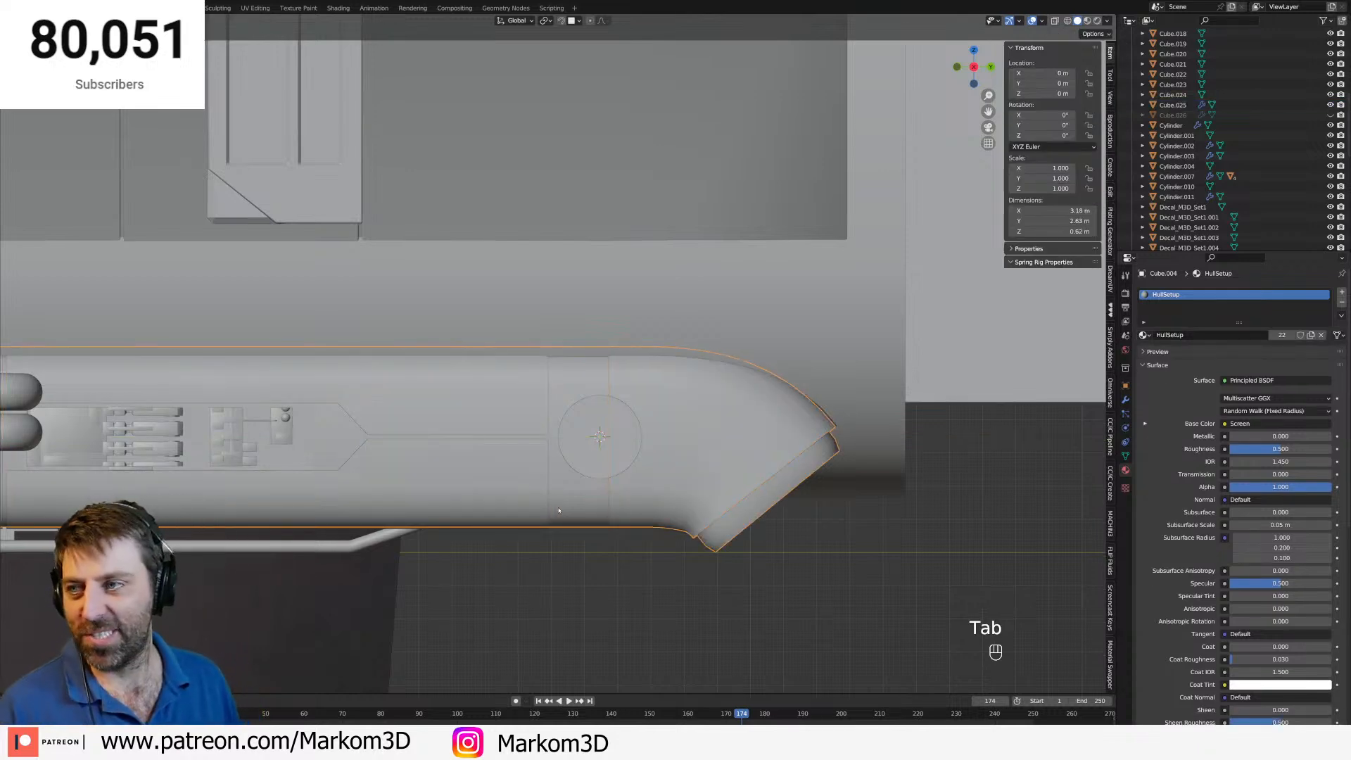
Open the inner housing Cube.004 for mesh editing and show the area around the disc in a wireframe side view.
{"action": "key", "text": "Tab"}
{"action": "scroll", "coordinate": [562, 508], "scroll_direction": "up", "scroll_amount": 2}
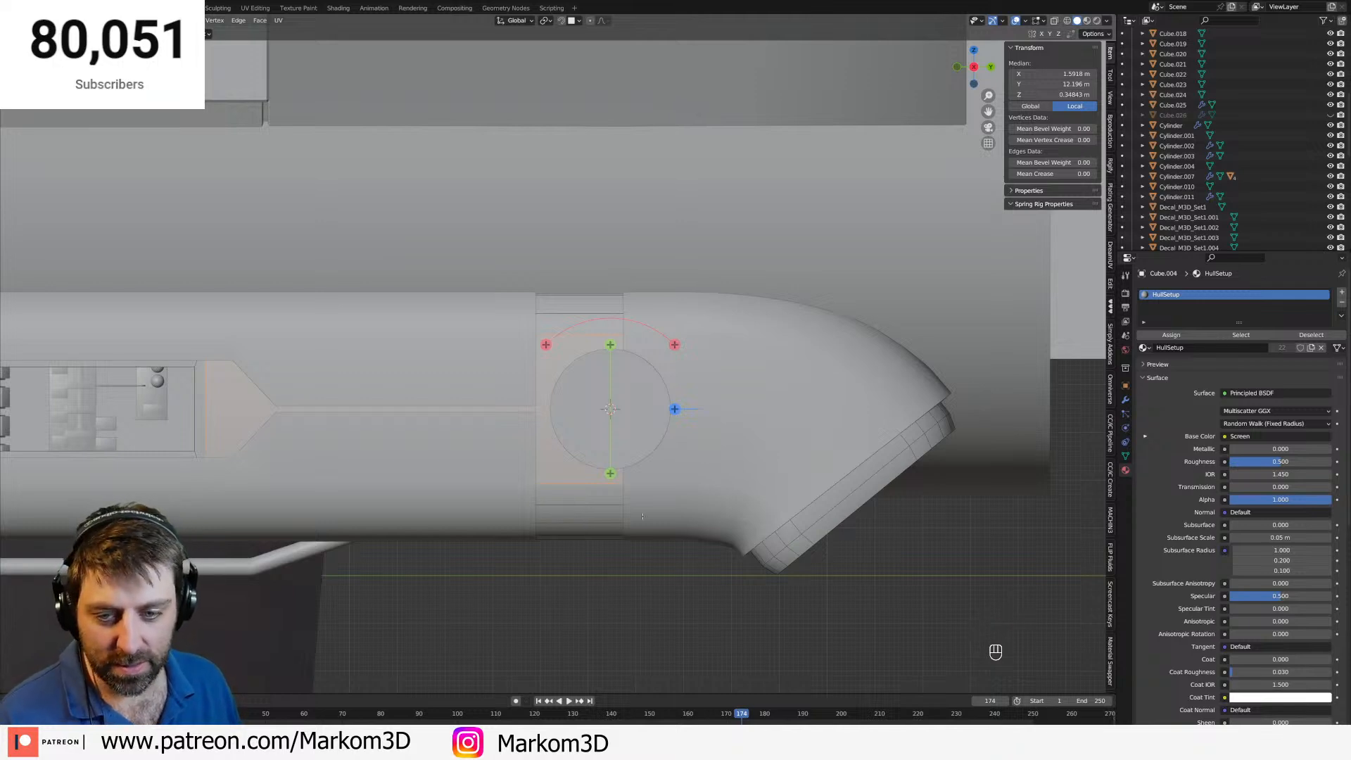
{"action": "scroll", "coordinate": [645, 502], "scroll_direction": "down", "scroll_amount": 5}
{"action": "middle_click_drag", "start_coordinate": [644, 502], "coordinate": [521, 479]}
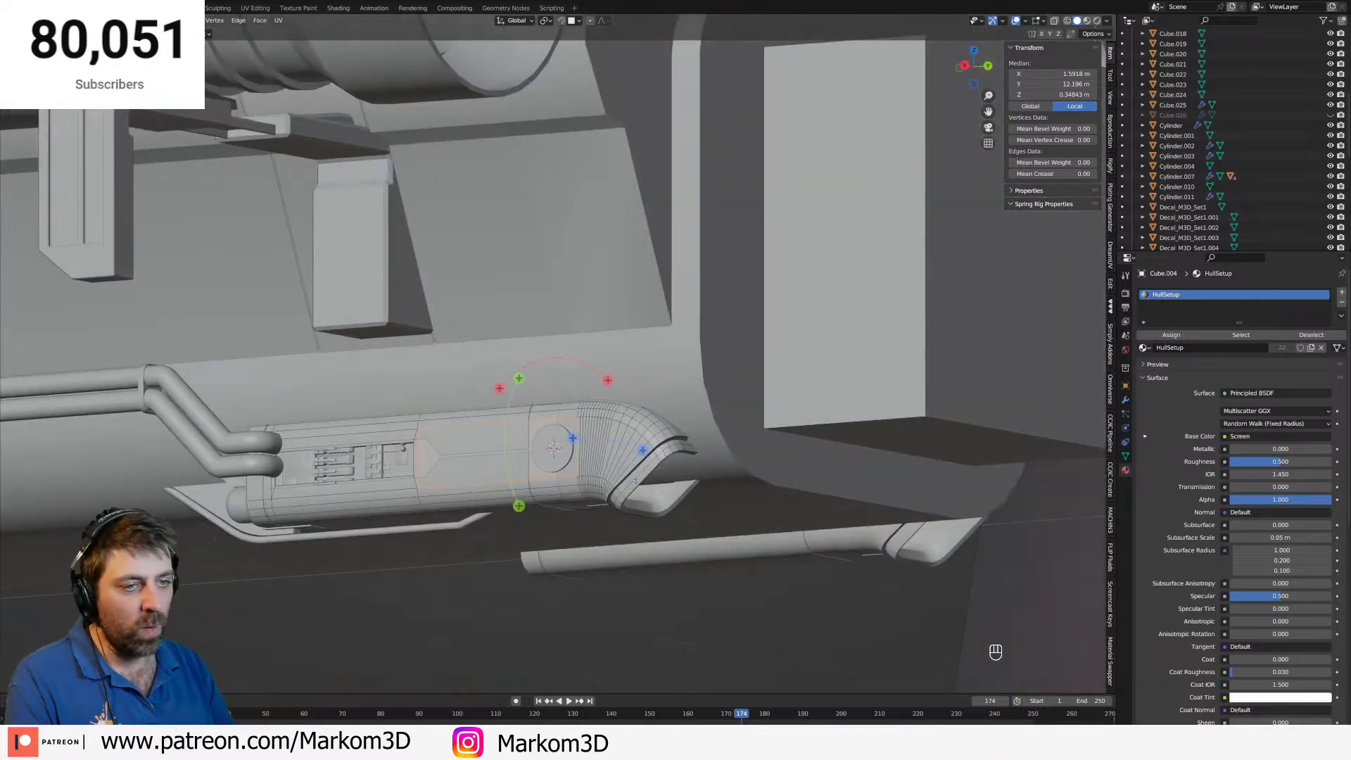
{"action": "scroll", "coordinate": [619, 492], "scroll_direction": "up", "scroll_amount": 6}
{"action": "key", "text": "z"}
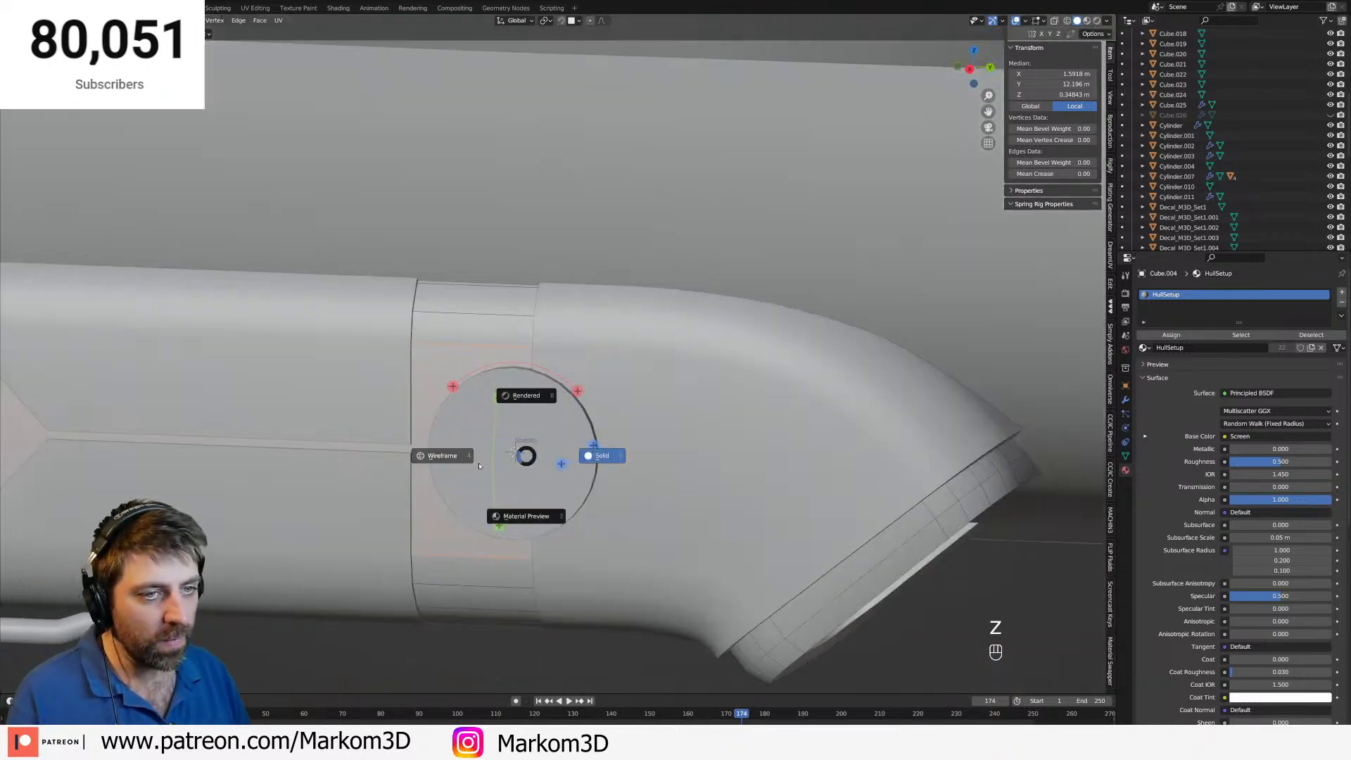
{"action": "left_click", "coordinate": [480, 467]}
{"action": "key", "text": "KP_3"}
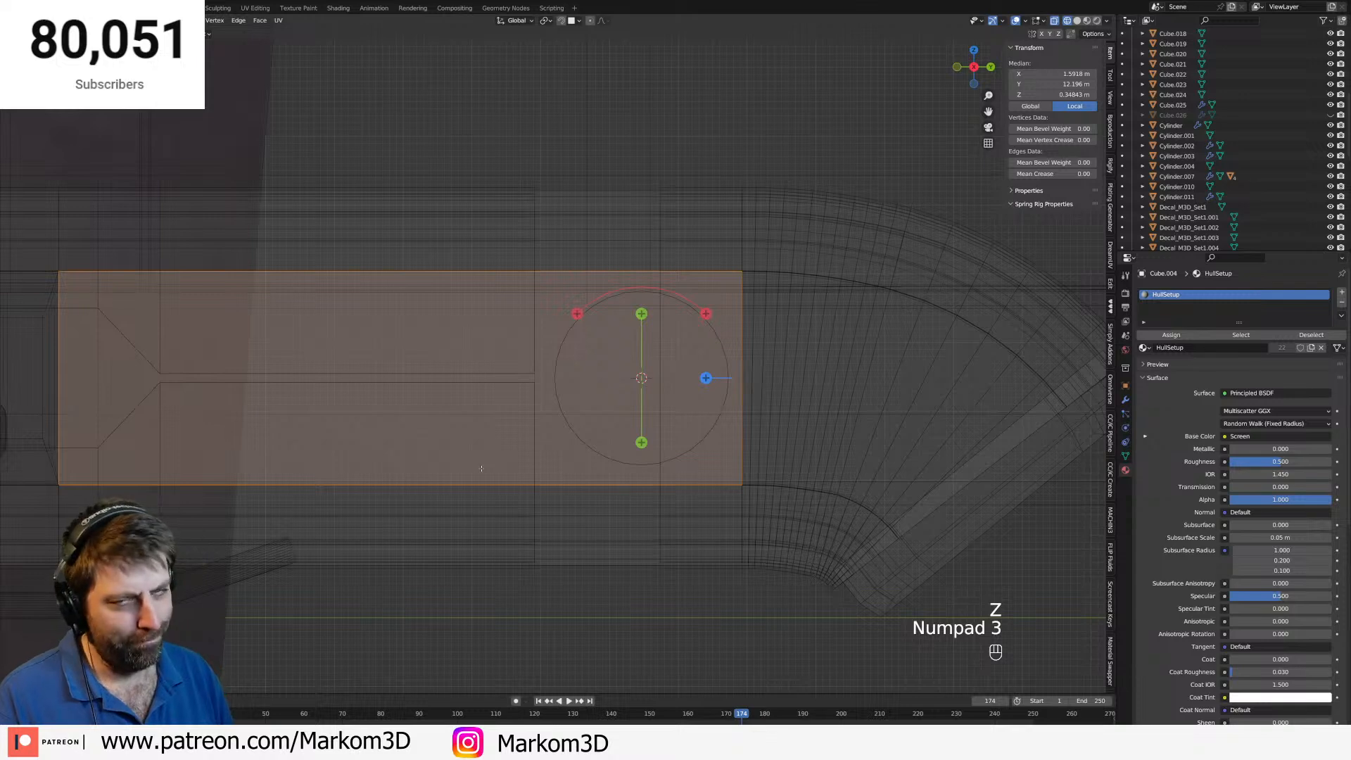
{"action": "middle_click_drag", "start_coordinate": [481, 468], "coordinate": [452, 516], "text": "shift"}
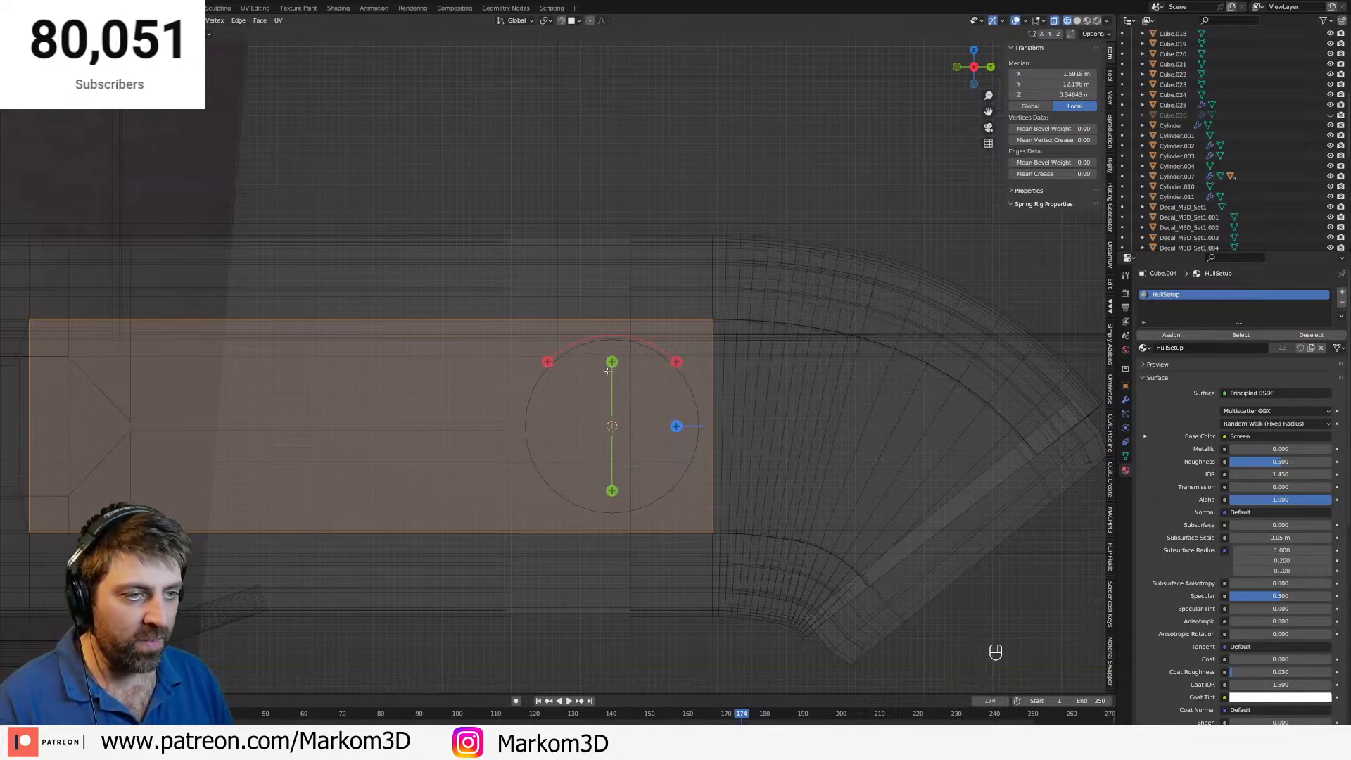
Add two loop cuts around Cube.004 behind the disc, at about Y 12.49 m and Y 12.65 m.
{"action": "key", "text": "Tab"}
{"action": "key", "text": "Tab"}
{"action": "key", "text": "ctrl+r"}
{"action": "left_click", "coordinate": [567, 317]}
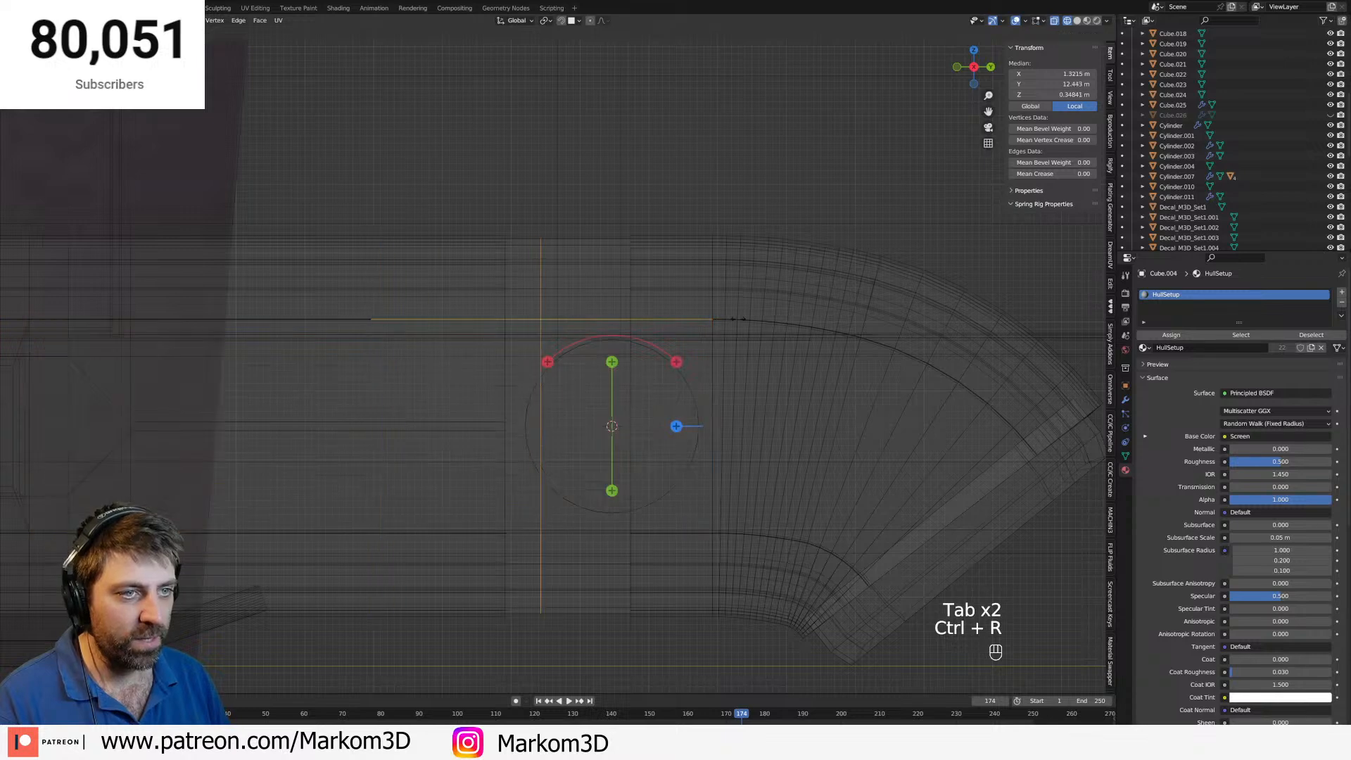
{"action": "left_click", "coordinate": [773, 319]}
{"action": "key", "text": "3"}
{"action": "left_click", "coordinate": [659, 317], "text": "alt"}
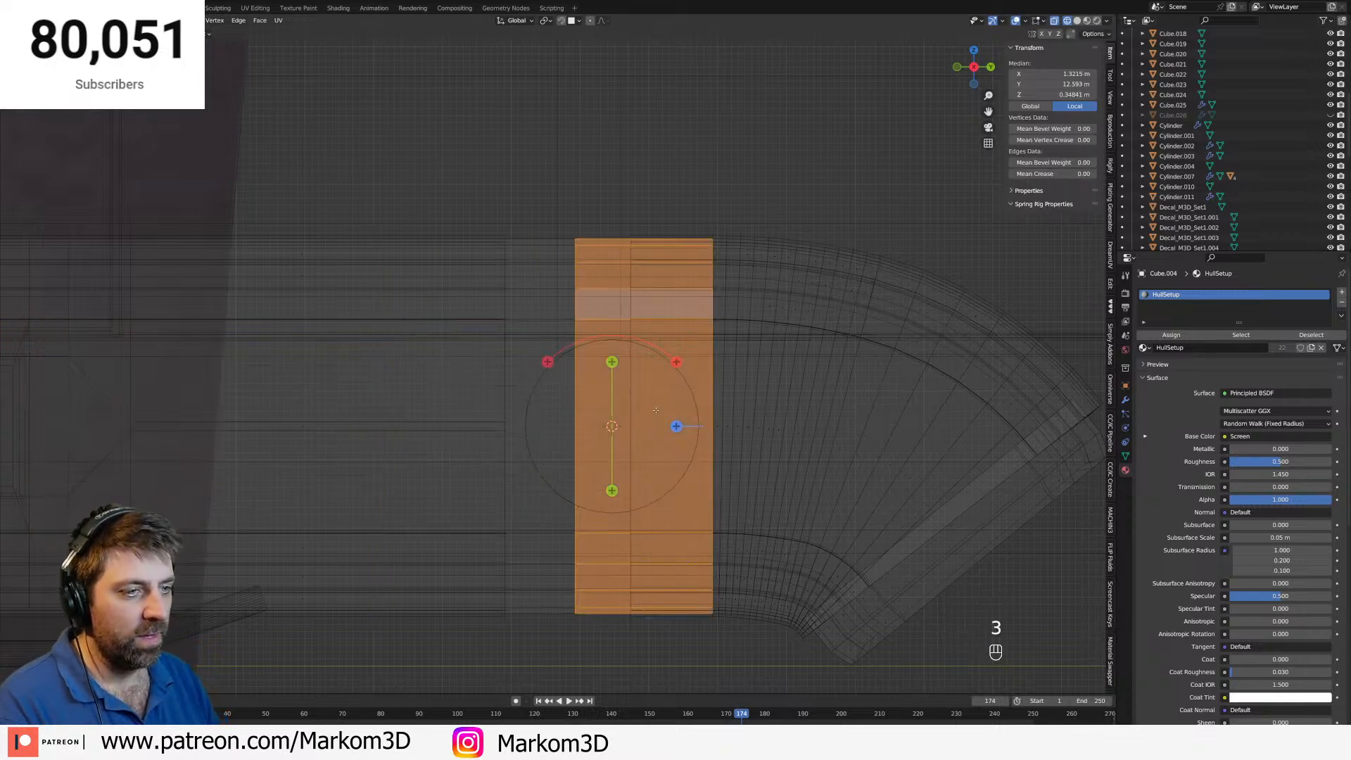
{"action": "key", "text": "ctrl+r"}
{"action": "left_click", "coordinate": [682, 321]}
{"action": "left_click", "coordinate": [724, 321]}
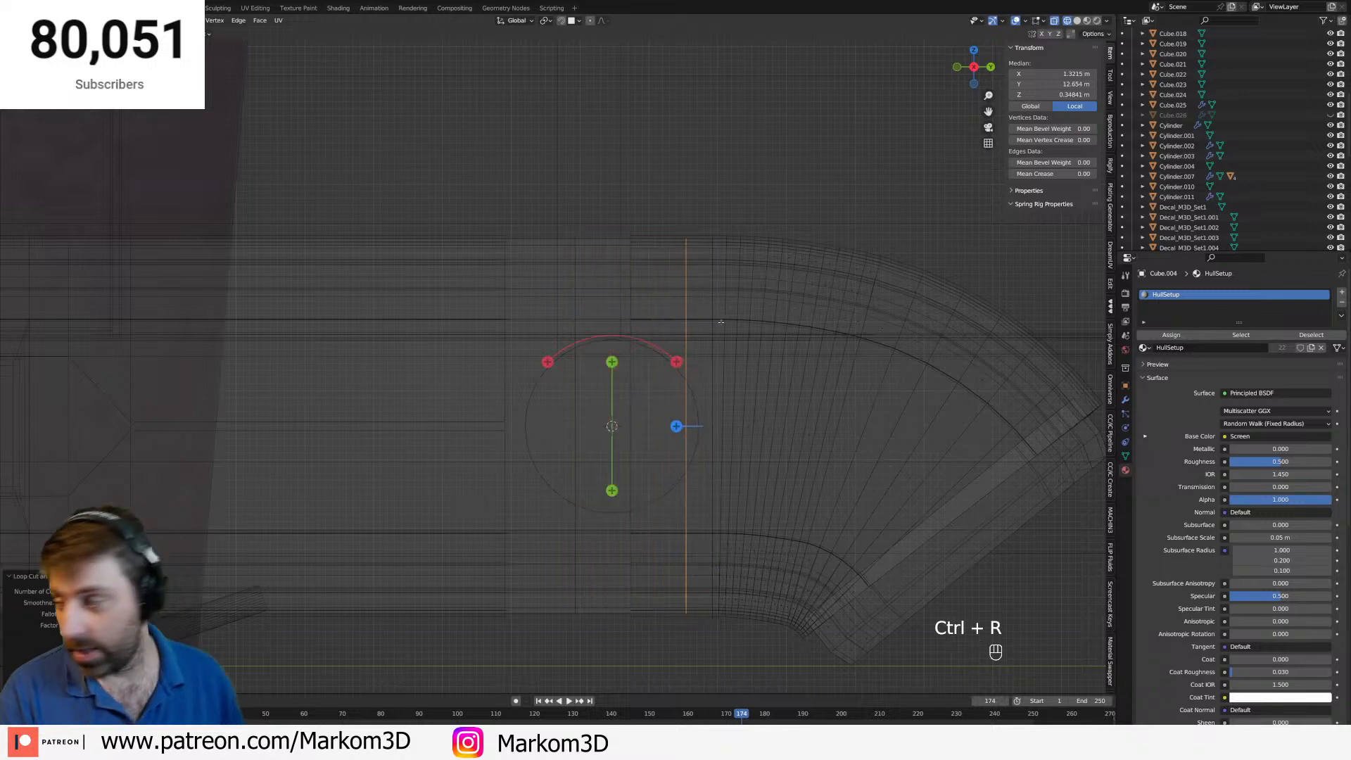
Select the band of faces between the two new cuts on Cube.004 and delete the faces.
{"action": "key", "text": "3"}
{"action": "left_click", "coordinate": [610, 319], "text": "alt"}
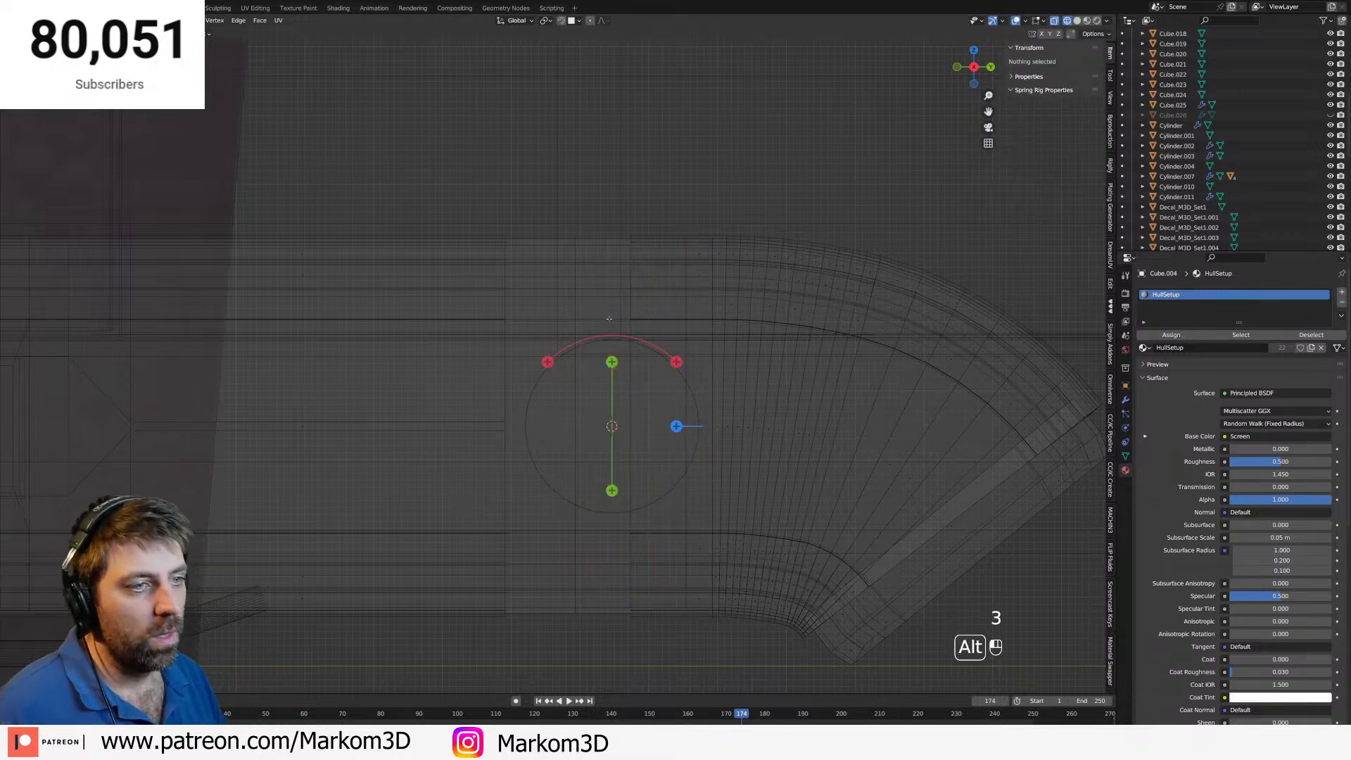
{"action": "key", "text": "End"}
{"action": "key", "text": "Delete"}
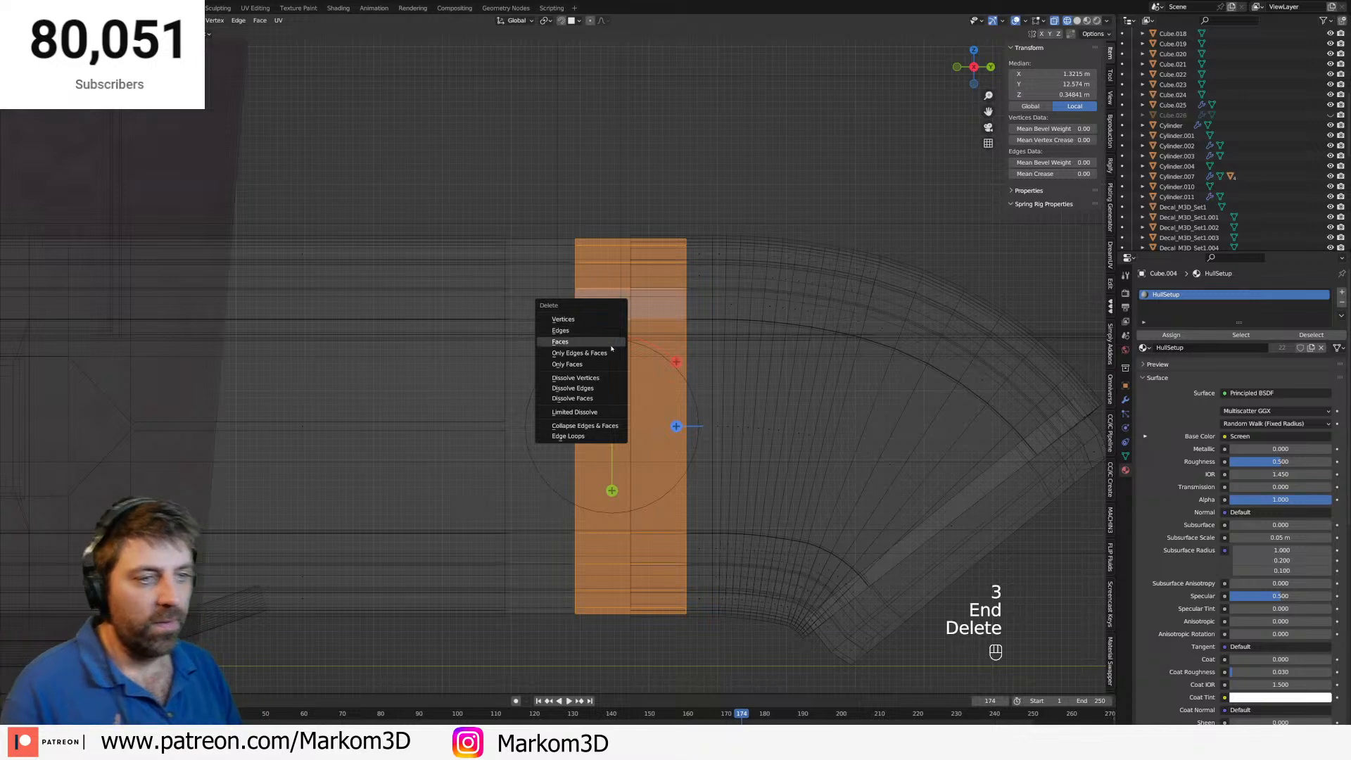
{"action": "left_click", "coordinate": [611, 344]}
Move Cube.004's open edge loop on the side away from the bend along Y to about 12.44 m, widening the gap.
{"action": "key", "text": "2"}
{"action": "left_click", "coordinate": [678, 348], "text": "alt"}
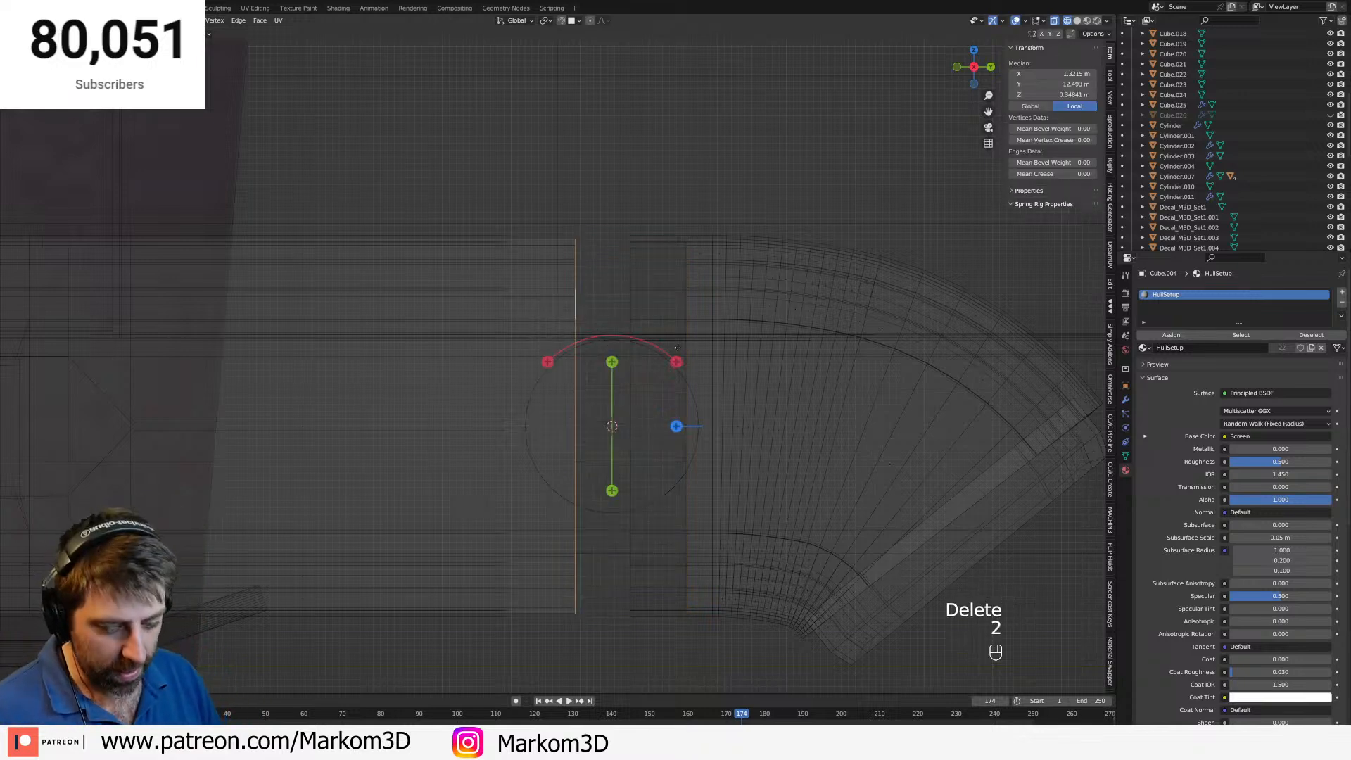
{"action": "key", "text": "g"}
{"action": "key", "text": "y"}
{"action": "left_click", "coordinate": [639, 347]}
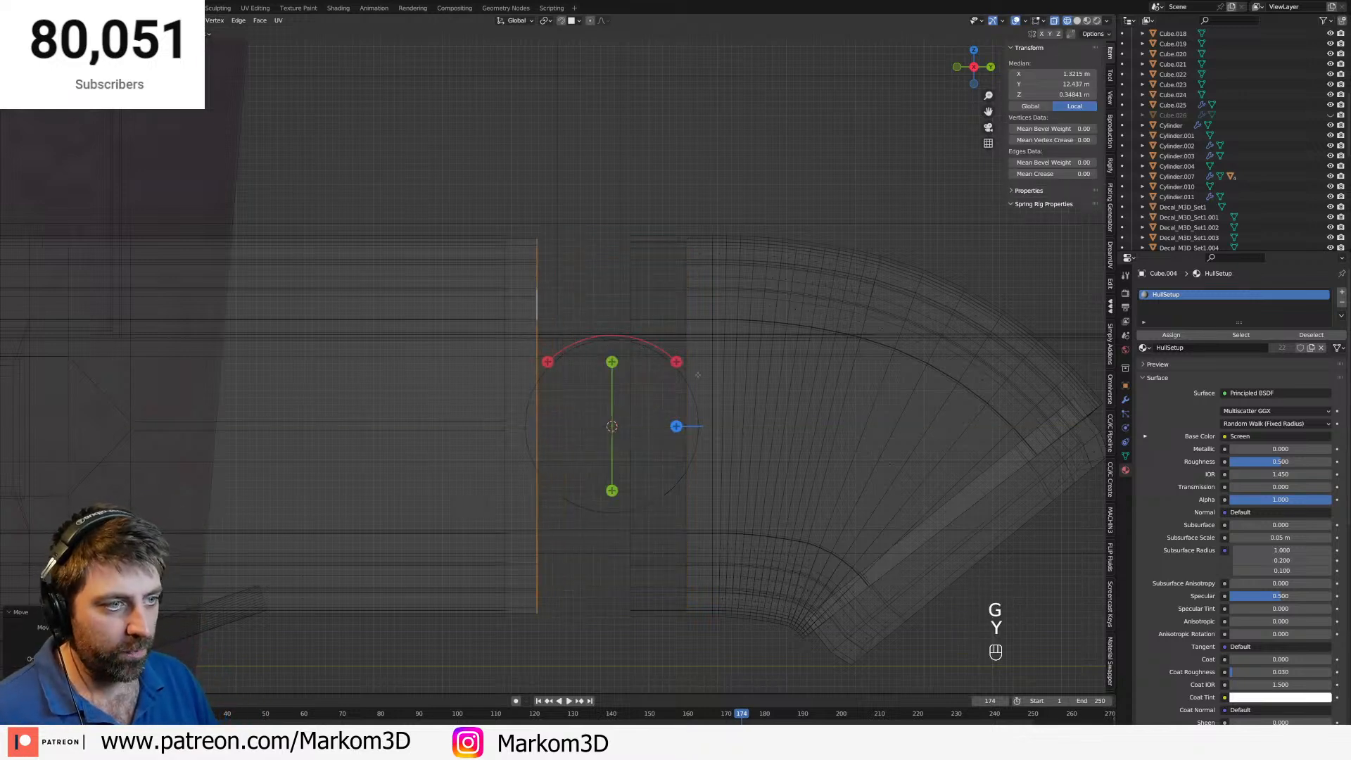
{"action": "key", "text": "Tab"}
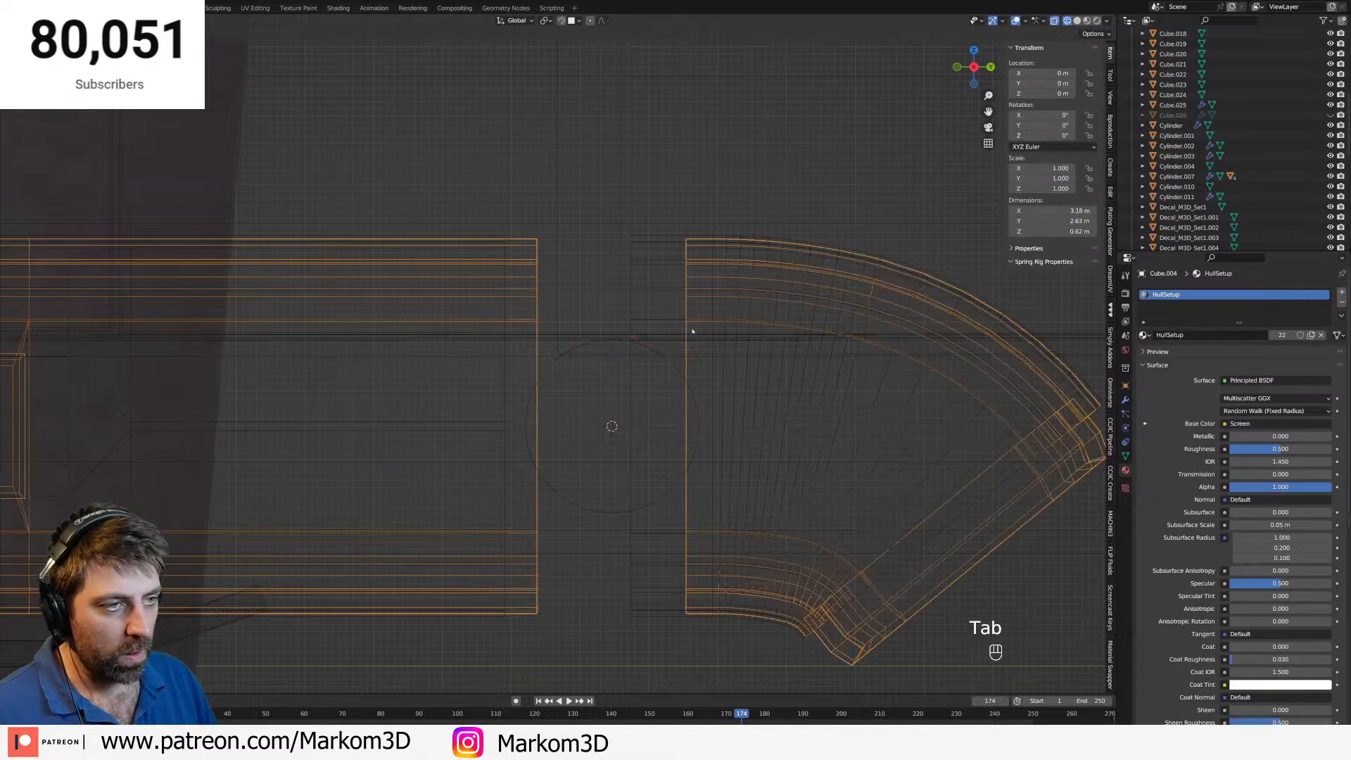
Move the bend section's open edge loop on Cube.025 along Y to about 12.60 m.
{"action": "left_click", "coordinate": [639, 333]}
{"action": "left_click", "coordinate": [636, 322]}
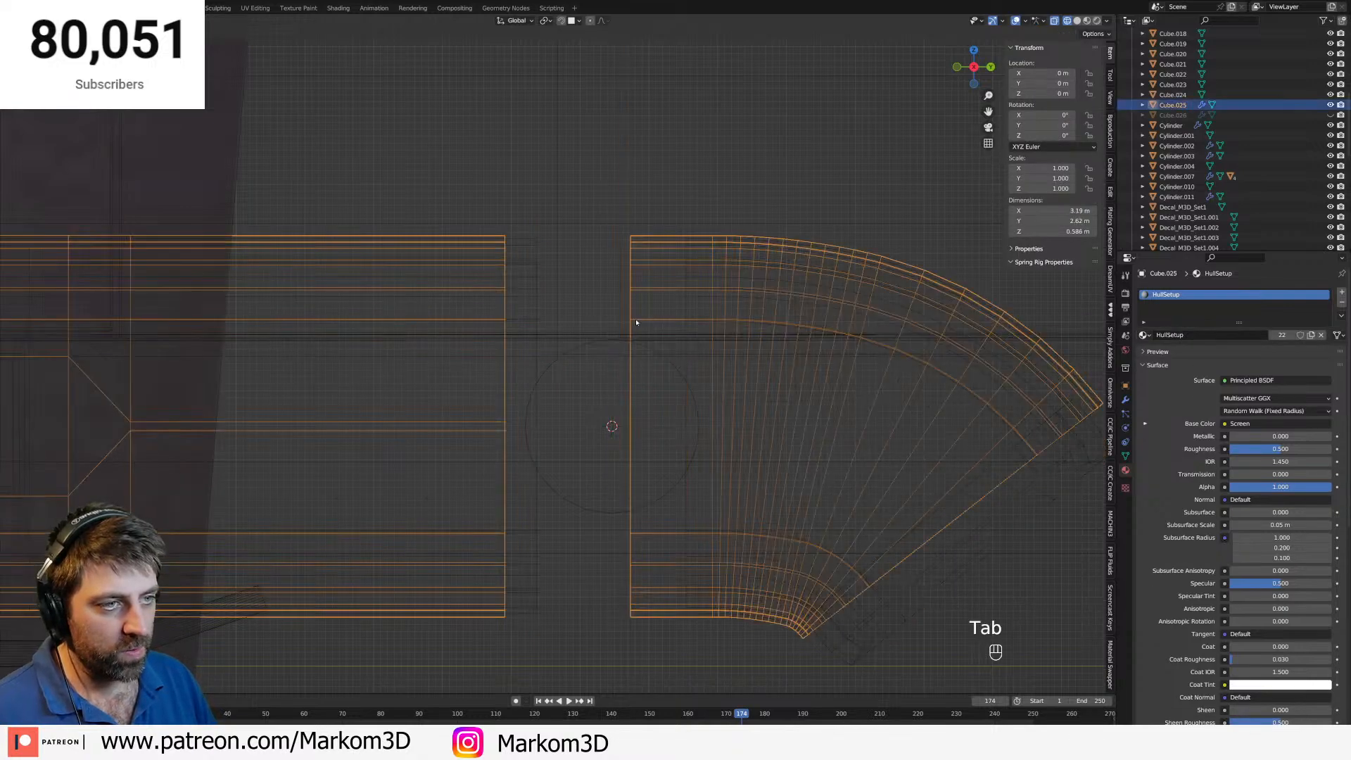
{"action": "key", "text": "Tab"}
{"action": "key", "text": "z"}
{"action": "left_click", "coordinate": [665, 337]}
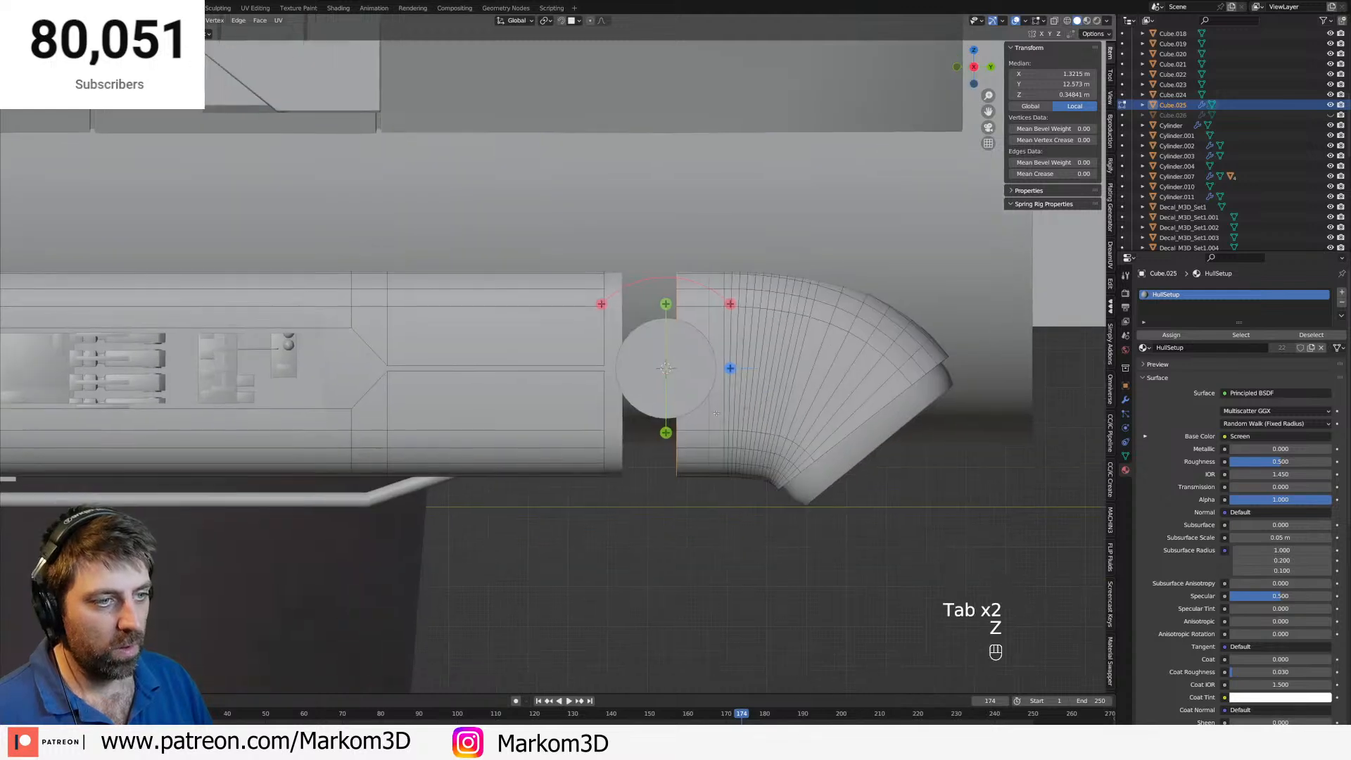
{"action": "key", "text": "Tab"}
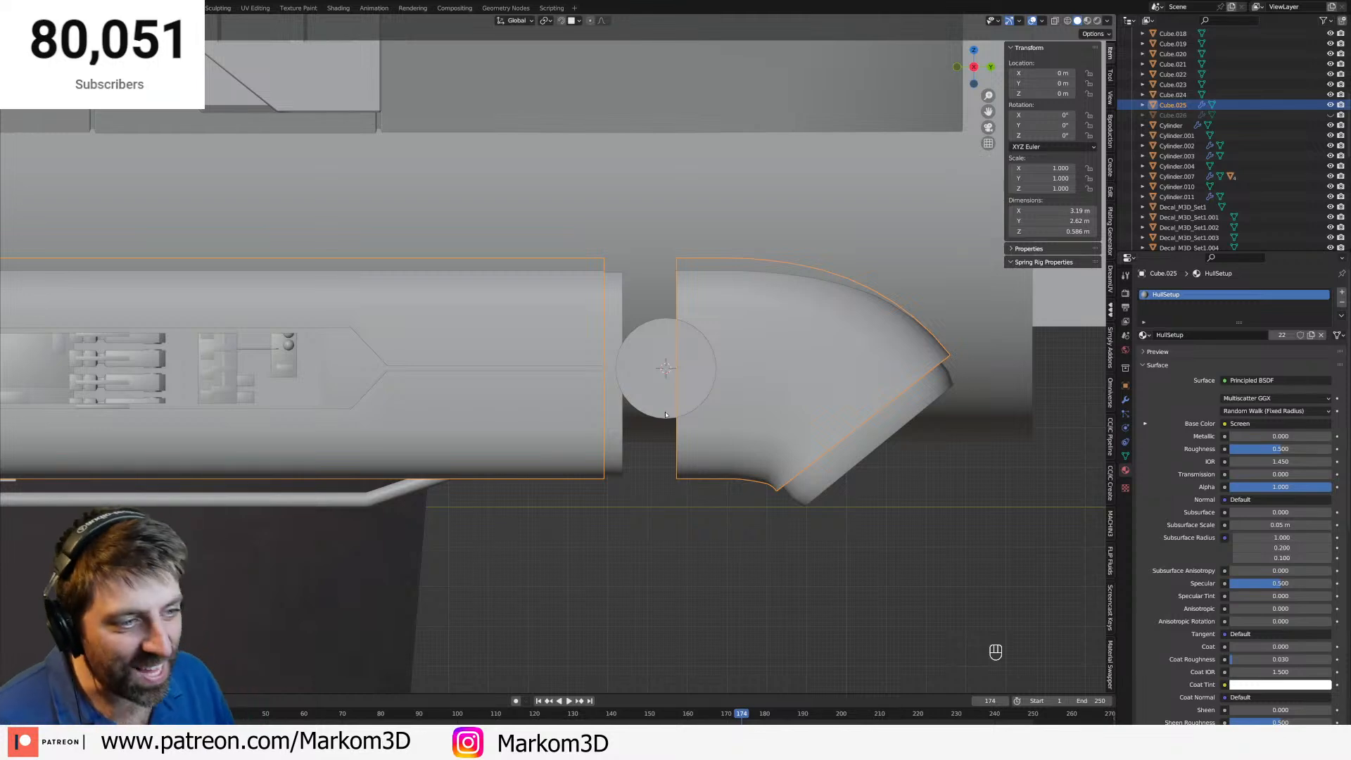
{"action": "scroll", "coordinate": [677, 464], "scroll_direction": "up", "scroll_amount": 1}
{"action": "key", "text": "z"}
{"action": "left_click", "coordinate": [653, 463]}
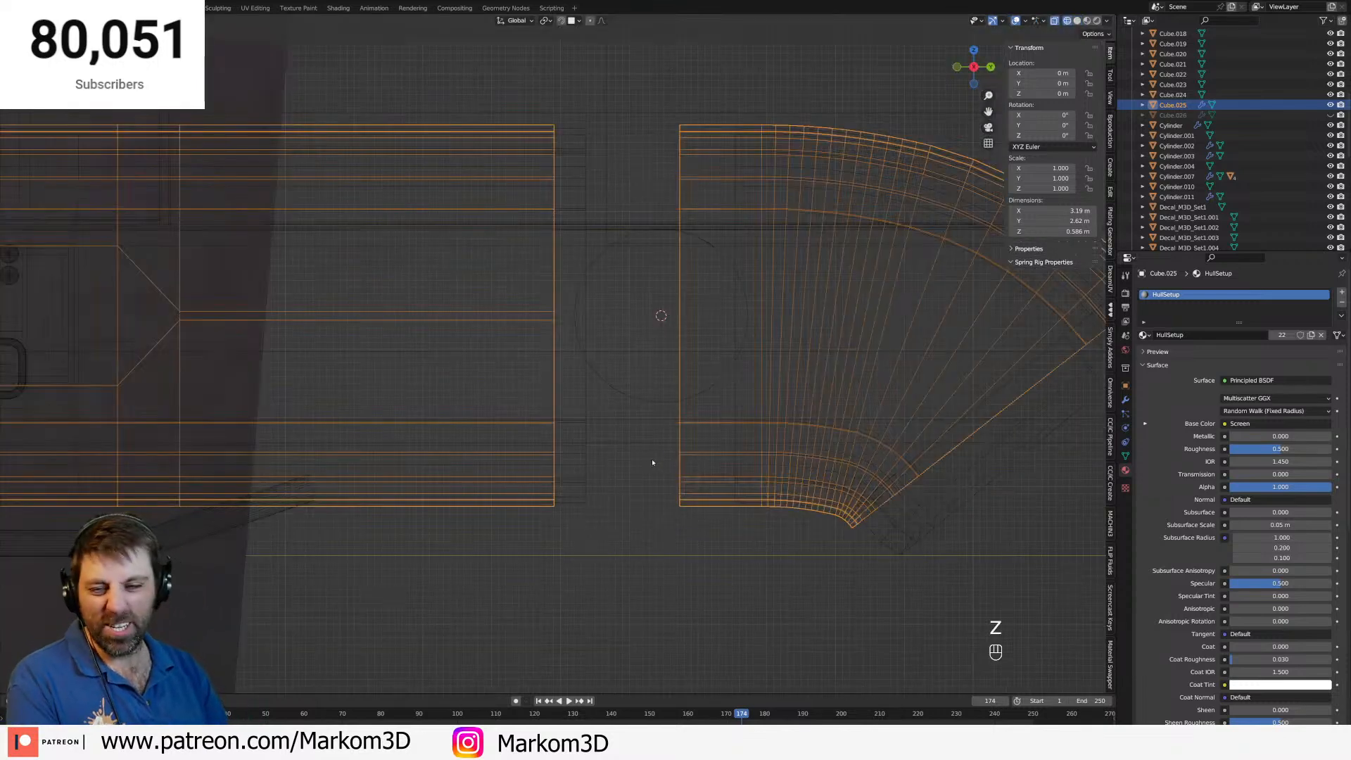
{"action": "key", "text": "Tab"}
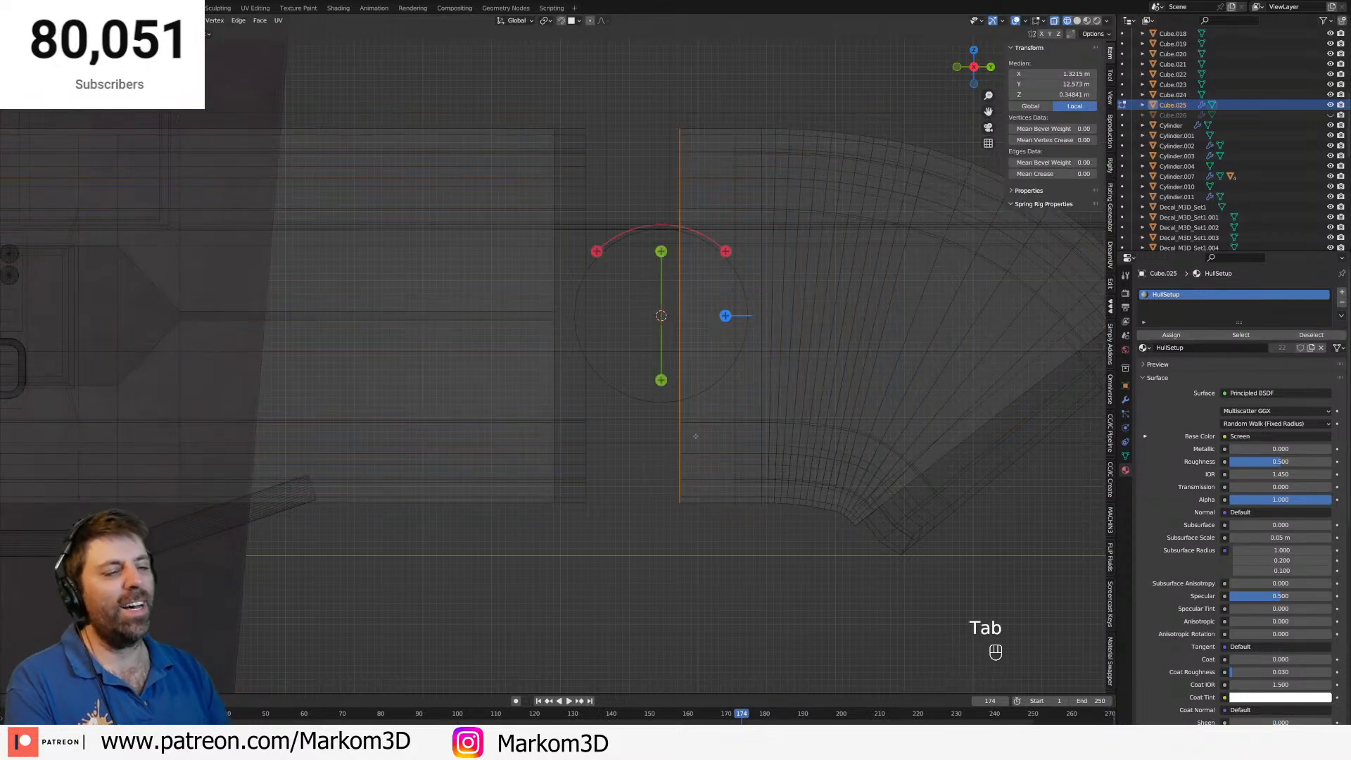
{"action": "key", "text": "g"}
{"action": "key", "text": "y"}
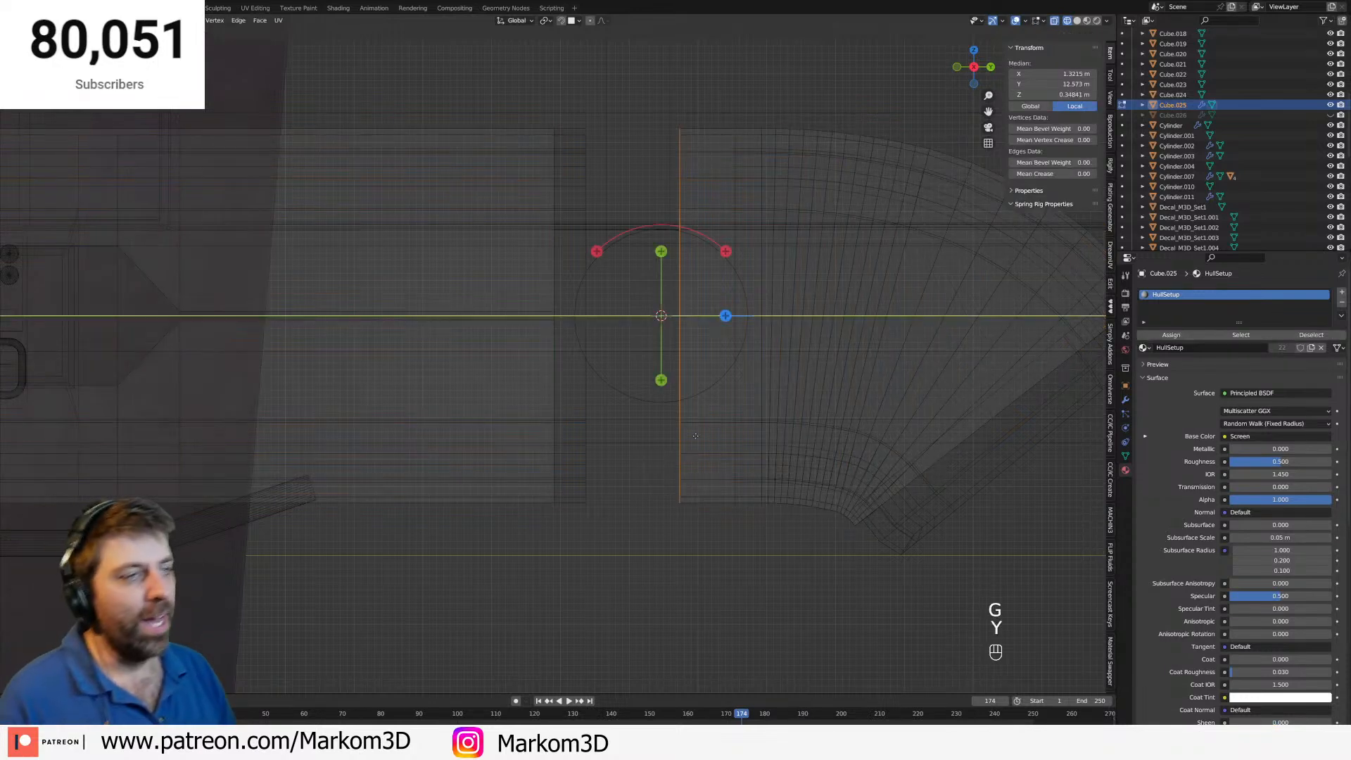
{"action": "left_click", "coordinate": [713, 435]}
{"action": "key", "text": "Tab"}
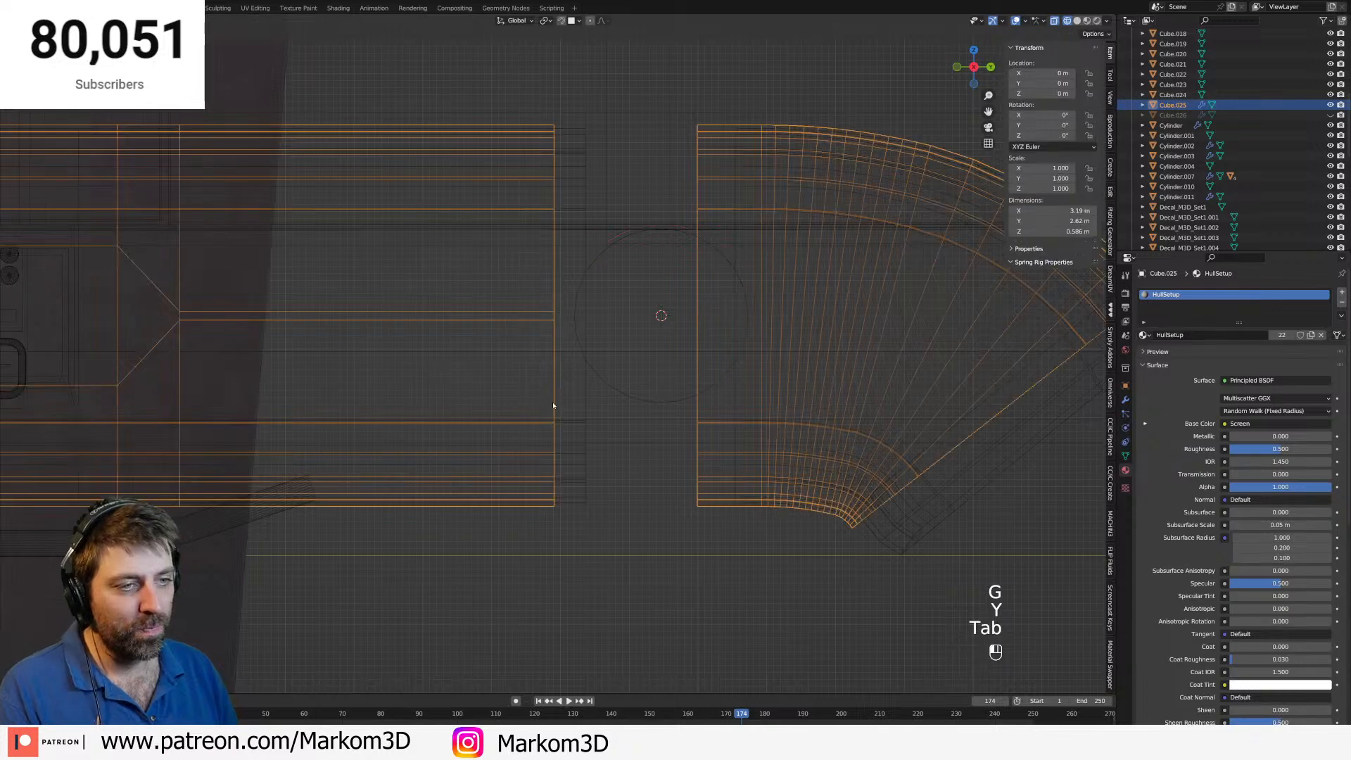
Separate Cube.025's linked bend section from the straight housing as its own object.
{"action": "key", "text": "Tab"}
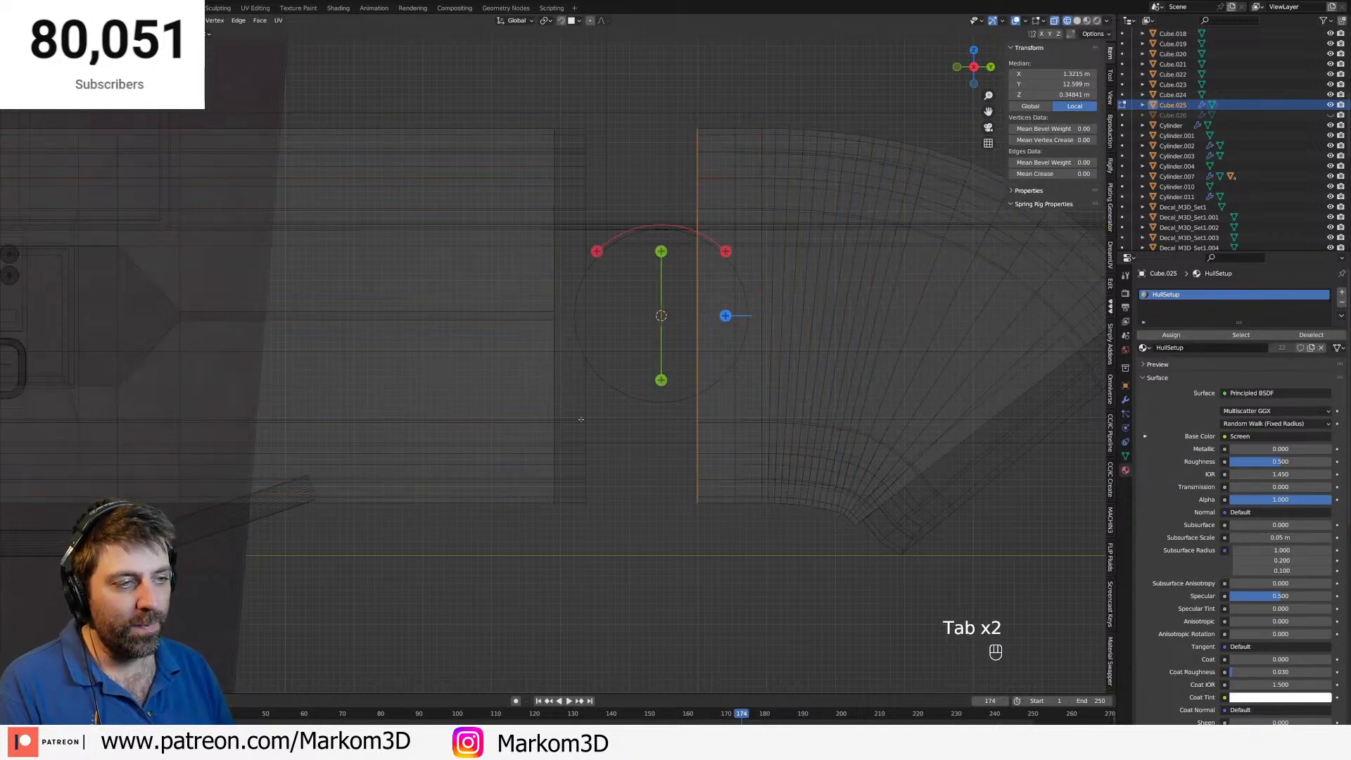
{"action": "key", "text": "Tab"}
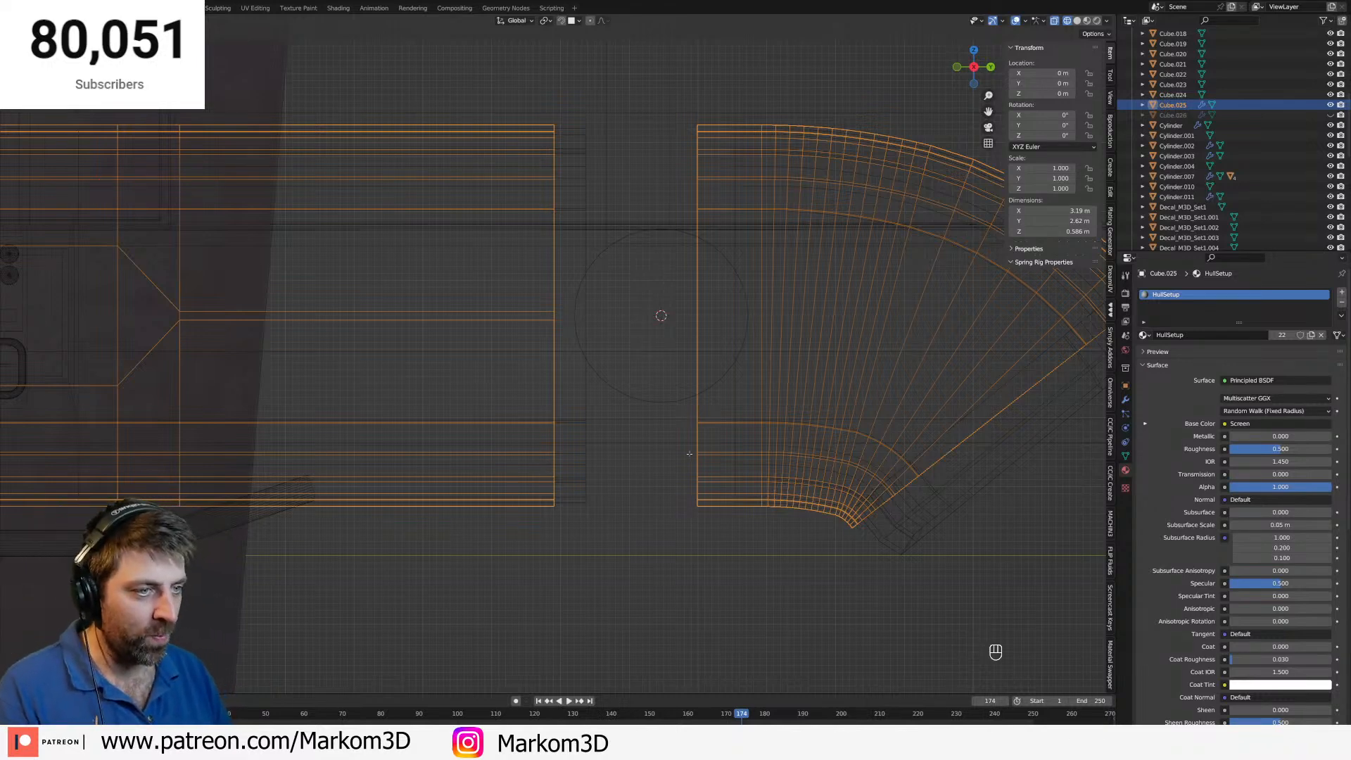
{"action": "key", "text": "Tab"}
{"action": "key", "text": "ctrl+l"}
{"action": "key", "text": "p"}
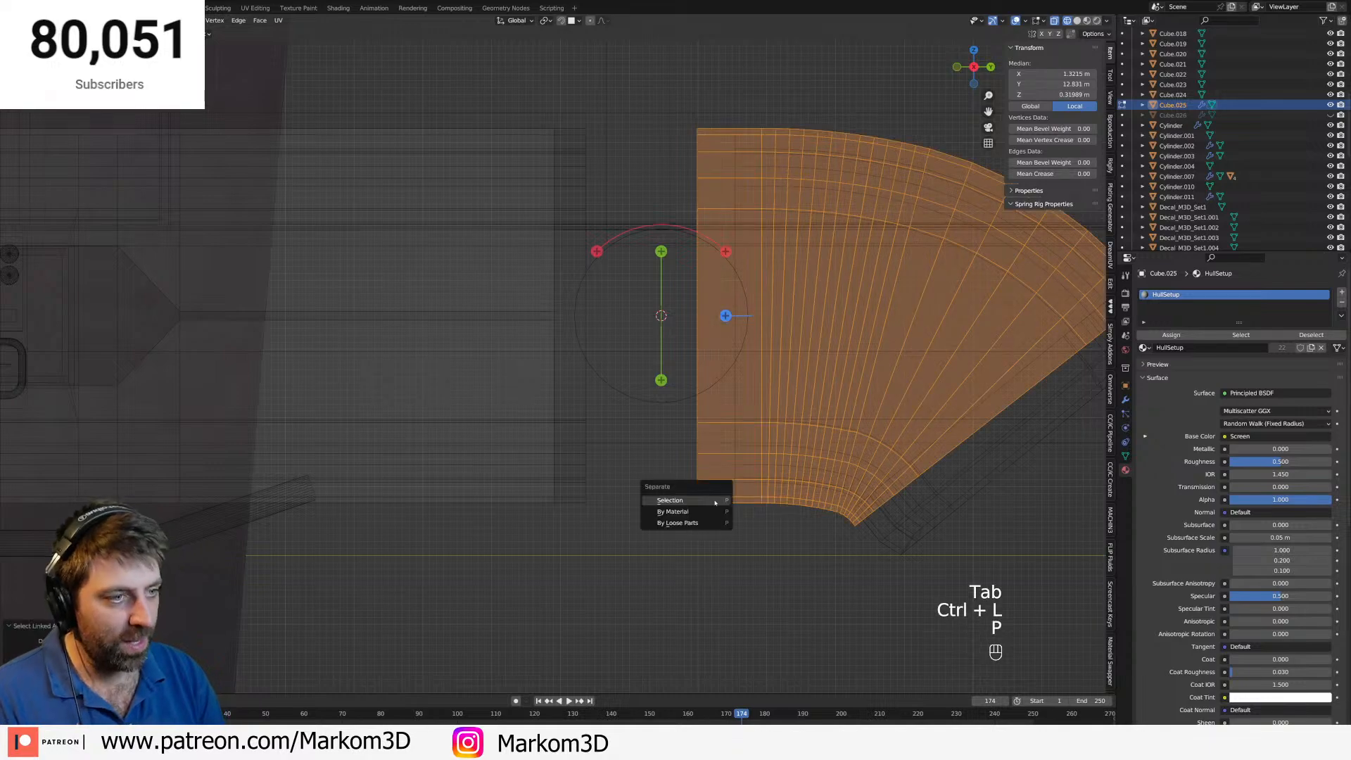
{"action": "left_click", "coordinate": [715, 501]}
{"action": "key", "text": "Tab"}
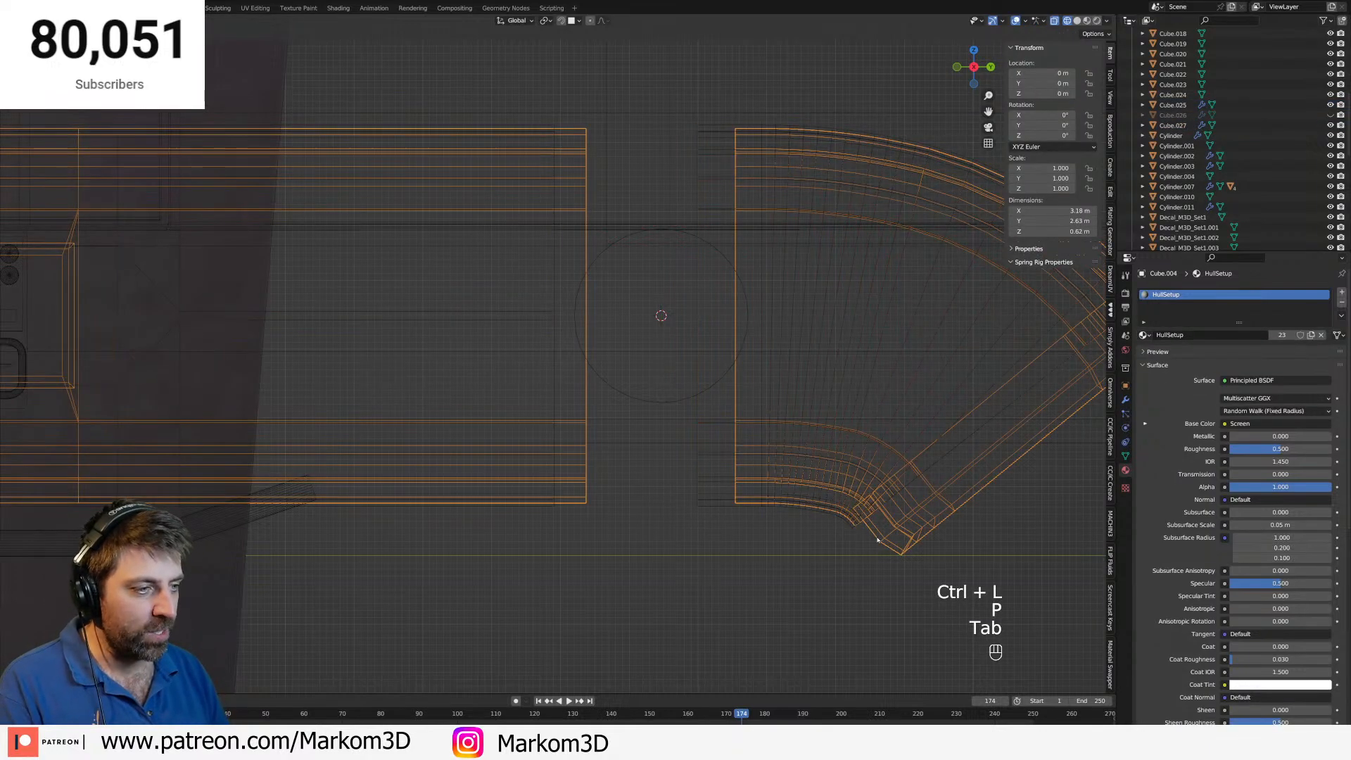
Select the linked bend geometry of Cube.004 and separate it from the straight housing into its own object.
{"action": "key", "text": "Tab"}
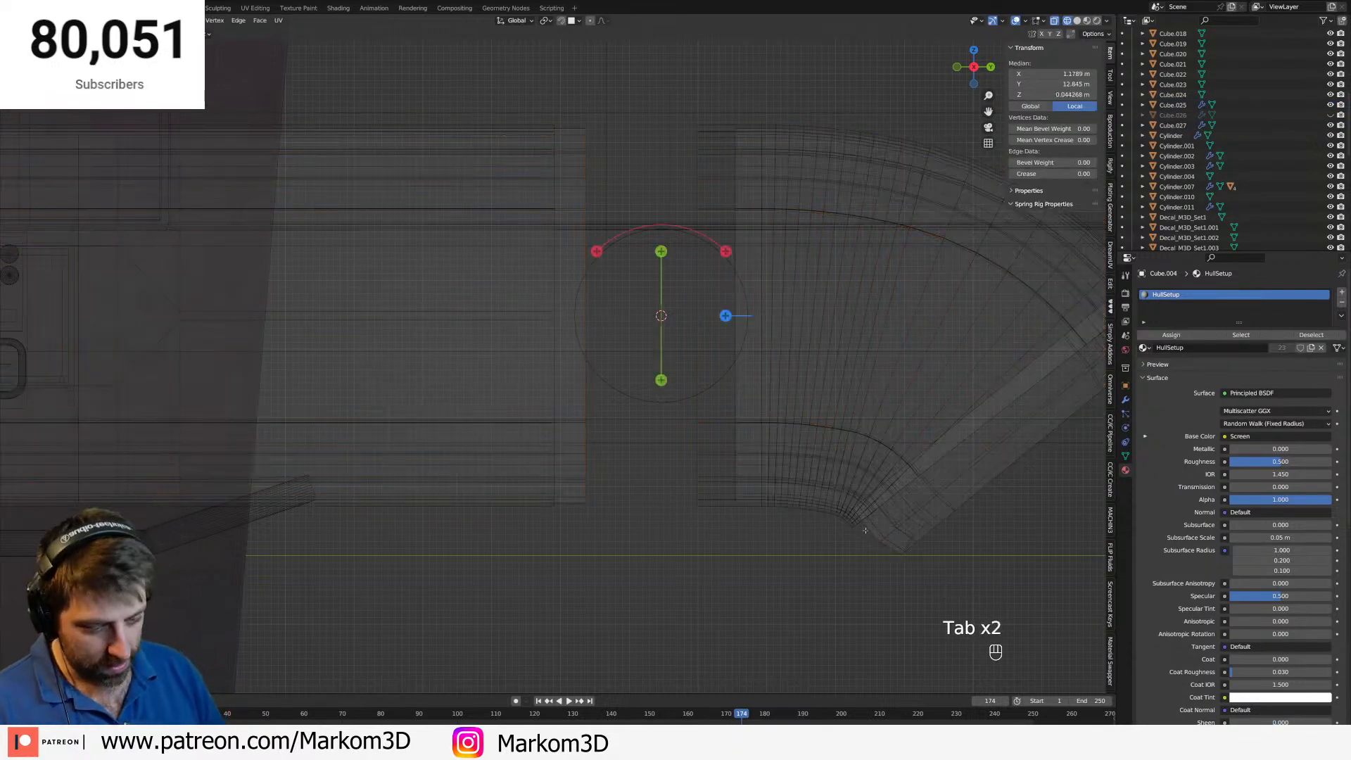
{"action": "key", "text": "c"}
{"action": "mouse_move", "coordinate": [870, 528]}
{"action": "left_mouse_down"}
{"action": "mouse_move", "coordinate": [778, 486]}
{"action": "mouse_move", "coordinate": [831, 493]}
{"action": "left_mouse_up"}
{"action": "key", "text": "ctrl+l"}
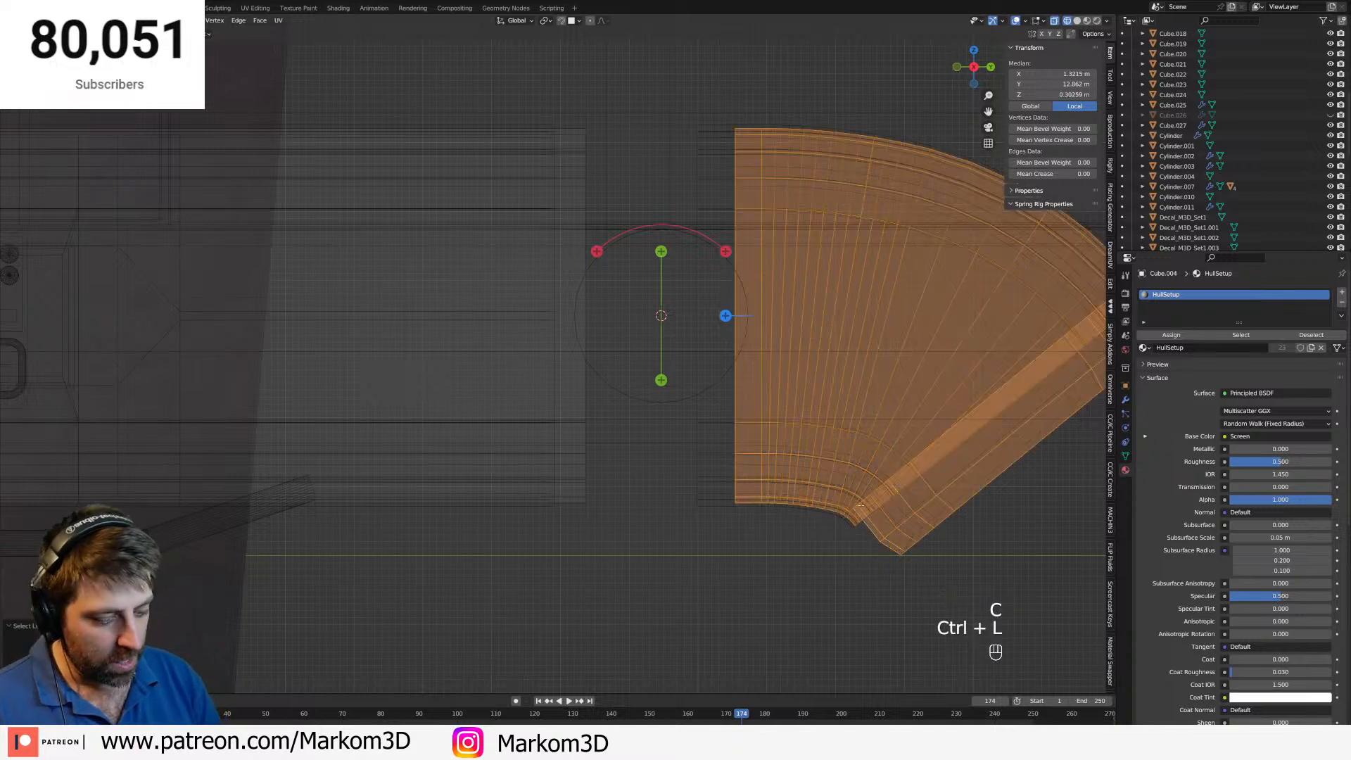
{"action": "key", "text": "p"}
{"action": "left_click", "coordinate": [856, 505]}
{"action": "key", "text": "Tab"}
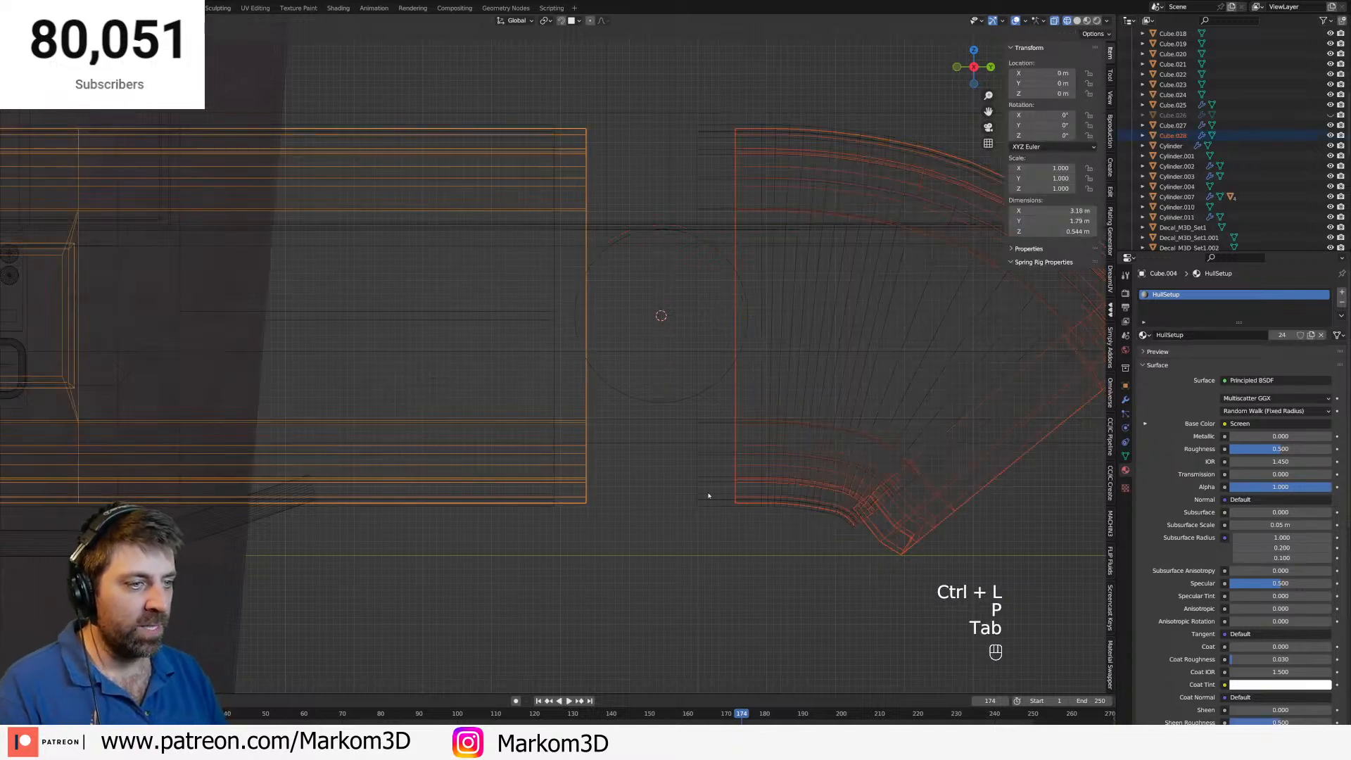
Set the origins of both separated bend objects, Cube.027 and Cube.028, to the 3D cursor at the disc's centre.
{"action": "left_click", "coordinate": [700, 485]}
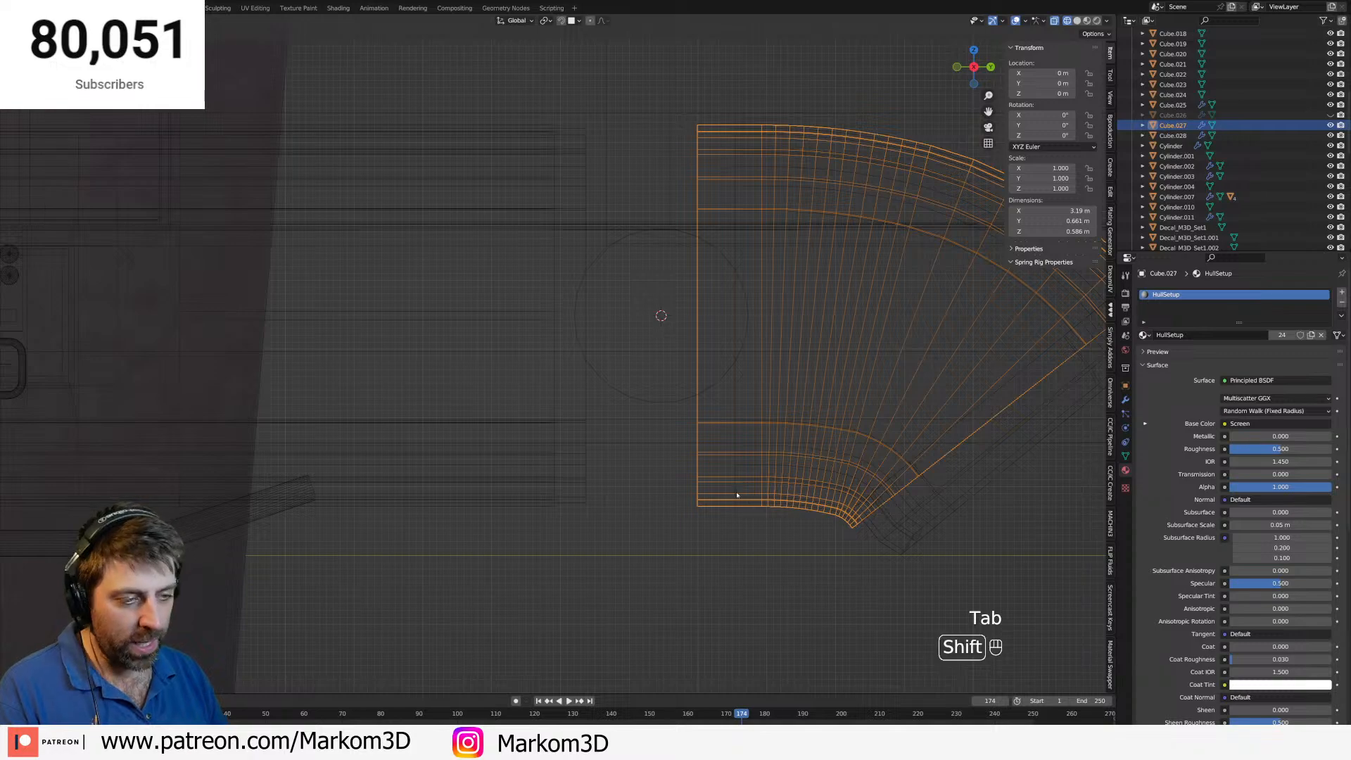
{"action": "left_click", "coordinate": [737, 493], "text": "shift"}
{"action": "right_click", "coordinate": [675, 470]}
{"action": "mouse_move", "coordinate": [668, 512]}
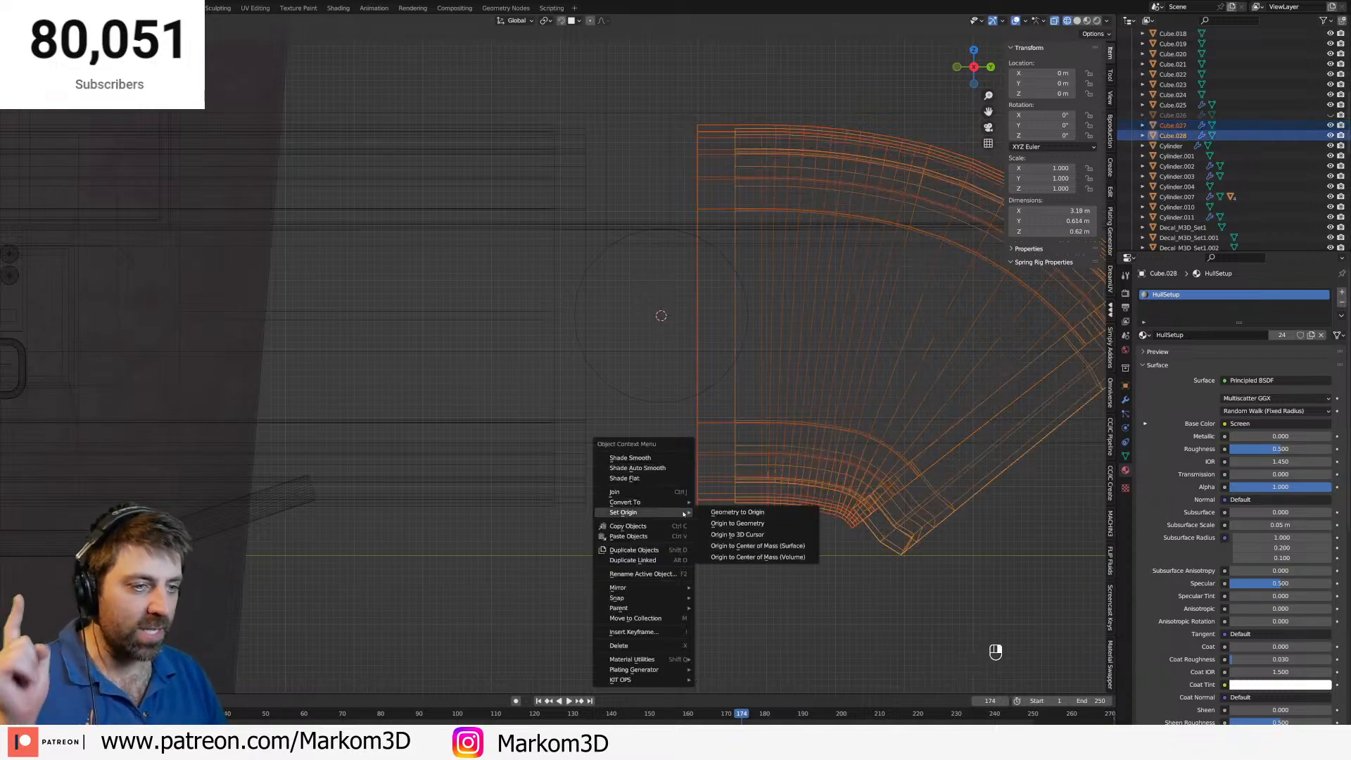
{"action": "left_click", "coordinate": [738, 535]}
Set the Mirror modifier's mirror object on Cube.028 to the cockpit glass SM_GlassWindows.
{"action": "scroll", "coordinate": [655, 445], "scroll_direction": "down", "scroll_amount": 5}
{"action": "middle_click_drag", "start_coordinate": [686, 454], "coordinate": [695, 482]}
{"action": "scroll", "coordinate": [652, 491], "scroll_direction": "down", "scroll_amount": 5}
{"action": "scroll", "coordinate": [652, 490], "scroll_direction": "down", "scroll_amount": 4}
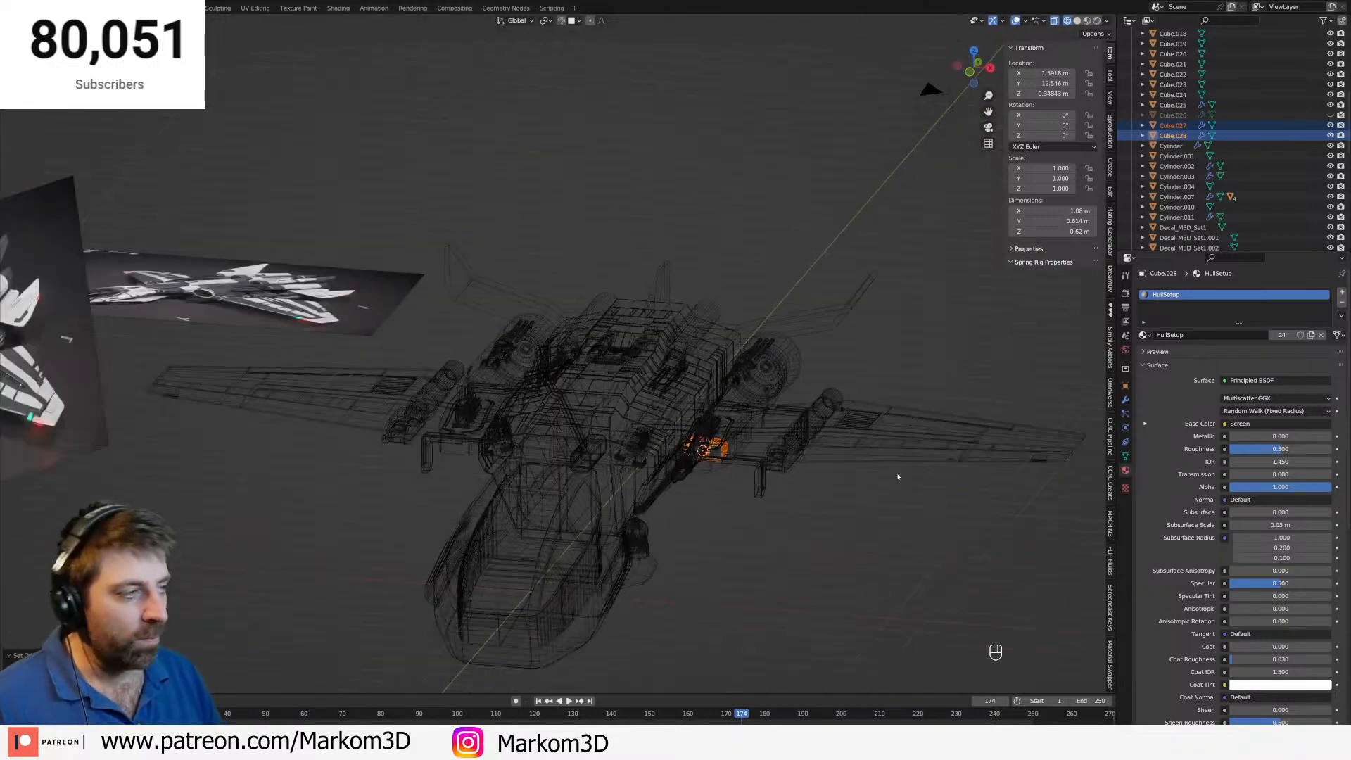
{"action": "left_click", "coordinate": [1126, 399]}
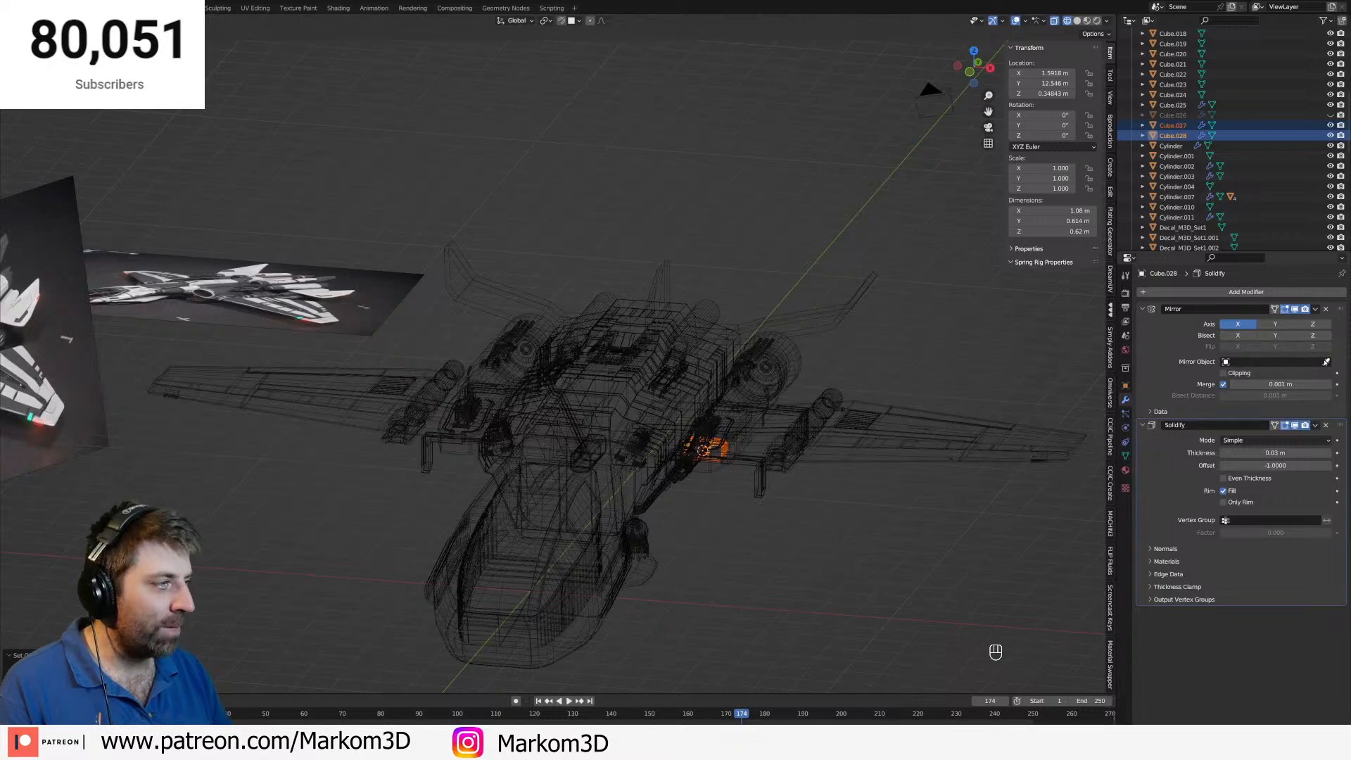
{"action": "left_click", "coordinate": [546, 566]}
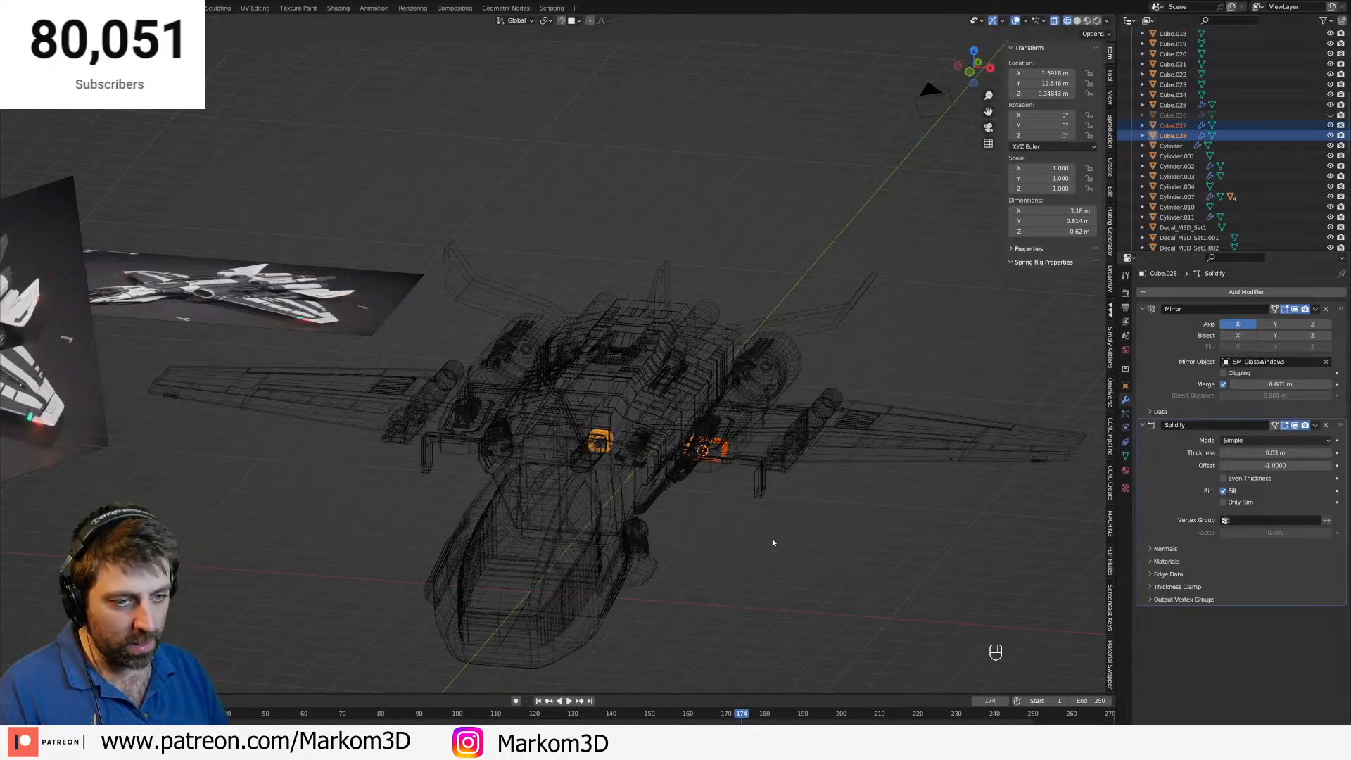
Return to solid shading and set the Mirror modifier's mirror object on Cube.027 to SM_GlassWindows.
{"action": "middle_click_drag", "start_coordinate": [546, 566], "coordinate": [650, 525]}
{"action": "scroll", "coordinate": [650, 524], "scroll_direction": "up", "scroll_amount": 5}
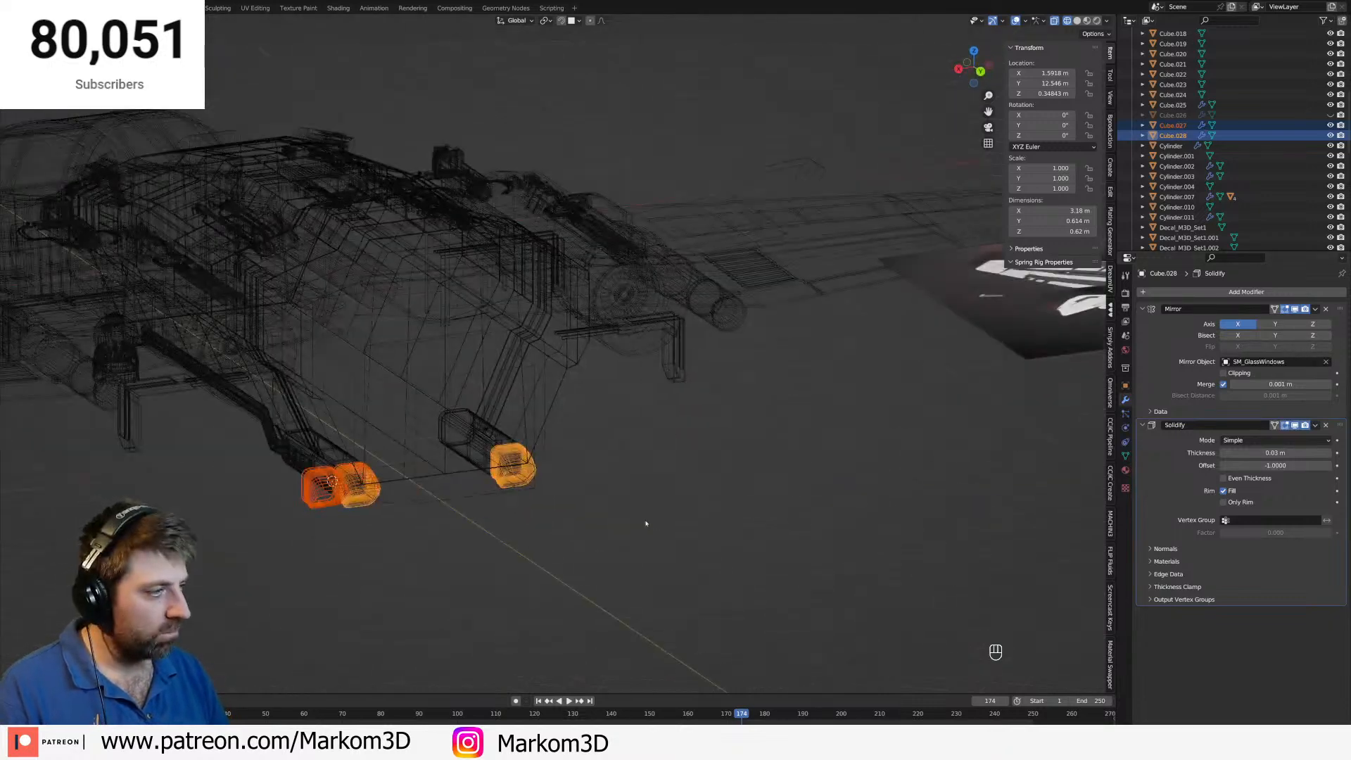
{"action": "scroll", "coordinate": [385, 548], "scroll_direction": "up", "scroll_amount": 2}
{"action": "key", "text": "z"}
{"action": "left_click", "coordinate": [381, 533]}
{"action": "middle_click_drag", "start_coordinate": [381, 532], "coordinate": [577, 510], "text": "shift"}
{"action": "scroll", "coordinate": [577, 510], "scroll_direction": "up", "scroll_amount": 5}
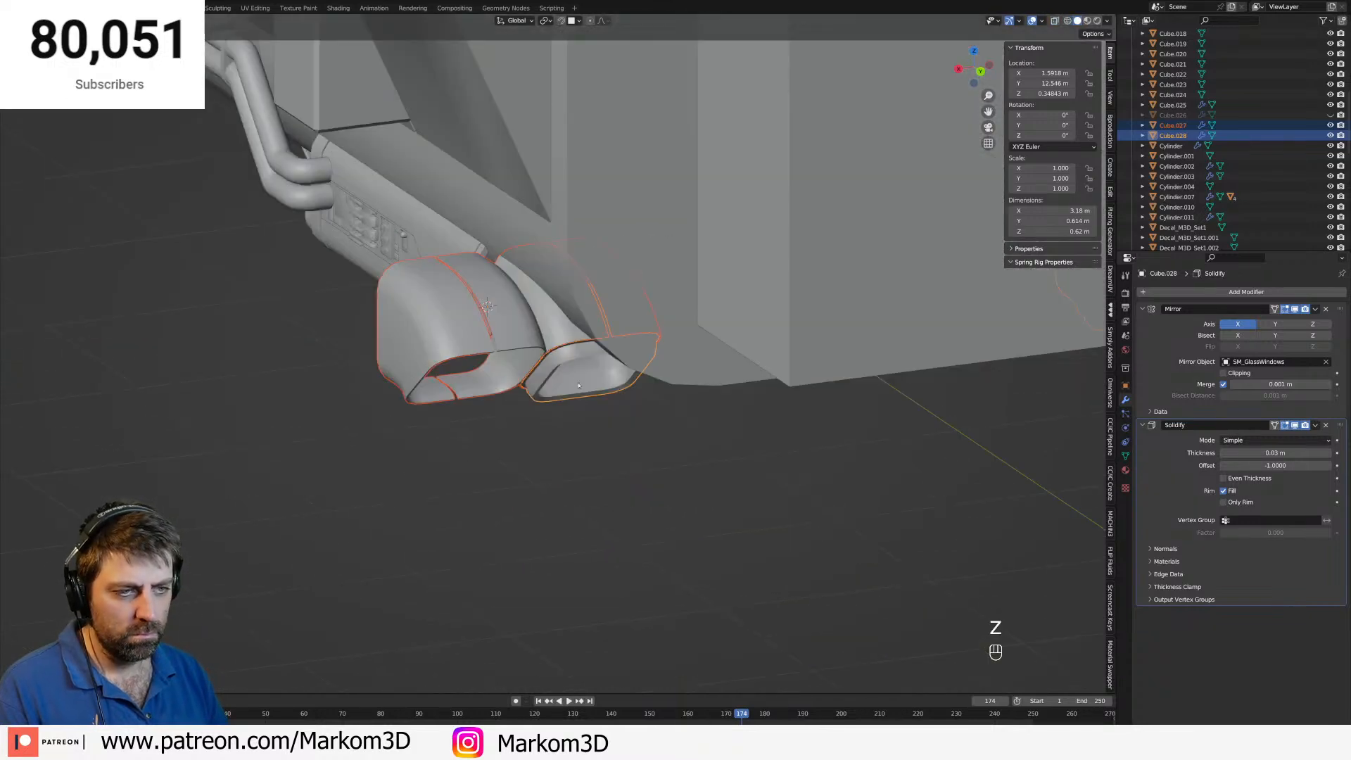
{"action": "left_click", "coordinate": [568, 333]}
{"action": "middle_click_drag", "start_coordinate": [636, 435], "coordinate": [612, 383]}
{"action": "scroll", "coordinate": [612, 383], "scroll_direction": "down", "scroll_amount": 4}
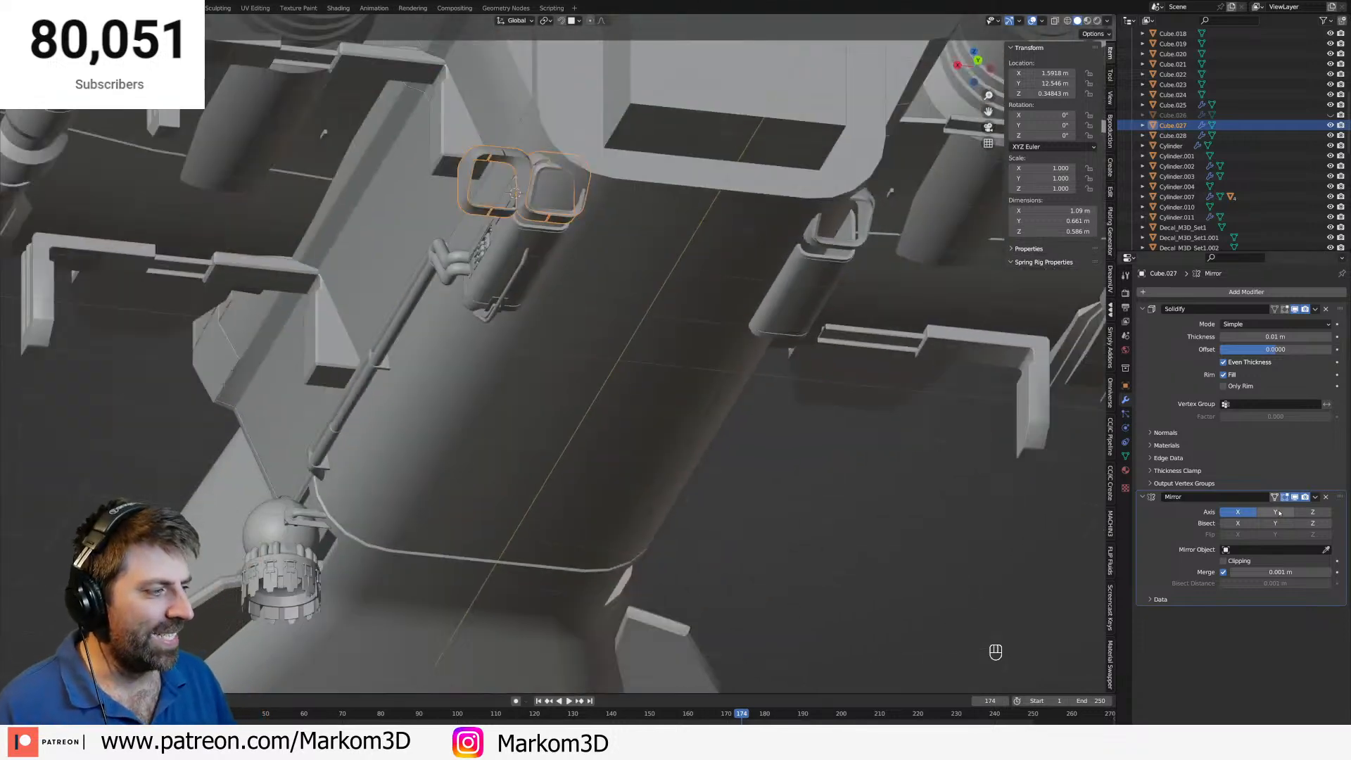
{"action": "scroll", "coordinate": [669, 373], "scroll_direction": "down", "scroll_amount": 7}
{"action": "middle_click_drag", "start_coordinate": [670, 374], "coordinate": [929, 472]}
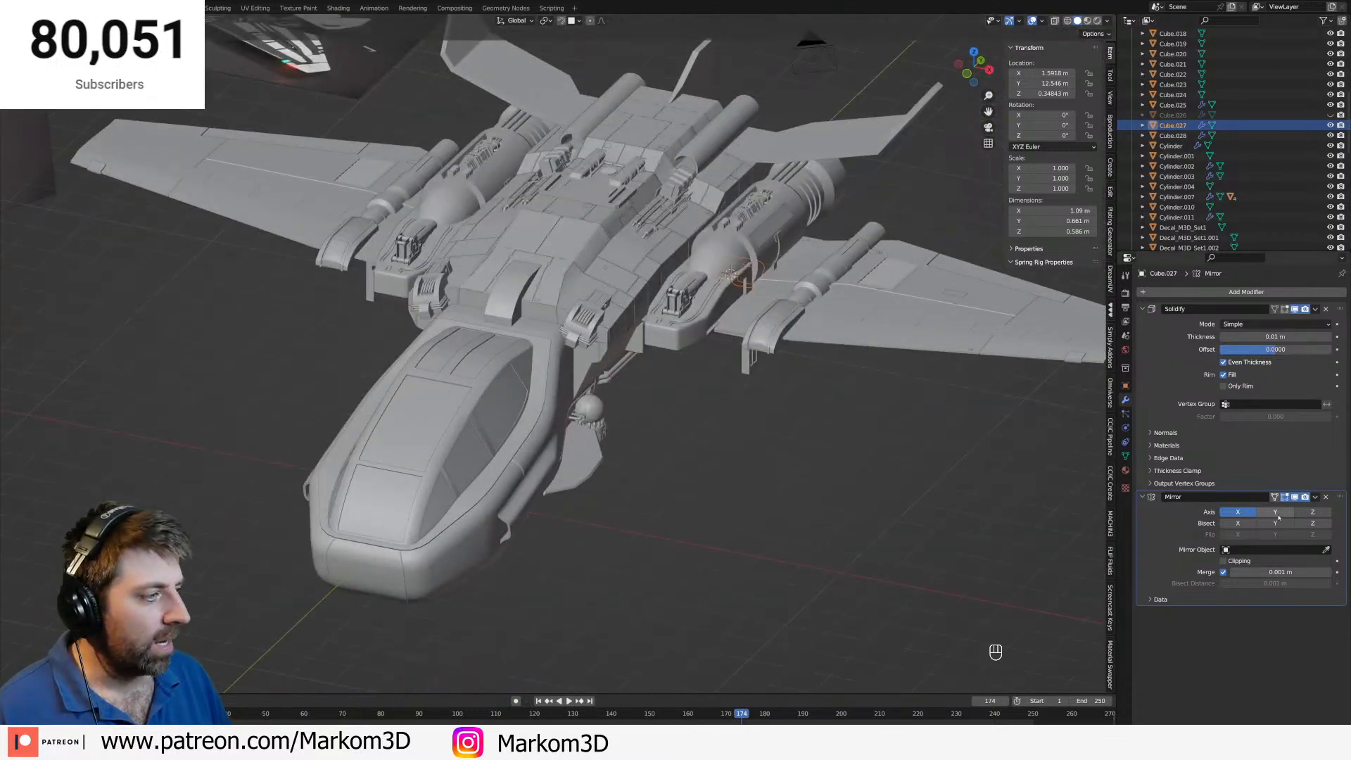
{"action": "left_click", "coordinate": [430, 423]}
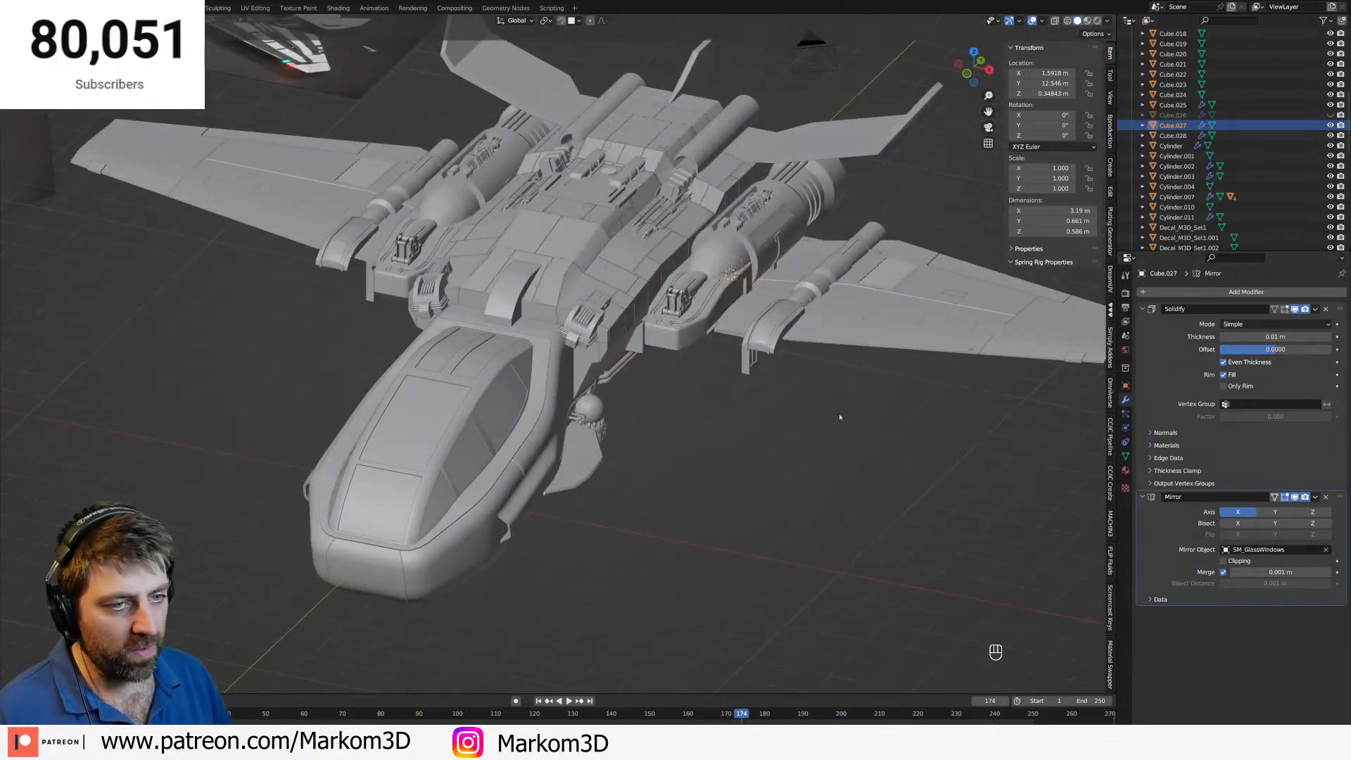
Parent both bend objects, Cube.027 and Cube.028, to the round disc Cylinder.001.
{"action": "middle_click_drag", "start_coordinate": [838, 417], "coordinate": [730, 419]}
{"action": "scroll", "coordinate": [541, 403], "scroll_direction": "up", "scroll_amount": 4}
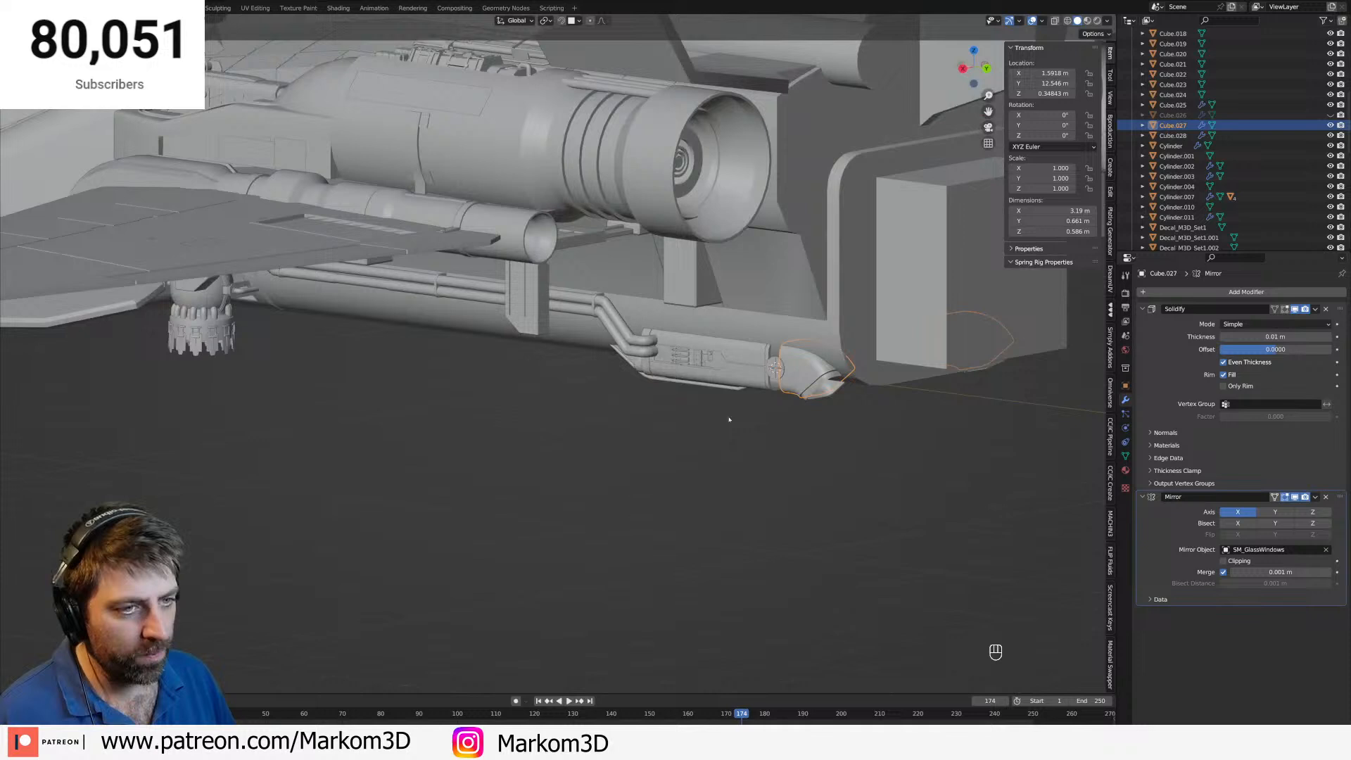
{"action": "left_click", "coordinate": [778, 373]}
{"action": "left_click", "coordinate": [790, 377]}
{"action": "left_click", "coordinate": [807, 394], "text": "shift"}
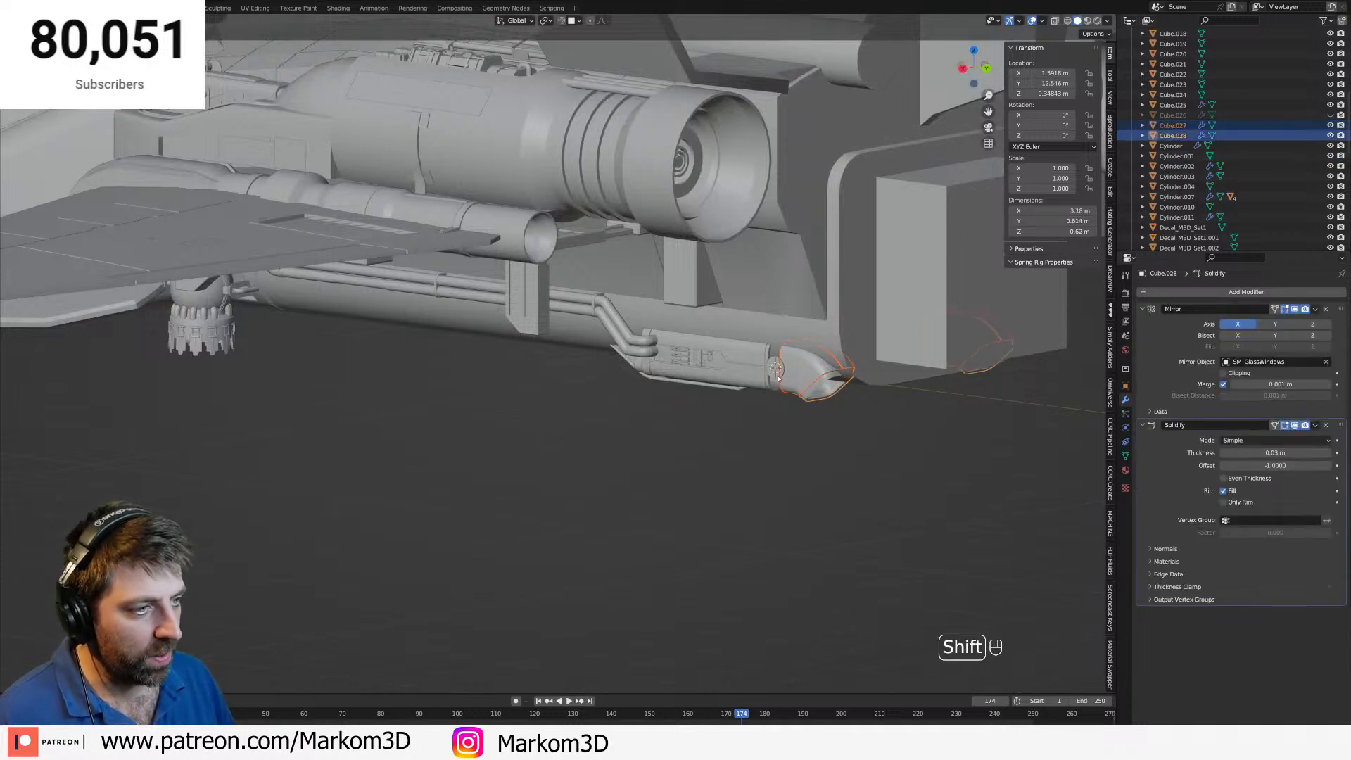
{"action": "left_click", "coordinate": [801, 392], "text": "shift"}
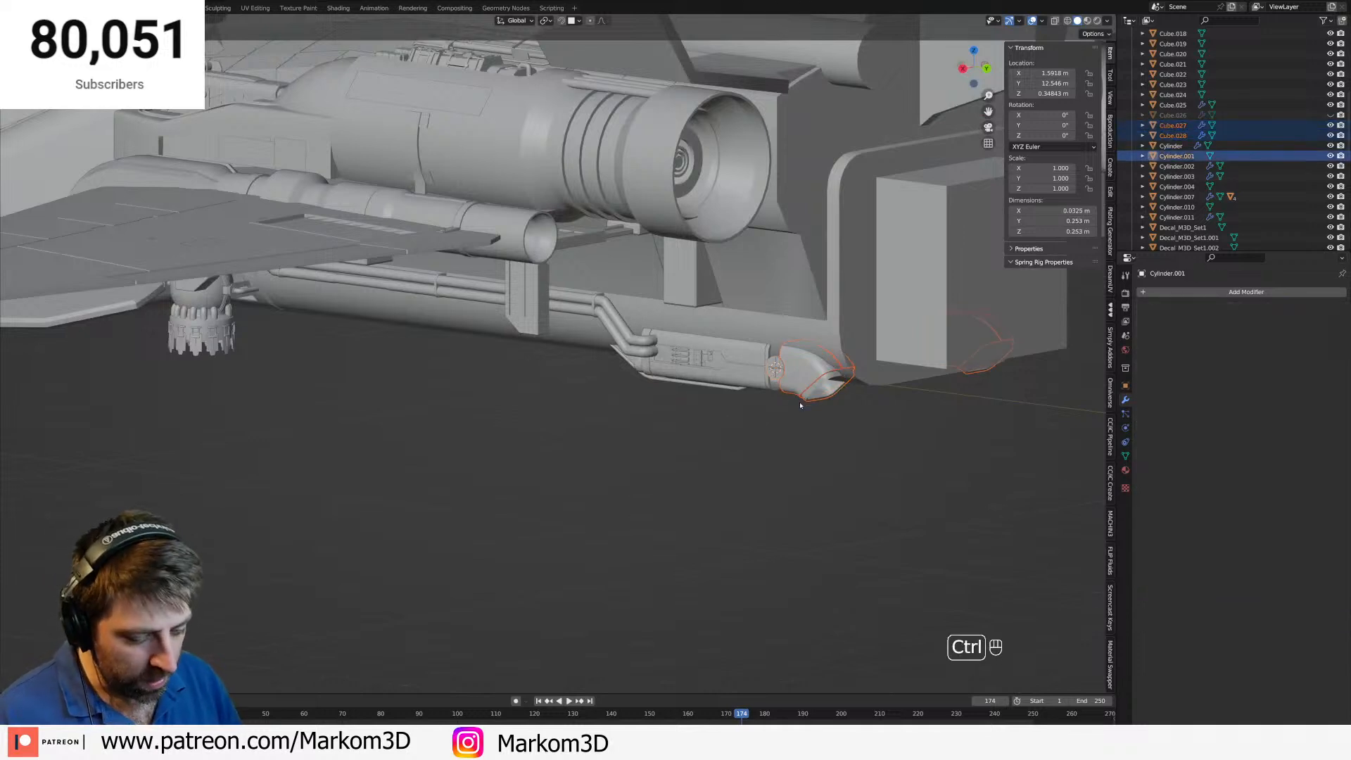
{"action": "key", "text": "ctrl+p"}
{"action": "left_click", "coordinate": [714, 402]}
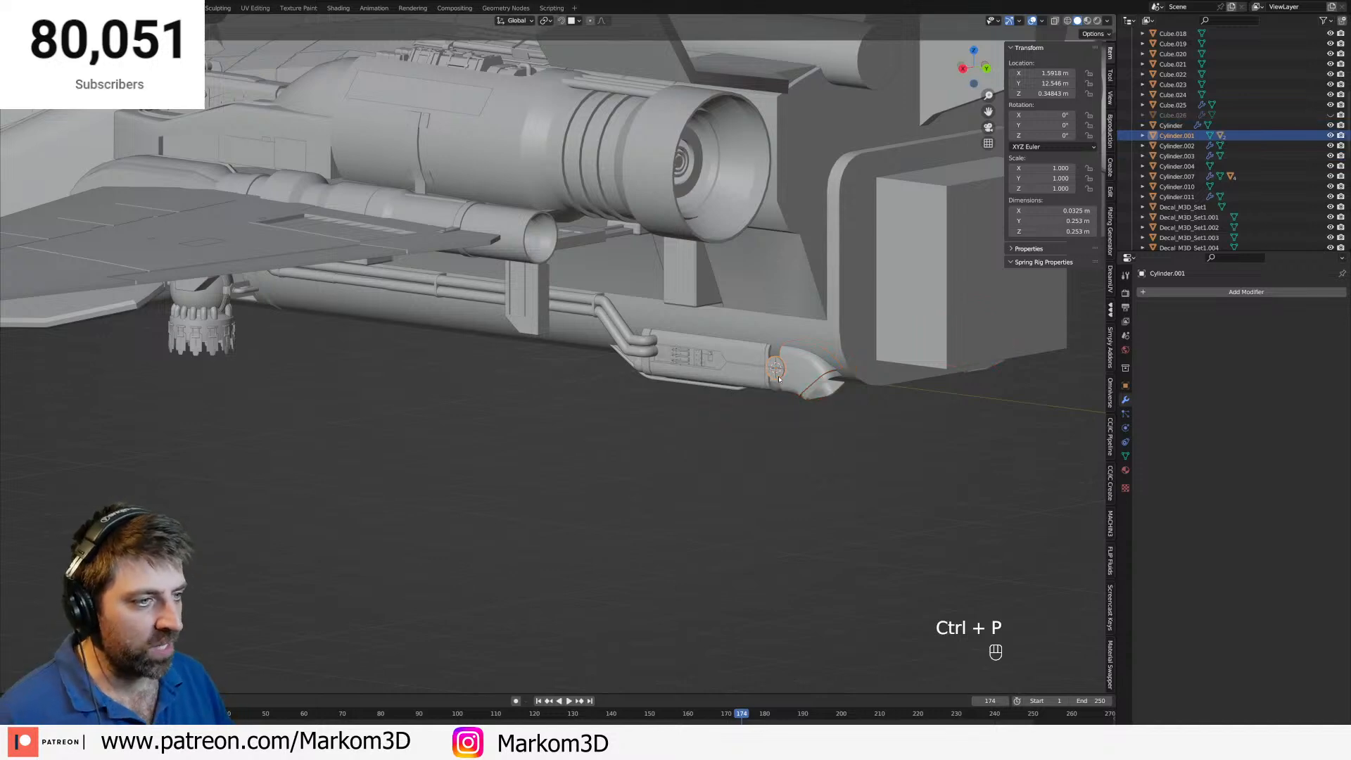
Test-rotate the disc Cylinder.001 in side view to check how the parented bend pivots, and cancel the rotation.
{"action": "key", "text": "KP_3"}
{"action": "middle_click_drag", "start_coordinate": [806, 395], "coordinate": [535, 469], "text": "shift"}
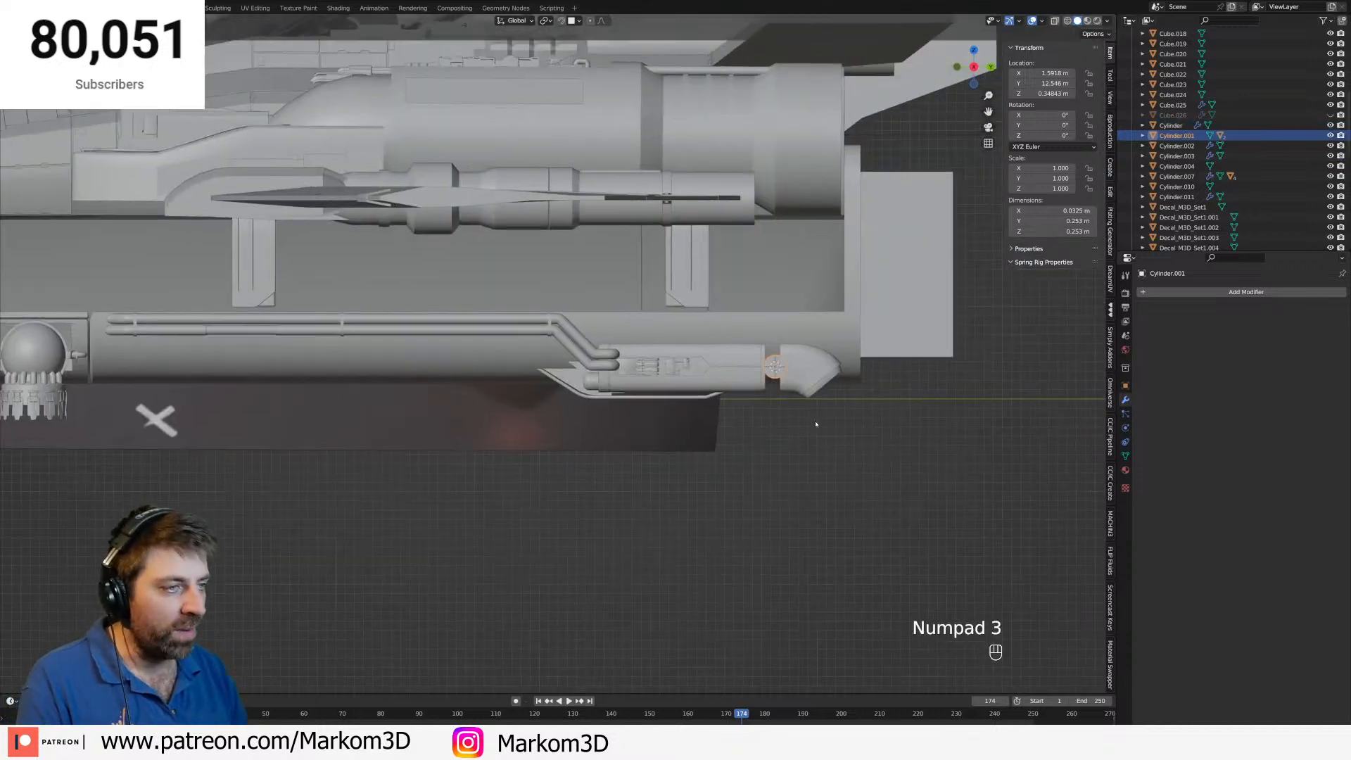
{"action": "scroll", "coordinate": [815, 422], "scroll_direction": "up", "scroll_amount": 1}
{"action": "key", "text": "r"}
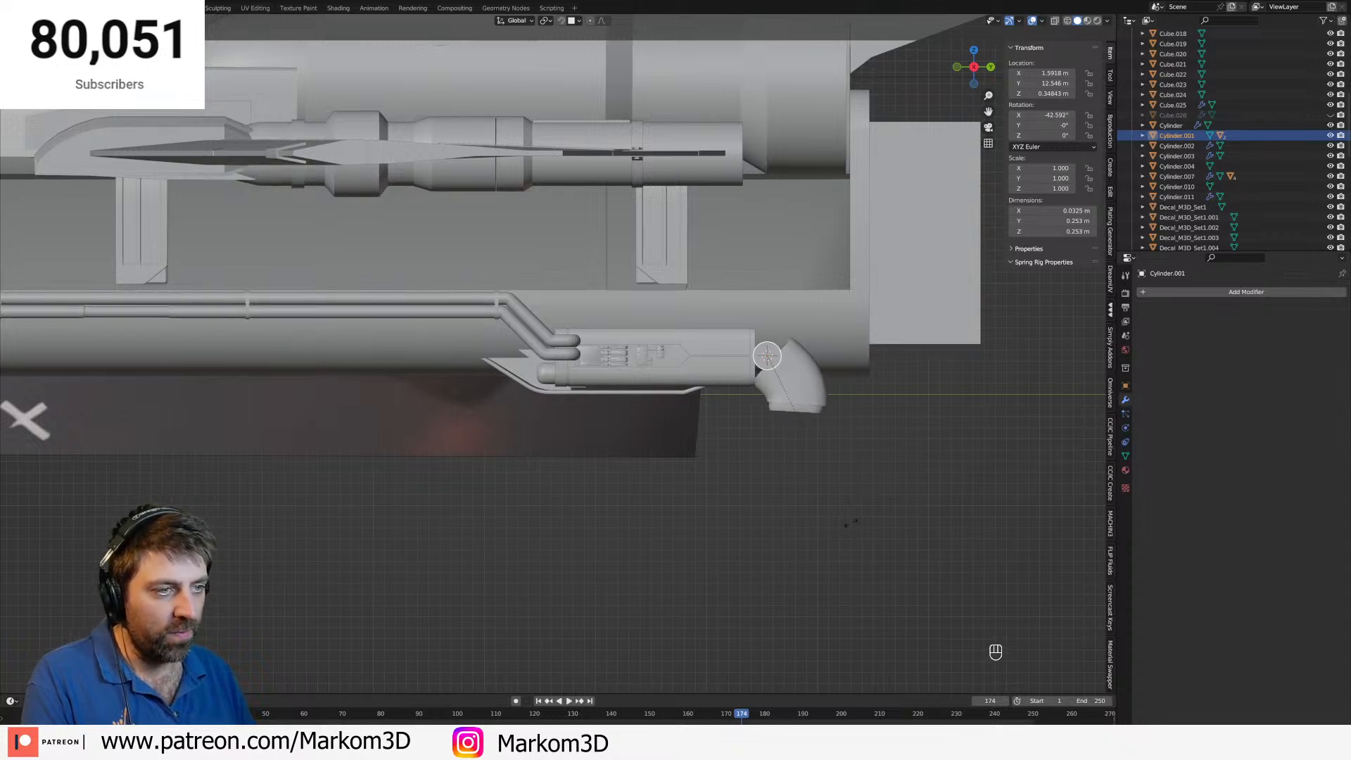
{"action": "key", "text": "Escape"}
Move Cube.025's open edge loop along Y away from the disc, shortening the housing to about 1.67 m.
{"action": "left_click", "coordinate": [741, 380]}
{"action": "scroll", "coordinate": [740, 381], "scroll_direction": "up", "scroll_amount": 6}
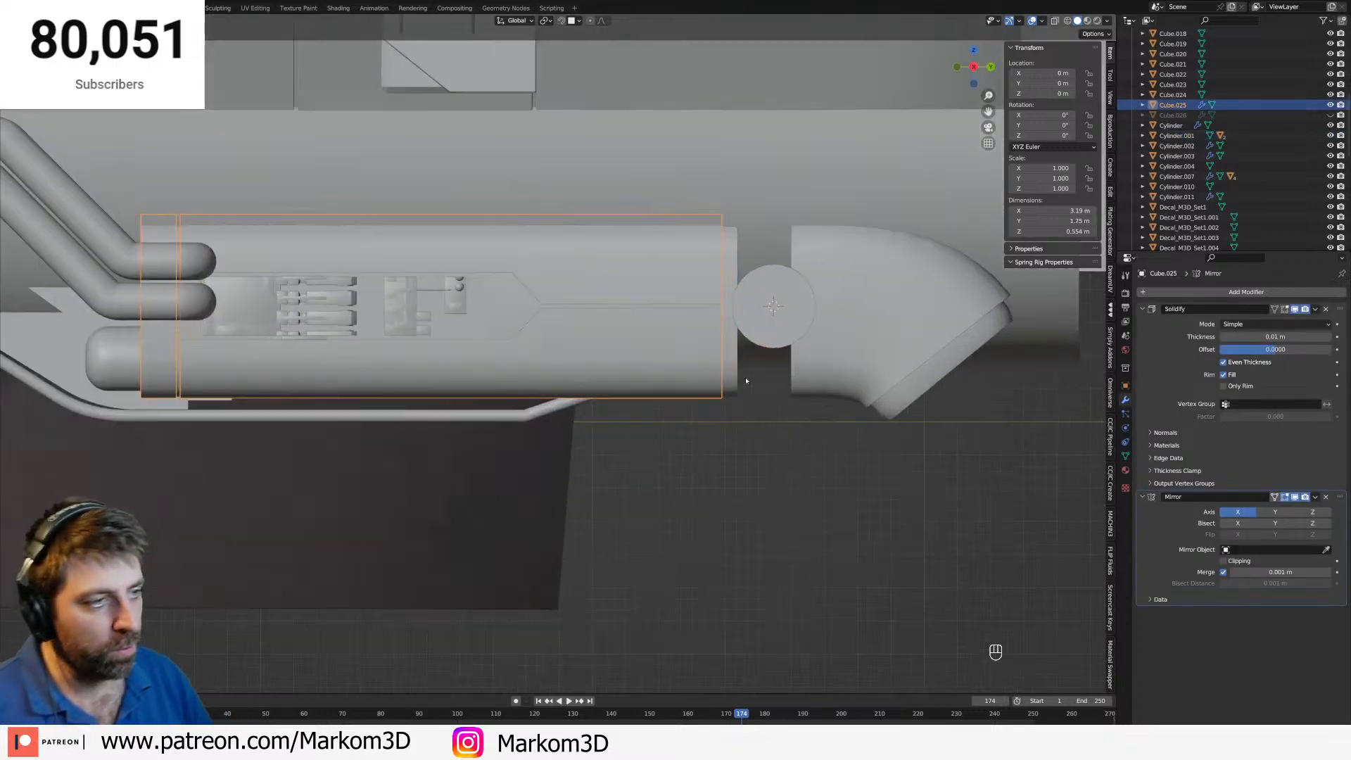
{"action": "key", "text": "Tab"}
{"action": "left_click", "coordinate": [714, 304], "text": "alt"}
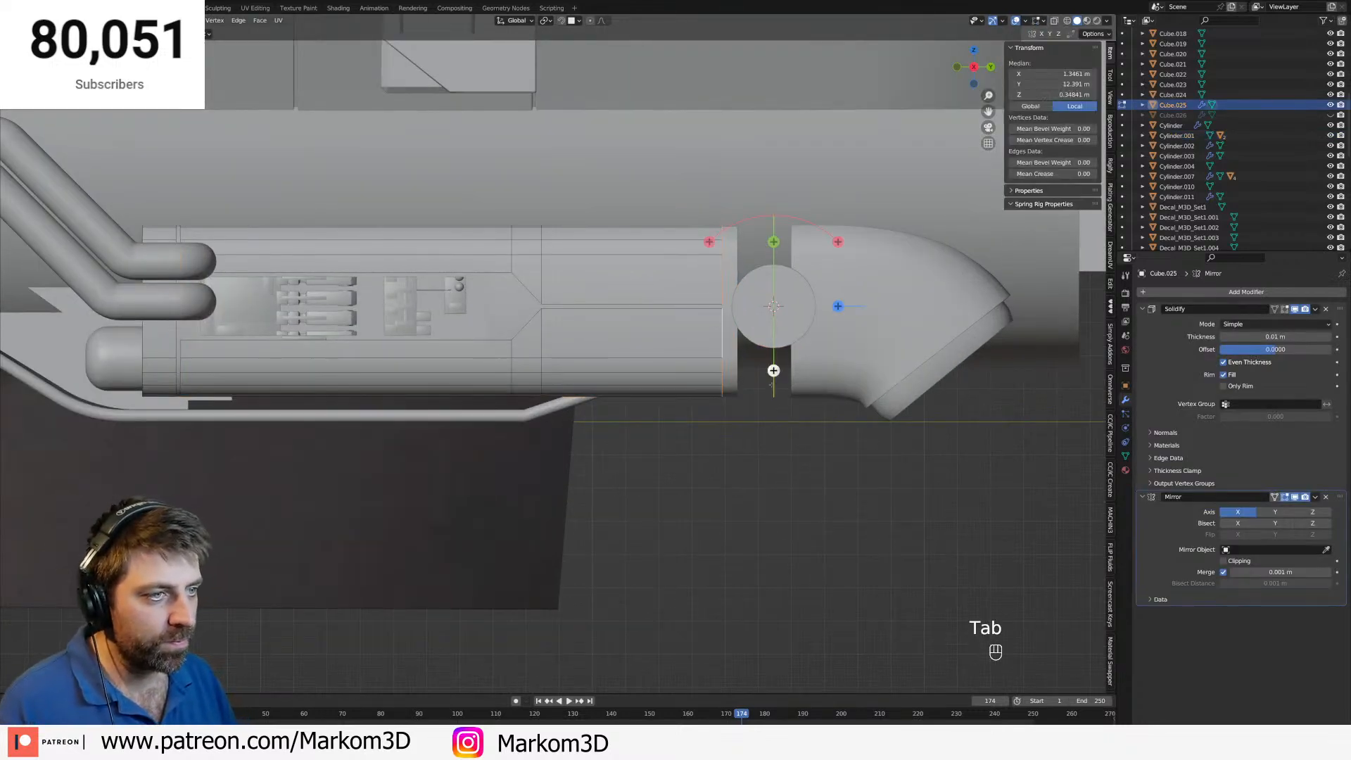
{"action": "key", "text": "g"}
{"action": "key", "text": "y"}
{"action": "left_click", "coordinate": [746, 380]}
{"action": "key", "text": "Tab"}
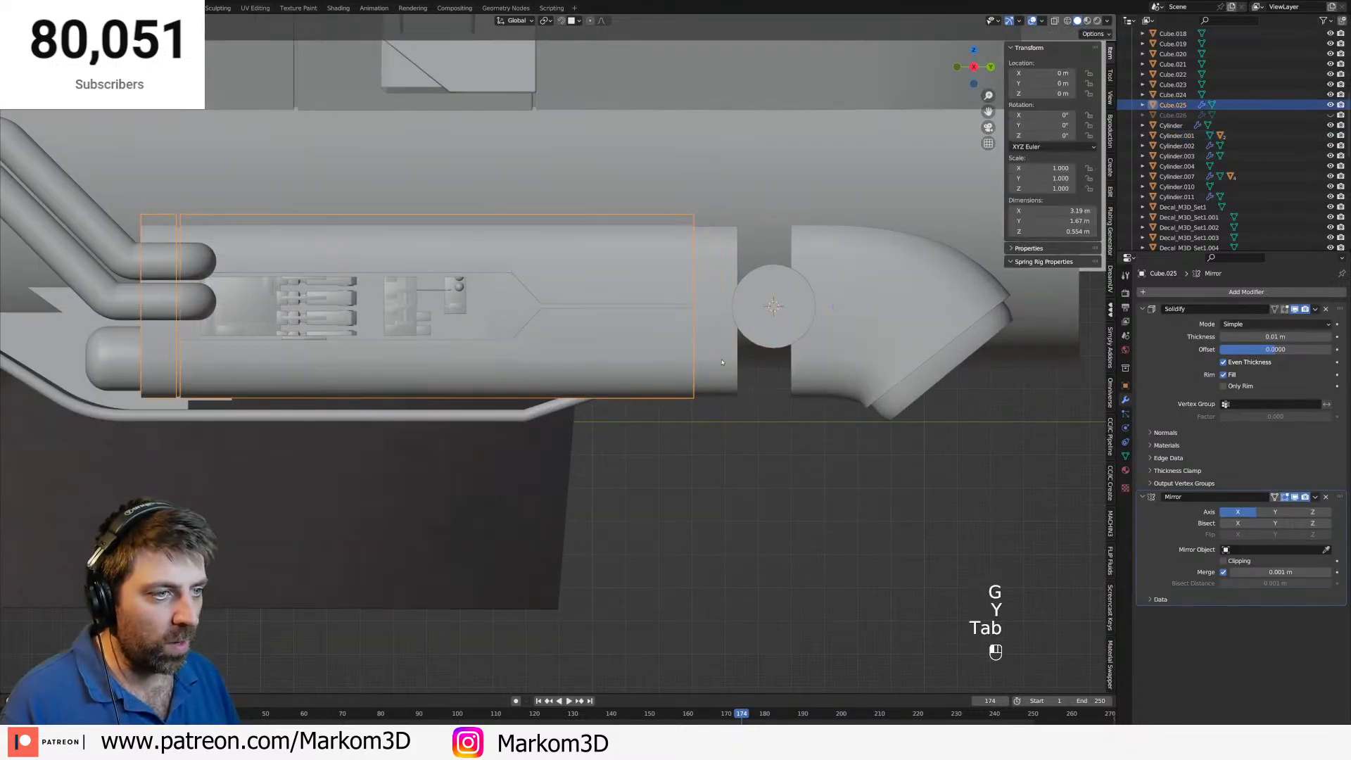
Pull Cube.004's open edge loop along Y away from the disc to give the bend more clearance.
{"action": "left_click", "coordinate": [736, 362]}
{"action": "key", "text": "Tab"}
{"action": "left_click", "coordinate": [736, 364], "text": "alt"}
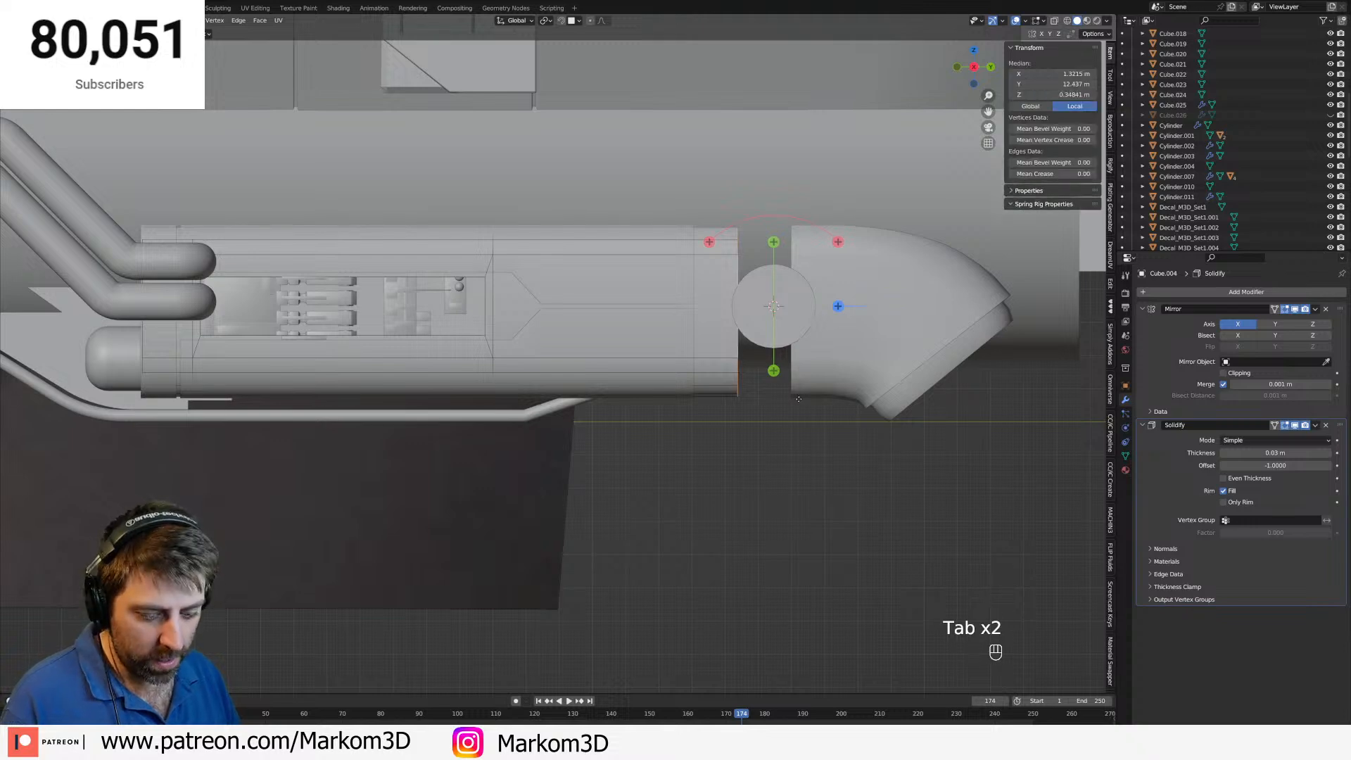
{"action": "key", "text": "g"}
{"action": "key", "text": "y"}
{"action": "left_click", "coordinate": [773, 396]}
{"action": "key", "text": "Tab"}
Try rotating the disc with its parented bend again to check clearance against the shortened housing, cancelling each rotation.
{"action": "left_click", "coordinate": [867, 404]}
{"action": "scroll", "coordinate": [867, 404], "scroll_direction": "down", "scroll_amount": 1}
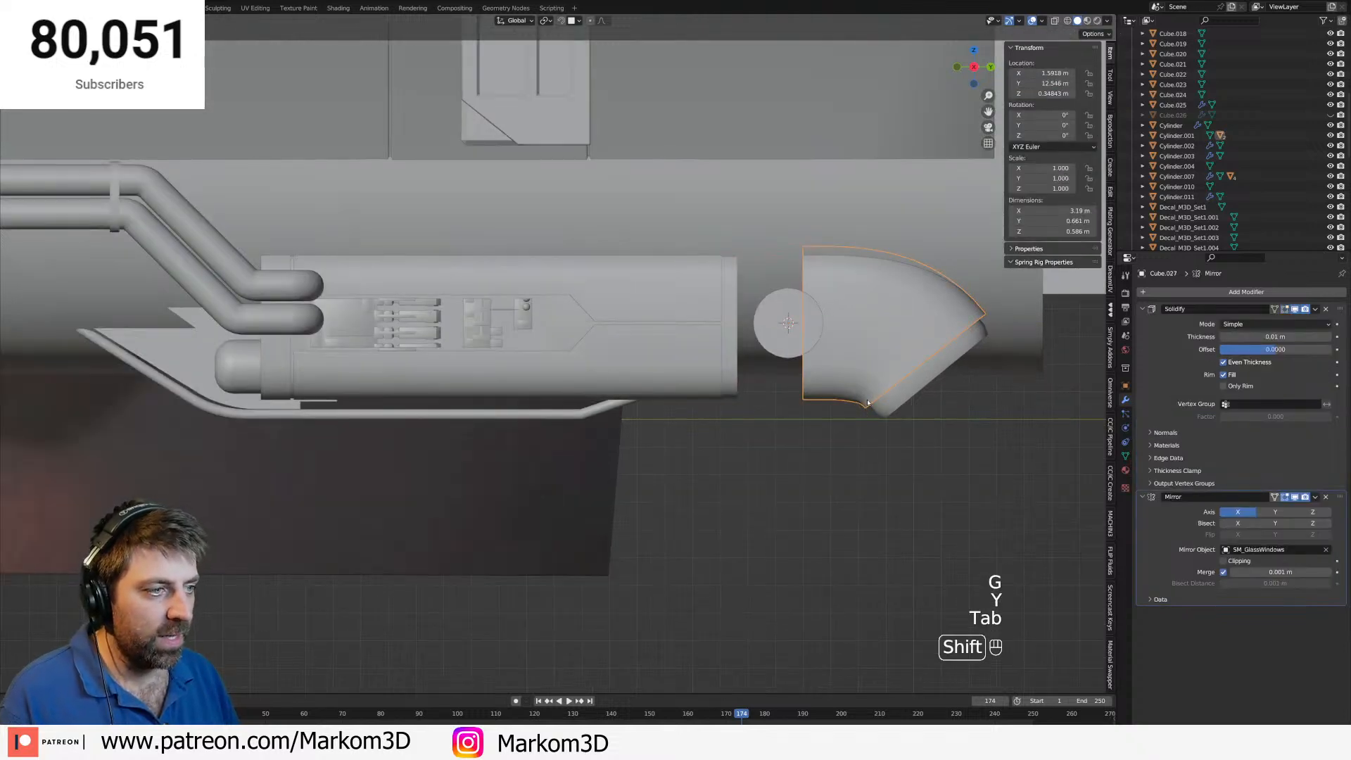
{"action": "left_click", "coordinate": [868, 403]}
{"action": "key", "text": "r"}
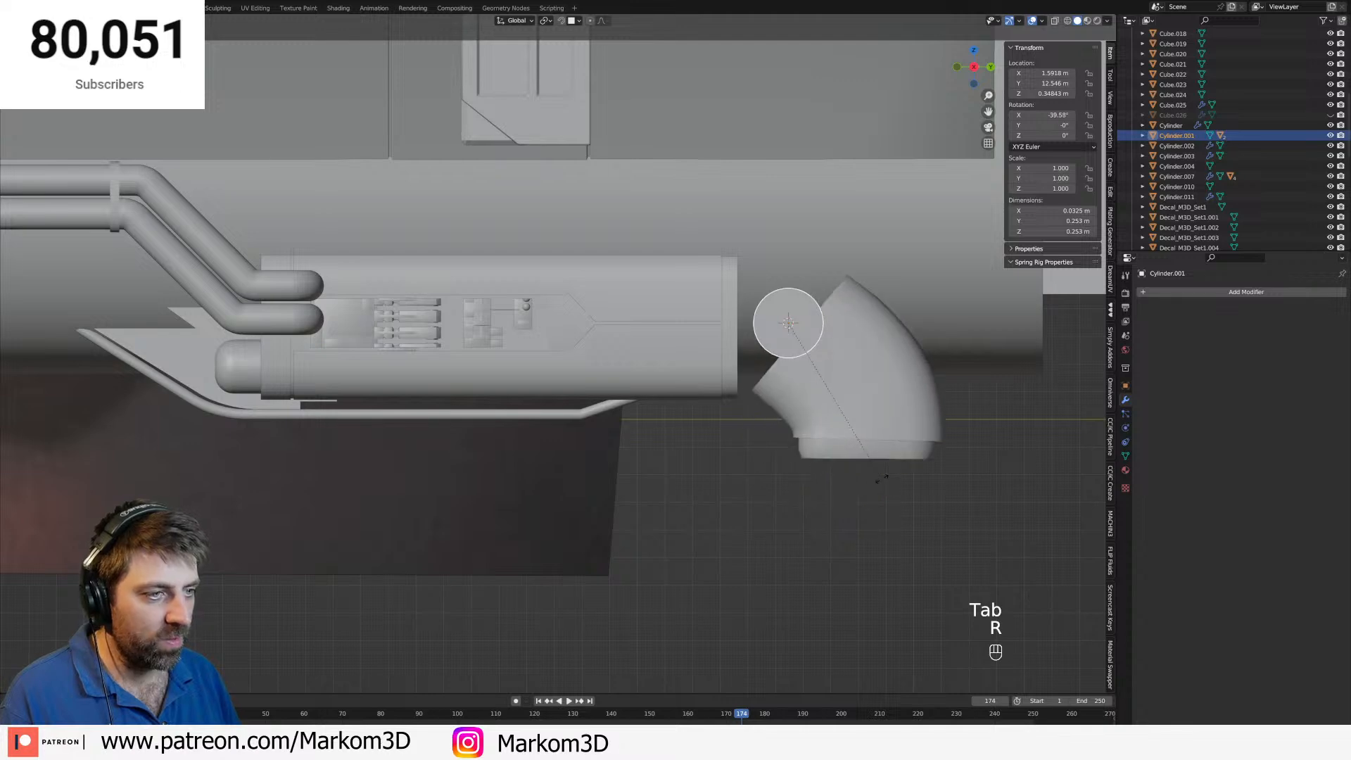
{"action": "left_click", "coordinate": [862, 416]}
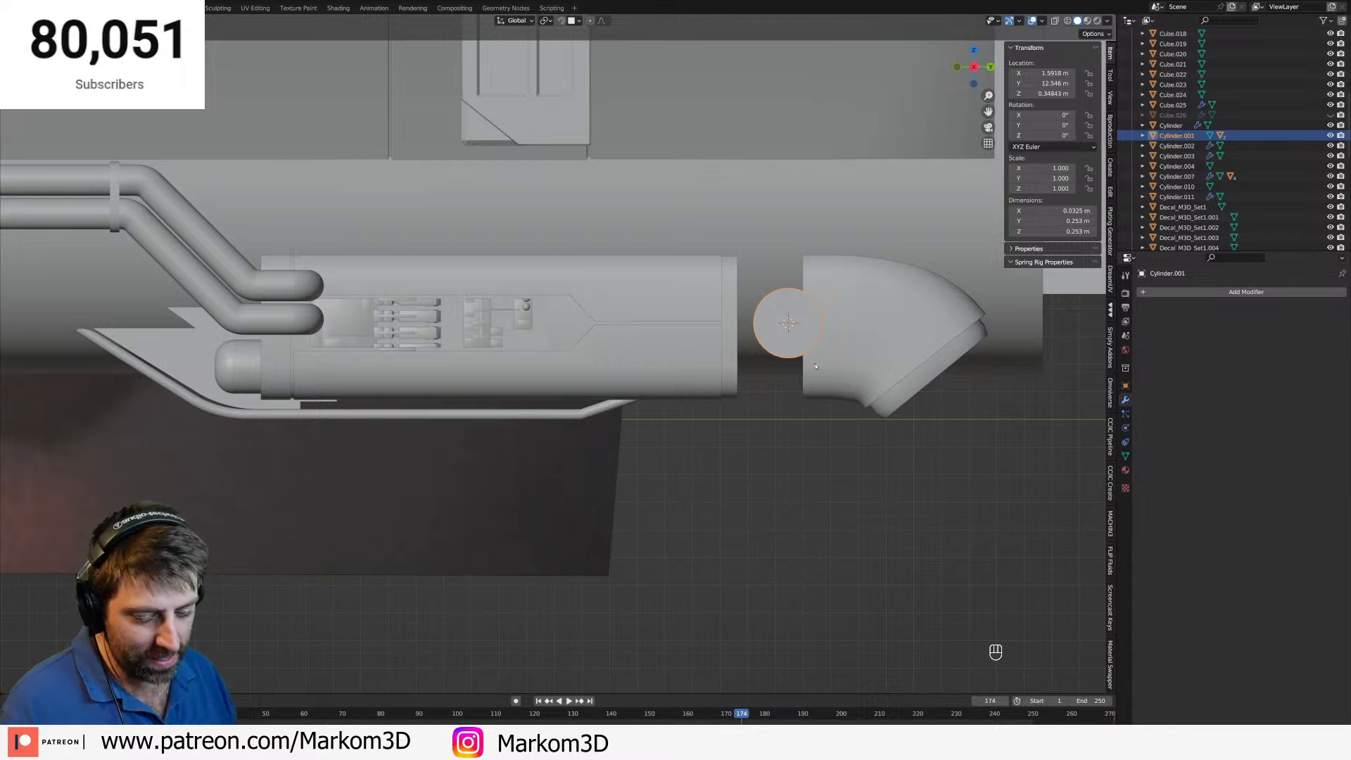
{"action": "left_click", "coordinate": [822, 306]}
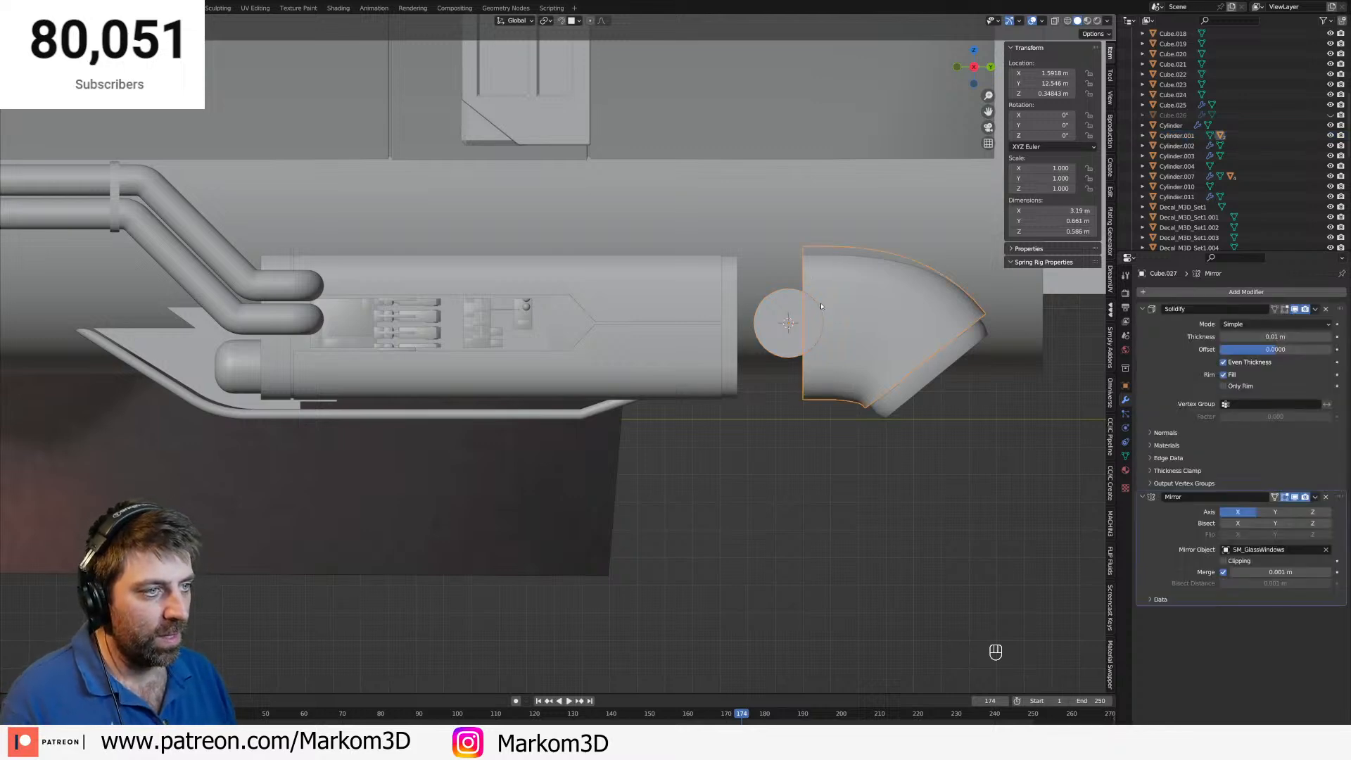
{"action": "key", "text": "Tab"}
{"action": "key", "text": "Tab"}
{"action": "left_click", "coordinate": [822, 335]}
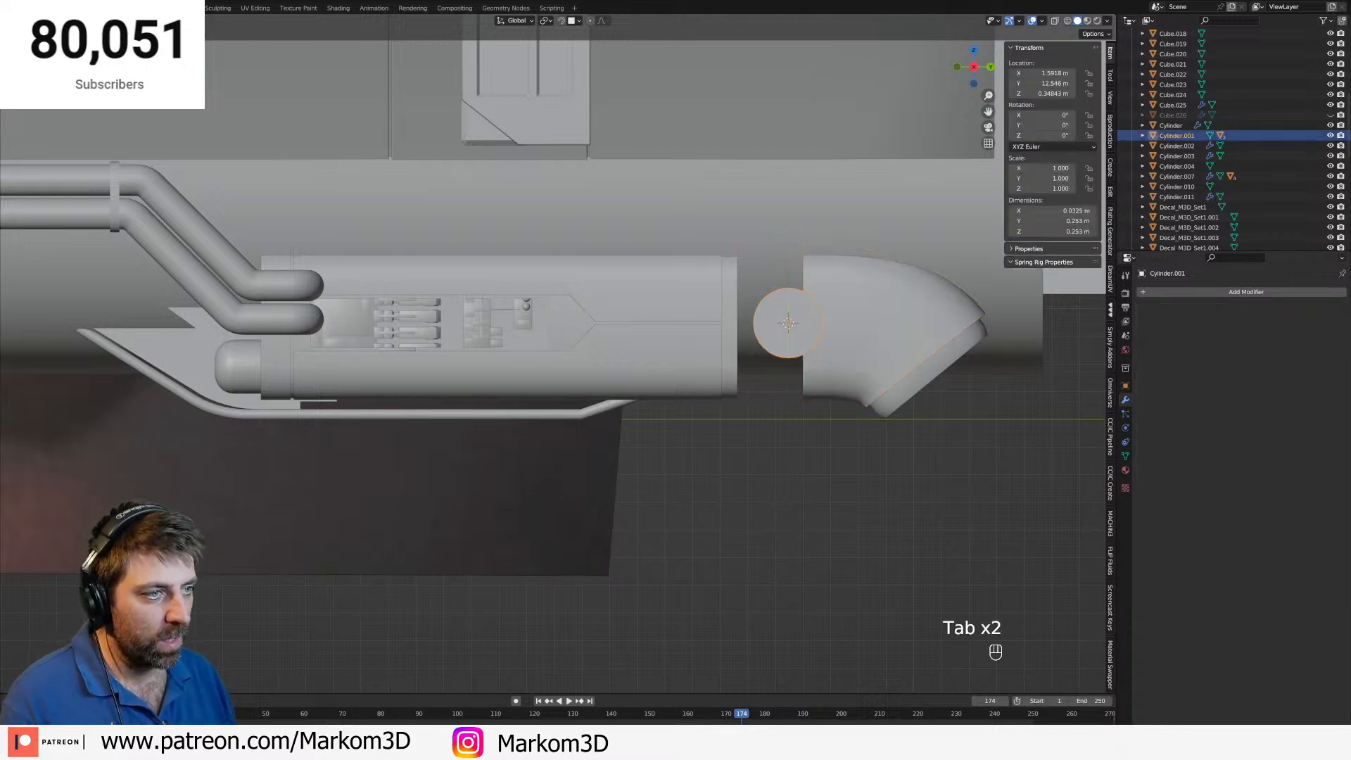
{"action": "key", "text": "r"}
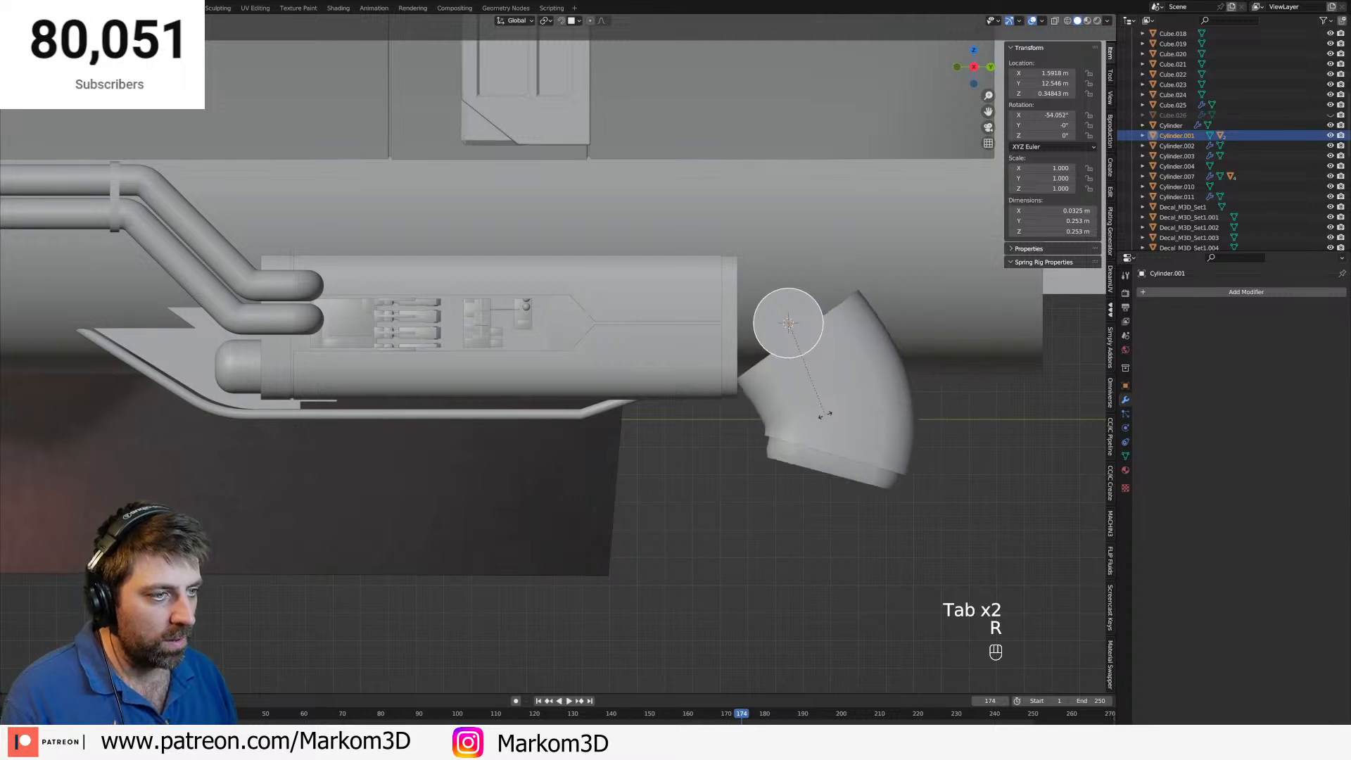
{"action": "key", "text": "Escape"}
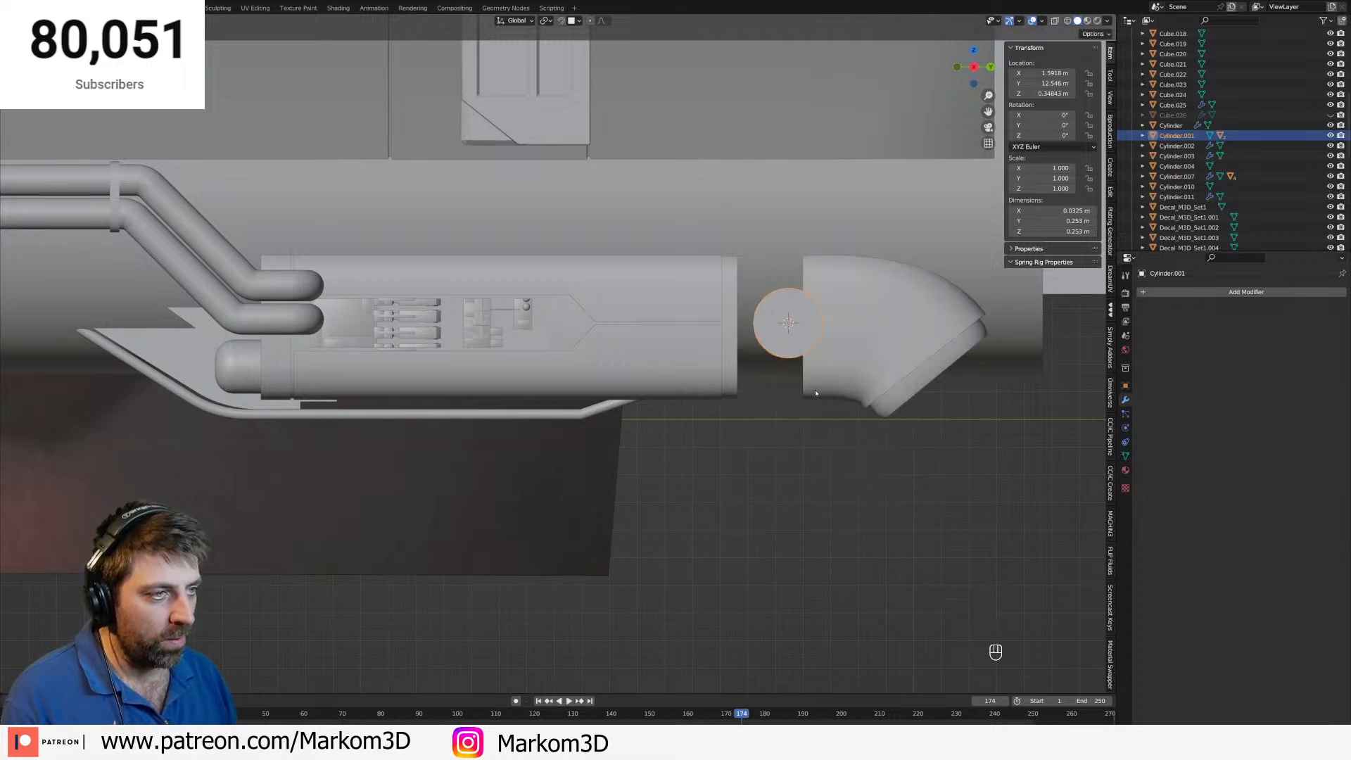
Switch the viewport to wireframe and open the angled bend Cube.027 for mesh editing in edge selection mode.
{"action": "key", "text": "Tab"}
{"action": "key", "text": "z"}
{"action": "left_click", "coordinate": [808, 387]}
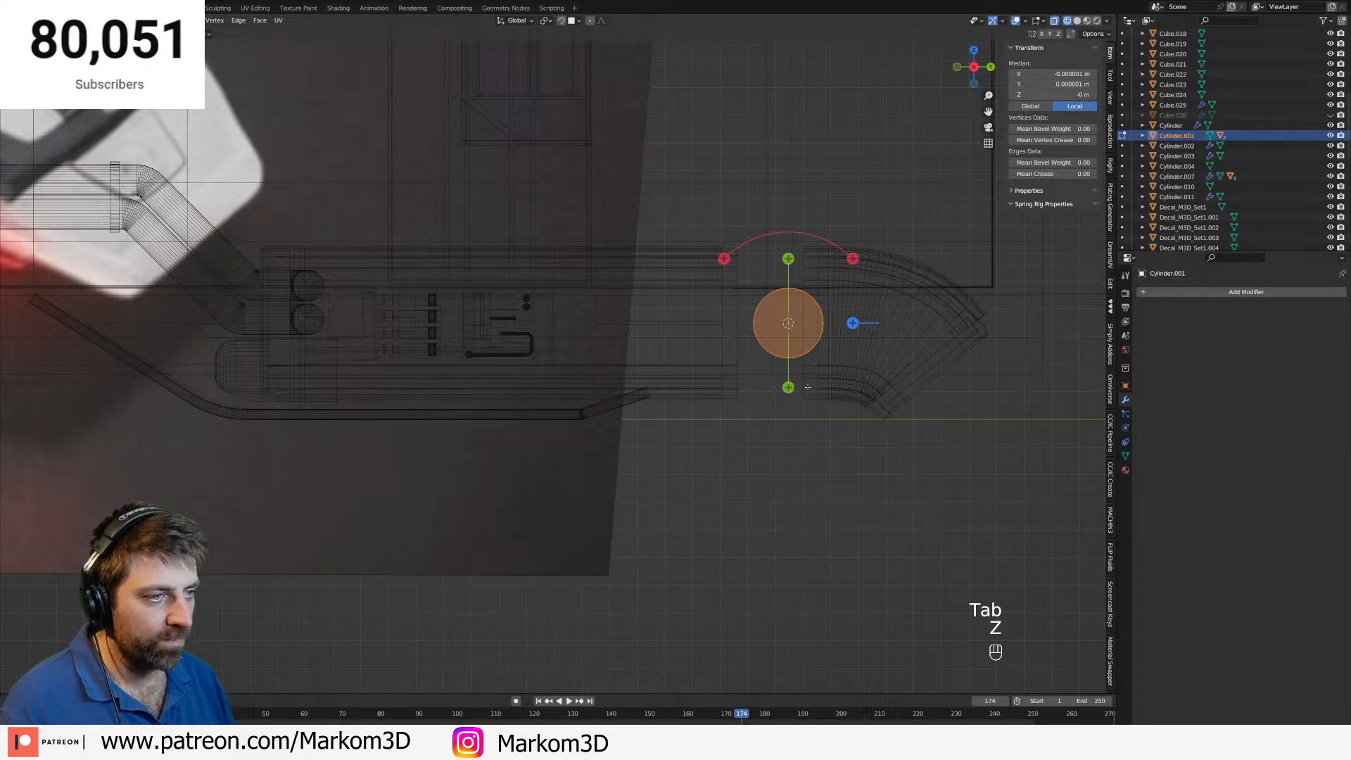
{"action": "key", "text": "Tab"}
{"action": "left_click", "coordinate": [803, 384]}
{"action": "key", "text": "Tab"}
{"action": "key", "text": "2"}
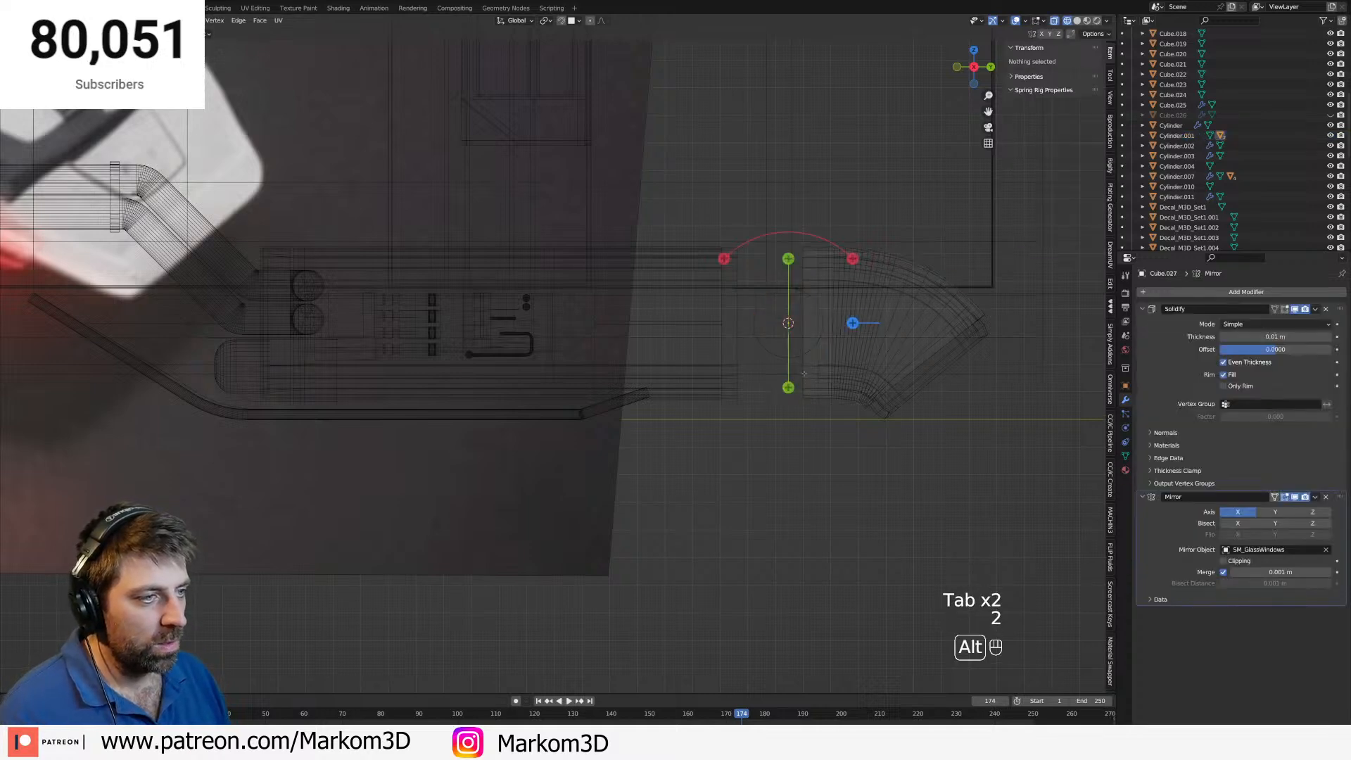
Slide only the lower vertices of the bend's open edge away from the disc, leaving the upper part out of the selection.
{"action": "key", "text": "c"}
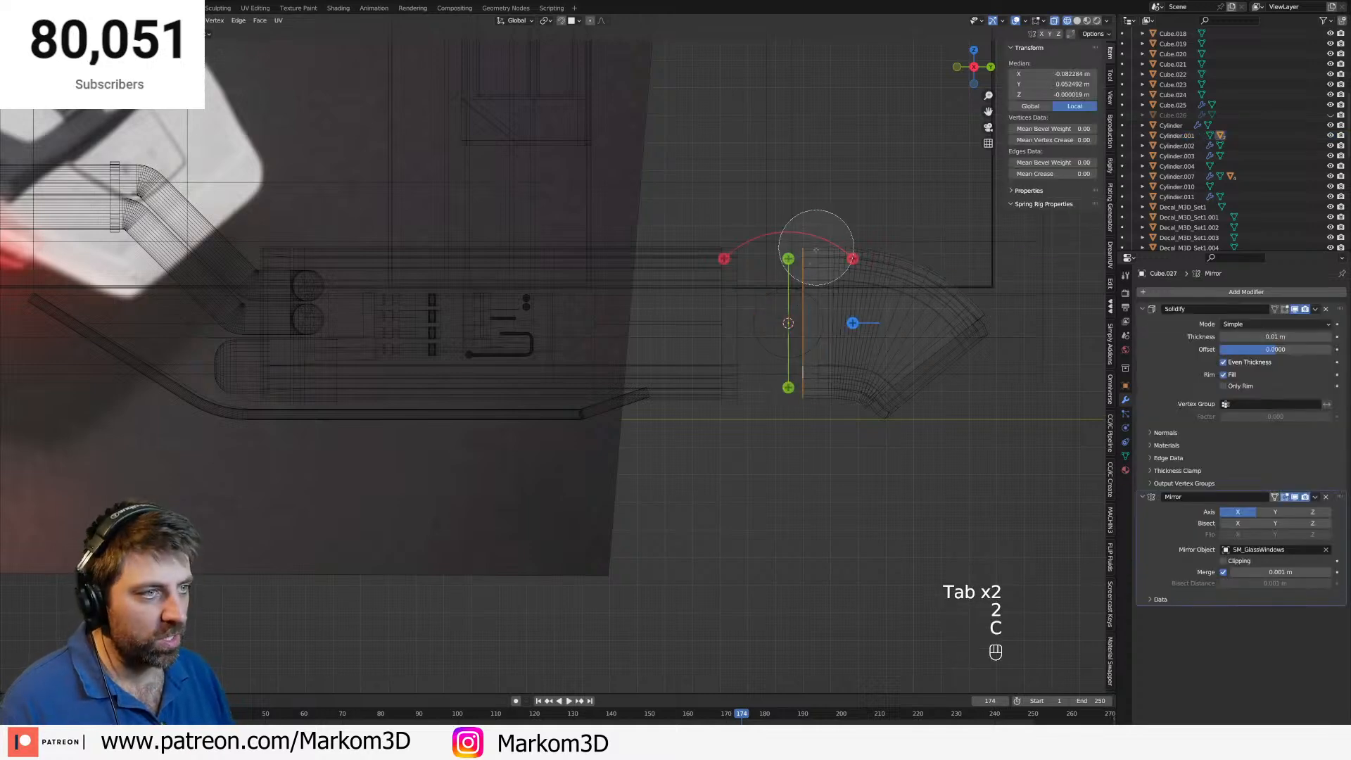
{"action": "middle_click_drag", "start_coordinate": [816, 247], "coordinate": [812, 273]}
{"action": "right_click", "coordinate": [812, 273]}
{"action": "key", "text": "1"}
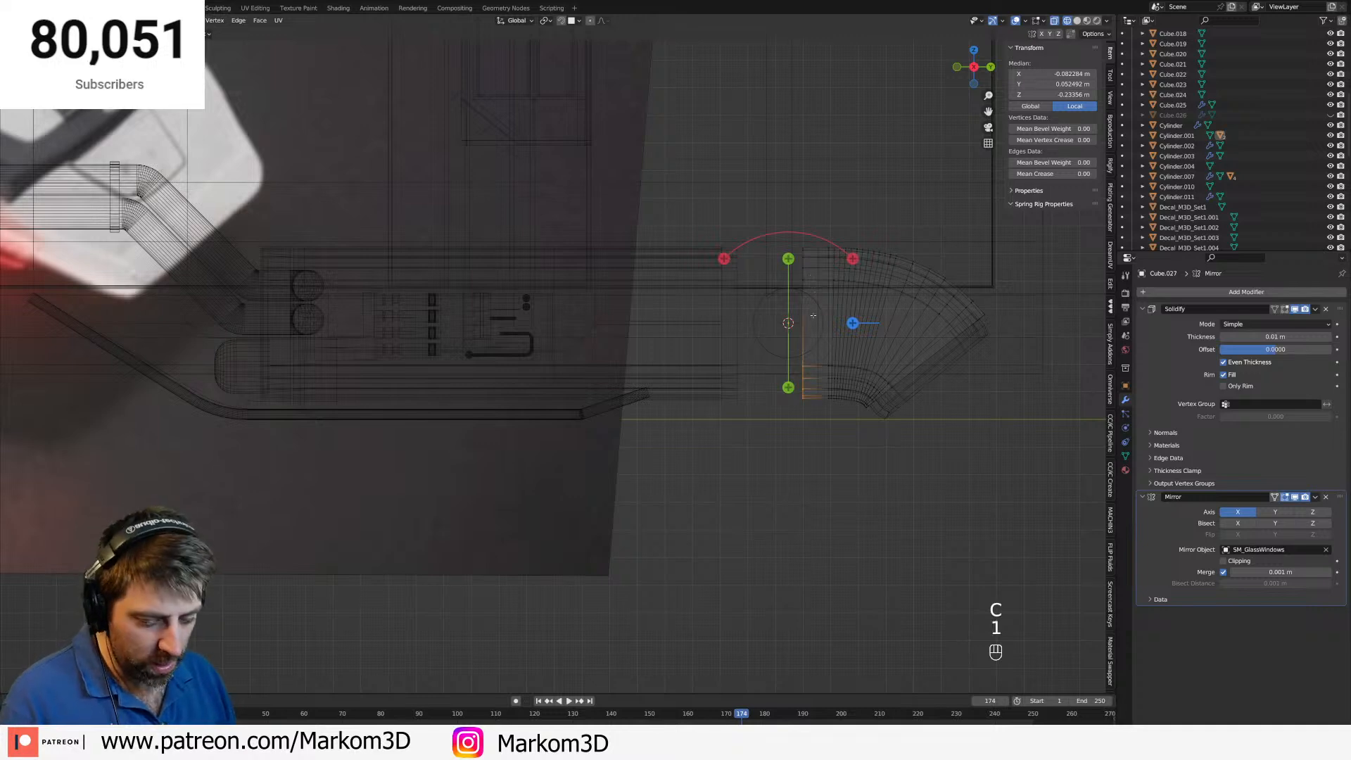
{"action": "key", "text": "g"}
{"action": "key", "text": "g"}
{"action": "left_click", "coordinate": [806, 371]}
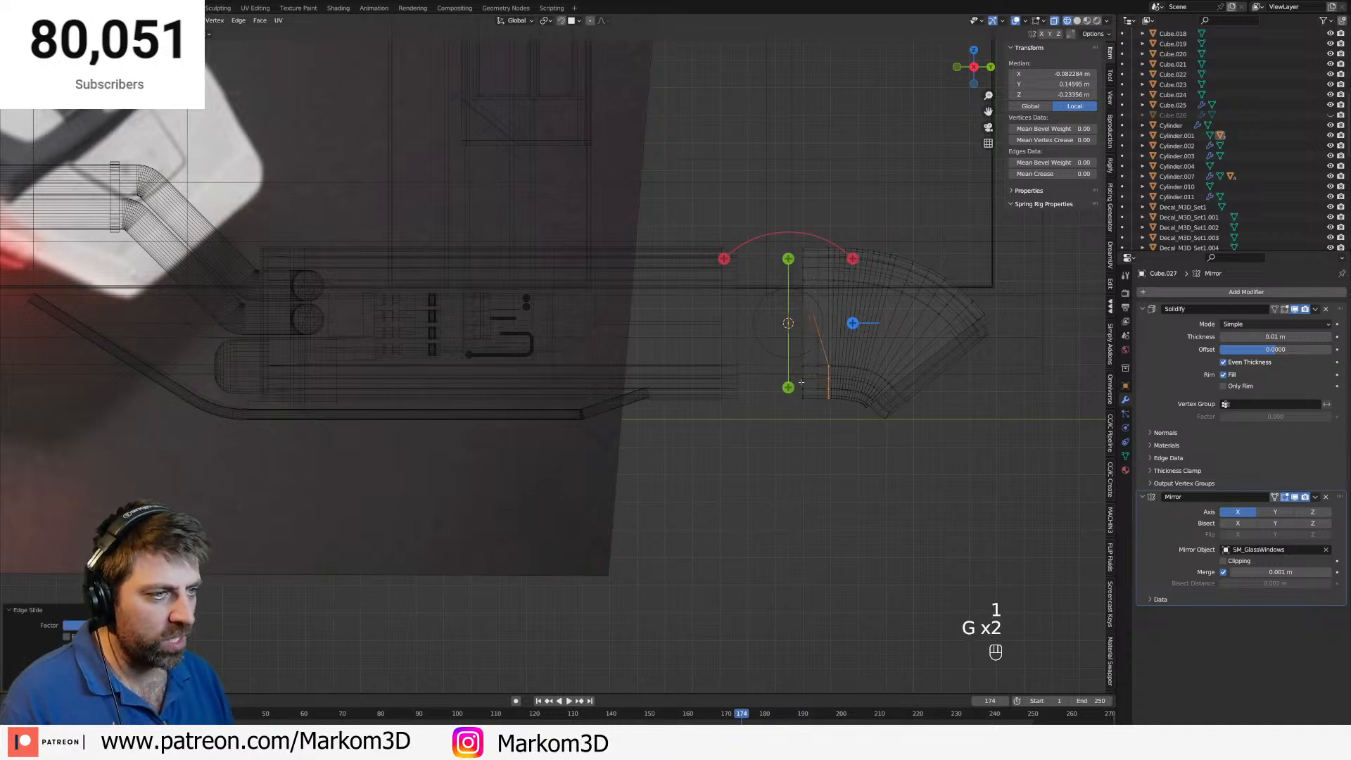
Select the open edge on the bend's opposite side and reduce the selection to its lower part.
{"action": "left_click", "coordinate": [818, 377], "text": "alt"}
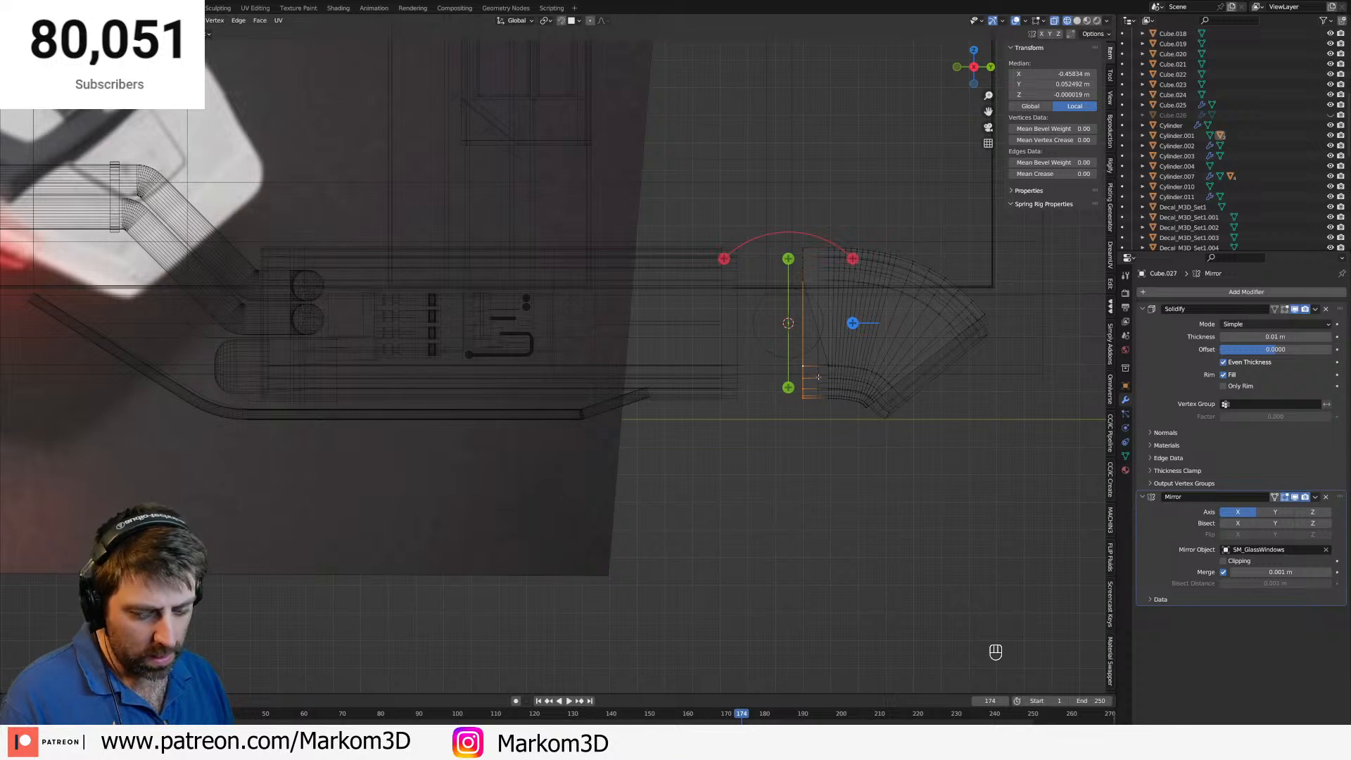
{"action": "key", "text": "c"}
{"action": "middle_click_drag", "start_coordinate": [811, 224], "coordinate": [801, 314]}
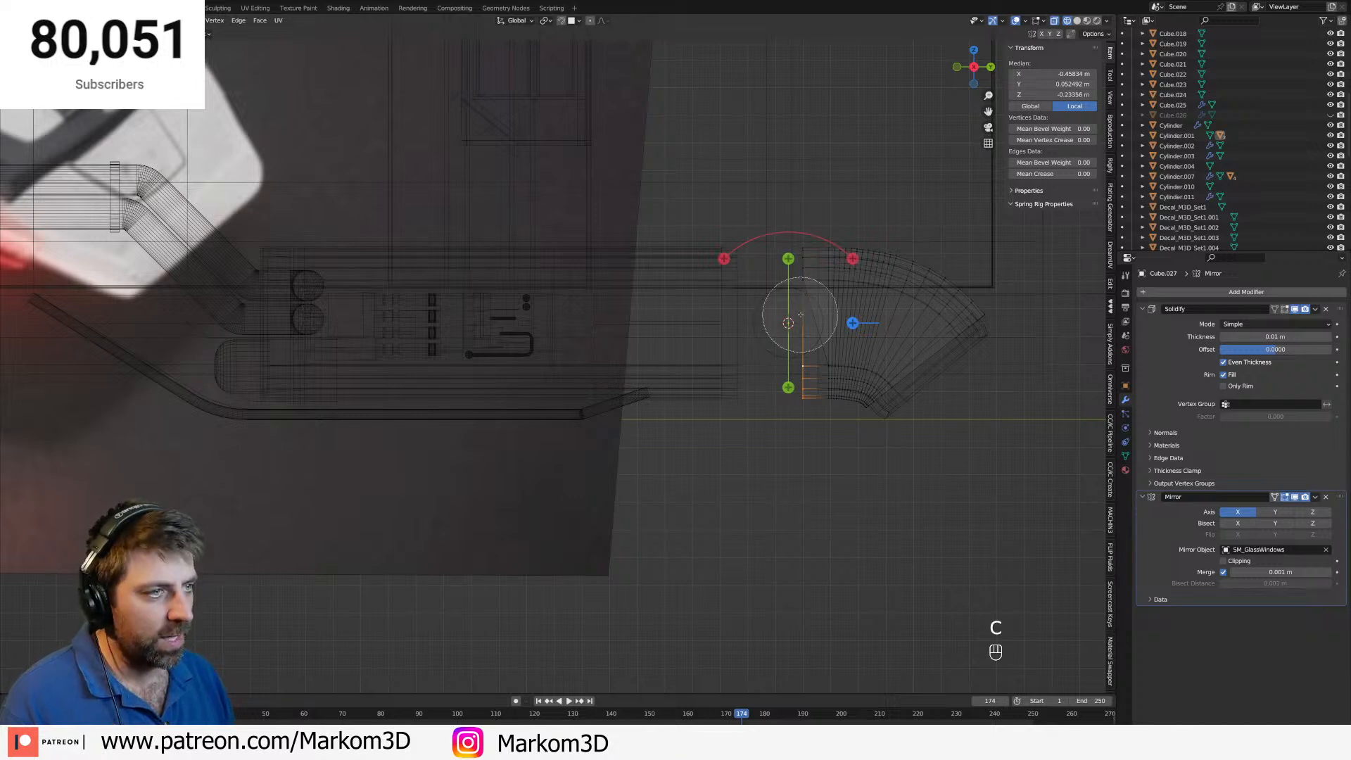
Edge-slide the lower vertices of the curved nozzle's open end toward its bend and return to solid shading.
{"action": "right_click", "coordinate": [801, 315]}
{"action": "key", "text": "g"}
{"action": "key", "text": "g"}
{"action": "left_click", "coordinate": [922, 341]}
{"action": "key", "text": "z"}
{"action": "left_click", "coordinate": [1031, 342]}
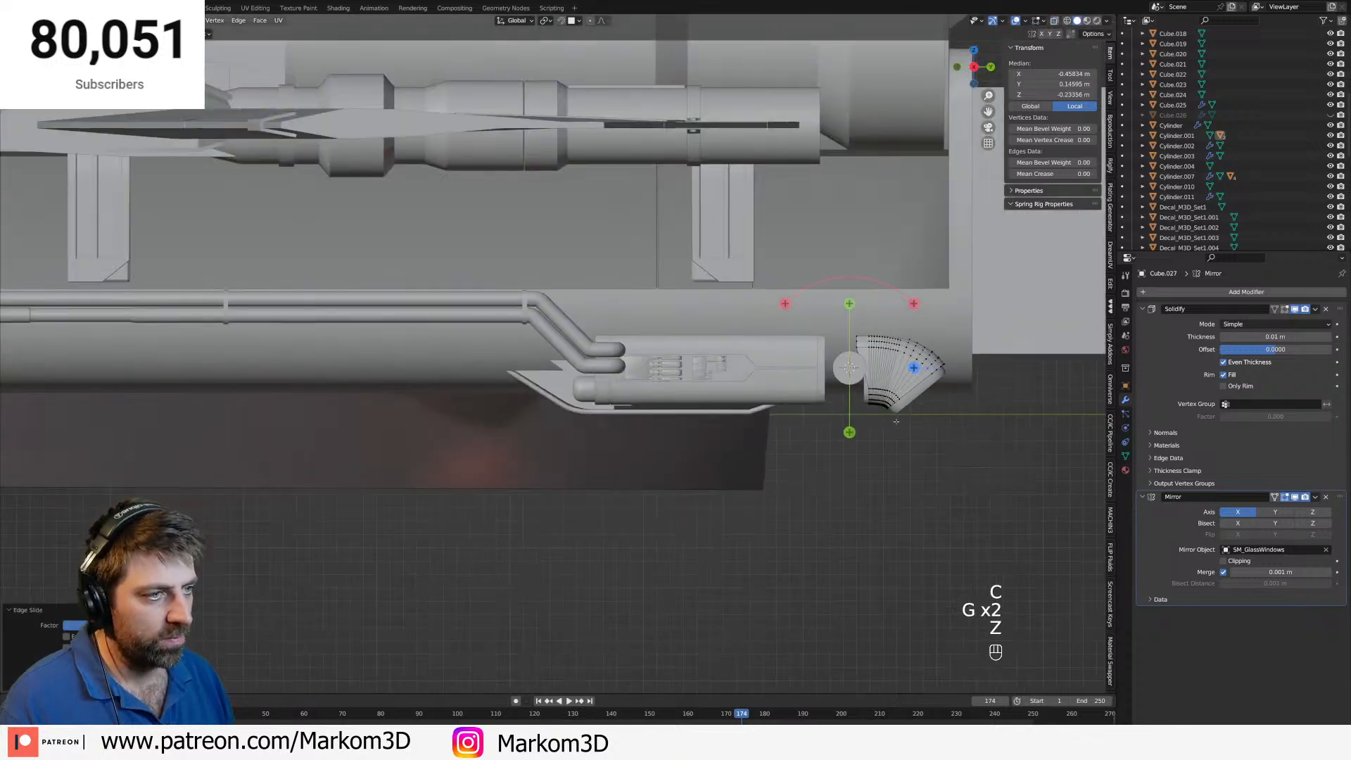
Merge all vertices of the curved nozzle mesh by distance and leave Edit Mode.
{"action": "key", "text": "Tab"}
{"action": "scroll", "coordinate": [863, 441], "scroll_direction": "up", "scroll_amount": 4}
{"action": "scroll", "coordinate": [863, 441], "scroll_direction": "down", "scroll_amount": 4}
{"action": "mouse_move", "coordinate": [863, 441]}
{"action": "middle_mouse_down"}
{"action": "mouse_move", "coordinate": [804, 473]}
{"action": "mouse_move", "coordinate": [874, 432]}
{"action": "middle_mouse_up"}
{"action": "key", "text": "ctrl+z"}
{"action": "scroll", "coordinate": [817, 468], "scroll_direction": "up", "scroll_amount": 3}
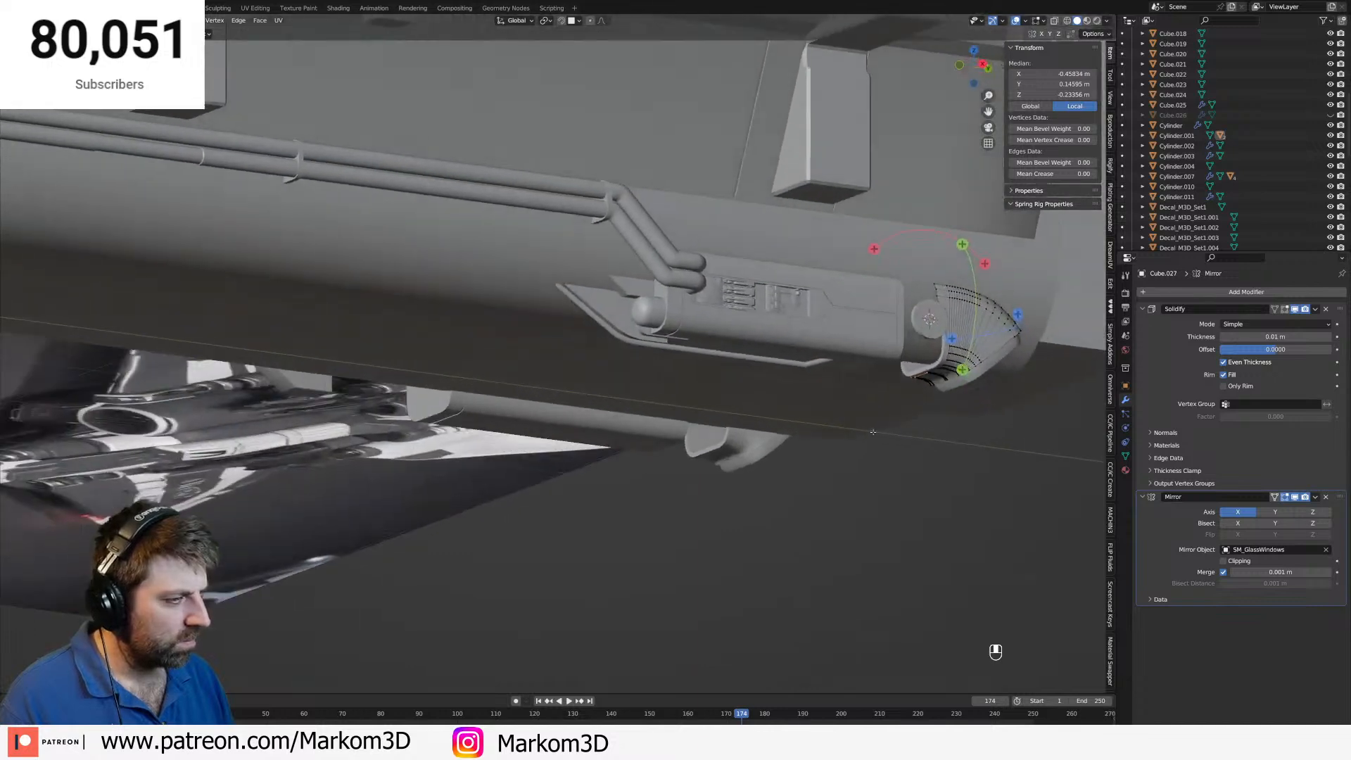
{"action": "key", "text": "a"}
{"action": "key", "text": "m"}
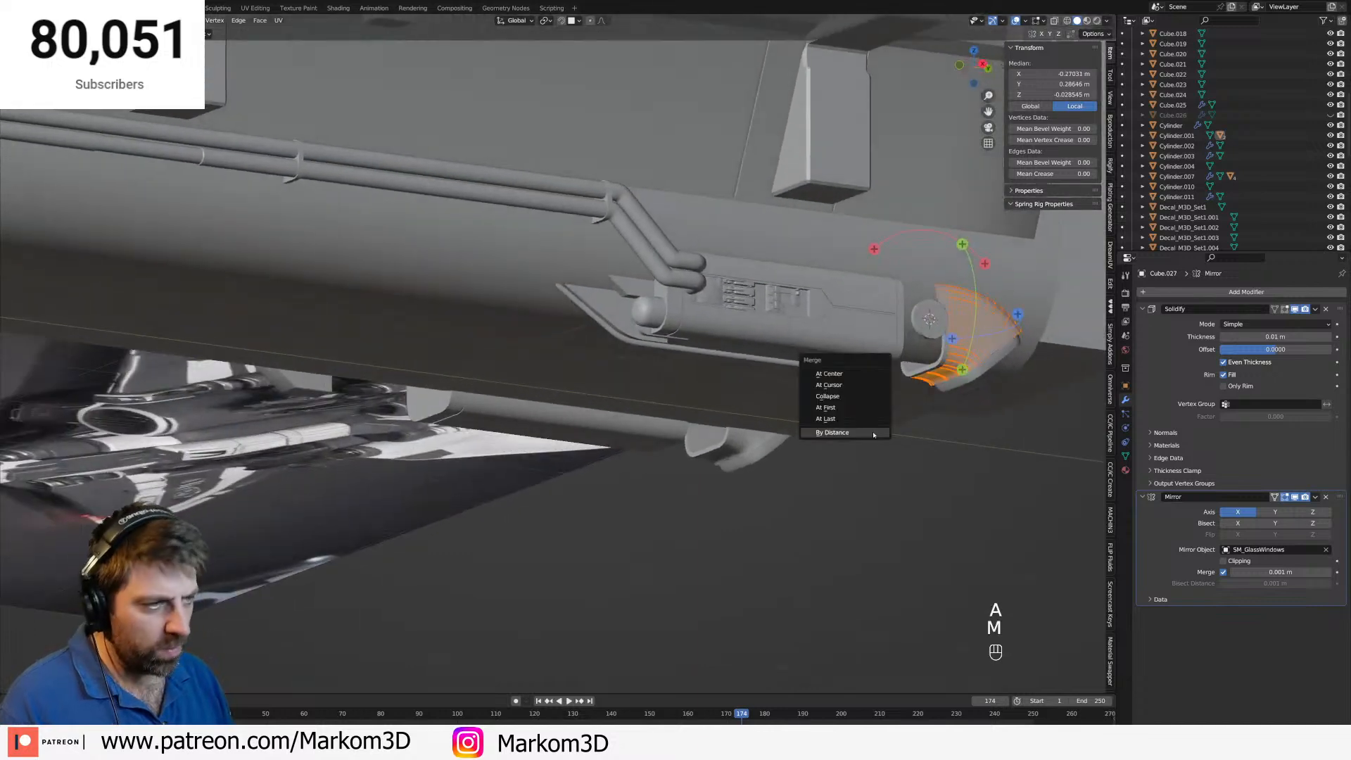
{"action": "left_click", "coordinate": [873, 431]}
{"action": "key", "text": "Tab"}
Test-rotate the hinge cylinder in side view to check the curved nozzle's downward swing, cancelling each rotation.
{"action": "middle_click_drag", "start_coordinate": [872, 431], "coordinate": [912, 426]}
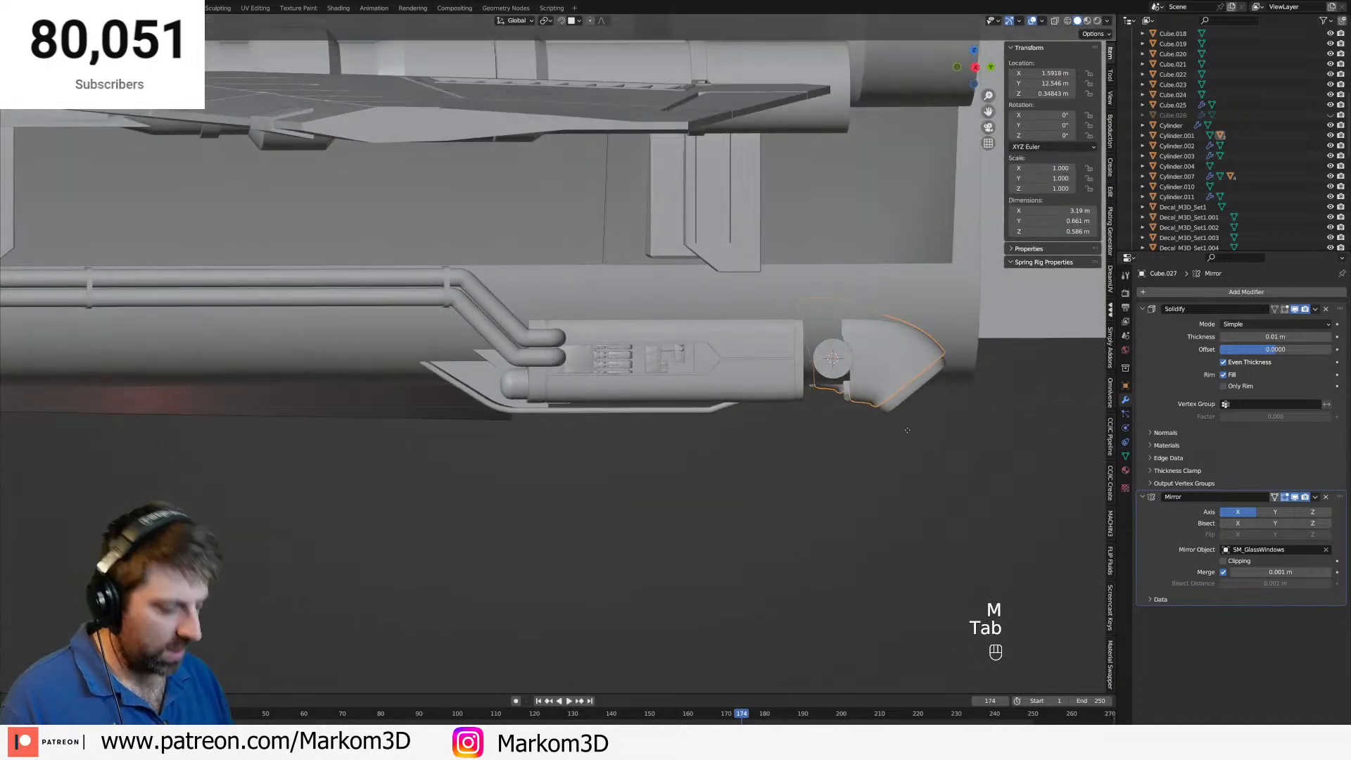
{"action": "key", "text": "KP_3"}
{"action": "left_click", "coordinate": [828, 370]}
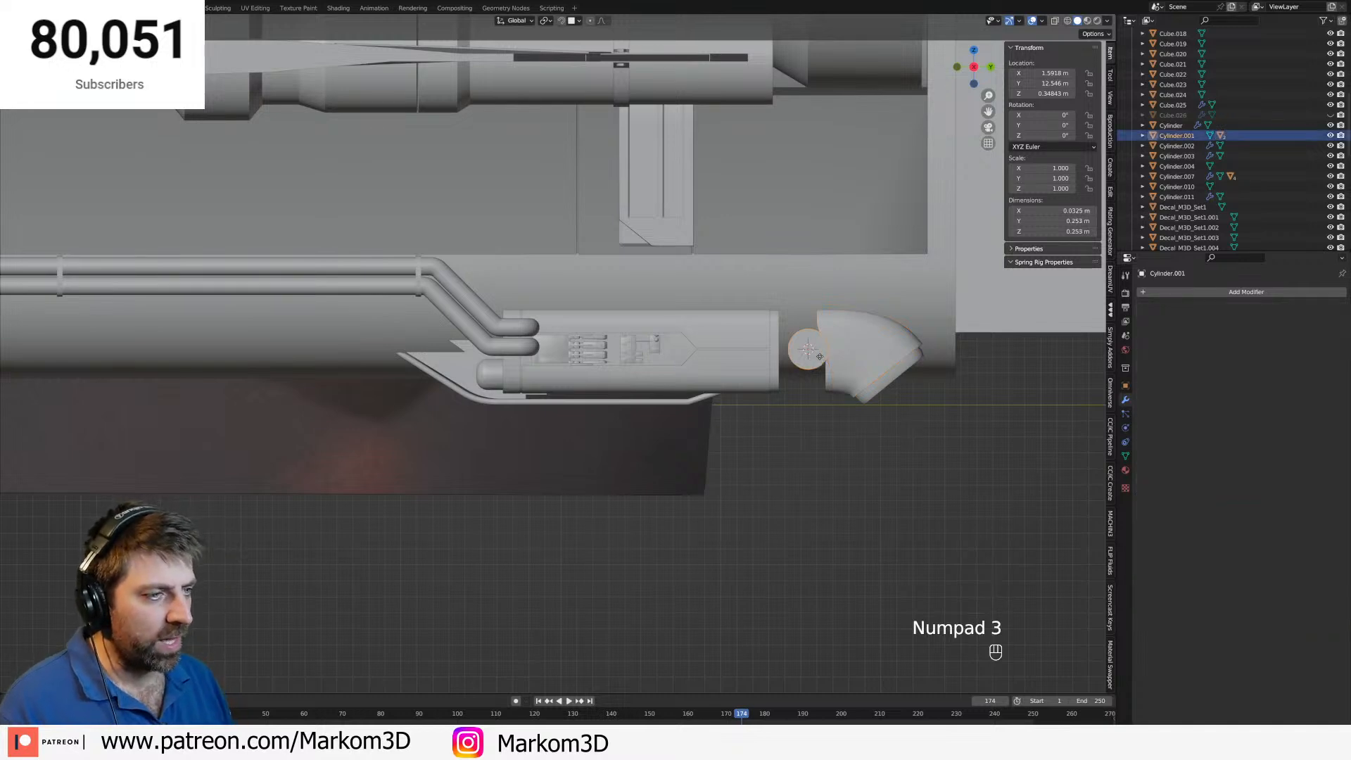
{"action": "right_click", "coordinate": [824, 372]}
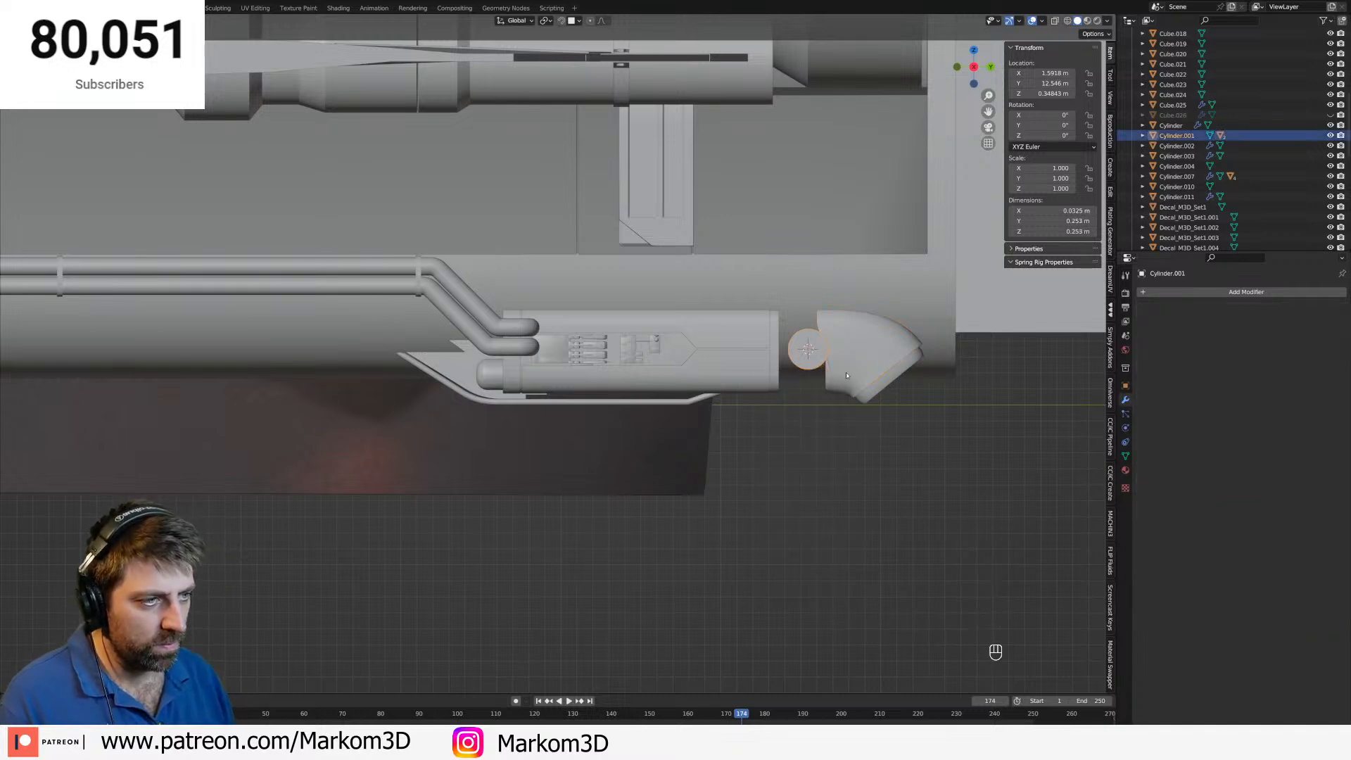
{"action": "key", "text": "r"}
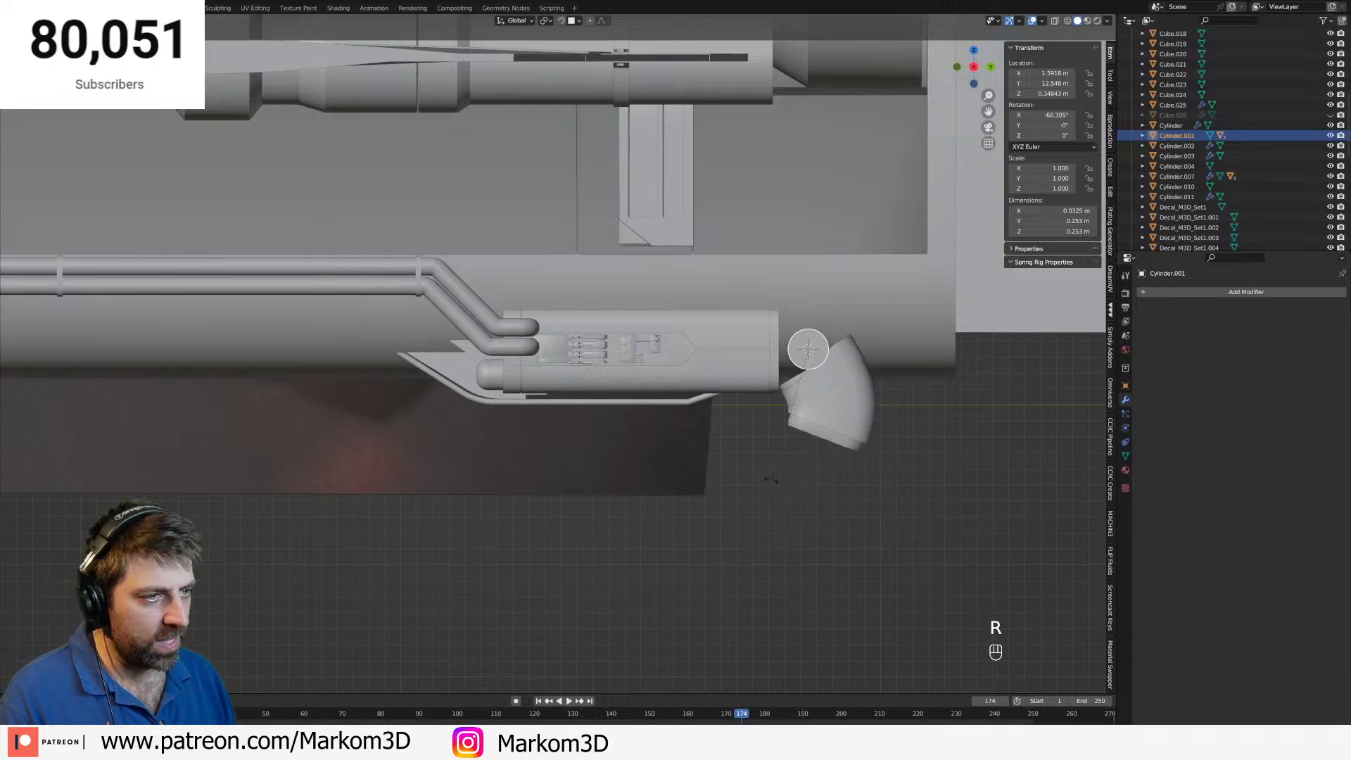
{"action": "right_click", "coordinate": [868, 399]}
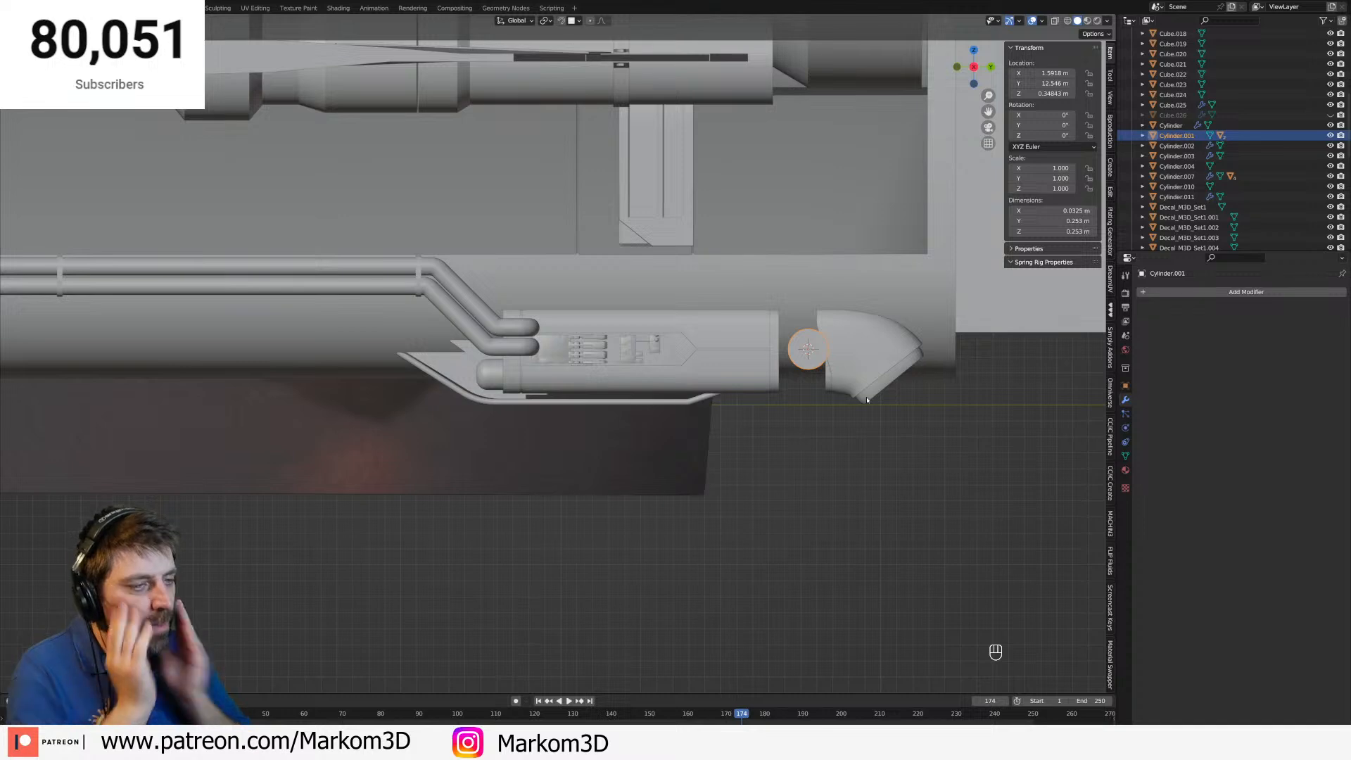
{"action": "key", "text": "r"}
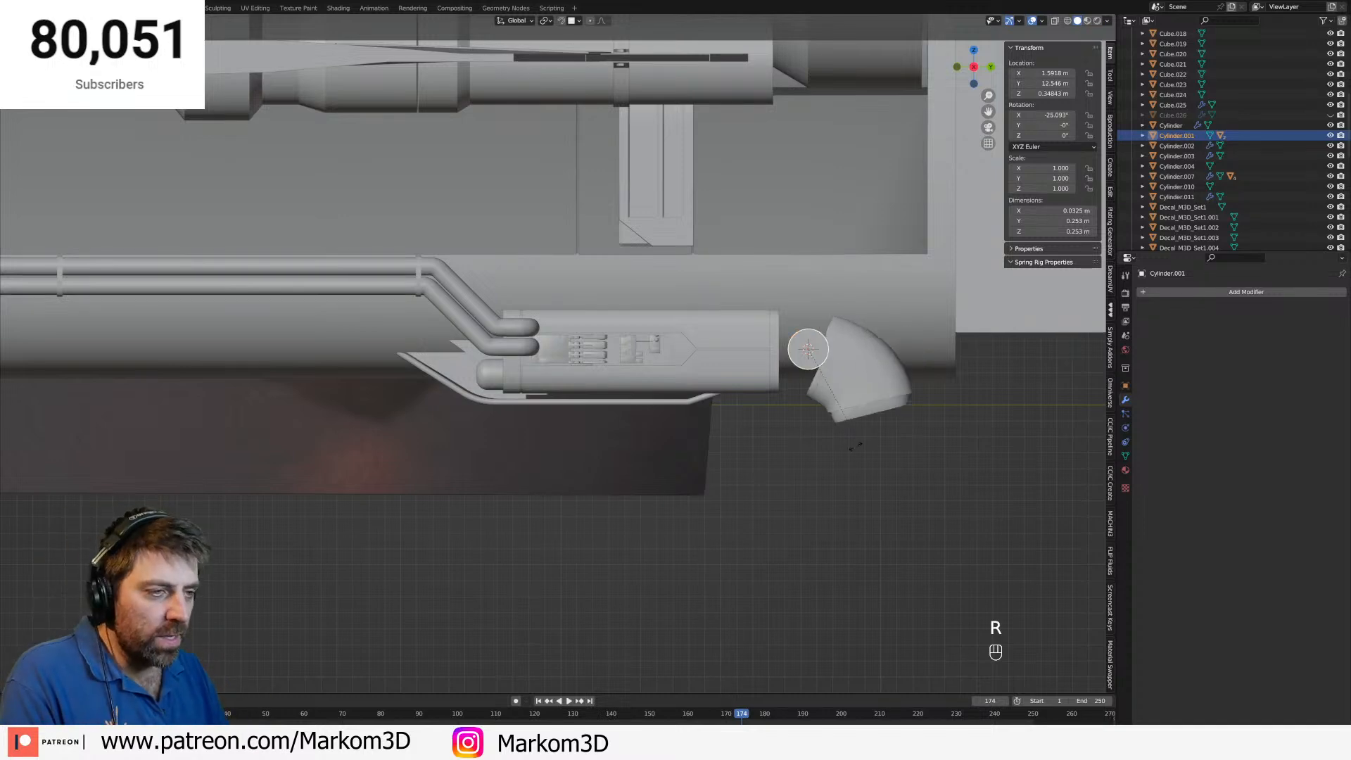
{"action": "right_click", "coordinate": [856, 447]}
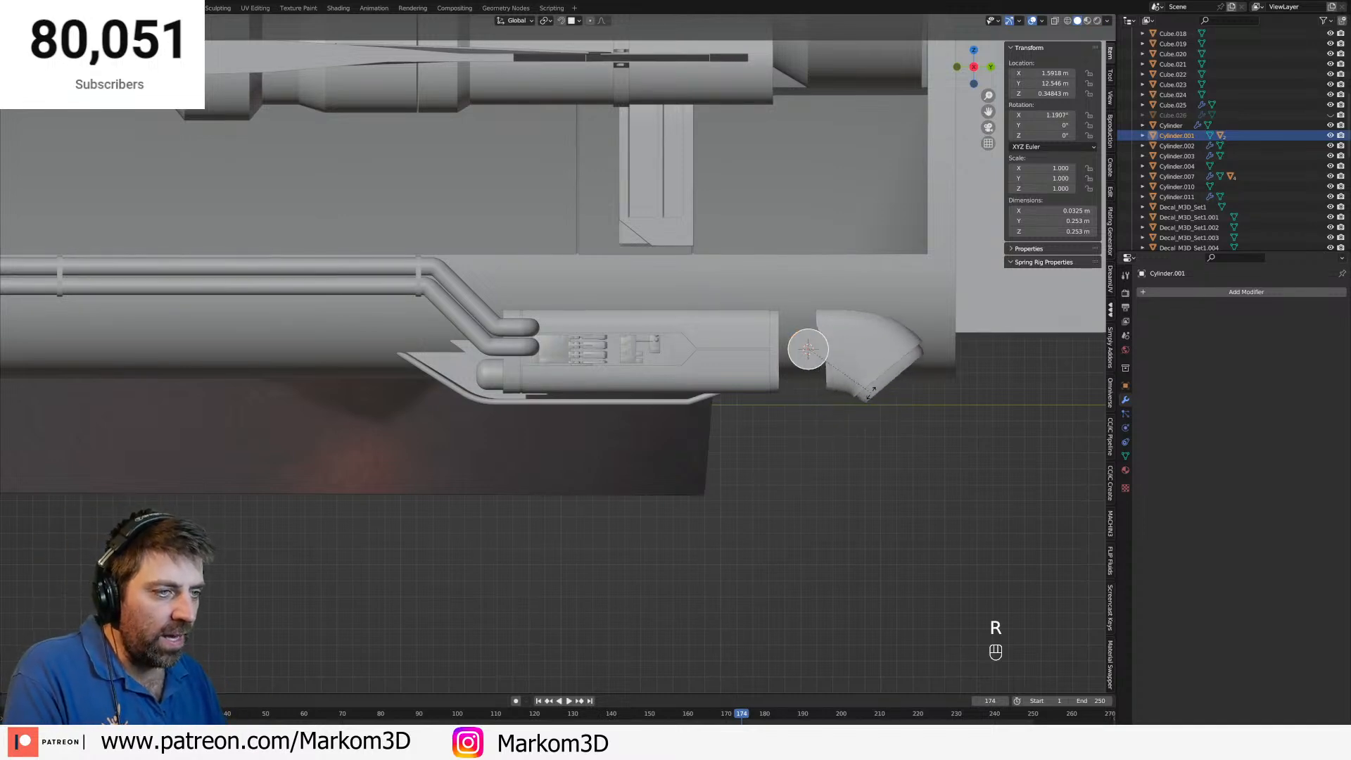
Extend the straight housing's end edge loop along Y toward the nozzle, to a median Y of about 12.477 m.
{"action": "left_click", "coordinate": [728, 336]}
{"action": "scroll", "coordinate": [727, 336], "scroll_direction": "up", "scroll_amount": 5}
{"action": "key", "text": "Tab"}
{"action": "key", "text": "2"}
{"action": "key", "text": "z"}
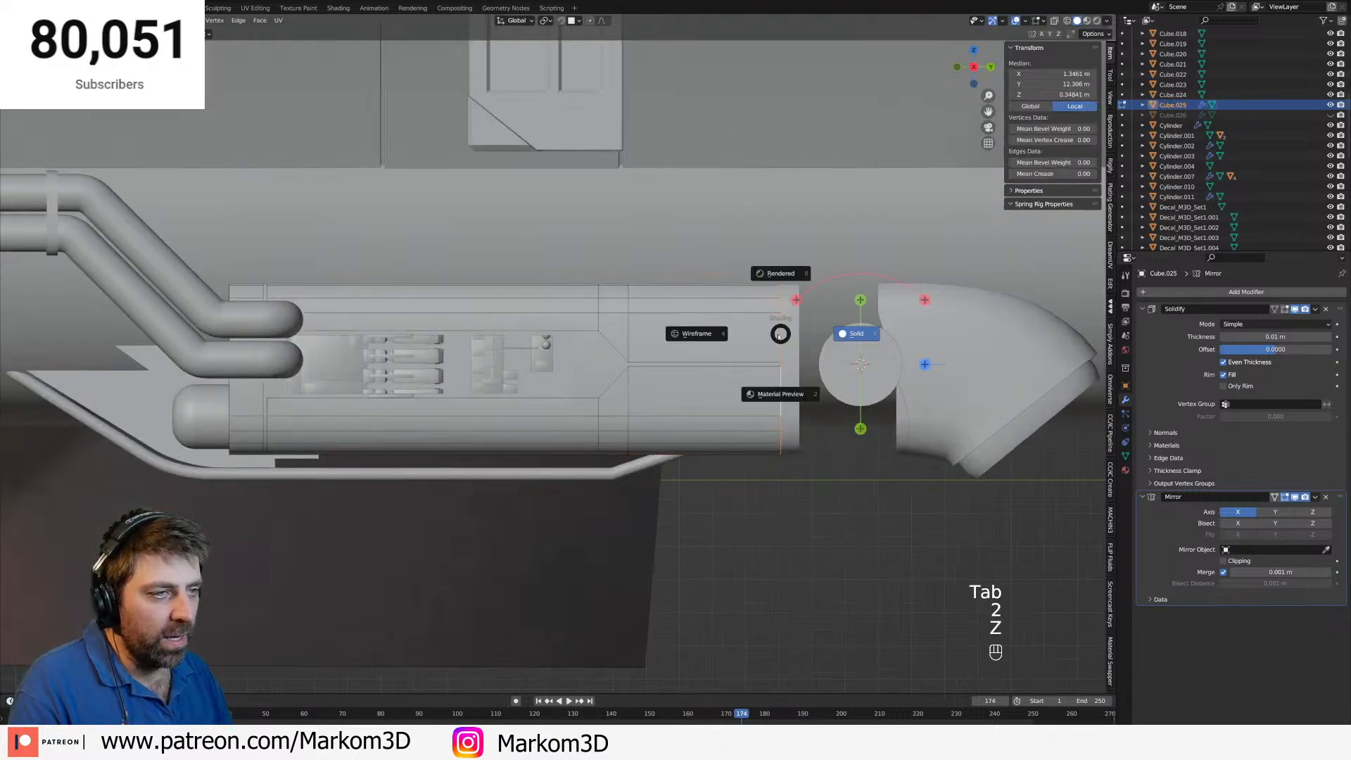
{"action": "left_click", "coordinate": [773, 335]}
{"action": "key", "text": "g"}
{"action": "key", "text": "y"}
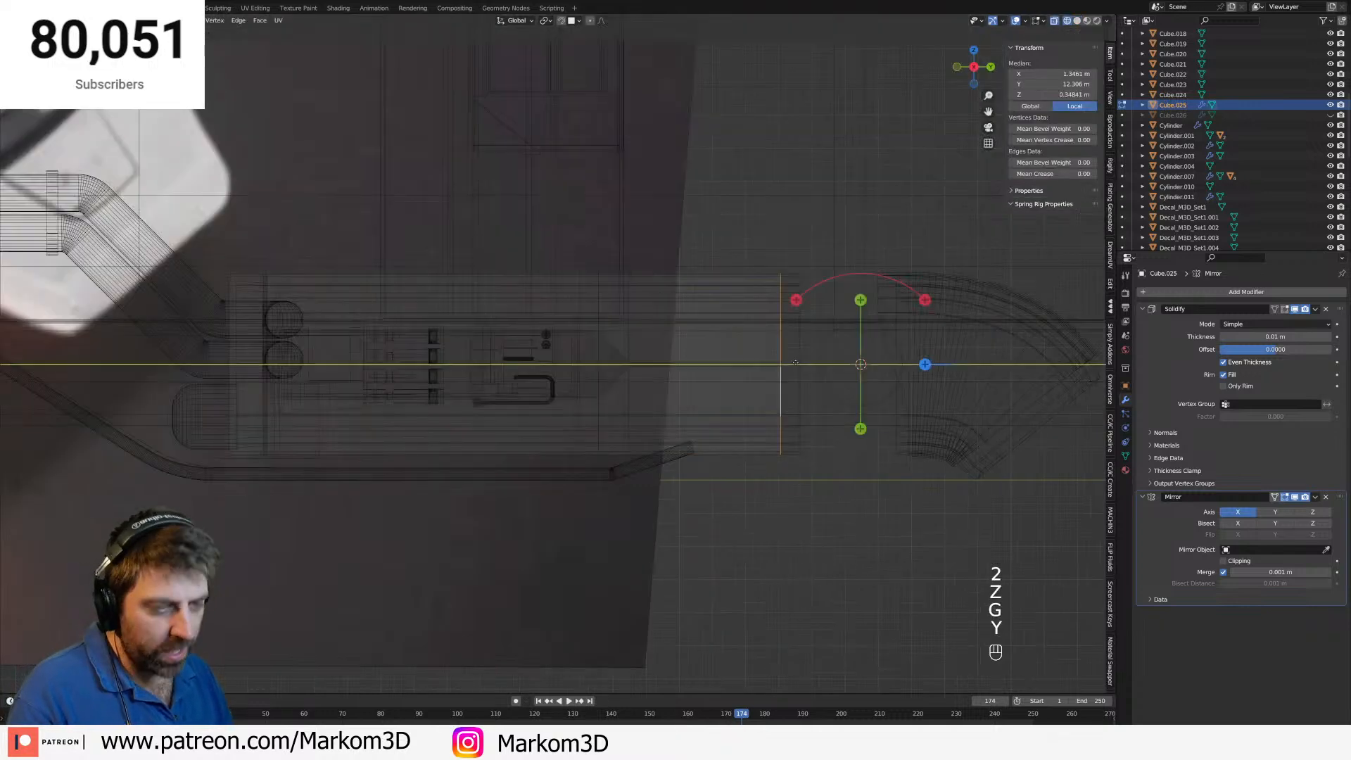
{"action": "left_click", "coordinate": [853, 361]}
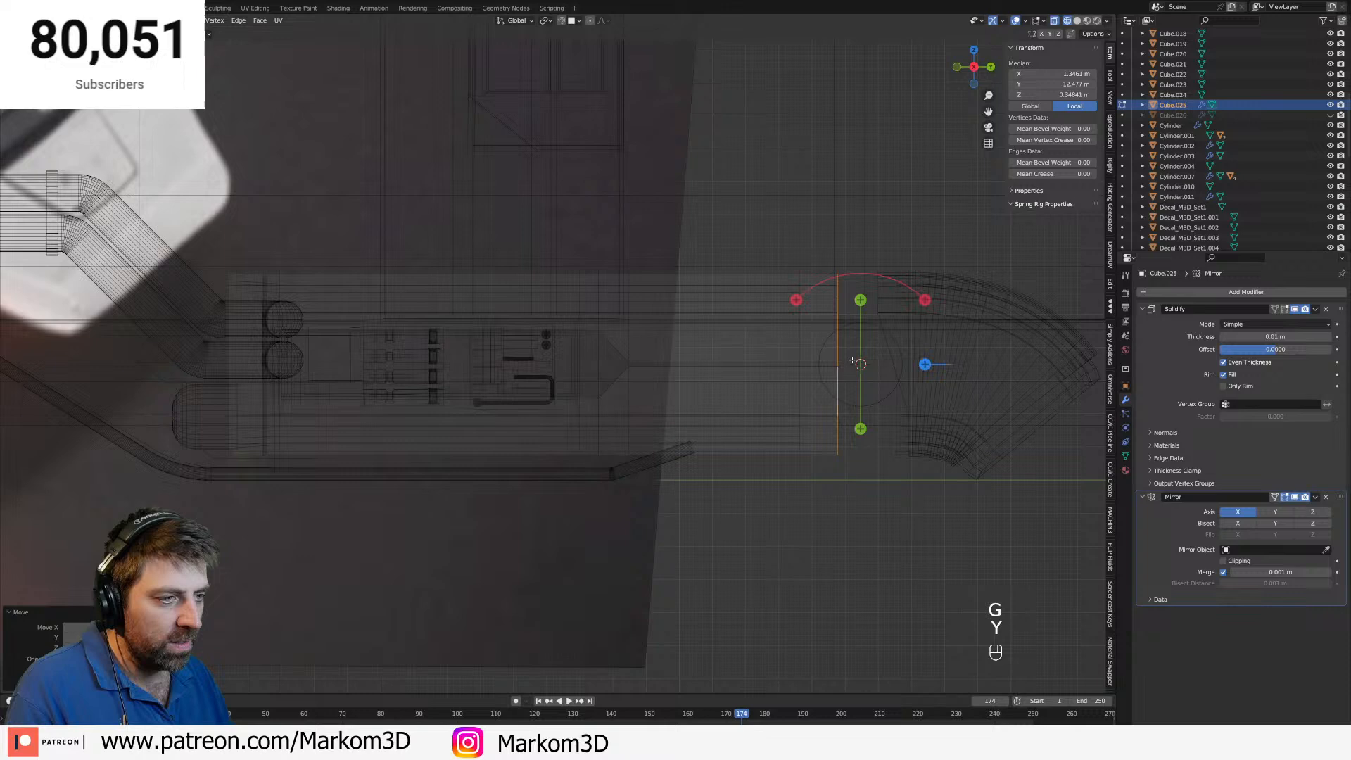
{"action": "key", "text": "2"}
{"action": "left_click", "coordinate": [838, 423]}
{"action": "key", "text": "1"}
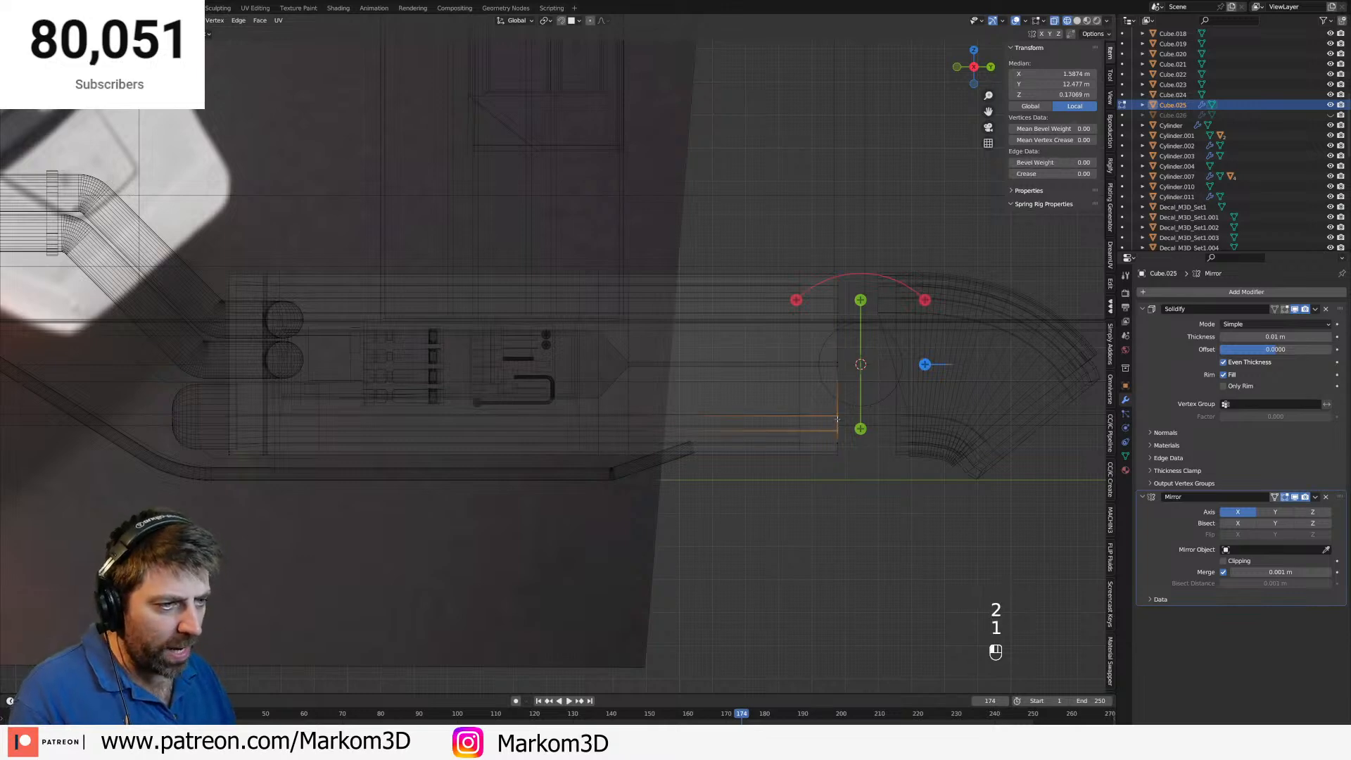
{"action": "left_click", "coordinate": [837, 416]}
{"action": "key", "text": "v"}
{"action": "key", "text": "ctrl+z"}
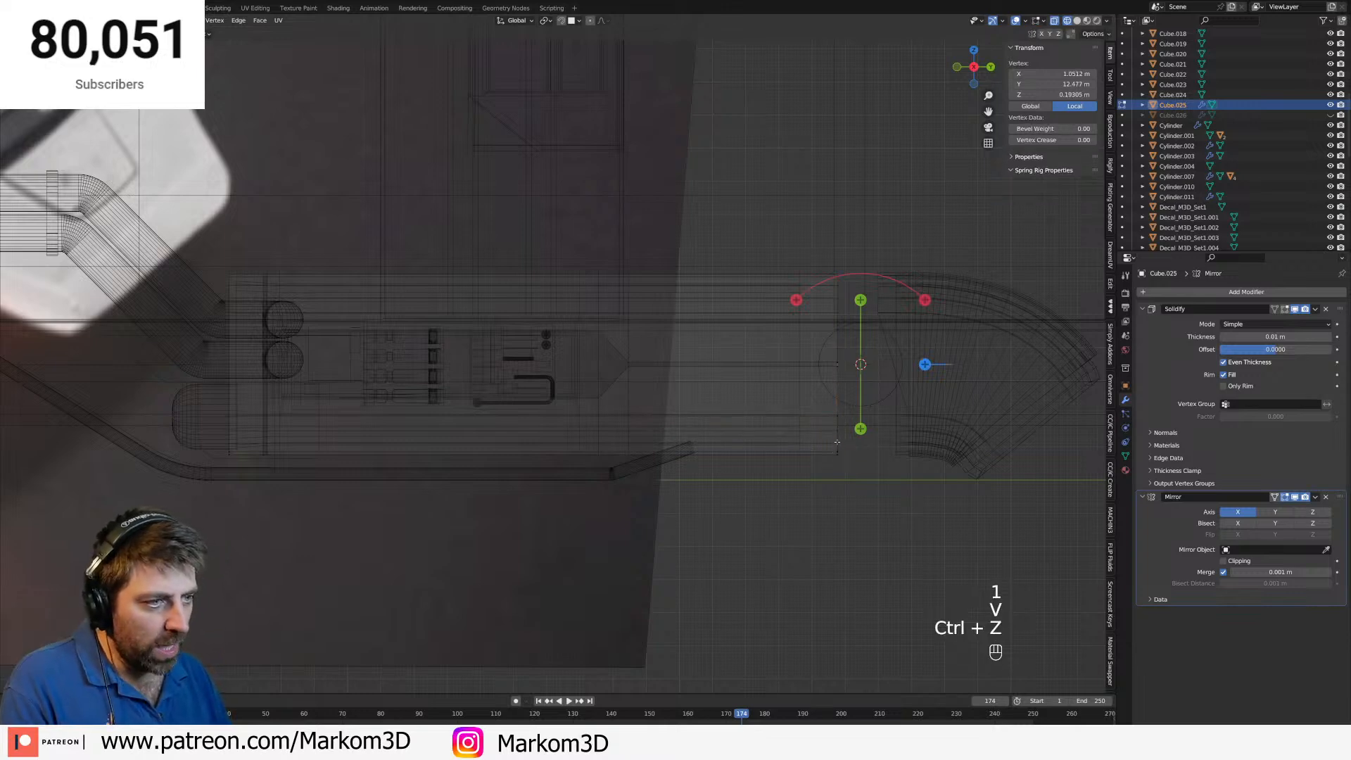
Move the lower and middle vertices of the housing's end edge back along Y to a median of about 12.308 m.
{"action": "key", "text": "c"}
{"action": "left_click_drag", "start_coordinate": [839, 459], "coordinate": [845, 422]}
{"action": "right_click", "coordinate": [876, 484]}
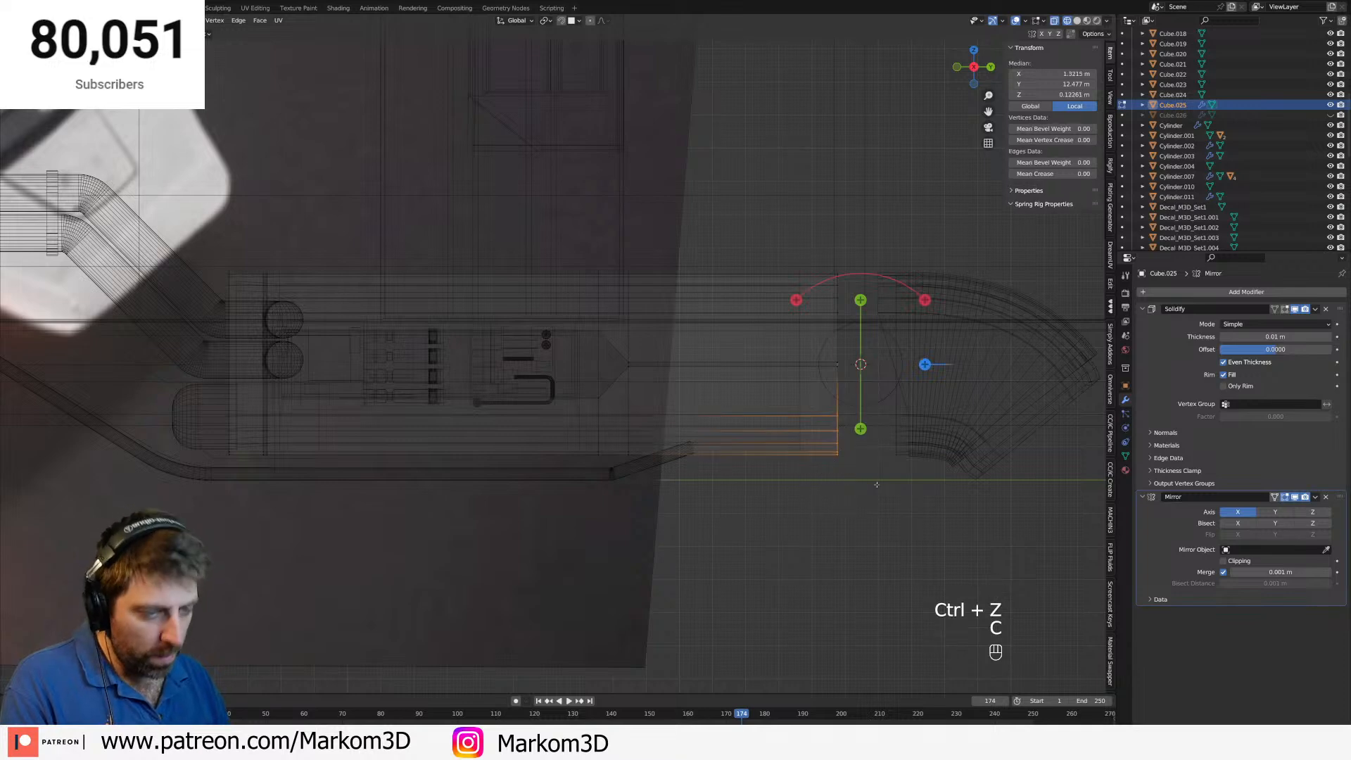
{"action": "left_click", "coordinate": [838, 368], "text": "shift"}
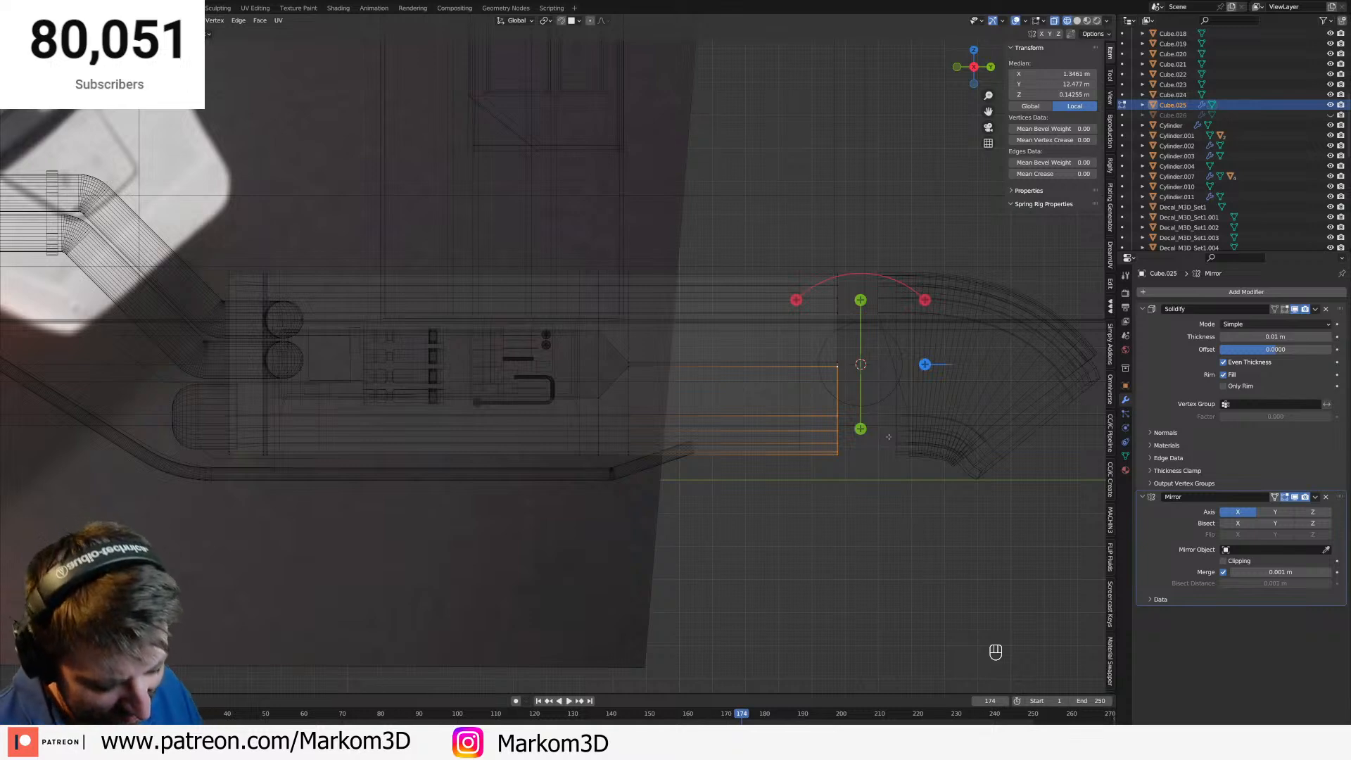
{"action": "key", "text": "g"}
{"action": "key", "text": "y"}
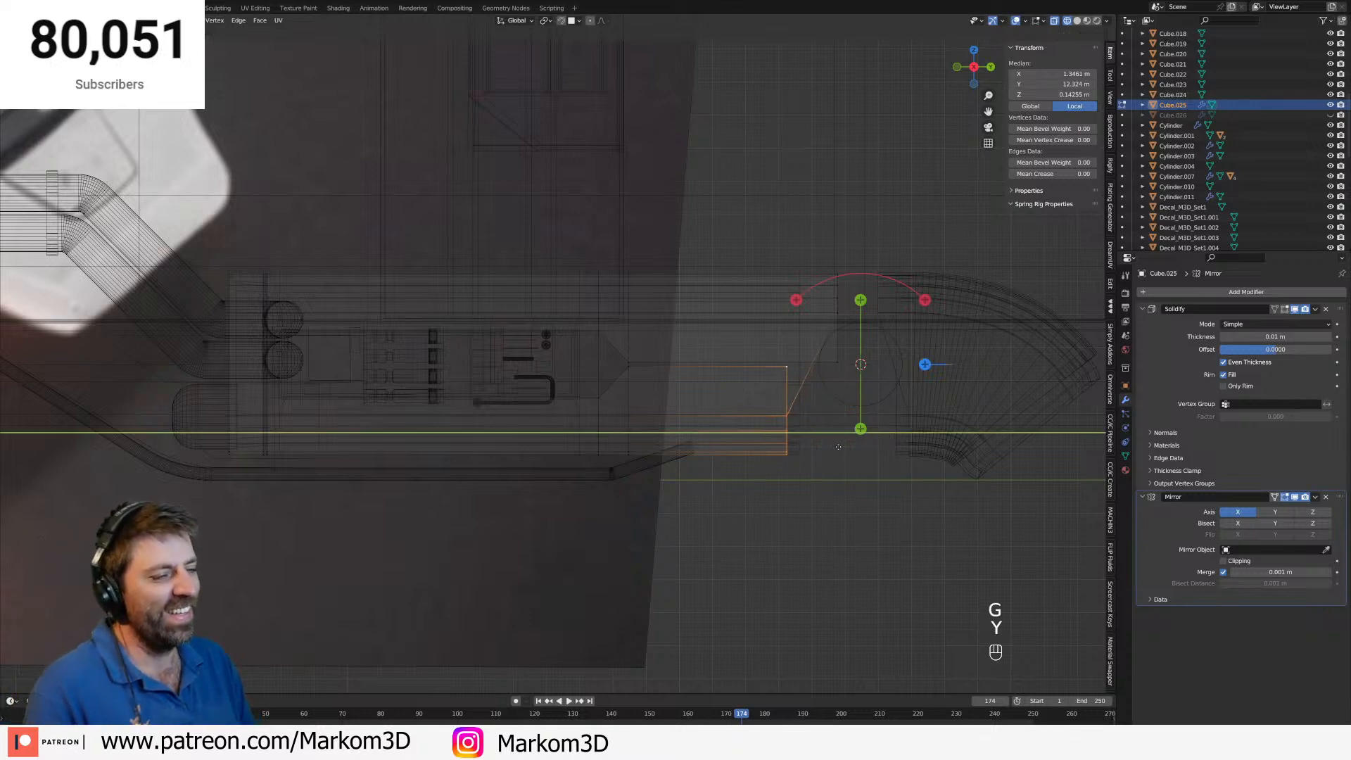
{"action": "left_click", "coordinate": [833, 446]}
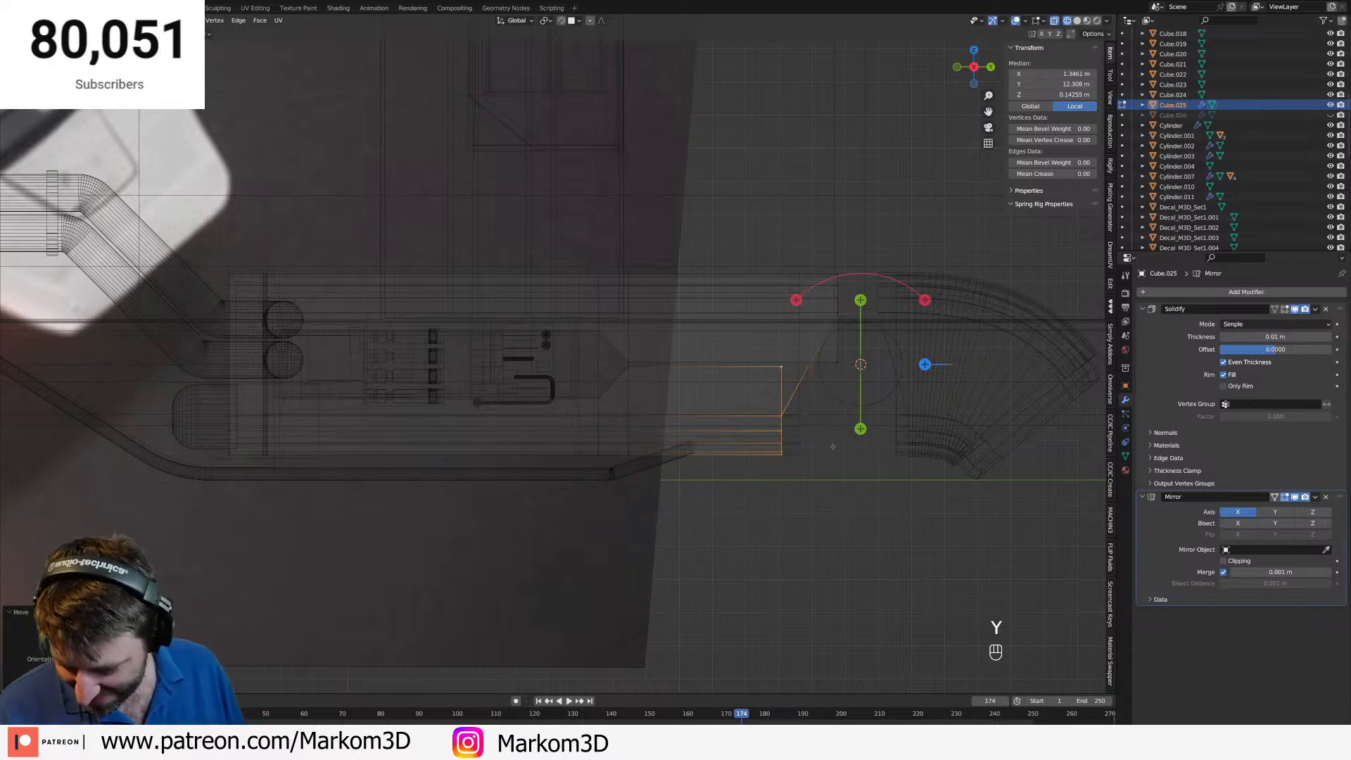
{"action": "key", "text": "z"}
{"action": "left_click", "coordinate": [884, 445]}
{"action": "key", "text": "Tab"}
Test-rotate the hinge cylinder to check the nozzle's clearance against the stepped housing end, then cancel the rotation.
{"action": "left_click", "coordinate": [859, 386]}
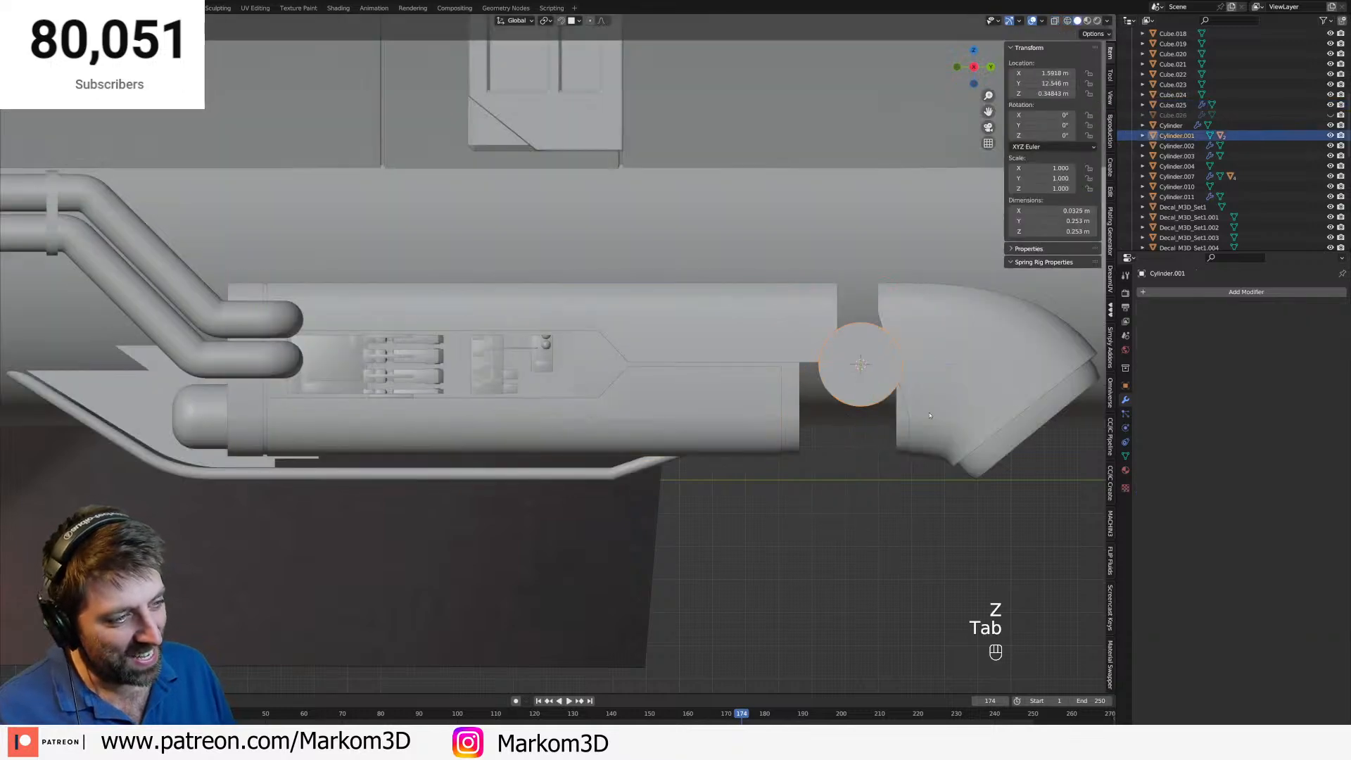
{"action": "key", "text": "r"}
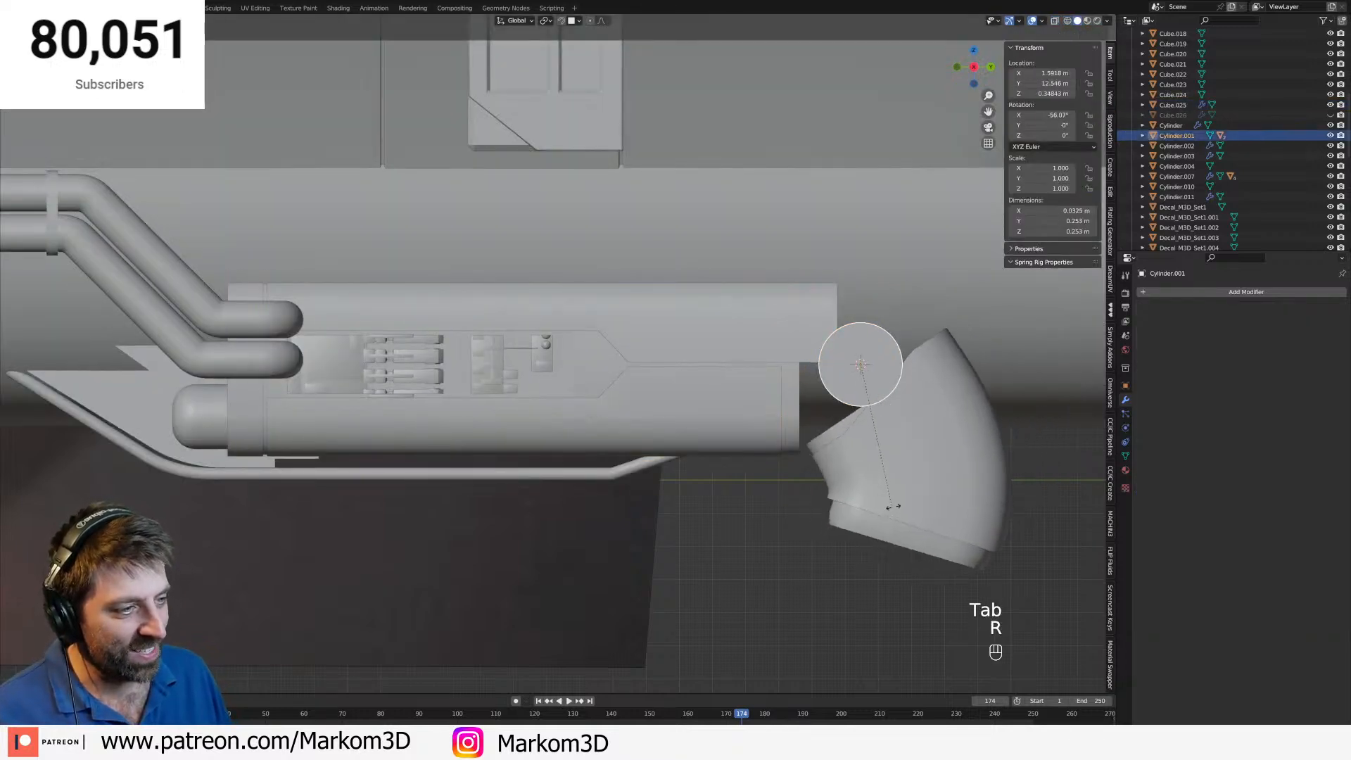
{"action": "right_click", "coordinate": [907, 416]}
Move the middle corner vertex of the housing's end edge back along Y to about 12.396 m, clear of the hinge.
{"action": "left_click", "coordinate": [828, 367]}
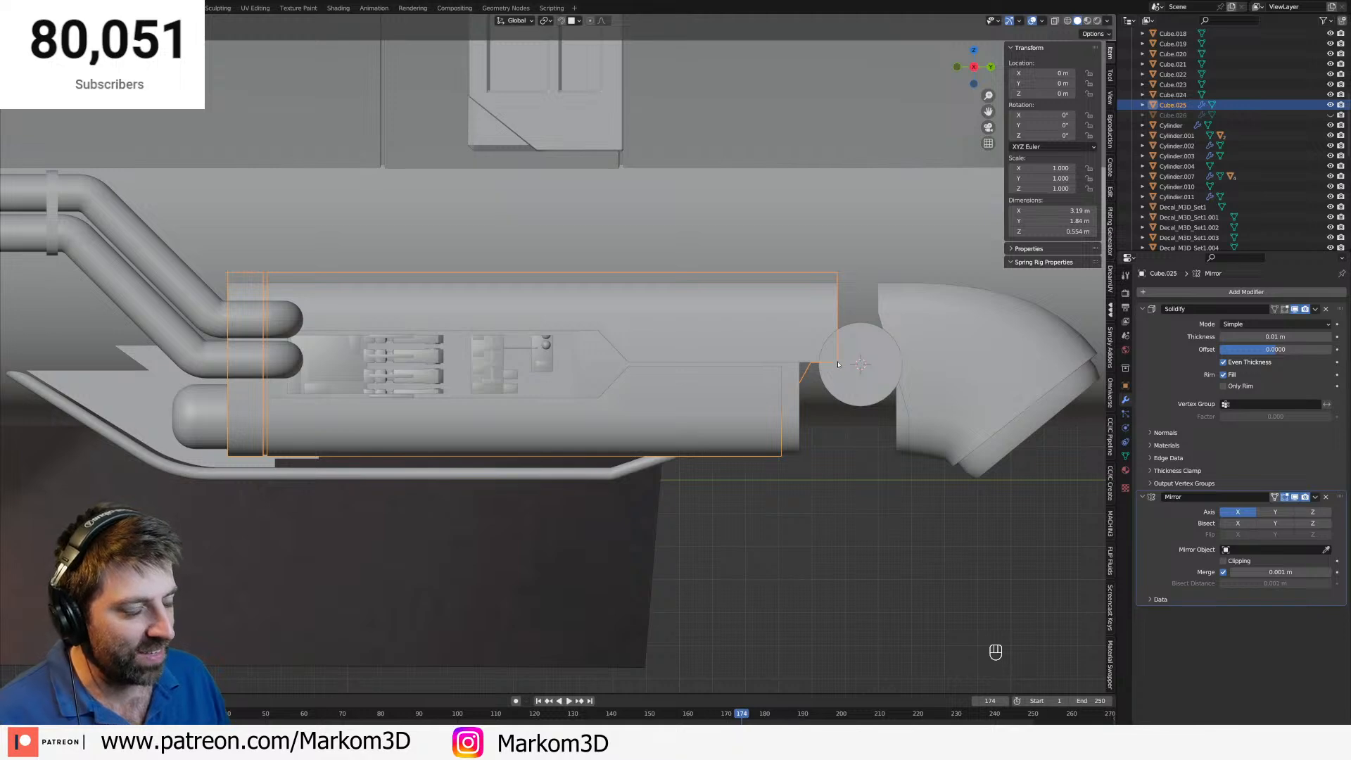
{"action": "key", "text": "Tab"}
{"action": "key", "text": "1"}
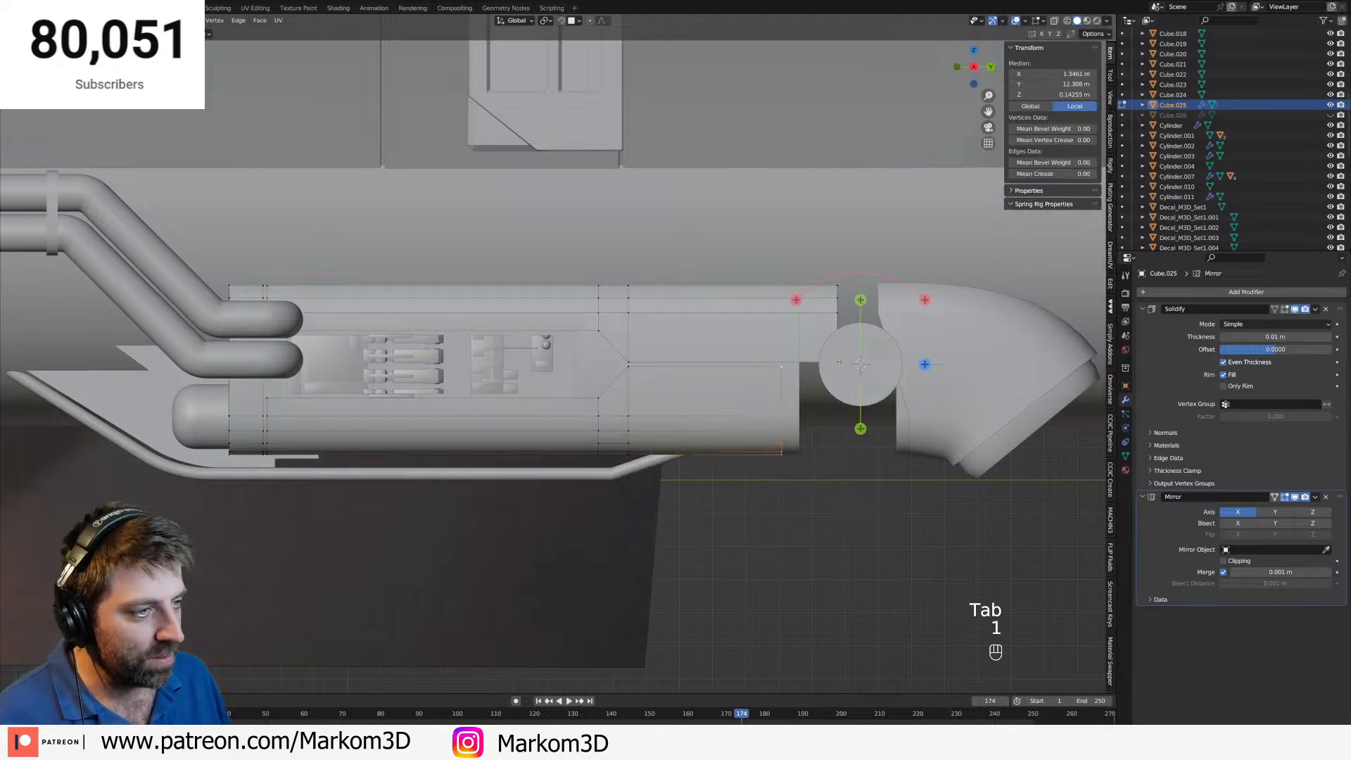
{"action": "key", "text": "g"}
{"action": "key", "text": "y"}
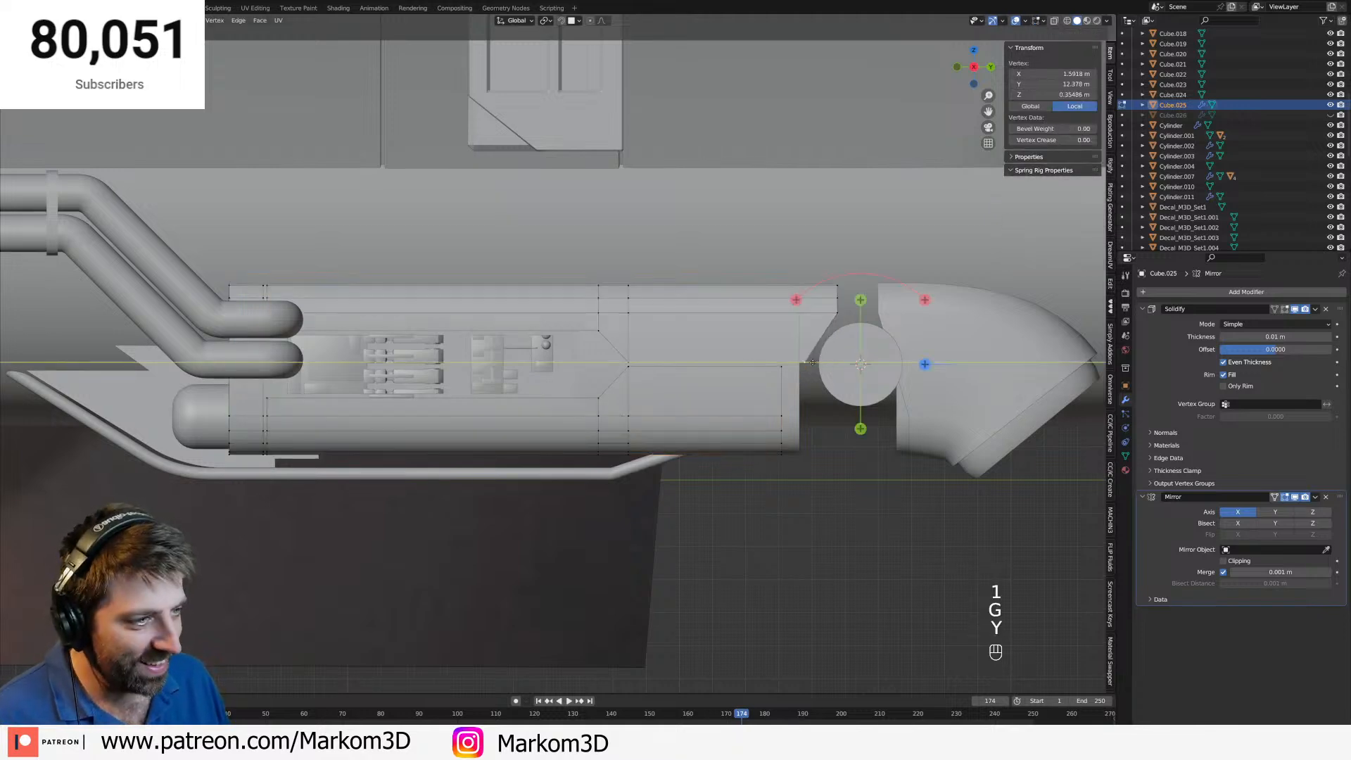
{"action": "left_click", "coordinate": [802, 363]}
{"action": "key", "text": "z"}
{"action": "left_click", "coordinate": [719, 363]}
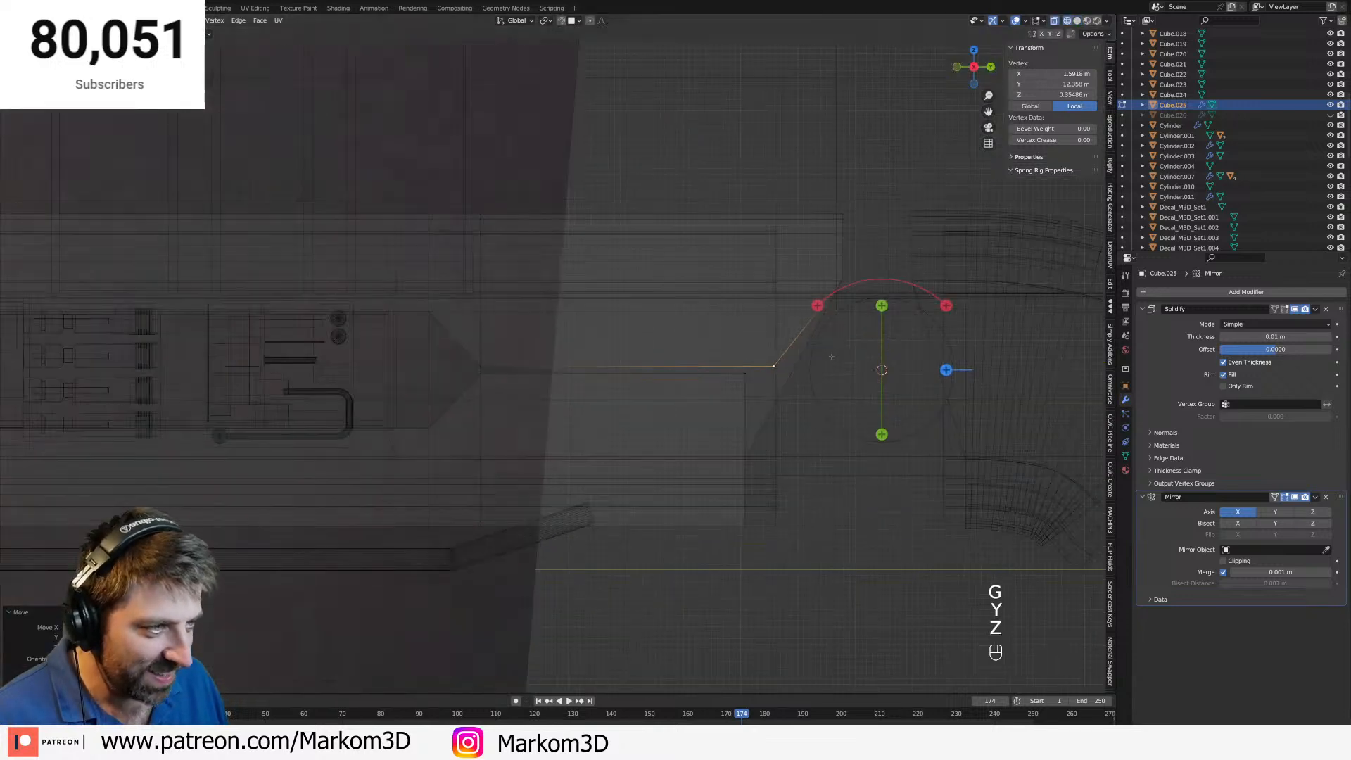
{"action": "key", "text": "g"}
{"action": "key", "text": "y"}
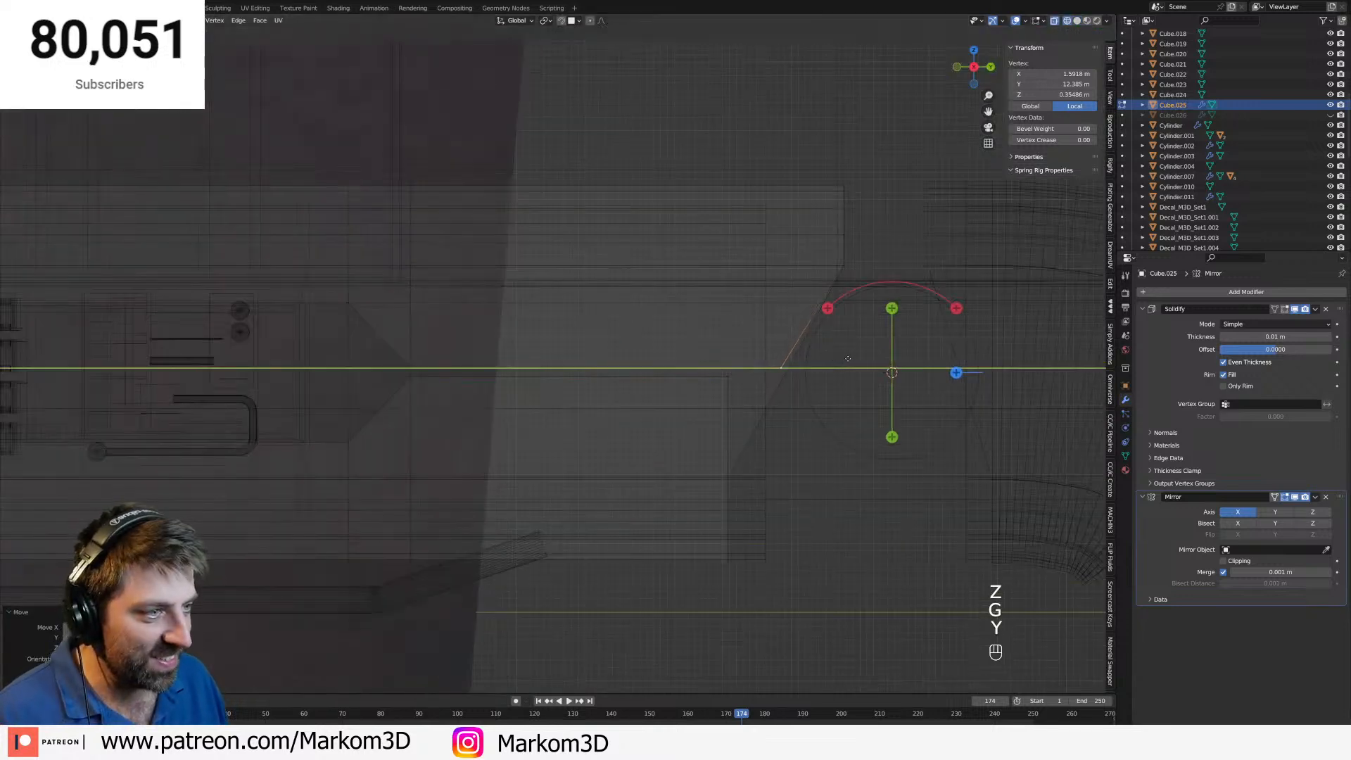
{"action": "left_click", "coordinate": [833, 292]}
Move the upper vertices of the housing's end edge along Y to about 12.586 m, close to the nozzle.
{"action": "middle_click_drag", "start_coordinate": [833, 292], "coordinate": [818, 328], "text": "shift"}
{"action": "left_click", "coordinate": [831, 304]}
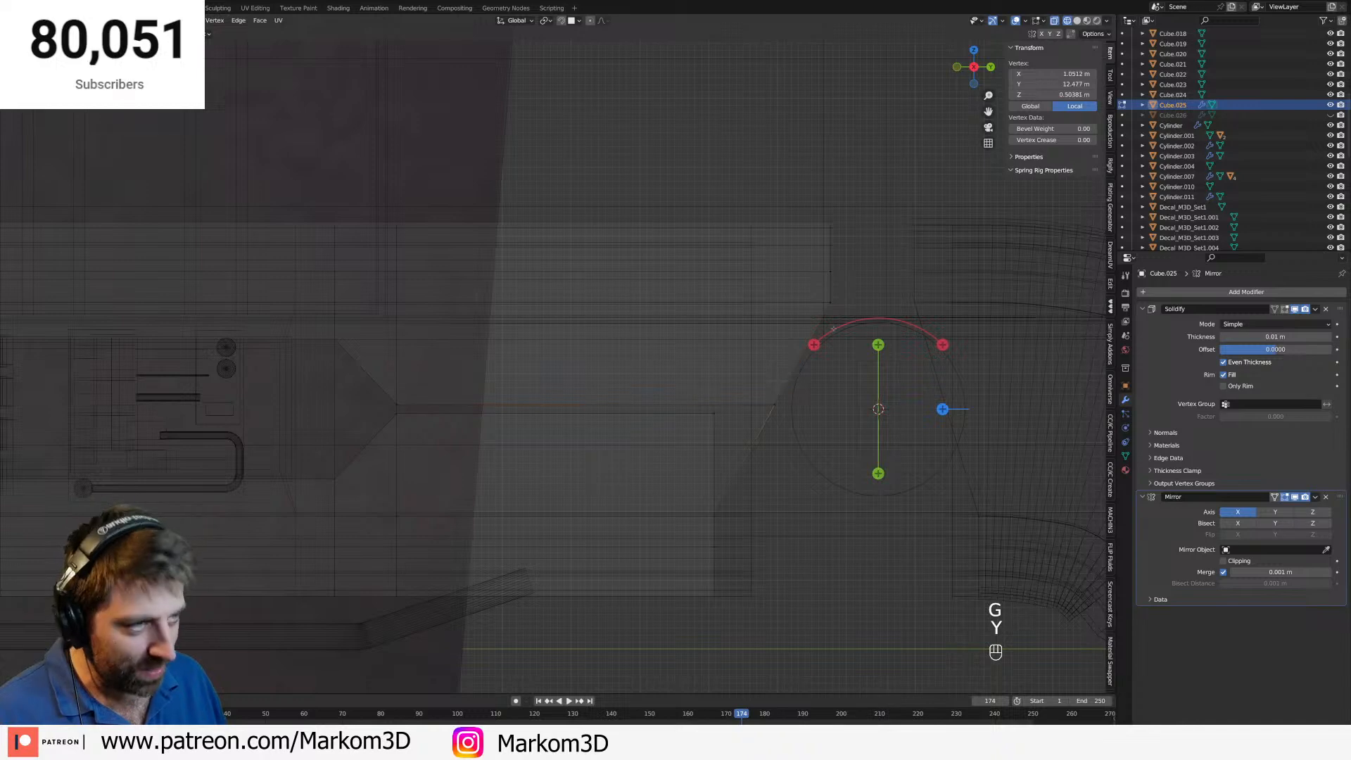
{"action": "key", "text": "c"}
{"action": "left_click_drag", "start_coordinate": [842, 204], "coordinate": [833, 295]}
{"action": "right_click", "coordinate": [835, 298]}
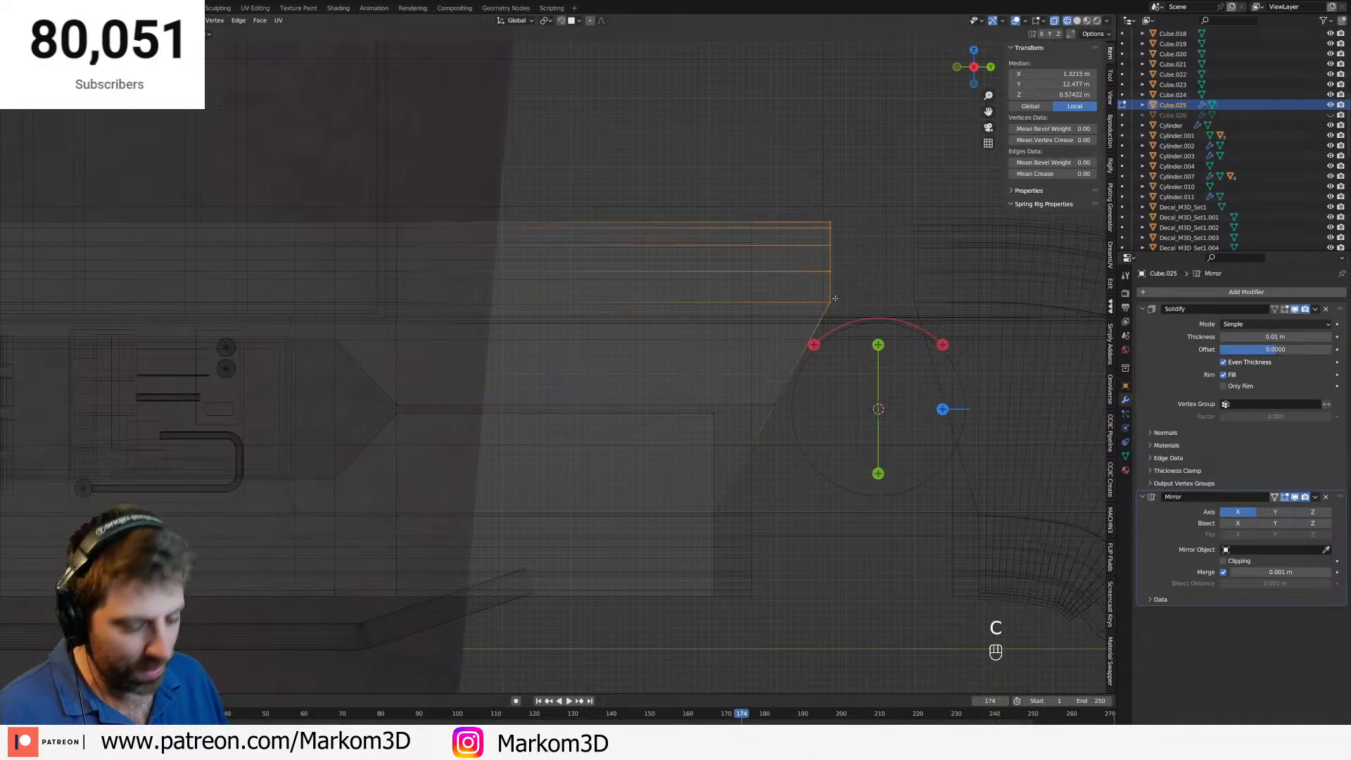
{"action": "key", "text": "g"}
{"action": "key", "text": "y"}
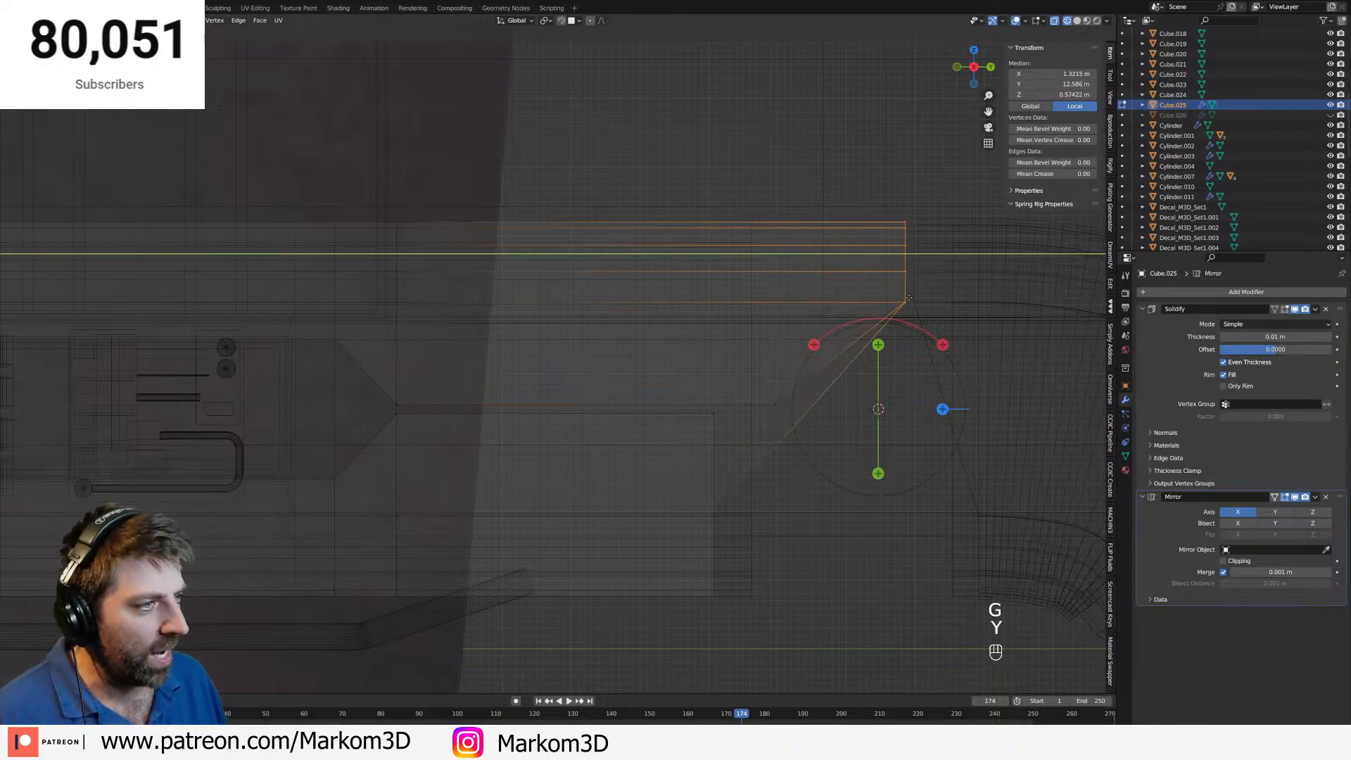
{"action": "left_click", "coordinate": [906, 298]}
Move the housing's middle corner vertex along Y to about 12.45 m, behind the hinge, and leave Edit Mode in solid shading.
{"action": "left_click", "coordinate": [782, 407]}
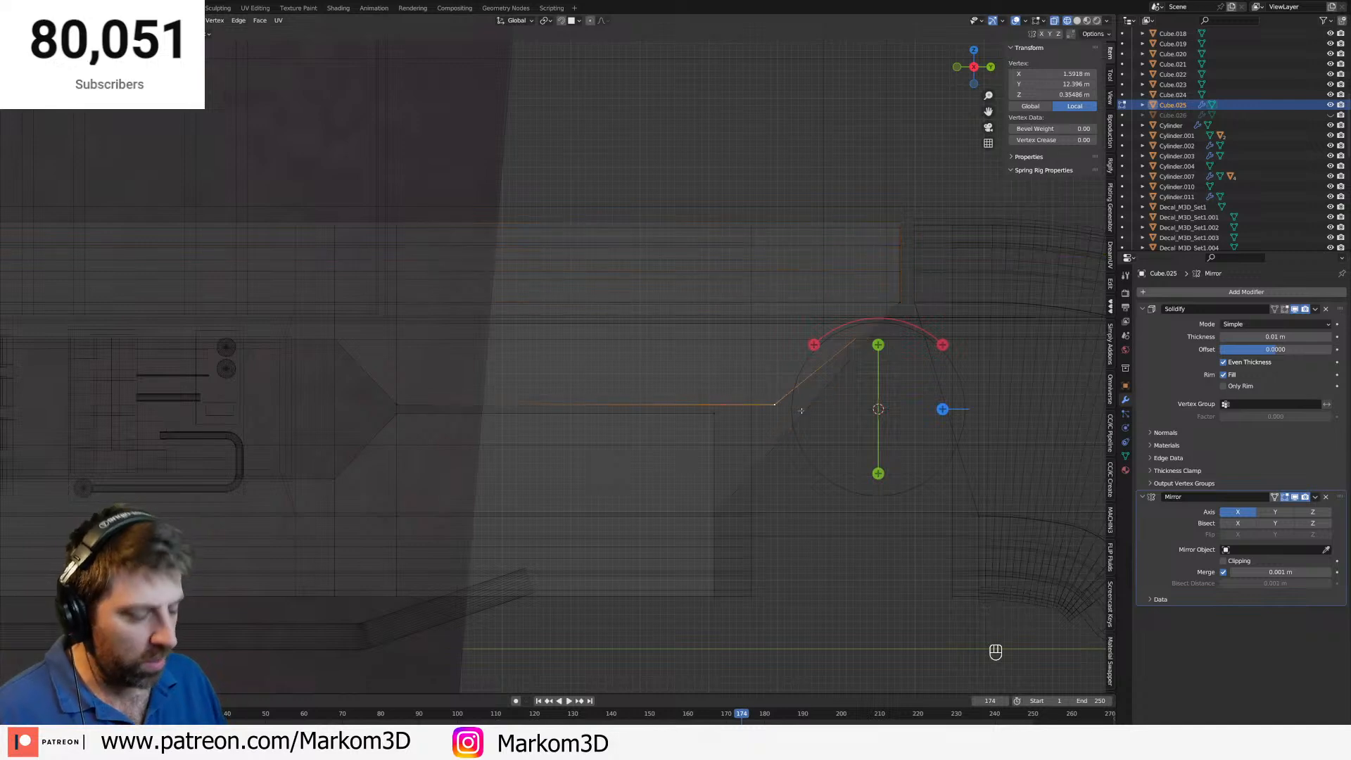
{"action": "key", "text": "g"}
{"action": "key", "text": "y"}
{"action": "left_click", "coordinate": [838, 412]}
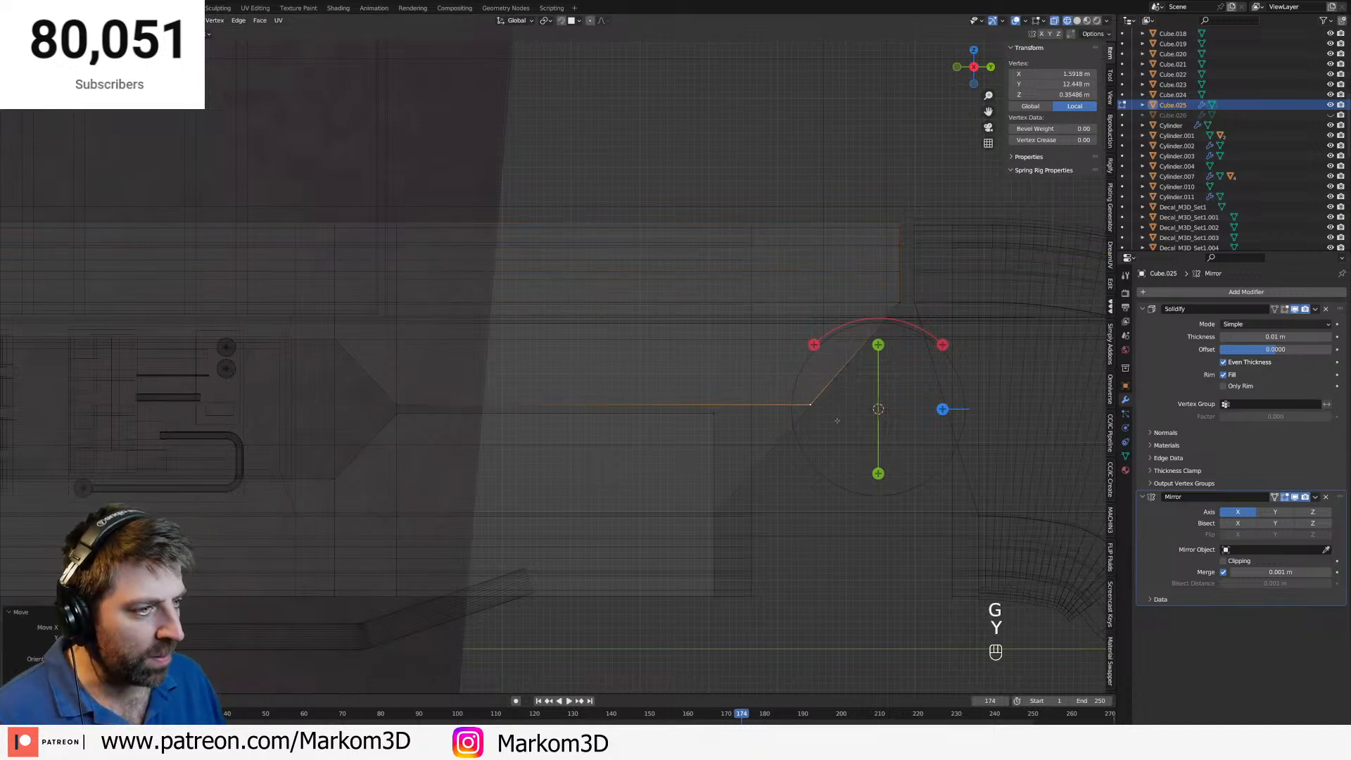
{"action": "key", "text": "z"}
{"action": "left_click", "coordinate": [908, 420]}
{"action": "key", "text": "Tab"}
Swing the nozzle around its hinge cylinder several times to check the clearance around the reshaped housing end, cancelling each rotation.
{"action": "left_click", "coordinate": [878, 539]}
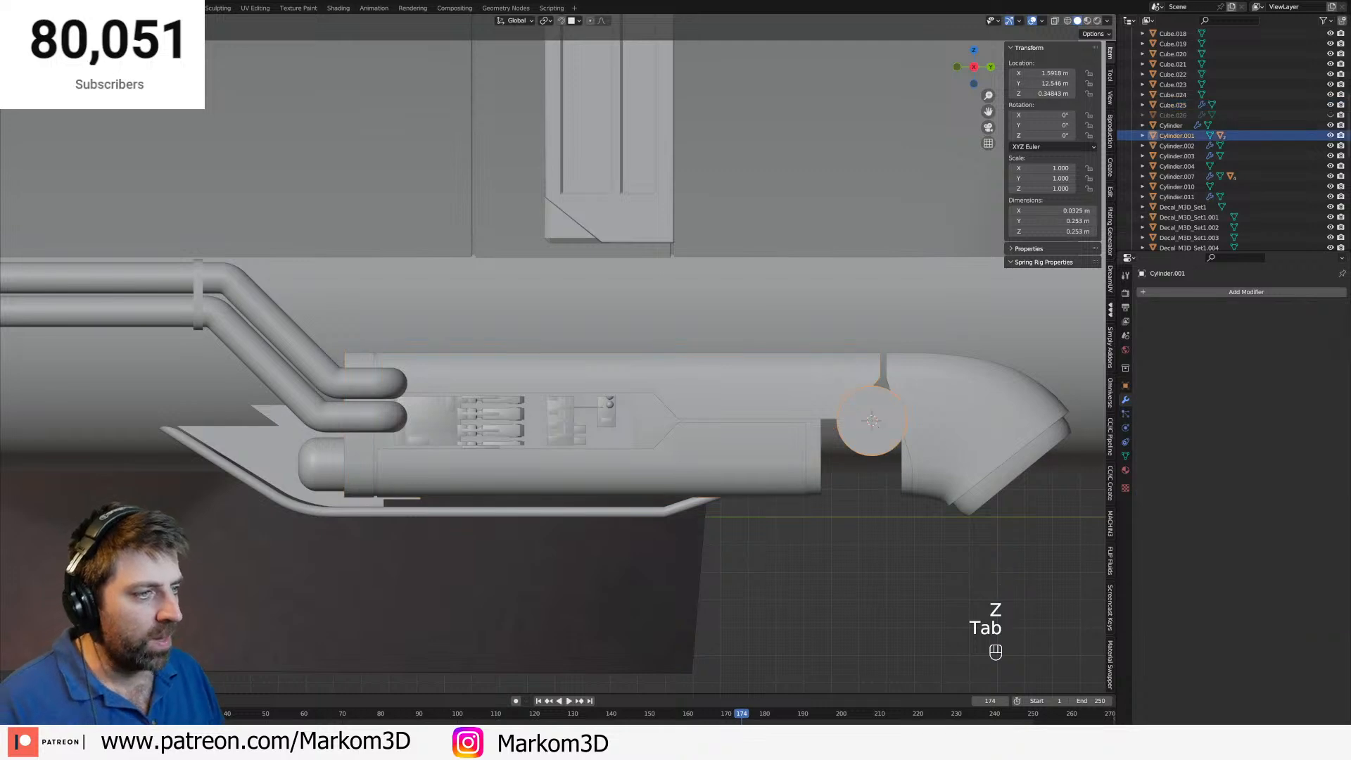
{"action": "key", "text": "r"}
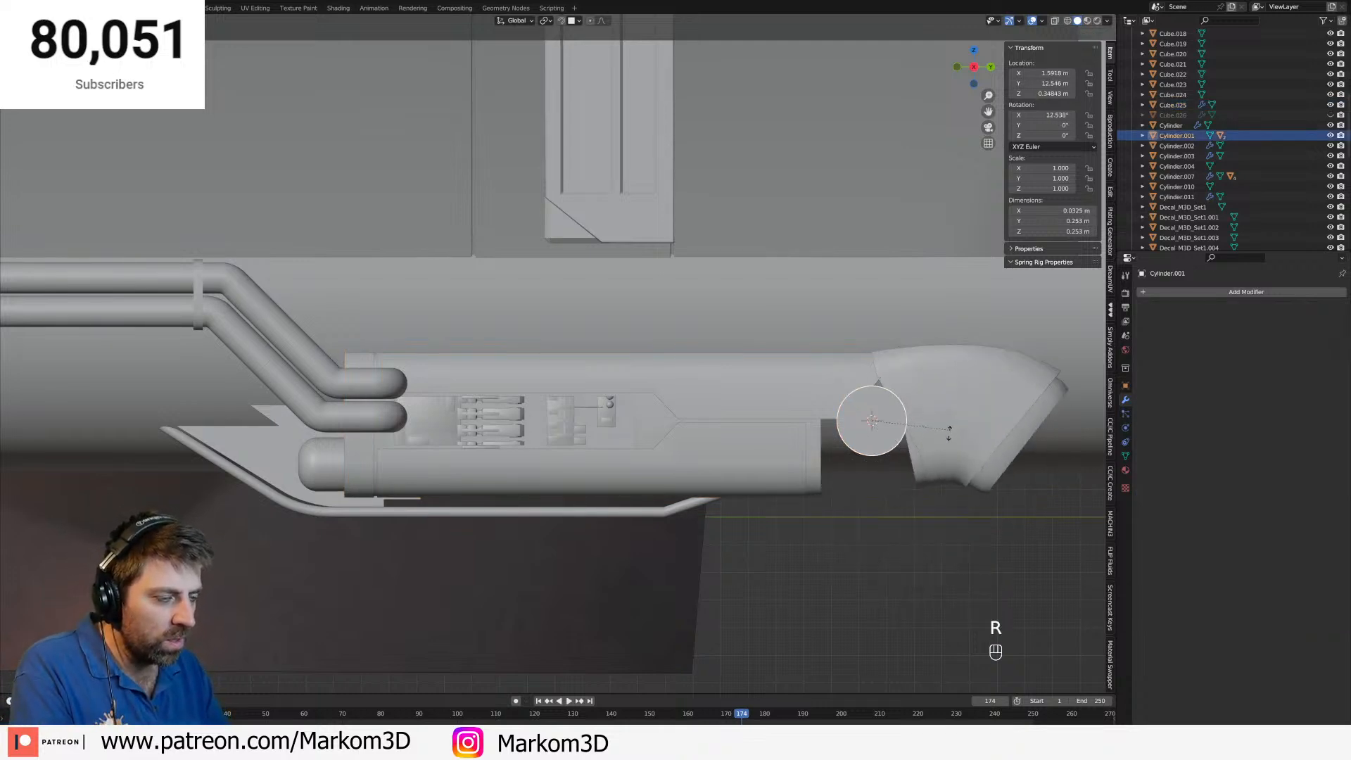
{"action": "right_click", "coordinate": [934, 457]}
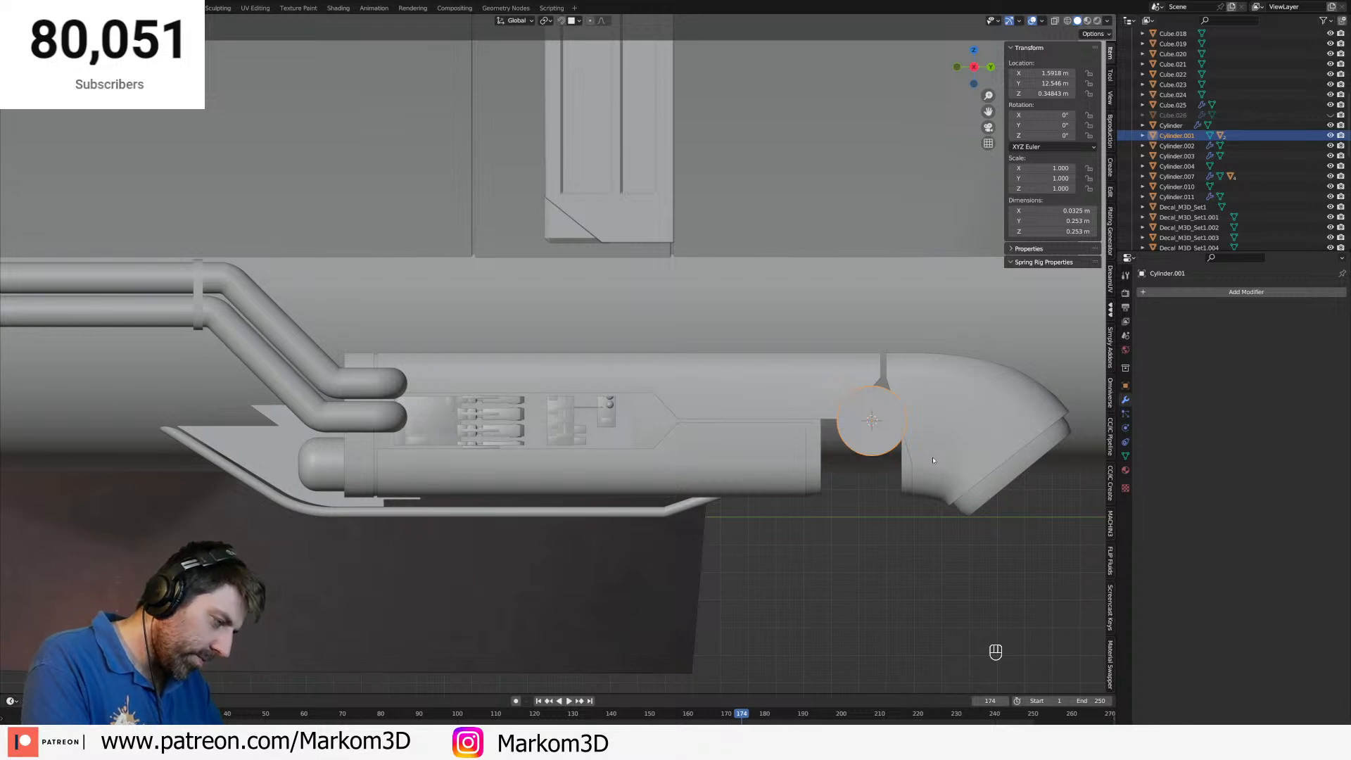
{"action": "key", "text": "r"}
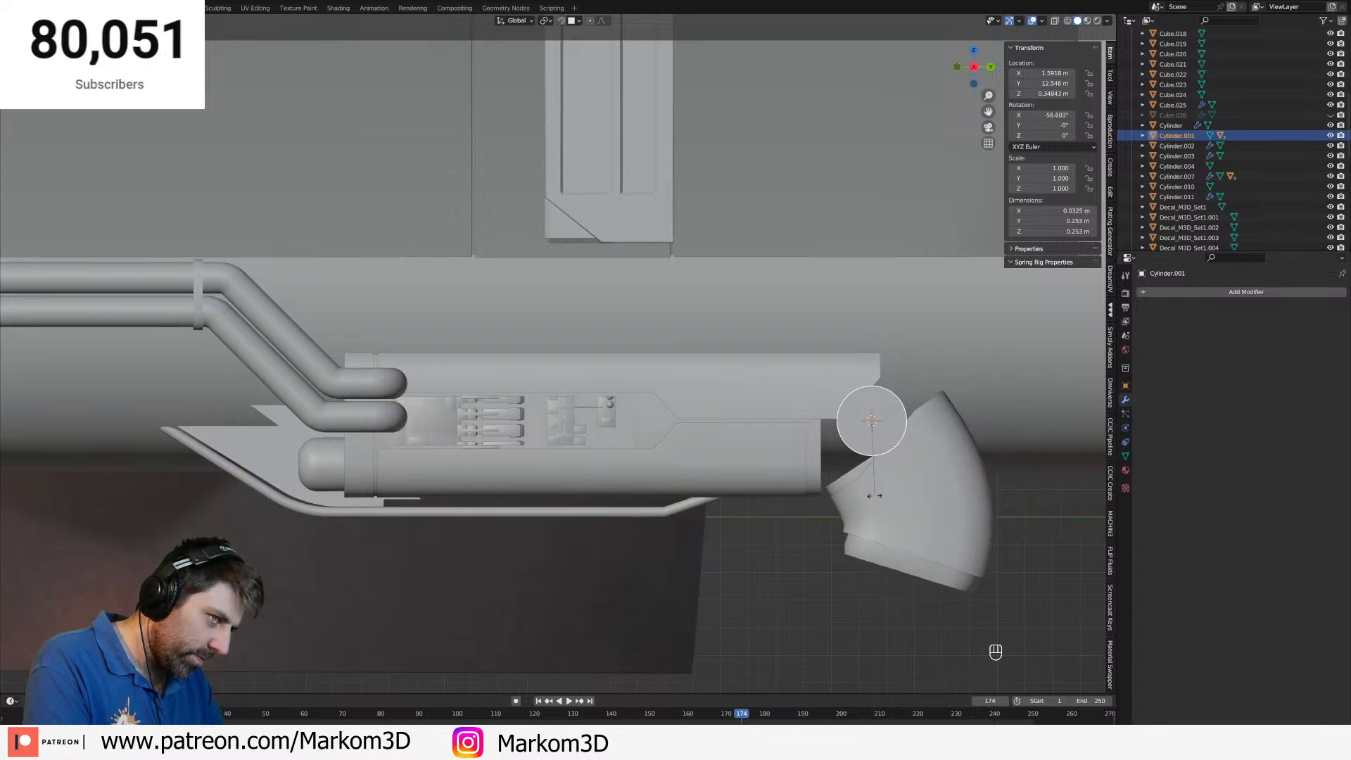
{"action": "key", "text": "Escape"}
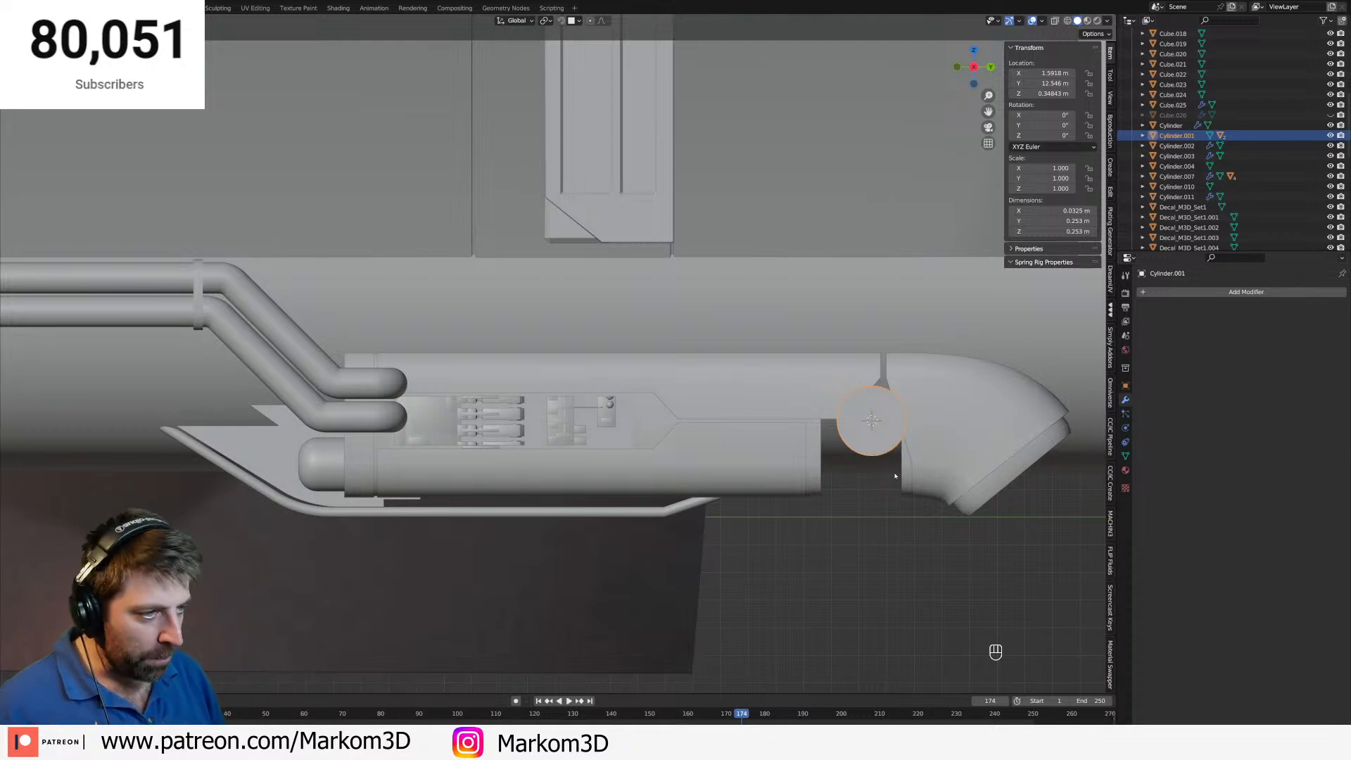
{"action": "key", "text": "r"}
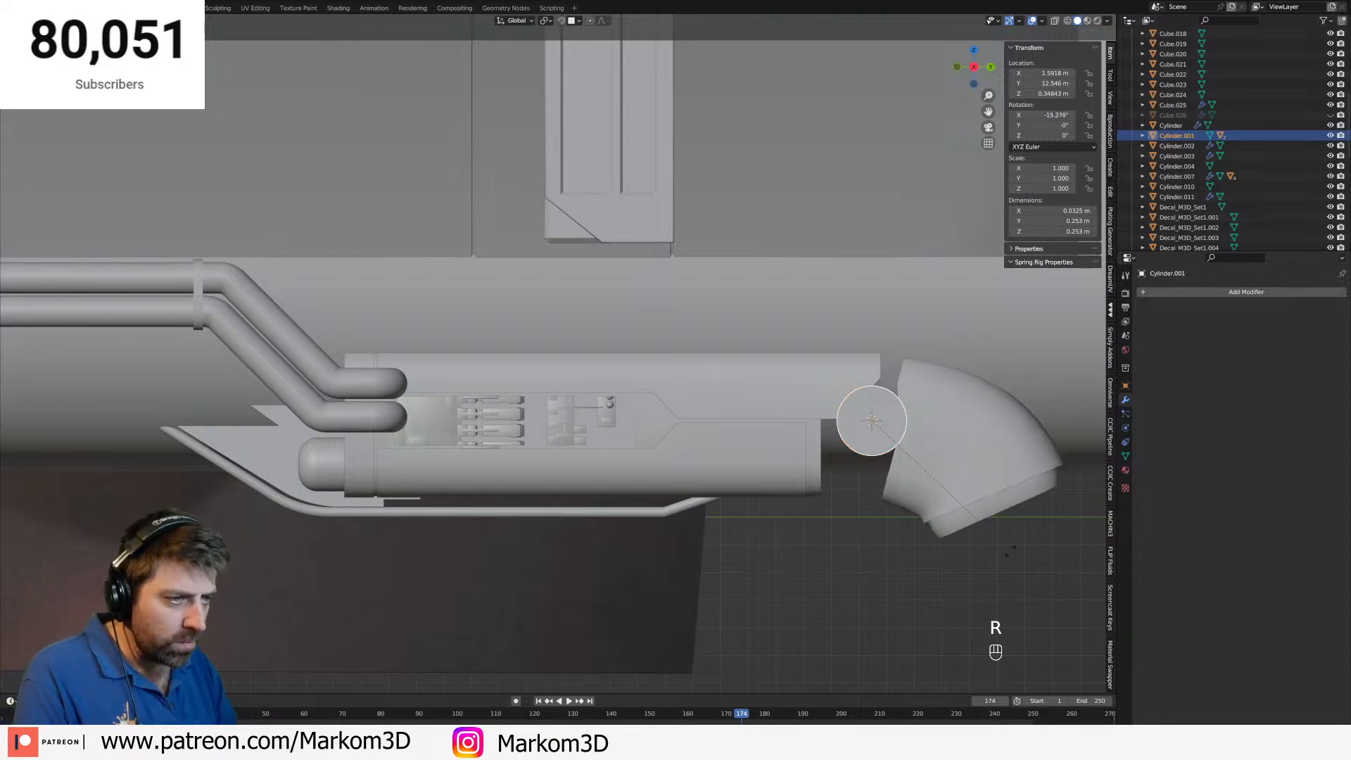
{"action": "right_click", "coordinate": [962, 576]}
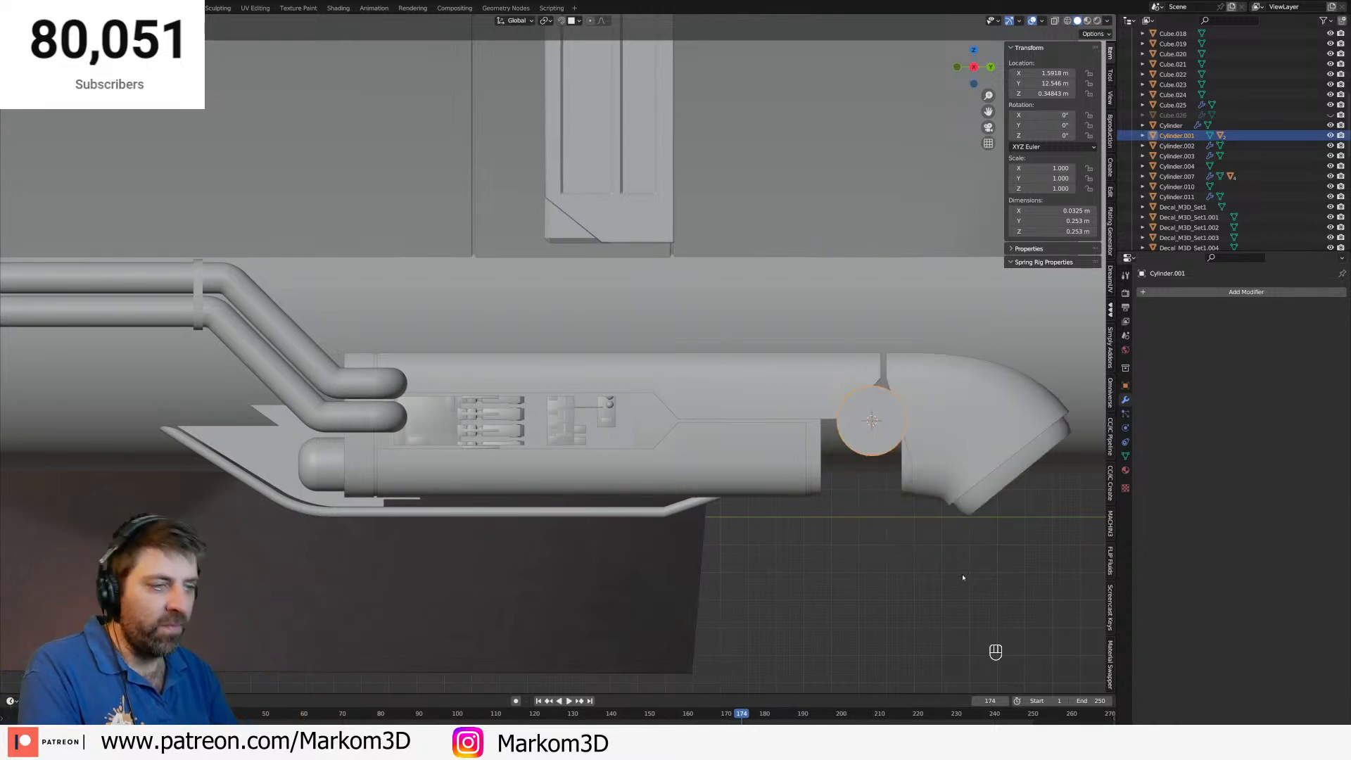
{"action": "scroll", "coordinate": [888, 496], "scroll_direction": "up", "scroll_amount": 5}
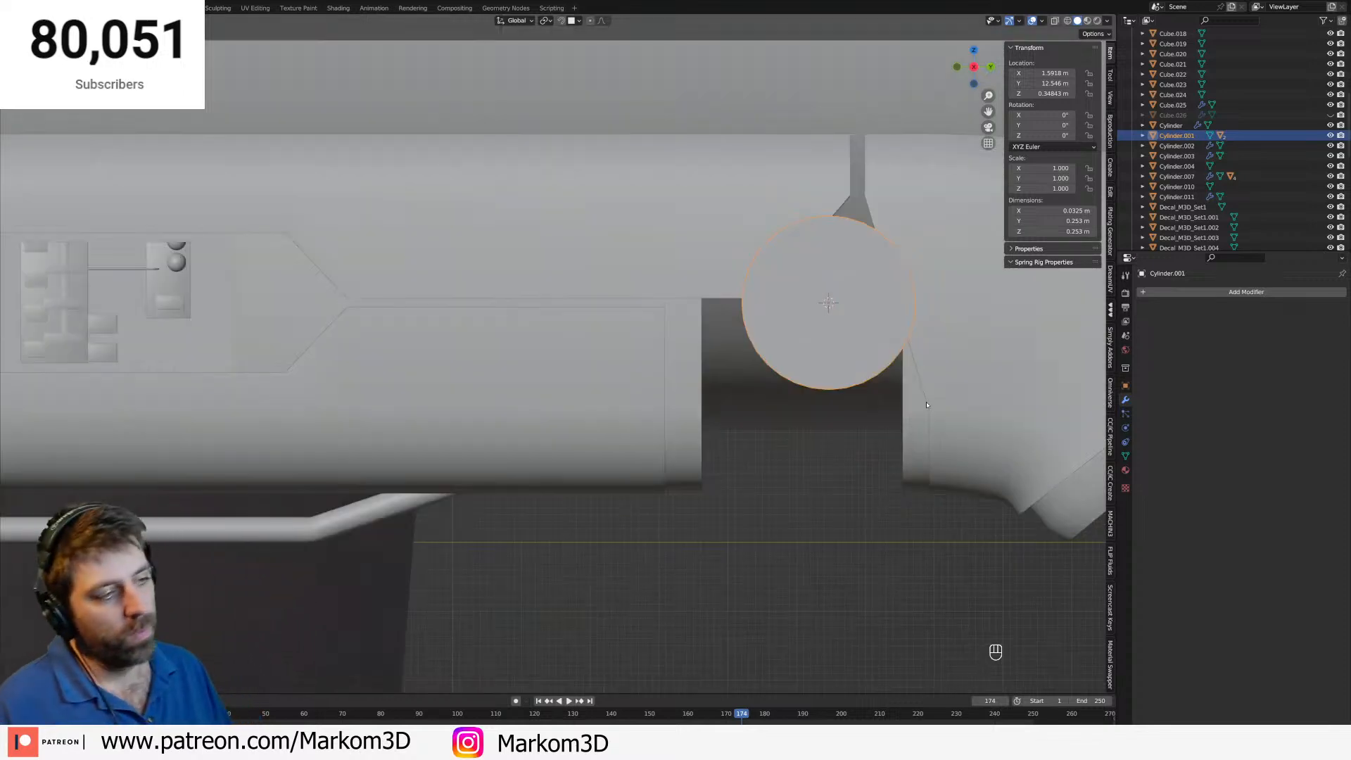
{"action": "key", "text": "r"}
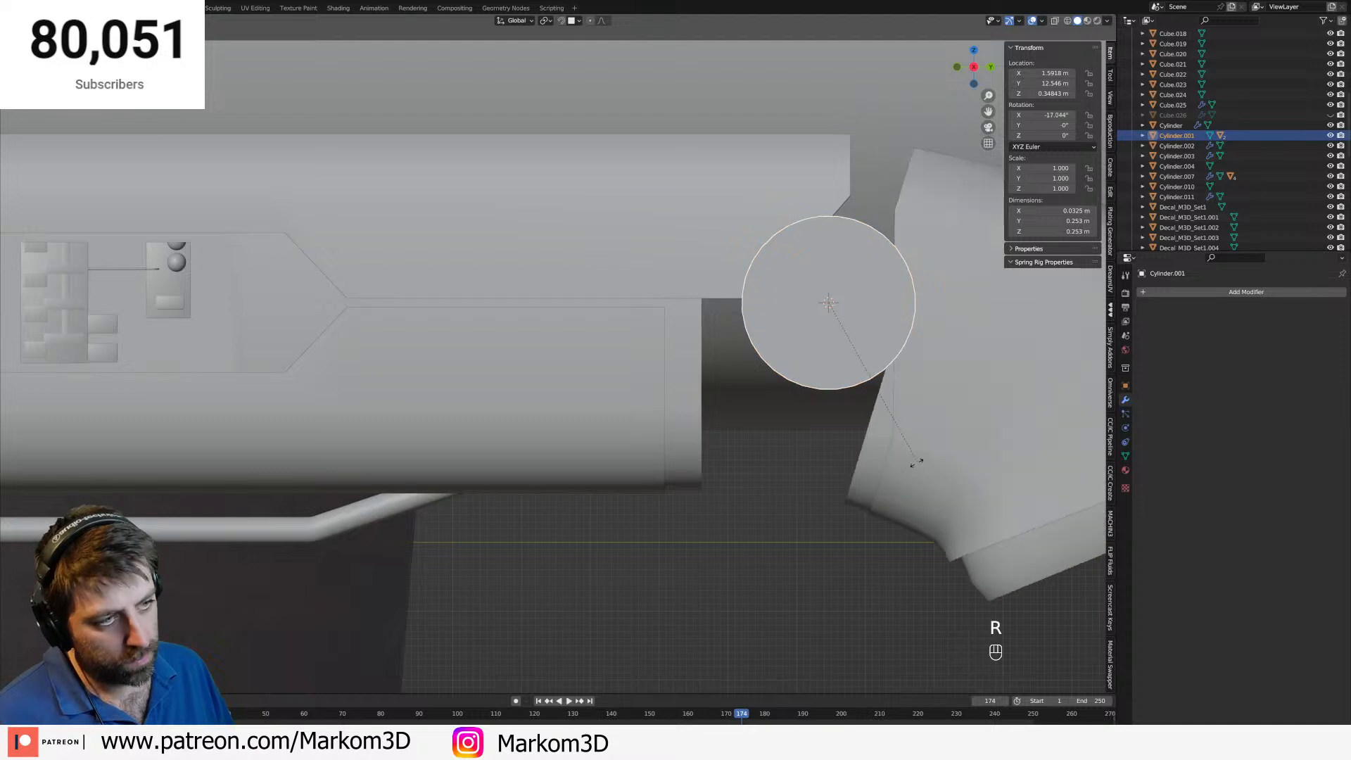
{"action": "right_click", "coordinate": [864, 501]}
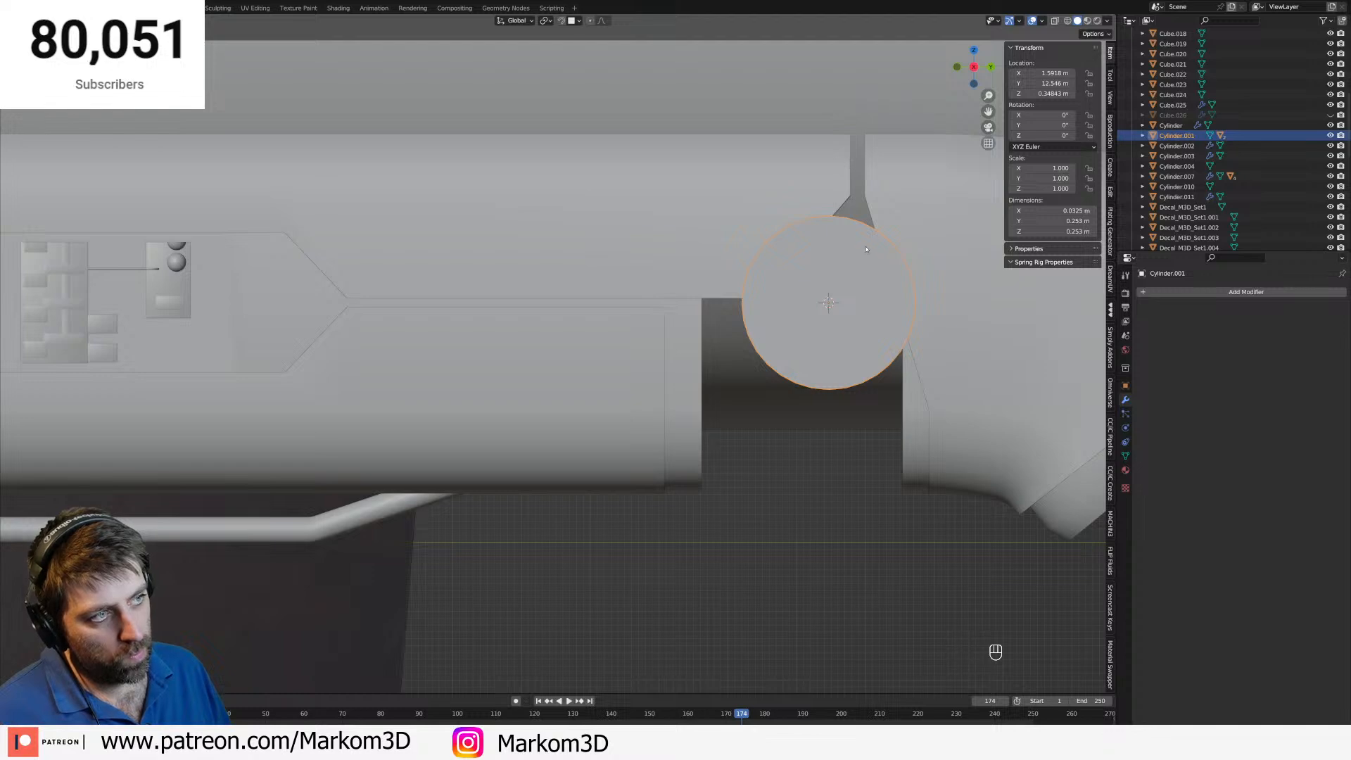
Duplicate the hinge cylinder's mesh in Edit Mode and scale the copy up to about 0.382 m in diameter.
{"action": "key", "text": "Tab"}
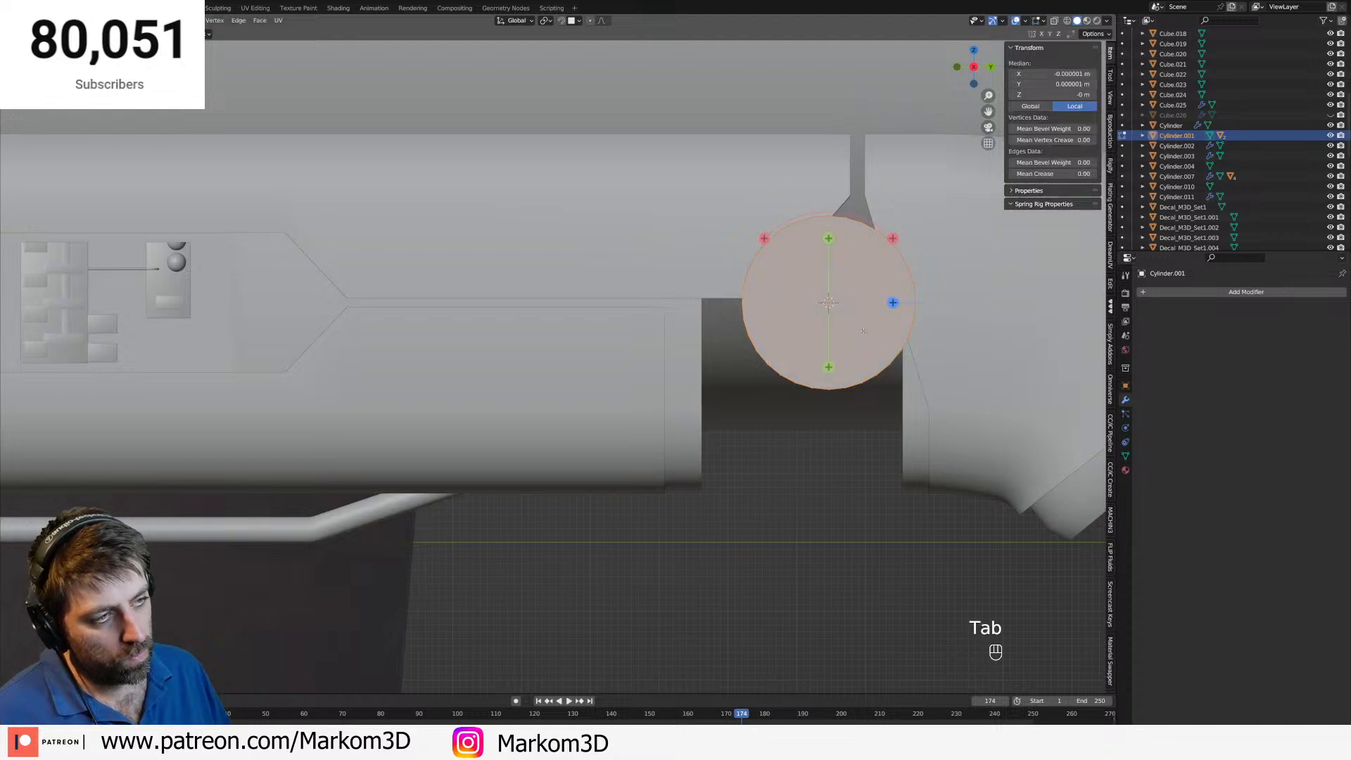
{"action": "key", "text": "shift+d"}
{"action": "key", "text": "s"}
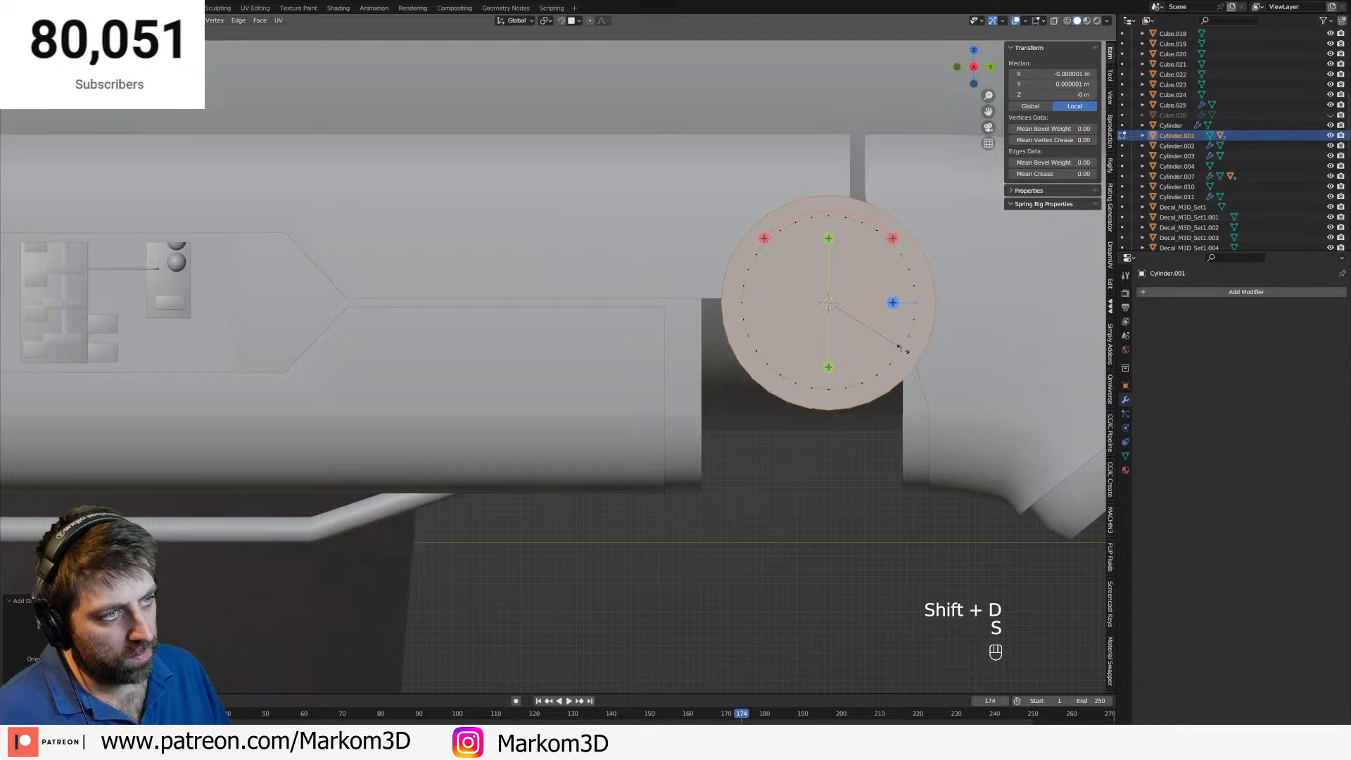
{"action": "left_click", "coordinate": [903, 364]}
Move the enlarged disc inward along X to about -0.179 m, behind the hinge, and separate it into its own object.
{"action": "middle_click_drag", "start_coordinate": [904, 365], "coordinate": [624, 491]}
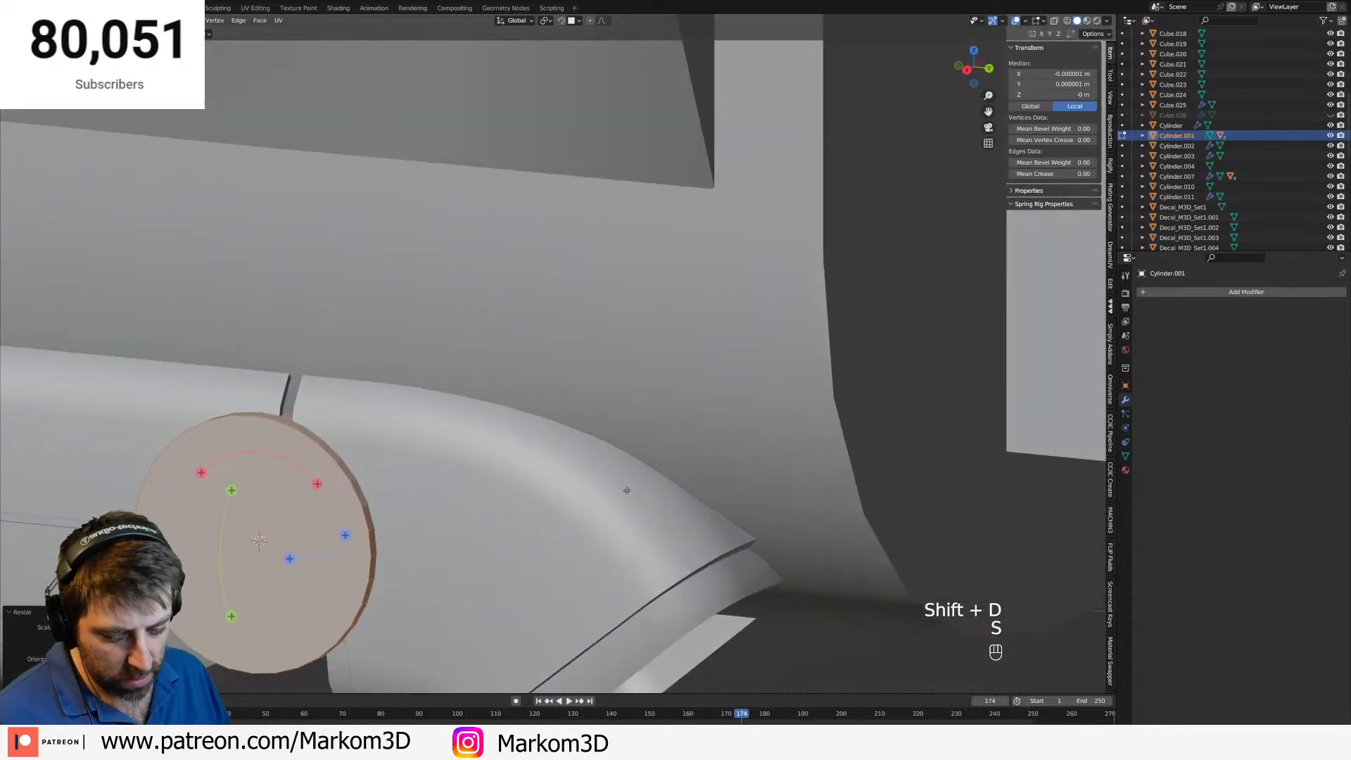
{"action": "key", "text": "g"}
{"action": "key", "text": "y"}
{"action": "key", "text": "x"}
{"action": "left_click", "coordinate": [546, 489]}
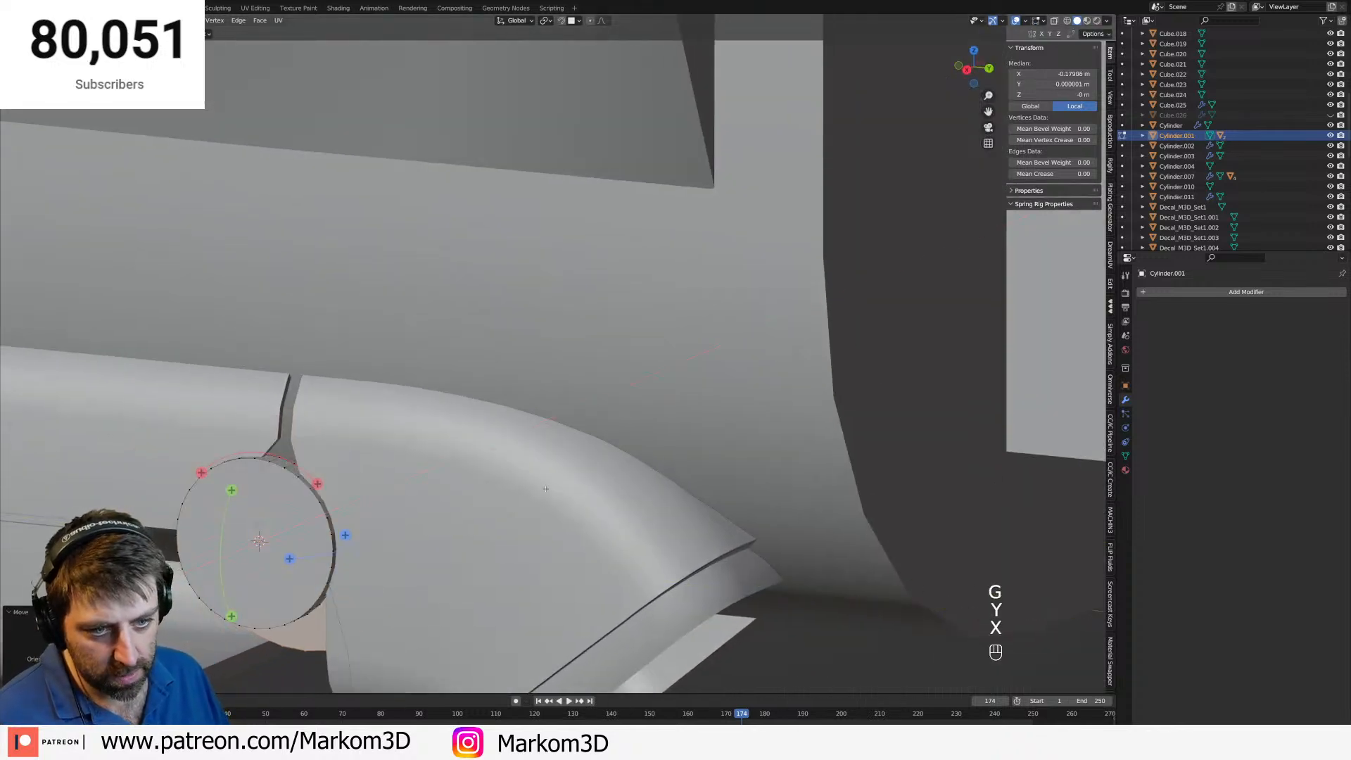
{"action": "key", "text": "p"}
{"action": "left_click", "coordinate": [547, 492]}
Parent the separated larger disc to the original hinge cylinder.
{"action": "middle_click_drag", "start_coordinate": [546, 492], "coordinate": [687, 445], "text": "alt"}
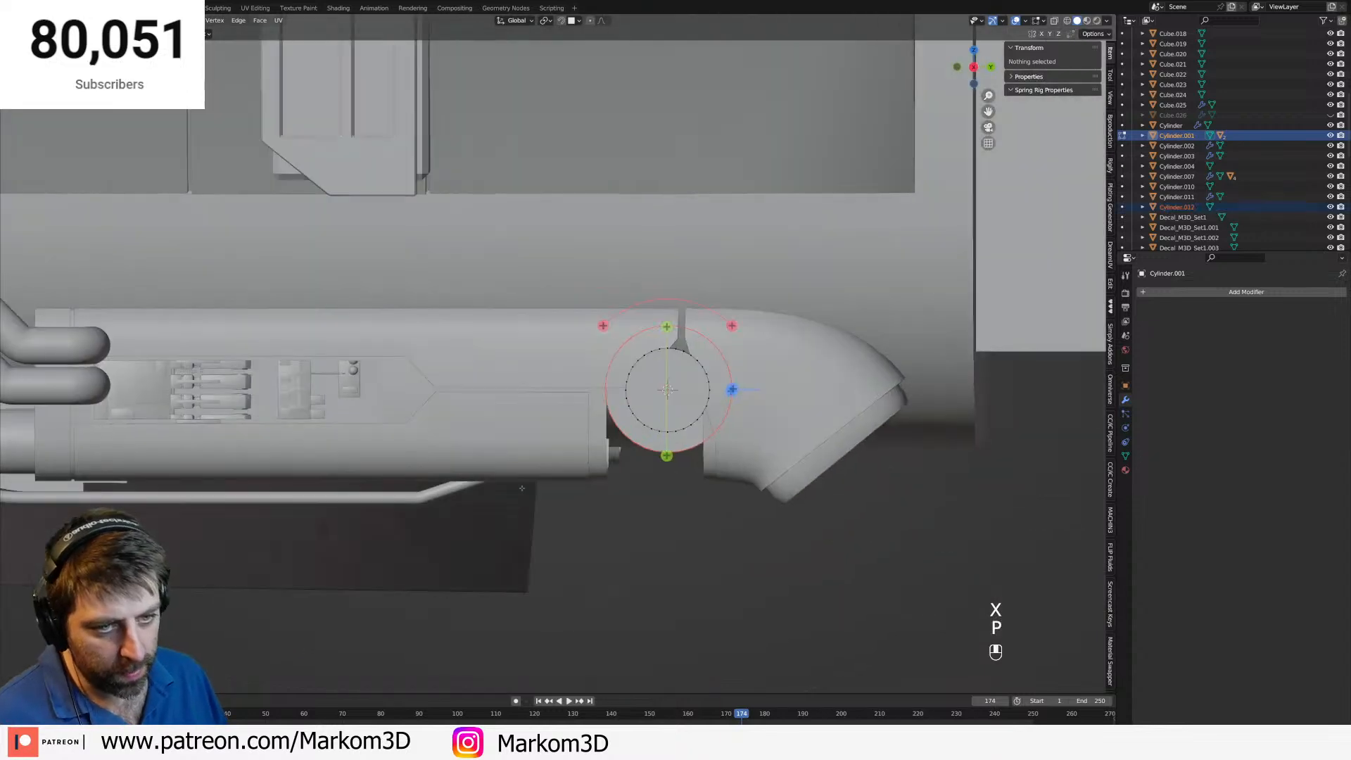
{"action": "key", "text": "Tab"}
{"action": "left_click", "coordinate": [687, 445]}
{"action": "left_click", "coordinate": [673, 423], "text": "shift"}
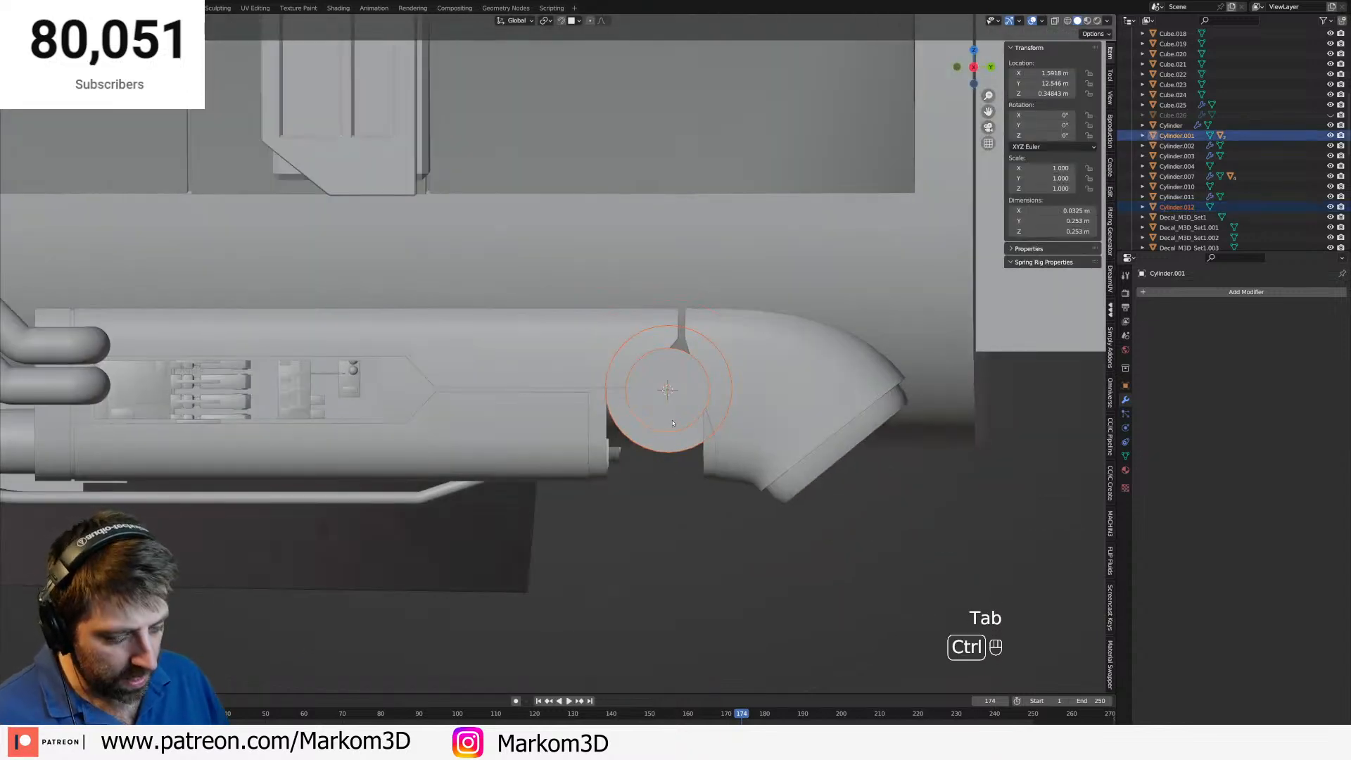
{"action": "key", "text": "ctrl+p"}
{"action": "left_click", "coordinate": [673, 421]}
{"action": "key", "text": "Tab"}
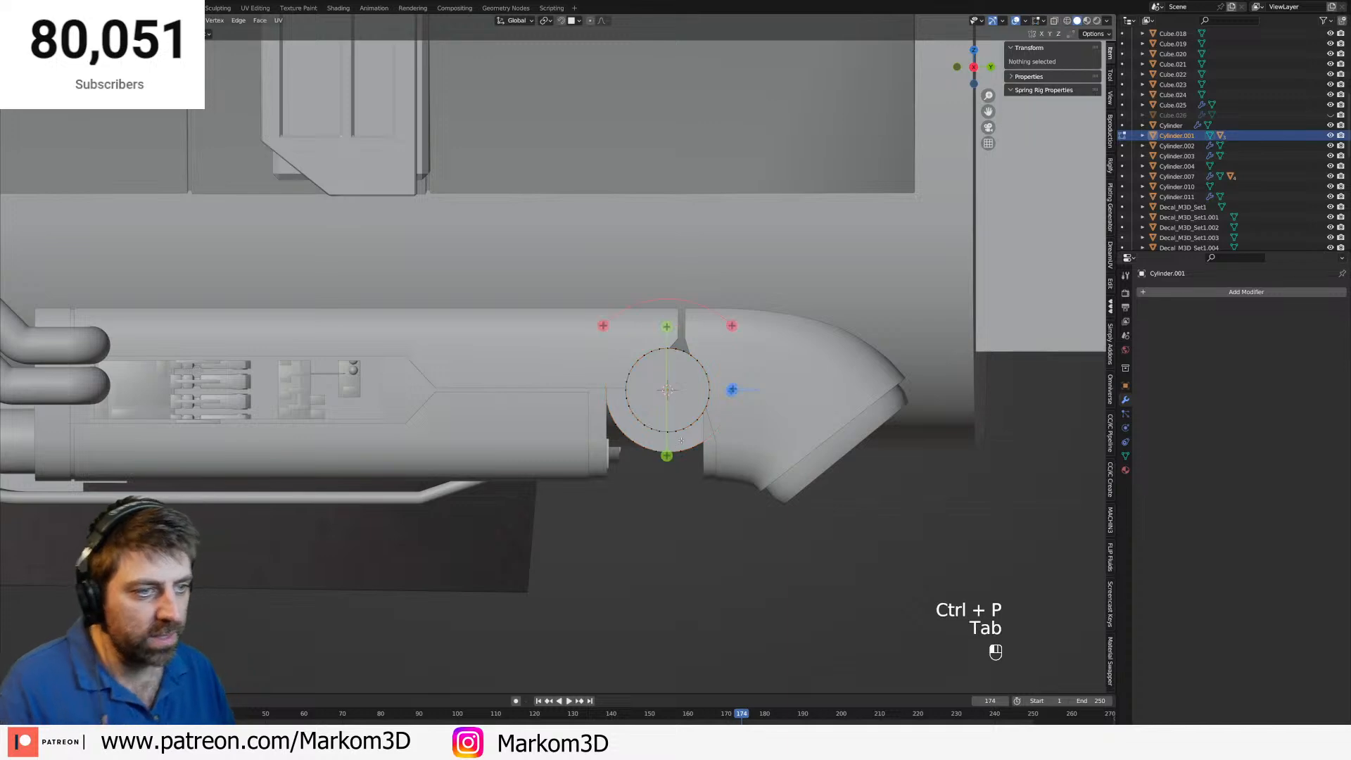
{"action": "key", "text": "Tab"}
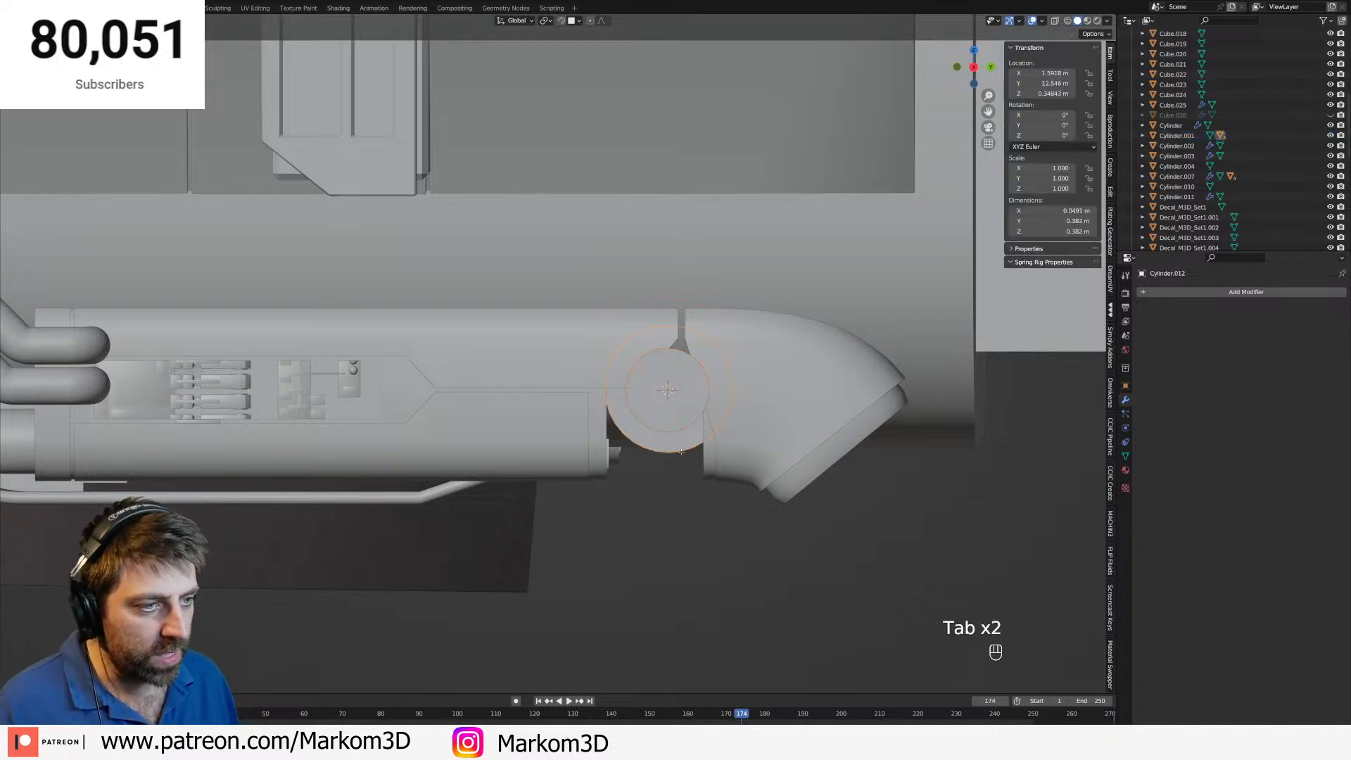
Move the larger disc's whole mesh along X to a local median of about -0.269 m, centred across the nozzle's width.
{"action": "key", "text": "Tab"}
{"action": "key", "text": "ctrl+l"}
{"action": "key", "text": "KP_7"}
{"action": "key", "text": "z"}
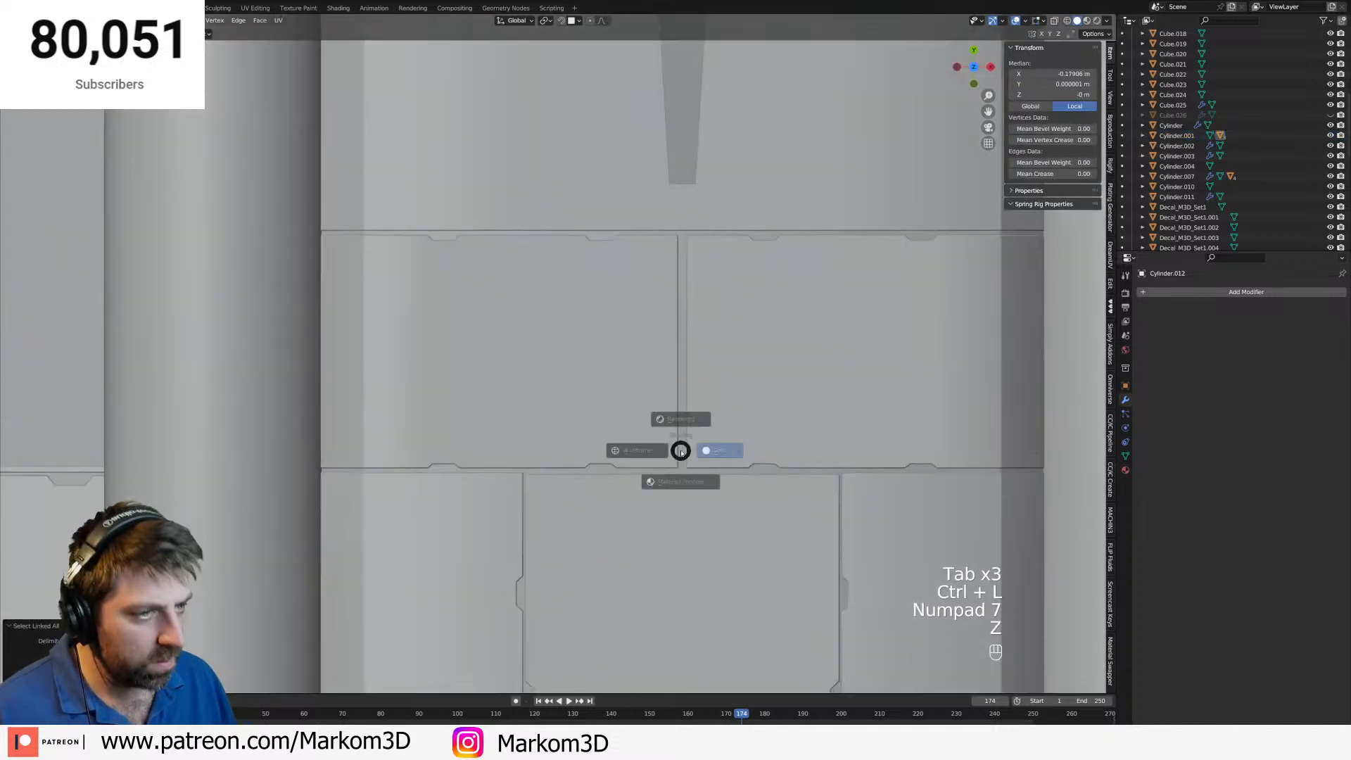
{"action": "left_click", "coordinate": [666, 382]}
{"action": "scroll", "coordinate": [666, 383], "scroll_direction": "down", "scroll_amount": 4}
{"action": "middle_click_drag", "start_coordinate": [654, 391], "coordinate": [458, 495], "text": "shift"}
{"action": "scroll", "coordinate": [801, 405], "scroll_direction": "up", "scroll_amount": 4}
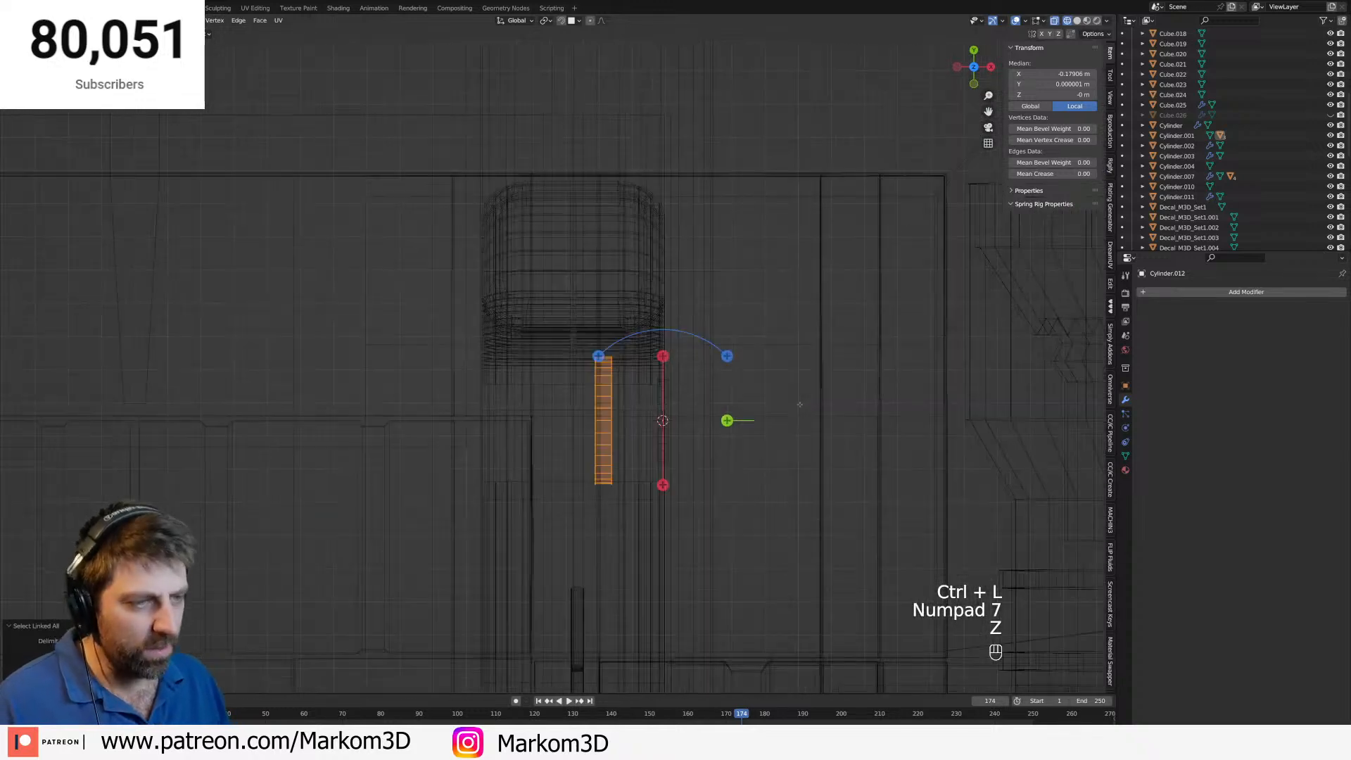
{"action": "key", "text": "g"}
{"action": "key", "text": "y"}
{"action": "key", "text": "x"}
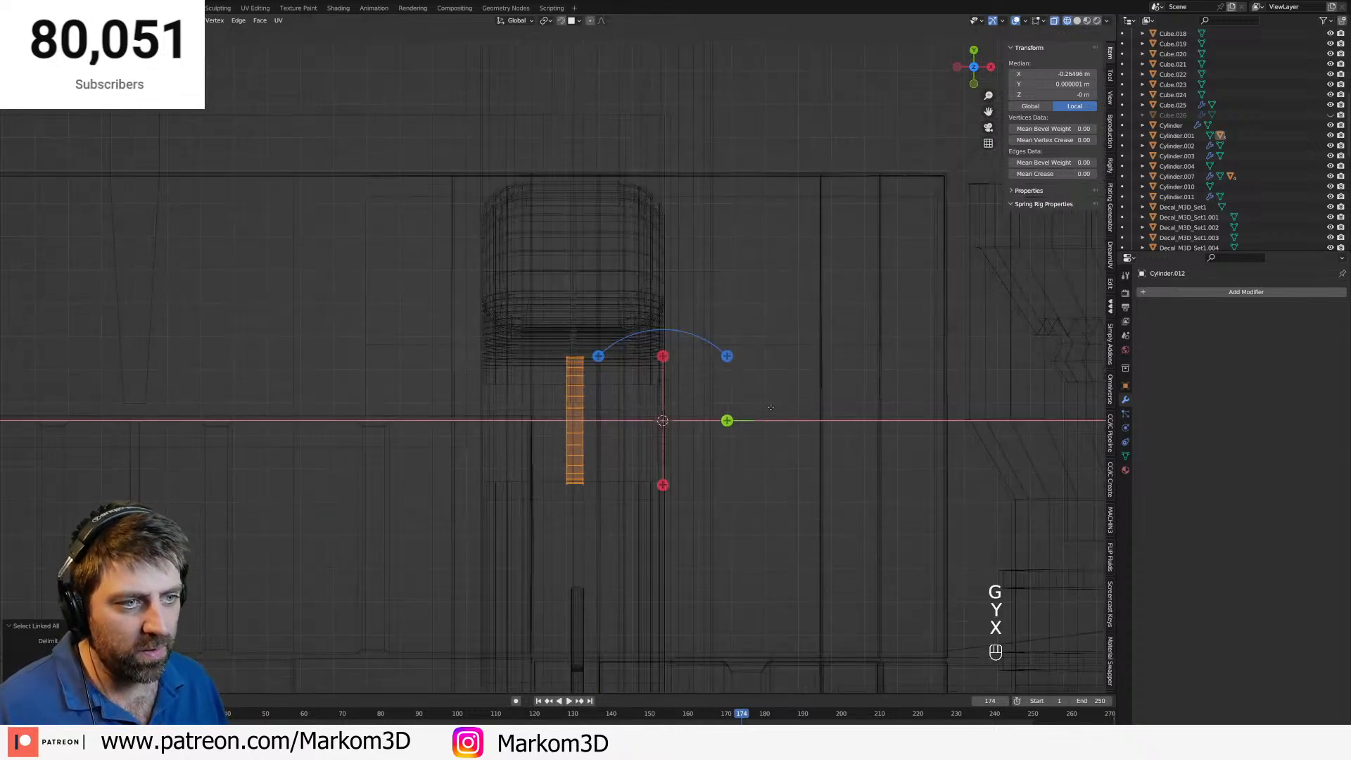
{"action": "left_click", "coordinate": [770, 407]}
Stretch the larger disc along X into a cylinder about 0.455 m wide, nearly filling the nozzle's width, and return to solid shading.
{"action": "key", "text": "s"}
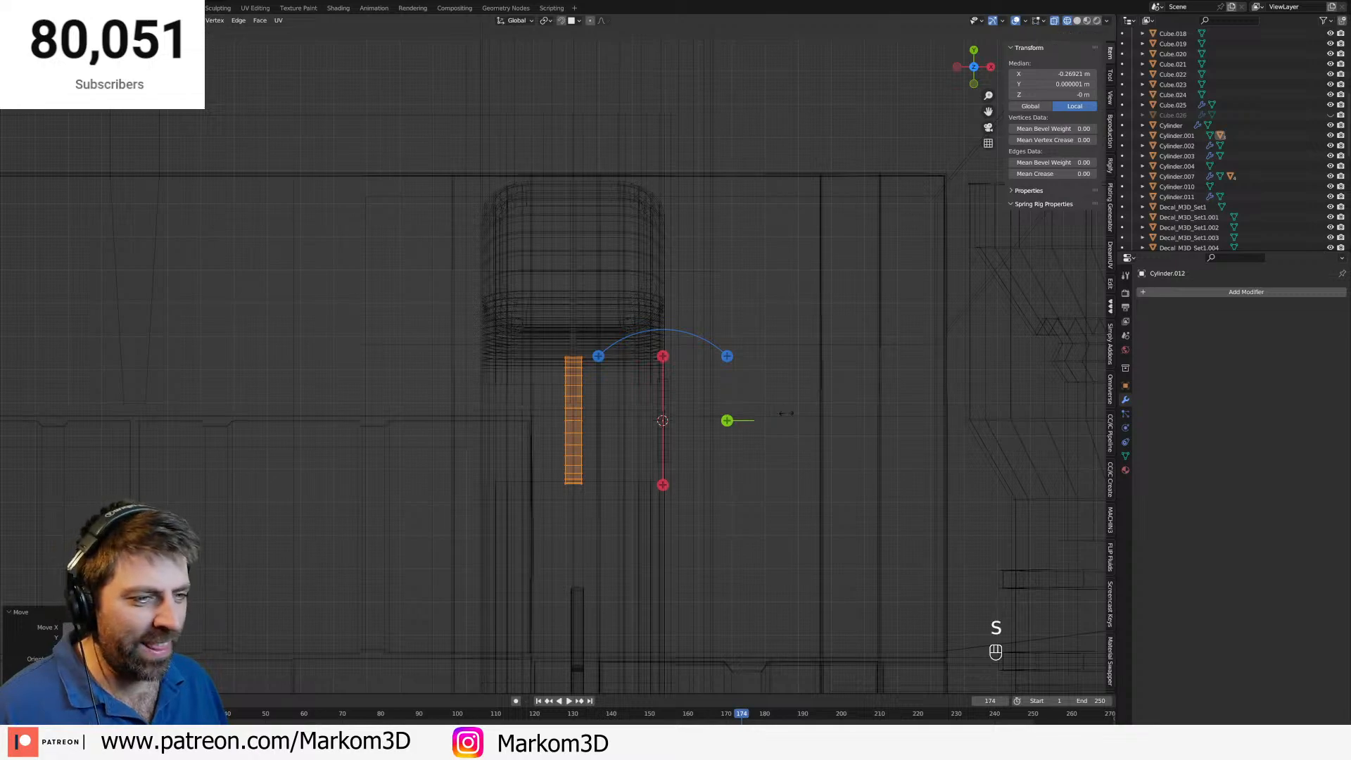
{"action": "key", "text": "x"}
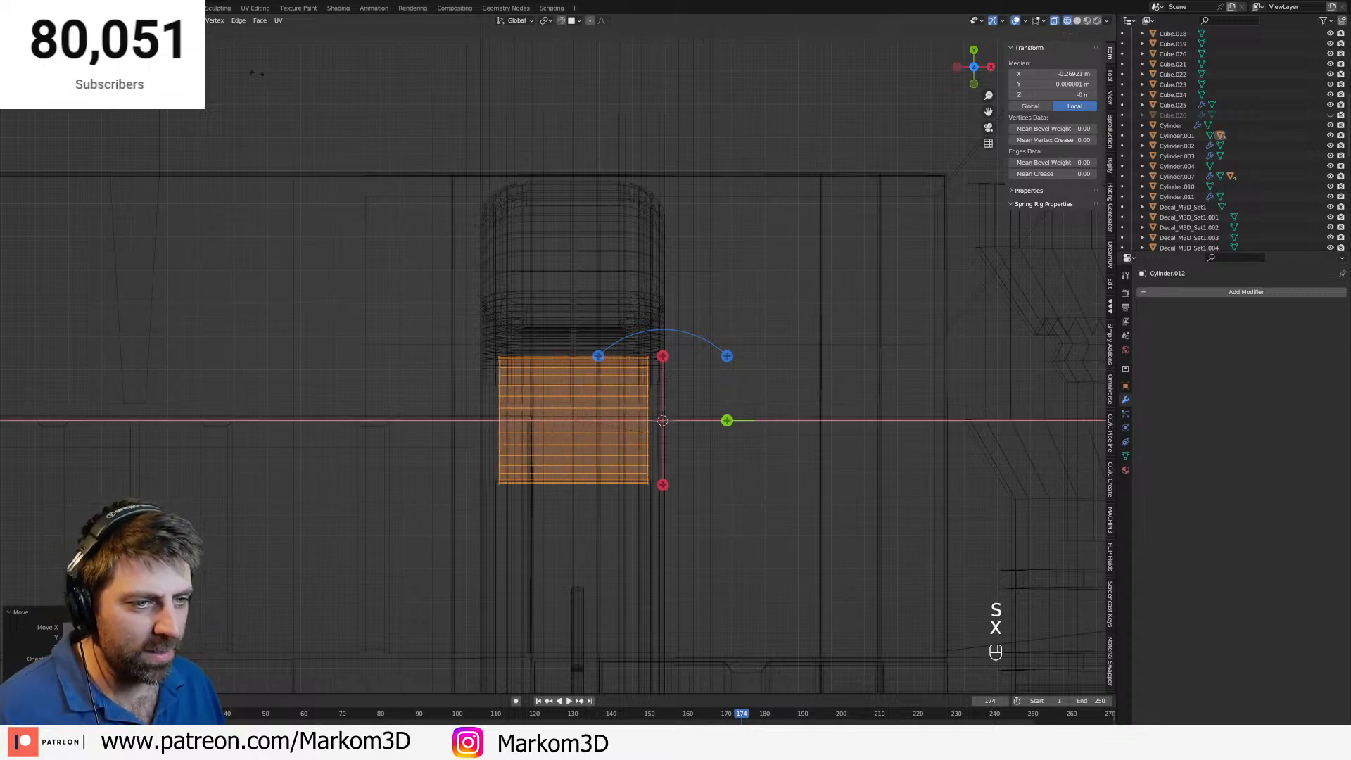
{"action": "left_click", "coordinate": [914, 407]}
{"action": "key", "text": "z"}
{"action": "left_click", "coordinate": [978, 407]}
{"action": "left_click", "coordinate": [975, 408]}
Scale the whole inner cylinder up in Y and Z only, to about 0.481 m in diameter, so it fills the joint gap.
{"action": "mouse_move", "coordinate": [965, 416]}
{"action": "middle_mouse_down"}
{"action": "mouse_move", "coordinate": [599, 352]}
{"action": "mouse_move", "coordinate": [568, 365]}
{"action": "mouse_move", "coordinate": [647, 345]}
{"action": "middle_mouse_up"}
{"action": "scroll", "coordinate": [599, 352], "scroll_direction": "down", "scroll_amount": 4}
{"action": "scroll", "coordinate": [585, 359], "scroll_direction": "up", "scroll_amount": 4}
{"action": "scroll", "coordinate": [472, 425], "scroll_direction": "up", "scroll_amount": 3}
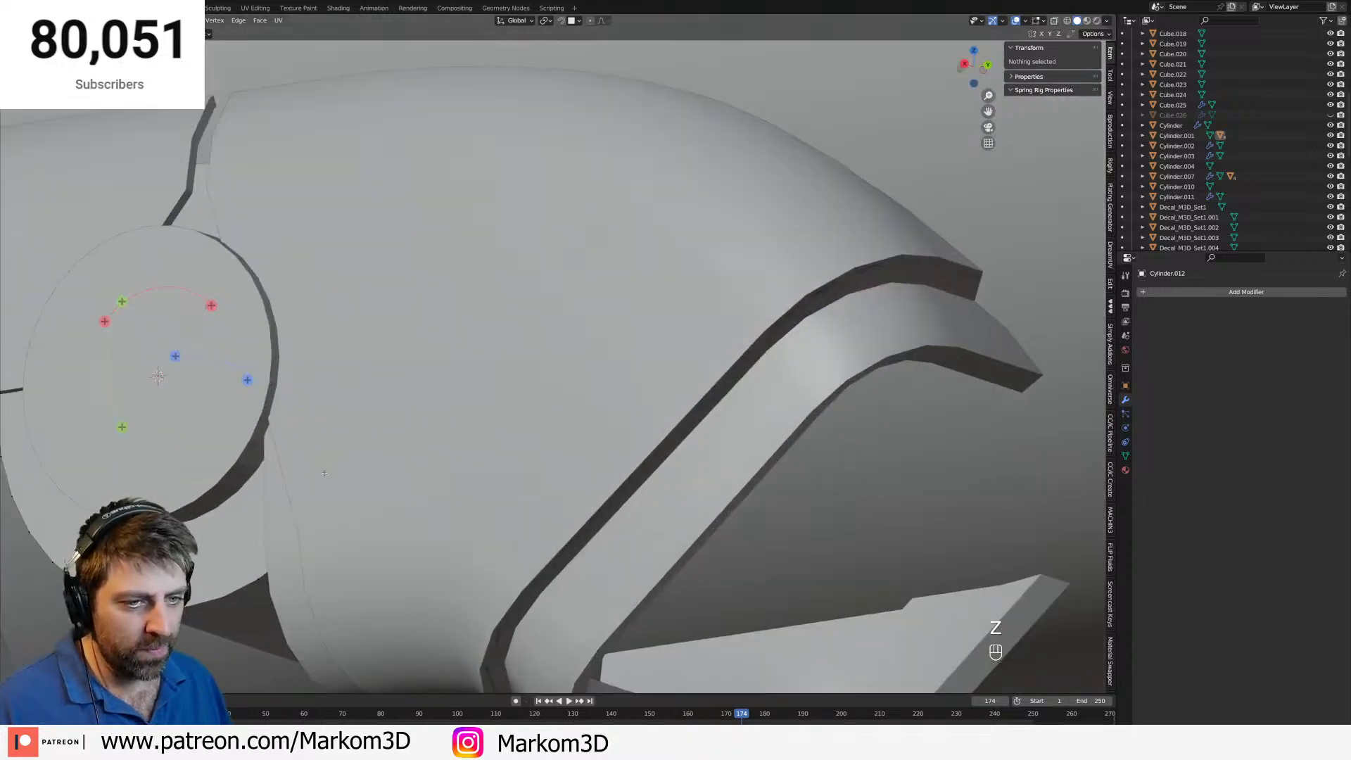
{"action": "middle_click_drag", "start_coordinate": [302, 461], "coordinate": [356, 487]}
{"action": "scroll", "coordinate": [356, 487], "scroll_direction": "down", "scroll_amount": 1}
{"action": "left_click", "coordinate": [365, 631]}
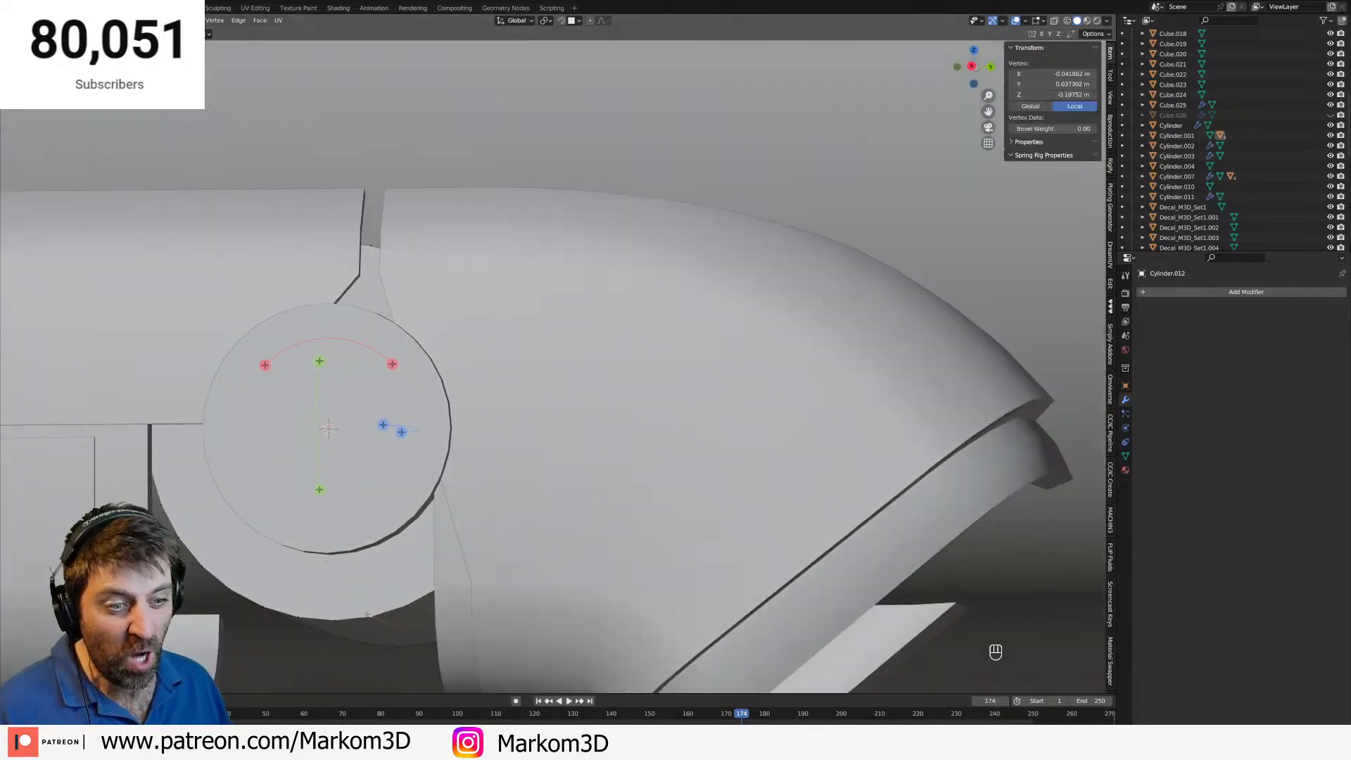
{"action": "key", "text": "ctrl+l"}
{"action": "key", "text": "s"}
{"action": "key", "text": "shift+y"}
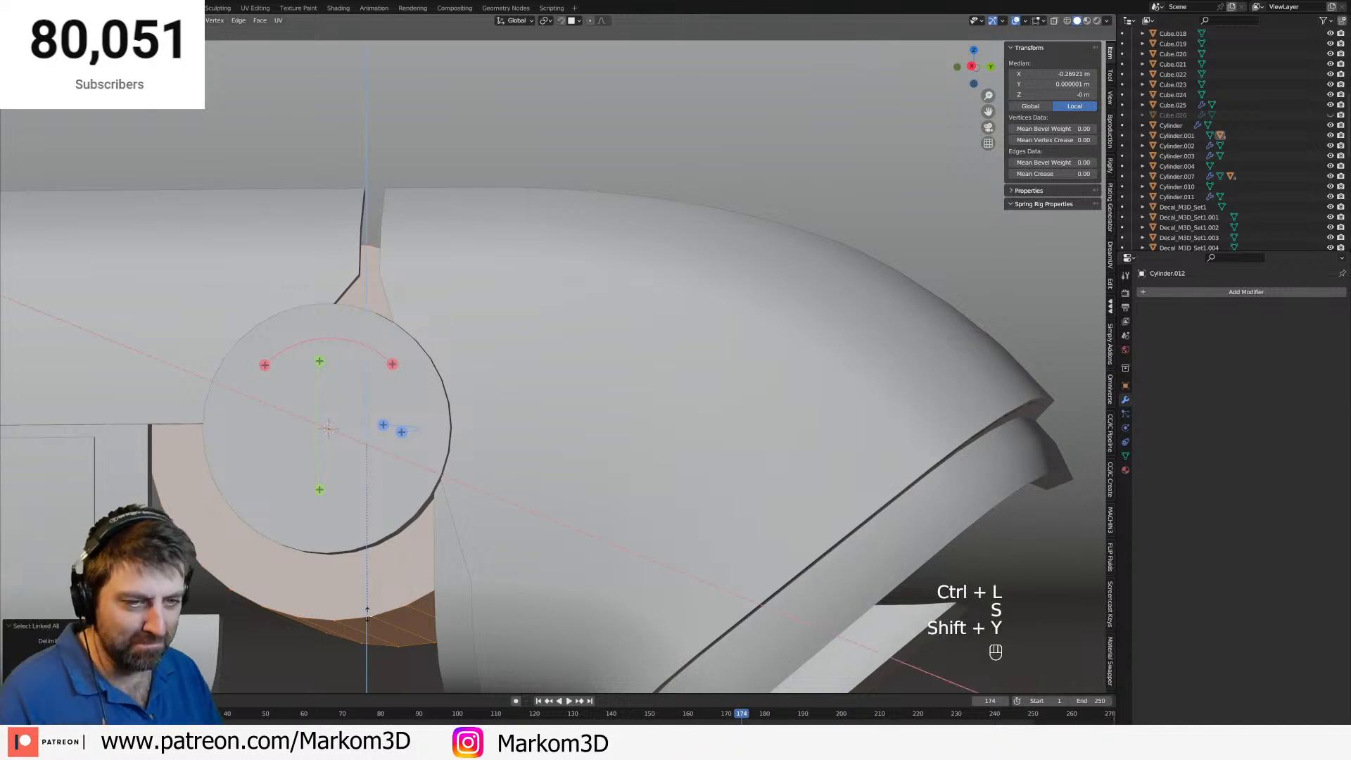
{"action": "key", "text": "shift"}
{"action": "key", "text": "shift+x"}
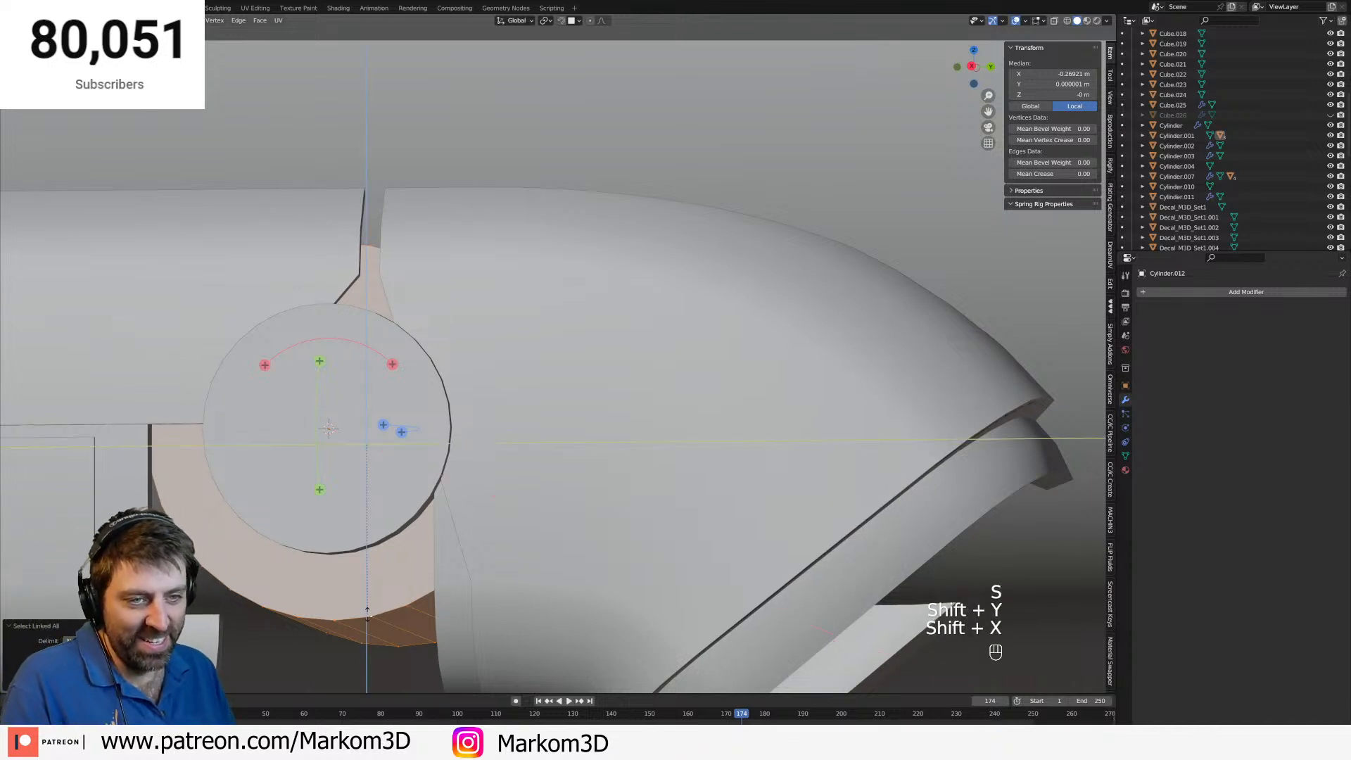
{"action": "left_click", "coordinate": [423, 653]}
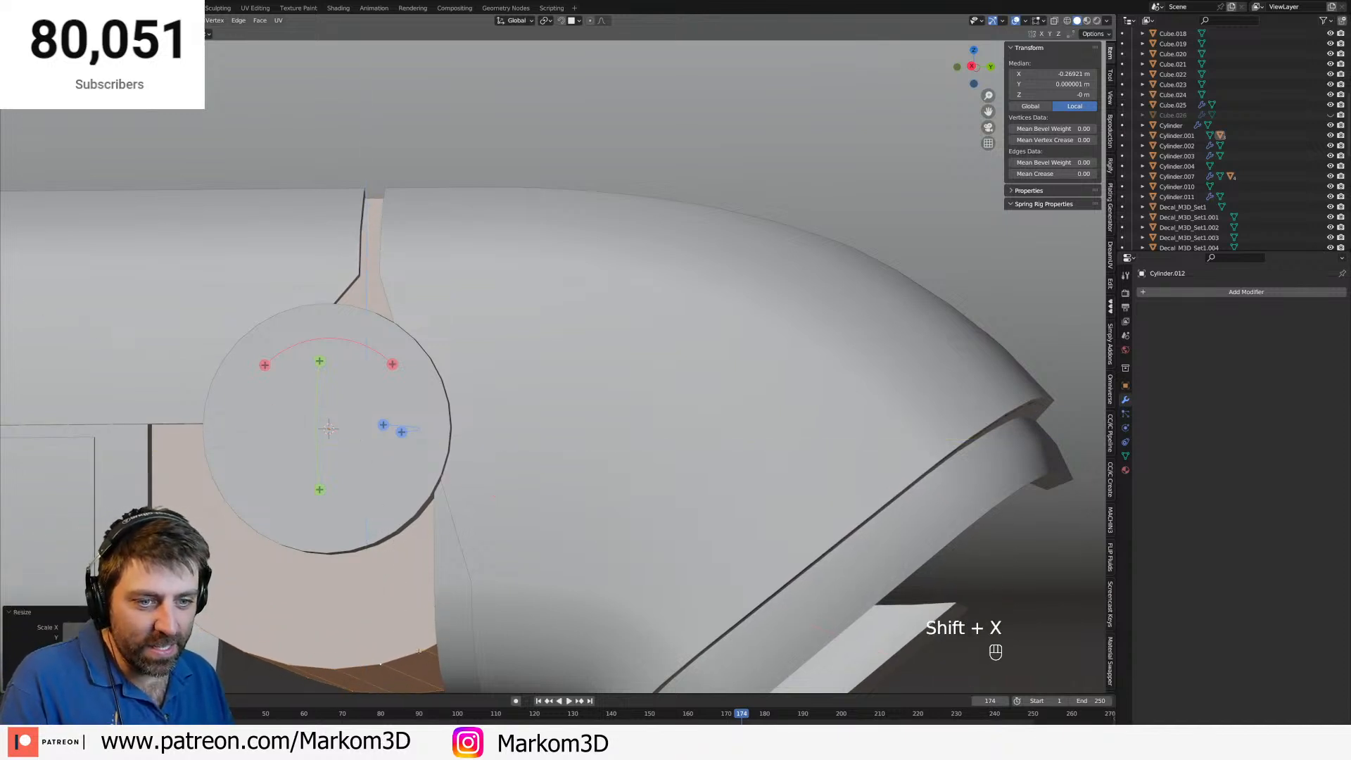
Leave Edit Mode and test-rotate the hinge cylinder in side view to check how the inner cylinder fills the joint, then cancel.
{"action": "scroll", "coordinate": [424, 651], "scroll_direction": "down", "scroll_amount": 6}
{"action": "middle_click_drag", "start_coordinate": [419, 648], "coordinate": [456, 645]}
{"action": "key", "text": "KP_3"}
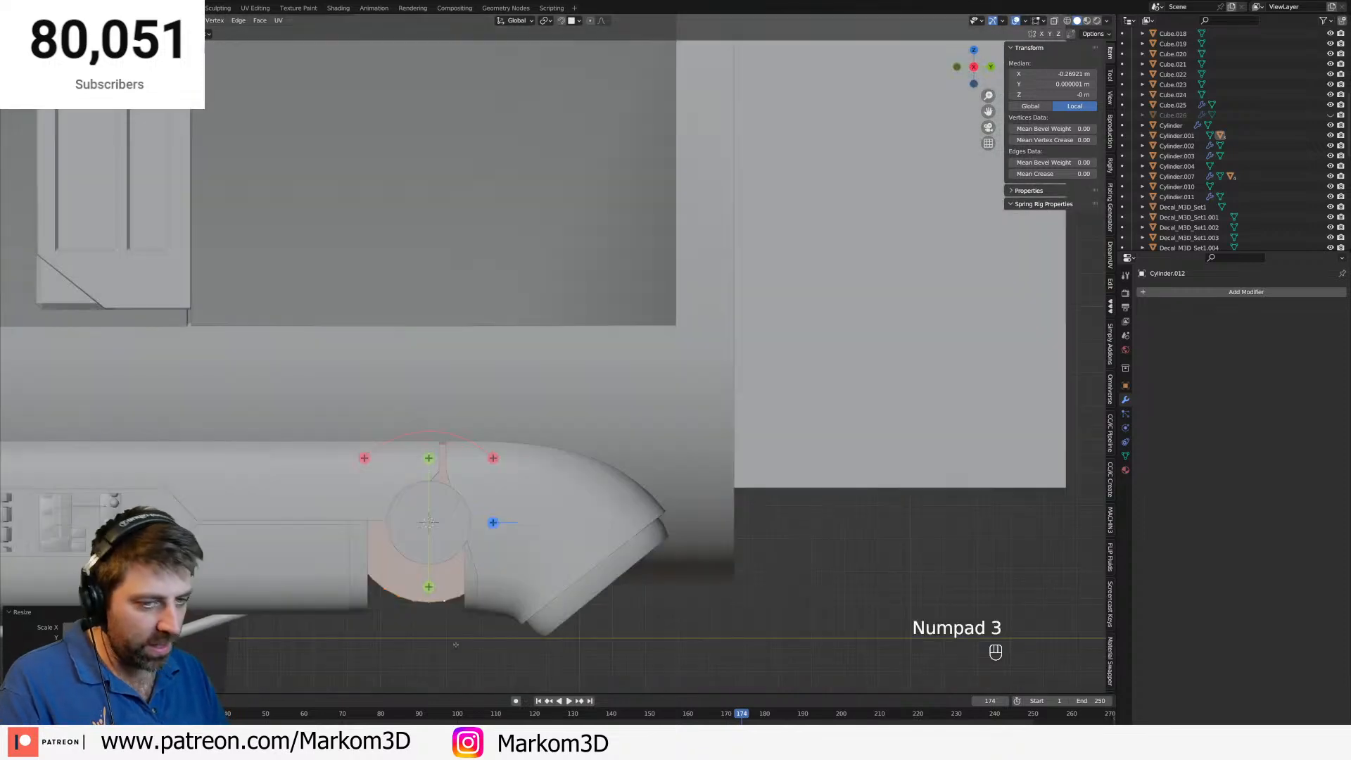
{"action": "key", "text": "Tab"}
{"action": "left_click", "coordinate": [446, 556]}
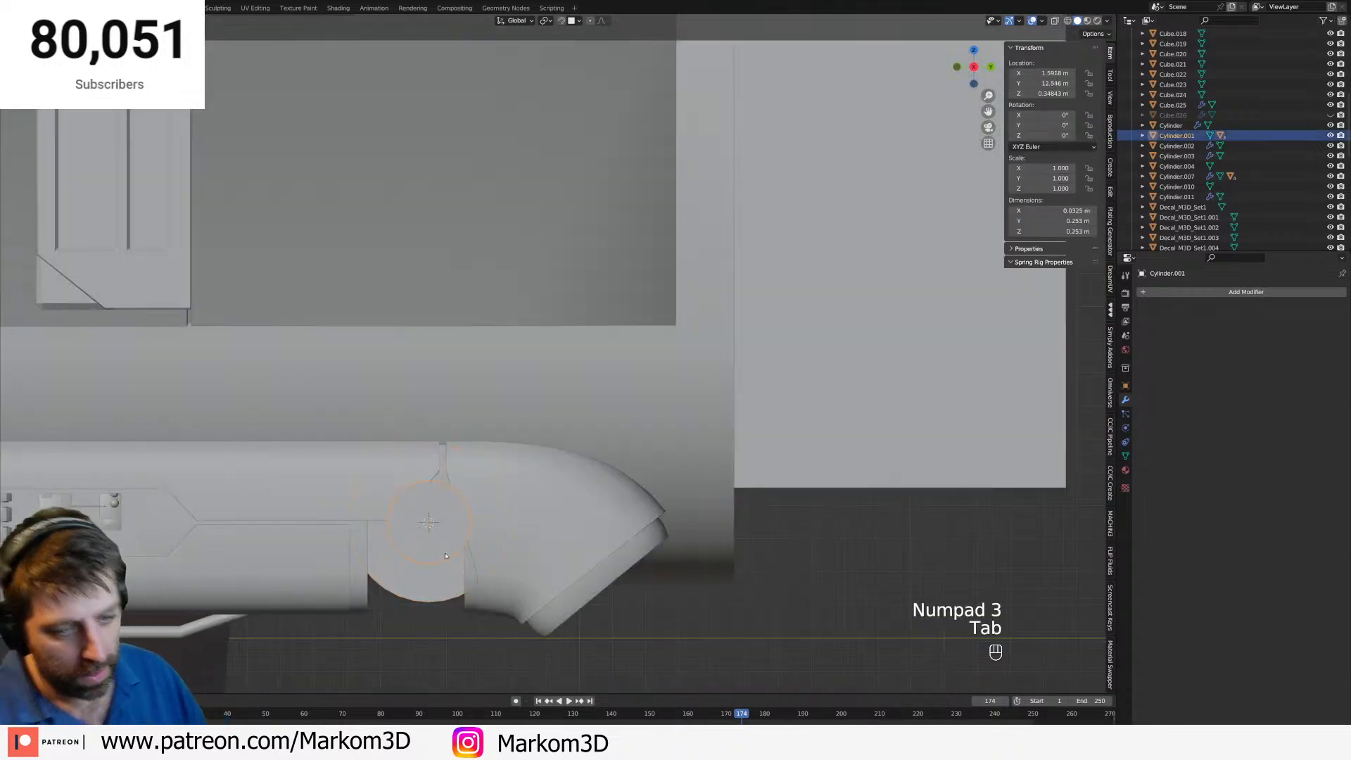
{"action": "key", "text": "r"}
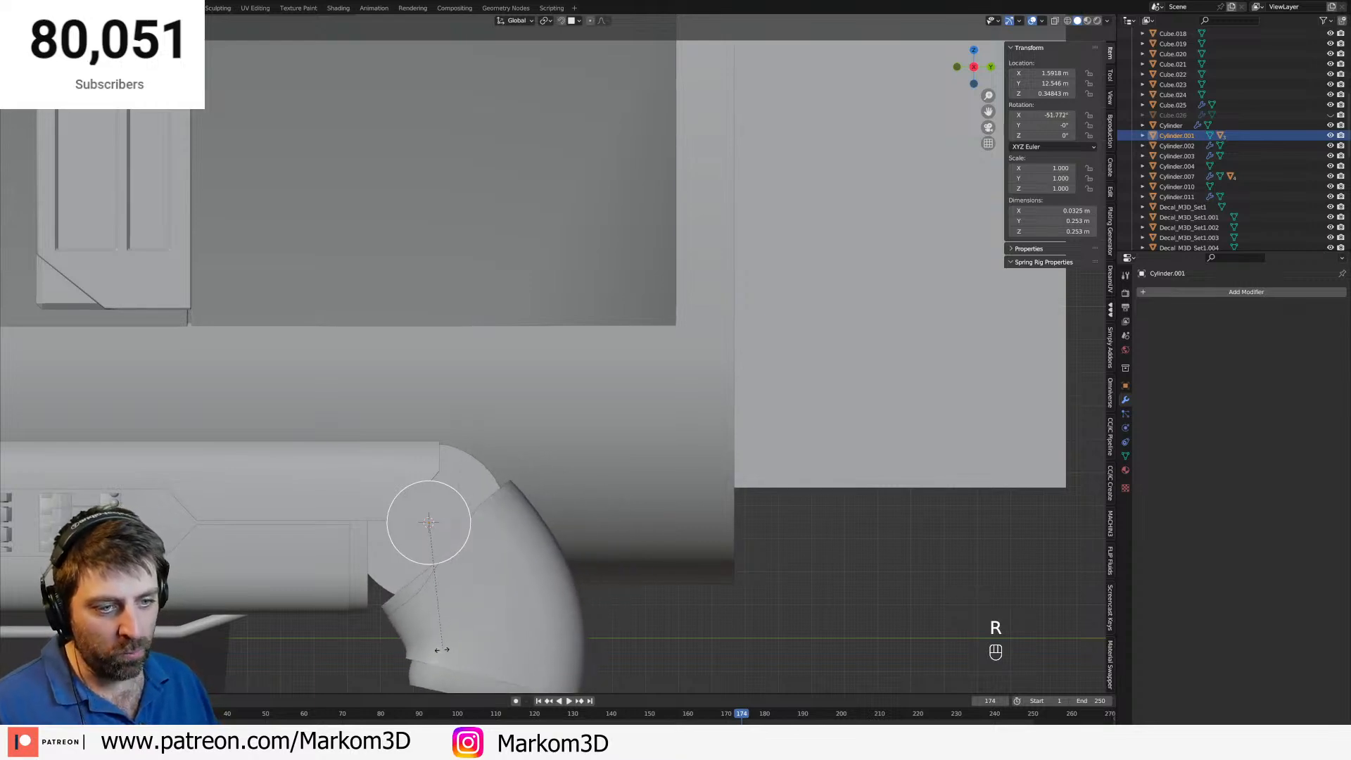
{"action": "left_click", "coordinate": [451, 578]}
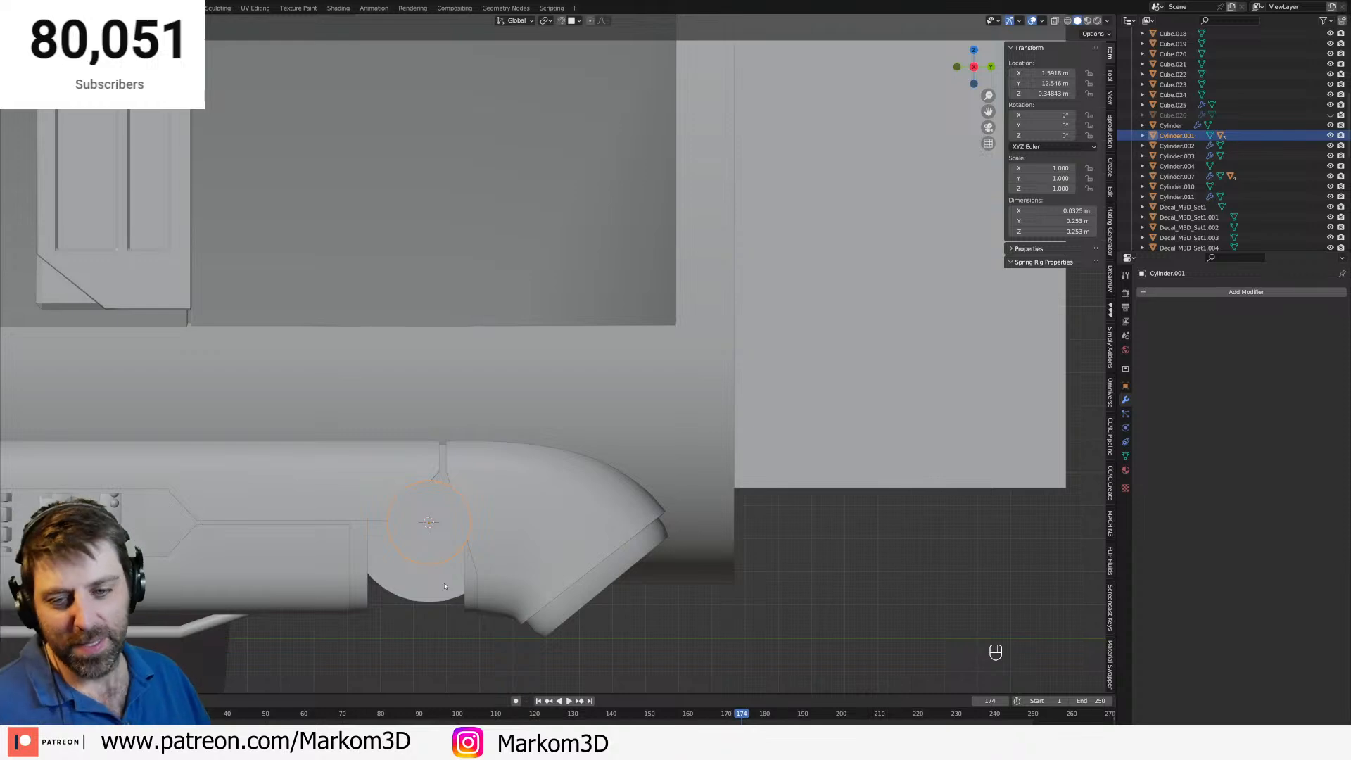
Select the wide inner cylinder and examine how it sits between the housing and the nozzle.
{"action": "key", "text": "KP_3"}
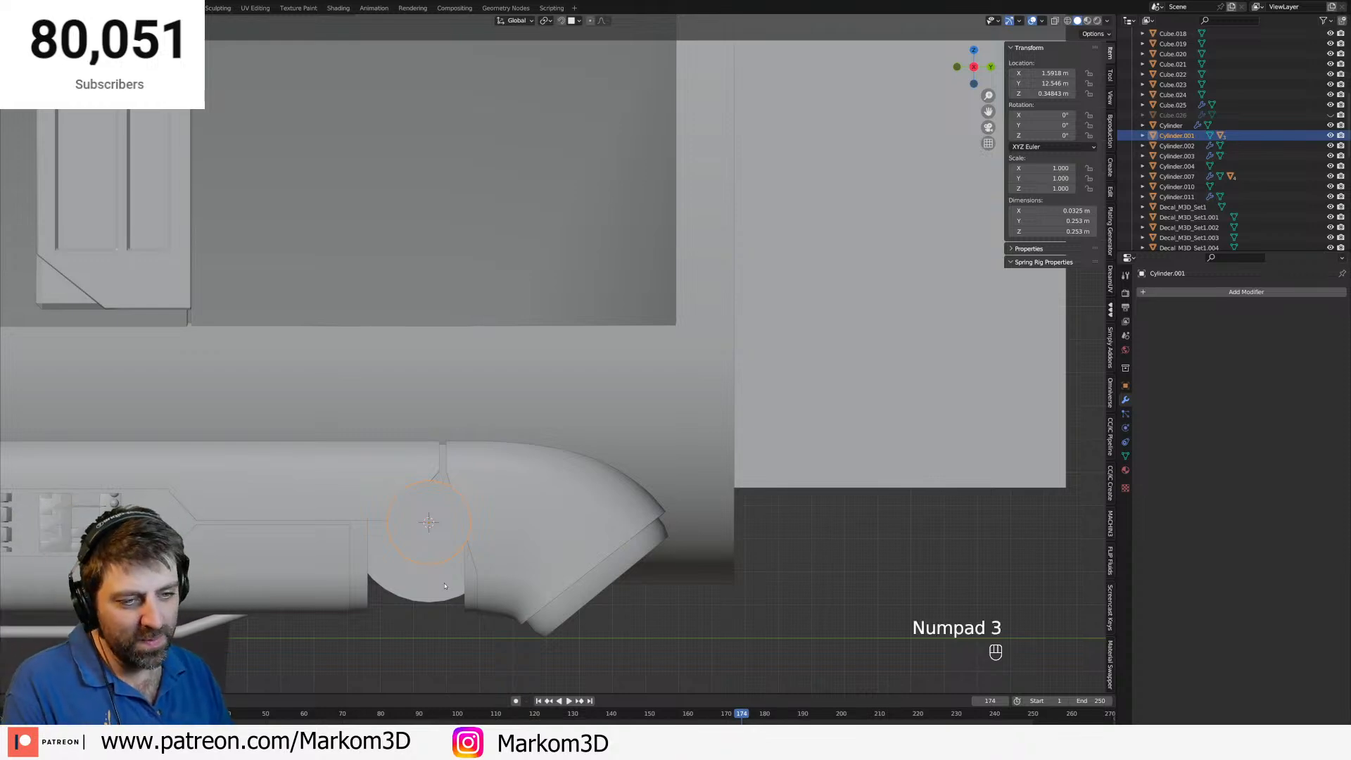
{"action": "middle_click_drag", "start_coordinate": [502, 521], "coordinate": [466, 532]}
{"action": "left_click", "coordinate": [408, 595]}
{"action": "middle_click_drag", "start_coordinate": [416, 587], "coordinate": [408, 594]}
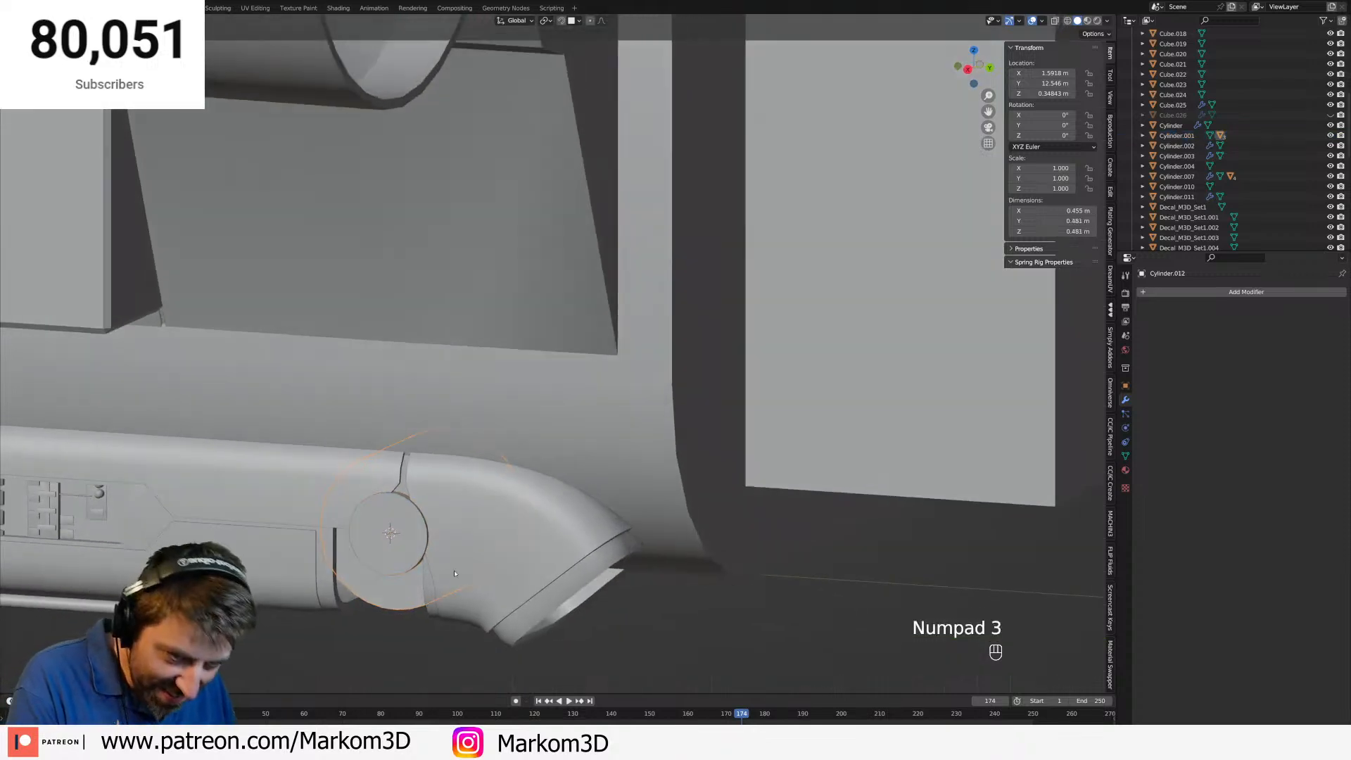
{"action": "scroll", "coordinate": [437, 582], "scroll_direction": "up", "scroll_amount": 2}
{"action": "middle_click_drag", "start_coordinate": [504, 557], "coordinate": [493, 563]}
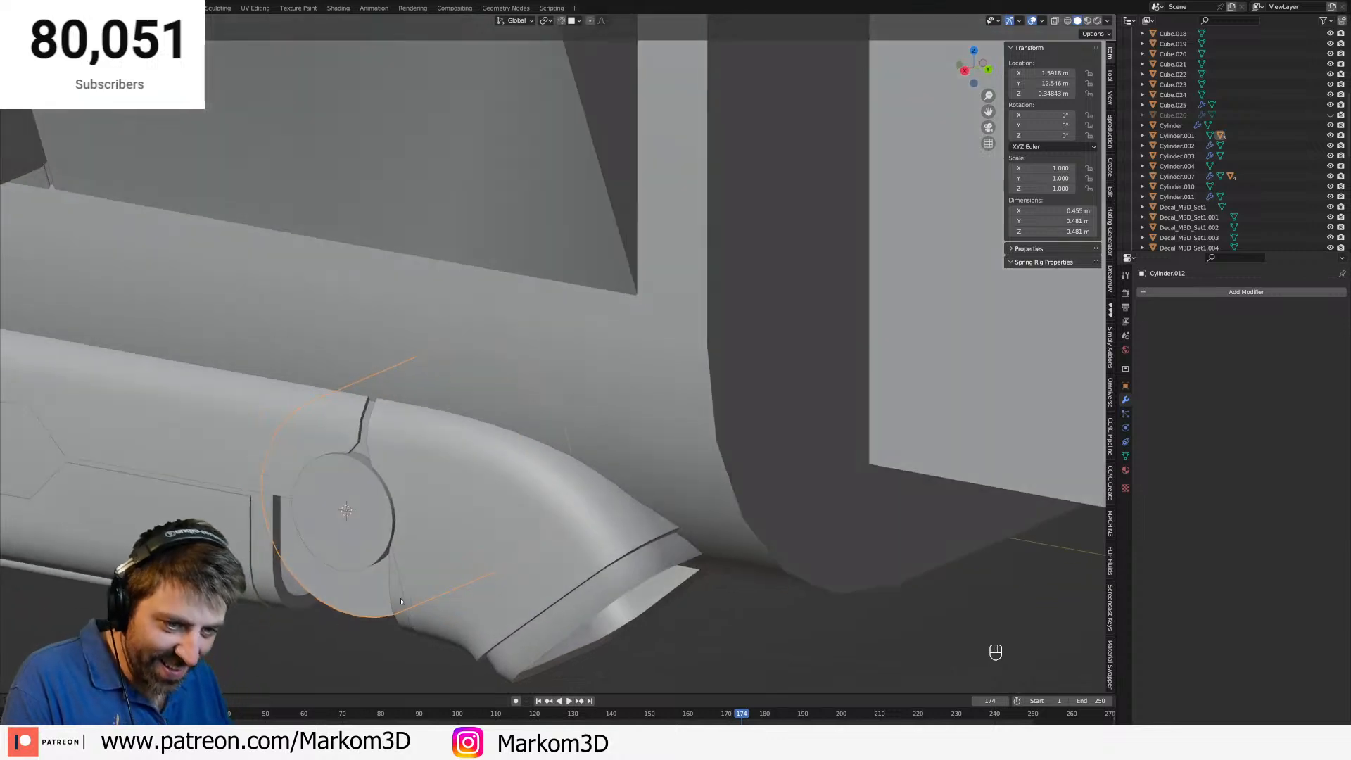
Widen the inner cylinder along X in Edit Mode to about 0.523 m so it spans the joint from side to side.
{"action": "key", "text": "Tab"}
{"action": "key", "text": "s"}
{"action": "key", "text": "y"}
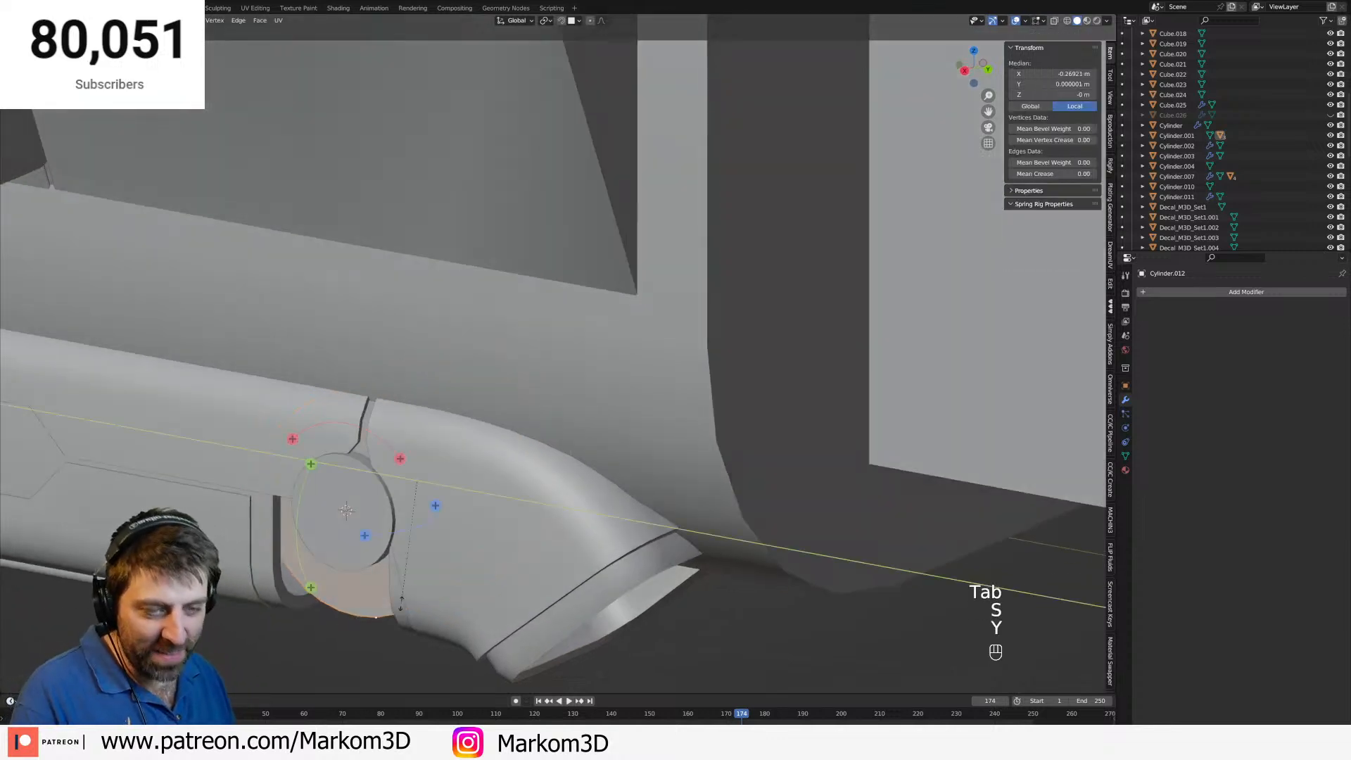
{"action": "key", "text": "x"}
{"action": "key", "text": "shift"}
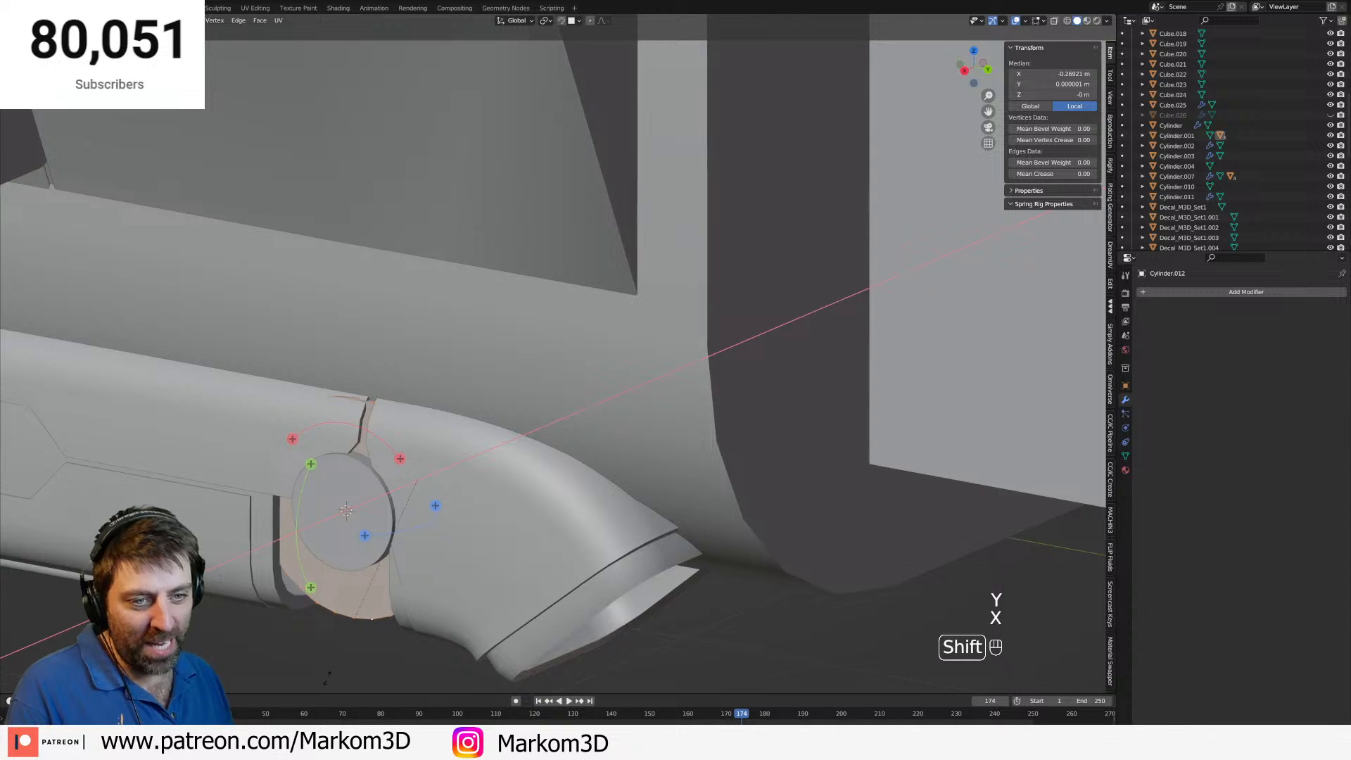
{"action": "left_click", "coordinate": [278, 115], "text": "shift"}
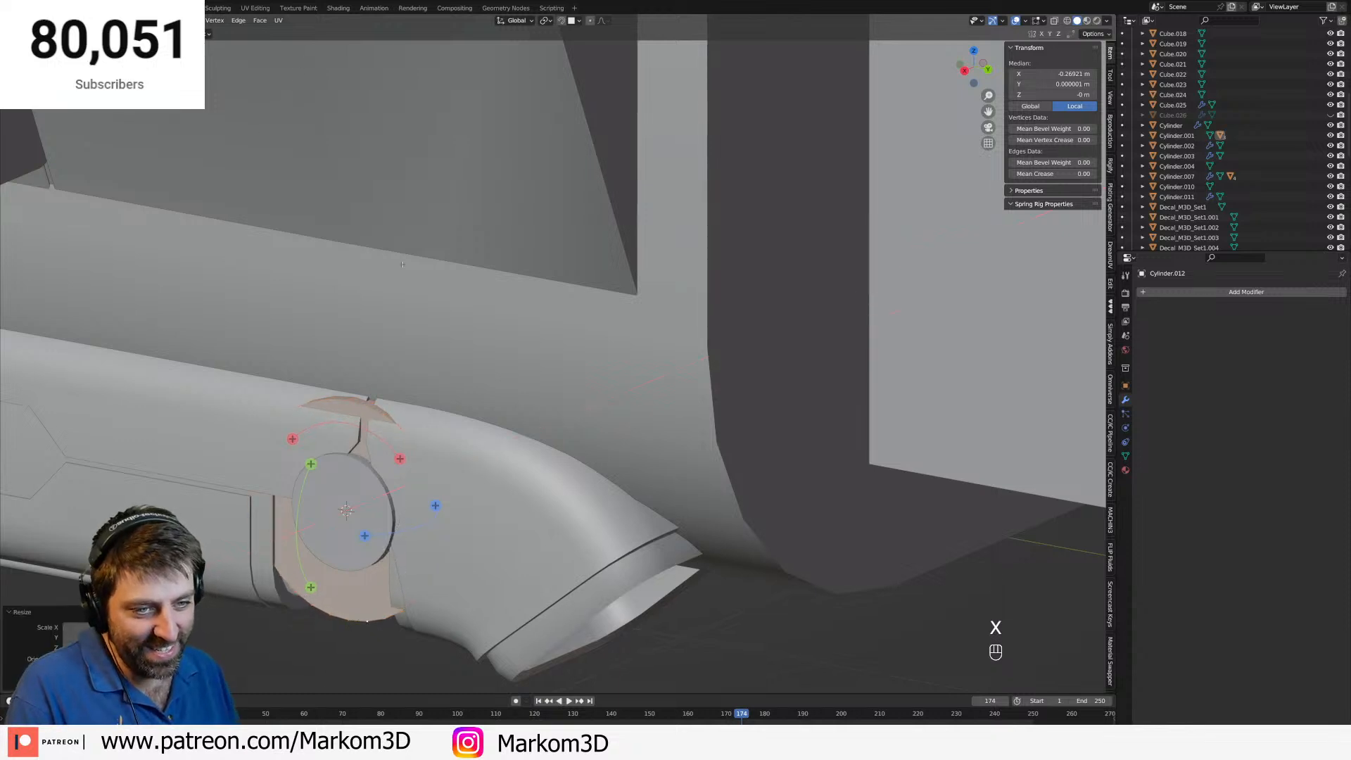
Select both circular end edges of the inner cylinder in wireframe, bevel them with several segments, and return to solid shading.
{"action": "key", "text": "2"}
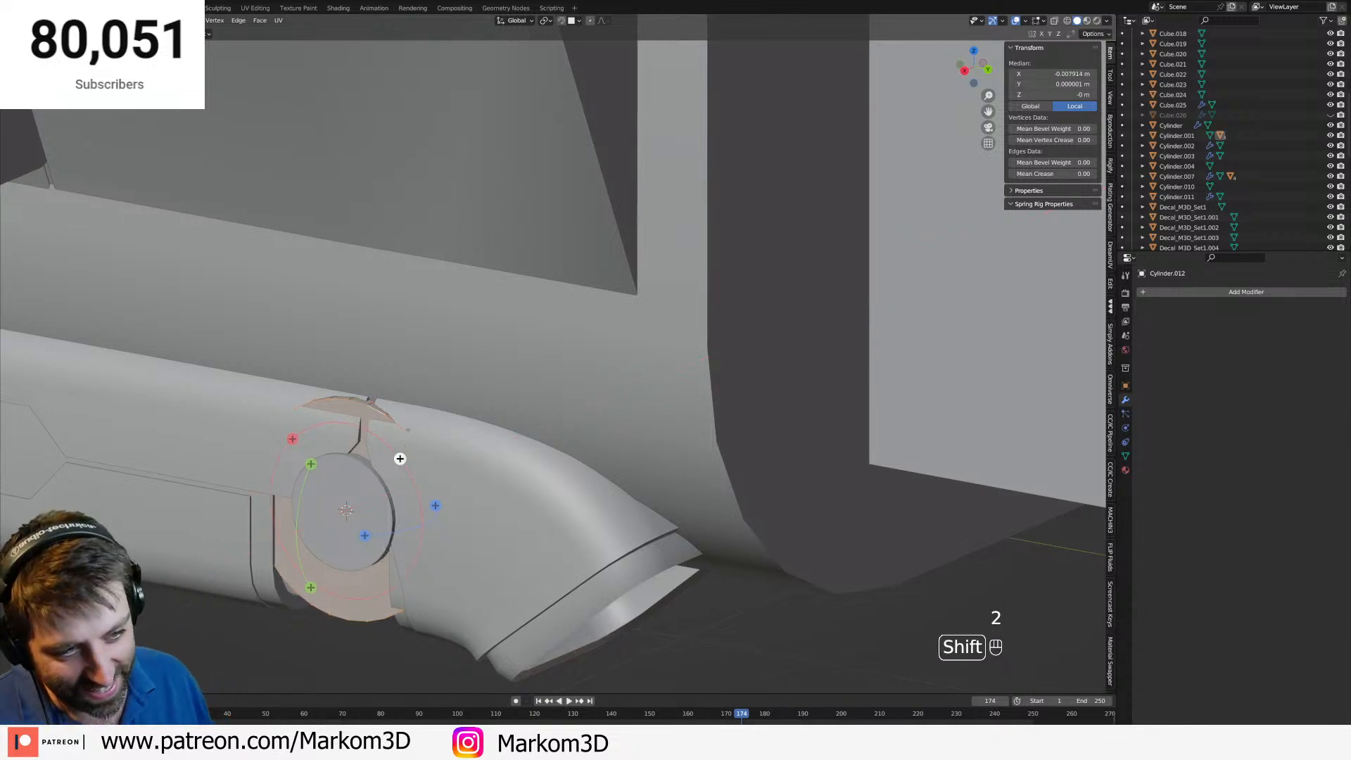
{"action": "middle_click_drag", "start_coordinate": [398, 459], "coordinate": [401, 439], "text": "shift"}
{"action": "key", "text": "z"}
{"action": "left_click", "coordinate": [460, 512]}
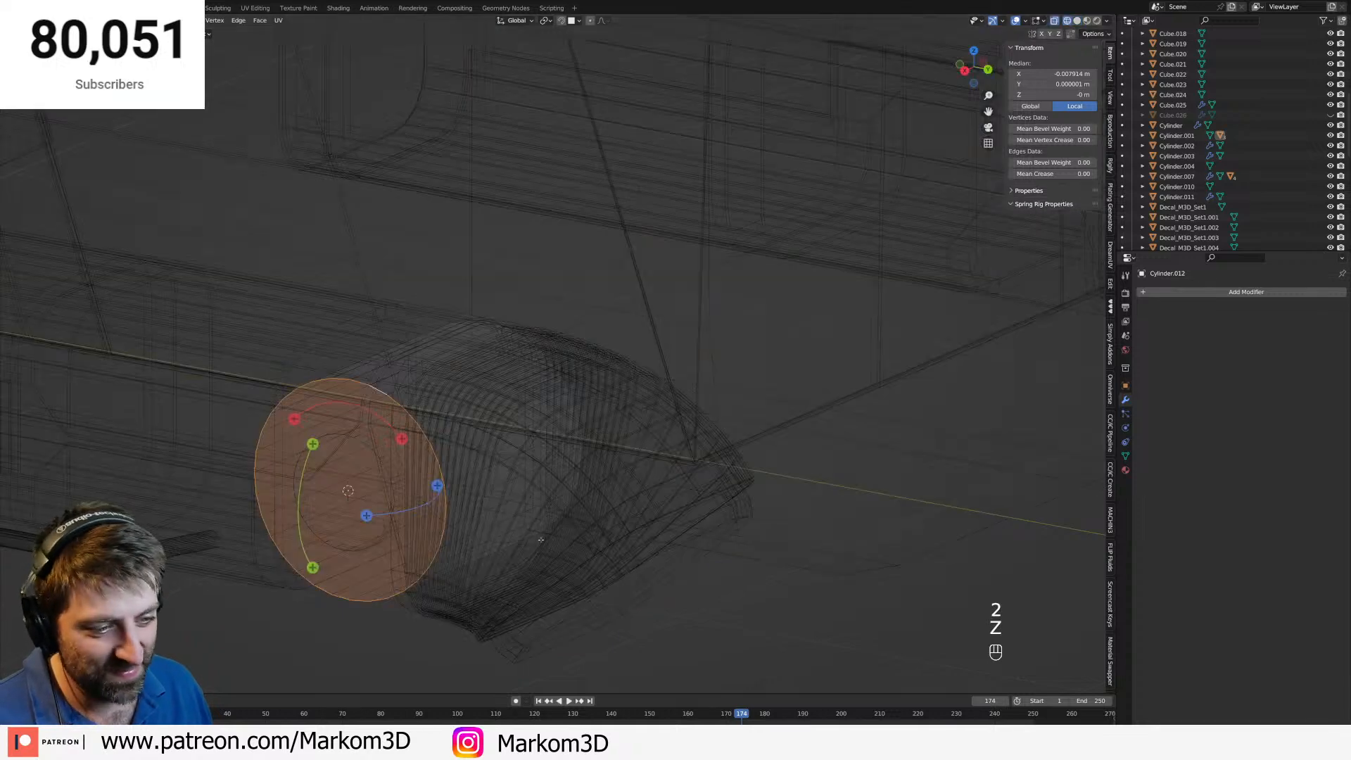
{"action": "left_click", "coordinate": [582, 479], "text": "alt+shift"}
{"action": "key", "text": "z"}
{"action": "left_click", "coordinate": [646, 469]}
{"action": "key", "text": "KP_3"}
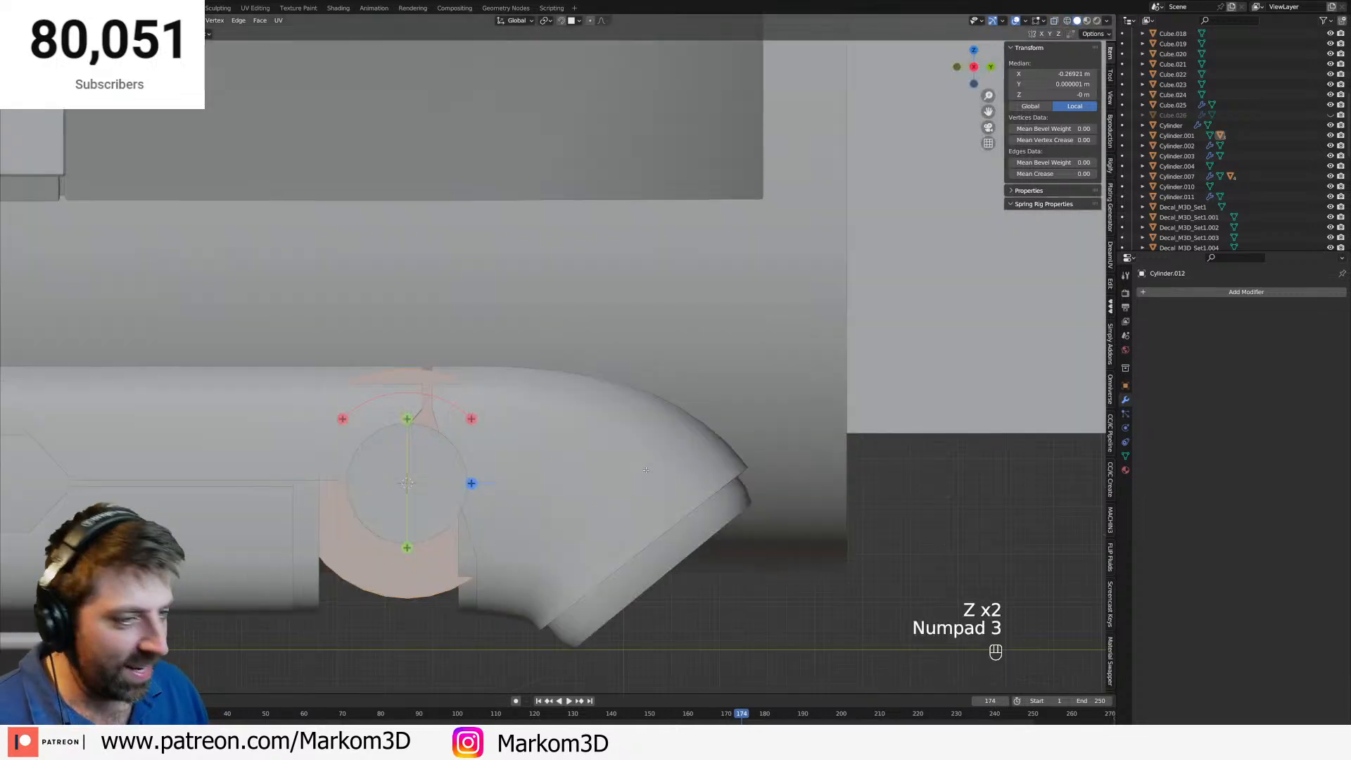
{"action": "key", "text": "KP_1"}
{"action": "key", "text": "z"}
{"action": "left_click", "coordinate": [581, 471]}
{"action": "mouse_move", "coordinate": [581, 471]}
{"action": "middle_mouse_down", "text": "shift"}
{"action": "mouse_move", "coordinate": [331, 480]}
{"action": "mouse_move", "coordinate": [424, 459]}
{"action": "middle_mouse_up", "text": "shift"}
{"action": "key", "text": "ctrl+b"}
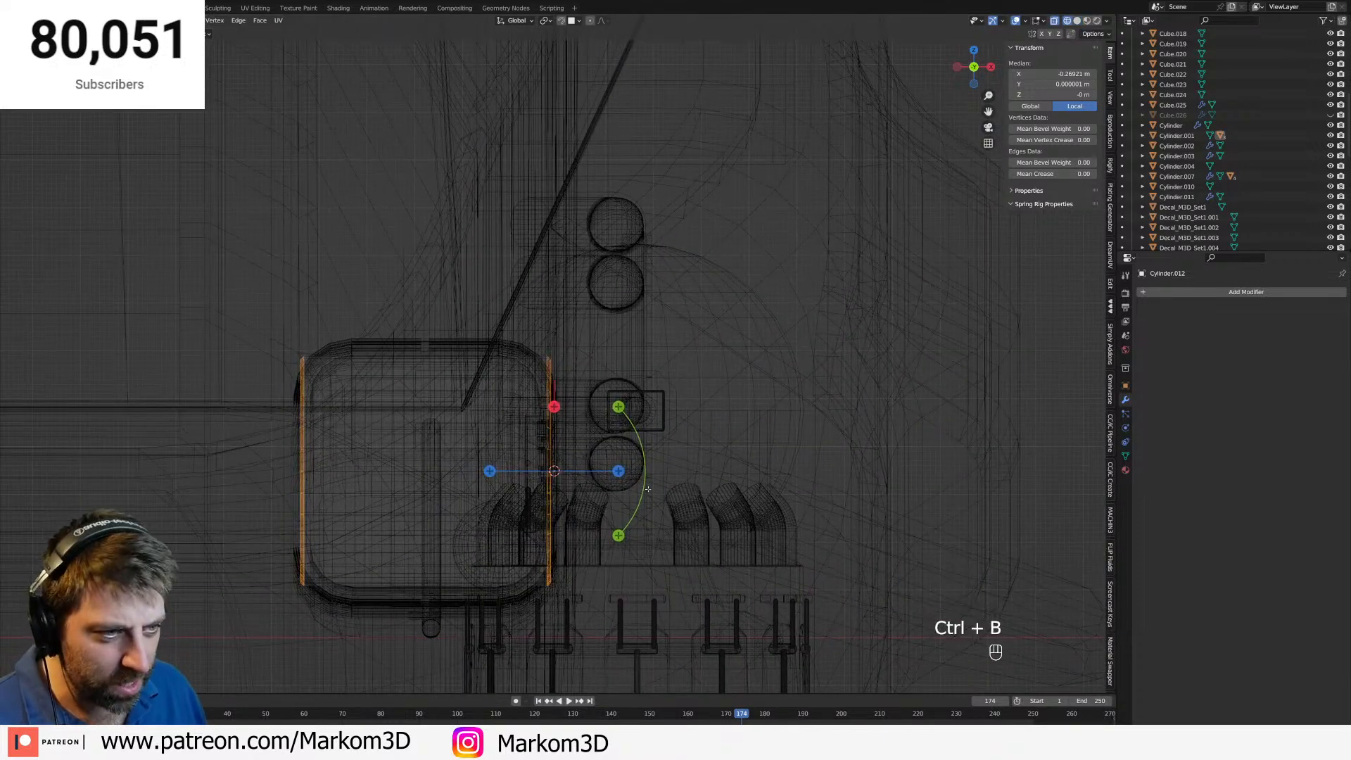
{"action": "scroll", "coordinate": [682, 506], "scroll_direction": "up", "scroll_amount": 5}
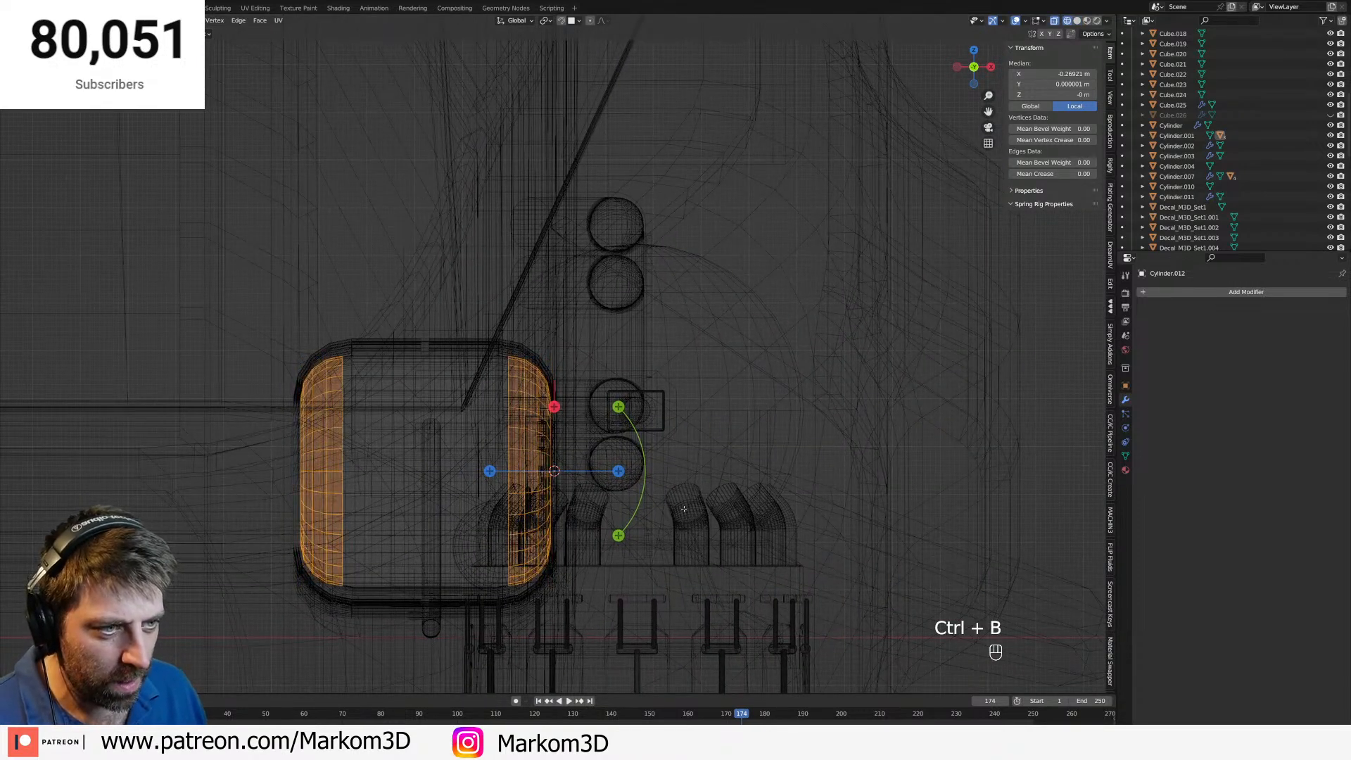
{"action": "left_click", "coordinate": [687, 510]}
{"action": "key", "text": "z"}
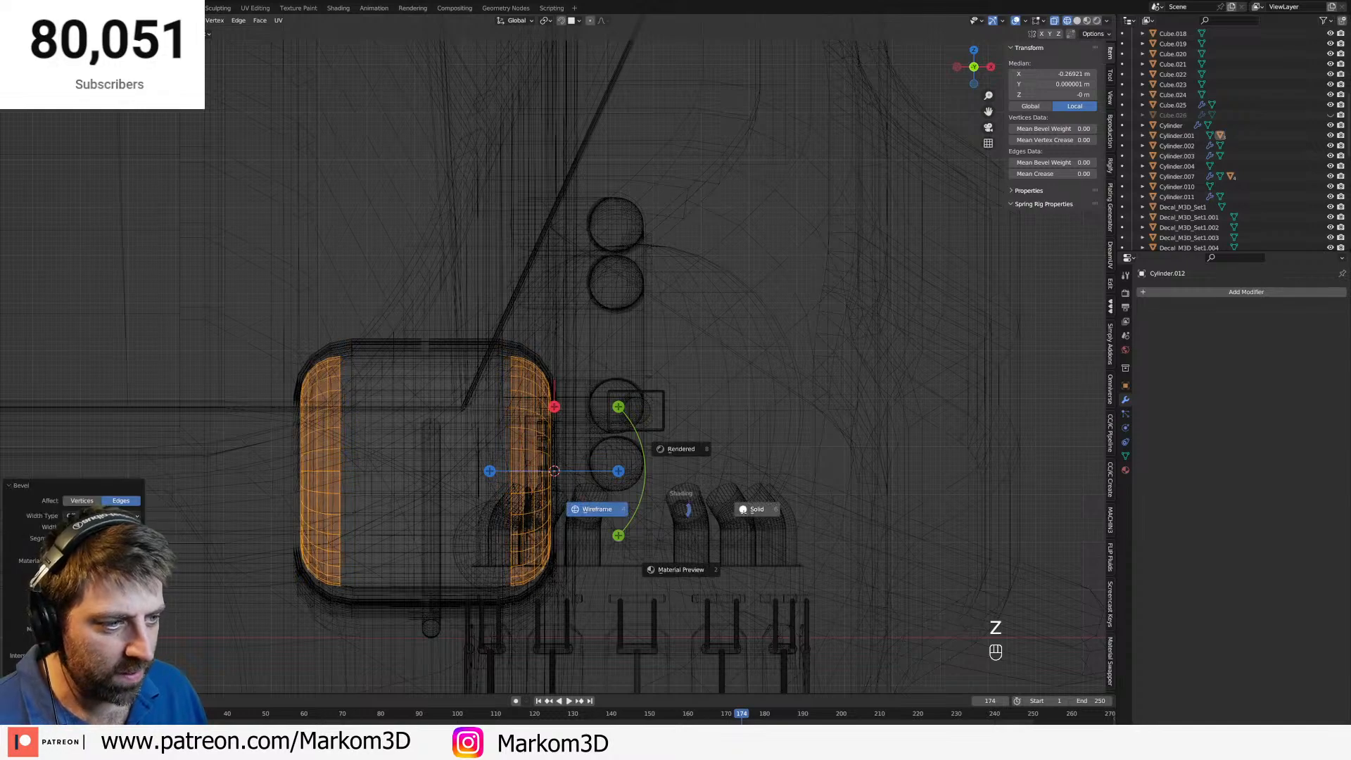
{"action": "left_click", "coordinate": [756, 508]}
{"action": "middle_click_drag", "start_coordinate": [756, 508], "coordinate": [612, 508]}
Leave Edit Mode and test-rotate the hinge cylinder in side view to check the bevelled inner cylinder, then cancel.
{"action": "key", "text": "Tab"}
{"action": "left_click", "coordinate": [424, 507]}
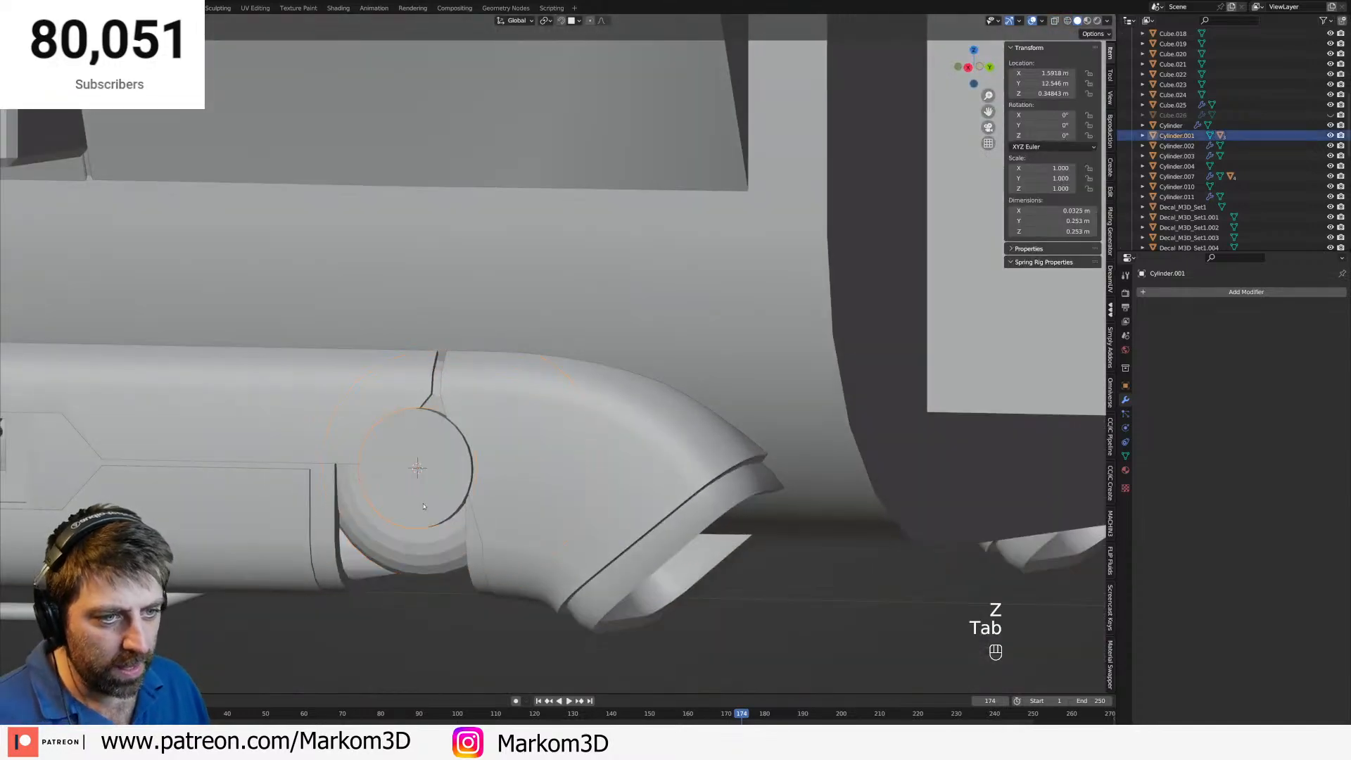
{"action": "key", "text": "KP_3"}
{"action": "key", "text": "r"}
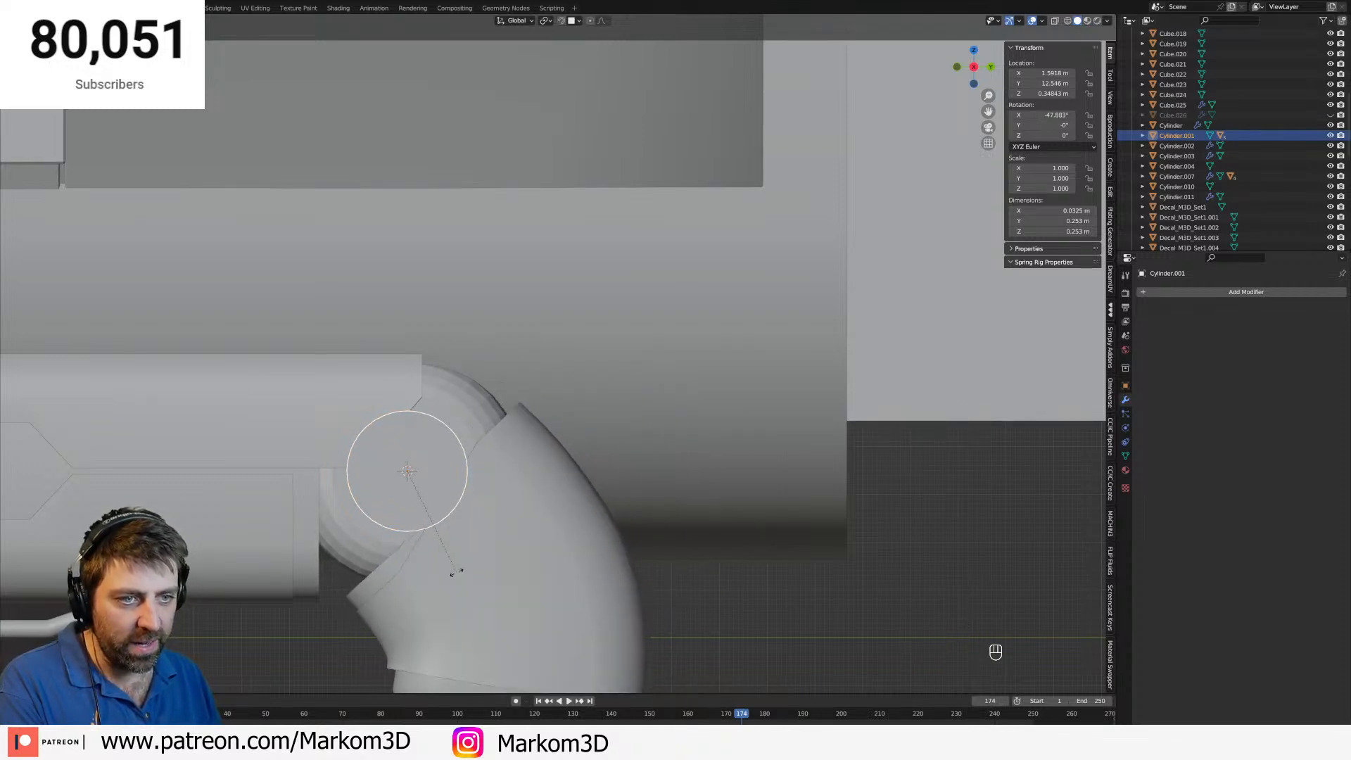
{"action": "right_click", "coordinate": [487, 483]}
Apply Shade Smooth to the bevelled inner cylinder.
{"action": "left_click", "coordinate": [429, 550]}
{"action": "right_click", "coordinate": [429, 550]}
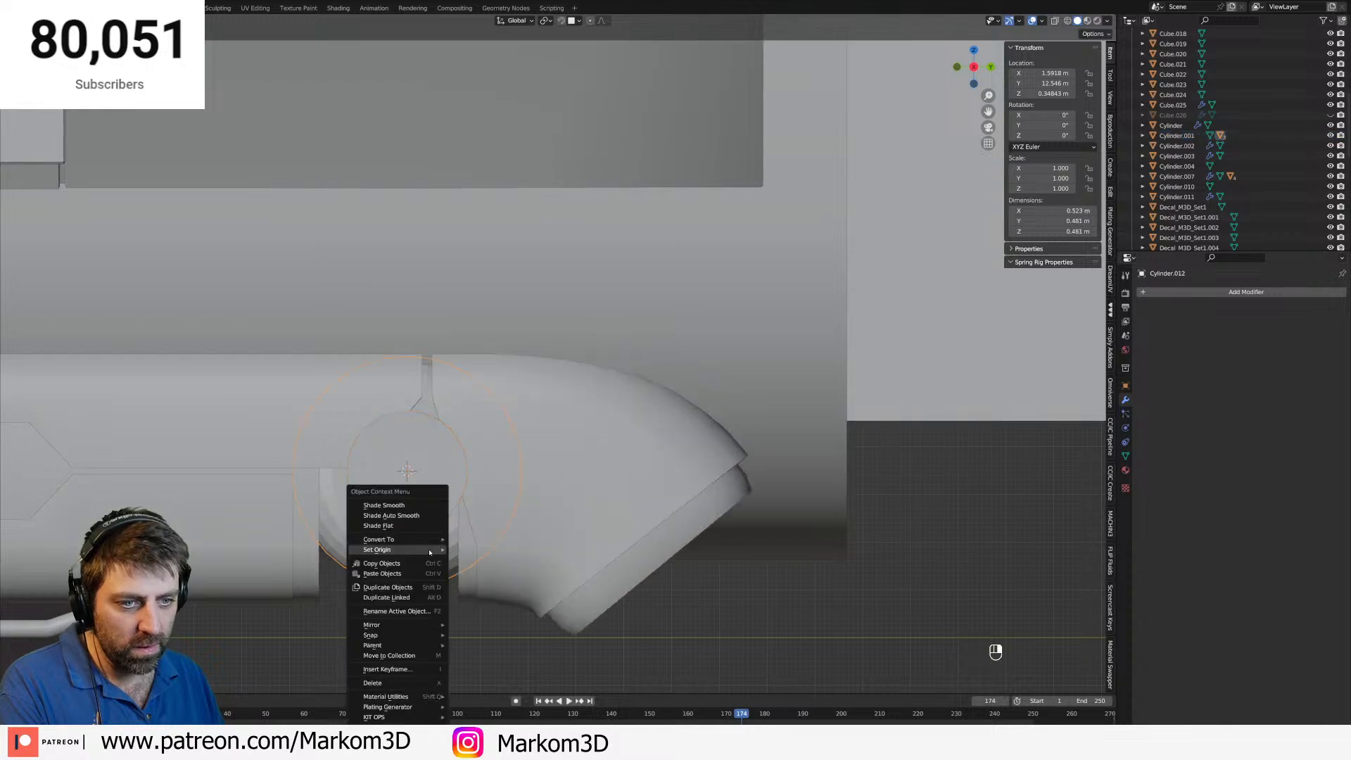
{"action": "left_click", "coordinate": [408, 505]}
{"action": "middle_click_drag", "start_coordinate": [450, 587], "coordinate": [493, 475], "text": "shift"}
{"action": "middle_click_drag", "start_coordinate": [611, 467], "coordinate": [574, 469]}
Test-rotate the hinge cylinder in side view to check how the smoothed joint looks as the nozzle swings, then cancel.
{"action": "key", "text": "KP_3"}
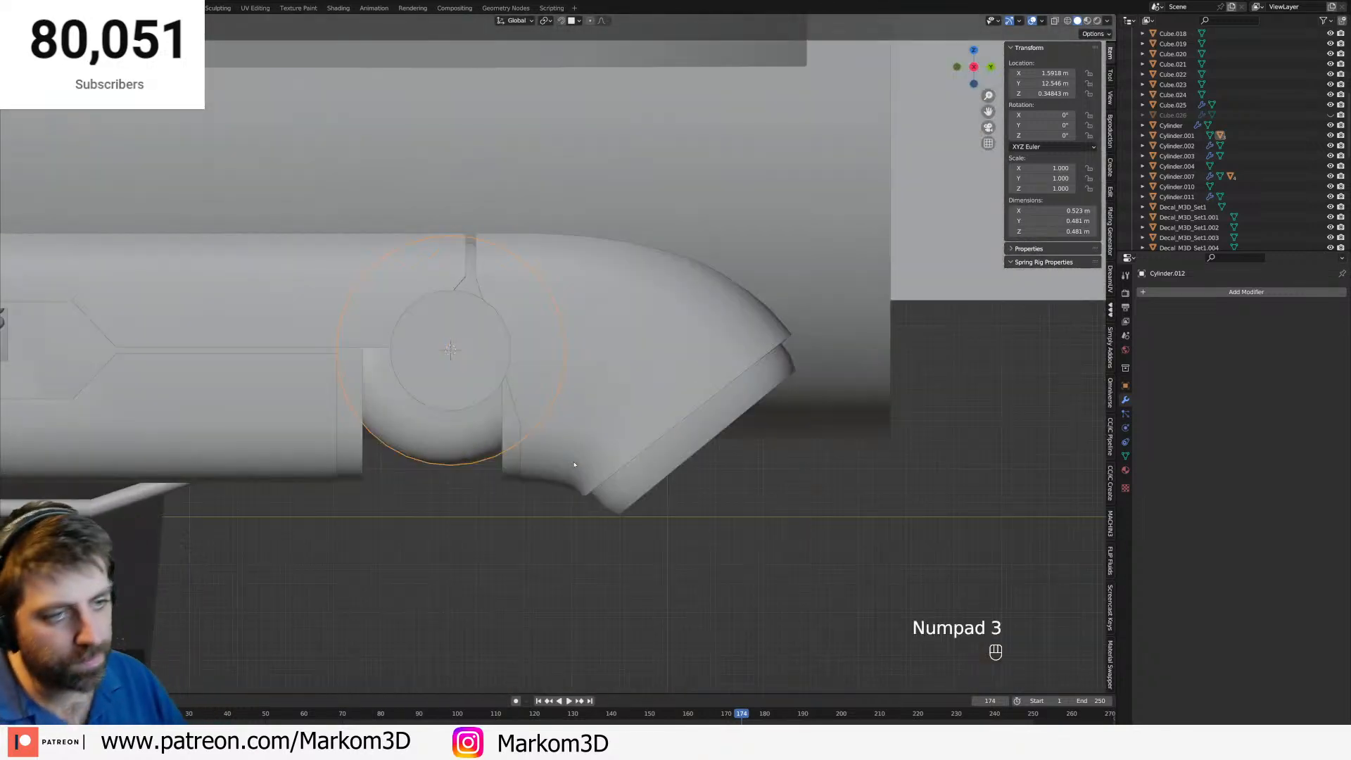
{"action": "left_click", "coordinate": [584, 463]}
{"action": "key", "text": "r"}
{"action": "key", "text": "r"}
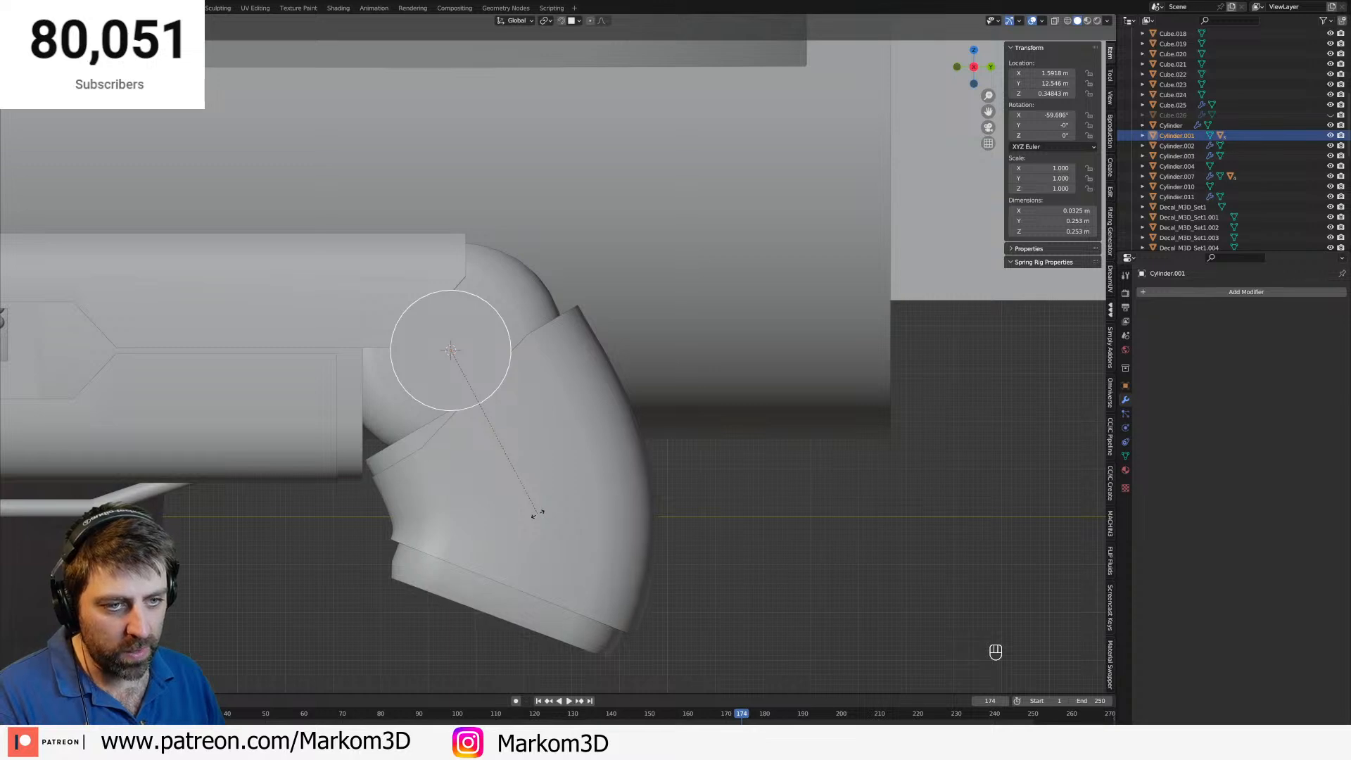
{"action": "key", "text": "Escape"}
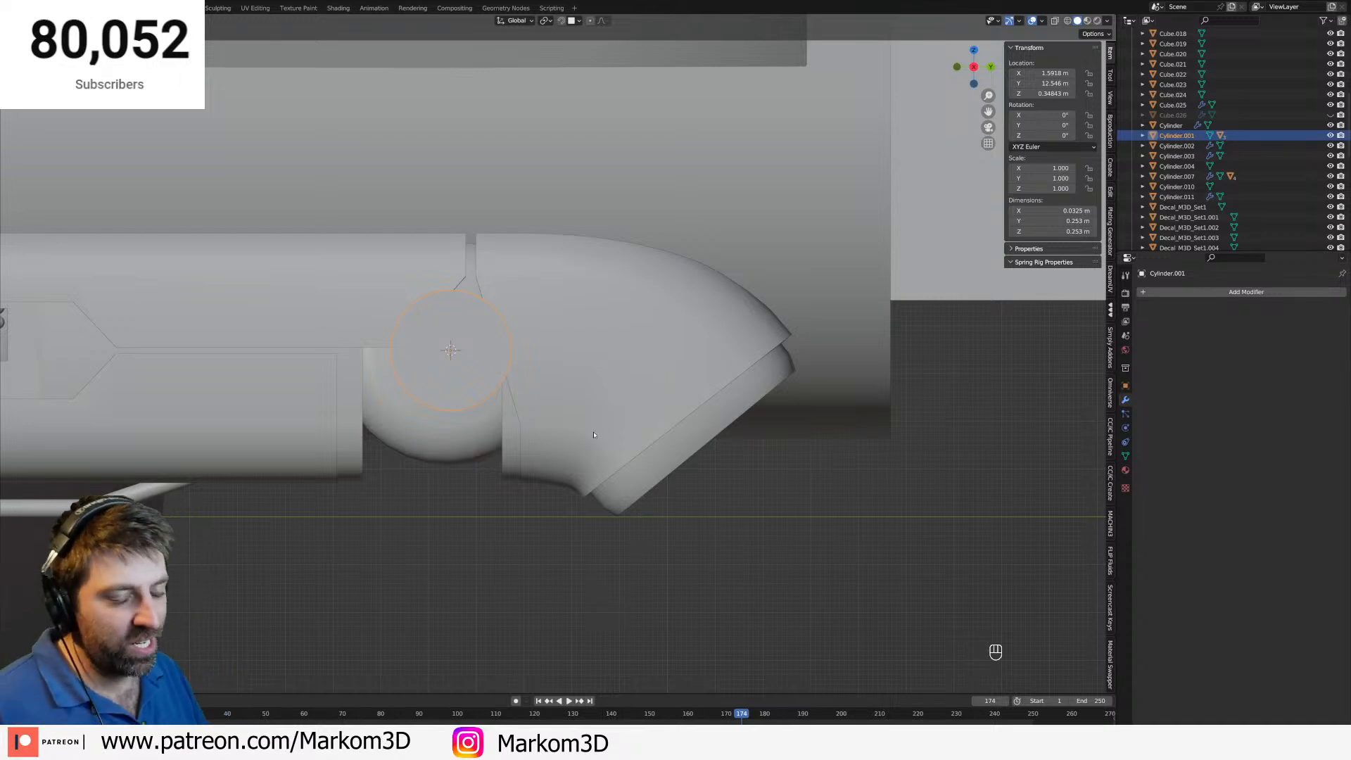
Save the file.
{"action": "key", "text": "ctrl+s"}
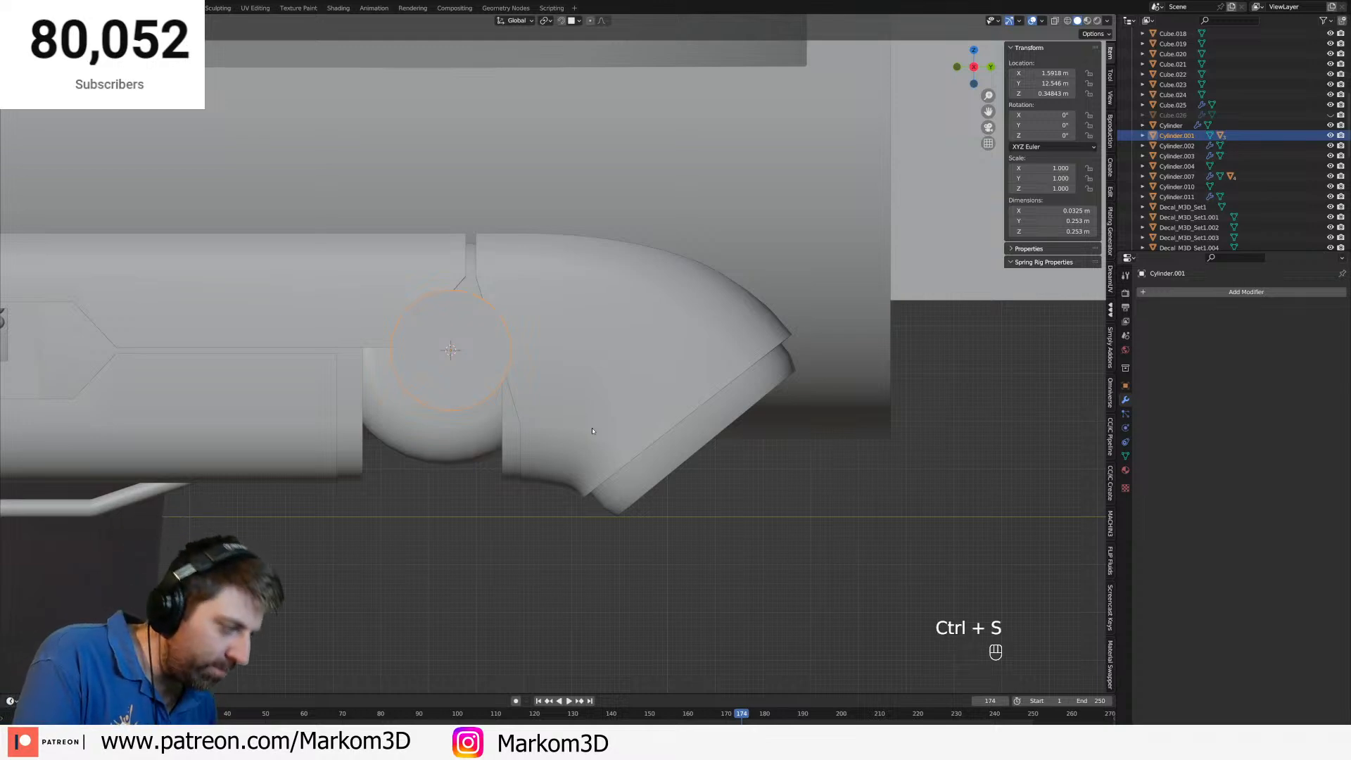
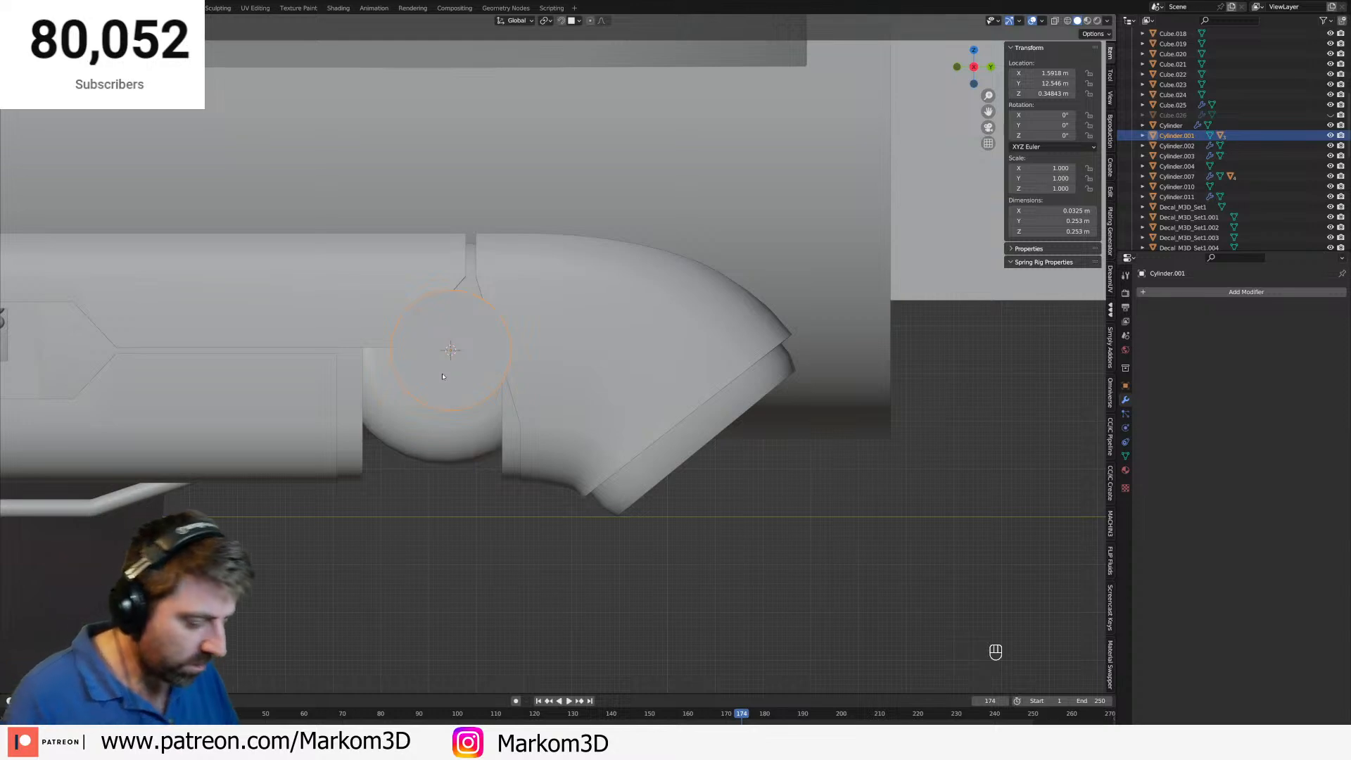
{"action": "scroll", "coordinate": [509, 340], "scroll_direction": "up", "scroll_amount": 1}
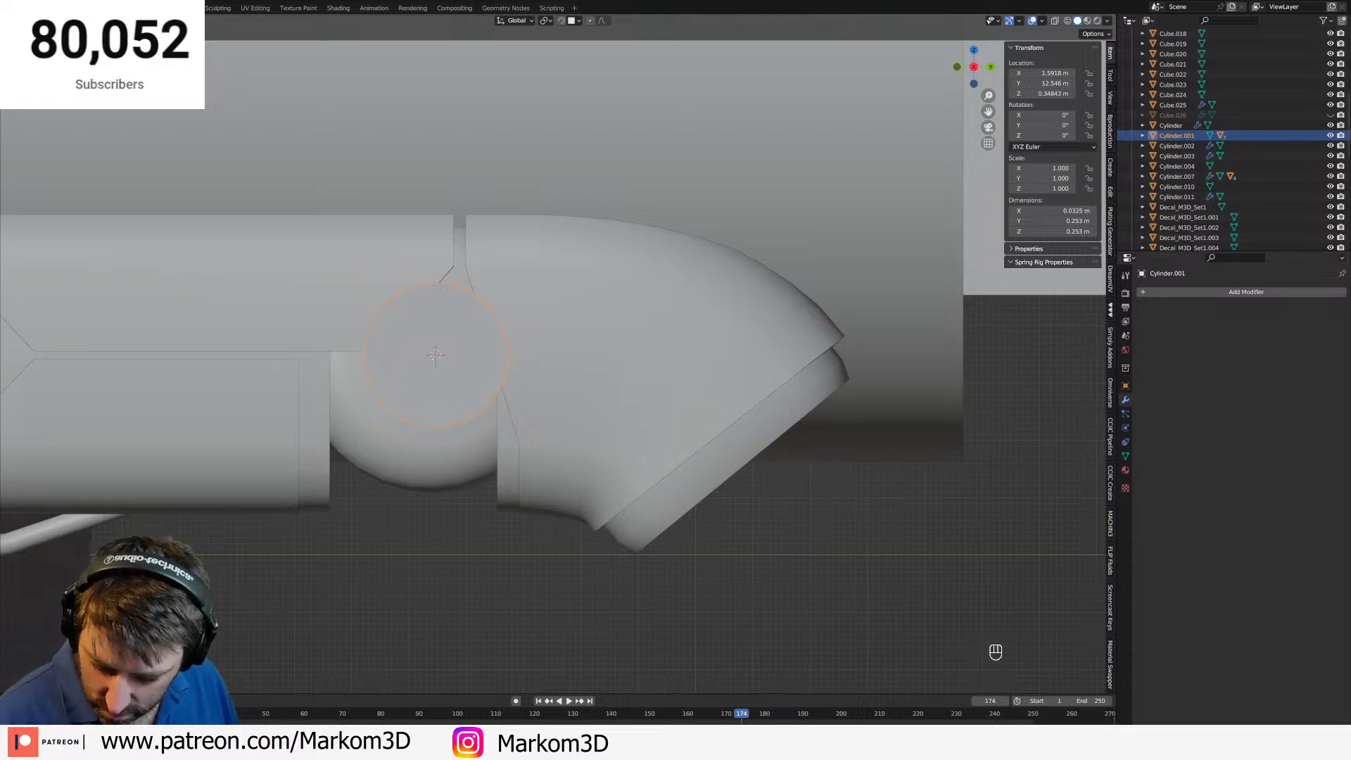
{"action": "scroll", "coordinate": [472, 423], "scroll_direction": "down", "scroll_amount": 2}
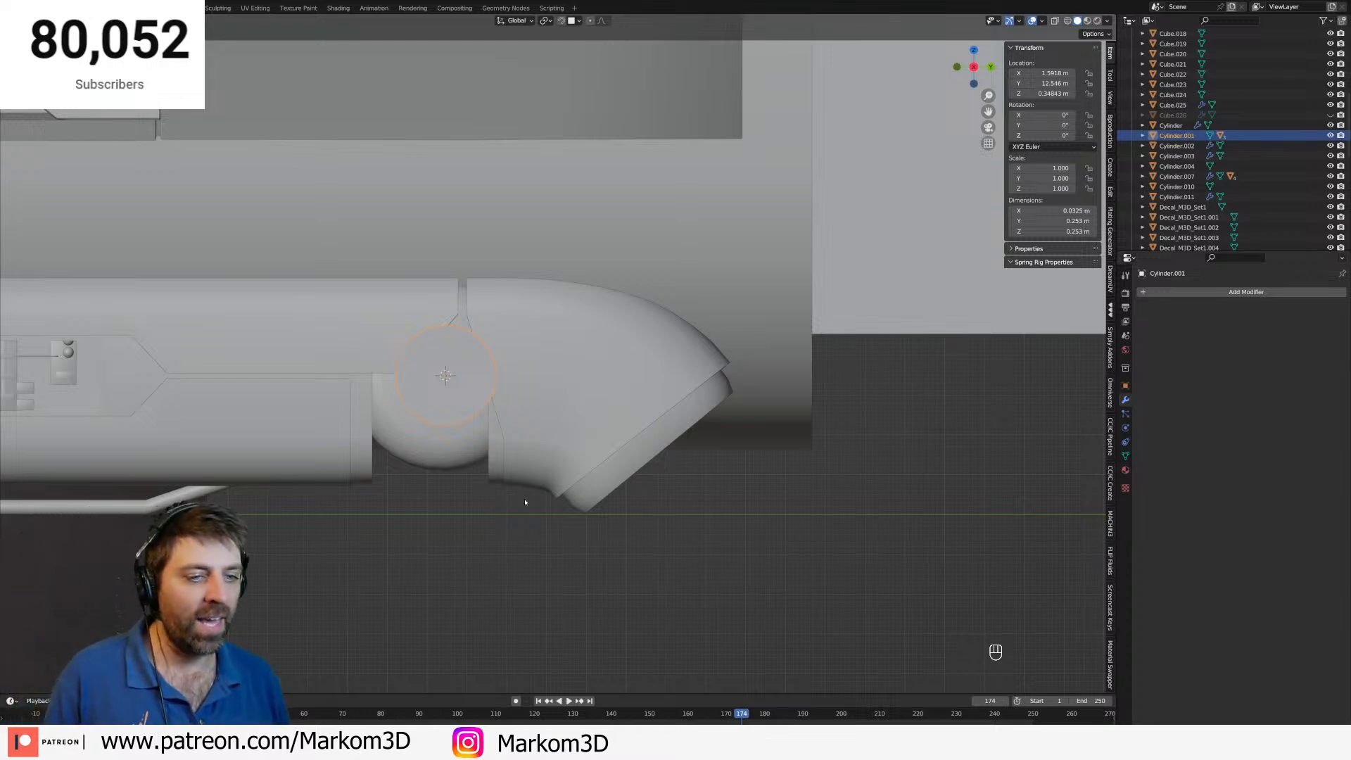
Select the inner and hinge cylinders and move them down along Z, placing the hinge at about 0.326 m.
{"action": "left_click", "coordinate": [470, 452]}
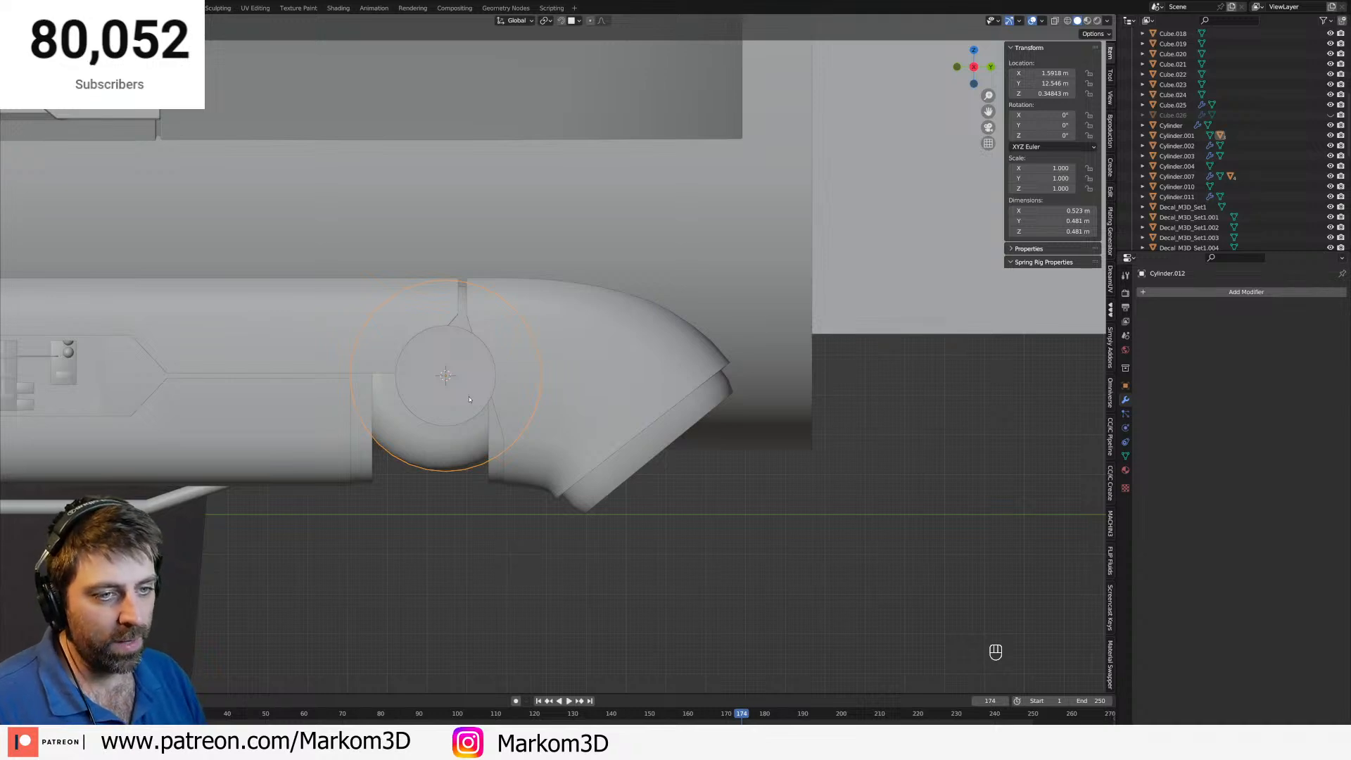
{"action": "key", "text": "Tab"}
{"action": "key", "text": "Tab"}
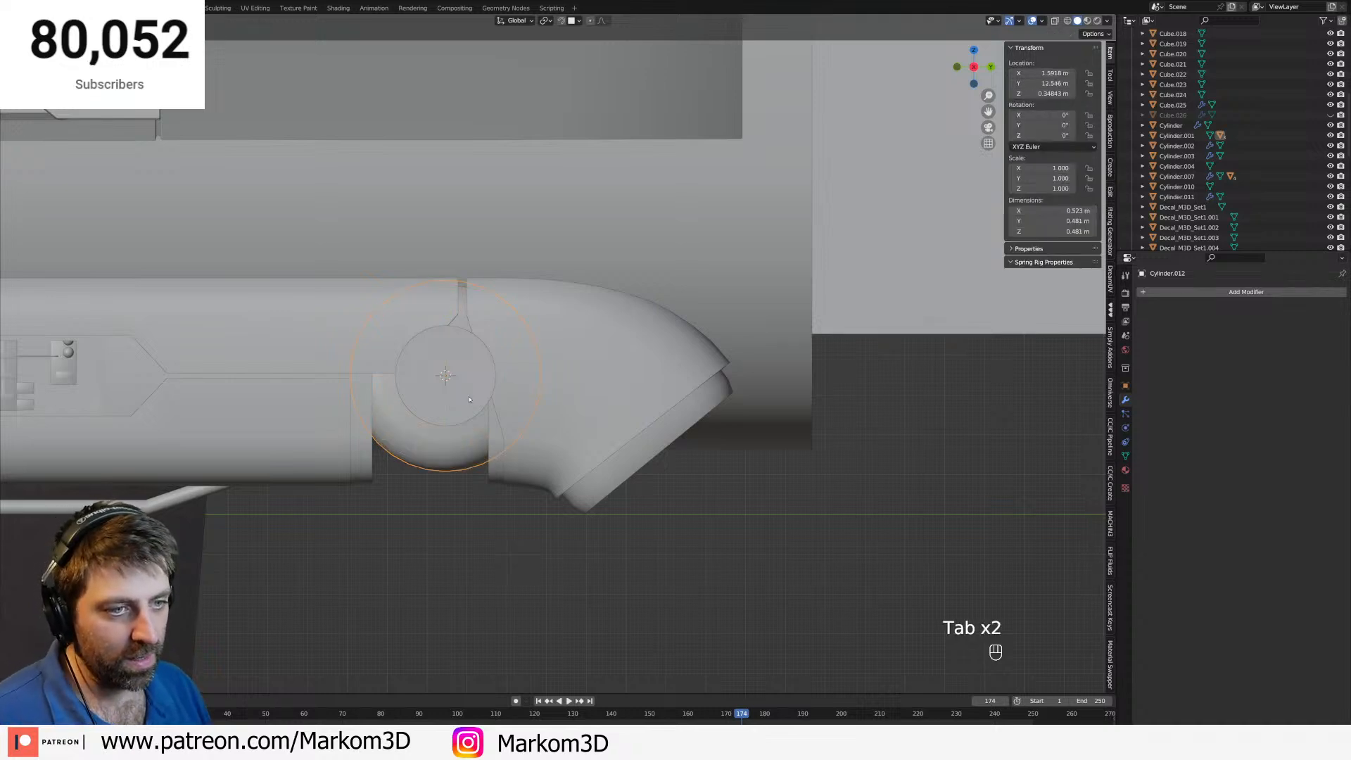
{"action": "left_click", "coordinate": [470, 399], "text": "shift"}
{"action": "key", "text": "g"}
{"action": "key", "text": "z"}
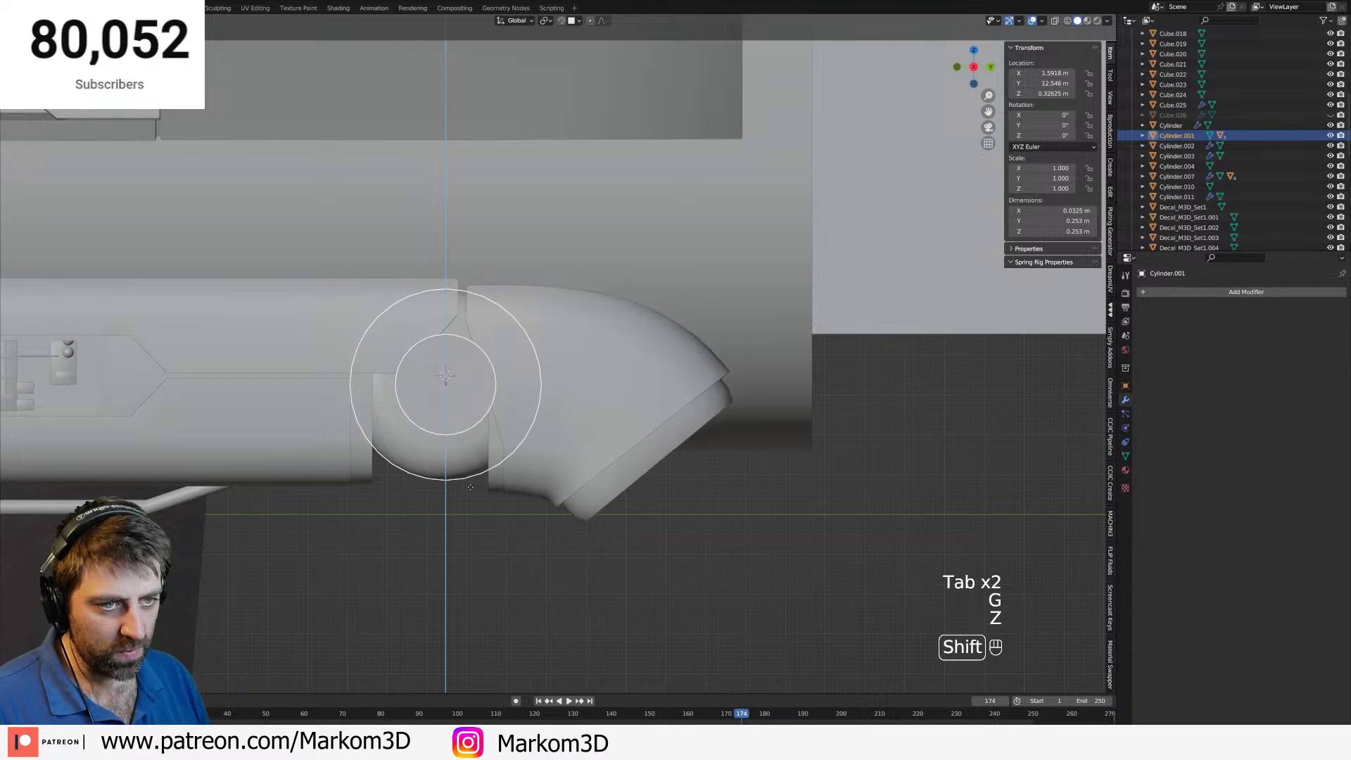
{"action": "left_click", "coordinate": [532, 463]}
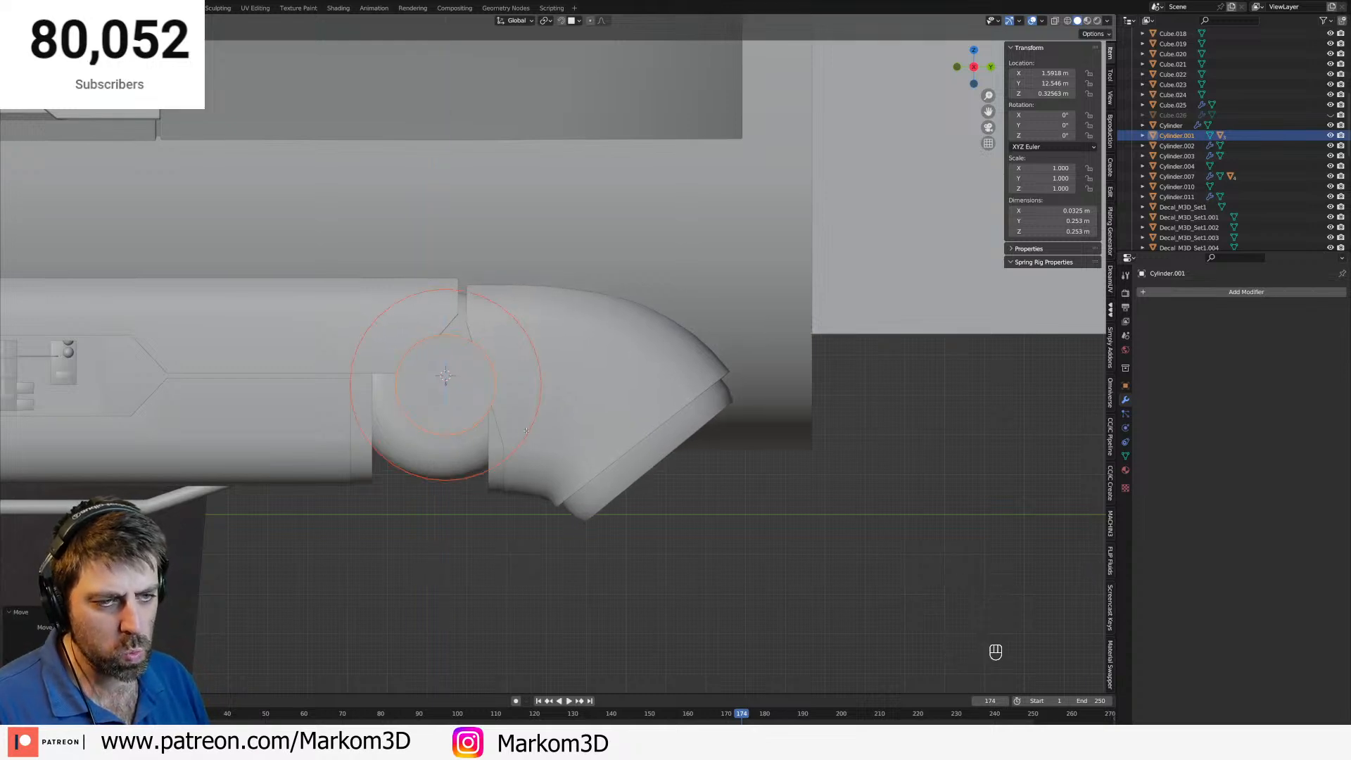
Scale up the hinge cylinder with its attached nozzle and inner cylinder to about 1.14.
{"action": "key", "text": "Tab"}
{"action": "key", "text": "a"}
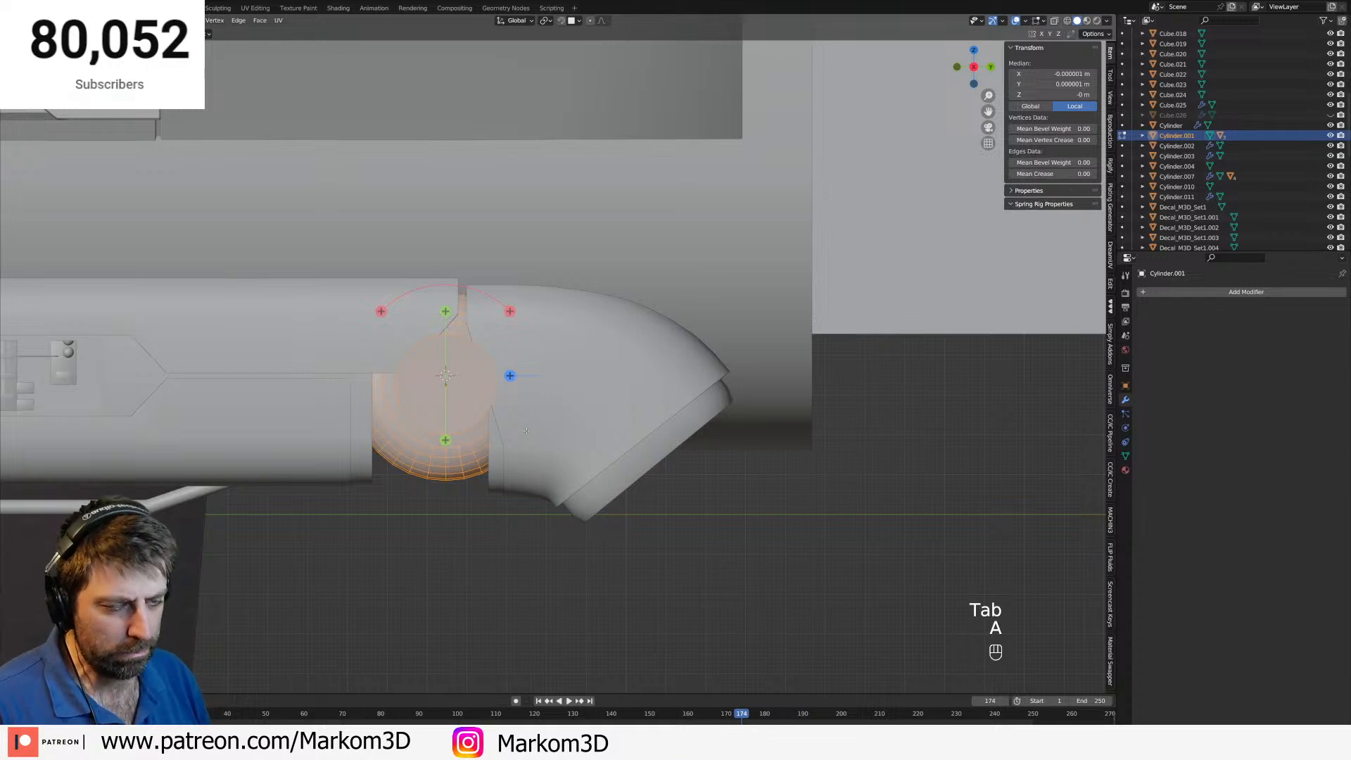
{"action": "key", "text": "Tab"}
{"action": "key", "text": "s"}
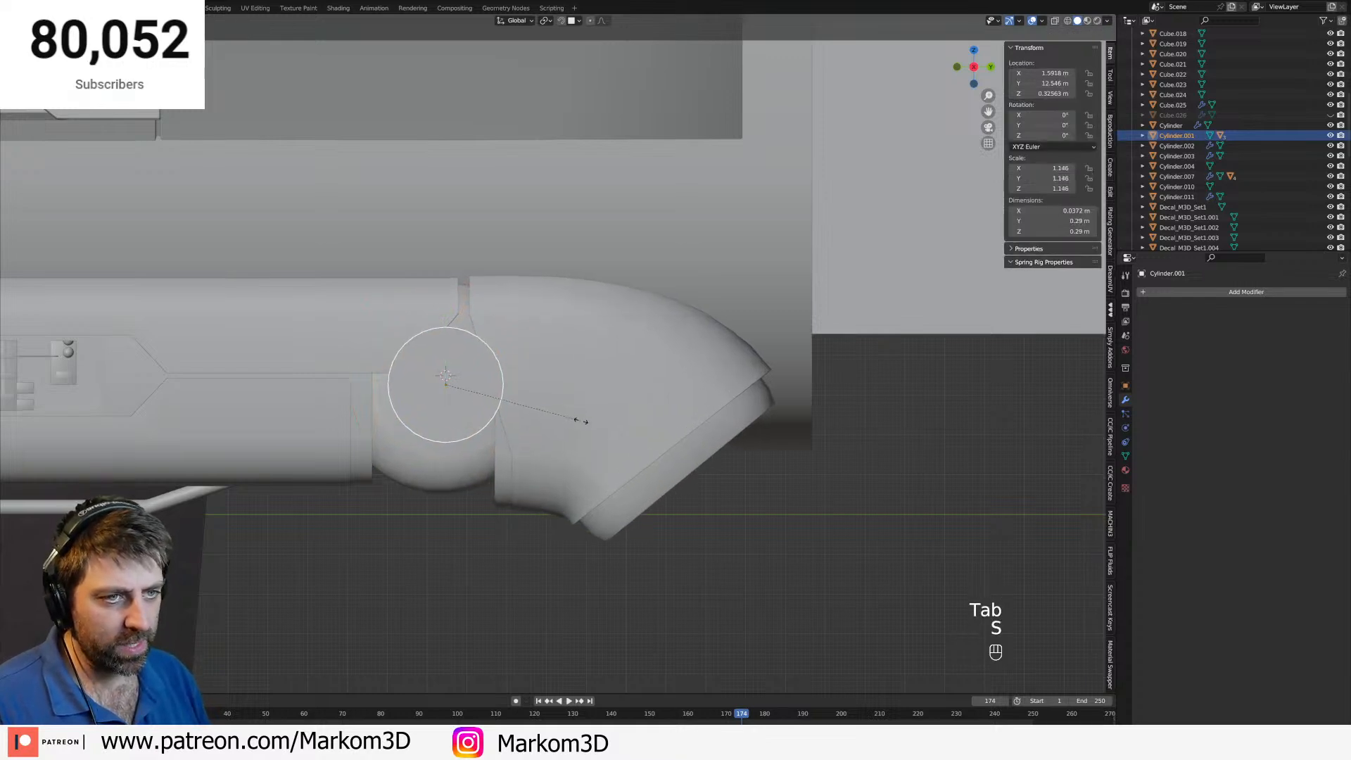
{"action": "left_click", "coordinate": [583, 421]}
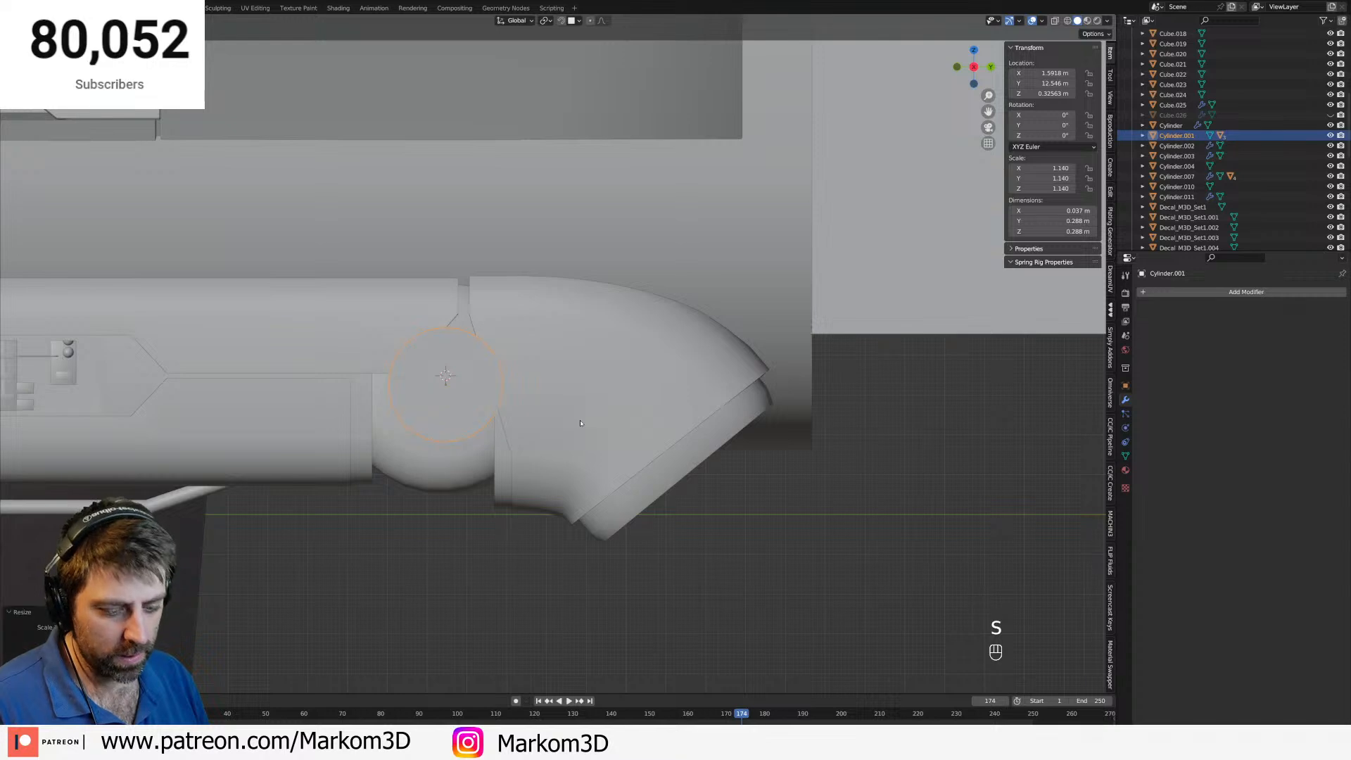
Lower the hinge assembly along Z to about 0.32 m, then test-rotate the nozzle and cancel the rotation.
{"action": "key", "text": "g"}
{"action": "key", "text": "y"}
{"action": "left_click", "coordinate": [583, 449]}
{"action": "key", "text": "g"}
{"action": "key", "text": "z"}
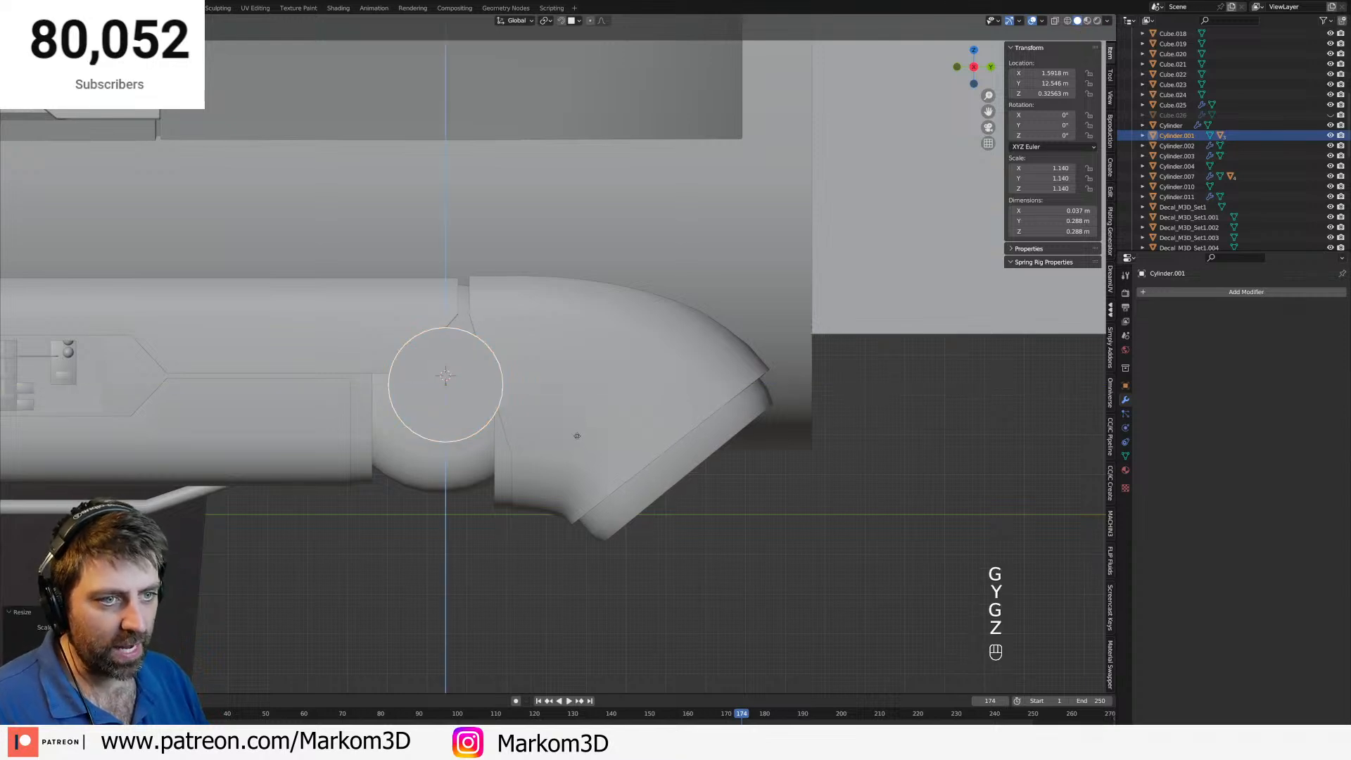
{"action": "left_click", "coordinate": [574, 449]}
{"action": "key", "text": "r"}
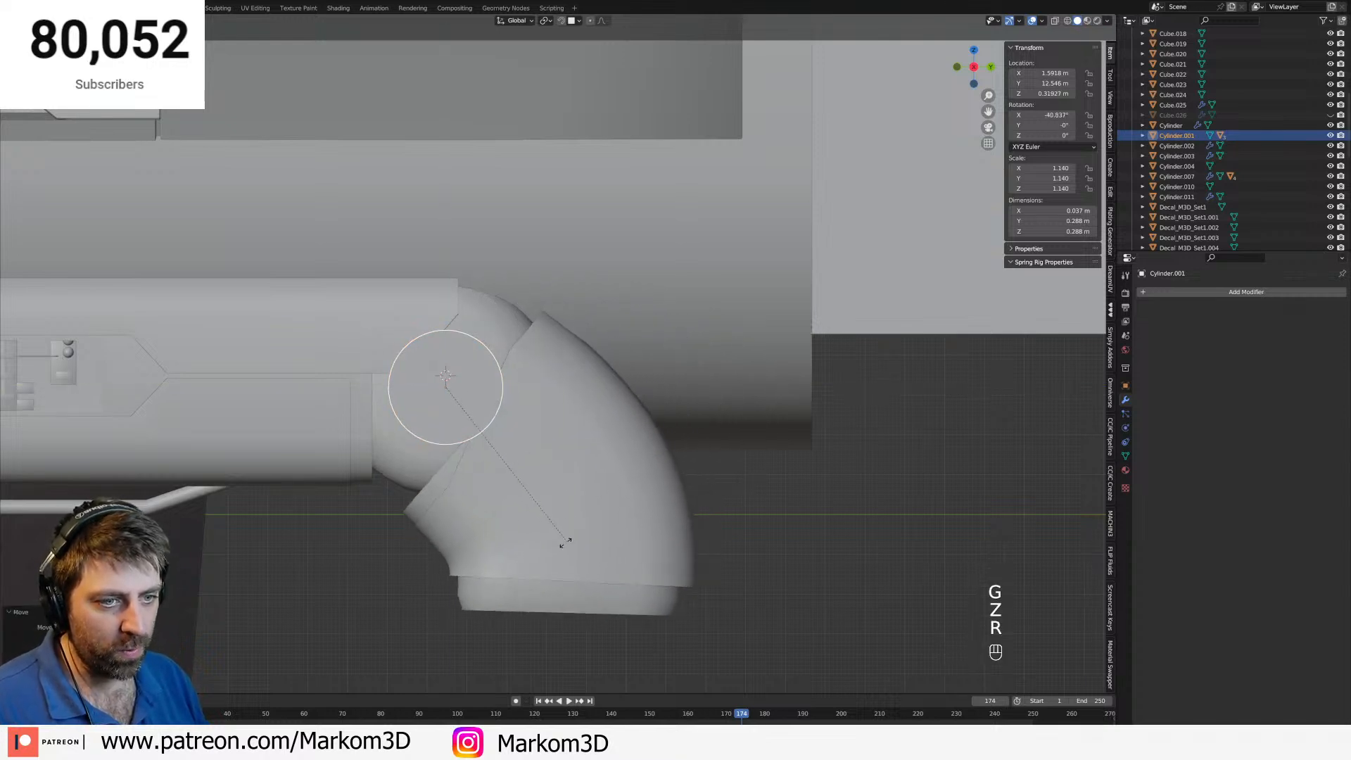
{"action": "right_click", "coordinate": [522, 557]}
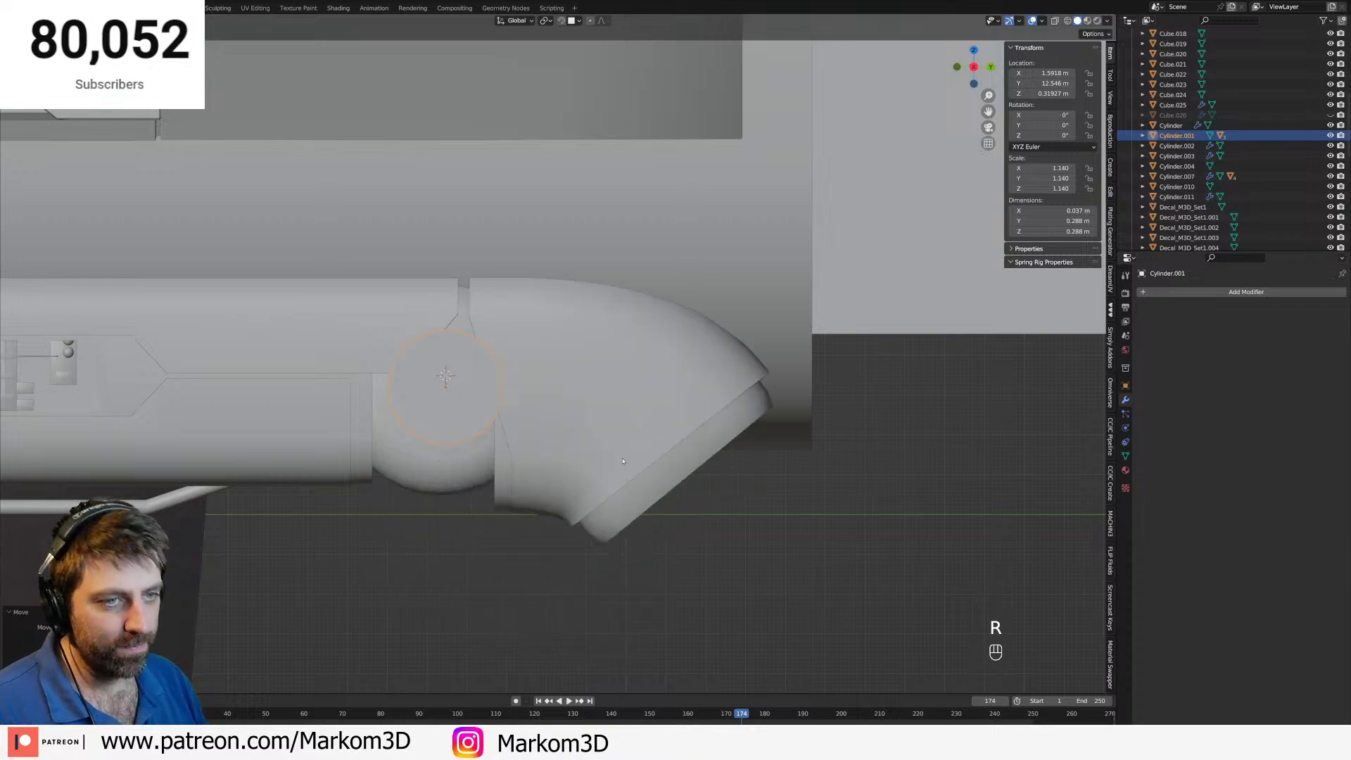
Examine the enlarged nozzle and inner cylinder from behind and below in solid shading.
{"action": "scroll", "coordinate": [623, 462], "scroll_direction": "down", "scroll_amount": 4}
{"action": "middle_click_drag", "start_coordinate": [623, 461], "coordinate": [466, 404]}
{"action": "key", "text": "z"}
{"action": "left_click", "coordinate": [544, 405]}
{"action": "mouse_move", "coordinate": [550, 409]}
{"action": "middle_mouse_down"}
{"action": "mouse_move", "coordinate": [637, 457]}
{"action": "mouse_move", "coordinate": [603, 455]}
{"action": "mouse_move", "coordinate": [660, 423]}
{"action": "middle_mouse_up"}
{"action": "left_click", "coordinate": [604, 456]}
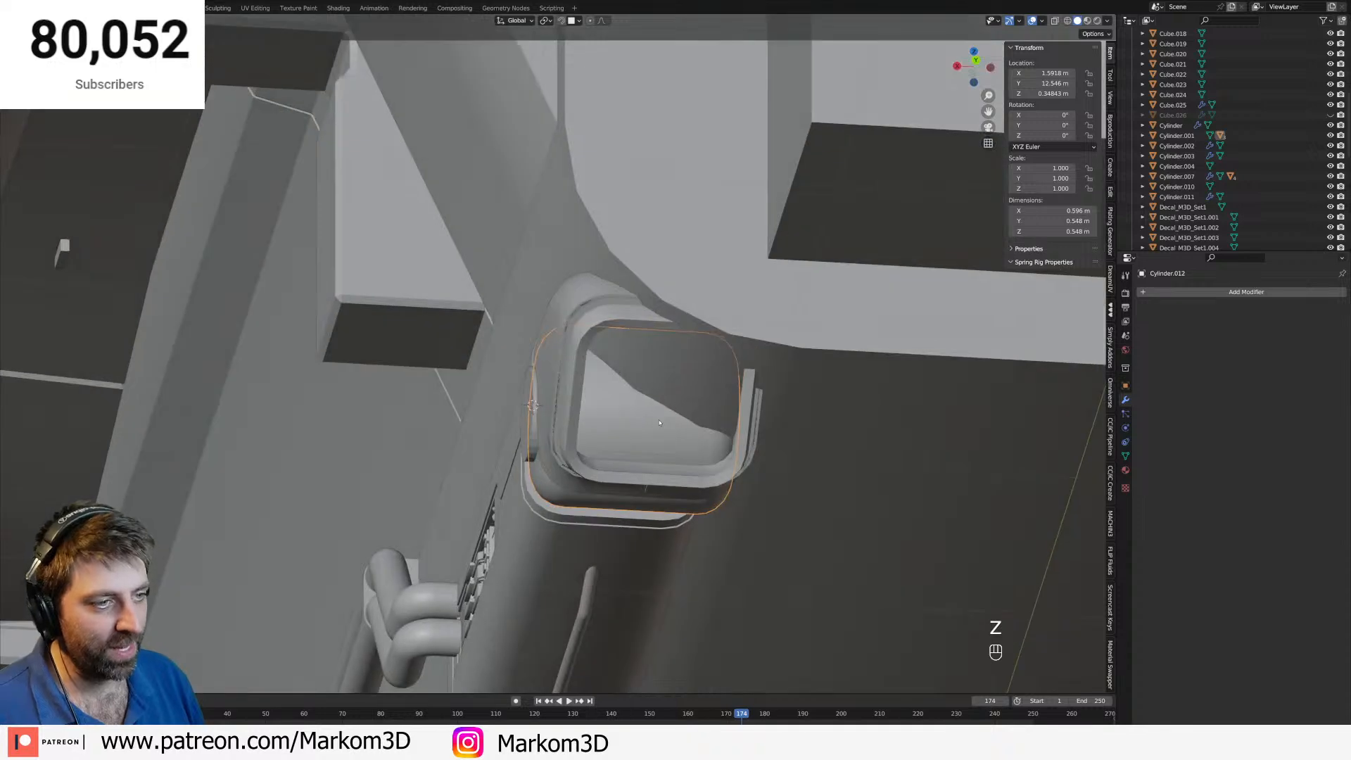
Select the ship's hull mesh and examine its geometry around the thruster in and out of Edit Mode.
{"action": "left_click", "coordinate": [673, 377]}
{"action": "middle_click_drag", "start_coordinate": [673, 377], "coordinate": [704, 451]}
{"action": "key", "text": "Tab"}
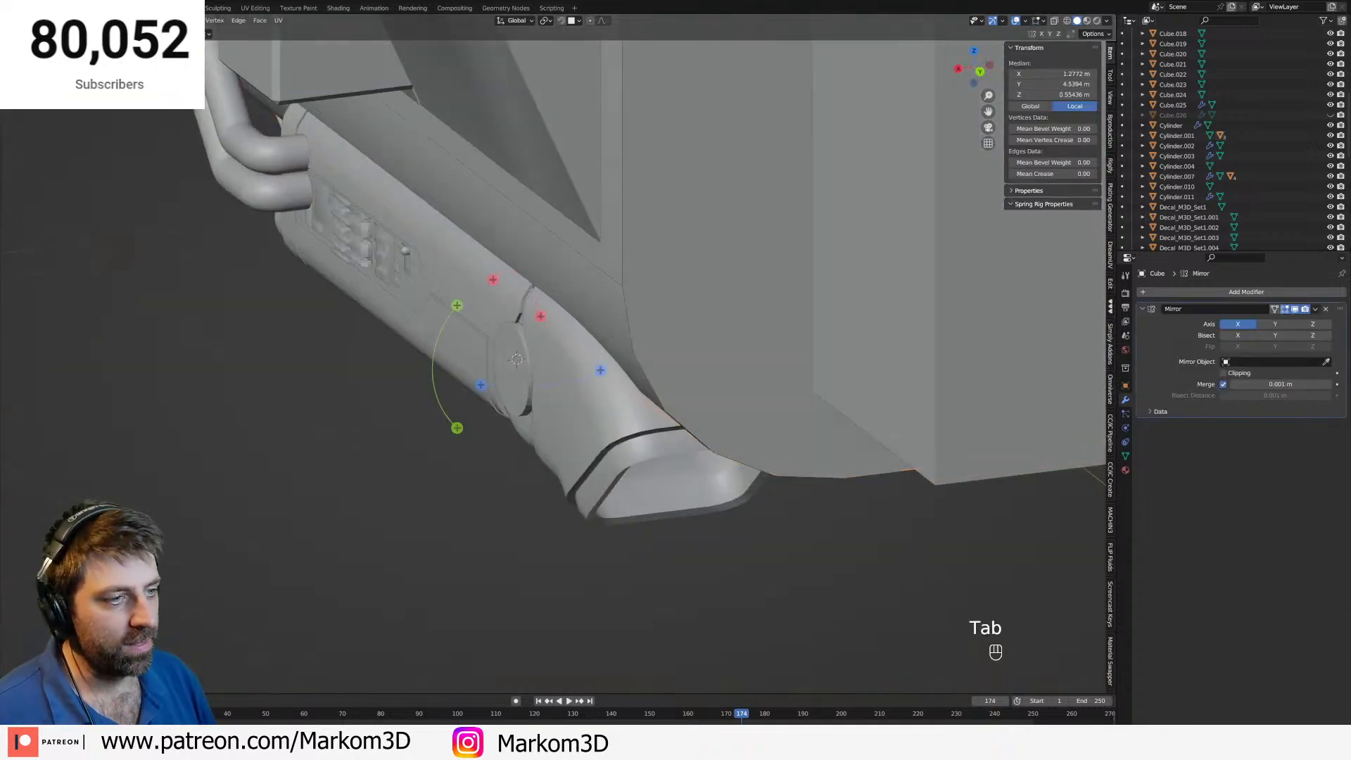
{"action": "key", "text": "Tab"}
{"action": "scroll", "coordinate": [556, 479], "scroll_direction": "down", "scroll_amount": 3}
{"action": "middle_click_drag", "start_coordinate": [556, 479], "coordinate": [588, 429]}
{"action": "key", "text": "Tab"}
{"action": "scroll", "coordinate": [560, 539], "scroll_direction": "up", "scroll_amount": 3}
{"action": "middle_click_drag", "start_coordinate": [559, 539], "coordinate": [574, 507]}
{"action": "key", "text": "Tab"}
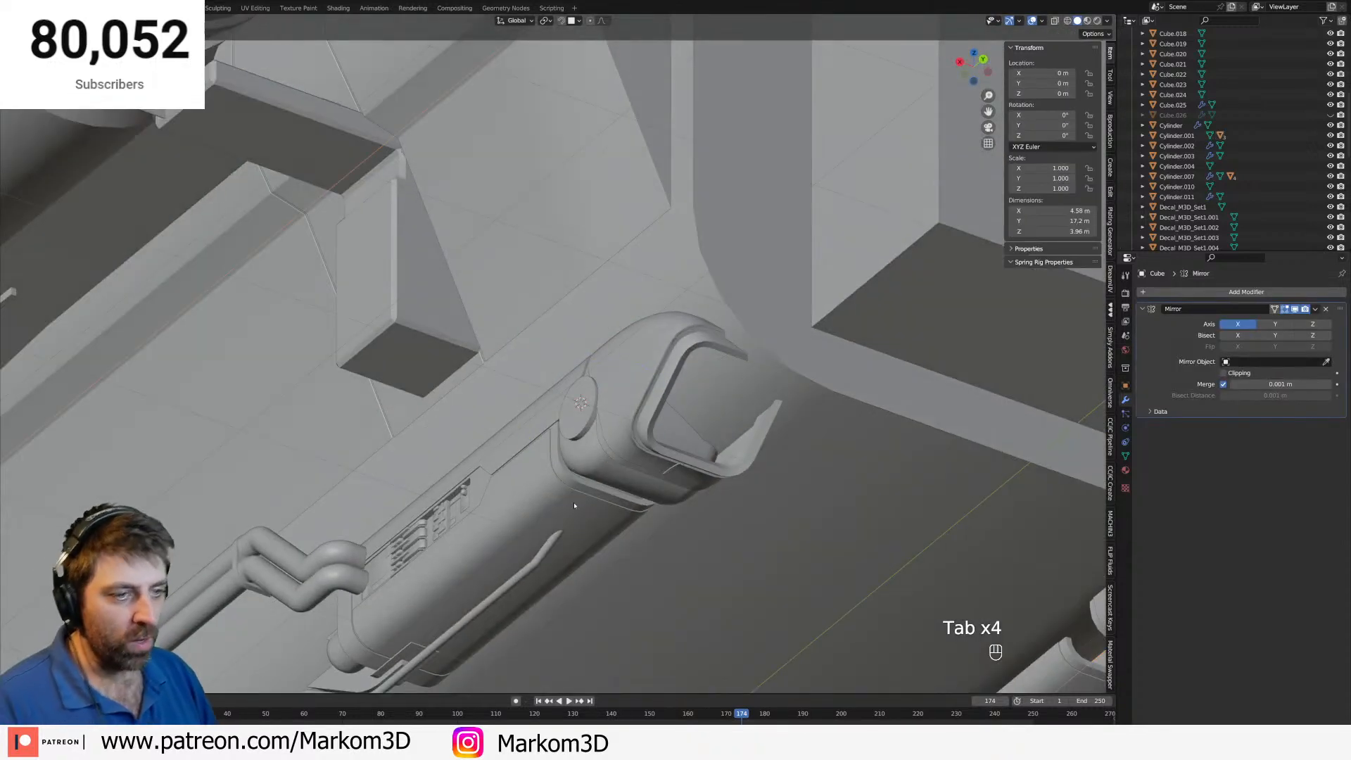
{"action": "middle_click_drag", "start_coordinate": [566, 404], "coordinate": [555, 384]}
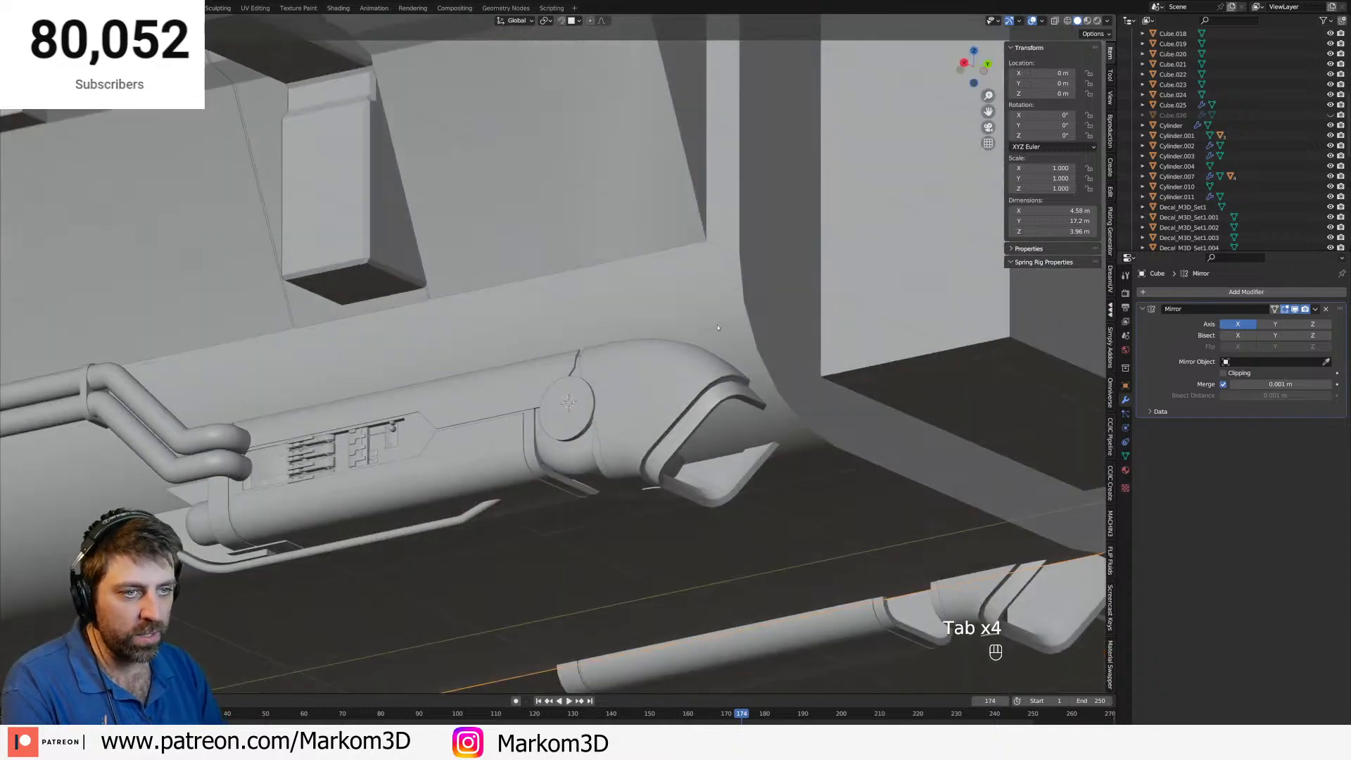
Cut an edge loop around the rear of the hull mesh at about Y 12.48 m, beside the thruster.
{"action": "key", "text": "Tab"}
{"action": "middle_click_drag", "start_coordinate": [636, 339], "coordinate": [538, 333]}
{"action": "key", "text": "ctrl+r"}
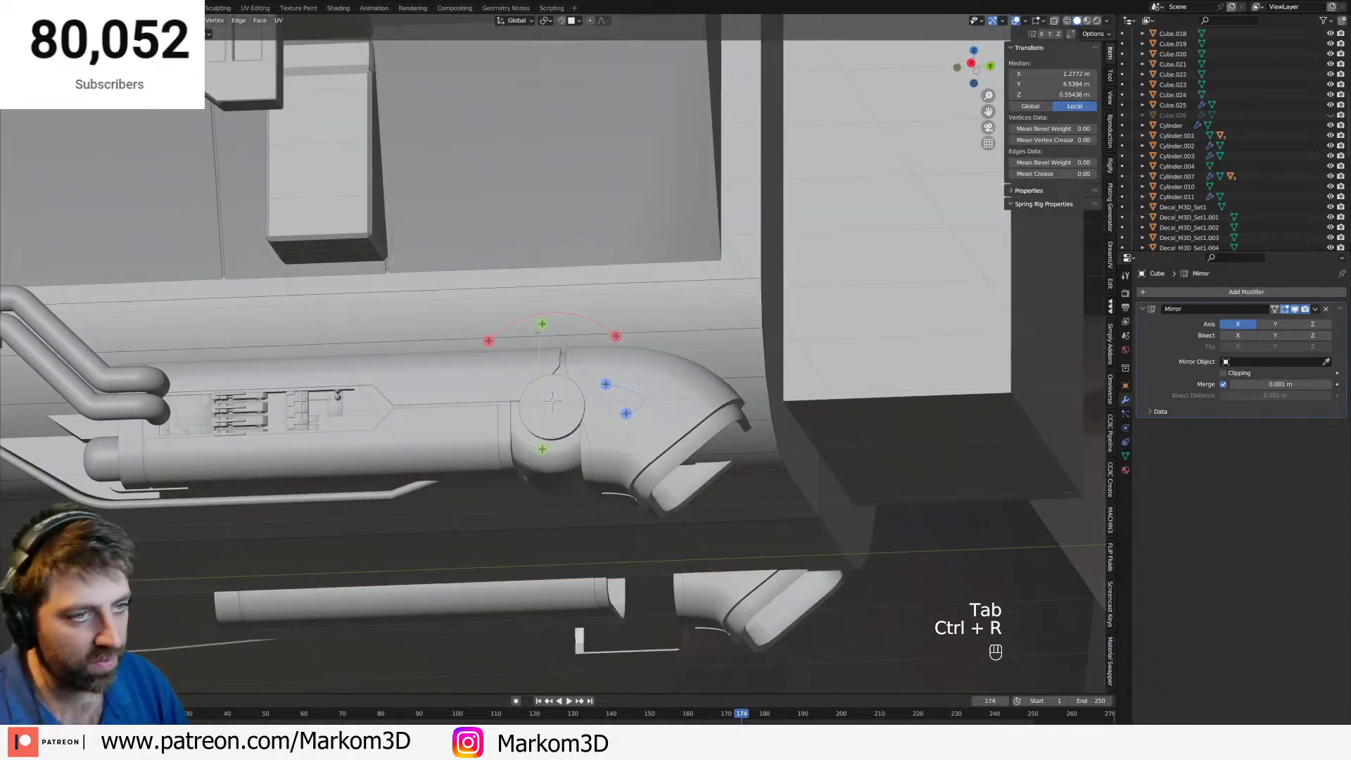
{"action": "scroll", "coordinate": [456, 336], "scroll_direction": "down", "scroll_amount": 7}
{"action": "middle_click_drag", "start_coordinate": [572, 420], "coordinate": [572, 380]}
{"action": "key", "text": "Tab"}
{"action": "key", "text": "Tab"}
{"action": "scroll", "coordinate": [476, 348], "scroll_direction": "up", "scroll_amount": 5}
{"action": "middle_click_drag", "start_coordinate": [476, 347], "coordinate": [610, 386], "text": "shift"}
{"action": "scroll", "coordinate": [605, 395], "scroll_direction": "up", "scroll_amount": 3}
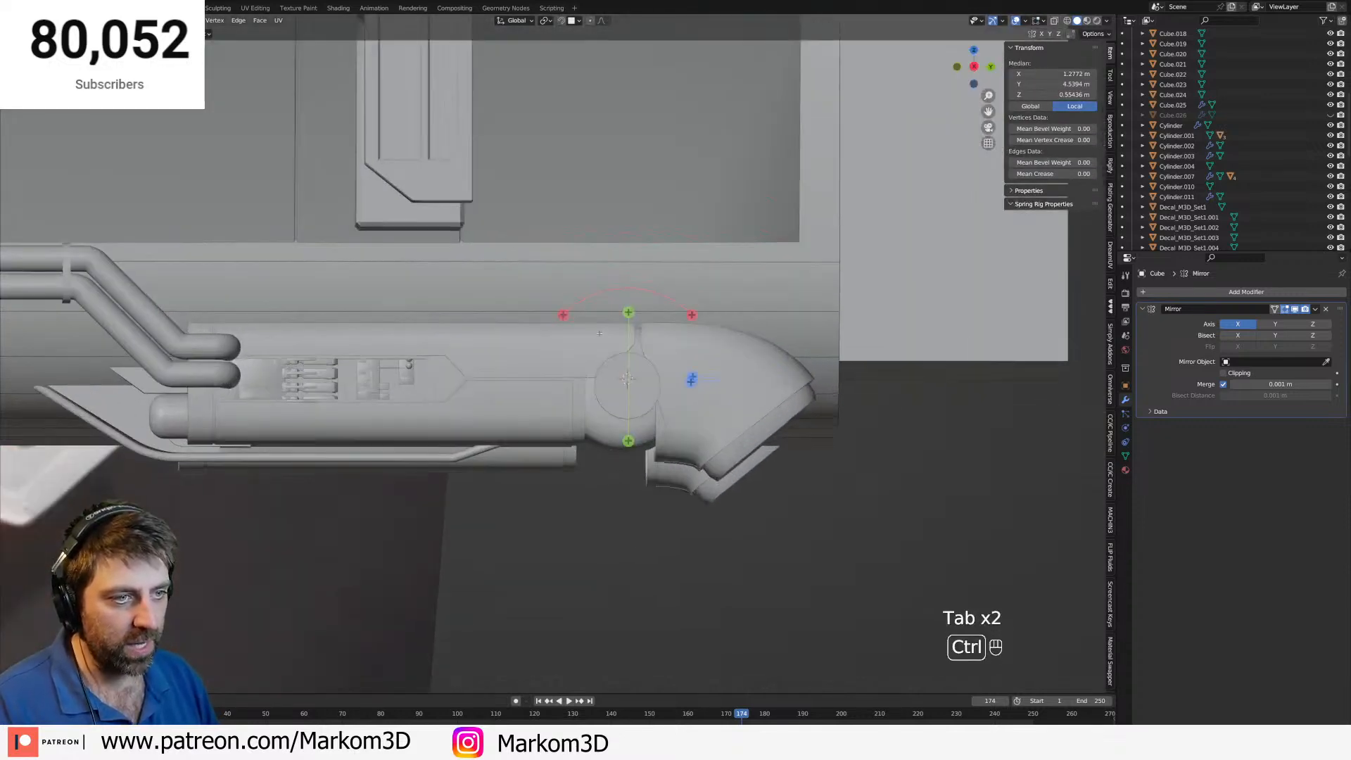
{"action": "key", "text": "ctrl+r"}
{"action": "scroll", "coordinate": [554, 384], "scroll_direction": "down", "scroll_amount": 6}
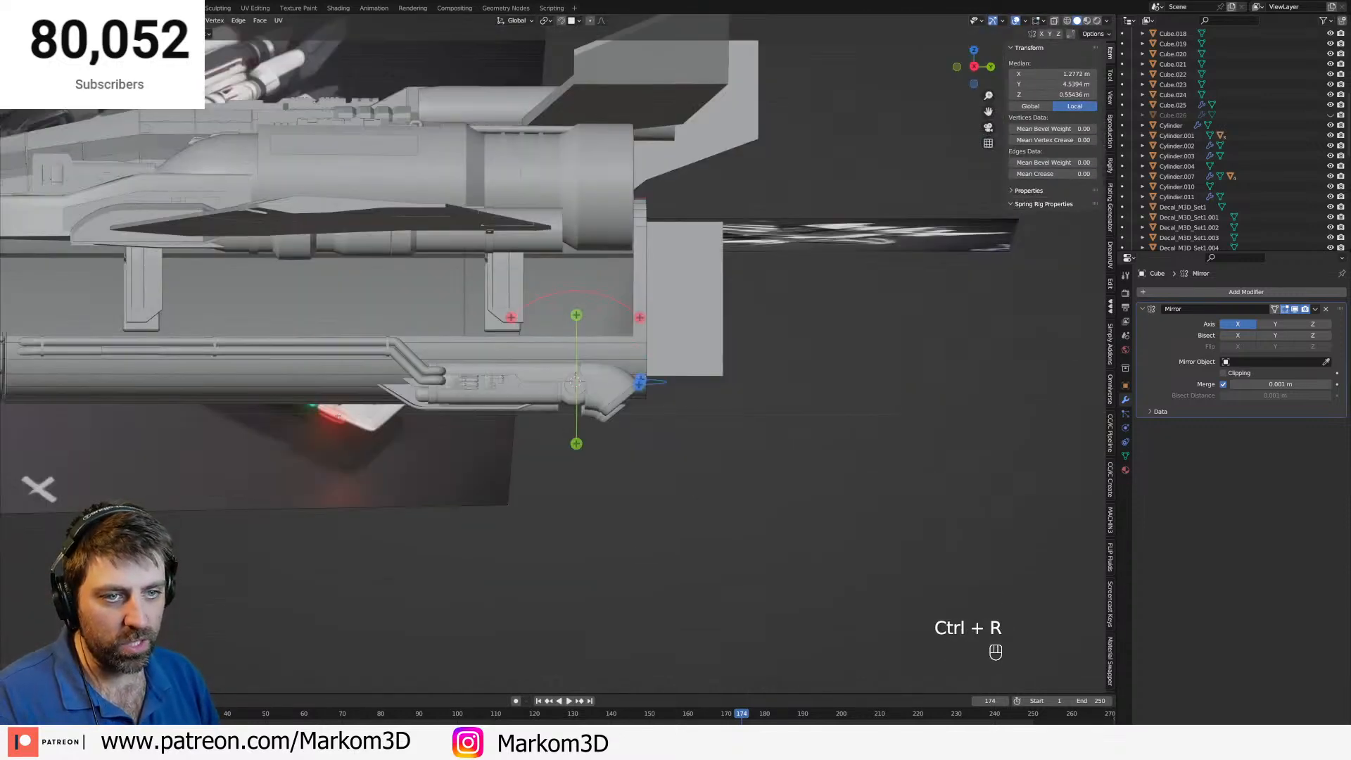
{"action": "key", "text": "ctrl+r"}
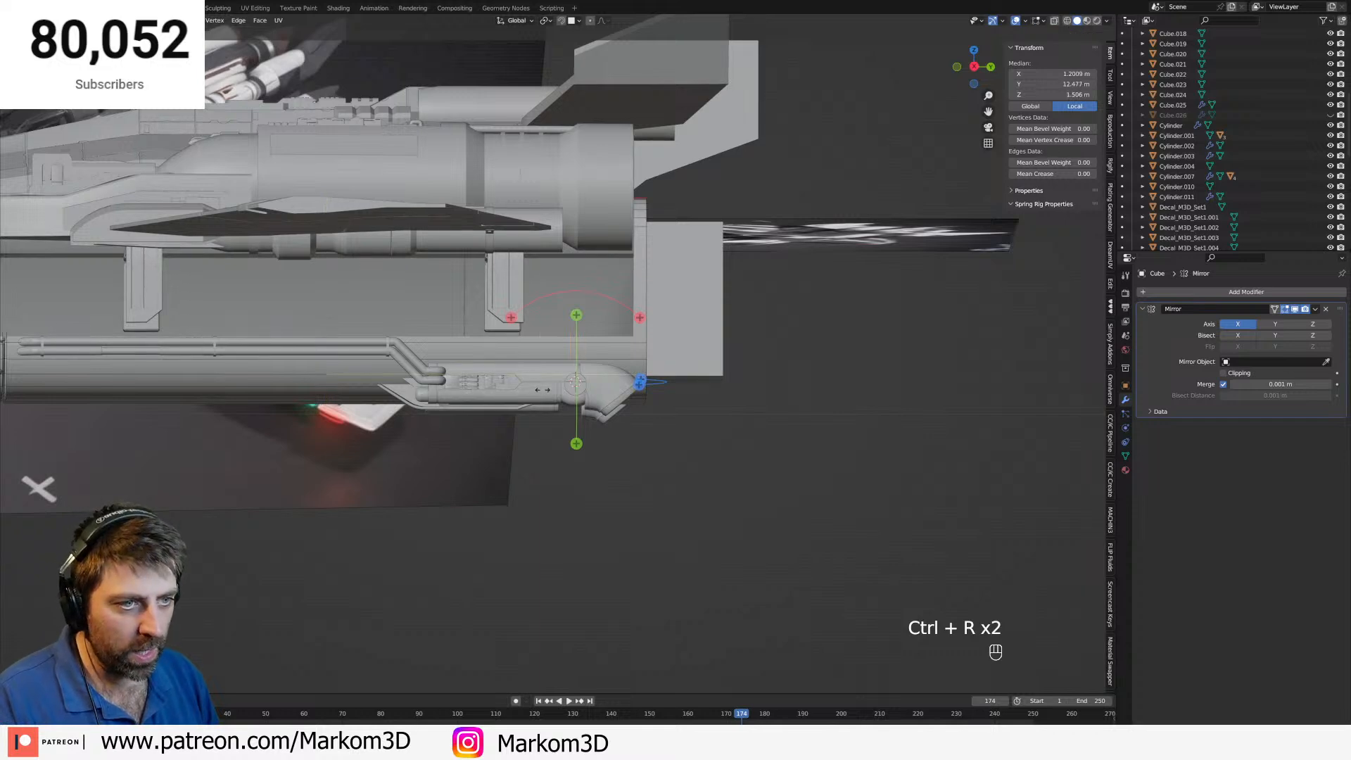
{"action": "left_click", "coordinate": [546, 391]}
{"action": "middle_click_drag", "start_coordinate": [634, 391], "coordinate": [540, 367]}
{"action": "scroll", "coordinate": [571, 378], "scroll_direction": "up", "scroll_amount": 3}
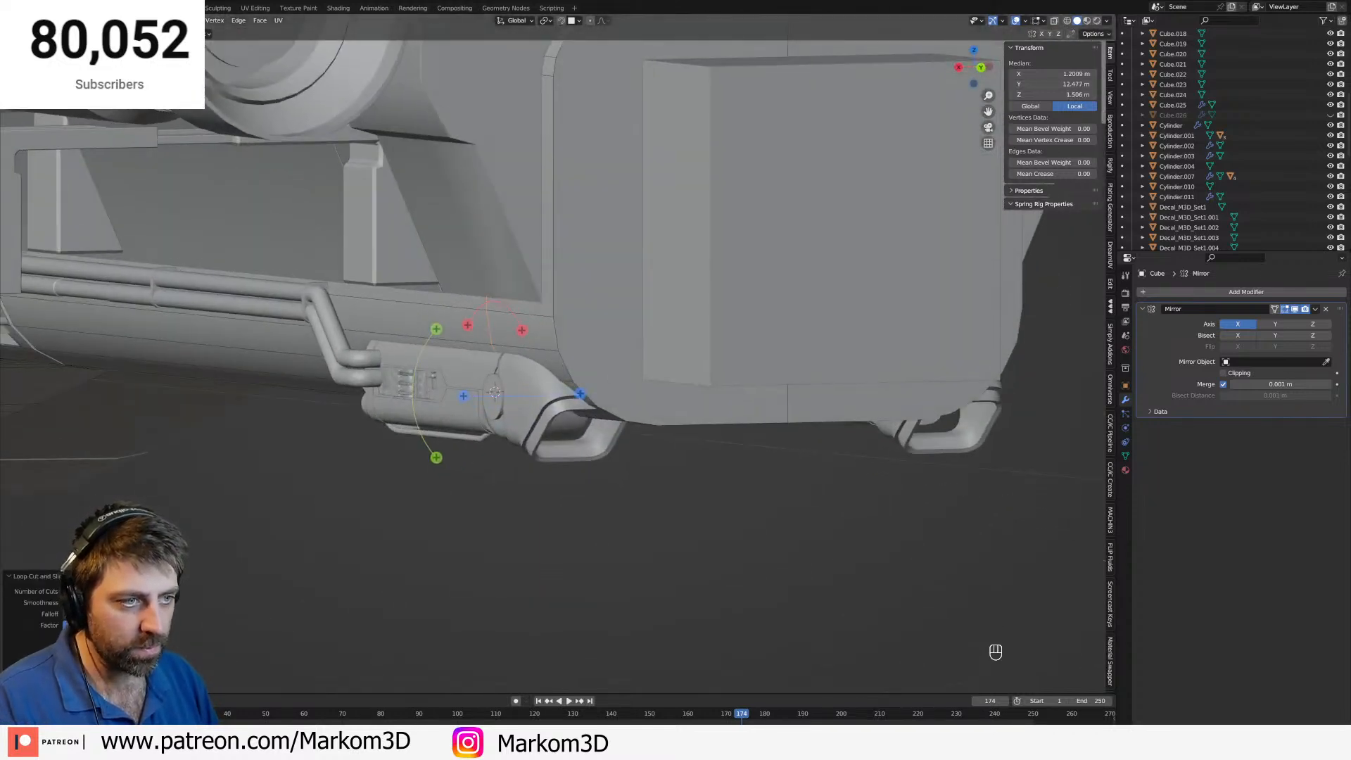
Examine the hull's rear end and underside around the thrusters, in and out of Edit Mode.
{"action": "key", "text": "3"}
{"action": "middle_click_drag", "start_coordinate": [621, 396], "coordinate": [508, 360]}
{"action": "key", "text": "Tab"}
{"action": "scroll", "coordinate": [656, 387], "scroll_direction": "down", "scroll_amount": 5}
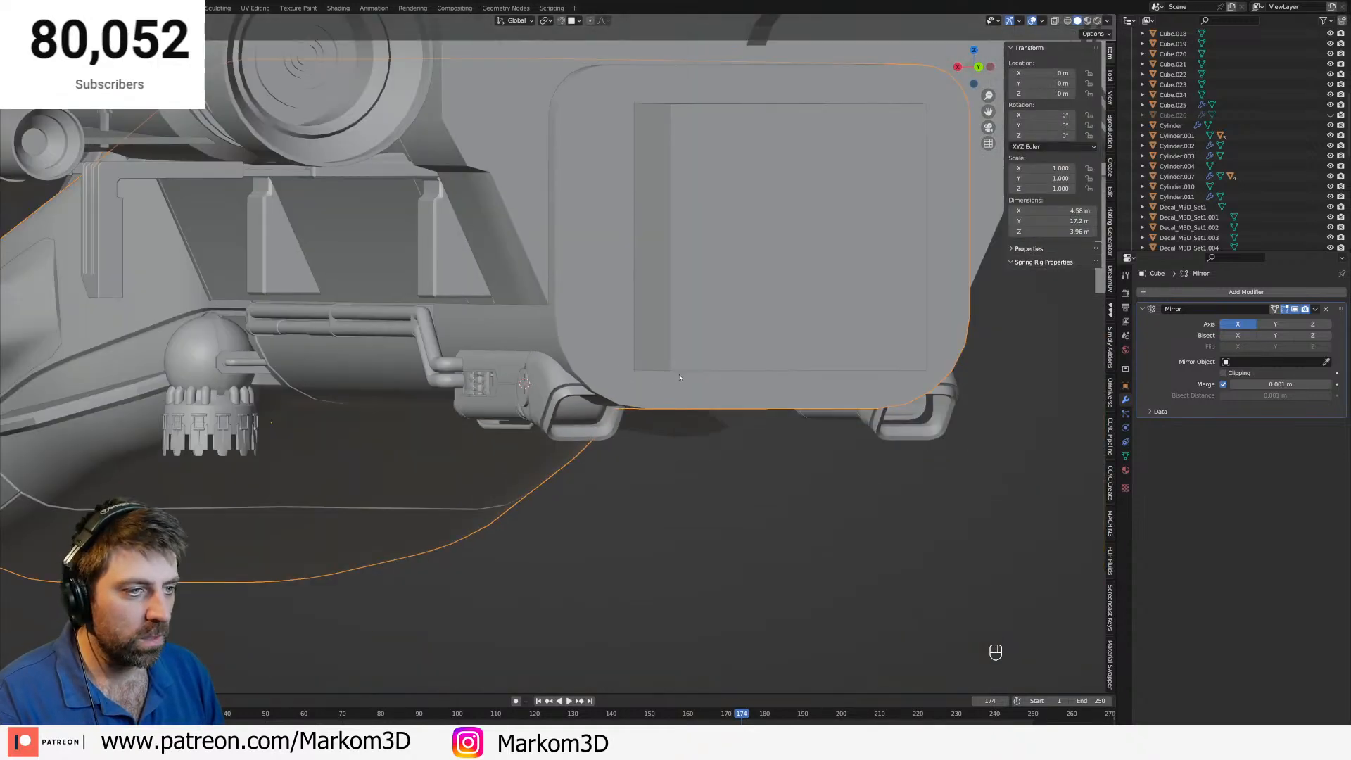
{"action": "scroll", "coordinate": [656, 387], "scroll_direction": "up", "scroll_amount": 5}
{"action": "key", "text": "Tab"}
{"action": "key", "text": "Tab"}
{"action": "key", "text": "Tab"}
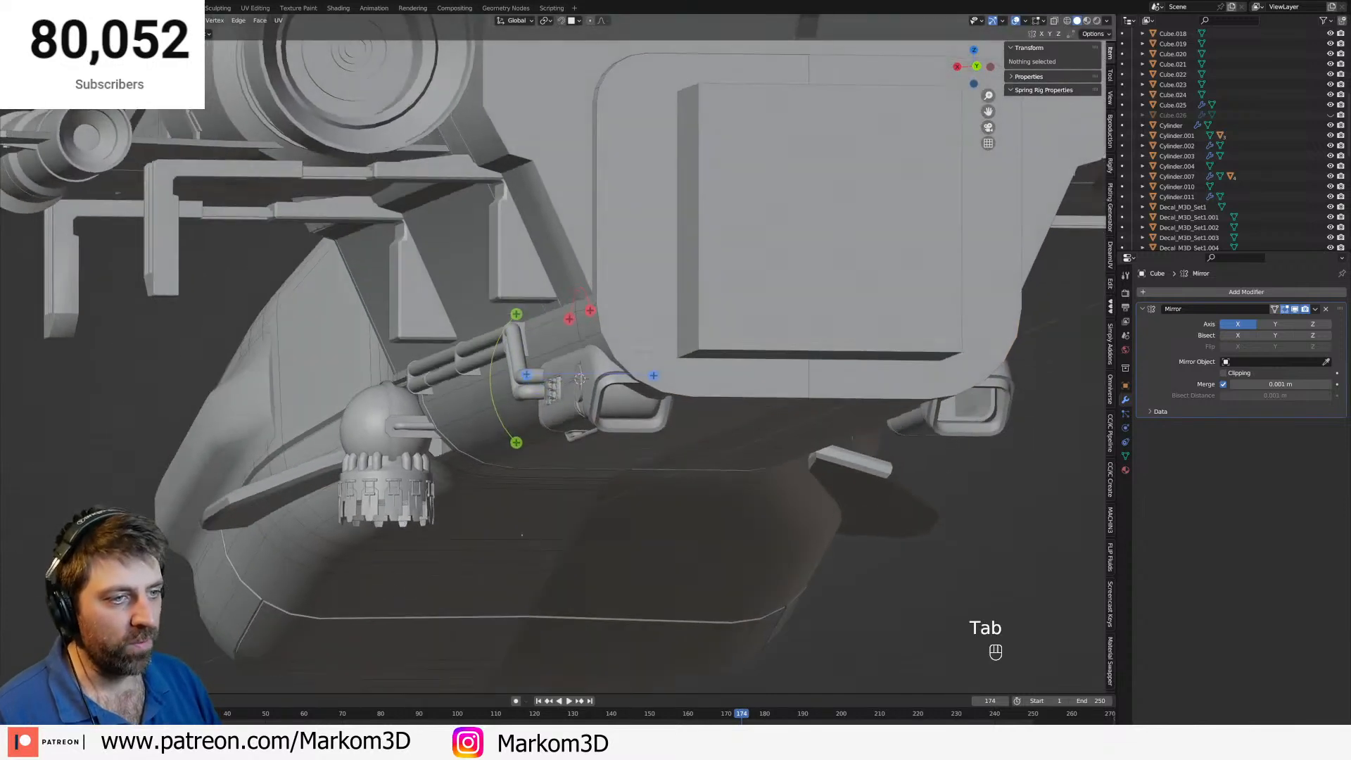
{"action": "middle_click_drag", "start_coordinate": [329, 352], "coordinate": [410, 363]}
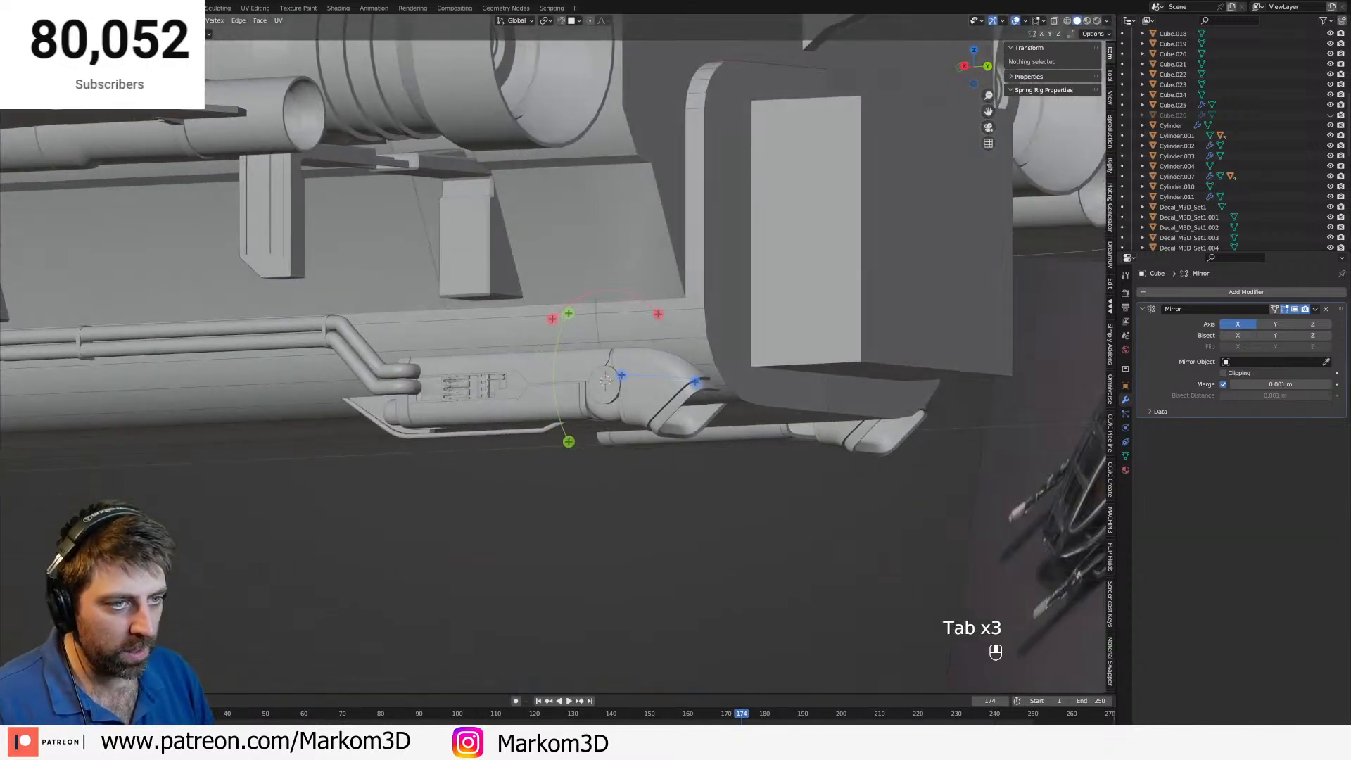
Delete the hull side faces behind the new edge loop that wrap around the thruster nozzle.
{"action": "key", "text": "3"}
{"action": "left_click", "coordinate": [675, 329]}
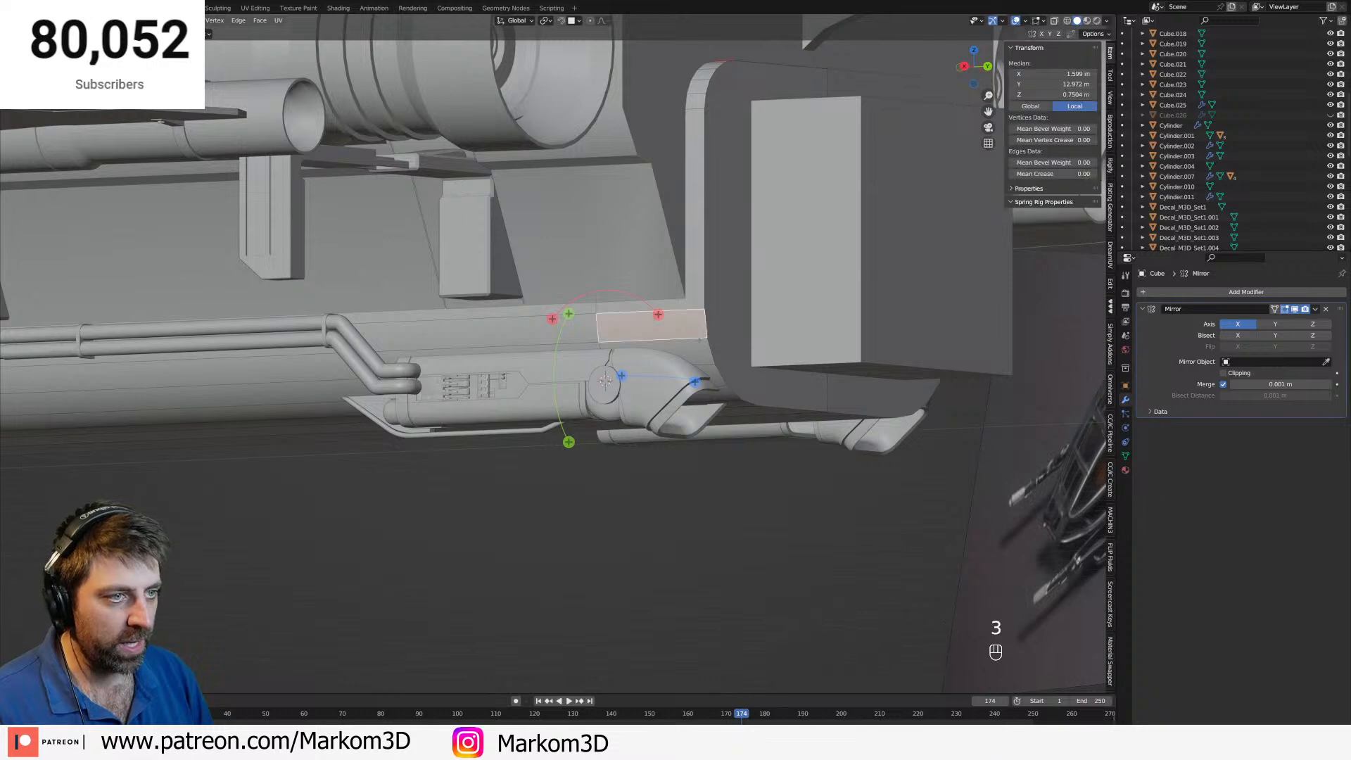
{"action": "middle_click_drag", "start_coordinate": [676, 329], "coordinate": [679, 342]}
{"action": "left_click", "coordinate": [686, 355], "text": "shift"}
{"action": "left_click", "coordinate": [710, 380], "text": "shift"}
{"action": "left_click", "coordinate": [724, 396], "text": "shift"}
{"action": "middle_click_drag", "start_coordinate": [753, 410], "coordinate": [687, 343]}
{"action": "left_click", "coordinate": [677, 353], "text": "shift"}
{"action": "key", "text": "Delete"}
{"action": "left_click", "coordinate": [680, 353]}
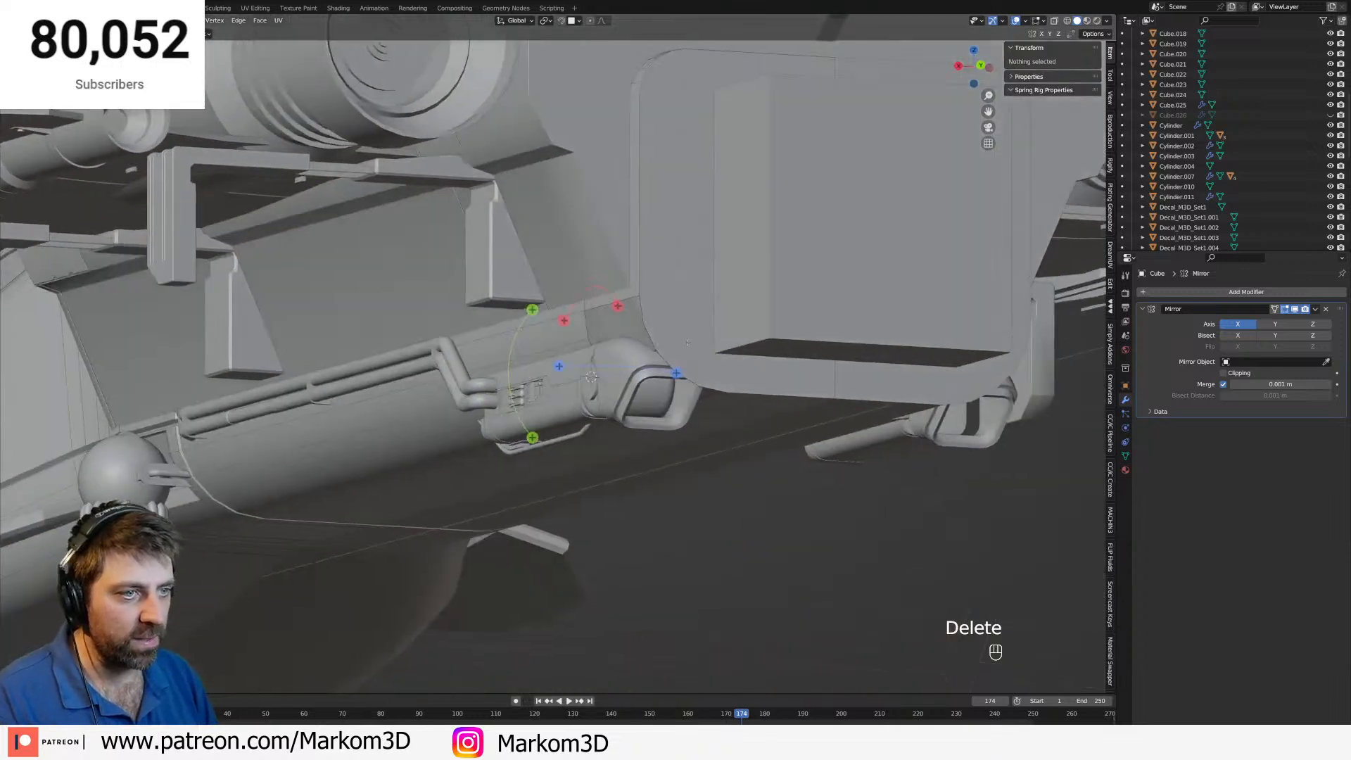
Delete the large rear end face of the hull mesh.
{"action": "left_click", "coordinate": [687, 343]}
{"action": "key", "text": "End"}
{"action": "key", "text": "Delete"}
{"action": "left_click", "coordinate": [687, 343]}
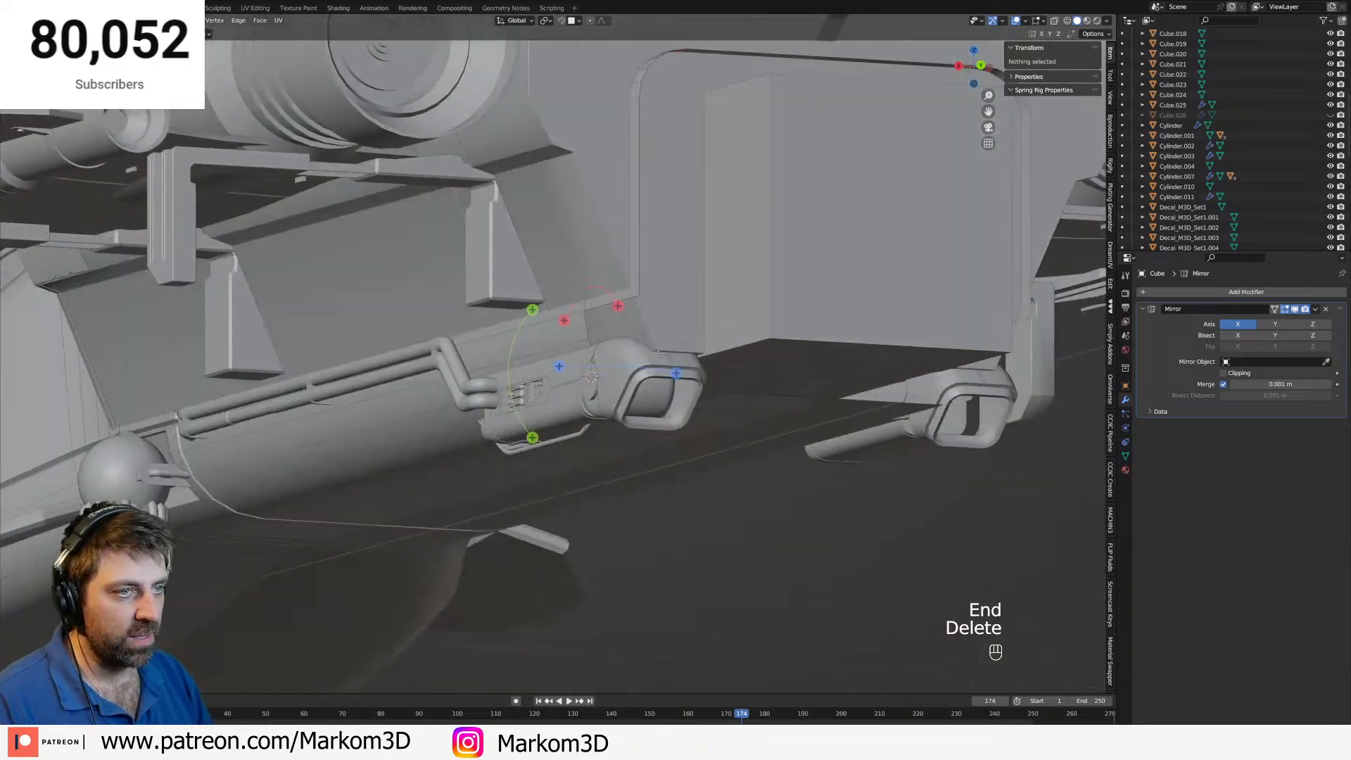
Try to extrude the vertical side edge of the hull's rear opening along X across the opening.
{"action": "key", "text": "2"}
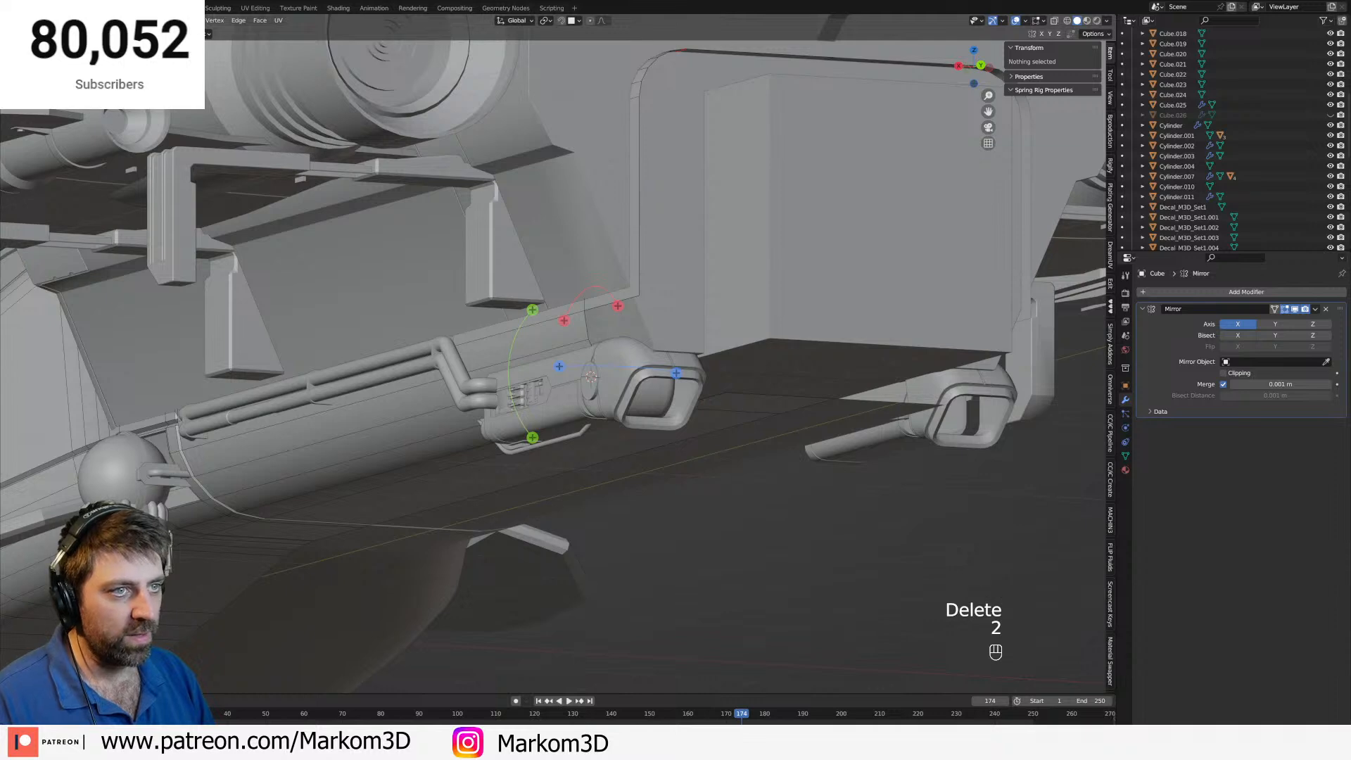
{"action": "key", "text": "2"}
{"action": "left_click", "coordinate": [638, 216]}
{"action": "key", "text": "e"}
{"action": "key", "text": "y"}
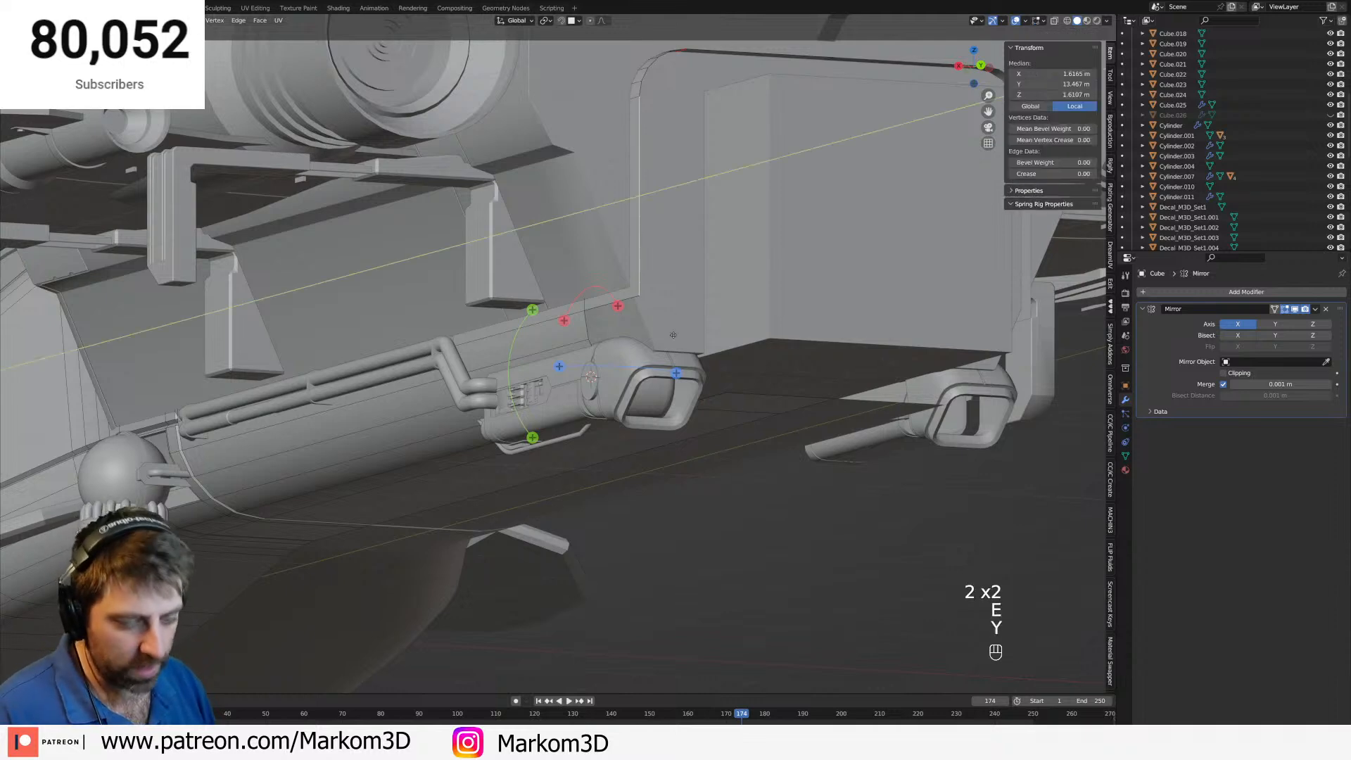
{"action": "key", "text": "x"}
{"action": "left_click", "coordinate": [1013, 335]}
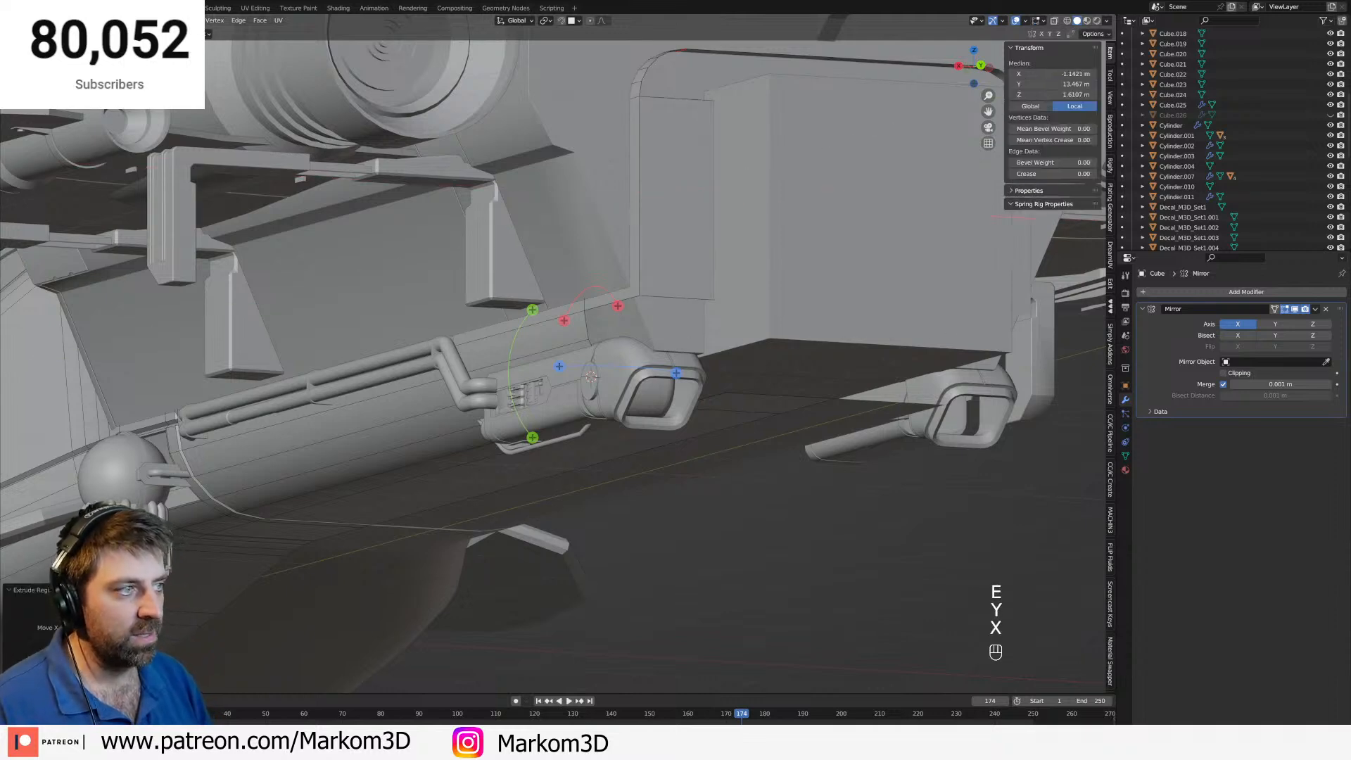
{"action": "key", "text": "ctrl+z"}
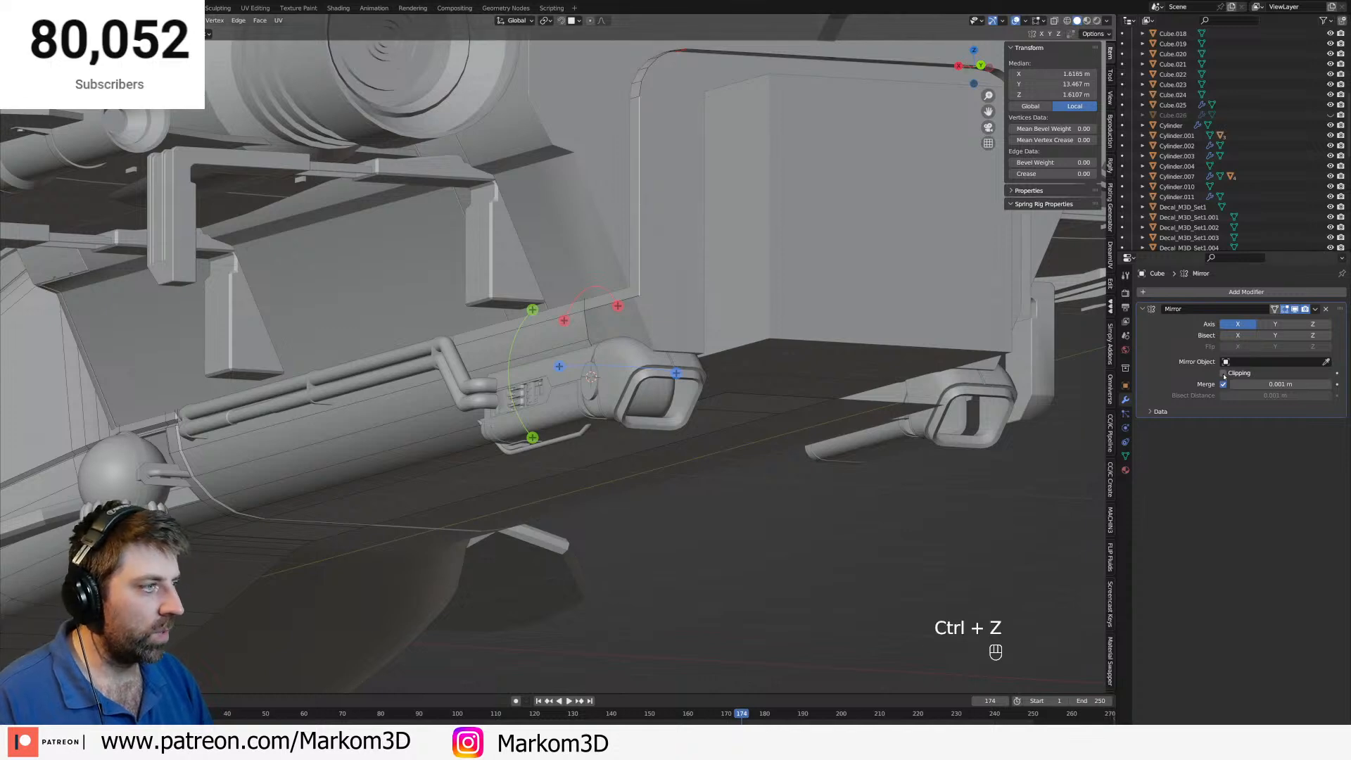
Enable Clipping on the Mirror modifier and extrude the rear opening's vertical side edge along X to the center line.
{"action": "key", "text": "e"}
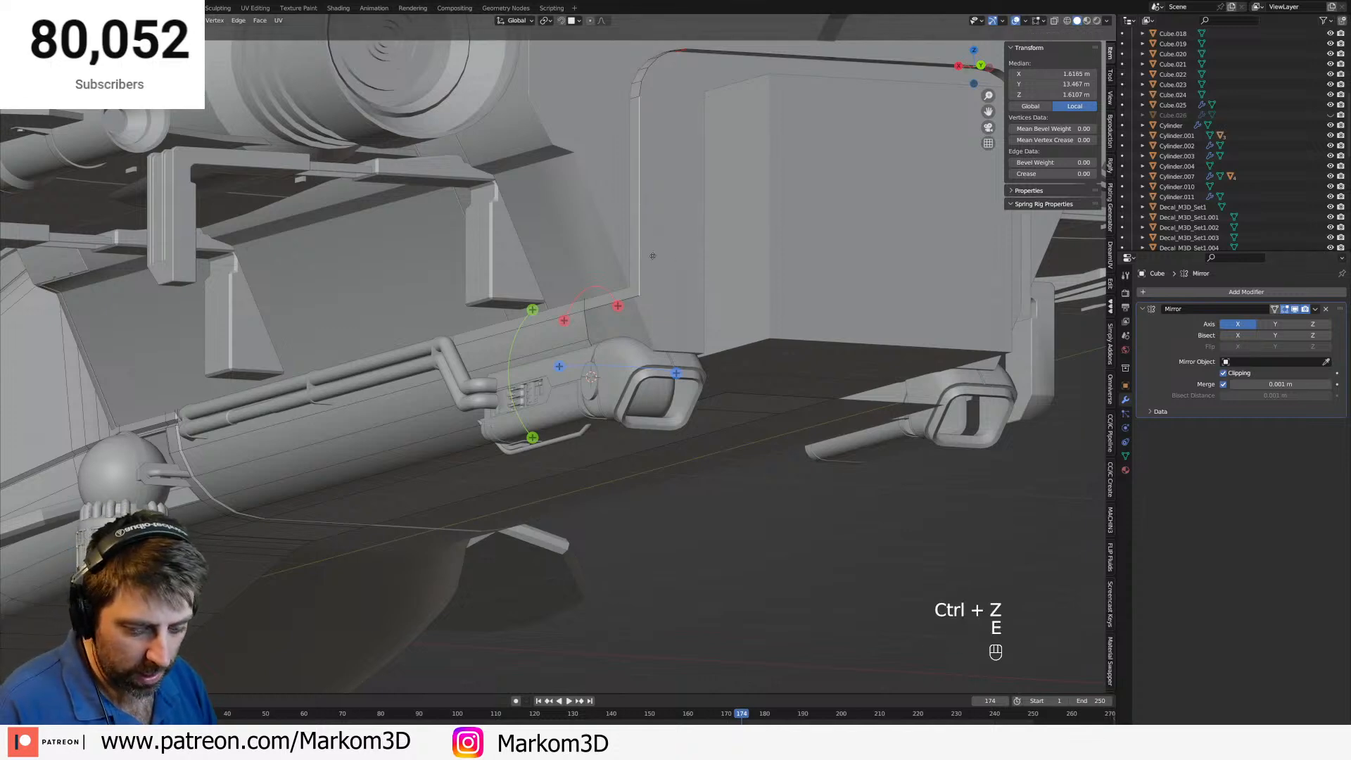
{"action": "key", "text": "y"}
{"action": "key", "text": "x"}
{"action": "left_click", "coordinate": [920, 295]}
Try to fill the gap above the new rear panel with one face from its boundary edges.
{"action": "scroll", "coordinate": [735, 320], "scroll_direction": "down", "scroll_amount": 5}
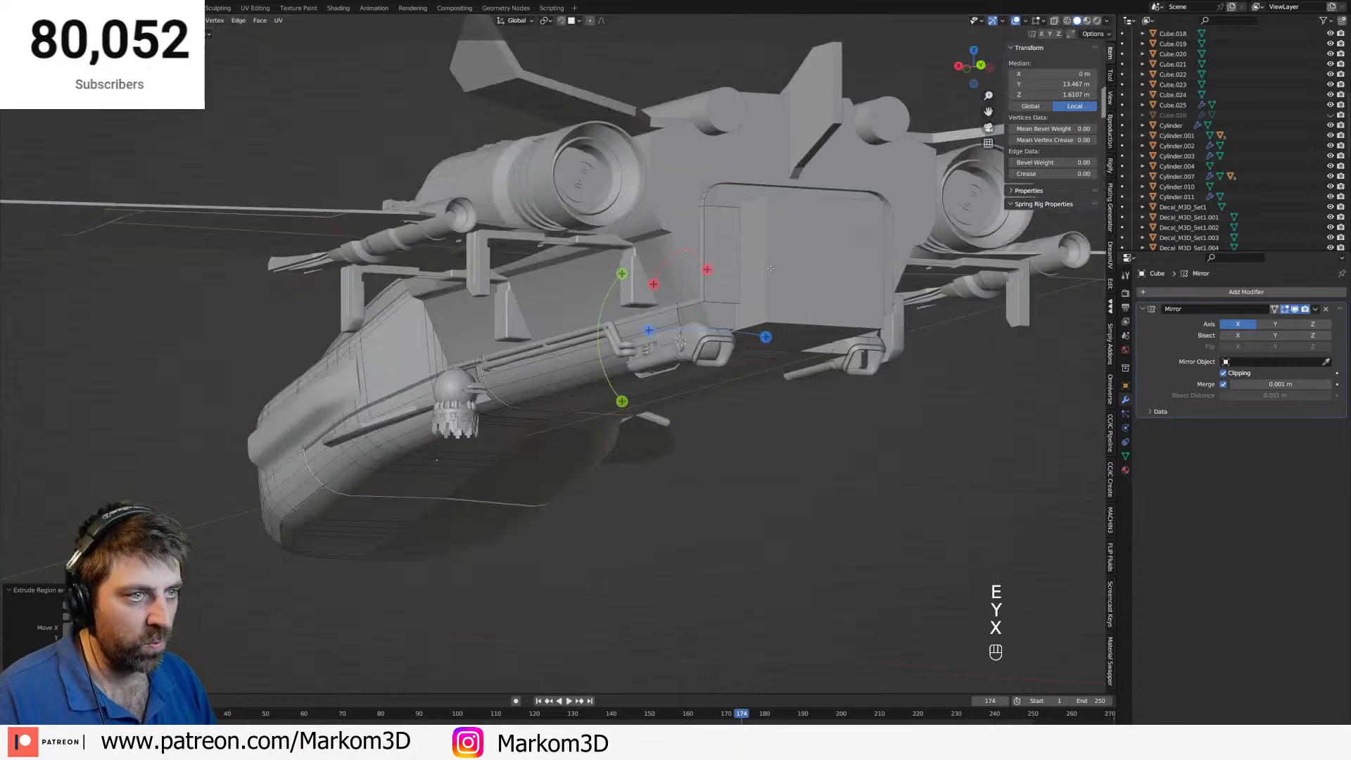
{"action": "middle_click_drag", "start_coordinate": [781, 276], "coordinate": [751, 318]}
{"action": "scroll", "coordinate": [752, 318], "scroll_direction": "up", "scroll_amount": 3}
{"action": "middle_click_drag", "start_coordinate": [669, 222], "coordinate": [732, 292], "text": "shift"}
{"action": "left_click", "coordinate": [660, 254], "text": "alt"}
{"action": "key", "text": "f"}
{"action": "middle_click_drag", "start_coordinate": [668, 233], "coordinate": [617, 264]}
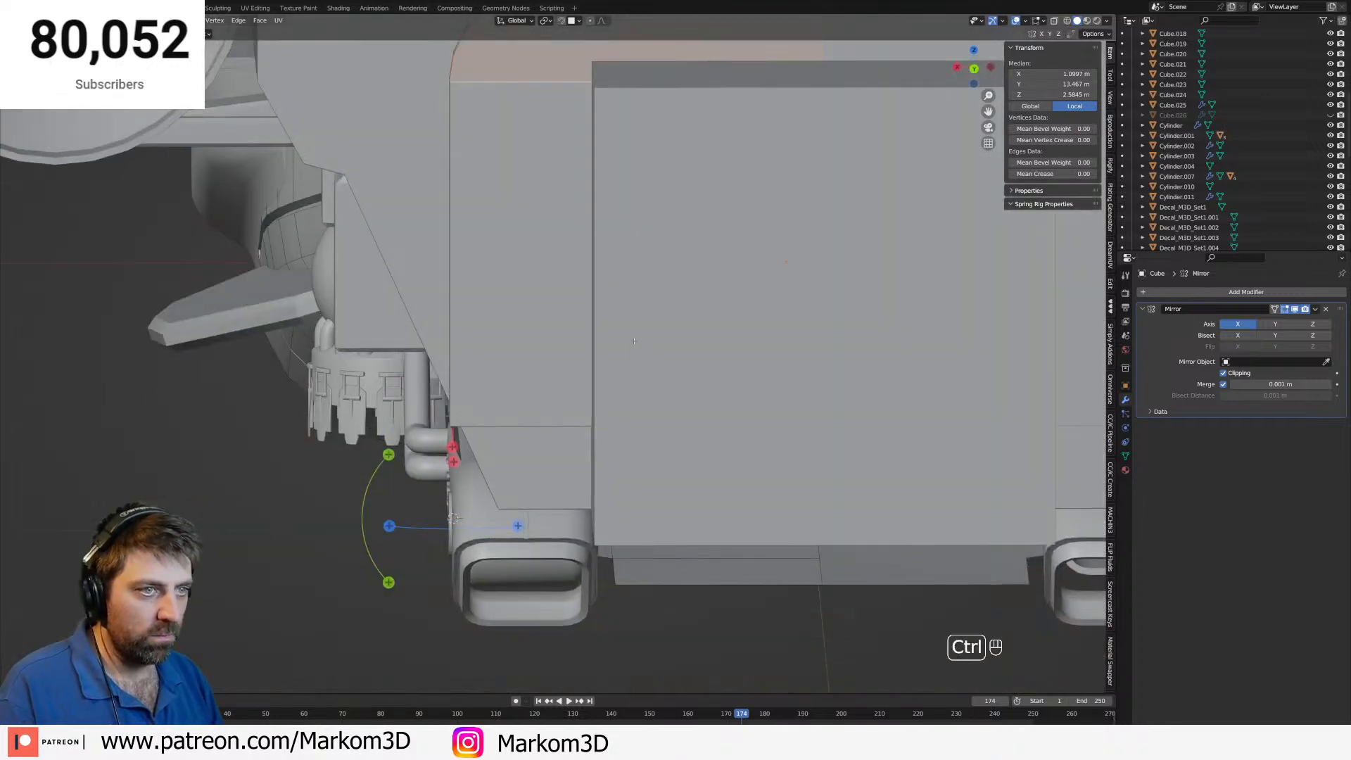
{"action": "key", "text": "ctrl+z"}
Add a vertical edge loop to the rear panel at about X 1.0 m and a matching loop along the hull's top.
{"action": "scroll", "coordinate": [618, 256], "scroll_direction": "down", "scroll_amount": 3}
{"action": "key", "text": "ctrl+r"}
{"action": "left_click", "coordinate": [599, 176]}
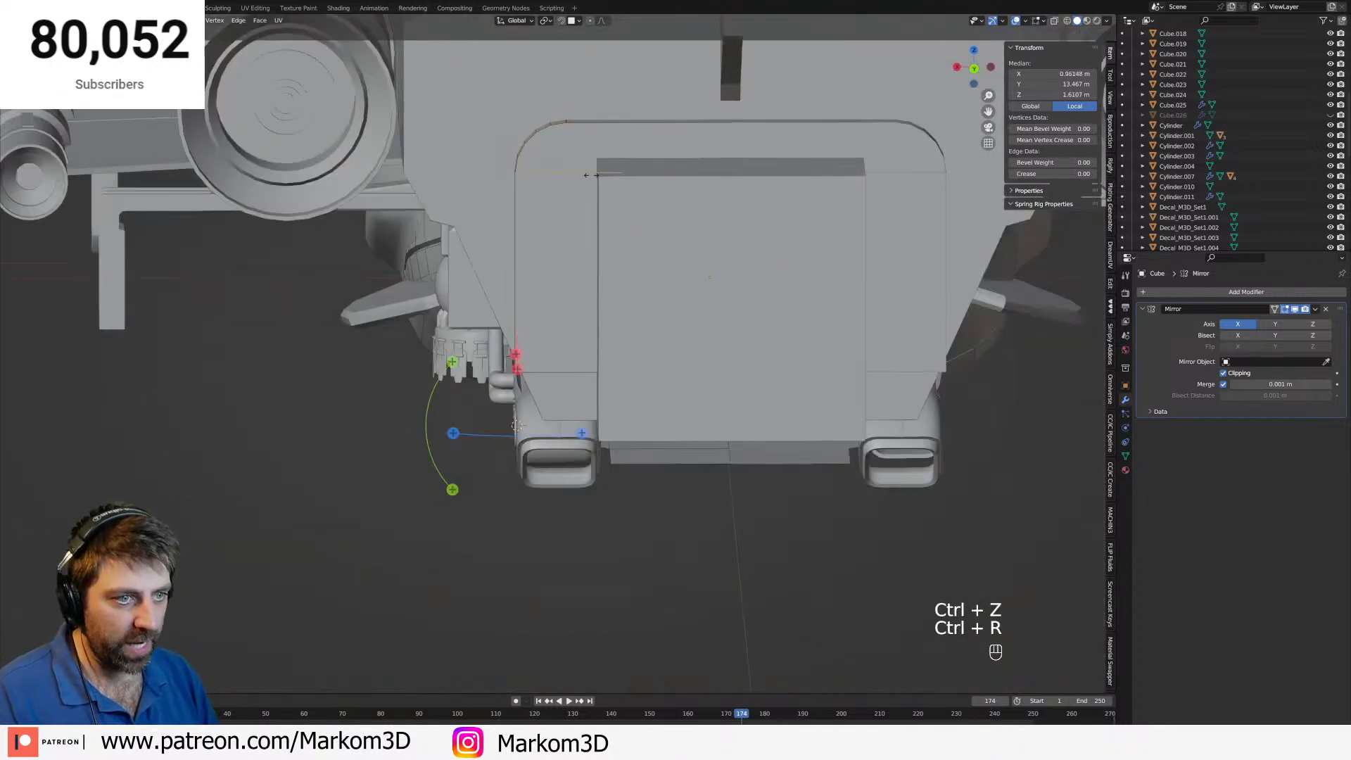
{"action": "left_click", "coordinate": [589, 177]}
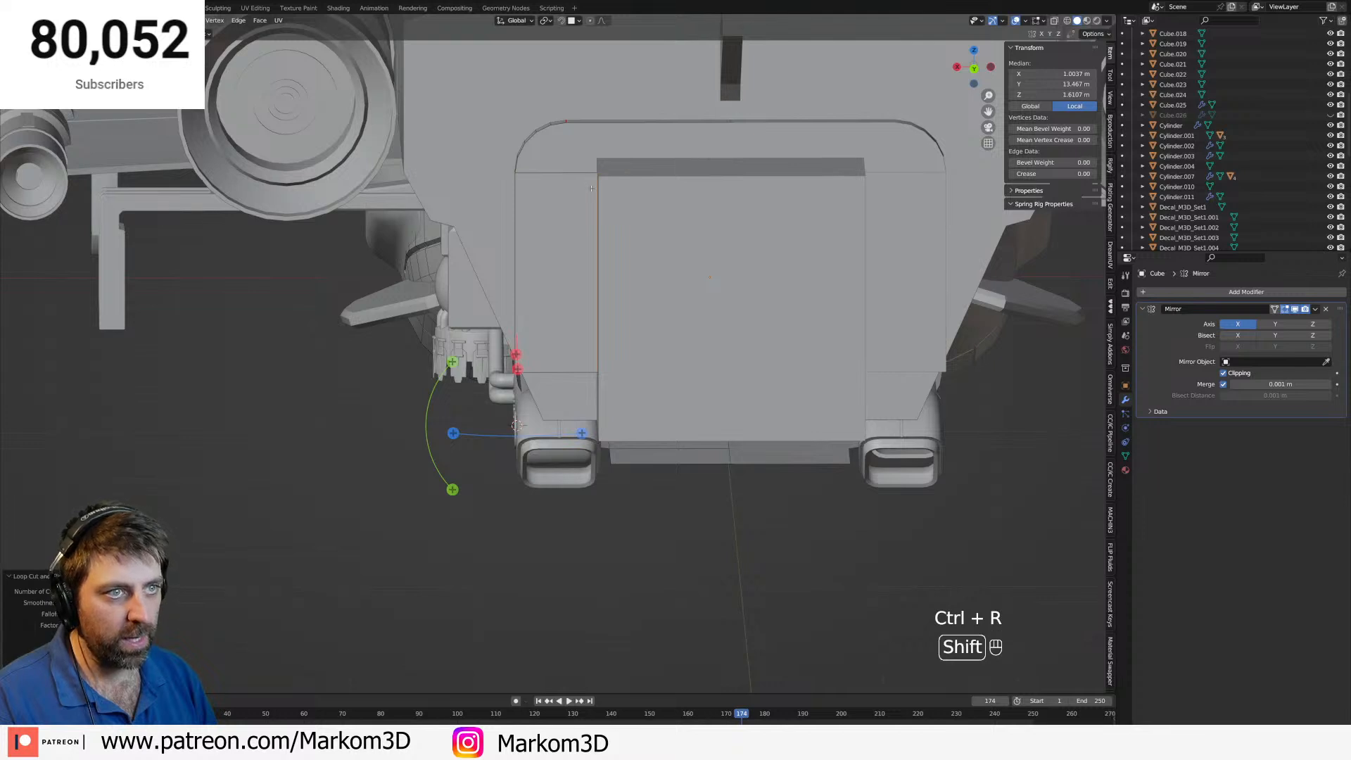
{"action": "scroll", "coordinate": [603, 259], "scroll_direction": "up", "scroll_amount": 1}
{"action": "middle_click_drag", "start_coordinate": [588, 177], "coordinate": [638, 238], "text": "shift"}
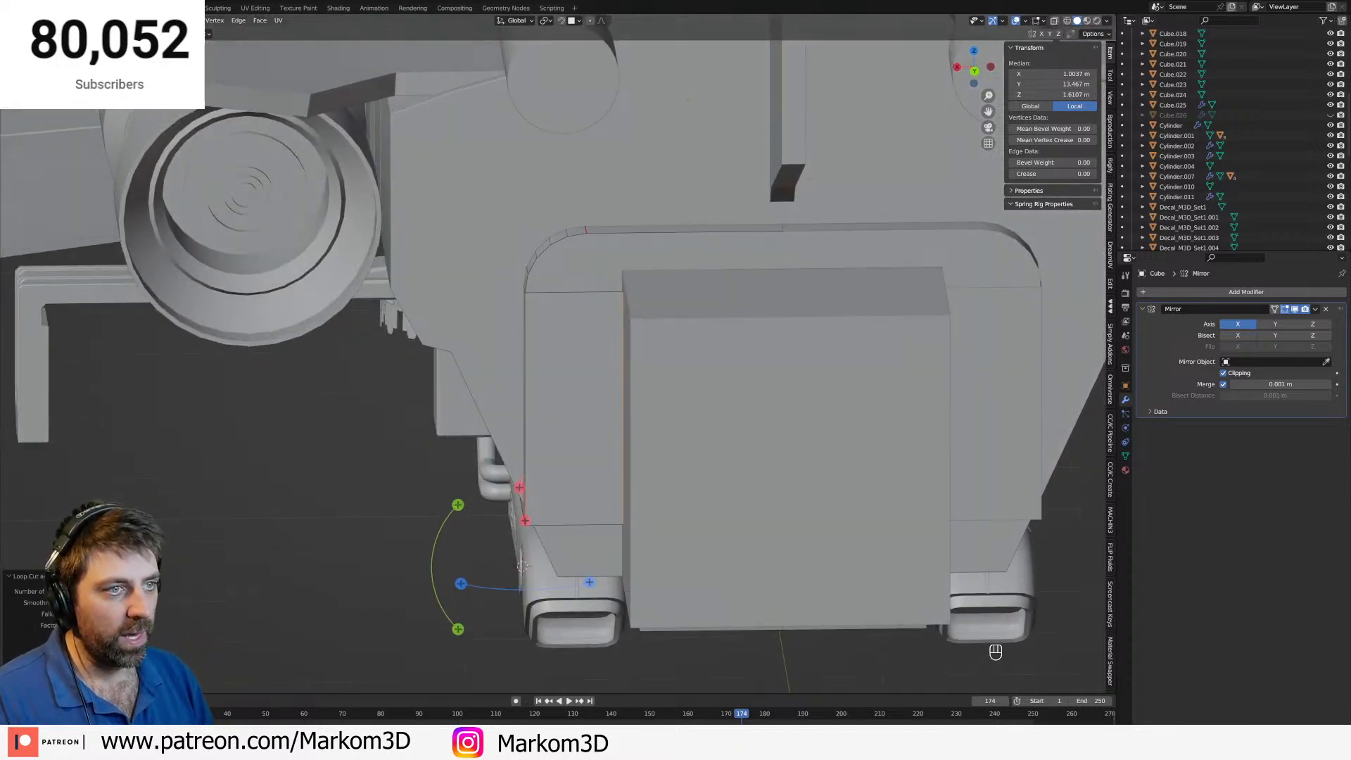
{"action": "key", "text": "ctrl+r"}
{"action": "left_click", "coordinate": [623, 222]}
{"action": "left_click", "coordinate": [564, 219]}
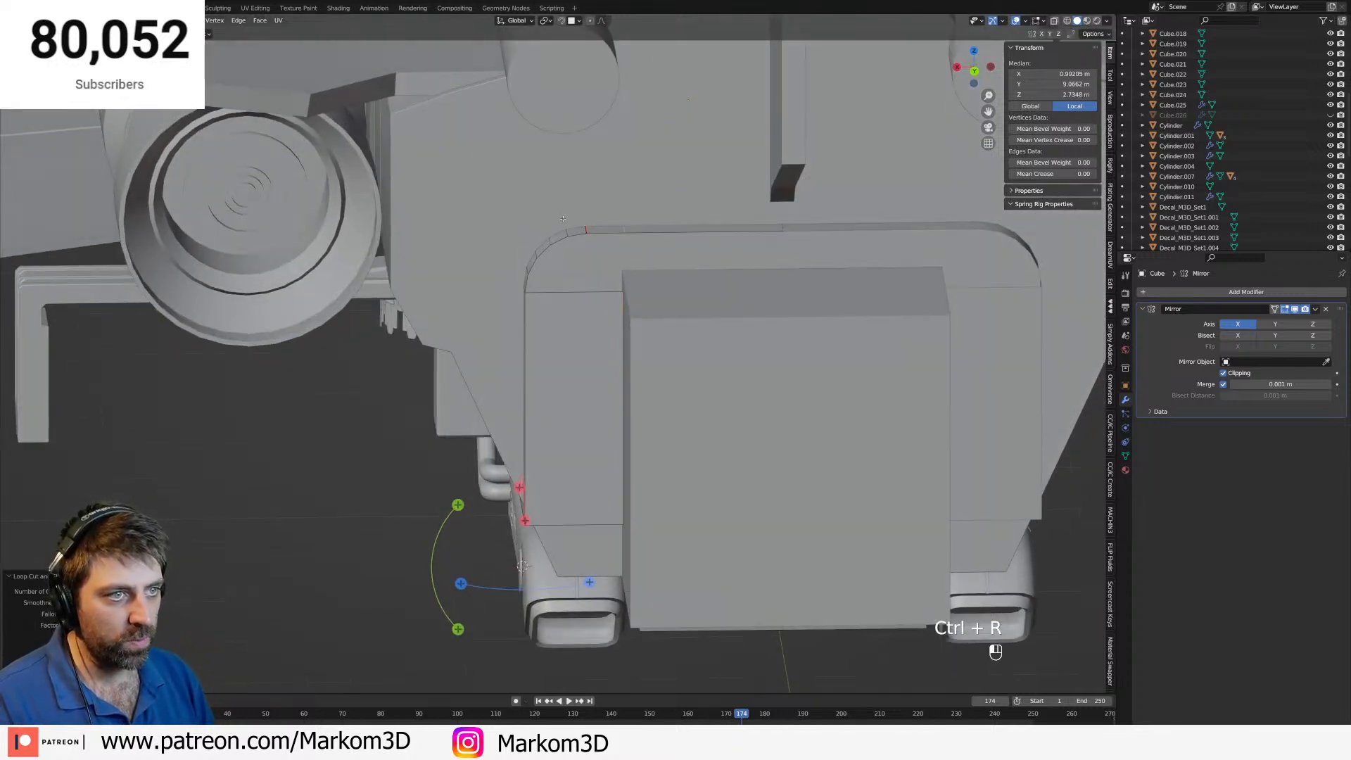
Fill the middle section and the rounded corner section above the rear panel with separate faces.
{"action": "key", "text": "2"}
{"action": "left_click", "coordinate": [657, 292]}
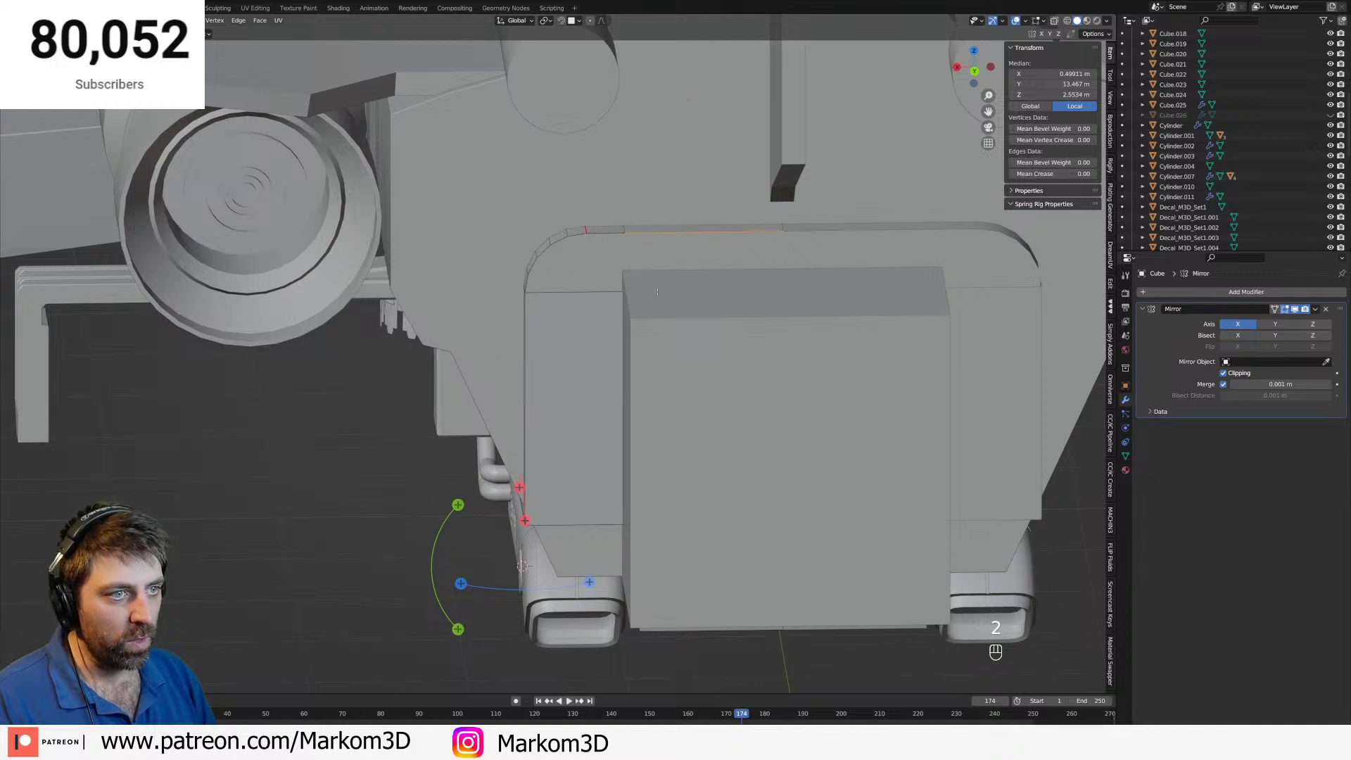
{"action": "key", "text": "f"}
{"action": "left_click", "coordinate": [611, 301], "text": "alt"}
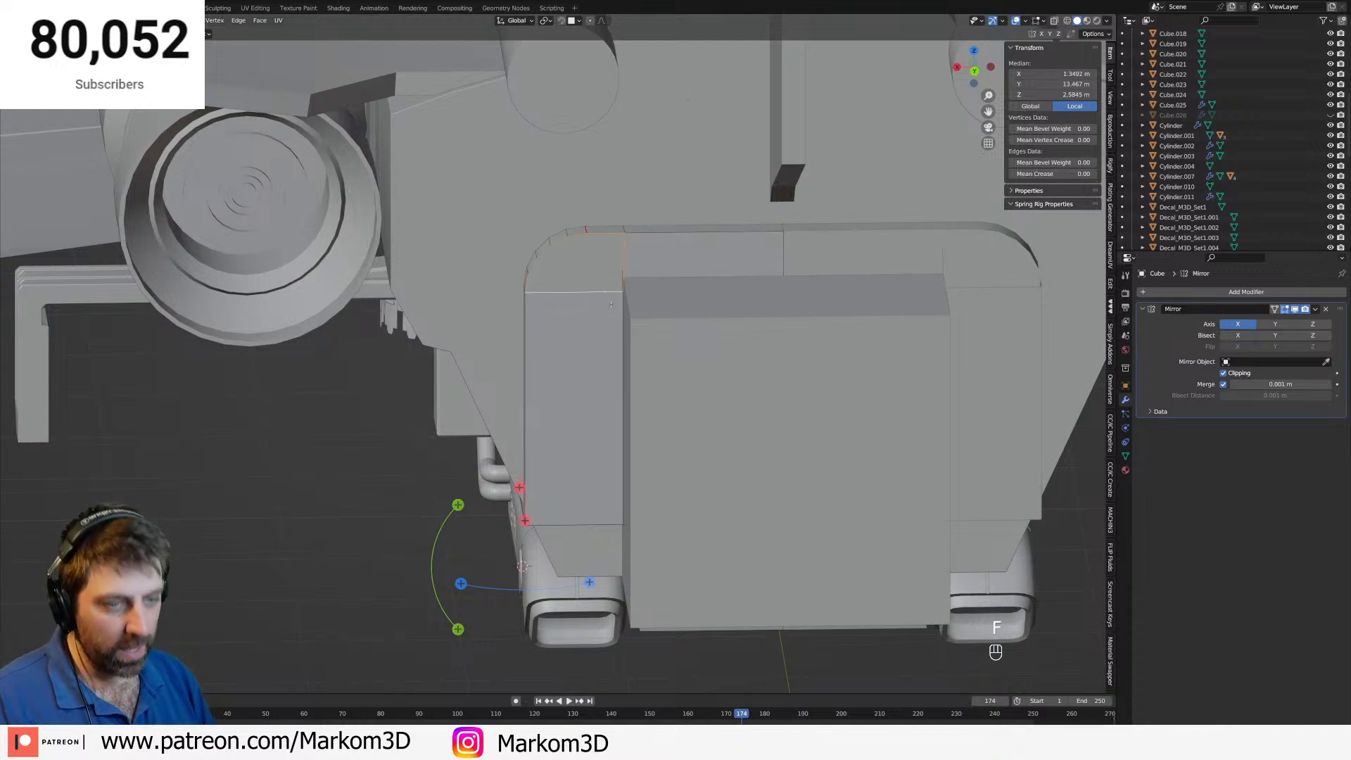
{"action": "key", "text": "g"}
{"action": "right_click", "coordinate": [607, 319]}
{"action": "key", "text": "f"}
Leave Edit Mode and hide the box object sitting in the ship's rear opening.
{"action": "middle_click_drag", "start_coordinate": [629, 464], "coordinate": [583, 405]}
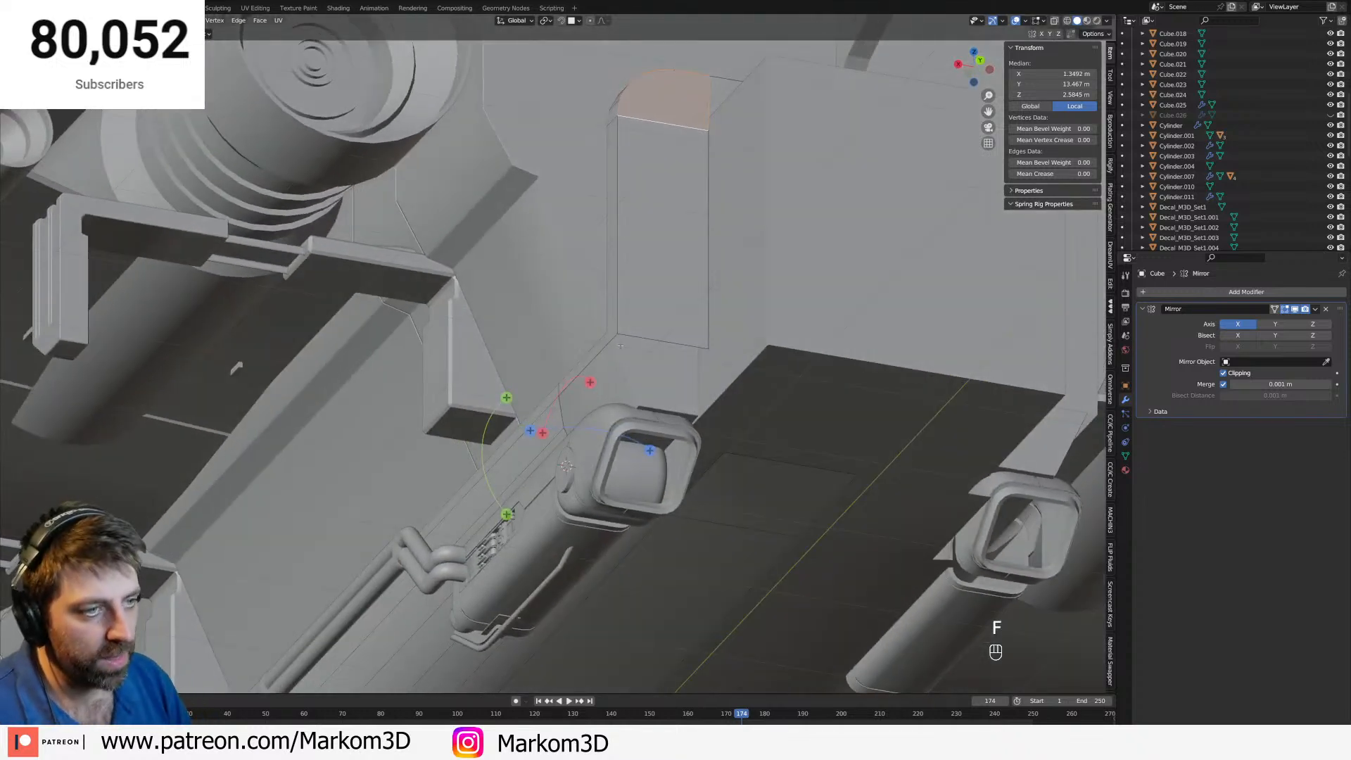
{"action": "key", "text": "Tab"}
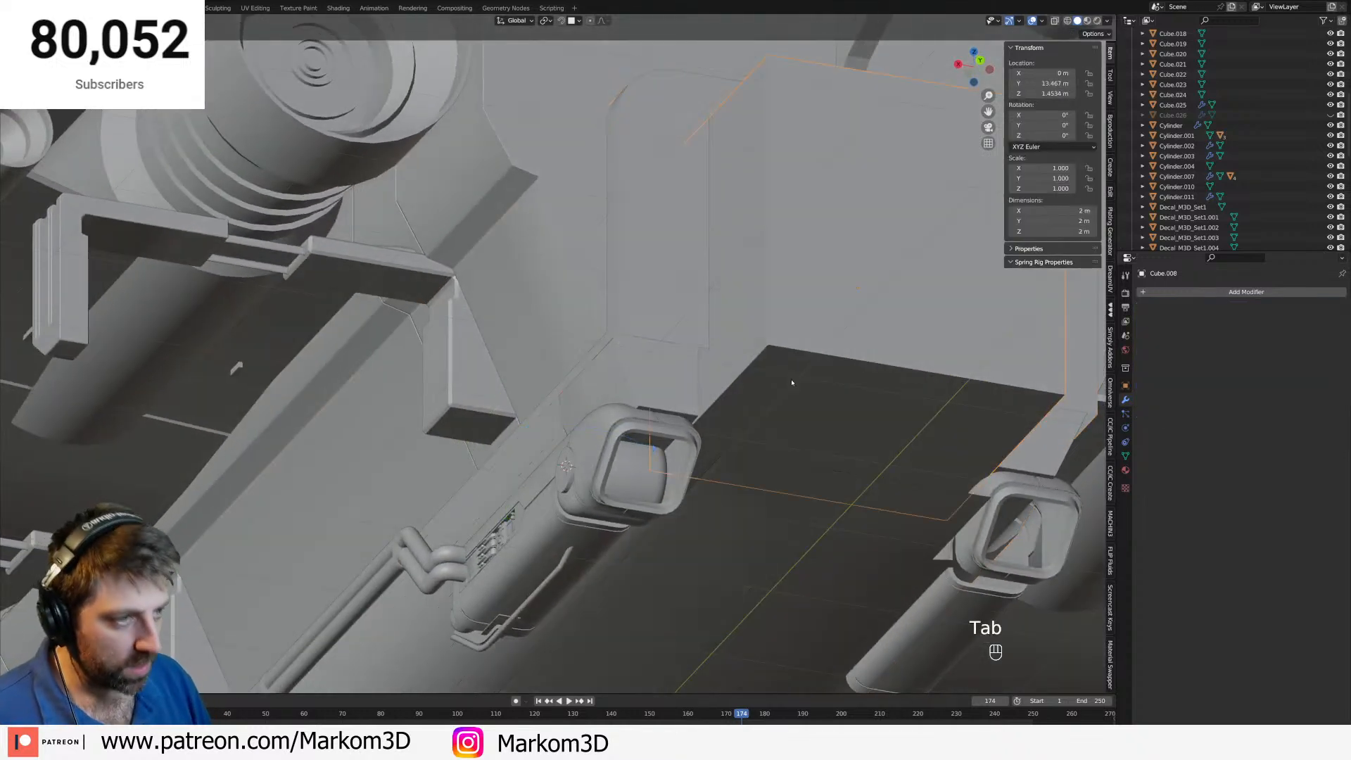
{"action": "key", "text": "h"}
Select the solidified fuselage shell and test-move it away from the ship several times, cancelling each move.
{"action": "left_click", "coordinate": [797, 384]}
{"action": "mouse_move", "coordinate": [802, 385]}
{"action": "middle_mouse_down"}
{"action": "mouse_move", "coordinate": [754, 413]}
{"action": "mouse_move", "coordinate": [672, 417]}
{"action": "mouse_move", "coordinate": [740, 421]}
{"action": "mouse_move", "coordinate": [810, 371]}
{"action": "middle_mouse_up"}
{"action": "scroll", "coordinate": [764, 428], "scroll_direction": "down", "scroll_amount": 9}
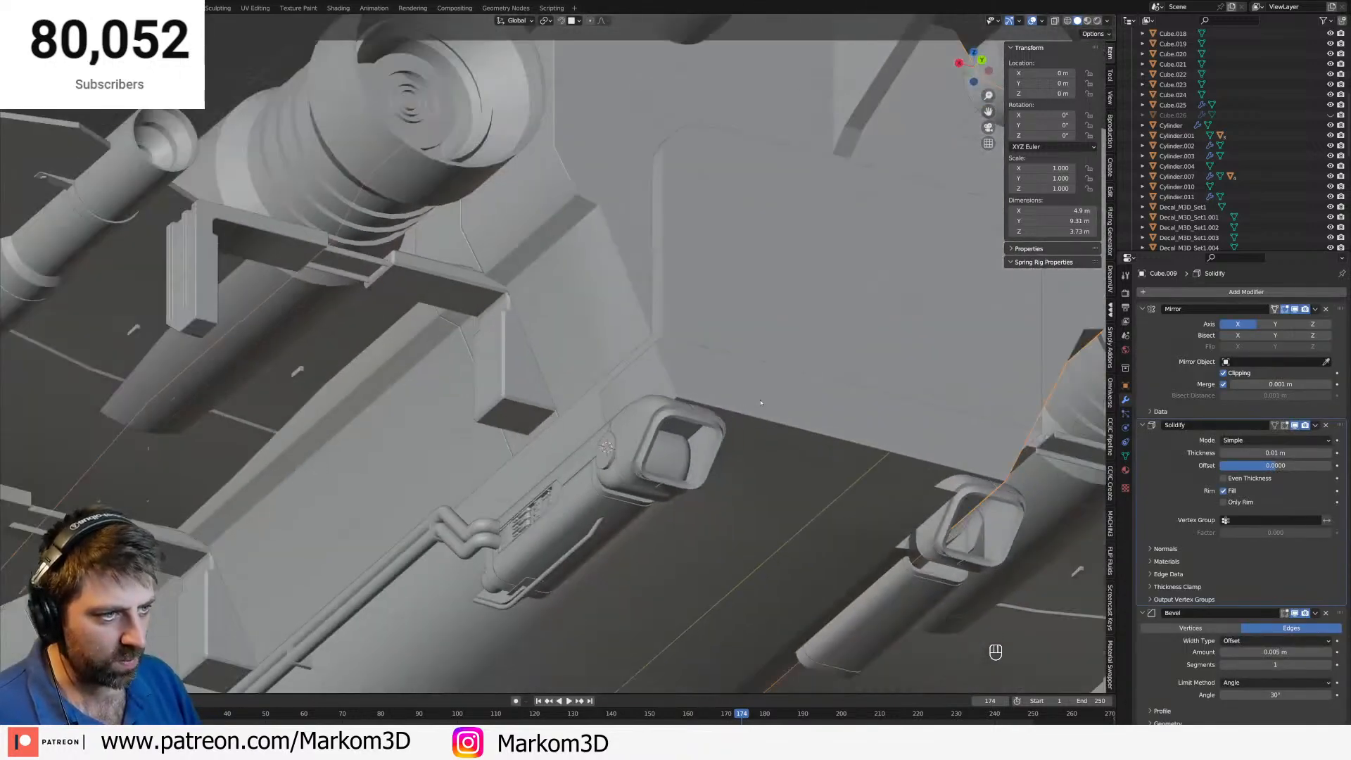
{"action": "middle_click_drag", "start_coordinate": [764, 428], "coordinate": [751, 473]}
{"action": "key", "text": "g"}
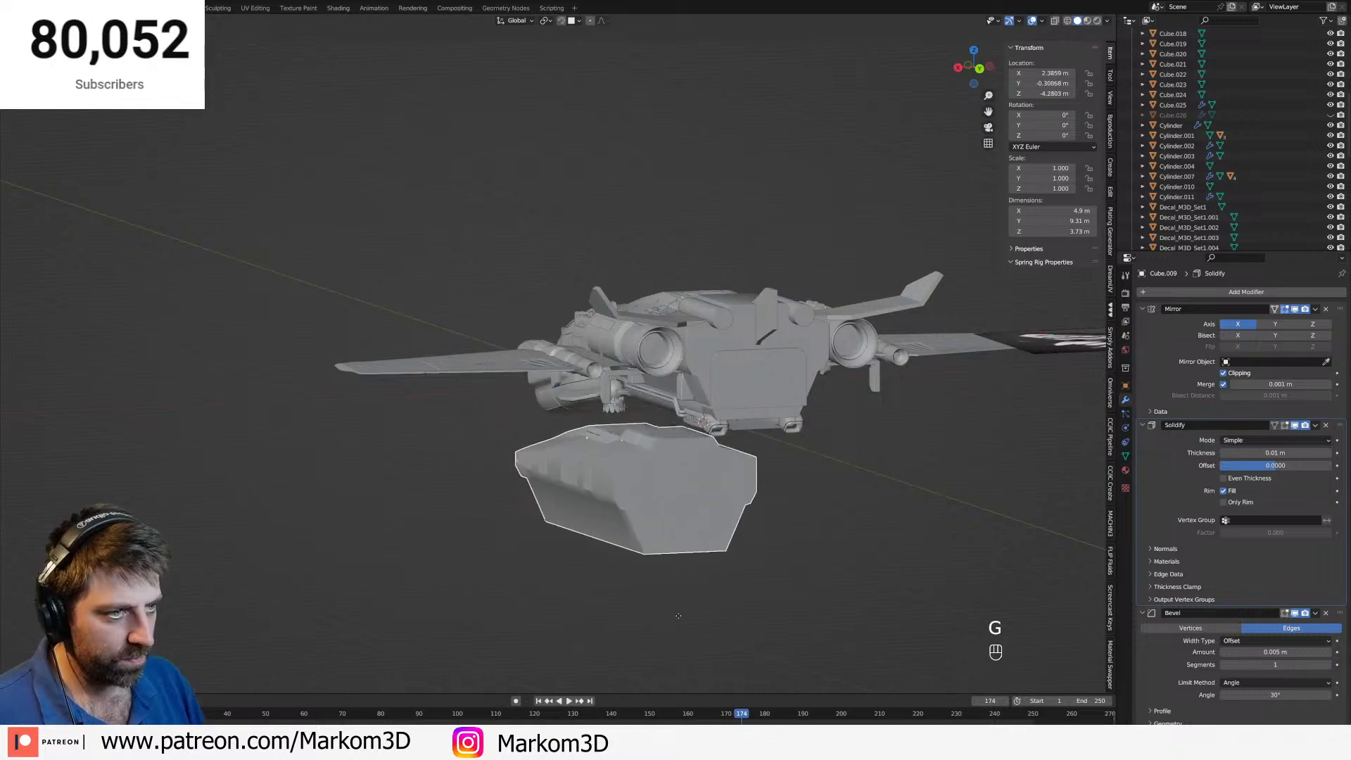
{"action": "right_click", "coordinate": [676, 611]}
{"action": "middle_click_drag", "start_coordinate": [642, 511], "coordinate": [631, 598]}
{"action": "key", "text": "g"}
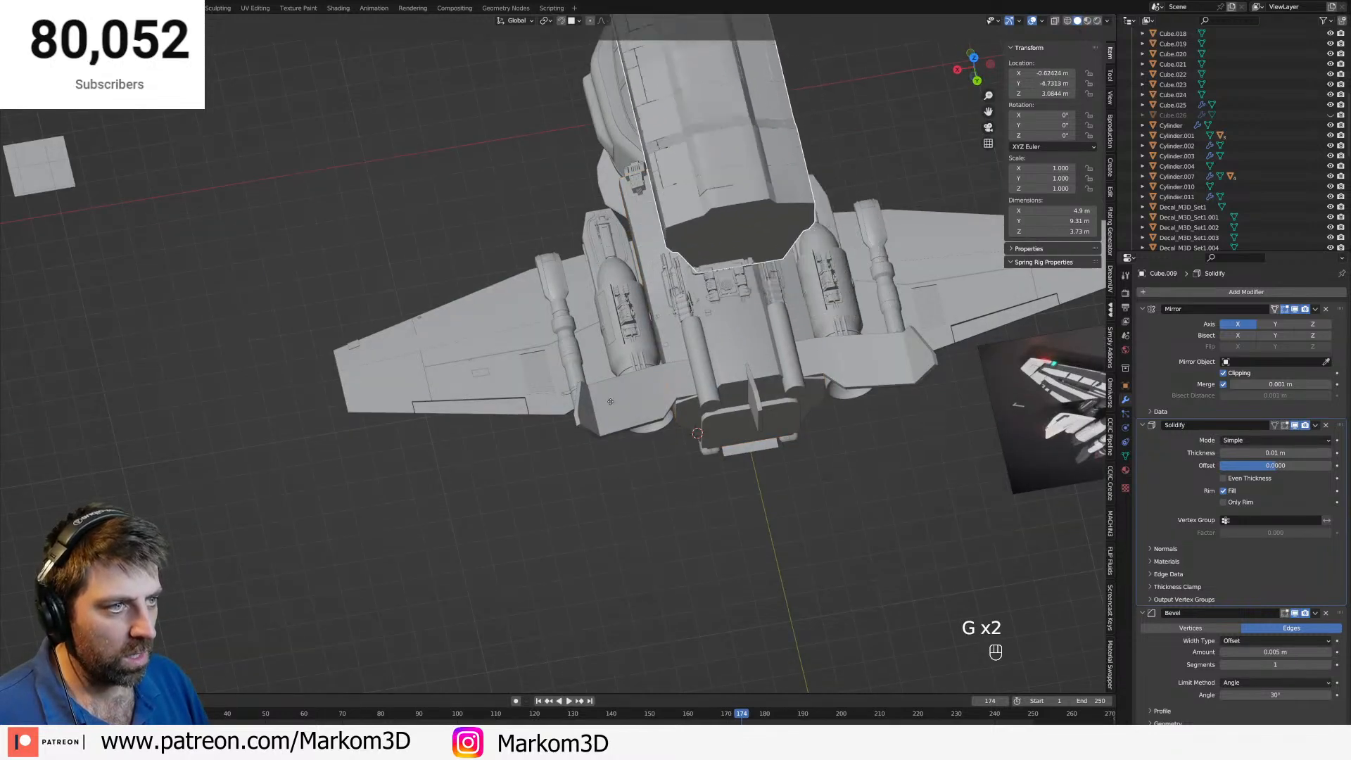
{"action": "right_click", "coordinate": [627, 383]}
{"action": "middle_click_drag", "start_coordinate": [627, 383], "coordinate": [711, 416]}
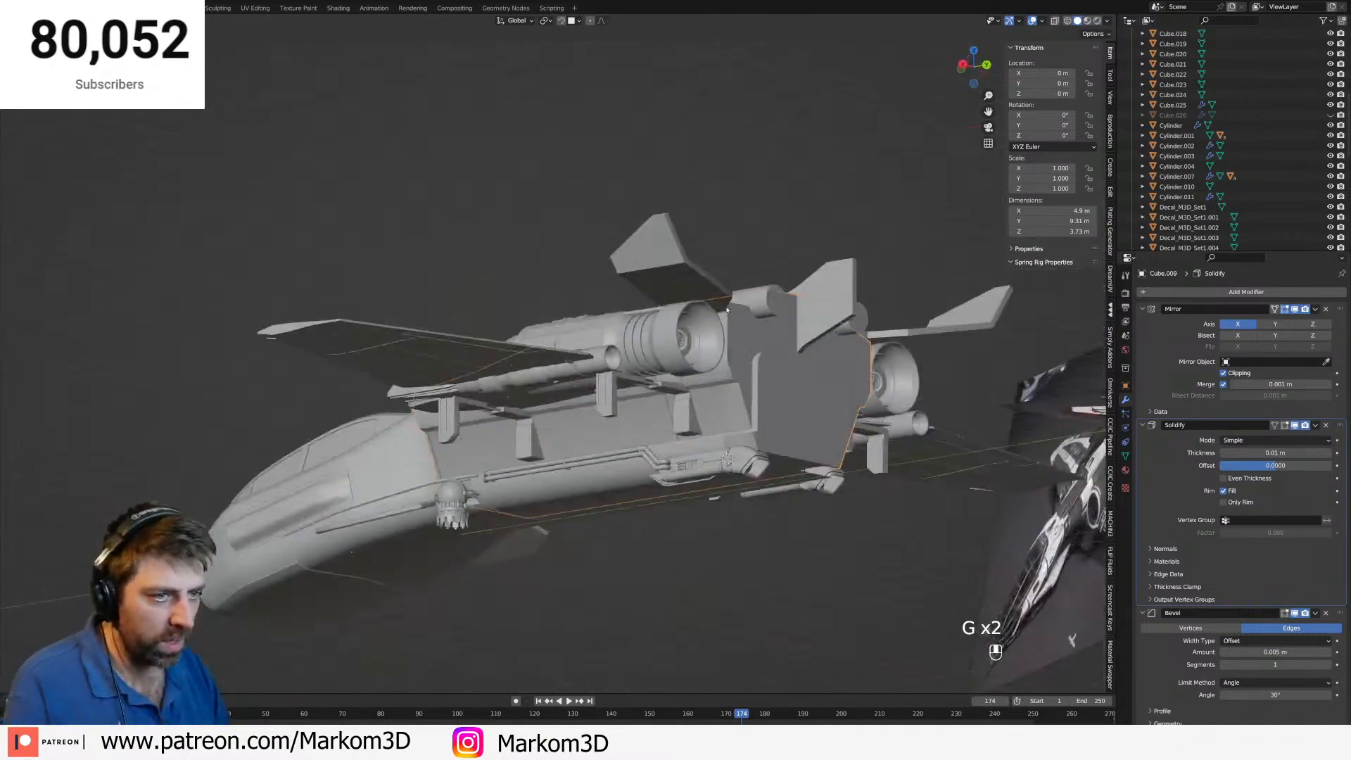
{"action": "scroll", "coordinate": [743, 428], "scroll_direction": "up", "scroll_amount": 5}
{"action": "key", "text": "g"}
{"action": "right_click", "coordinate": [732, 409]}
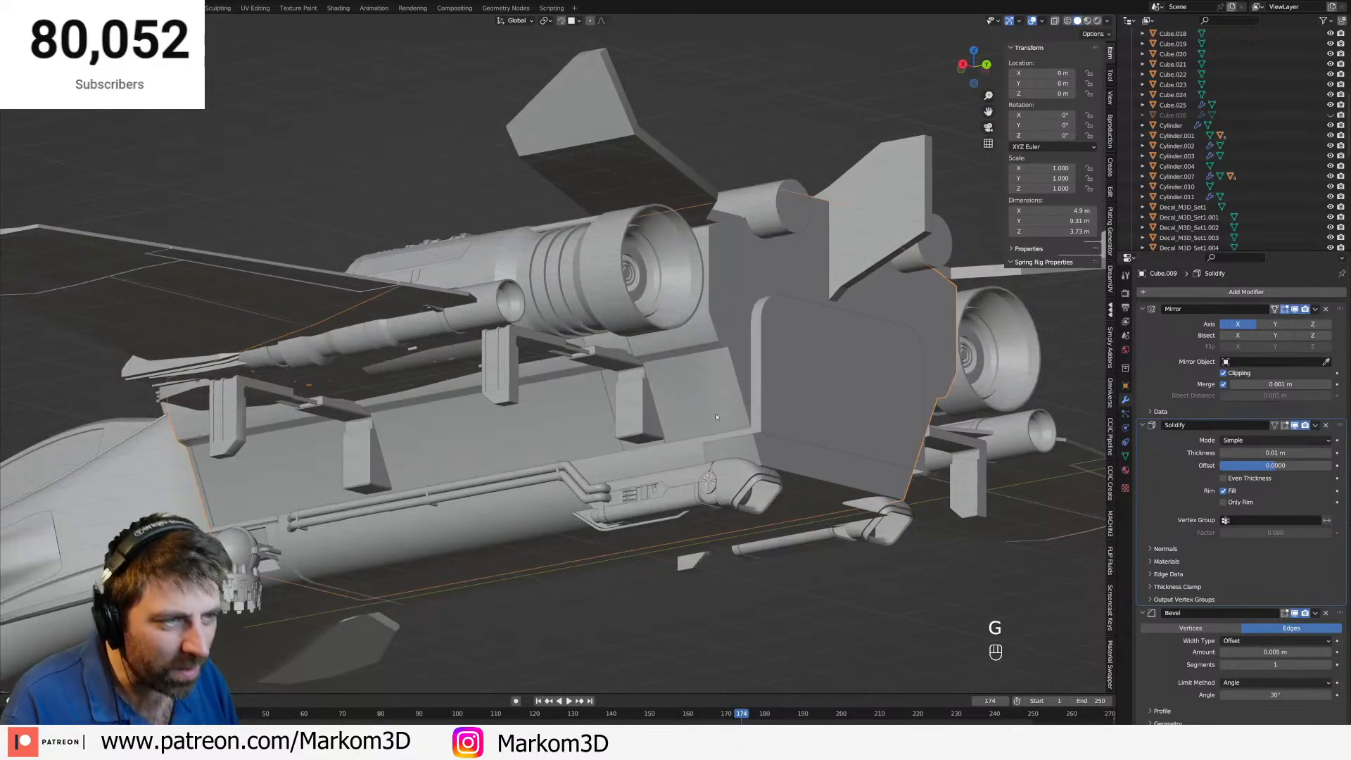
Check the fuselage shell in Edit Mode, try hiding it, and undo the hiding.
{"action": "middle_click_drag", "start_coordinate": [732, 408], "coordinate": [726, 440]}
{"action": "key", "text": "Tab"}
{"action": "scroll", "coordinate": [738, 396], "scroll_direction": "up", "scroll_amount": 2}
{"action": "mouse_move", "coordinate": [738, 392]}
{"action": "middle_mouse_down"}
{"action": "mouse_move", "coordinate": [689, 399]}
{"action": "mouse_move", "coordinate": [754, 458]}
{"action": "mouse_move", "coordinate": [704, 461]}
{"action": "mouse_move", "coordinate": [743, 419]}
{"action": "middle_mouse_up"}
{"action": "scroll", "coordinate": [689, 399], "scroll_direction": "down", "scroll_amount": 2}
{"action": "scroll", "coordinate": [694, 398], "scroll_direction": "down", "scroll_amount": 3}
{"action": "key", "text": "Tab"}
{"action": "key", "text": "h"}
{"action": "scroll", "coordinate": [704, 458], "scroll_direction": "up", "scroll_amount": 1}
{"action": "key", "text": "ctrl+z"}
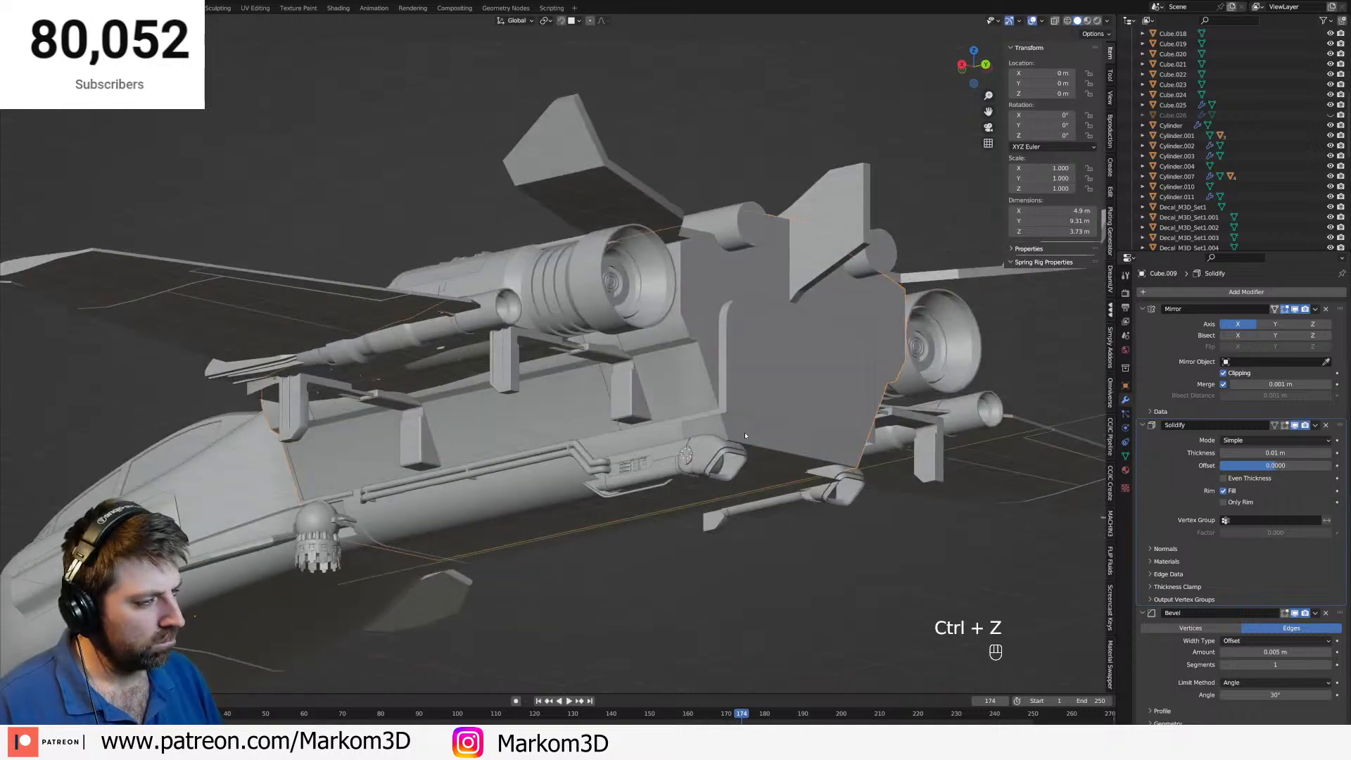
Hide the solidified fuselage shell and the beveled shell underneath it.
{"action": "middle_click_drag", "start_coordinate": [746, 435], "coordinate": [751, 416]}
{"action": "key", "text": "Tab"}
{"action": "scroll", "coordinate": [747, 425], "scroll_direction": "up", "scroll_amount": 3}
{"action": "key", "text": "Tab"}
{"action": "middle_click_drag", "start_coordinate": [225, 406], "coordinate": [695, 421], "text": "shift"}
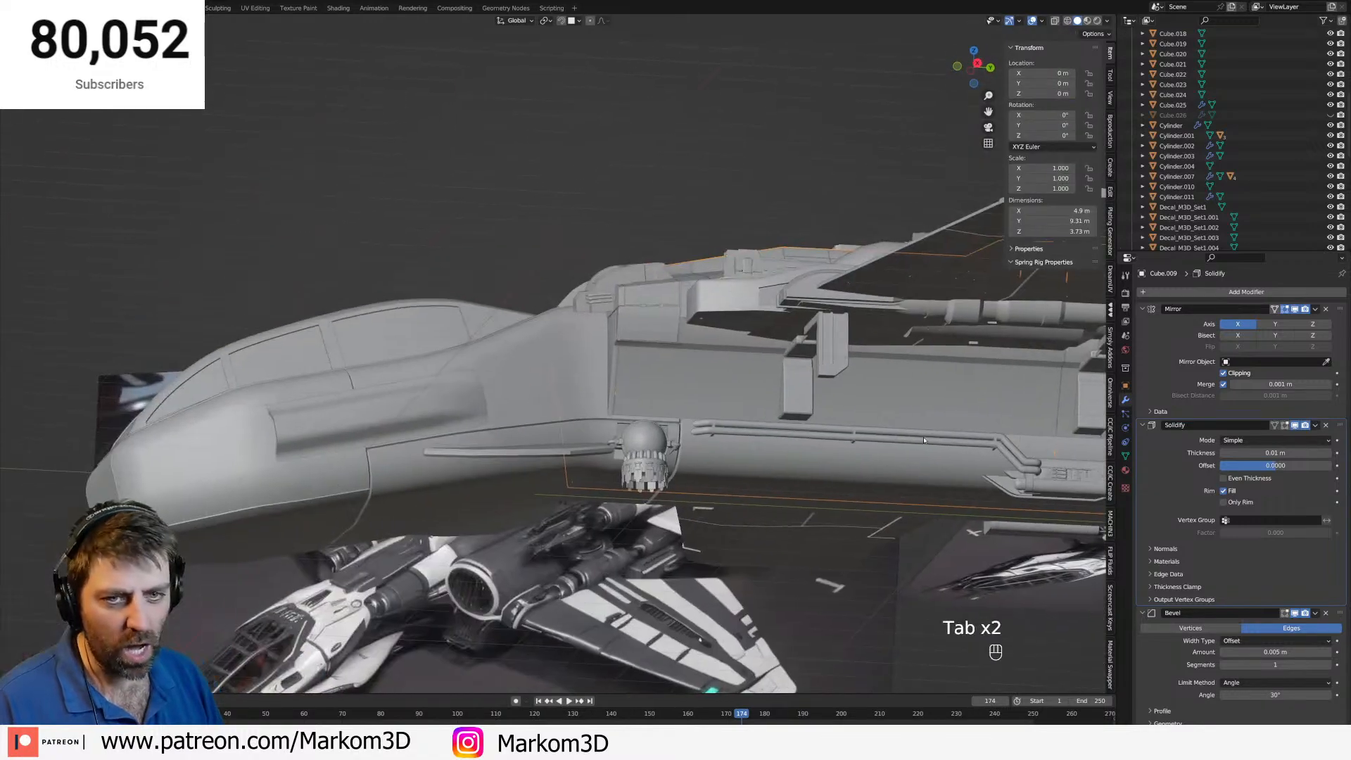
{"action": "scroll", "coordinate": [695, 421], "scroll_direction": "up", "scroll_amount": 3}
{"action": "key", "text": "Tab"}
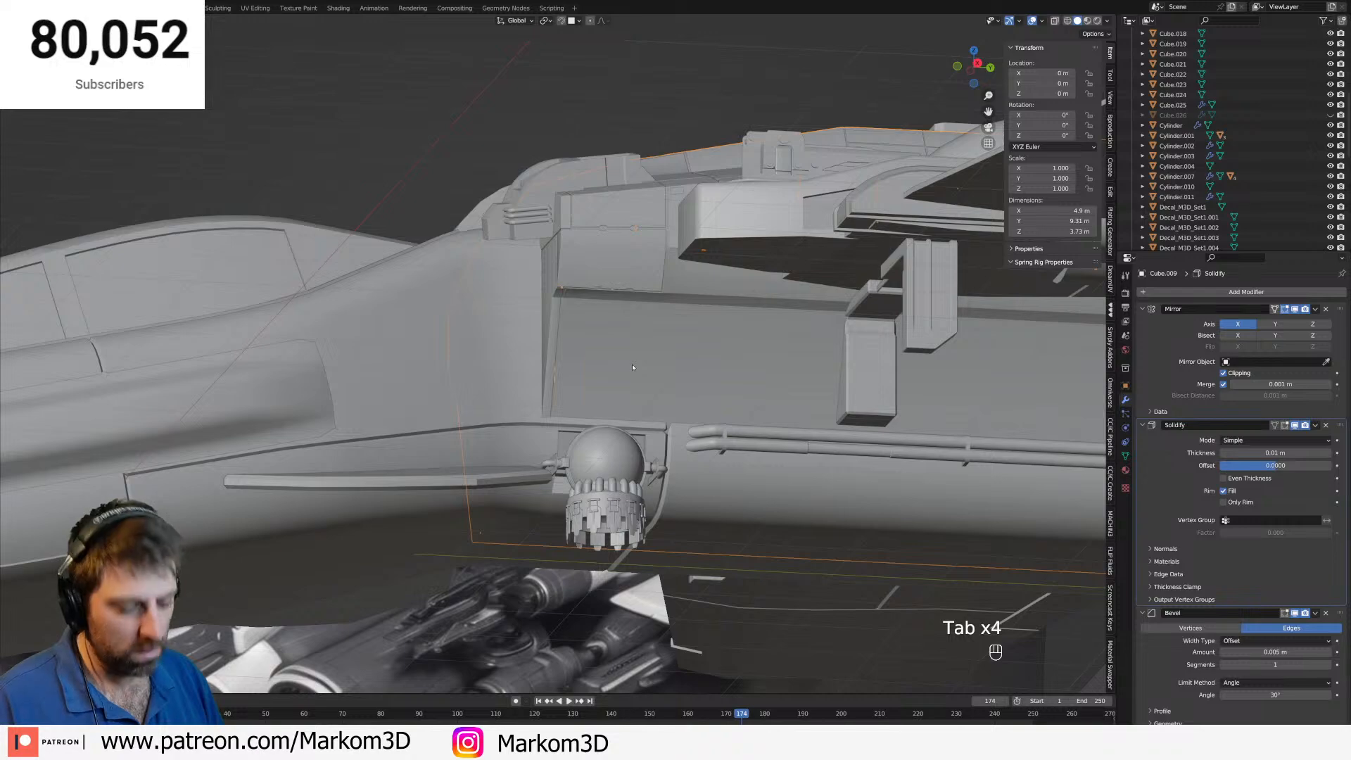
{"action": "key", "text": "h"}
{"action": "left_click", "coordinate": [633, 352]}
{"action": "key", "text": "h"}
{"action": "middle_click_drag", "start_coordinate": [633, 352], "coordinate": [542, 359]}
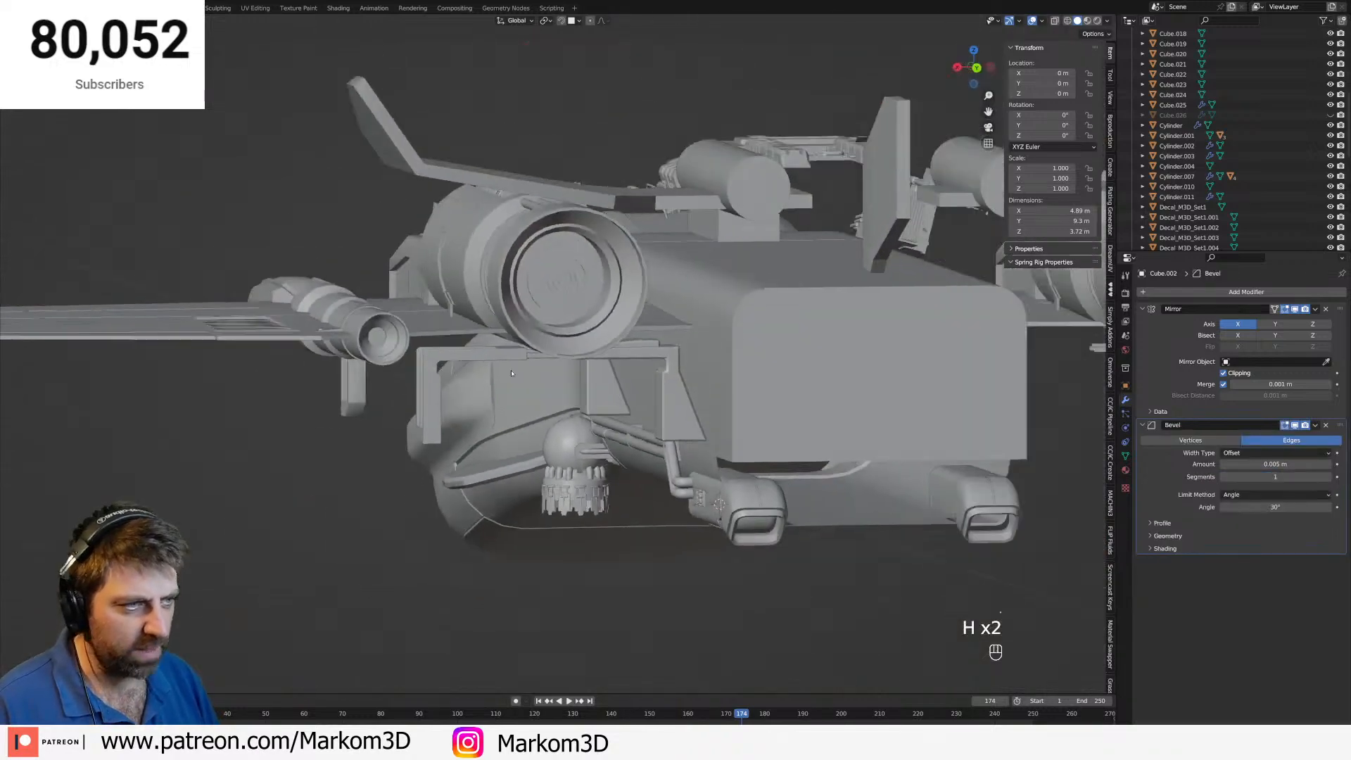
Undo the last hiding so the beveled hull shell is shown again, and enter Edit Mode on it.
{"action": "scroll", "coordinate": [542, 359], "scroll_direction": "down", "scroll_amount": 3}
{"action": "middle_click_drag", "start_coordinate": [732, 458], "coordinate": [604, 426]}
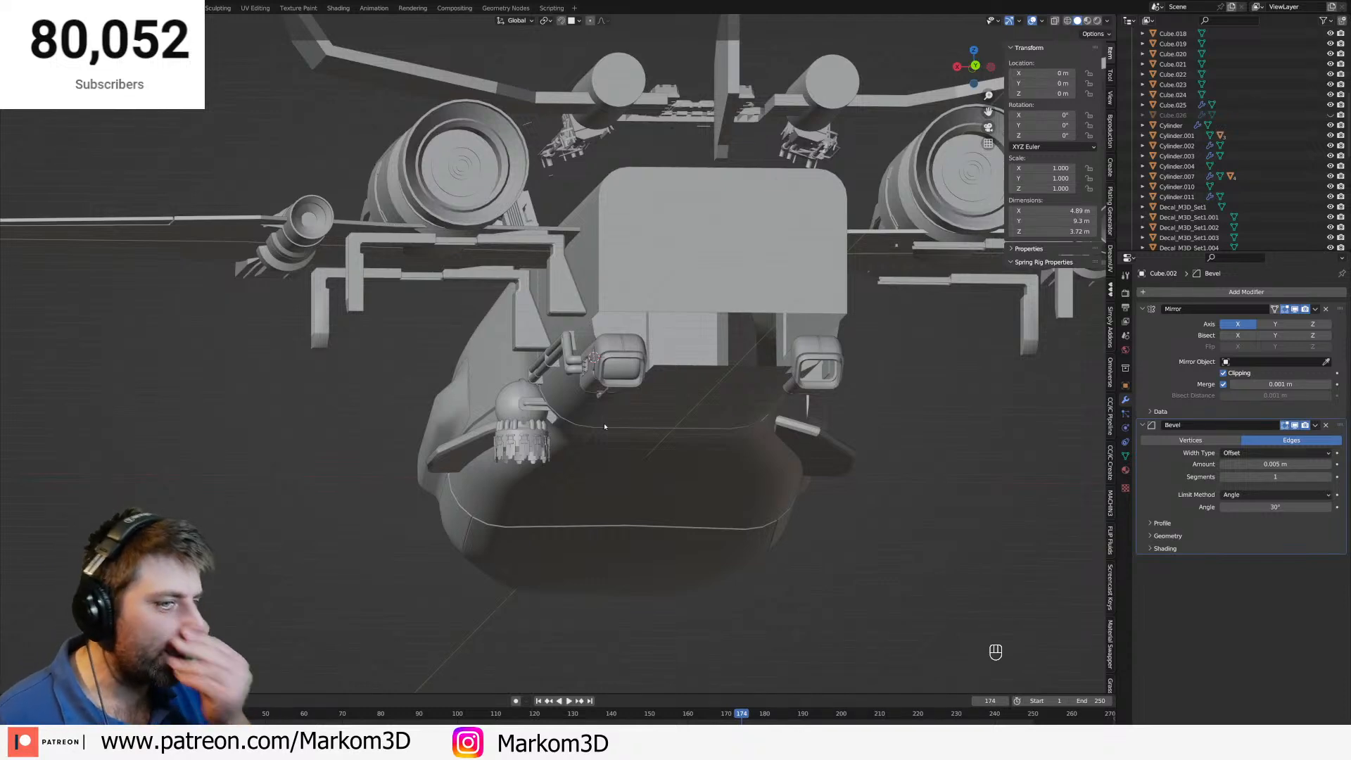
{"action": "scroll", "coordinate": [648, 336], "scroll_direction": "down", "scroll_amount": 3}
{"action": "scroll", "coordinate": [648, 336], "scroll_direction": "up", "scroll_amount": 5}
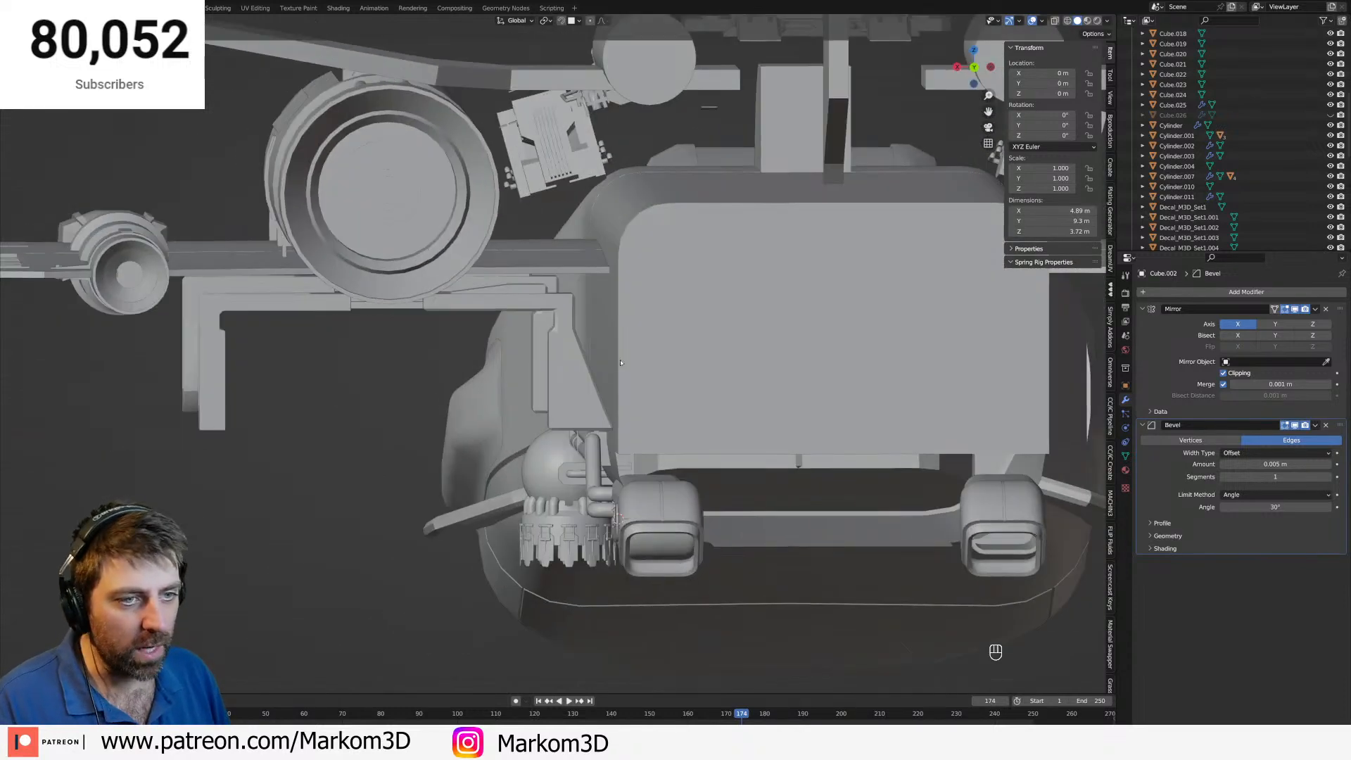
{"action": "key", "text": "ctrl+z"}
{"action": "middle_click_drag", "start_coordinate": [648, 336], "coordinate": [679, 427]}
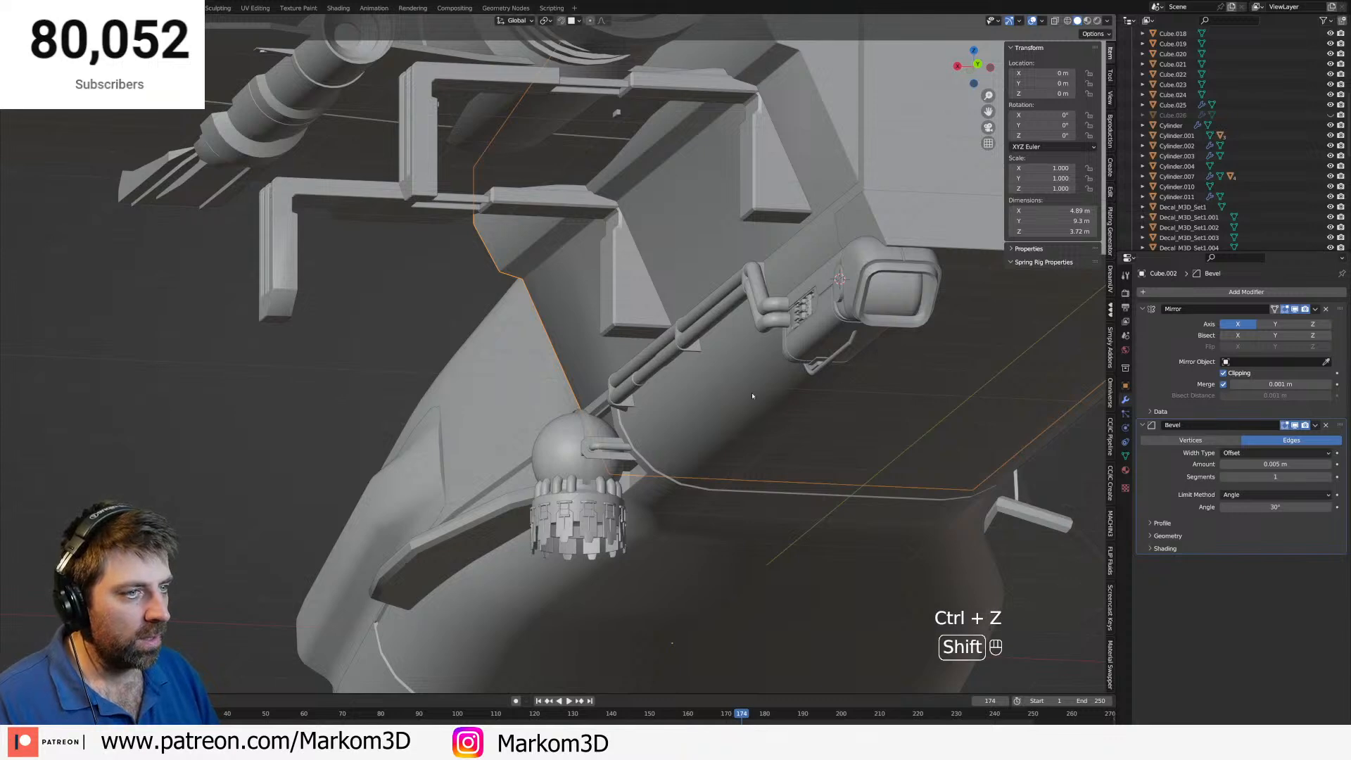
{"action": "middle_click_drag", "start_coordinate": [875, 356], "coordinate": [754, 390], "text": "shift"}
{"action": "key", "text": "Tab"}
{"action": "middle_click_drag", "start_coordinate": [820, 300], "coordinate": [809, 311]}
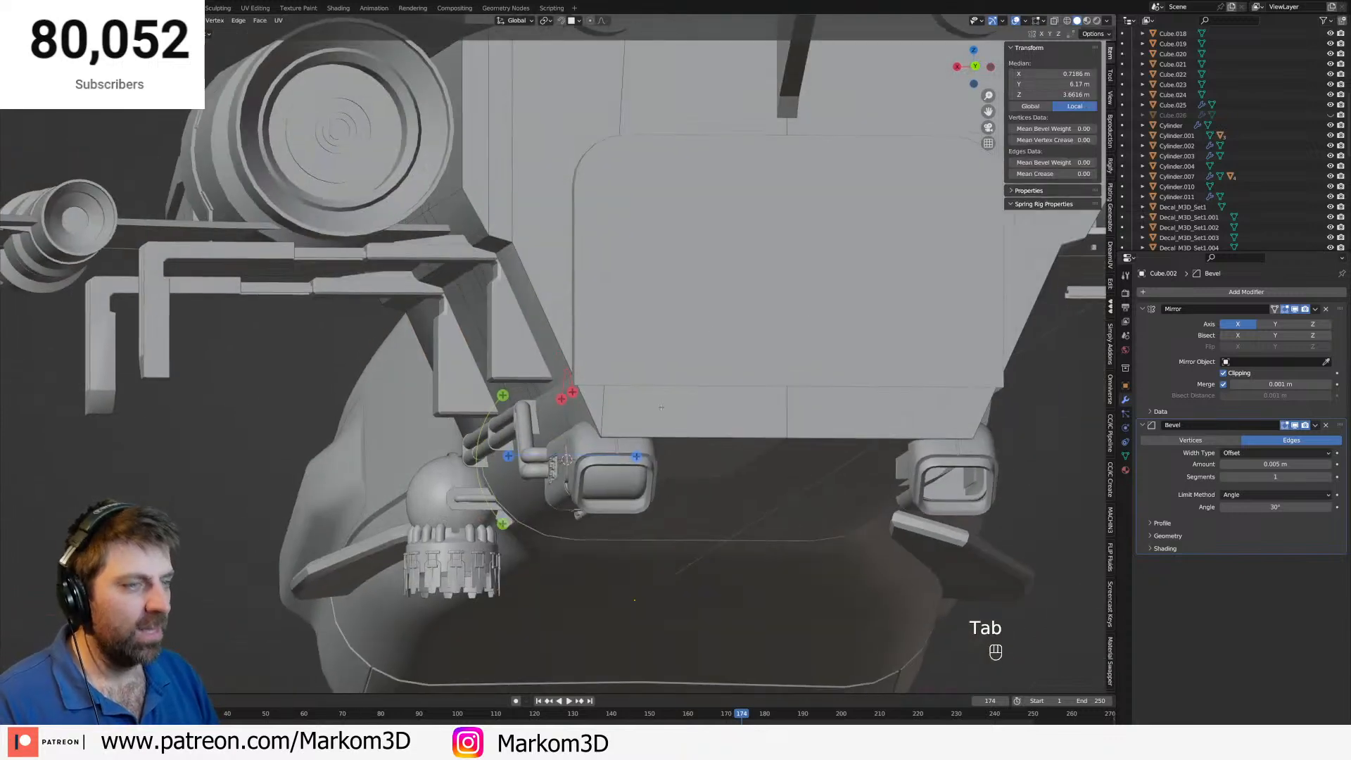
{"action": "middle_click_drag", "start_coordinate": [661, 407], "coordinate": [687, 396]}
Try a loop cut on the lower part of the hull shell and undo it.
{"action": "key", "text": "ctrl+r"}
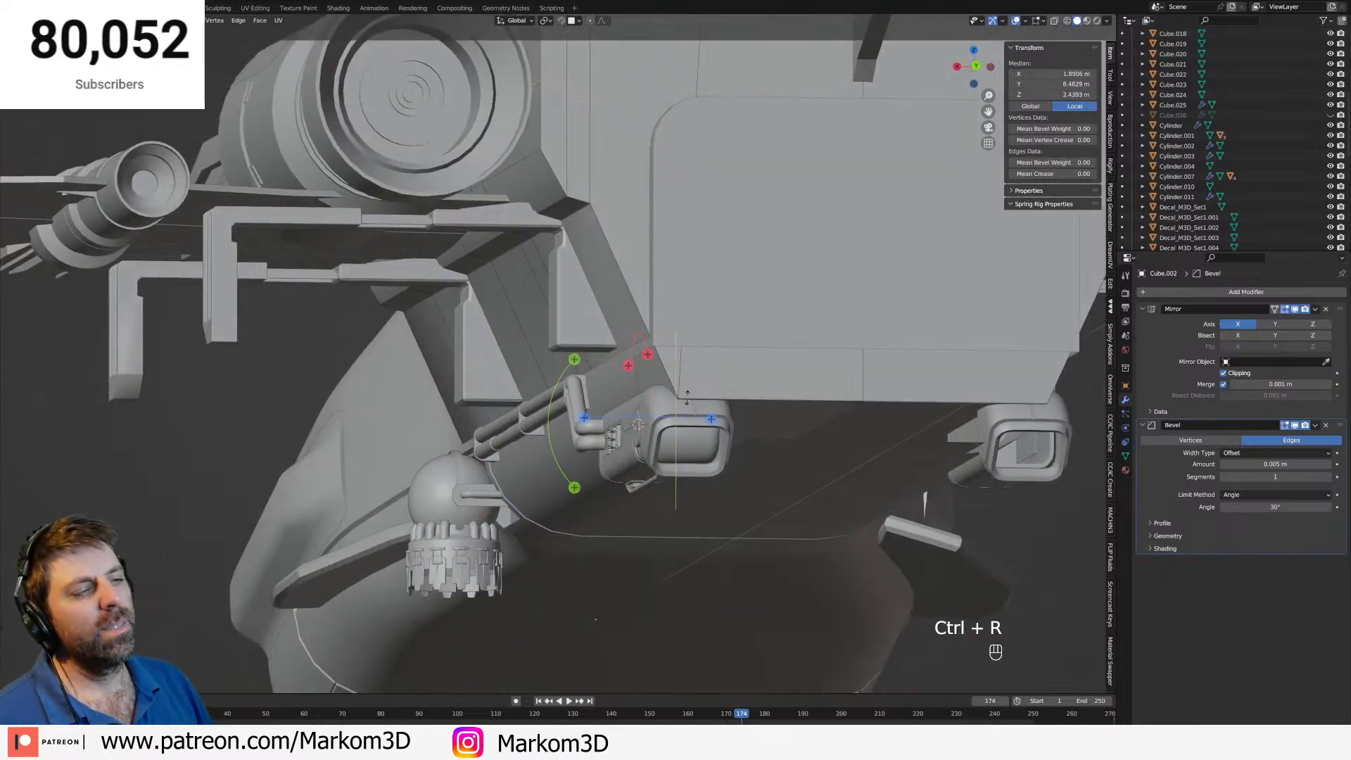
{"action": "left_click_drag", "start_coordinate": [687, 396], "coordinate": [739, 385]}
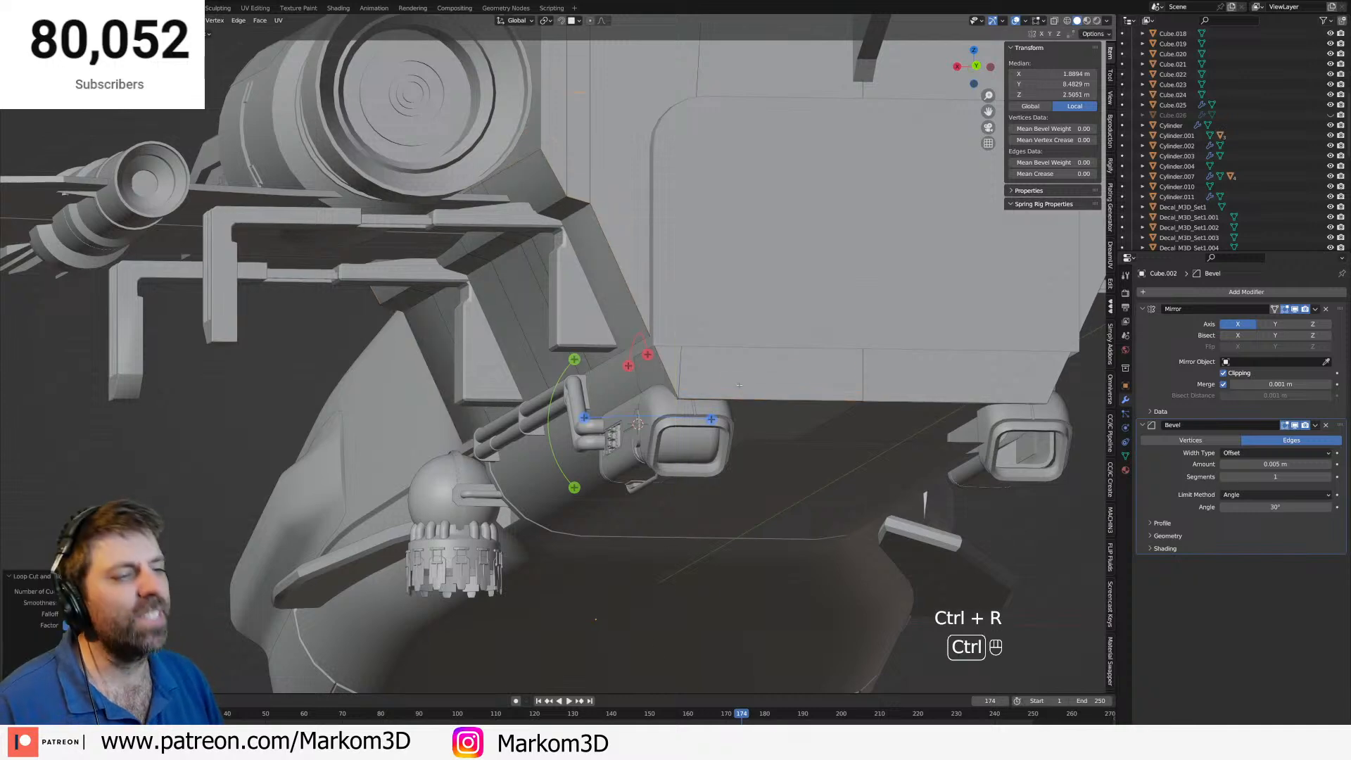
{"action": "key", "text": "ctrl+z"}
{"action": "middle_click_drag", "start_coordinate": [739, 385], "coordinate": [736, 388]}
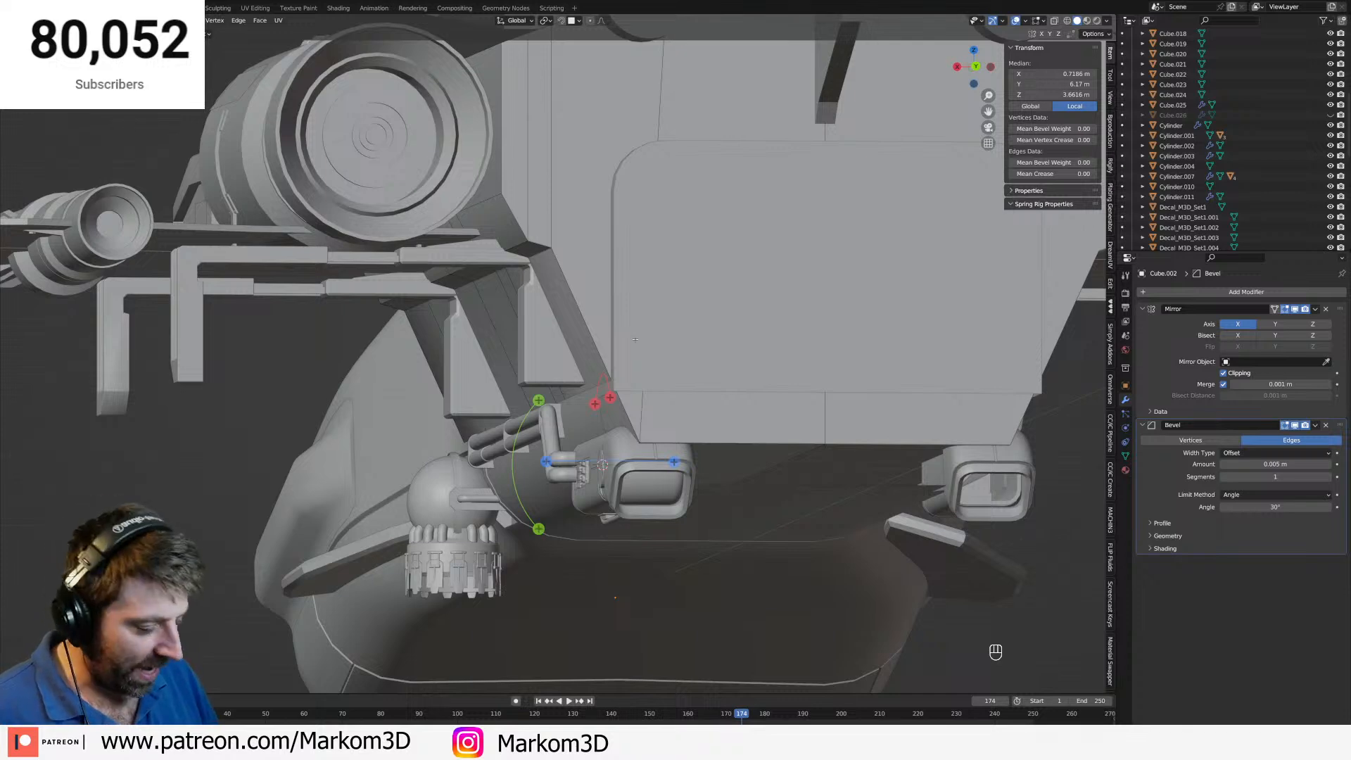
In side view, try a vertical loop cut midway along the hull shell's side and undo it.
{"action": "key", "text": "KP_3"}
{"action": "middle_click_drag", "start_coordinate": [1084, 493], "coordinate": [951, 458], "text": "shift"}
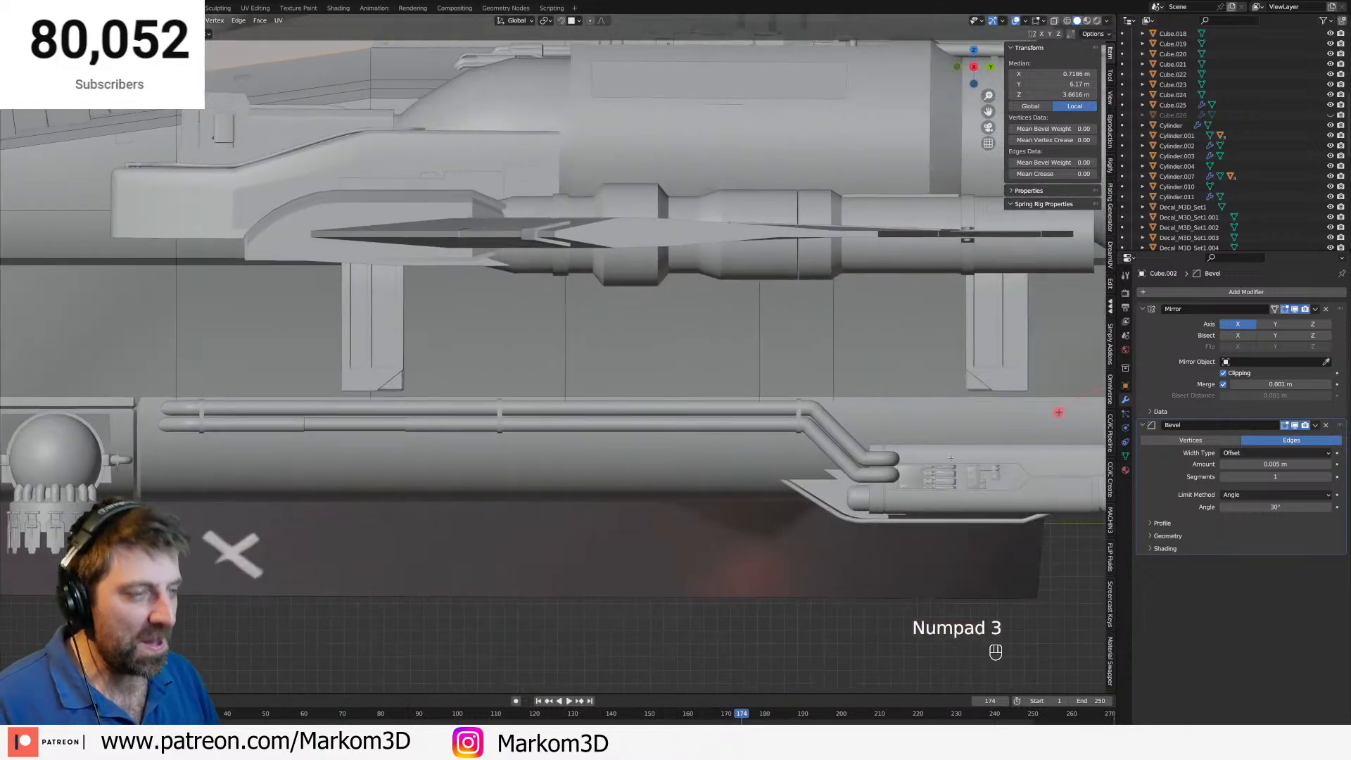
{"action": "key", "text": "Tab"}
{"action": "middle_click_drag", "start_coordinate": [1013, 419], "coordinate": [485, 388], "text": "shift"}
{"action": "key", "text": "Tab"}
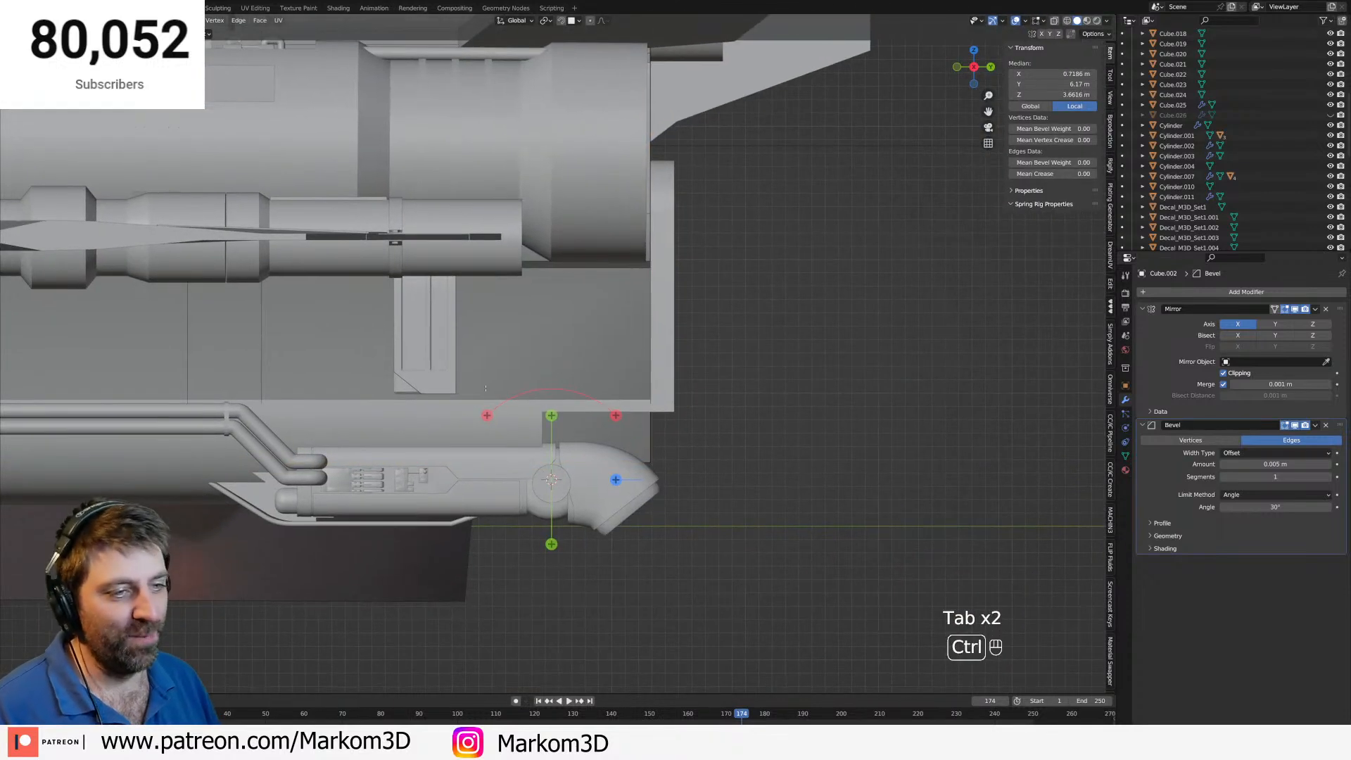
{"action": "key", "text": "ctrl+r"}
{"action": "scroll", "coordinate": [538, 335], "scroll_direction": "down", "scroll_amount": 5}
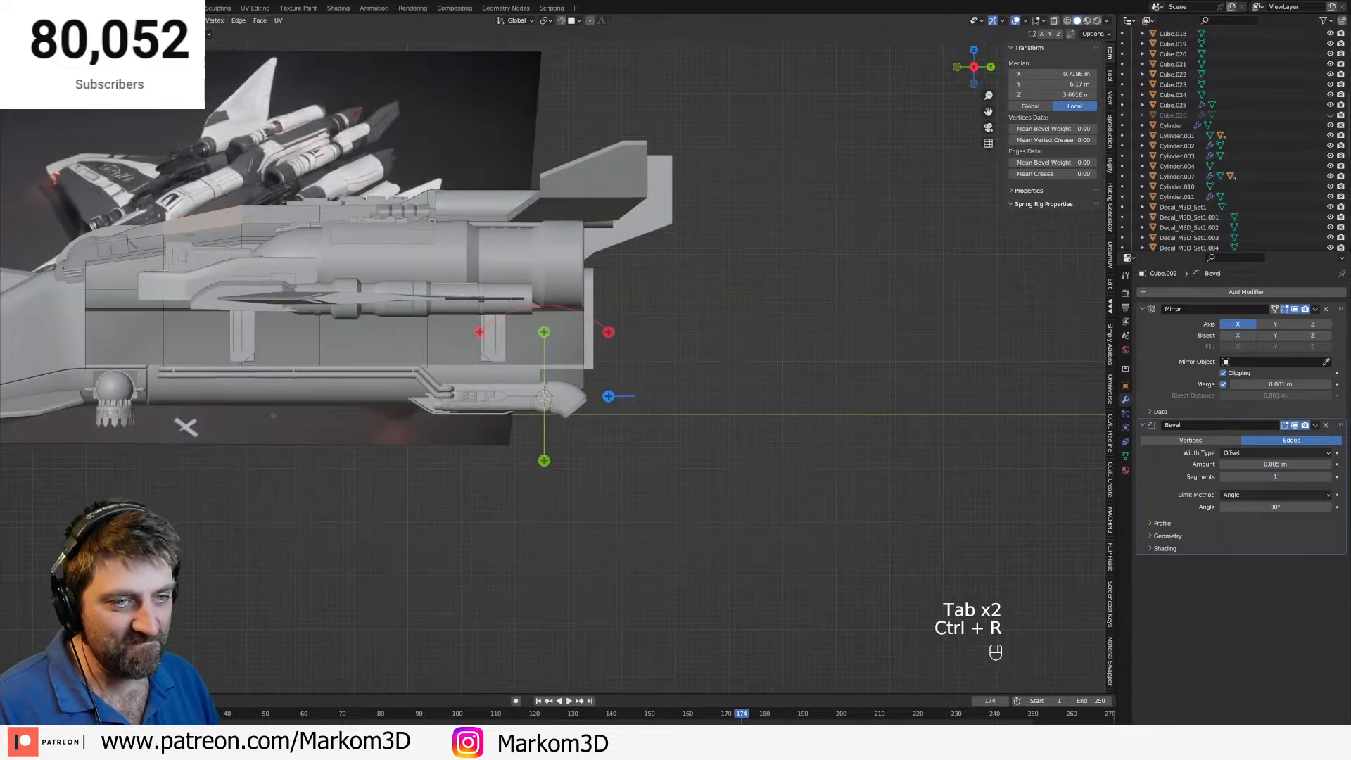
{"action": "key", "text": "ctrl+r"}
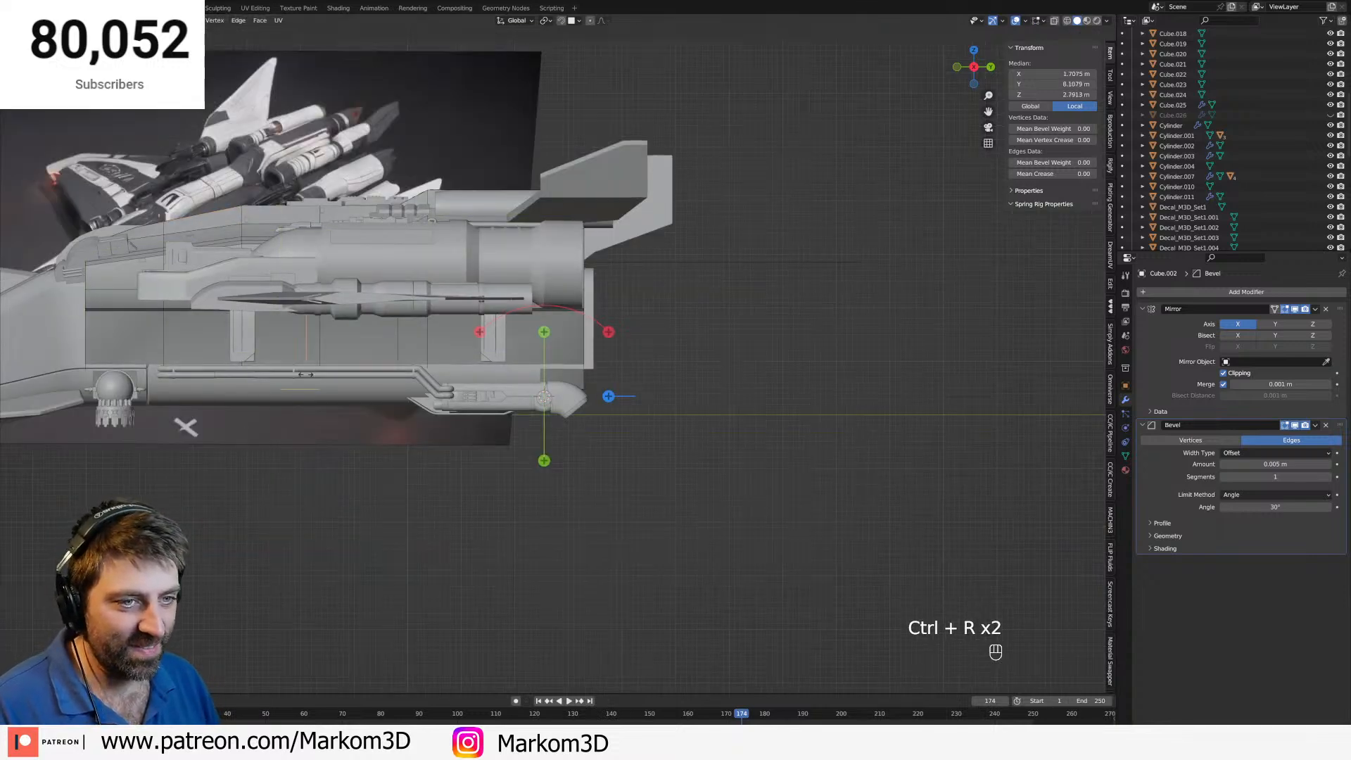
{"action": "key", "text": "ctrl+z"}
Add a vertical loop cut to the hull shell near its rear end, in line with the thruster's swivel joint.
{"action": "key", "text": "ctrl+r"}
{"action": "left_click", "coordinate": [509, 398]}
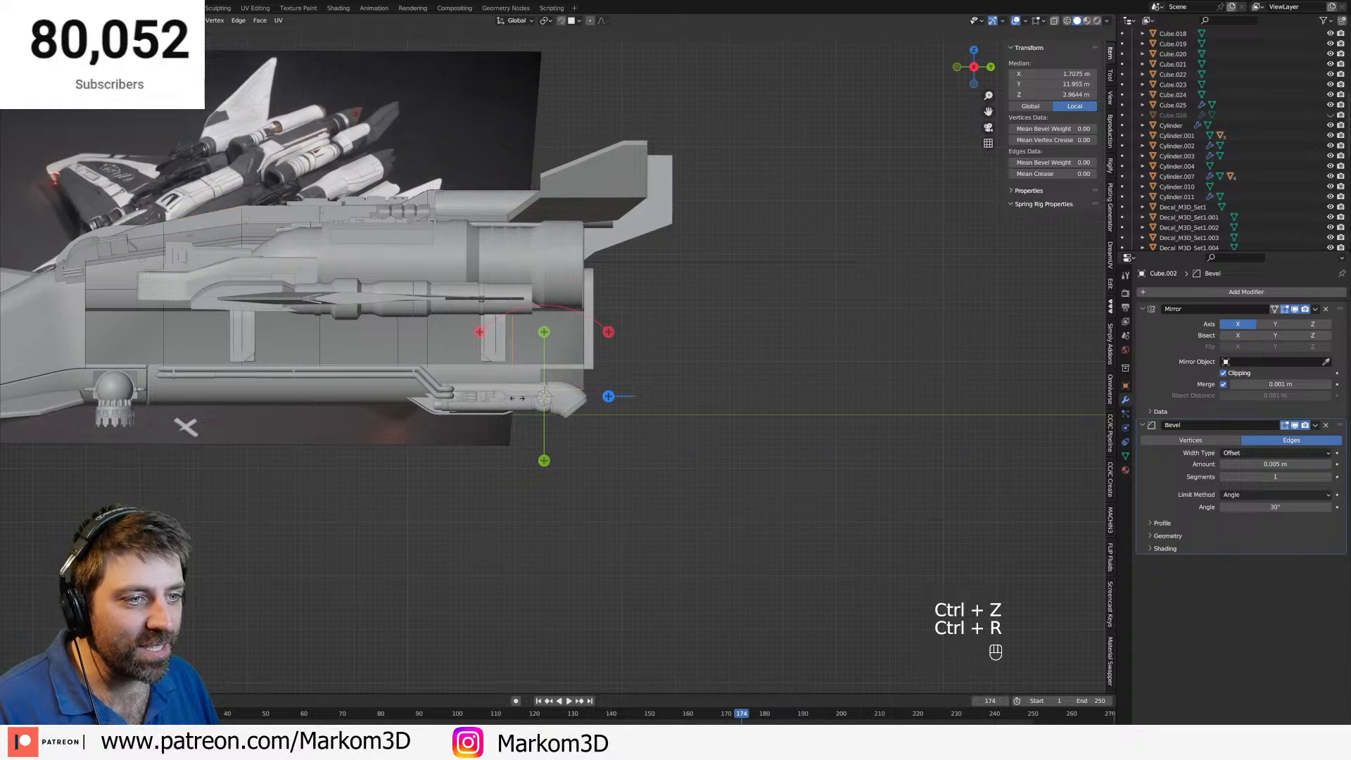
{"action": "left_click", "coordinate": [544, 396]}
{"action": "middle_click_drag", "start_coordinate": [521, 422], "coordinate": [512, 491], "text": "shift"}
{"action": "scroll", "coordinate": [512, 491], "scroll_direction": "up", "scroll_amount": 5}
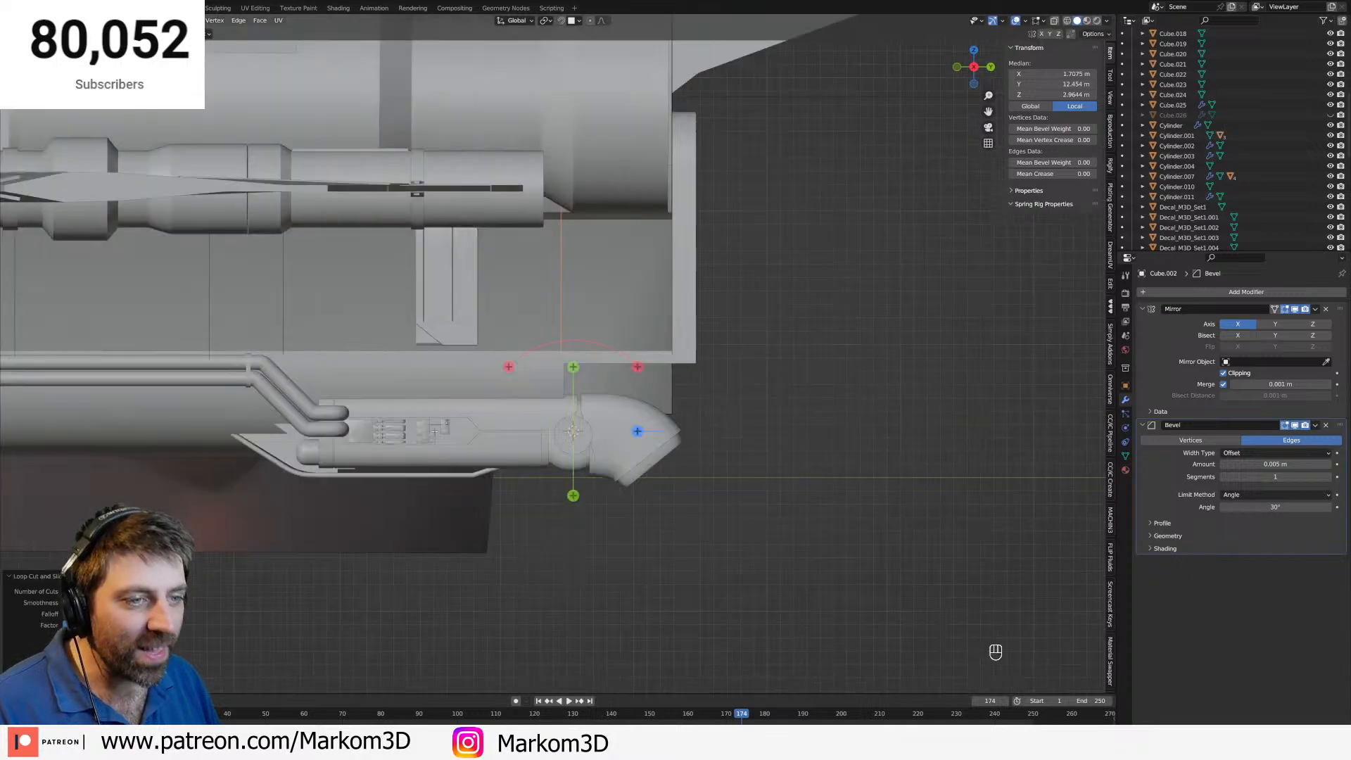
{"action": "middle_click_drag", "start_coordinate": [430, 425], "coordinate": [523, 427], "text": "shift"}
{"action": "scroll", "coordinate": [523, 427], "scroll_direction": "down", "scroll_amount": 3}
{"action": "key", "text": "ctrl+r"}
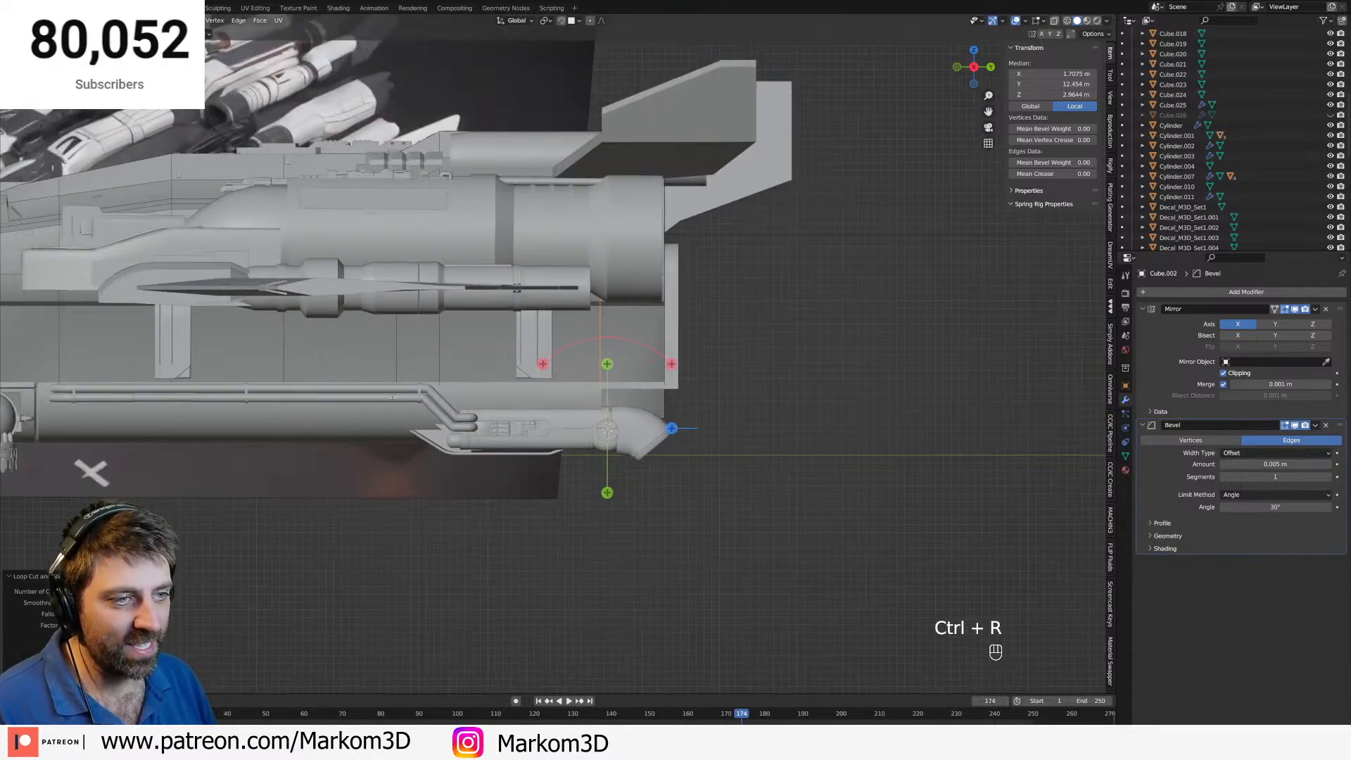
{"action": "middle_click_drag", "start_coordinate": [392, 398], "coordinate": [693, 397], "text": "shift"}
{"action": "scroll", "coordinate": [413, 387], "scroll_direction": "down", "scroll_amount": 4}
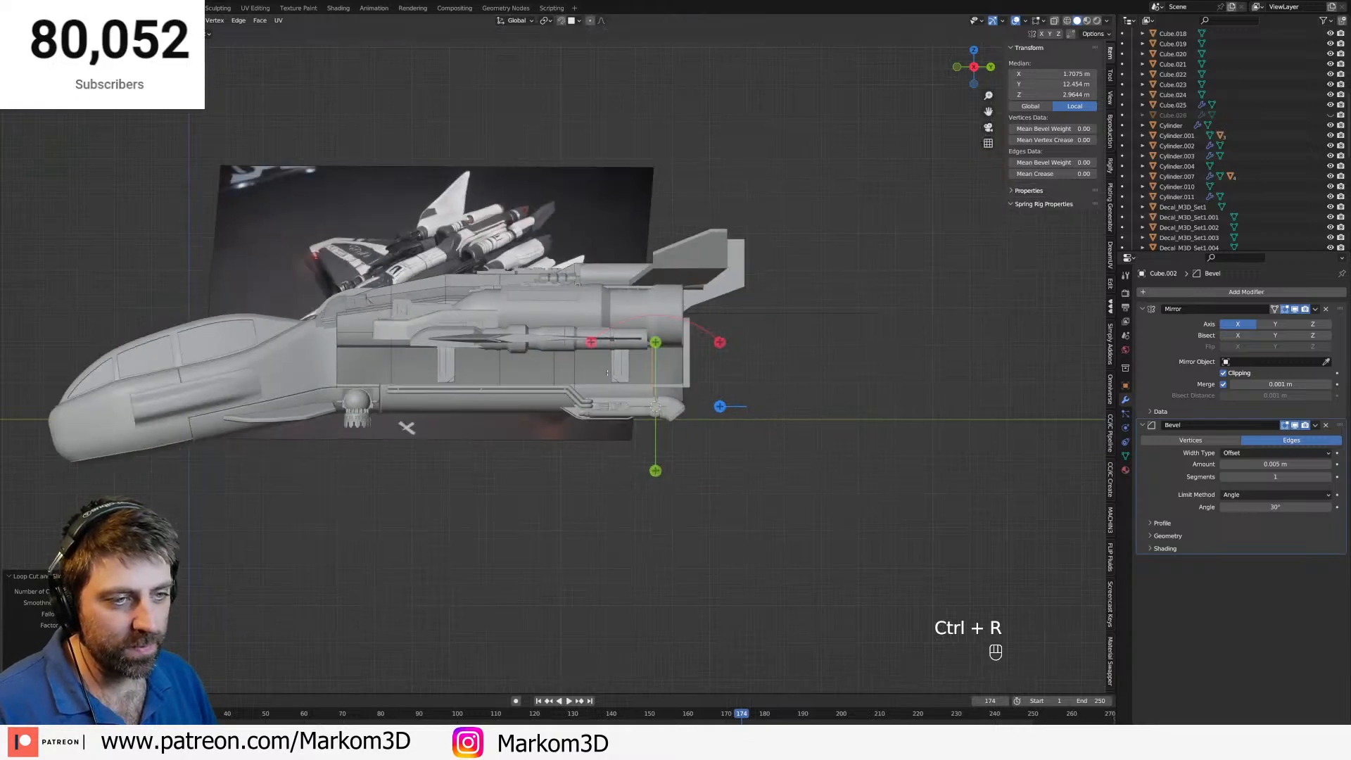
{"action": "scroll", "coordinate": [603, 393], "scroll_direction": "up", "scroll_amount": 5}
{"action": "middle_click_drag", "start_coordinate": [603, 393], "coordinate": [499, 331]}
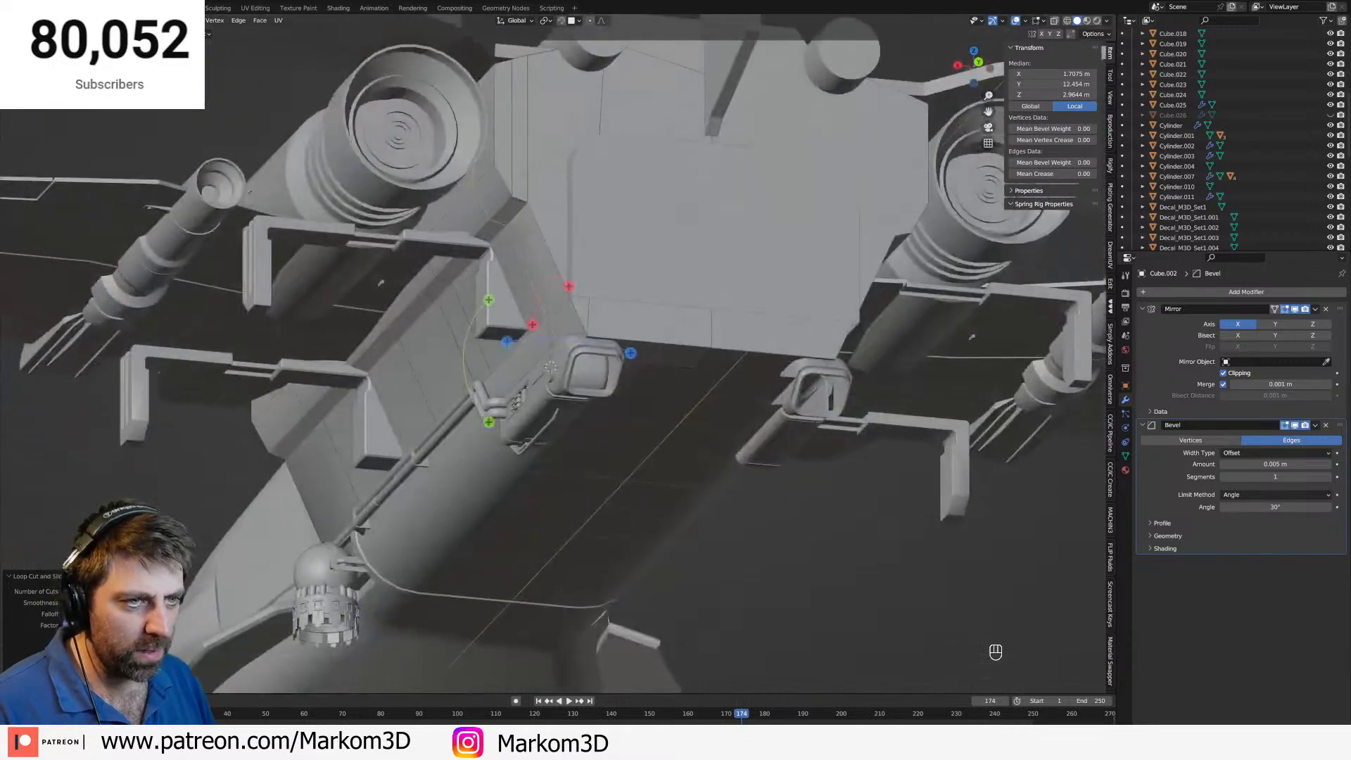
Select an edge loop on the hull shell's rear side and show the ship from behind in wireframe.
{"action": "key", "text": "2"}
{"action": "left_click", "coordinate": [518, 214], "text": "alt"}
{"action": "middle_click_drag", "start_coordinate": [557, 232], "coordinate": [533, 263]}
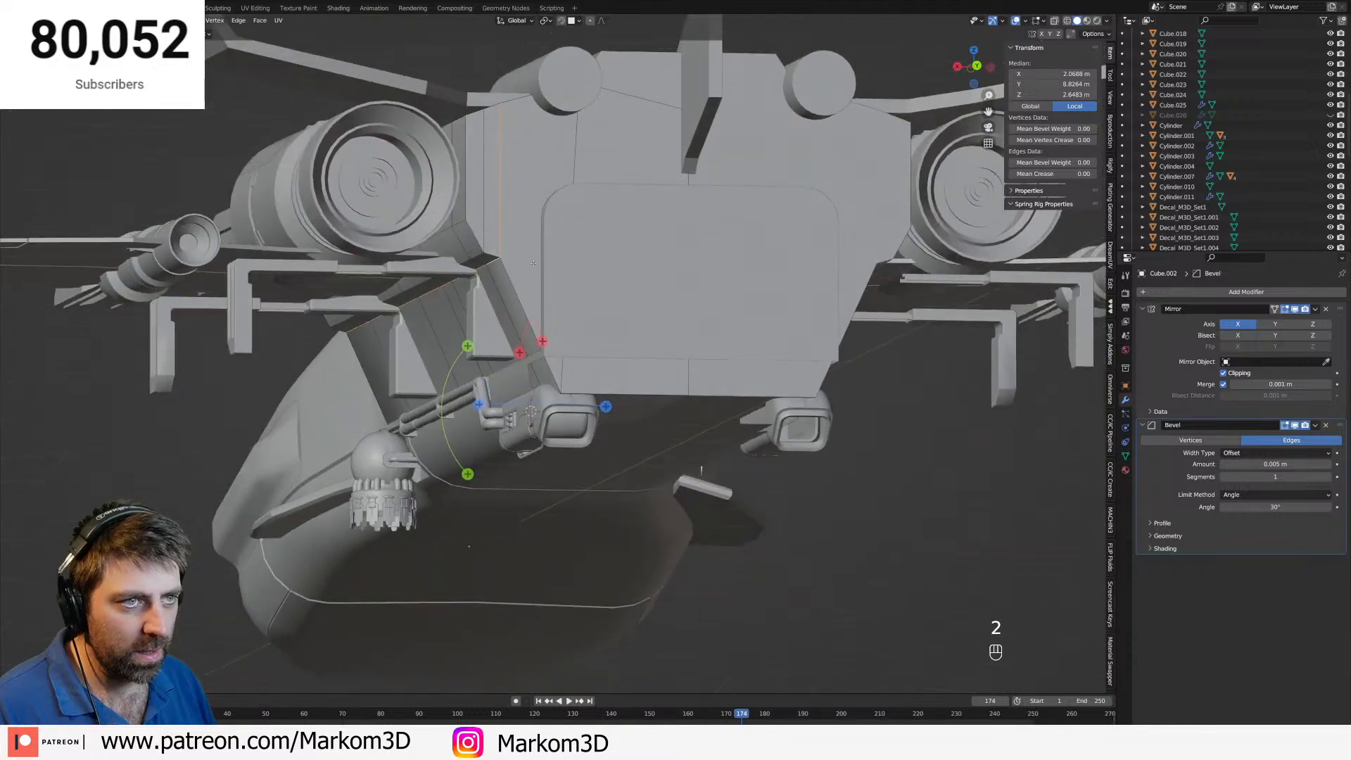
{"action": "key", "text": "KP_3"}
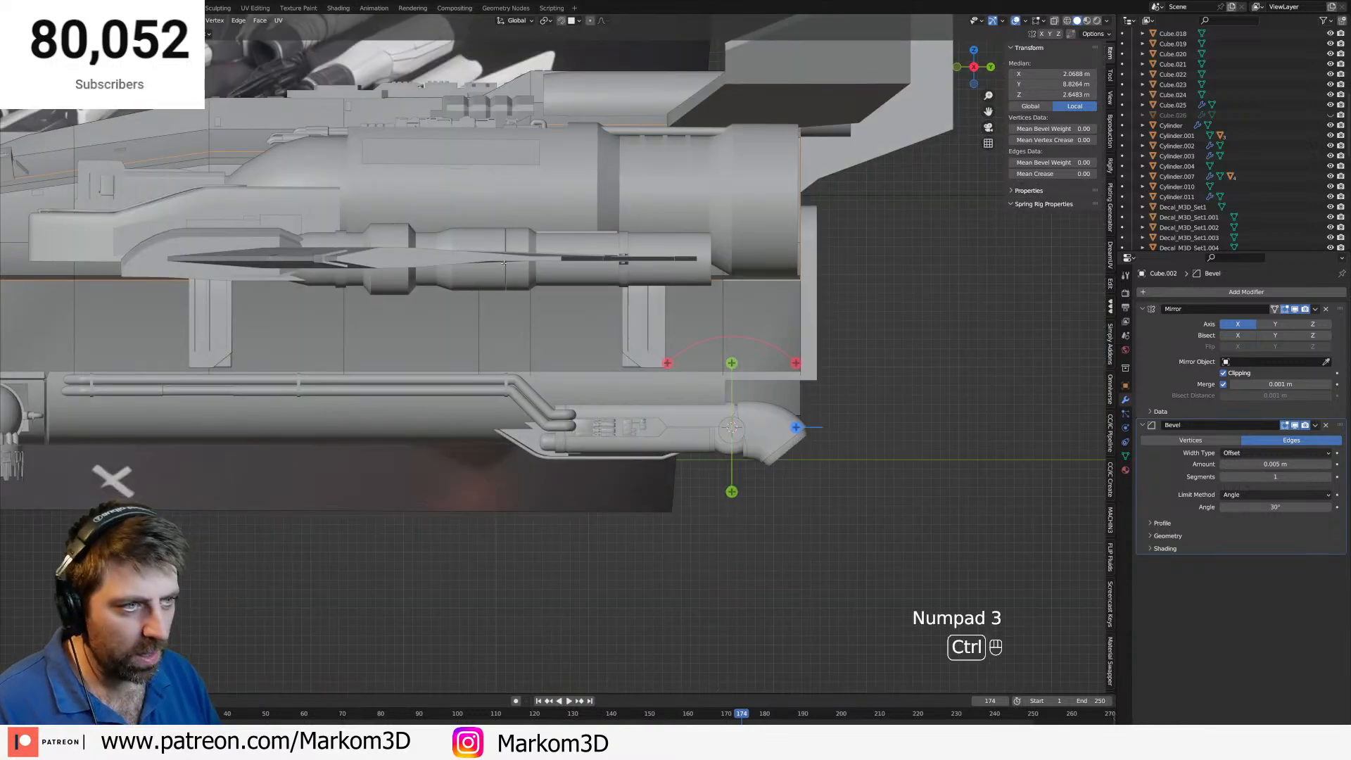
{"action": "key", "text": "ctrl+KP_1"}
{"action": "key", "text": "z"}
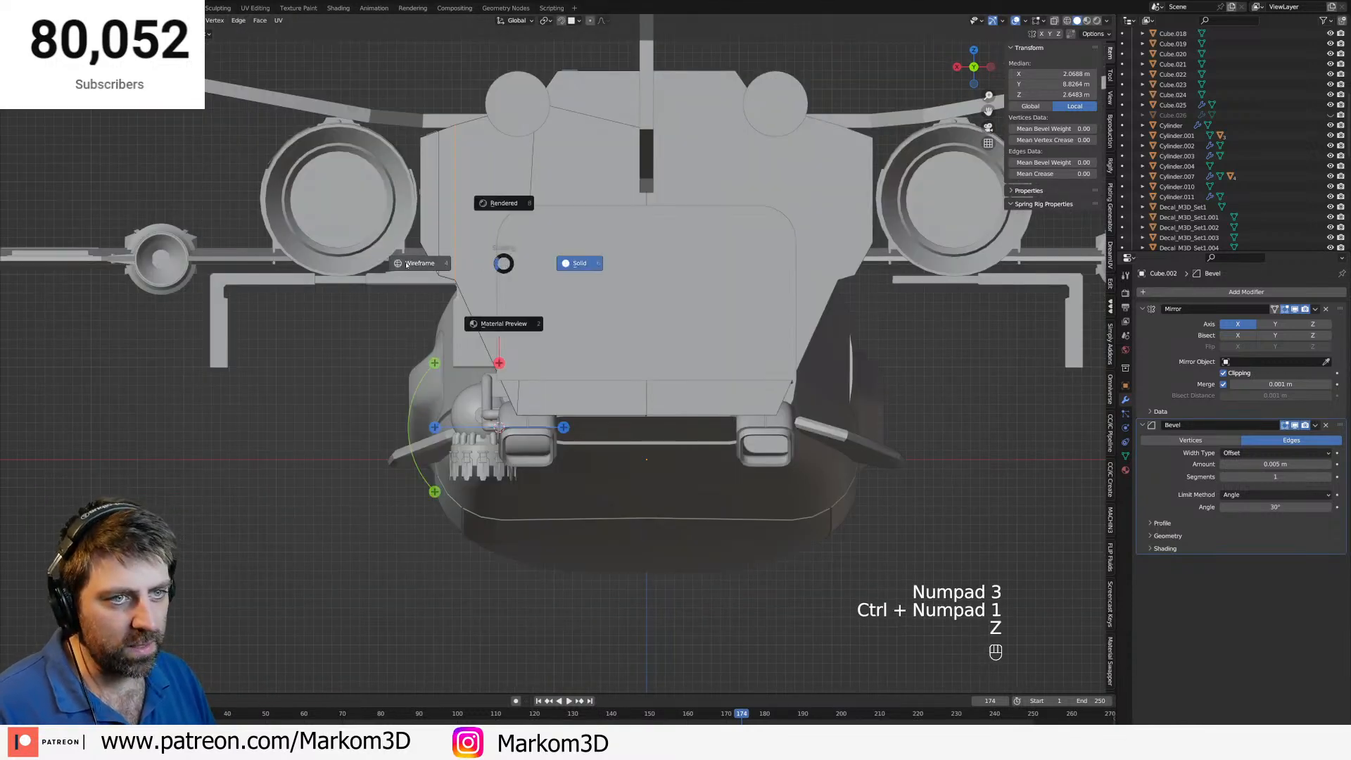
{"action": "left_click", "coordinate": [466, 272]}
Knife a straight horizontal cut across the hull shell from the side corner vertex to the centre line.
{"action": "middle_click_drag", "start_coordinate": [461, 278], "coordinate": [501, 306], "text": "shift"}
{"action": "scroll", "coordinate": [501, 306], "scroll_direction": "up", "scroll_amount": 2}
{"action": "key", "text": "1"}
{"action": "left_click", "coordinate": [495, 309]}
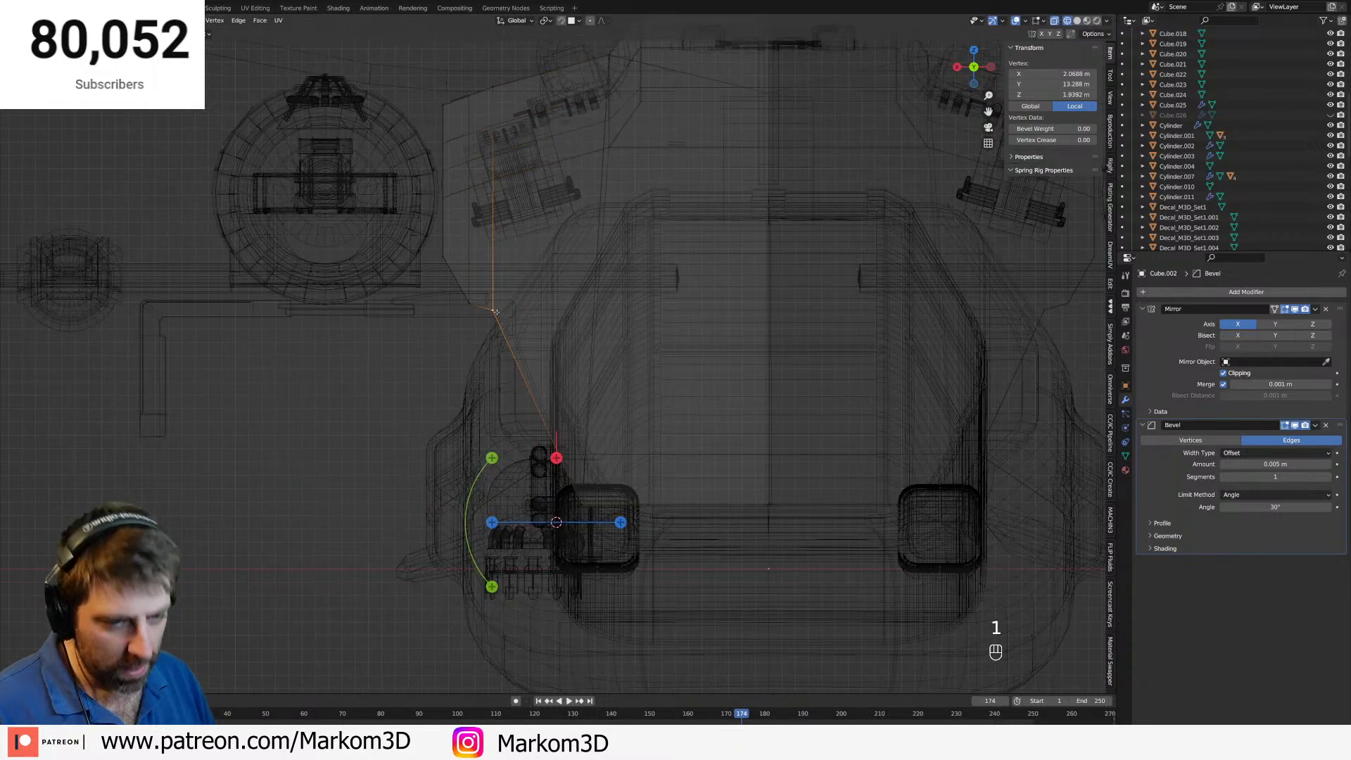
{"action": "key", "text": "k"}
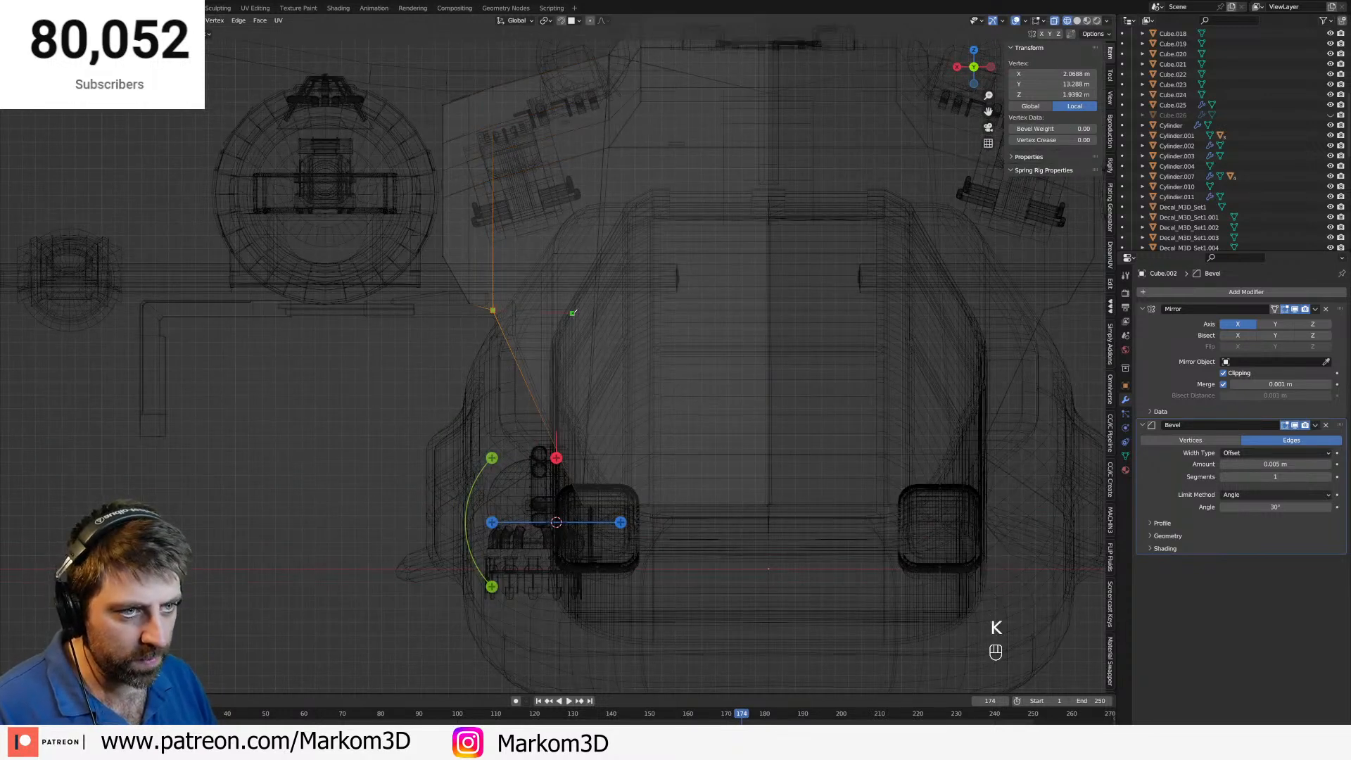
{"action": "key", "text": "a"}
{"action": "left_click", "coordinate": [771, 308]}
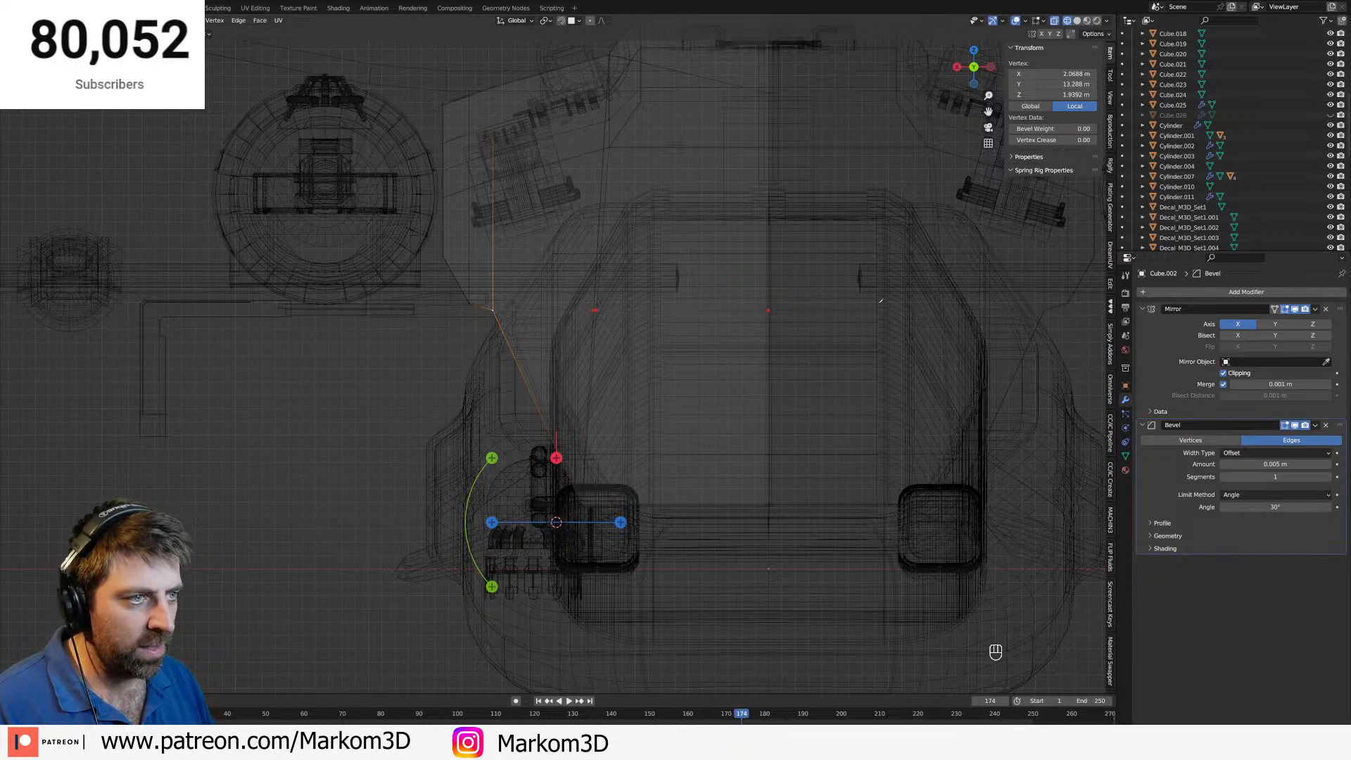
{"action": "key", "text": "Return"}
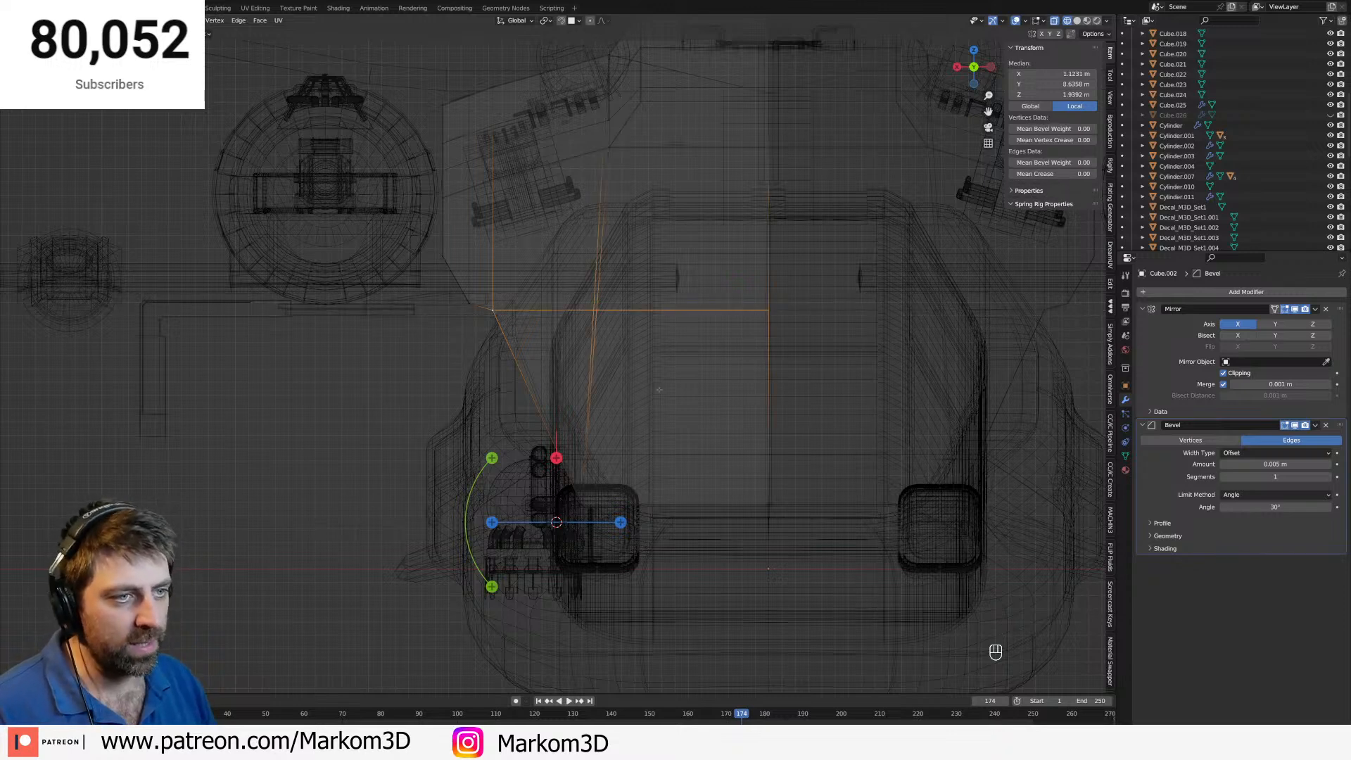
Rip the hull shell along the new horizontal cut, leaving the ripped edges in place.
{"action": "key", "text": "v"}
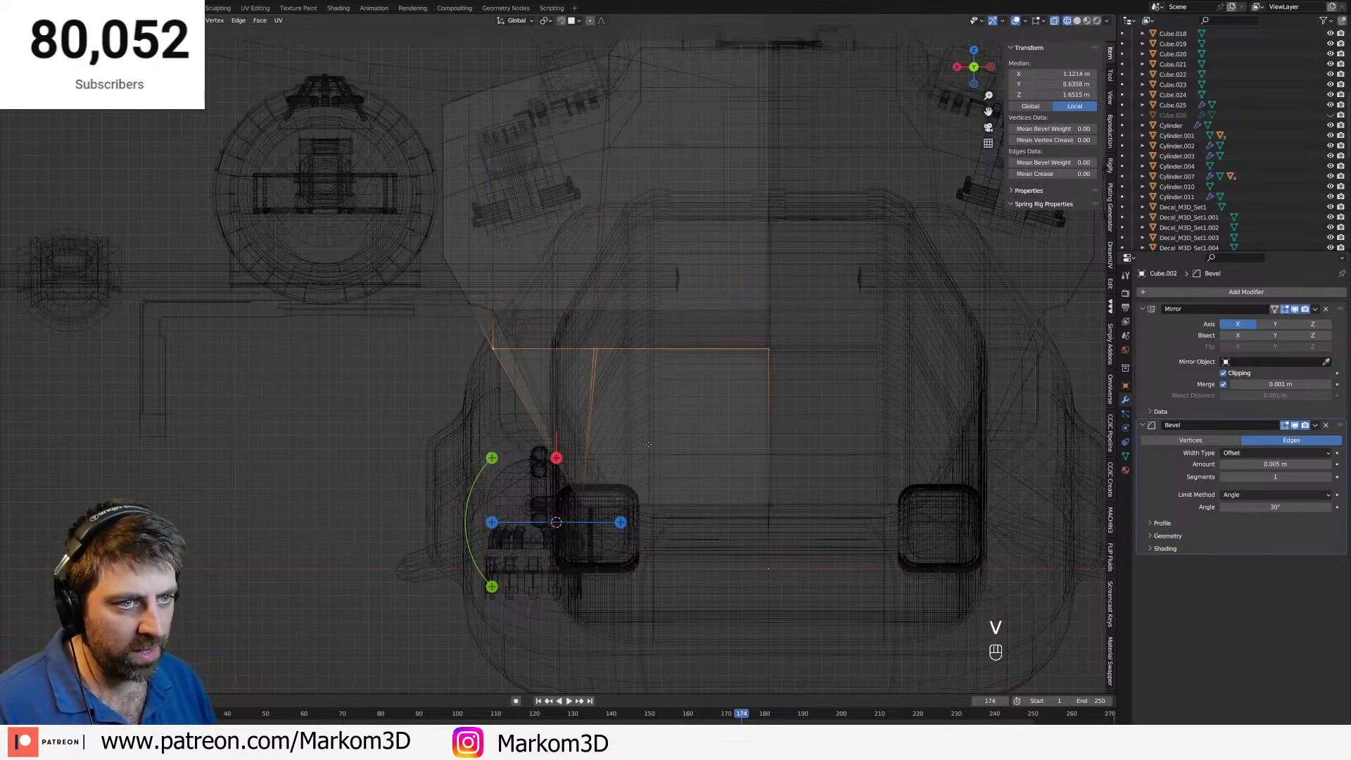
{"action": "left_click", "coordinate": [532, 354]}
{"action": "middle_click_drag", "start_coordinate": [537, 347], "coordinate": [548, 345]}
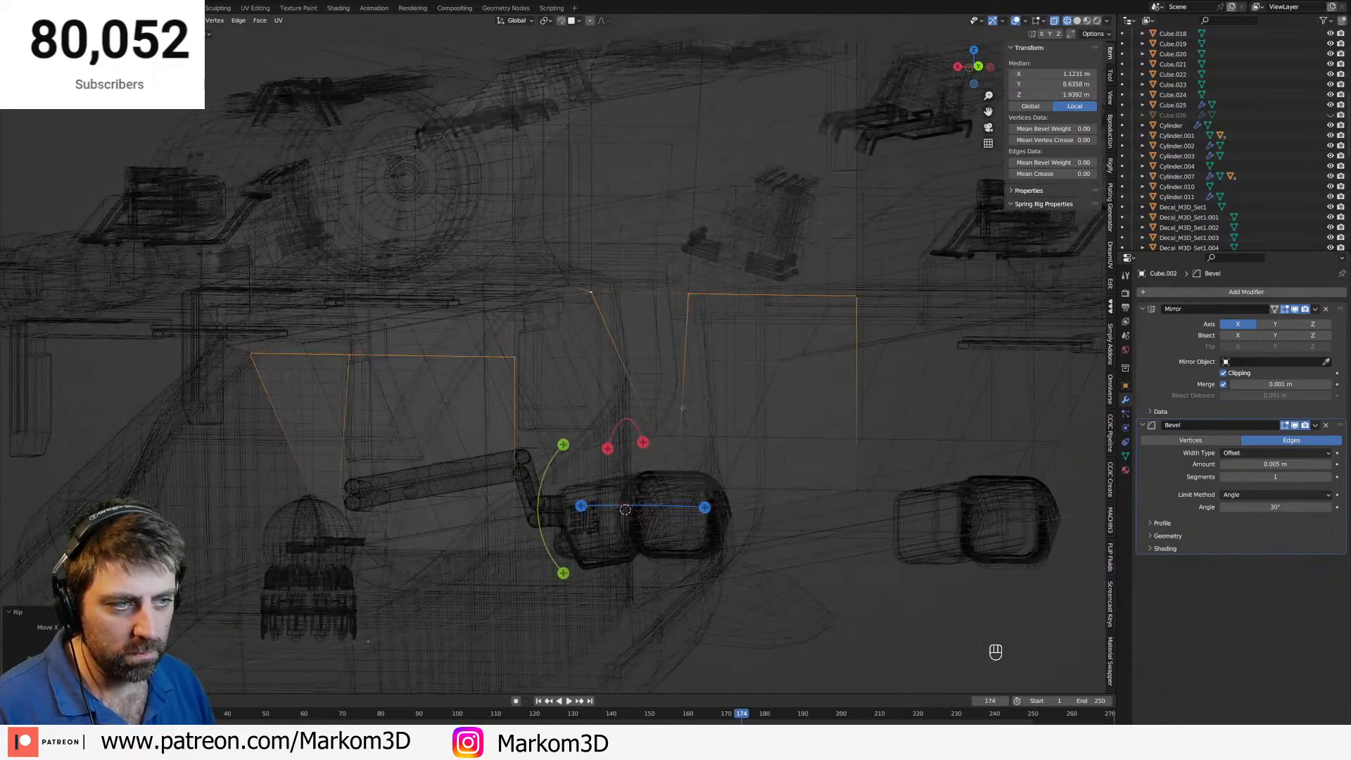
Add the lengthwise corner edges at the cut's height to the selection and rip the hull shell along them.
{"action": "key", "text": "2"}
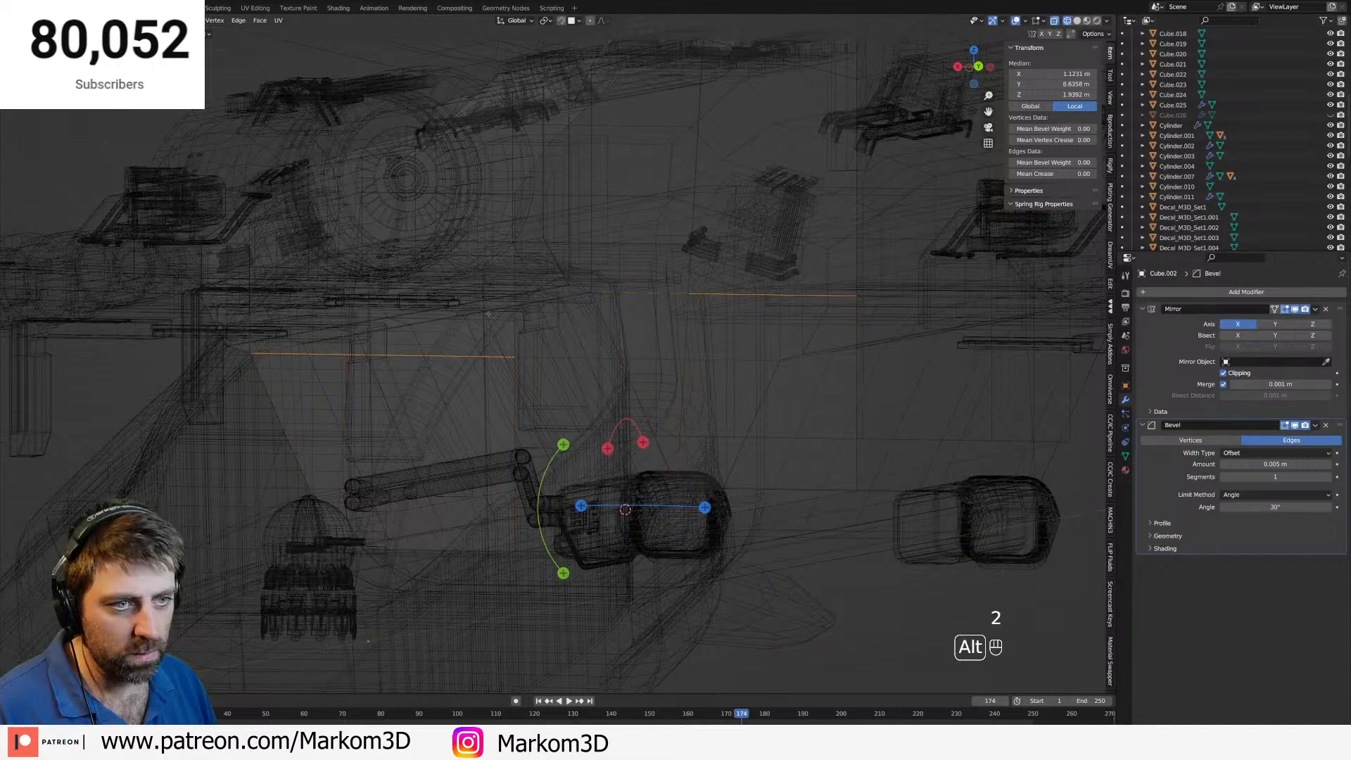
{"action": "left_click", "coordinate": [580, 311], "text": "alt+shift"}
{"action": "scroll", "coordinate": [580, 311], "scroll_direction": "up", "scroll_amount": 4}
{"action": "key", "text": "z"}
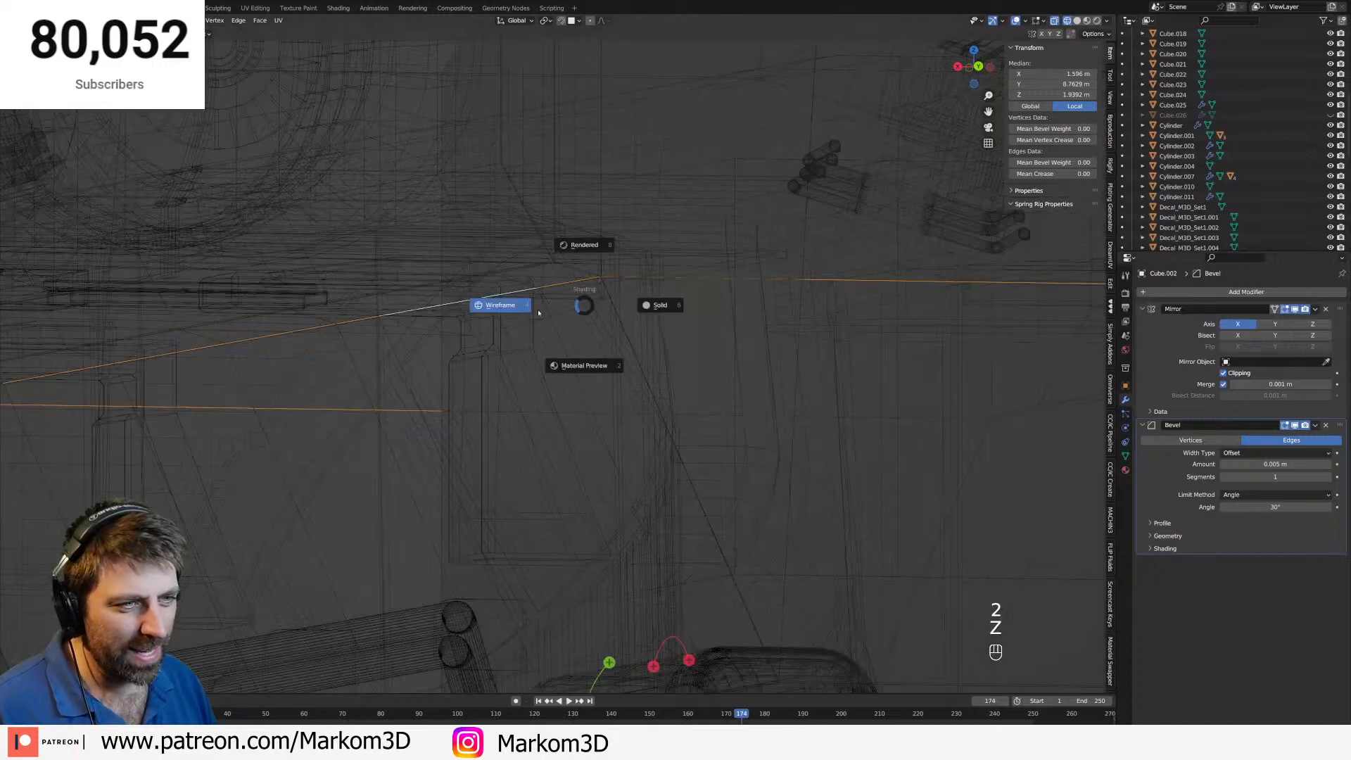
{"action": "mouse_move", "coordinate": [540, 314]}
{"action": "middle_mouse_down"}
{"action": "mouse_move", "coordinate": [576, 287]}
{"action": "mouse_move", "coordinate": [549, 303]}
{"action": "middle_mouse_up"}
{"action": "middle_click_drag", "start_coordinate": [451, 316], "coordinate": [699, 253], "text": "shift"}
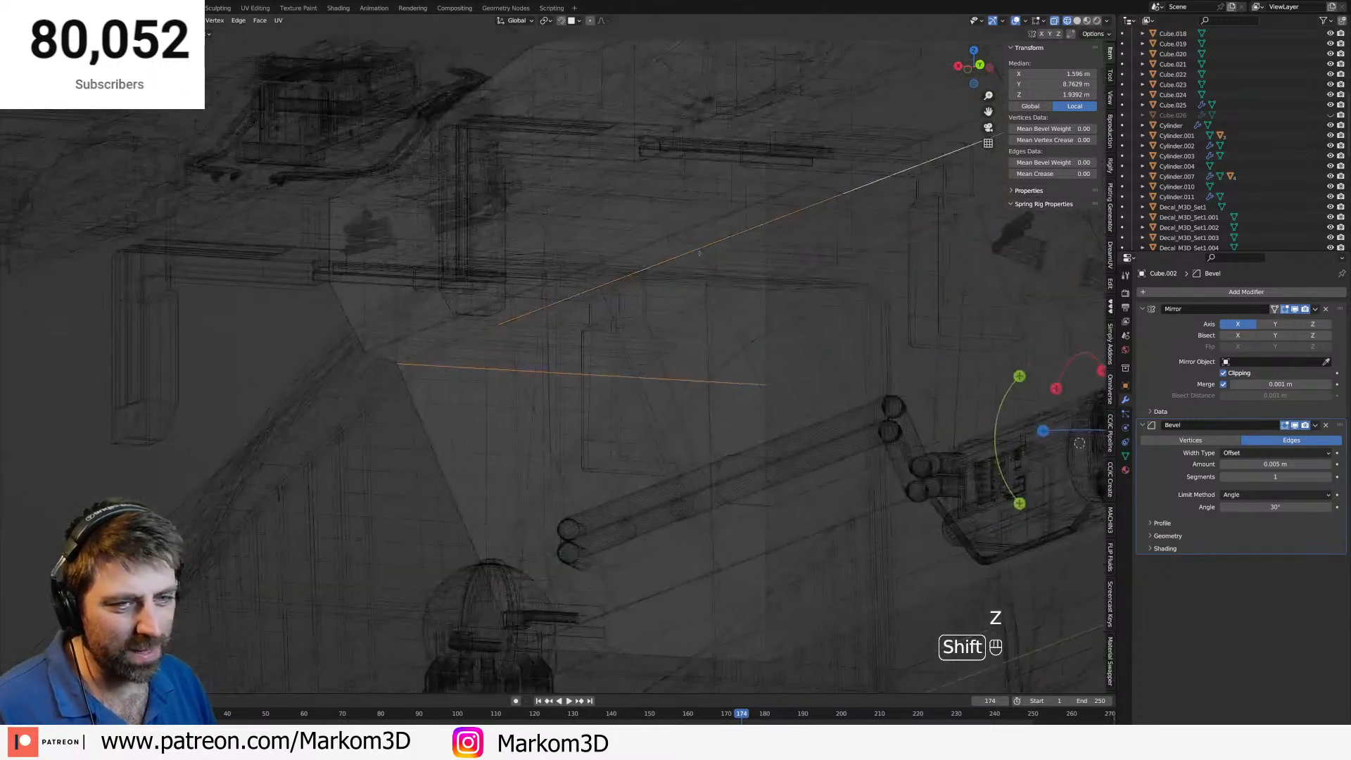
{"action": "left_click", "coordinate": [455, 342], "text": "alt+shift"}
{"action": "key", "text": "v"}
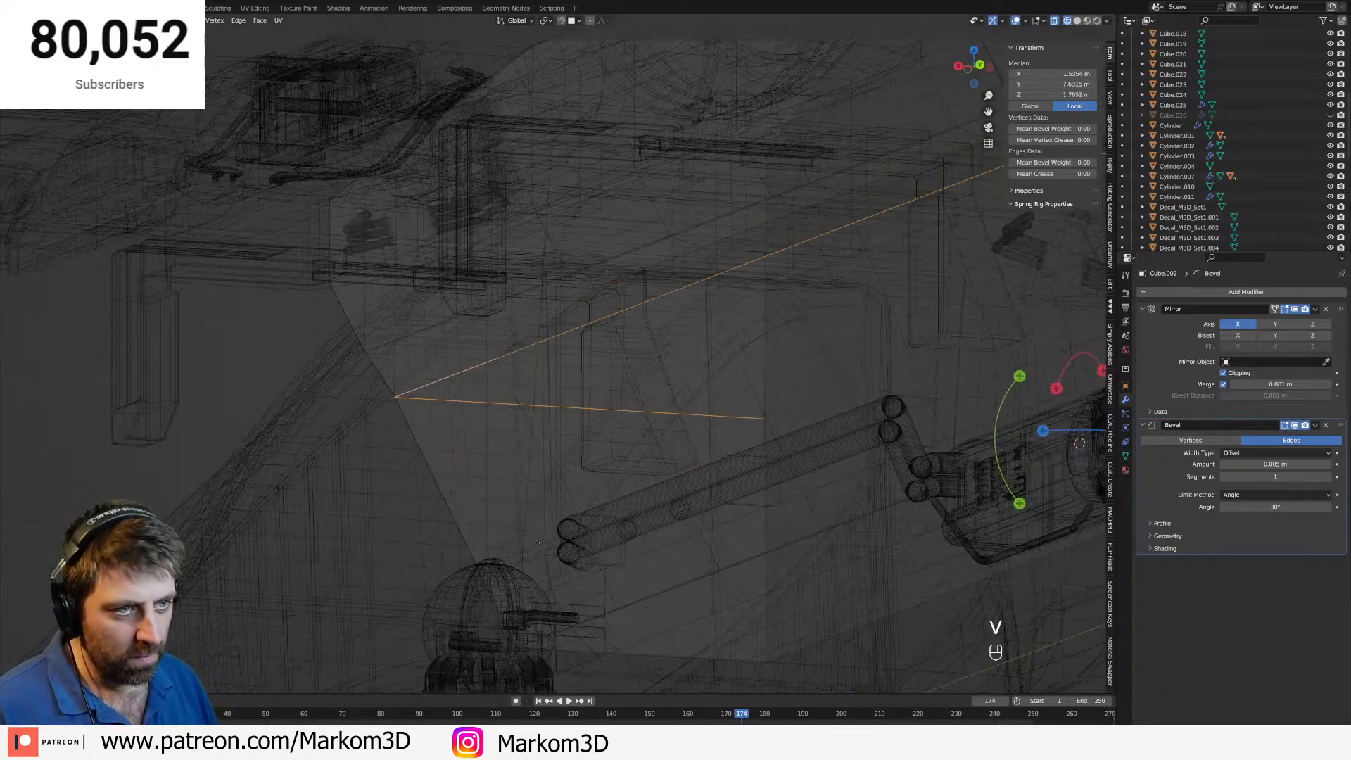
{"action": "left_click", "coordinate": [539, 533]}
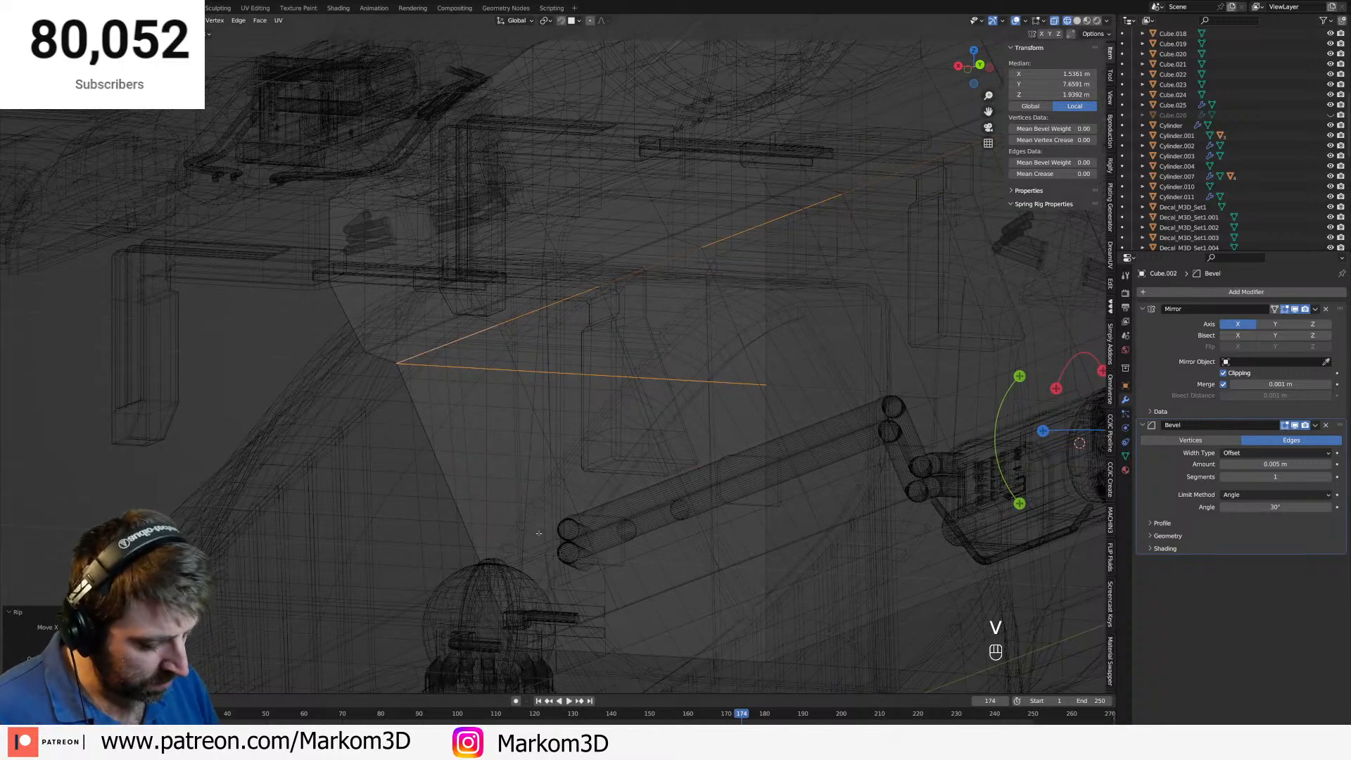
In front view, circle-select the part of the hull shell below the horizontal cut and delete it.
{"action": "key", "text": "KP_3"}
{"action": "key", "text": "KP_1"}
{"action": "scroll", "coordinate": [539, 533], "scroll_direction": "down", "scroll_amount": 5}
{"action": "middle_click_drag", "start_coordinate": [416, 499], "coordinate": [683, 446], "text": "shift"}
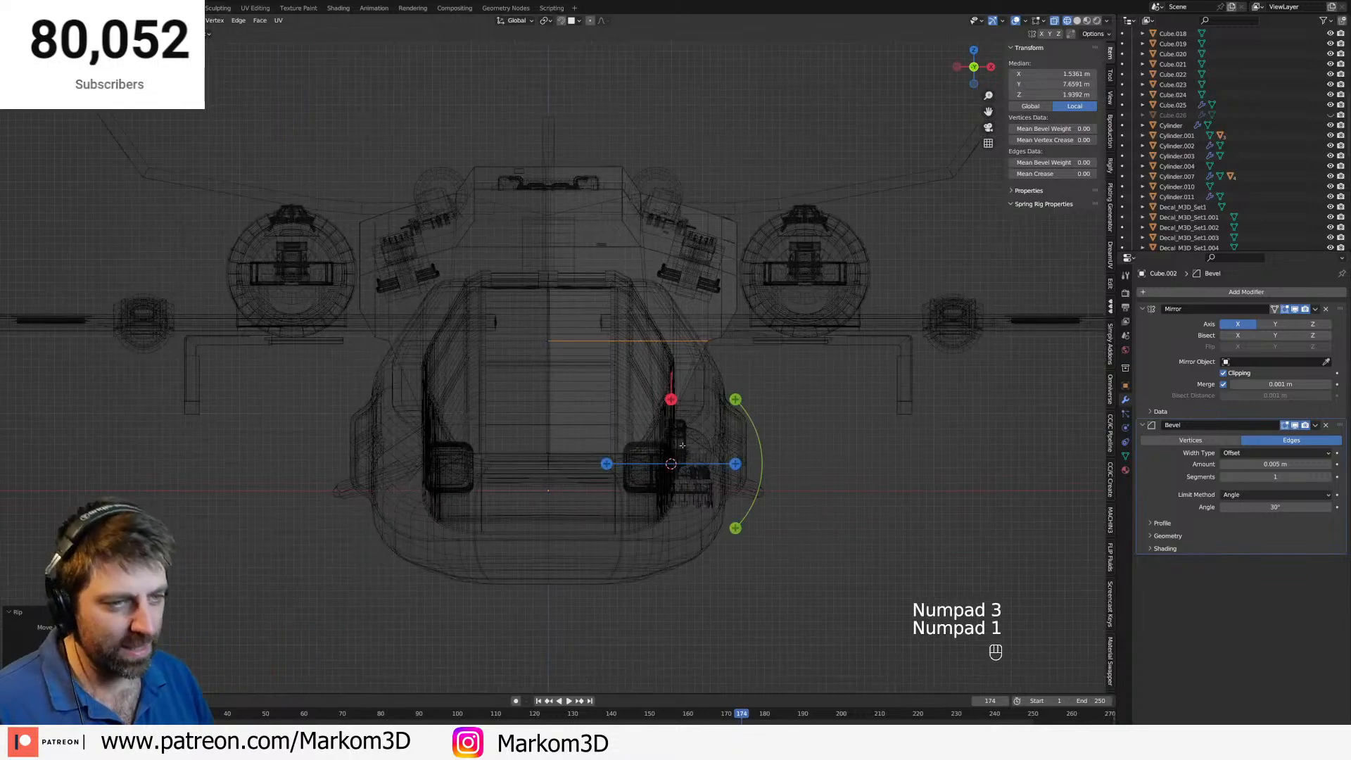
{"action": "key", "text": "c"}
{"action": "mouse_move", "coordinate": [673, 423]}
{"action": "left_mouse_down"}
{"action": "mouse_move", "coordinate": [669, 373]}
{"action": "mouse_move", "coordinate": [584, 394]}
{"action": "mouse_move", "coordinate": [609, 444]}
{"action": "left_mouse_up"}
{"action": "key", "text": "Delete"}
{"action": "left_click", "coordinate": [610, 445]}
Return to solid shading, leave Edit Mode and inspect the trimmed hull shell from the rear side.
{"action": "key", "text": "z"}
{"action": "left_click", "coordinate": [669, 442]}
{"action": "middle_click_drag", "start_coordinate": [669, 442], "coordinate": [521, 394]}
{"action": "key", "text": "Tab"}
{"action": "middle_click_drag", "start_coordinate": [668, 394], "coordinate": [604, 384]}
{"action": "scroll", "coordinate": [604, 385], "scroll_direction": "up", "scroll_amount": 2}
{"action": "scroll", "coordinate": [616, 408], "scroll_direction": "up", "scroll_amount": 2}
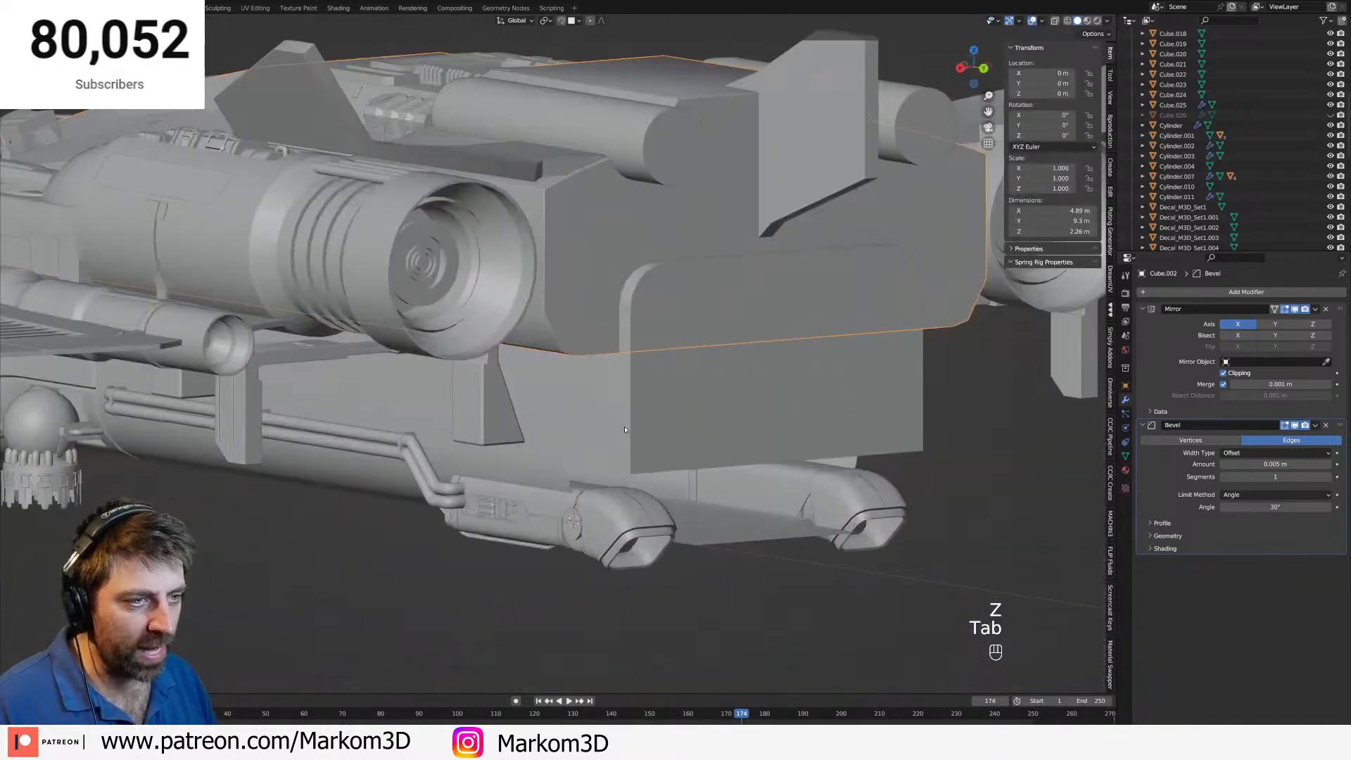
Unhide all hidden objects, and hide the box in the rear opening and the large mirrored side box again.
{"action": "key", "text": "alt+h"}
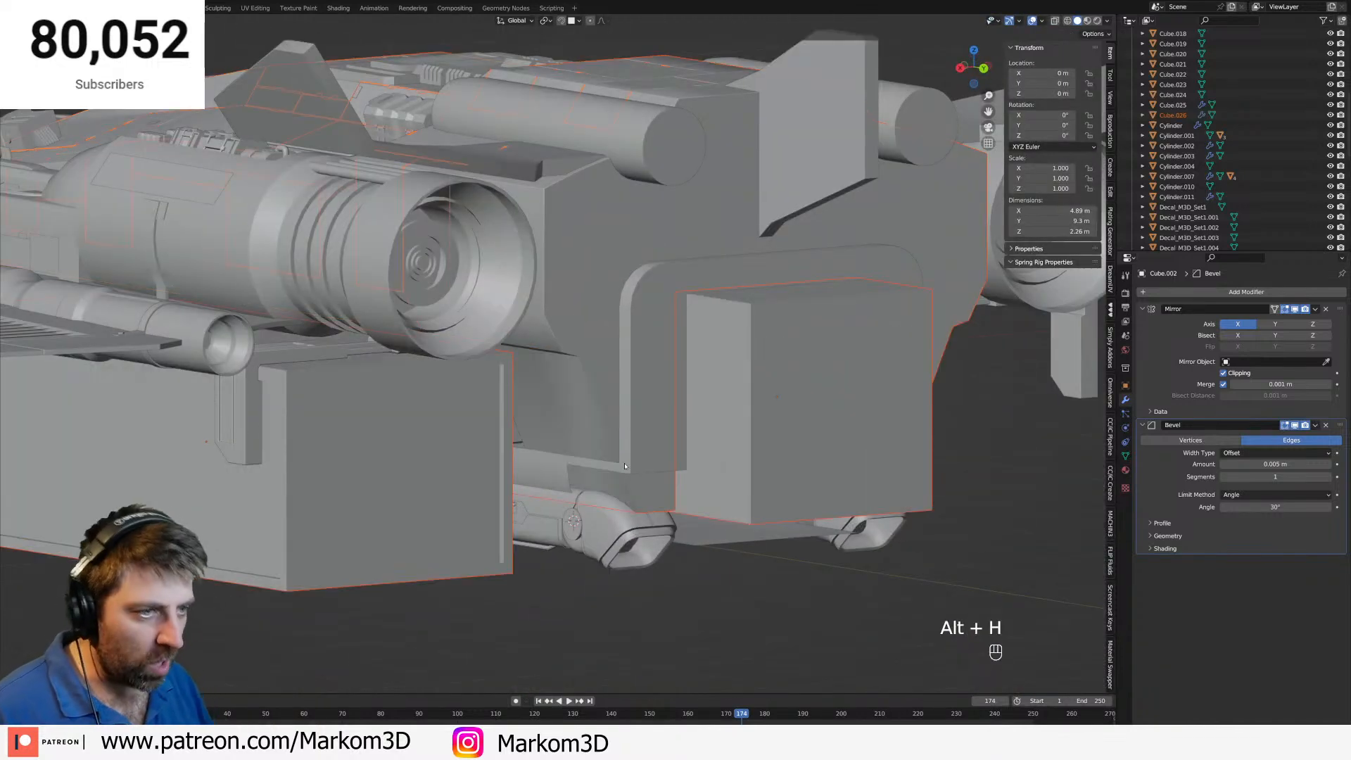
{"action": "left_click", "coordinate": [855, 438]}
{"action": "key", "text": "h"}
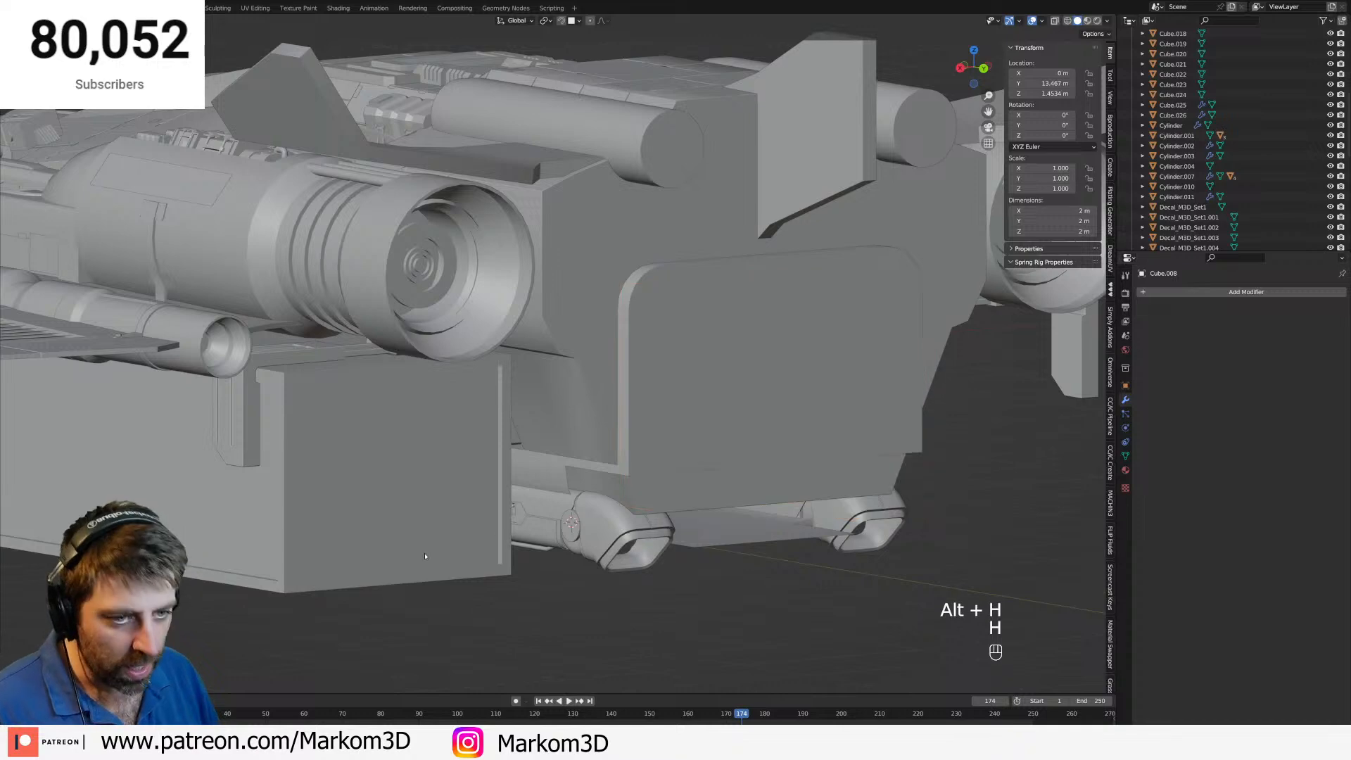
{"action": "left_click", "coordinate": [742, 414]}
{"action": "key", "text": "h"}
{"action": "middle_click_drag", "start_coordinate": [715, 445], "coordinate": [697, 423]}
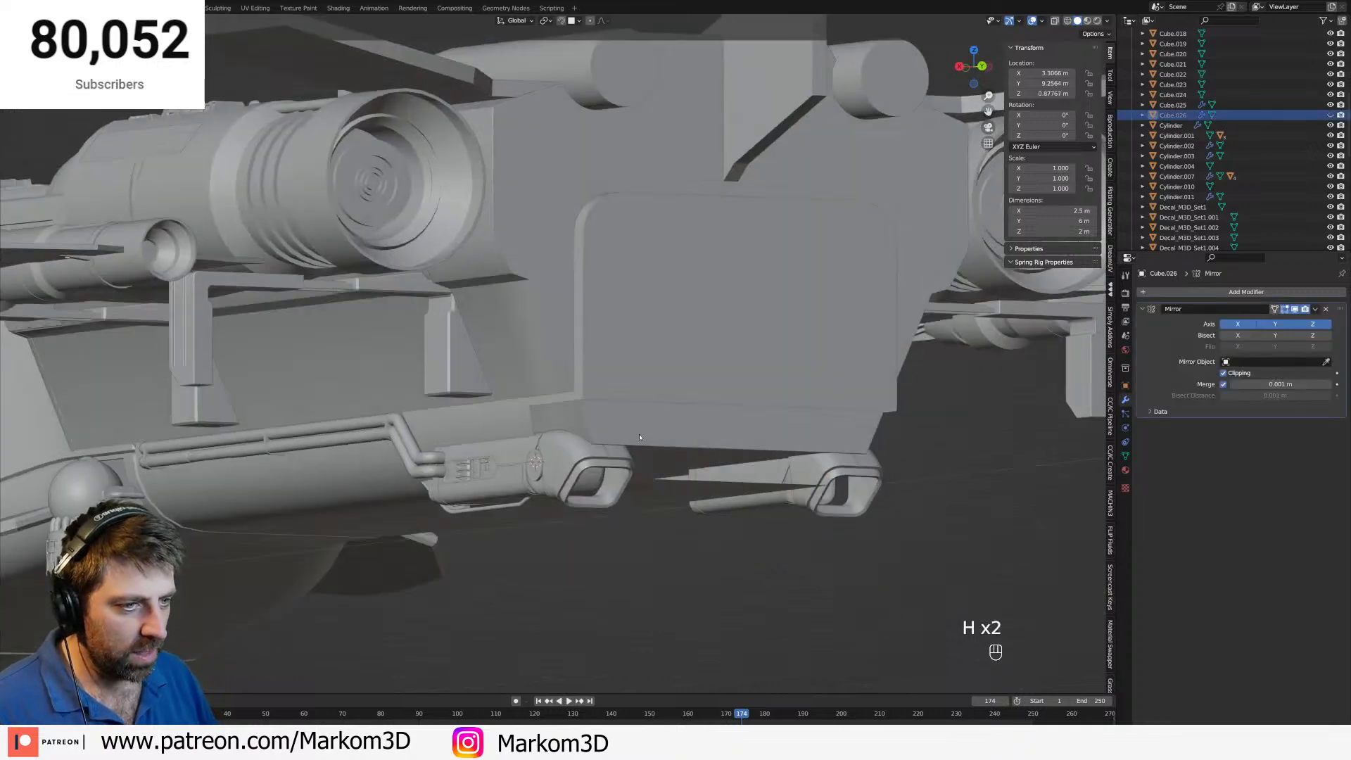
In front wireframe view, knife-cut the outer plating horizontally from the corner vertex where its side begins sloping inward to the ship's bottom.
{"action": "left_click", "coordinate": [571, 369]}
{"action": "key", "text": "Tab"}
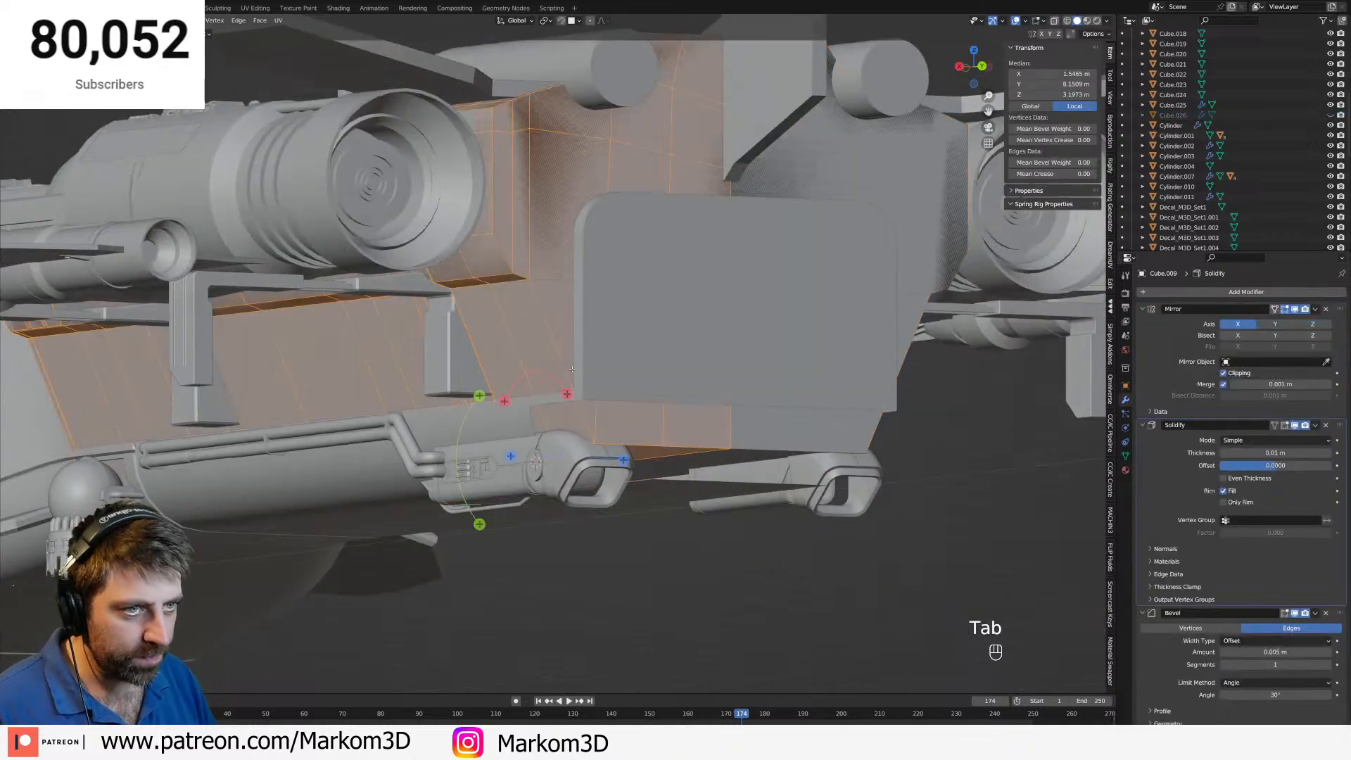
{"action": "key", "text": "z"}
{"action": "left_click", "coordinate": [493, 367]}
{"action": "key", "text": "KP_1"}
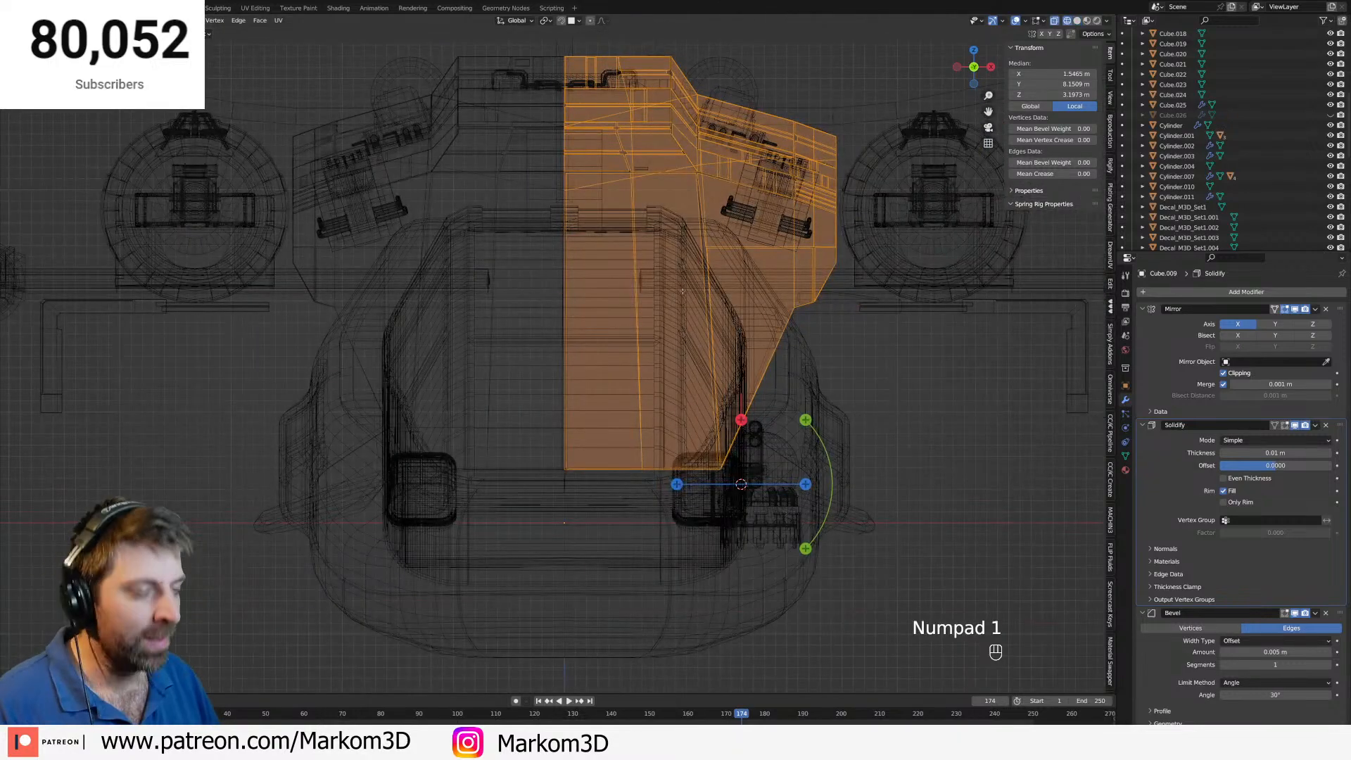
{"action": "key", "text": "1"}
{"action": "left_click", "coordinate": [796, 307]}
{"action": "key", "text": "k"}
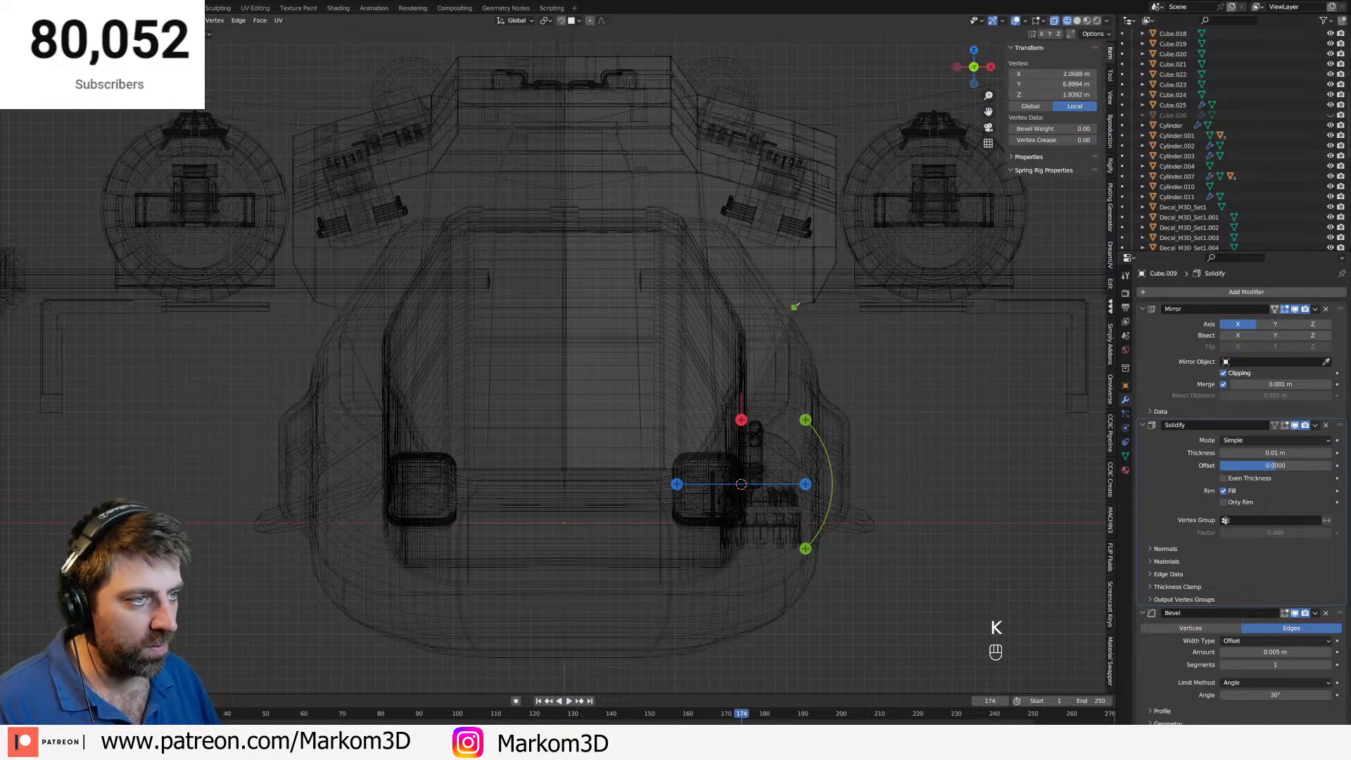
{"action": "left_click", "coordinate": [796, 307]}
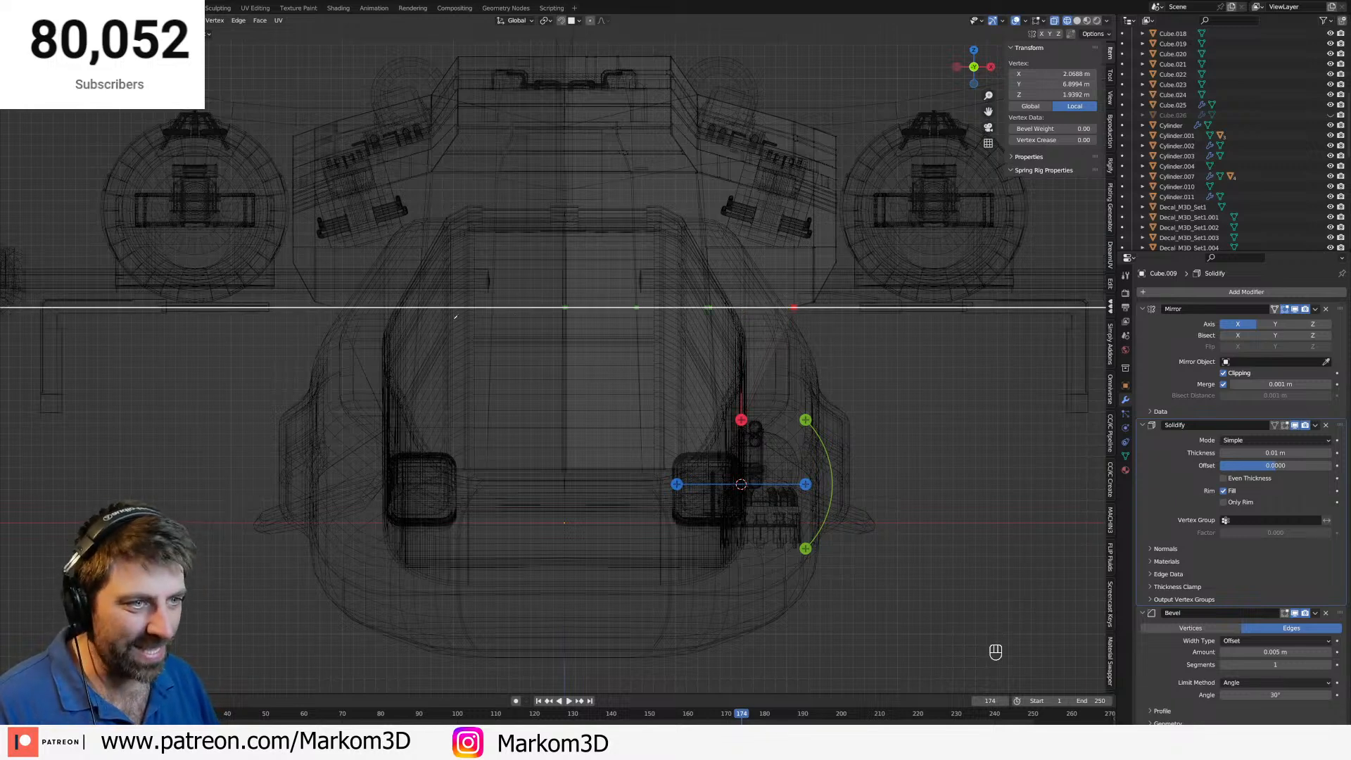
{"action": "left_click", "coordinate": [443, 315]}
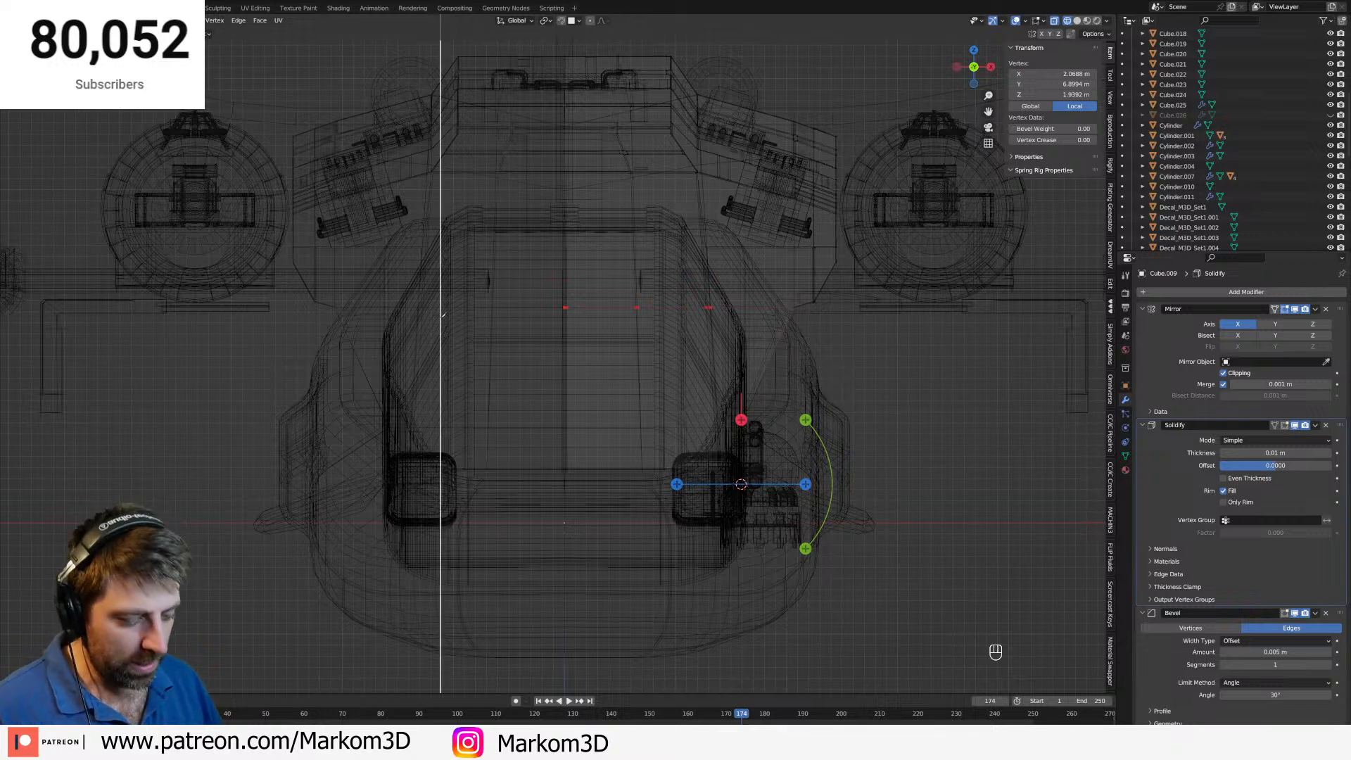
{"action": "key", "text": "Return"}
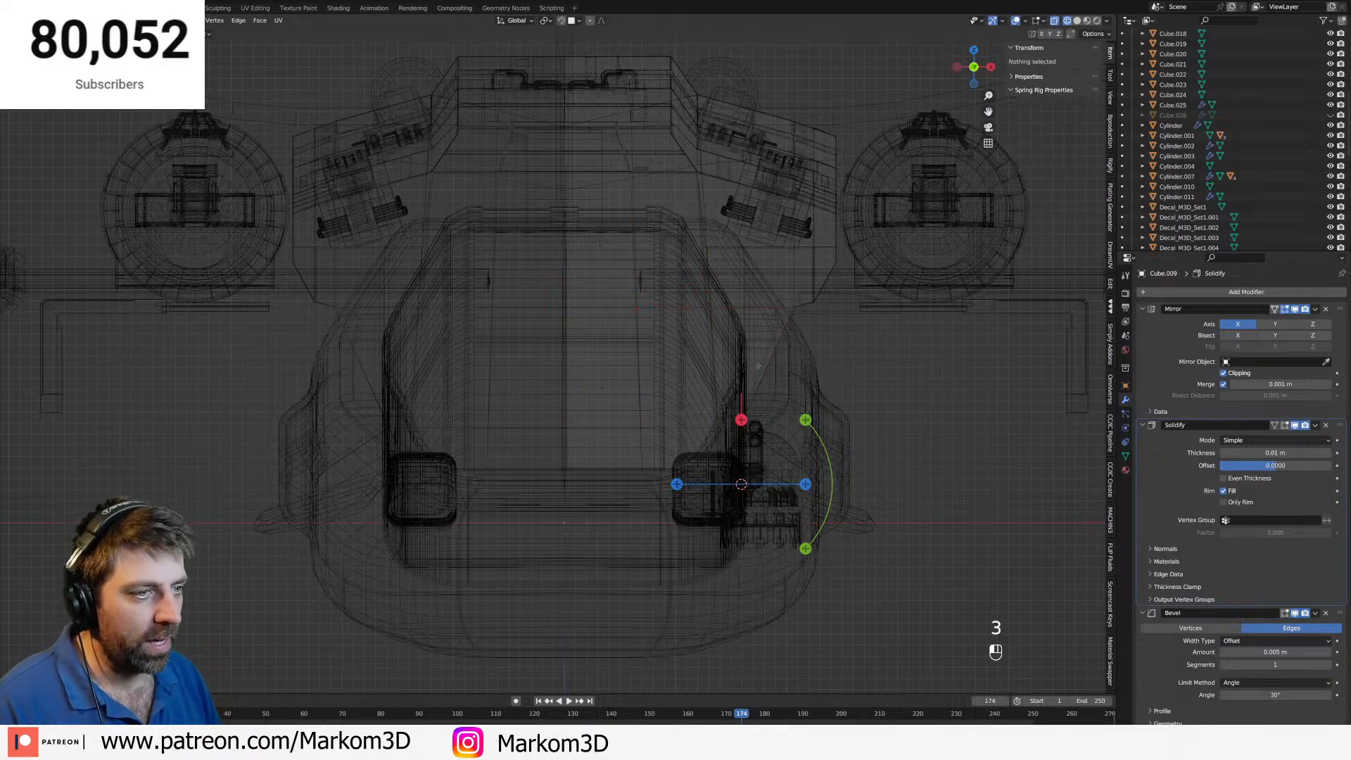
Circle-select and delete the outer plating's faces below the cut, and inspect the rear in solid shading outside Edit Mode.
{"action": "key", "text": "3"}
{"action": "key", "text": "c"}
{"action": "left_click", "coordinate": [641, 405]}
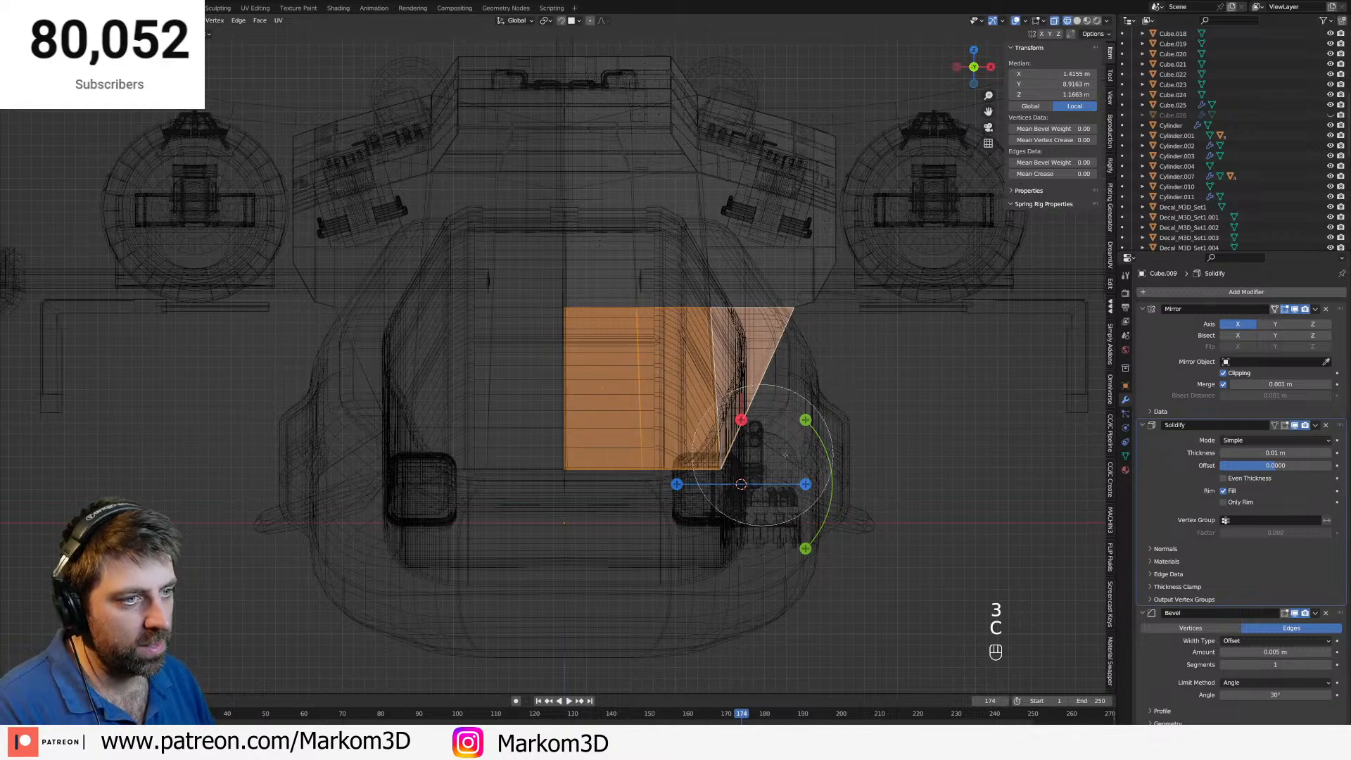
{"action": "right_click", "coordinate": [832, 450]}
{"action": "key", "text": "Delete"}
{"action": "left_click", "coordinate": [830, 451]}
{"action": "key", "text": "z"}
{"action": "left_click", "coordinate": [892, 451]}
{"action": "middle_click_drag", "start_coordinate": [888, 448], "coordinate": [687, 394]}
{"action": "key", "text": "Tab"}
{"action": "middle_click_drag", "start_coordinate": [690, 338], "coordinate": [278, 330]}
{"action": "left_click", "coordinate": [644, 272]}
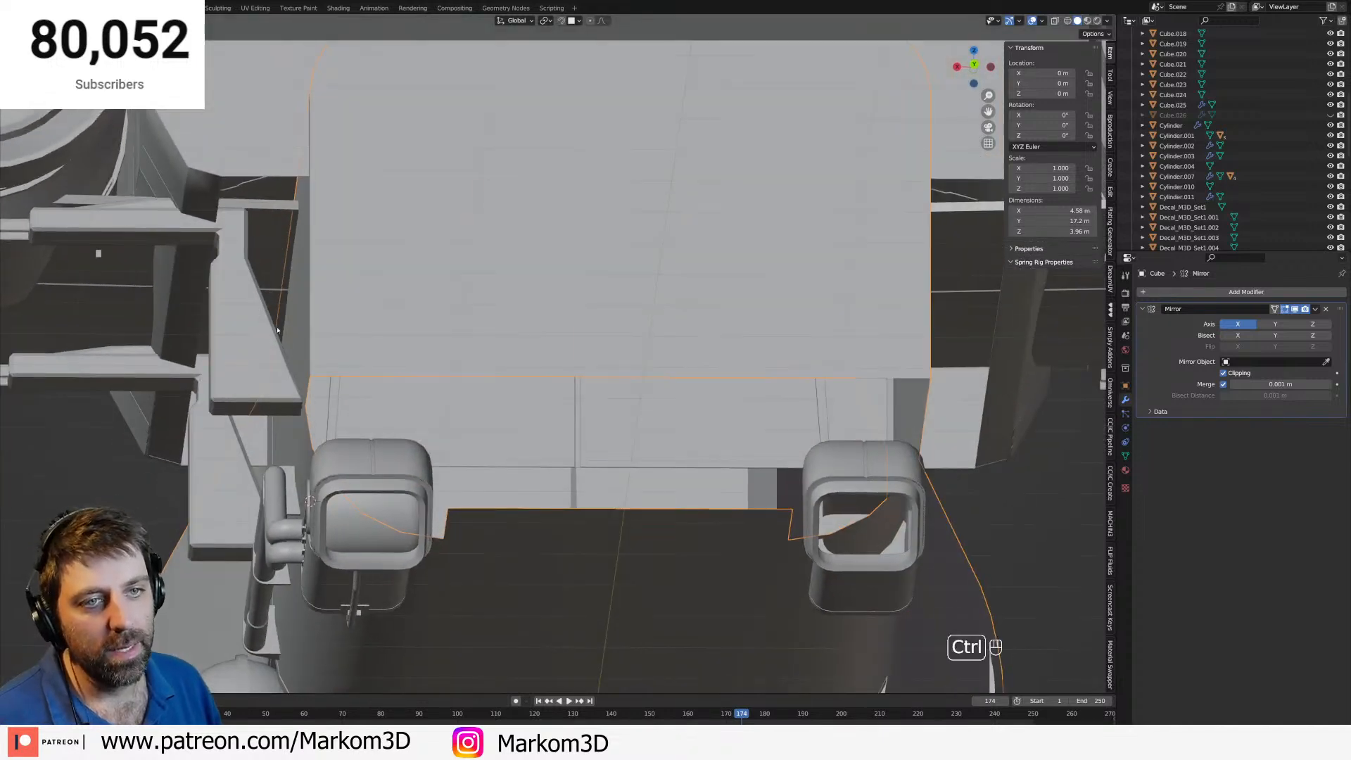
Undo the deletion and the knife cut on the outer plating.
{"action": "key", "text": "ctrl+z"}
{"action": "key", "text": "ctrl+z"}
{"action": "key", "text": "ctrl+z"}
{"action": "key", "text": "ctrl+z"}
{"action": "key", "text": "ctrl+z"}
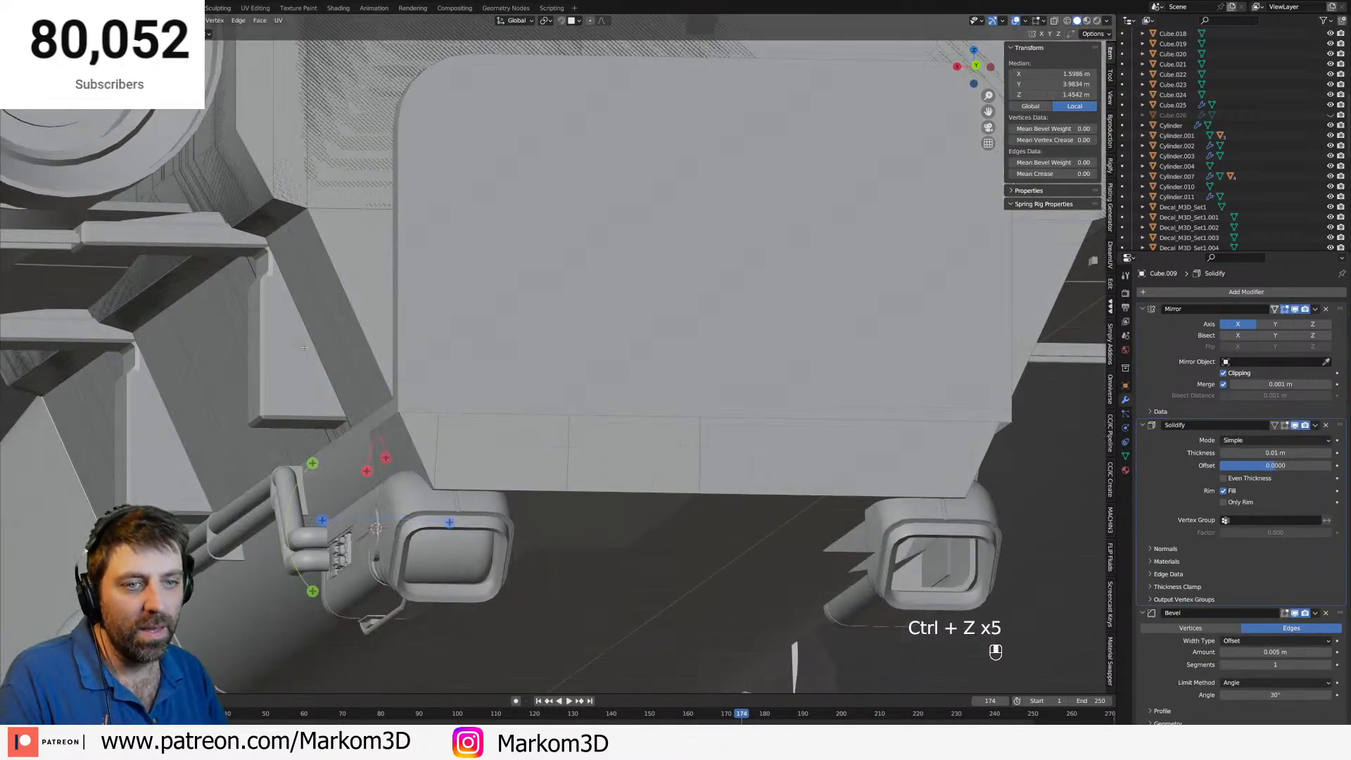
{"action": "key", "text": "ctrl+z"}
{"action": "key", "text": "z"}
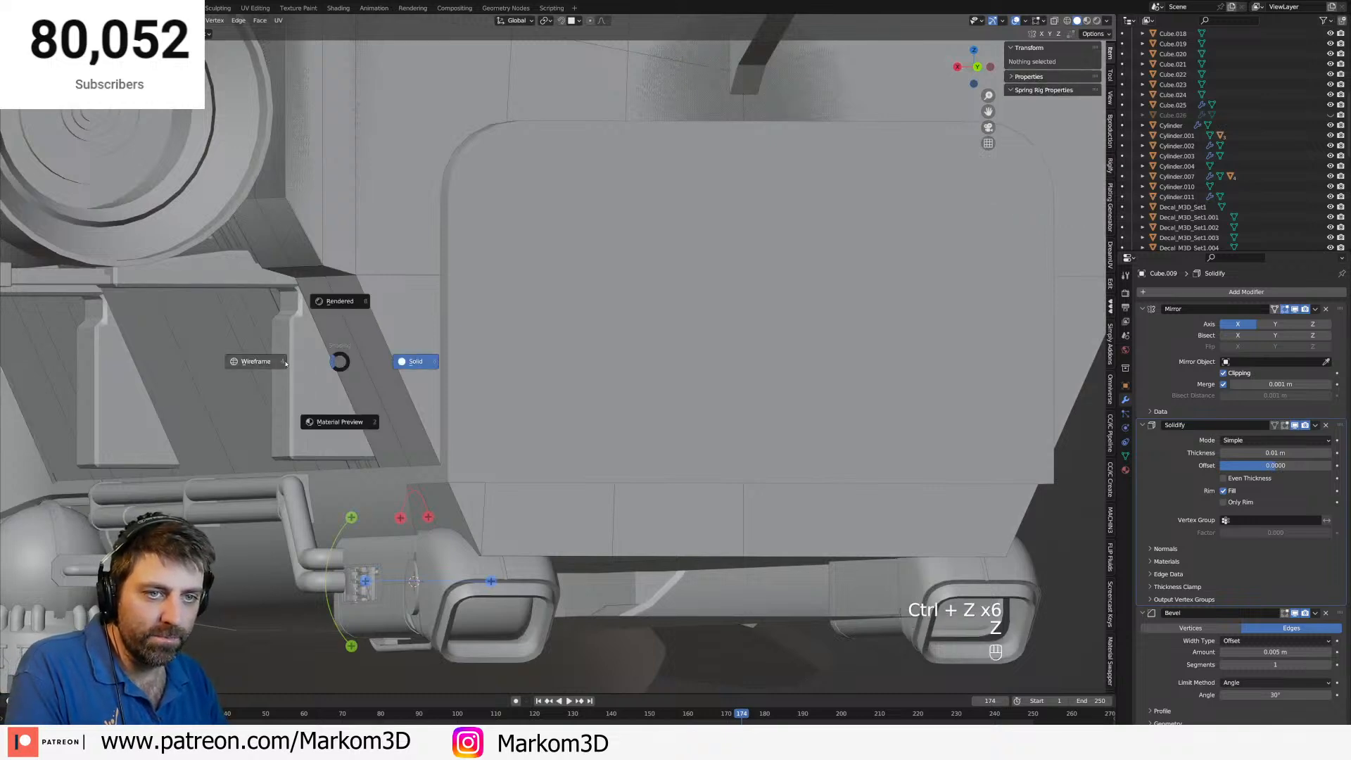
{"action": "left_click", "coordinate": [286, 364]}
{"action": "key", "text": "ctrl+z"}
{"action": "key", "text": "ctrl+z"}
{"action": "key", "text": "ctrl+z"}
{"action": "key", "text": "ctrl+z"}
{"action": "key", "text": "ctrl+z"}
{"action": "key", "text": "ctrl+z"}
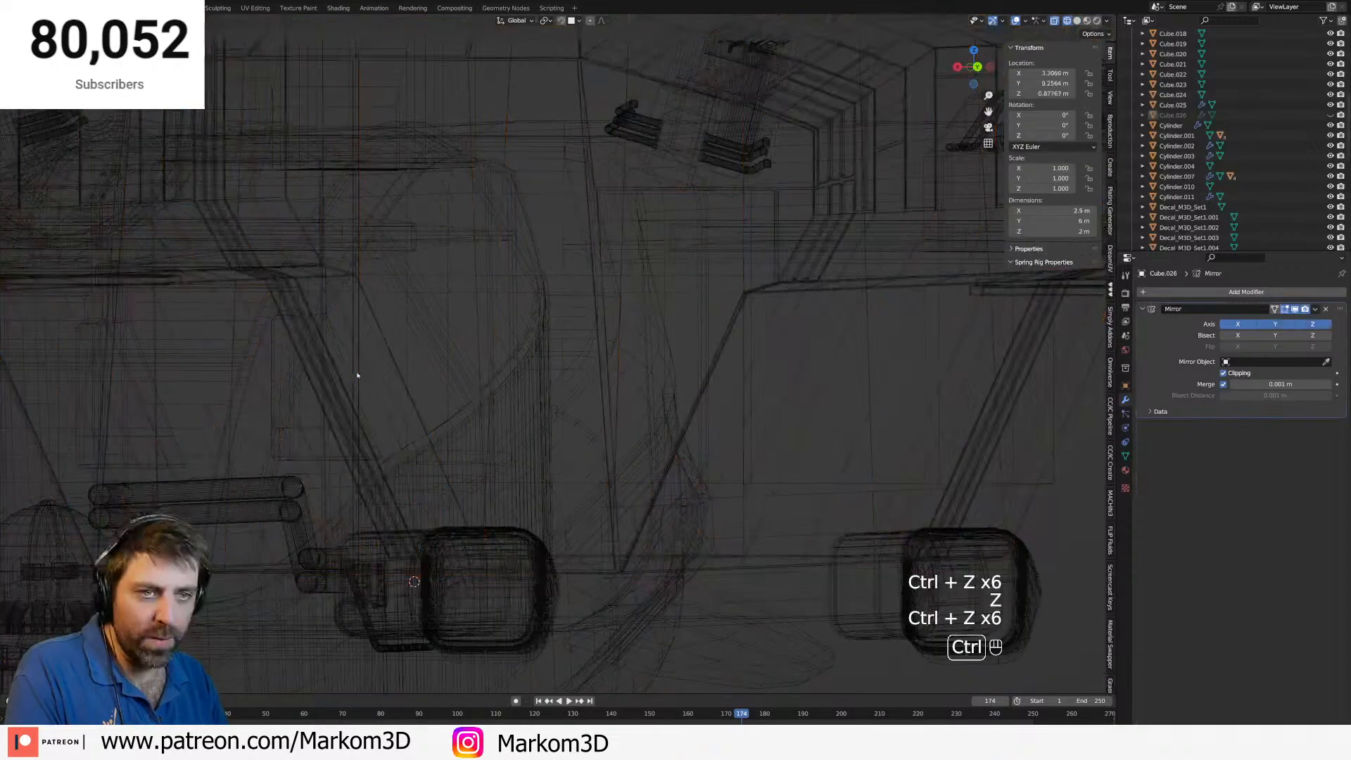
Undo further back past the hiding of the boxes until the deleted lower part of the hull shell is restored.
{"action": "key", "text": "ctrl+z"}
{"action": "key", "text": "ctrl+z"}
{"action": "key", "text": "z"}
{"action": "left_click", "coordinate": [440, 391]}
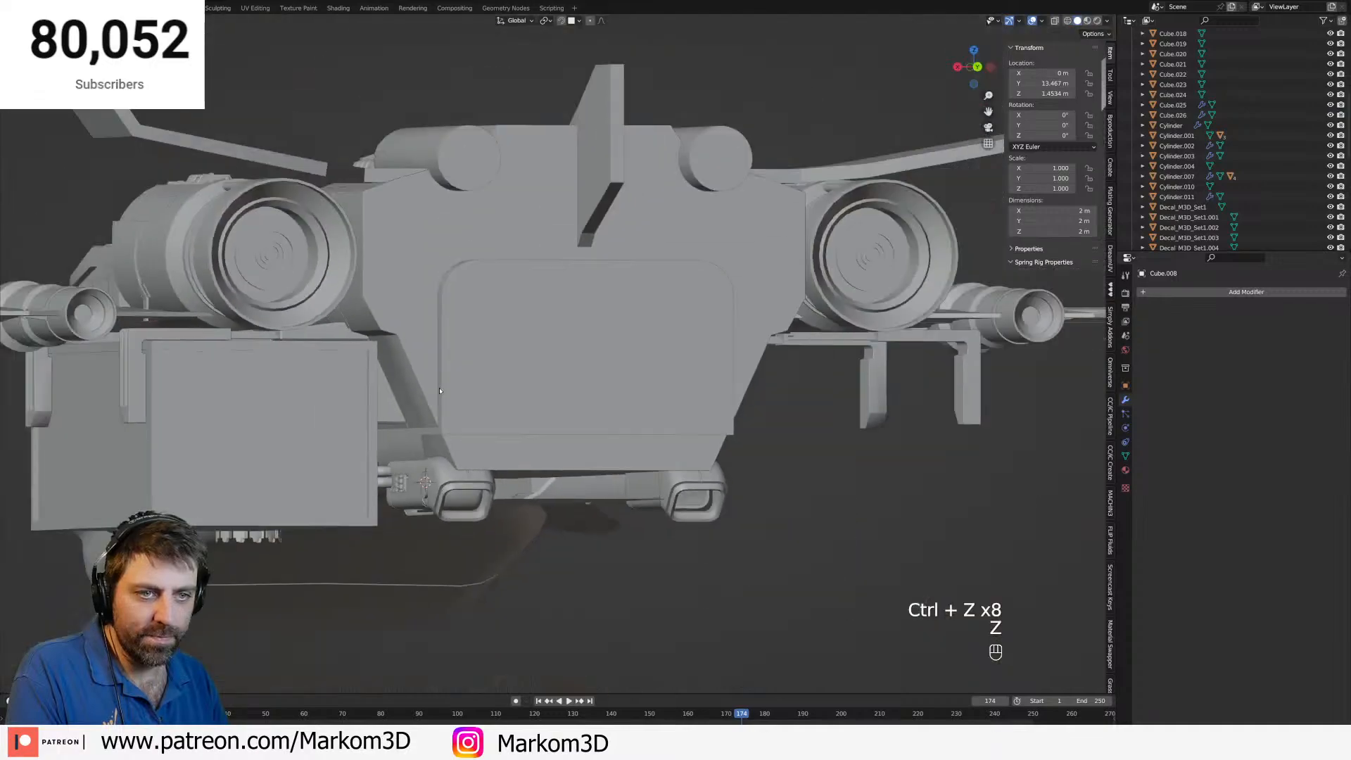
{"action": "mouse_move", "coordinate": [440, 391]}
{"action": "middle_mouse_down"}
{"action": "mouse_move", "coordinate": [480, 386]}
{"action": "mouse_move", "coordinate": [452, 408]}
{"action": "middle_mouse_up"}
{"action": "left_click", "coordinate": [454, 408]}
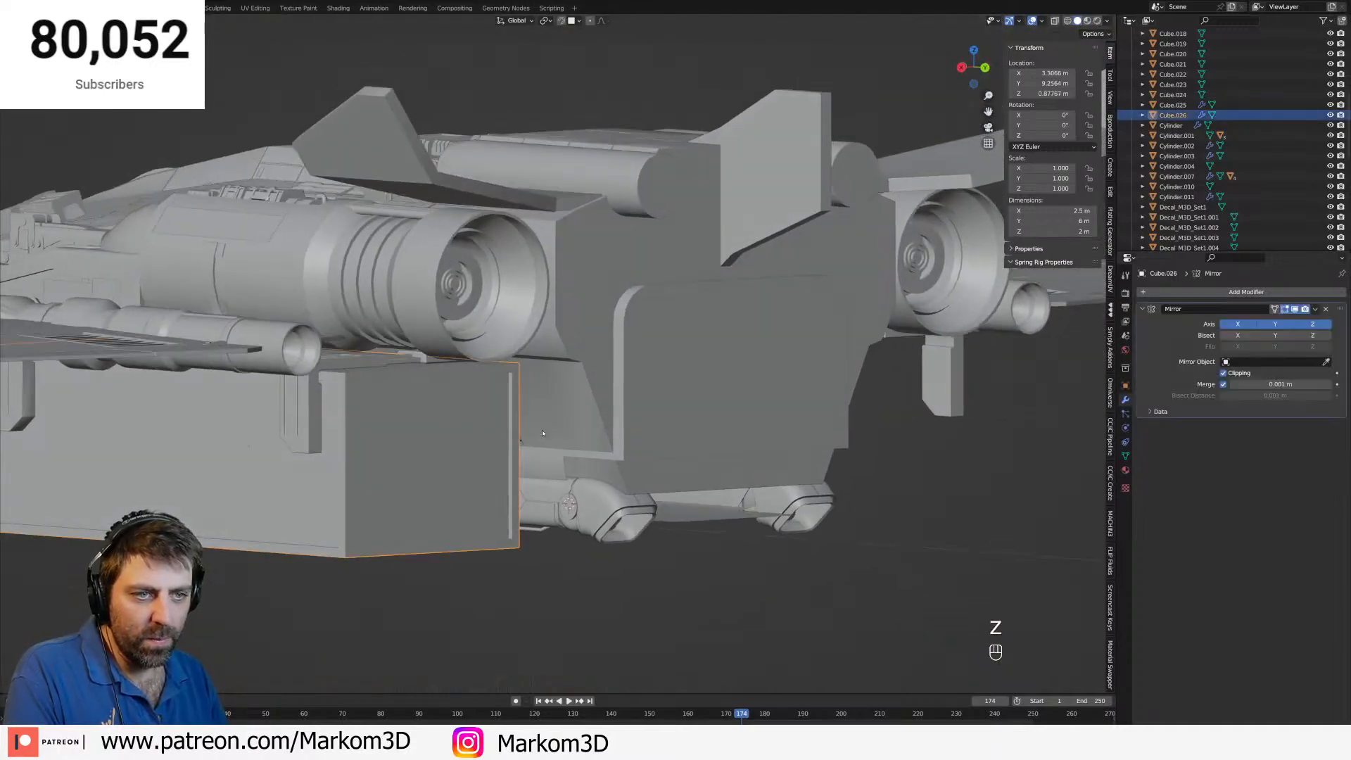
{"action": "middle_click_drag", "start_coordinate": [543, 433], "coordinate": [415, 431]}
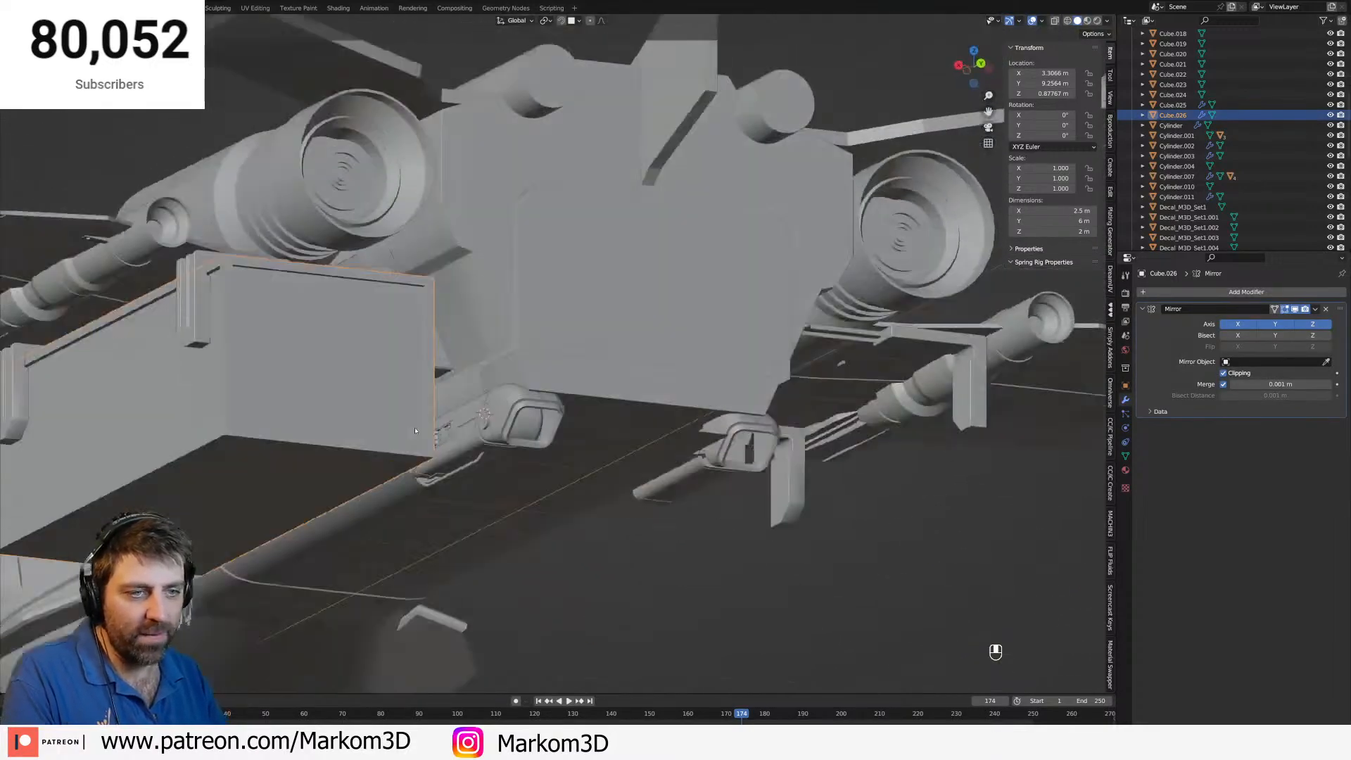
{"action": "key", "text": "ctrl+z"}
{"action": "key", "text": "ctrl+z"}
{"action": "key", "text": "ctrl+z"}
{"action": "key", "text": "ctrl+z"}
{"action": "key", "text": "ctrl+z"}
{"action": "key", "text": "ctrl+z"}
{"action": "key", "text": "ctrl+z"}
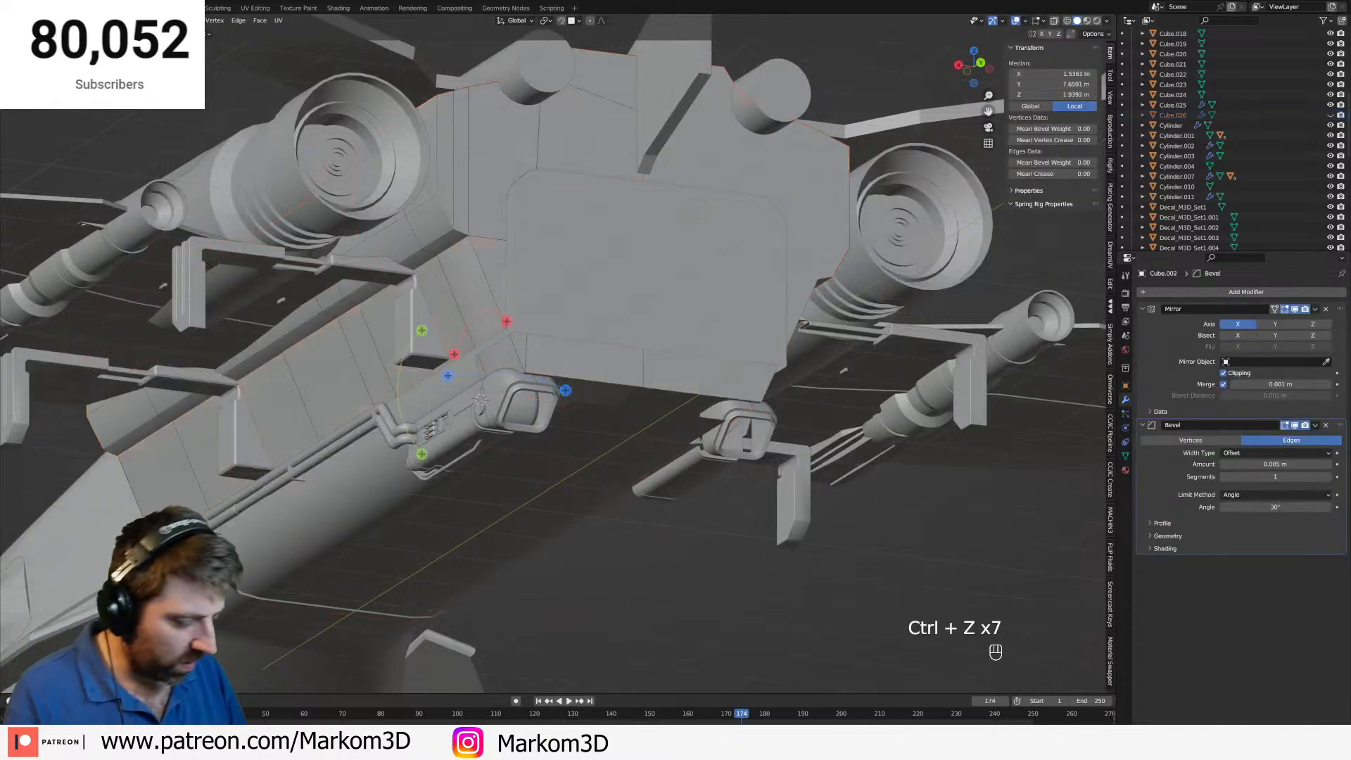
{"action": "key", "text": "KP_3"}
{"action": "middle_click_drag", "start_coordinate": [907, 387], "coordinate": [846, 364], "text": "shift"}
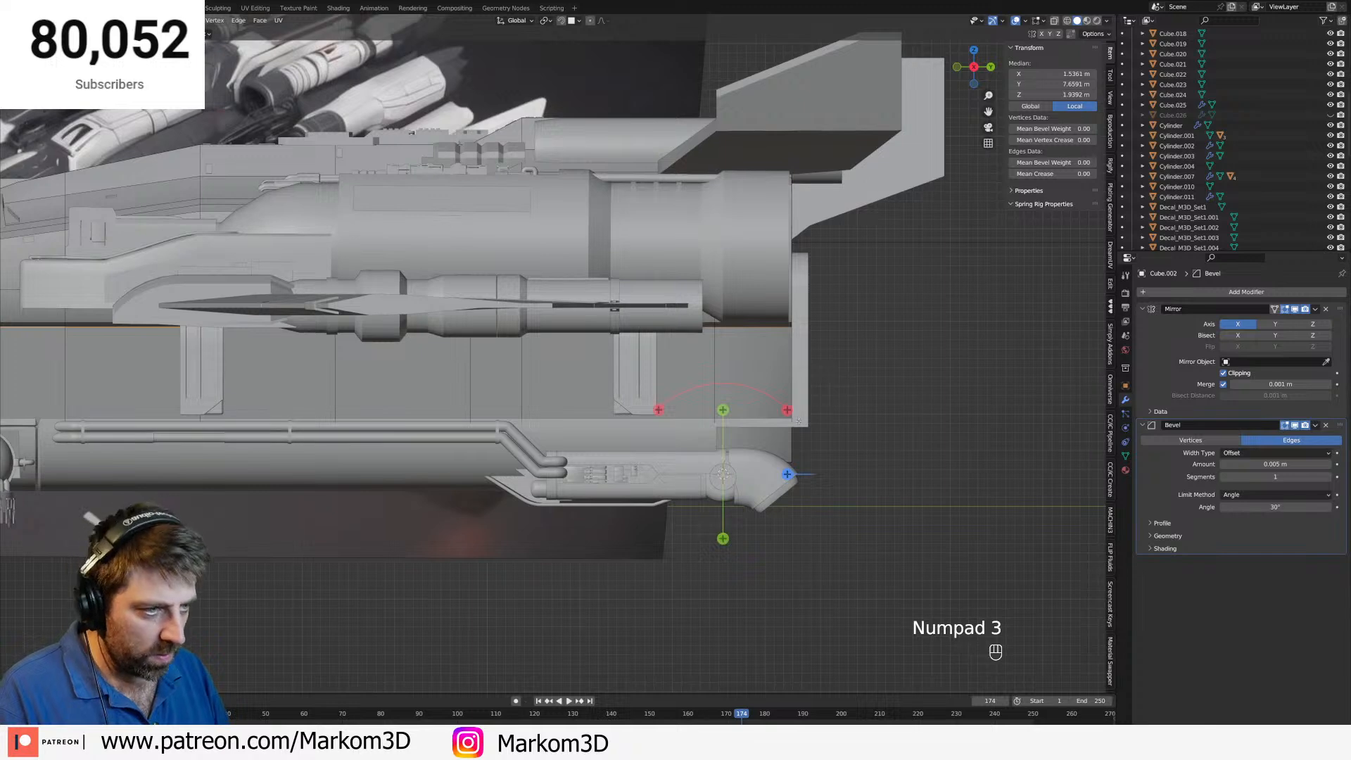
{"action": "key", "text": "z"}
{"action": "key", "text": "ctrl+r"}
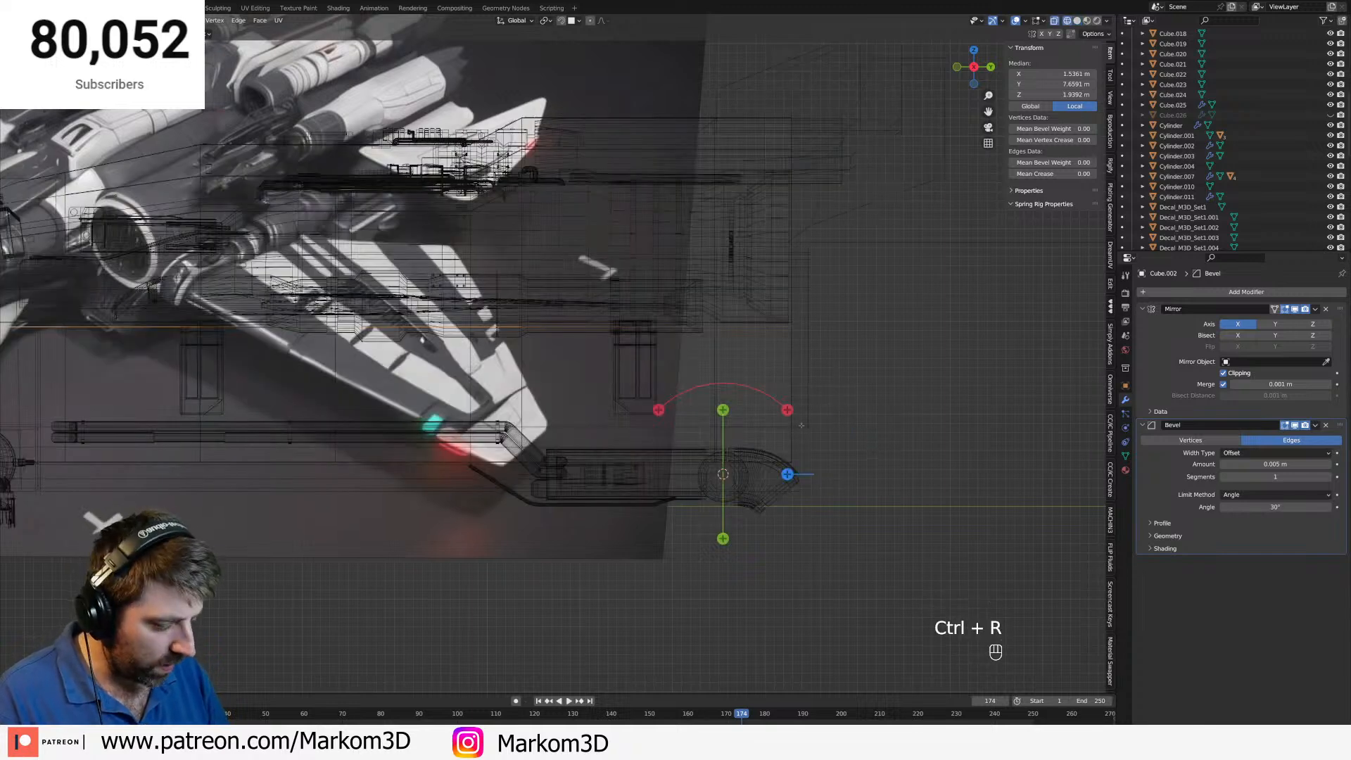
{"action": "key", "text": "KP_3"}
{"action": "key", "text": "KP_1"}
{"action": "middle_click_drag", "start_coordinate": [789, 423], "coordinate": [661, 391], "text": "shift"}
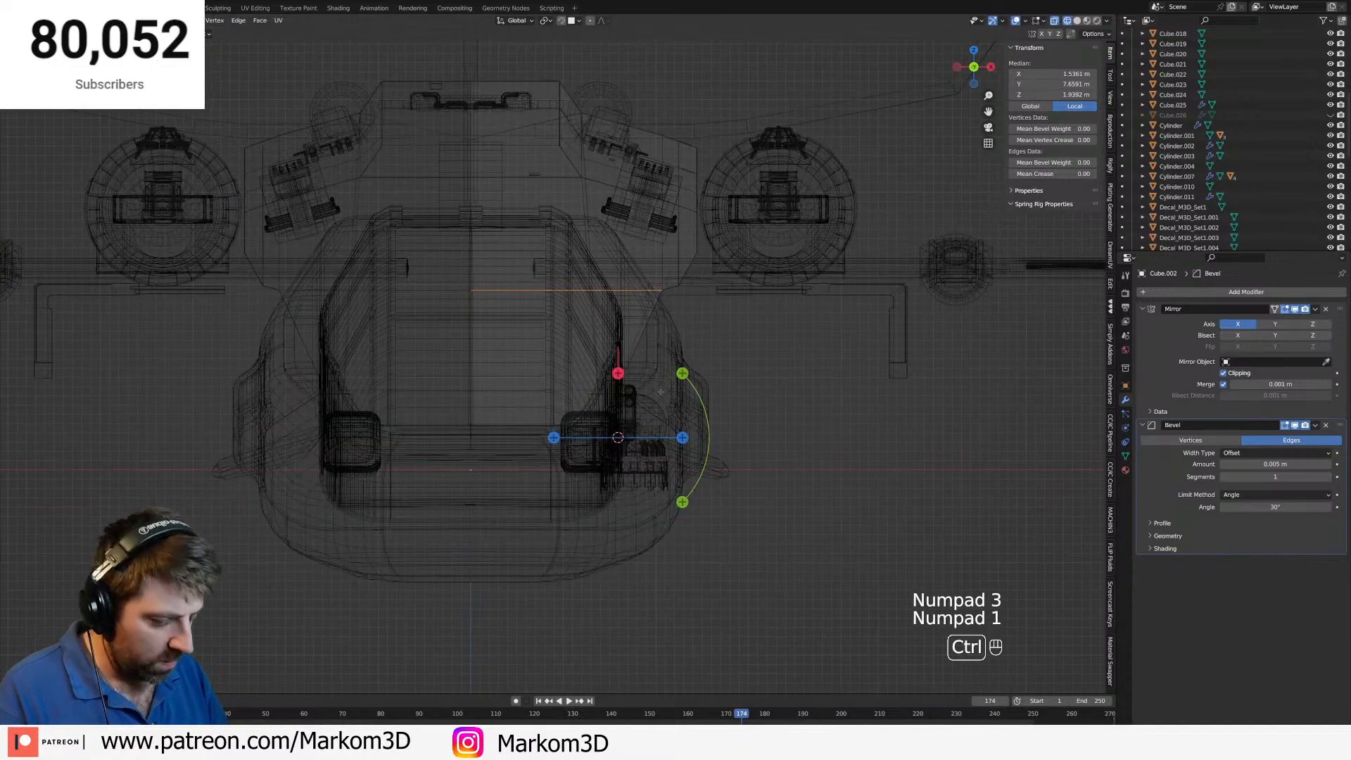
In rear view, knife-cut the hull shell horizontally where its slanted side edge meets the vertical edge of the back block.
{"action": "key", "text": "ctrl+KP_1"}
{"action": "key", "text": "z"}
{"action": "left_click", "coordinate": [730, 389]}
{"action": "scroll", "coordinate": [553, 406], "scroll_direction": "up", "scroll_amount": 5}
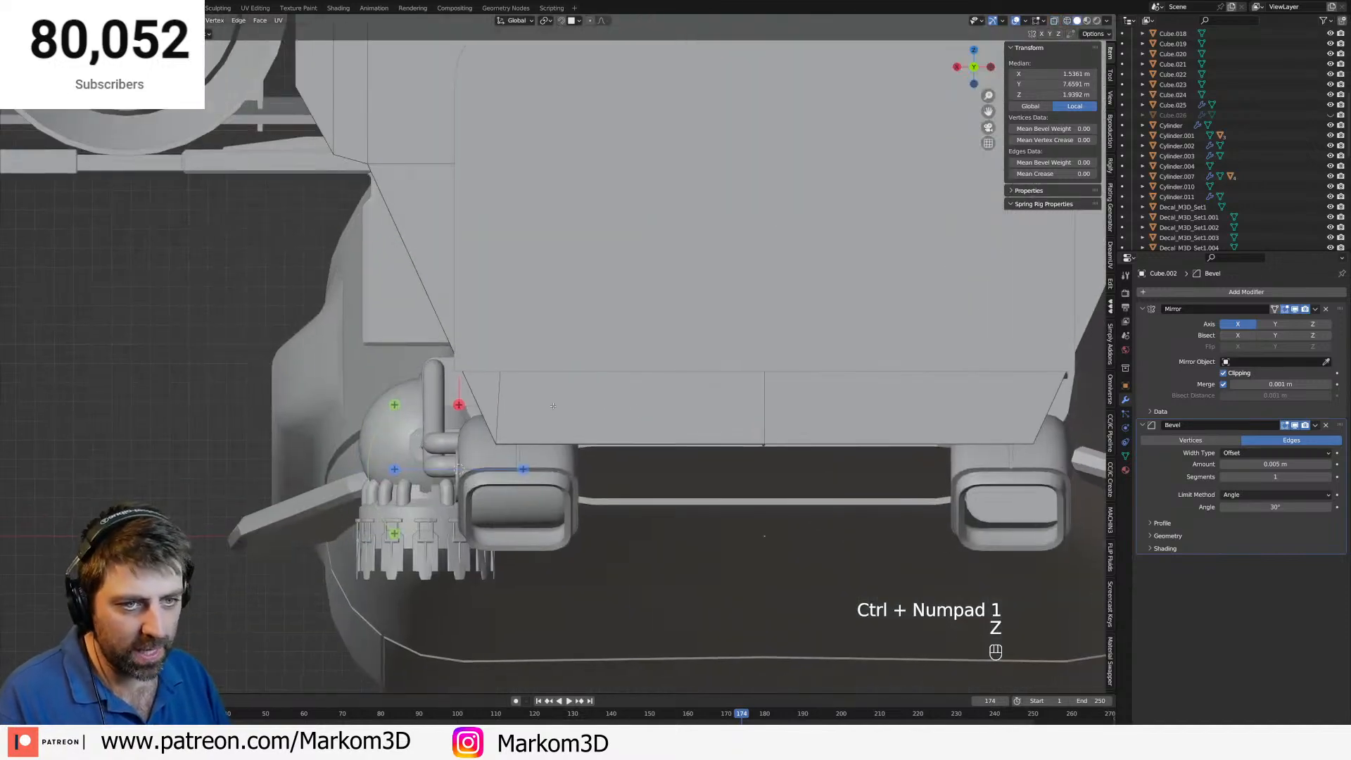
{"action": "scroll", "coordinate": [466, 365], "scroll_direction": "up", "scroll_amount": 1}
{"action": "key", "text": "1"}
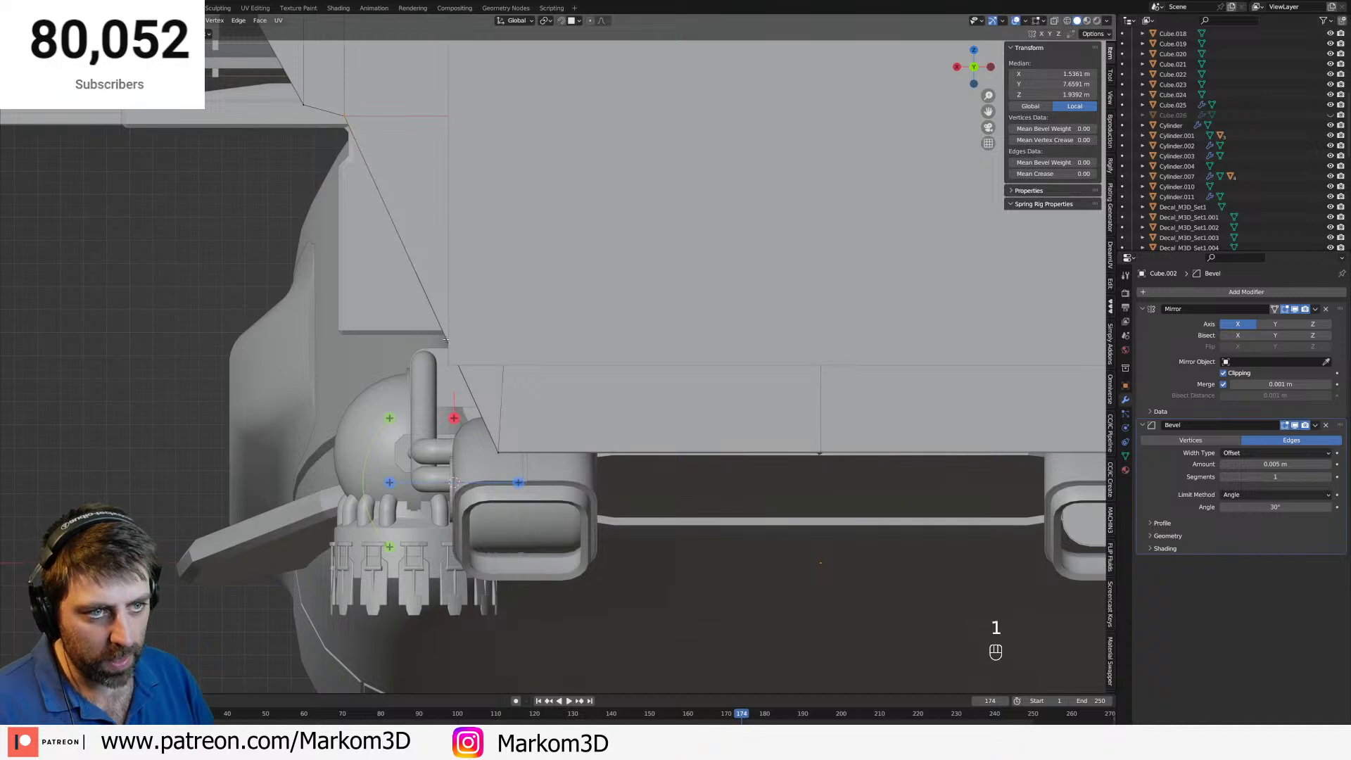
{"action": "key", "text": "k"}
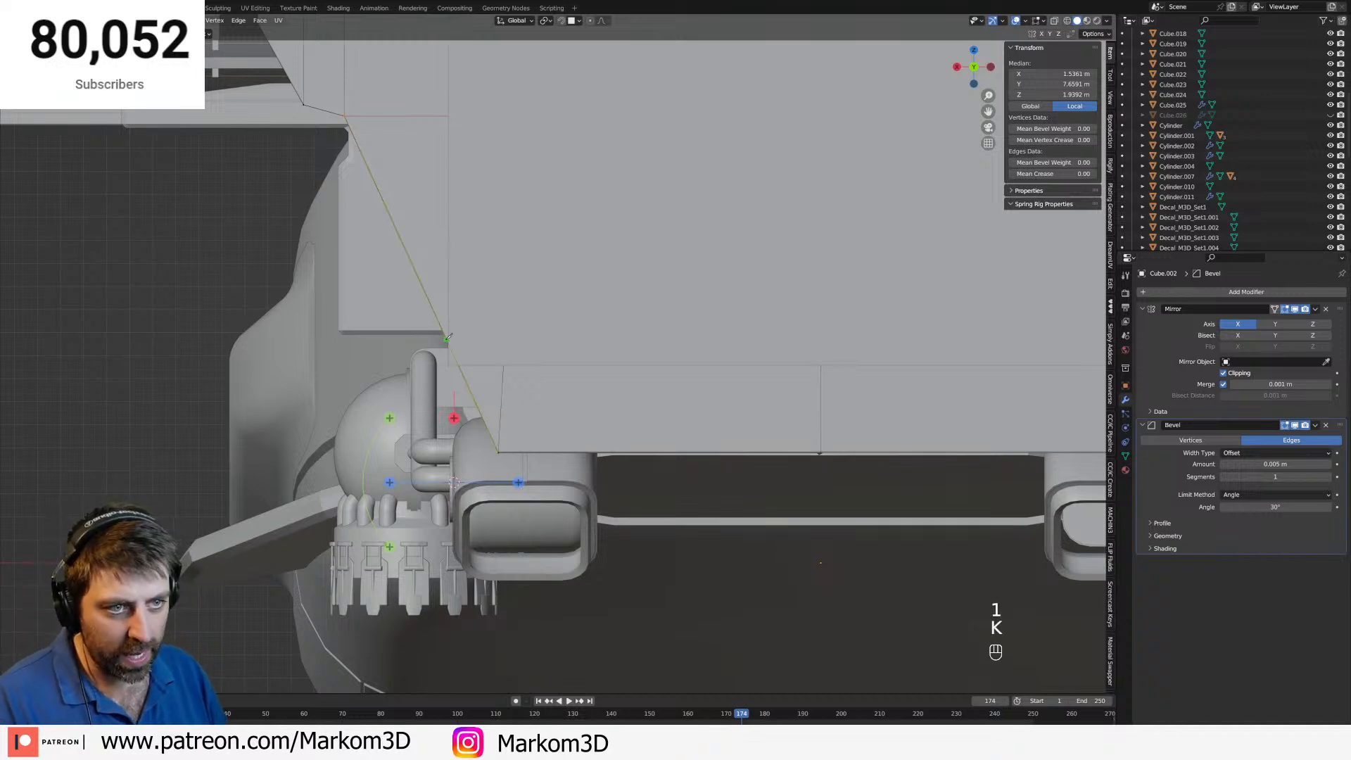
{"action": "left_click", "coordinate": [448, 340]}
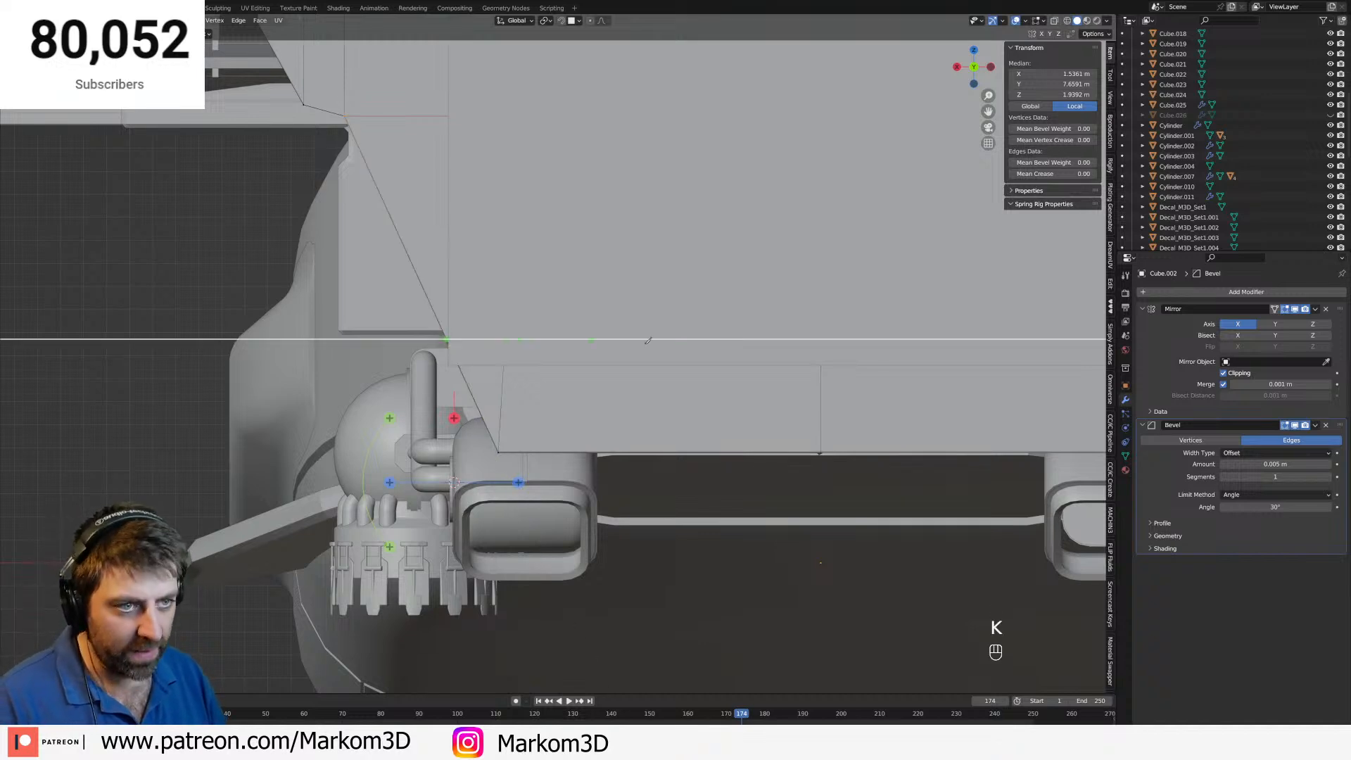
{"action": "key", "text": "Return"}
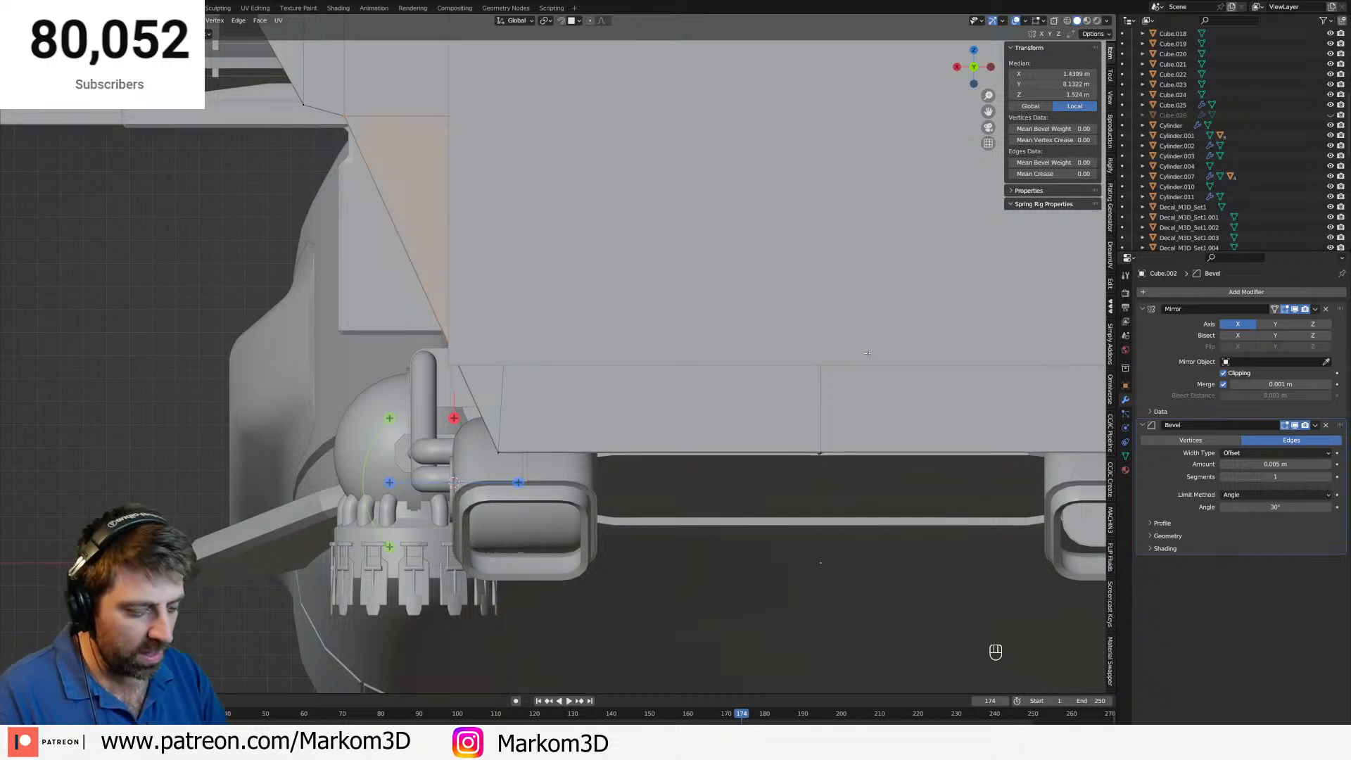
In wireframe, circle-select the hull shell faces below the new cut and delete them.
{"action": "key", "text": "z"}
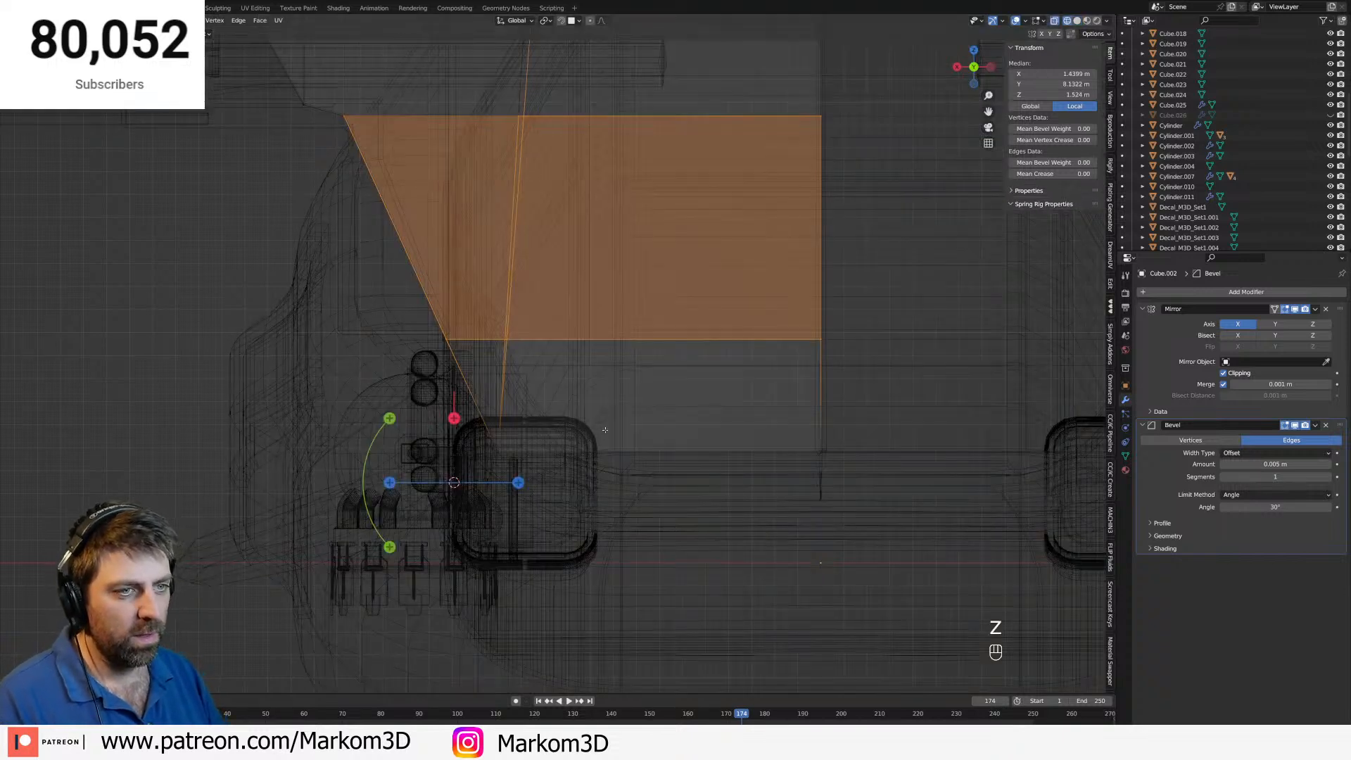
{"action": "key", "text": "3"}
{"action": "left_click", "coordinate": [661, 400]}
{"action": "left_click", "coordinate": [661, 400]}
{"action": "key", "text": "c"}
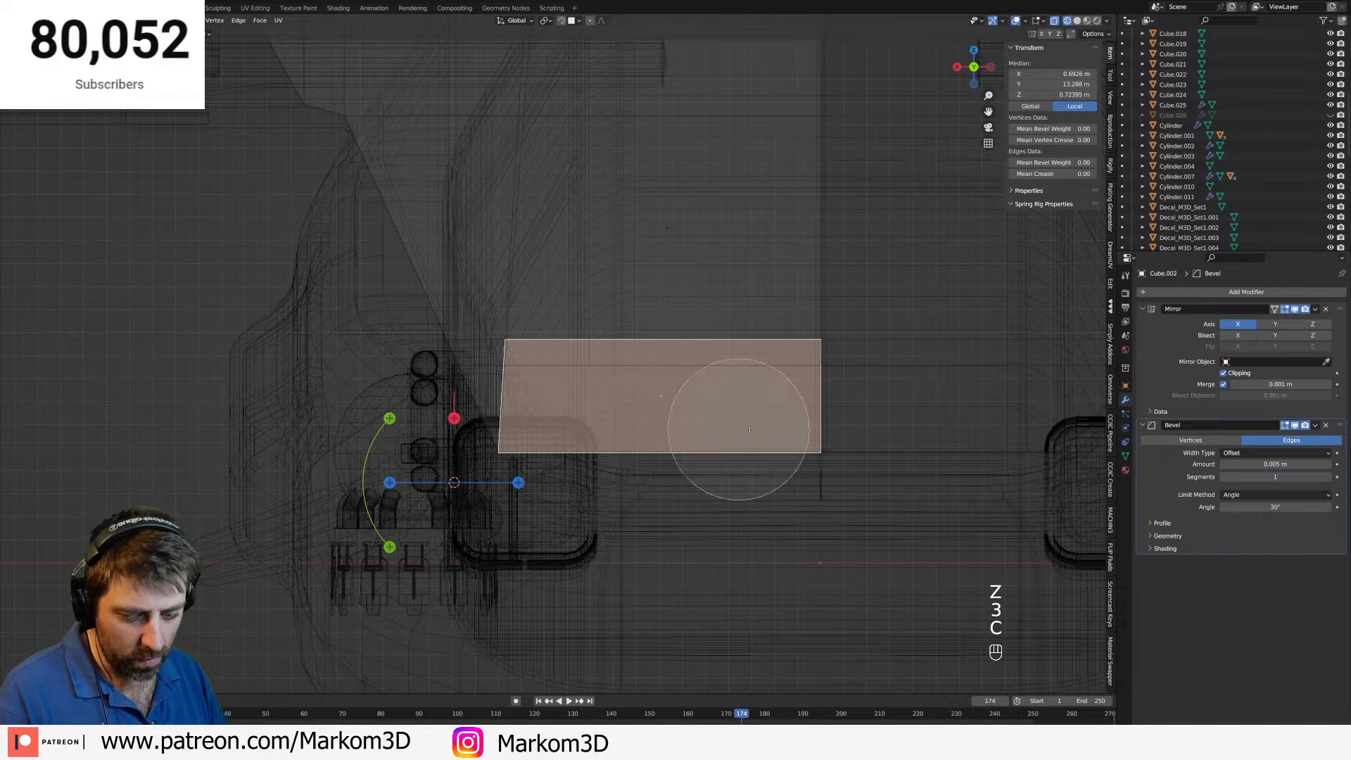
{"action": "left_click_drag", "start_coordinate": [745, 429], "coordinate": [405, 426]}
{"action": "right_click", "coordinate": [405, 427]}
{"action": "key", "text": "Delete"}
{"action": "left_click", "coordinate": [374, 427]}
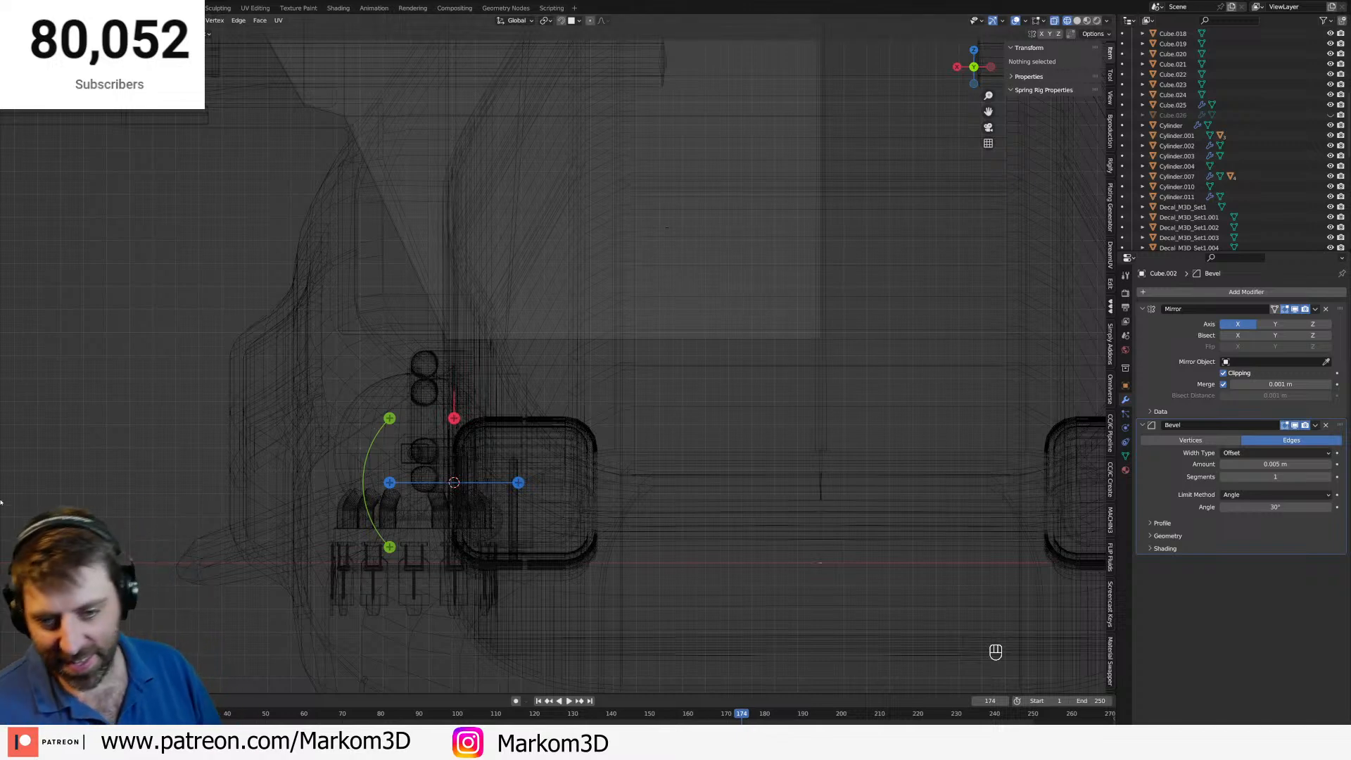
Return to solid shading, leave Edit Mode and inspect the trimmed hull shell from the rear and from above.
{"action": "key", "text": "z"}
{"action": "scroll", "coordinate": [554, 378], "scroll_direction": "down", "scroll_amount": 2}
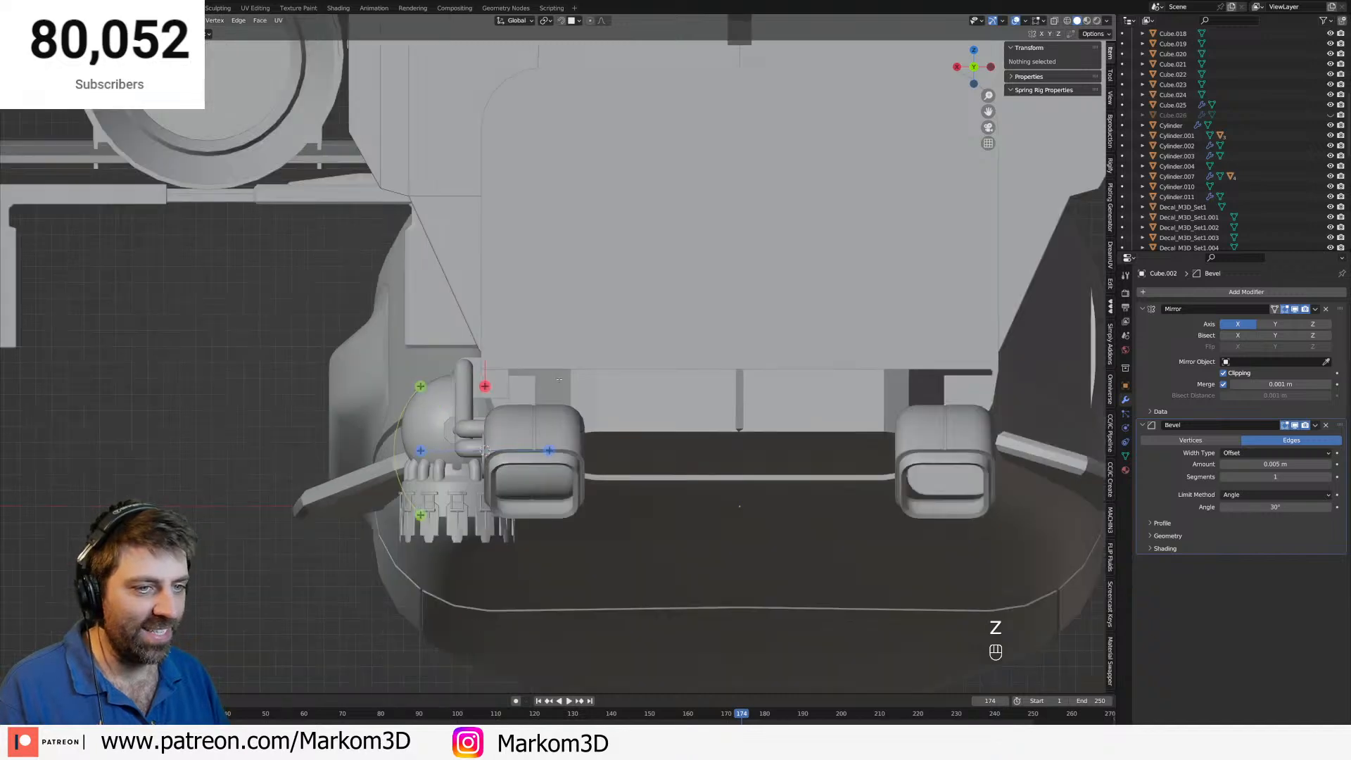
{"action": "middle_click_drag", "start_coordinate": [554, 377], "coordinate": [597, 380]}
{"action": "key", "text": "Tab"}
{"action": "left_click", "coordinate": [781, 407]}
{"action": "scroll", "coordinate": [781, 407], "scroll_direction": "down", "scroll_amount": 3}
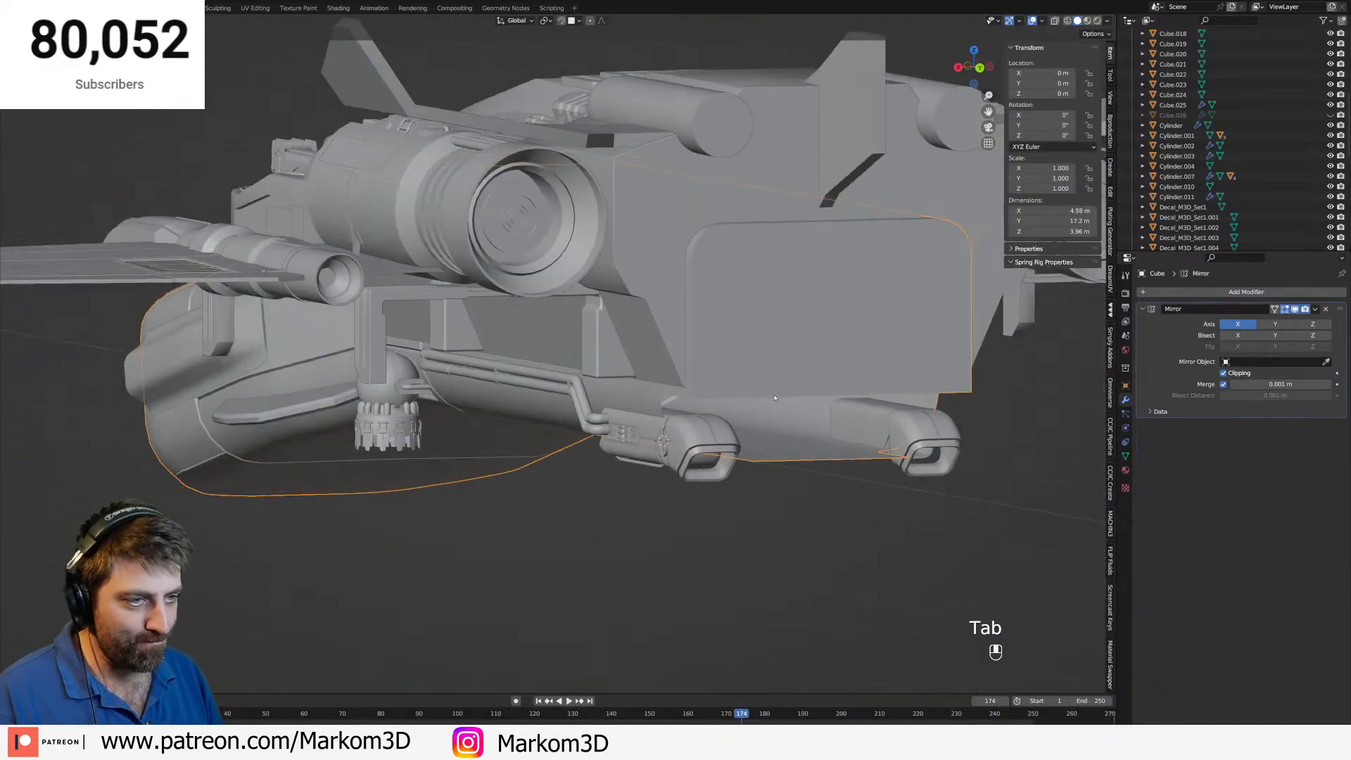
{"action": "key", "text": "Tab"}
{"action": "middle_click_drag", "start_coordinate": [781, 407], "coordinate": [621, 207]}
{"action": "key", "text": "Tab"}
{"action": "left_click", "coordinate": [620, 380]}
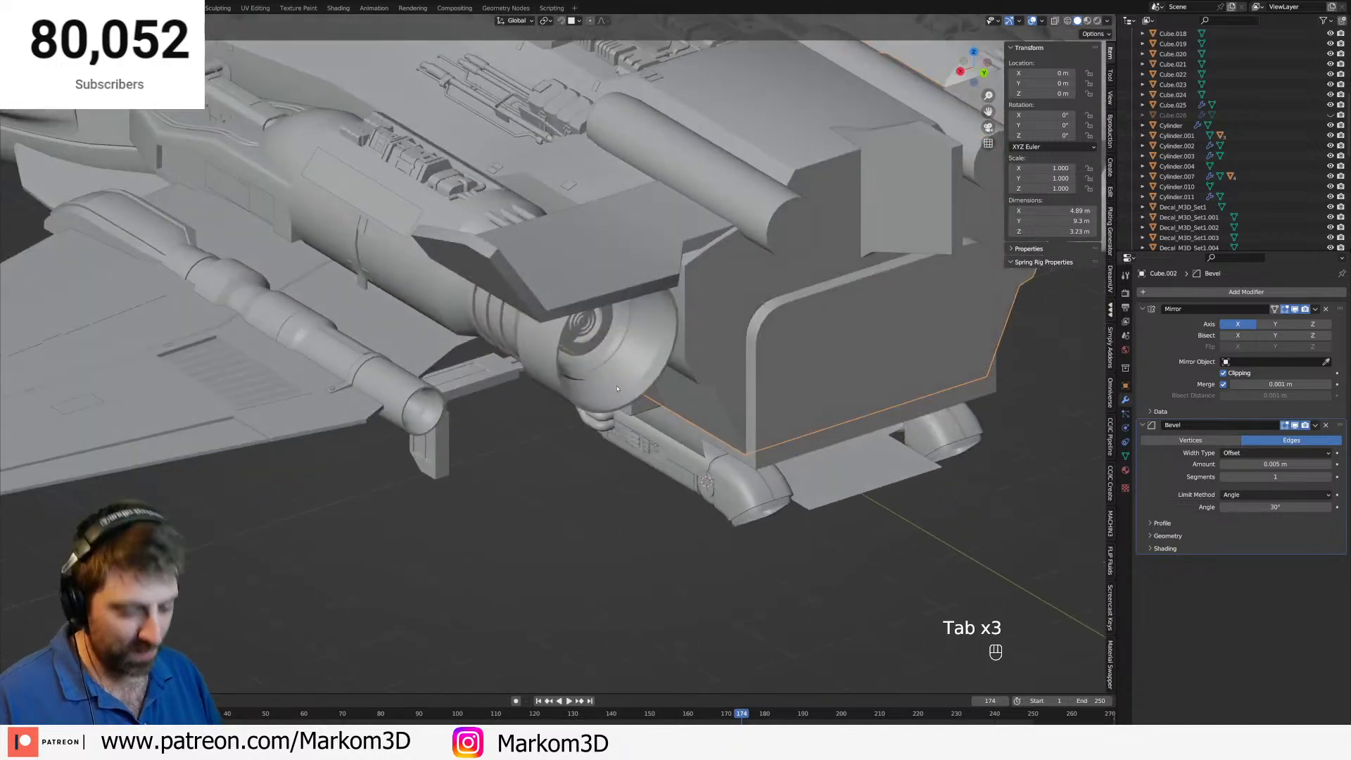
Unhide all objects, and hide the box behind the rear opening and the large mirrored side box again.
{"action": "key", "text": "alt+h"}
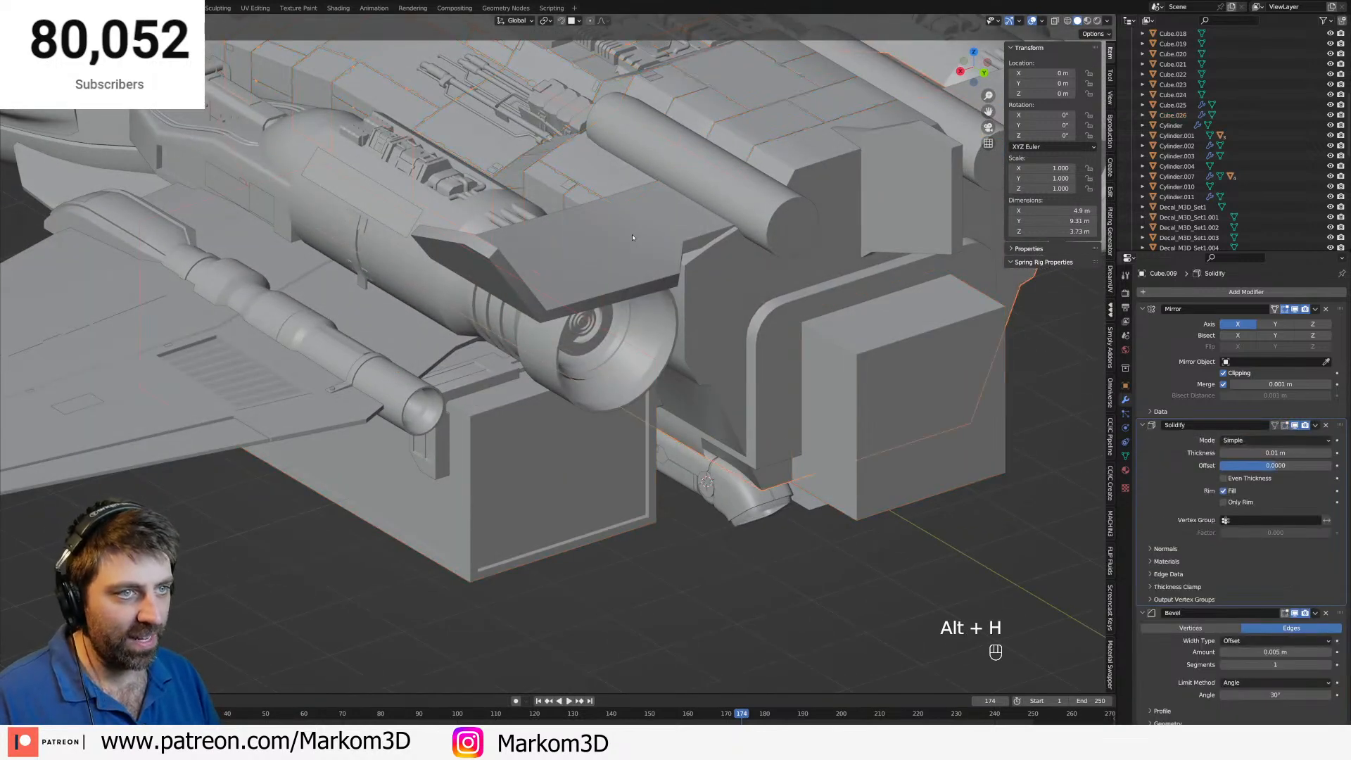
{"action": "left_click", "coordinate": [849, 385]}
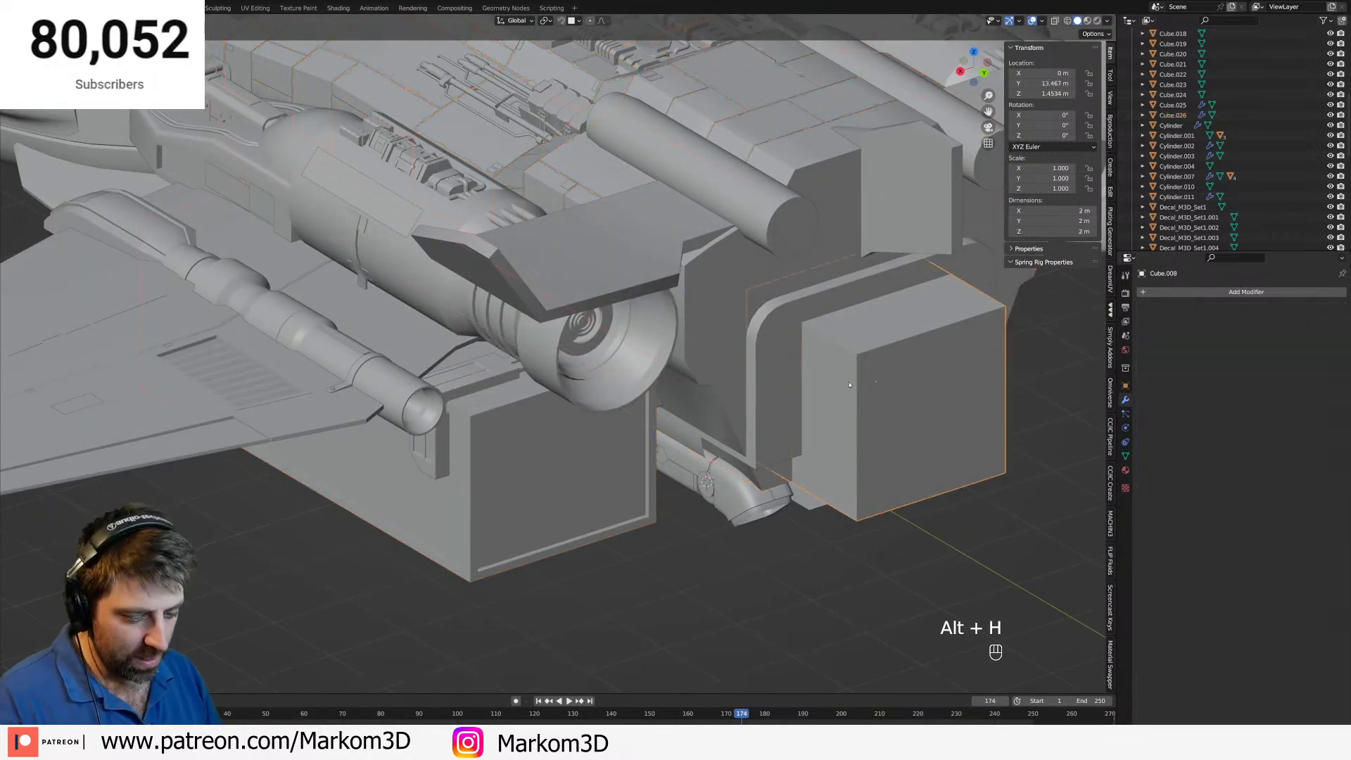
{"action": "key", "text": "h"}
{"action": "left_click", "coordinate": [543, 486]}
{"action": "key", "text": "h"}
Select the inner hull body and examine how its rear end fits the trimmed shell in side and rear views, solid and wireframe.
{"action": "left_click", "coordinate": [786, 409]}
{"action": "key", "text": "KP_3"}
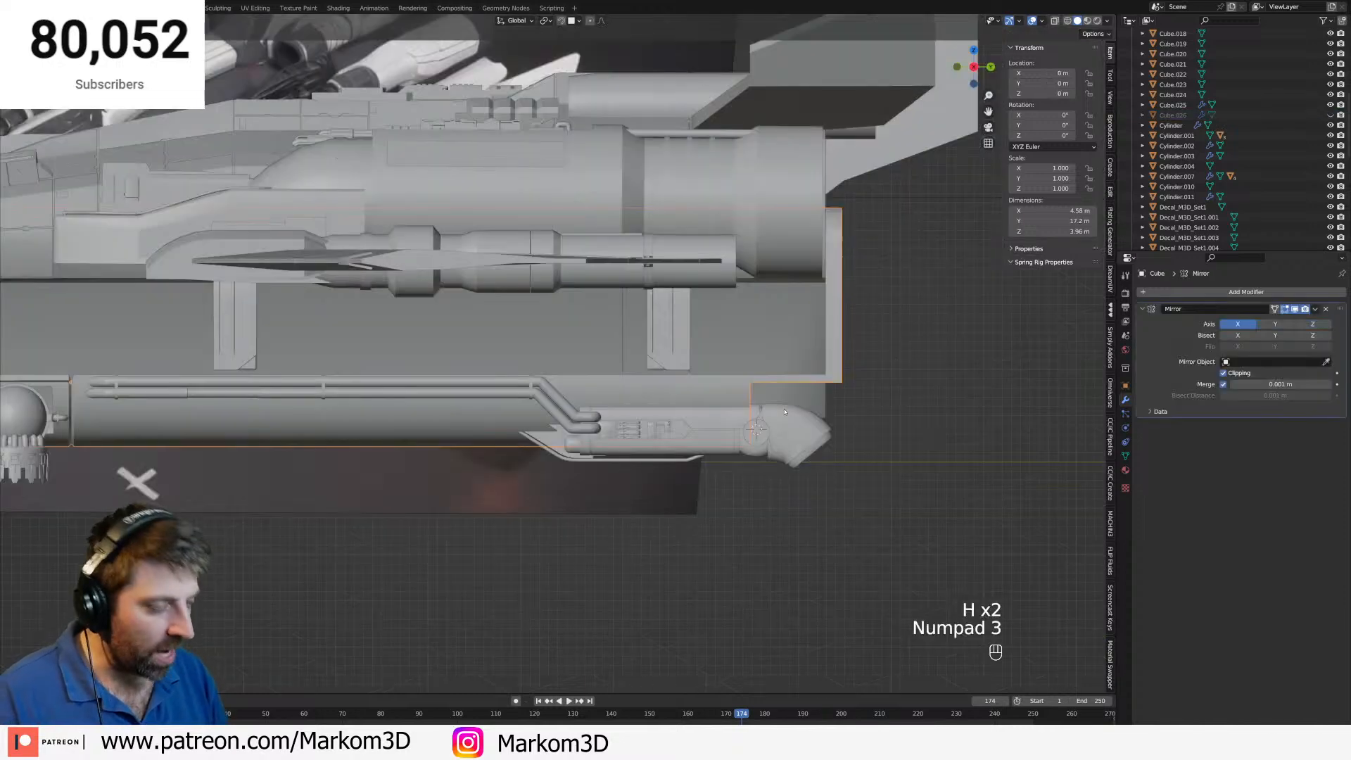
{"action": "key", "text": "KP_1"}
{"action": "key", "text": "ctrl+KP_1"}
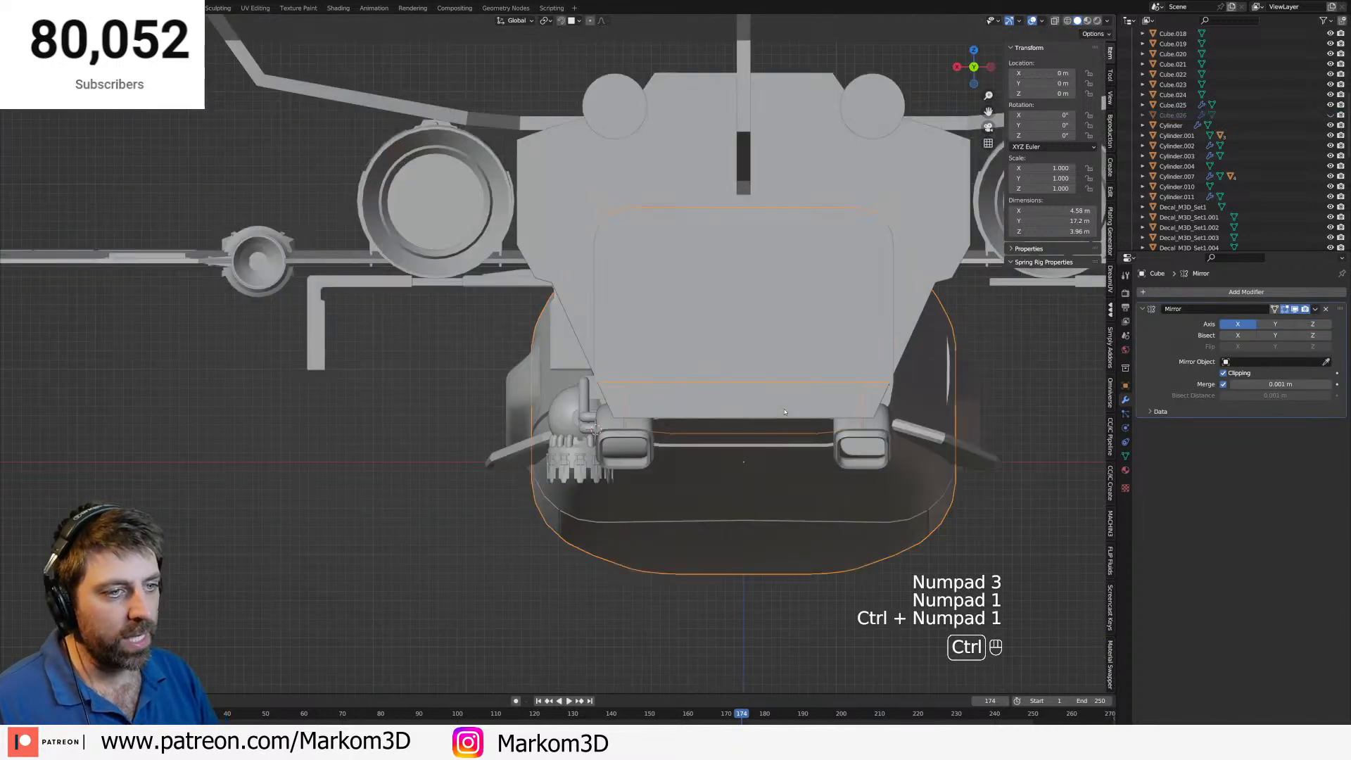
{"action": "scroll", "coordinate": [534, 375], "scroll_direction": "up", "scroll_amount": 4}
{"action": "key", "text": "z"}
{"action": "left_click", "coordinate": [454, 374]}
{"action": "mouse_move", "coordinate": [700, 399]}
{"action": "middle_mouse_down", "text": "shift"}
{"action": "mouse_move", "coordinate": [591, 415]}
{"action": "mouse_move", "coordinate": [751, 404]}
{"action": "mouse_move", "coordinate": [708, 287]}
{"action": "middle_mouse_up", "text": "shift"}
{"action": "scroll", "coordinate": [591, 416], "scroll_direction": "up", "scroll_amount": 2}
{"action": "key", "text": "z"}
{"action": "left_click", "coordinate": [786, 408]}
{"action": "scroll", "coordinate": [750, 404], "scroll_direction": "down", "scroll_amount": 4}
{"action": "scroll", "coordinate": [750, 404], "scroll_direction": "down", "scroll_amount": 5}
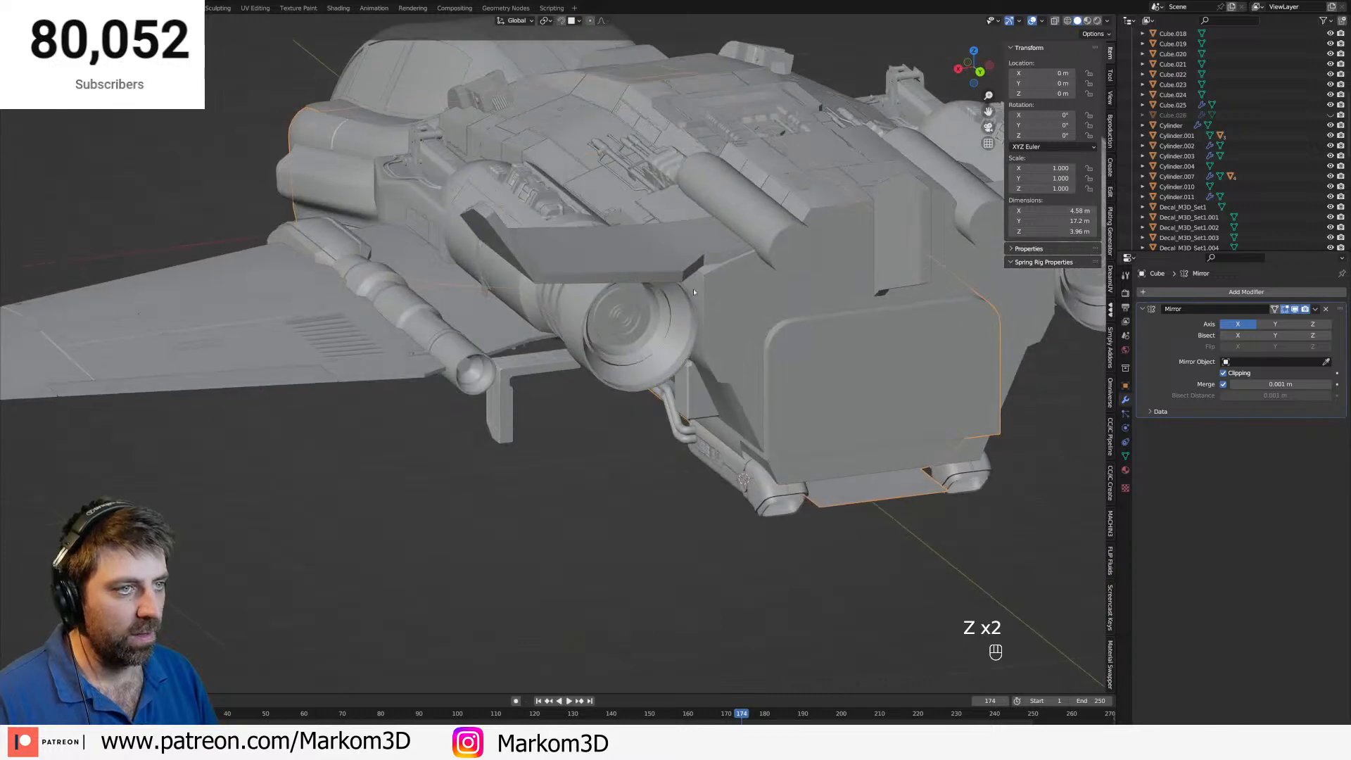
In the rear wireframe view, cut the upper hull shell horizontally through its full depth, level with the inner body's rear lower edge.
{"action": "left_click", "coordinate": [708, 287]}
{"action": "key", "text": "KP_3"}
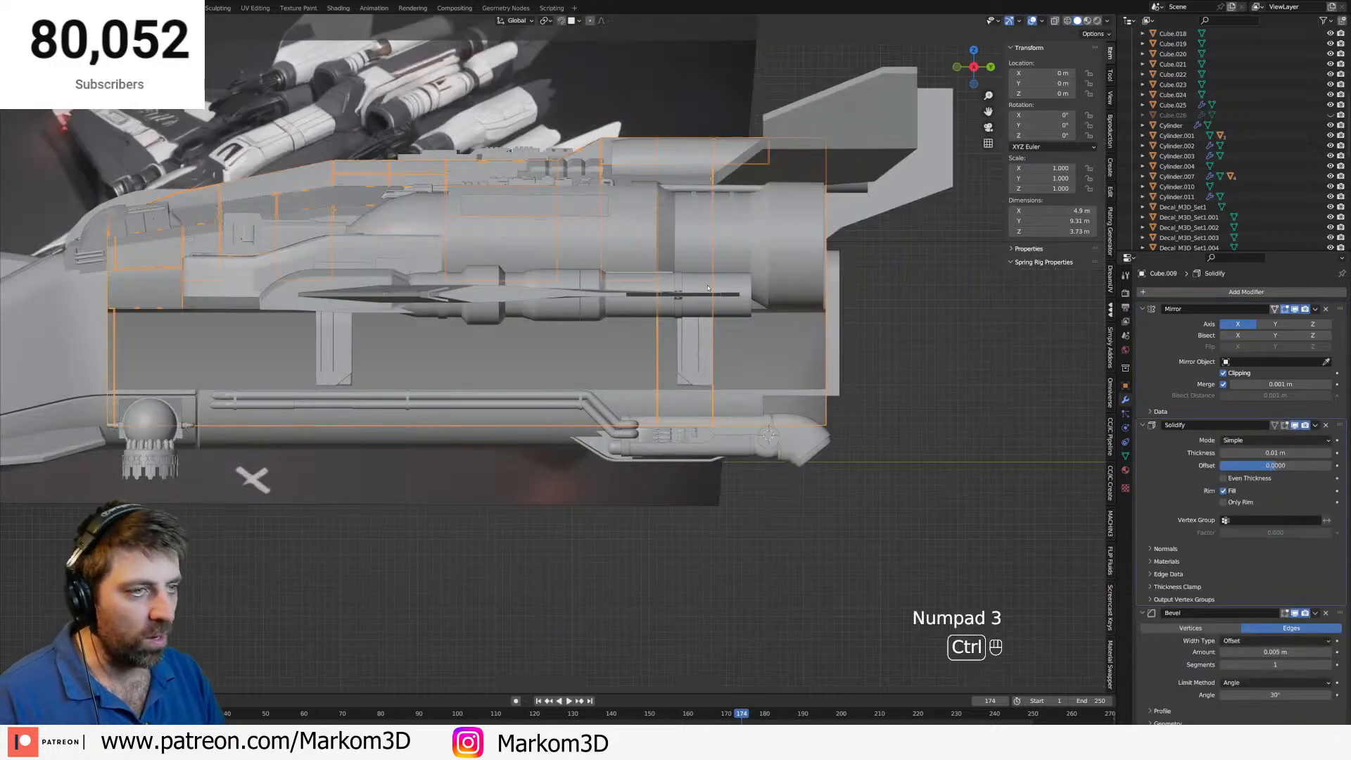
{"action": "key", "text": "ctrl+KP_1"}
{"action": "scroll", "coordinate": [713, 391], "scroll_direction": "up", "scroll_amount": 4}
{"action": "key", "text": "z"}
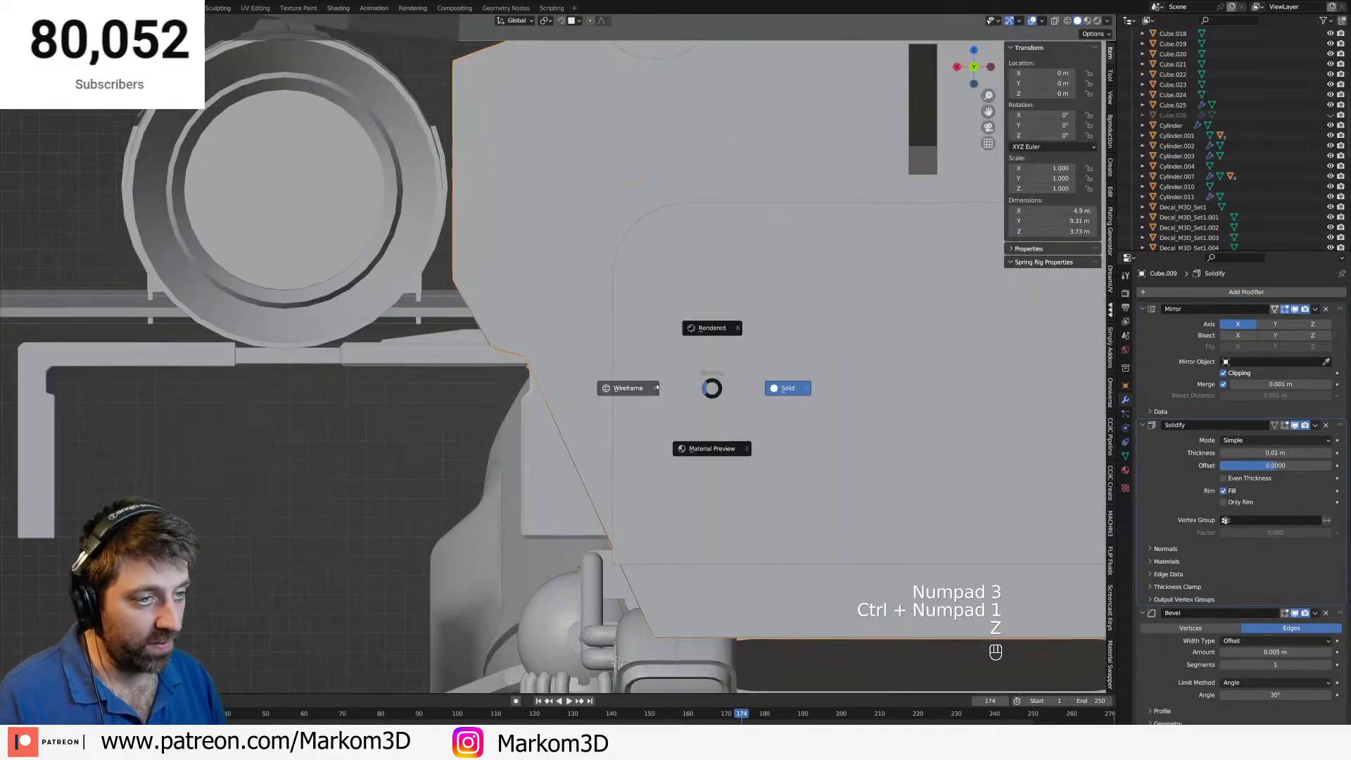
{"action": "left_click", "coordinate": [629, 388]}
{"action": "scroll", "coordinate": [714, 326], "scroll_direction": "down", "scroll_amount": 5, "text": "shift"}
{"action": "key", "text": "Tab"}
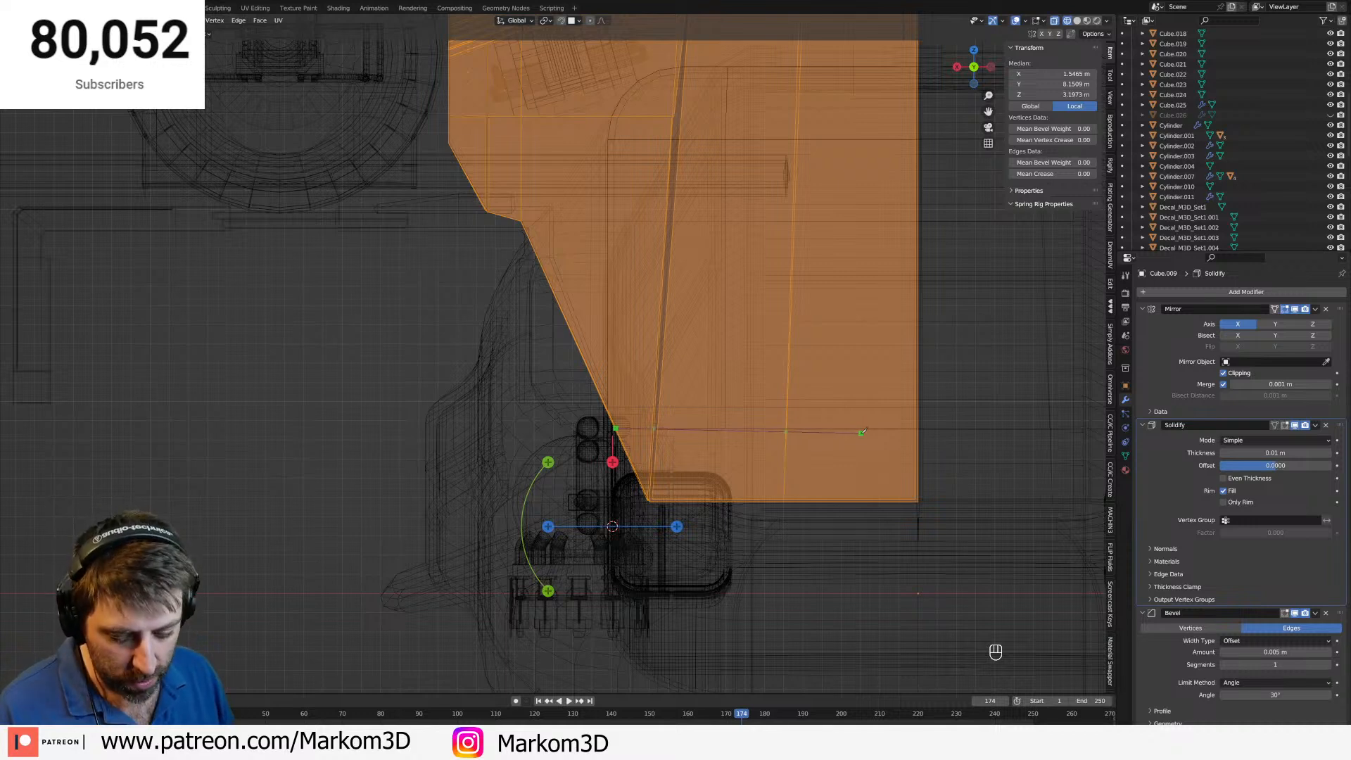
{"action": "key", "text": "a"}
{"action": "left_click", "coordinate": [934, 429]}
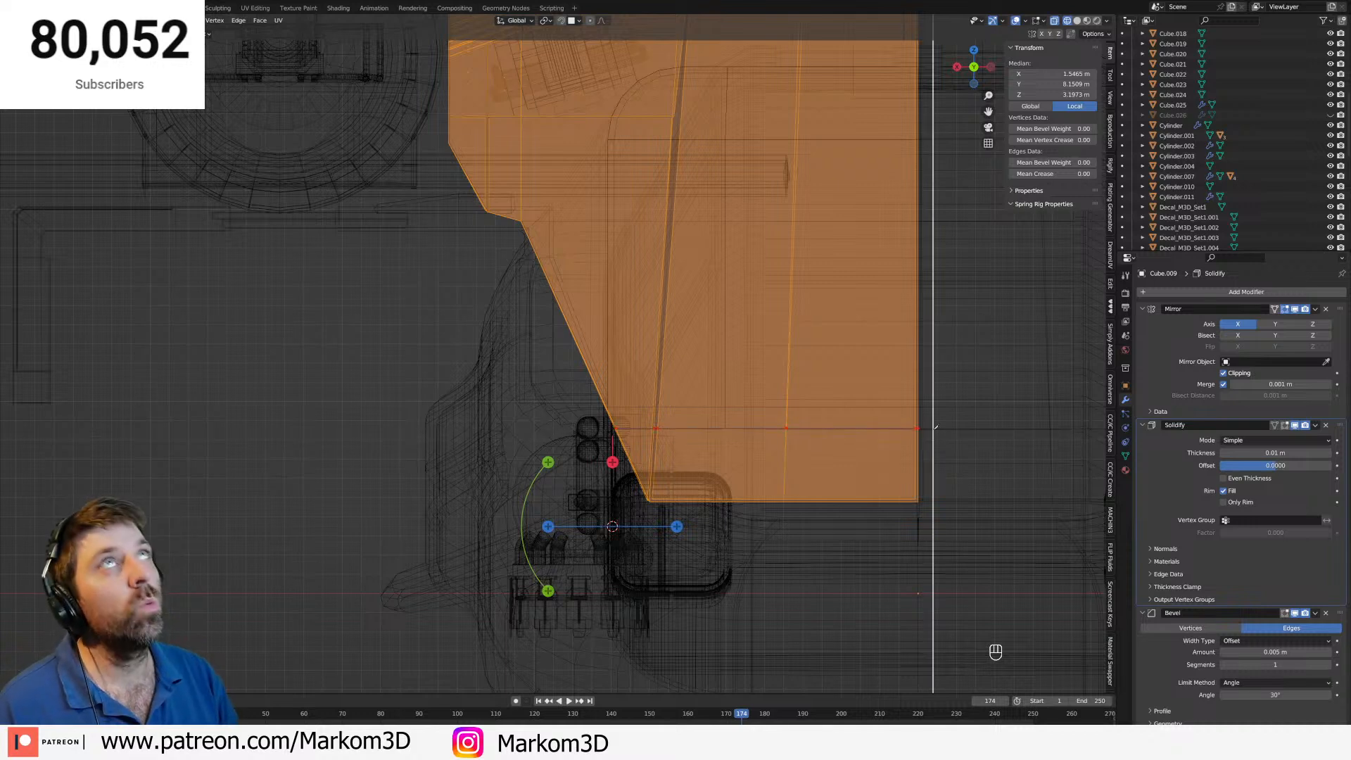
{"action": "key", "text": "Return"}
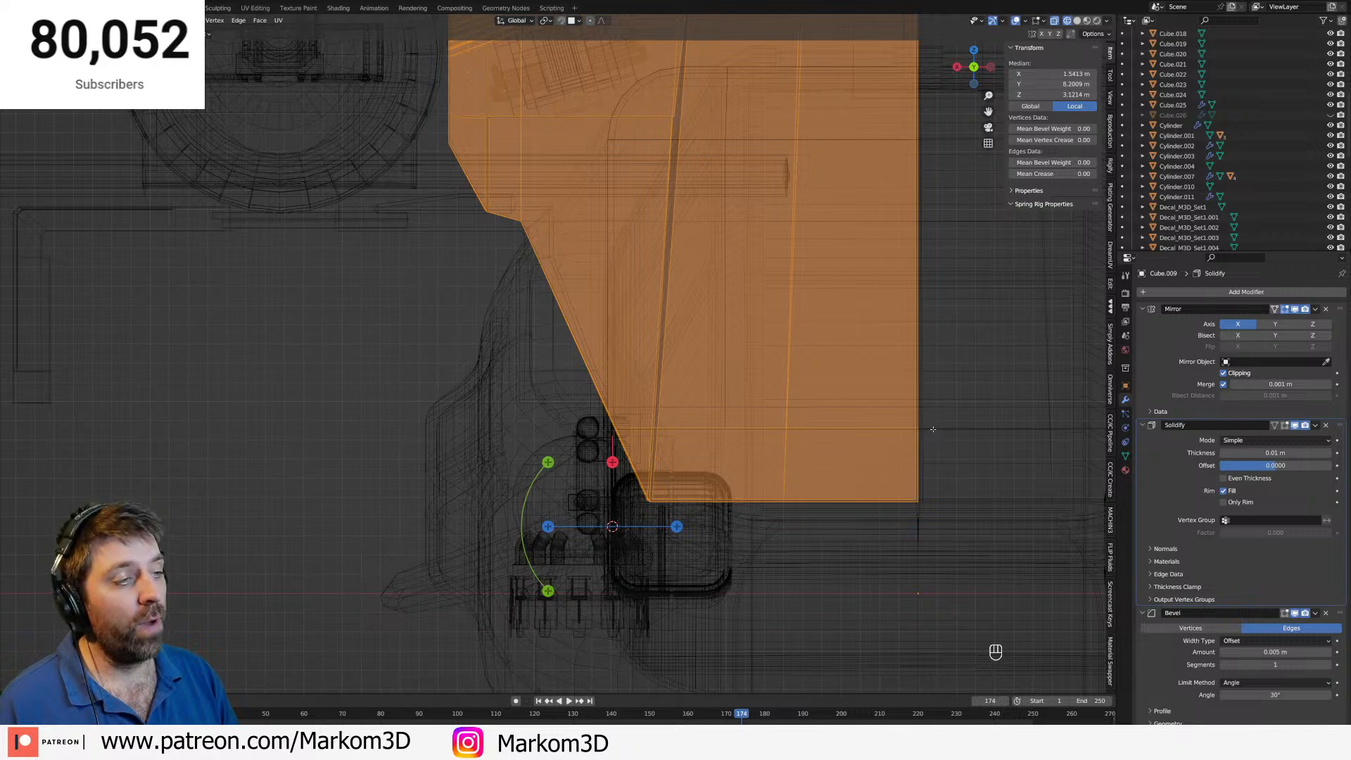
Circle-select the hull shell faces below the new cut, delete them, and return to Object Mode in solid shading.
{"action": "left_click", "coordinate": [971, 478]}
{"action": "left_click", "coordinate": [852, 464]}
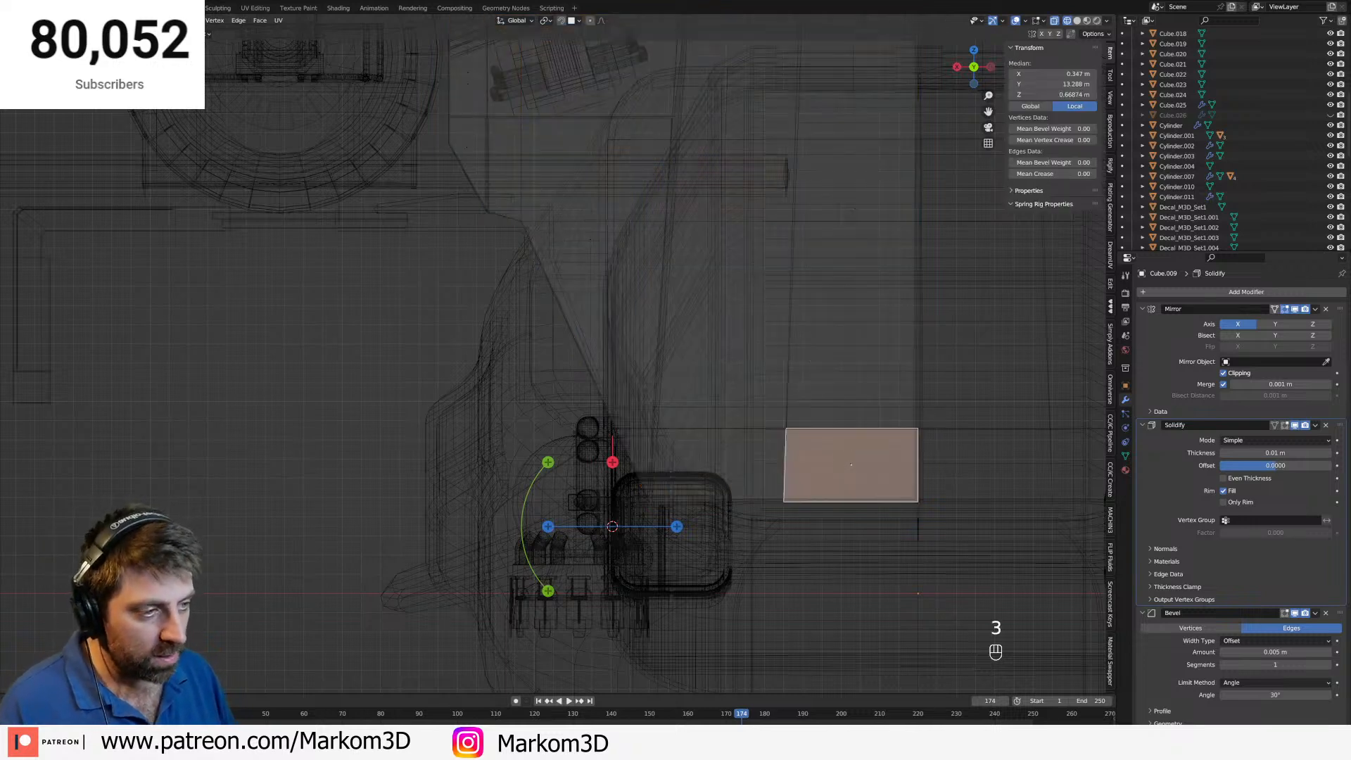
{"action": "key", "text": "c"}
{"action": "left_click_drag", "start_coordinate": [915, 507], "coordinate": [594, 517]}
{"action": "right_click", "coordinate": [550, 520]}
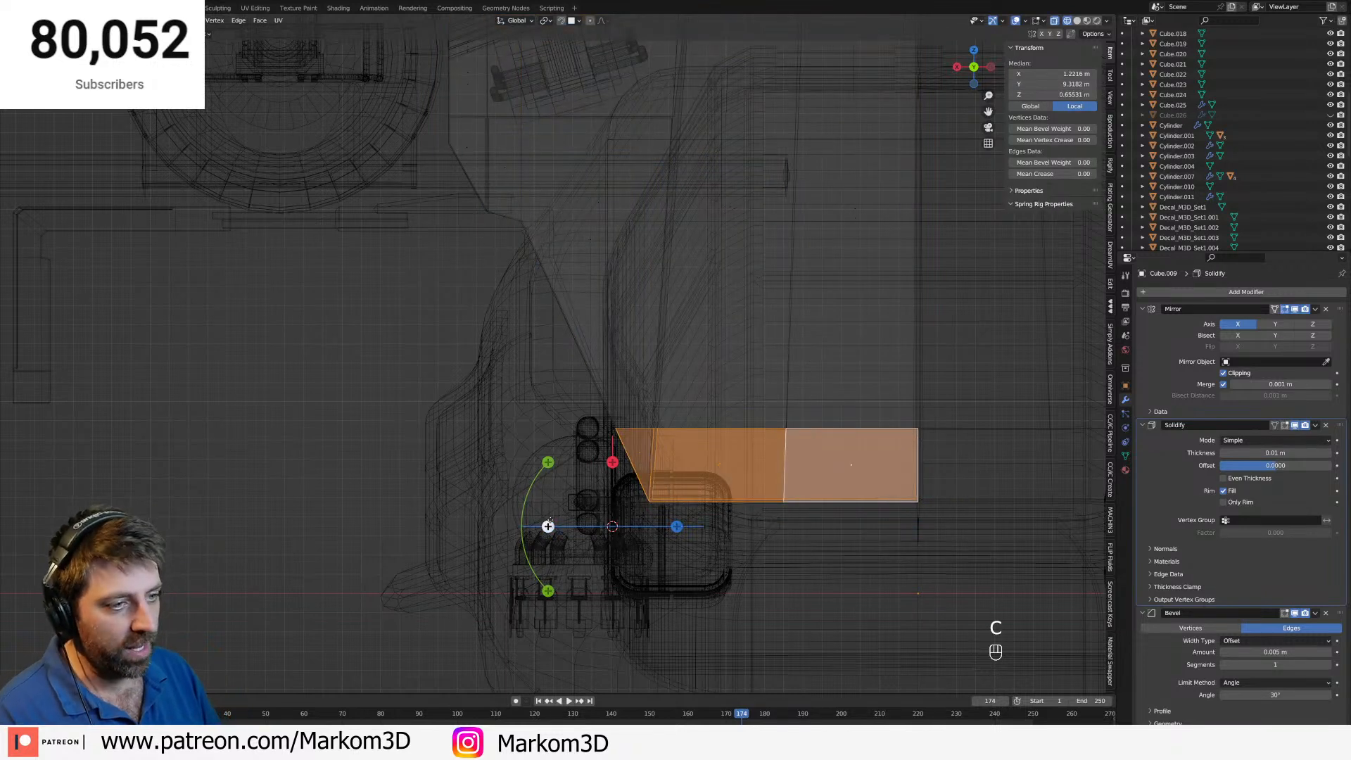
{"action": "key", "text": "Delete"}
{"action": "left_click", "coordinate": [548, 527]}
{"action": "key", "text": "z"}
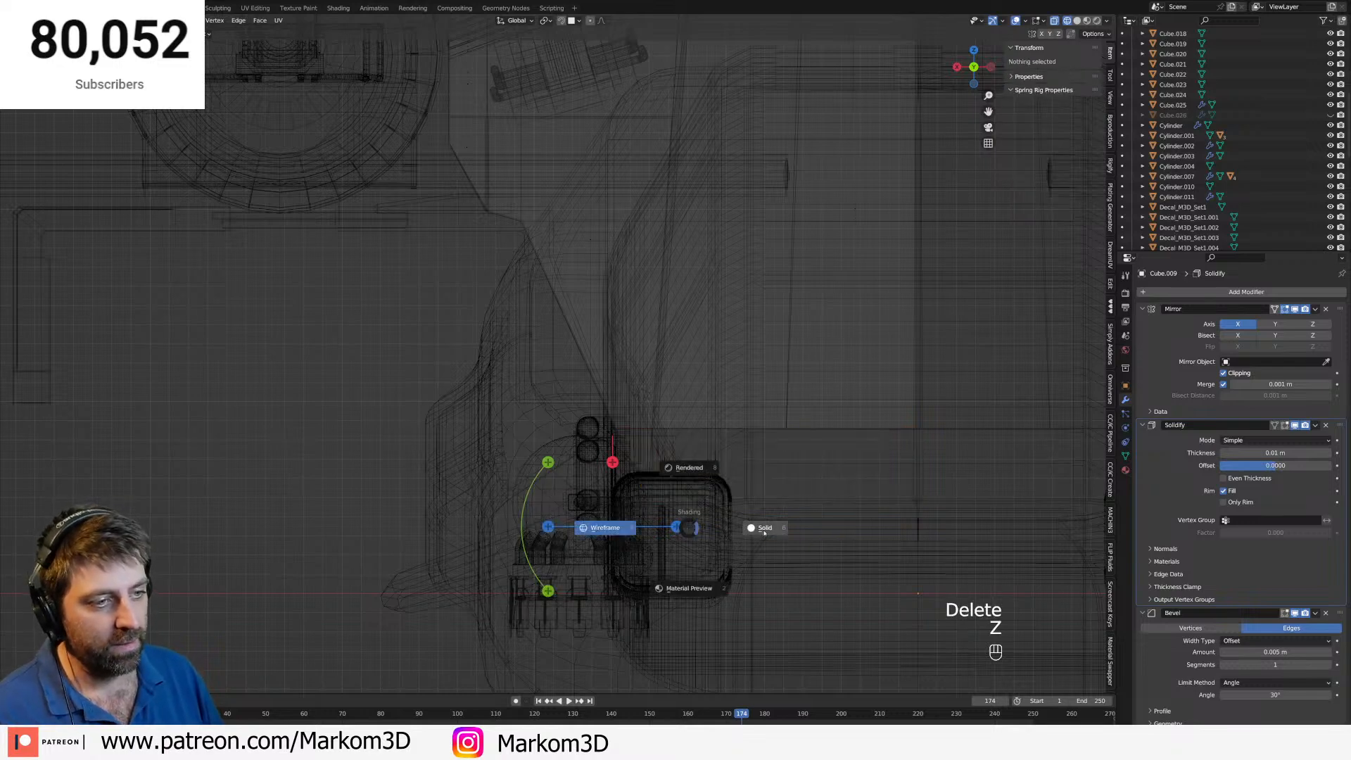
{"action": "left_click", "coordinate": [739, 529]}
{"action": "key", "text": "Tab"}
{"action": "mouse_move", "coordinate": [739, 529]}
{"action": "middle_mouse_down"}
{"action": "mouse_move", "coordinate": [823, 514]}
{"action": "mouse_move", "coordinate": [738, 527]}
{"action": "middle_mouse_up"}
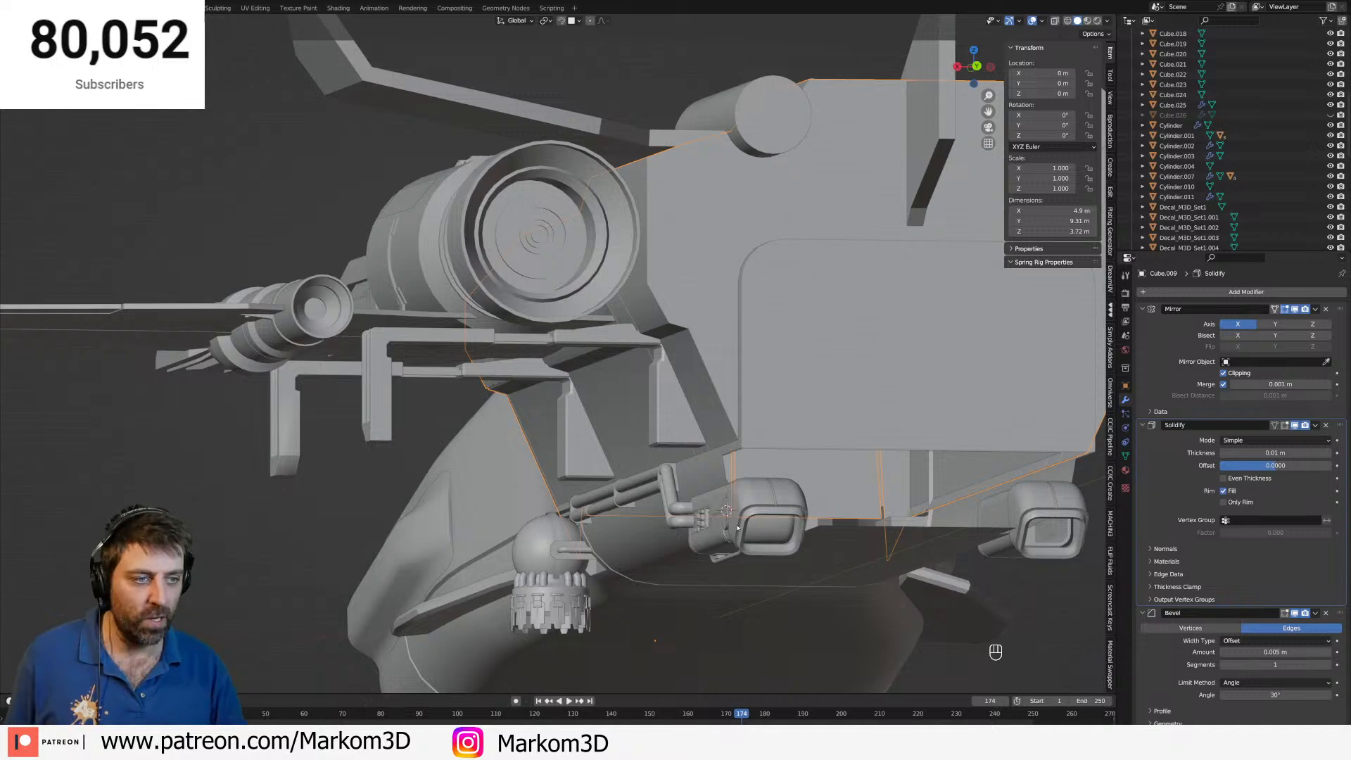
Add a vertical loop cut to the inner hull body's rear face and slide it outward, near the thruster's inner side.
{"action": "left_click", "coordinate": [724, 473]}
{"action": "key", "text": "Tab"}
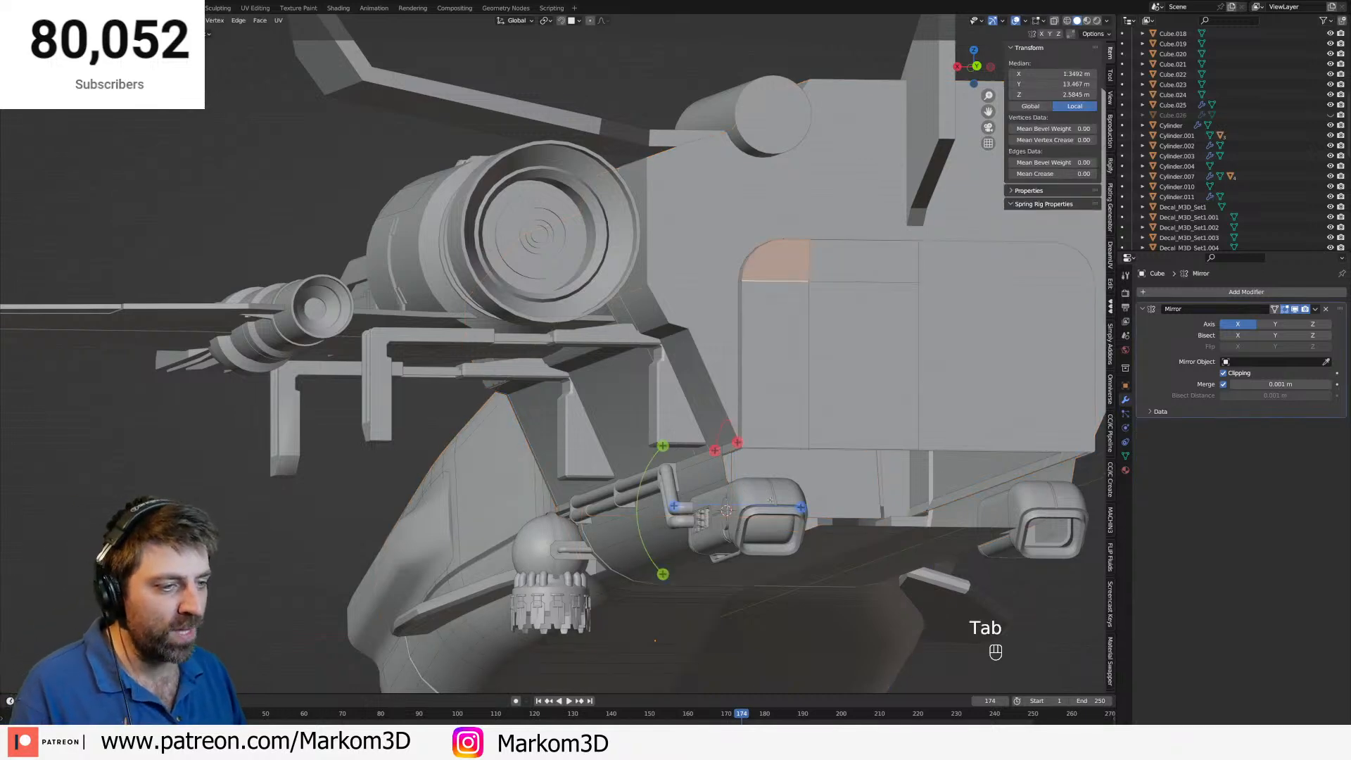
{"action": "middle_click_drag", "start_coordinate": [722, 473], "coordinate": [754, 555]}
{"action": "scroll", "coordinate": [739, 489], "scroll_direction": "up", "scroll_amount": 2}
{"action": "key", "text": "2"}
{"action": "middle_click_drag", "start_coordinate": [683, 463], "coordinate": [754, 424]}
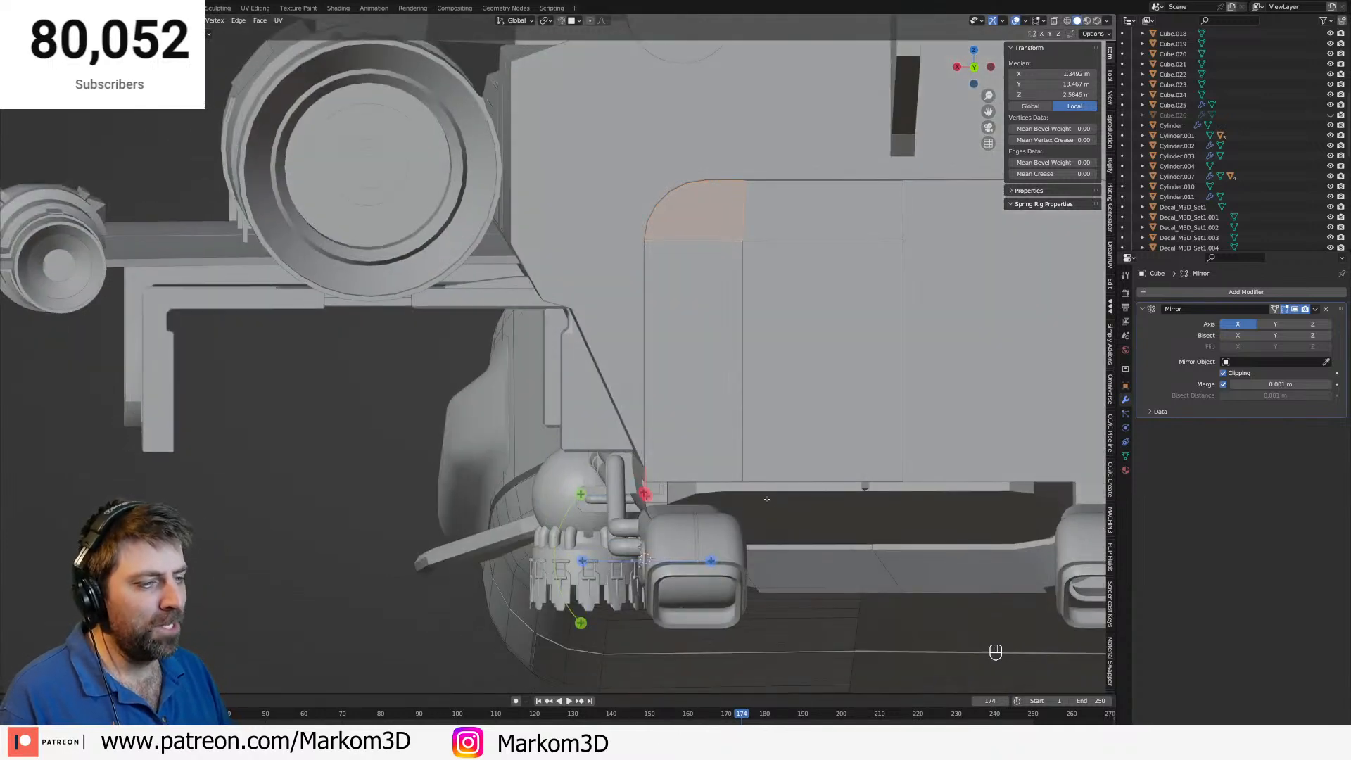
{"action": "key", "text": "1"}
{"action": "key", "text": "ctrl+r"}
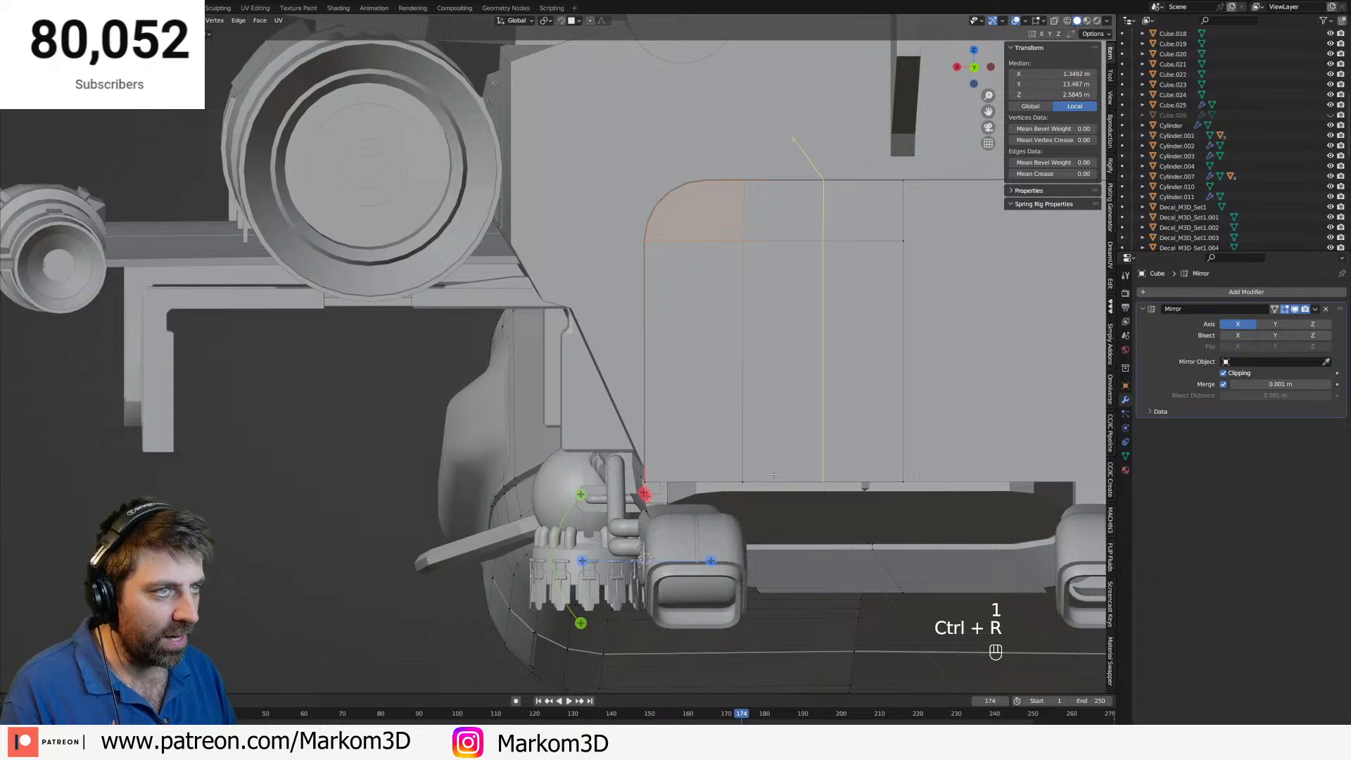
{"action": "key", "text": "KP_Enter"}
{"action": "key", "text": "KP_3"}
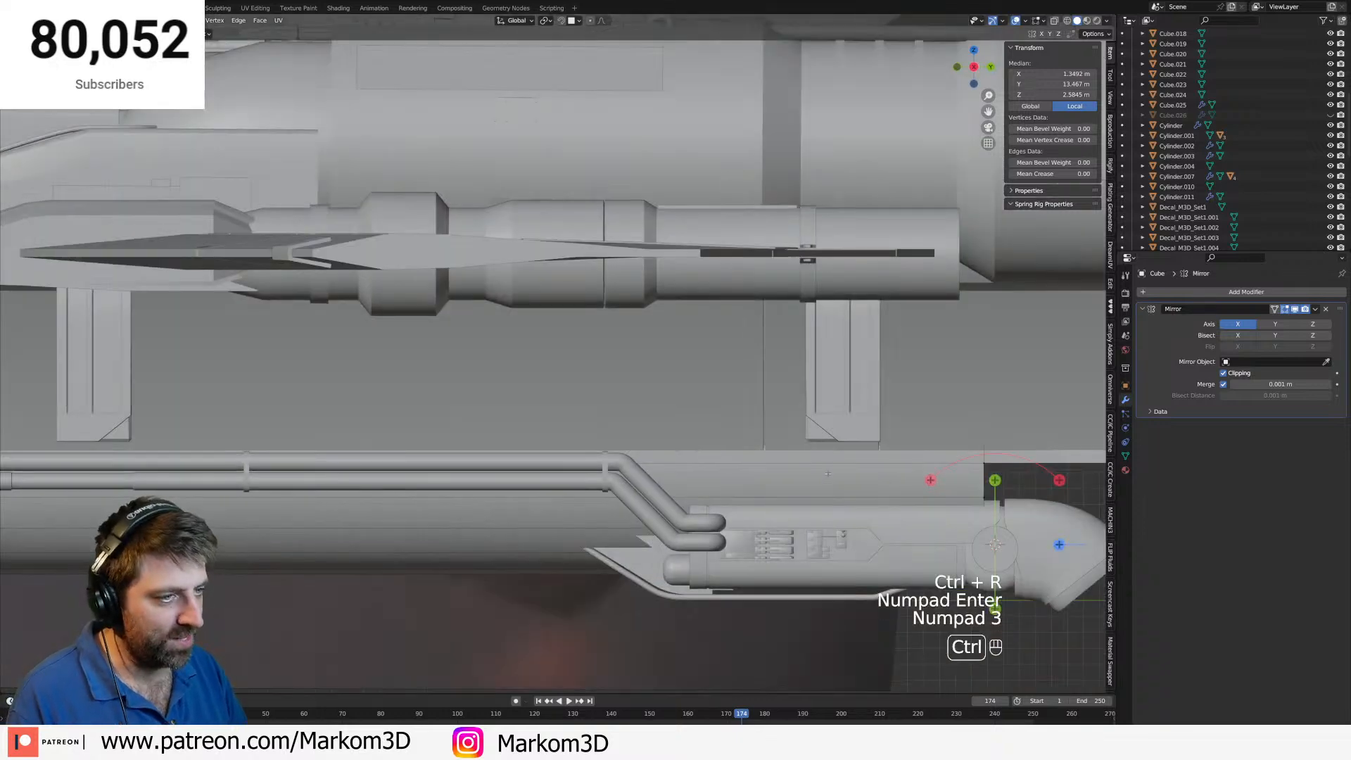
{"action": "key", "text": "ctrl+KP_1"}
{"action": "middle_click_drag", "start_coordinate": [829, 473], "coordinate": [851, 359], "text": "shift"}
{"action": "key", "text": "ctrl+r"}
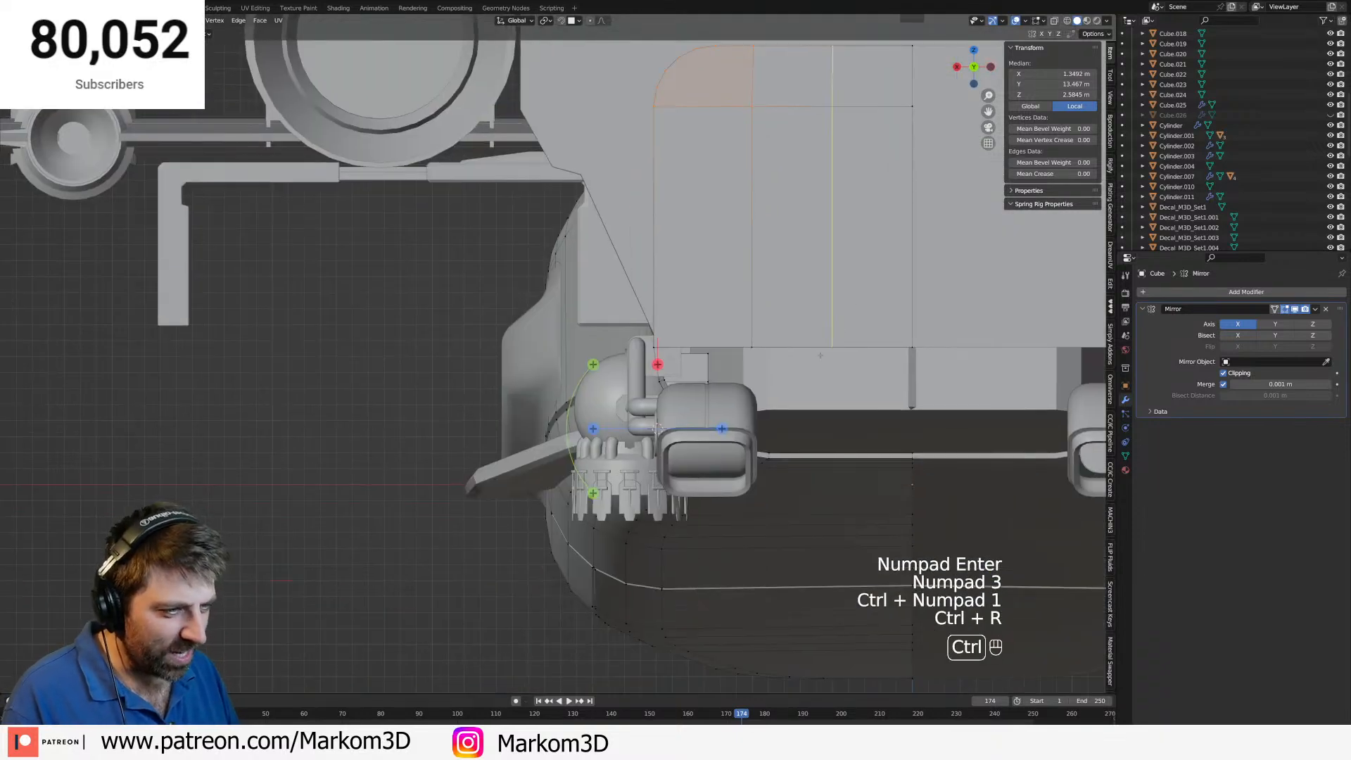
{"action": "left_click", "coordinate": [825, 356]}
{"action": "left_click", "coordinate": [760, 354]}
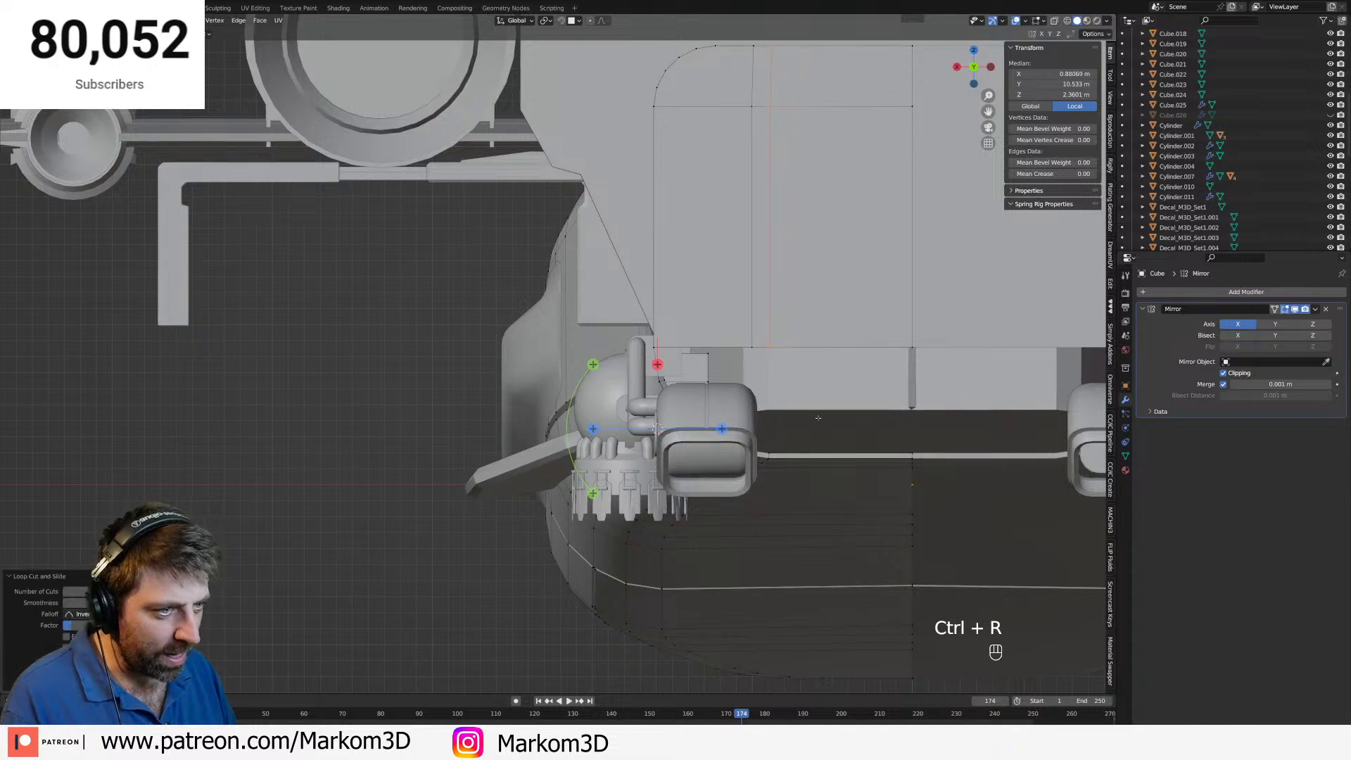
Fill a face between the lower hull's rear edge and the central bottom edge of the body's rear face.
{"action": "middle_click_drag", "start_coordinate": [818, 418], "coordinate": [789, 481]}
{"action": "key", "text": "2"}
{"action": "left_click", "coordinate": [844, 579]}
{"action": "left_click", "coordinate": [841, 465], "text": "shift"}
{"action": "key", "text": "f"}
Extrude the lower hull vertex beside the thruster upward along Z and set its height to the rear corner's 0.85761 m.
{"action": "key", "text": "1"}
{"action": "left_click", "coordinate": [801, 500]}
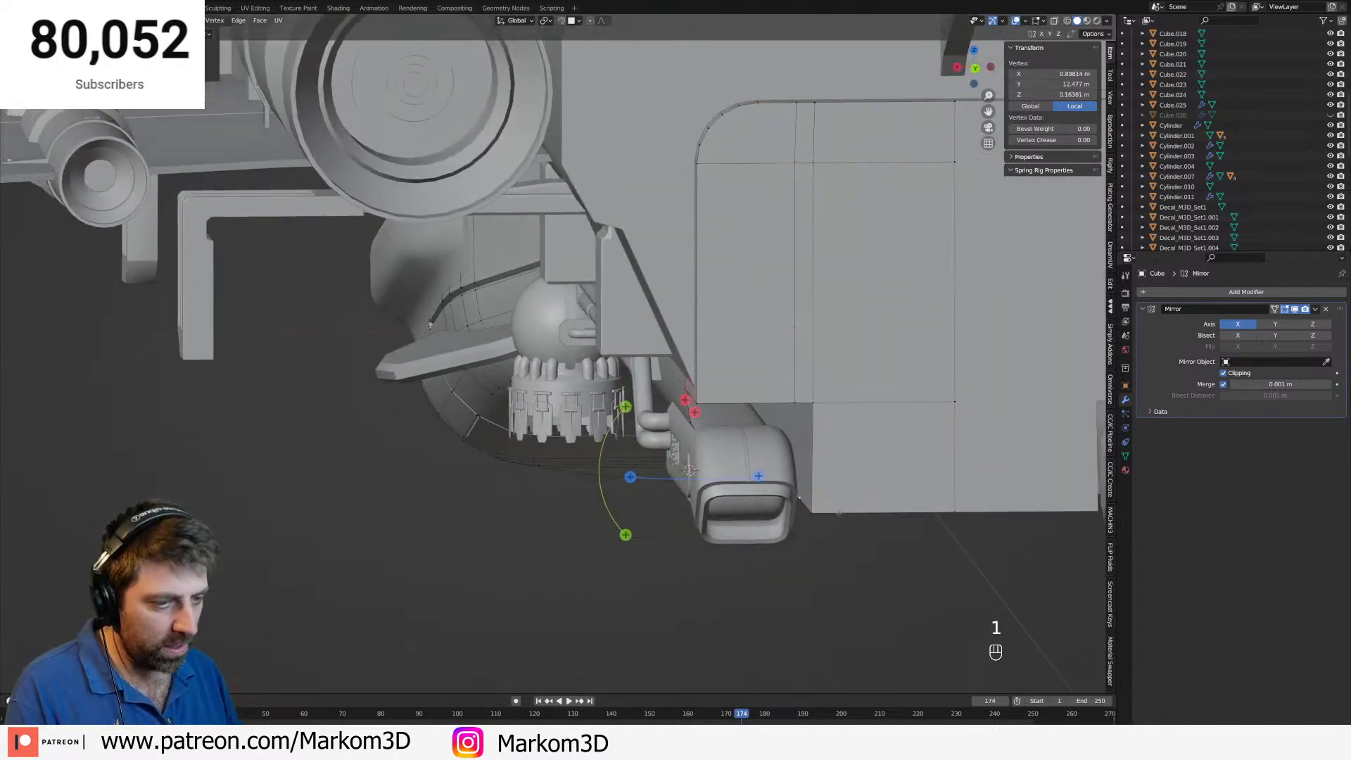
{"action": "key", "text": "e"}
{"action": "key", "text": "z"}
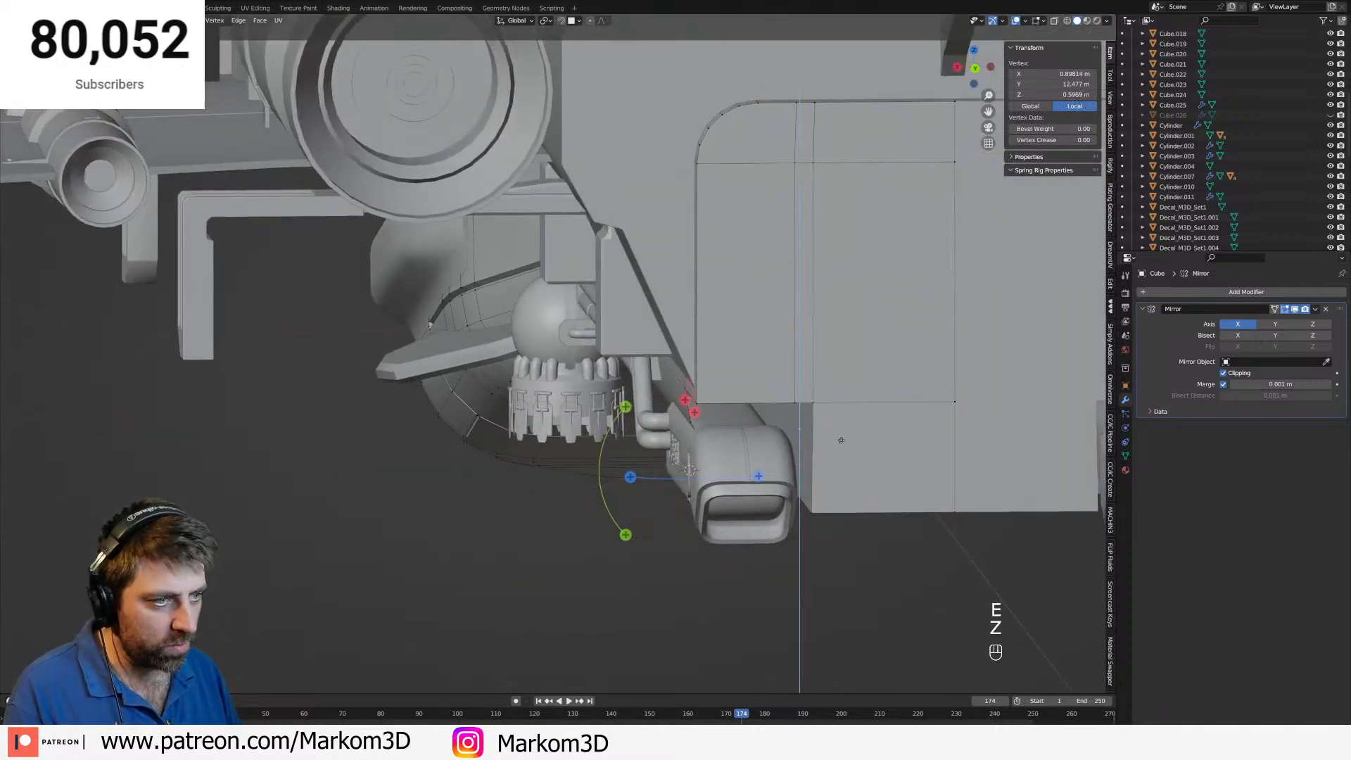
{"action": "left_click", "coordinate": [820, 402]}
{"action": "left_click", "coordinate": [815, 402]}
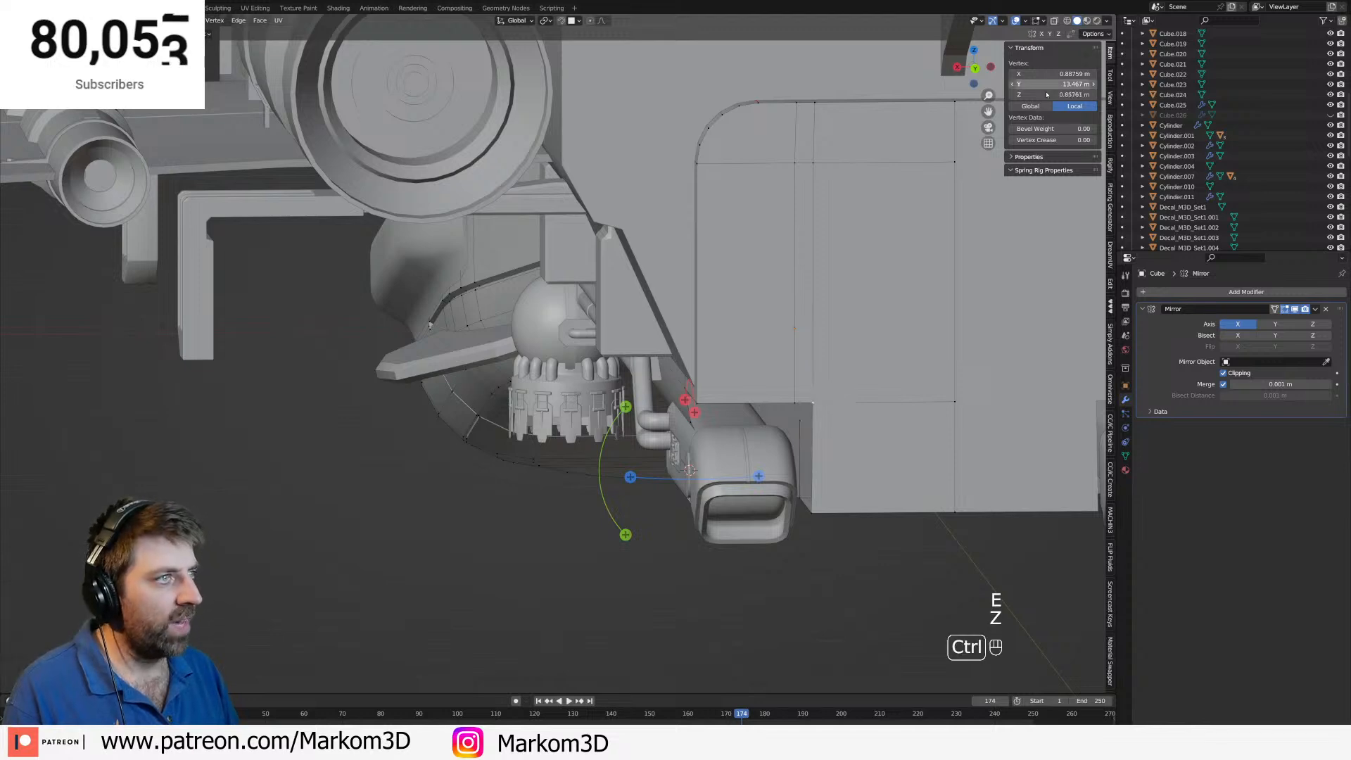
{"action": "key", "text": "ctrl+c"}
{"action": "key", "text": "ctrl+c"}
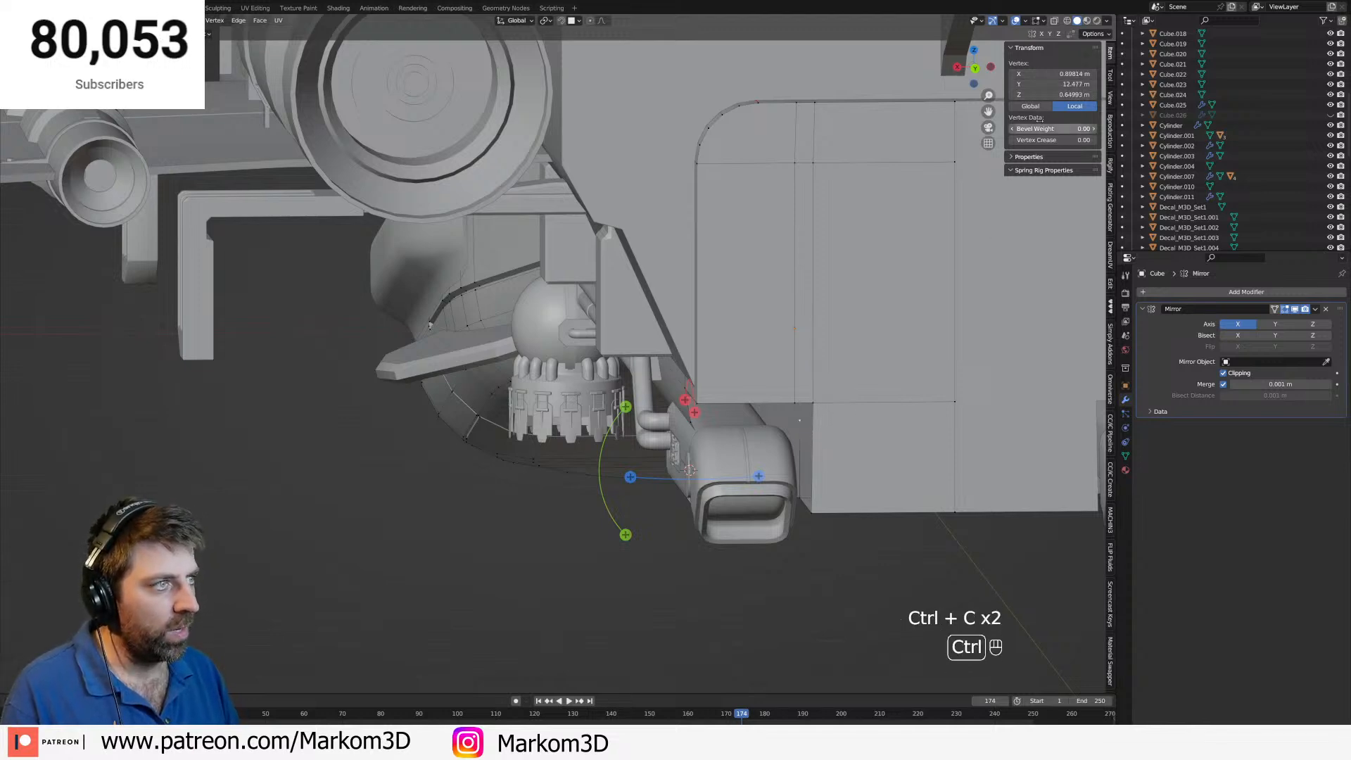
{"action": "key", "text": "ctrl+v"}
Fill the side face beside the thruster between the extruded vertical edge and the rear panel's corner vertices.
{"action": "middle_click_drag", "start_coordinate": [799, 406], "coordinate": [873, 387]}
{"action": "left_click", "coordinate": [874, 324], "text": "shift"}
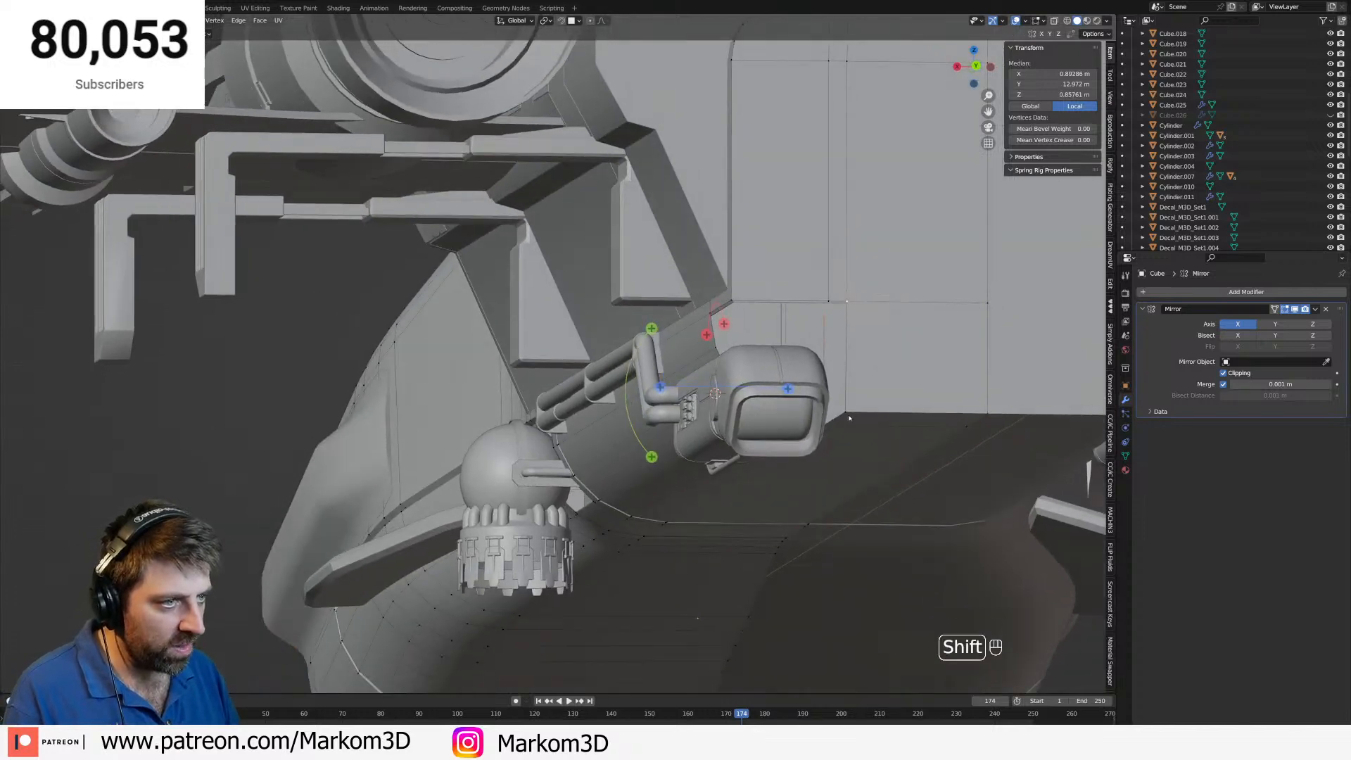
{"action": "left_click", "coordinate": [828, 426], "text": "shift"}
{"action": "key", "text": "f"}
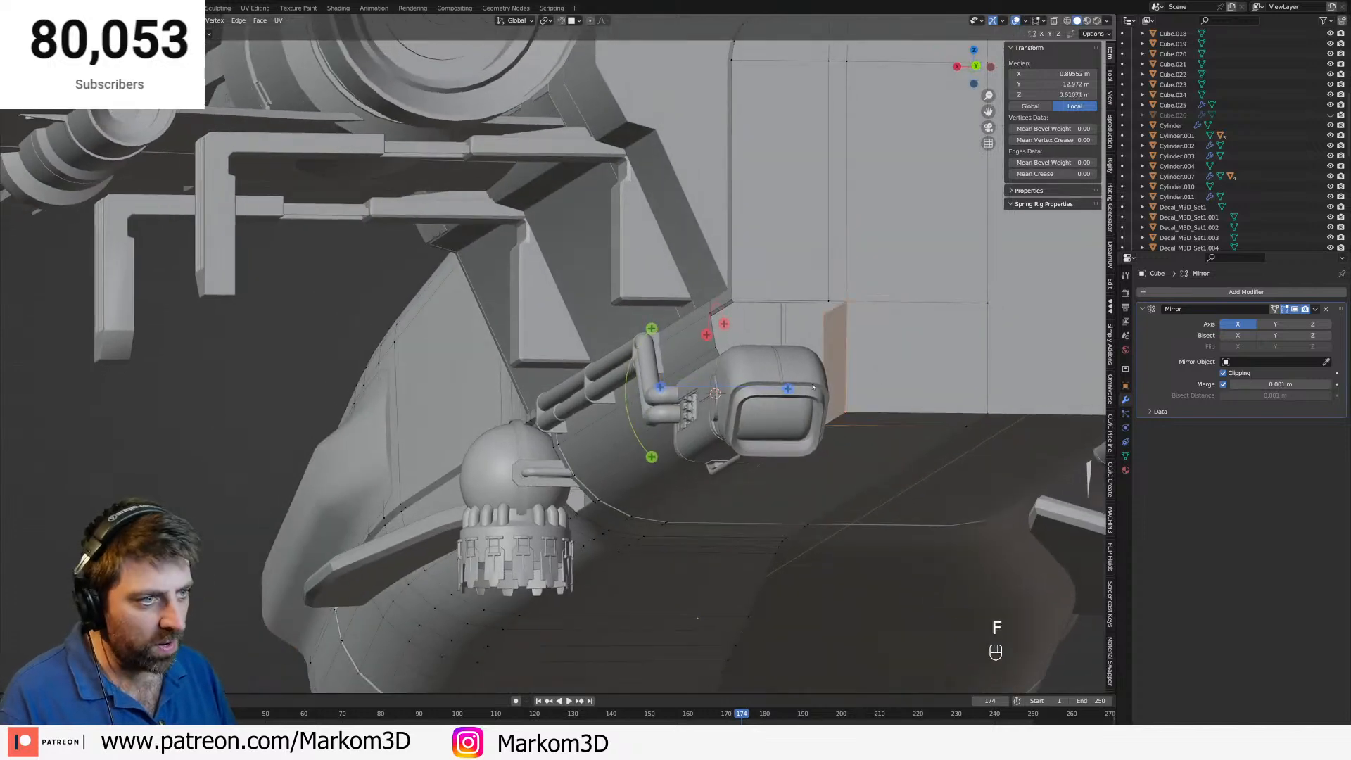
Select the hull vertices around the opening ahead of the thruster in wireframe and fill them with one upright face.
{"action": "middle_click_drag", "start_coordinate": [843, 461], "coordinate": [873, 378]}
{"action": "left_click", "coordinate": [760, 323]}
{"action": "left_click", "coordinate": [860, 314], "text": "shift"}
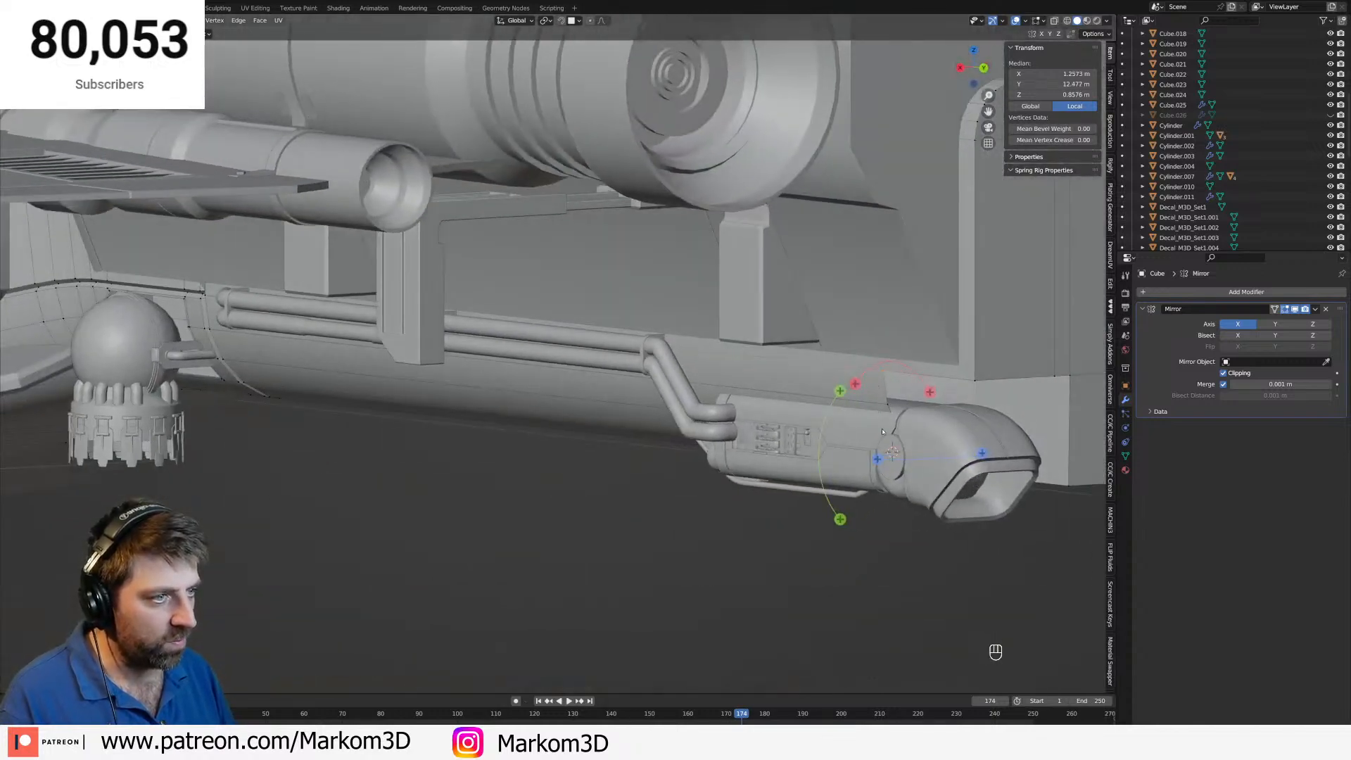
{"action": "key", "text": "z"}
{"action": "left_click", "coordinate": [799, 429]}
{"action": "left_click", "coordinate": [891, 410], "text": "shift"}
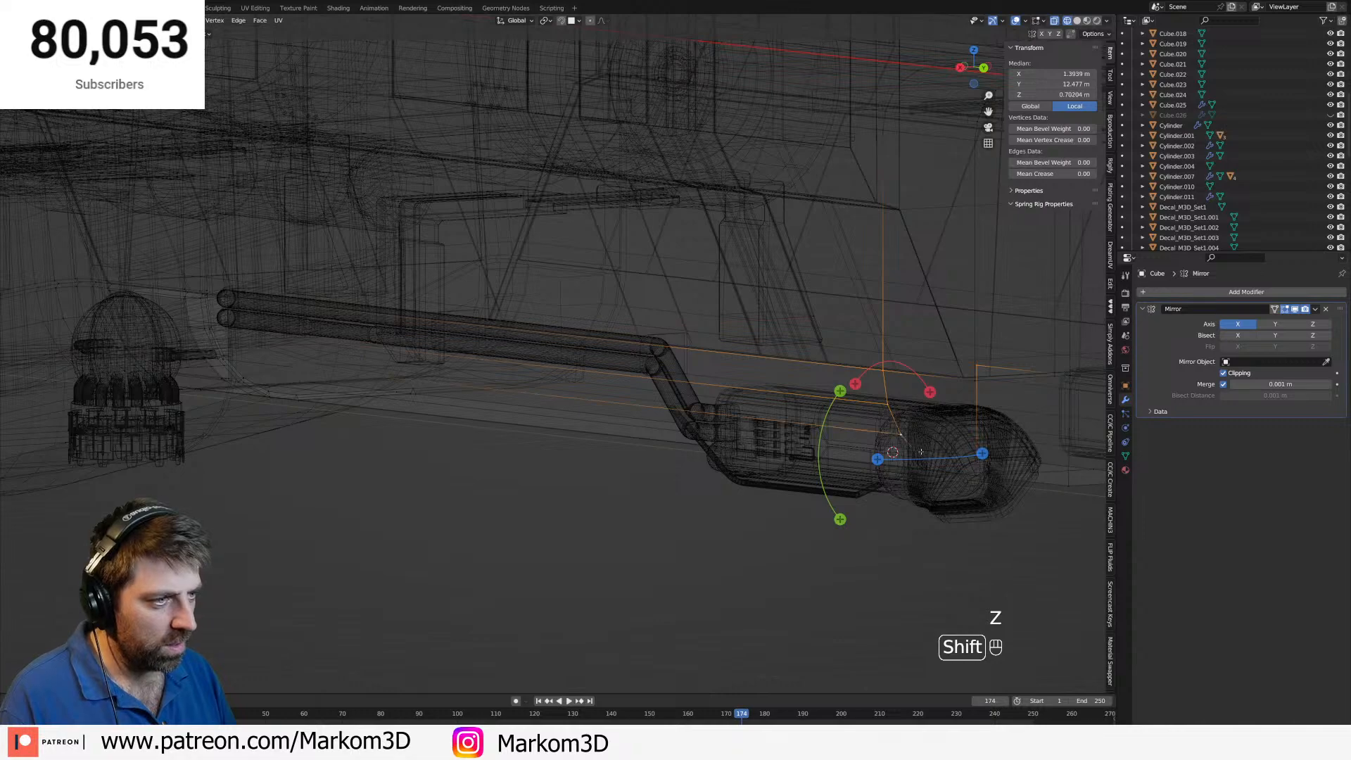
{"action": "key", "text": "c"}
{"action": "left_click_drag", "start_coordinate": [905, 442], "coordinate": [924, 490]}
{"action": "right_click", "coordinate": [924, 490]}
{"action": "middle_click_drag", "start_coordinate": [940, 481], "coordinate": [919, 449]}
{"action": "key", "text": "f"}
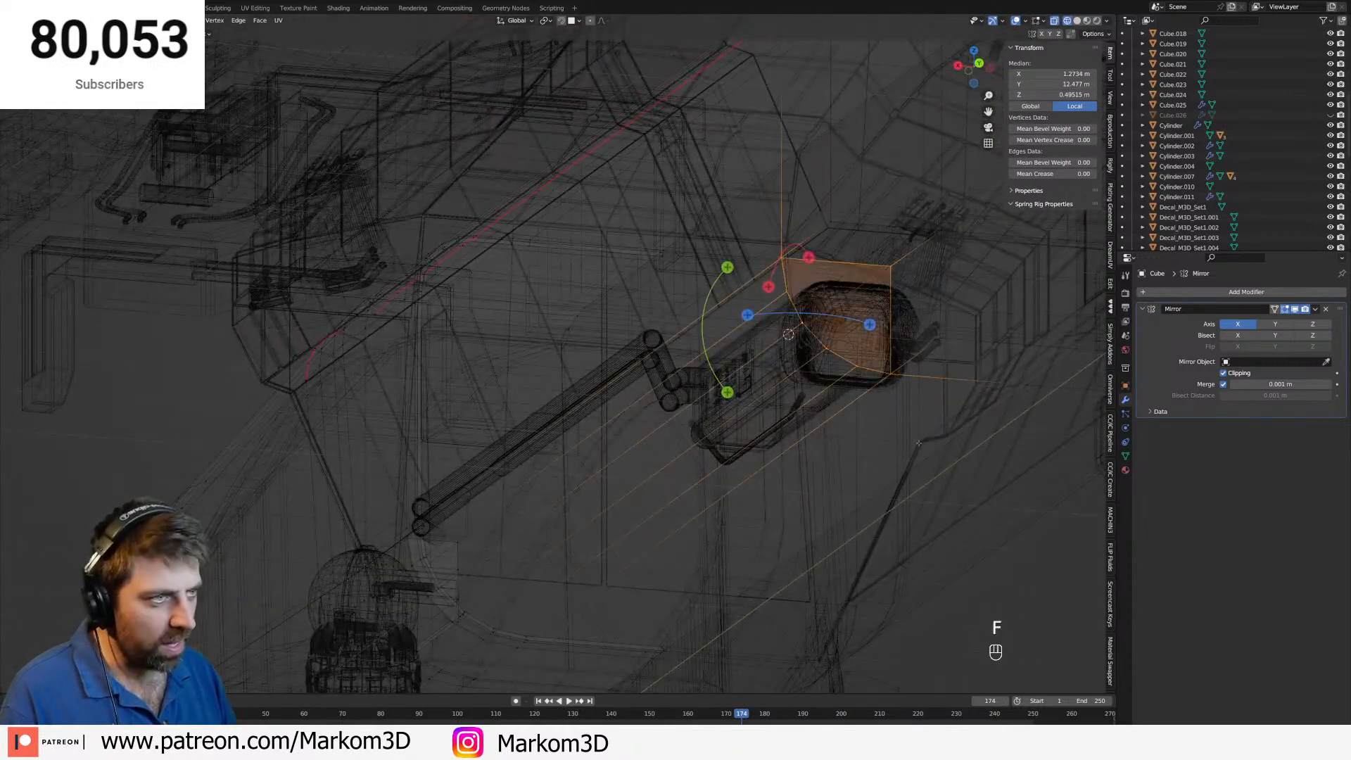
{"action": "key", "text": "z"}
{"action": "left_click", "coordinate": [978, 367]}
{"action": "middle_click_drag", "start_coordinate": [964, 366], "coordinate": [920, 352]}
{"action": "middle_click_drag", "start_coordinate": [865, 317], "coordinate": [826, 422], "text": "shift"}
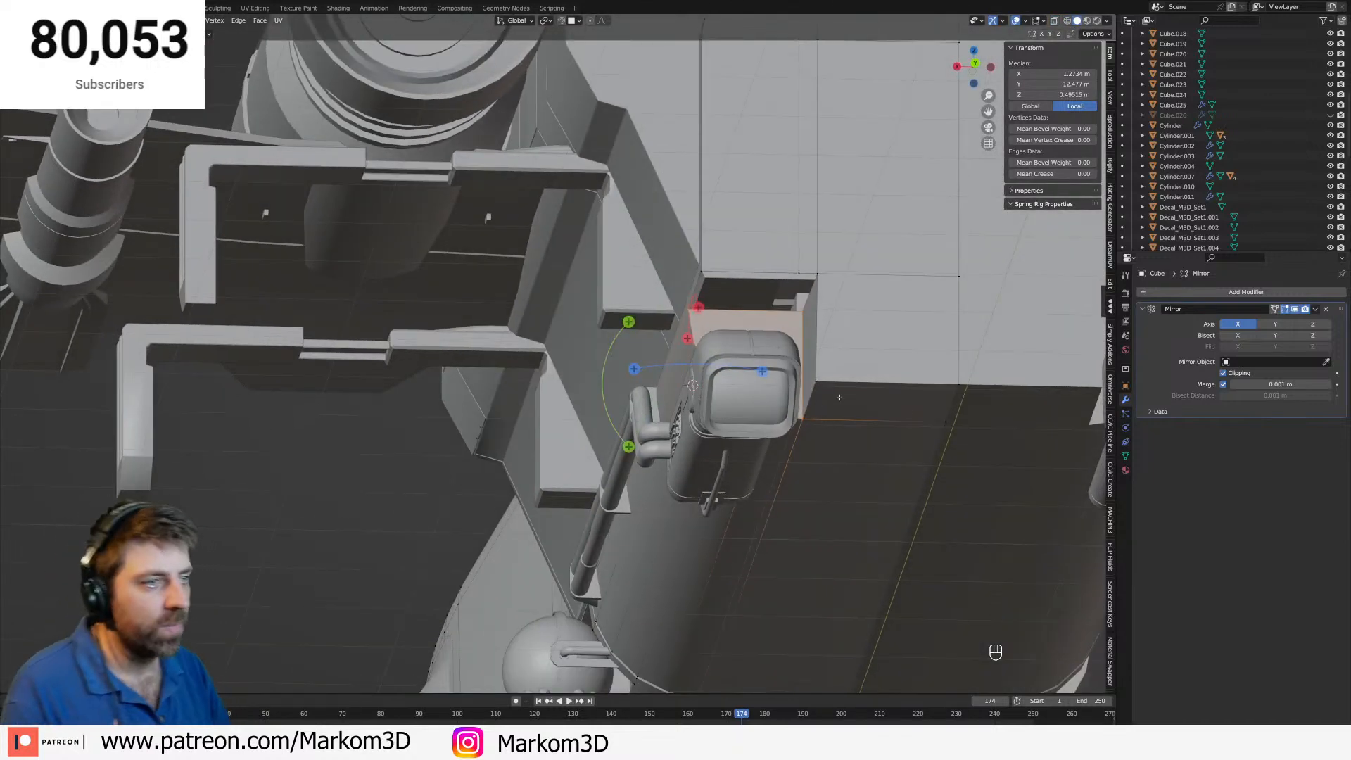
Try to loop-cut the upright face ahead of the thruster, and slide its upper middle vertex toward the inner side wall.
{"action": "key", "text": "ctrl+r"}
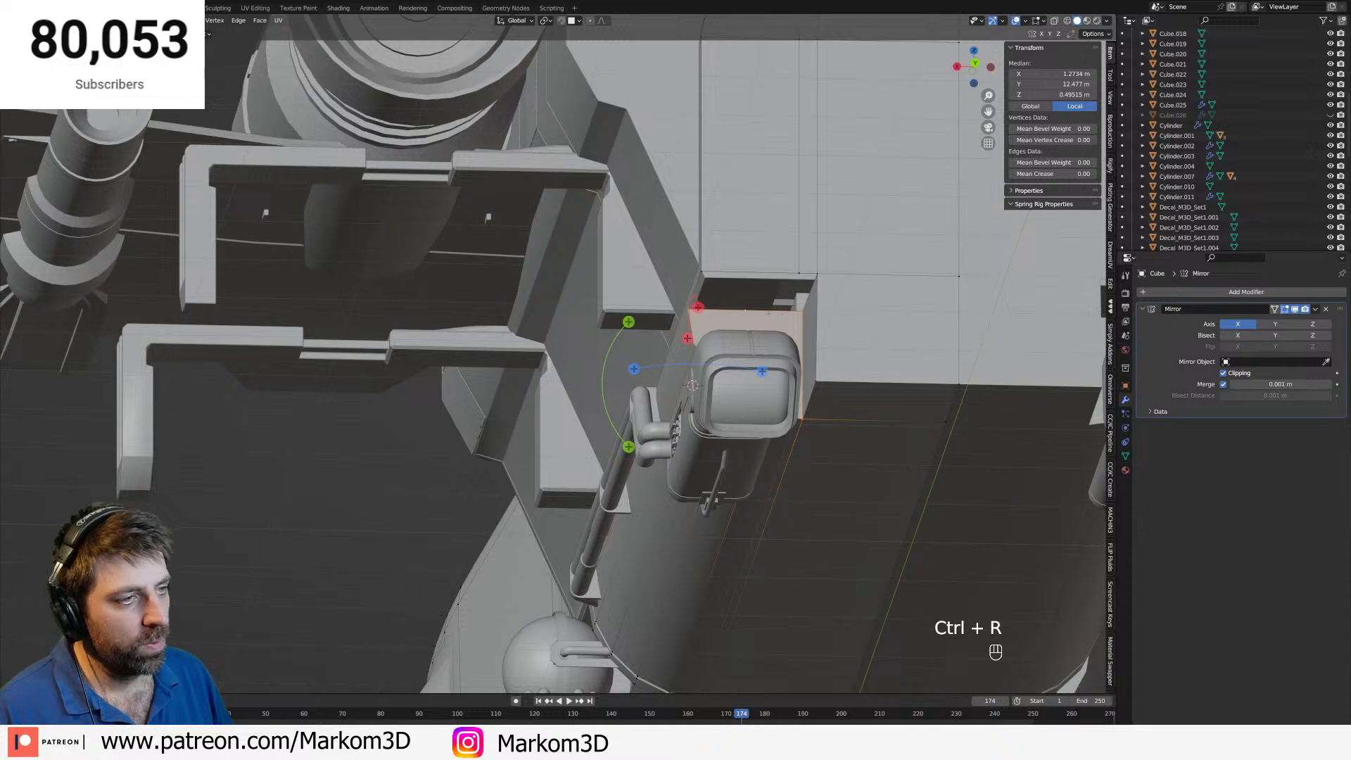
{"action": "left_click", "coordinate": [799, 314]}
{"action": "left_click", "coordinate": [745, 313]}
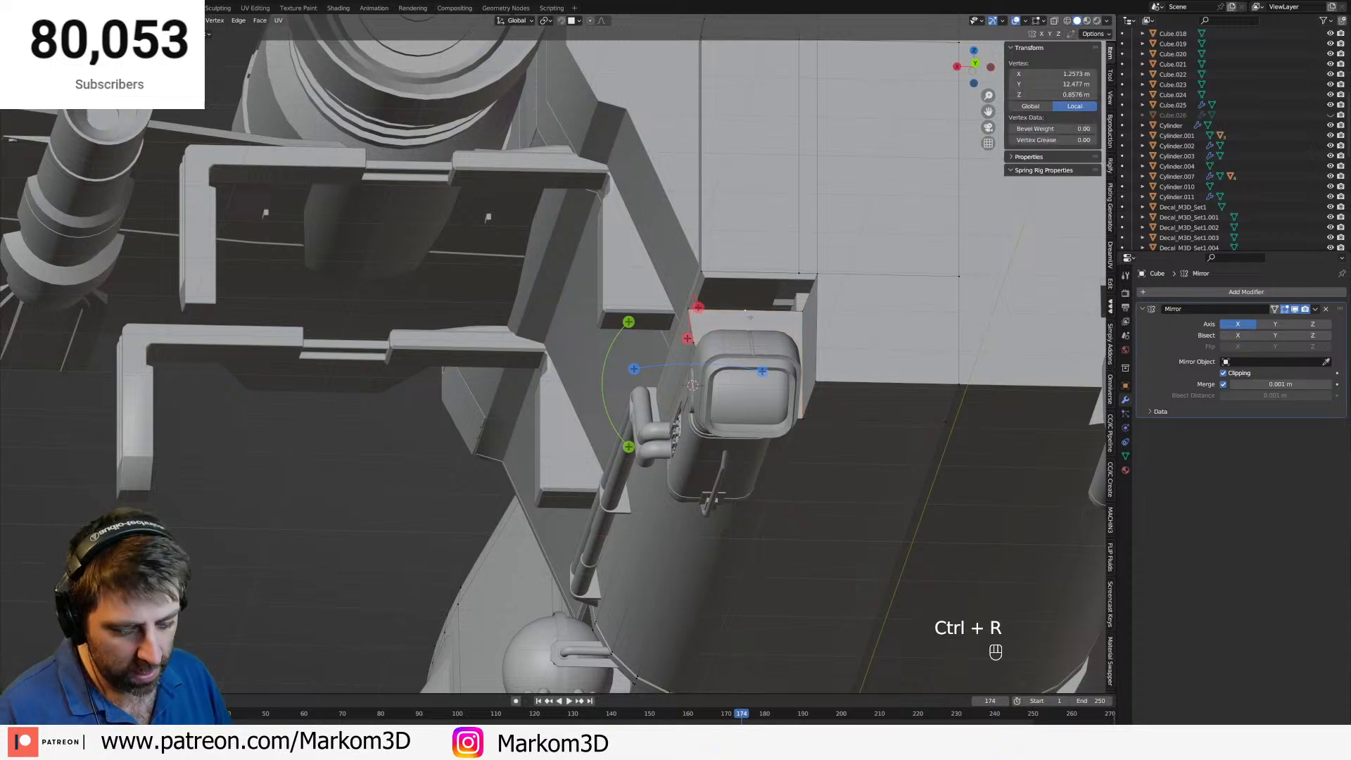
{"action": "key", "text": "g"}
{"action": "key", "text": "g"}
{"action": "left_click", "coordinate": [789, 330]}
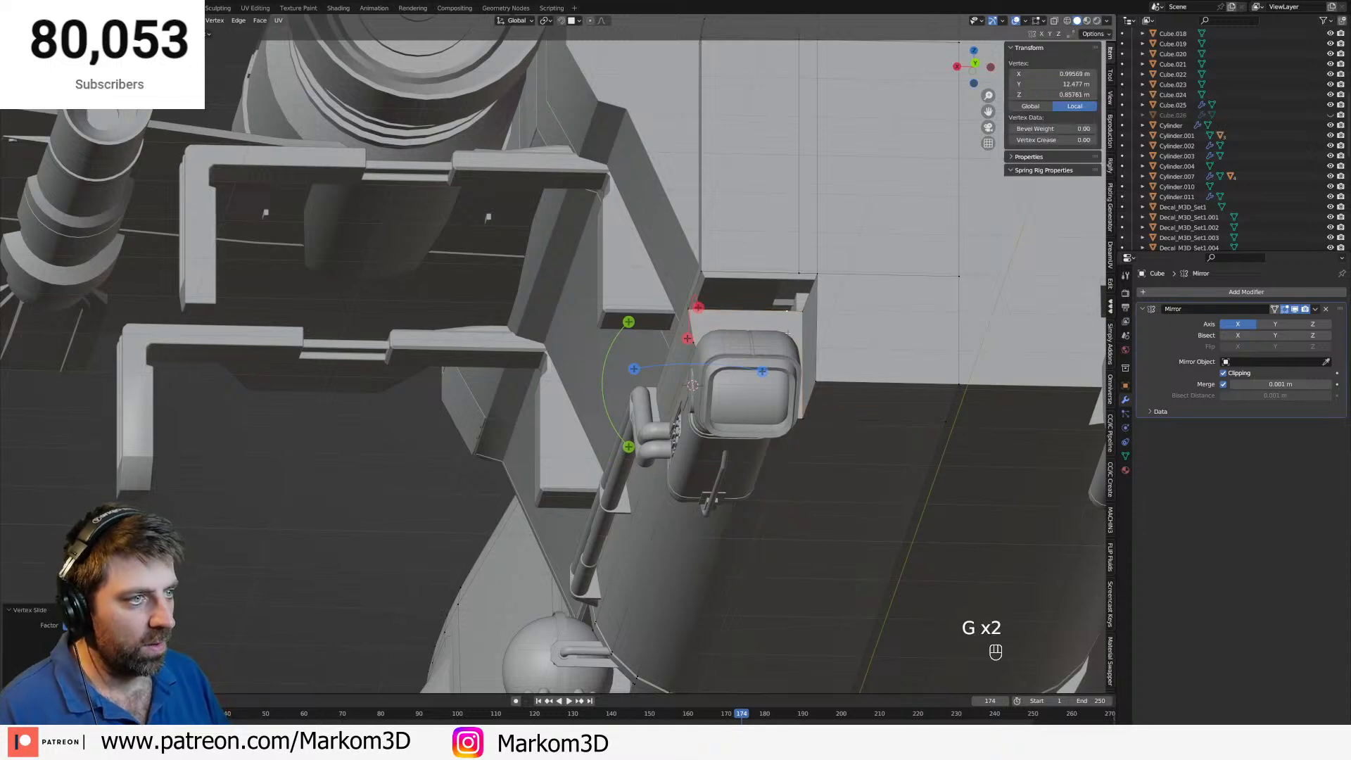
Delete the upright face ahead of the thruster.
{"action": "key", "text": "3"}
{"action": "key", "text": "1"}
{"action": "key", "text": "3"}
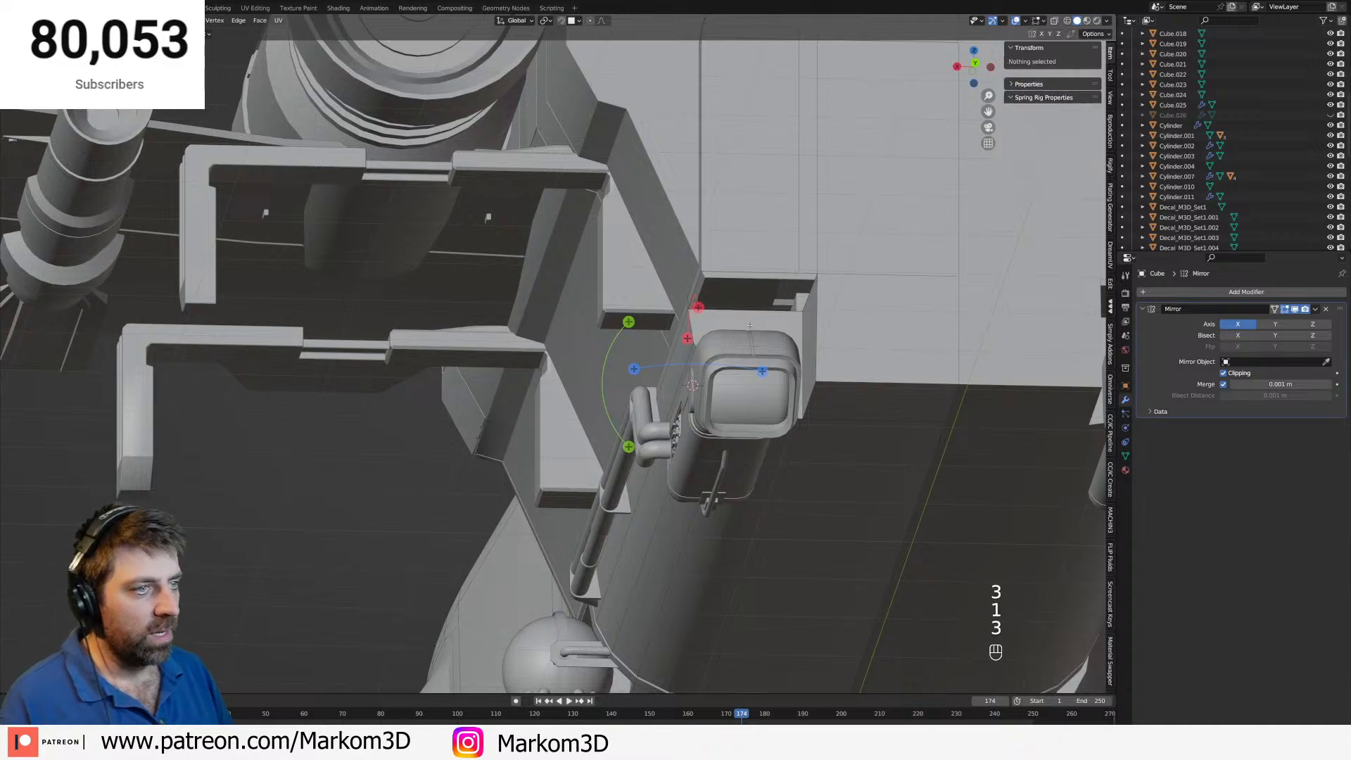
{"action": "left_click", "coordinate": [751, 326]}
{"action": "key", "text": "Delete"}
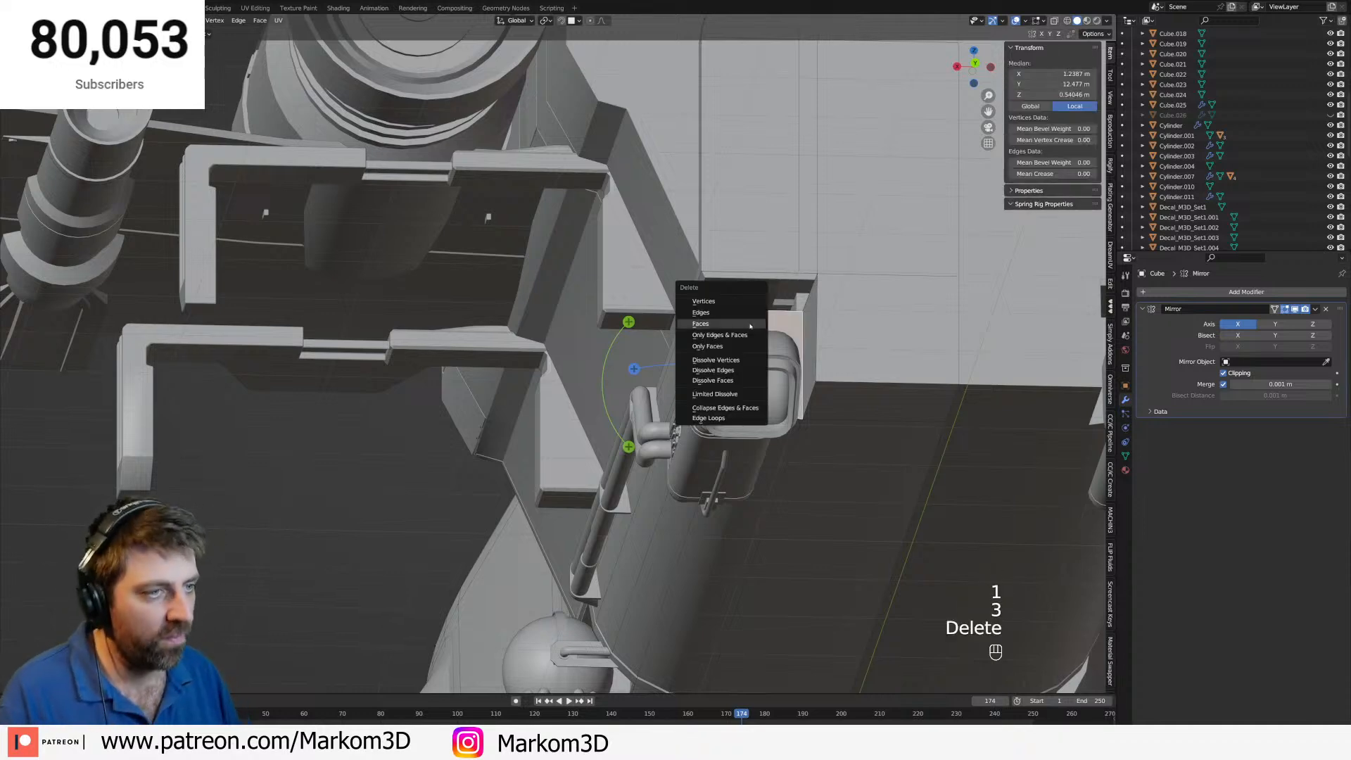
{"action": "left_click", "coordinate": [752, 325]}
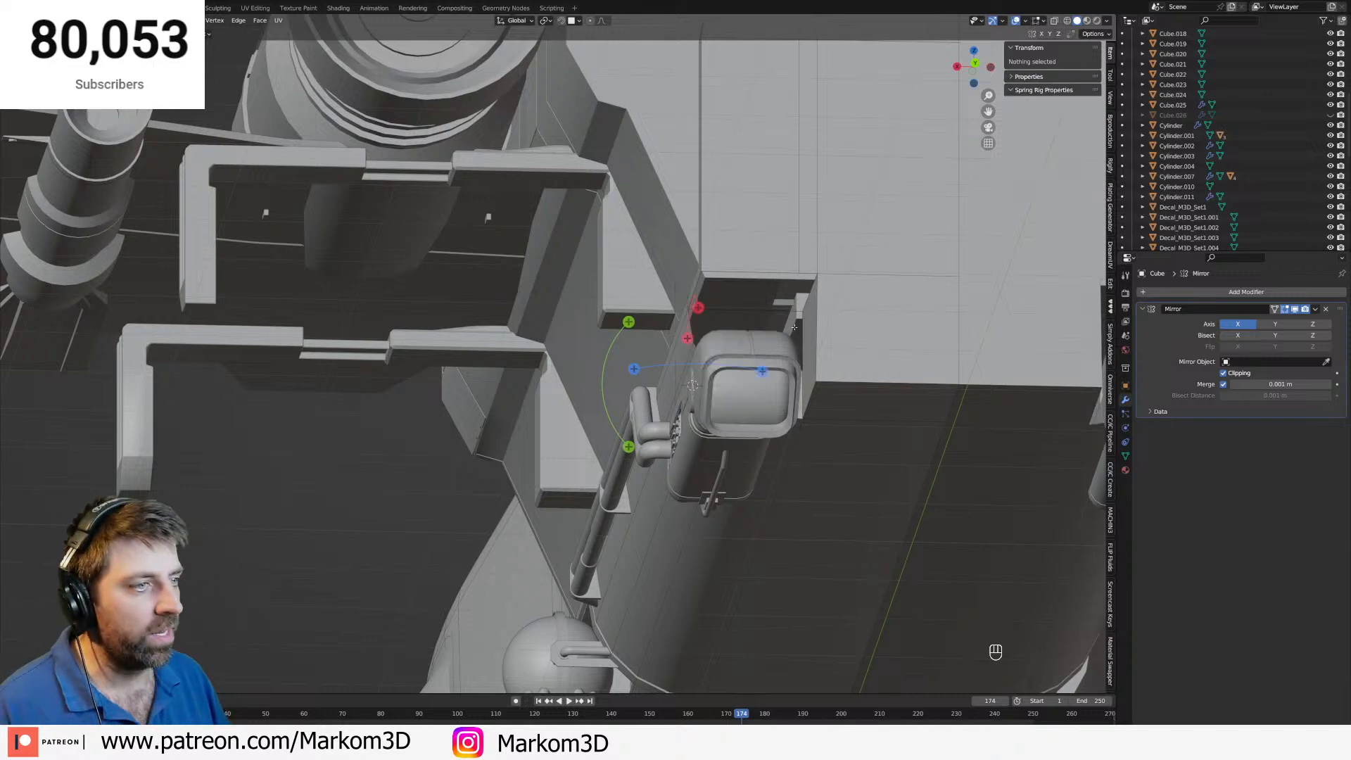
Fill the thruster recess's ceiling gap and the upright opening ahead of the thruster with new faces from their border edges.
{"action": "left_click", "coordinate": [795, 314]}
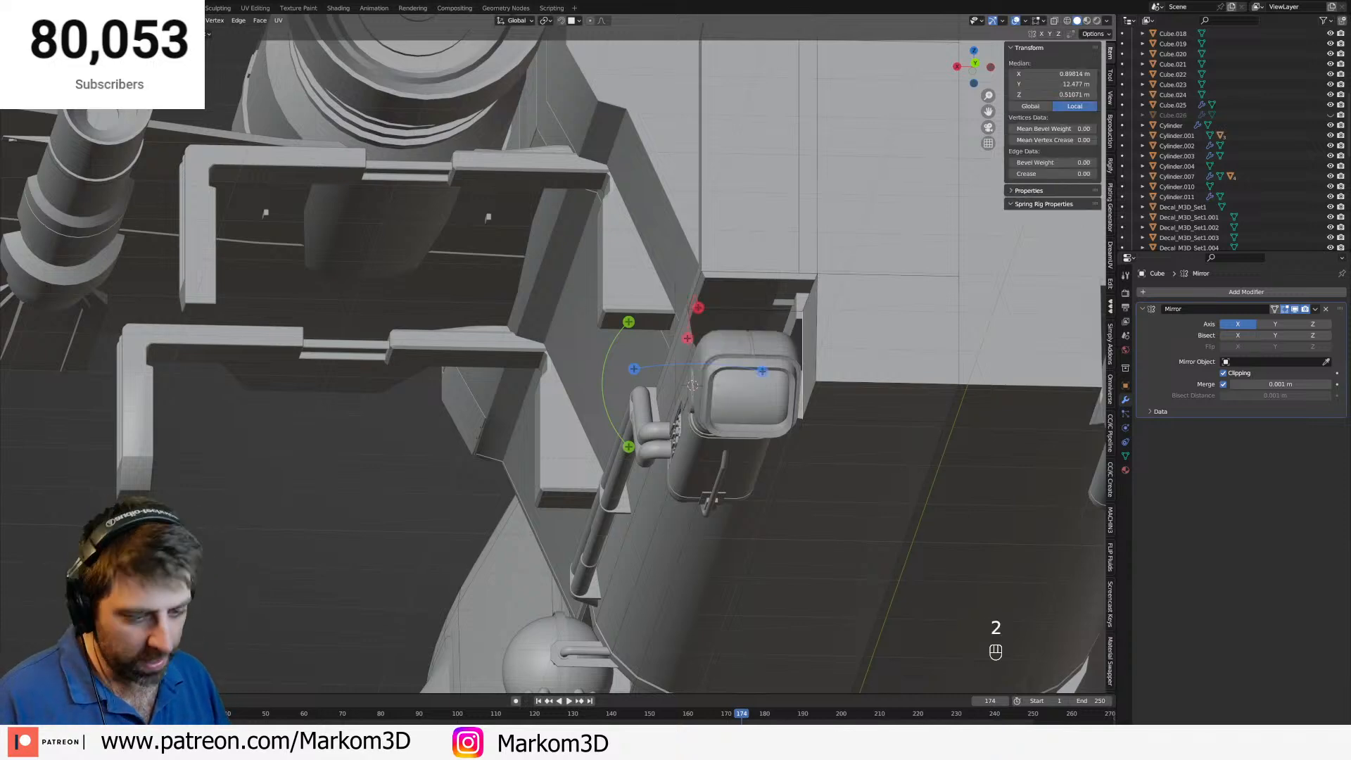
{"action": "key", "text": "f"}
{"action": "left_click", "coordinate": [799, 305], "text": "alt"}
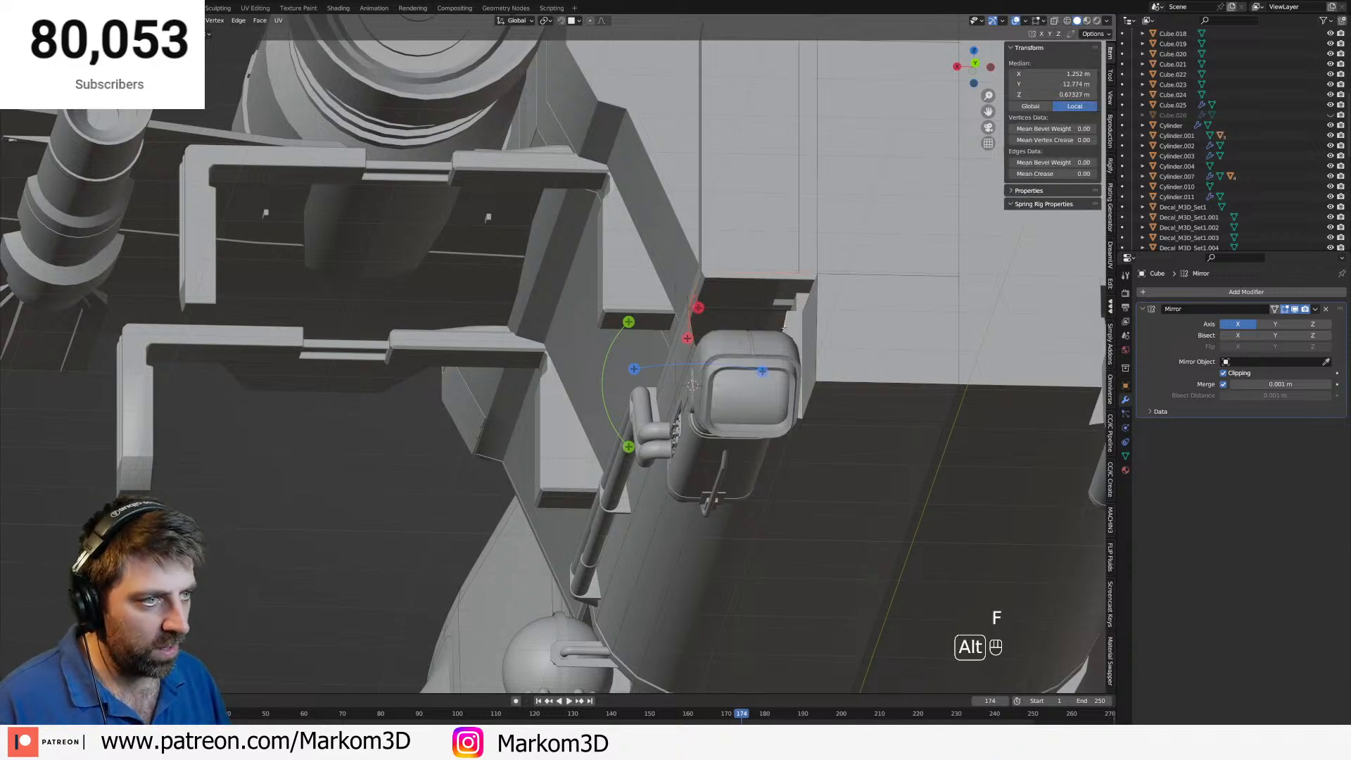
{"action": "left_click", "coordinate": [806, 272]}
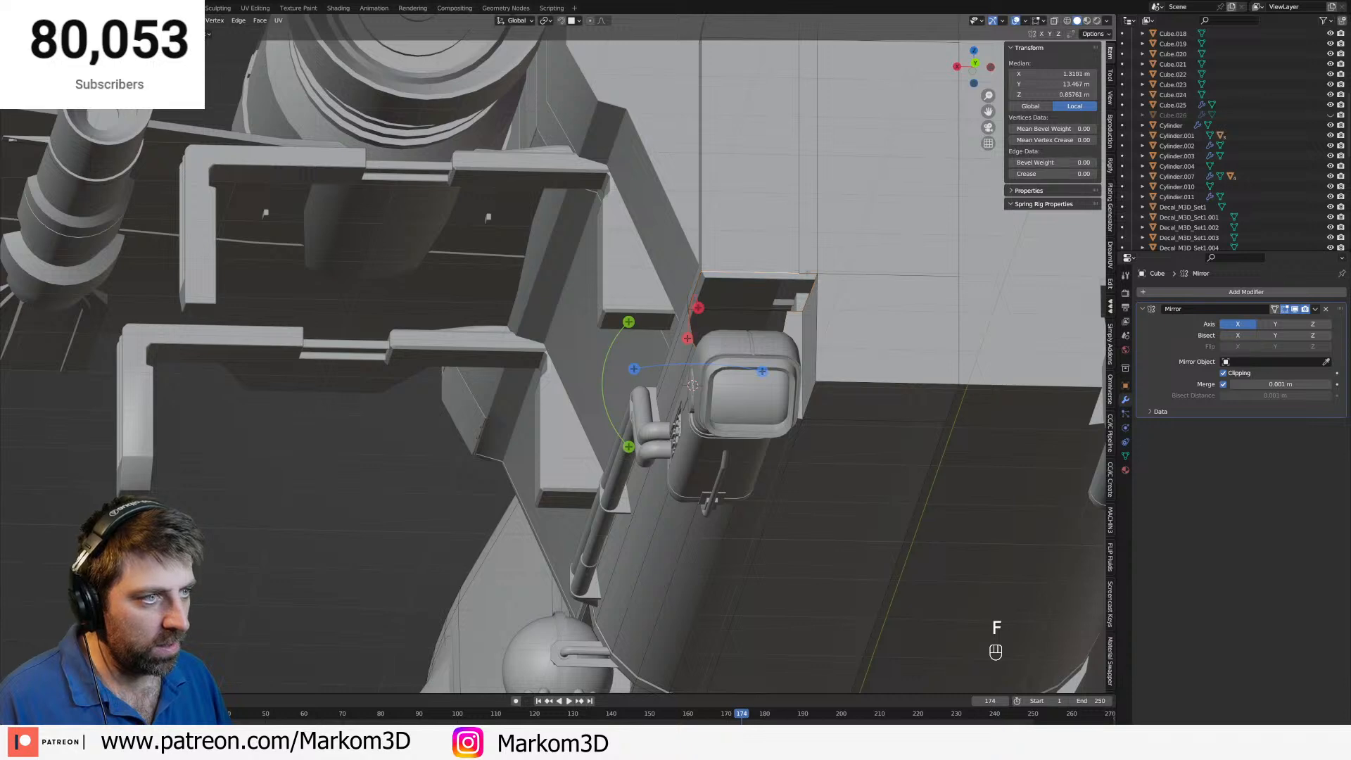
{"action": "left_click", "coordinate": [812, 288]}
{"action": "key", "text": "f"}
{"action": "key", "text": "f"}
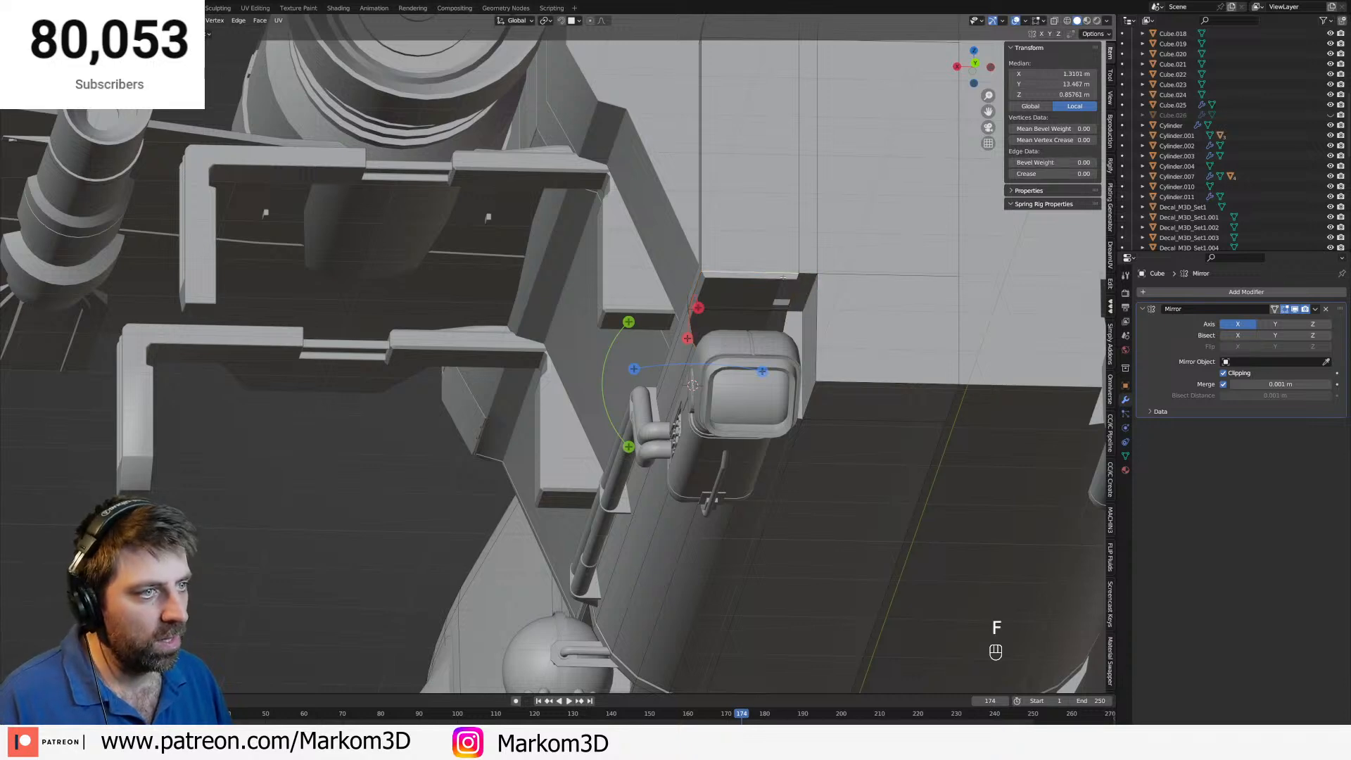
{"action": "middle_click_drag", "start_coordinate": [792, 348], "coordinate": [789, 365]}
{"action": "left_click", "coordinate": [779, 405], "text": "alt"}
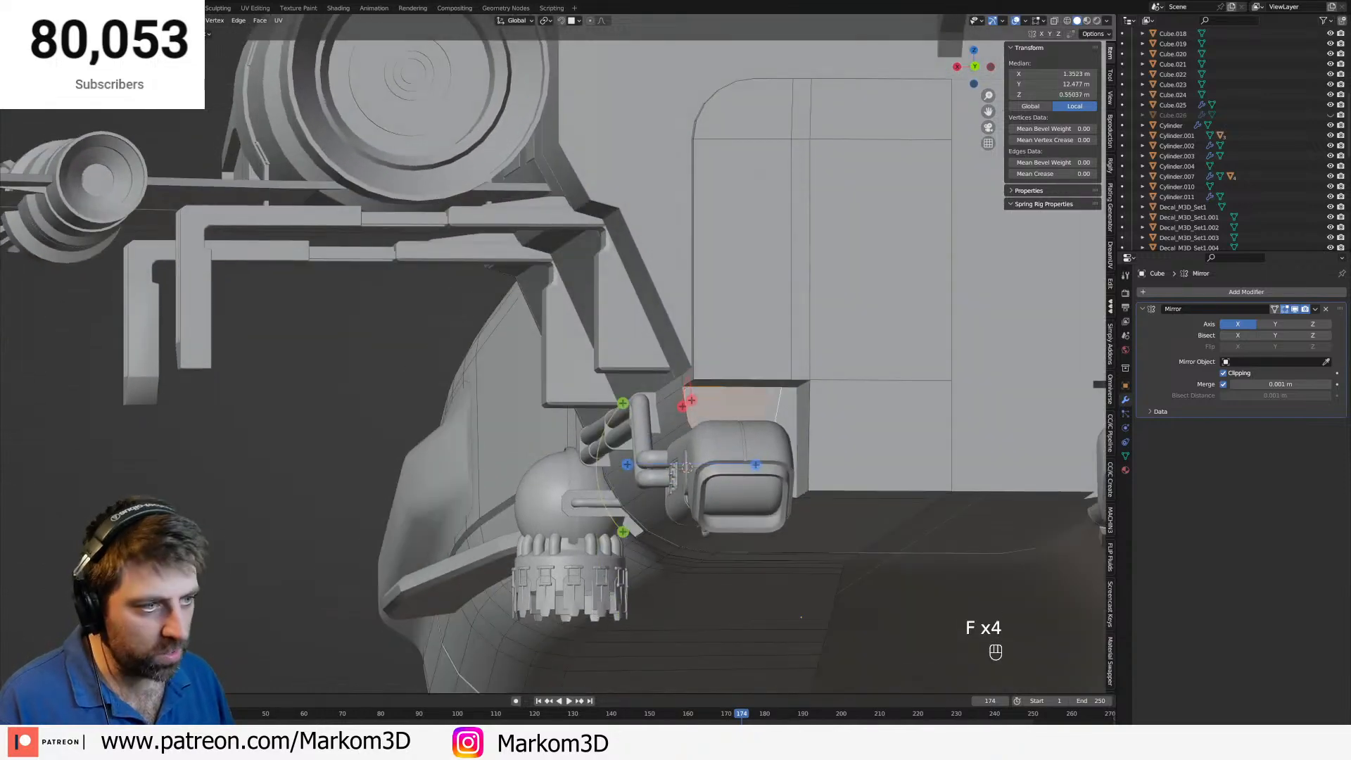
Examine the filled thruster recess in object mode, from below and in side view, checking how its ceiling sits above the thruster.
{"action": "key", "text": "z"}
{"action": "key", "text": "Tab"}
{"action": "scroll", "coordinate": [801, 457], "scroll_direction": "down", "scroll_amount": 5}
{"action": "mouse_move", "coordinate": [767, 492]}
{"action": "middle_mouse_down"}
{"action": "mouse_move", "coordinate": [905, 513]}
{"action": "mouse_move", "coordinate": [830, 510]}
{"action": "middle_mouse_up"}
{"action": "key", "text": "Tab"}
{"action": "scroll", "coordinate": [750, 486], "scroll_direction": "up", "scroll_amount": 6}
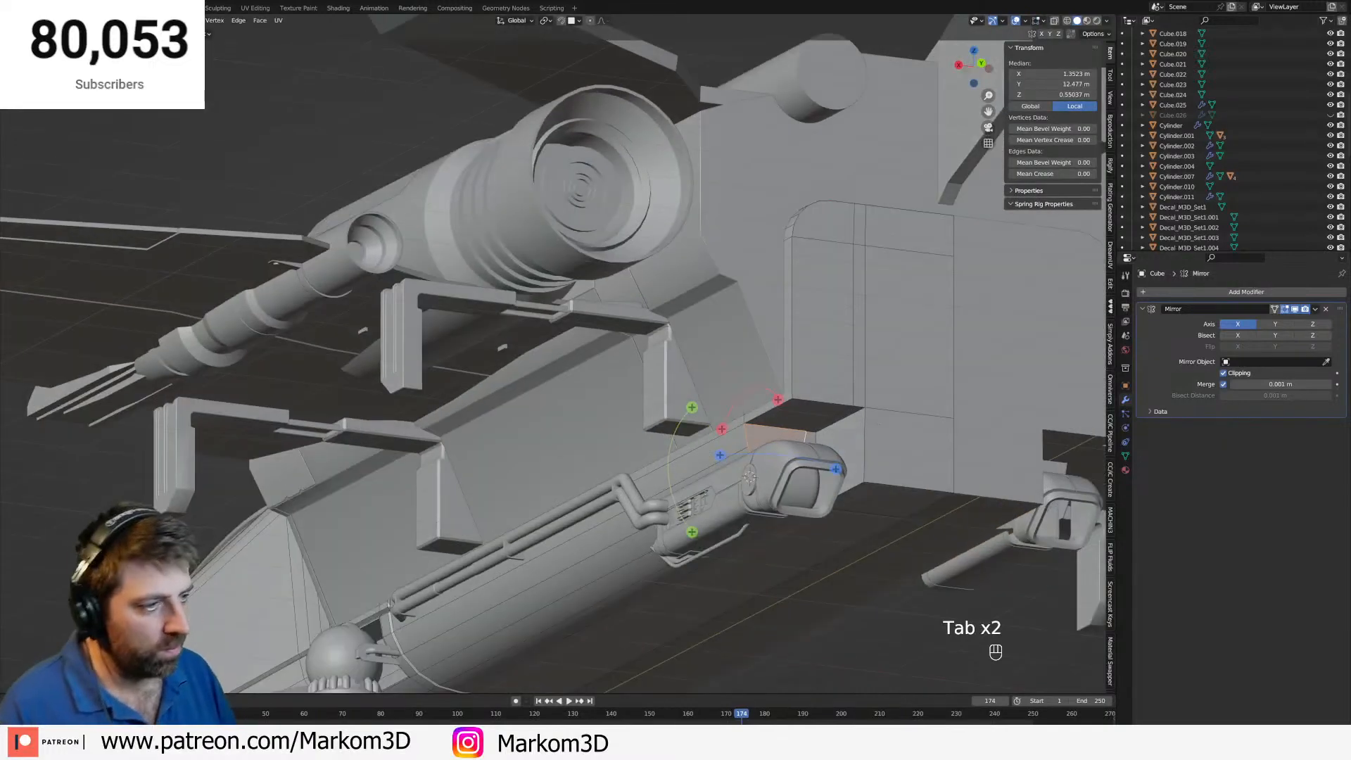
{"action": "key", "text": "2"}
{"action": "key", "text": "1"}
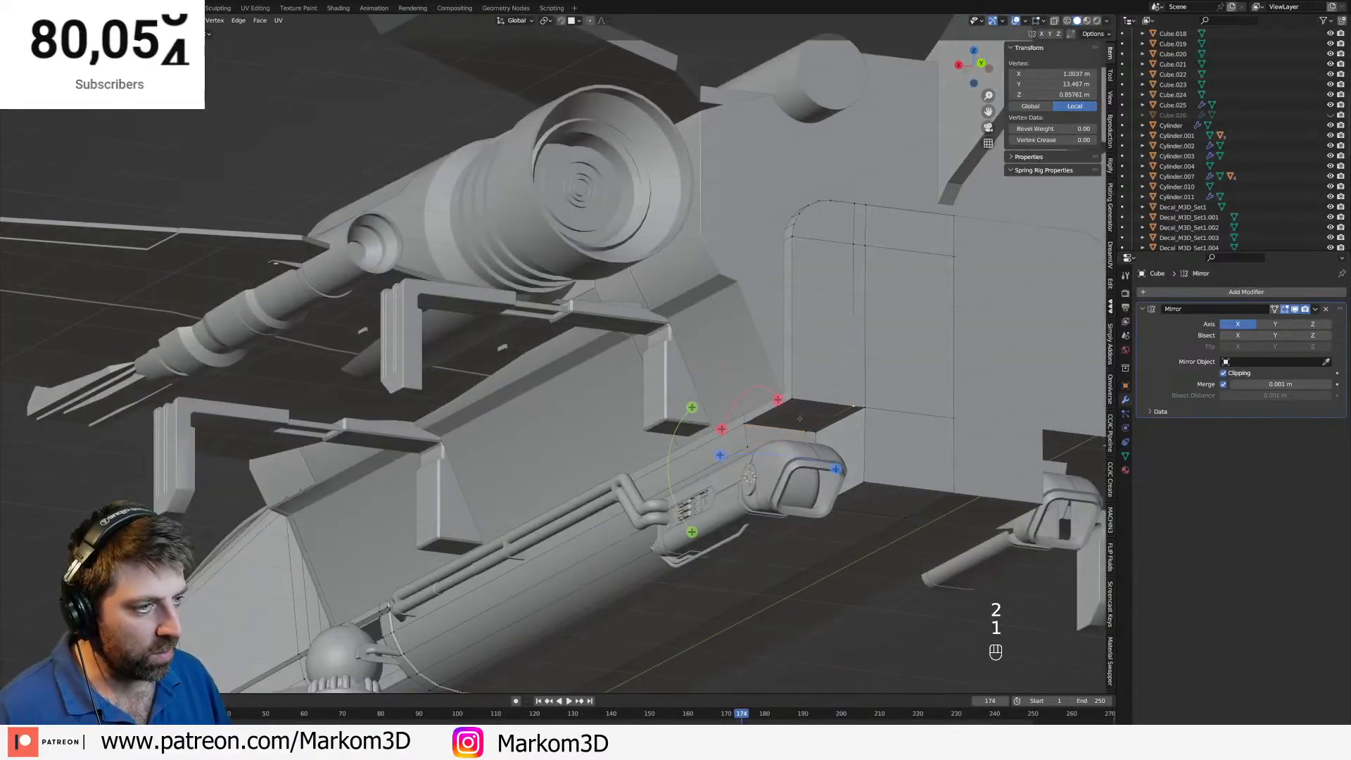
{"action": "key", "text": "KP_3"}
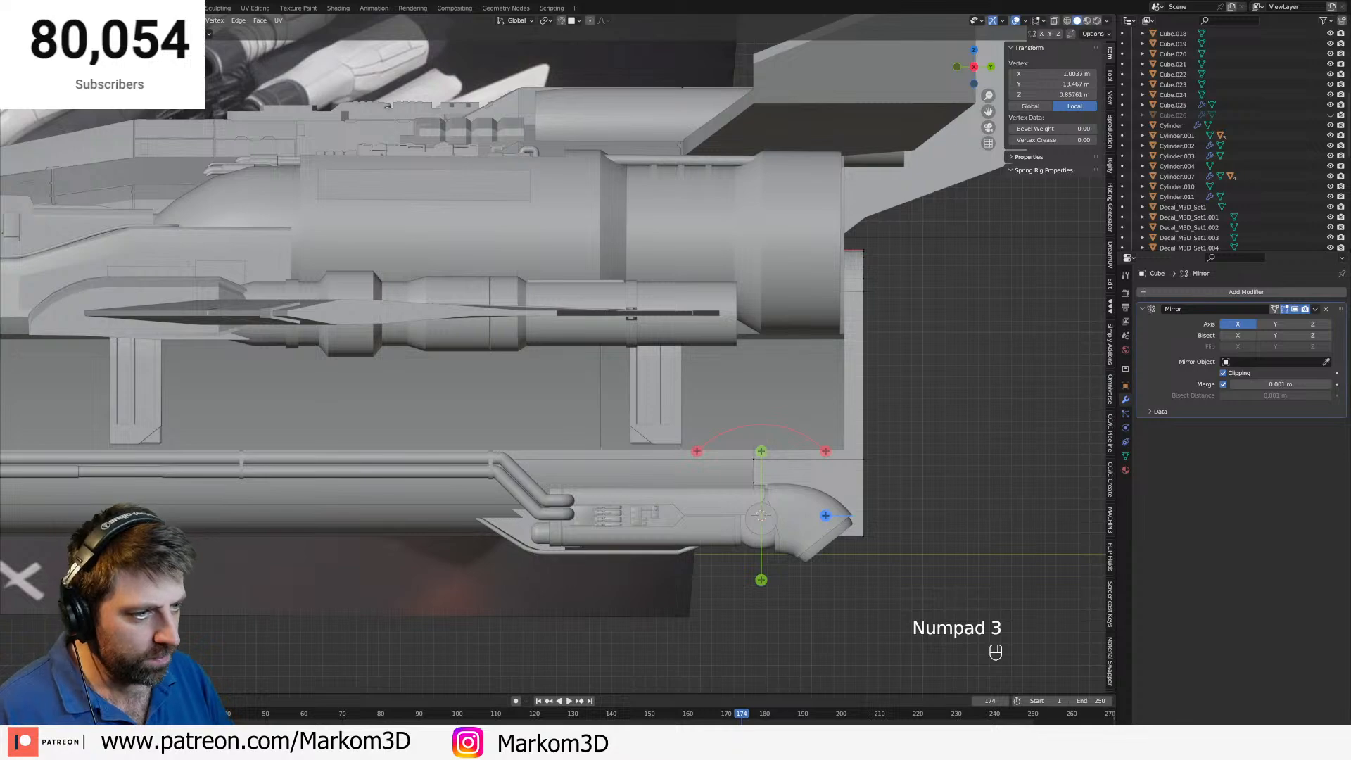
{"action": "middle_click_drag", "start_coordinate": [722, 477], "coordinate": [745, 359]}
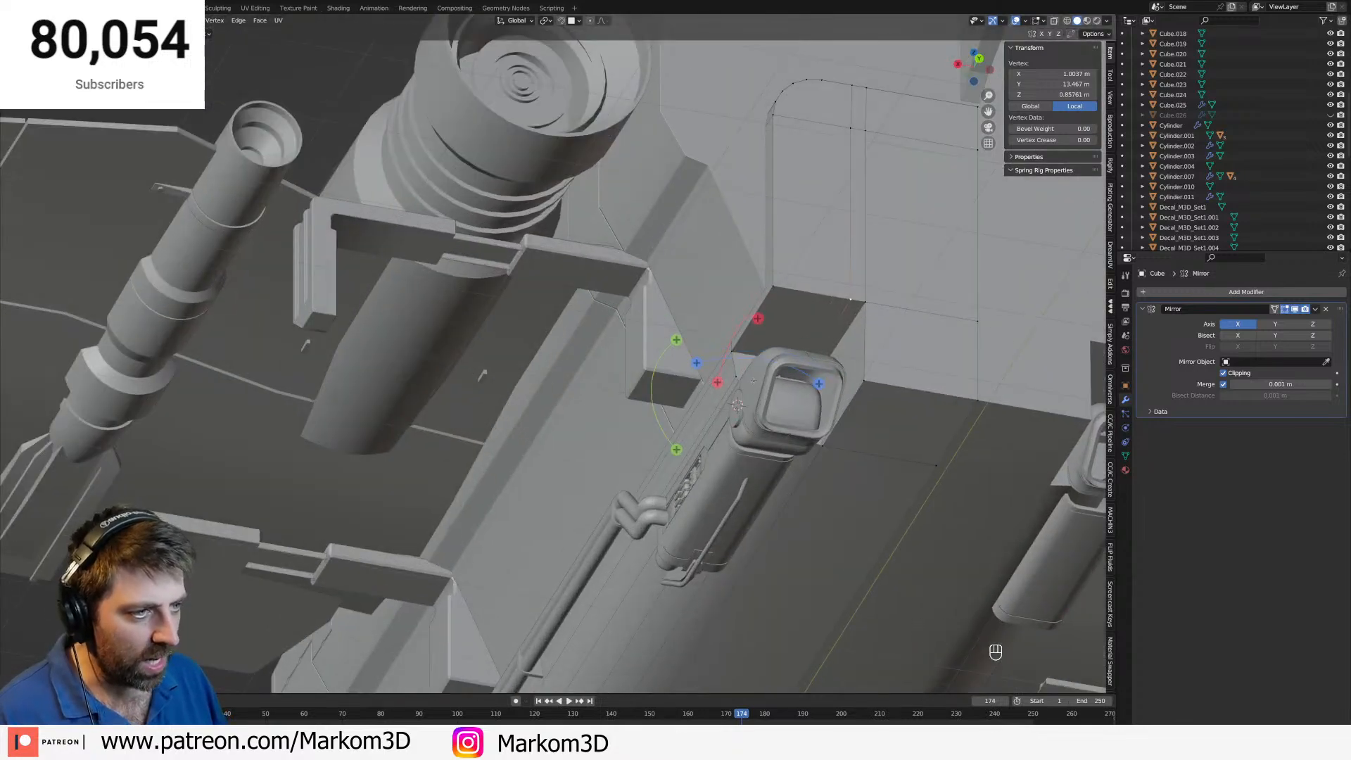
Delete the recess's wide ceiling face above the thruster.
{"action": "key", "text": "2"}
{"action": "key", "text": "3"}
{"action": "left_click", "coordinate": [796, 320]}
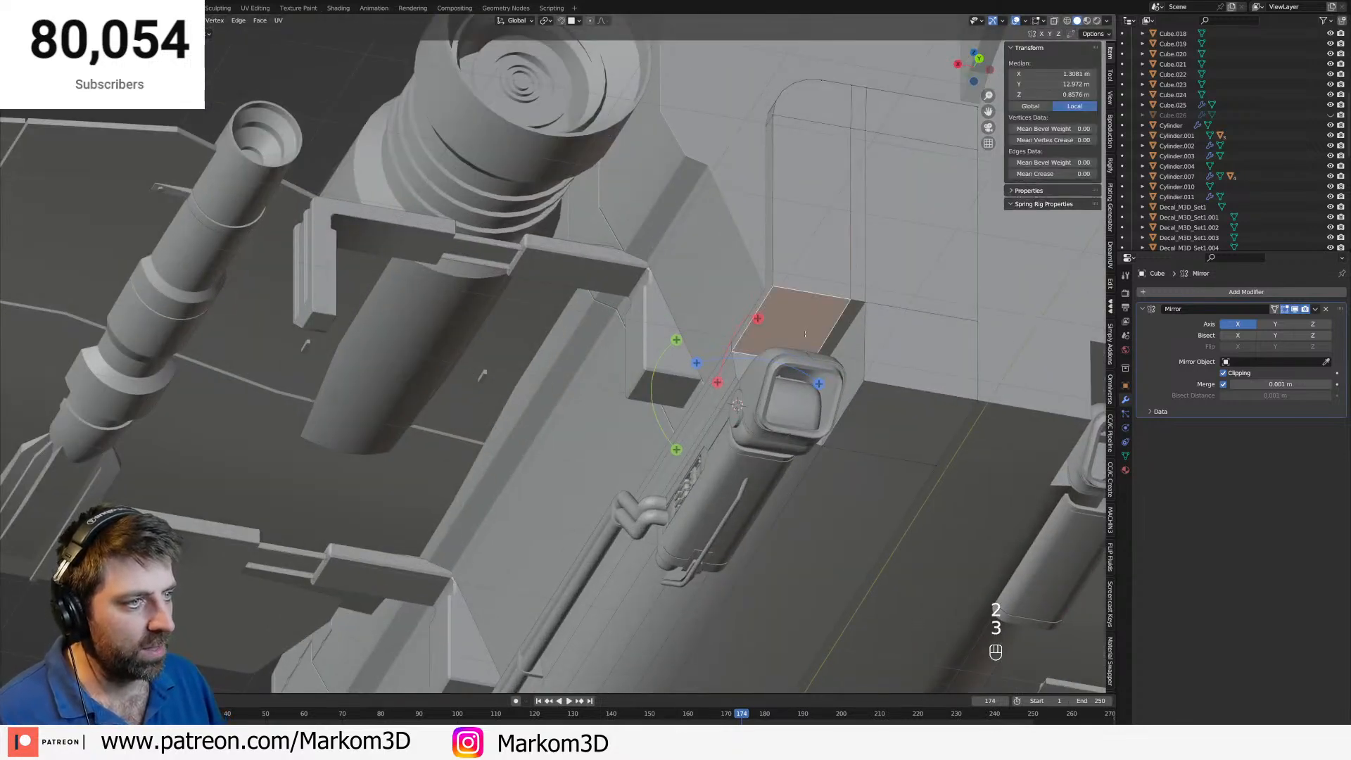
{"action": "scroll", "coordinate": [796, 339], "scroll_direction": "up", "scroll_amount": 3}
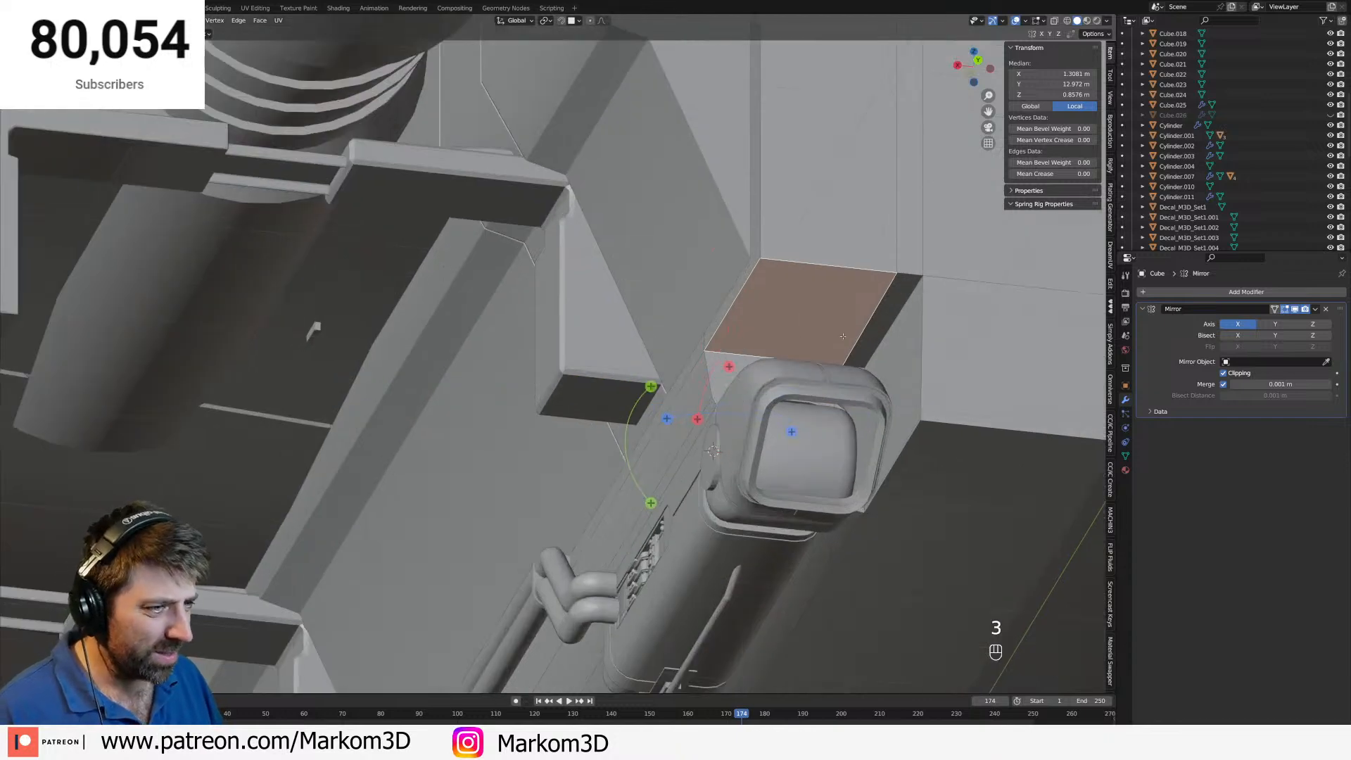
{"action": "key", "text": "Delete"}
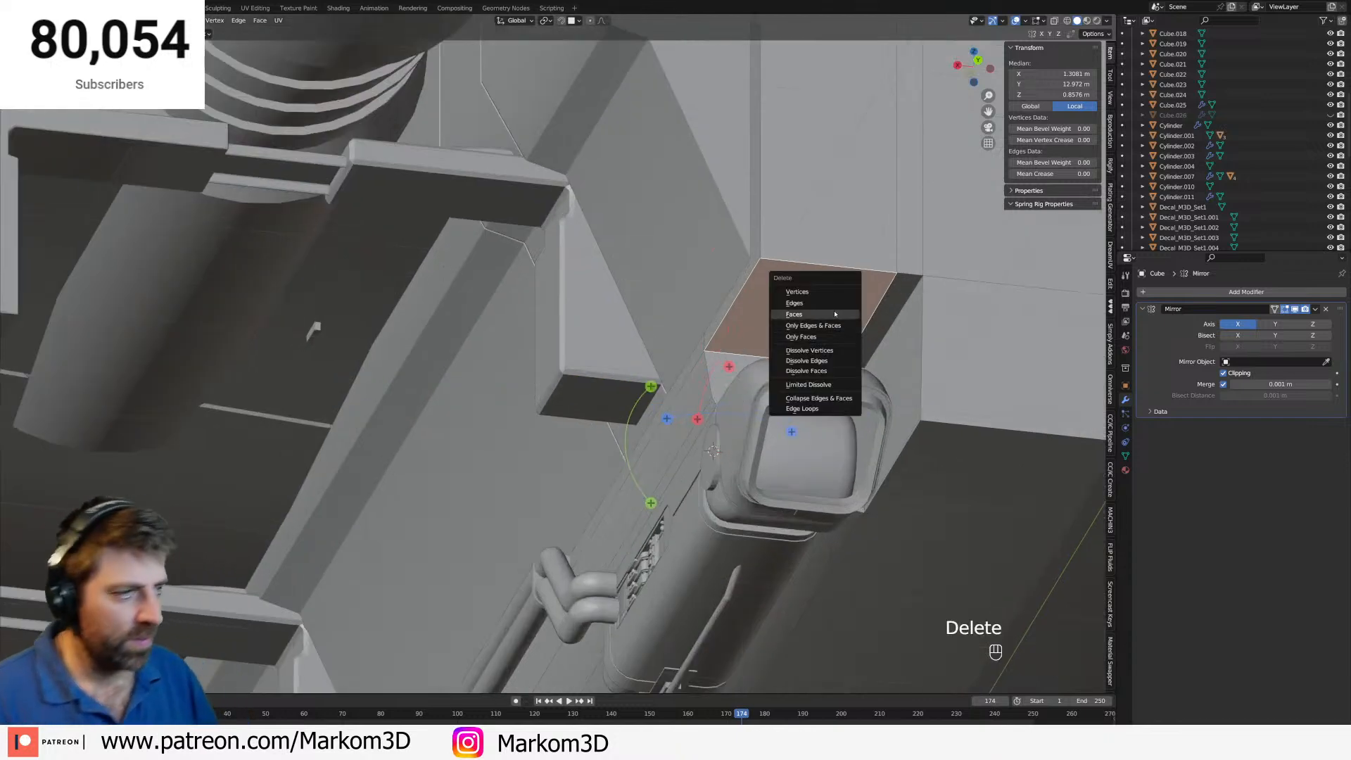
{"action": "left_click", "coordinate": [810, 314]}
{"action": "key", "text": "ctrl+z"}
Delete the wide upright face closing the recess ahead of the thruster.
{"action": "middle_click_drag", "start_coordinate": [775, 387], "coordinate": [772, 397]}
{"action": "middle_click_drag", "start_coordinate": [771, 397], "coordinate": [725, 464], "text": "shift"}
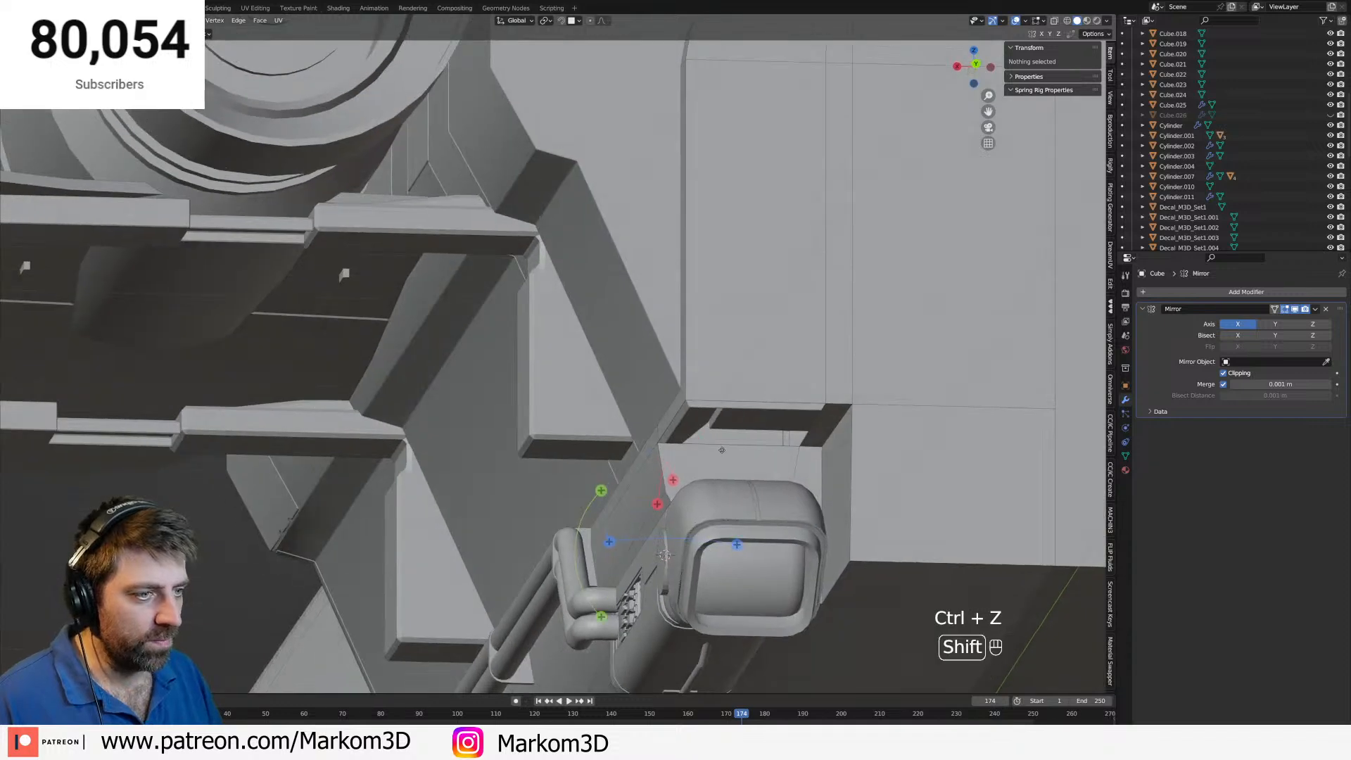
{"action": "left_click", "coordinate": [722, 464]}
{"action": "key", "text": "Delete"}
{"action": "left_click", "coordinate": [722, 463]}
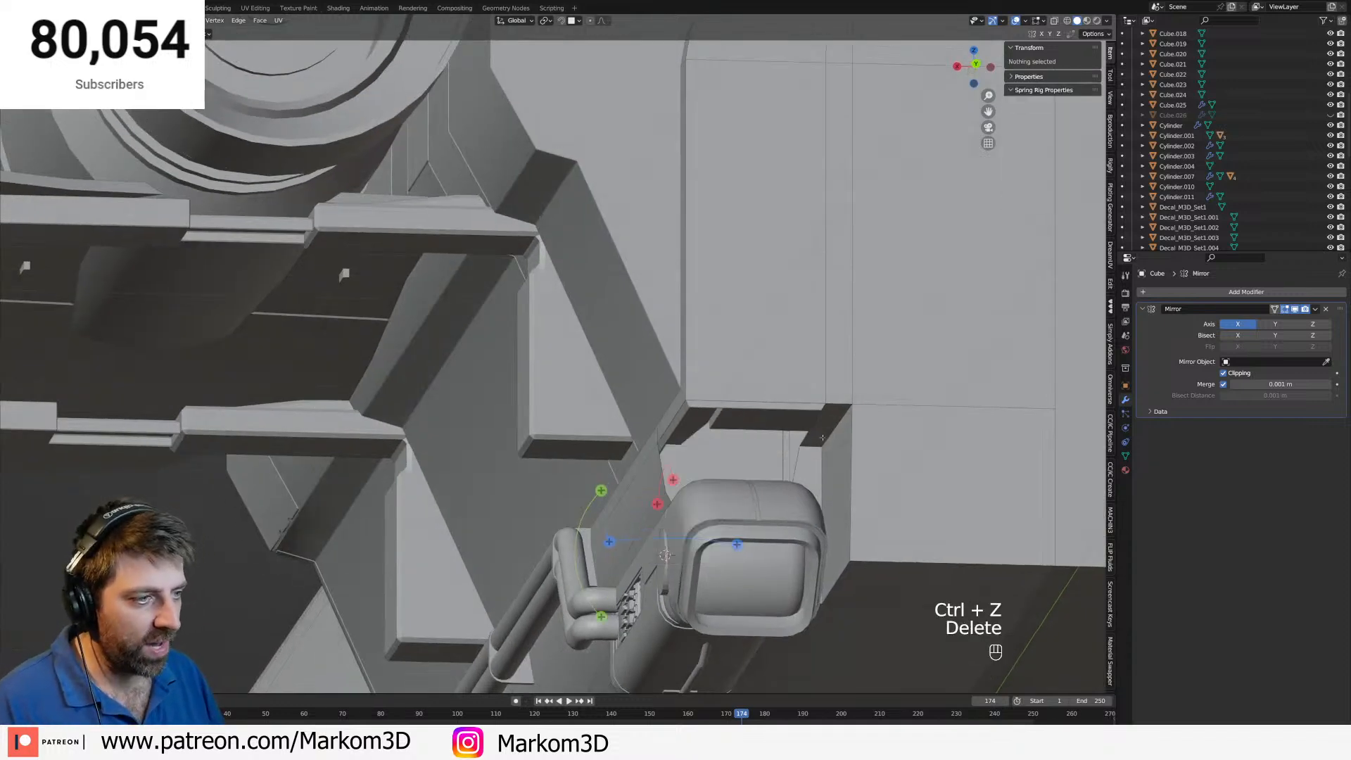
Try to lower the narrow ceiling strip beside the recess's inner wall along Z to the thruster's top, using the wireframe side view.
{"action": "key", "text": "3"}
{"action": "left_click", "coordinate": [823, 431]}
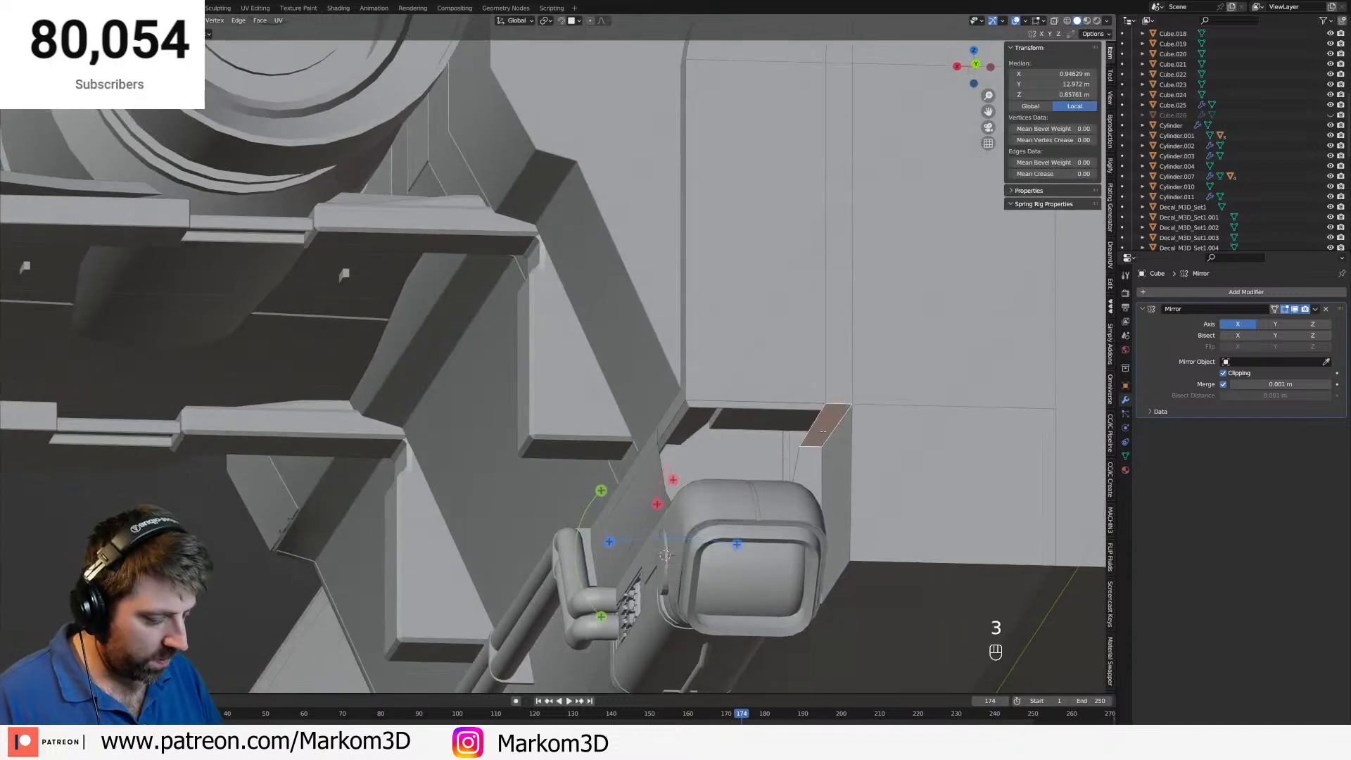
{"action": "key", "text": "KP_3"}
{"action": "key", "text": "KP_1"}
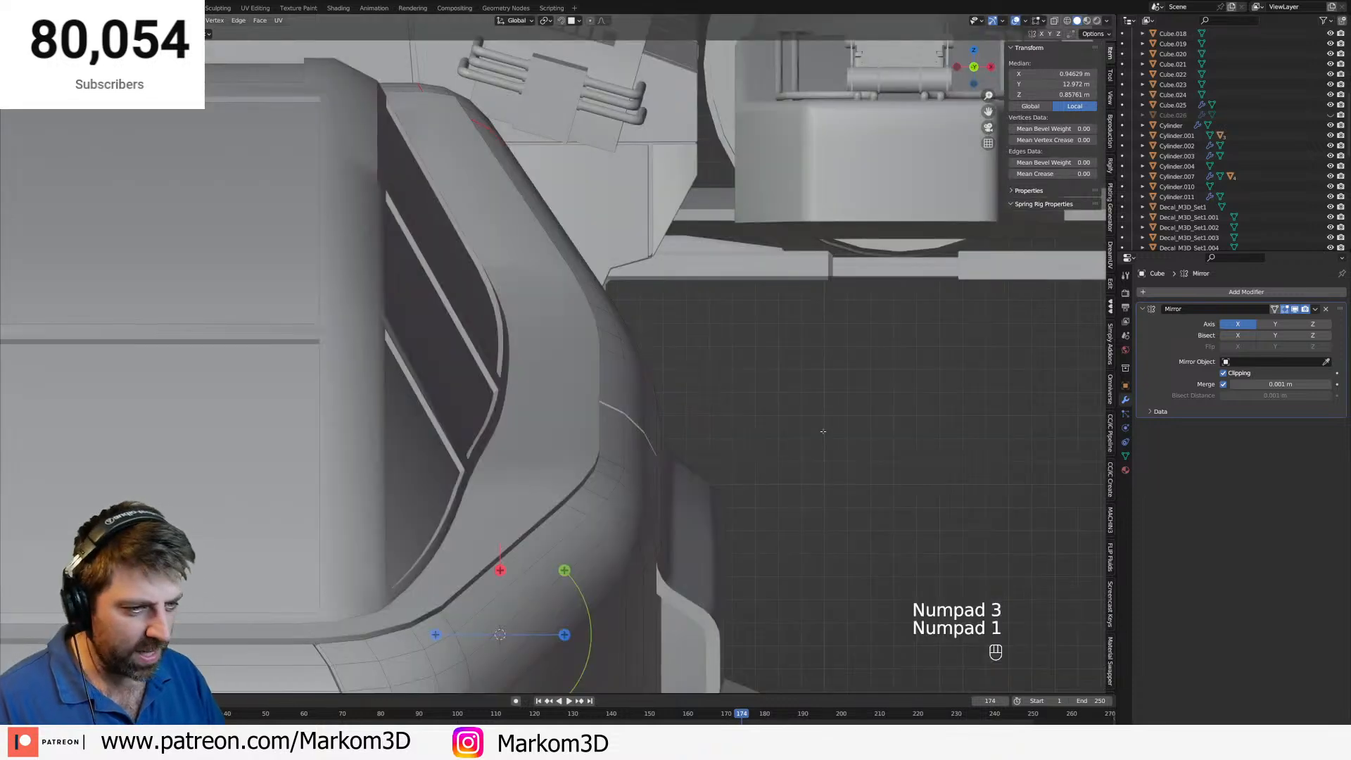
{"action": "key", "text": "KP_3"}
{"action": "key", "text": "KP_3"}
{"action": "mouse_move", "coordinate": [1074, 557]}
{"action": "middle_mouse_down", "text": "shift"}
{"action": "mouse_move", "coordinate": [780, 412]}
{"action": "mouse_move", "coordinate": [667, 386]}
{"action": "middle_mouse_up", "text": "shift"}
{"action": "key", "text": "z"}
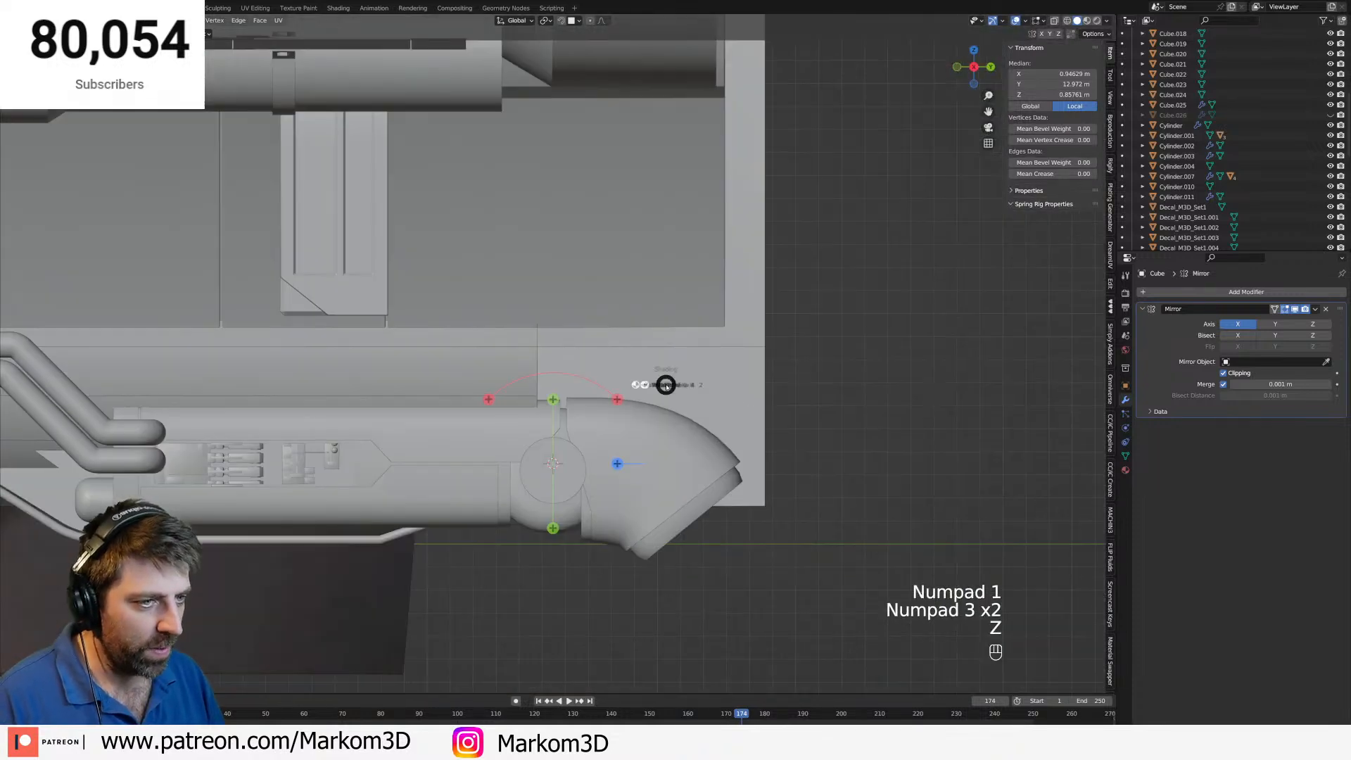
{"action": "left_click", "coordinate": [584, 385]}
{"action": "scroll", "coordinate": [676, 395], "scroll_direction": "up", "scroll_amount": 3}
{"action": "key", "text": "g"}
{"action": "key", "text": "z"}
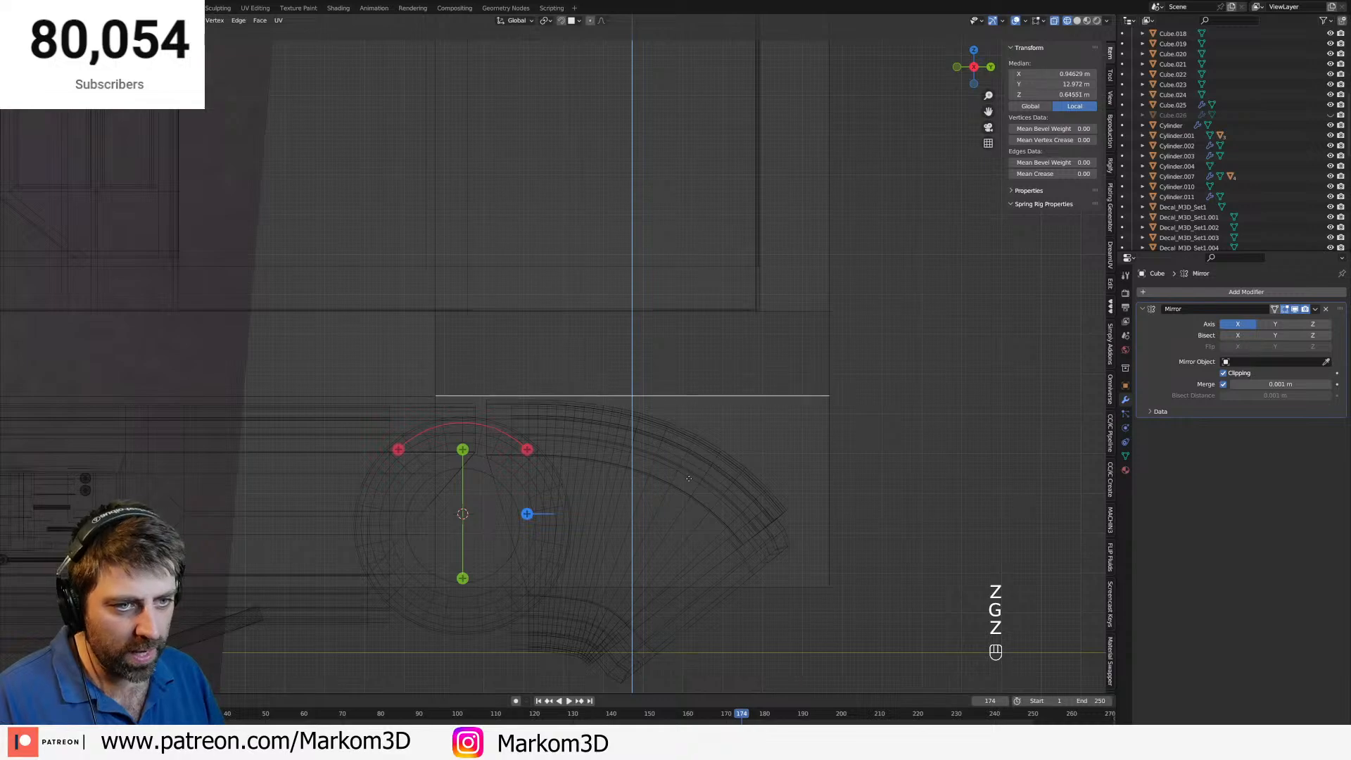
{"action": "left_click", "coordinate": [689, 479]}
Undo the lowering of the narrow ceiling strip.
{"action": "key", "text": "z"}
{"action": "mouse_move", "coordinate": [800, 425]}
{"action": "middle_mouse_down"}
{"action": "mouse_move", "coordinate": [725, 438]}
{"action": "mouse_move", "coordinate": [744, 402]}
{"action": "mouse_move", "coordinate": [781, 403]}
{"action": "middle_mouse_up"}
{"action": "left_click", "coordinate": [799, 431]}
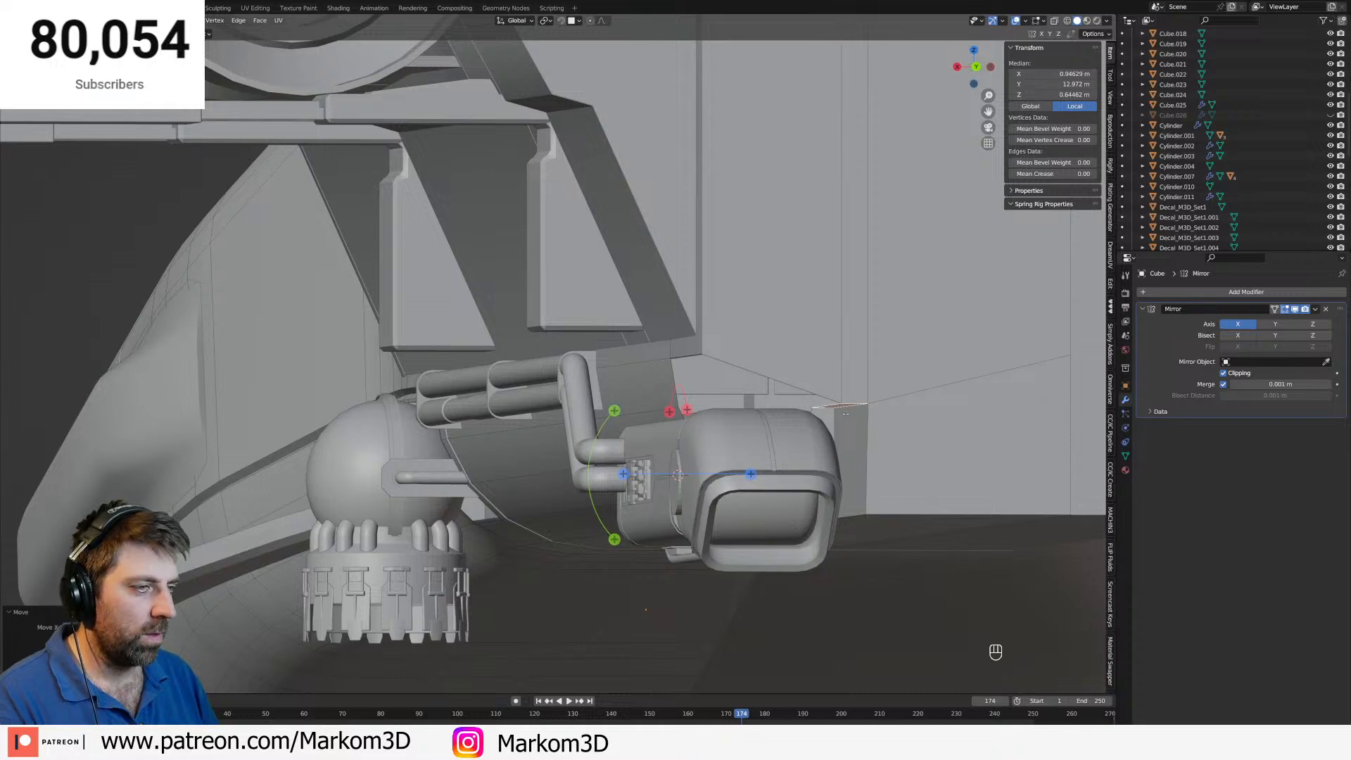
{"action": "key", "text": "ctrl+z"}
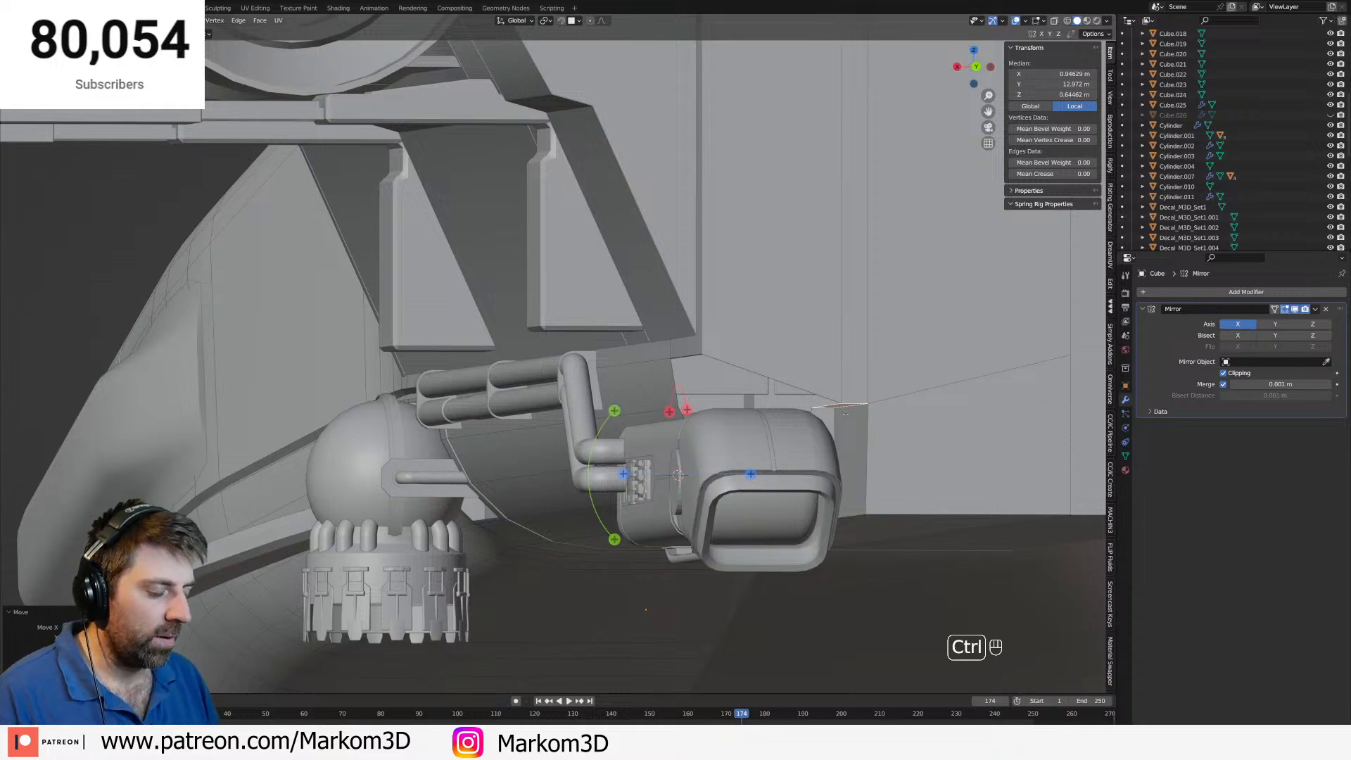
Add a horizontal loop cut through the recess's inner wall and lower rear panel at about the thruster's top height.
{"action": "middle_click_drag", "start_coordinate": [789, 403], "coordinate": [828, 402]}
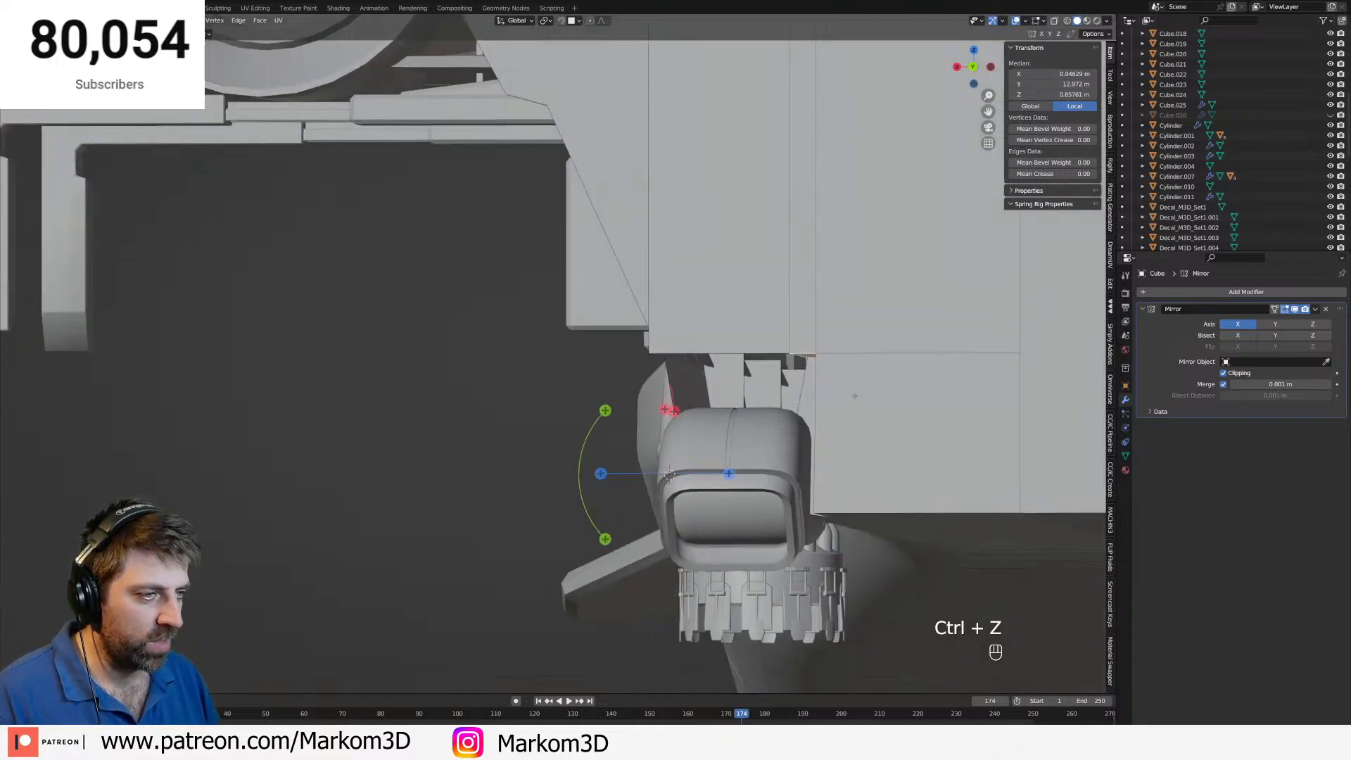
{"action": "key", "text": "ctrl+r"}
{"action": "key", "text": "KP_3"}
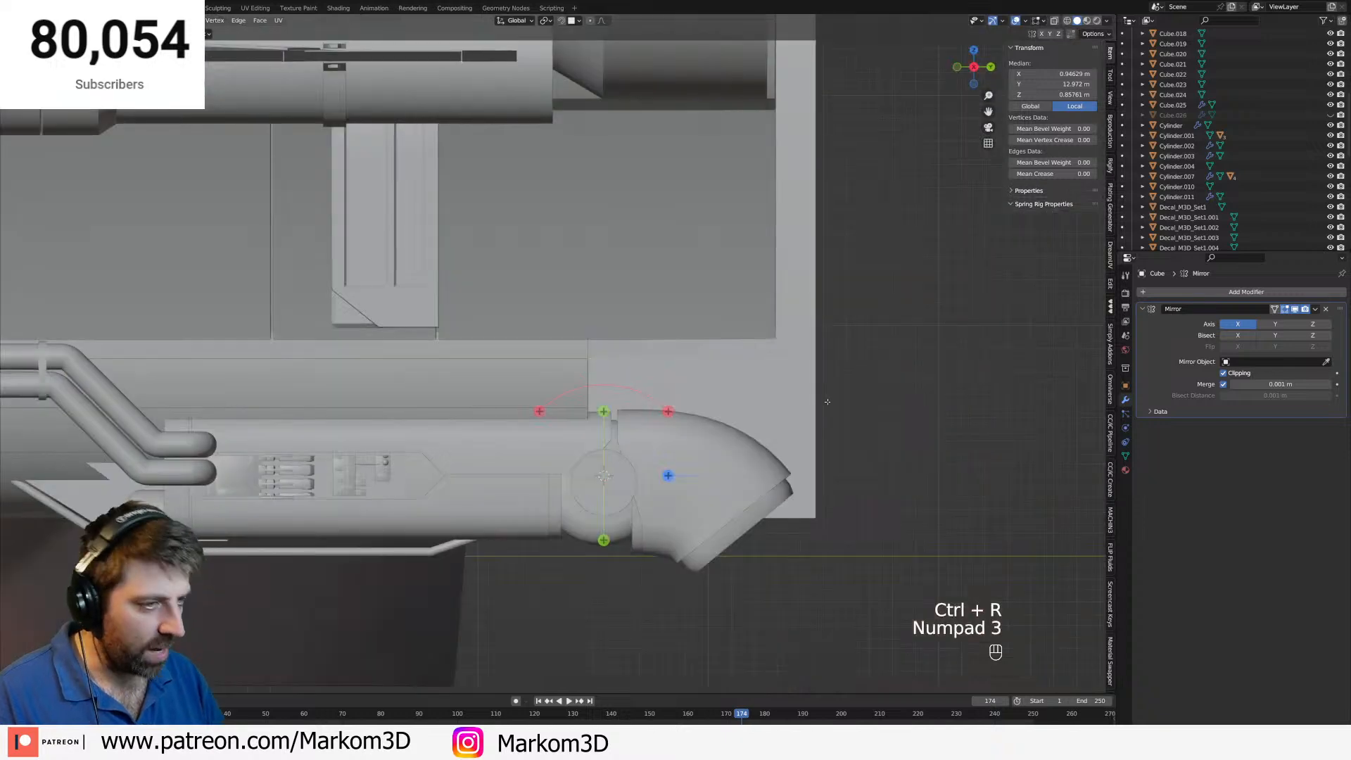
{"action": "key", "text": "ctrl+r"}
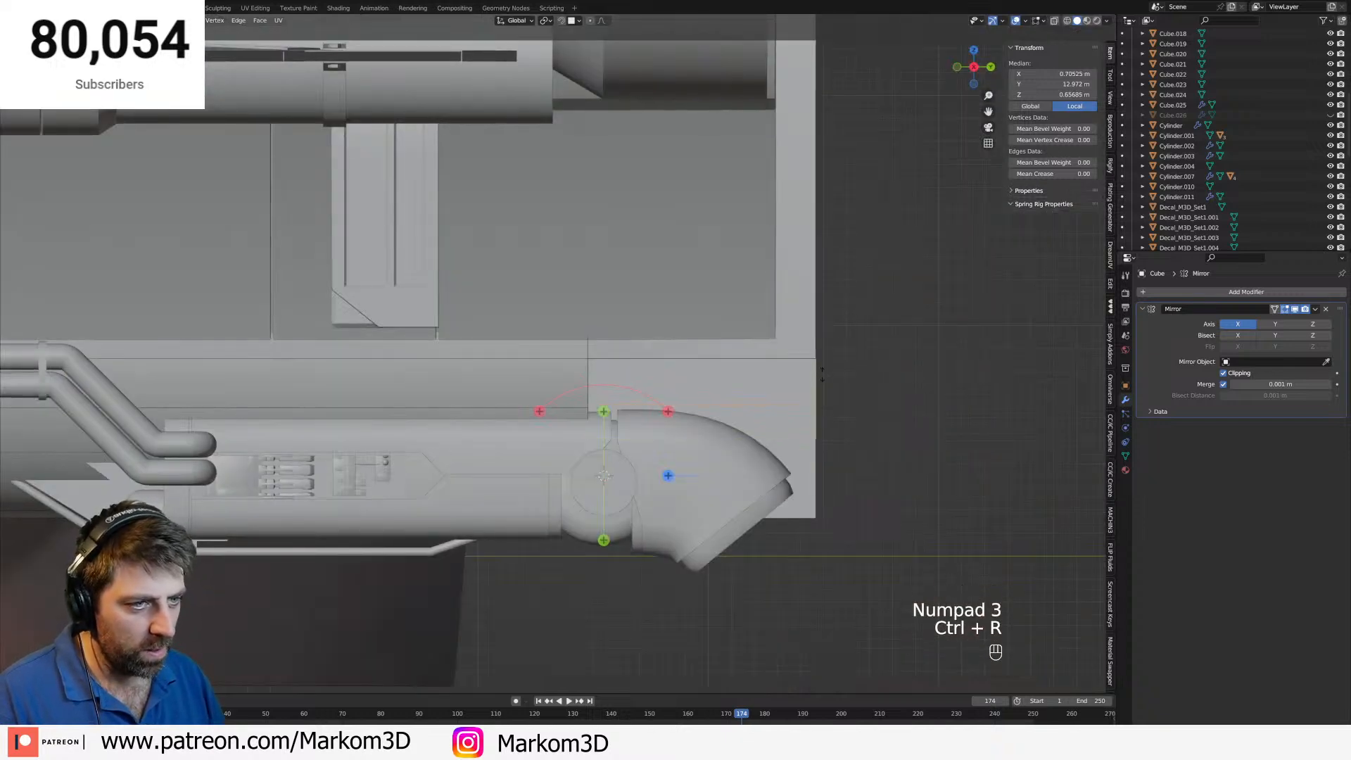
{"action": "left_click", "coordinate": [822, 375]}
Connect the inner wall's new front vertex to the outer hull vertex with an edge across the recess at thruster-top height.
{"action": "middle_click_drag", "start_coordinate": [822, 375], "coordinate": [778, 400]}
{"action": "key", "text": "1"}
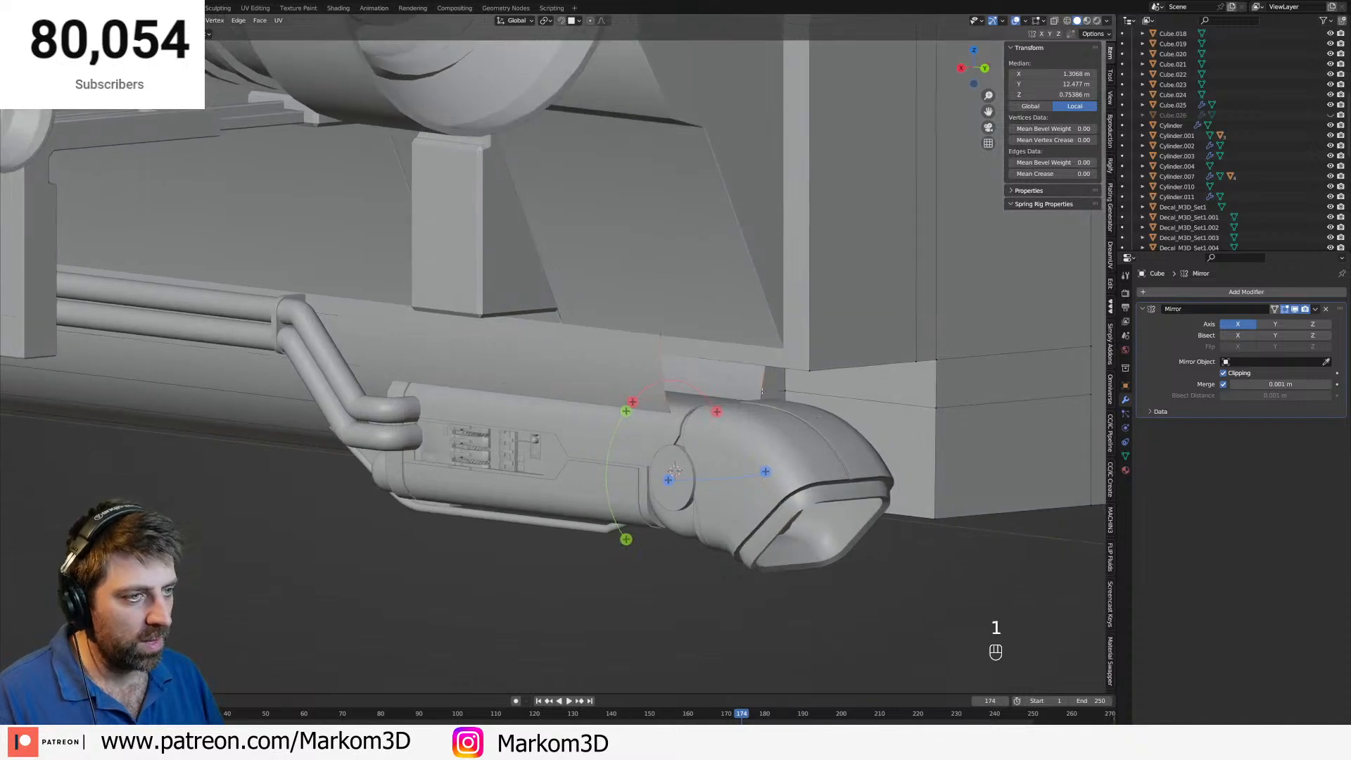
{"action": "left_click", "coordinate": [762, 392]}
{"action": "left_click", "coordinate": [667, 403], "text": "shift"}
{"action": "key", "text": "f"}
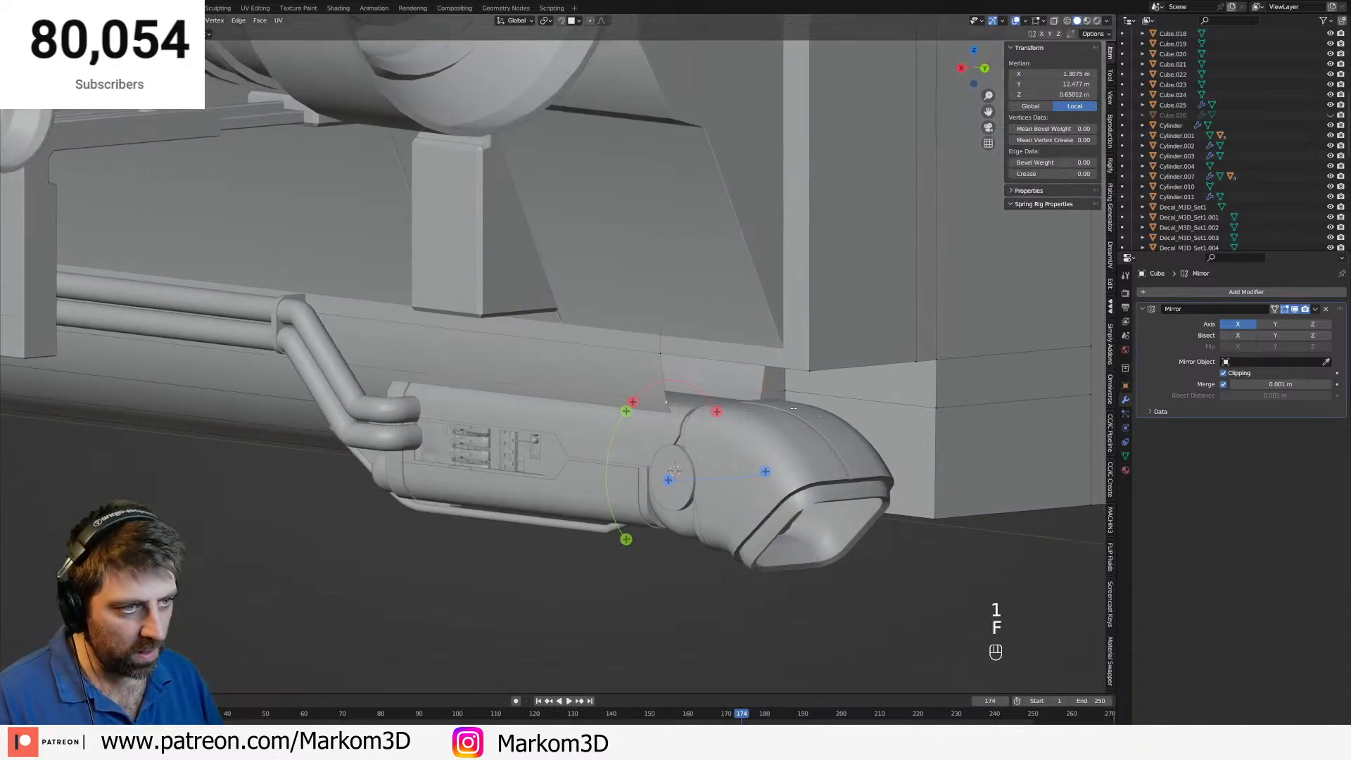
{"action": "middle_click_drag", "start_coordinate": [695, 425], "coordinate": [792, 379]}
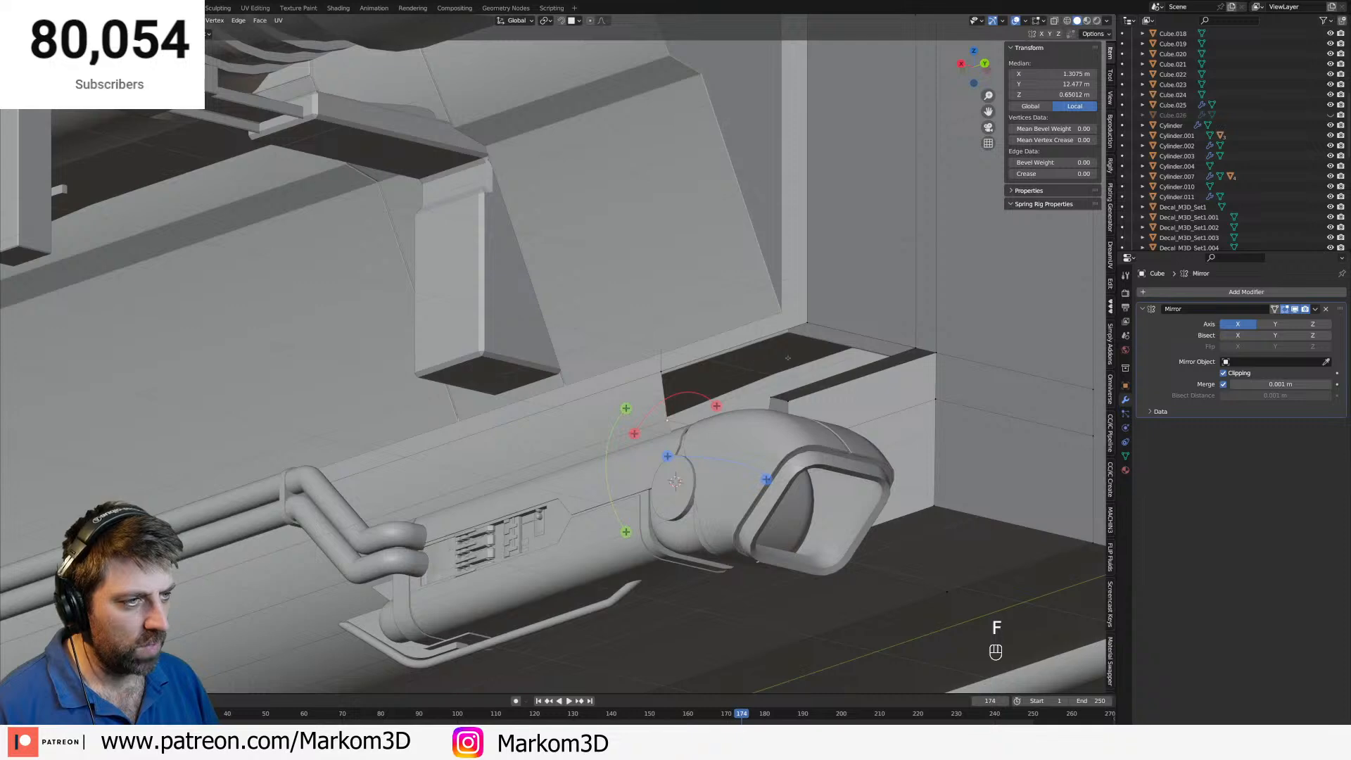
Extrude the recess's outer upper edge straight down along Z to about the thruster's top.
{"action": "left_click", "coordinate": [779, 330], "text": "shift"}
{"action": "left_click", "coordinate": [781, 331]}
{"action": "middle_click_drag", "start_coordinate": [781, 331], "coordinate": [792, 357]}
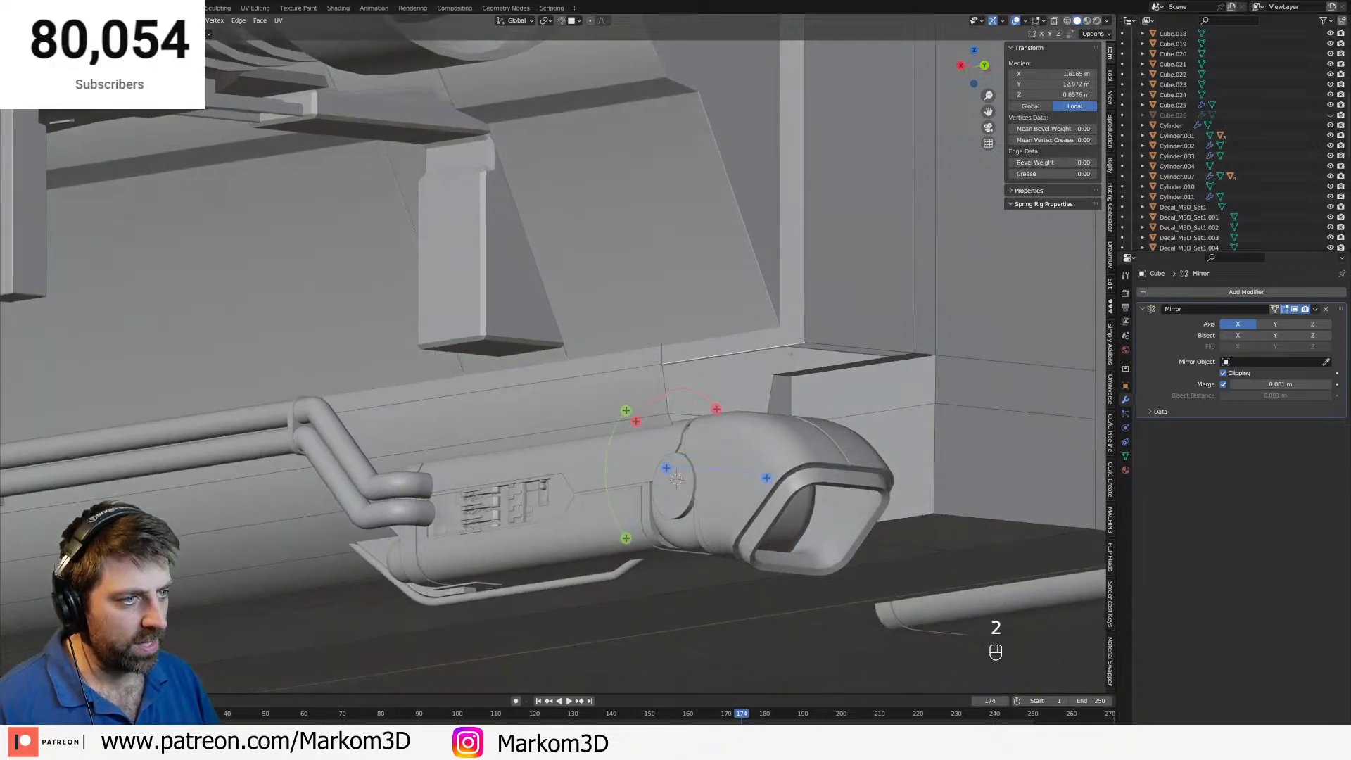
{"action": "key", "text": "w"}
{"action": "key", "text": "z"}
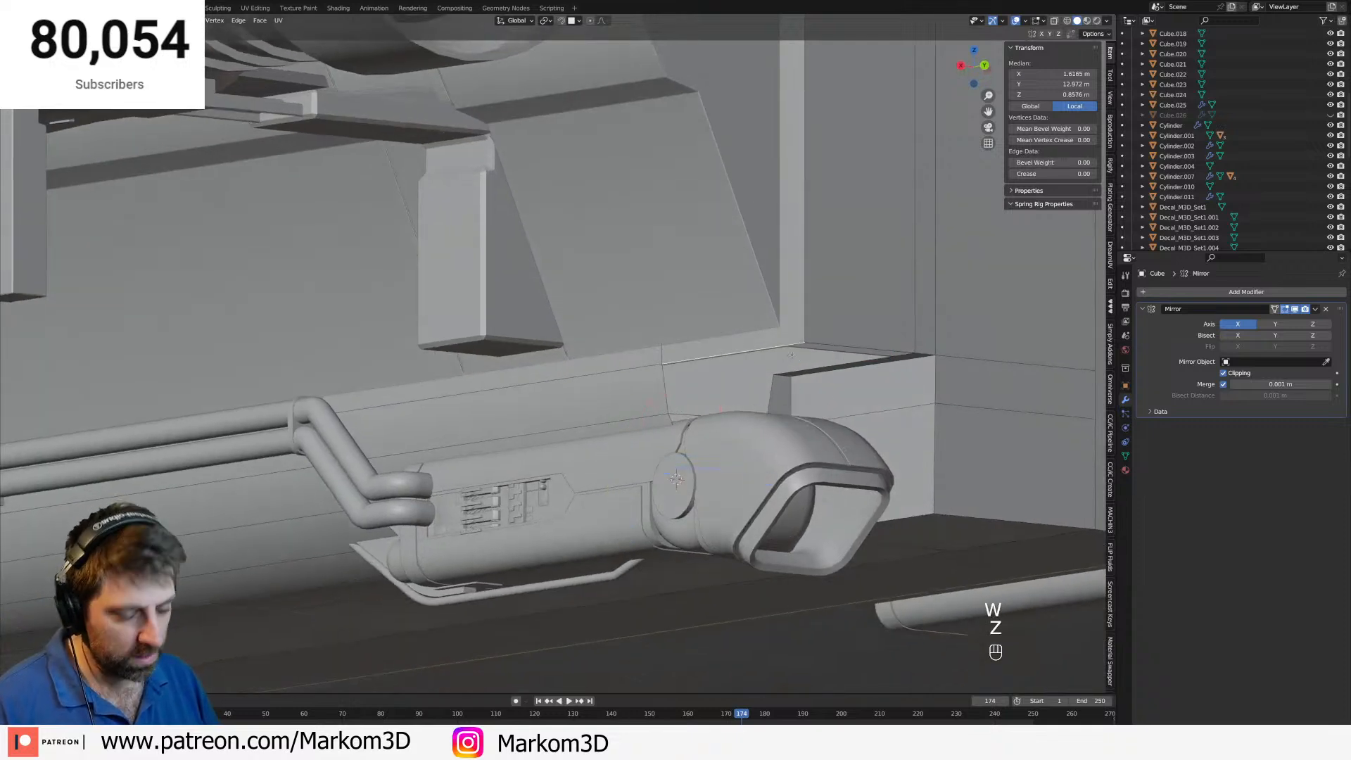
{"action": "key", "text": "e"}
{"action": "key", "text": "z"}
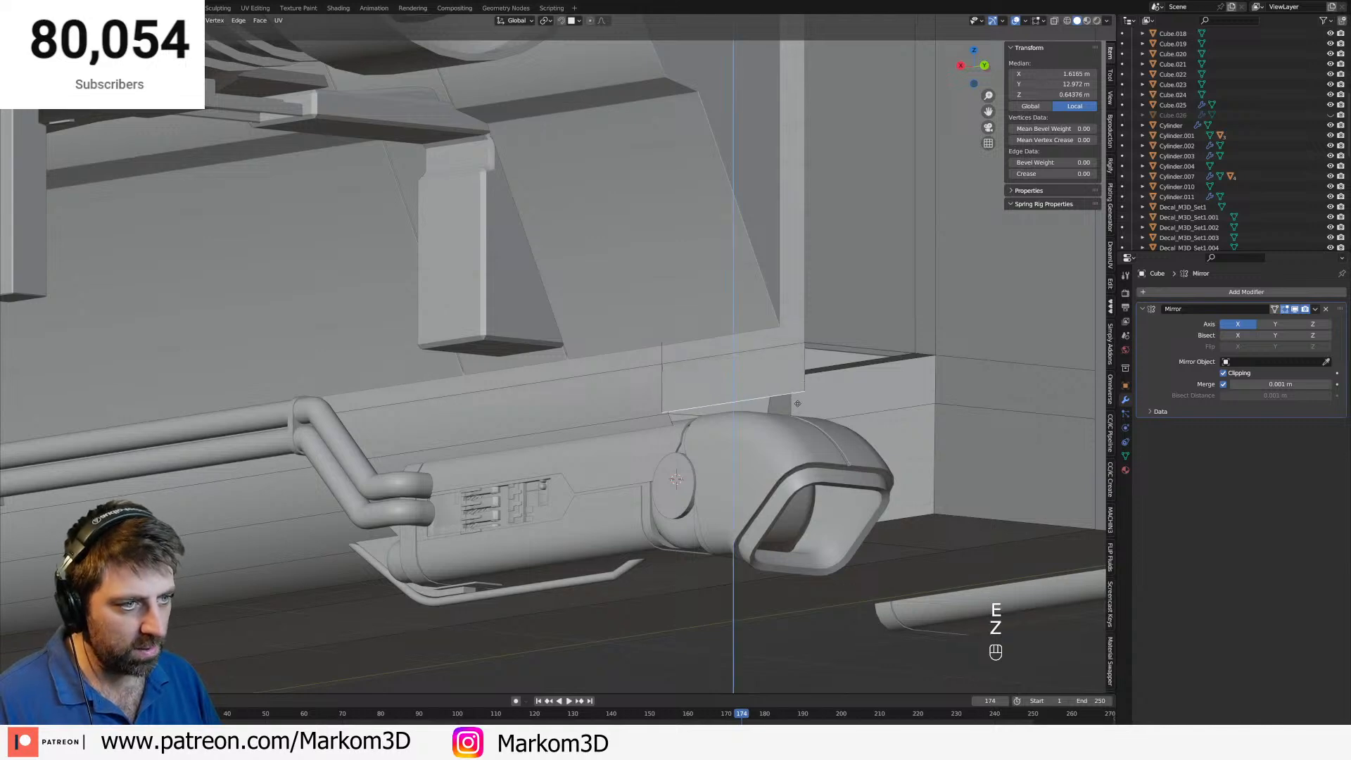
{"action": "left_click", "coordinate": [797, 404]}
In rear view, move the extruded panel's lower edge inward so it lines up with the hull's side corner.
{"action": "key", "text": "KP_3"}
{"action": "key", "text": "ctrl+KP_1"}
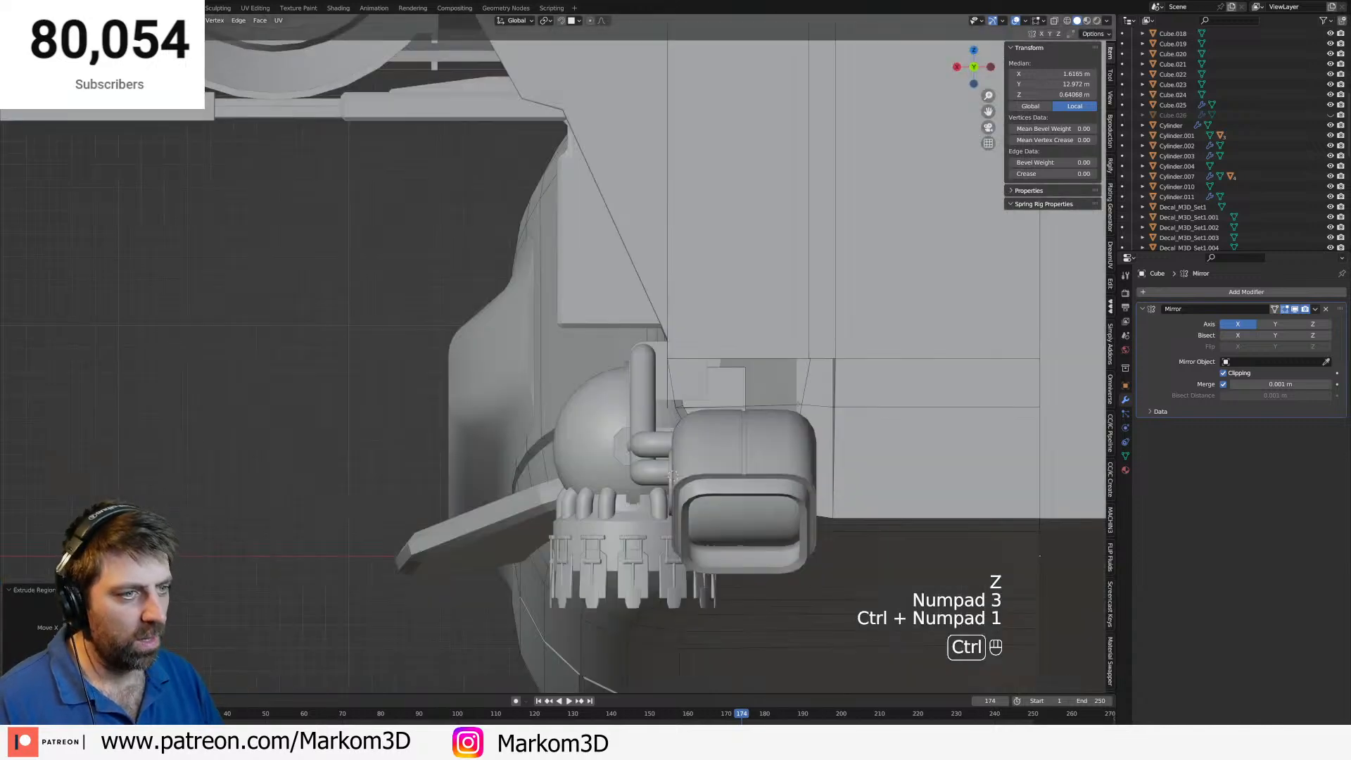
{"action": "scroll", "coordinate": [802, 405], "scroll_direction": "up", "scroll_amount": 8}
{"action": "middle_click_drag", "start_coordinate": [502, 381], "coordinate": [754, 346], "text": "shift"}
{"action": "key", "text": "g"}
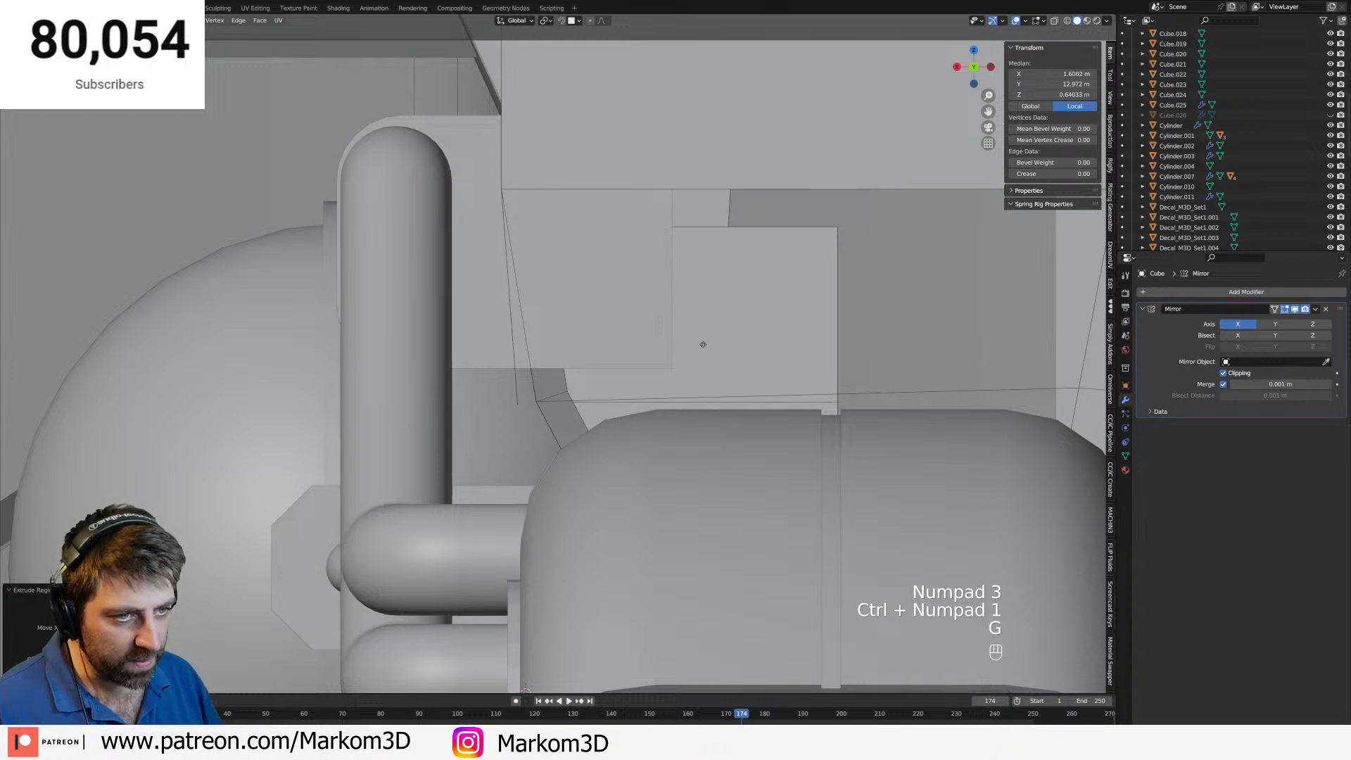
{"action": "left_click", "coordinate": [814, 325], "text": "shift"}
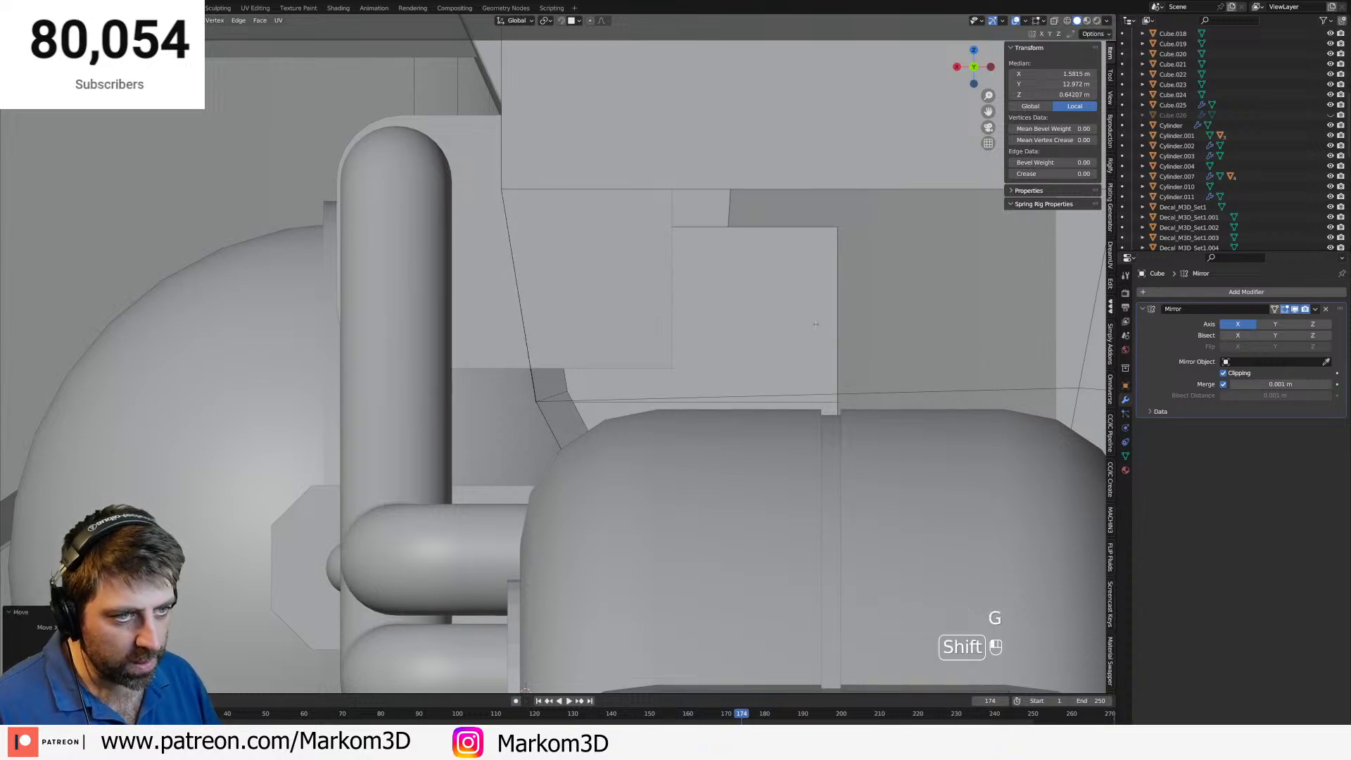
Merge the extruded panel's front lower vertex with the adjacent hull corner vertex at the last selected one.
{"action": "middle_click_drag", "start_coordinate": [813, 326], "coordinate": [946, 332]}
{"action": "key", "text": "1"}
{"action": "left_click", "coordinate": [628, 401]}
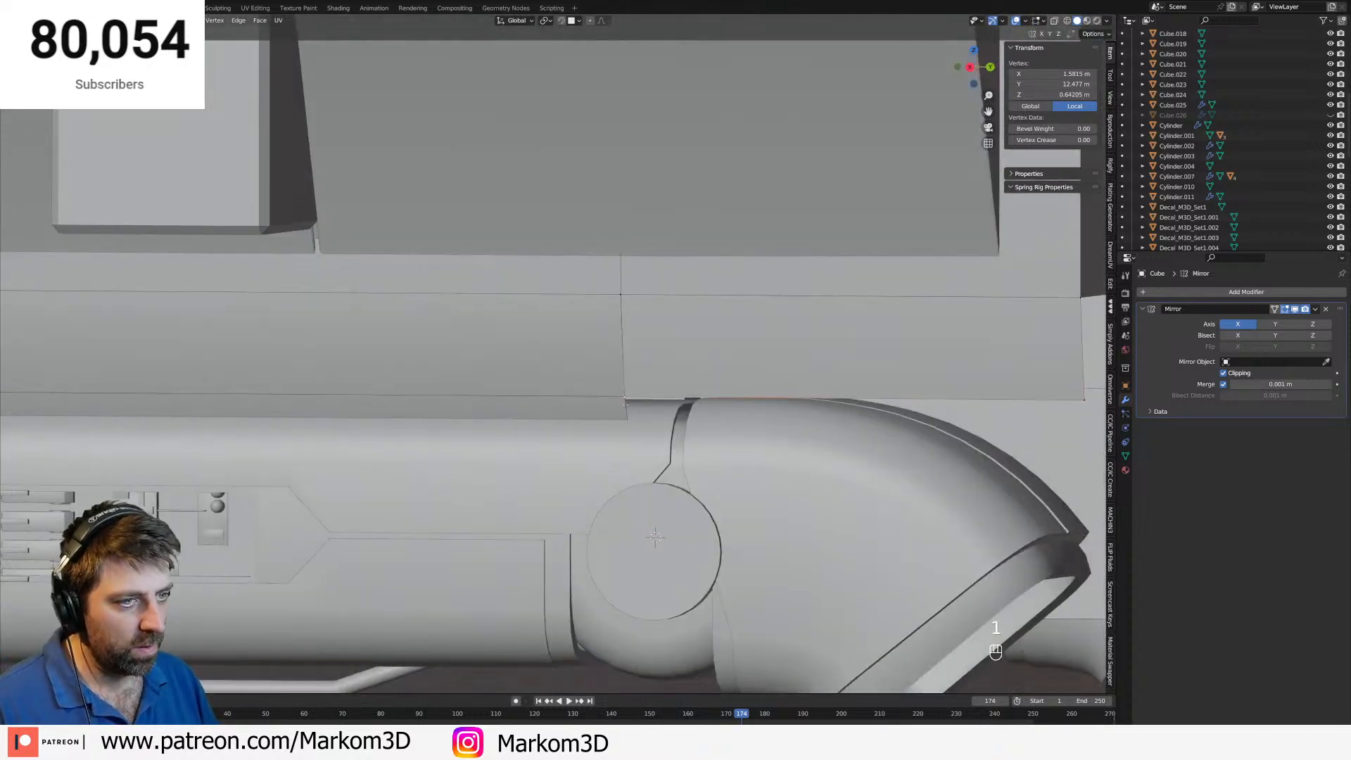
{"action": "left_click", "coordinate": [625, 395], "text": "shift"}
{"action": "key", "text": "m"}
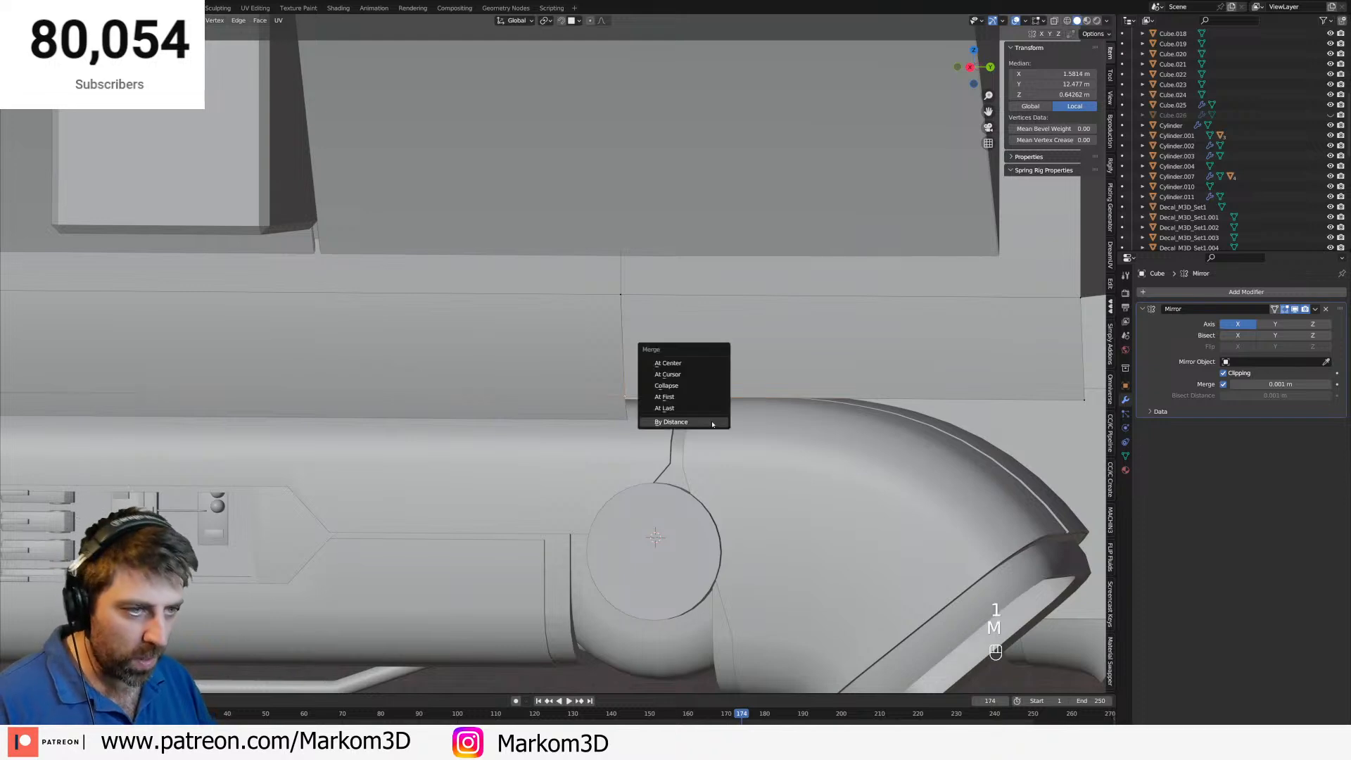
{"action": "left_click", "coordinate": [697, 407]}
Delete the inner wall faces beside the thruster and the adjoining old ceiling face of the recess.
{"action": "middle_click_drag", "start_coordinate": [696, 407], "coordinate": [725, 412]}
{"action": "scroll", "coordinate": [978, 384], "scroll_direction": "down", "scroll_amount": 2}
{"action": "middle_click_drag", "start_coordinate": [978, 384], "coordinate": [912, 363]}
{"action": "left_click", "coordinate": [904, 364]}
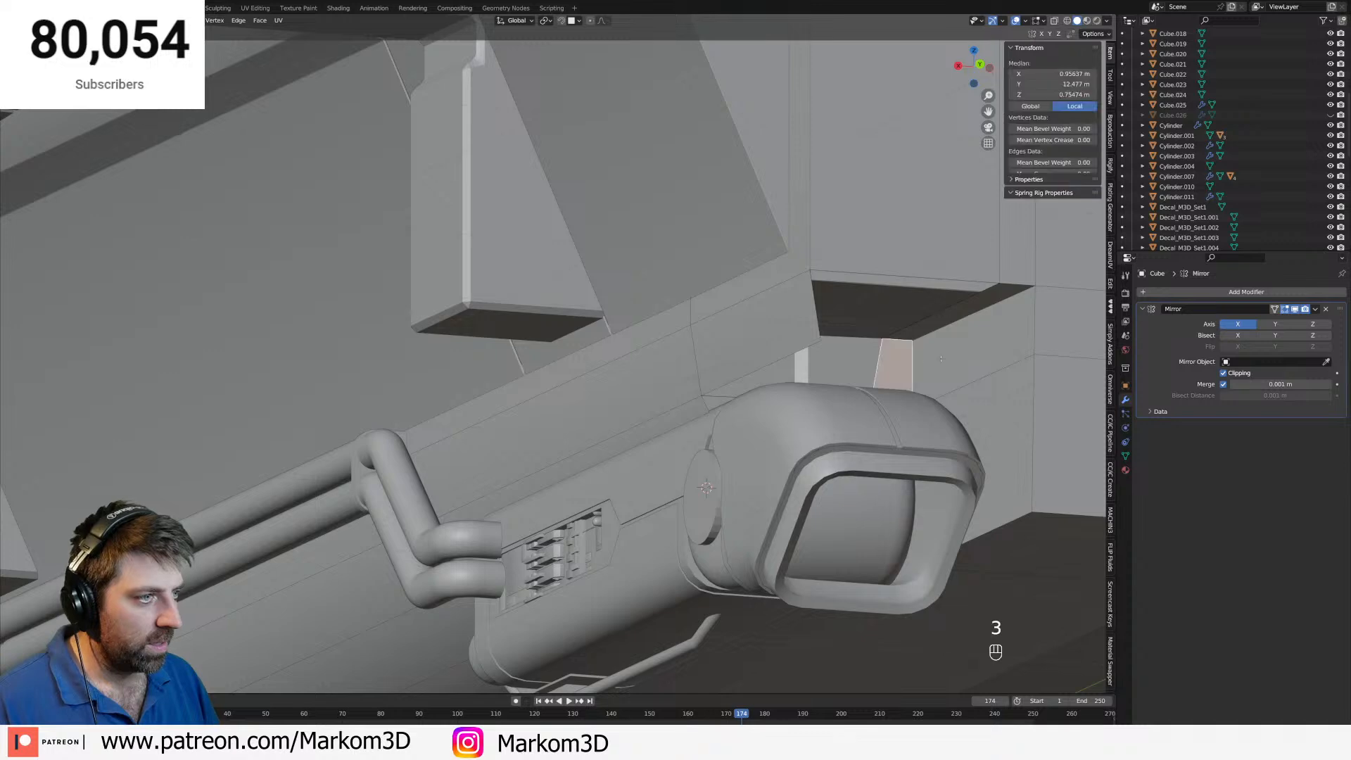
{"action": "left_click", "coordinate": [947, 352], "text": "shift"}
{"action": "left_click", "coordinate": [935, 324], "text": "shift"}
{"action": "key", "text": "Delete"}
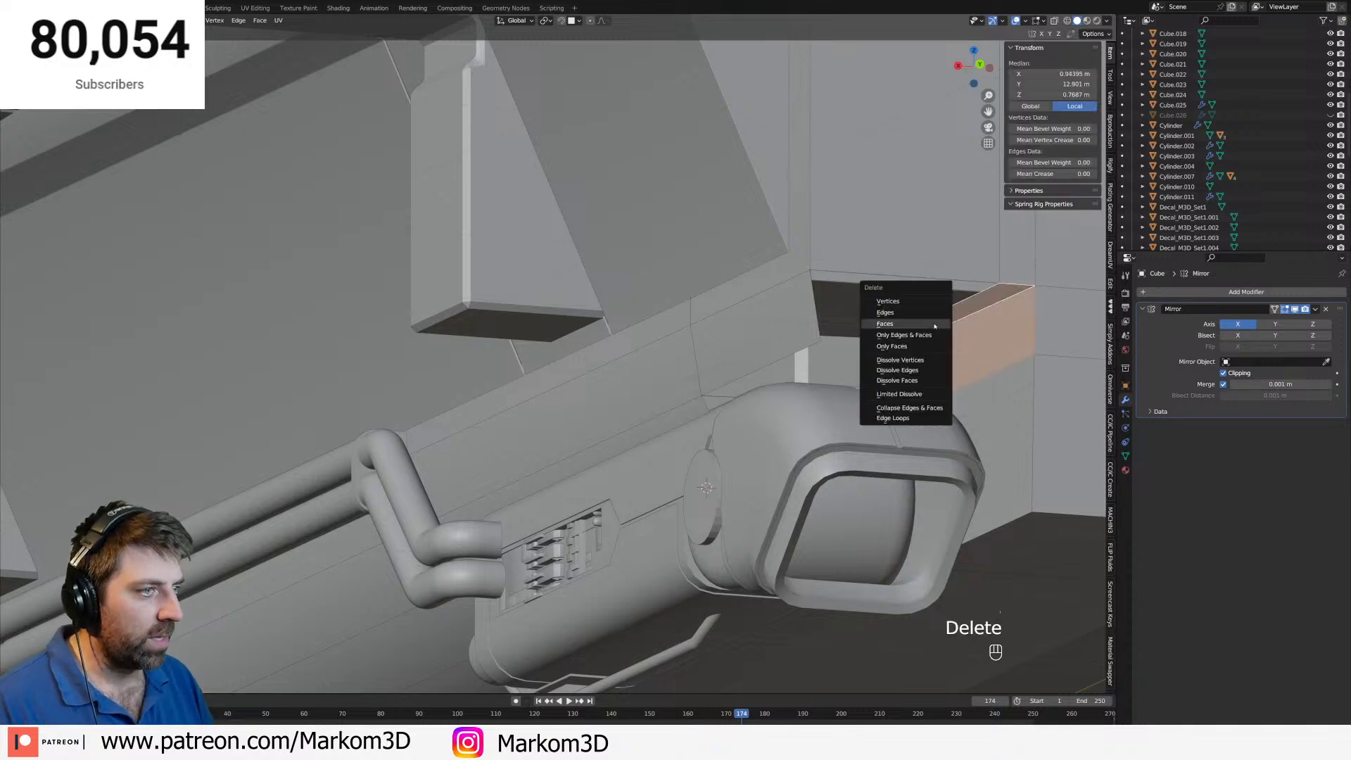
{"action": "left_click", "coordinate": [936, 326]}
Connect the inner wall and outer hull vertices with an edge across the recess's rear opening at thruster-top height, and subdivide it.
{"action": "key", "text": "2"}
{"action": "middle_click_drag", "start_coordinate": [1006, 362], "coordinate": [965, 418]}
{"action": "key", "text": "1"}
{"action": "left_click", "coordinate": [957, 422]}
{"action": "left_click", "coordinate": [730, 425], "text": "shift"}
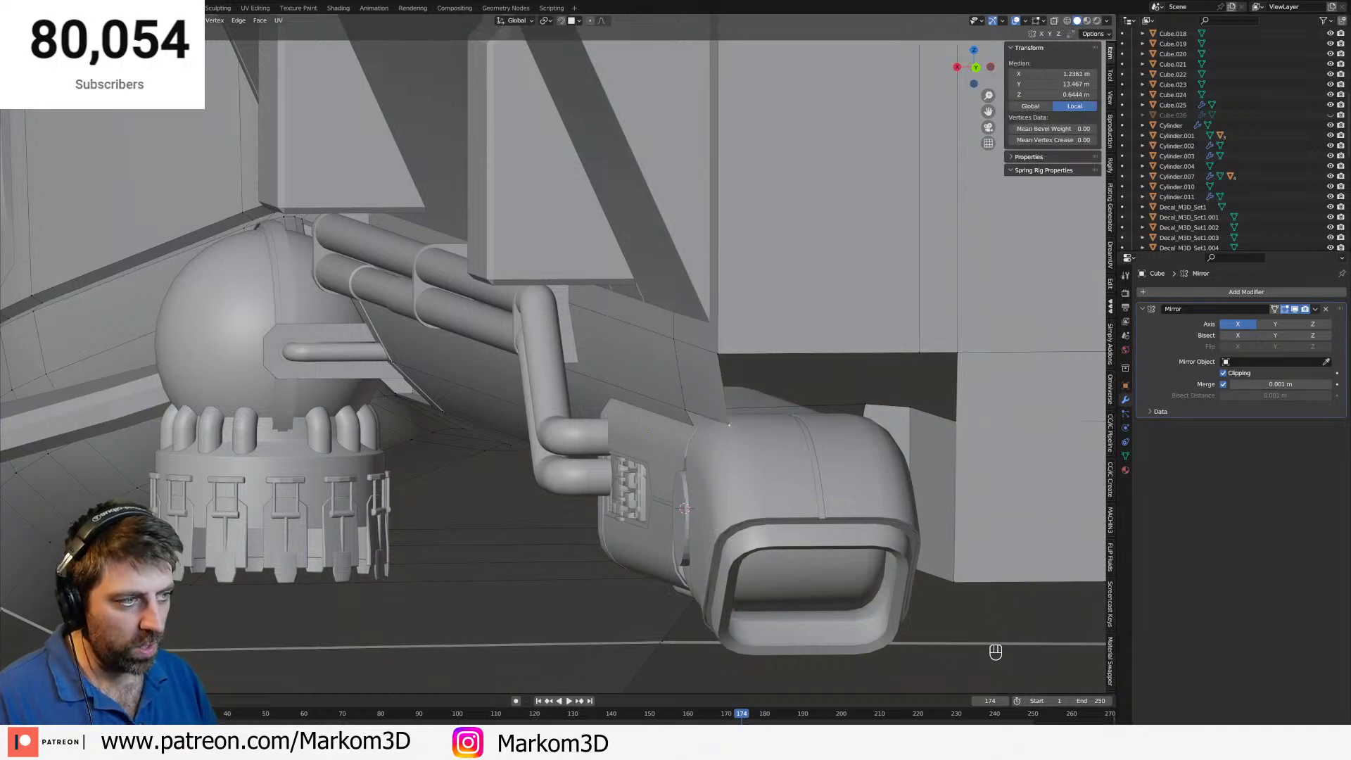
{"action": "key", "text": "f"}
{"action": "right_click", "coordinate": [732, 423]}
{"action": "left_click", "coordinate": [732, 422]}
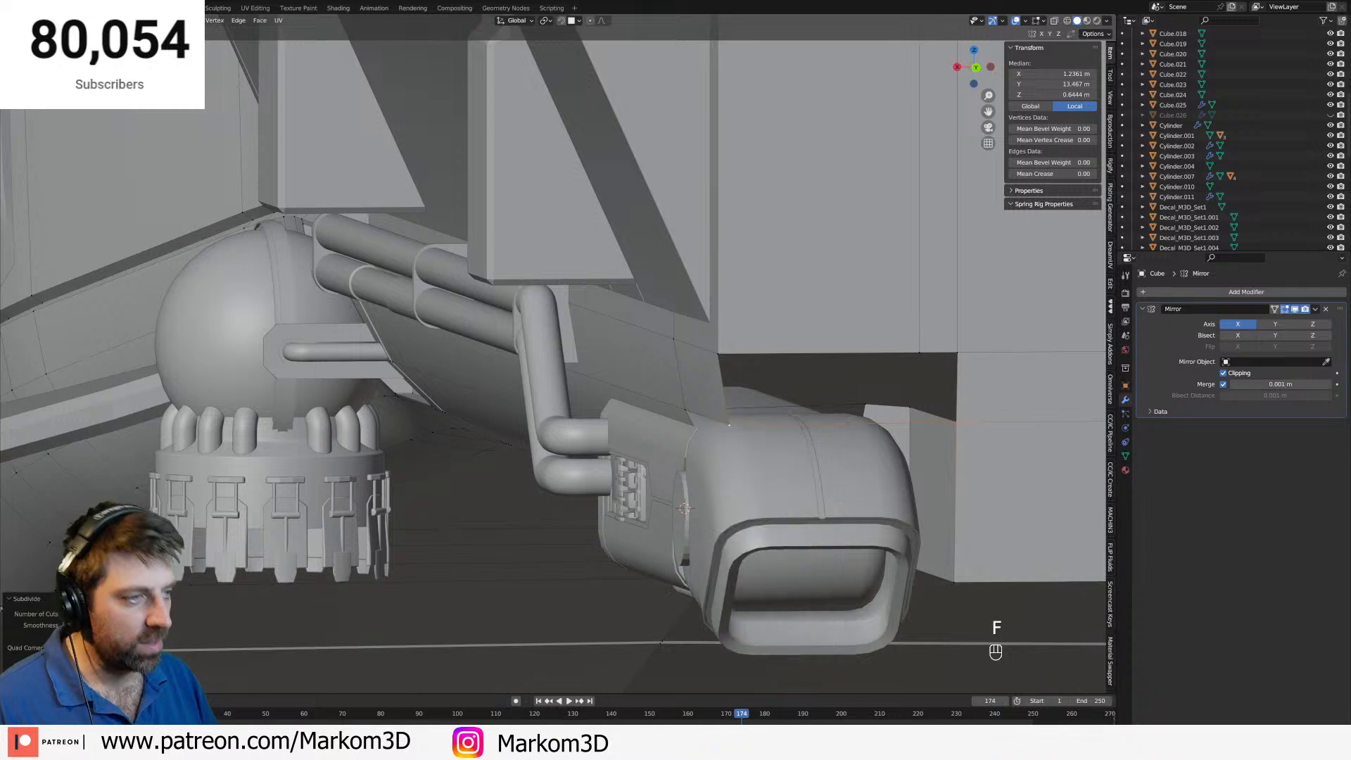
Slide the new edge's middle vertex beneath the rear panel's vertical edge and copy the upper vertex's coordinate onto it to align them.
{"action": "key", "text": "1"}
{"action": "left_click", "coordinate": [842, 424]}
{"action": "key", "text": "g"}
{"action": "key", "text": "g"}
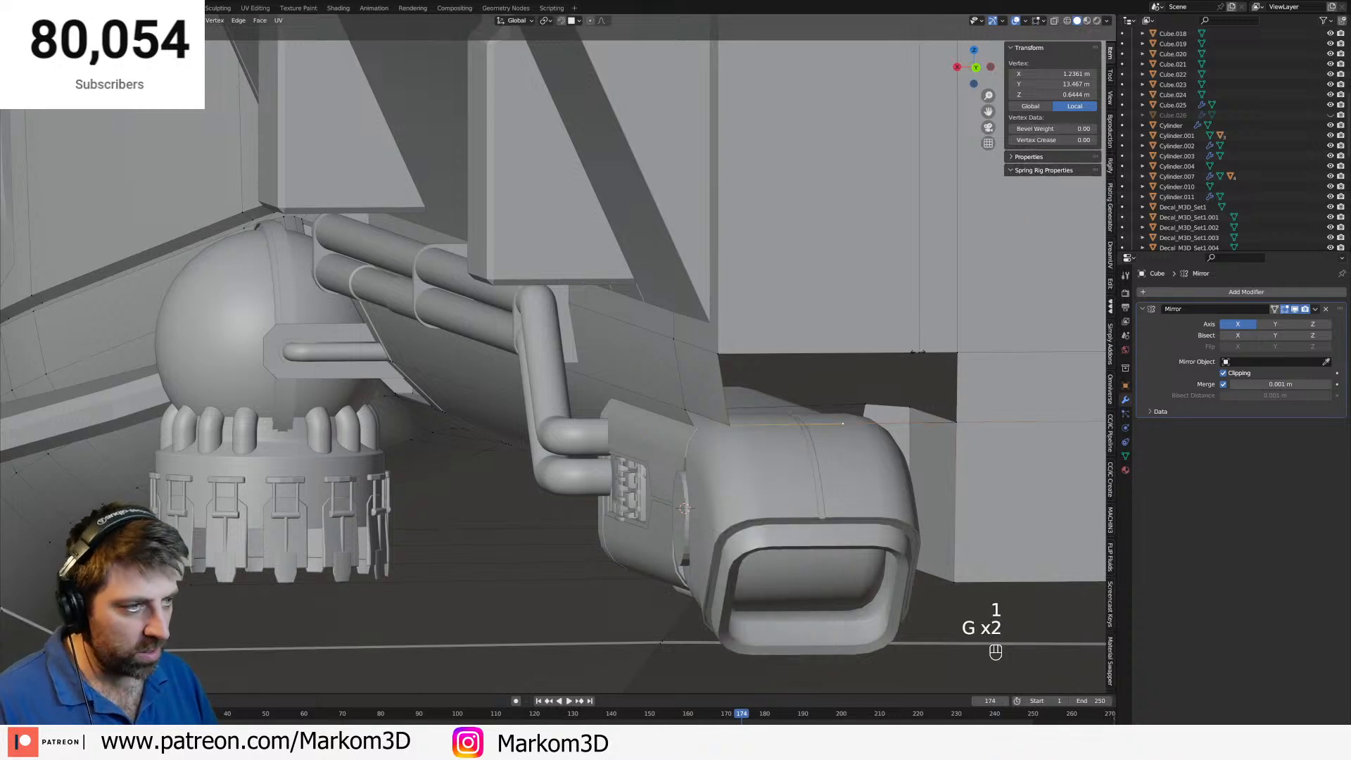
{"action": "left_click", "coordinate": [991, 357]}
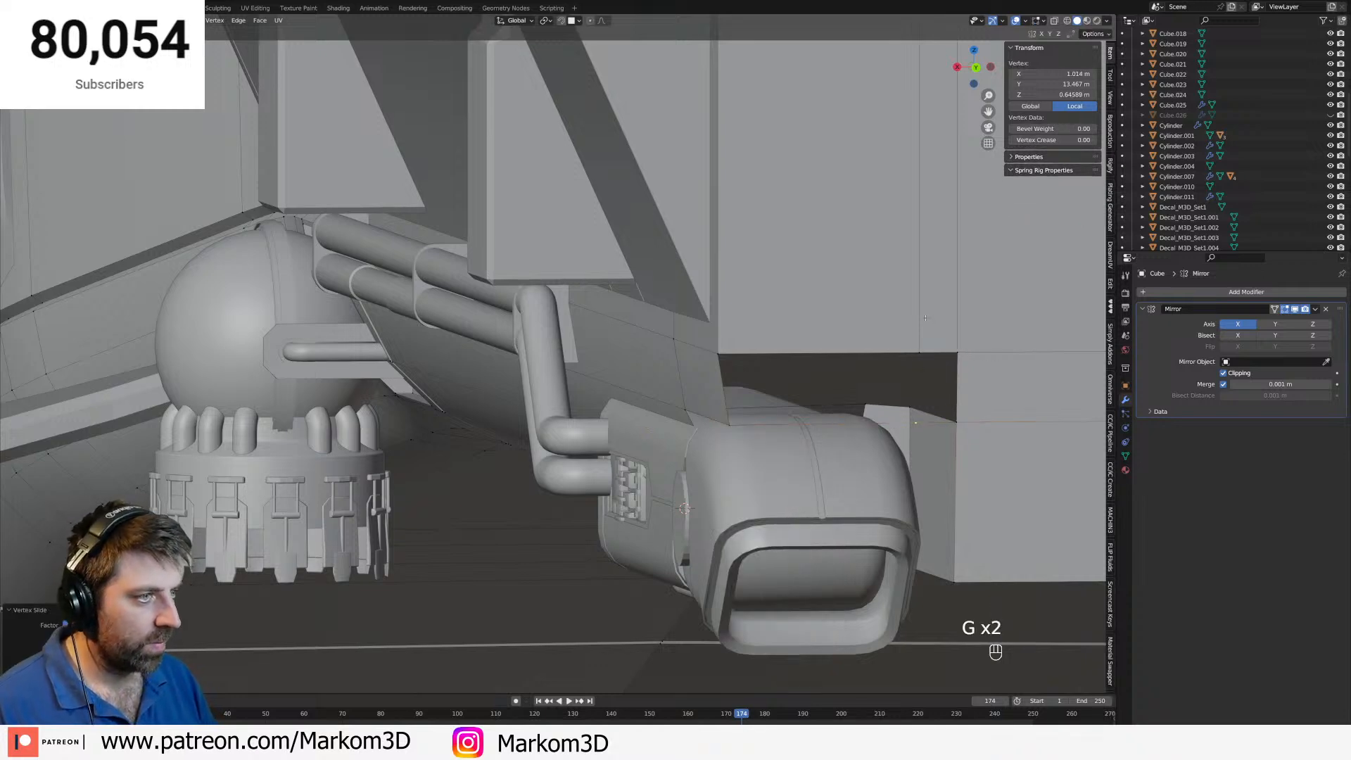
{"action": "left_click", "coordinate": [918, 353]}
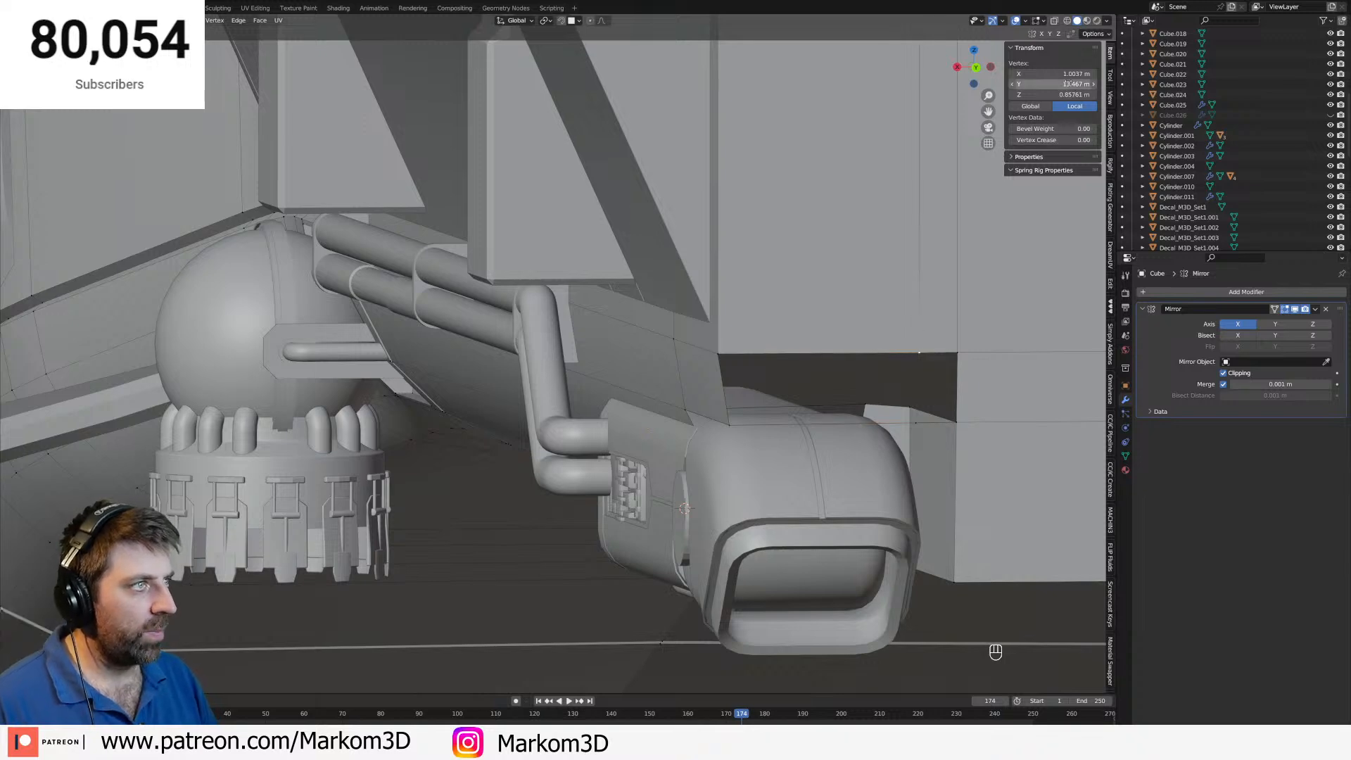
{"action": "key", "text": "ctrl+c"}
{"action": "left_click", "coordinate": [919, 423]}
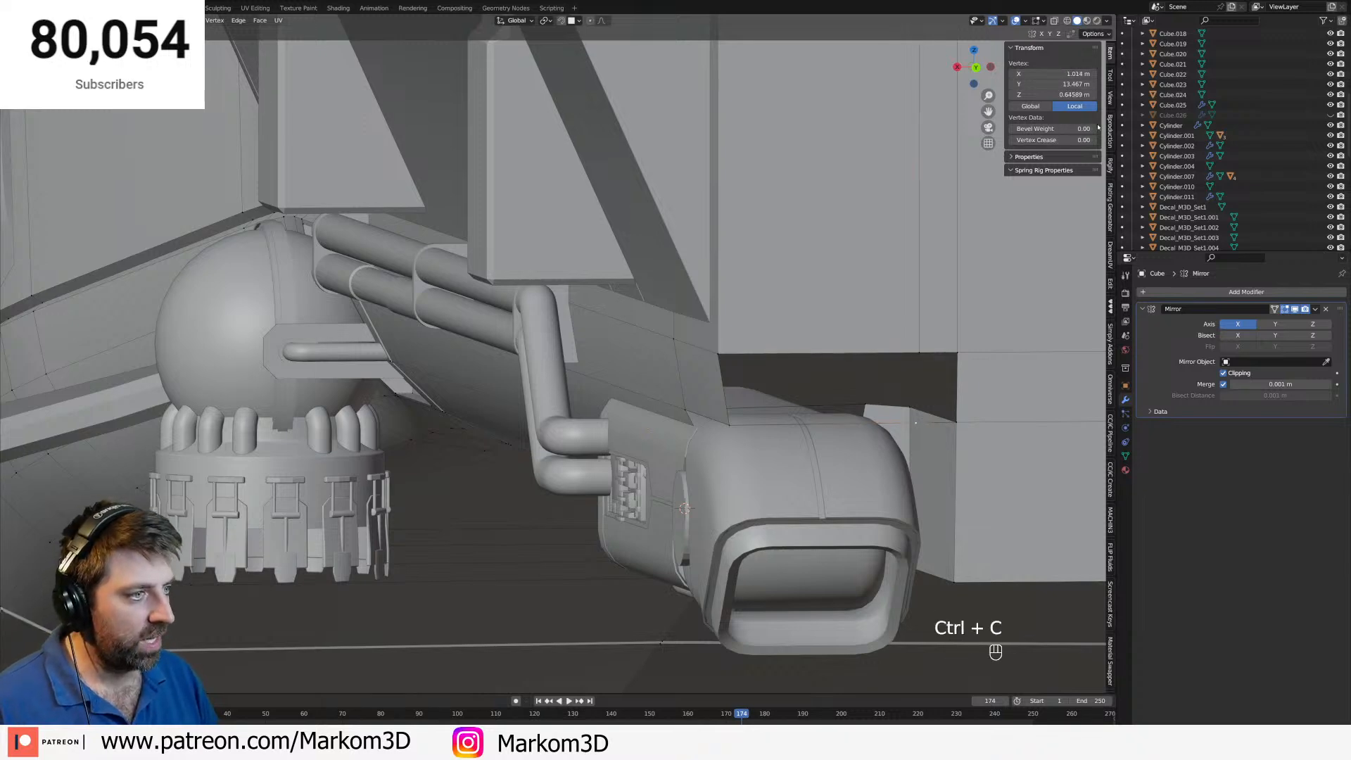
{"action": "key", "text": "ctrl+v"}
Fill the rear opening above the thruster with two faces, starting from its inner vertical edge.
{"action": "key", "text": "2"}
{"action": "left_click", "coordinate": [957, 383]}
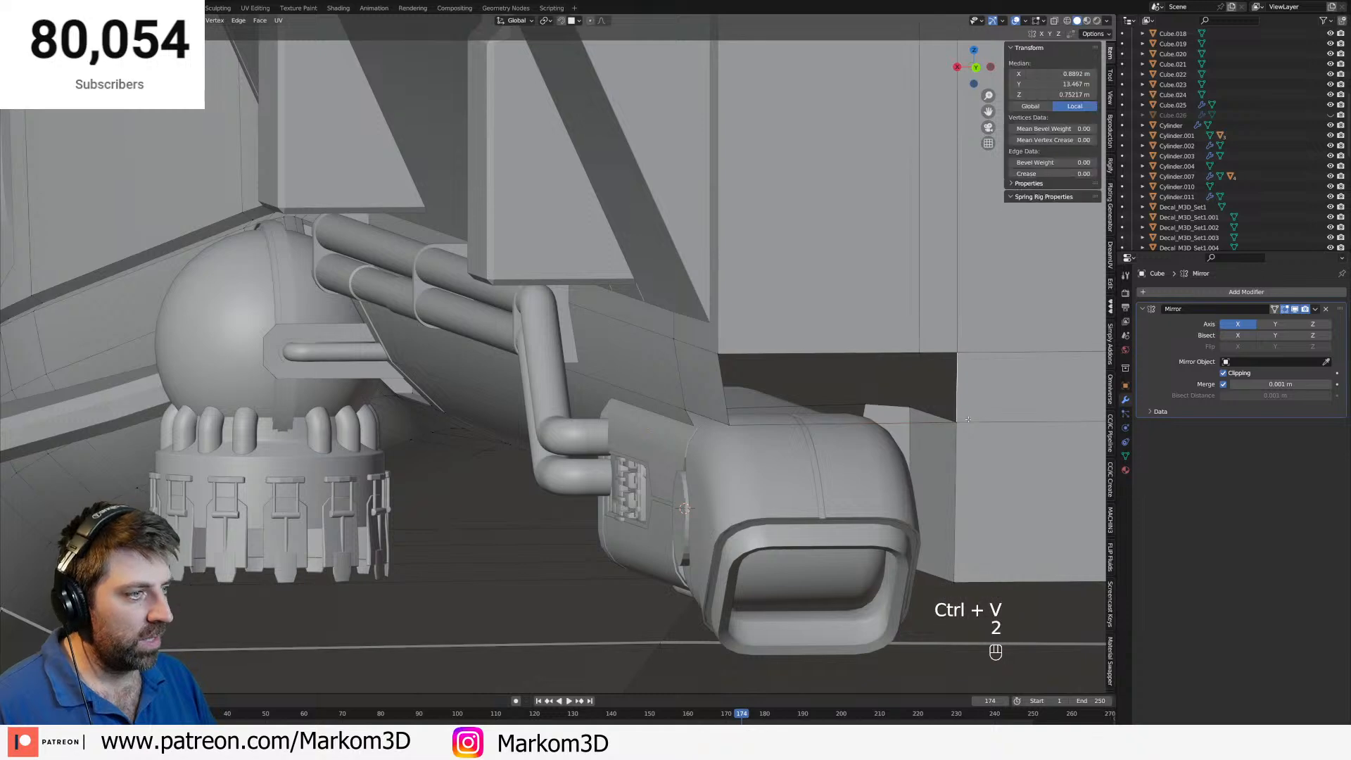
{"action": "key", "text": "f"}
{"action": "key", "text": "f"}
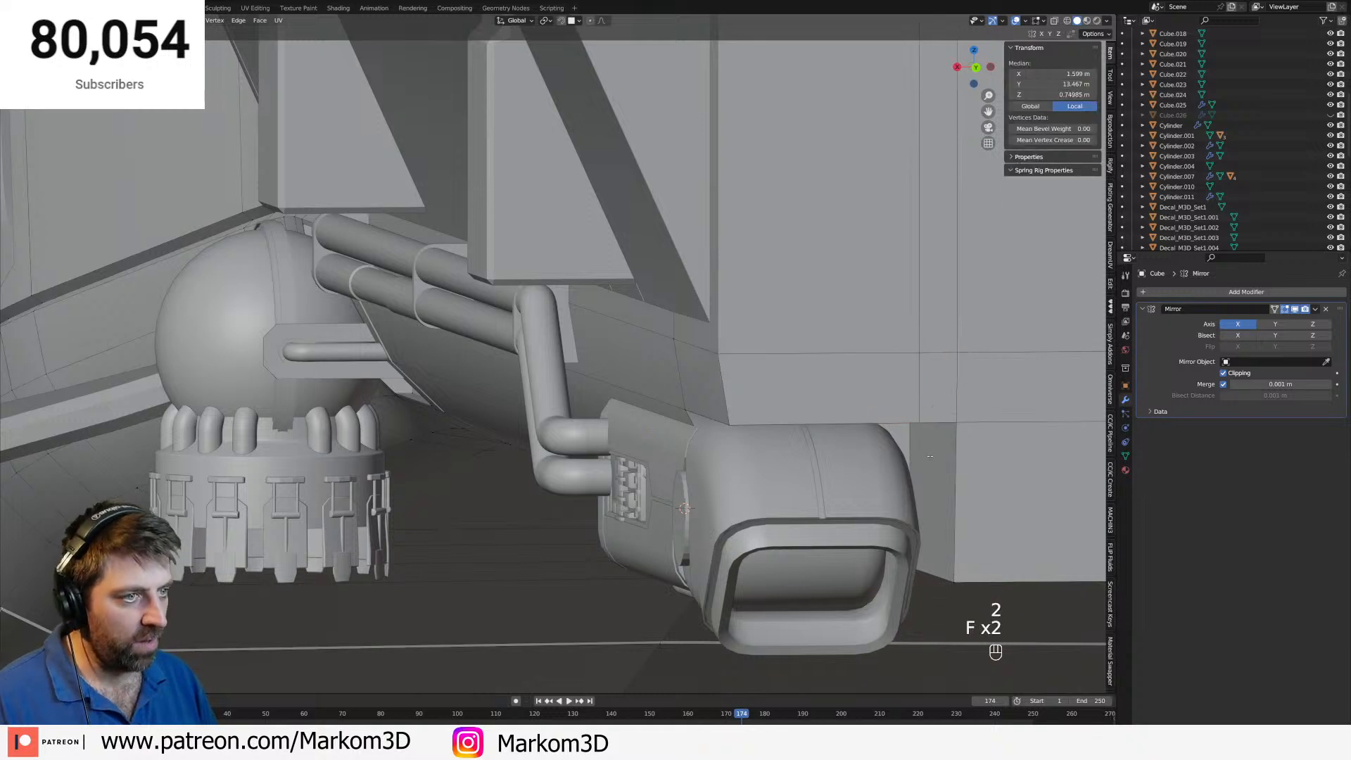
Try to fill the recess ceiling with faces from its inner long edge, and undo the last fill.
{"action": "middle_click_drag", "start_coordinate": [957, 384], "coordinate": [900, 345]}
{"action": "left_click", "coordinate": [899, 345]}
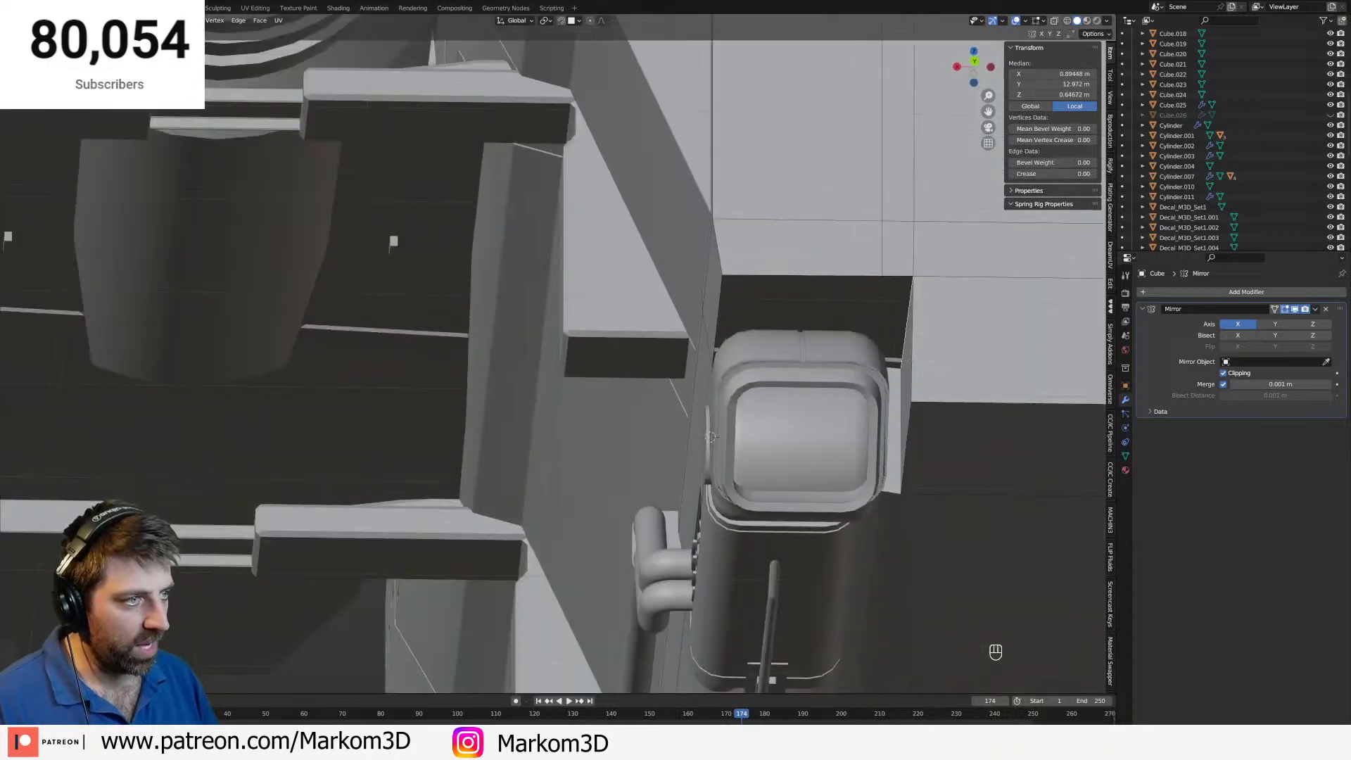
{"action": "key", "text": "f"}
{"action": "key", "text": "f"}
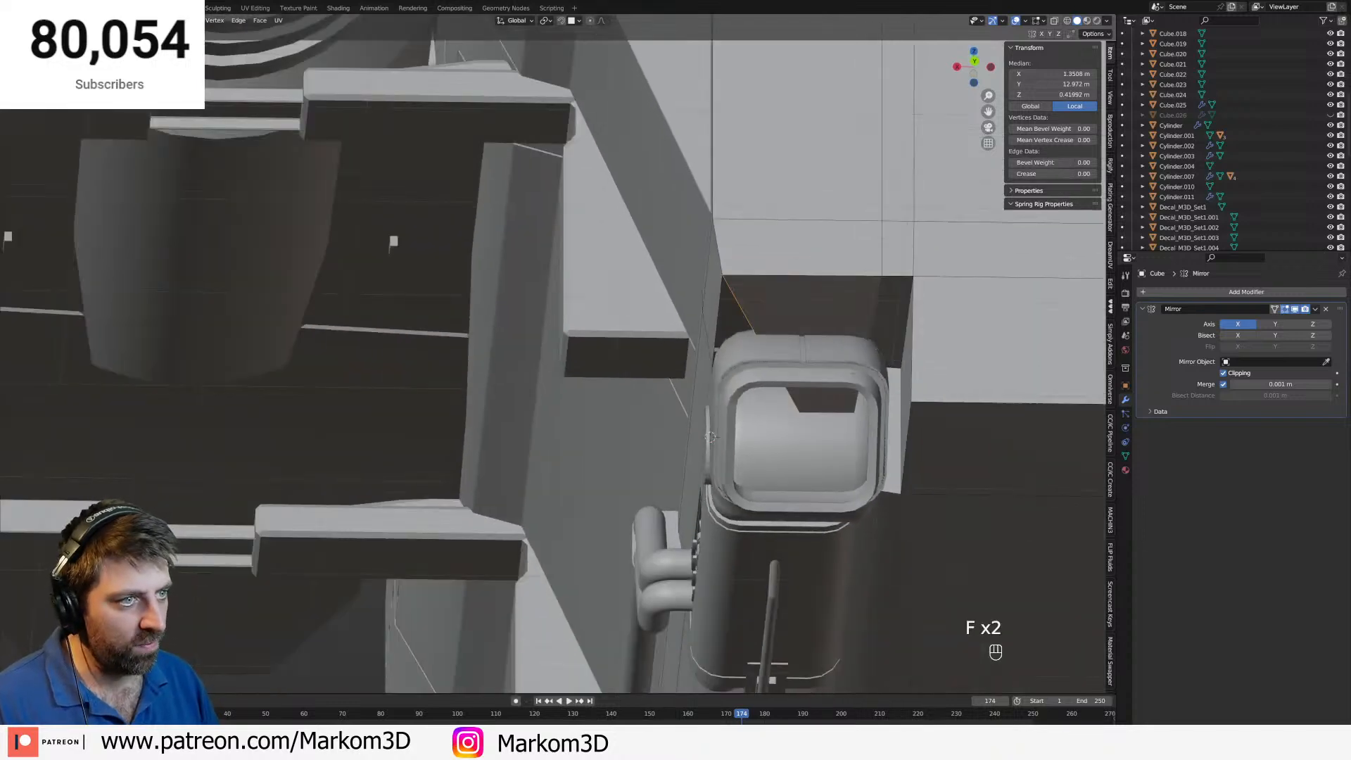
{"action": "key", "text": "ctrl+z"}
Bridge the recess's two long upper edges with a ceiling face and fill the small remaining gap at its front end.
{"action": "middle_click_drag", "start_coordinate": [873, 352], "coordinate": [980, 392]}
{"action": "left_click", "coordinate": [882, 392], "text": "shift"}
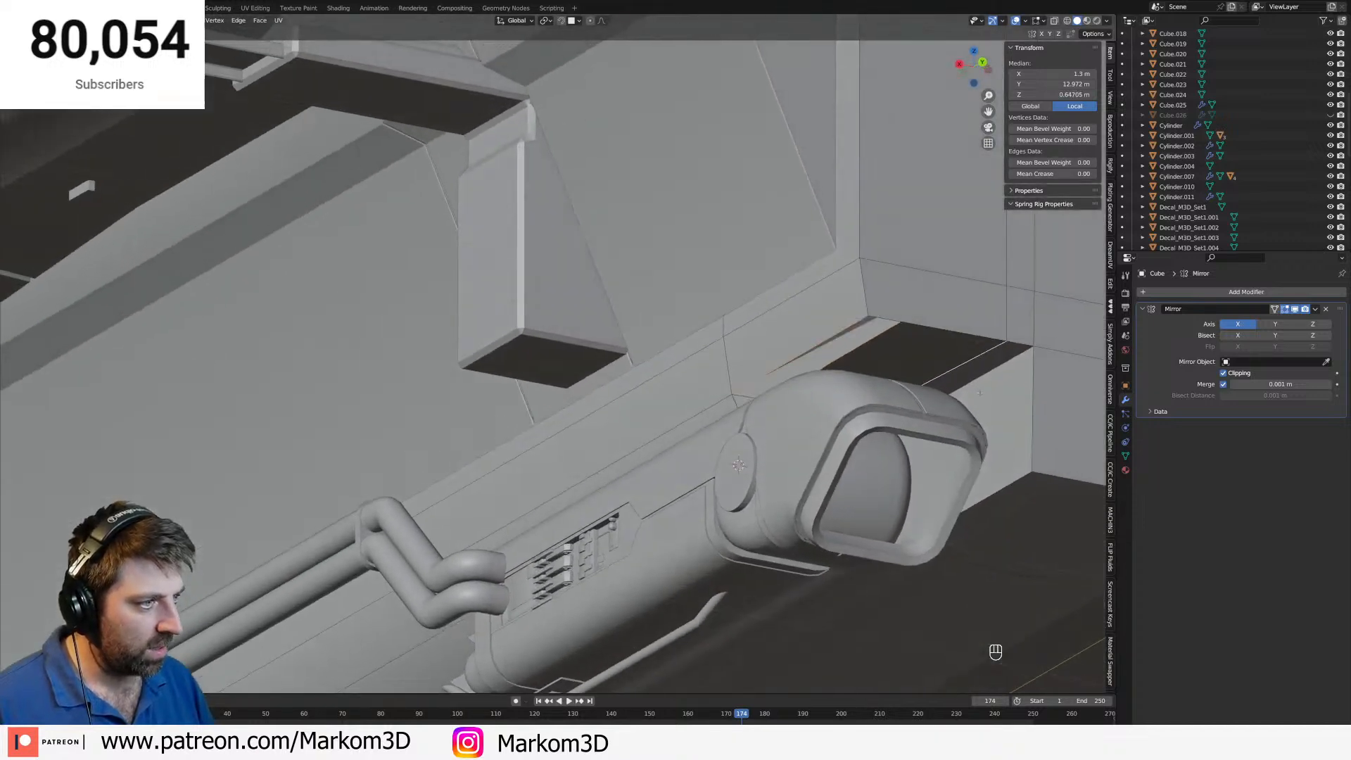
{"action": "key", "text": "f"}
{"action": "left_click", "coordinate": [737, 401], "text": "alt"}
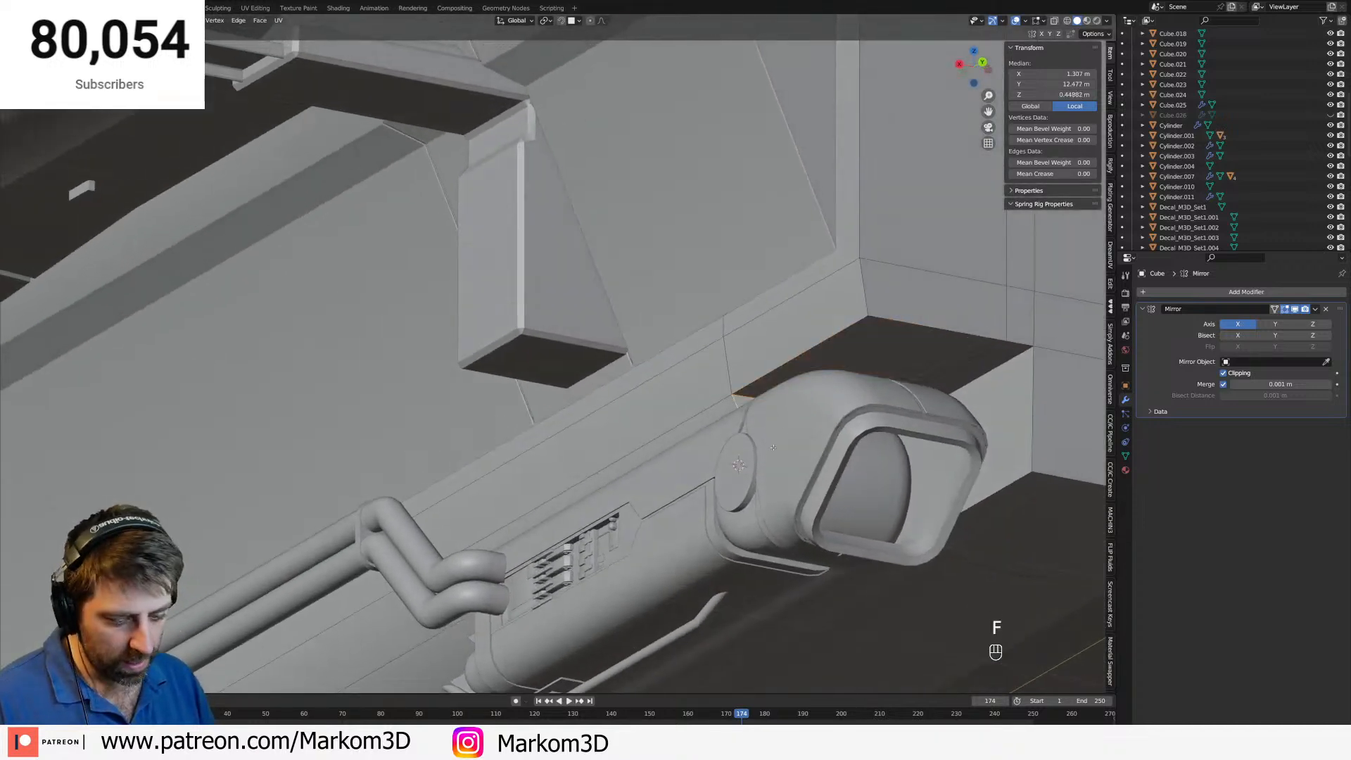
{"action": "key", "text": "f"}
In rear view, narrow the swivel thruster and its hinge disc along X and apply the scale.
{"action": "middle_click_drag", "start_coordinate": [773, 447], "coordinate": [845, 461]}
{"action": "key", "text": "Tab"}
{"action": "left_click", "coordinate": [844, 461]}
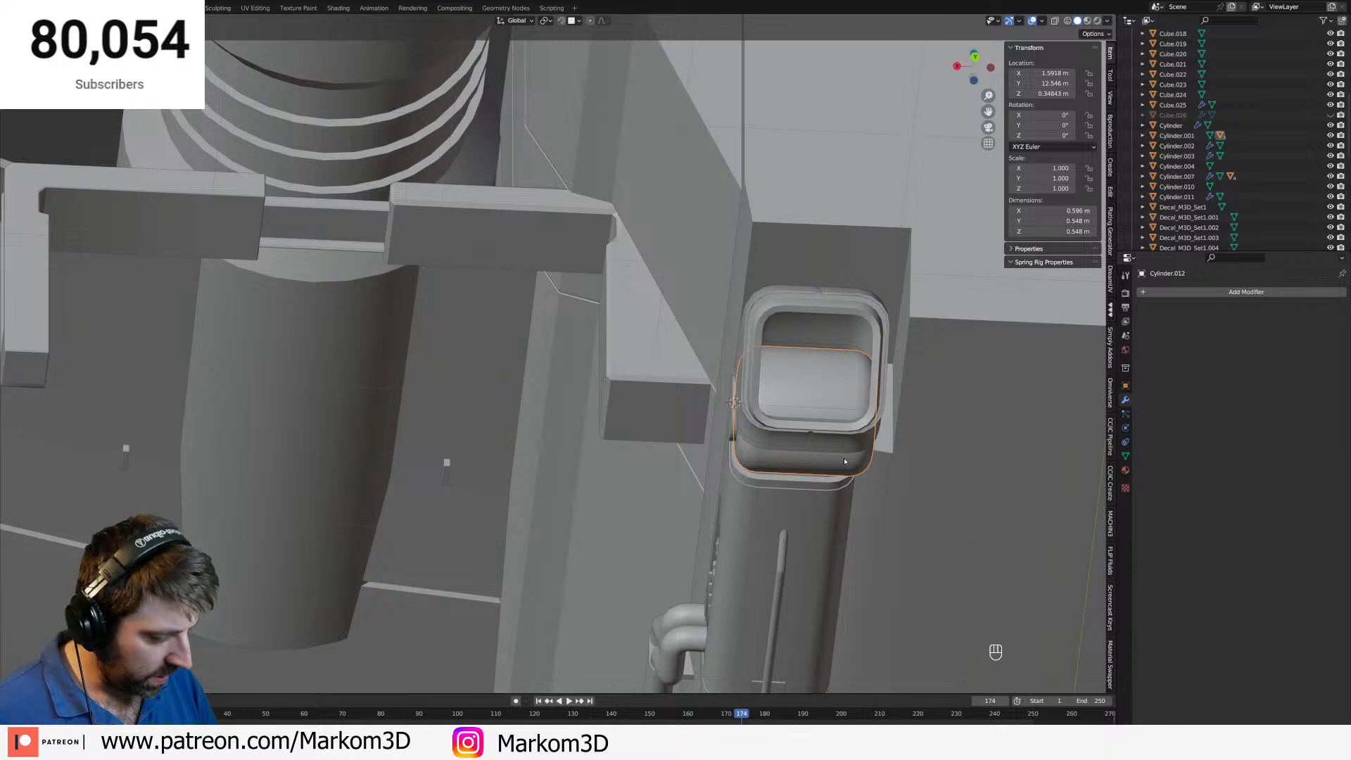
{"action": "key", "text": "KP_3"}
{"action": "key", "text": "ctrl+KP_1"}
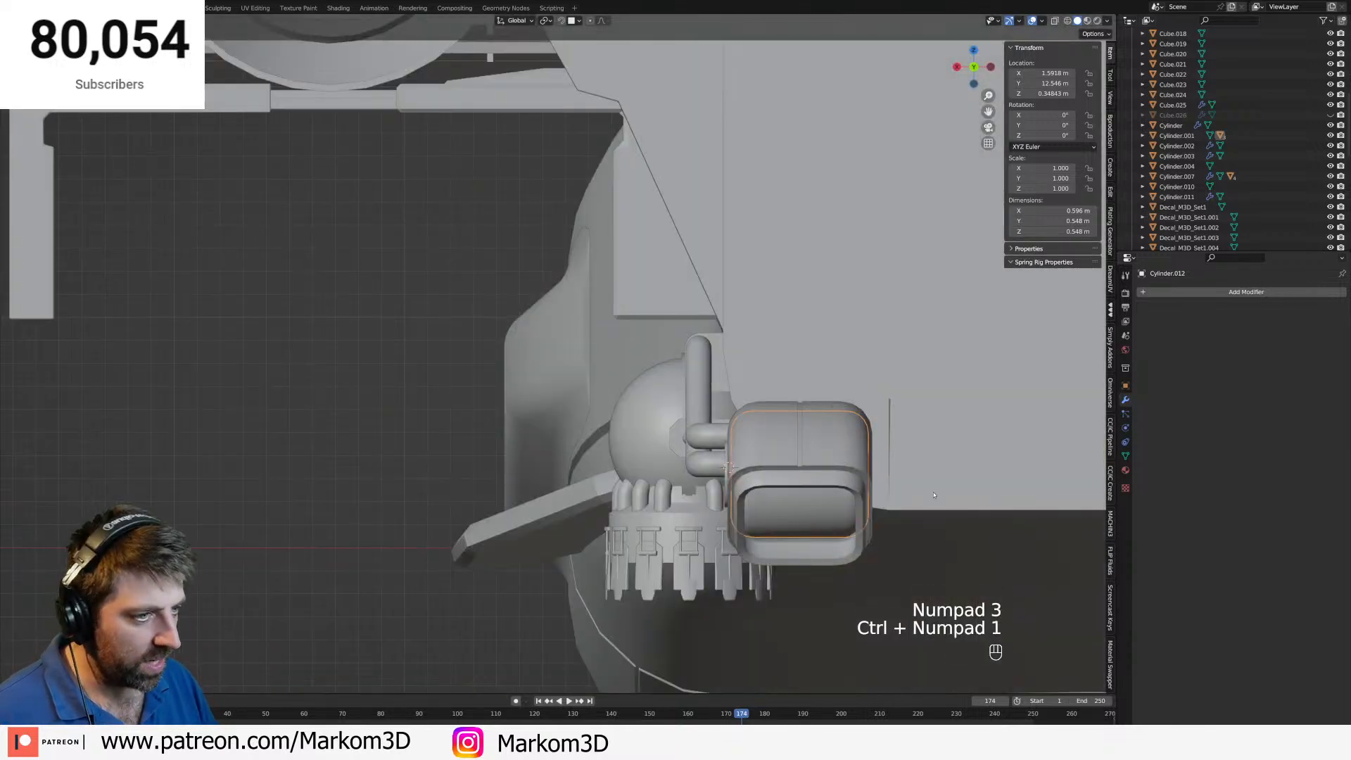
{"action": "scroll", "coordinate": [734, 493], "scroll_direction": "up", "scroll_amount": 4}
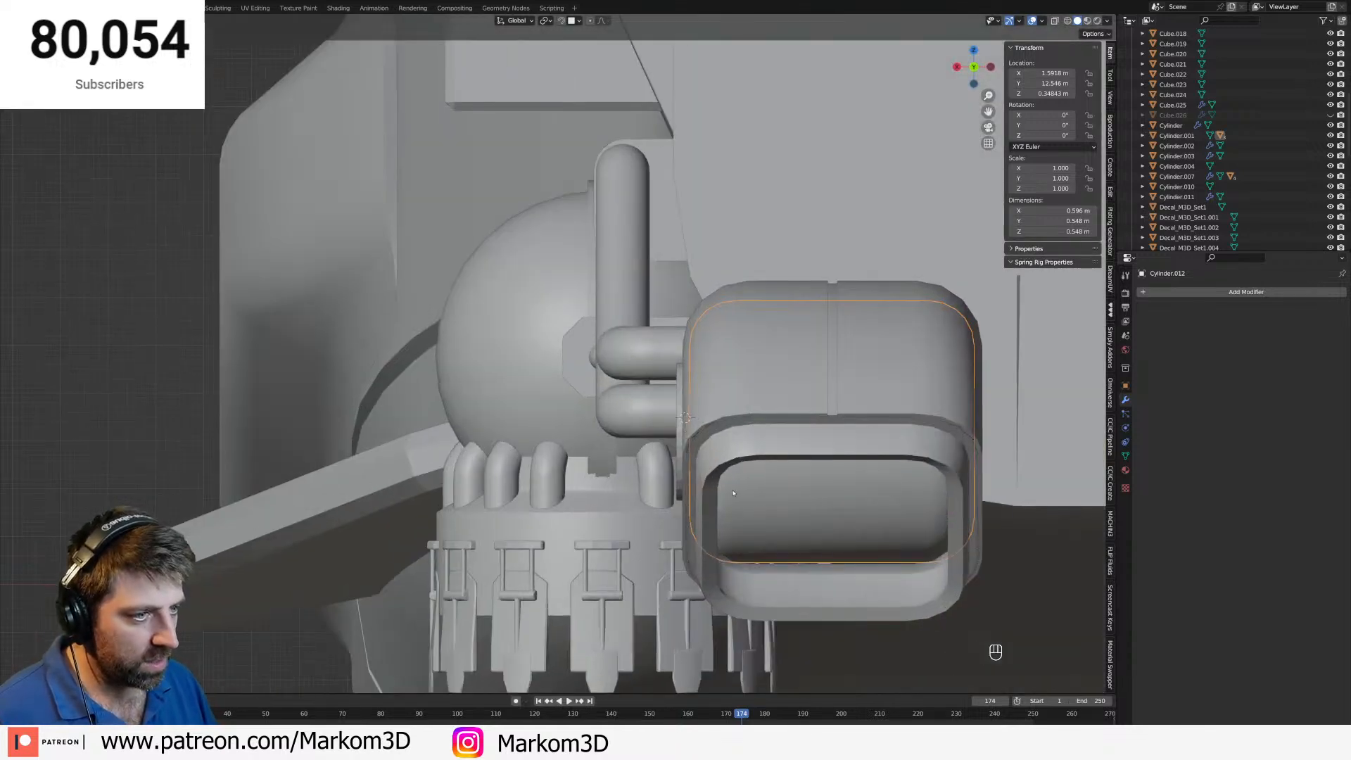
{"action": "left_click", "coordinate": [680, 458], "text": "shift"}
{"action": "key", "text": "s"}
{"action": "key", "text": "x"}
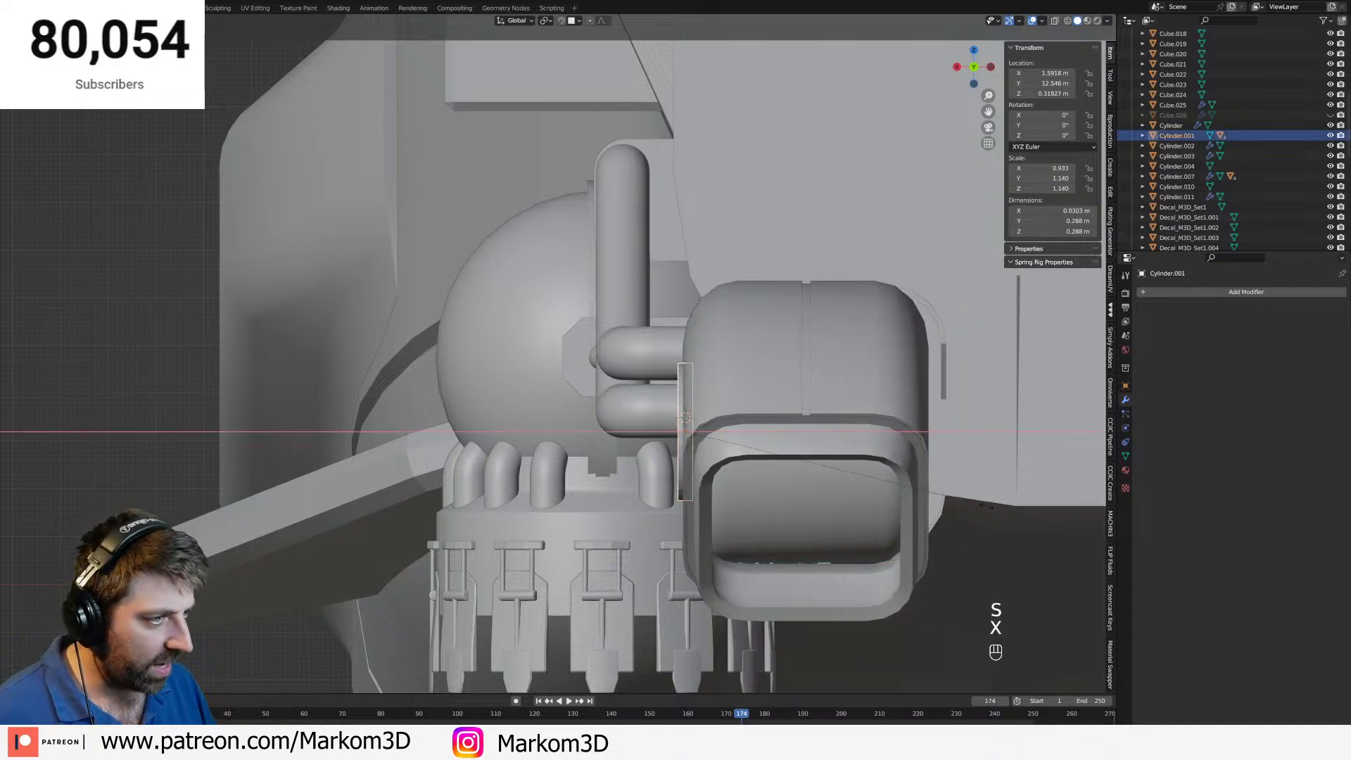
{"action": "left_click", "coordinate": [998, 507]}
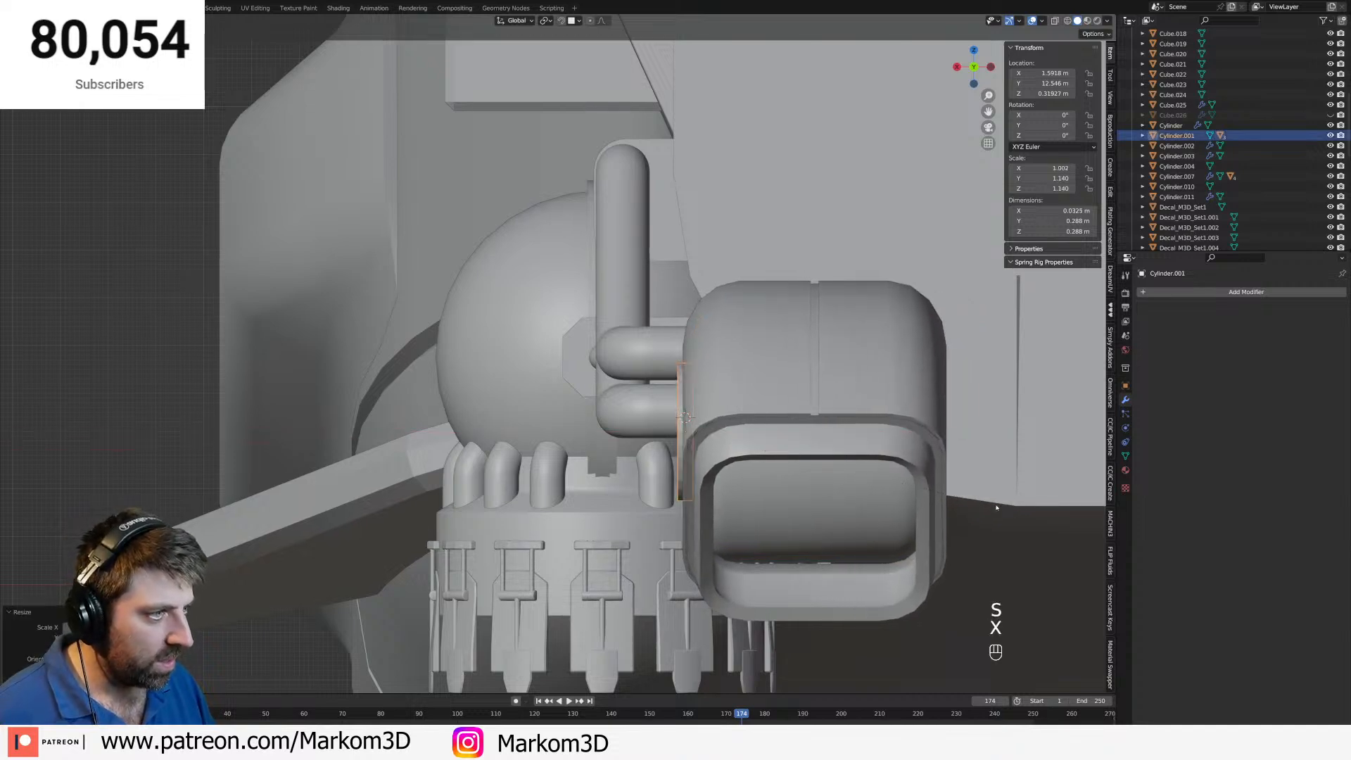
{"action": "middle_click_drag", "start_coordinate": [769, 465], "coordinate": [865, 481]}
{"action": "key", "text": "ctrl+a"}
{"action": "left_click", "coordinate": [817, 456]}
Move the inner long edge of the hull's recess ceiling down slightly along Z.
{"action": "scroll", "coordinate": [819, 461], "scroll_direction": "down", "scroll_amount": 5}
{"action": "key", "text": "Tab"}
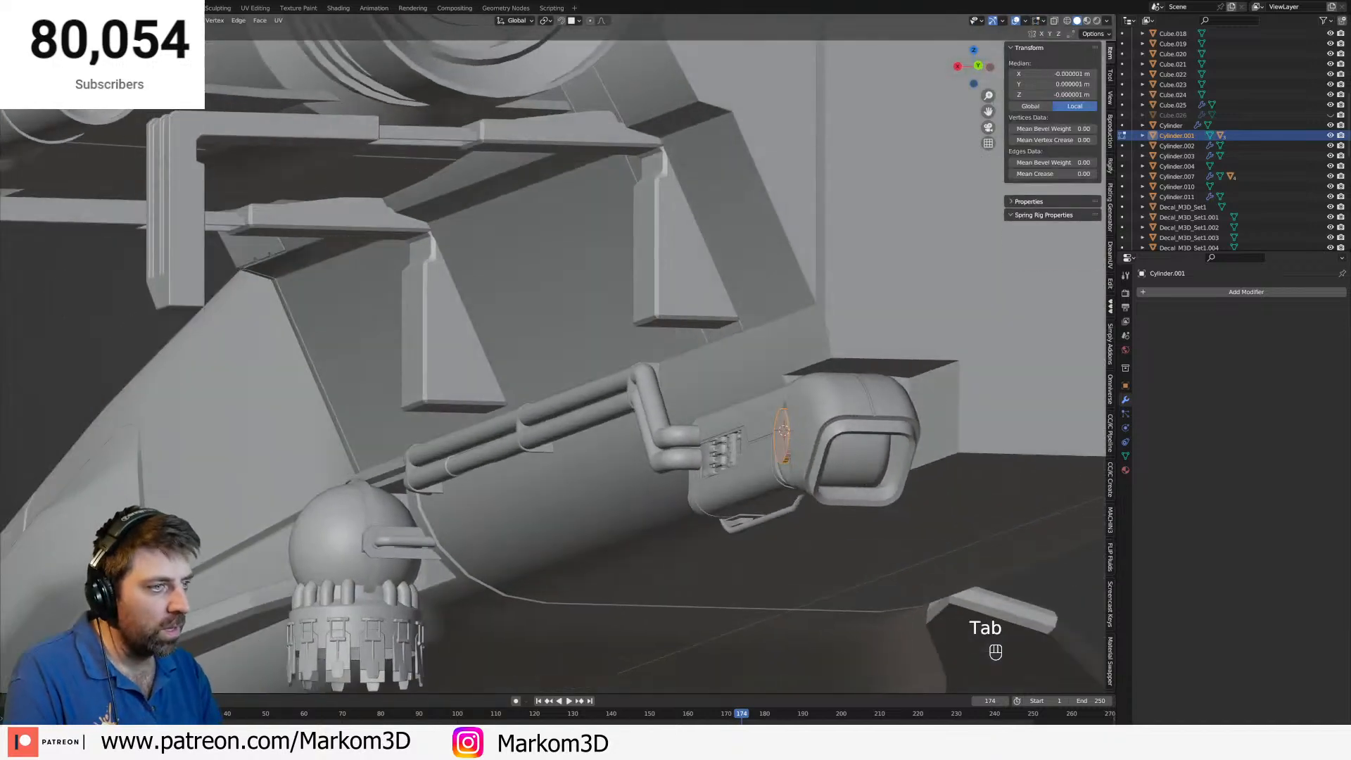
{"action": "key", "text": "Tab"}
{"action": "key", "text": "Tab"}
{"action": "key", "text": "2"}
{"action": "key", "text": "g"}
{"action": "key", "text": "z"}
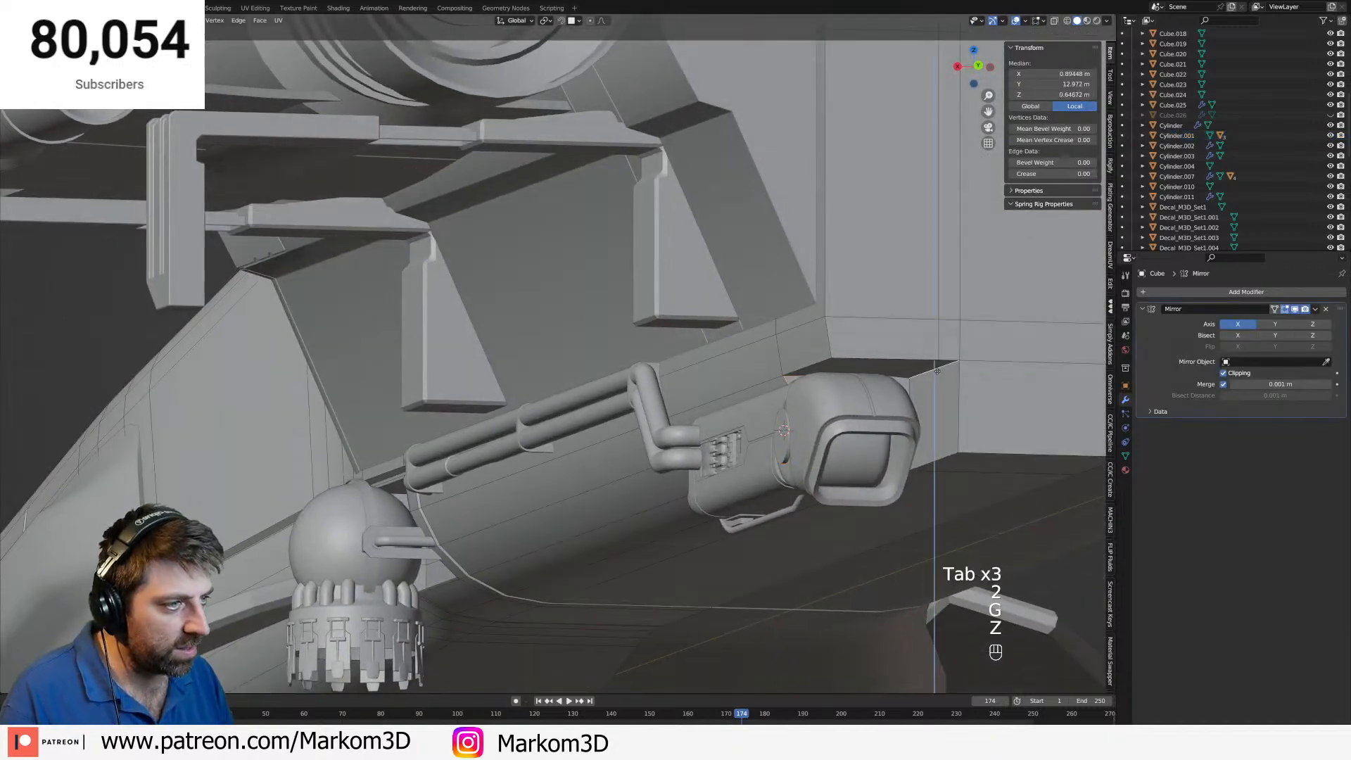
{"action": "left_click", "coordinate": [940, 384]}
{"action": "key", "text": "Tab"}
Lower the rear panel's centreline vertex along Z to about 0.483 m, levelling the edge that runs to the recess.
{"action": "scroll", "coordinate": [888, 496], "scroll_direction": "down", "scroll_amount": 6}
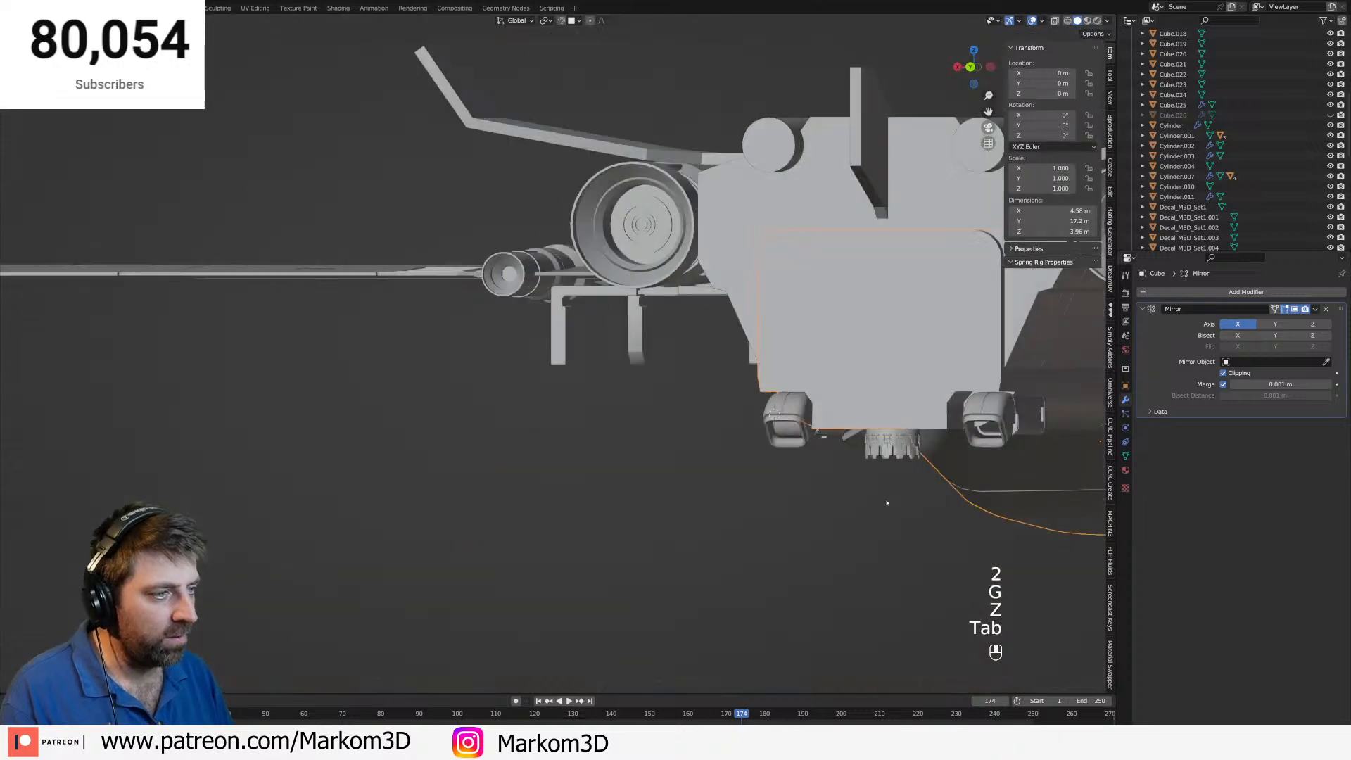
{"action": "middle_click_drag", "start_coordinate": [887, 501], "coordinate": [850, 510]}
{"action": "key", "text": "Tab"}
{"action": "middle_click_drag", "start_coordinate": [853, 459], "coordinate": [847, 466]}
{"action": "key", "text": "1"}
{"action": "left_click", "coordinate": [855, 416]}
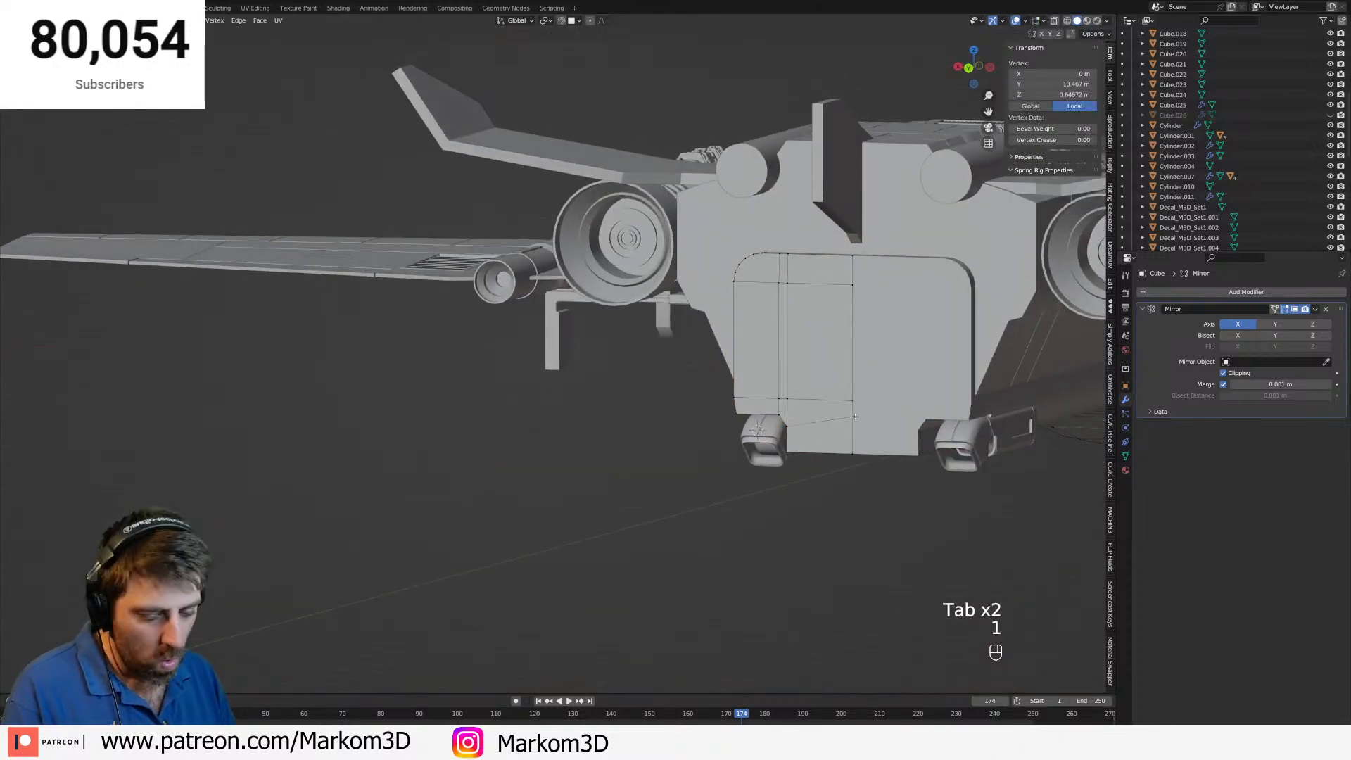
{"action": "key", "text": "g"}
{"action": "key", "text": "z"}
{"action": "left_click", "coordinate": [850, 548]}
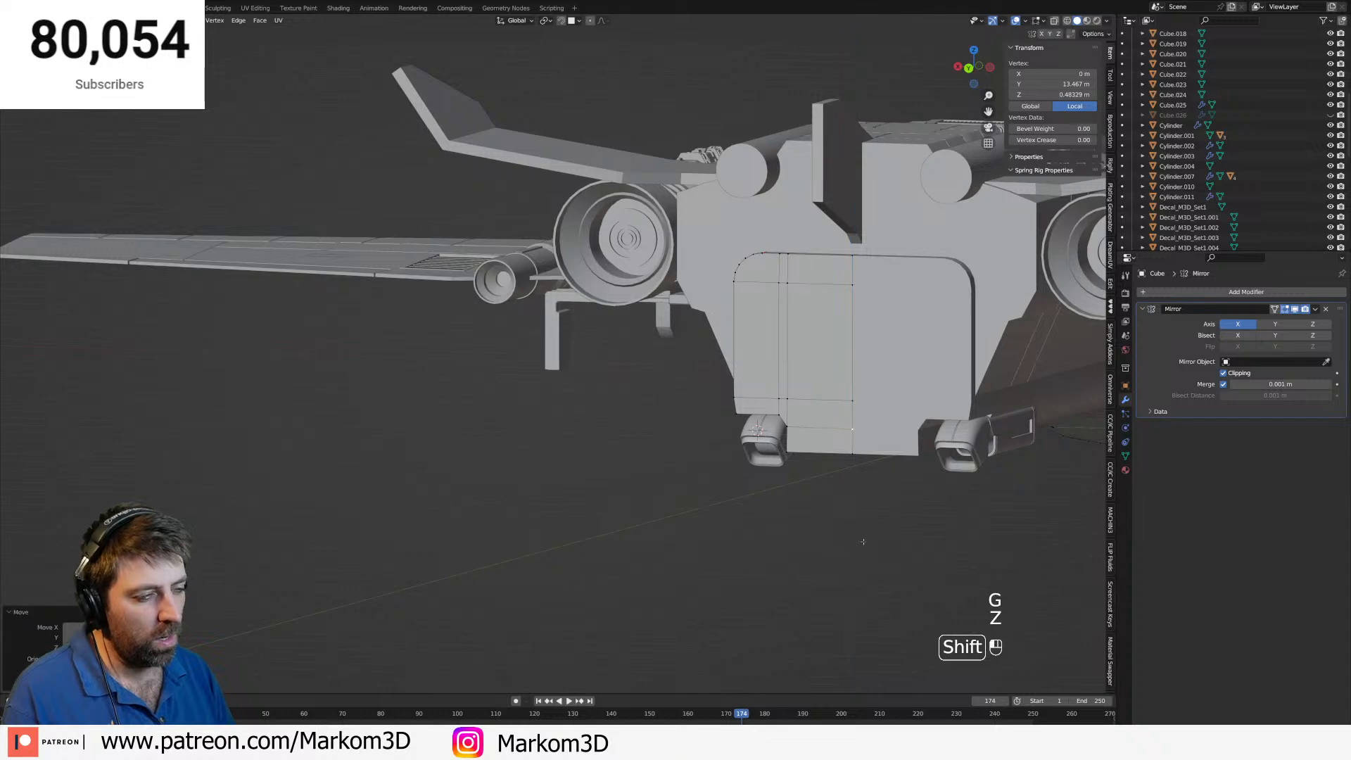
Try swivelling the thruster about its hinge disc in side view, and cancel the rotation.
{"action": "middle_click_drag", "start_coordinate": [850, 547], "coordinate": [787, 444]}
{"action": "key", "text": "Tab"}
{"action": "left_click", "coordinate": [787, 444]}
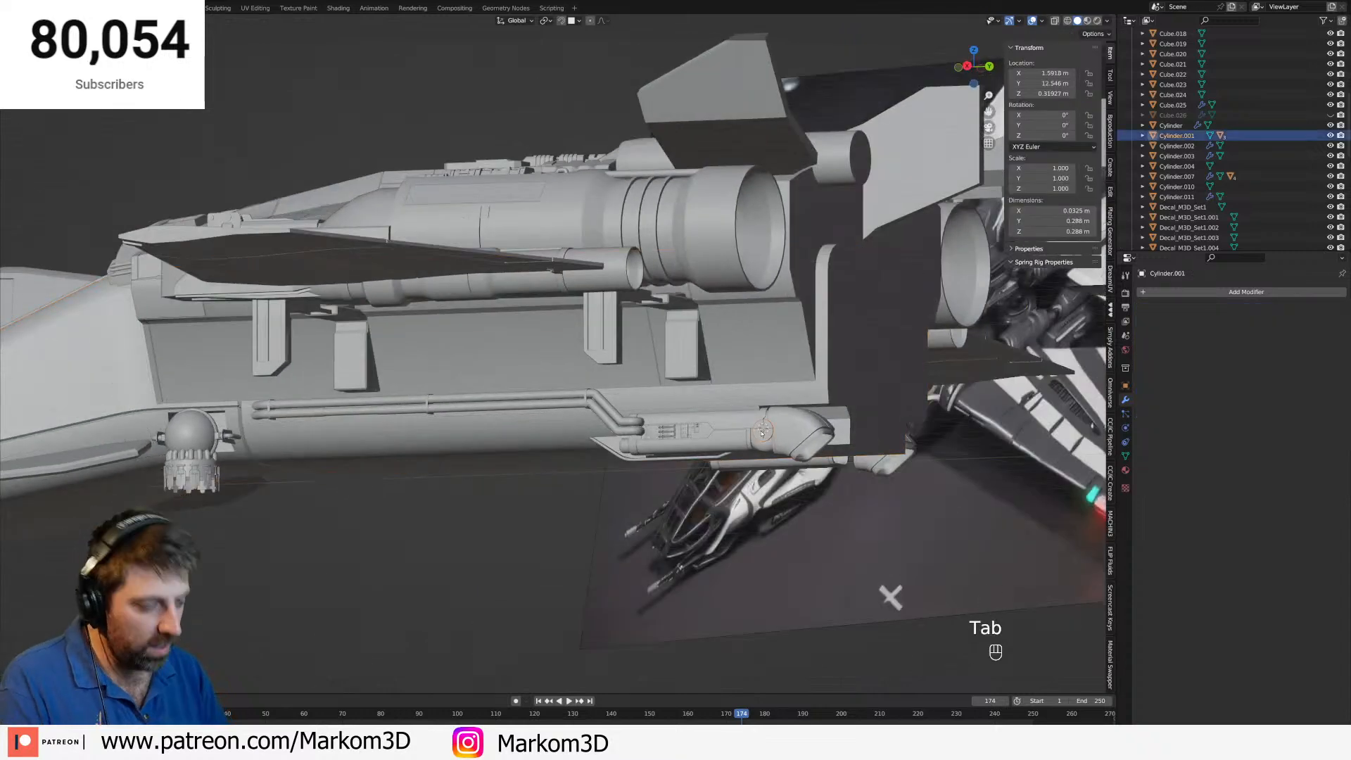
{"action": "key", "text": "KP_3"}
{"action": "key", "text": "r"}
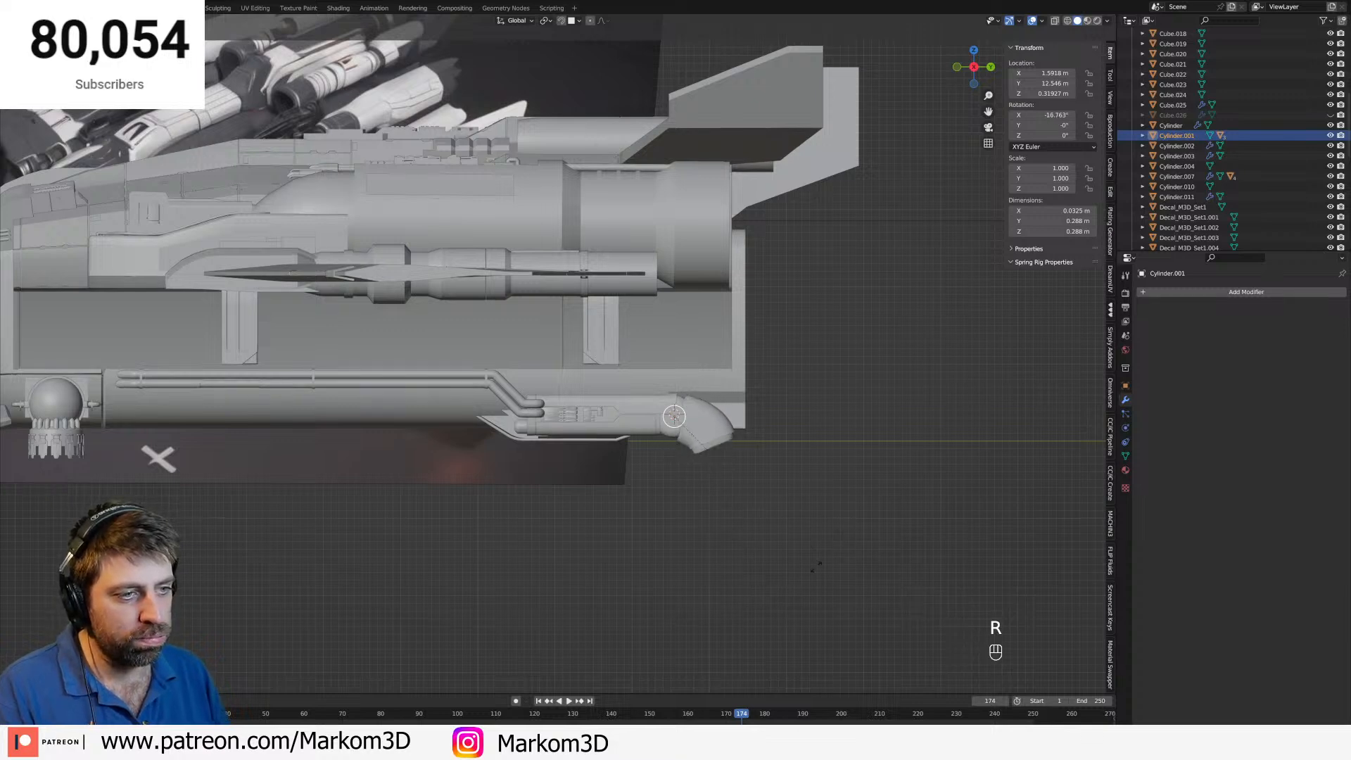
{"action": "right_click", "coordinate": [871, 546]}
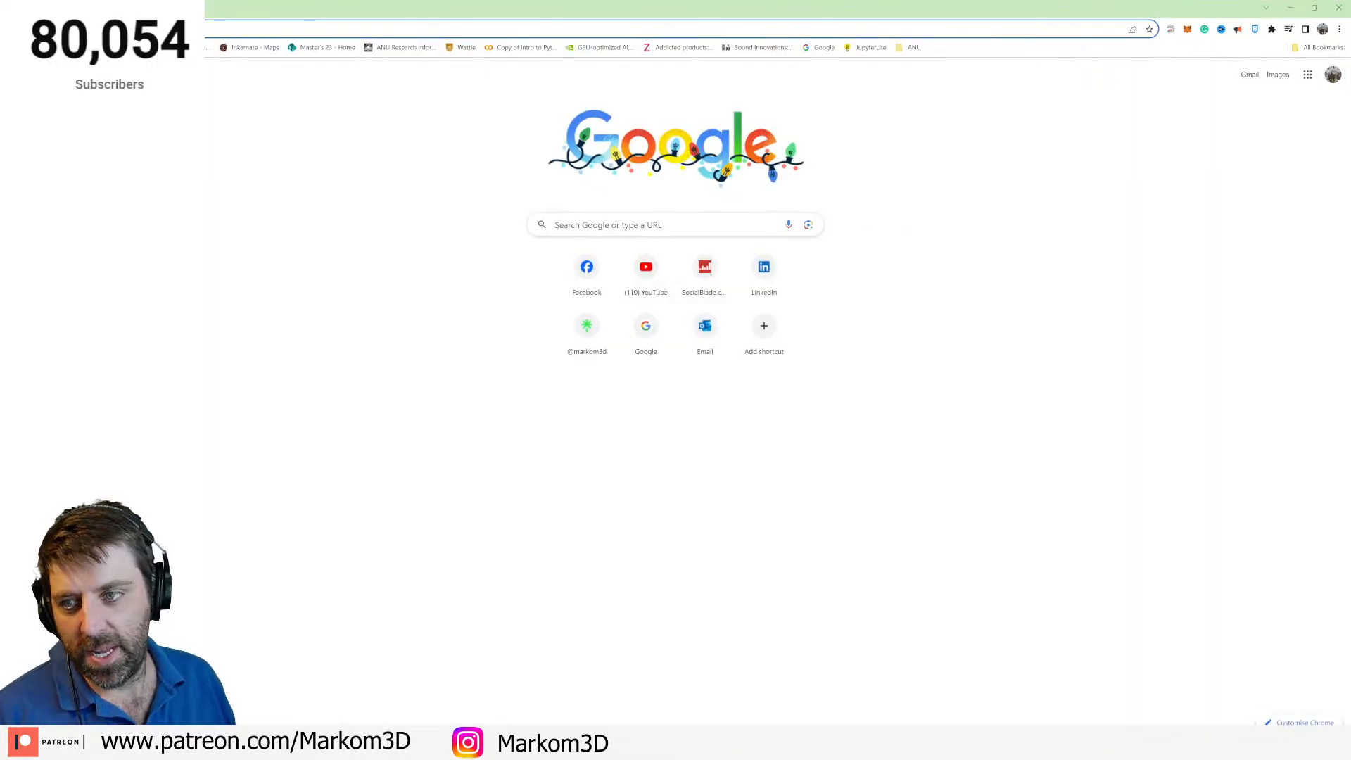
Search Google in the web browser for "F35 NOZZLE".
{"action": "left_click", "coordinate": [662, 226]}
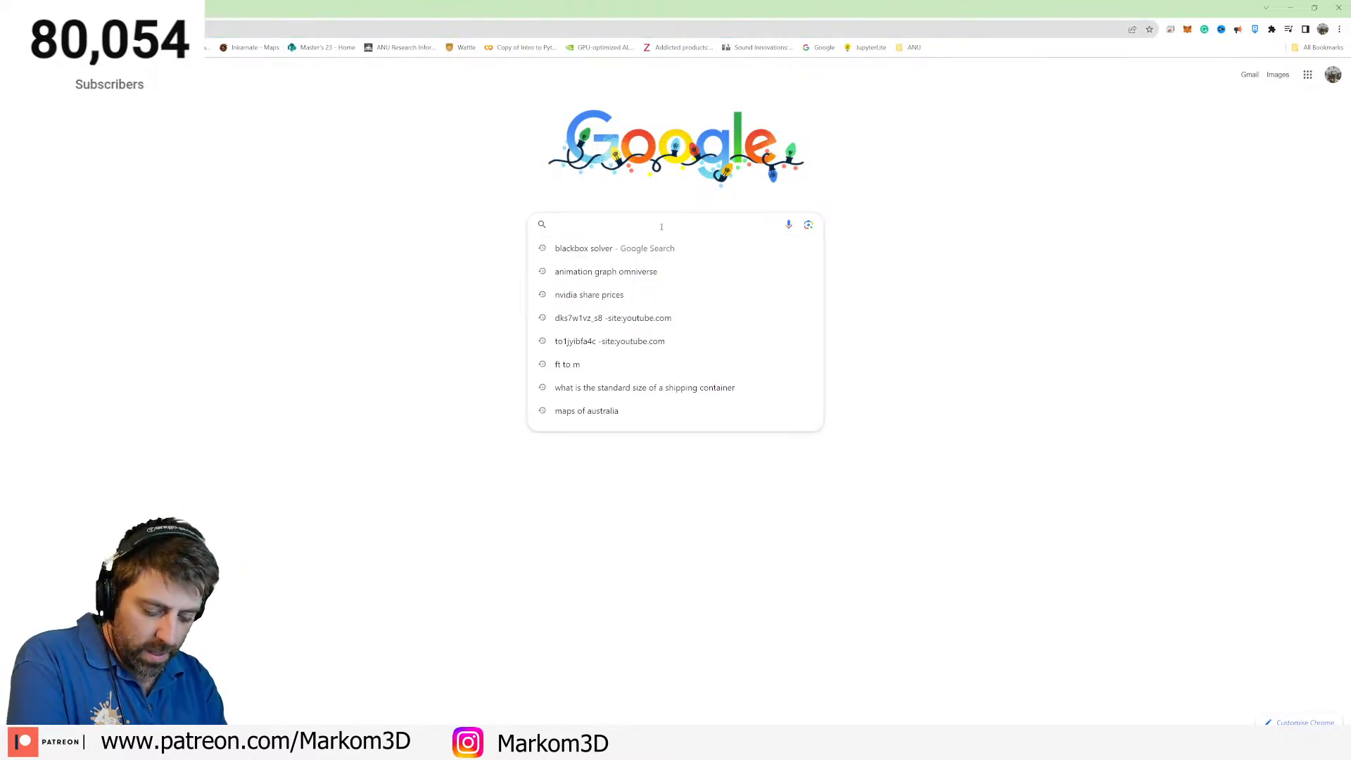
{"action": "type", "text": "F35 NOZZ"}
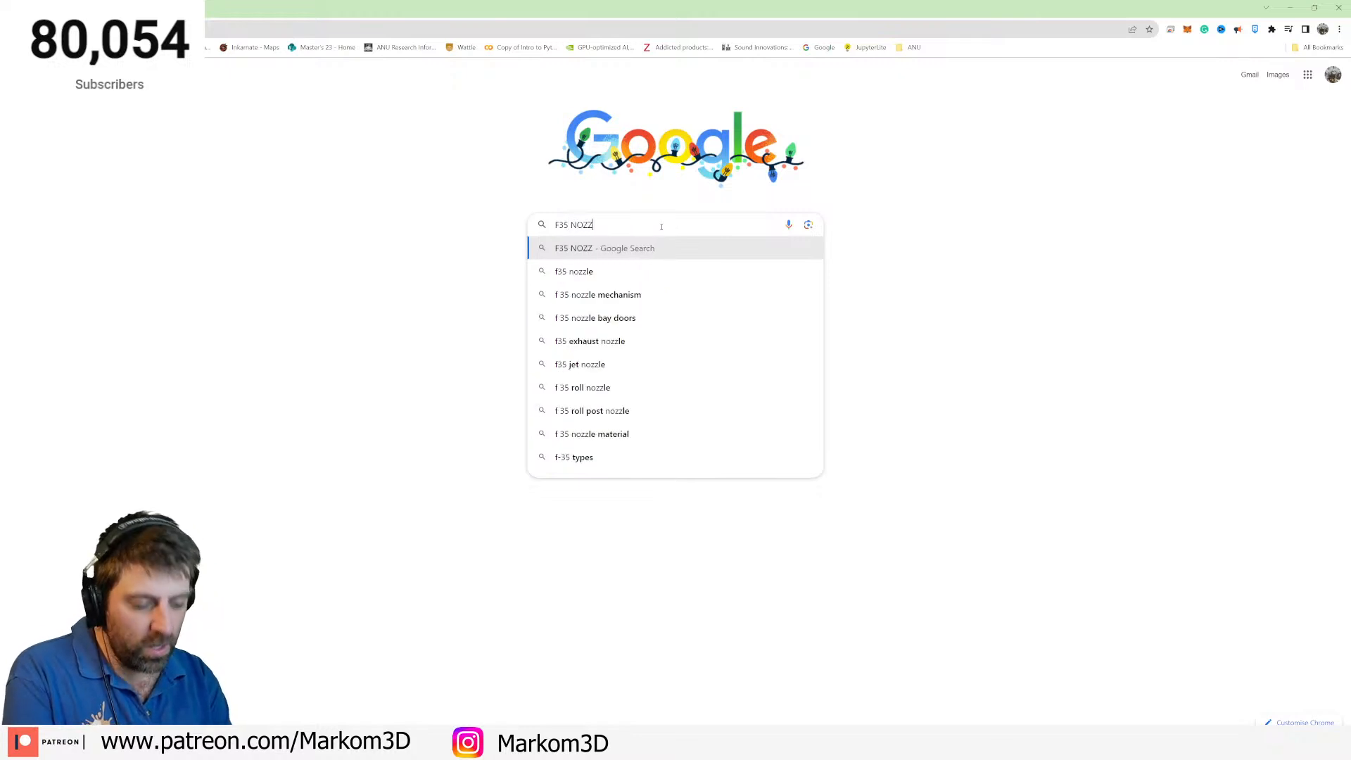
{"action": "type", "text": "LE"}
{"action": "key", "text": "Return"}
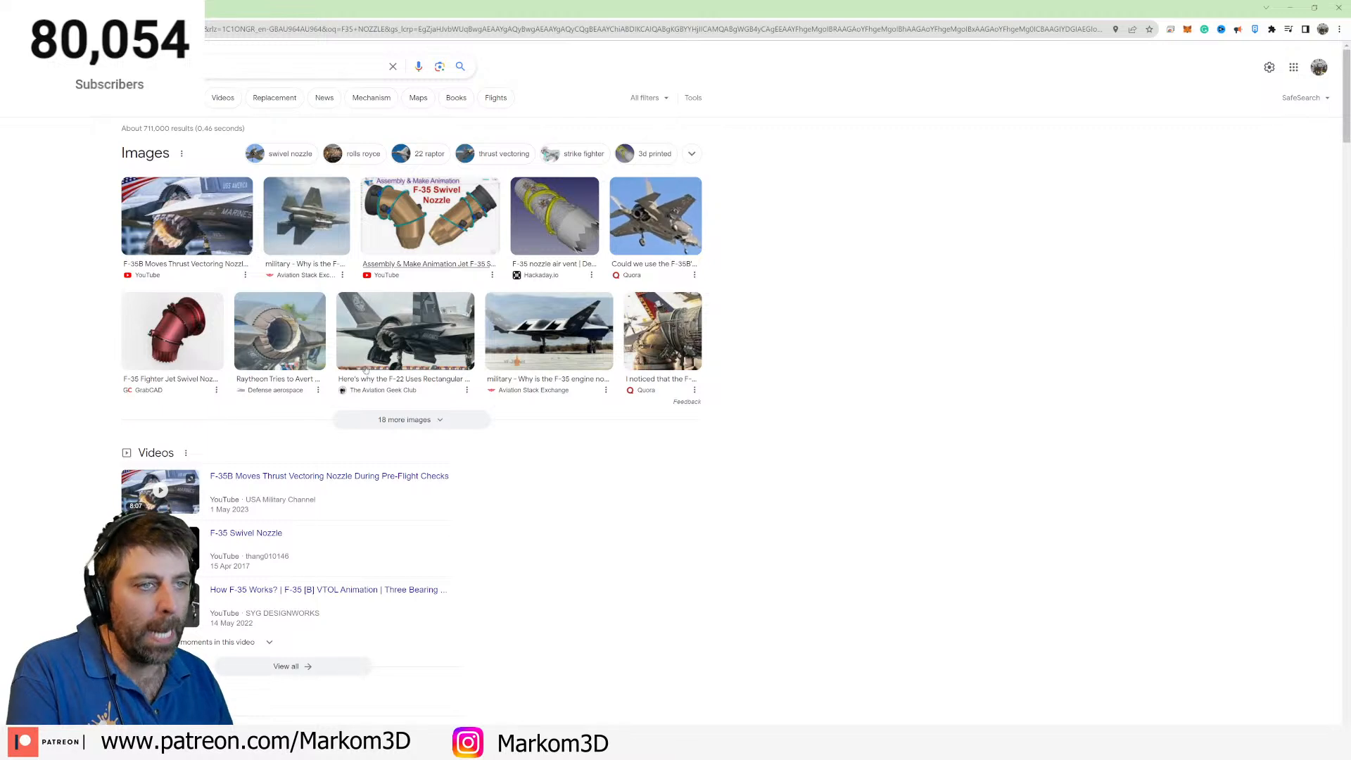
Examine the F-35B in flight and the close-up exhaust nozzle photo as swivel references, and return to Blender.
{"action": "left_click", "coordinate": [678, 224]}
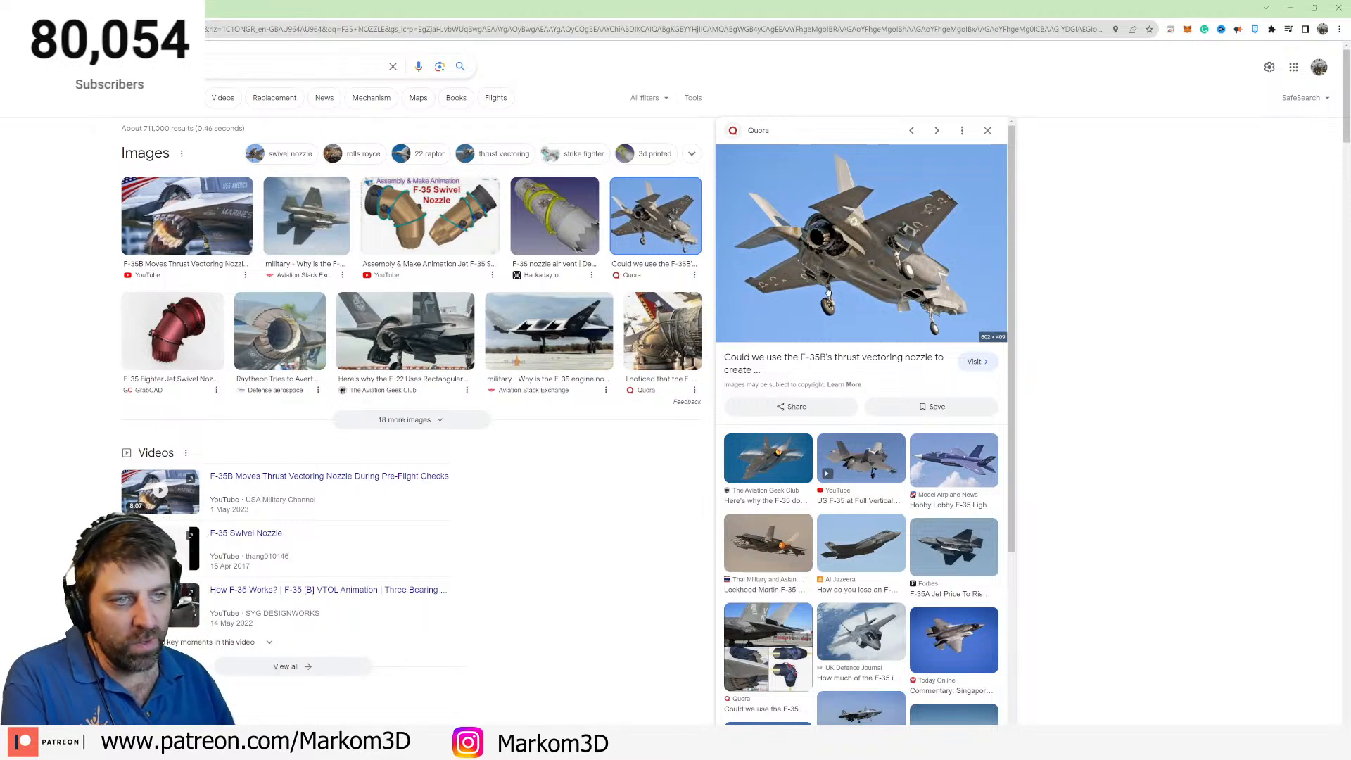
{"action": "left_click", "coordinate": [678, 324]}
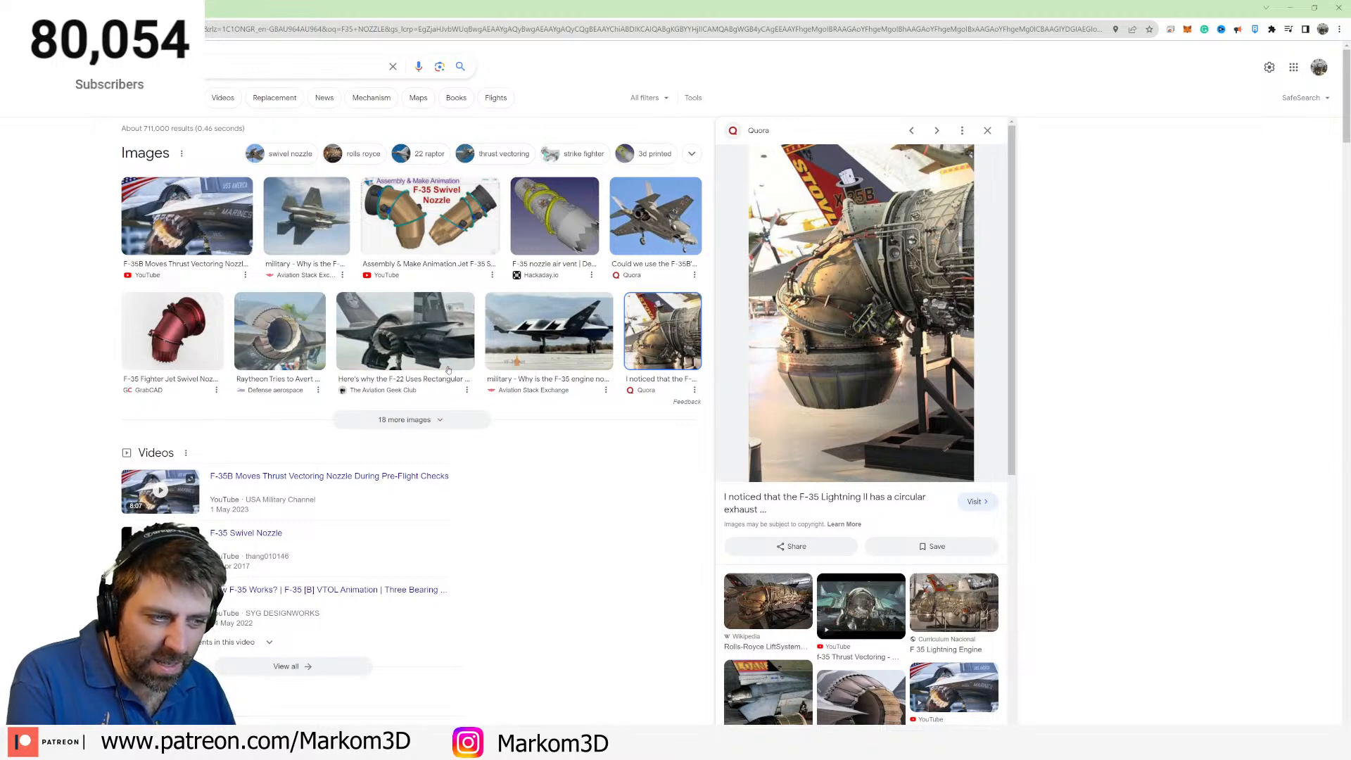
{"action": "scroll", "coordinate": [749, 420], "scroll_direction": "down", "scroll_amount": 3}
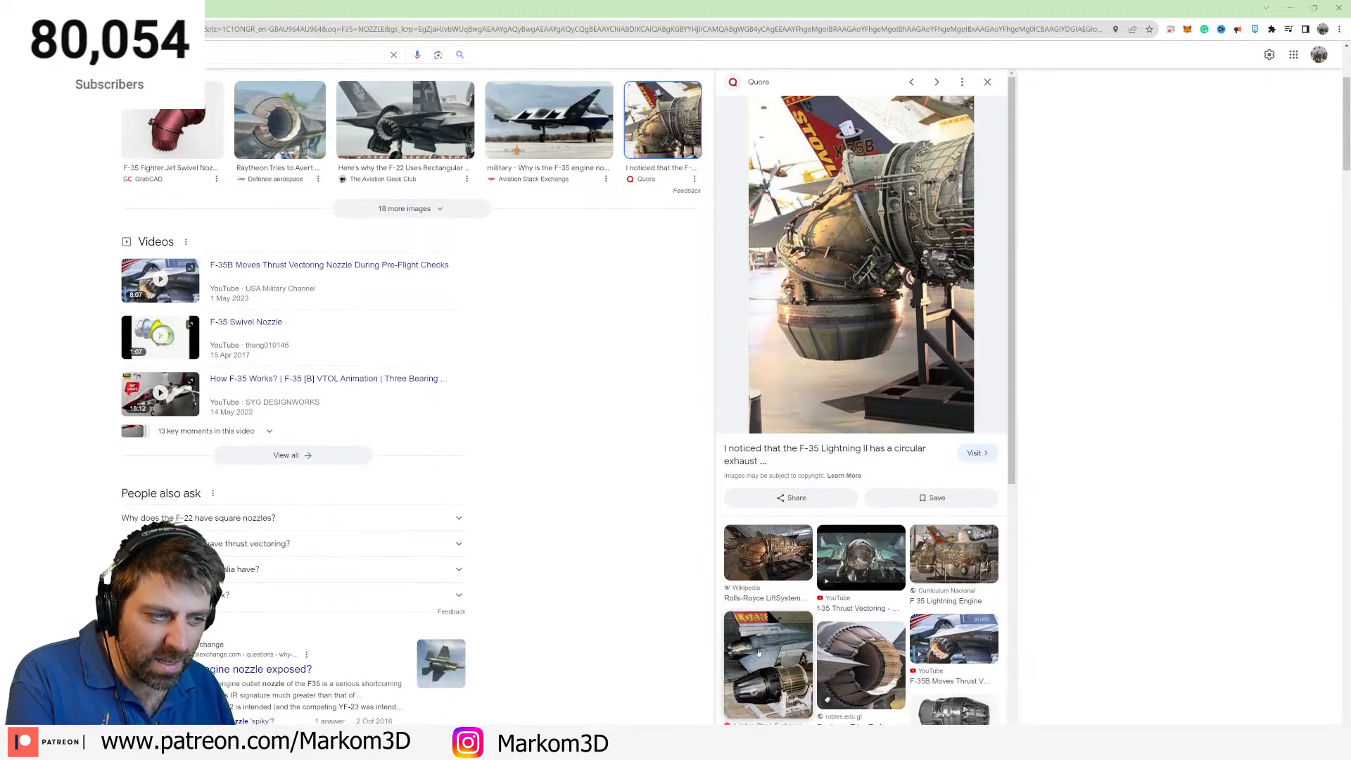
{"action": "scroll", "coordinate": [420, 308], "scroll_direction": "up", "scroll_amount": 2}
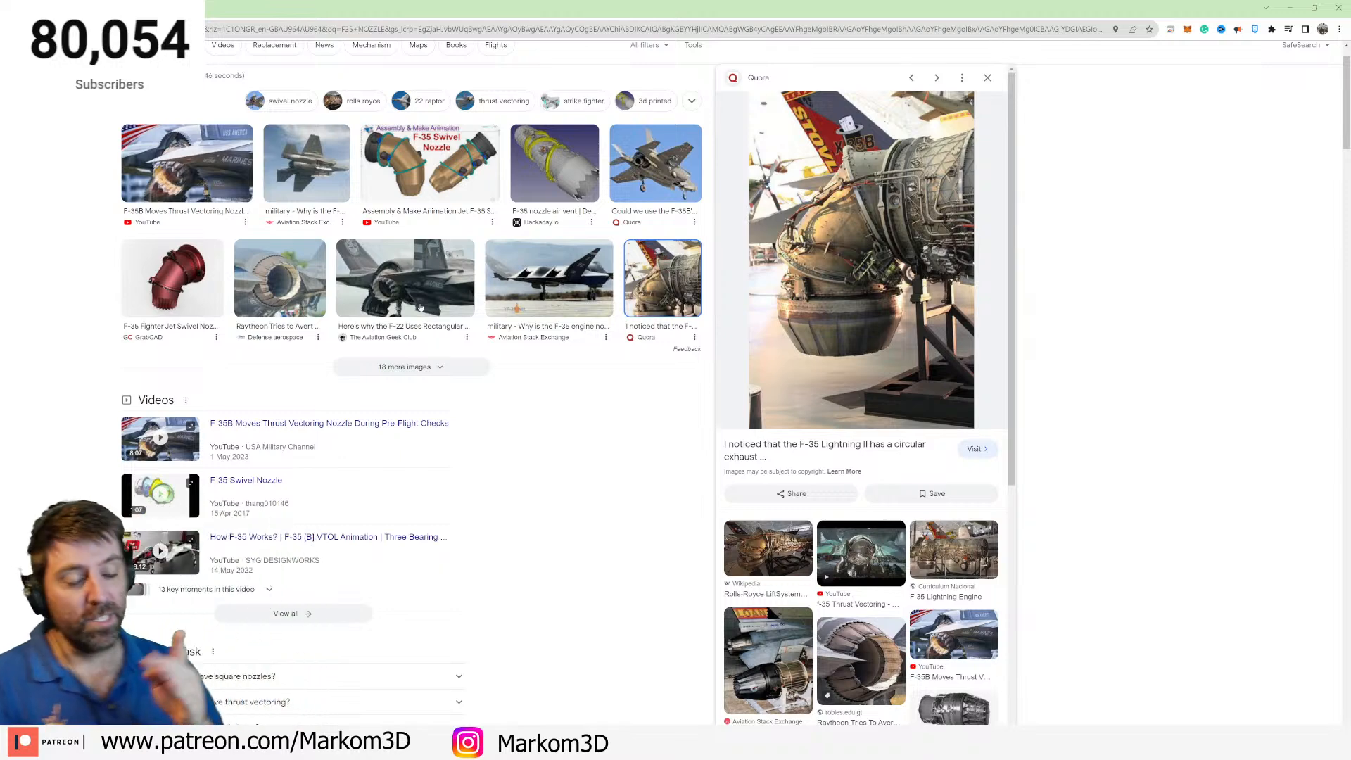
{"action": "left_click", "coordinate": [1291, 8]}
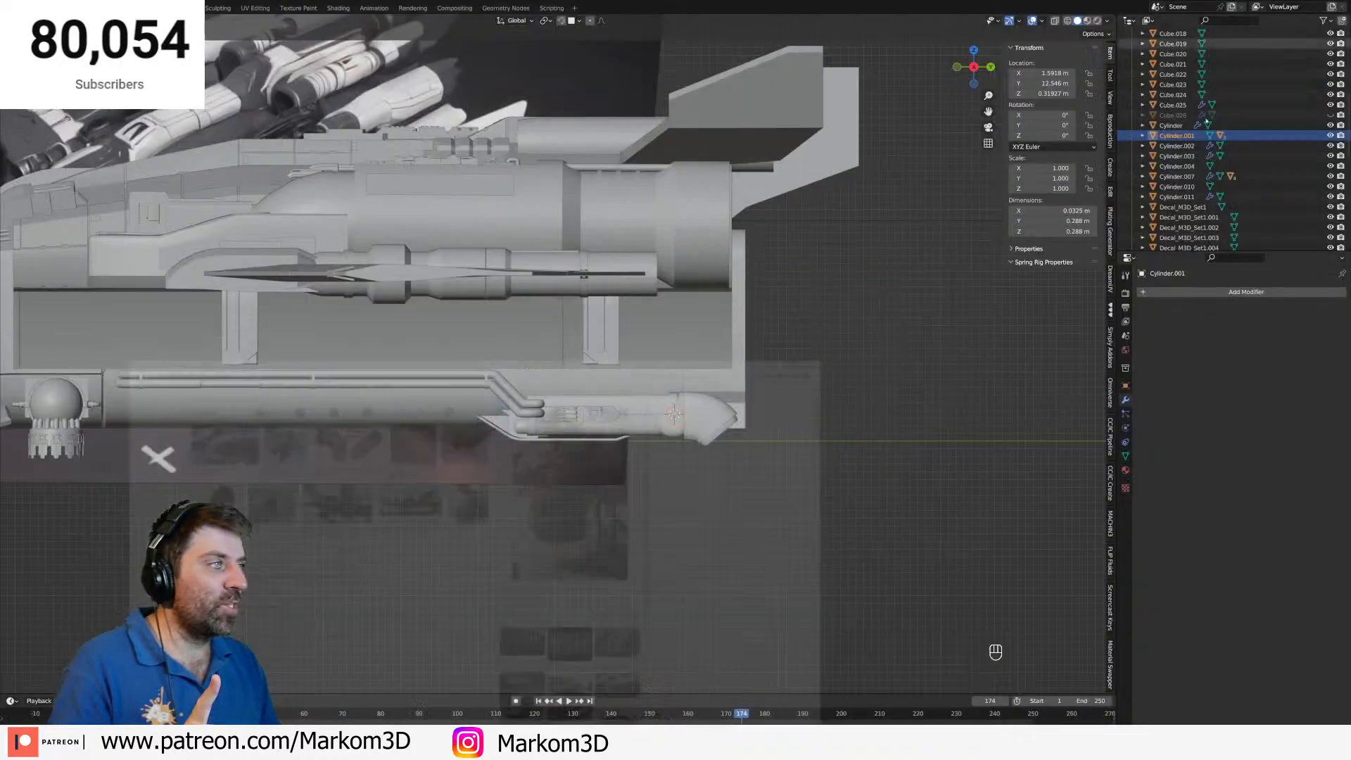
{"action": "left_click", "coordinate": [713, 419]}
{"action": "middle_click_drag", "start_coordinate": [718, 423], "coordinate": [658, 444]}
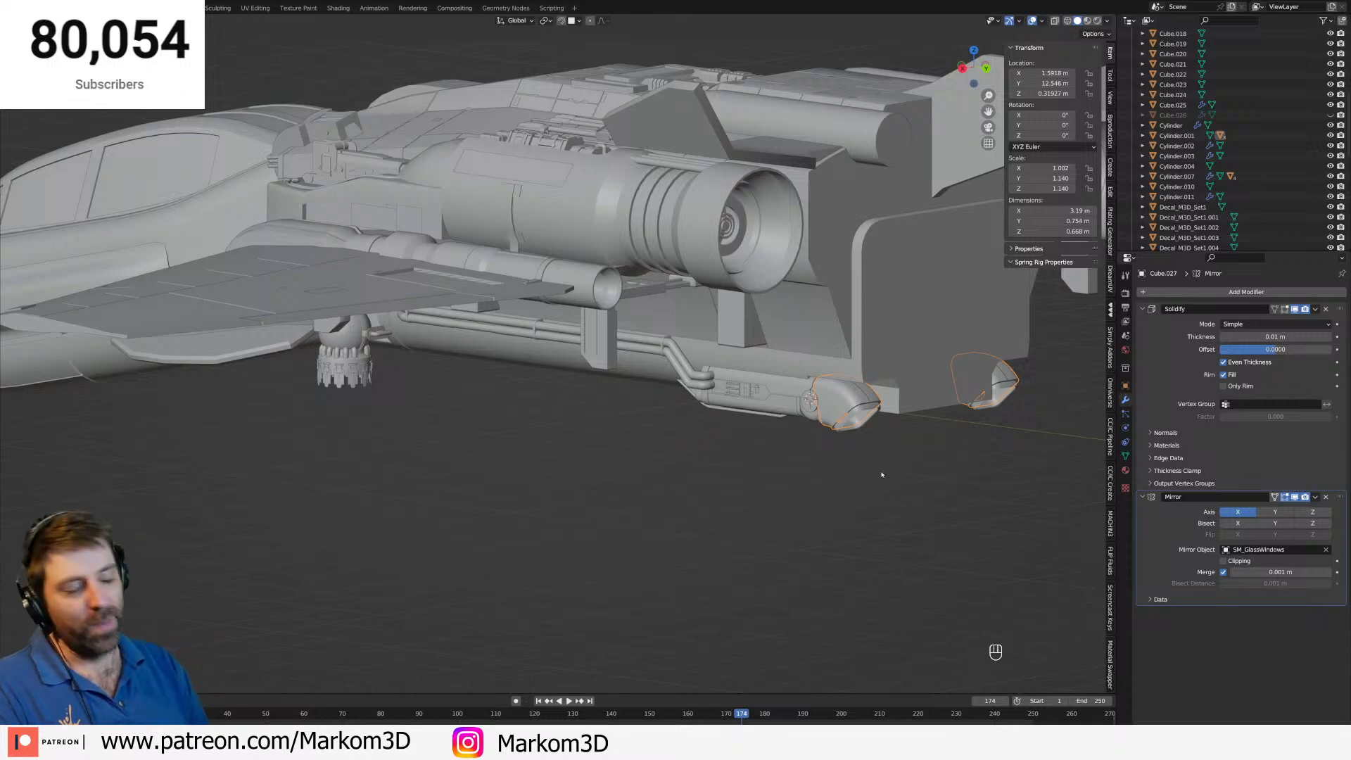
{"action": "middle_click_drag", "start_coordinate": [732, 446], "coordinate": [799, 475]}
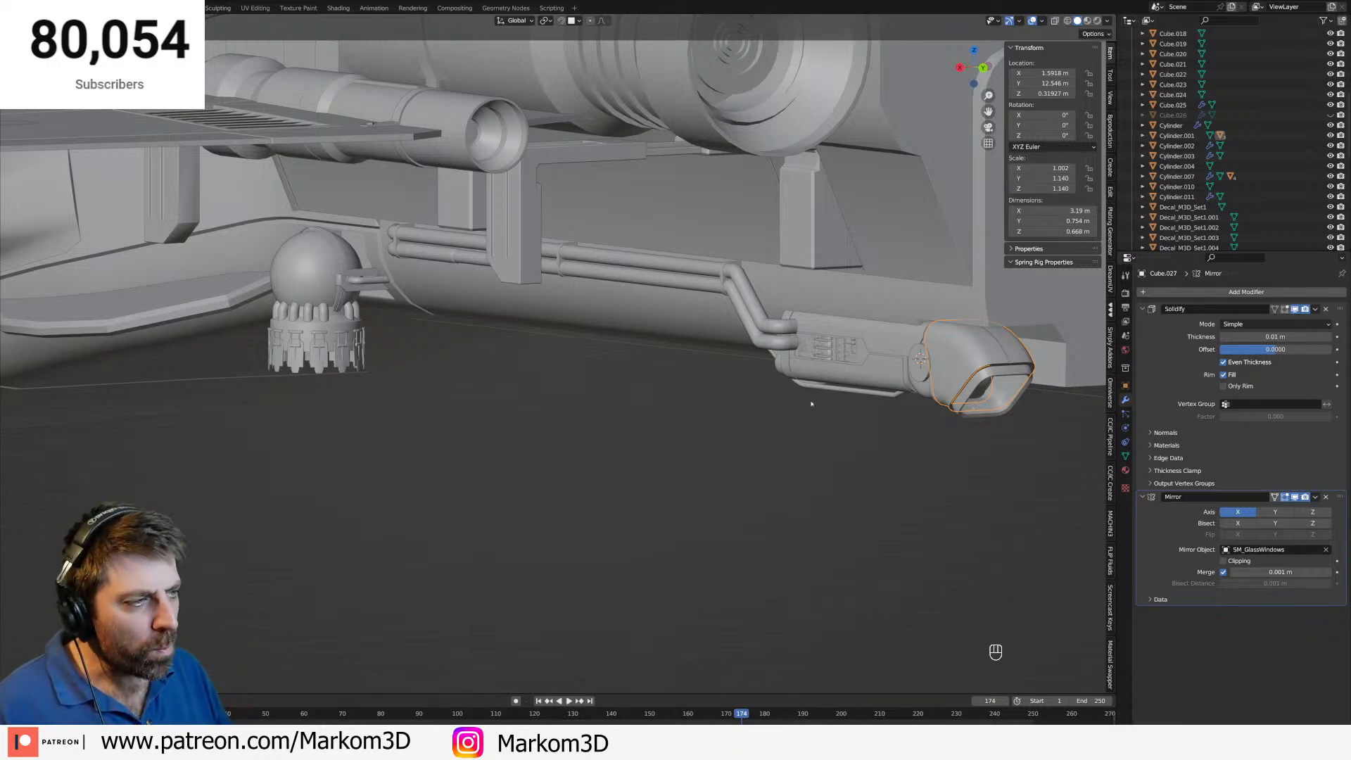
{"action": "middle_click_drag", "start_coordinate": [901, 342], "coordinate": [431, 396]}
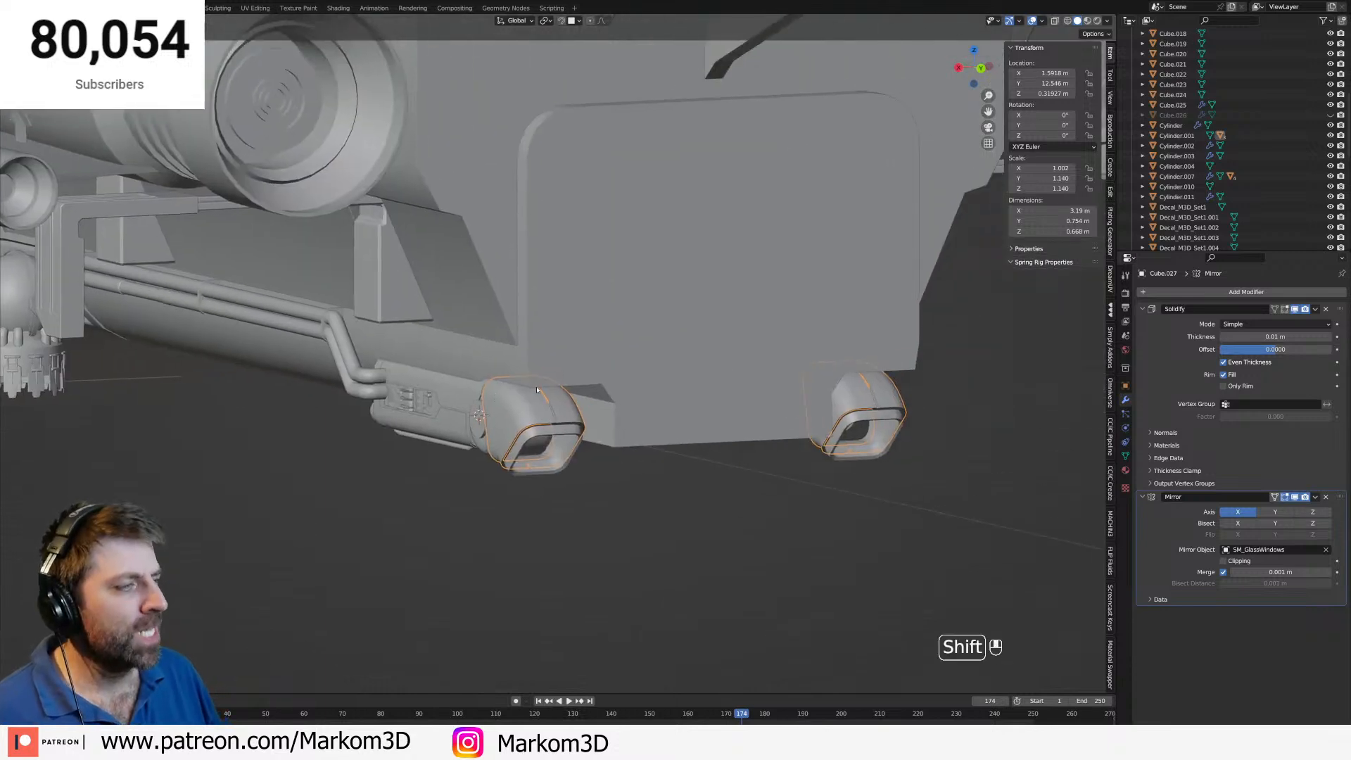
Extrude all faces of the hull's rear panel, down to the strip between the thruster recesses, about 0.1 m backward.
{"action": "left_click", "coordinate": [593, 350]}
{"action": "key", "text": "Tab"}
{"action": "key", "text": "3"}
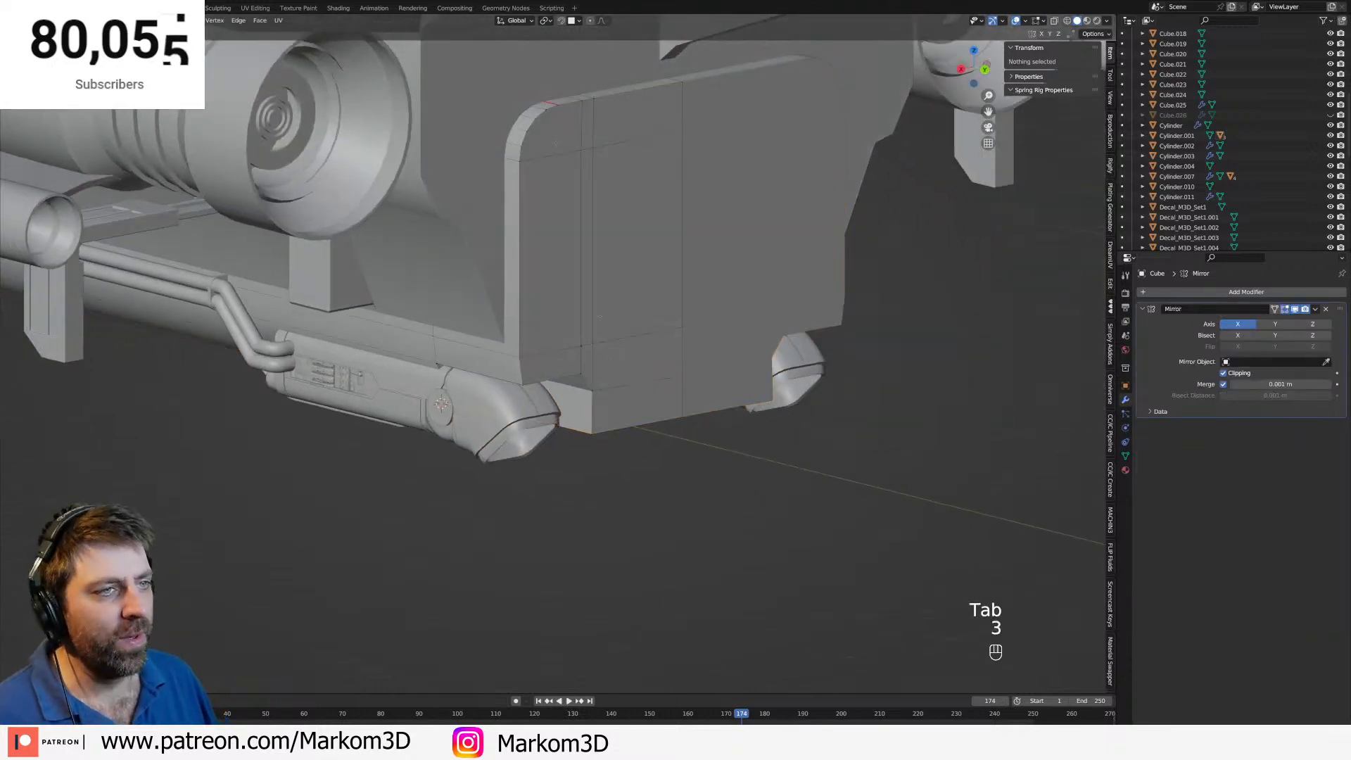
{"action": "left_click", "coordinate": [589, 139], "text": "shift"}
{"action": "left_click", "coordinate": [588, 140], "text": "shift"}
{"action": "left_click", "coordinate": [621, 130], "text": "shift"}
{"action": "left_click", "coordinate": [615, 179], "text": "shift"}
{"action": "left_click", "coordinate": [588, 205], "text": "shift"}
{"action": "left_click", "coordinate": [565, 220], "text": "shift"}
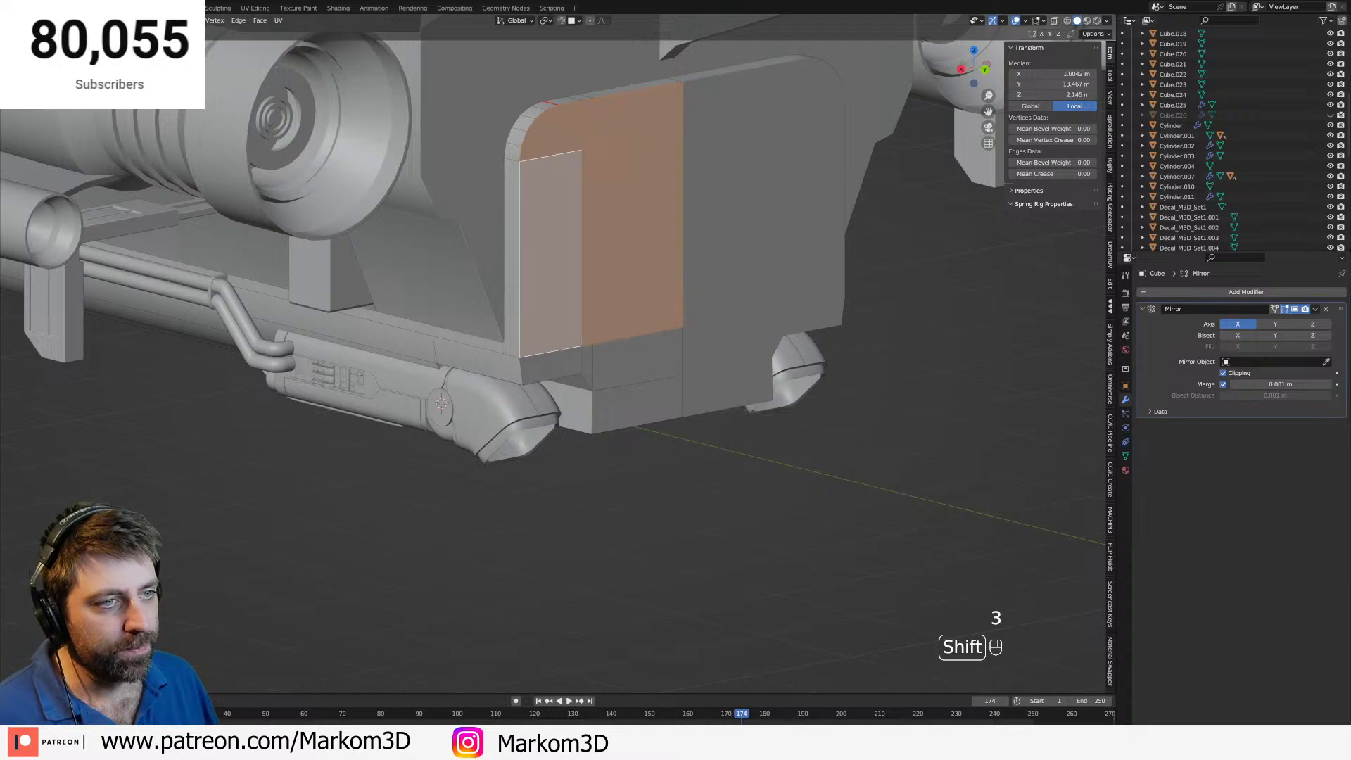
{"action": "left_click", "coordinate": [563, 362], "text": "shift"}
{"action": "left_click", "coordinate": [587, 364], "text": "shift"}
{"action": "left_click", "coordinate": [611, 366], "text": "shift"}
{"action": "left_click", "coordinate": [613, 394], "text": "shift"}
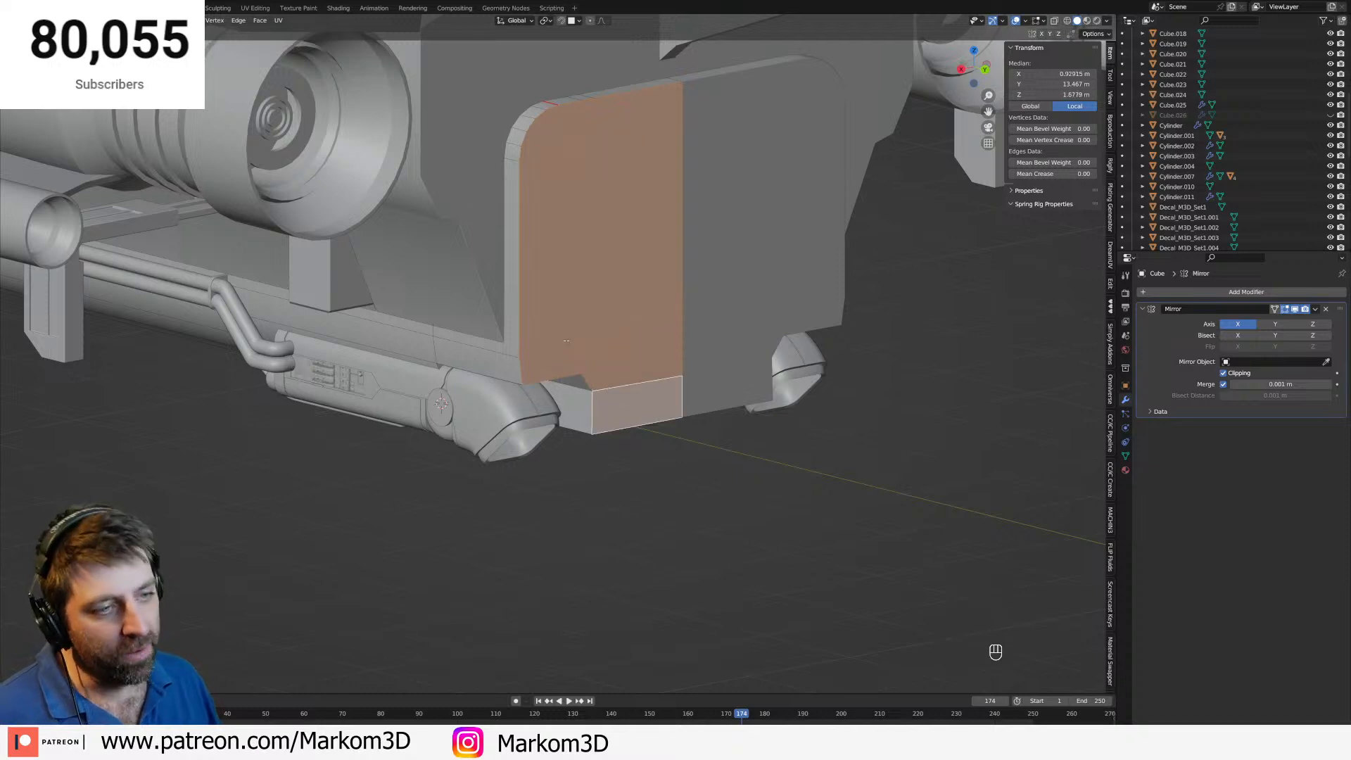
{"action": "middle_click_drag", "start_coordinate": [614, 393], "coordinate": [487, 248]}
{"action": "key", "text": "e"}
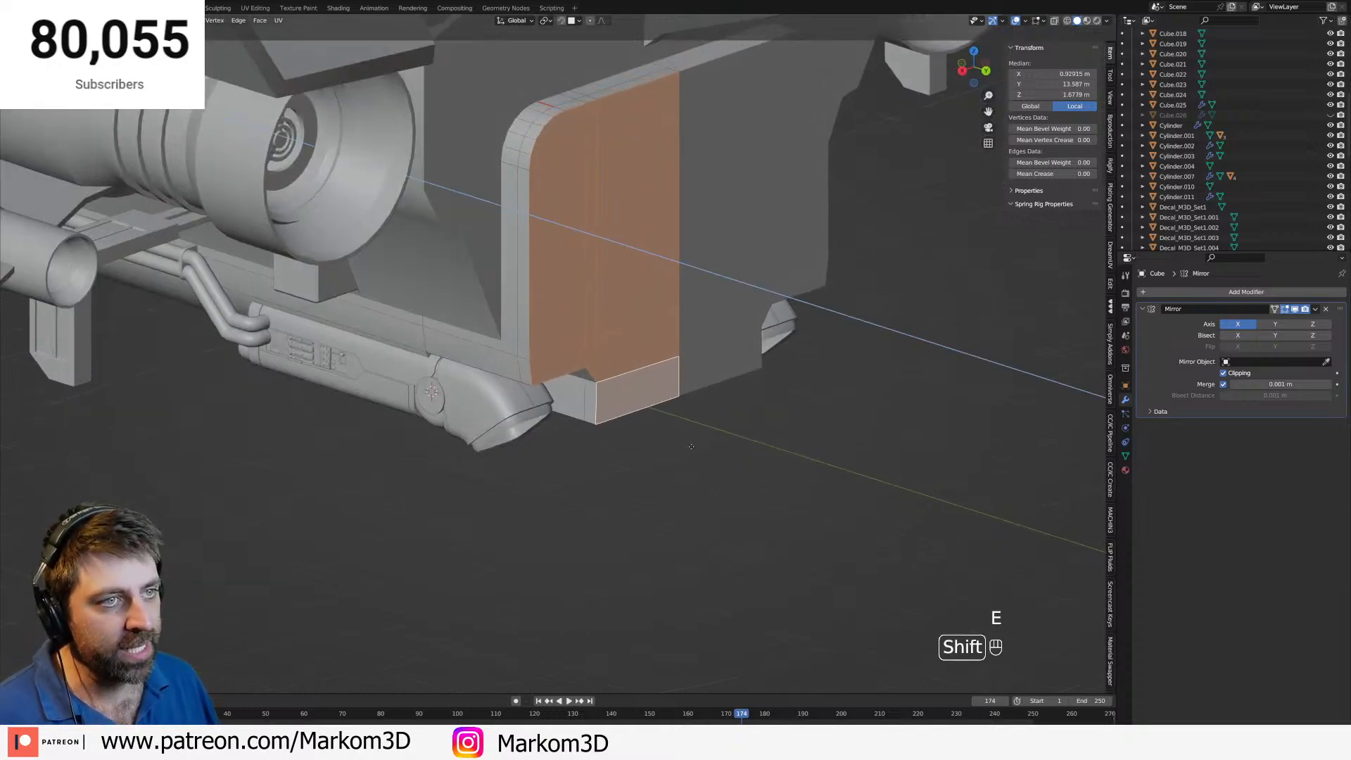
{"action": "left_click", "coordinate": [620, 370]}
Shrink the extruded rear panel faces slightly inward along their normals with Shrink/Fatten.
{"action": "key", "text": "2"}
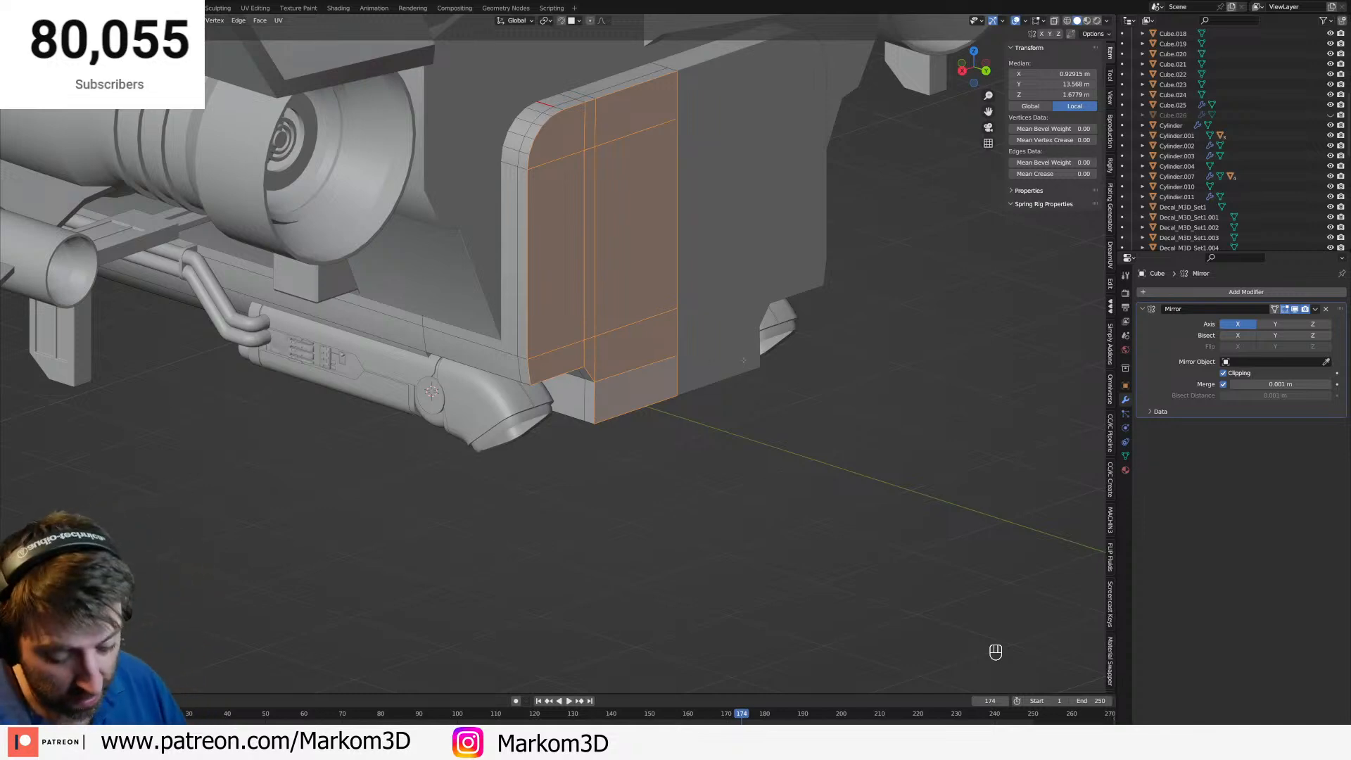
{"action": "key", "text": "alt+s"}
{"action": "left_click", "coordinate": [746, 399]}
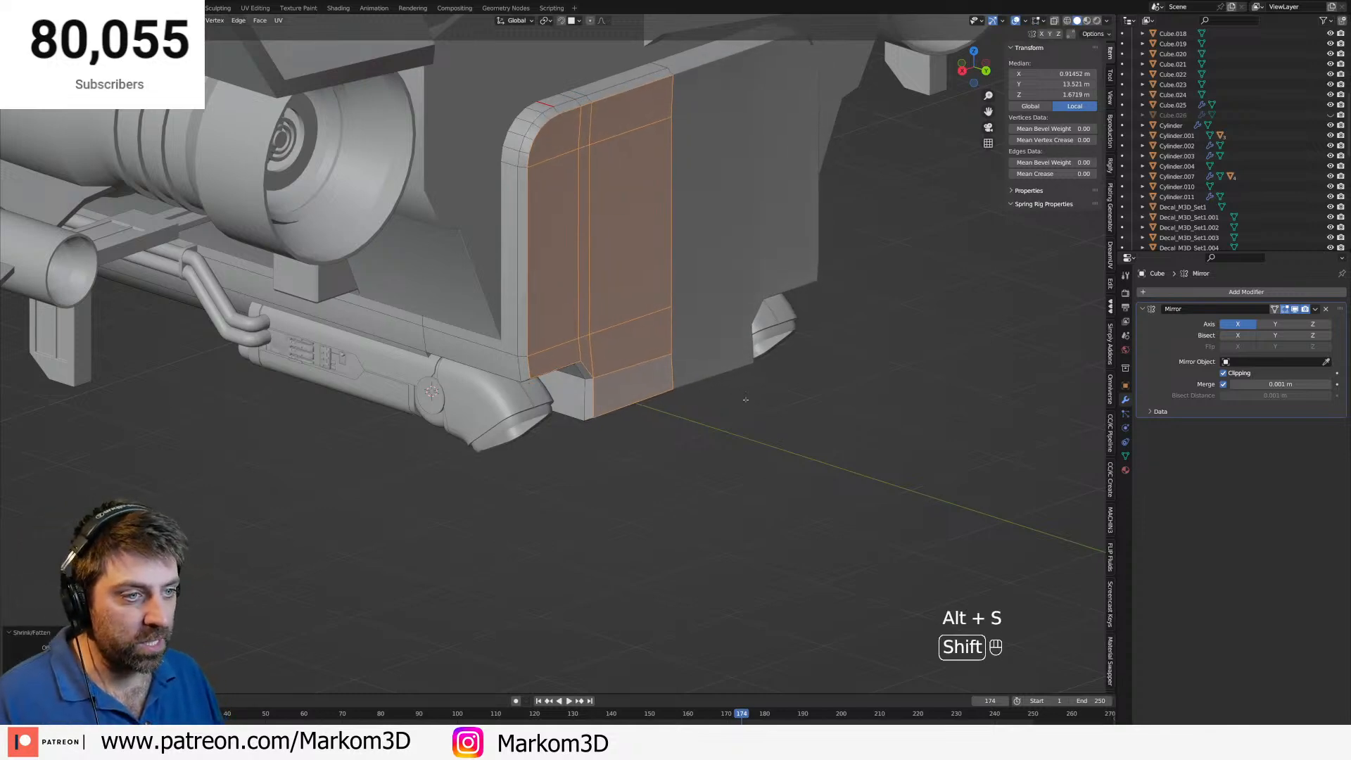
{"action": "middle_click_drag", "start_coordinate": [746, 399], "coordinate": [656, 361]}
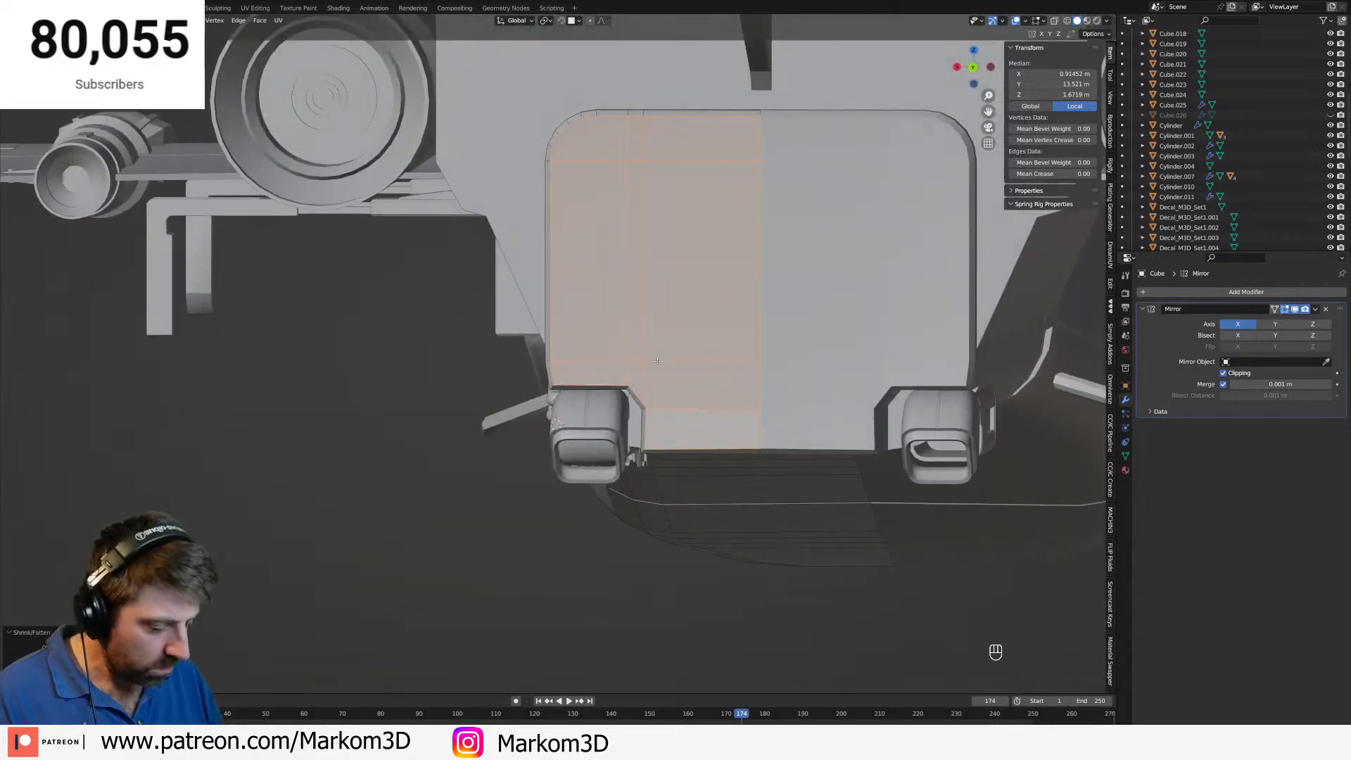
Flatten the extruded rear panel's bottom edge by scaling it to 0 along Z in the straight back view.
{"action": "key", "text": "KP_3"}
{"action": "key", "text": "KP_1"}
{"action": "key", "text": "ctrl+KP_3"}
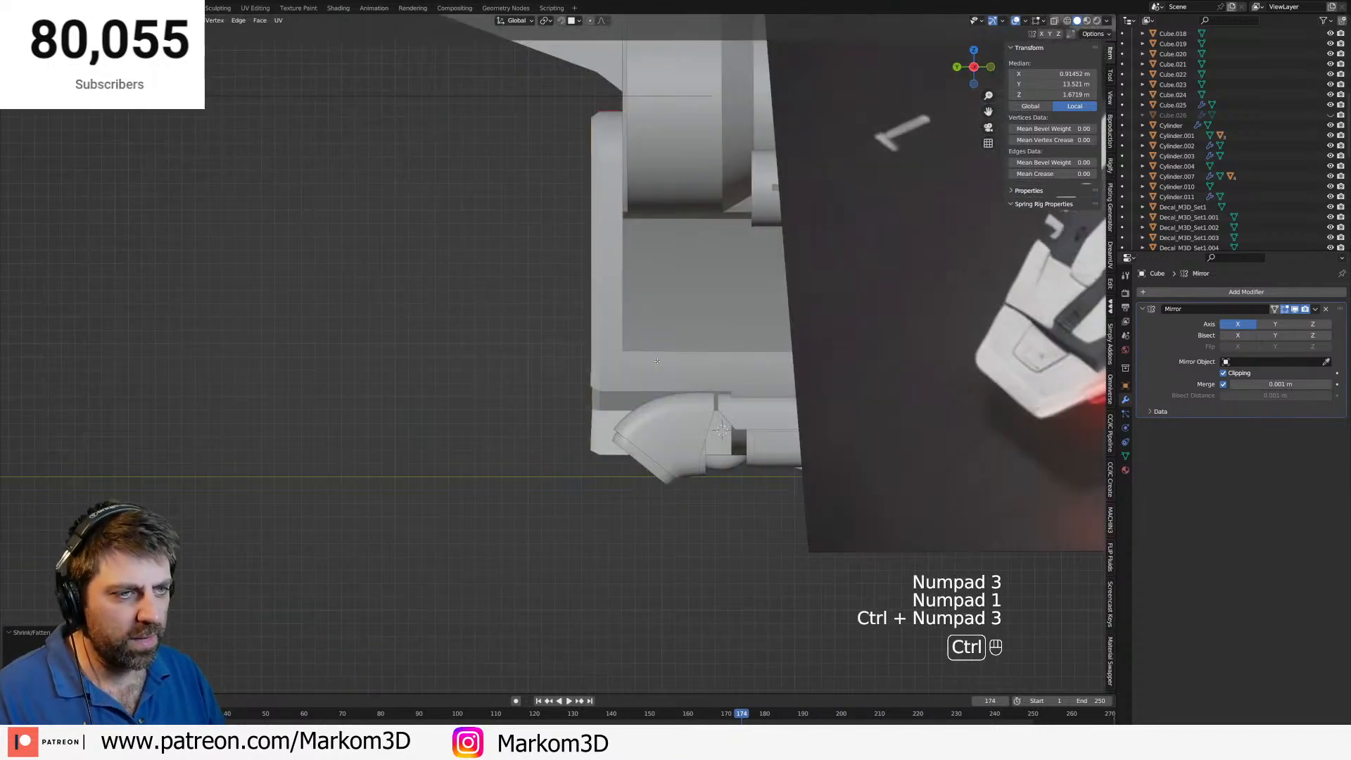
{"action": "key", "text": "ctrl+KP_1"}
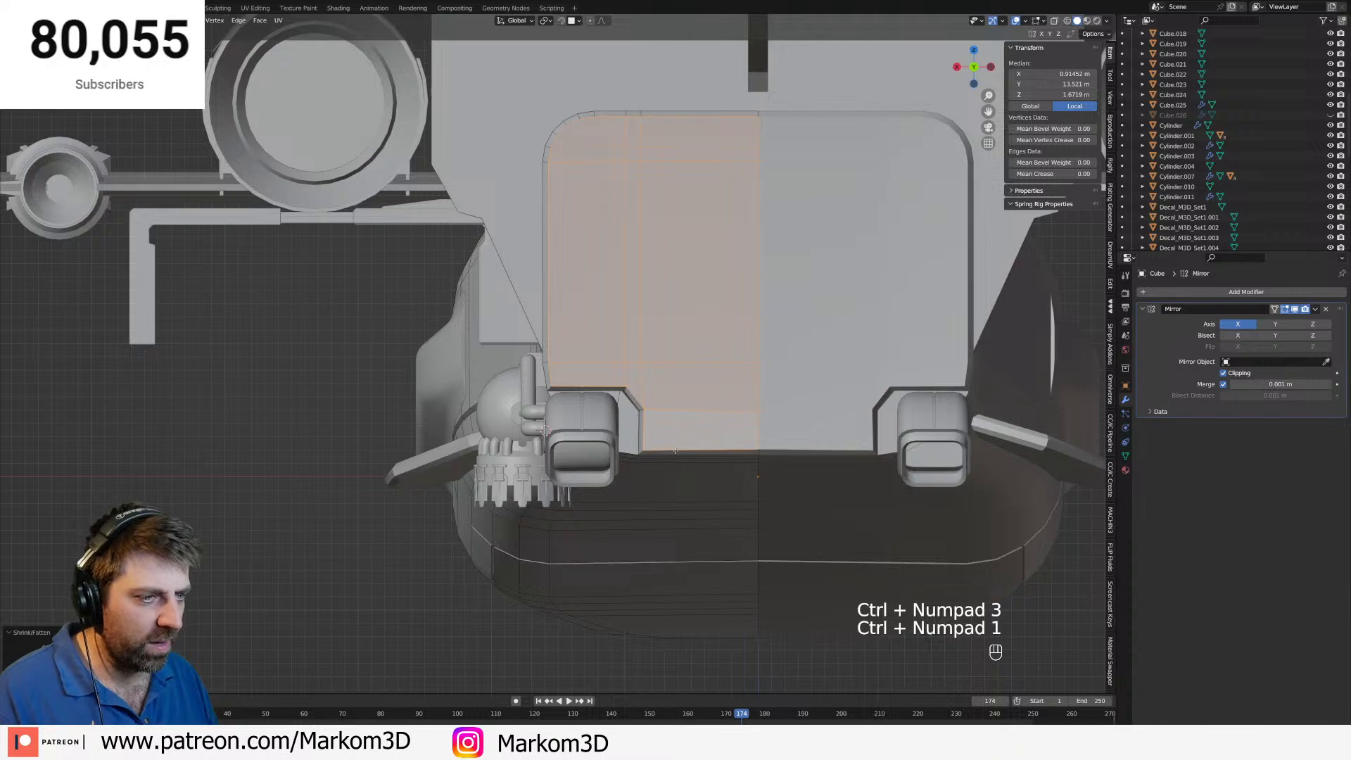
{"action": "scroll", "coordinate": [696, 443], "scroll_direction": "up", "scroll_amount": 3}
{"action": "key", "text": "2"}
{"action": "left_click", "coordinate": [734, 450]}
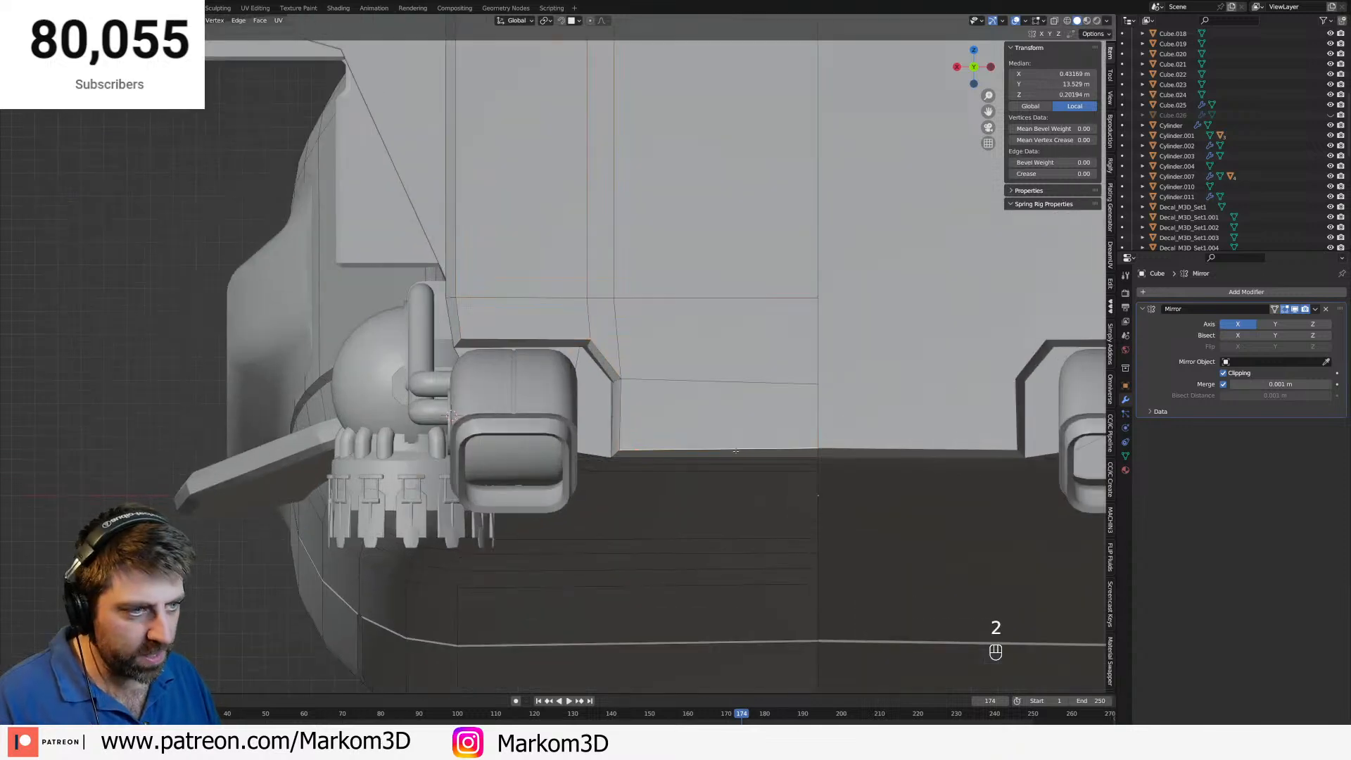
{"action": "key", "text": "s"}
{"action": "key", "text": "z"}
{"action": "key", "text": "KP_0"}
{"action": "key", "text": "KP_Enter"}
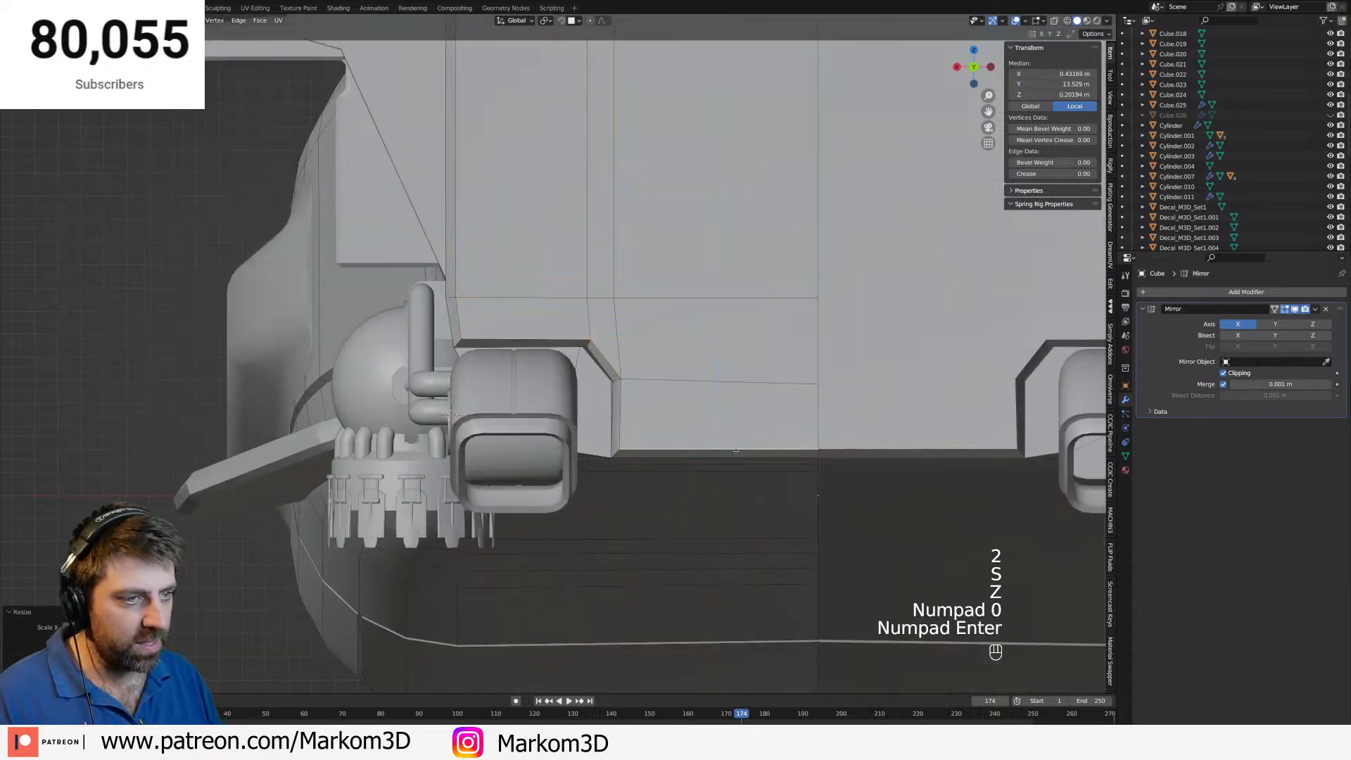
Straighten the rear panel's vertical edge beside the thruster recess by scaling it to 0 along X.
{"action": "left_click", "coordinate": [629, 416]}
{"action": "key", "text": "s"}
{"action": "key", "text": "x"}
{"action": "key", "text": "KP_0"}
{"action": "key", "text": "KP_Enter"}
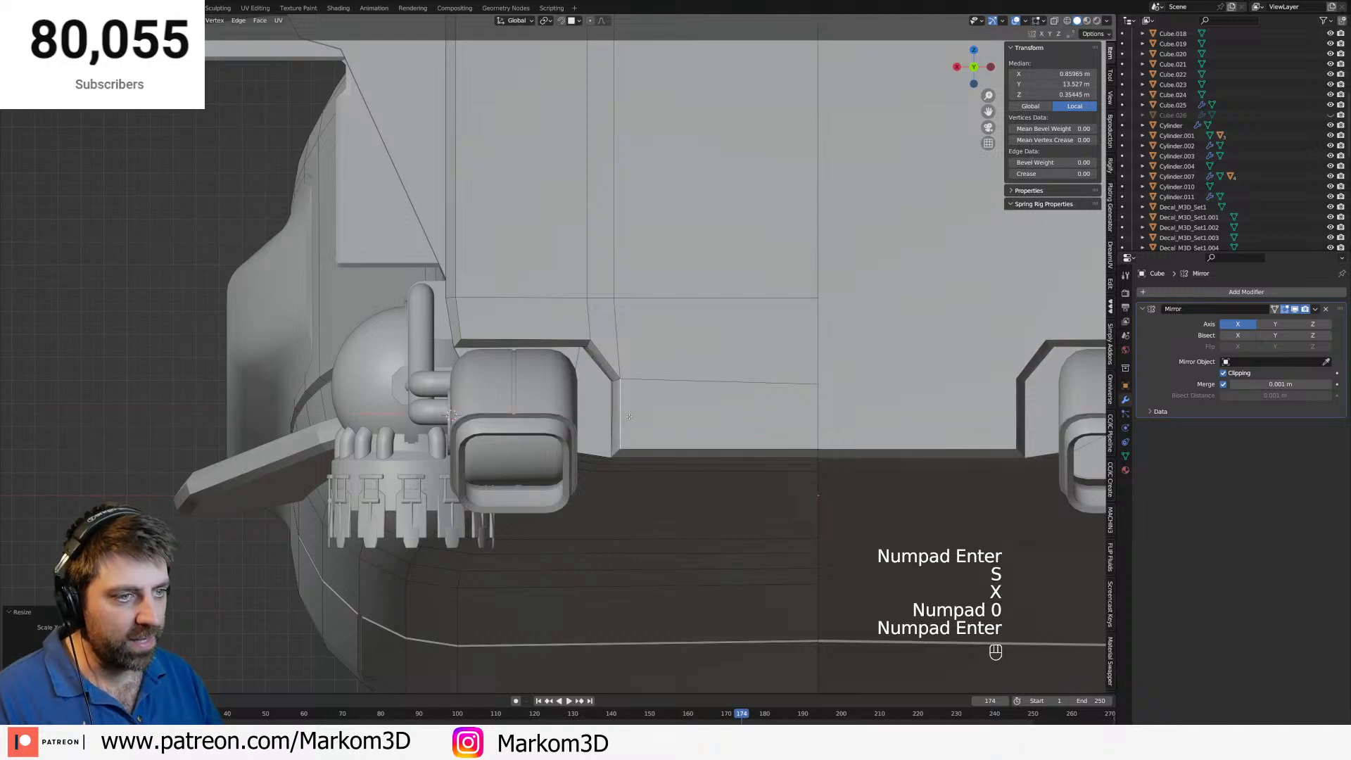
Level the rear panel's edge above the thruster recess by scaling it to 0 along Z.
{"action": "left_click", "coordinate": [542, 341]}
{"action": "key", "text": "s"}
{"action": "key", "text": "z"}
{"action": "key", "text": "KP_0"}
{"action": "key", "text": "KP_Enter"}
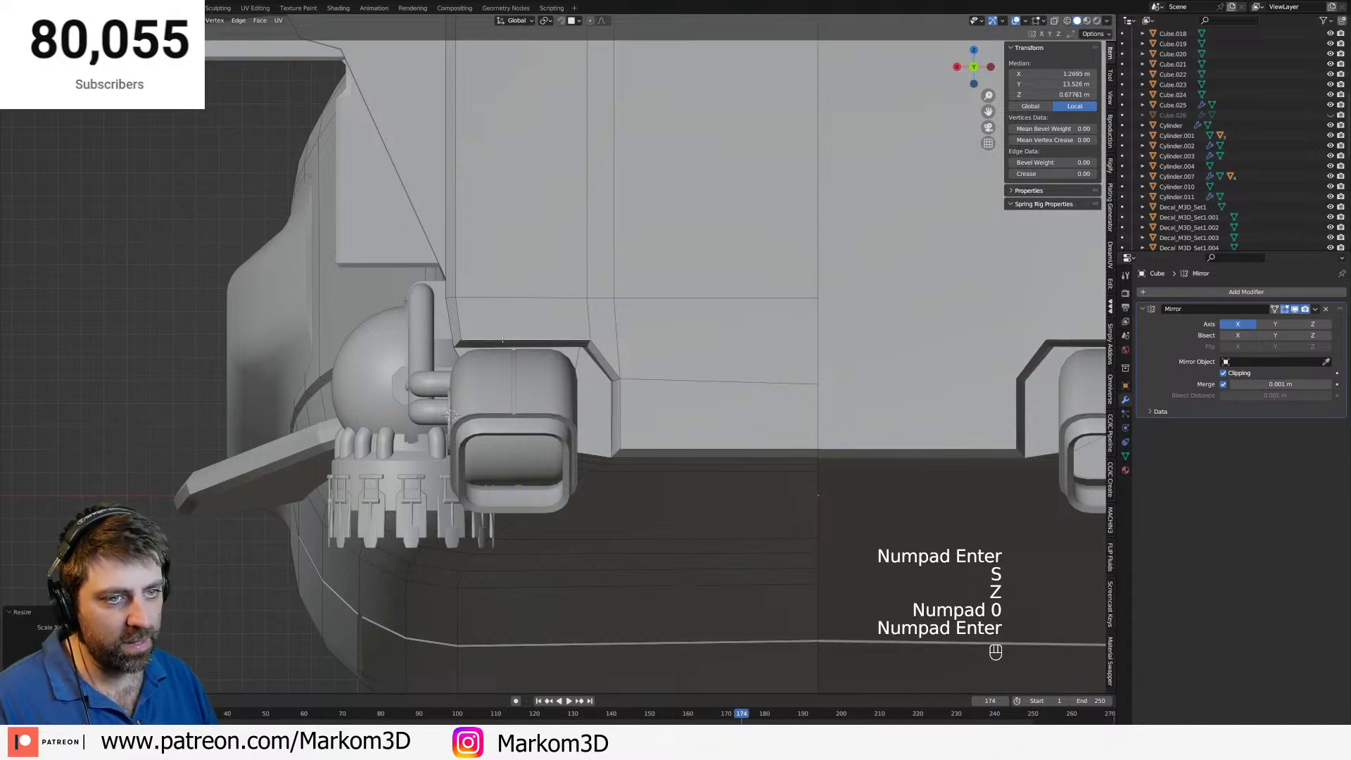
Slide the outer corner vertex above the thruster recess along its edge to X about 1.541 m, and leave Edit Mode.
{"action": "key", "text": "1"}
{"action": "left_click", "coordinate": [480, 341]}
{"action": "key", "text": "g"}
{"action": "key", "text": "g"}
{"action": "left_click", "coordinate": [549, 341], "text": "shift"}
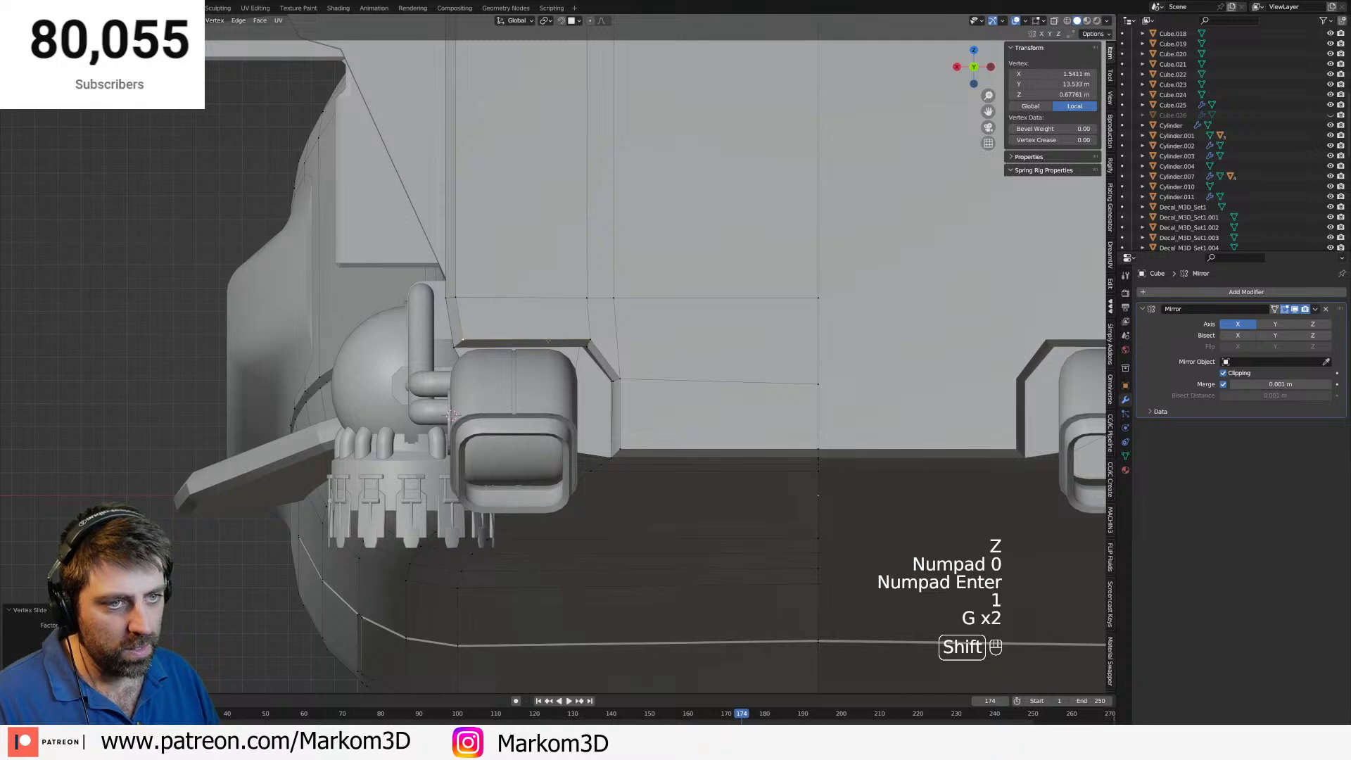
{"action": "key", "text": "2"}
{"action": "scroll", "coordinate": [483, 307], "scroll_direction": "down", "scroll_amount": 8}
{"action": "key", "text": "Tab"}
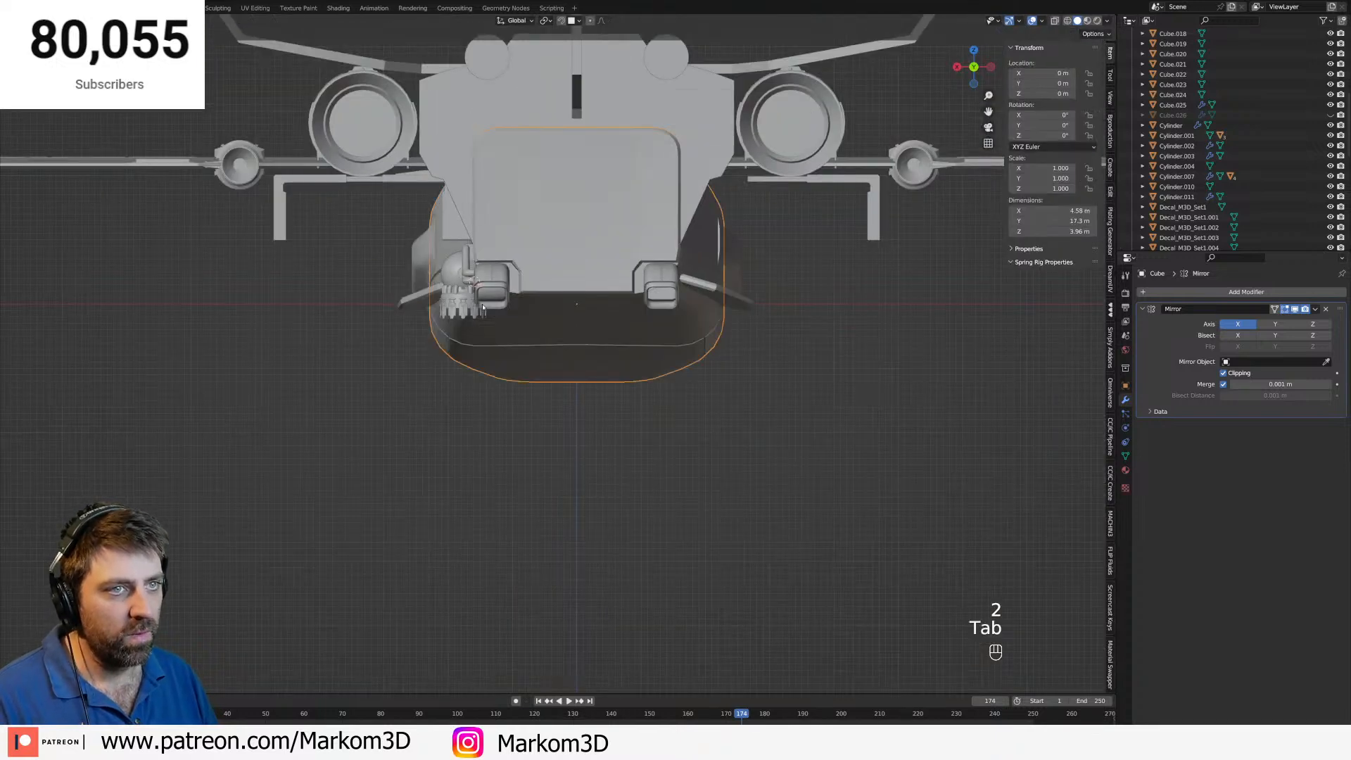
Examine the extruded rear panel, the ship's side and the front ball-mounted nozzle from several angles.
{"action": "middle_click_drag", "start_coordinate": [483, 307], "coordinate": [573, 416]}
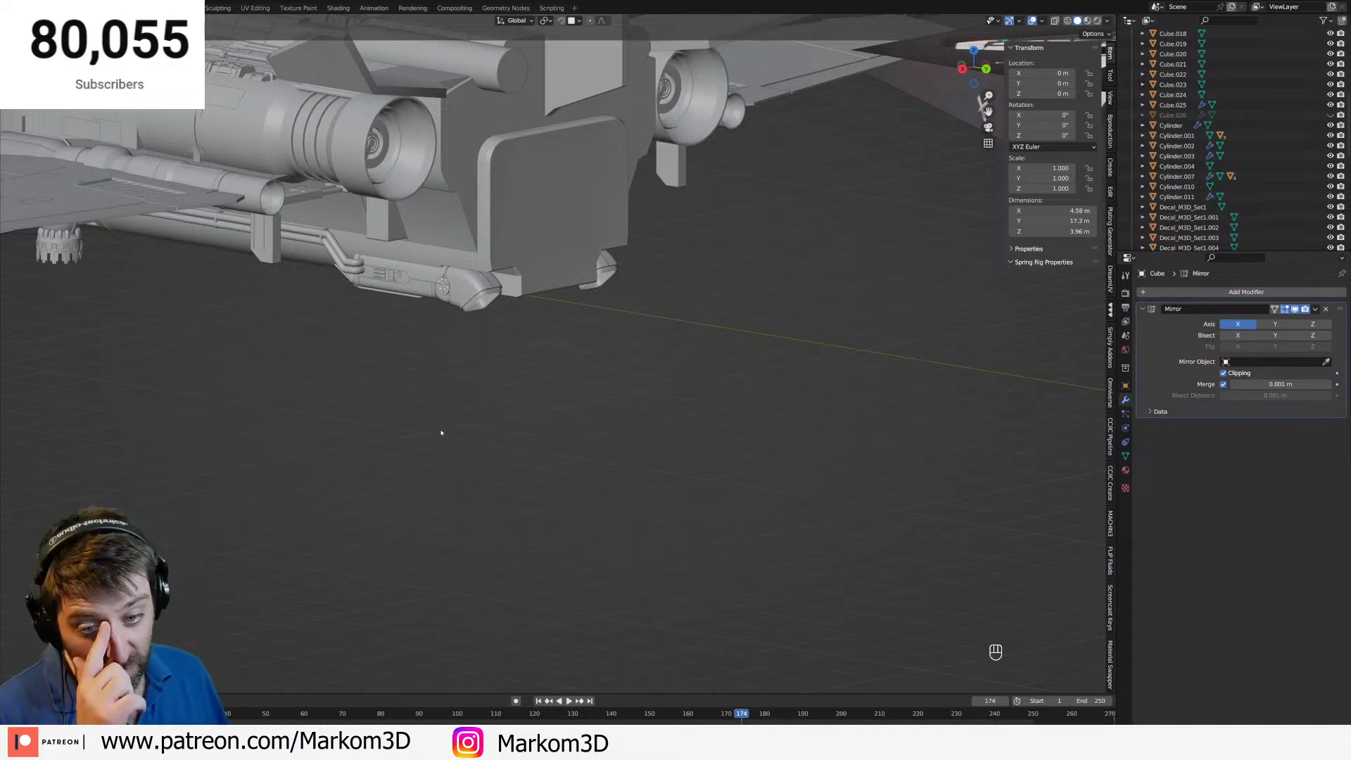
{"action": "scroll", "coordinate": [385, 414], "scroll_direction": "down", "scroll_amount": 5}
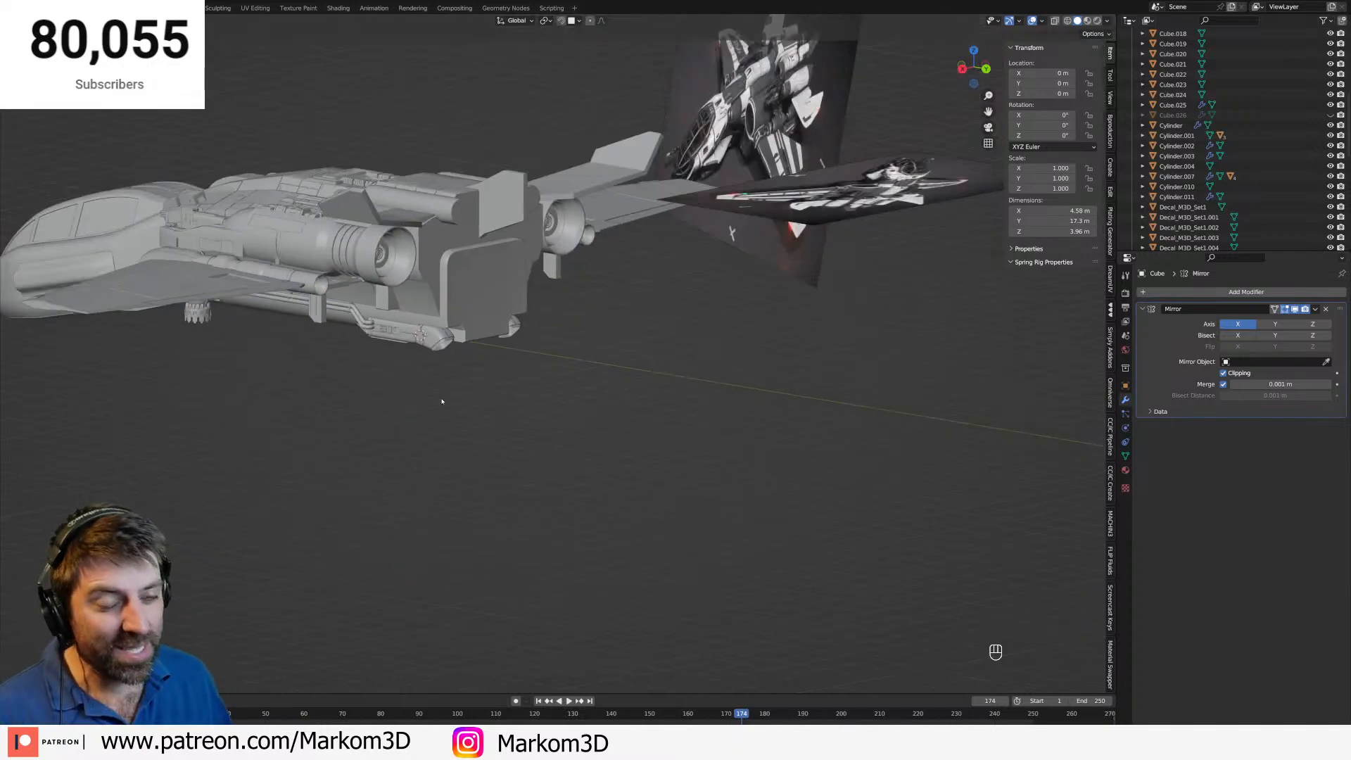
{"action": "middle_click_drag", "start_coordinate": [303, 399], "coordinate": [455, 467]}
{"action": "scroll", "coordinate": [609, 490], "scroll_direction": "up", "scroll_amount": 2}
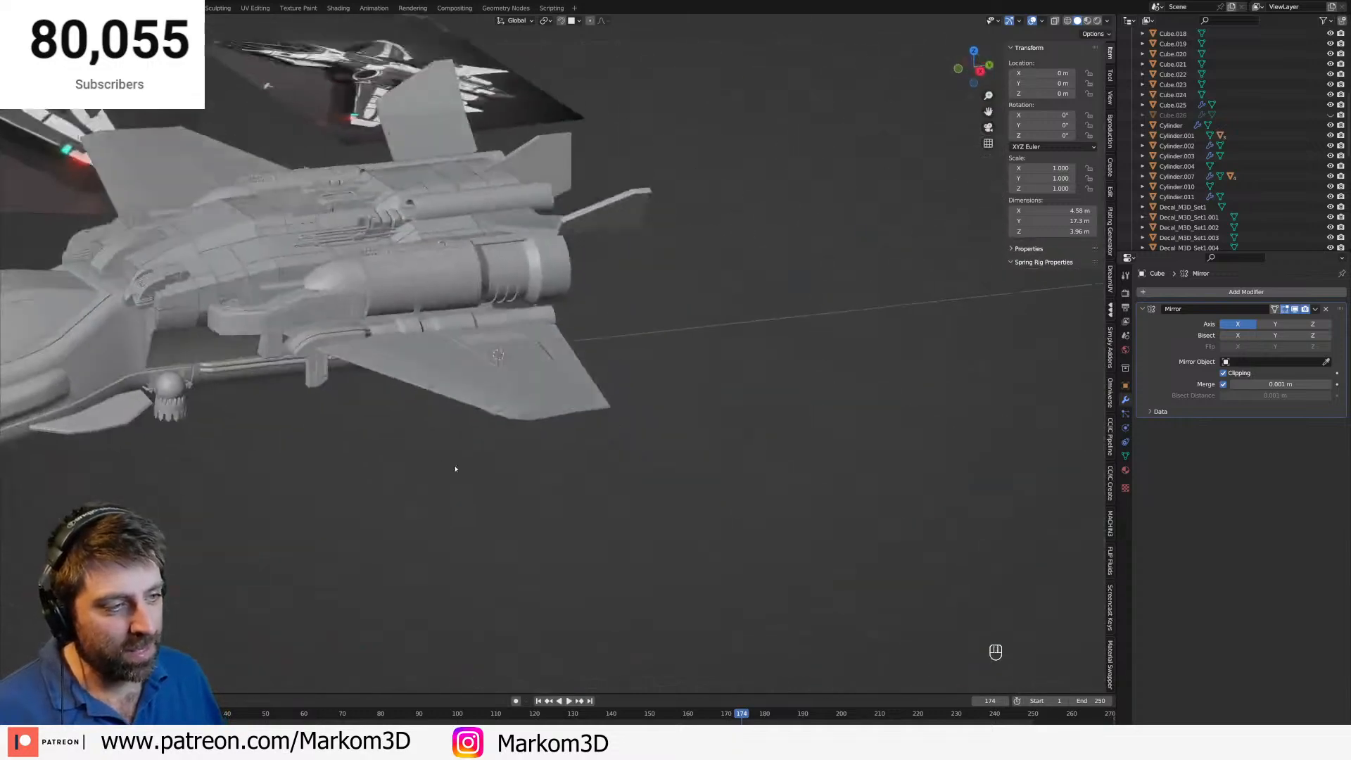
{"action": "scroll", "coordinate": [380, 460], "scroll_direction": "up", "scroll_amount": 2}
{"action": "middle_click_drag", "start_coordinate": [374, 458], "coordinate": [619, 488], "text": "shift"}
{"action": "middle_click_drag", "start_coordinate": [619, 488], "coordinate": [623, 473]}
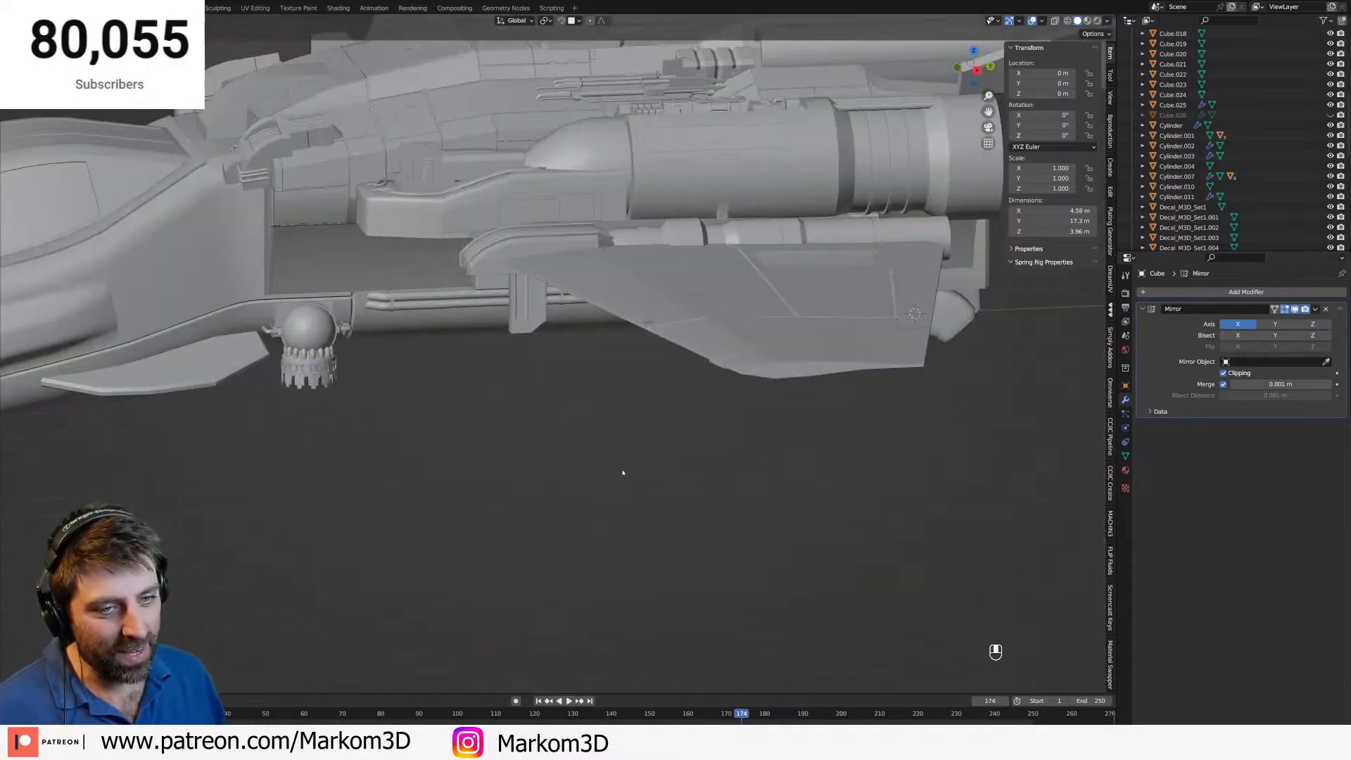
{"action": "left_click", "coordinate": [325, 382]}
{"action": "scroll", "coordinate": [366, 394], "scroll_direction": "up", "scroll_amount": 8}
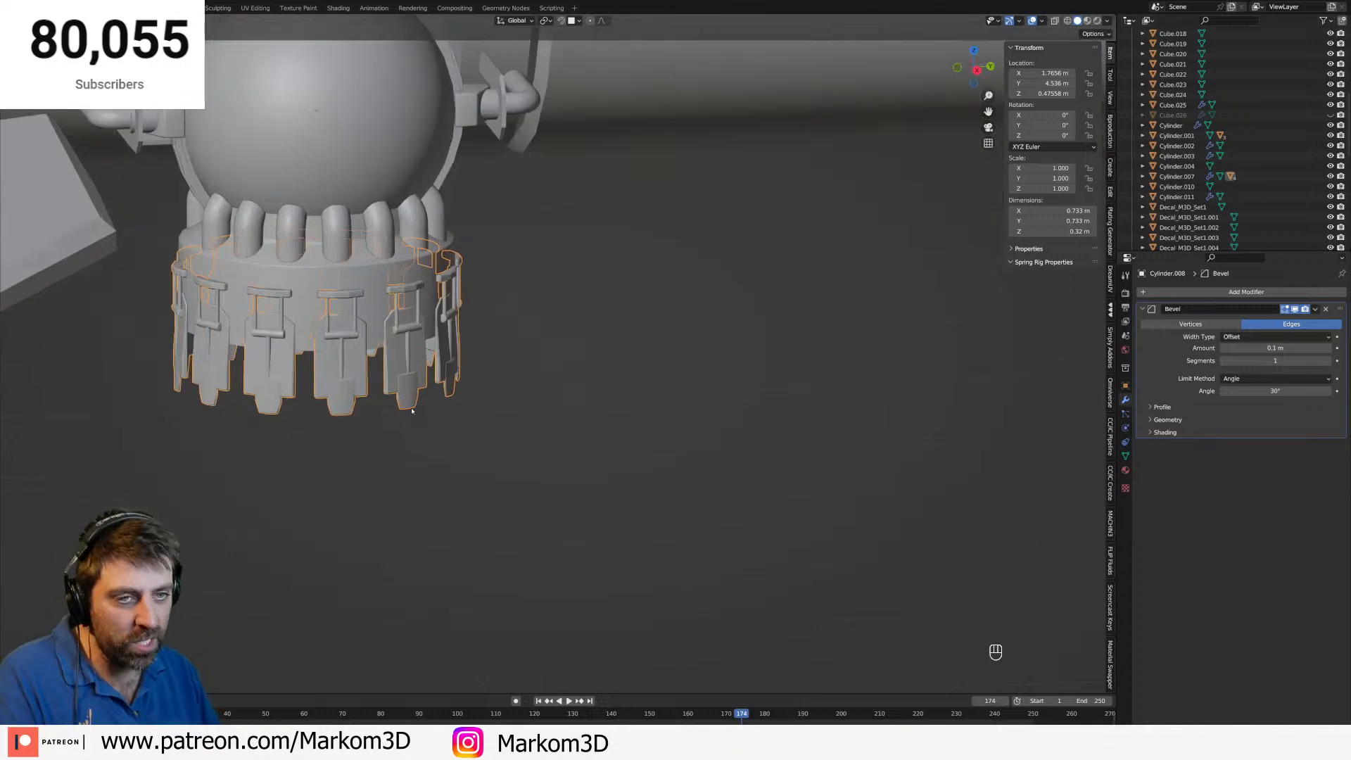
{"action": "middle_click_drag", "start_coordinate": [412, 410], "coordinate": [647, 506]}
{"action": "scroll", "coordinate": [391, 389], "scroll_direction": "down", "scroll_amount": 2}
Save the file and switch the viewport to rendered shading with the ship's side in view.
{"action": "key", "text": "ctrl+s"}
{"action": "scroll", "coordinate": [654, 505], "scroll_direction": "down", "scroll_amount": 7}
{"action": "middle_click_drag", "start_coordinate": [1014, 438], "coordinate": [737, 432], "text": "shift"}
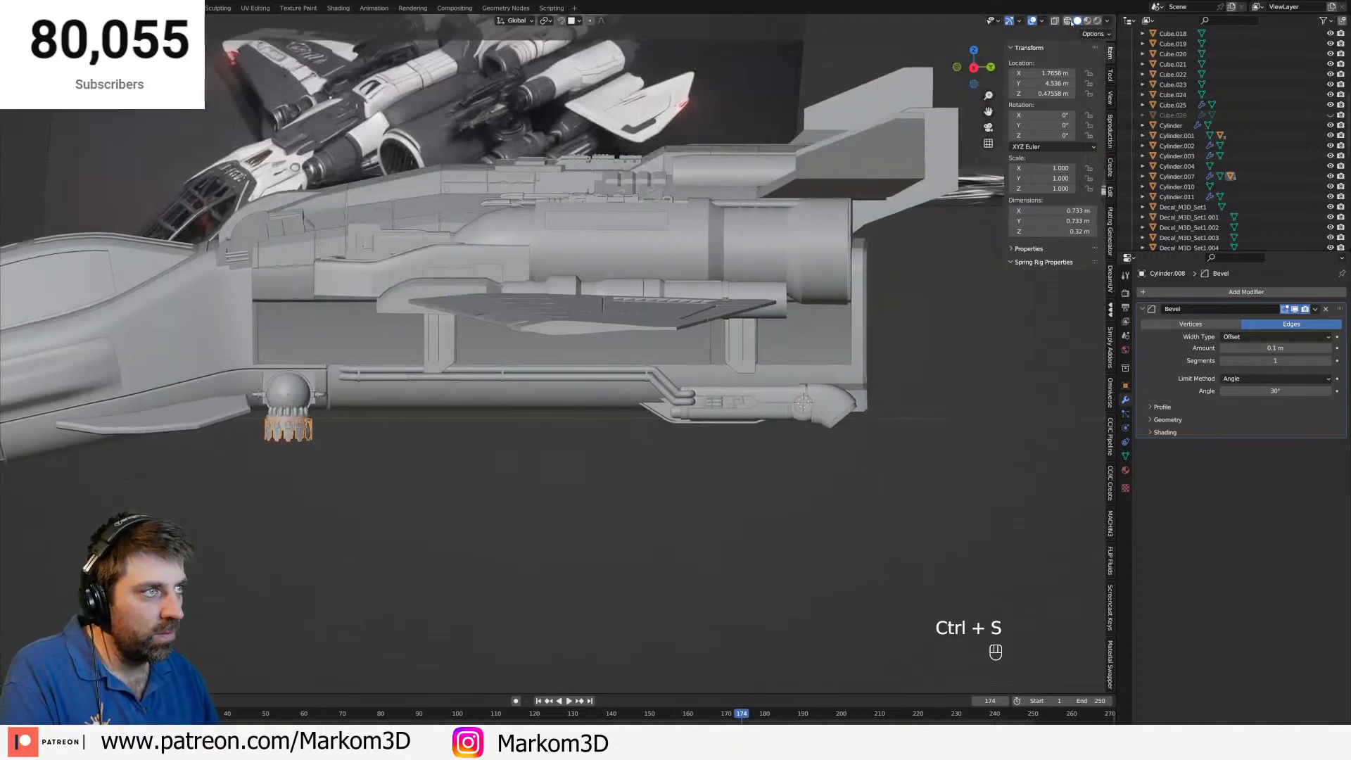
{"action": "left_click", "coordinate": [1097, 21]}
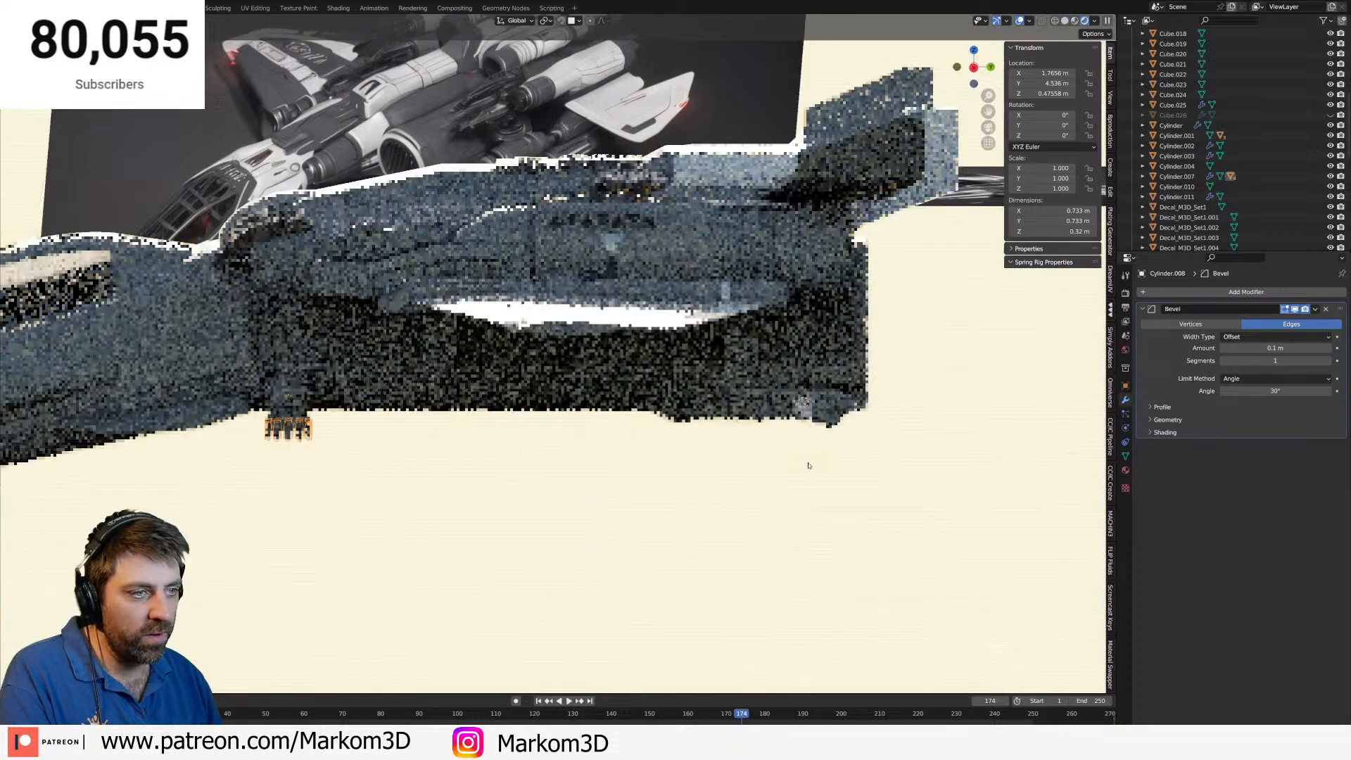
Assign the existing HullSetup.Darker material to the rear thruster's small hinge disc.
{"action": "left_click", "coordinate": [811, 422]}
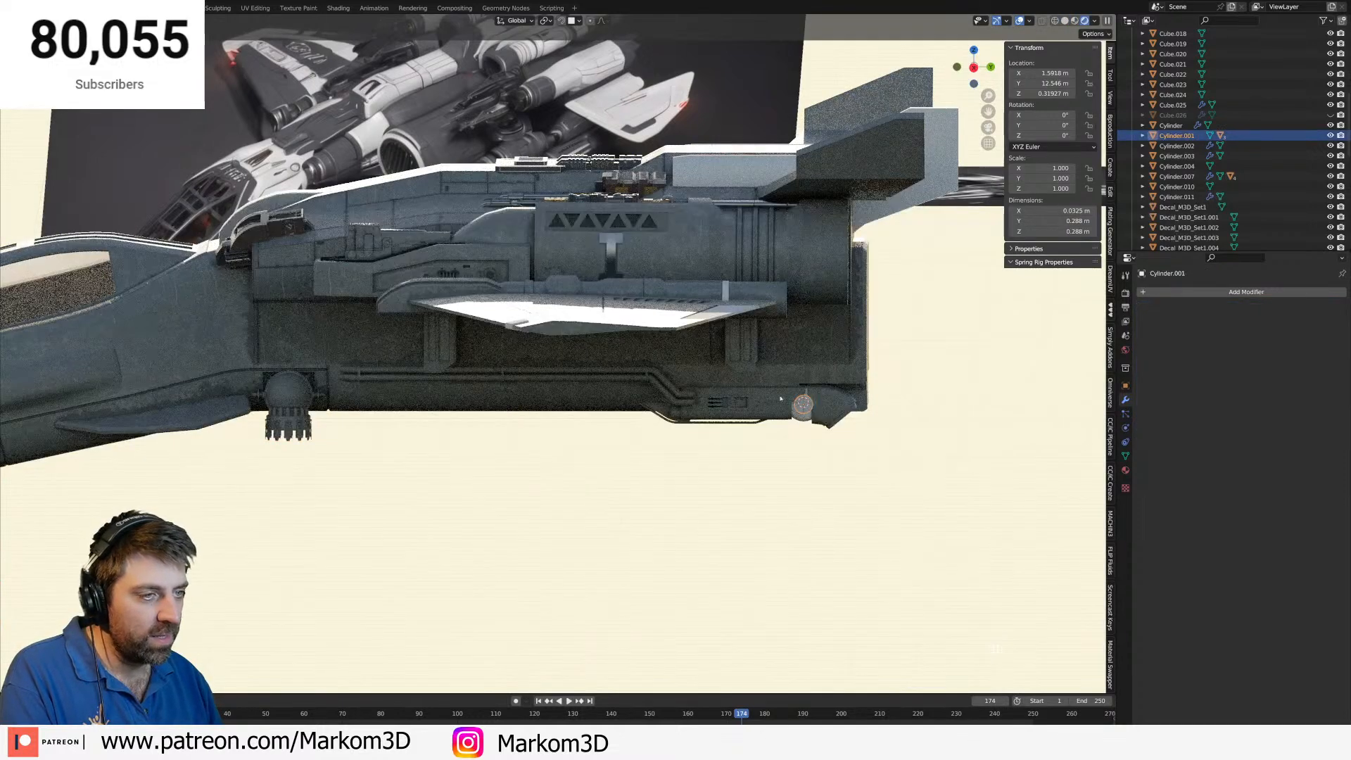
{"action": "left_click", "coordinate": [1126, 470]}
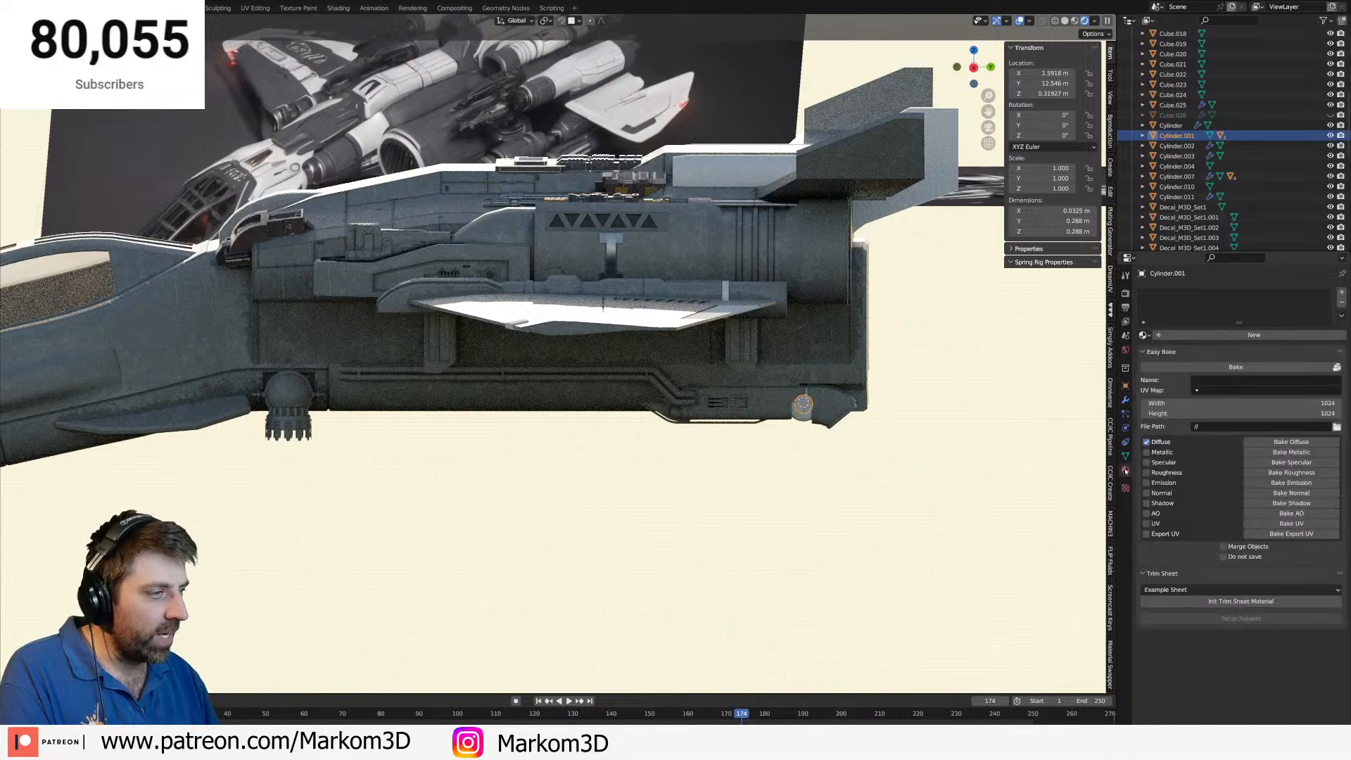
{"action": "left_click", "coordinate": [1145, 335]}
{"action": "scroll", "coordinate": [1196, 441], "scroll_direction": "down", "scroll_amount": 8}
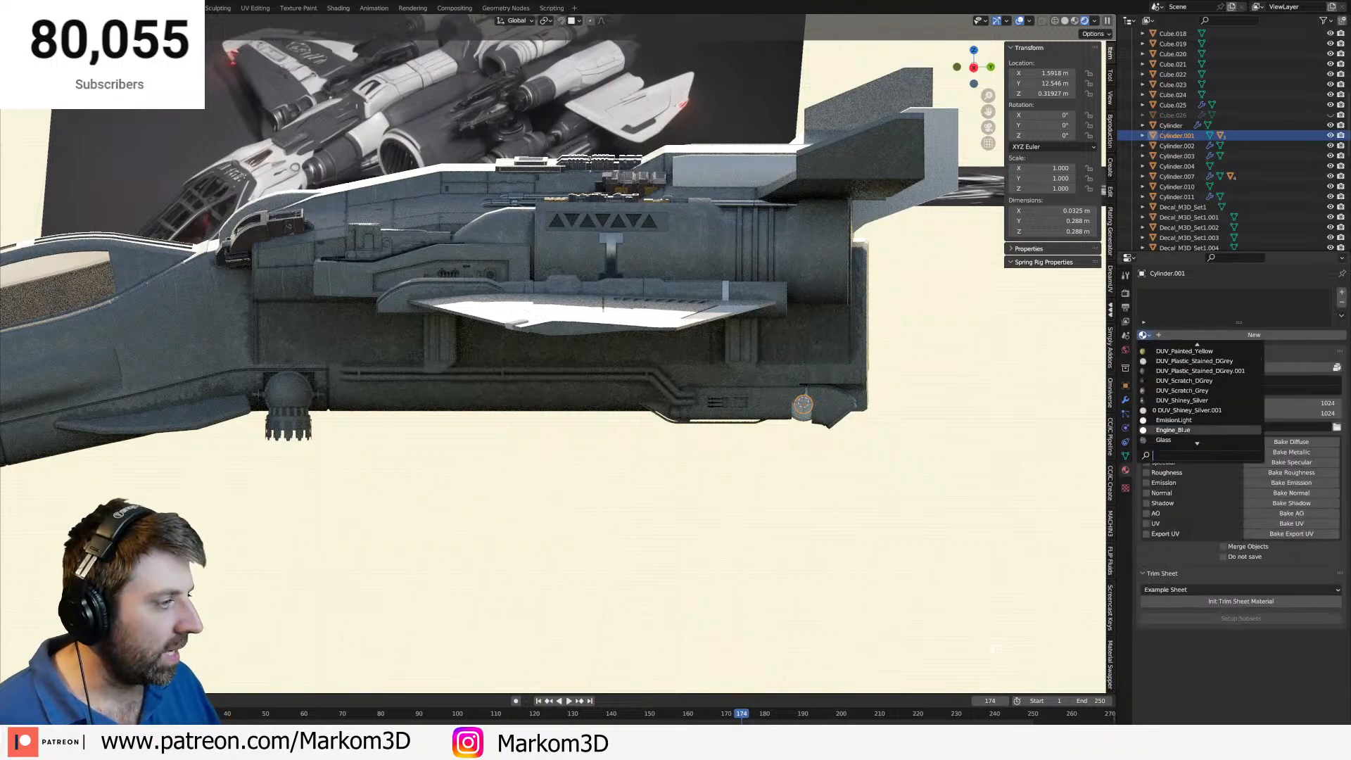
{"action": "left_click", "coordinate": [1189, 430]}
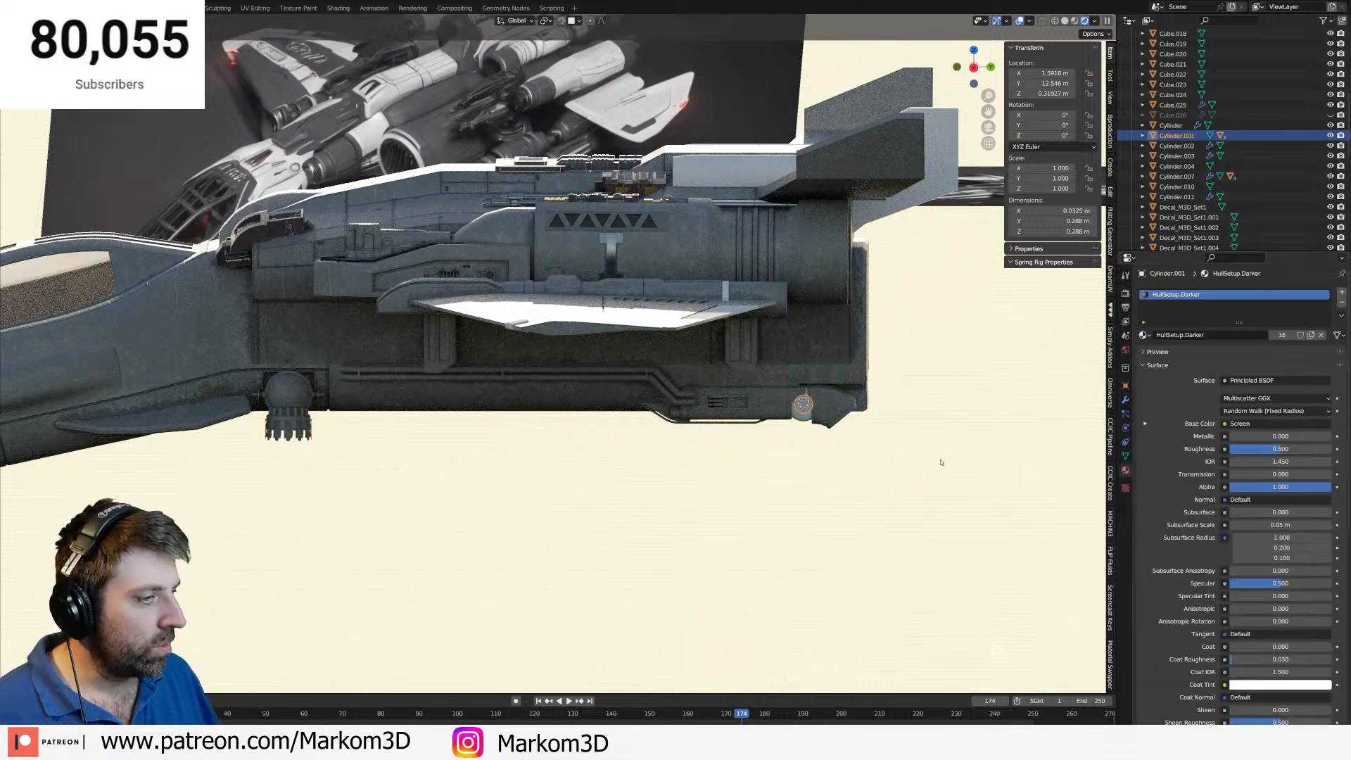
Assign the HullSetup.Darker material to the larger round part surrounding the thruster's hinge disc.
{"action": "left_click", "coordinate": [814, 409]}
{"action": "left_click", "coordinate": [1145, 335]}
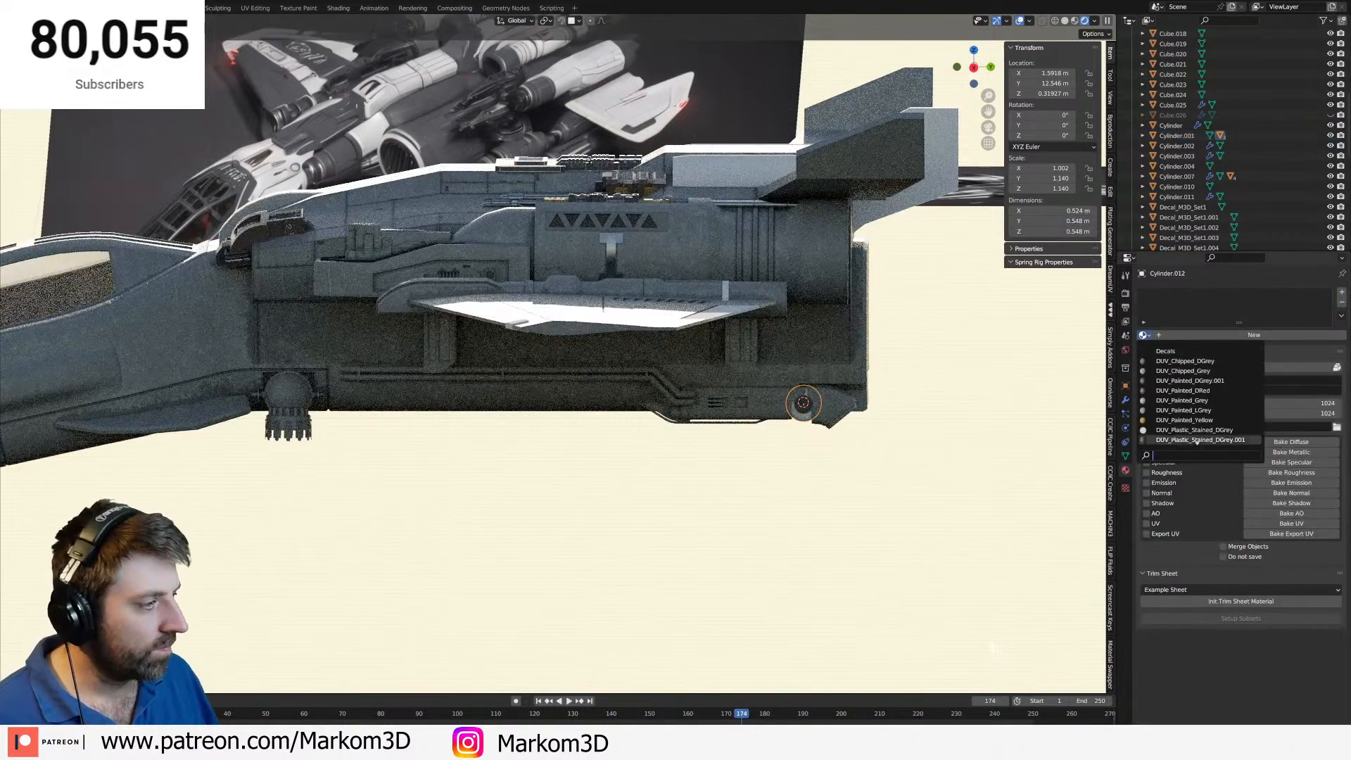
{"action": "scroll", "coordinate": [1197, 422], "scroll_direction": "down", "scroll_amount": 3}
{"action": "left_click", "coordinate": [1180, 411]}
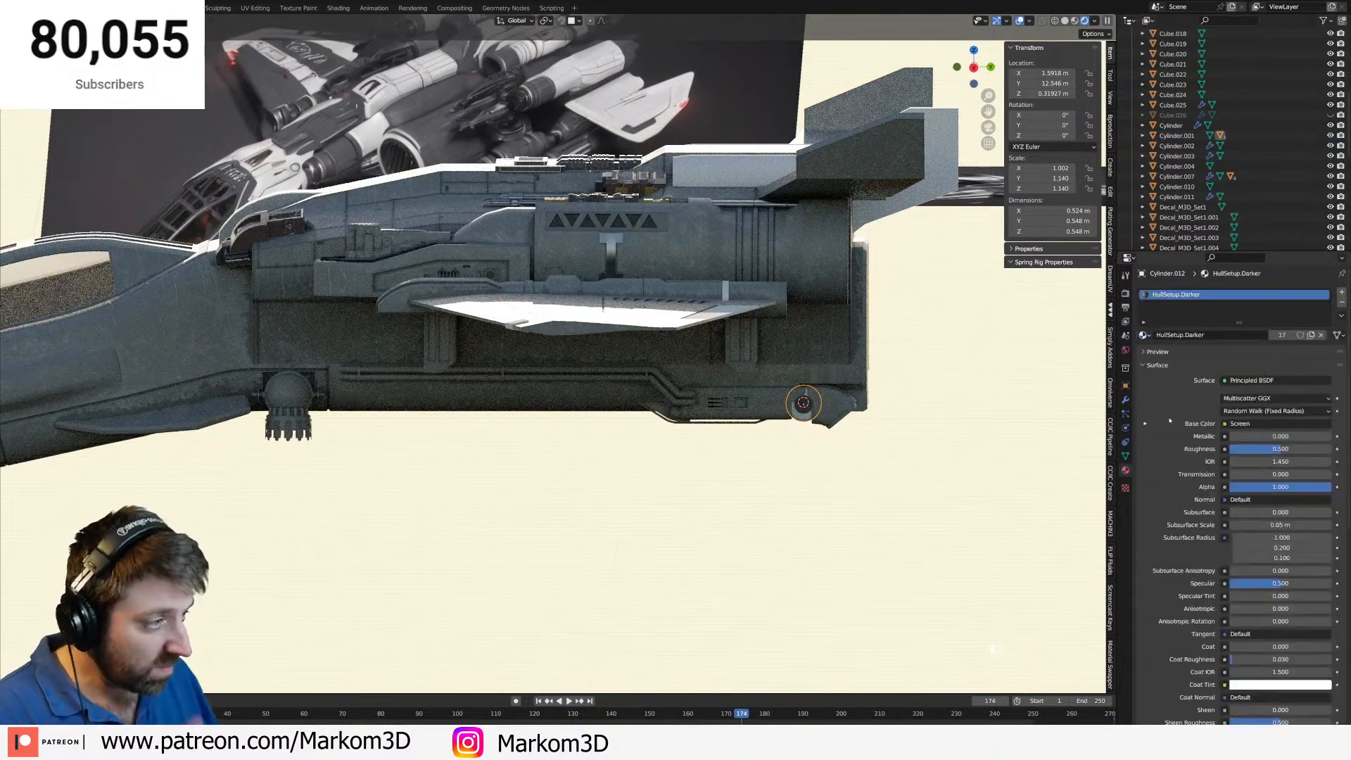
Inspect the rendered ship from the rear, side and front, checking the thruster's materials against the hull.
{"action": "middle_click_drag", "start_coordinate": [929, 493], "coordinate": [525, 464]}
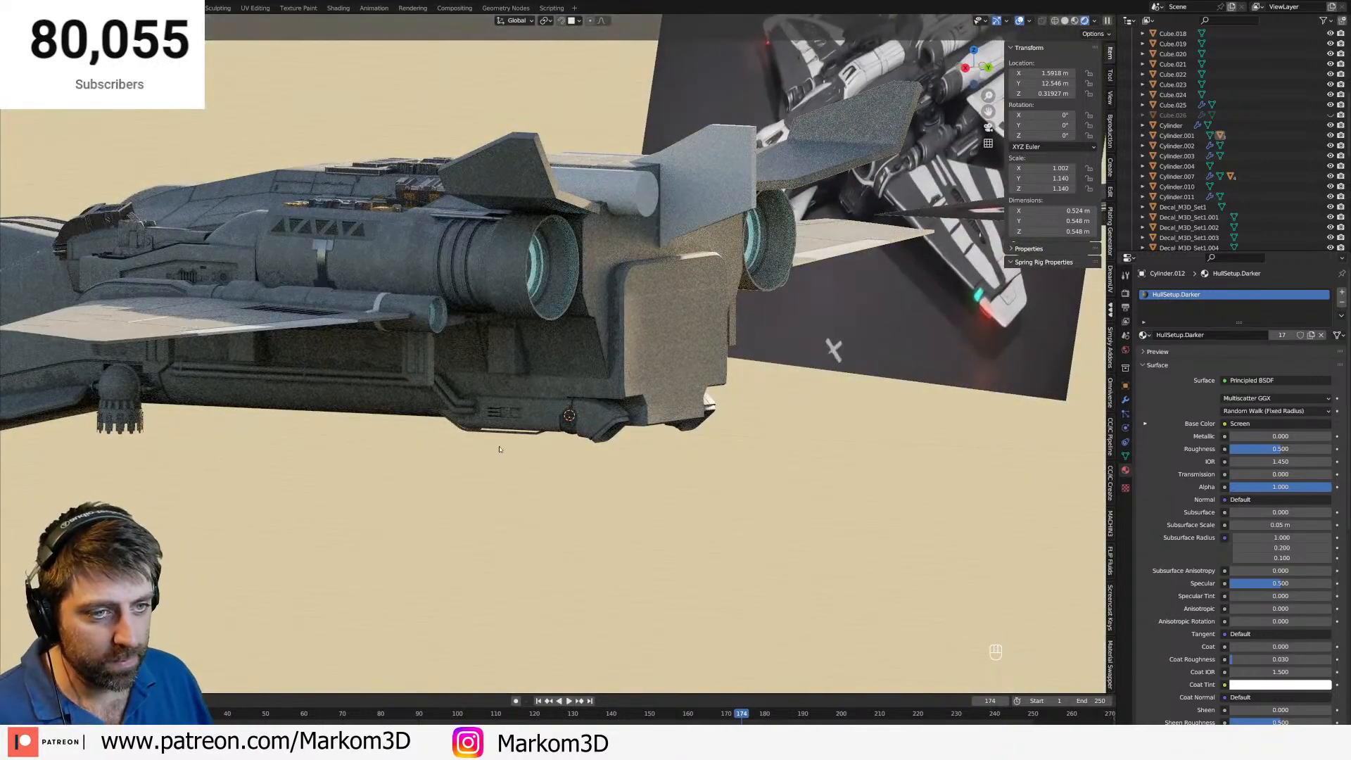
{"action": "middle_click_drag", "start_coordinate": [499, 449], "coordinate": [717, 343]}
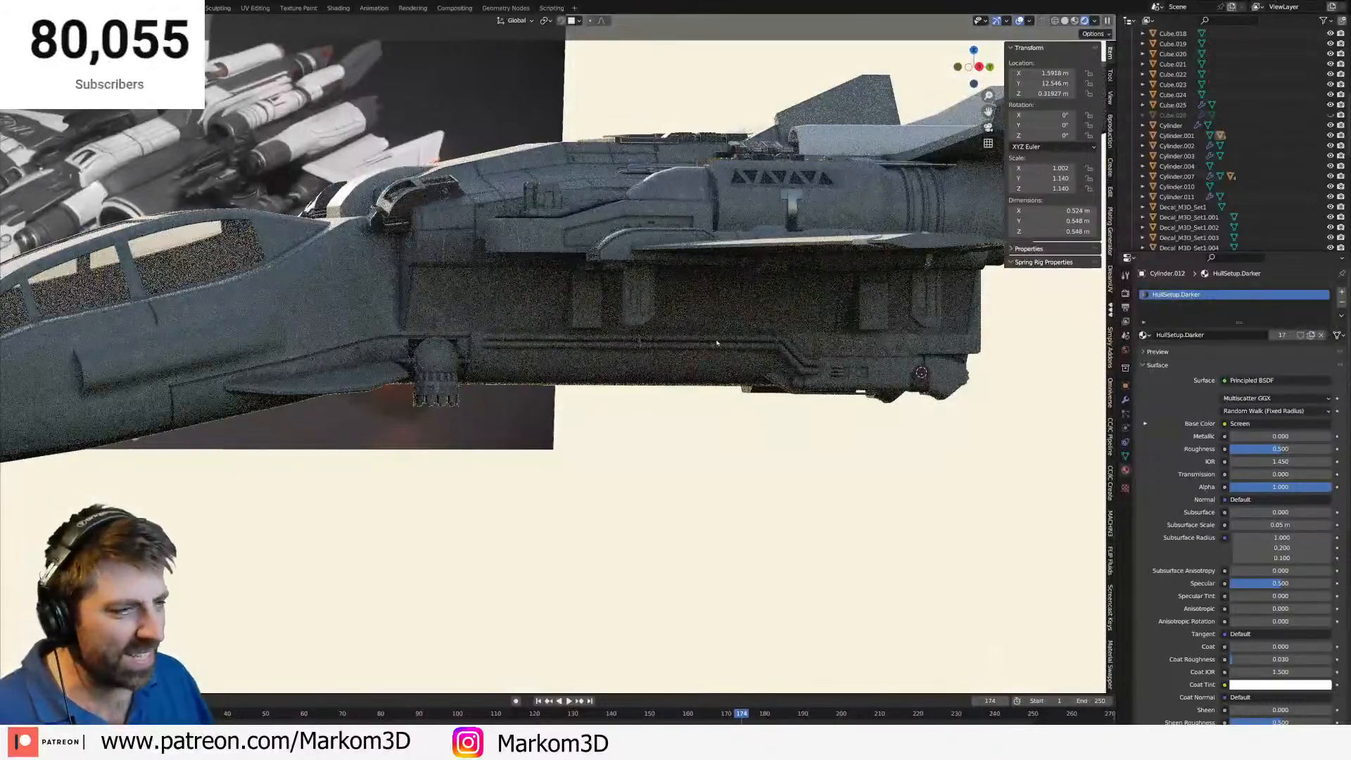
{"action": "left_click", "coordinate": [641, 300]}
{"action": "left_click", "coordinate": [766, 502]}
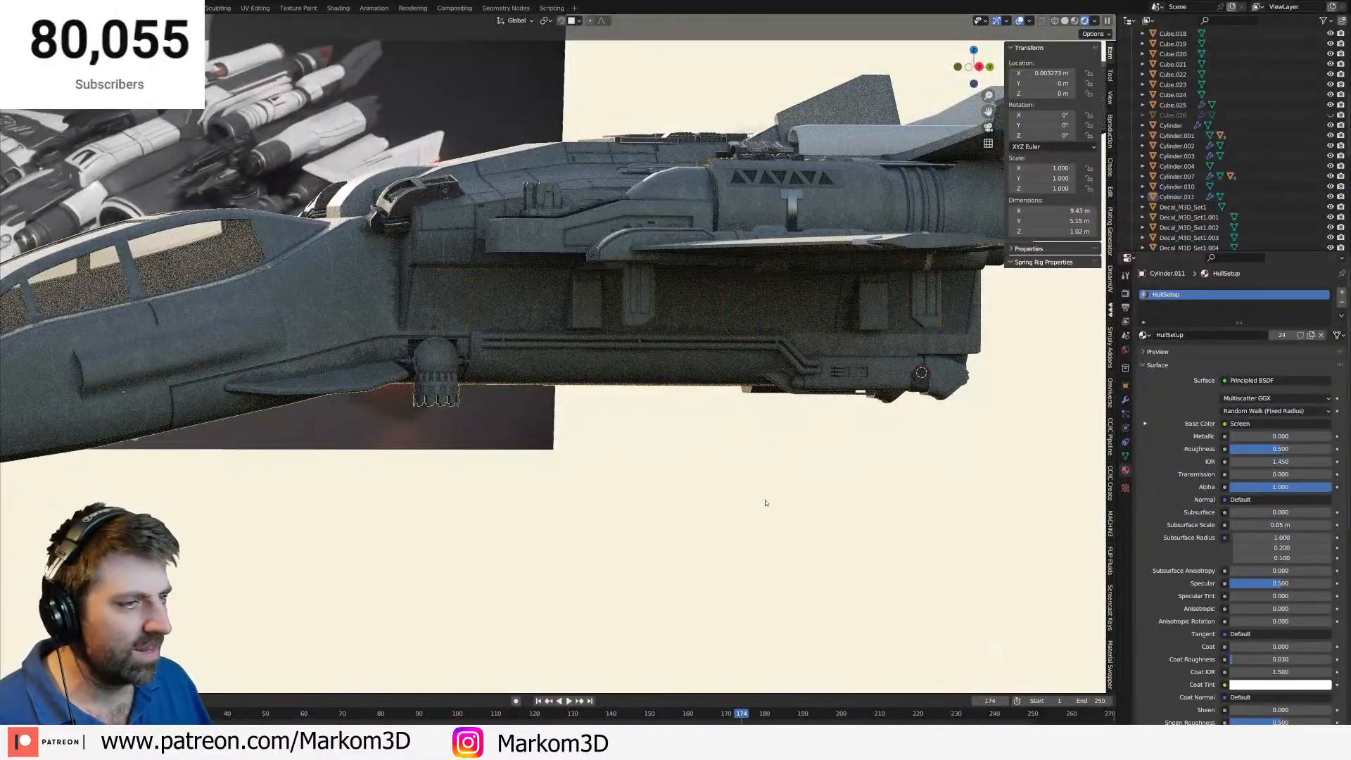
{"action": "middle_click_drag", "start_coordinate": [640, 375], "coordinate": [901, 361]}
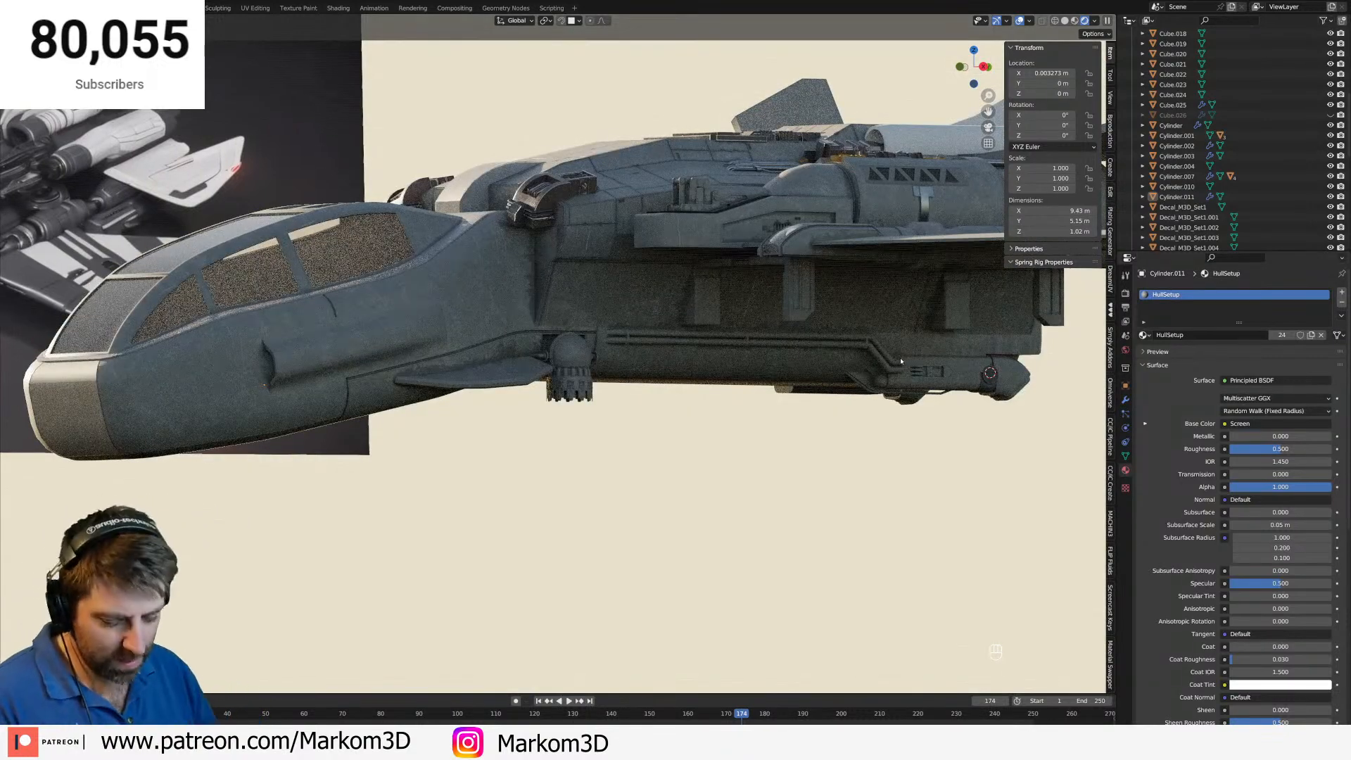
Save the file and hide the flat grey plate floating beneath the ship.
{"action": "key", "text": "ctrl+s"}
{"action": "middle_click_drag", "start_coordinate": [658, 539], "coordinate": [679, 499]}
{"action": "middle_click_drag", "start_coordinate": [679, 499], "coordinate": [752, 445], "text": "shift"}
{"action": "key", "text": "shift+alt+KP_0"}
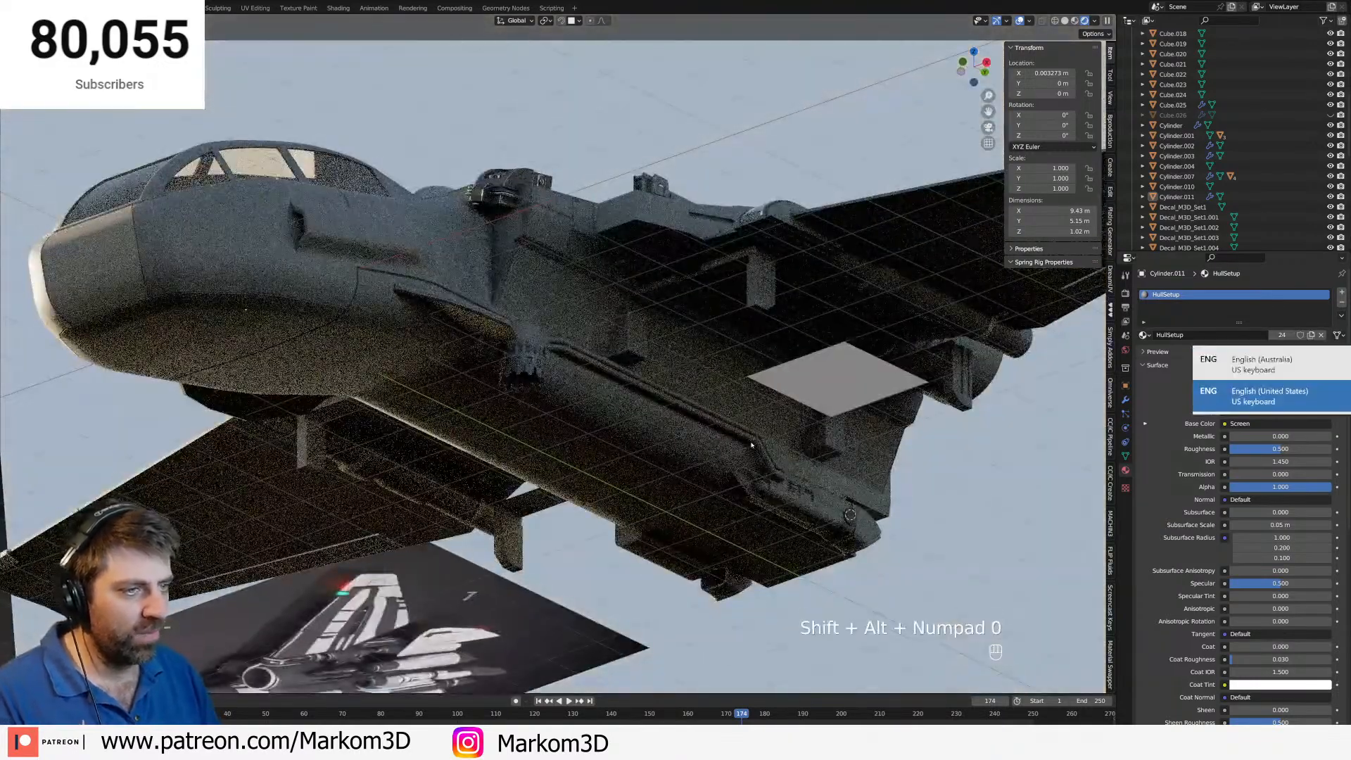
{"action": "left_click", "coordinate": [848, 396]}
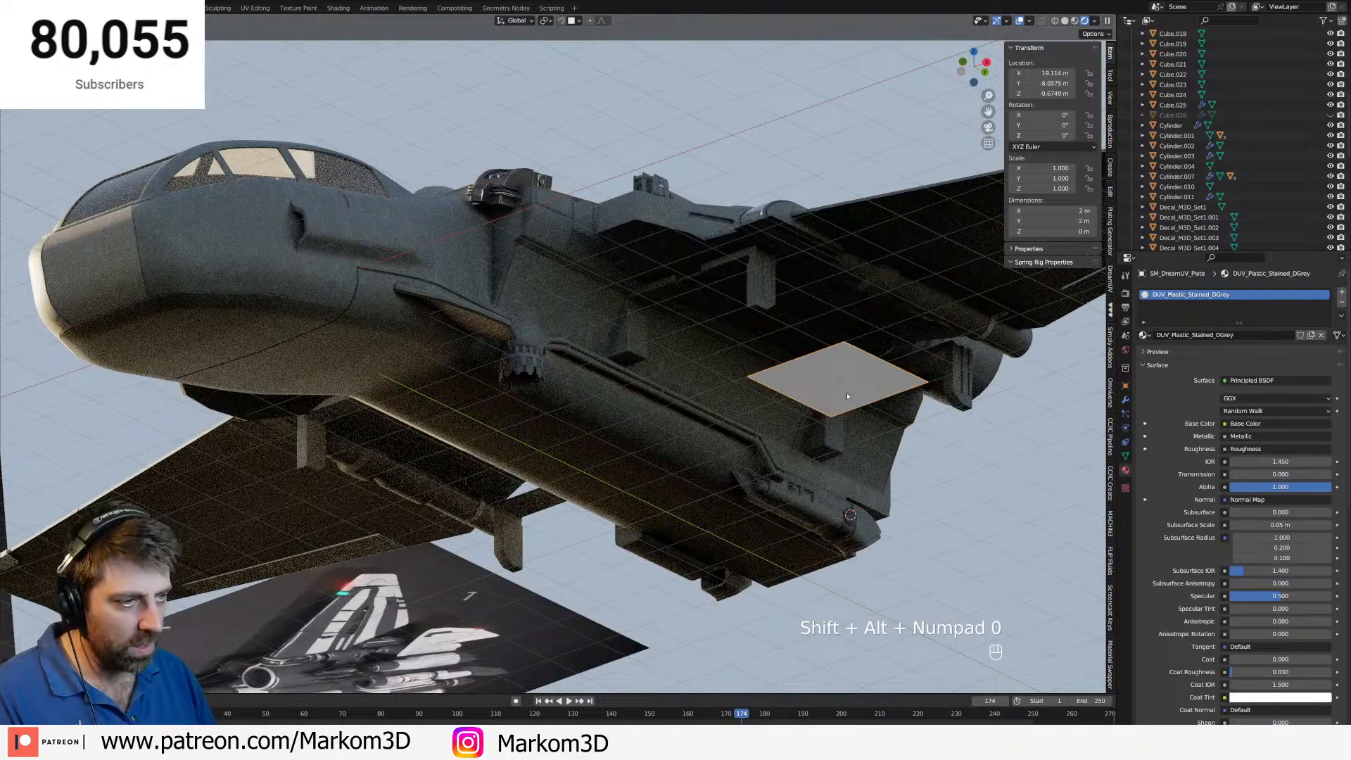
{"action": "key", "text": "h"}
{"action": "middle_click_drag", "start_coordinate": [819, 436], "coordinate": [752, 442], "text": "shift"}
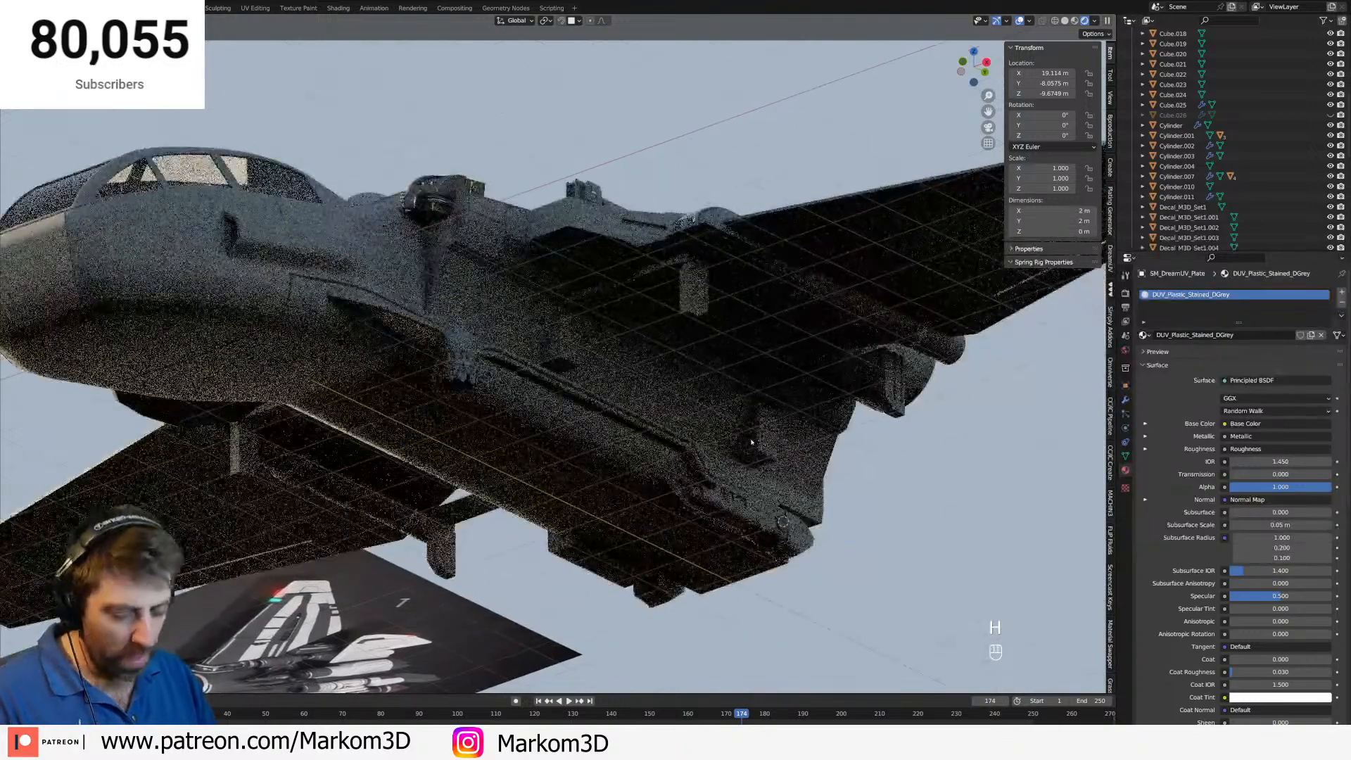
Align the camera to the current underside view and pull it back along its local Z axis to frame more of the hull.
{"action": "key", "text": "ctrl+alt+KP_0"}
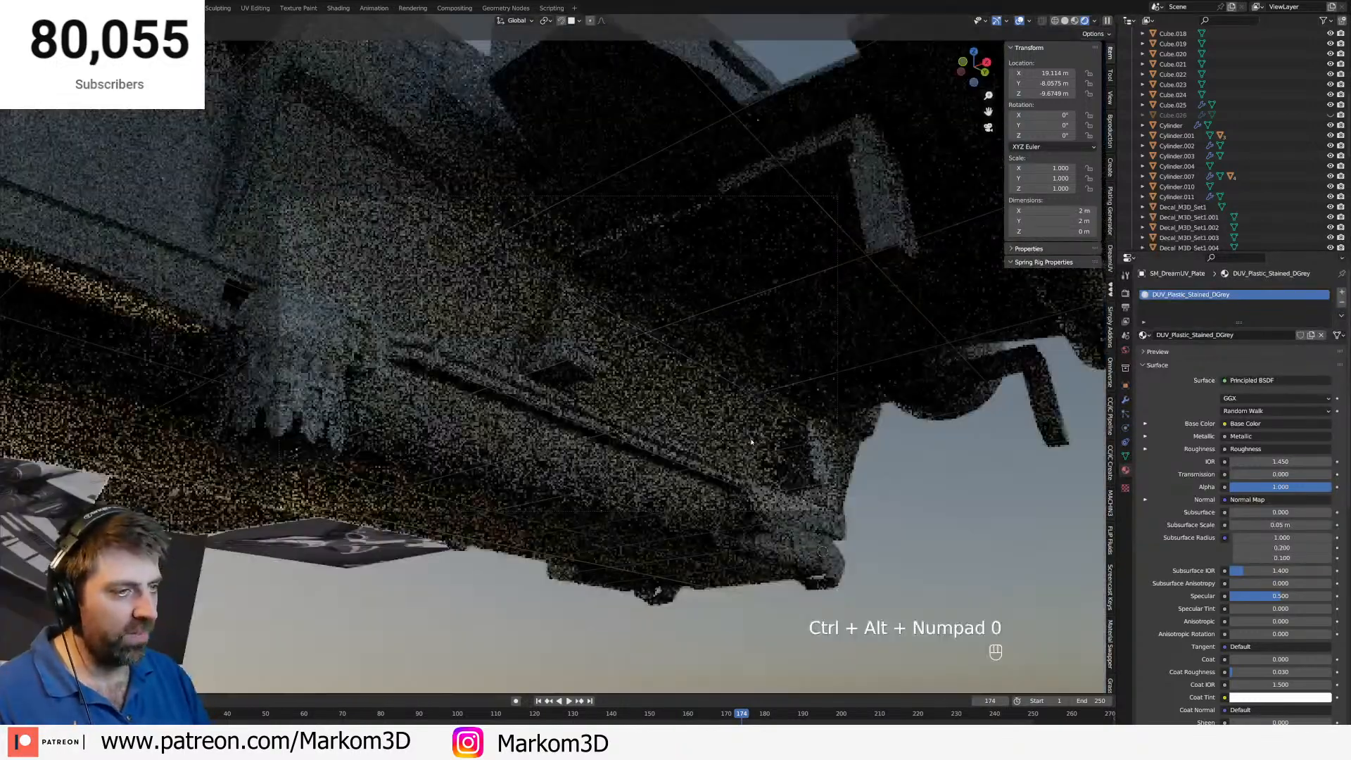
{"action": "key", "text": "g"}
{"action": "key", "text": "z"}
{"action": "key", "text": "z"}
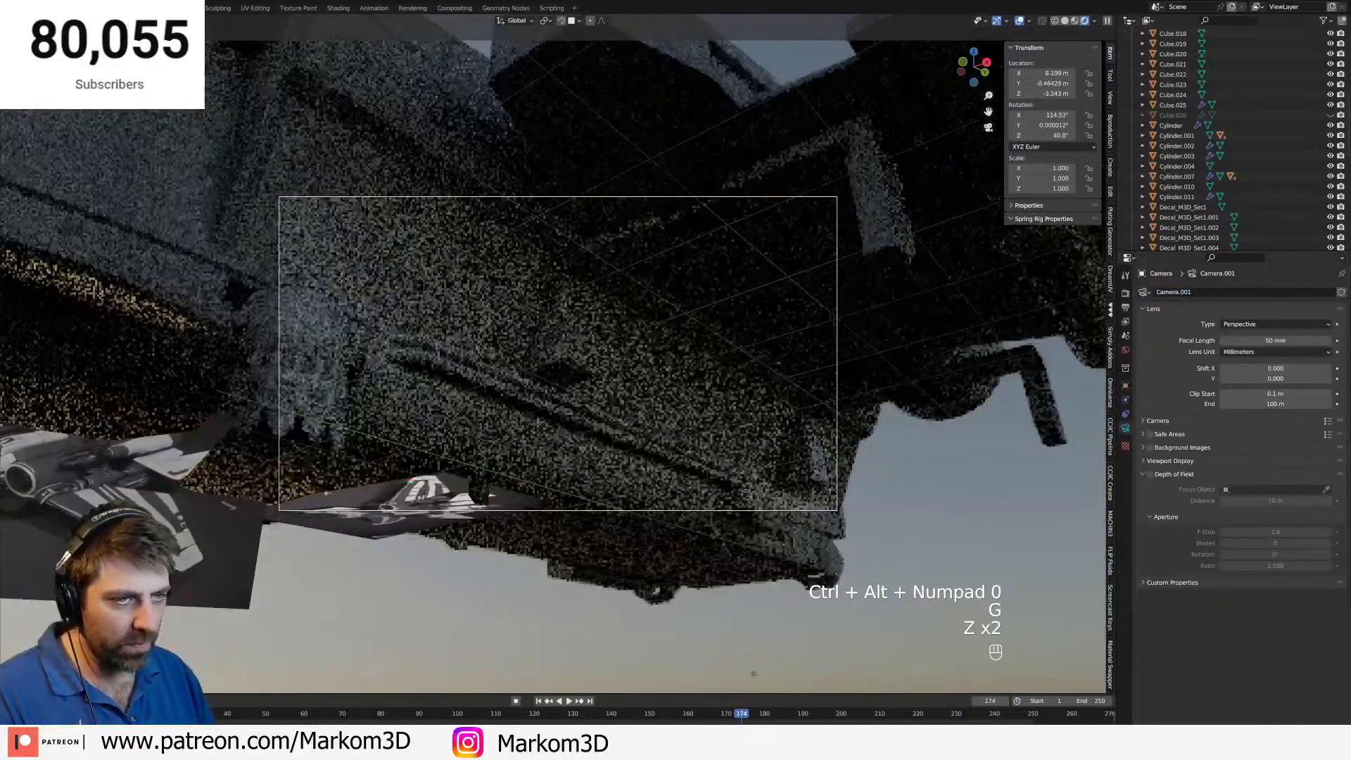
{"action": "left_click", "coordinate": [768, 133]}
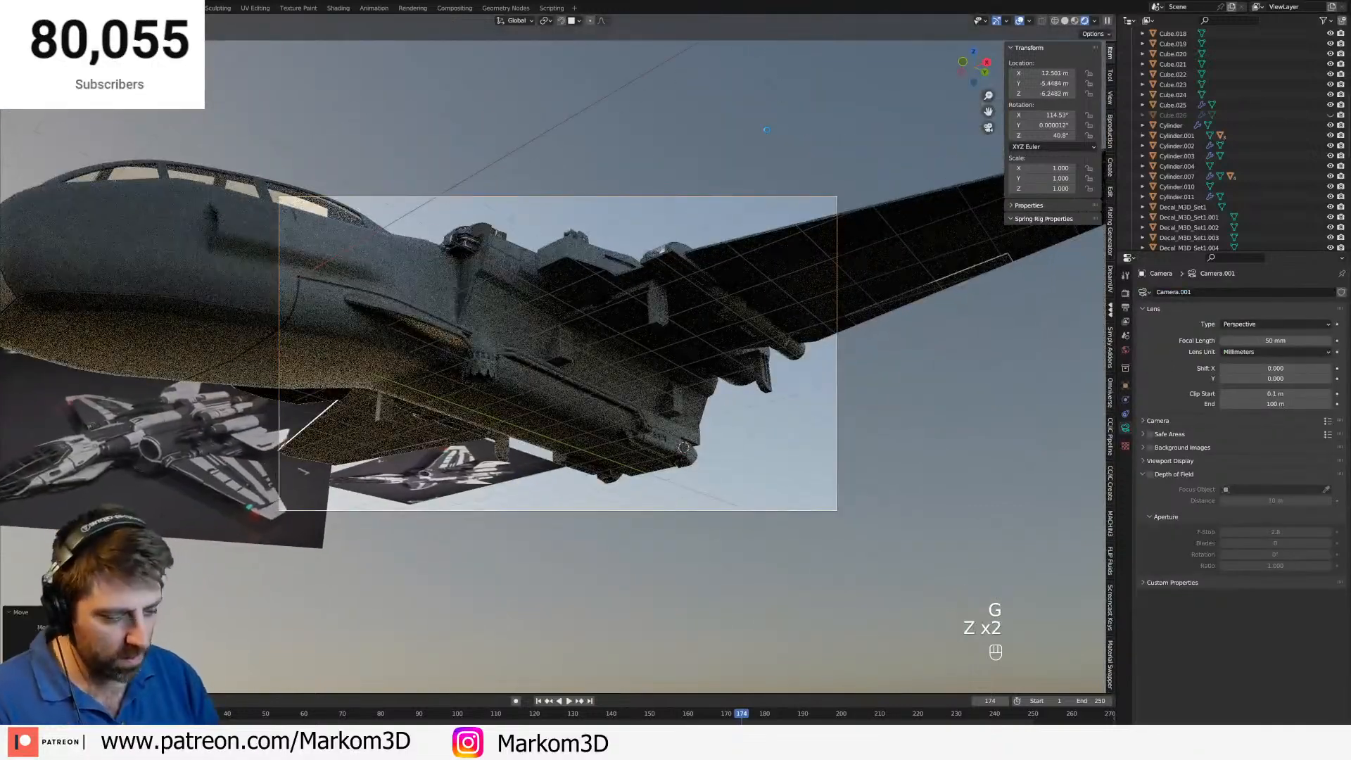
Render the camera view of the ship's underside with the Cube.026 box hidden in both the viewport and renders.
{"action": "key", "text": "F12"}
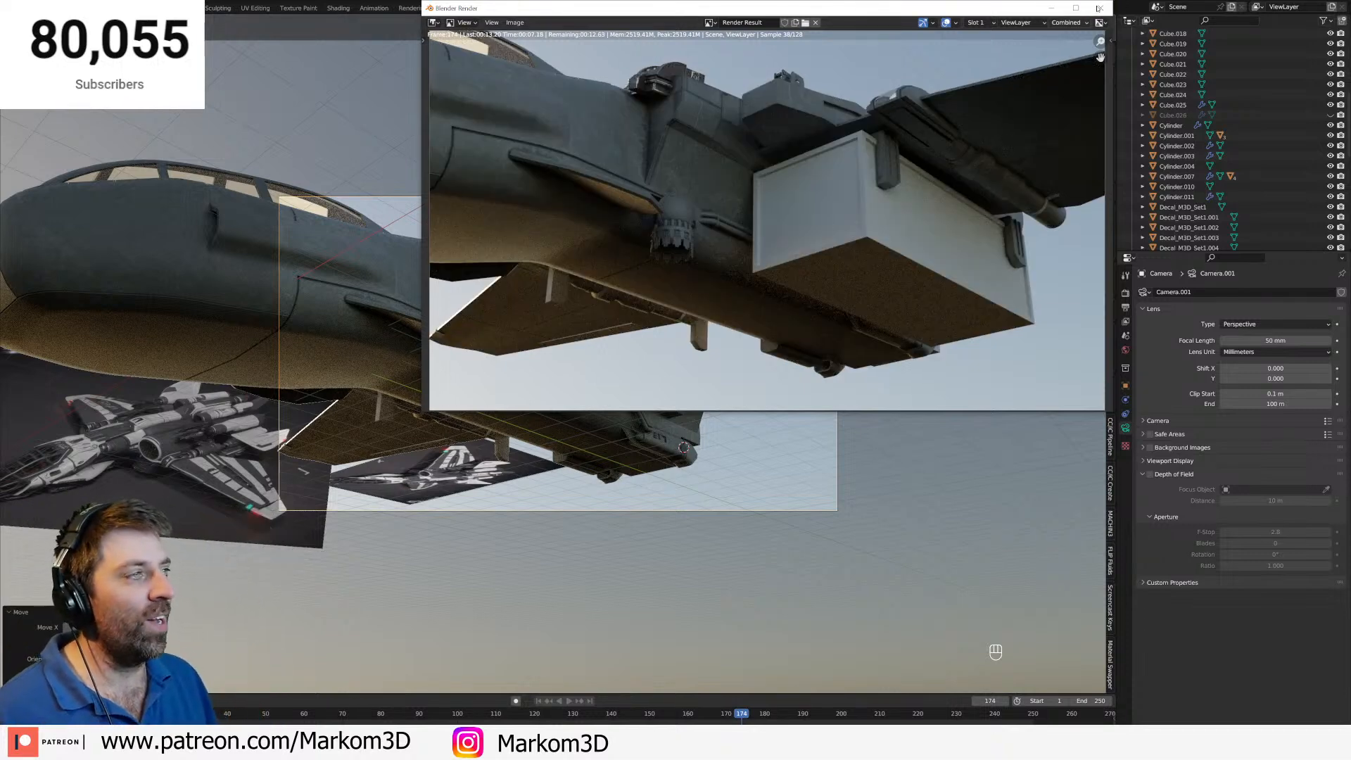
{"action": "key", "text": "Escape"}
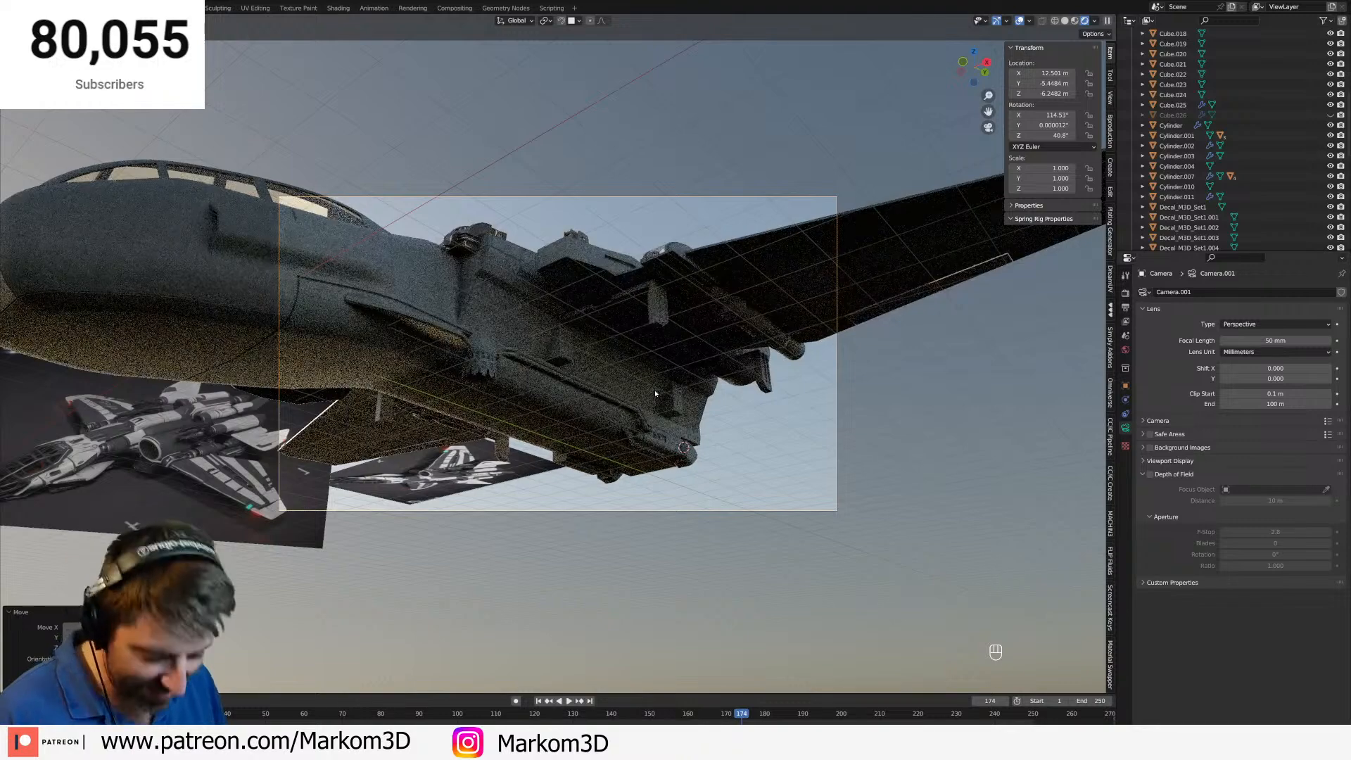
{"action": "key", "text": "alt+h"}
{"action": "left_click", "coordinate": [1174, 115]}
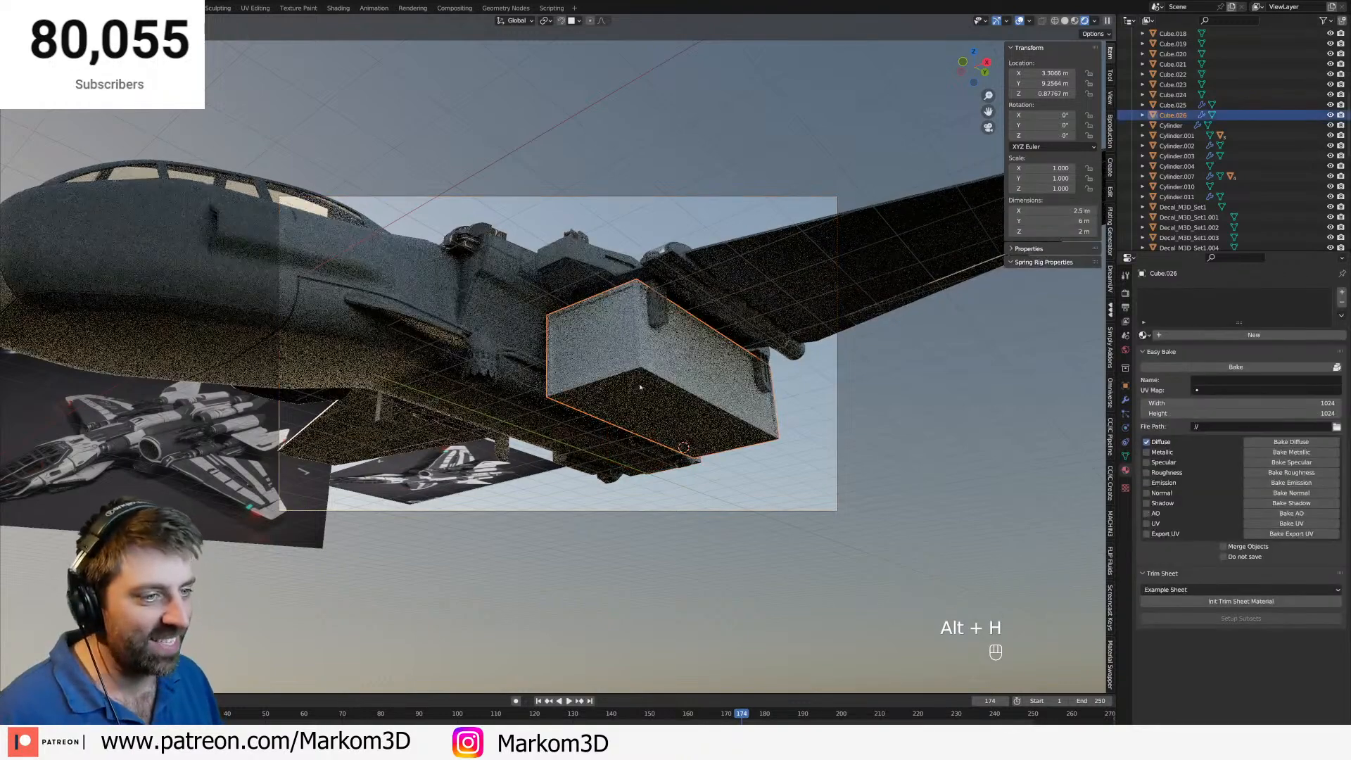
{"action": "left_click", "coordinate": [1332, 115]}
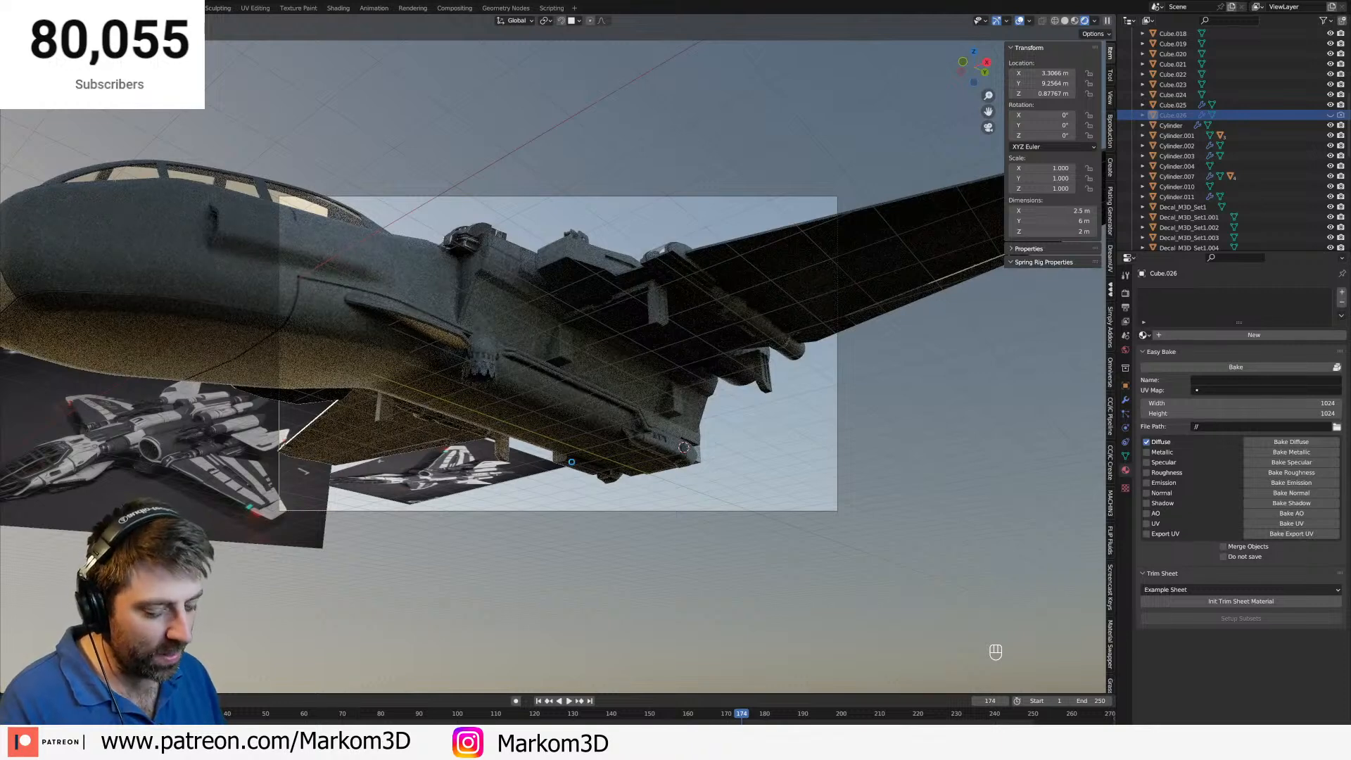
{"action": "key", "text": "F12"}
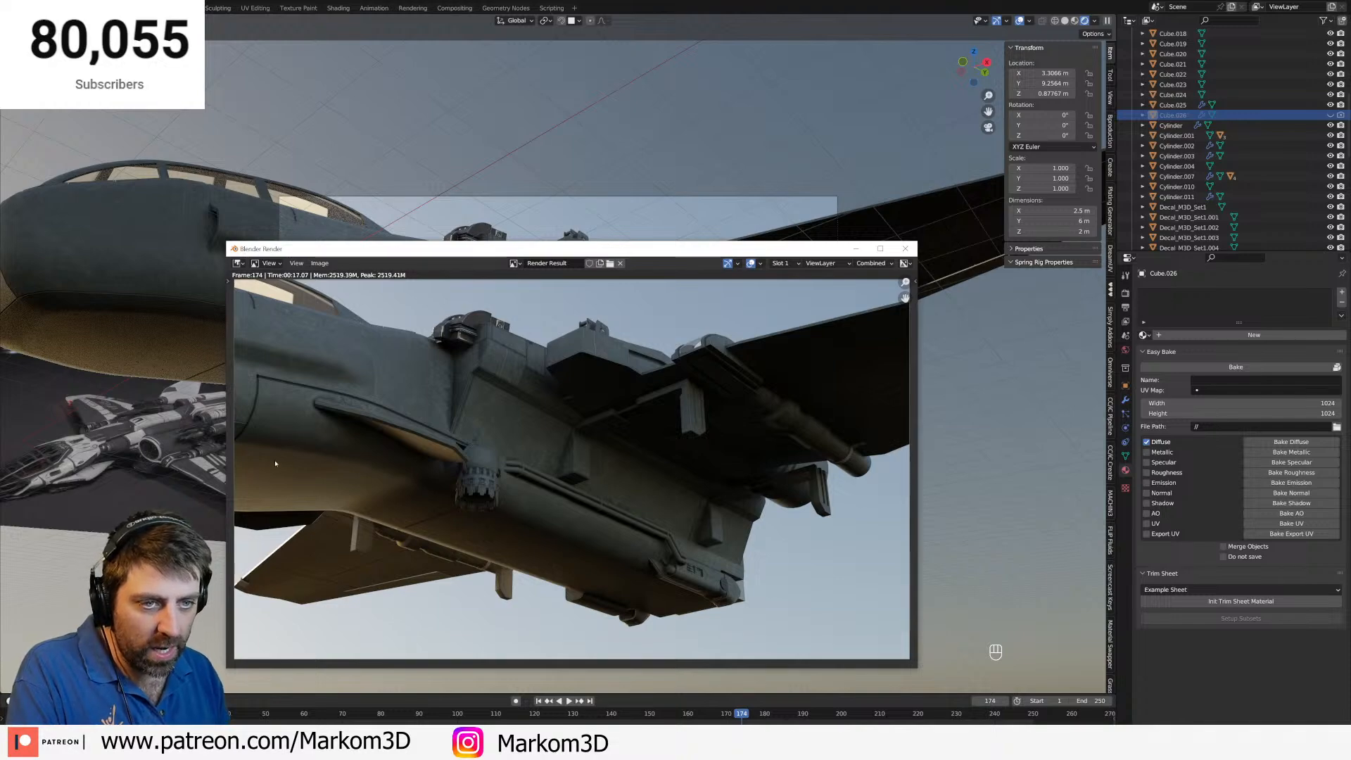
{"action": "left_click", "coordinate": [906, 249]}
Align the camera to a close view of the upper hull and engine pod, and render that view.
{"action": "middle_click_drag", "start_coordinate": [656, 307], "coordinate": [675, 451]}
{"action": "scroll", "coordinate": [626, 412], "scroll_direction": "up", "scroll_amount": 5}
{"action": "middle_click_drag", "start_coordinate": [599, 429], "coordinate": [612, 302]}
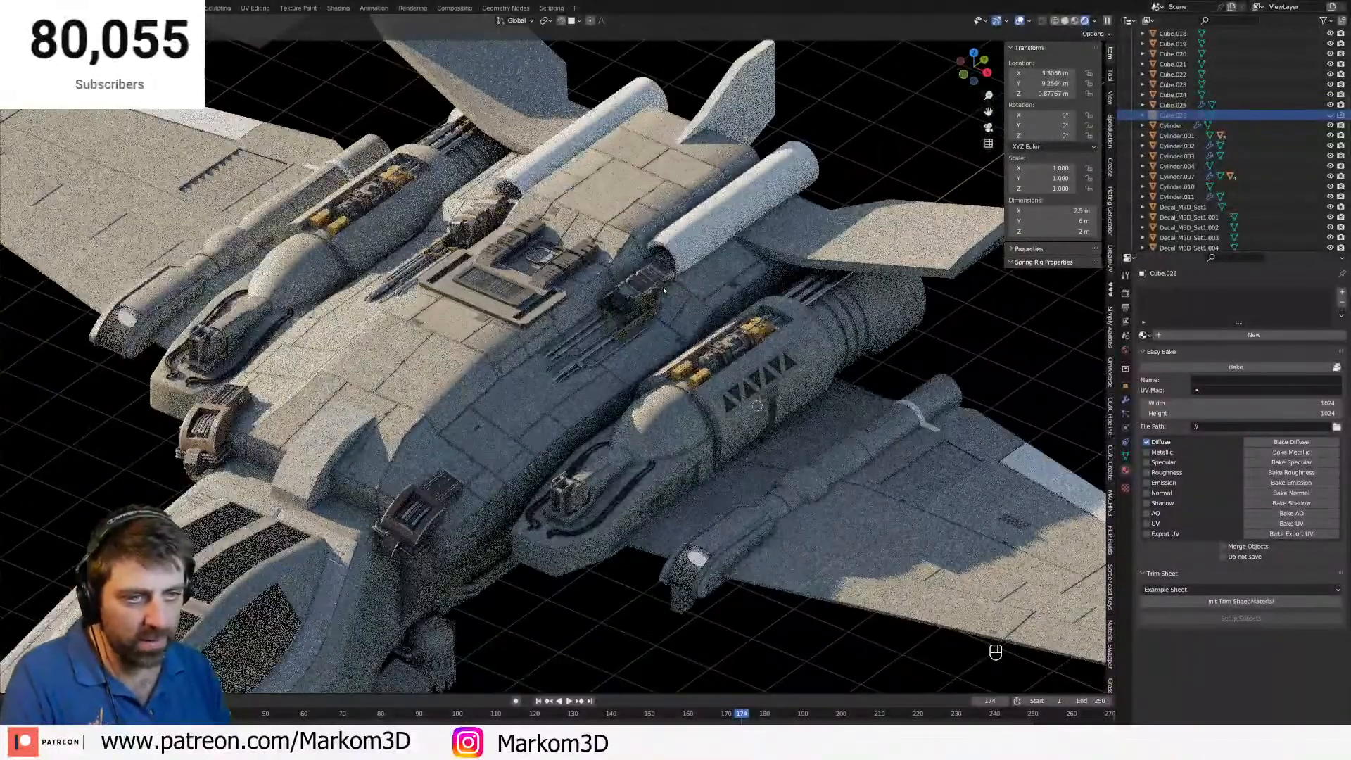
{"action": "key", "text": "ctrl+alt+KP_0"}
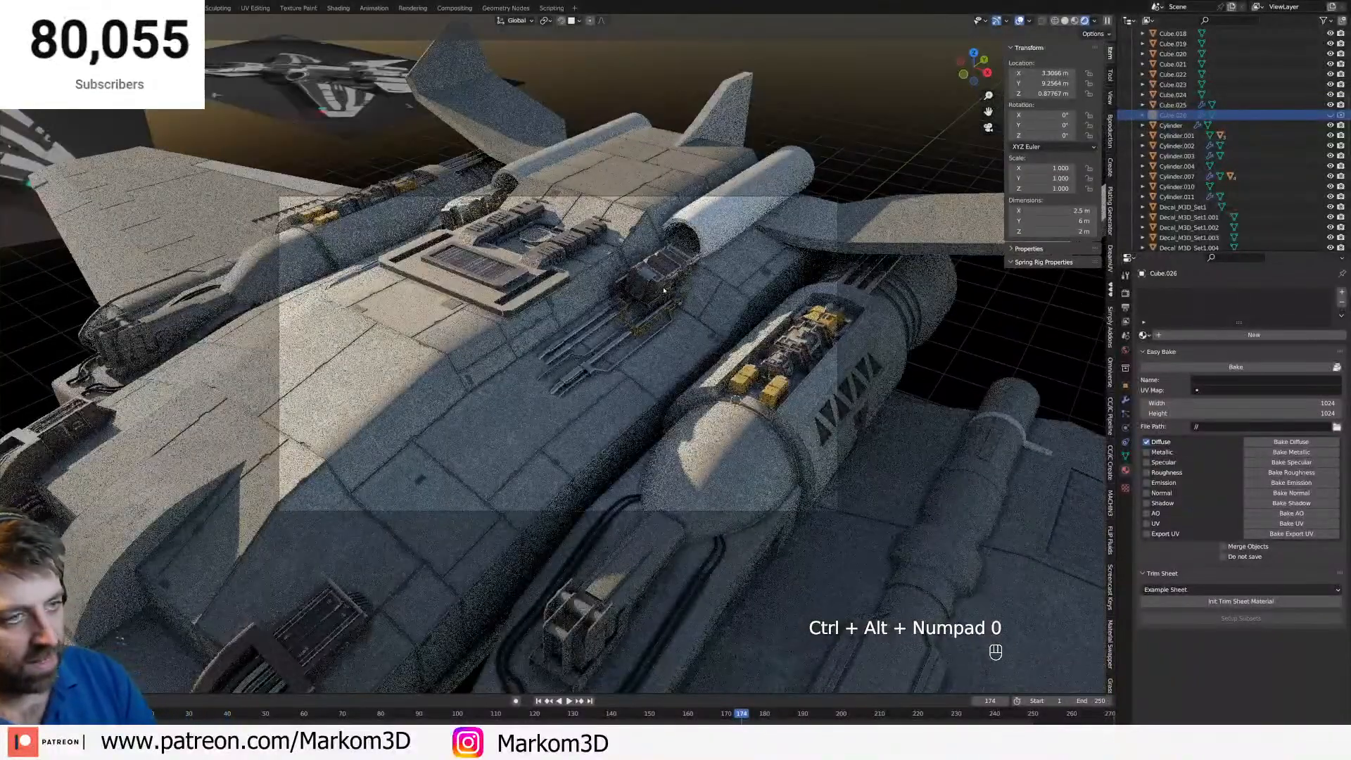
{"action": "key", "text": "F12"}
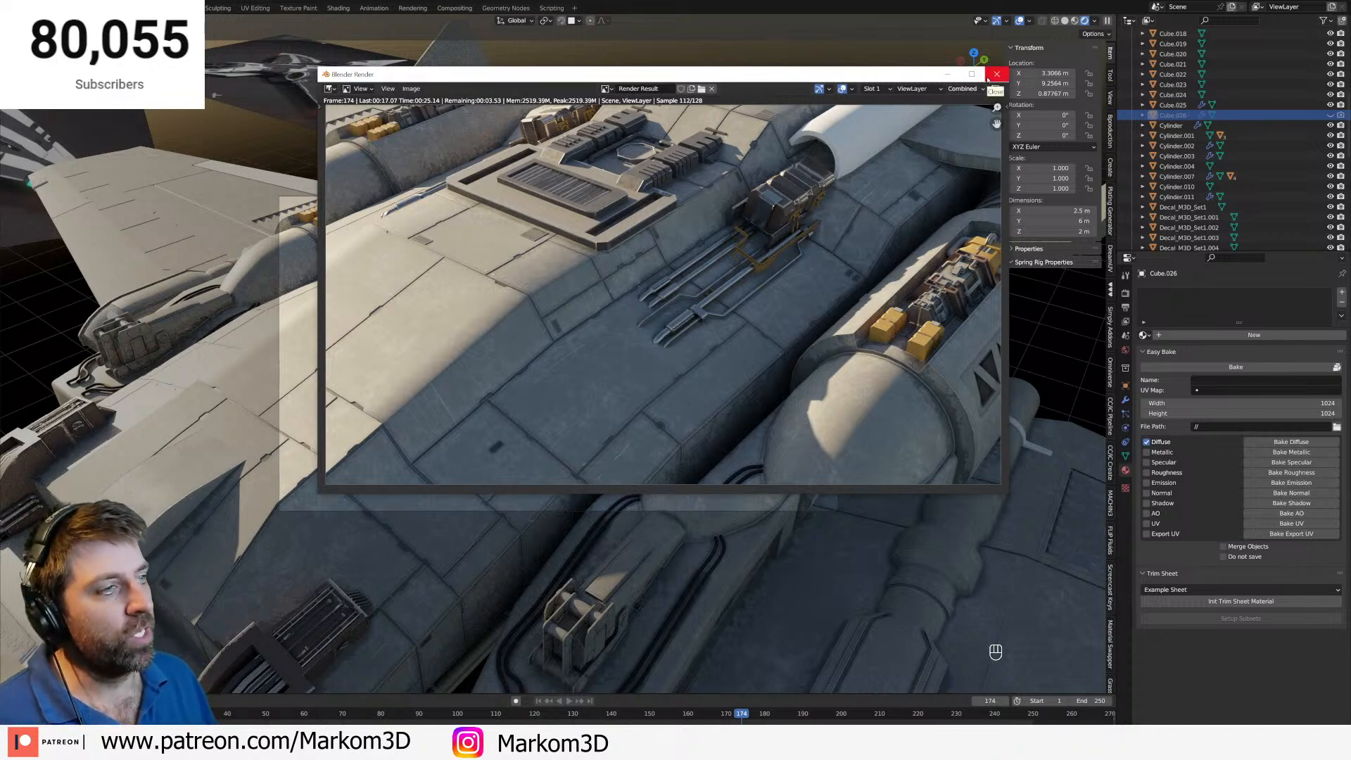
{"action": "left_click", "coordinate": [994, 75]}
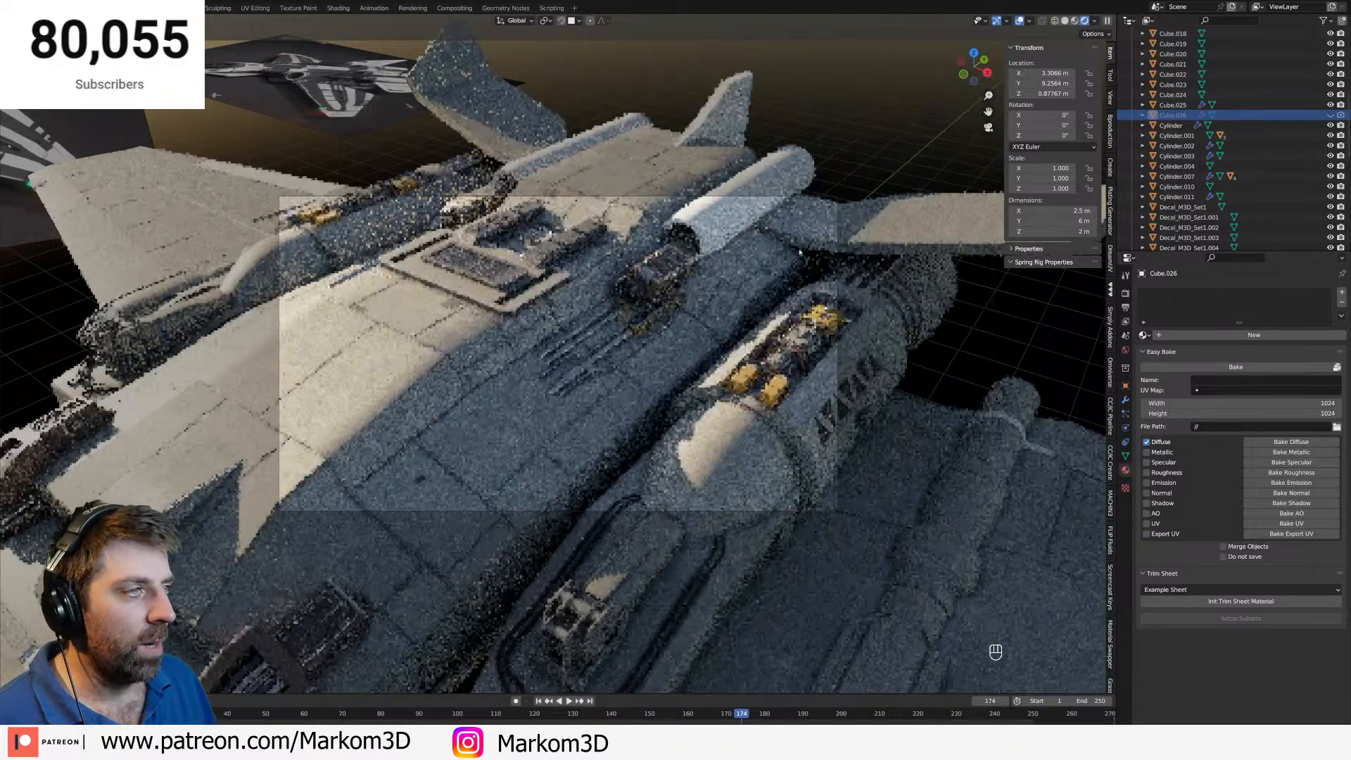
{"action": "left_click", "coordinate": [671, 289]}
{"action": "key", "text": "KP_Decimal"}
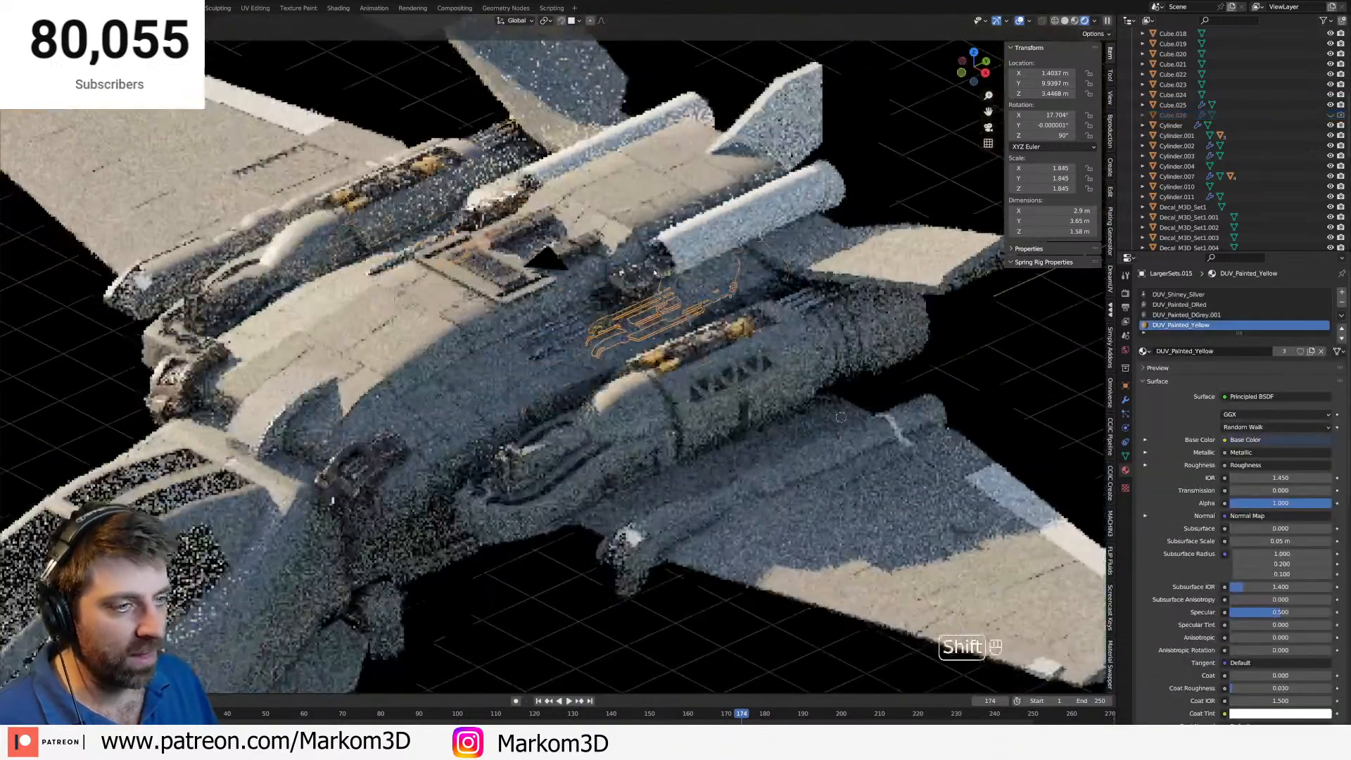
{"action": "key", "text": "g"}
{"action": "key", "text": "z"}
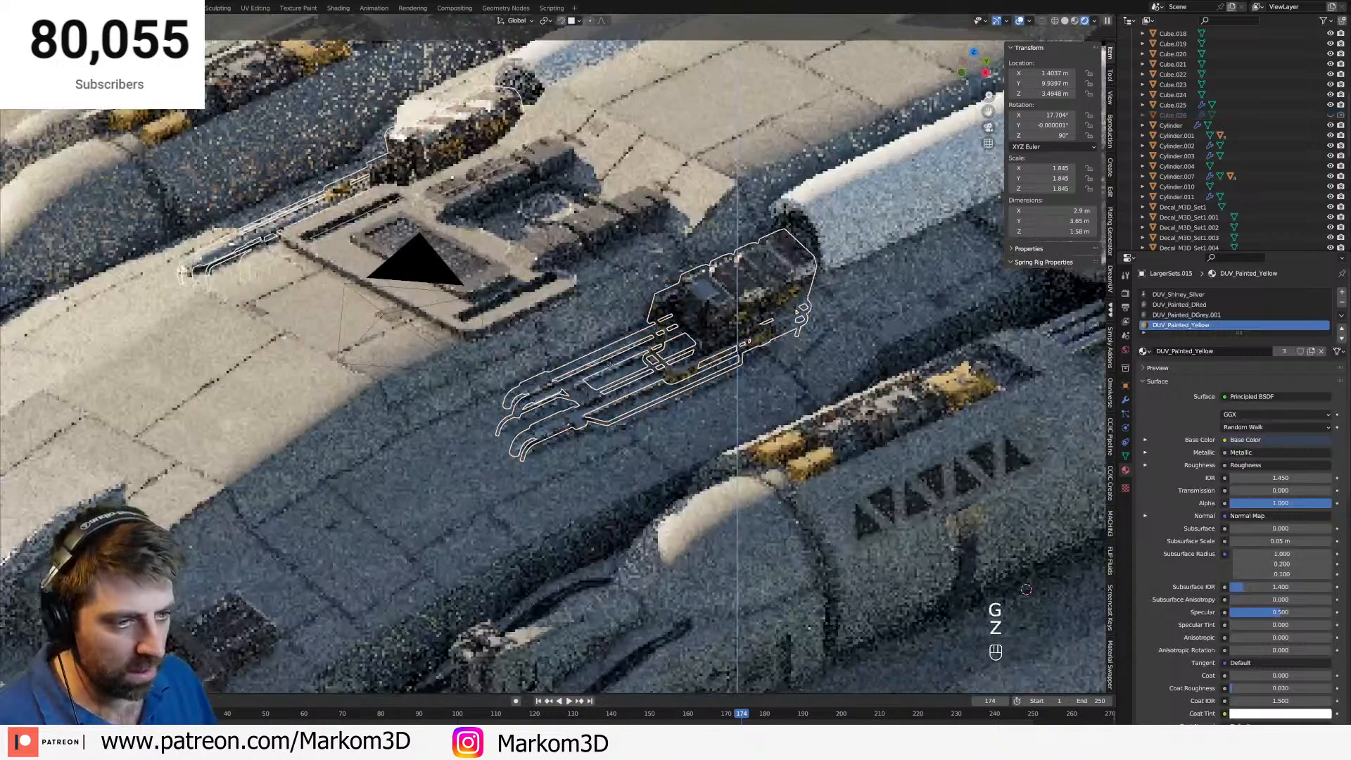
{"action": "left_click", "coordinate": [511, 425]}
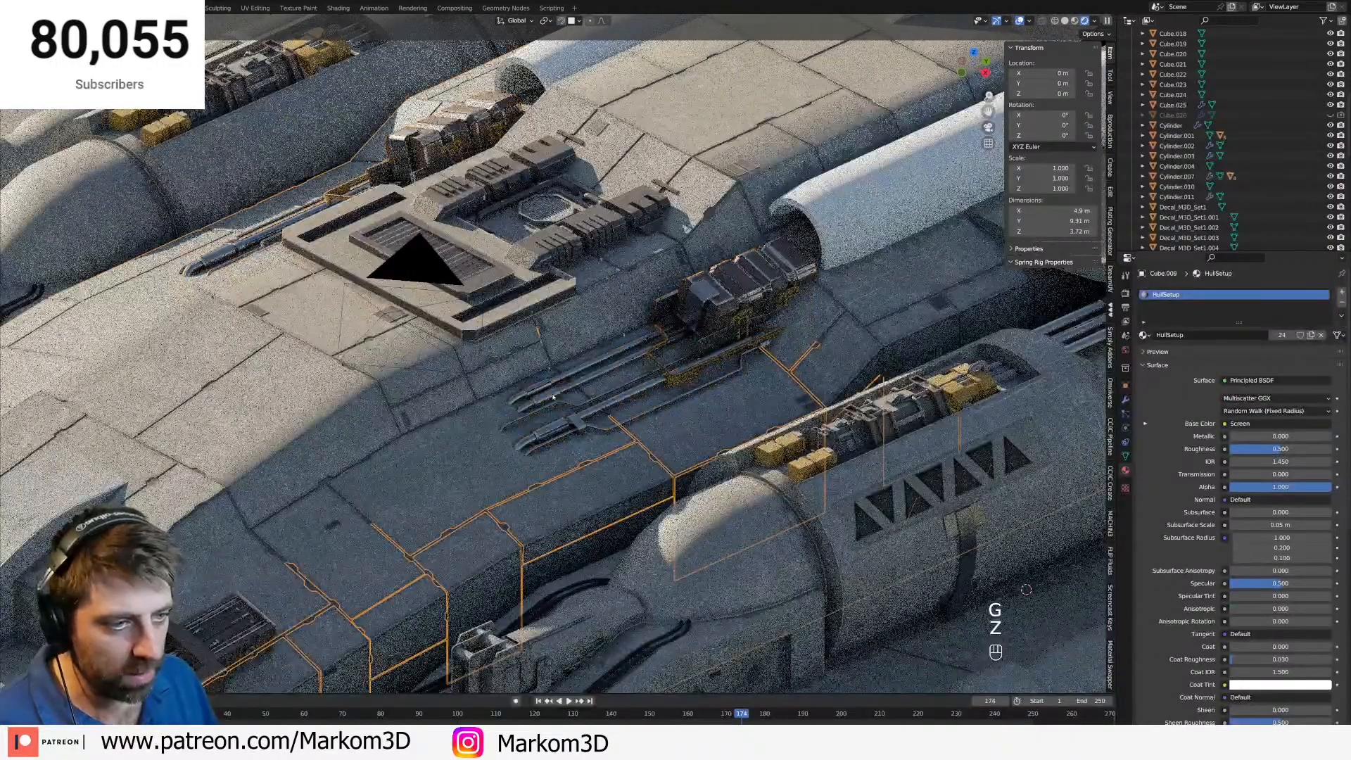
Move the LargerSets.015 pipe details on the upper hull forward along the Y axis to about 9.45 m.
{"action": "left_click", "coordinate": [597, 381]}
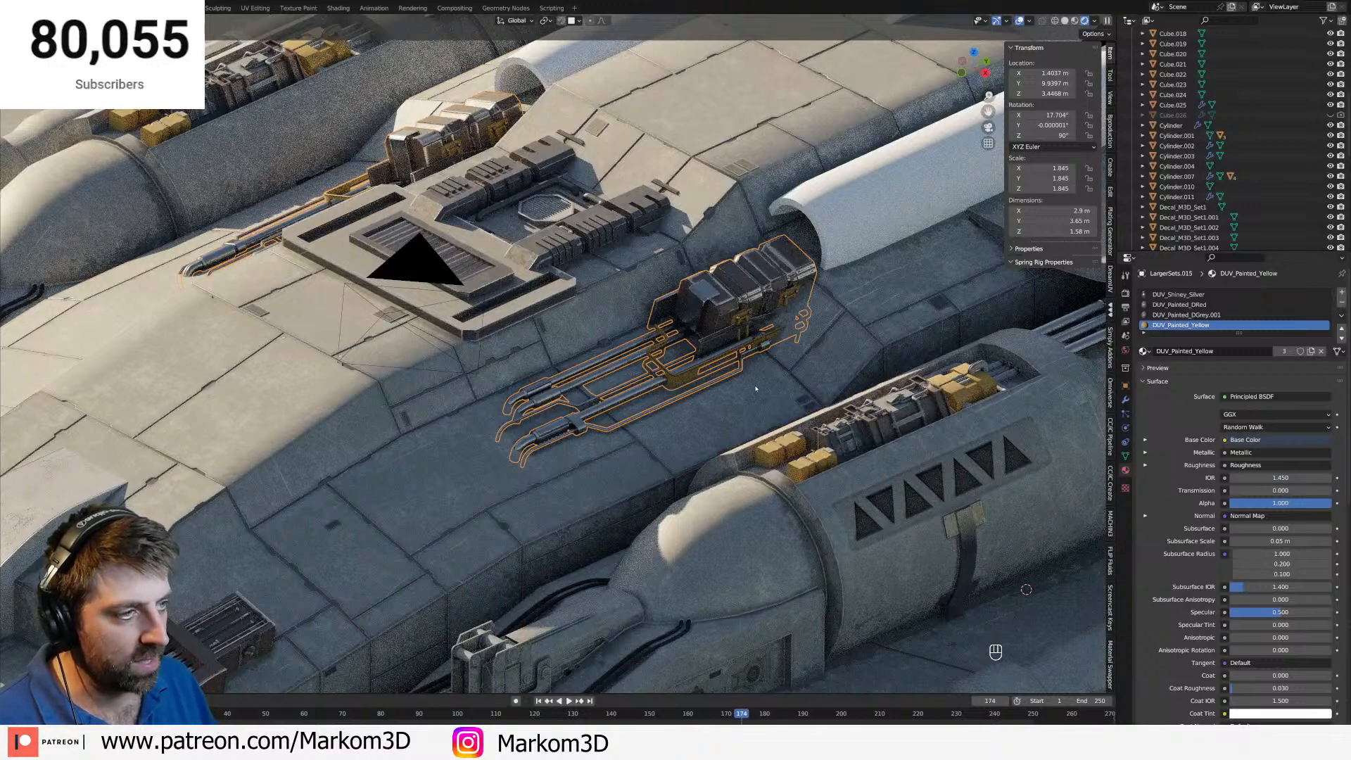
{"action": "key", "text": "g"}
{"action": "key", "text": "y"}
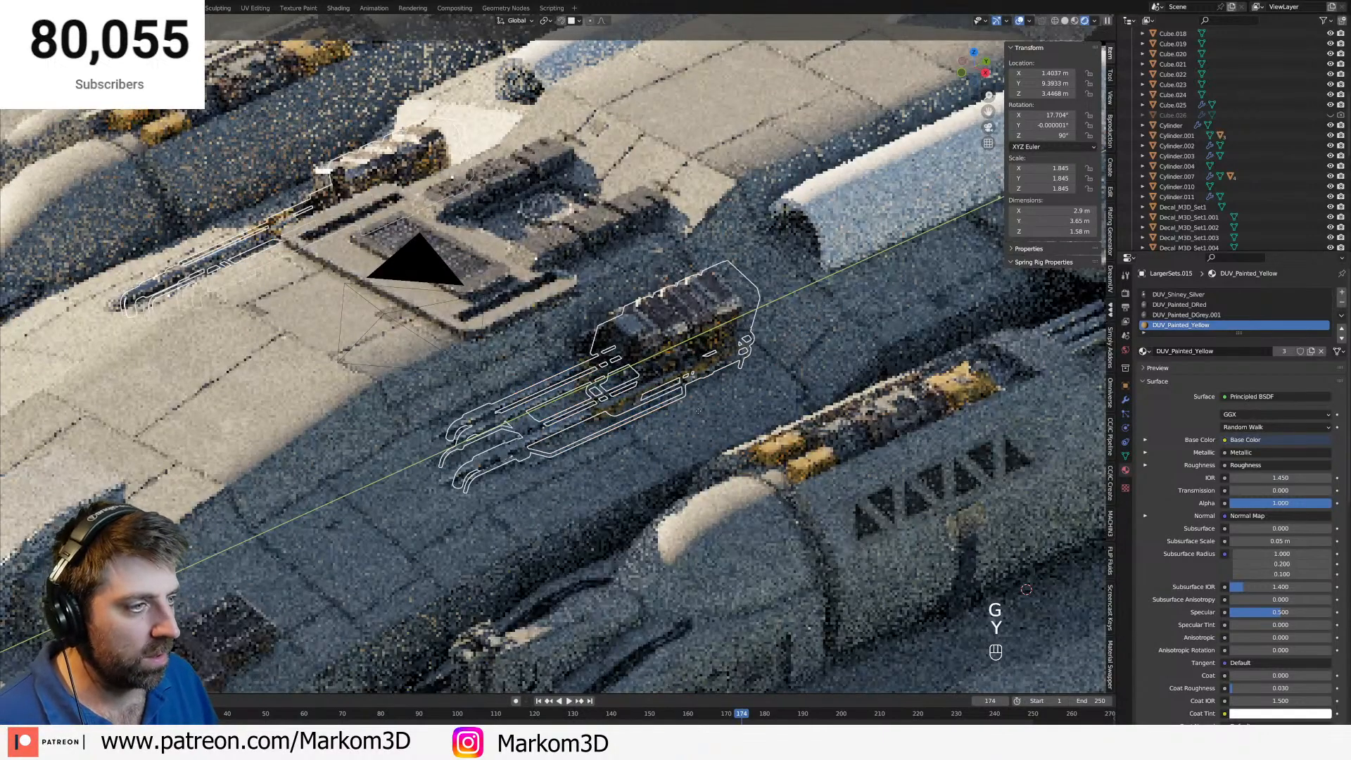
{"action": "left_click", "coordinate": [704, 413]}
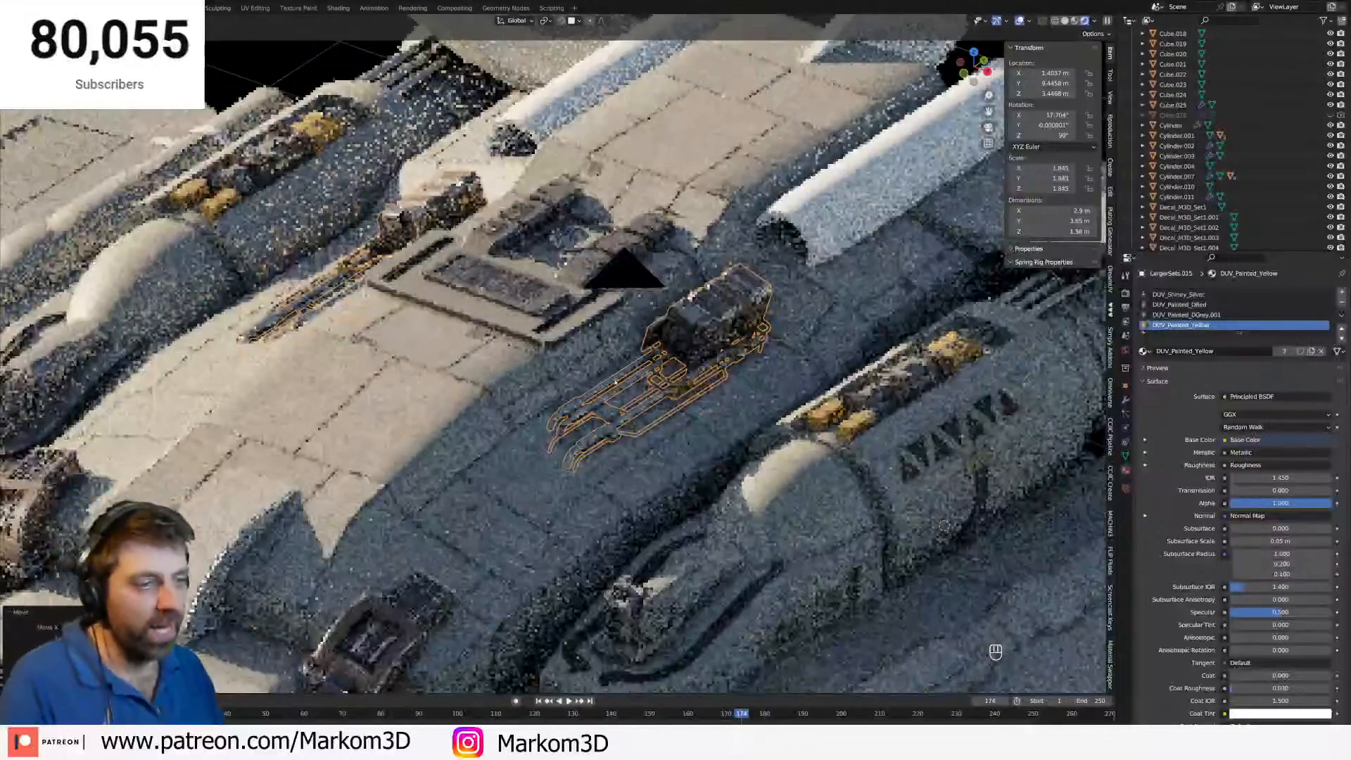
Switch the viewport to solid shading and inspect how the pipe details sit on the upper hull.
{"action": "middle_click_drag", "start_coordinate": [628, 382], "coordinate": [629, 363]}
{"action": "key", "text": "z"}
{"action": "scroll", "coordinate": [624, 369], "scroll_direction": "up", "scroll_amount": 6}
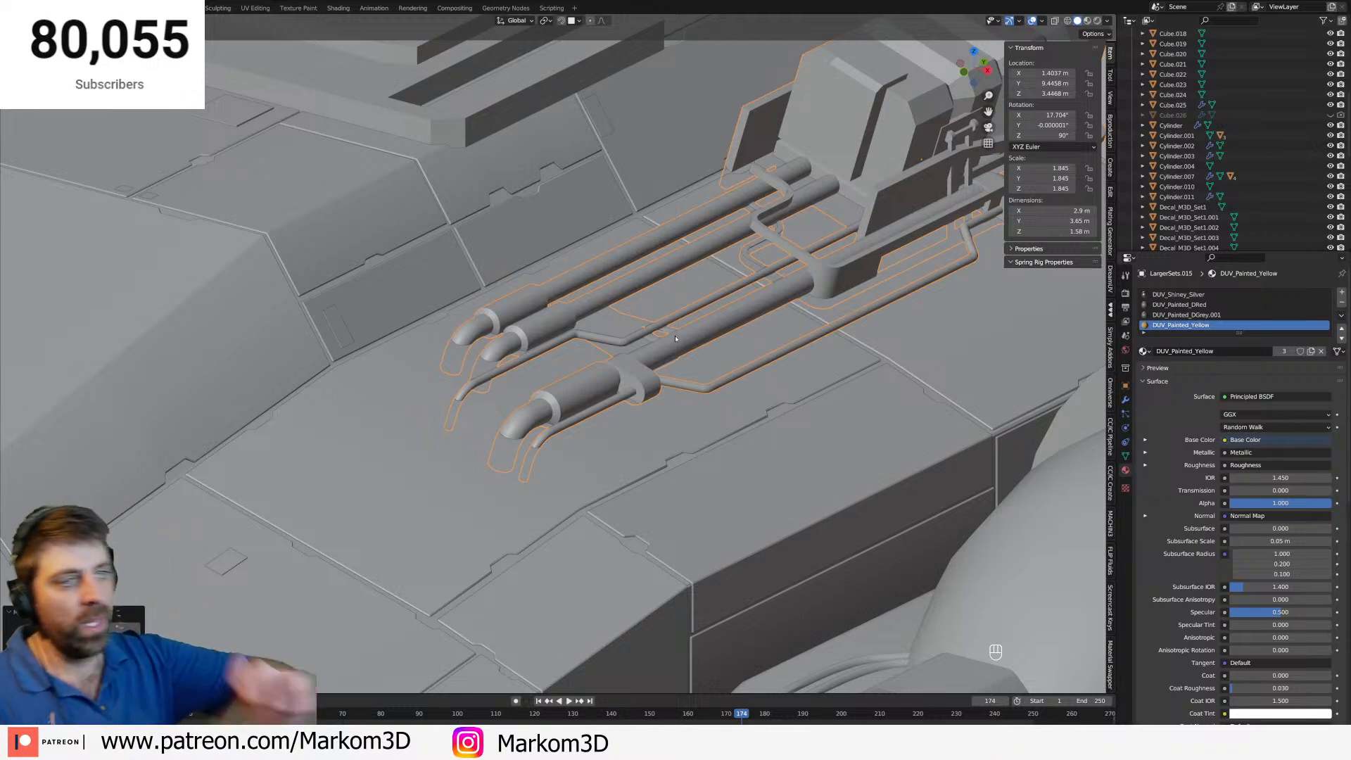
{"action": "scroll", "coordinate": [647, 343], "scroll_direction": "down", "scroll_amount": 4}
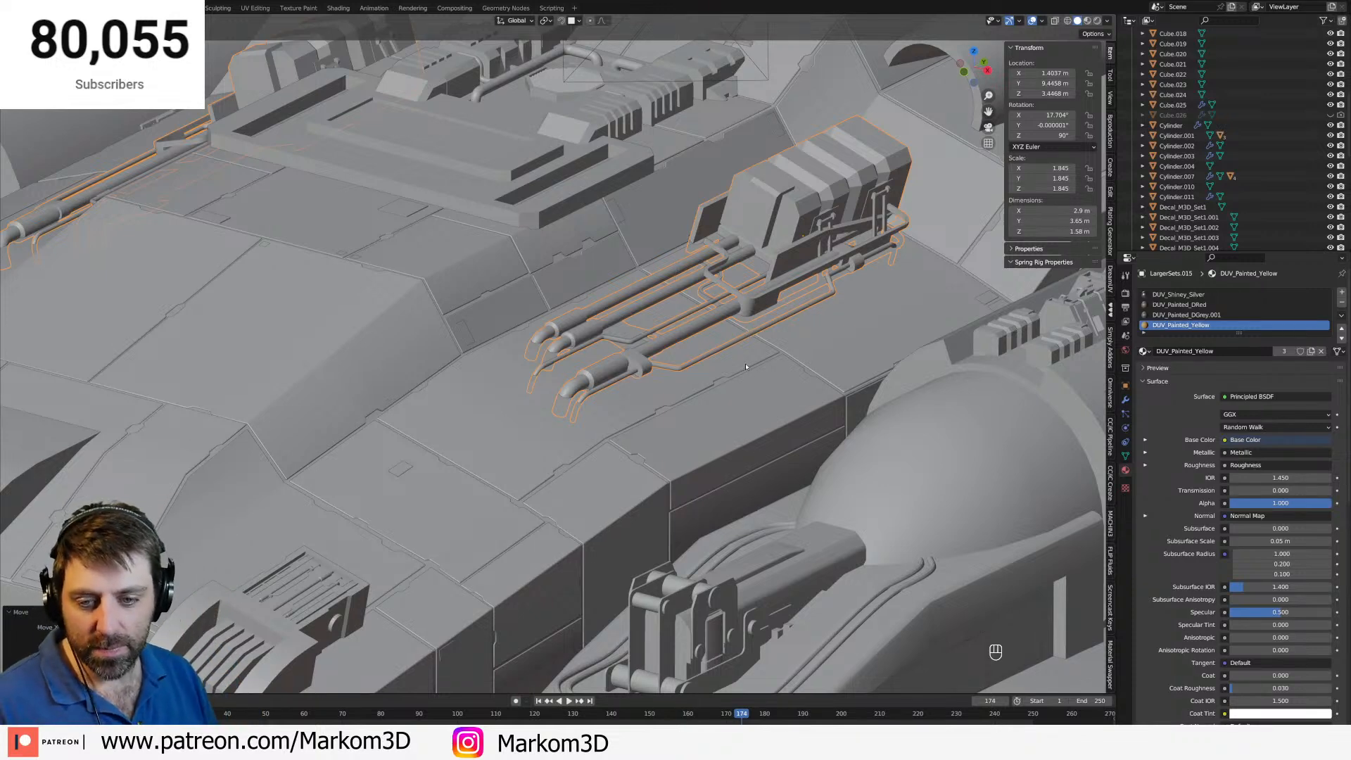
{"action": "scroll", "coordinate": [750, 365], "scroll_direction": "down", "scroll_amount": 3}
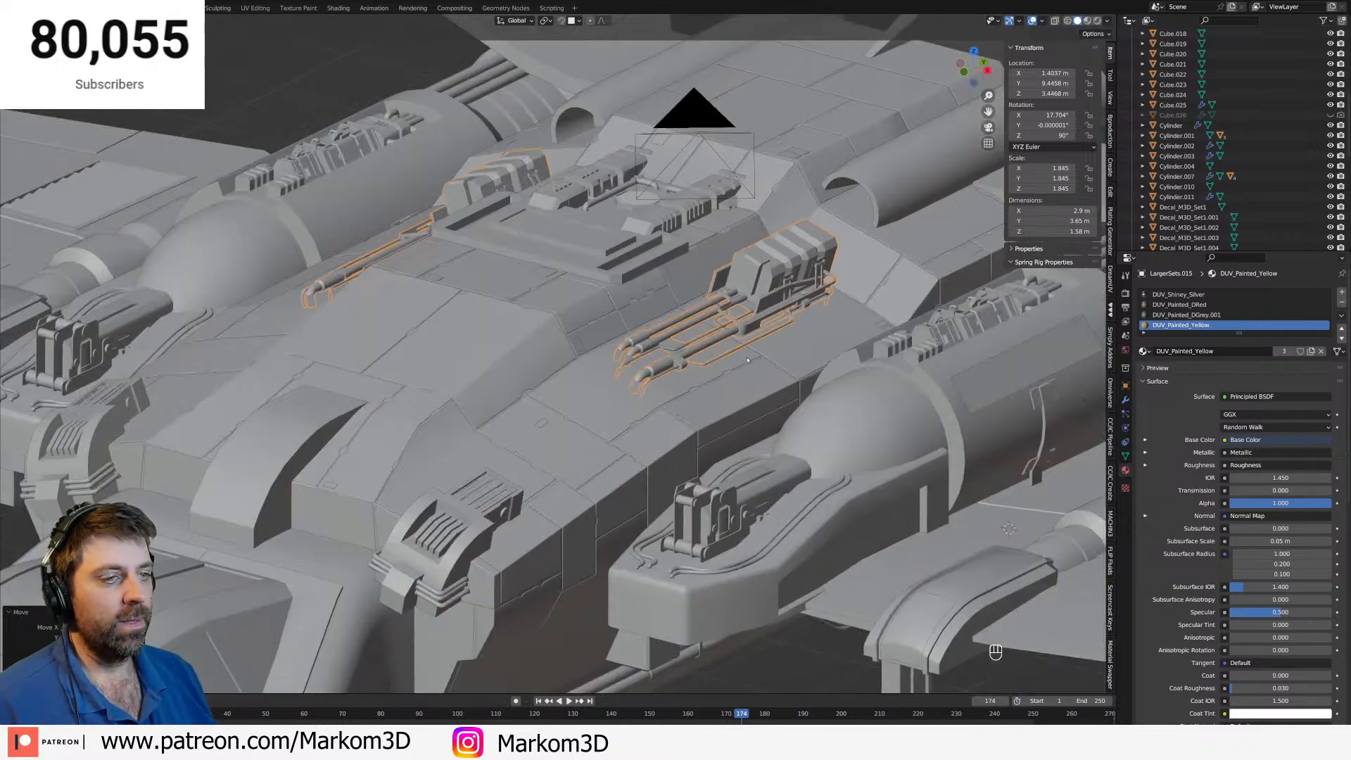
{"action": "scroll", "coordinate": [507, 406], "scroll_direction": "down", "scroll_amount": 5}
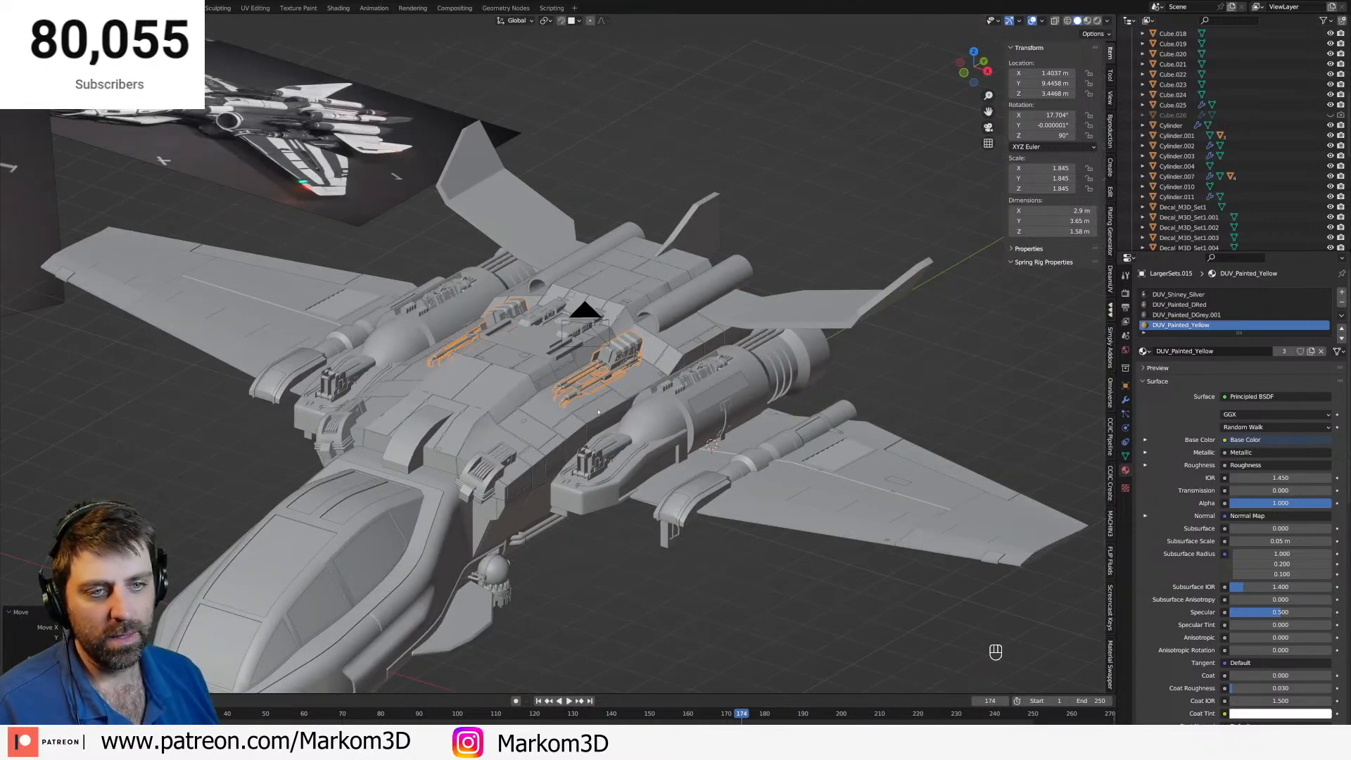
Select the mirrored Engine02 pods beside the hull, review the ship from above and save the file.
{"action": "left_click", "coordinate": [592, 477]}
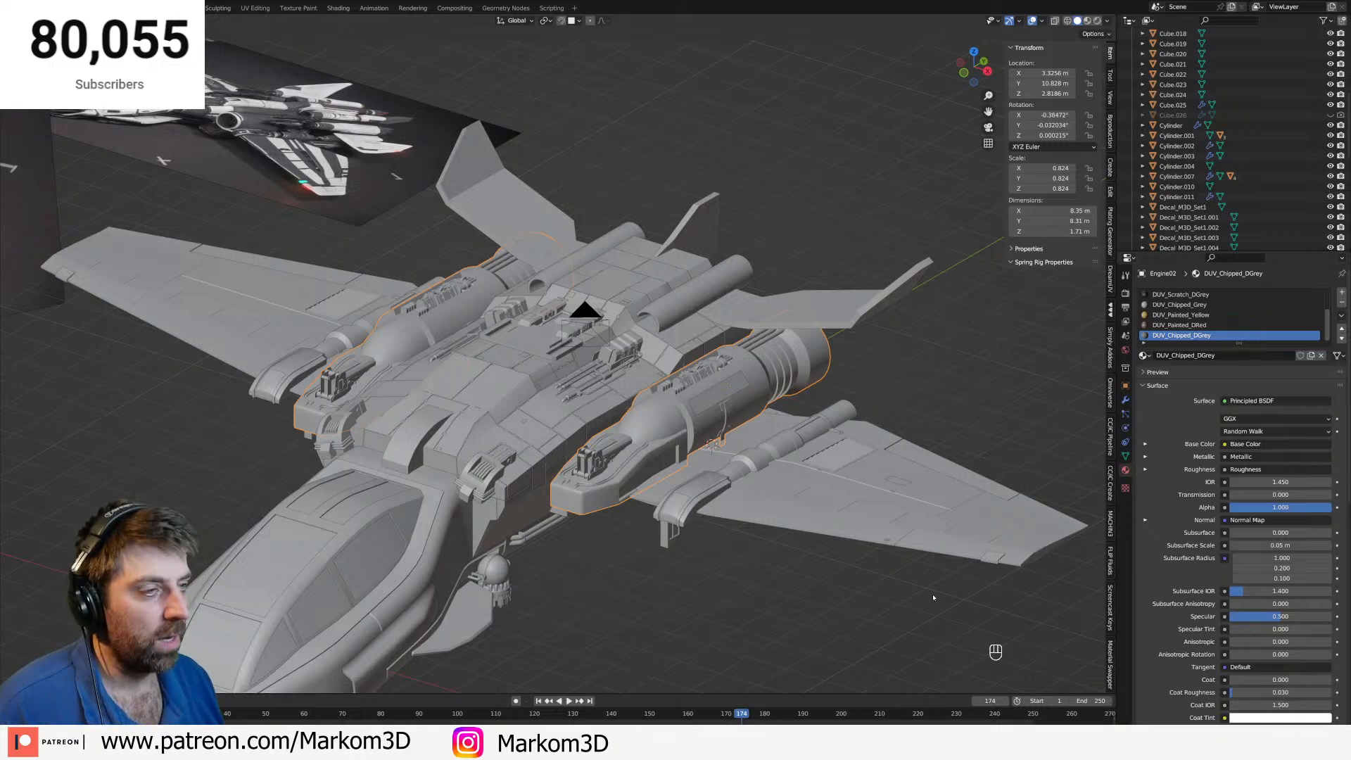
{"action": "middle_click_drag", "start_coordinate": [932, 521], "coordinate": [718, 542]}
{"action": "key", "text": "ctrl+s"}
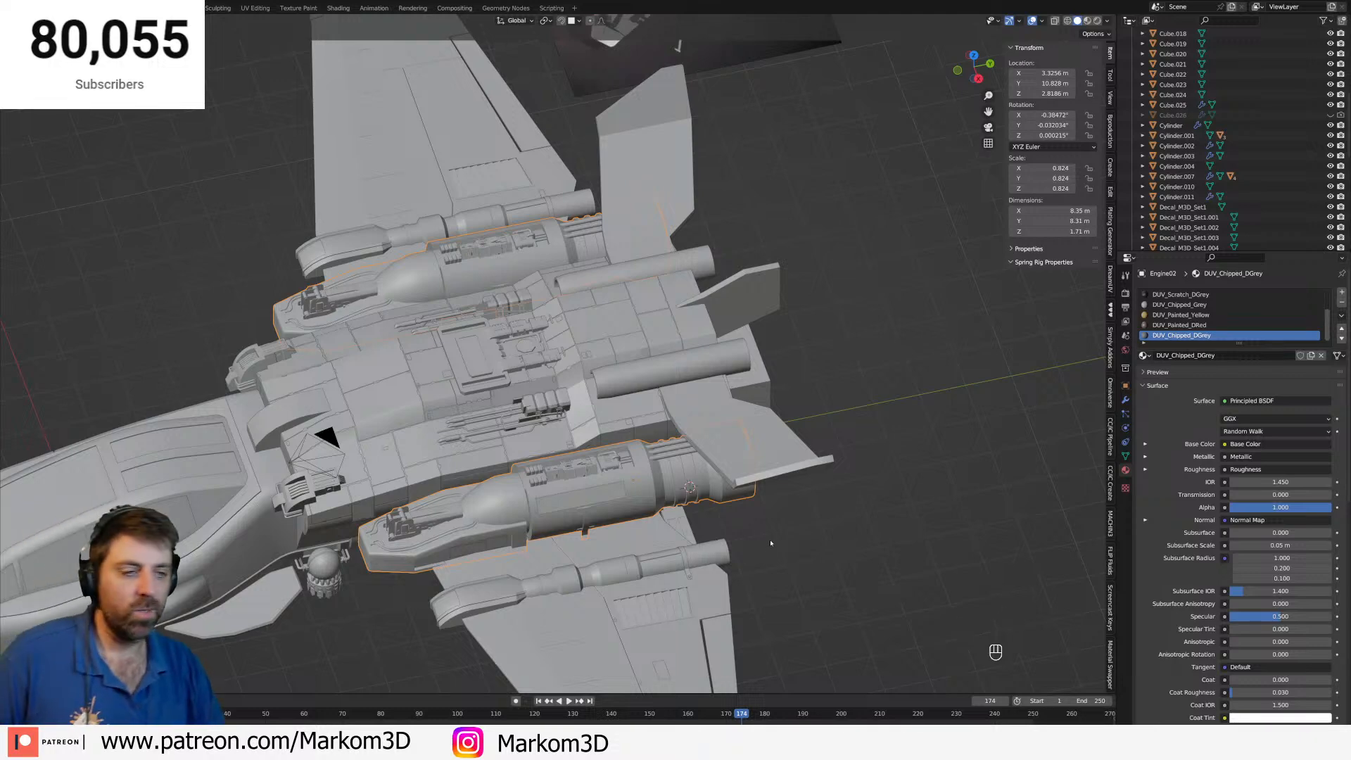
{"action": "middle_click_drag", "start_coordinate": [732, 540], "coordinate": [807, 530]}
{"action": "middle_click_drag", "start_coordinate": [841, 489], "coordinate": [842, 486]}
{"action": "key", "text": "ctrl+s"}
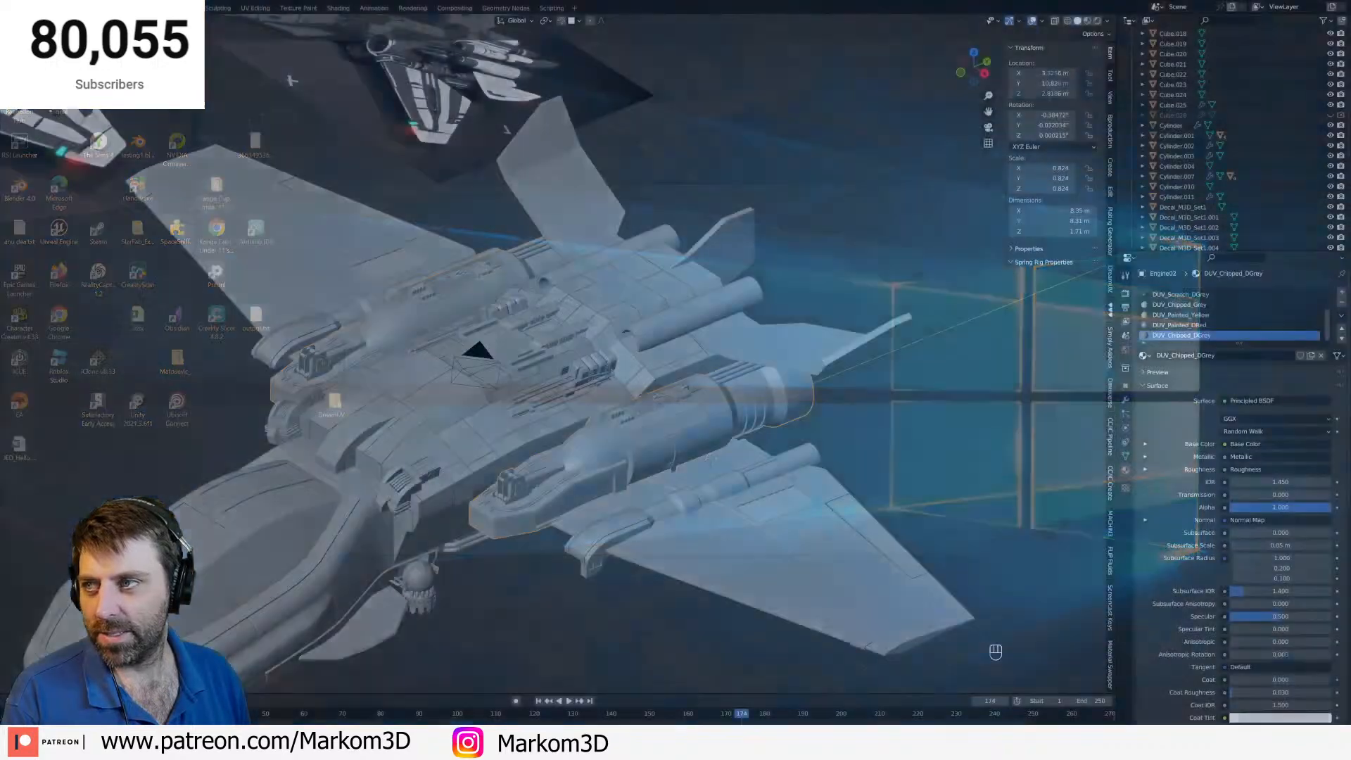
Switch to the web browser and open the Social Blade site in a new tab.
{"action": "key", "text": "alt+Tab"}
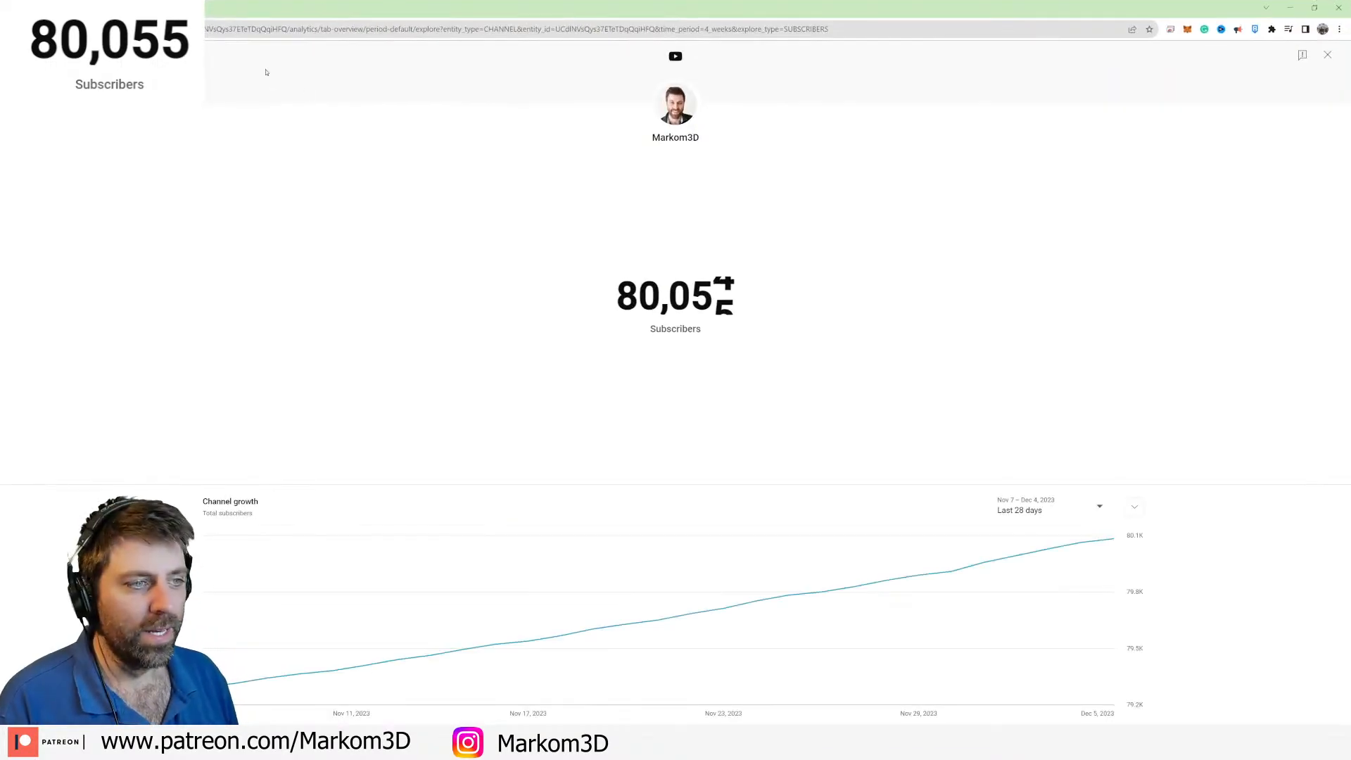
{"action": "key", "text": "ctrl+t"}
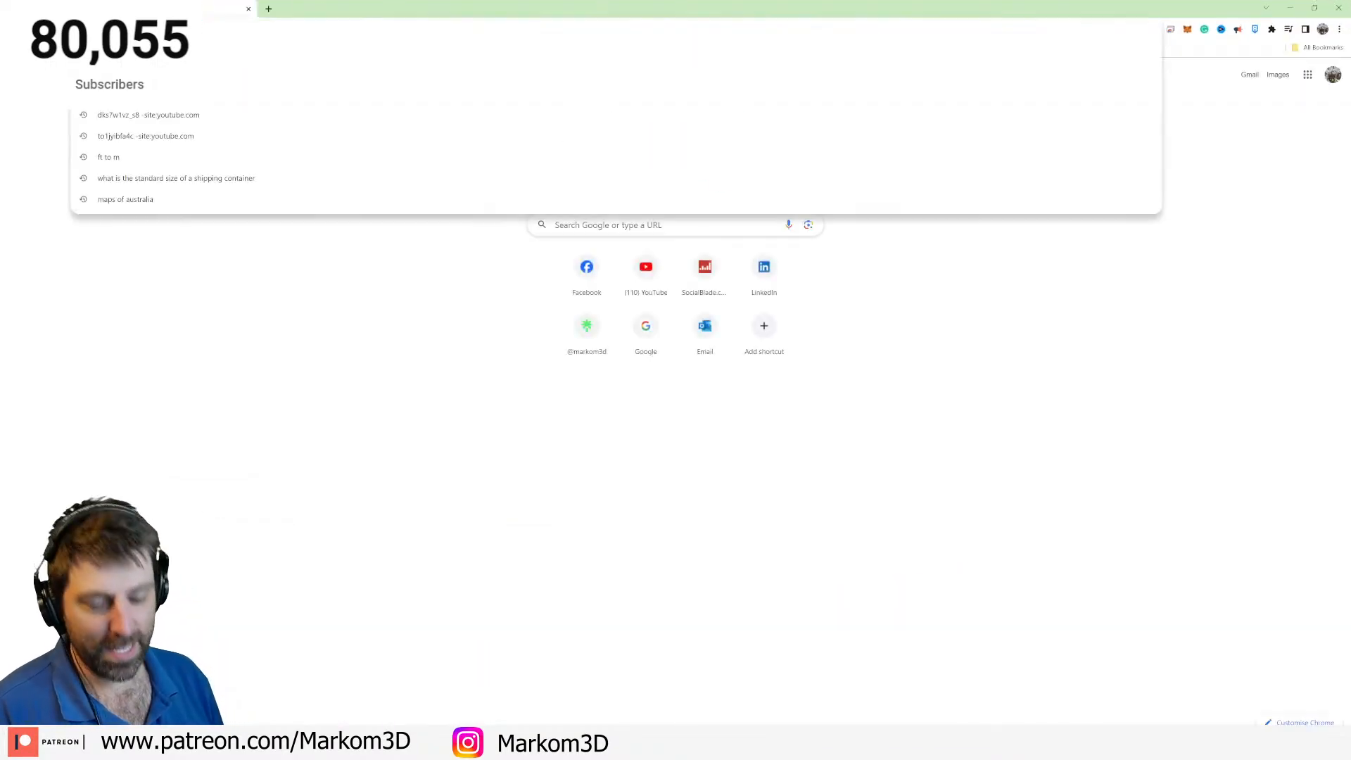
{"action": "type", "text": "so"}
{"action": "key", "text": "Return"}
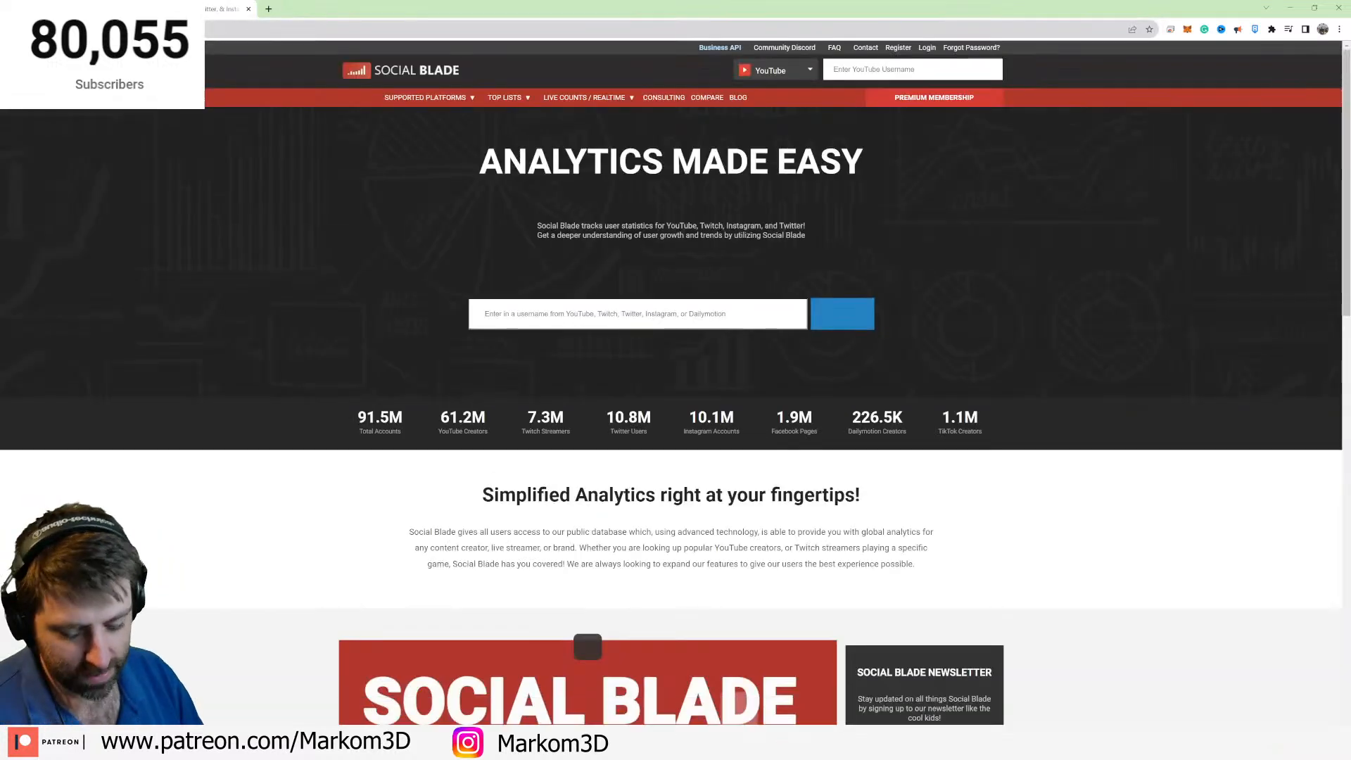
Search Social Blade's YouTube statistics for the Markom3d channel.
{"action": "left_click", "coordinate": [901, 70]}
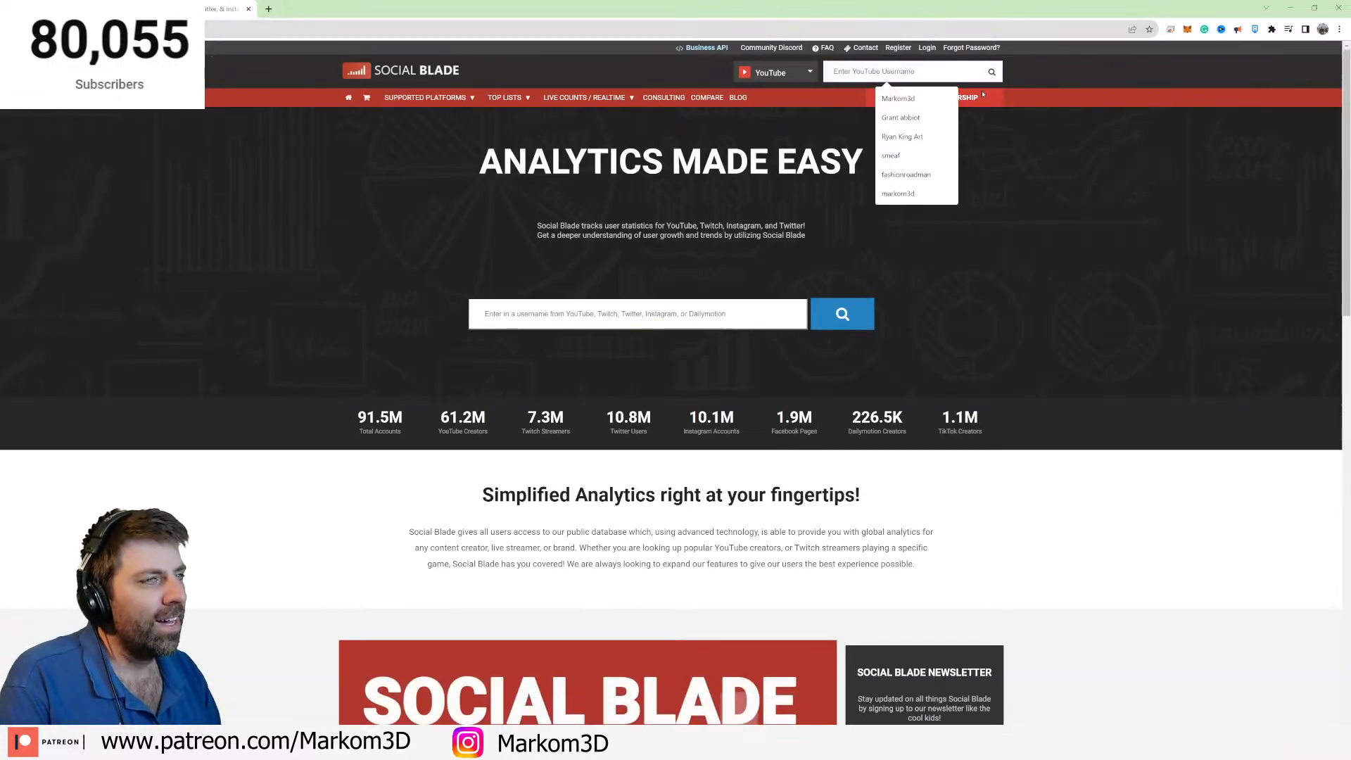
{"action": "left_click", "coordinate": [901, 94]}
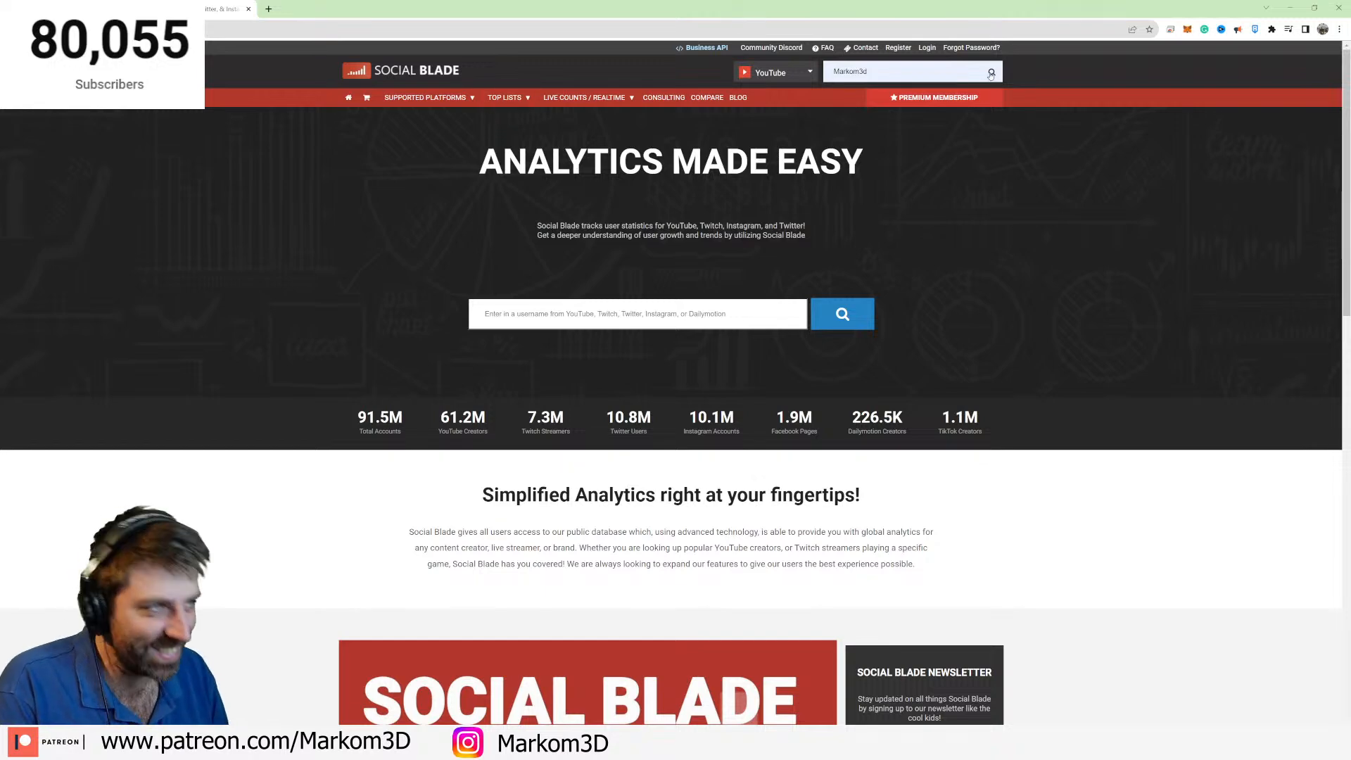
{"action": "key", "text": "Return"}
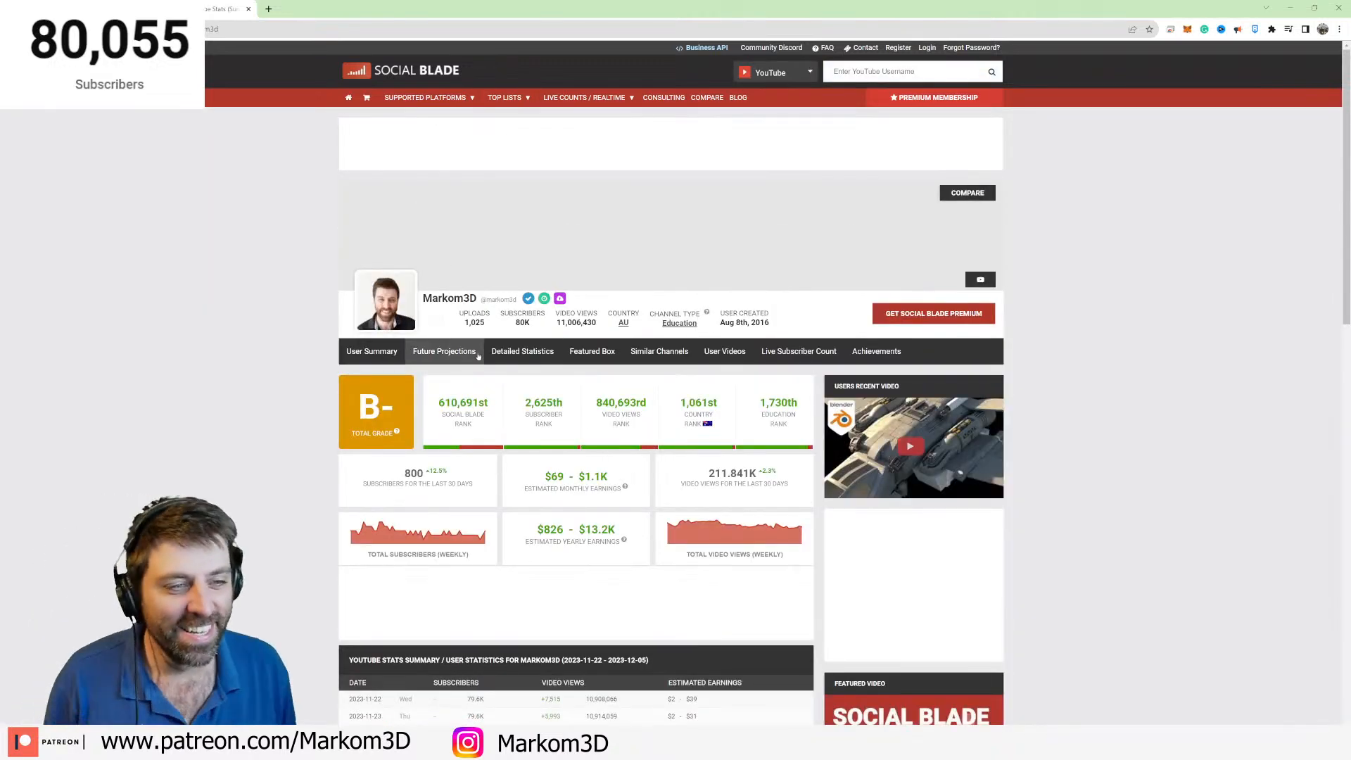
Open the channel's future projections and examine its subscriber milestones and growth charts.
{"action": "left_click", "coordinate": [465, 351]}
{"action": "scroll", "coordinate": [422, 380], "scroll_direction": "down", "scroll_amount": 3}
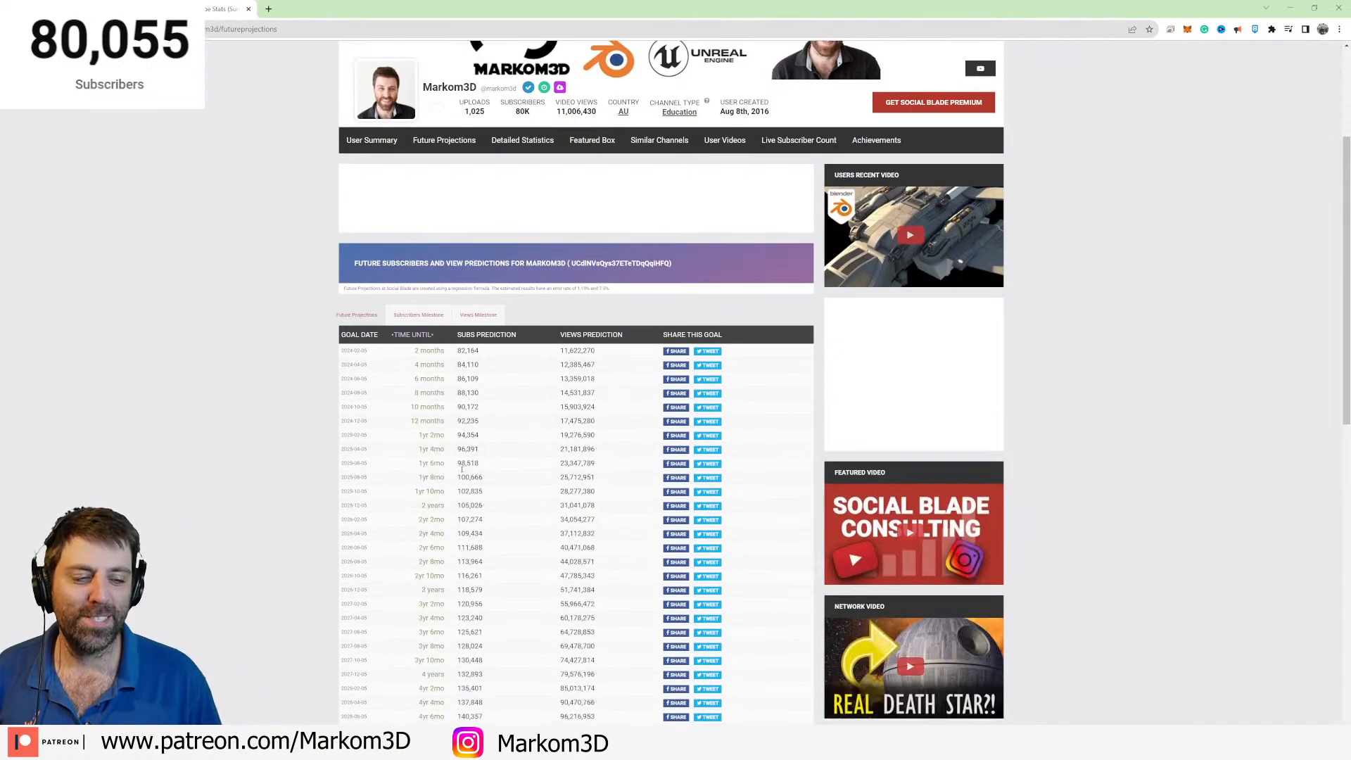
{"action": "left_click", "coordinate": [415, 314]}
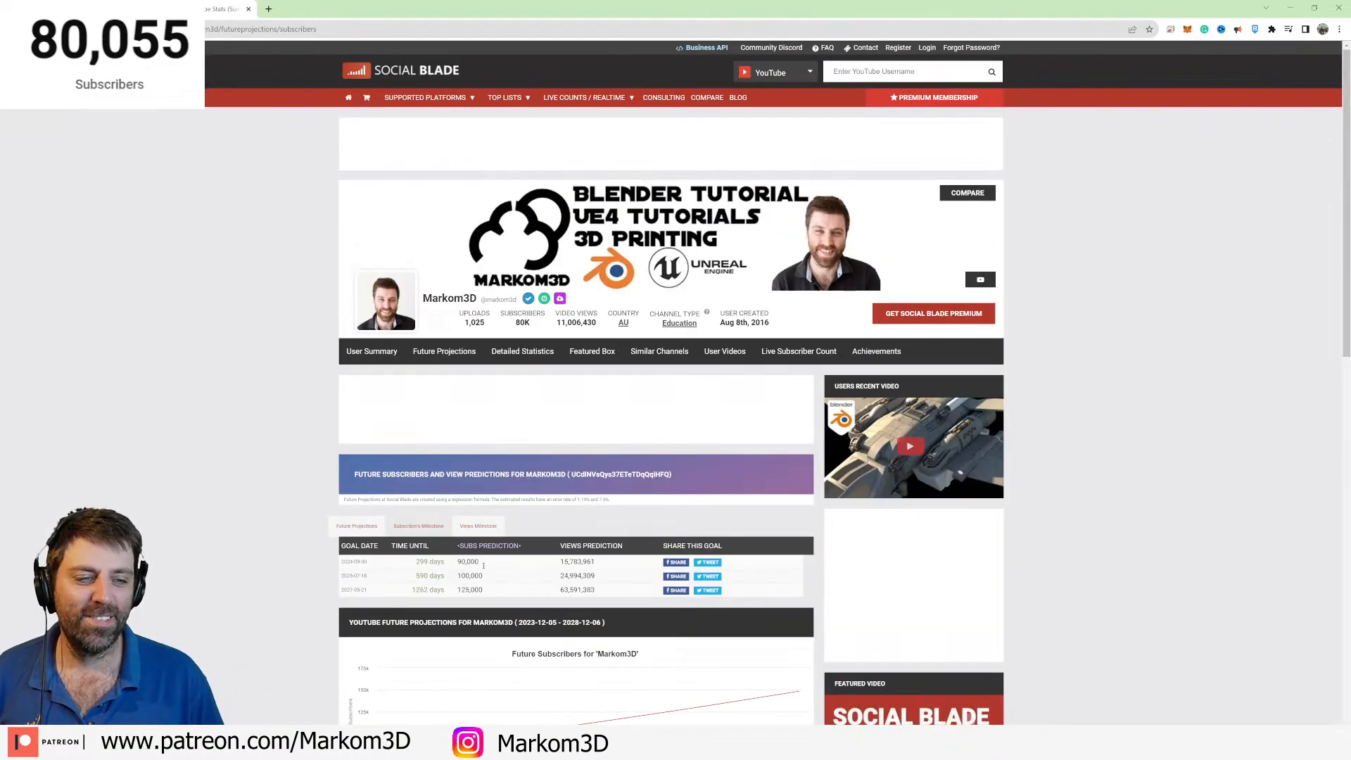
{"action": "scroll", "coordinate": [317, 571], "scroll_direction": "down", "scroll_amount": 3}
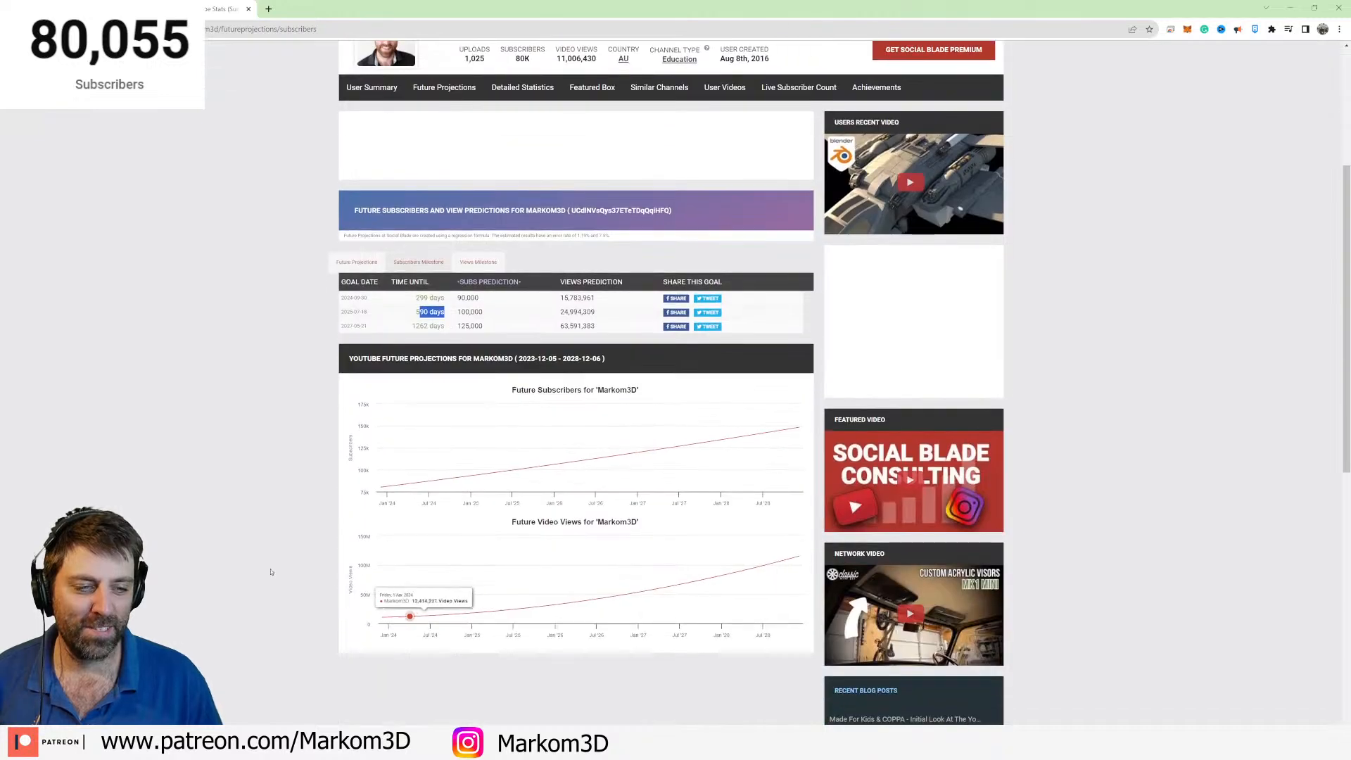